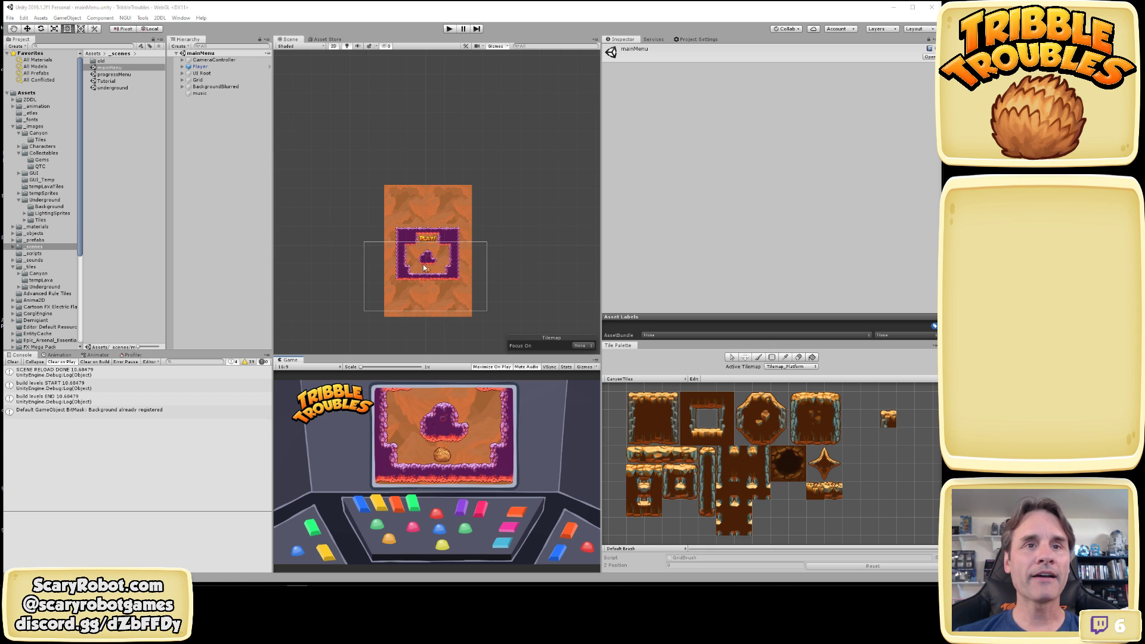
Playtest the game from the main menu through to the progress map and pause it there
{"action": "left_click", "coordinate": [449, 29]}
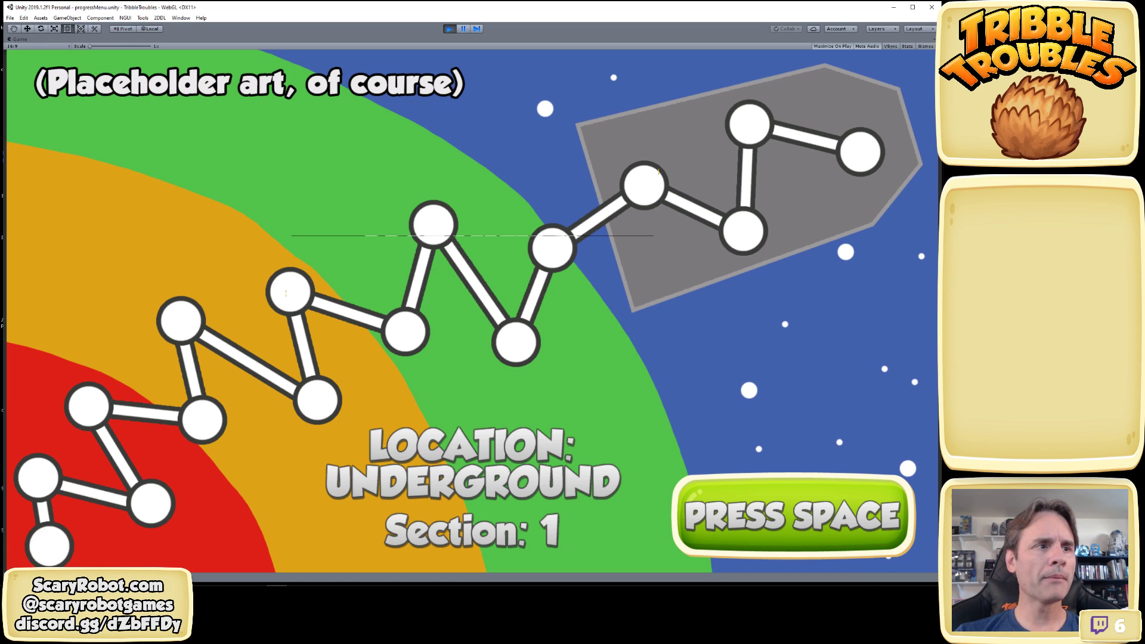
{"action": "left_click", "coordinate": [449, 29]}
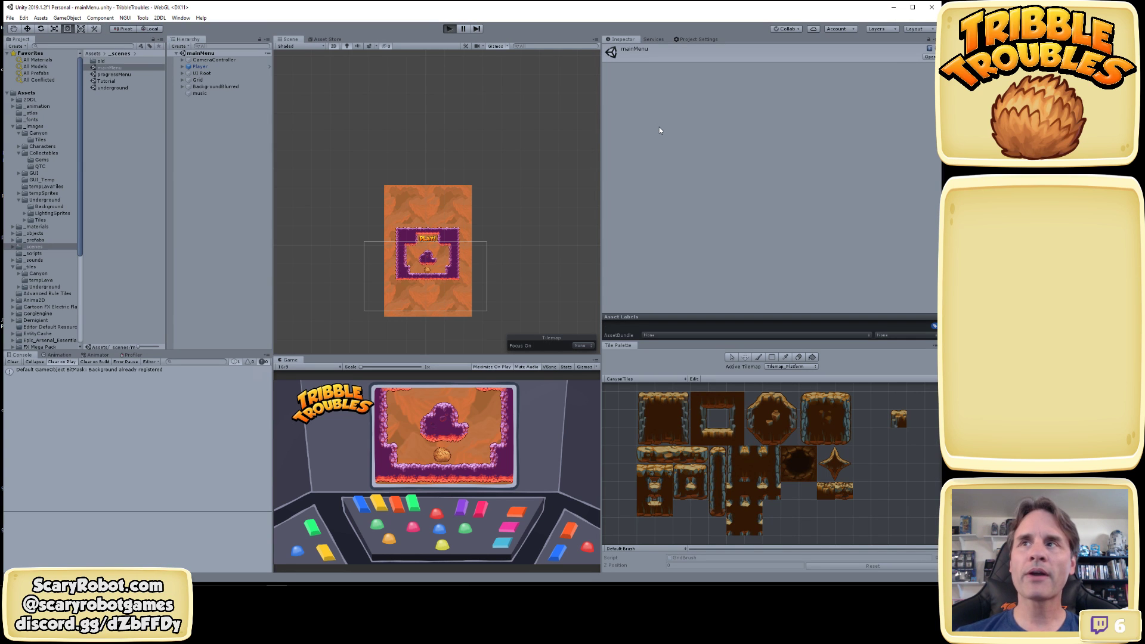
{"action": "key", "text": "ctrl+p"}
{"action": "key", "text": "Left"}
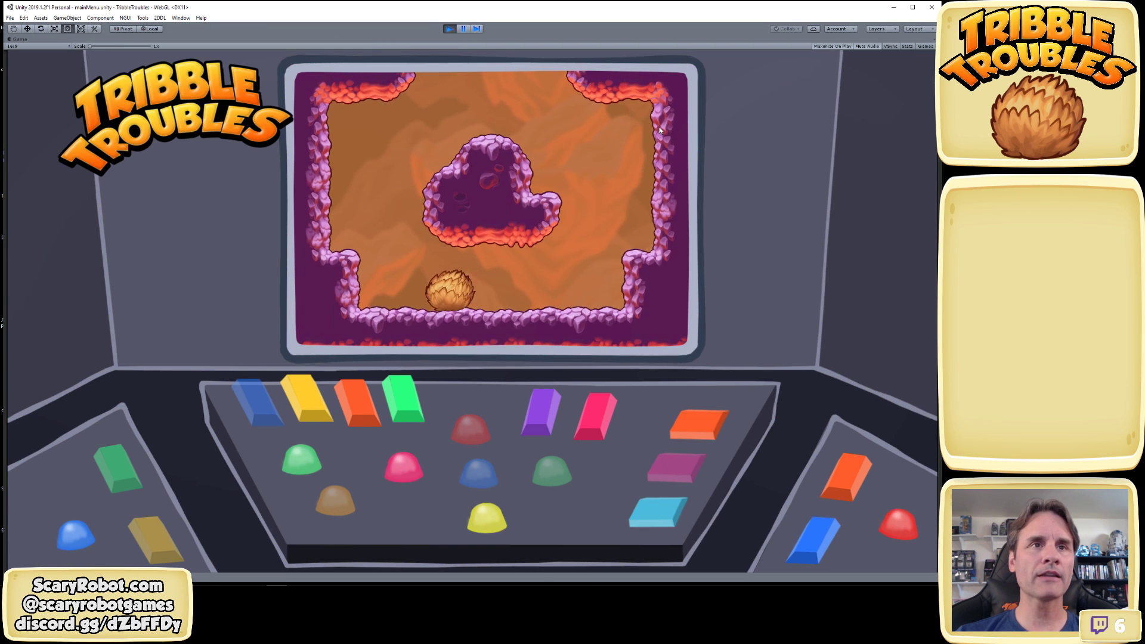
{"action": "key", "text": "space"}
{"action": "key", "text": "Right"}
{"action": "key", "text": "space"}
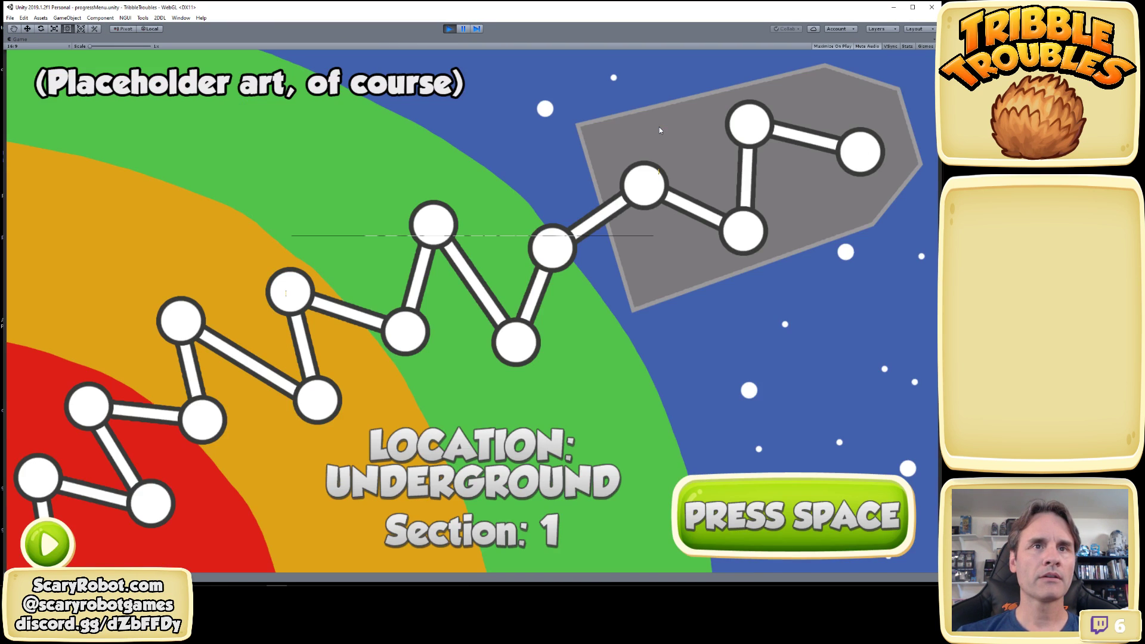
{"action": "left_click", "coordinate": [462, 29]}
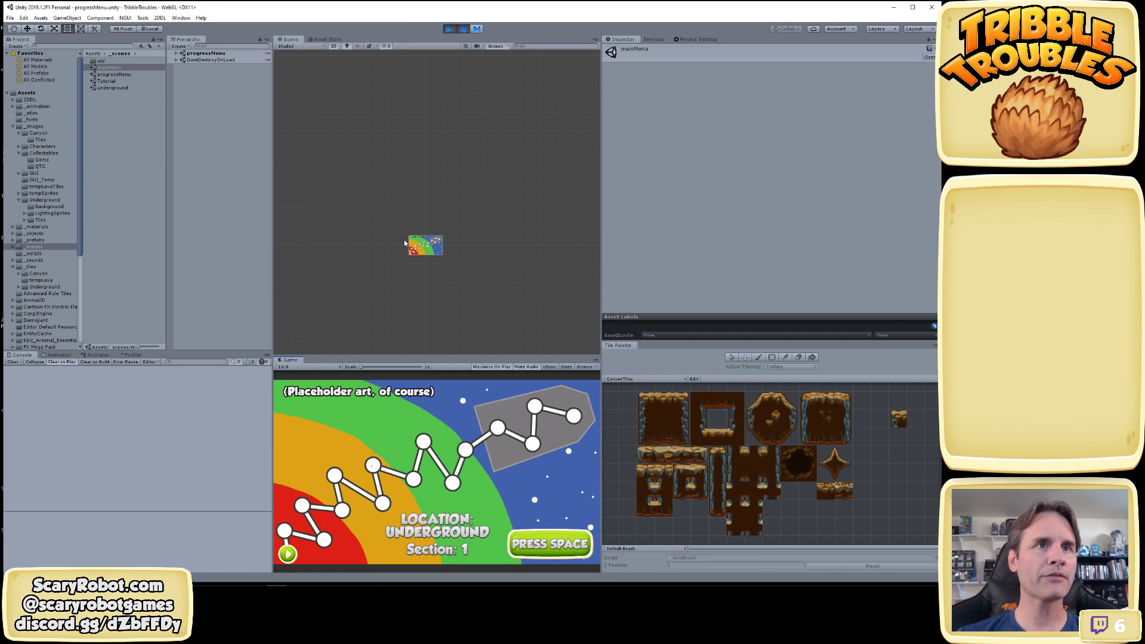
Inspect the progressMenu object framed in the Scene view of the paused game, and end the playtest
{"action": "scroll", "coordinate": [404, 243], "scroll_direction": "up", "scroll_amount": 5}
{"action": "left_click", "coordinate": [500, 289]}
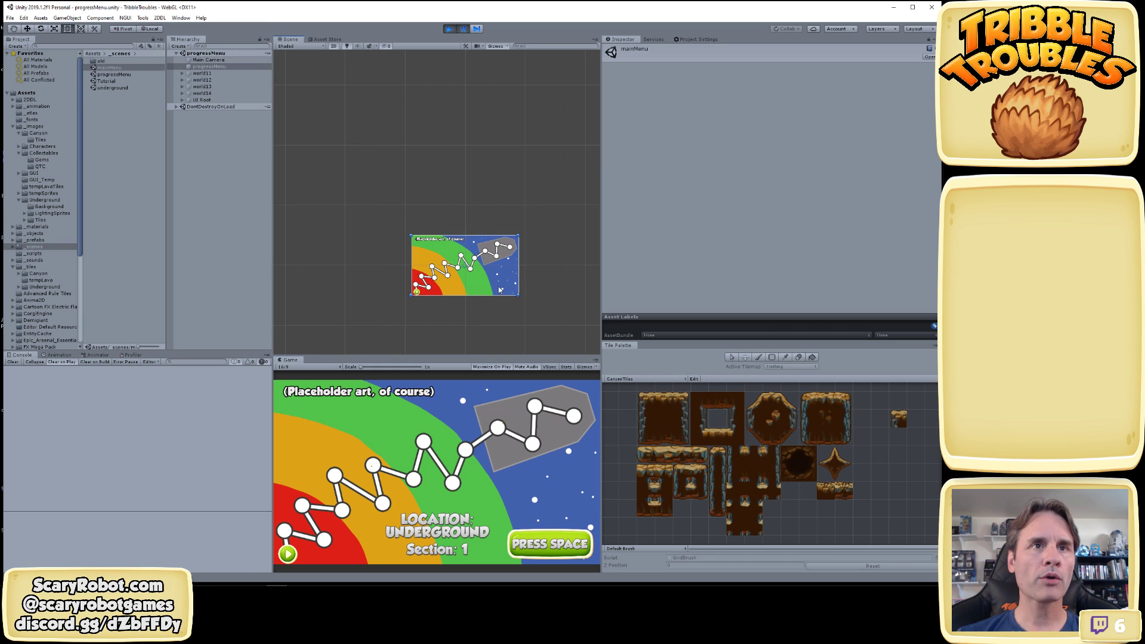
{"action": "key", "text": "f"}
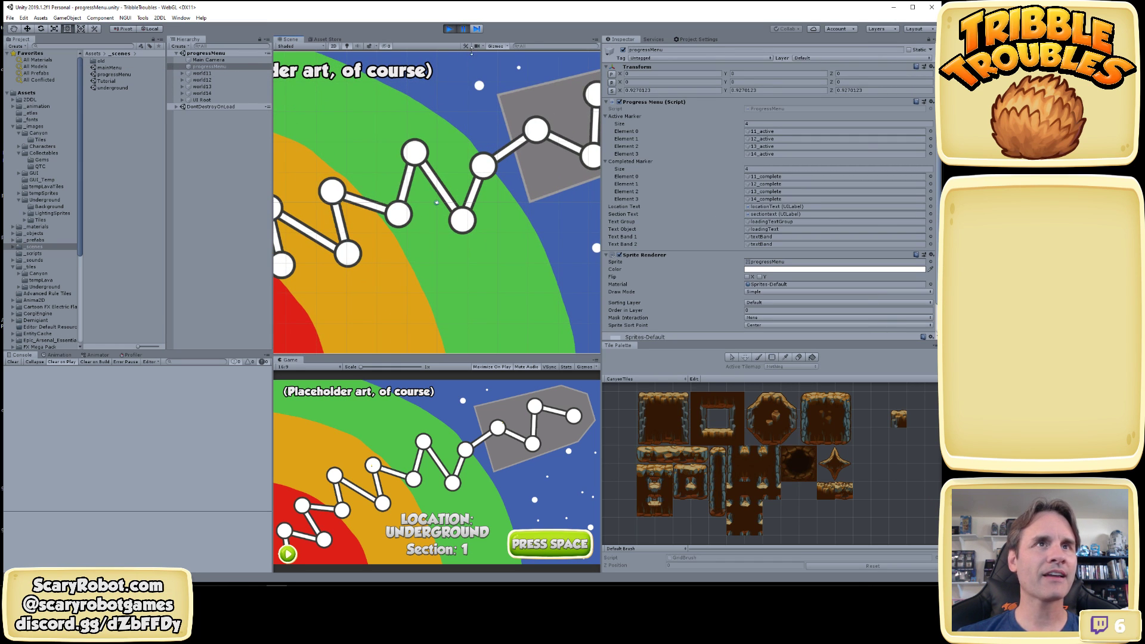
{"action": "left_click", "coordinate": [450, 28]}
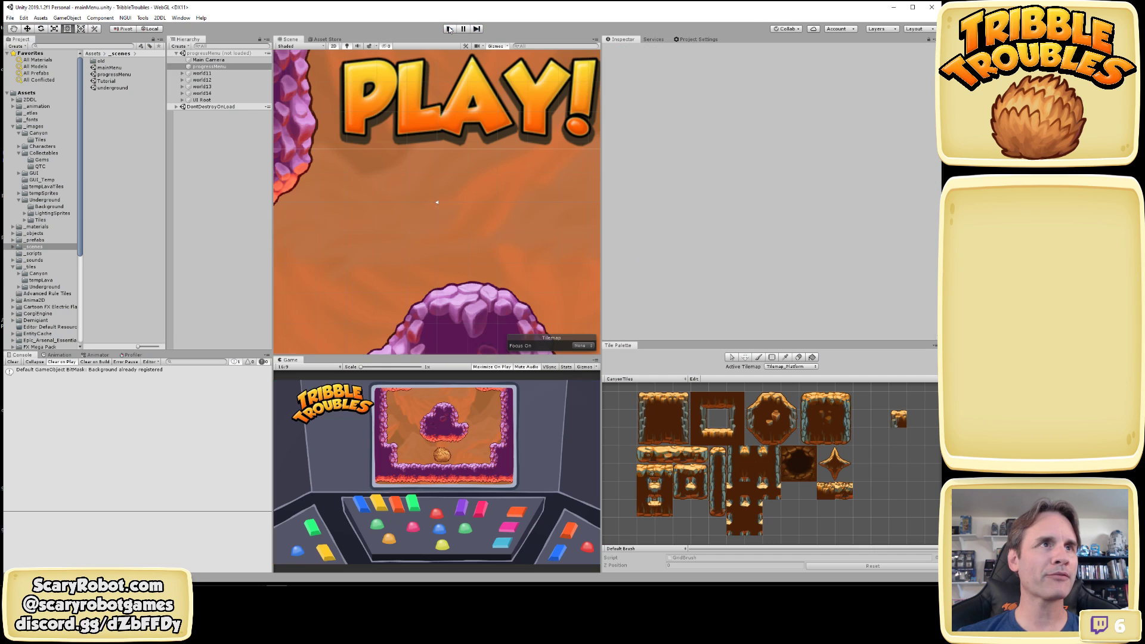
Open the progressMenu scene from the _scenes folder and select its progressMenu object
{"action": "double_click", "coordinate": [127, 74]}
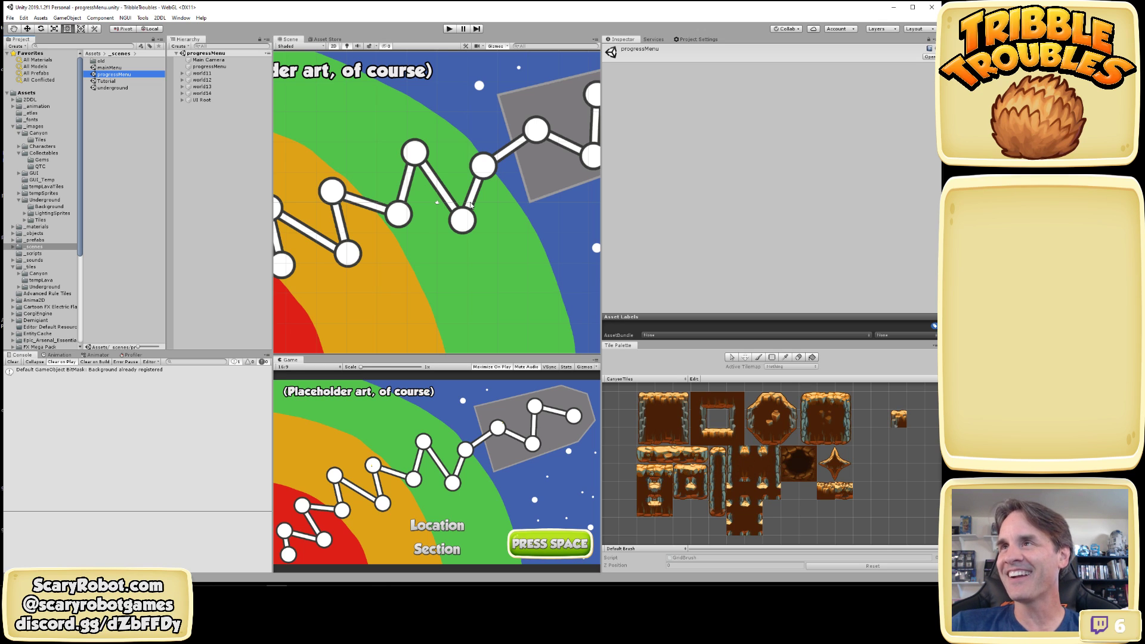
{"action": "left_click", "coordinate": [439, 201]}
{"action": "left_click", "coordinate": [438, 201]}
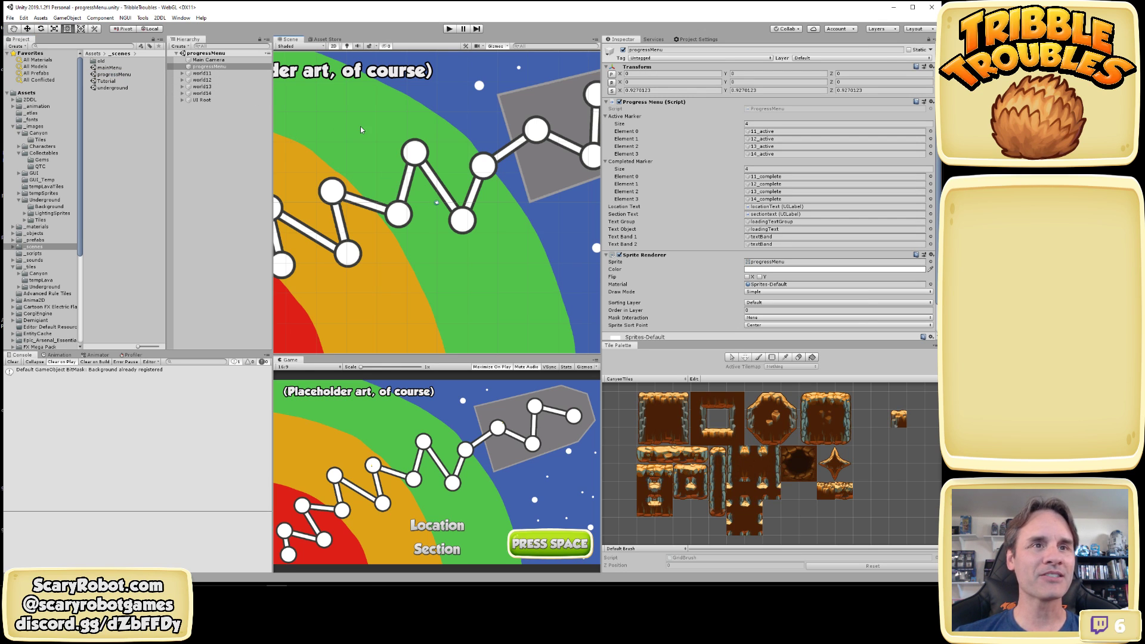
Playtest the progressMenu scene on its own and pause it once the loading banner has collapsed
{"action": "left_click", "coordinate": [450, 29]}
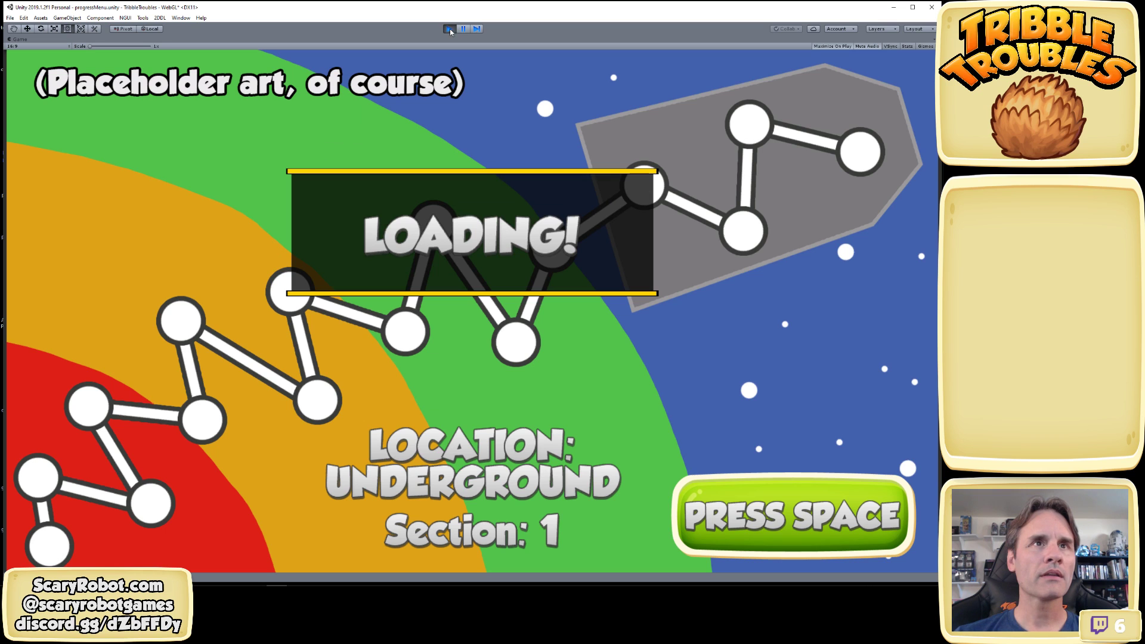
{"action": "left_click", "coordinate": [450, 29]}
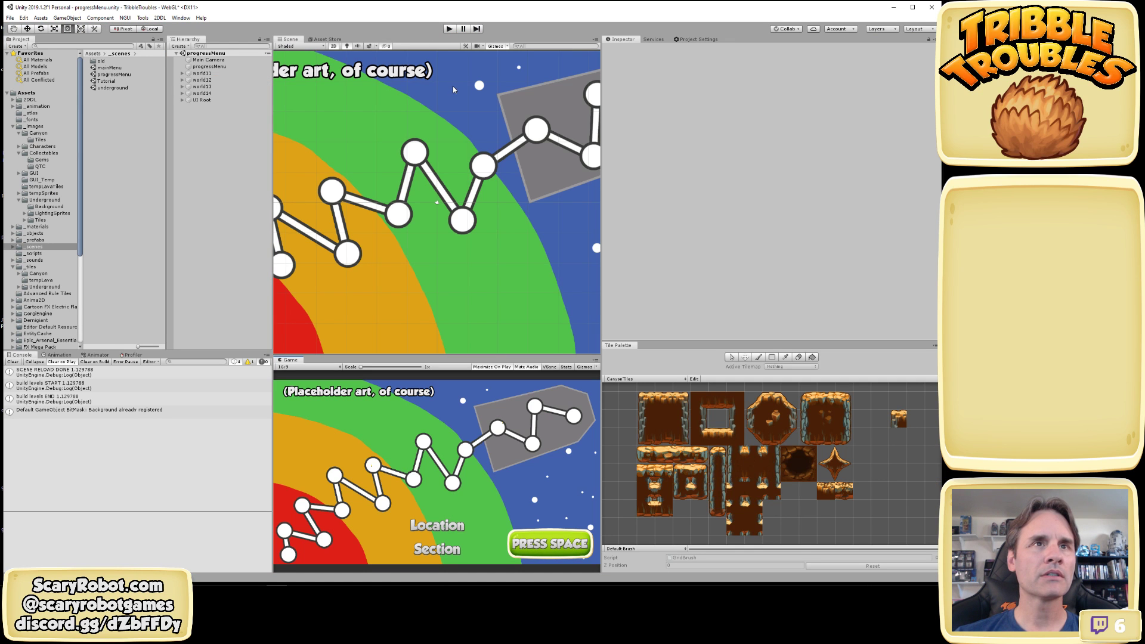
{"action": "left_click", "coordinate": [449, 30]}
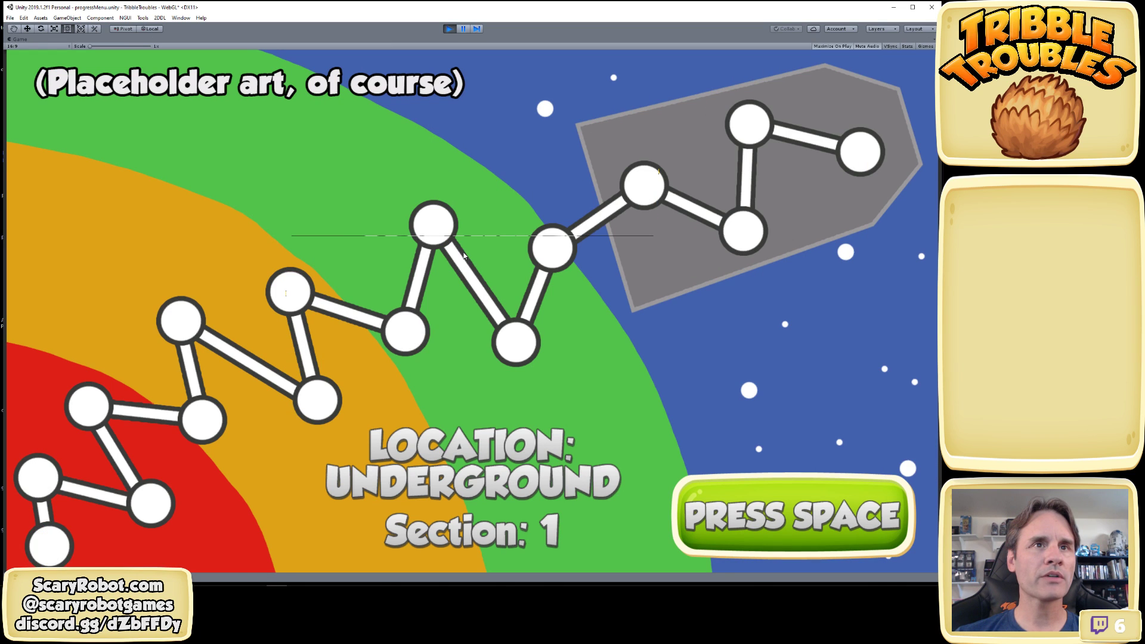
{"action": "left_click", "coordinate": [451, 28]}
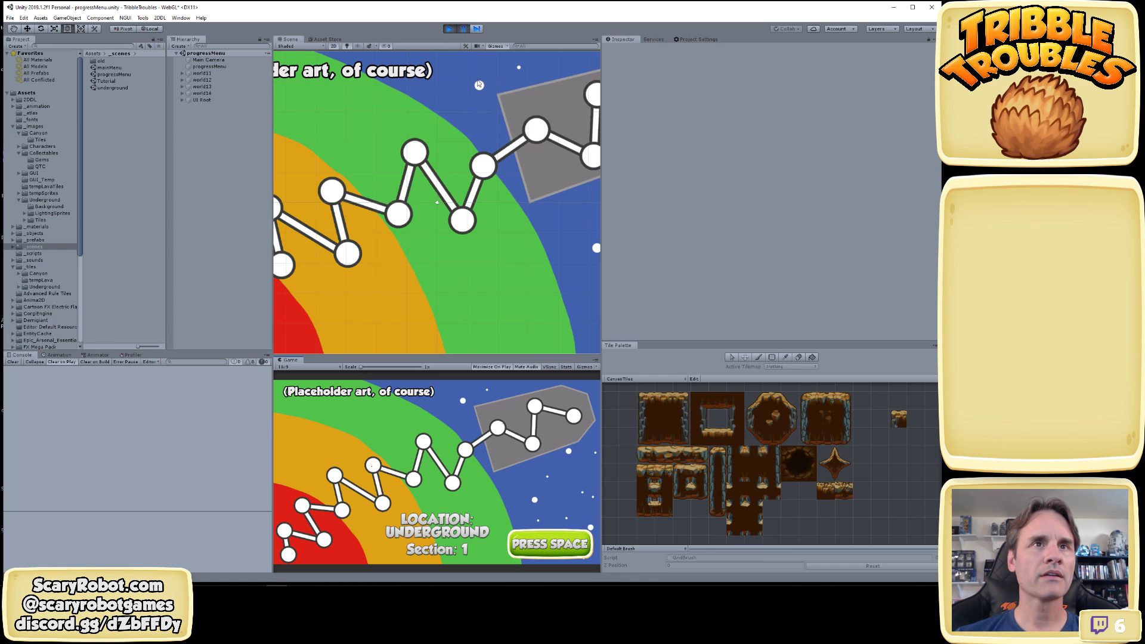
Inspect the Main Camera, loadingTextGroup, loadingText and first textBand properties in the paused scene, and stop the playtest
{"action": "left_click", "coordinate": [218, 60]}
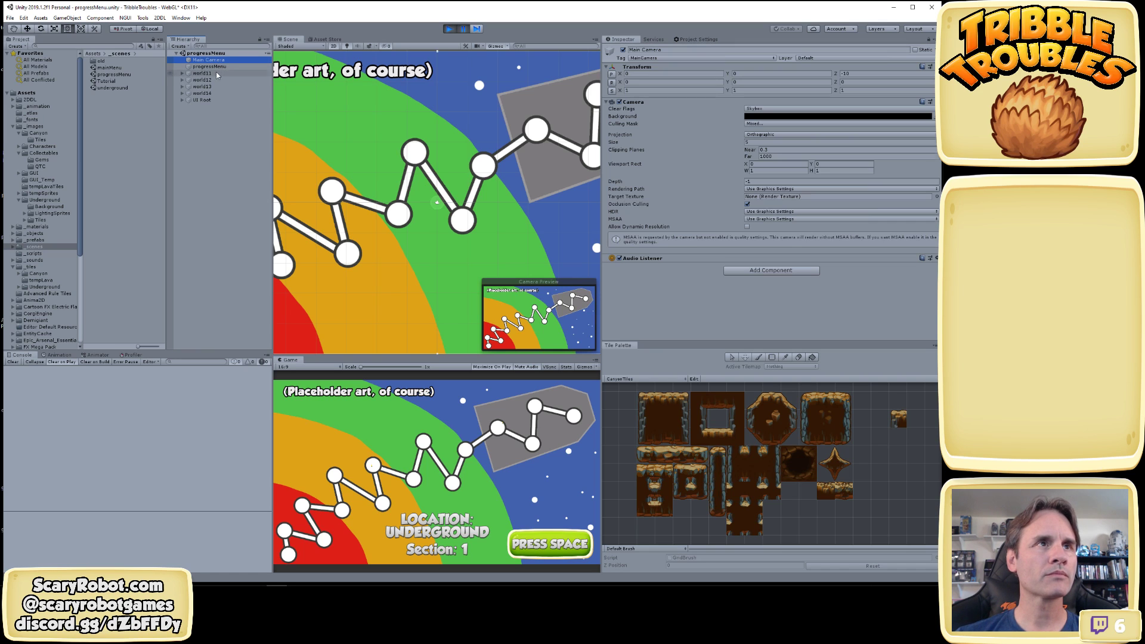
{"action": "left_click", "coordinate": [183, 100]}
{"action": "left_click", "coordinate": [219, 133]}
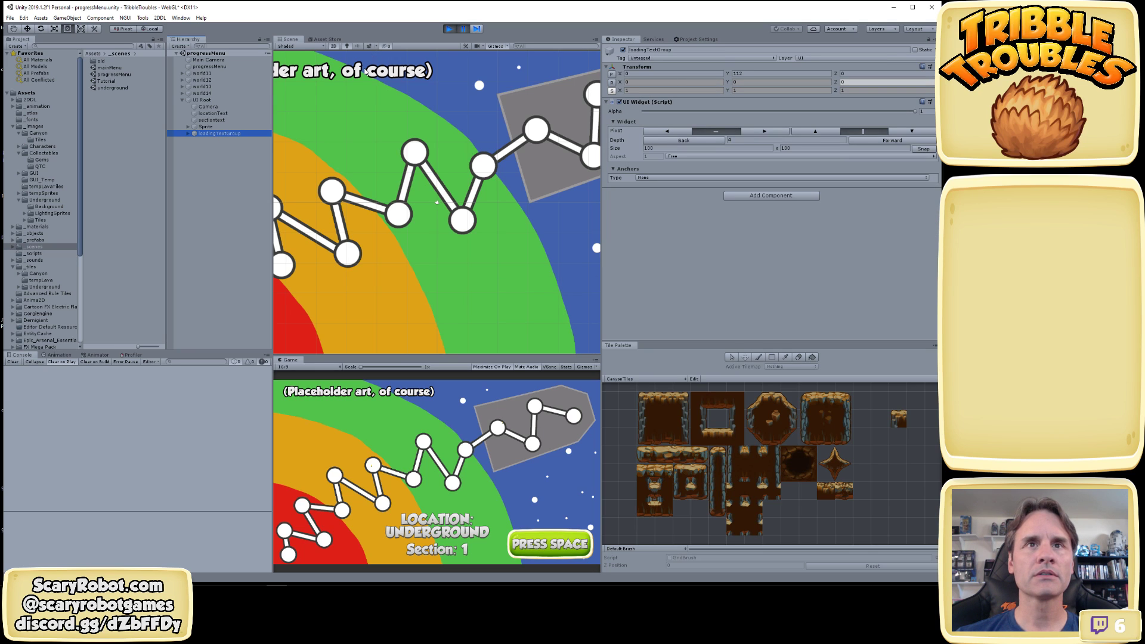
{"action": "left_click", "coordinate": [188, 134]}
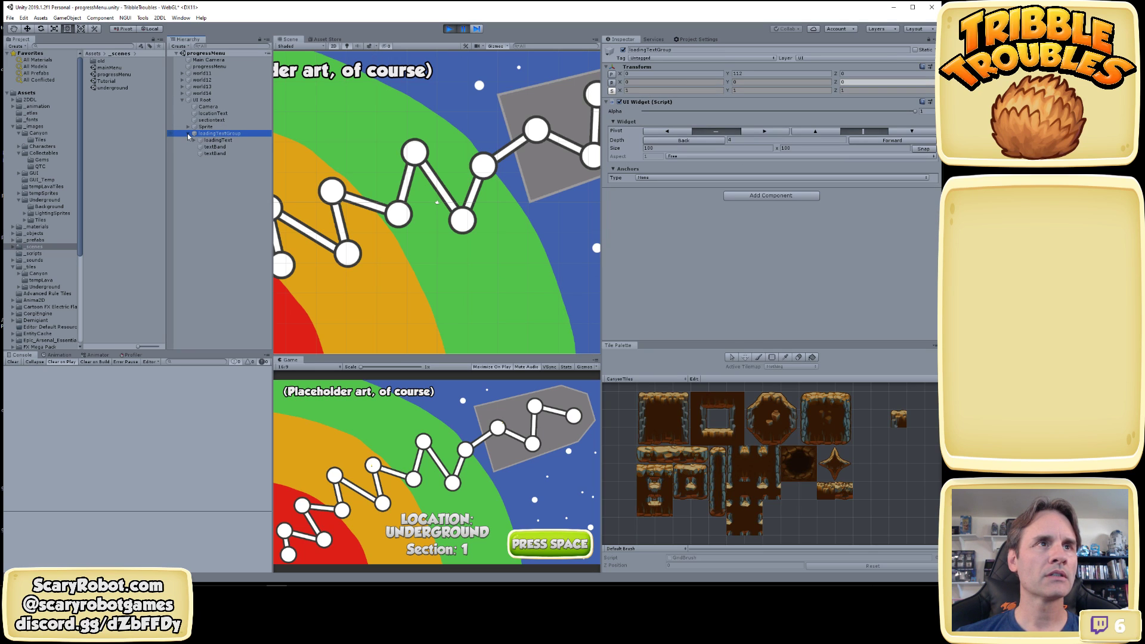
{"action": "left_click", "coordinate": [224, 139]}
{"action": "left_click", "coordinate": [224, 147]}
{"action": "left_click", "coordinate": [224, 158]}
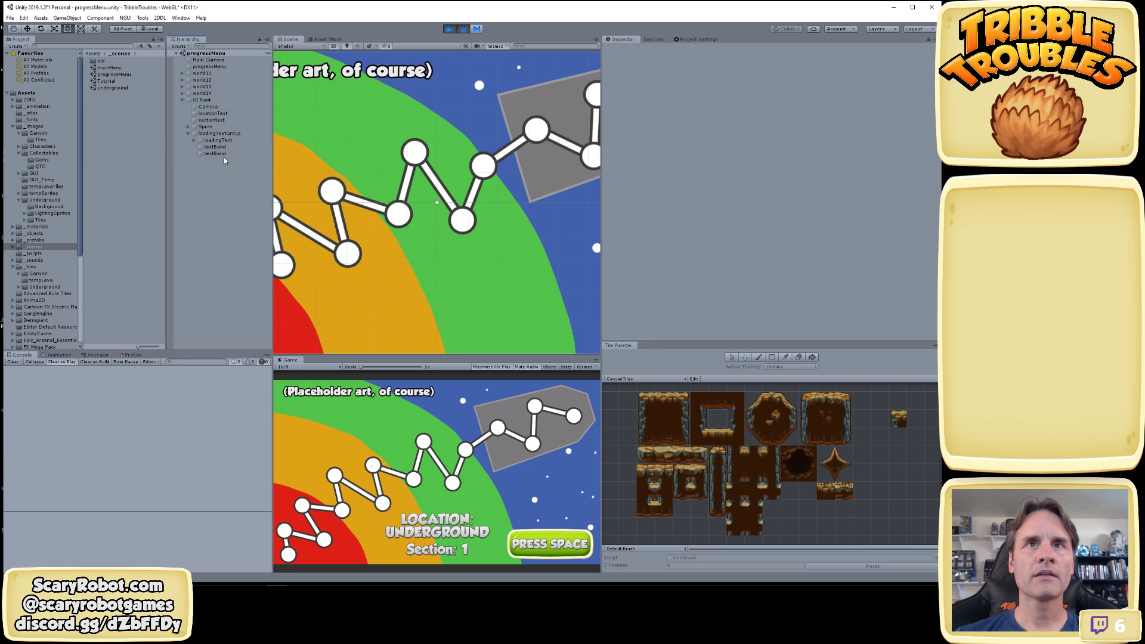
{"action": "left_click", "coordinate": [227, 142]}
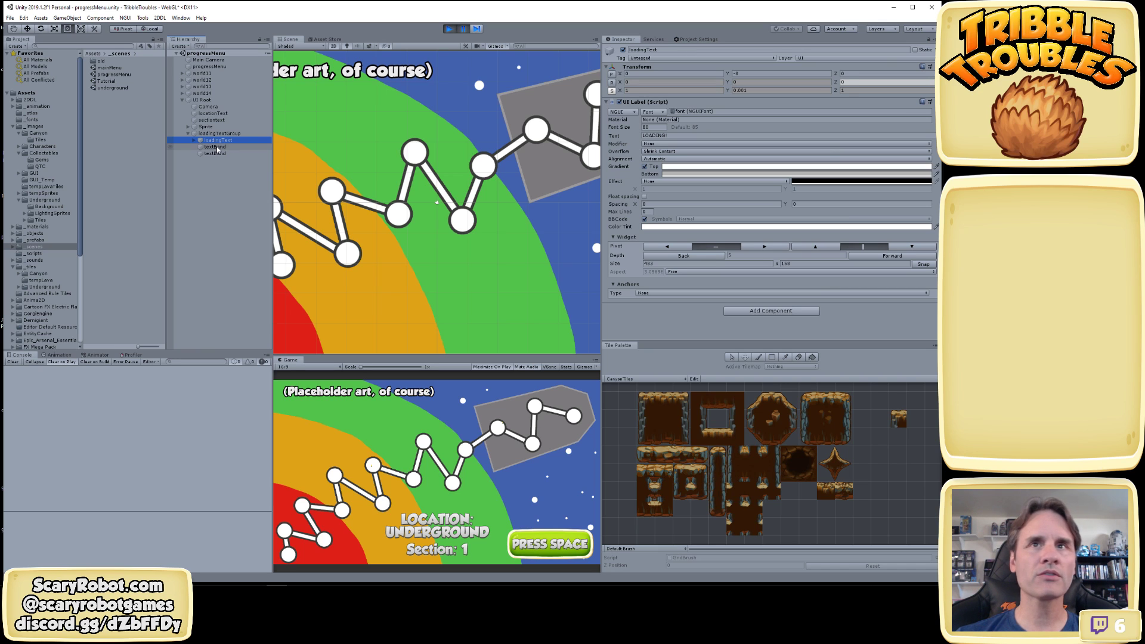
{"action": "left_click", "coordinate": [218, 147]}
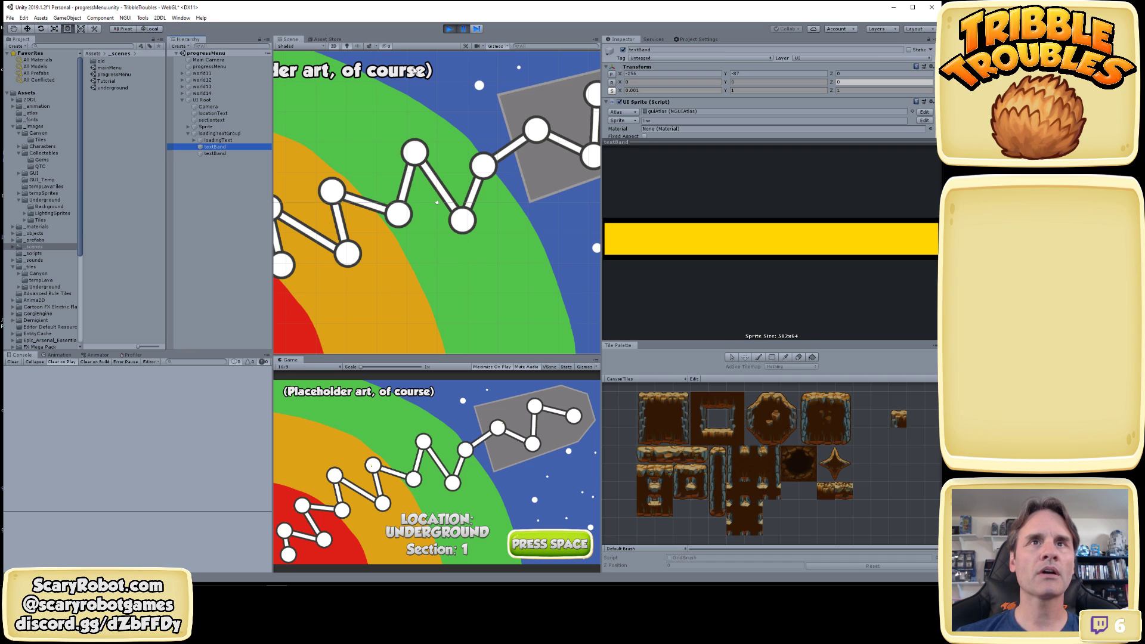
{"action": "key", "text": "ctrl+p"}
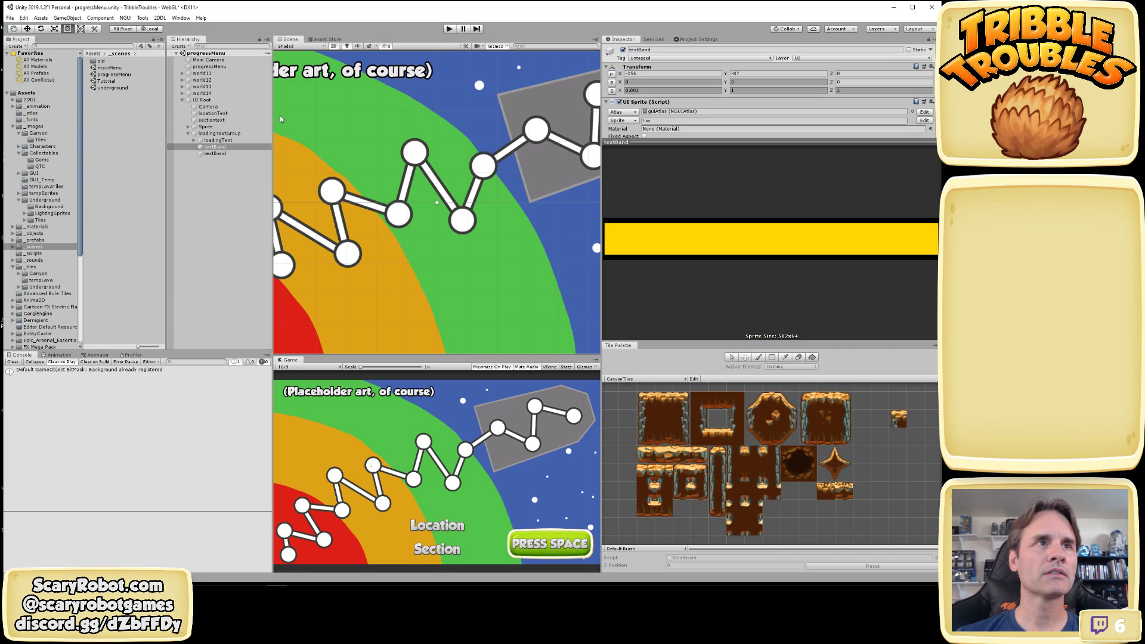
Set the Y scale of both textBand objects to 0.001
{"action": "left_click", "coordinate": [225, 154], "text": "shift"}
{"action": "left_click", "coordinate": [757, 90]}
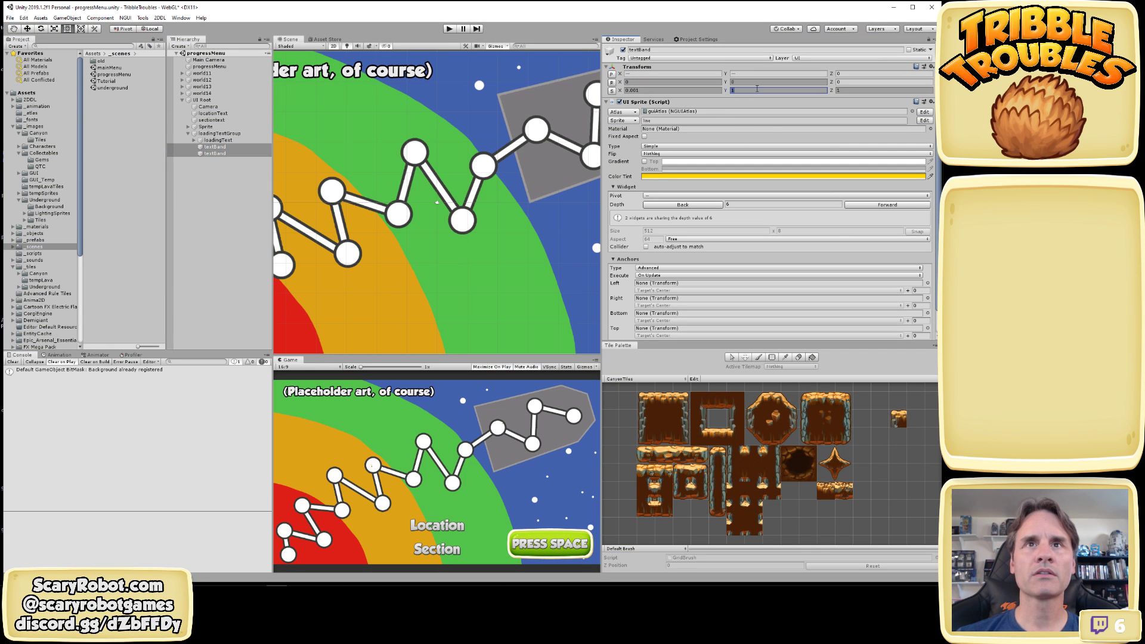
{"action": "key", "text": "Return"}
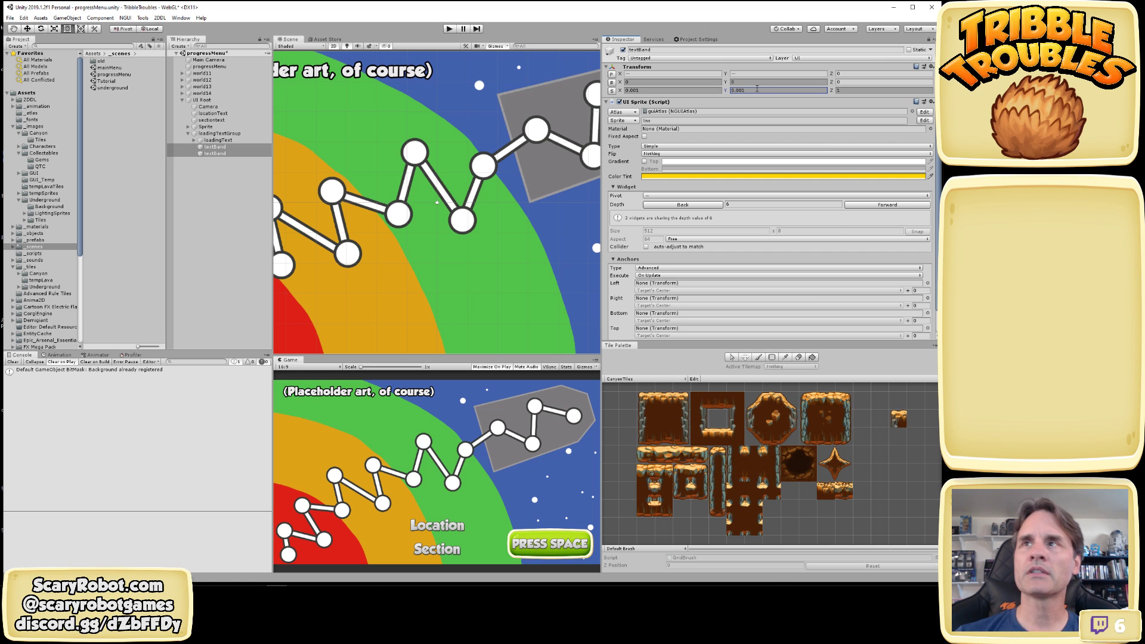
Run the scene again to check the collapsed text bands, and pause it on the map screen
{"action": "left_click", "coordinate": [449, 29]}
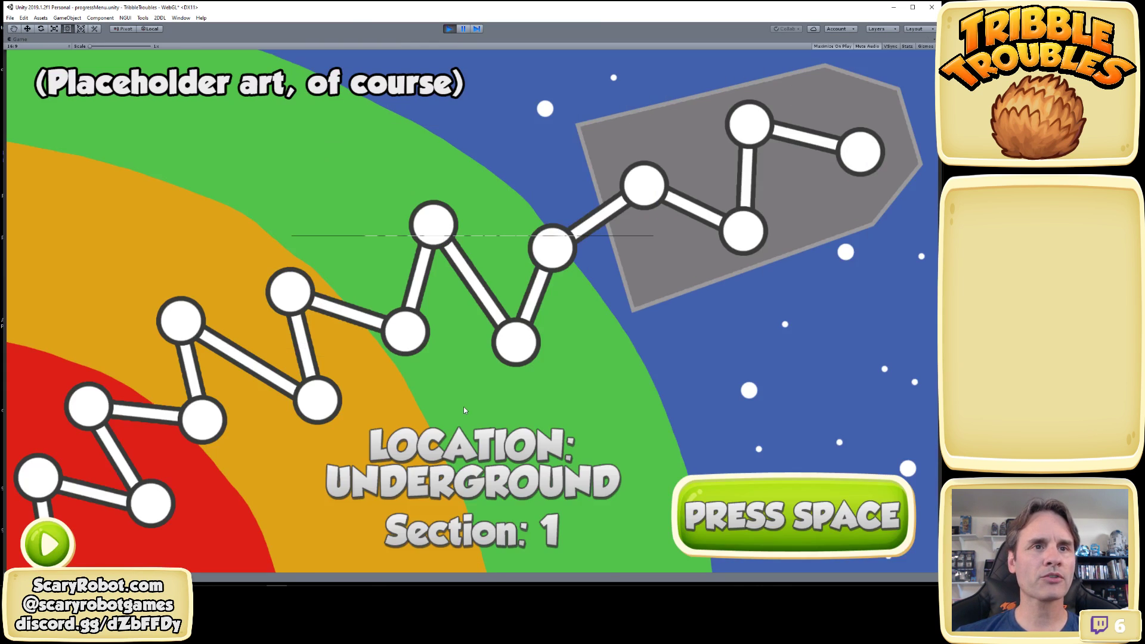
{"action": "left_click", "coordinate": [464, 31]}
{"action": "left_click", "coordinate": [465, 31]}
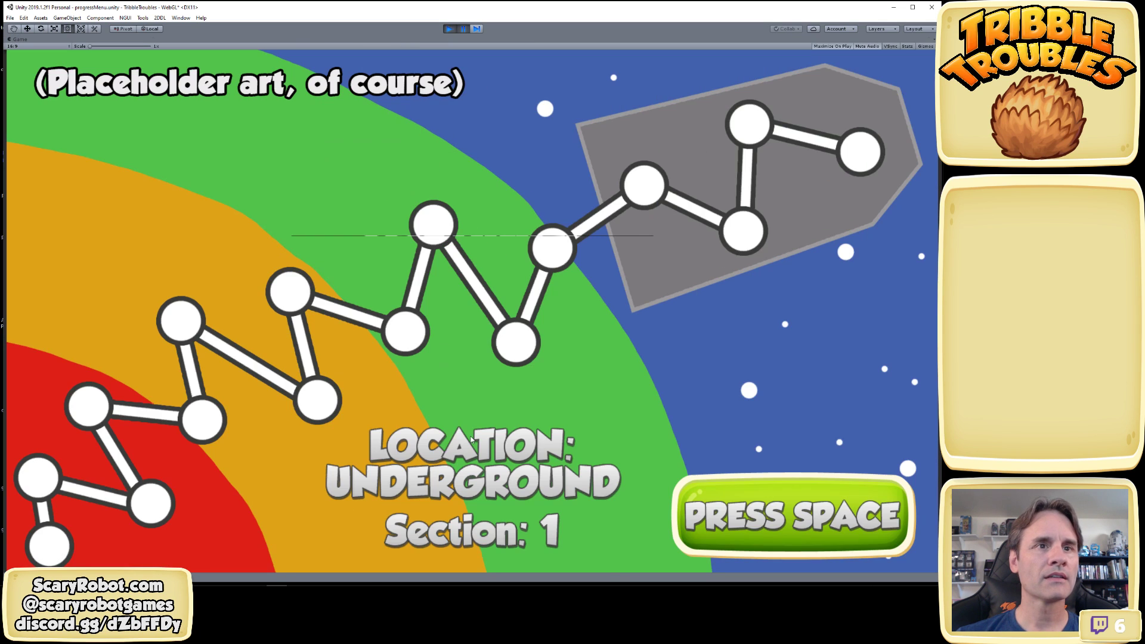
{"action": "left_click", "coordinate": [465, 31]}
Deactivate the loadingTextGroup object in the paused scene and check the map view for the stray horizontal line
{"action": "left_click", "coordinate": [212, 140]}
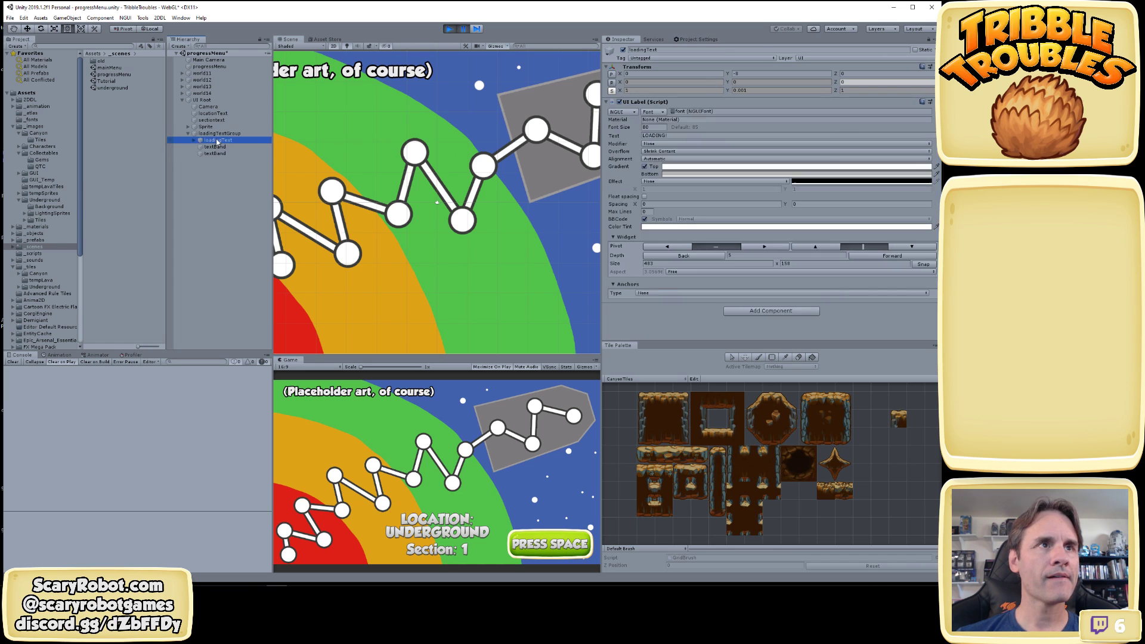
{"action": "left_click", "coordinate": [215, 133]}
{"action": "left_click", "coordinate": [623, 50]}
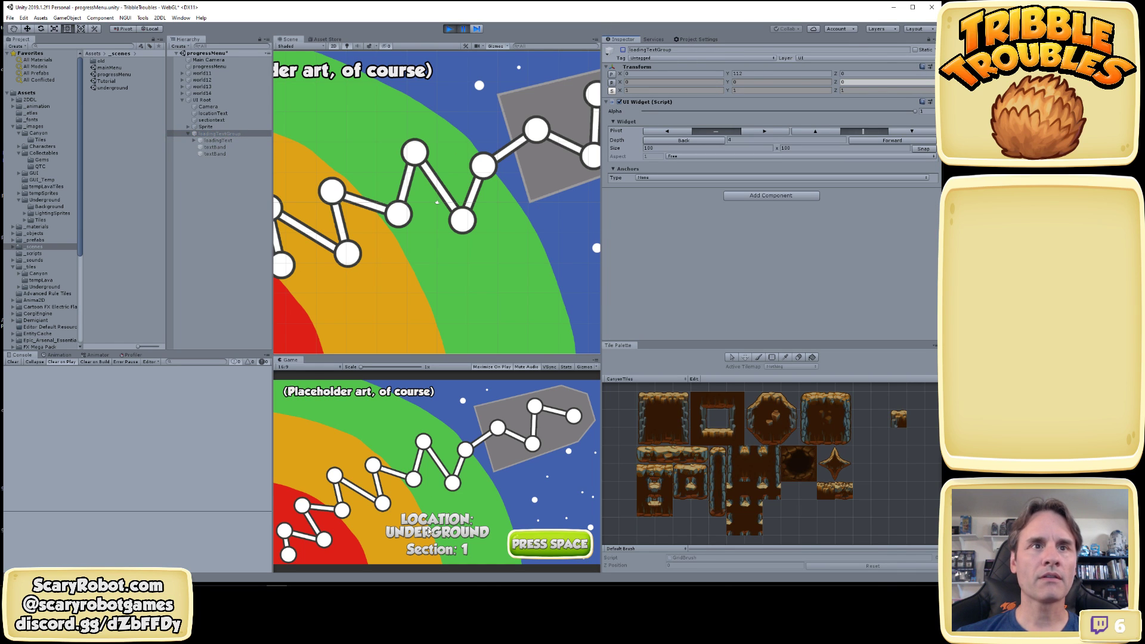
{"action": "key", "text": "shift+space"}
{"action": "key", "text": "shift+space"}
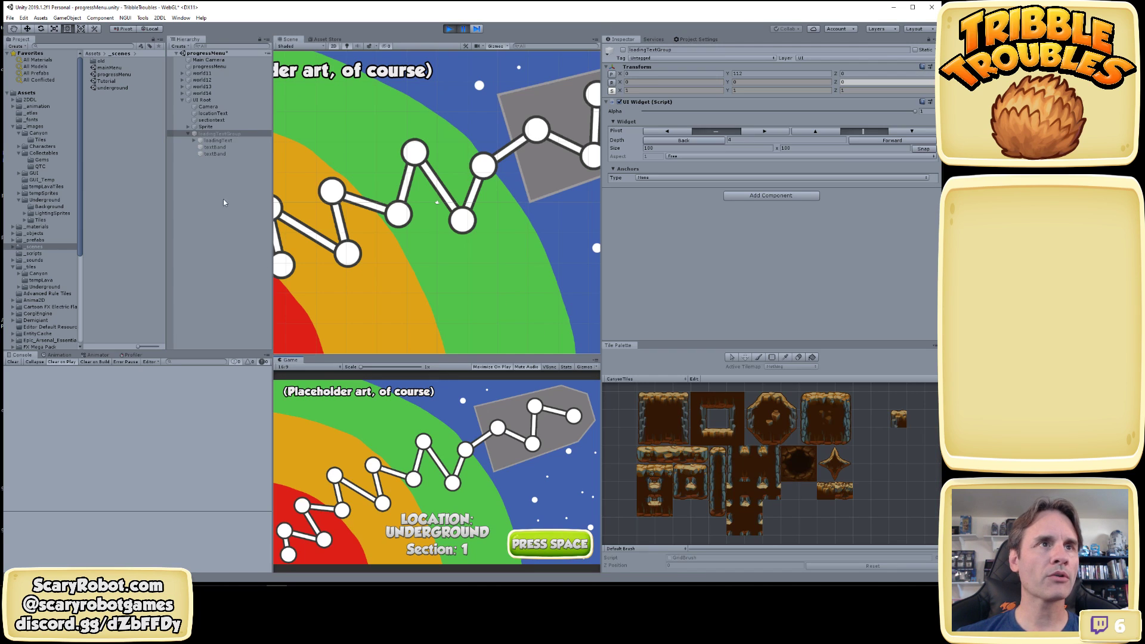
Select the green button's Sprite object and examine the stray line across the map in maximized Game and Scene views
{"action": "left_click", "coordinate": [218, 127]}
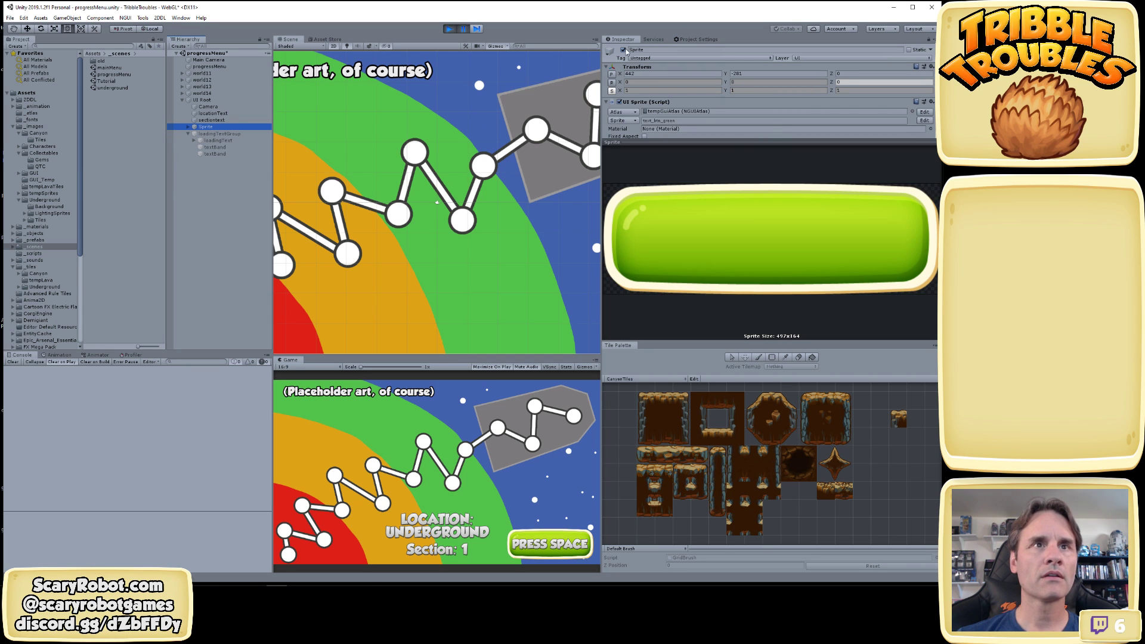
{"action": "key", "text": "shift+space"}
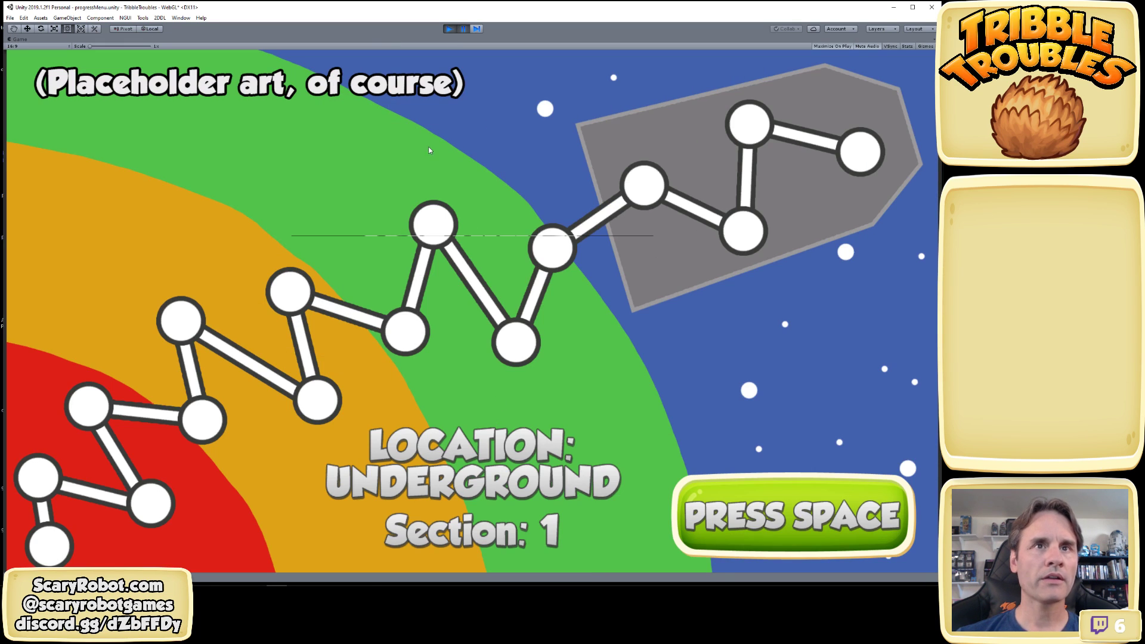
{"action": "key", "text": "shift+space"}
{"action": "key", "text": "shift+space"}
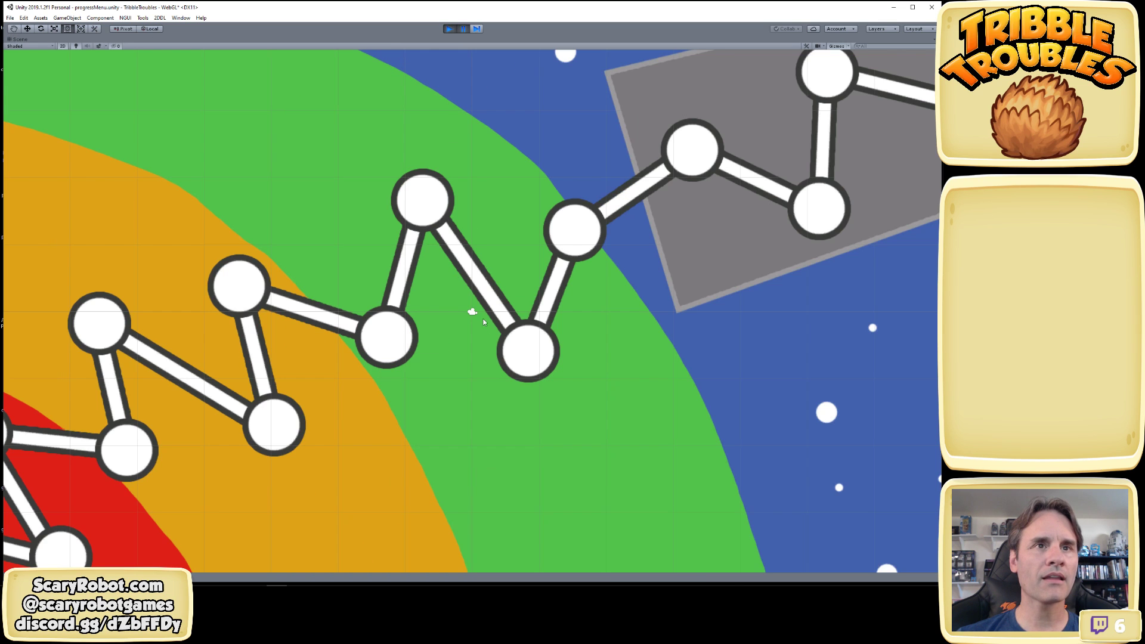
{"action": "key", "text": "shift+space"}
{"action": "key", "text": "shift+space"}
{"action": "key", "text": "shift+space"}
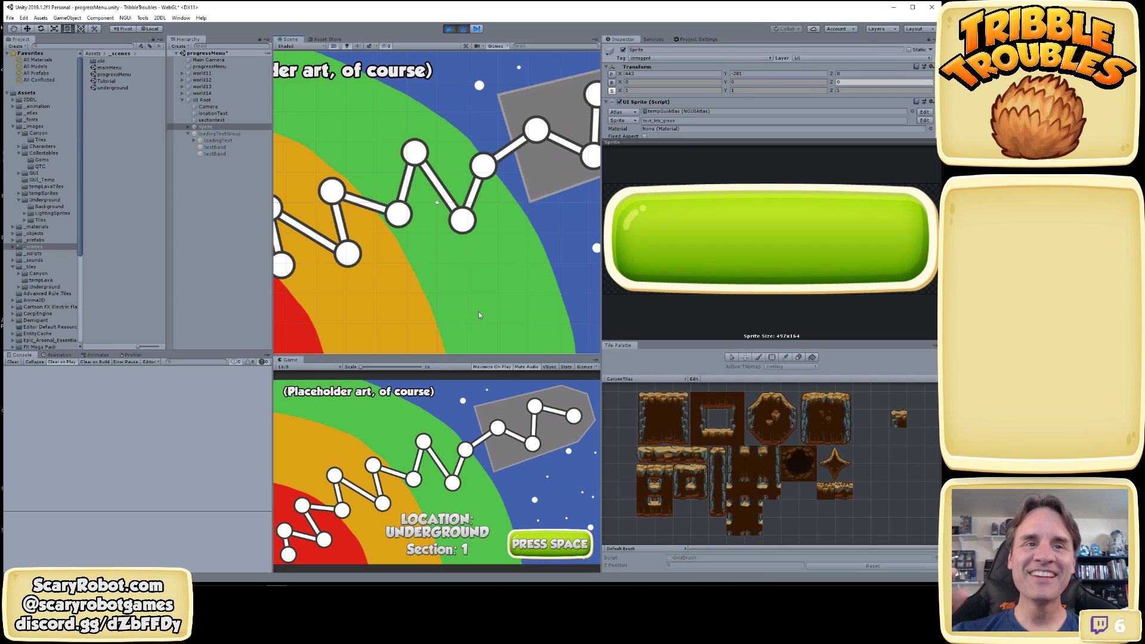
{"action": "key", "text": "shift+space"}
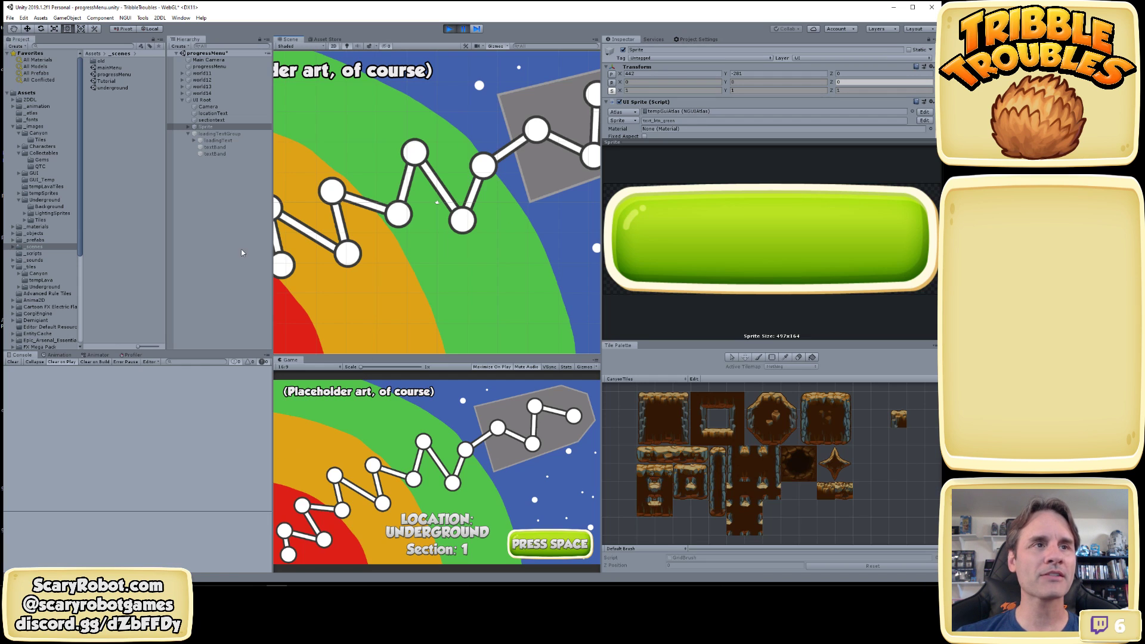
{"action": "key", "text": "shift+space"}
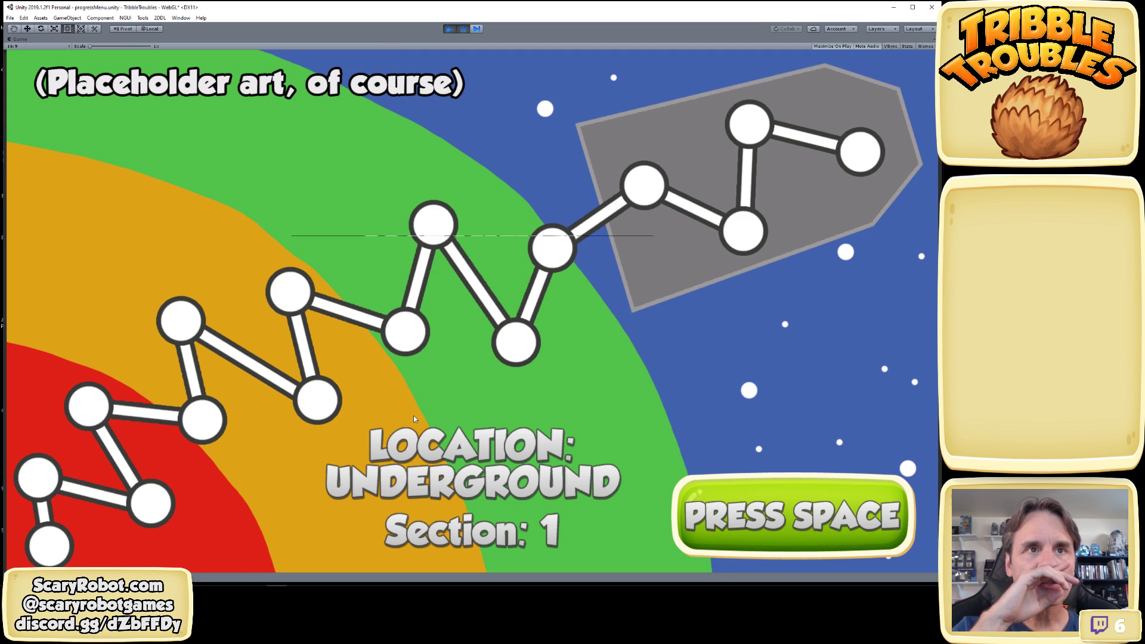
{"action": "key", "text": "shift+space"}
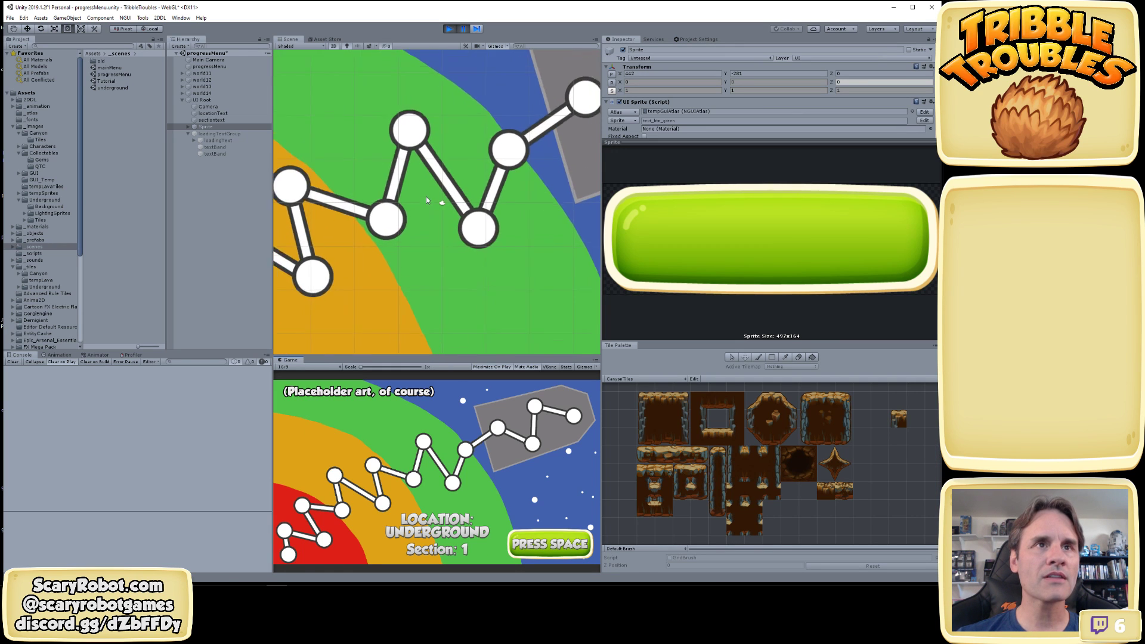
Deactivate locationText, sectionText, Sprite and loadingTextGroup in the paused scene, and check the maximized Game view for the stray line
{"action": "scroll", "coordinate": [428, 199], "scroll_direction": "up", "scroll_amount": 3}
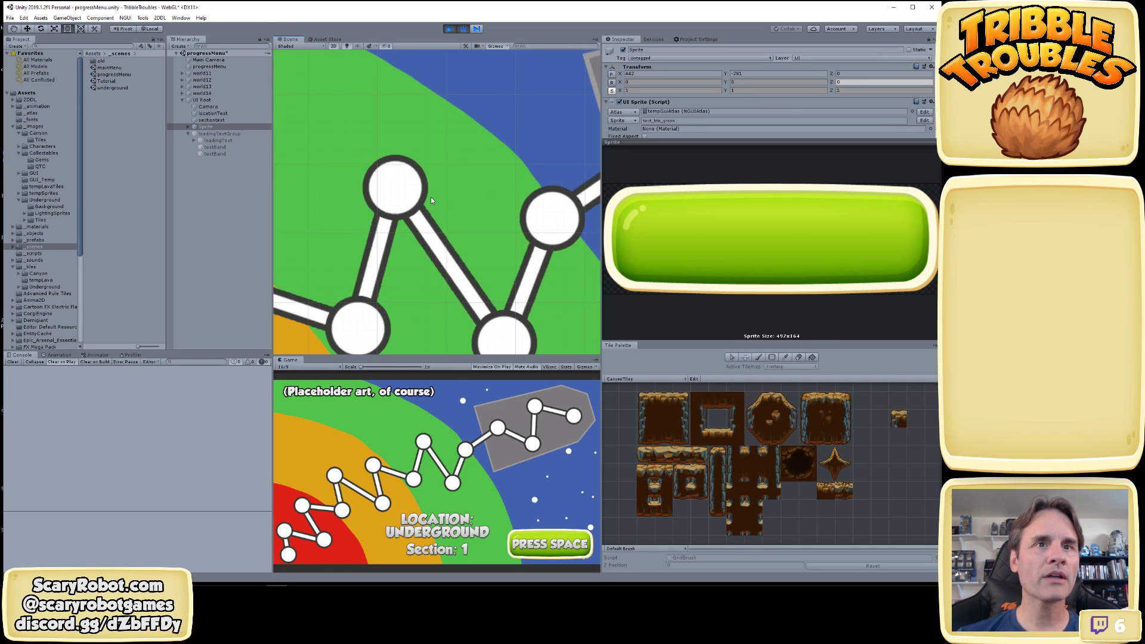
{"action": "left_click", "coordinate": [220, 106]}
{"action": "left_click", "coordinate": [213, 113]}
{"action": "left_click", "coordinate": [219, 120], "text": "shift"}
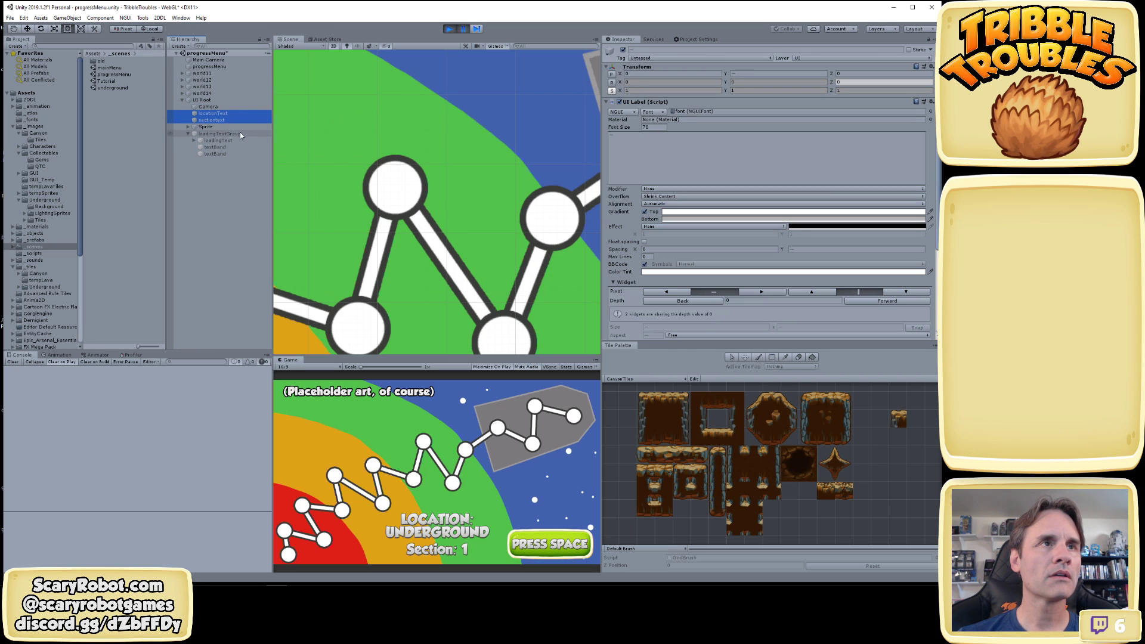
{"action": "left_click", "coordinate": [624, 51]}
{"action": "key", "text": "shift+space"}
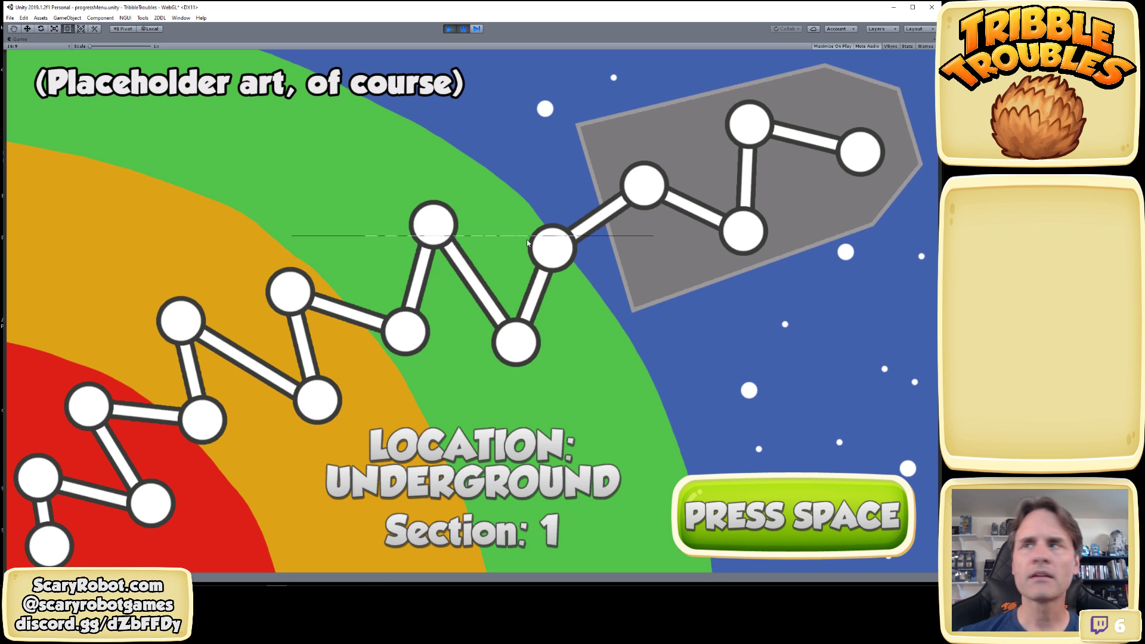
{"action": "key", "text": "shift+space"}
{"action": "scroll", "coordinate": [436, 222], "scroll_direction": "down", "scroll_amount": 3}
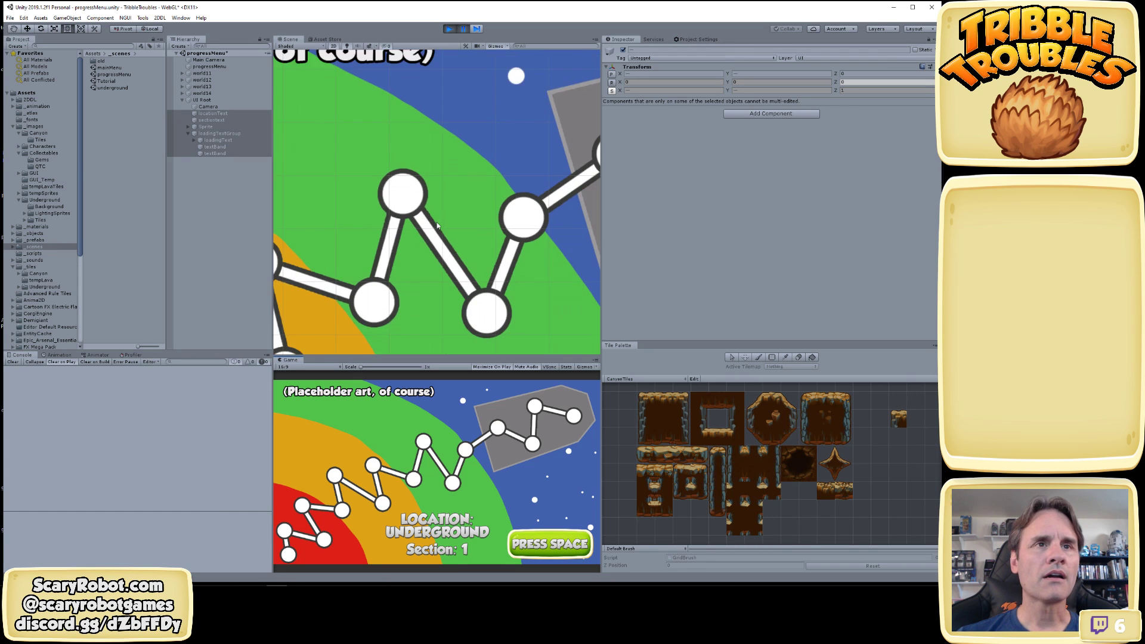
Deactivate the UI Root object and compare the map in the maximized Scene and Game views
{"action": "left_click", "coordinate": [217, 99]}
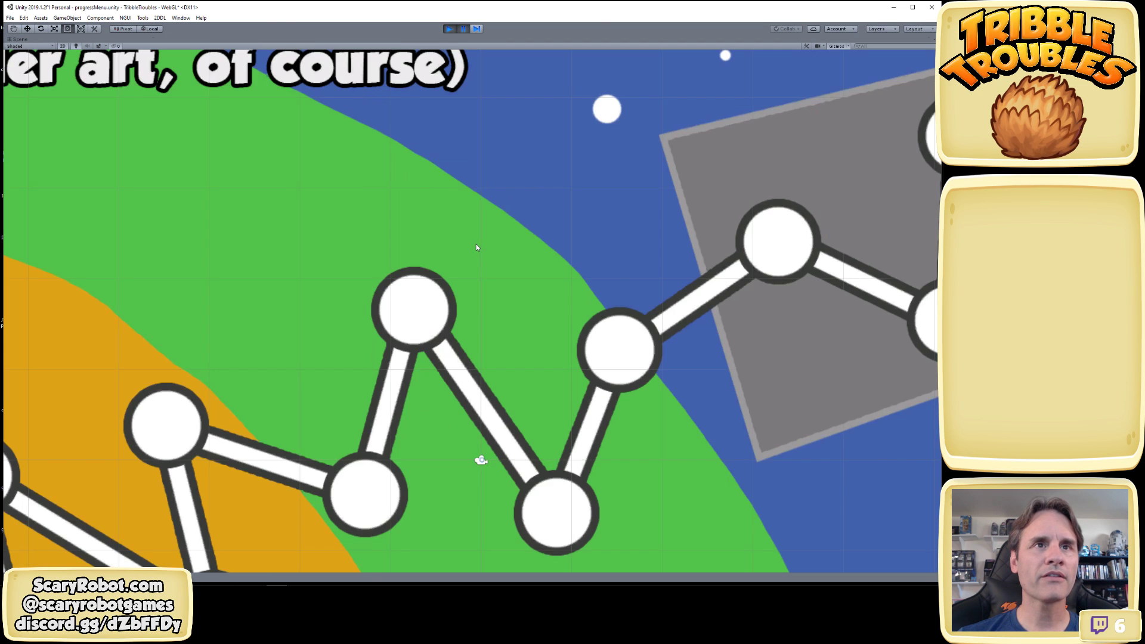
{"action": "key", "text": "shift+space"}
{"action": "key", "text": "shift+space"}
{"action": "key", "text": "shift+space"}
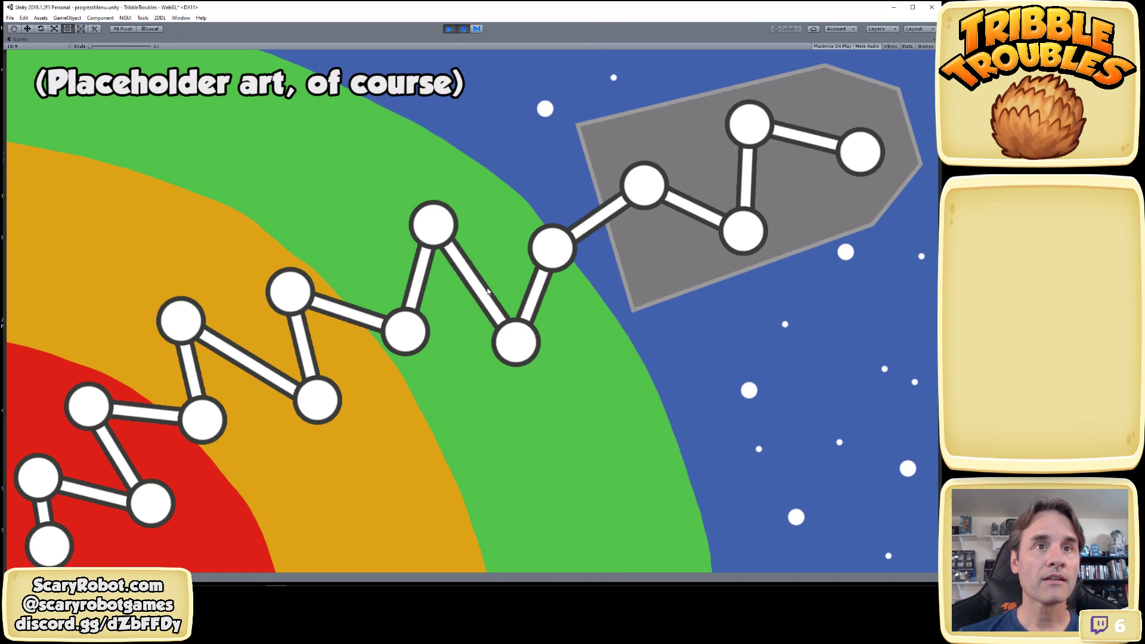
{"action": "key", "text": "shift+space"}
Reactivate the UI Root object, resume the scene to check the map for the line, and pause it again
{"action": "left_click", "coordinate": [214, 101]}
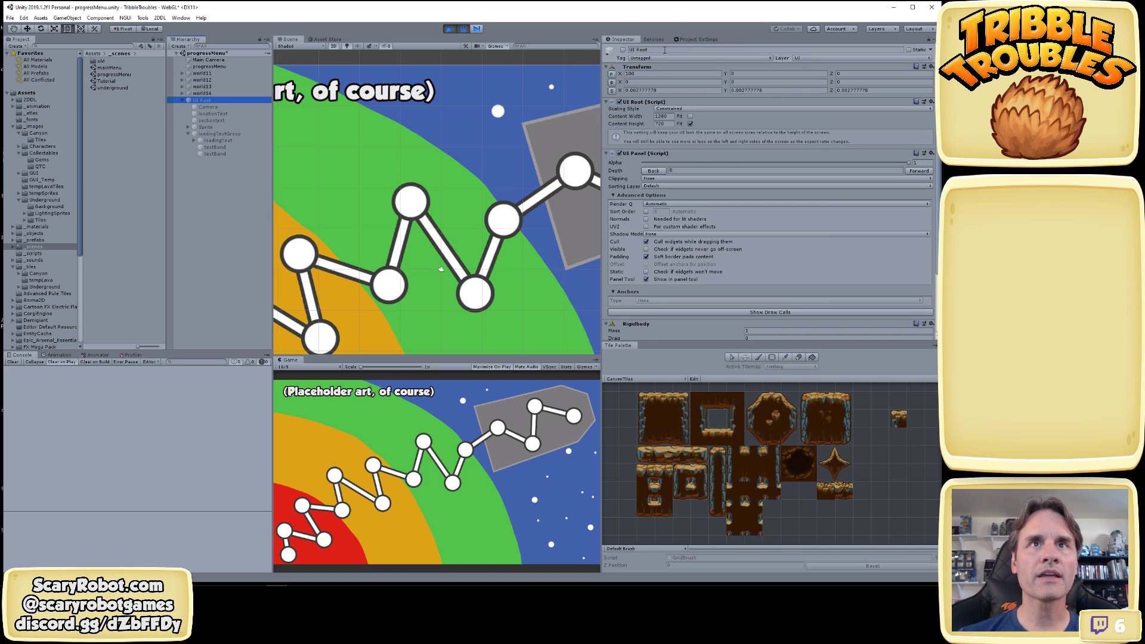
{"action": "left_click", "coordinate": [623, 50]}
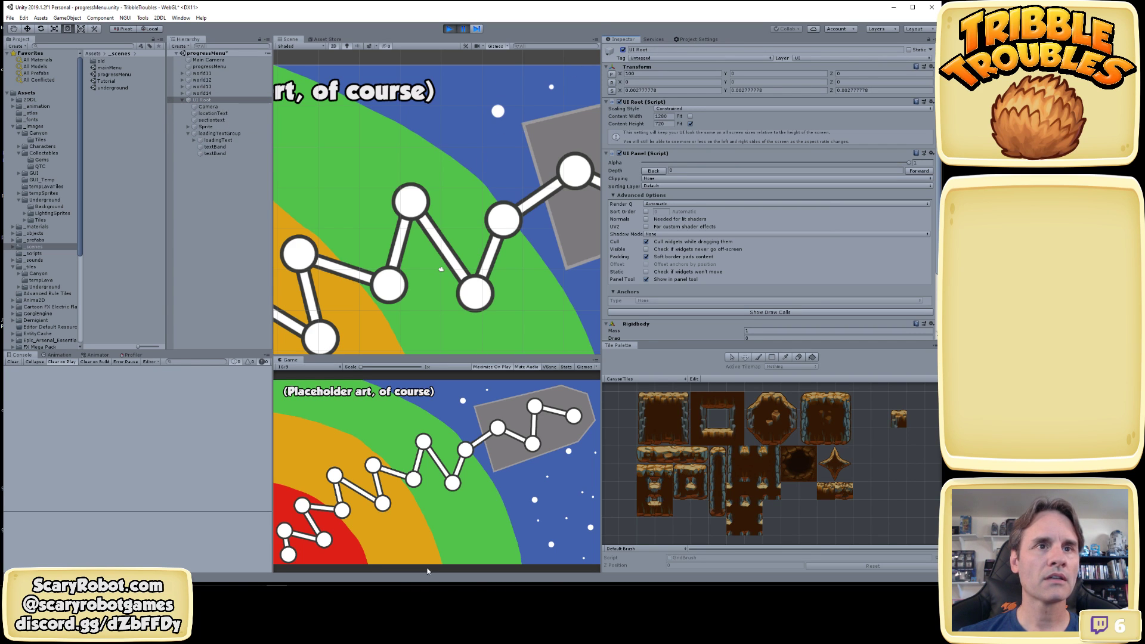
{"action": "key", "text": "shift+space"}
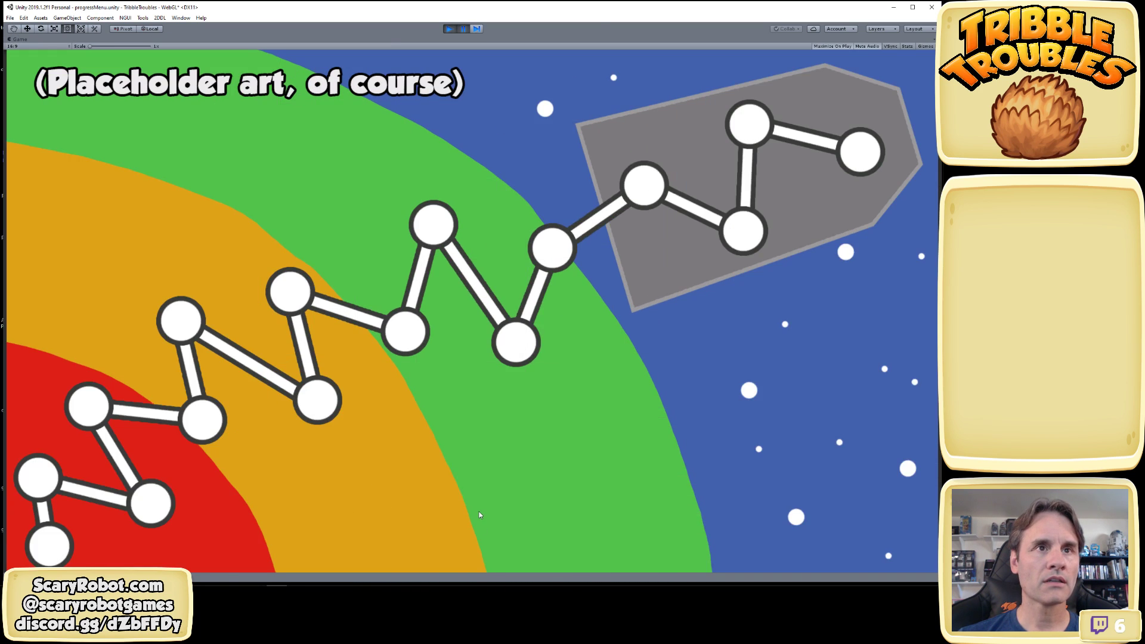
{"action": "left_click", "coordinate": [463, 29]}
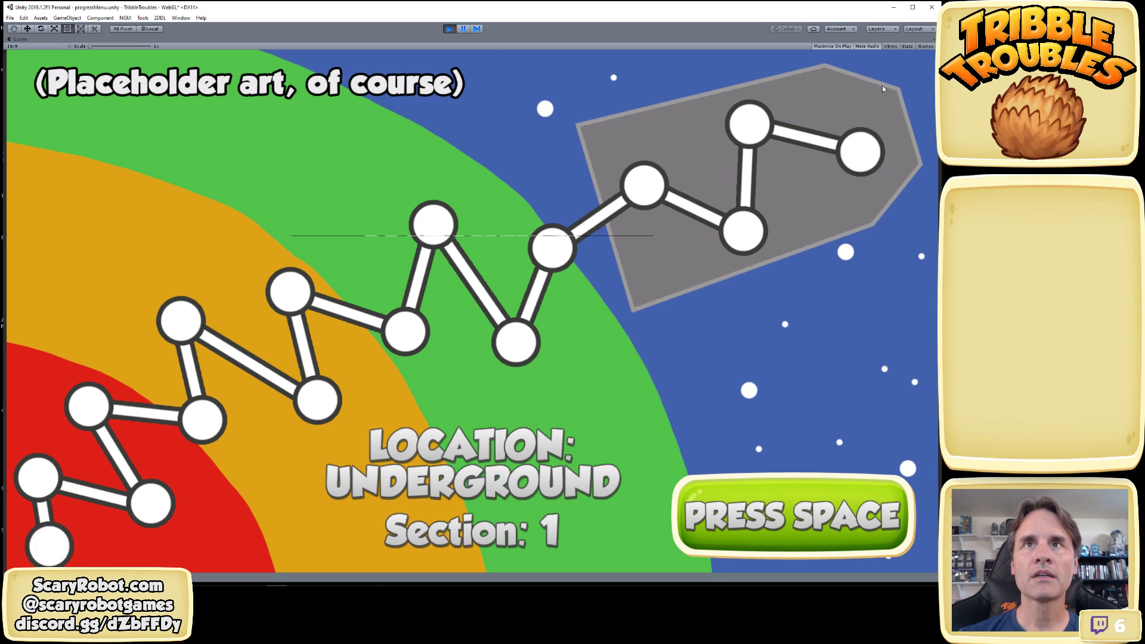
{"action": "left_click", "coordinate": [463, 28]}
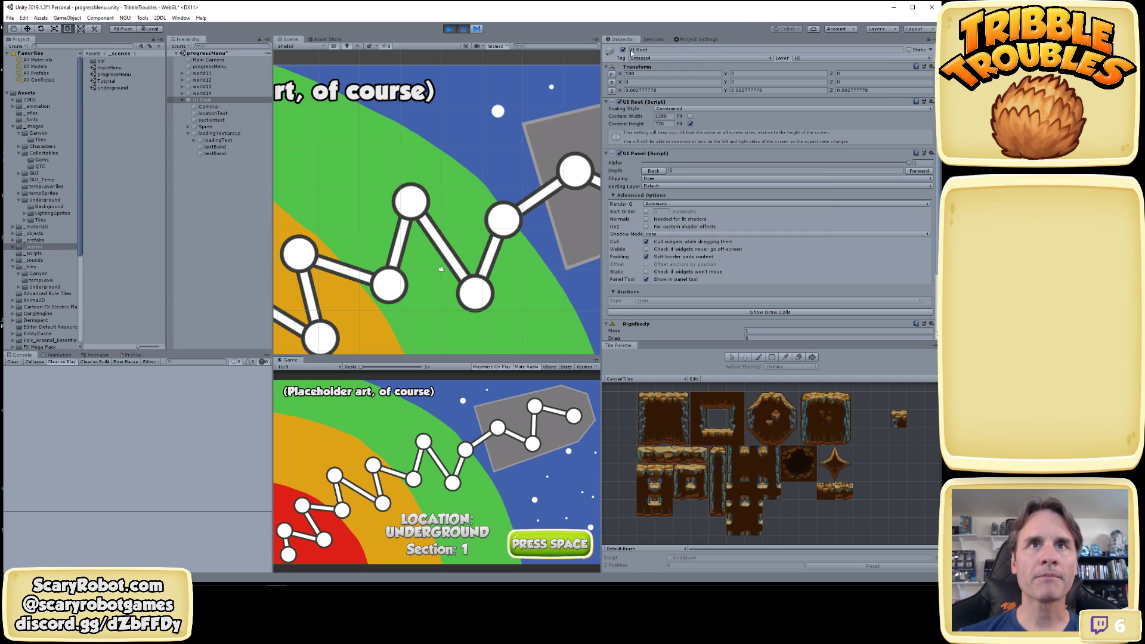
Deactivate UI Root, briefly resume and pause the scene to check the map, and reactivate the object
{"action": "left_click", "coordinate": [623, 49]}
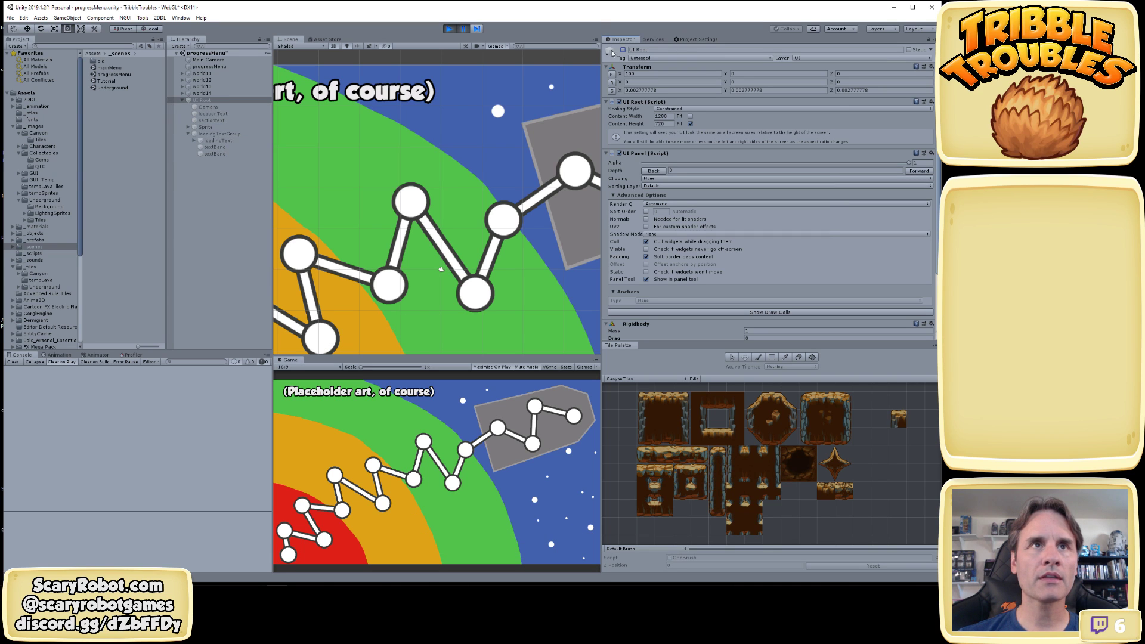
{"action": "left_click", "coordinate": [465, 31]}
{"action": "left_click", "coordinate": [458, 32]}
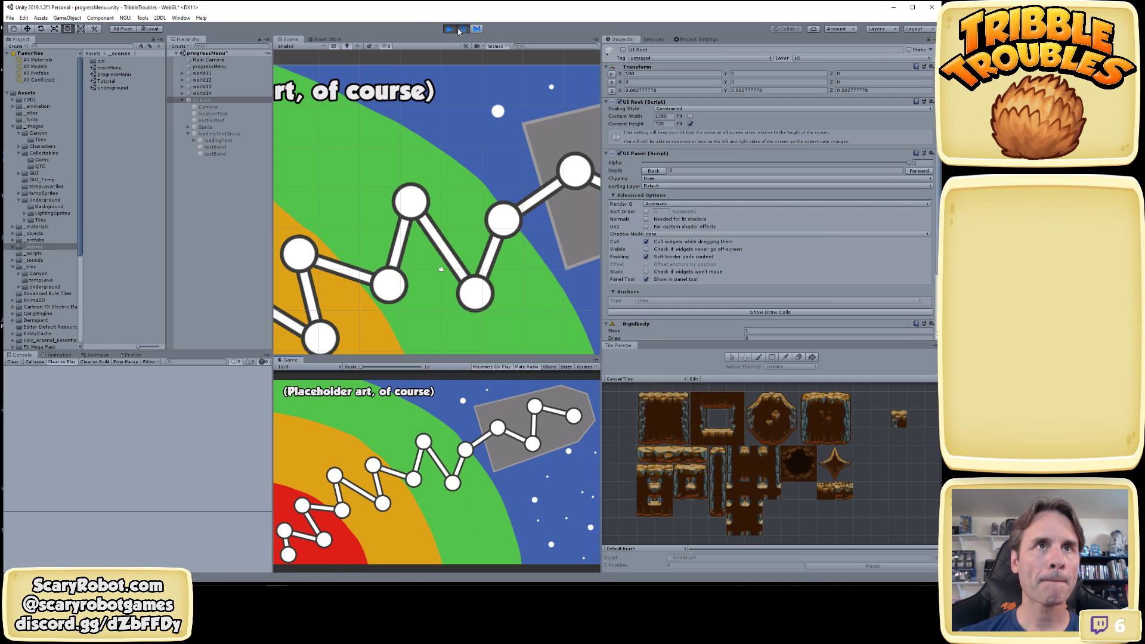
{"action": "left_click", "coordinate": [624, 50]}
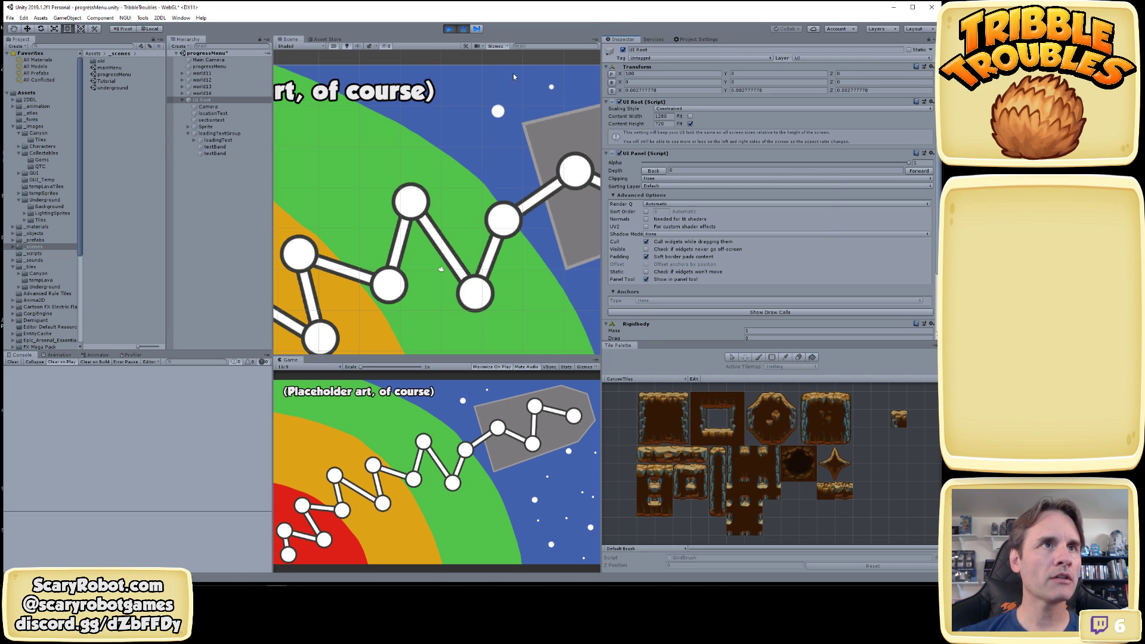
Deactivate sectionText, Sprite and loadingTextGroup together, resume the scene to check for the line, and pause it
{"action": "left_click", "coordinate": [218, 133]}
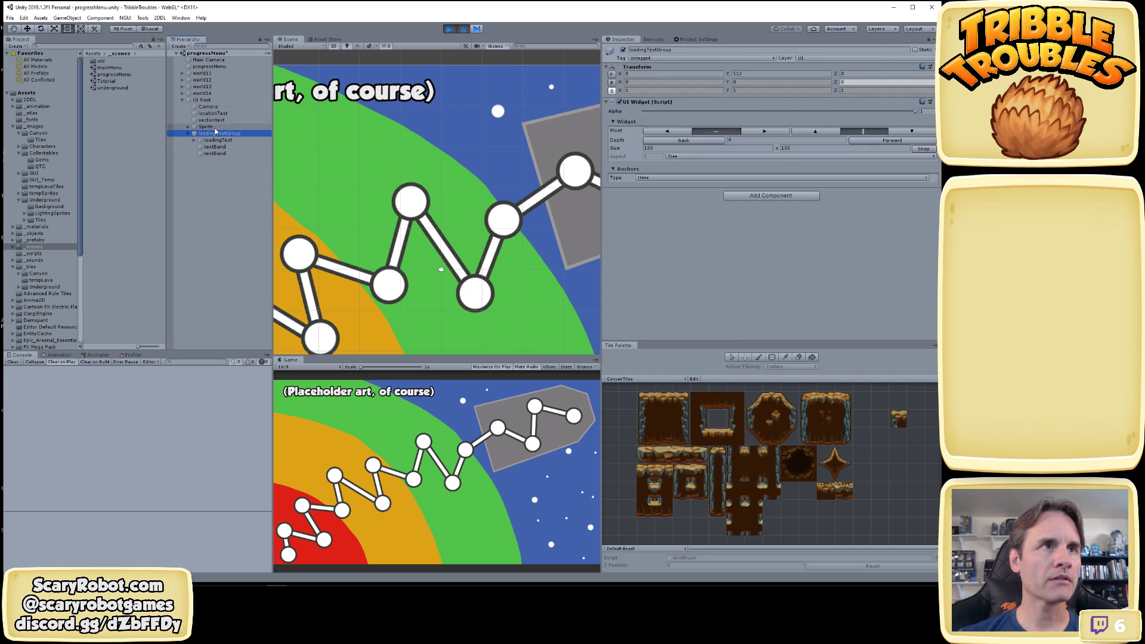
{"action": "left_click", "coordinate": [216, 129], "text": "ctrl"}
{"action": "left_click", "coordinate": [219, 127], "text": "ctrl"}
{"action": "left_click", "coordinate": [220, 120], "text": "ctrl"}
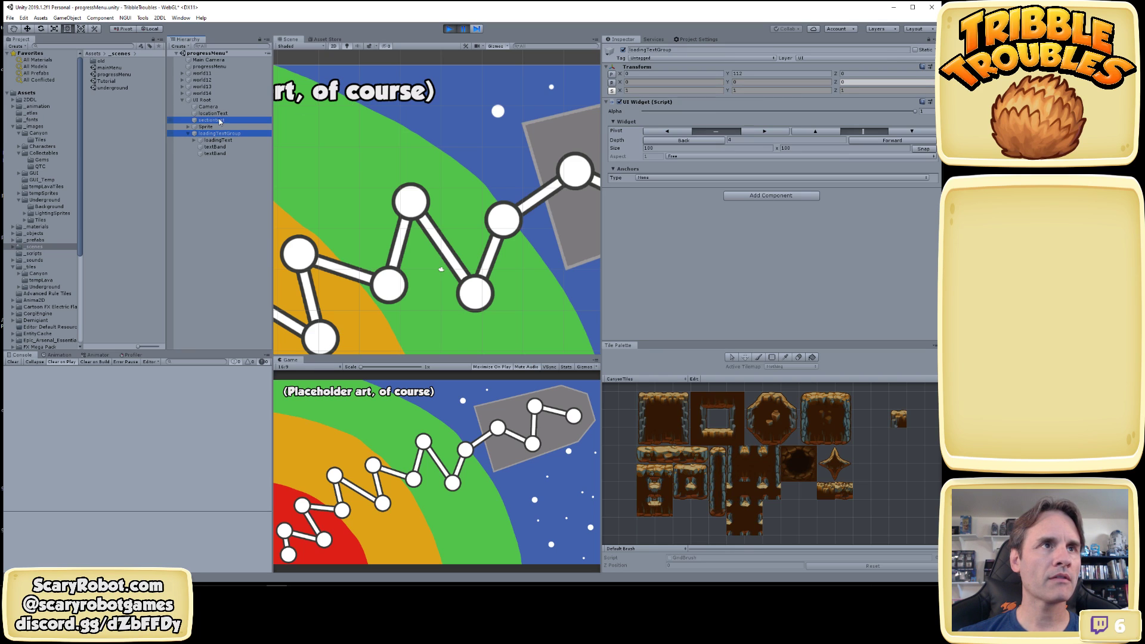
{"action": "left_click", "coordinate": [219, 126], "text": "ctrl"}
{"action": "left_click", "coordinate": [213, 134], "text": "ctrl"}
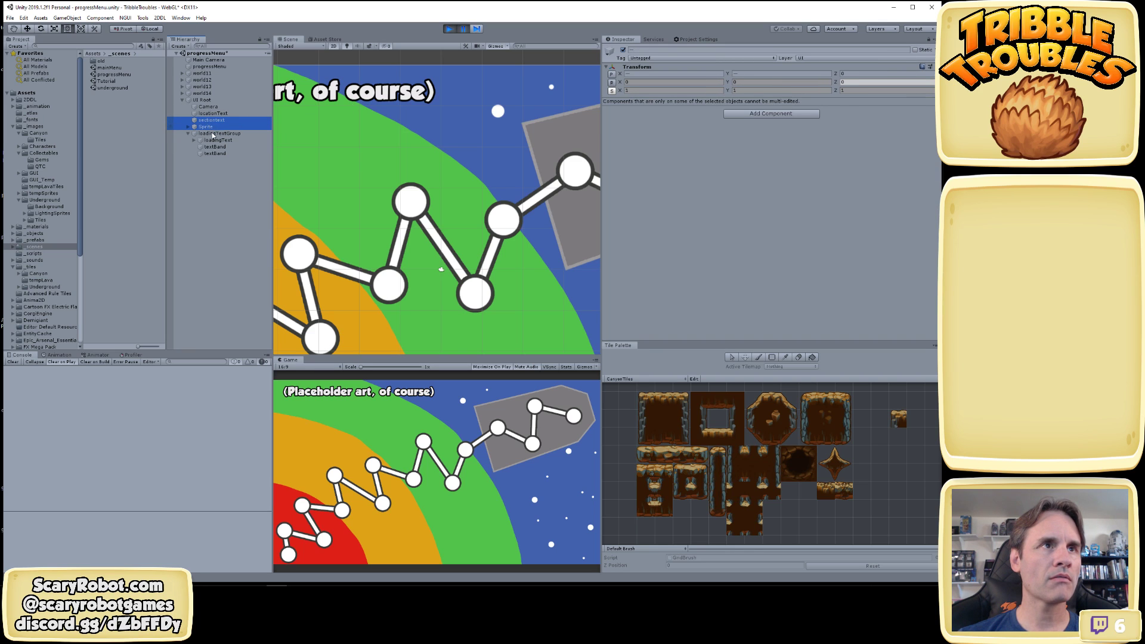
{"action": "left_click", "coordinate": [212, 134], "text": "ctrl"}
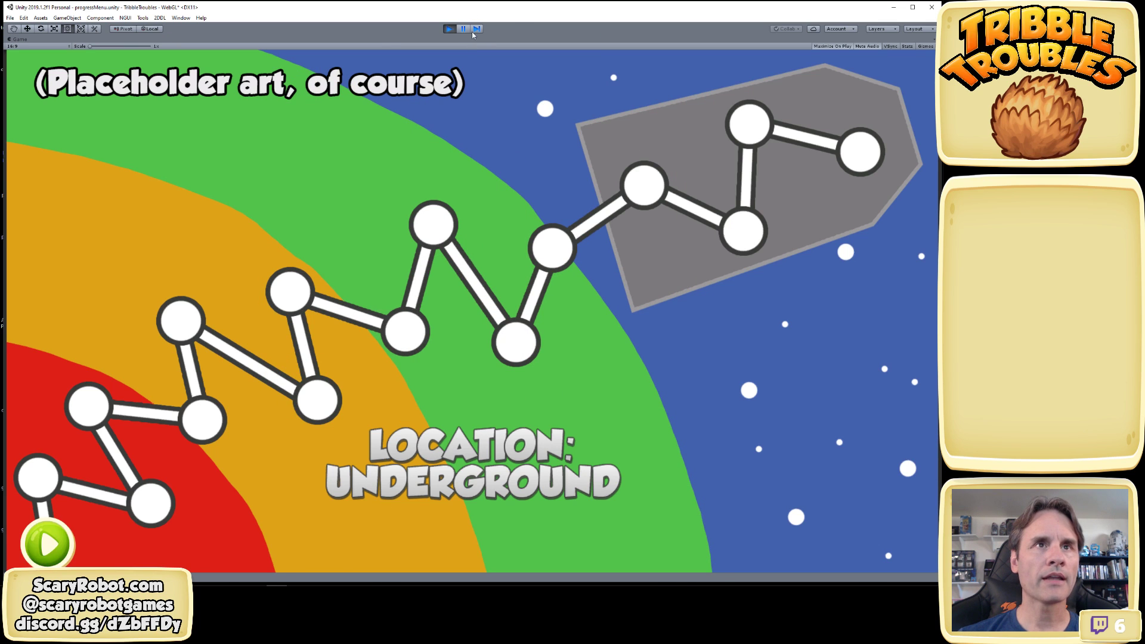
{"action": "left_click", "coordinate": [464, 28]}
Reactivate the Sprite and sectionText objects, resume the scene to check for the line, and pause it
{"action": "left_click", "coordinate": [220, 128]}
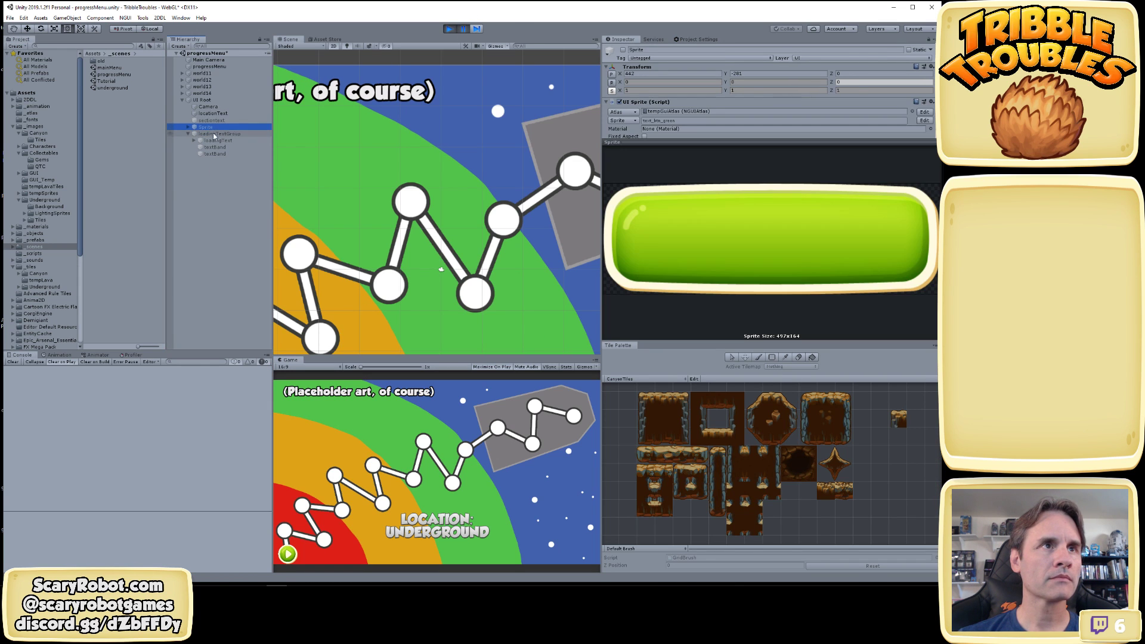
{"action": "left_click", "coordinate": [211, 120], "text": "ctrl"}
{"action": "left_click", "coordinate": [623, 50]}
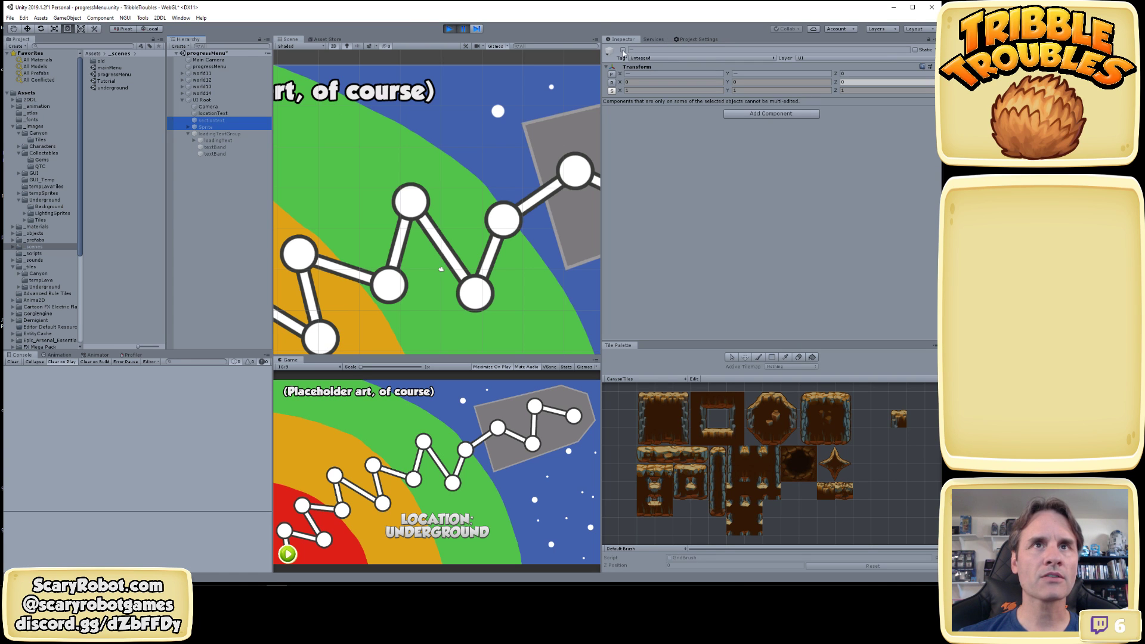
{"action": "left_click", "coordinate": [463, 29]}
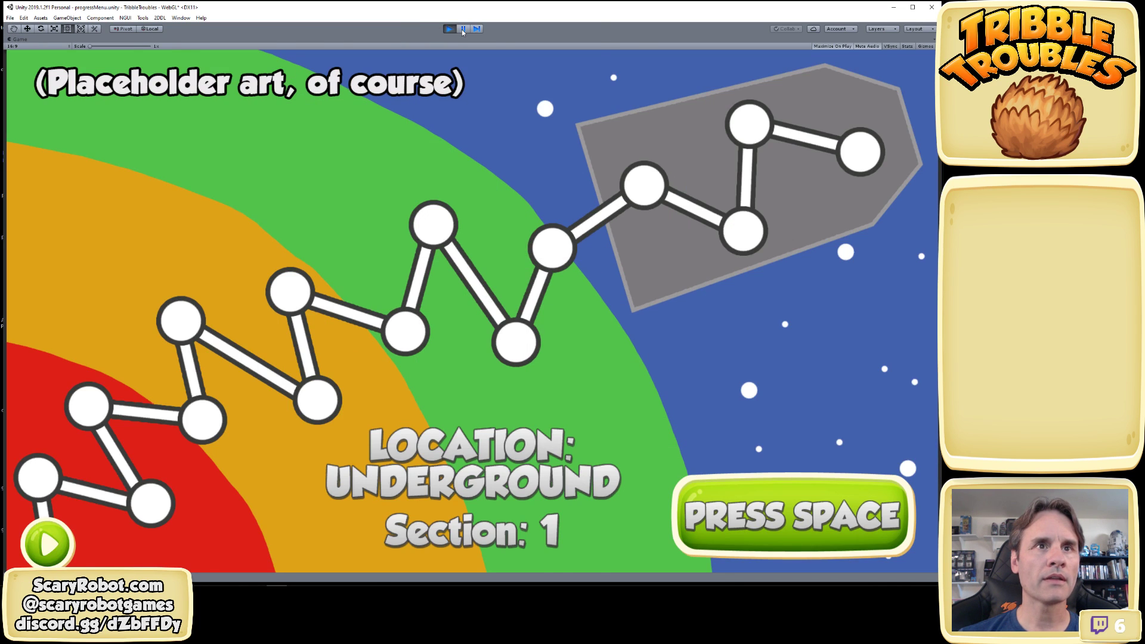
{"action": "left_click", "coordinate": [462, 30]}
Reactivate the loadingTextGroup object, resume the scene to check whether it draws the line, and pause it
{"action": "left_click", "coordinate": [222, 134]}
{"action": "left_click", "coordinate": [462, 29]}
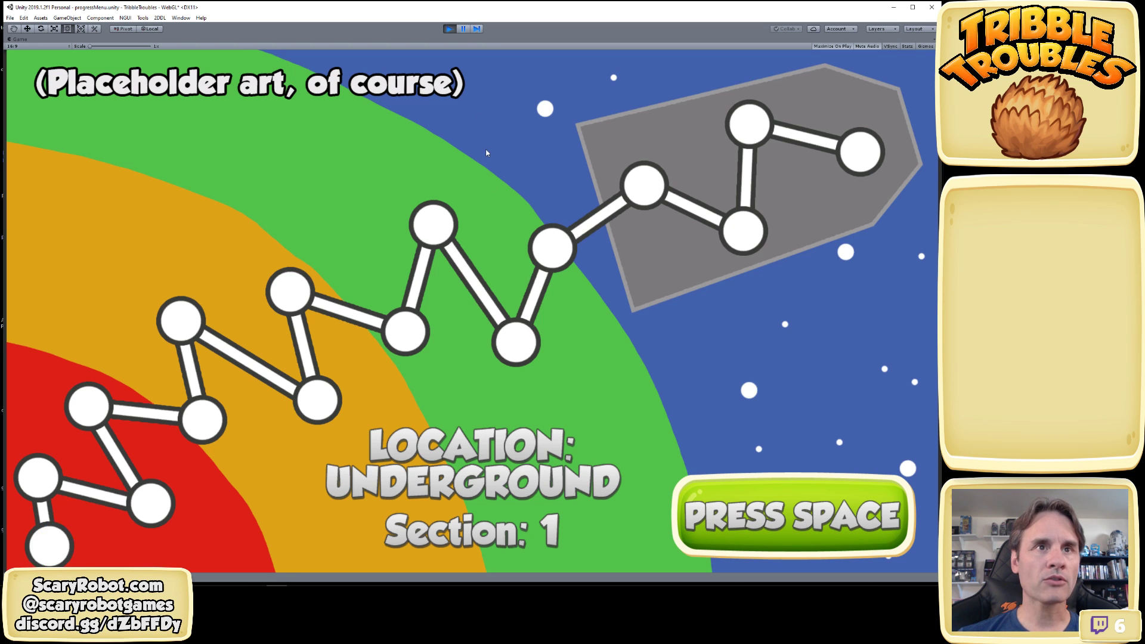
{"action": "left_click", "coordinate": [463, 28]}
{"action": "left_click", "coordinate": [226, 173]}
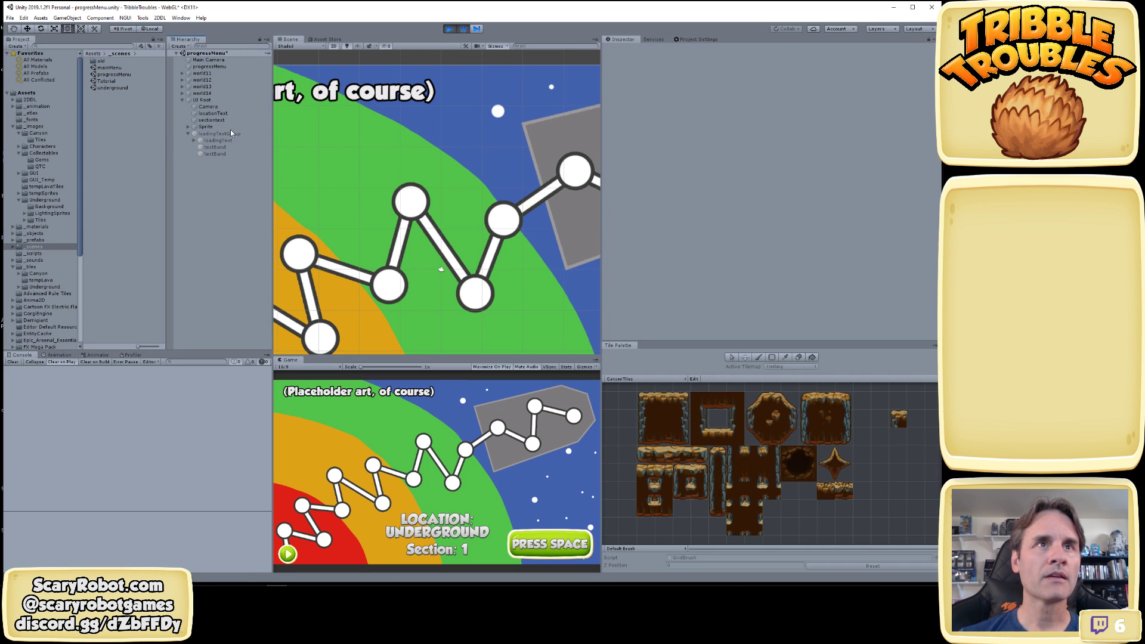
{"action": "left_click", "coordinate": [237, 134]}
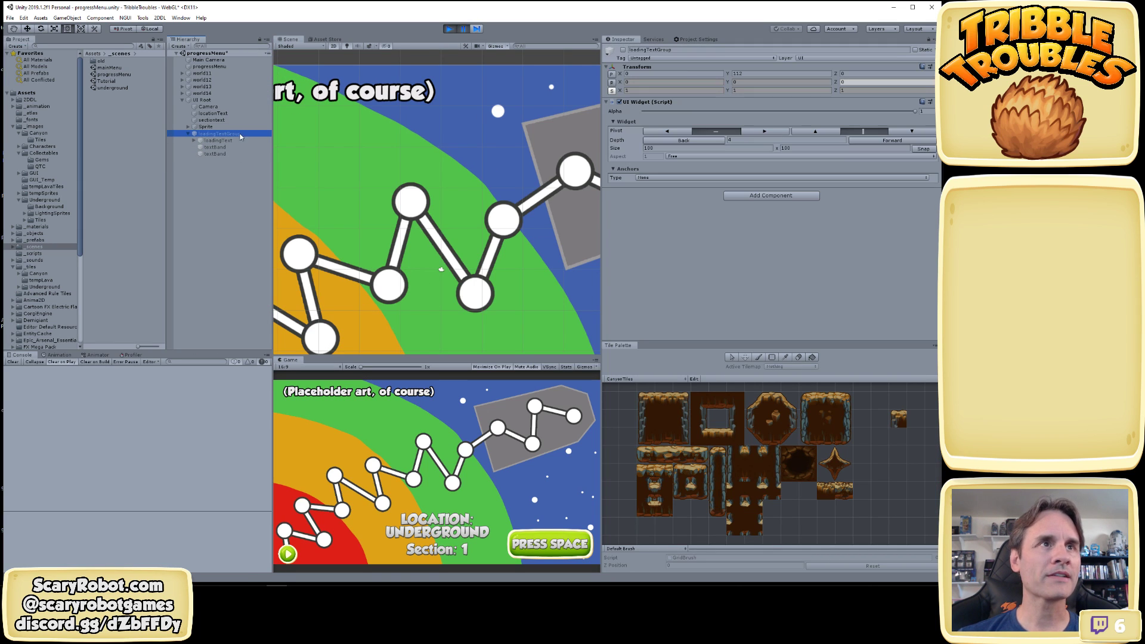
{"action": "left_click", "coordinate": [465, 29]}
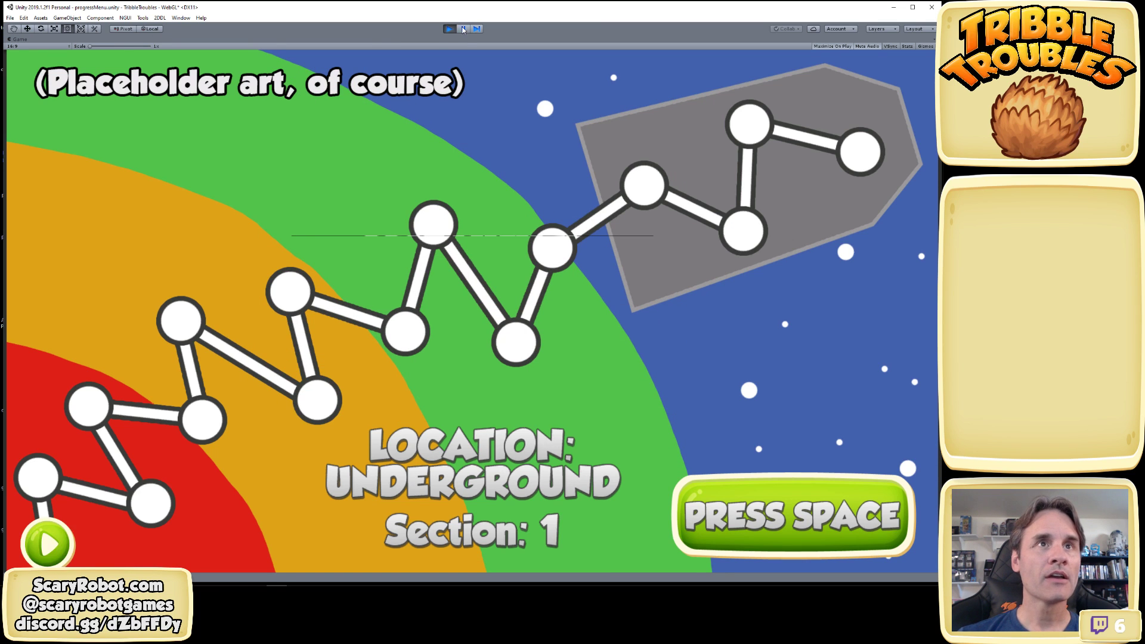
{"action": "left_click", "coordinate": [464, 28]}
Inspect both textBand objects, deactivate loadingText instead, and resume the scene to check for the line before pausing it
{"action": "left_click", "coordinate": [230, 147]}
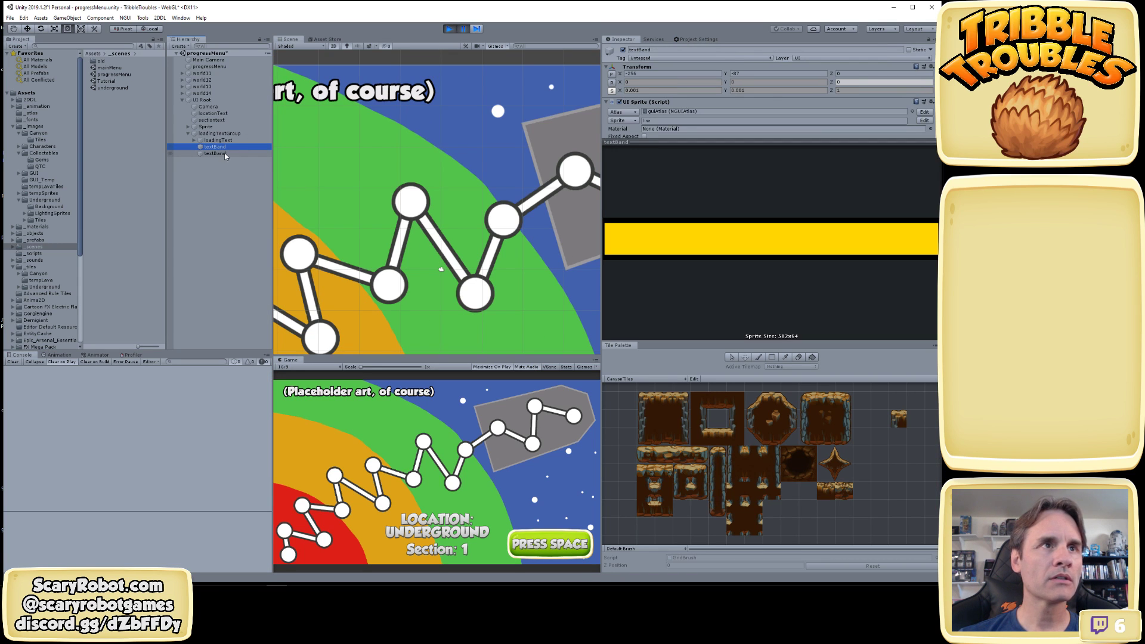
{"action": "left_click", "coordinate": [225, 153]}
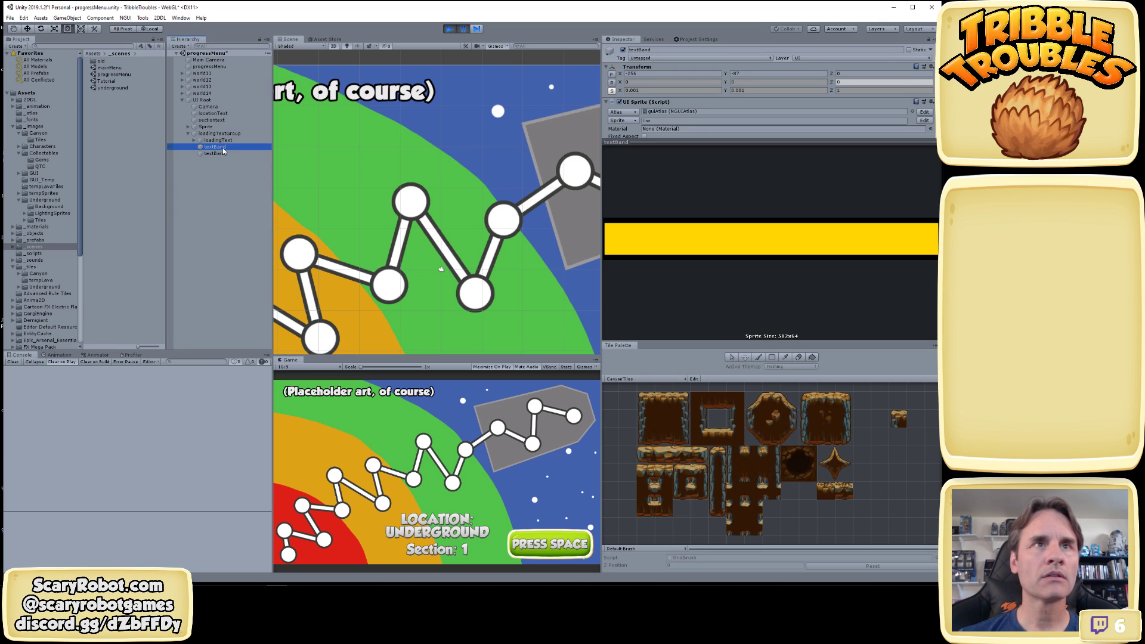
{"action": "left_click", "coordinate": [228, 141]}
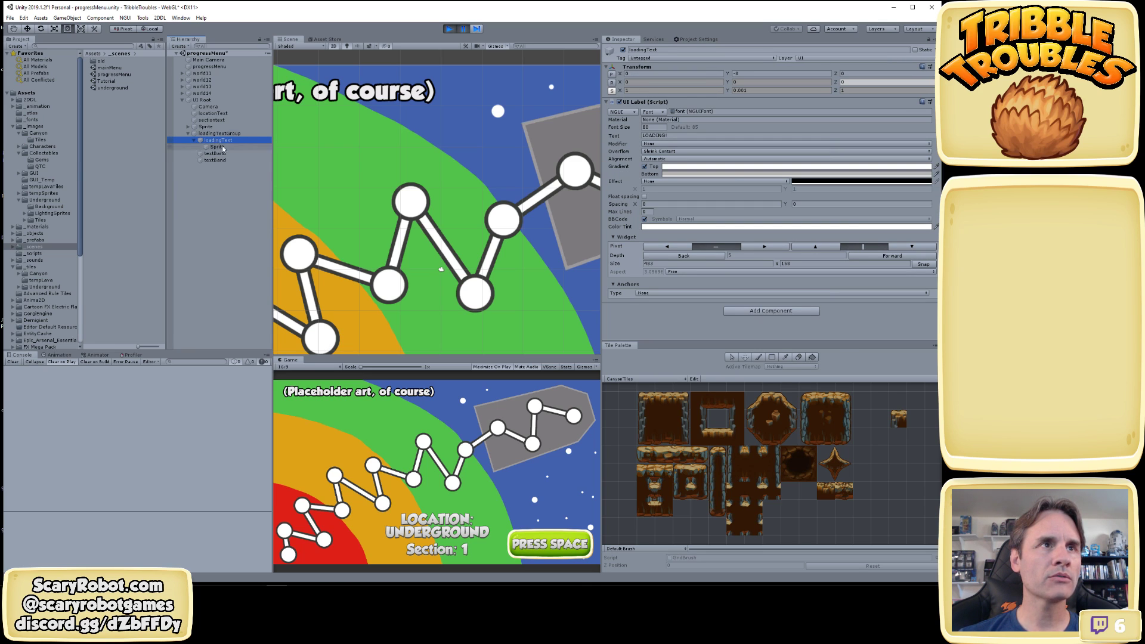
{"action": "left_click", "coordinate": [623, 50]}
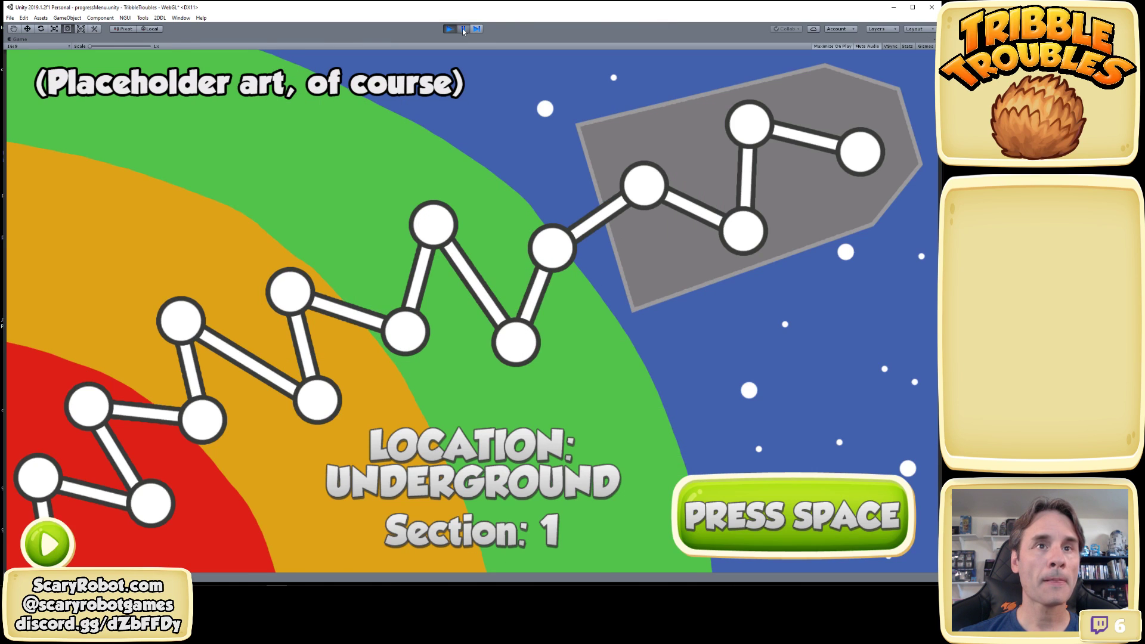
{"action": "left_click", "coordinate": [464, 28]}
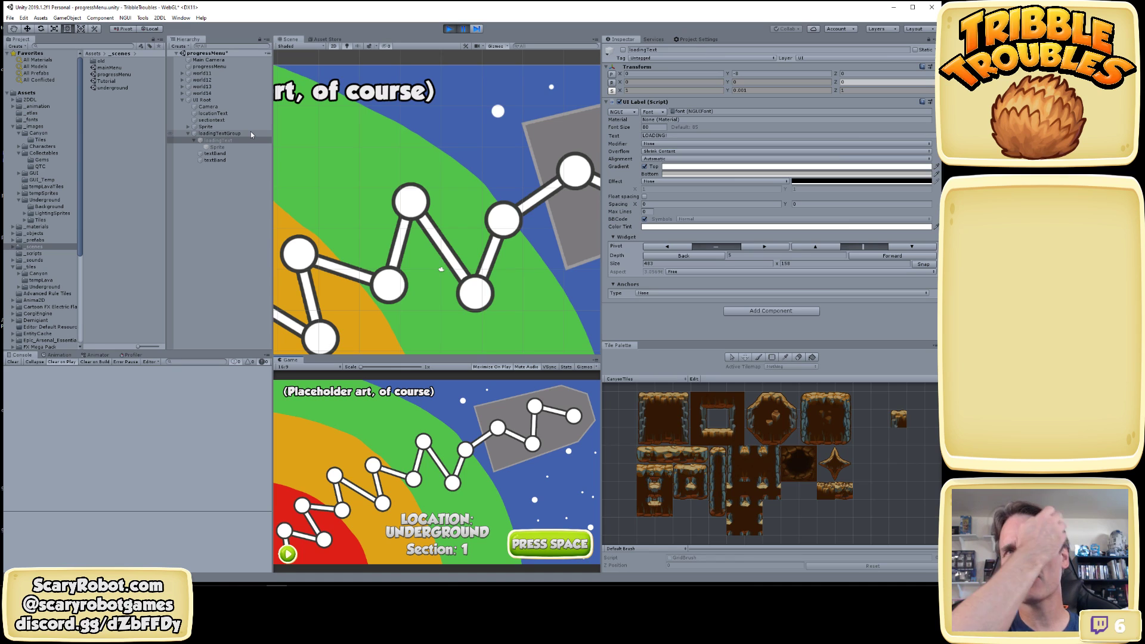
Try a Y scale of 1e-05 on the loadingText object and undo it
{"action": "left_click", "coordinate": [750, 90]}
{"action": "type", "text": "05"}
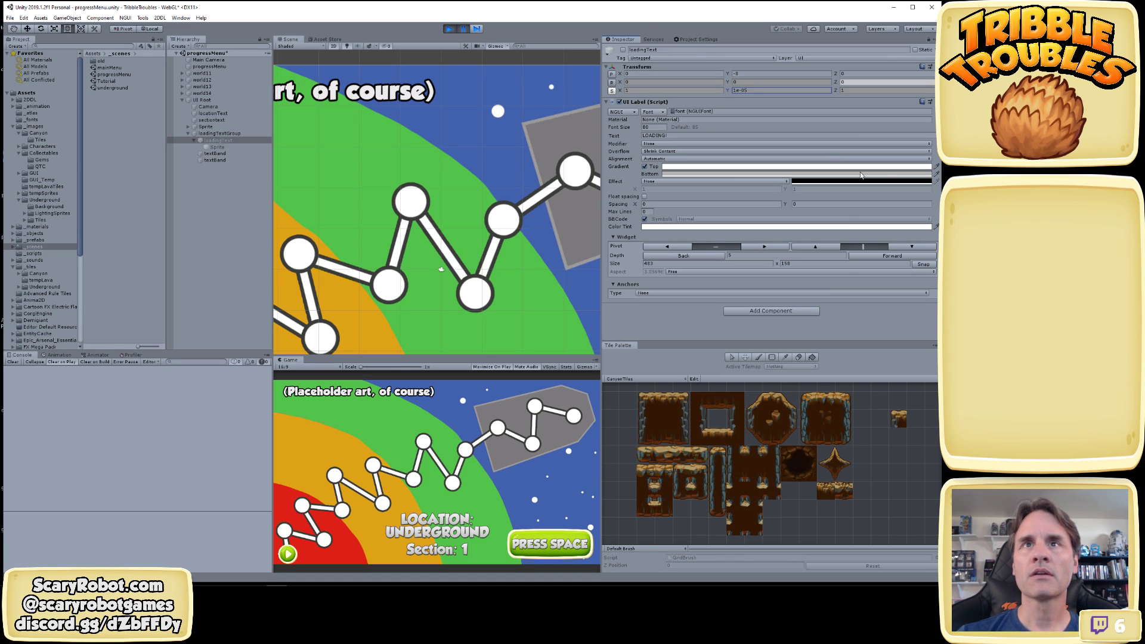
{"action": "key", "text": "ctrl+z"}
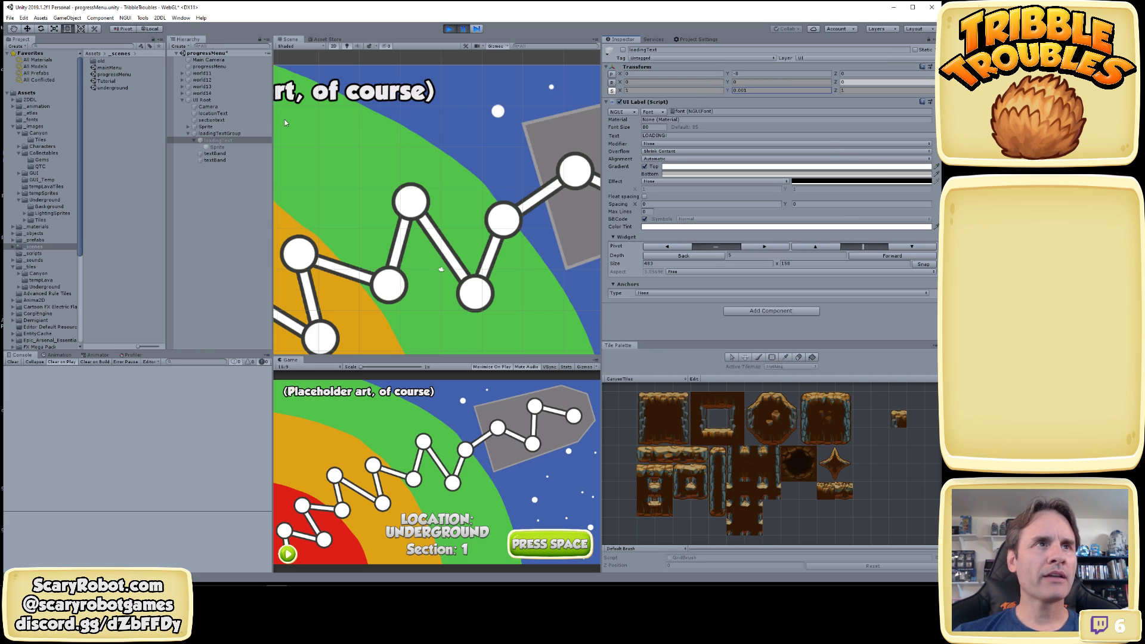
Stop the running scene and select the loadingText object inside loadingTextGroup
{"action": "left_click", "coordinate": [450, 28]}
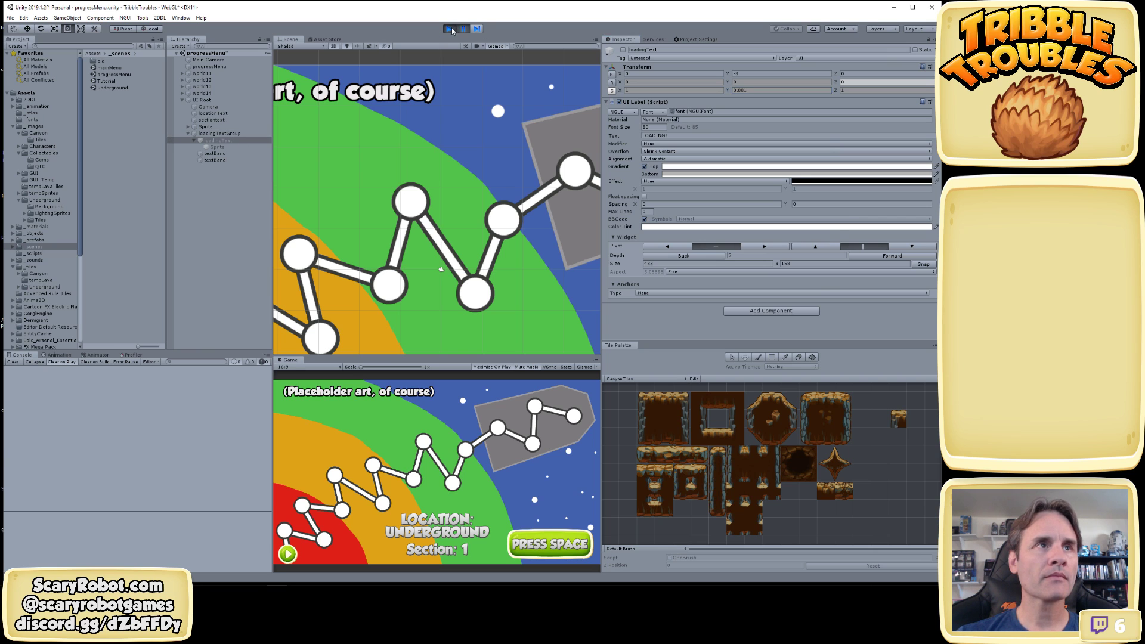
{"action": "left_click", "coordinate": [250, 133]}
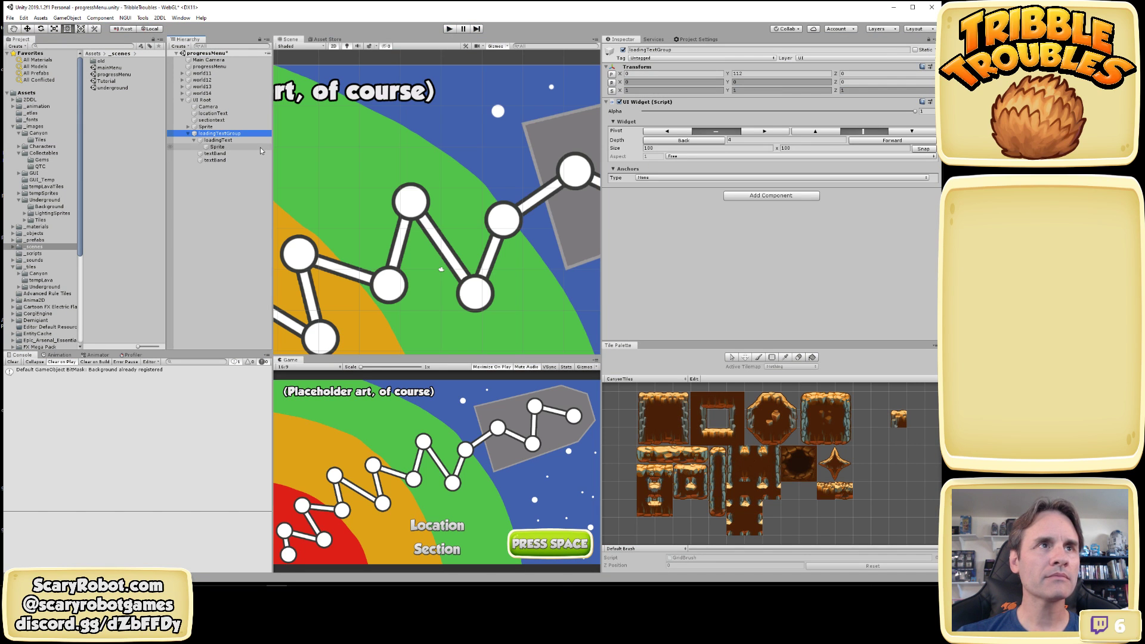
{"action": "left_click", "coordinate": [218, 140]}
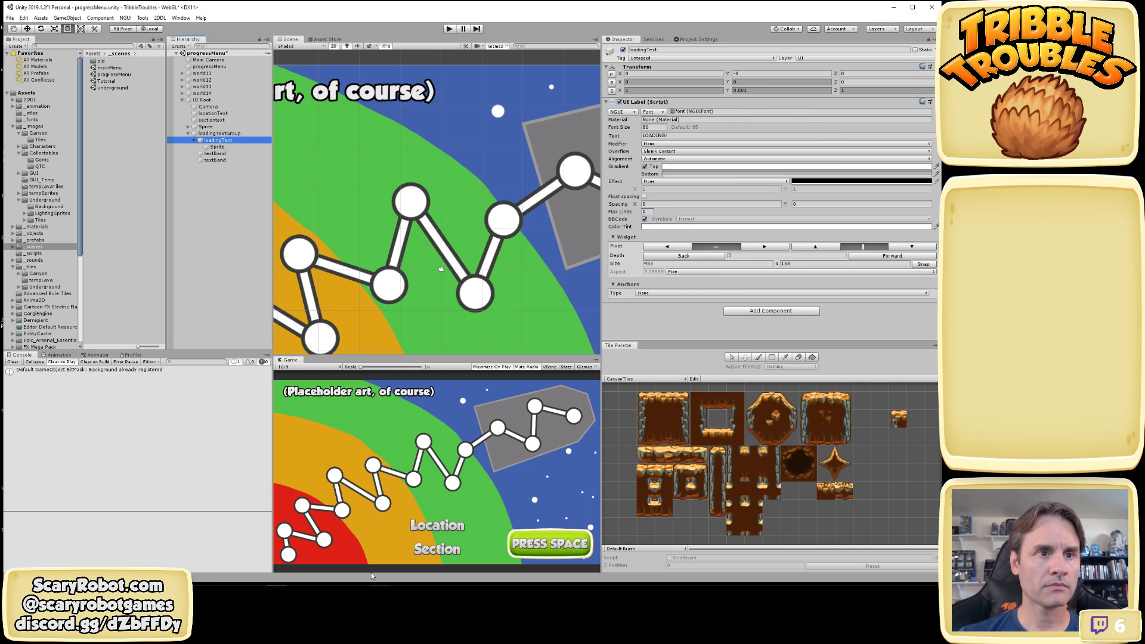
Switch to Visual Studio and close every open file except ProgressMenu.cs
{"action": "key", "text": "alt+Tab"}
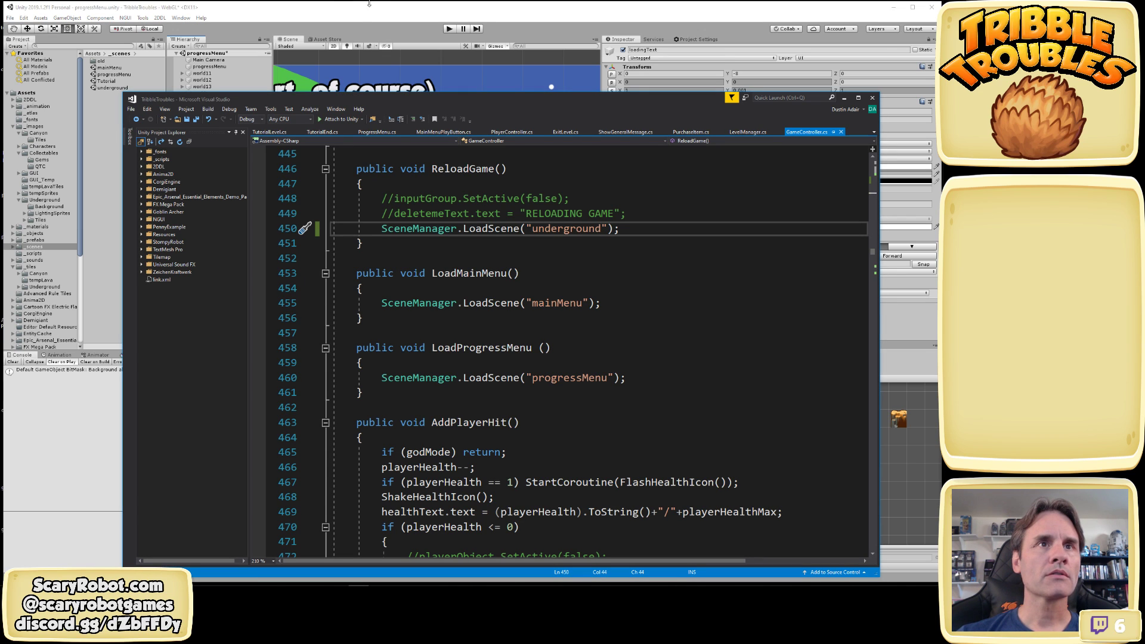
{"action": "right_click", "coordinate": [377, 132]}
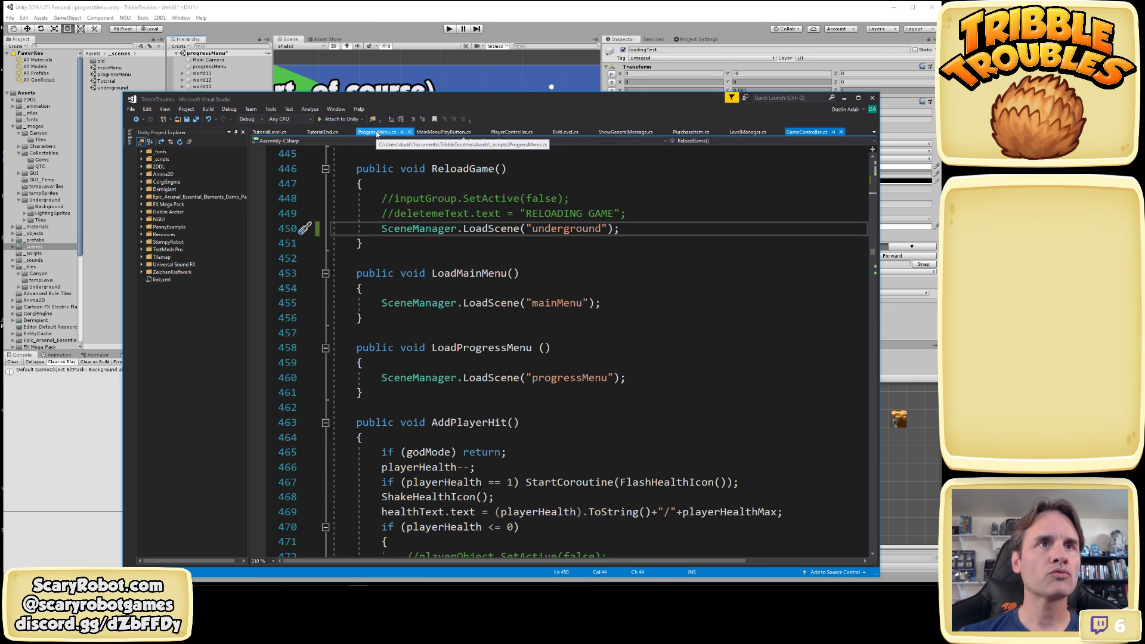
{"action": "left_click", "coordinate": [410, 173]}
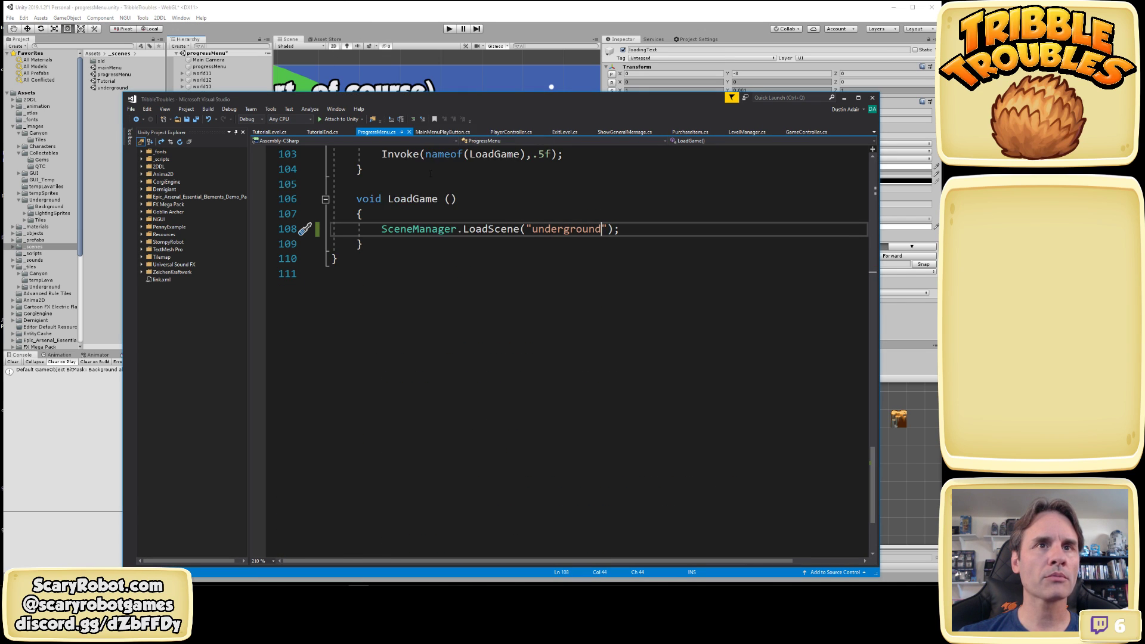
Review the ProgressMenu script's serialized fields and its Start, Update and UpdateMenu methods
{"action": "scroll", "coordinate": [654, 324], "scroll_direction": "up", "scroll_amount": 20}
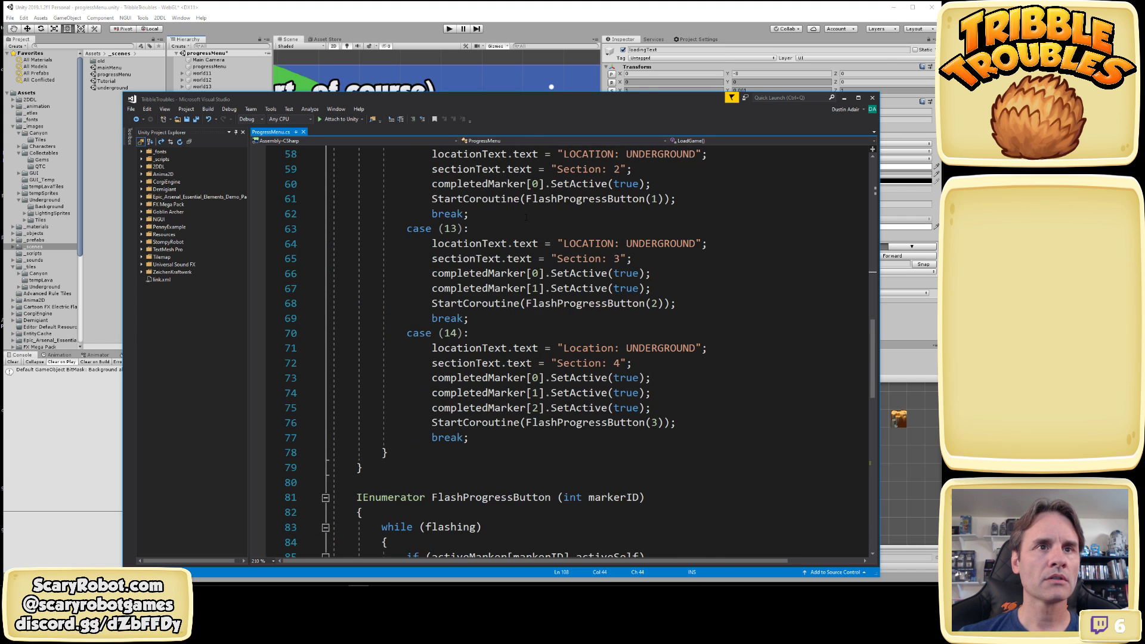
{"action": "scroll", "coordinate": [525, 215], "scroll_direction": "up", "scroll_amount": 10}
{"action": "scroll", "coordinate": [546, 249], "scroll_direction": "down", "scroll_amount": 12}
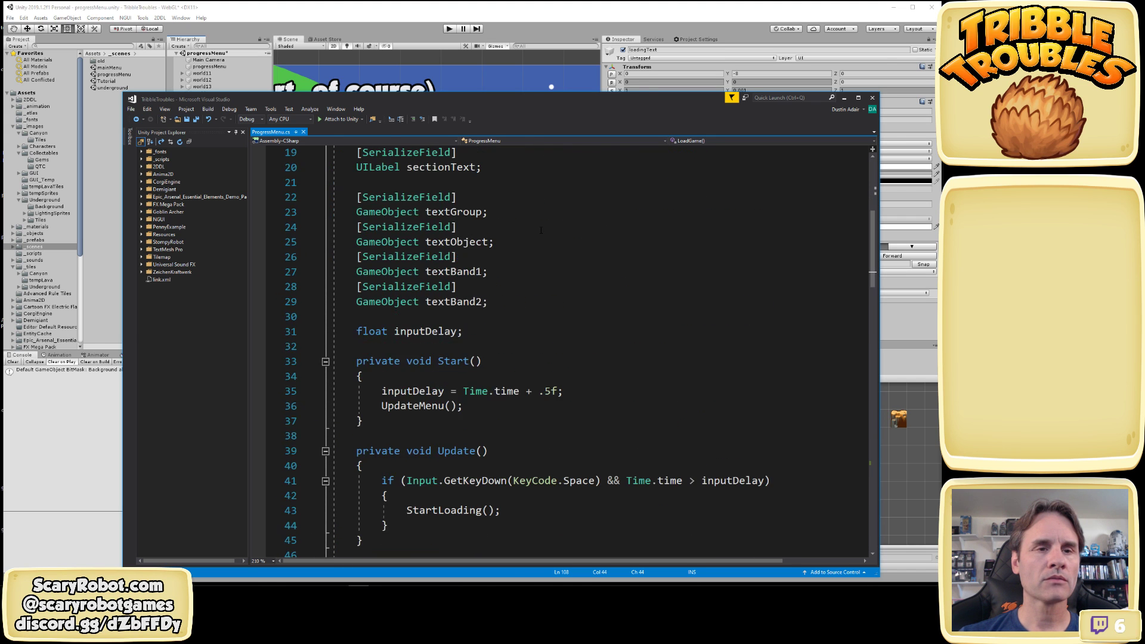
{"action": "scroll", "coordinate": [555, 272], "scroll_direction": "down", "scroll_amount": 2}
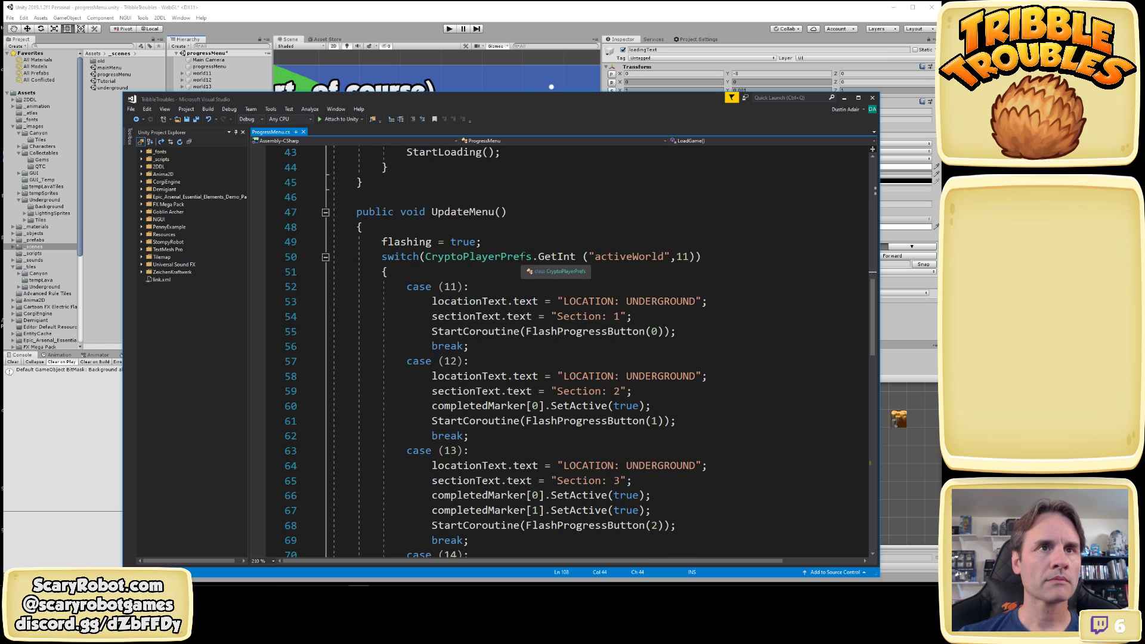
{"action": "scroll", "coordinate": [545, 272], "scroll_direction": "up", "scroll_amount": 14}
{"action": "key", "text": "alt+Tab"}
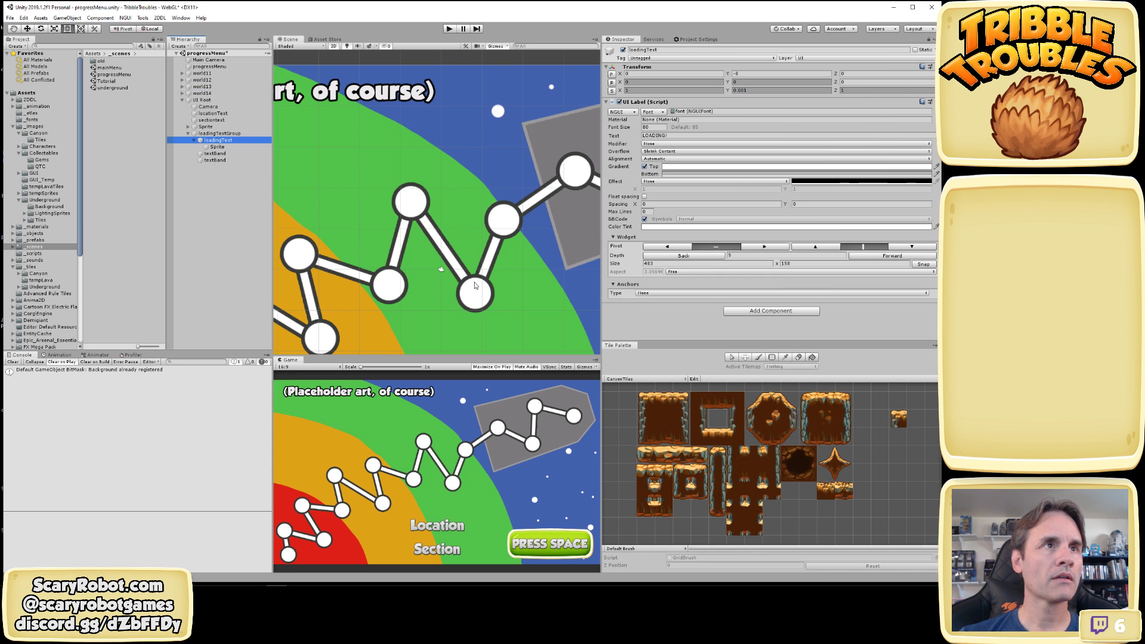
{"action": "middle_click_drag", "start_coordinate": [475, 282], "coordinate": [475, 282]}
{"action": "key", "text": "alt+Tab"}
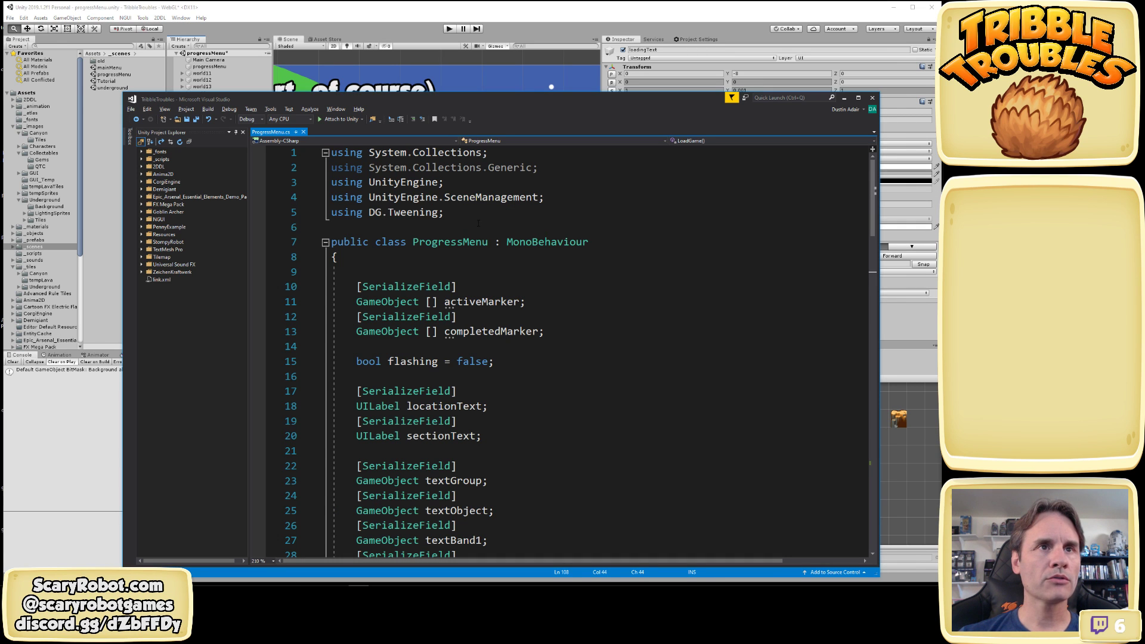
{"action": "left_click", "coordinate": [513, 224]}
{"action": "scroll", "coordinate": [541, 342], "scroll_direction": "down", "scroll_amount": 9}
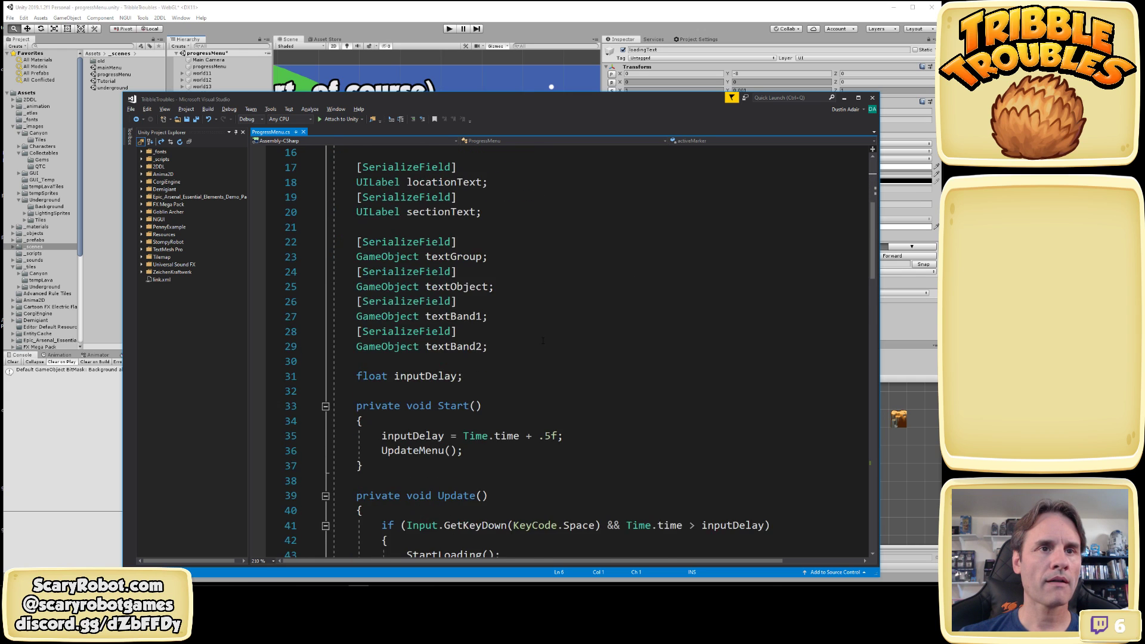
Add a [SerializeField] attribute on a new line between the inputDelay declaration and the Start method
{"action": "left_click", "coordinate": [456, 212]}
{"action": "key", "text": "Return"}
{"action": "key", "text": "Return"}
{"action": "key", "text": "Up"}
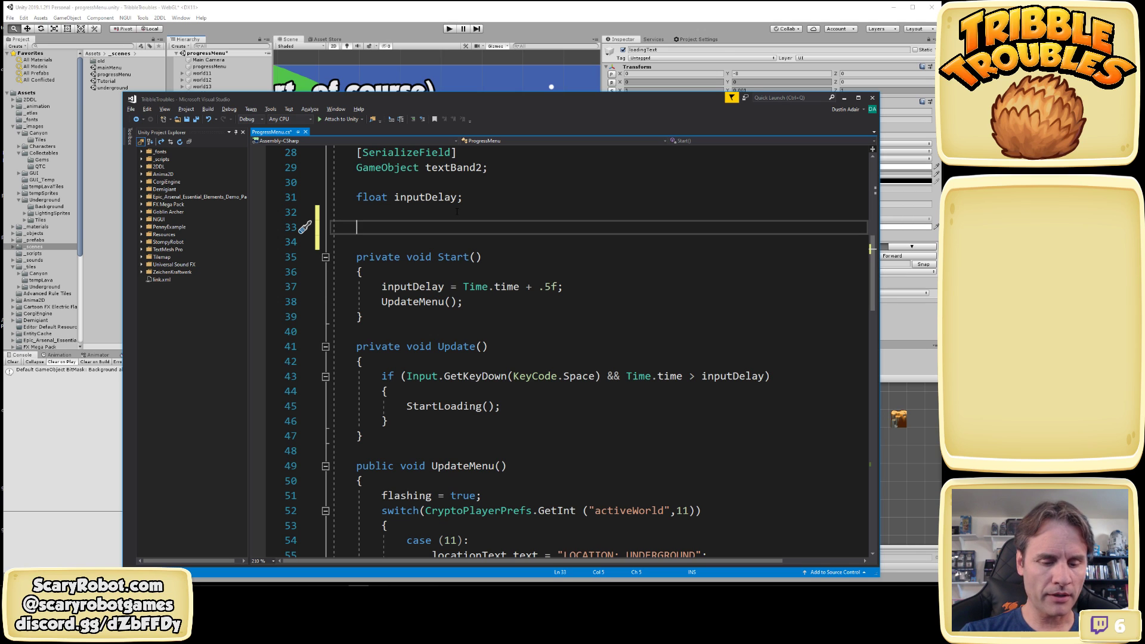
{"action": "type", "text": "[SerializeField"}
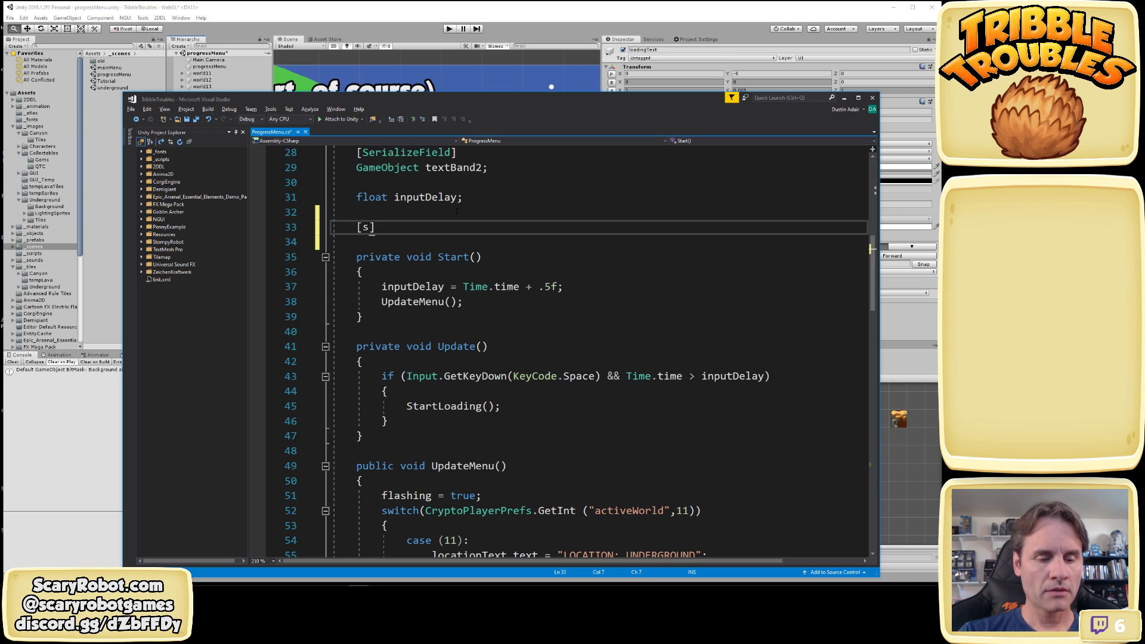
{"action": "type", "text": "]"}
{"action": "key", "text": "Return"}
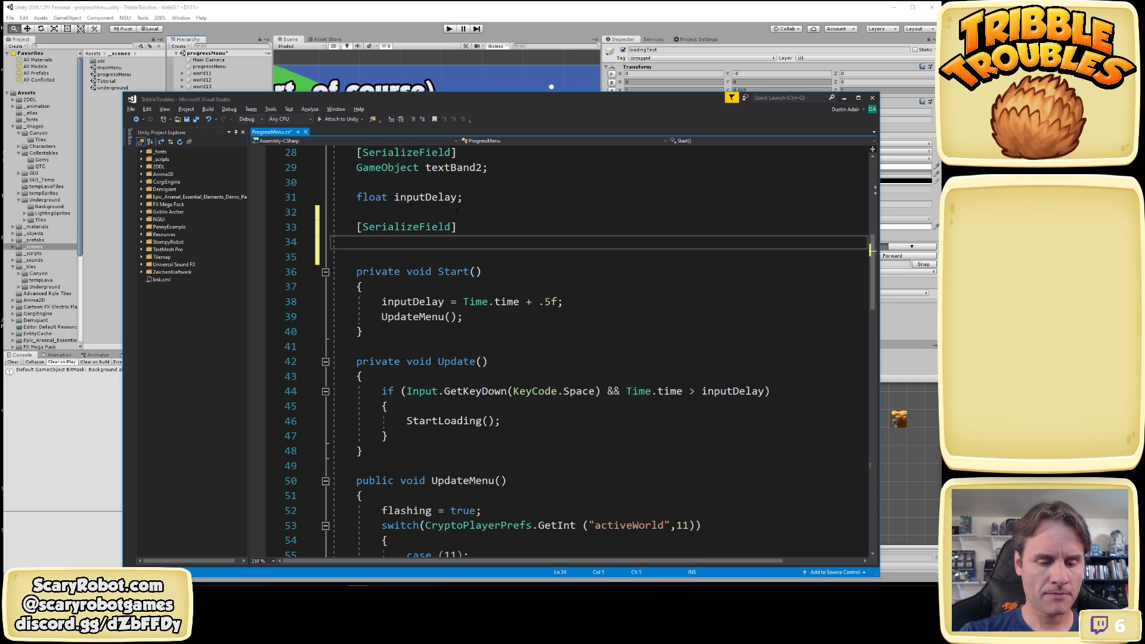
Declare the serialized field as GameObject loadingGroupObject; and save the script
{"action": "type", "text": "Gameo"}
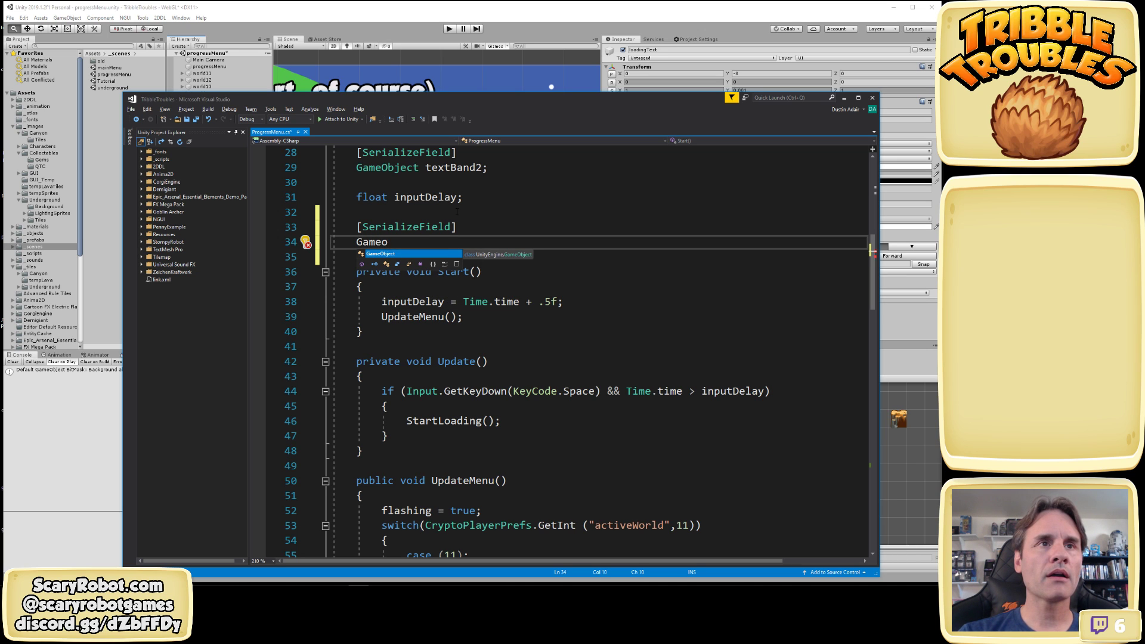
{"action": "type", "text": "bject"}
{"action": "key", "text": "alt+Tab"}
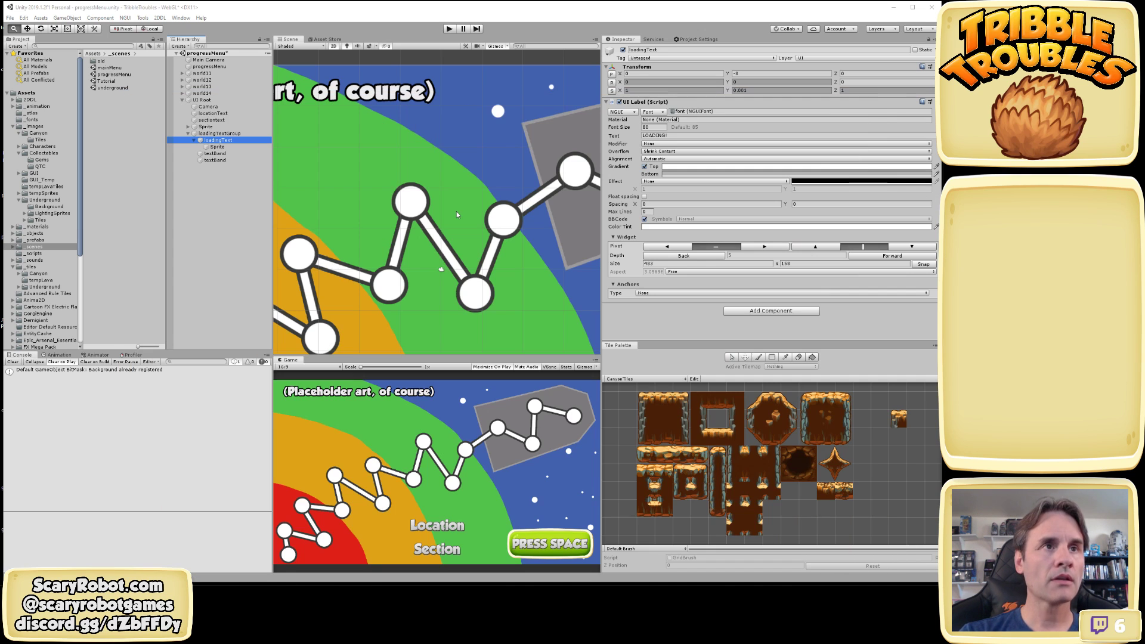
{"action": "key", "text": "q"}
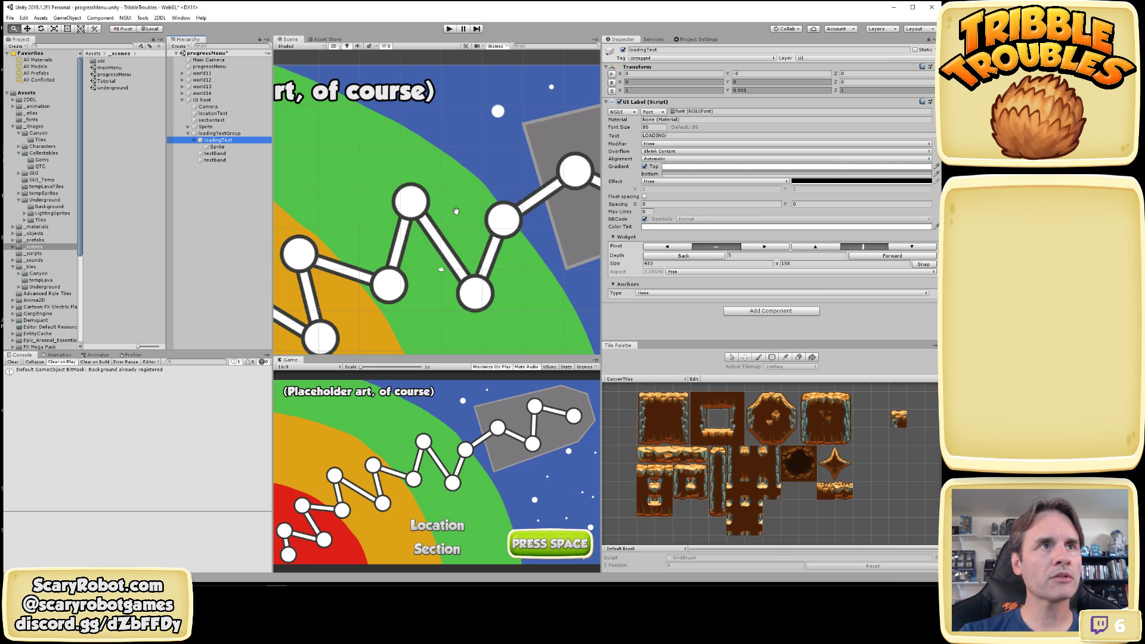
{"action": "key", "text": "alt+Tab"}
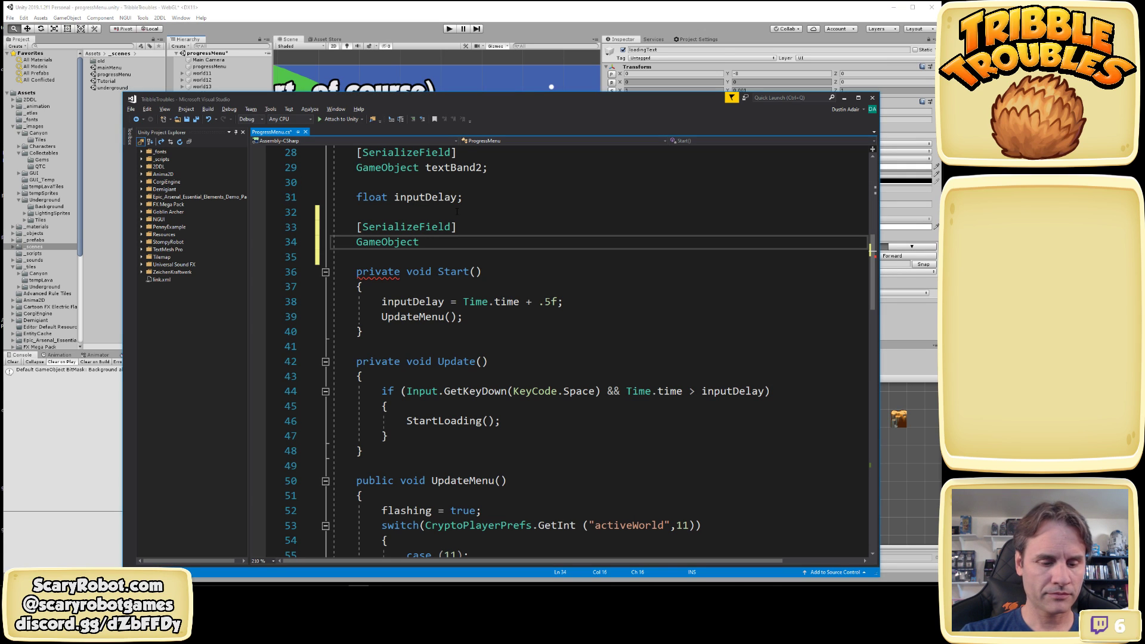
{"action": "type", "text": "loading"}
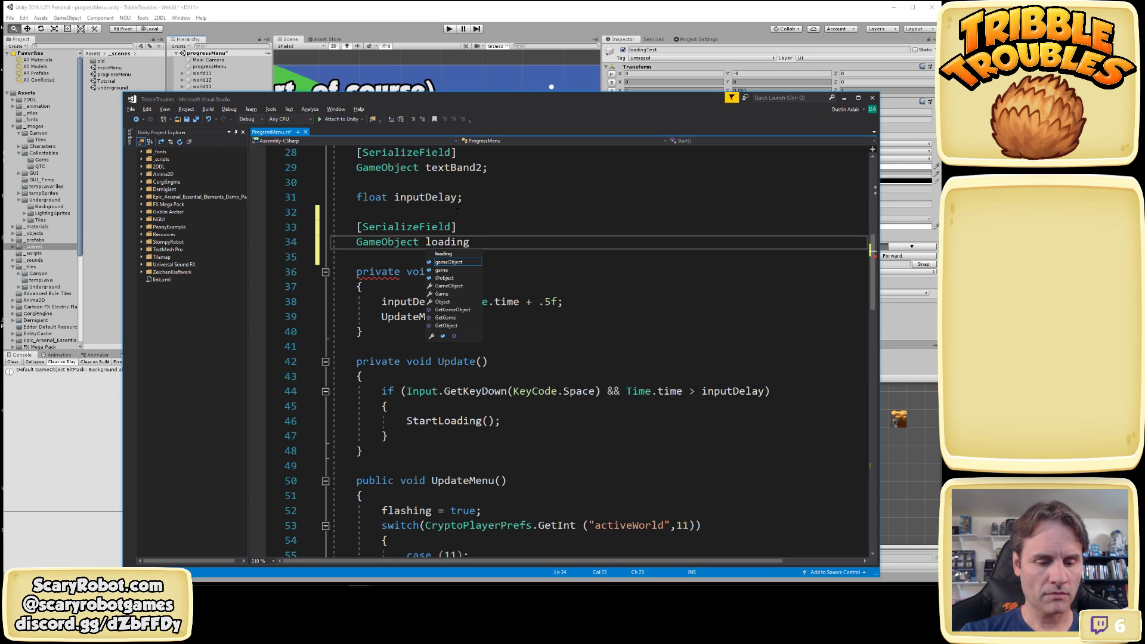
{"action": "type", "text": "Group"}
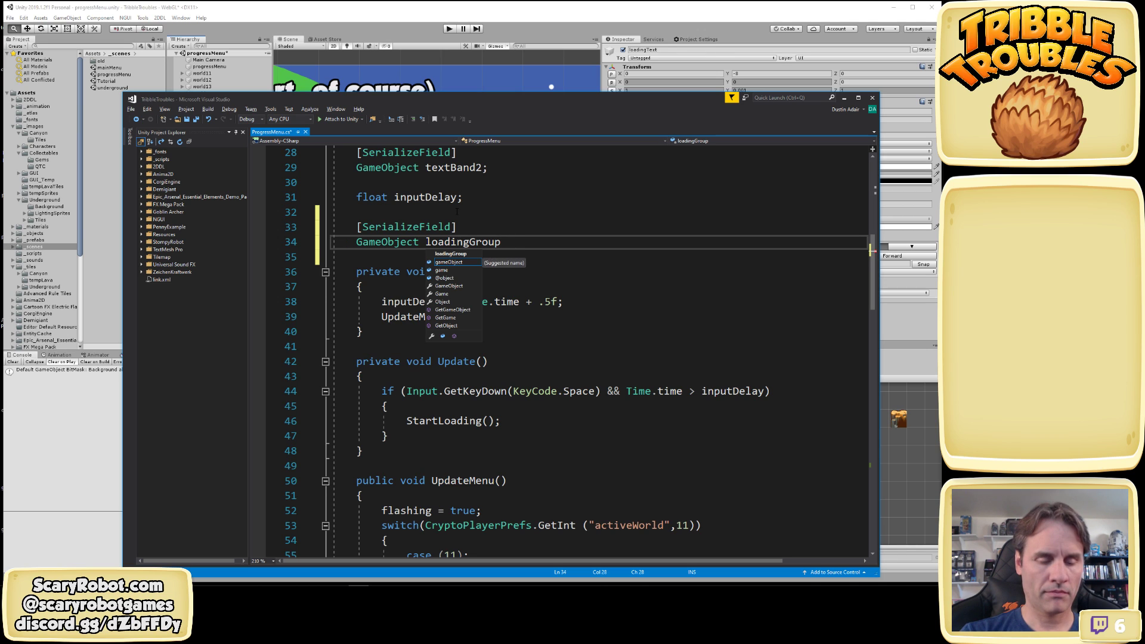
{"action": "type", "text": "Object;"}
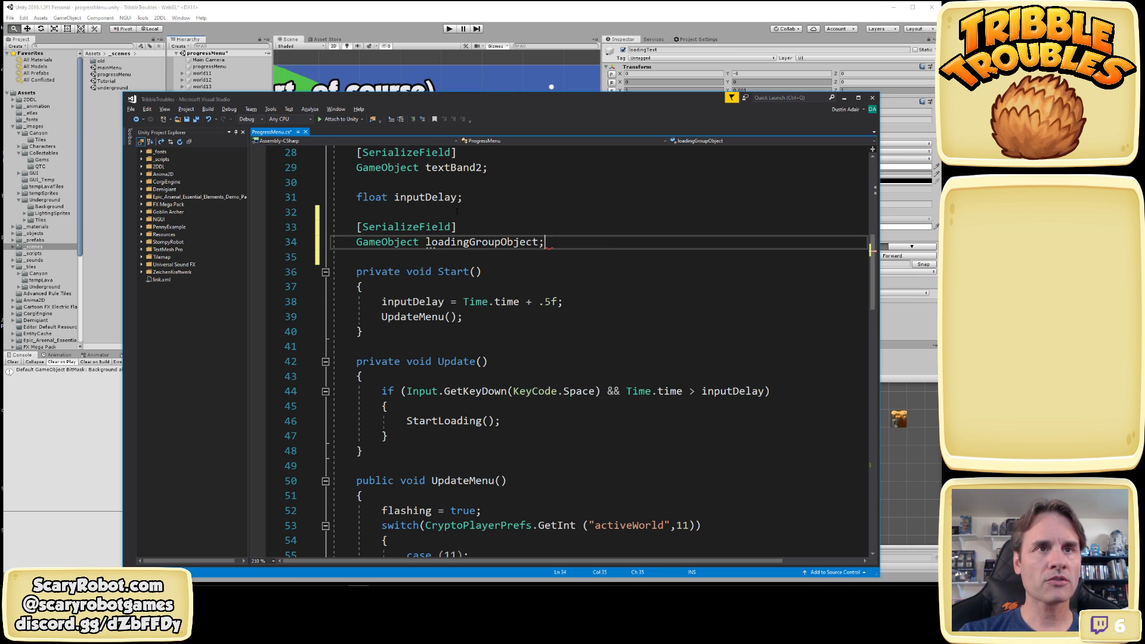
{"action": "key", "text": "ctrl+s"}
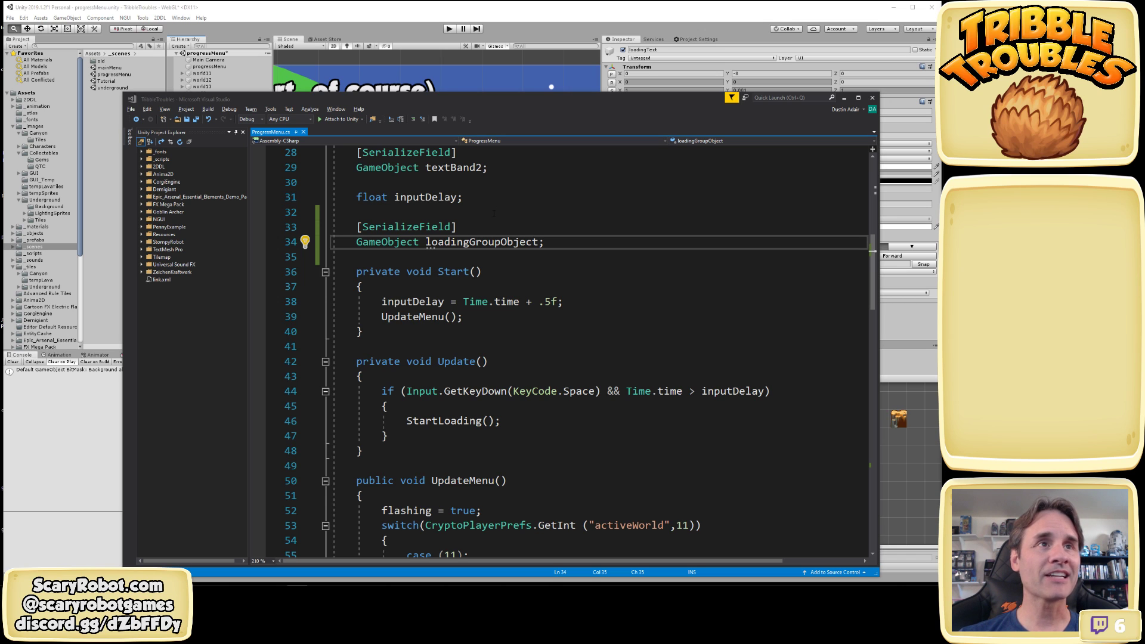
Switch to Unity and assign loadingTextGroup to the Loading Group Object field of the progressMenu object's Progress Menu script
{"action": "left_click", "coordinate": [444, 12]}
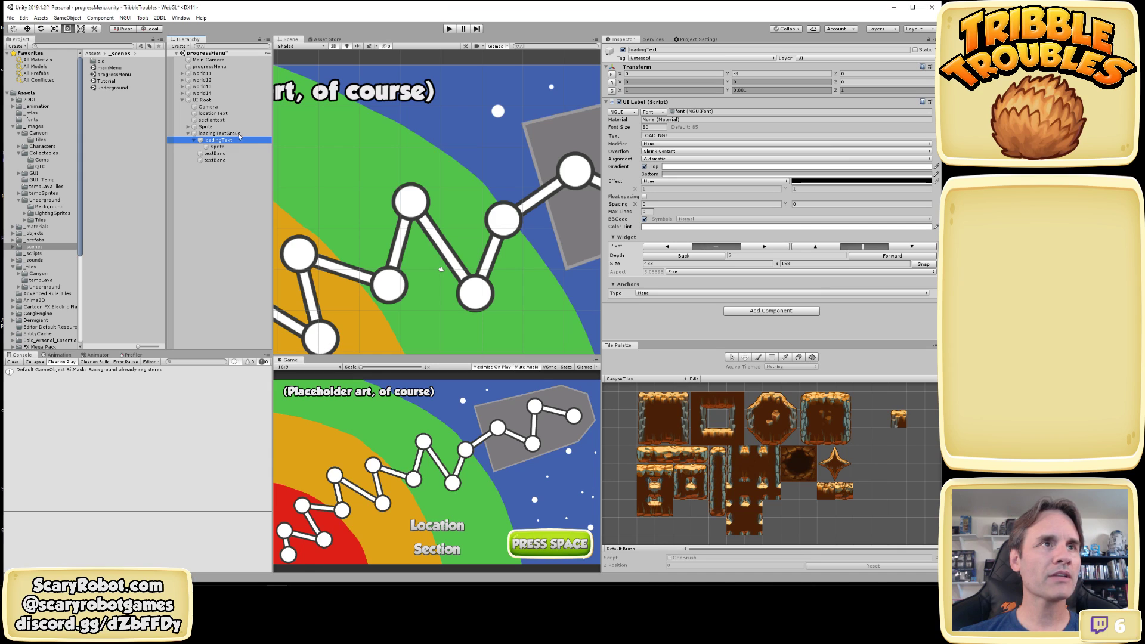
{"action": "left_click", "coordinate": [224, 60]}
{"action": "left_click", "coordinate": [222, 67]}
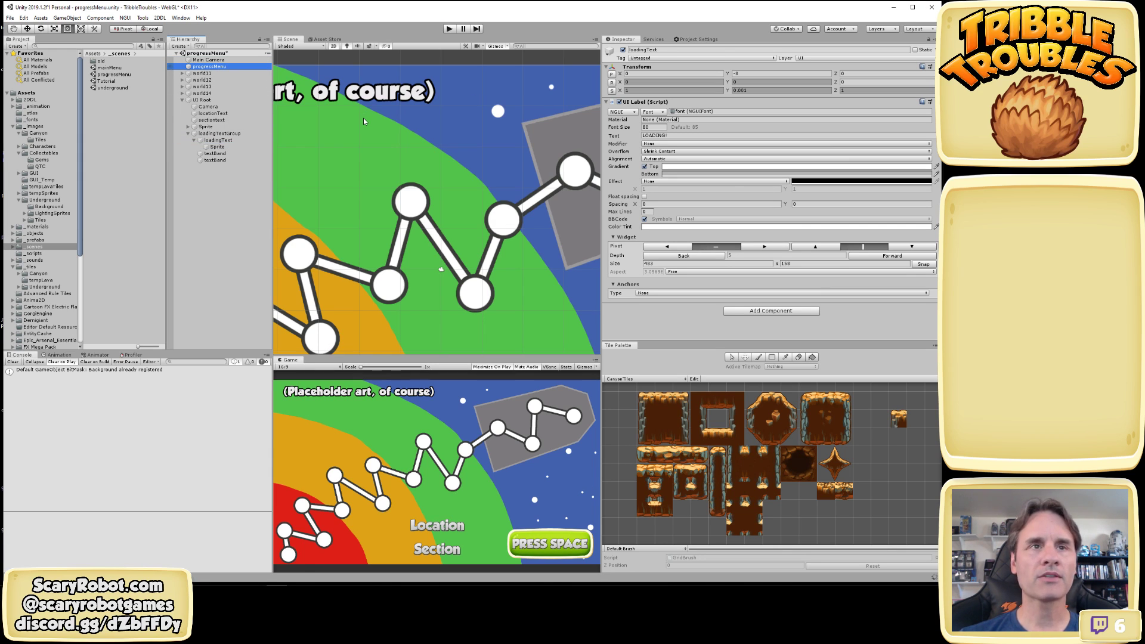
{"action": "scroll", "coordinate": [794, 188], "scroll_direction": "down", "scroll_amount": 2}
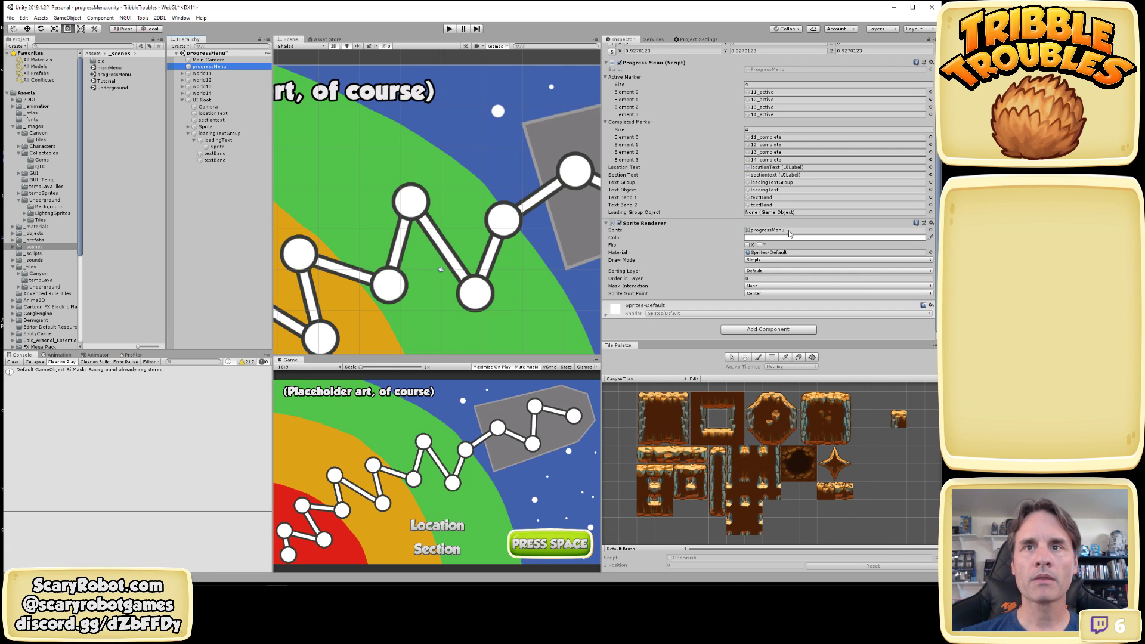
{"action": "left_click_drag", "start_coordinate": [219, 134], "coordinate": [753, 213]}
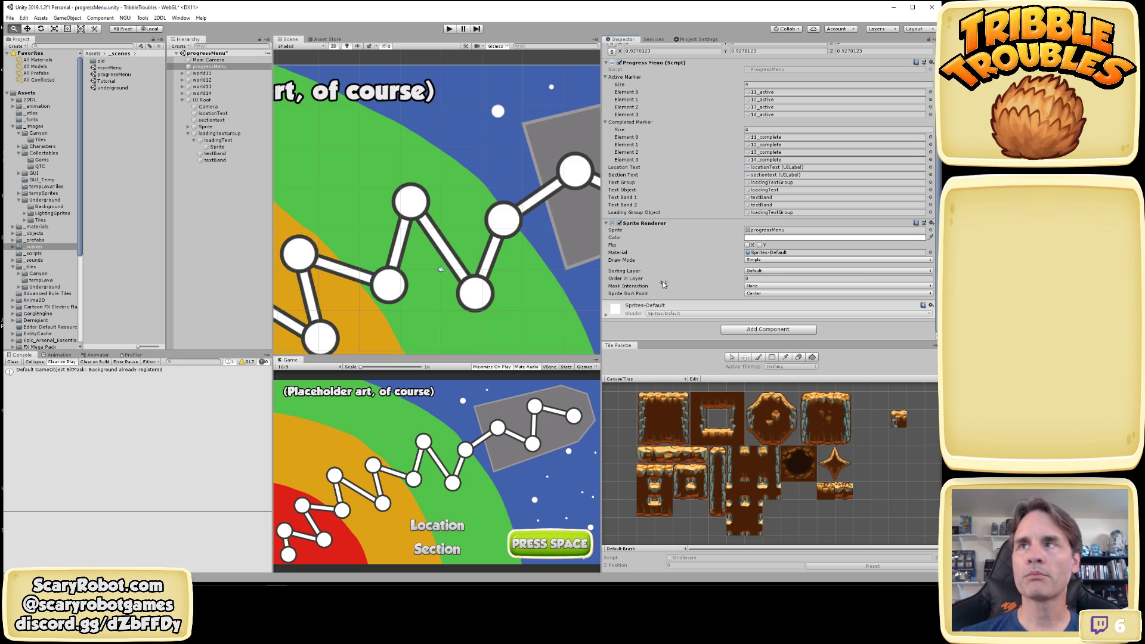
Deactivate the loadingTextGroup object in the scene
{"action": "key", "text": "alt+Tab"}
{"action": "left_click", "coordinate": [219, 133]}
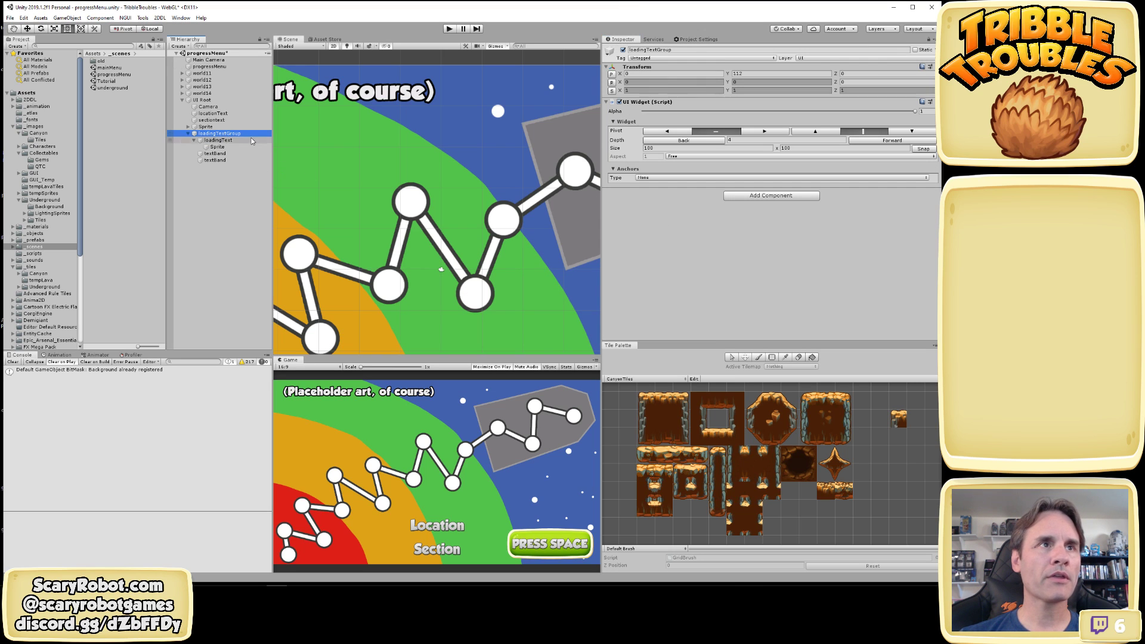
{"action": "left_click", "coordinate": [623, 50]}
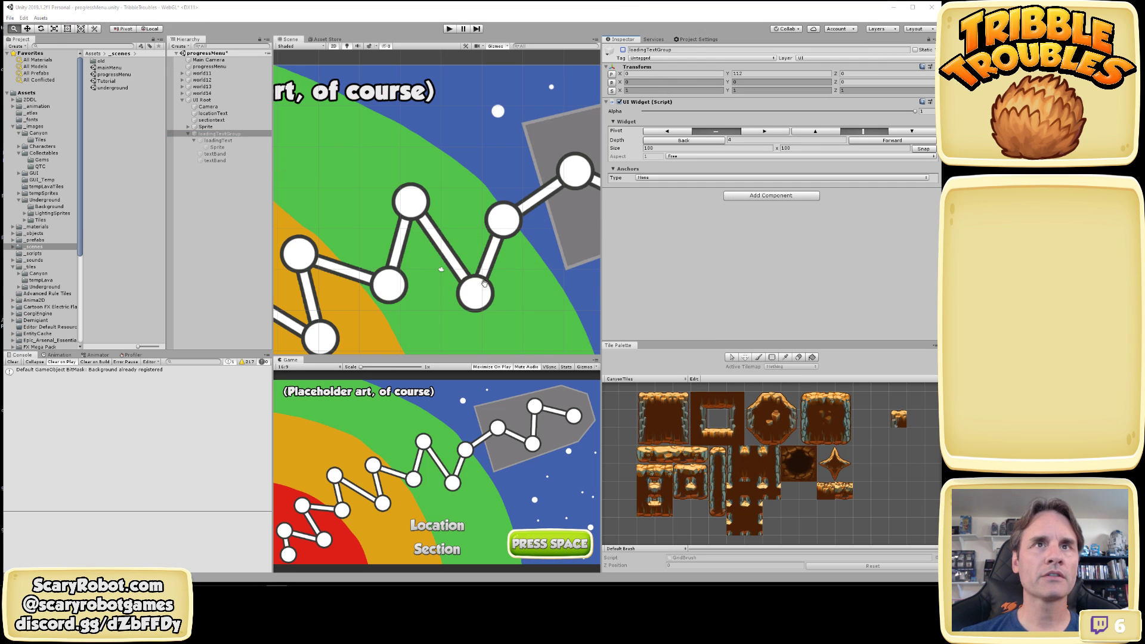
Switch to Visual Studio and copy the loadingGroupObject name into a new first line of the UpdateMenu method
{"action": "key", "text": "alt+Tab"}
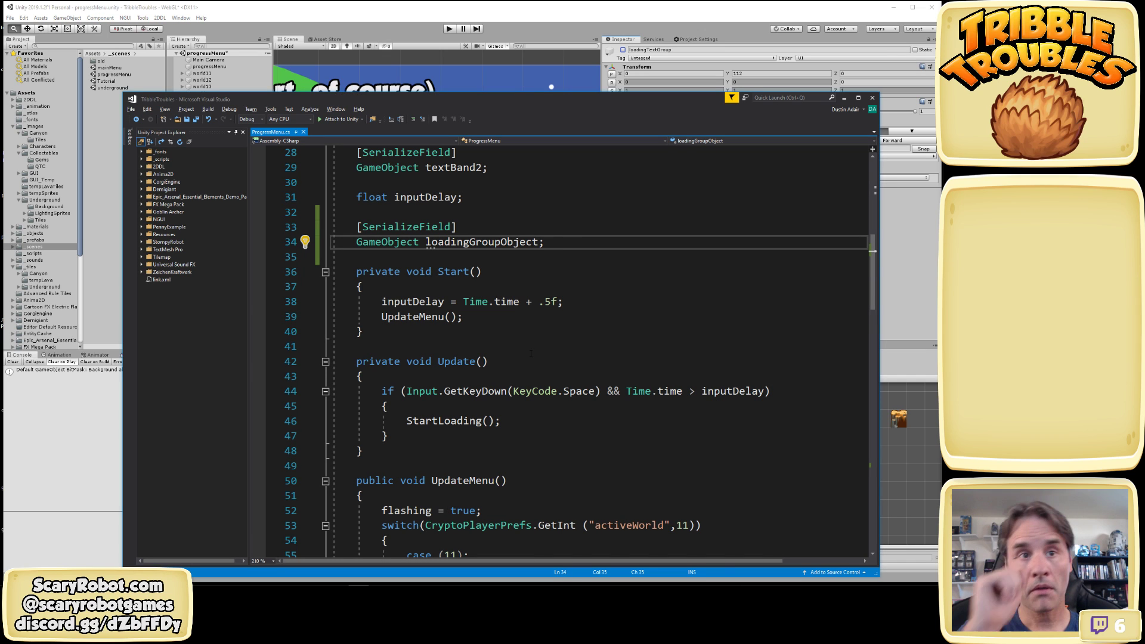
{"action": "double_click", "coordinate": [484, 242]}
{"action": "key", "text": "ctrl+c"}
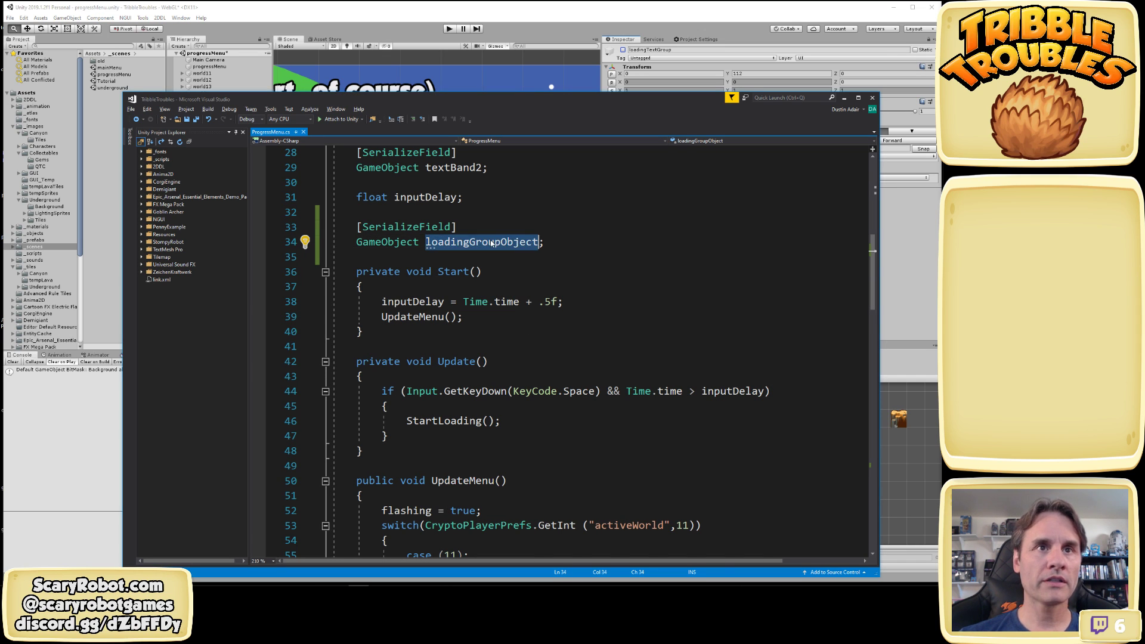
{"action": "scroll", "coordinate": [537, 298], "scroll_direction": "down", "scroll_amount": 5}
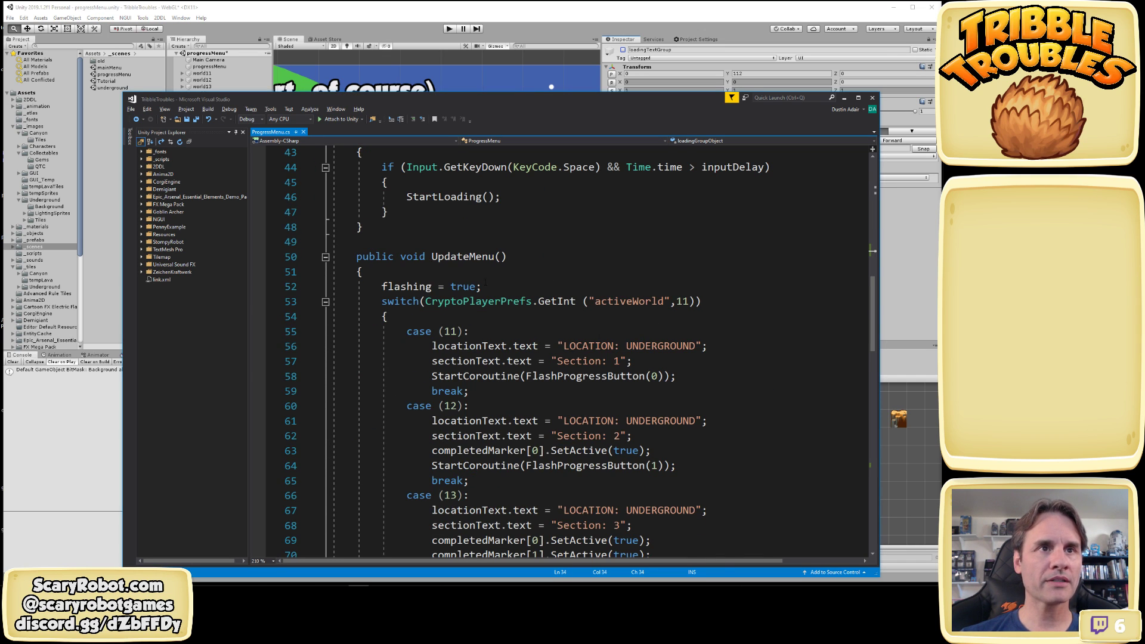
{"action": "left_click", "coordinate": [479, 278]}
{"action": "key", "text": "Return"}
{"action": "key", "text": "ctrl+v"}
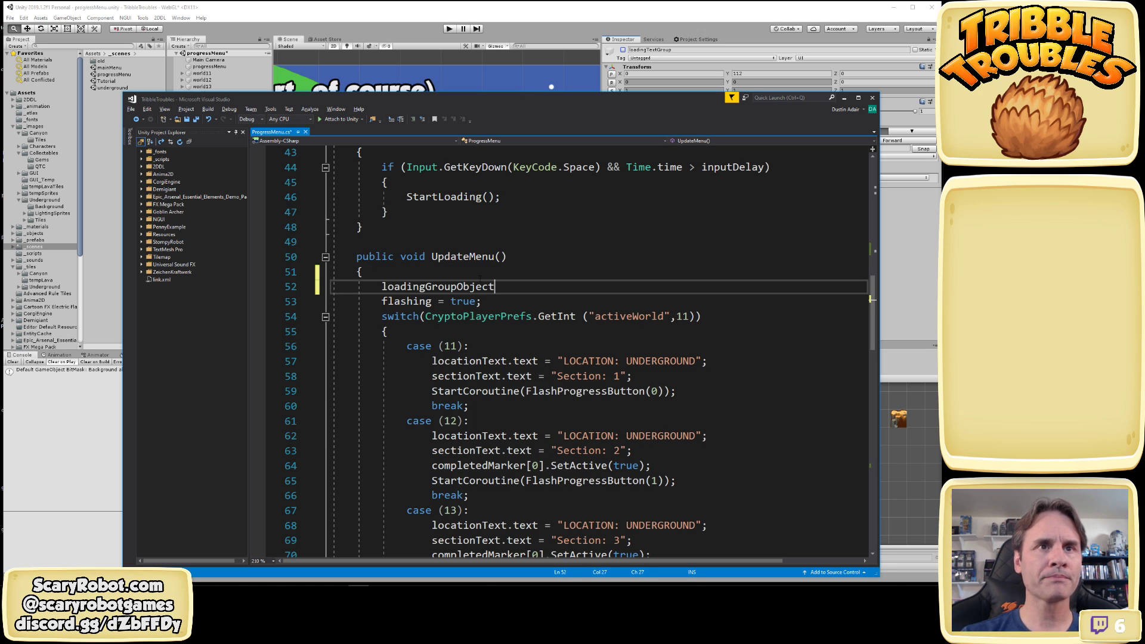
Complete the new UpdateMenu line with .SetActive(true);, save the script, and run the scene in Unity
{"action": "type", "text": ".SetActive"}
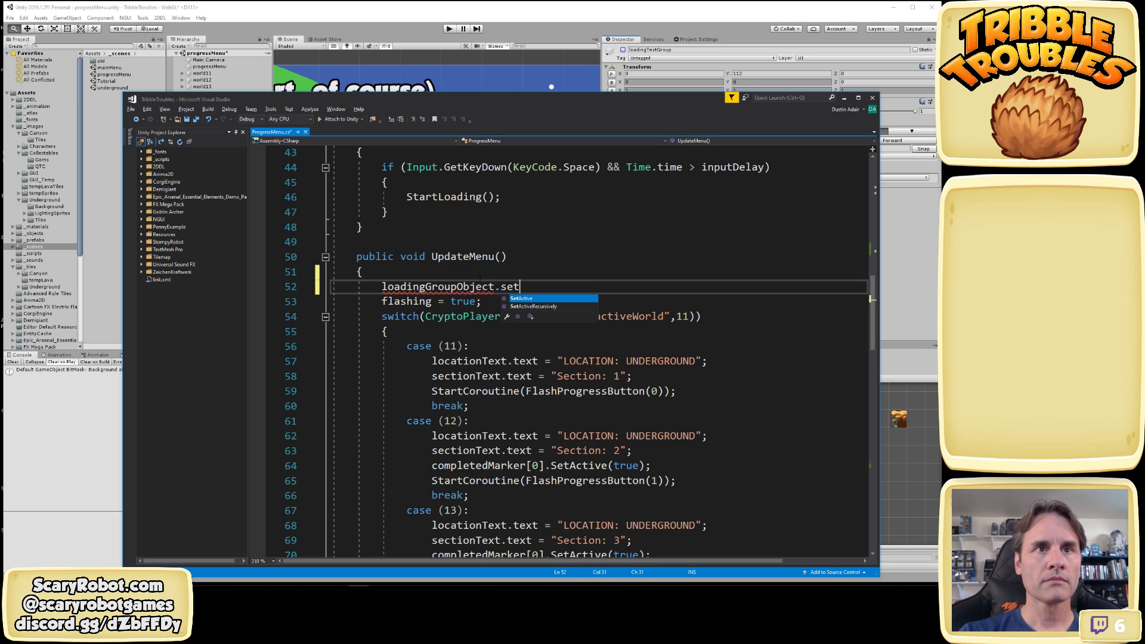
{"action": "type", "text": "(tru"}
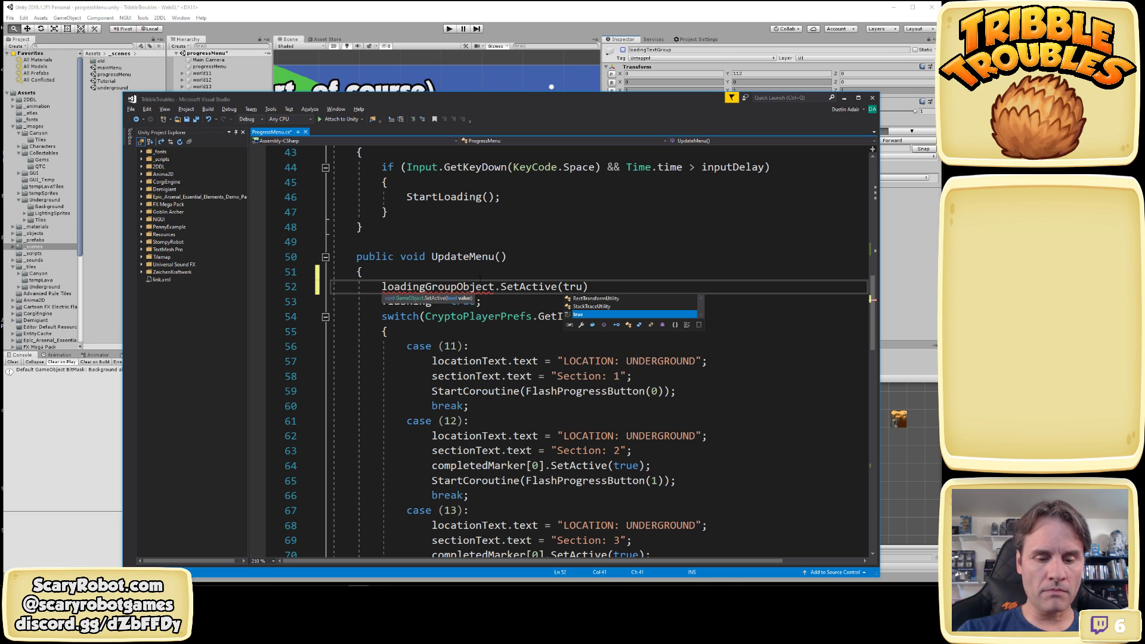
{"action": "type", "text": "e);"}
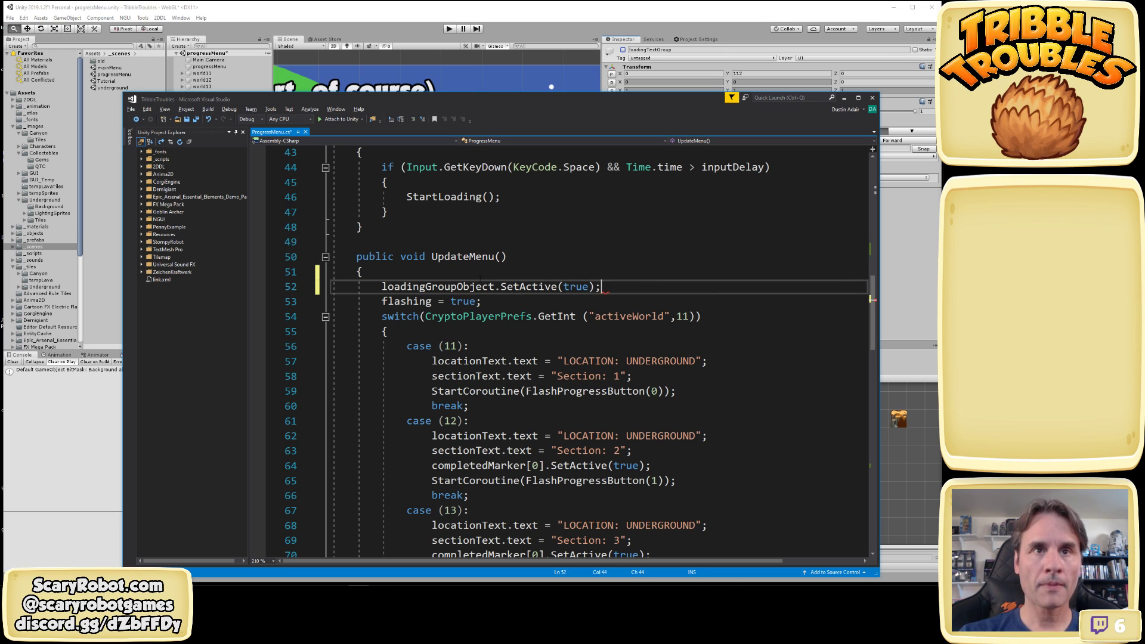
{"action": "key", "text": "ctrl+s"}
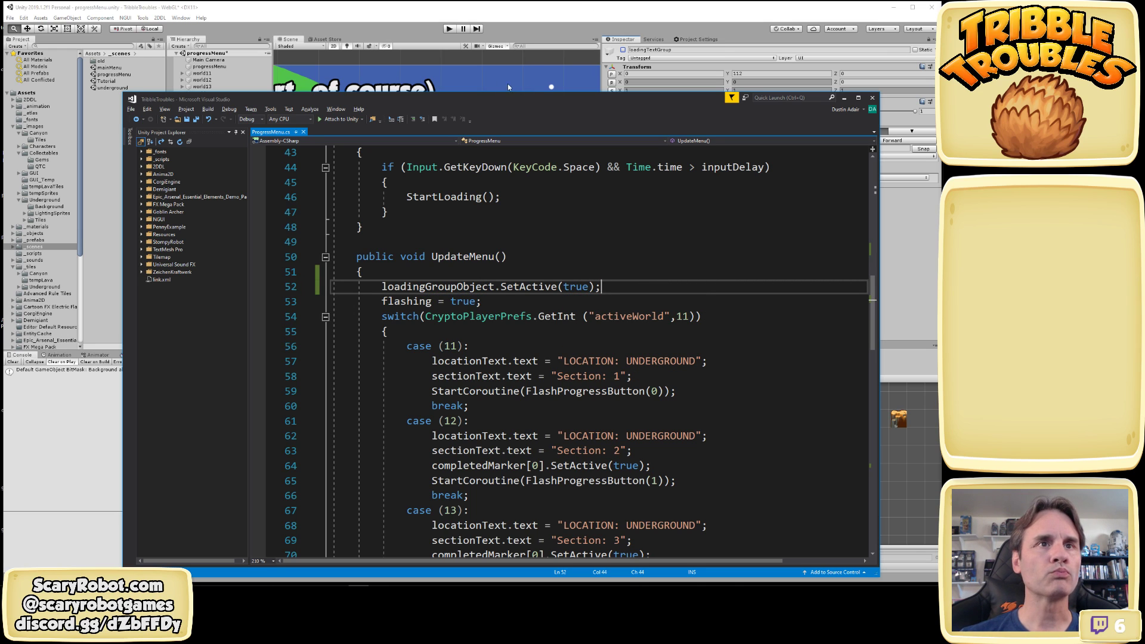
{"action": "left_click", "coordinate": [452, 29]}
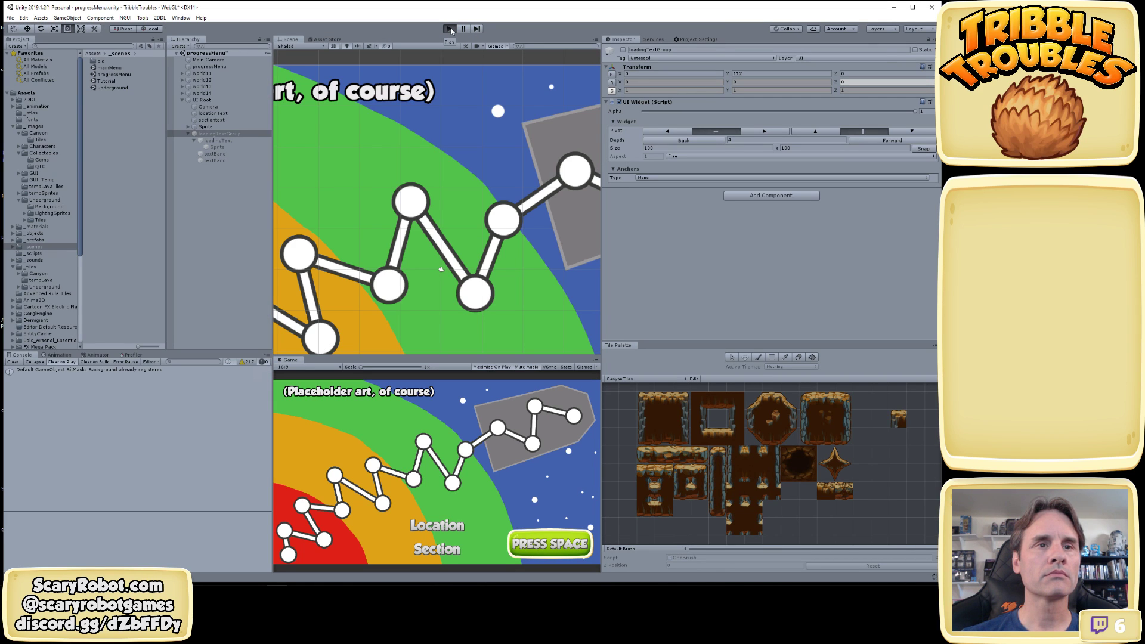
Run the progressMenu scene, inspect the locationText and Sprite objects during playback, and stop the scene
{"action": "left_click", "coordinate": [450, 28]}
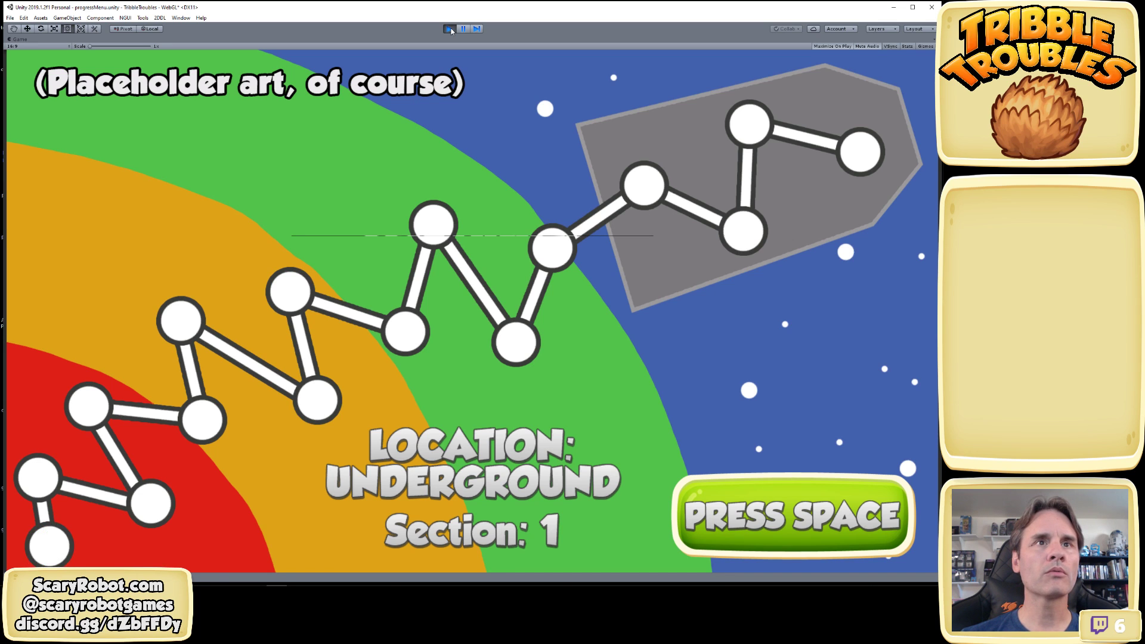
{"action": "left_click", "coordinate": [464, 29]}
{"action": "left_click", "coordinate": [215, 120]}
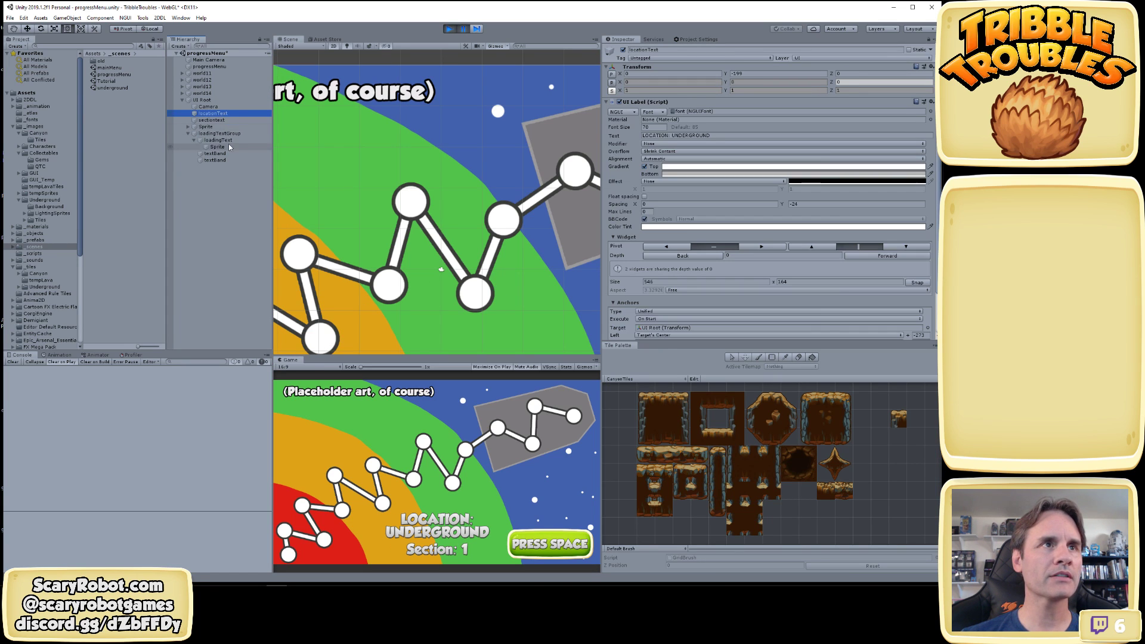
{"action": "left_click", "coordinate": [206, 126]}
{"action": "left_click", "coordinate": [451, 28]}
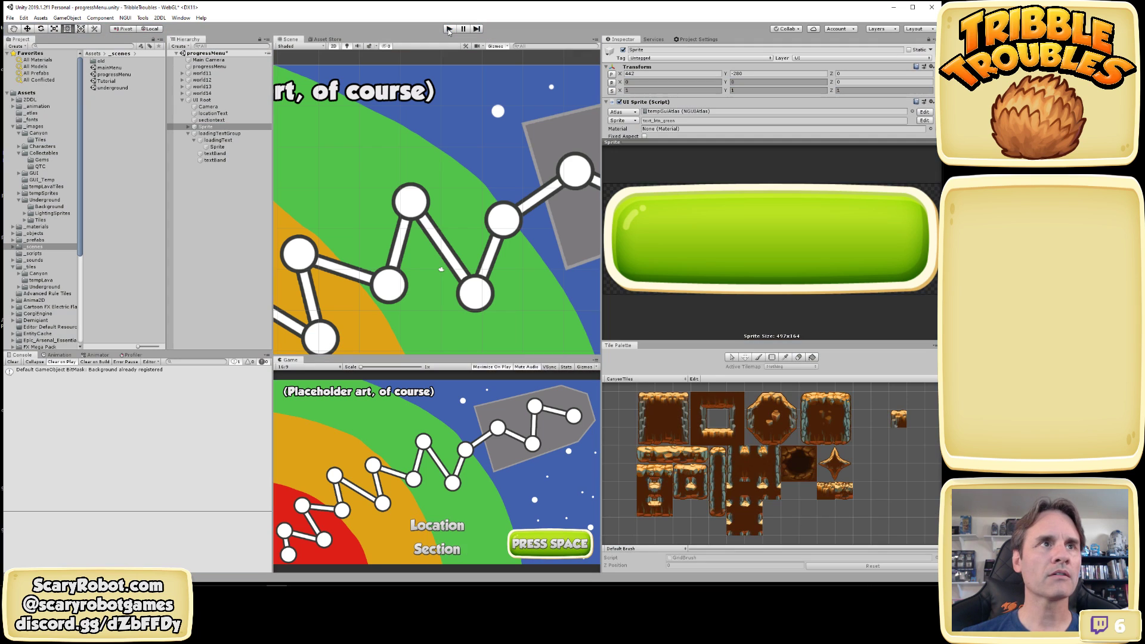
Switch to Visual Studio and cut the loadingGroupObject.SetActive(true); line from the UpdateMenu method
{"action": "key", "text": "alt+Tab"}
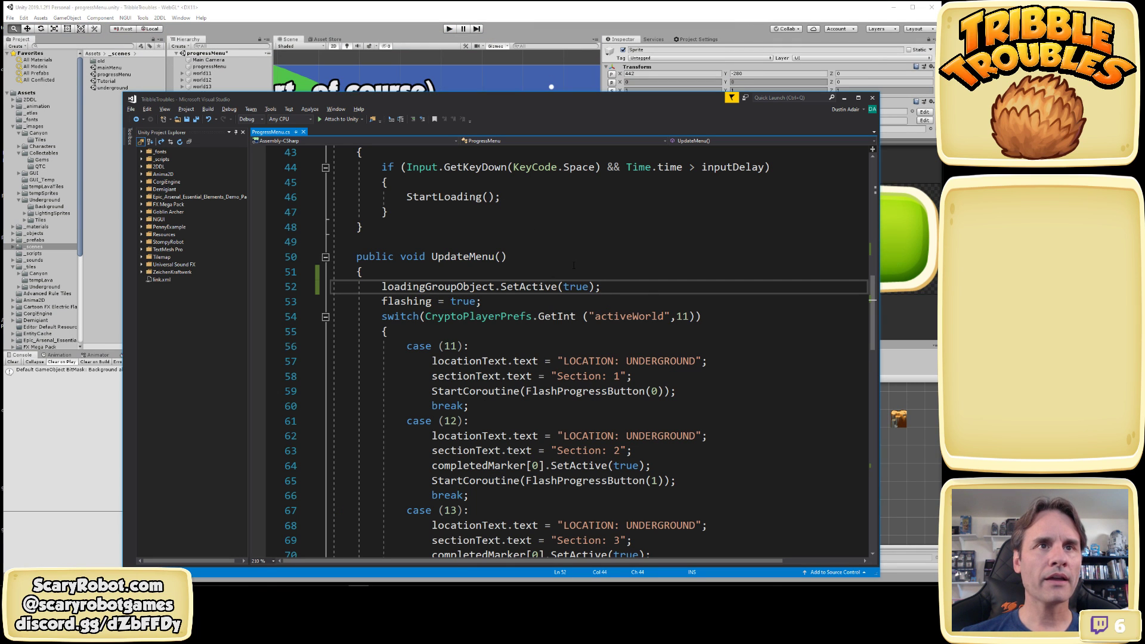
{"action": "left_click", "coordinate": [549, 287]}
{"action": "left_click", "coordinate": [332, 287]}
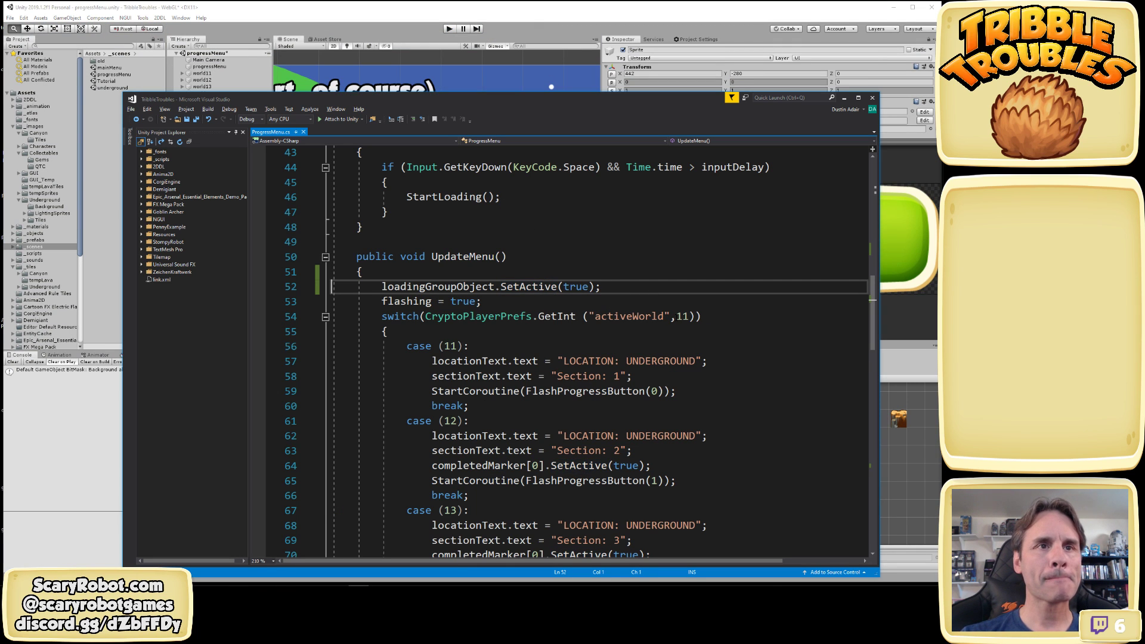
{"action": "key", "text": "shift+Down"}
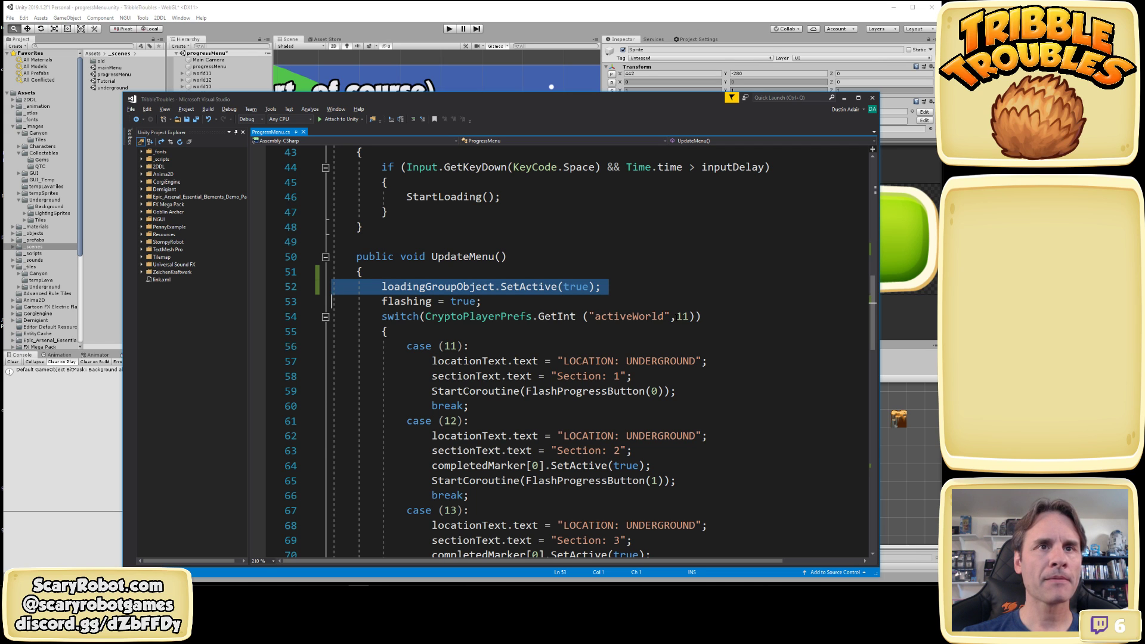
{"action": "key", "text": "ctrl+x"}
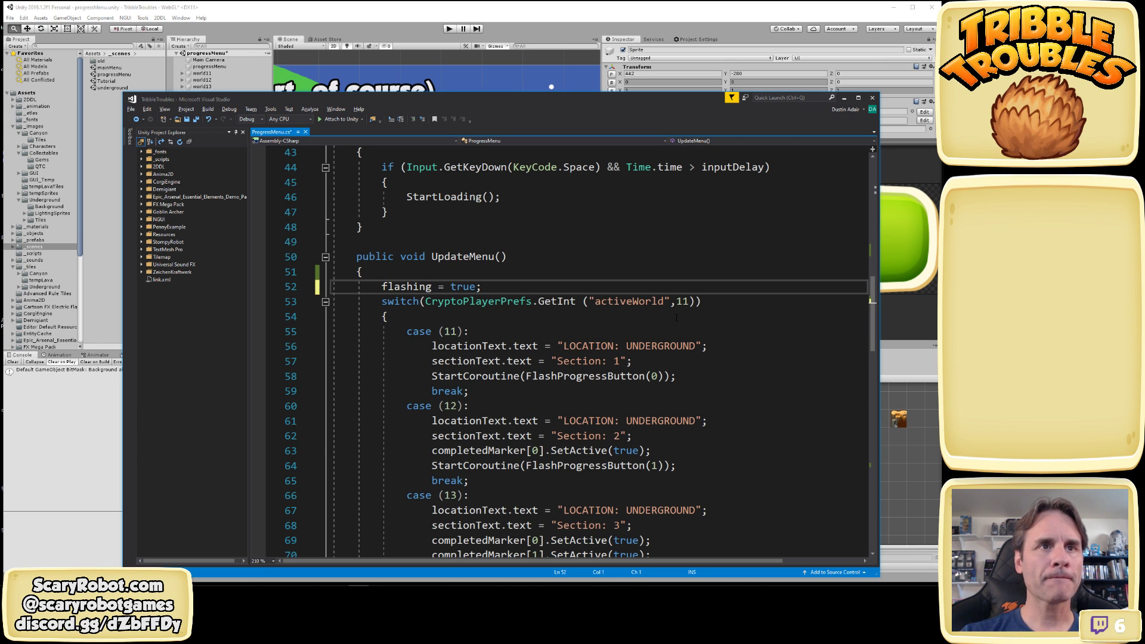
Paste the cut line directly below textGroup.SetActive(true); in the StartLoading method, remove the extra blank line, and save the script
{"action": "scroll", "coordinate": [676, 317], "scroll_direction": "down", "scroll_amount": 9}
{"action": "scroll", "coordinate": [570, 363], "scroll_direction": "down", "scroll_amount": 5}
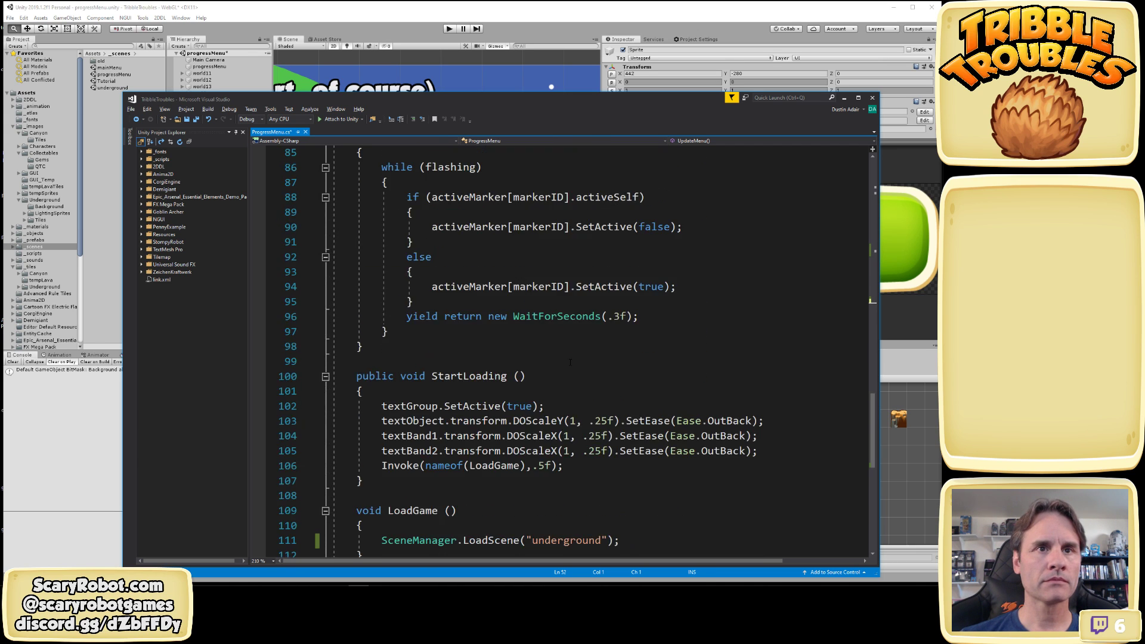
{"action": "scroll", "coordinate": [570, 363], "scroll_direction": "down", "scroll_amount": 1}
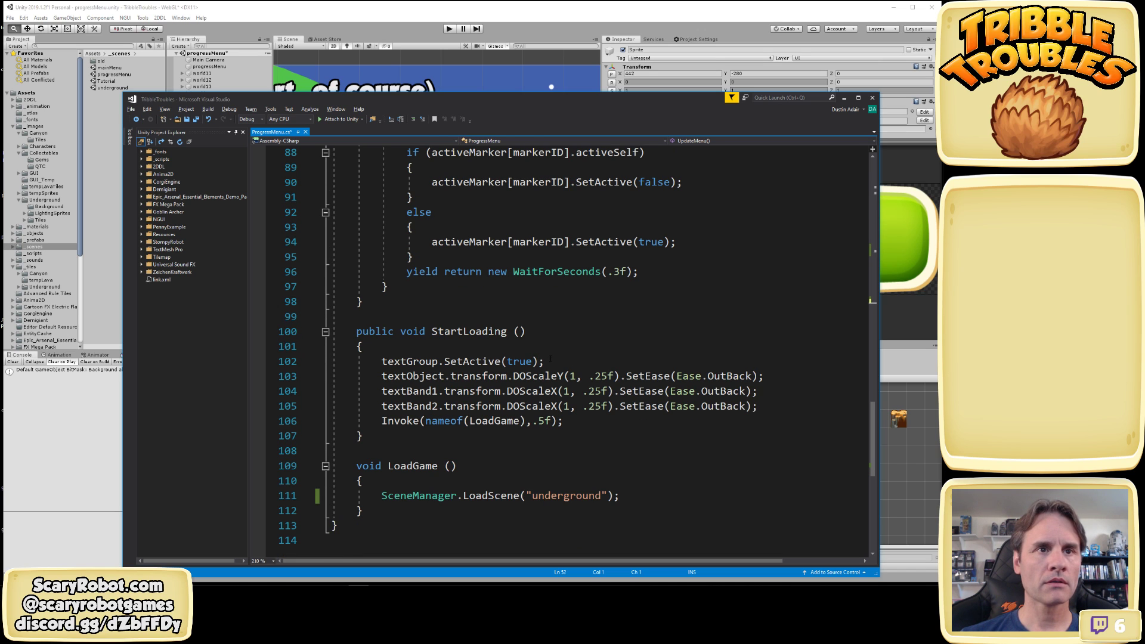
{"action": "left_click", "coordinate": [550, 360]}
{"action": "key", "text": "Return"}
{"action": "key", "text": "ctrl+v"}
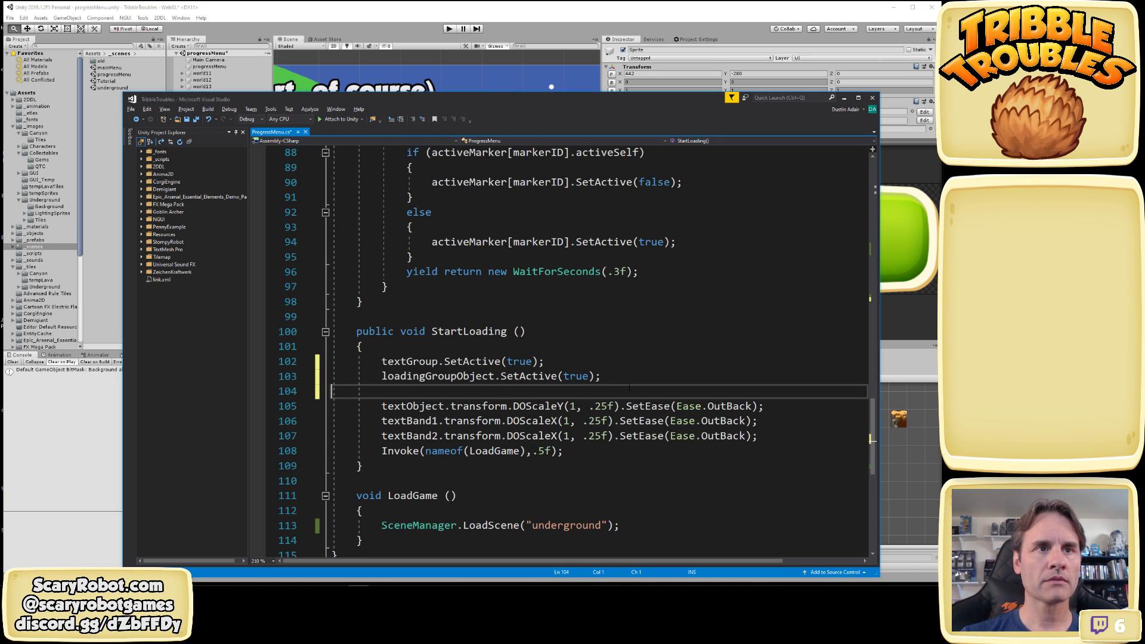
{"action": "key", "text": "BackSpace"}
{"action": "key", "text": "shift+Home"}
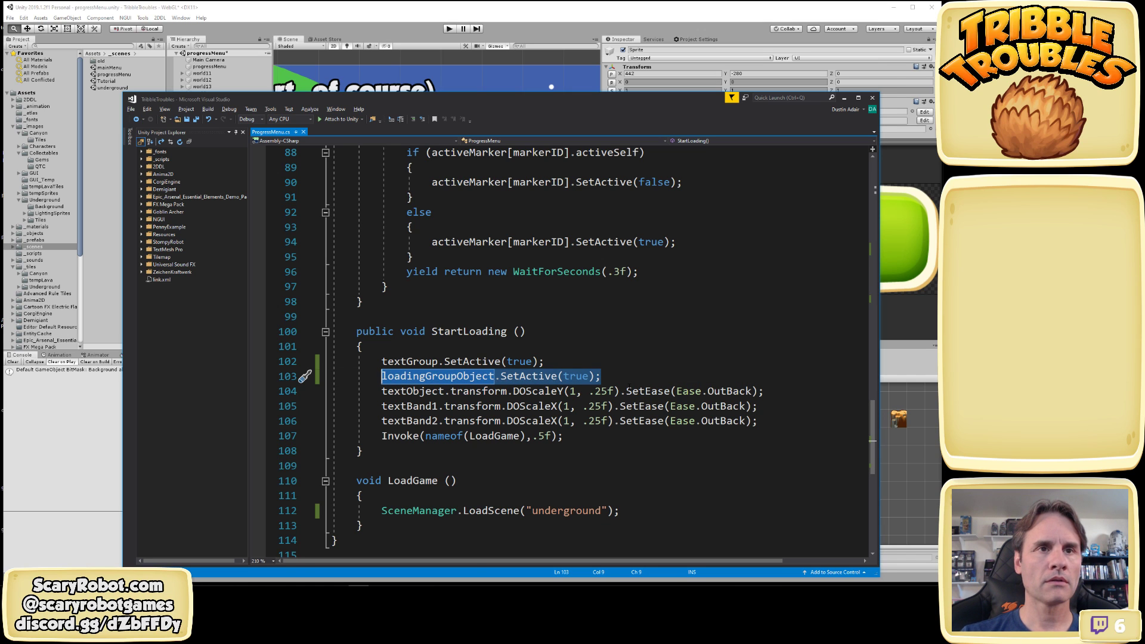
Switch to Unity, activate the loadingTextGroup object, and deactivate its loadingText child
{"action": "key", "text": "alt+Tab"}
{"action": "left_click", "coordinate": [229, 136]}
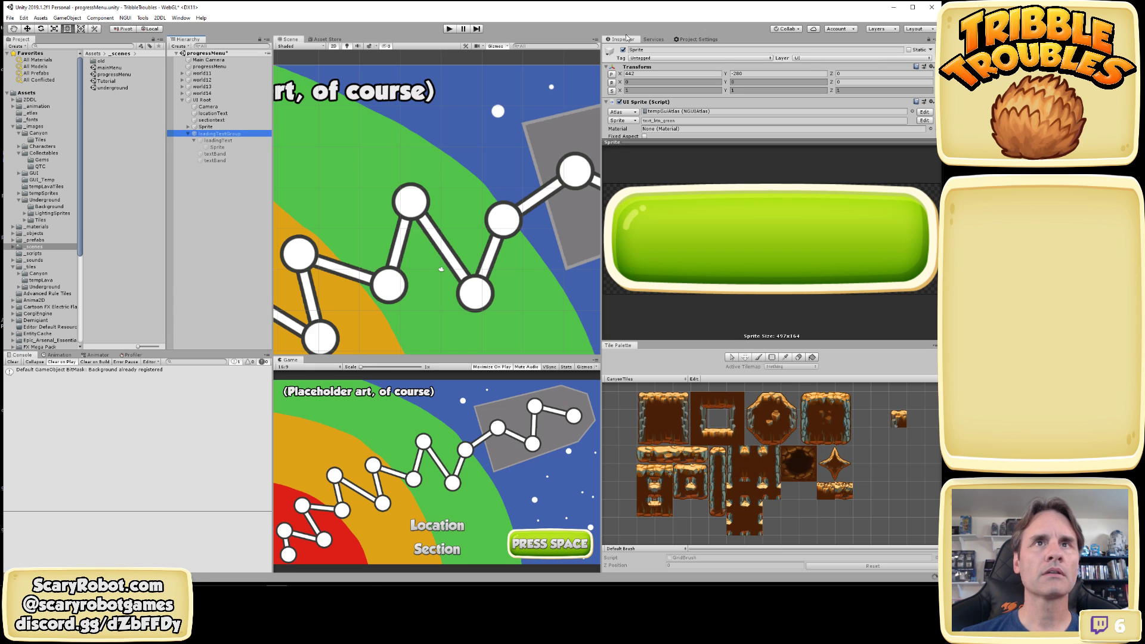
{"action": "left_click", "coordinate": [229, 136]}
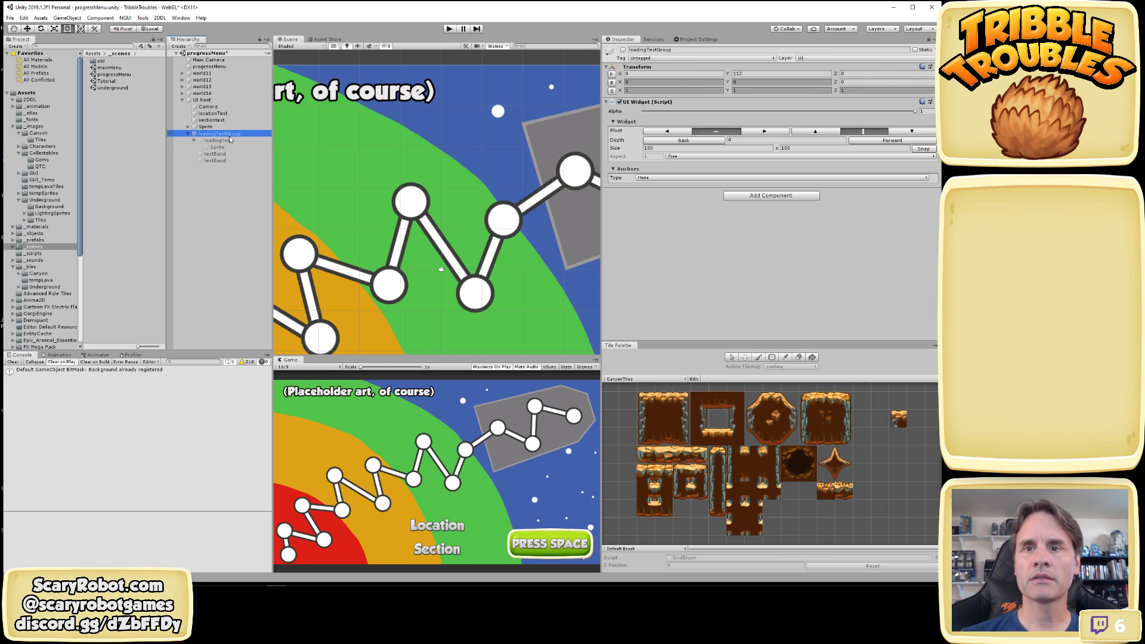
{"action": "left_click", "coordinate": [624, 50]}
{"action": "left_click", "coordinate": [194, 140]}
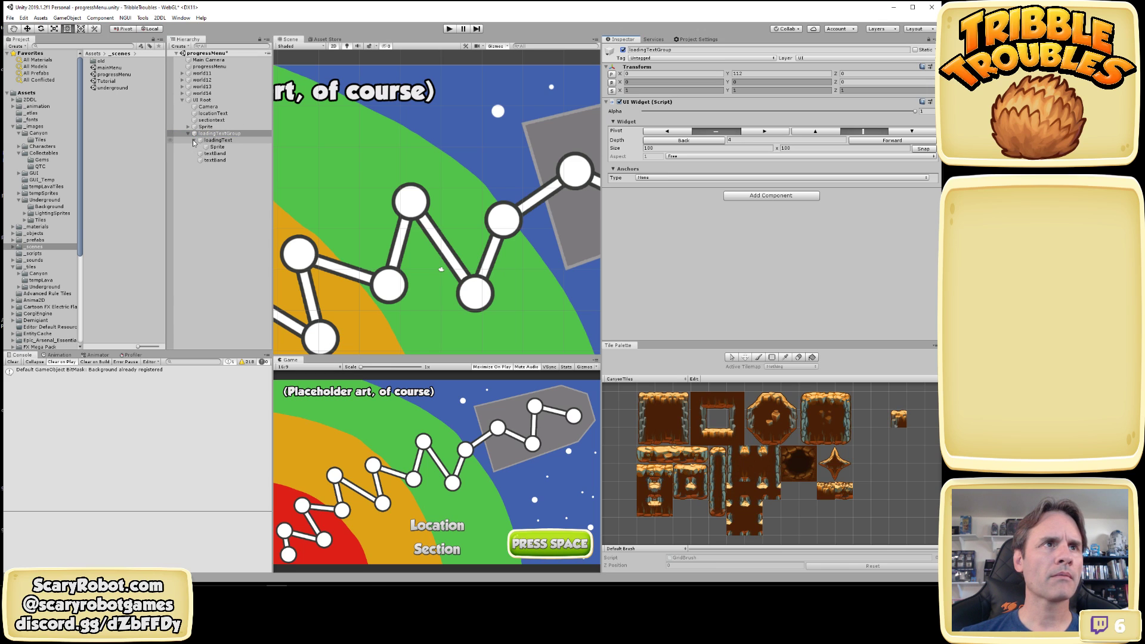
{"action": "left_click", "coordinate": [217, 142]}
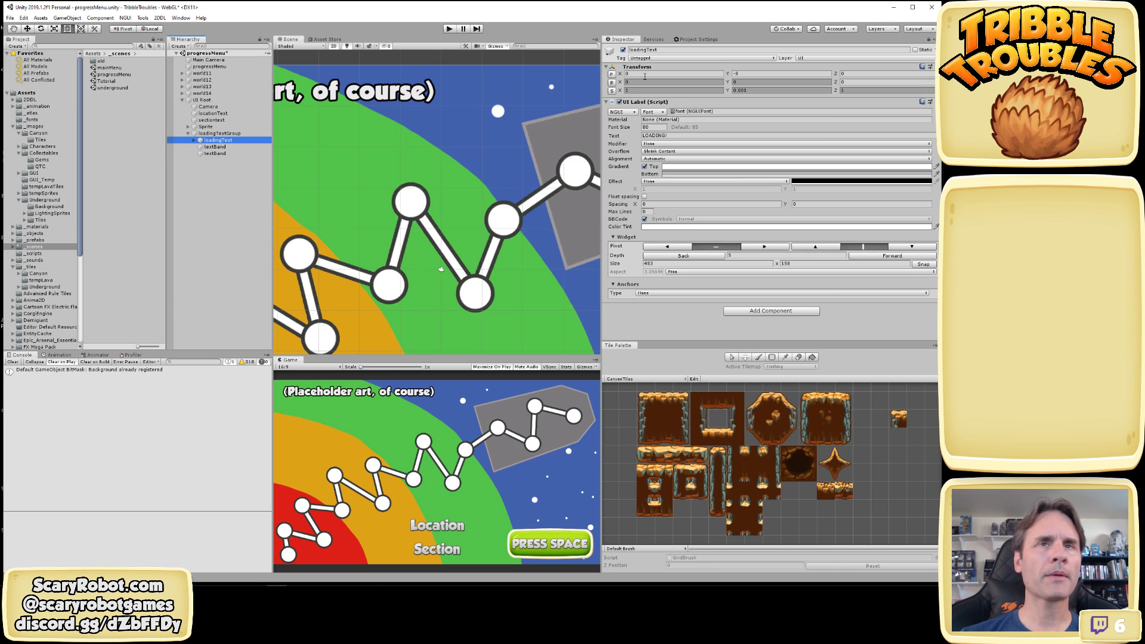
{"action": "left_click", "coordinate": [623, 50]}
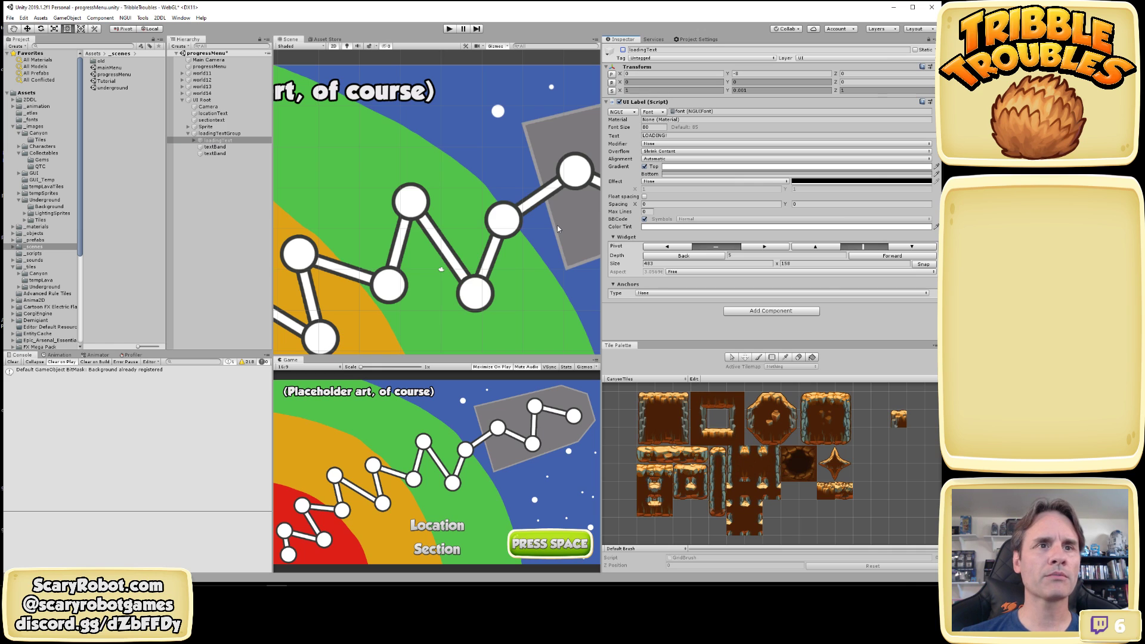
Switch to Visual Studio, comment out the loadingGroupObject.SetActive(true); line in StartLoading, and save the script
{"action": "key", "text": "alt+Tab"}
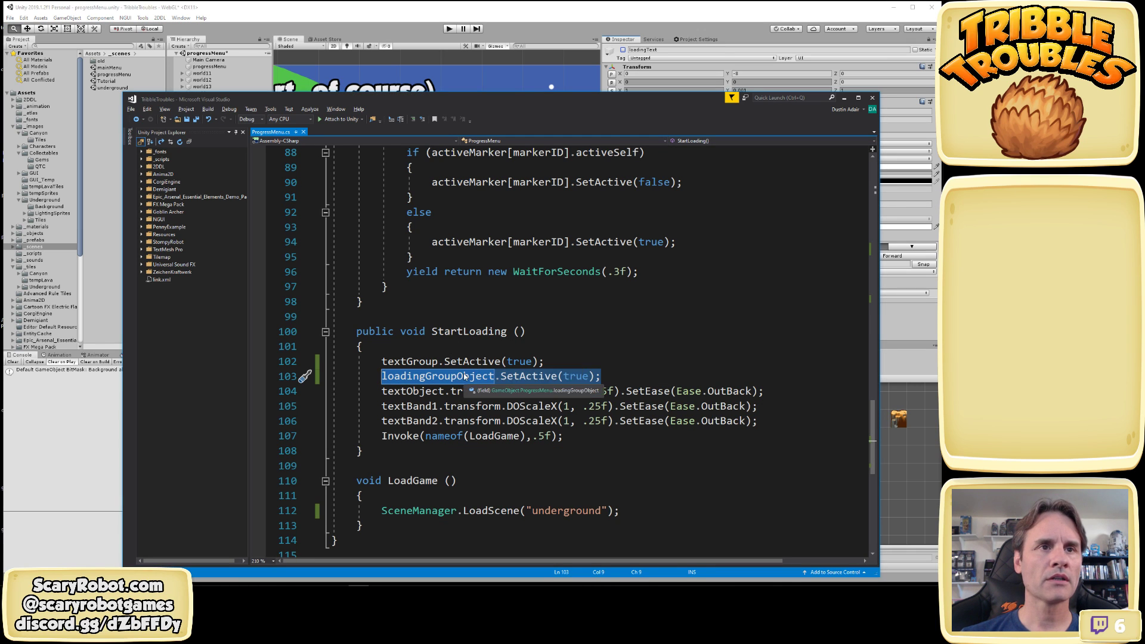
{"action": "key", "text": "Home"}
{"action": "type", "text": "//"}
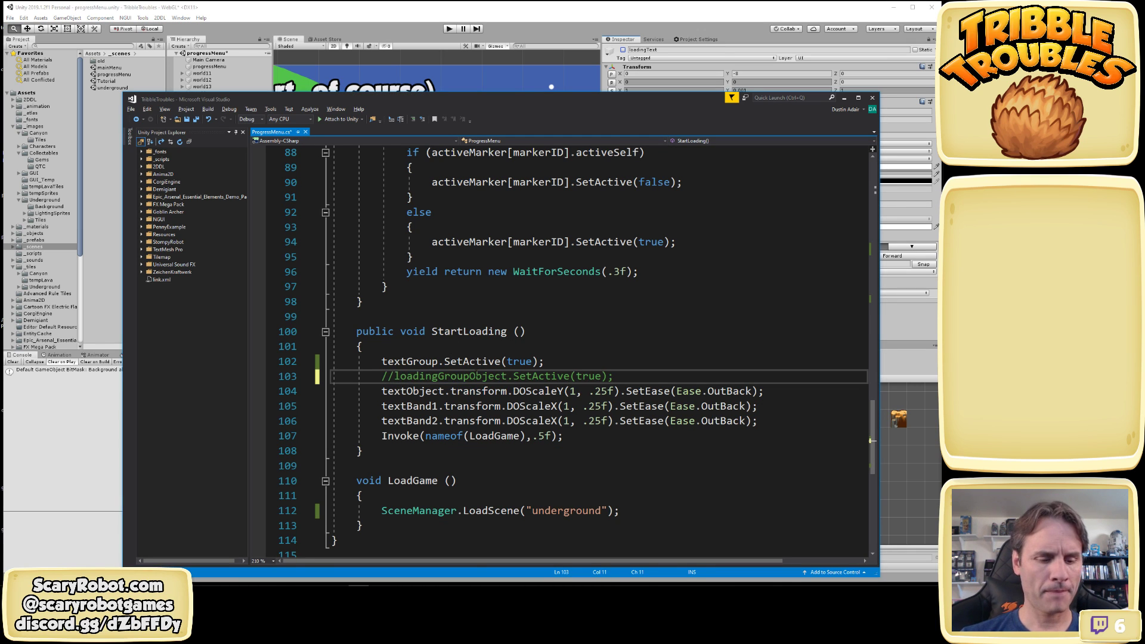
{"action": "key", "text": "ctrl+s"}
Switch to Unity, run the scene, start the level from the progress map to test the loading text, and stop playback
{"action": "key", "text": "alt+Tab"}
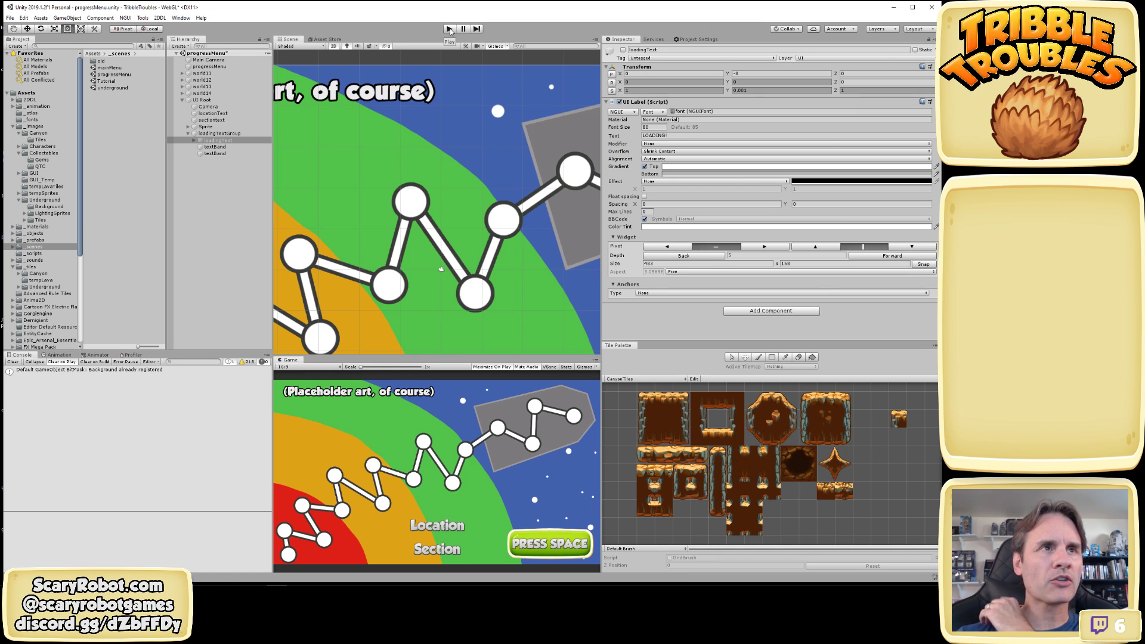
{"action": "left_click", "coordinate": [450, 29]}
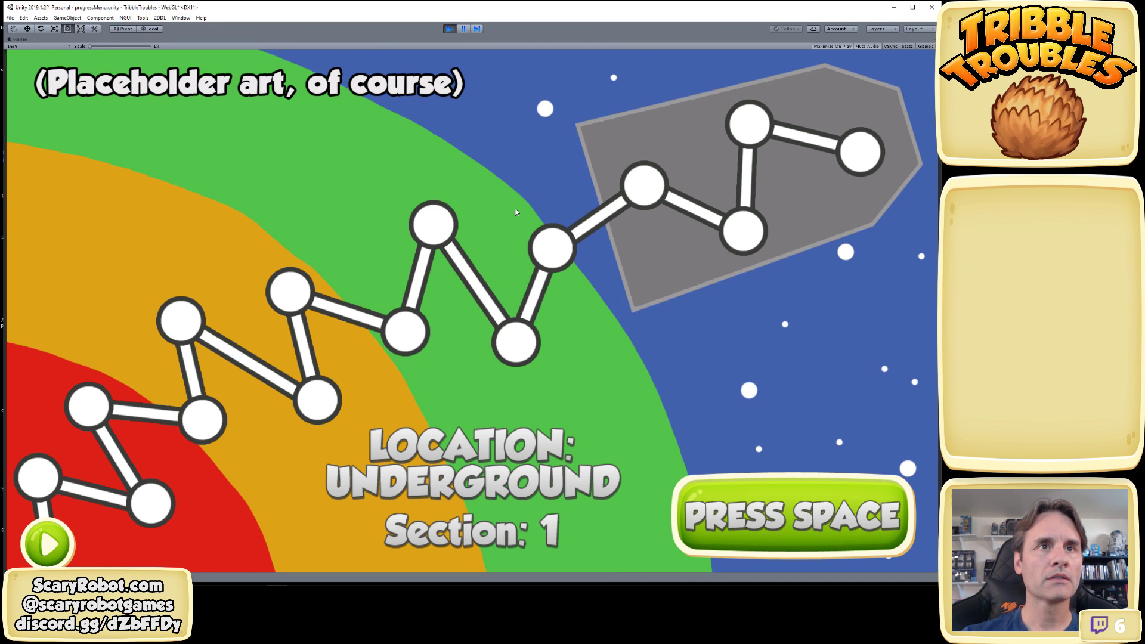
{"action": "key", "text": "space"}
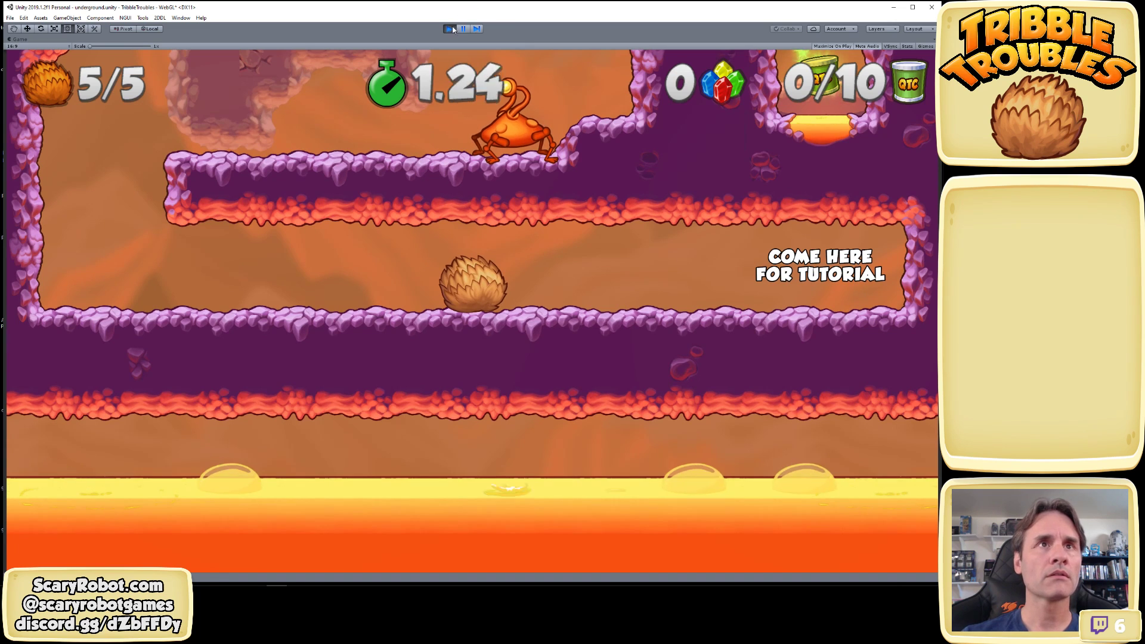
{"action": "left_click", "coordinate": [453, 30]}
Reactivate the loadingText object in Unity and deactivate its parent loadingTextGroup
{"action": "key", "text": "alt+Tab"}
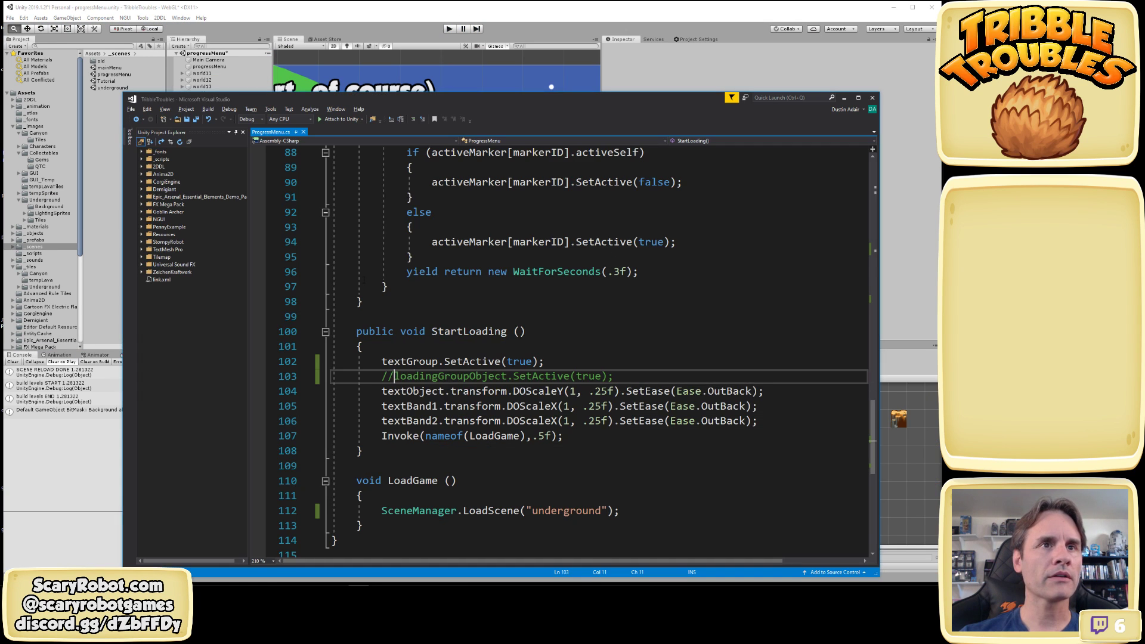
{"action": "key", "text": "alt+Tab"}
{"action": "left_click", "coordinate": [225, 134]}
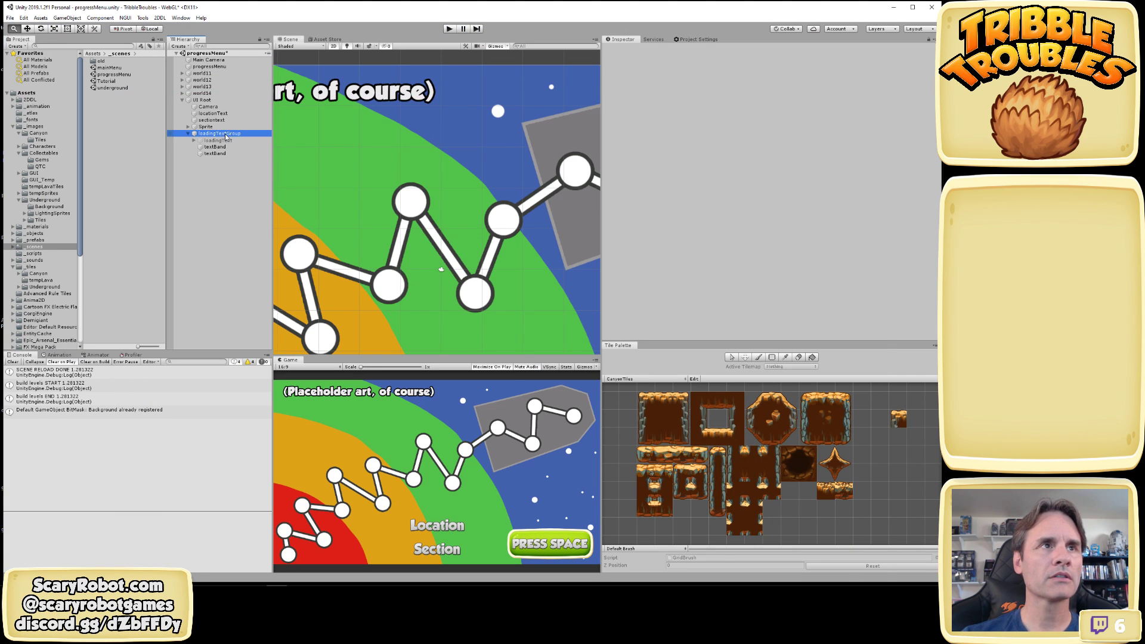
{"action": "left_click", "coordinate": [222, 141]}
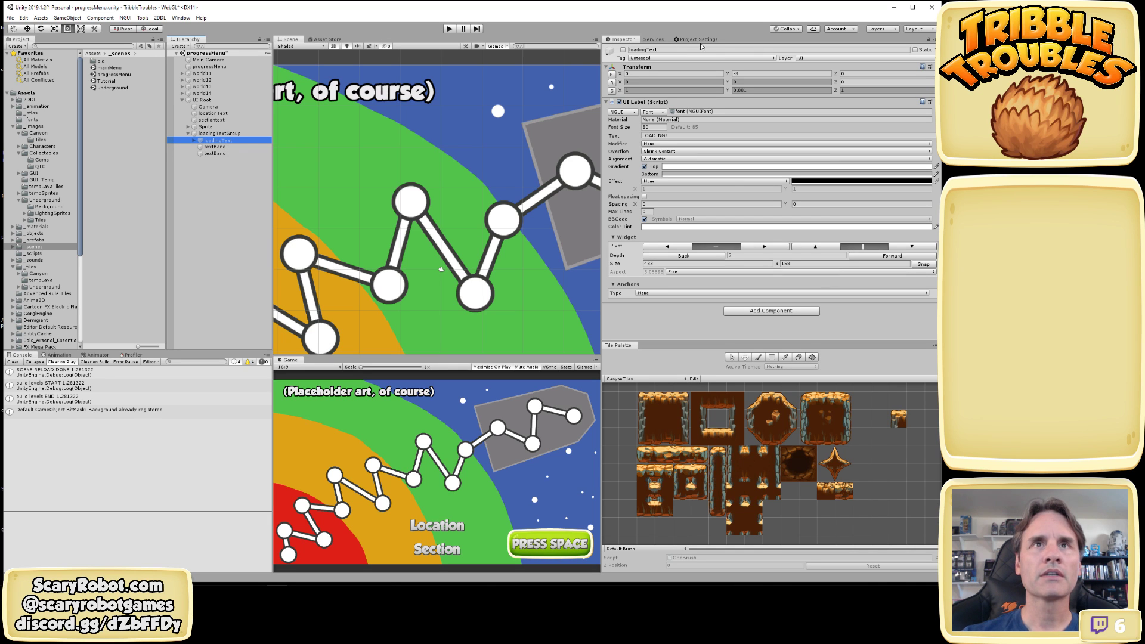
{"action": "left_click", "coordinate": [623, 50]}
{"action": "left_click", "coordinate": [233, 134]}
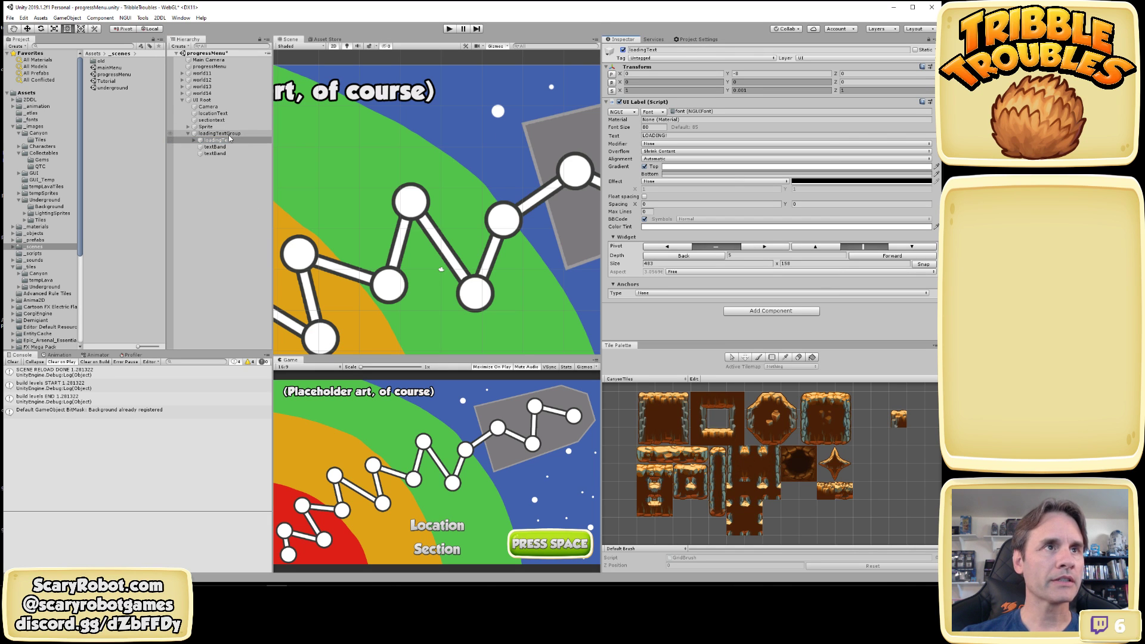
{"action": "key", "text": "alt+Tab"}
{"action": "key", "text": "alt+Tab"}
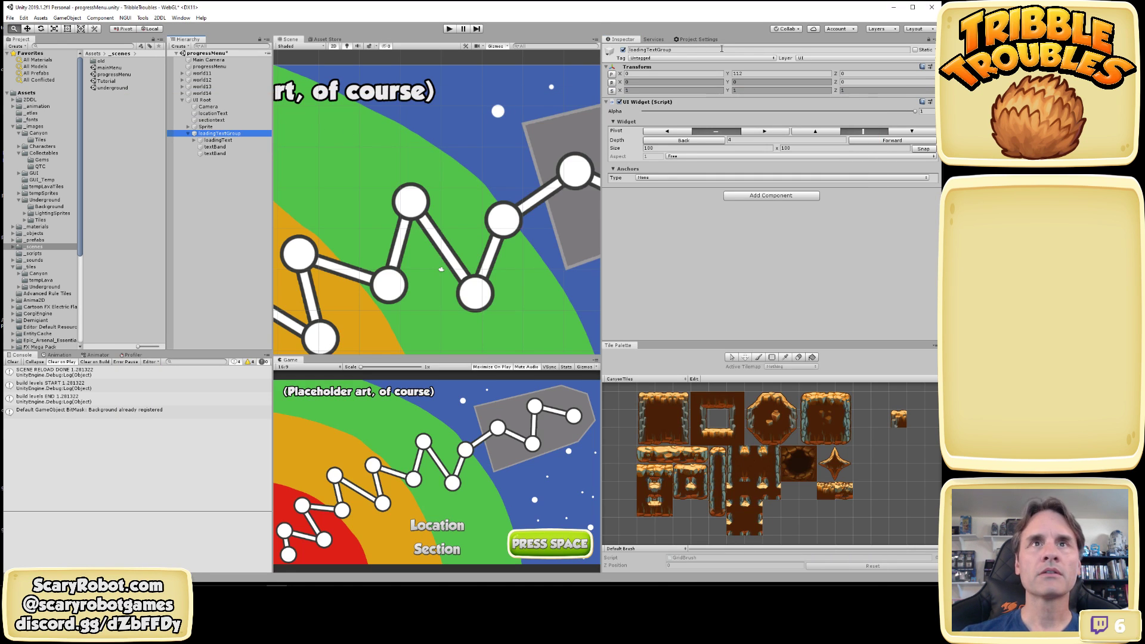
{"action": "left_click", "coordinate": [624, 50]}
In Visual Studio, uncomment the loadingGroupObject.SetActive(true); line in StartLoading, comment out textGroup.SetActive(true);, and save the script
{"action": "key", "text": "alt+Tab"}
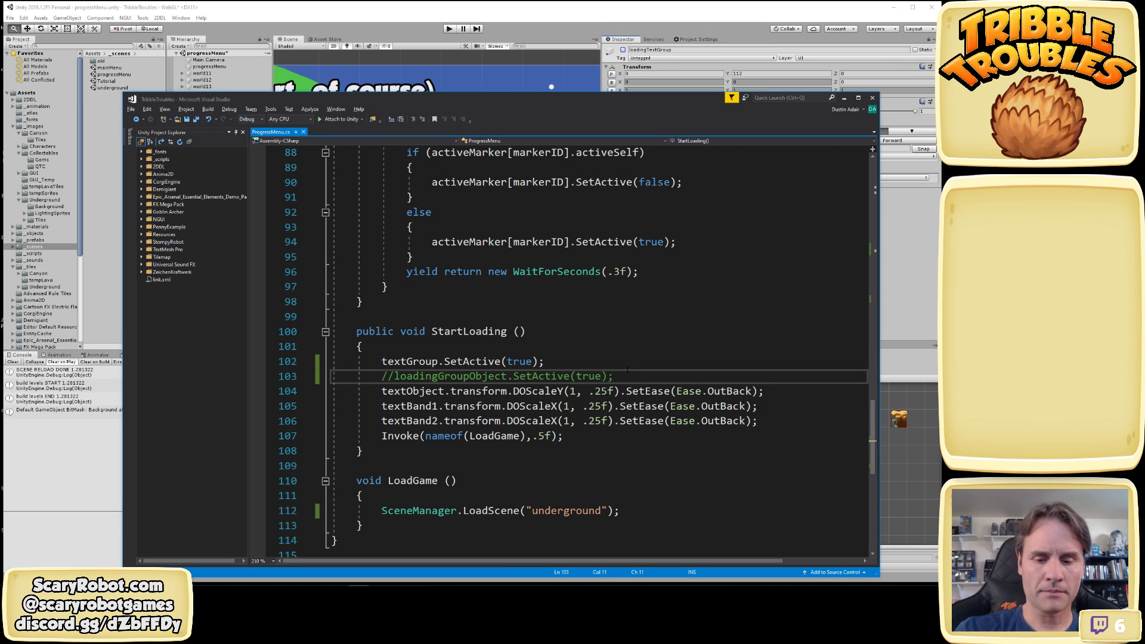
{"action": "key", "text": "BackSpace"}
{"action": "key", "text": "BackSpace"}
{"action": "key", "text": "Up"}
{"action": "type", "text": "//"}
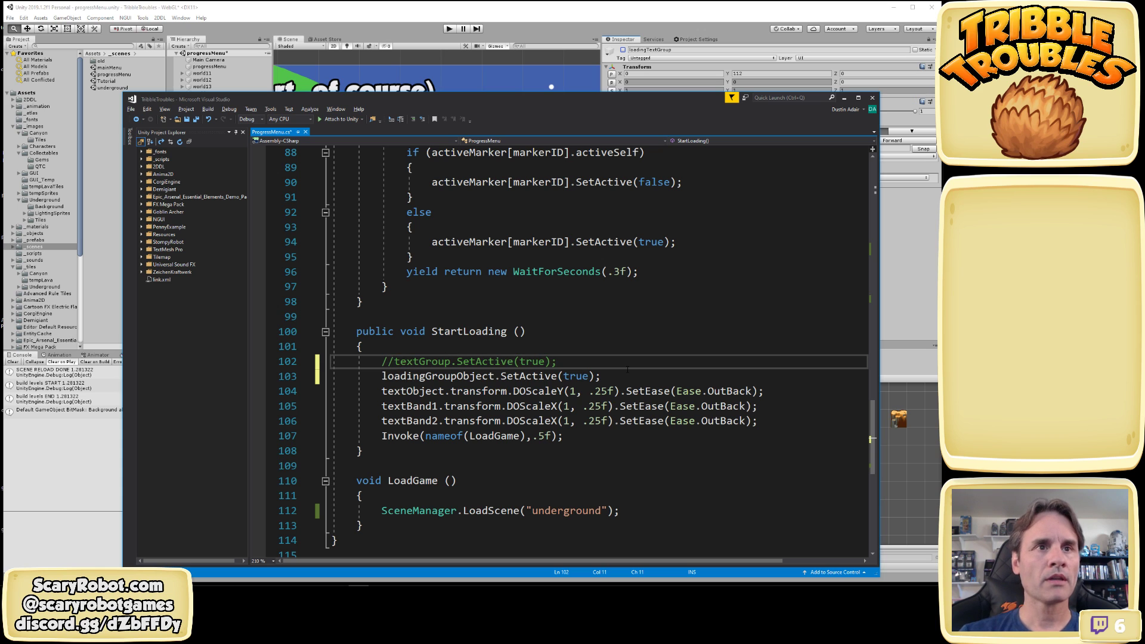
{"action": "key", "text": "ctrl+s"}
Return to Unity, replay the scene with the edited script, start the level from the map, and stop the run
{"action": "key", "text": "alt+Tab"}
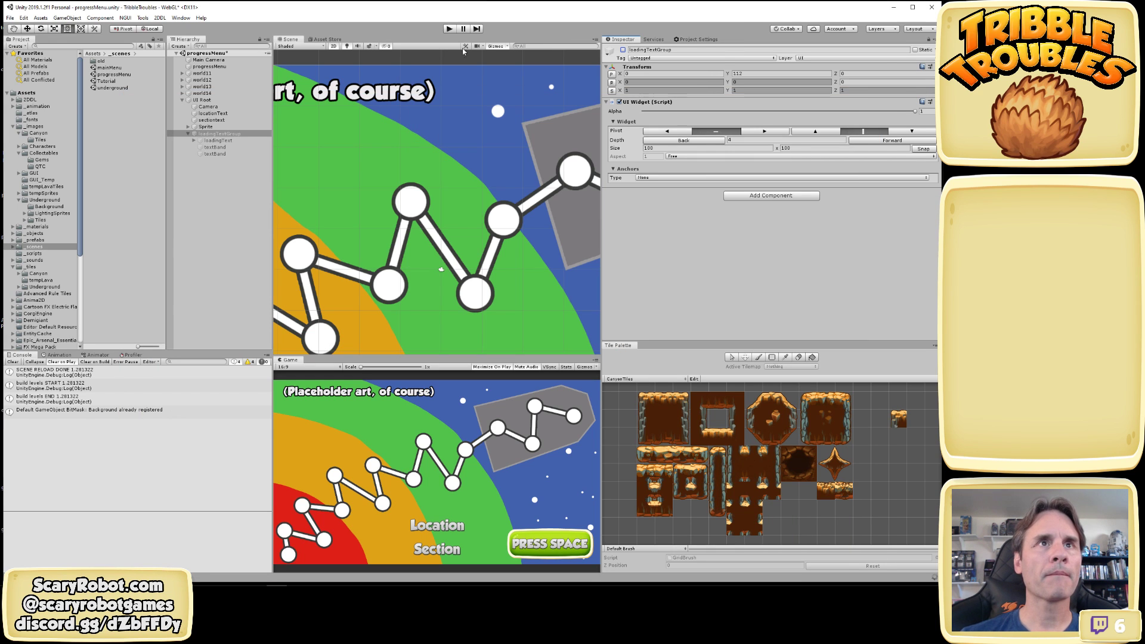
{"action": "left_click", "coordinate": [449, 29]}
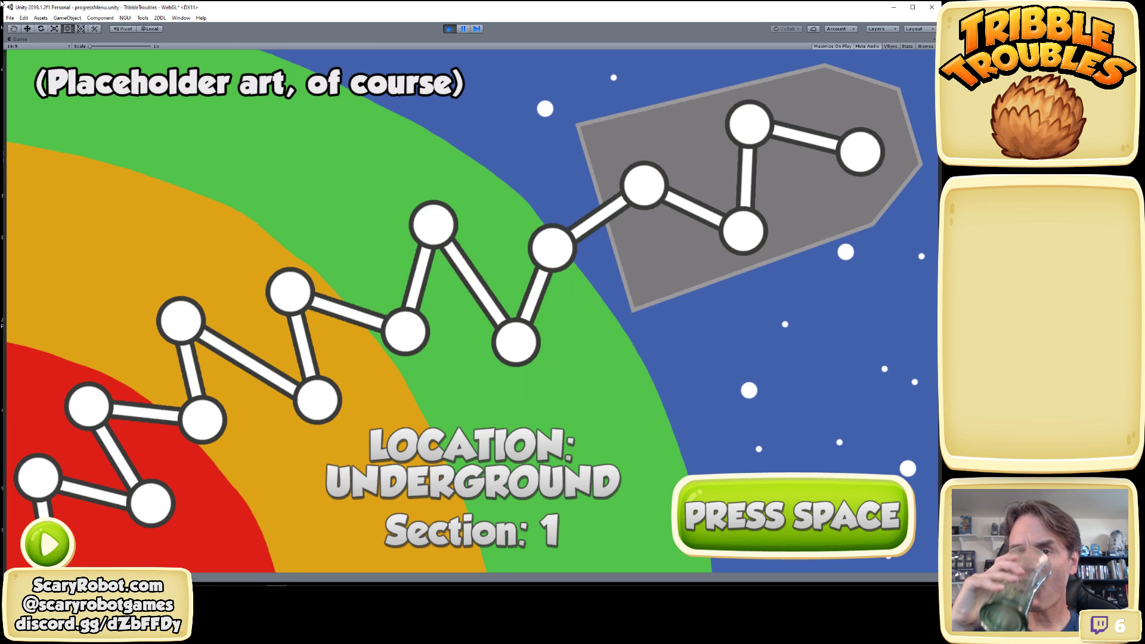
{"action": "key", "text": "space"}
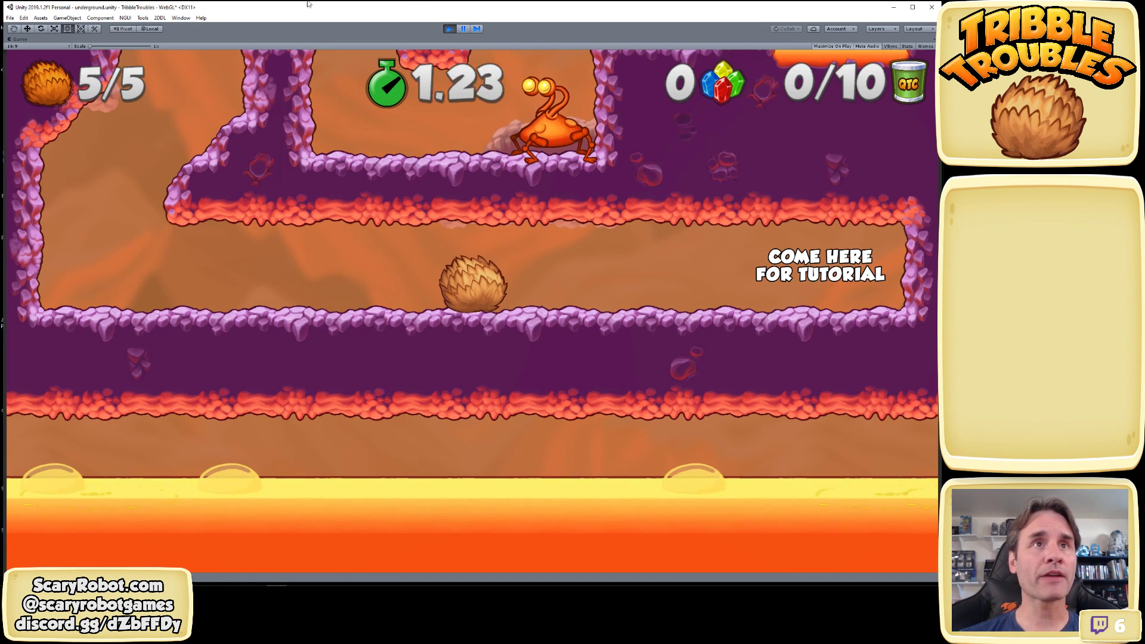
{"action": "left_click", "coordinate": [449, 28]}
Set the Y scale of both textBand objects under loadingTextGroup to 1 in Unity
{"action": "key", "text": "alt+Tab"}
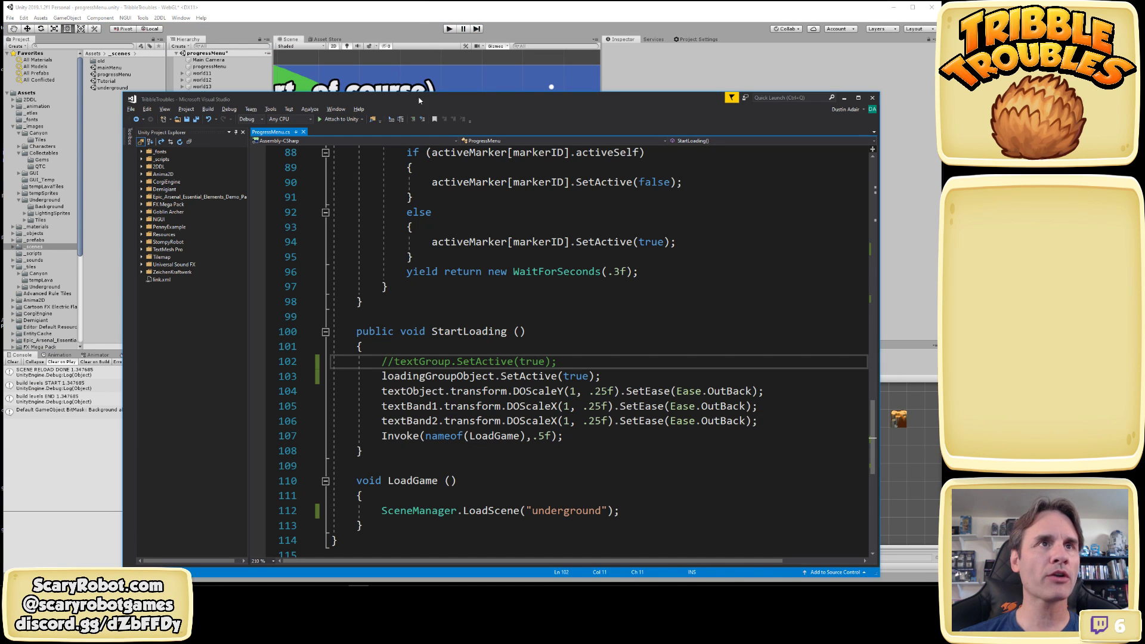
{"action": "left_click", "coordinate": [417, 14]}
{"action": "left_click", "coordinate": [230, 148]}
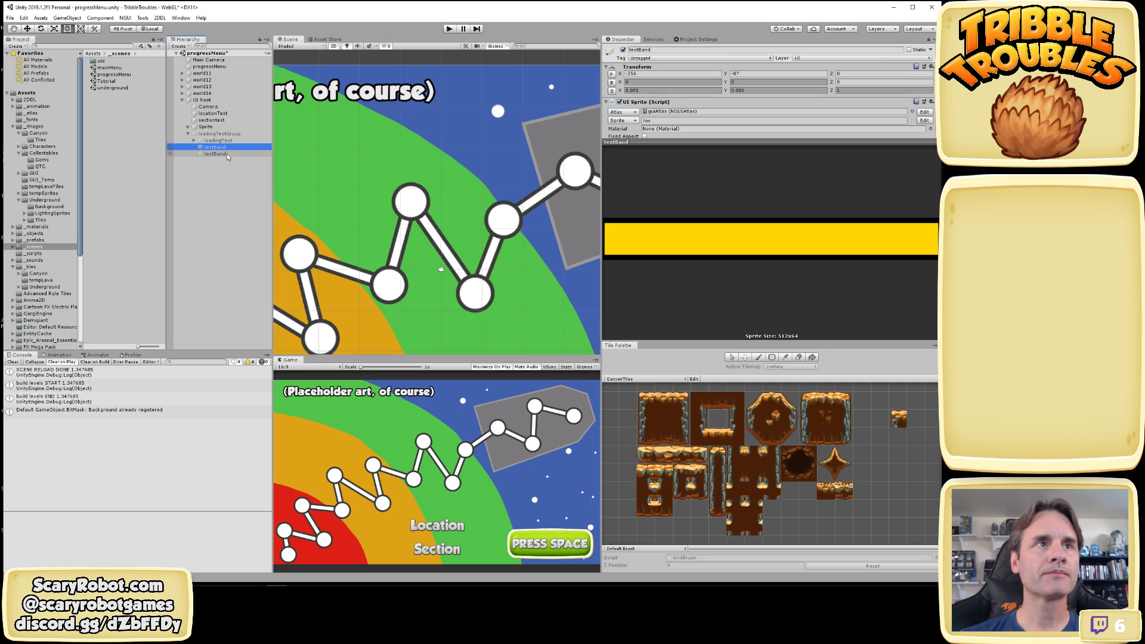
{"action": "left_click", "coordinate": [226, 153], "text": "ctrl"}
{"action": "left_click", "coordinate": [764, 91]}
{"action": "type", "text": "1"}
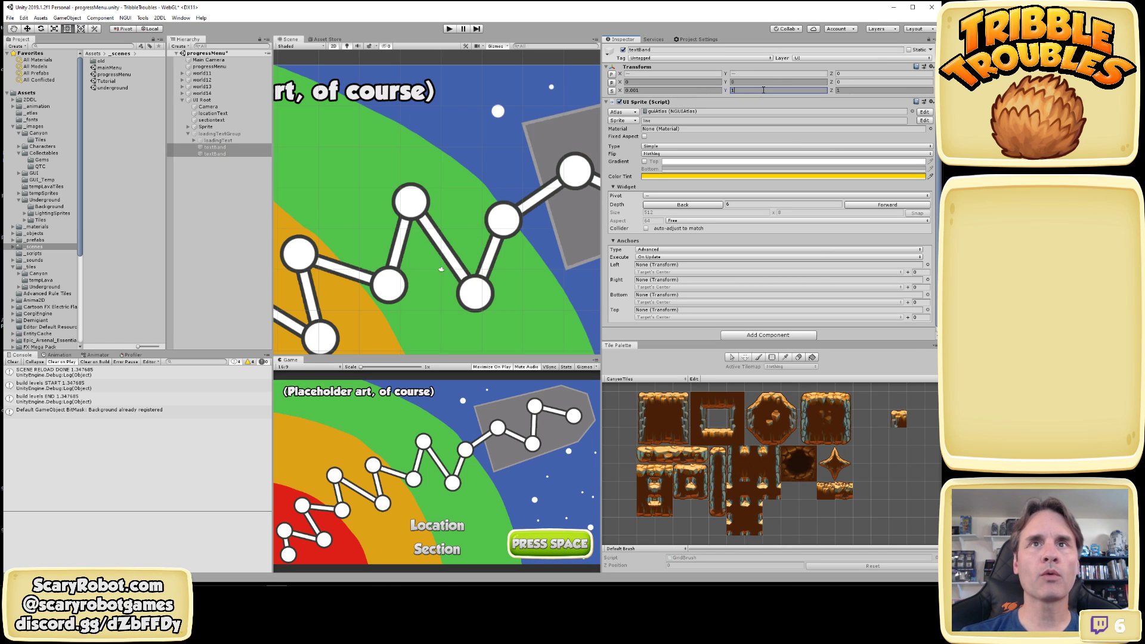
{"action": "left_click", "coordinate": [197, 234]}
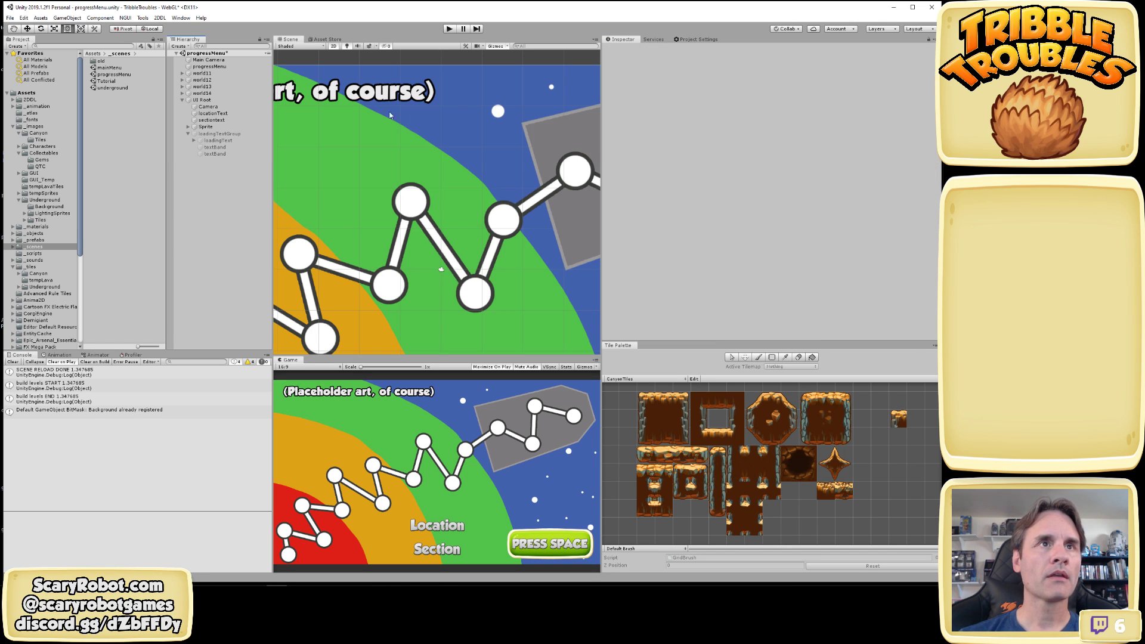
Run the progressMenu scene, start the level from the map to check the loading display, and stop the run
{"action": "left_click", "coordinate": [453, 30]}
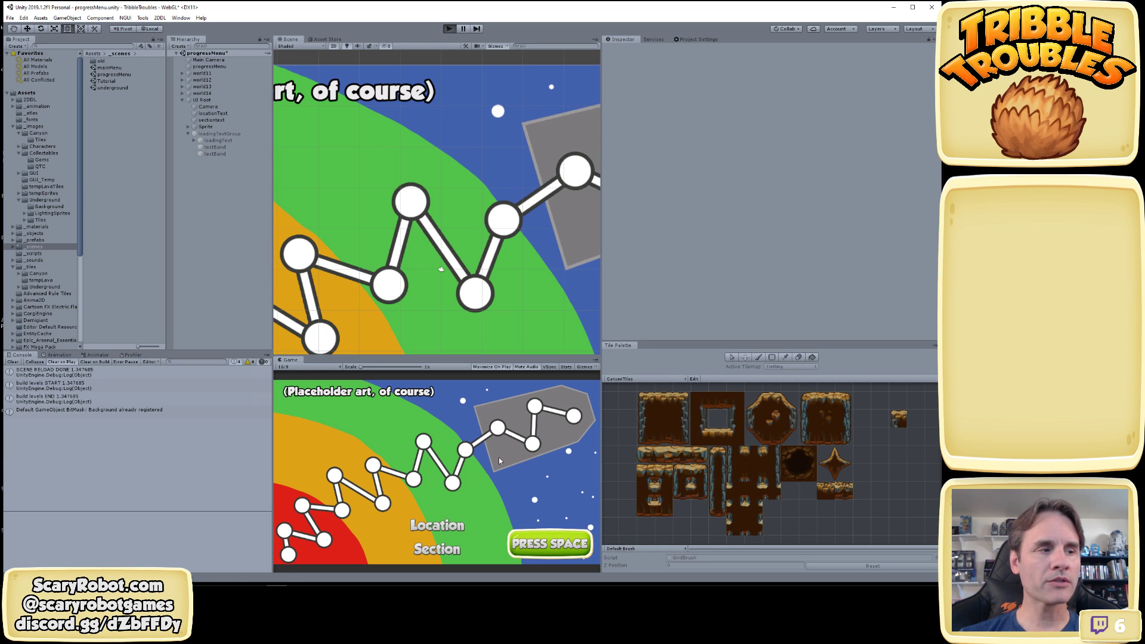
{"action": "key", "text": "space"}
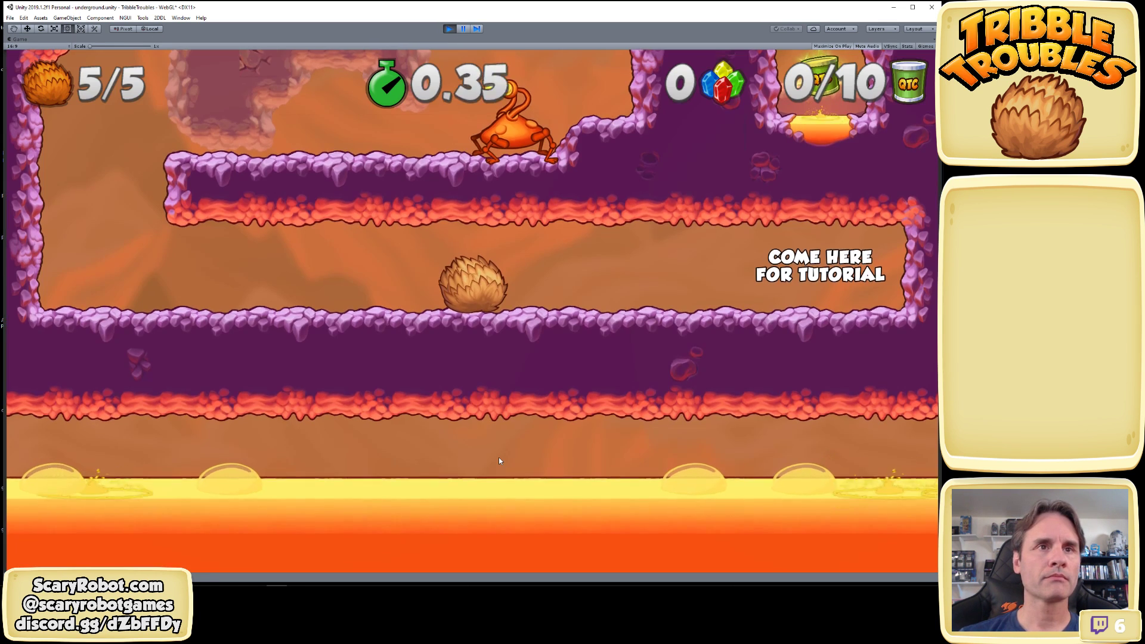
{"action": "left_click", "coordinate": [449, 28]}
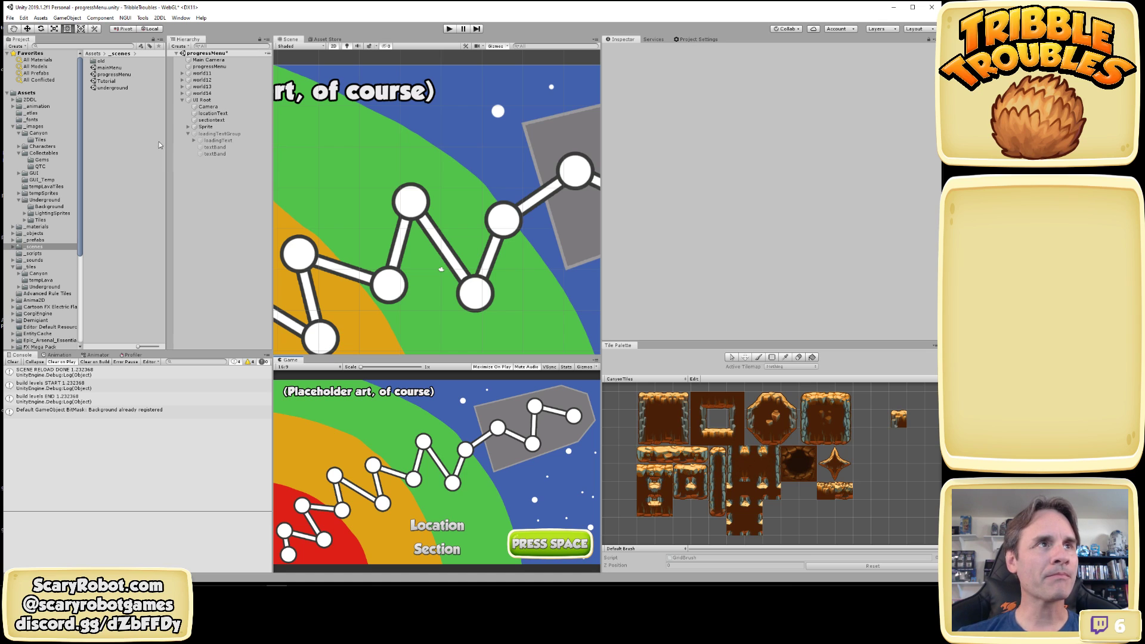
Open the mainMenu scene, run the game from there, and continue through the progress map into the underground level
{"action": "double_click", "coordinate": [110, 68]}
{"action": "left_click", "coordinate": [470, 316]}
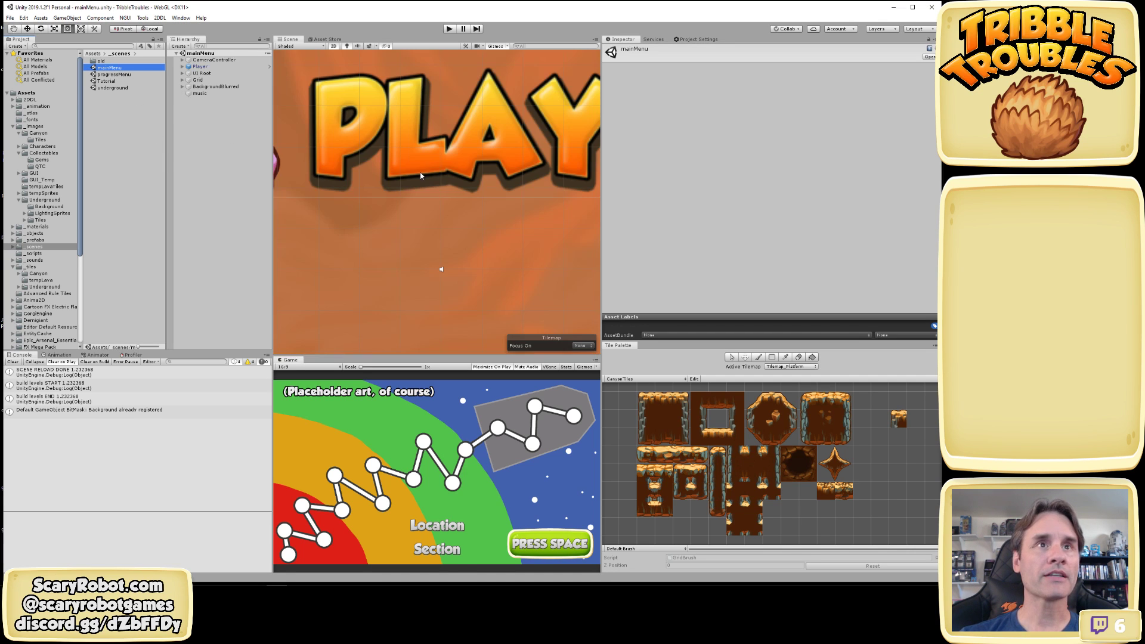
{"action": "left_click", "coordinate": [449, 29]}
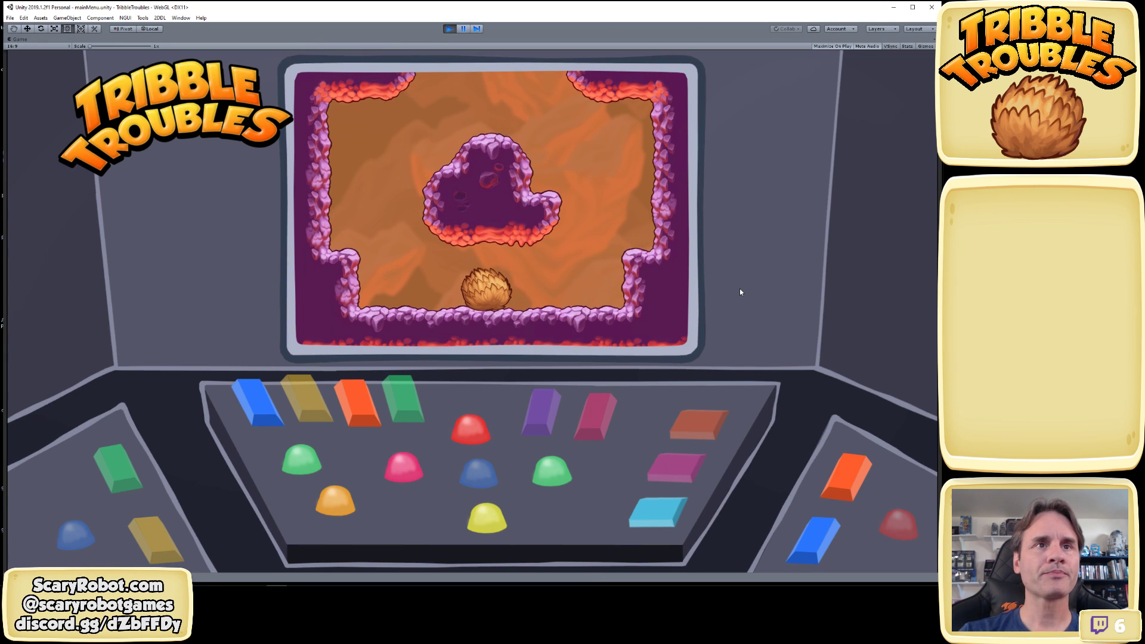
{"action": "key", "text": "space"}
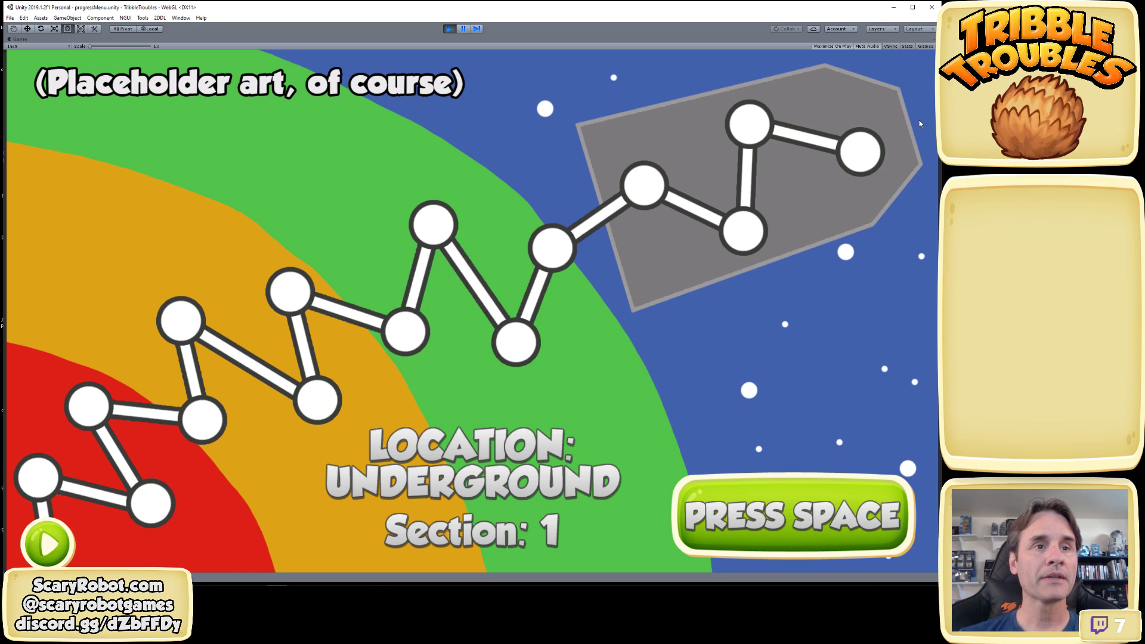
{"action": "key", "text": "space"}
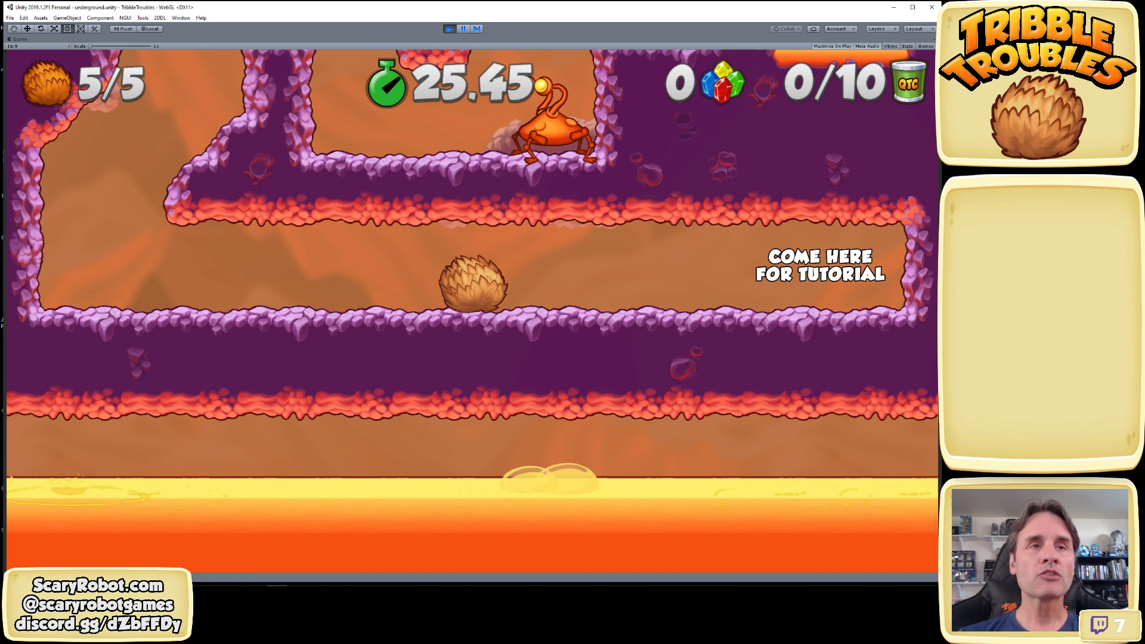
Playtest the underground level by moving the tribble out of the starting corridor and onto the narrow pillar above
{"action": "key", "text": "Left"}
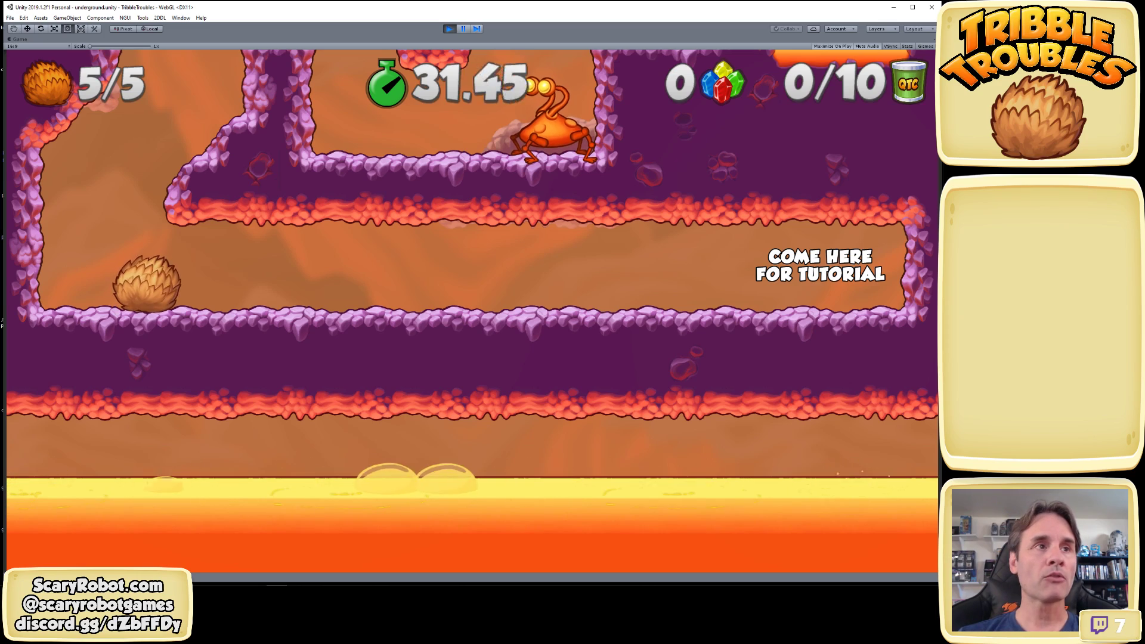
{"action": "key", "text": "Left"}
{"action": "key", "text": "space"}
{"action": "key", "text": "Right"}
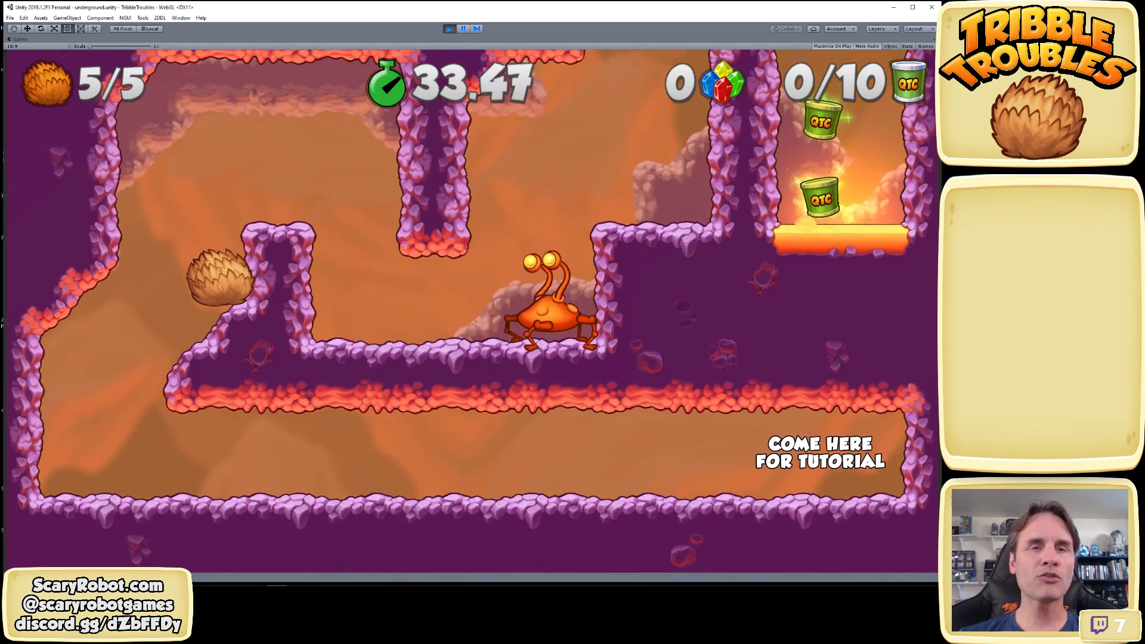
{"action": "key", "text": "space"}
{"action": "key", "text": "Right"}
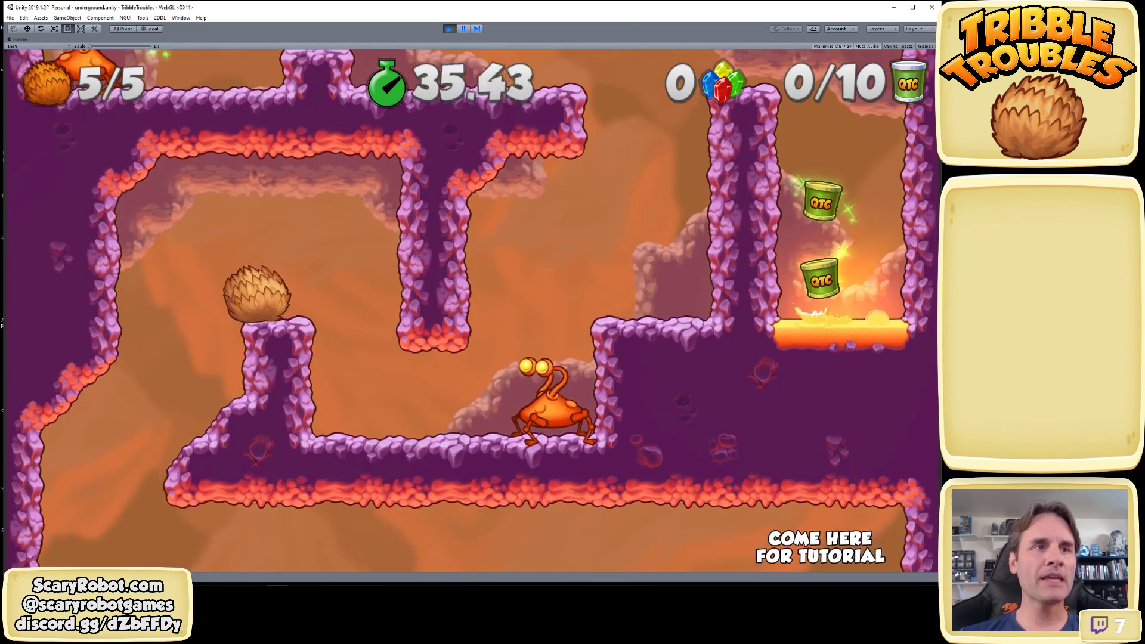
{"action": "key", "text": "Left"}
{"action": "key", "text": "space"}
{"action": "key", "text": "Right"}
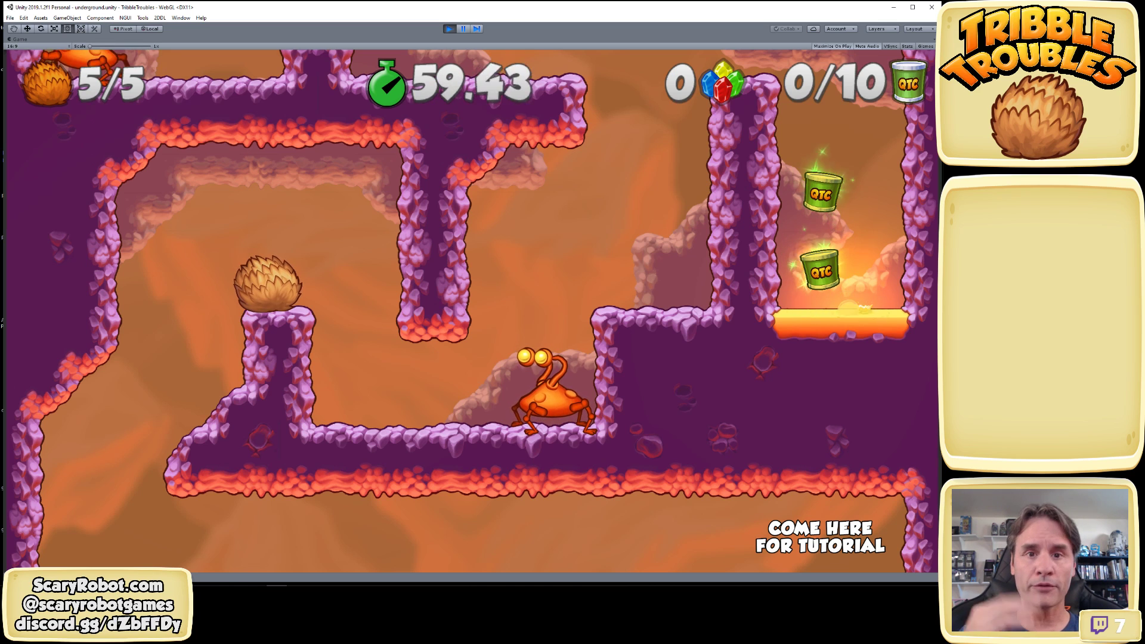
Drop the tribble onto the orange creature beyond the pillar, and climb over the wall to the far shaft
{"action": "key", "text": "Right"}
{"action": "key", "text": "space"}
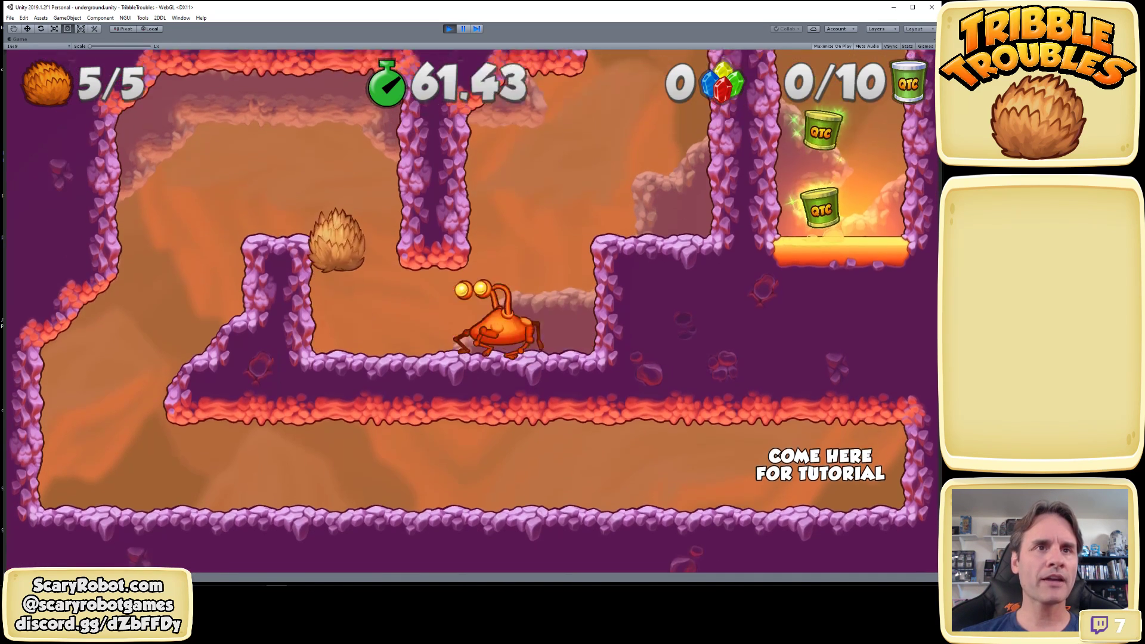
{"action": "key", "text": "space"}
{"action": "key", "text": "Right"}
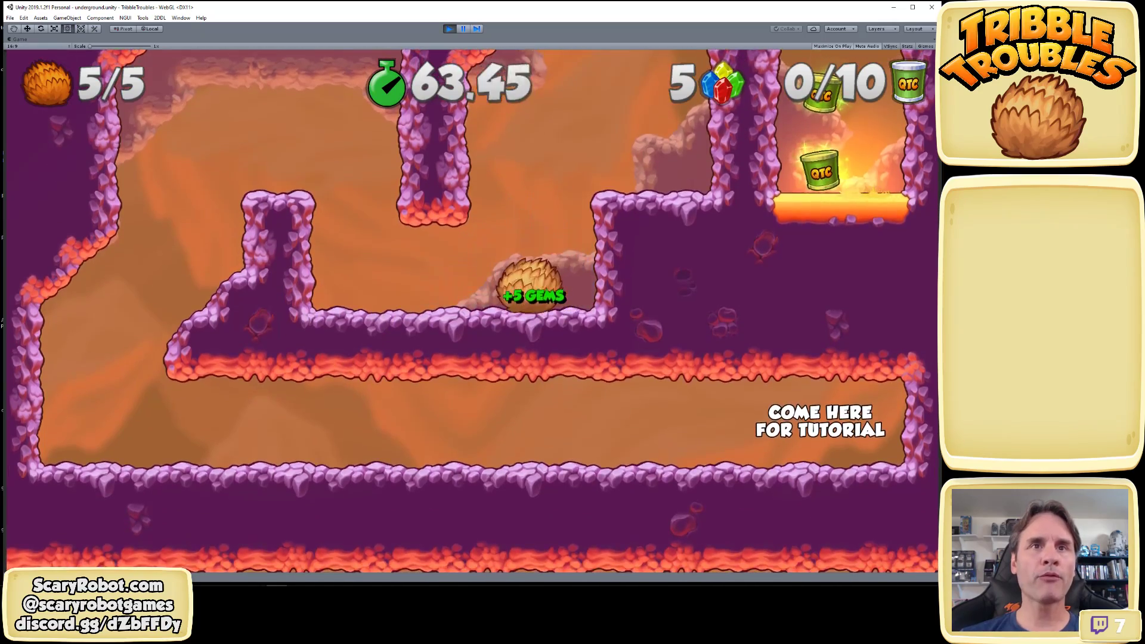
{"action": "key", "text": "space"}
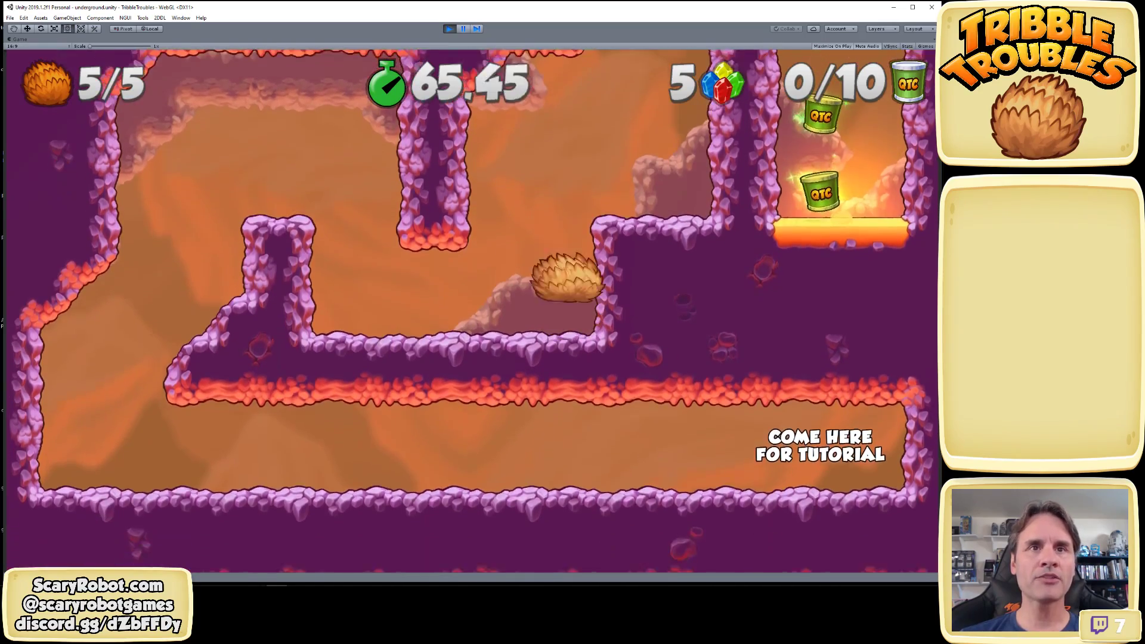
{"action": "key", "text": "space"}
{"action": "key", "text": "Right"}
{"action": "key", "text": "space"}
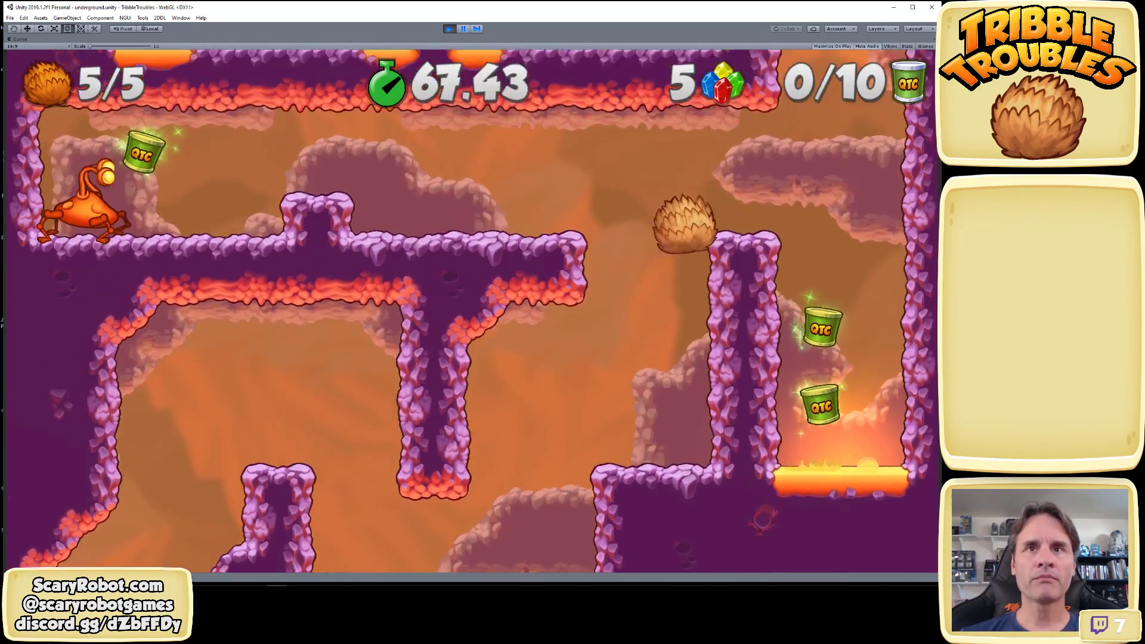
{"action": "key", "text": "Right"}
{"action": "key", "text": "space"}
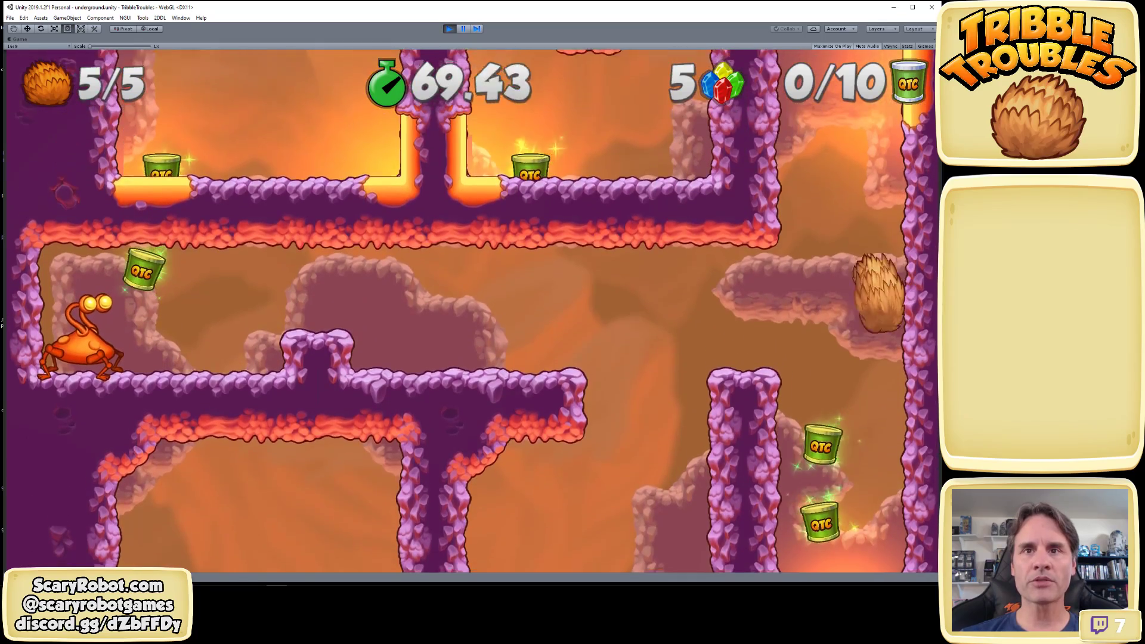
Cross the two lava-lined pits, collect the QTC can in each, and climb onto the ledge at the far side
{"action": "key", "text": "space"}
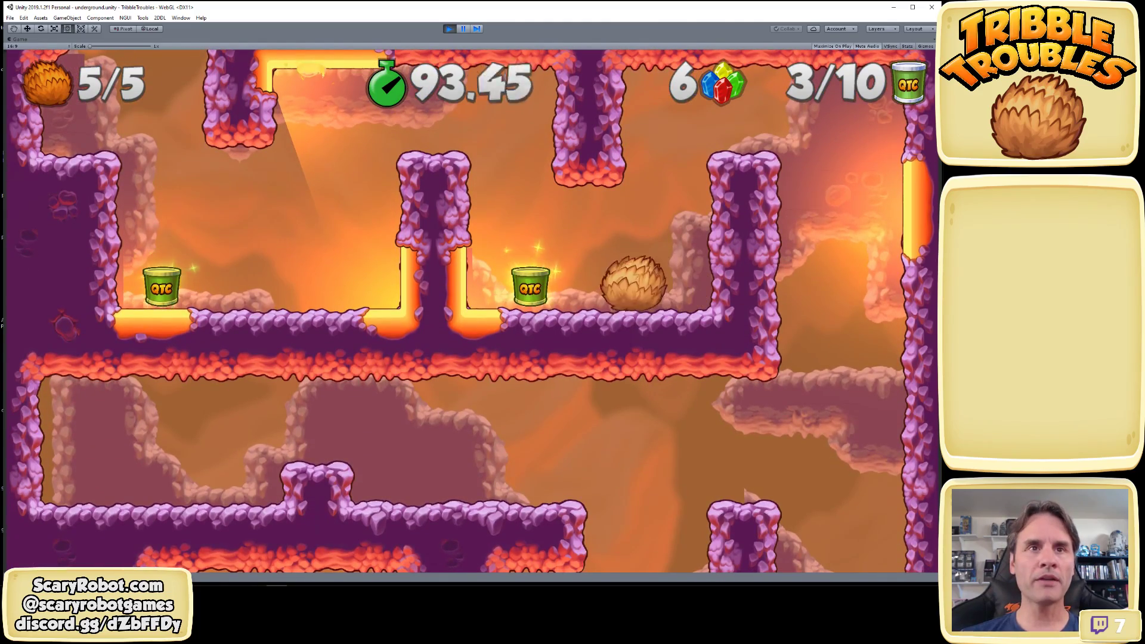
{"action": "key", "text": "space"}
{"action": "key", "text": "Left"}
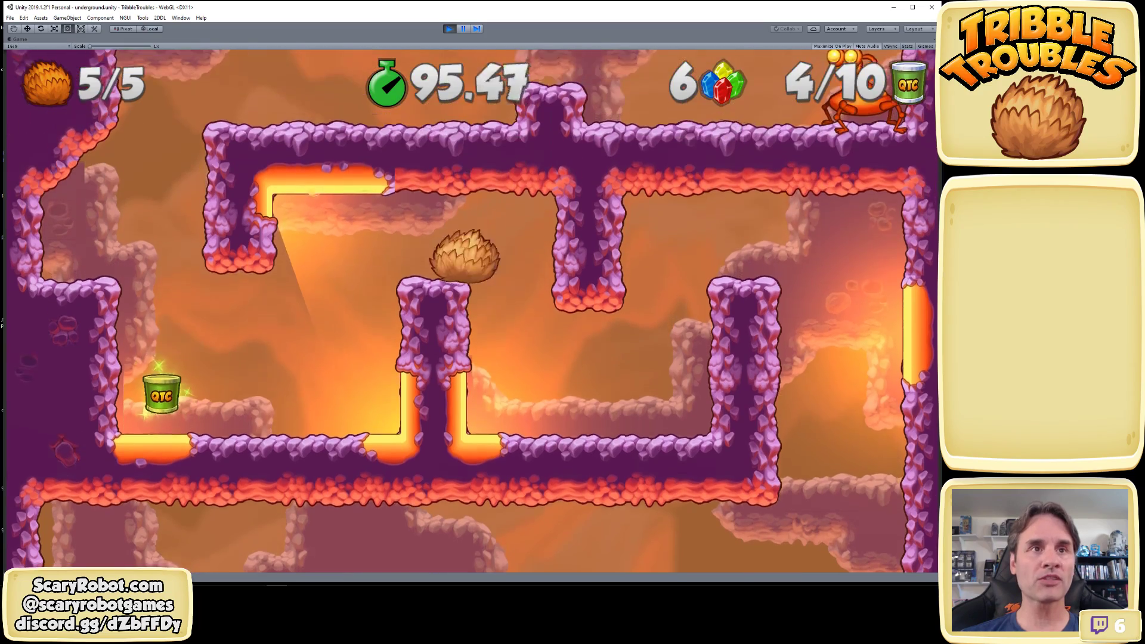
{"action": "key", "text": "Left"}
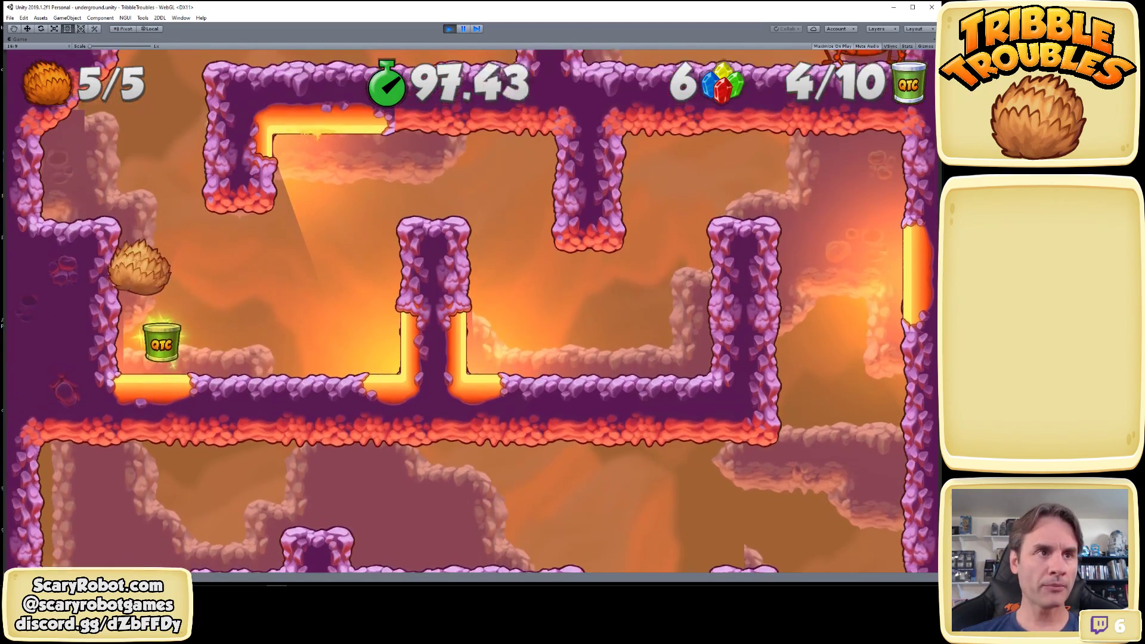
{"action": "key", "text": "Left"}
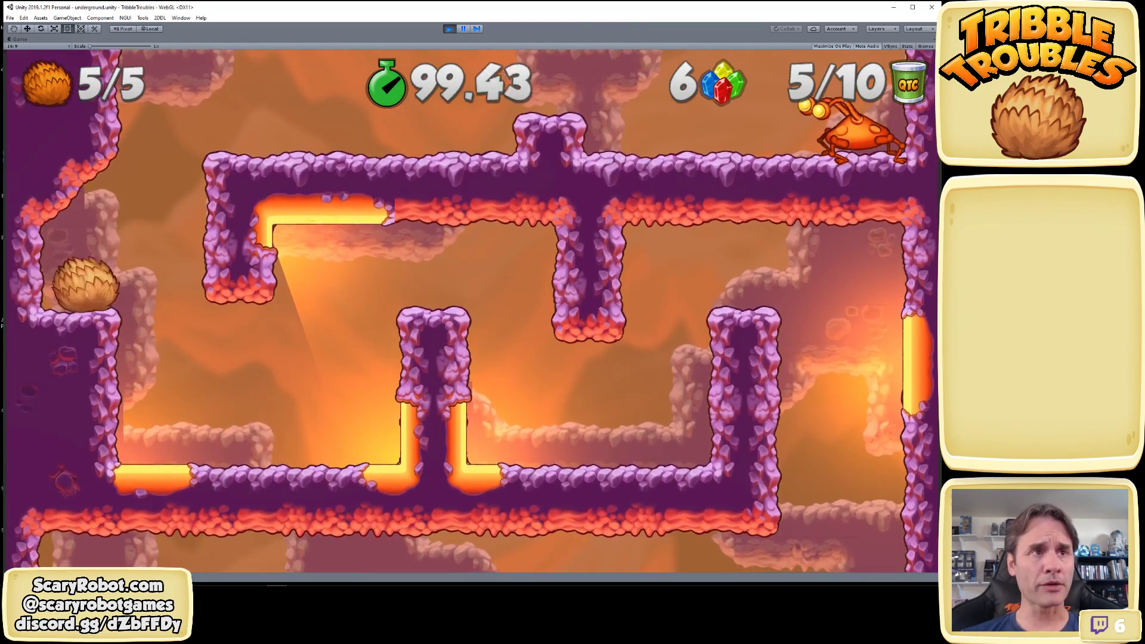
Jump the tribble up to the long platform above and move around beside its middle bump
{"action": "key", "text": "space"}
{"action": "key", "text": "Right"}
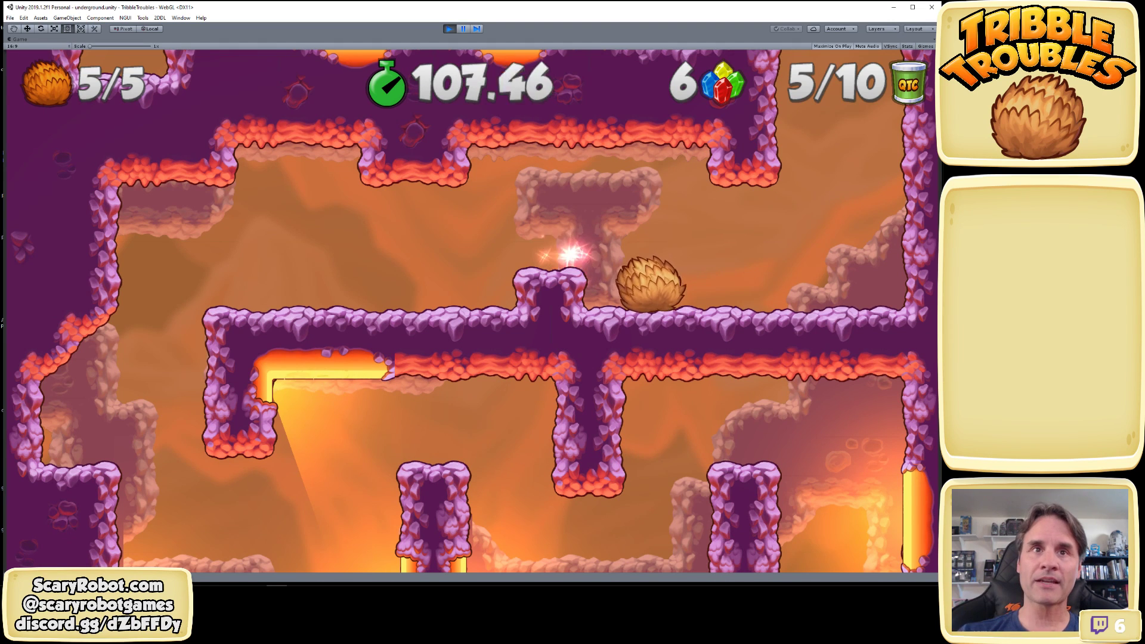
{"action": "key", "text": "space"}
{"action": "key", "text": "Left"}
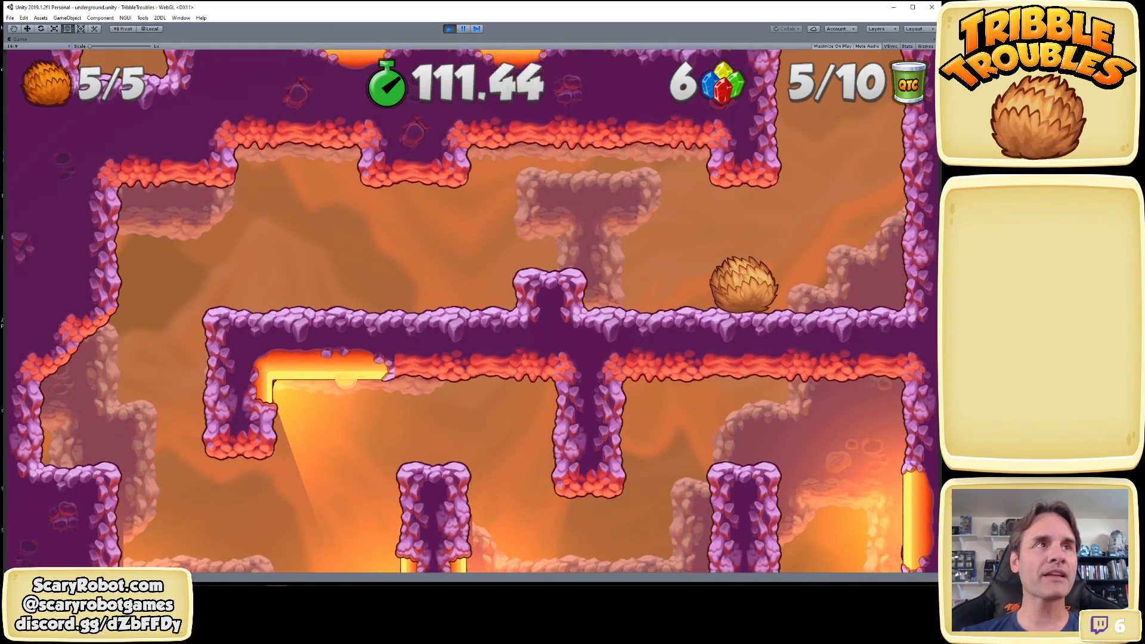
{"action": "key", "text": "space"}
{"action": "key", "text": "Left"}
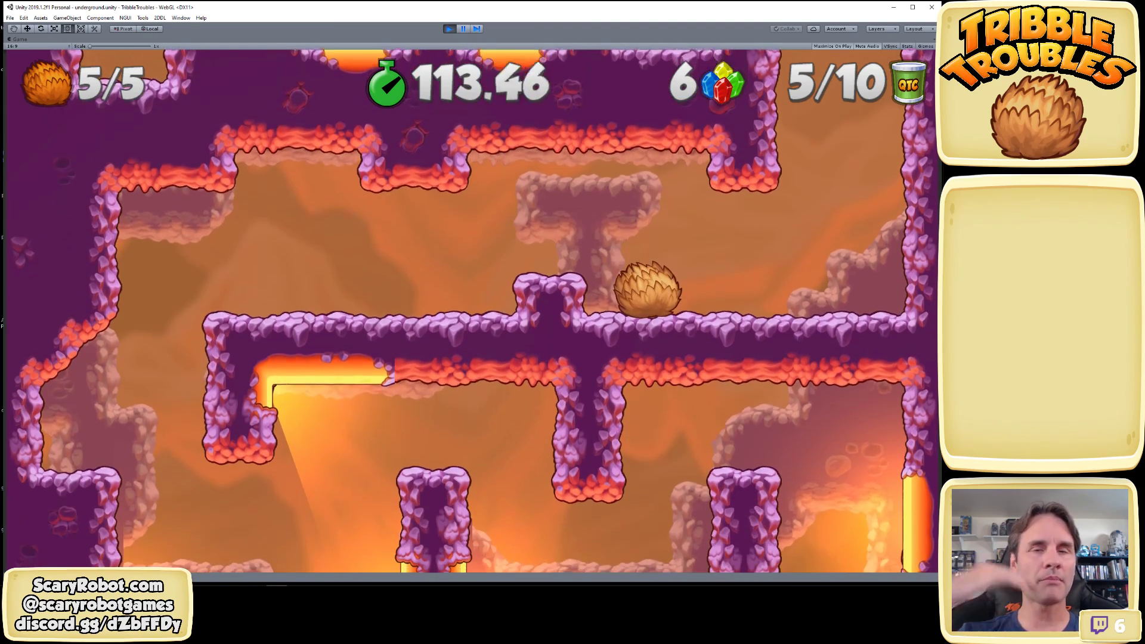
Wall-jump the tribble up the narrow shaft past the lava outcrop to the passage at its top
{"action": "key", "text": "space"}
{"action": "key", "text": "Right"}
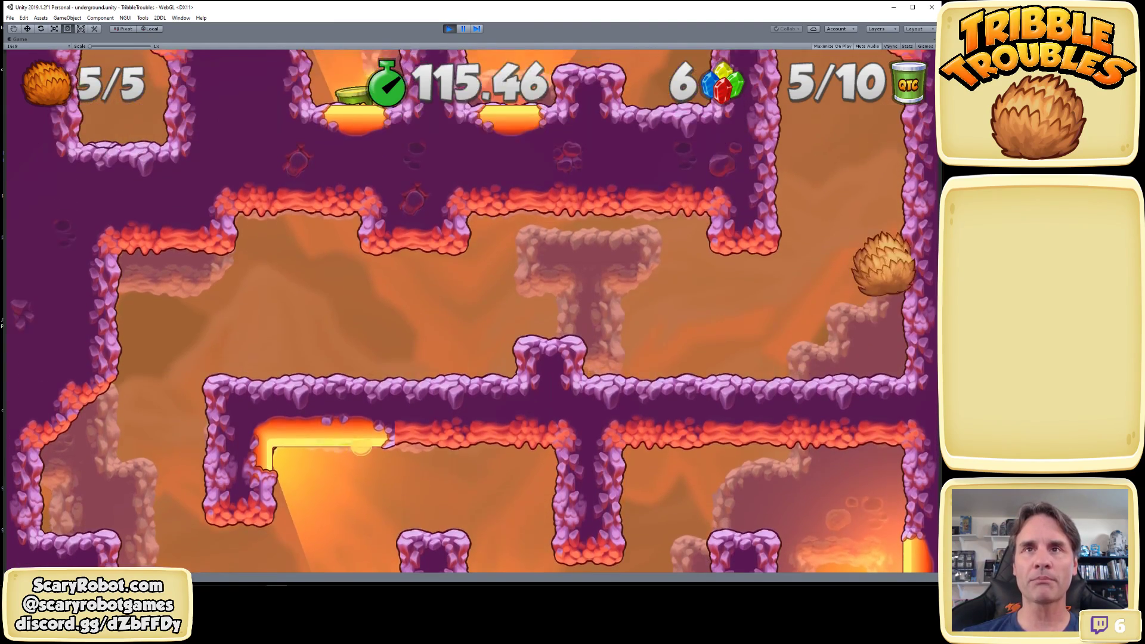
{"action": "key", "text": "space"}
{"action": "key", "text": "Left"}
{"action": "key", "text": "Up"}
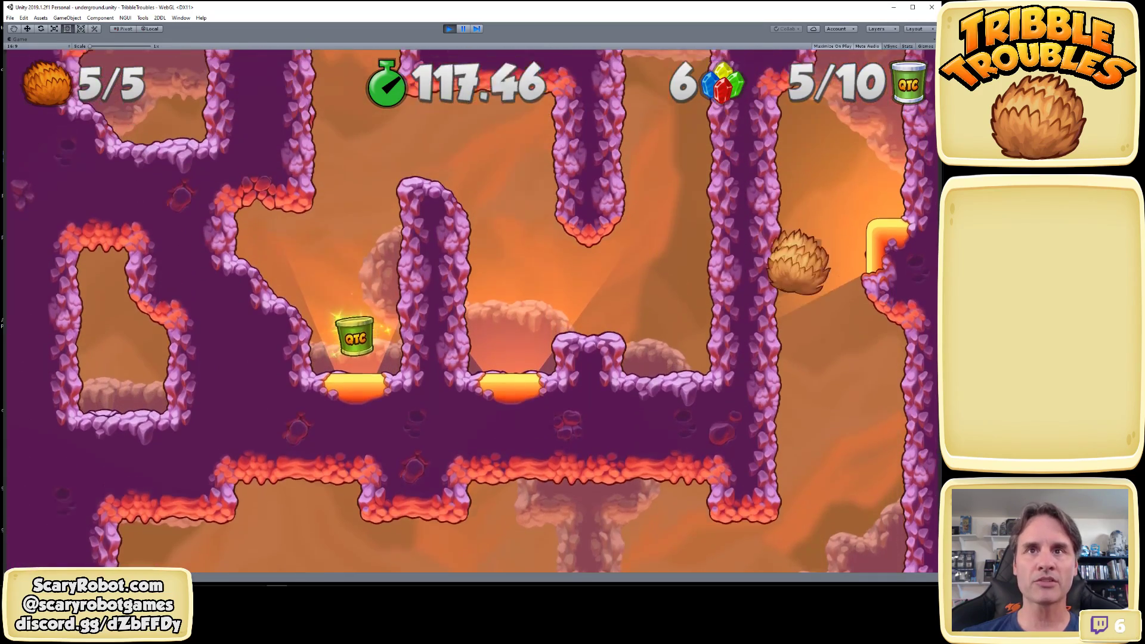
{"action": "key", "text": "space"}
{"action": "key", "text": "Right"}
{"action": "key", "text": "space"}
{"action": "key", "text": "Left"}
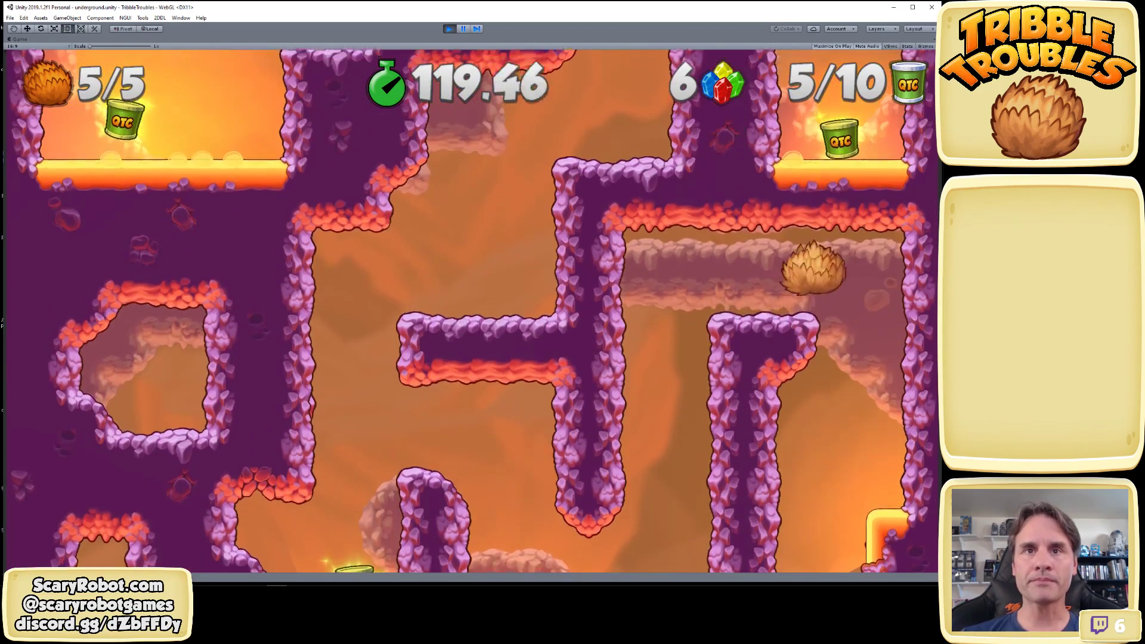
Take the tribble from the upper passage over the rounded pillar and collect the QTC can in the pit beyond
{"action": "key", "text": "Right"}
{"action": "key", "text": "space"}
{"action": "key", "text": "Left"}
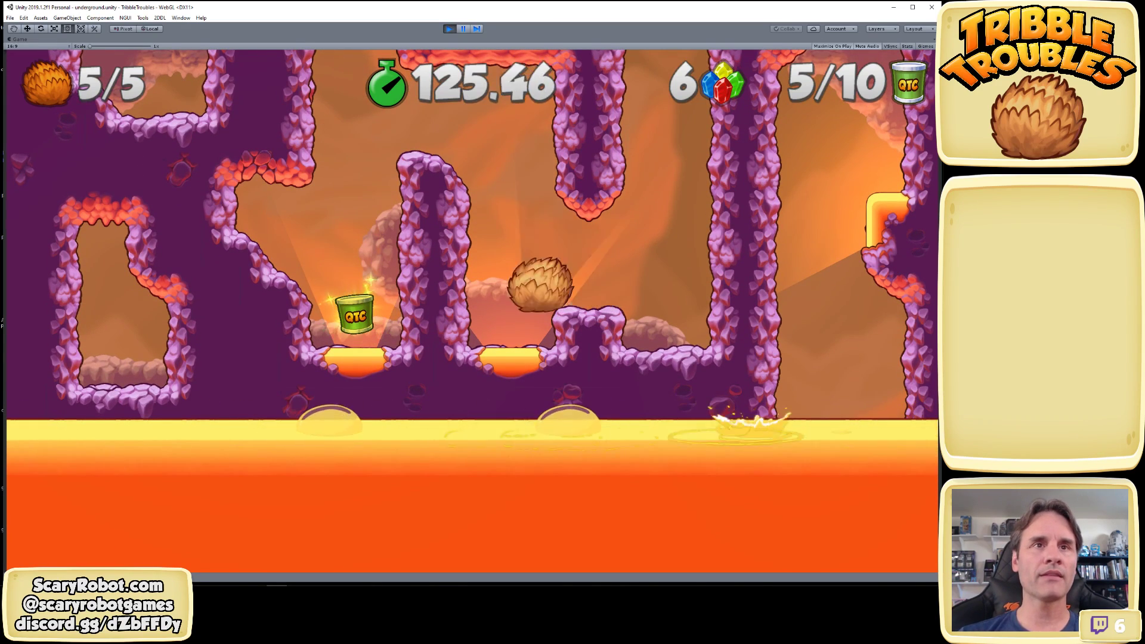
{"action": "key", "text": "space"}
{"action": "key", "text": "Left"}
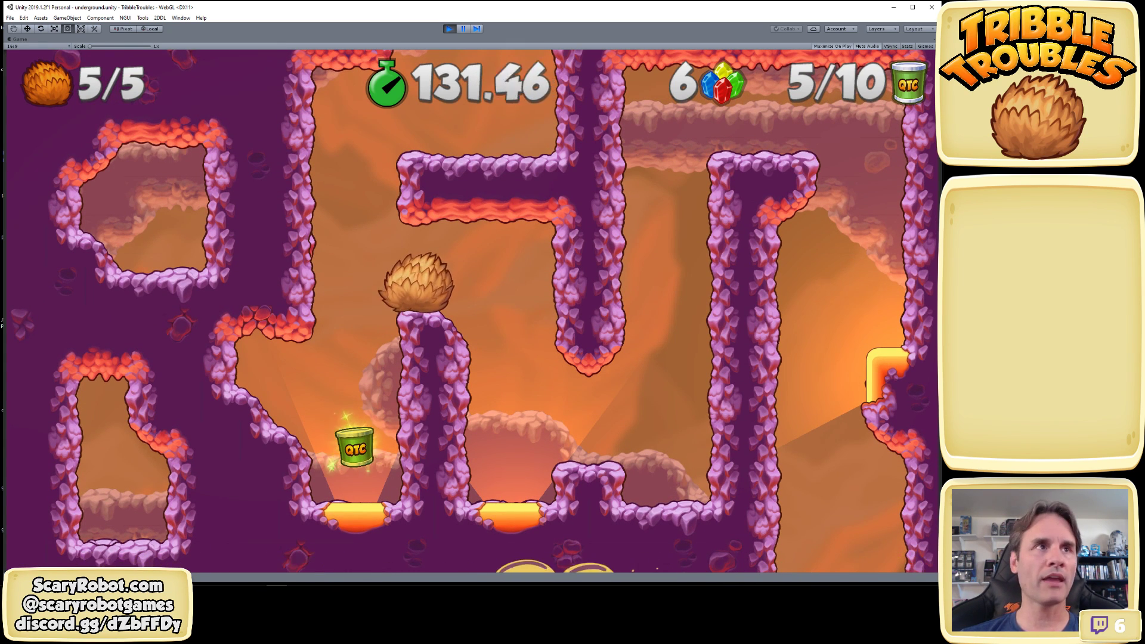
{"action": "key", "text": "Left"}
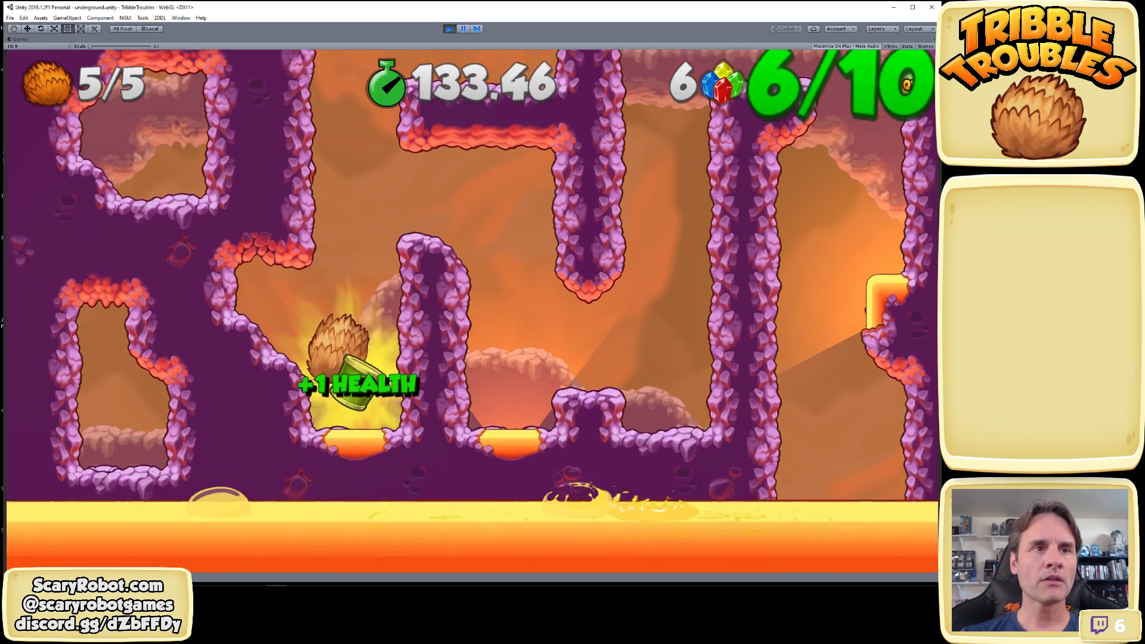
Jump out of the pit, collect the QTC can in the pocket below the next ledge, and leap back up
{"action": "key", "text": "space"}
{"action": "key", "text": "space"}
{"action": "key", "text": "Left"}
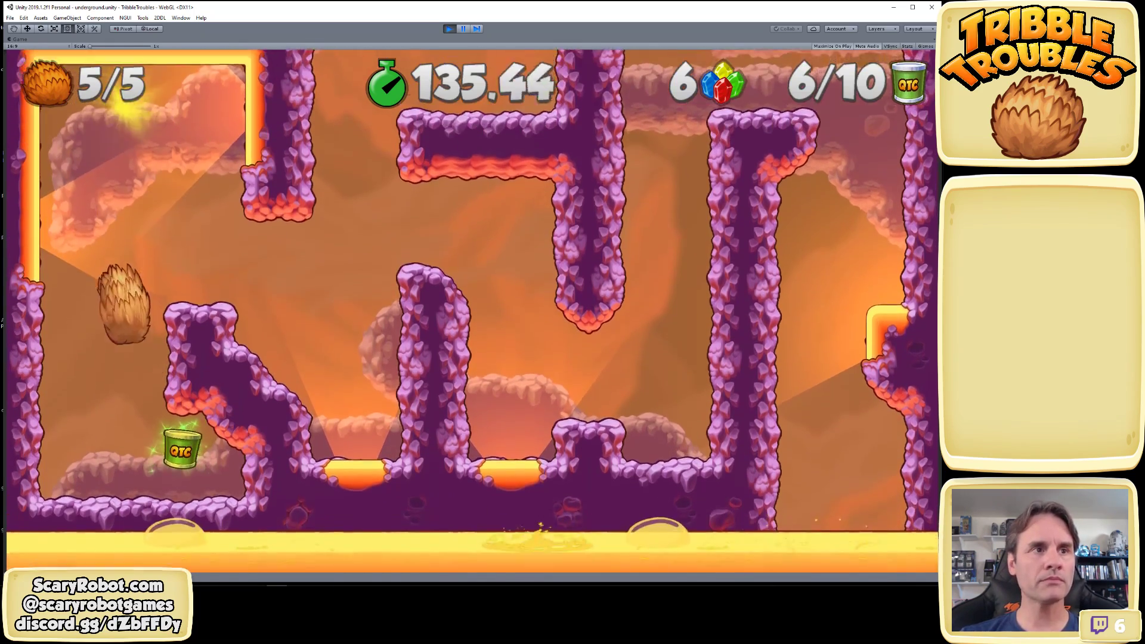
{"action": "key", "text": "Right"}
{"action": "key", "text": "space"}
{"action": "key", "text": "space"}
{"action": "key", "text": "Right"}
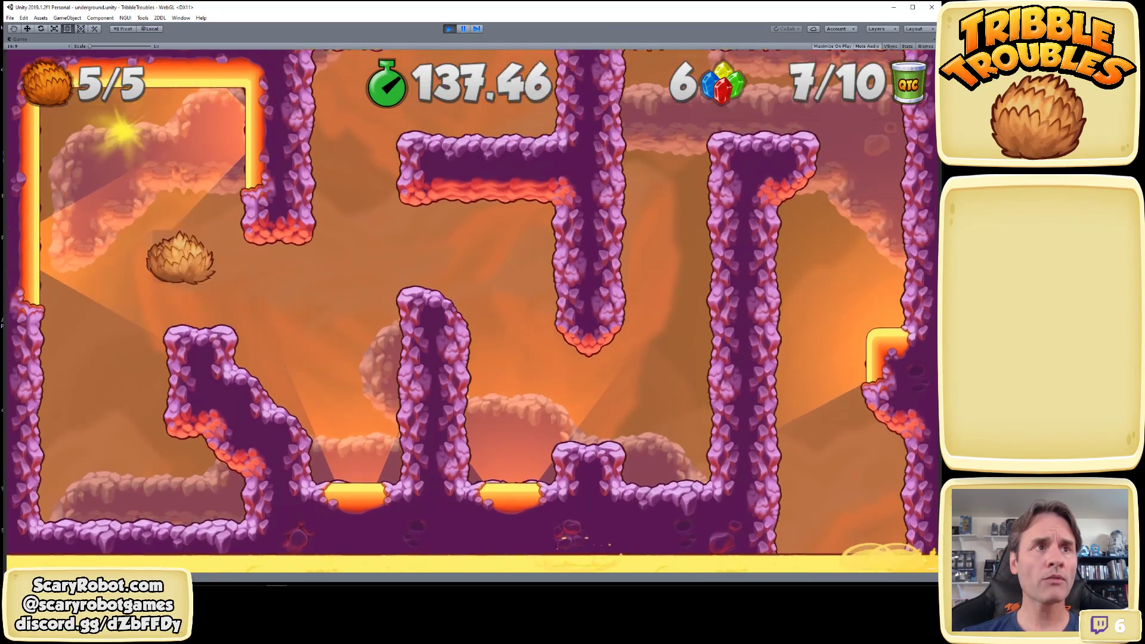
Take the tribble into the bonus gem cave and collect the coloured gems on both sides and along the floor
{"action": "key", "text": "space"}
{"action": "key", "text": "Left"}
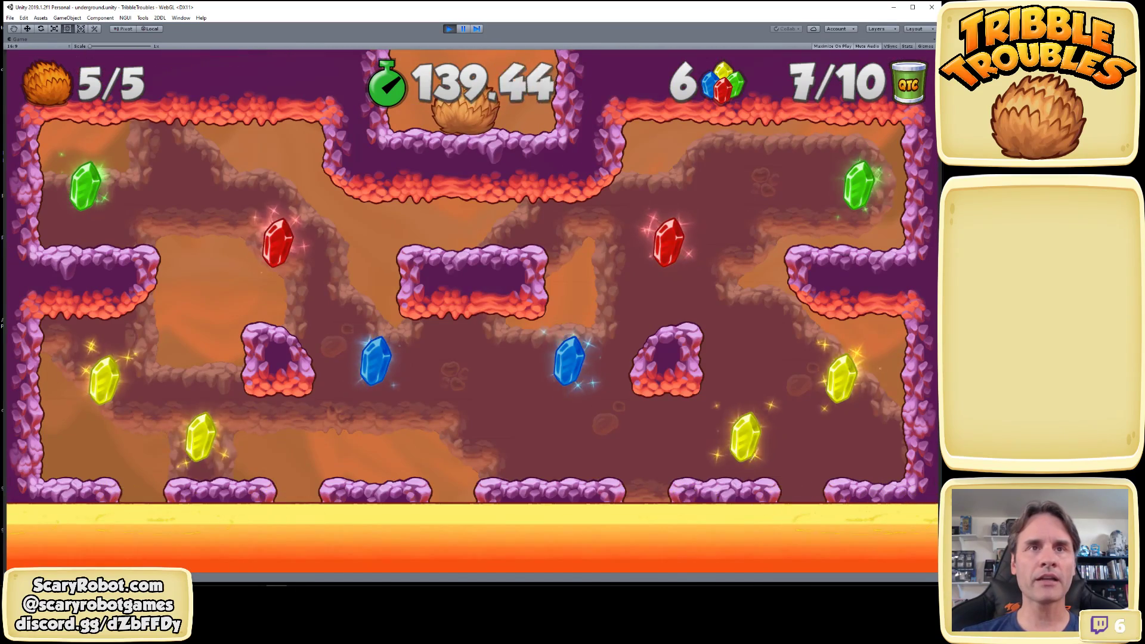
{"action": "key", "text": "Right"}
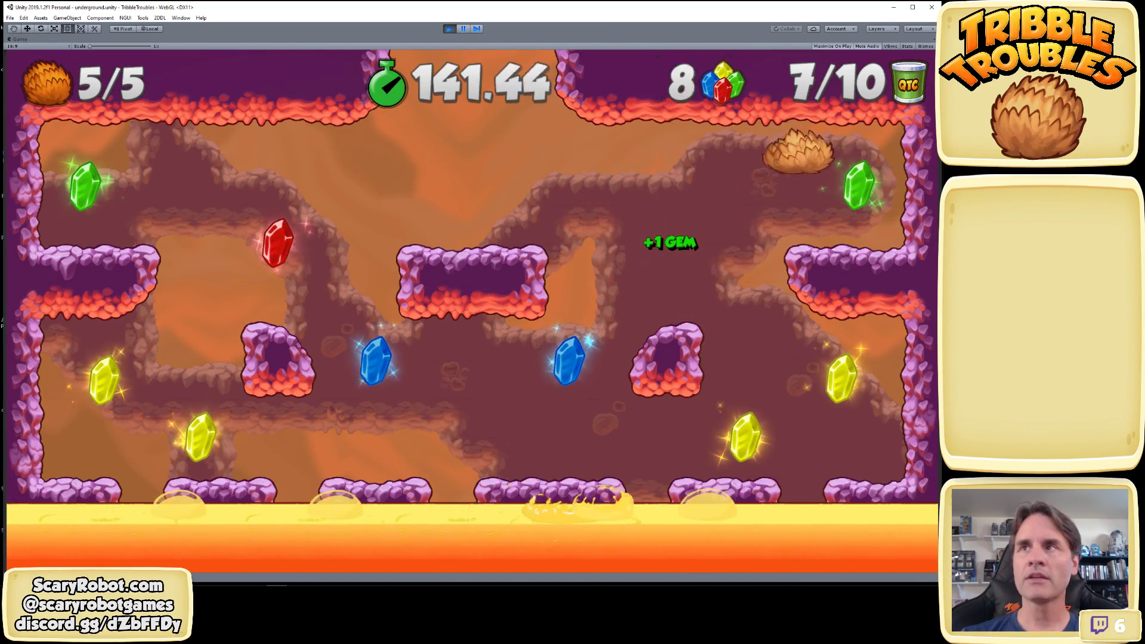
{"action": "key", "text": "Right"}
{"action": "key", "text": "Left"}
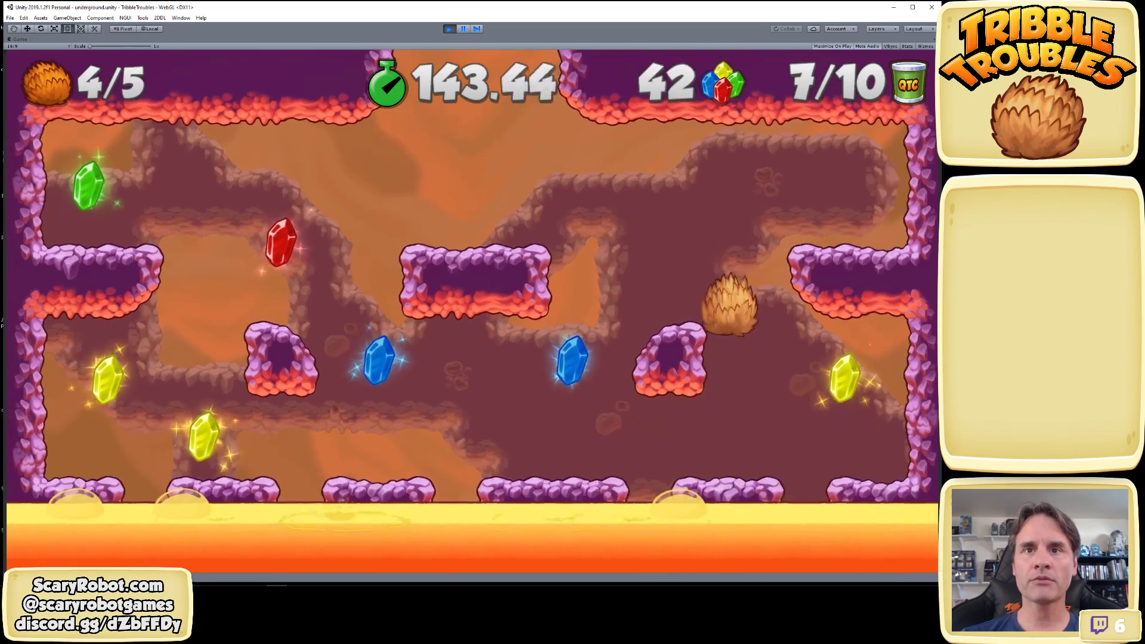
{"action": "key", "text": "Right"}
{"action": "key", "text": "Left"}
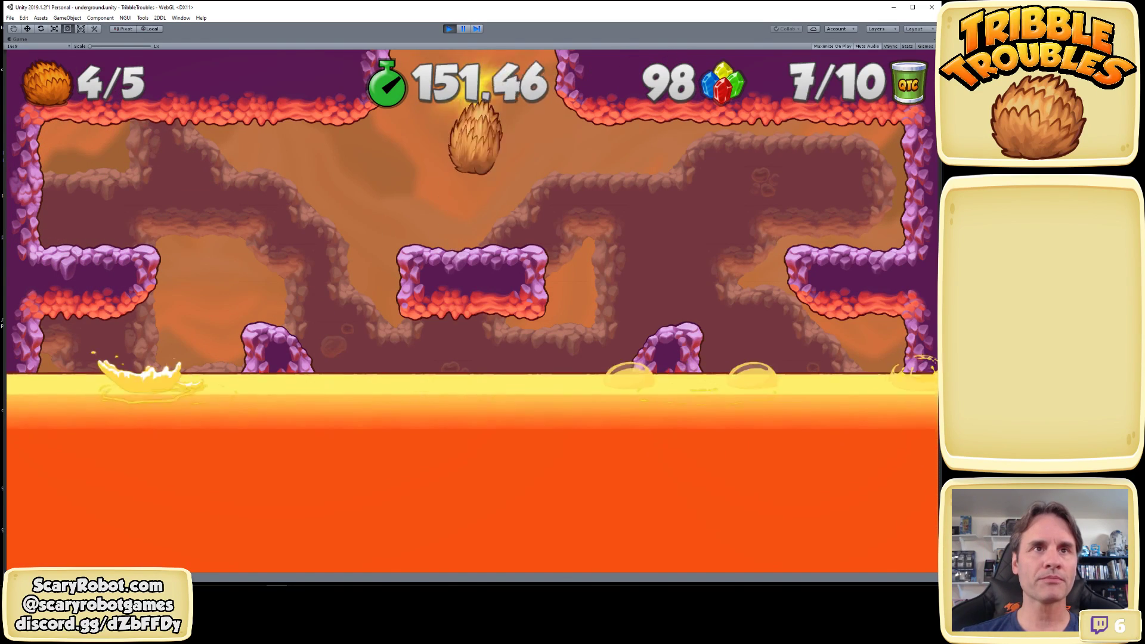
Return the tribble from the gem cave to the stepped ledge and wall-jump up the shaft to the tall pillar's side
{"action": "key", "text": "Right"}
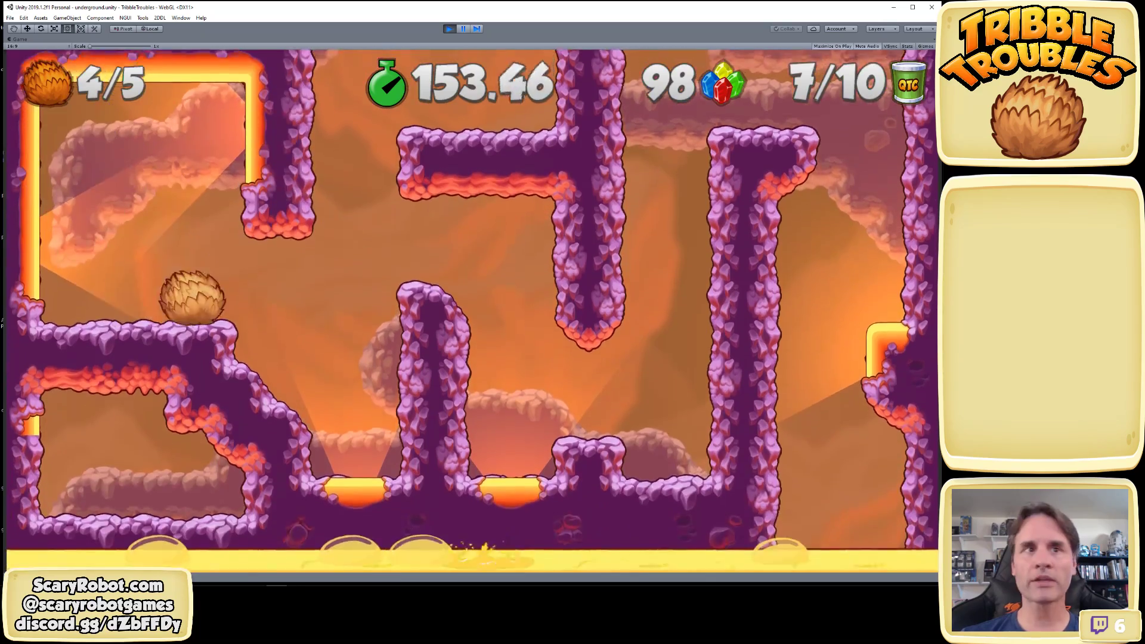
{"action": "key", "text": "space"}
{"action": "key", "text": "Left"}
{"action": "key", "text": "space"}
{"action": "key", "text": "space"}
{"action": "key", "text": "Right"}
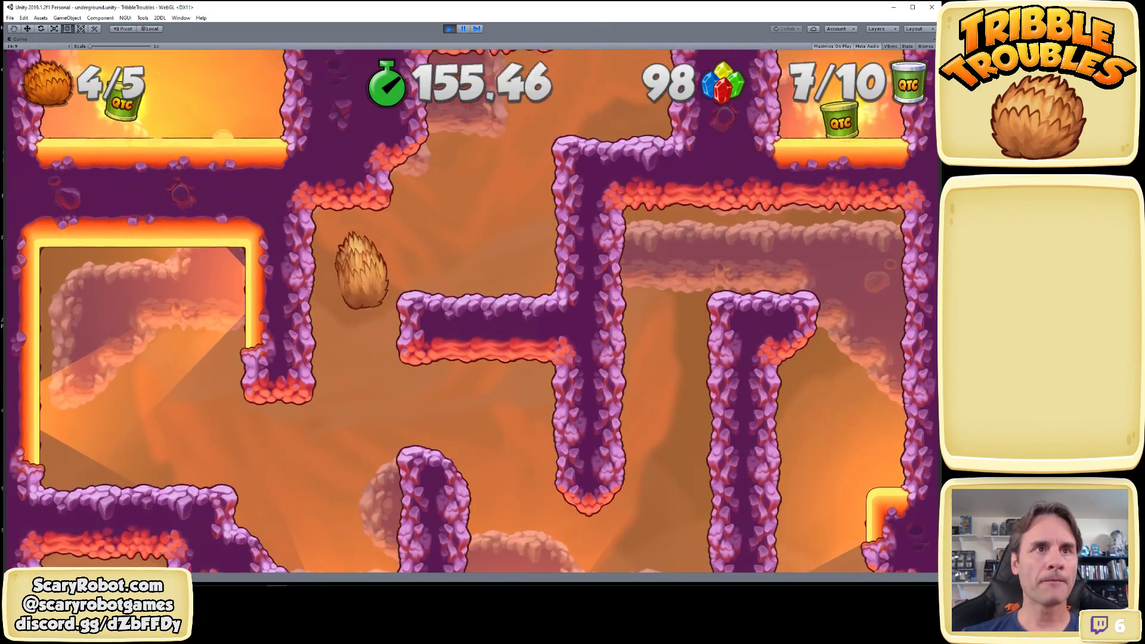
{"action": "key", "text": "space"}
{"action": "key", "text": "space"}
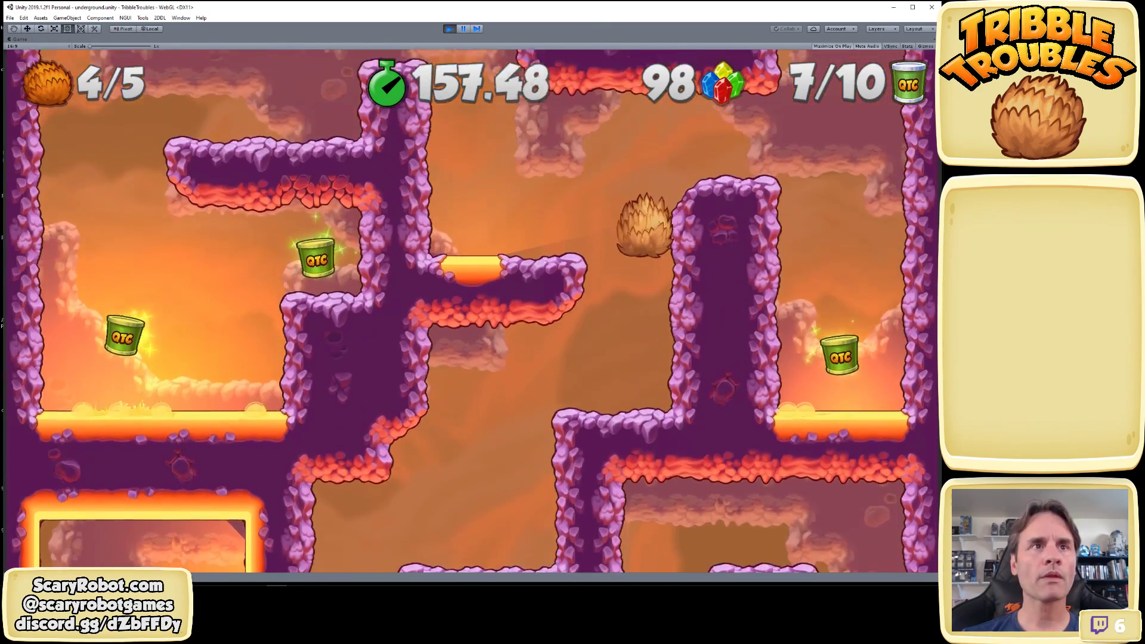
Leap the tribble to the ledge with the lava patch and over the thin wall onto the platform above the two QTC cans
{"action": "key", "text": "space"}
{"action": "key", "text": "Left"}
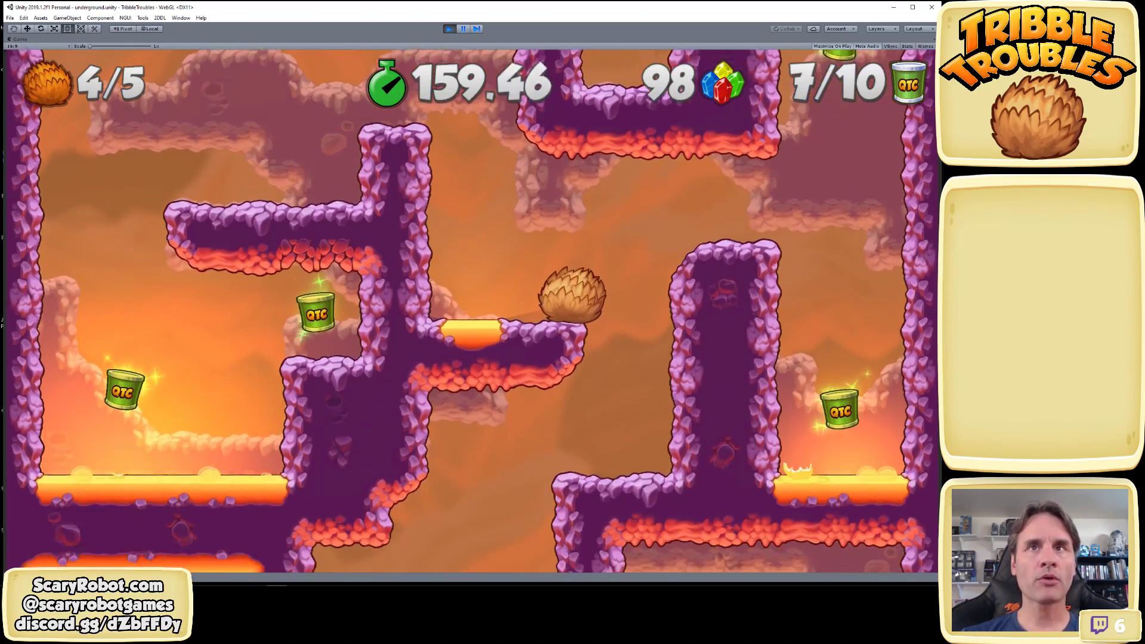
{"action": "key", "text": "Left"}
{"action": "key", "text": "space"}
{"action": "key", "text": "space"}
{"action": "key", "text": "Left"}
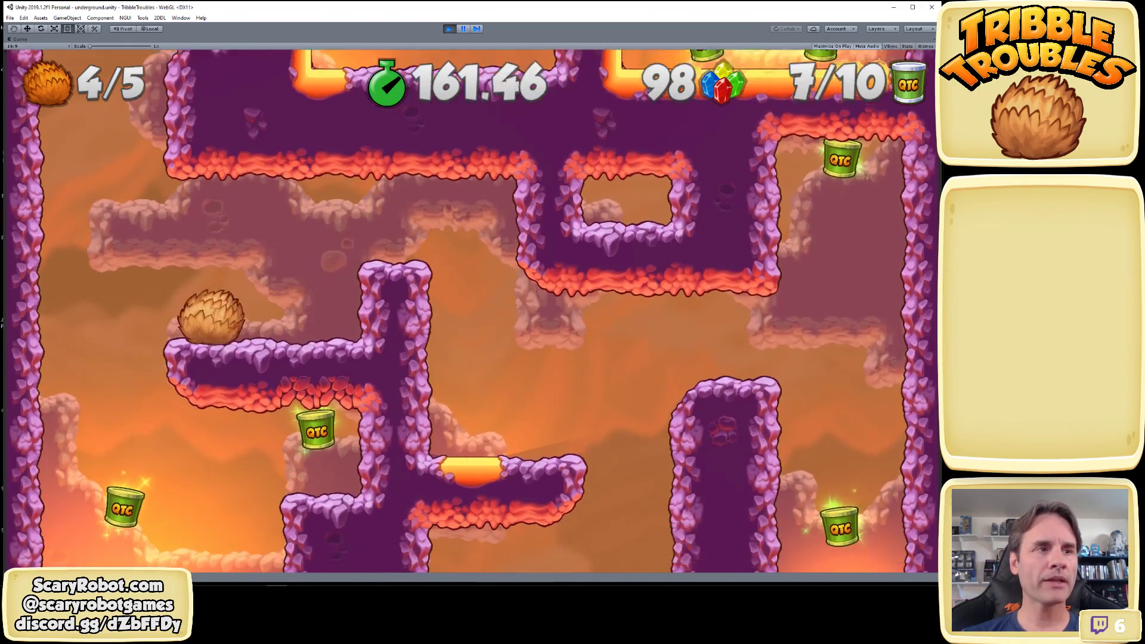
Collect the two QTC cans below the platform, break through its crumbling section, and jump back over the thin wall
{"action": "key", "text": "Right"}
{"action": "key", "text": "space"}
{"action": "key", "text": "space"}
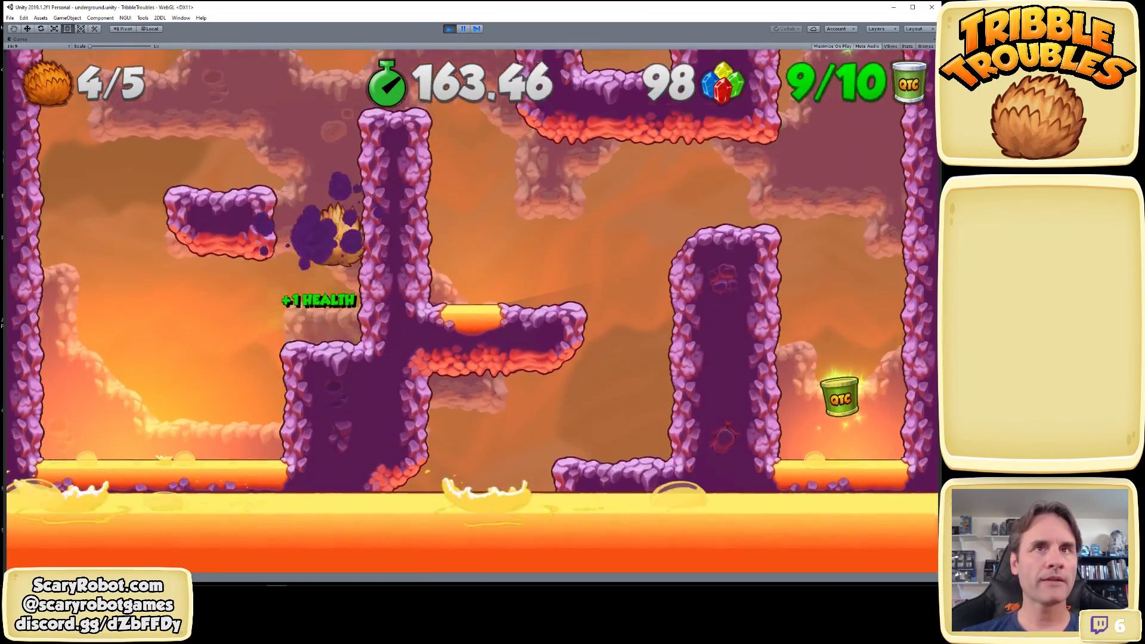
{"action": "key", "text": "space"}
{"action": "key", "text": "Right"}
{"action": "key", "text": "Right"}
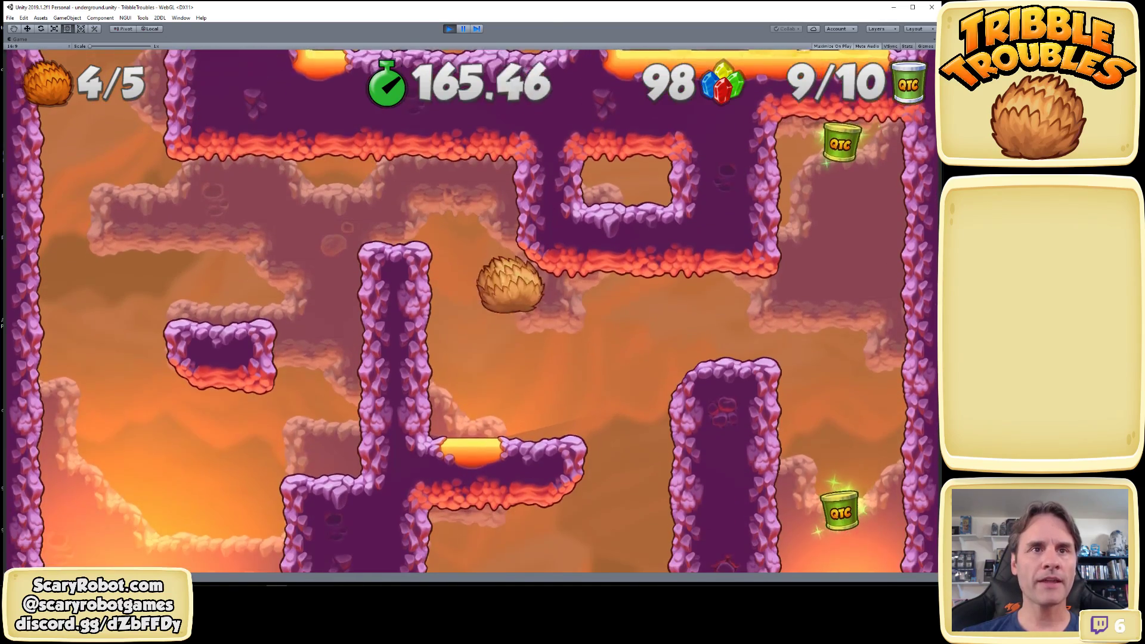
Jump the tribble onto the tall pillar, collect the QTC can above the lava pit beyond, and return to the pillar top
{"action": "key", "text": "space"}
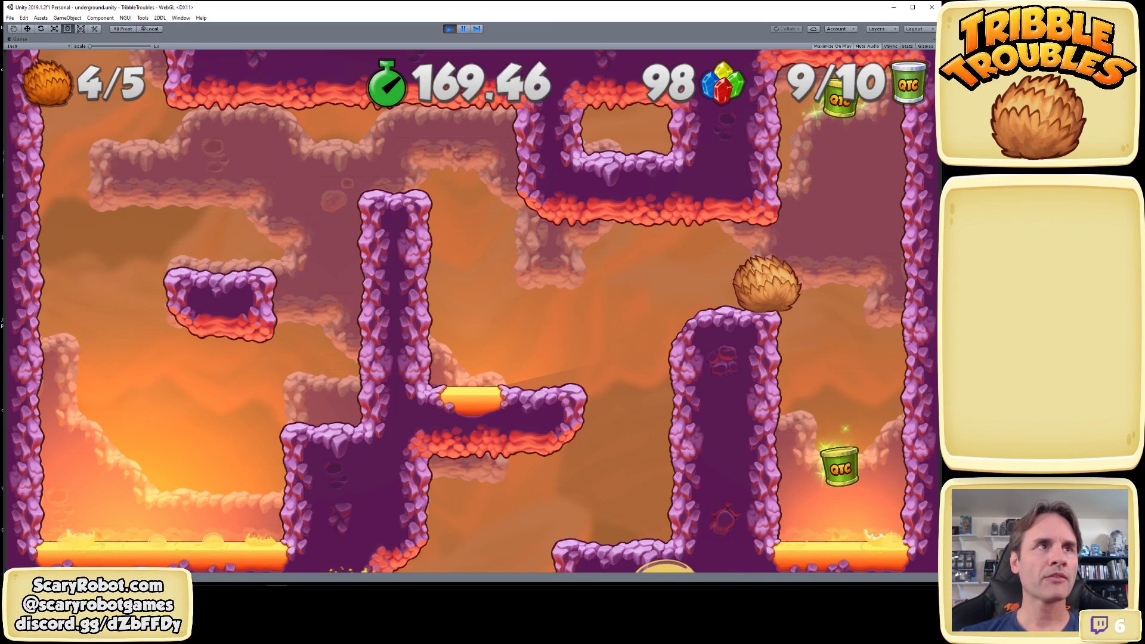
{"action": "key", "text": "Right"}
{"action": "key", "text": "space"}
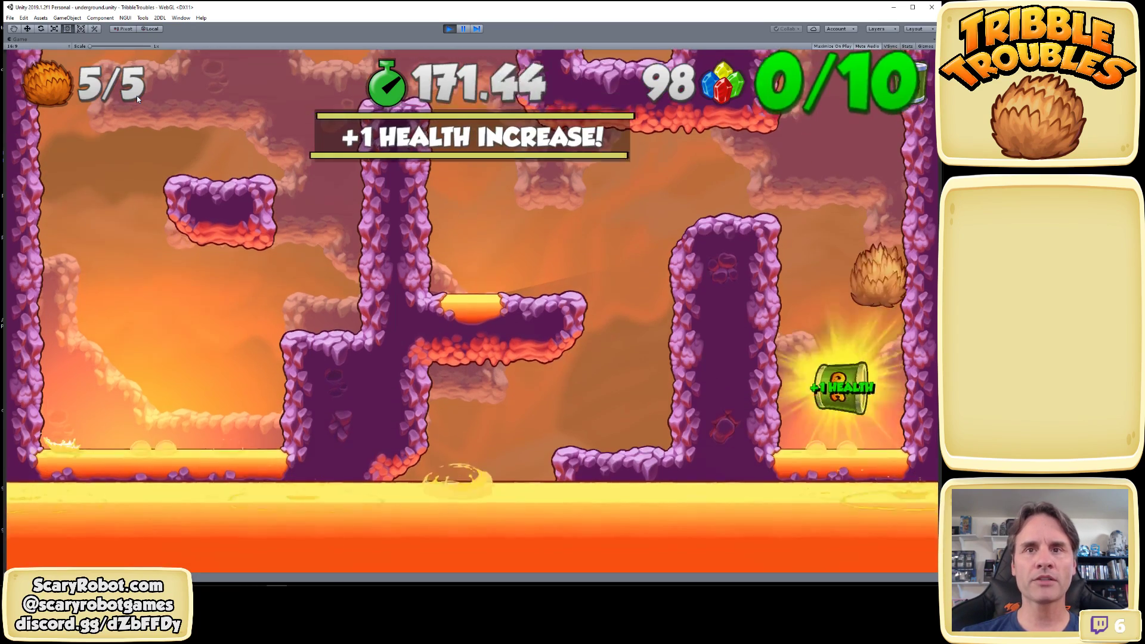
{"action": "key", "text": "space"}
{"action": "key", "text": "Left"}
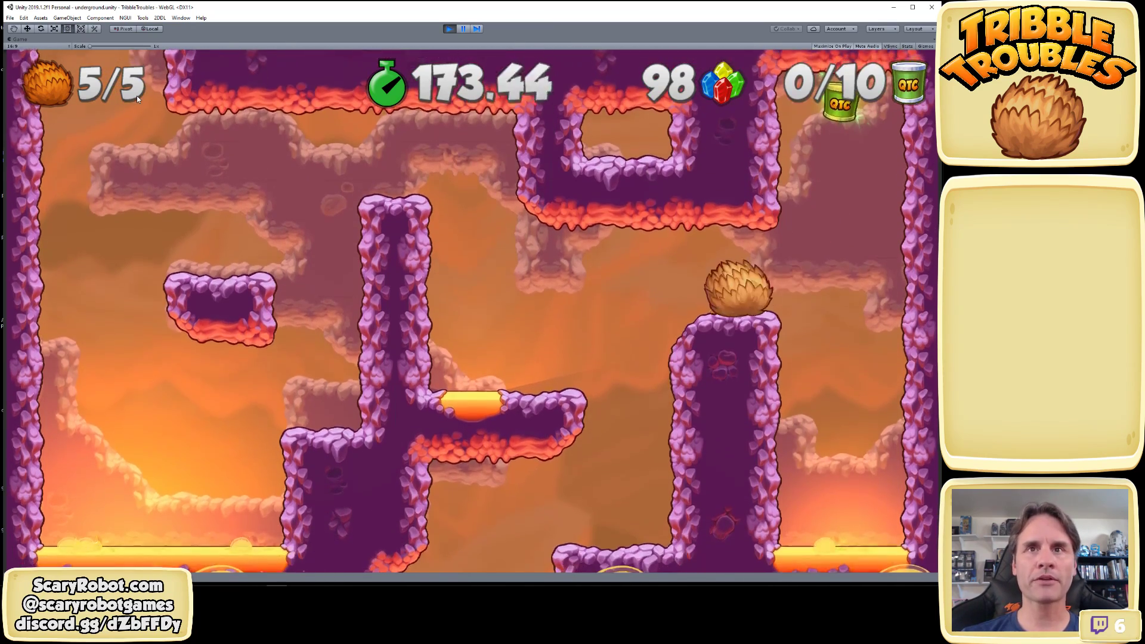
Wall-jump to collect the QTC can in the upper alcove and bring the tribble back to the lava-patched ledge
{"action": "key", "text": "space"}
{"action": "key", "text": "Right"}
{"action": "key", "text": "space"}
{"action": "key", "text": "Left"}
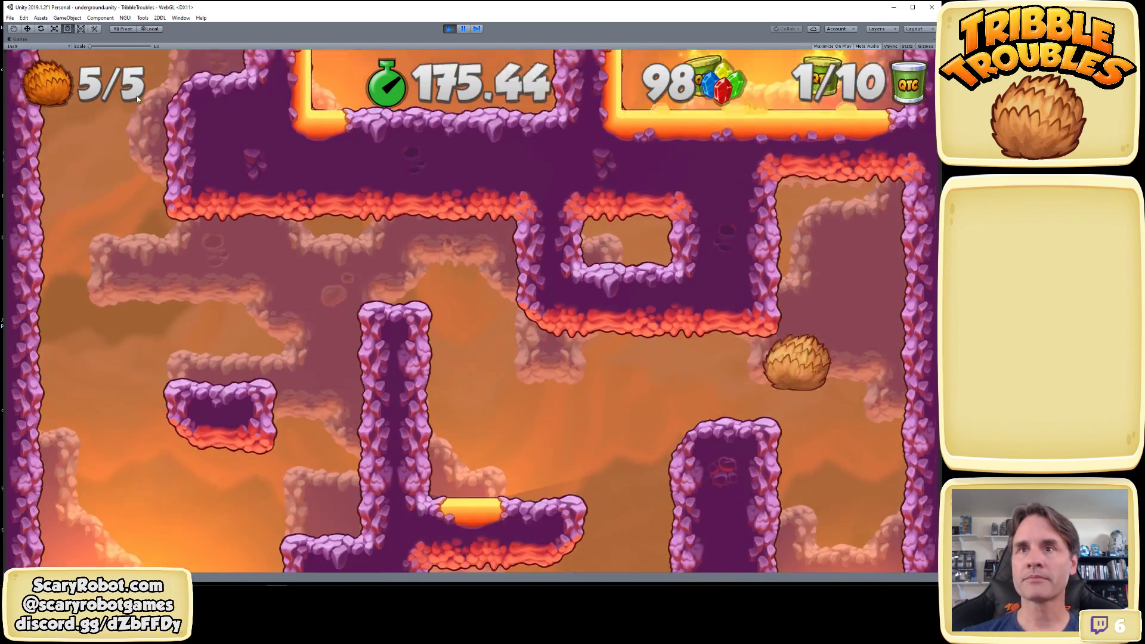
{"action": "key", "text": "Right"}
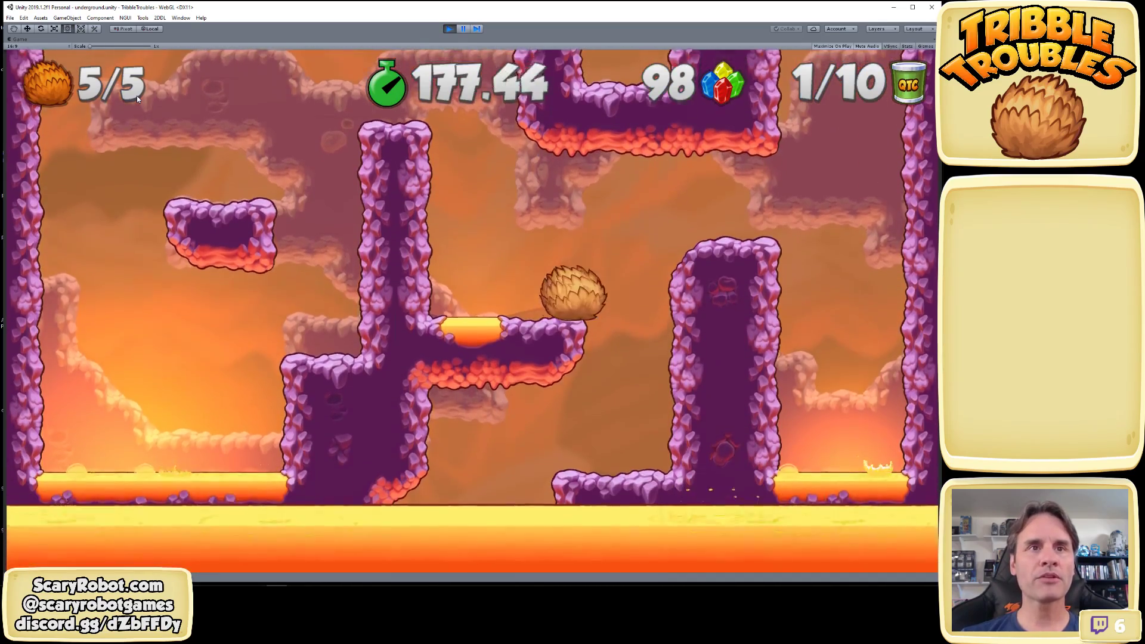
Jump the tribble over the thin wall and the small floating platform, and climb to the ledge beside the large mound
{"action": "key", "text": "Left"}
{"action": "key", "text": "space"}
{"action": "key", "text": "space"}
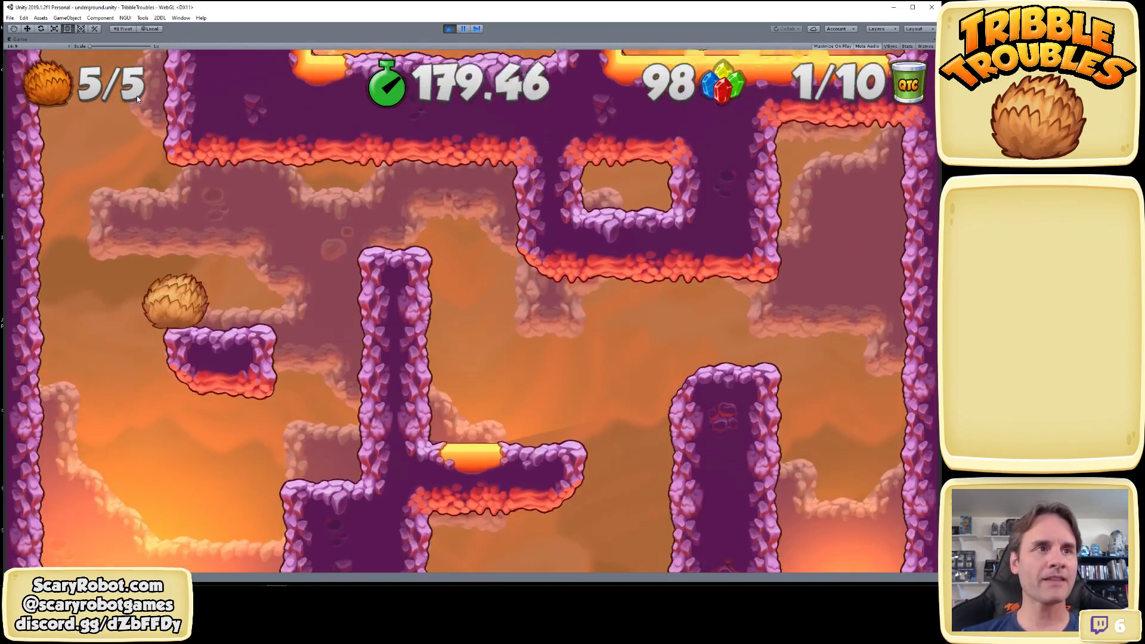
{"action": "key", "text": "space"}
{"action": "key", "text": "space"}
{"action": "key", "text": "Right"}
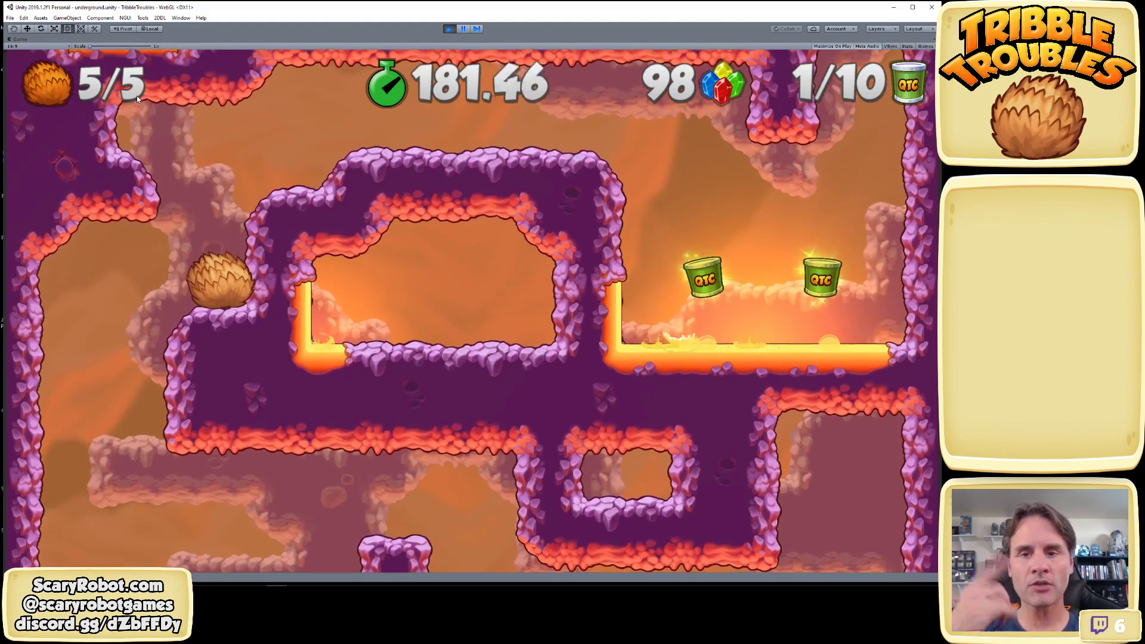
Take the tribble over the large mound and collect the two QTC cans above the lava pit beyond it
{"action": "key", "text": "space"}
{"action": "key", "text": "Right"}
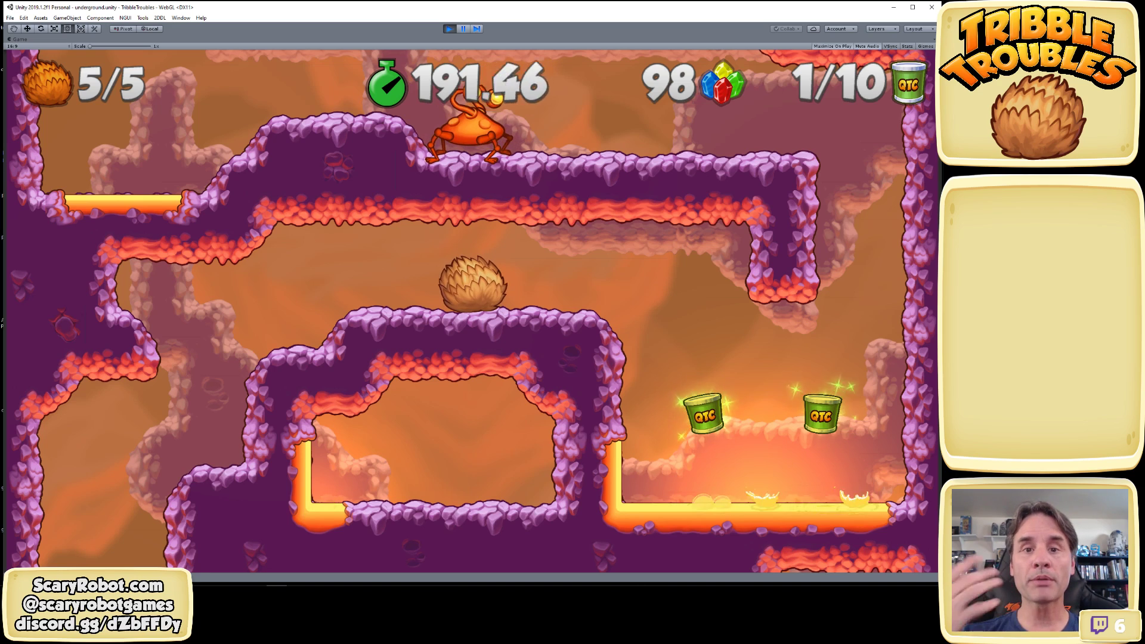
{"action": "key", "text": "Right"}
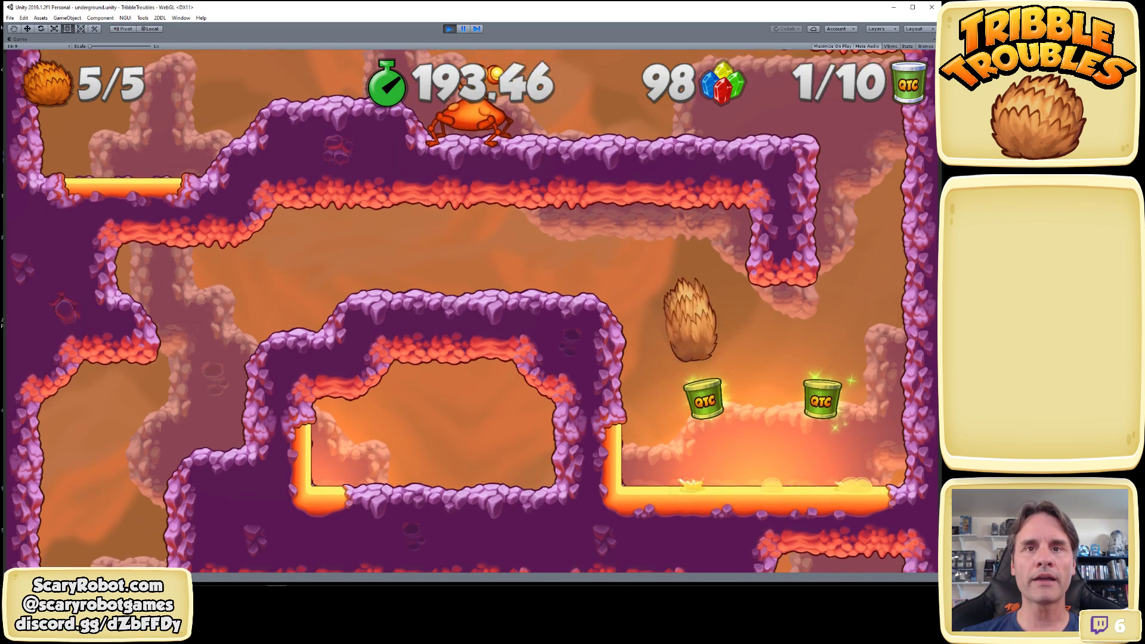
{"action": "key", "text": "space"}
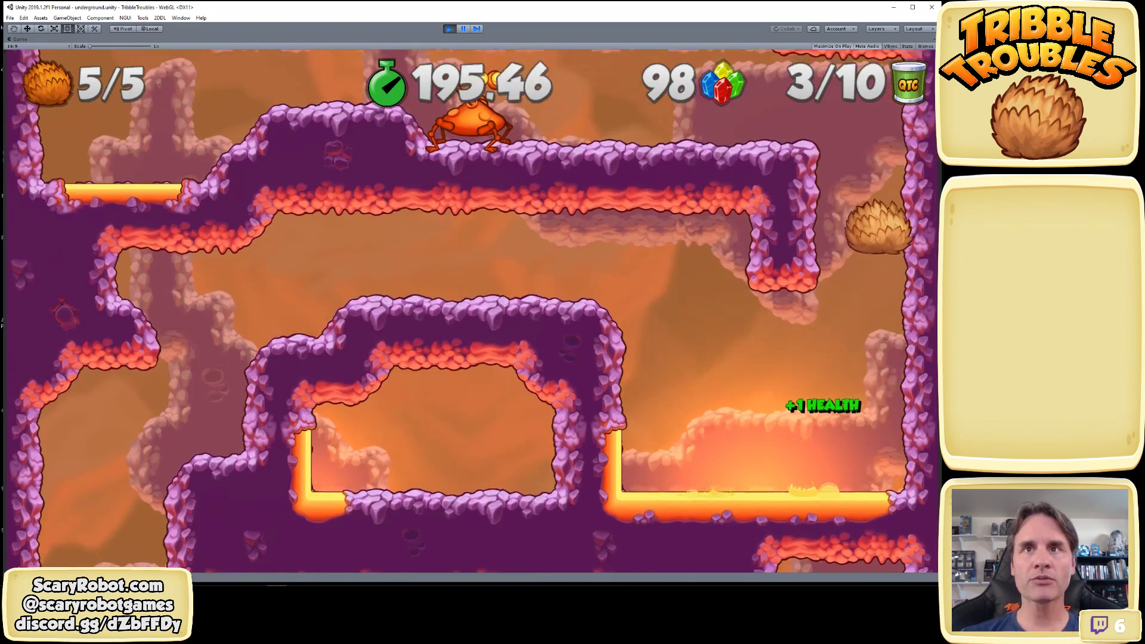
Jump the tribble onto the long upper platform, squash the orange crab, and collect the green gem it releases
{"action": "key", "text": "Left"}
{"action": "key", "text": "space"}
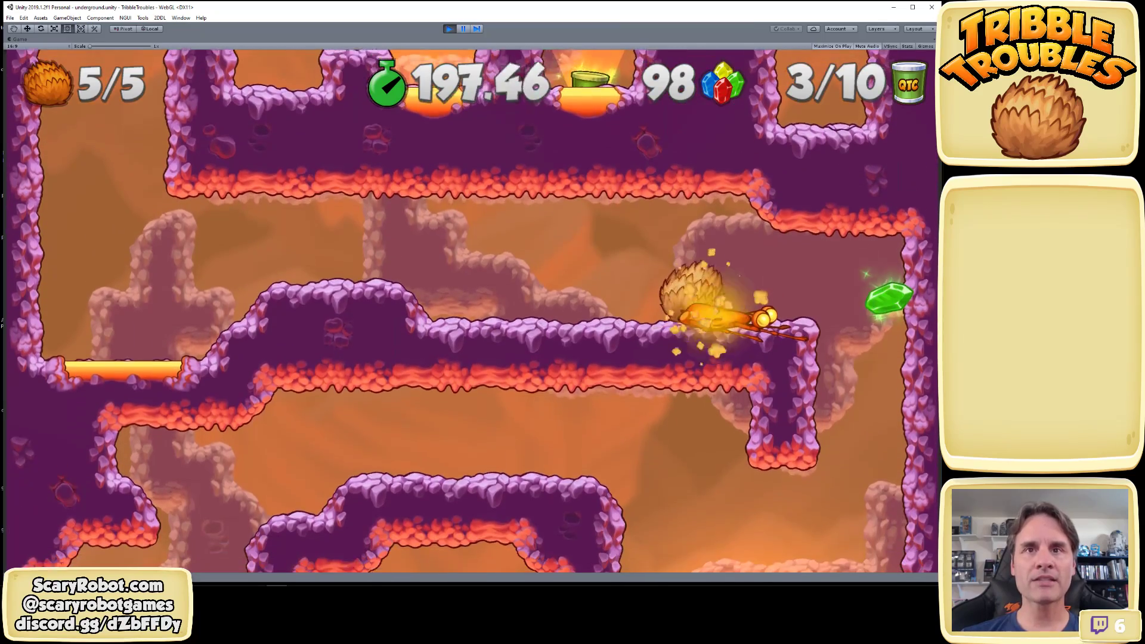
{"action": "key", "text": "Right"}
{"action": "key", "text": "space"}
{"action": "key", "text": "Left"}
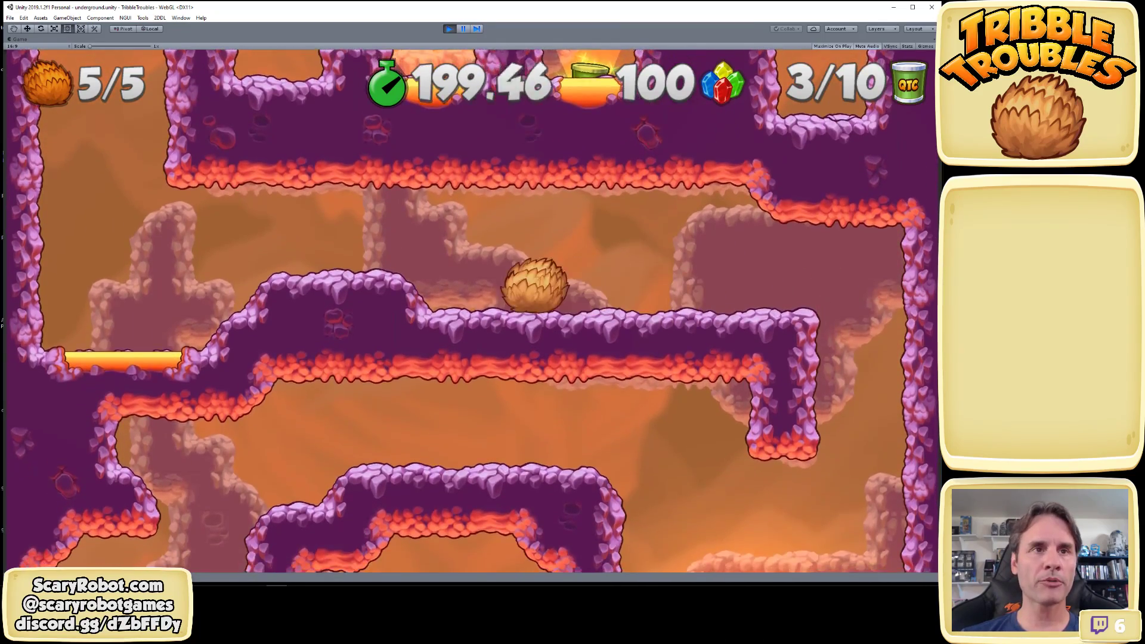
Jump the tribble over the platform's hump and the lava patch, and wall-jump up the tall shaft beyond
{"action": "key", "text": "space"}
{"action": "key", "text": "space"}
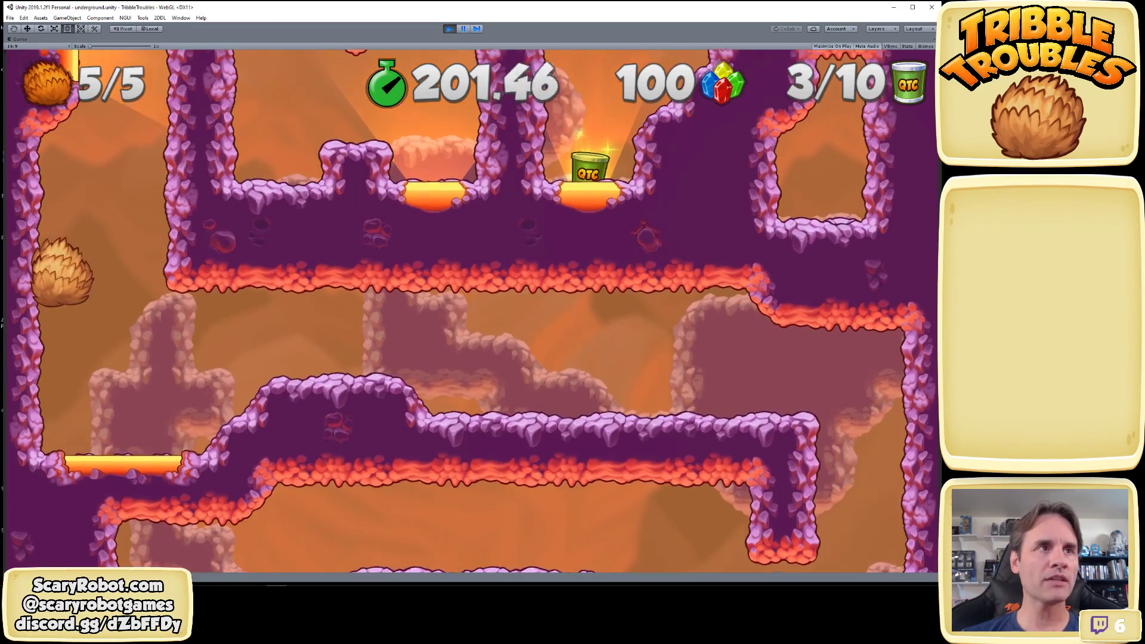
{"action": "key", "text": "space"}
{"action": "key", "text": "Right"}
{"action": "key", "text": "space"}
{"action": "key", "text": "Left"}
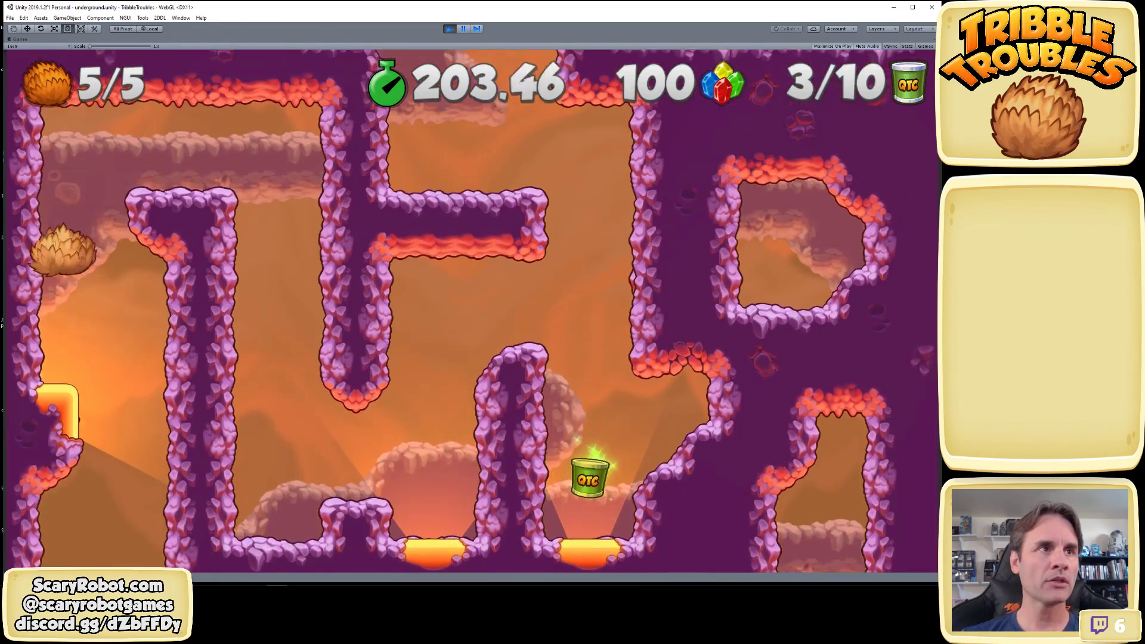
Leap the tribble over the hooked pillar into the pit, collect the QTC can past the rounded pillar, and enter the gem cave
{"action": "key", "text": "space"}
{"action": "key", "text": "Right"}
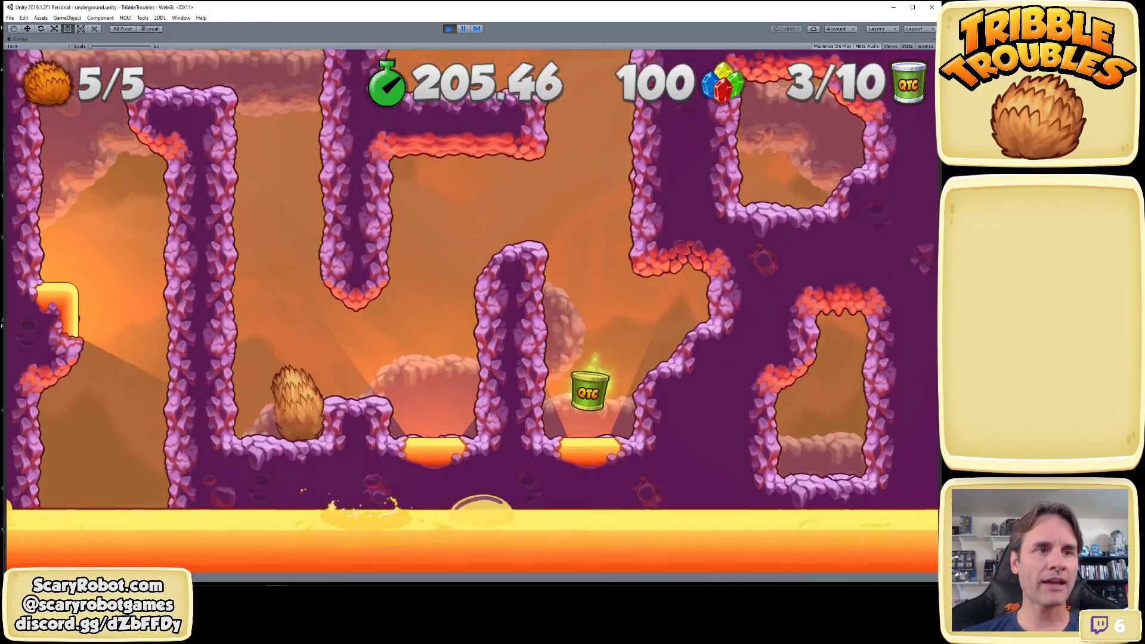
{"action": "key", "text": "space"}
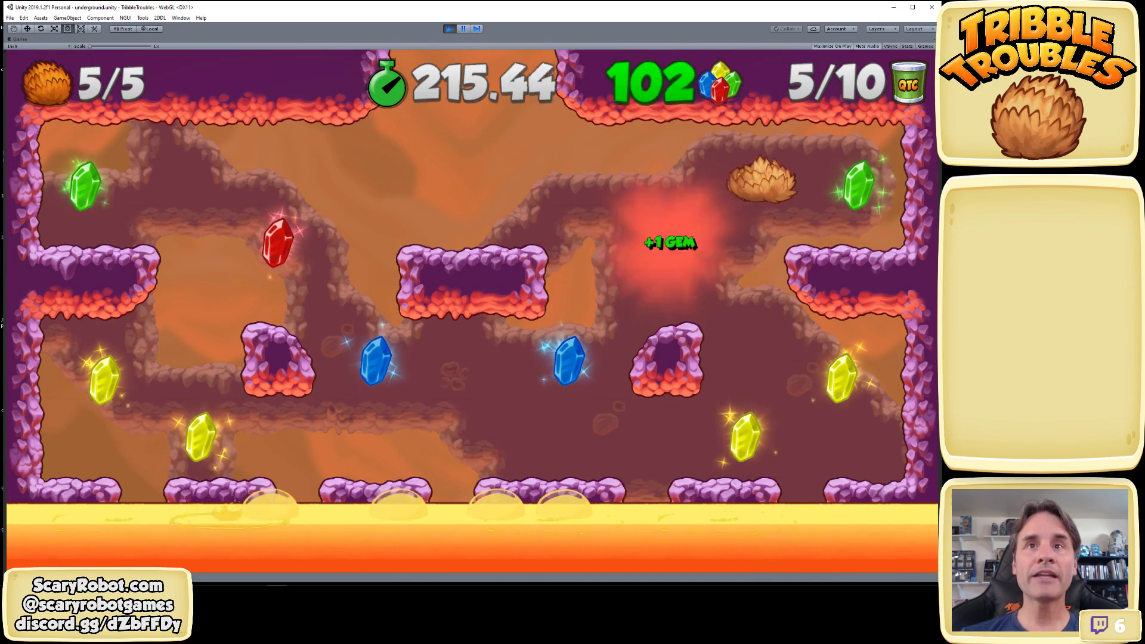
Collect the remaining gems across the bonus cave, sweeping along its floor to the far side before reaching the central platform
{"action": "key", "text": "Right"}
{"action": "key", "text": "Left"}
{"action": "key", "text": "Right"}
{"action": "key", "text": "Left"}
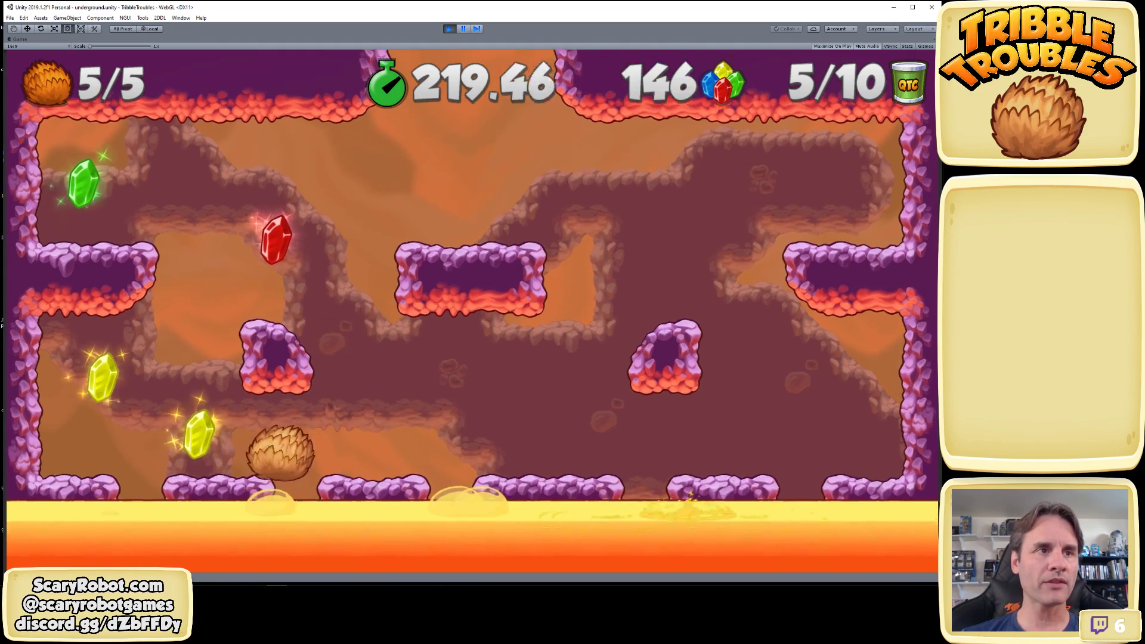
{"action": "key", "text": "Right"}
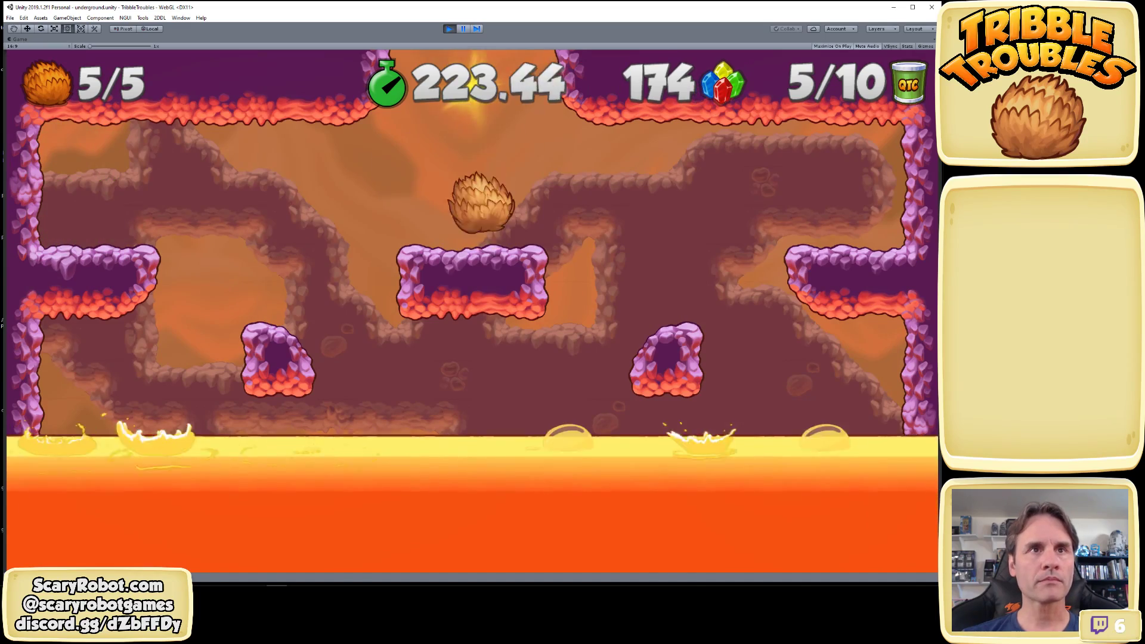
Climb the tribble from above the rounded pillar over the ledges and the upright post to the floor beside the crab
{"action": "key", "text": "Left"}
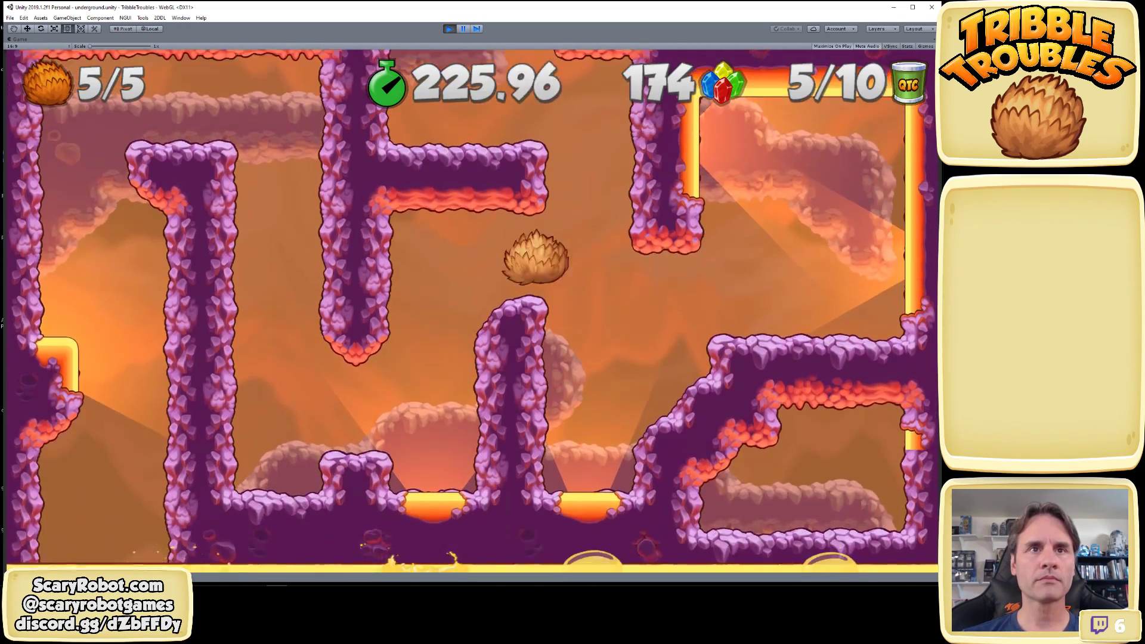
{"action": "key", "text": "Right"}
{"action": "key", "text": "Left"}
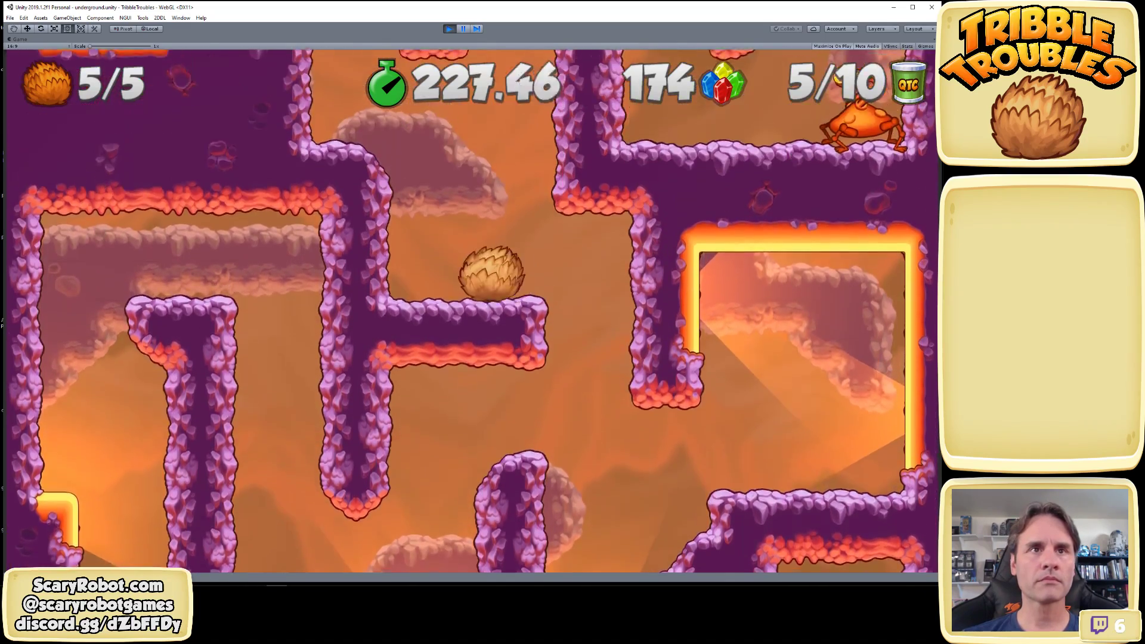
{"action": "key", "text": "space"}
{"action": "key", "text": "Right"}
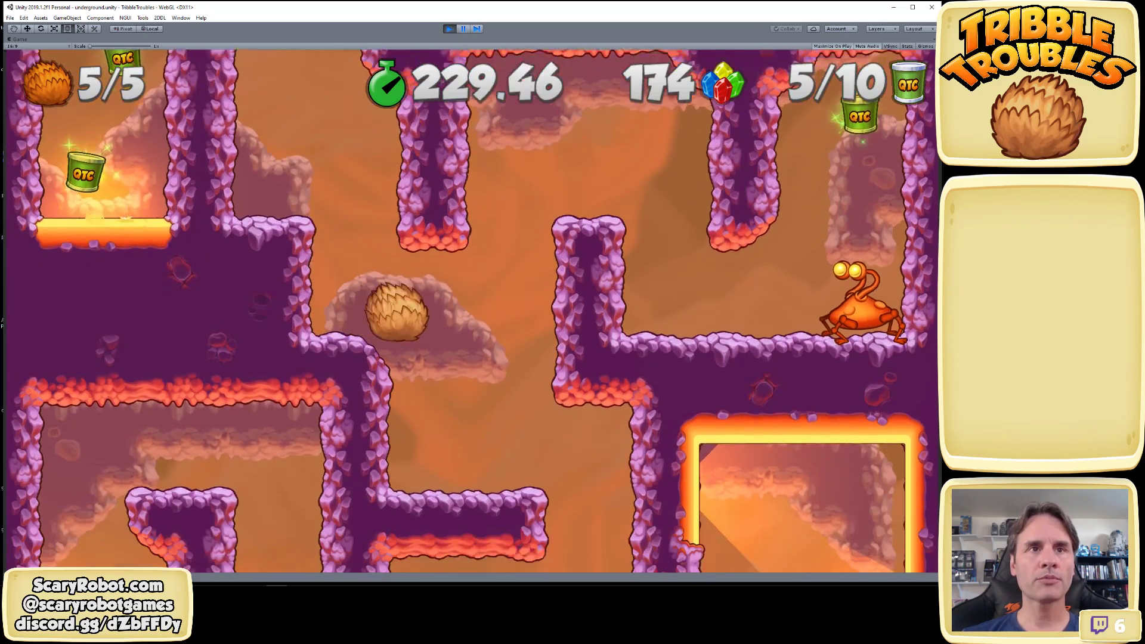
{"action": "key", "text": "space"}
{"action": "key", "text": "space"}
{"action": "key", "text": "Right"}
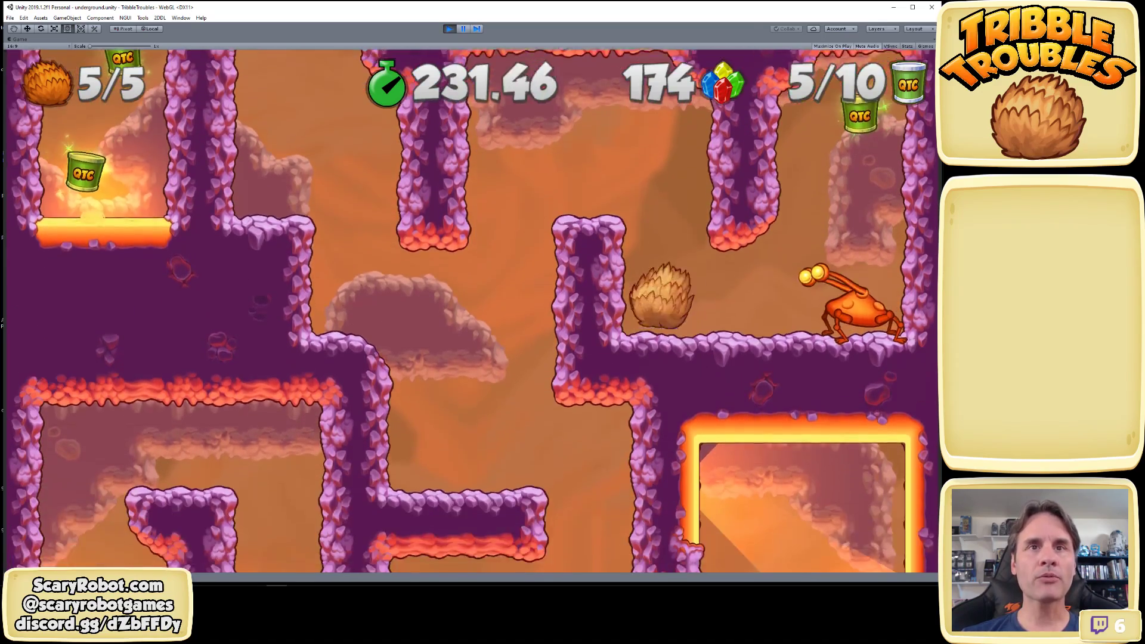
Squash the crab, collect the QTC can in the alcove above it, and leap back toward the upright post
{"action": "key", "text": "space"}
{"action": "key", "text": "Right"}
{"action": "key", "text": "space"}
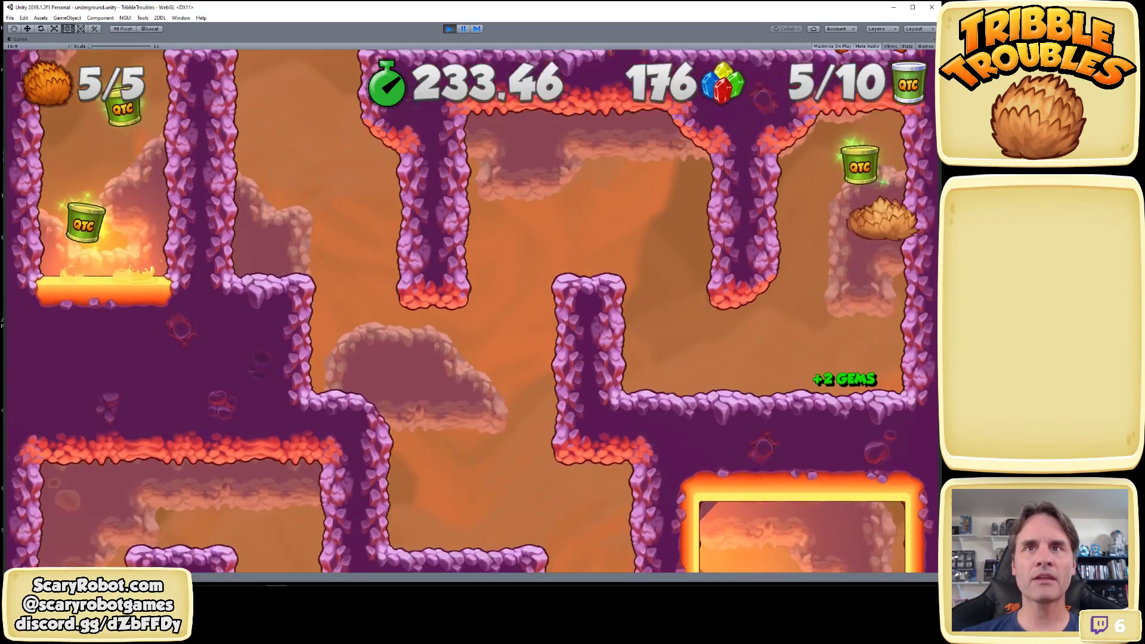
{"action": "key", "text": "Left"}
{"action": "key", "text": "space"}
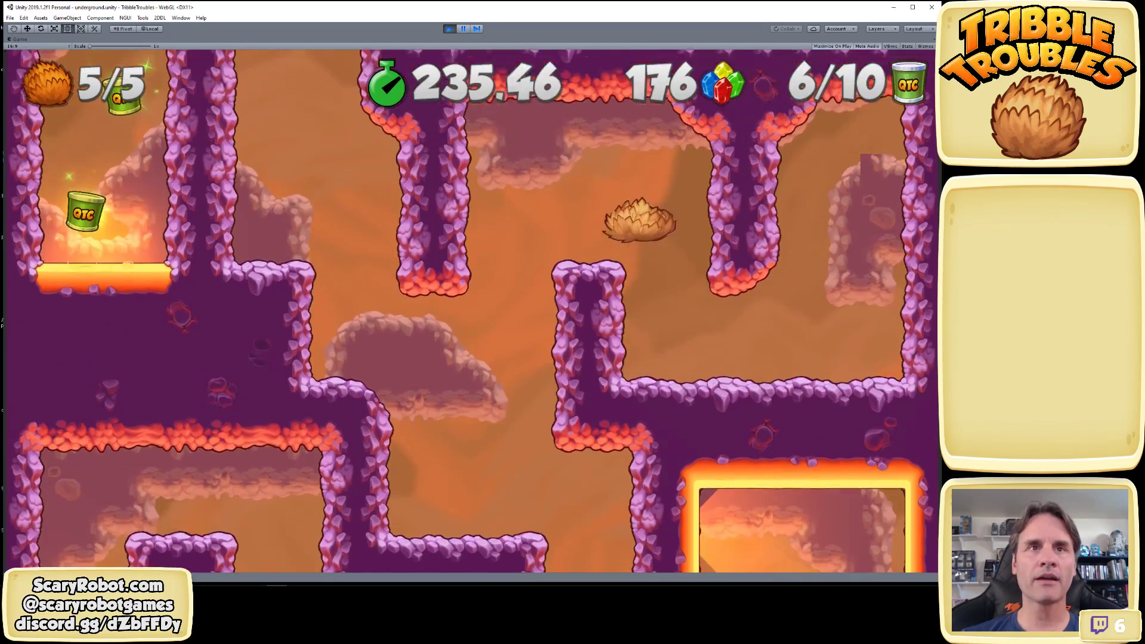
Climb the tribble from the upright post up the wall and onto the upper ledge facing the crab
{"action": "key", "text": "Left"}
{"action": "key", "text": "space"}
{"action": "key", "text": "space"}
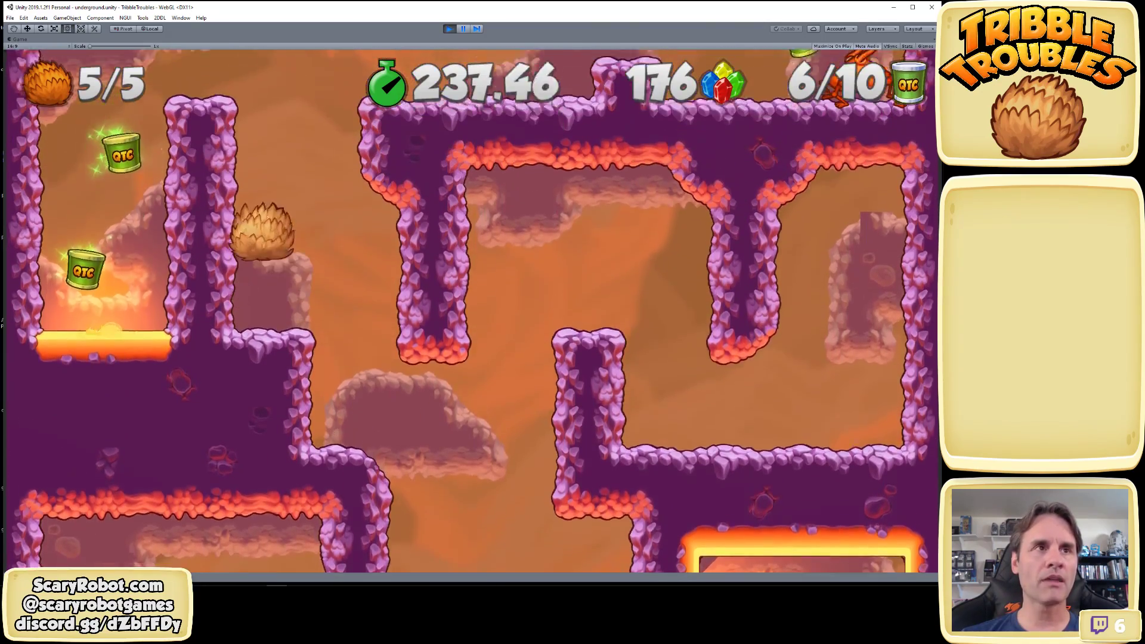
{"action": "key", "text": "Right"}
{"action": "key", "text": "space"}
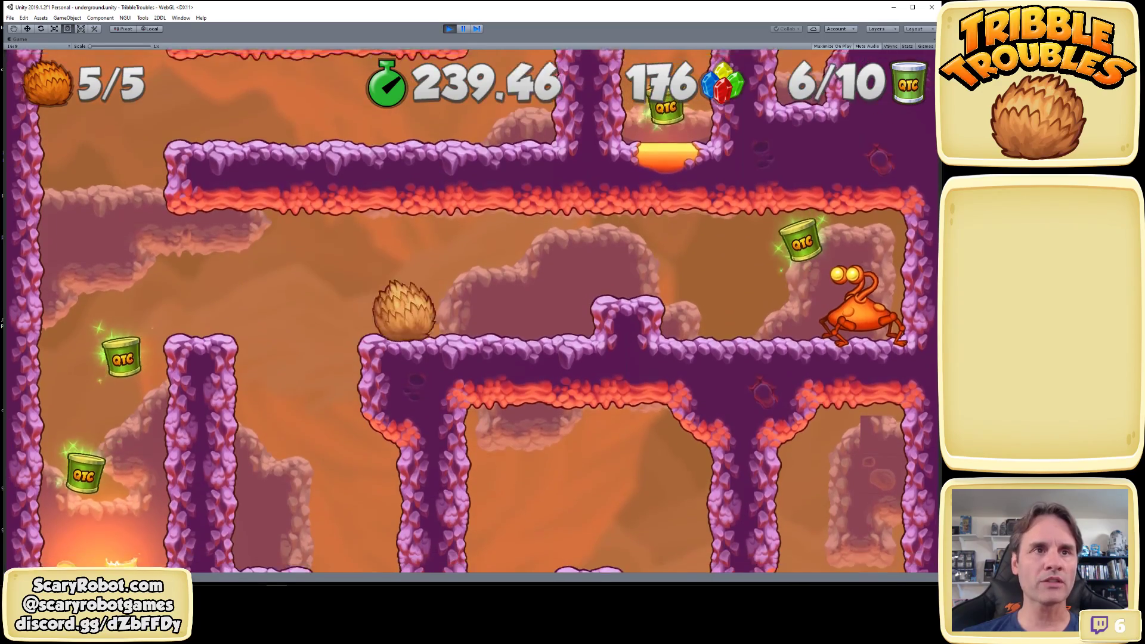
Squash the crab beyond the raised stub, collect its gem and the QTC can, and return onto the stub
{"action": "key", "text": "space"}
{"action": "key", "text": "Right"}
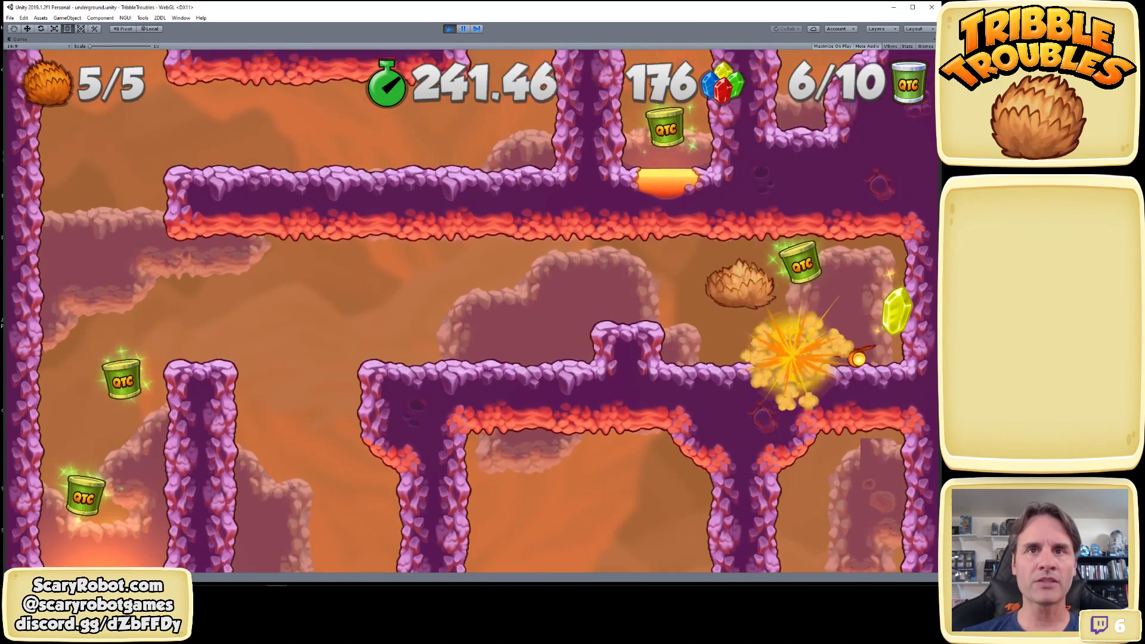
{"action": "key", "text": "space"}
{"action": "key", "text": "Left"}
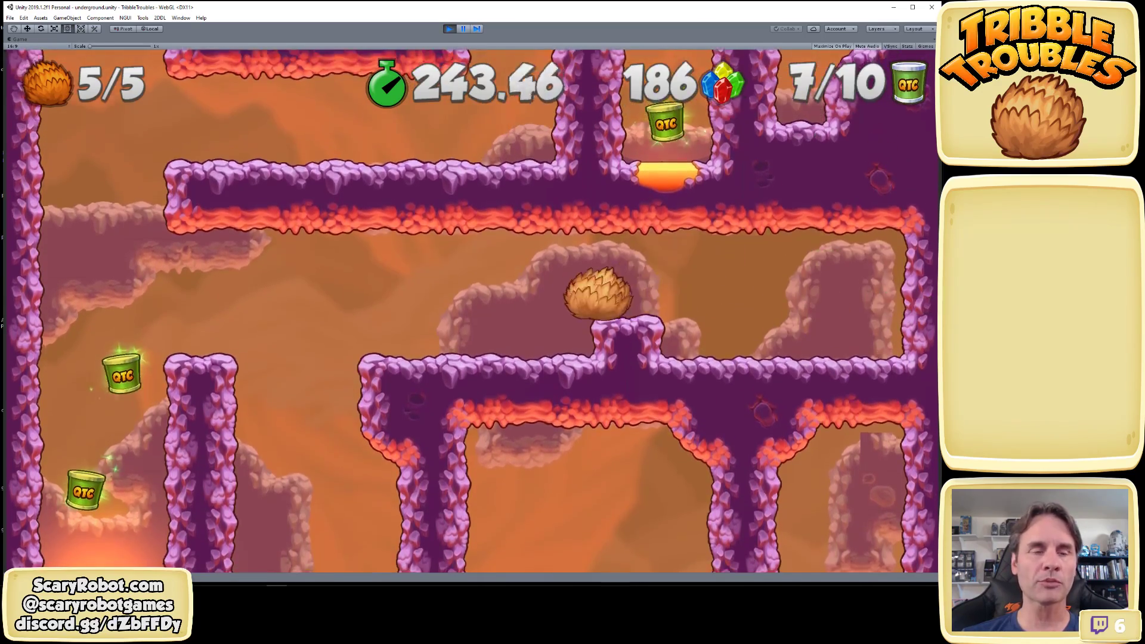
Leap into the lava-bottomed shaft, collect both QTC cans there, and climb out along the outer wall
{"action": "key", "text": "space"}
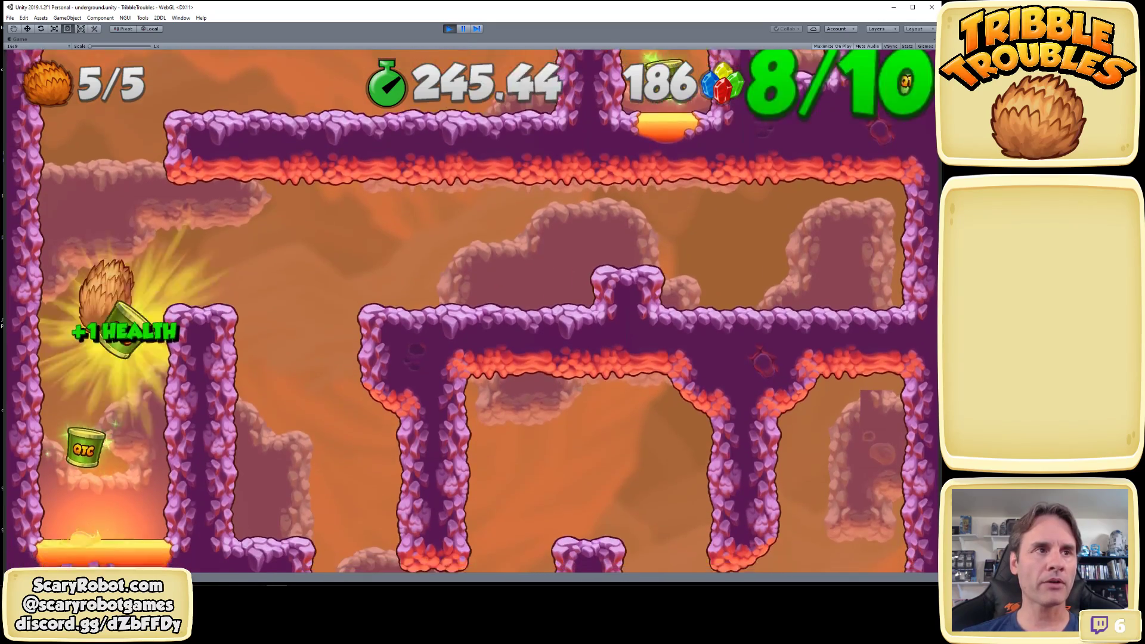
{"action": "key", "text": "space"}
{"action": "key", "text": "space"}
{"action": "key", "text": "space"}
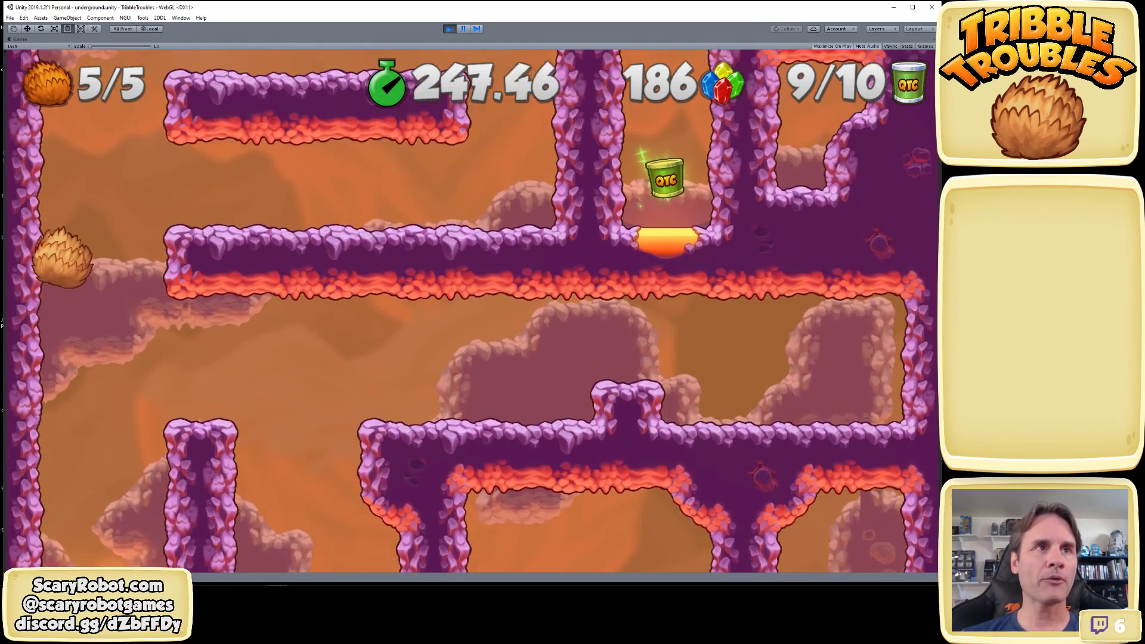
Collect the QTC can above the upper lava pool and cross the block to the ledge past the narrow shaft
{"action": "key", "text": "Right"}
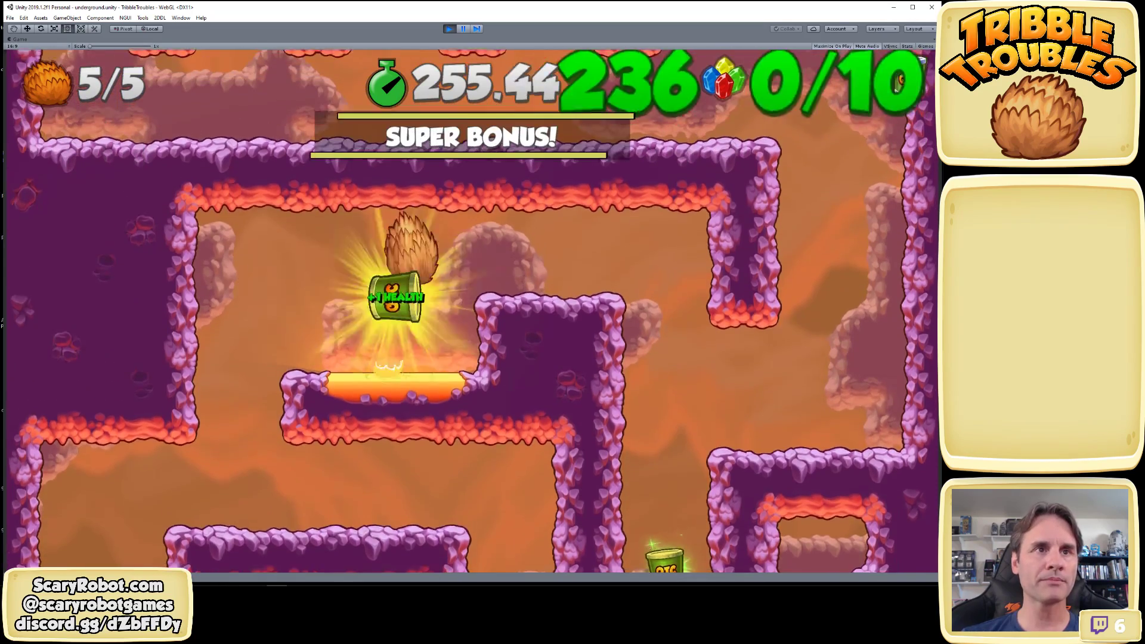
{"action": "key", "text": "Right"}
{"action": "key", "text": "Right"}
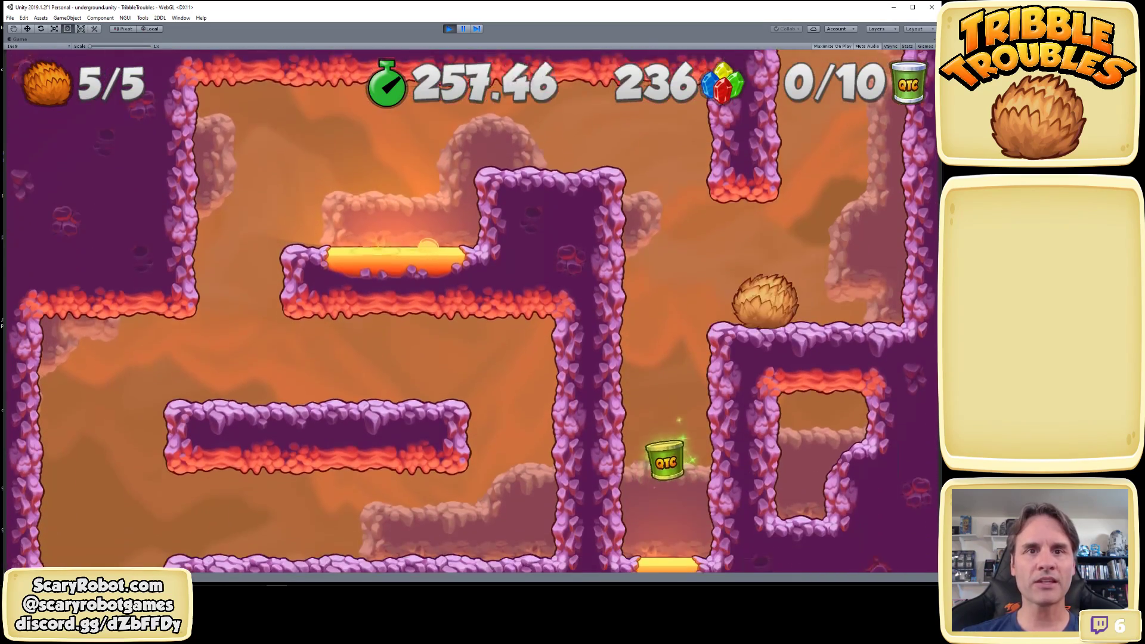
Drop into the narrow shaft for the QTC can above its lava, and climb the outer wall to the power-up cave
{"action": "key", "text": "Left"}
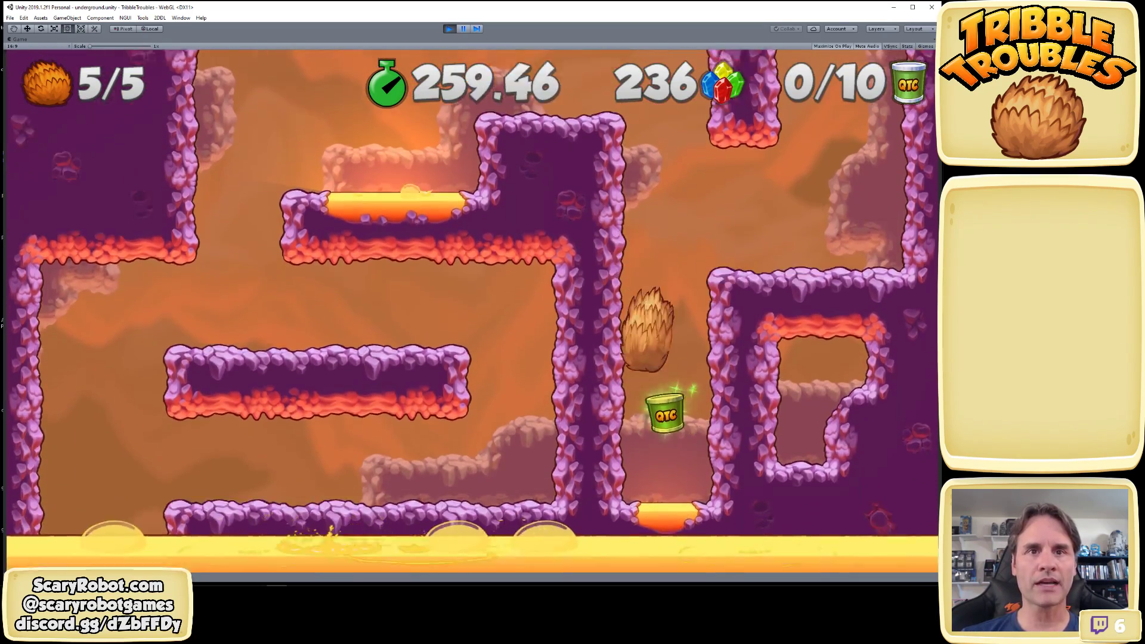
{"action": "key", "text": "space"}
{"action": "key", "text": "Right"}
{"action": "key", "text": "space"}
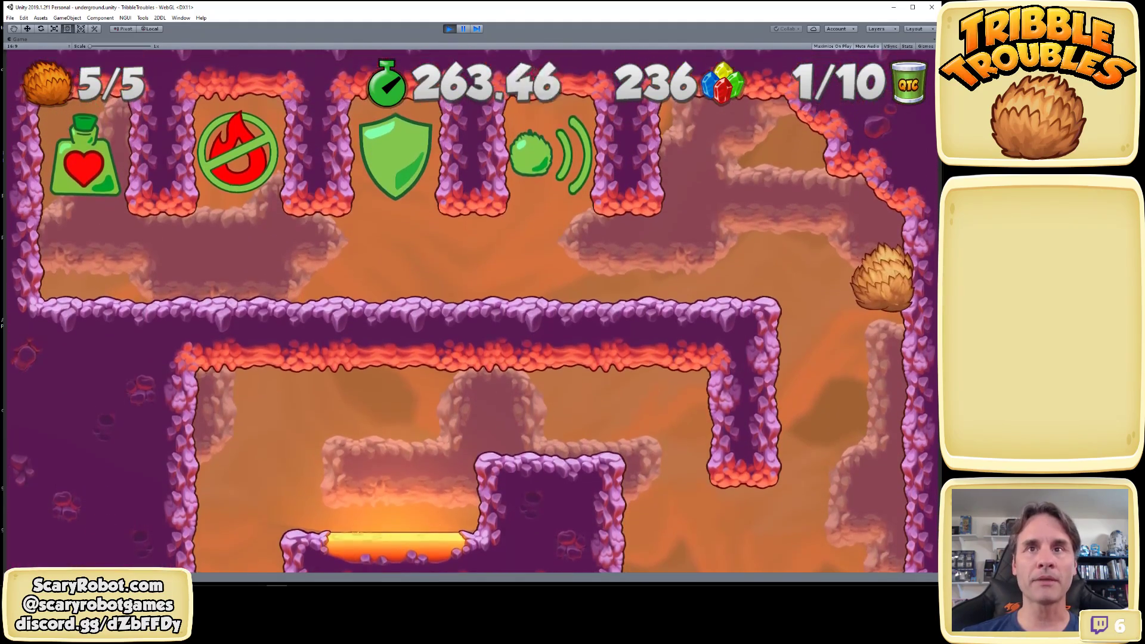
Enter the power-up cave and roll the tribble between the sonic attack and exit level alcoves to show their descriptions
{"action": "key", "text": "space"}
{"action": "key", "text": "Left"}
{"action": "key", "text": "Left"}
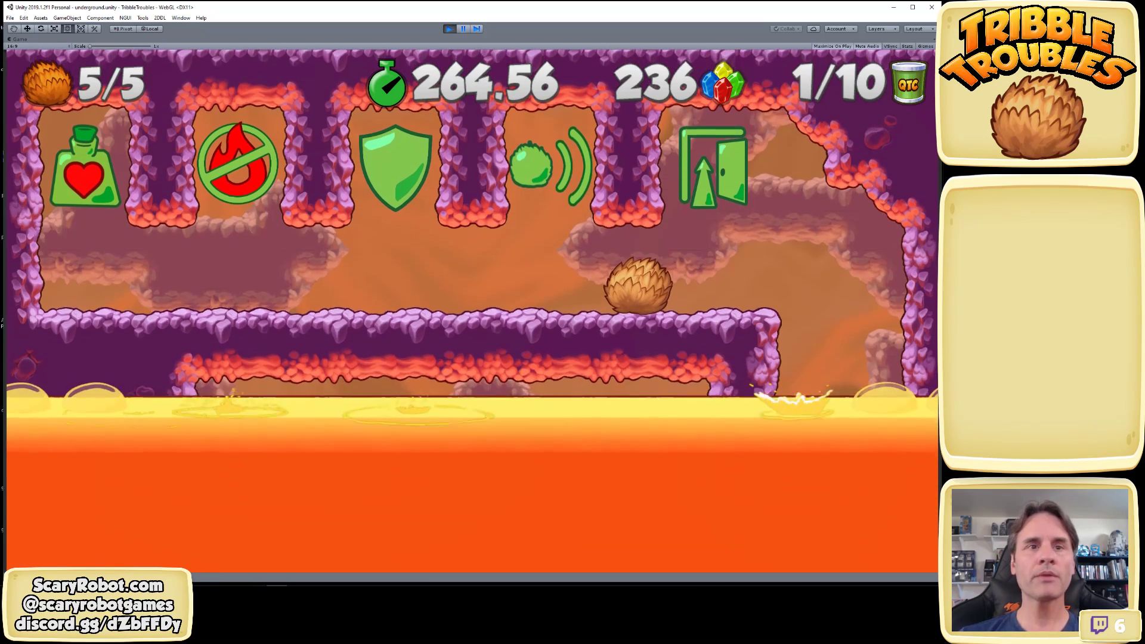
{"action": "key", "text": "Left"}
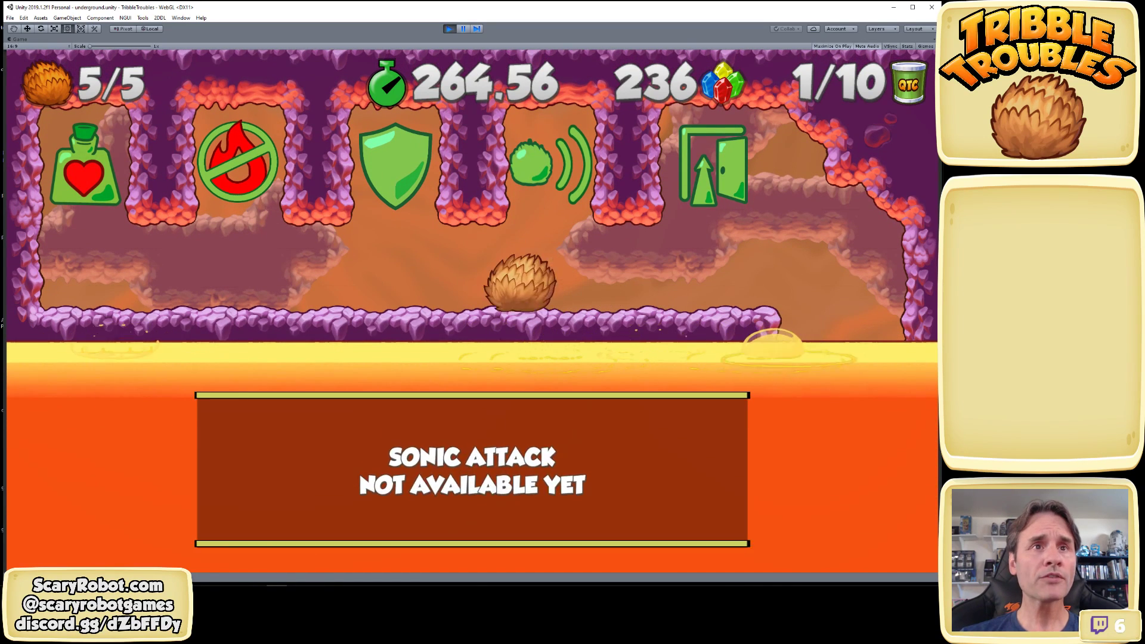
{"action": "key", "text": "Right"}
{"action": "key", "text": "Right"}
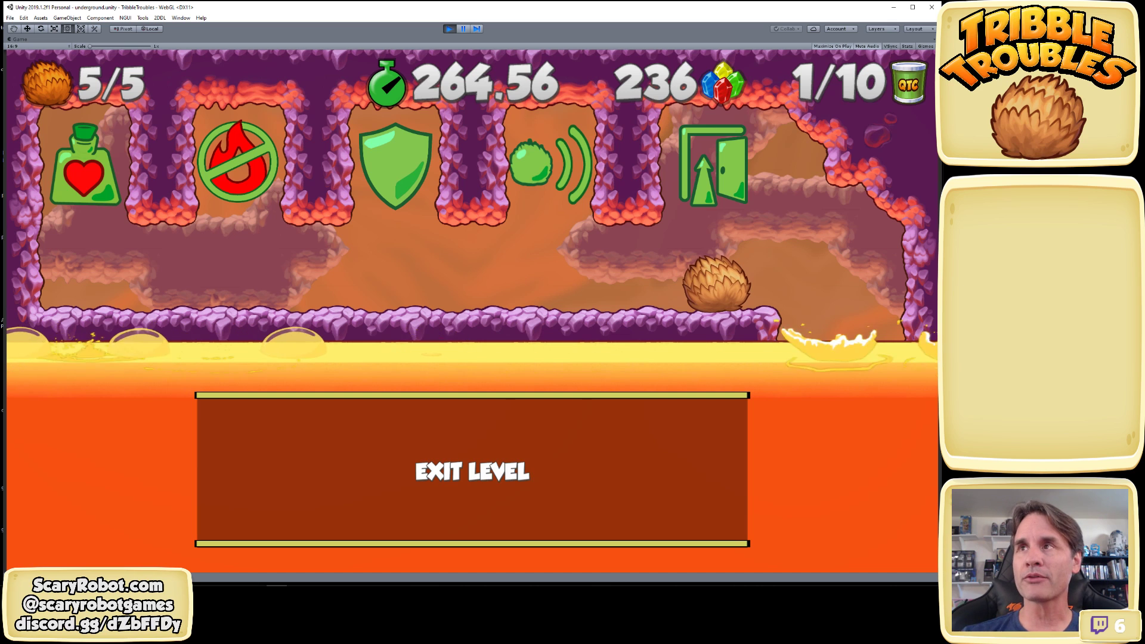
{"action": "key", "text": "Left"}
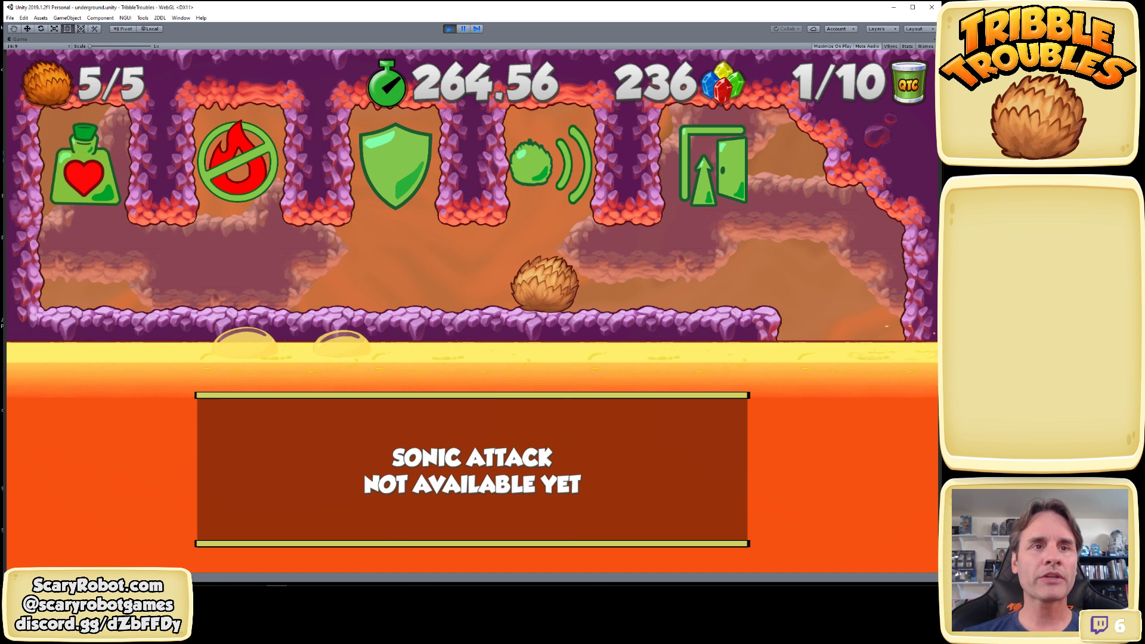
Jump beneath the sonic attack and temporary shield icons to test both power-ups, ending back at the sonic attack
{"action": "key", "text": "space"}
{"action": "key", "text": "space"}
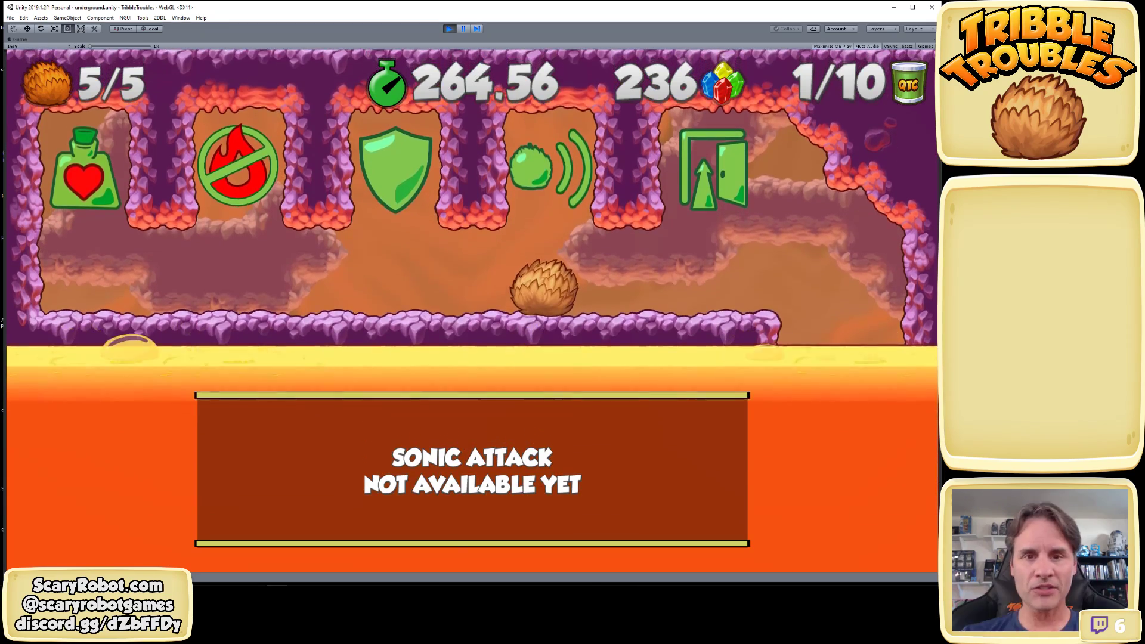
{"action": "key", "text": "space"}
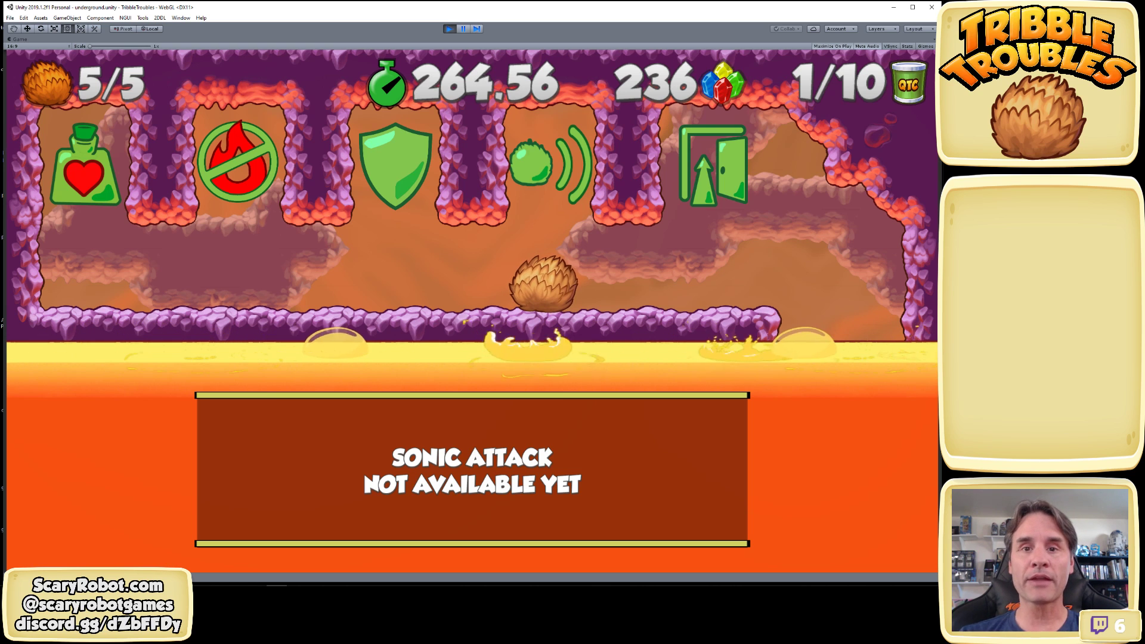
{"action": "key", "text": "Left"}
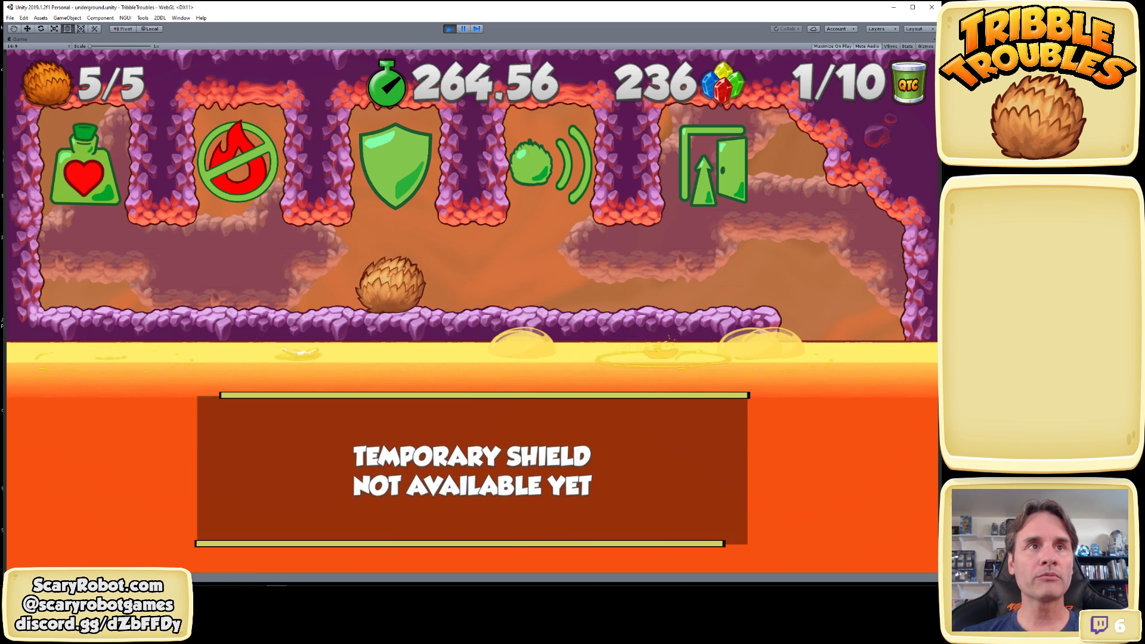
{"action": "key", "text": "space"}
{"action": "key", "text": "Right"}
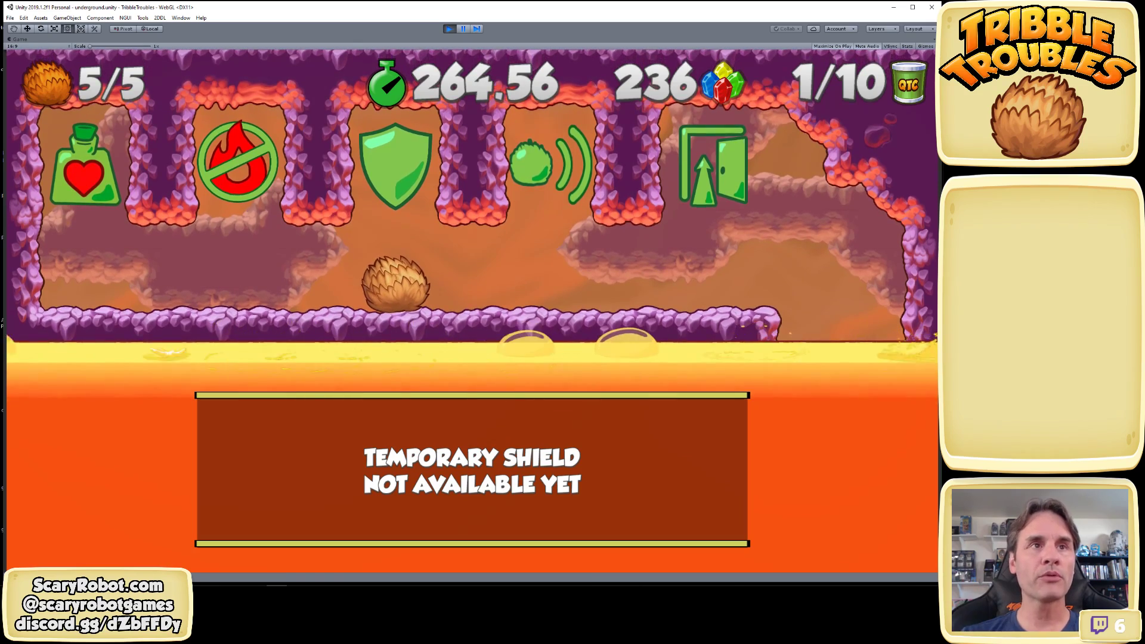
{"action": "key", "text": "space"}
{"action": "key", "text": "Right"}
{"action": "key", "text": "space"}
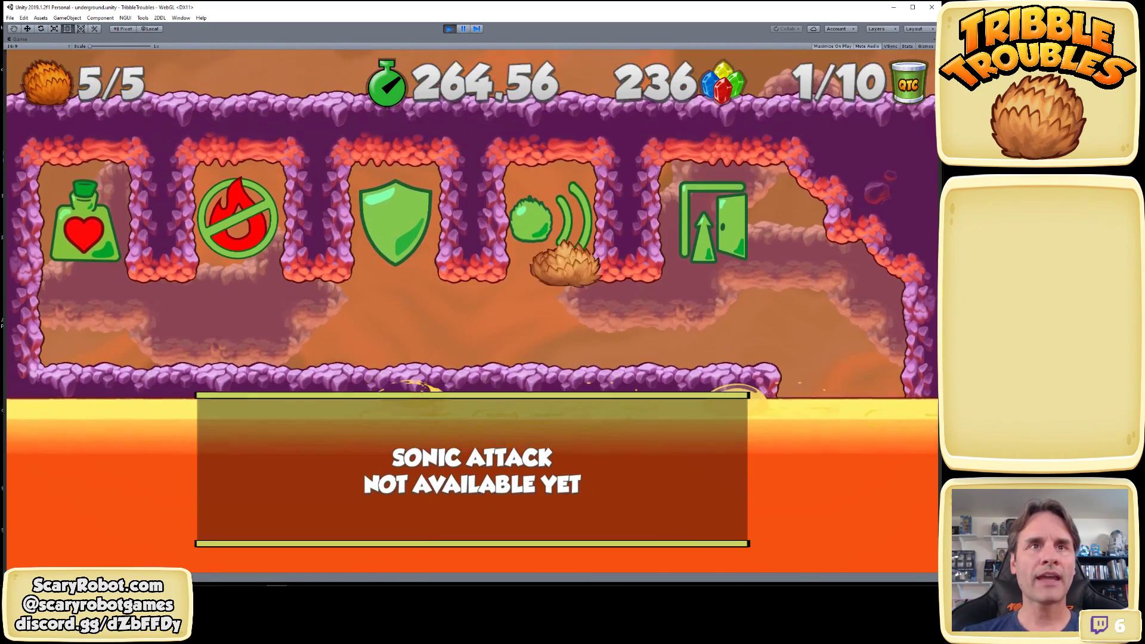
Roll to the fireproof alcove, test jumping beneath its icon, and return to the temporary shield alcove
{"action": "key", "text": "Left"}
{"action": "key", "text": "Left"}
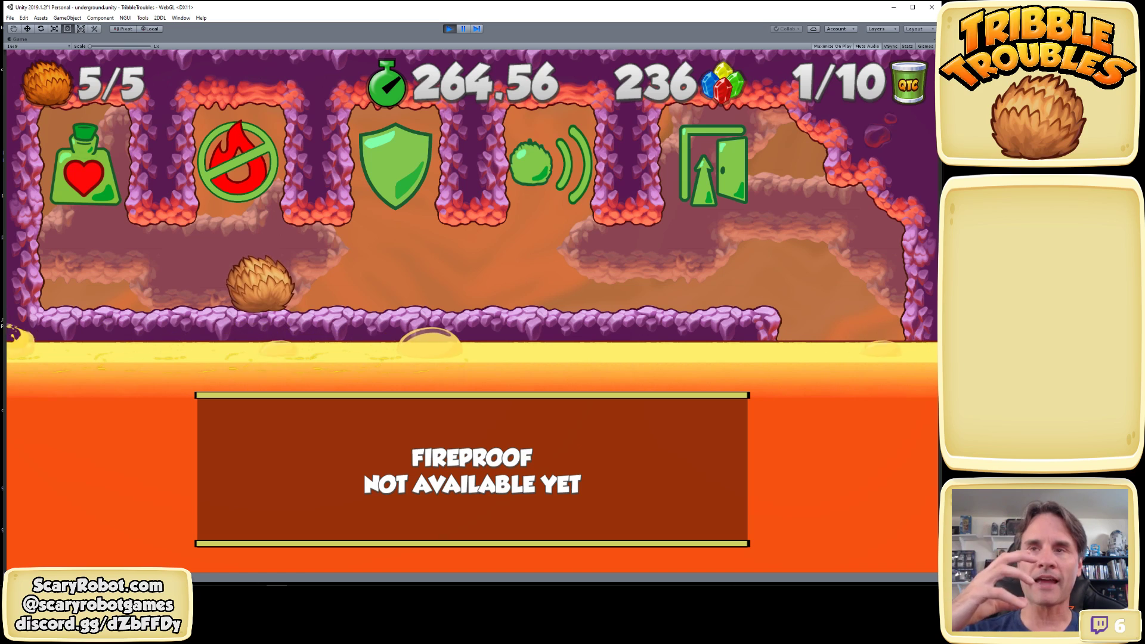
{"action": "key", "text": "space"}
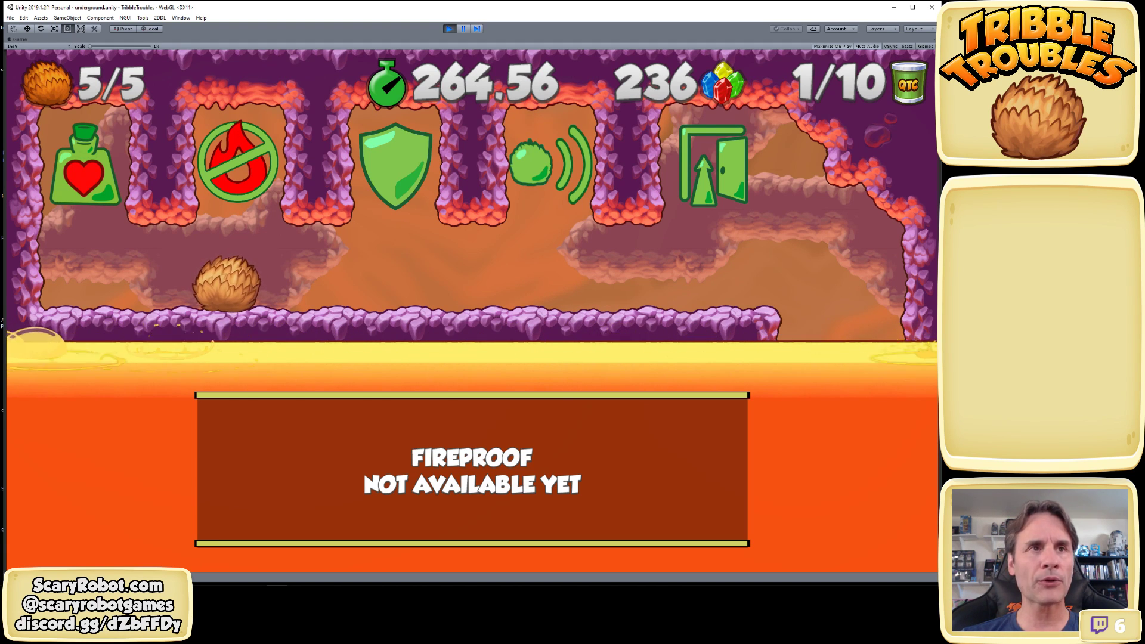
{"action": "key", "text": "Right"}
{"action": "key", "text": "Left"}
{"action": "key", "text": "Right"}
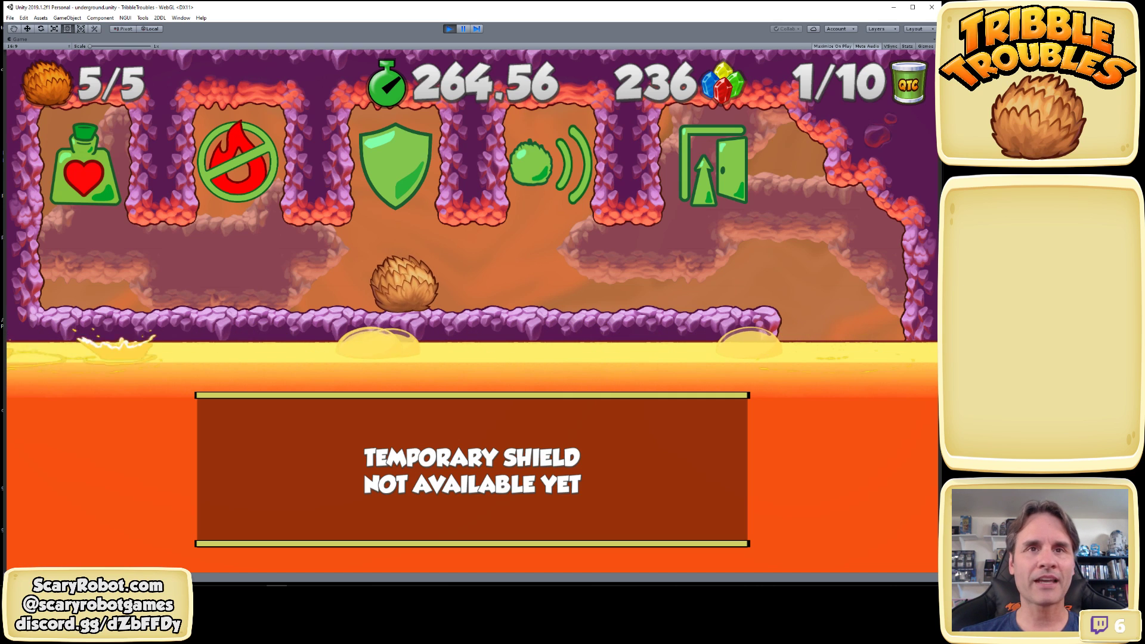
Roll to the sonic attack alcove and jump repeatedly into its icon to test the power-up and its description panel
{"action": "key", "text": "Right"}
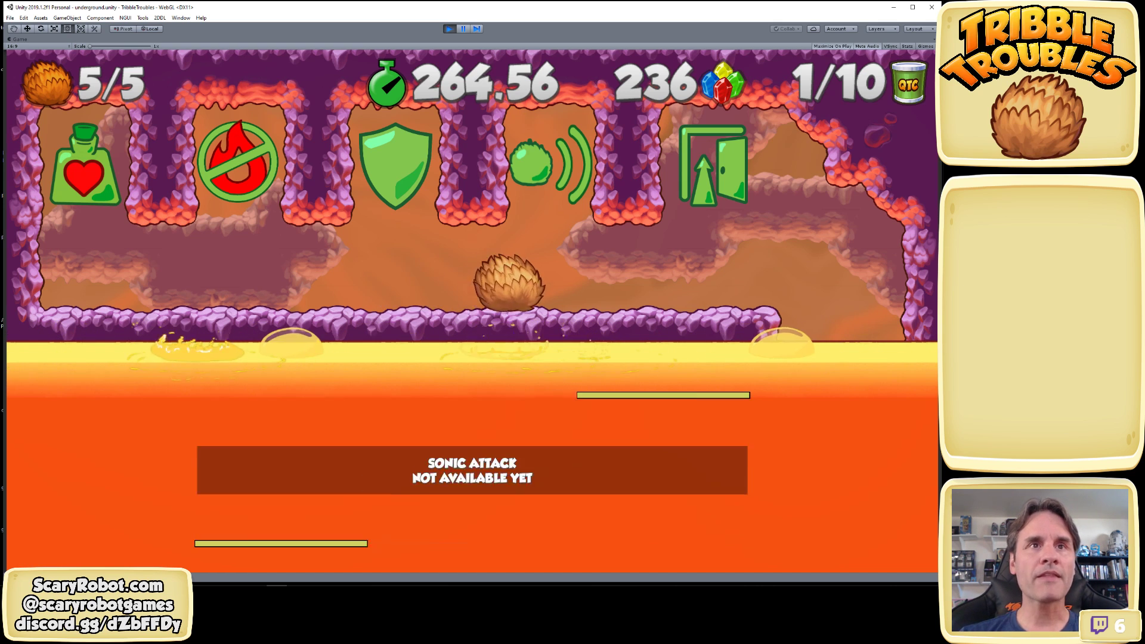
{"action": "key", "text": "space"}
{"action": "key", "text": "space"}
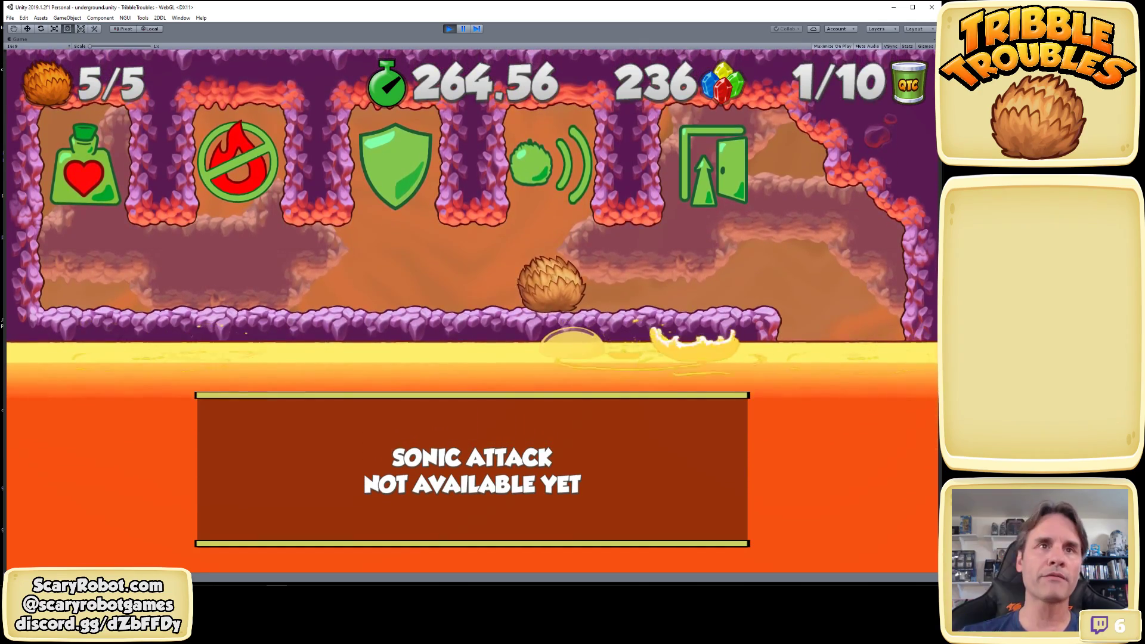
{"action": "key", "text": "space"}
{"action": "key", "text": "space"}
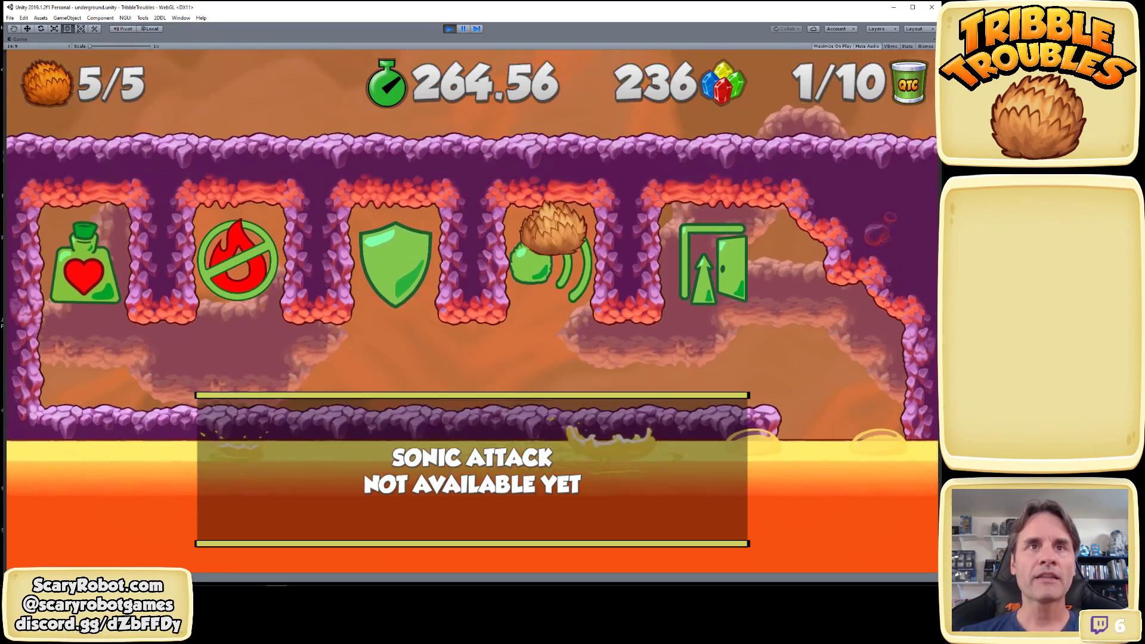
{"action": "key", "text": "space"}
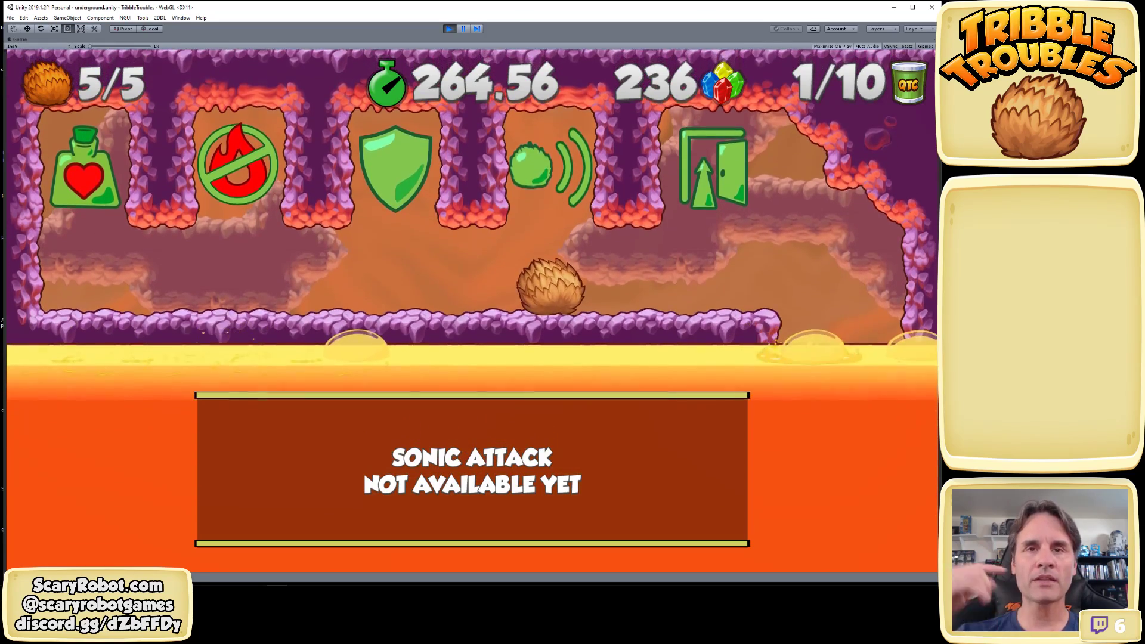
{"action": "key", "text": "space"}
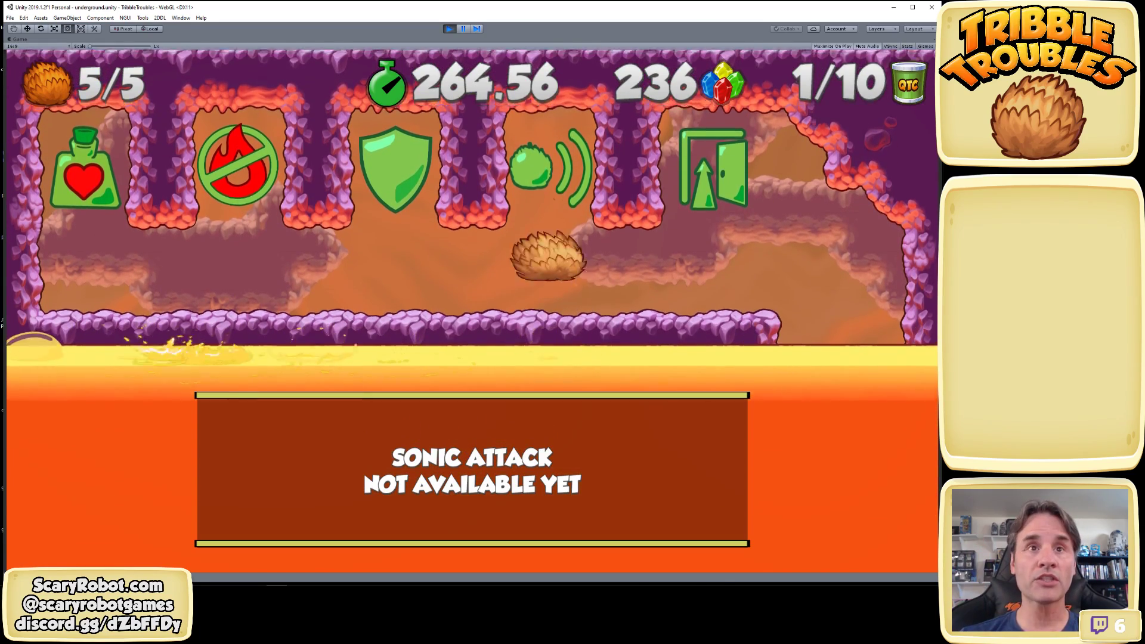
{"action": "key", "text": "space"}
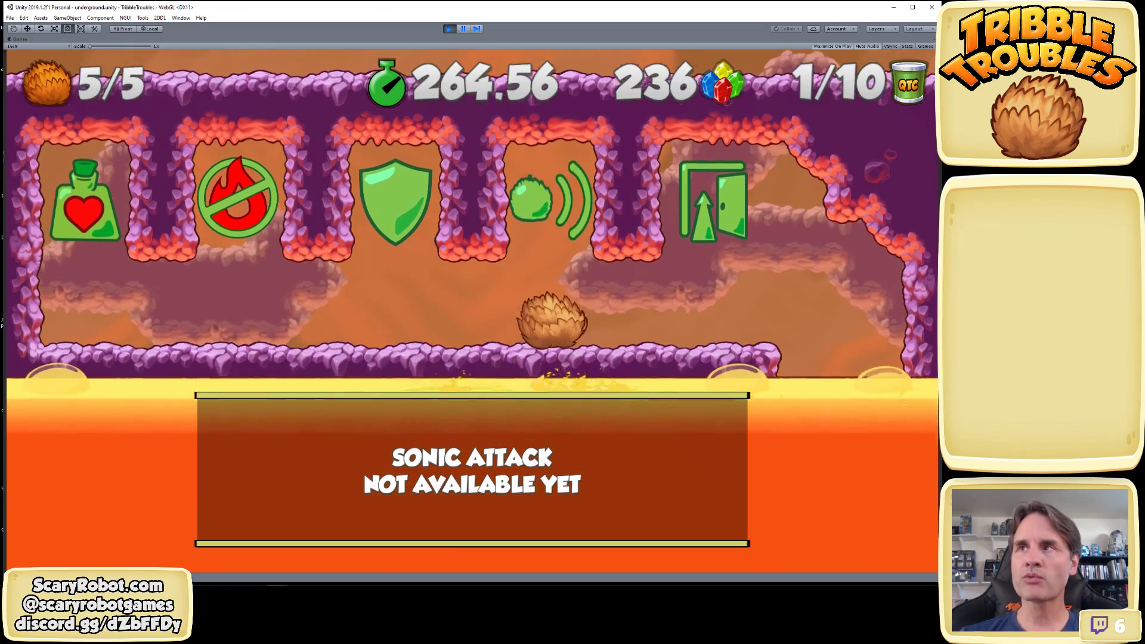
{"action": "key", "text": "space"}
{"action": "key", "text": "space"}
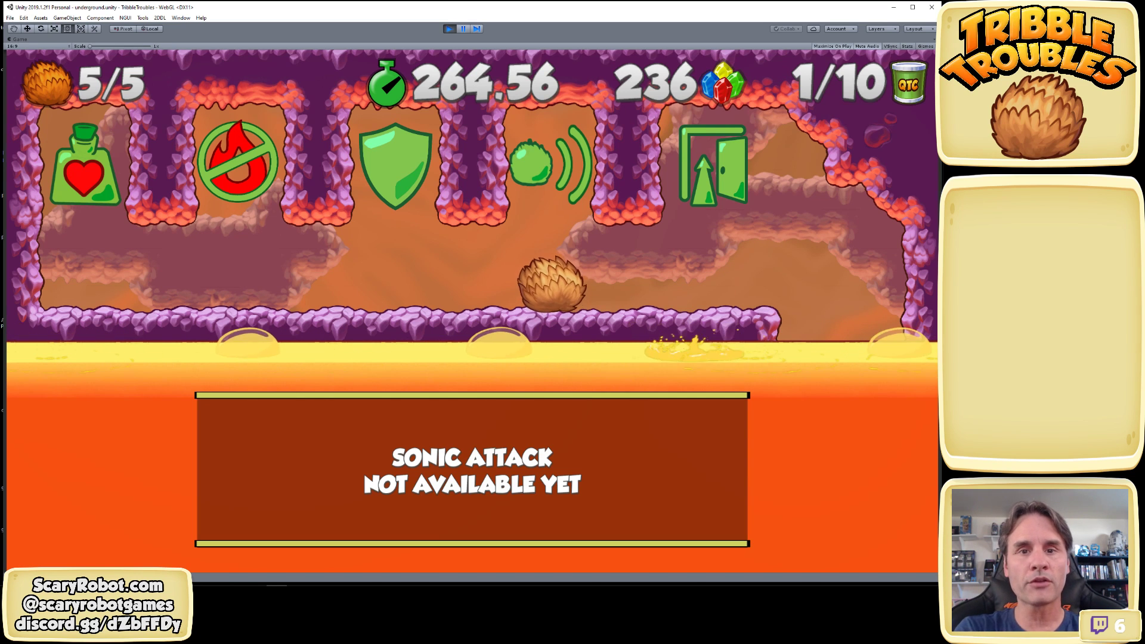
Test the temporary shield alcove with a jump and hop back beneath the sonic attack icon
{"action": "key", "text": "Left"}
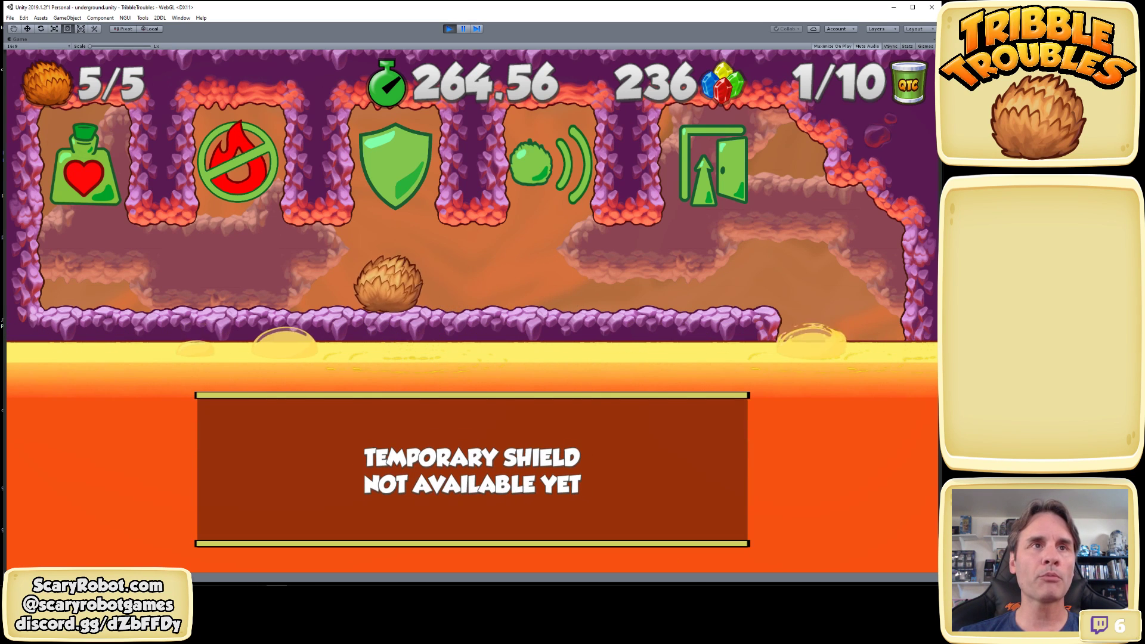
{"action": "key", "text": "space"}
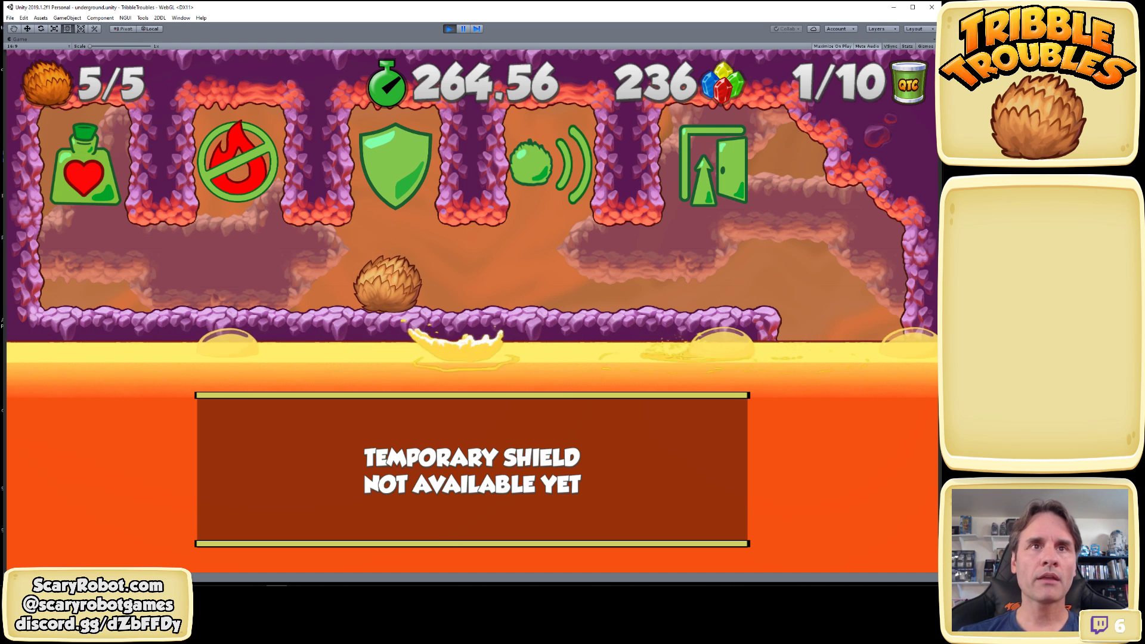
{"action": "key", "text": "Right"}
{"action": "key", "text": "space"}
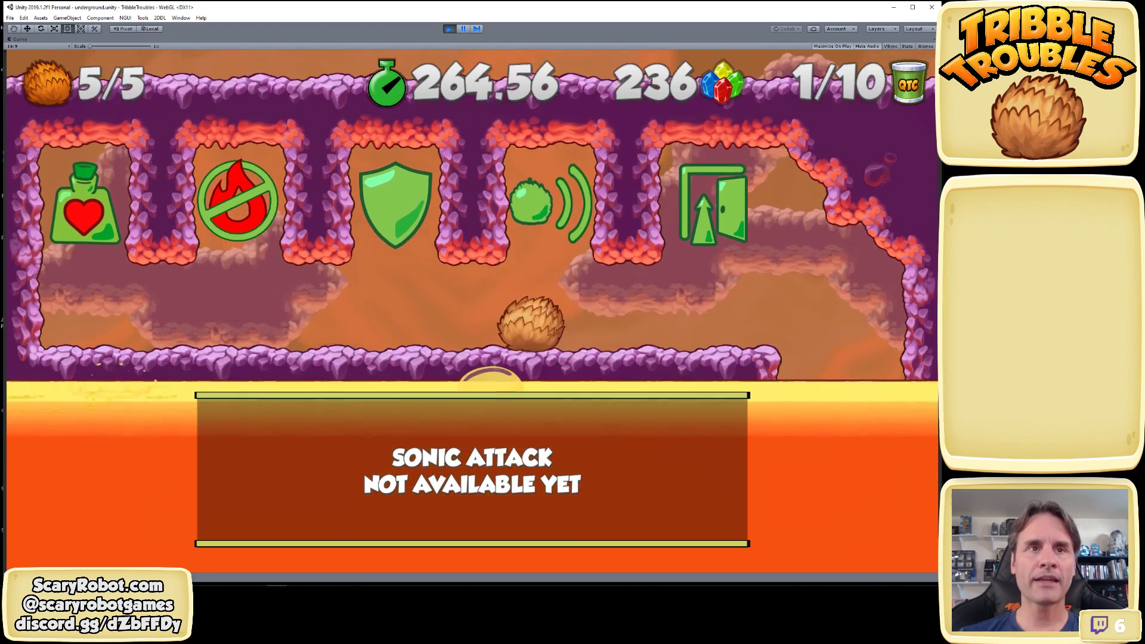
Roll the tribble past the temporary shield to the health potion alcove and try to buy +1 health for 100 gems
{"action": "key", "text": "Left"}
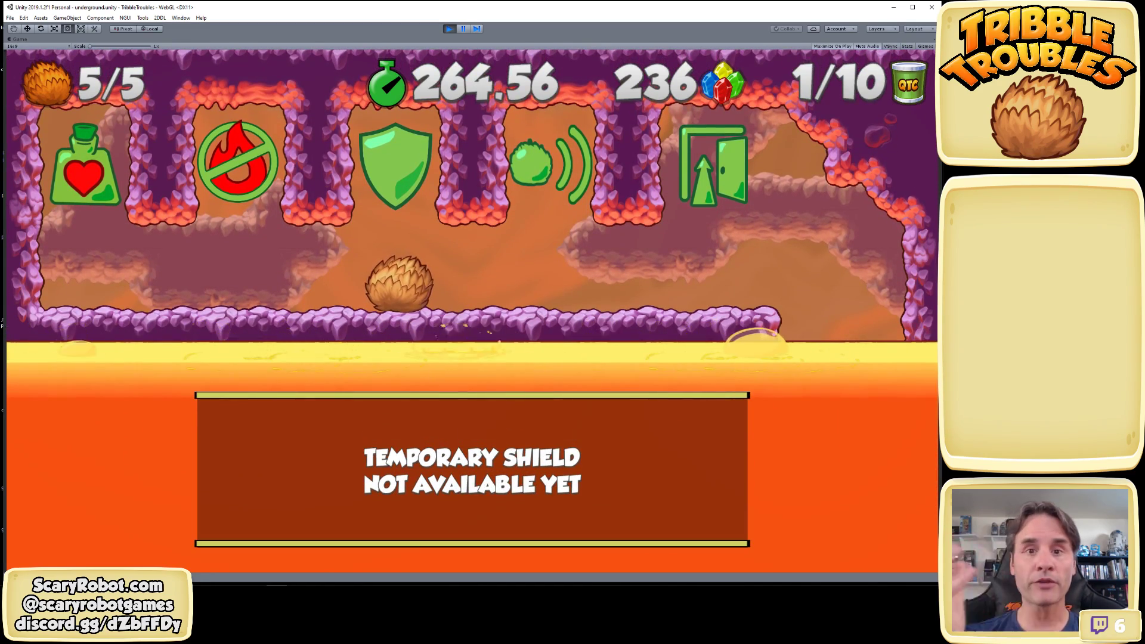
{"action": "key", "text": "Left"}
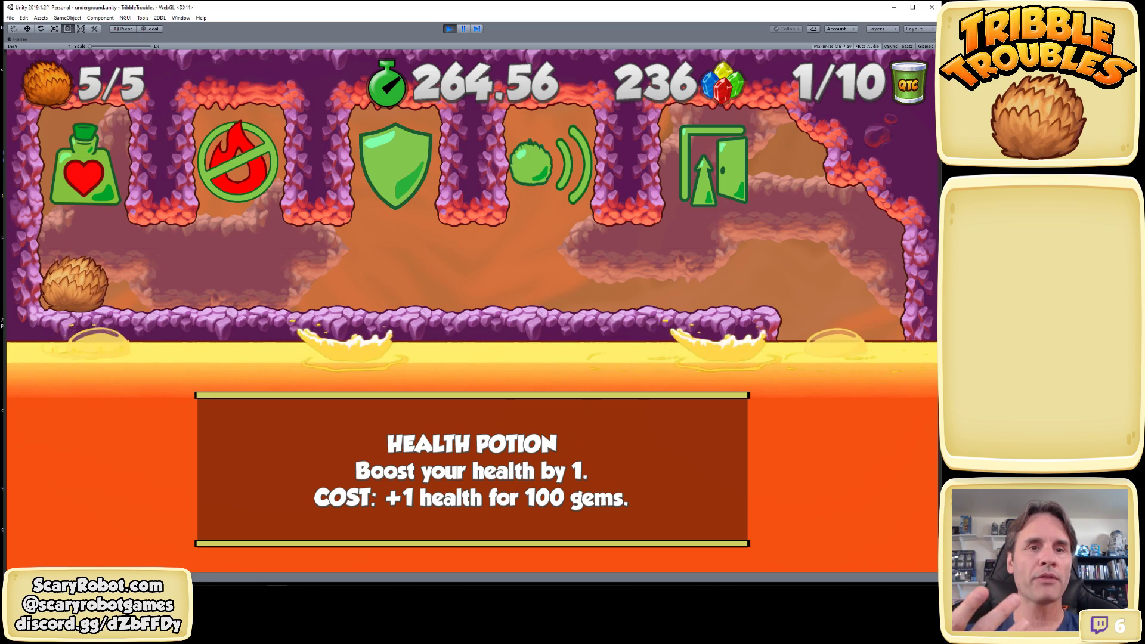
{"action": "key", "text": "space"}
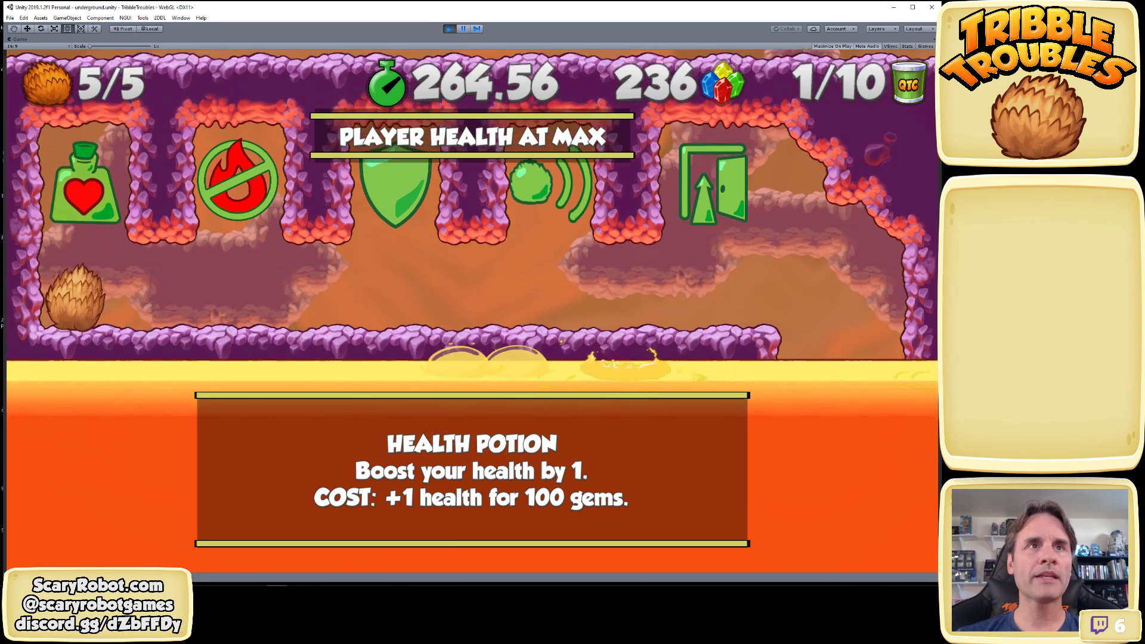
Test the health potion at full health, lose one health in the lava beyond the exit alcove, and return to buy +1 health
{"action": "key", "text": "space"}
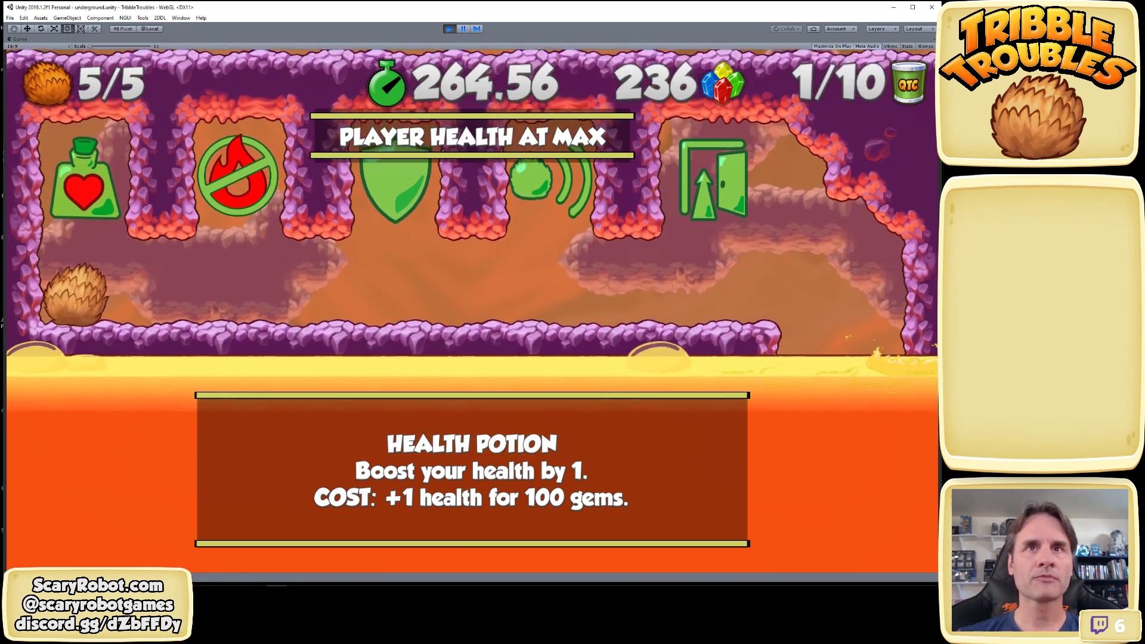
{"action": "key", "text": "Right"}
{"action": "key", "text": "Right"}
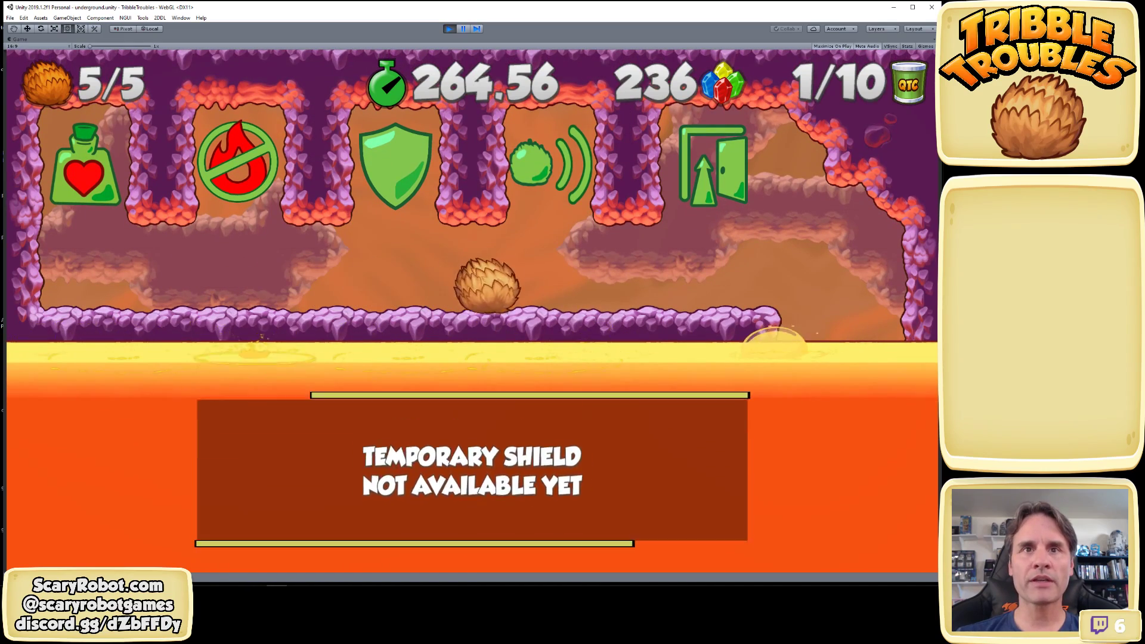
{"action": "key", "text": "Right"}
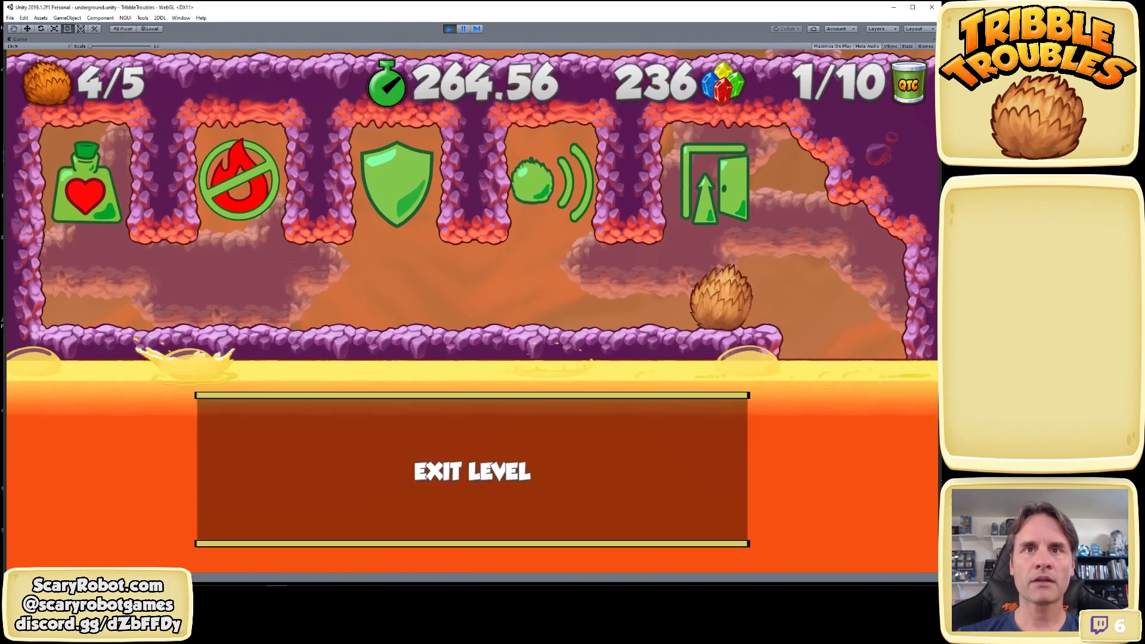
{"action": "key", "text": "Left"}
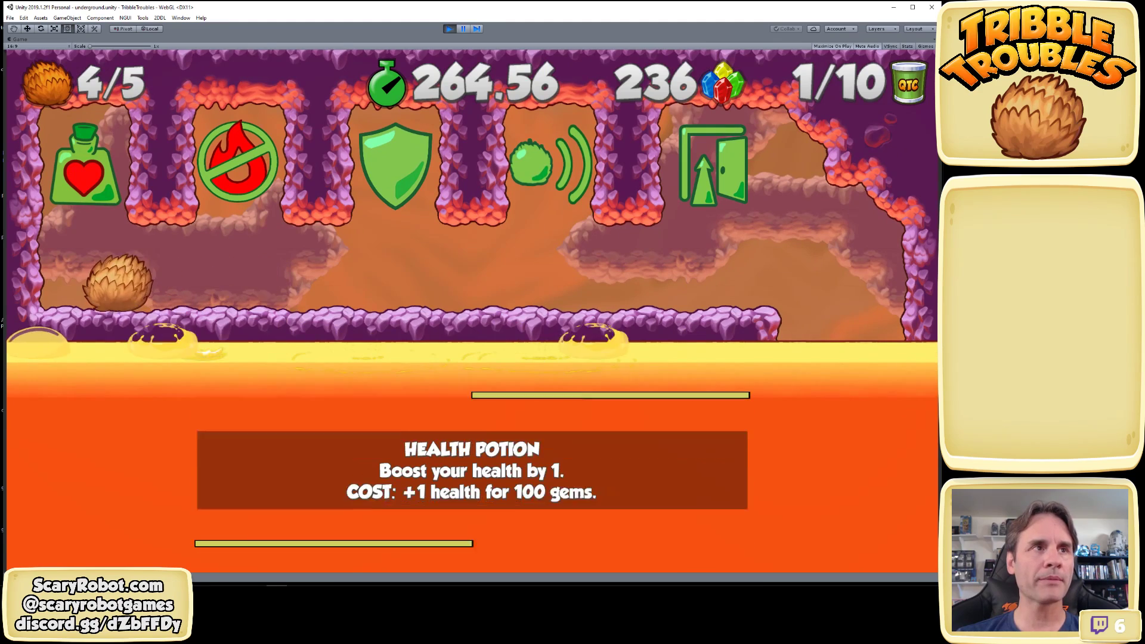
{"action": "key", "text": "space"}
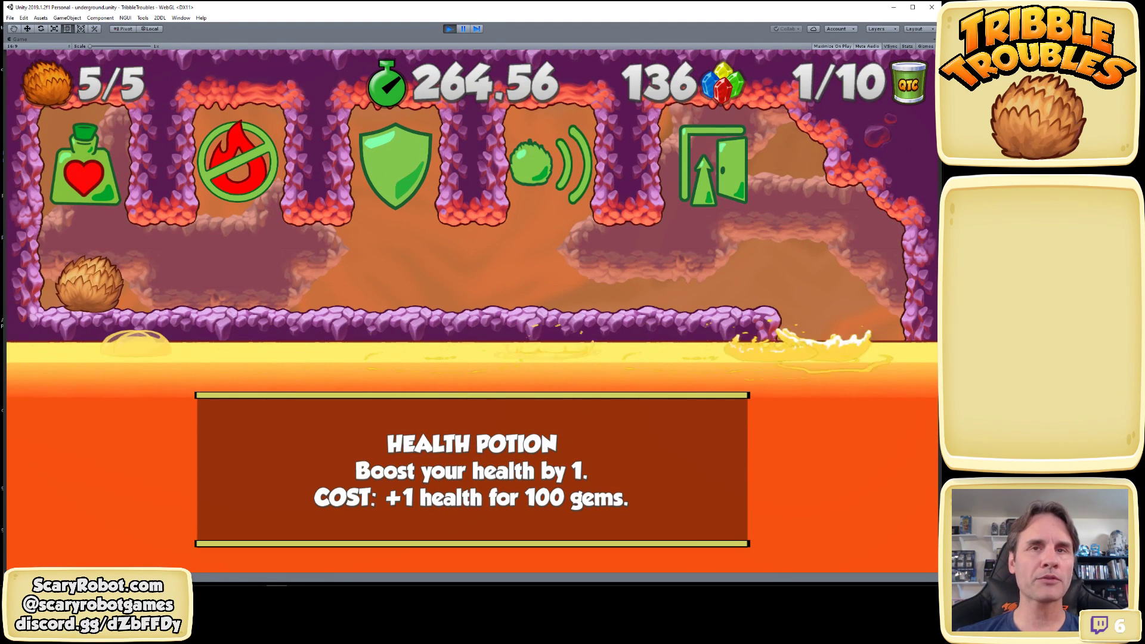
Roll back into the lava to lose another health point, and buy it back at the health potion for 100 gems
{"action": "key", "text": "Right"}
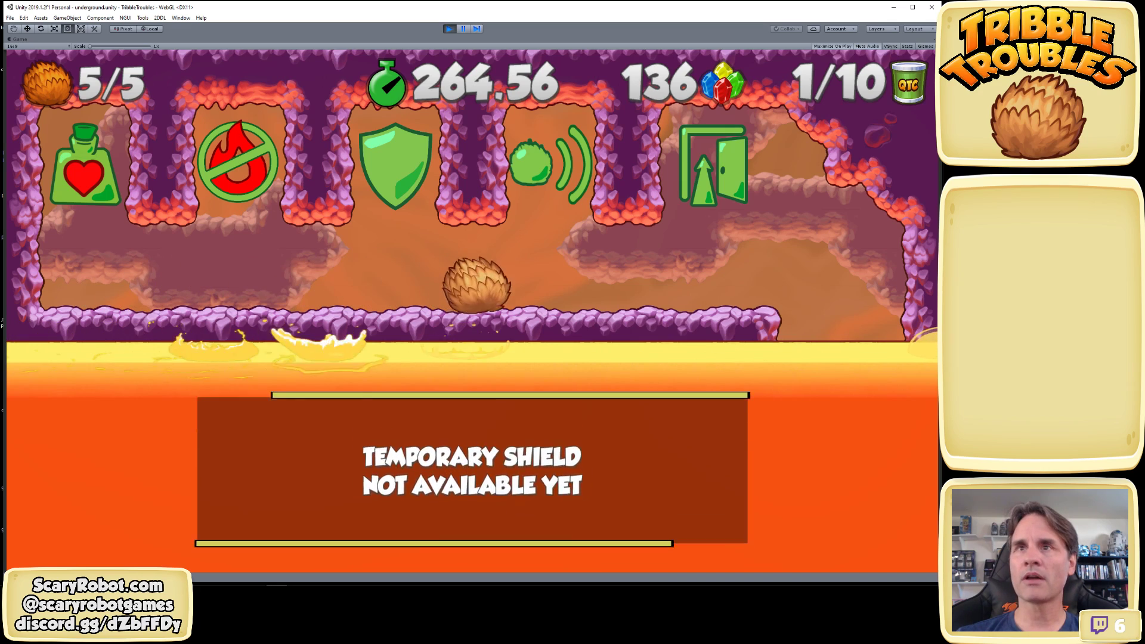
{"action": "key", "text": "Left"}
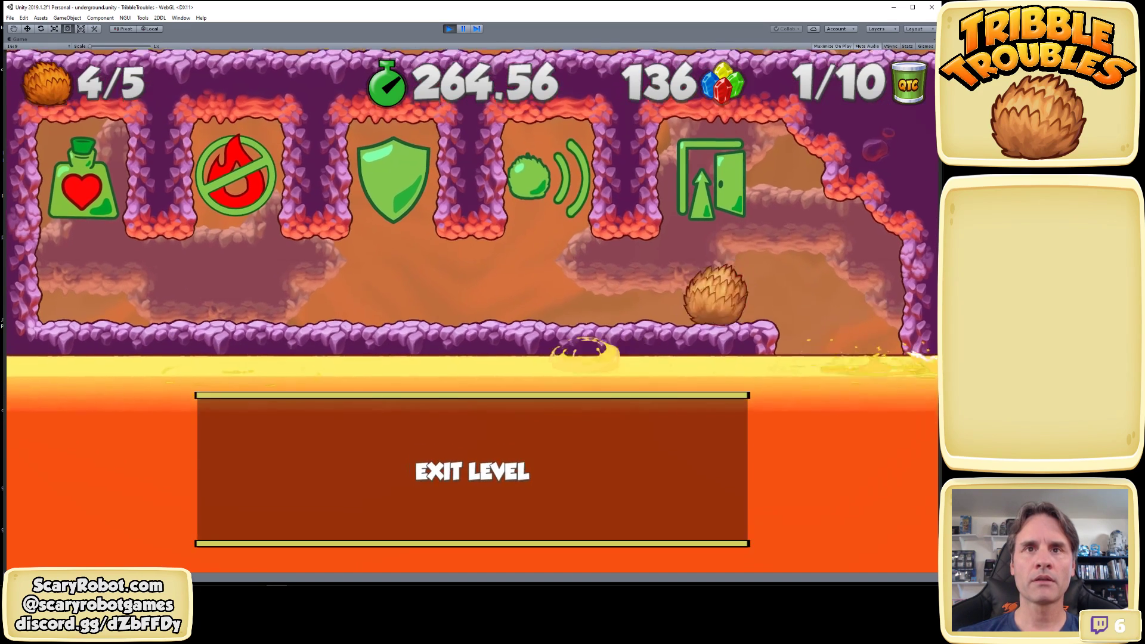
{"action": "key", "text": "Left"}
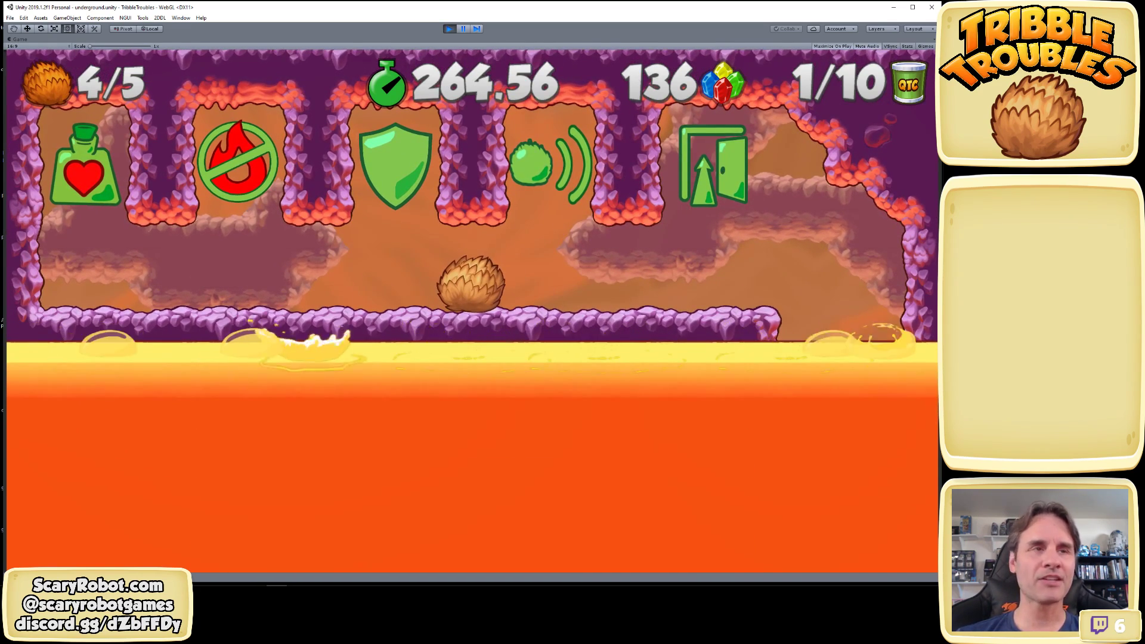
{"action": "key", "text": "Left"}
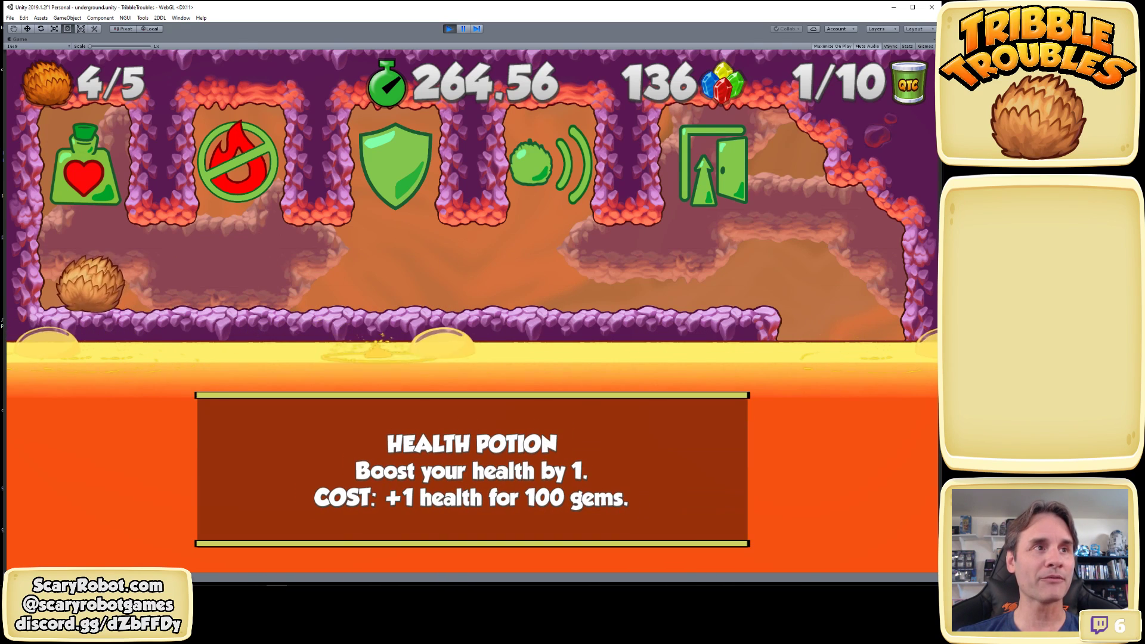
{"action": "key", "text": "Up"}
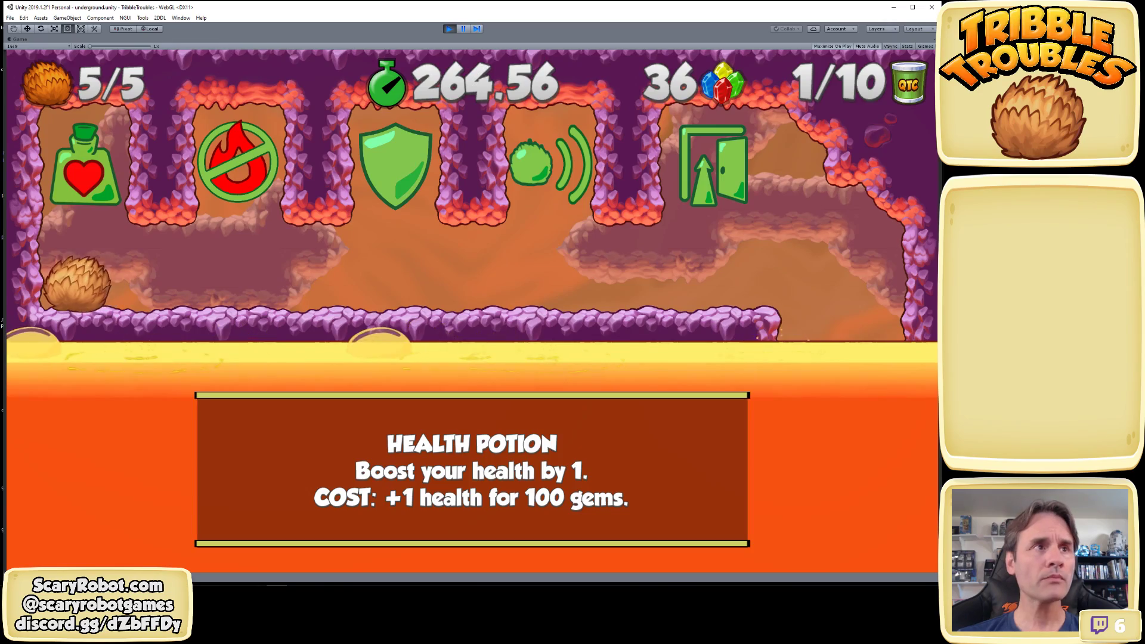
Jump repeatedly into the health potion icon at full health to test the purchase limit
{"action": "key", "text": "Up"}
{"action": "key", "text": "Up"}
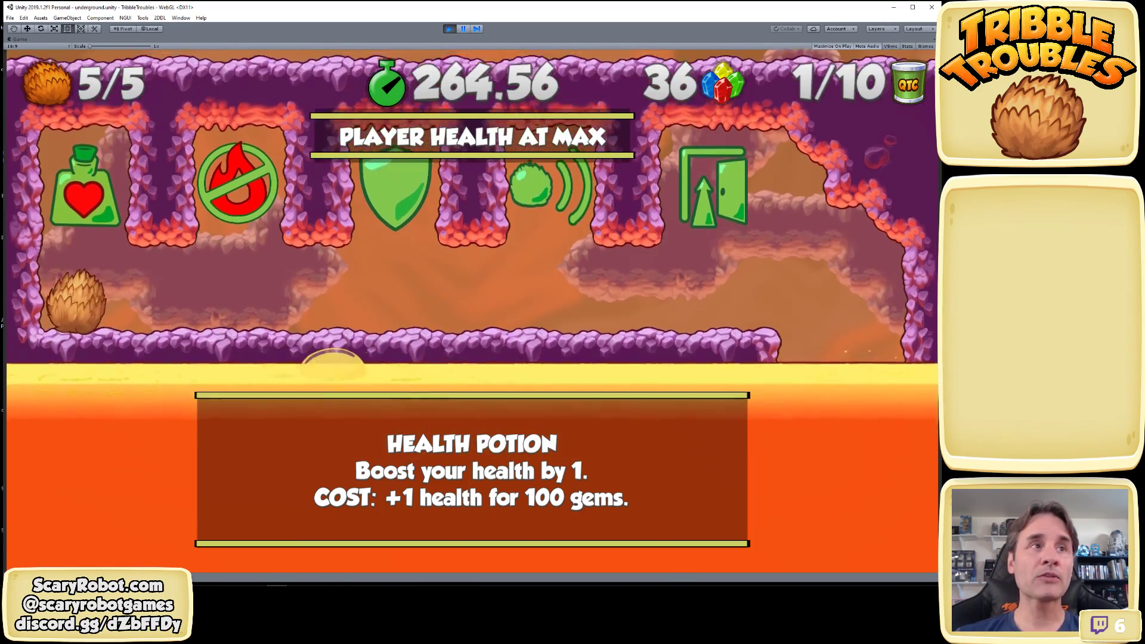
{"action": "key", "text": "Up"}
Take lava damage past the exit alcove, and repeatedly try to buy a health potion with fewer than 100 gems
{"action": "key", "text": "Right"}
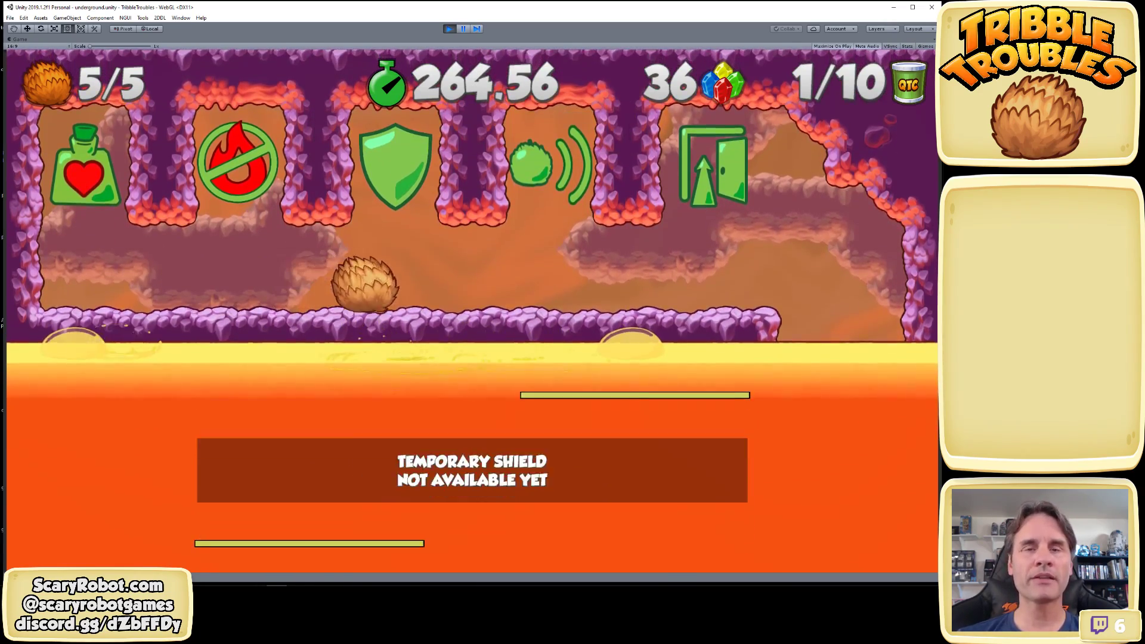
{"action": "key", "text": "Right"}
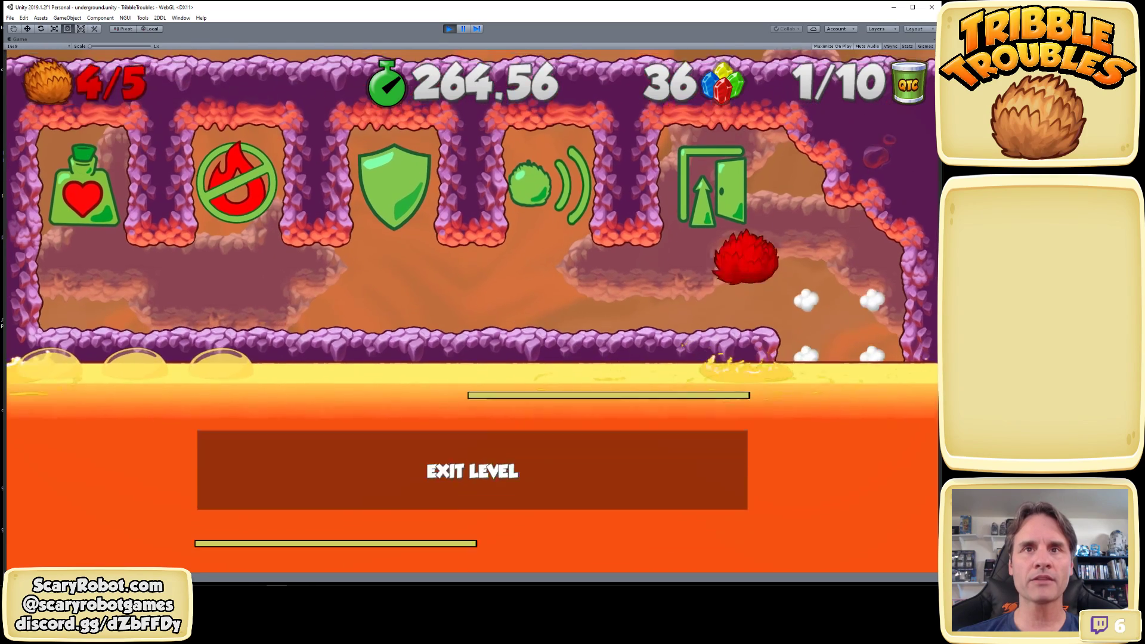
{"action": "key", "text": "Left"}
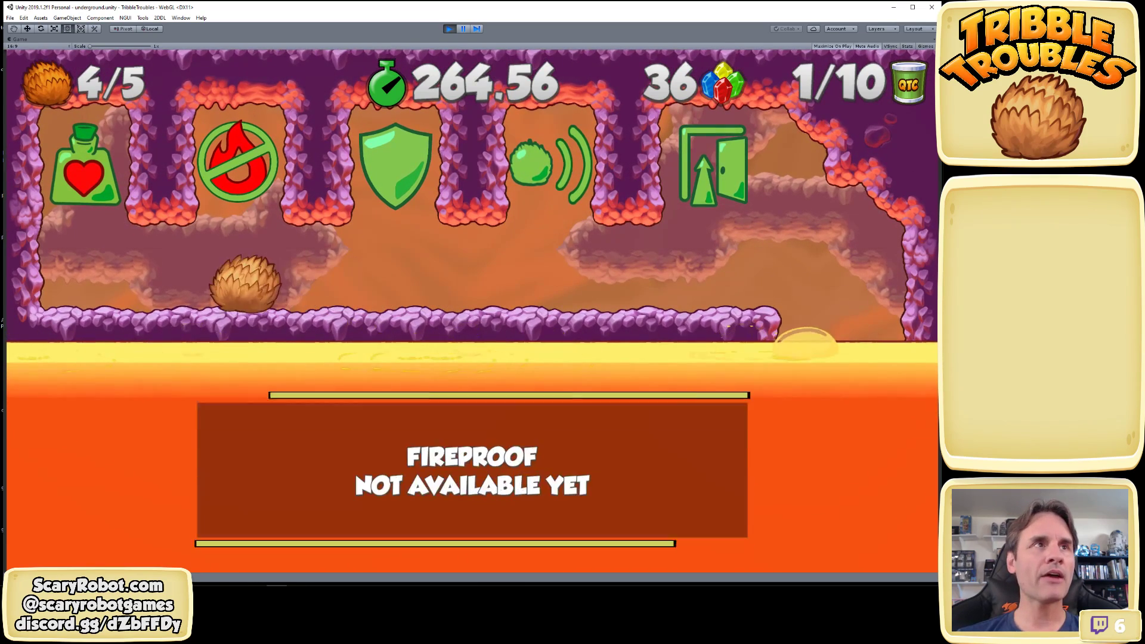
{"action": "key", "text": "Left"}
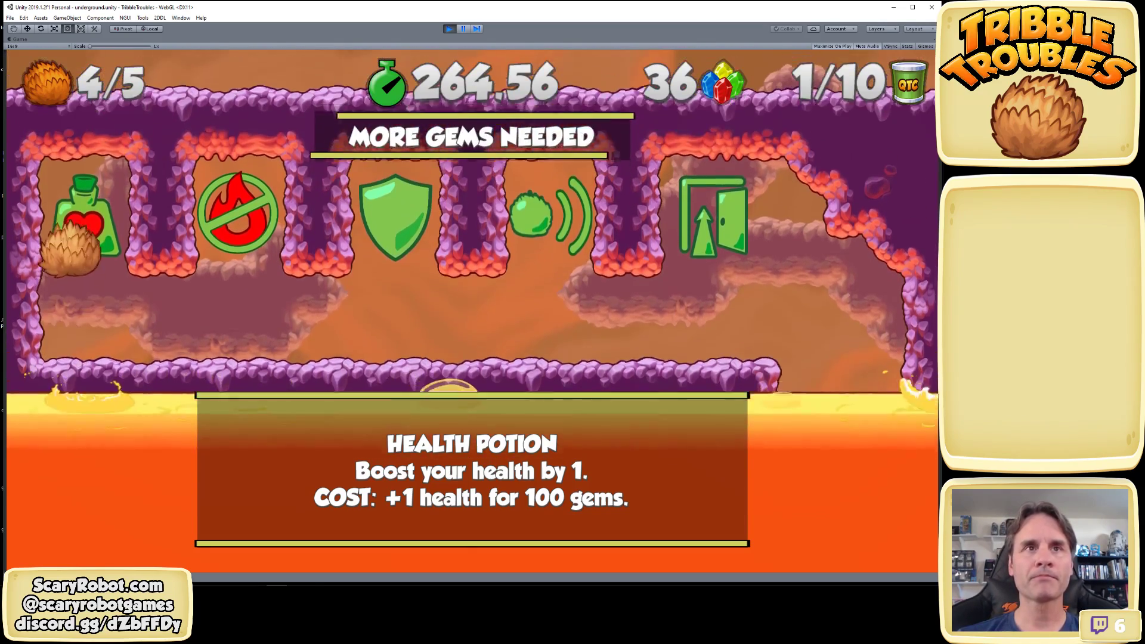
{"action": "key", "text": "space"}
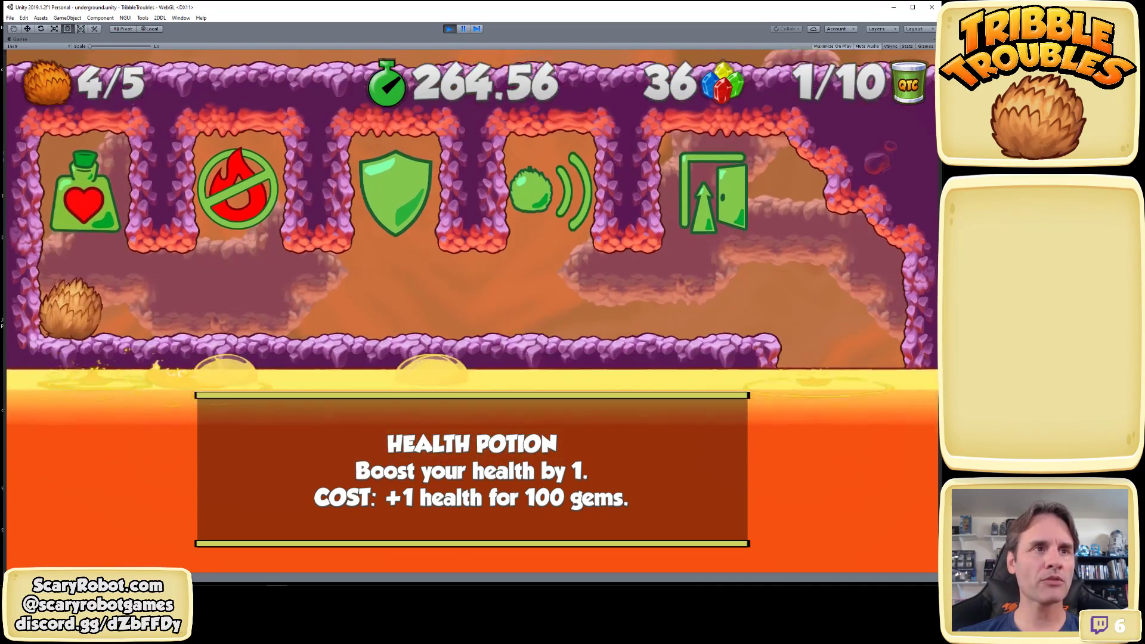
{"action": "key", "text": "Right"}
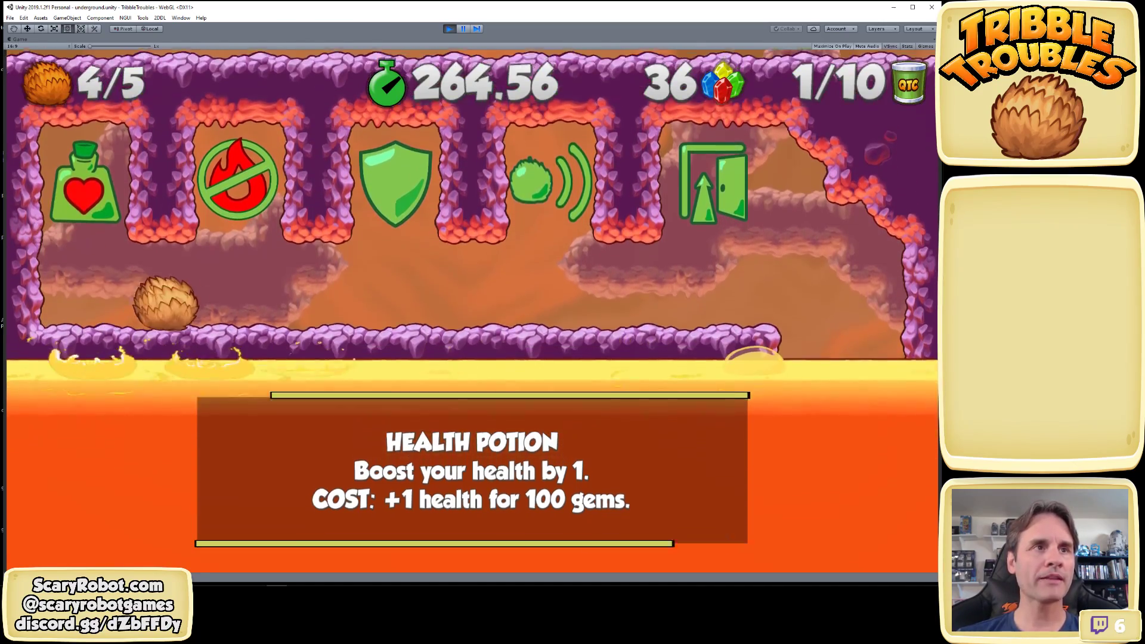
{"action": "key", "text": "Left"}
{"action": "key", "text": "space"}
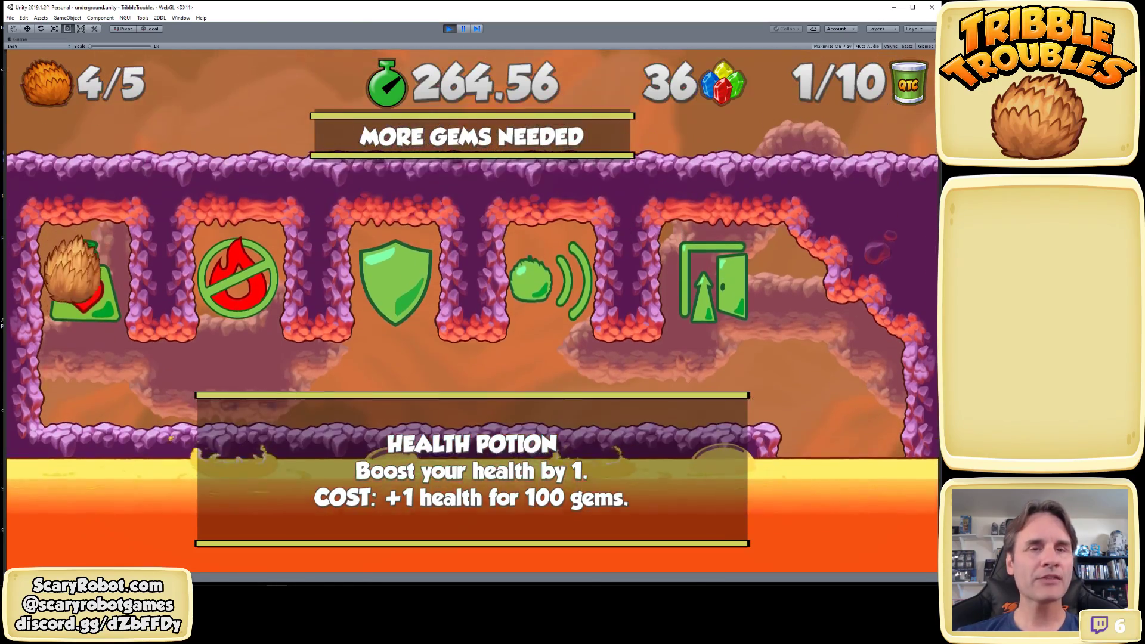
Roll to the fireproof alcove and jump into its icon to test the power-up
{"action": "key", "text": "Right"}
{"action": "key", "text": "space"}
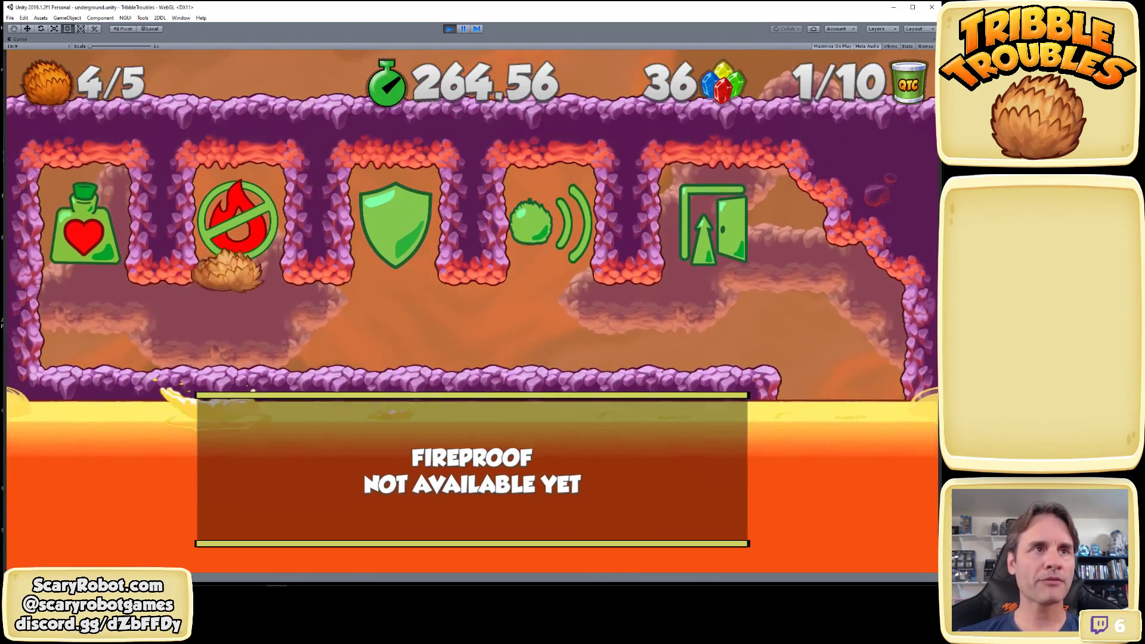
{"action": "key", "text": "space"}
Leave the level through the exit alcove and continue past the progress map into Underground section 2
{"action": "key", "text": "Right"}
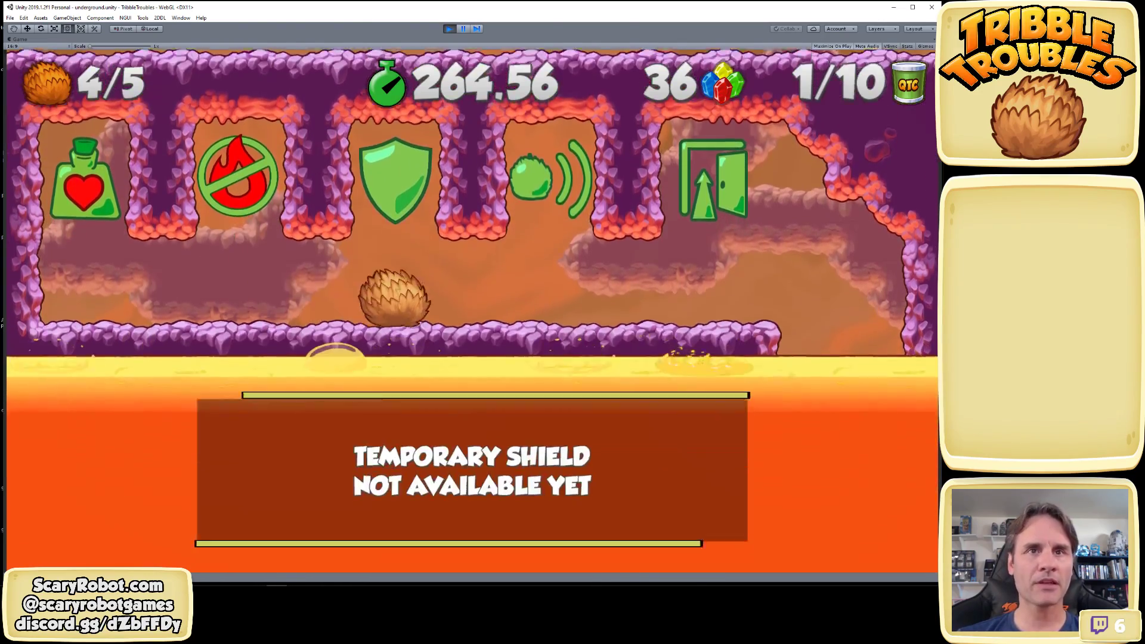
{"action": "key", "text": "Right"}
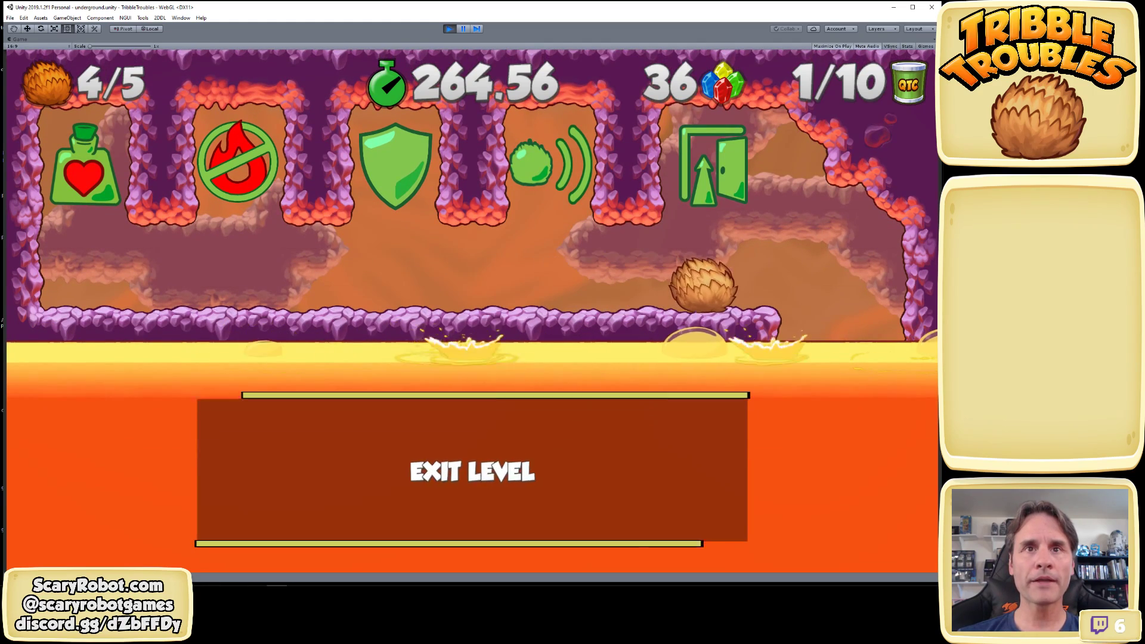
{"action": "key", "text": "space"}
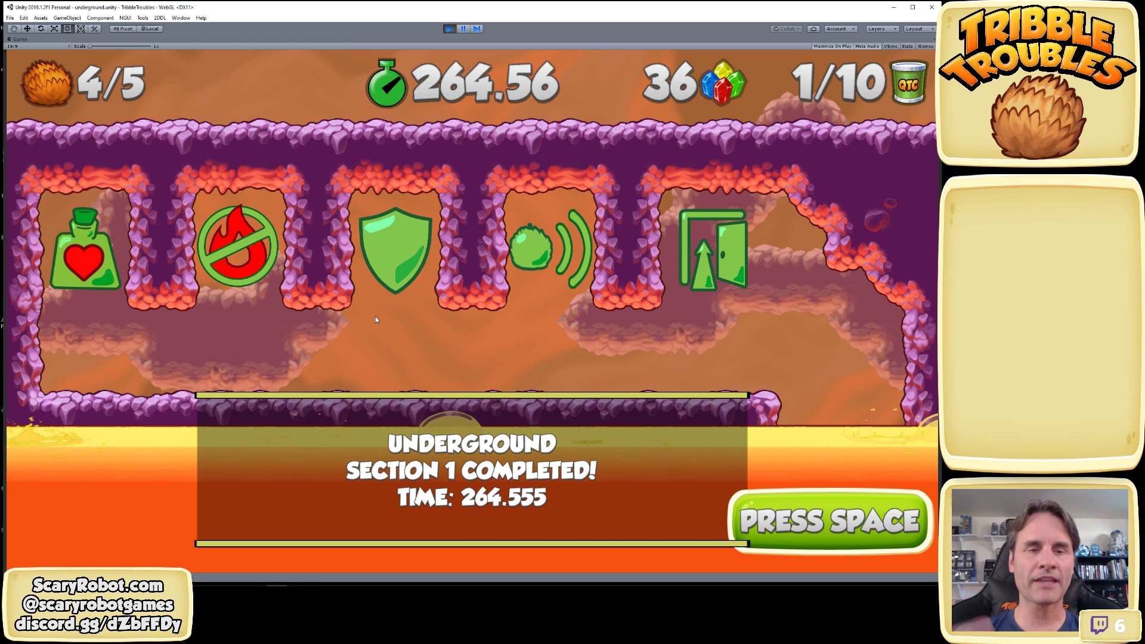
{"action": "key", "text": "space"}
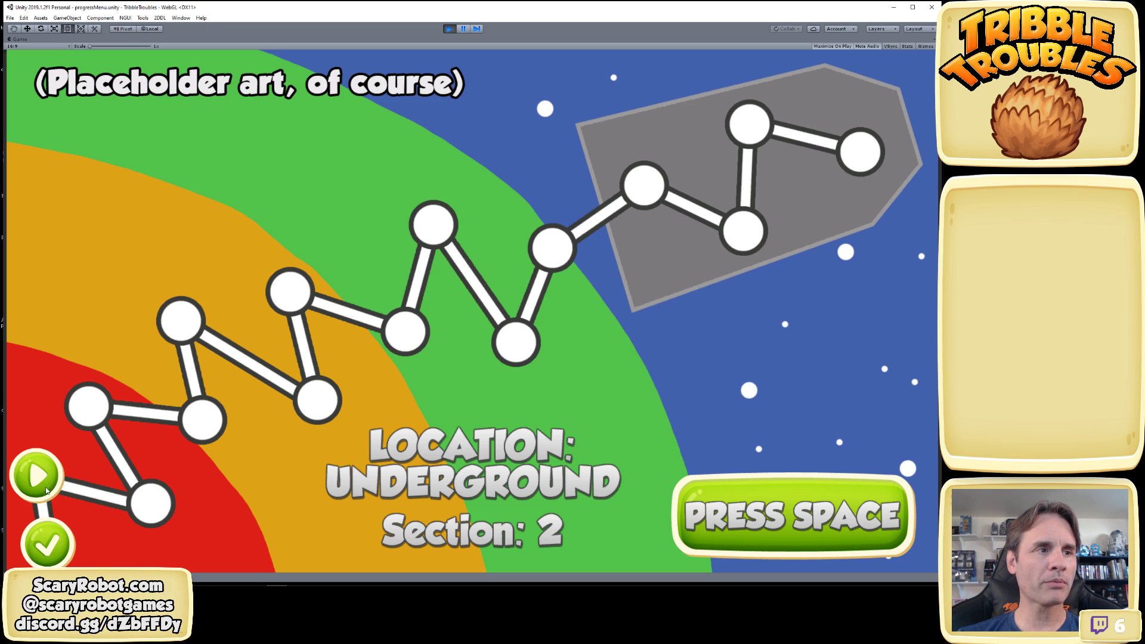
{"action": "key", "text": "space"}
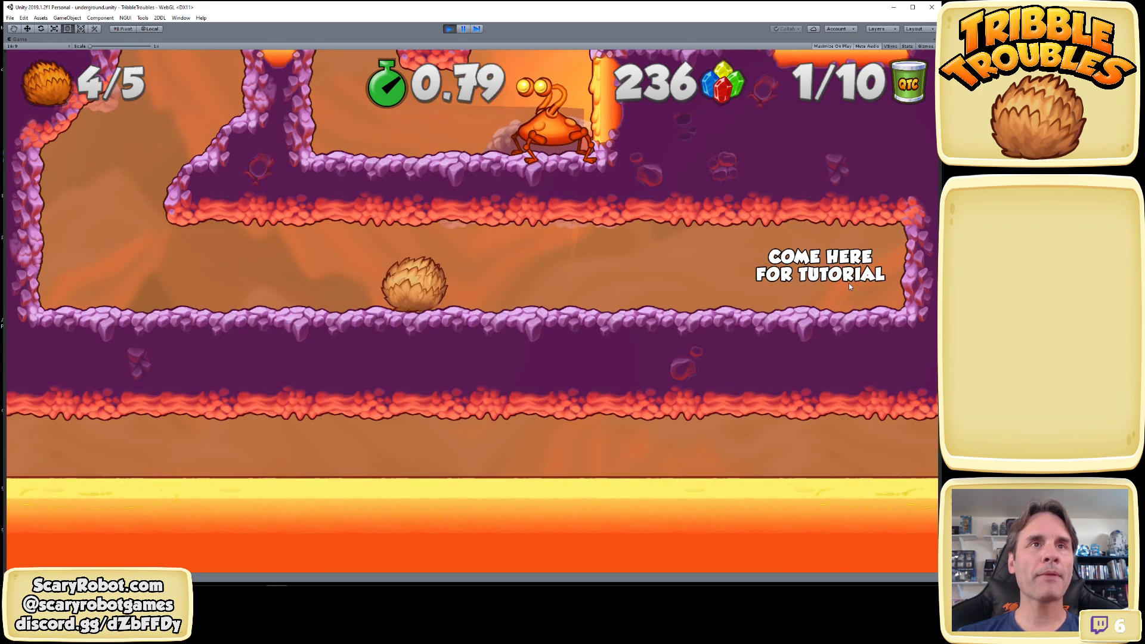
Jump the tribble up the slope and over the lava-topped pillar into the pit with the orange creature
{"action": "key", "text": "Left"}
{"action": "key", "text": "space"}
{"action": "key", "text": "Right"}
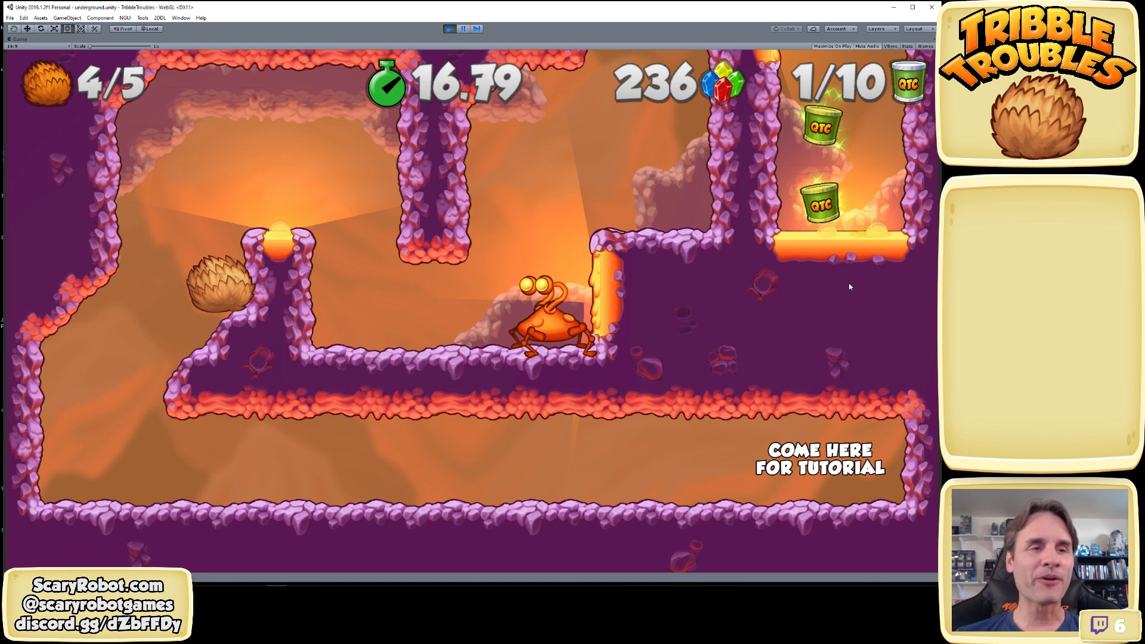
{"action": "key", "text": "space"}
{"action": "key", "text": "Right"}
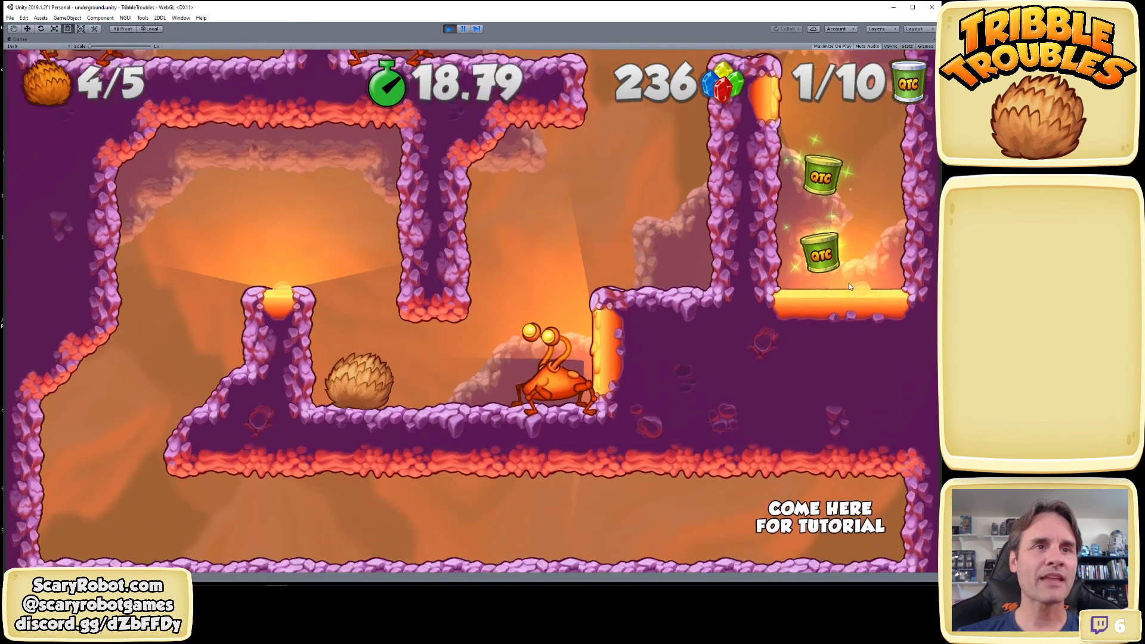
Defeat the orange creature in the pit and collect the yellow gem for +10 gems
{"action": "key", "text": "space"}
{"action": "key", "text": "Right"}
{"action": "key", "text": "Left"}
{"action": "key", "text": "space"}
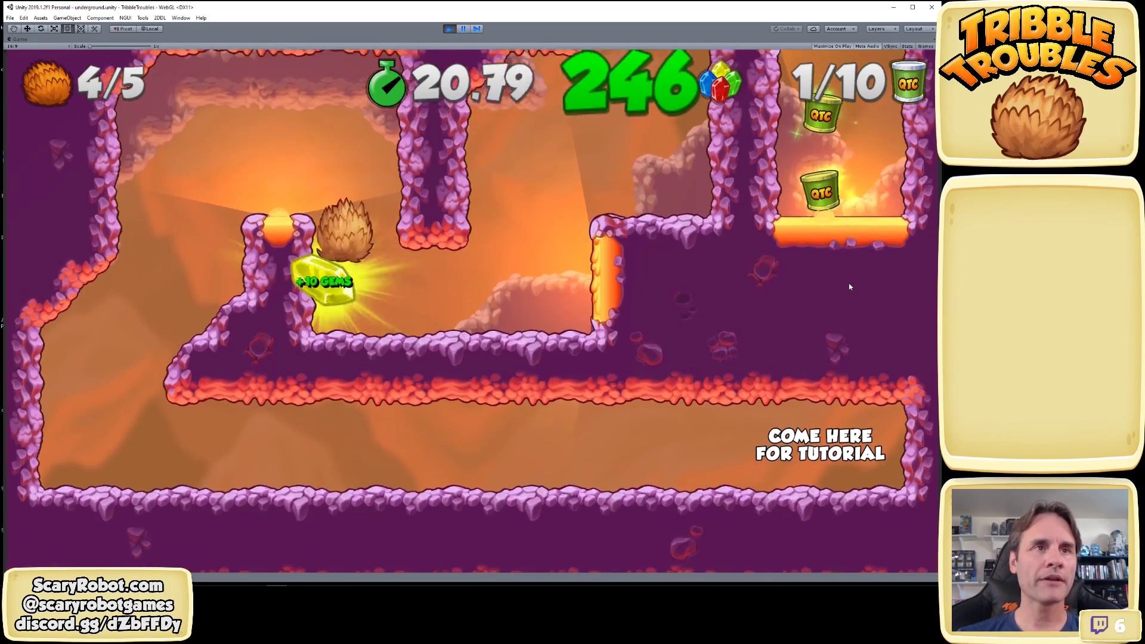
Jump from the pit onto the rock ledge and climb to the top of the pillar beside the QTC can shaft
{"action": "key", "text": "Right"}
{"action": "key", "text": "space"}
{"action": "key", "text": "Right"}
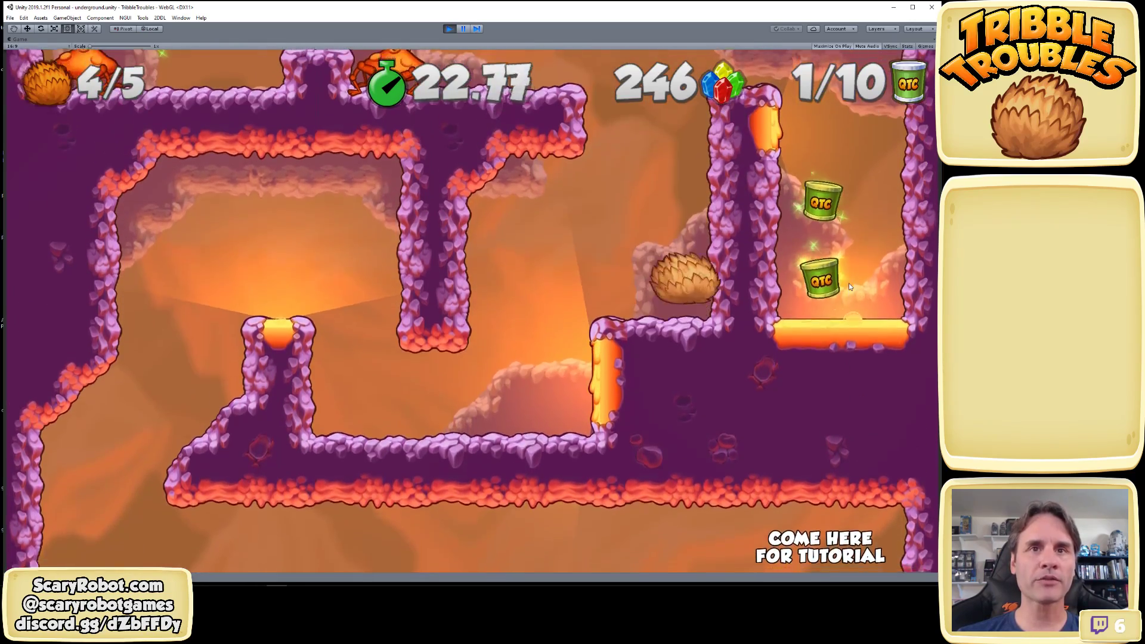
{"action": "key", "text": "space"}
{"action": "key", "text": "Right"}
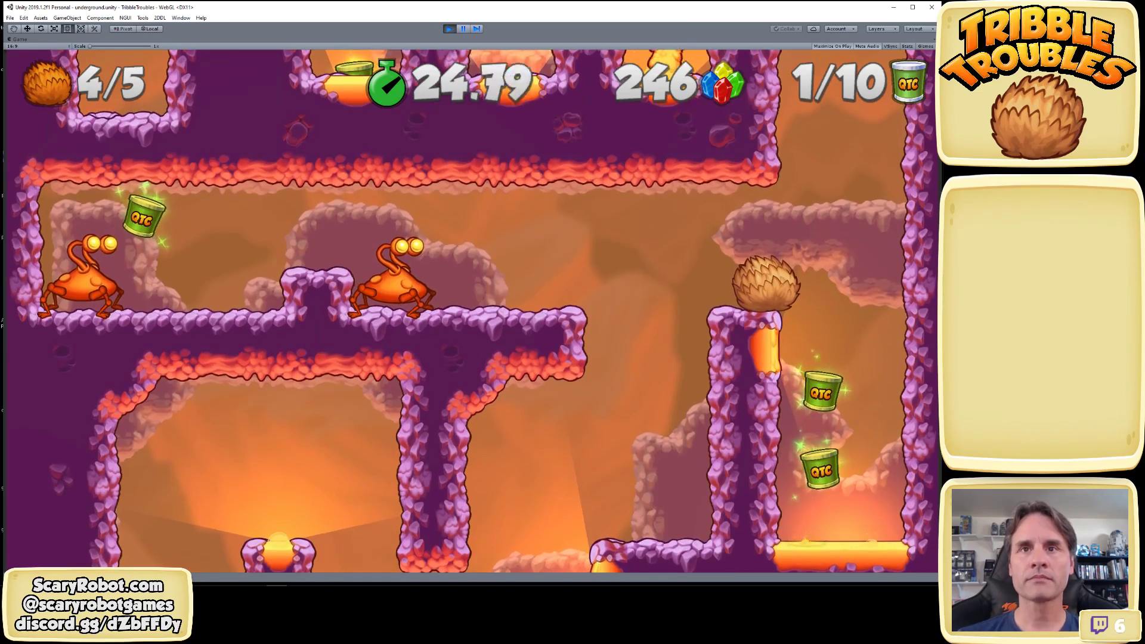
Drop into the shaft above the lava, collect both QTC cans, and jump back onto the pillar
{"action": "key", "text": "space"}
{"action": "key", "text": "Right"}
{"action": "key", "text": "Left"}
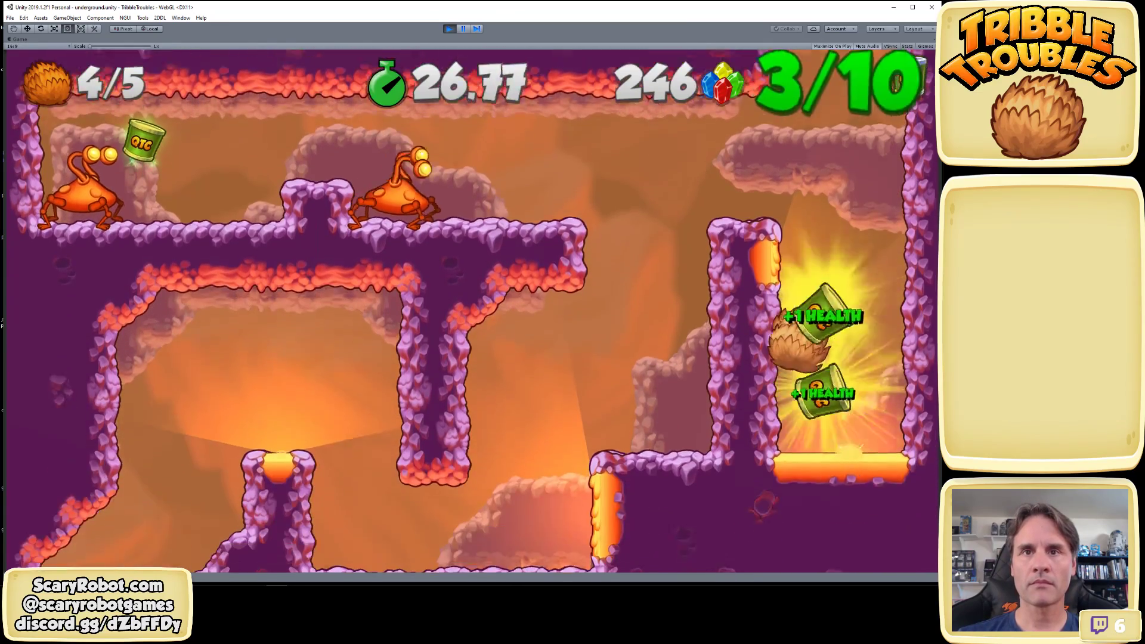
{"action": "key", "text": "space"}
{"action": "key", "text": "Right"}
{"action": "key", "text": "space"}
{"action": "key", "text": "Left"}
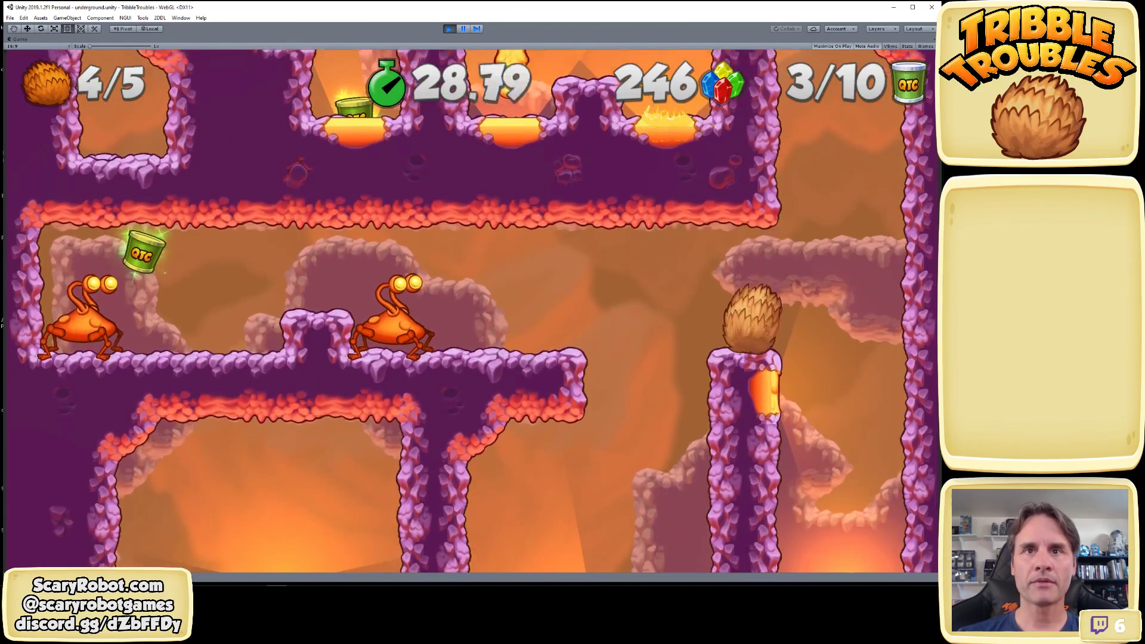
Squash the nearer orange creature on the upper platform and collect the yellow gem by the pillar
{"action": "key", "text": "space"}
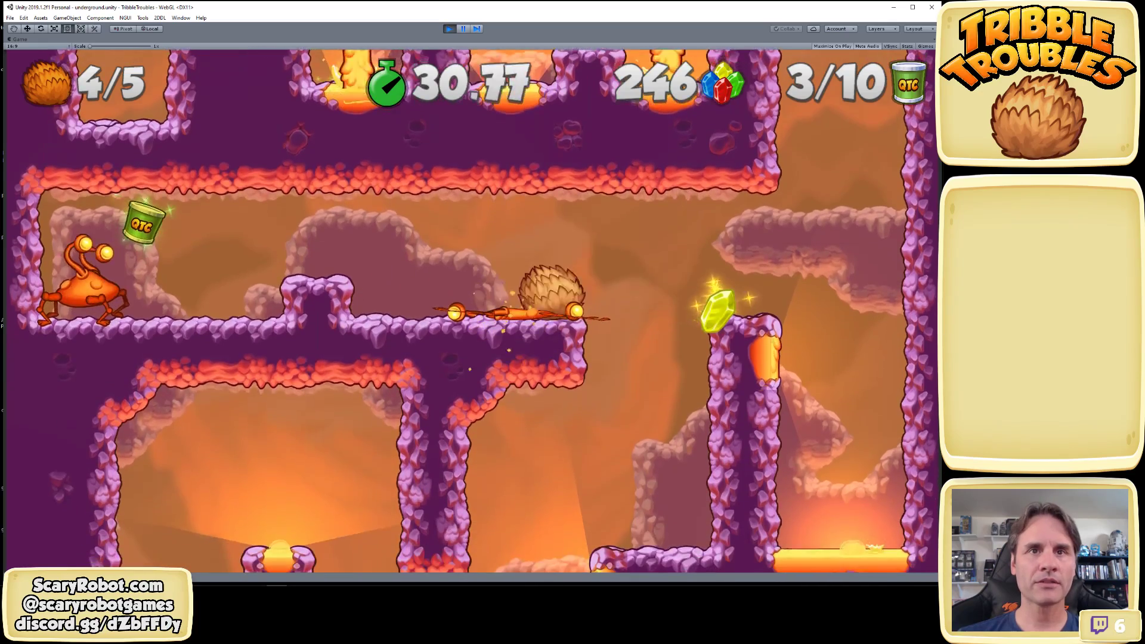
{"action": "key", "text": "Right"}
{"action": "key", "text": "space"}
{"action": "key", "text": "Left"}
Defeat the remaining creature beyond the rock bump, and collect the green gem and the QTC can above the platform
{"action": "key", "text": "space"}
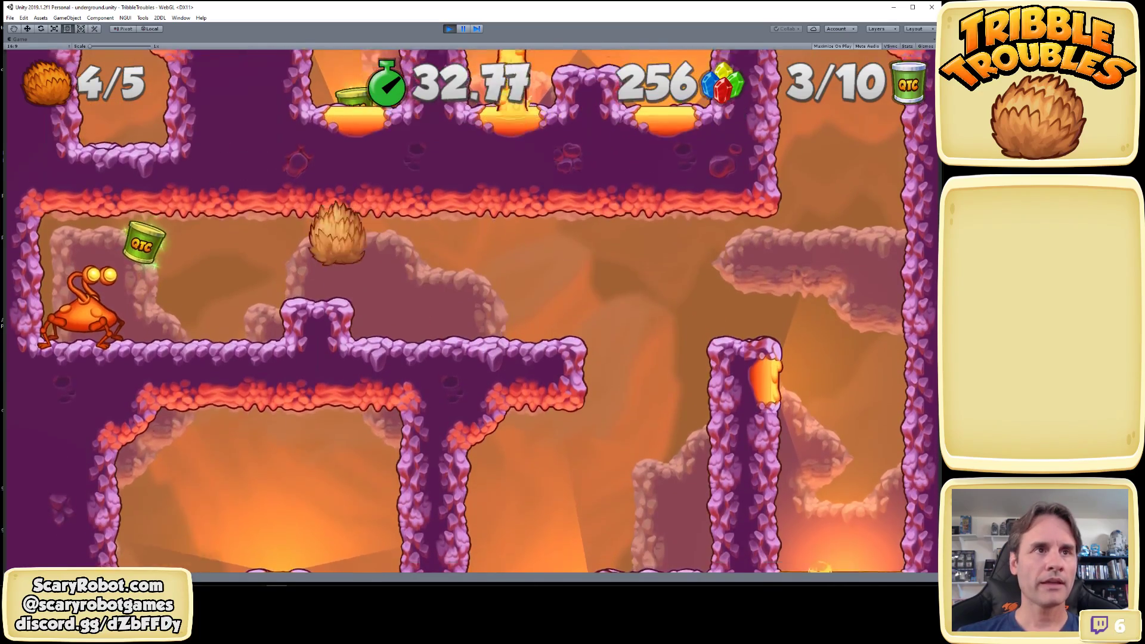
{"action": "key", "text": "Right"}
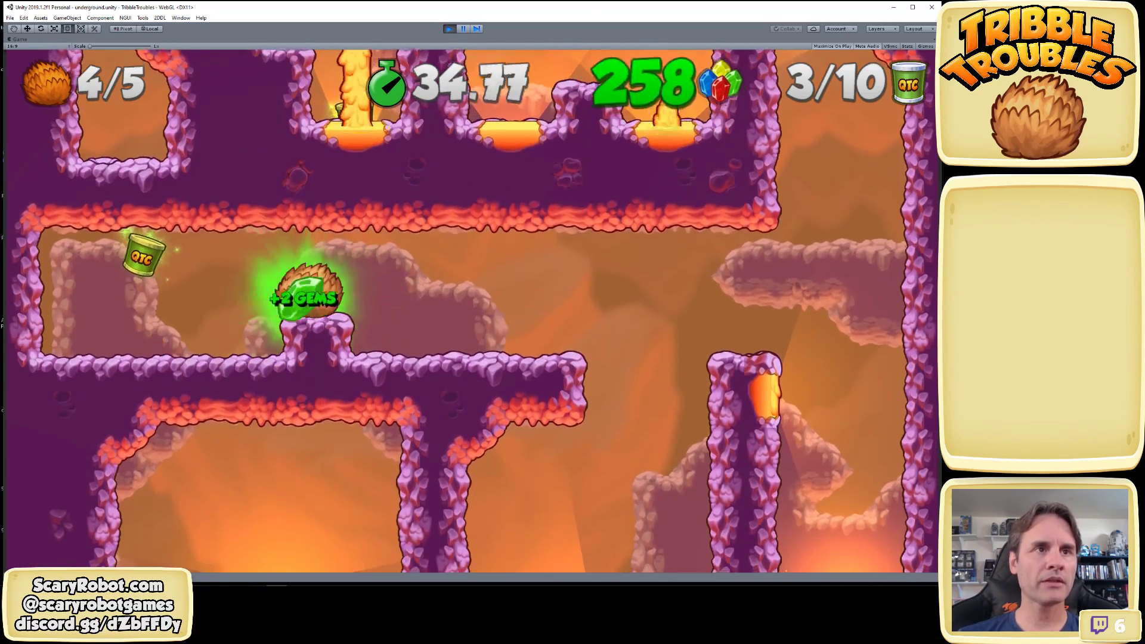
{"action": "key", "text": "Left"}
{"action": "key", "text": "space"}
{"action": "key", "text": "Right"}
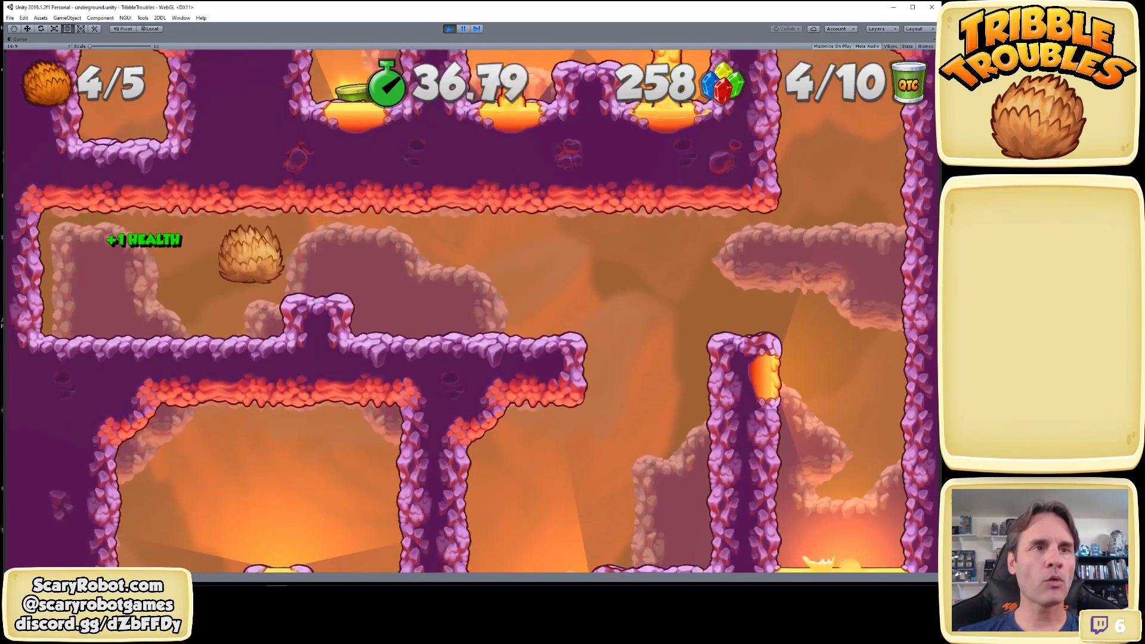
Jump off the upper platform, cross the gap to the far wall, and climb onto the pillar between the lava falls
{"action": "key", "text": "space"}
{"action": "key", "text": "space"}
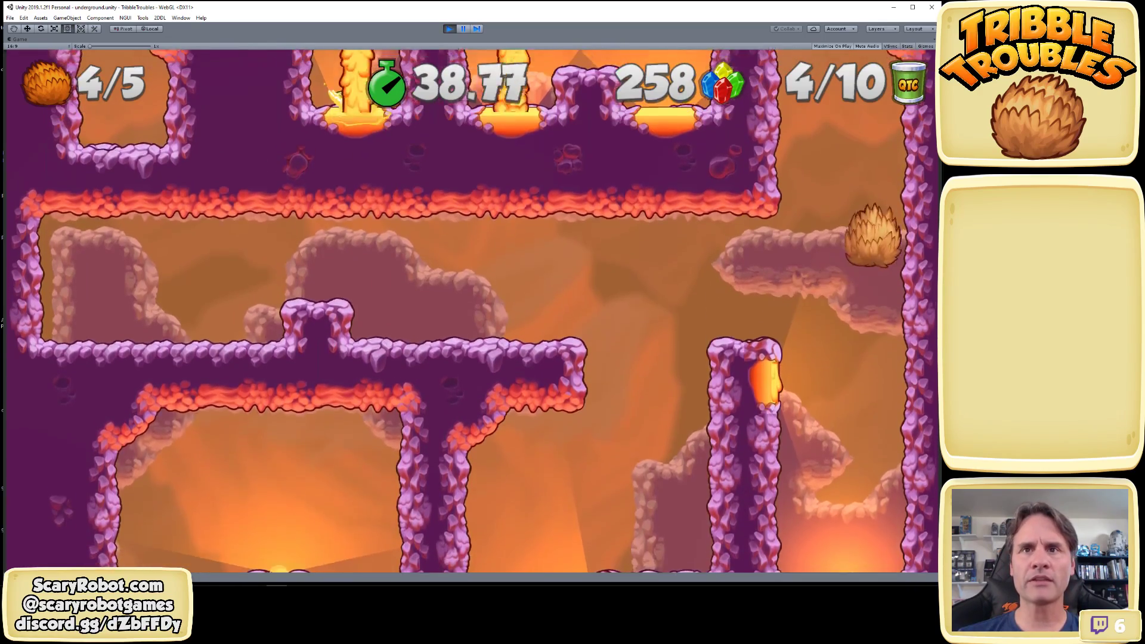
{"action": "key", "text": "space"}
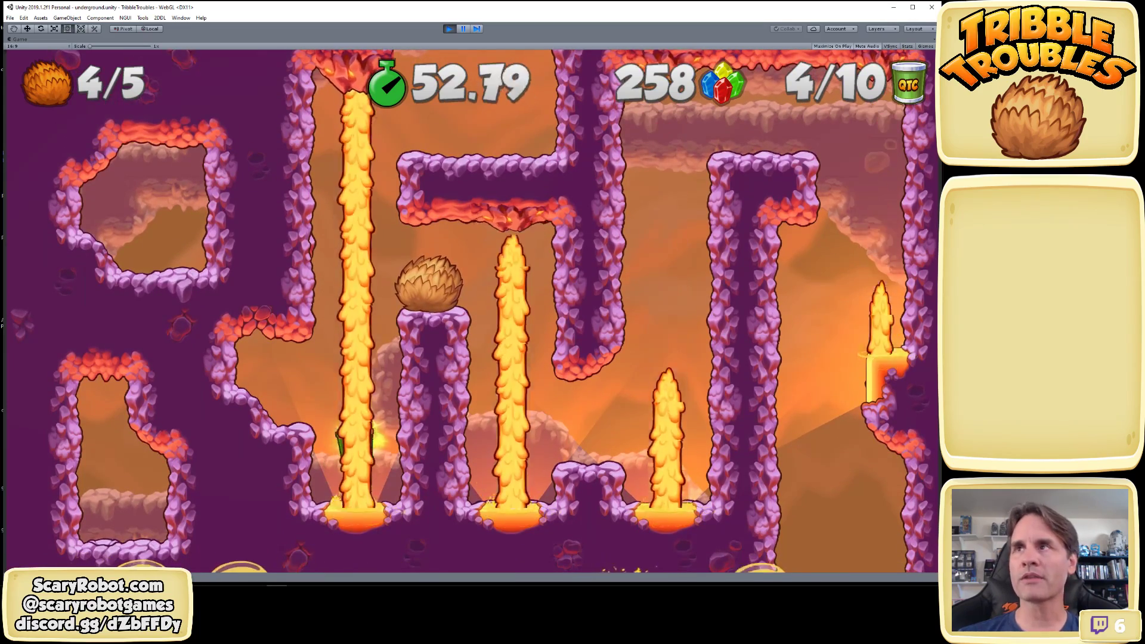
Collect the QTC can beside the pillar and the one in the alcove below, and jump back onto the ledge above
{"action": "key", "text": "Left"}
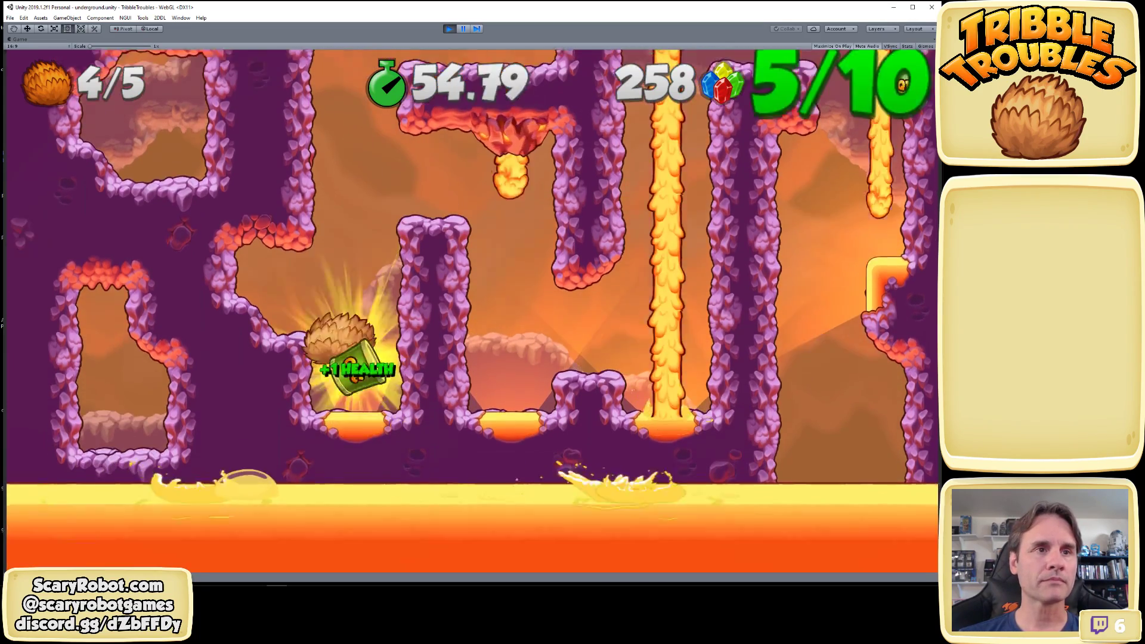
{"action": "key", "text": "space"}
{"action": "key", "text": "Right"}
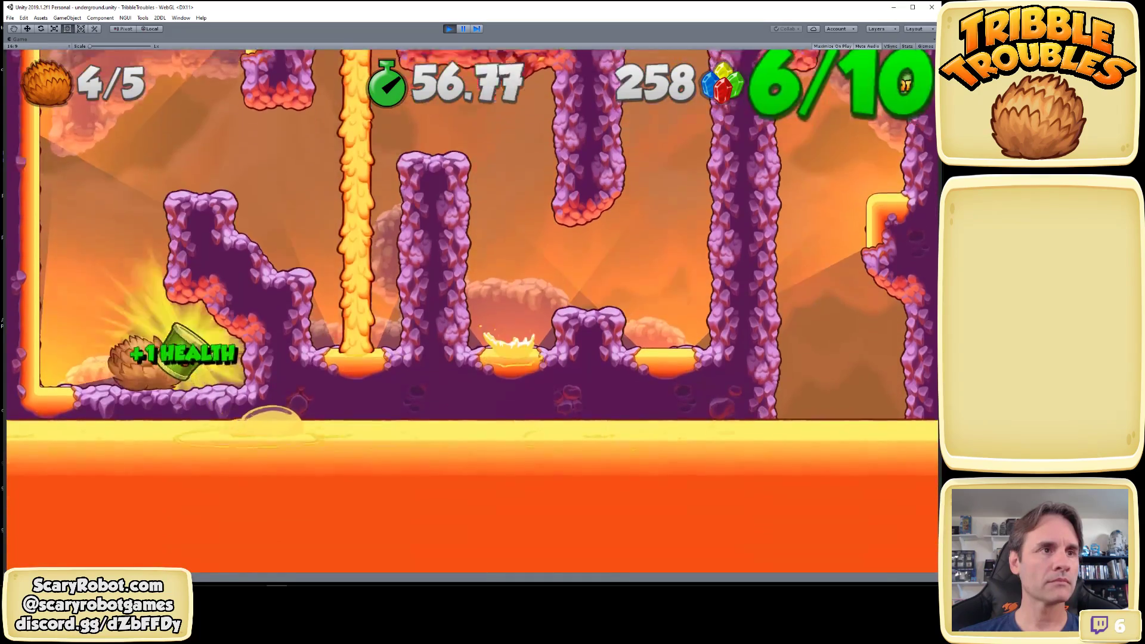
{"action": "key", "text": "Left"}
{"action": "key", "text": "space"}
{"action": "key", "text": "Right"}
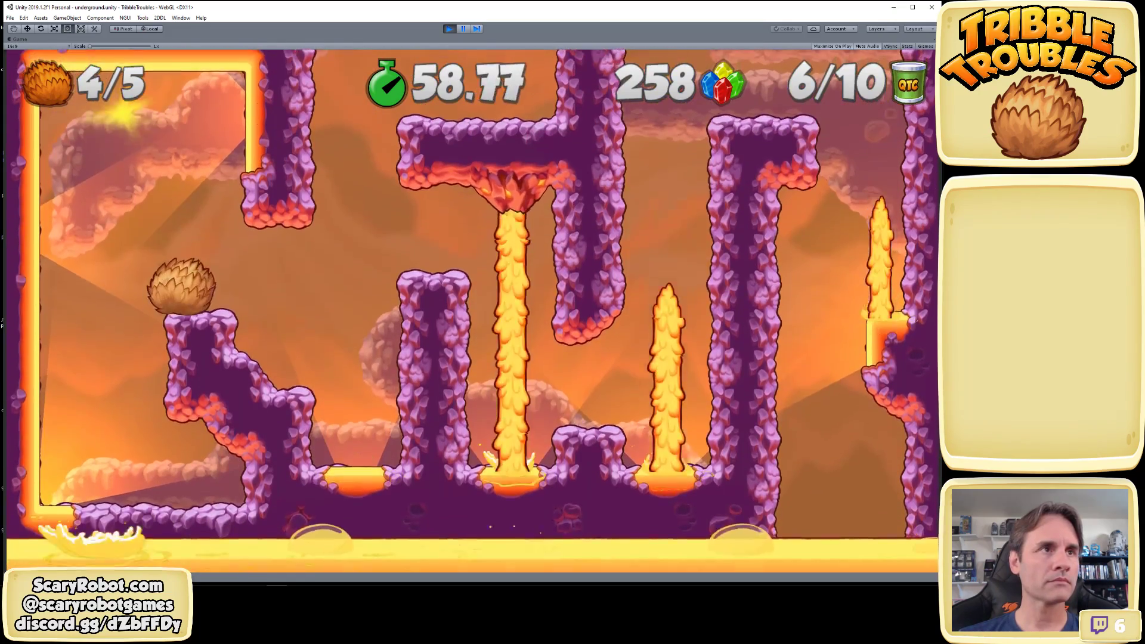
Return to the pillar between the lava falls and jump up to the high ledge between the QTC can chambers
{"action": "key", "text": "Tab"}
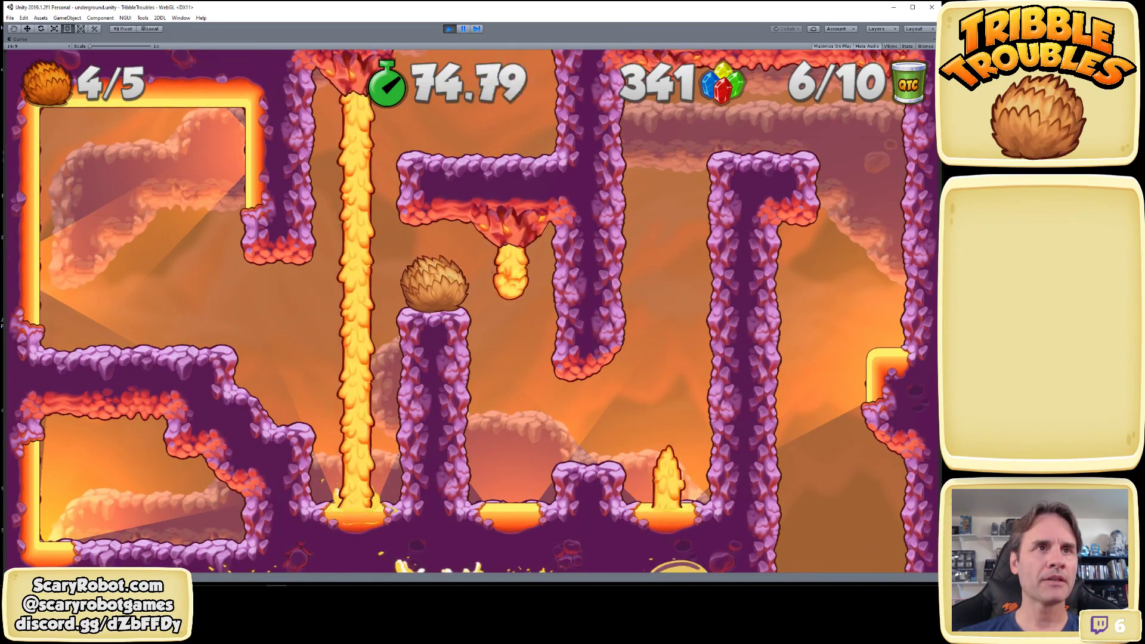
{"action": "key", "text": "Right"}
{"action": "key", "text": "space"}
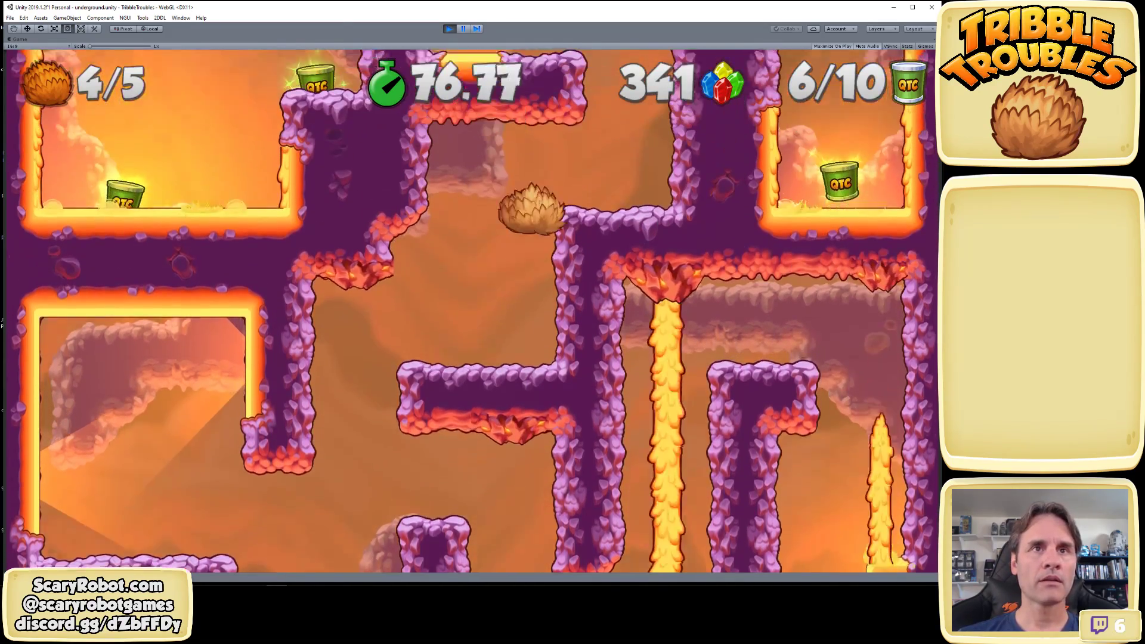
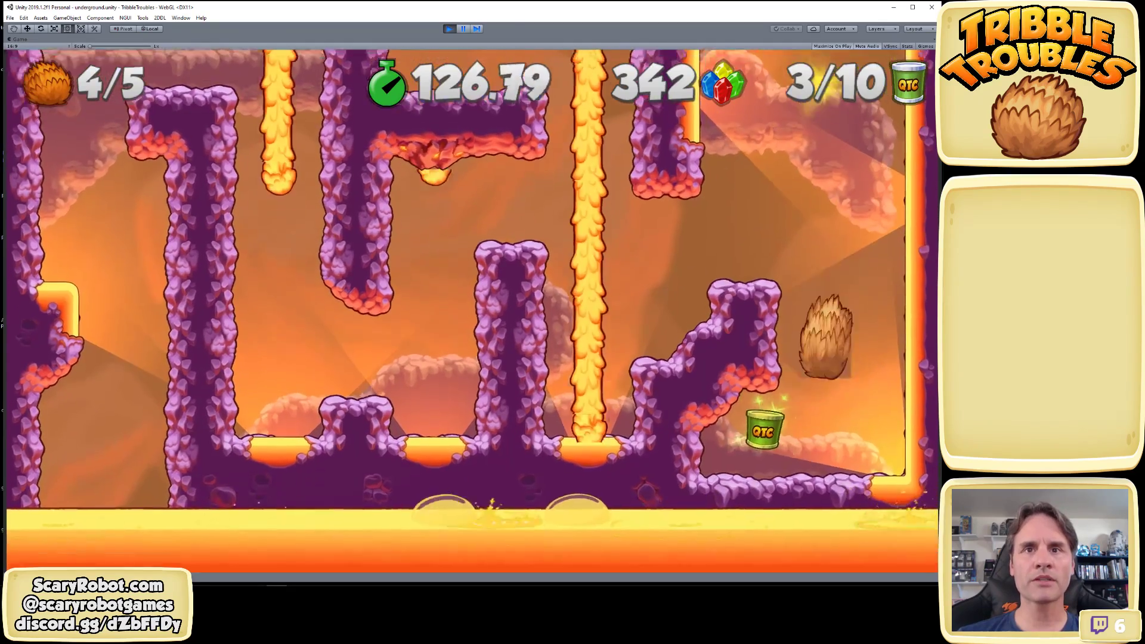
Collect the QTC can under the rock overhang, jump up beside the ledge, and enter the gem room
{"action": "key", "text": "Left"}
{"action": "key", "text": "space"}
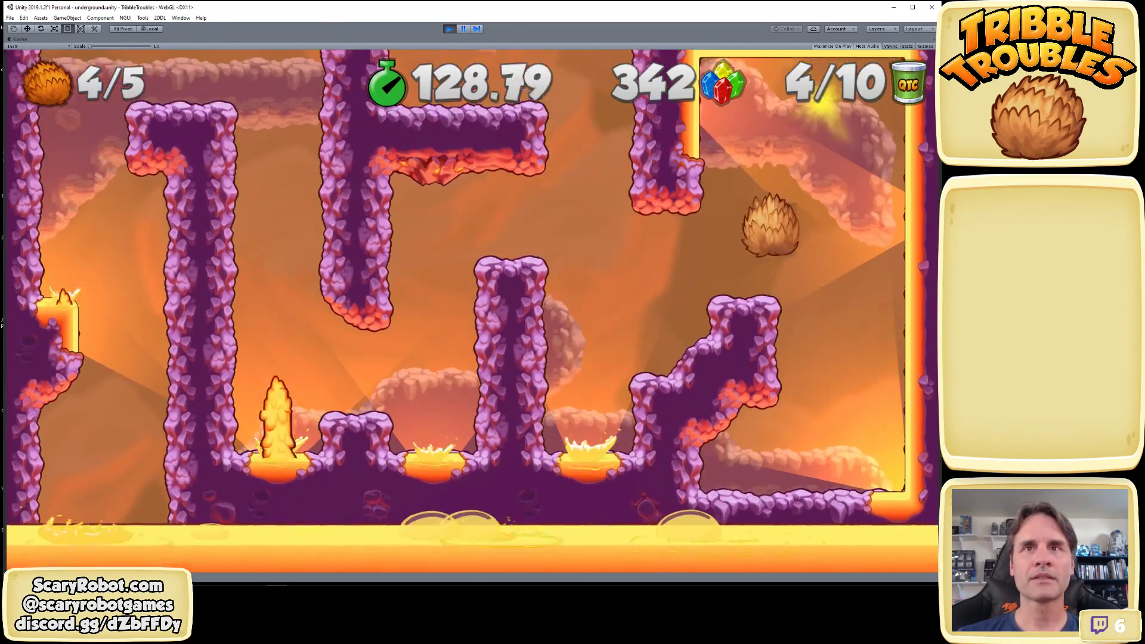
{"action": "key", "text": "Right"}
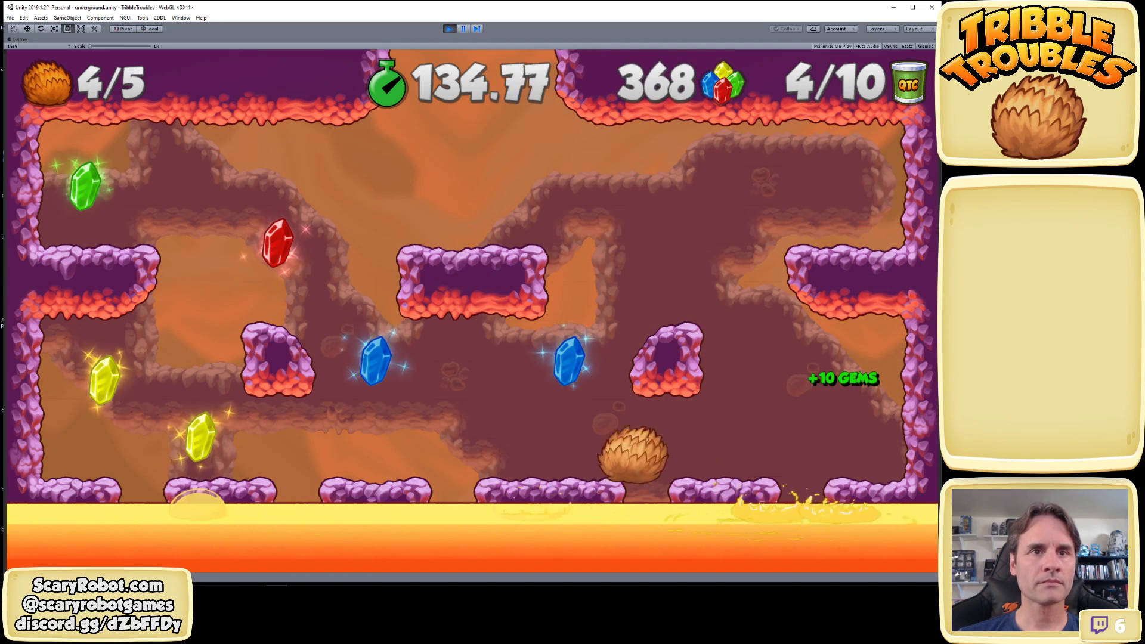
Collect the gems across the gem room and return through the small chamber to the stepped ledge
{"action": "key", "text": "Left"}
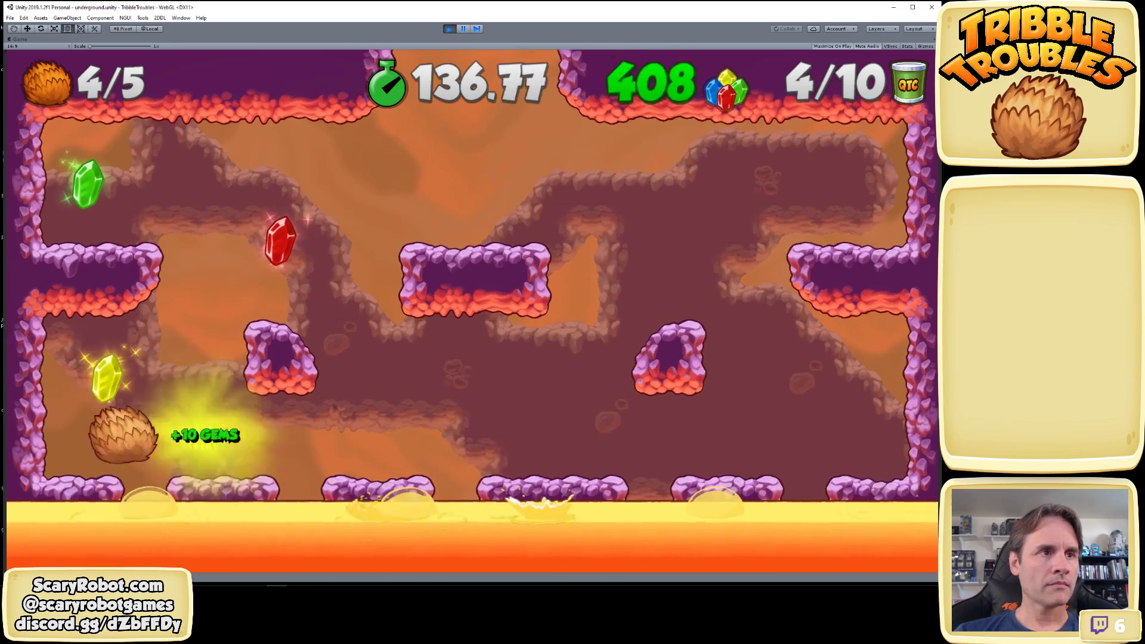
{"action": "key", "text": "space"}
{"action": "key", "text": "Right"}
{"action": "key", "text": "Left"}
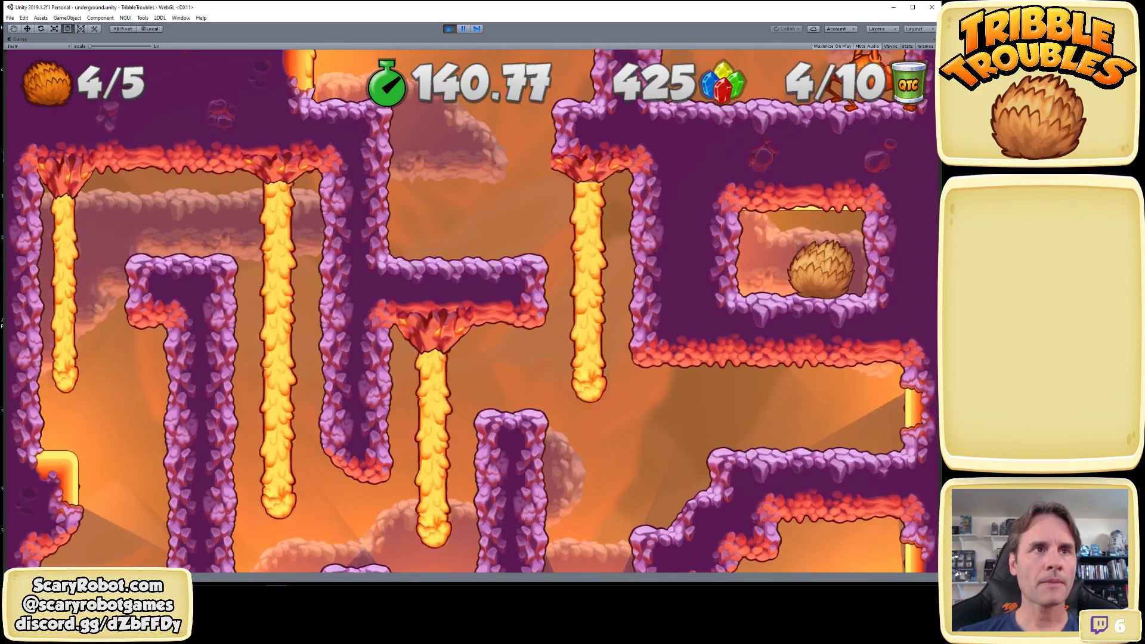
{"action": "key", "text": "Left"}
{"action": "key", "text": "Left"}
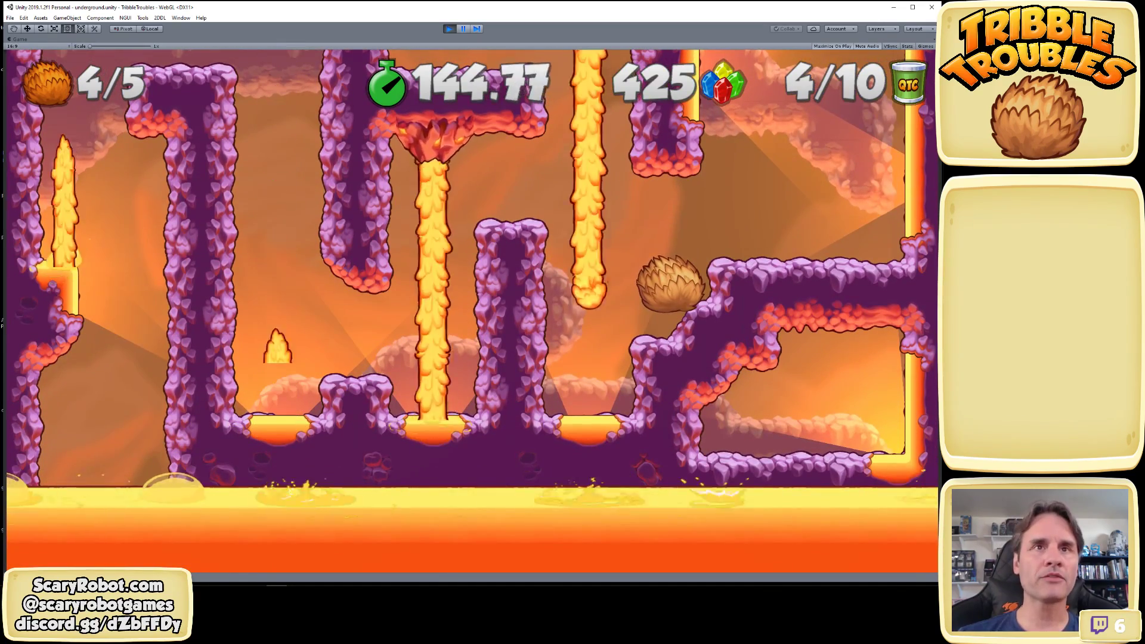
Climb from the stepped ledge past the lava falls and jump over the lava-capped pillar toward the orange creature
{"action": "key", "text": "space"}
{"action": "key", "text": "Left"}
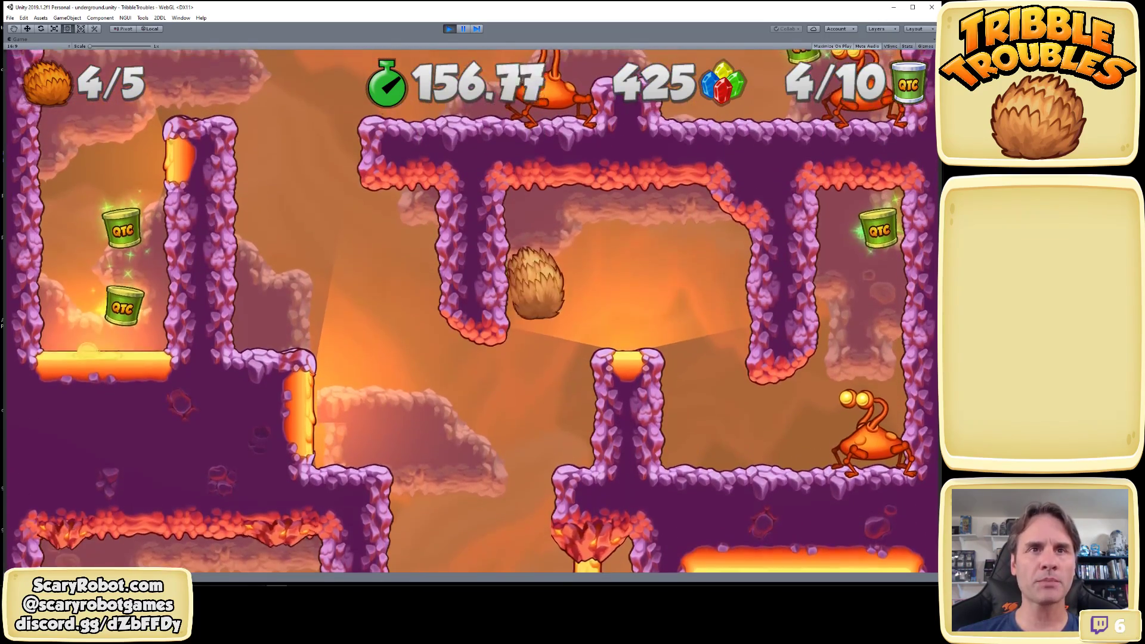
{"action": "key", "text": "space"}
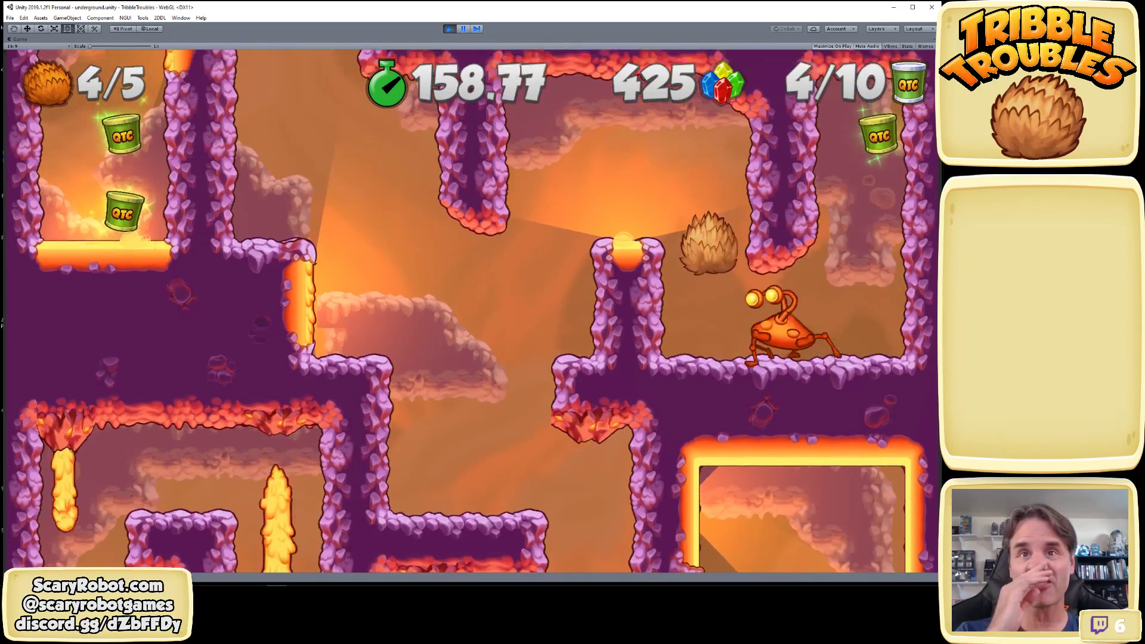
{"action": "key", "text": "space"}
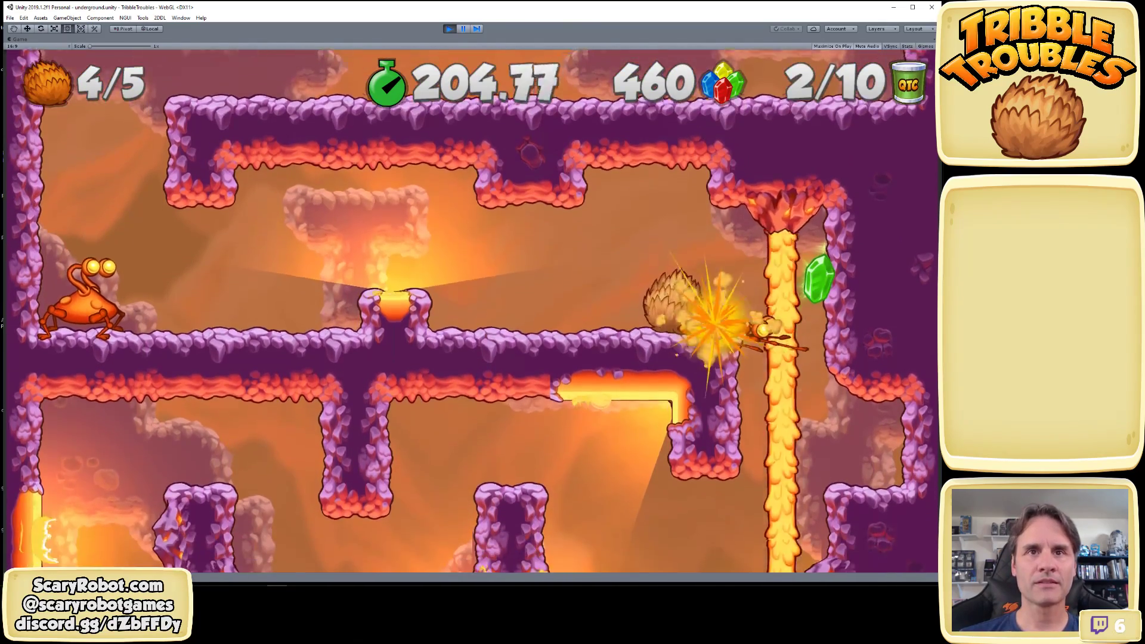
Grab the green gem beyond the lava fall and jump back onto the platform
{"action": "key", "text": "Right"}
{"action": "key", "text": "space"}
{"action": "key", "text": "Left"}
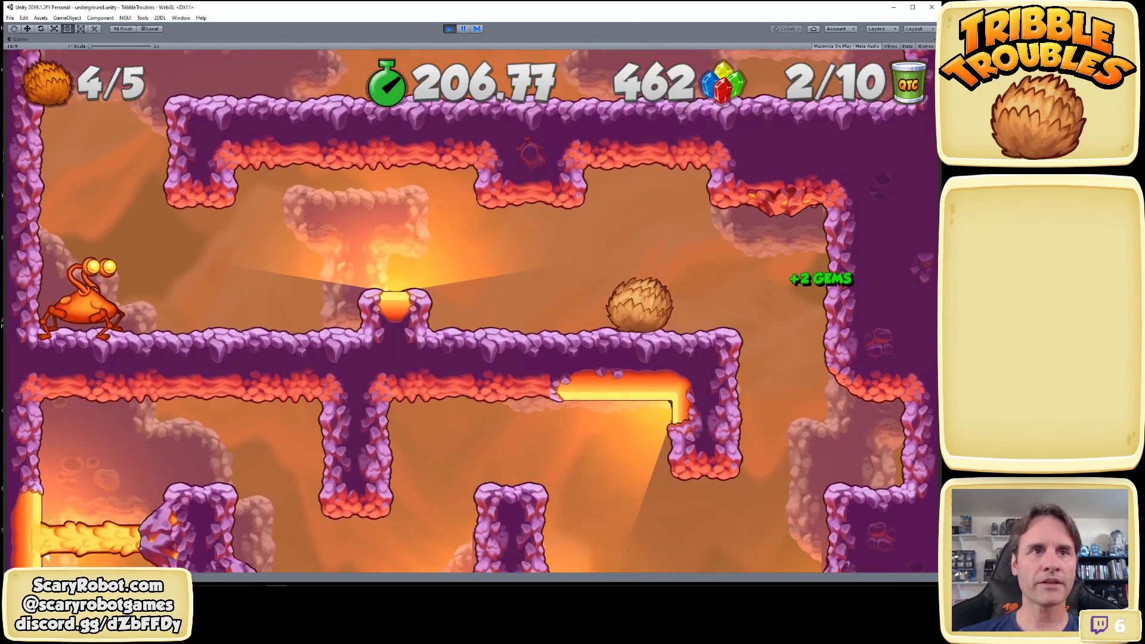
Jump over the lava-filled bump and squash the remaining orange creature at the platform's far end
{"action": "key", "text": "space"}
{"action": "key", "text": "space"}
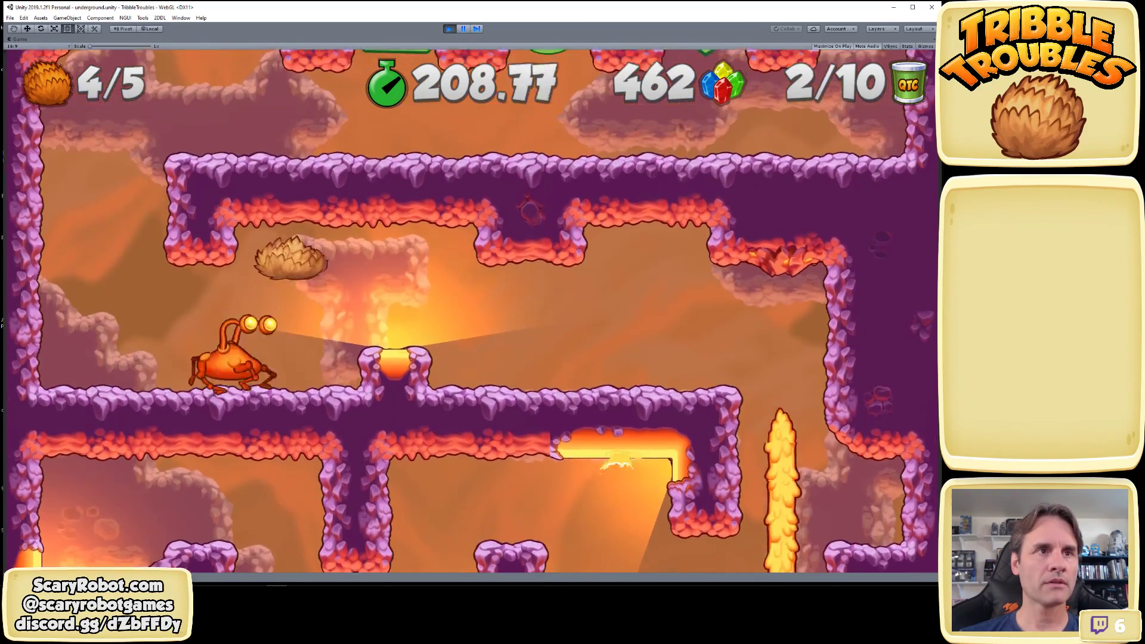
{"action": "key", "text": "Right"}
{"action": "key", "text": "Left"}
{"action": "key", "text": "space"}
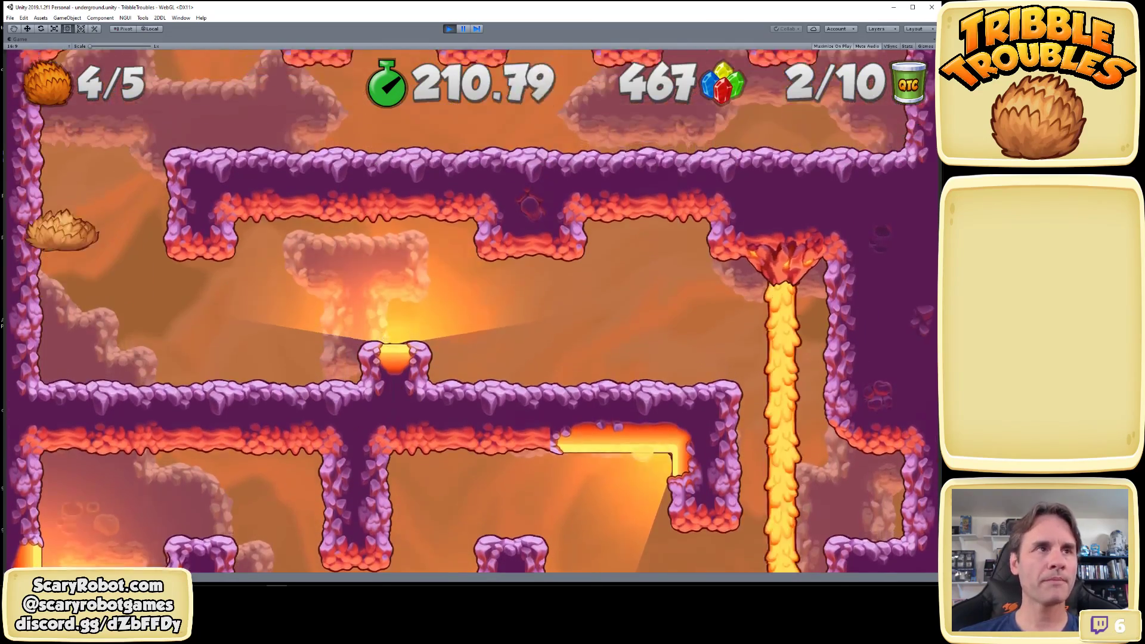
Climb the wall into the power-up cave and buy one Health Potion for 100 gems
{"action": "key", "text": "space"}
{"action": "key", "text": "Right"}
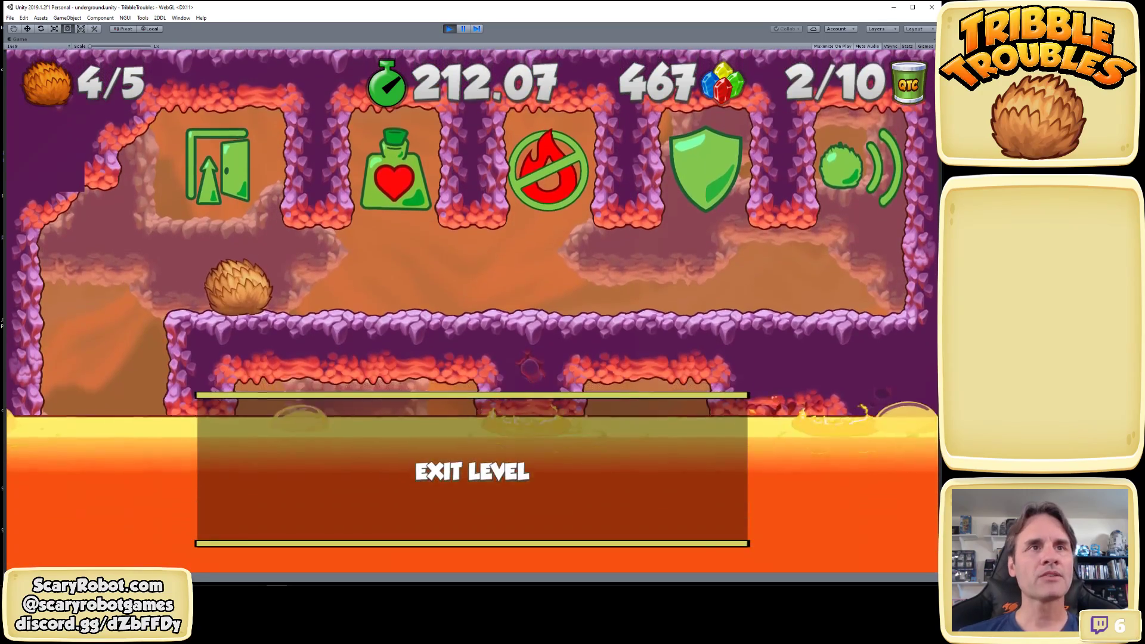
{"action": "key", "text": "Right"}
{"action": "key", "text": "space"}
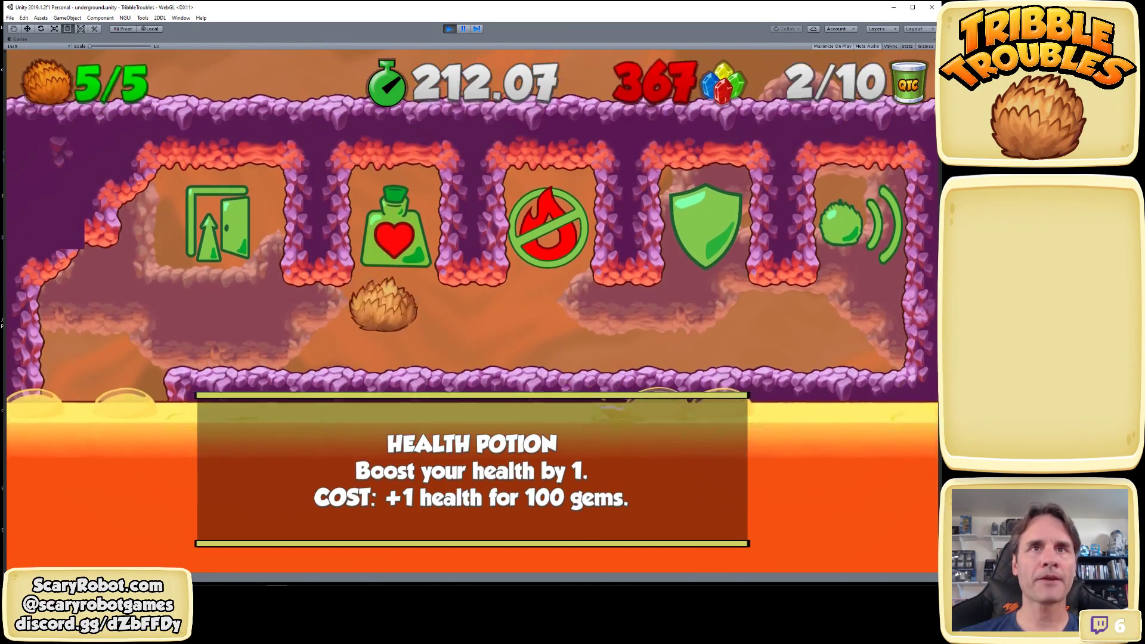
Move between the Health Potion and Fireproof power-ups to check their descriptions
{"action": "key", "text": "Right"}
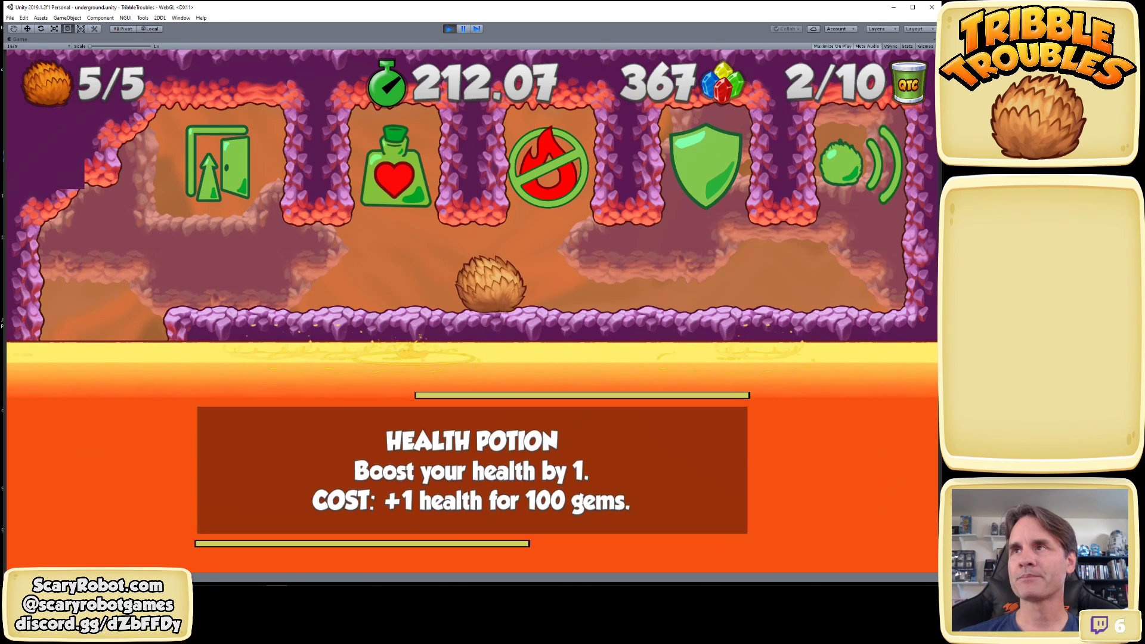
{"action": "key", "text": "Left"}
{"action": "key", "text": "Left"}
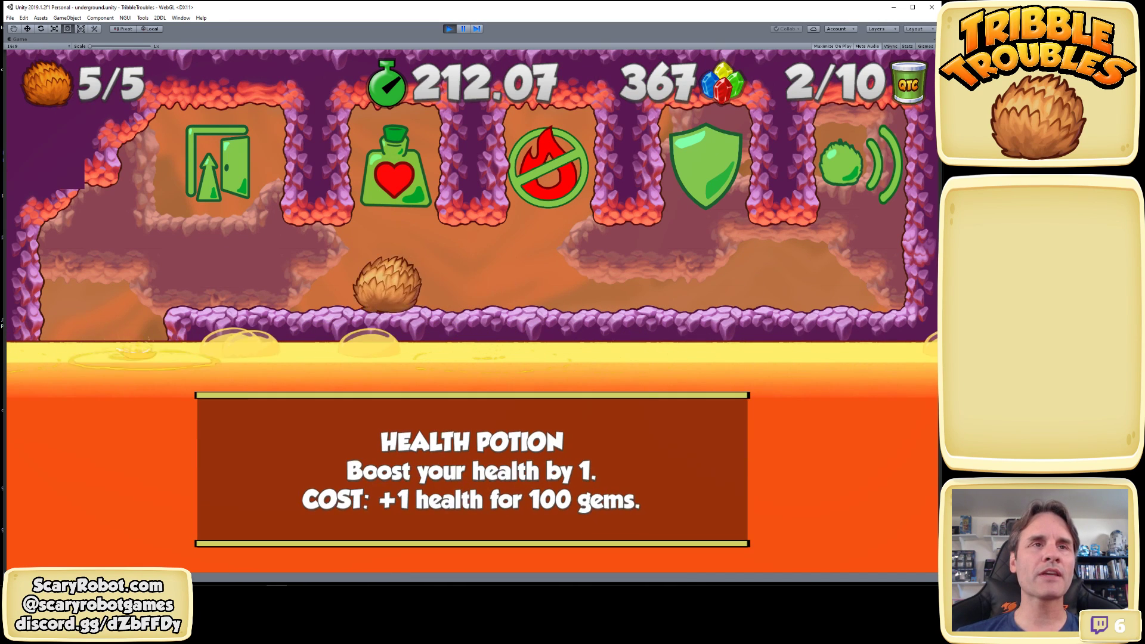
{"action": "key", "text": "Right"}
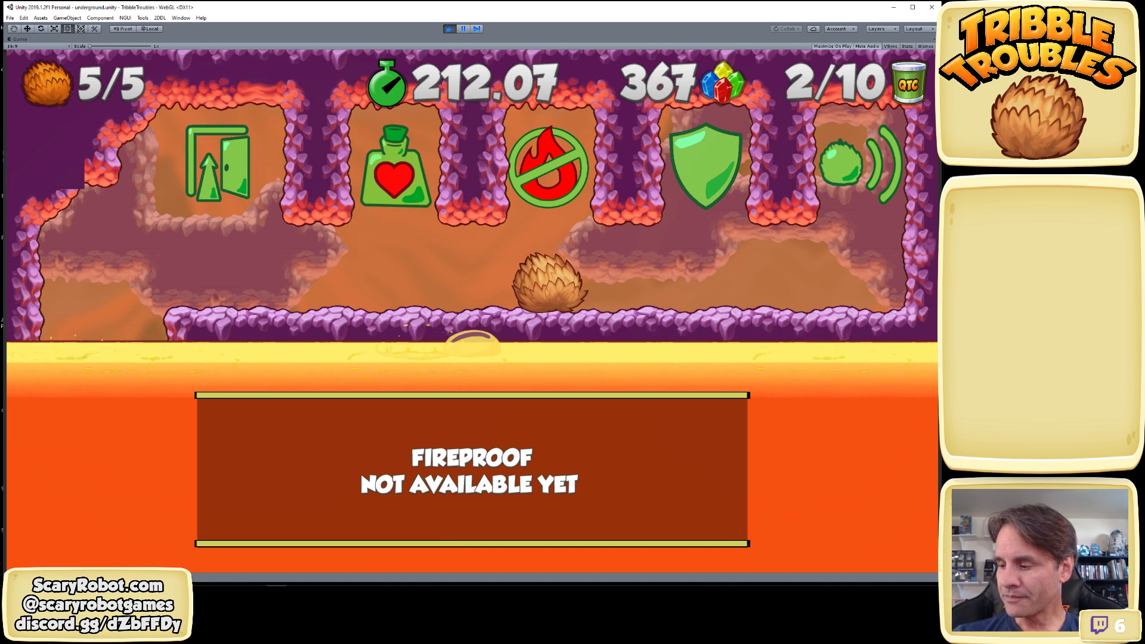
Exit the level through the Exit Level door and start Underground section 3 from the progress map
{"action": "key", "text": "Left"}
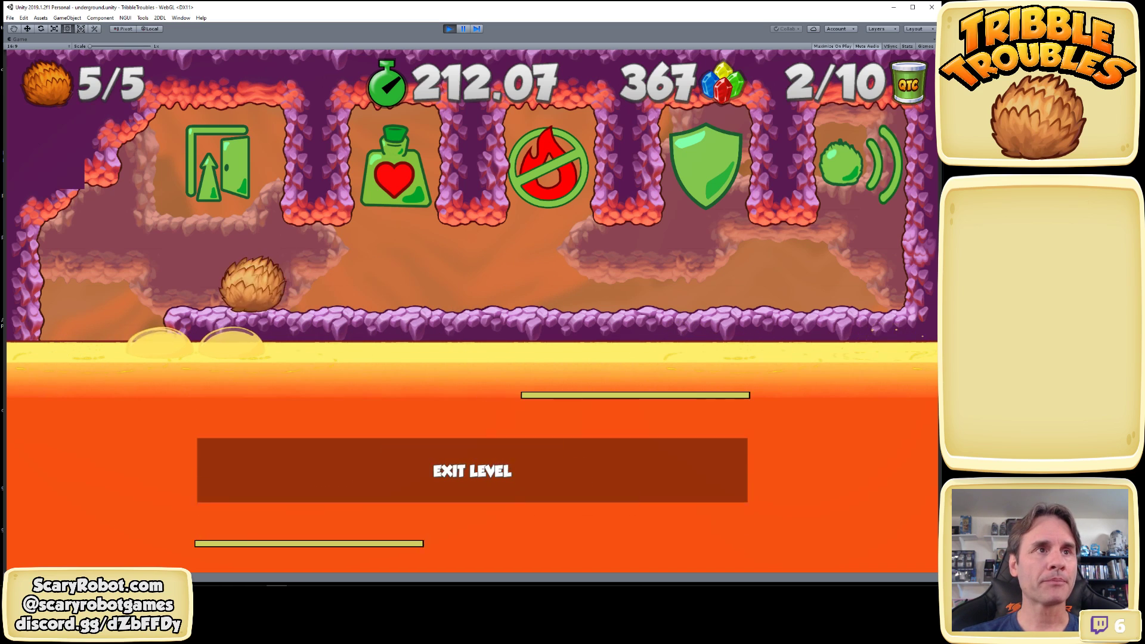
{"action": "key", "text": "space"}
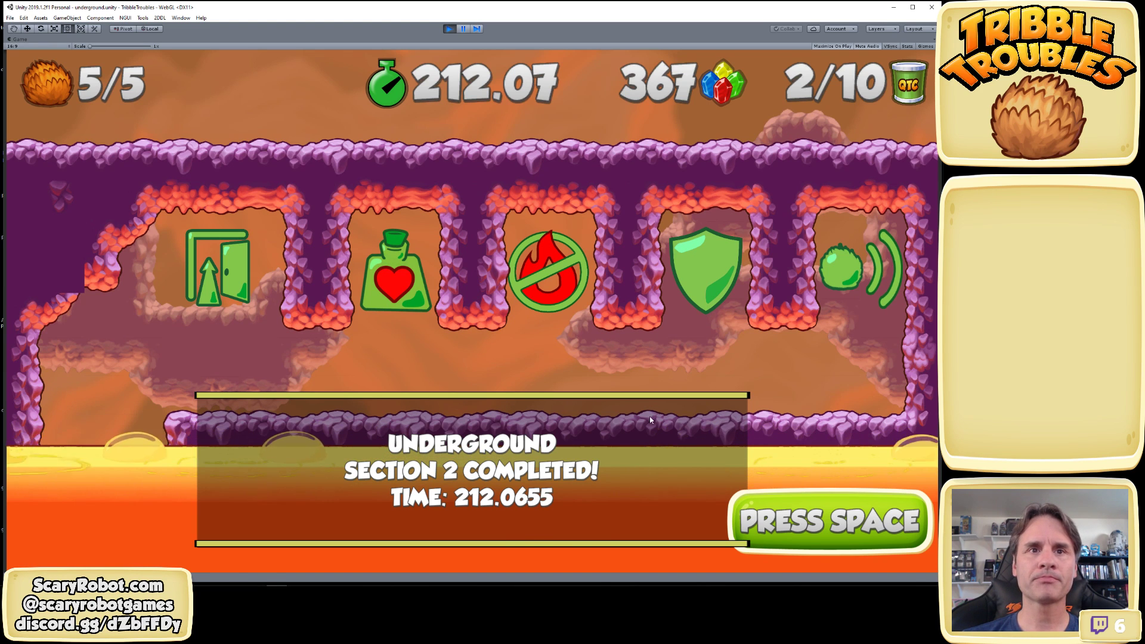
{"action": "key", "text": "space"}
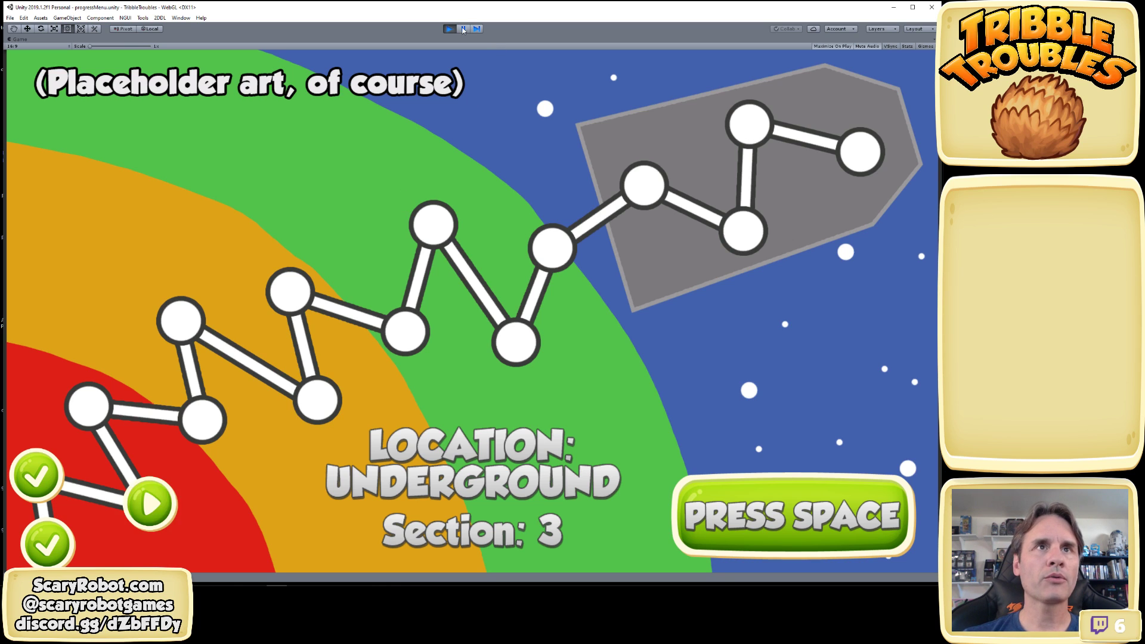
{"action": "key", "text": "space"}
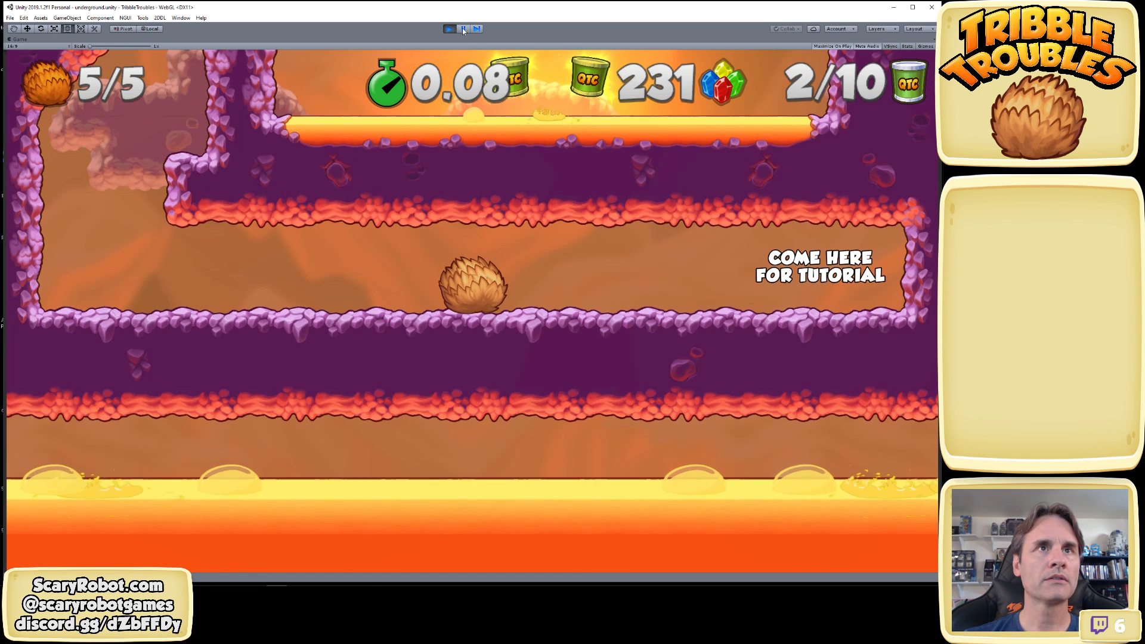
Pause the running game and select the gameController object in the underground scene
{"action": "left_click", "coordinate": [463, 28]}
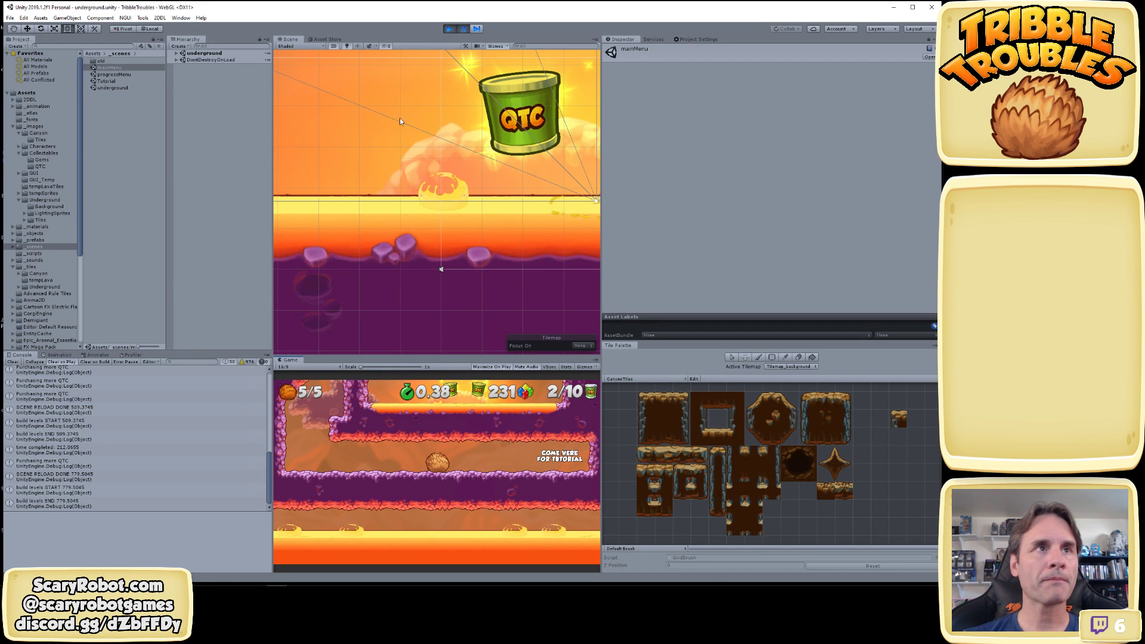
{"action": "left_click", "coordinate": [177, 53]}
{"action": "left_click", "coordinate": [234, 148]}
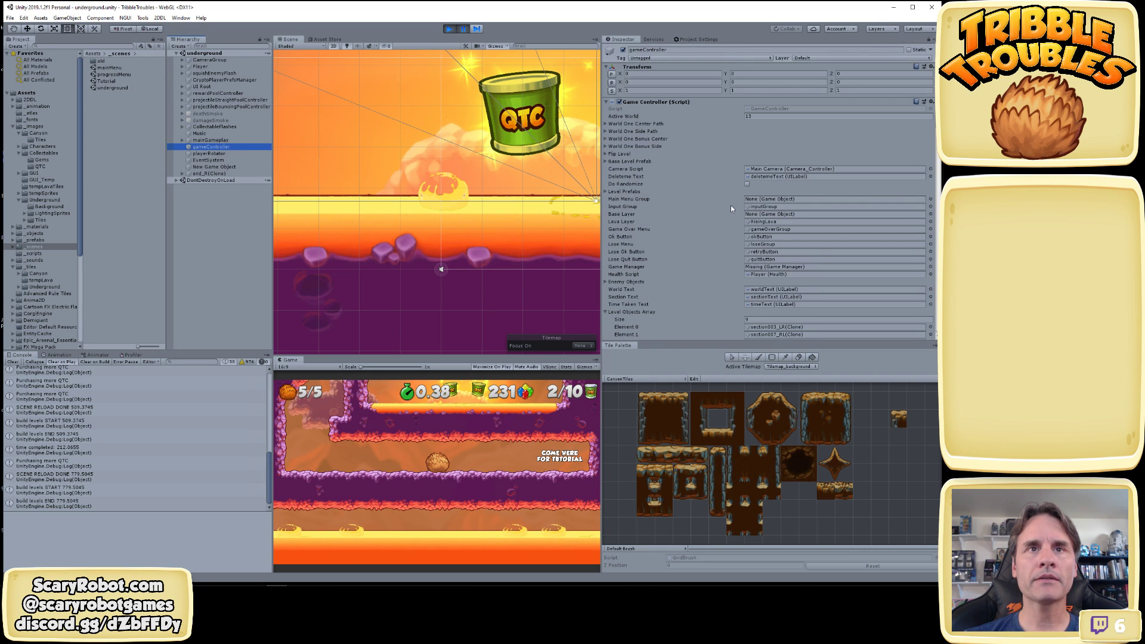
Expand the Game Controller's Level Prefabs array and locate its section prefabs, including elements 0, 2, 6 and 7, among the project assets
{"action": "left_click", "coordinate": [606, 191]}
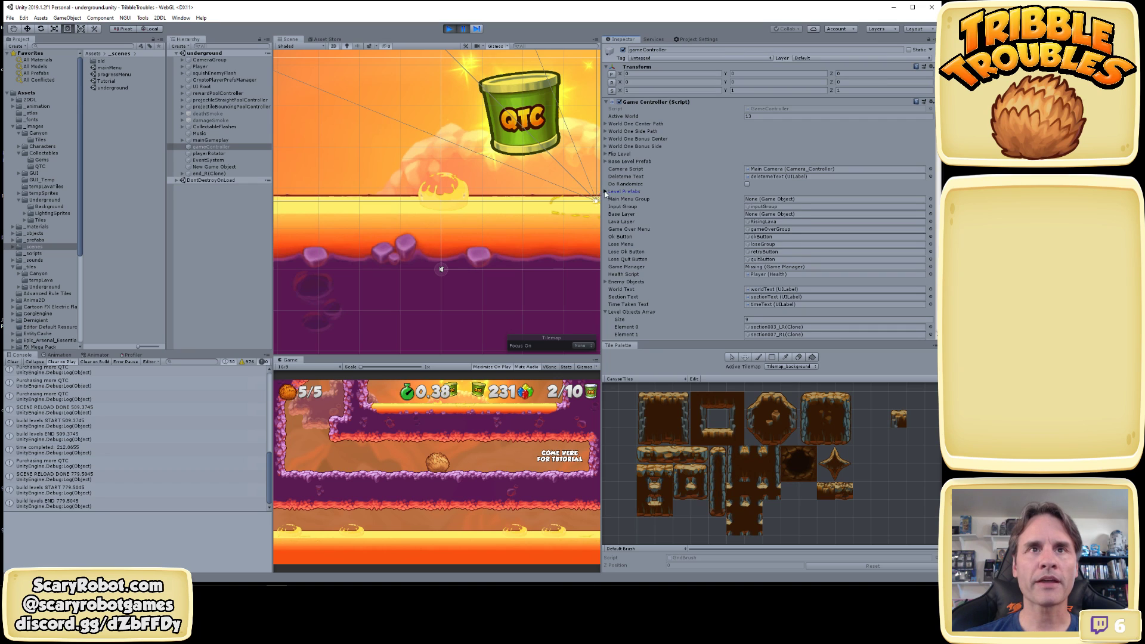
{"action": "left_click", "coordinate": [792, 207]}
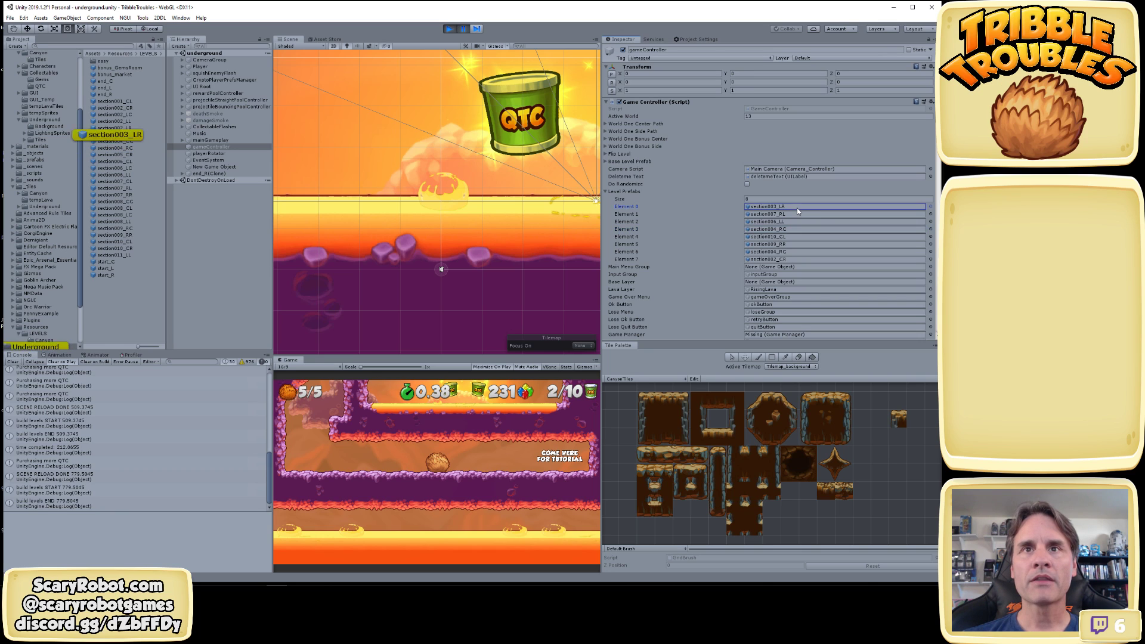
{"action": "left_click", "coordinate": [786, 213]}
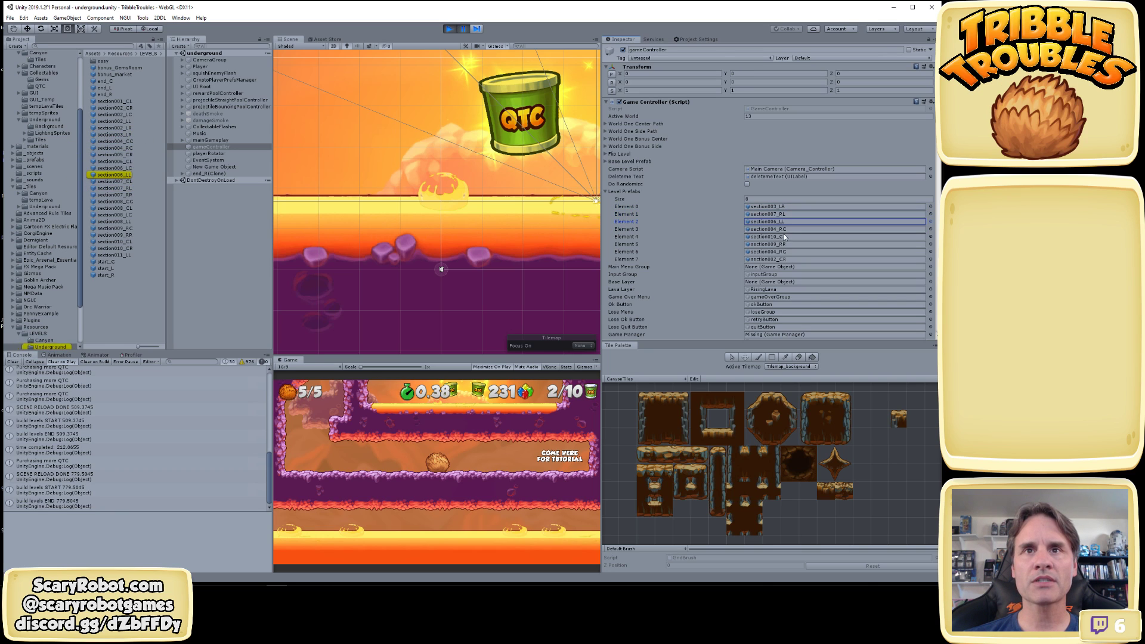
{"action": "left_click", "coordinate": [783, 243]}
{"action": "left_click", "coordinate": [781, 259]}
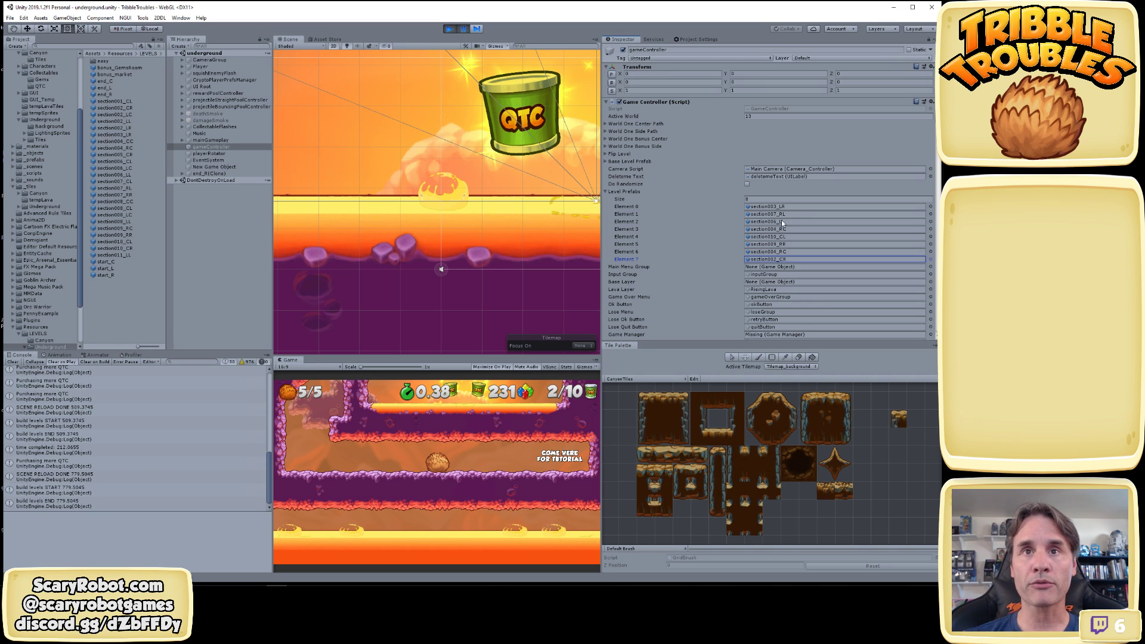
{"action": "left_click", "coordinate": [780, 251]}
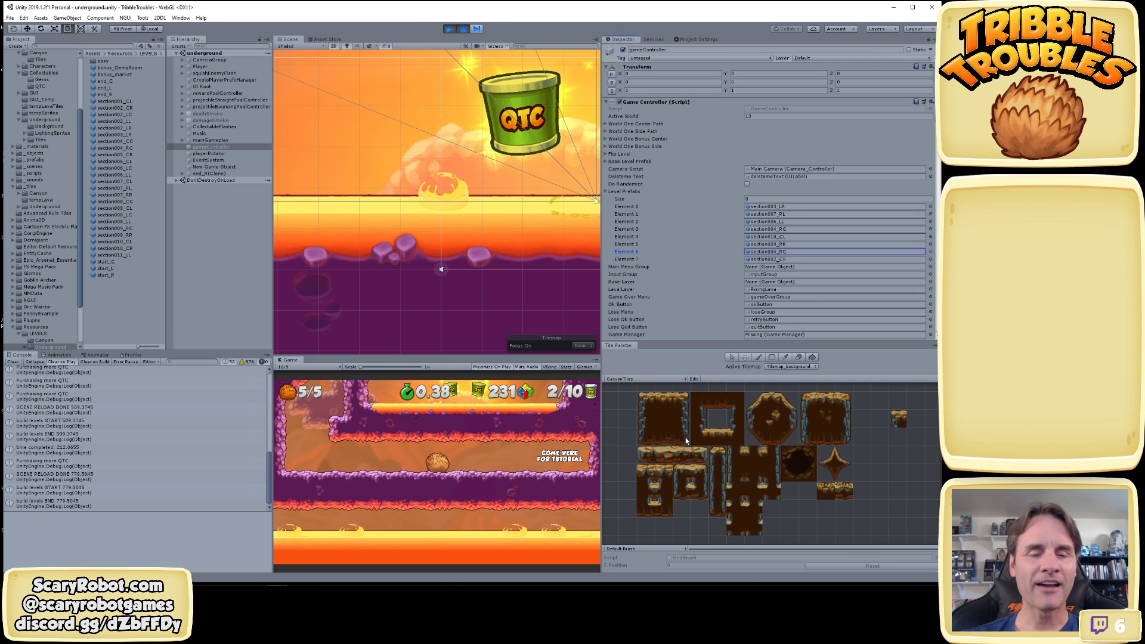
Examine the cave wall, ledge and pillar tiles in the CanyonTiles palette, keeping the brush as the active tile tool
{"action": "scroll", "coordinate": [689, 447], "scroll_direction": "up", "scroll_amount": 2}
{"action": "scroll", "coordinate": [699, 488], "scroll_direction": "up", "scroll_amount": 3}
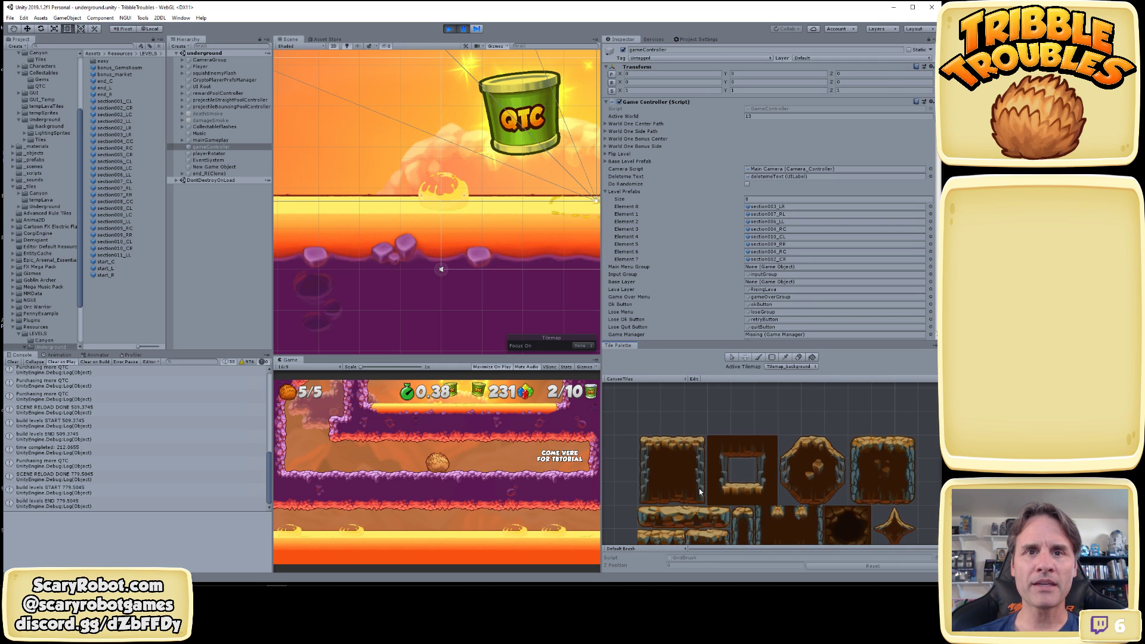
{"action": "left_click", "coordinate": [699, 488]}
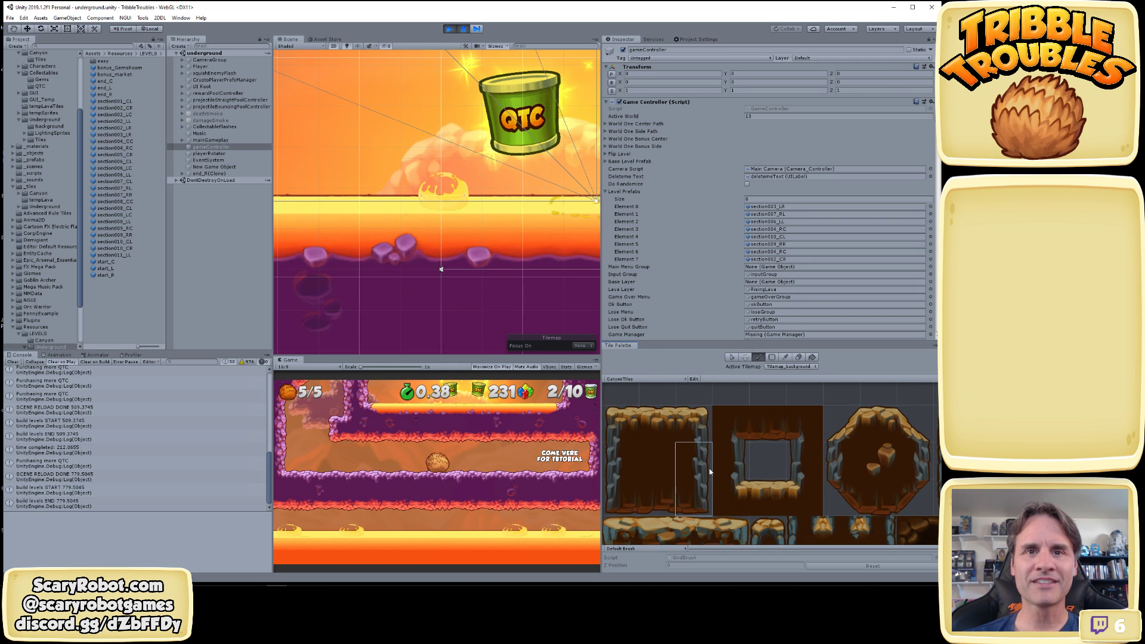
{"action": "left_click", "coordinate": [686, 398]}
{"action": "left_click", "coordinate": [732, 357]}
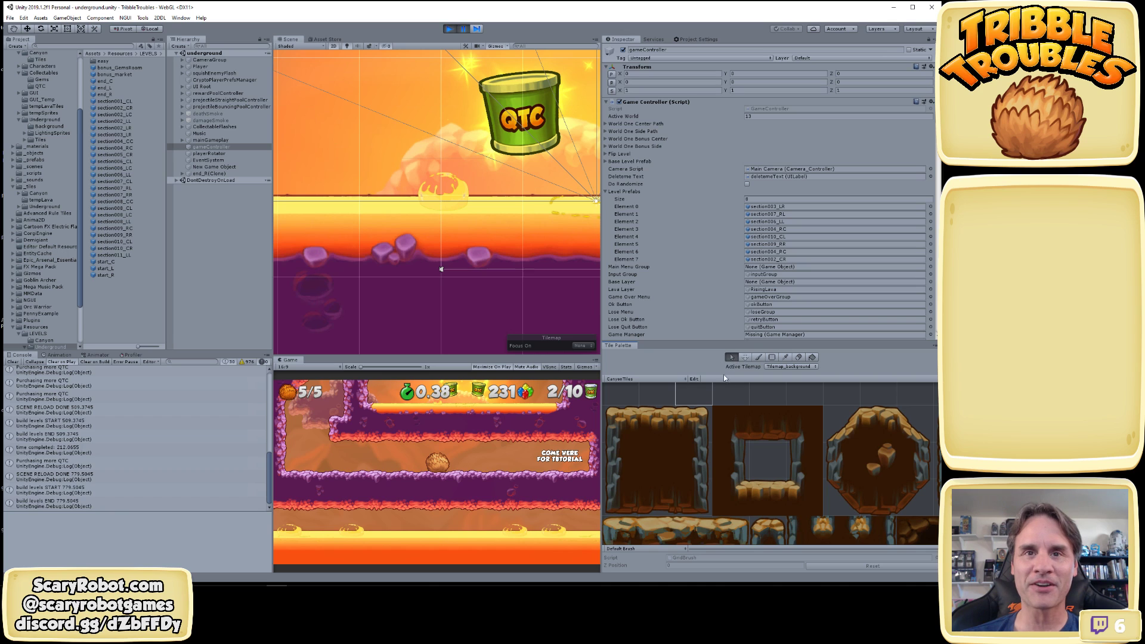
{"action": "left_click", "coordinate": [652, 400]}
{"action": "scroll", "coordinate": [652, 395], "scroll_direction": "down", "scroll_amount": 2}
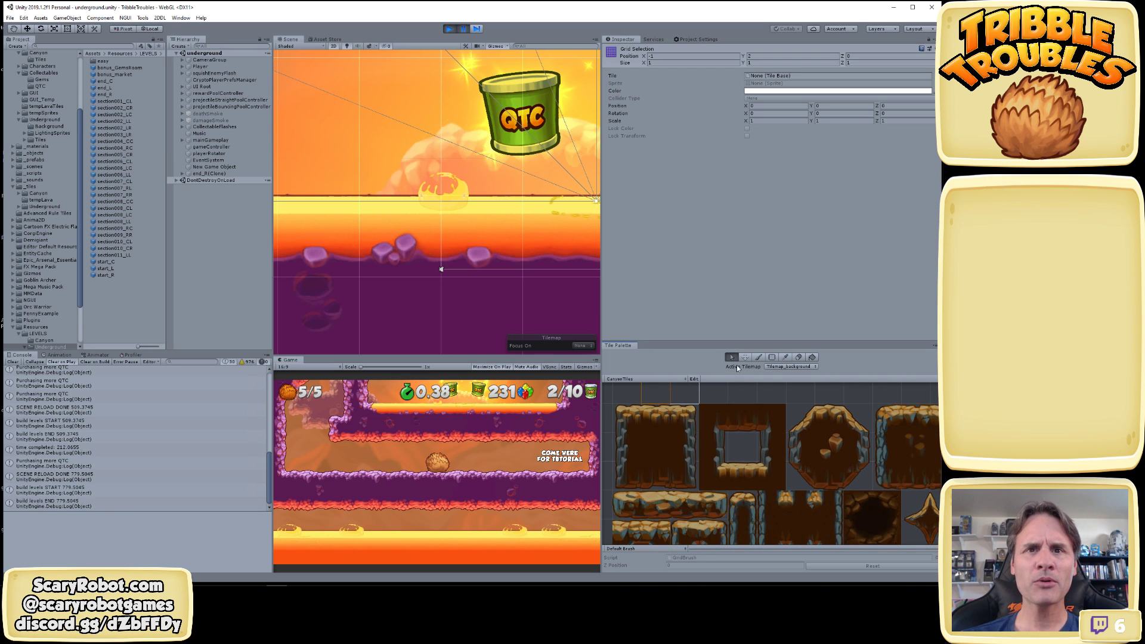
{"action": "left_click", "coordinate": [758, 356]}
{"action": "scroll", "coordinate": [722, 430], "scroll_direction": "down", "scroll_amount": 1}
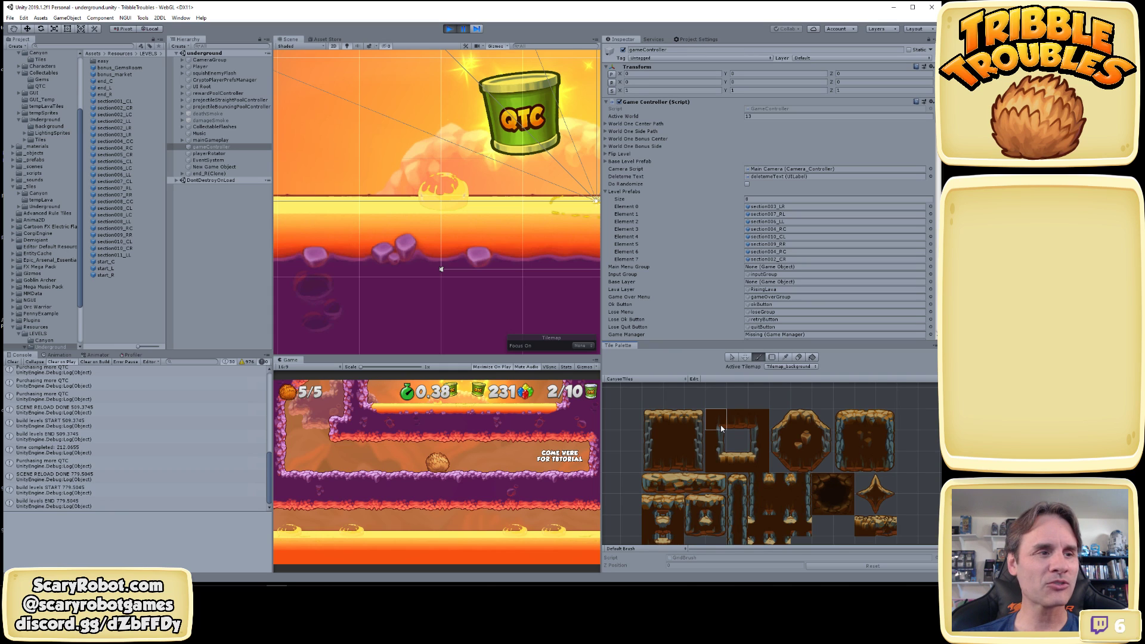
{"action": "middle_click_drag", "start_coordinate": [668, 433], "coordinate": [670, 411]}
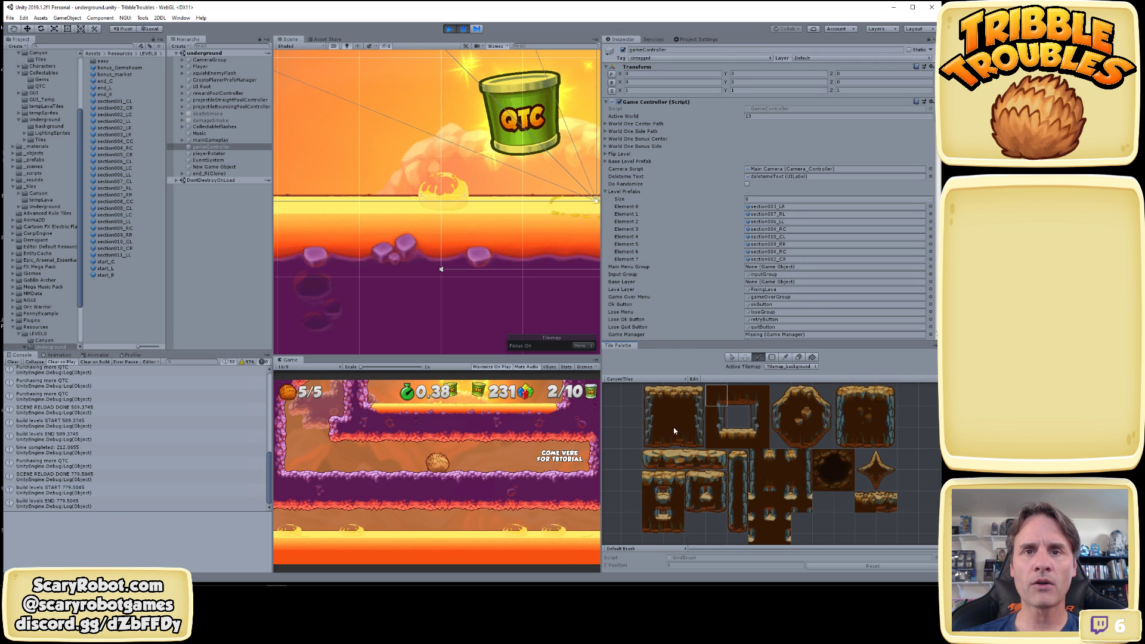
{"action": "scroll", "coordinate": [746, 482], "scroll_direction": "up", "scroll_amount": 5}
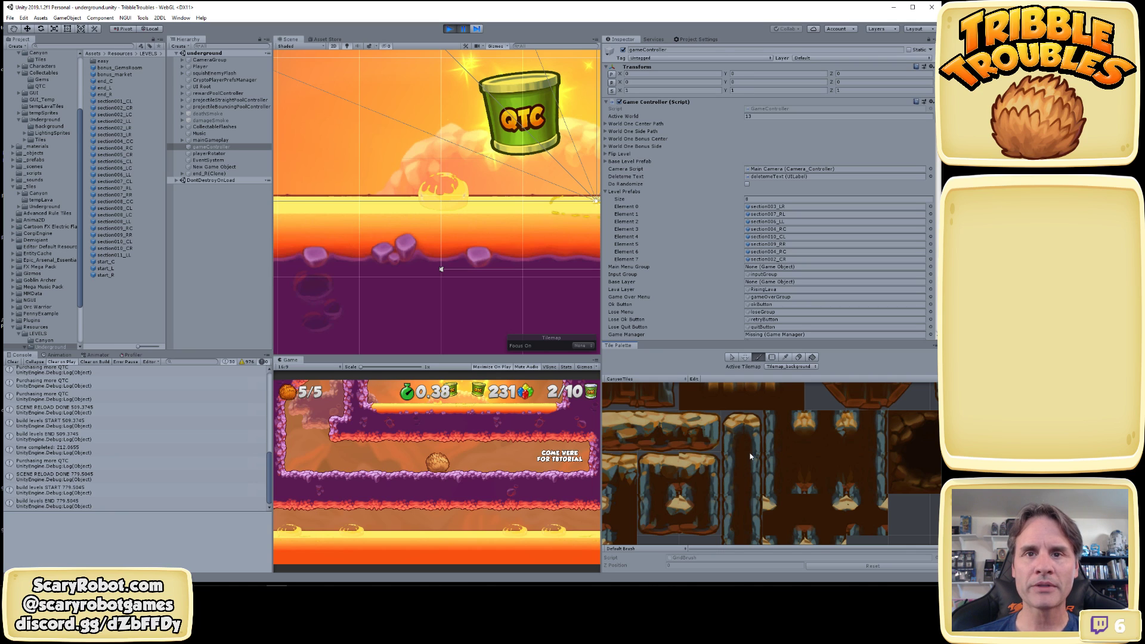
{"action": "scroll", "coordinate": [745, 460], "scroll_direction": "down", "scroll_amount": 5}
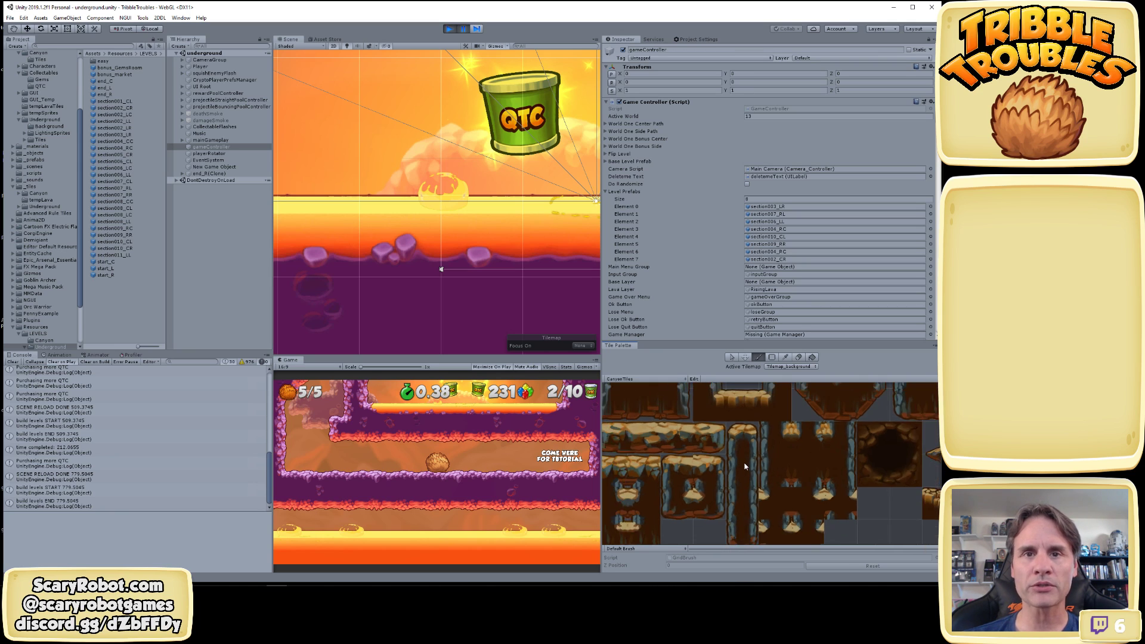
{"action": "scroll", "coordinate": [741, 459], "scroll_direction": "down", "scroll_amount": 4}
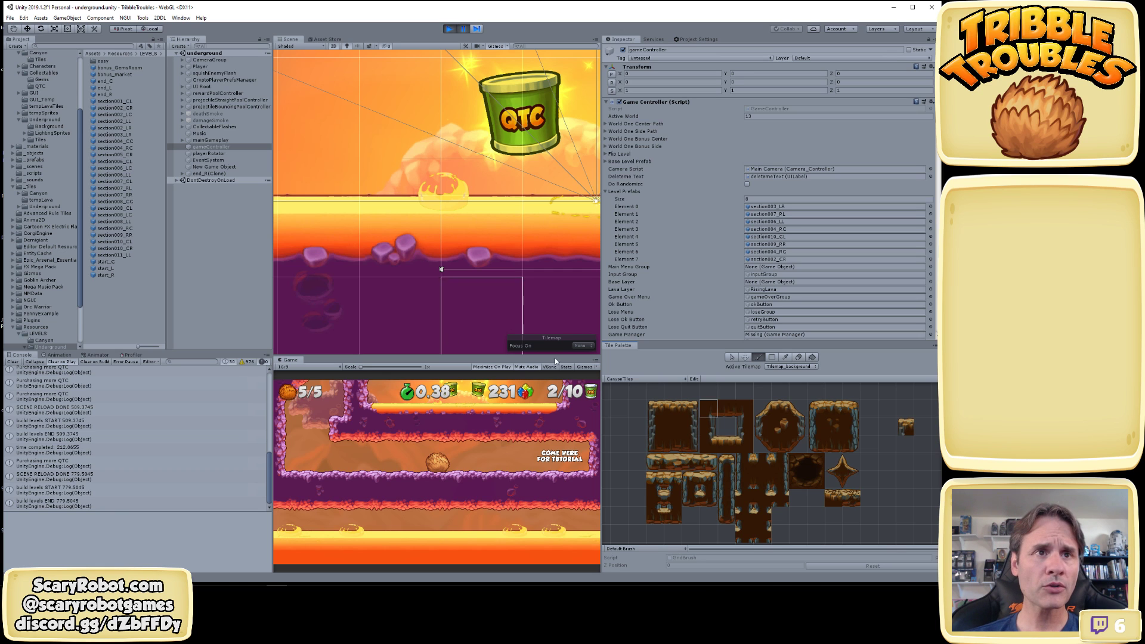
Look over the generated underground level around the two QTC cans in the scene, and stop the playtest
{"action": "scroll", "coordinate": [473, 293], "scroll_direction": "down", "scroll_amount": 4}
{"action": "key", "text": "w"}
{"action": "scroll", "coordinate": [357, 177], "scroll_direction": "down", "scroll_amount": 5}
{"action": "scroll", "coordinate": [358, 188], "scroll_direction": "down", "scroll_amount": 10}
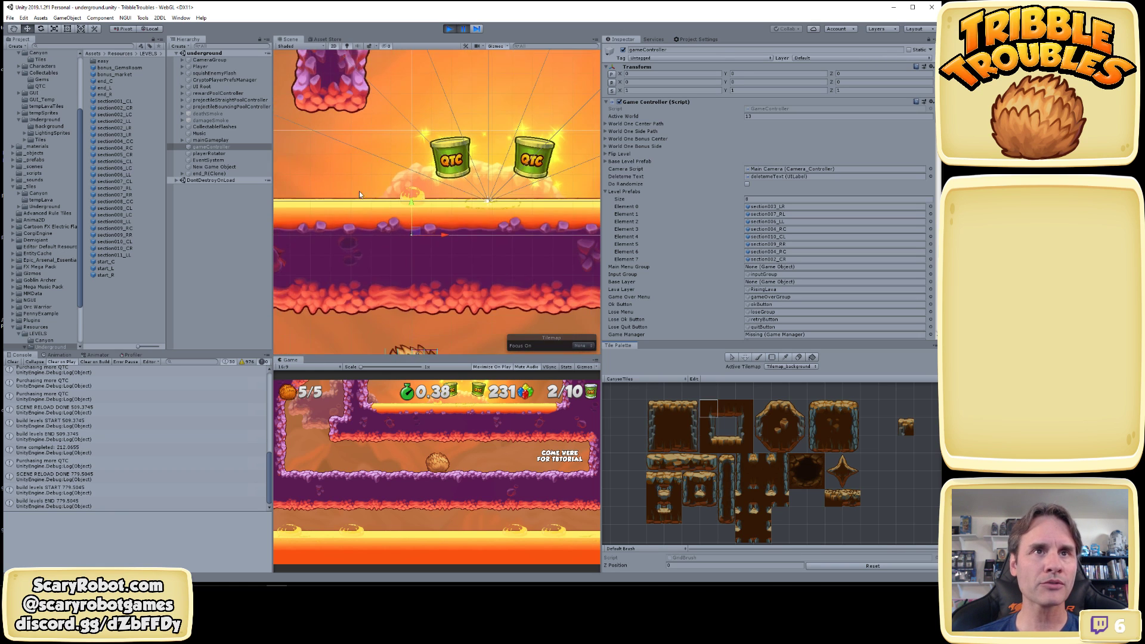
{"action": "middle_click_drag", "start_coordinate": [435, 141], "coordinate": [438, 204]}
{"action": "scroll", "coordinate": [439, 208], "scroll_direction": "down", "scroll_amount": 5}
{"action": "scroll", "coordinate": [438, 208], "scroll_direction": "down", "scroll_amount": 2}
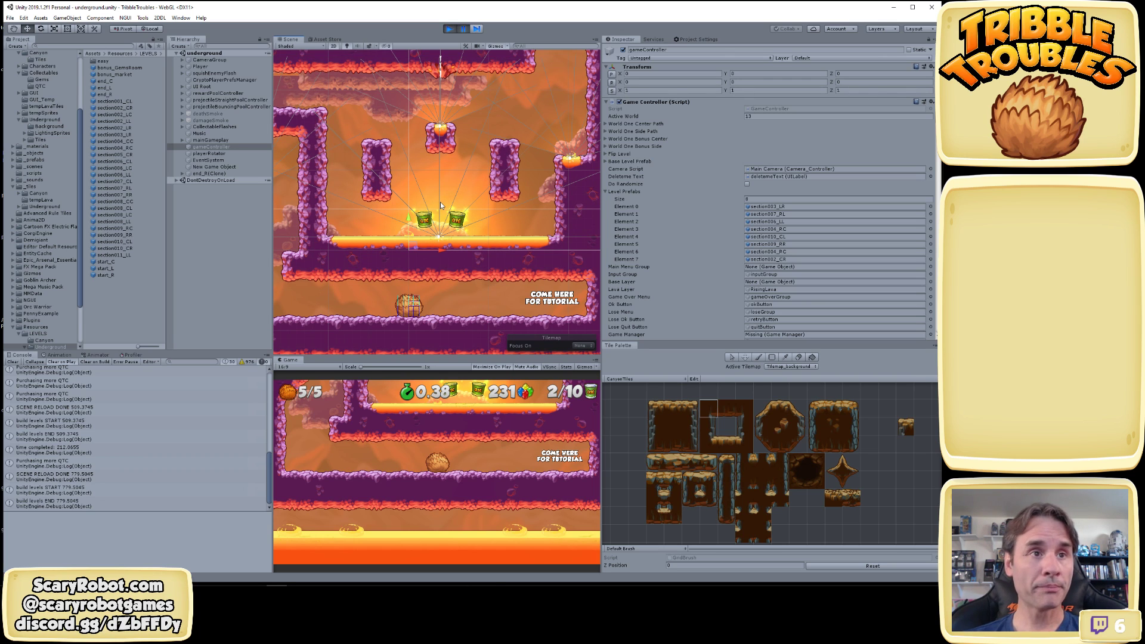
{"action": "left_click", "coordinate": [451, 29]}
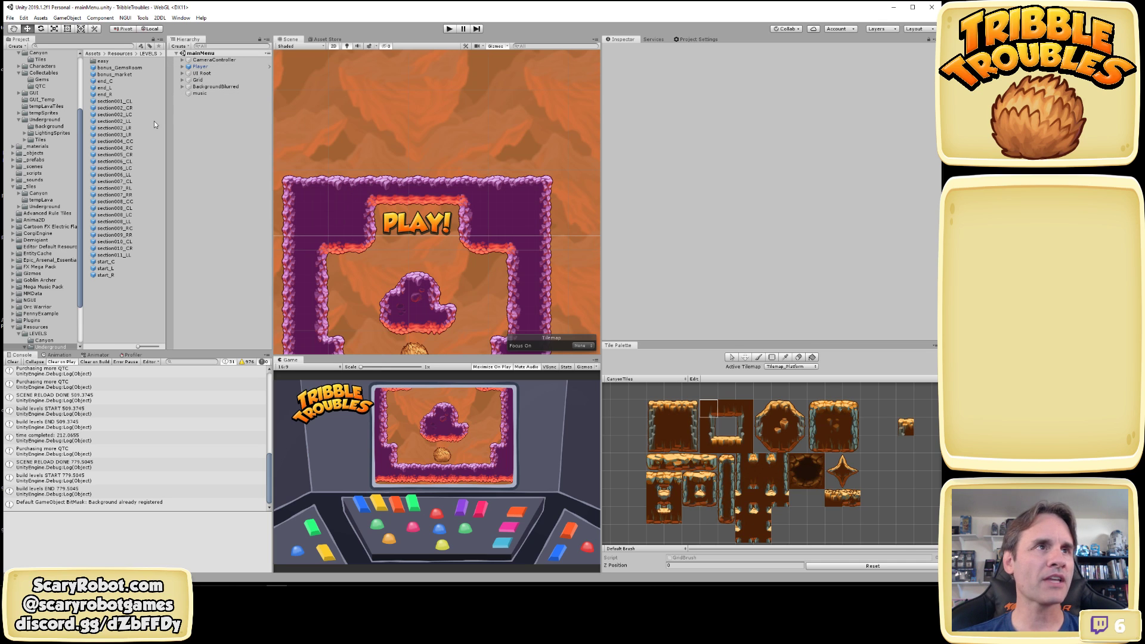
Compare the section002 prefab variants CR, LC, LL and LR in the LEVELS assets
{"action": "left_click", "coordinate": [126, 108]}
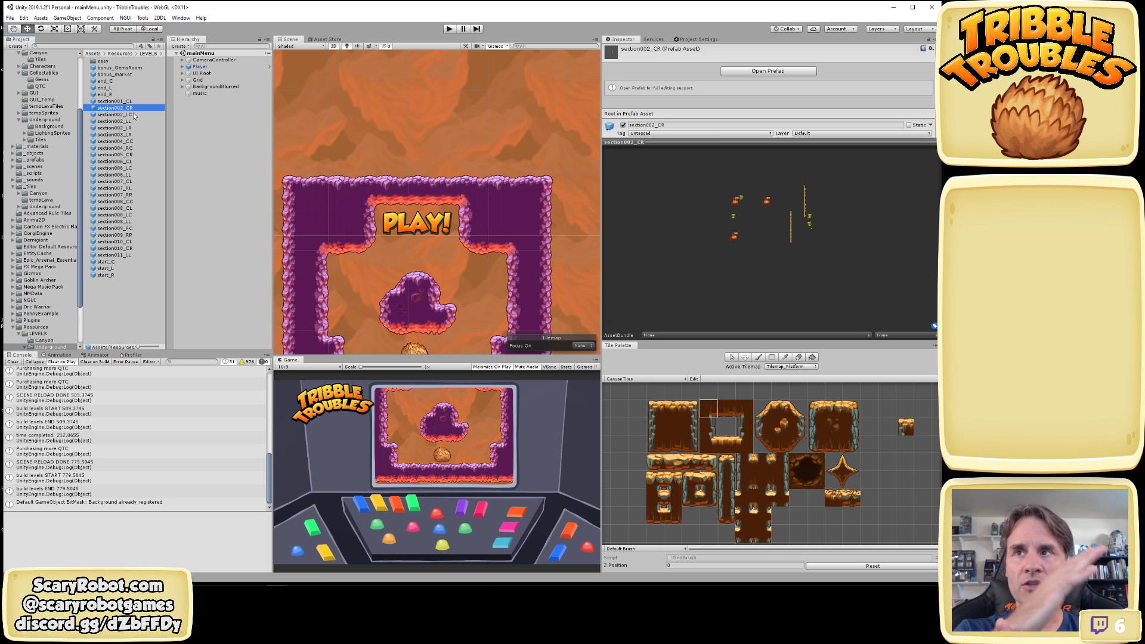
{"action": "left_click", "coordinate": [132, 115]}
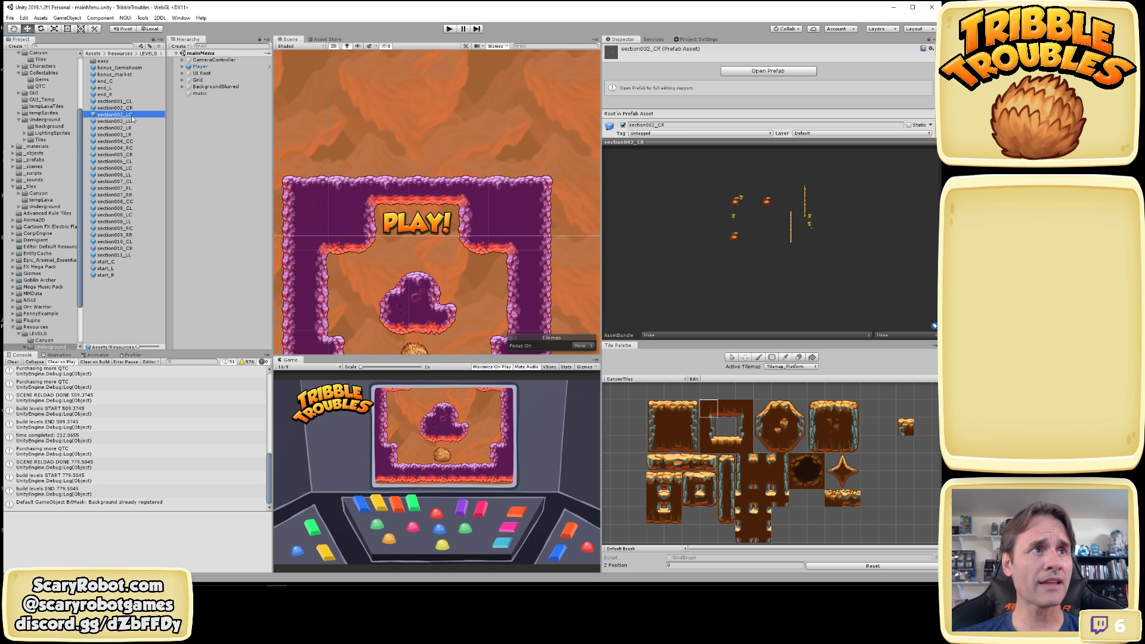
{"action": "left_click", "coordinate": [135, 122]}
{"action": "left_click", "coordinate": [135, 129]}
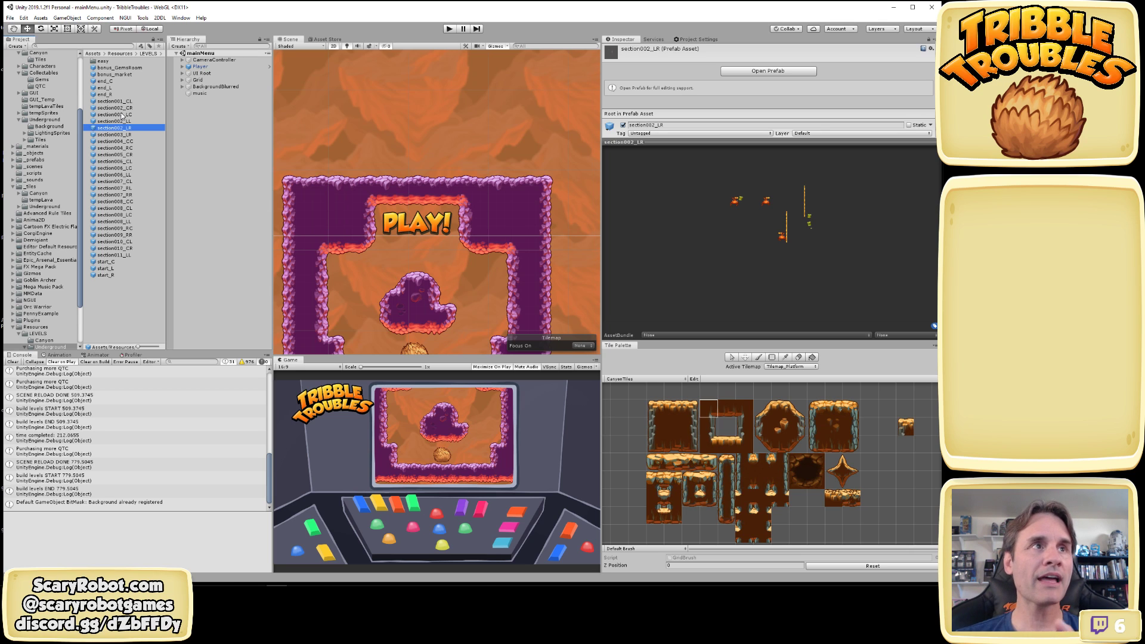
{"action": "left_click", "coordinate": [128, 115]}
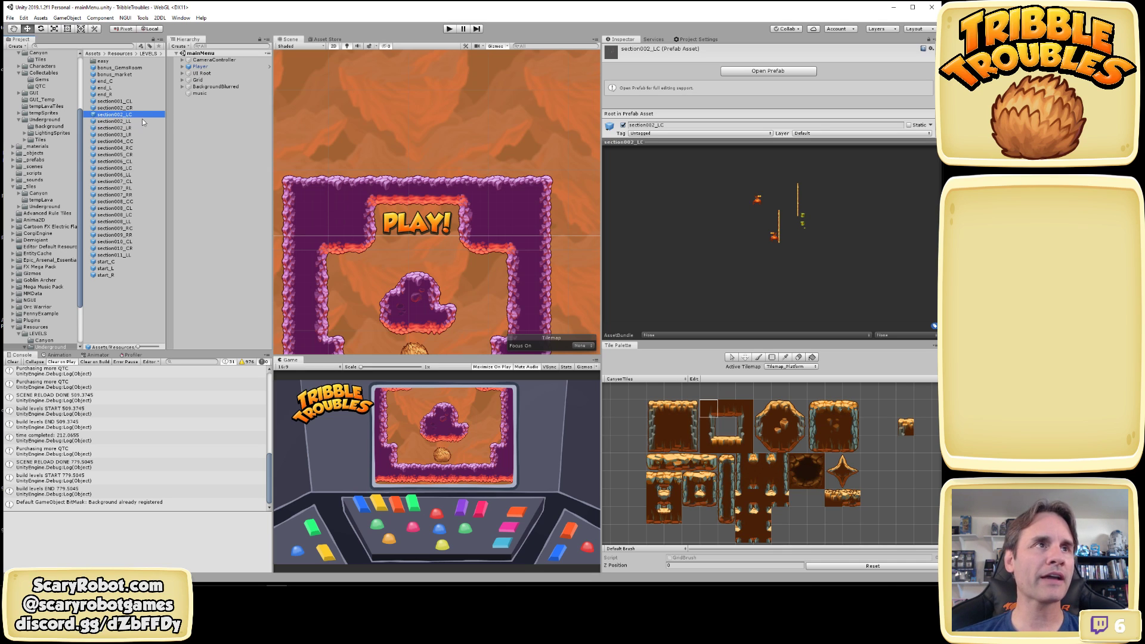
{"action": "left_click", "coordinate": [132, 122]}
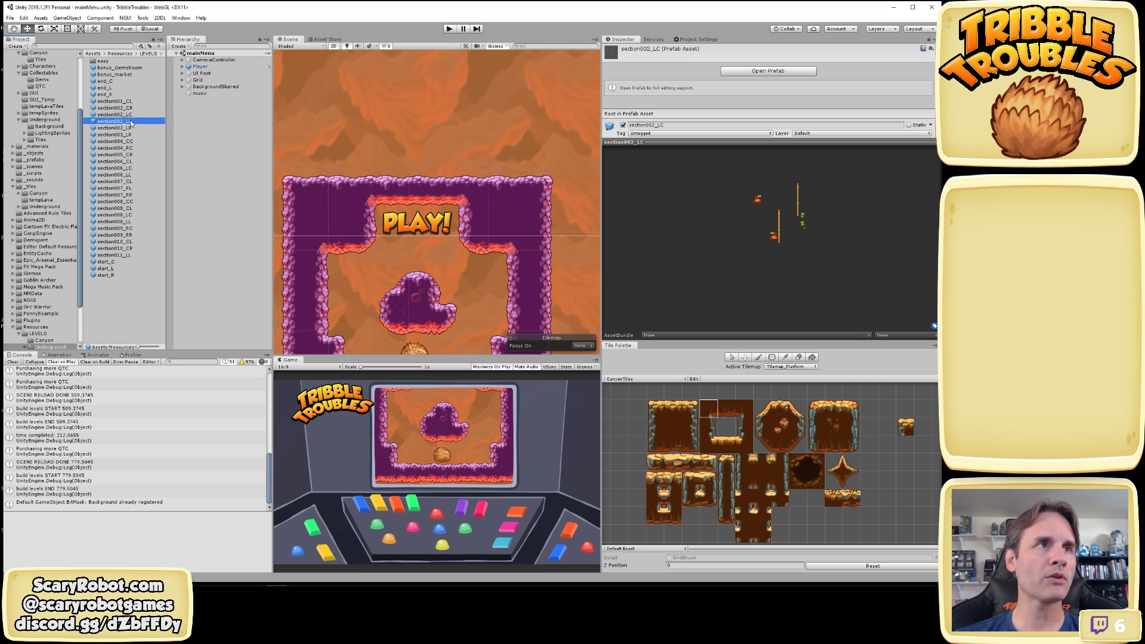
{"action": "left_click", "coordinate": [132, 128]}
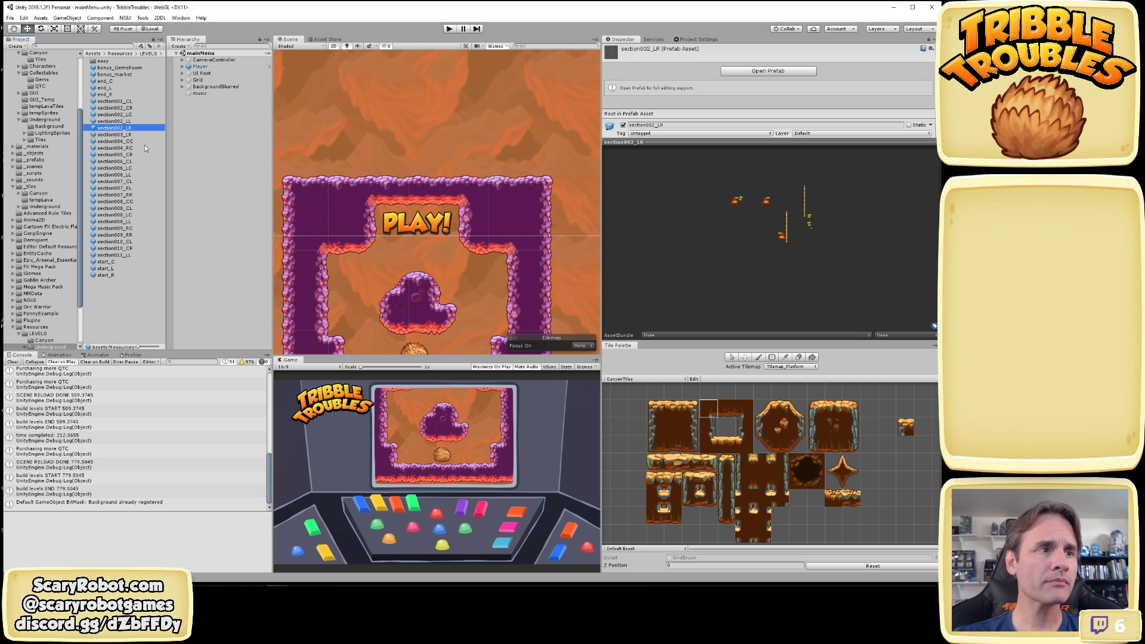
Open the source of the SCENE RELOAD DONE log, delete that Debug.Log line from Start(), and save GameController.cs
{"action": "scroll", "coordinate": [41, 179], "scroll_direction": "up", "scroll_amount": 5}
{"action": "left_click", "coordinate": [91, 401]}
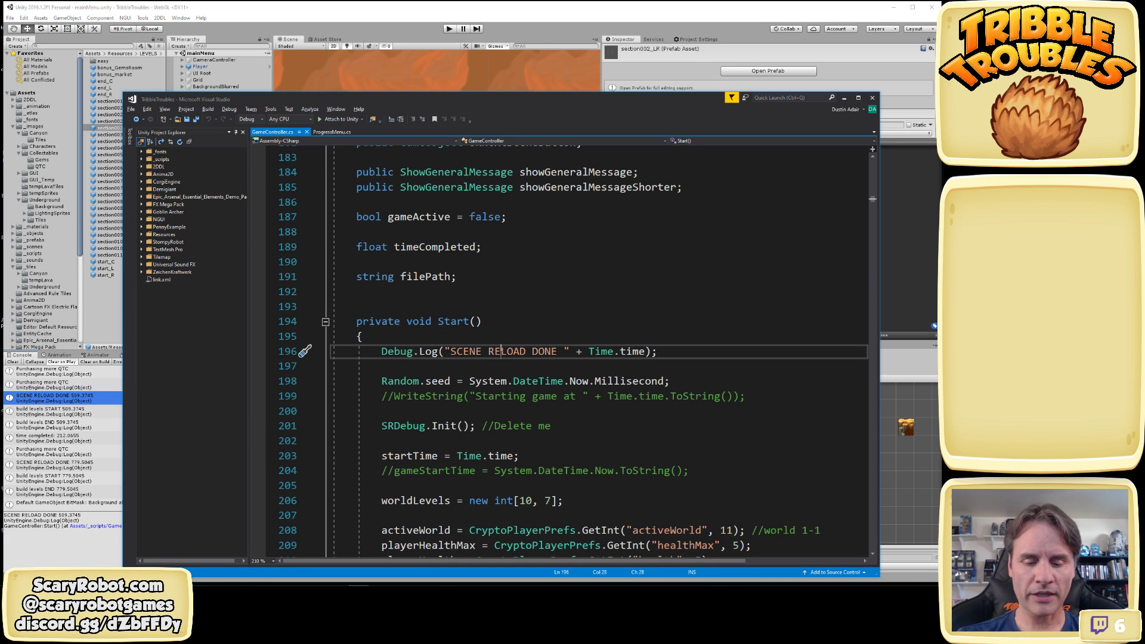
{"action": "key", "text": "Home"}
{"action": "type", "text": "//"}
{"action": "key", "text": "shift+End"}
{"action": "key", "text": "BackSpace"}
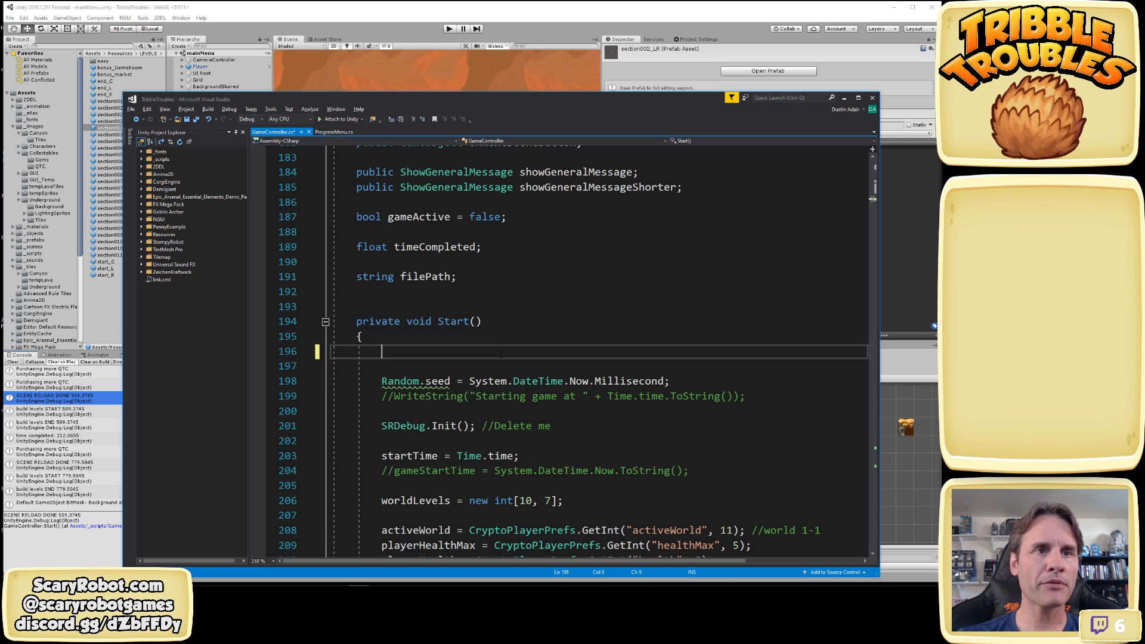
{"action": "key", "text": "BackSpace"}
{"action": "key", "text": "BackSpace"}
{"action": "key", "text": "BackSpace"}
{"action": "key", "text": "BackSpace"}
{"action": "key", "text": "BackSpace"}
{"action": "key", "text": "BackSpace"}
{"action": "key", "text": "BackSpace"}
{"action": "key", "text": "BackSpace"}
{"action": "key", "text": "BackSpace"}
{"action": "left_click", "coordinate": [501, 354]}
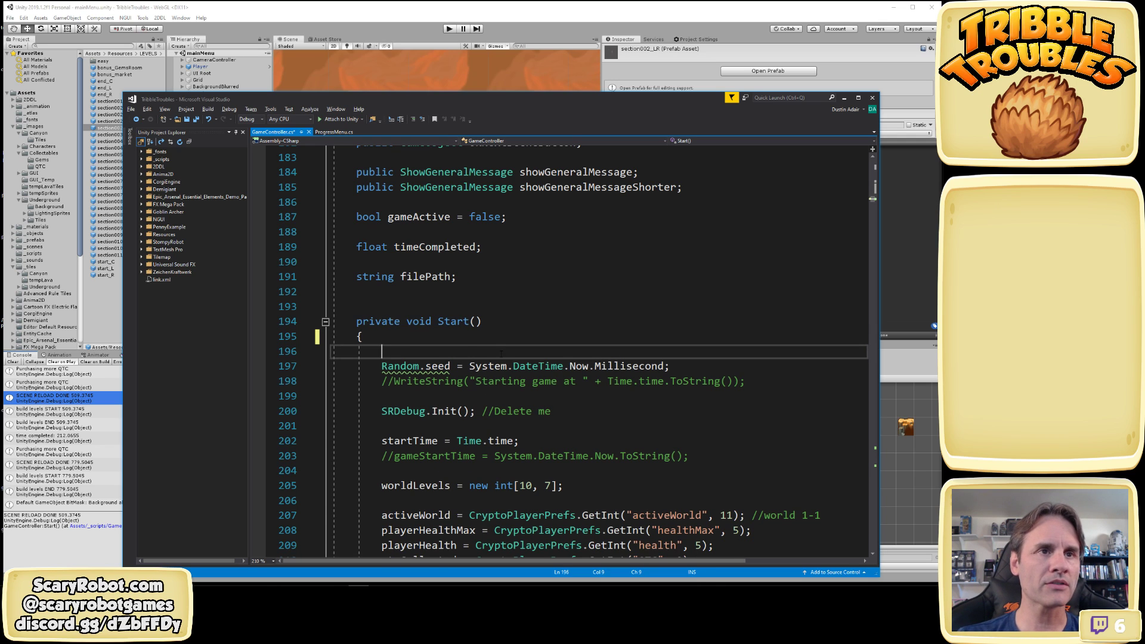
{"action": "key", "text": "BackSpace"}
{"action": "key", "text": "ctrl+s"}
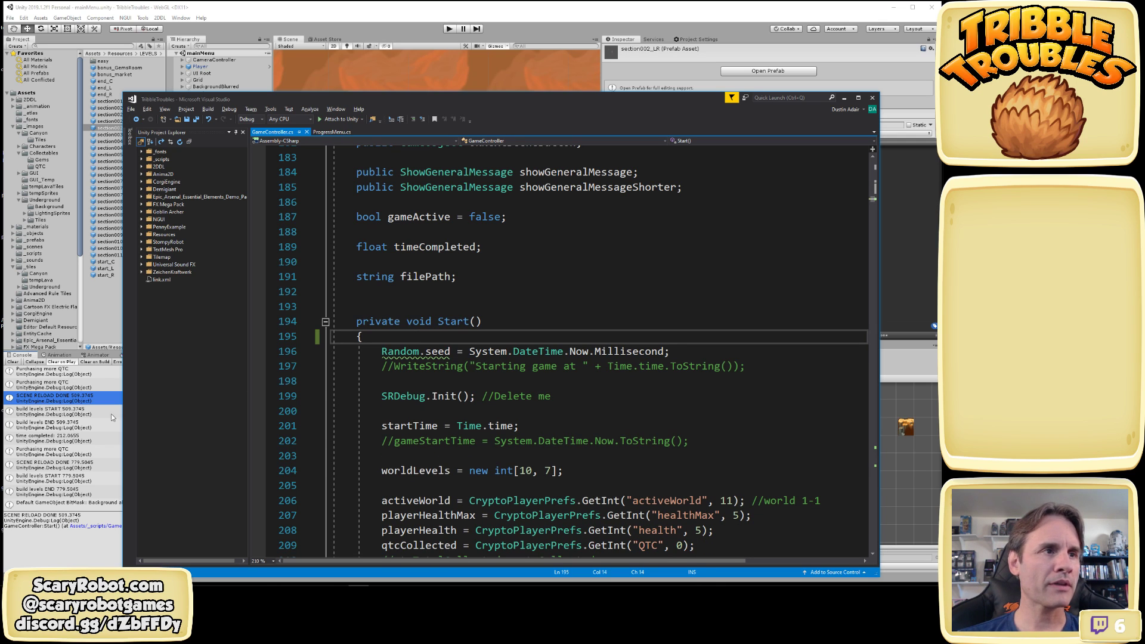
Check the code behind the "Purchasing more QTC" console message in PurchaseItem.cs
{"action": "double_click", "coordinate": [76, 386]}
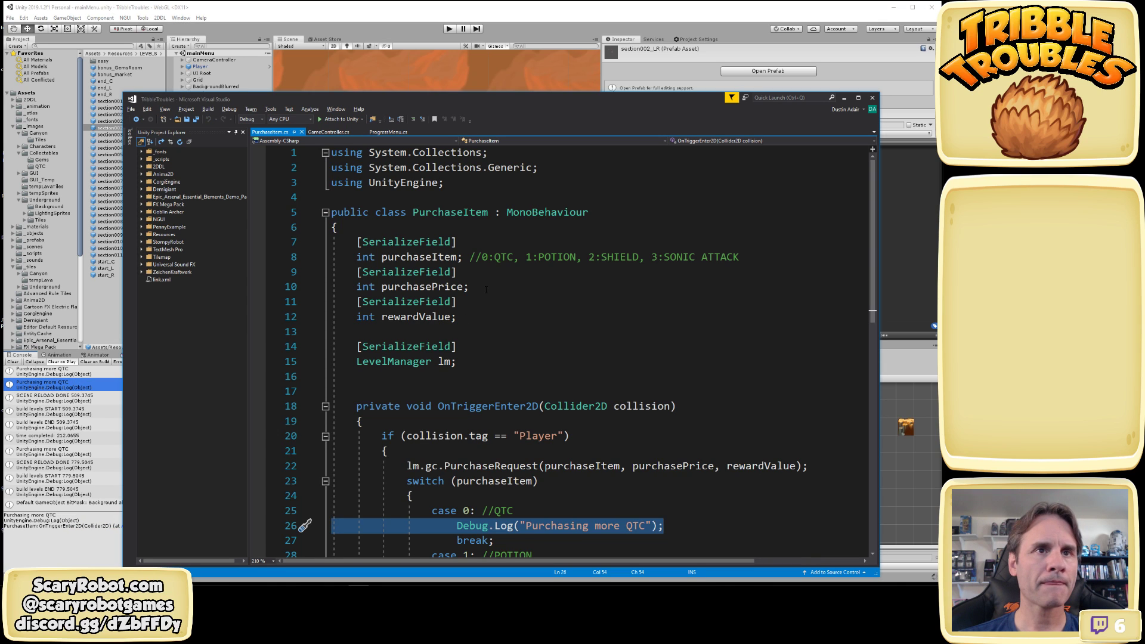
{"action": "scroll", "coordinate": [619, 437], "scroll_direction": "down", "scroll_amount": 2}
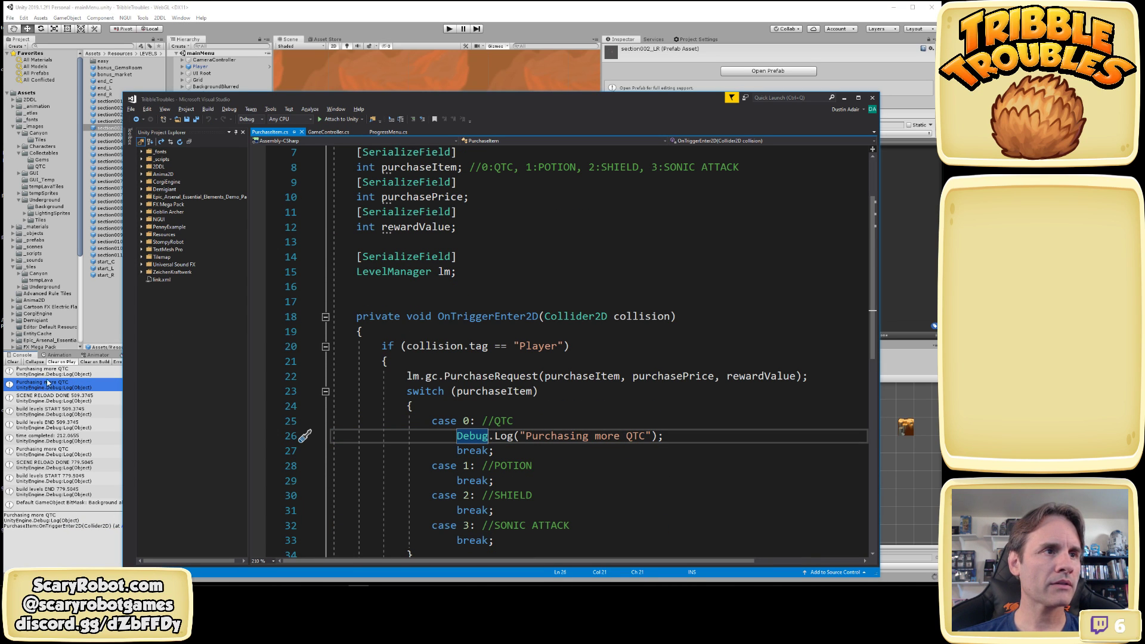
Open the source of the build levels START message and comment out its Debug.Log line in BuildLevels()
{"action": "double_click", "coordinate": [95, 416]}
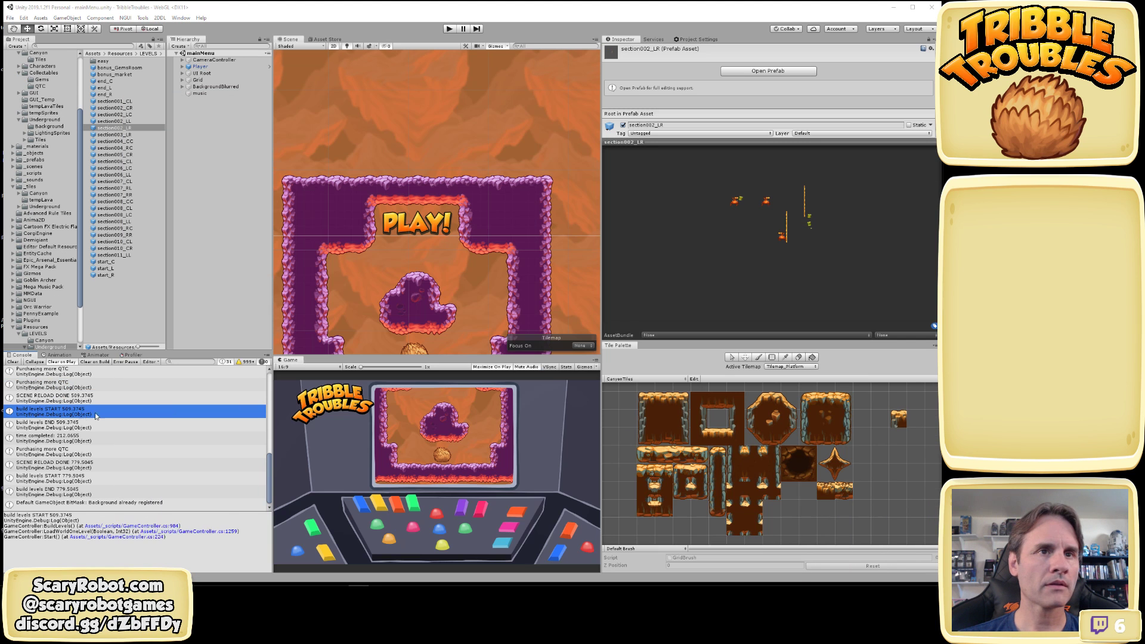
{"action": "key", "text": "Up"}
{"action": "double_click", "coordinate": [74, 413]}
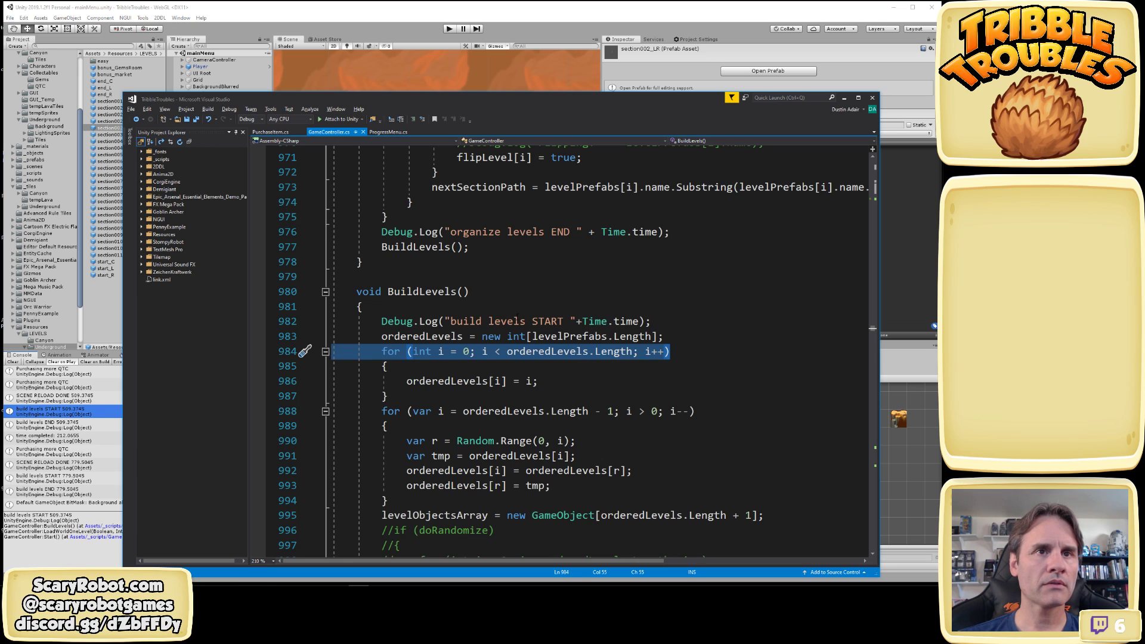
{"action": "left_click", "coordinate": [524, 322]}
{"action": "key", "text": "Home"}
{"action": "type", "text": "//"}
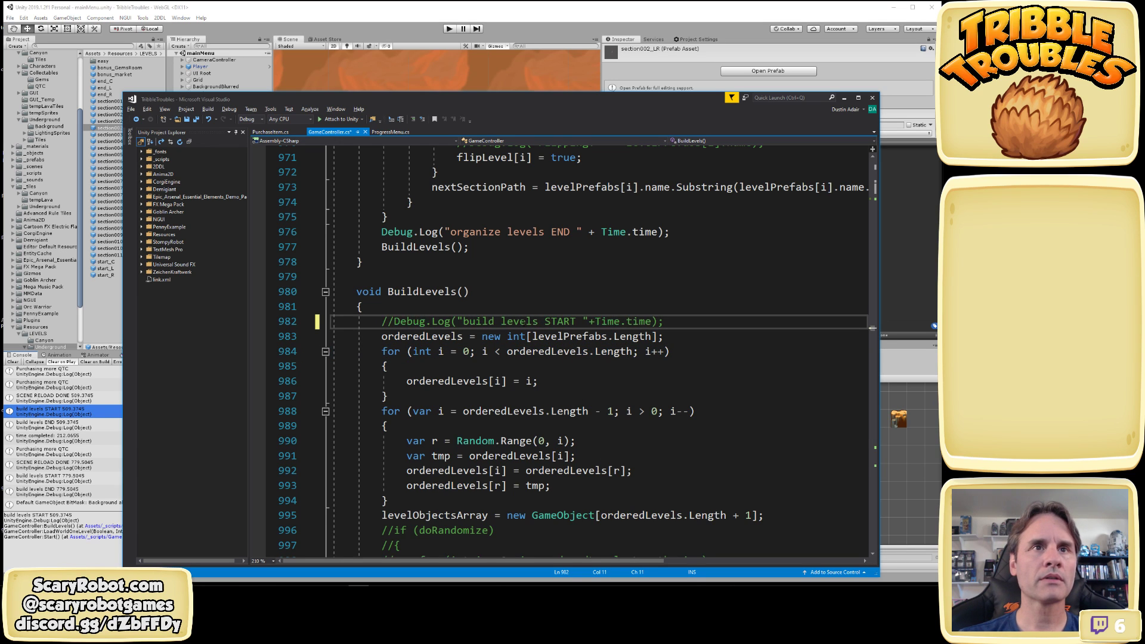
Delete the organize levels END Debug.Log line just above the BuildLevels() call
{"action": "key", "text": "Up"}
{"action": "key", "text": "Up"}
{"action": "key", "text": "Up"}
{"action": "key", "text": "Up"}
{"action": "key", "text": "Up"}
{"action": "key", "text": "Up"}
{"action": "key", "text": "Home"}
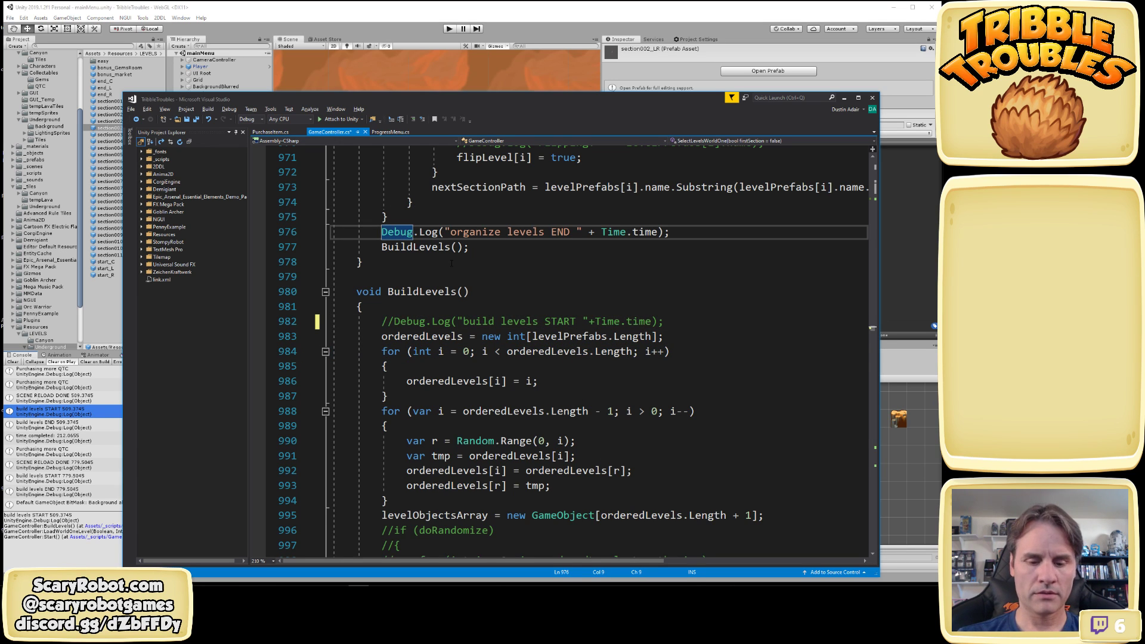
{"action": "type", "text": "//"}
{"action": "key", "text": "ctrl+x"}
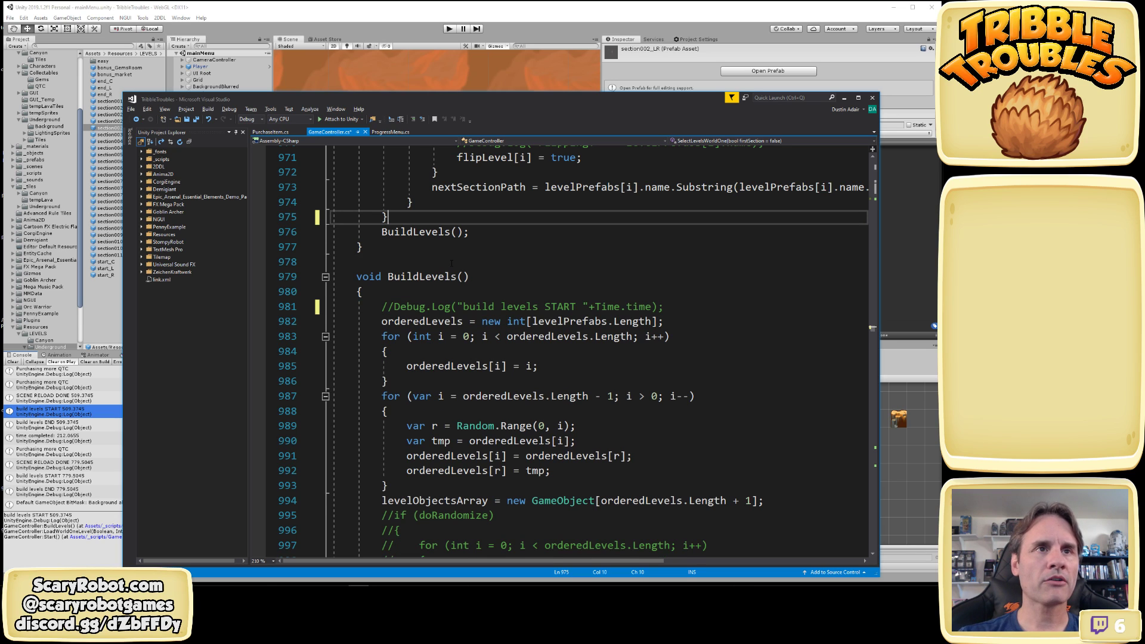
Delete the commented-out build levels START line from BuildLevels() and save GameController.cs
{"action": "left_click", "coordinate": [475, 307]}
{"action": "key", "text": "shift+End"}
{"action": "key", "text": "BackSpace"}
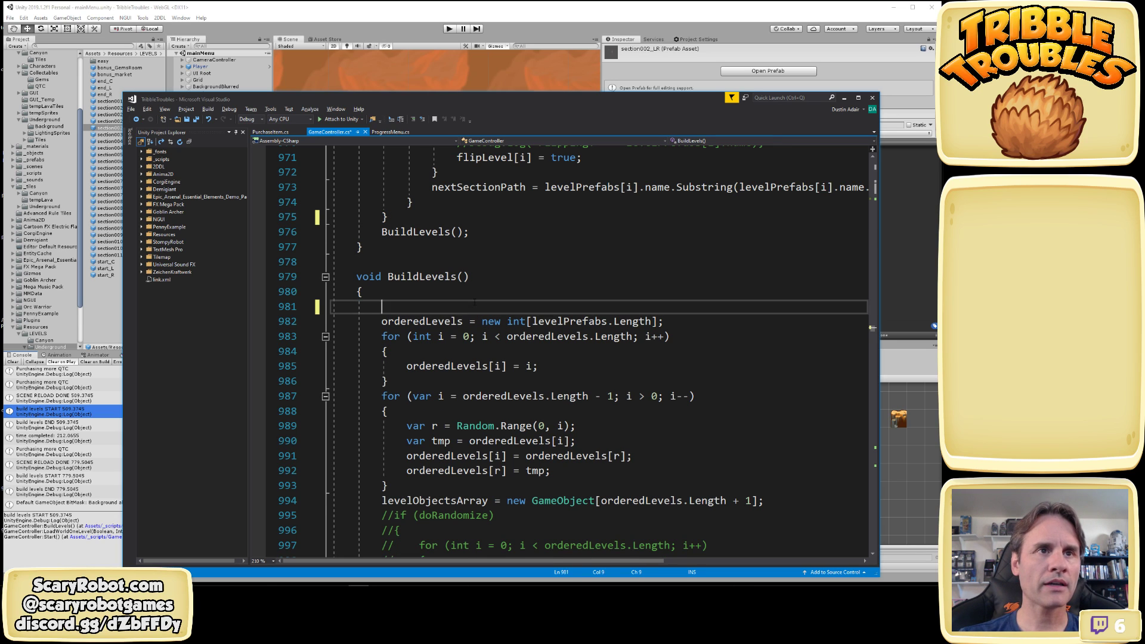
{"action": "key", "text": "shift+Up"}
{"action": "key", "text": "BackSpace"}
{"action": "key", "text": "ctrl+s"}
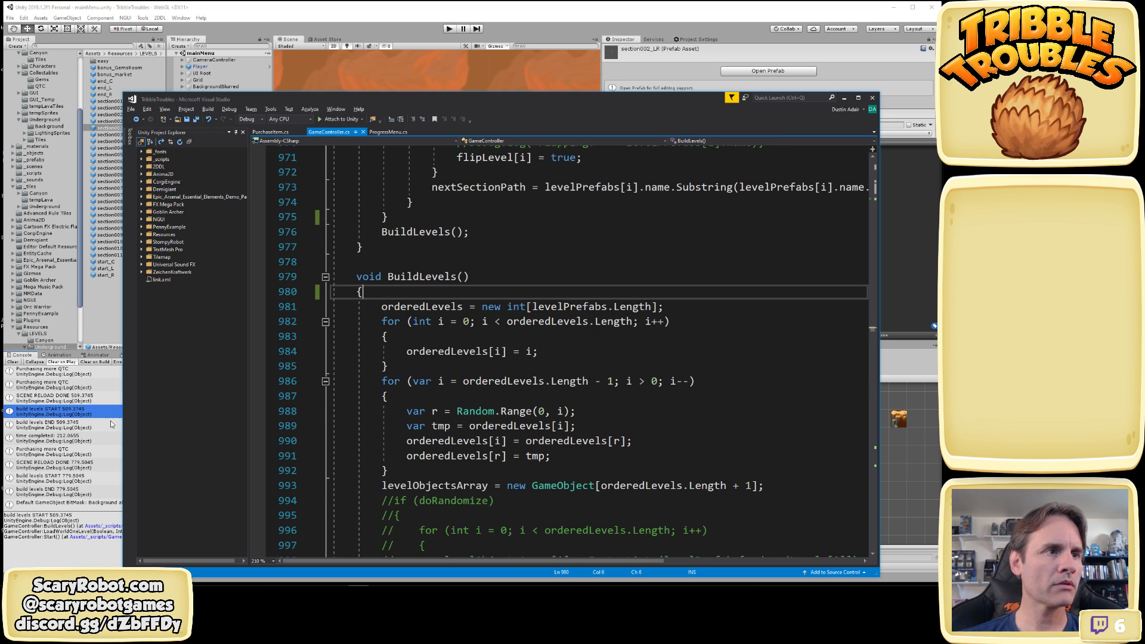
Trace the last SCENE RELOAD DONE, build levels START and build levels END messages to GameController.cs and review the LoadWorldOneLevel section settings
{"action": "left_click", "coordinate": [59, 452]}
{"action": "double_click", "coordinate": [60, 465]}
{"action": "left_click", "coordinate": [59, 466]}
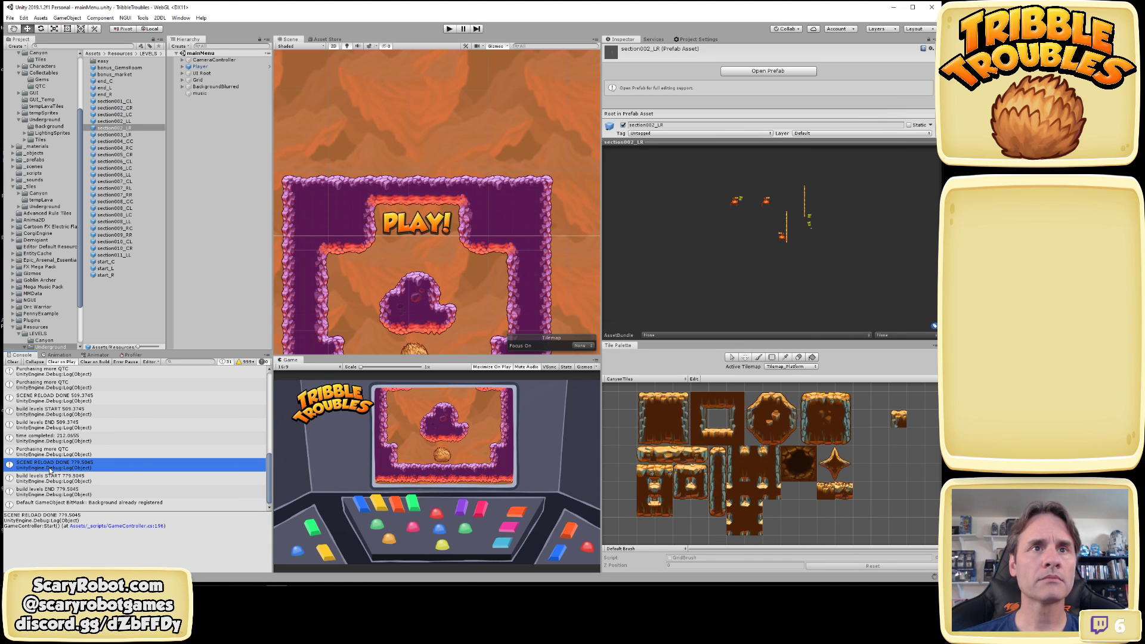
{"action": "double_click", "coordinate": [51, 469]}
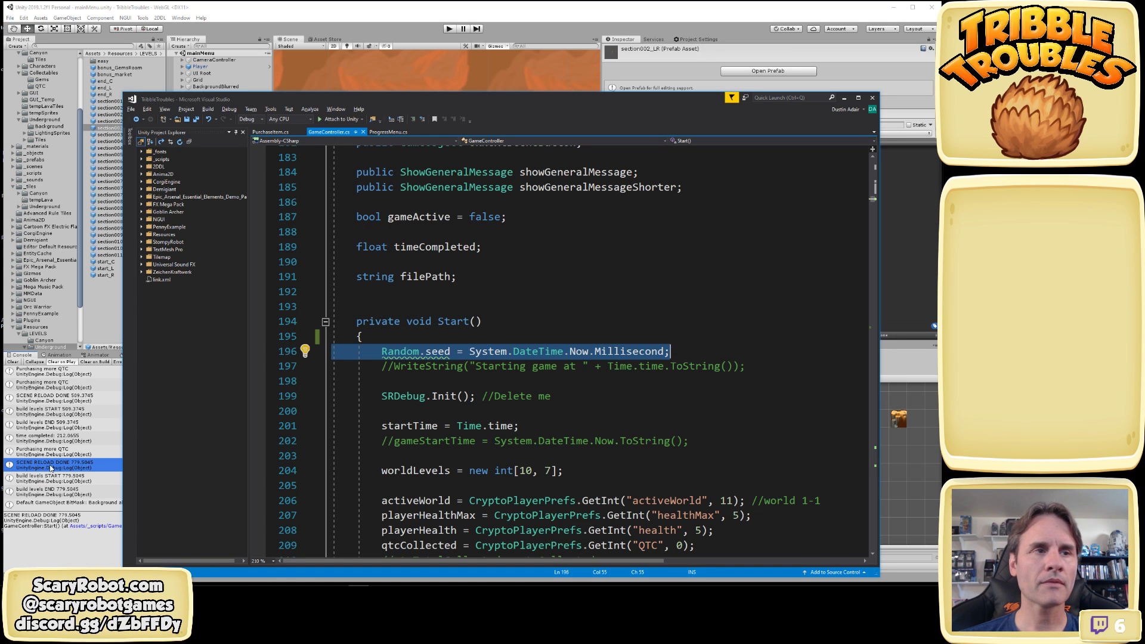
{"action": "left_click", "coordinate": [50, 478]}
{"action": "double_click", "coordinate": [51, 477]}
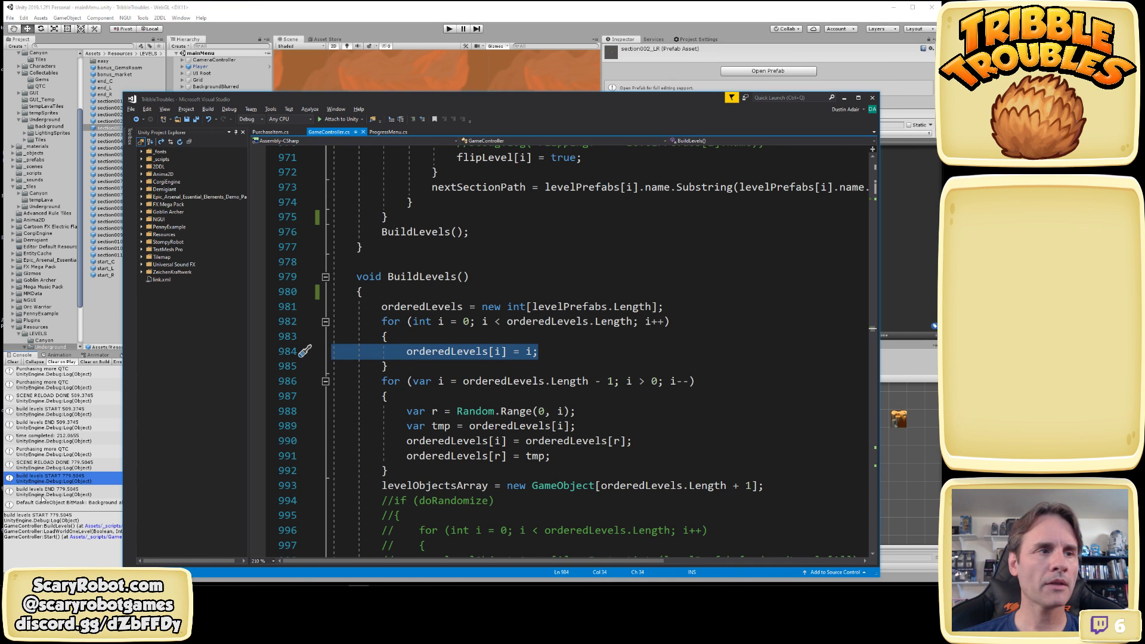
{"action": "double_click", "coordinate": [42, 495]}
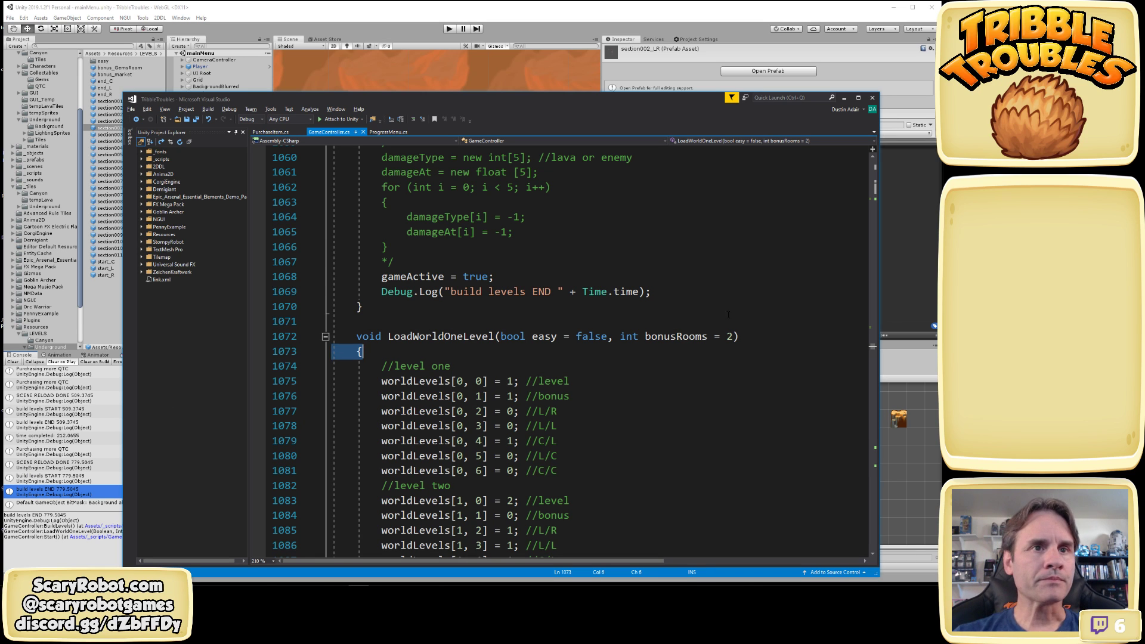
{"action": "scroll", "coordinate": [633, 410], "scroll_direction": "down", "scroll_amount": 3}
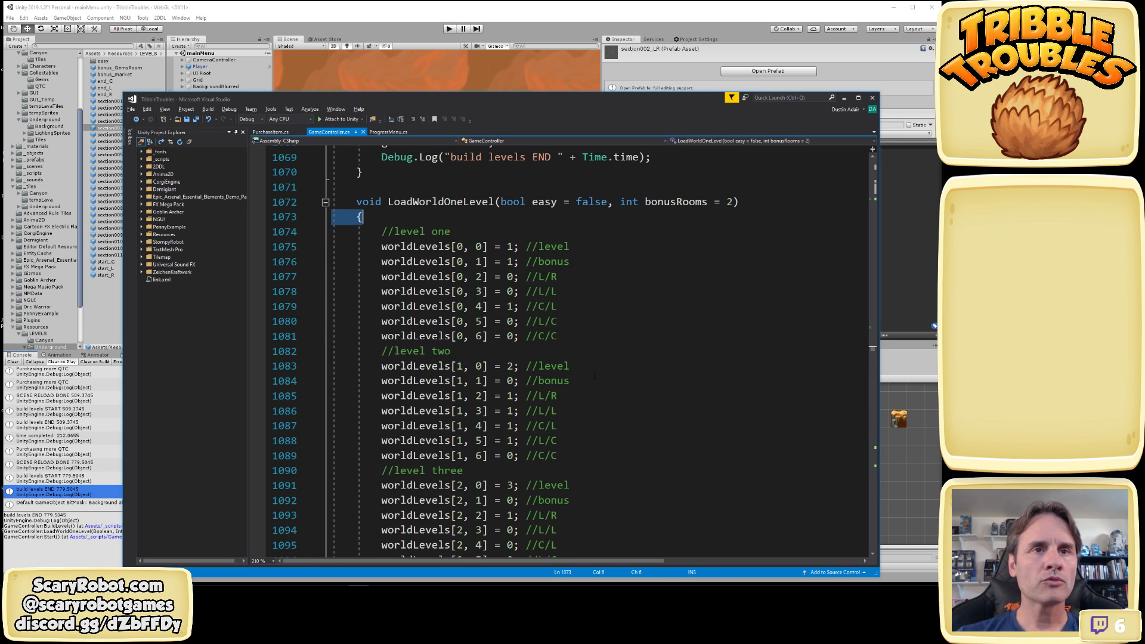
Switch back to Unity, open the section011_LL prefab and maximize its scene view
{"action": "left_click", "coordinate": [435, 10]}
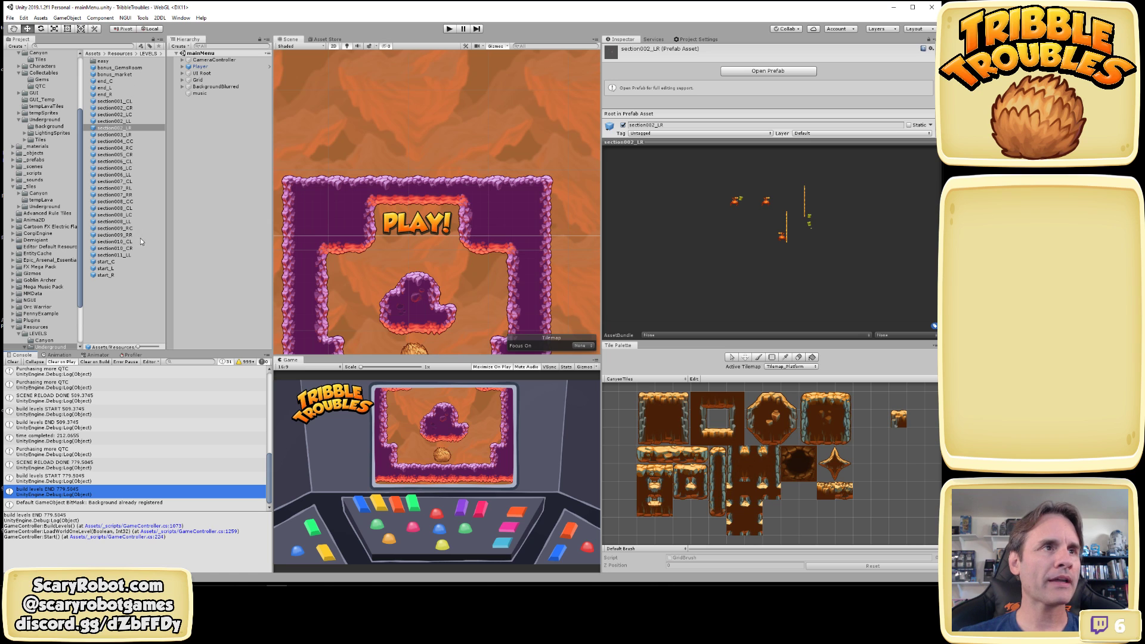
{"action": "double_click", "coordinate": [123, 256]}
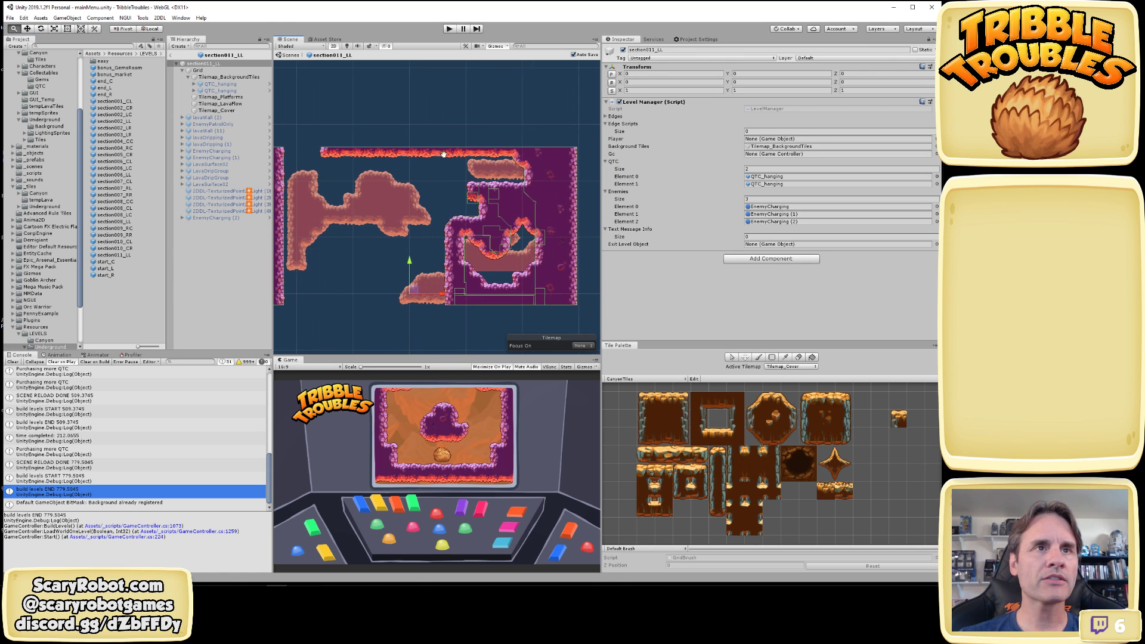
{"action": "middle_click_drag", "start_coordinate": [437, 155], "coordinate": [457, 155]}
{"action": "key", "text": "shift+space"}
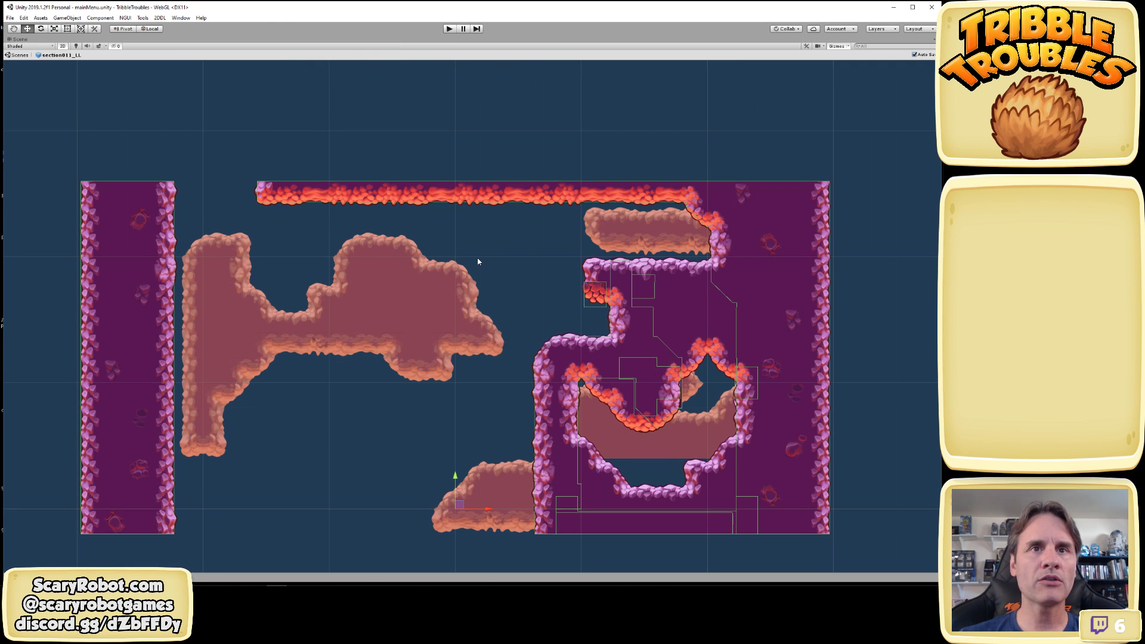
Deactivate the Tilemap_Cover object in the section011_LL prefab to hide its cover tiles
{"action": "middle_click_drag", "start_coordinate": [487, 237], "coordinate": [507, 195]}
{"action": "left_click", "coordinate": [455, 404]}
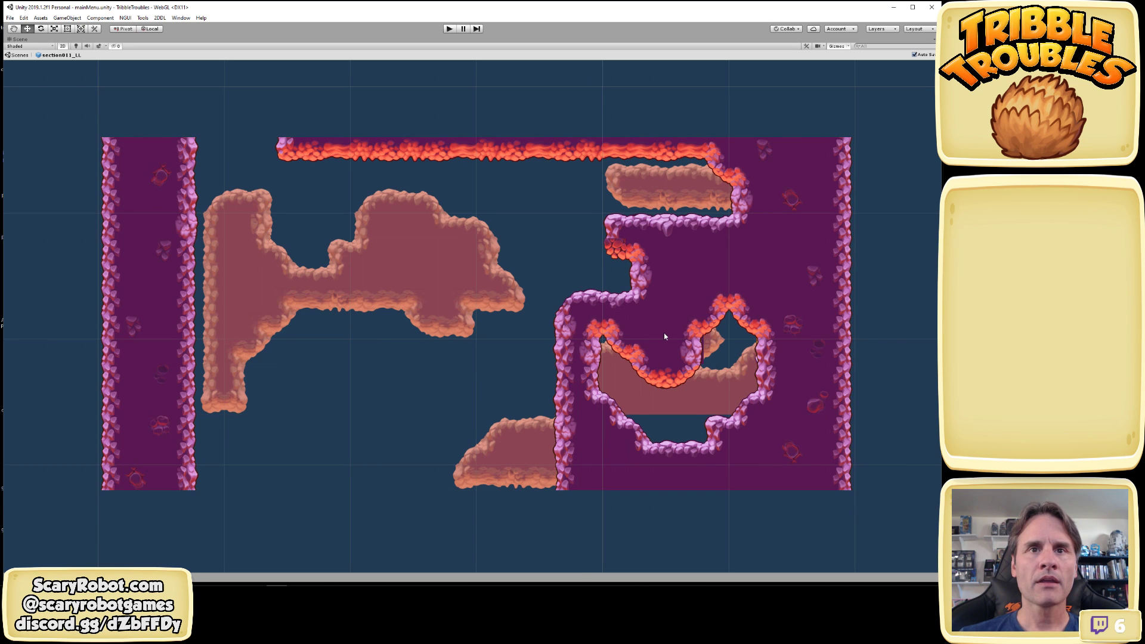
{"action": "scroll", "coordinate": [664, 334], "scroll_direction": "up", "scroll_amount": 5}
{"action": "scroll", "coordinate": [664, 332], "scroll_direction": "down", "scroll_amount": 4}
{"action": "key", "text": "shift+space"}
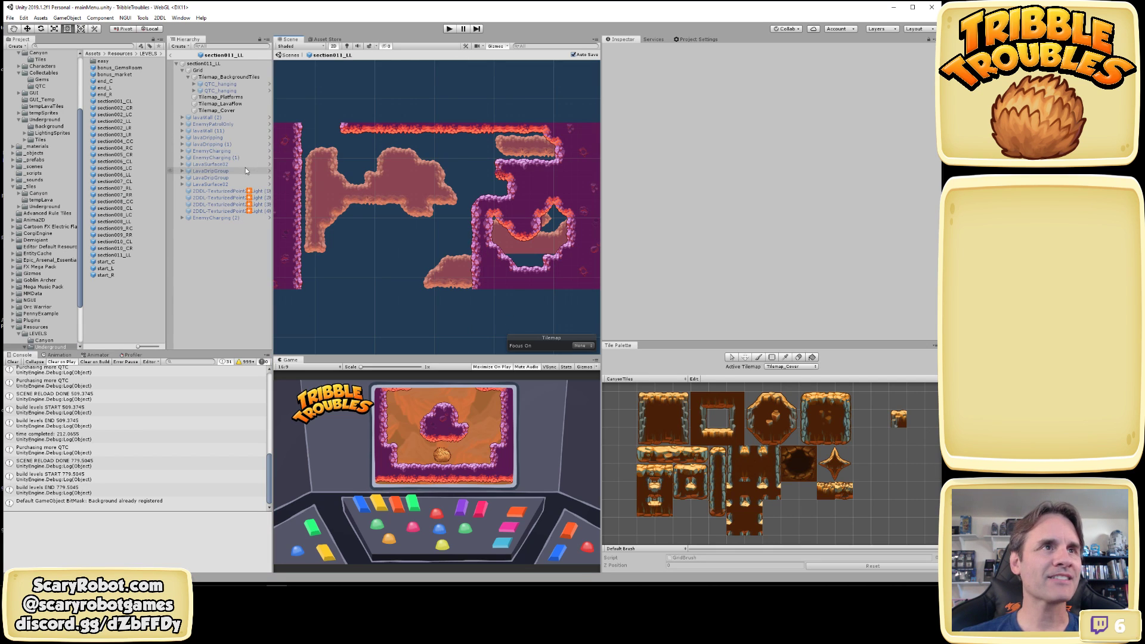
{"action": "left_click", "coordinate": [235, 111]}
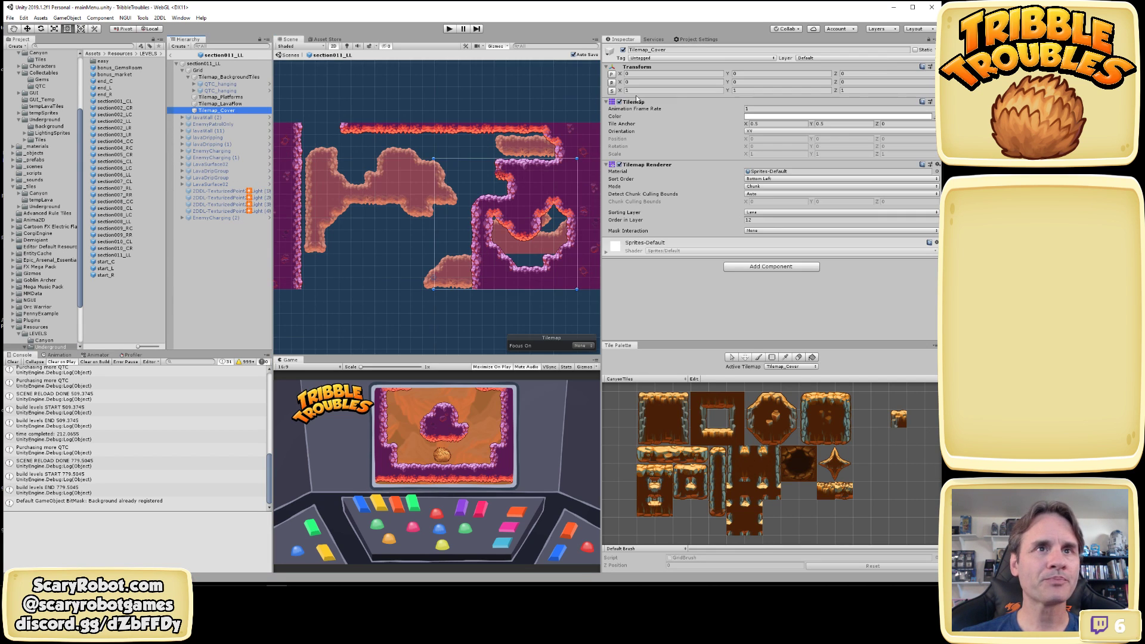
{"action": "left_click", "coordinate": [624, 50]}
{"action": "left_click", "coordinate": [623, 49]}
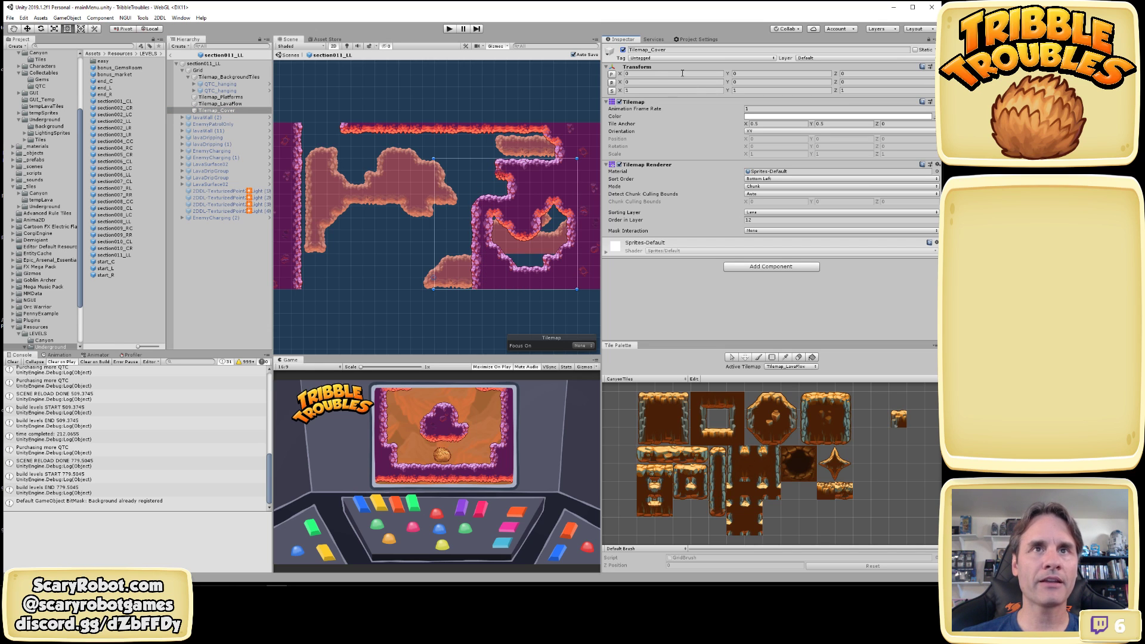
{"action": "left_click", "coordinate": [623, 49]}
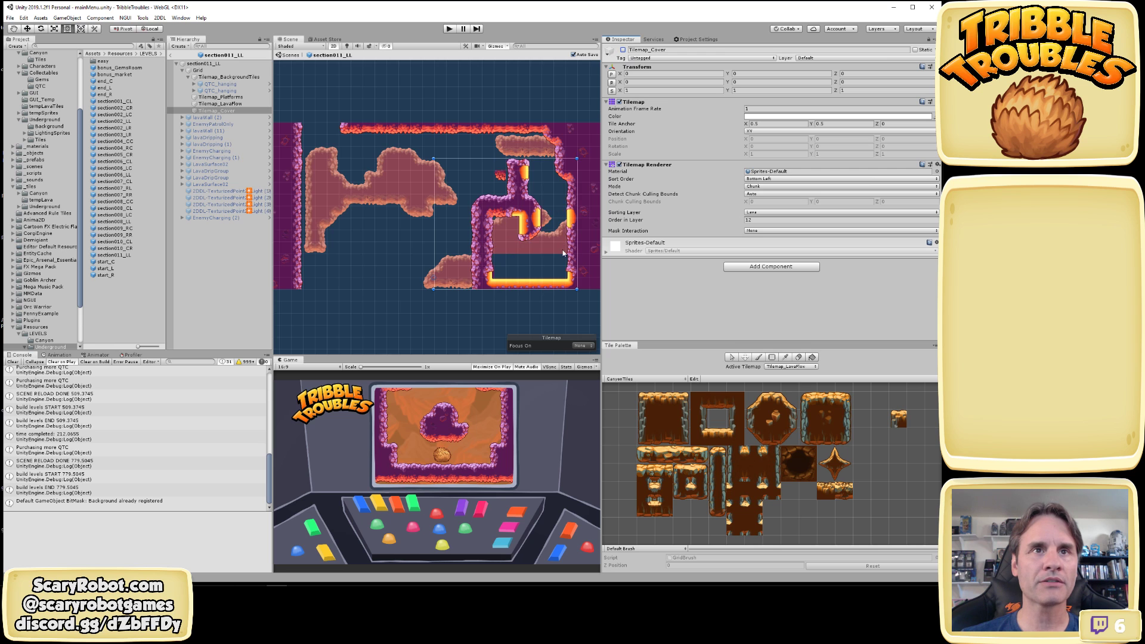
Examine the uncovered lava channels and rock walls up close, and select the Tilemap_Platforms tilemap
{"action": "scroll", "coordinate": [537, 210], "scroll_direction": "up", "scroll_amount": 5}
{"action": "key", "text": "shift+space"}
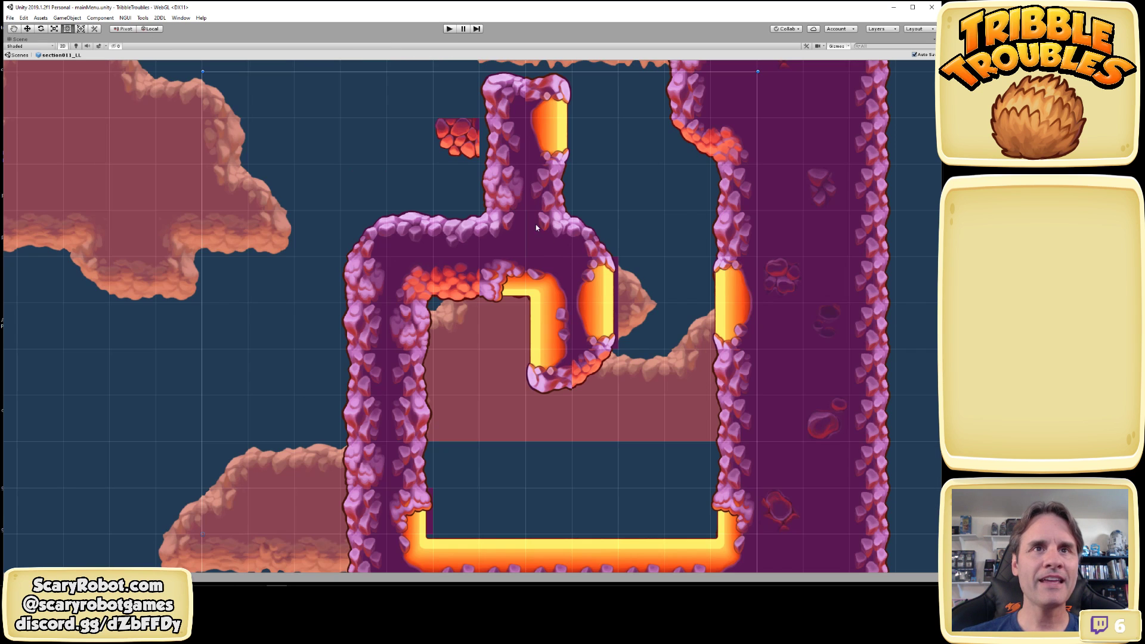
{"action": "scroll", "coordinate": [569, 232], "scroll_direction": "down", "scroll_amount": 3}
{"action": "middle_click_drag", "start_coordinate": [569, 233], "coordinate": [547, 273]}
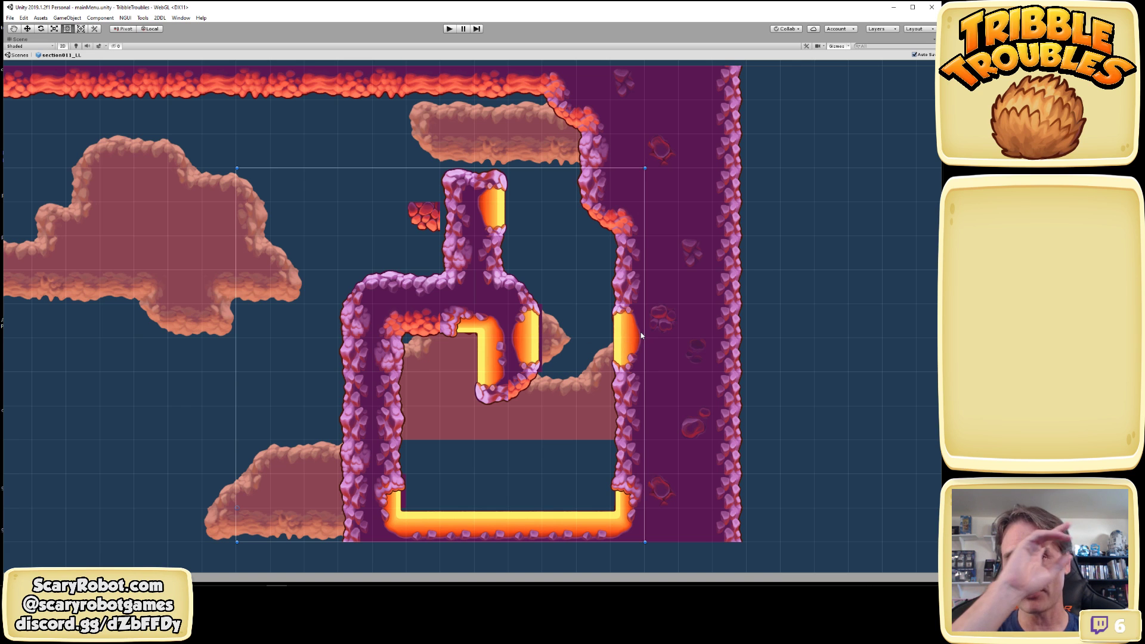
{"action": "scroll", "coordinate": [641, 336], "scroll_direction": "up", "scroll_amount": 5}
{"action": "left_click", "coordinate": [458, 333]}
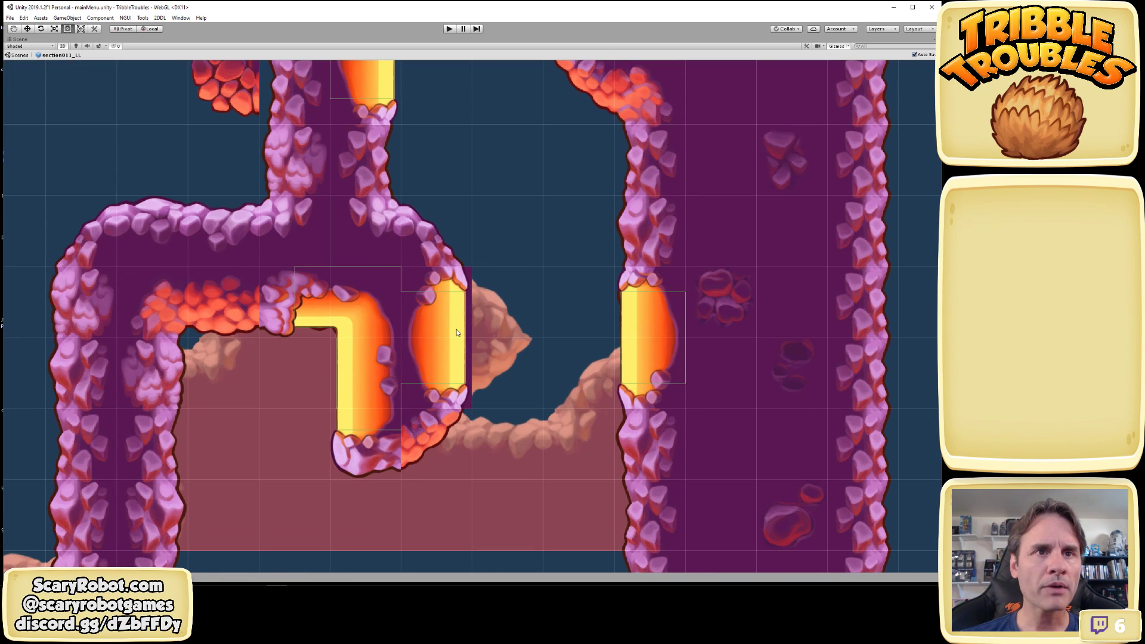
{"action": "left_click", "coordinate": [465, 396]}
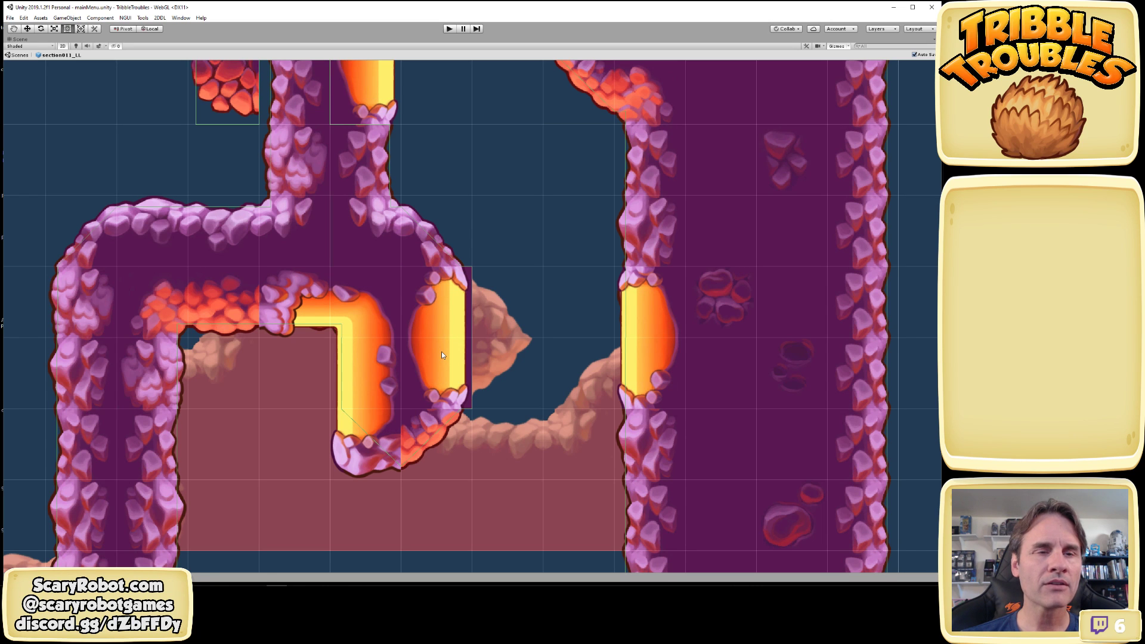
{"action": "key", "text": "shift+space"}
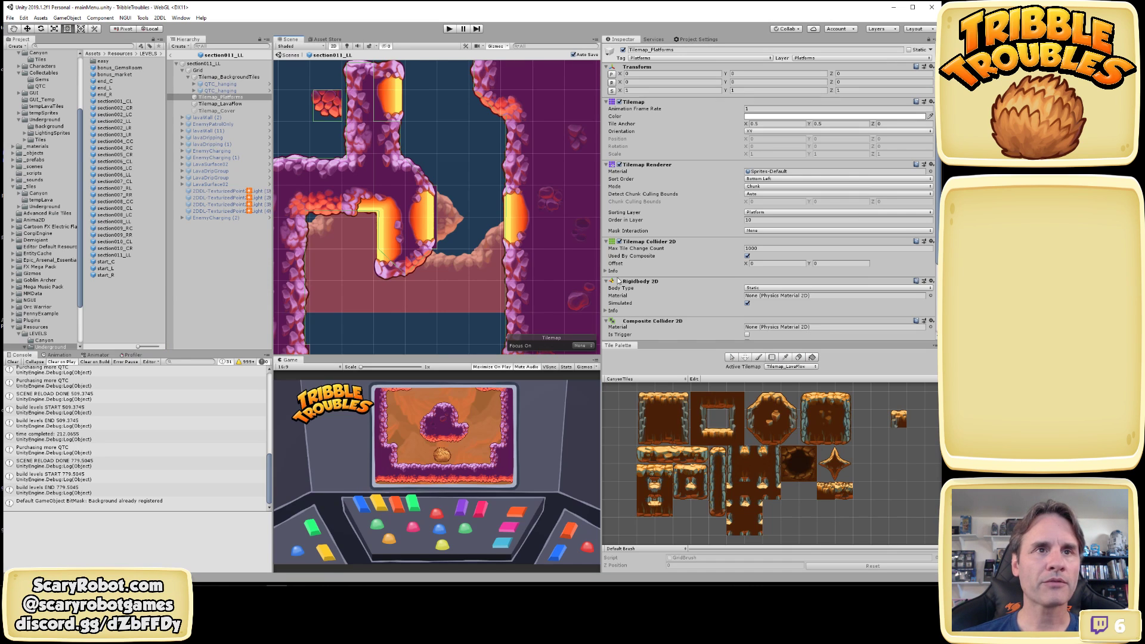
Set the active tilemap to Tilemap_Platforms and switch the tile palette to UndergroundTiles
{"action": "left_click", "coordinate": [791, 366]}
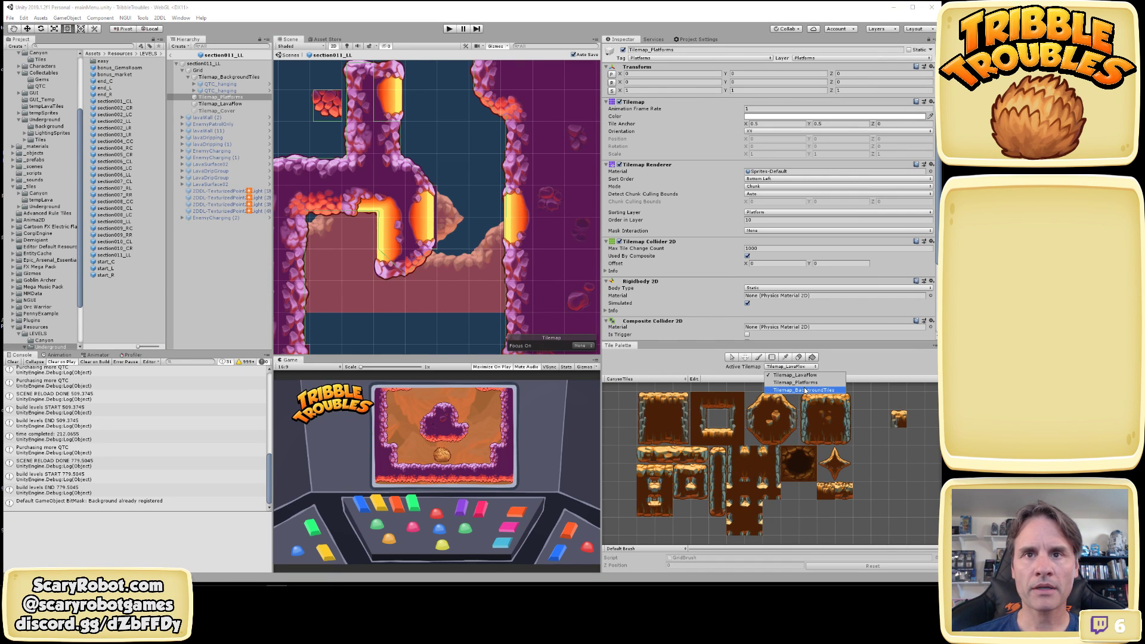
{"action": "left_click", "coordinate": [787, 380]}
{"action": "left_click", "coordinate": [650, 379]}
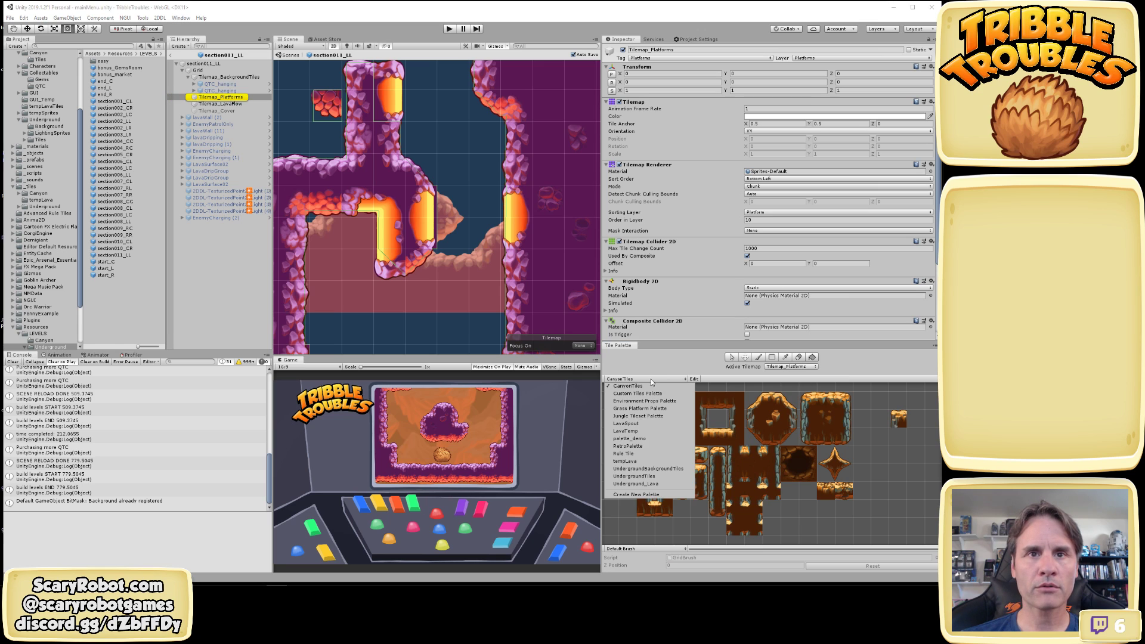
{"action": "left_click", "coordinate": [650, 475]}
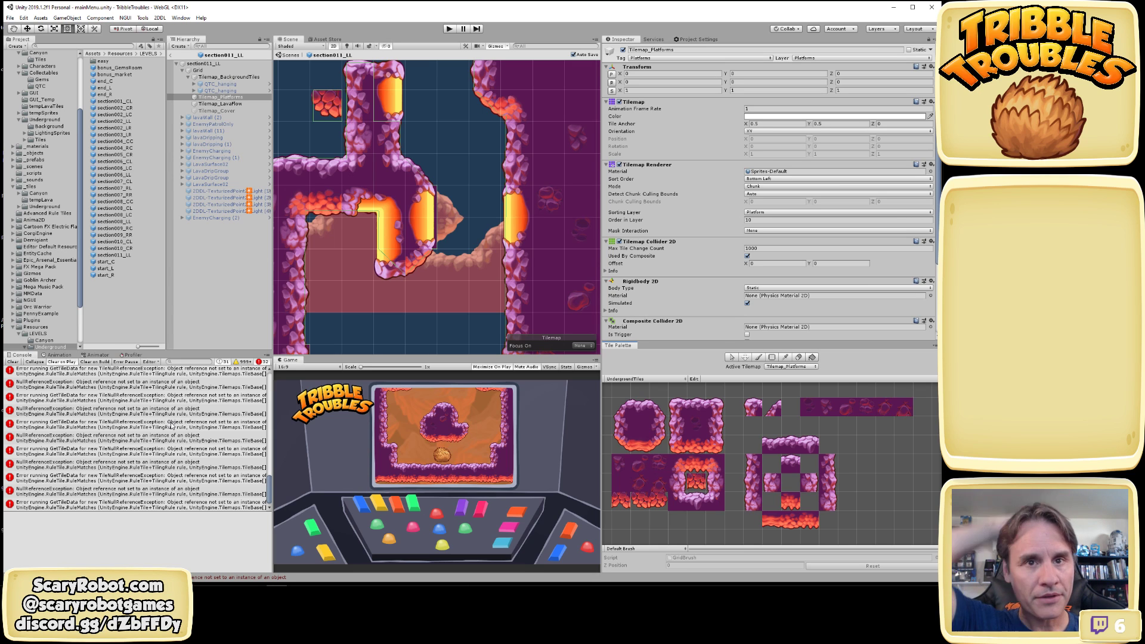
Paint a large irregular, stepped rock platform in the empty area outside the level with the red-edged underground rule tile
{"action": "key", "text": "b"}
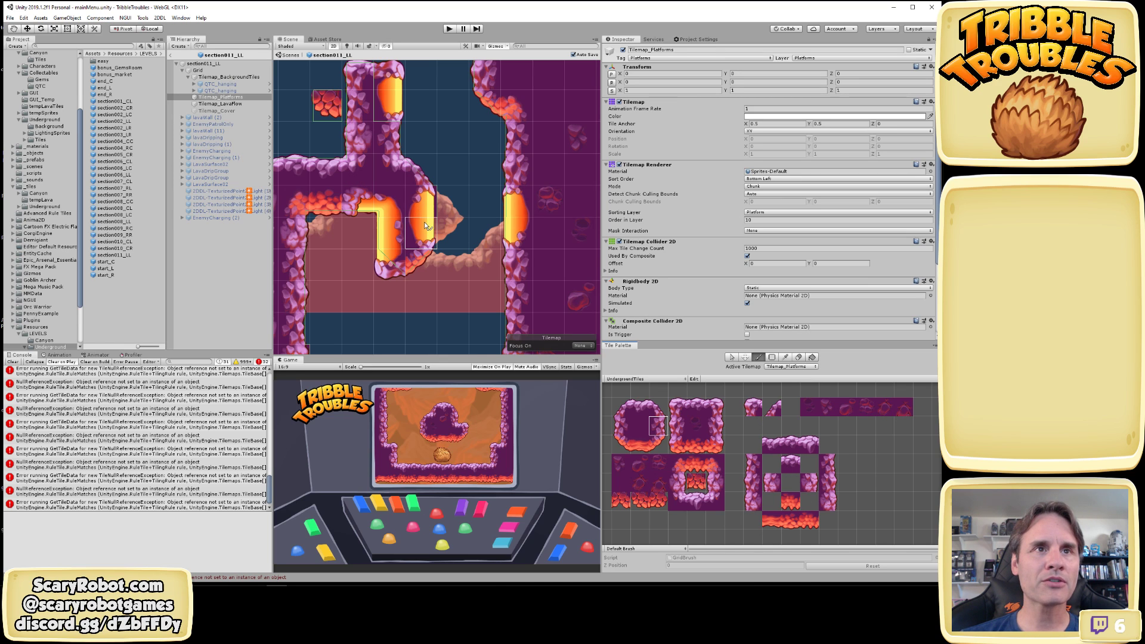
{"action": "key", "text": "w"}
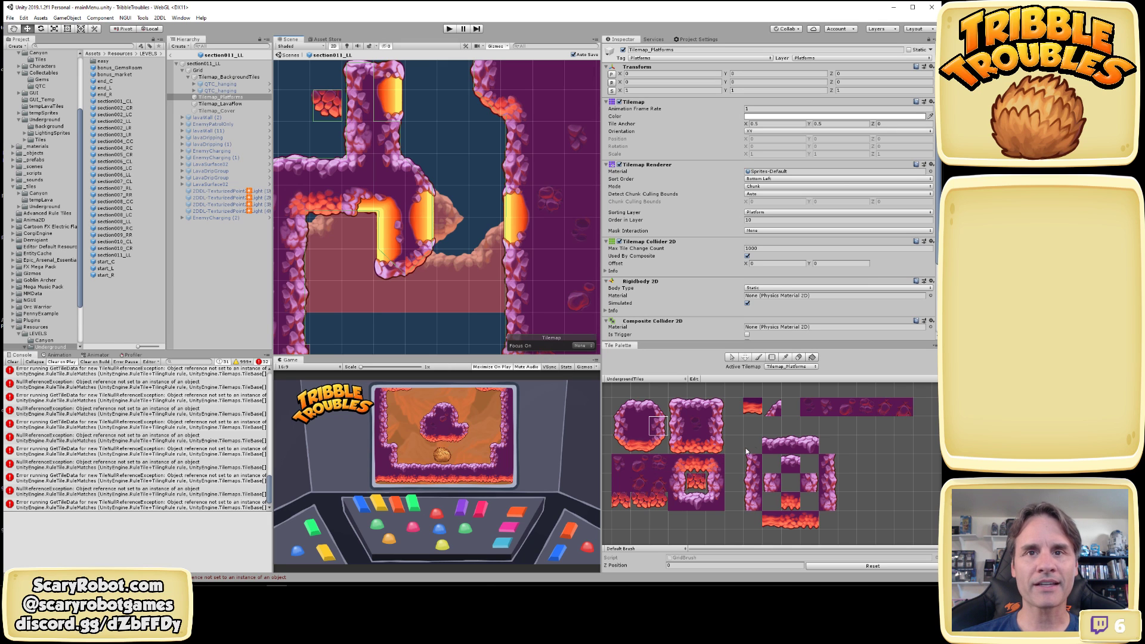
{"action": "left_click", "coordinate": [735, 408]}
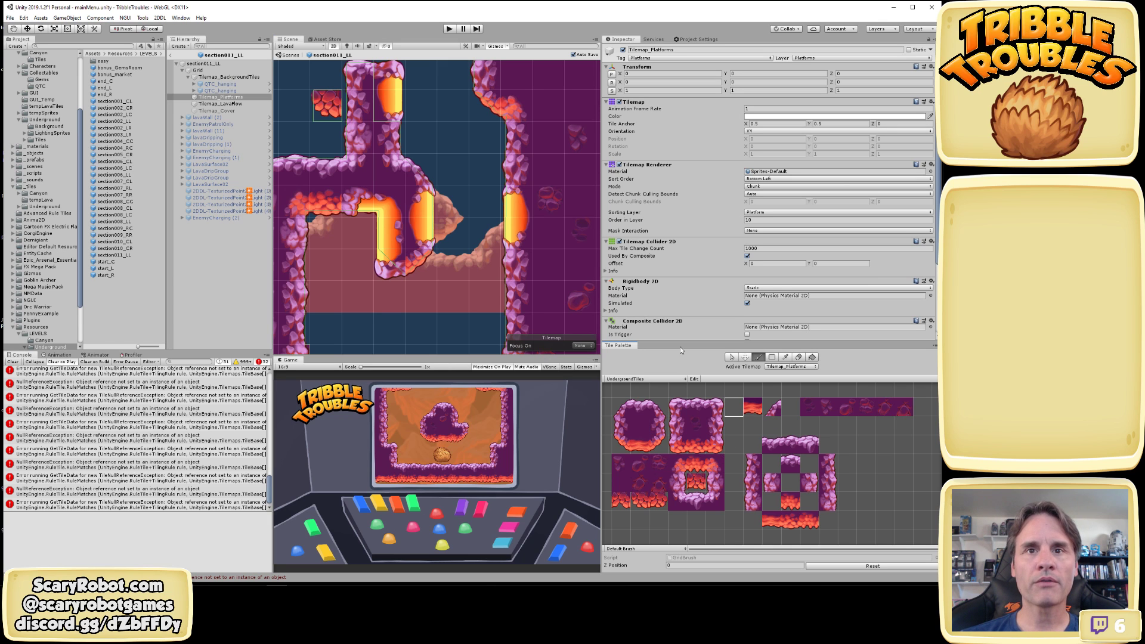
{"action": "left_click", "coordinate": [753, 408]}
{"action": "scroll", "coordinate": [460, 260], "scroll_direction": "down", "scroll_amount": 6}
{"action": "scroll", "coordinate": [459, 260], "scroll_direction": "down", "scroll_amount": 3}
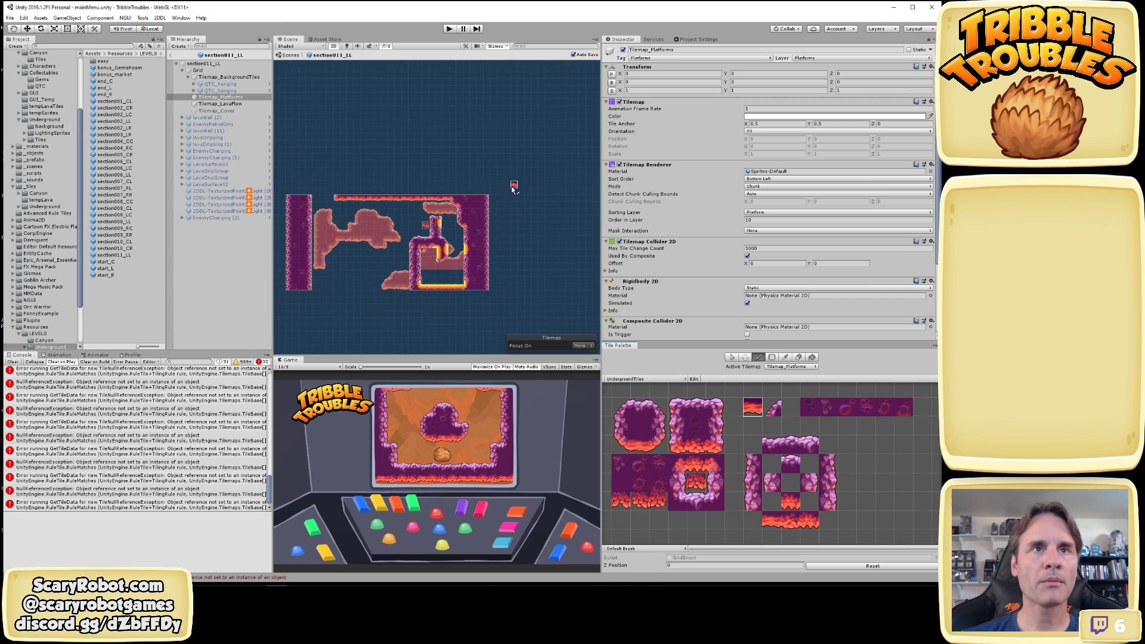
{"action": "middle_click_drag", "start_coordinate": [513, 186], "coordinate": [424, 338]}
{"action": "mouse_move", "coordinate": [491, 214]}
{"action": "left_mouse_down"}
{"action": "mouse_move", "coordinate": [510, 203]}
{"action": "mouse_move", "coordinate": [480, 234]}
{"action": "mouse_move", "coordinate": [498, 243]}
{"action": "mouse_move", "coordinate": [514, 195]}
{"action": "mouse_move", "coordinate": [514, 217]}
{"action": "mouse_move", "coordinate": [511, 182]}
{"action": "mouse_move", "coordinate": [495, 217]}
{"action": "mouse_move", "coordinate": [453, 228]}
{"action": "mouse_move", "coordinate": [464, 210]}
{"action": "mouse_move", "coordinate": [489, 234]}
{"action": "left_mouse_up"}
{"action": "scroll", "coordinate": [489, 235], "scroll_direction": "up", "scroll_amount": 8}
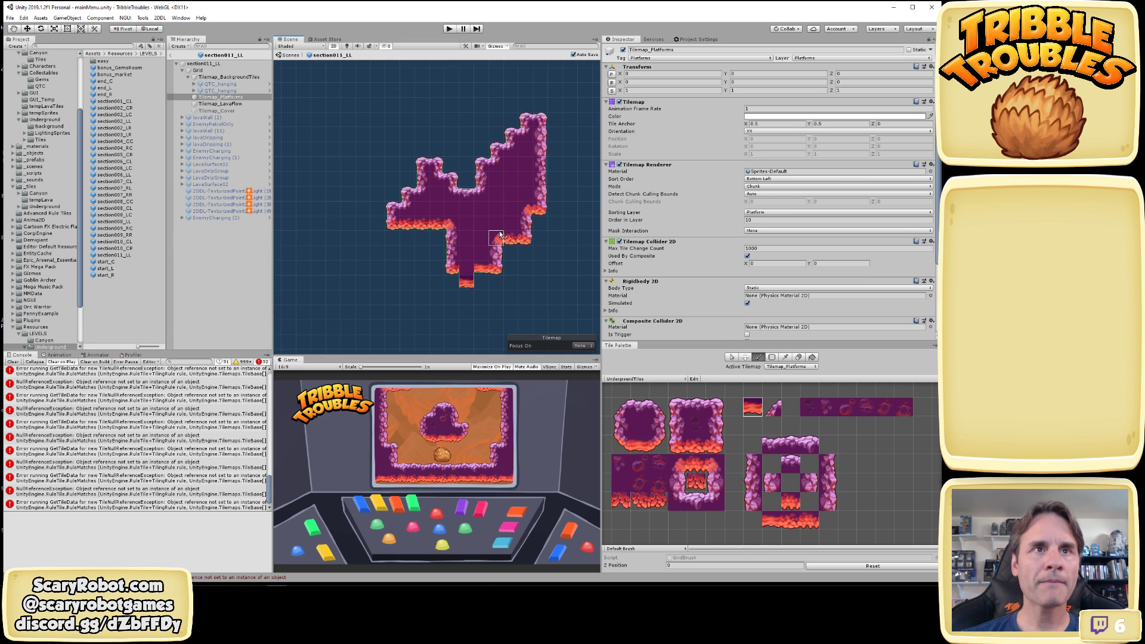
{"action": "mouse_move", "coordinate": [483, 219]}
{"action": "middle_mouse_down"}
{"action": "mouse_move", "coordinate": [475, 204]}
{"action": "mouse_move", "coordinate": [439, 210]}
{"action": "middle_mouse_up"}
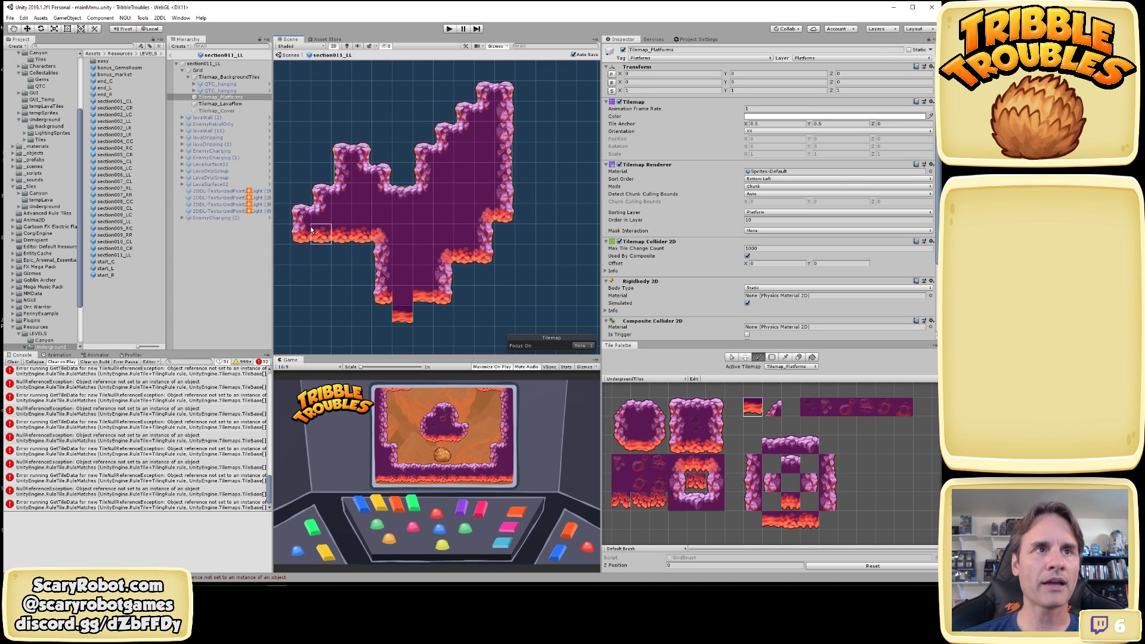
Replace the platform's square outer corners and the stair steps along its tall upper arm with the slope tile
{"action": "left_click", "coordinate": [772, 408]}
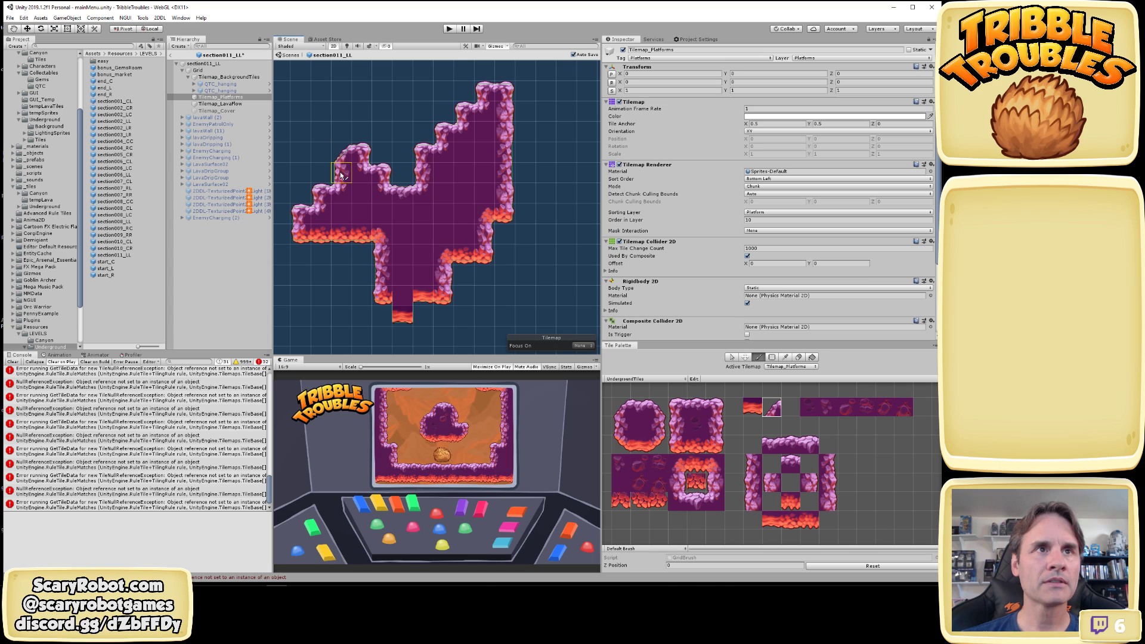
{"action": "left_click", "coordinate": [307, 228]}
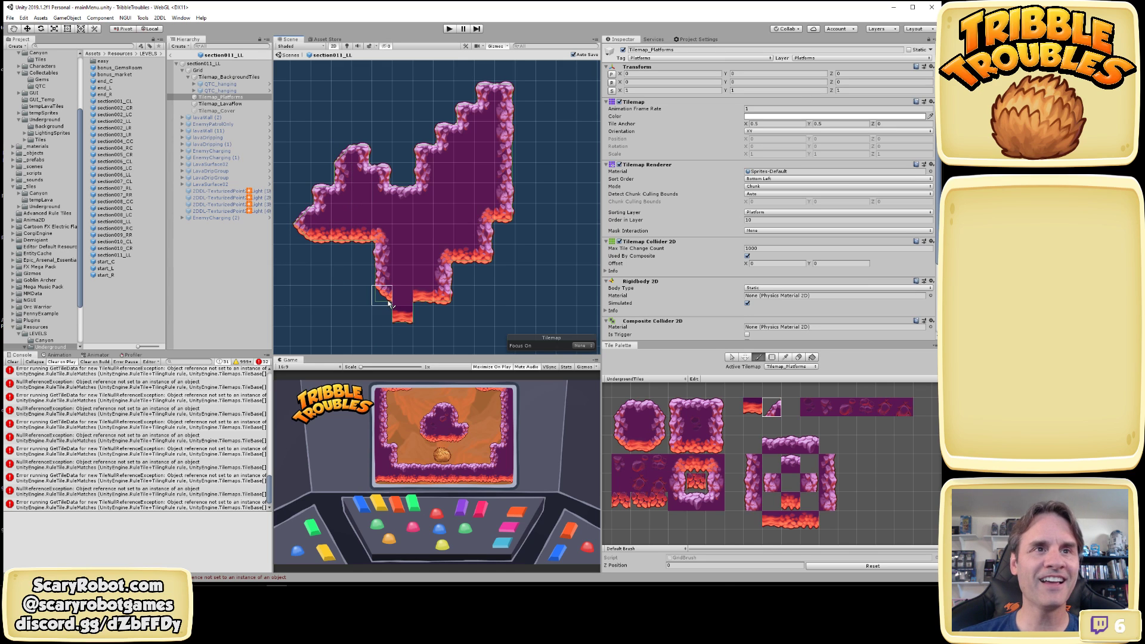
{"action": "left_click", "coordinate": [403, 327]}
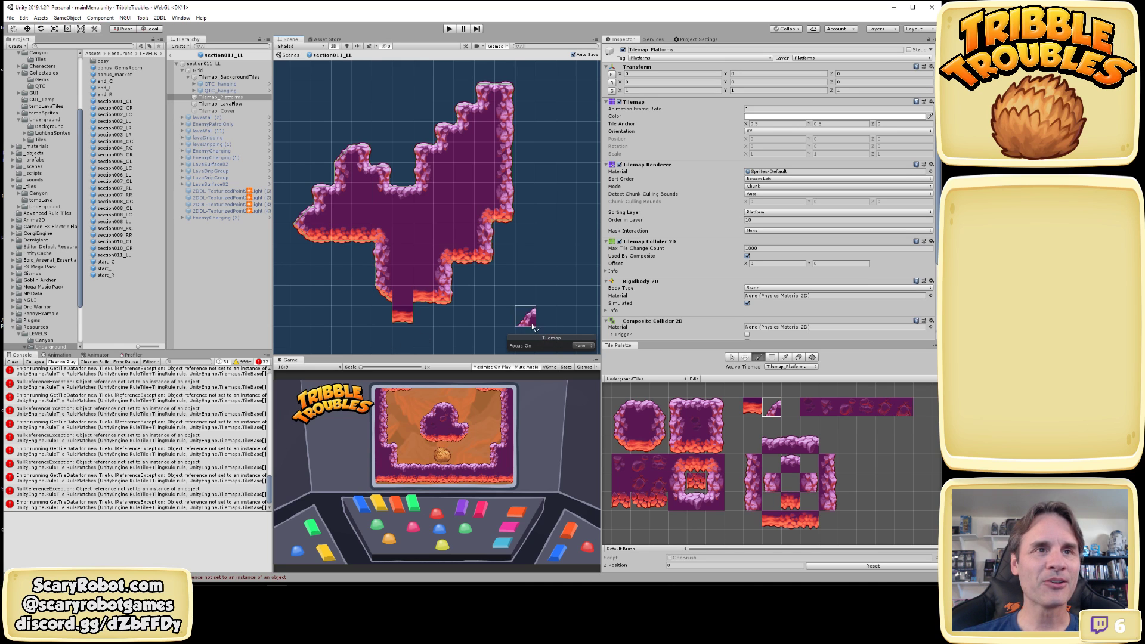
{"action": "left_click", "coordinate": [442, 301]}
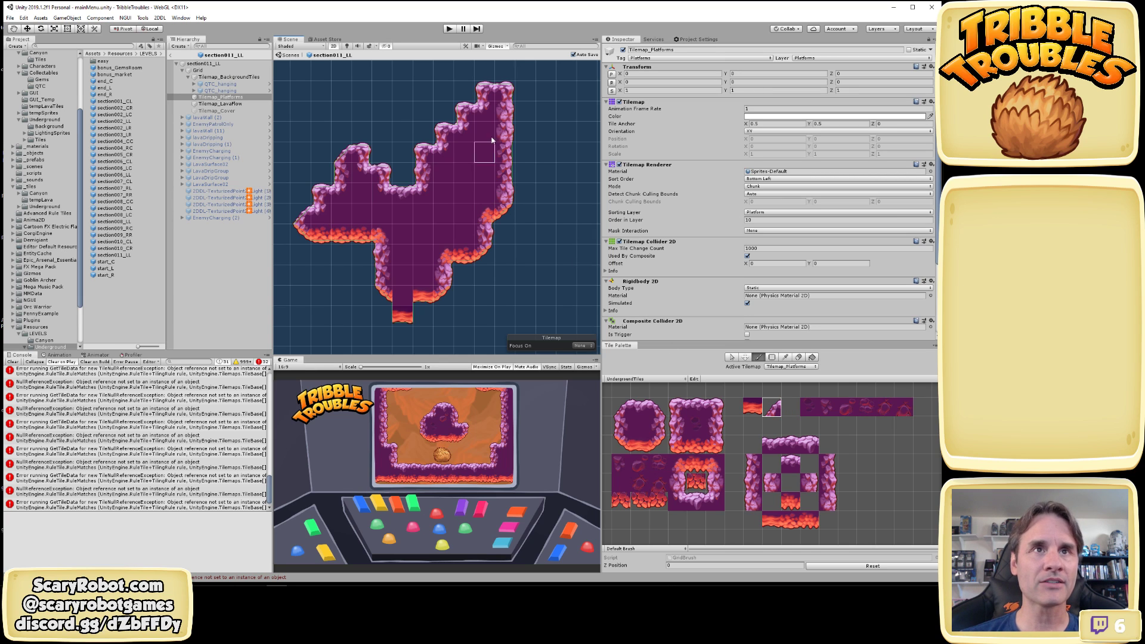
{"action": "left_click", "coordinate": [506, 91]}
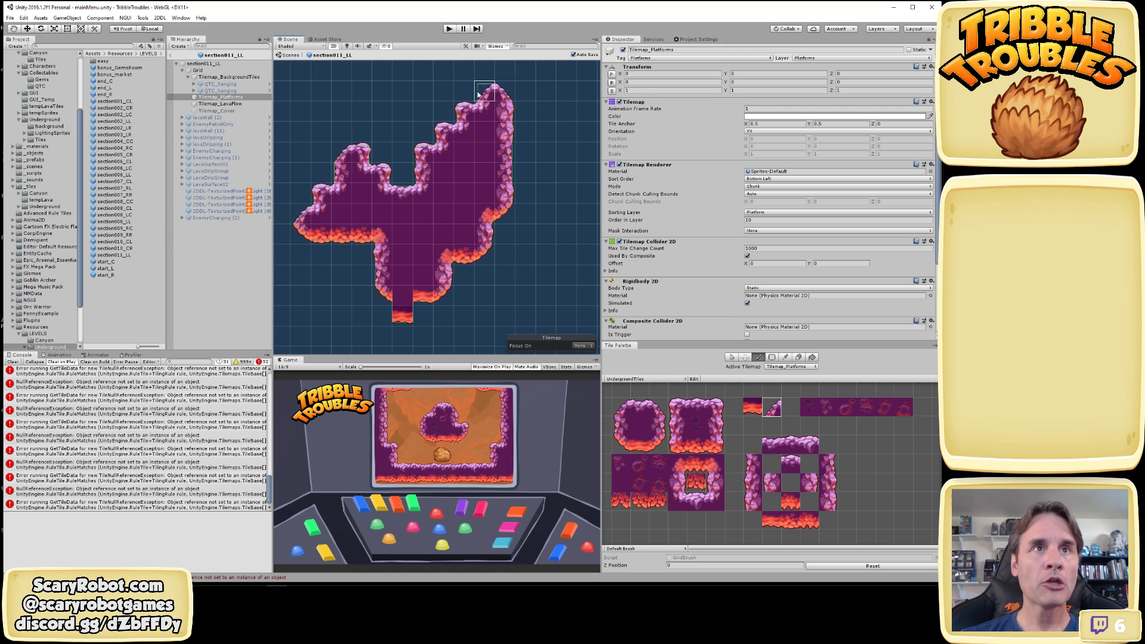
{"action": "left_click", "coordinate": [464, 112]}
{"action": "left_click", "coordinate": [443, 133]}
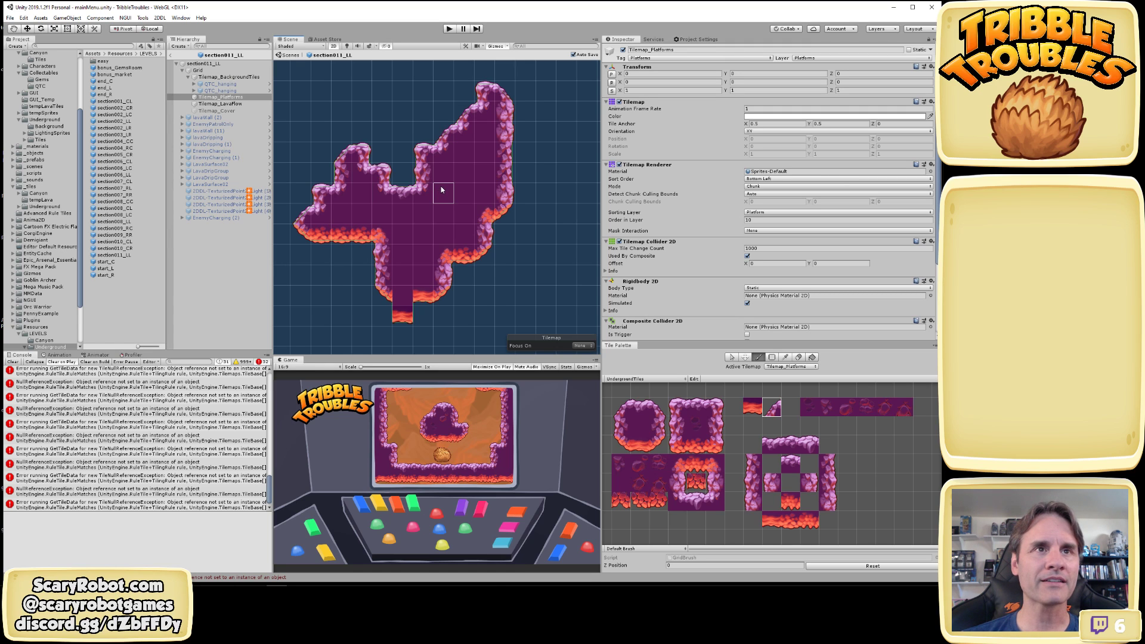
Extend the platform's tall arm into an overhanging, sloped ledge and taper the platform's bottom tip with slope tiles
{"action": "left_click", "coordinate": [443, 111]}
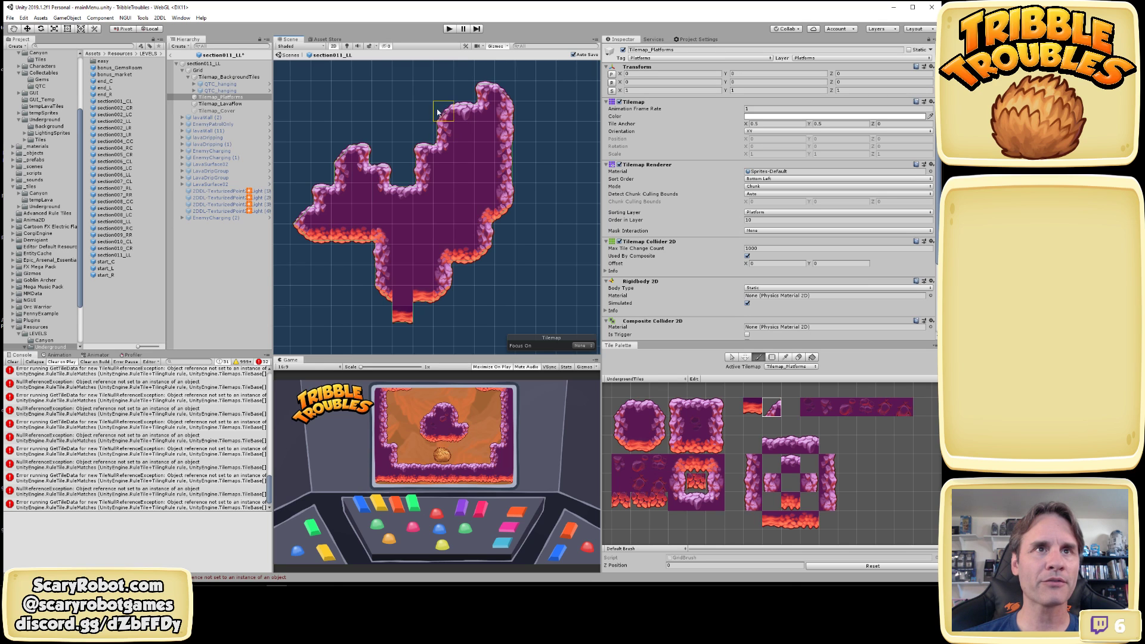
{"action": "mouse_move", "coordinate": [437, 111]}
{"action": "left_mouse_down"}
{"action": "mouse_move", "coordinate": [423, 111]}
{"action": "mouse_move", "coordinate": [426, 143]}
{"action": "left_mouse_up"}
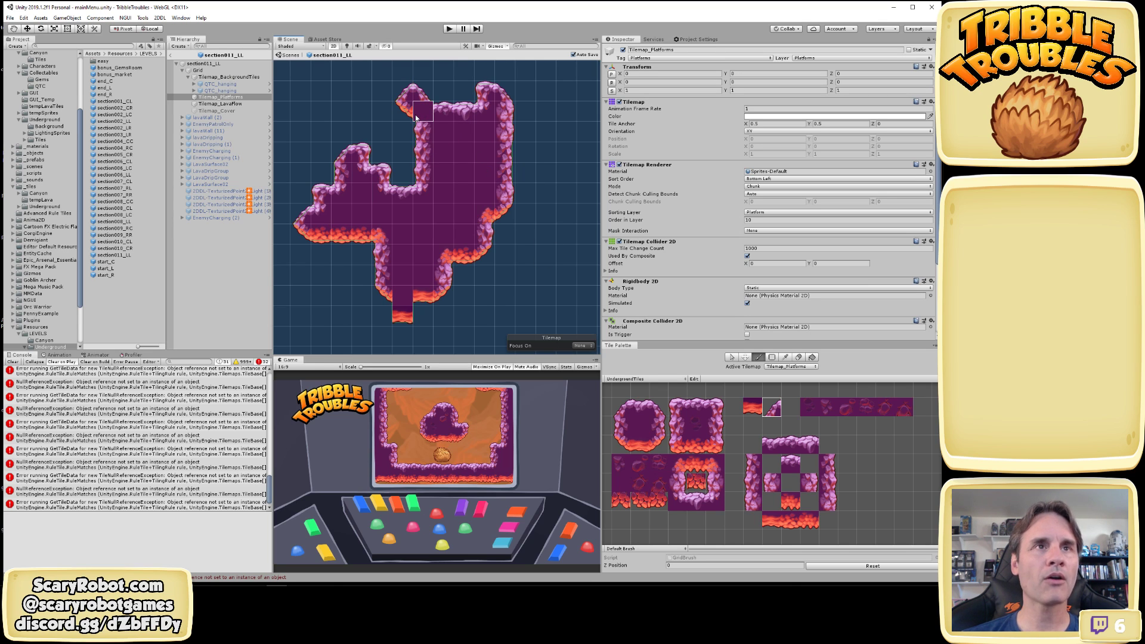
{"action": "left_click_drag", "start_coordinate": [415, 116], "coordinate": [401, 125]}
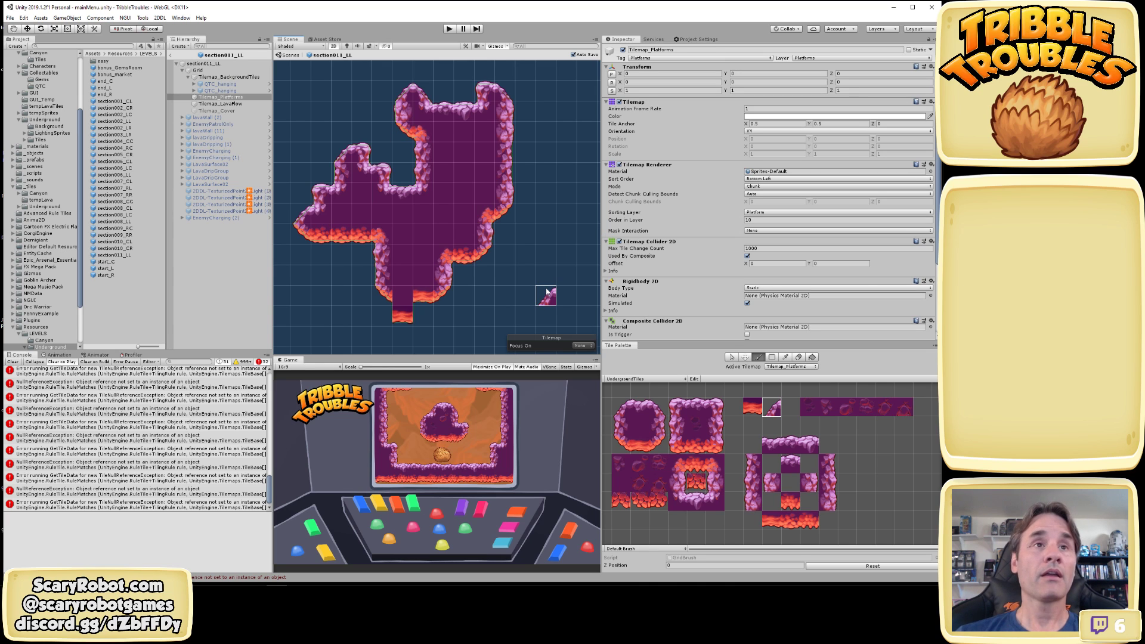
{"action": "left_click", "coordinate": [423, 314]}
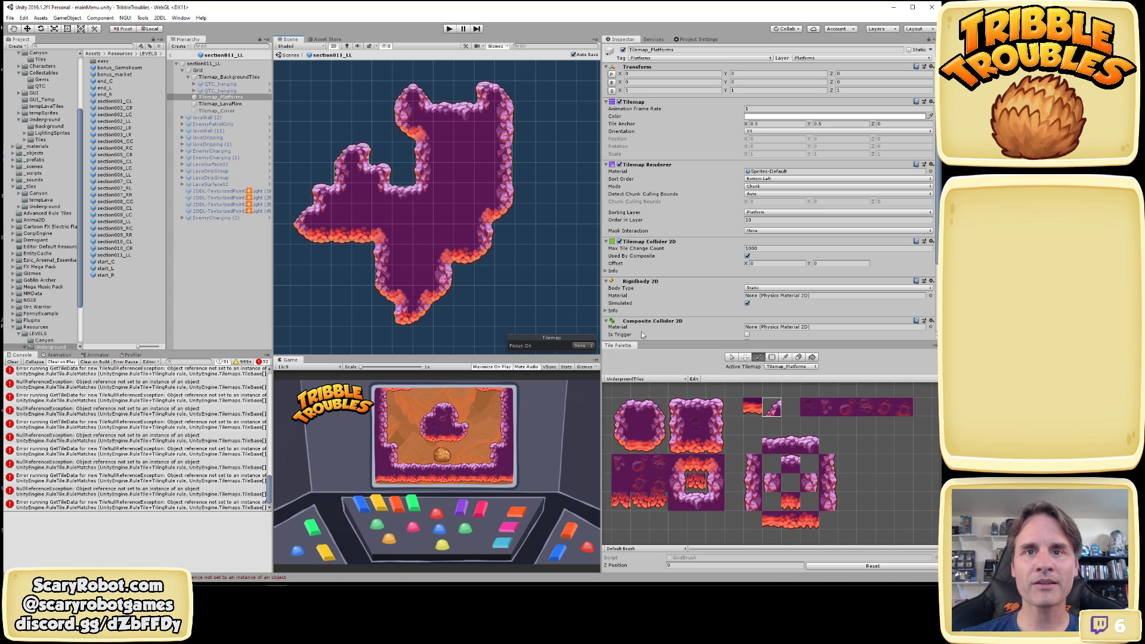
Try individual vertical wall tiles from the UndergroundTiles palette along the platform's inner notch
{"action": "left_click", "coordinate": [752, 487]}
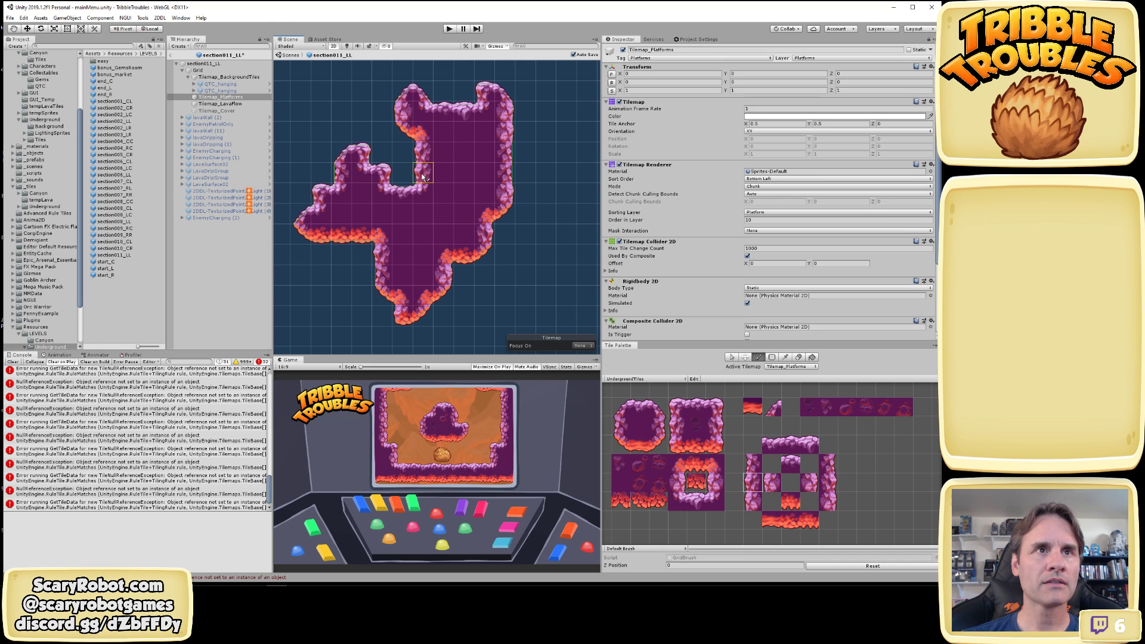
{"action": "scroll", "coordinate": [516, 244], "scroll_direction": "down", "scroll_amount": 1}
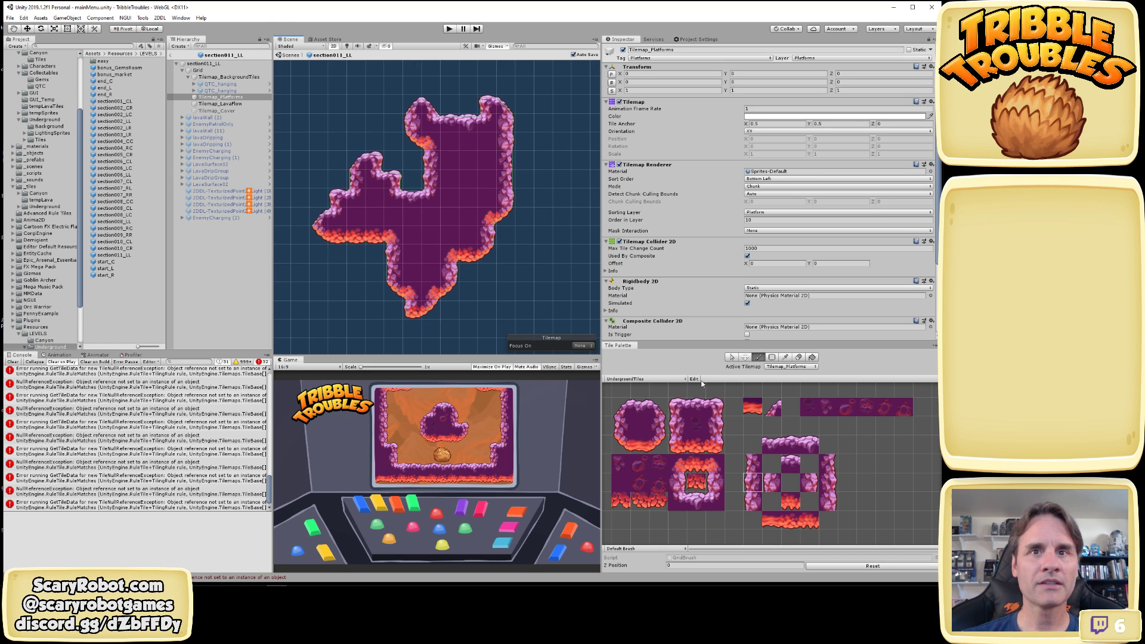
{"action": "left_click", "coordinate": [775, 486]}
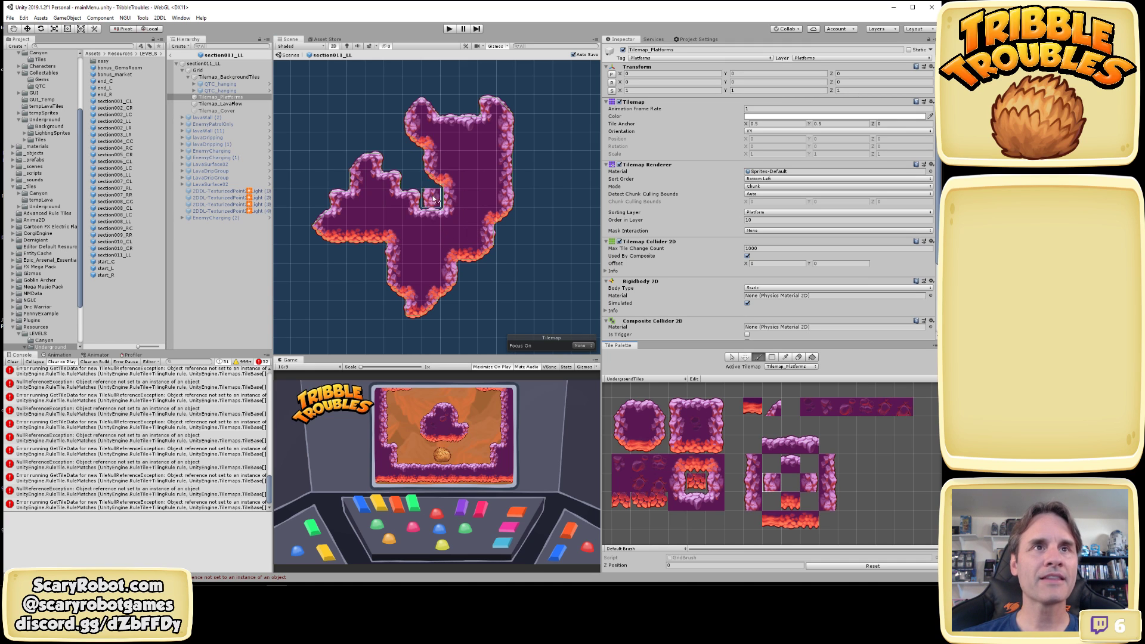
{"action": "middle_click_drag", "start_coordinate": [538, 253], "coordinate": [537, 246], "text": "alt"}
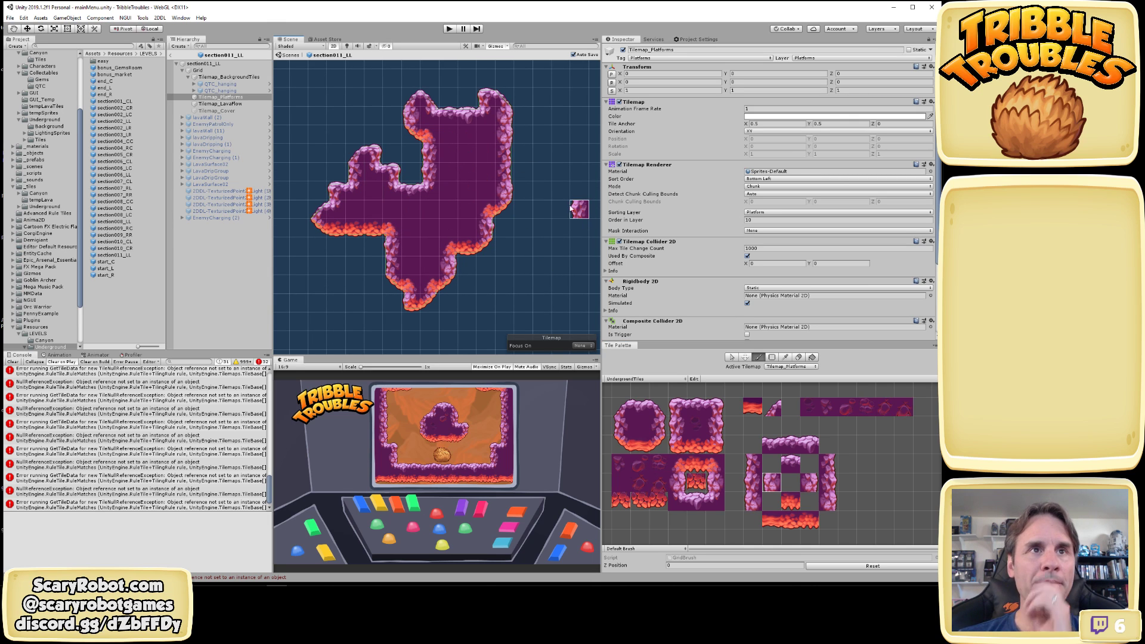
{"action": "scroll", "coordinate": [561, 180], "scroll_direction": "up", "scroll_amount": 2}
{"action": "scroll", "coordinate": [562, 180], "scroll_direction": "up", "scroll_amount": 3}
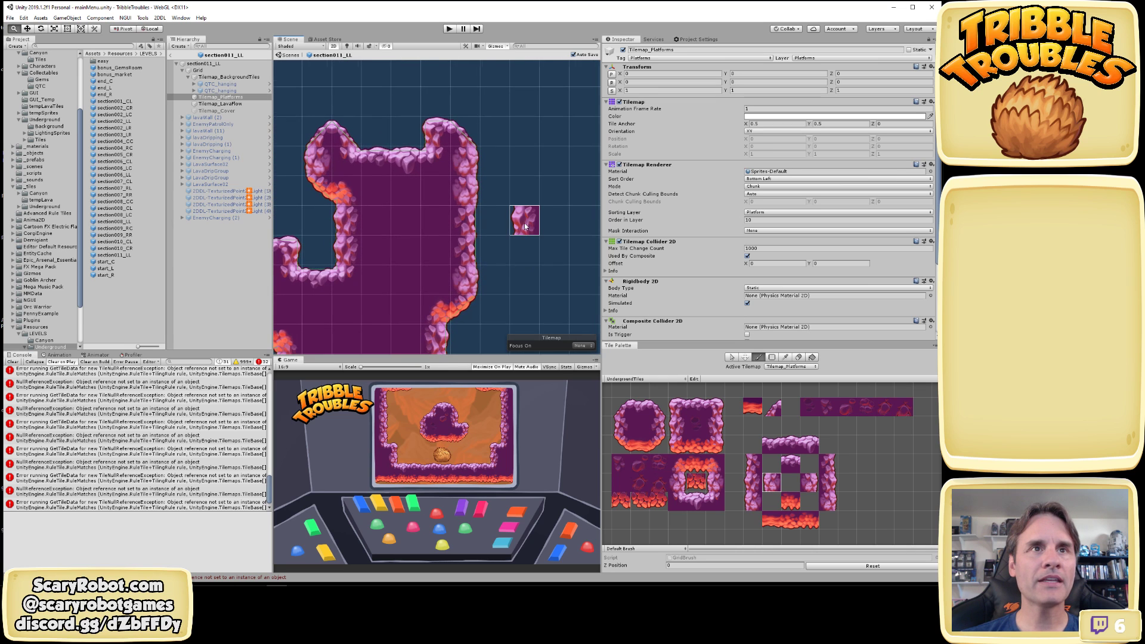
{"action": "scroll", "coordinate": [540, 224], "scroll_direction": "down", "scroll_amount": 3}
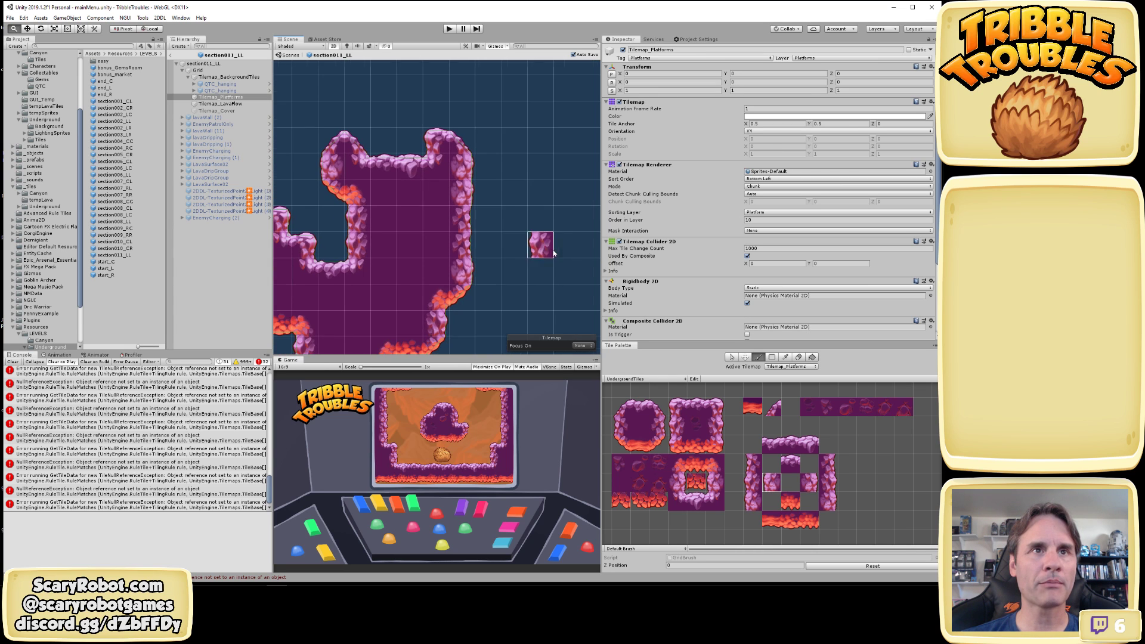
Paint three parallel vertical columns of the individual wall tile in the empty space beside the platform, saving the section during the work
{"action": "middle_click_drag", "start_coordinate": [544, 222], "coordinate": [485, 179]}
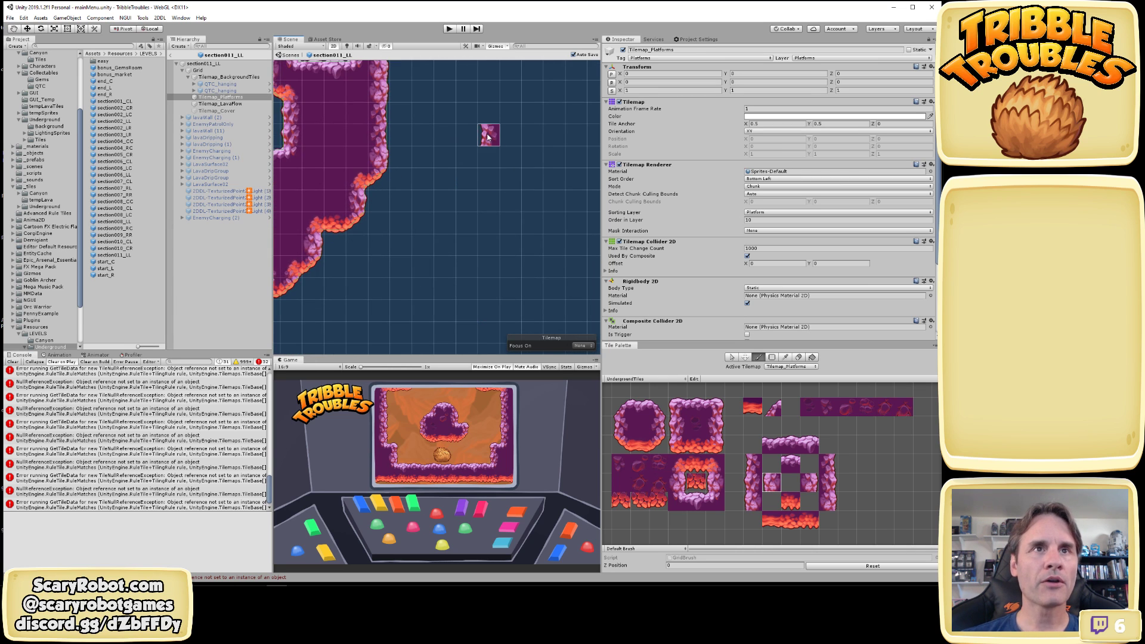
{"action": "left_click_drag", "start_coordinate": [485, 130], "coordinate": [485, 305]}
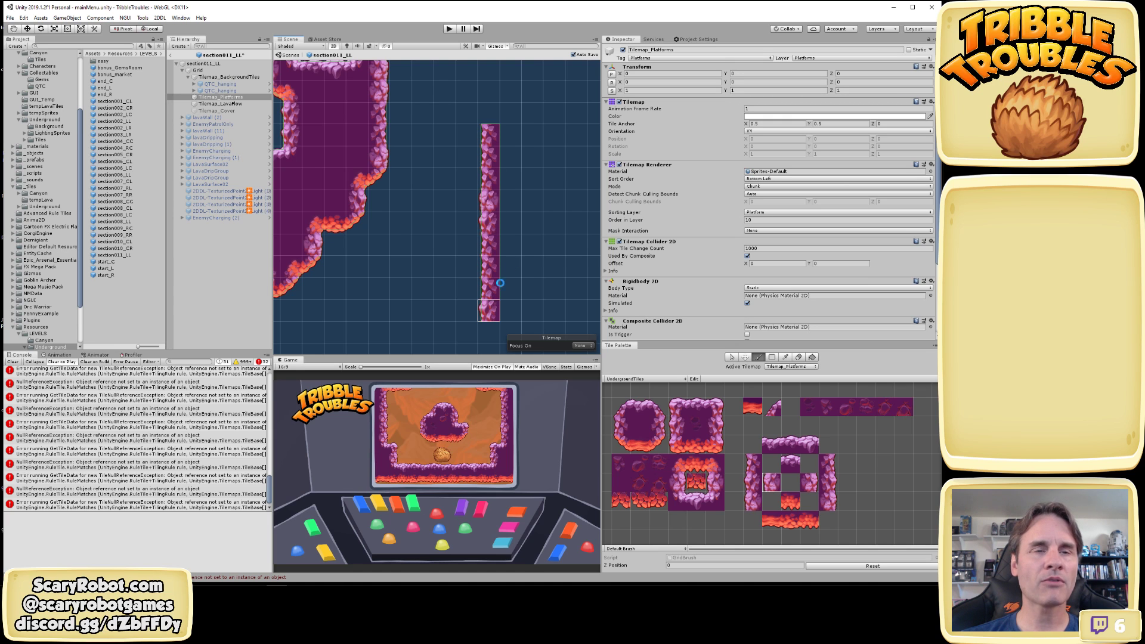
{"action": "key", "text": "ctrl+s"}
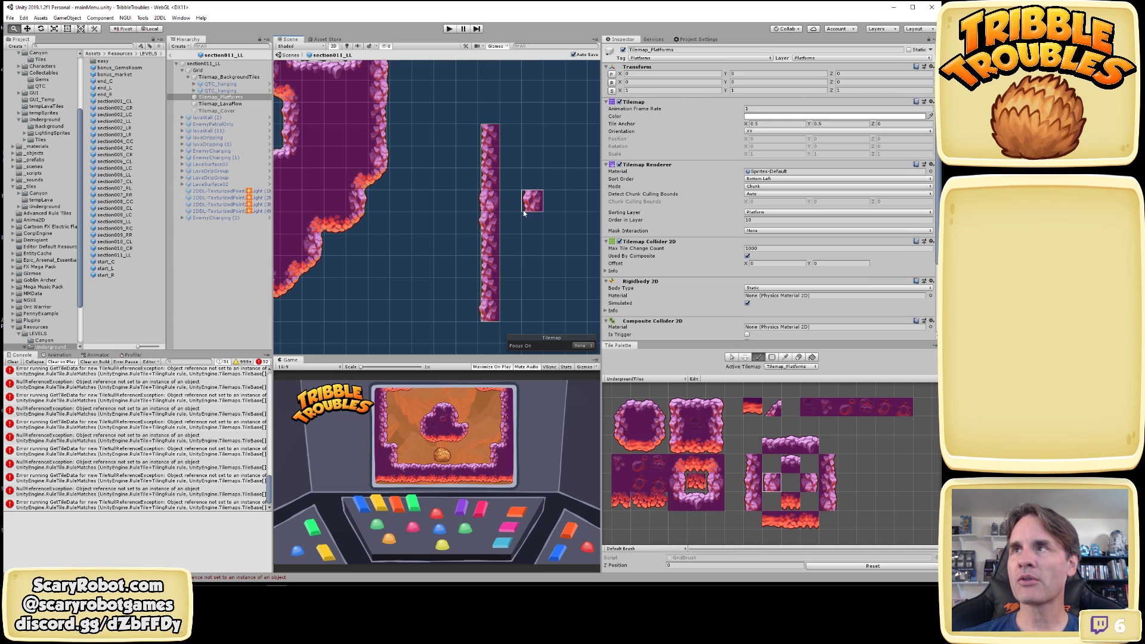
{"action": "middle_click_drag", "start_coordinate": [524, 211], "coordinate": [527, 158]}
{"action": "left_click", "coordinate": [540, 90]}
{"action": "left_click_drag", "start_coordinate": [541, 90], "coordinate": [542, 261]}
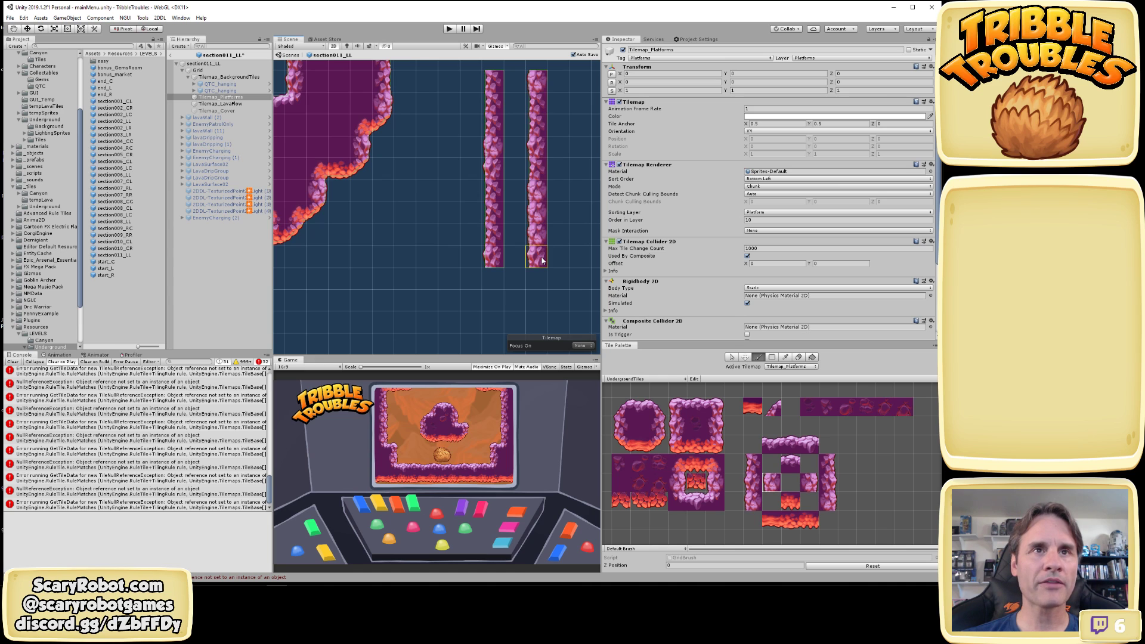
{"action": "middle_click_drag", "start_coordinate": [557, 190], "coordinate": [488, 211]}
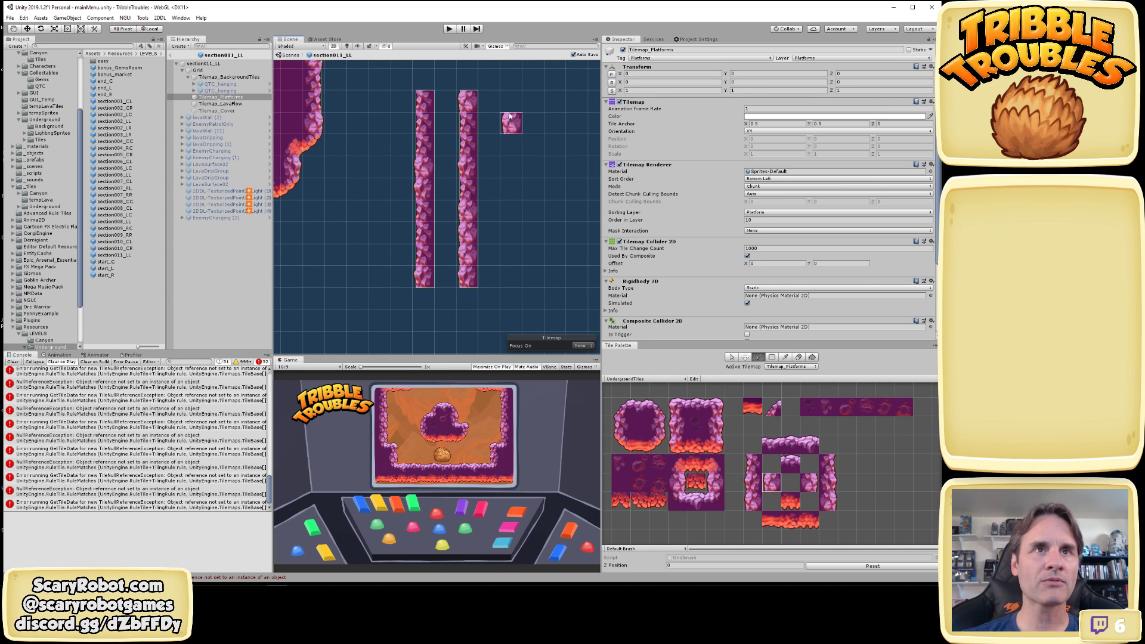
{"action": "left_click_drag", "start_coordinate": [511, 96], "coordinate": [512, 286]}
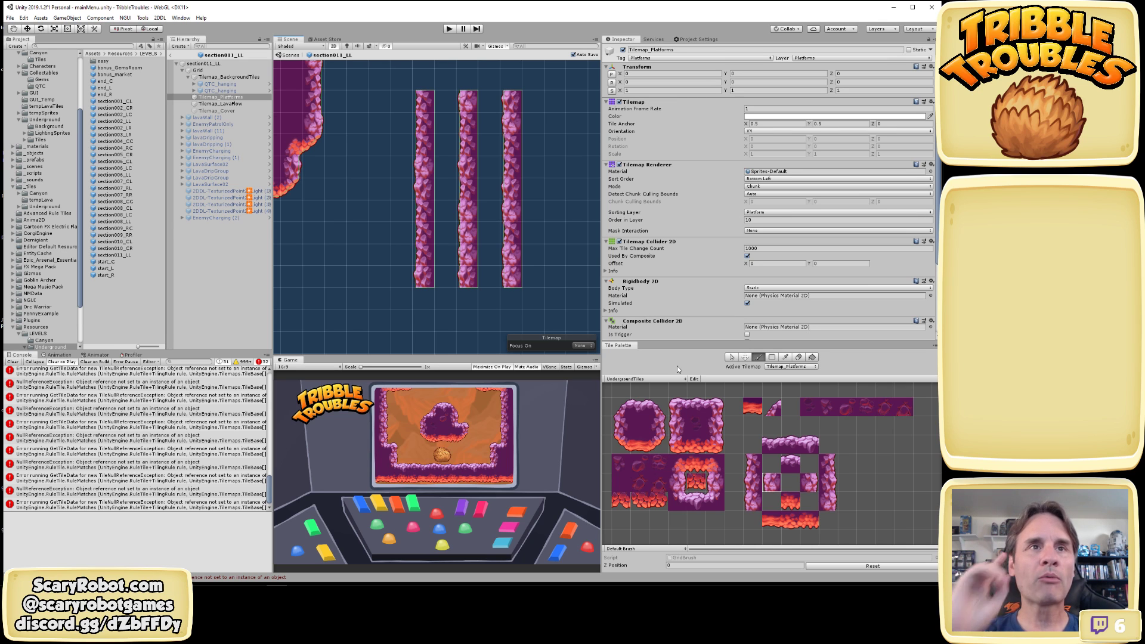
Preview individual side-wall tiles from the UndergroundTiles palette against the vertical wall of the platform's inner notch
{"action": "middle_click_drag", "start_coordinate": [378, 189], "coordinate": [471, 220]}
{"action": "scroll", "coordinate": [459, 210], "scroll_direction": "down", "scroll_amount": 4}
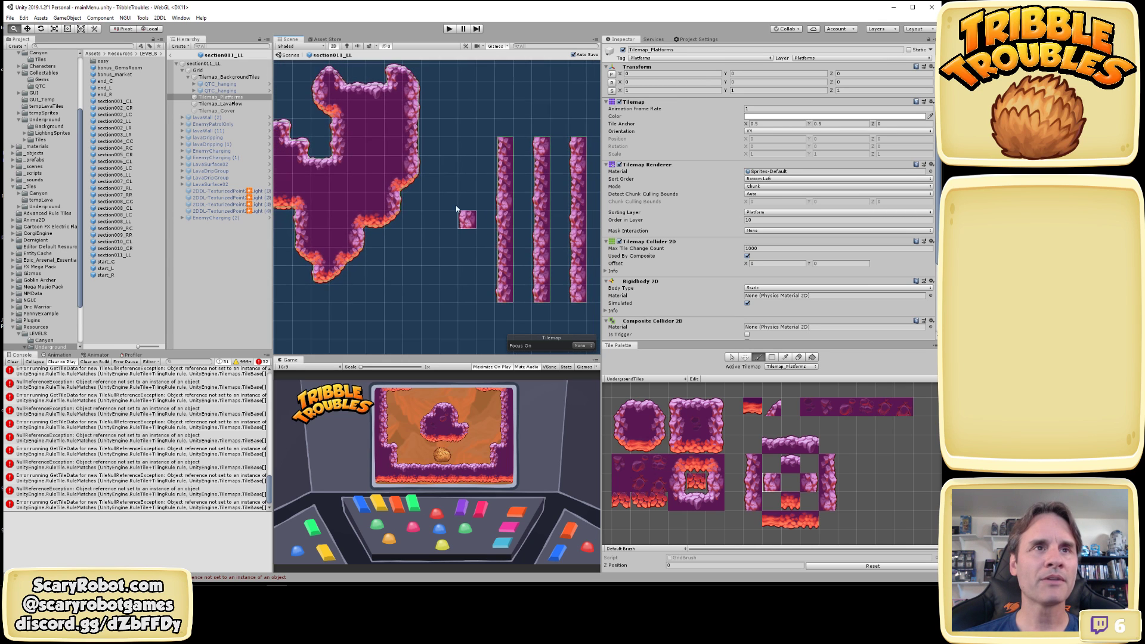
{"action": "middle_click_drag", "start_coordinate": [411, 182], "coordinate": [443, 210]}
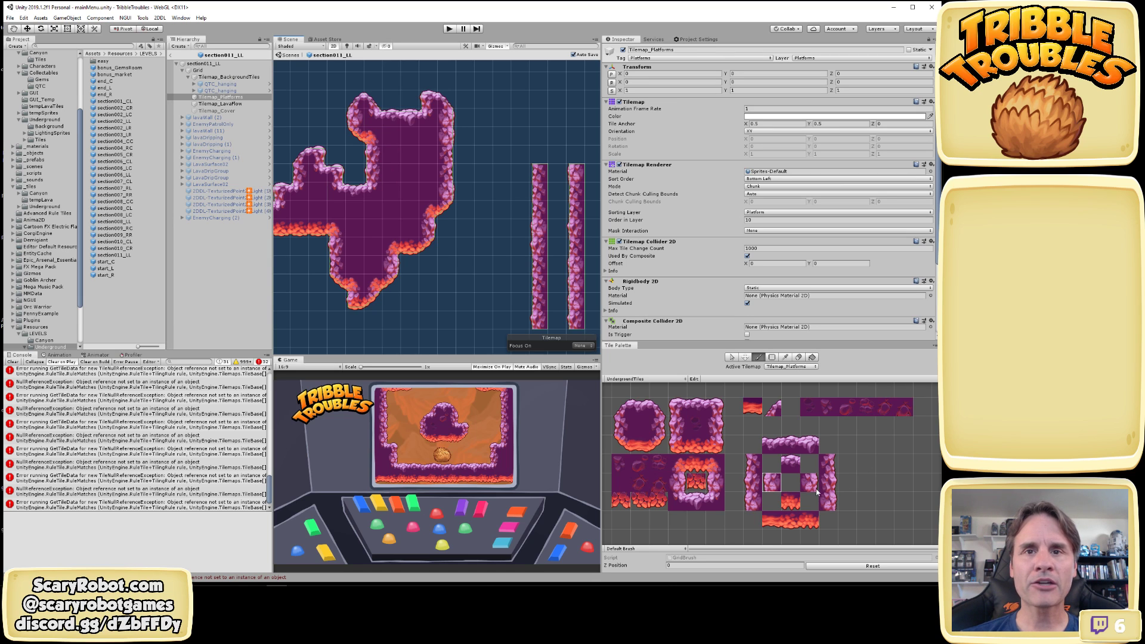
{"action": "left_click", "coordinate": [756, 484]}
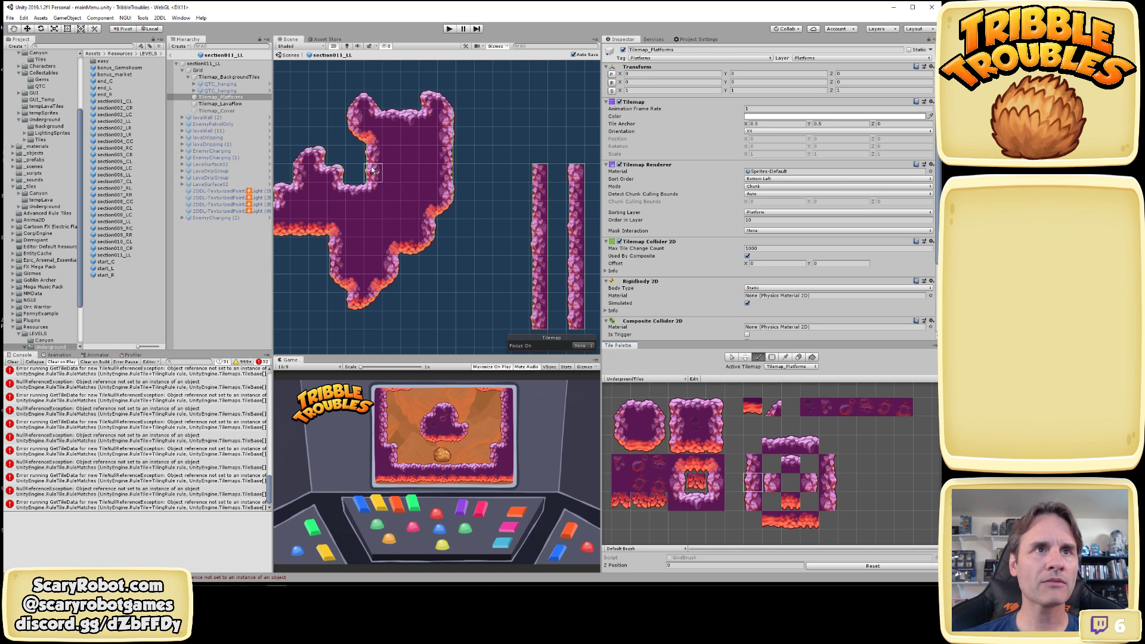
{"action": "left_click", "coordinate": [754, 501]}
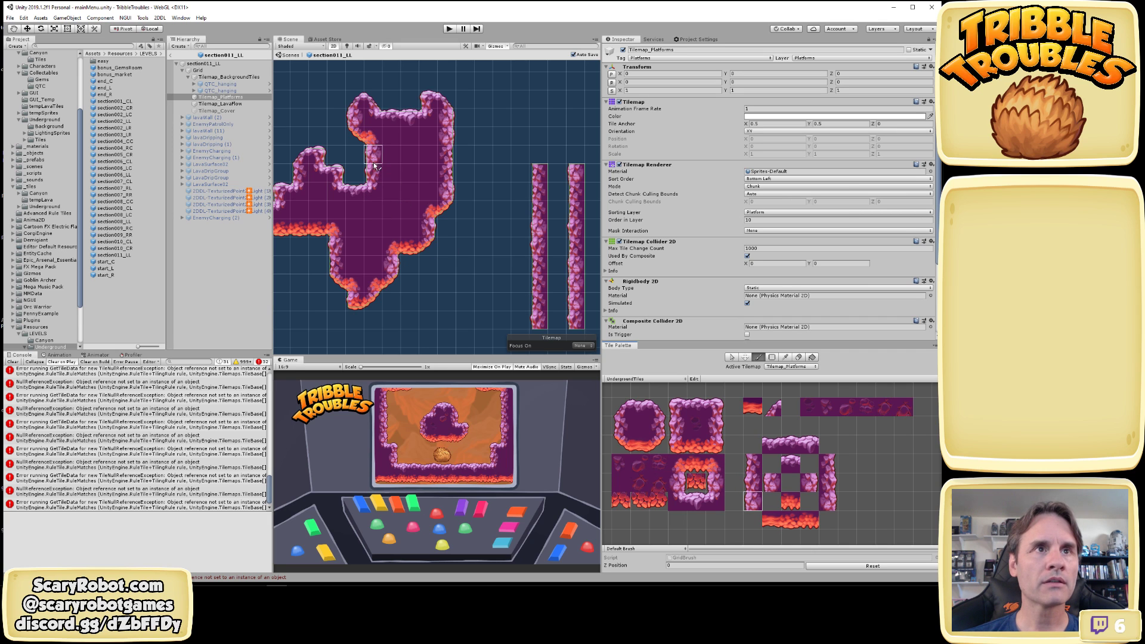
{"action": "scroll", "coordinate": [353, 179], "scroll_direction": "up", "scroll_amount": 7}
{"action": "middle_click_drag", "start_coordinate": [353, 179], "coordinate": [460, 205]}
{"action": "scroll", "coordinate": [465, 212], "scroll_direction": "up", "scroll_amount": 4}
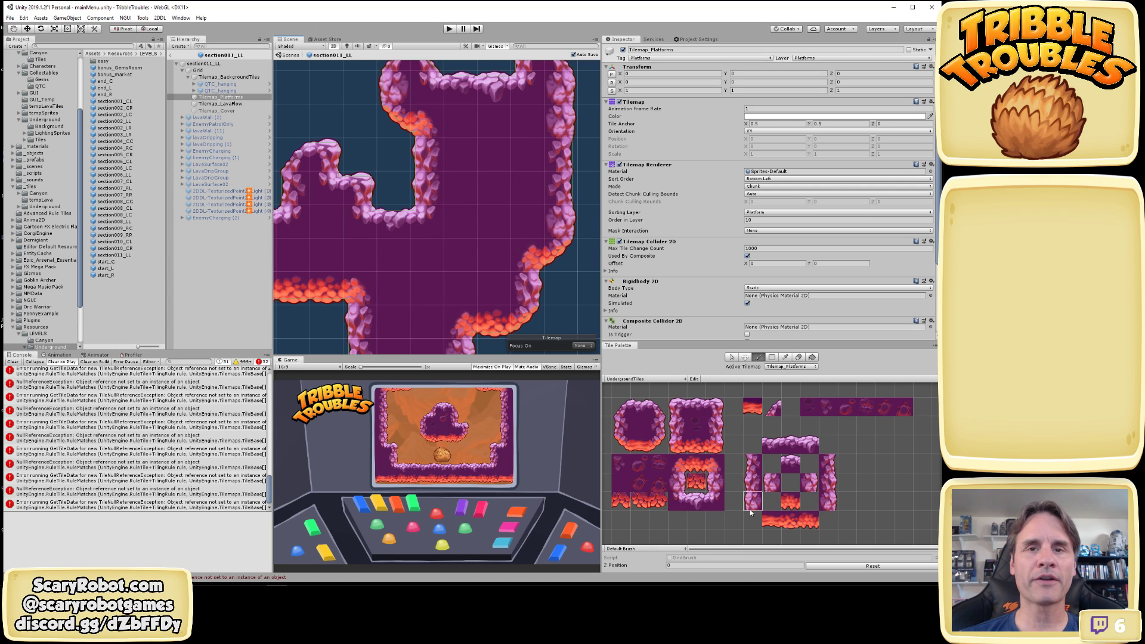
Choose the red-edged rule tile and search the project for rule tile assets to locate the underground rule tile folder
{"action": "left_click", "coordinate": [751, 407]}
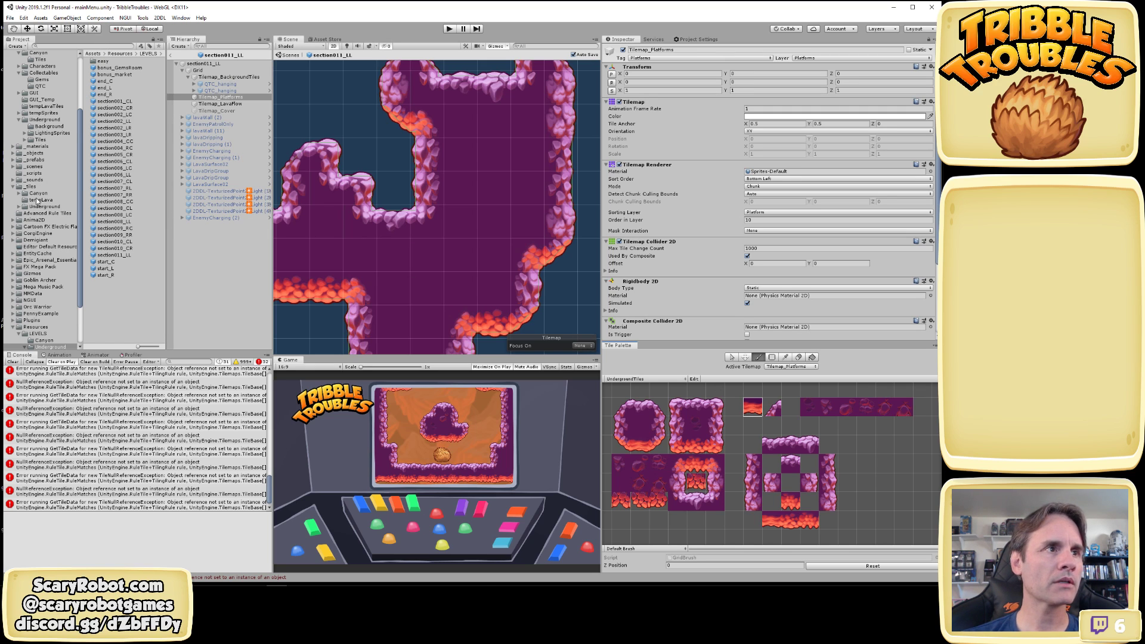
{"action": "scroll", "coordinate": [37, 239], "scroll_direction": "down", "scroll_amount": 3}
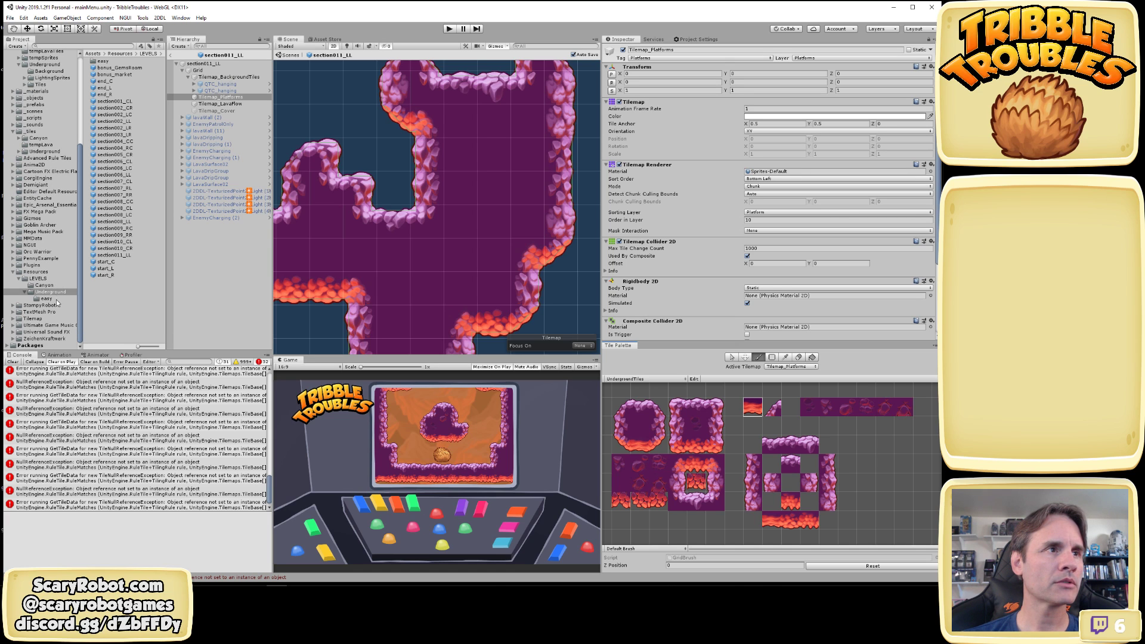
{"action": "scroll", "coordinate": [56, 292], "scroll_direction": "up", "scroll_amount": 7}
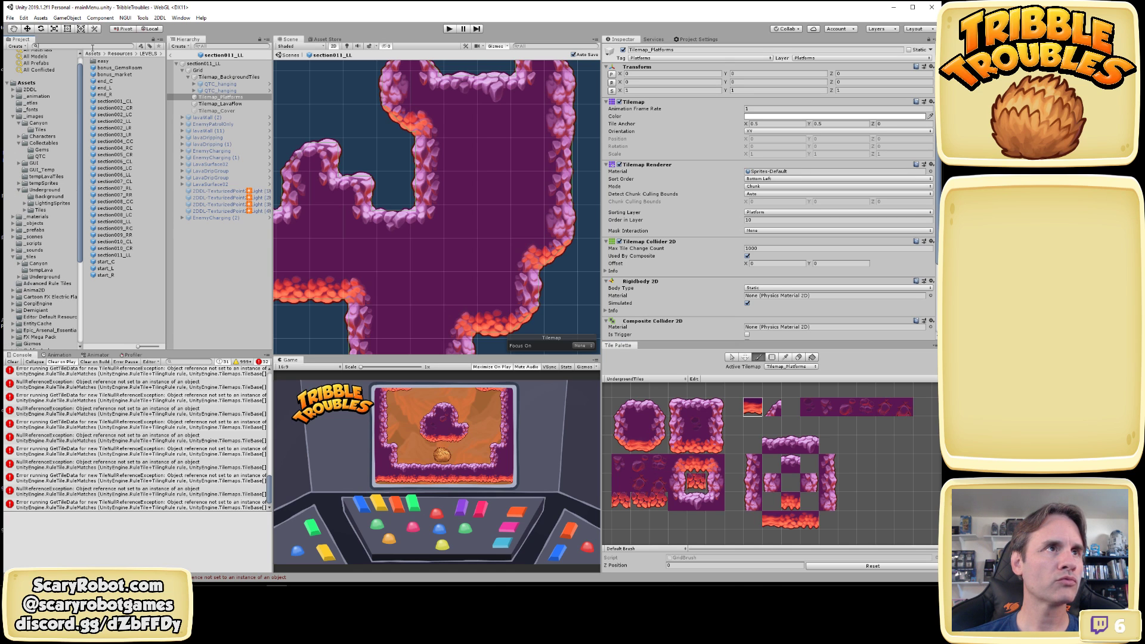
{"action": "type", "text": "rule"}
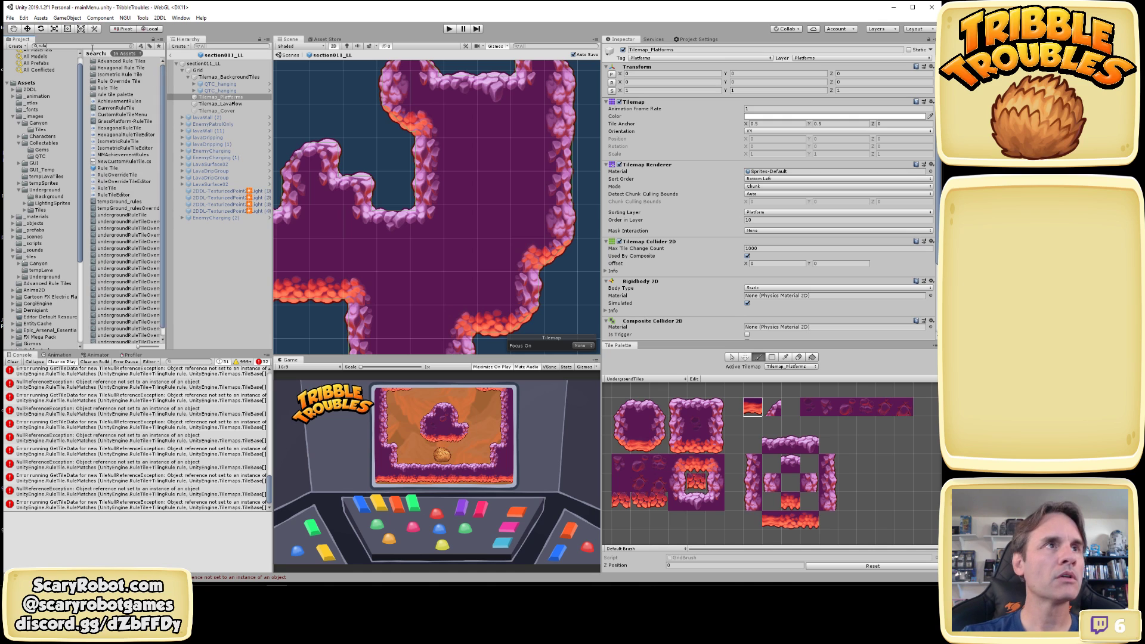
{"action": "type", "text": "t"}
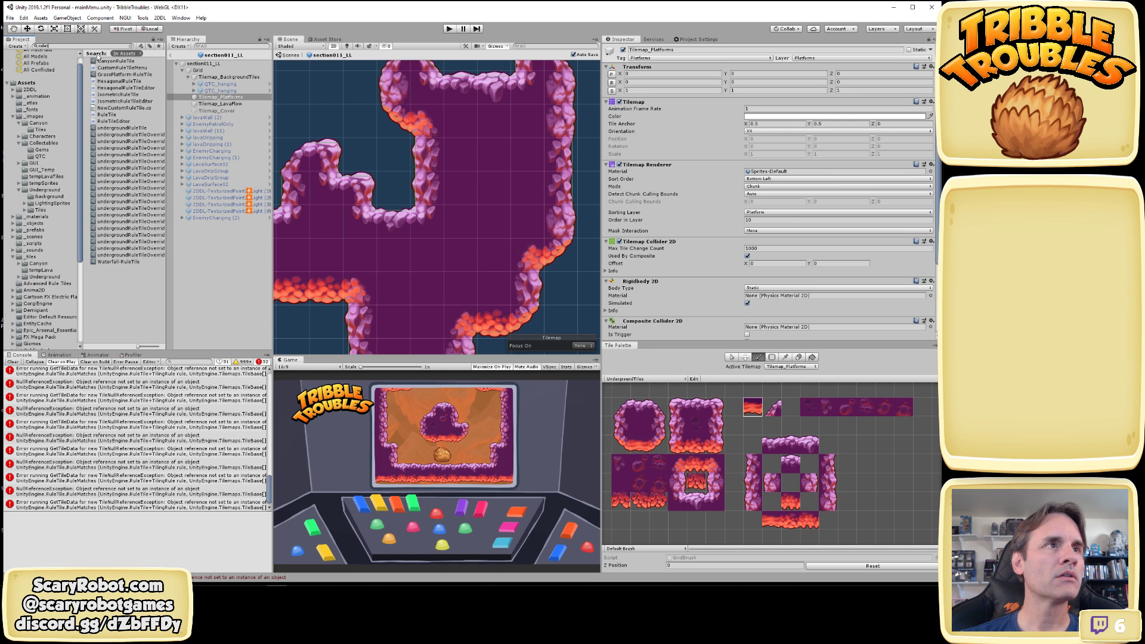
{"action": "left_click", "coordinate": [131, 141]}
{"action": "left_click", "coordinate": [131, 47]}
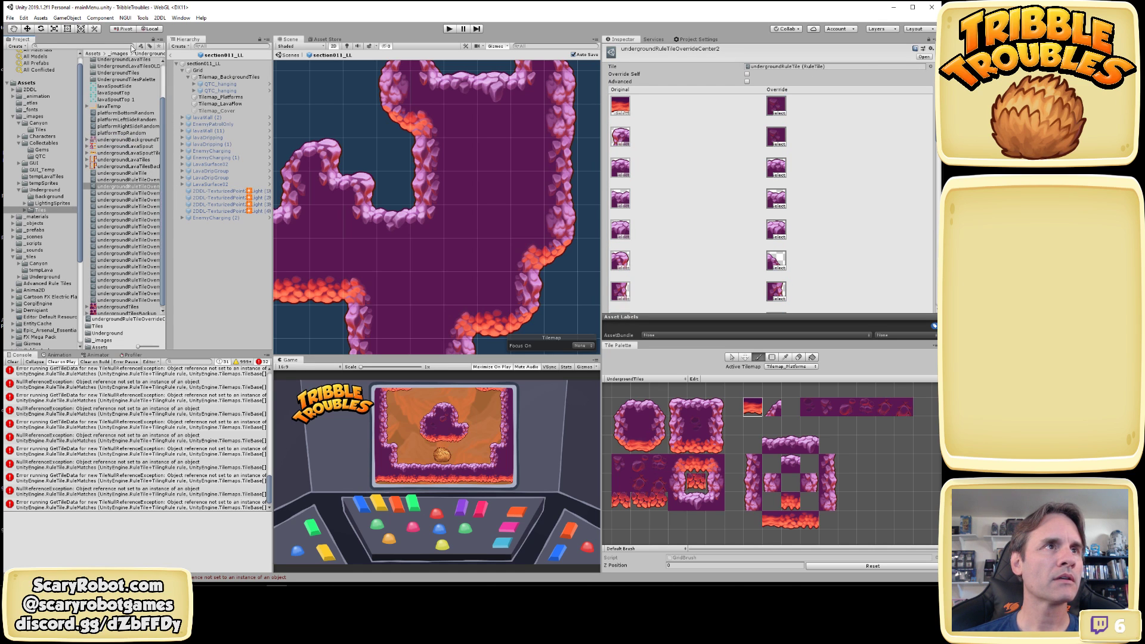
Widen the project's asset list so full names are readable and display the tiling rules of undergroundRuleTile
{"action": "left_click_drag", "start_coordinate": [169, 213], "coordinate": [189, 215]}
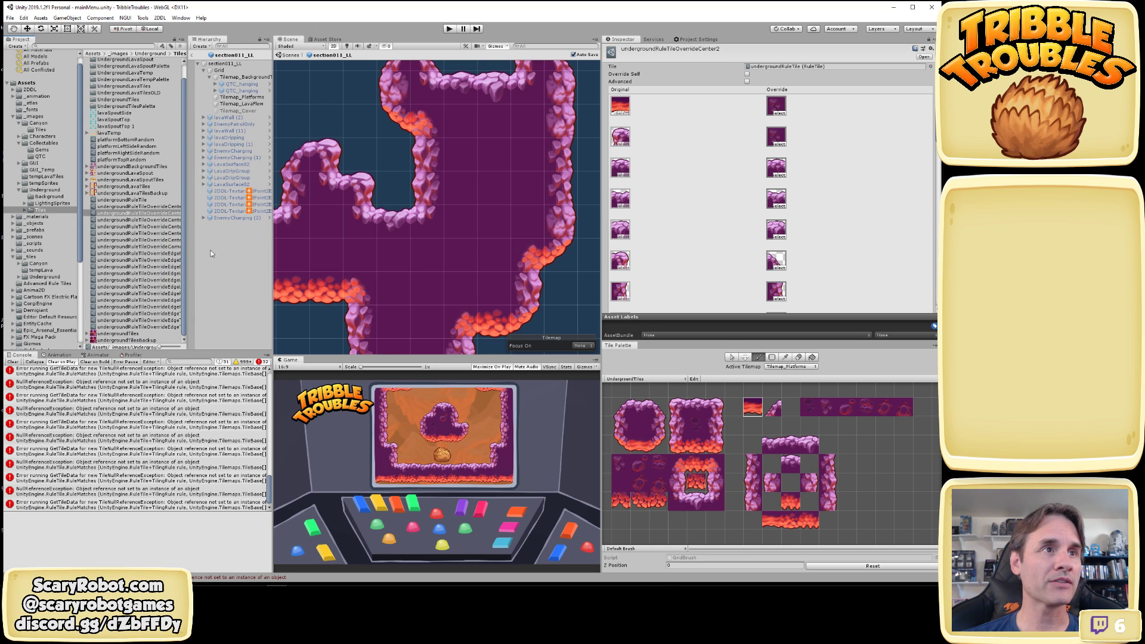
{"action": "left_click", "coordinate": [124, 213]}
{"action": "key", "text": "Up"}
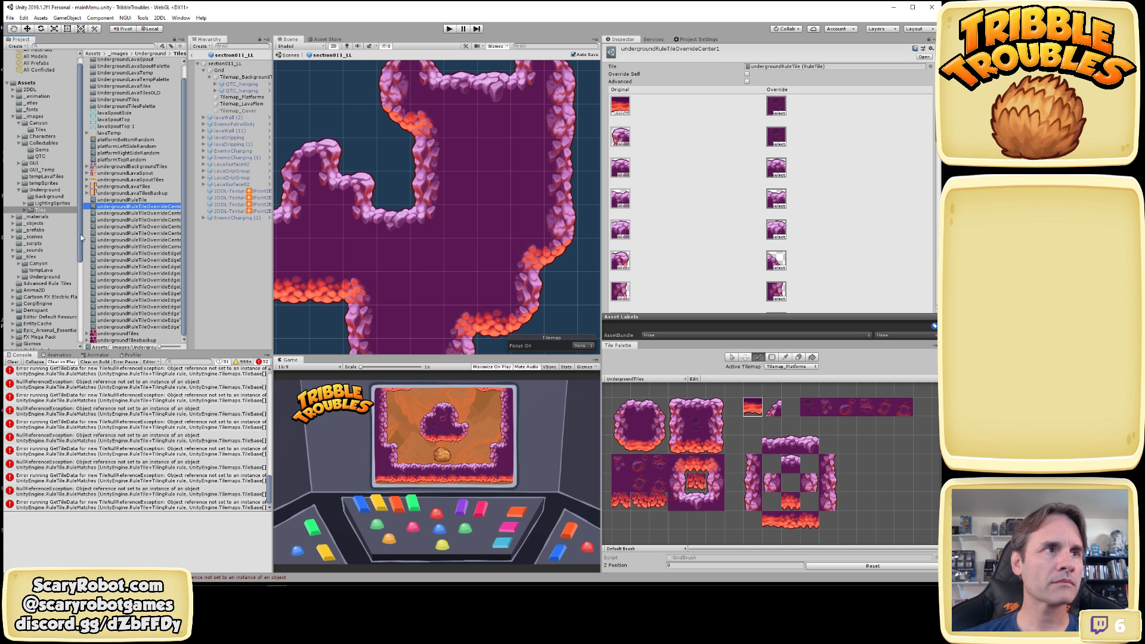
{"action": "left_click_drag", "start_coordinate": [83, 240], "coordinate": [62, 237]}
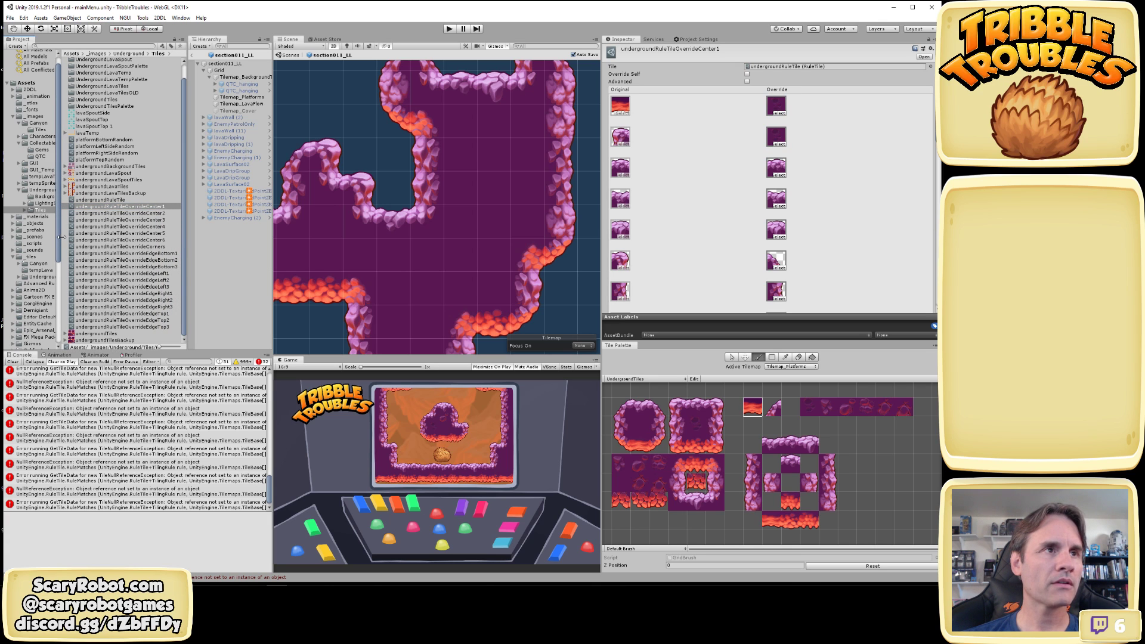
{"action": "left_click", "coordinate": [111, 201]}
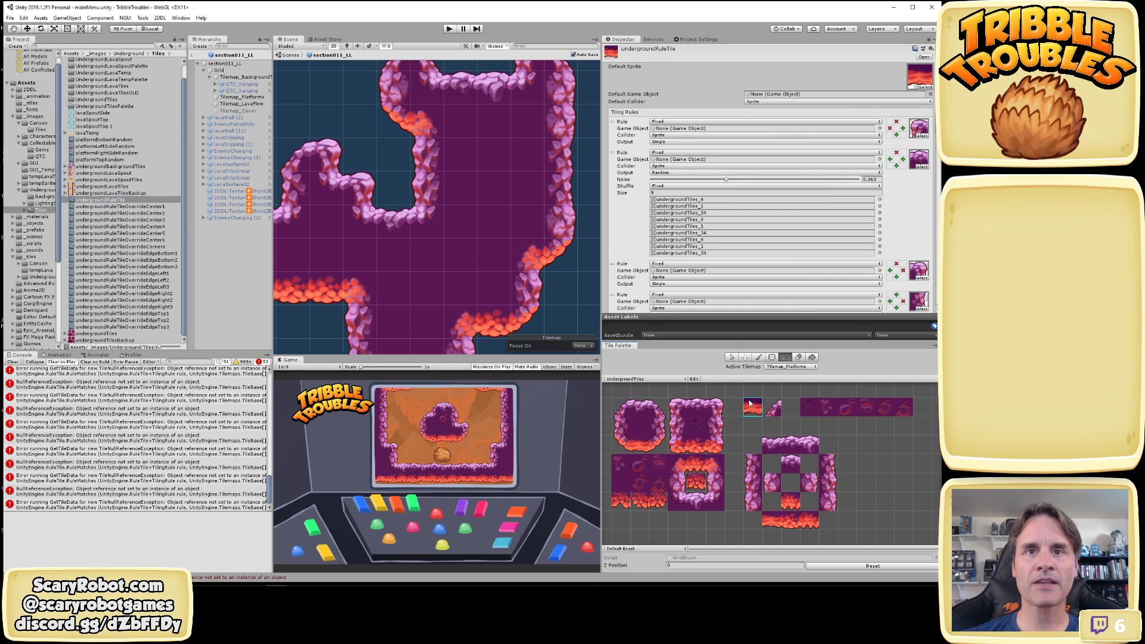
Erase the three vertical wall-tile columns beside the platform
{"action": "scroll", "coordinate": [450, 227], "scroll_direction": "down", "scroll_amount": 8}
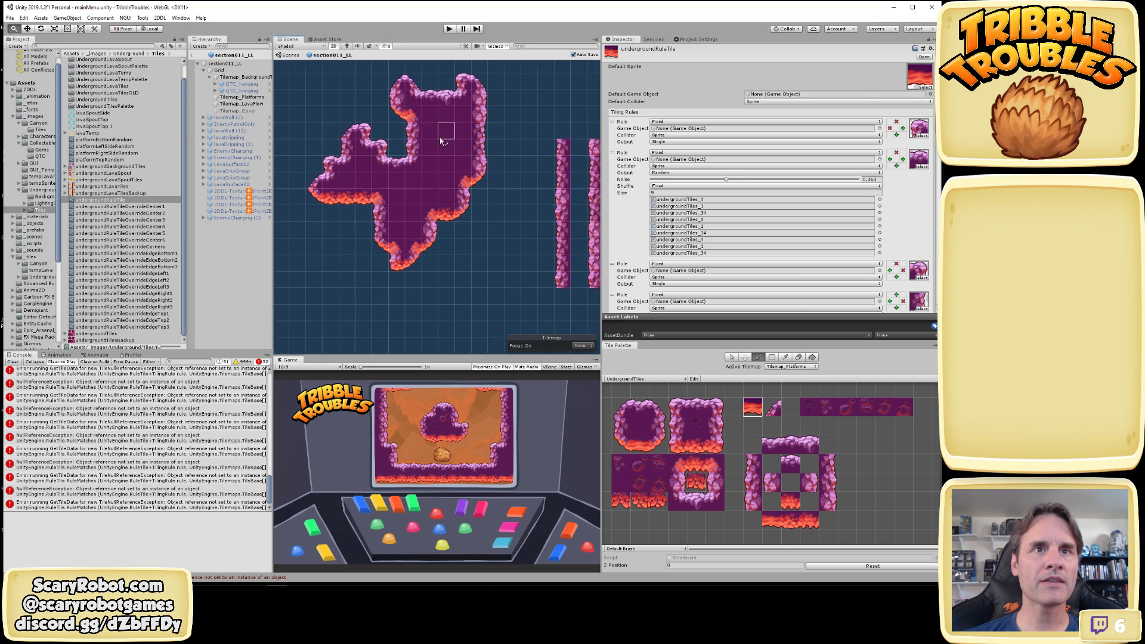
{"action": "middle_click_drag", "start_coordinate": [527, 158], "coordinate": [491, 163]}
{"action": "key", "text": "d"}
{"action": "mouse_move", "coordinate": [478, 178]}
{"action": "left_mouse_down"}
{"action": "mouse_move", "coordinate": [503, 152]}
{"action": "mouse_move", "coordinate": [540, 153]}
{"action": "mouse_move", "coordinate": [581, 133]}
{"action": "mouse_move", "coordinate": [501, 108]}
{"action": "mouse_move", "coordinate": [488, 299]}
{"action": "left_mouse_up"}
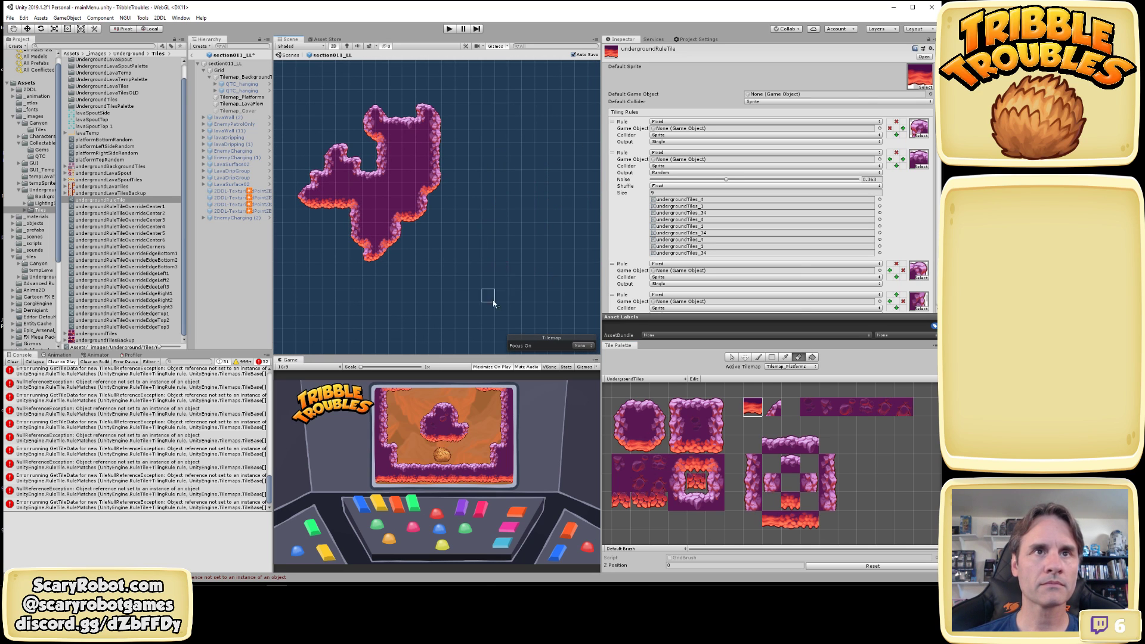
Extend the platform with the underground rule tile, adding stepped ledges along its lower side and around its bottom tip
{"action": "key", "text": "b"}
{"action": "mouse_move", "coordinate": [424, 254]}
{"action": "middle_mouse_down"}
{"action": "mouse_move", "coordinate": [465, 235]}
{"action": "mouse_move", "coordinate": [391, 220]}
{"action": "mouse_move", "coordinate": [412, 274]}
{"action": "middle_mouse_up"}
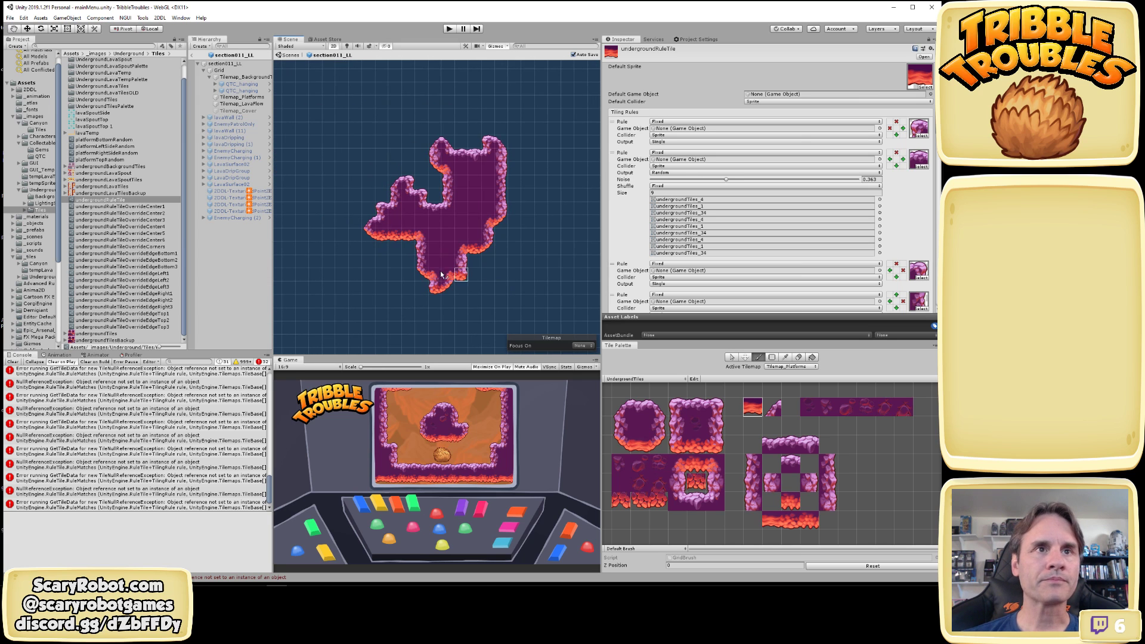
{"action": "mouse_move", "coordinate": [407, 276]}
{"action": "left_mouse_down"}
{"action": "mouse_move", "coordinate": [377, 241]}
{"action": "mouse_move", "coordinate": [370, 272]}
{"action": "mouse_move", "coordinate": [382, 256]}
{"action": "mouse_move", "coordinate": [367, 262]}
{"action": "mouse_move", "coordinate": [411, 291]}
{"action": "mouse_move", "coordinate": [399, 285]}
{"action": "mouse_move", "coordinate": [420, 279]}
{"action": "mouse_move", "coordinate": [411, 329]}
{"action": "mouse_move", "coordinate": [438, 296]}
{"action": "mouse_move", "coordinate": [460, 307]}
{"action": "mouse_move", "coordinate": [437, 306]}
{"action": "left_mouse_up"}
{"action": "scroll", "coordinate": [446, 243], "scroll_direction": "up", "scroll_amount": 1}
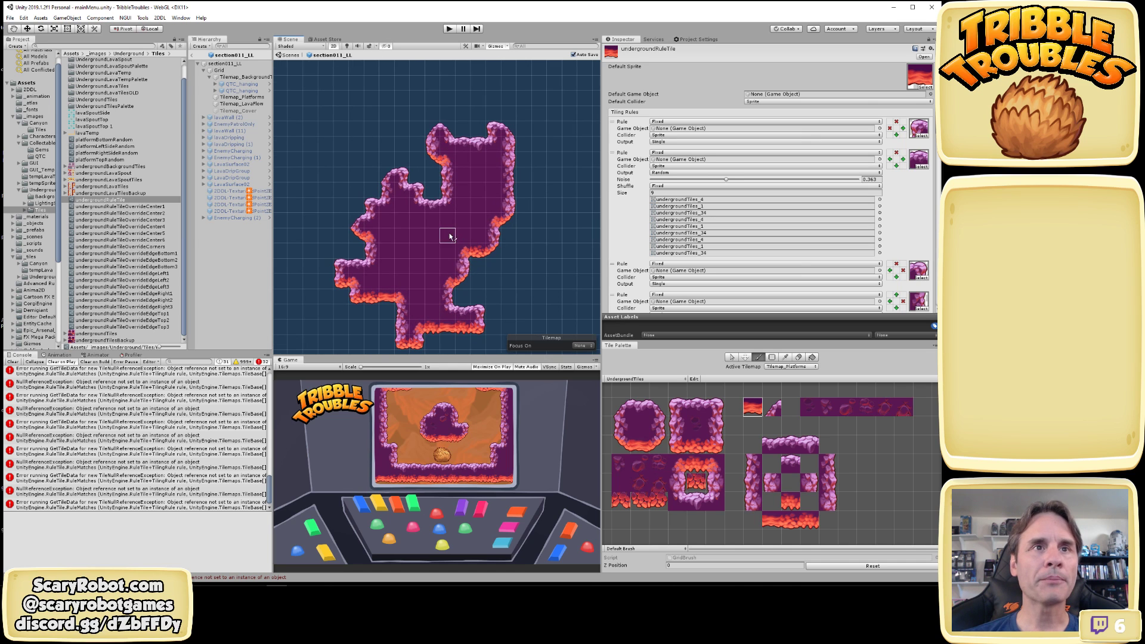
{"action": "middle_click_drag", "start_coordinate": [500, 224], "coordinate": [495, 222]}
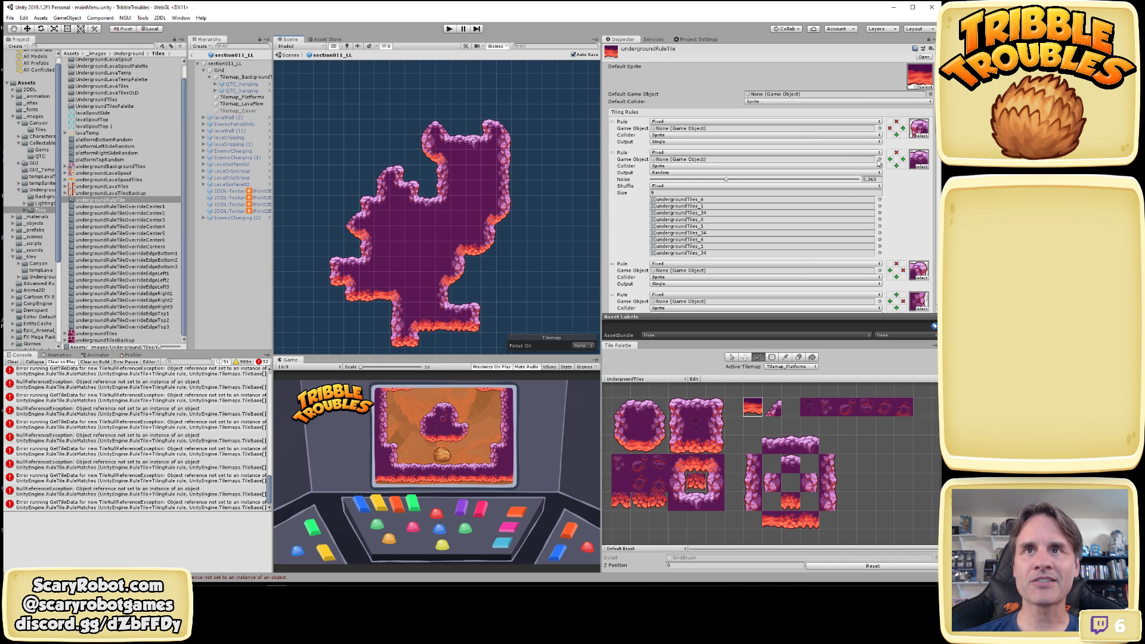
Examine undergroundRuleTile's top-edge rule with Random output and locate its sprite among the undergroundTiles sprites
{"action": "left_click", "coordinate": [614, 157]}
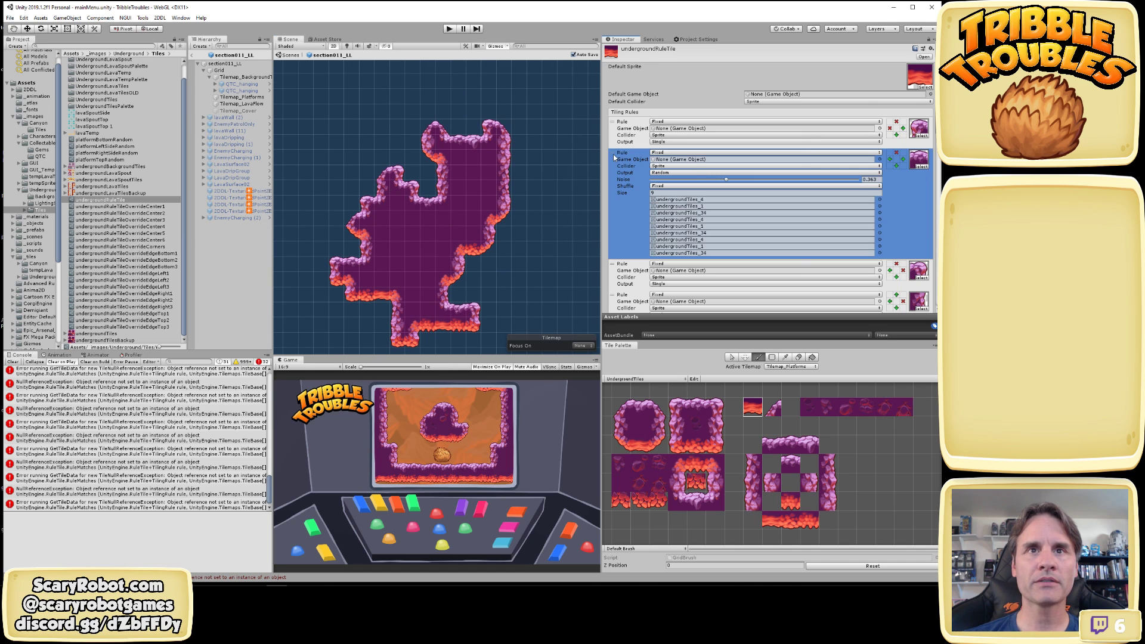
{"action": "scroll", "coordinate": [730, 164], "scroll_direction": "down", "scroll_amount": 10}
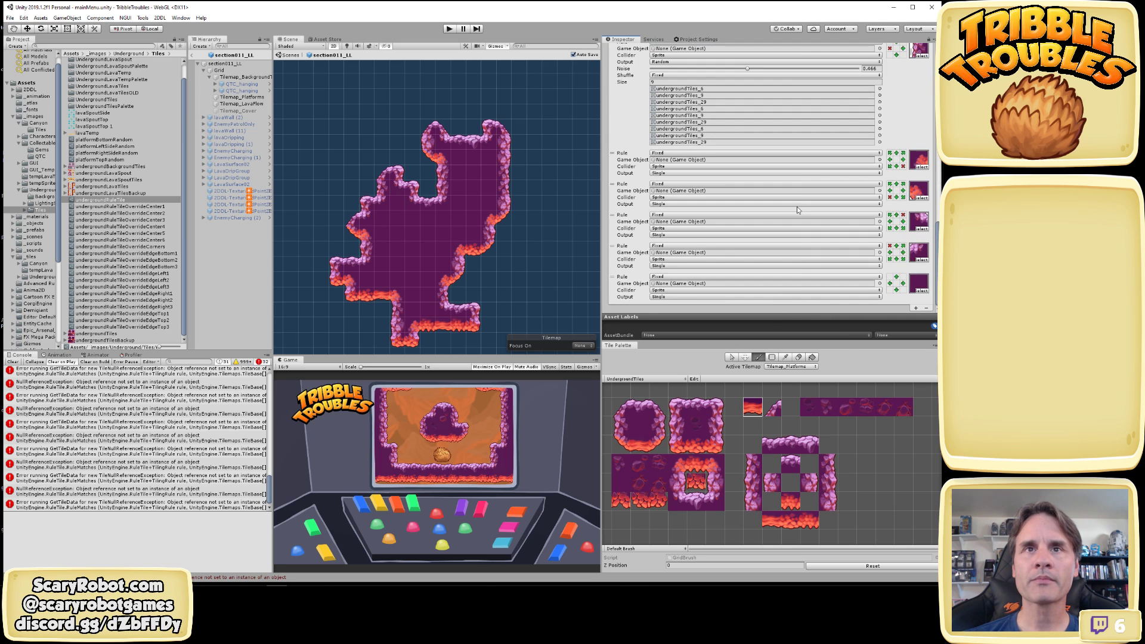
{"action": "scroll", "coordinate": [796, 209], "scroll_direction": "up", "scroll_amount": 10}
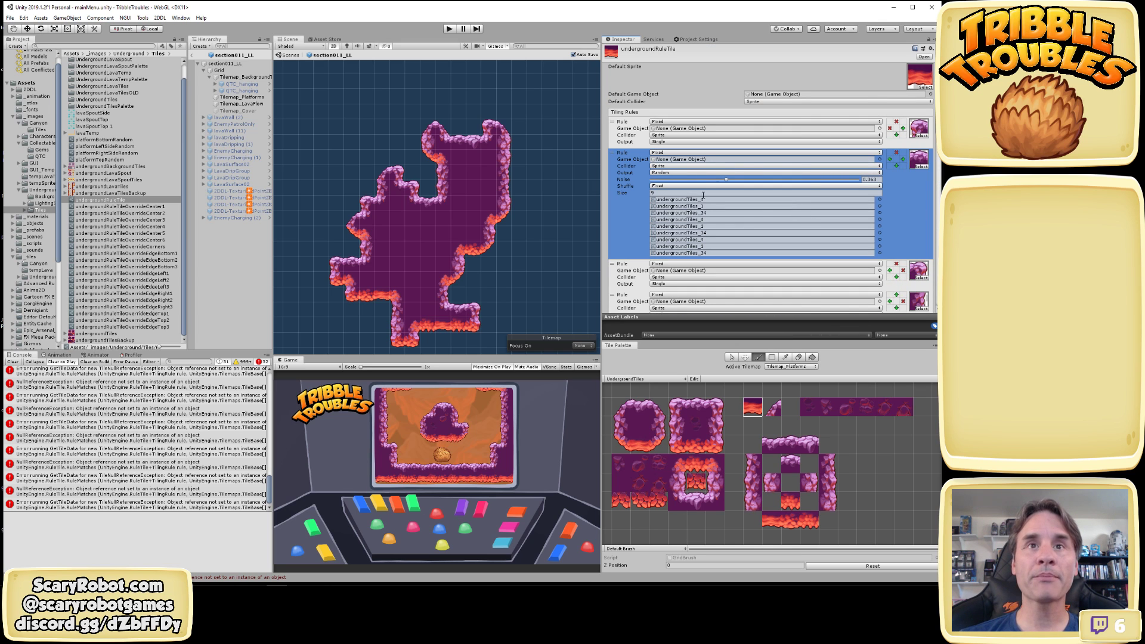
{"action": "left_click", "coordinate": [920, 160]}
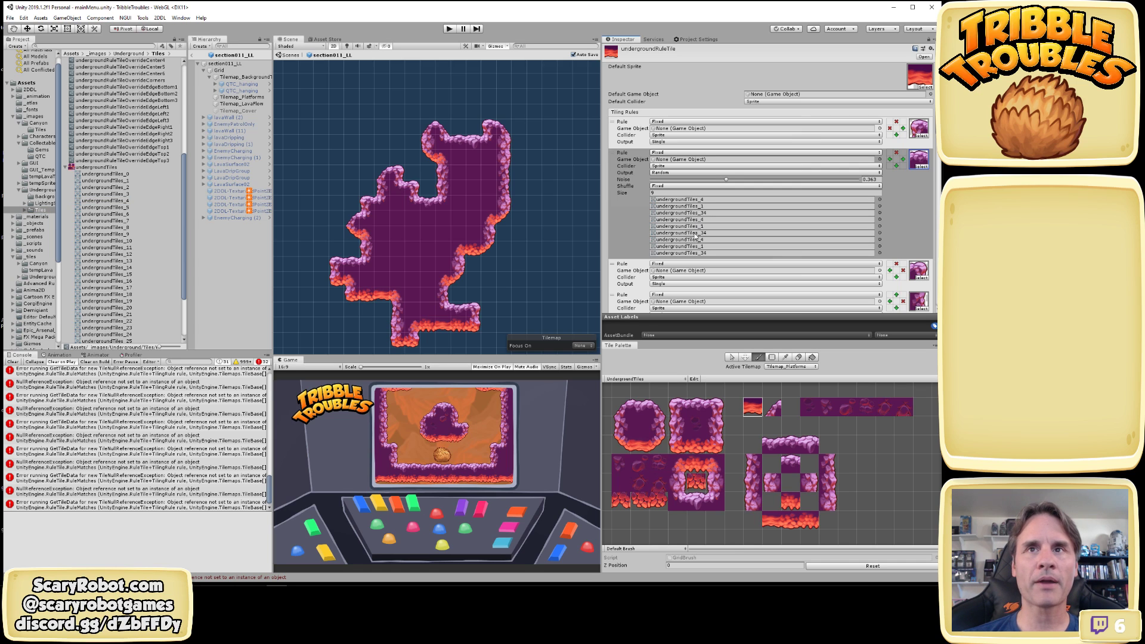
Paint a long horizontal platform two tiles high with the underground rule tile in the empty area beside the large platform
{"action": "middle_click_drag", "start_coordinate": [496, 151], "coordinate": [317, 101]}
{"action": "mouse_move", "coordinate": [391, 136]}
{"action": "left_mouse_down"}
{"action": "mouse_move", "coordinate": [520, 147]}
{"action": "mouse_move", "coordinate": [461, 121]}
{"action": "mouse_move", "coordinate": [389, 123]}
{"action": "left_mouse_up"}
{"action": "mouse_move", "coordinate": [485, 218]}
{"action": "right_mouse_down", "text": "alt"}
{"action": "mouse_move", "coordinate": [482, 173]}
{"action": "mouse_move", "coordinate": [467, 159]}
{"action": "right_mouse_up", "text": "alt"}
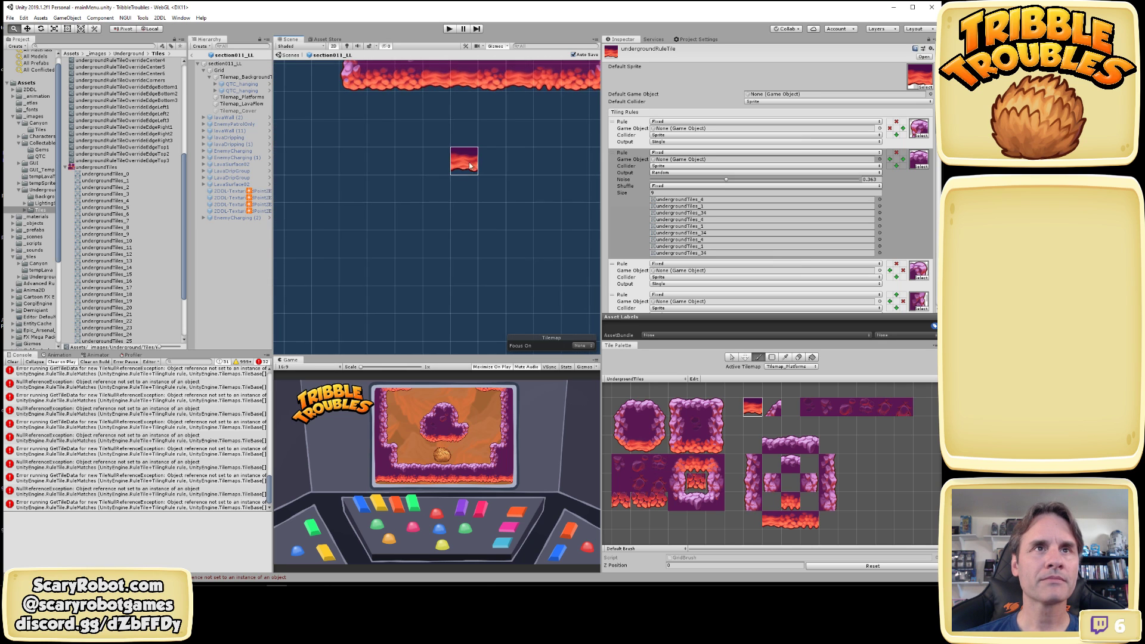
{"action": "mouse_move", "coordinate": [507, 118]}
{"action": "middle_mouse_down"}
{"action": "mouse_move", "coordinate": [424, 285]}
{"action": "mouse_move", "coordinate": [472, 291]}
{"action": "middle_mouse_up"}
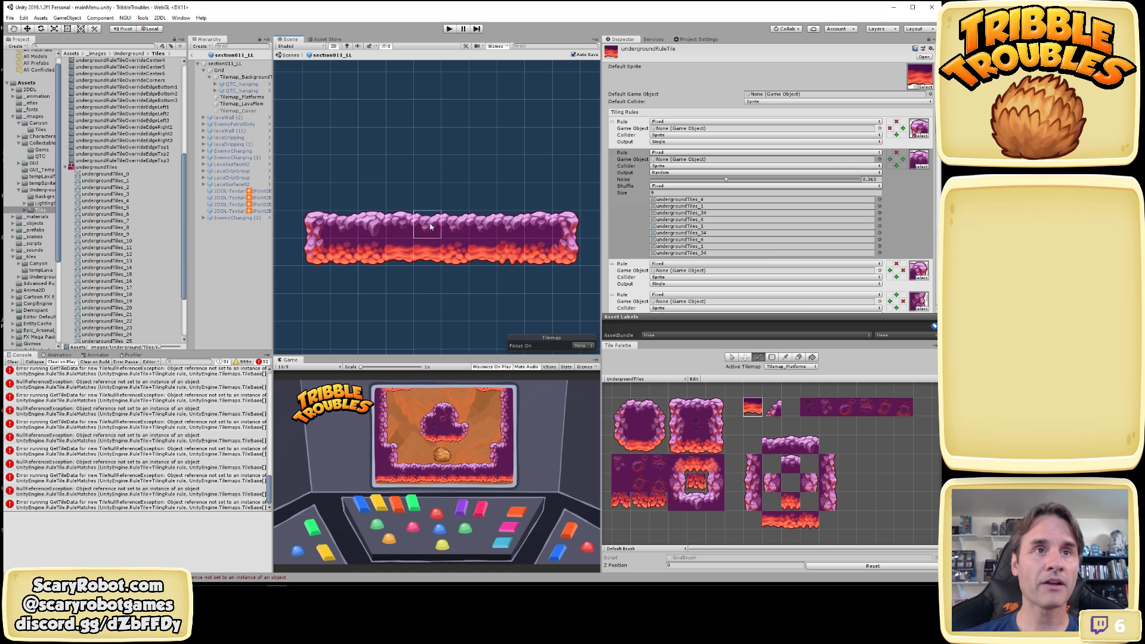
{"action": "left_click", "coordinate": [481, 278]}
{"action": "scroll", "coordinate": [471, 286], "scroll_direction": "down", "scroll_amount": 1}
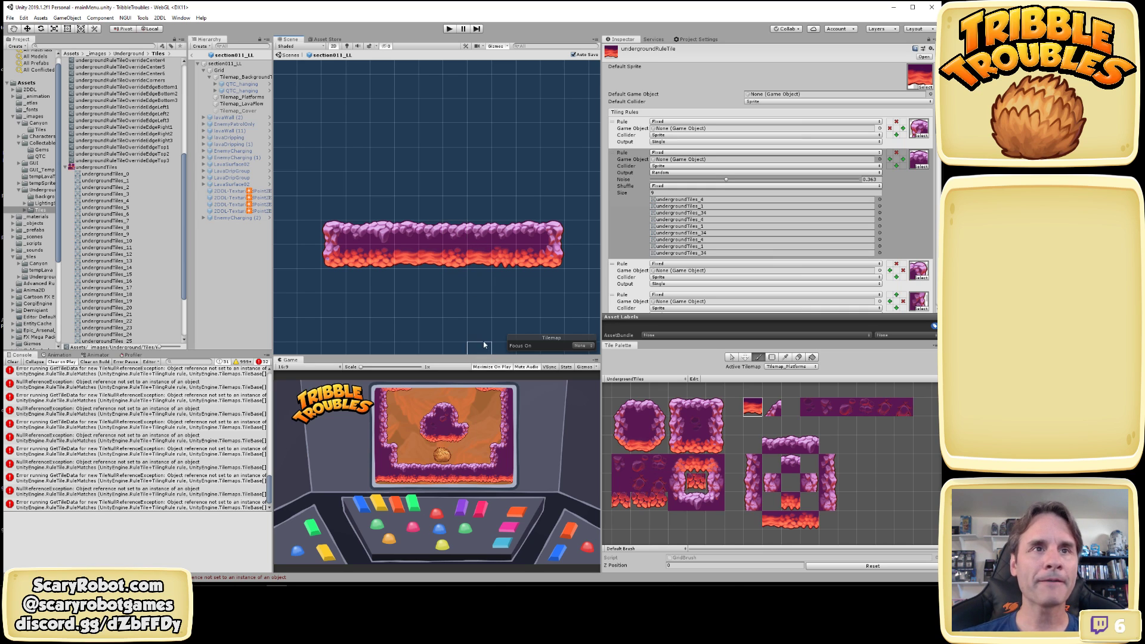
Pick each of the three top-edge override tiles in the tile palette in turn
{"action": "middle_click_drag", "start_coordinate": [457, 282], "coordinate": [466, 205]}
{"action": "right_click_drag", "start_coordinate": [466, 252], "coordinate": [460, 249], "text": "alt"}
{"action": "middle_click_drag", "start_coordinate": [460, 250], "coordinate": [452, 259]}
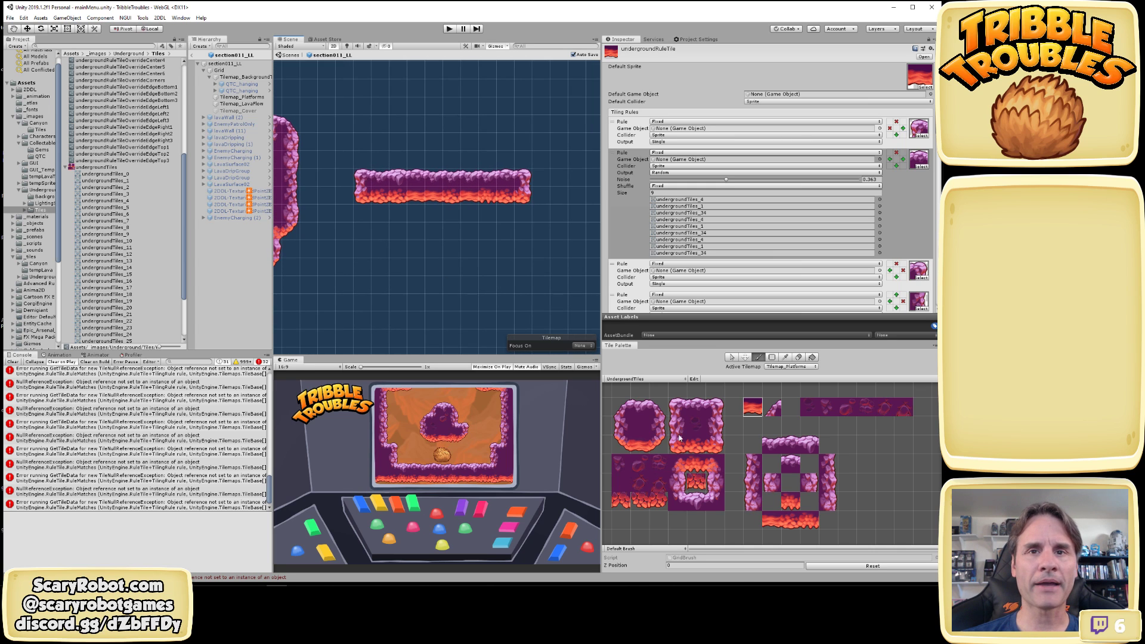
{"action": "left_click", "coordinate": [776, 445]}
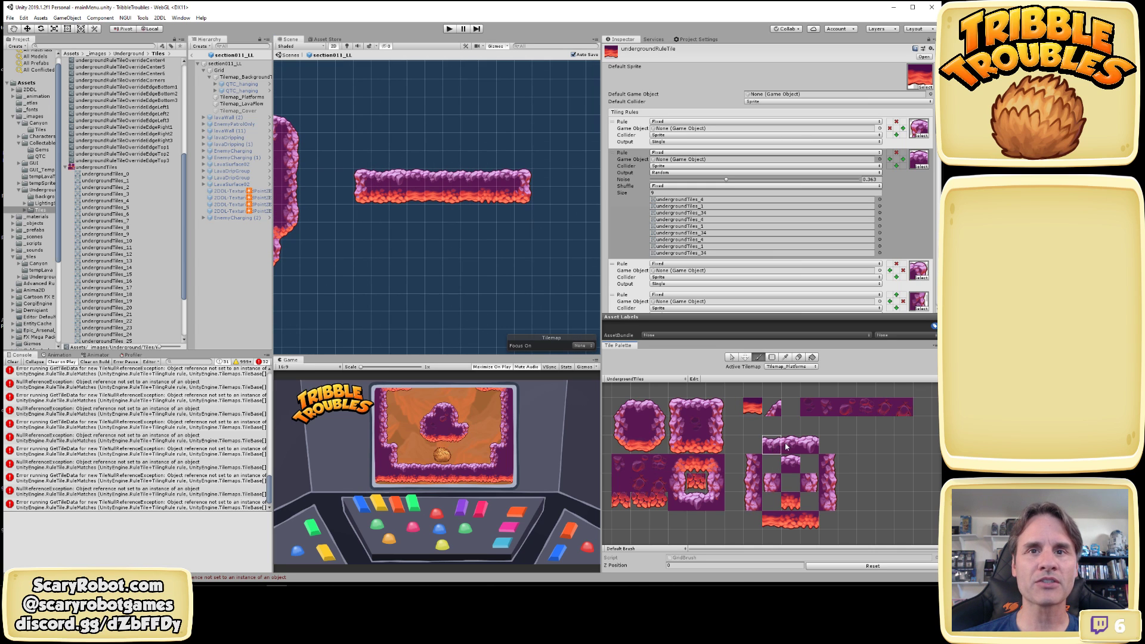
{"action": "left_click", "coordinate": [791, 446]}
{"action": "left_click", "coordinate": [808, 446]}
{"action": "left_click", "coordinate": [773, 446]}
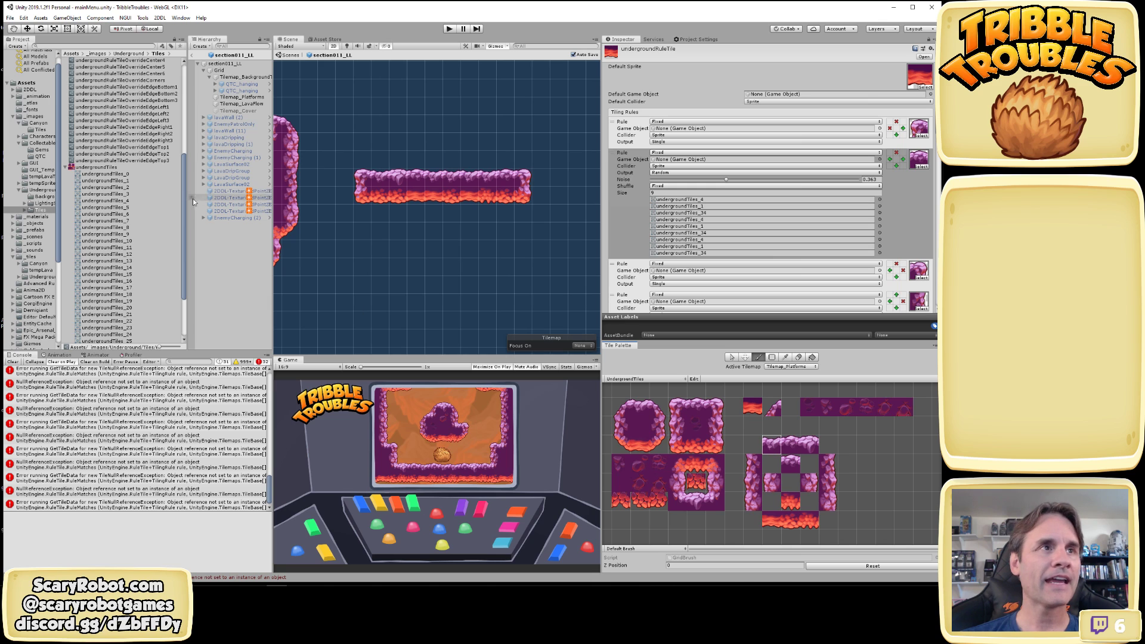
Inspect the original and override sprites of undergroundRuleTileOverrideCenter1
{"action": "scroll", "coordinate": [146, 184], "scroll_direction": "up", "scroll_amount": 5}
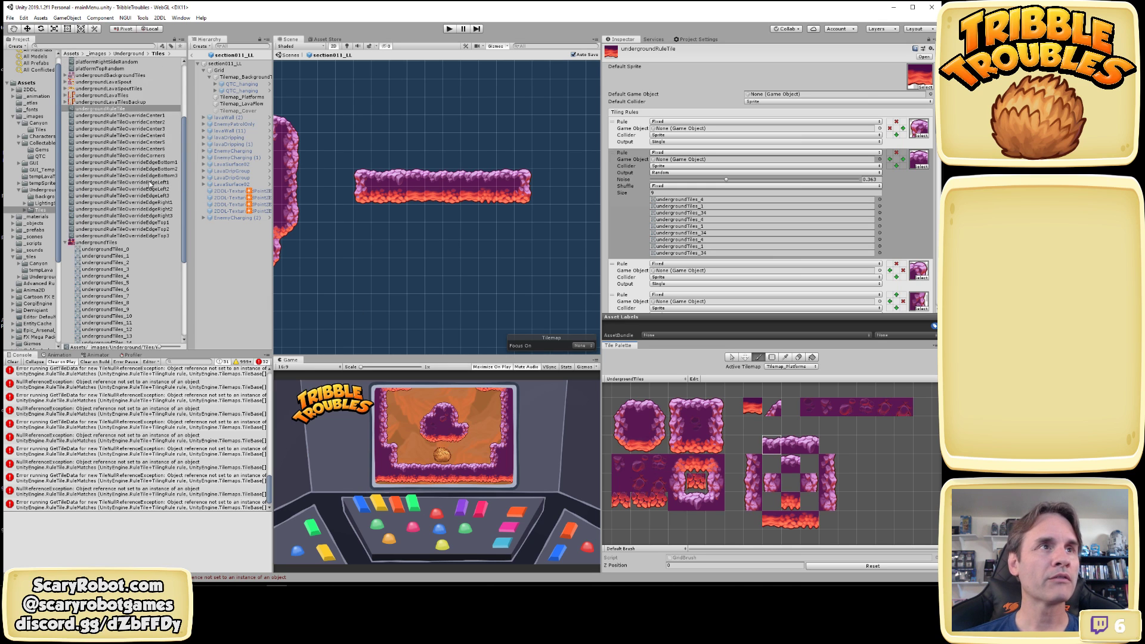
{"action": "left_click", "coordinate": [151, 142]}
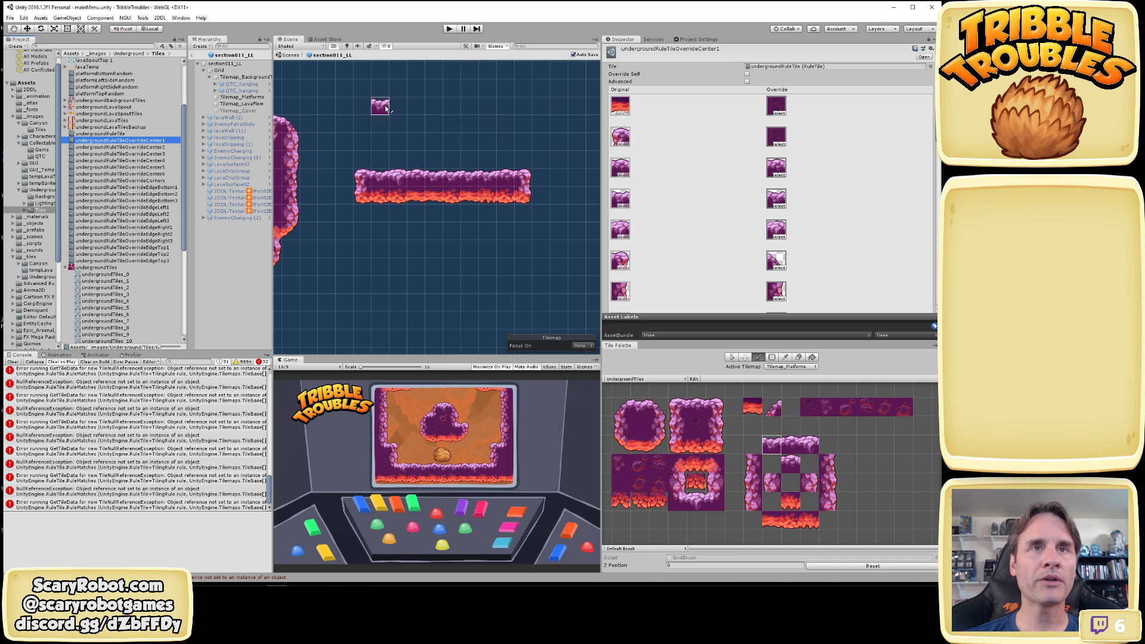
{"action": "middle_click_drag", "start_coordinate": [432, 198], "coordinate": [575, 246]}
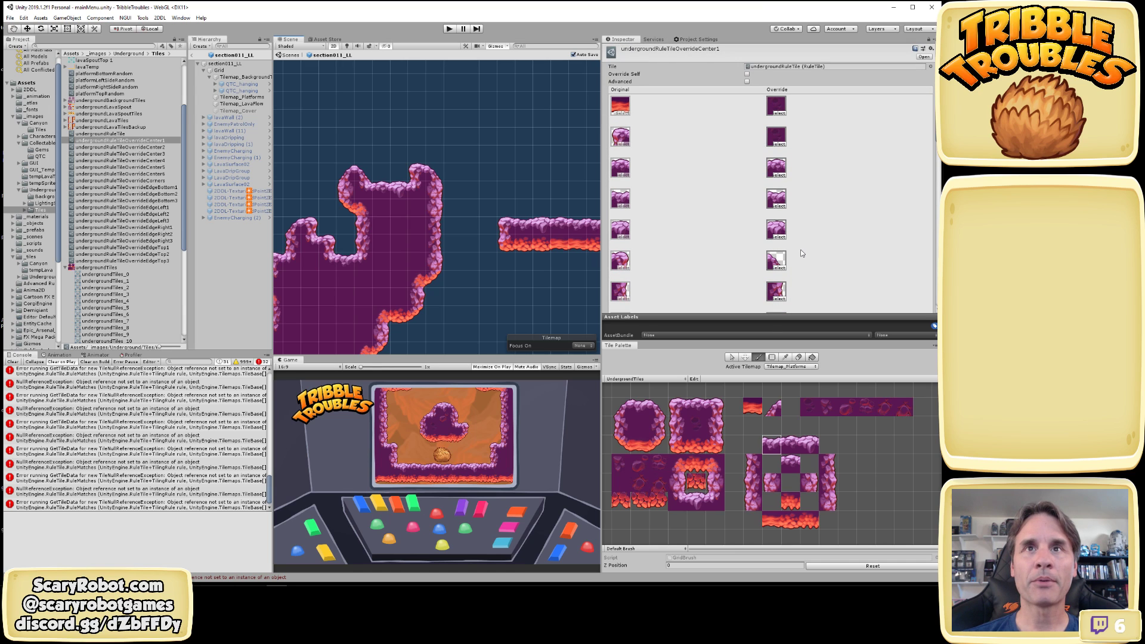
Pick a top-edge tile and the three left-edge tiles in the tile palette, one after another
{"action": "left_click", "coordinate": [809, 445]}
{"action": "left_click", "coordinate": [755, 461]}
{"action": "left_click", "coordinate": [754, 481]}
{"action": "left_click", "coordinate": [754, 500]}
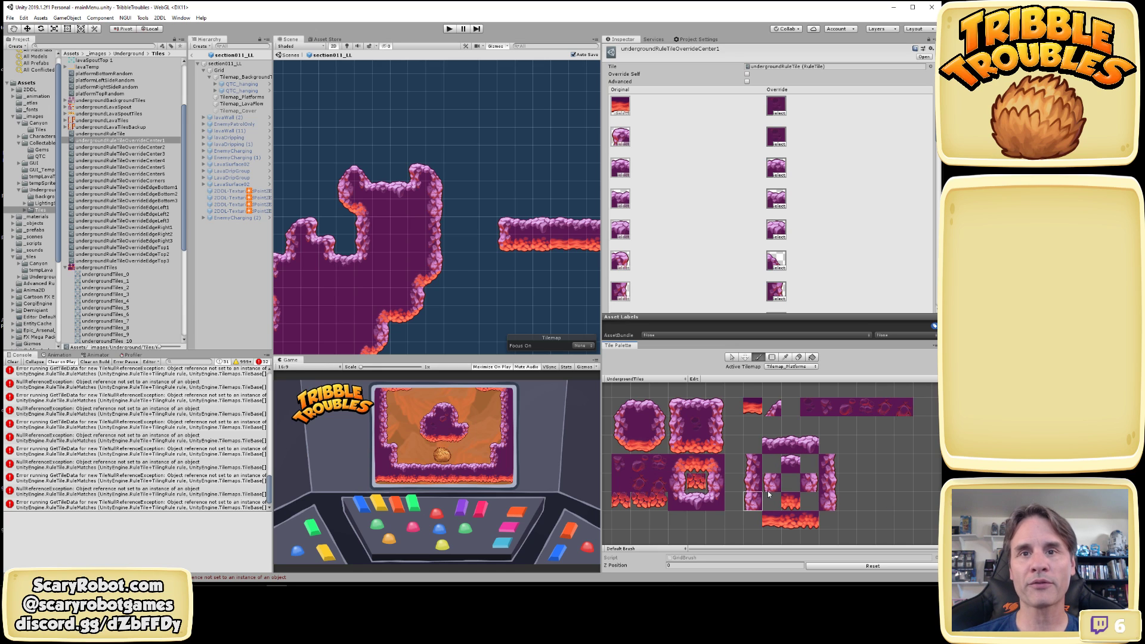
Try painting the third center detail tile at several spots inside the large platform
{"action": "left_click", "coordinate": [843, 409]}
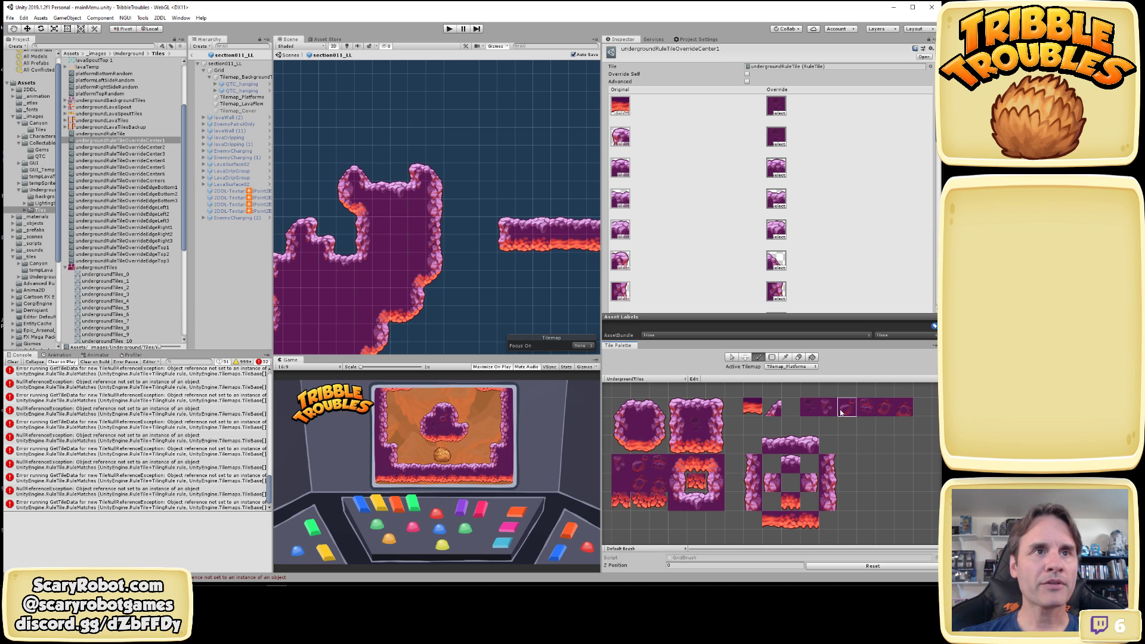
{"action": "left_click", "coordinate": [345, 281]}
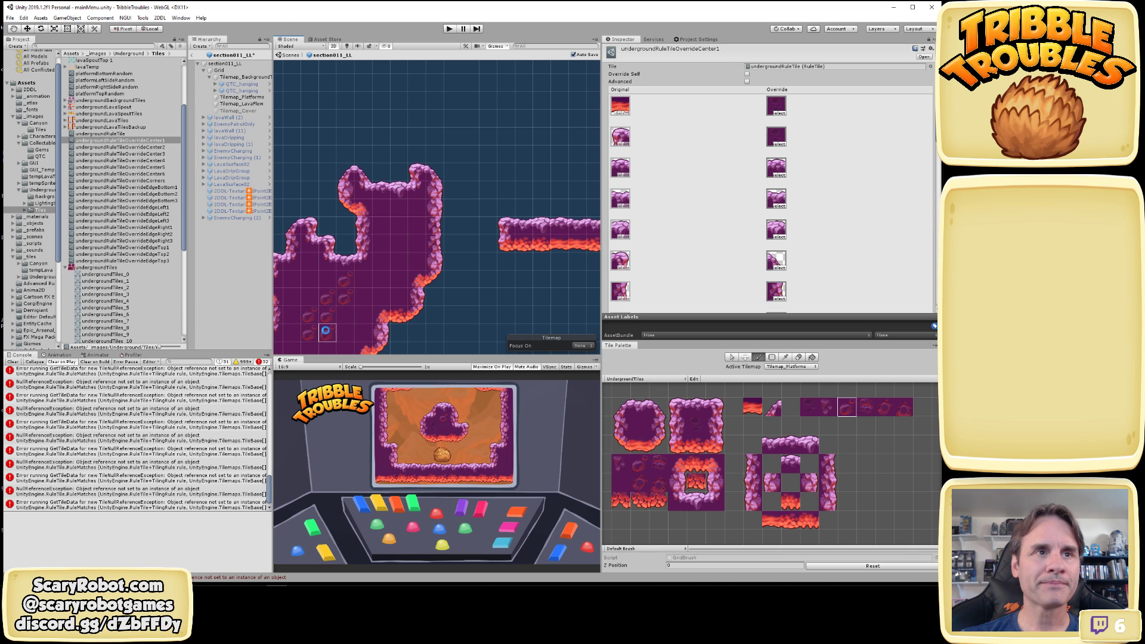
{"action": "middle_click_drag", "start_coordinate": [469, 258], "coordinate": [510, 222]}
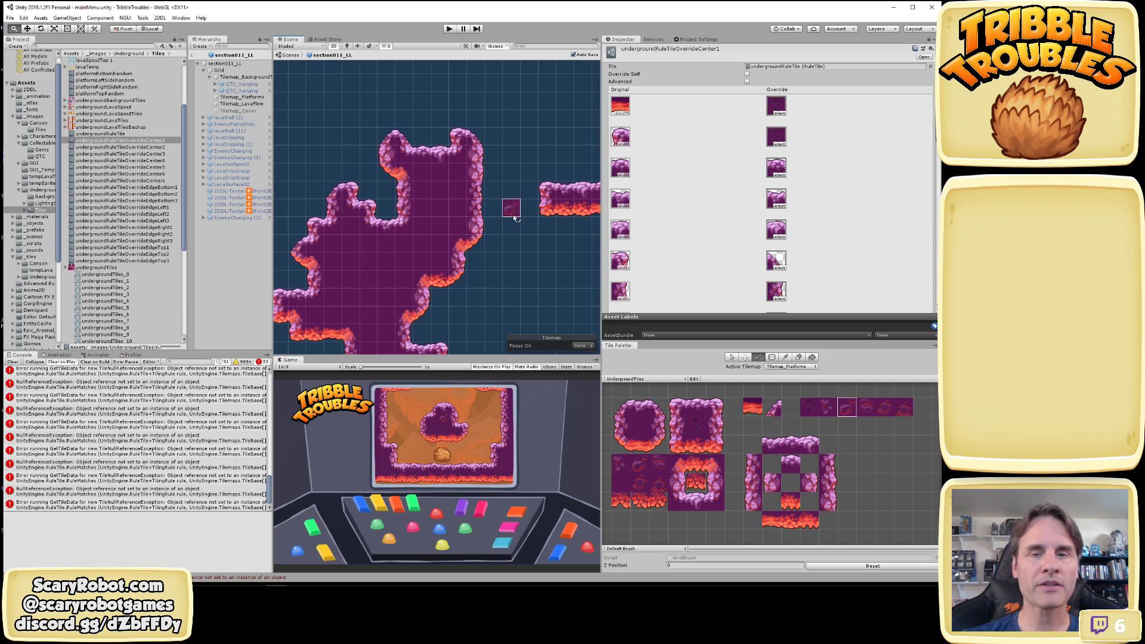
Browse the undergroundRuleTileOverride assets from Center2 through Corners and the edge variants up to EdgeTop3
{"action": "left_click", "coordinate": [154, 147]}
{"action": "key", "text": "Down"}
{"action": "key", "text": "Down"}
{"action": "key", "text": "Down"}
{"action": "key", "text": "Down"}
{"action": "key", "text": "Down"}
{"action": "key", "text": "Down"}
{"action": "key", "text": "Down"}
{"action": "key", "text": "Down"}
{"action": "key", "text": "Down"}
{"action": "key", "text": "Down"}
{"action": "key", "text": "Down"}
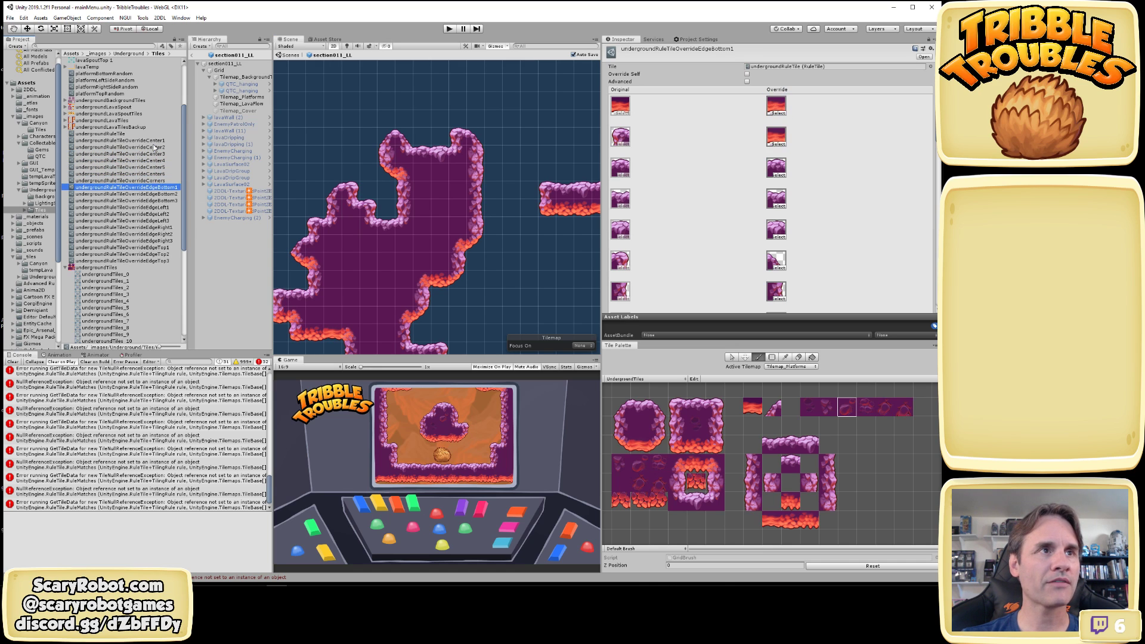
{"action": "key", "text": "Down"}
{"action": "key", "text": "Down"}
{"action": "key", "text": "Down"}
{"action": "key", "text": "Down"}
{"action": "key", "text": "Down"}
{"action": "key", "text": "Down"}
{"action": "key", "text": "Down"}
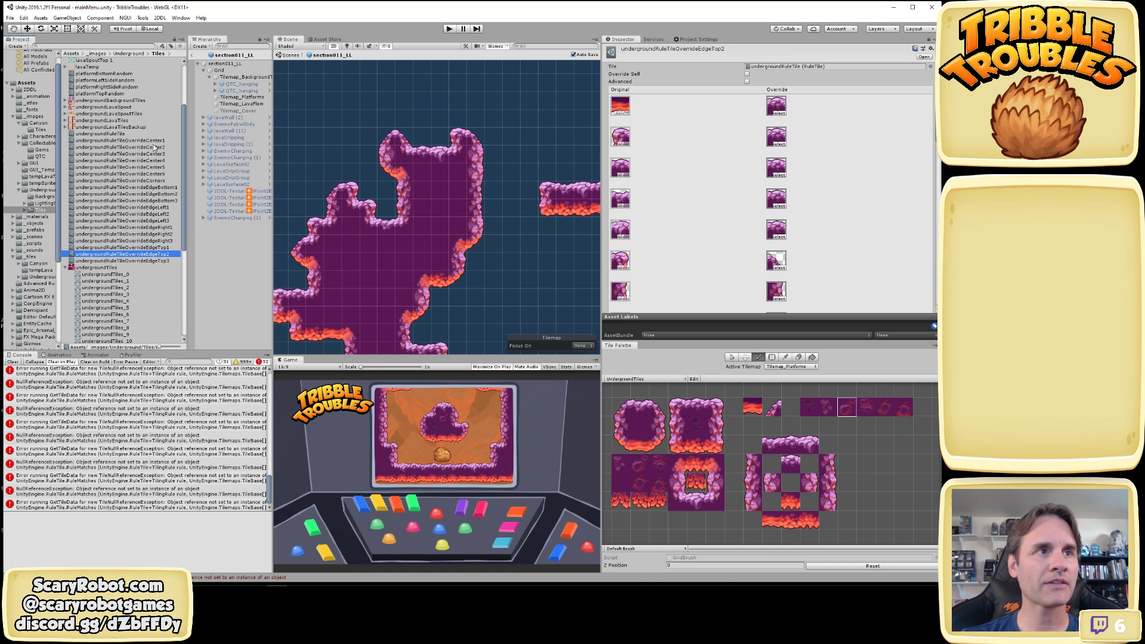
{"action": "key", "text": "Up"}
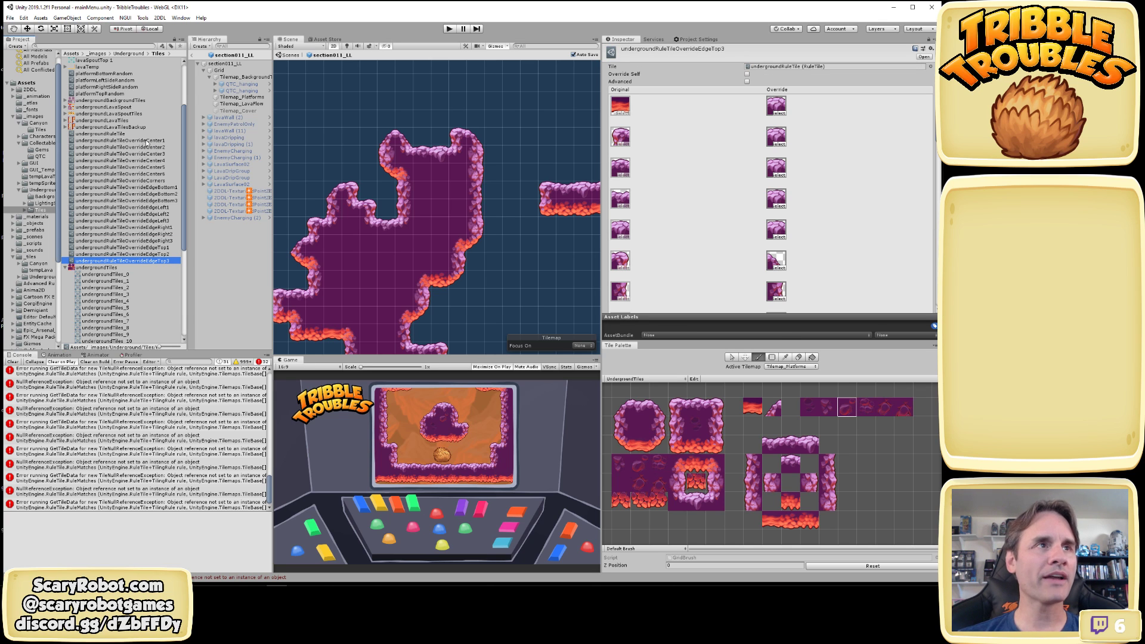
Review the override sprites again, from the Center variants through Corners and EdgeBottom, EdgeLeft, EdgeRight and EdgeTop
{"action": "left_click", "coordinate": [126, 154]}
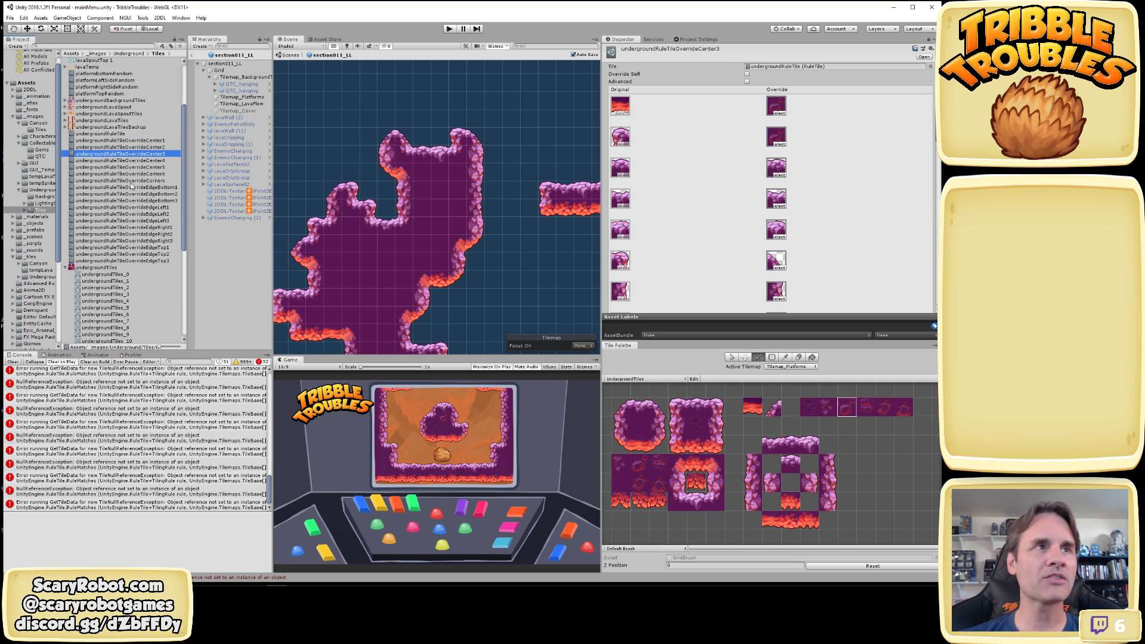
{"action": "key", "text": "Up"}
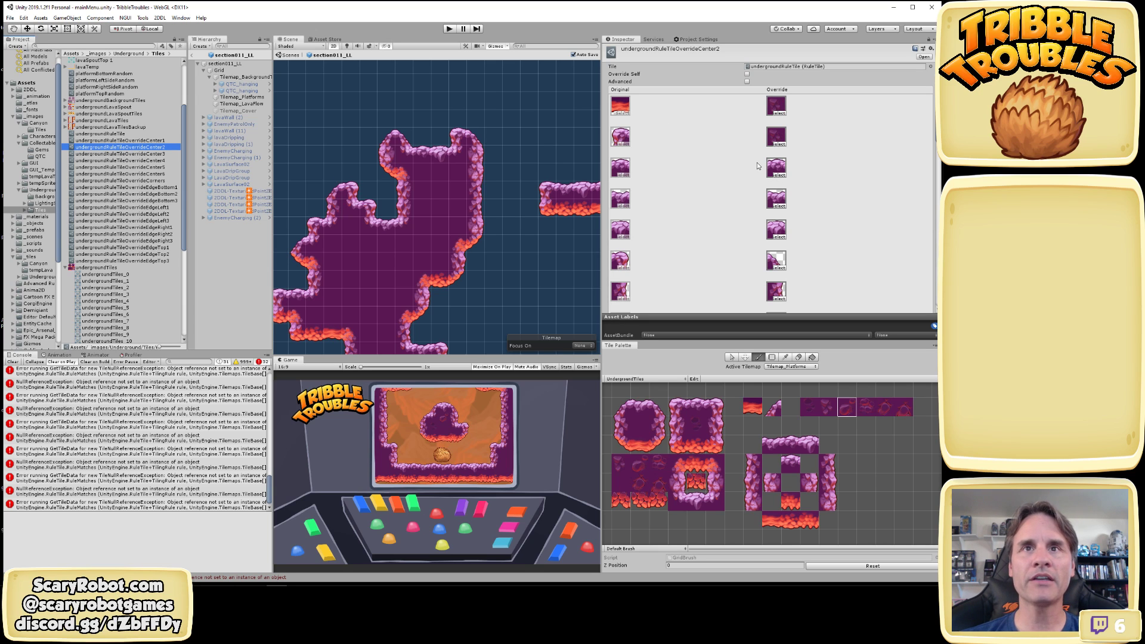
{"action": "key", "text": "Down"}
{"action": "key", "text": "Down"}
{"action": "key", "text": "Down"}
{"action": "key", "text": "Down"}
{"action": "key", "text": "Down"}
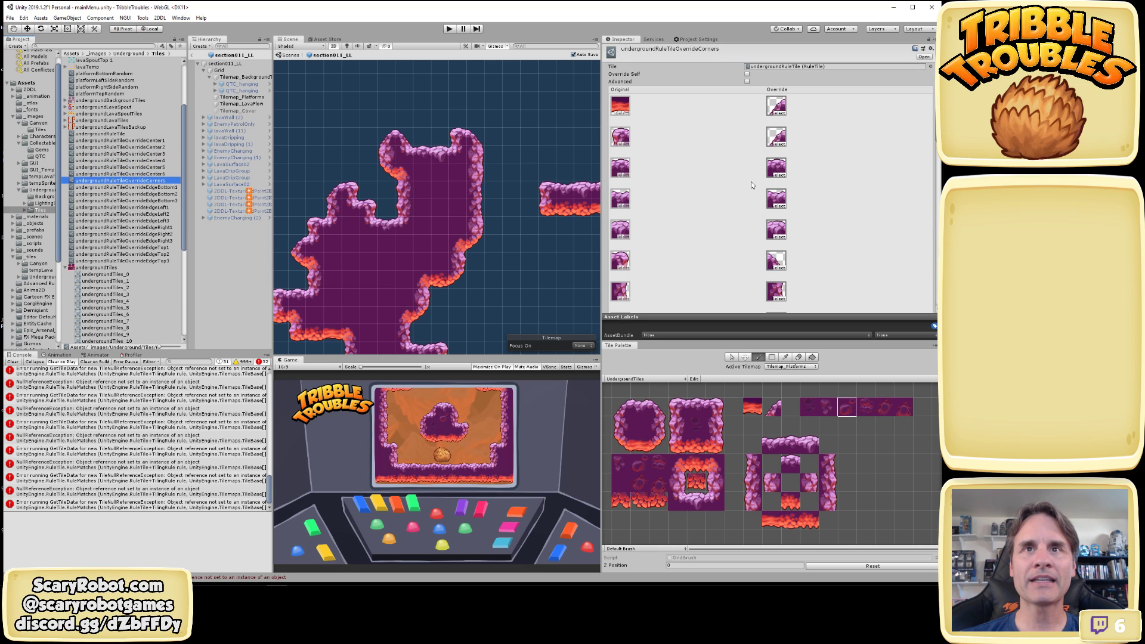
{"action": "key", "text": "Down"}
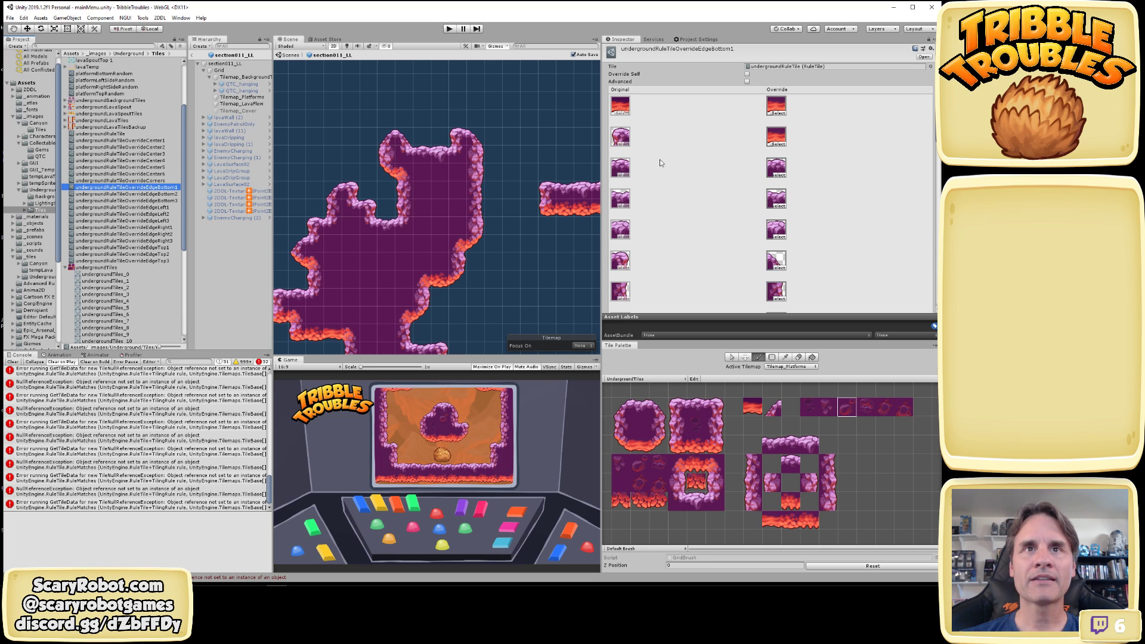
{"action": "key", "text": "Down"}
{"action": "key", "text": "Down"}
{"action": "key", "text": "Down"}
{"action": "key", "text": "Down"}
{"action": "key", "text": "Down"}
{"action": "key", "text": "Down"}
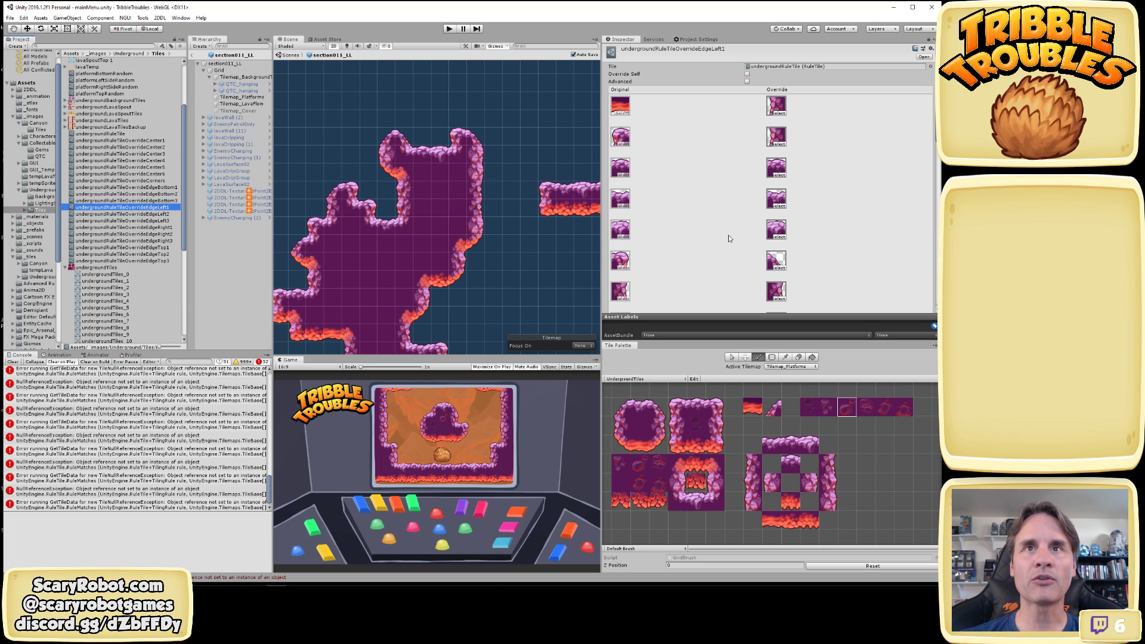
{"action": "key", "text": "Down"}
{"action": "key", "text": "Down"}
{"action": "key", "text": "Down"}
{"action": "key", "text": "Down"}
{"action": "key", "text": "Down"}
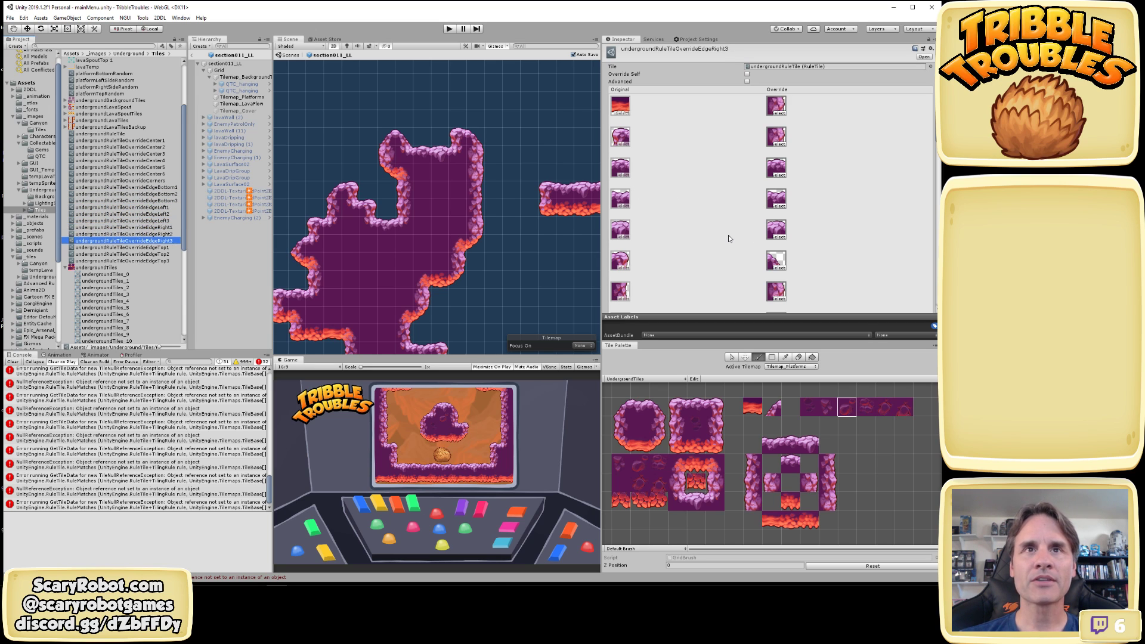
{"action": "key", "text": "Down"}
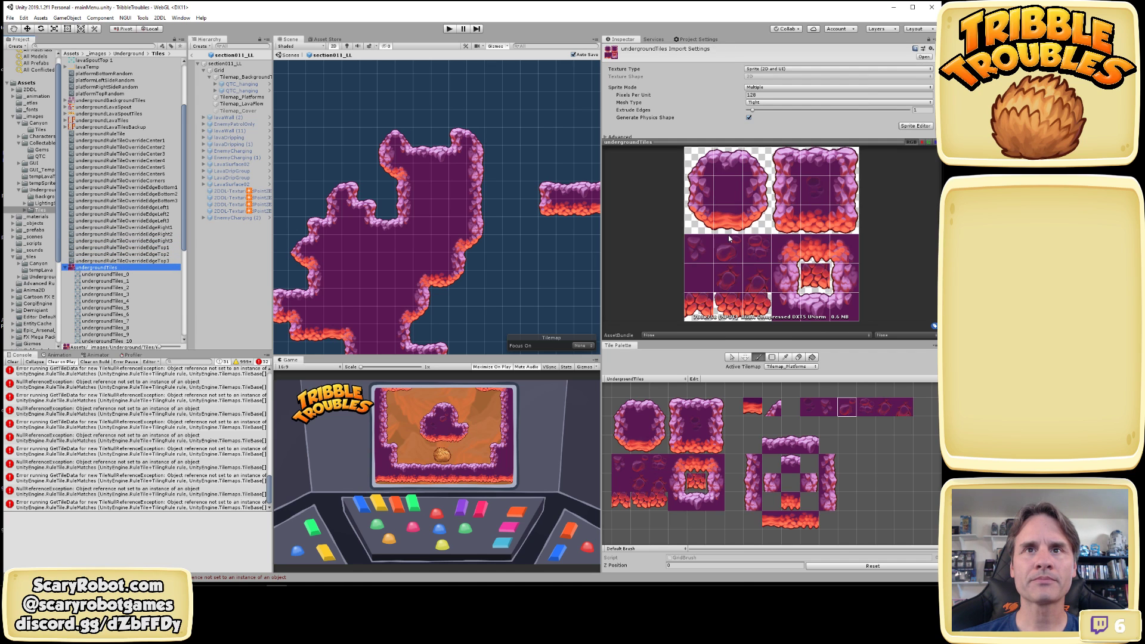
Compare the override sprites of undergroundRuleTileOverrideEdgeTop2 and undergroundRuleTileOverrideEdgeTop3
{"action": "key", "text": "Up"}
{"action": "key", "text": "Up"}
{"action": "key", "text": "Down"}
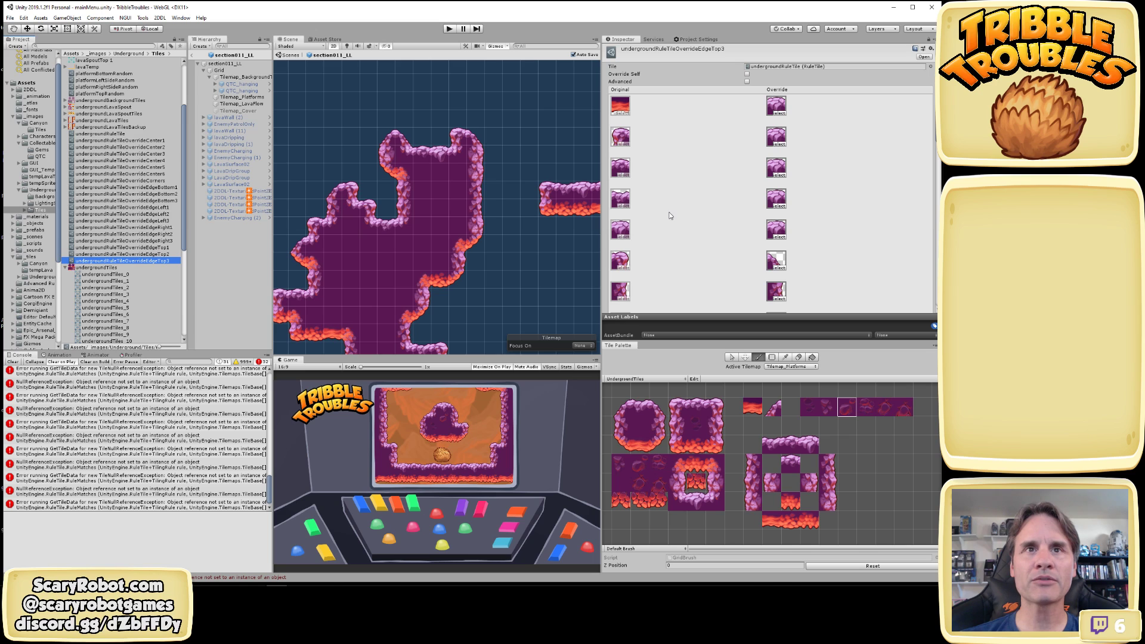
{"action": "key", "text": "Up"}
{"action": "key", "text": "Down"}
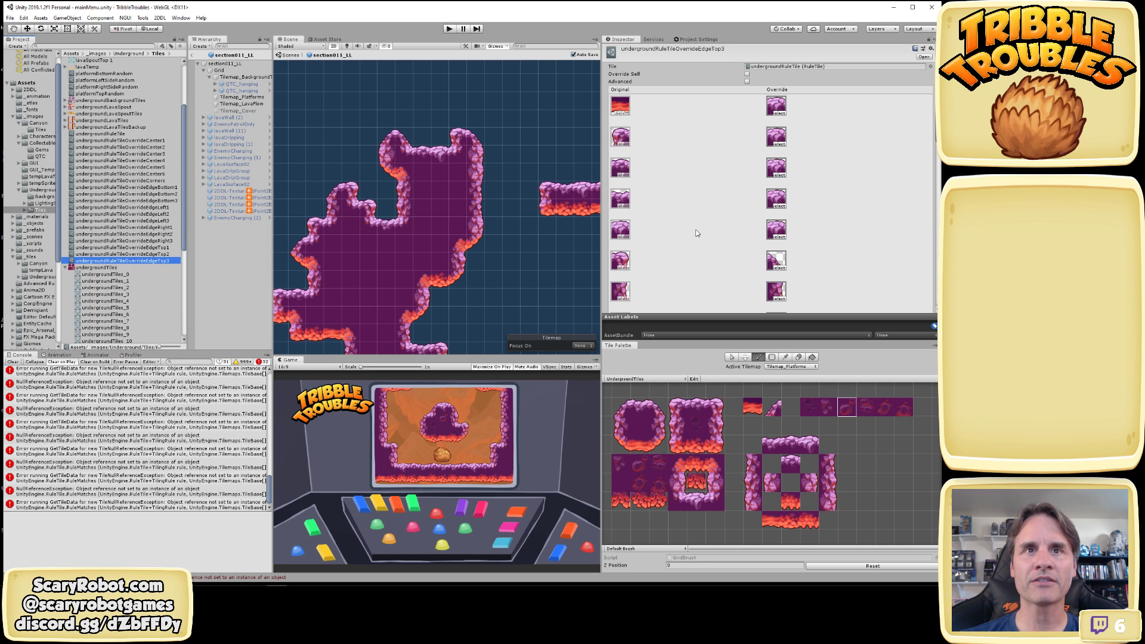
{"action": "key", "text": "Up"}
{"action": "key", "text": "Down"}
{"action": "key", "text": "Up"}
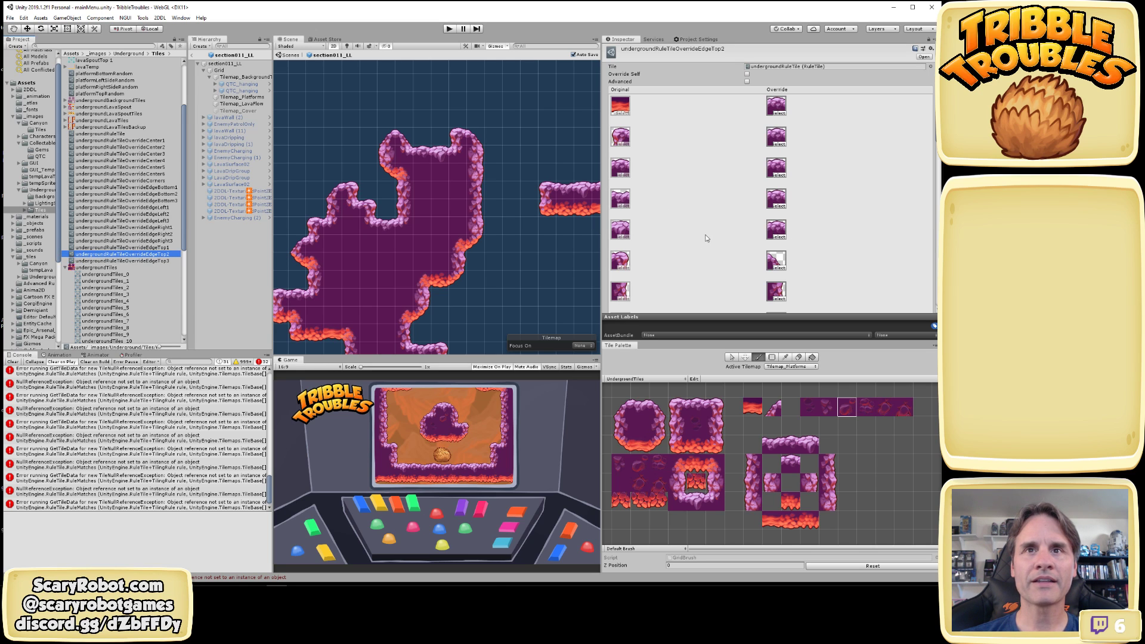
{"action": "key", "text": "Down"}
{"action": "key", "text": "Up"}
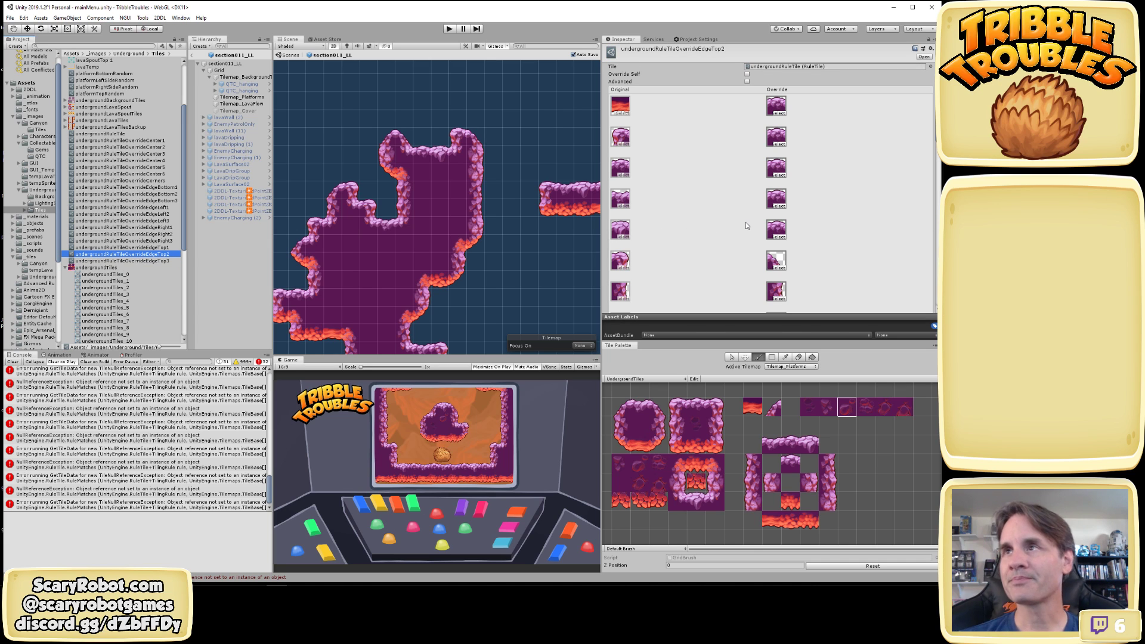
Clear the console and extend the large platform outward along its lower right side with the underground rule tile
{"action": "scroll", "coordinate": [444, 210], "scroll_direction": "down", "scroll_amount": 9}
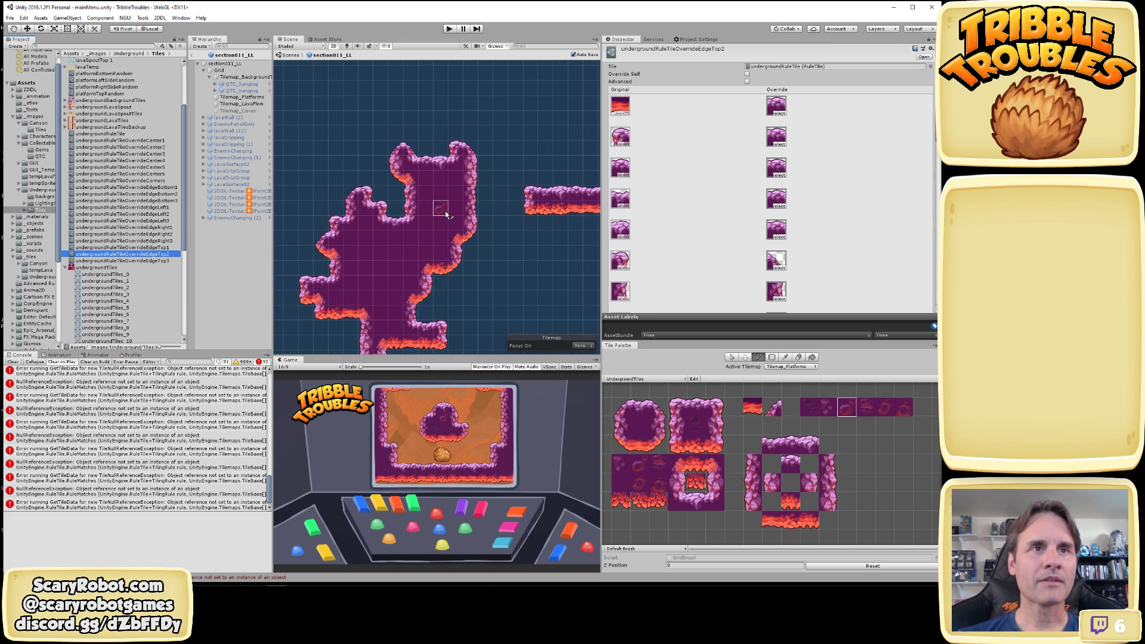
{"action": "middle_click_drag", "start_coordinate": [494, 234], "coordinate": [486, 183]}
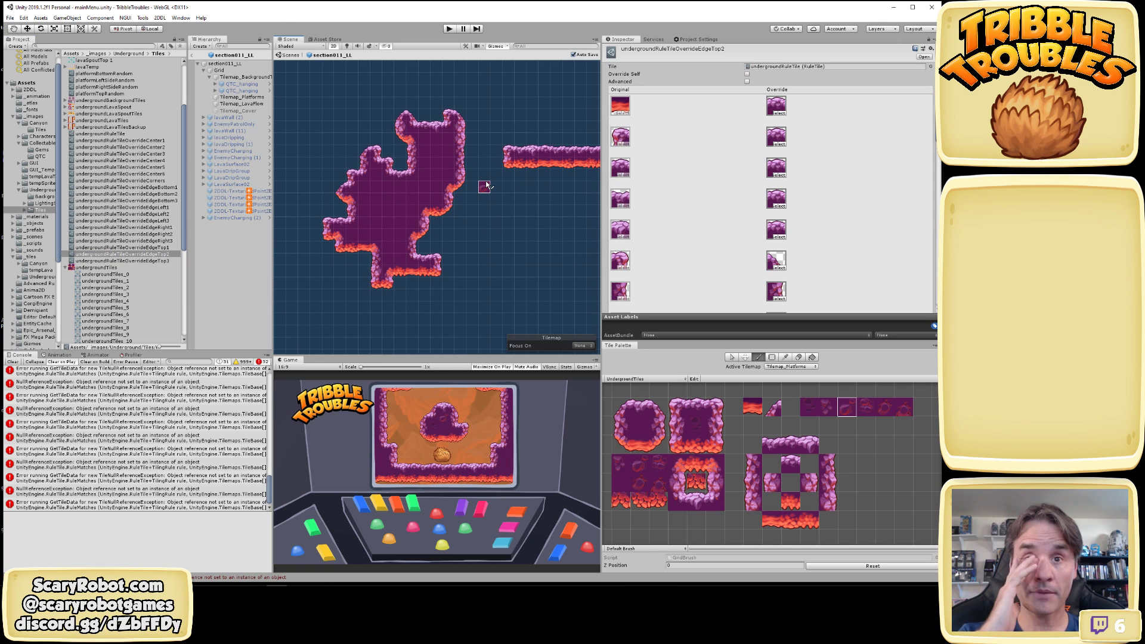
{"action": "left_click", "coordinate": [752, 408]}
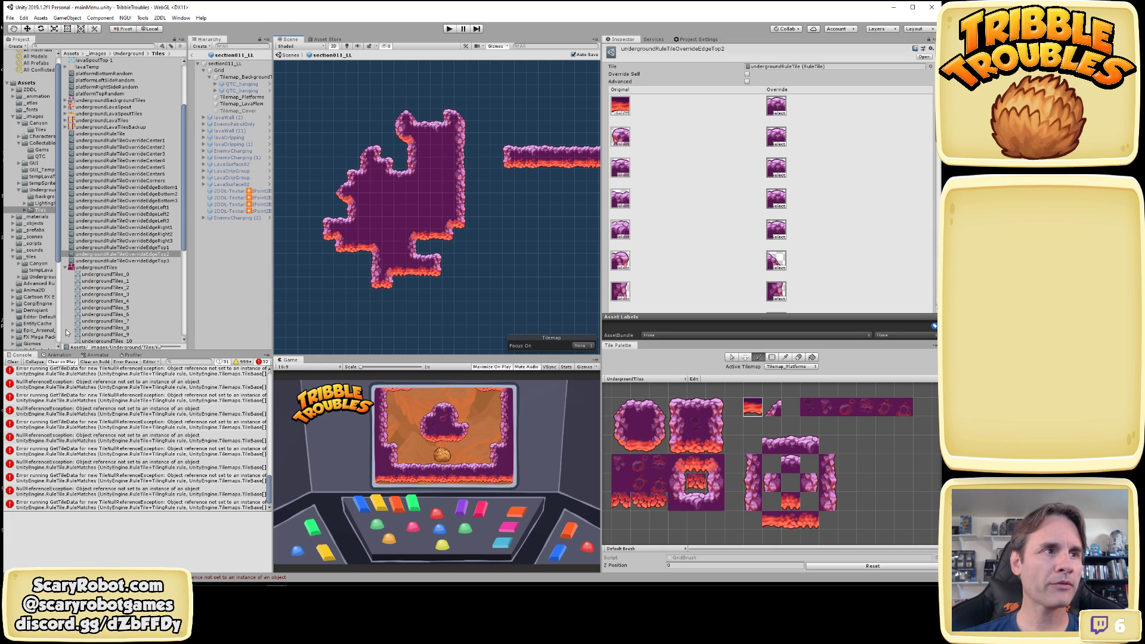
{"action": "left_click", "coordinate": [12, 362]}
{"action": "left_click", "coordinate": [446, 241]}
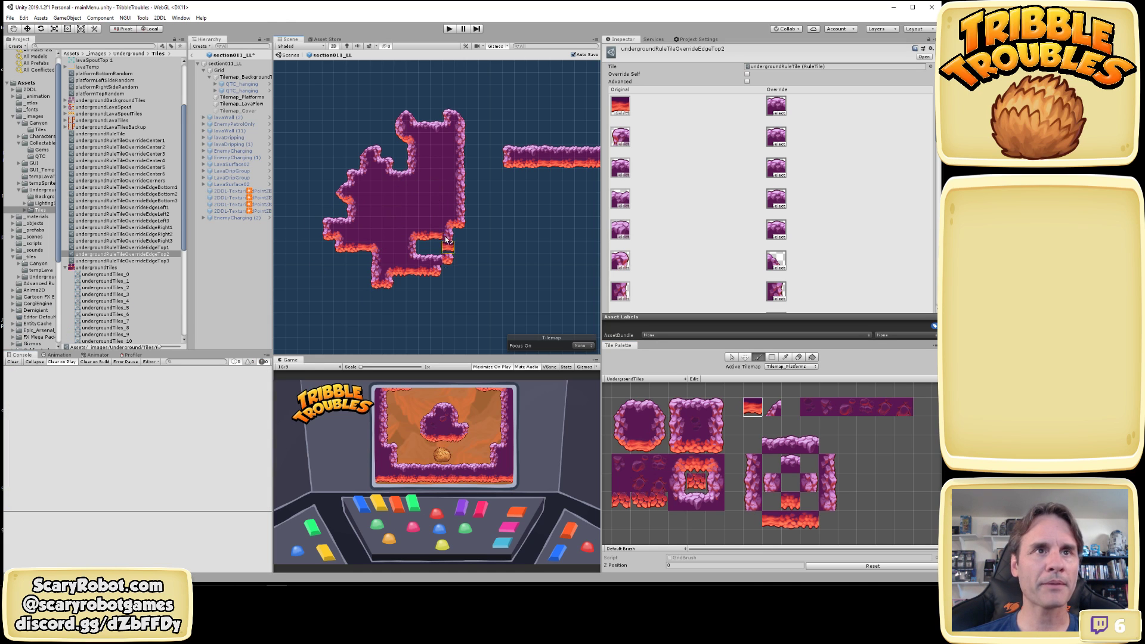
{"action": "mouse_move", "coordinate": [447, 240]}
{"action": "left_mouse_down"}
{"action": "mouse_move", "coordinate": [475, 224]}
{"action": "mouse_move", "coordinate": [459, 246]}
{"action": "mouse_move", "coordinate": [434, 173]}
{"action": "mouse_move", "coordinate": [487, 220]}
{"action": "left_mouse_up"}
Hollow out the middle of the large platform into a tall irregular cavity and save the section
{"action": "mouse_move", "coordinate": [432, 212]}
{"action": "left_mouse_down"}
{"action": "mouse_move", "coordinate": [418, 233]}
{"action": "mouse_move", "coordinate": [455, 221]}
{"action": "mouse_move", "coordinate": [417, 190]}
{"action": "mouse_move", "coordinate": [439, 154]}
{"action": "left_mouse_up"}
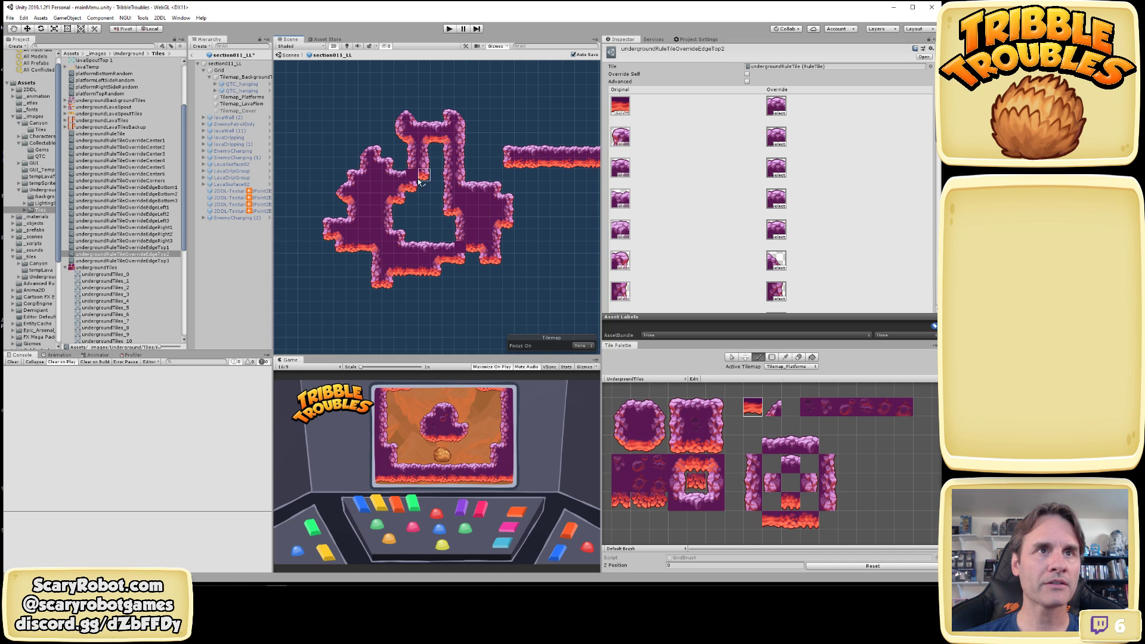
{"action": "left_click", "coordinate": [419, 192]}
{"action": "key", "text": "ctrl+s"}
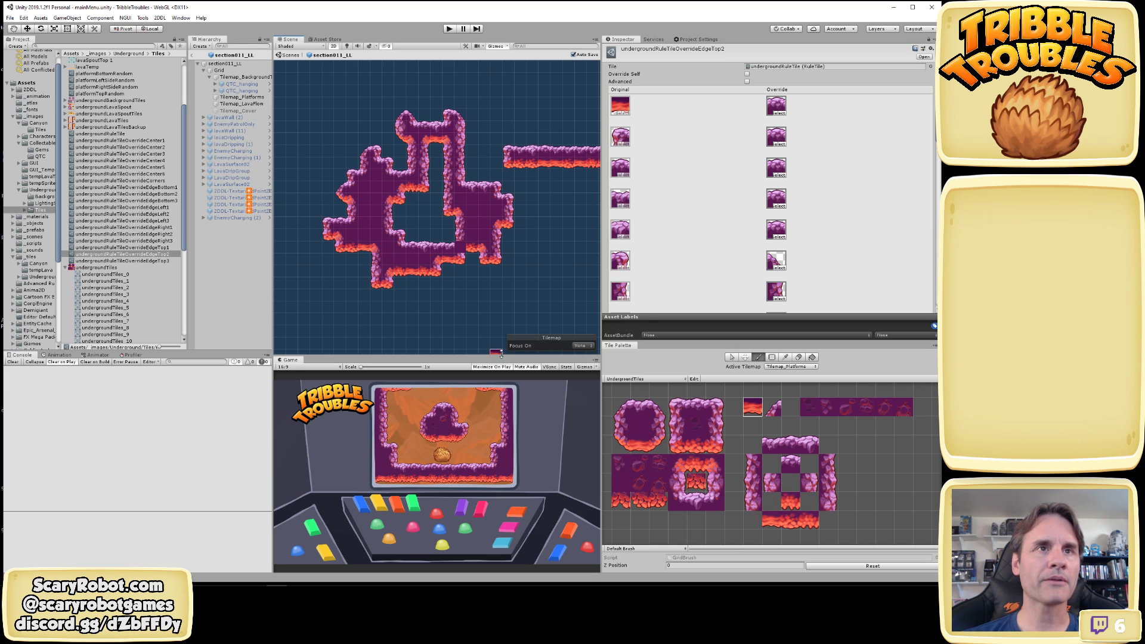
Reshape the cavity's lower right corner by erasing tiles, undoing the extra edit and painting a rule-tile ledge
{"action": "left_click", "coordinate": [460, 241], "text": "shift"}
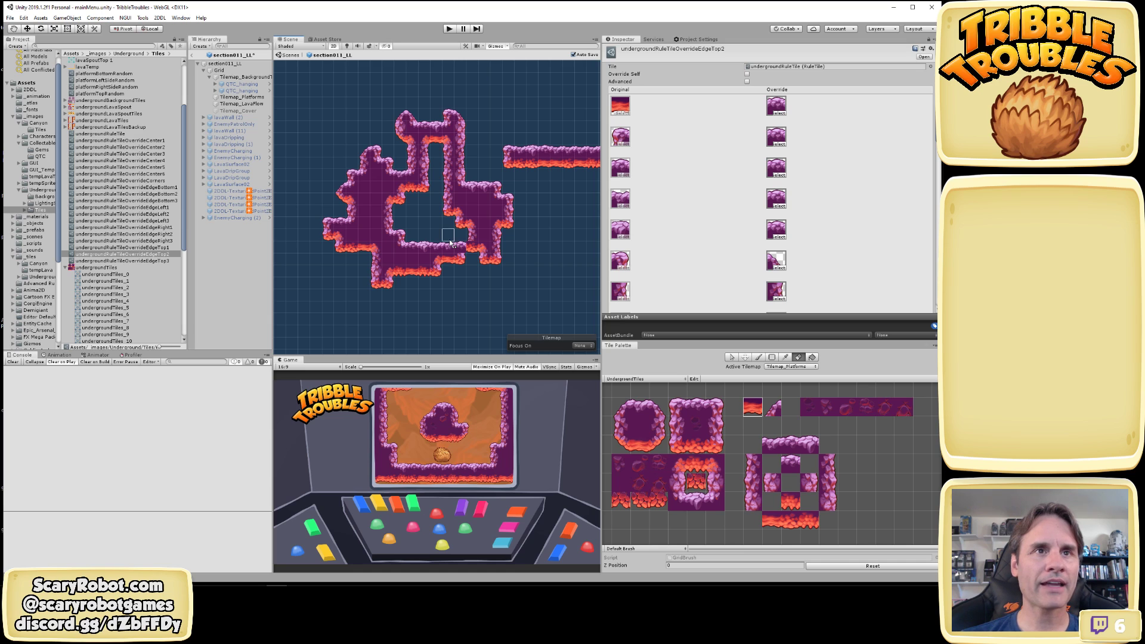
{"action": "left_click", "coordinate": [469, 238]}
{"action": "key", "text": "ctrl+z"}
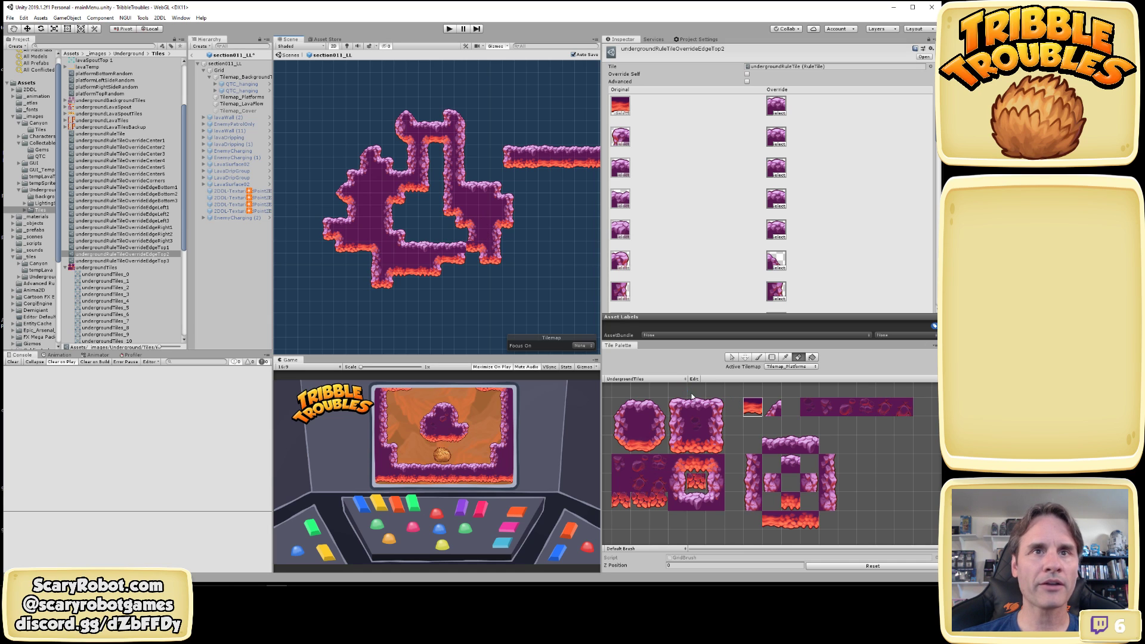
{"action": "left_click", "coordinate": [757, 357]}
{"action": "left_click", "coordinate": [450, 236]}
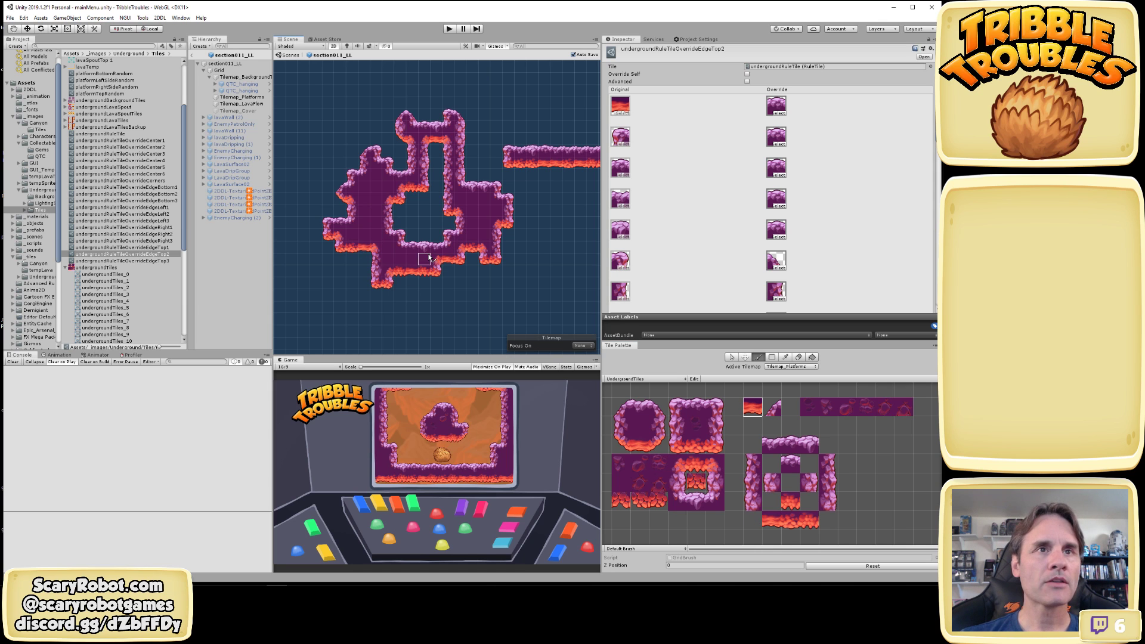
Erase most of the large test platform and the long strip beside it, and save the section
{"action": "scroll", "coordinate": [420, 259], "scroll_direction": "down", "scroll_amount": 5}
{"action": "scroll", "coordinate": [420, 260], "scroll_direction": "up", "scroll_amount": 4}
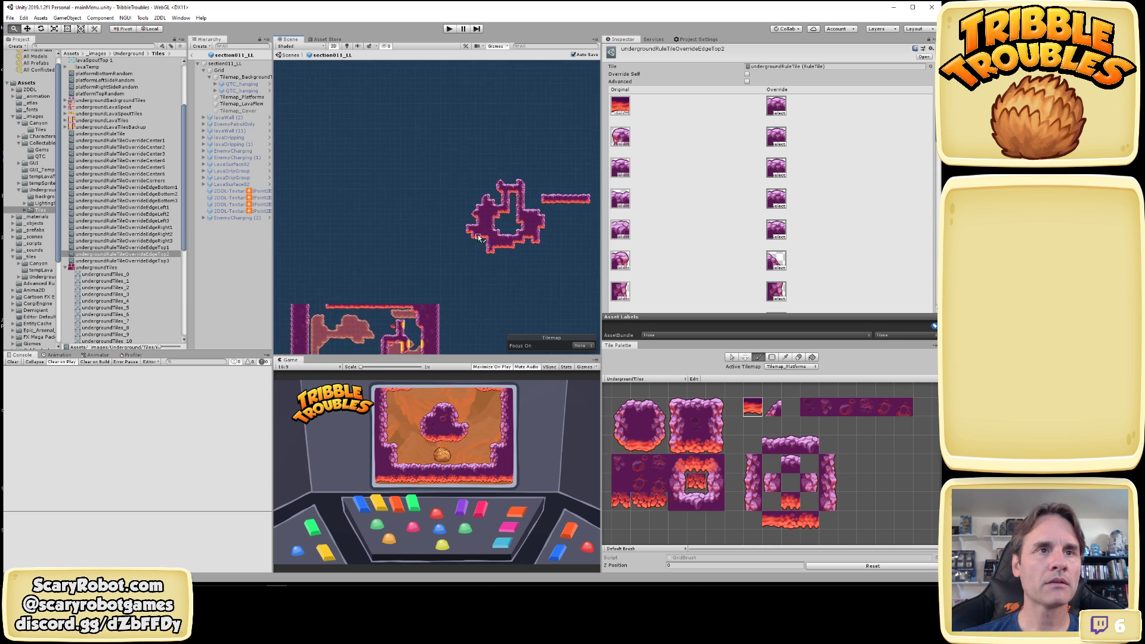
{"action": "key", "text": "d"}
{"action": "mouse_move", "coordinate": [456, 190]}
{"action": "left_mouse_down"}
{"action": "mouse_move", "coordinate": [478, 168]}
{"action": "mouse_move", "coordinate": [474, 294]}
{"action": "mouse_move", "coordinate": [516, 205]}
{"action": "mouse_move", "coordinate": [574, 200]}
{"action": "mouse_move", "coordinate": [454, 156]}
{"action": "mouse_move", "coordinate": [458, 205]}
{"action": "mouse_move", "coordinate": [472, 217]}
{"action": "left_mouse_up"}
{"action": "key", "text": "b"}
{"action": "key", "text": "ctrl+s"}
{"action": "scroll", "coordinate": [474, 220], "scroll_direction": "up", "scroll_amount": 8}
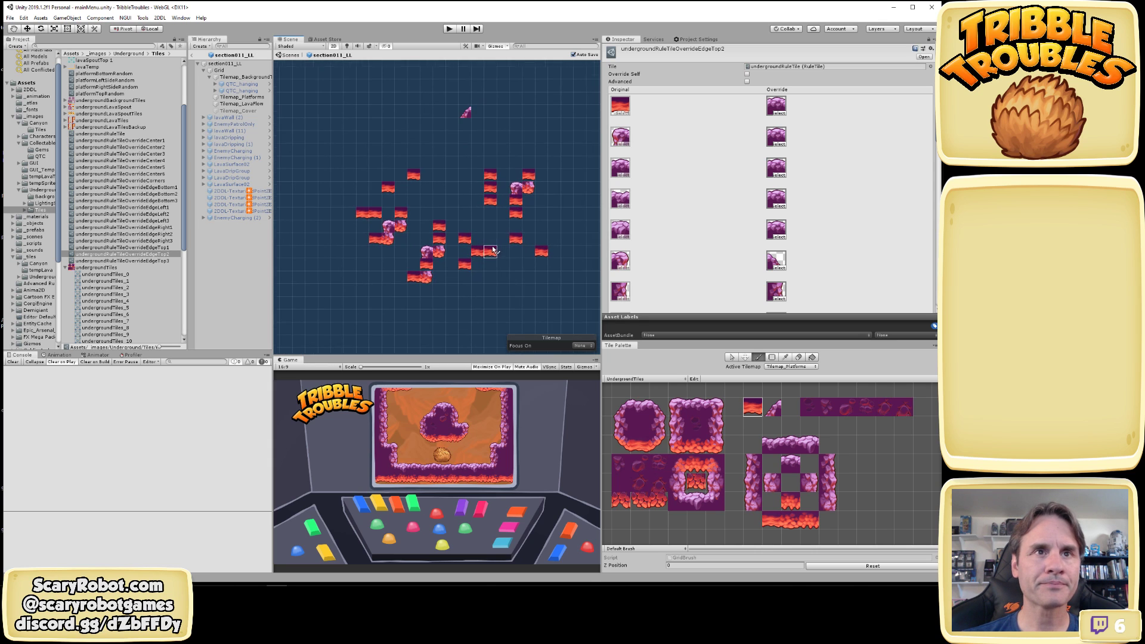
Erase the scattered leftover tiles of the test platforms to empty the area above the section
{"action": "middle_click_drag", "start_coordinate": [490, 249], "coordinate": [487, 260]}
{"action": "left_click_drag", "start_coordinate": [389, 217], "coordinate": [373, 231]}
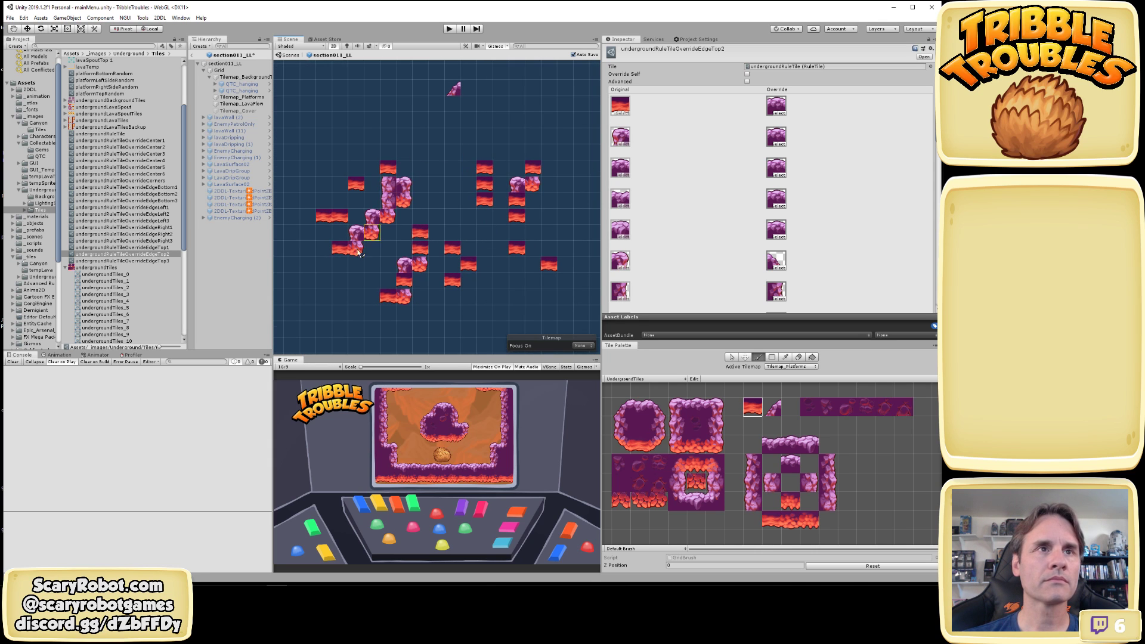
{"action": "middle_click_drag", "start_coordinate": [371, 227], "coordinate": [372, 207]}
{"action": "key", "text": "d"}
{"action": "mouse_move", "coordinate": [373, 206]}
{"action": "left_mouse_down"}
{"action": "mouse_move", "coordinate": [358, 225]}
{"action": "mouse_move", "coordinate": [404, 178]}
{"action": "mouse_move", "coordinate": [322, 245]}
{"action": "mouse_move", "coordinate": [418, 218]}
{"action": "mouse_move", "coordinate": [509, 274]}
{"action": "mouse_move", "coordinate": [512, 234]}
{"action": "mouse_move", "coordinate": [547, 245]}
{"action": "mouse_move", "coordinate": [516, 150]}
{"action": "mouse_move", "coordinate": [490, 148]}
{"action": "mouse_move", "coordinate": [487, 196]}
{"action": "left_mouse_up"}
{"action": "middle_click_drag", "start_coordinate": [487, 128], "coordinate": [476, 197]}
{"action": "mouse_move", "coordinate": [446, 137]}
{"action": "left_mouse_down", "text": "shift"}
{"action": "mouse_move", "coordinate": [446, 153]}
{"action": "mouse_move", "coordinate": [446, 122]}
{"action": "left_mouse_up", "text": "shift"}
{"action": "scroll", "coordinate": [450, 262], "scroll_direction": "down", "scroll_amount": 10}
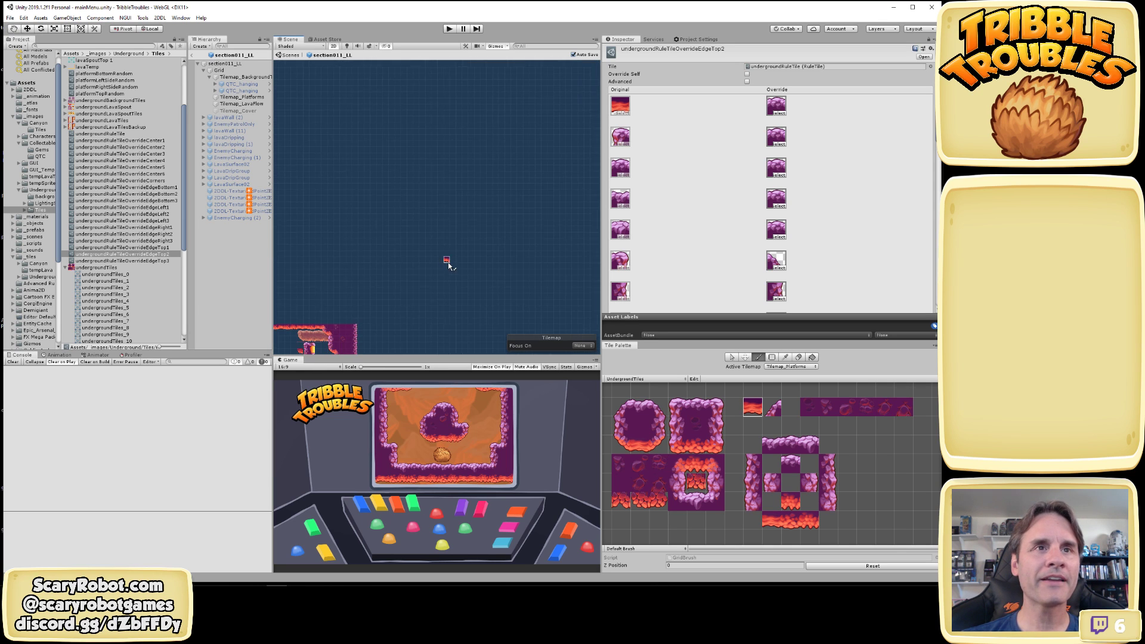
Try painting the underground rule tile onto the section's left wall column and undo the edits
{"action": "key", "text": "w"}
{"action": "mouse_move", "coordinate": [438, 296]}
{"action": "middle_mouse_down"}
{"action": "mouse_move", "coordinate": [459, 251]}
{"action": "mouse_move", "coordinate": [509, 205]}
{"action": "middle_mouse_up"}
{"action": "left_click", "coordinate": [446, 259]}
{"action": "left_click", "coordinate": [659, 412]}
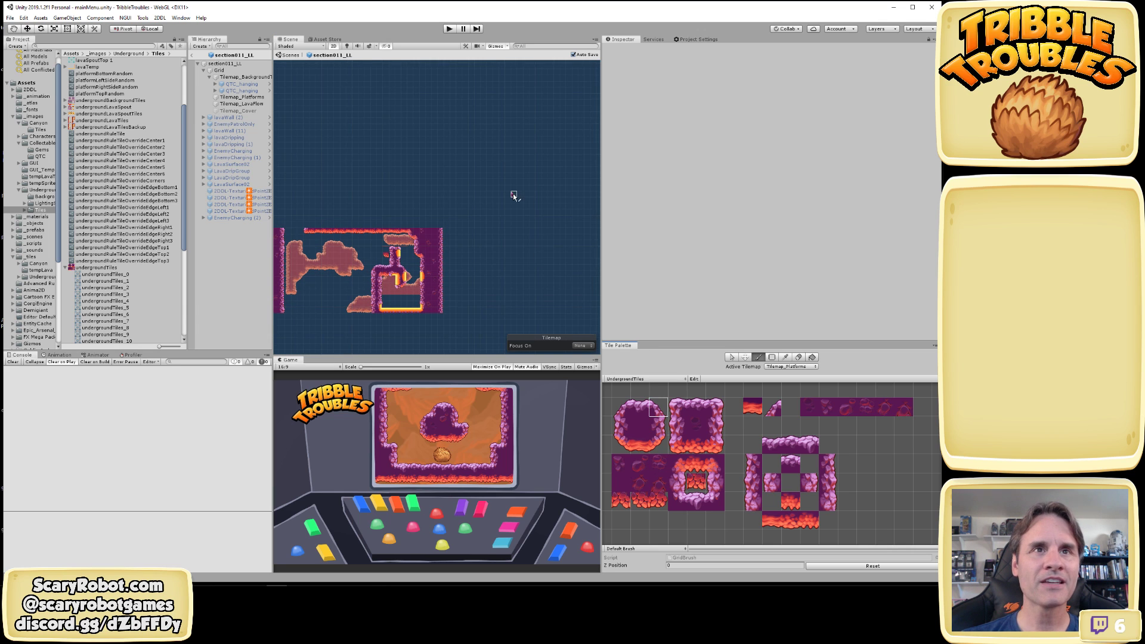
{"action": "scroll", "coordinate": [486, 215], "scroll_direction": "up", "scroll_amount": 3}
{"action": "scroll", "coordinate": [491, 205], "scroll_direction": "up", "scroll_amount": 5}
{"action": "middle_click_drag", "start_coordinate": [430, 187], "coordinate": [504, 223]}
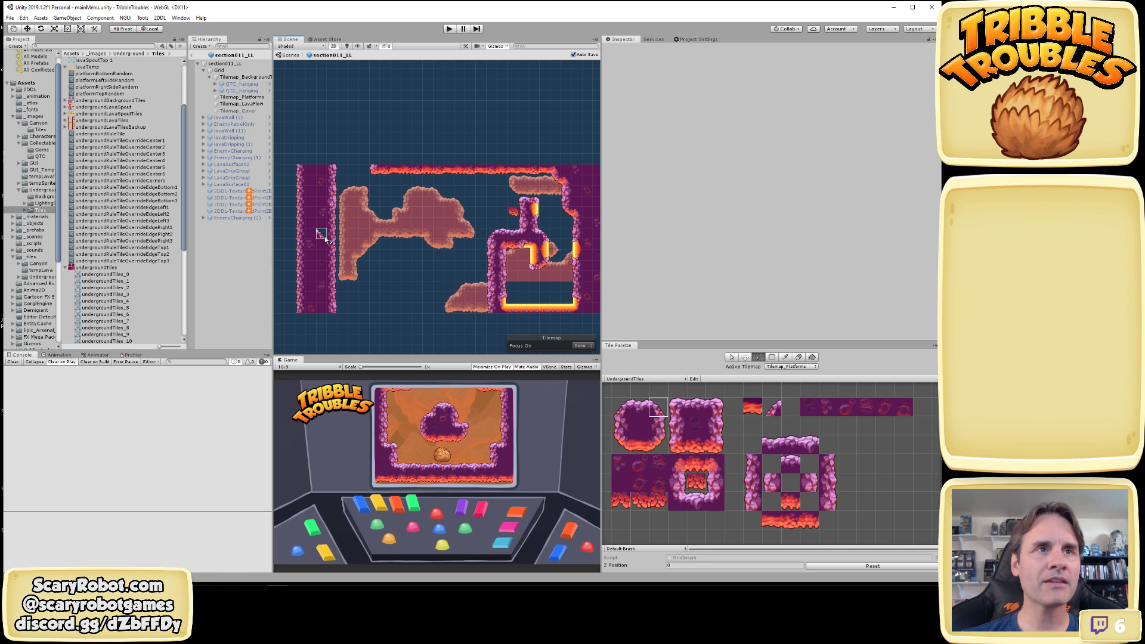
{"action": "left_click", "coordinate": [748, 409]}
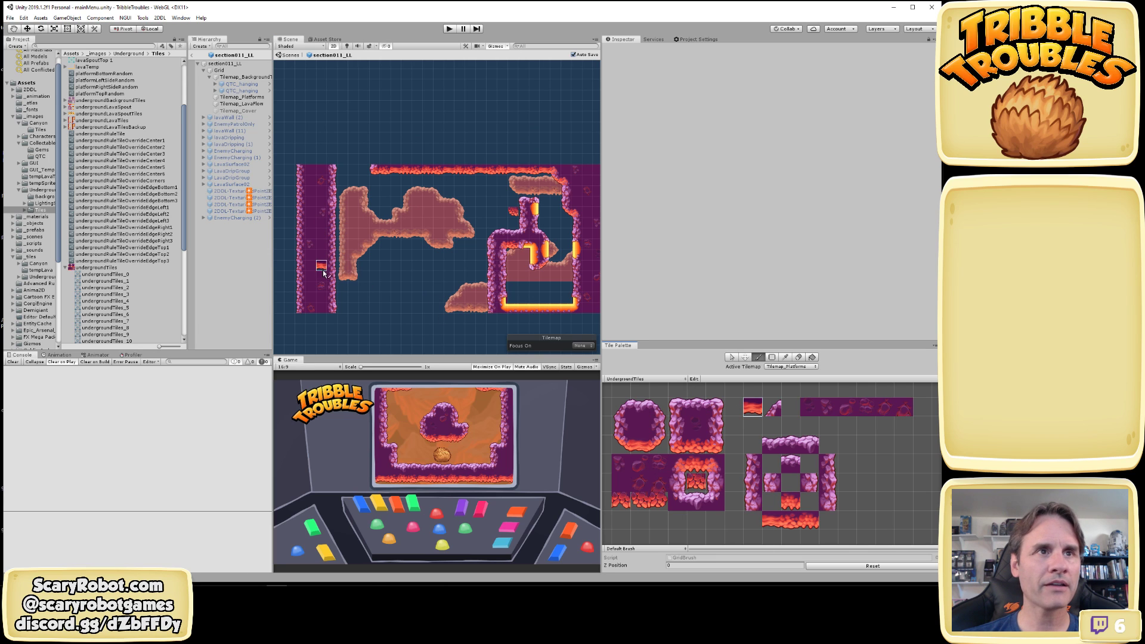
{"action": "left_click_drag", "start_coordinate": [332, 256], "coordinate": [352, 271]}
{"action": "key", "text": "ctrl+z"}
{"action": "key", "text": "ctrl+z"}
{"action": "key", "text": "ctrl+z"}
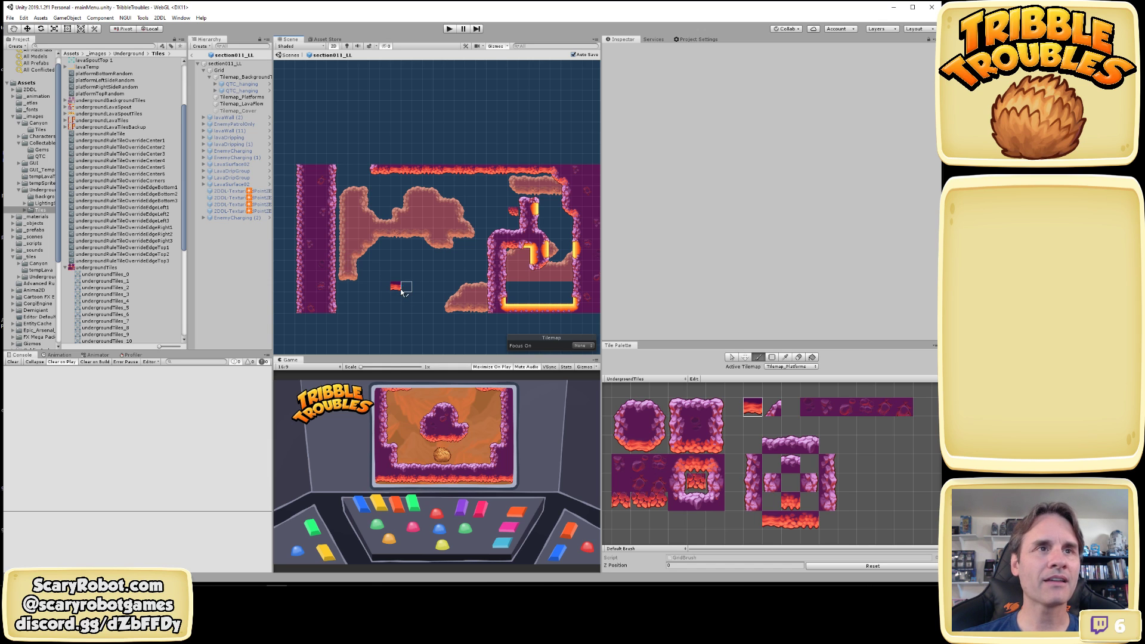
Turn off Auto Save for the section prefab and widen the scene view
{"action": "scroll", "coordinate": [389, 286], "scroll_direction": "up", "scroll_amount": 5}
{"action": "scroll", "coordinate": [406, 272], "scroll_direction": "down", "scroll_amount": 5}
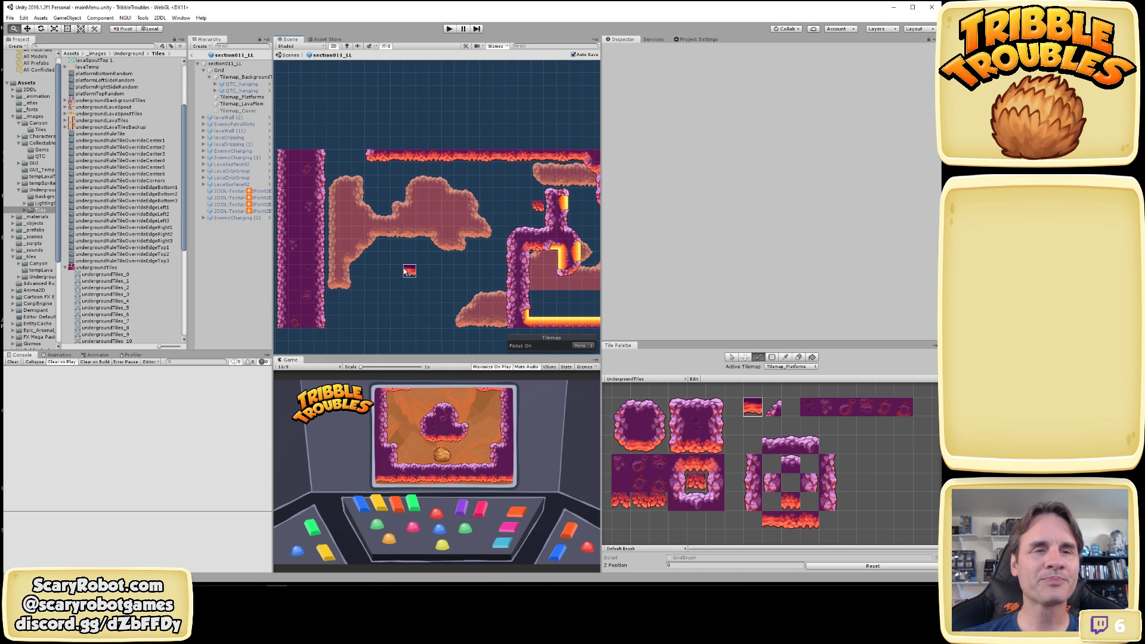
{"action": "scroll", "coordinate": [403, 272], "scroll_direction": "down", "scroll_amount": 2}
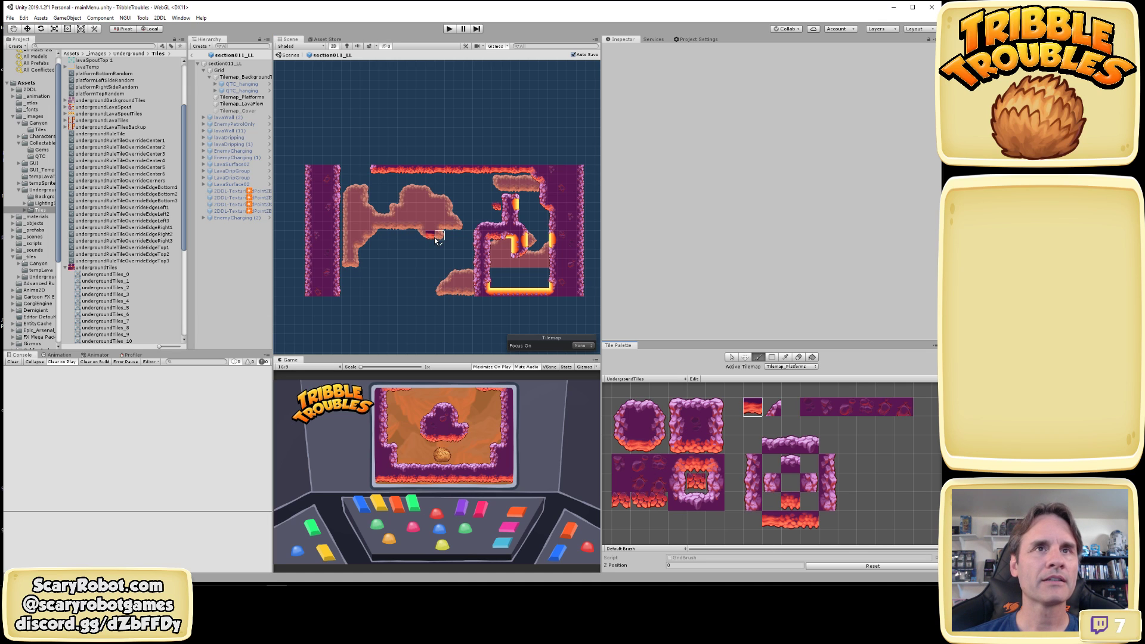
{"action": "left_click", "coordinate": [574, 55]}
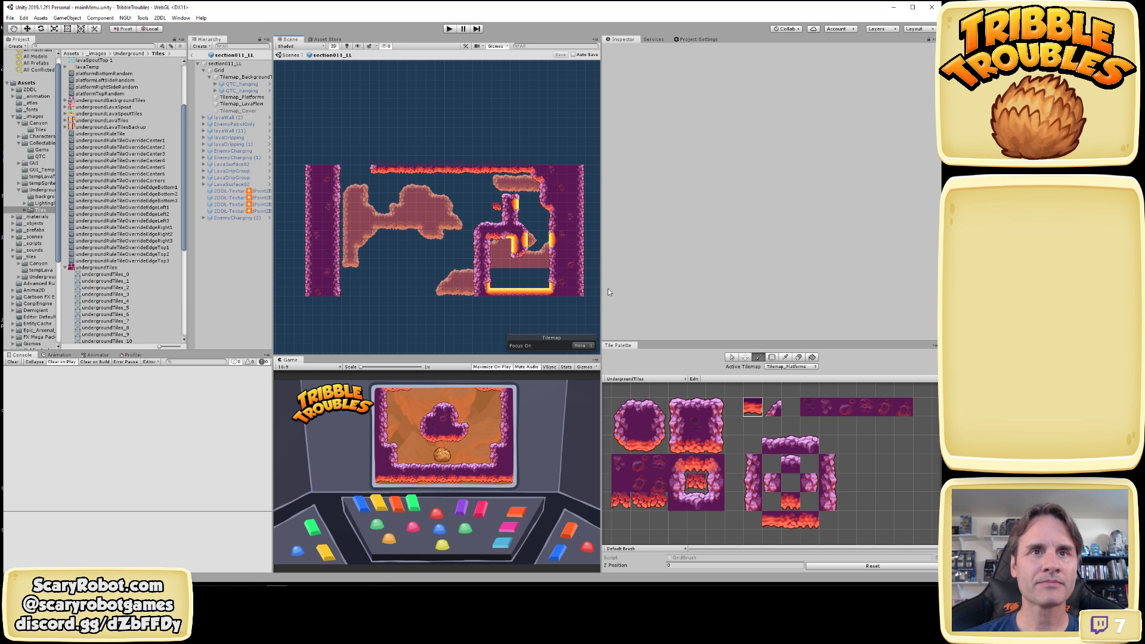
{"action": "left_click_drag", "start_coordinate": [602, 291], "coordinate": [825, 291]}
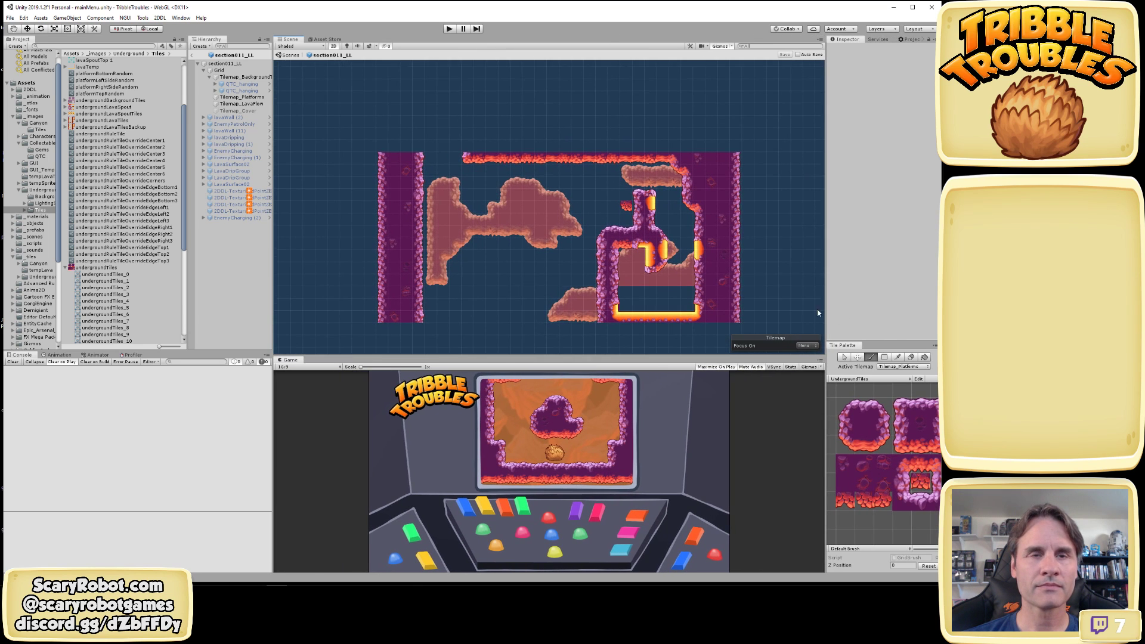
{"action": "scroll", "coordinate": [482, 243], "scroll_direction": "up", "scroll_amount": 1}
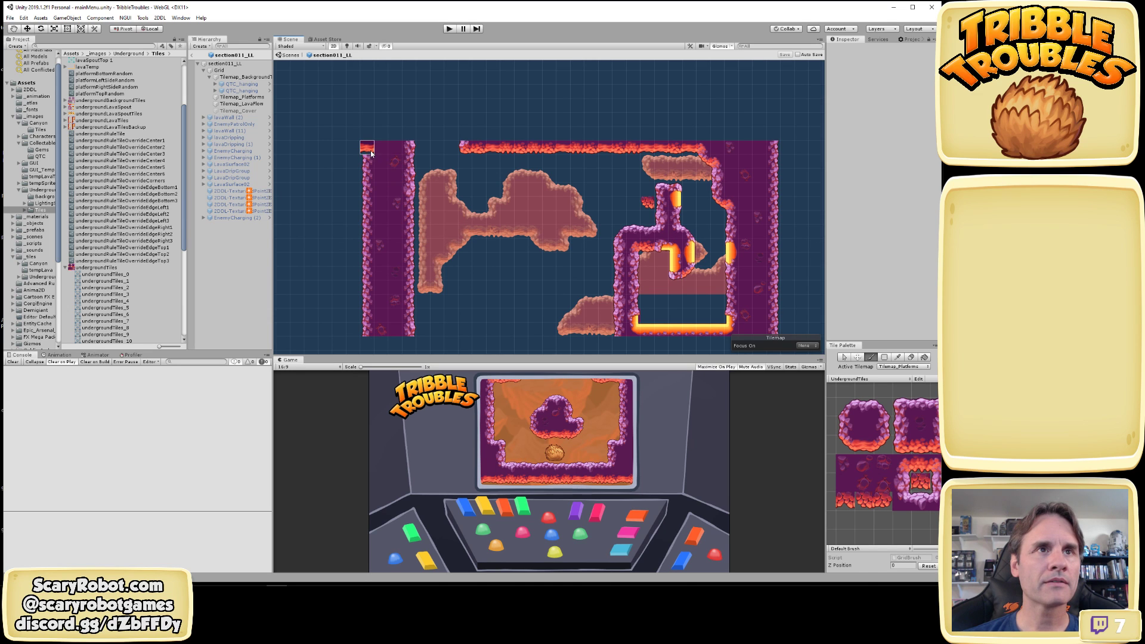
Try repainting the left wall column from its top with the underground rule tile and undo the change
{"action": "mouse_move", "coordinate": [367, 146]}
{"action": "left_mouse_down"}
{"action": "mouse_move", "coordinate": [367, 330]}
{"action": "mouse_move", "coordinate": [408, 330]}
{"action": "mouse_move", "coordinate": [408, 146]}
{"action": "mouse_move", "coordinate": [385, 158]}
{"action": "mouse_move", "coordinate": [367, 265]}
{"action": "mouse_move", "coordinate": [379, 330]}
{"action": "mouse_move", "coordinate": [409, 299]}
{"action": "mouse_move", "coordinate": [399, 168]}
{"action": "left_mouse_up"}
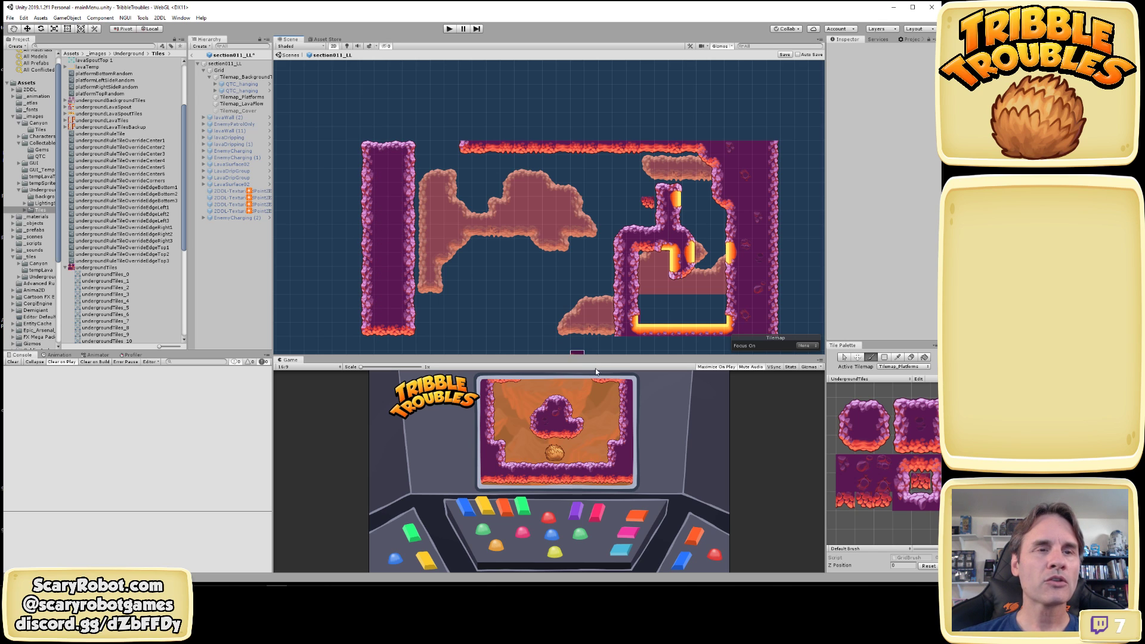
{"action": "middle_click_drag", "start_coordinate": [408, 329], "coordinate": [411, 287]}
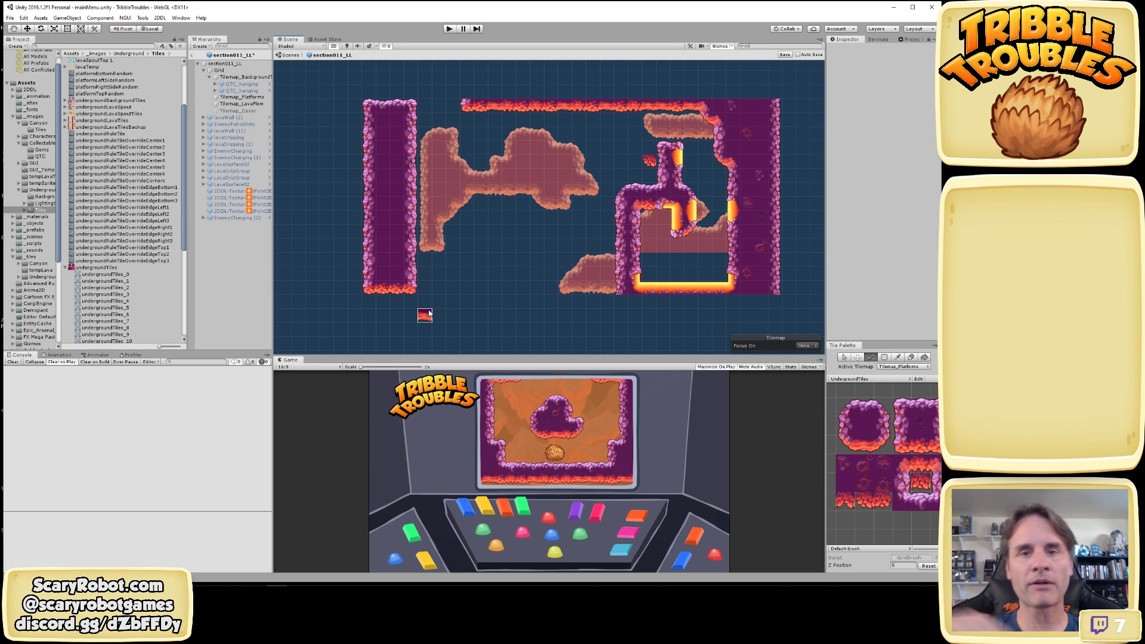
{"action": "key", "text": "ctrl+s"}
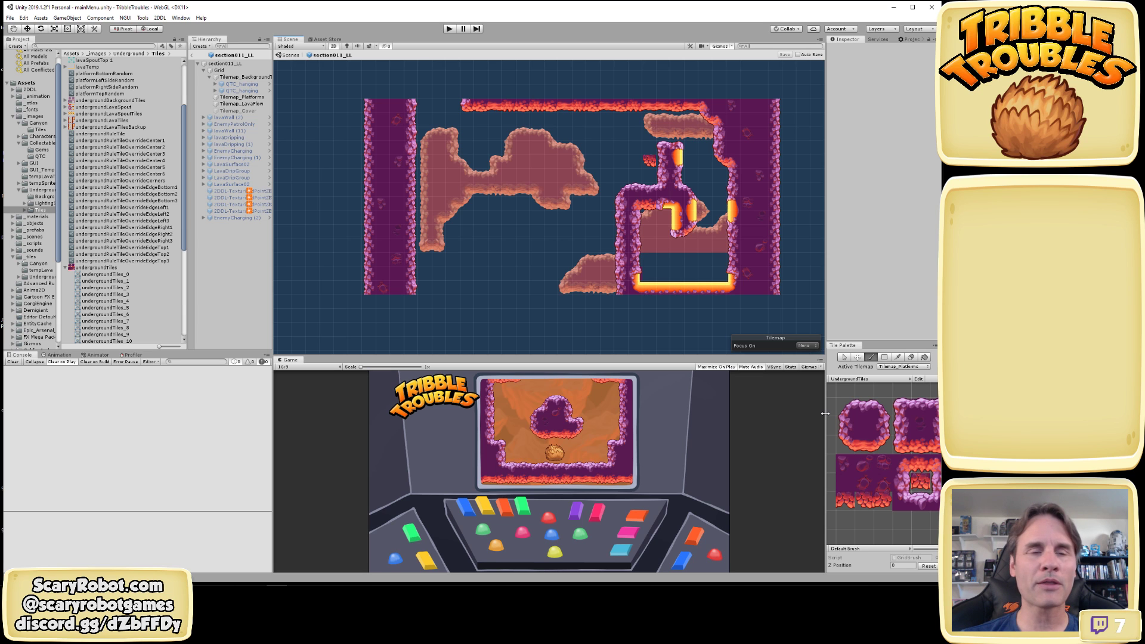
Enlarge the tile palette area and repaint the whole left wall column with the underground rule tile
{"action": "left_click_drag", "start_coordinate": [825, 414], "coordinate": [725, 414]}
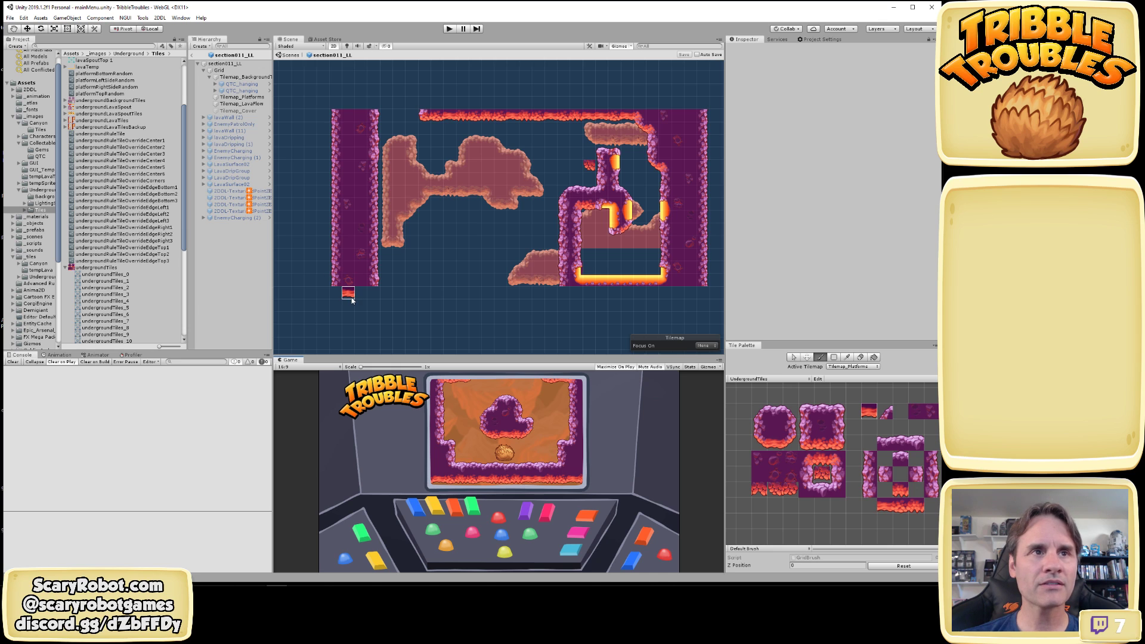
{"action": "scroll", "coordinate": [350, 293], "scroll_direction": "up", "scroll_amount": 3}
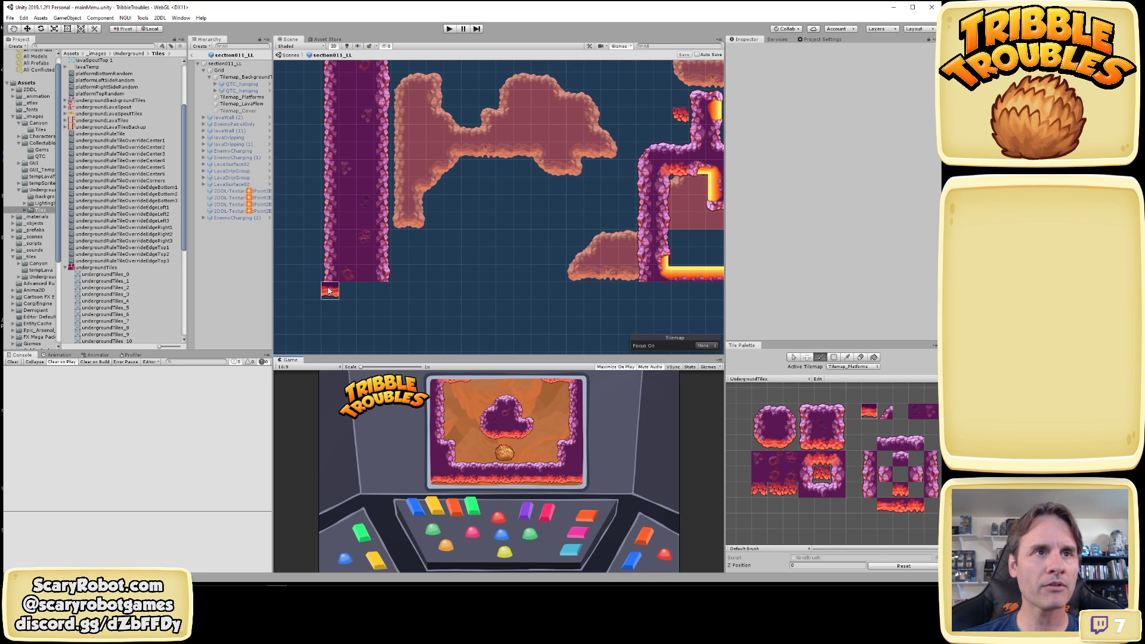
{"action": "left_click_drag", "start_coordinate": [330, 277], "coordinate": [377, 278]}
{"action": "mouse_move", "coordinate": [390, 257]}
{"action": "middle_mouse_down"}
{"action": "mouse_move", "coordinate": [403, 289]}
{"action": "mouse_move", "coordinate": [448, 308]}
{"action": "middle_mouse_up"}
{"action": "mouse_move", "coordinate": [386, 97]}
{"action": "left_mouse_down"}
{"action": "mouse_move", "coordinate": [435, 99]}
{"action": "mouse_move", "coordinate": [426, 164]}
{"action": "mouse_move", "coordinate": [435, 118]}
{"action": "mouse_move", "coordinate": [427, 200]}
{"action": "mouse_move", "coordinate": [434, 156]}
{"action": "mouse_move", "coordinate": [440, 296]}
{"action": "mouse_move", "coordinate": [420, 317]}
{"action": "mouse_move", "coordinate": [387, 309]}
{"action": "mouse_move", "coordinate": [387, 98]}
{"action": "mouse_move", "coordinate": [418, 101]}
{"action": "mouse_move", "coordinate": [404, 280]}
{"action": "mouse_move", "coordinate": [423, 299]}
{"action": "mouse_move", "coordinate": [419, 199]}
{"action": "mouse_move", "coordinate": [419, 228]}
{"action": "left_mouse_up"}
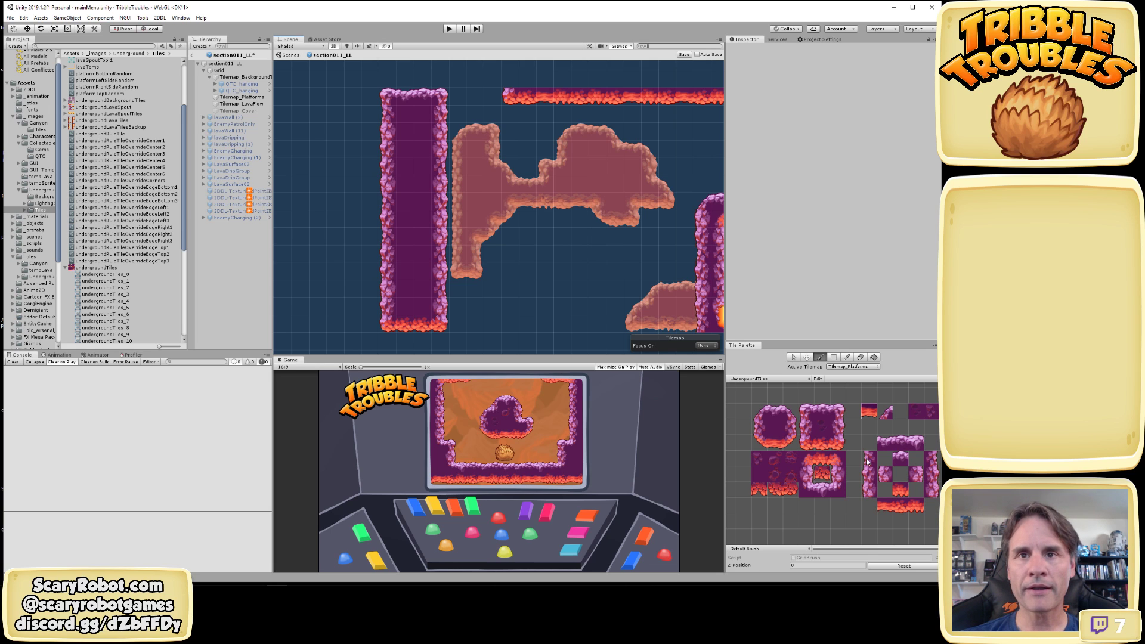
Examine the underground center override tiles in the tile palette
{"action": "mouse_move", "coordinate": [868, 432]}
{"action": "middle_mouse_down"}
{"action": "mouse_move", "coordinate": [808, 429]}
{"action": "mouse_move", "coordinate": [836, 429]}
{"action": "middle_mouse_up"}
{"action": "scroll", "coordinate": [840, 428], "scroll_direction": "down", "scroll_amount": 1}
{"action": "scroll", "coordinate": [841, 432], "scroll_direction": "up", "scroll_amount": 1}
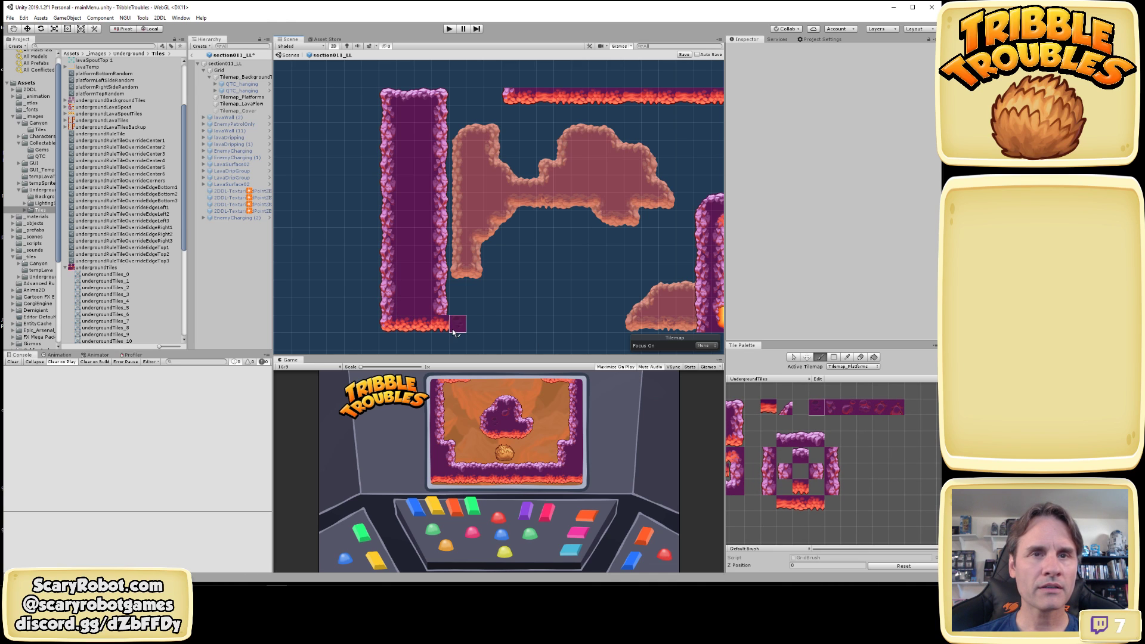
{"action": "left_click", "coordinate": [832, 407]}
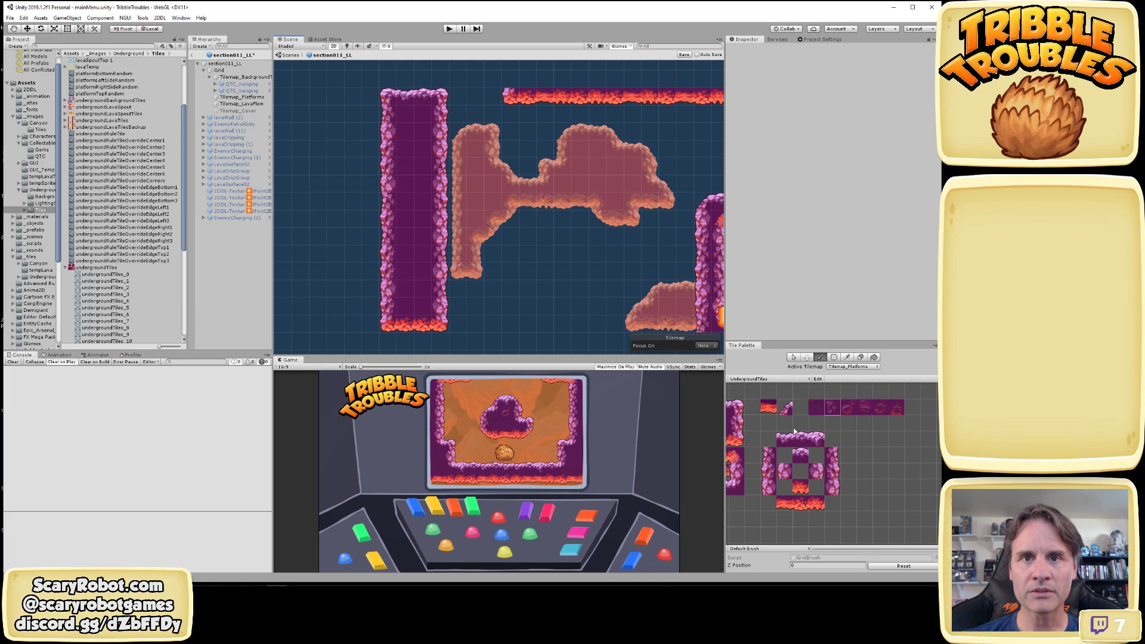
{"action": "scroll", "coordinate": [796, 432], "scroll_direction": "up", "scroll_amount": 2}
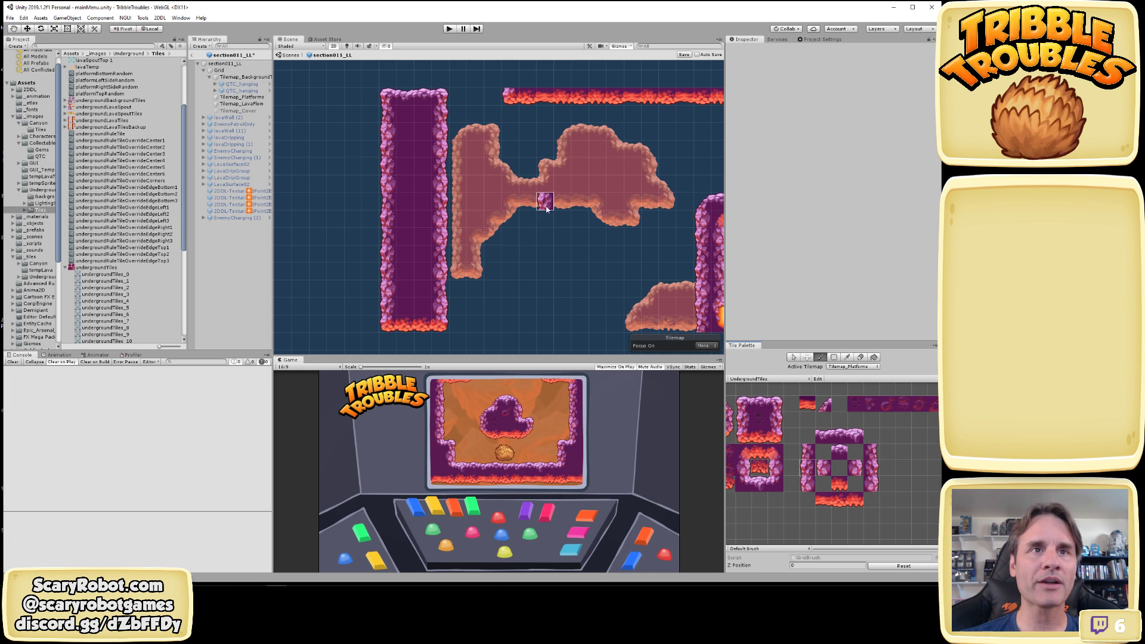
Duplicate the Tilemap_LavaFlow tilemap under the Grid object as an extra overlay layer
{"action": "key", "text": "w"}
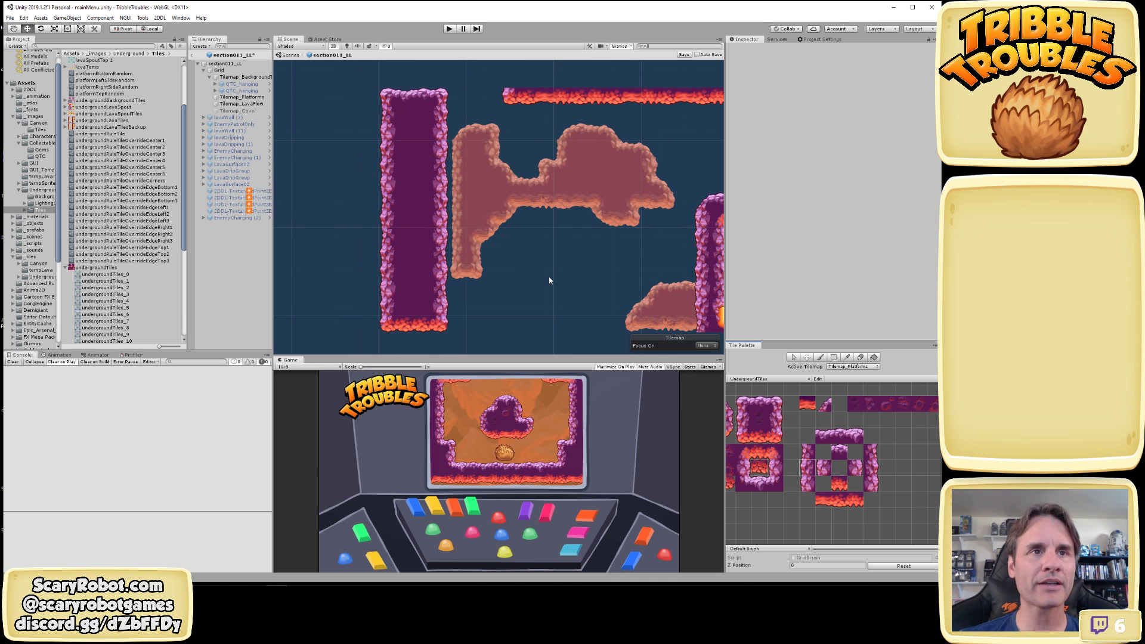
{"action": "left_click", "coordinate": [230, 74]}
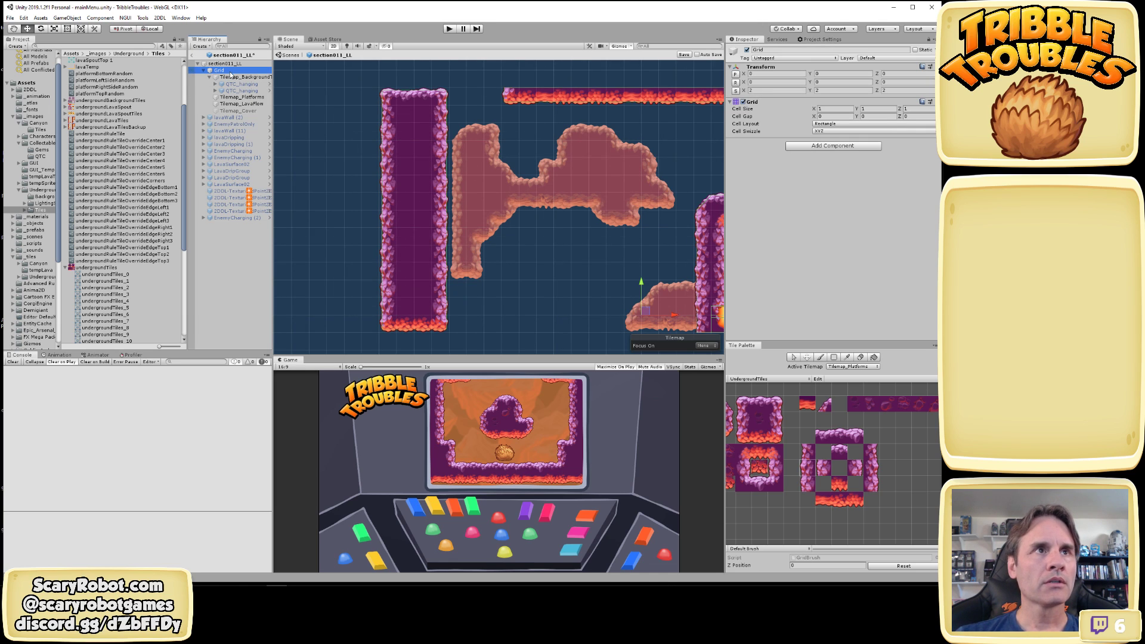
{"action": "left_click", "coordinate": [237, 77]}
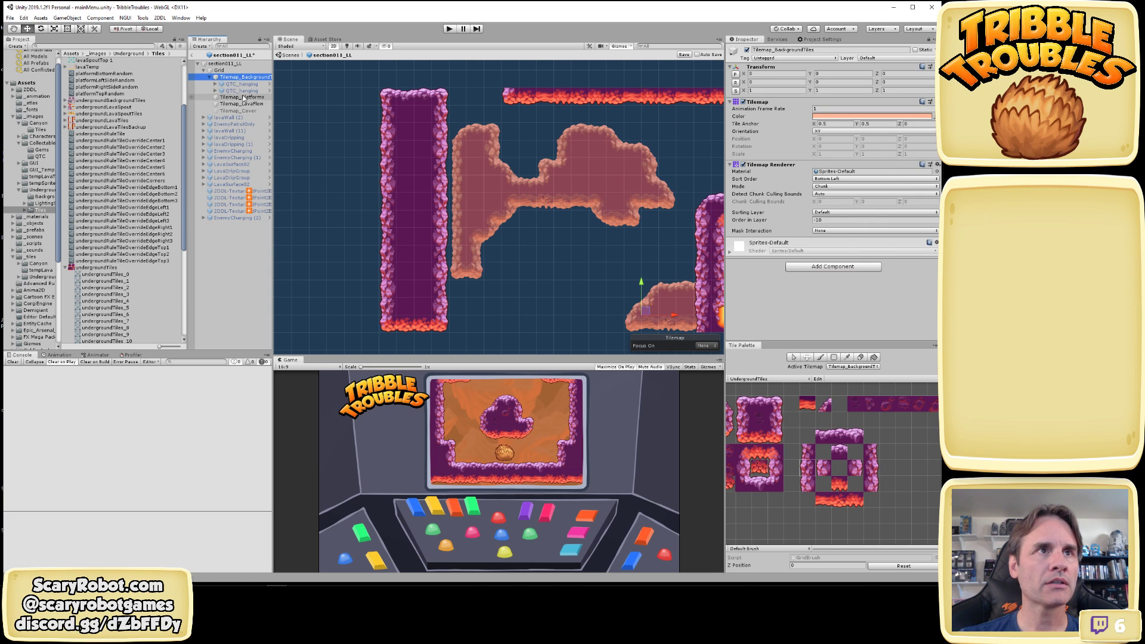
{"action": "left_click", "coordinate": [244, 97]}
{"action": "left_click", "coordinate": [246, 104]}
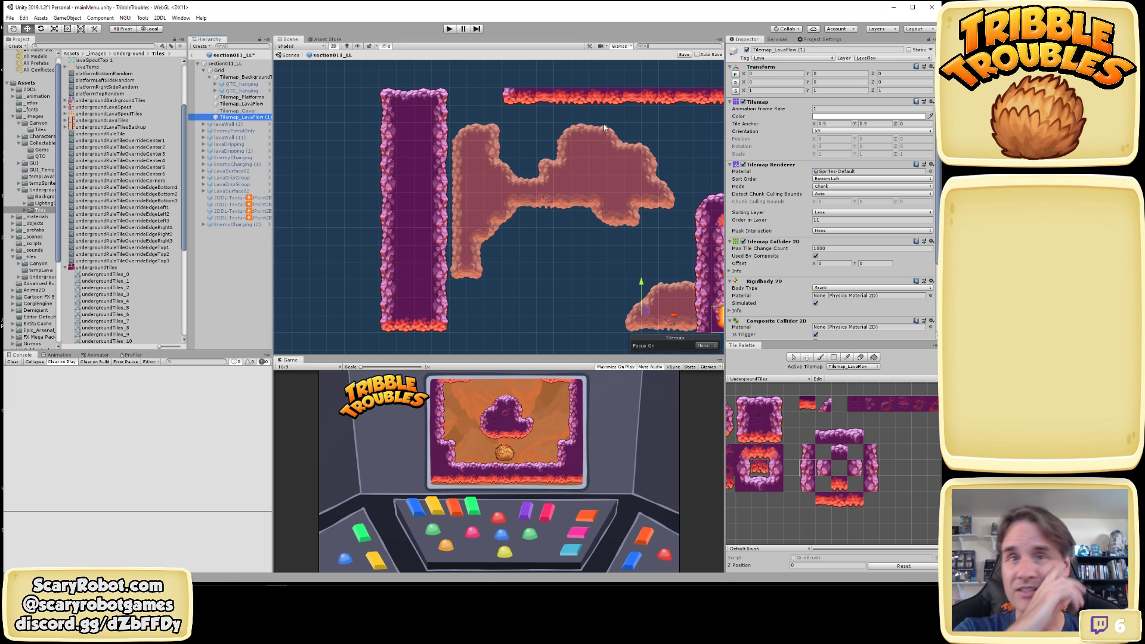
Cover the lava row at the left wall column's bottom with left edge, center and right edge tiles on the duplicated tilemap
{"action": "middle_click_drag", "start_coordinate": [470, 340], "coordinate": [516, 274]}
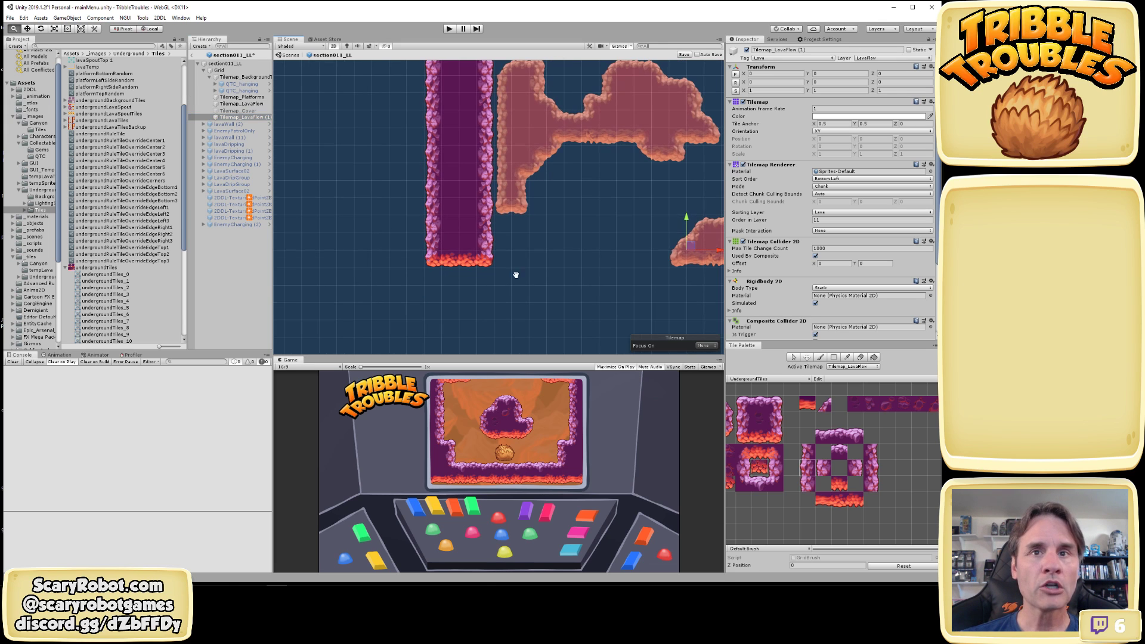
{"action": "left_click", "coordinate": [748, 424]}
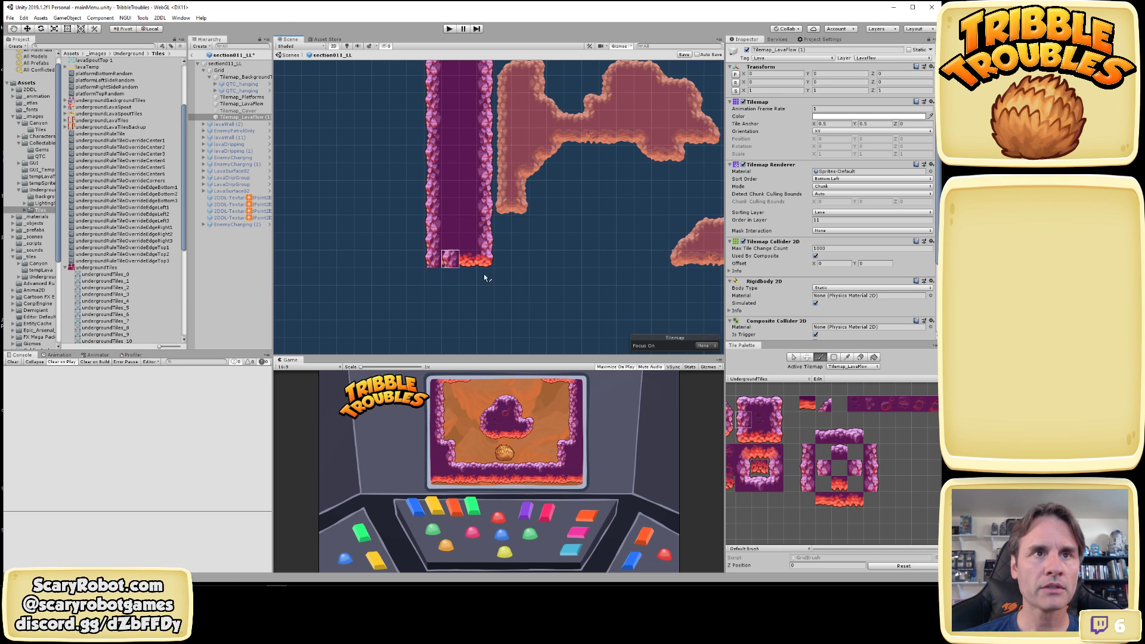
{"action": "middle_click_drag", "start_coordinate": [806, 433], "coordinate": [868, 432]}
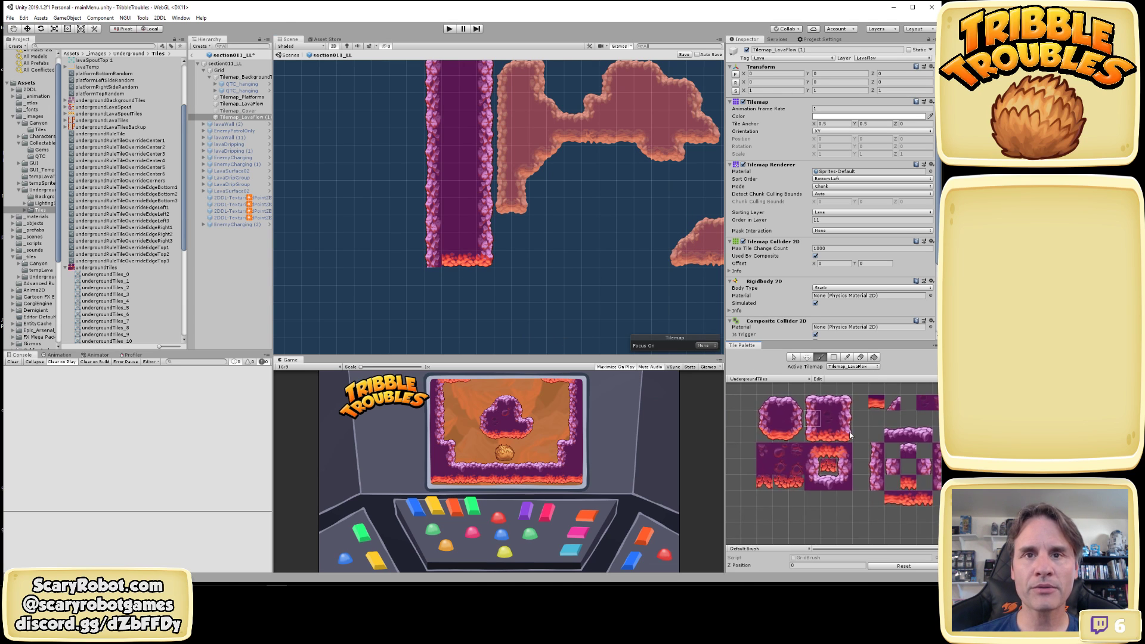
{"action": "left_click", "coordinate": [469, 260]}
{"action": "left_click", "coordinate": [798, 420]}
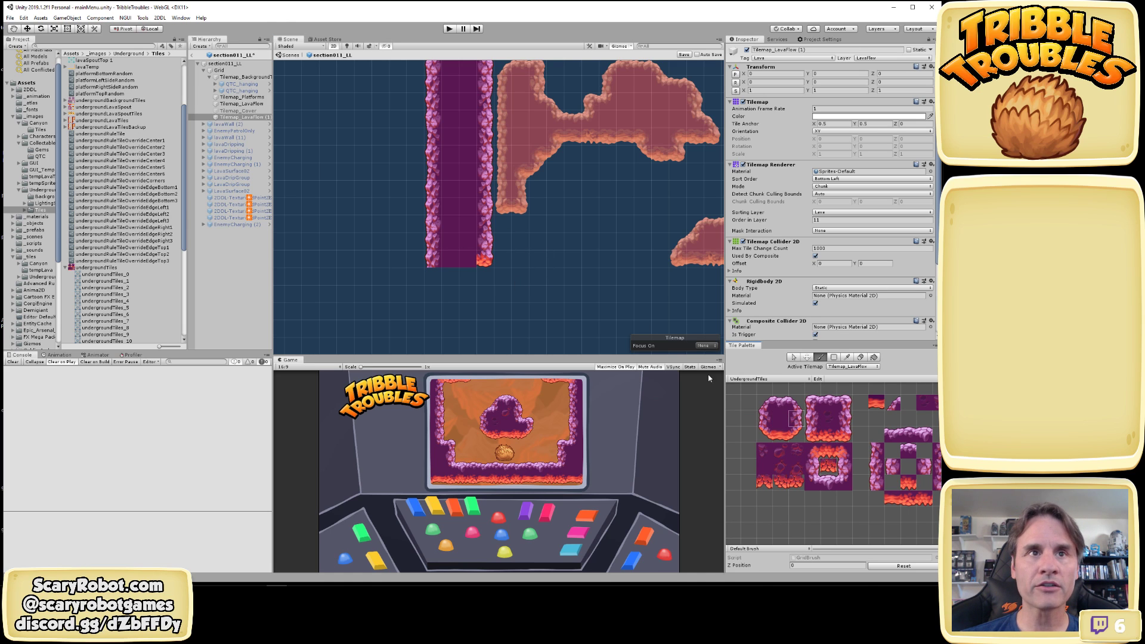
{"action": "left_click", "coordinate": [484, 261]}
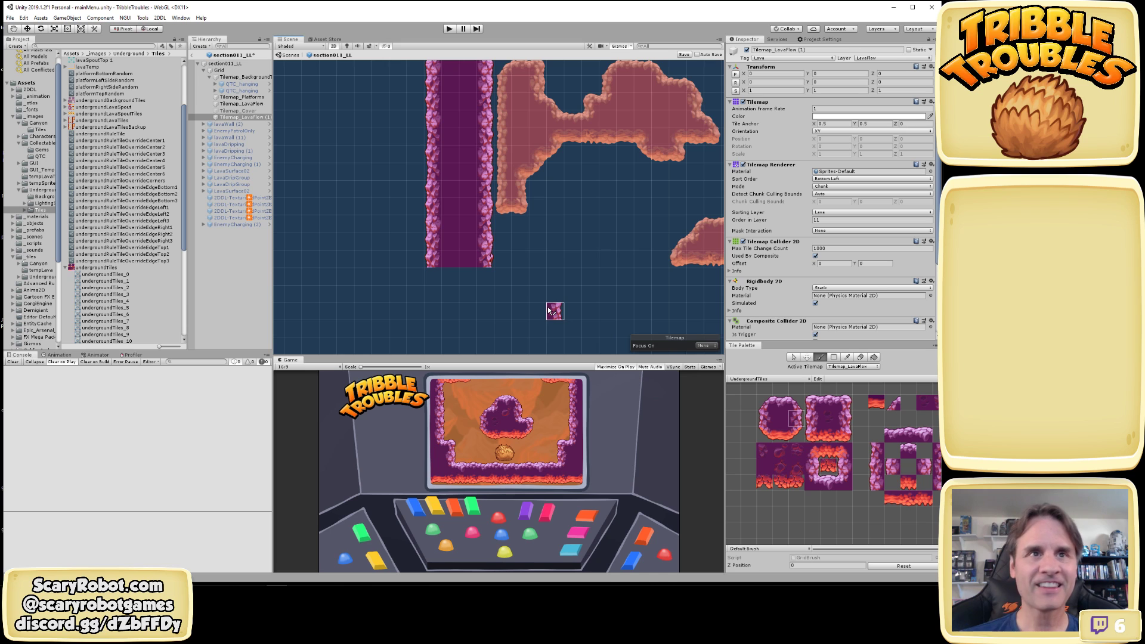
Cover the rocky cap at the left wall column's top with right edge, center and left edge tiles on the overlay tilemap
{"action": "middle_click_drag", "start_coordinate": [504, 123], "coordinate": [486, 250]}
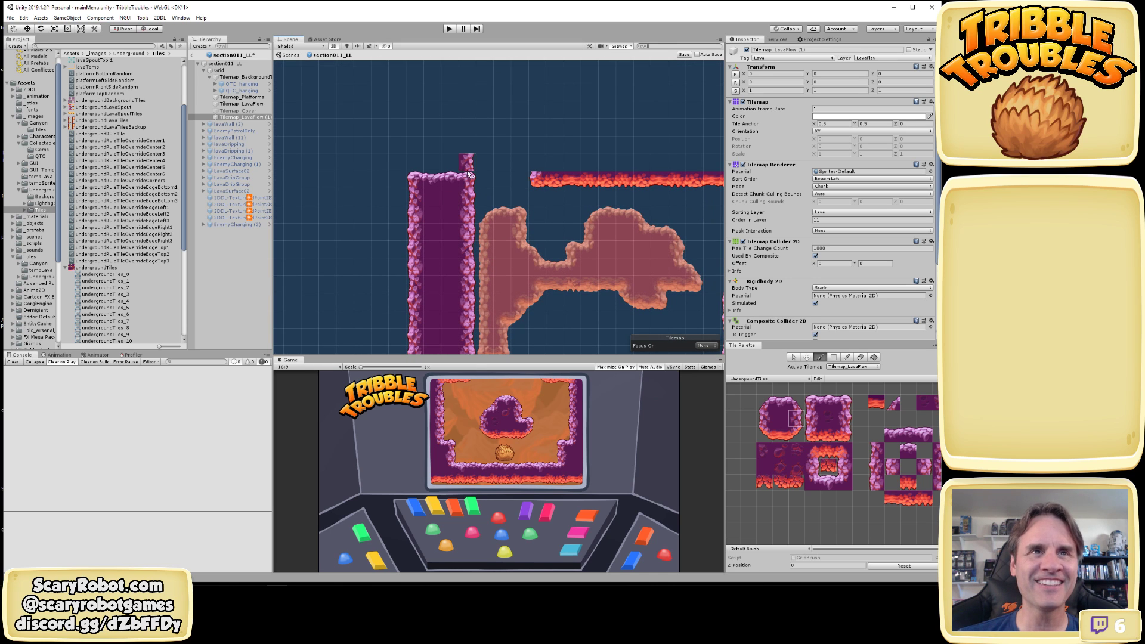
{"action": "left_click", "coordinate": [786, 420]}
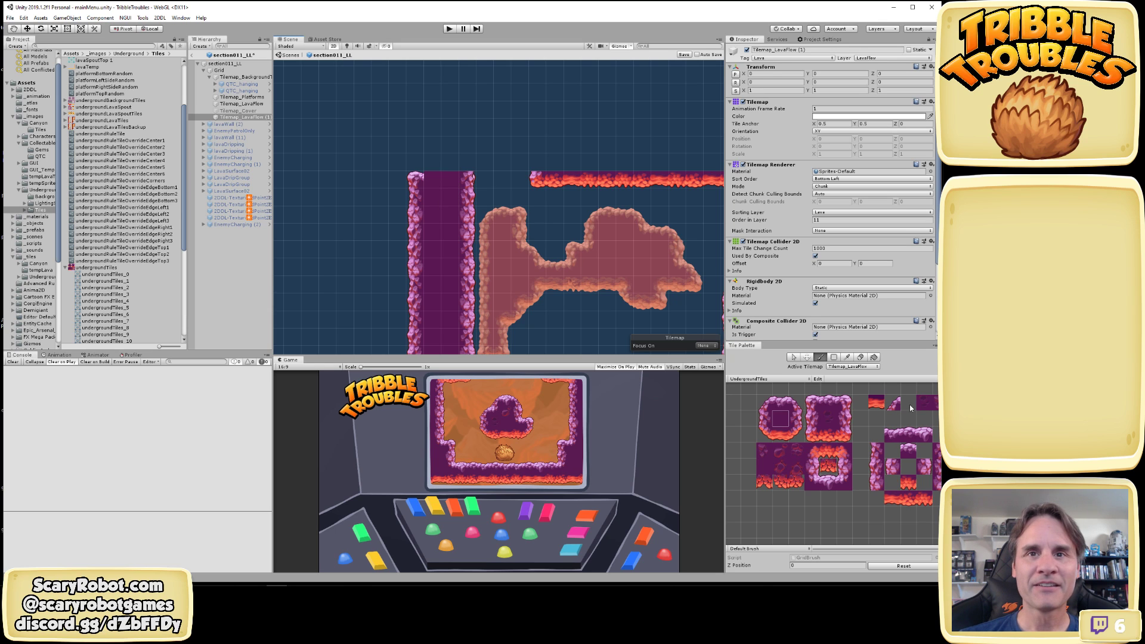
{"action": "left_click", "coordinate": [769, 413]}
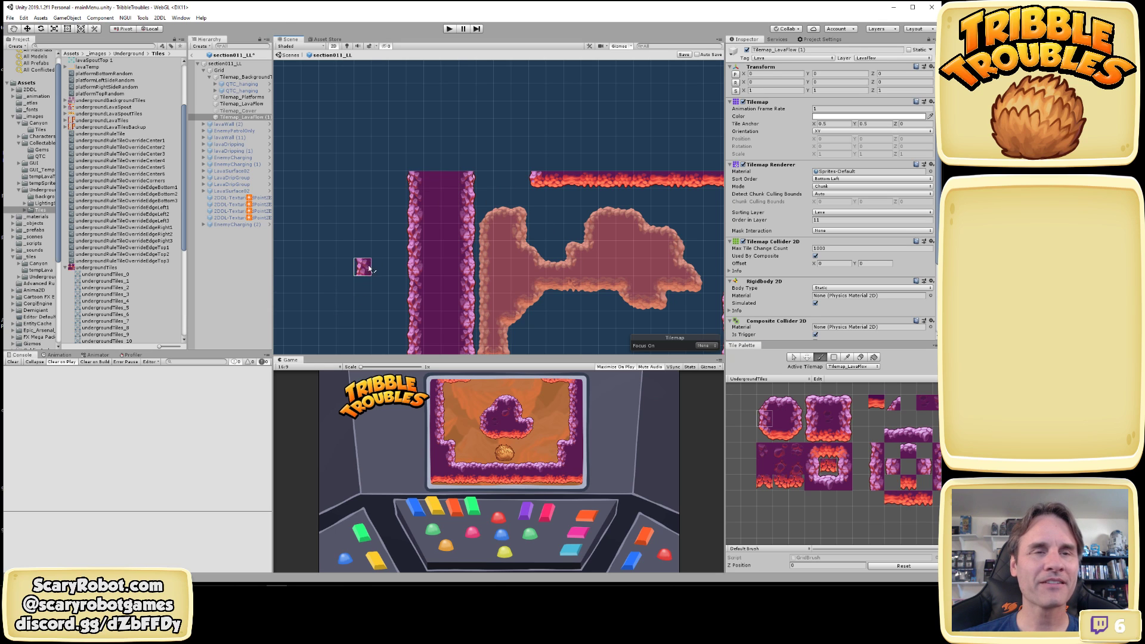
{"action": "scroll", "coordinate": [376, 265], "scroll_direction": "down", "scroll_amount": 2}
{"action": "middle_click_drag", "start_coordinate": [513, 293], "coordinate": [499, 215]}
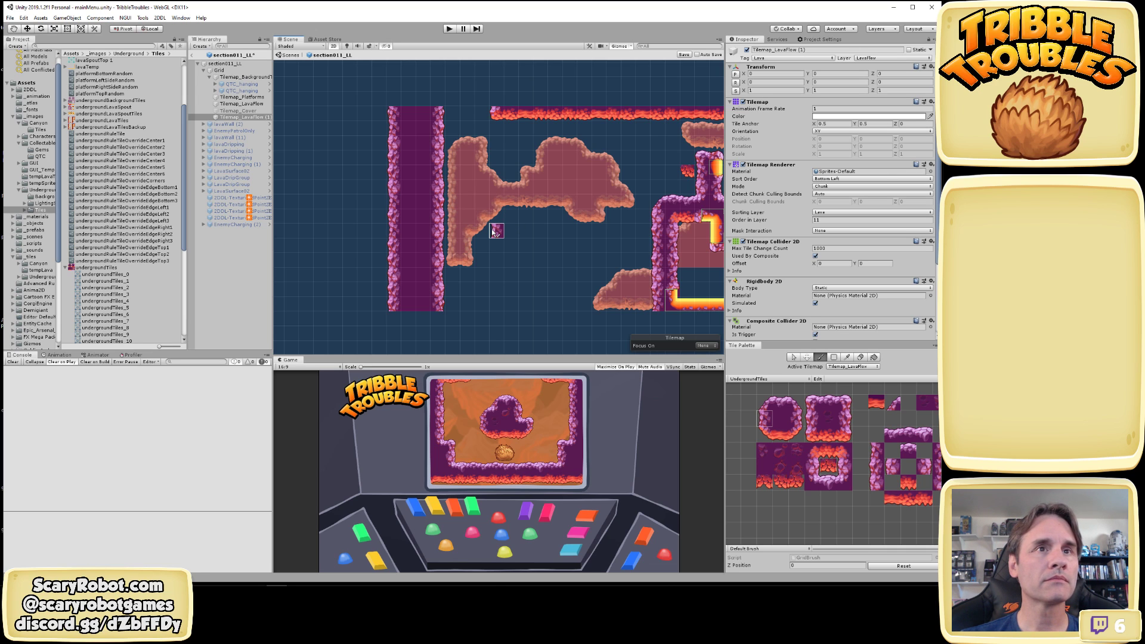
Exit the section011_LL prefab and discard its unsaved changes
{"action": "left_click", "coordinate": [193, 55]}
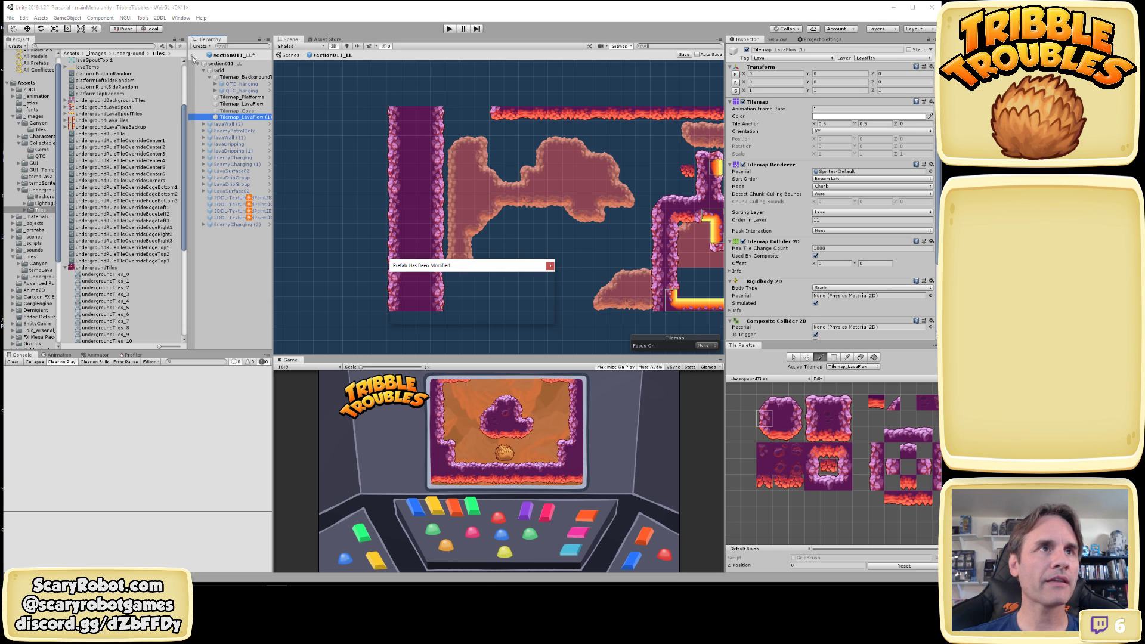
{"action": "left_click", "coordinate": [504, 315]}
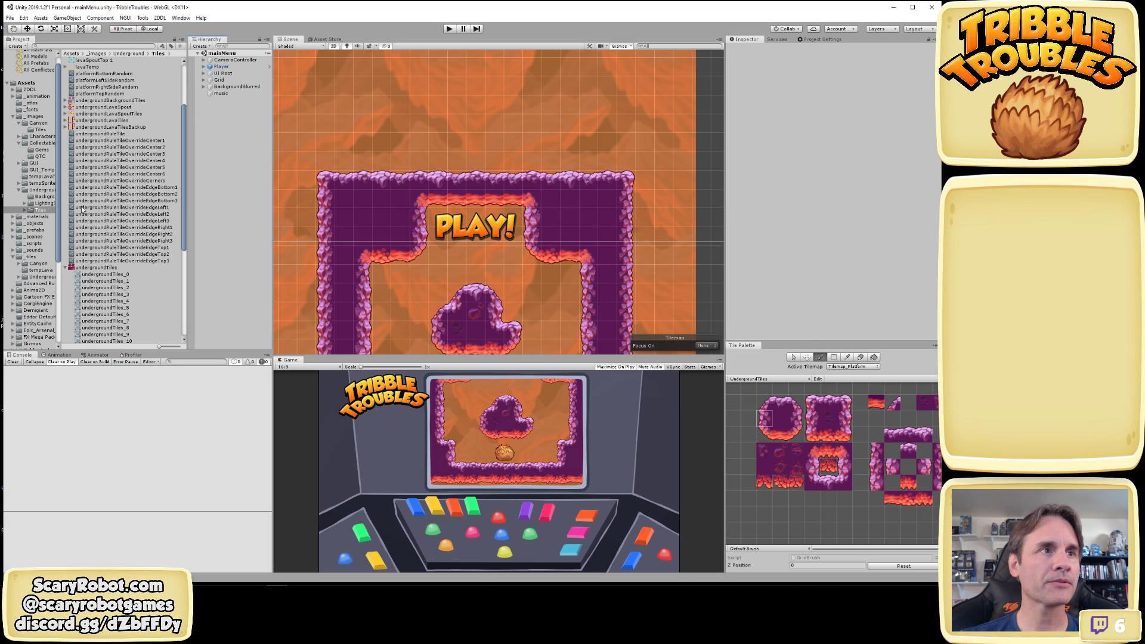
Browse the project assets to the Underground folder inside Resources/LEVELS
{"action": "left_click", "coordinate": [127, 54]}
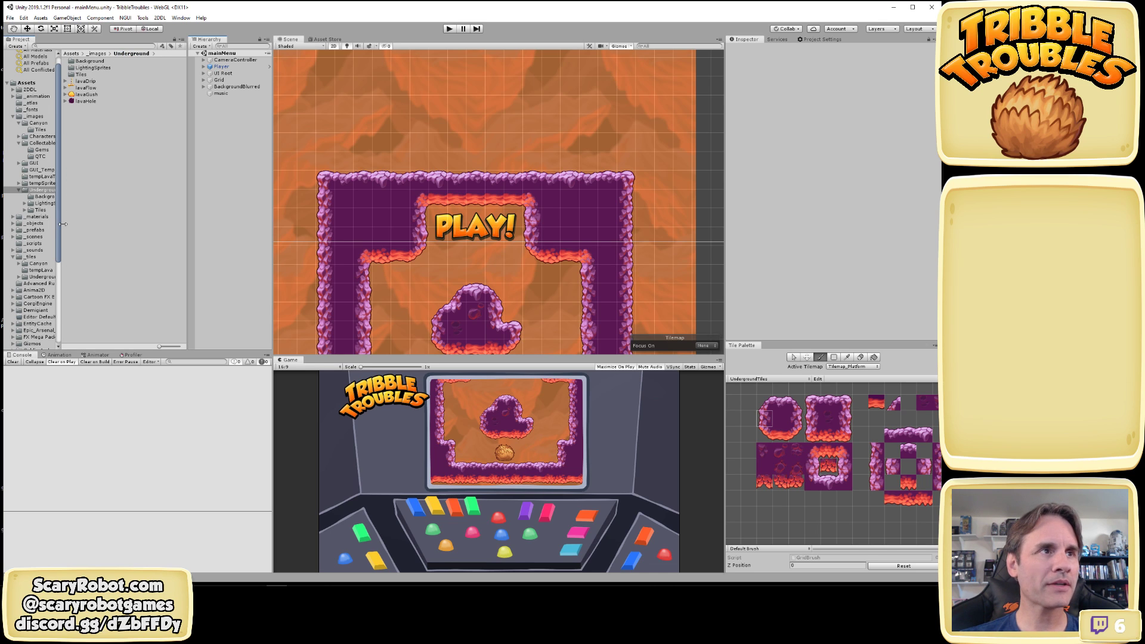
{"action": "left_click_drag", "start_coordinate": [63, 224], "coordinate": [76, 225]}
{"action": "left_click", "coordinate": [52, 205]}
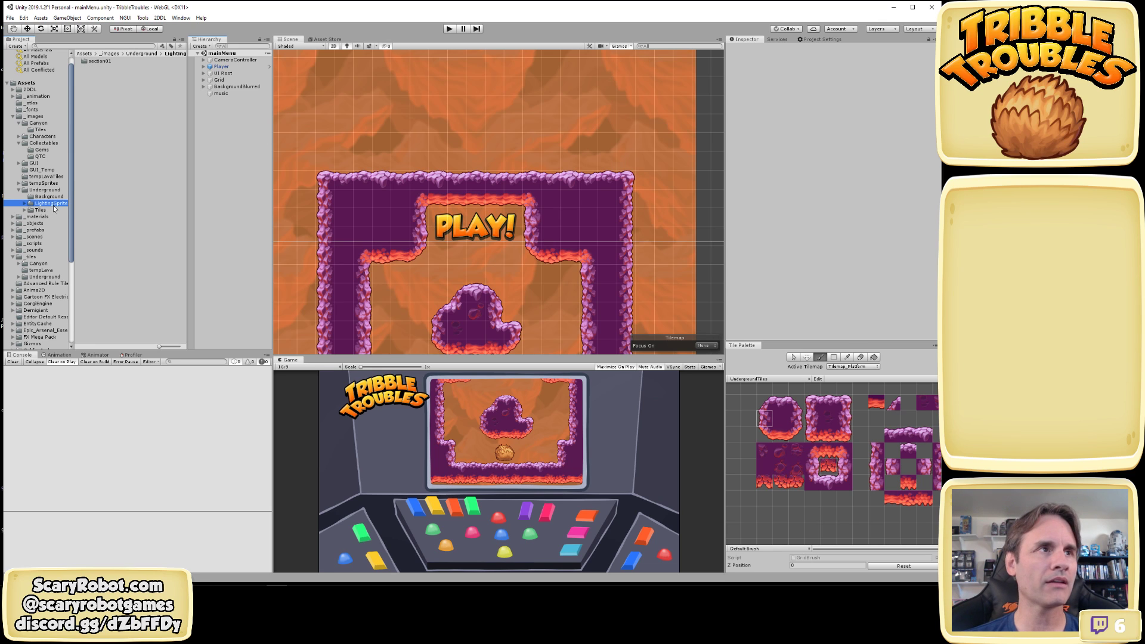
{"action": "left_click", "coordinate": [41, 210]}
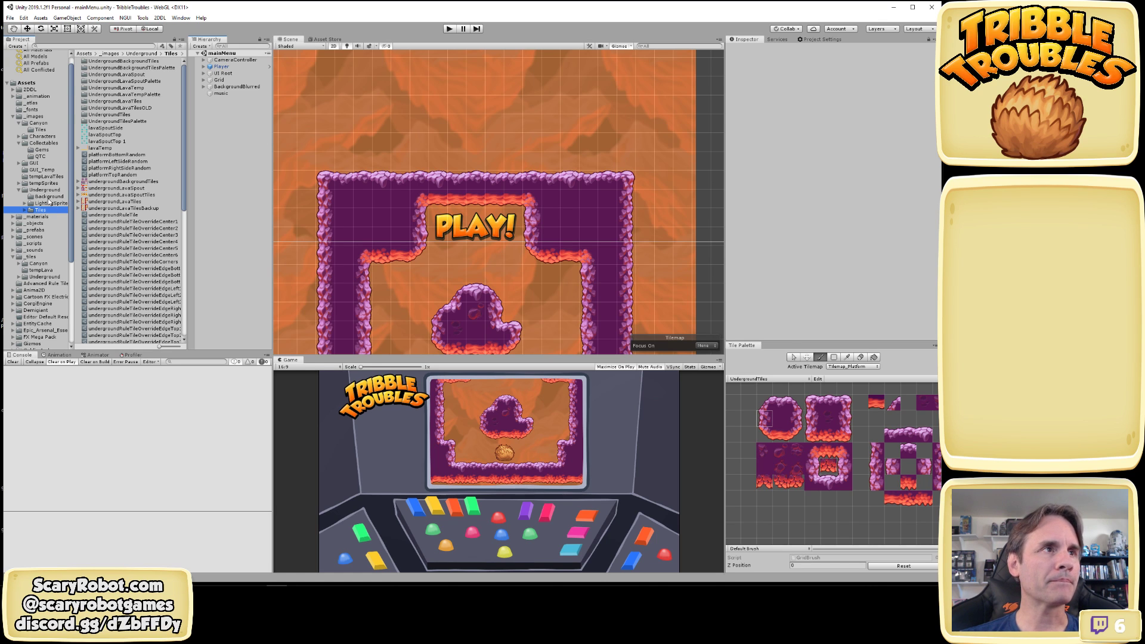
{"action": "left_click", "coordinate": [12, 117]}
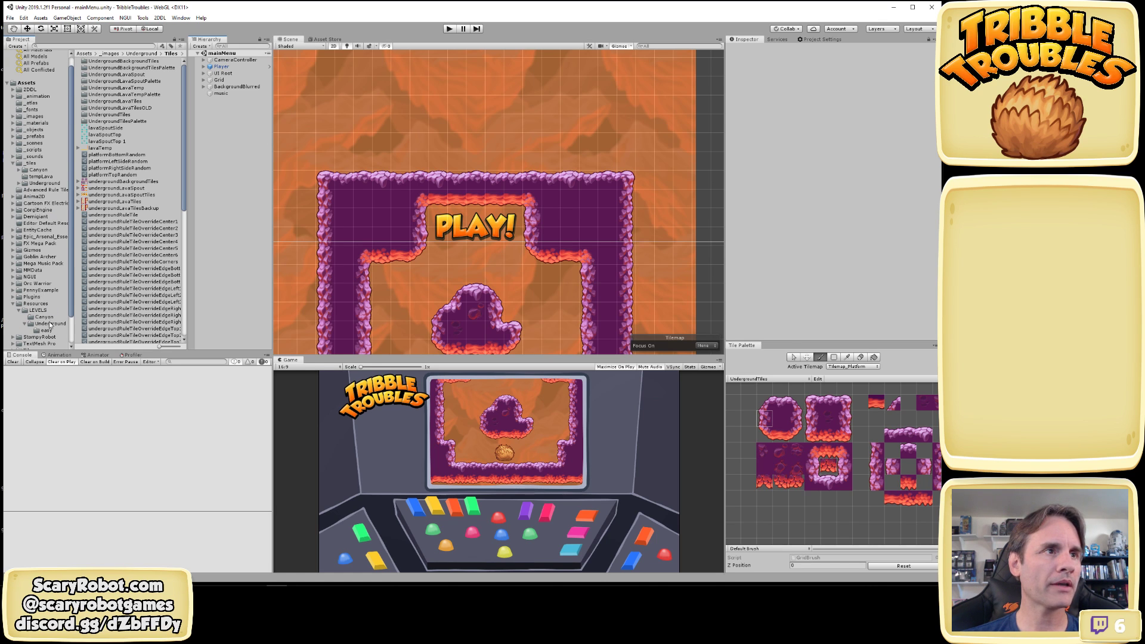
{"action": "left_click", "coordinate": [42, 304]}
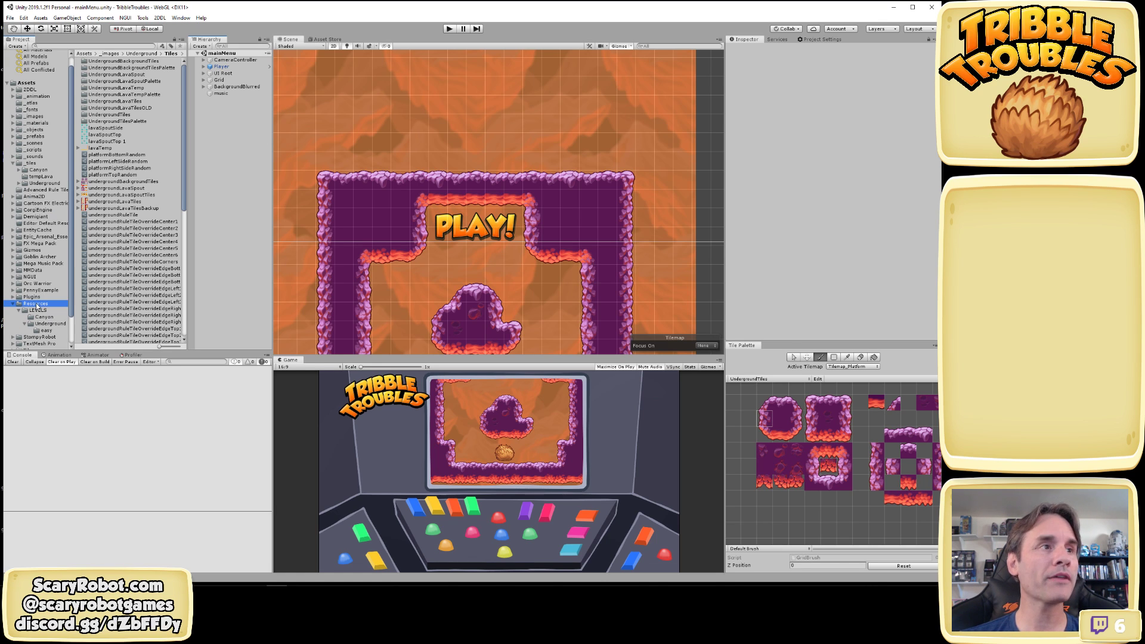
{"action": "left_click", "coordinate": [52, 331]}
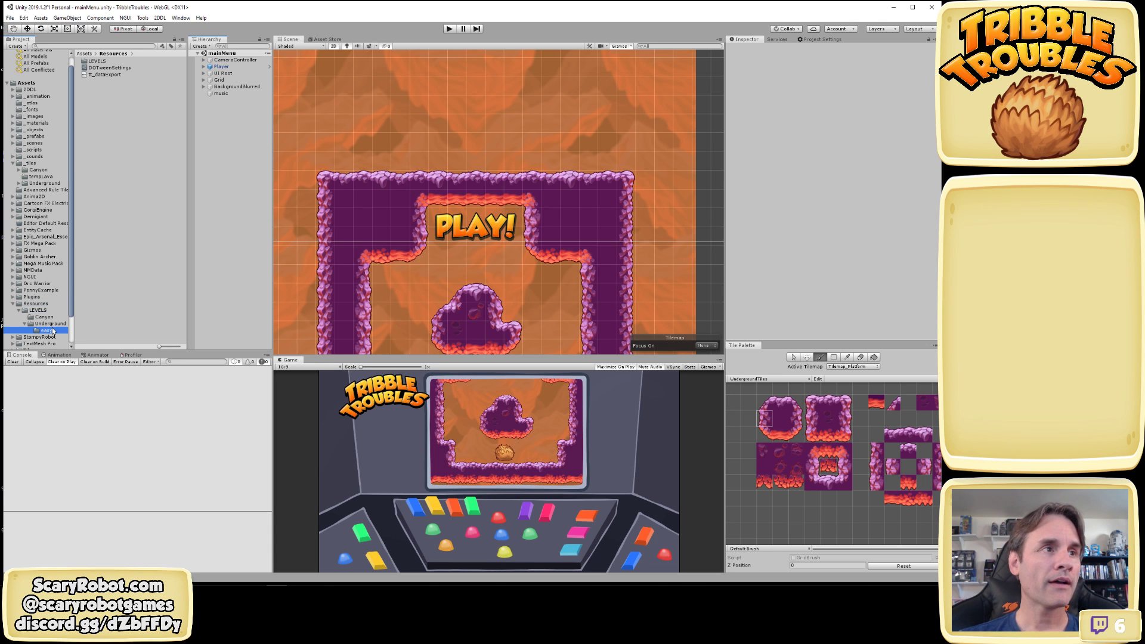
{"action": "left_click", "coordinate": [53, 324]}
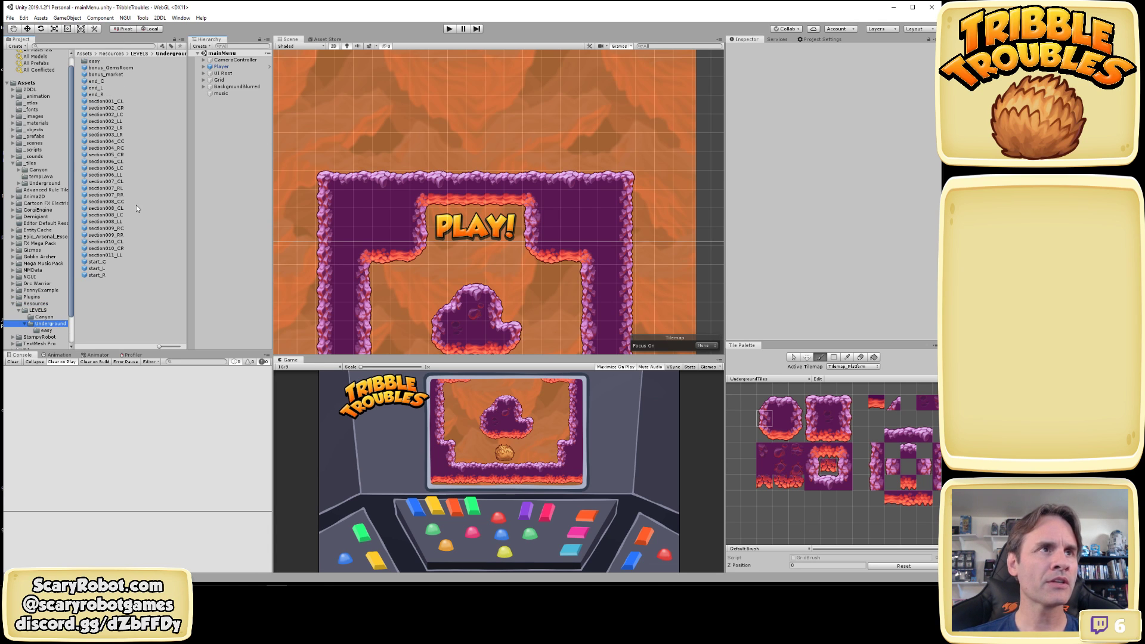
Reopen the section011_LL prefab from the Resources/LEVELS/Underground folder for editing
{"action": "left_click", "coordinate": [48, 331]}
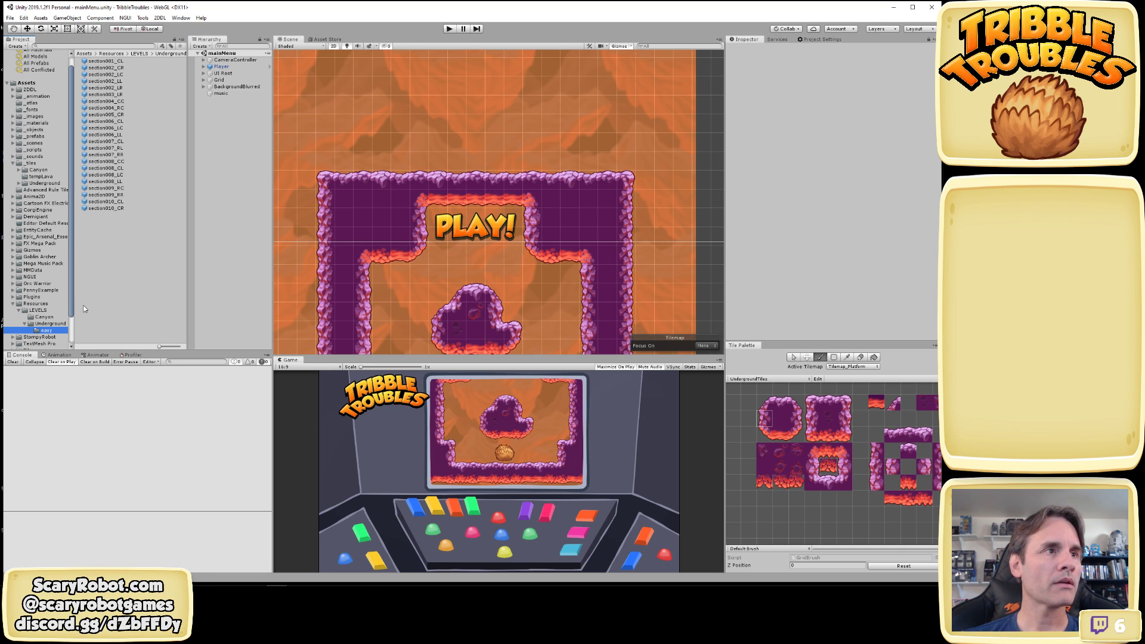
{"action": "left_click", "coordinate": [48, 325]}
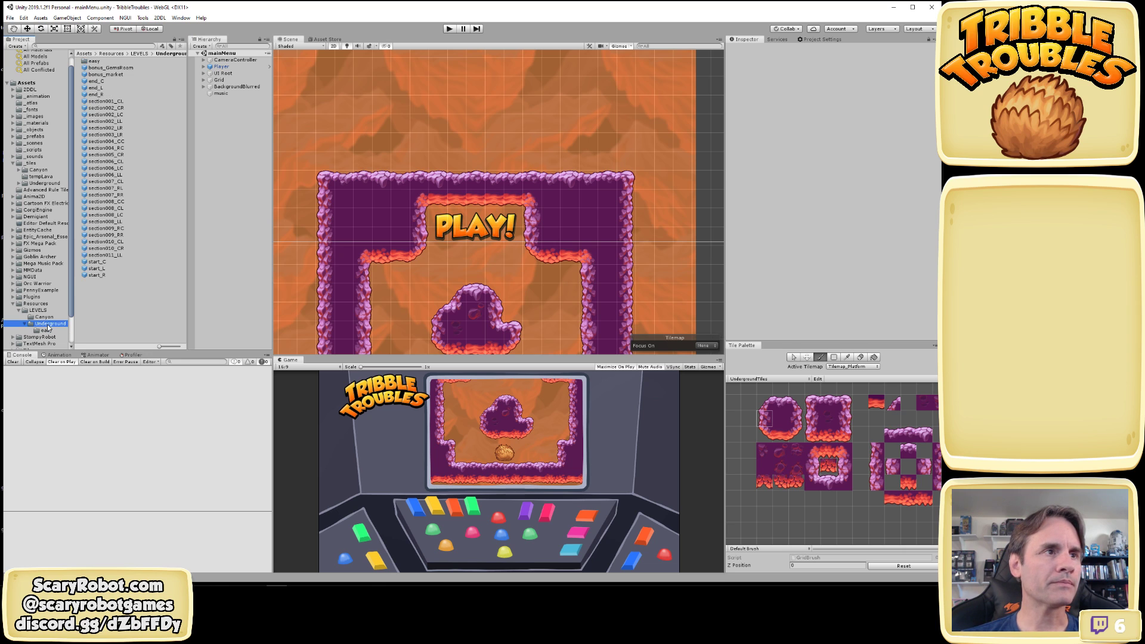
{"action": "double_click", "coordinate": [120, 255]}
{"action": "scroll", "coordinate": [490, 191], "scroll_direction": "down", "scroll_amount": 3}
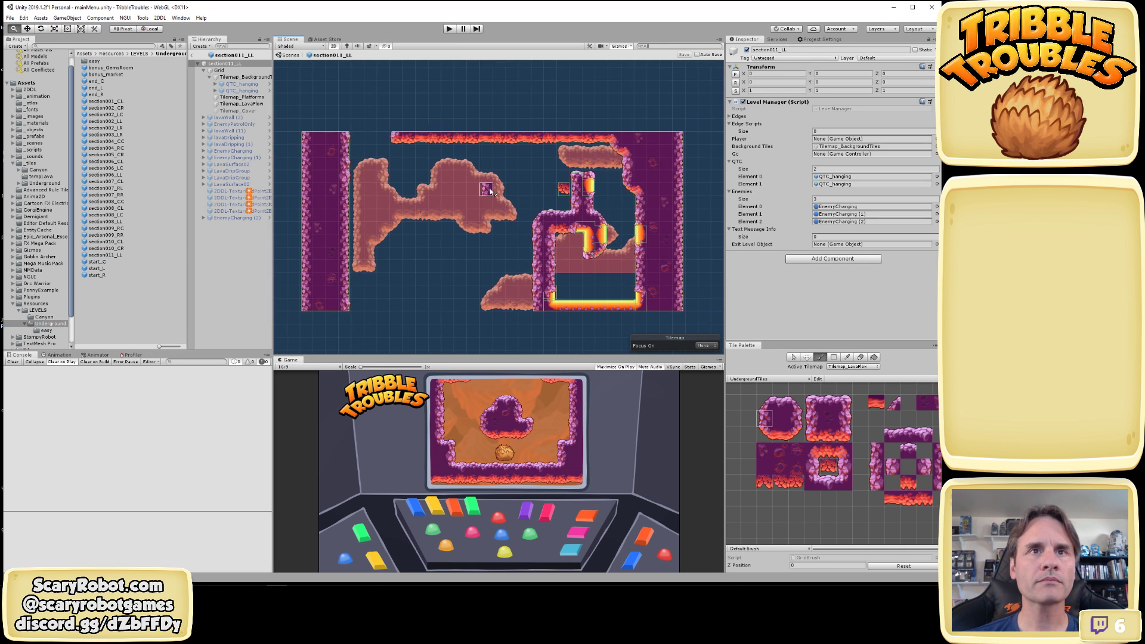
{"action": "scroll", "coordinate": [490, 190], "scroll_direction": "down", "scroll_amount": 2}
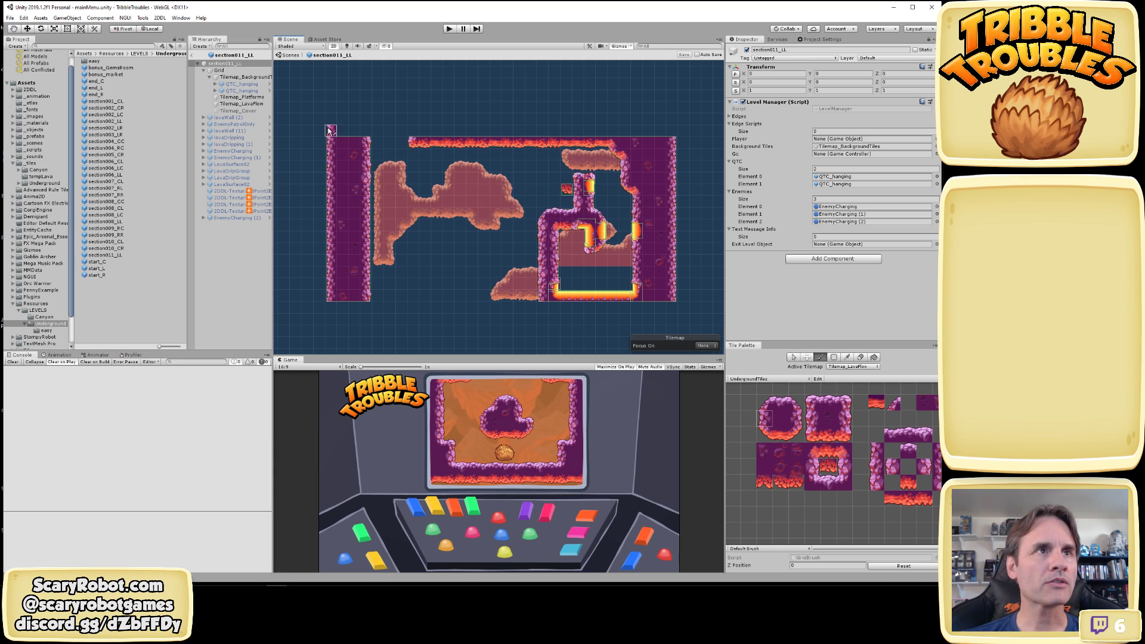
Activate Tilemap_Cover to examine the areas it covers, and deactivate it again
{"action": "left_click", "coordinate": [255, 111]}
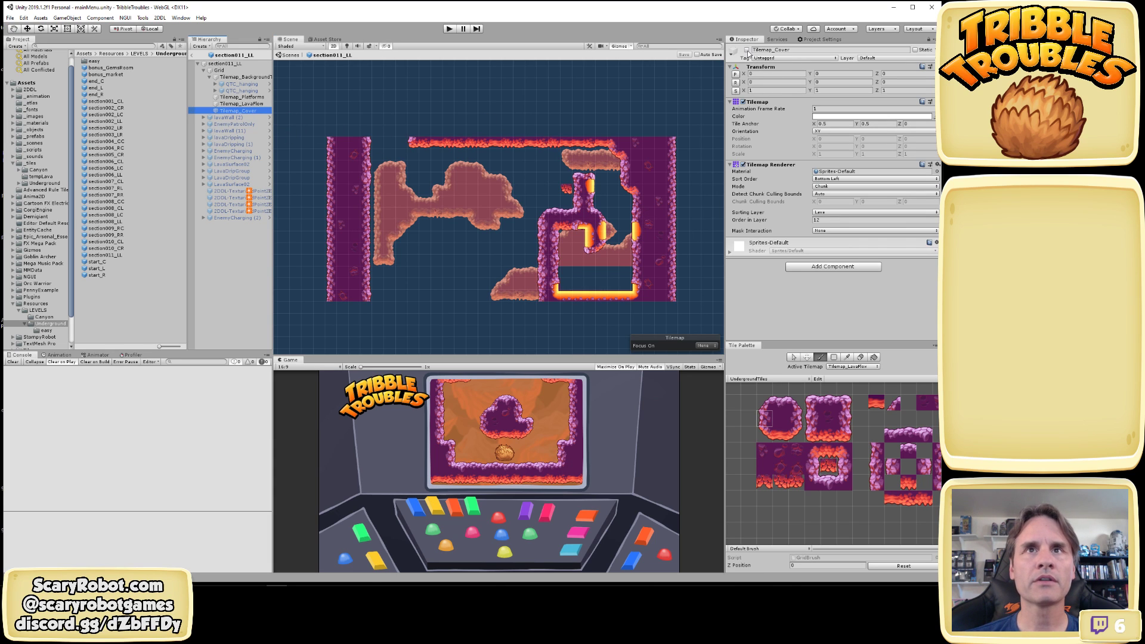
{"action": "left_click", "coordinate": [747, 50]}
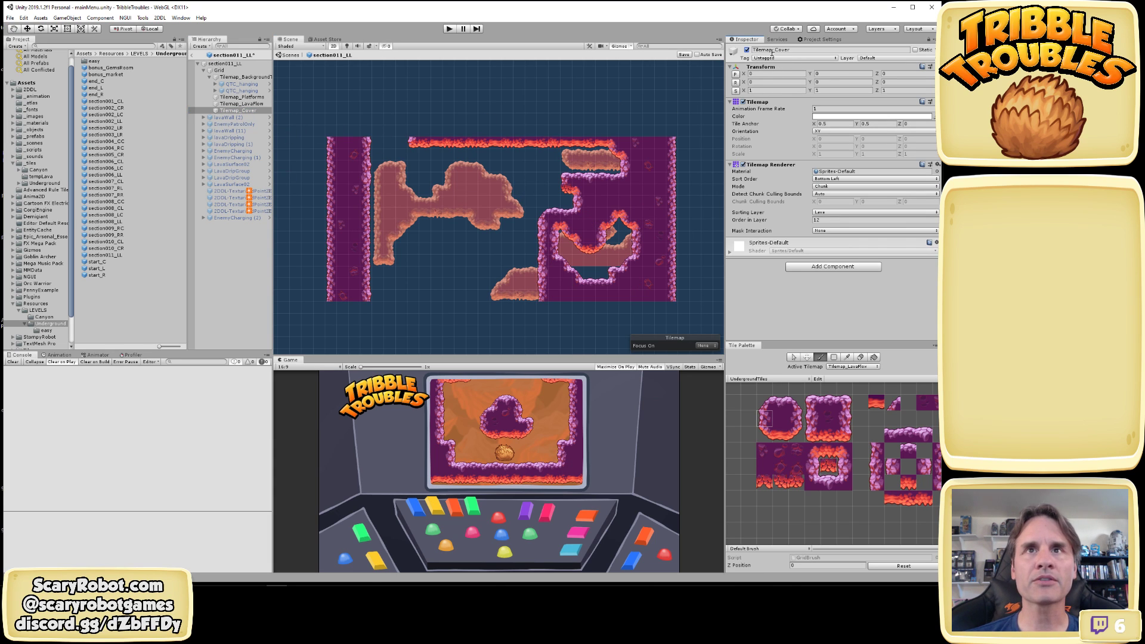
{"action": "left_click", "coordinate": [747, 50]}
{"action": "scroll", "coordinate": [528, 198], "scroll_direction": "up", "scroll_amount": 1}
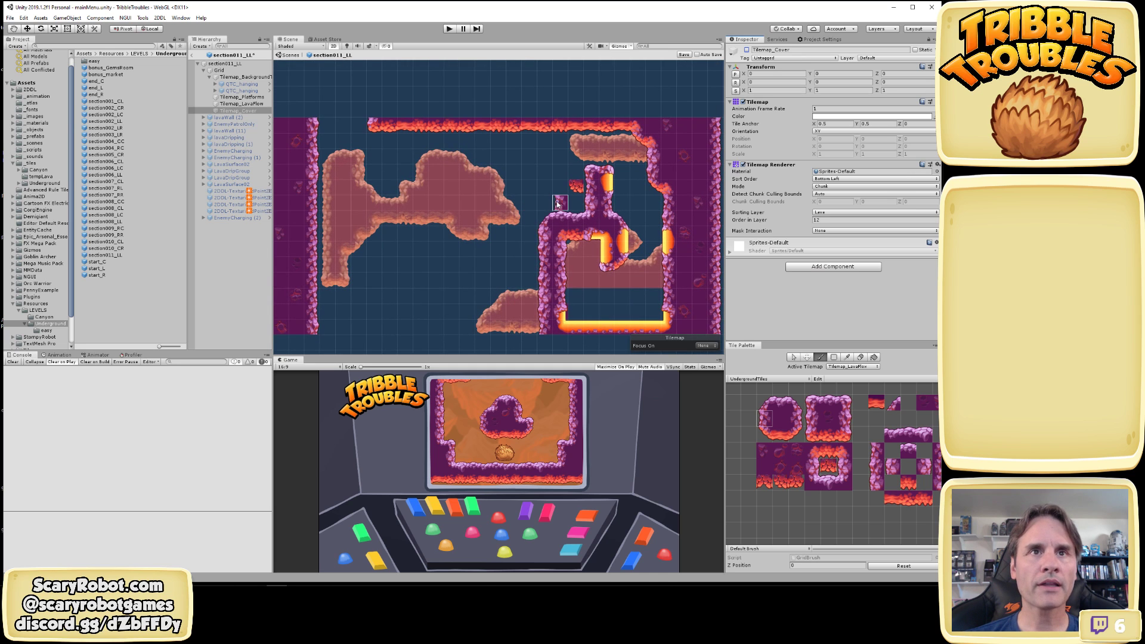
{"action": "scroll", "coordinate": [559, 207], "scroll_direction": "down", "scroll_amount": 3}
{"action": "middle_click_drag", "start_coordinate": [532, 203], "coordinate": [542, 199]}
{"action": "scroll", "coordinate": [547, 203], "scroll_direction": "up", "scroll_amount": 2}
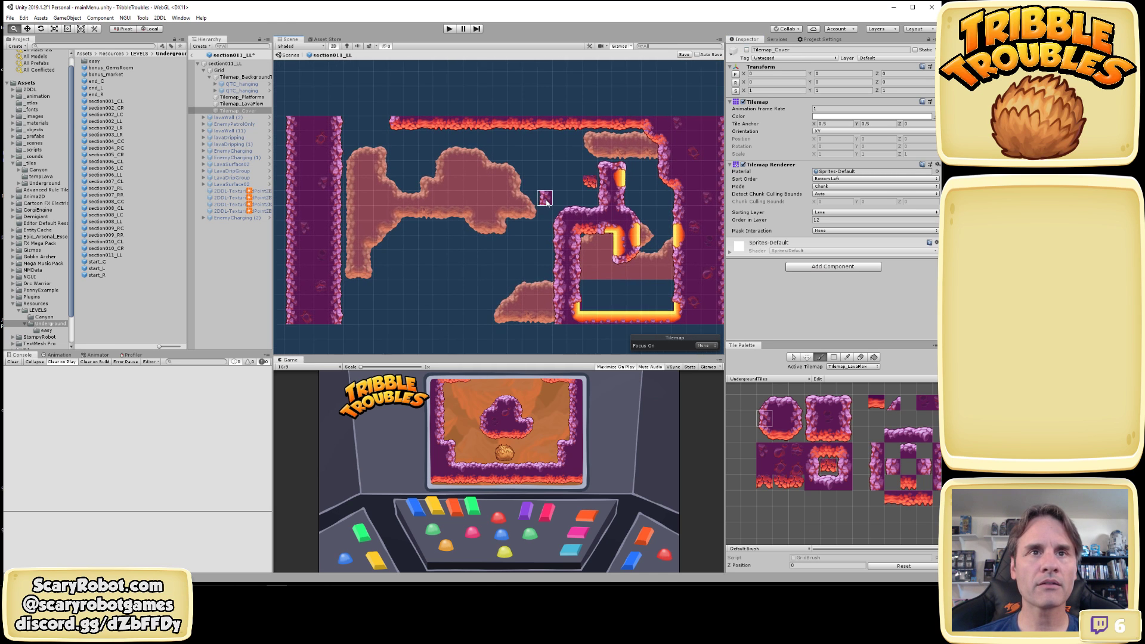
Deactivate the Tilemap_LavaFlow object so that its tiles are hidden
{"action": "left_click", "coordinate": [241, 104]}
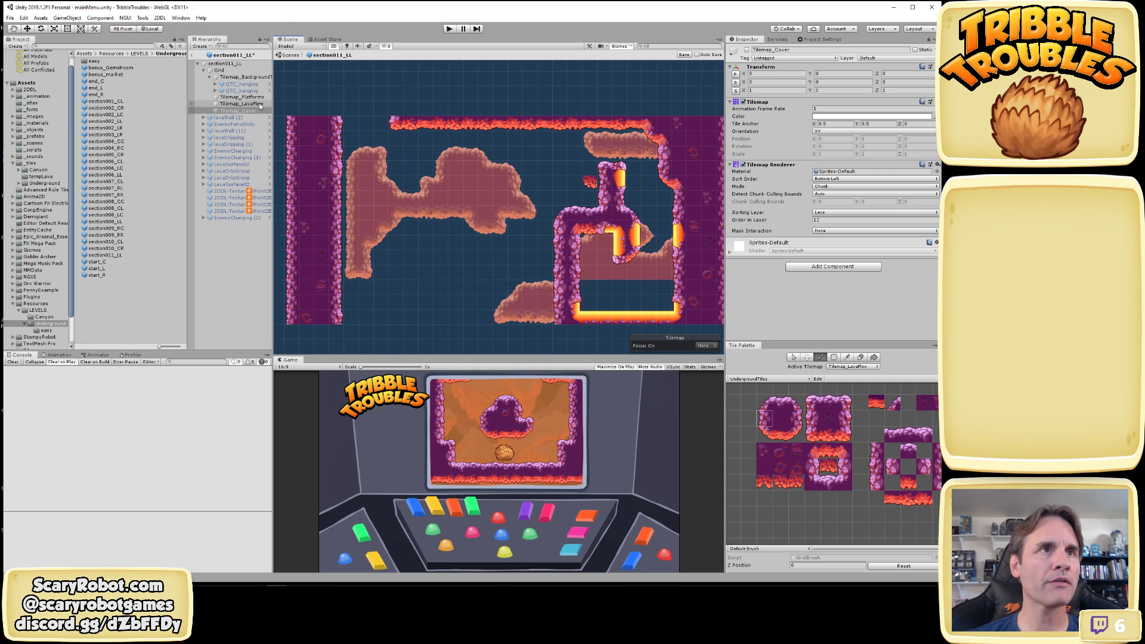
{"action": "left_click", "coordinate": [747, 50]}
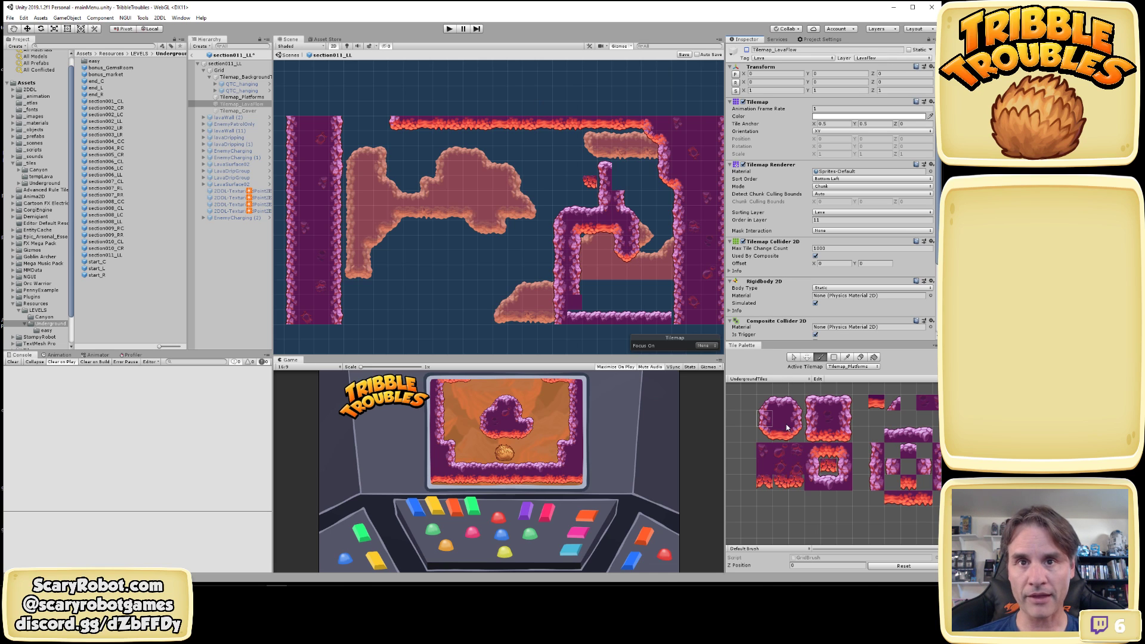
Repaint the left wall column and the ceiling lava strip on Tilemap_Platforms with the underground rule tile
{"action": "left_click", "coordinate": [876, 403]}
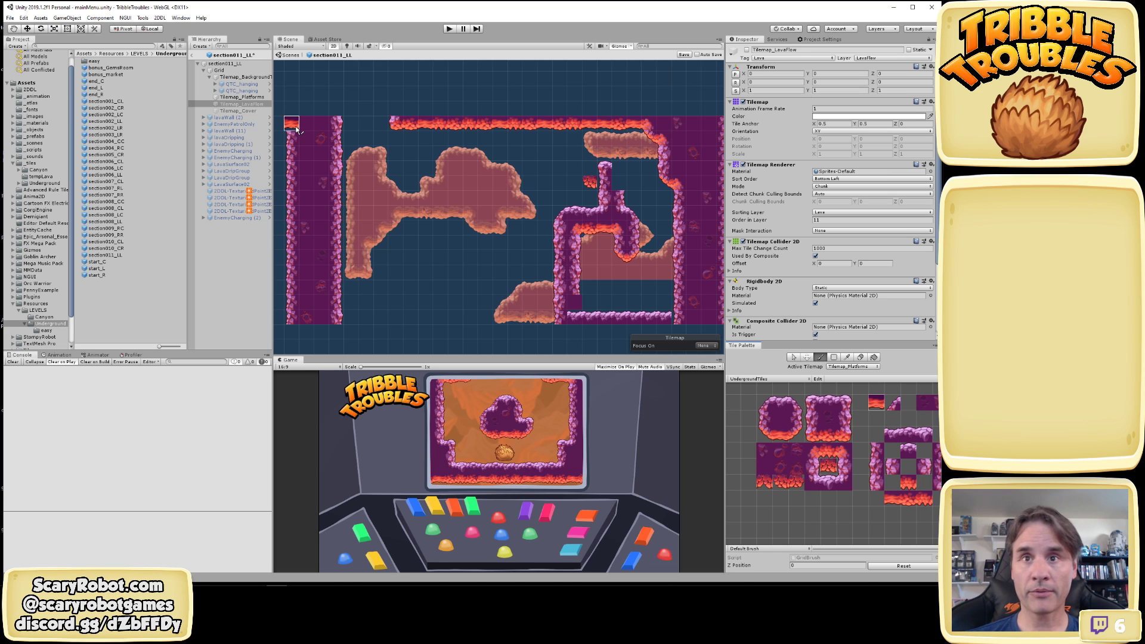
{"action": "mouse_move", "coordinate": [296, 130]}
{"action": "left_mouse_down"}
{"action": "mouse_move", "coordinate": [337, 127]}
{"action": "mouse_move", "coordinate": [336, 315]}
{"action": "mouse_move", "coordinate": [292, 316]}
{"action": "mouse_move", "coordinate": [292, 131]}
{"action": "mouse_move", "coordinate": [322, 140]}
{"action": "mouse_move", "coordinate": [323, 239]}
{"action": "mouse_move", "coordinate": [306, 305]}
{"action": "mouse_move", "coordinate": [307, 209]}
{"action": "mouse_move", "coordinate": [322, 183]}
{"action": "left_mouse_up"}
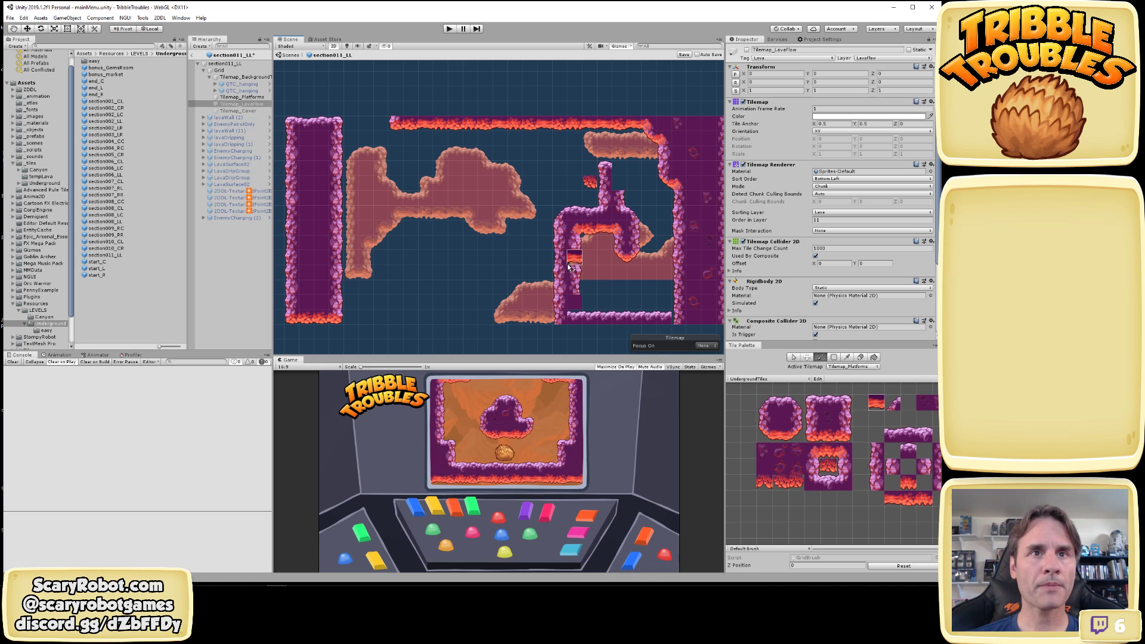
{"action": "left_click_drag", "start_coordinate": [398, 127], "coordinate": [635, 123]}
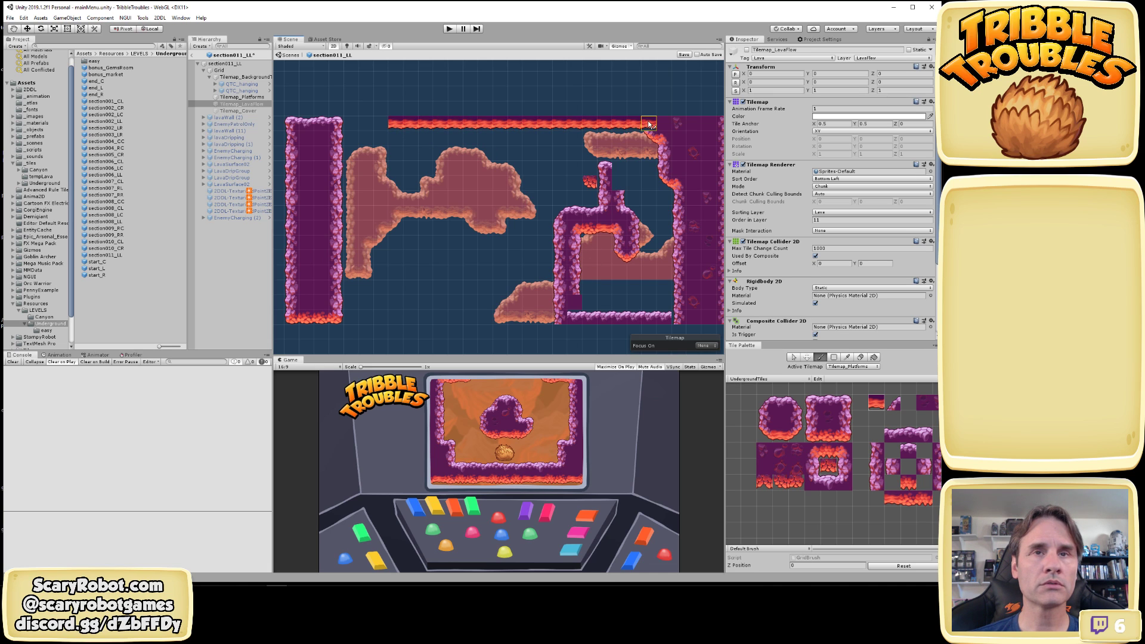
Repaint the right wall, the inner pillar structure, the small platforms and the floor row with the same rule tile
{"action": "middle_click_drag", "start_coordinate": [650, 126], "coordinate": [551, 118]}
{"action": "mouse_move", "coordinate": [556, 130]}
{"action": "left_mouse_down"}
{"action": "mouse_move", "coordinate": [620, 122]}
{"action": "mouse_move", "coordinate": [624, 311]}
{"action": "mouse_move", "coordinate": [467, 310]}
{"action": "mouse_move", "coordinate": [465, 205]}
{"action": "mouse_move", "coordinate": [500, 216]}
{"action": "mouse_move", "coordinate": [520, 207]}
{"action": "mouse_move", "coordinate": [526, 222]}
{"action": "mouse_move", "coordinate": [537, 209]}
{"action": "mouse_move", "coordinate": [531, 254]}
{"action": "mouse_move", "coordinate": [519, 191]}
{"action": "mouse_move", "coordinate": [500, 174]}
{"action": "left_mouse_up"}
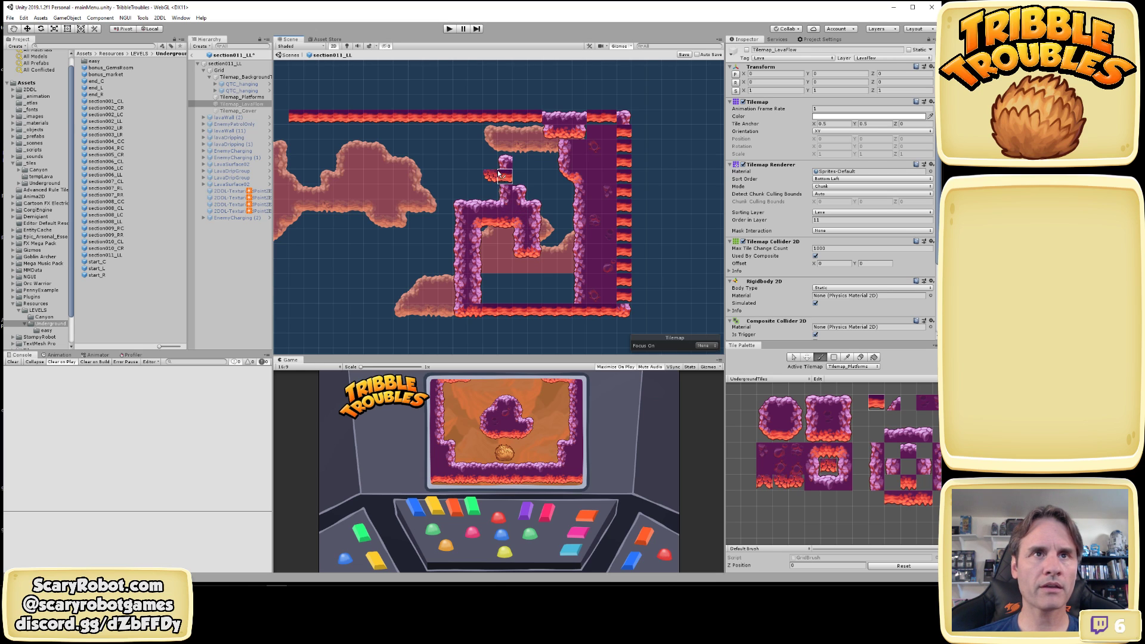
{"action": "mouse_move", "coordinate": [593, 133]}
{"action": "left_mouse_down"}
{"action": "mouse_move", "coordinate": [571, 133]}
{"action": "mouse_move", "coordinate": [619, 117]}
{"action": "mouse_move", "coordinate": [623, 147]}
{"action": "mouse_move", "coordinate": [586, 133]}
{"action": "mouse_move", "coordinate": [624, 179]}
{"action": "mouse_move", "coordinate": [620, 154]}
{"action": "mouse_move", "coordinate": [594, 140]}
{"action": "mouse_move", "coordinate": [578, 170]}
{"action": "mouse_move", "coordinate": [564, 143]}
{"action": "mouse_move", "coordinate": [596, 211]}
{"action": "mouse_move", "coordinate": [587, 196]}
{"action": "mouse_move", "coordinate": [582, 304]}
{"action": "mouse_move", "coordinate": [594, 164]}
{"action": "mouse_move", "coordinate": [620, 295]}
{"action": "mouse_move", "coordinate": [611, 313]}
{"action": "left_mouse_up"}
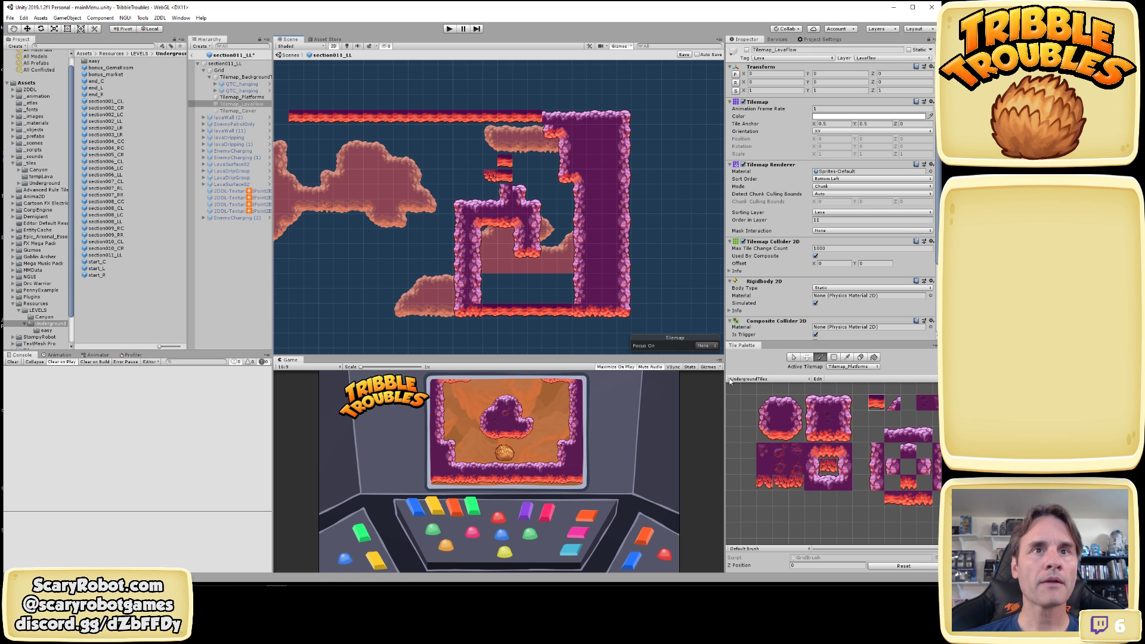
Duplicate the Tilemap_Platforms tilemap and rename the copy Tilemap_PlatformsFix
{"action": "middle_click_drag", "start_coordinate": [667, 251], "coordinate": [704, 258]}
{"action": "scroll", "coordinate": [676, 256], "scroll_direction": "down", "scroll_amount": 2}
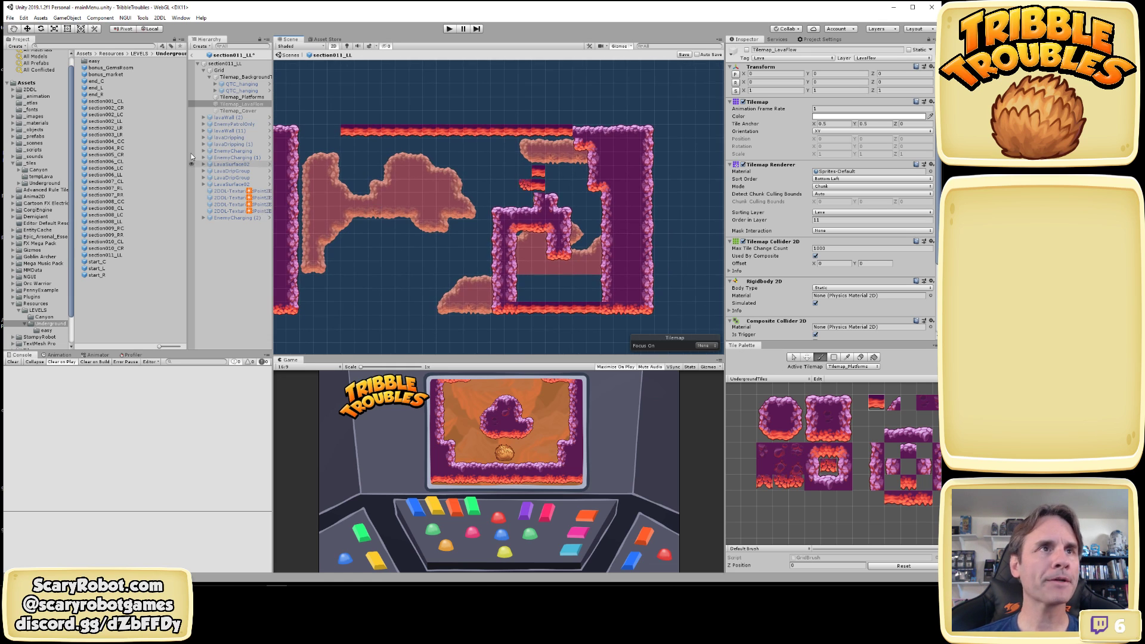
{"action": "left_click", "coordinate": [241, 103]}
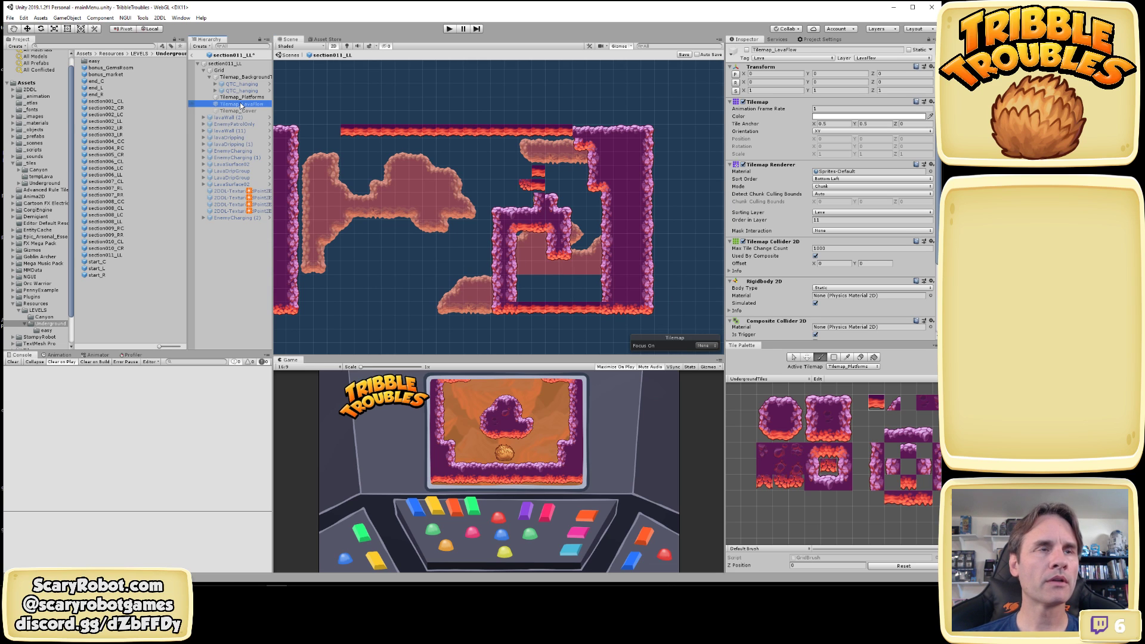
{"action": "key", "text": "Up"}
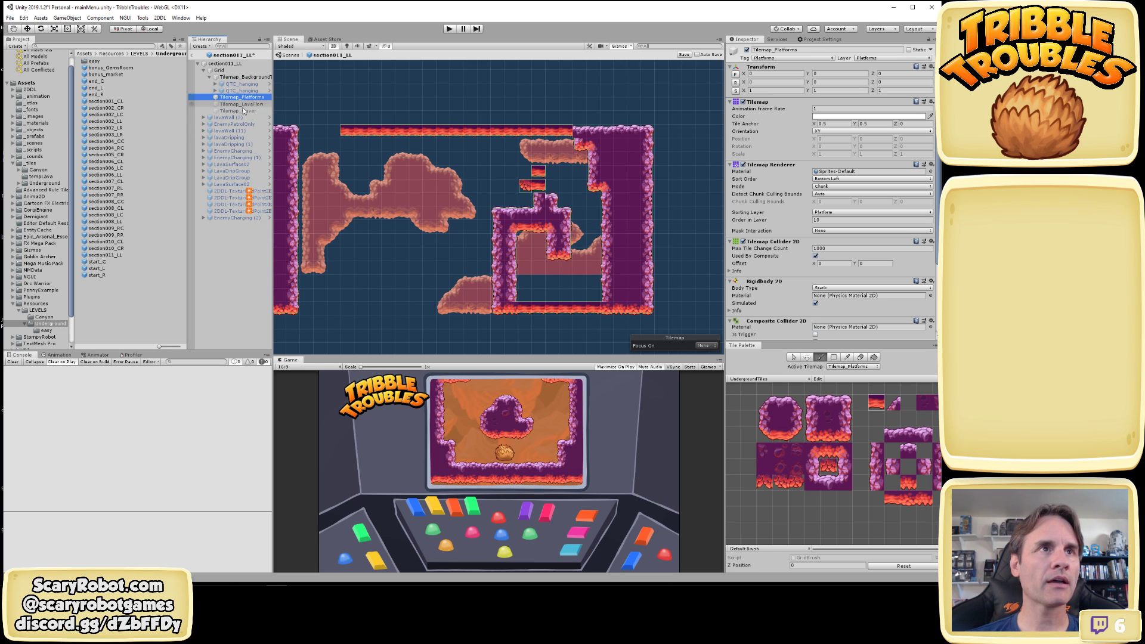
{"action": "key", "text": "ctrl+d"}
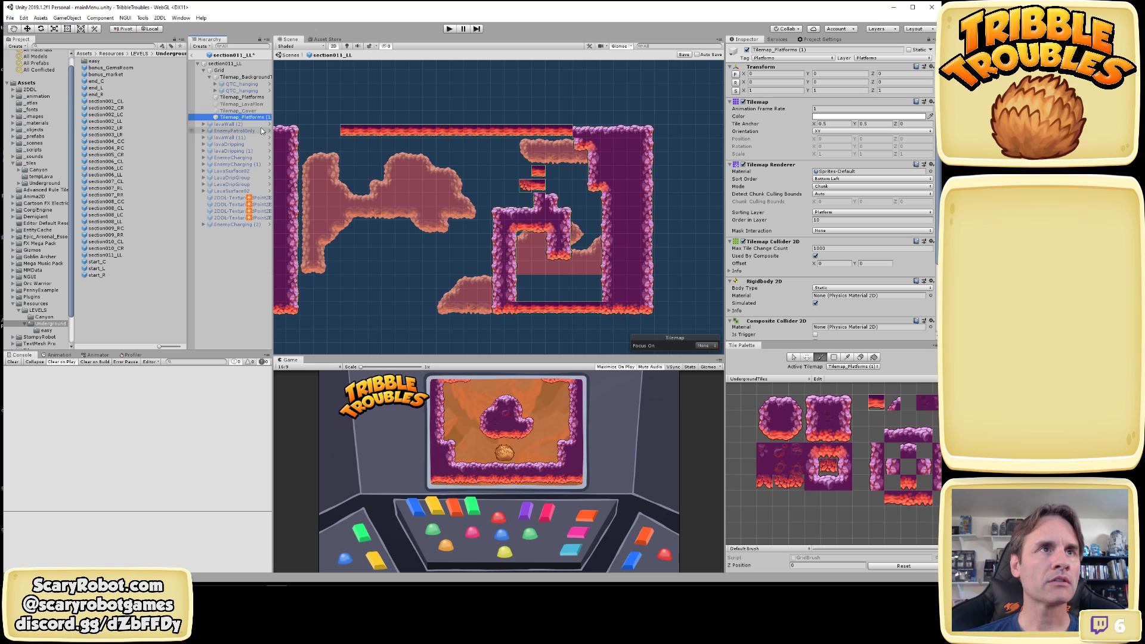
{"action": "left_click", "coordinate": [260, 117]}
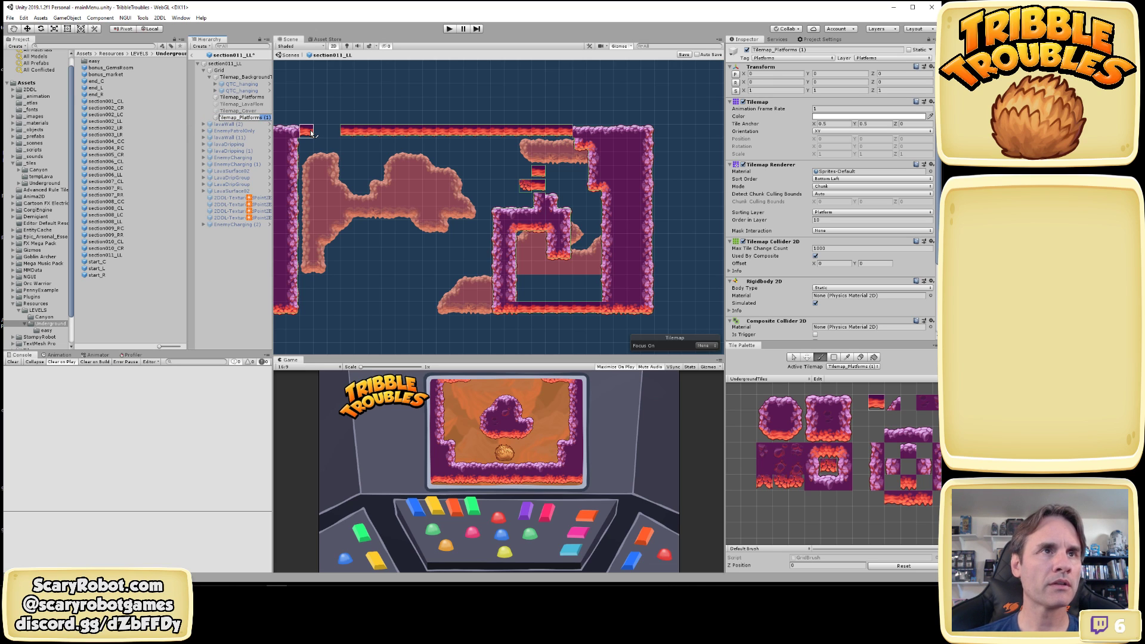
{"action": "type", "text": "F"}
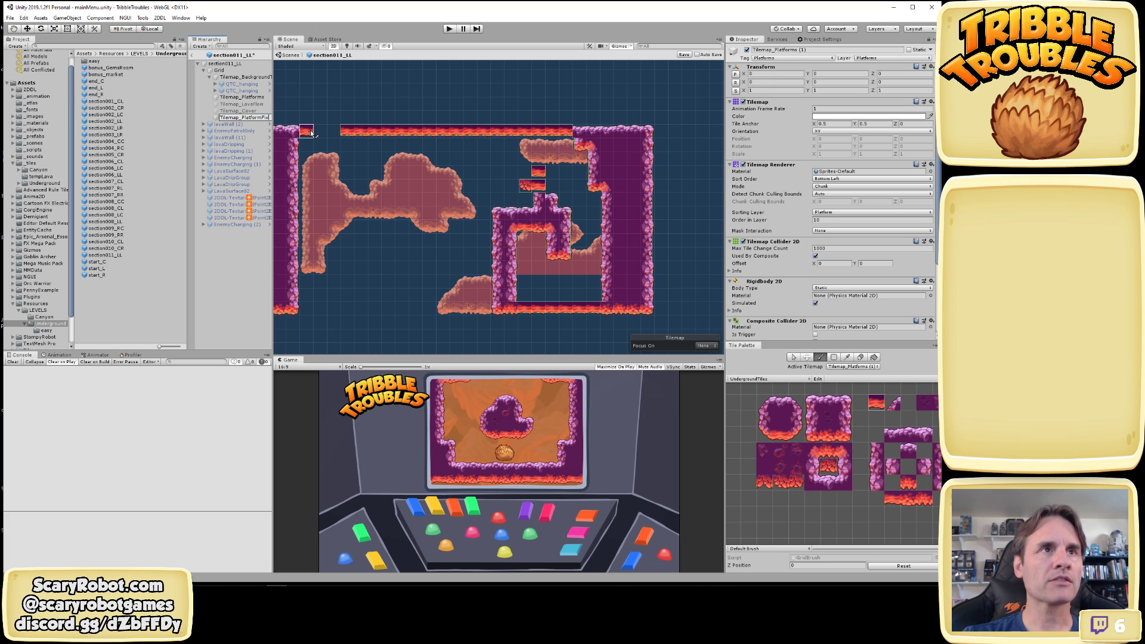
{"action": "type", "text": "ix"}
{"action": "key", "text": "Return"}
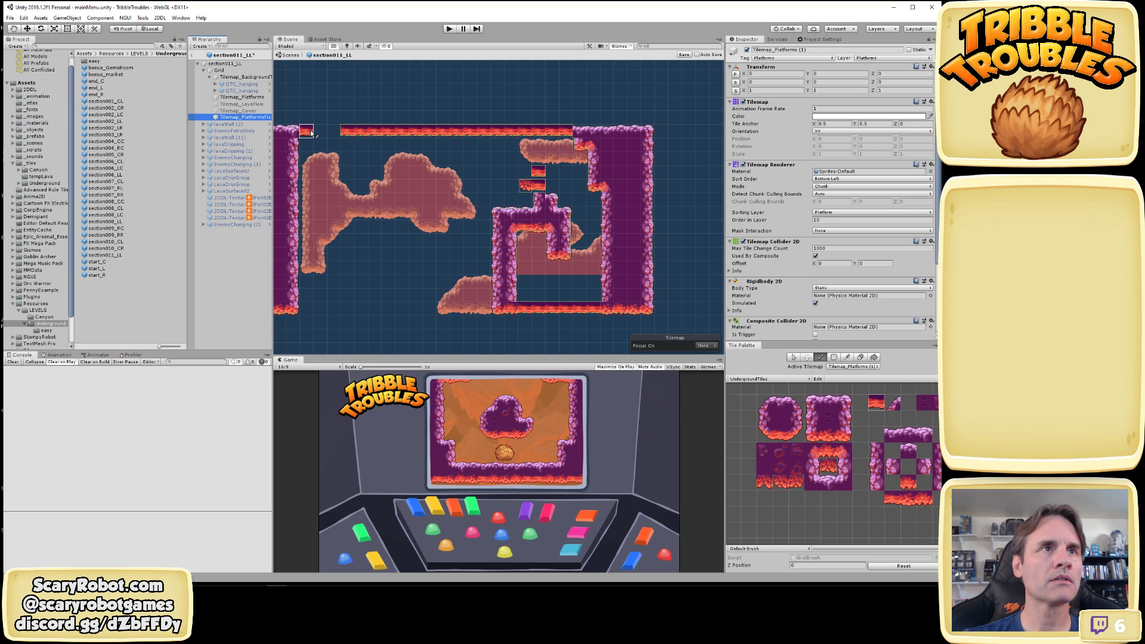
Place Tilemap_PlatformsFix directly after Tilemap_Platforms under the Grid and deactivate the original Tilemap_Platforms
{"action": "left_click_drag", "start_coordinate": [327, 137], "coordinate": [320, 134], "text": "shift"}
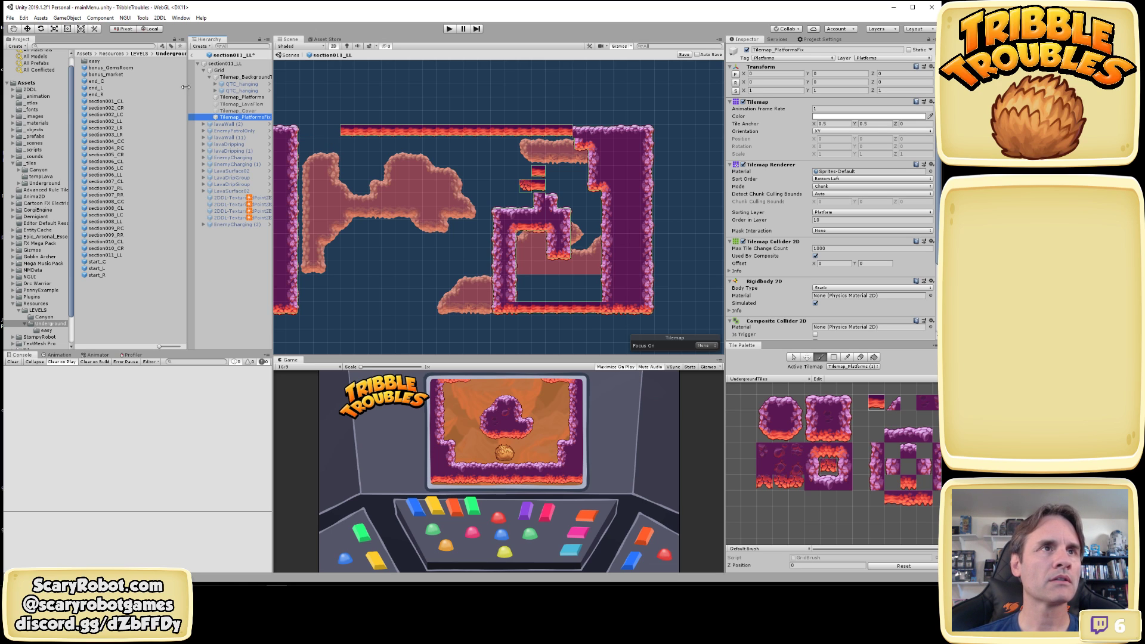
{"action": "left_click_drag", "start_coordinate": [241, 117], "coordinate": [242, 107]}
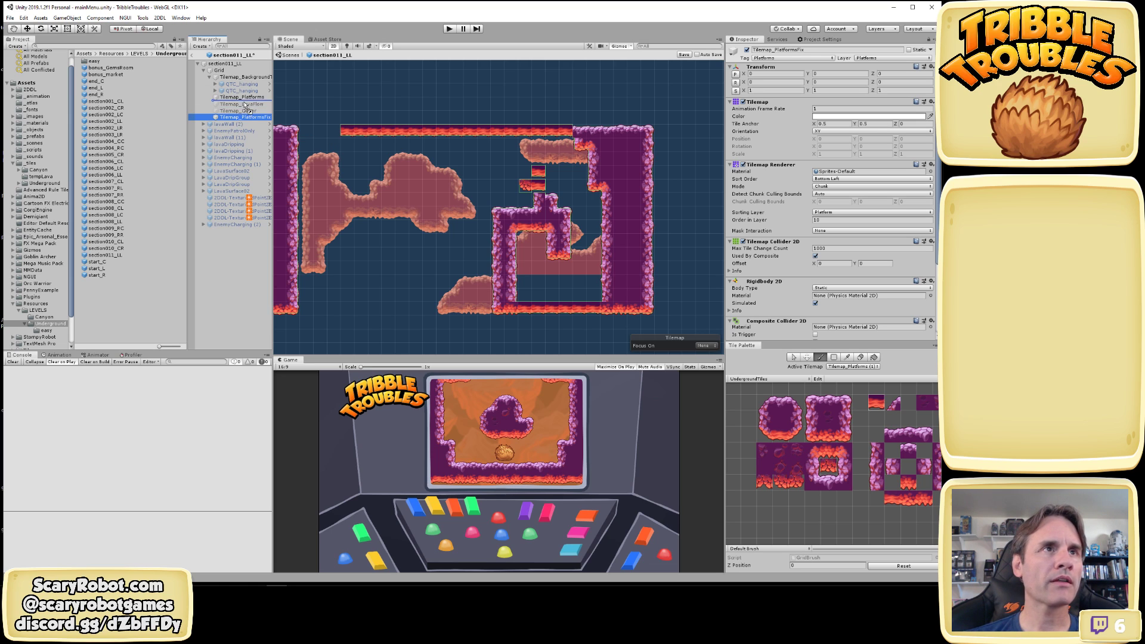
{"action": "left_click", "coordinate": [246, 97]}
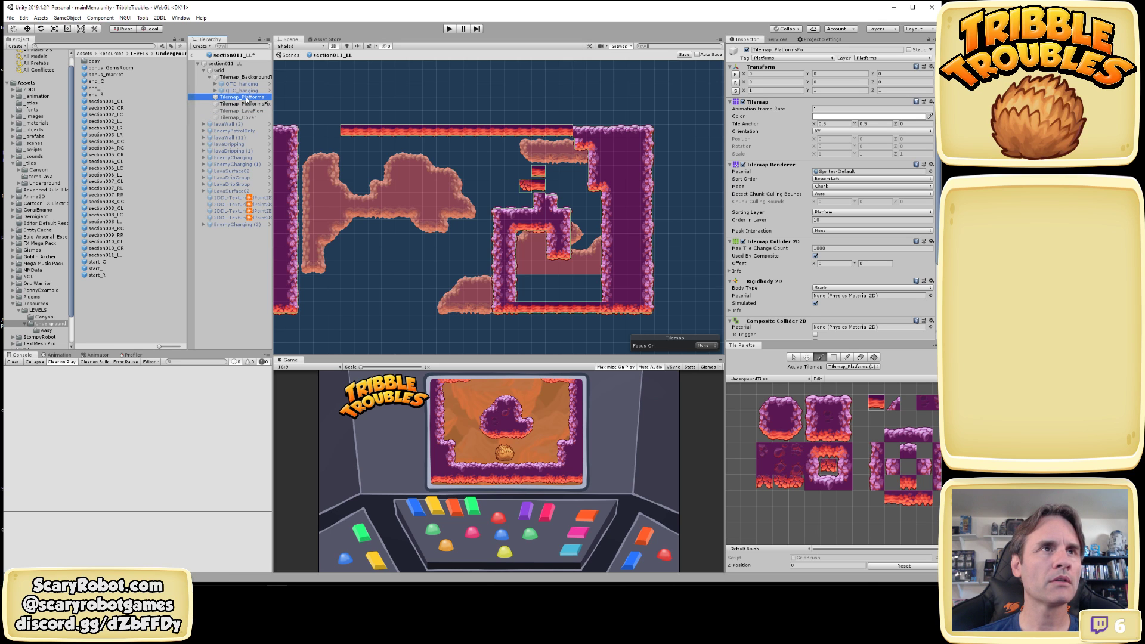
{"action": "left_click", "coordinate": [747, 50]}
{"action": "middle_click_drag", "start_coordinate": [390, 187], "coordinate": [473, 203]}
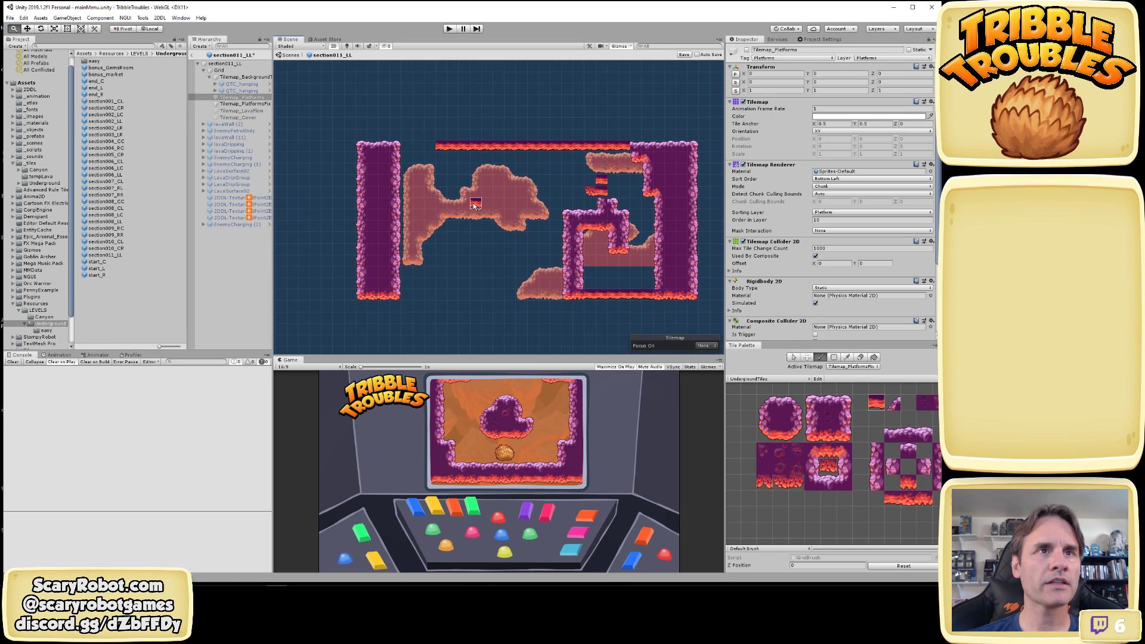
Erase all the duplicated wall, ceiling and platform tiles from Tilemap_PlatformsFix
{"action": "mouse_move", "coordinate": [395, 145]}
{"action": "left_mouse_down", "text": "shift"}
{"action": "mouse_move", "coordinate": [363, 156]}
{"action": "mouse_move", "coordinate": [396, 323]}
{"action": "mouse_move", "coordinate": [397, 236]}
{"action": "mouse_move", "coordinate": [370, 179]}
{"action": "mouse_move", "coordinate": [373, 268]}
{"action": "mouse_move", "coordinate": [385, 281]}
{"action": "mouse_move", "coordinate": [662, 287]}
{"action": "mouse_move", "coordinate": [686, 178]}
{"action": "mouse_move", "coordinate": [682, 298]}
{"action": "mouse_move", "coordinate": [674, 174]}
{"action": "mouse_move", "coordinate": [683, 302]}
{"action": "mouse_move", "coordinate": [692, 269]}
{"action": "mouse_move", "coordinate": [659, 140]}
{"action": "mouse_move", "coordinate": [644, 173]}
{"action": "mouse_move", "coordinate": [634, 119]}
{"action": "mouse_move", "coordinate": [567, 153]}
{"action": "mouse_move", "coordinate": [424, 145]}
{"action": "mouse_move", "coordinate": [522, 148]}
{"action": "mouse_move", "coordinate": [422, 127]}
{"action": "mouse_move", "coordinate": [591, 197]}
{"action": "mouse_move", "coordinate": [607, 230]}
{"action": "mouse_move", "coordinate": [622, 190]}
{"action": "mouse_move", "coordinate": [602, 215]}
{"action": "mouse_move", "coordinate": [576, 179]}
{"action": "mouse_move", "coordinate": [574, 273]}
{"action": "mouse_move", "coordinate": [567, 216]}
{"action": "left_mouse_up", "text": "shift"}
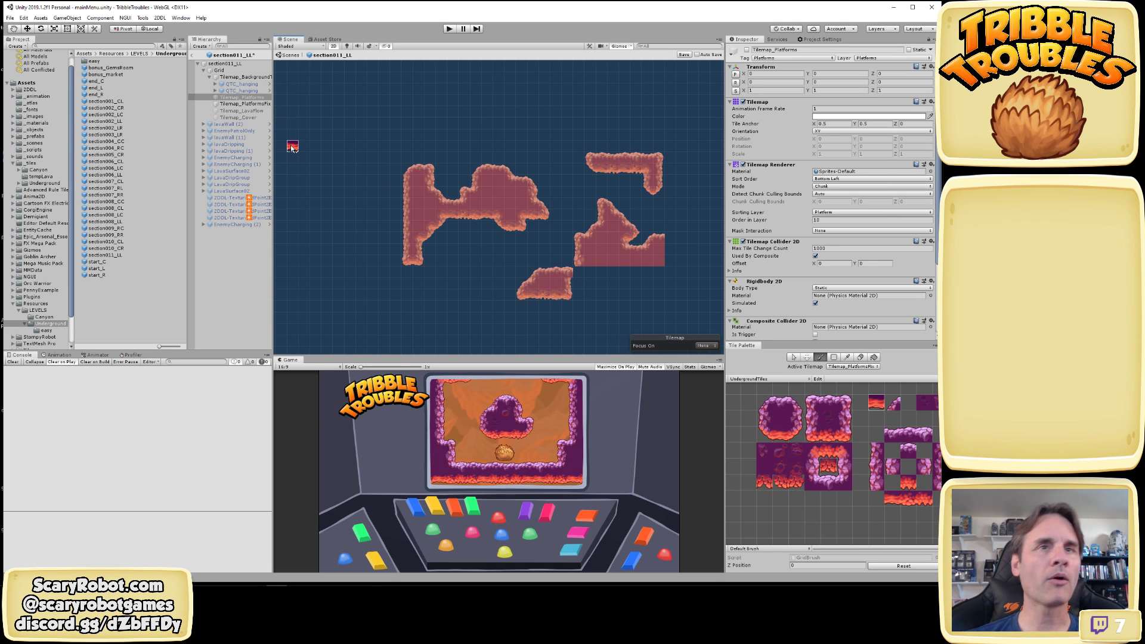
{"action": "key", "text": "w"}
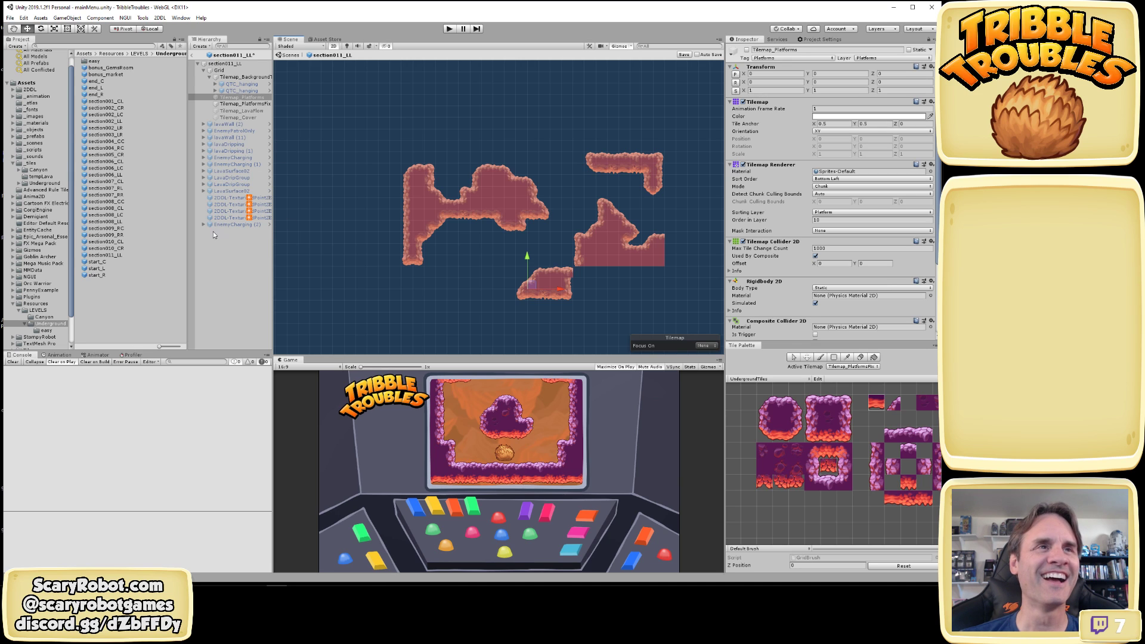
Rename the emptied active tilemap Tilemap_Platforms1
{"action": "left_click", "coordinate": [248, 105]}
{"action": "left_click", "coordinate": [255, 105]}
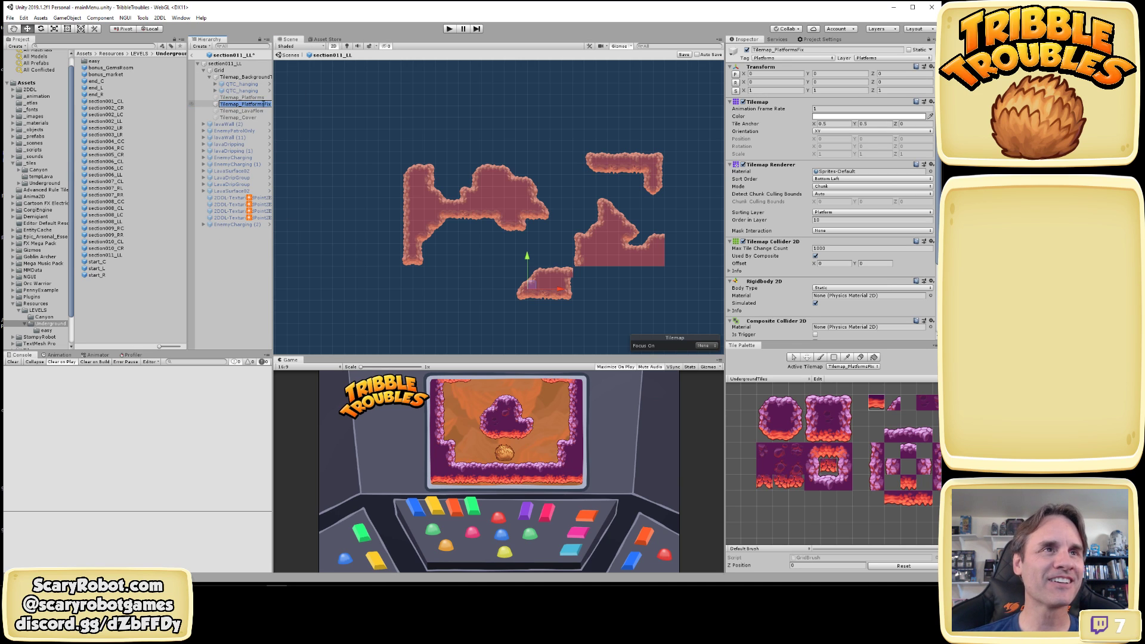
{"action": "left_click_drag", "start_coordinate": [263, 104], "coordinate": [347, 129]}
{"action": "type", "text": "1"}
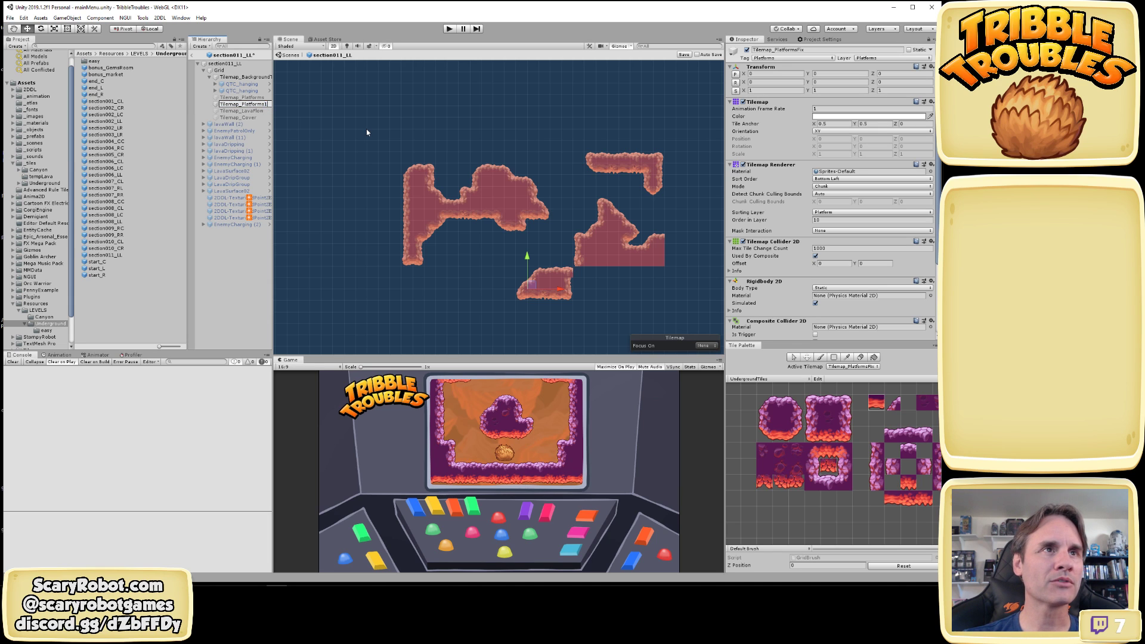
{"action": "key", "text": "Return"}
Rename the deactivated original tilemap Tilemap_PlatformsFix
{"action": "left_click", "coordinate": [253, 99]}
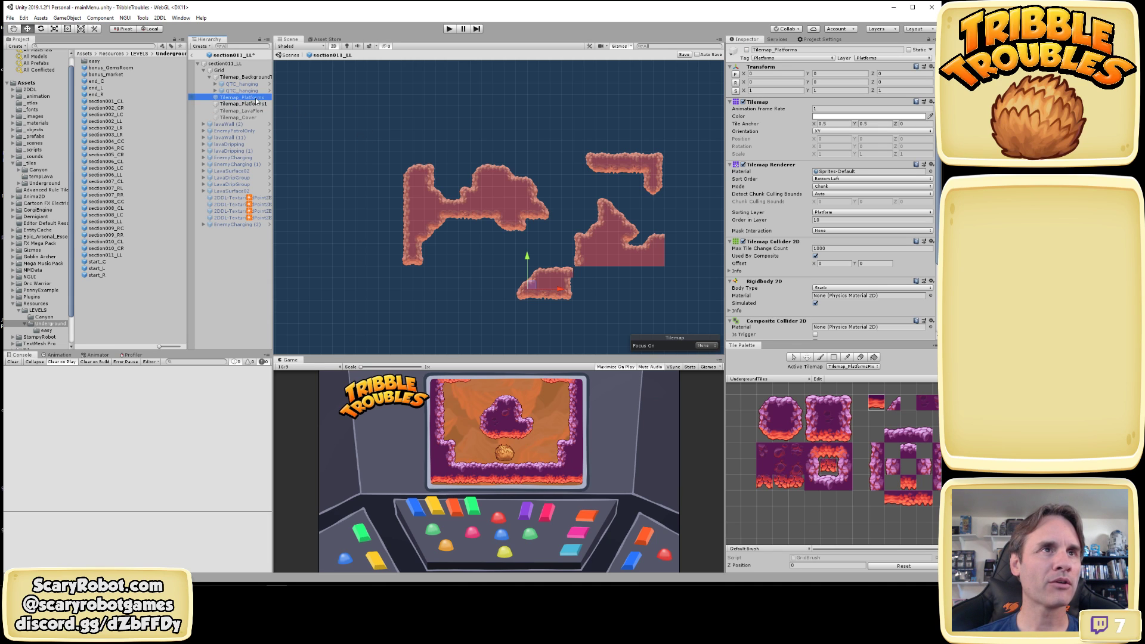
{"action": "left_click", "coordinate": [257, 99]}
{"action": "type", "text": "F"}
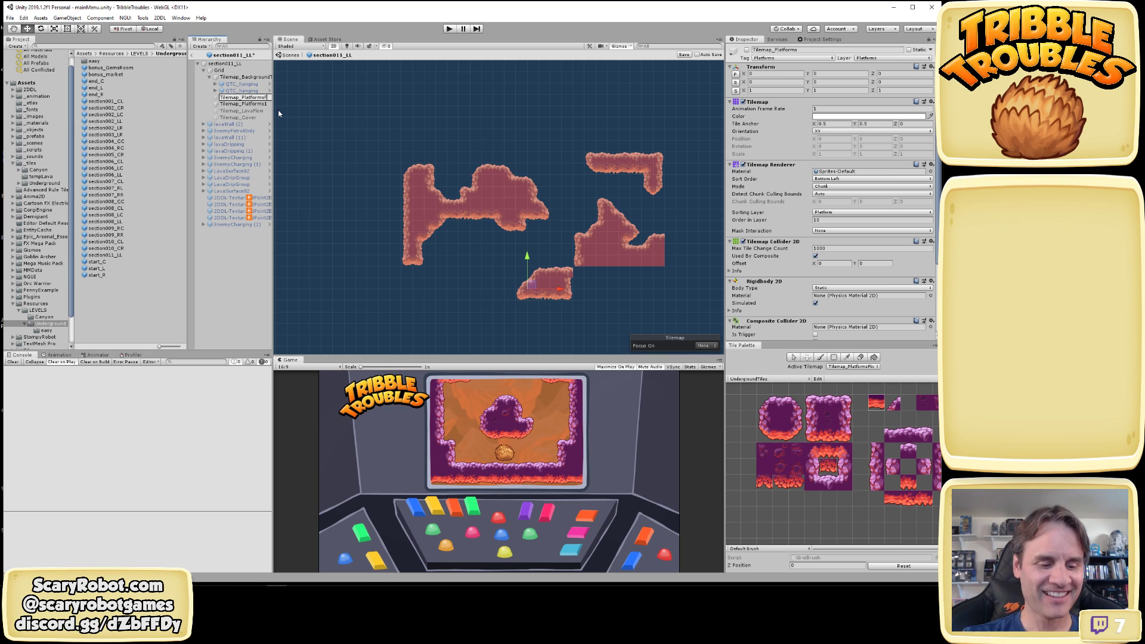
{"action": "type", "text": "ix"}
{"action": "key", "text": "Return"}
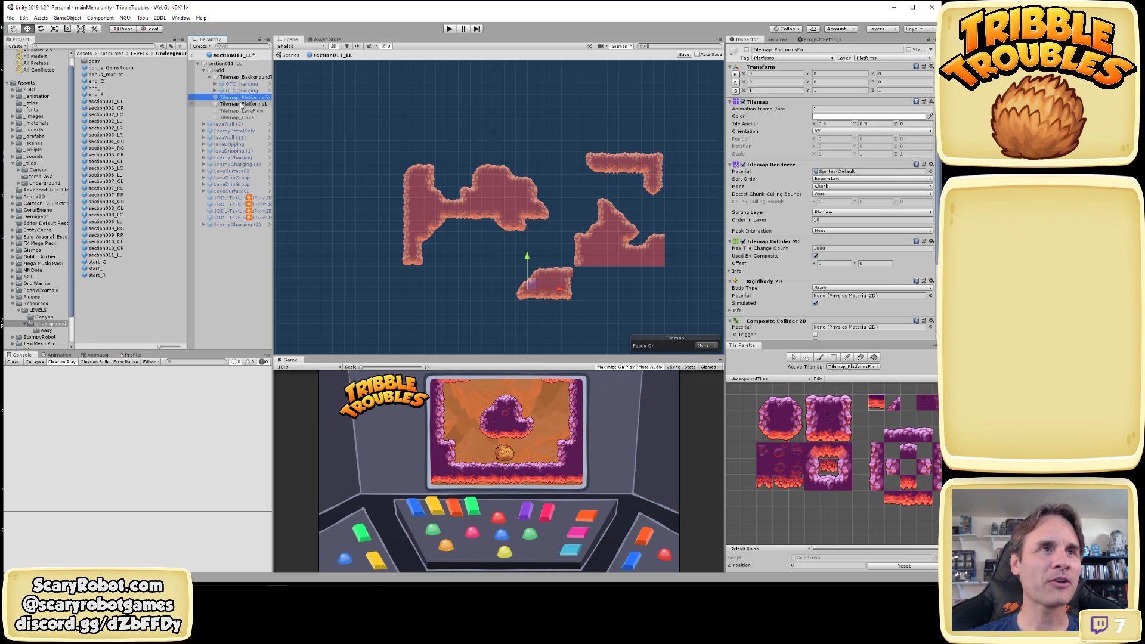
Remove the trailing 1 so the emptied tilemap is named Tilemap_Platforms
{"action": "left_click", "coordinate": [251, 104]}
{"action": "left_click", "coordinate": [266, 107]}
{"action": "left_click", "coordinate": [266, 106]}
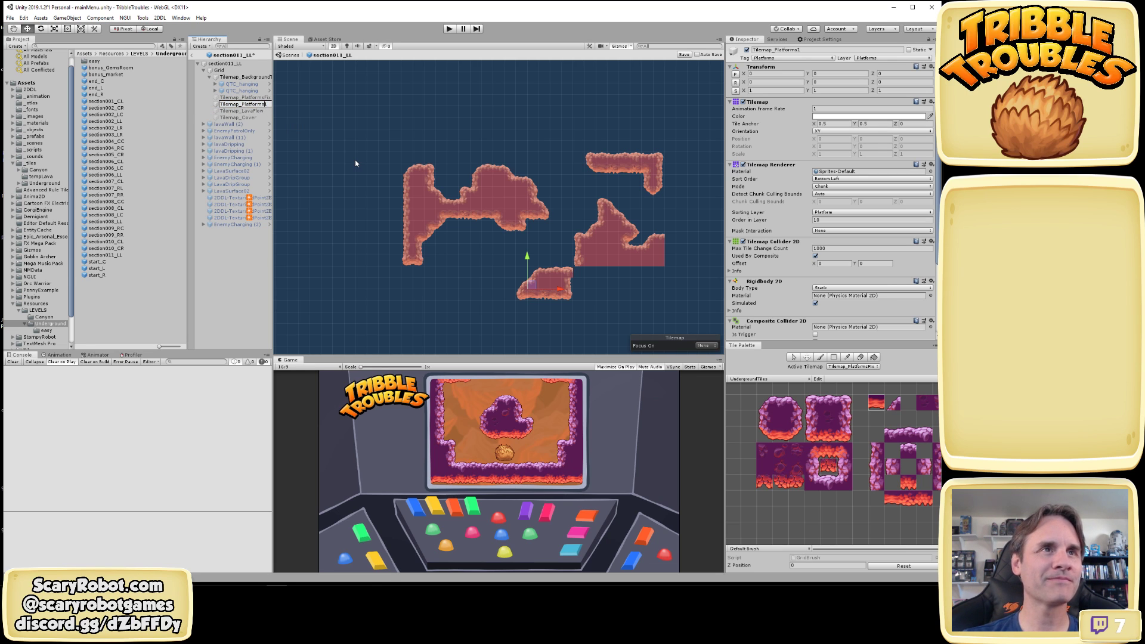
{"action": "key", "text": "BackSpace"}
{"action": "key", "text": "Return"}
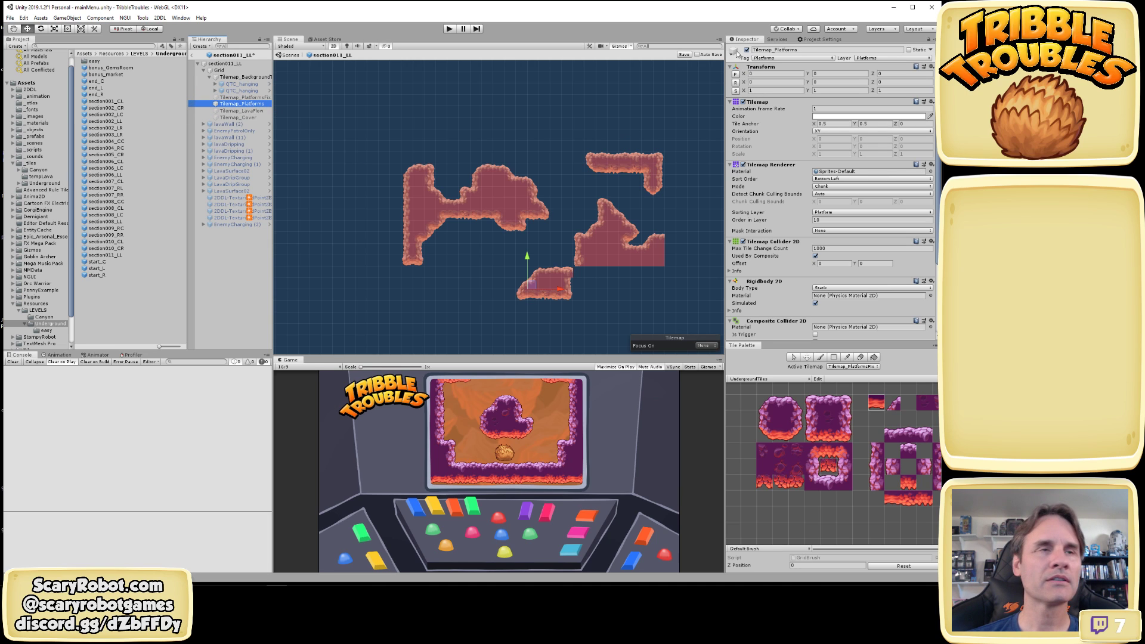
Toggle the deactivated platform tilemap on and off to check which tiles it holds
{"action": "left_click", "coordinate": [255, 97]}
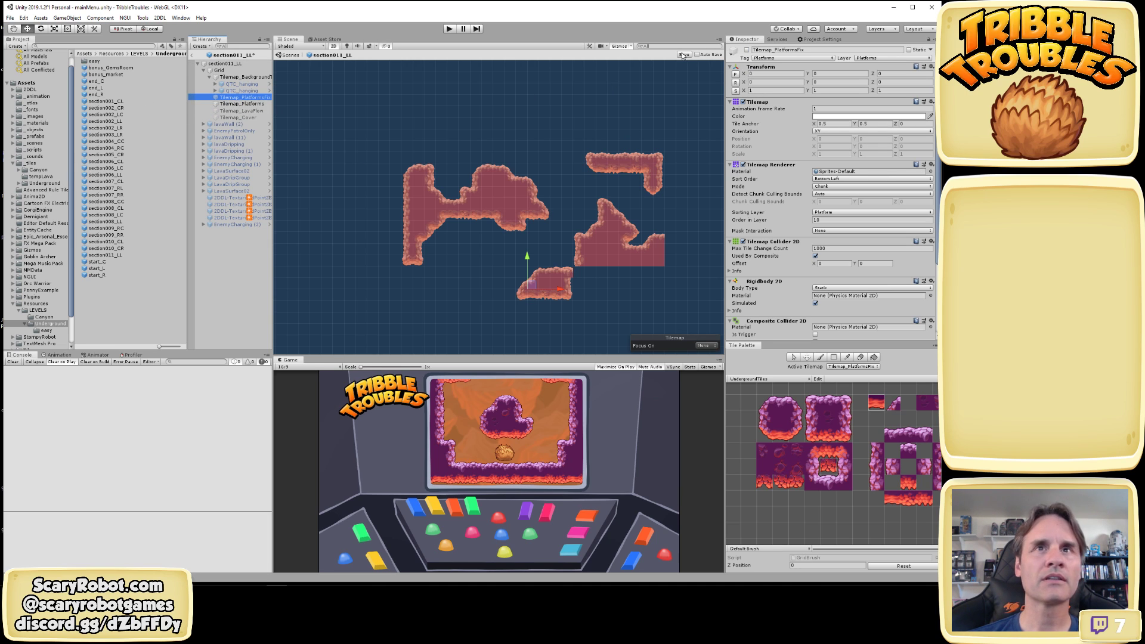
{"action": "left_click", "coordinate": [746, 50]}
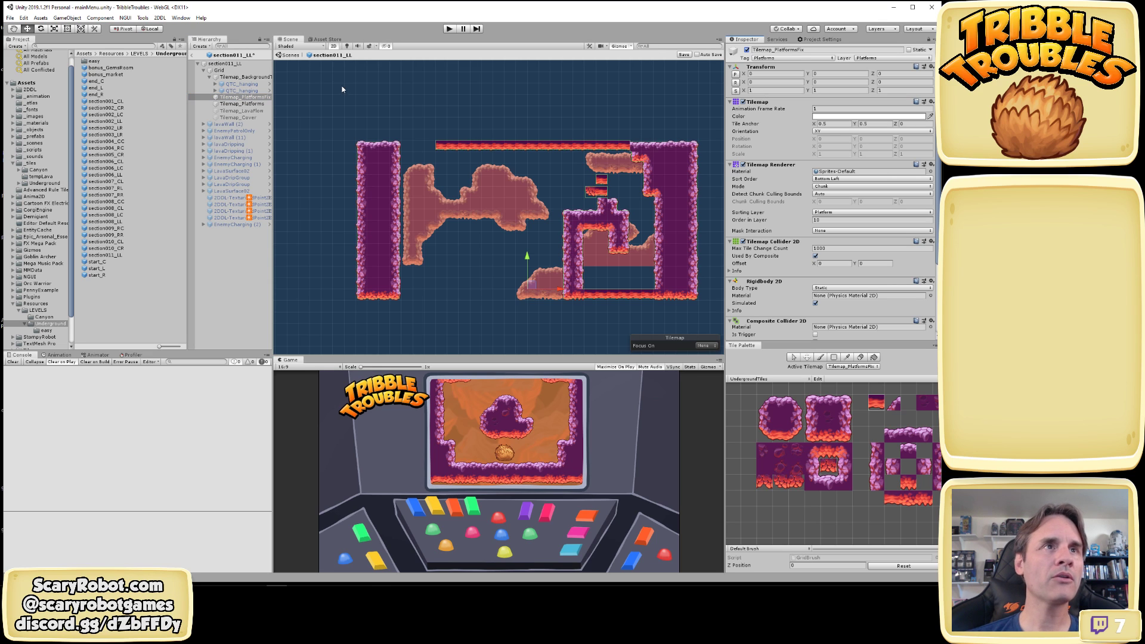
{"action": "left_click", "coordinate": [746, 50]}
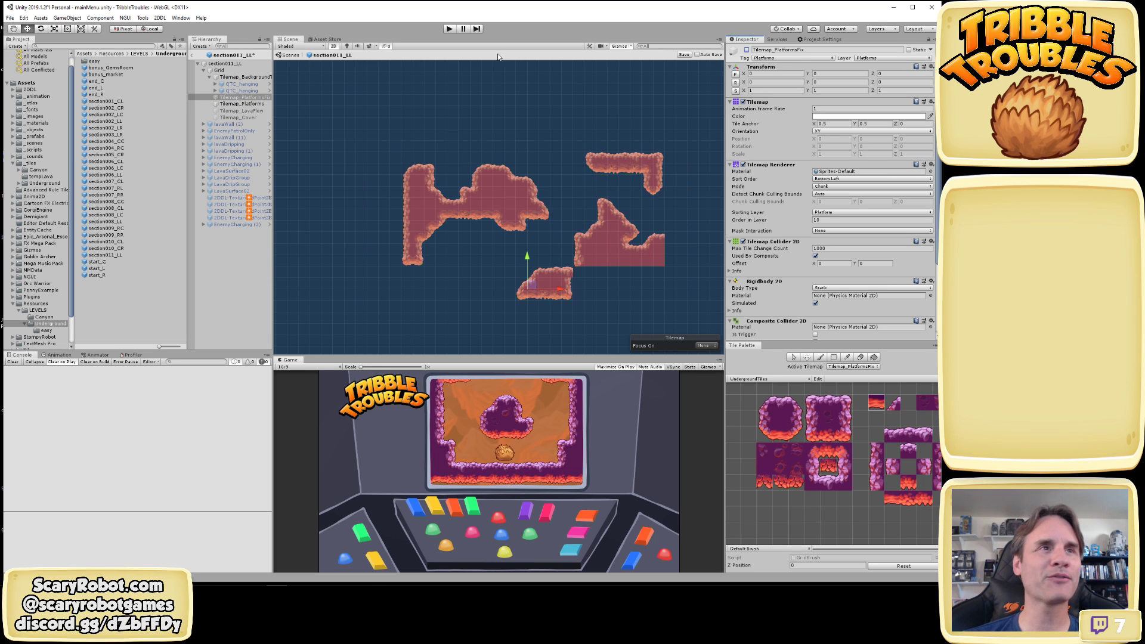
Rename the emptied active tilemap back to Tilemap_PlatformsFix
{"action": "left_click", "coordinate": [239, 105]}
{"action": "left_click", "coordinate": [258, 105]}
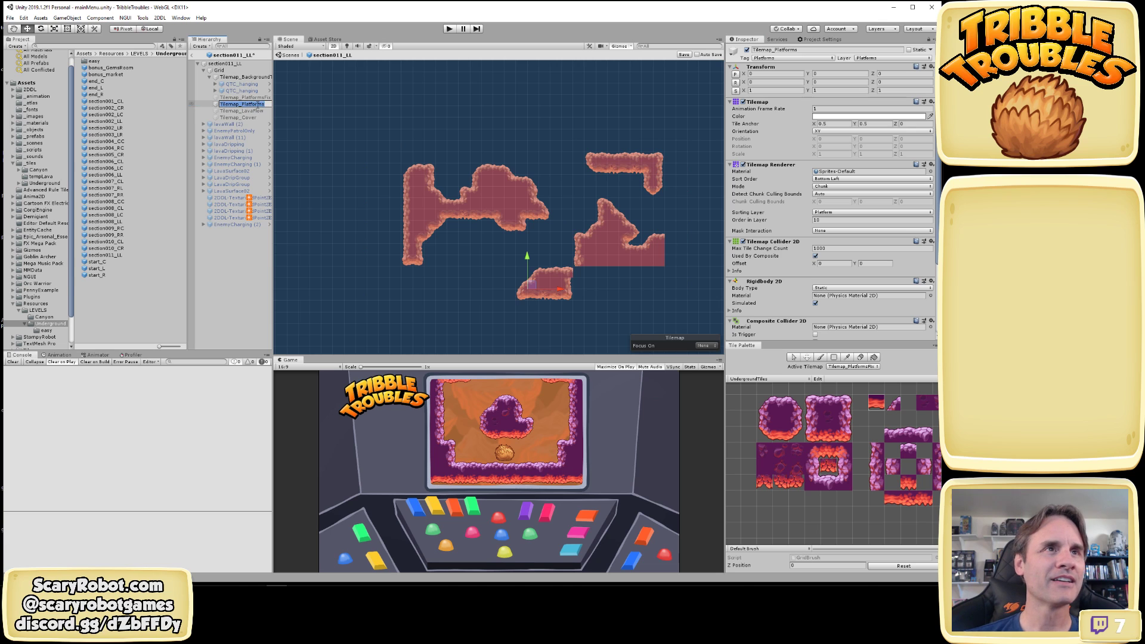
{"action": "left_click", "coordinate": [233, 104]}
{"action": "left_click", "coordinate": [266, 104]}
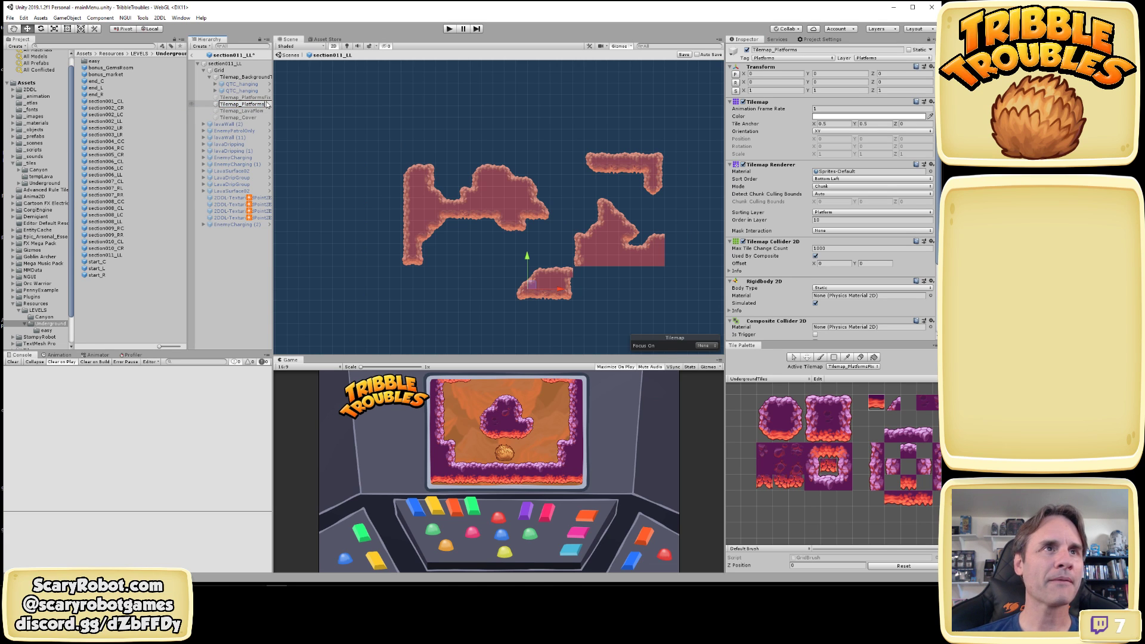
{"action": "type", "text": "Fix"}
{"action": "key", "text": "Return"}
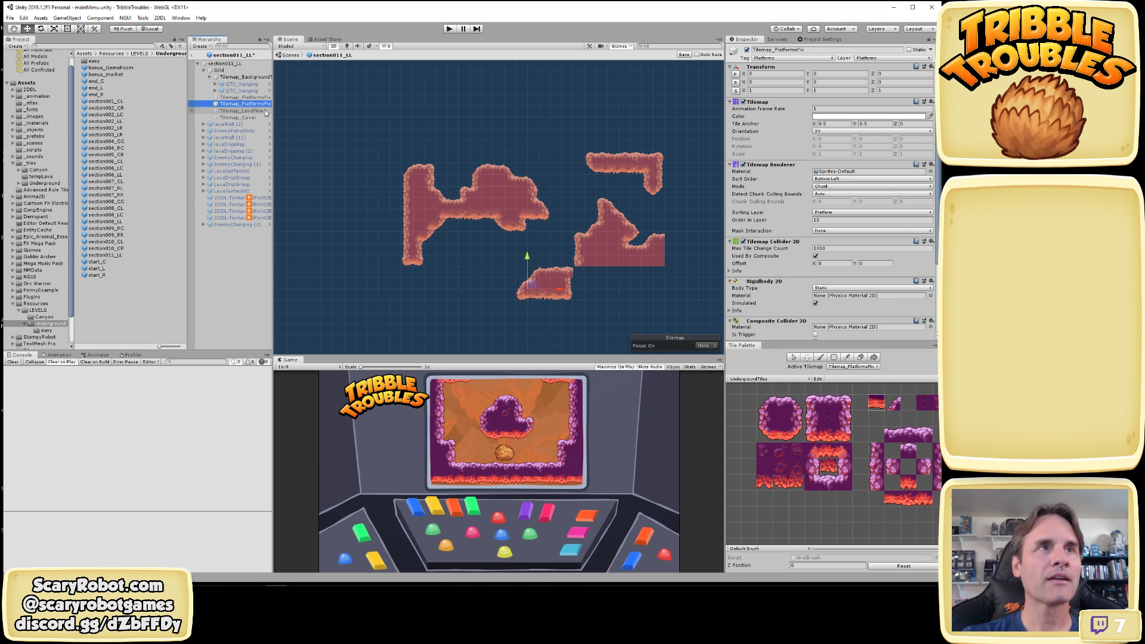
Rename the deactivated tilemap holding the level tiles back to Tilemap_Platforms
{"action": "left_click", "coordinate": [258, 99]}
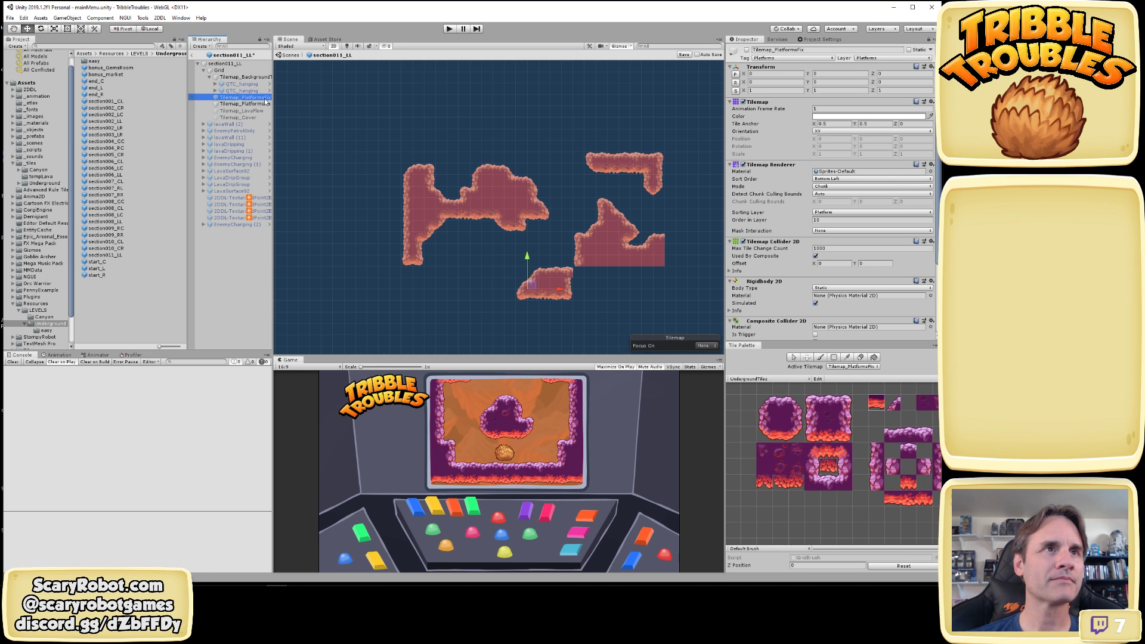
{"action": "left_click_drag", "start_coordinate": [265, 99], "coordinate": [281, 98]}
{"action": "key", "text": "BackSpace"}
{"action": "key", "text": "Return"}
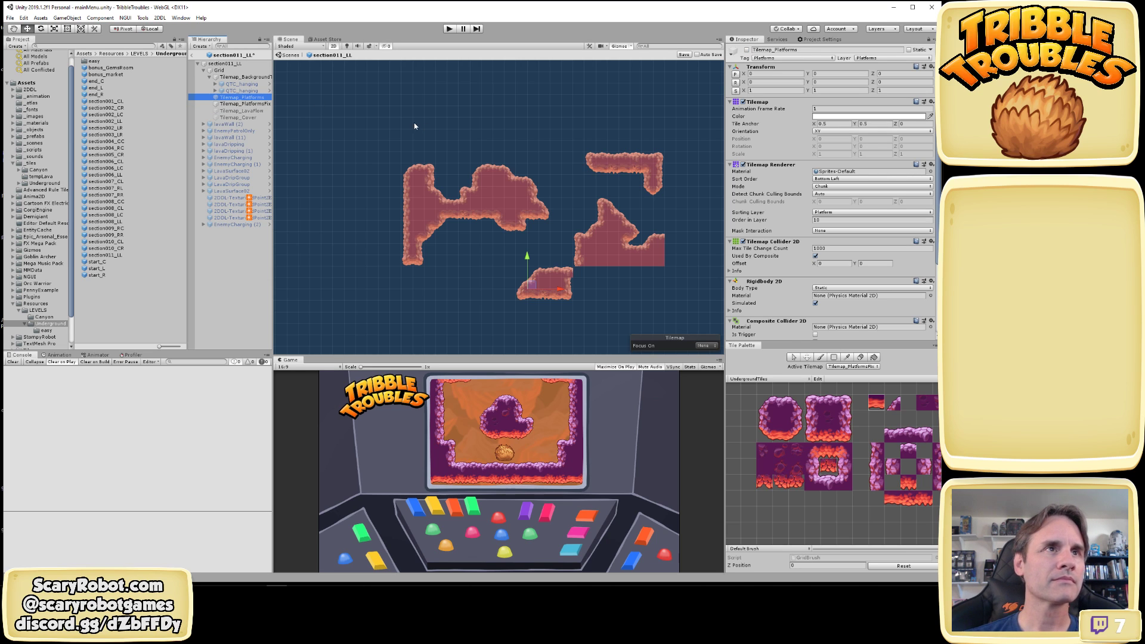
Activate Tilemap_Platforms and lower its order in layer below that of Tilemap_PlatformsFix
{"action": "left_click", "coordinate": [748, 50]}
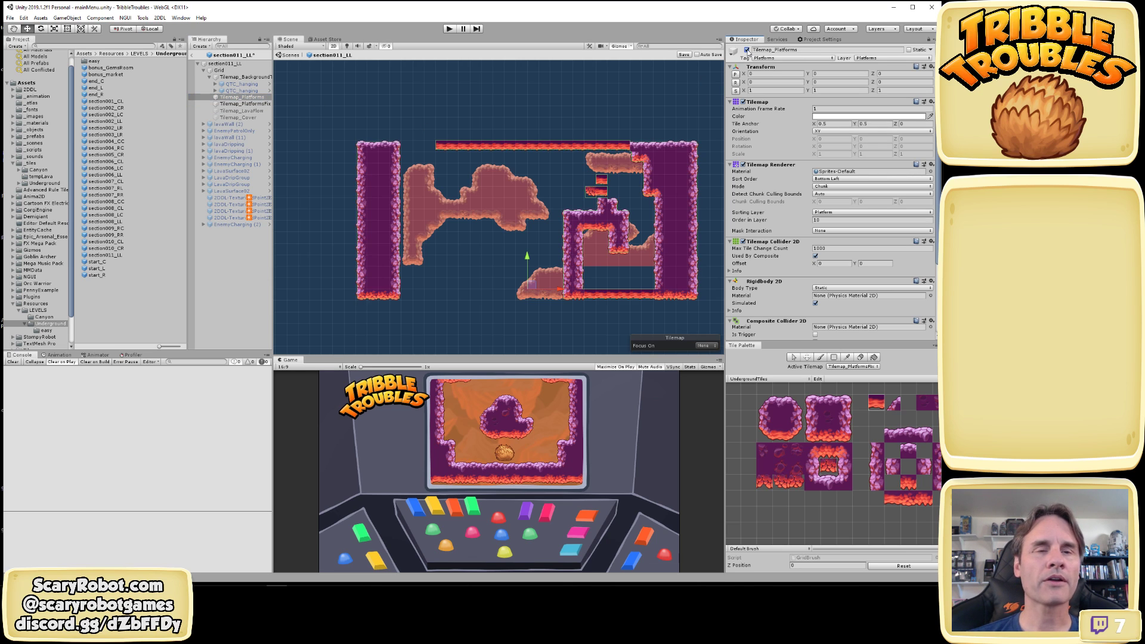
{"action": "left_click", "coordinate": [262, 104]}
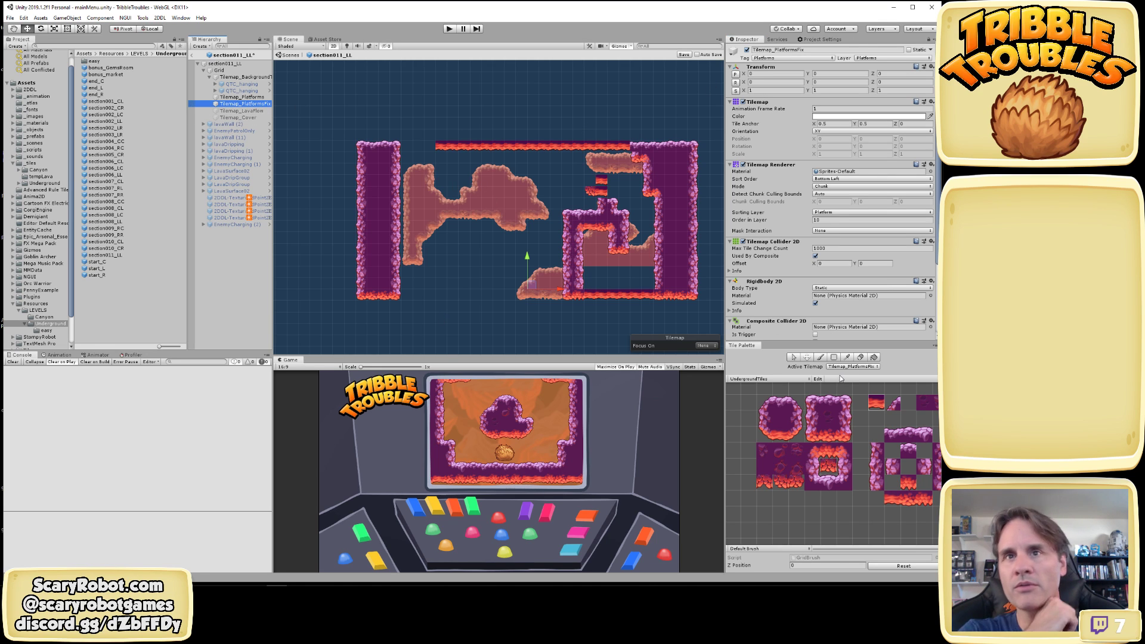
{"action": "left_click", "coordinate": [259, 98]}
{"action": "left_click", "coordinate": [833, 220]}
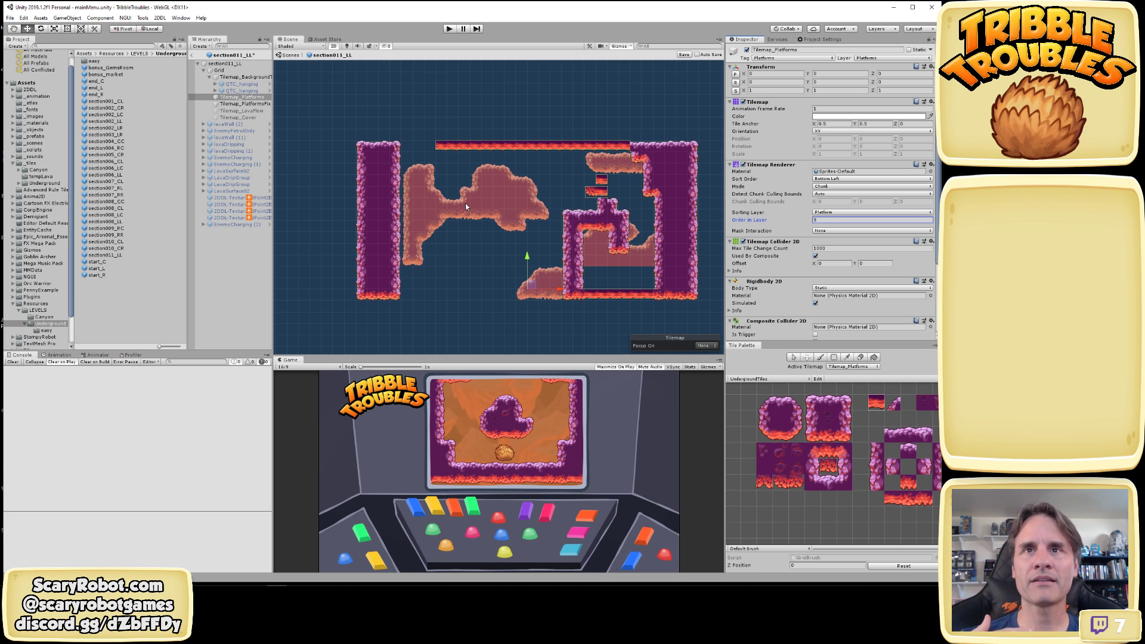
On Tilemap_PlatformsFix, cover the lava edge at the left wall's base with centre, right-edge and left-edge wall tiles
{"action": "left_click", "coordinate": [244, 103]}
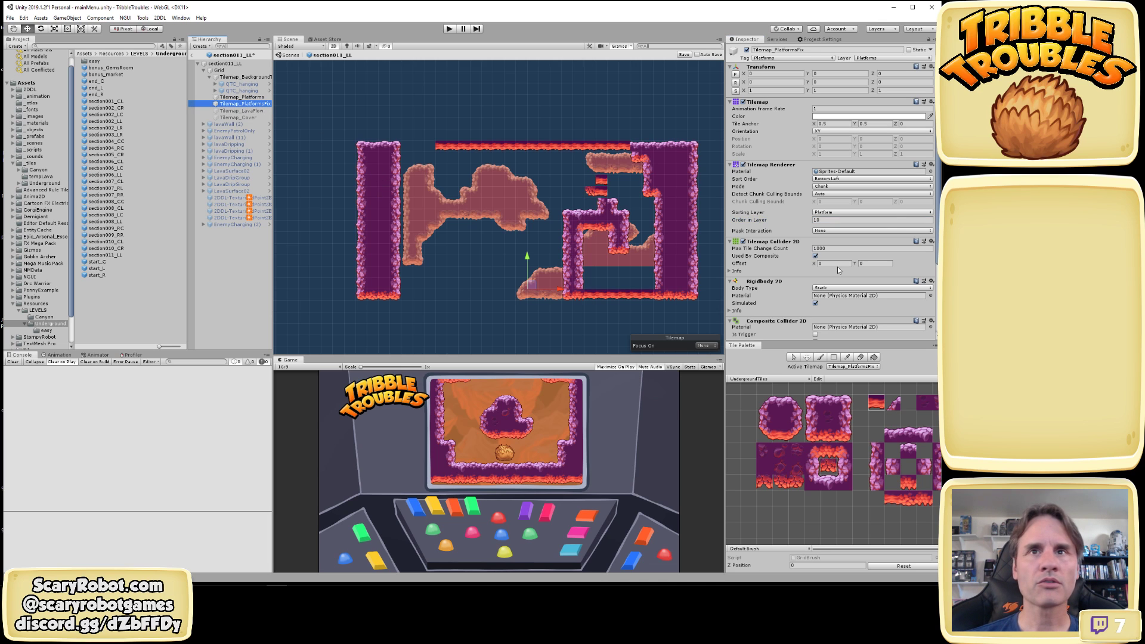
{"action": "left_click", "coordinate": [787, 425]}
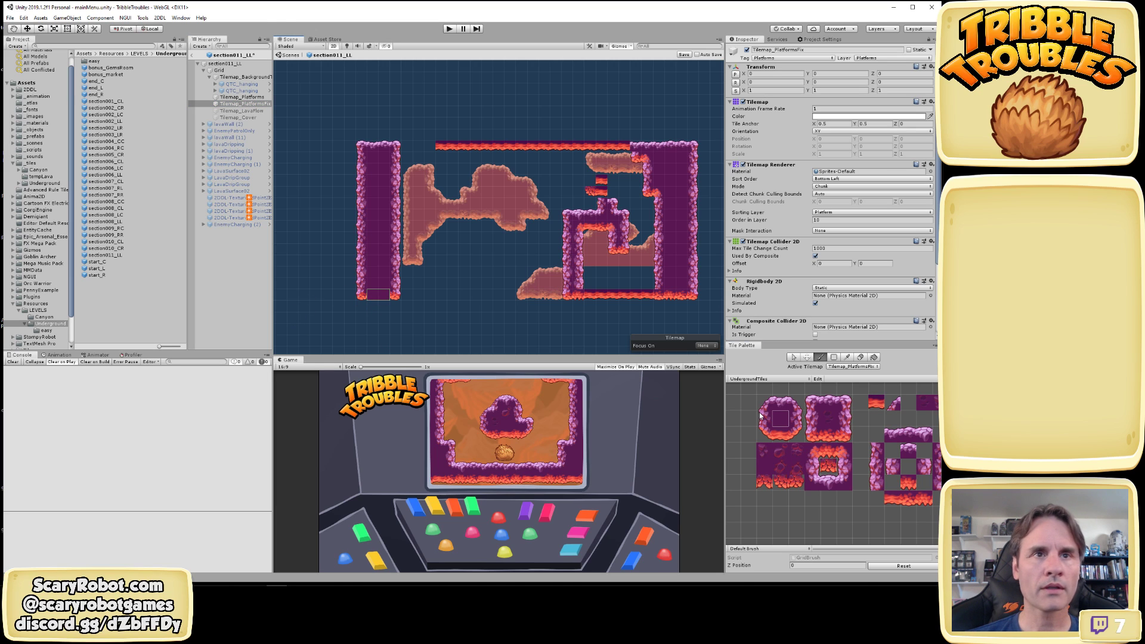
{"action": "left_click", "coordinate": [797, 421]}
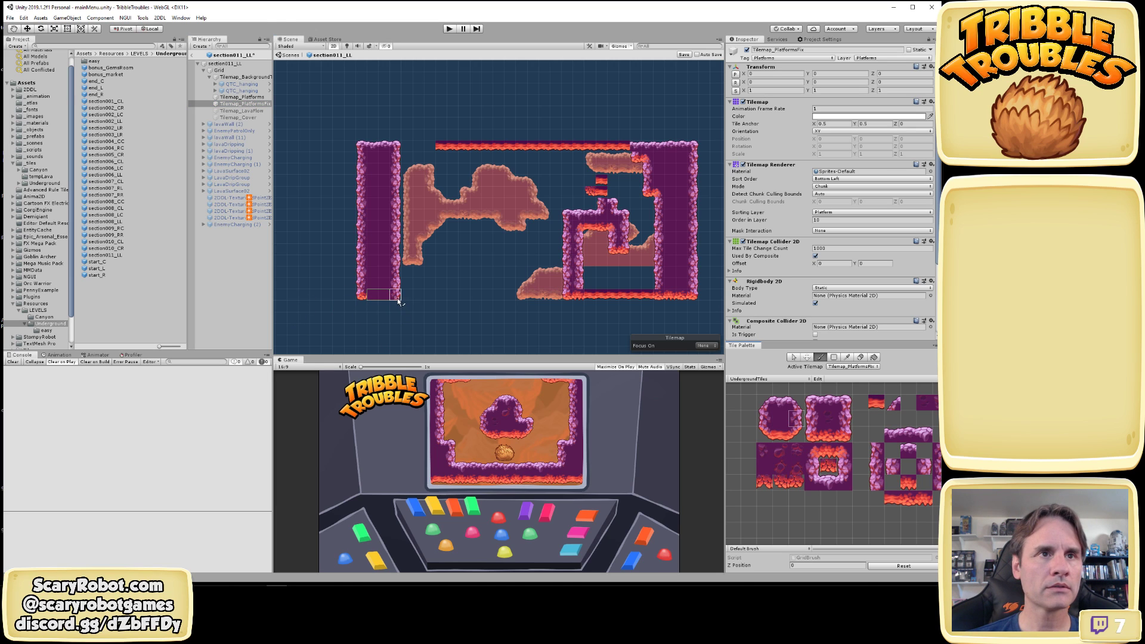
{"action": "left_click", "coordinate": [762, 421]}
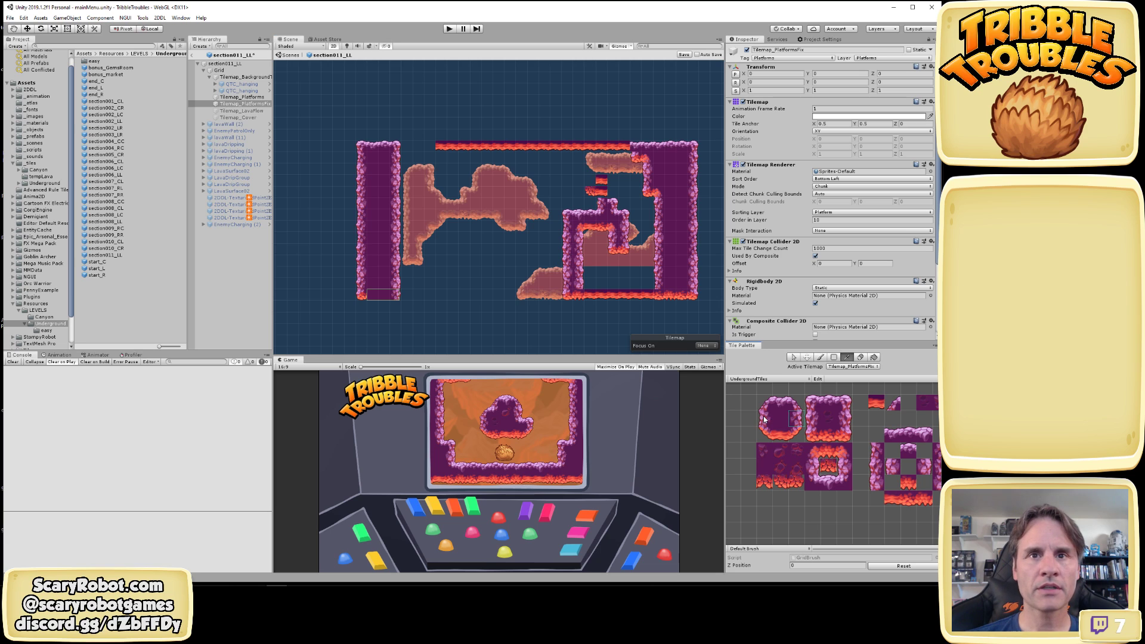
{"action": "left_click", "coordinate": [828, 467]}
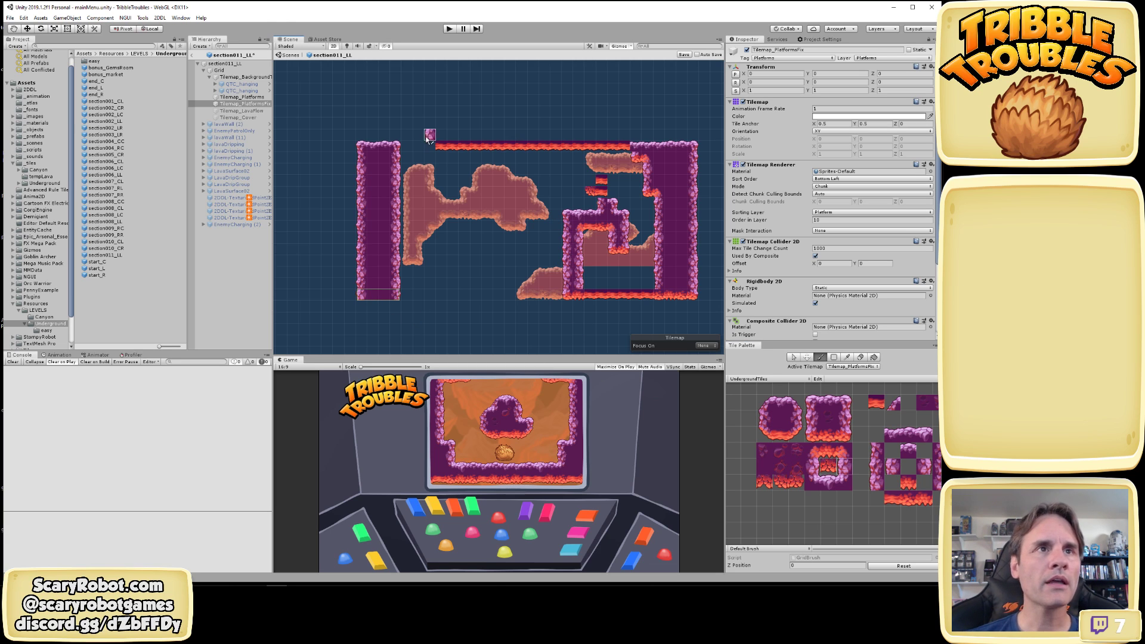
Try painting rock-detail fill tiles inside the left wall on Tilemap_PlatformsFix, and undo the painted tiles
{"action": "scroll", "coordinate": [393, 142], "scroll_direction": "up", "scroll_amount": 3}
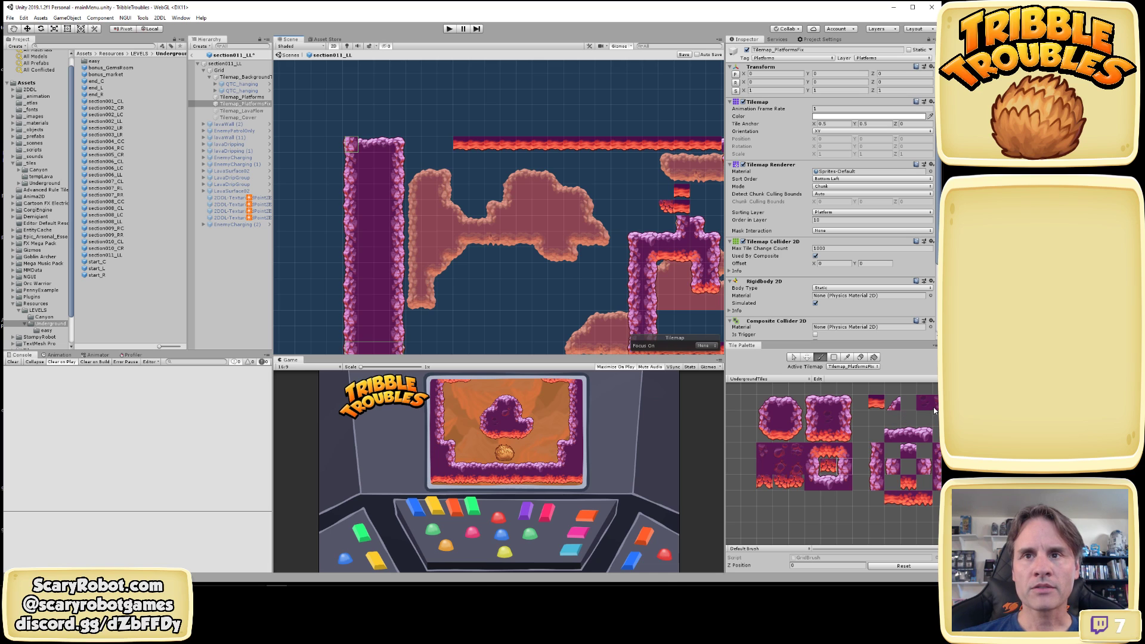
{"action": "middle_click_drag", "start_coordinate": [912, 402], "coordinate": [871, 399]}
{"action": "left_click", "coordinate": [900, 400]}
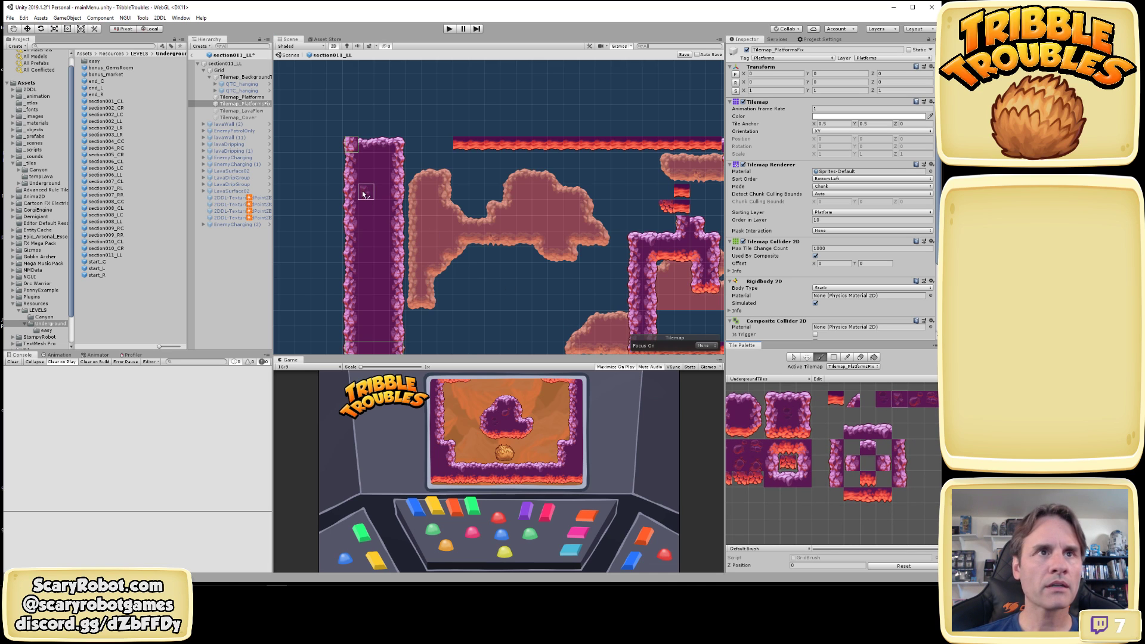
{"action": "left_click", "coordinate": [369, 301]}
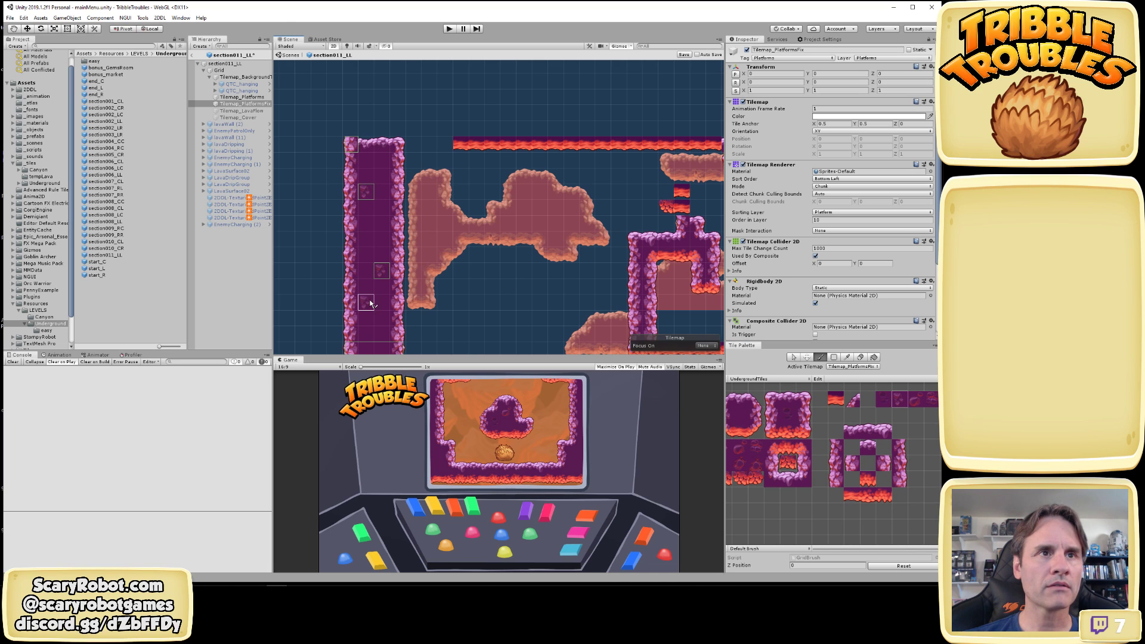
{"action": "key", "text": "ctrl+z"}
{"action": "key", "text": "ctrl+z"}
{"action": "key", "text": "ctrl+z"}
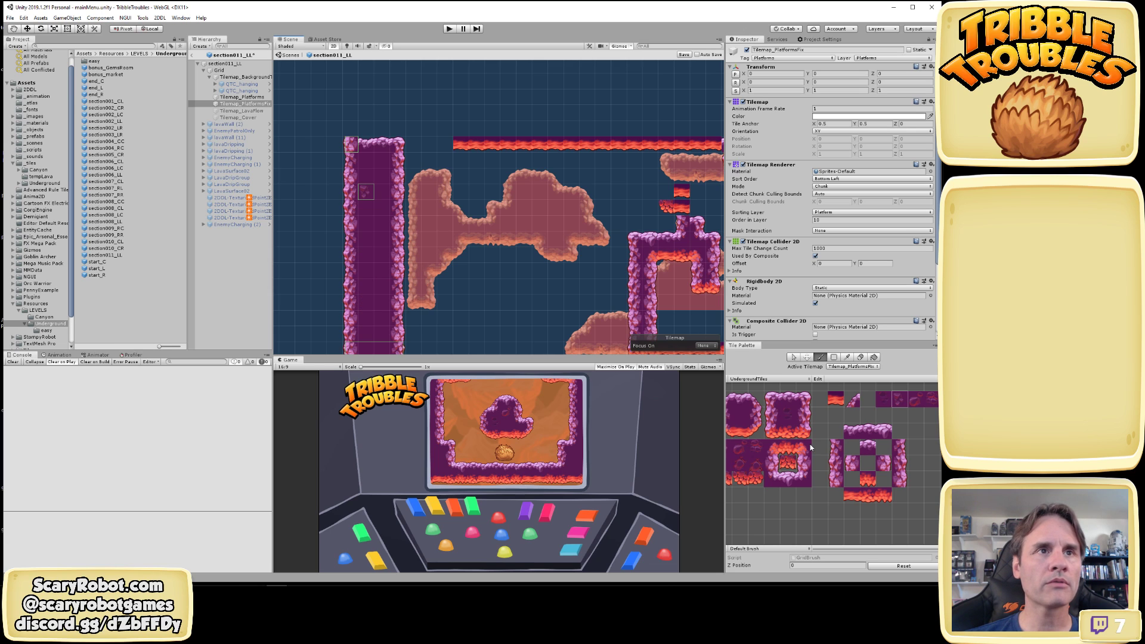
Switch the active tilemap to Tilemap_Platforms and scatter several rock-detail fill tiles down the interior of the left wall
{"action": "left_click", "coordinate": [854, 368]}
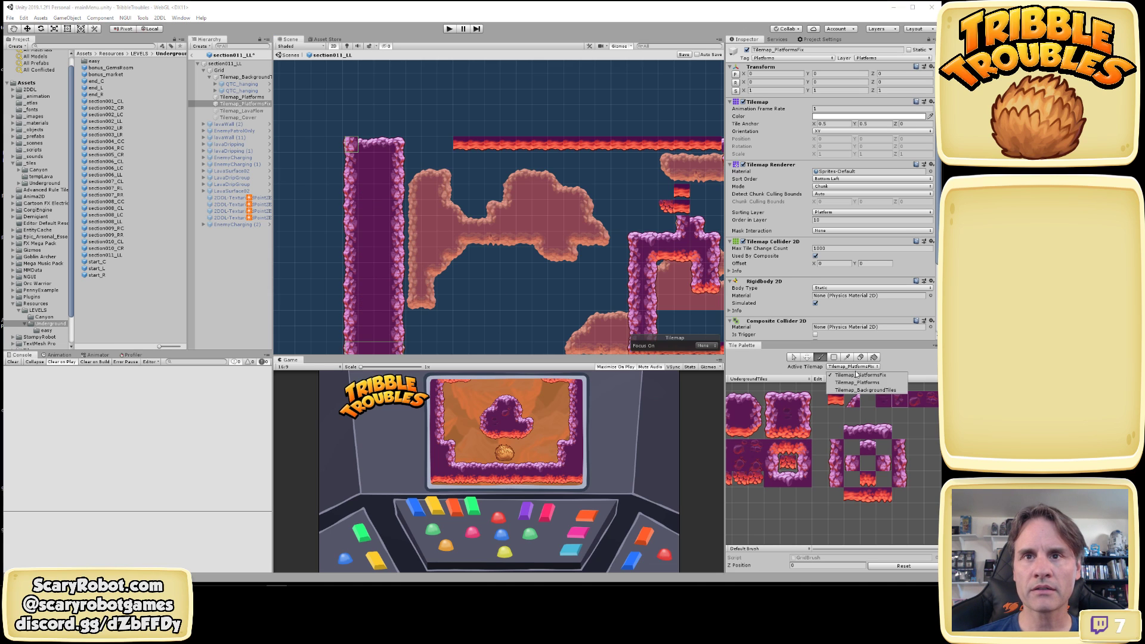
{"action": "left_click", "coordinate": [857, 377]}
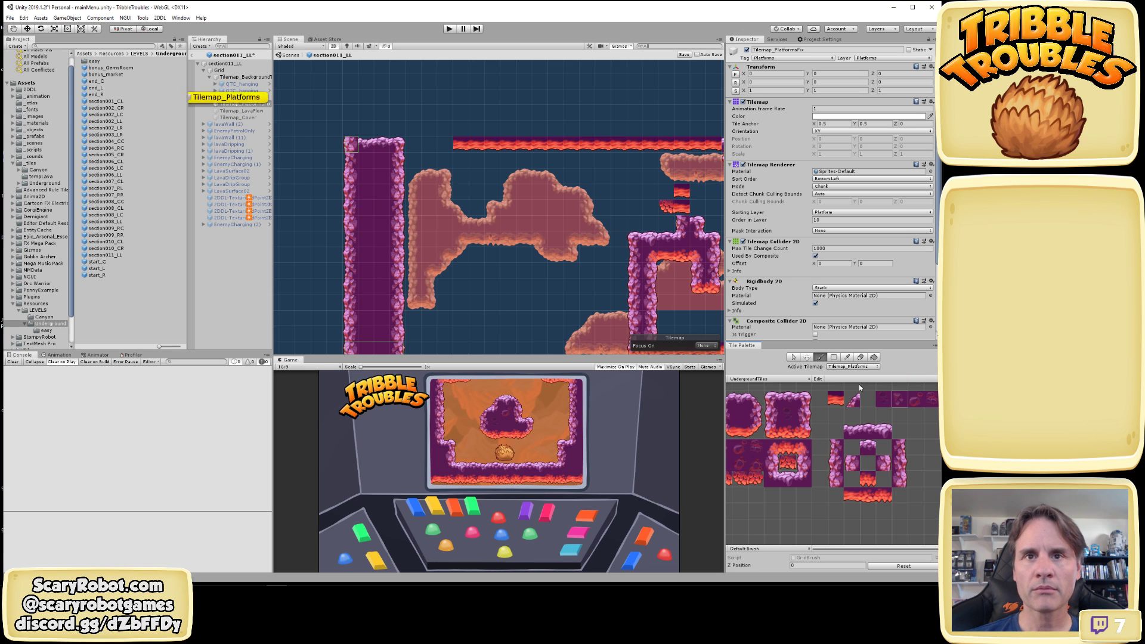
{"action": "left_click", "coordinate": [366, 196]}
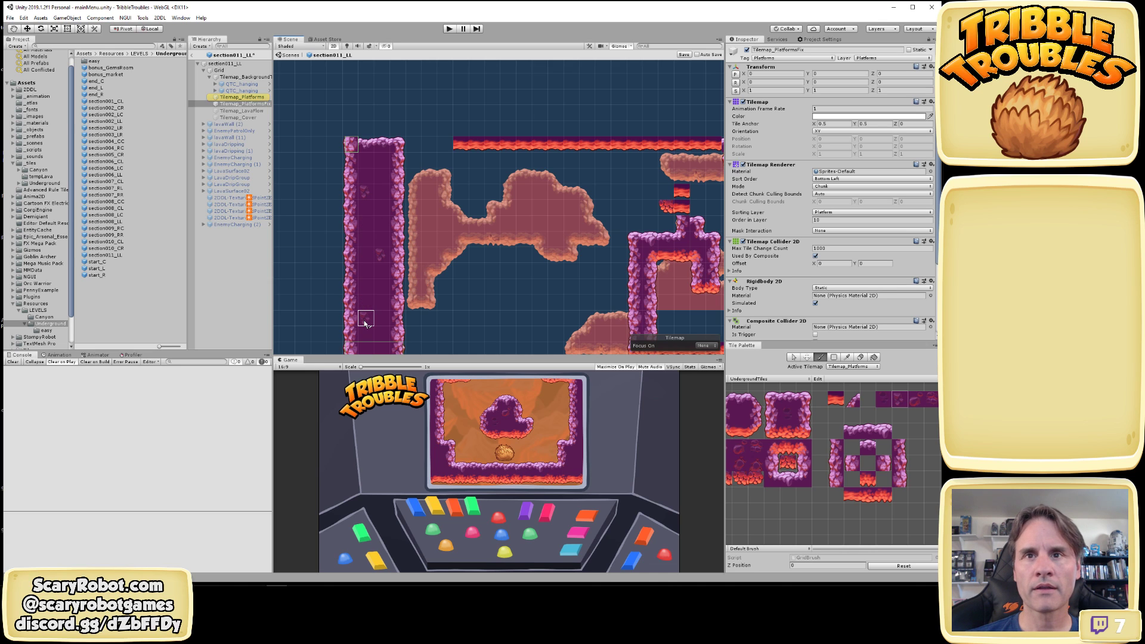
{"action": "left_click", "coordinate": [919, 405]}
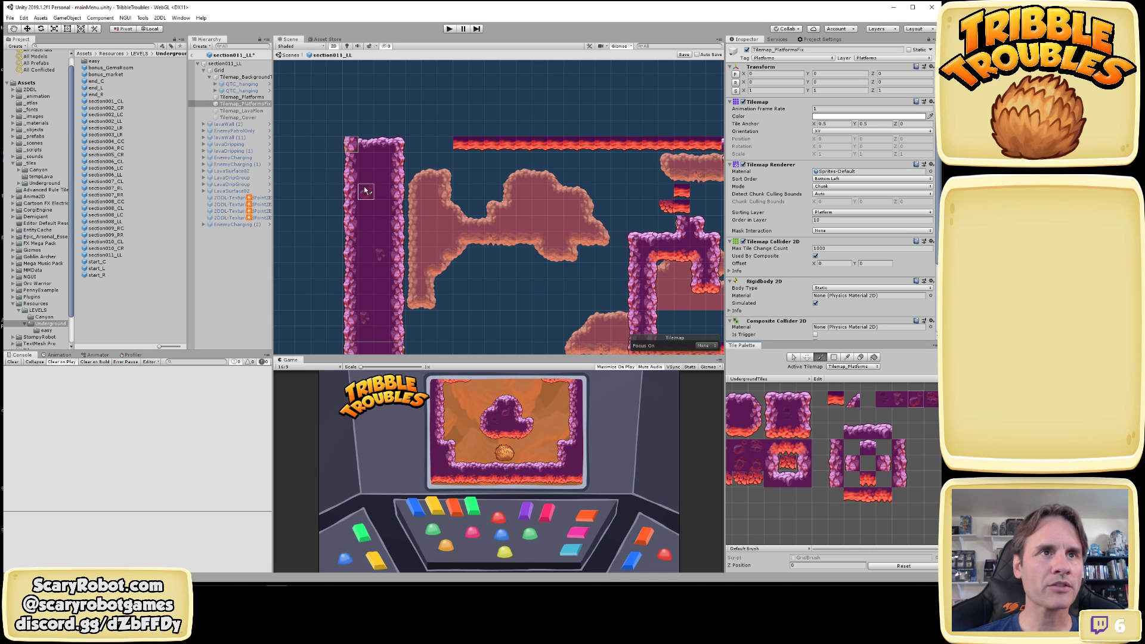
{"action": "left_click", "coordinate": [384, 163]}
{"action": "middle_click_drag", "start_coordinate": [405, 251], "coordinate": [432, 175]}
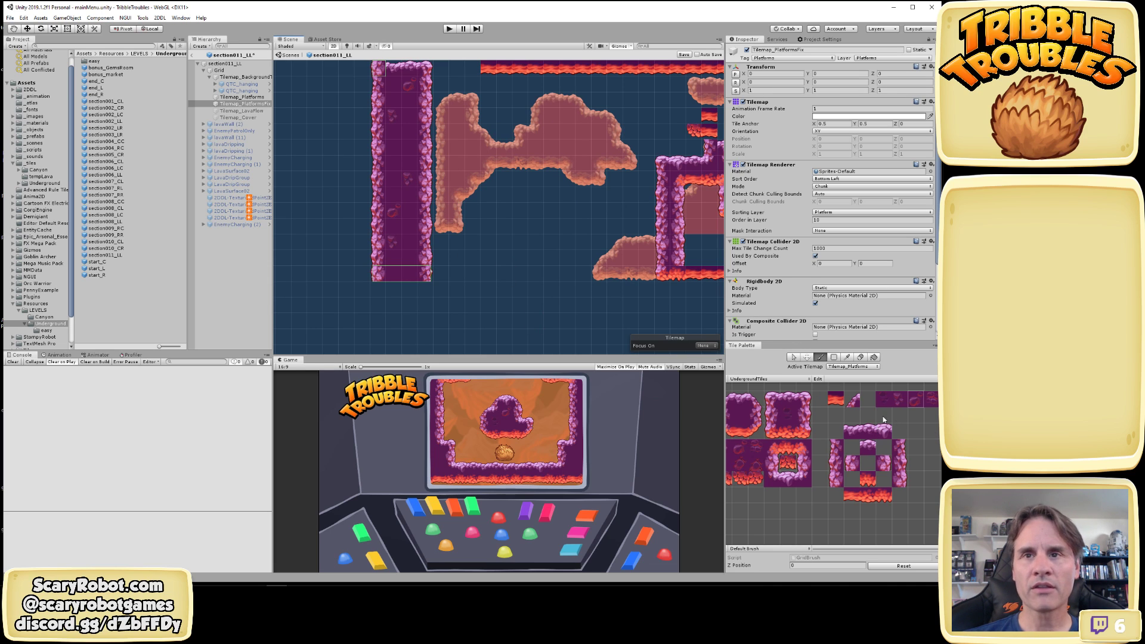
{"action": "middle_click_drag", "start_coordinate": [927, 402], "coordinate": [901, 422]}
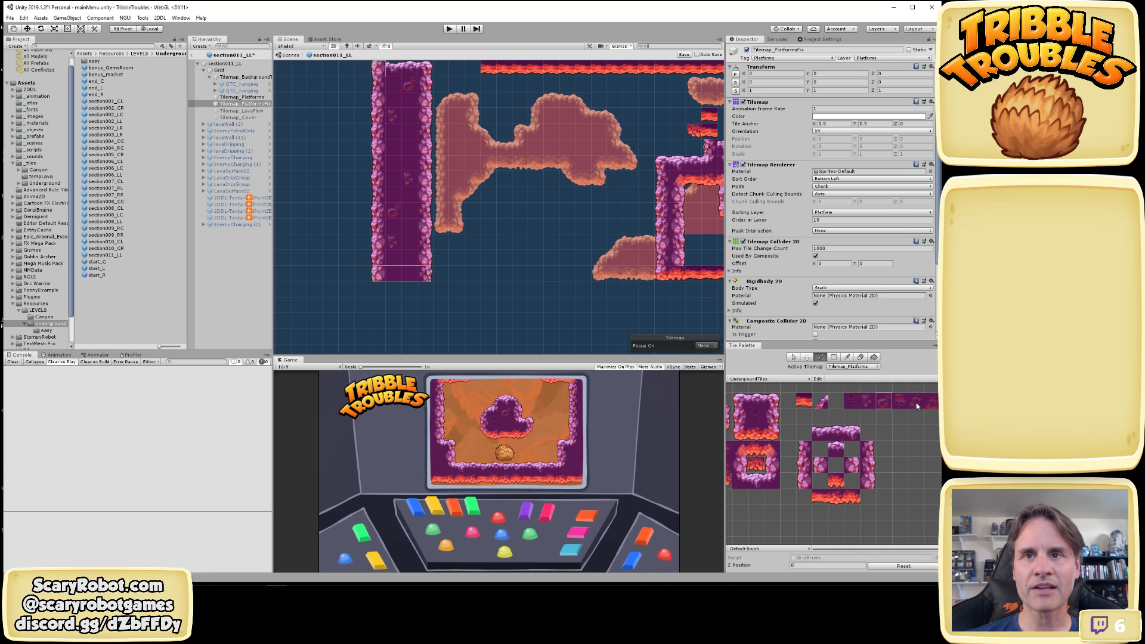
{"action": "left_click", "coordinate": [916, 403]}
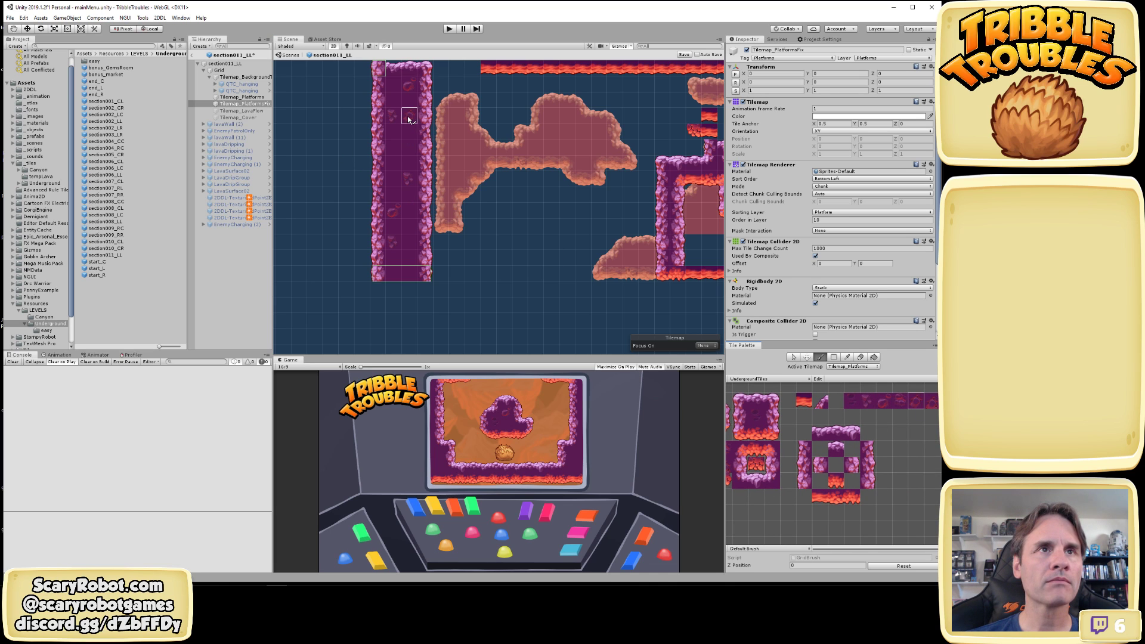
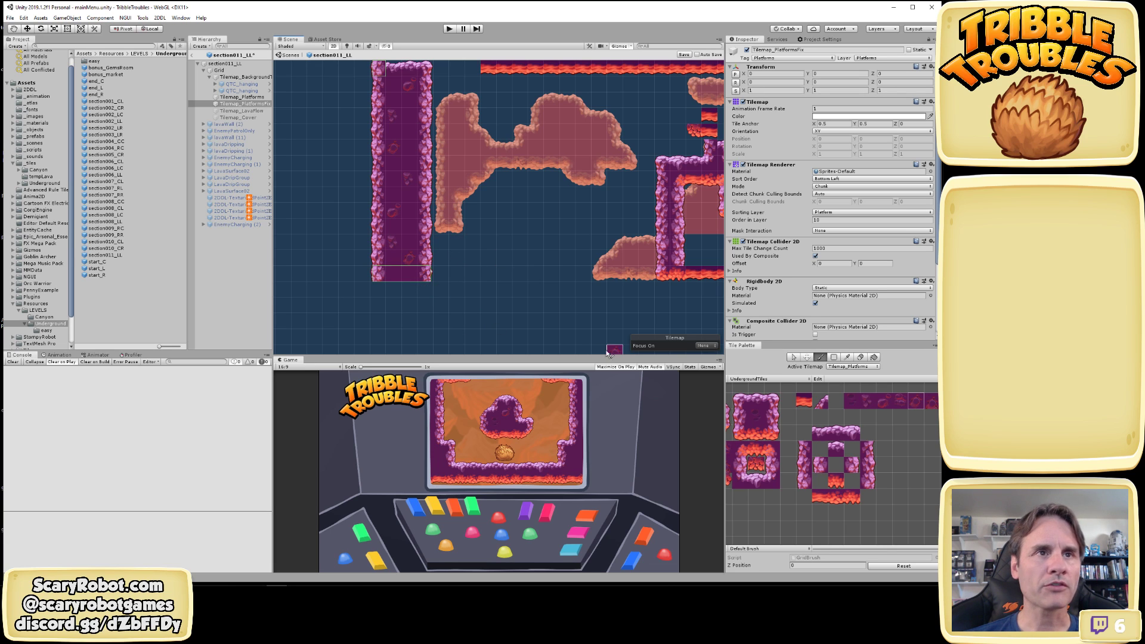
On Tilemap_PlatformsFix, cover the rocky top edge of the left wall with centre fill tiles and a right-edge wall tile
{"action": "left_click", "coordinate": [859, 366]}
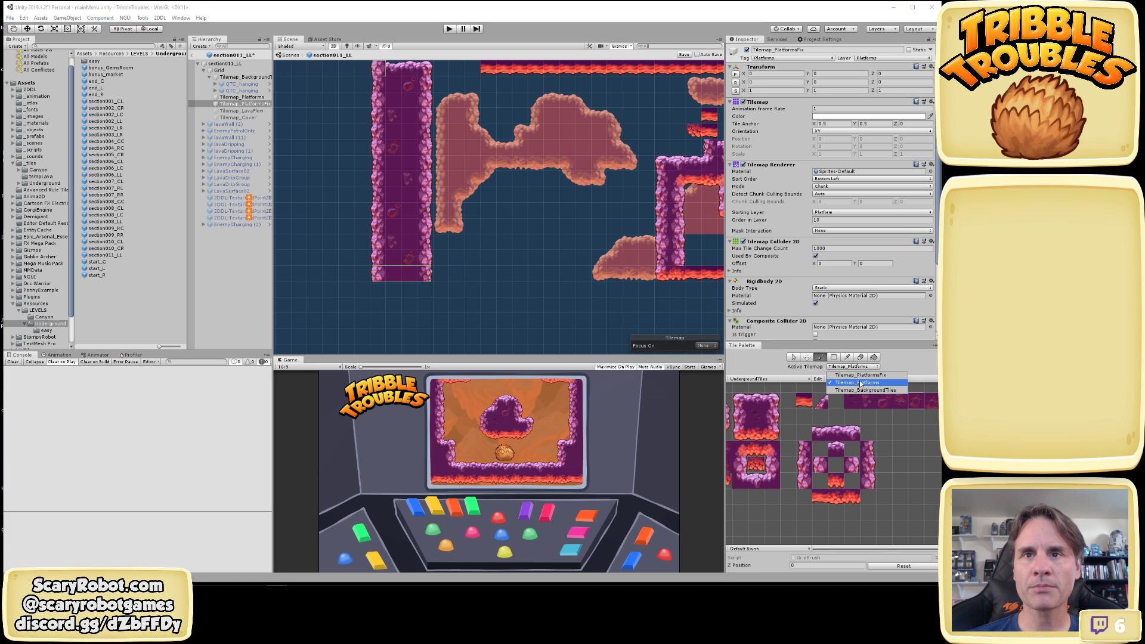
{"action": "left_click", "coordinate": [860, 375]}
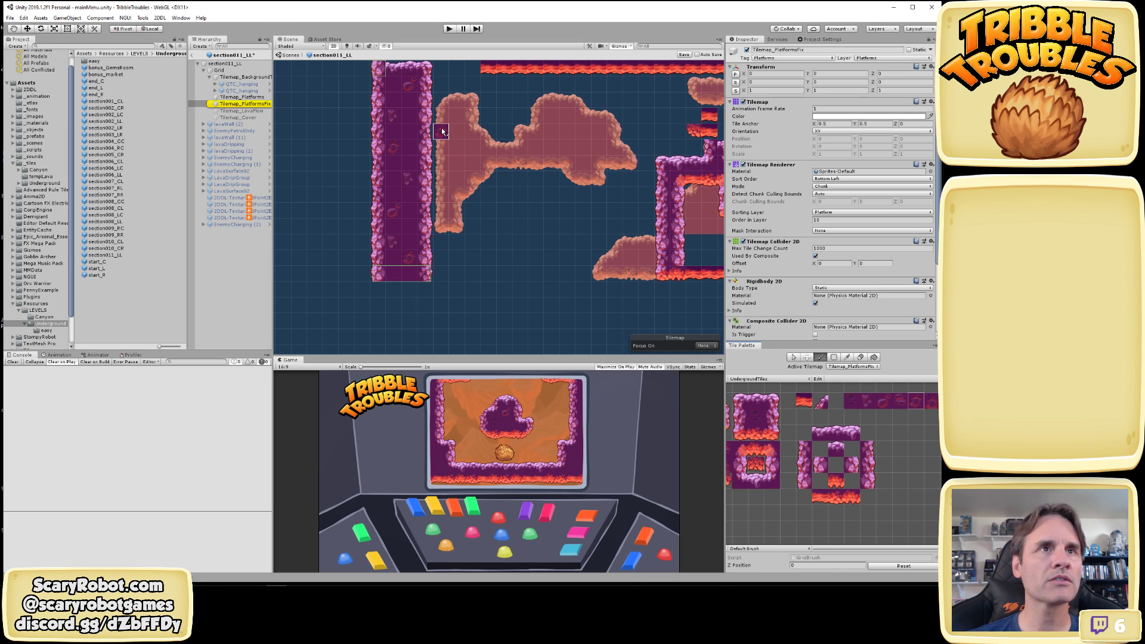
{"action": "middle_click_drag", "start_coordinate": [442, 132], "coordinate": [443, 214]}
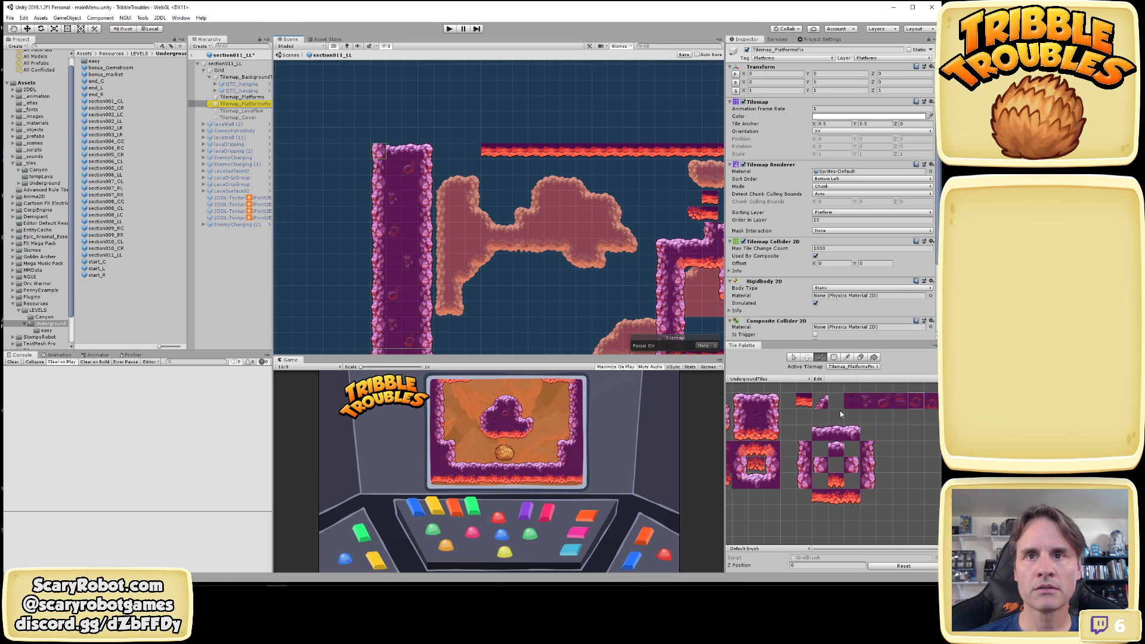
{"action": "left_click", "coordinate": [854, 402]}
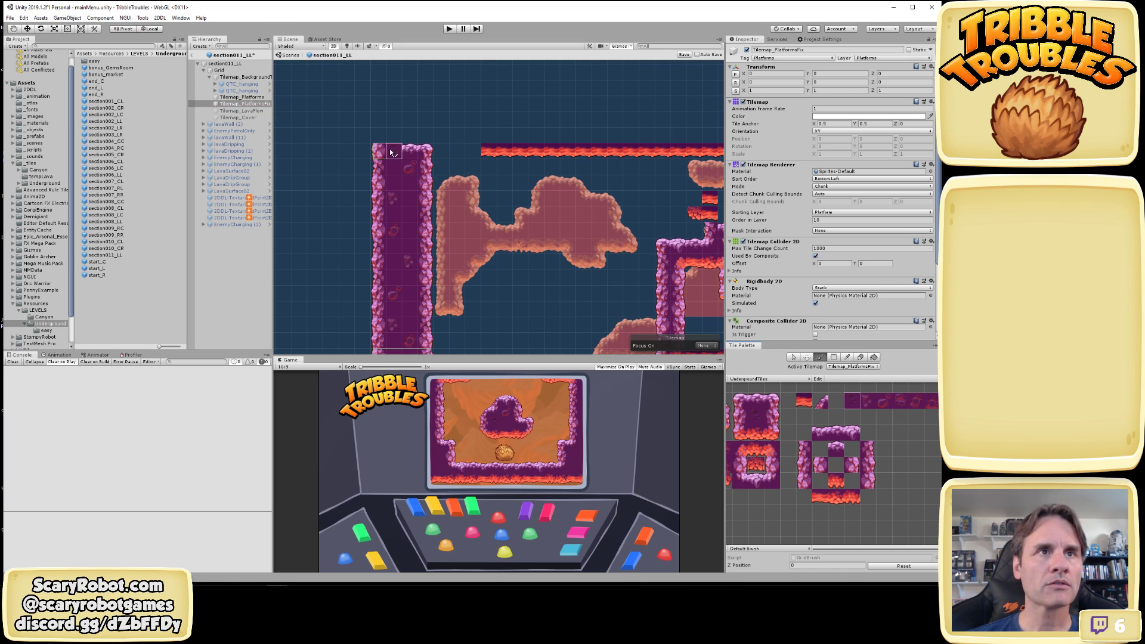
{"action": "left_click", "coordinate": [872, 402]}
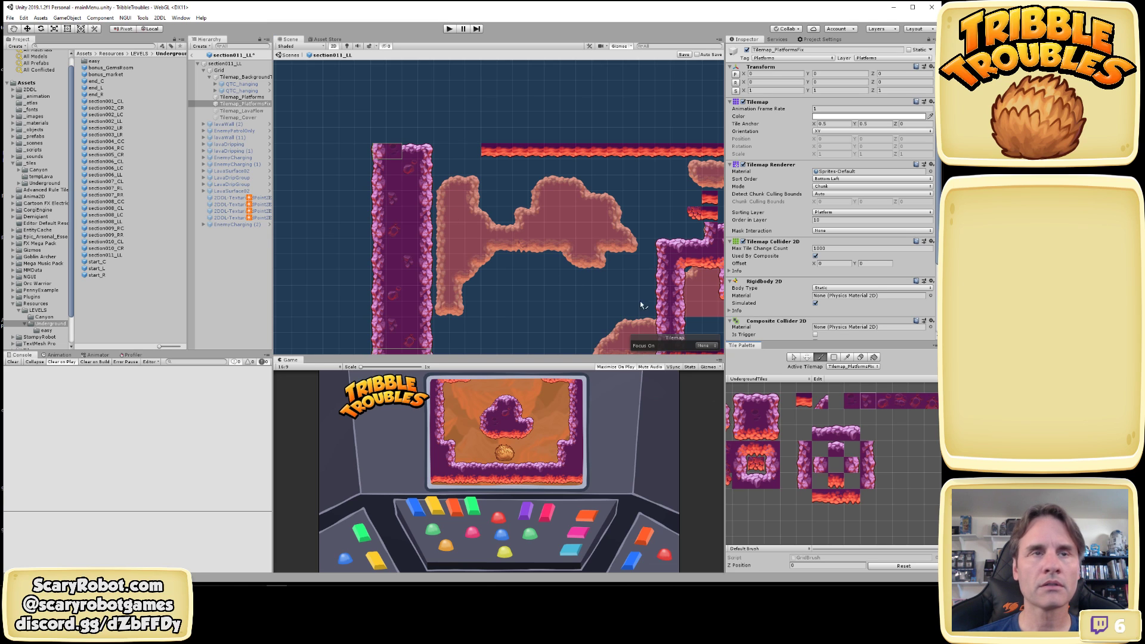
{"action": "middle_click_drag", "start_coordinate": [859, 432], "coordinate": [902, 442]}
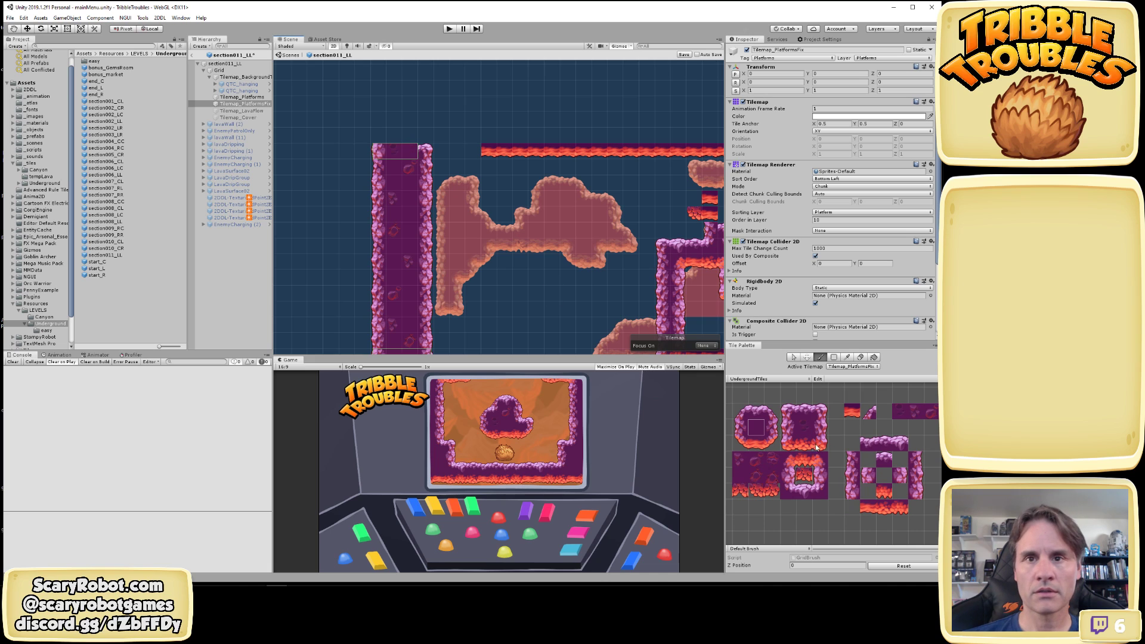
{"action": "left_click", "coordinate": [797, 475]}
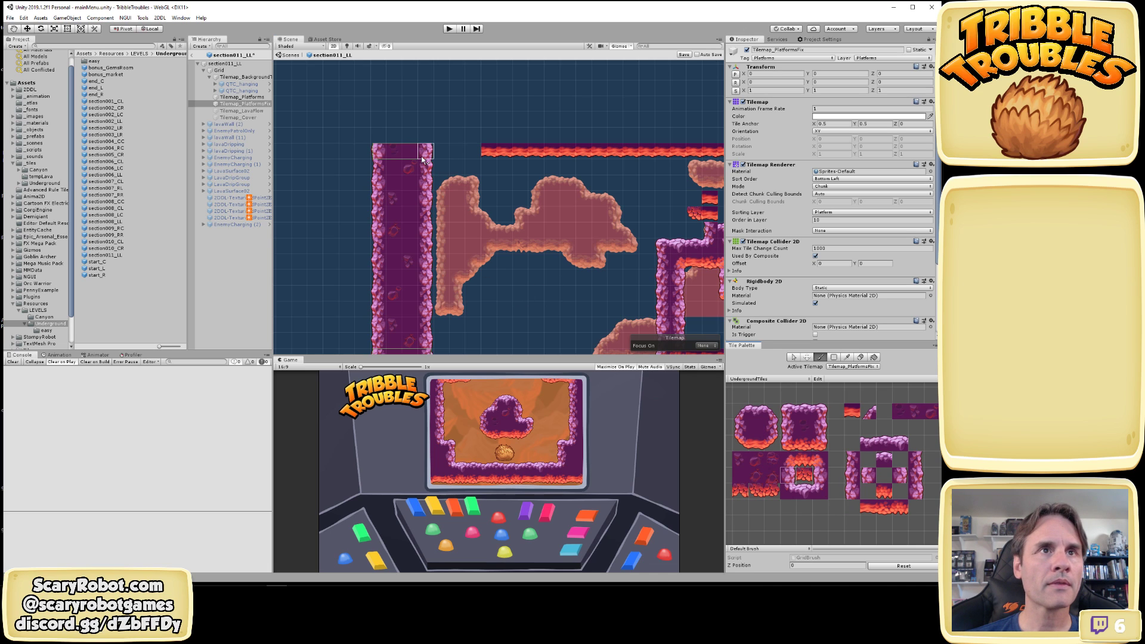
{"action": "left_click", "coordinate": [775, 431]}
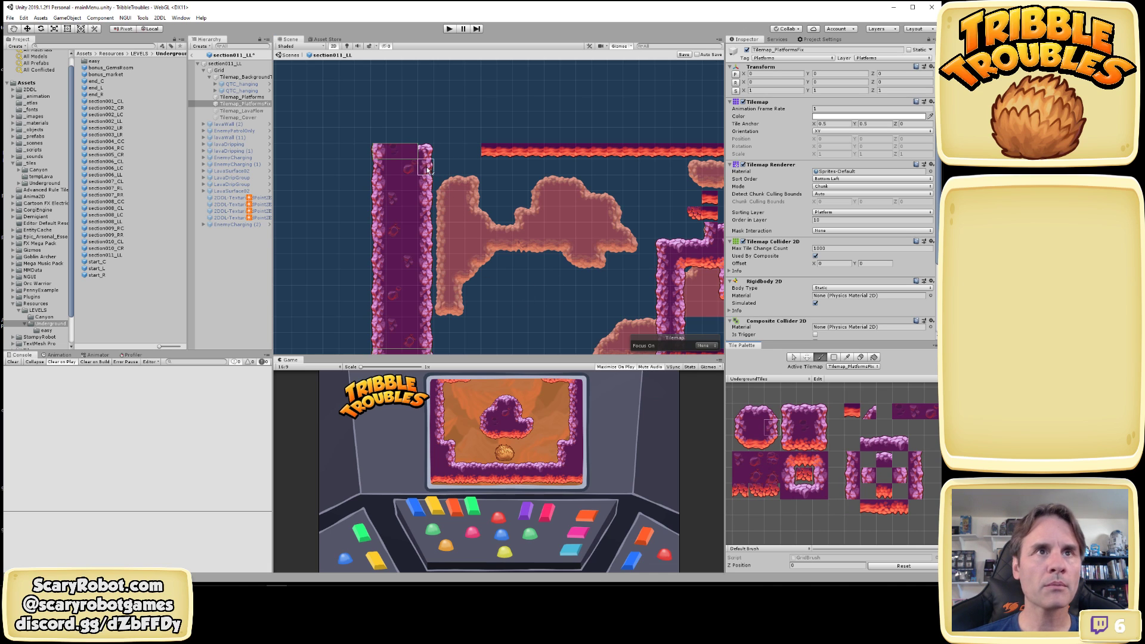
Paint lava bottom-edge tiles along the ceiling strip between the two walls on Tilemap_PlatformsFix, and clear the object selection
{"action": "middle_click_drag", "start_coordinate": [621, 245], "coordinate": [535, 208]}
{"action": "scroll", "coordinate": [534, 209], "scroll_direction": "down", "scroll_amount": 2}
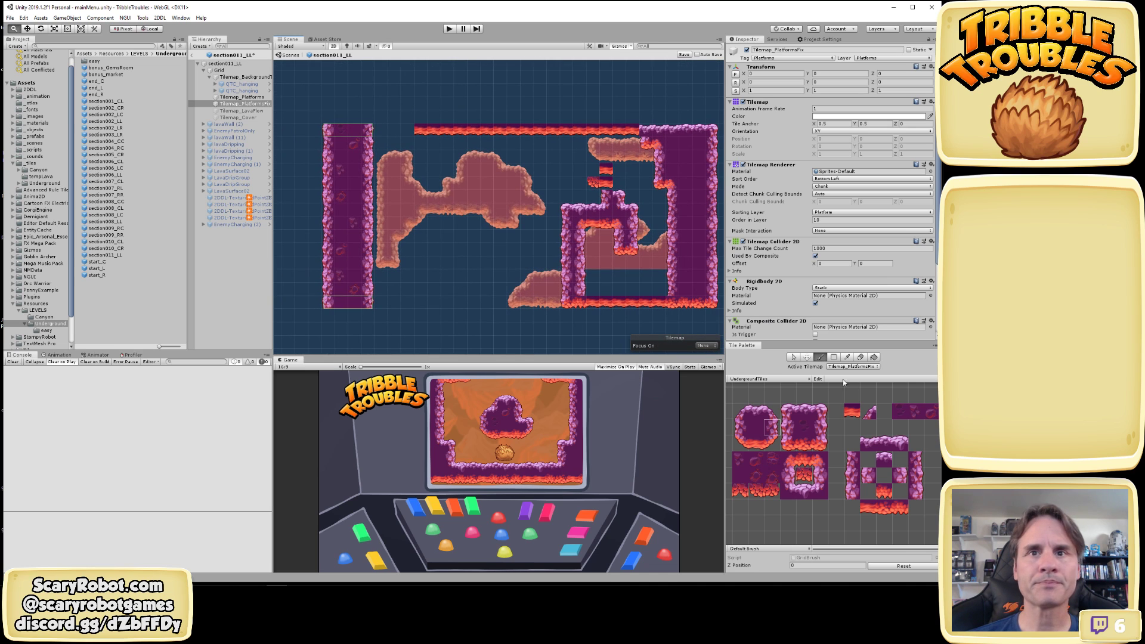
{"action": "left_click", "coordinate": [421, 130]}
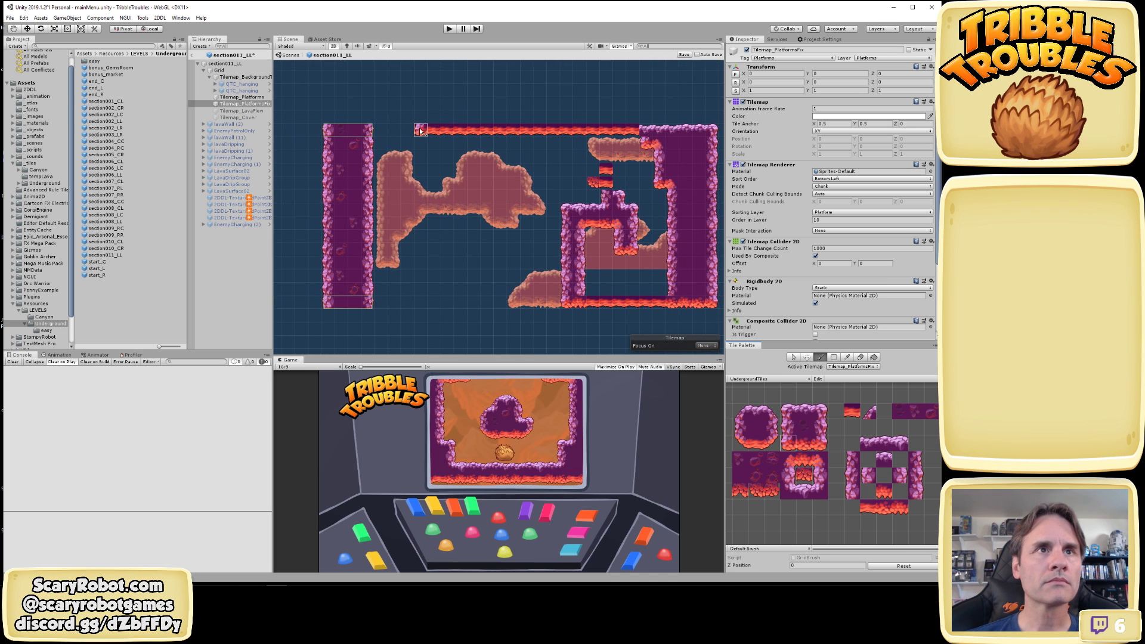
{"action": "left_click", "coordinate": [756, 444]}
{"action": "left_click_drag", "start_coordinate": [434, 131], "coordinate": [632, 135]}
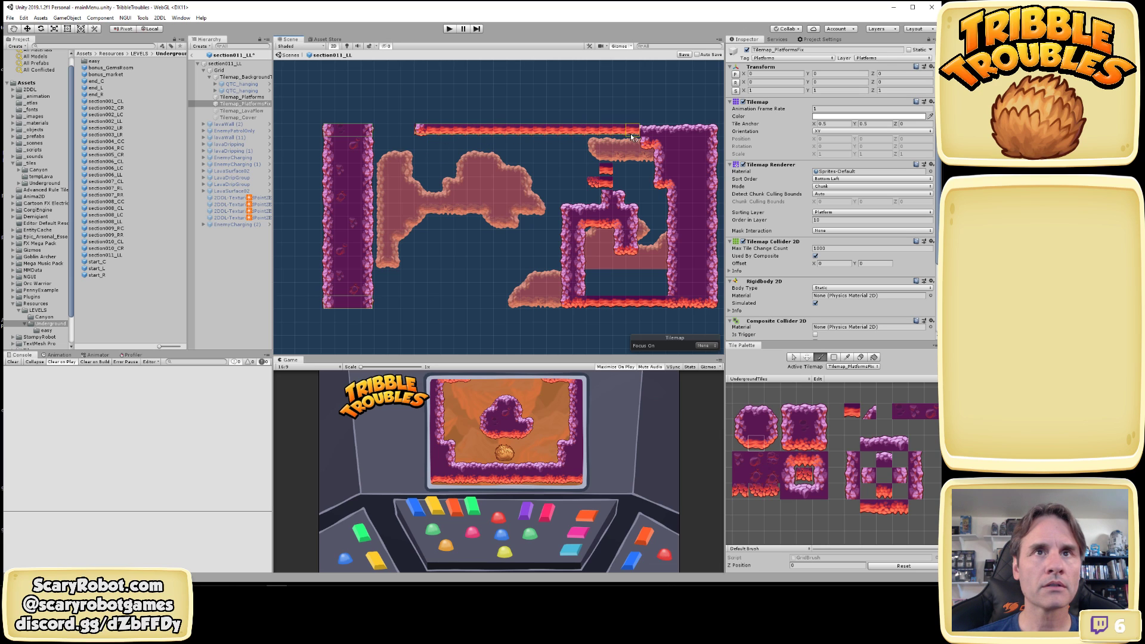
{"action": "left_click", "coordinate": [805, 447]}
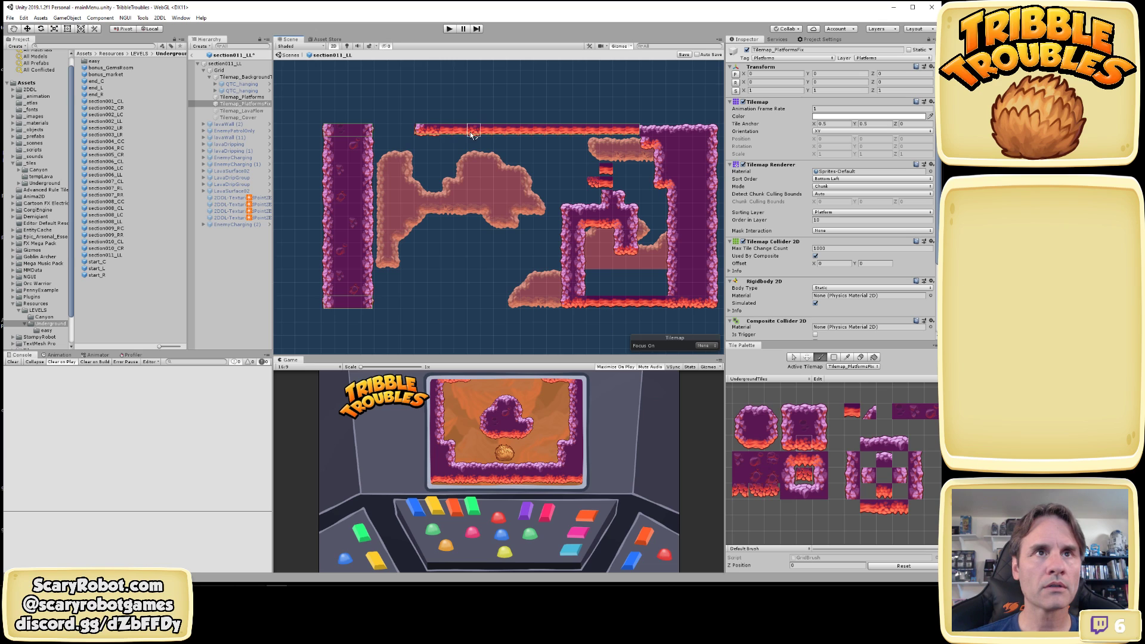
{"action": "left_click_drag", "start_coordinate": [471, 135], "coordinate": [632, 133]}
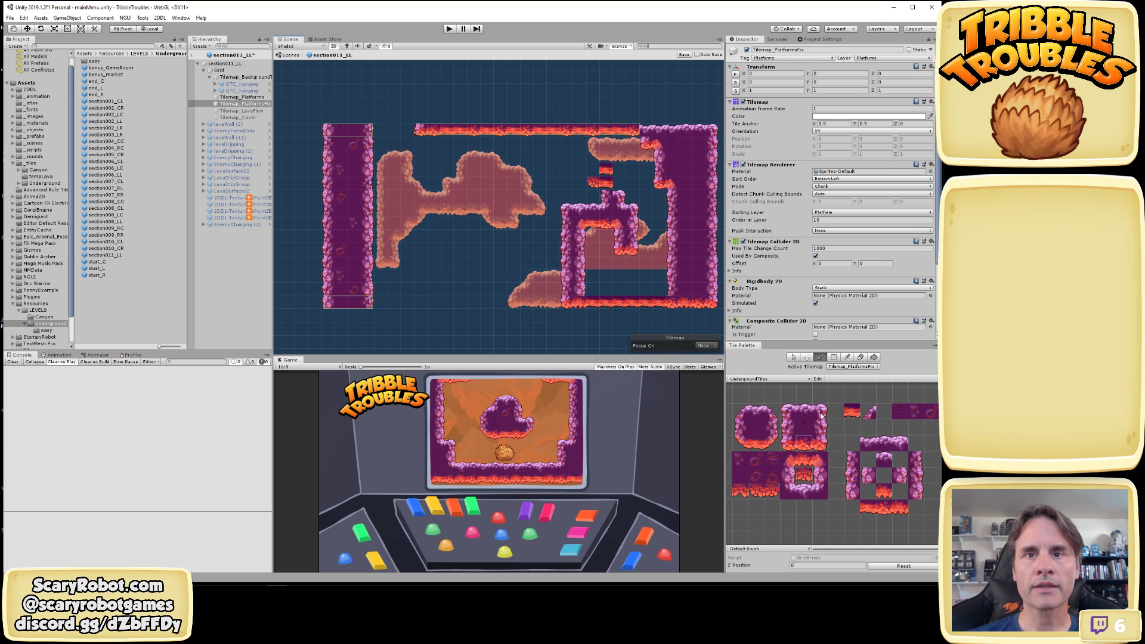
{"action": "left_click", "coordinate": [806, 462]}
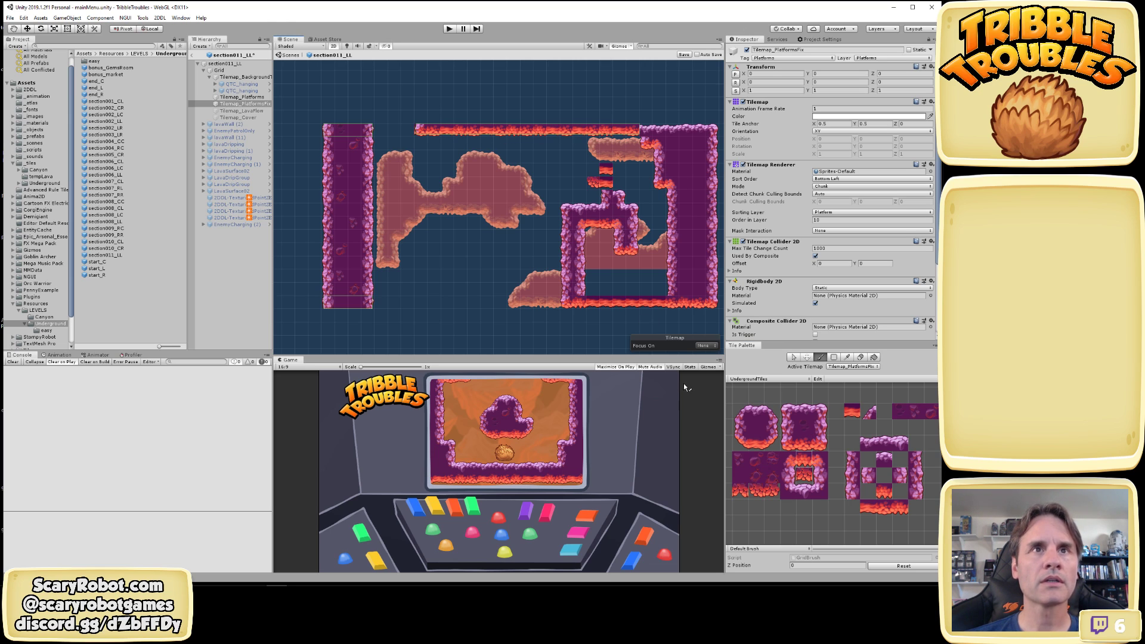
{"action": "key", "text": "w"}
{"action": "left_click", "coordinate": [432, 110]}
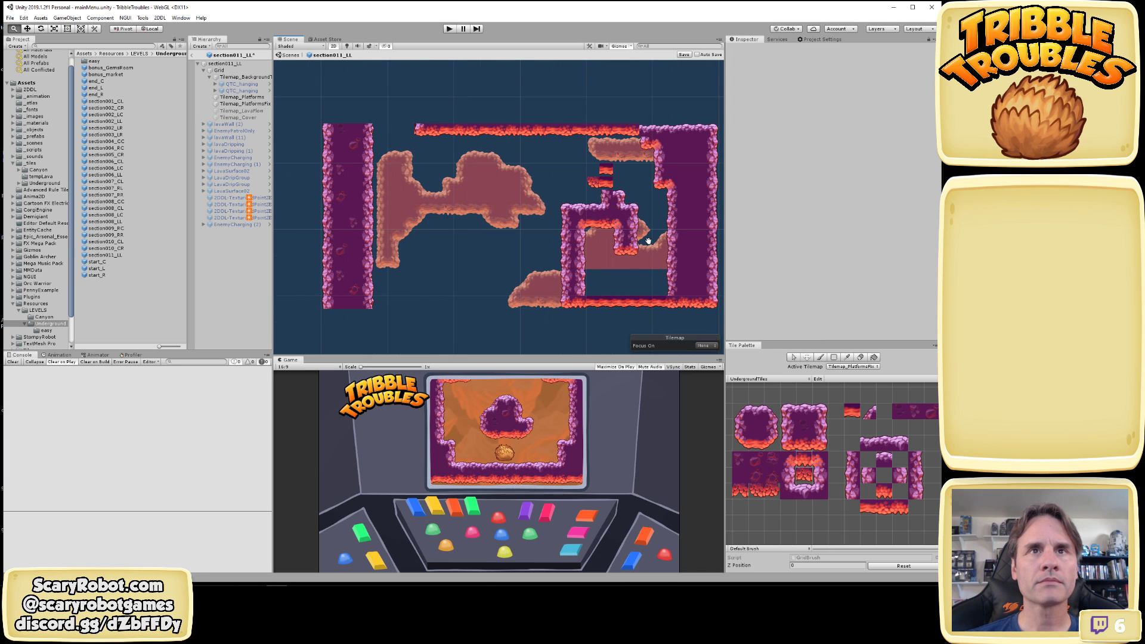
Cover the right wall's top edge with an inner-corner tile beside the ceiling, centre fill tiles and a right-edge tile
{"action": "scroll", "coordinate": [649, 236], "scroll_direction": "up", "scroll_amount": 4, "text": "alt"}
{"action": "left_click_drag", "start_coordinate": [669, 192], "coordinate": [562, 246], "text": "alt"}
{"action": "scroll", "coordinate": [561, 245], "scroll_direction": "up", "scroll_amount": 7, "text": "alt"}
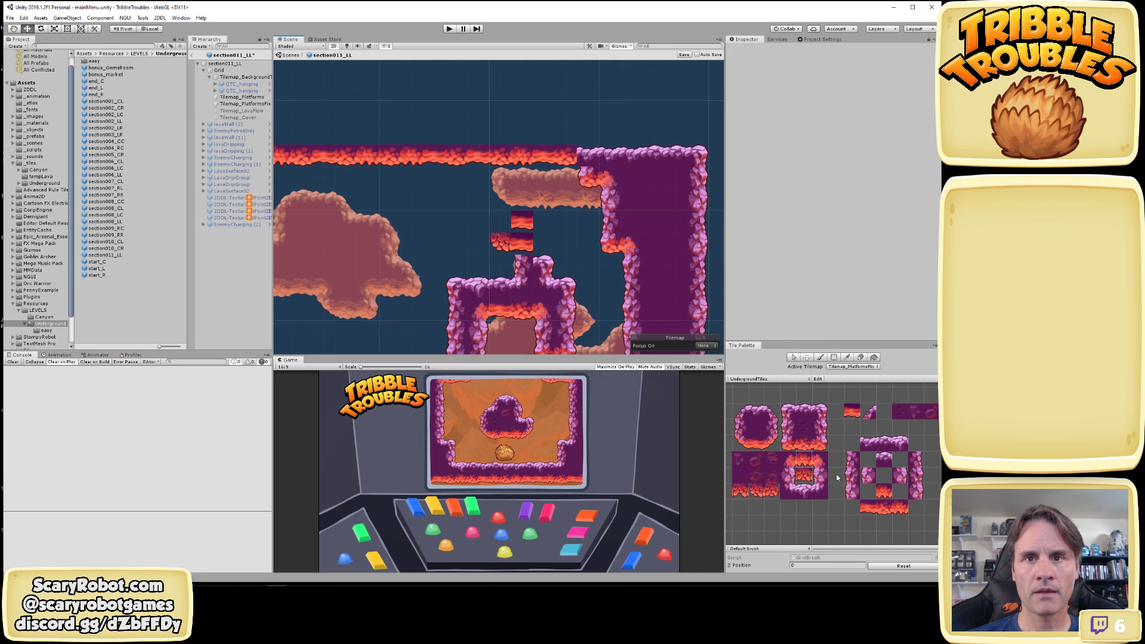
{"action": "left_click", "coordinate": [820, 460]}
{"action": "left_click", "coordinate": [589, 157]}
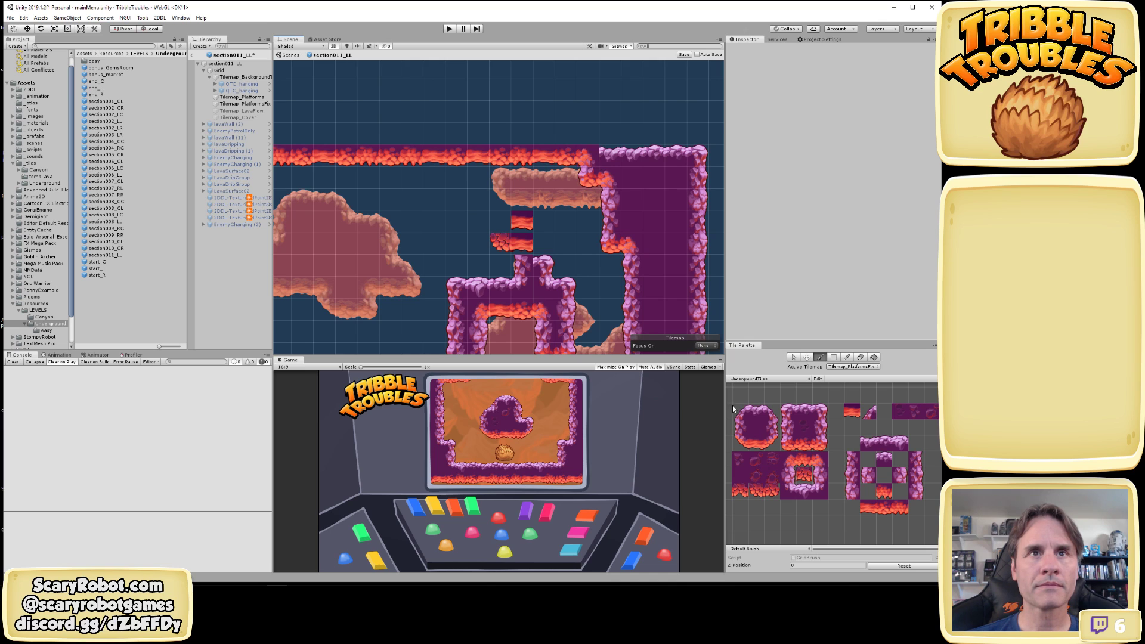
{"action": "left_click", "coordinate": [758, 433]}
{"action": "mouse_move", "coordinate": [632, 157]}
{"action": "left_mouse_down"}
{"action": "mouse_move", "coordinate": [609, 157]}
{"action": "mouse_move", "coordinate": [674, 160]}
{"action": "left_mouse_up"}
{"action": "left_click", "coordinate": [820, 429]}
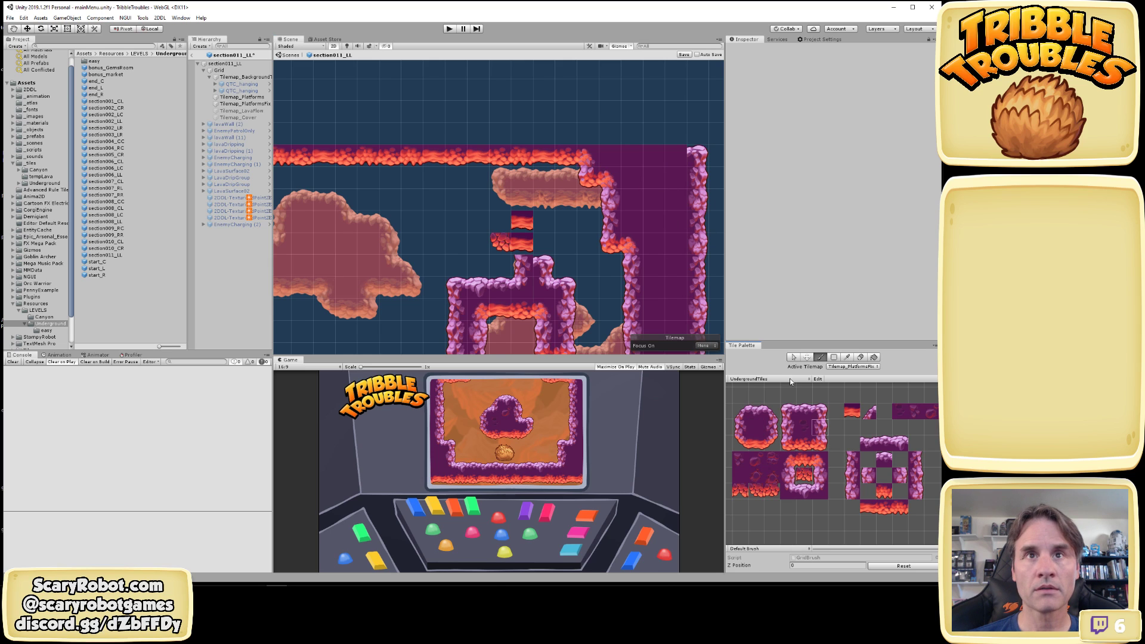
{"action": "left_click", "coordinate": [697, 157]}
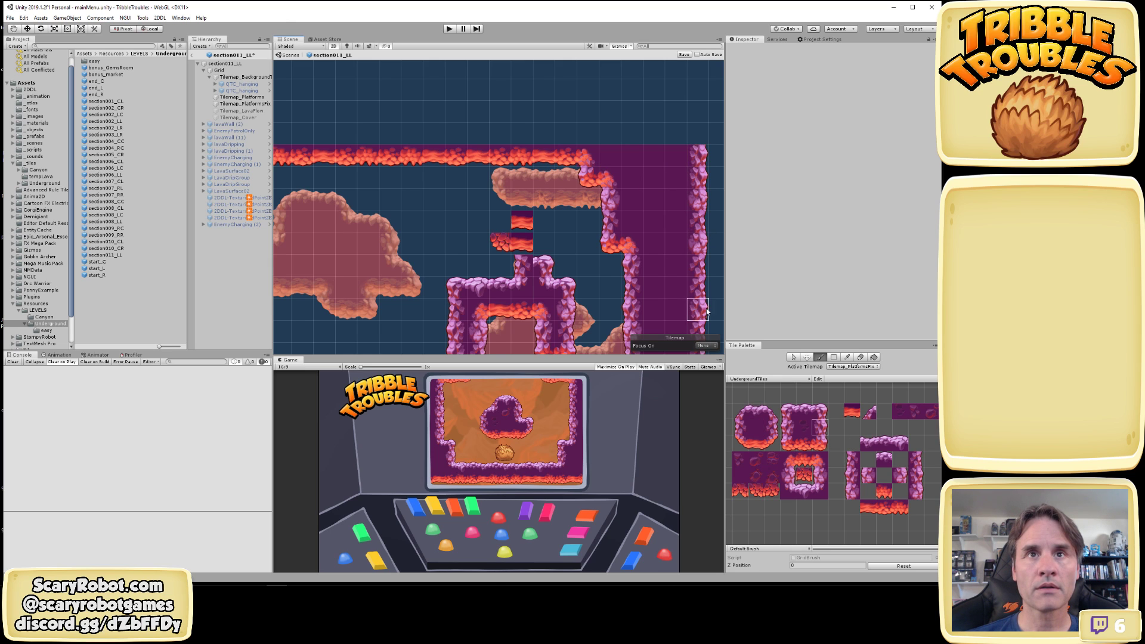
{"action": "left_click", "coordinate": [790, 476]}
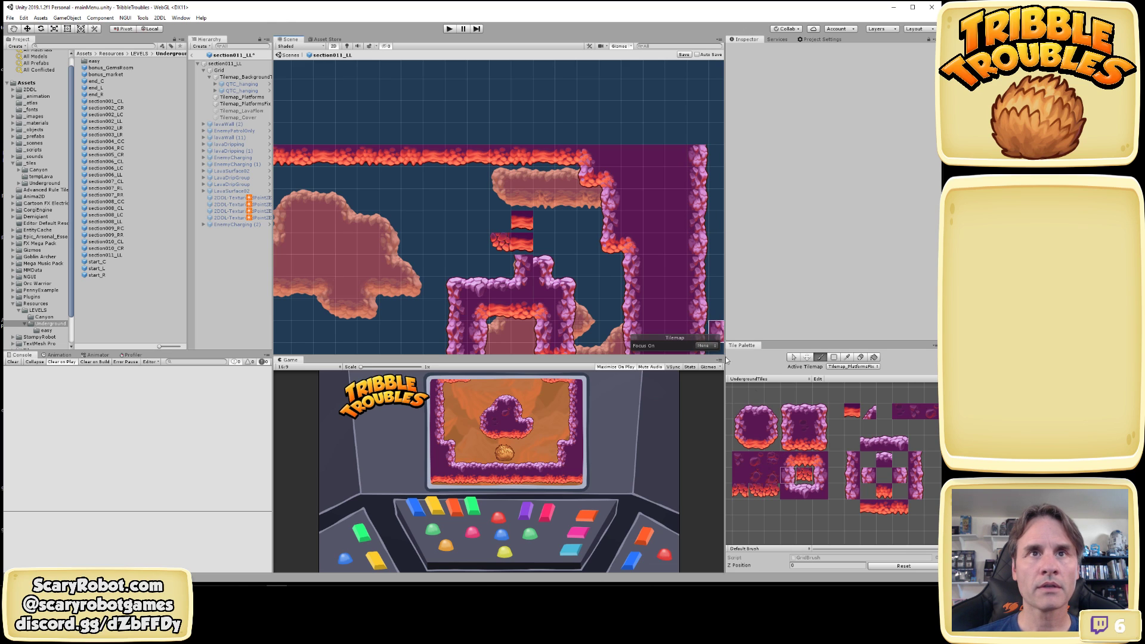
Switch the active tilemap to Tilemap_Platforms and scatter two kinds of rock-detail fill tiles throughout the right wall's interior
{"action": "left_click", "coordinate": [900, 411]}
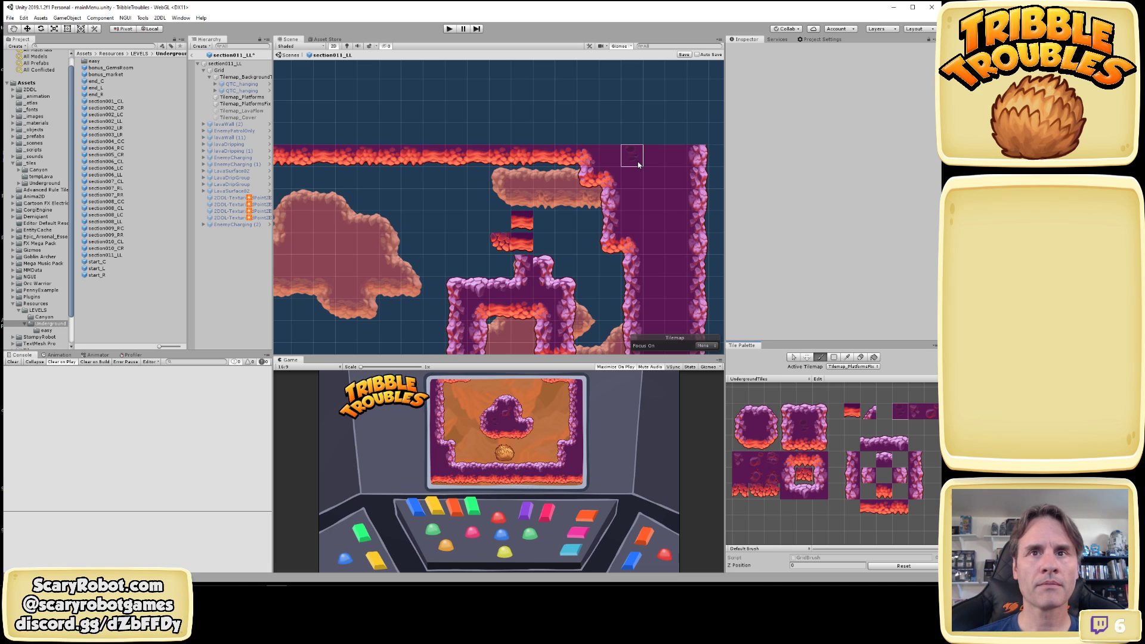
{"action": "left_click", "coordinate": [853, 366]}
{"action": "left_click", "coordinate": [859, 384]}
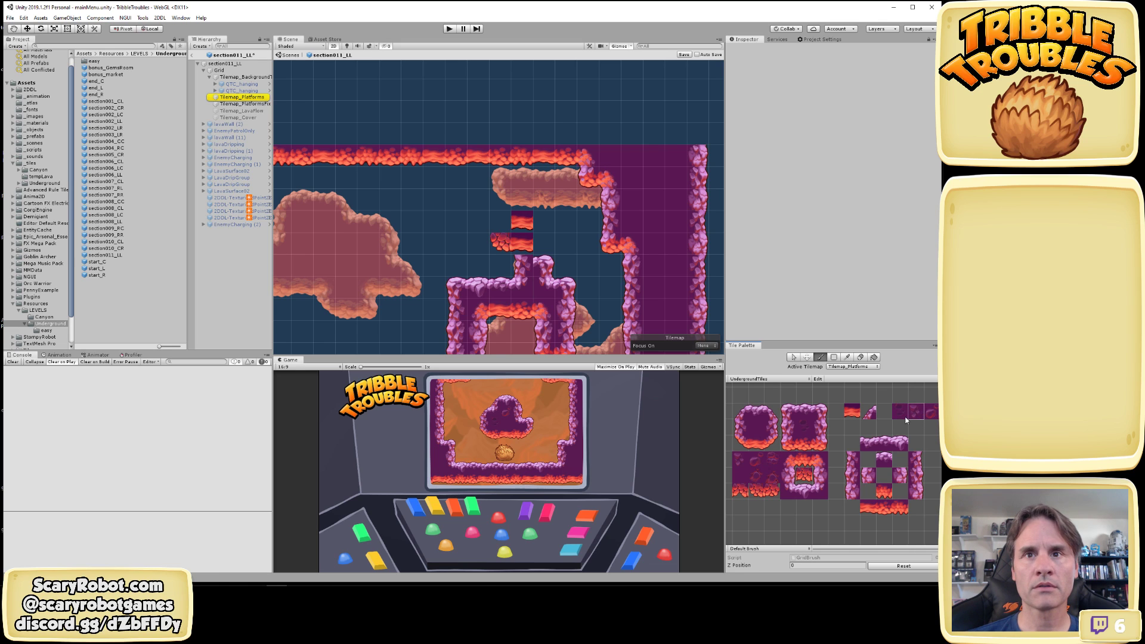
{"action": "left_click", "coordinate": [901, 413]}
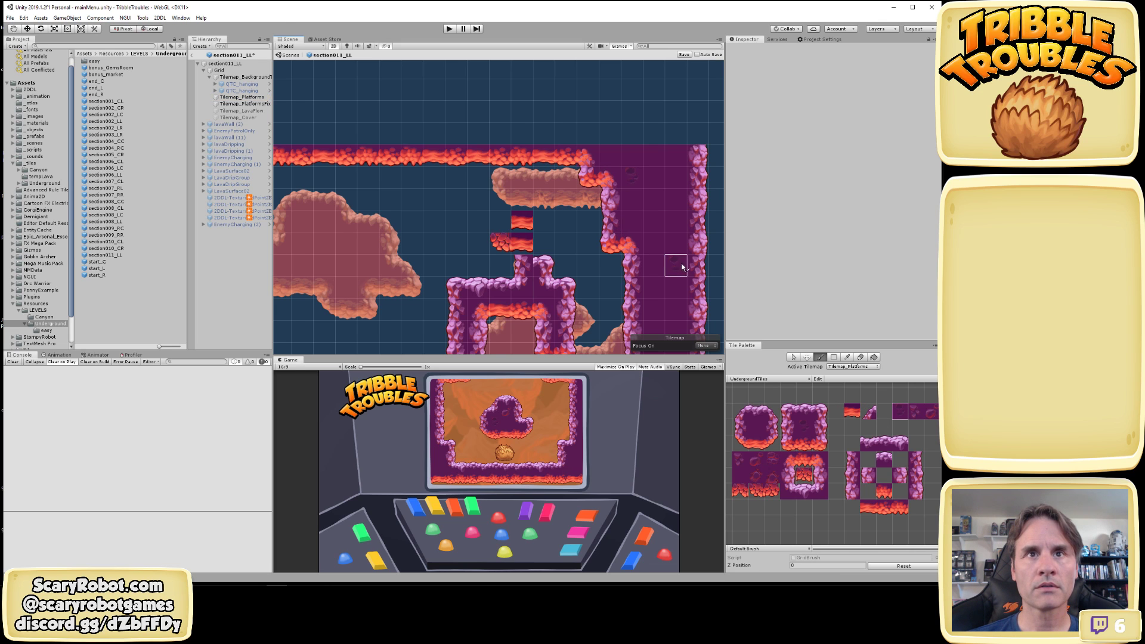
{"action": "middle_click_drag", "start_coordinate": [652, 243], "coordinate": [589, 149]}
{"action": "left_click", "coordinate": [605, 158]}
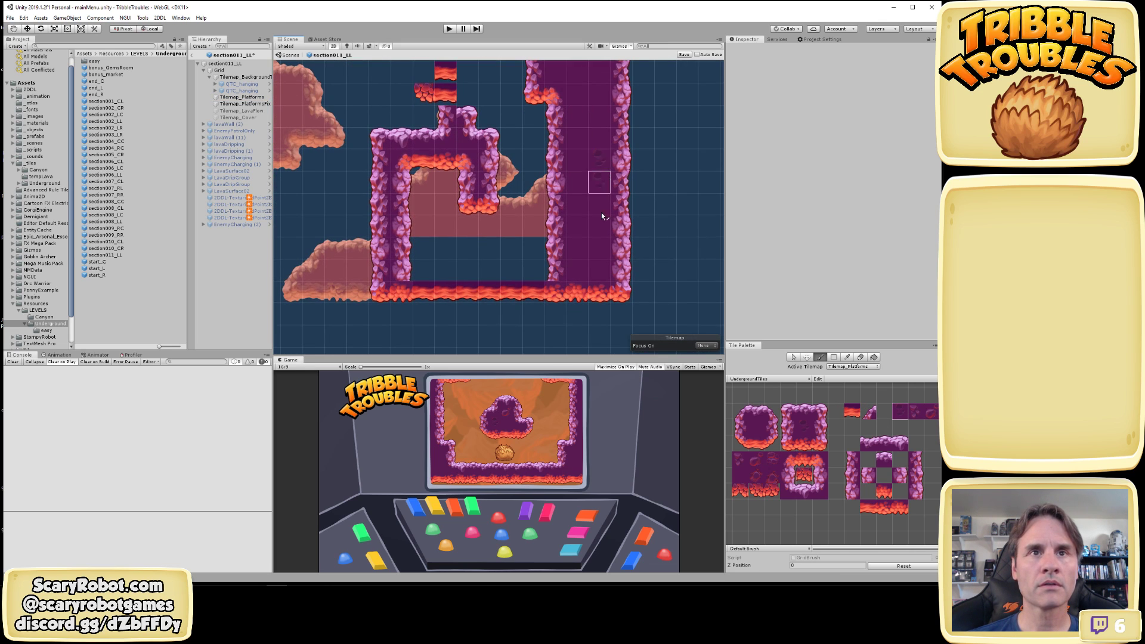
{"action": "left_click", "coordinate": [585, 256]}
{"action": "left_click", "coordinate": [932, 412]}
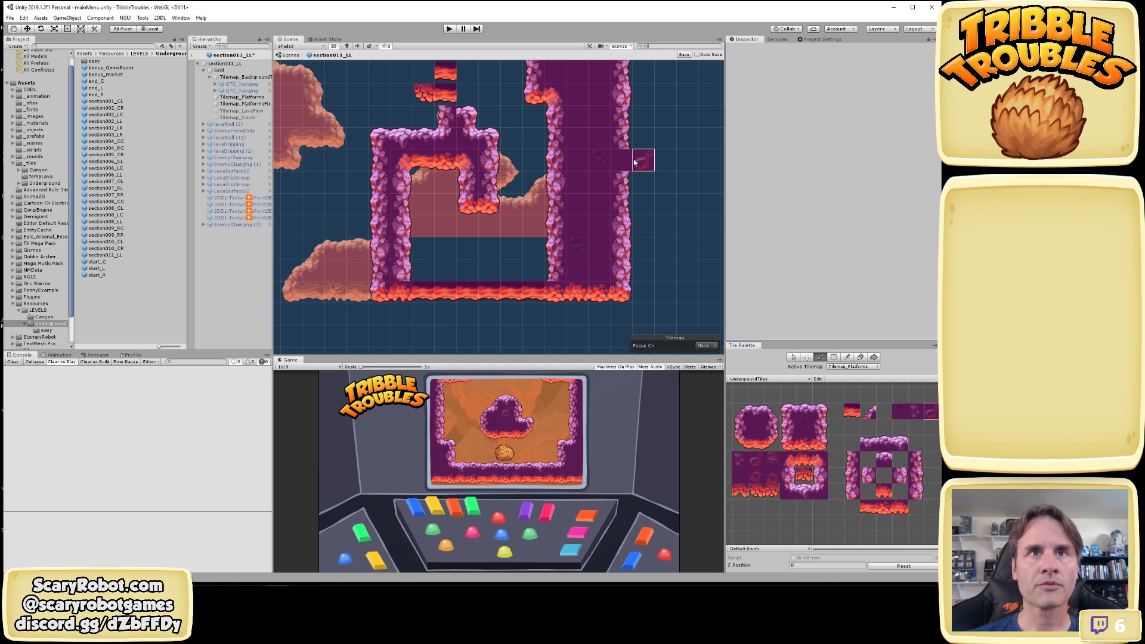
{"action": "left_click", "coordinate": [596, 201]}
{"action": "mouse_move", "coordinate": [597, 110]}
{"action": "middle_mouse_down"}
{"action": "mouse_move", "coordinate": [588, 107]}
{"action": "mouse_move", "coordinate": [590, 197]}
{"action": "middle_mouse_up"}
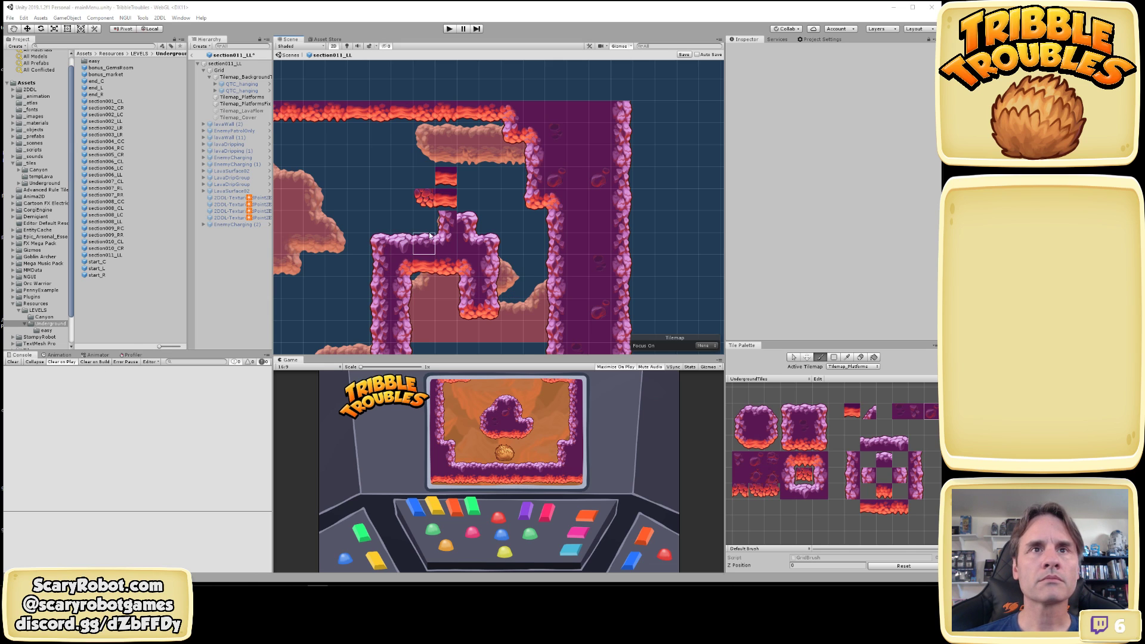
{"action": "scroll", "coordinate": [424, 247], "scroll_direction": "down", "scroll_amount": 1}
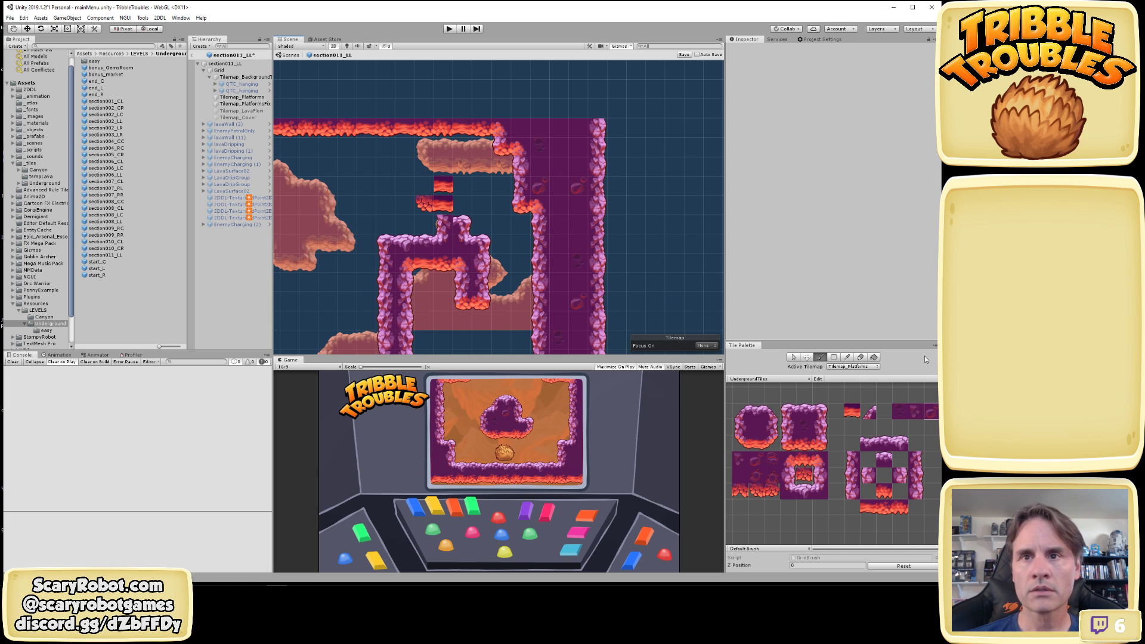
Replace surplus rock details in the right wall with plain fill tiles and scatter another rock-detail tile variant through its interior
{"action": "left_click", "coordinate": [766, 429]}
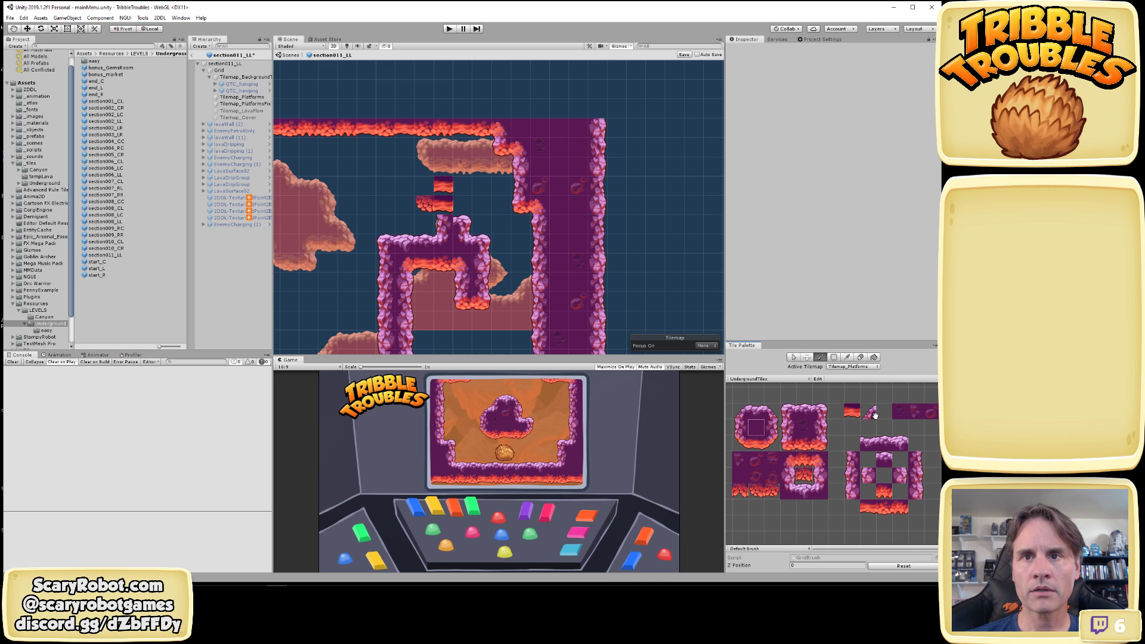
{"action": "middle_click_drag", "start_coordinate": [875, 415], "coordinate": [846, 419]}
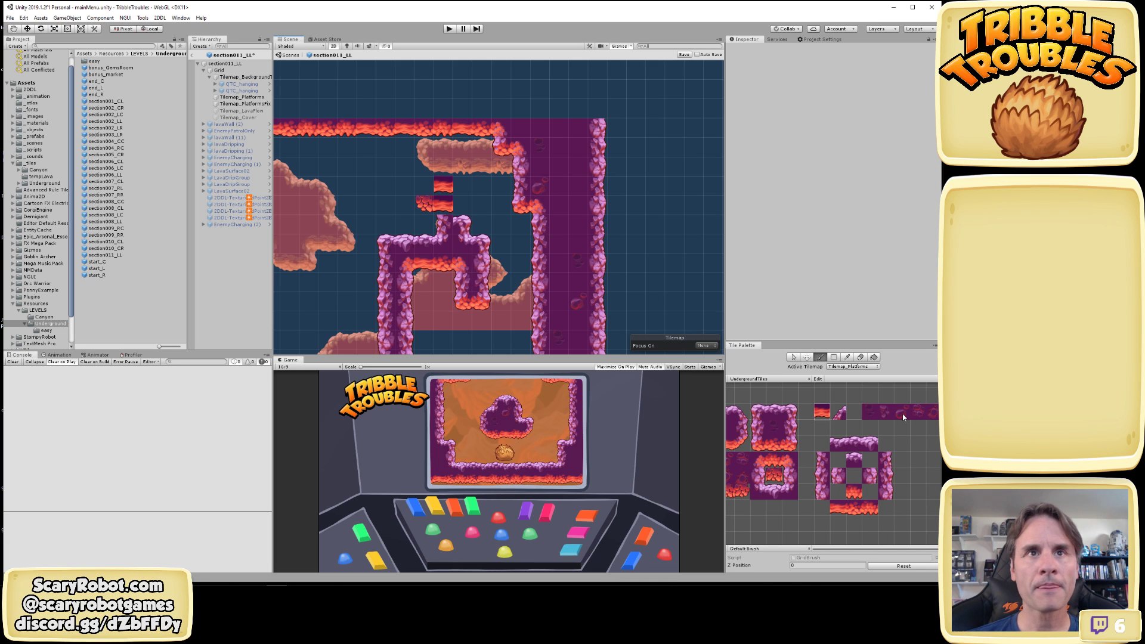
{"action": "left_click", "coordinate": [884, 415]}
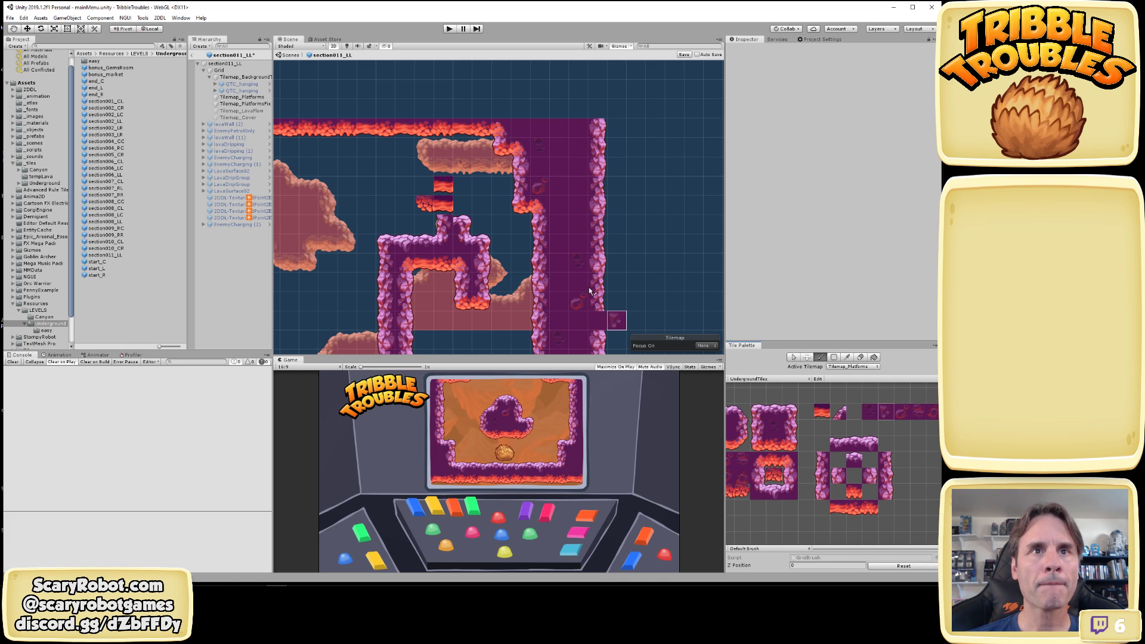
{"action": "middle_click_drag", "start_coordinate": [624, 261], "coordinate": [638, 229]}
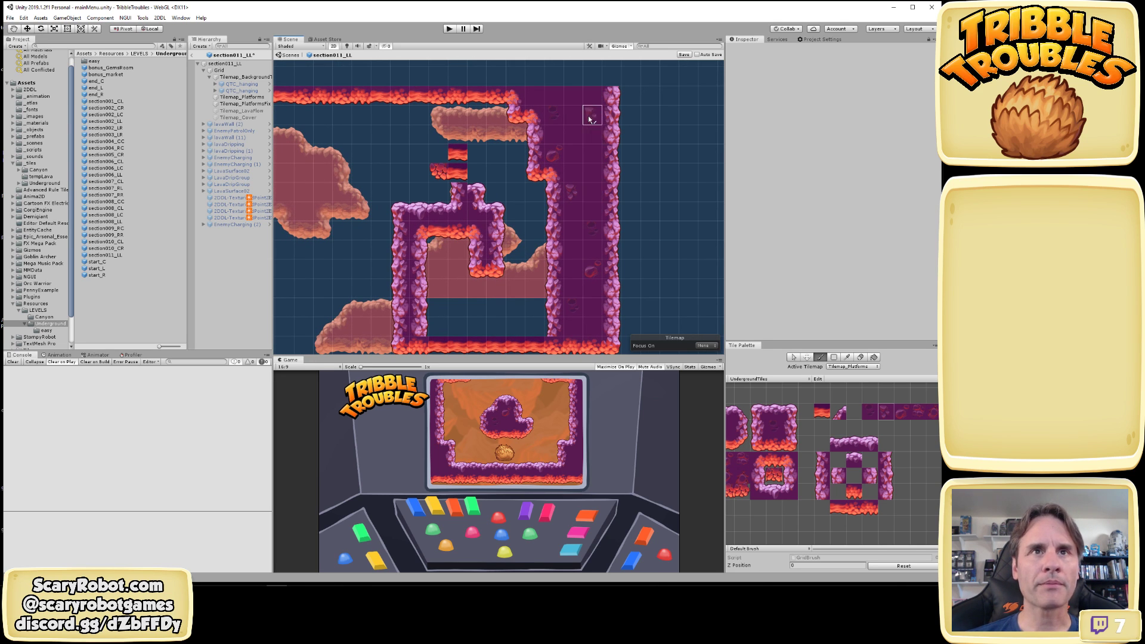
{"action": "middle_click_drag", "start_coordinate": [597, 234], "coordinate": [600, 194]}
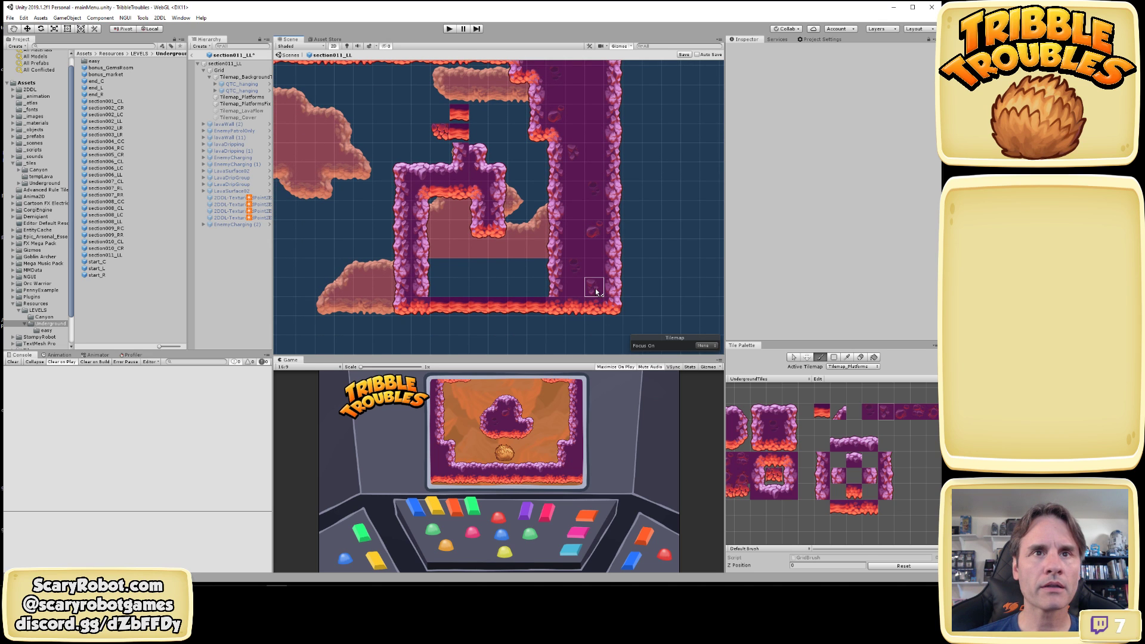
{"action": "middle_click_drag", "start_coordinate": [625, 134], "coordinate": [655, 247]}
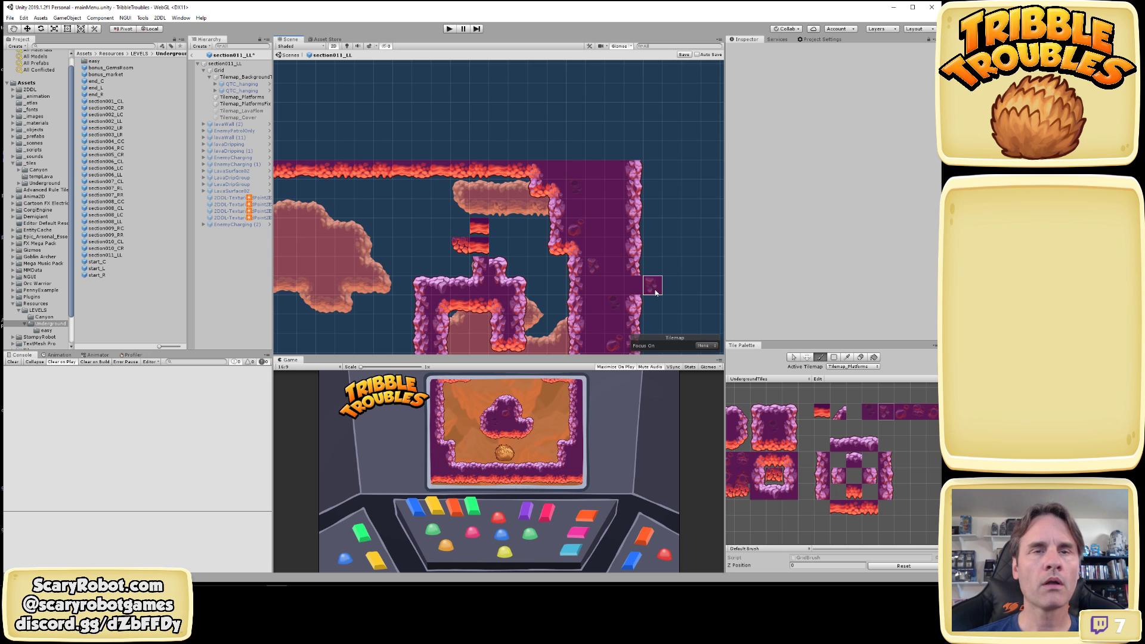
Switch the active tilemap to Tilemap_PlatformsFix and cover the left wall's base with an inner-corner tile and a left-edge wall tile
{"action": "middle_click_drag", "start_coordinate": [677, 198], "coordinate": [710, 167]}
{"action": "right_click_drag", "start_coordinate": [708, 167], "coordinate": [659, 207], "text": "alt"}
{"action": "middle_click_drag", "start_coordinate": [641, 213], "coordinate": [670, 117]}
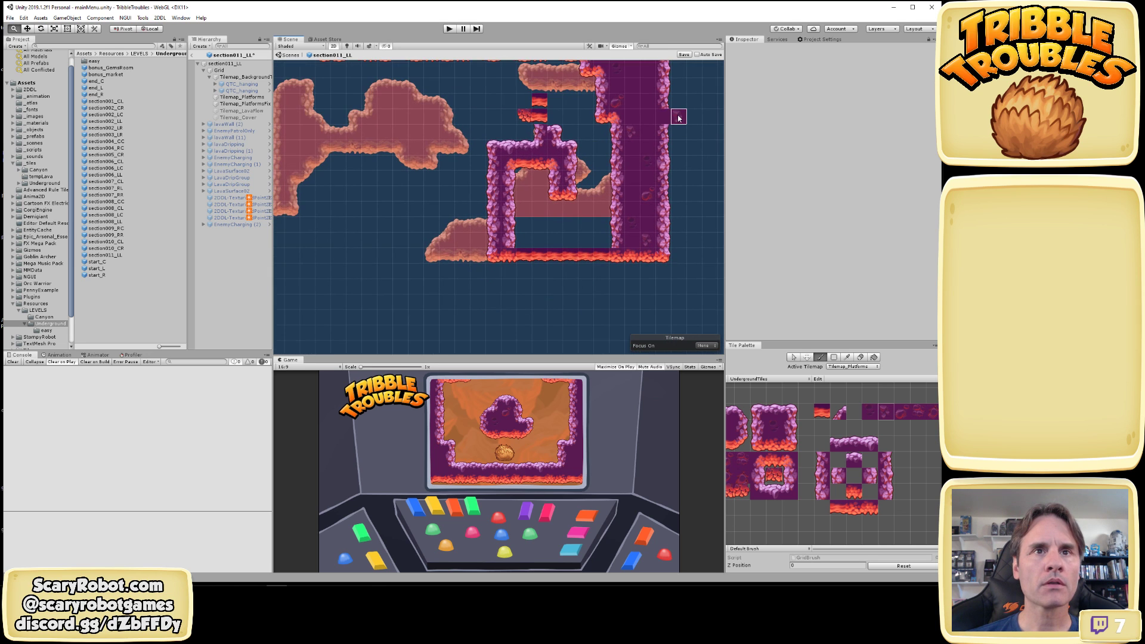
{"action": "scroll", "coordinate": [638, 242], "scroll_direction": "up", "scroll_amount": 3}
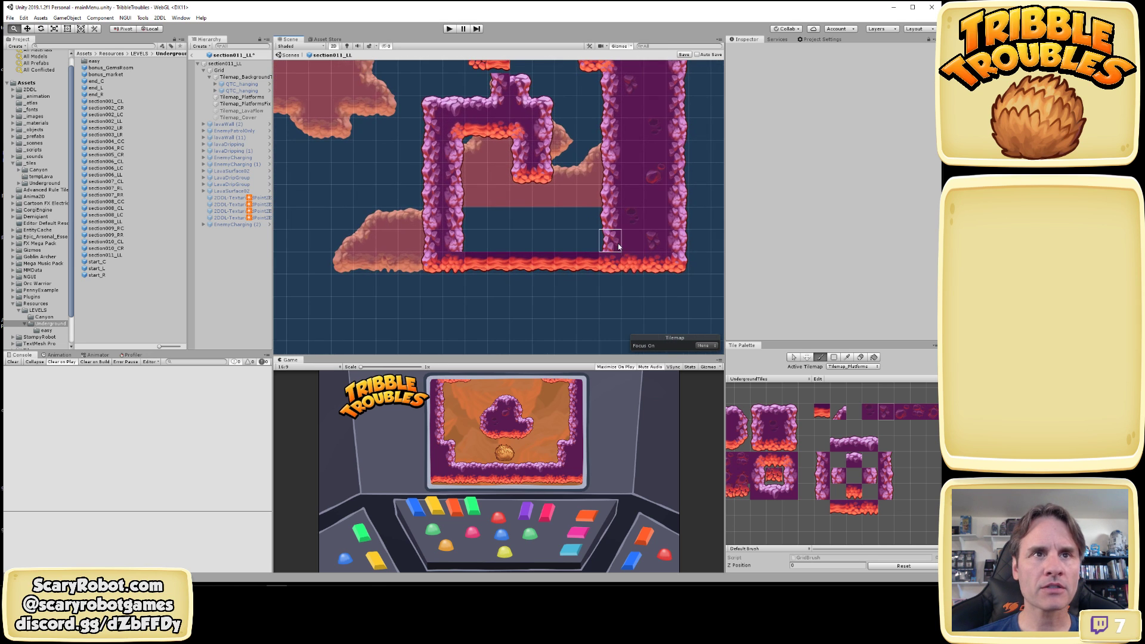
{"action": "left_click", "coordinate": [853, 367]}
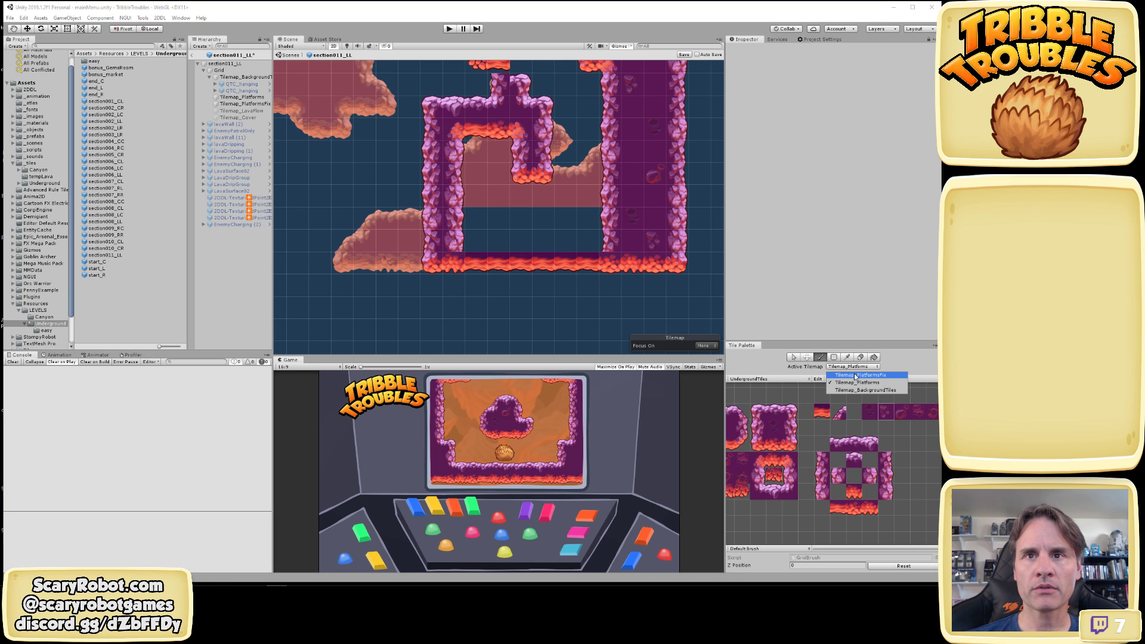
{"action": "left_click", "coordinate": [853, 375]}
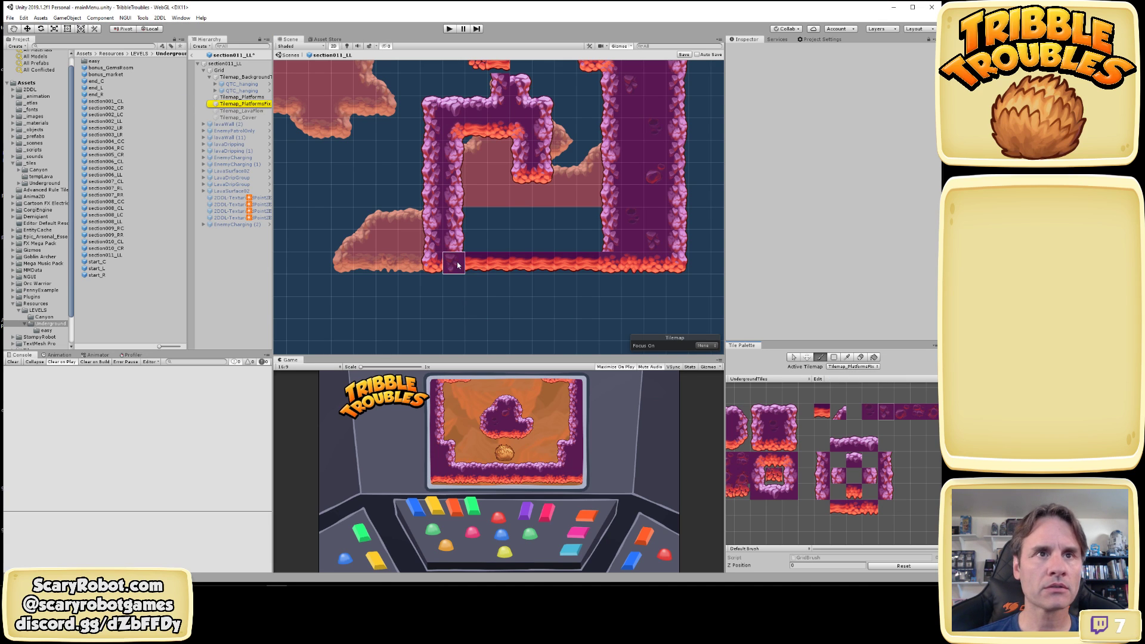
{"action": "left_click", "coordinate": [760, 490]}
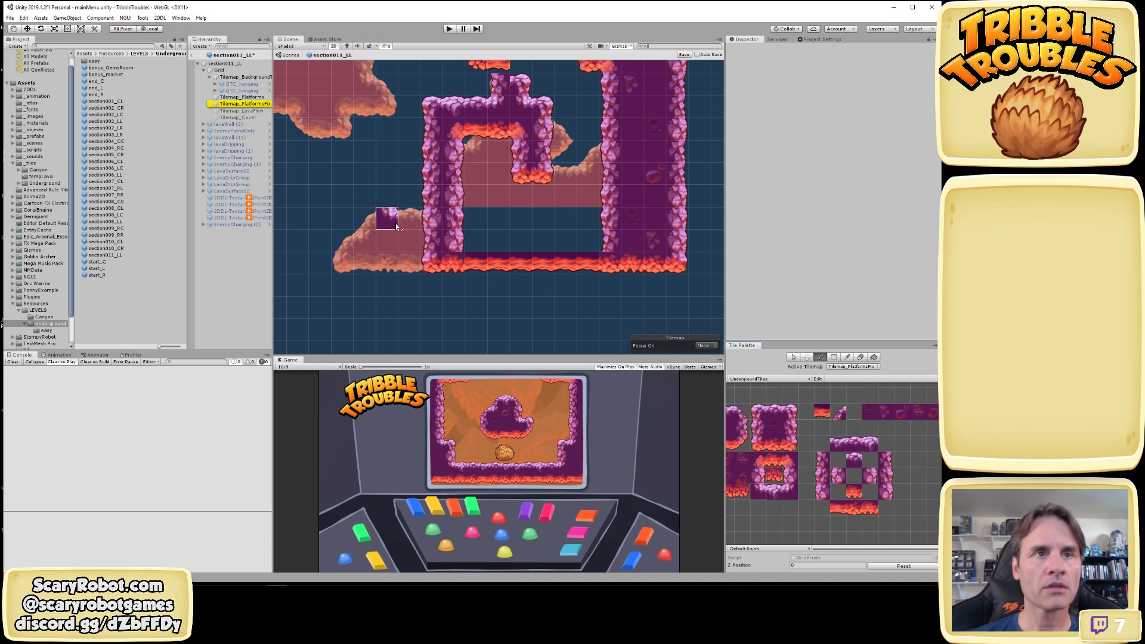
{"action": "left_click", "coordinate": [472, 281]}
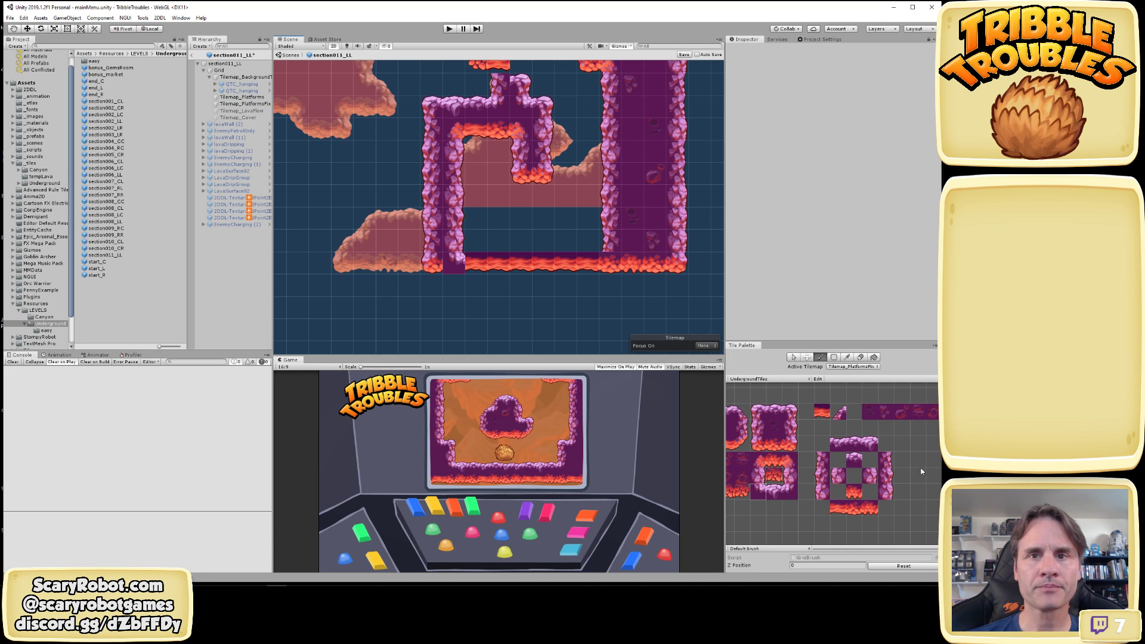
{"action": "left_click", "coordinate": [758, 428]}
{"action": "left_click", "coordinate": [453, 262]}
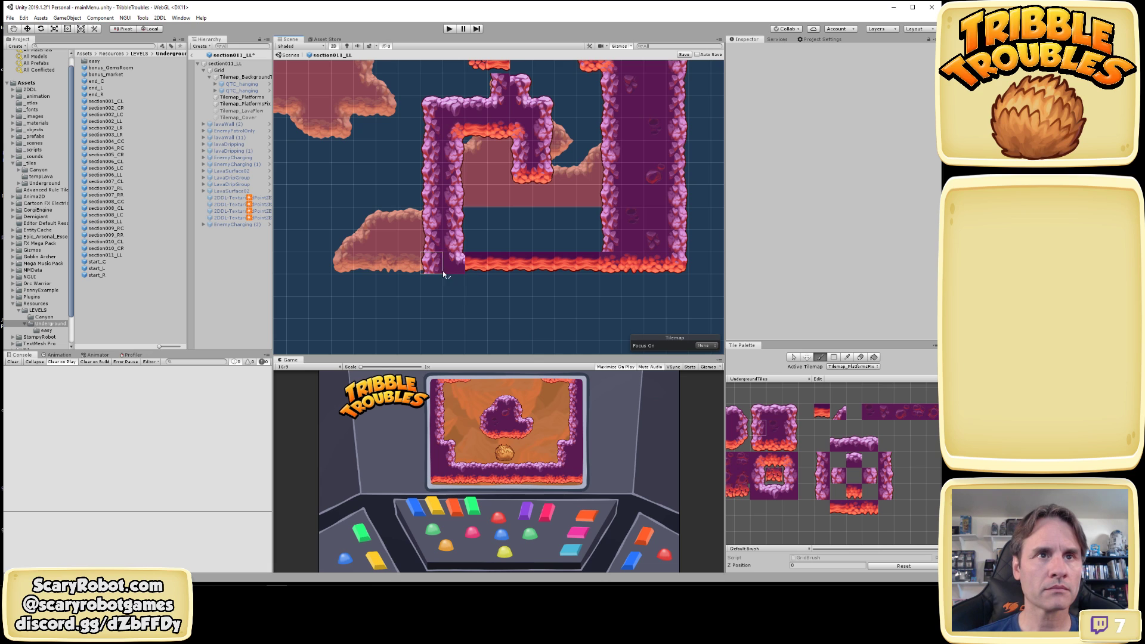
Paint rocky top-edge tiles over the lava floor strip between the walls, ending with an inner-corner tile at the right wall
{"action": "left_click", "coordinate": [775, 411]}
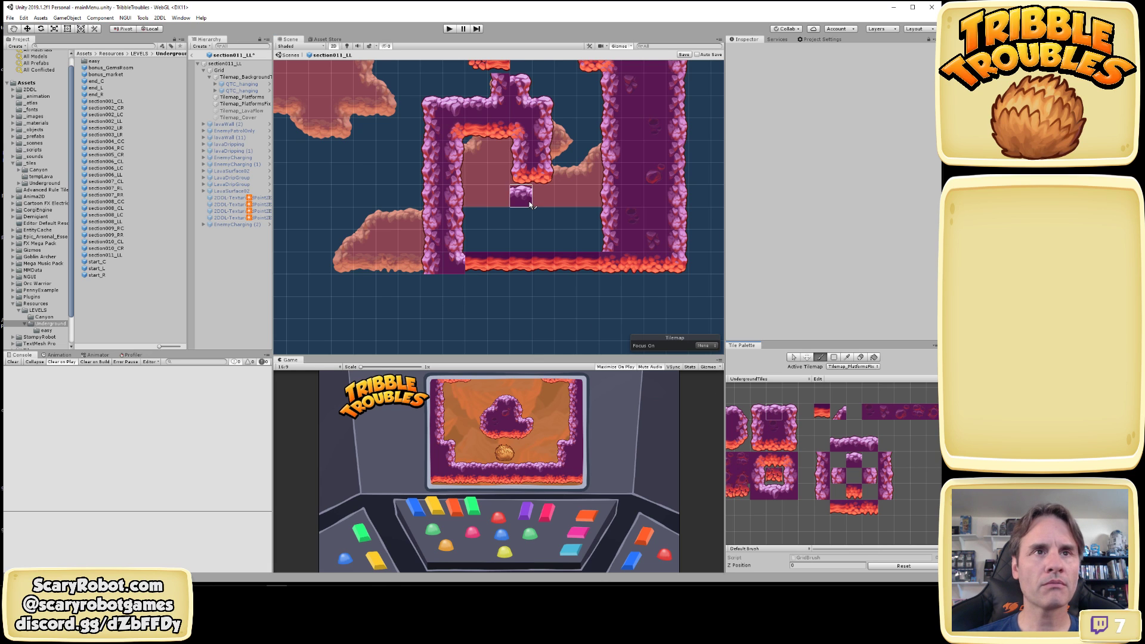
{"action": "middle_click_drag", "start_coordinate": [527, 203], "coordinate": [599, 199]}
{"action": "middle_click_drag", "start_coordinate": [564, 259], "coordinate": [480, 255]}
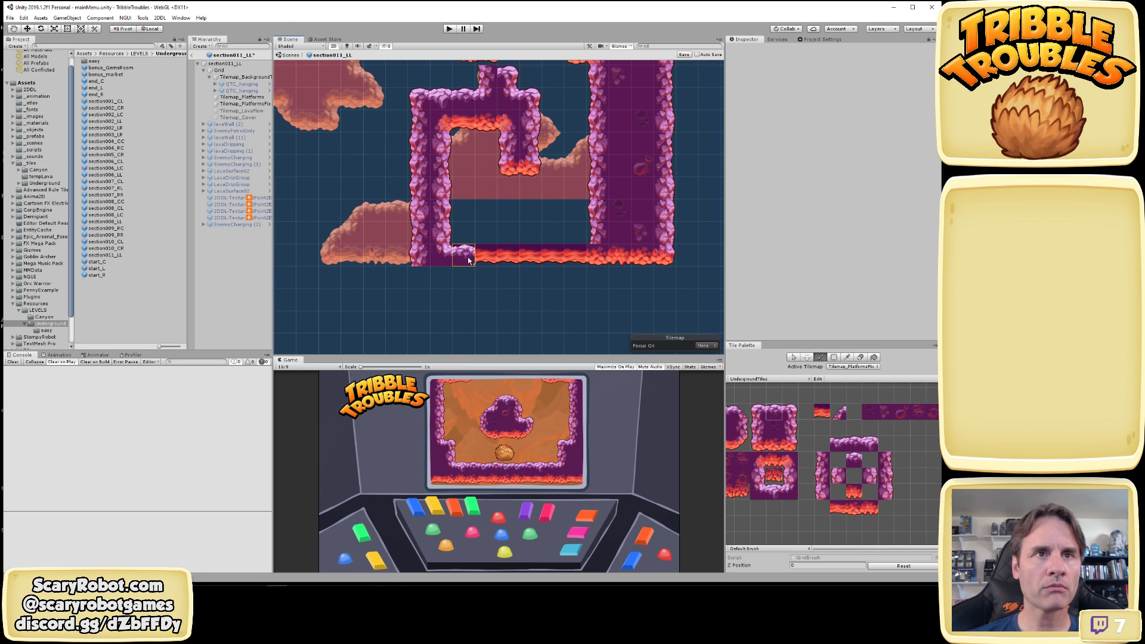
{"action": "left_click_drag", "start_coordinate": [468, 257], "coordinate": [567, 257]}
{"action": "left_click", "coordinate": [790, 492]}
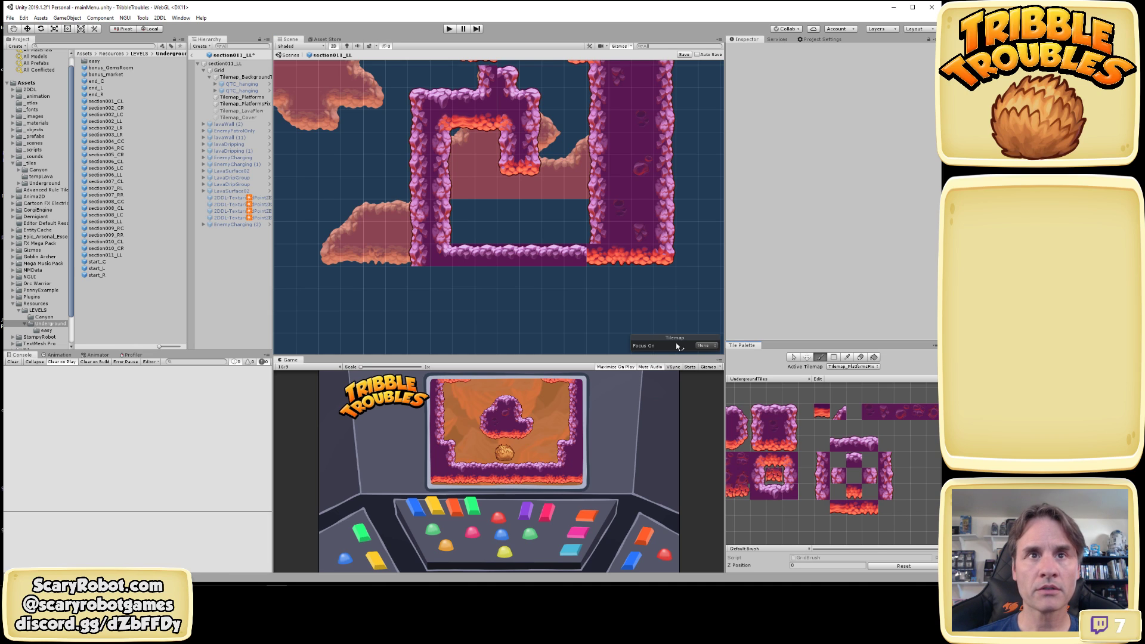
{"action": "left_click", "coordinate": [599, 257]}
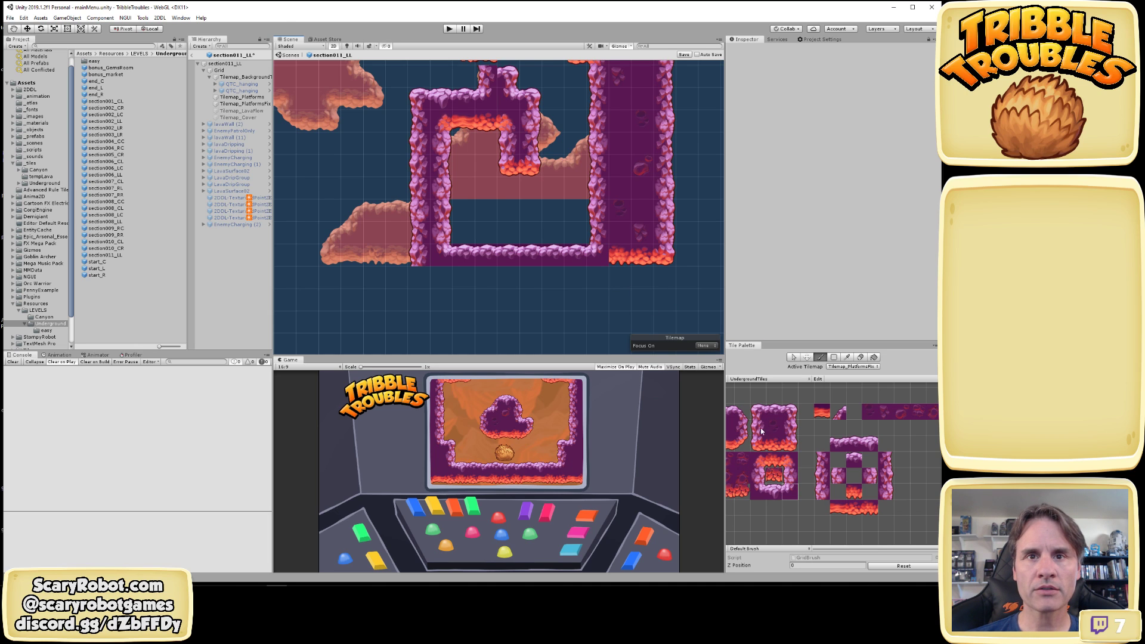
Cover the lava edge beneath the right wall's interior with fill tiles, and vary the floor with alternate rocky top-edge tiles
{"action": "left_click", "coordinate": [737, 433]}
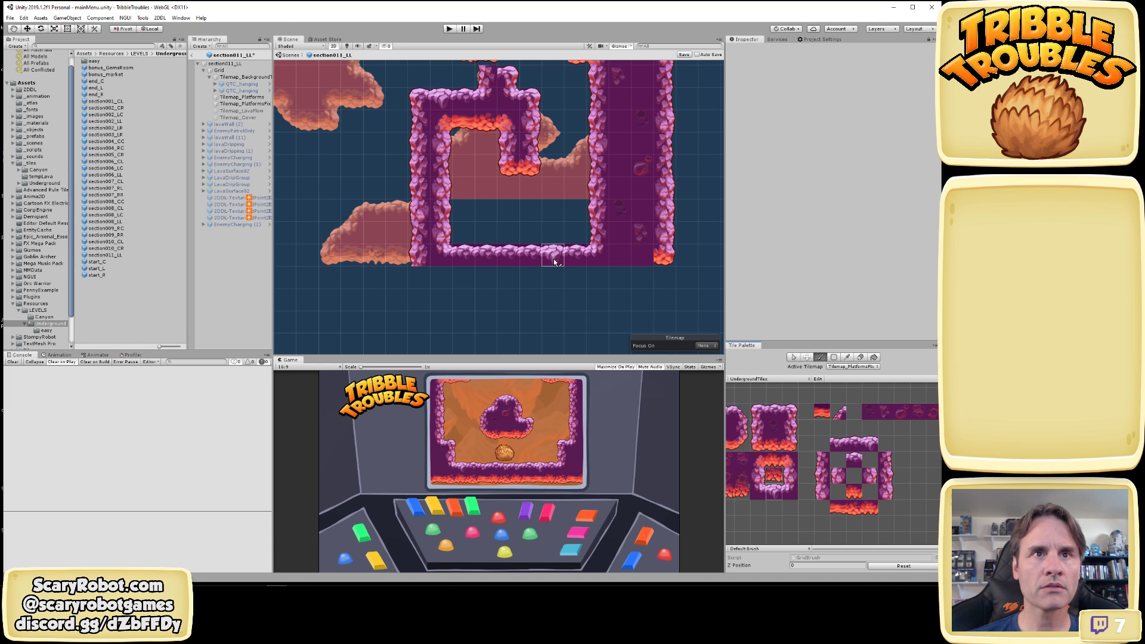
{"action": "middle_click_drag", "start_coordinate": [850, 411], "coordinate": [880, 443]}
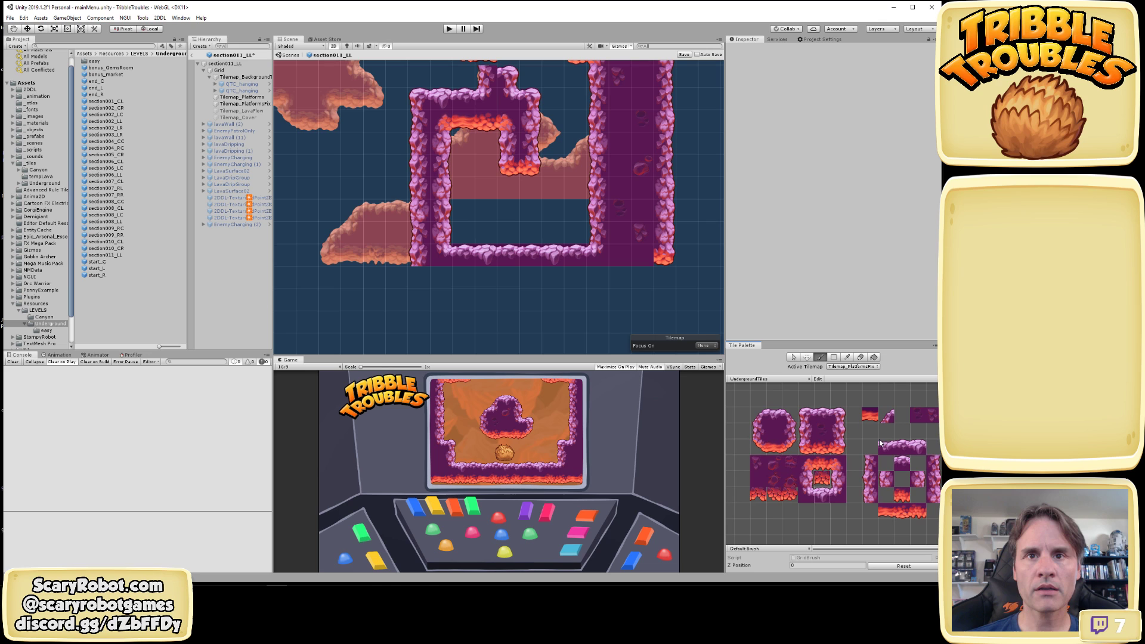
{"action": "left_click", "coordinate": [773, 415]}
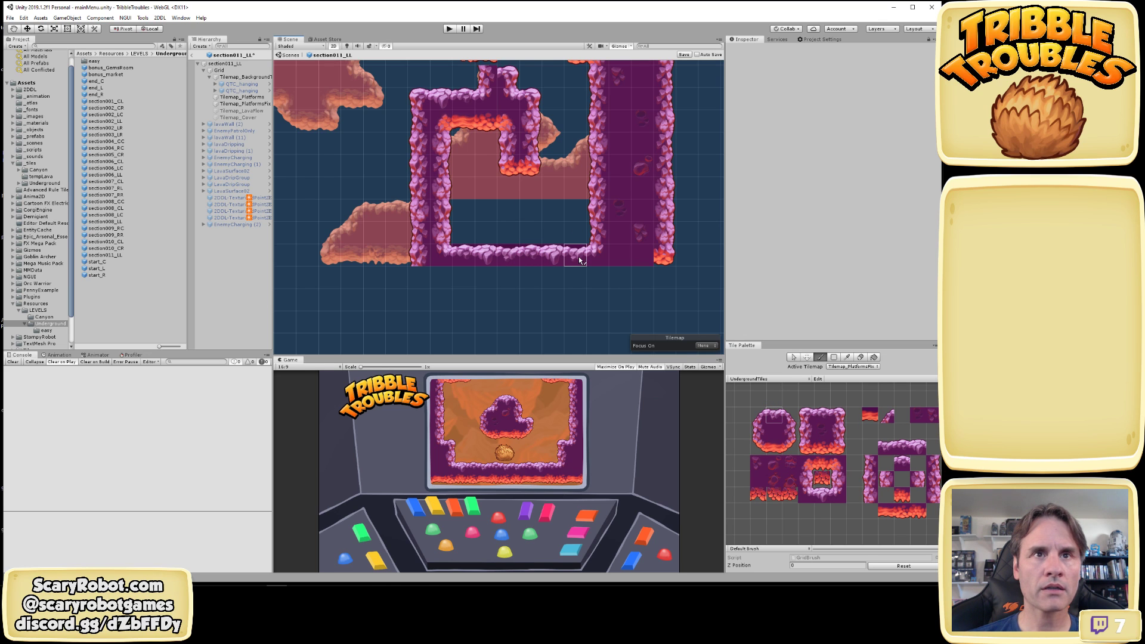
Cover the lava tiles above the small pillar and the pillar's left side with plain fill tiles on Tilemap_PlatformsFix
{"action": "right_click_drag", "start_coordinate": [642, 312], "coordinate": [524, 302], "text": "alt"}
{"action": "middle_click_drag", "start_coordinate": [468, 206], "coordinate": [520, 290]}
{"action": "right_click_drag", "start_coordinate": [519, 290], "coordinate": [599, 255], "text": "alt"}
{"action": "middle_click_drag", "start_coordinate": [625, 235], "coordinate": [529, 264]}
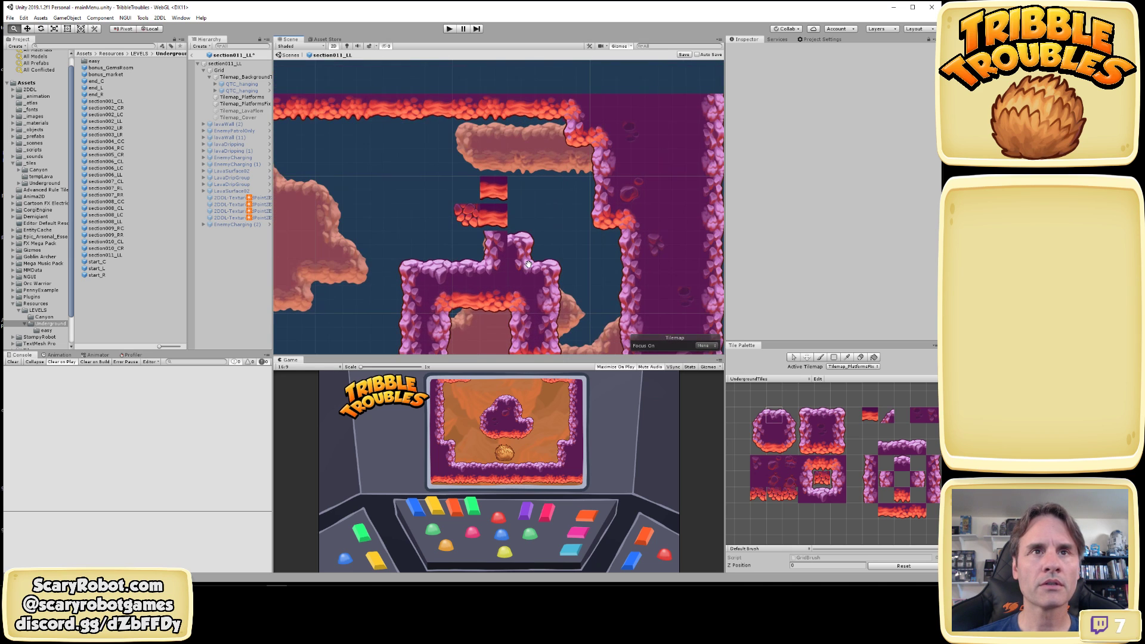
{"action": "scroll", "coordinate": [506, 213], "scroll_direction": "up", "scroll_amount": 2}
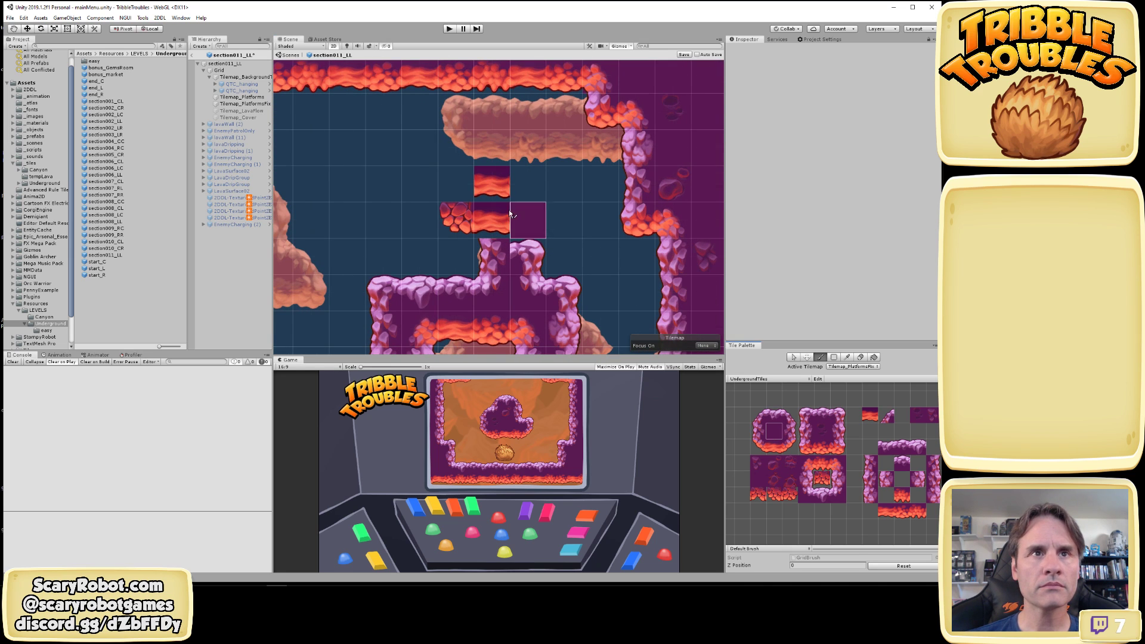
{"action": "left_click", "coordinate": [492, 182]}
{"action": "left_click", "coordinate": [500, 229]}
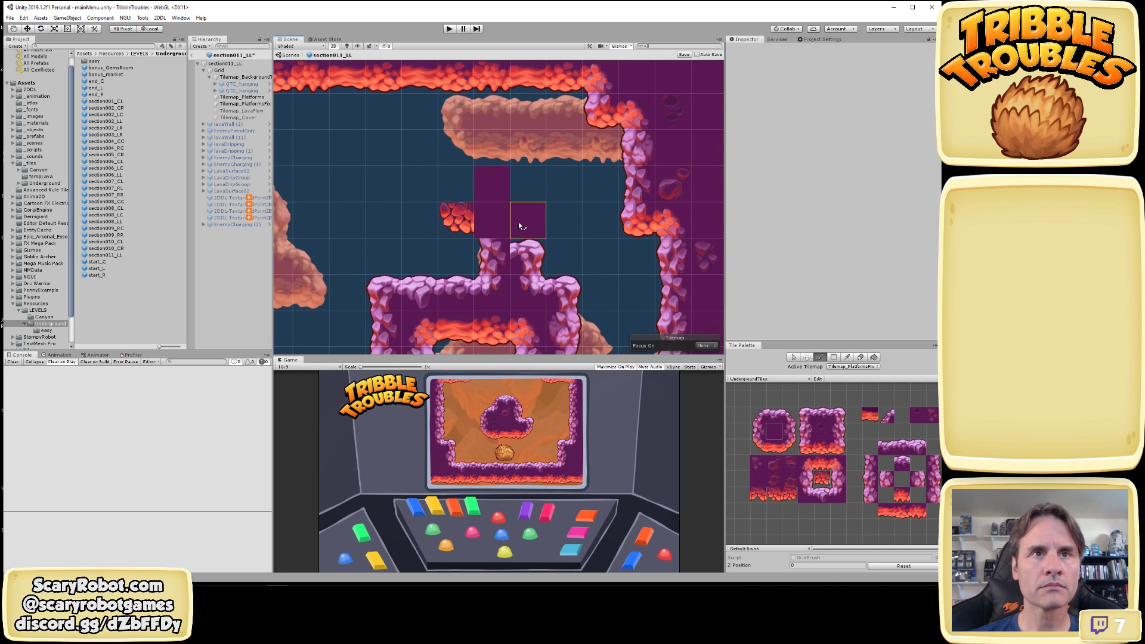
{"action": "left_click", "coordinate": [519, 226]}
{"action": "left_click", "coordinate": [497, 254]}
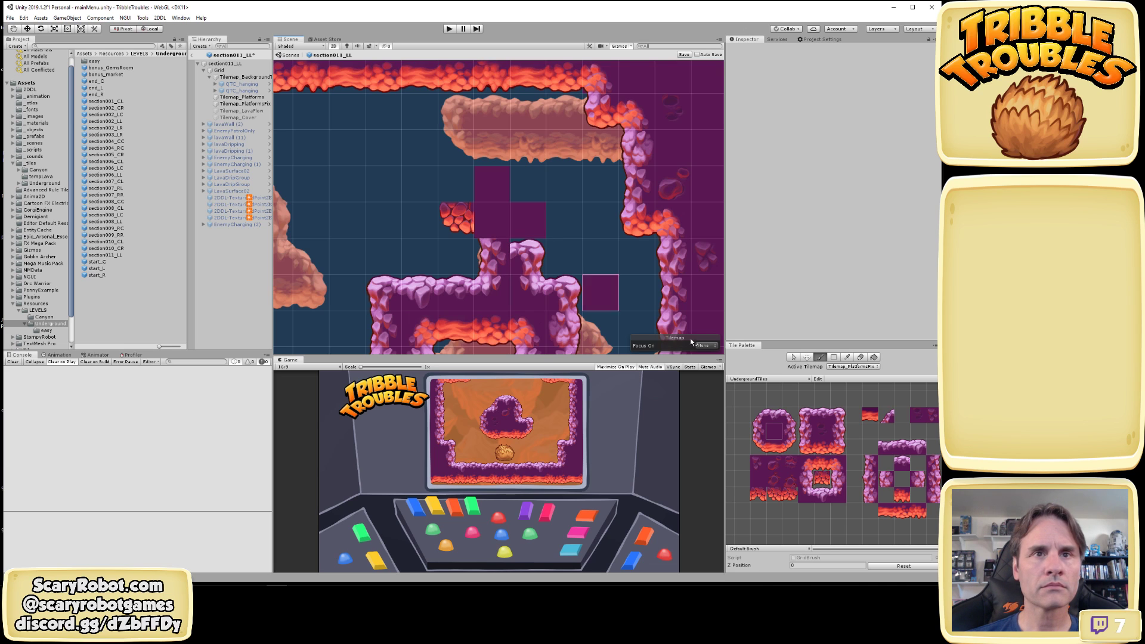
Line the small pillar with left-edge and right-edge wall tiles, and cap it with a top-right corner tile and a top-edge tile
{"action": "left_click", "coordinate": [759, 431]}
{"action": "left_click", "coordinate": [492, 257]}
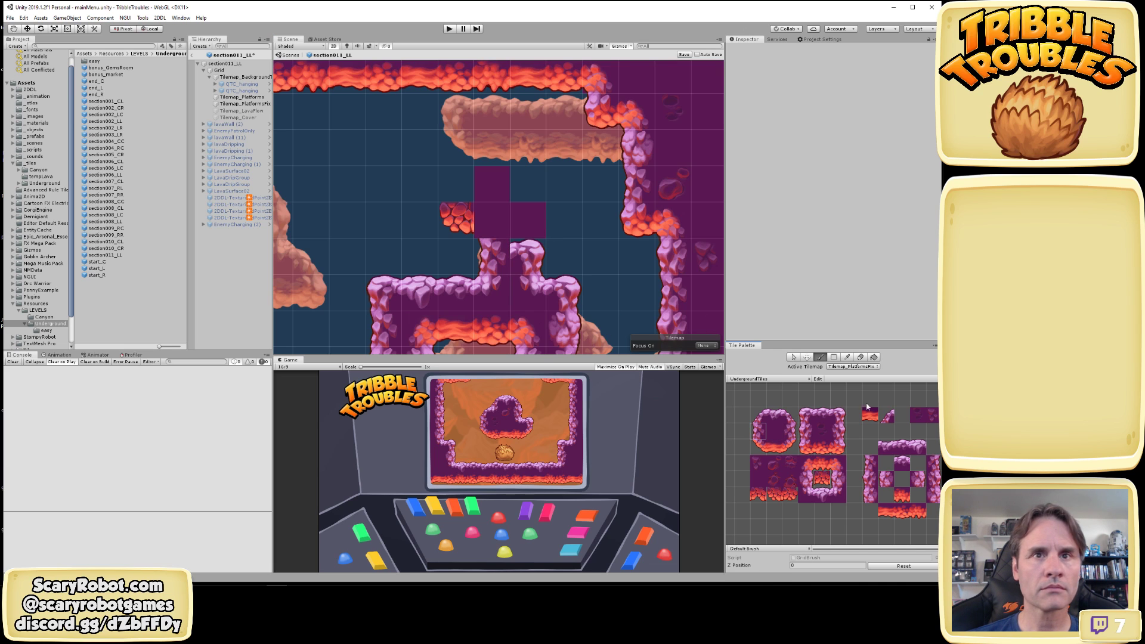
{"action": "left_click", "coordinate": [791, 432]}
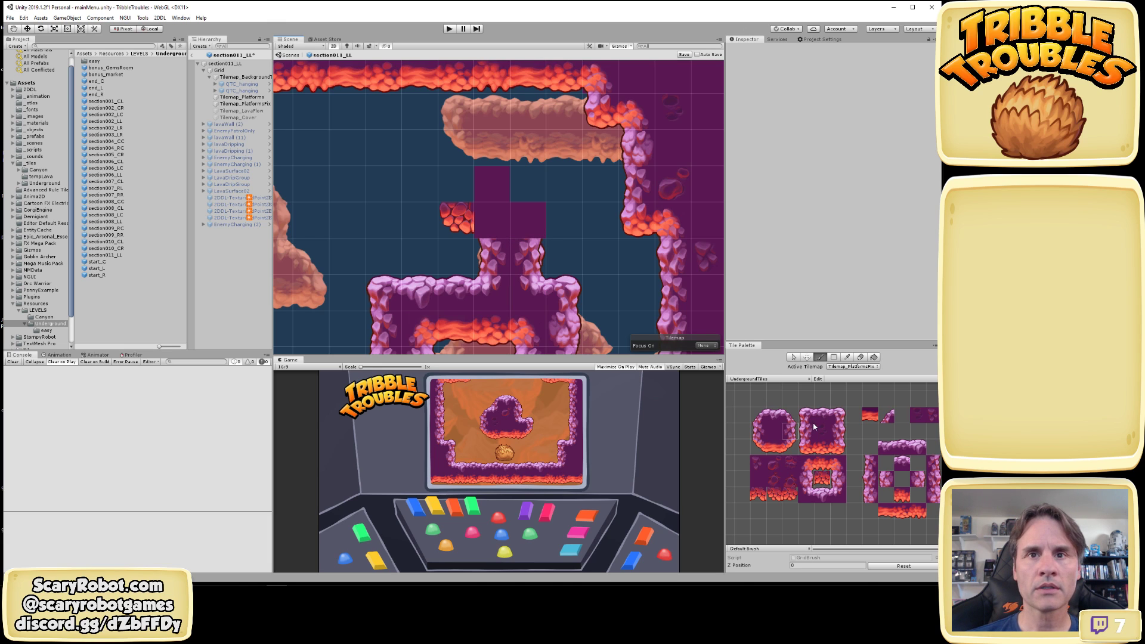
{"action": "left_click", "coordinate": [787, 416]}
{"action": "left_click", "coordinate": [528, 221]}
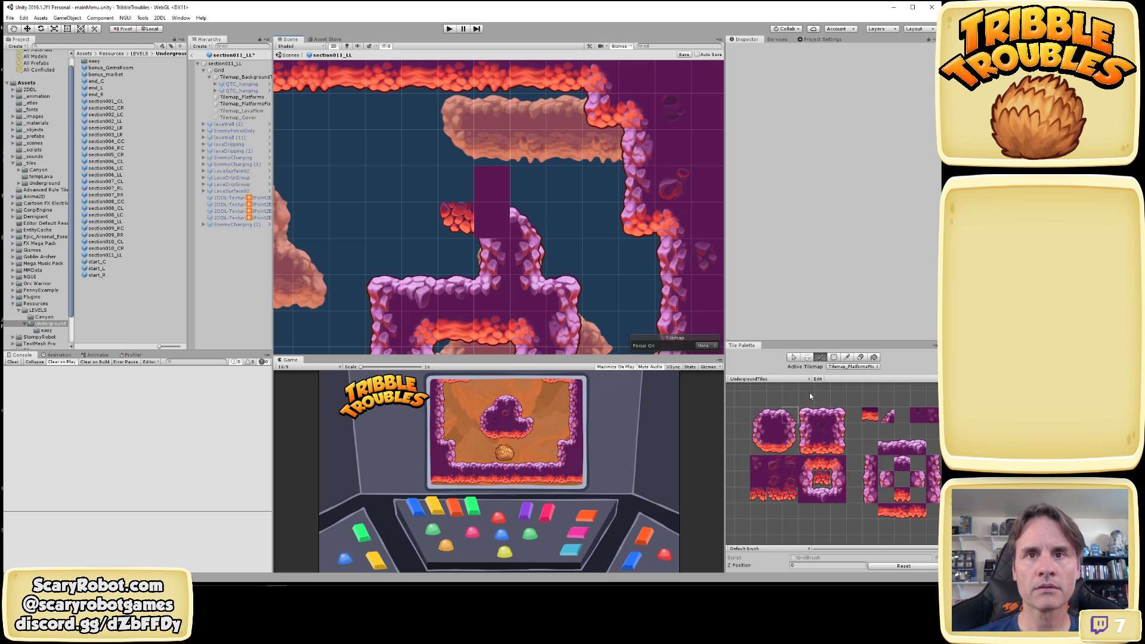
{"action": "left_click", "coordinate": [827, 413]}
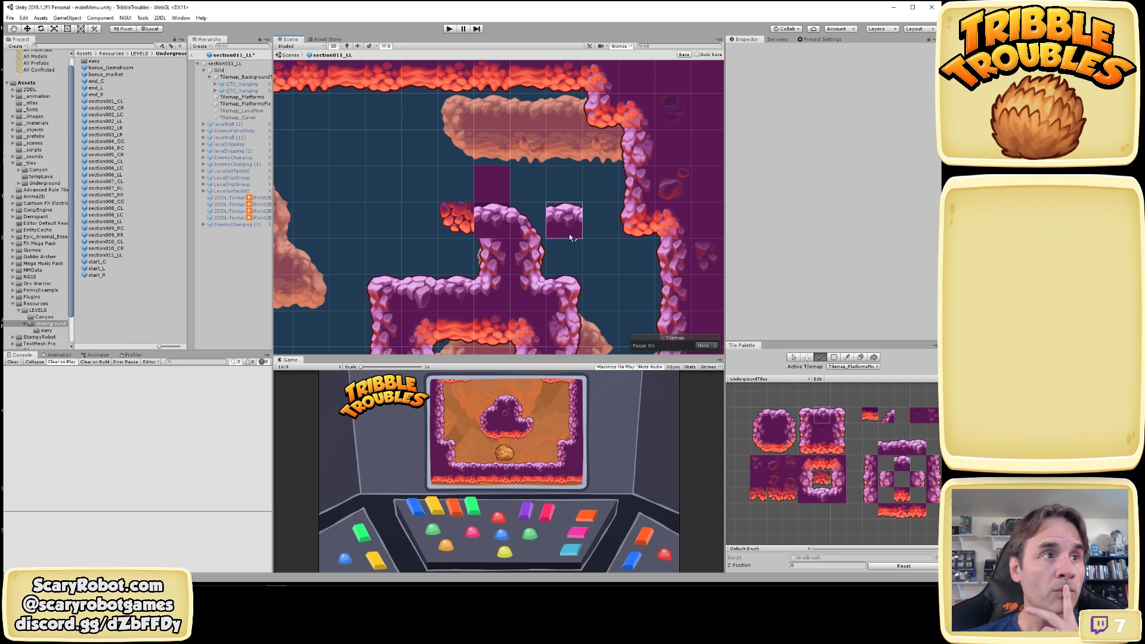
Place a top-left corner tile on the pillar's cap and erase the tile above it on both Tilemap_PlatformsFix and Tilemap_Platforms
{"action": "scroll", "coordinate": [569, 234], "scroll_direction": "down", "scroll_amount": 2}
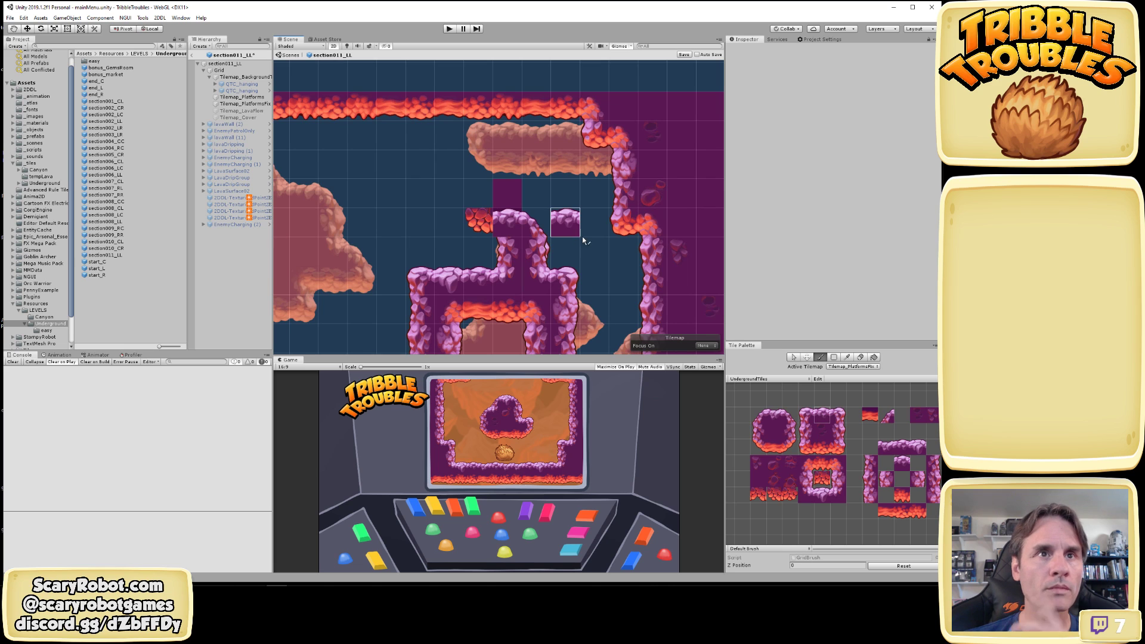
{"action": "scroll", "coordinate": [577, 232], "scroll_direction": "up", "scroll_amount": 2}
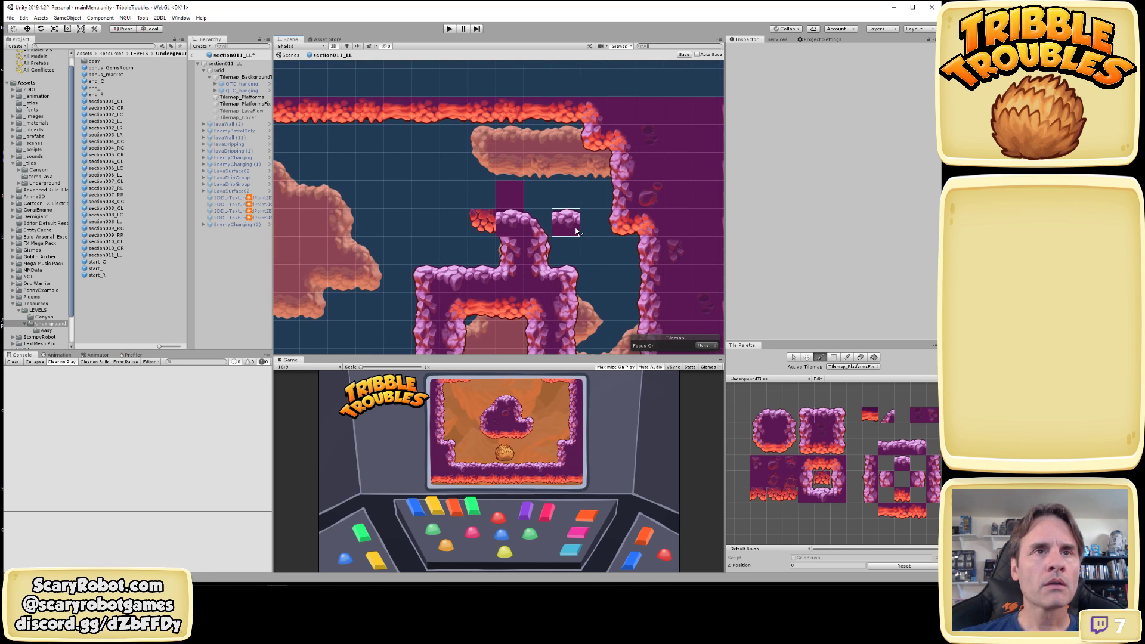
{"action": "scroll", "coordinate": [574, 228], "scroll_direction": "down", "scroll_amount": 2}
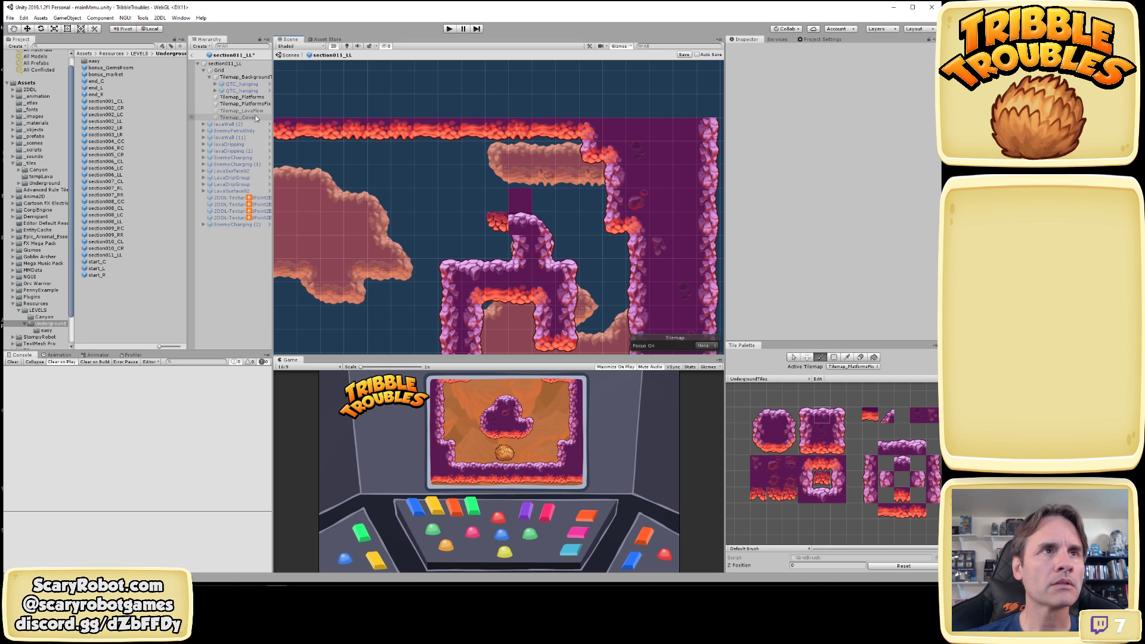
{"action": "scroll", "coordinate": [576, 237], "scroll_direction": "up", "scroll_amount": 2}
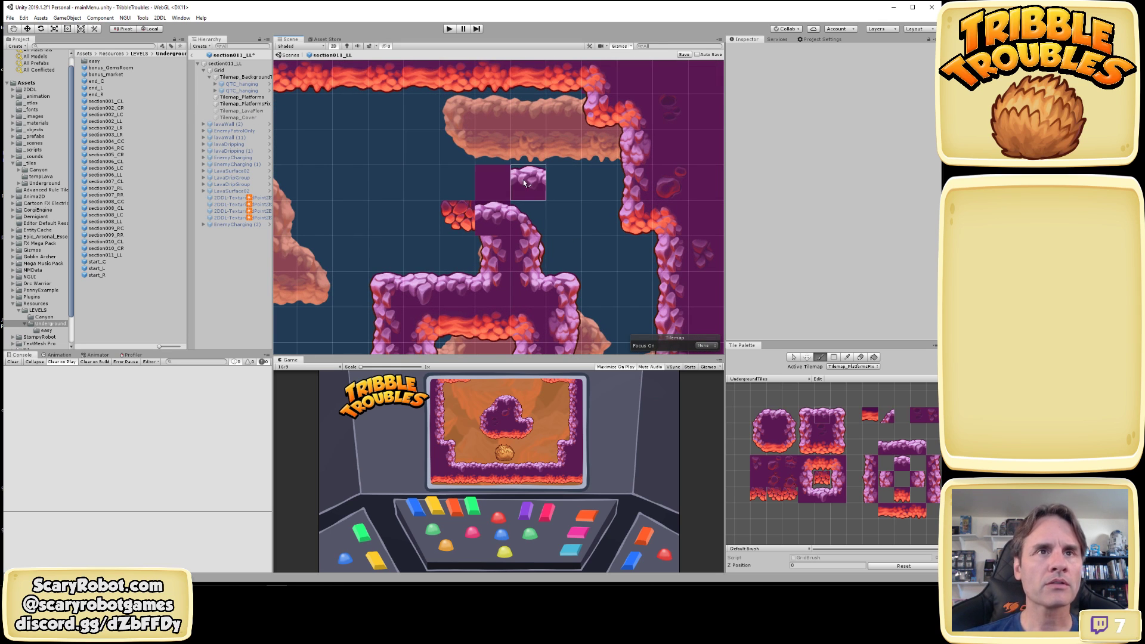
{"action": "left_click", "coordinate": [808, 415]}
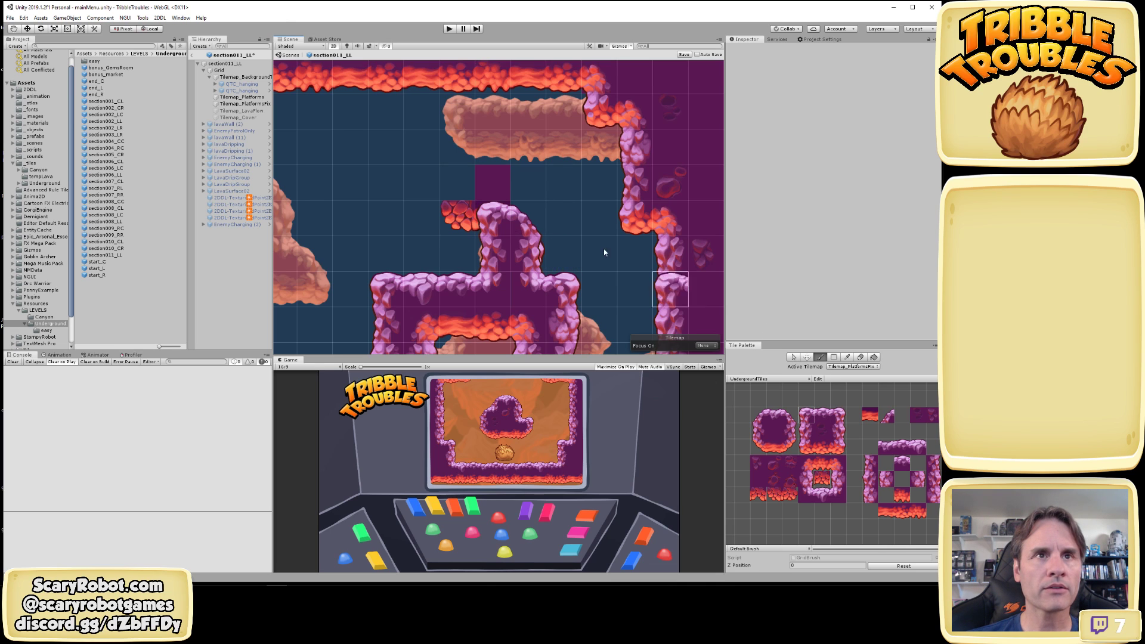
{"action": "left_click", "coordinate": [488, 181]}
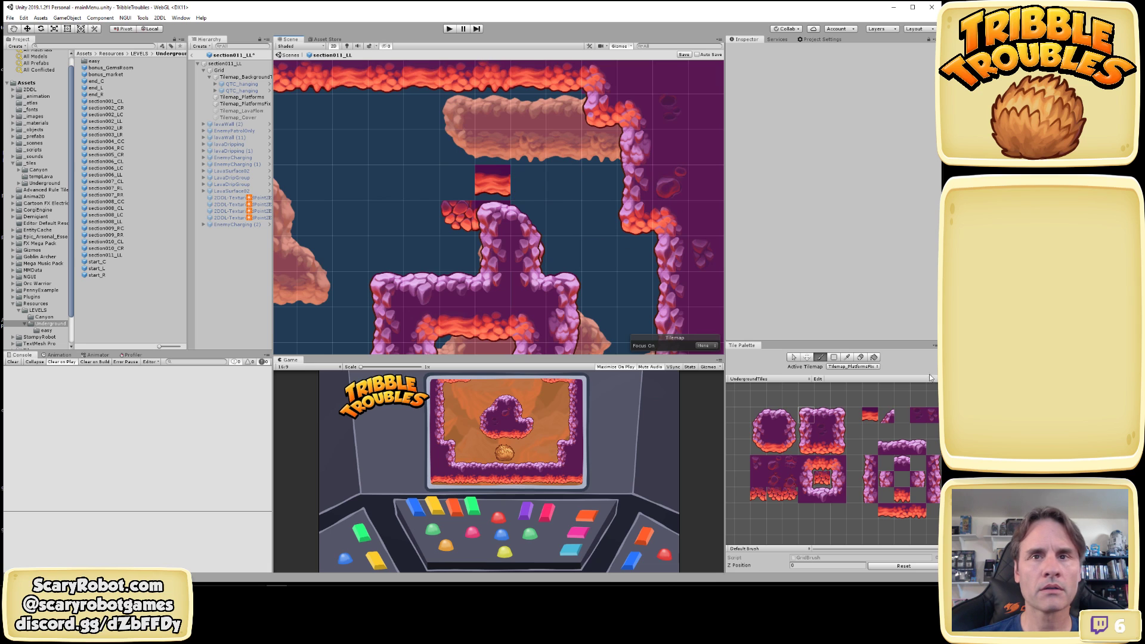
{"action": "left_click", "coordinate": [855, 367]}
{"action": "left_click", "coordinate": [853, 381]}
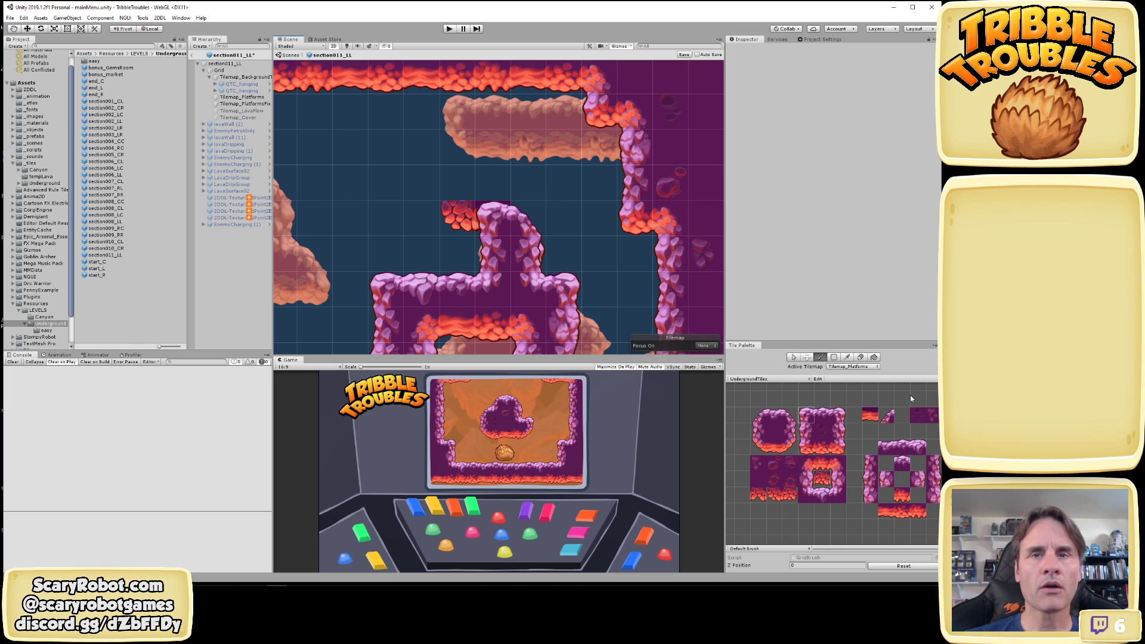
Place top-right and top-left corner tiles one row above the small pillar's cap on Tilemap_PlatformsFix
{"action": "left_click", "coordinate": [849, 368]}
{"action": "left_click", "coordinate": [853, 375]}
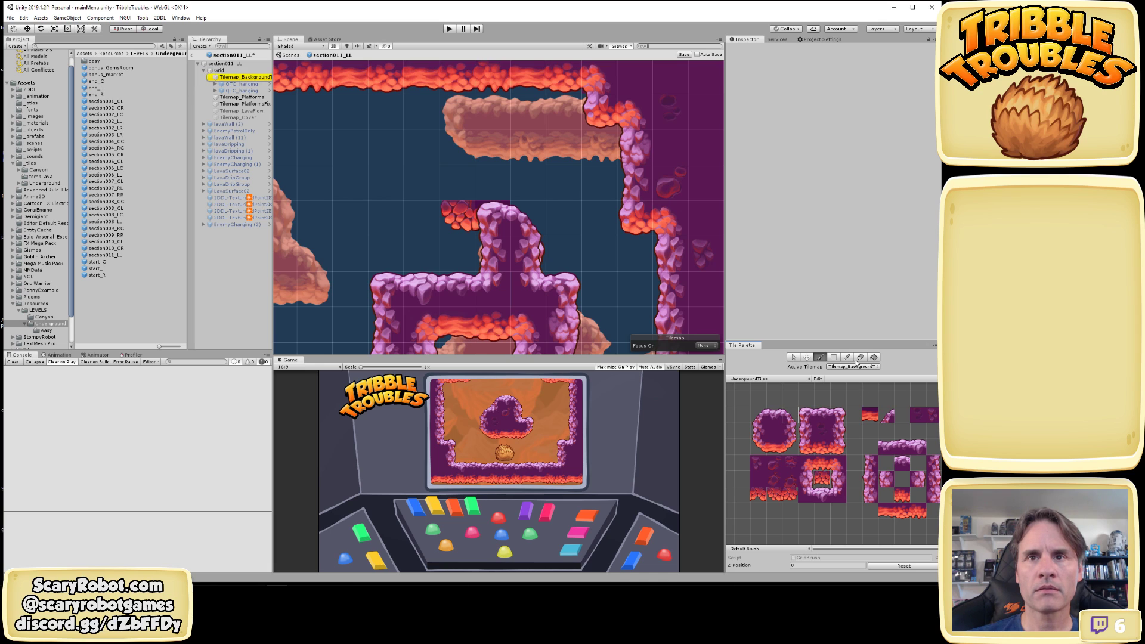
{"action": "left_click", "coordinate": [855, 367]}
{"action": "left_click", "coordinate": [853, 387]}
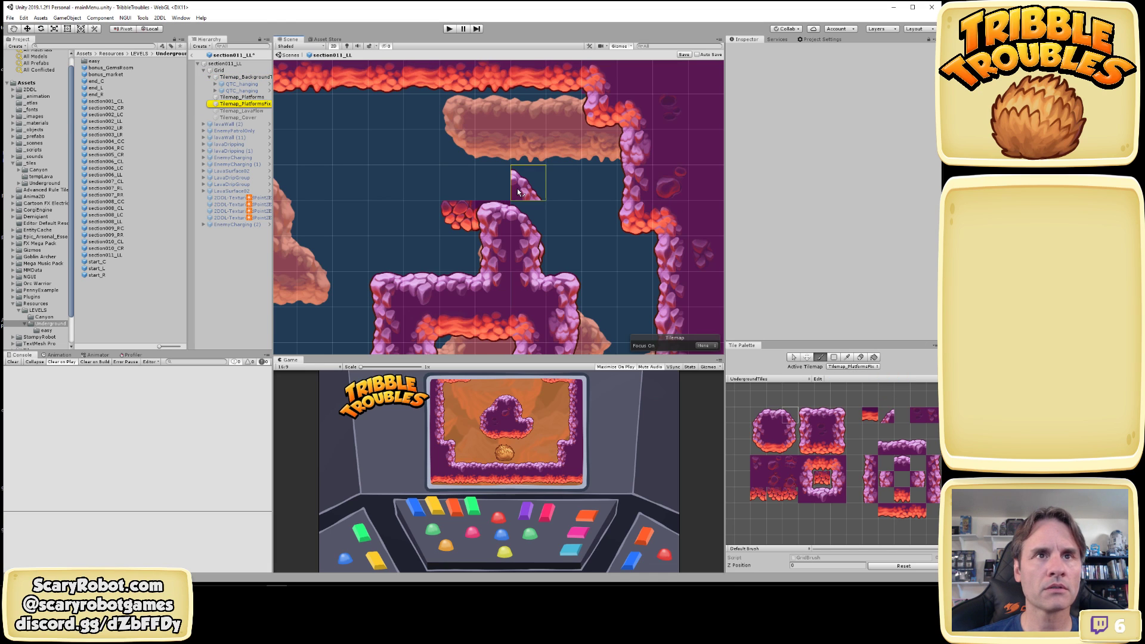
{"action": "left_click", "coordinate": [807, 416]}
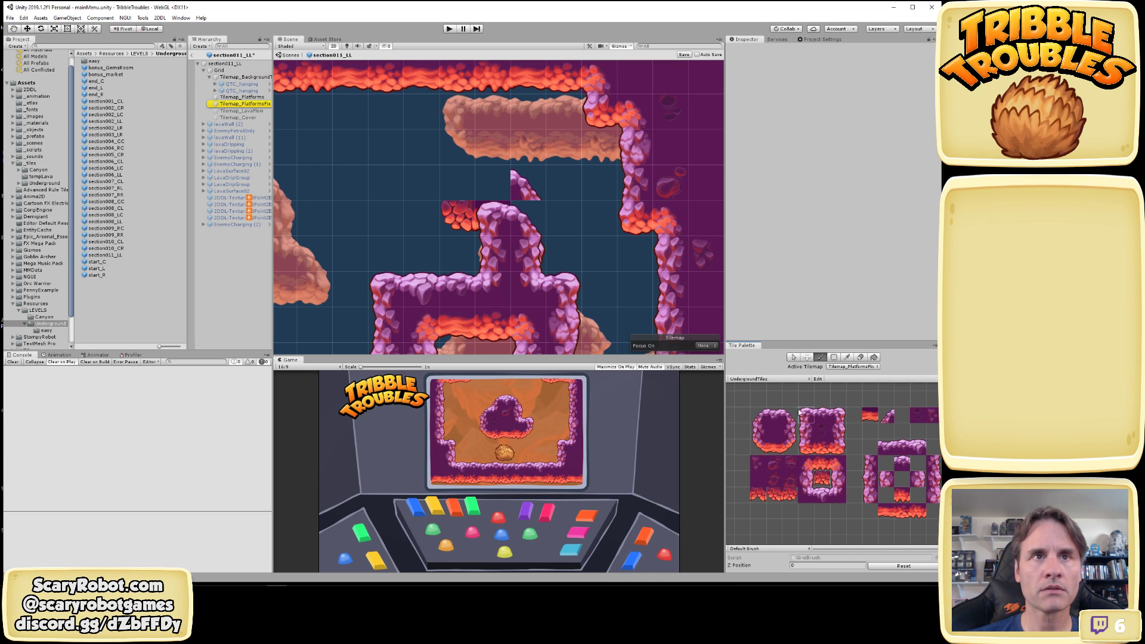
{"action": "left_click", "coordinate": [494, 183]}
Cover the pillar's old cap with a right-edge and a left-edge wall tile
{"action": "left_click", "coordinate": [838, 431]}
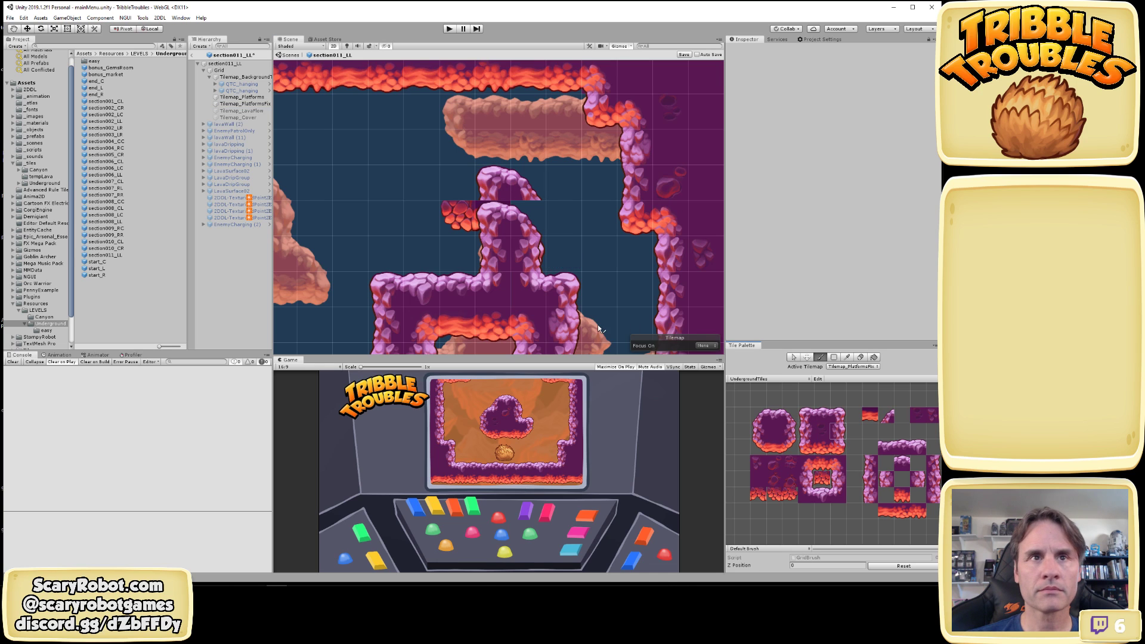
{"action": "left_click", "coordinate": [533, 233]}
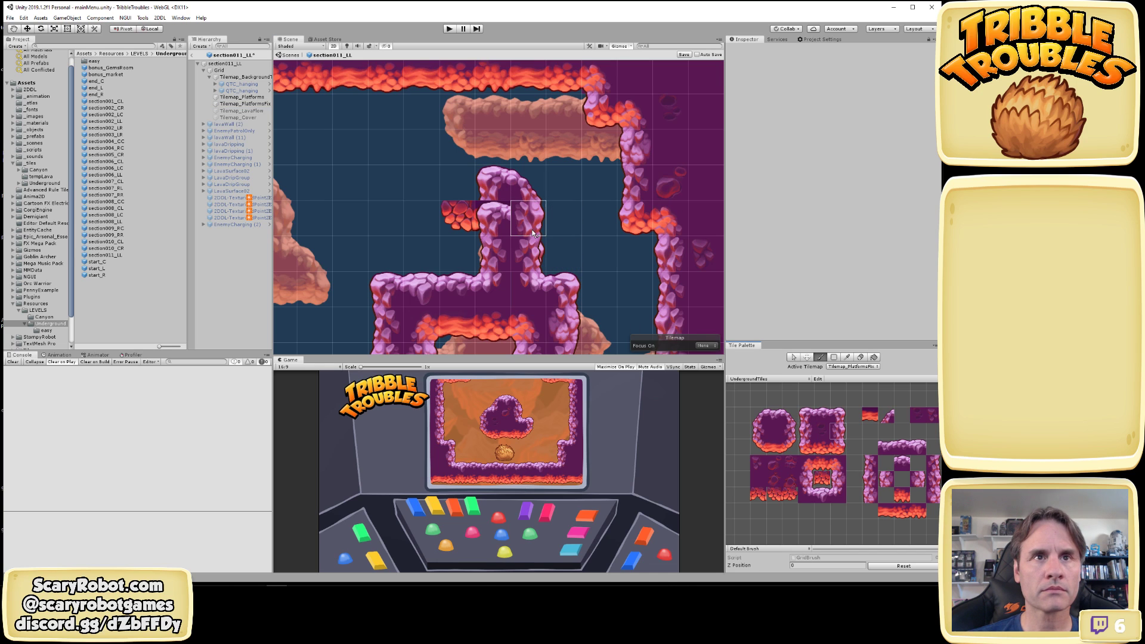
{"action": "left_click", "coordinate": [802, 432]}
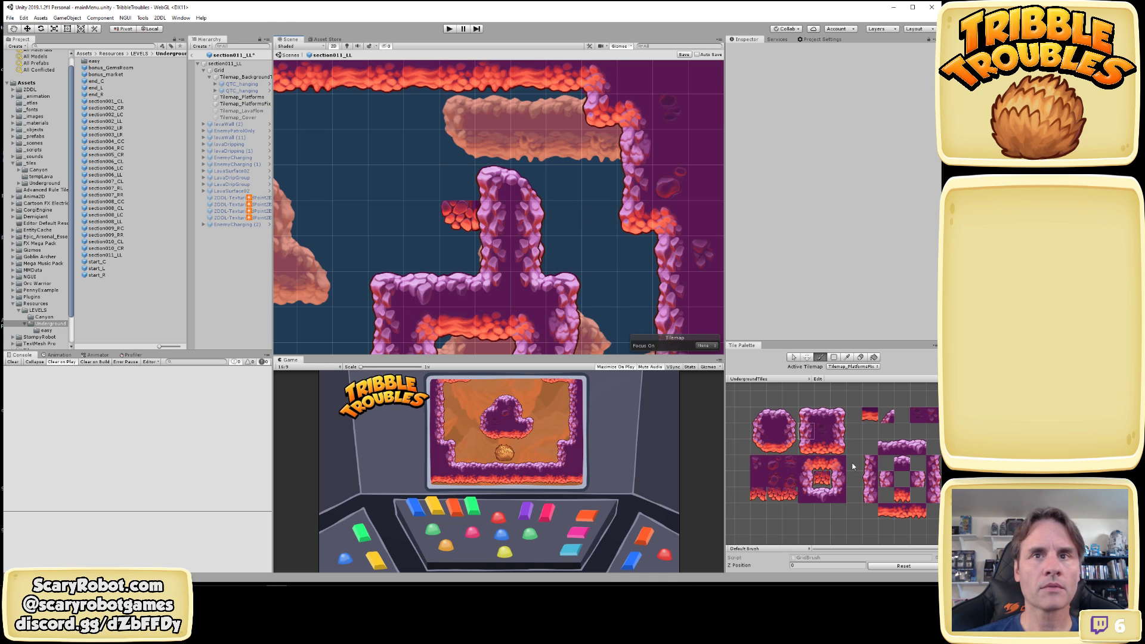
Activate the Tilemap_Cover object and compare the level with the cover hidden and shown
{"action": "left_click", "coordinate": [237, 117]}
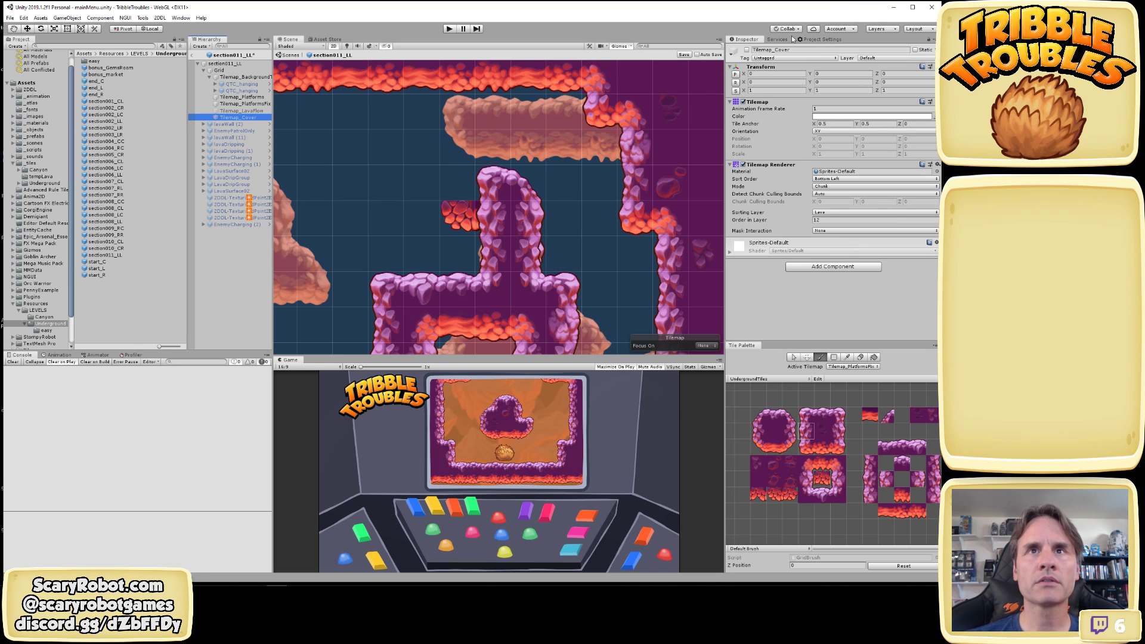
{"action": "left_click", "coordinate": [747, 50]}
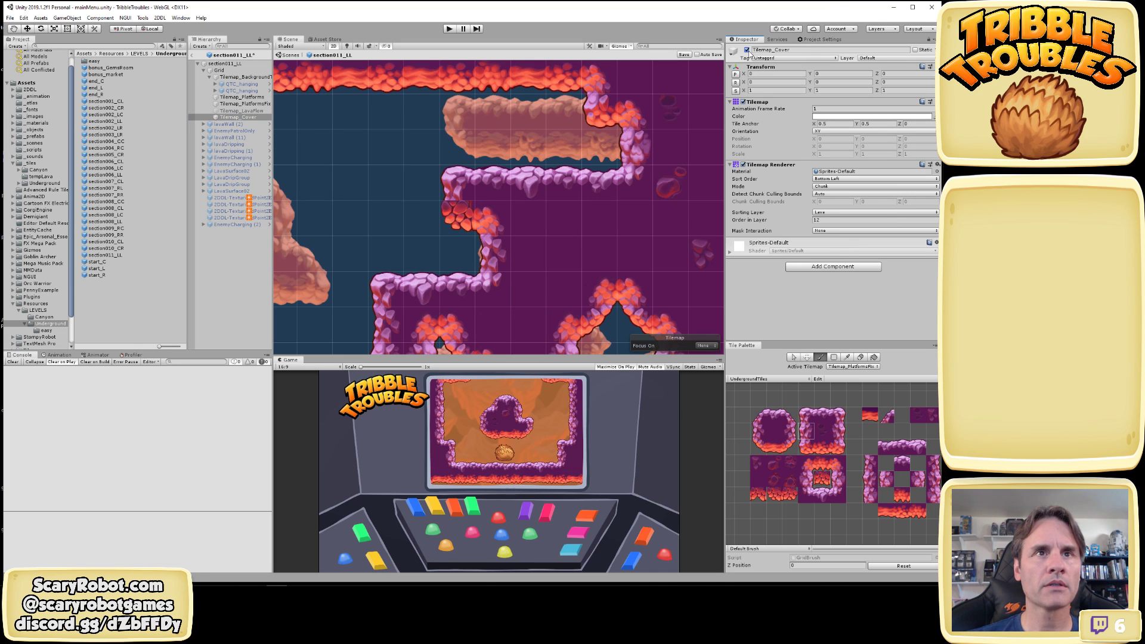
{"action": "scroll", "coordinate": [503, 239], "scroll_direction": "down", "scroll_amount": 10}
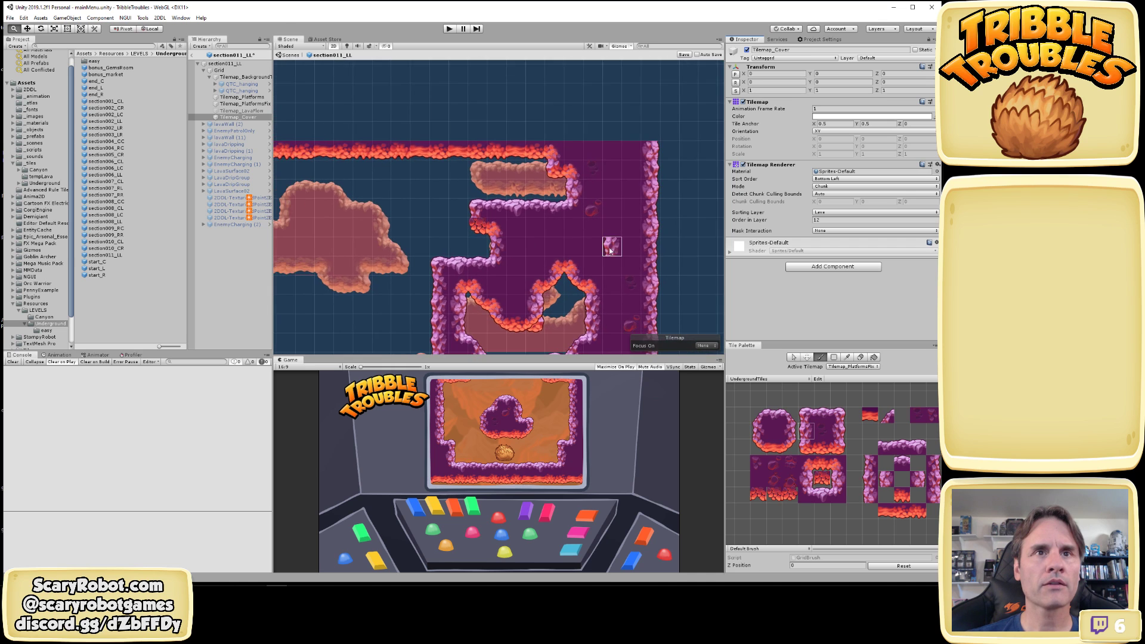
{"action": "middle_click_drag", "start_coordinate": [616, 235], "coordinate": [628, 182]}
{"action": "scroll", "coordinate": [628, 182], "scroll_direction": "down", "scroll_amount": 3}
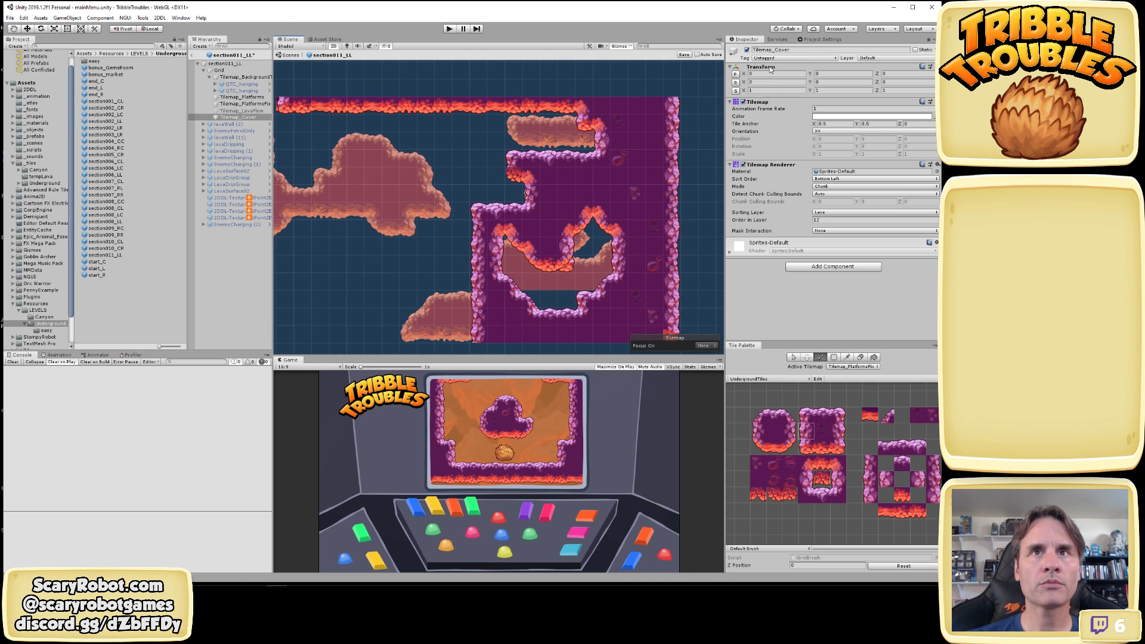
{"action": "left_click", "coordinate": [747, 50]}
{"action": "left_click", "coordinate": [748, 50]}
Round off the lower-right lava corner of the rock hanging into the cave with a slope tile on Tilemap_Platforms
{"action": "scroll", "coordinate": [612, 240], "scroll_direction": "up", "scroll_amount": 6}
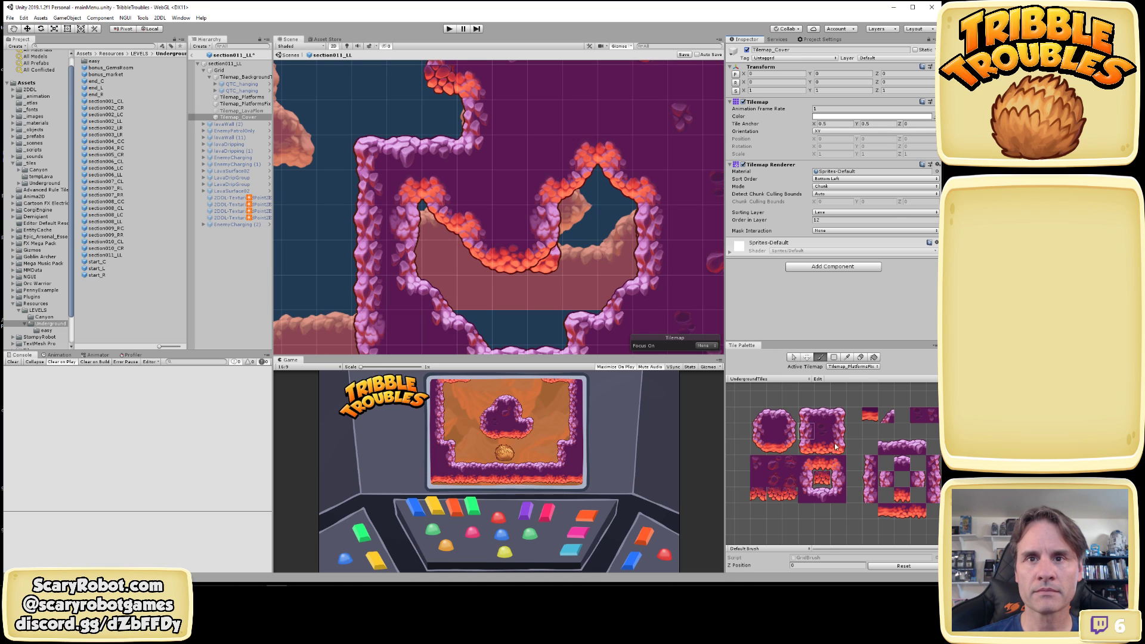
{"action": "left_click", "coordinate": [790, 447]}
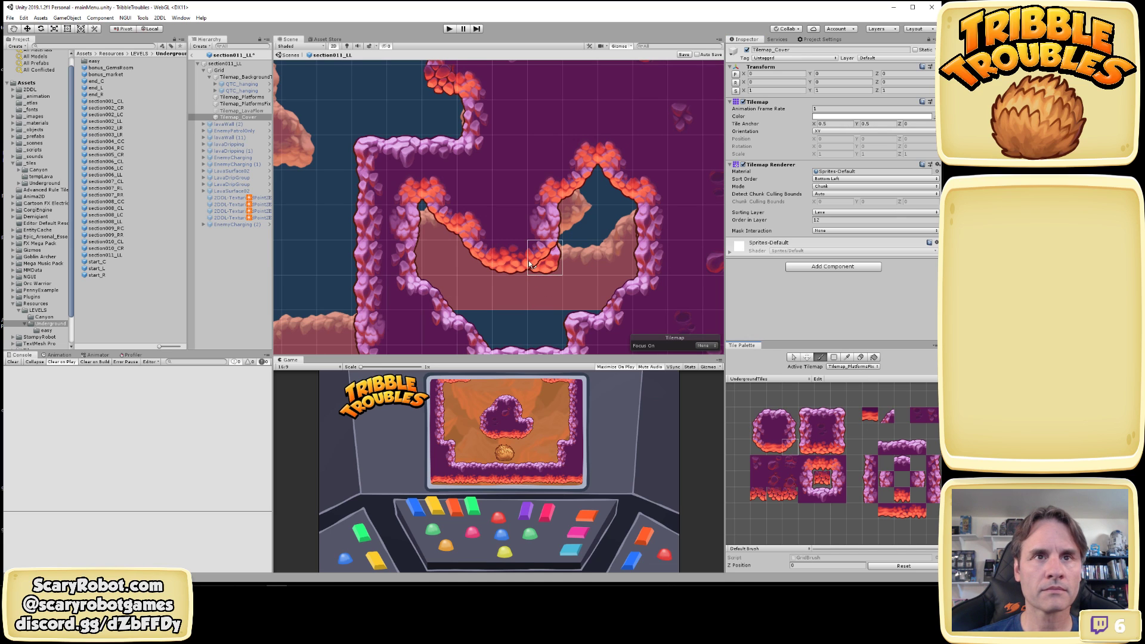
{"action": "left_click", "coordinate": [853, 367]}
{"action": "left_click", "coordinate": [850, 378]}
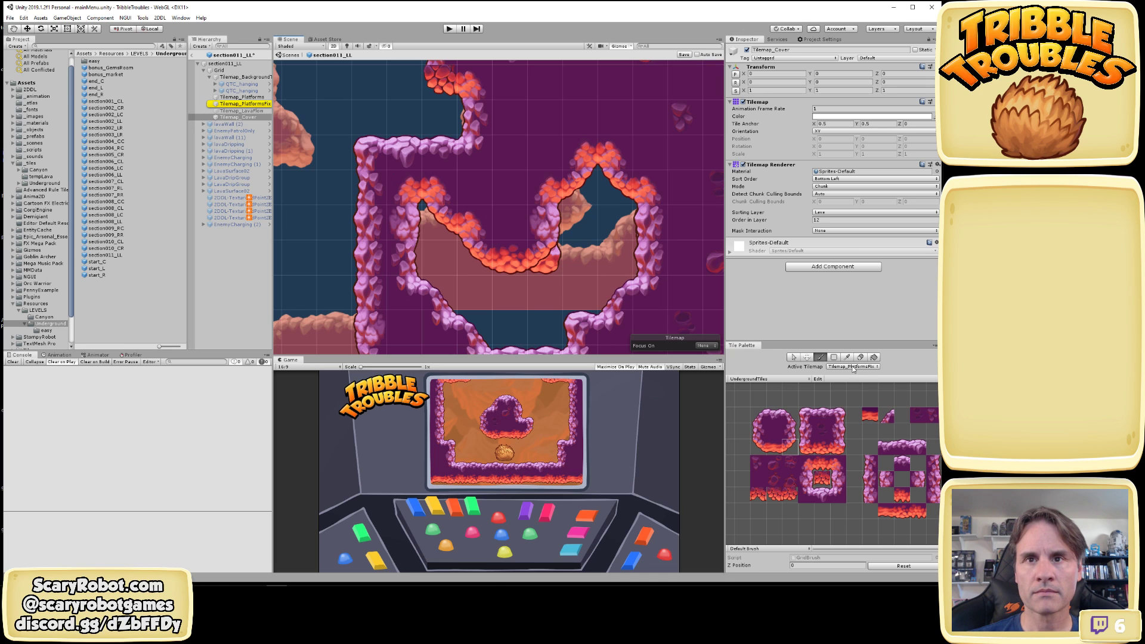
{"action": "left_click", "coordinate": [853, 368]}
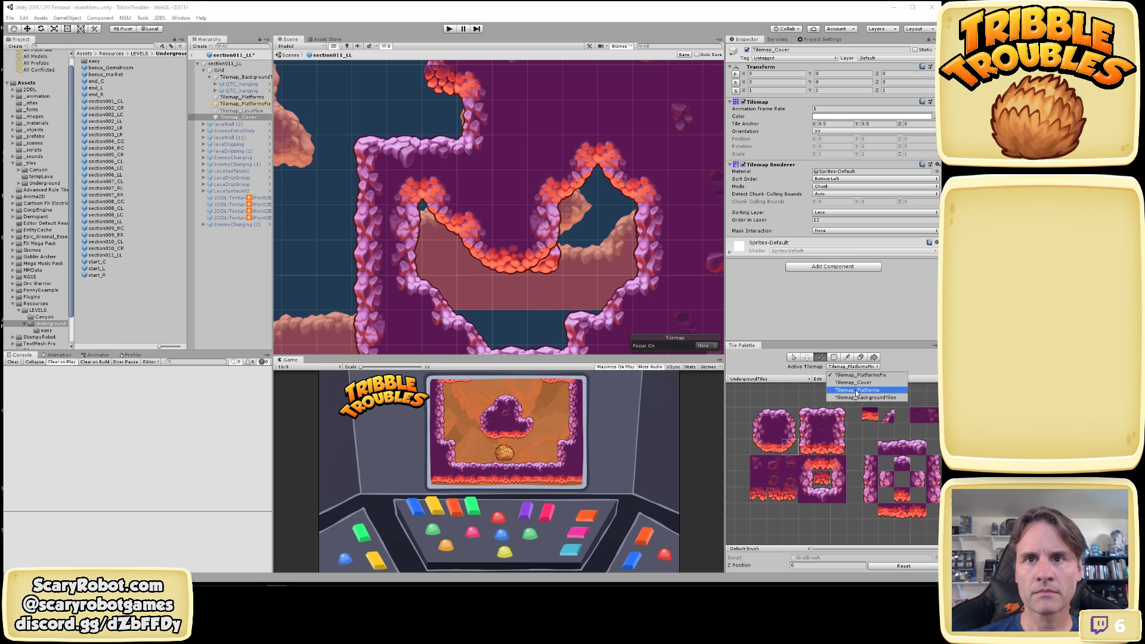
{"action": "left_click", "coordinate": [857, 393]}
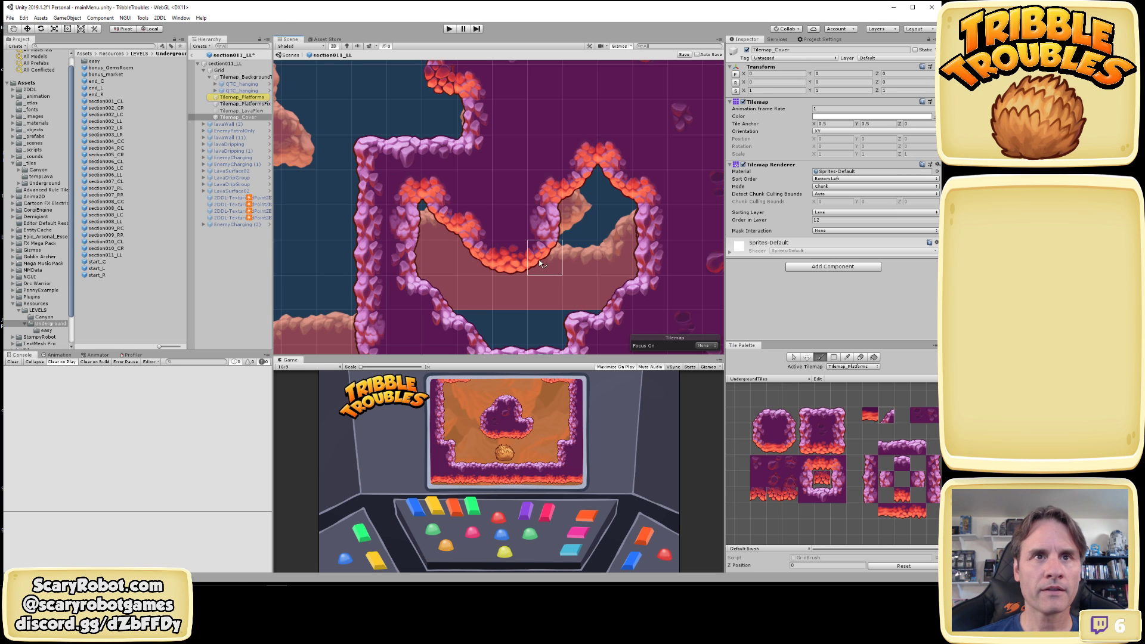
{"action": "key", "text": "w"}
Cover the lava tile at the foot of the right wall's outer edge with a right-edge wall tile on Tilemap_PlatformsFix
{"action": "scroll", "coordinate": [583, 278], "scroll_direction": "down", "scroll_amount": 8}
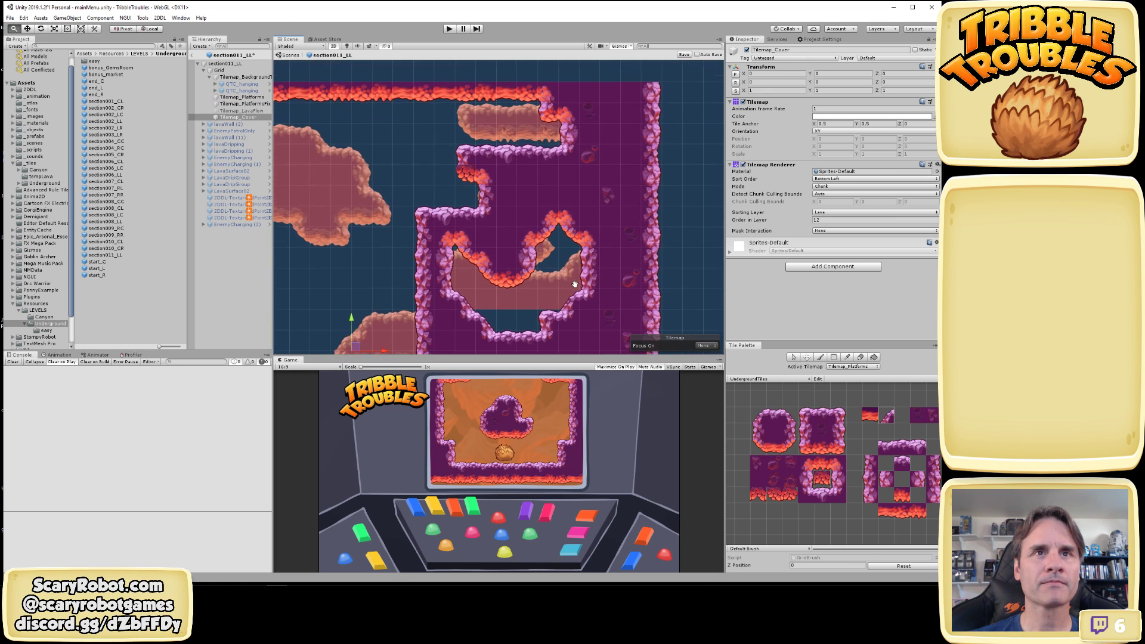
{"action": "scroll", "coordinate": [578, 265], "scroll_direction": "down", "scroll_amount": 3}
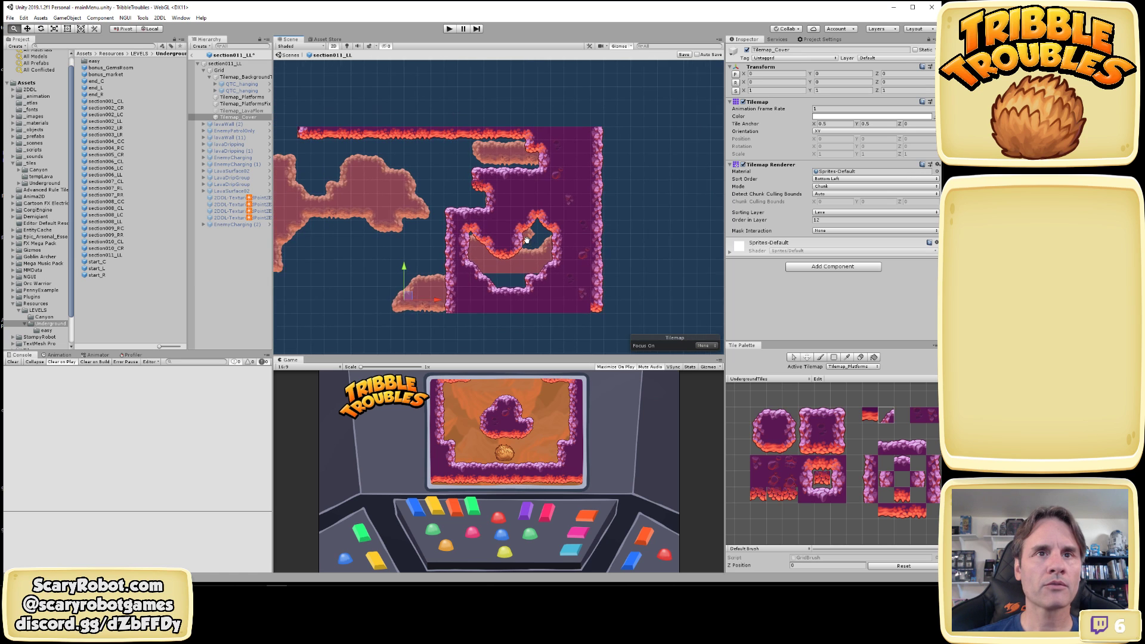
{"action": "scroll", "coordinate": [590, 265], "scroll_direction": "up", "scroll_amount": 6}
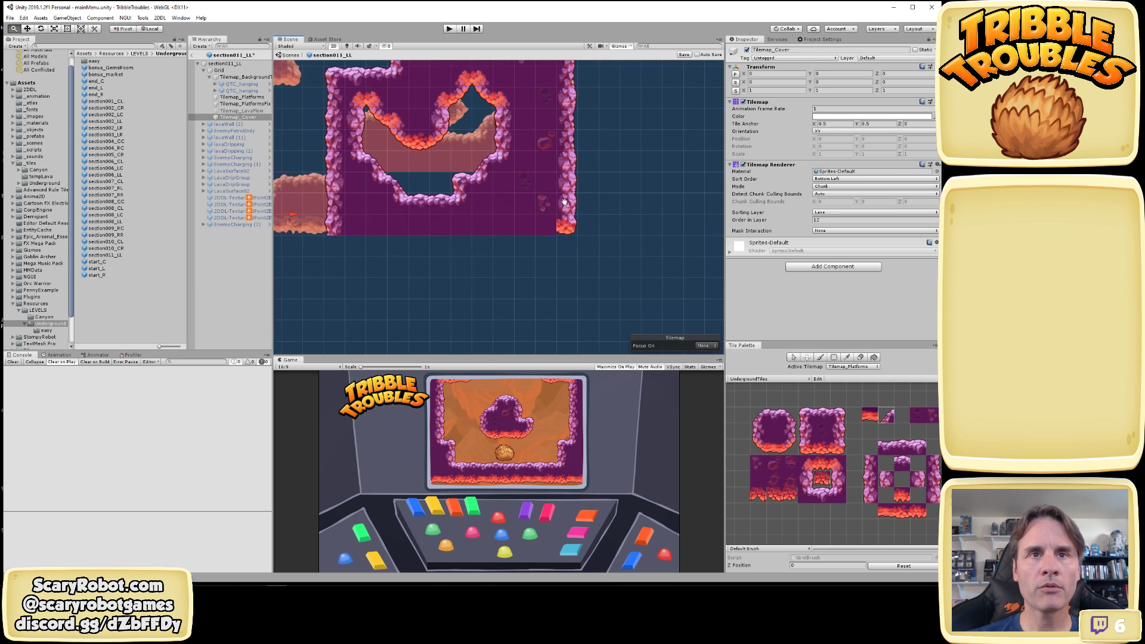
{"action": "left_click", "coordinate": [853, 366]}
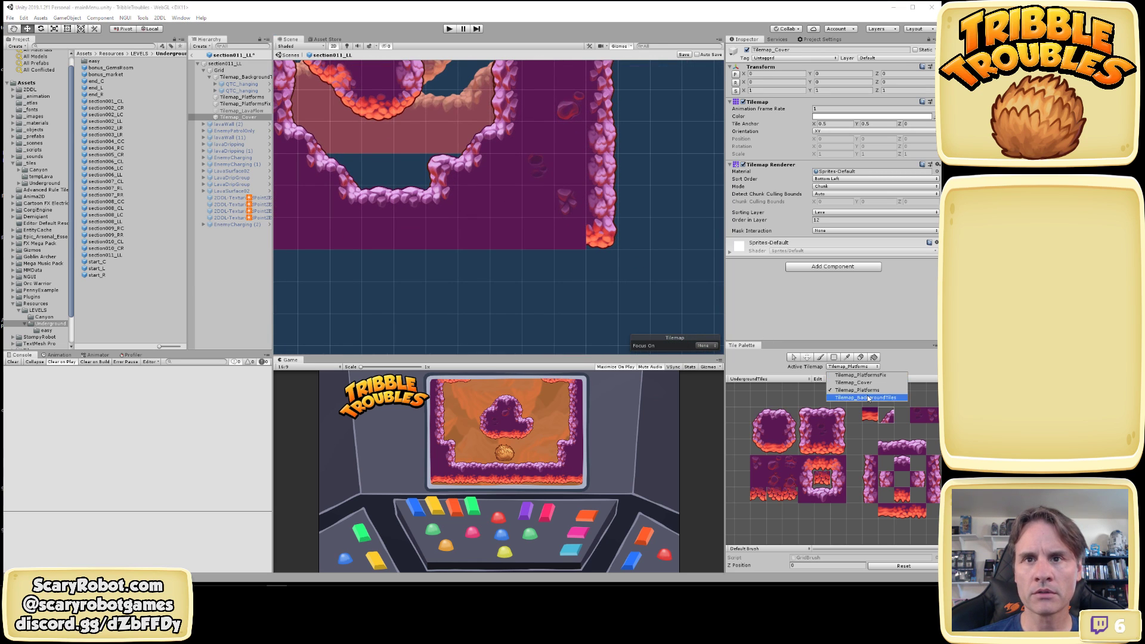
{"action": "left_click", "coordinate": [853, 375]}
{"action": "left_click", "coordinate": [840, 432]}
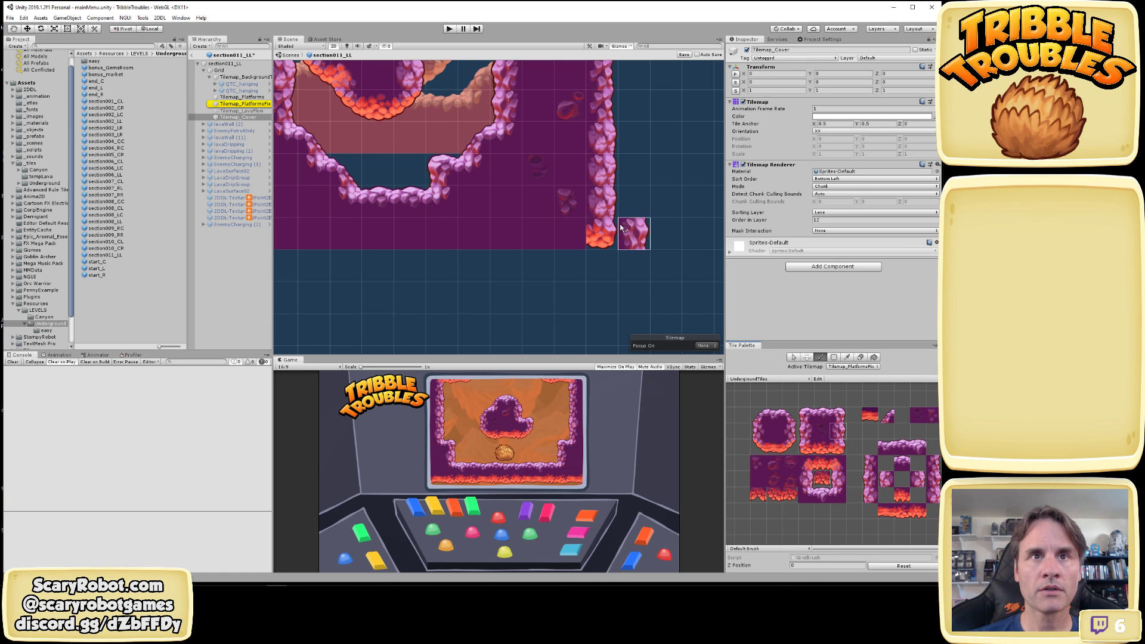
{"action": "left_click", "coordinate": [597, 232]}
Review the whole level layout and save section011_LL with Auto Save turned on
{"action": "right_click_drag", "start_coordinate": [475, 266], "coordinate": [425, 226], "text": "alt"}
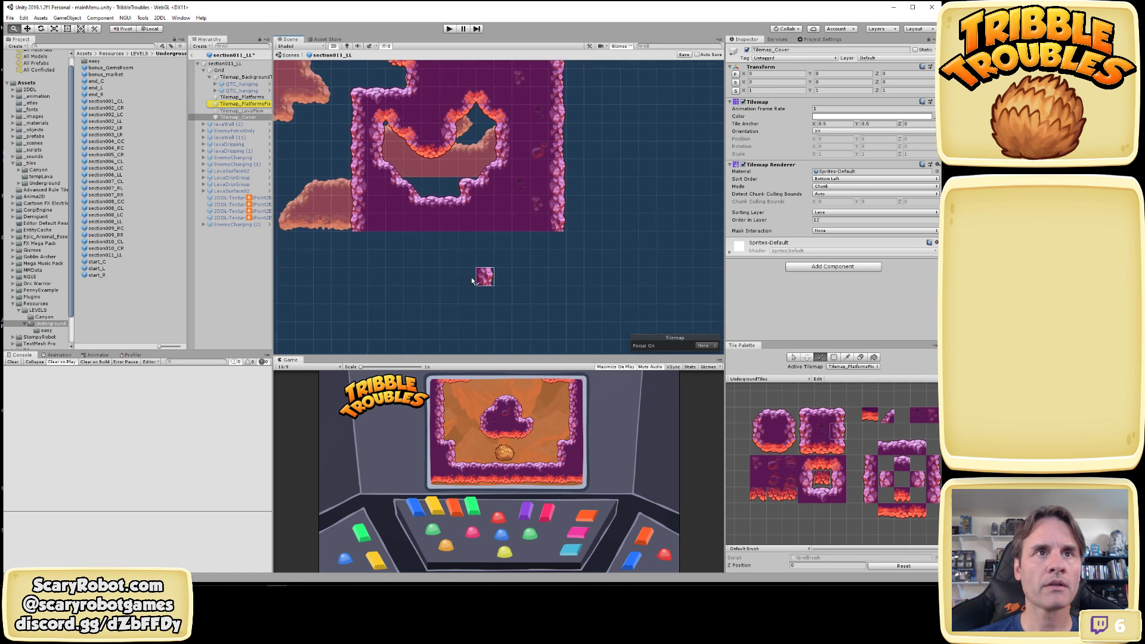
{"action": "middle_click_drag", "start_coordinate": [416, 216], "coordinate": [563, 286], "text": "alt"}
{"action": "right_click_drag", "start_coordinate": [562, 287], "coordinate": [436, 216], "text": "alt"}
{"action": "middle_click_drag", "start_coordinate": [437, 216], "coordinate": [480, 234], "text": "alt"}
{"action": "key", "text": "w"}
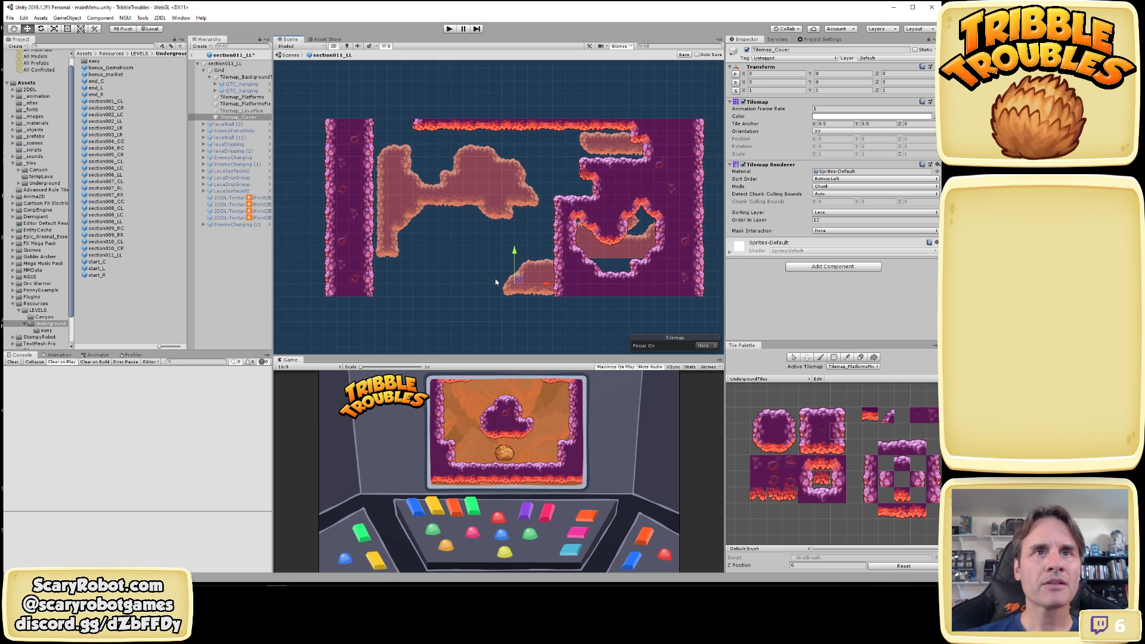
{"action": "left_click", "coordinate": [450, 270]}
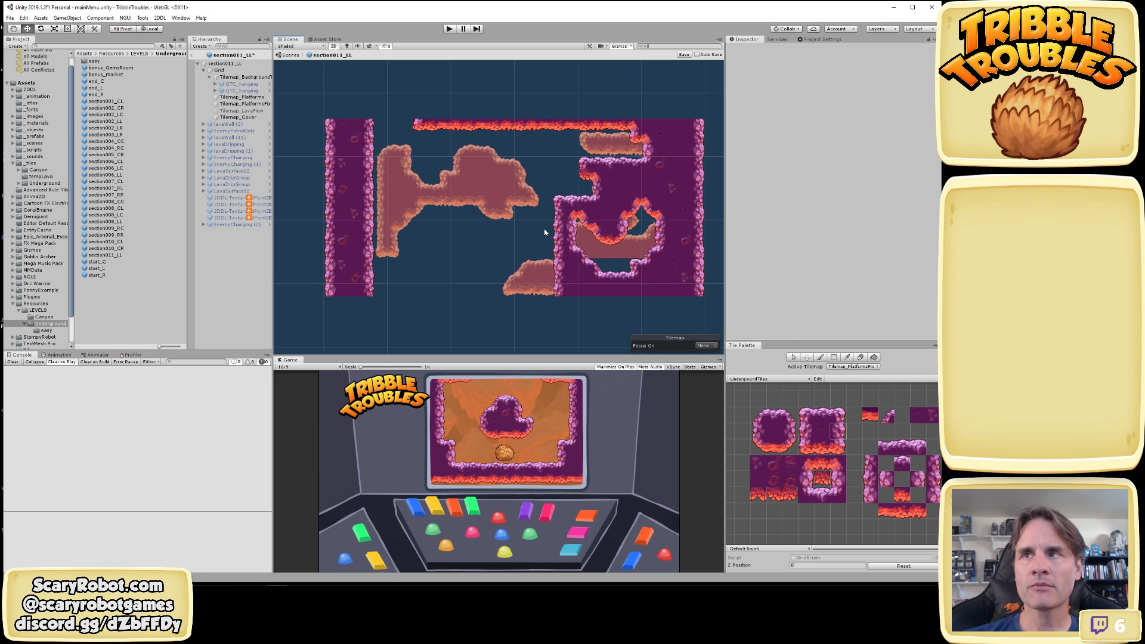
{"action": "left_click", "coordinate": [684, 55]}
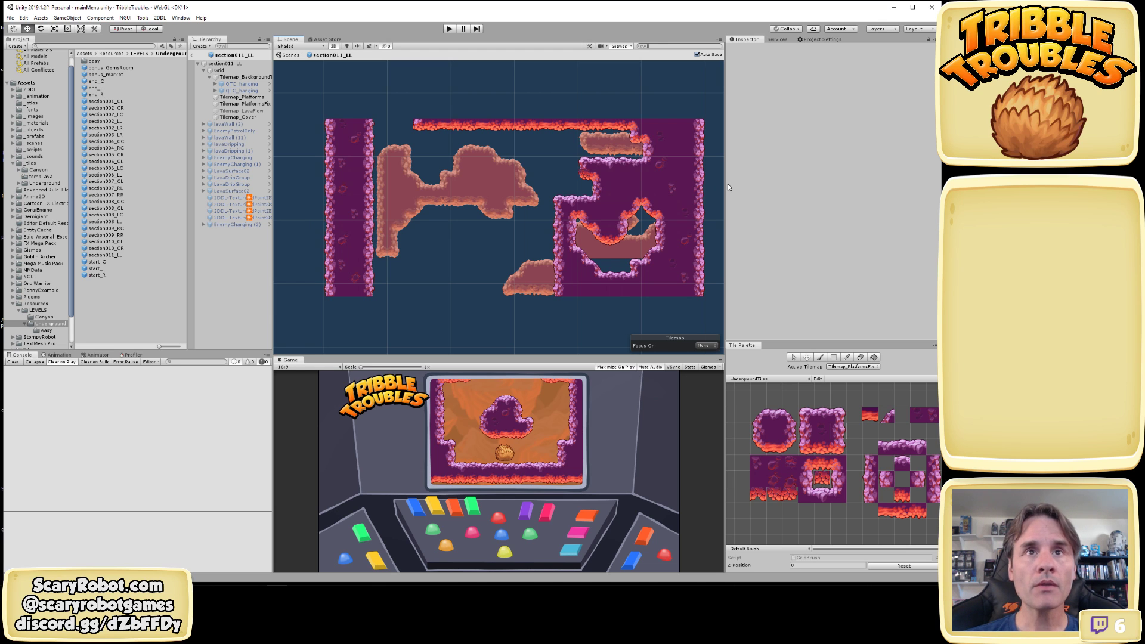
Compare the right side's rock shapes with Tilemap_Cover hidden and shown, leaving the cover active
{"action": "scroll", "coordinate": [668, 196], "scroll_direction": "up", "scroll_amount": 3}
{"action": "left_click", "coordinate": [238, 117]}
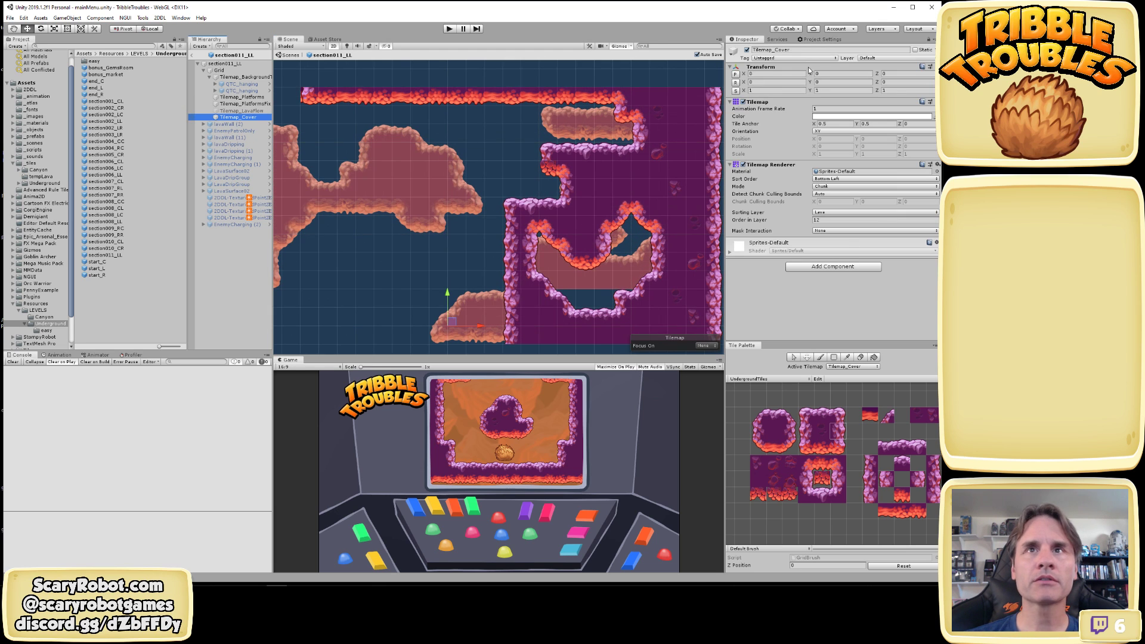
{"action": "left_click", "coordinate": [747, 50]}
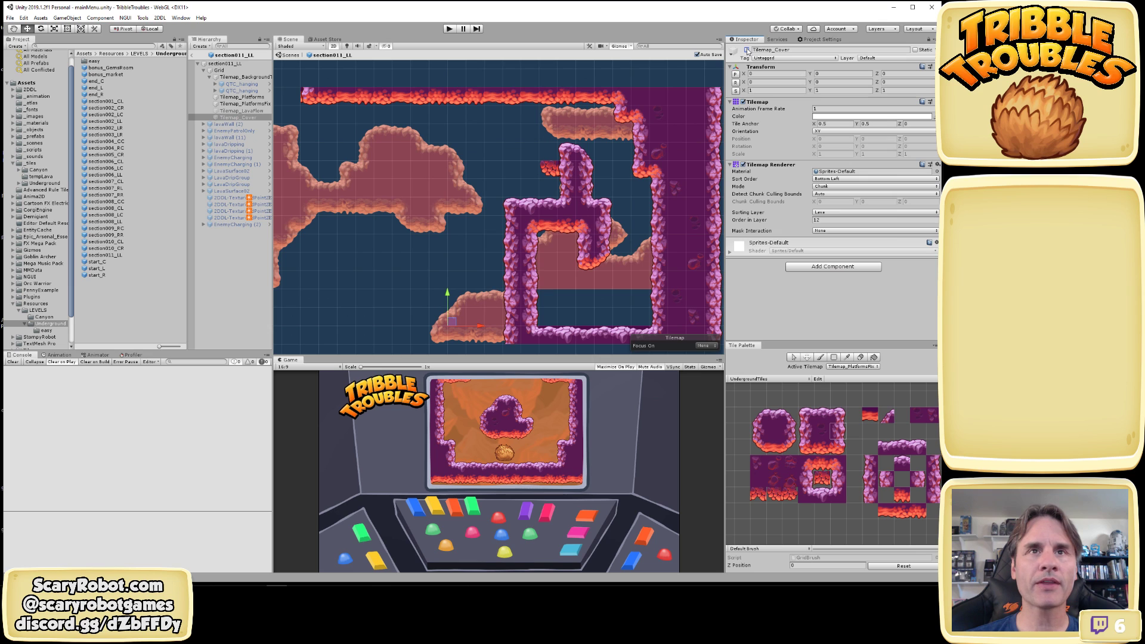
{"action": "left_click", "coordinate": [747, 51]}
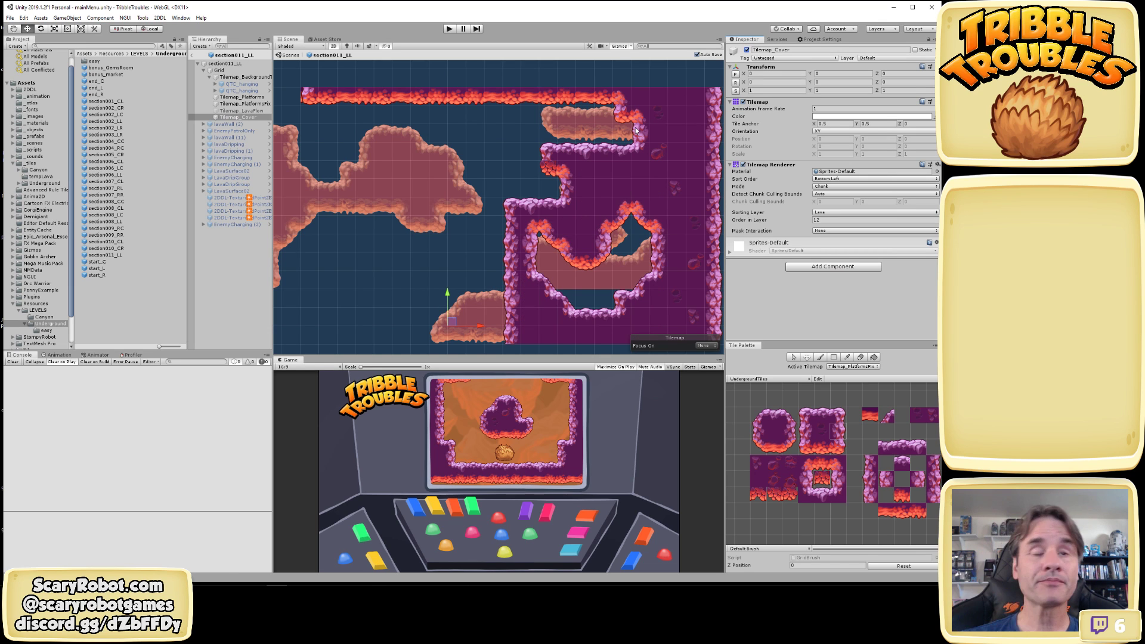
{"action": "scroll", "coordinate": [530, 179], "scroll_direction": "down", "scroll_amount": 2}
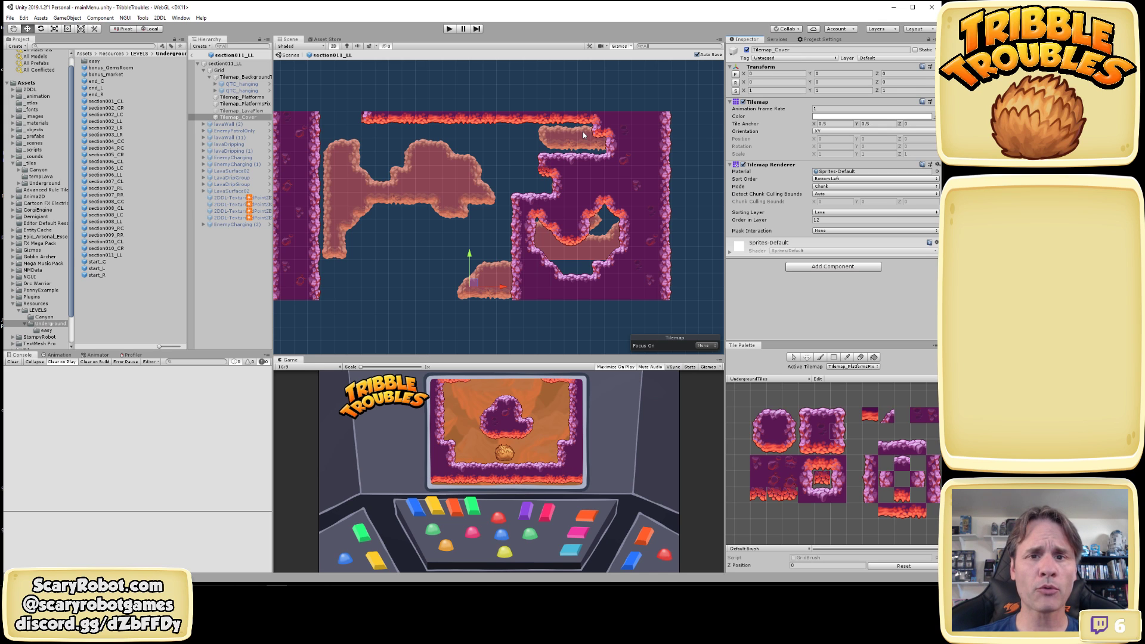
{"action": "scroll", "coordinate": [546, 171], "scroll_direction": "up", "scroll_amount": 2}
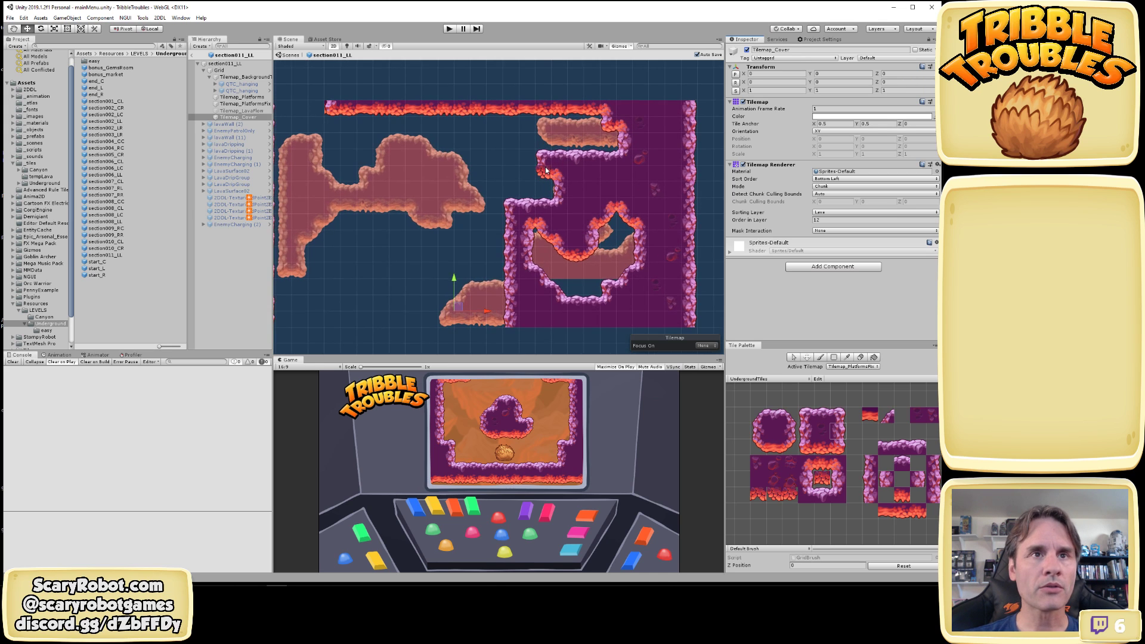
{"action": "scroll", "coordinate": [537, 176], "scroll_direction": "down", "scroll_amount": 2}
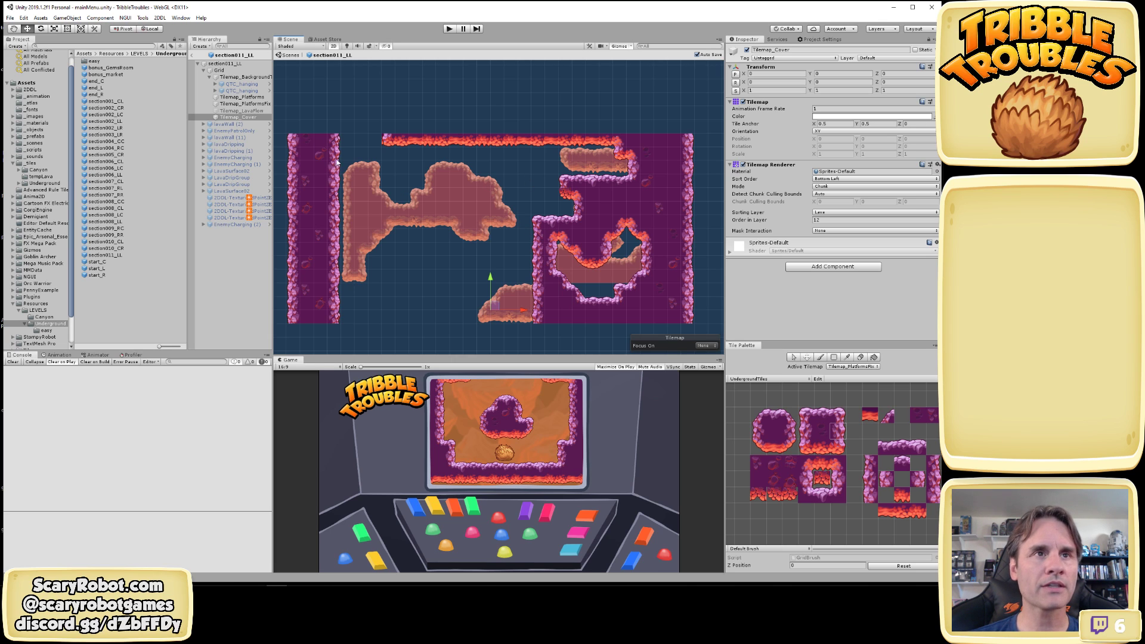
Paint a row of lava-edged rule tiles along the level's bottom up to the right structure on Tilemap_Platforms
{"action": "scroll", "coordinate": [503, 242], "scroll_direction": "up", "scroll_amount": 3}
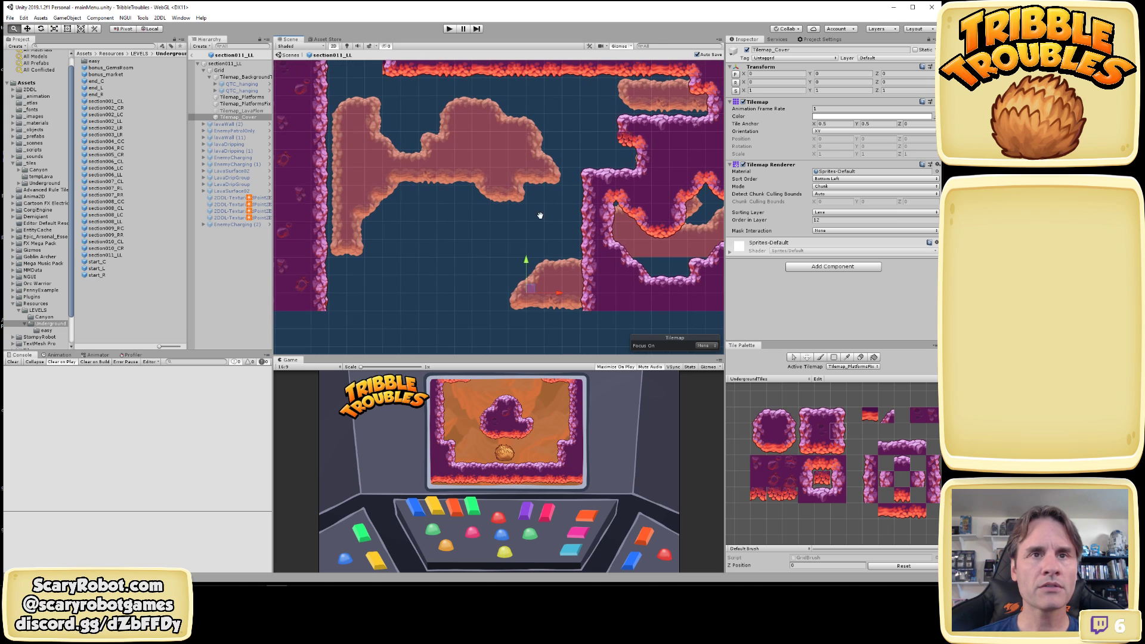
{"action": "left_click", "coordinate": [853, 367]}
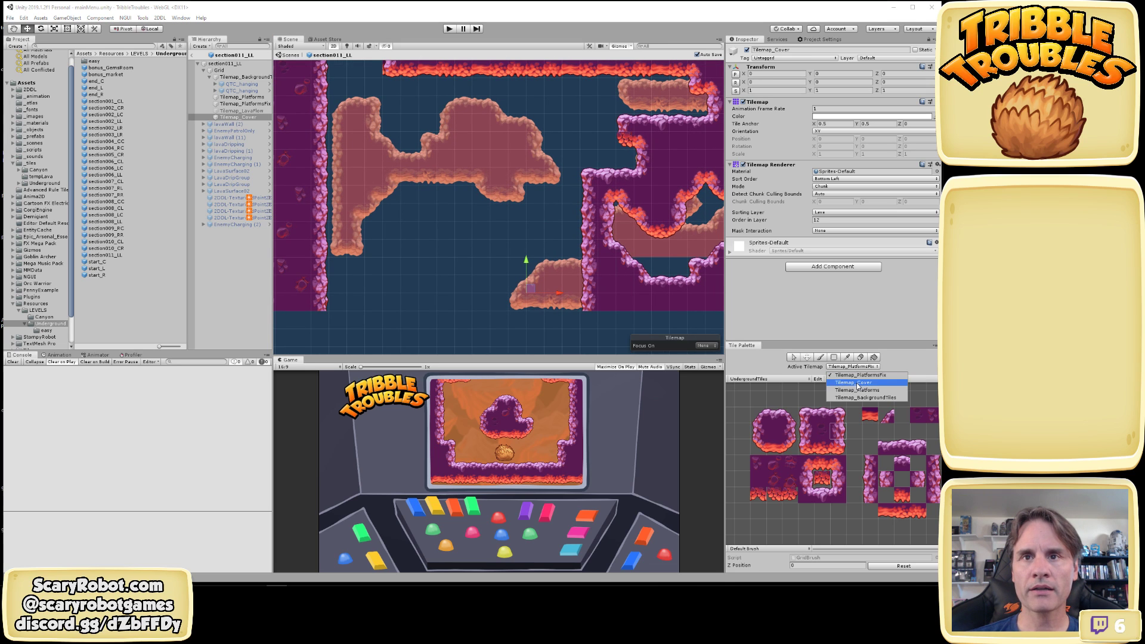
{"action": "left_click", "coordinate": [857, 389]}
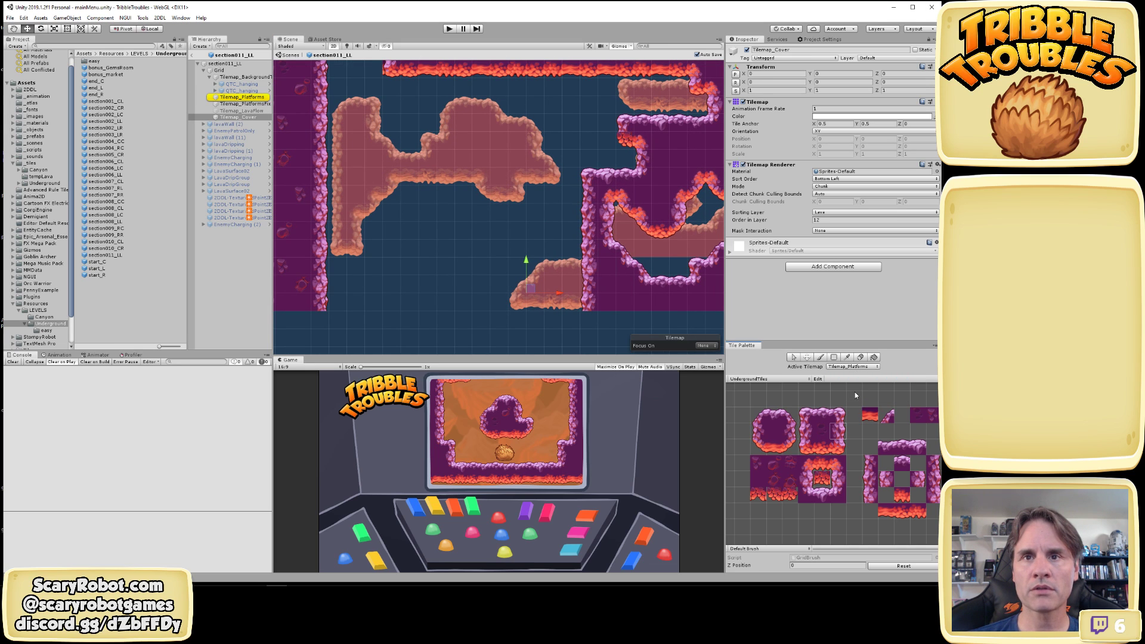
{"action": "left_click", "coordinate": [872, 415]}
{"action": "middle_click_drag", "start_coordinate": [470, 267], "coordinate": [458, 222]}
{"action": "middle_click_drag", "start_coordinate": [342, 274], "coordinate": [381, 276]}
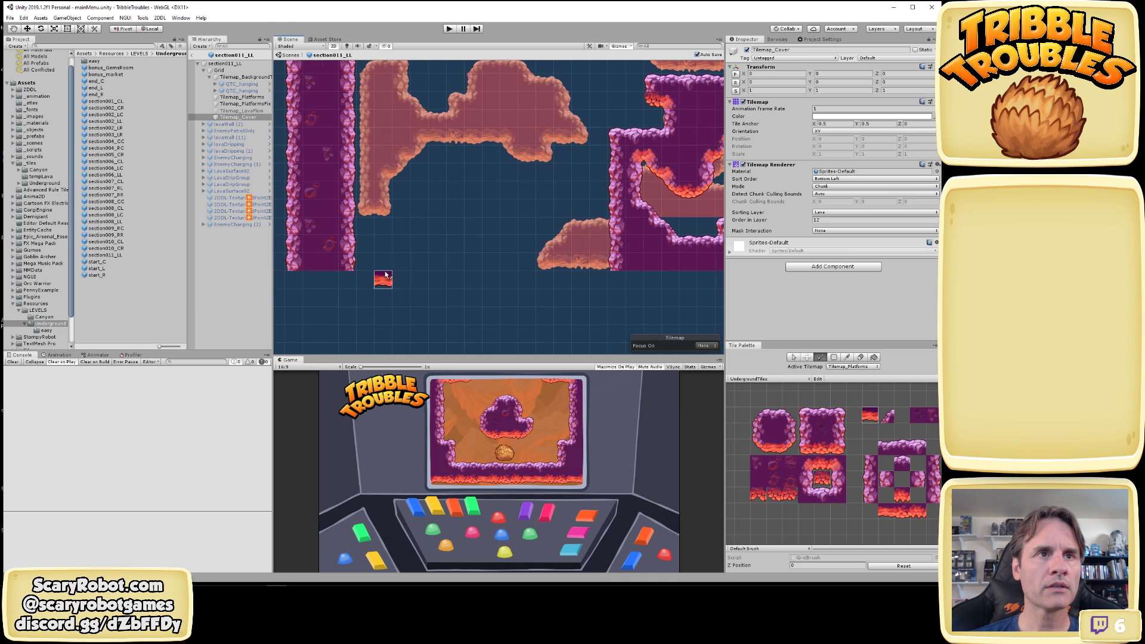
{"action": "left_click_drag", "start_coordinate": [422, 266], "coordinate": [608, 265]}
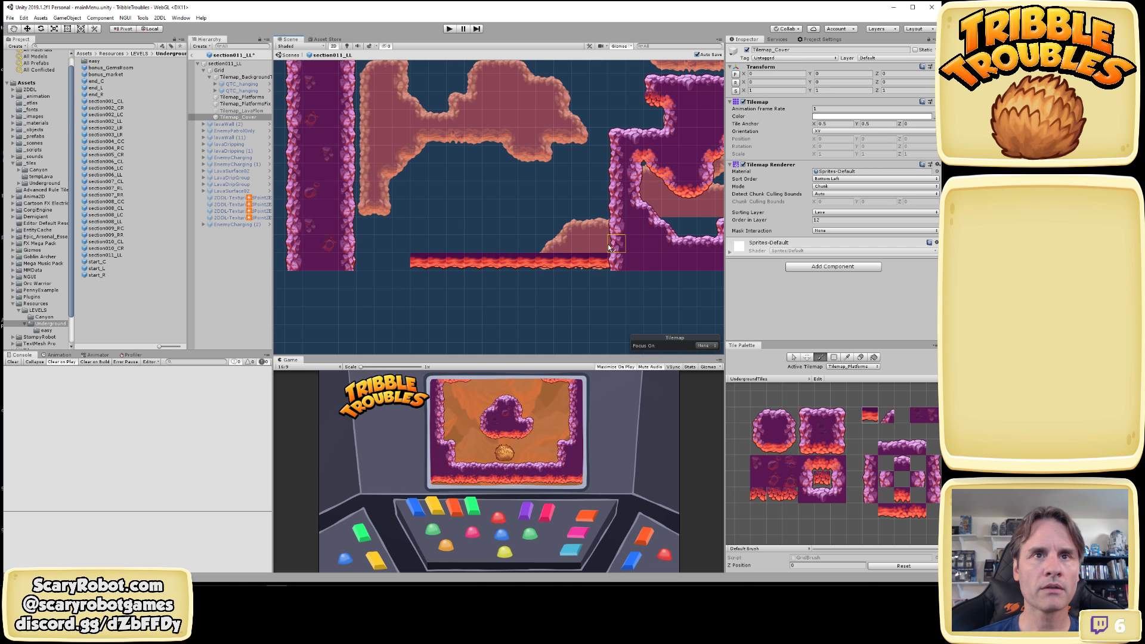
Add a rule tile beside the right structure's foot and deactivate Tilemap_PlatformsFix and Tilemap_Cover
{"action": "left_click", "coordinate": [604, 249]}
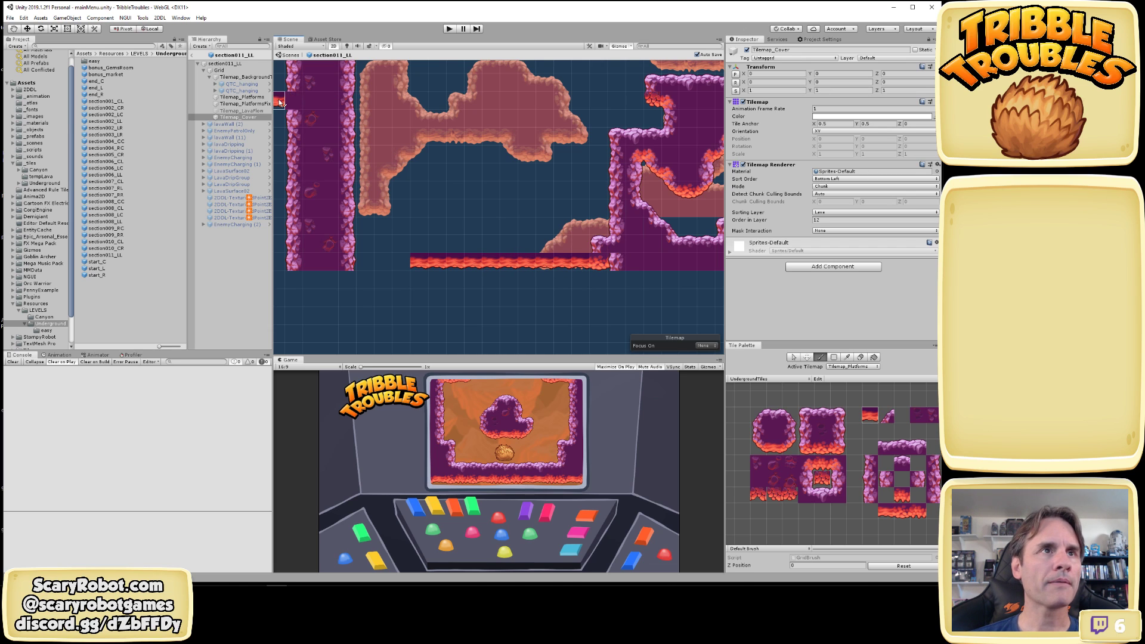
{"action": "left_click", "coordinate": [257, 105]}
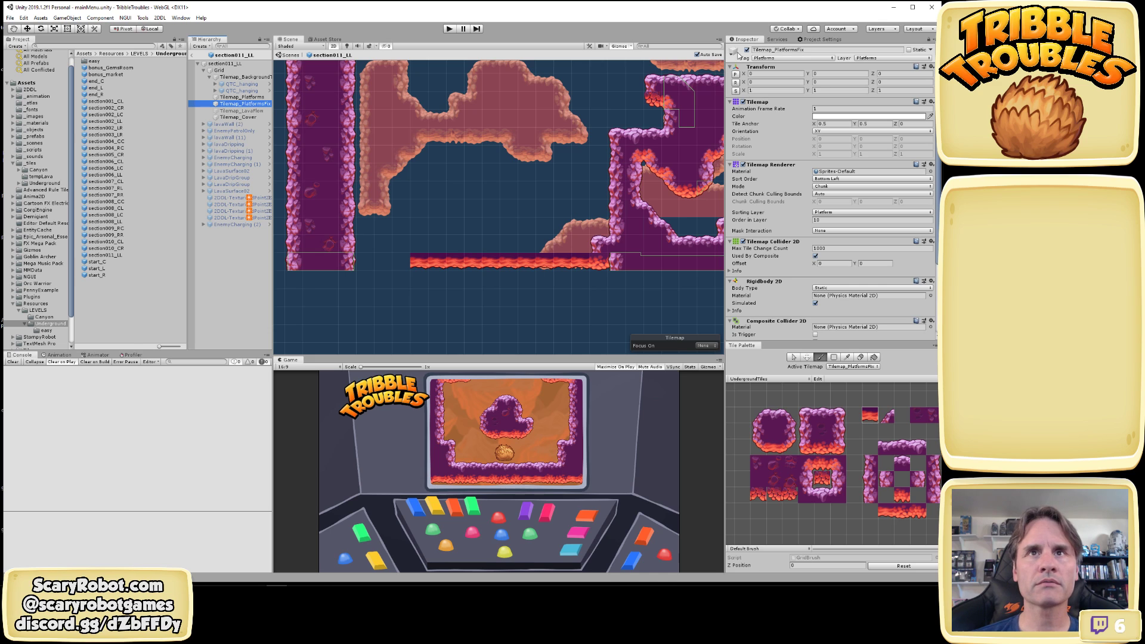
{"action": "left_click", "coordinate": [747, 50]}
{"action": "left_click", "coordinate": [239, 117]}
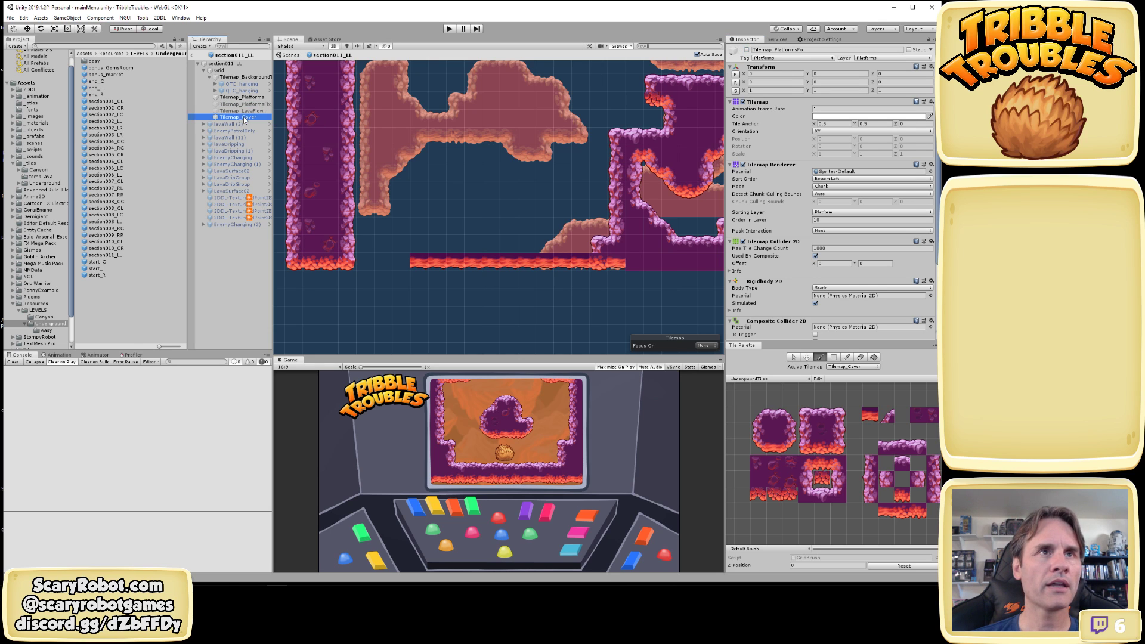
{"action": "left_click", "coordinate": [747, 50]}
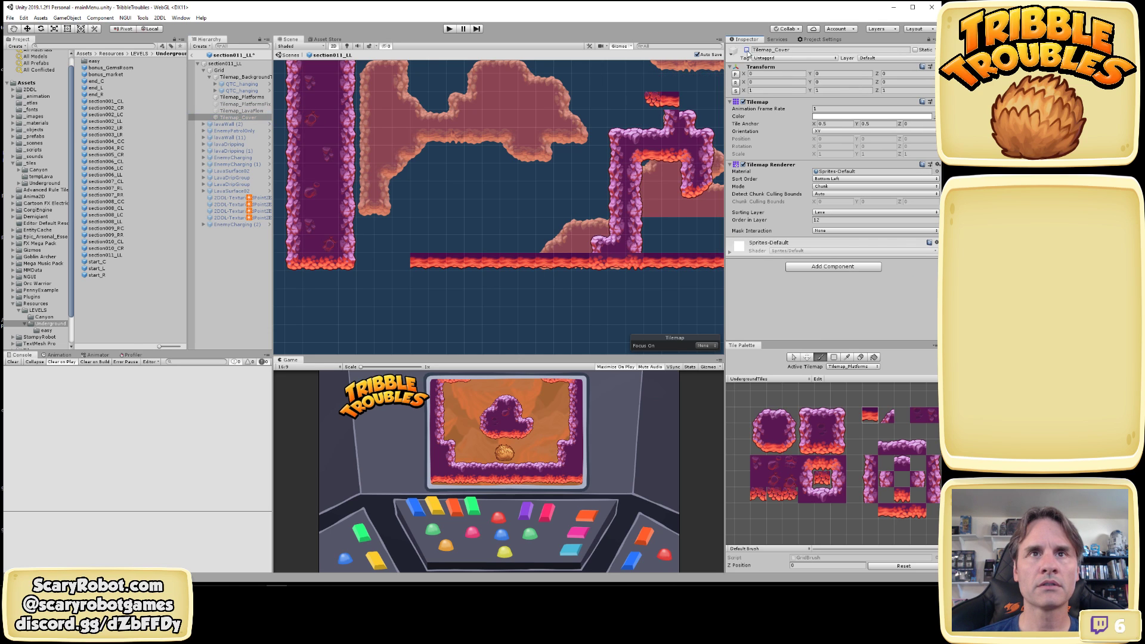
Check the right structure's bare tiles against Tilemap_Cover by showing the cover once and hiding it again
{"action": "middle_click_drag", "start_coordinate": [537, 173], "coordinate": [513, 236]}
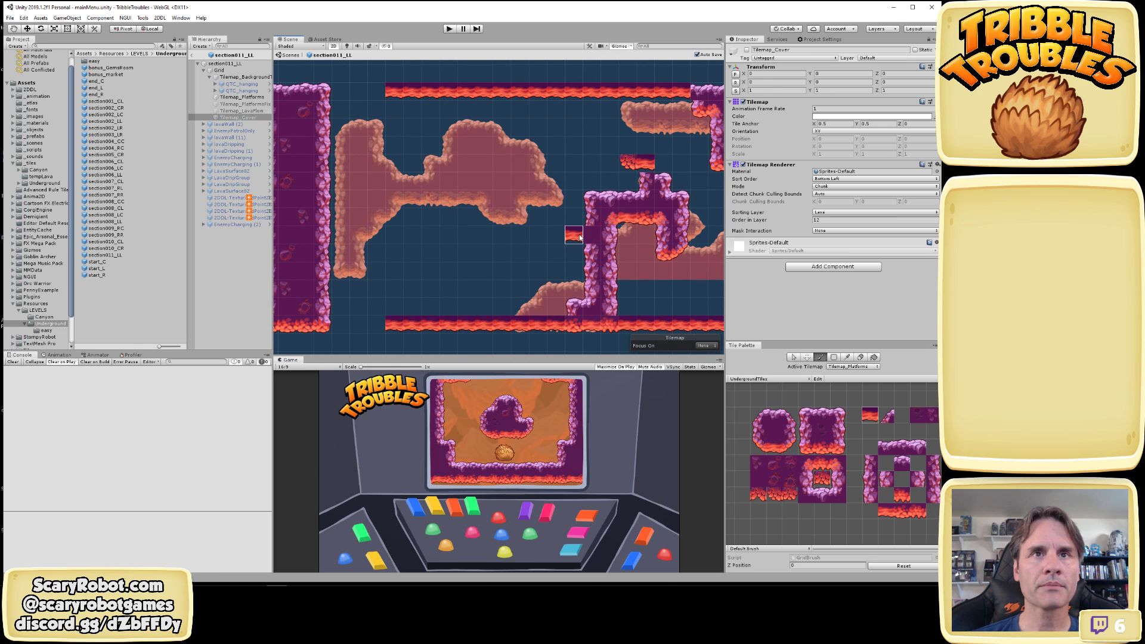
{"action": "left_click", "coordinate": [747, 51]}
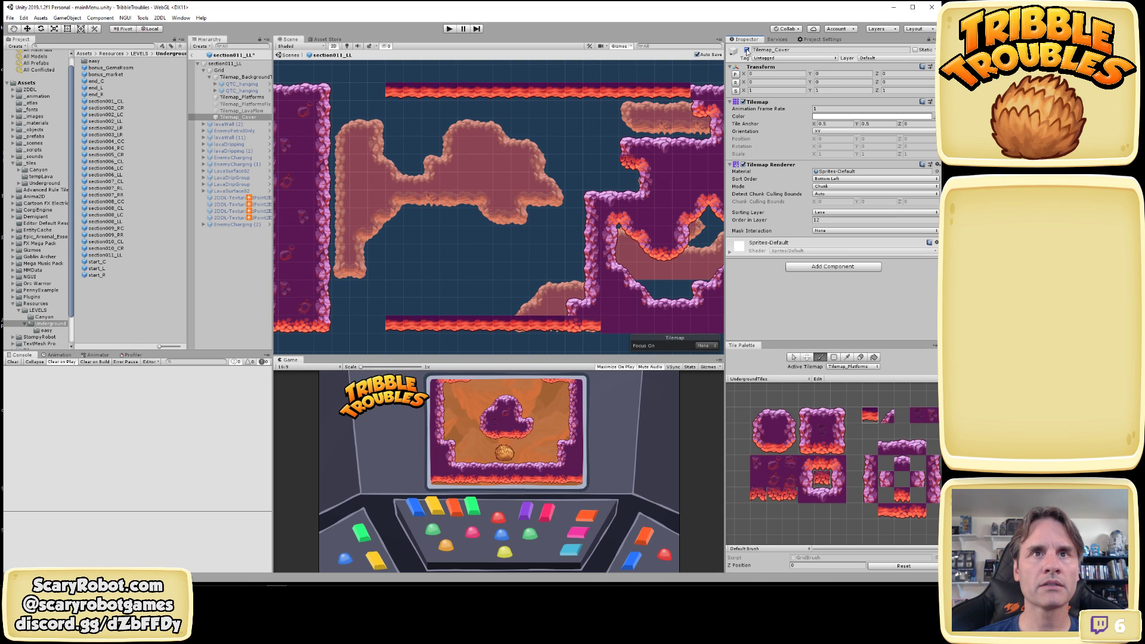
{"action": "left_click", "coordinate": [747, 50]}
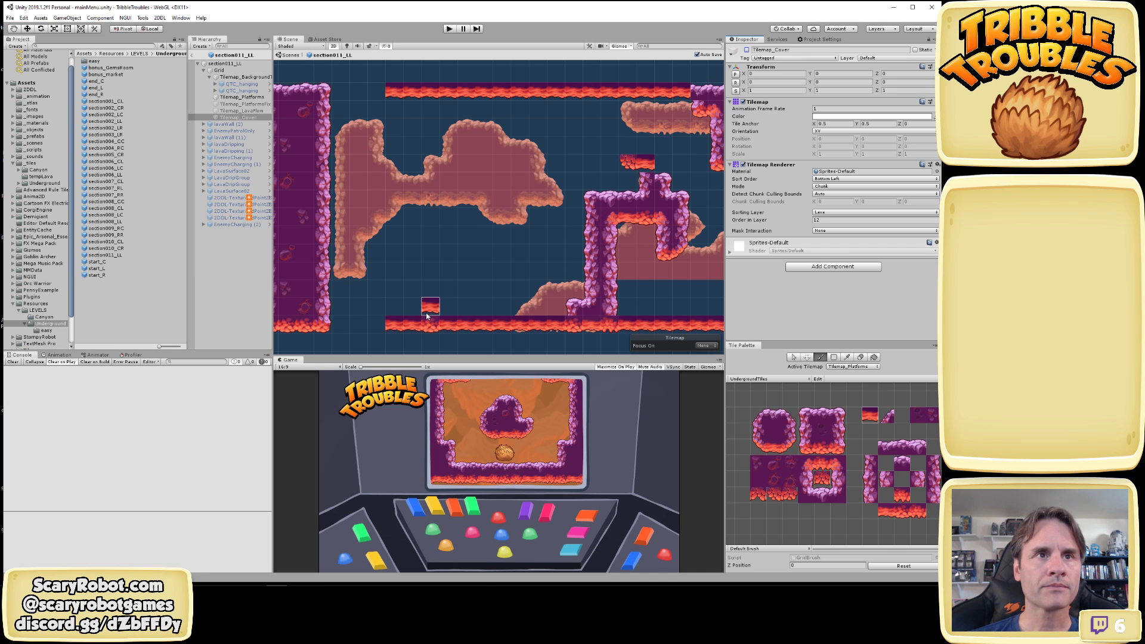
{"action": "scroll", "coordinate": [429, 230], "scroll_direction": "down", "scroll_amount": 2}
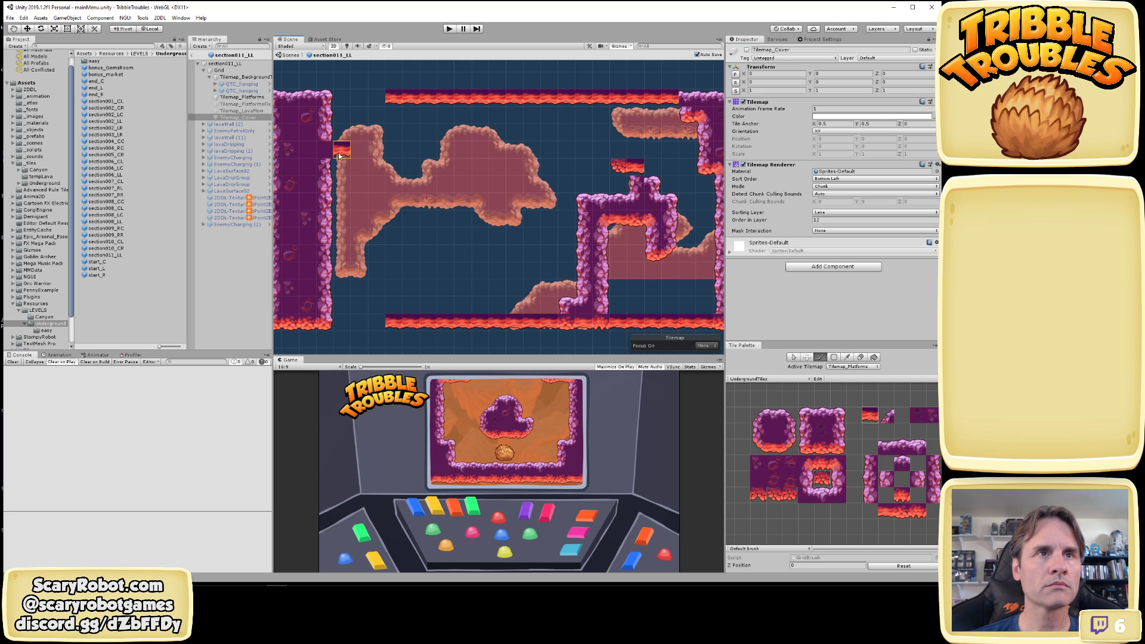
Paint a stepped ledge projecting from the left wall and a staircase-shaped mound on the floor's left end with rule tiles
{"action": "left_click_drag", "start_coordinate": [339, 156], "coordinate": [416, 158]}
{"action": "mouse_move", "coordinate": [344, 163]}
{"action": "left_mouse_down"}
{"action": "mouse_move", "coordinate": [342, 182]}
{"action": "mouse_move", "coordinate": [416, 168]}
{"action": "left_mouse_up"}
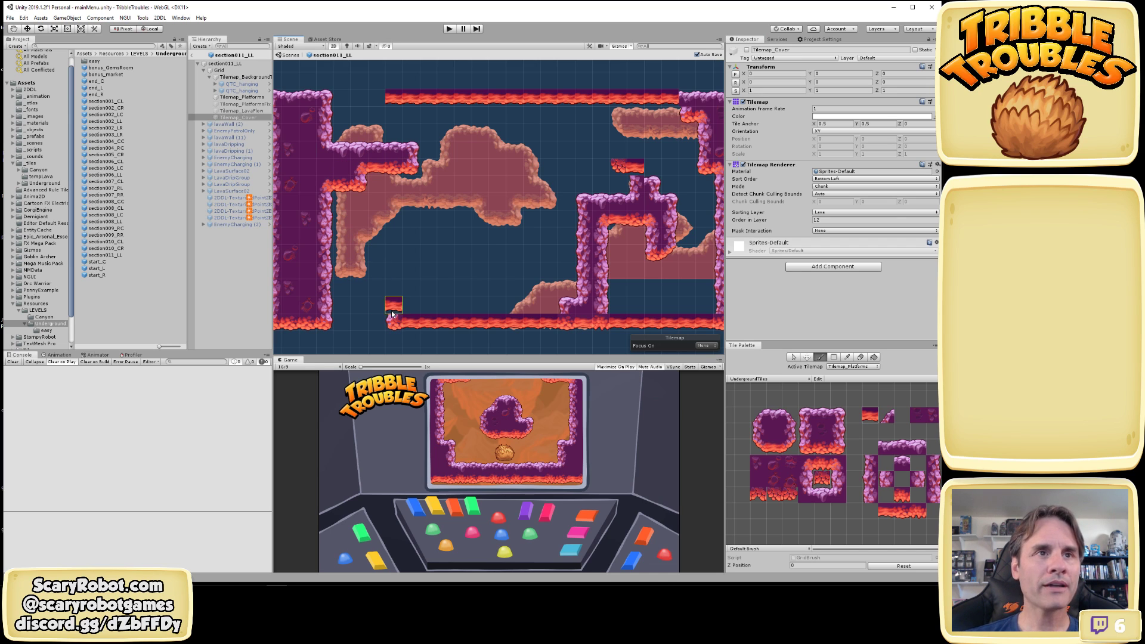
{"action": "left_click_drag", "start_coordinate": [392, 311], "coordinate": [394, 270]}
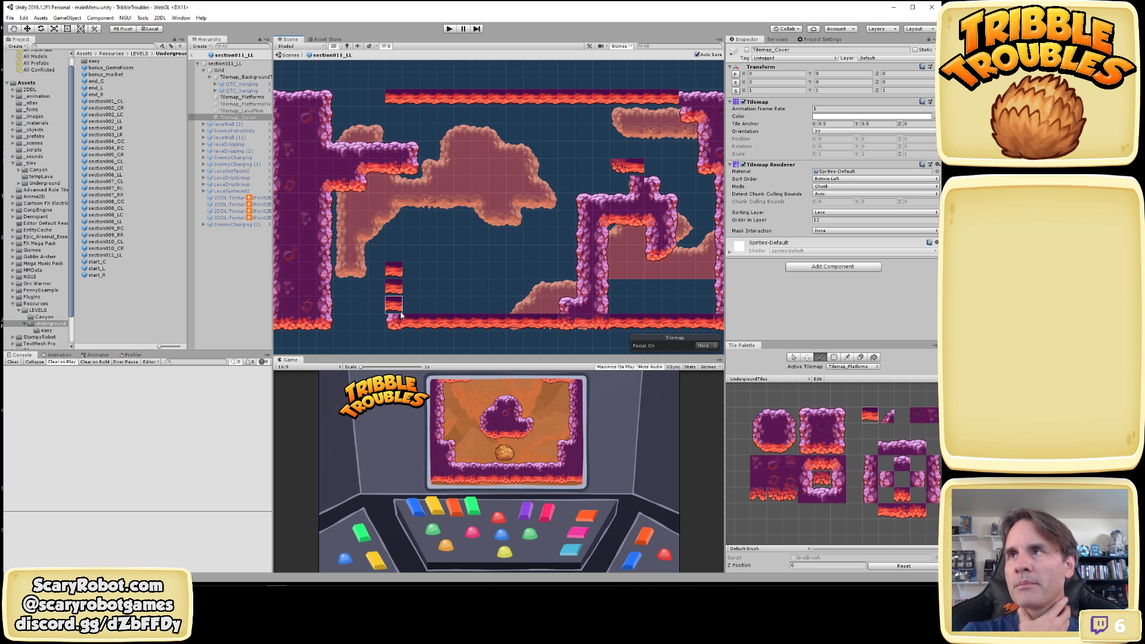
{"action": "mouse_move", "coordinate": [410, 312]}
{"action": "left_mouse_down"}
{"action": "mouse_move", "coordinate": [411, 273]}
{"action": "mouse_move", "coordinate": [416, 315]}
{"action": "mouse_move", "coordinate": [419, 286]}
{"action": "mouse_move", "coordinate": [441, 308]}
{"action": "left_mouse_up"}
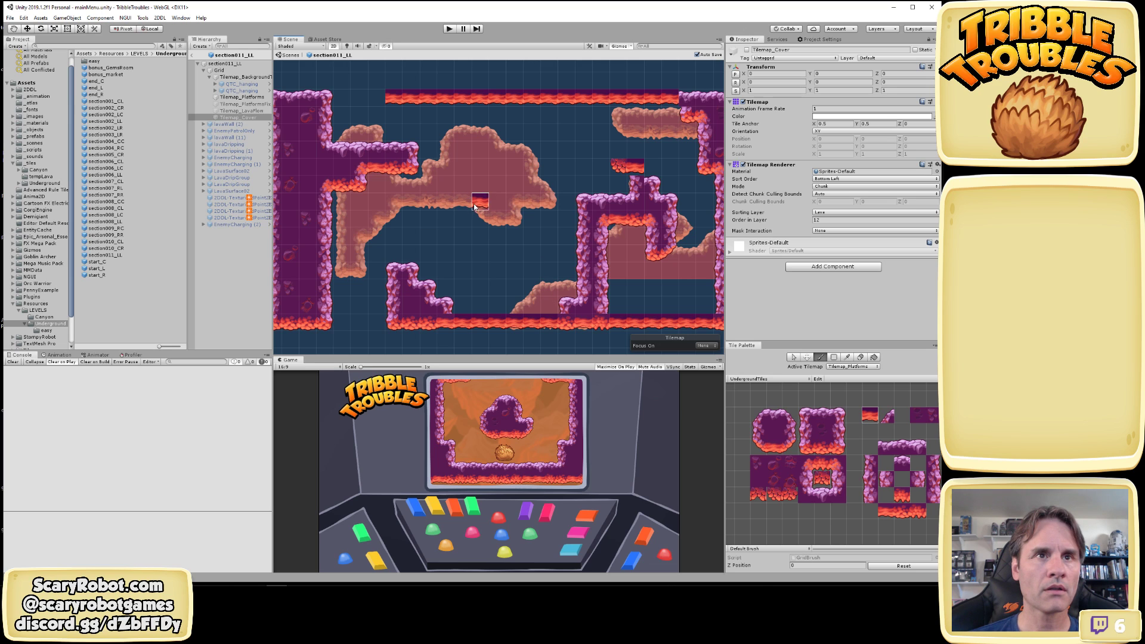
Paint a floating mid-level platform with a pillar above and below it, thicken the right structure's outer edge, and save the section
{"action": "mouse_move", "coordinate": [474, 207]}
{"action": "left_mouse_down"}
{"action": "mouse_move", "coordinate": [504, 218]}
{"action": "mouse_move", "coordinate": [498, 238]}
{"action": "left_mouse_up"}
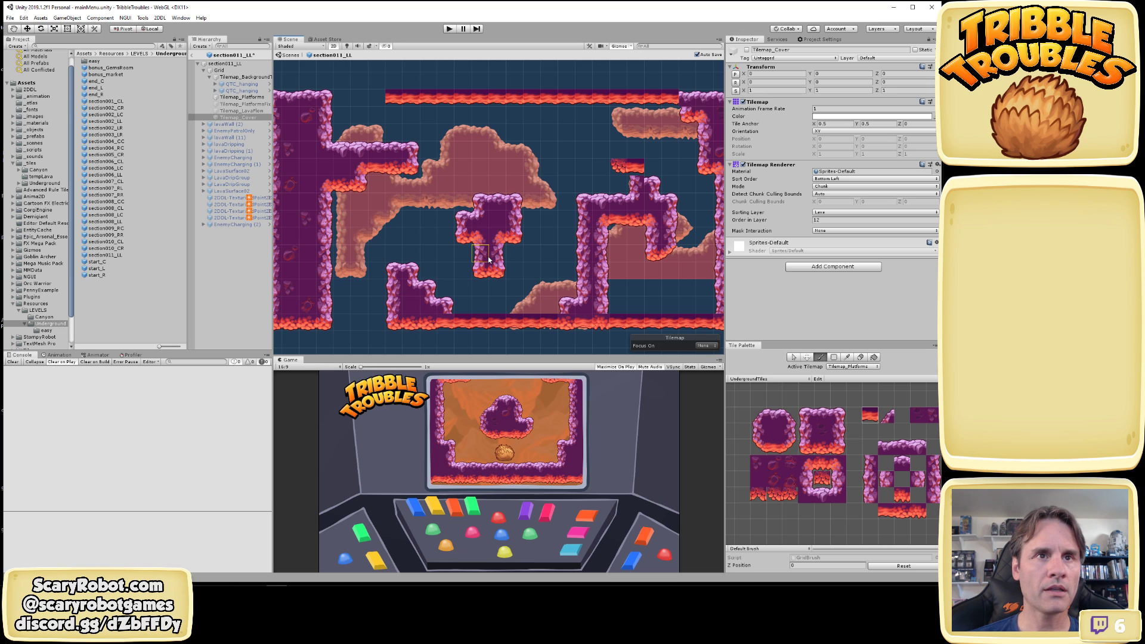
{"action": "left_click_drag", "start_coordinate": [569, 219], "coordinate": [569, 268]}
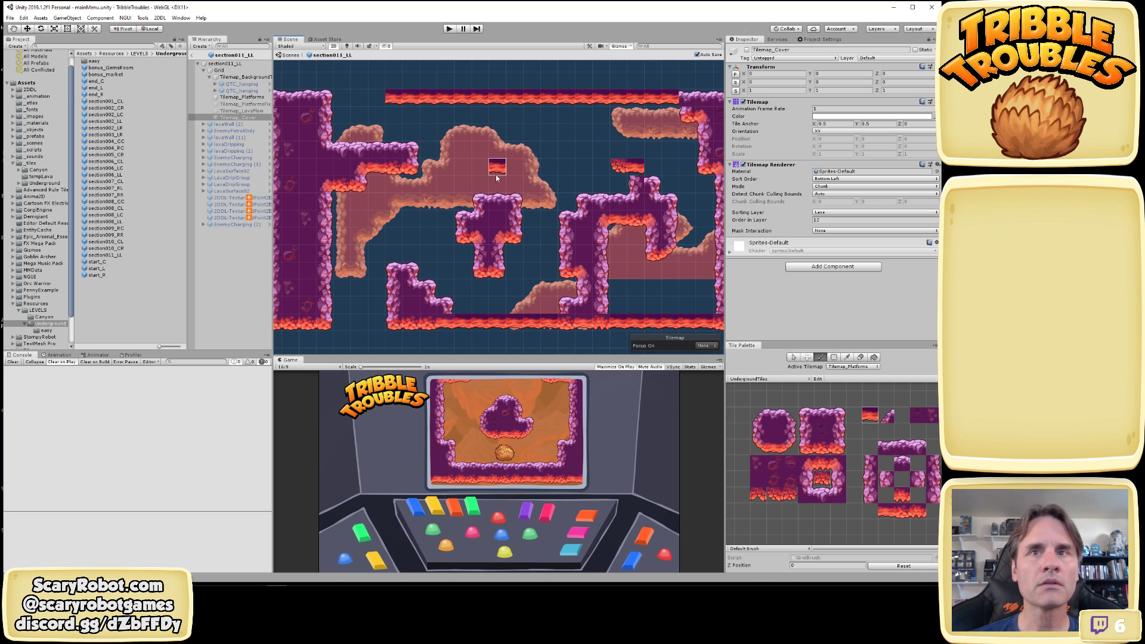
{"action": "mouse_move", "coordinate": [492, 188]}
{"action": "left_mouse_down"}
{"action": "mouse_move", "coordinate": [500, 159]}
{"action": "mouse_move", "coordinate": [484, 152]}
{"action": "mouse_move", "coordinate": [484, 192]}
{"action": "left_mouse_up"}
{"action": "key", "text": "ctrl+s"}
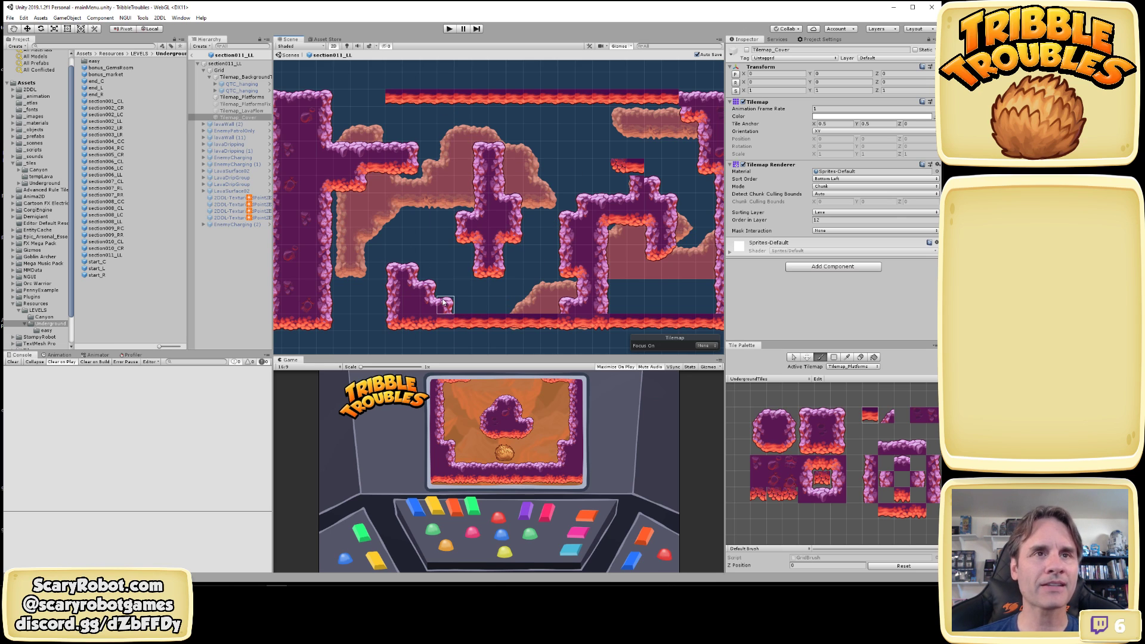
{"action": "left_click", "coordinate": [441, 228]}
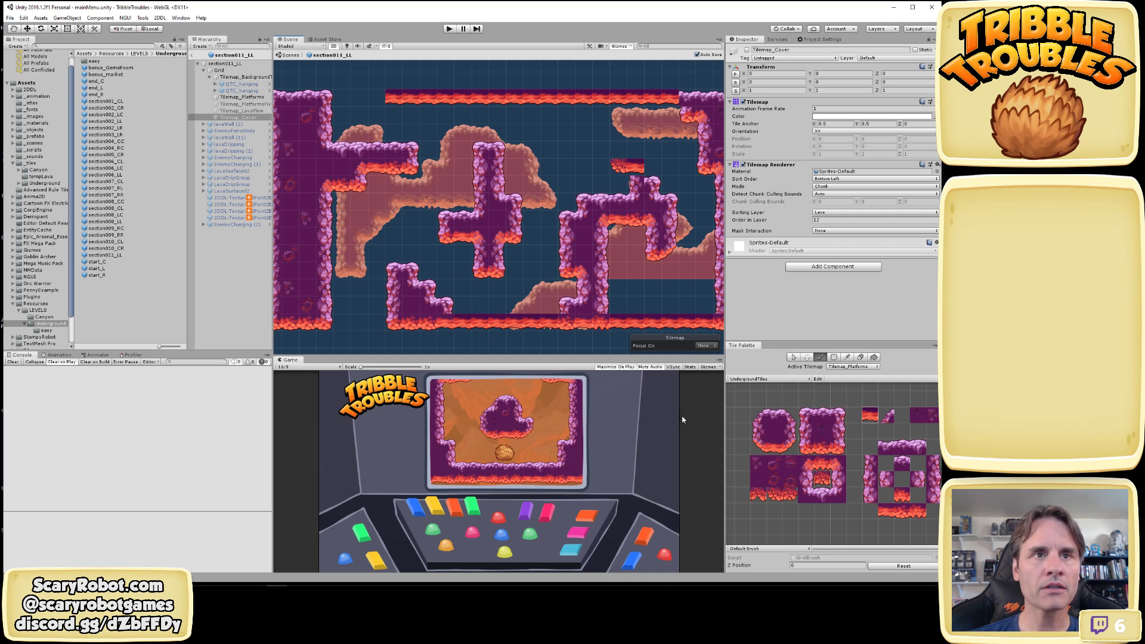
Smooth the steps of the floor's left mound with slope tiles and reactivate Tilemap_Cover
{"action": "left_click", "coordinate": [886, 421]}
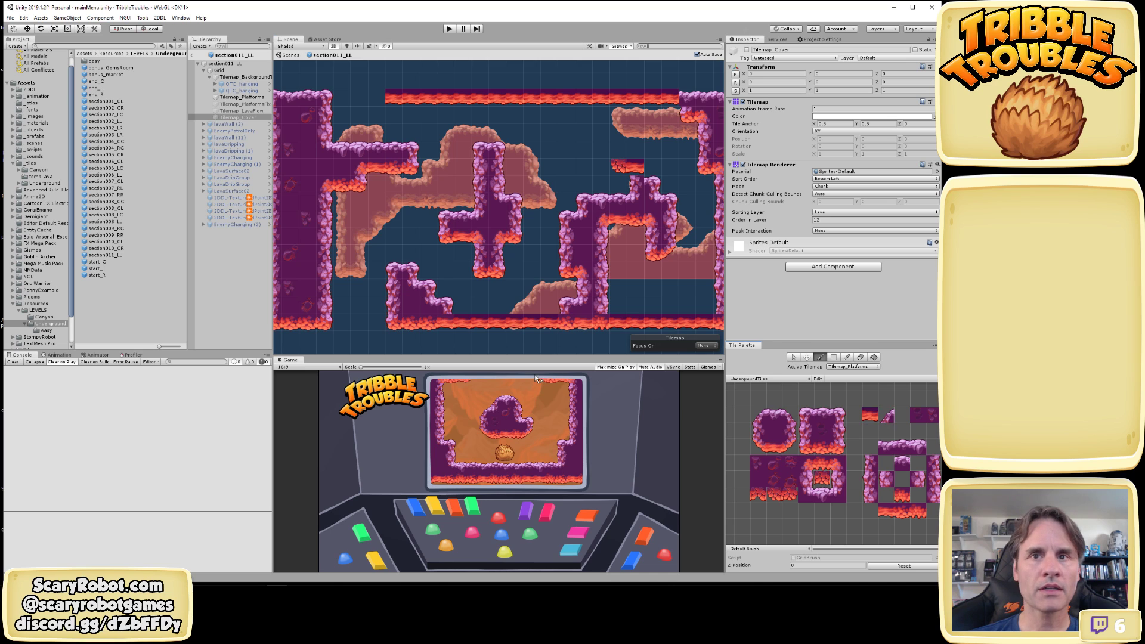
{"action": "left_click", "coordinate": [413, 270]}
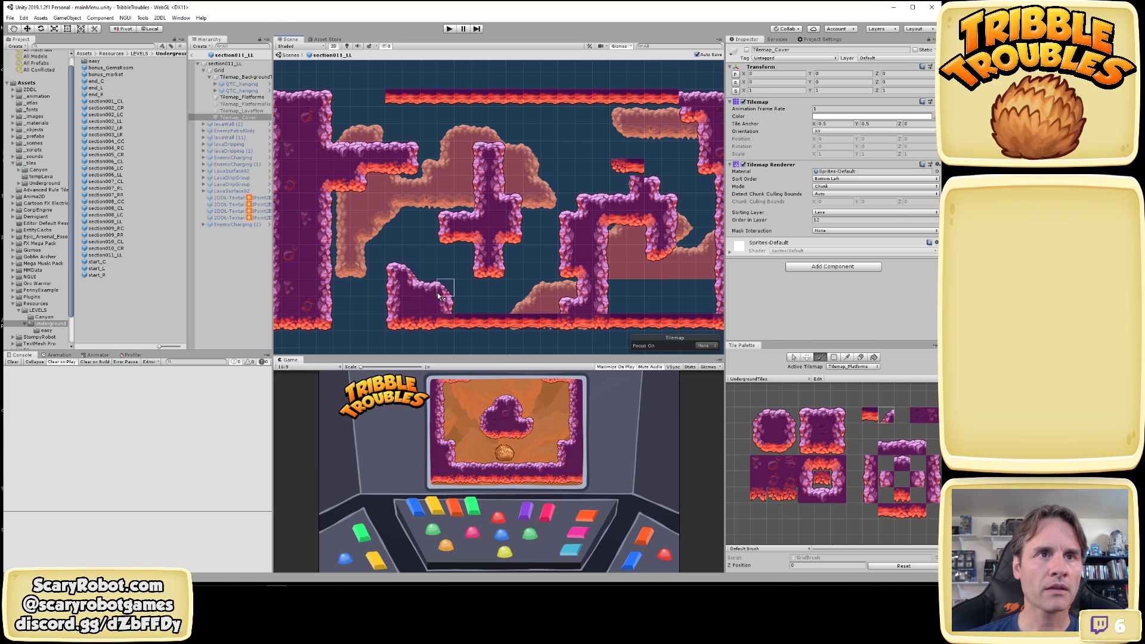
{"action": "left_click", "coordinate": [430, 292]}
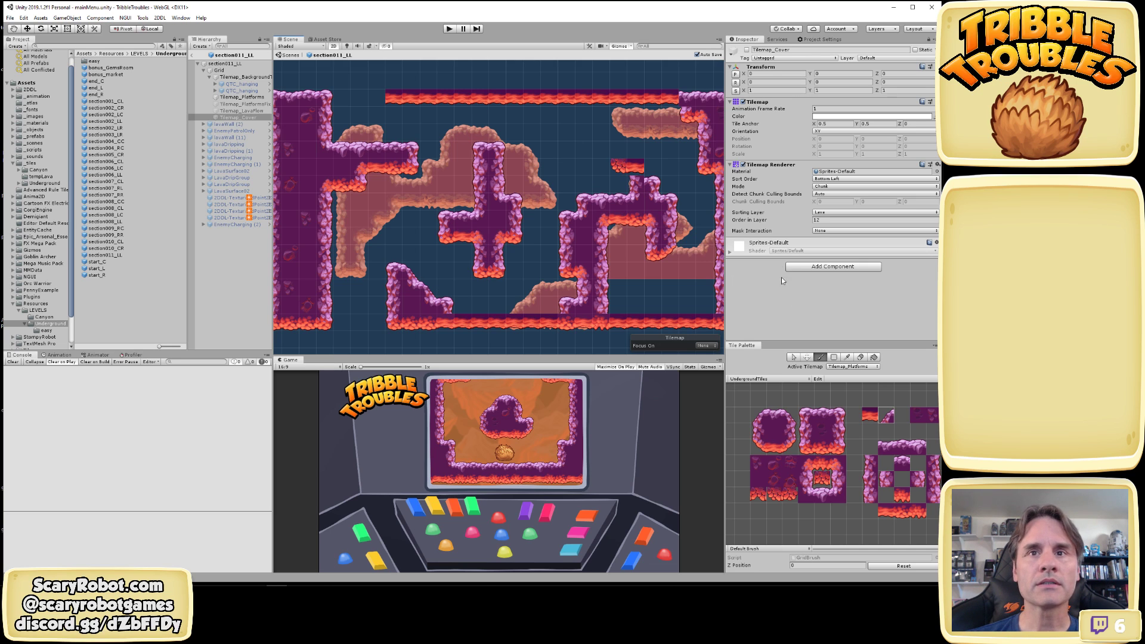
{"action": "left_click", "coordinate": [248, 119]}
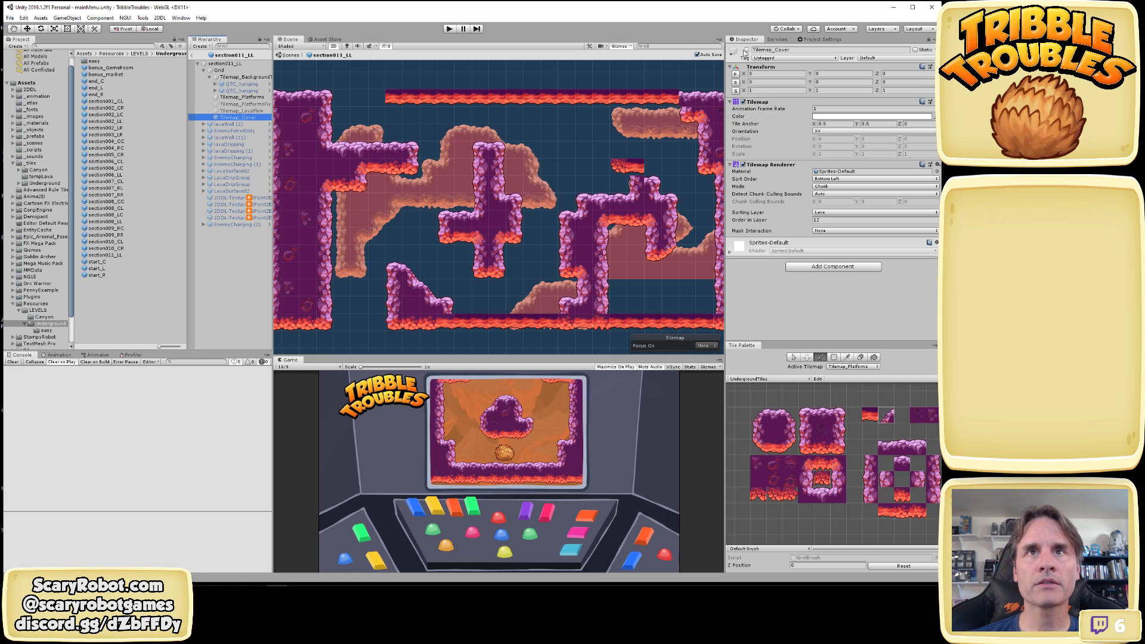
{"action": "left_click", "coordinate": [747, 50]}
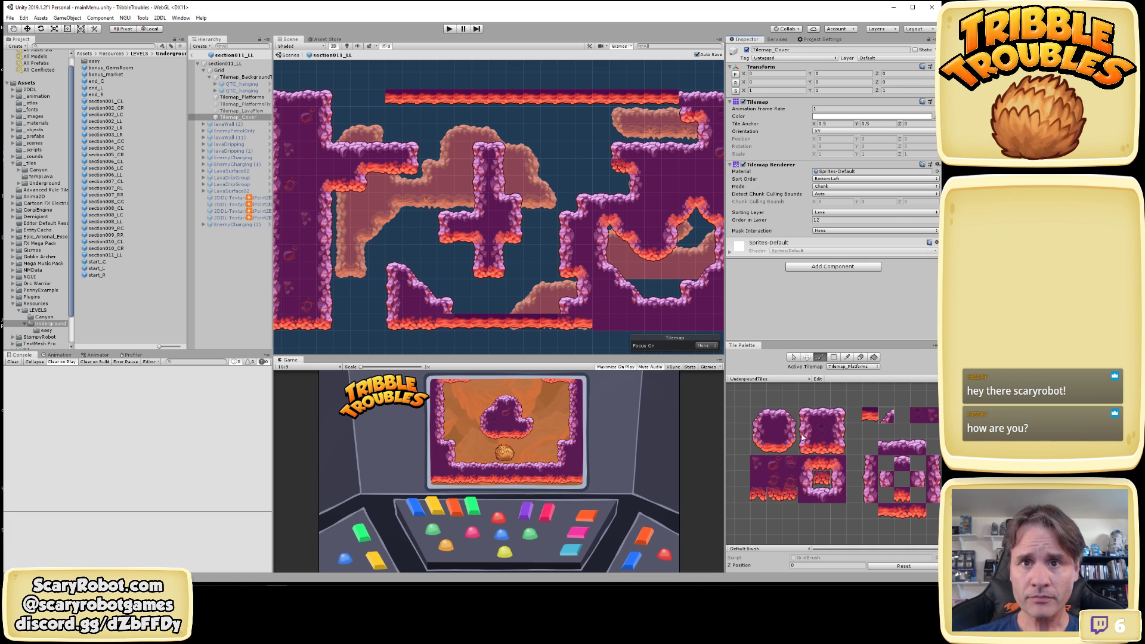
Paint a stepped rock outcrop hanging from the ceiling row, right of the central pillar, with rule tiles
{"action": "left_click", "coordinate": [774, 435]}
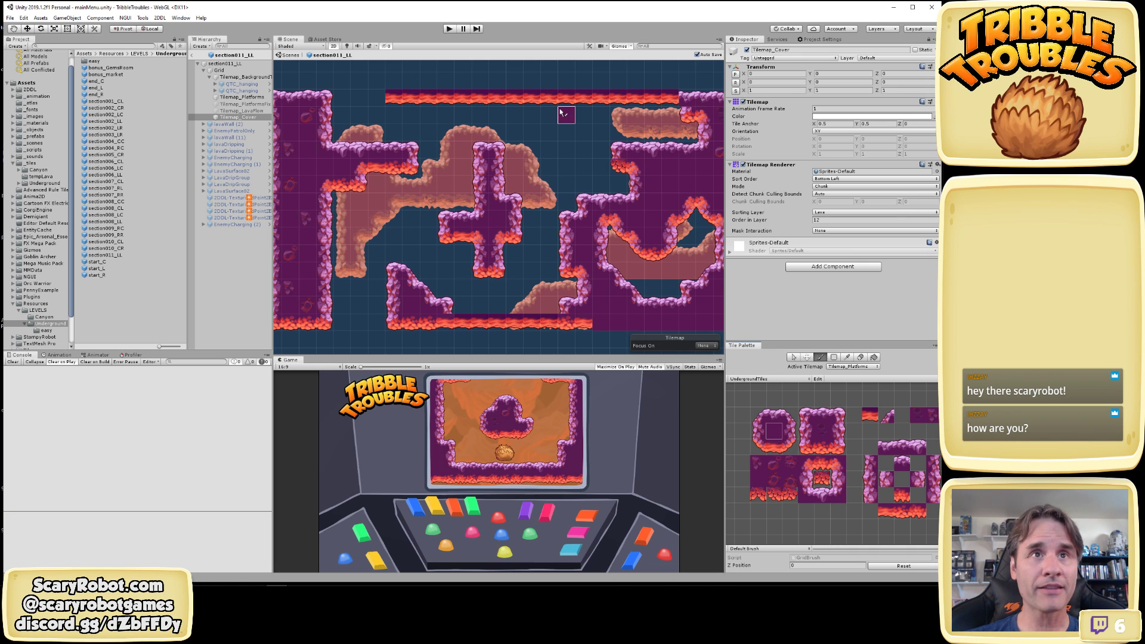
{"action": "left_click", "coordinate": [870, 415]}
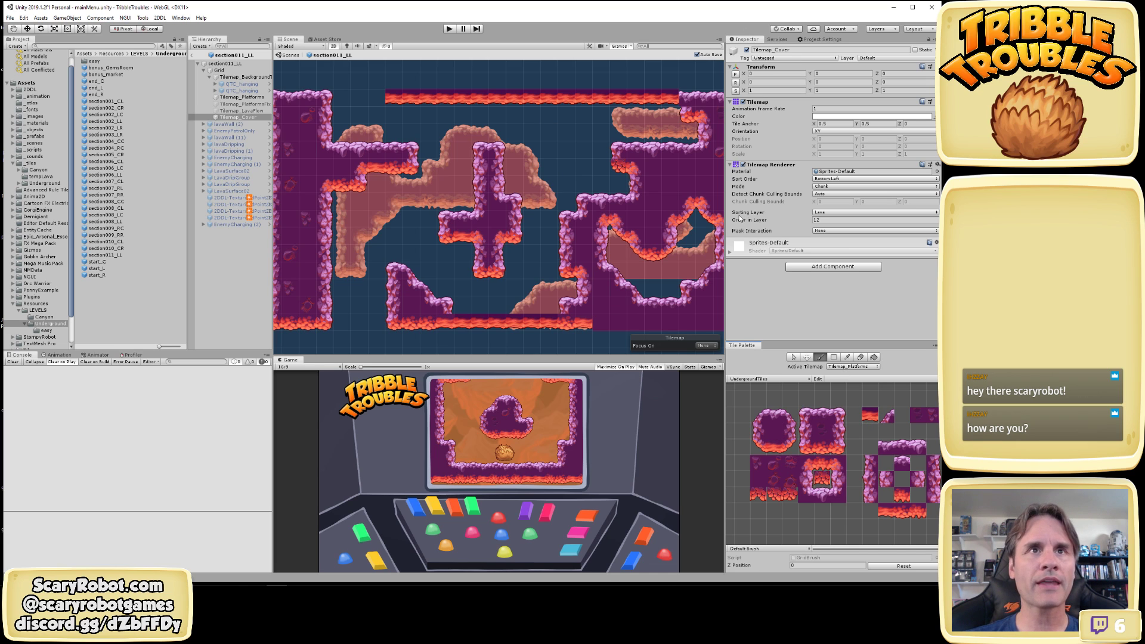
{"action": "left_click", "coordinate": [550, 98]}
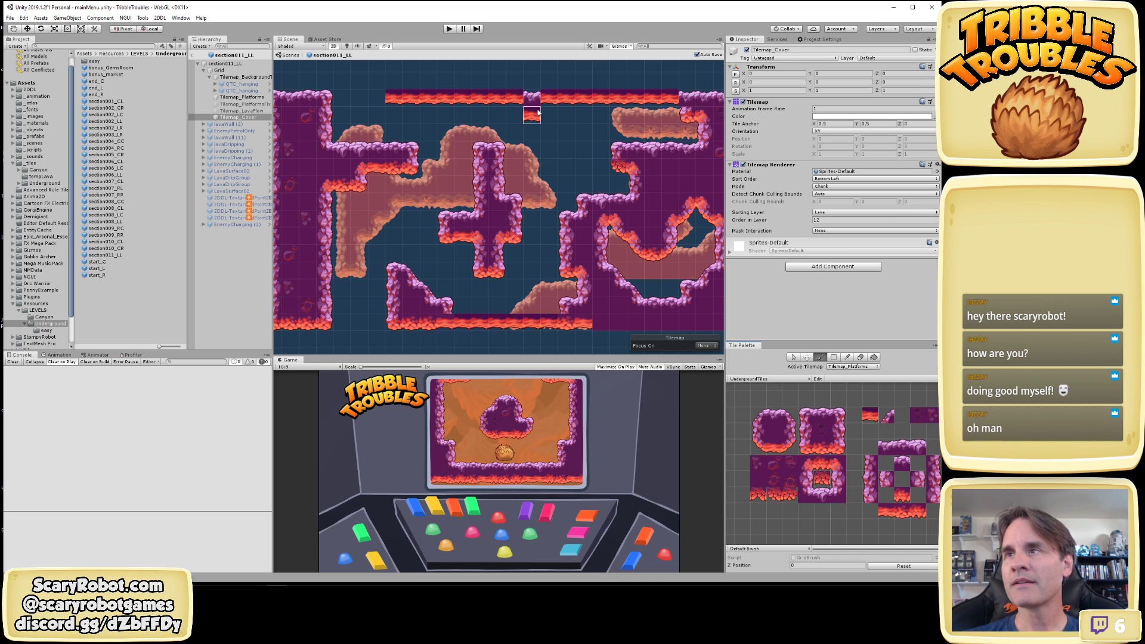
{"action": "left_click_drag", "start_coordinate": [539, 114], "coordinate": [571, 140]}
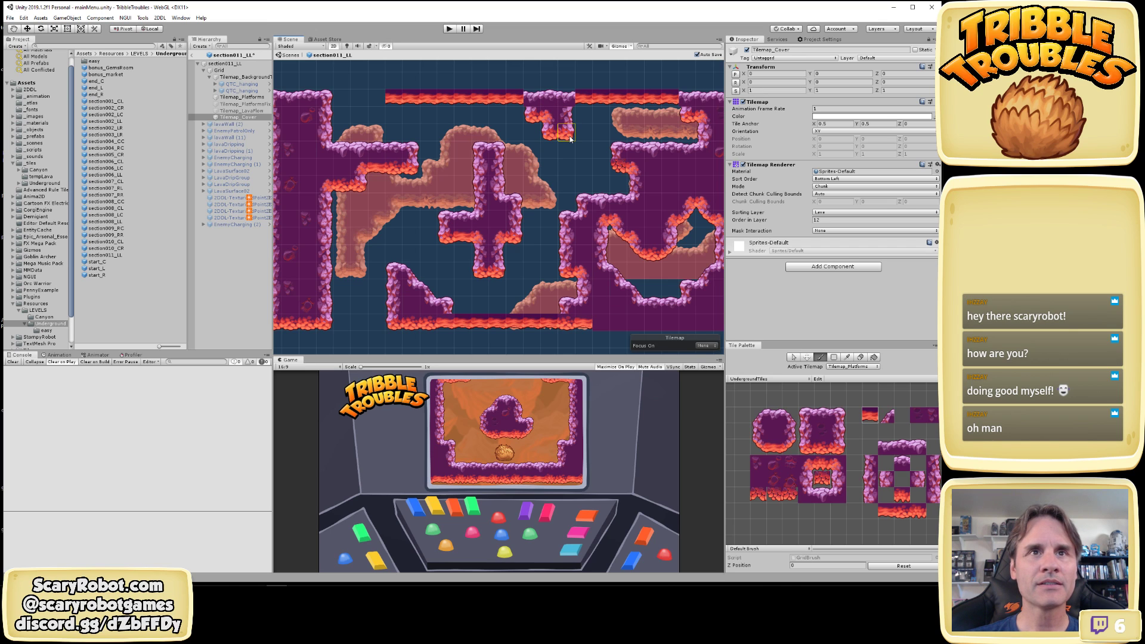
{"action": "left_click", "coordinate": [579, 117]}
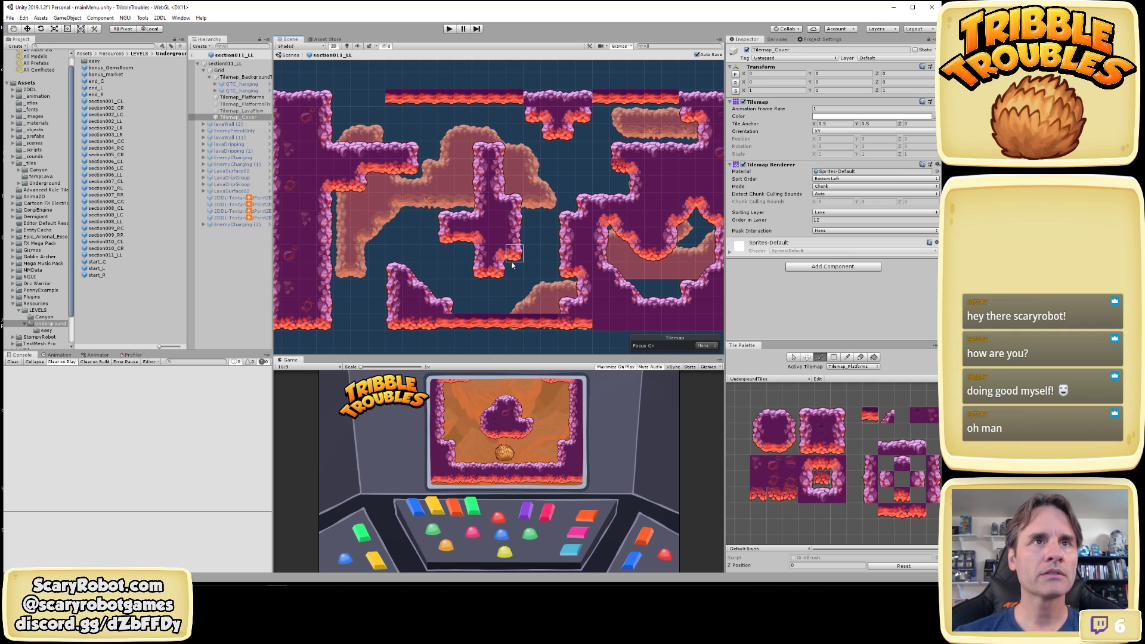
Lengthen and thicken the left wall's ledge with rule tiles and save the section
{"action": "left_click", "coordinate": [422, 169]}
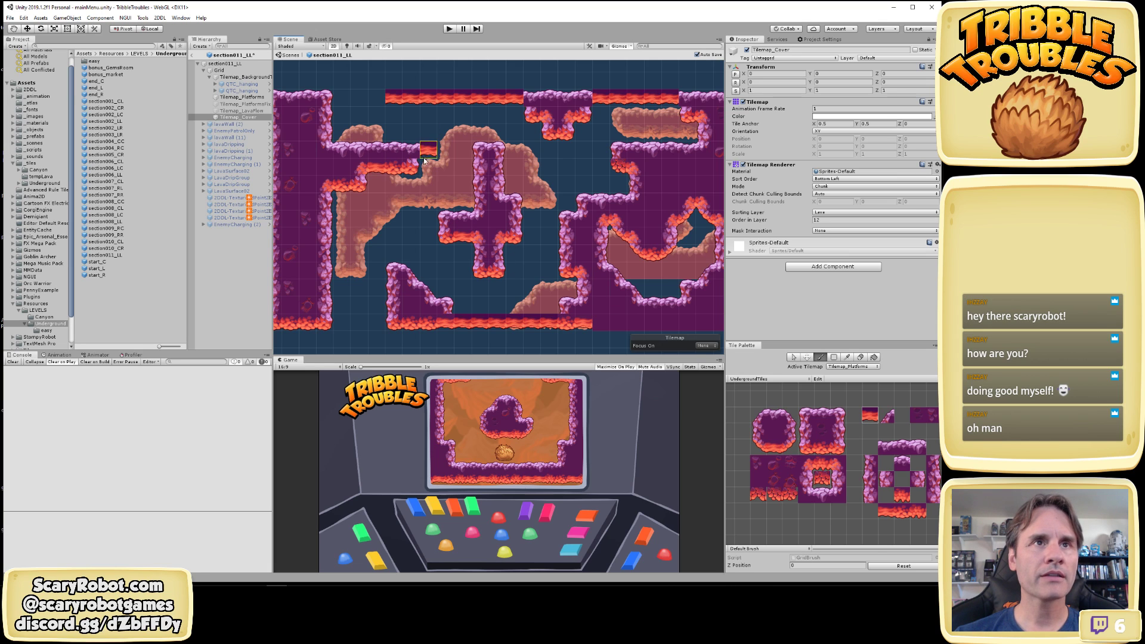
{"action": "key", "text": "ctrl+s"}
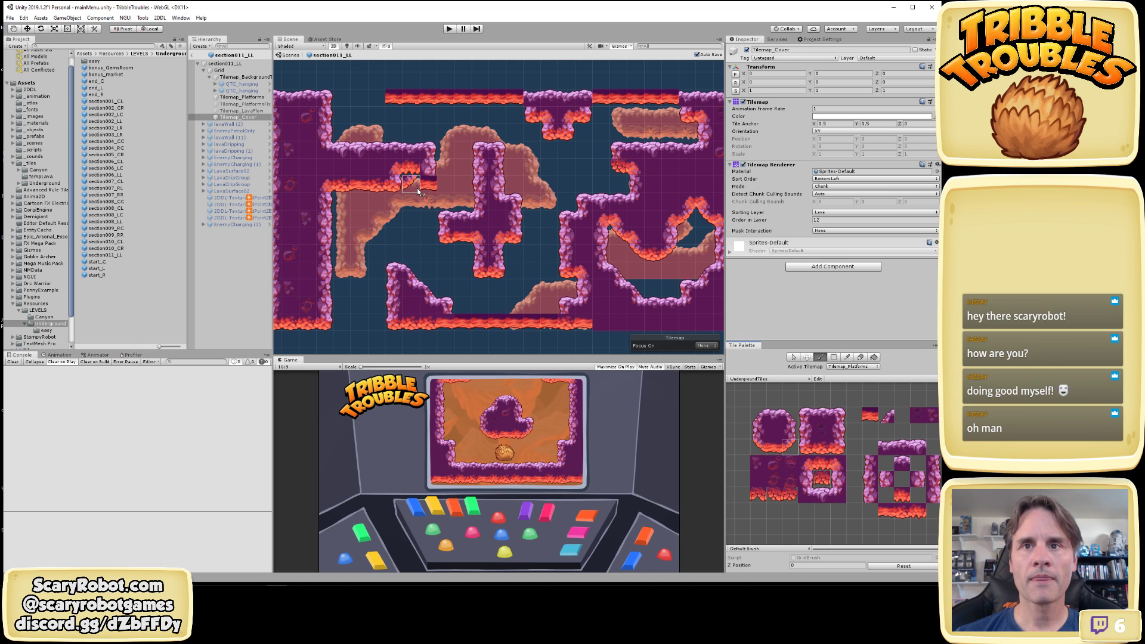
{"action": "left_click", "coordinate": [869, 417]}
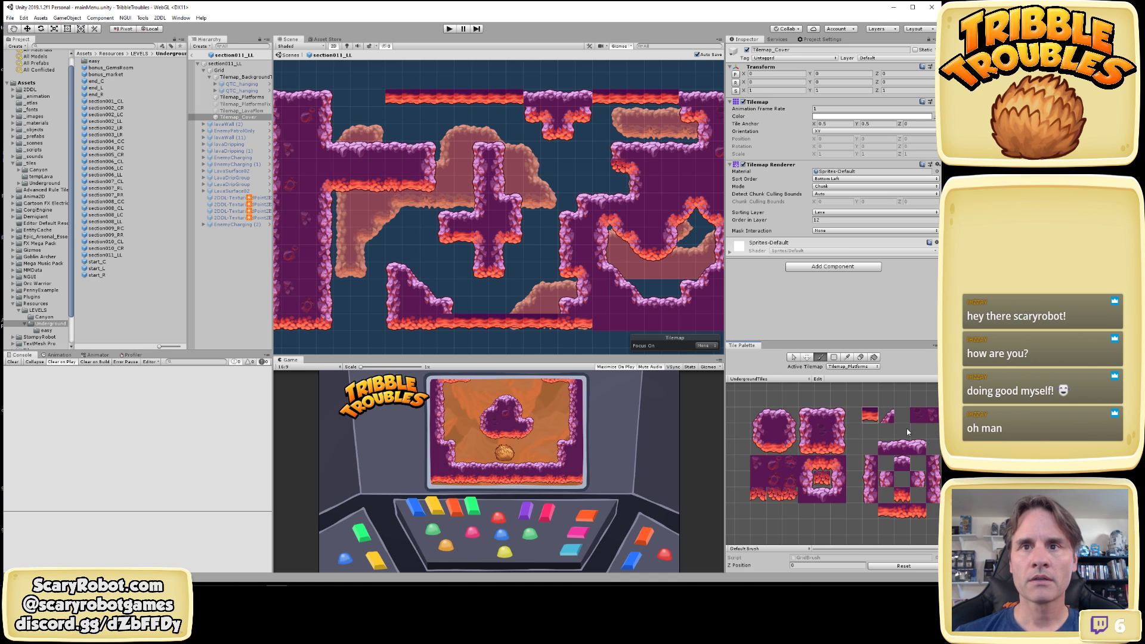
Bevel the floating central platform's stepped edges with slope tiles and save the section
{"action": "left_click", "coordinate": [887, 417]}
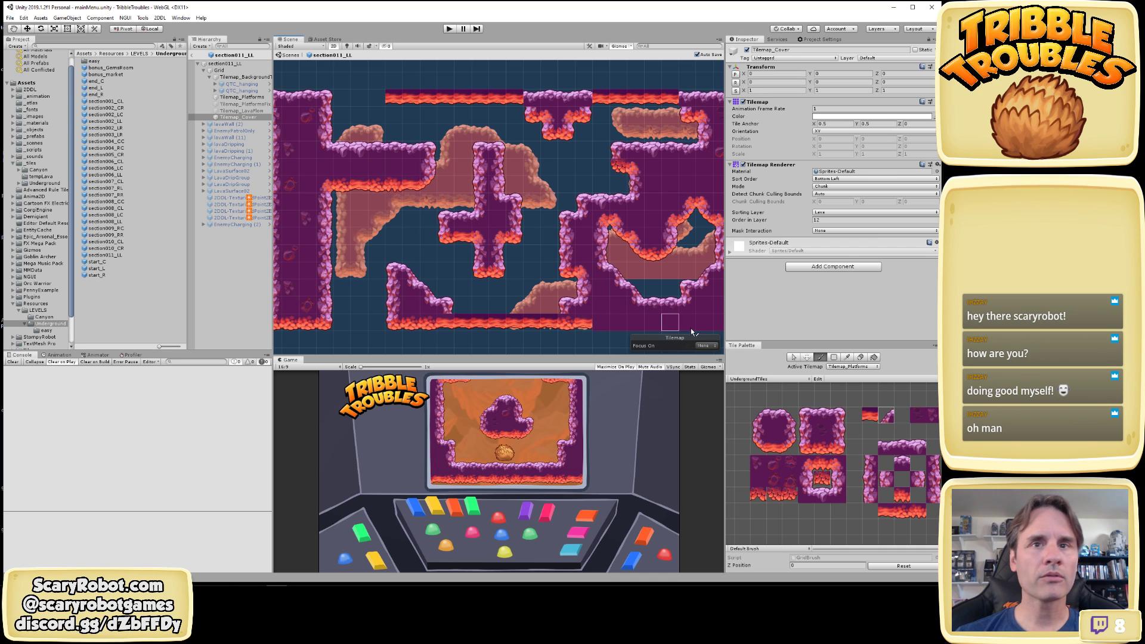
{"action": "left_click", "coordinate": [449, 231]}
{"action": "key", "text": "ctrl+s"}
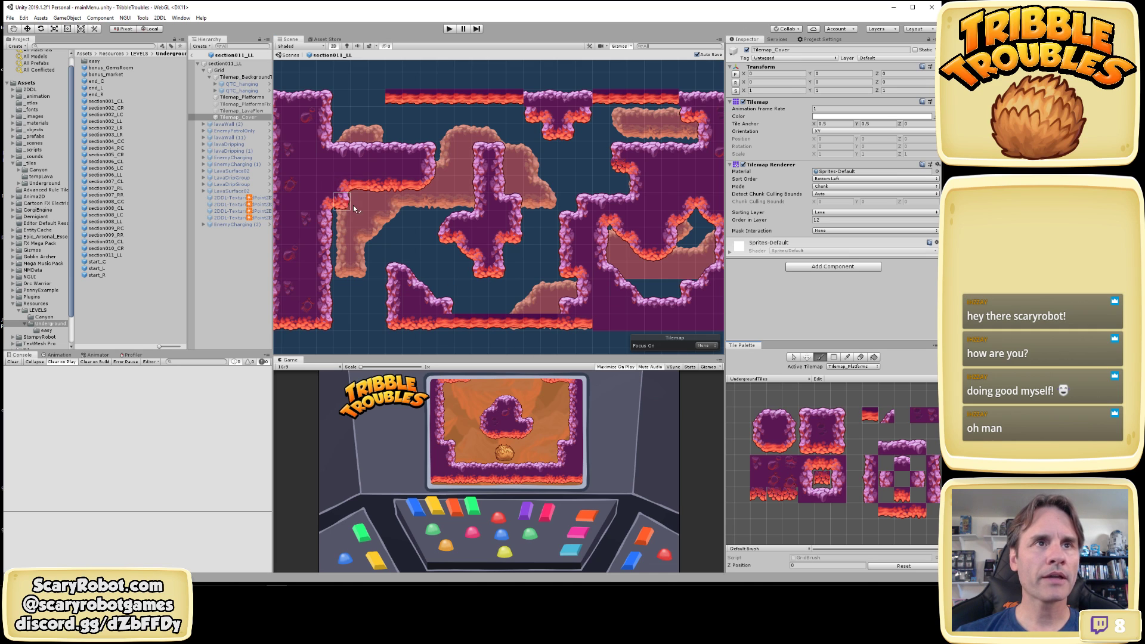
Step the left ledge's underside down to the wall with rule tiles and smooth those steps with slope tiles
{"action": "mouse_move", "coordinate": [343, 183]}
{"action": "left_mouse_down"}
{"action": "mouse_move", "coordinate": [328, 202]}
{"action": "mouse_move", "coordinate": [337, 222]}
{"action": "mouse_move", "coordinate": [357, 197]}
{"action": "left_mouse_up"}
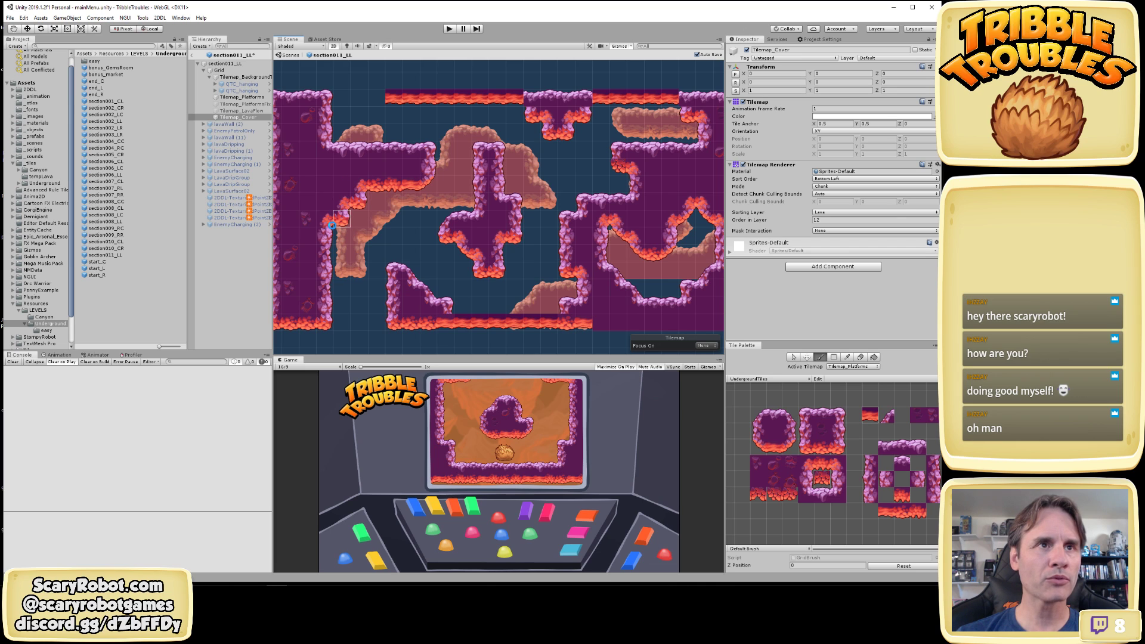
{"action": "left_click", "coordinate": [890, 416]}
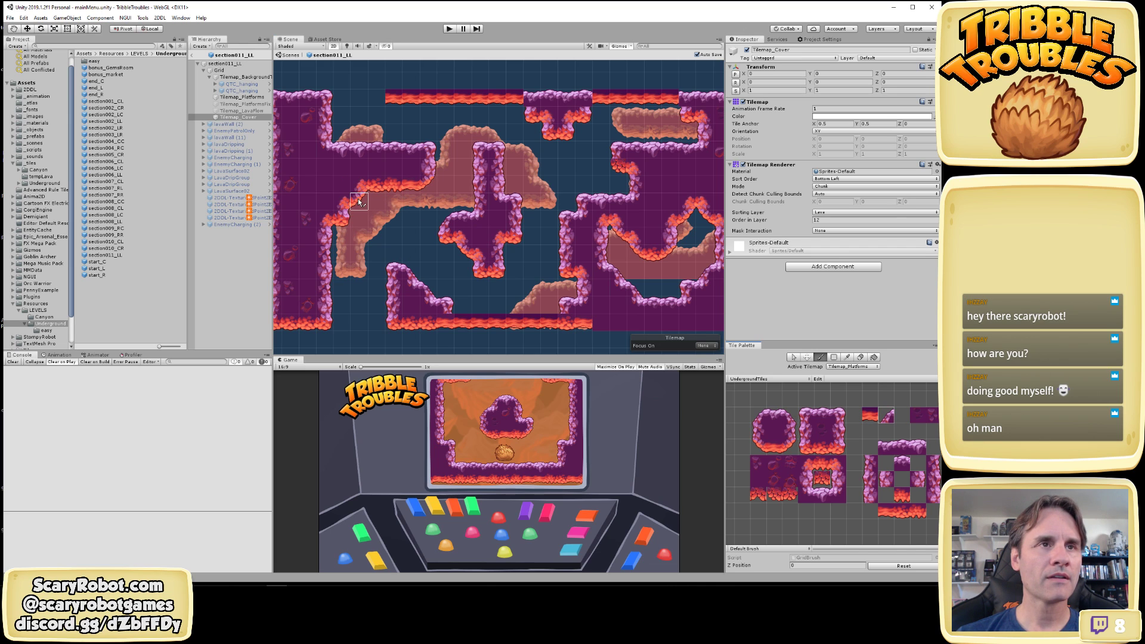
{"action": "left_click_drag", "start_coordinate": [359, 201], "coordinate": [340, 220]}
Add a rule tile below the left ledge's sloped underside, bevel the right rock mass's upper-left corner with a slope tile and save
{"action": "left_click", "coordinate": [870, 416]}
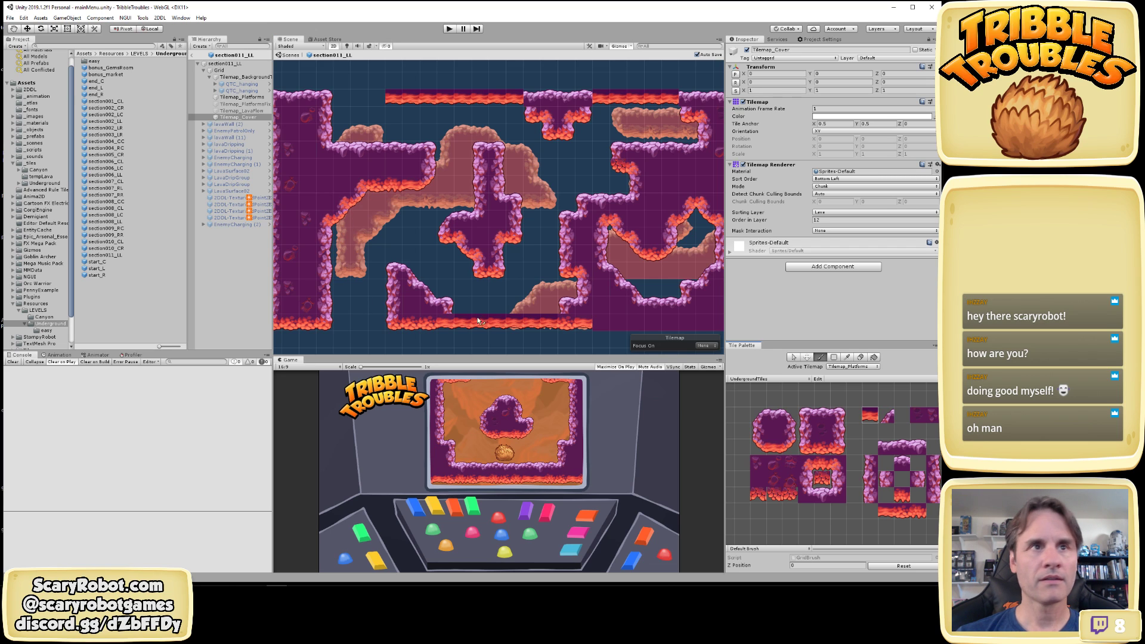
{"action": "left_click", "coordinate": [338, 238]}
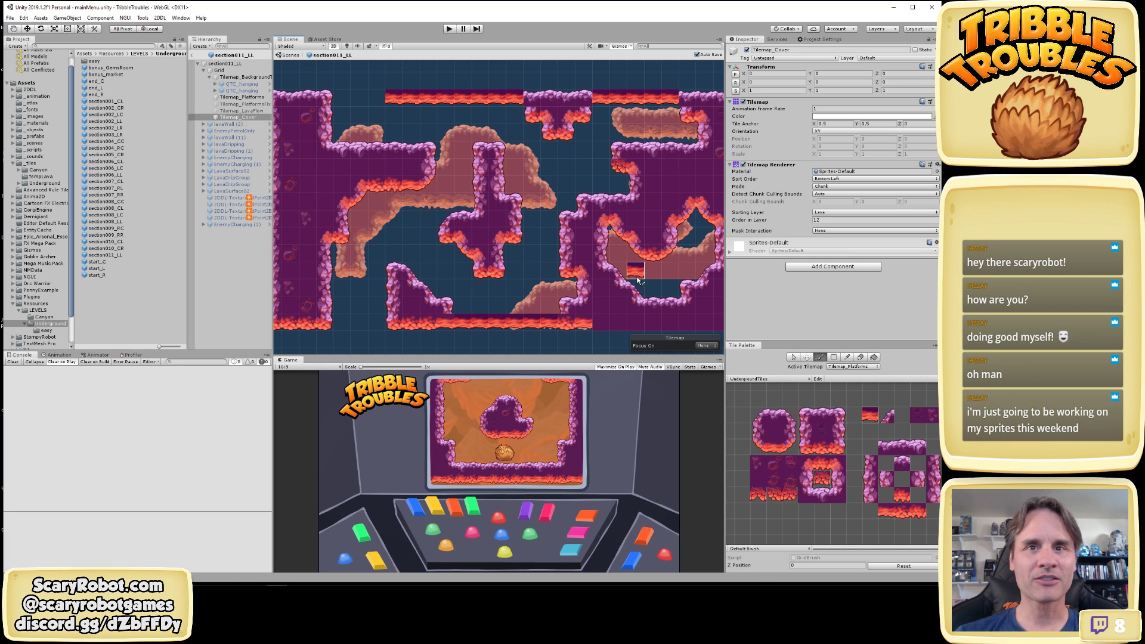
{"action": "left_click", "coordinate": [888, 416]}
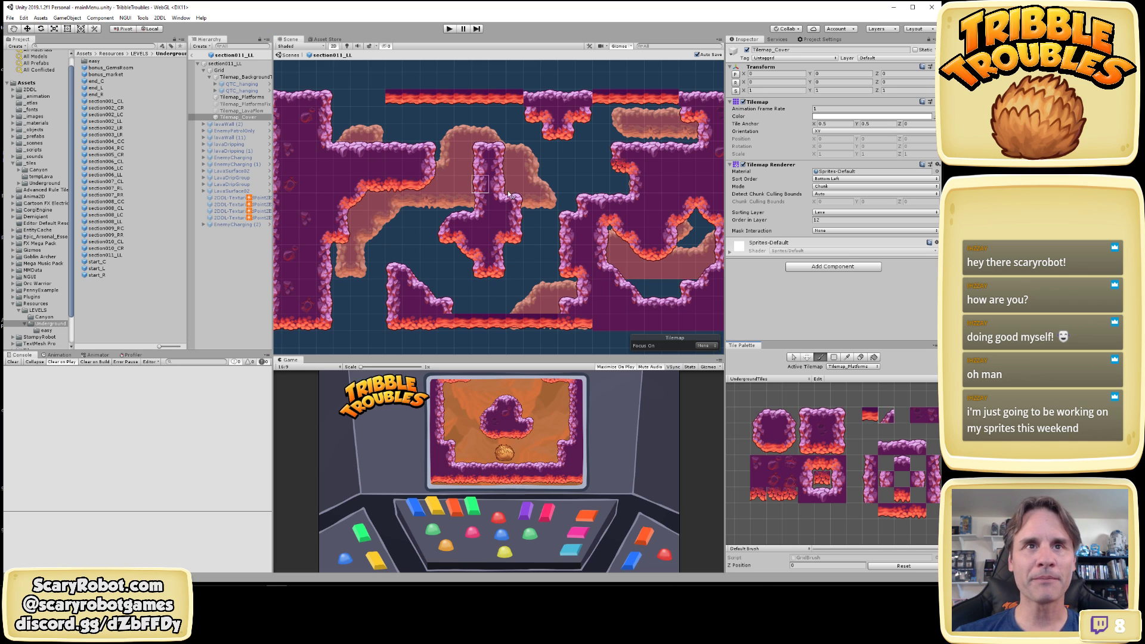
{"action": "left_click", "coordinate": [572, 209]}
{"action": "key", "text": "ctrl+s"}
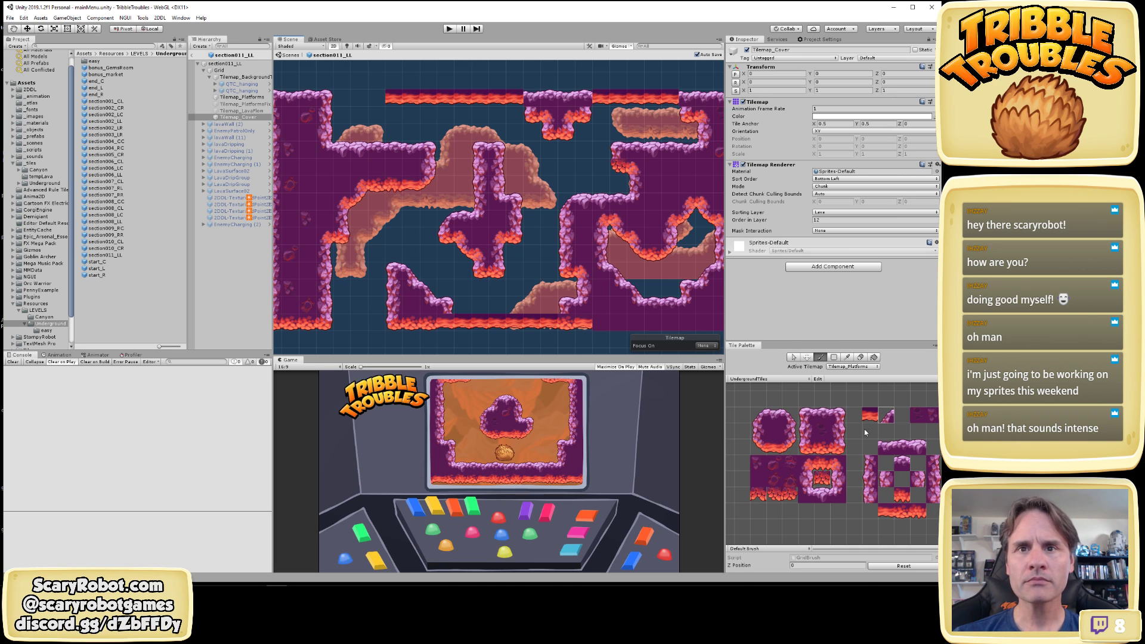
Enable the Tilemap_PlatformsFix object and make it the active tilemap for painting
{"action": "left_click", "coordinate": [846, 367]}
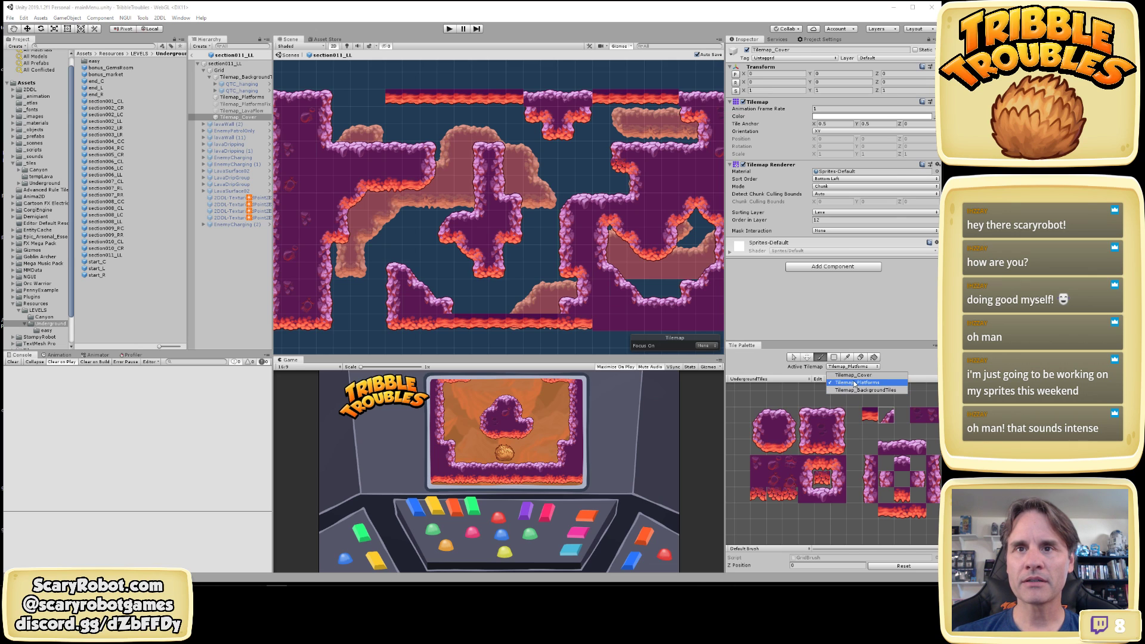
{"action": "left_click", "coordinate": [250, 116]}
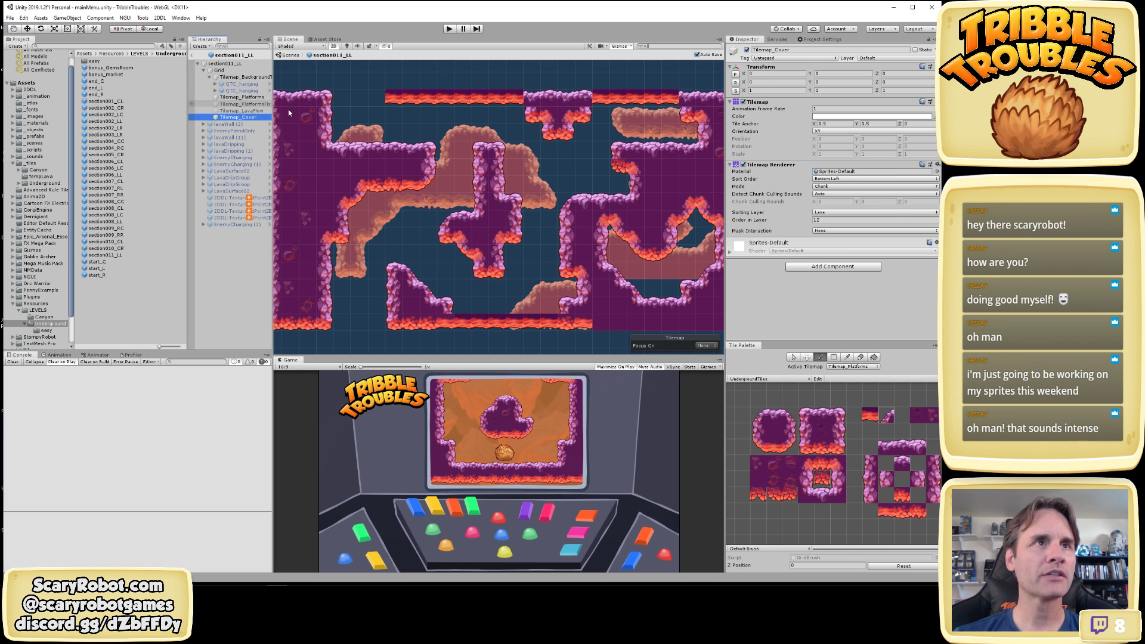
{"action": "left_click", "coordinate": [250, 104]}
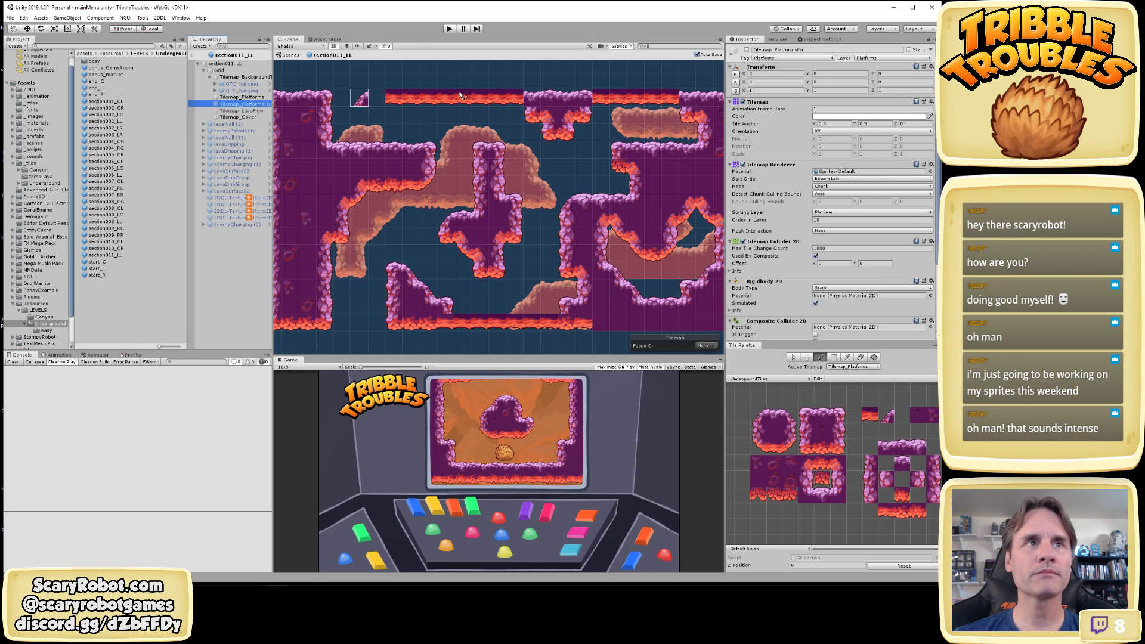
{"action": "left_click", "coordinate": [746, 49]}
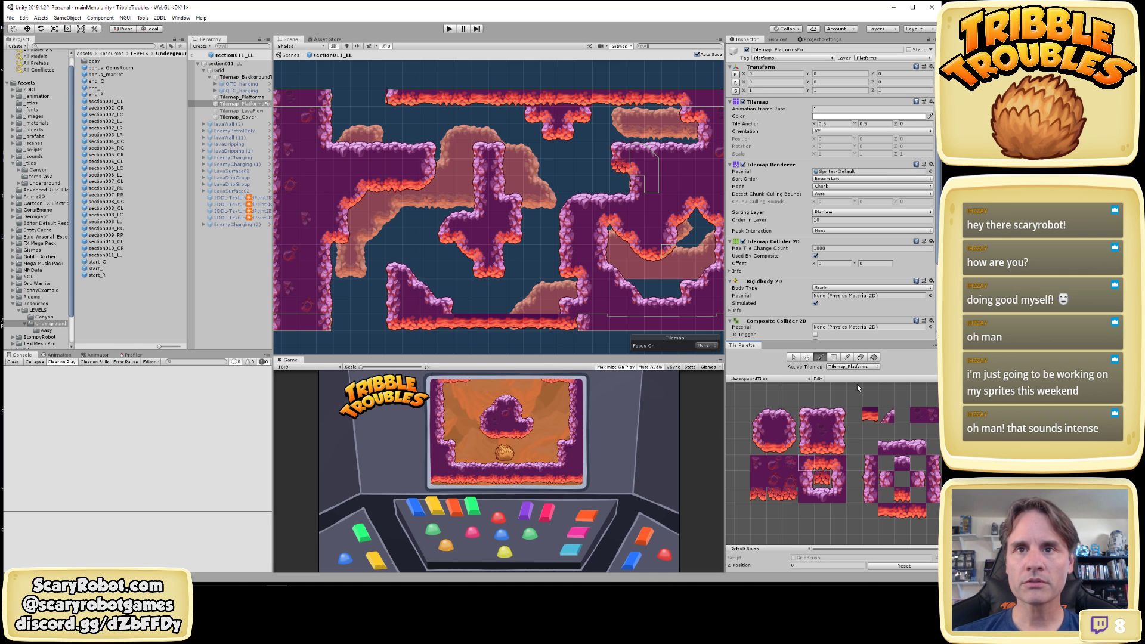
{"action": "left_click", "coordinate": [853, 367]}
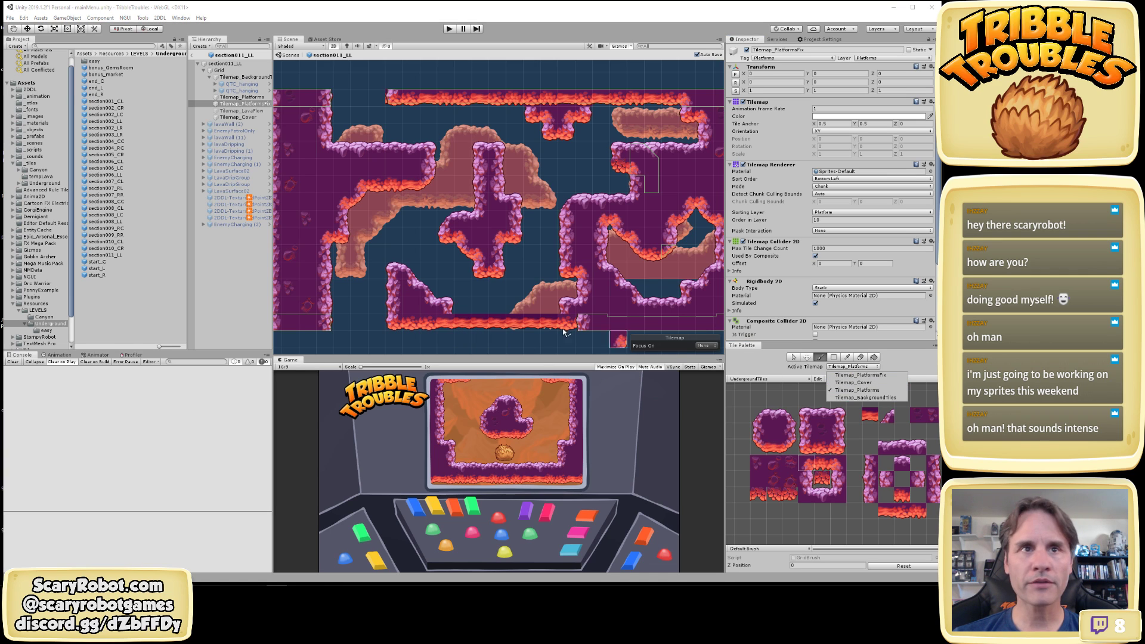
{"action": "left_click", "coordinate": [877, 426]}
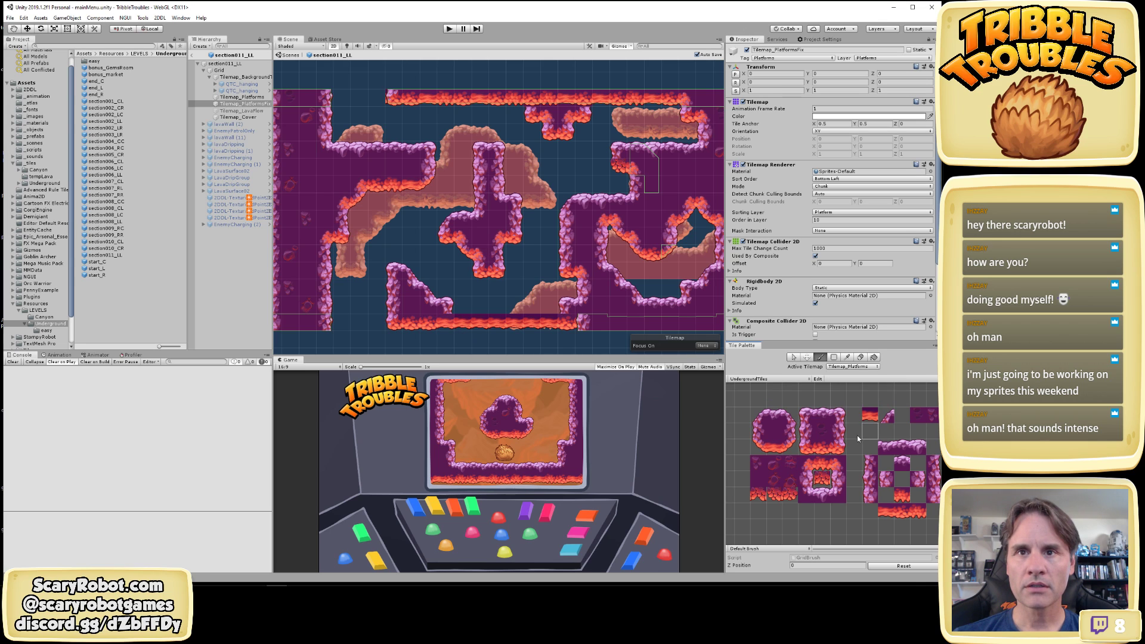
{"action": "left_click", "coordinate": [852, 367]}
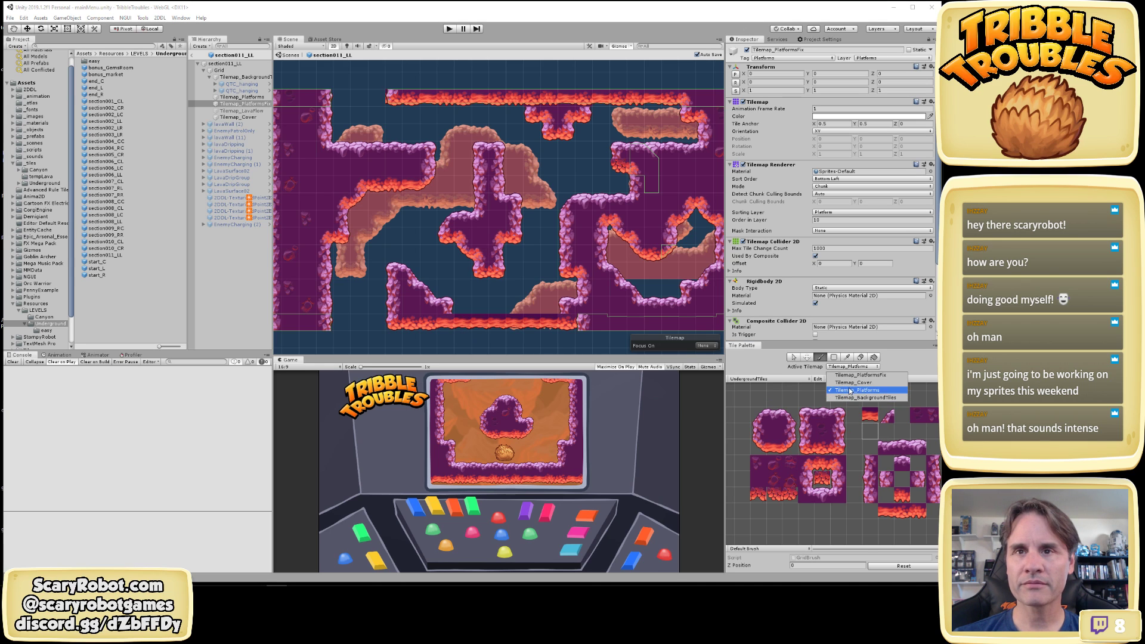
{"action": "left_click", "coordinate": [854, 375]}
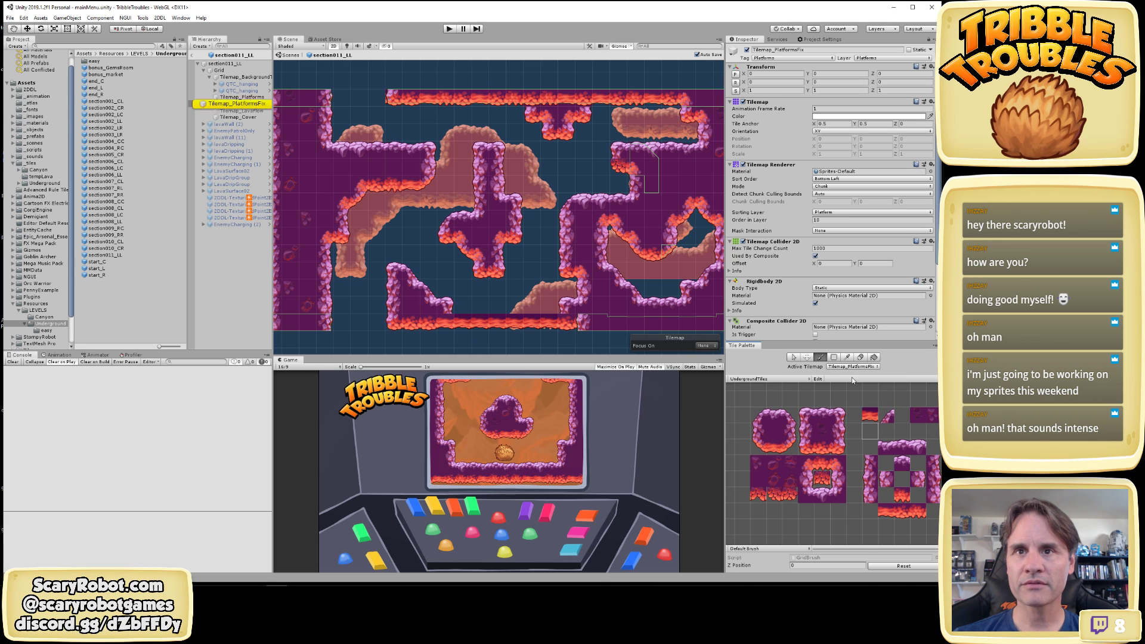
Paint an inner-corner tile at the foot of the lower slope and rock-top tiles along the adjoining floor on Tilemap_PlatformsFix
{"action": "left_click", "coordinate": [814, 473]}
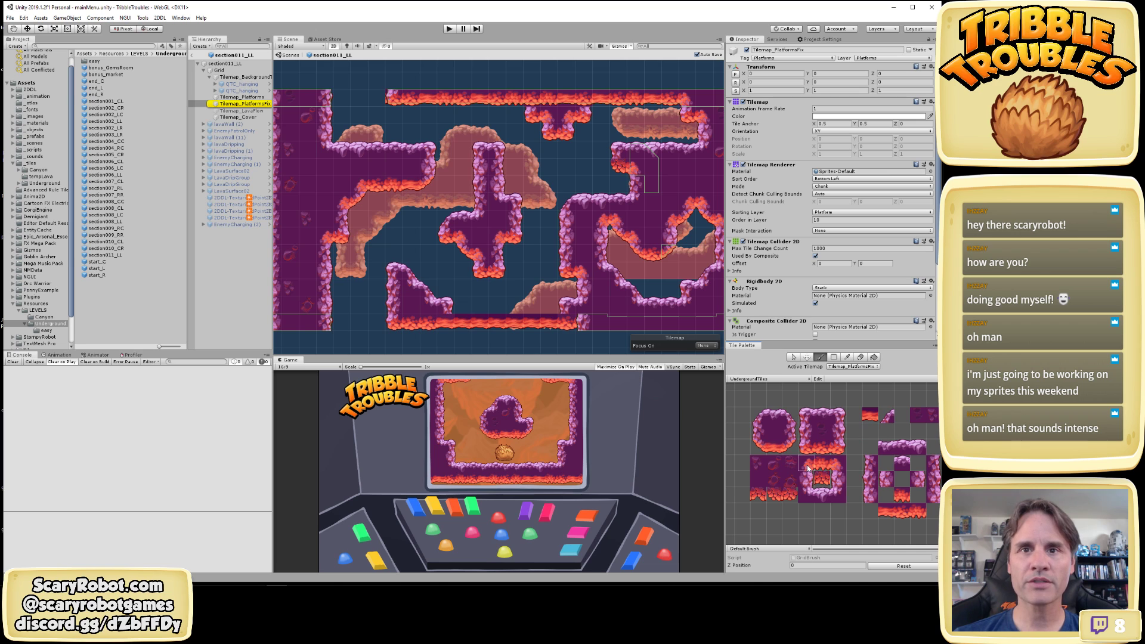
{"action": "left_click", "coordinate": [447, 324]}
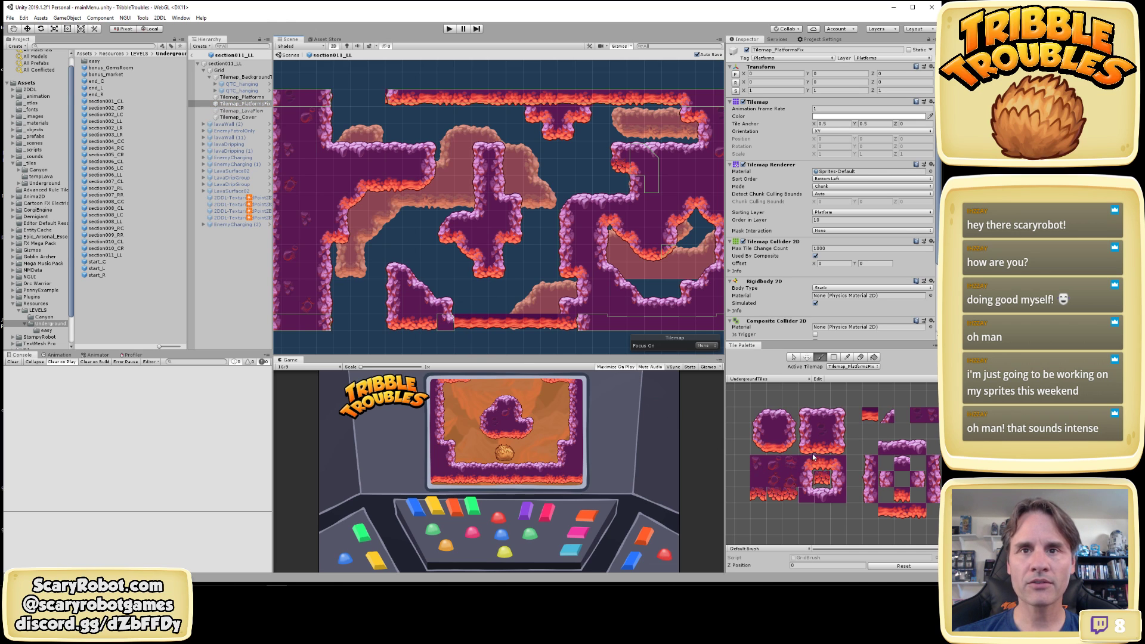
{"action": "left_click", "coordinate": [822, 412]}
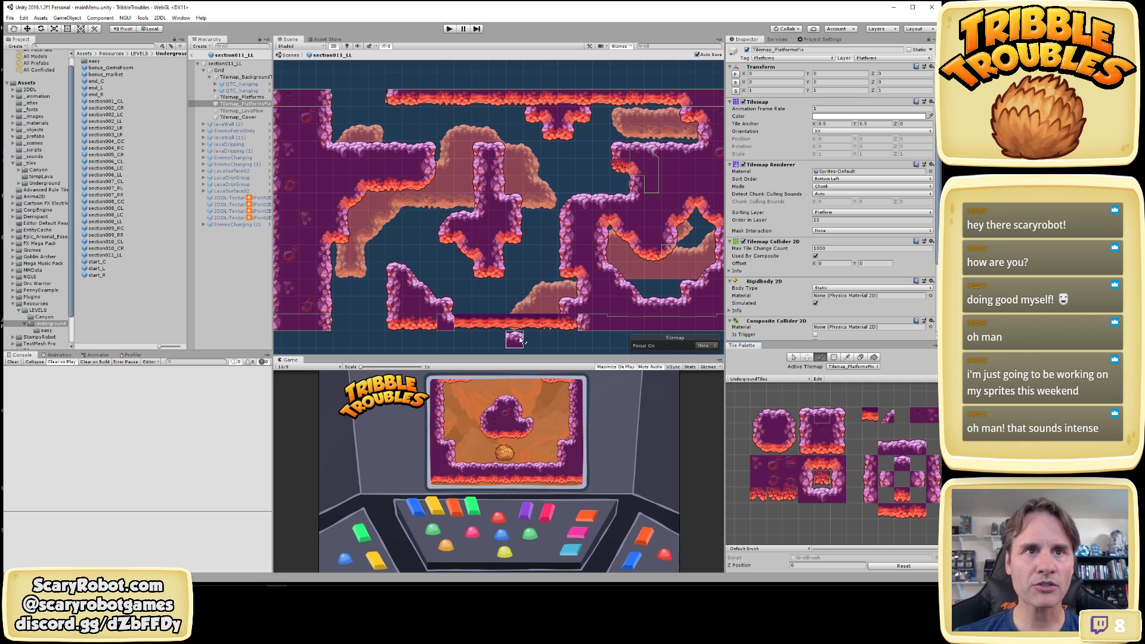
{"action": "left_click_drag", "start_coordinate": [463, 324], "coordinate": [547, 327]}
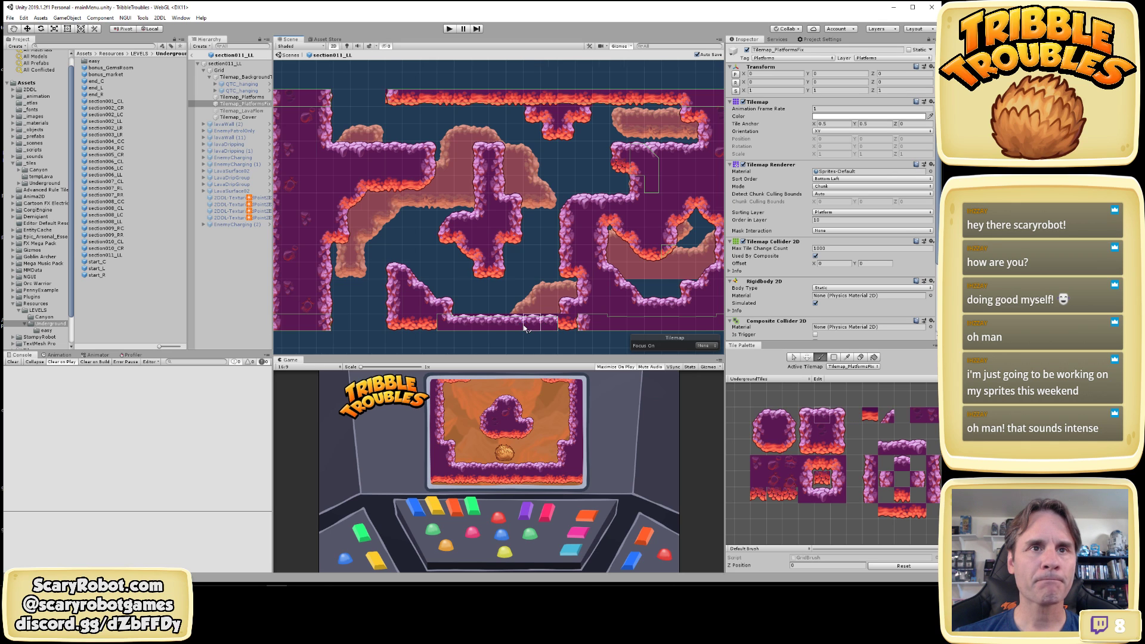
{"action": "scroll", "coordinate": [546, 326], "scroll_direction": "up", "scroll_amount": 4}
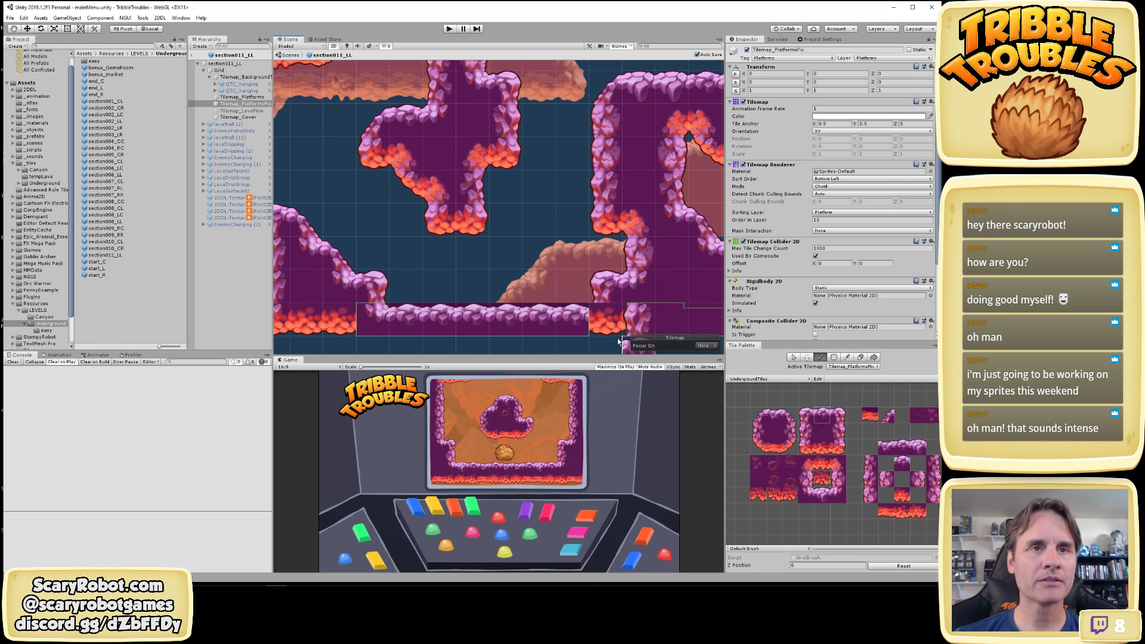
{"action": "scroll", "coordinate": [627, 311], "scroll_direction": "down", "scroll_amount": 1}
{"action": "scroll", "coordinate": [626, 311], "scroll_direction": "down", "scroll_amount": 2}
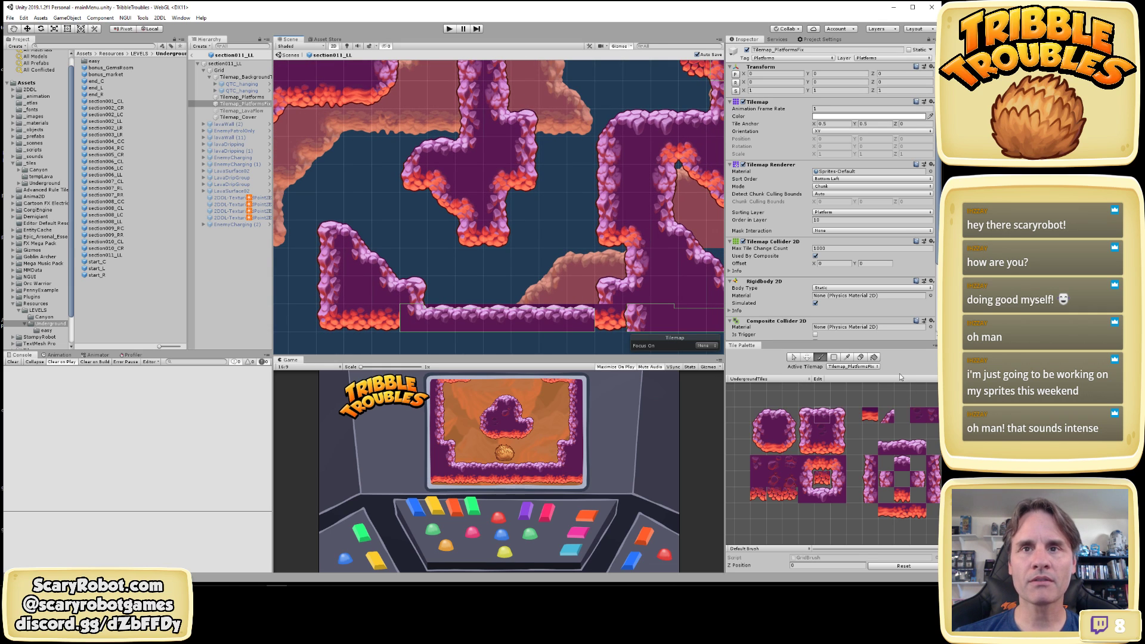
Erase the leftover lava tile at the floor's right end from Tilemap_Platforms and save the prefab
{"action": "left_click", "coordinate": [842, 367]}
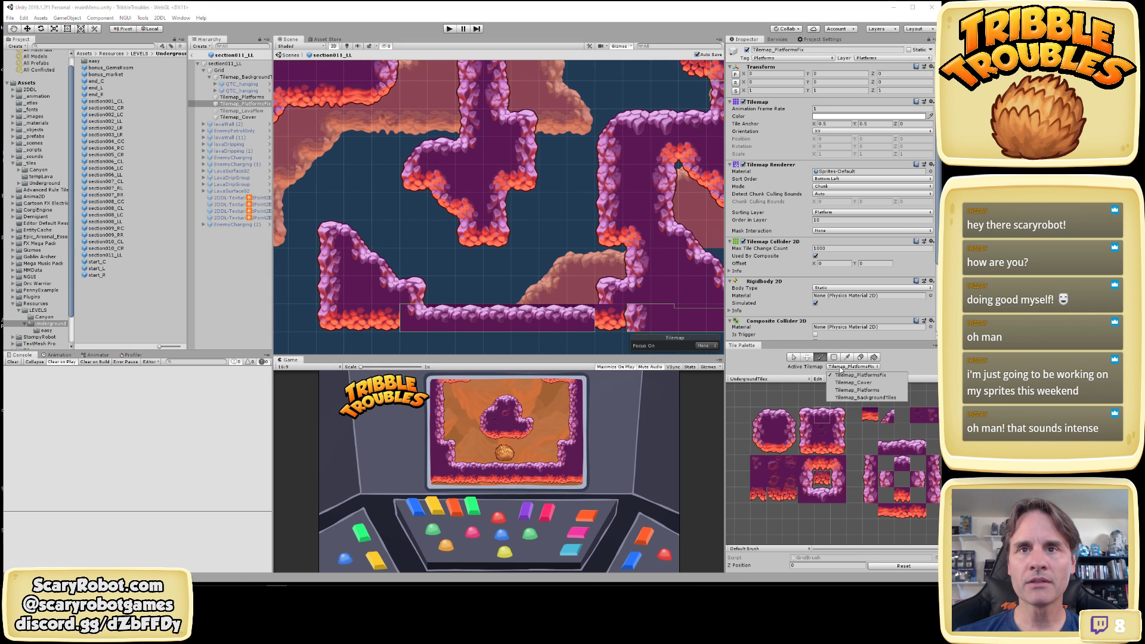
{"action": "left_click", "coordinate": [858, 390]}
{"action": "key", "text": "d"}
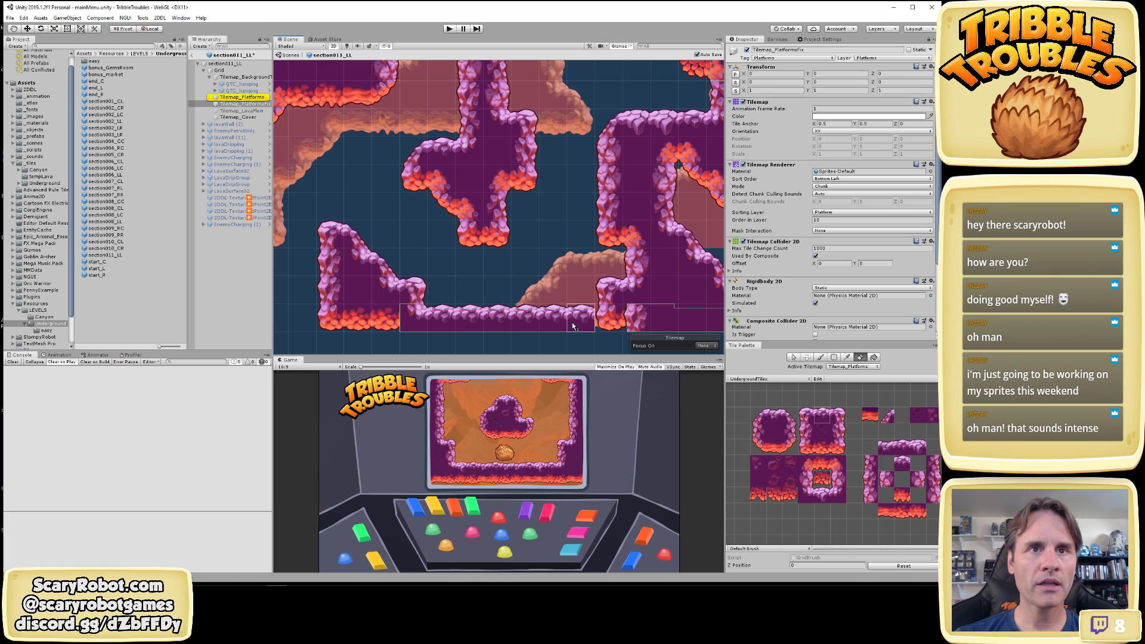
{"action": "key", "text": "b"}
{"action": "key", "text": "ctrl+s"}
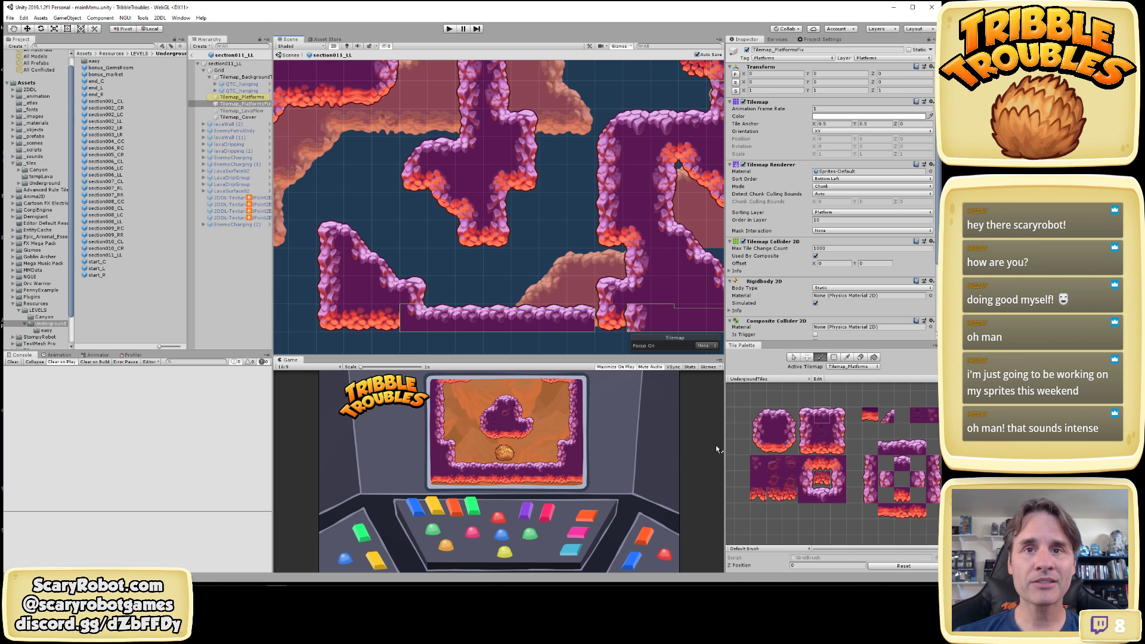
Paint corner and rock-top tiles on Tilemap_PlatformsFix to join the floor's right end to the wall
{"action": "left_click", "coordinate": [835, 492]}
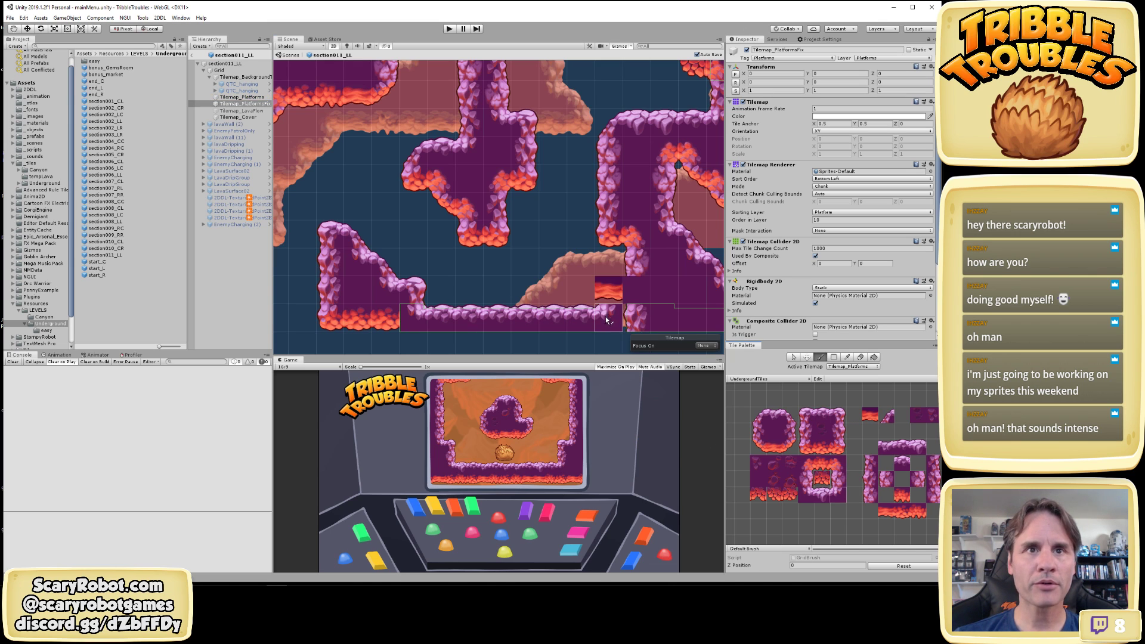
{"action": "left_click", "coordinate": [856, 366]}
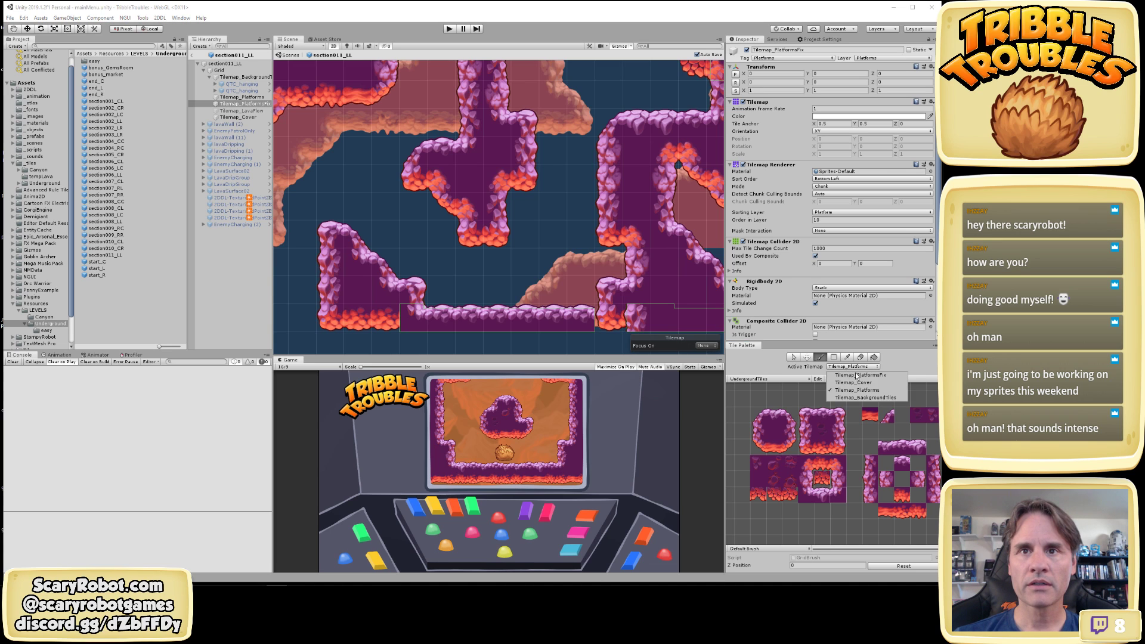
{"action": "left_click", "coordinate": [858, 377]}
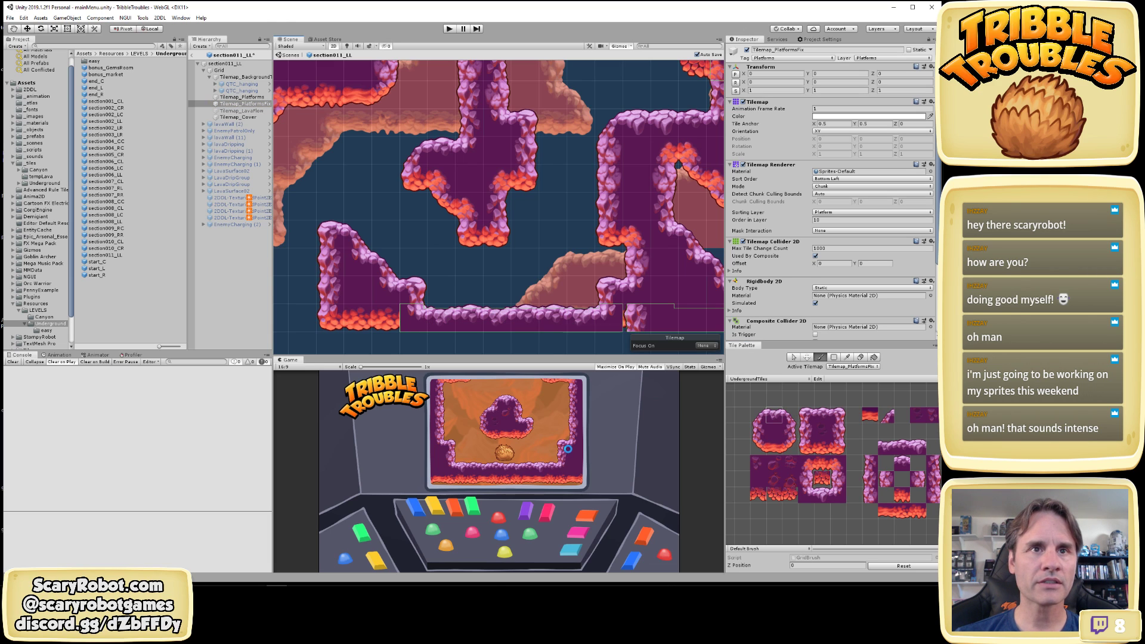
{"action": "left_click", "coordinate": [823, 492]}
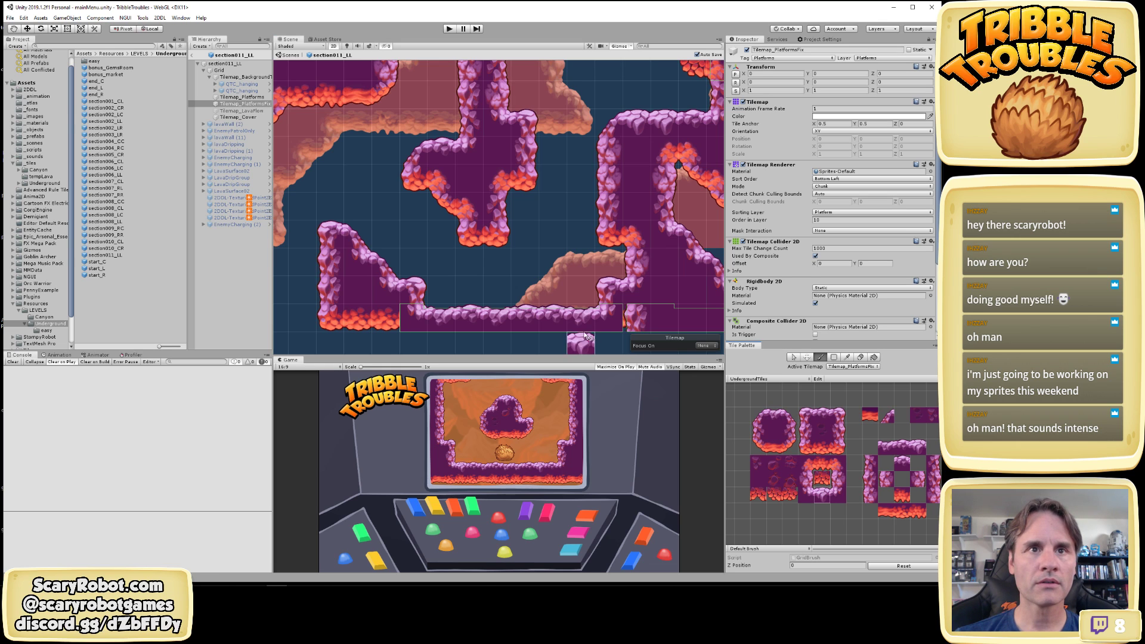
{"action": "scroll", "coordinate": [471, 205], "scroll_direction": "down", "scroll_amount": 2}
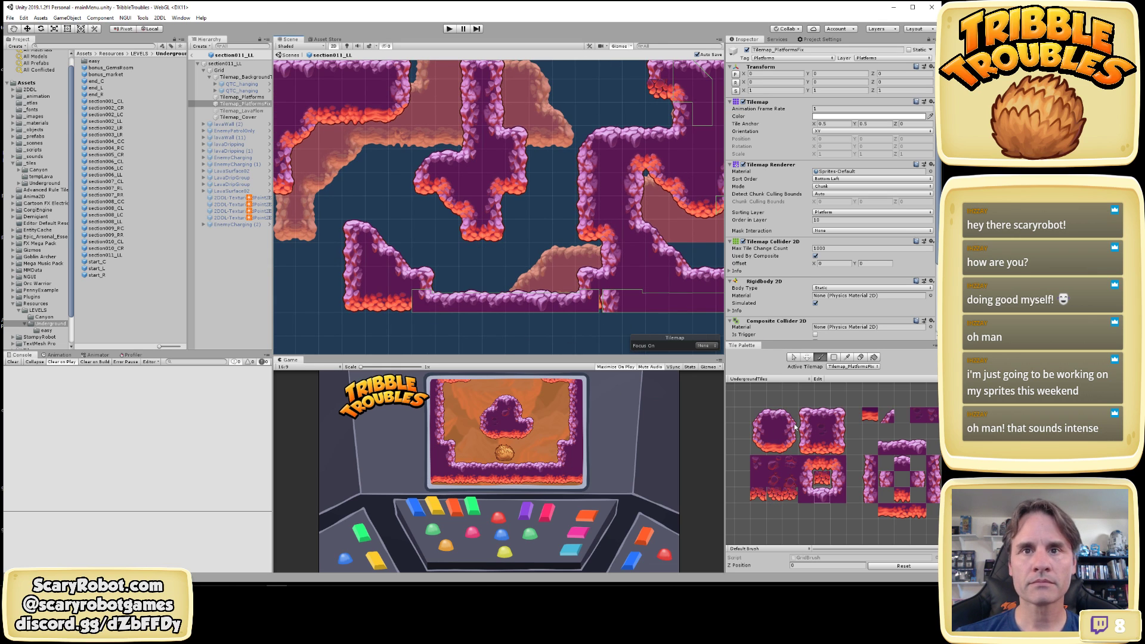
Cover the lava edge beneath the lower-left slope with solid purple fill tiles on Tilemap_PlatformsFix
{"action": "left_click", "coordinate": [777, 434]}
{"action": "left_click", "coordinate": [853, 366]}
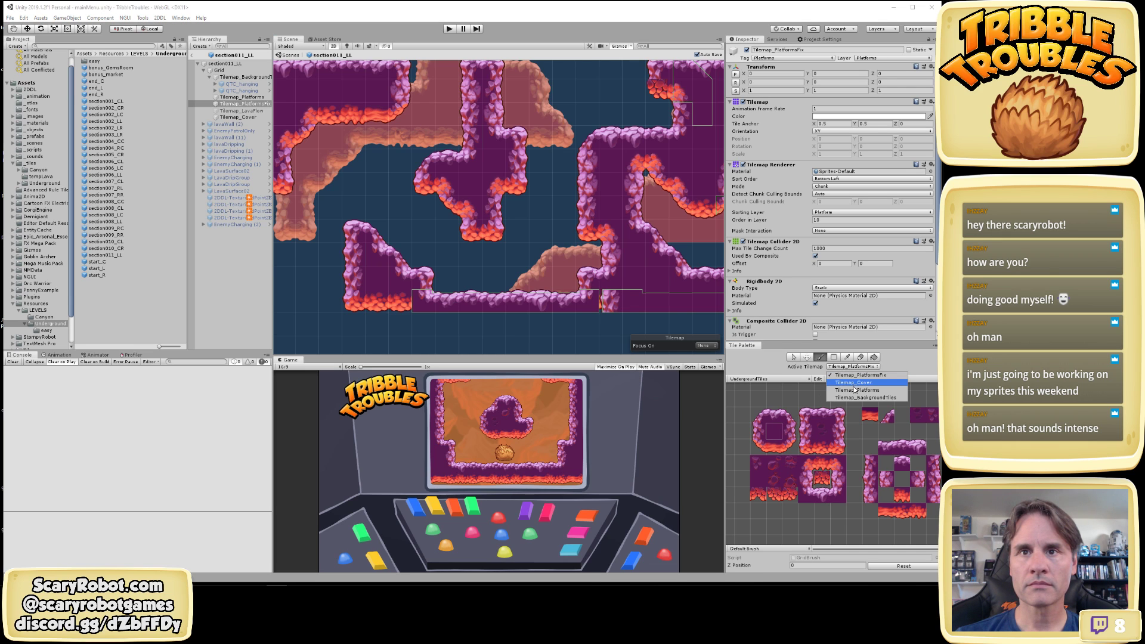
{"action": "left_click", "coordinate": [856, 391]}
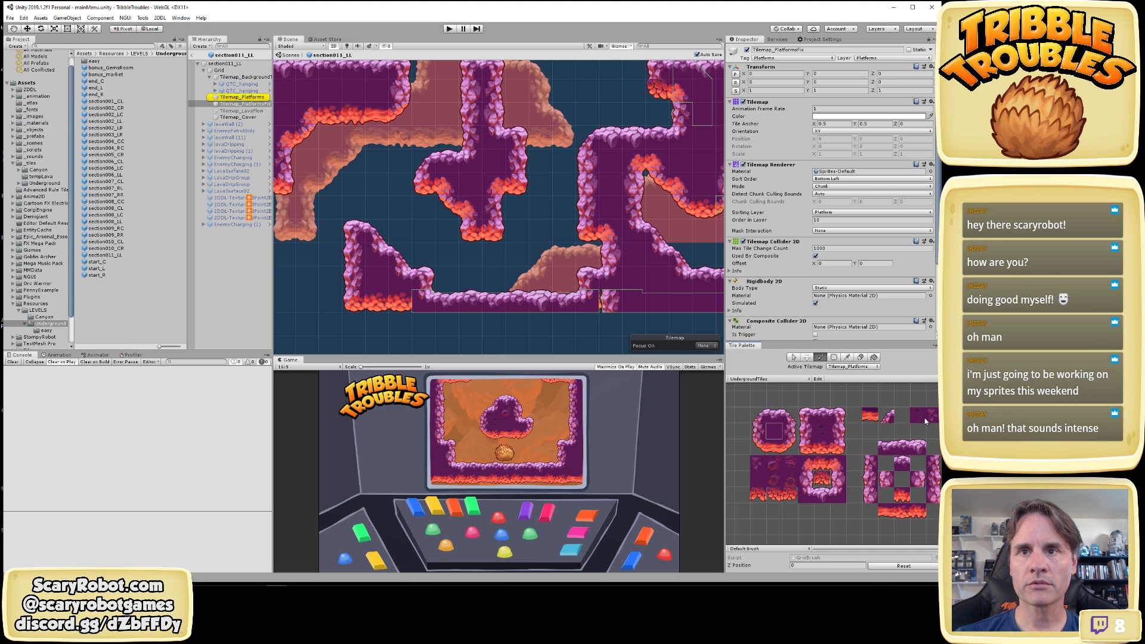
{"action": "left_click", "coordinate": [853, 366]}
{"action": "left_click", "coordinate": [856, 397]}
{"action": "key", "text": "i"}
{"action": "left_click", "coordinate": [776, 434]}
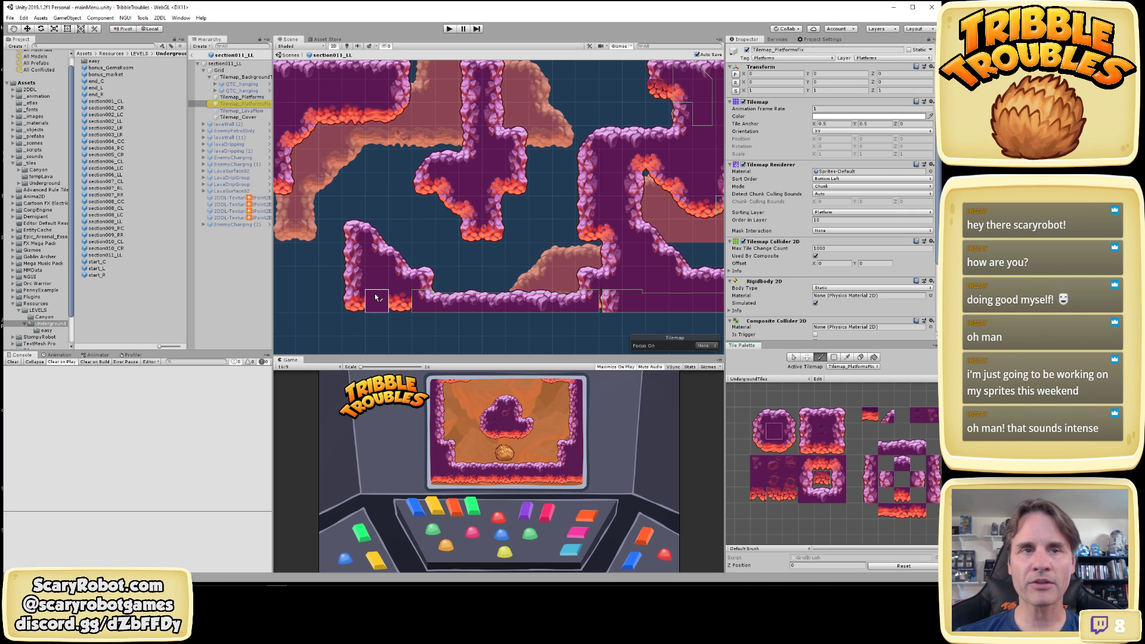
{"action": "left_click_drag", "start_coordinate": [376, 298], "coordinate": [395, 299]}
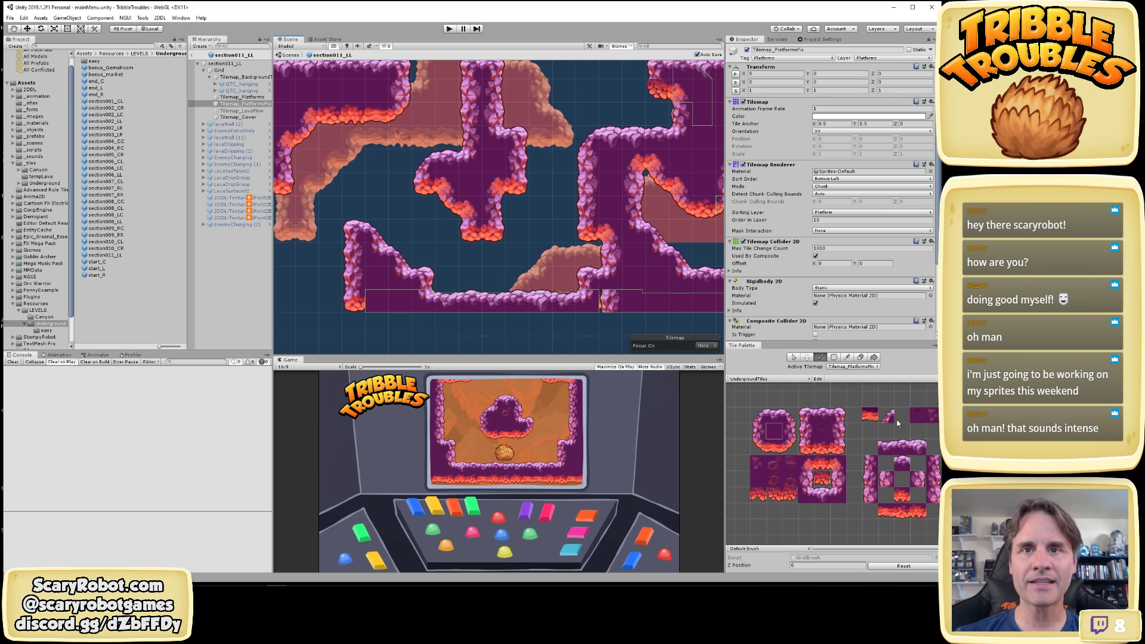
Replace the lava corner at the base of the lower-left slope with a left-edge wall tile
{"action": "left_click", "coordinate": [809, 436]}
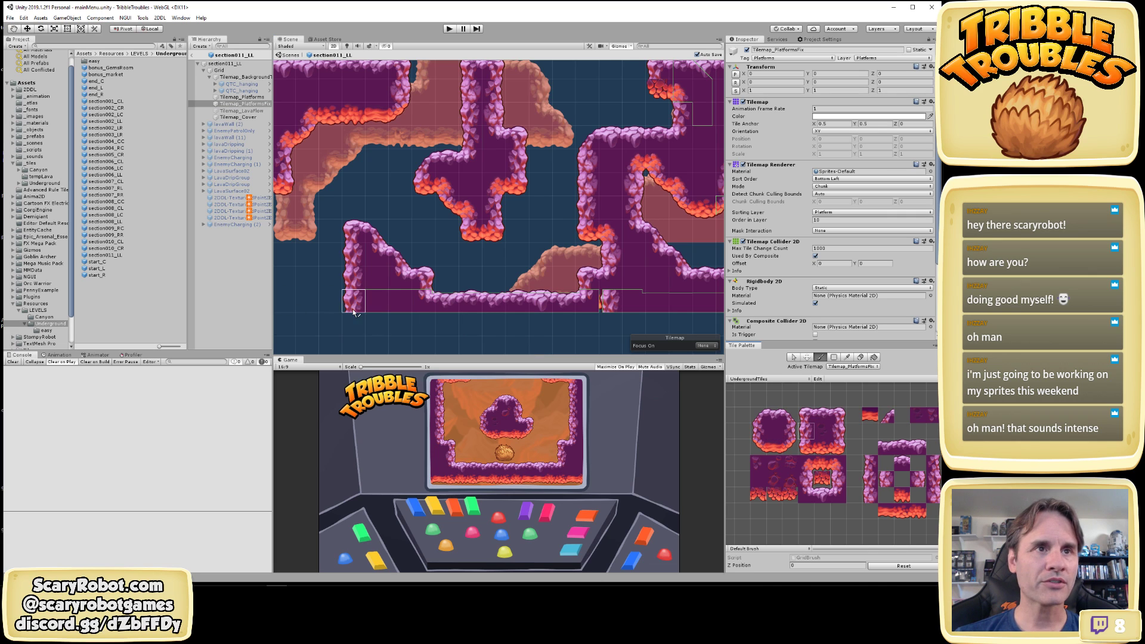
{"action": "left_click", "coordinate": [826, 479]}
{"action": "scroll", "coordinate": [513, 276], "scroll_direction": "down", "scroll_amount": 4}
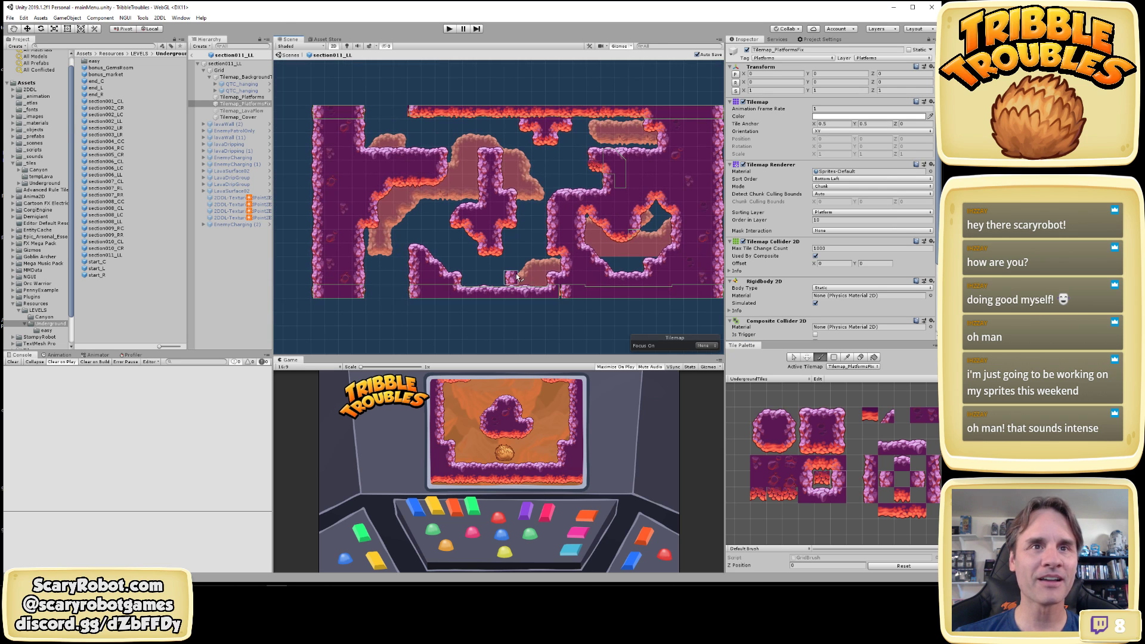
{"action": "key", "text": "w"}
{"action": "scroll", "coordinate": [576, 312], "scroll_direction": "up", "scroll_amount": 5}
{"action": "left_click", "coordinate": [543, 308]}
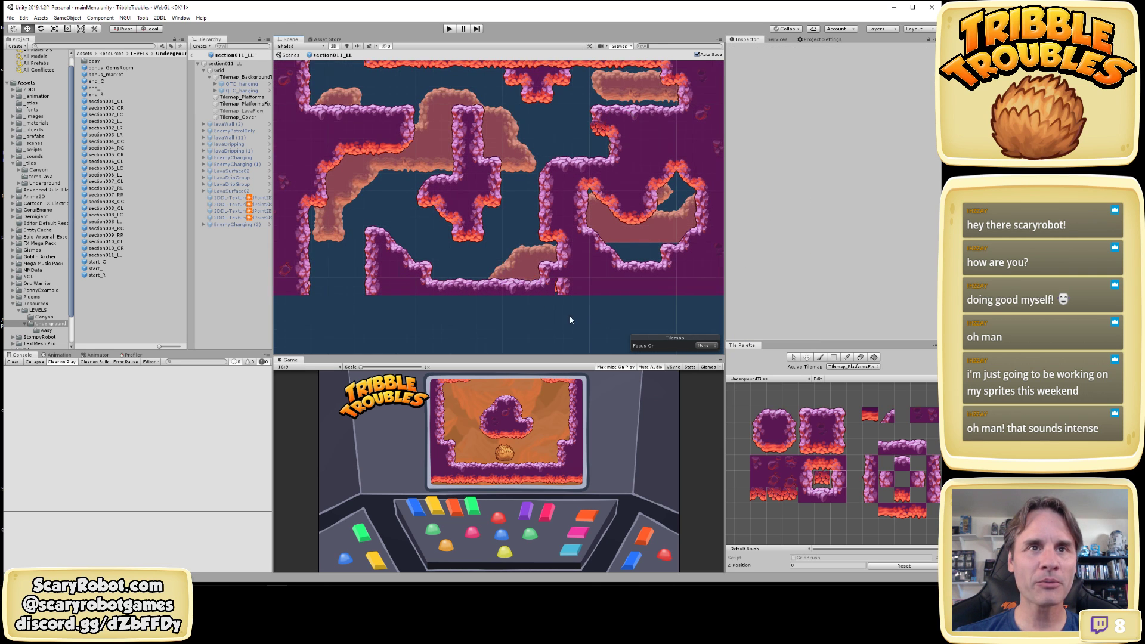
Paint a decorated purple rock tile over the stray edge tile under the wall at the floor's right end
{"action": "scroll", "coordinate": [566, 313], "scroll_direction": "up", "scroll_amount": 3}
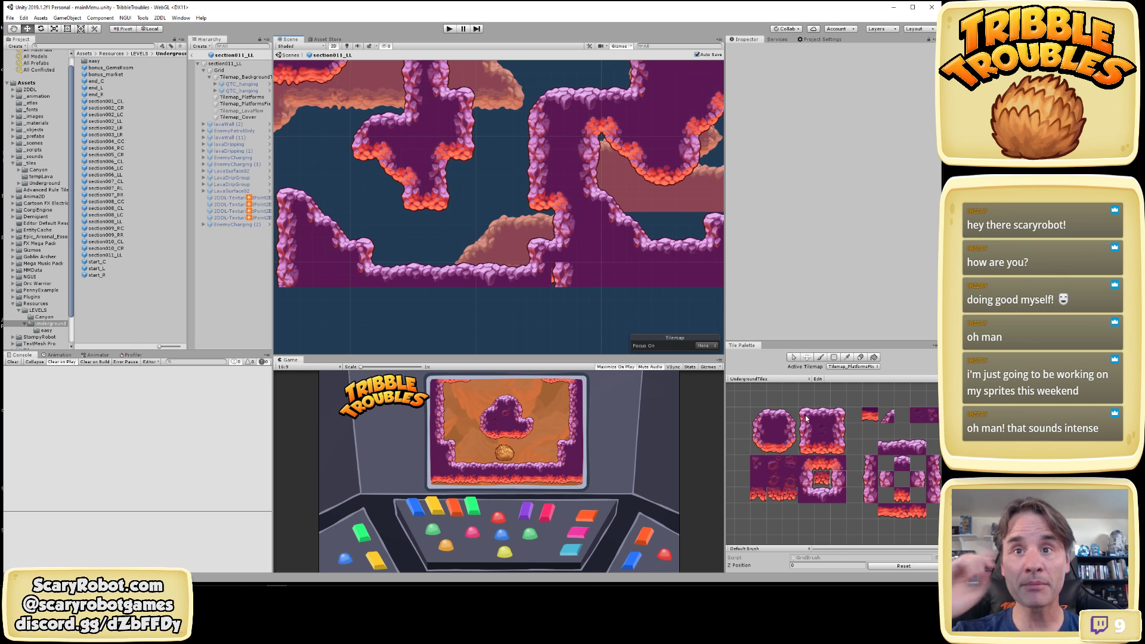
{"action": "left_click", "coordinate": [932, 415]}
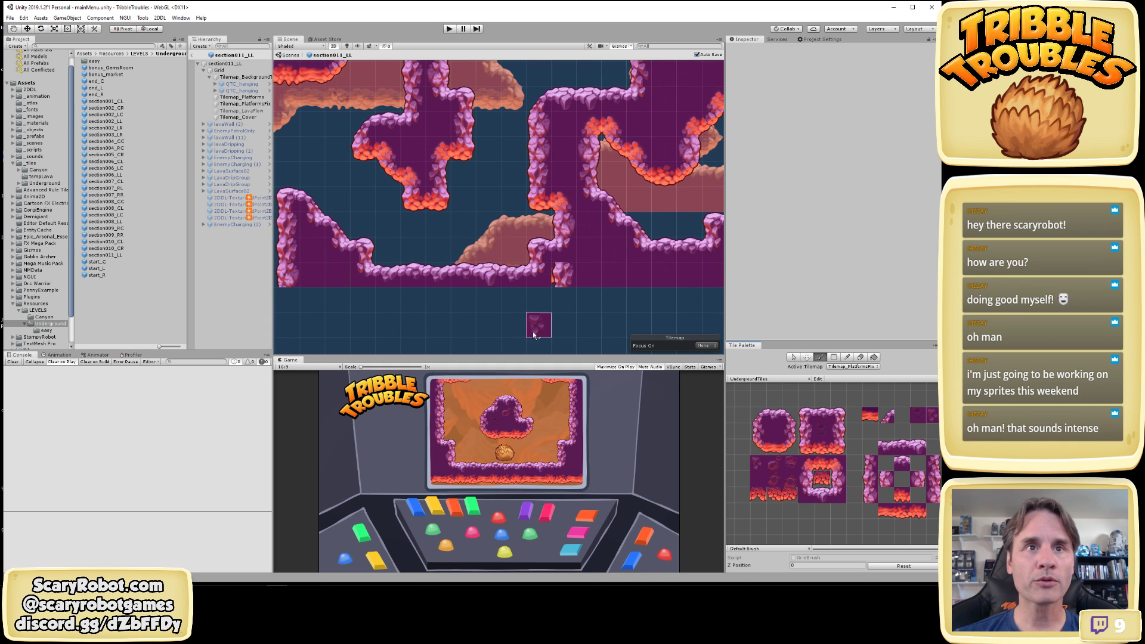
{"action": "scroll", "coordinate": [594, 281], "scroll_direction": "down", "scroll_amount": 6}
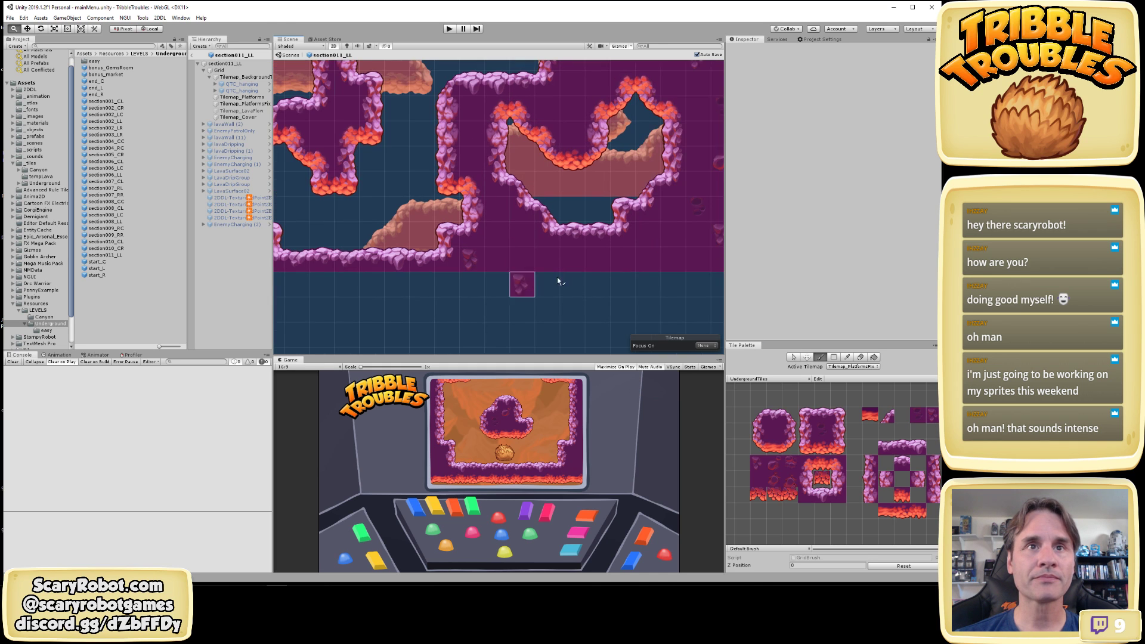
{"action": "scroll", "coordinate": [576, 299], "scroll_direction": "up", "scroll_amount": 2}
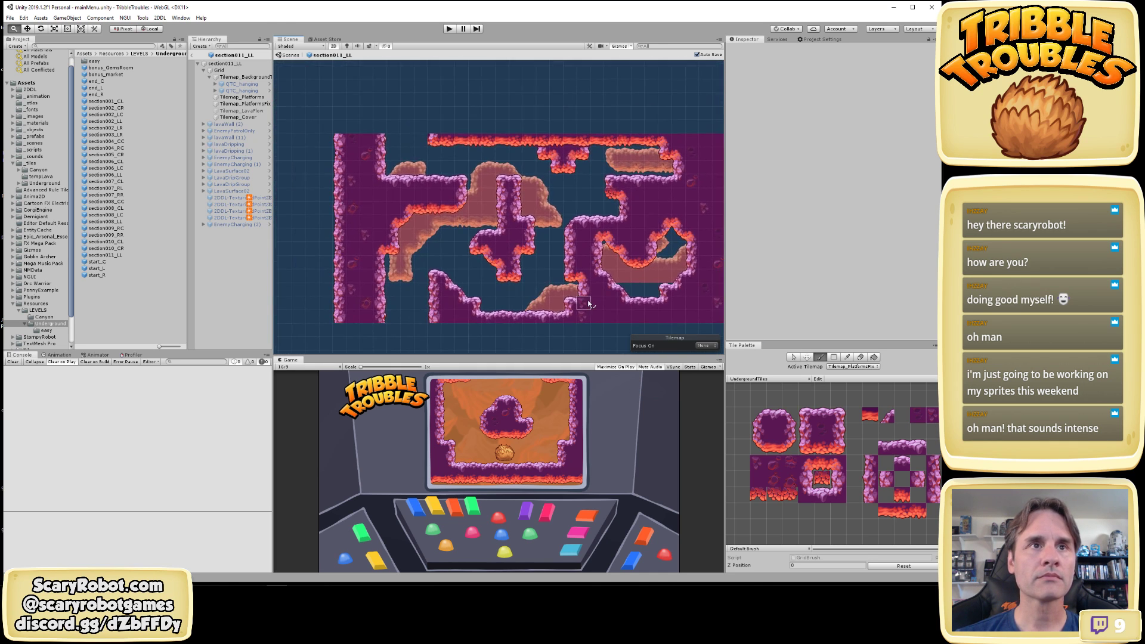
{"action": "middle_click_drag", "start_coordinate": [618, 274], "coordinate": [607, 247]}
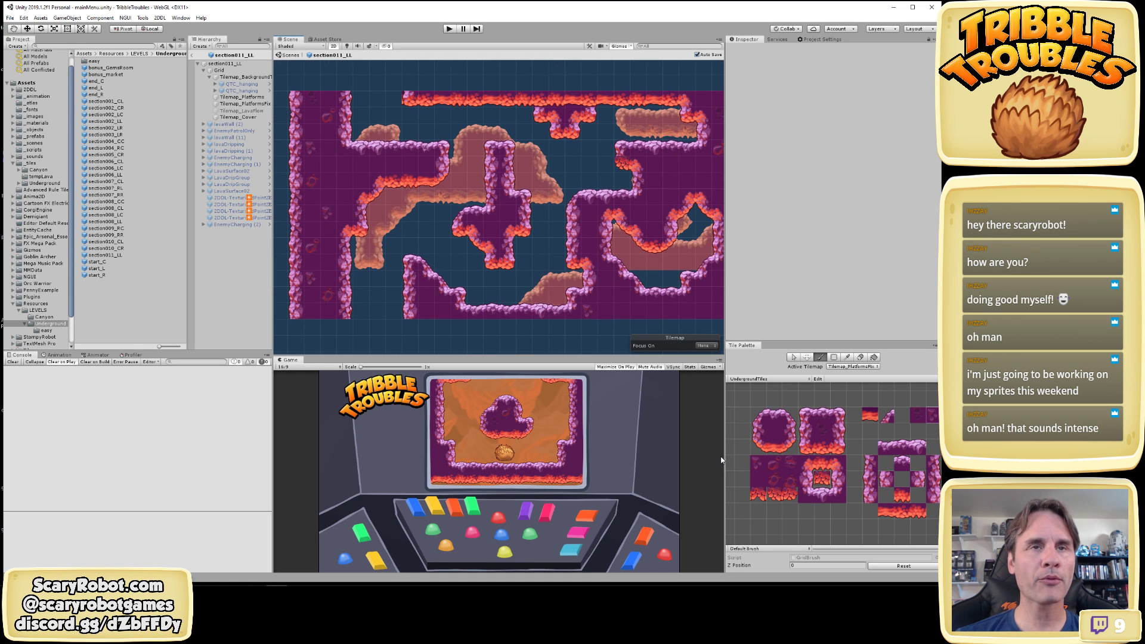
Toggle Tilemap_PlatformsFix off and on to examine which ceiling tiles belong to it
{"action": "scroll", "coordinate": [598, 151], "scroll_direction": "up", "scroll_amount": 2}
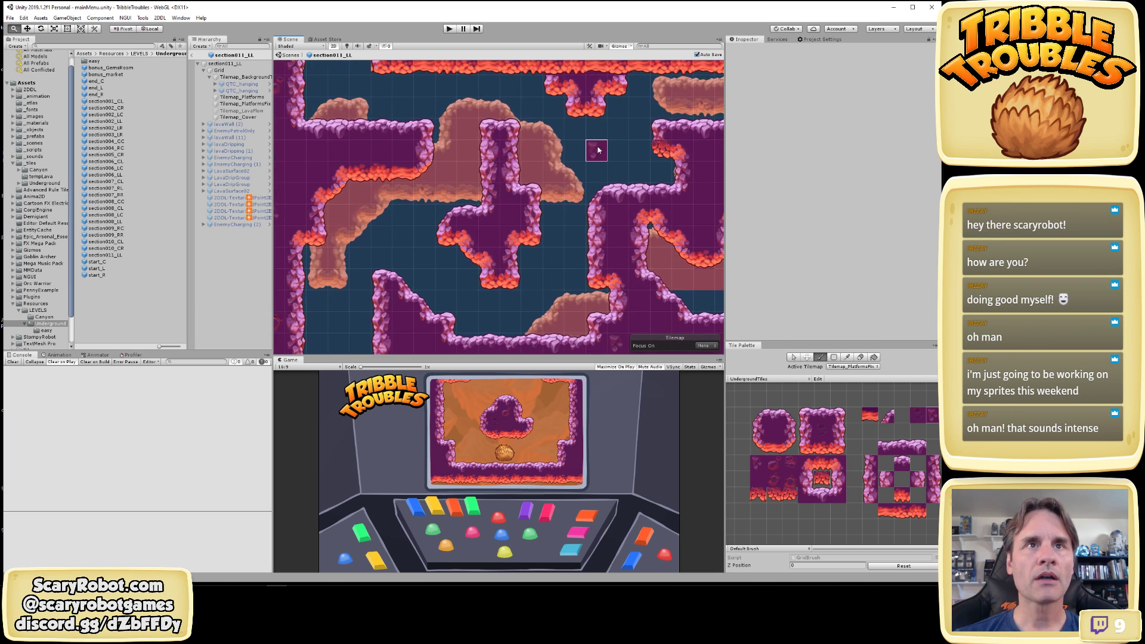
{"action": "middle_click_drag", "start_coordinate": [599, 151], "coordinate": [550, 307]}
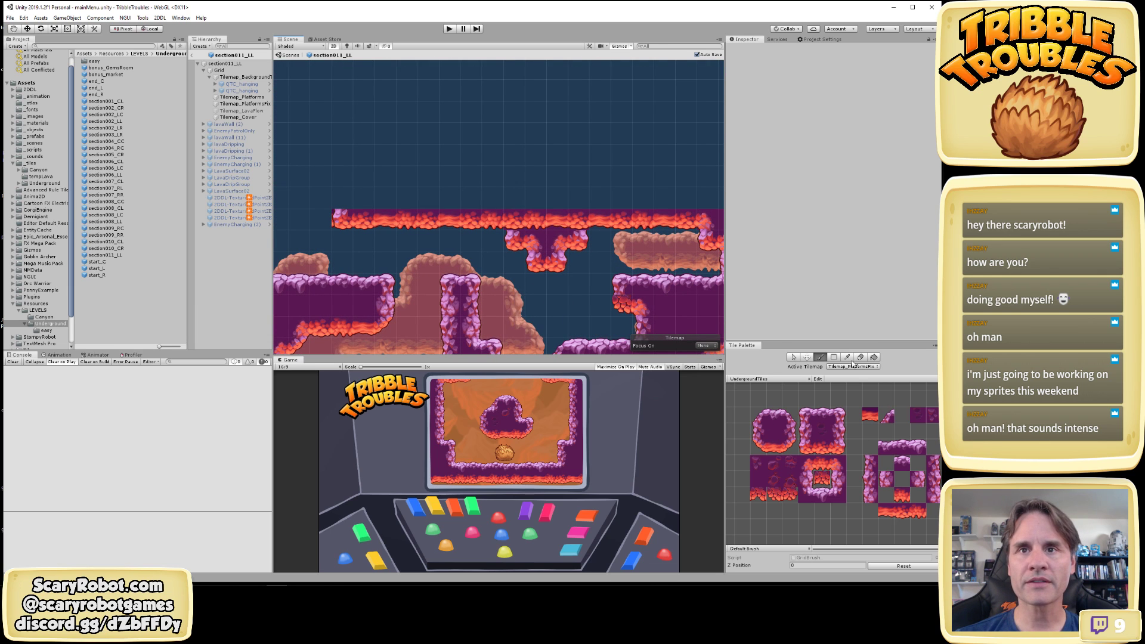
{"action": "left_click", "coordinate": [778, 444]}
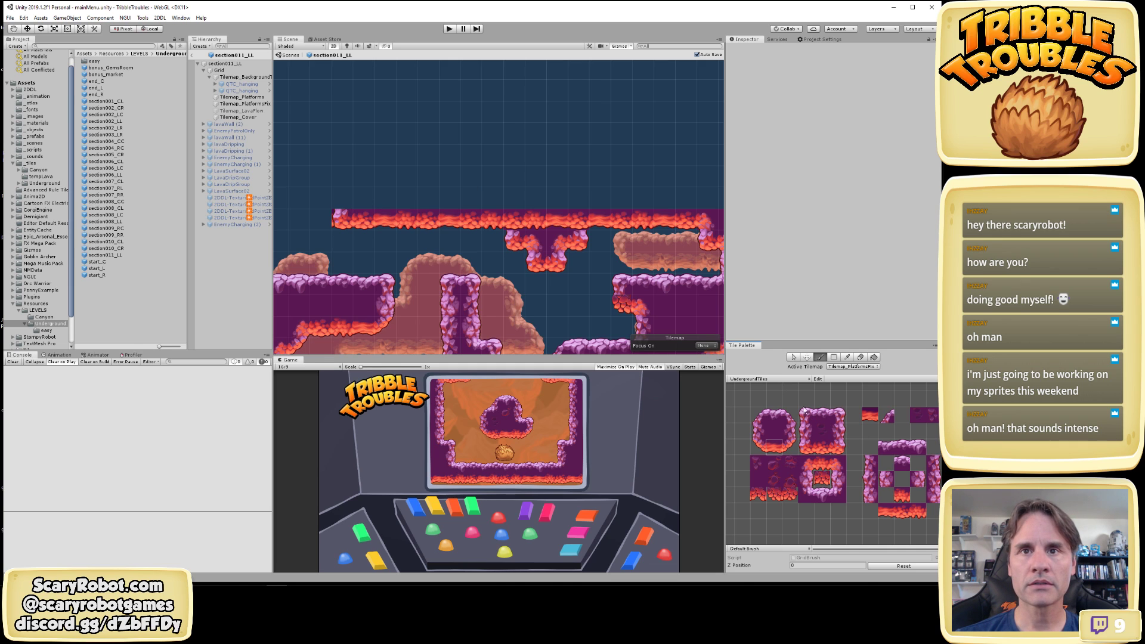
{"action": "left_click", "coordinate": [242, 104]}
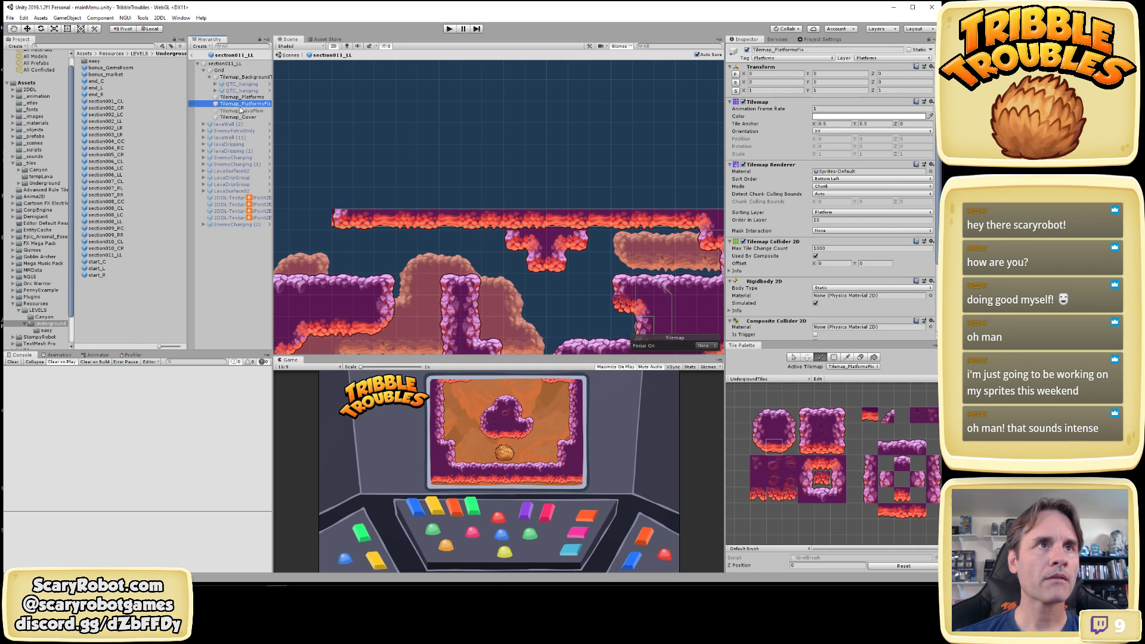
{"action": "left_click", "coordinate": [747, 50]}
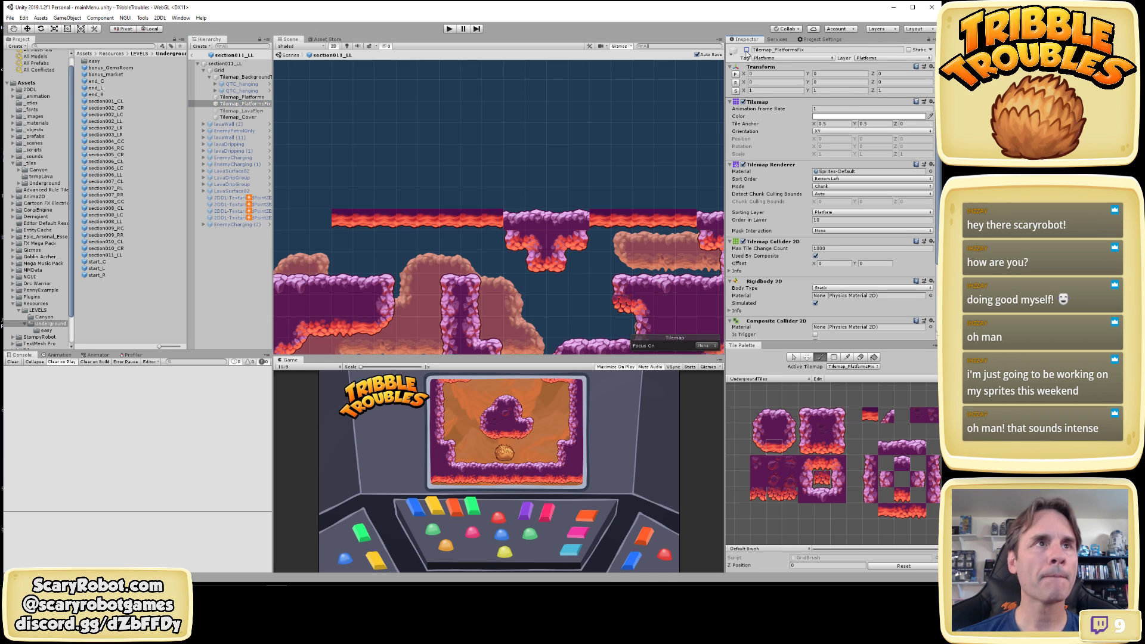
{"action": "left_click", "coordinate": [747, 51]}
{"action": "left_click", "coordinate": [746, 51]}
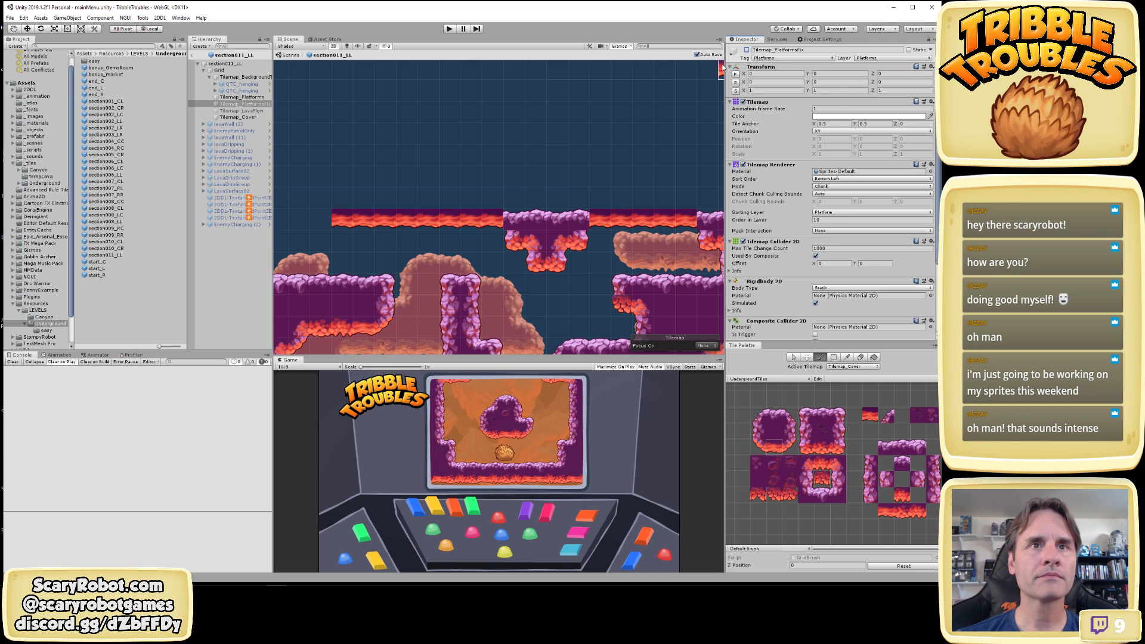
{"action": "left_click", "coordinate": [747, 51]}
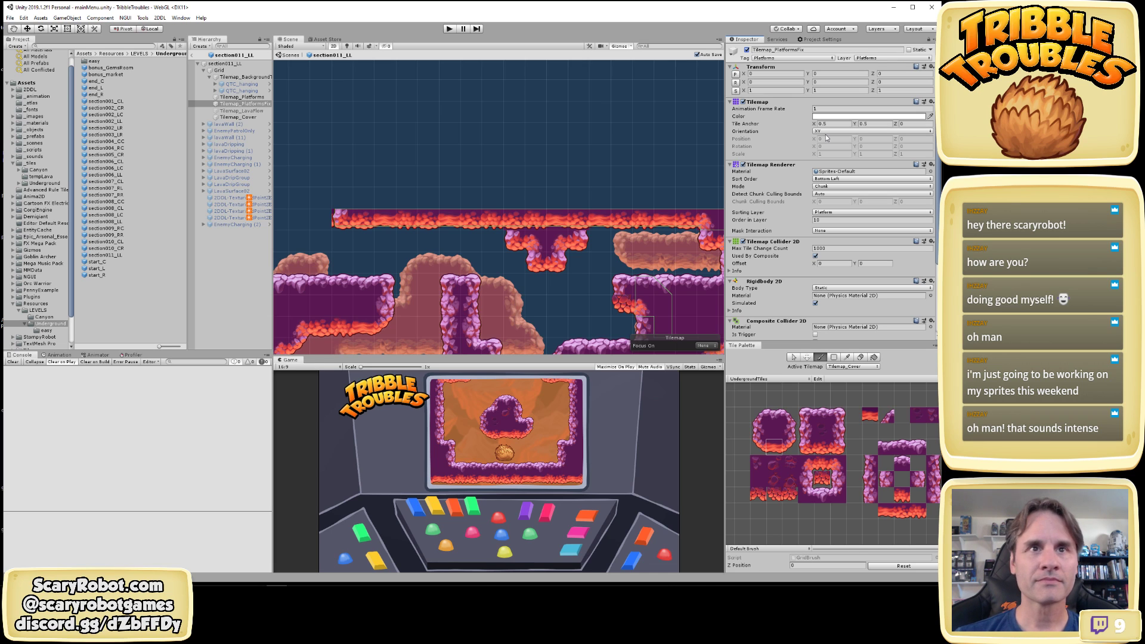
{"action": "left_click", "coordinate": [747, 51]}
{"action": "left_click", "coordinate": [746, 51]}
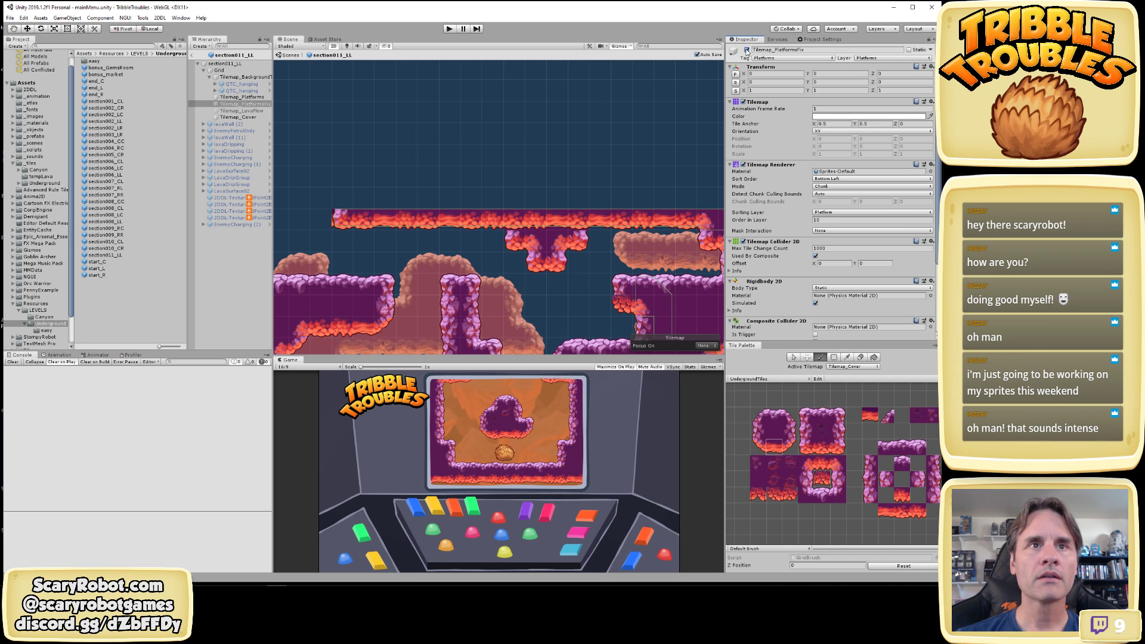
Try joining the hanging rock to the ceiling with two inner-corner tiles and solid purple fill on Tilemap_Cover
{"action": "left_click", "coordinate": [826, 477]}
{"action": "left_click", "coordinate": [578, 263]}
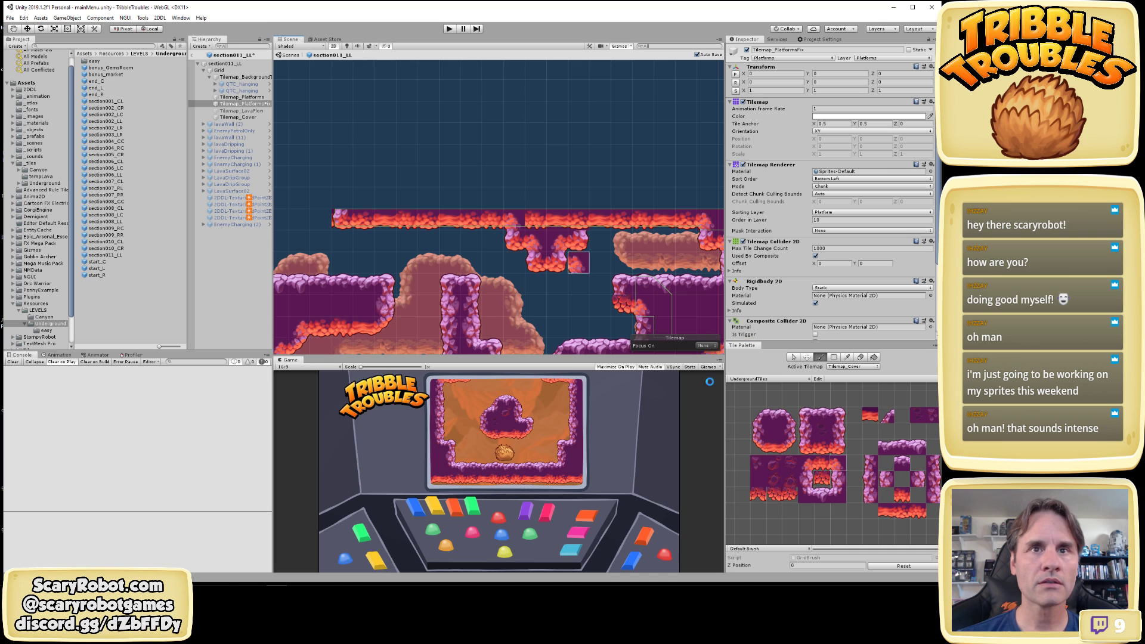
{"action": "left_click", "coordinate": [807, 463]}
{"action": "left_click", "coordinate": [578, 220]}
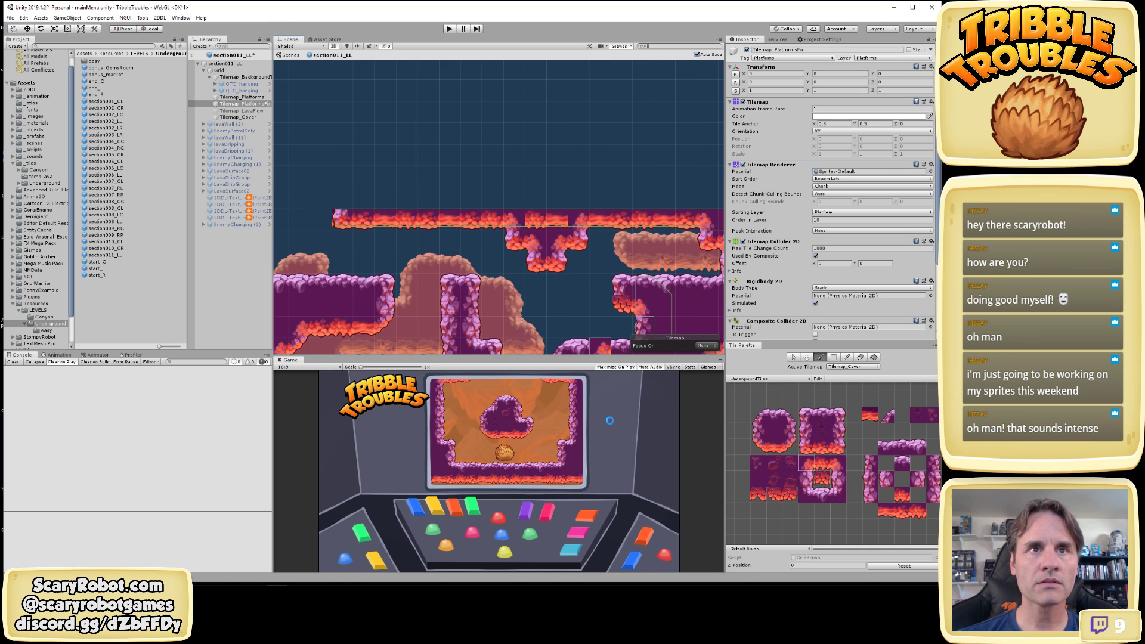
{"action": "left_click", "coordinate": [777, 433]}
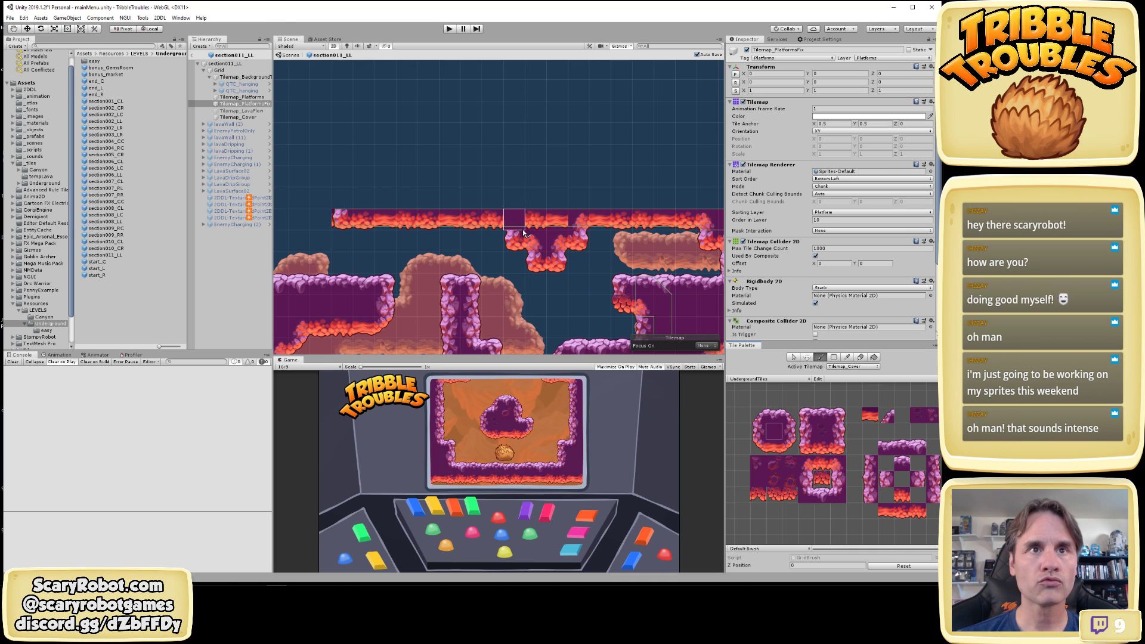
{"action": "key", "text": "w"}
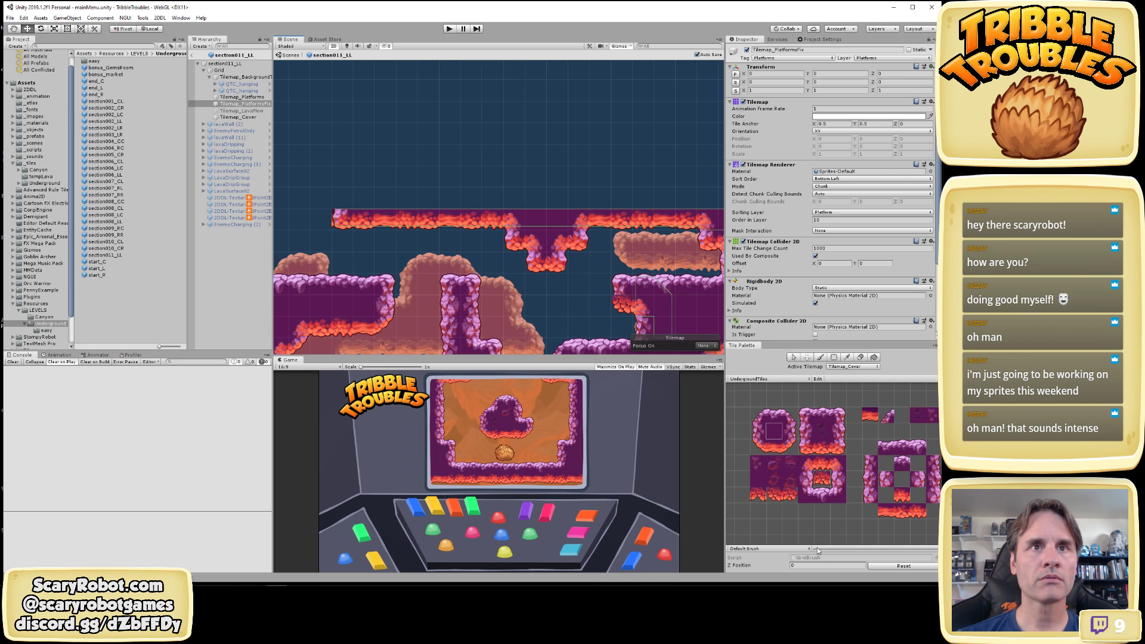
{"action": "left_click", "coordinate": [590, 168]}
Undo the corner and fill tiles painted on Tilemap_Cover above the hanging rock
{"action": "right_click_drag", "start_coordinate": [650, 258], "coordinate": [625, 258], "text": "alt"}
{"action": "left_click_drag", "start_coordinate": [625, 258], "coordinate": [566, 206], "text": "alt"}
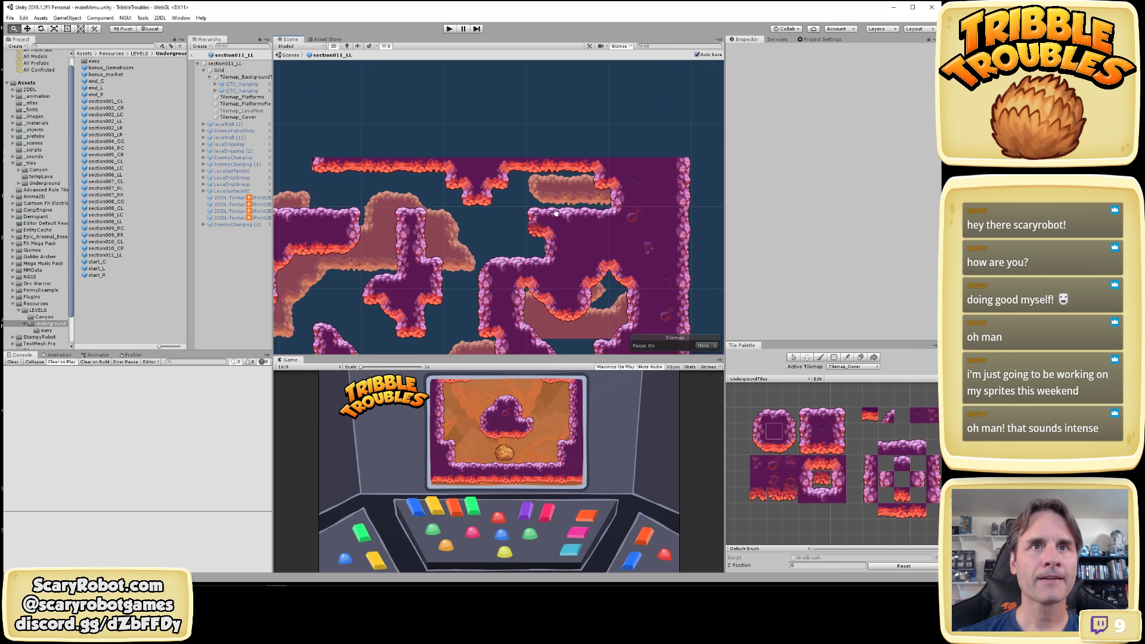
{"action": "left_click_drag", "start_coordinate": [357, 183], "coordinate": [499, 231], "text": "alt"}
{"action": "right_click_drag", "start_coordinate": [499, 230], "coordinate": [621, 233], "text": "alt"}
{"action": "left_click_drag", "start_coordinate": [486, 225], "coordinate": [532, 240], "text": "alt"}
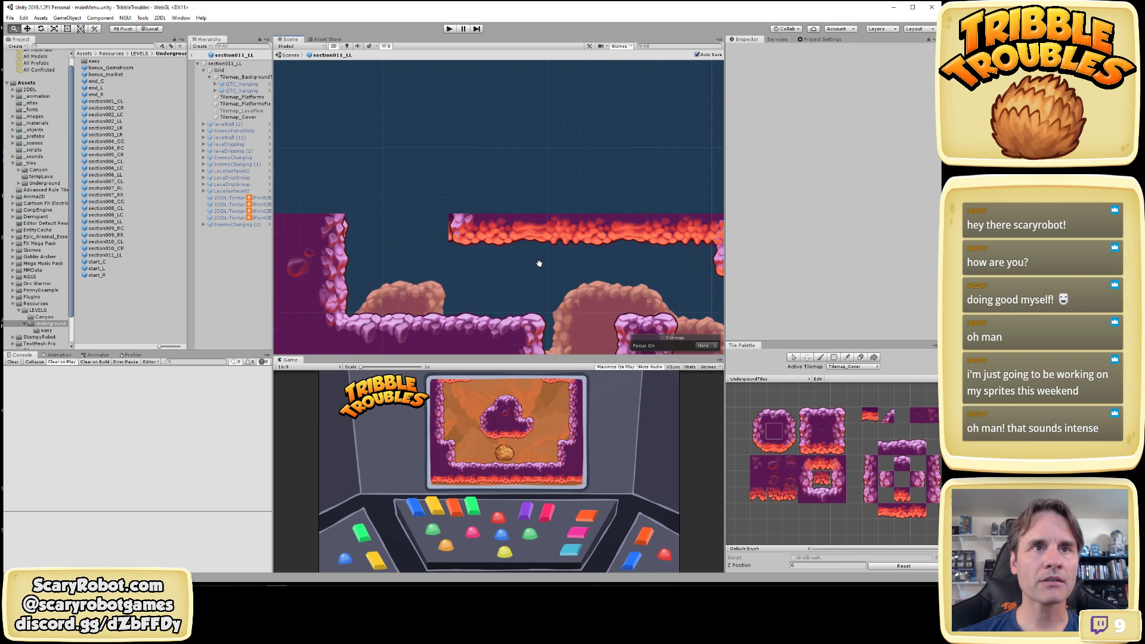
{"action": "right_click_drag", "start_coordinate": [540, 262], "coordinate": [587, 287], "text": "alt"}
{"action": "left_click", "coordinate": [842, 369]}
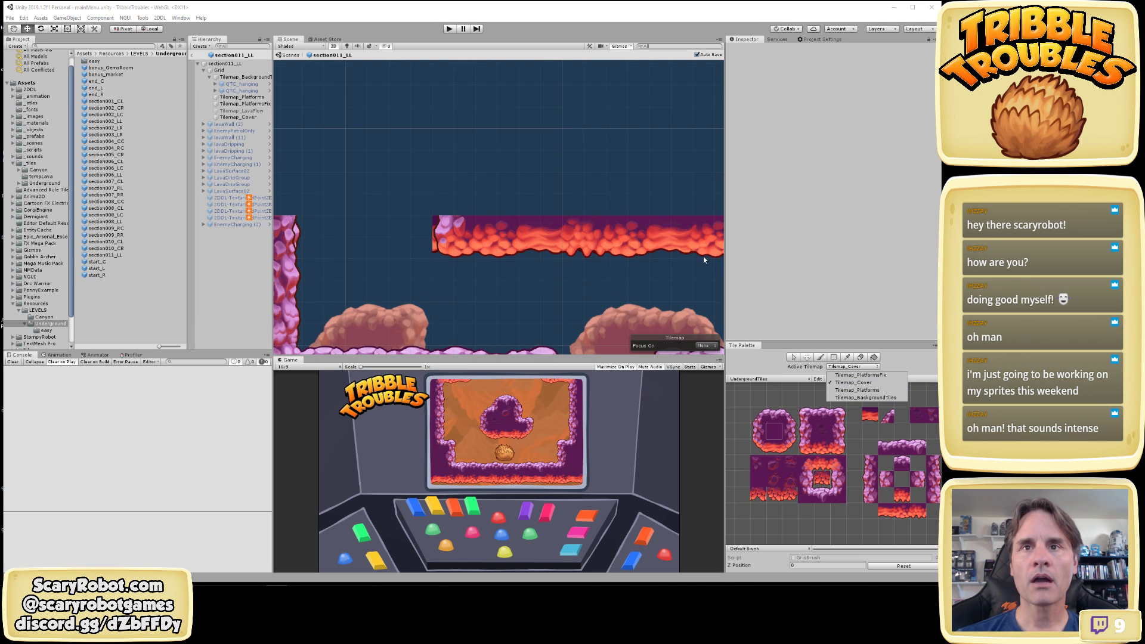
{"action": "left_click", "coordinate": [662, 238], "text": "alt"}
{"action": "right_click_drag", "start_coordinate": [672, 285], "coordinate": [635, 275], "text": "alt"}
{"action": "left_click_drag", "start_coordinate": [697, 288], "coordinate": [486, 206], "text": "alt"}
{"action": "left_click", "coordinate": [568, 233]}
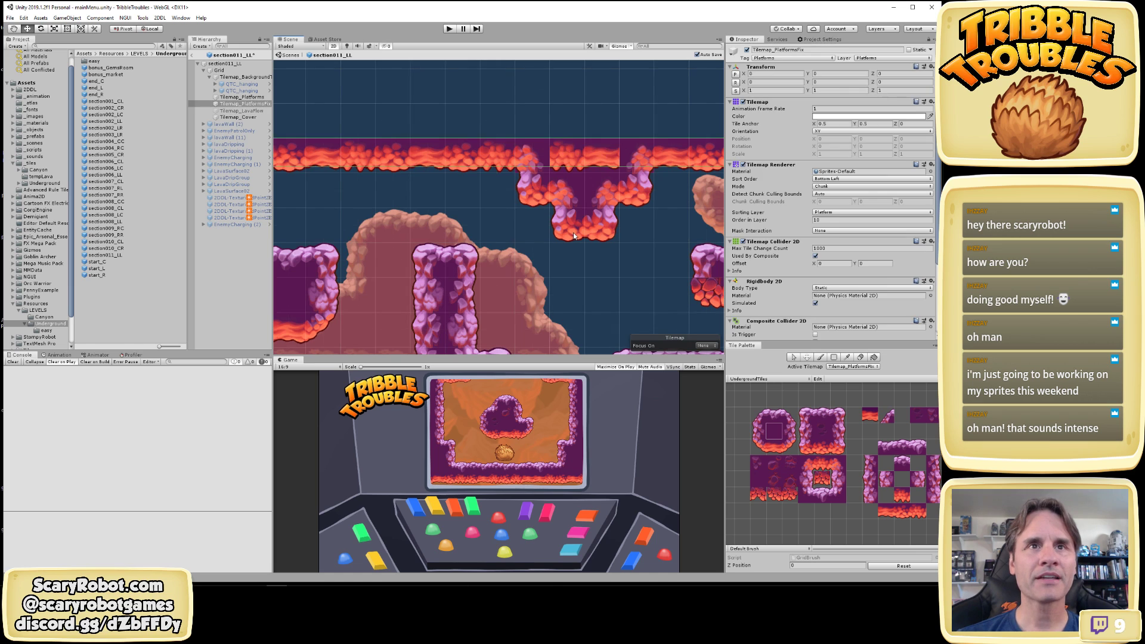
{"action": "key", "text": "alt+shift+a"}
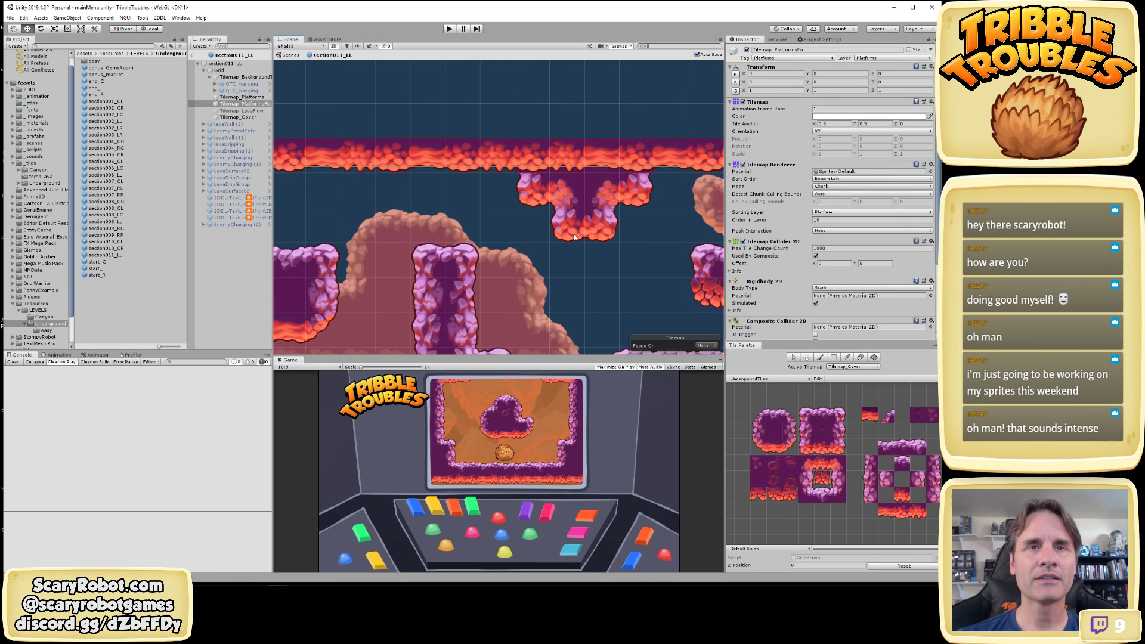
Join the hanging rock to the ceiling on Tilemap_PlatformsFix with inner-corner tiles at both sides and solid purple fill between them
{"action": "left_click", "coordinate": [853, 367]}
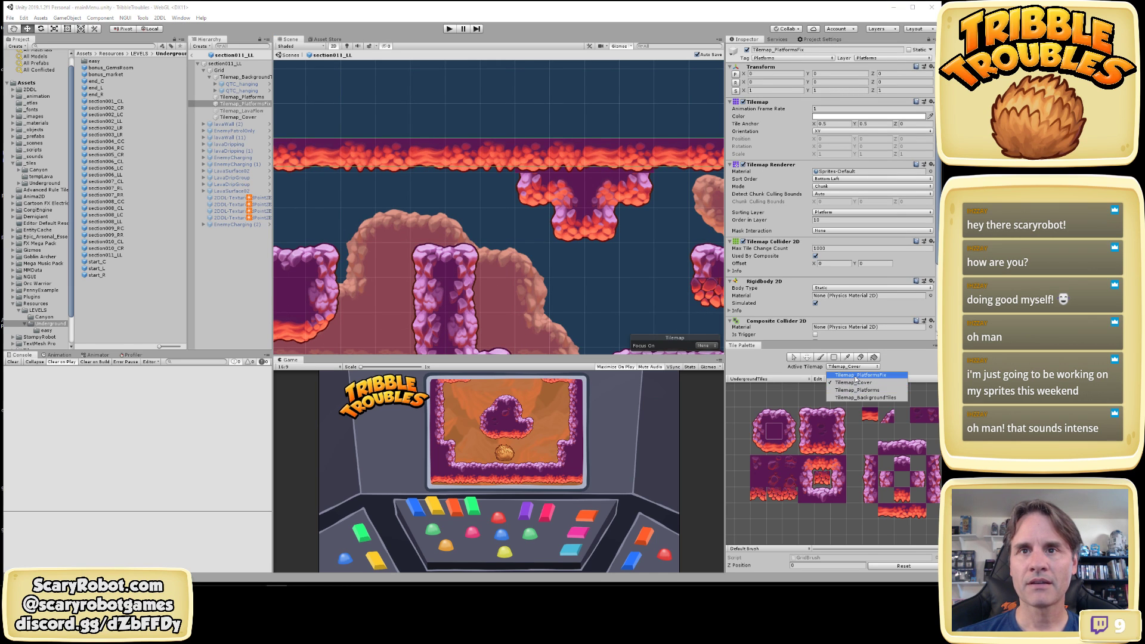
{"action": "left_click", "coordinate": [859, 385]}
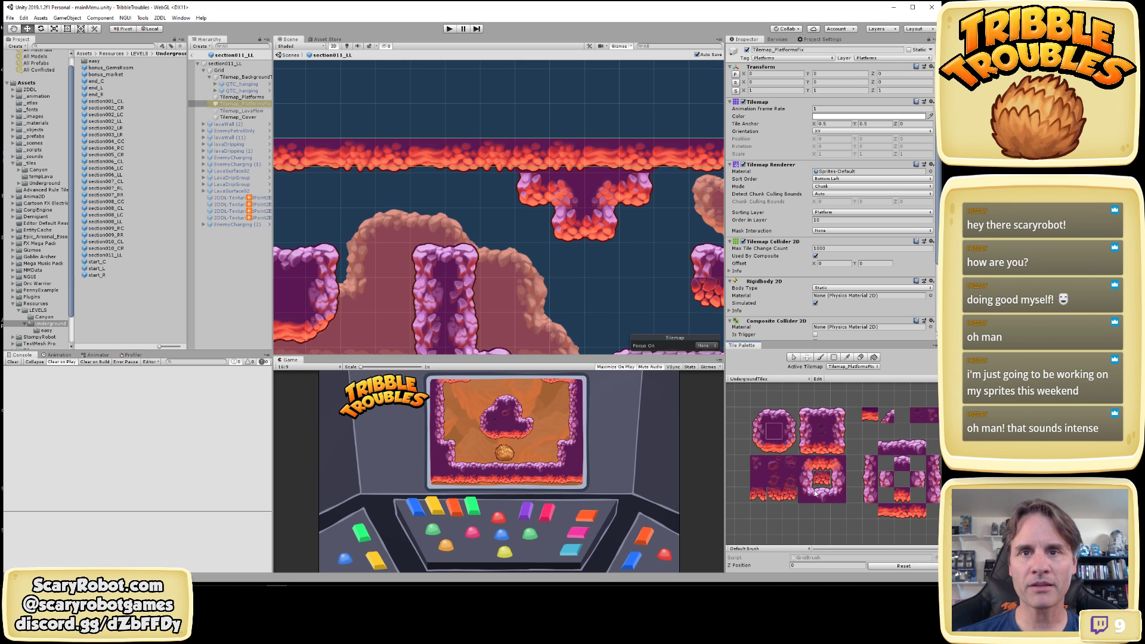
{"action": "key", "text": "b"}
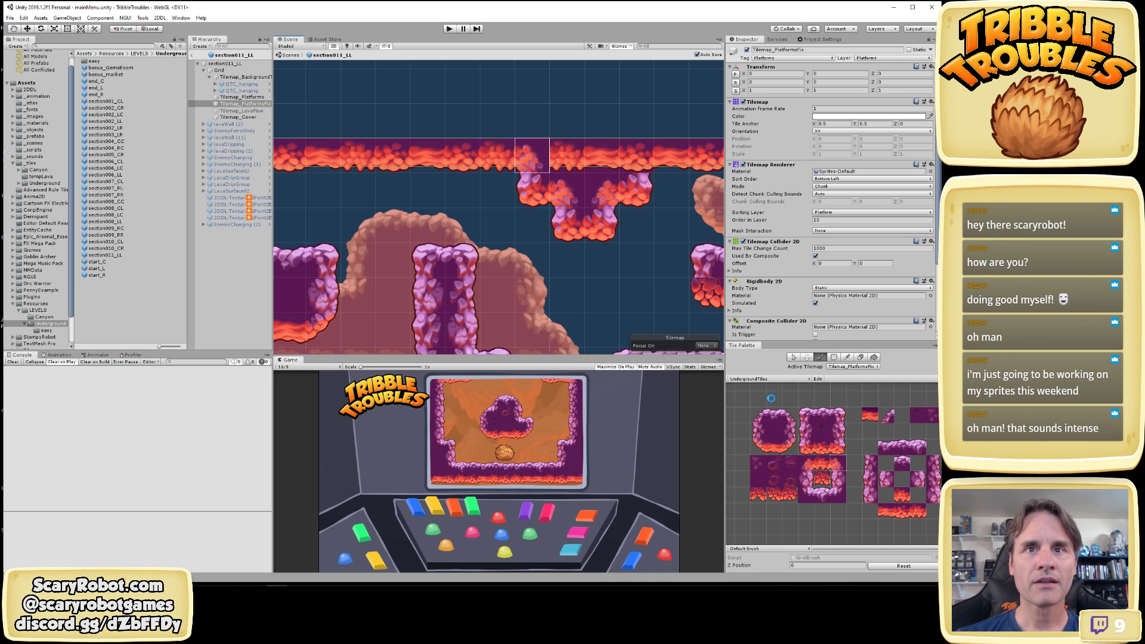
{"action": "left_click", "coordinate": [542, 160]}
{"action": "left_click", "coordinate": [808, 463]}
{"action": "left_click", "coordinate": [636, 160]}
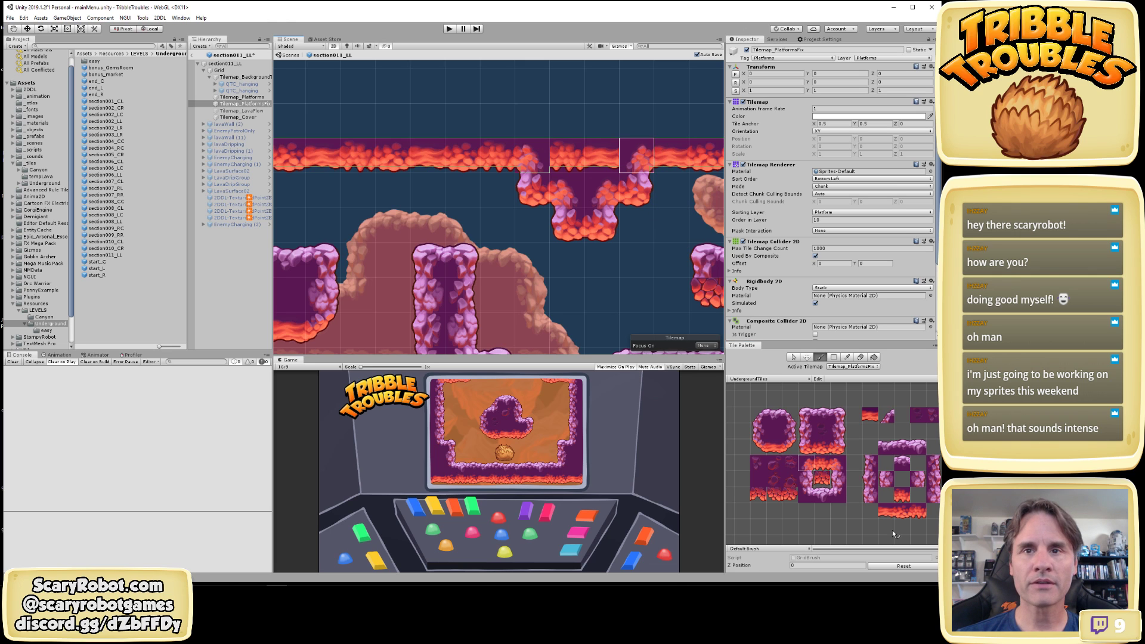
{"action": "left_click", "coordinate": [778, 437]}
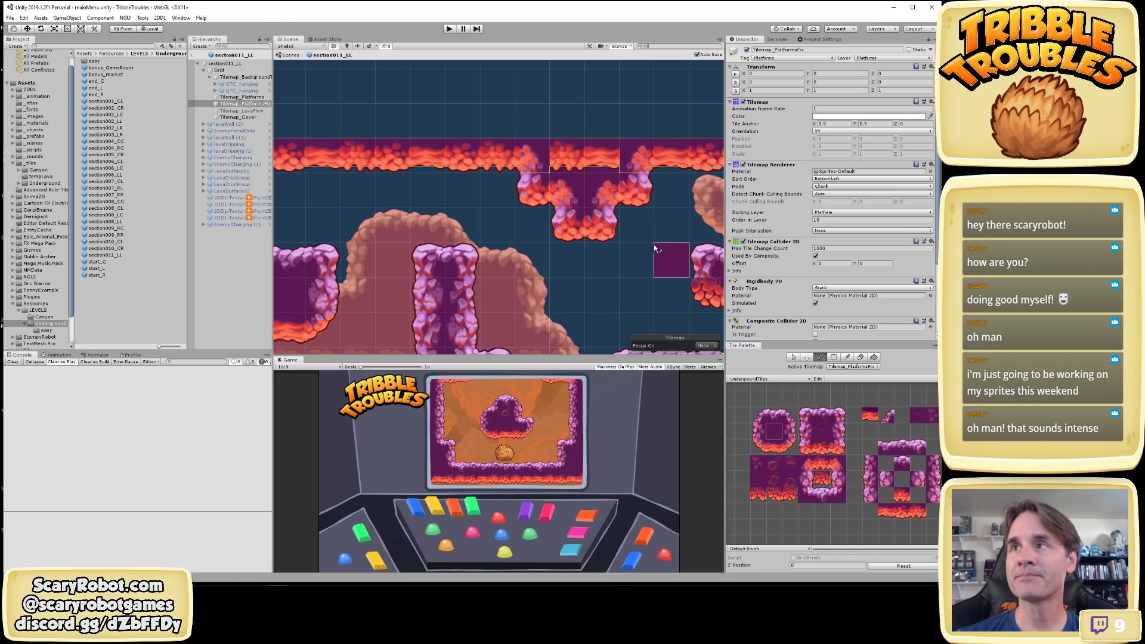
{"action": "left_click_drag", "start_coordinate": [567, 157], "coordinate": [602, 168]}
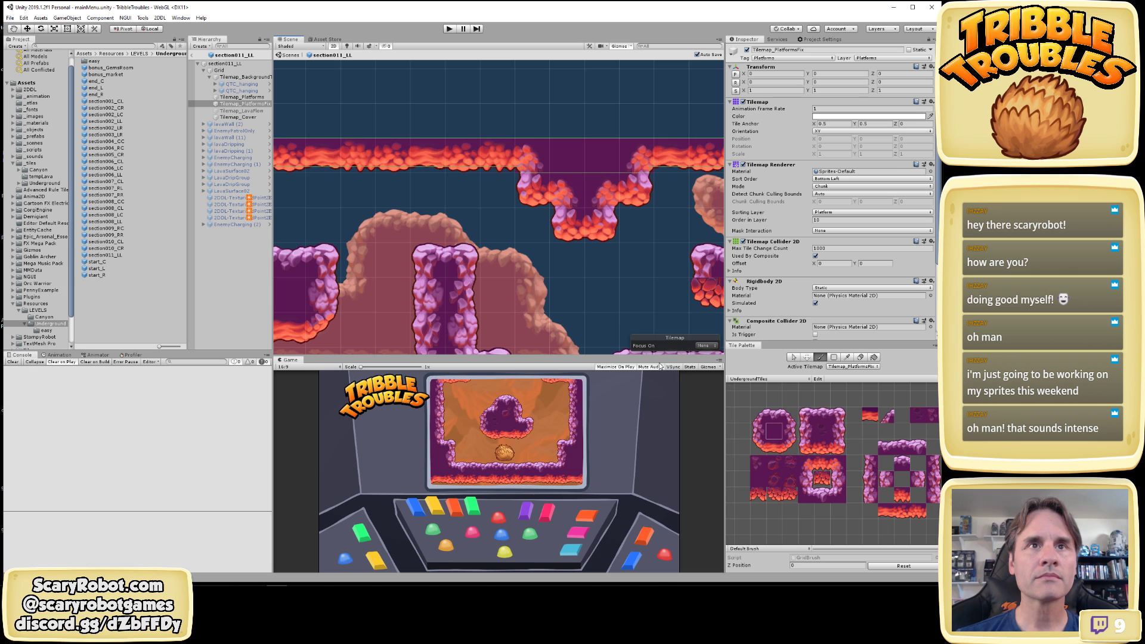
Erase the straight-edged tile behind the lava corner at the ceiling's left end on Tilemap_Platforms
{"action": "scroll", "coordinate": [567, 261], "scroll_direction": "down", "scroll_amount": 8}
{"action": "middle_click_drag", "start_coordinate": [438, 238], "coordinate": [534, 254]}
{"action": "scroll", "coordinate": [535, 255], "scroll_direction": "up", "scroll_amount": 6}
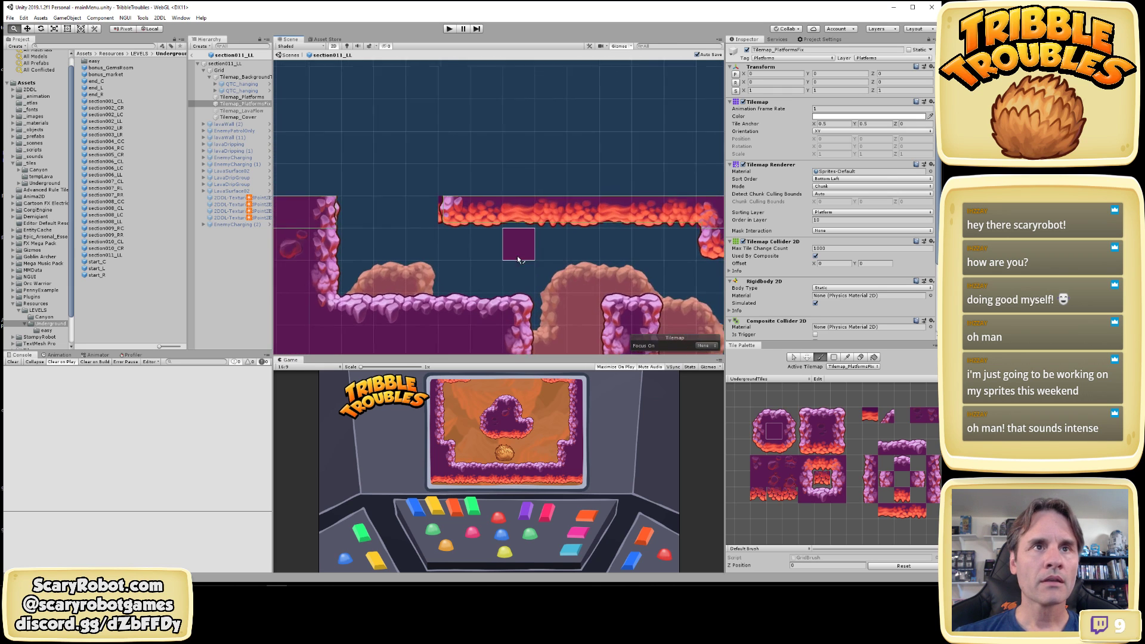
{"action": "left_click", "coordinate": [855, 366]}
{"action": "left_click", "coordinate": [859, 380]}
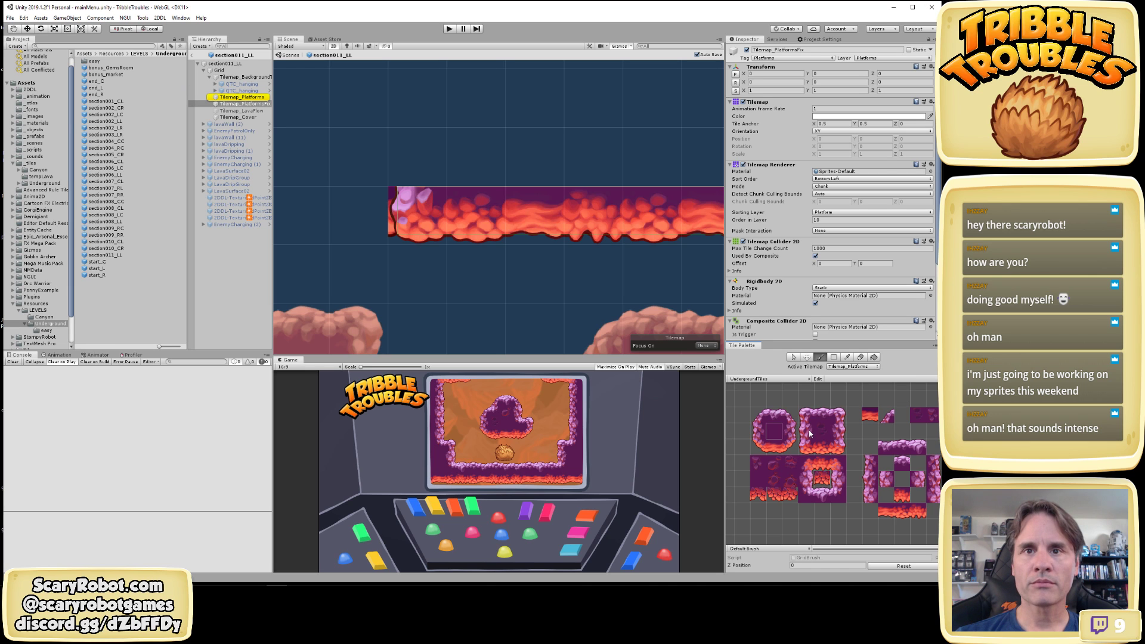
{"action": "left_click", "coordinate": [809, 431]}
{"action": "left_click", "coordinate": [427, 216], "text": "shift"}
{"action": "key", "text": "w"}
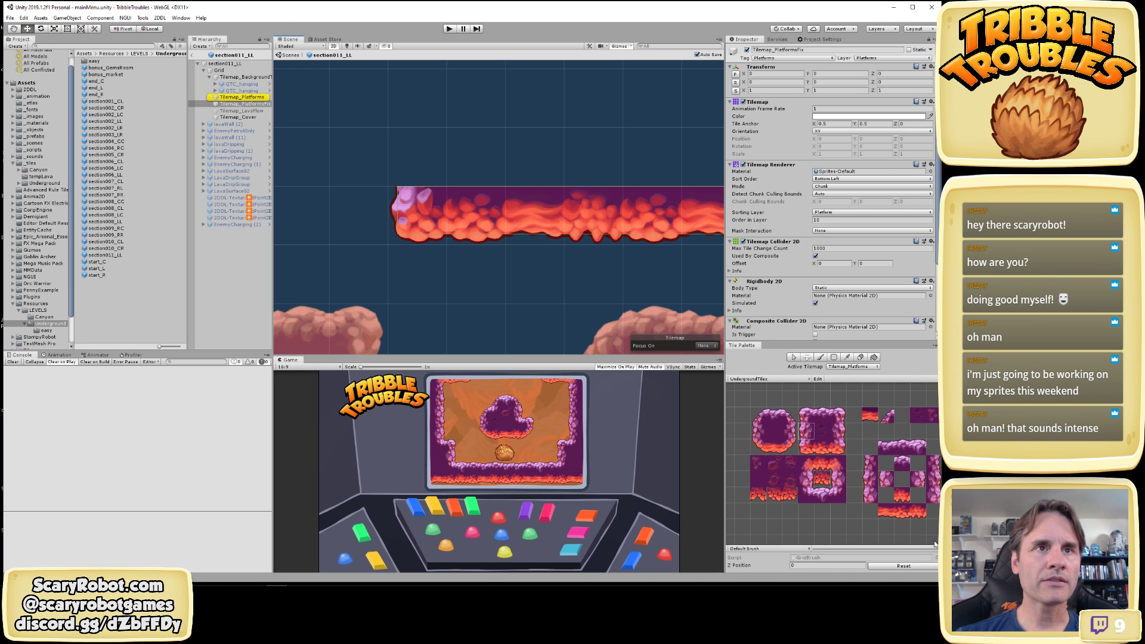
Examine the whole section's rock layout for remaining edge problems and preview the small slope tile beside the central rock on Tilemap_Platforms
{"action": "scroll", "coordinate": [592, 255], "scroll_direction": "down", "scroll_amount": 5}
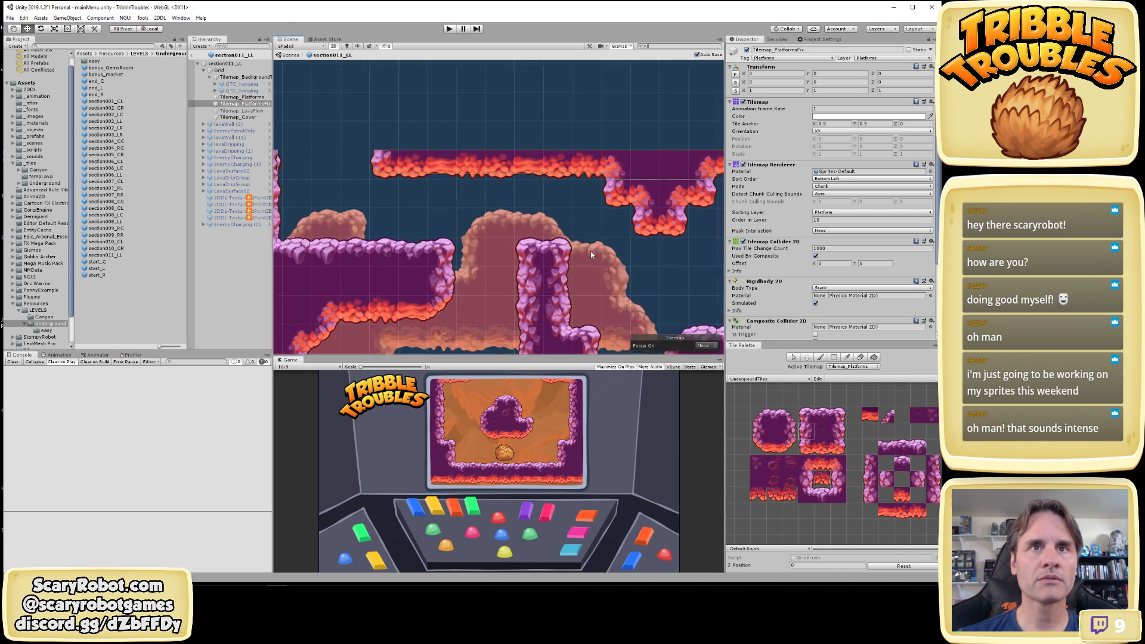
{"action": "scroll", "coordinate": [588, 248], "scroll_direction": "down", "scroll_amount": 5}
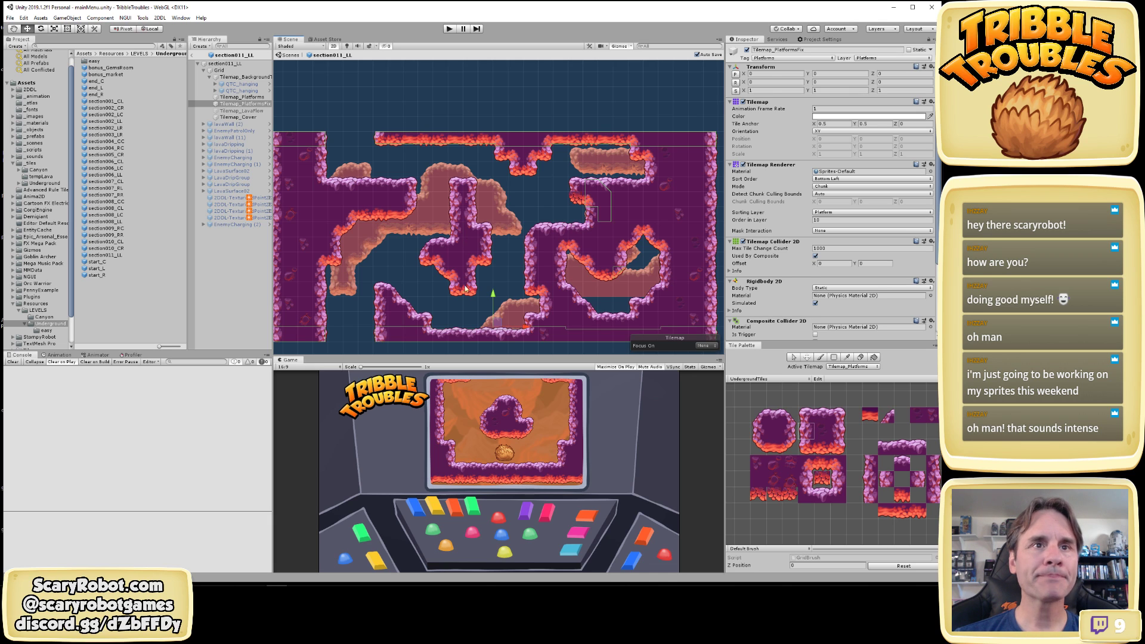
{"action": "scroll", "coordinate": [545, 312], "scroll_direction": "up", "scroll_amount": 2}
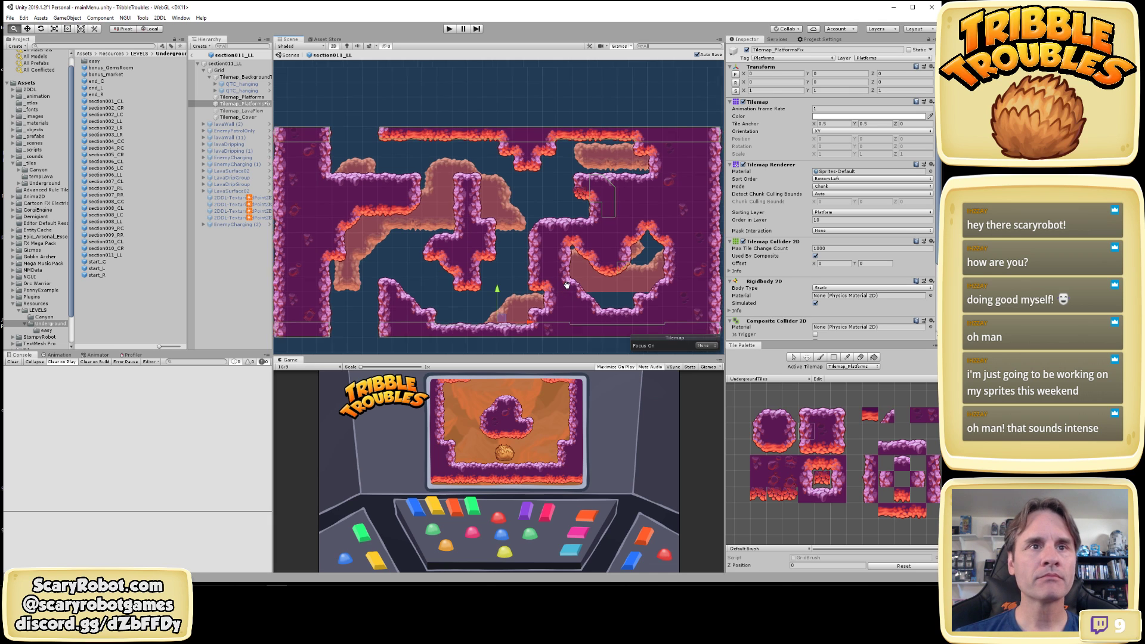
{"action": "left_click", "coordinate": [495, 346]}
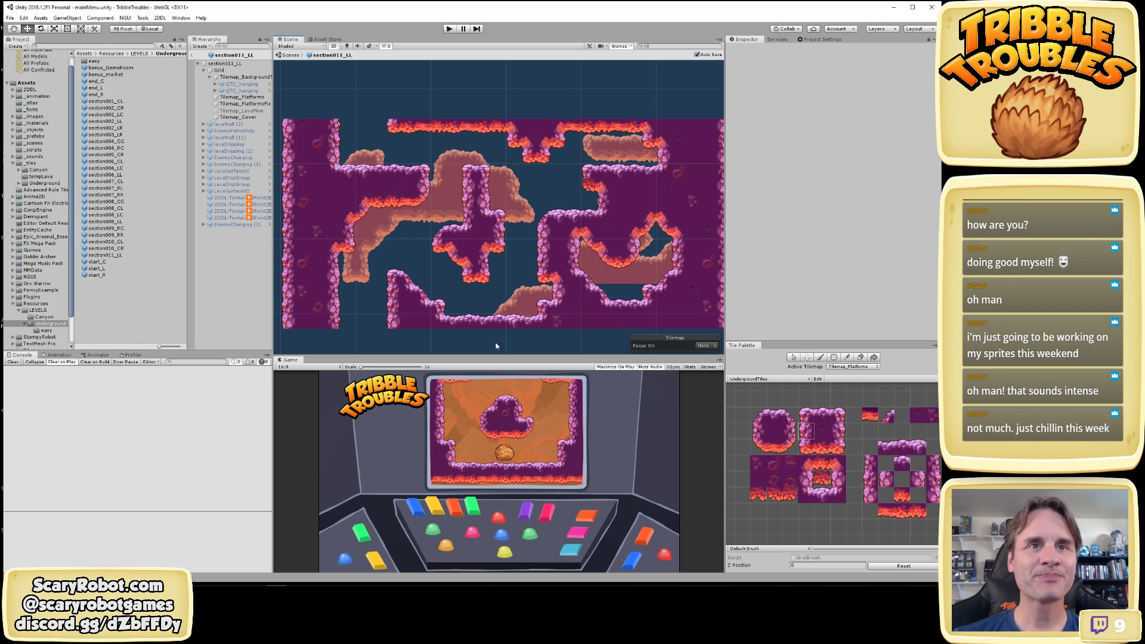
{"action": "scroll", "coordinate": [552, 271], "scroll_direction": "up", "scroll_amount": 5}
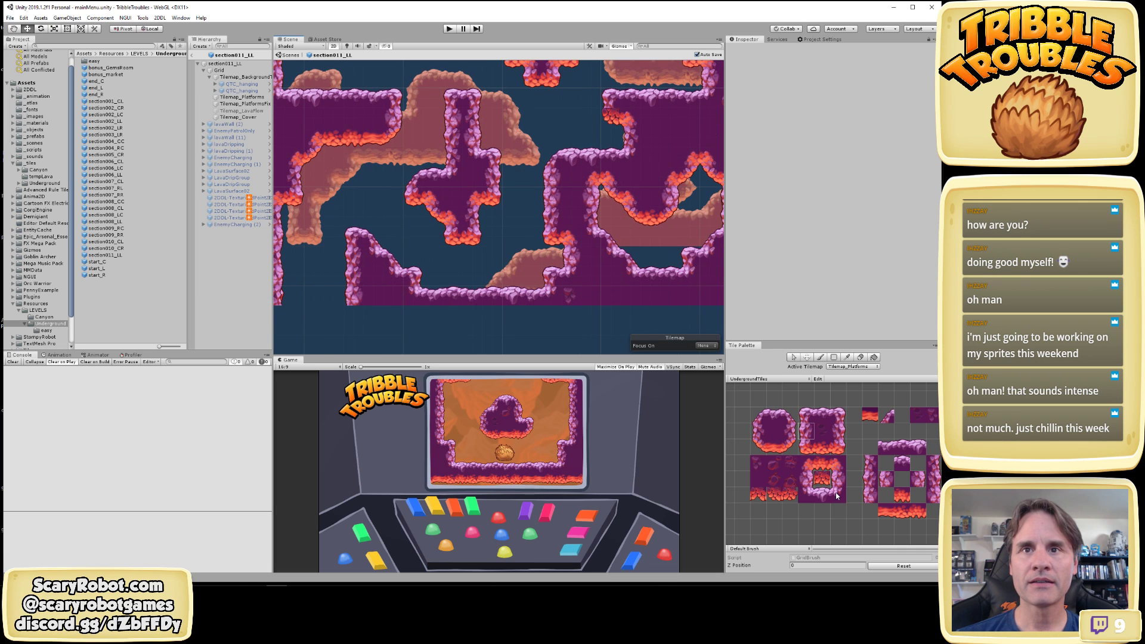
{"action": "key", "text": "b"}
{"action": "left_click", "coordinate": [853, 366]}
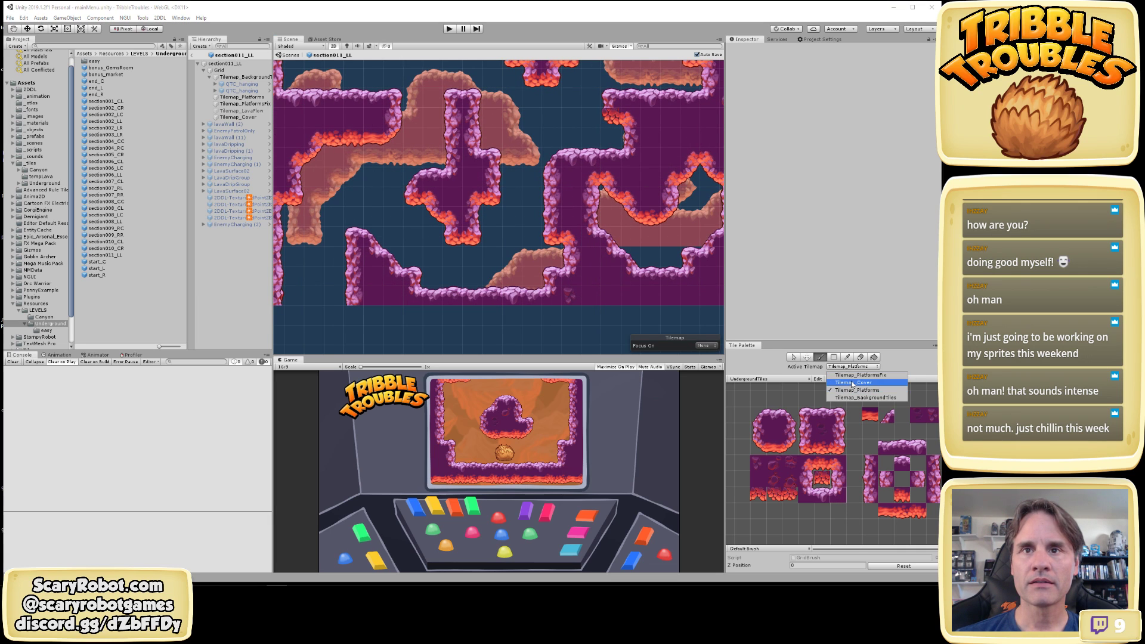
{"action": "left_click", "coordinate": [854, 390]}
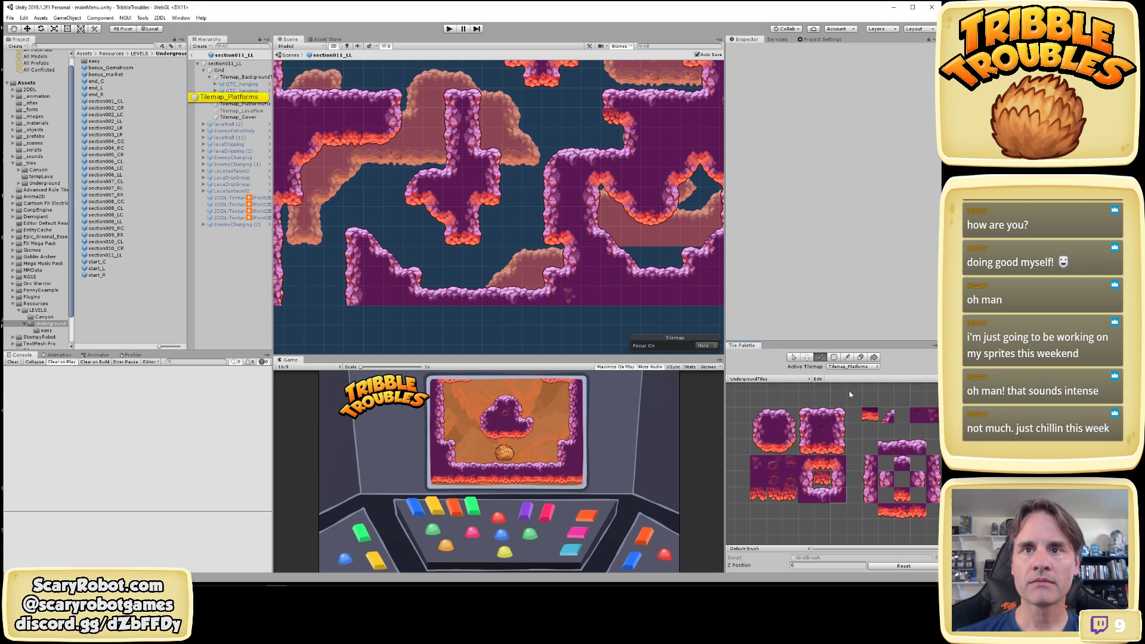
{"action": "left_click", "coordinate": [869, 417]}
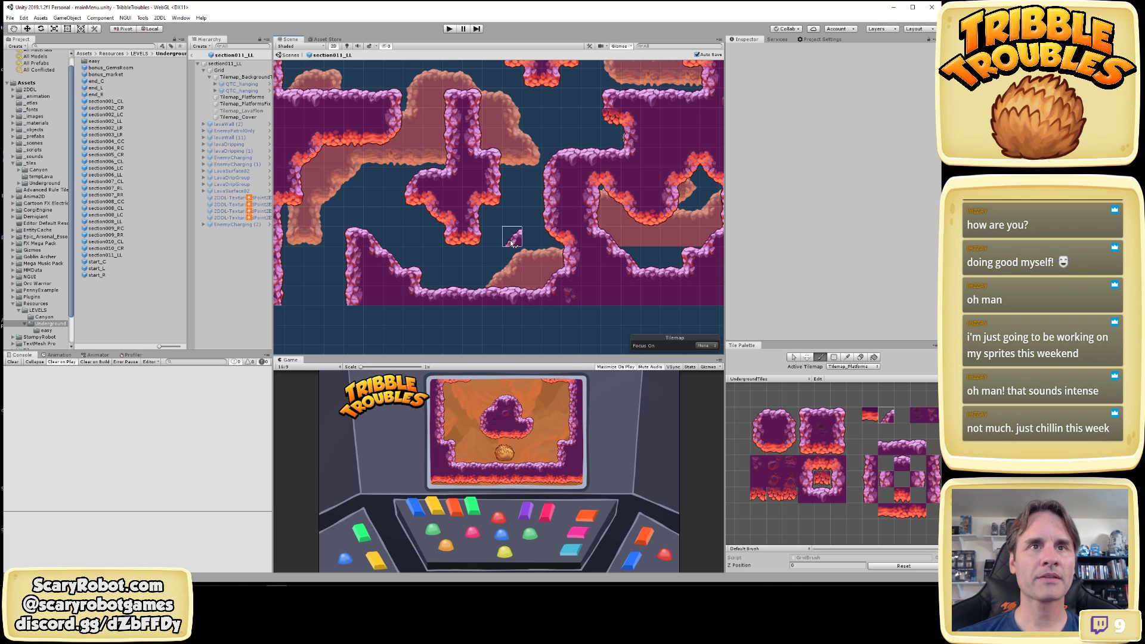
{"action": "key", "text": "w"}
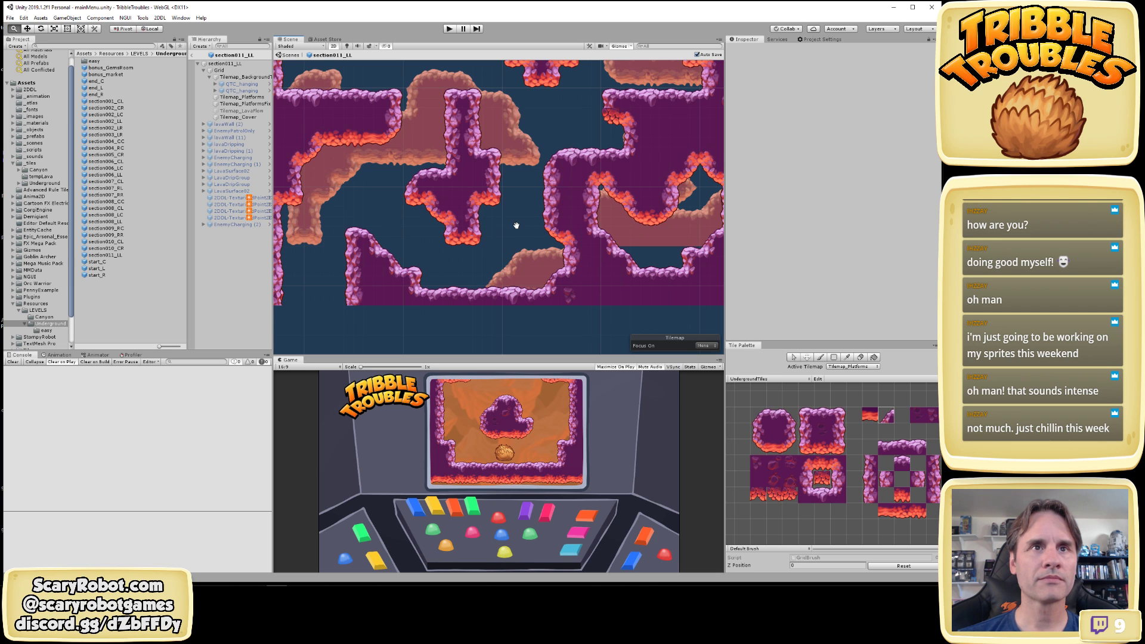
Preview the lava rule tile on the central rock's lower-right corner with Tilemap_PlatformsFix as the active tilemap
{"action": "scroll", "coordinate": [512, 242], "scroll_direction": "up", "scroll_amount": 3}
{"action": "left_click", "coordinate": [455, 258]}
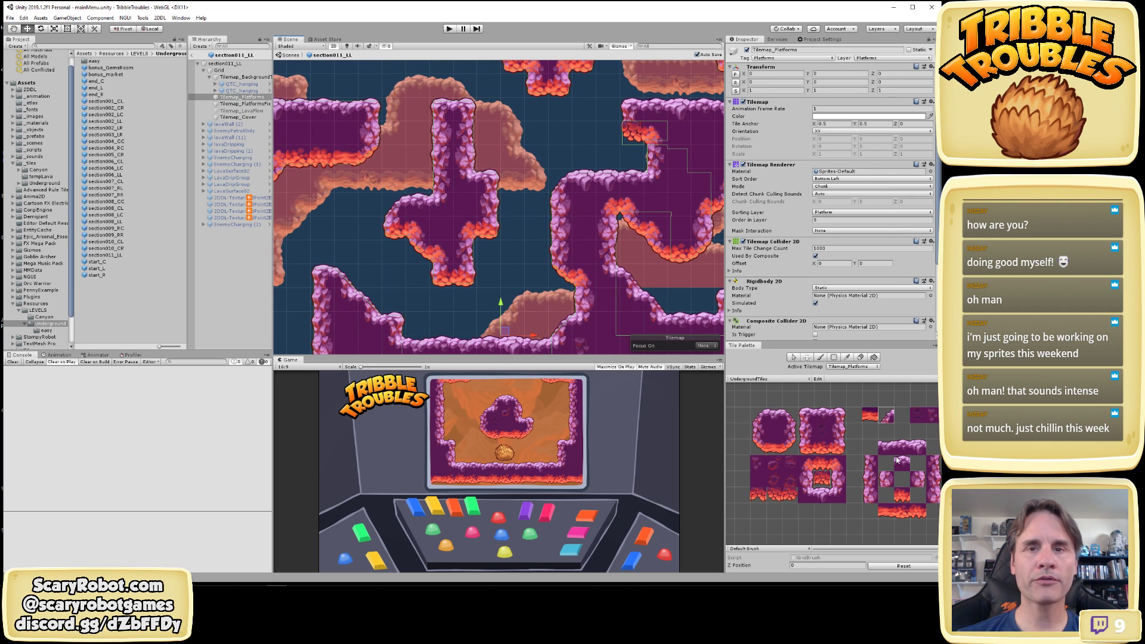
{"action": "key", "text": "b"}
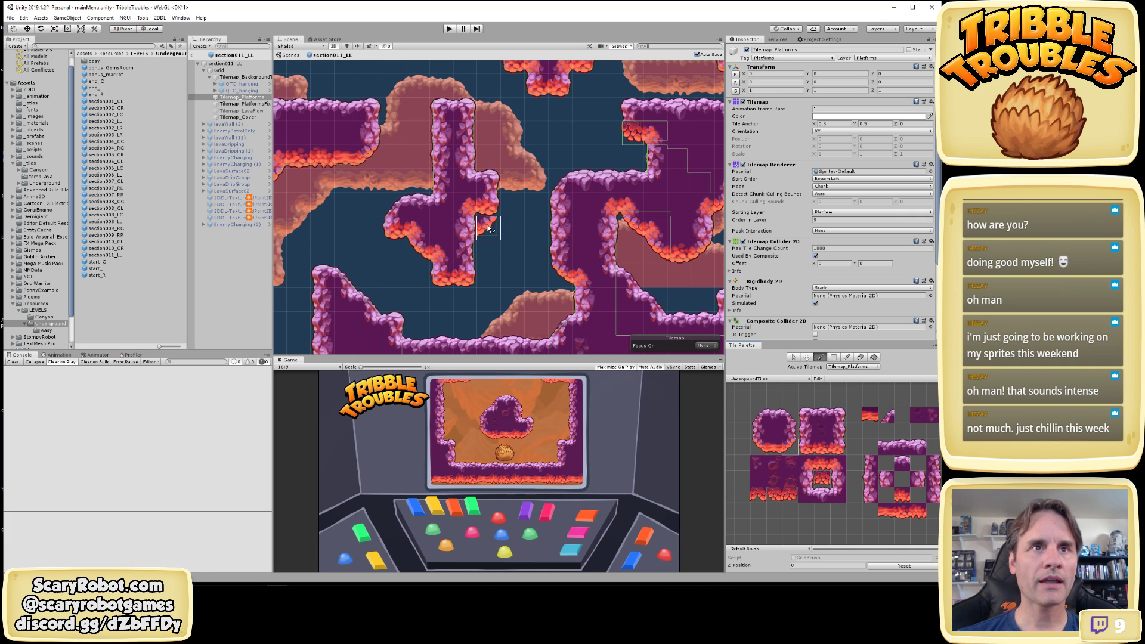
{"action": "left_click", "coordinate": [843, 367]}
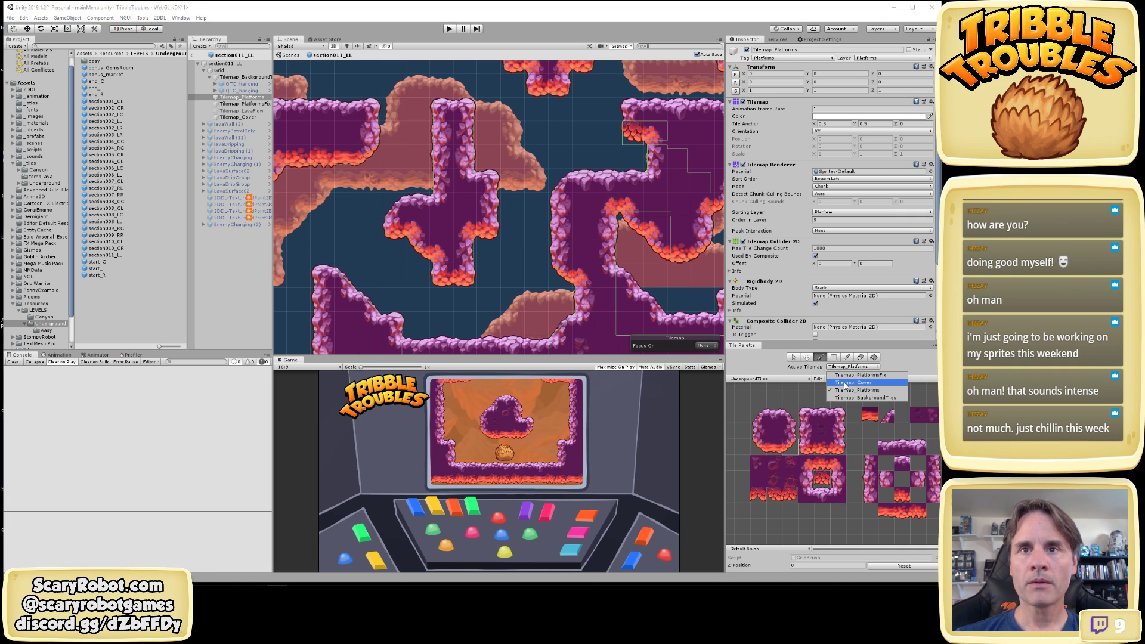
{"action": "left_click", "coordinate": [861, 376]}
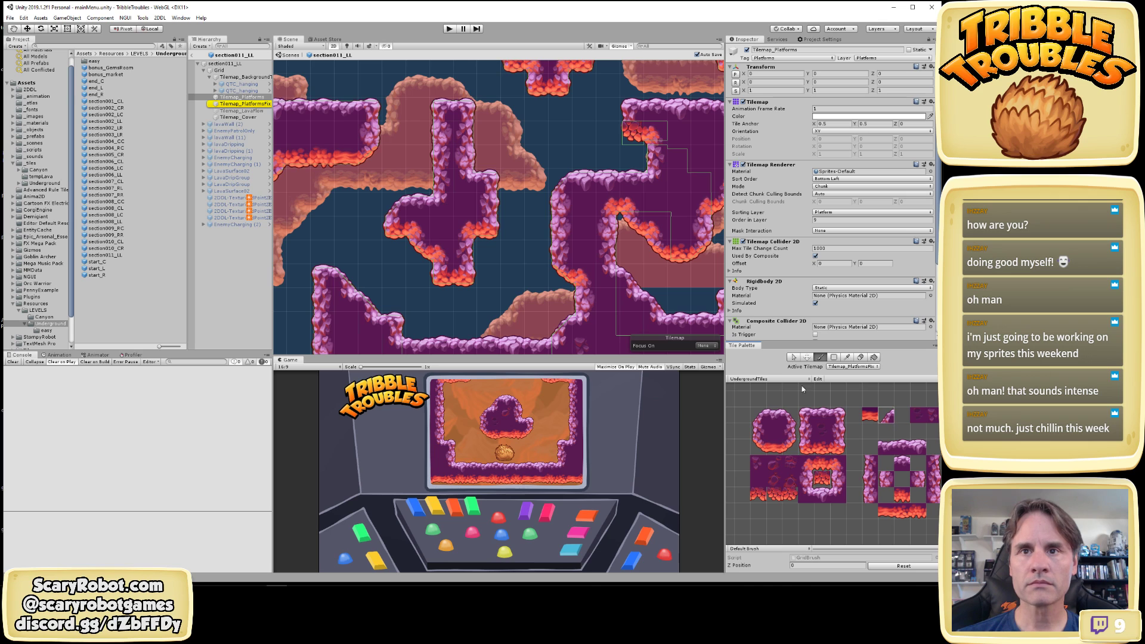
{"action": "left_click_drag", "start_coordinate": [454, 209], "coordinate": [486, 228]}
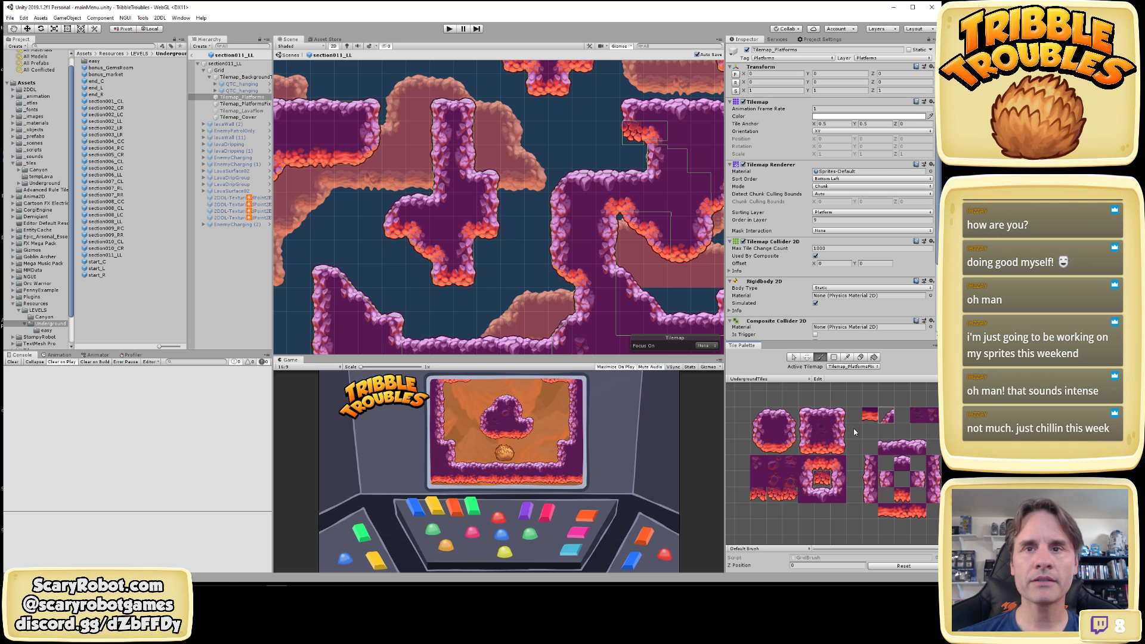
{"action": "left_click", "coordinate": [870, 417]}
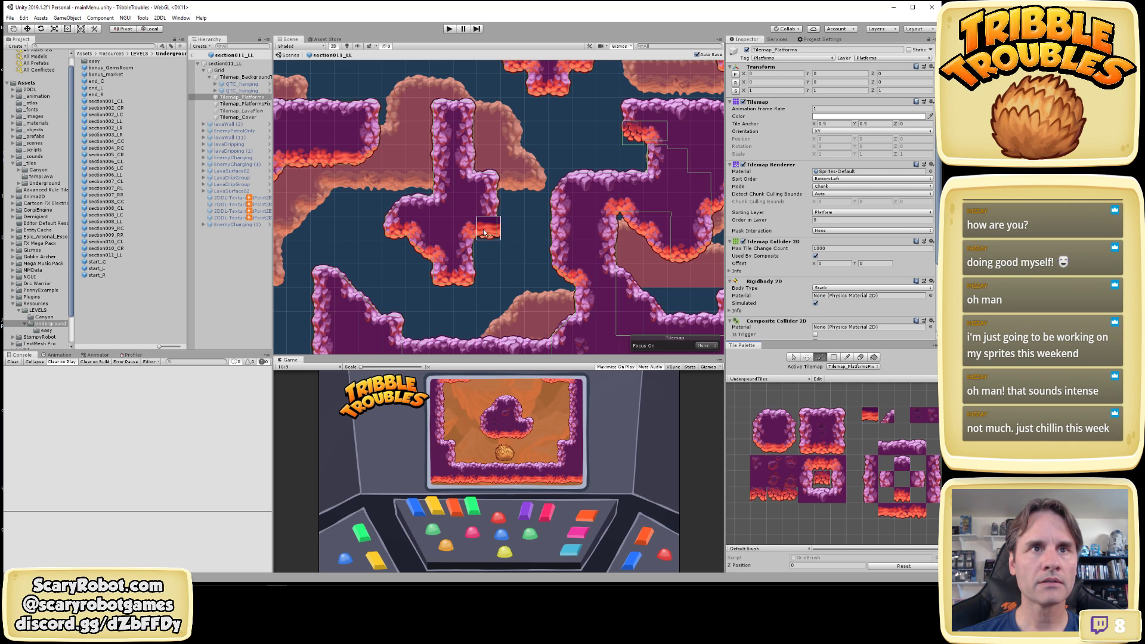
Make Tilemap_Platforms the active tilemap and place the small slope tile on the central rock's lower-right lava corner
{"action": "left_click", "coordinate": [852, 366]}
{"action": "left_click", "coordinate": [859, 381]}
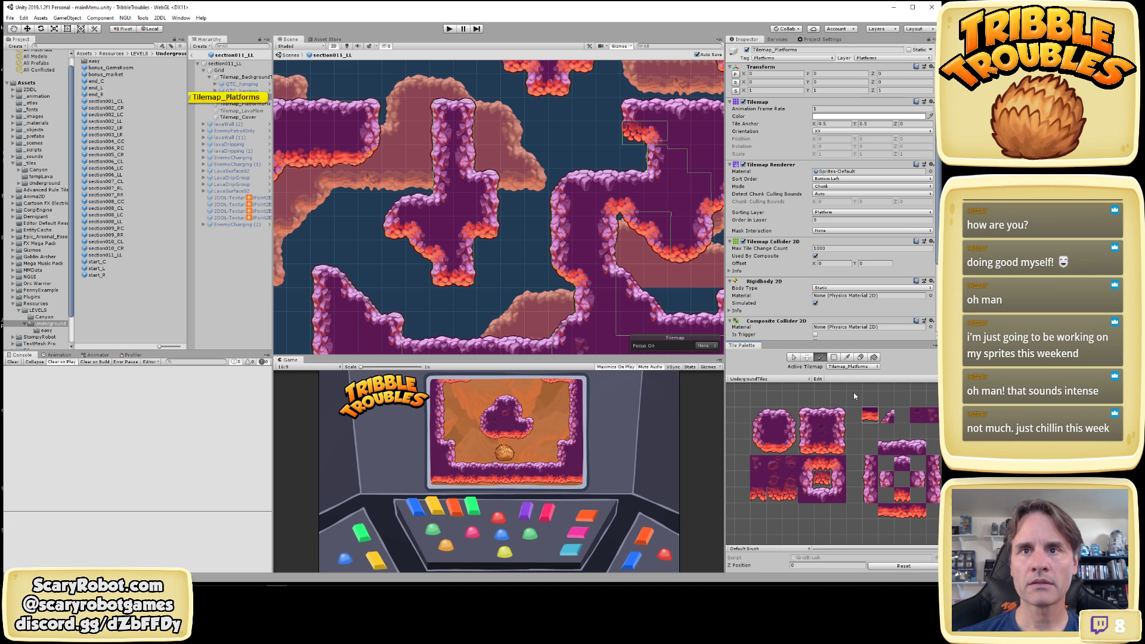
{"action": "left_click", "coordinate": [886, 417]}
{"action": "left_click", "coordinate": [494, 232]}
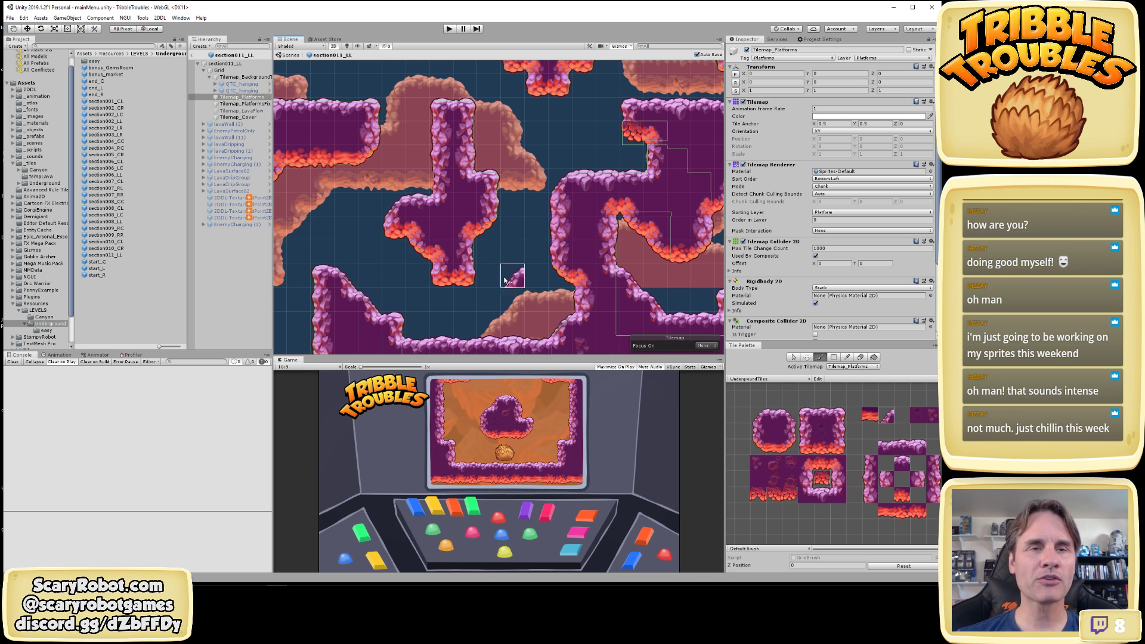
Deactivate the Tilemap_PlatformsFix object to hide its tiles in the section
{"action": "scroll", "coordinate": [511, 250], "scroll_direction": "down", "scroll_amount": 4}
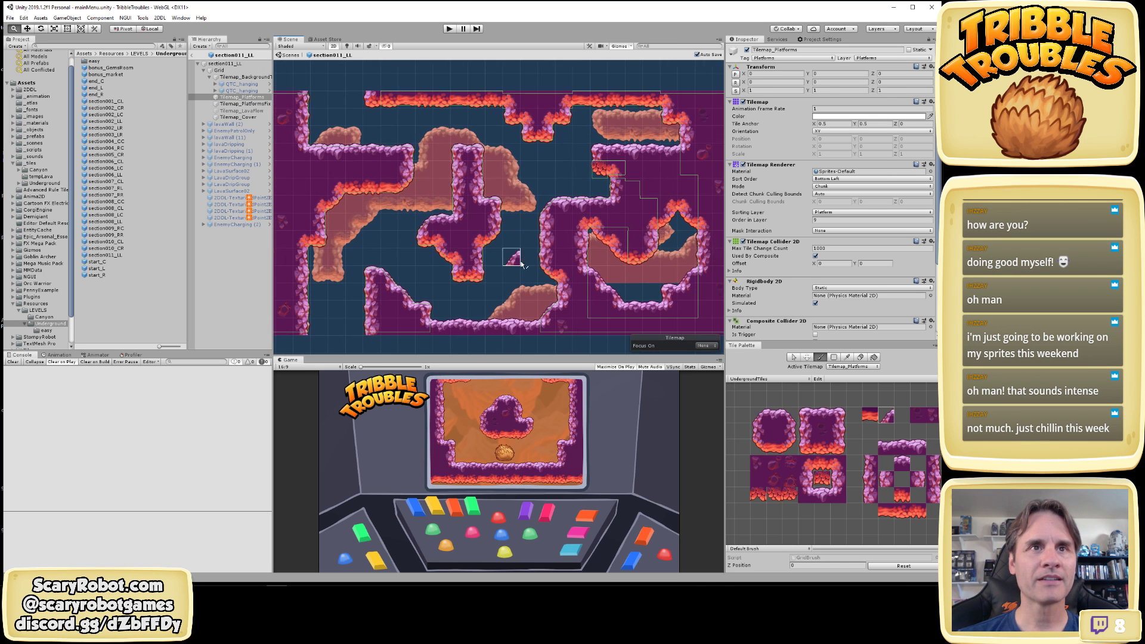
{"action": "scroll", "coordinate": [520, 263], "scroll_direction": "down", "scroll_amount": 3}
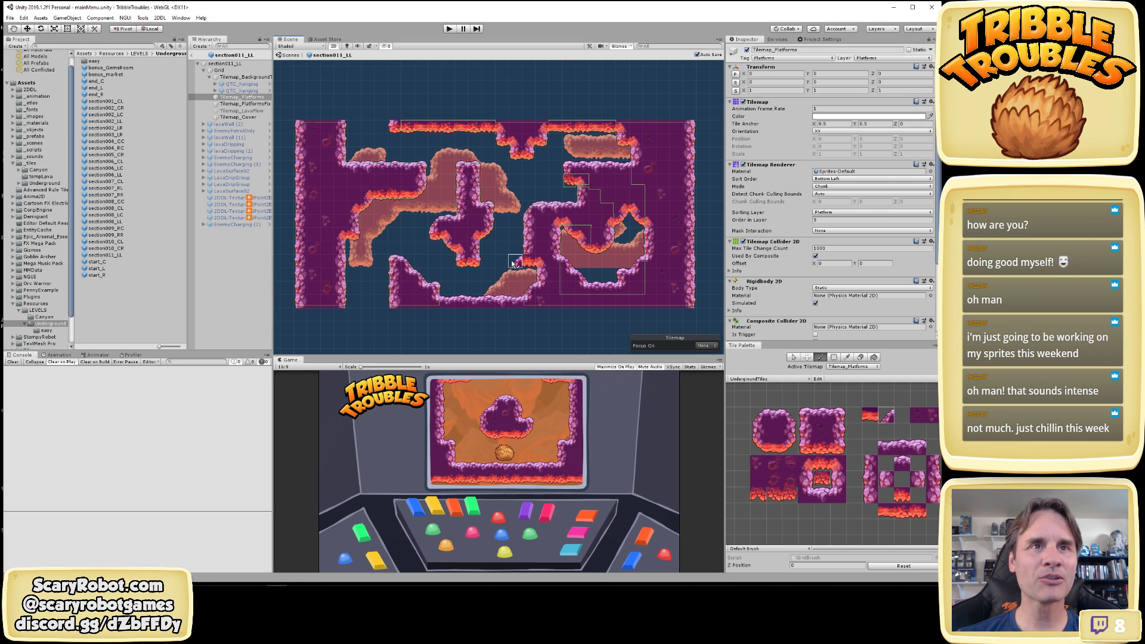
{"action": "scroll", "coordinate": [514, 260], "scroll_direction": "up", "scroll_amount": 1}
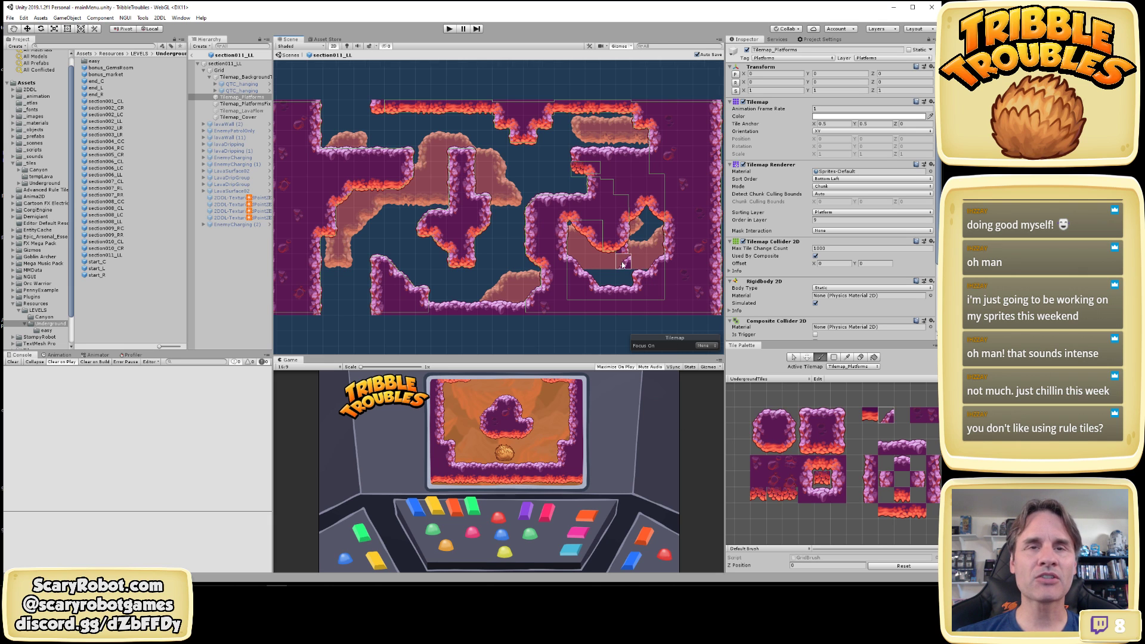
{"action": "scroll", "coordinate": [624, 276], "scroll_direction": "down", "scroll_amount": 3}
{"action": "middle_click_drag", "start_coordinate": [619, 248], "coordinate": [570, 219]}
{"action": "middle_click_drag", "start_coordinate": [510, 239], "coordinate": [585, 252]}
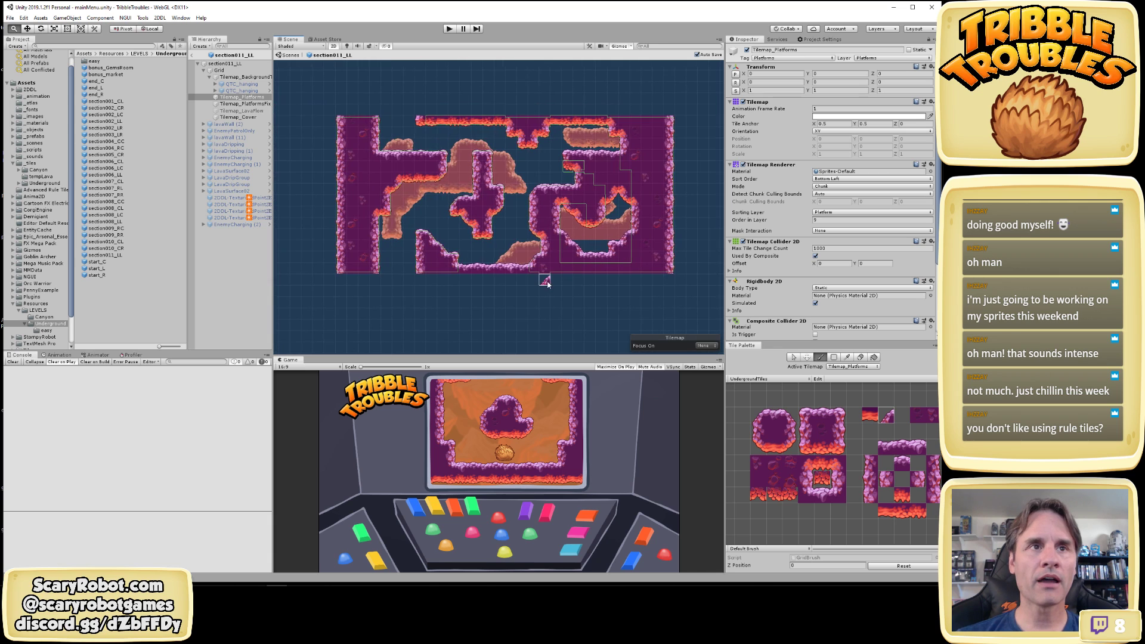
{"action": "scroll", "coordinate": [504, 212], "scroll_direction": "up", "scroll_amount": 4}
{"action": "left_click", "coordinate": [248, 104]}
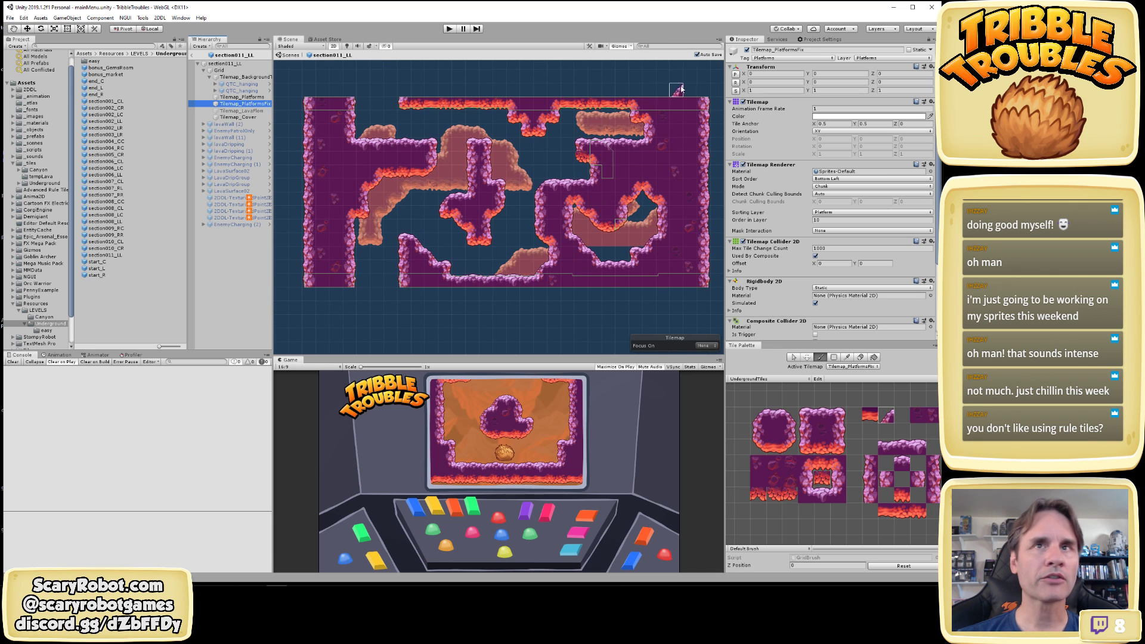
{"action": "left_click", "coordinate": [746, 51]}
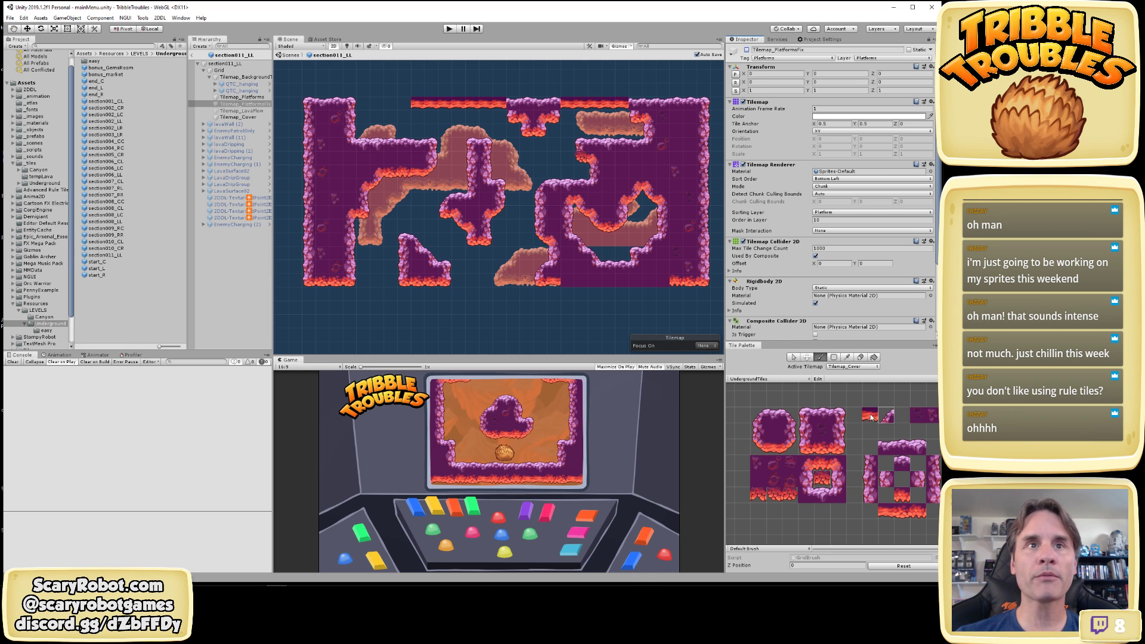
Paint an irregular demo rock with the lava rule tile on Tilemap_Cover in the empty space beyond the section's right wall
{"action": "scroll", "coordinate": [486, 200], "scroll_direction": "up", "scroll_amount": 1}
{"action": "scroll", "coordinate": [486, 200], "scroll_direction": "up", "scroll_amount": 5}
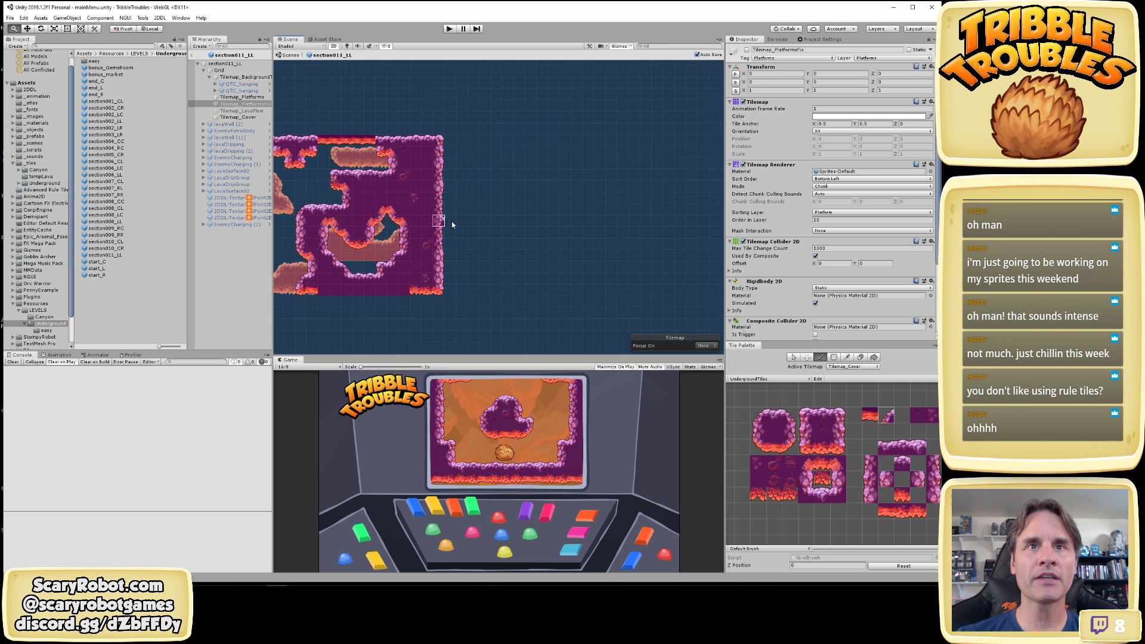
{"action": "left_click", "coordinate": [870, 415]}
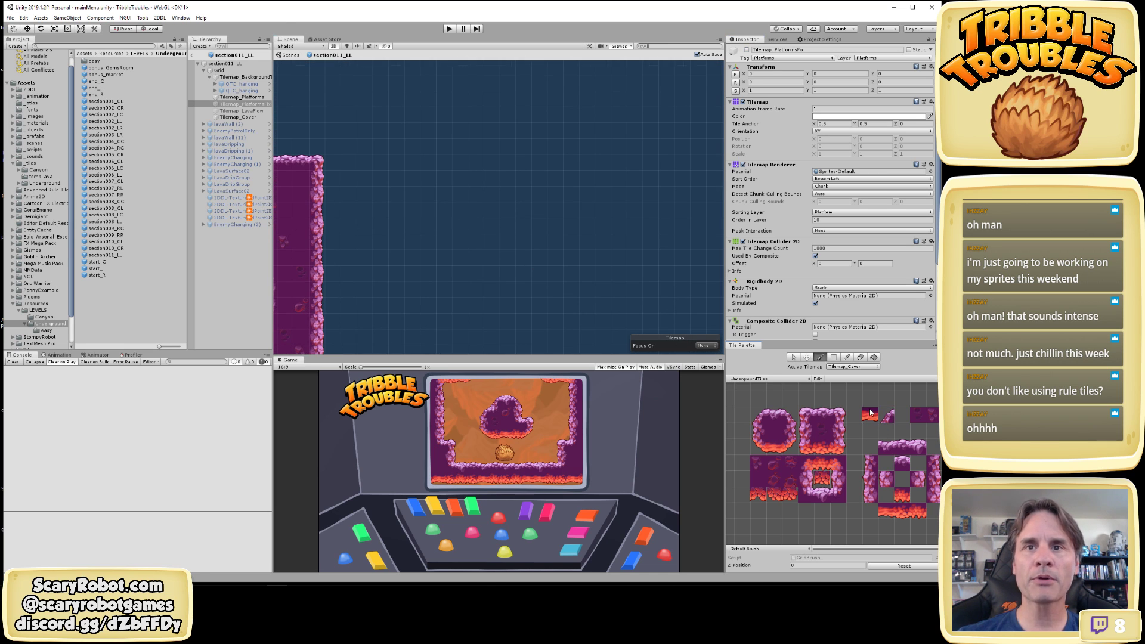
{"action": "mouse_move", "coordinate": [587, 195]}
{"action": "left_mouse_down"}
{"action": "mouse_move", "coordinate": [544, 210]}
{"action": "mouse_move", "coordinate": [507, 244]}
{"action": "mouse_move", "coordinate": [528, 272]}
{"action": "mouse_move", "coordinate": [582, 230]}
{"action": "mouse_move", "coordinate": [594, 266]}
{"action": "mouse_move", "coordinate": [524, 307]}
{"action": "left_mouse_up"}
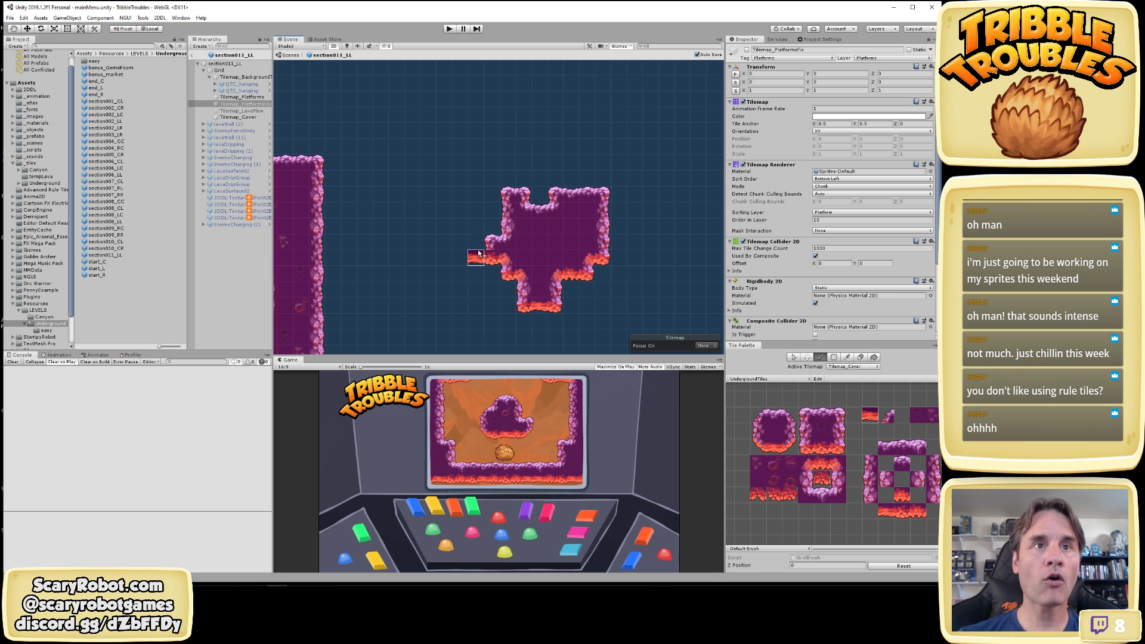
{"action": "key", "text": "w"}
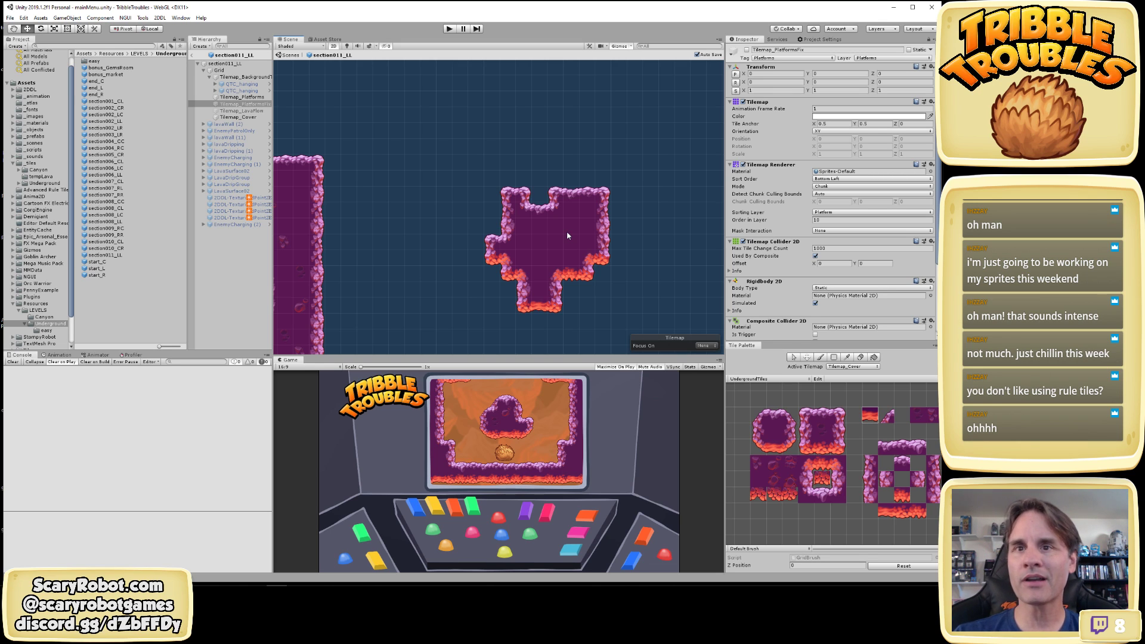
Round the demo rock's square outer corners with the small slope tile on Tilemap_Cover
{"action": "left_click", "coordinate": [889, 416]}
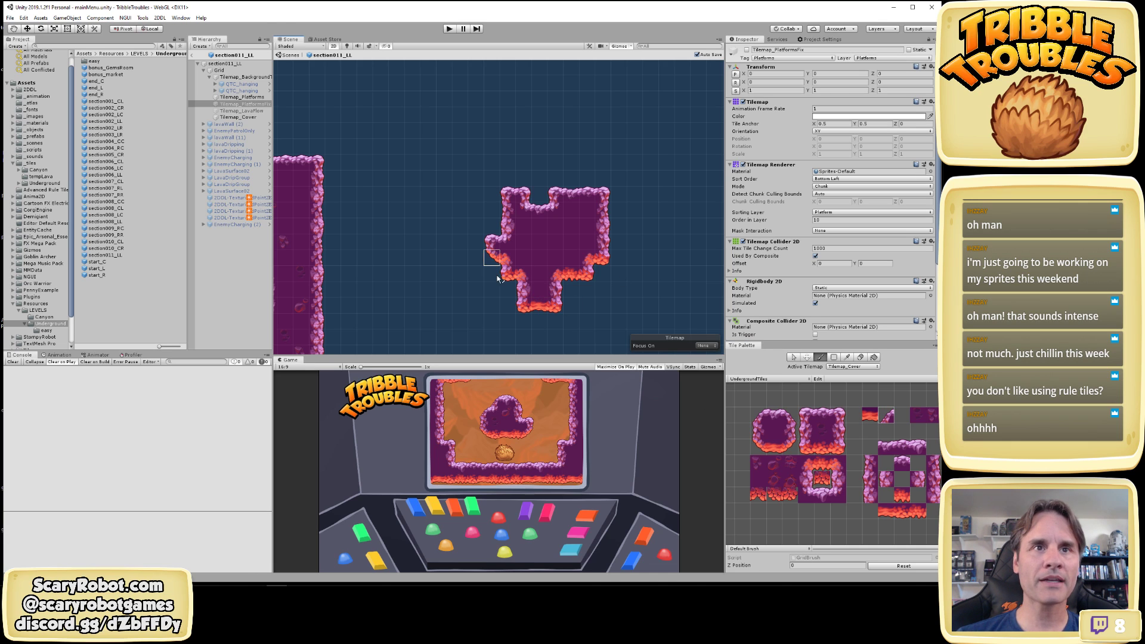
{"action": "left_click", "coordinate": [524, 306]}
{"action": "left_click", "coordinate": [588, 278]}
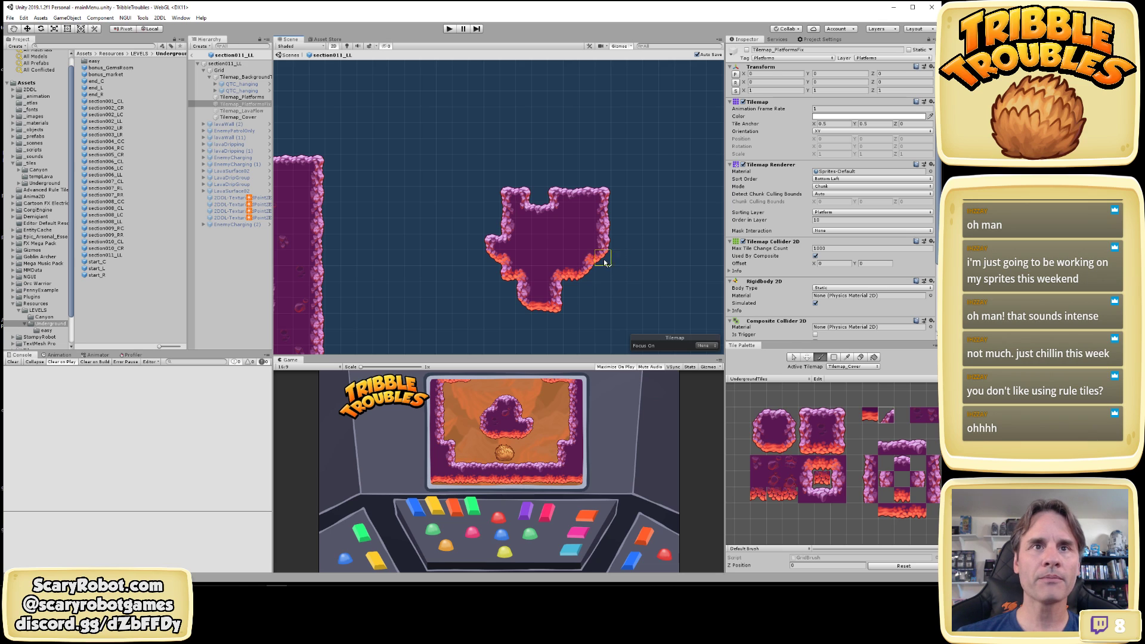
{"action": "left_click", "coordinate": [603, 260]}
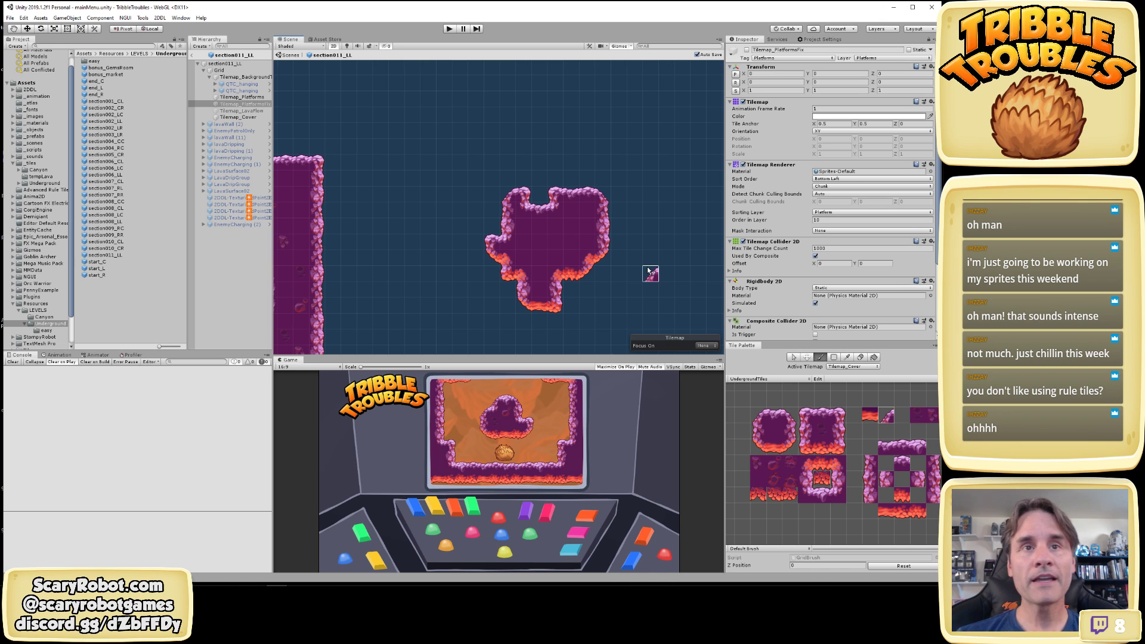
Paint a large cross with long narrow arms beside the demo rock on Tilemap_Cover, using the lava rule tile
{"action": "scroll", "coordinate": [588, 226], "scroll_direction": "down", "scroll_amount": 3}
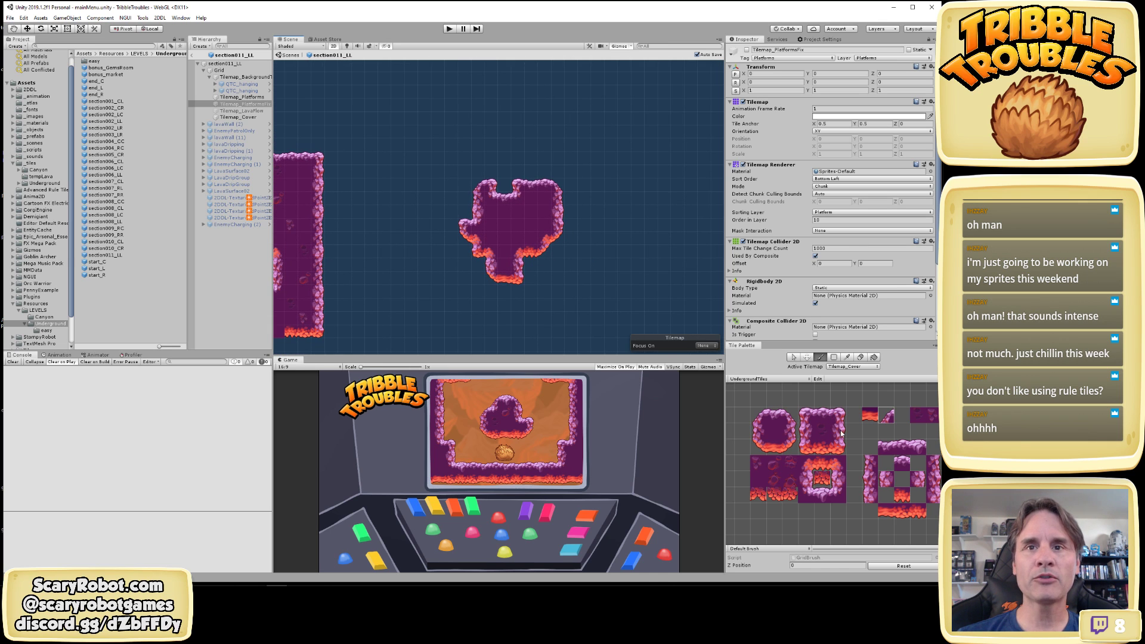
{"action": "left_click", "coordinate": [873, 412]}
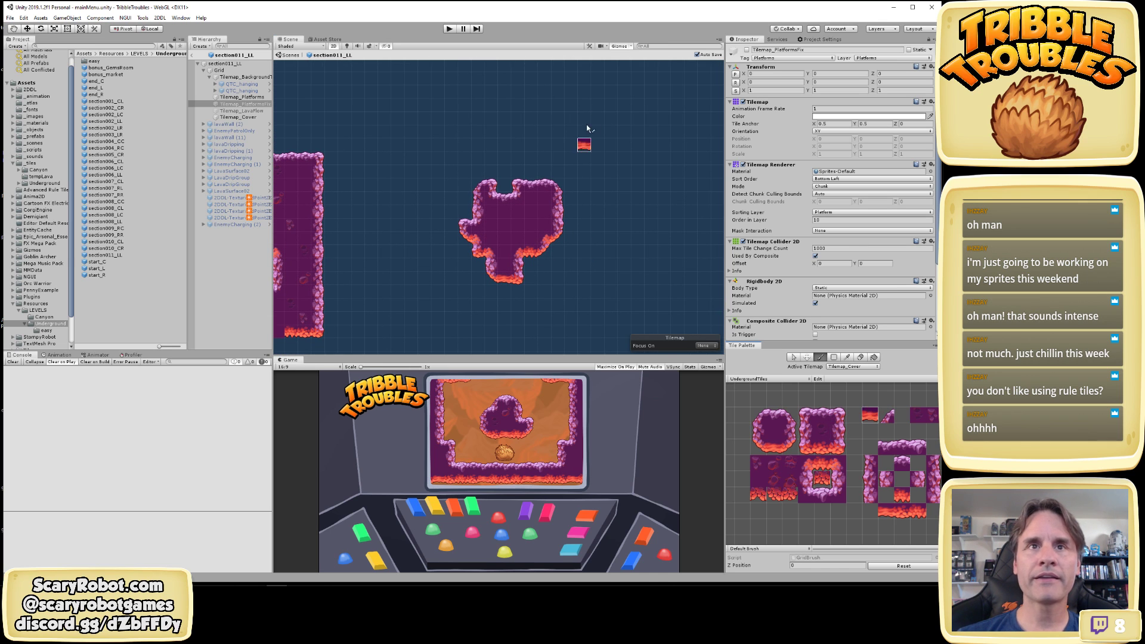
{"action": "mouse_move", "coordinate": [664, 131]}
{"action": "left_mouse_down"}
{"action": "mouse_move", "coordinate": [650, 316]}
{"action": "mouse_move", "coordinate": [657, 128]}
{"action": "left_mouse_up"}
{"action": "left_click_drag", "start_coordinate": [586, 213], "coordinate": [753, 214]}
{"action": "middle_click_drag", "start_coordinate": [660, 213], "coordinate": [565, 223]}
{"action": "mouse_move", "coordinate": [504, 228]}
{"action": "left_mouse_down"}
{"action": "mouse_move", "coordinate": [488, 223]}
{"action": "mouse_move", "coordinate": [621, 225]}
{"action": "mouse_move", "coordinate": [536, 231]}
{"action": "left_mouse_up"}
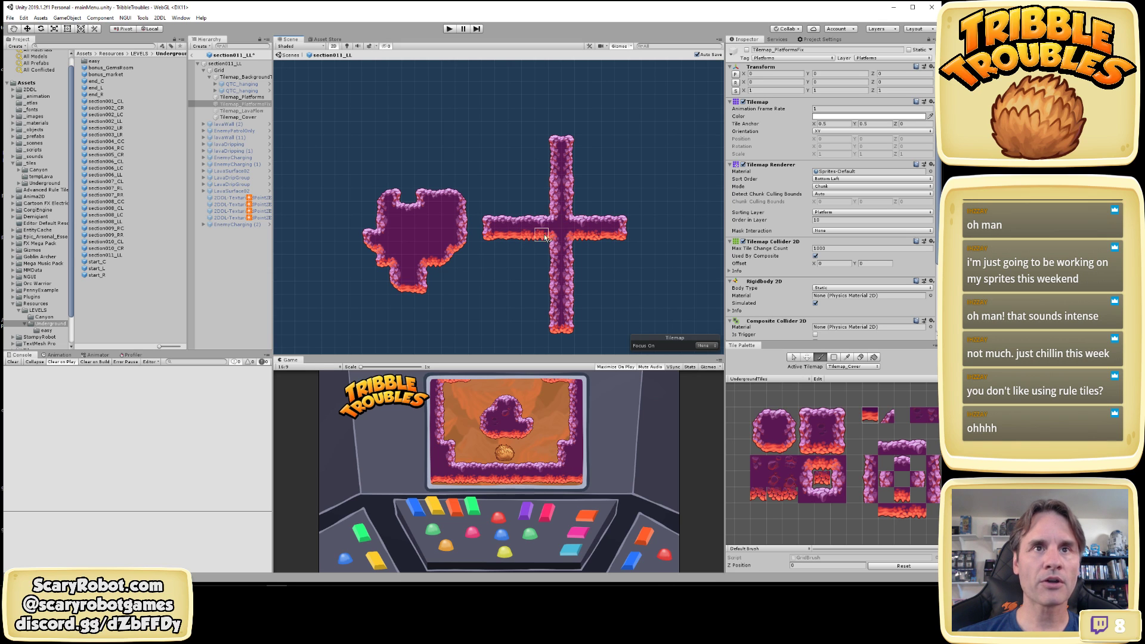
{"action": "key", "text": "w"}
Examine how the rule tile's edges meet along the narrow arms of the cross
{"action": "scroll", "coordinate": [618, 284], "scroll_direction": "up", "scroll_amount": 2}
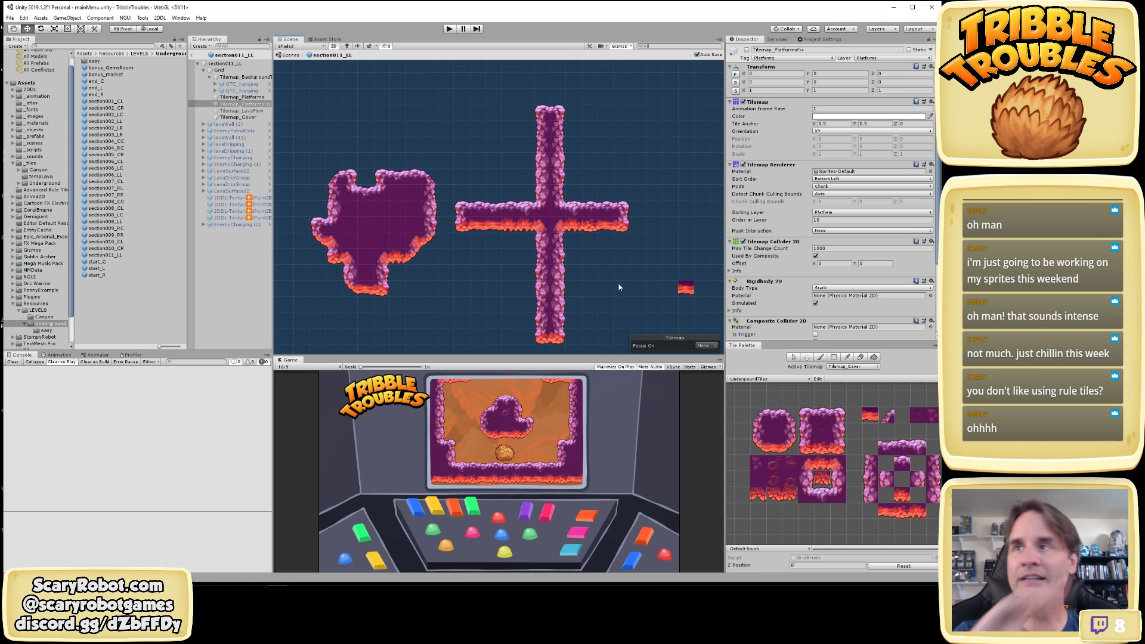
{"action": "left_click", "coordinate": [650, 284]}
{"action": "scroll", "coordinate": [570, 129], "scroll_direction": "up", "scroll_amount": 1}
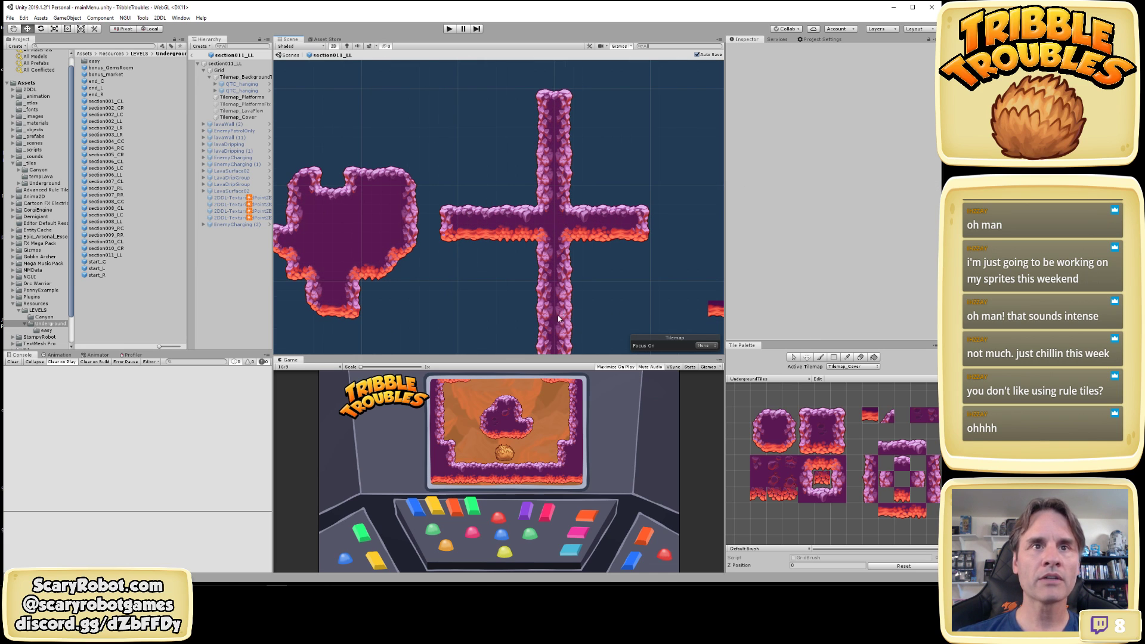
{"action": "middle_click_drag", "start_coordinate": [586, 253], "coordinate": [594, 178]}
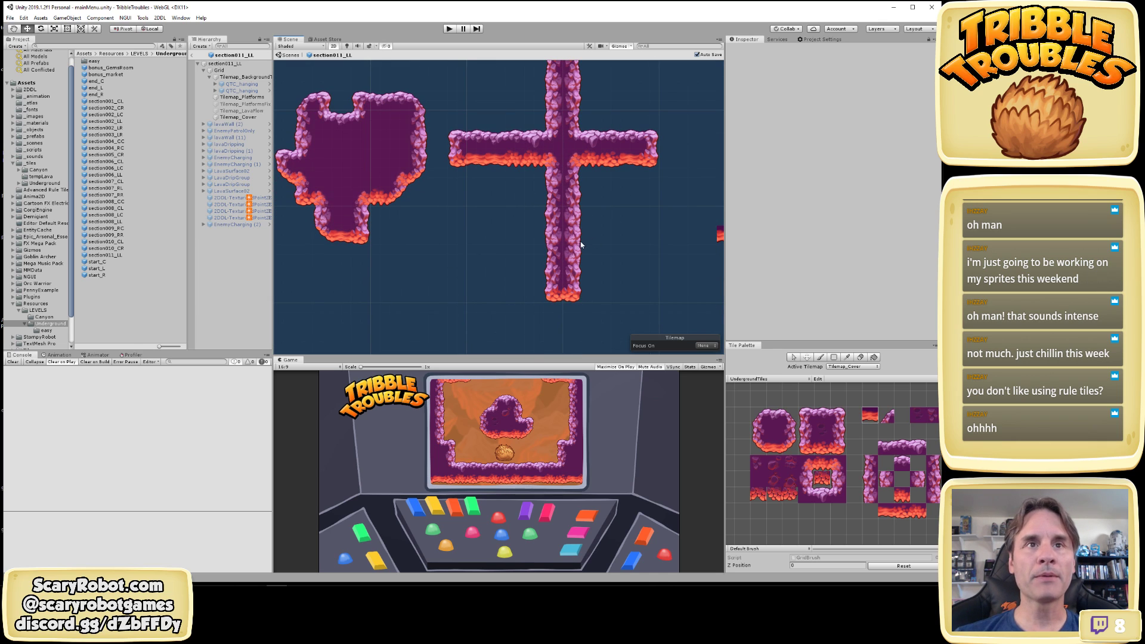
{"action": "scroll", "coordinate": [581, 243], "scroll_direction": "up", "scroll_amount": 3}
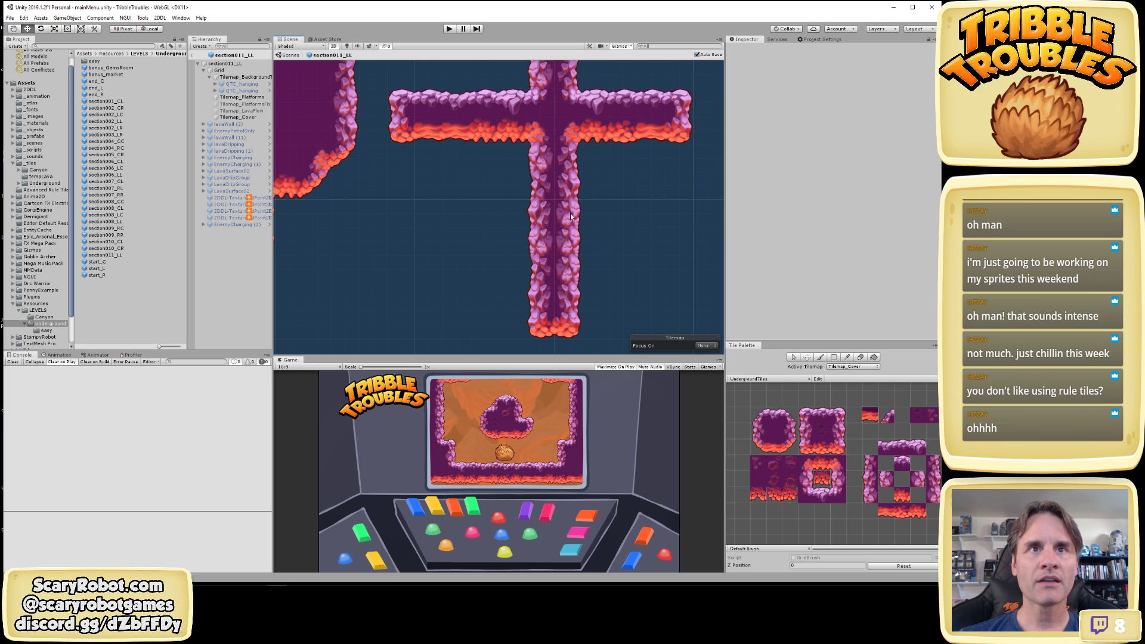
{"action": "scroll", "coordinate": [575, 249], "scroll_direction": "down", "scroll_amount": 5}
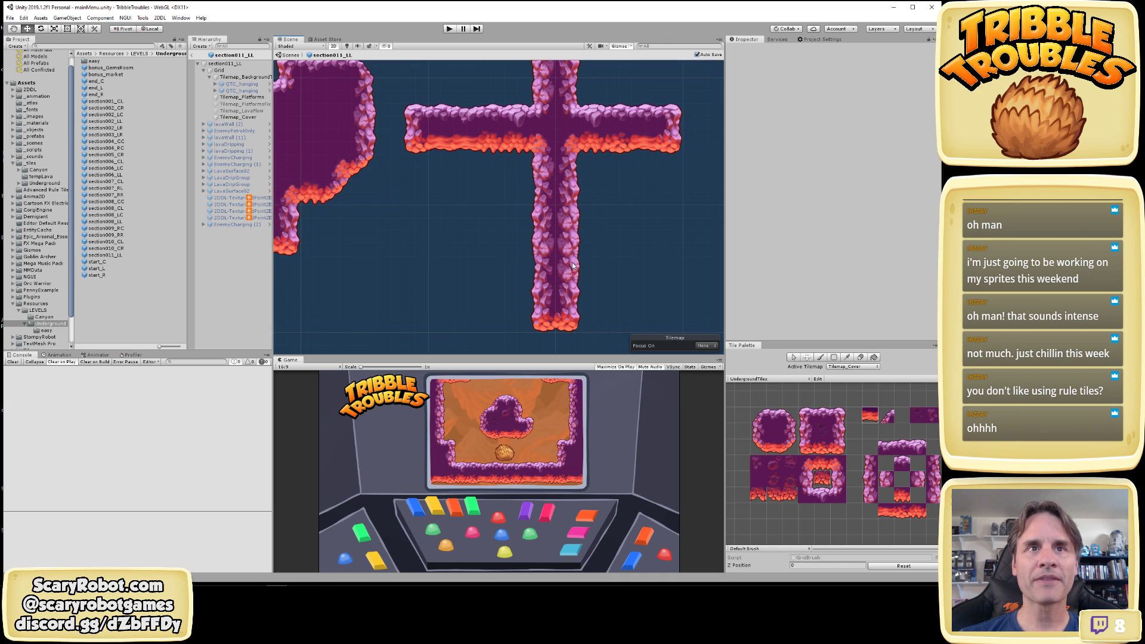
{"action": "middle_click_drag", "start_coordinate": [595, 281], "coordinate": [593, 284]}
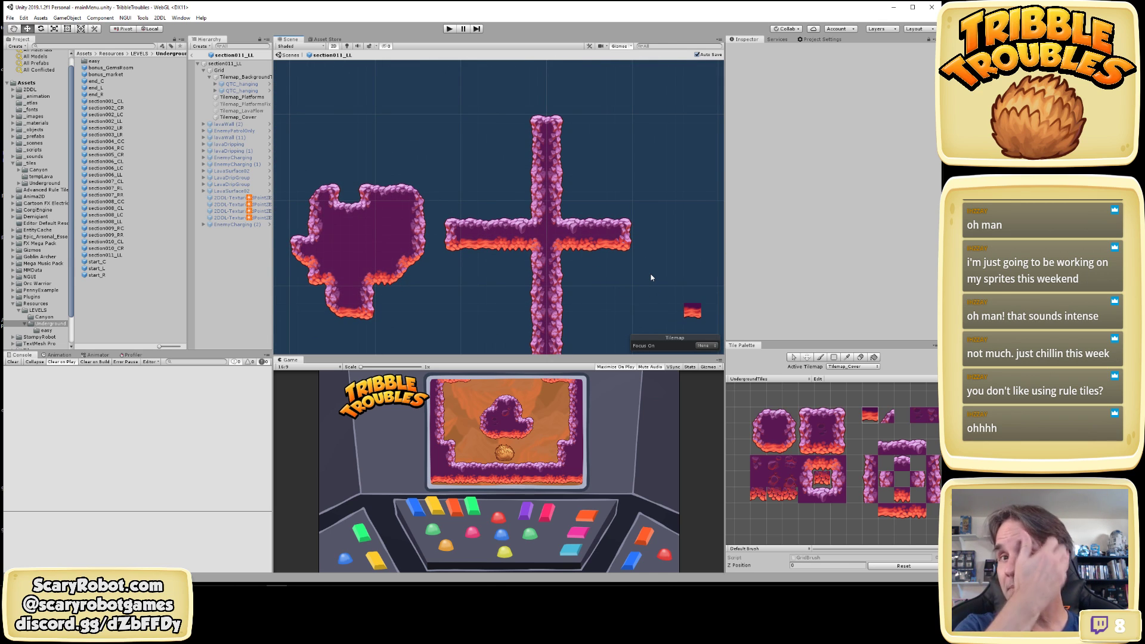
{"action": "middle_click_drag", "start_coordinate": [597, 276], "coordinate": [595, 239]}
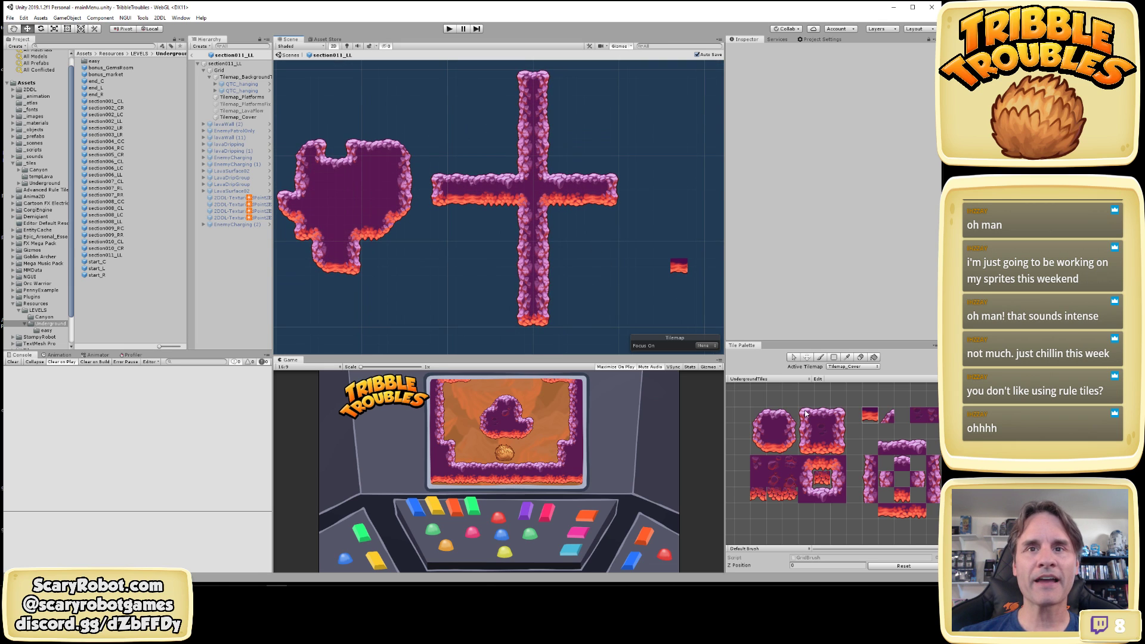
Inspect the individual right-edge variants among the rock blocks and loose edge tiles of the UndergroundTiles palette
{"action": "left_click", "coordinate": [844, 434]}
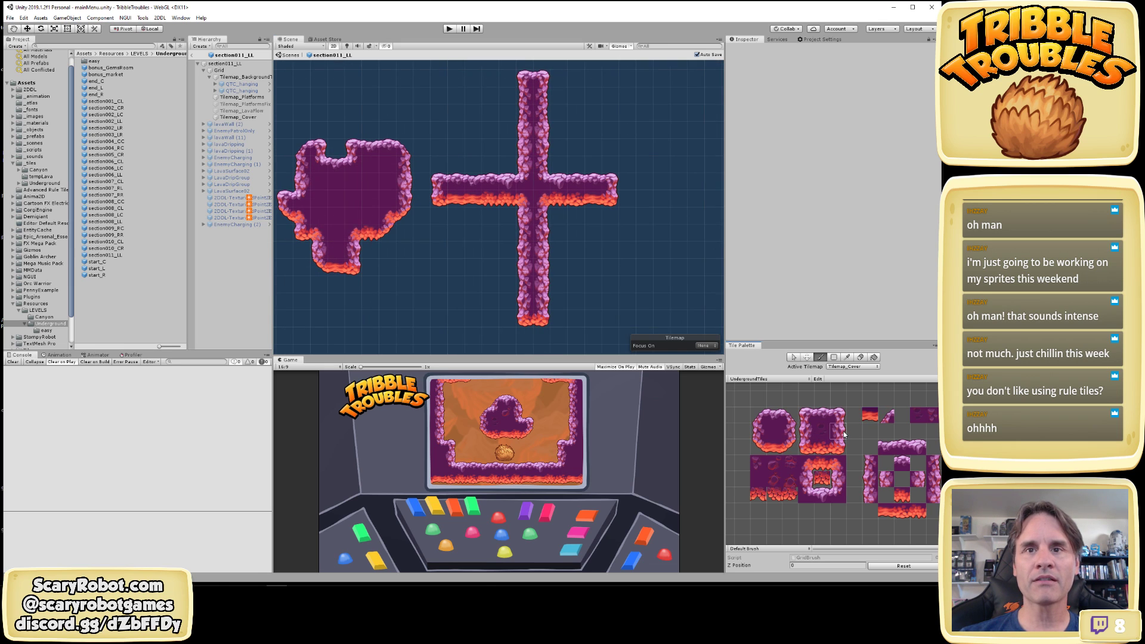
{"action": "left_click", "coordinate": [789, 430]}
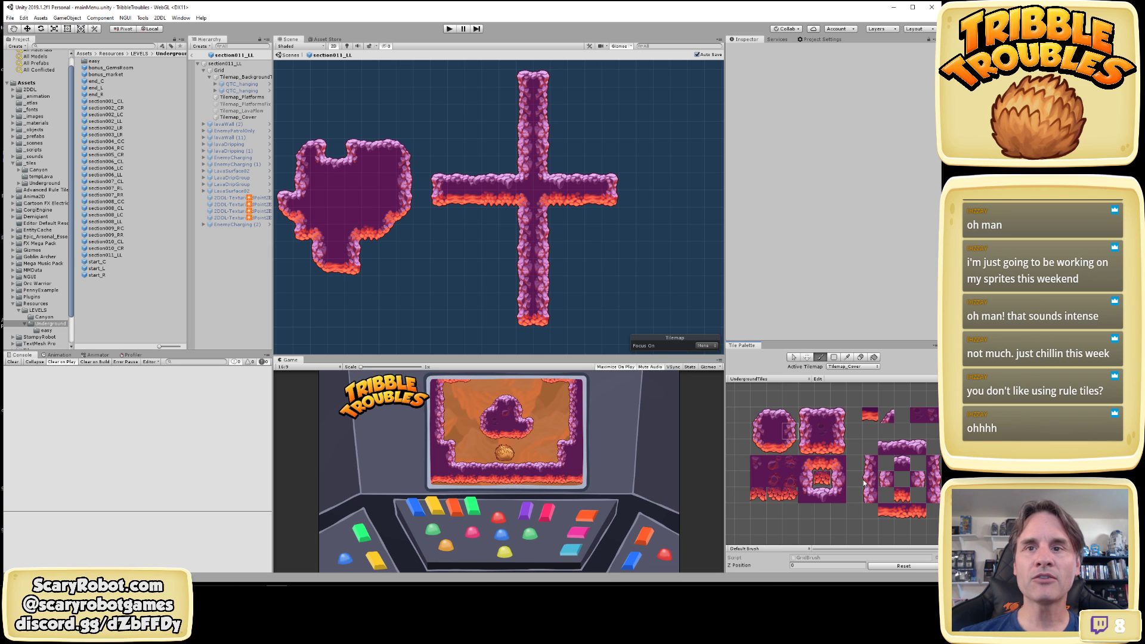
{"action": "middle_click_drag", "start_coordinate": [845, 478], "coordinate": [811, 475]}
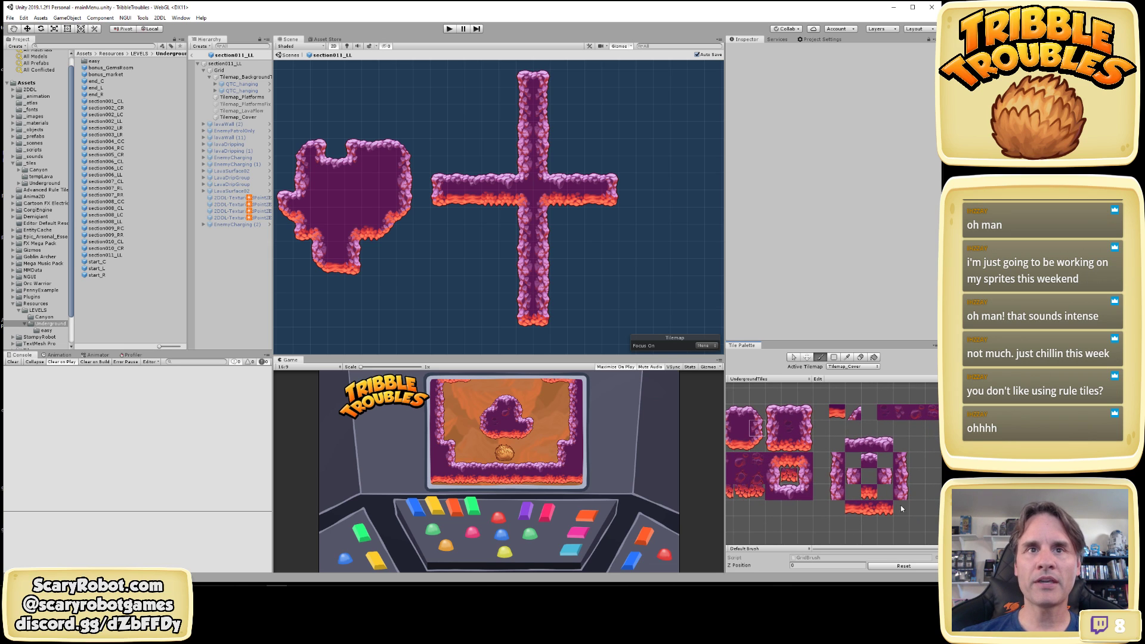
{"action": "left_click", "coordinate": [902, 461]}
{"action": "left_click", "coordinate": [902, 476]}
{"action": "left_click", "coordinate": [902, 491]}
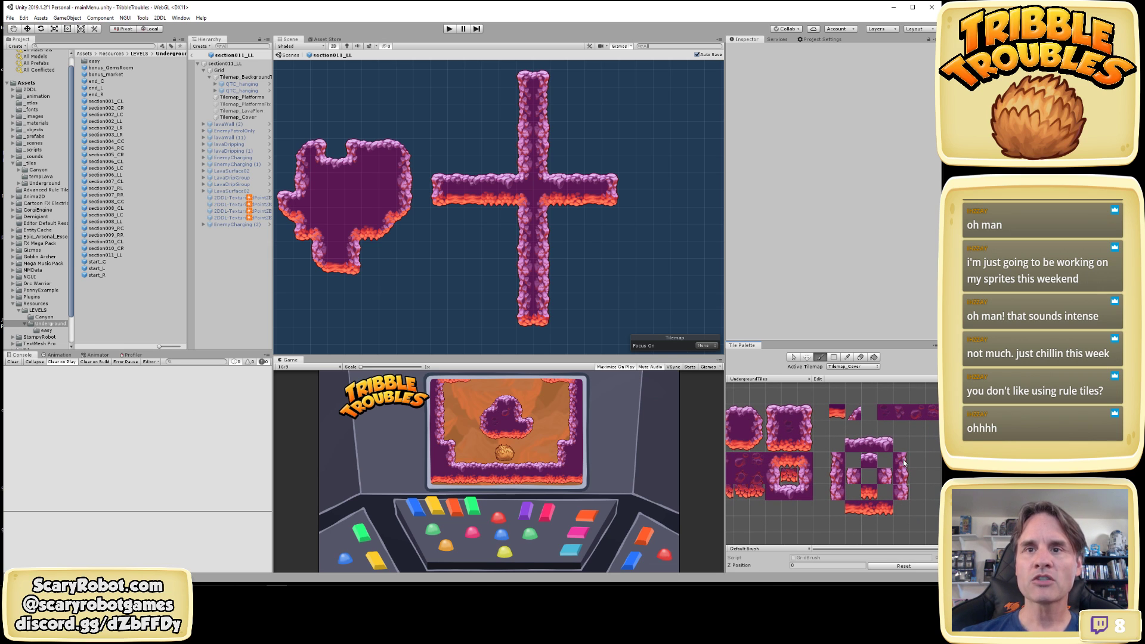
Compare the three right-edge variants in the ring of loose edge tiles on the UndergroundTiles palette
{"action": "left_click", "coordinate": [902, 461]}
{"action": "left_click", "coordinate": [903, 476]}
{"action": "left_click", "coordinate": [902, 491]}
{"action": "left_click", "coordinate": [902, 461]}
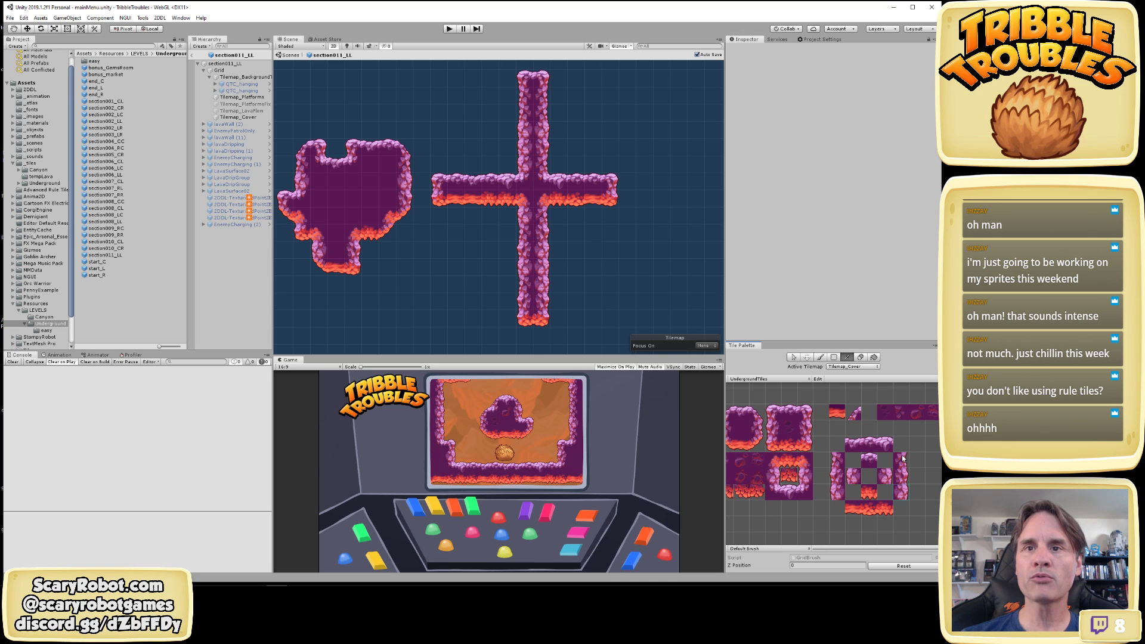
{"action": "left_click", "coordinate": [905, 479]}
{"action": "left_click", "coordinate": [904, 497]}
{"action": "left_click", "coordinate": [903, 463]}
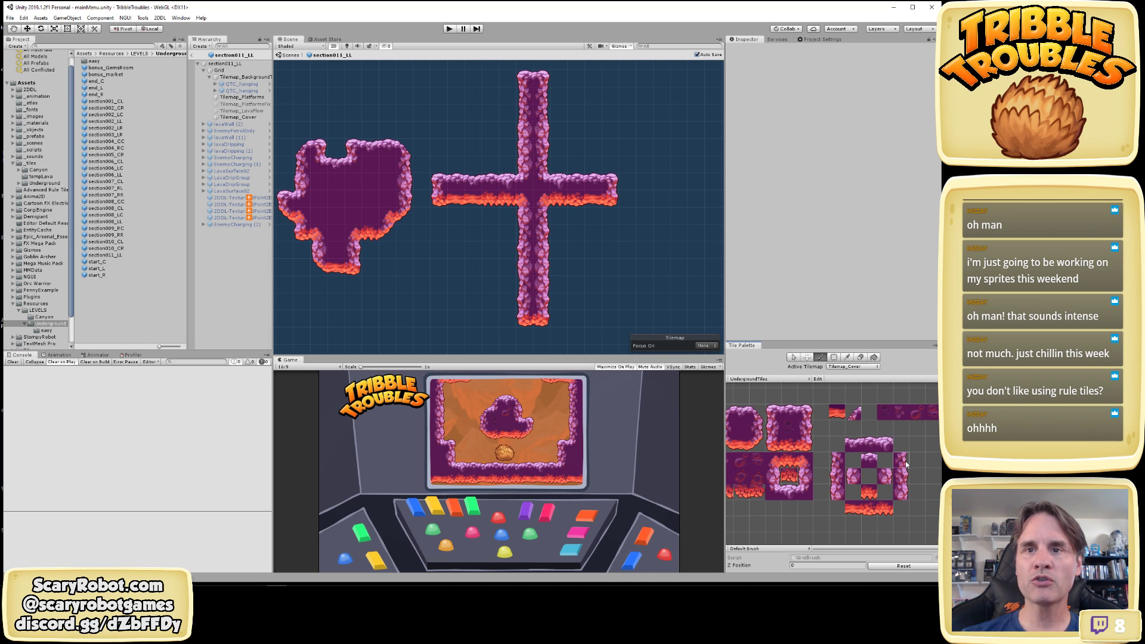
Save section011_LL and preview the small slope tile at the foot of the demo cross
{"action": "left_click", "coordinate": [544, 255]}
{"action": "key", "text": "ctrl+s"}
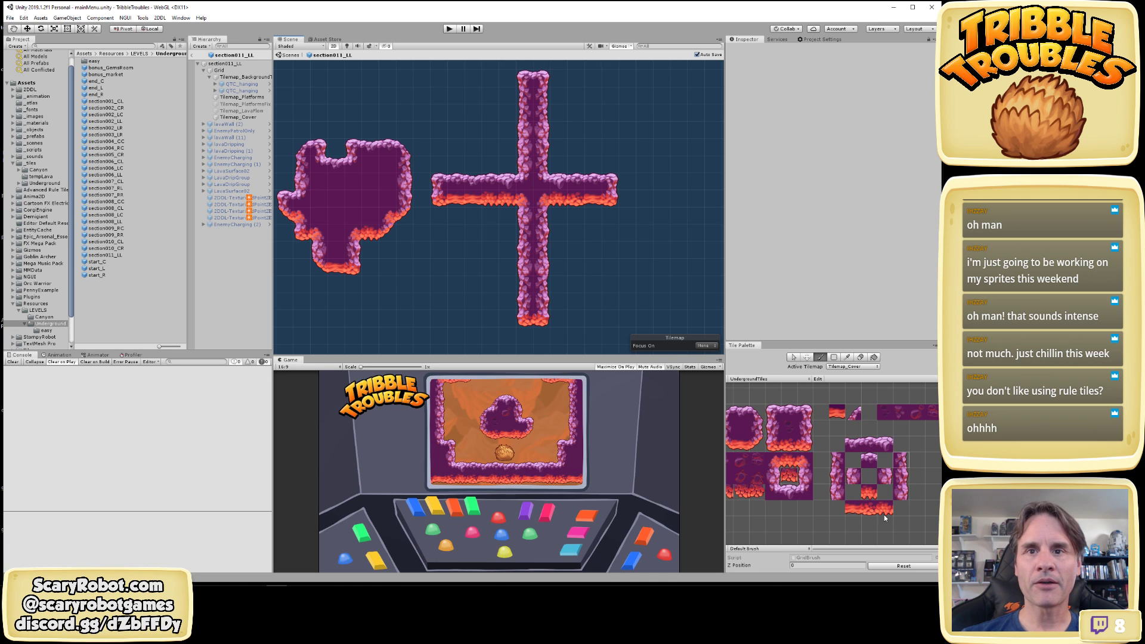
{"action": "middle_click_drag", "start_coordinate": [873, 498], "coordinate": [873, 462]}
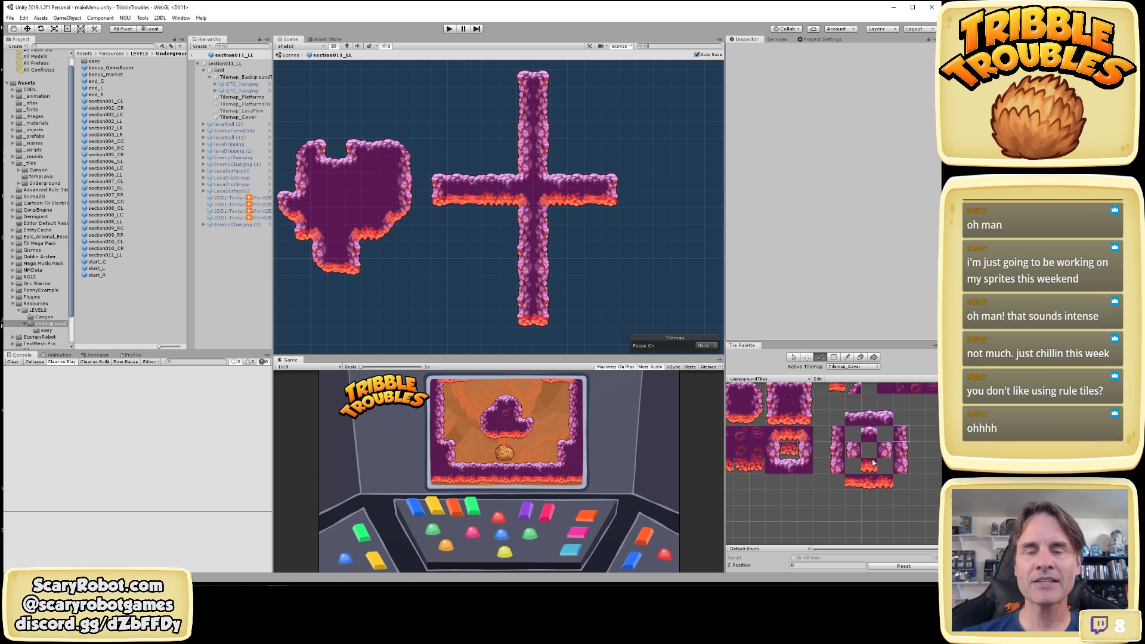
{"action": "scroll", "coordinate": [866, 484], "scroll_direction": "down", "scroll_amount": 2}
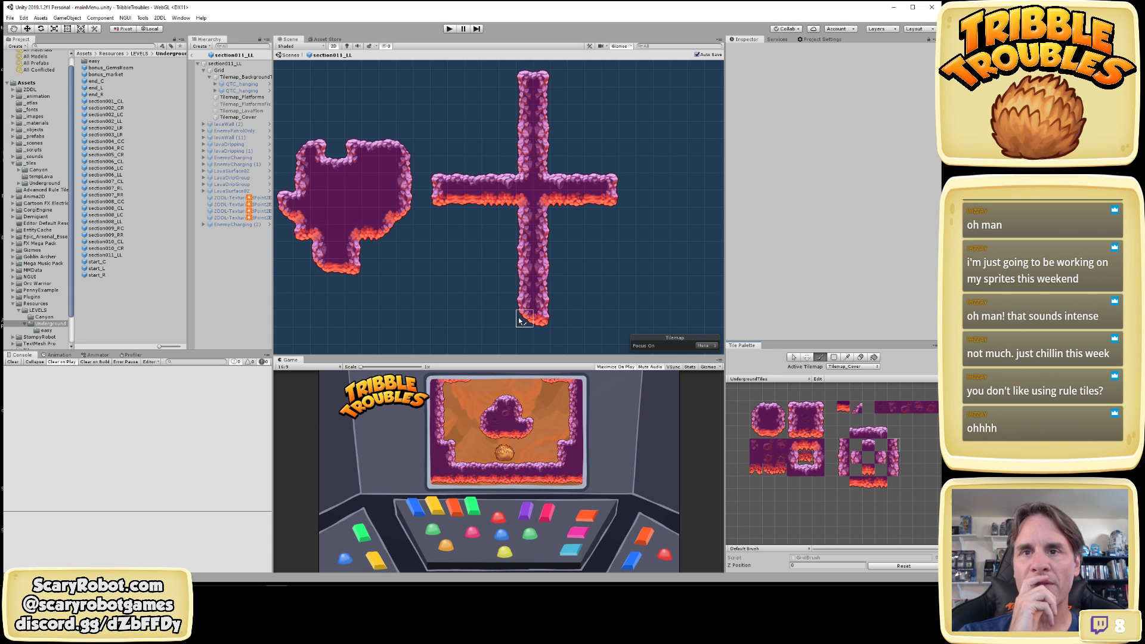
{"action": "left_click", "coordinate": [478, 272]}
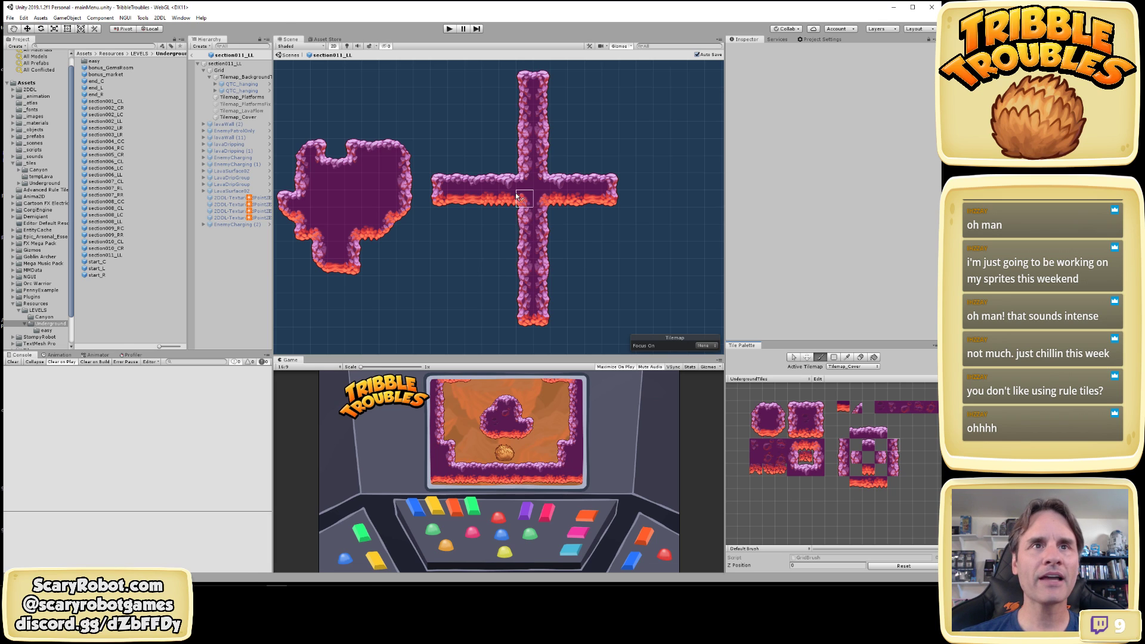
Erase the demo cross, the demo rock and the leftover loose tiles beside the section on Tilemap_Cover
{"action": "key", "text": "d"}
{"action": "left_click_drag", "start_coordinate": [528, 202], "coordinate": [533, 288]}
{"action": "mouse_move", "coordinate": [612, 150]}
{"action": "left_mouse_down"}
{"action": "mouse_move", "coordinate": [557, 194]}
{"action": "mouse_move", "coordinate": [524, 102]}
{"action": "mouse_move", "coordinate": [528, 77]}
{"action": "mouse_move", "coordinate": [468, 199]}
{"action": "mouse_move", "coordinate": [364, 179]}
{"action": "mouse_move", "coordinate": [310, 217]}
{"action": "left_mouse_up"}
{"action": "middle_click_drag", "start_coordinate": [388, 216], "coordinate": [504, 219]}
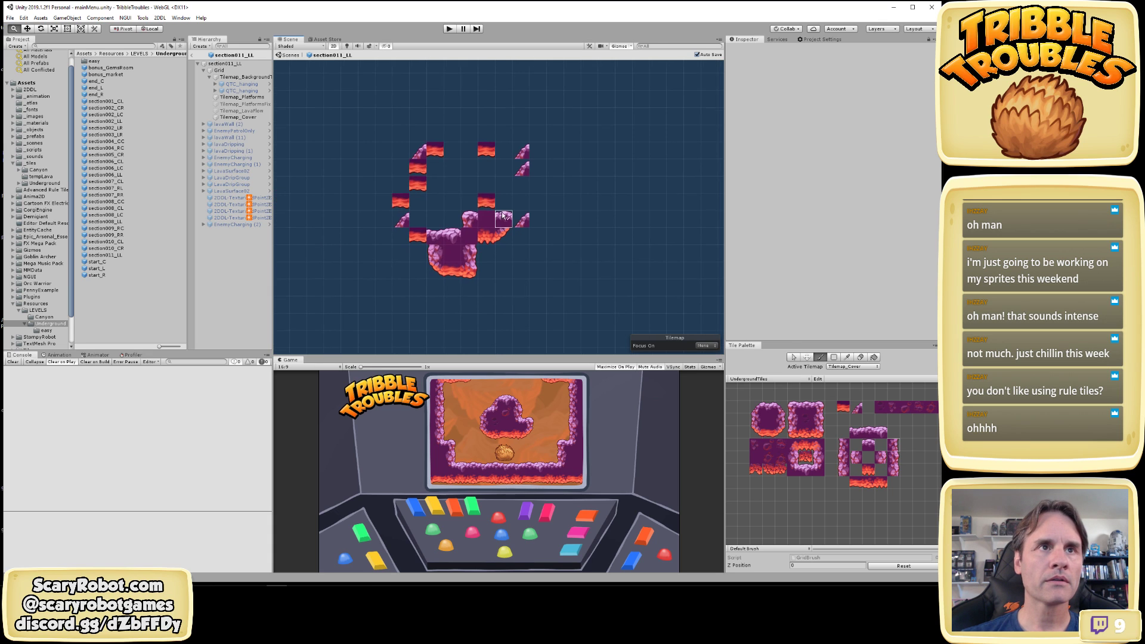
{"action": "mouse_move", "coordinate": [436, 152]}
{"action": "left_mouse_down"}
{"action": "mouse_move", "coordinate": [430, 141]}
{"action": "mouse_move", "coordinate": [471, 190]}
{"action": "mouse_move", "coordinate": [403, 303]}
{"action": "mouse_move", "coordinate": [484, 240]}
{"action": "mouse_move", "coordinate": [522, 240]}
{"action": "mouse_move", "coordinate": [498, 241]}
{"action": "left_mouse_up"}
{"action": "key", "text": "b"}
Try the small slope tile at the left end of the section's ceiling lava strip on Tilemap_Platforms, and undo it
{"action": "middle_click_drag", "start_coordinate": [440, 226], "coordinate": [612, 227]}
{"action": "scroll", "coordinate": [501, 209], "scroll_direction": "down", "scroll_amount": 5}
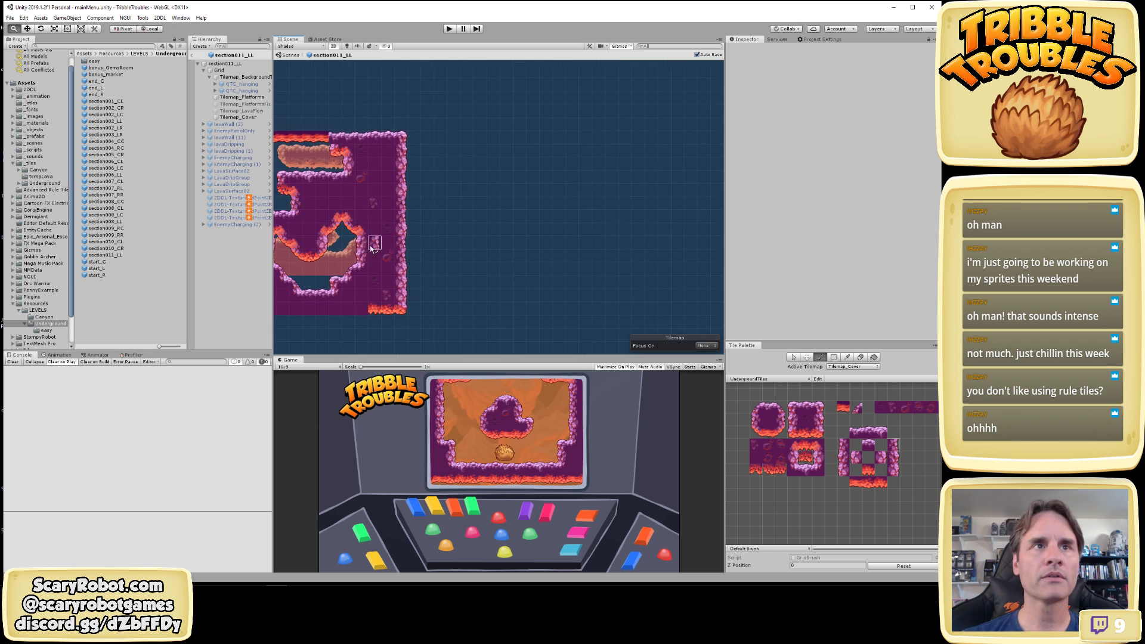
{"action": "middle_click_drag", "start_coordinate": [375, 243], "coordinate": [530, 277]}
{"action": "scroll", "coordinate": [469, 263], "scroll_direction": "up", "scroll_amount": 3}
{"action": "middle_click_drag", "start_coordinate": [402, 219], "coordinate": [573, 235]}
{"action": "scroll", "coordinate": [489, 206], "scroll_direction": "up", "scroll_amount": 5}
{"action": "scroll", "coordinate": [436, 198], "scroll_direction": "up", "scroll_amount": 6}
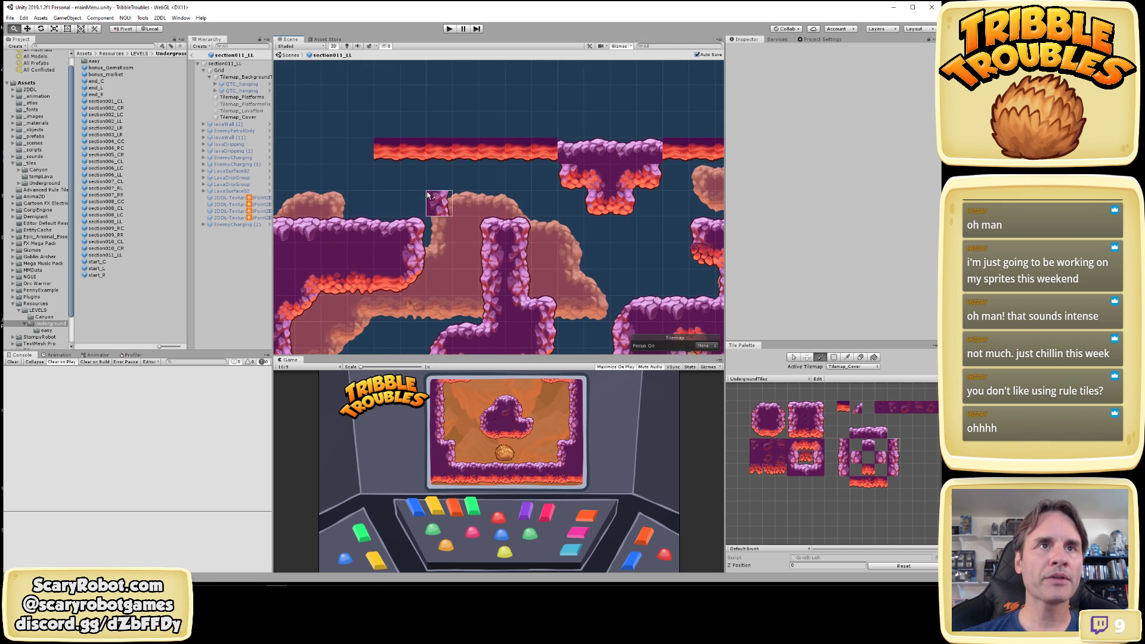
{"action": "middle_click_drag", "start_coordinate": [434, 196], "coordinate": [516, 243]}
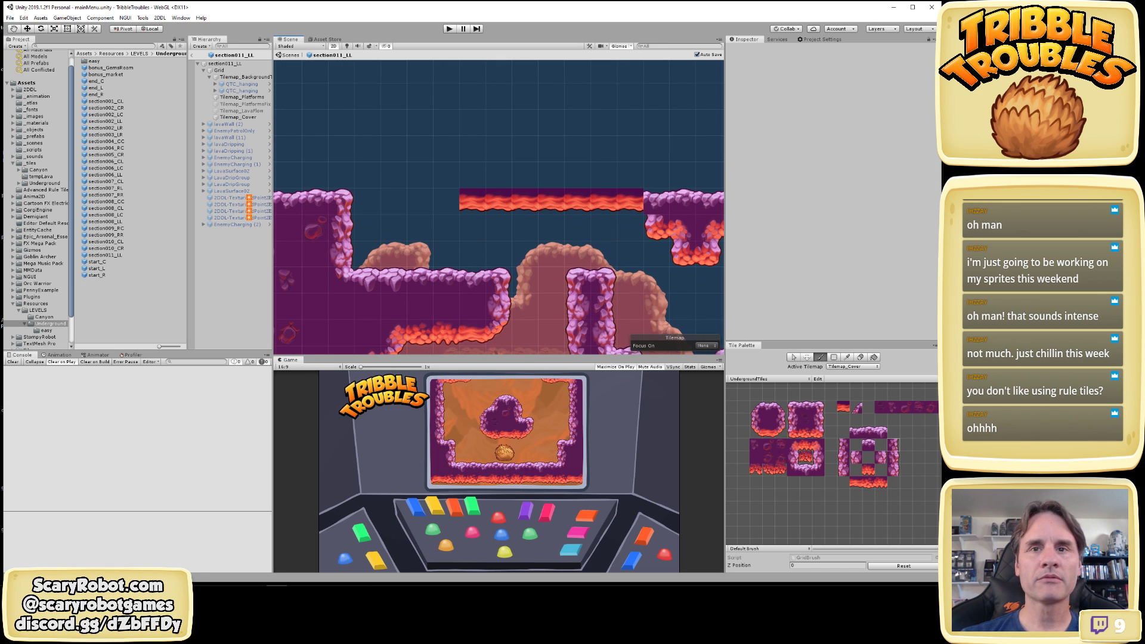
{"action": "middle_click_drag", "start_coordinate": [895, 509], "coordinate": [882, 492]}
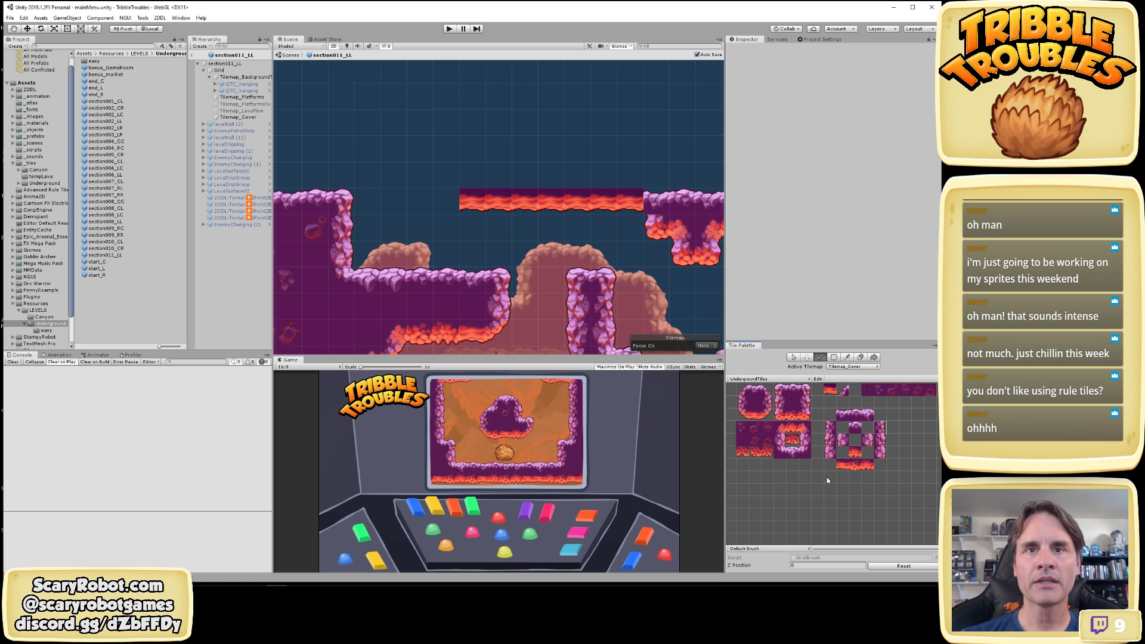
{"action": "middle_click_drag", "start_coordinate": [846, 485], "coordinate": [844, 515]}
{"action": "left_click", "coordinate": [841, 423]}
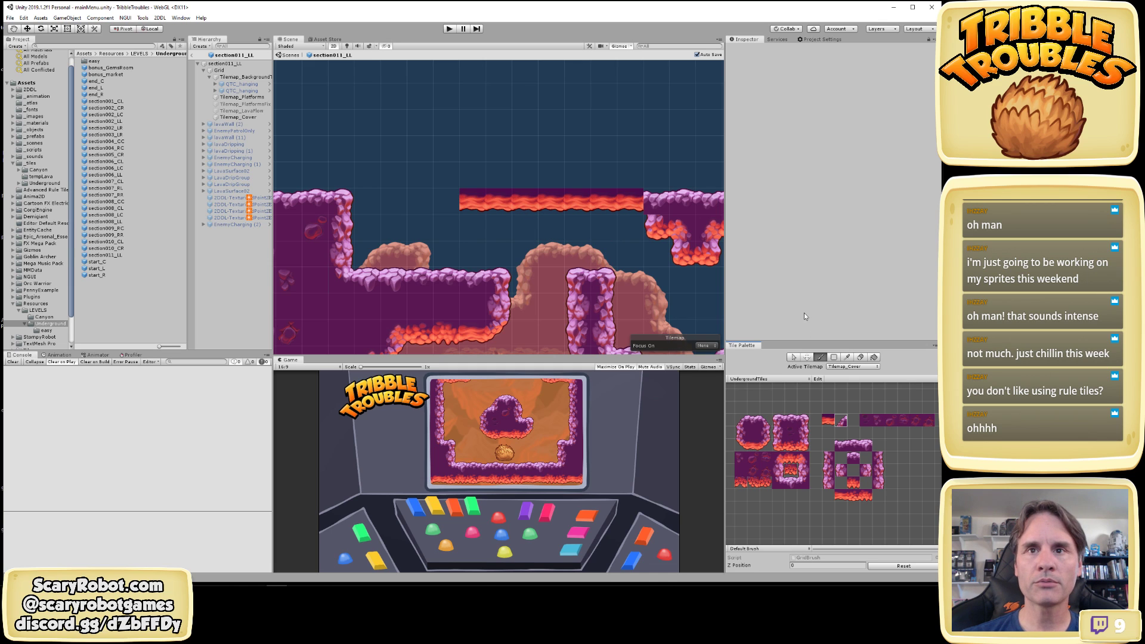
{"action": "left_click", "coordinate": [853, 366]}
{"action": "left_click", "coordinate": [853, 387]}
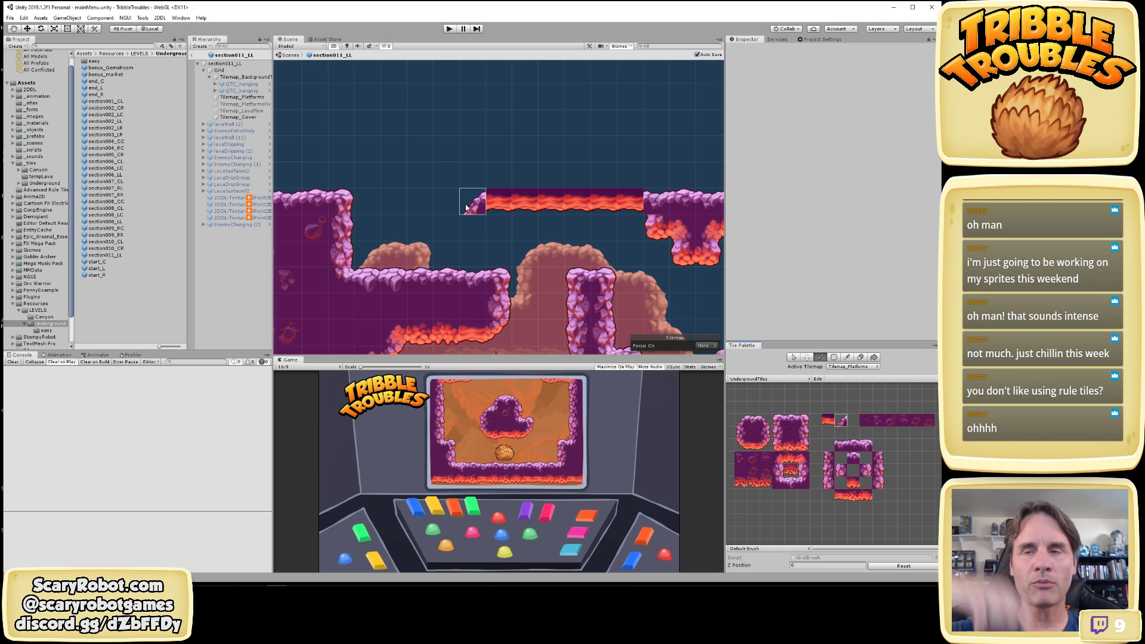
{"action": "left_click", "coordinate": [472, 218]}
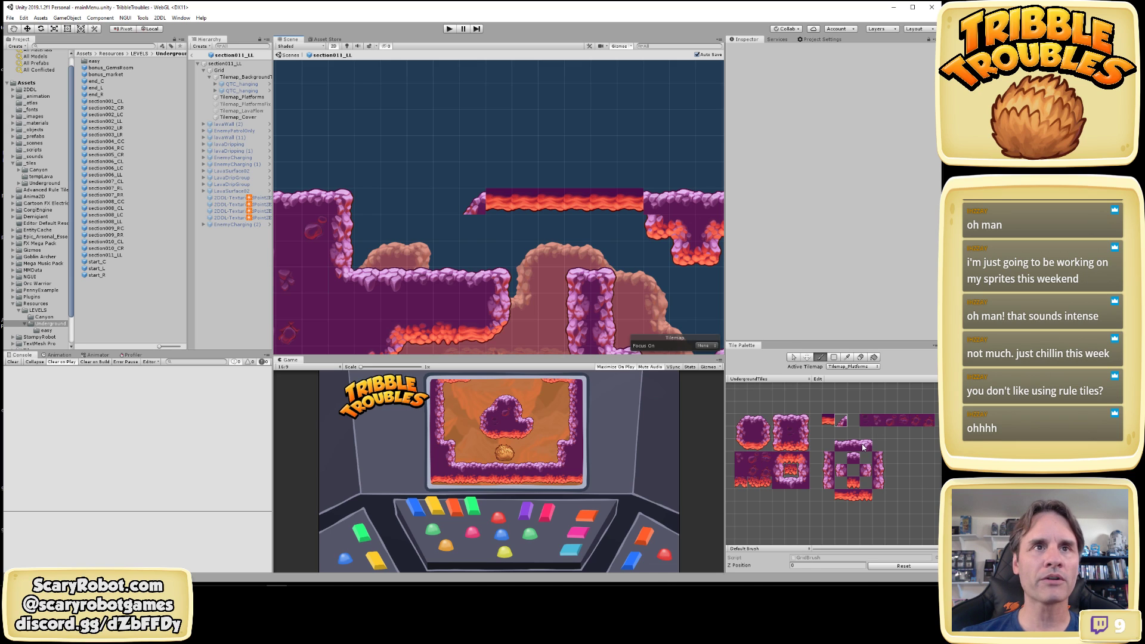
{"action": "key", "text": "ctrl+z"}
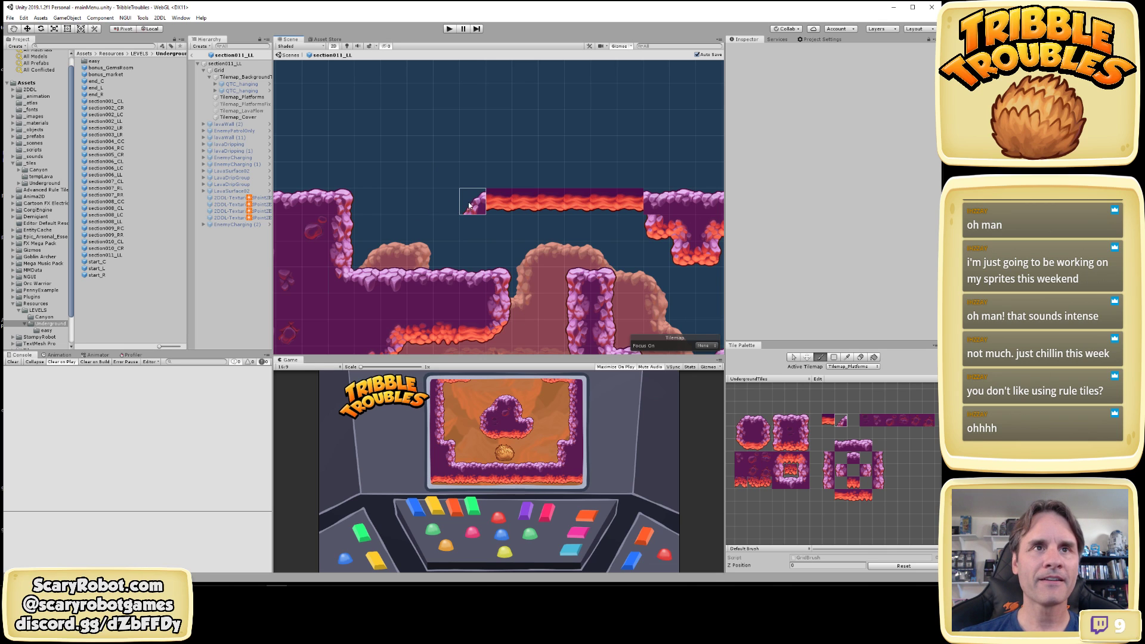
{"action": "key", "text": "w"}
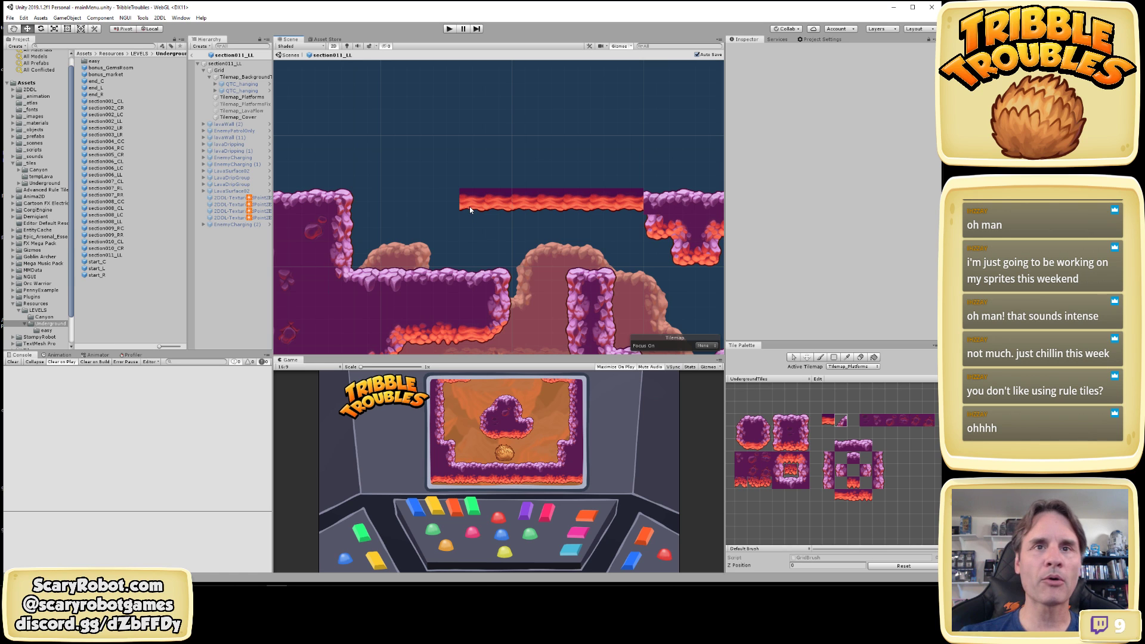
{"action": "scroll", "coordinate": [481, 231], "scroll_direction": "down", "scroll_amount": 5}
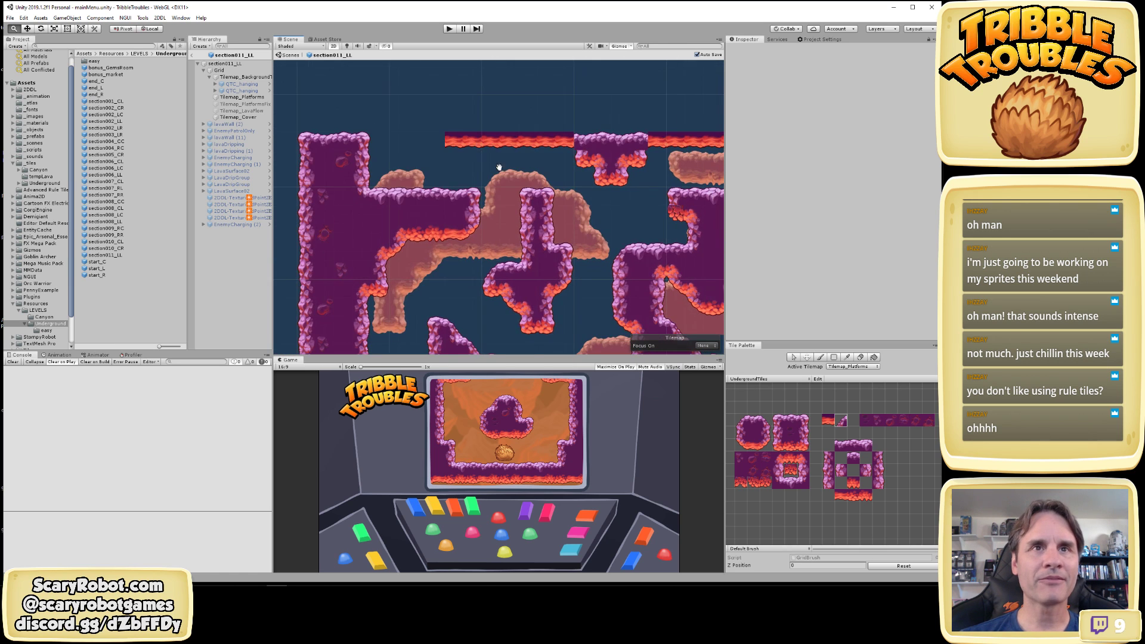
{"action": "scroll", "coordinate": [523, 224], "scroll_direction": "down", "scroll_amount": 3}
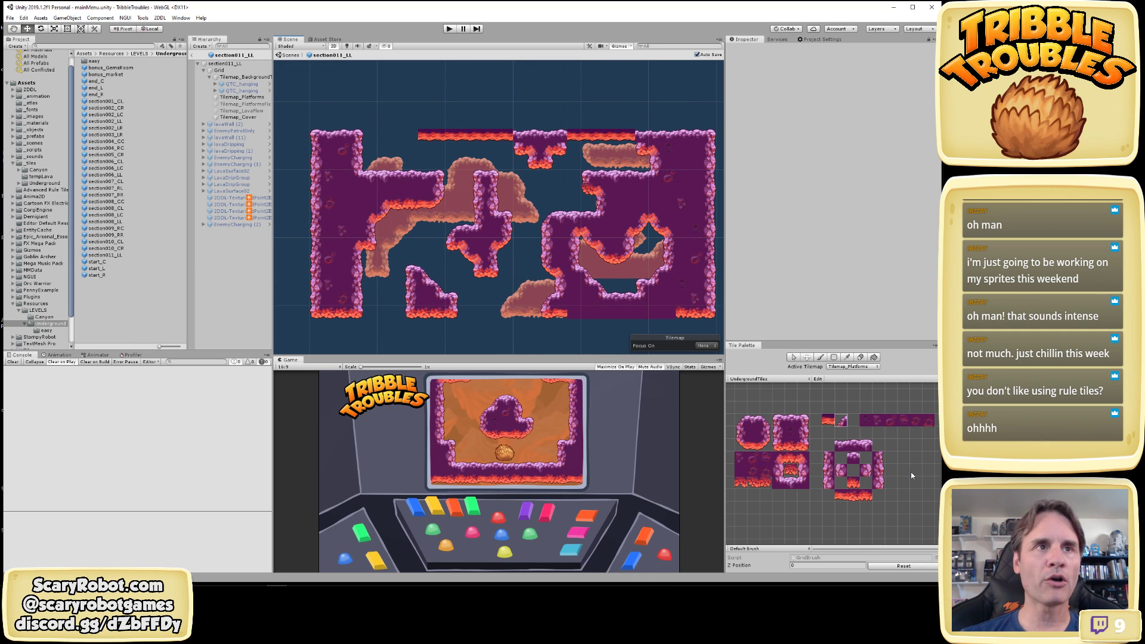
Search the project for the rule tile overrides, locate undergroundRuleTileOverrideCenter1 in its folder, and view the tiling rules of undergroundRuleTile
{"action": "left_click", "coordinate": [104, 45]}
{"action": "type", "text": "er"}
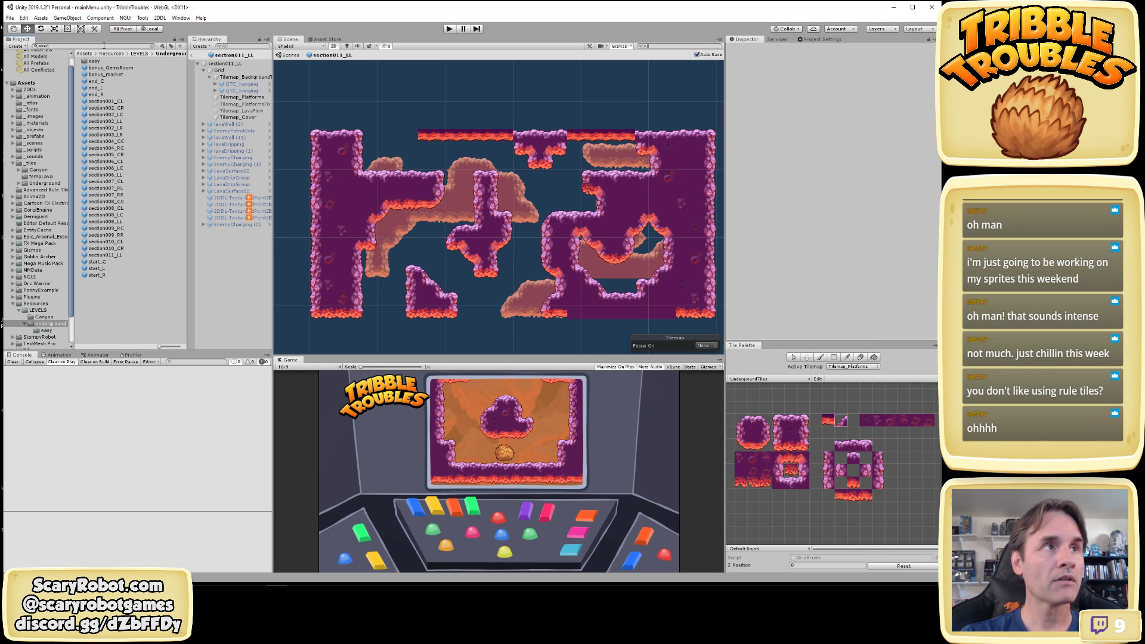
{"action": "left_click", "coordinate": [132, 121]}
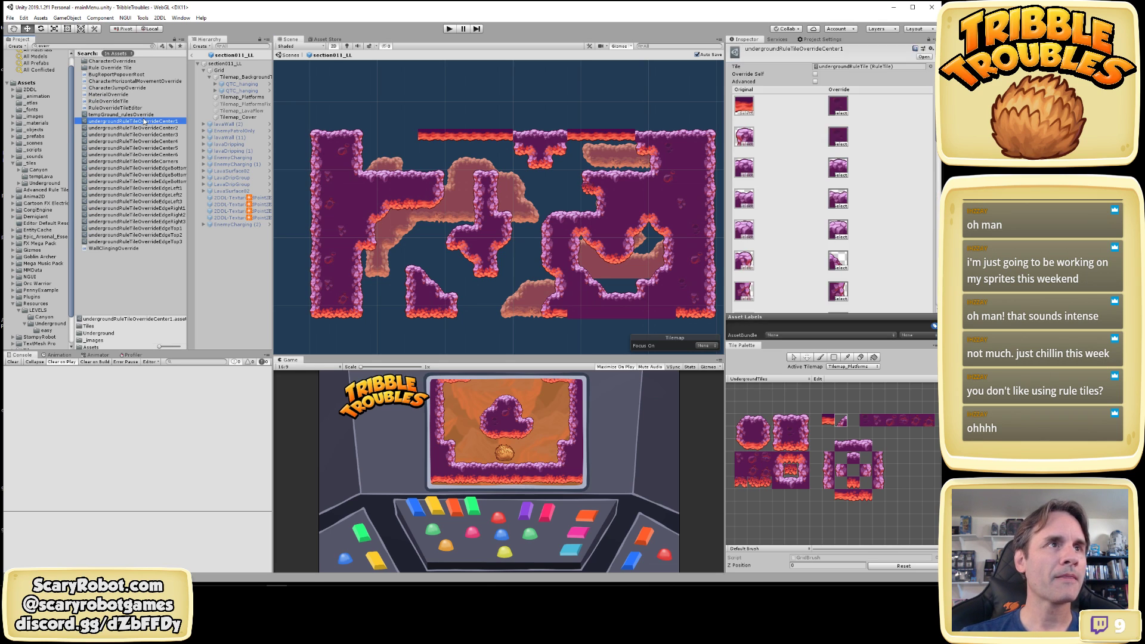
{"action": "left_click", "coordinate": [152, 46]}
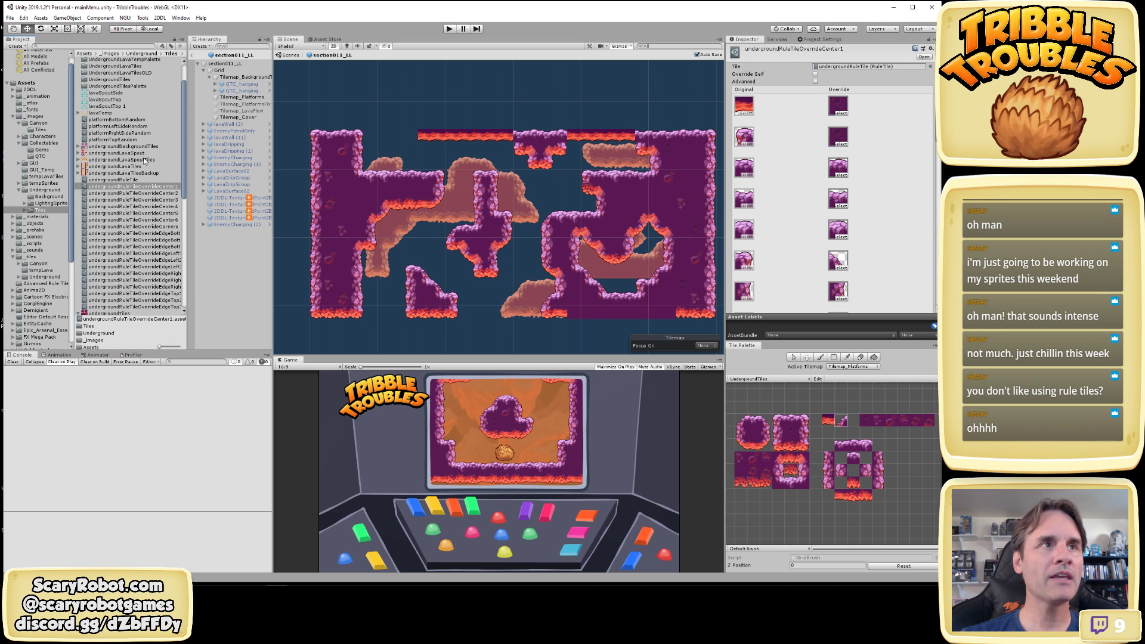
{"action": "left_click", "coordinate": [140, 181]}
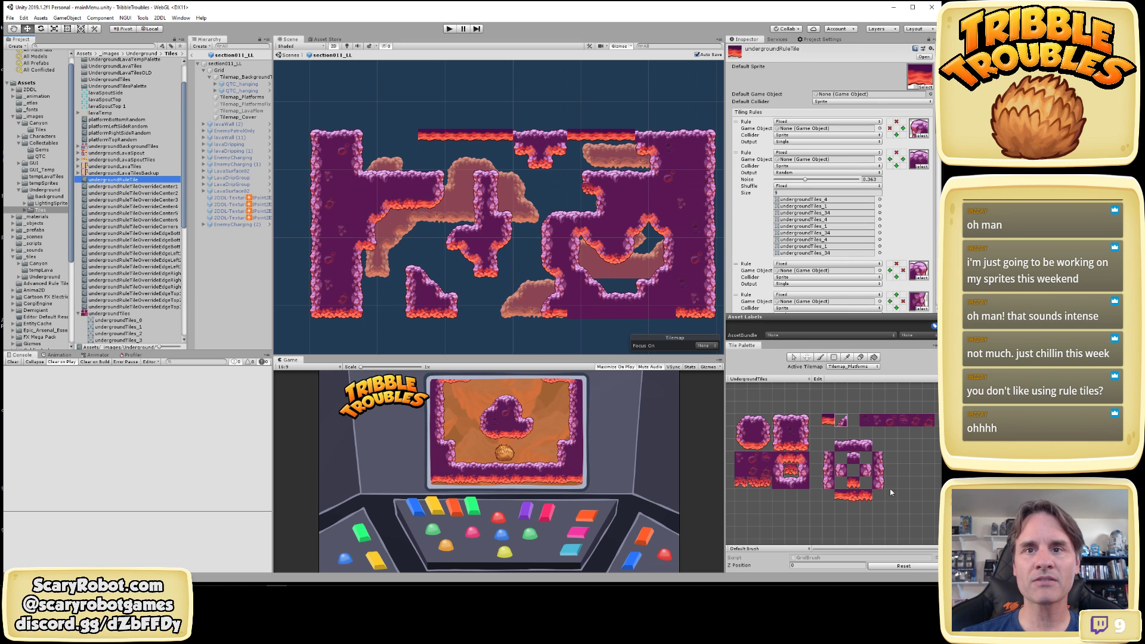
Examine the undergroundRuleTile overrides from Center1 through EdgeTop3, and match them with the plain centre tiles in the palette
{"action": "left_click", "coordinate": [169, 186]}
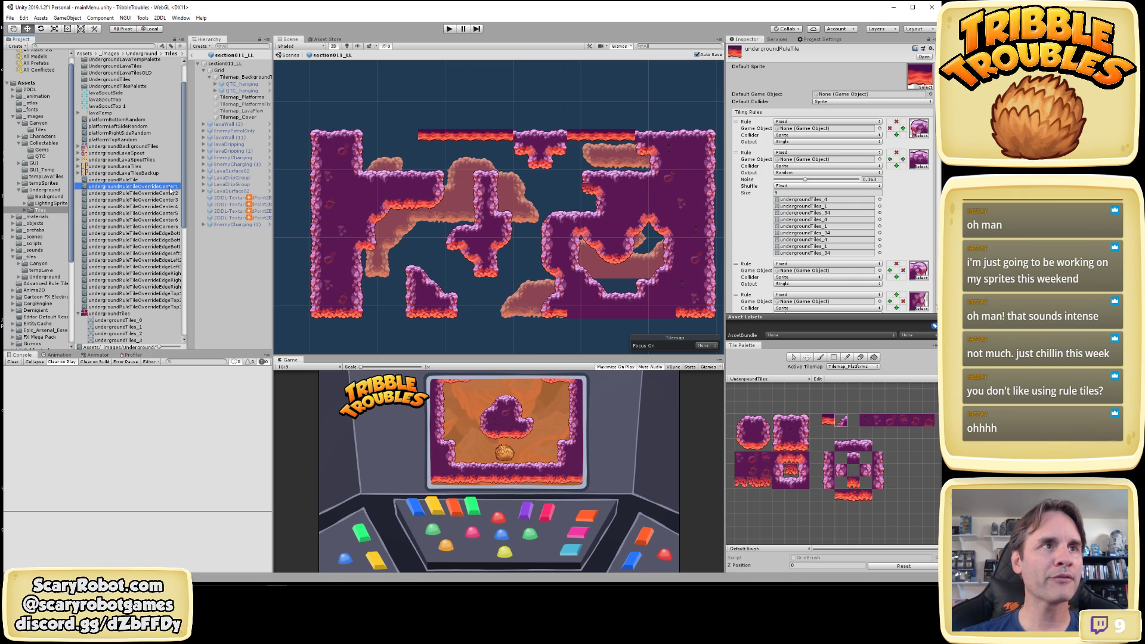
{"action": "key", "text": "Down"}
{"action": "key", "text": "Down"}
{"action": "key", "text": "Down"}
{"action": "key", "text": "Down"}
{"action": "key", "text": "Down"}
{"action": "key", "text": "Down"}
{"action": "key", "text": "Down"}
{"action": "key", "text": "Down"}
{"action": "key", "text": "Down"}
{"action": "key", "text": "Down"}
{"action": "key", "text": "Down"}
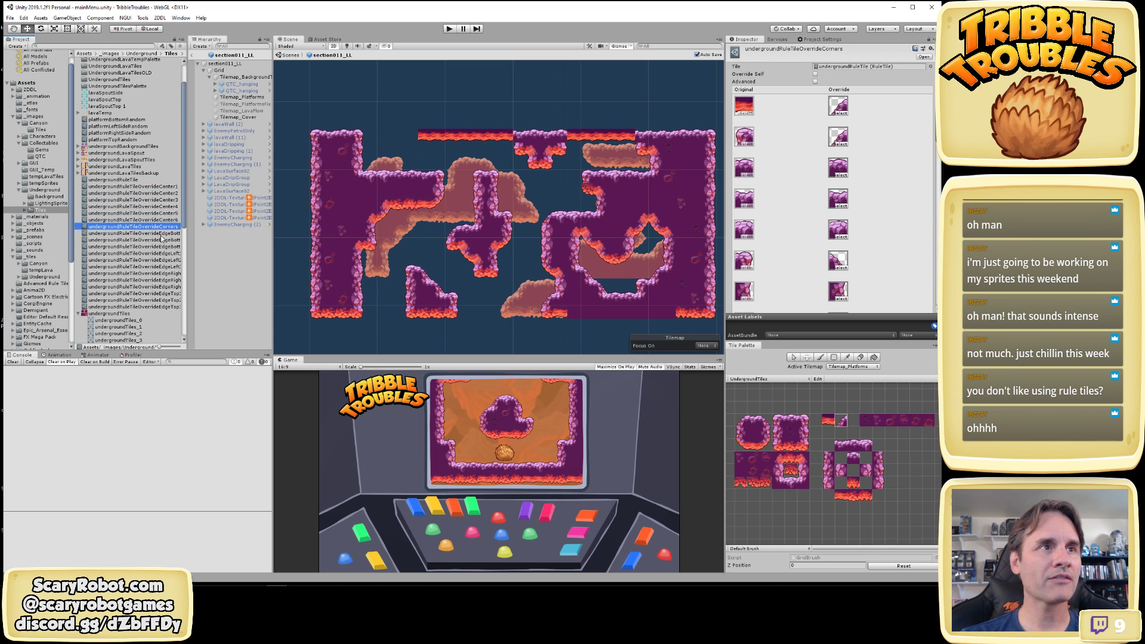
{"action": "key", "text": "Down"}
{"action": "key", "text": "Down"}
{"action": "key", "text": "Down"}
{"action": "key", "text": "Down"}
{"action": "key", "text": "Down"}
{"action": "key", "text": "Down"}
{"action": "key", "text": "Down"}
{"action": "key", "text": "Down"}
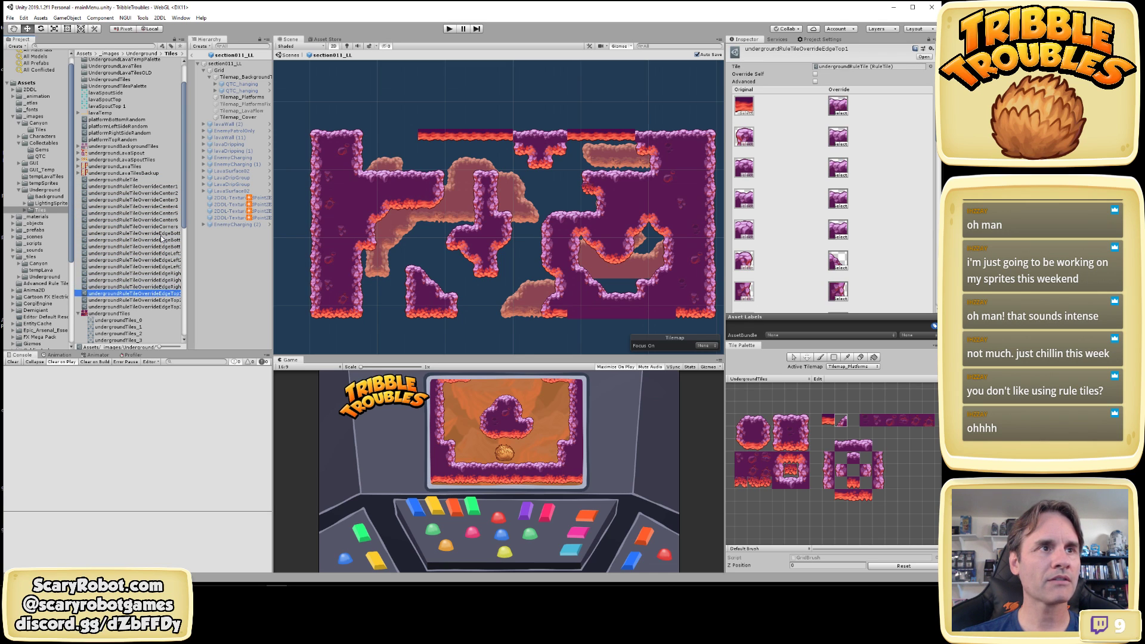
{"action": "key", "text": "Up"}
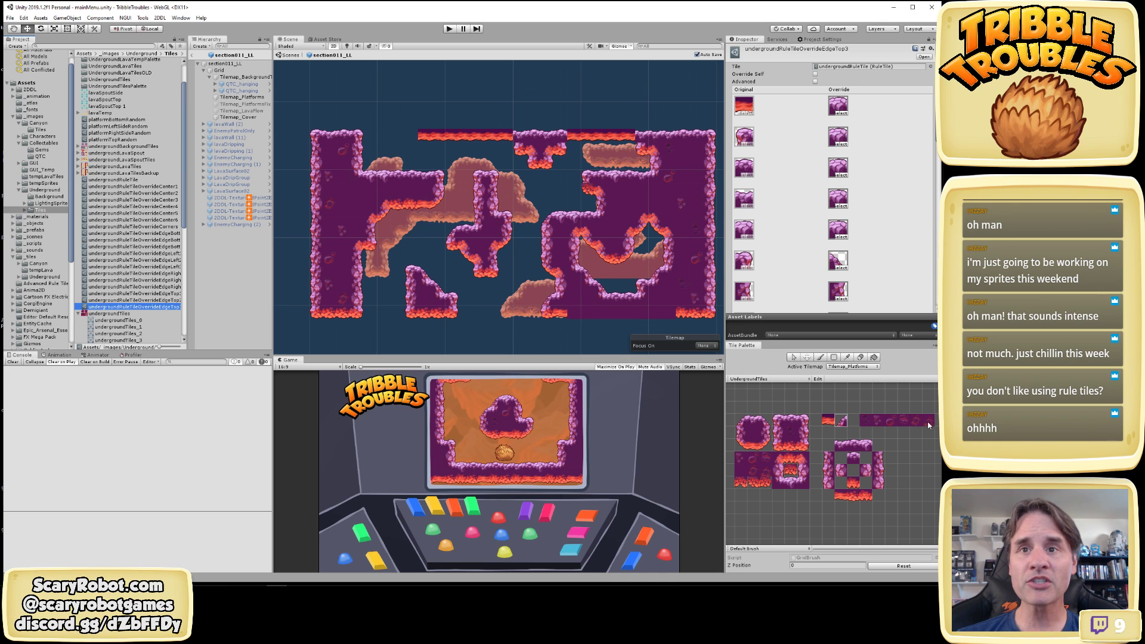
{"action": "left_click", "coordinate": [878, 426]}
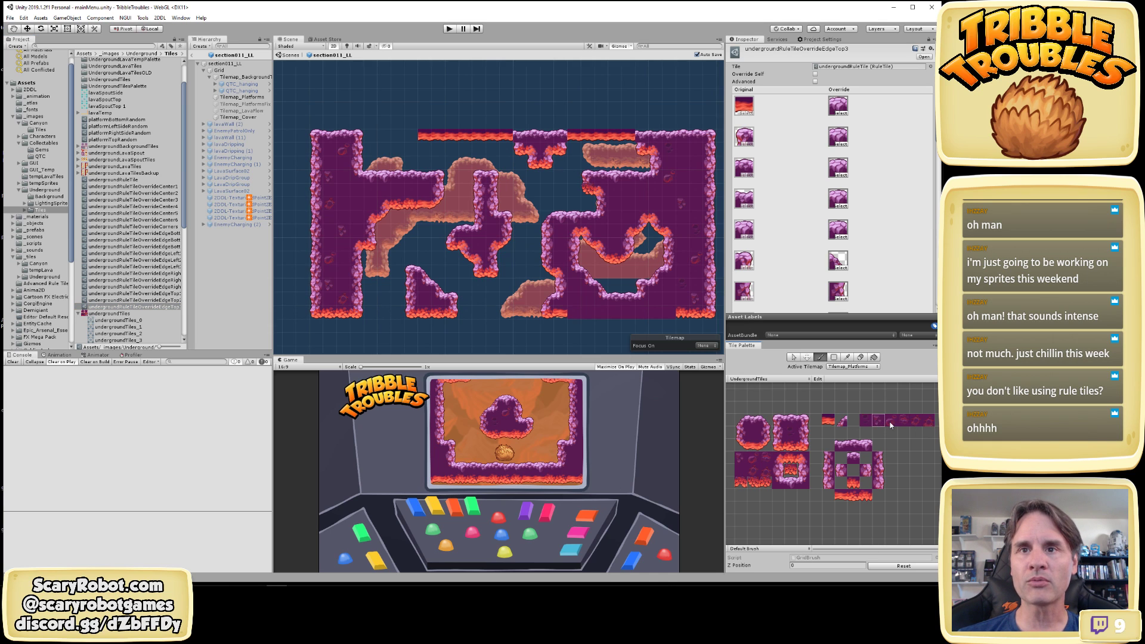
{"action": "left_click", "coordinate": [929, 421]}
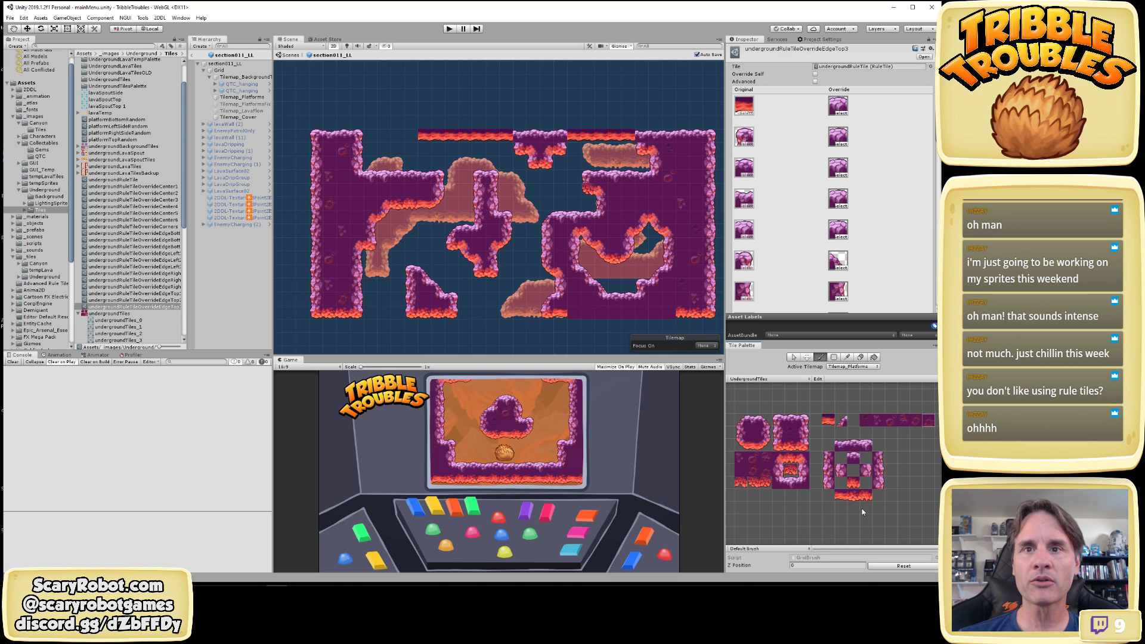
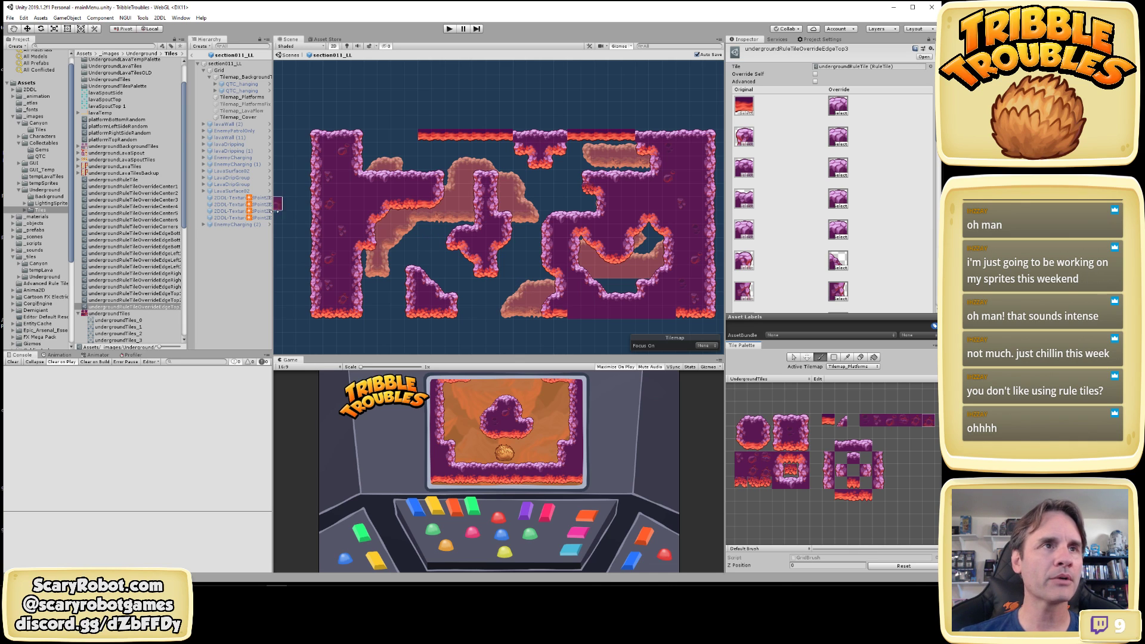
Widen the asset list to show the full override names, and compare undergroundRuleTile with undergroundRuleTileOverrideCenter1
{"action": "left_click", "coordinate": [128, 180]}
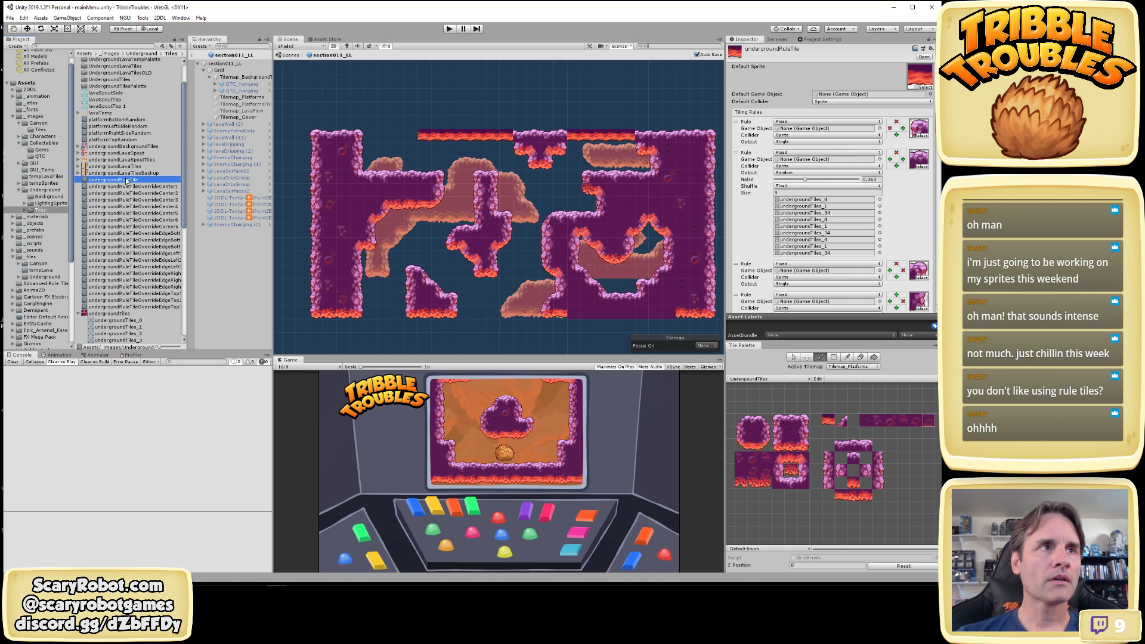
{"action": "scroll", "coordinate": [127, 182], "scroll_direction": "down", "scroll_amount": 3}
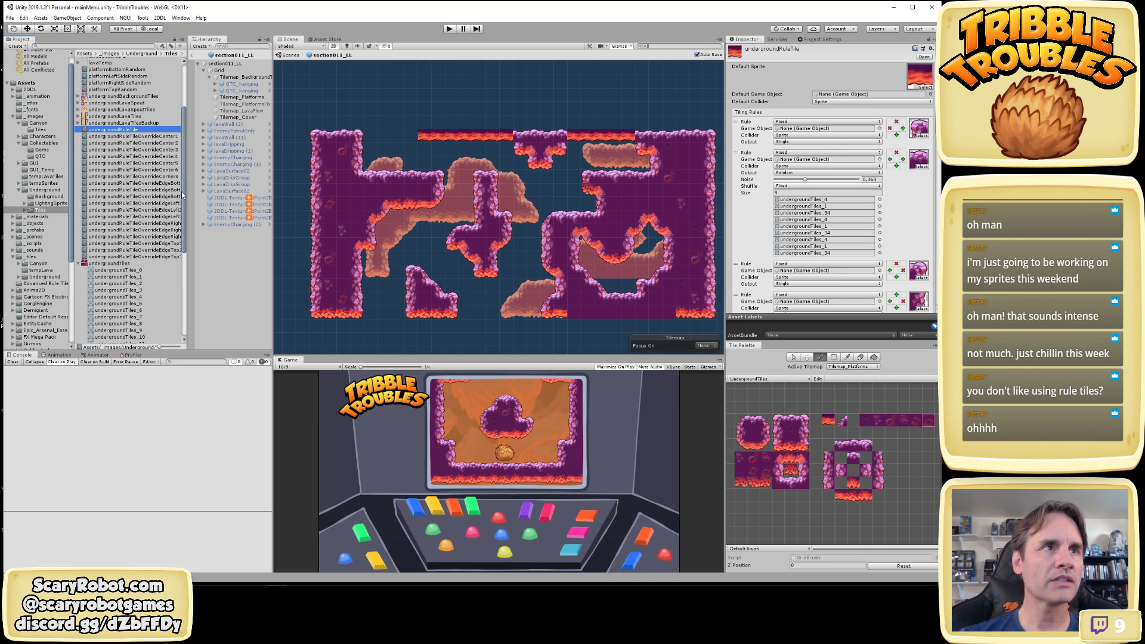
{"action": "mouse_move", "coordinate": [189, 195]}
{"action": "left_mouse_down"}
{"action": "mouse_move", "coordinate": [210, 198]}
{"action": "mouse_move", "coordinate": [190, 197]}
{"action": "left_mouse_up"}
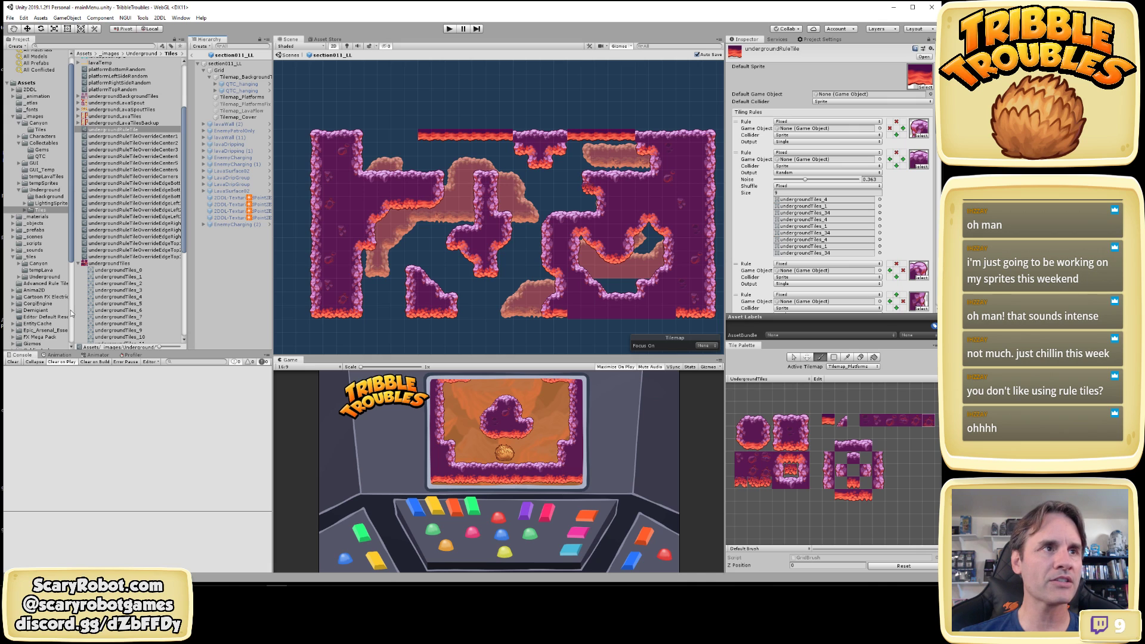
{"action": "left_click_drag", "start_coordinate": [73, 313], "coordinate": [54, 312]}
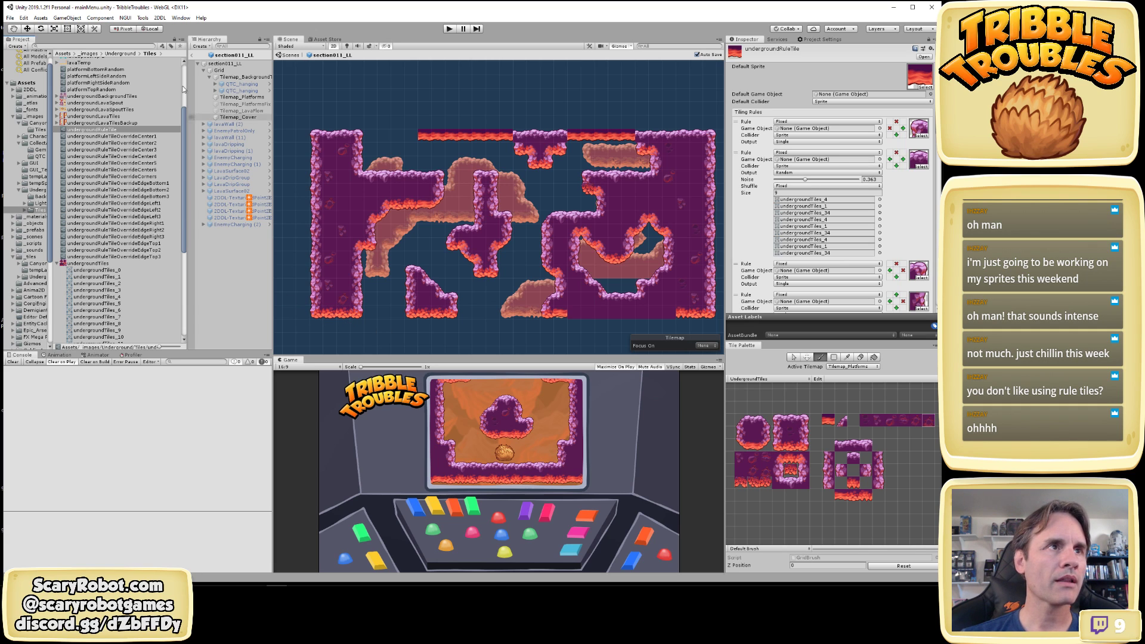
{"action": "left_click", "coordinate": [131, 136]}
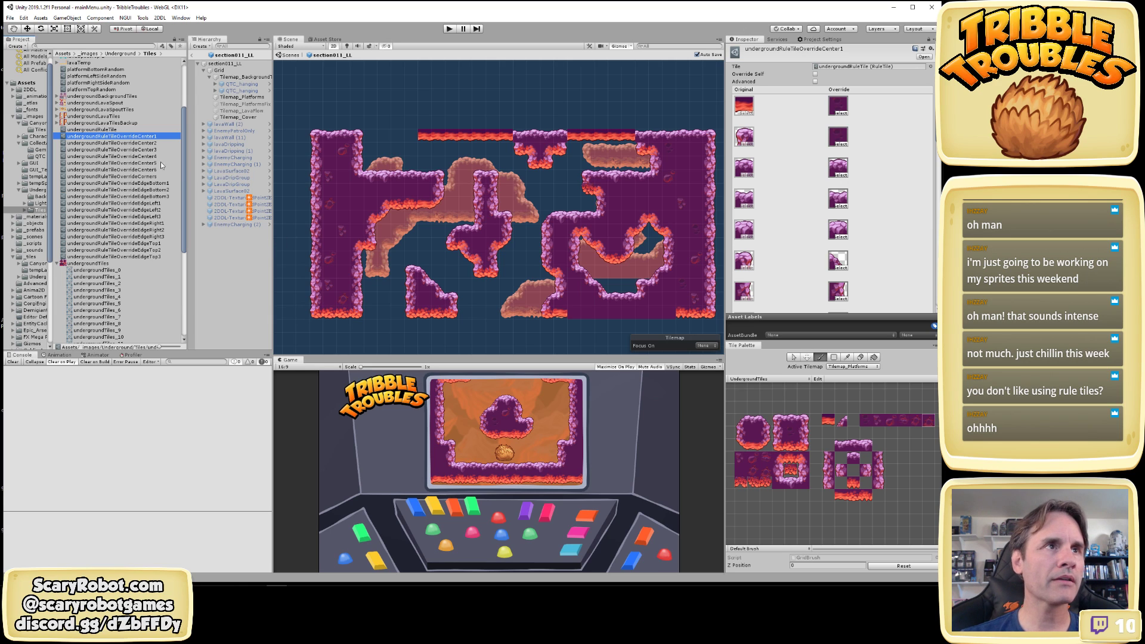
{"action": "left_click", "coordinate": [111, 131]}
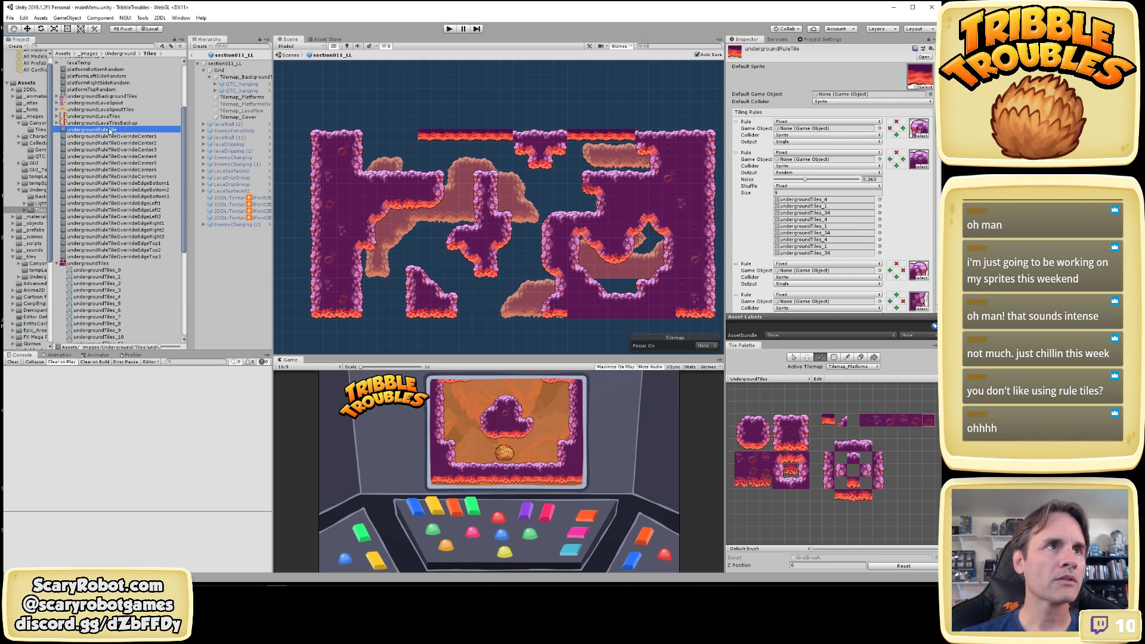
Duplicate undergroundRuleTileOverrideCenter1 and rename the copy undergroundRuleTileOverrideCenter0
{"action": "left_click", "coordinate": [107, 136]}
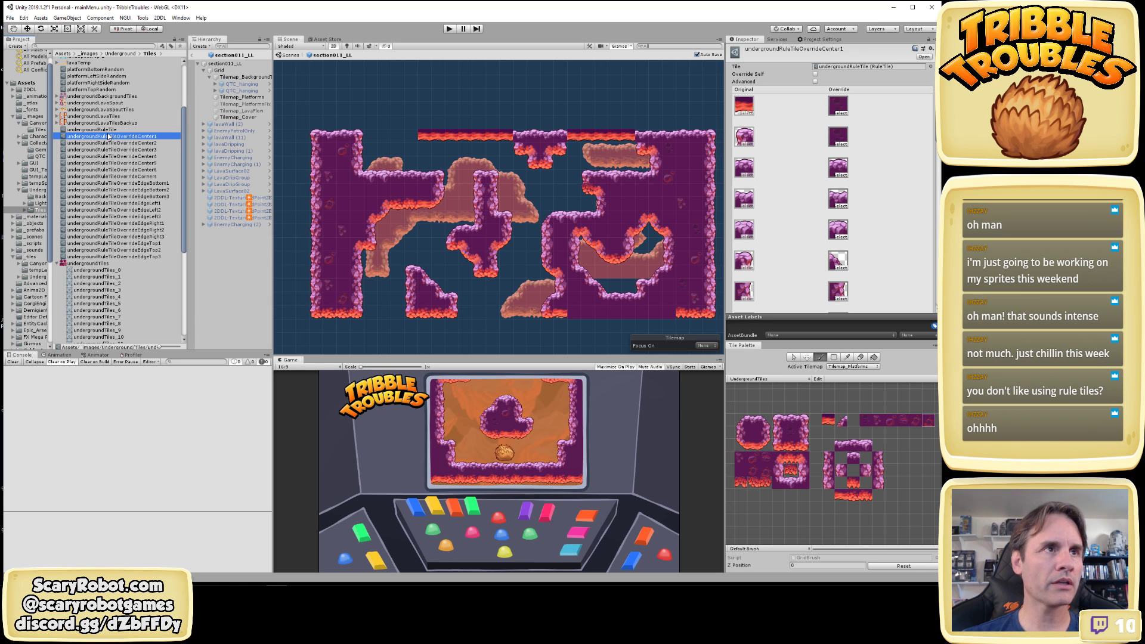
{"action": "left_click", "coordinate": [110, 163]}
{"action": "left_click", "coordinate": [111, 137]}
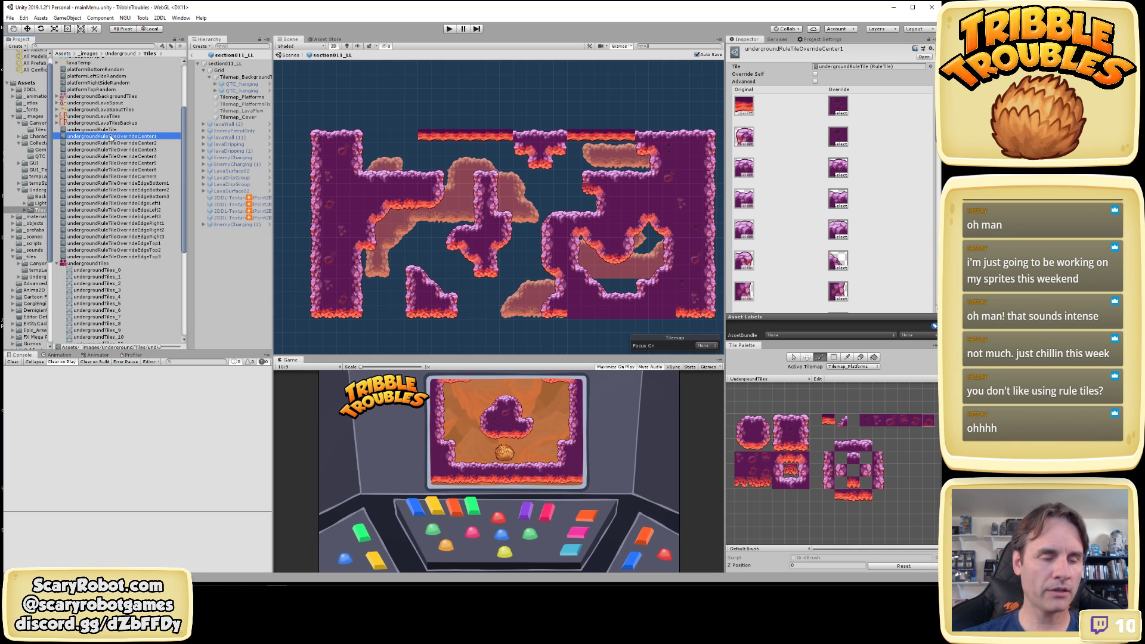
{"action": "key", "text": "ctrl+d"}
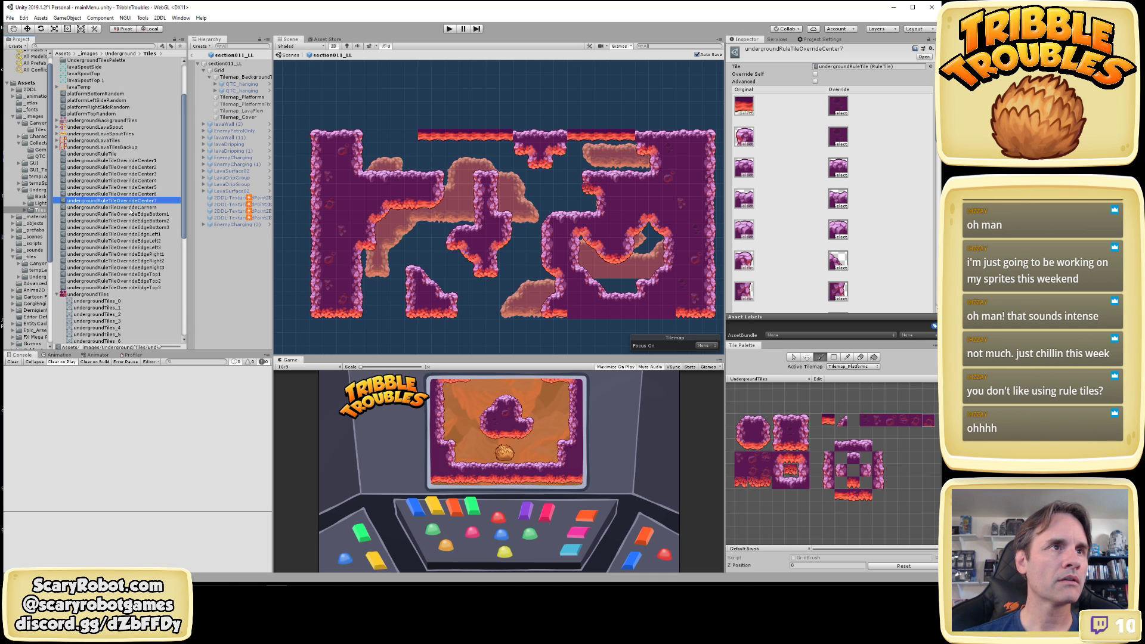
{"action": "left_click", "coordinate": [158, 202]}
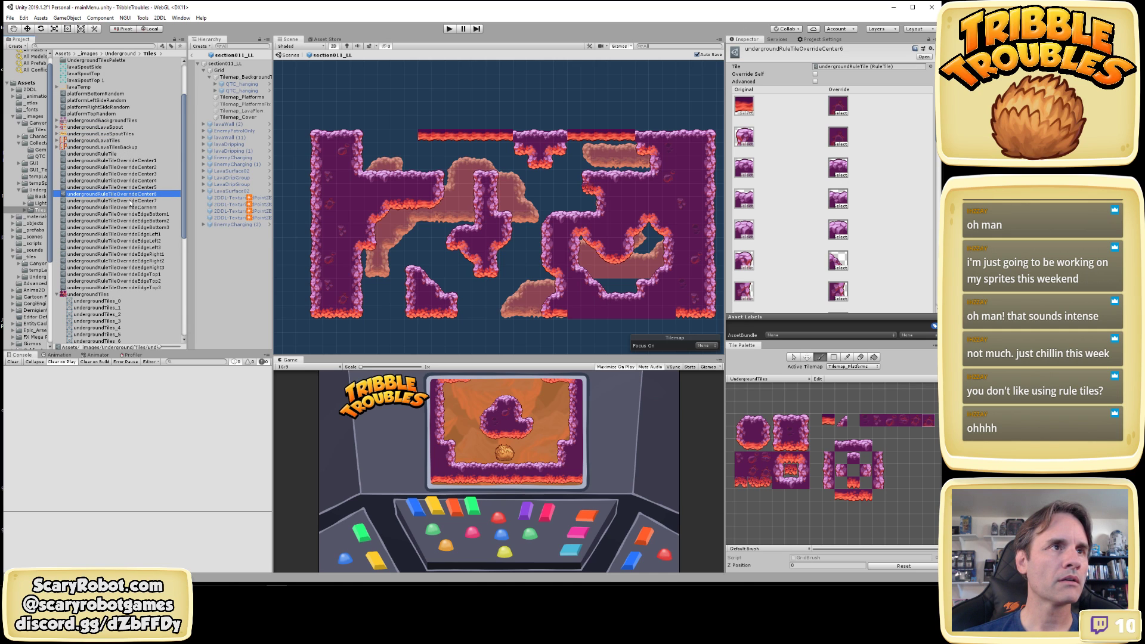
{"action": "left_click", "coordinate": [175, 201]}
{"action": "key", "text": "BackSpace"}
{"action": "type", "text": "0"}
{"action": "key", "text": "Return"}
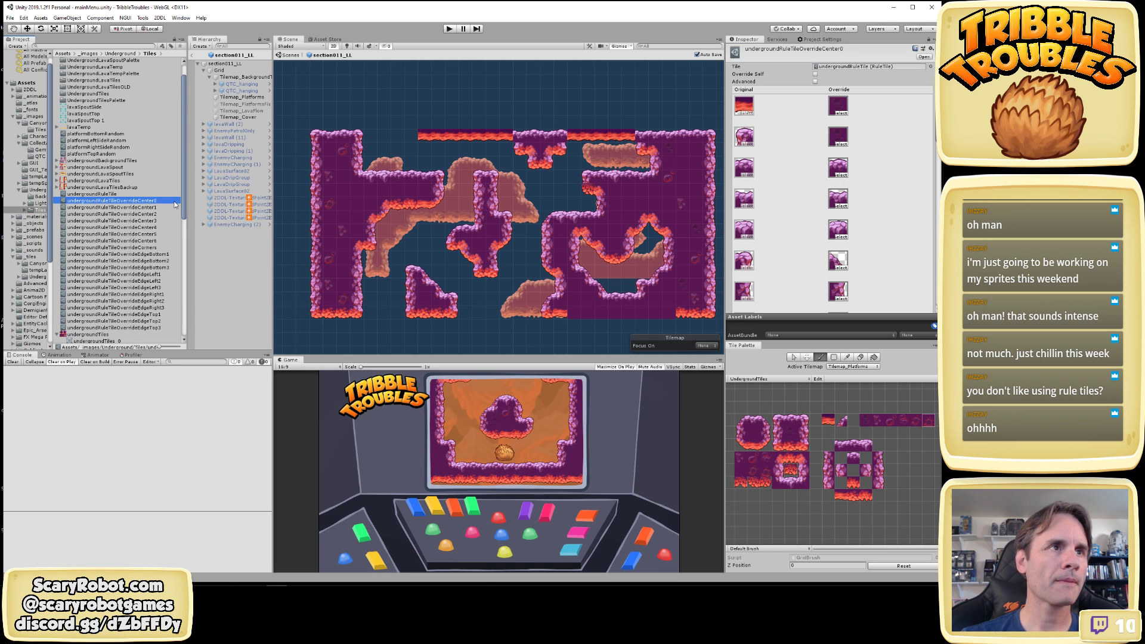
Set the default override sprite of undergroundRuleTileOverrideCenter0 to the plain dark purple tile
{"action": "left_click", "coordinate": [844, 114]}
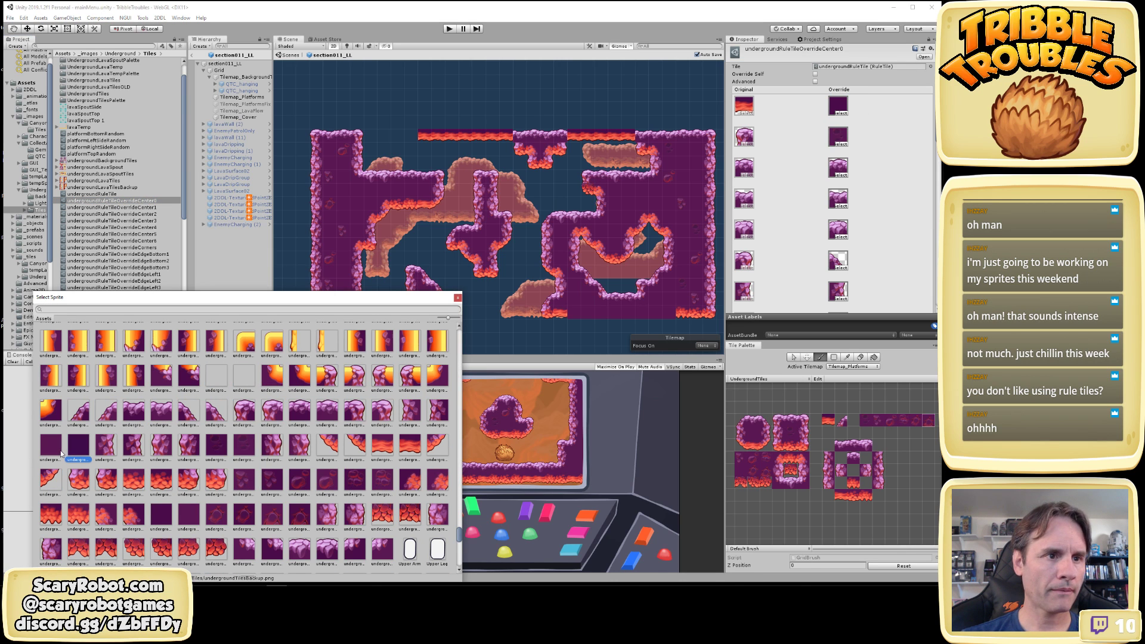
{"action": "left_click", "coordinate": [59, 452]}
{"action": "double_click", "coordinate": [60, 453]}
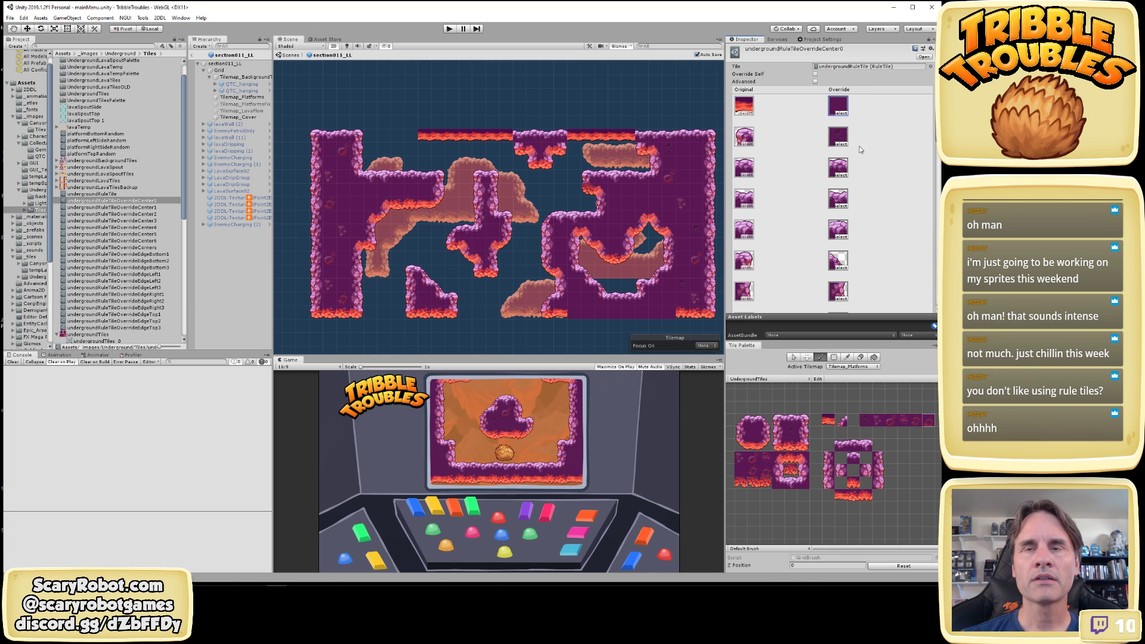
Set the first tiling rule's override in undergroundRuleTileOverrideCenter0 to the rounded rock-top sprite
{"action": "left_click", "coordinate": [749, 147]}
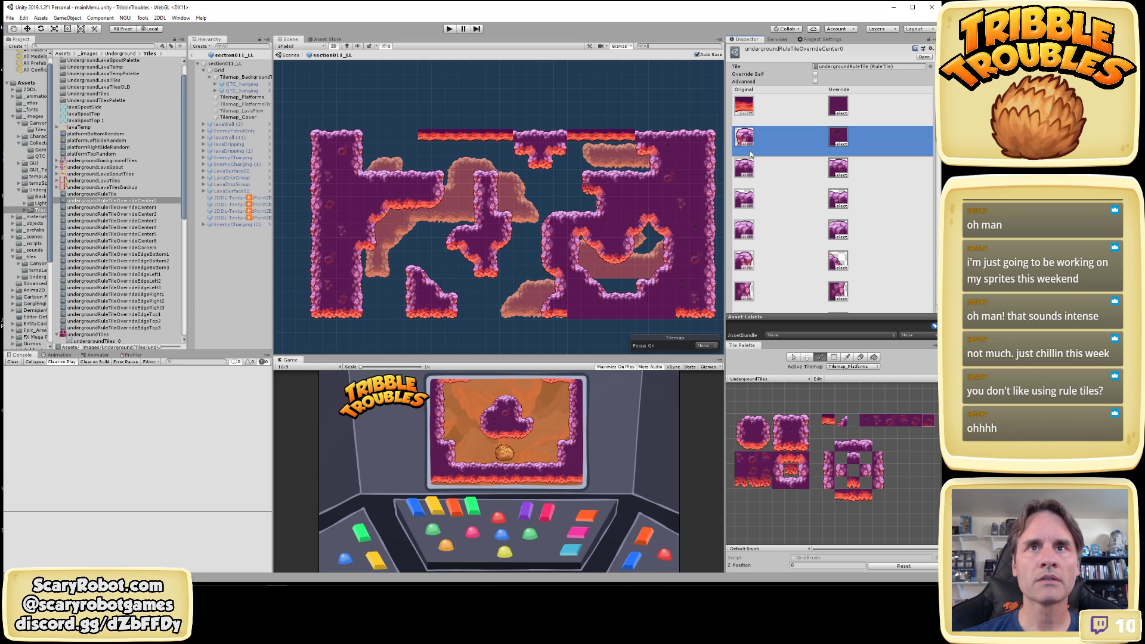
{"action": "left_click", "coordinate": [841, 143]}
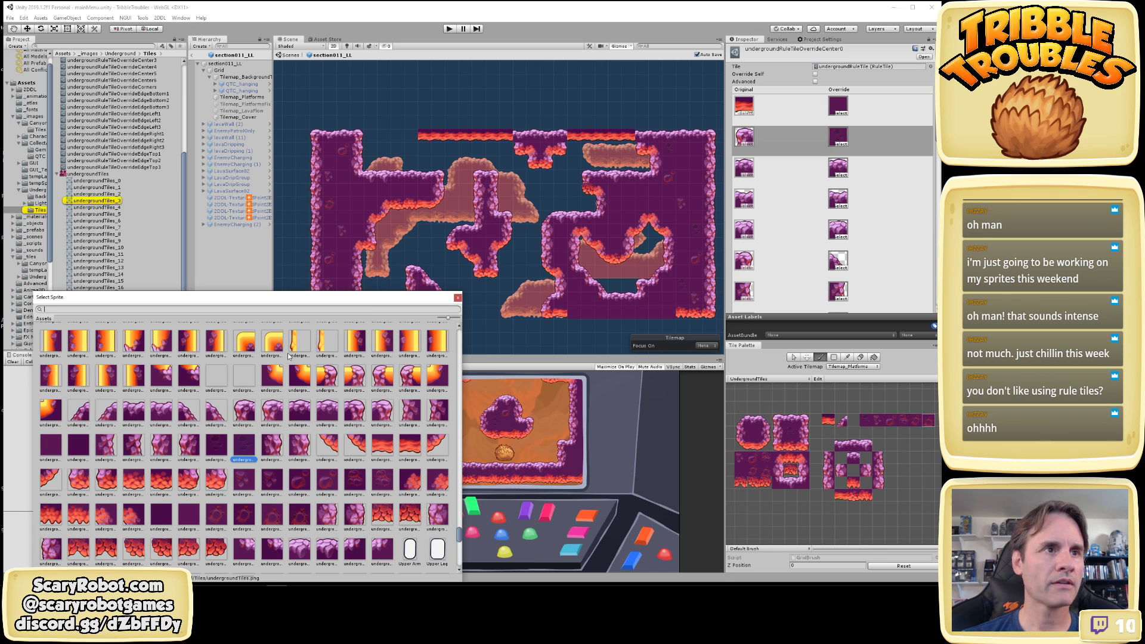
{"action": "scroll", "coordinate": [365, 366], "scroll_direction": "up", "scroll_amount": 3}
{"action": "scroll", "coordinate": [324, 371], "scroll_direction": "down", "scroll_amount": 2}
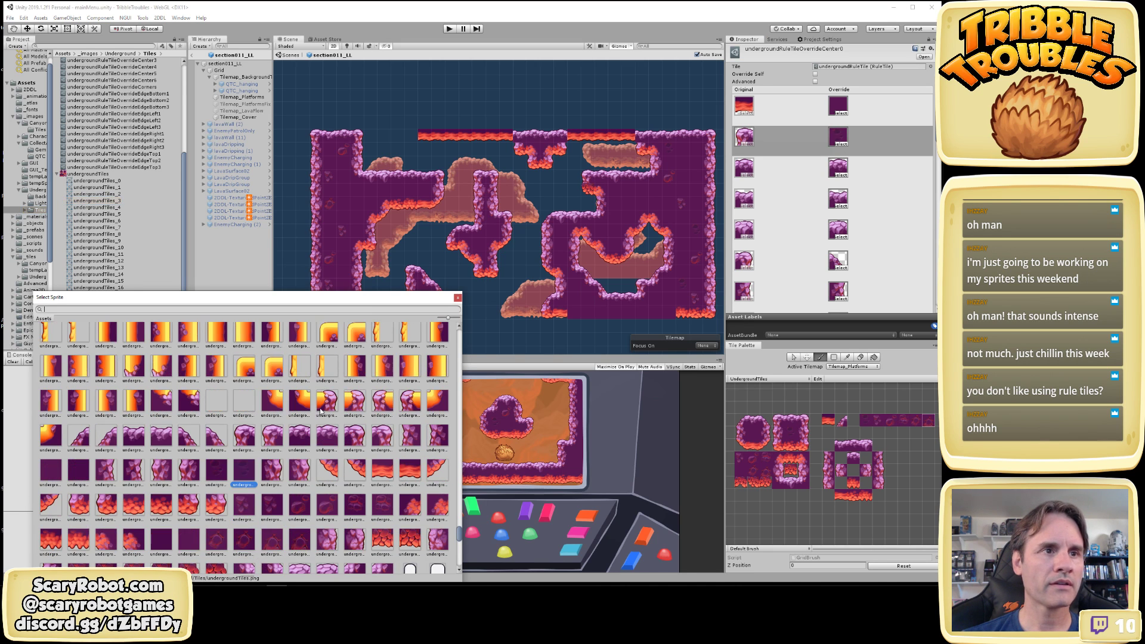
{"action": "left_click", "coordinate": [272, 437]}
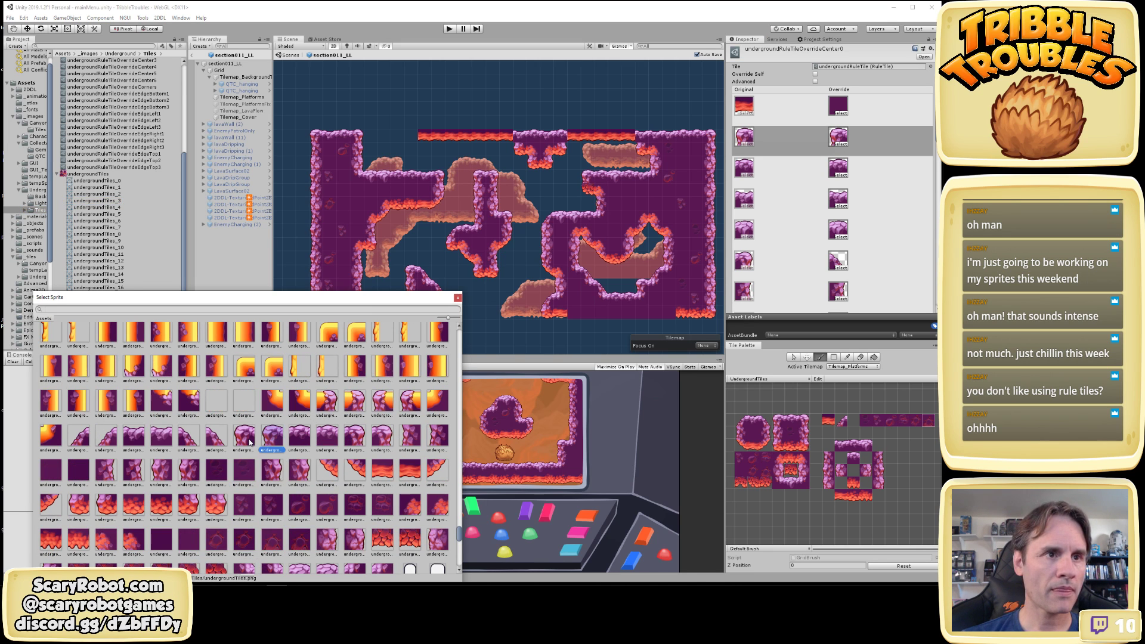
{"action": "left_click", "coordinate": [250, 441]}
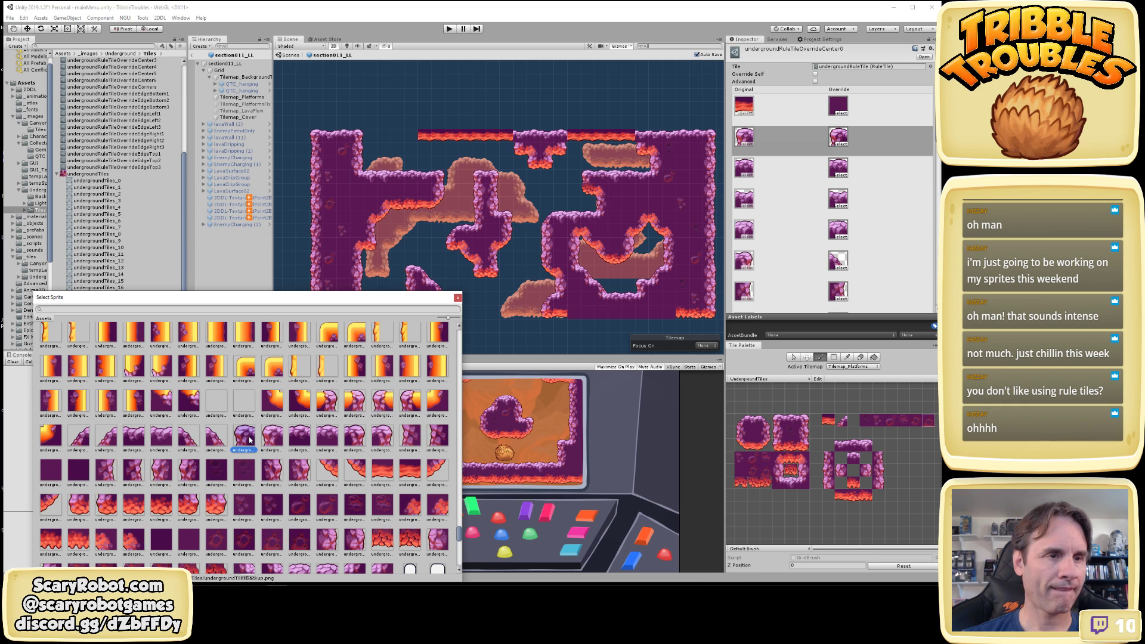
{"action": "double_click", "coordinate": [279, 437]}
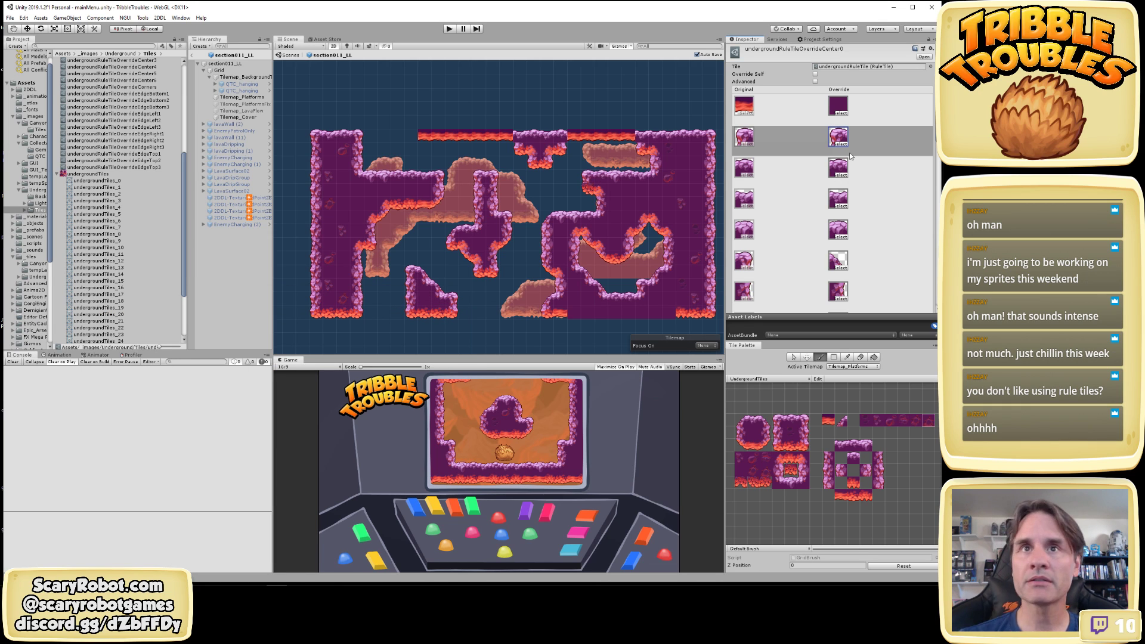
Set the fifth tiling rule's override to the rounded rock corner sprite from the same row of the sprite list
{"action": "scroll", "coordinate": [865, 240], "scroll_direction": "down", "scroll_amount": 3}
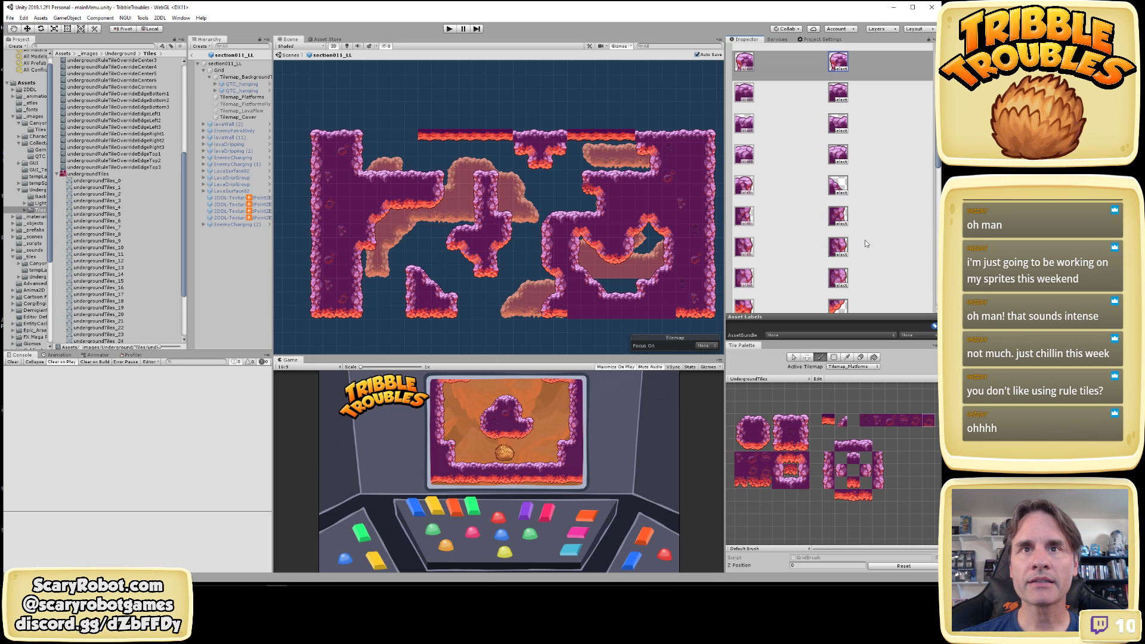
{"action": "left_click", "coordinate": [842, 192]}
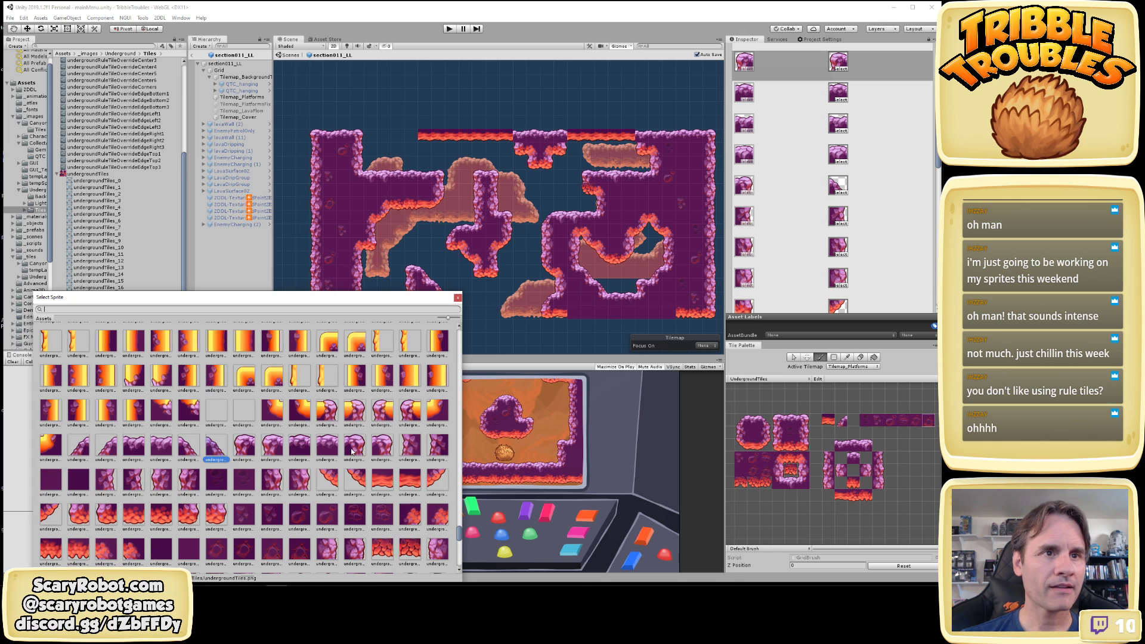
{"action": "left_click", "coordinate": [378, 447]}
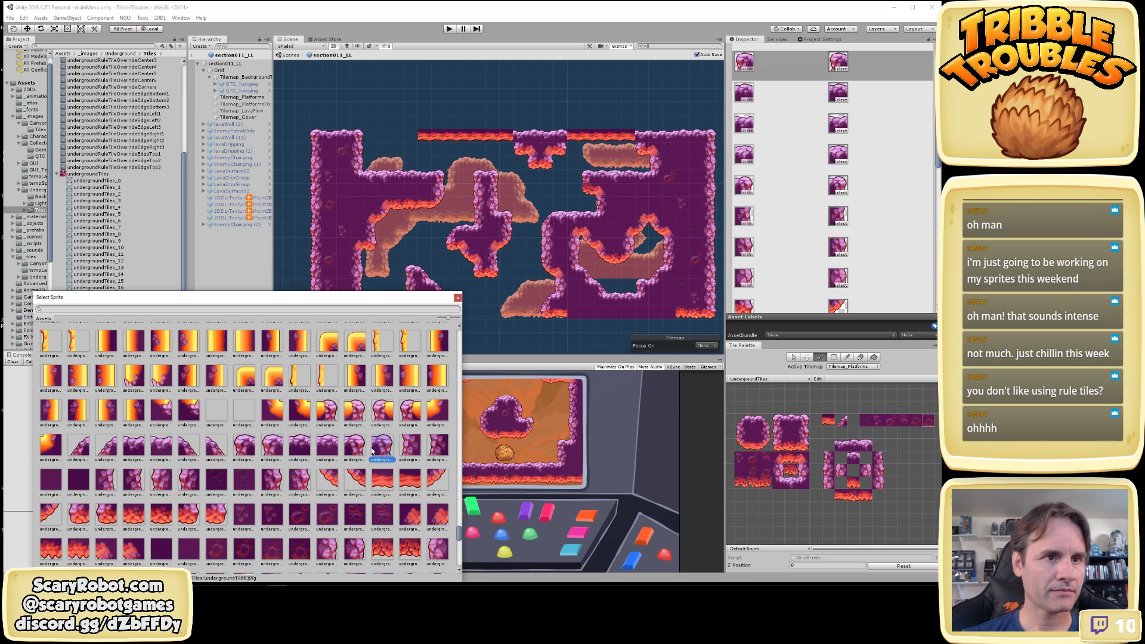
{"action": "double_click", "coordinate": [380, 450]}
Examine the lava slope rule's sprite choices without picking one, and compare the original and override sprites of the neighbouring rules
{"action": "scroll", "coordinate": [866, 203], "scroll_direction": "down", "scroll_amount": 5}
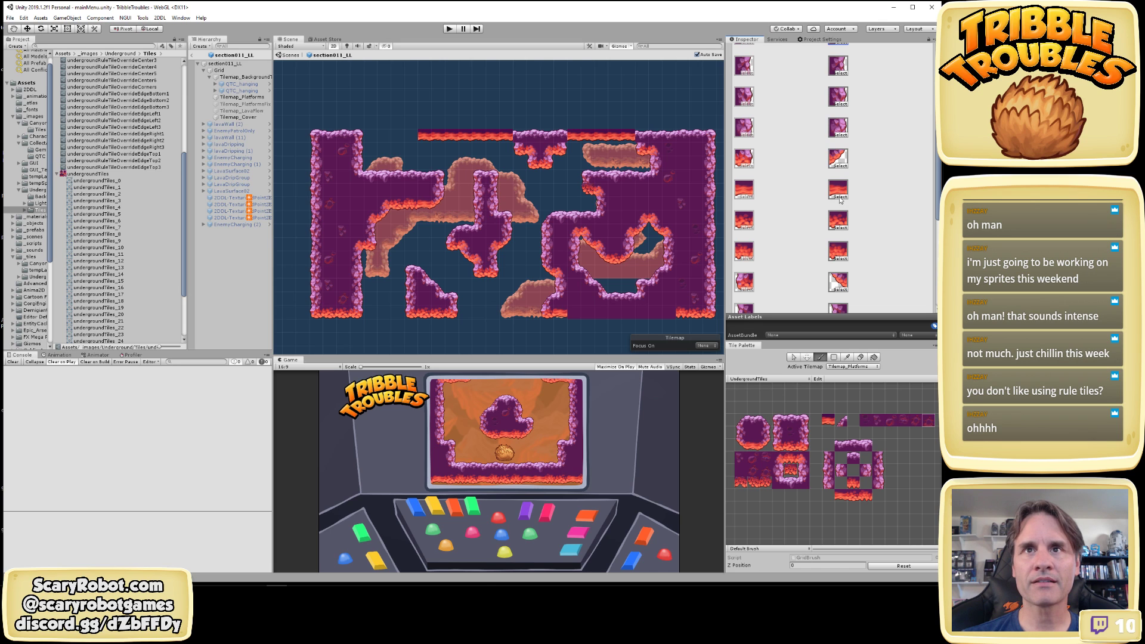
{"action": "left_click", "coordinate": [841, 160]}
{"action": "left_click", "coordinate": [839, 170]}
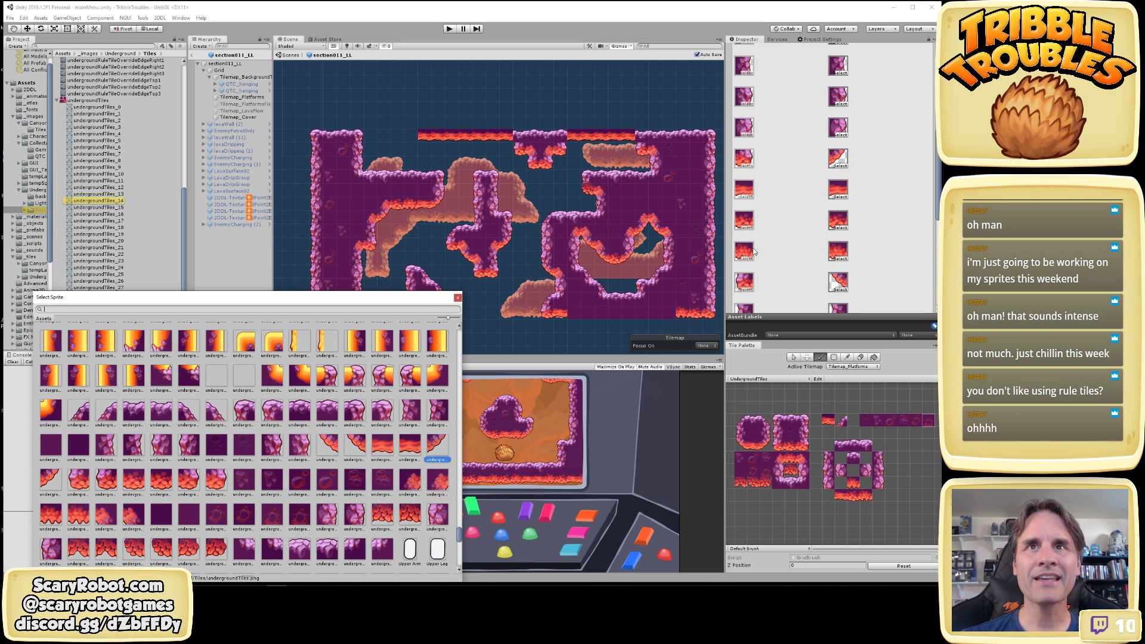
{"action": "left_click", "coordinate": [458, 298]}
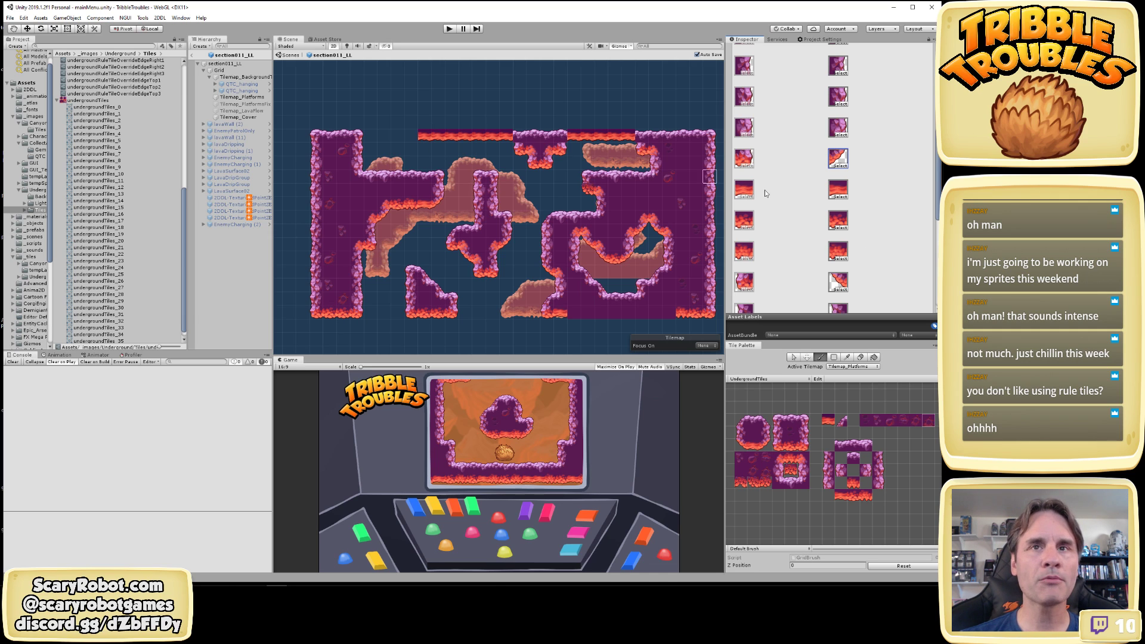
{"action": "scroll", "coordinate": [879, 219], "scroll_direction": "up", "scroll_amount": 3}
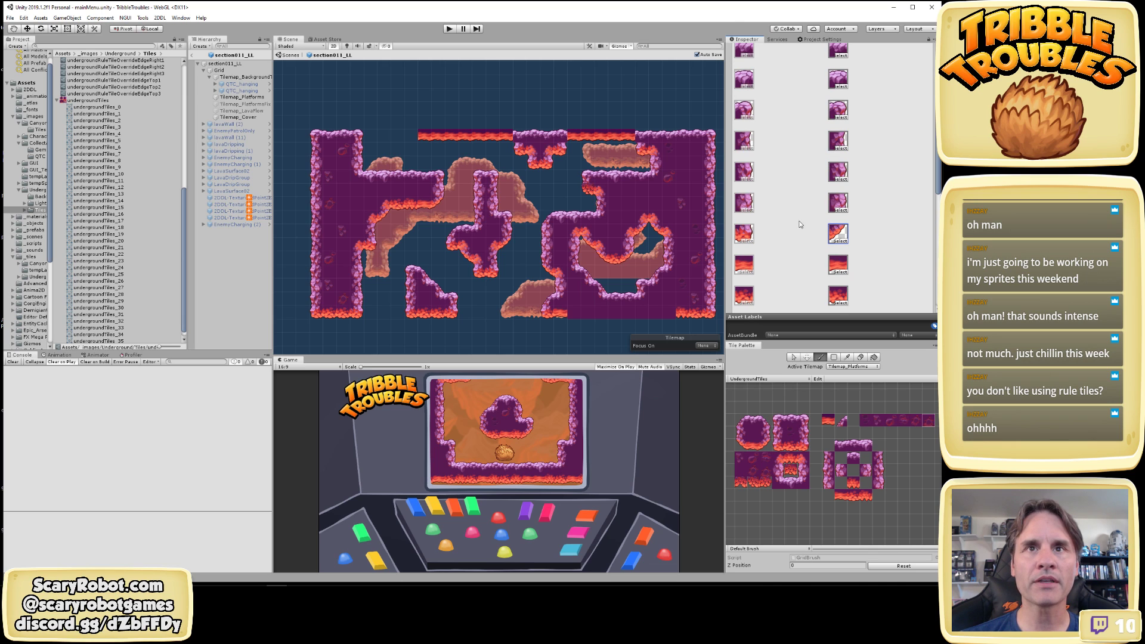
{"action": "scroll", "coordinate": [759, 258], "scroll_direction": "down", "scroll_amount": 3}
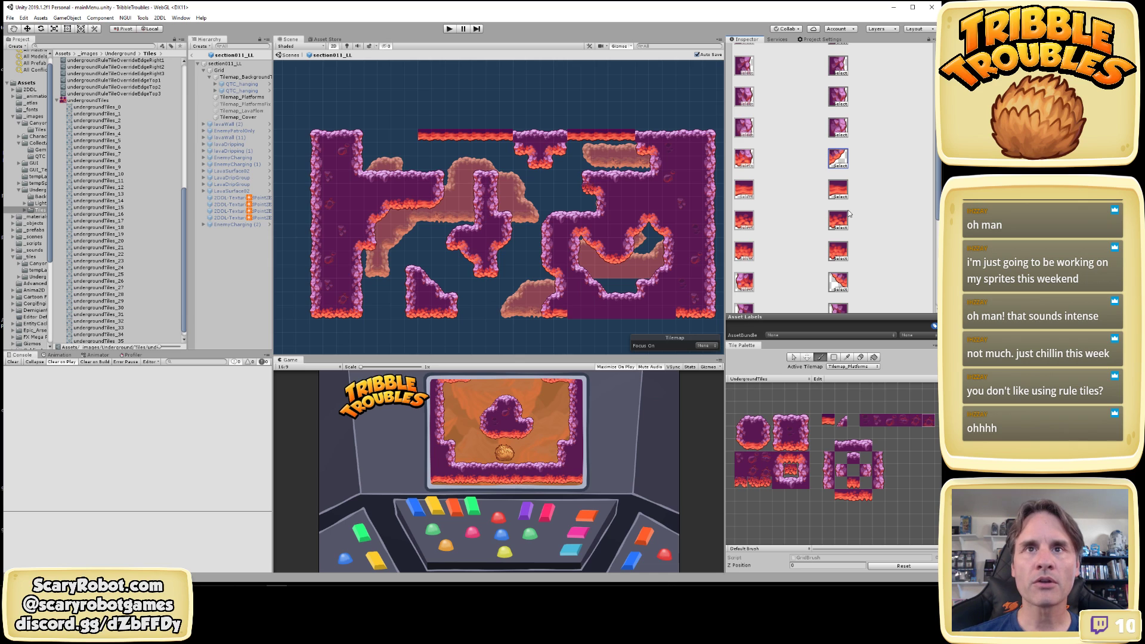
{"action": "scroll", "coordinate": [849, 205], "scroll_direction": "down", "scroll_amount": 3}
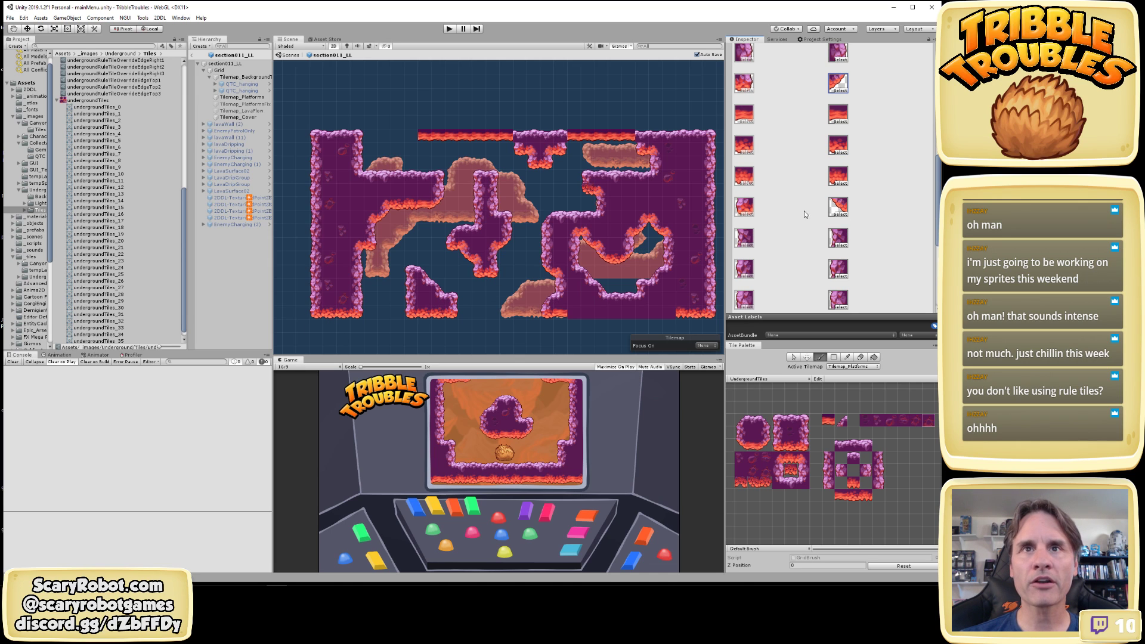
Set the override of the eleventh tiling rule, a lava bottom edge, to the plain dark purple sprite
{"action": "left_click", "coordinate": [746, 154]}
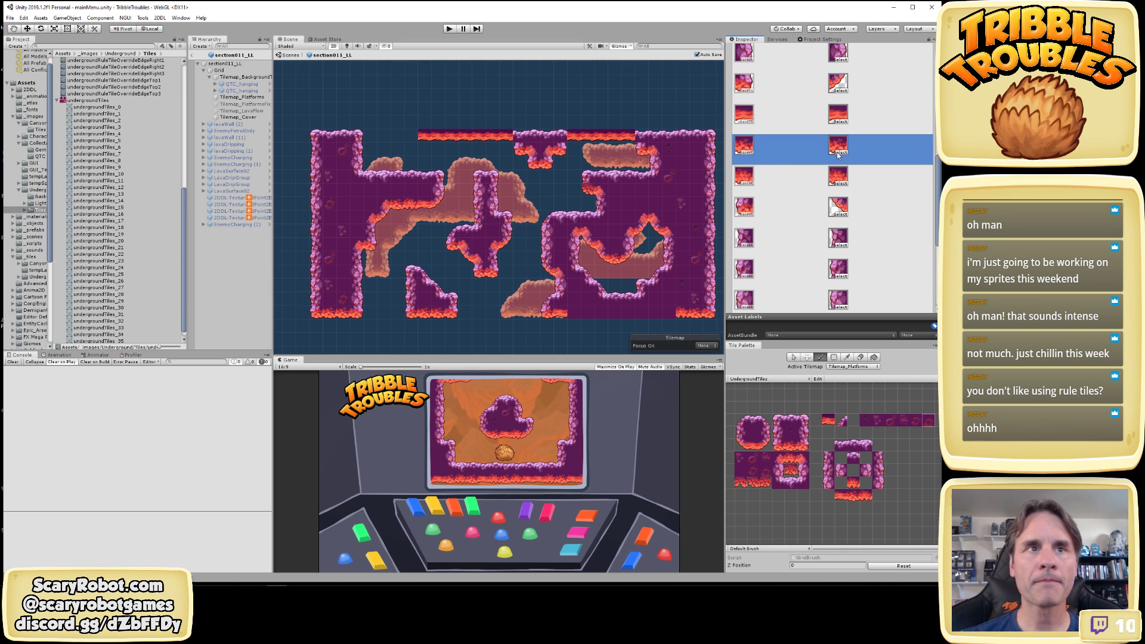
{"action": "left_click", "coordinate": [839, 152]}
{"action": "left_click", "coordinate": [78, 412]}
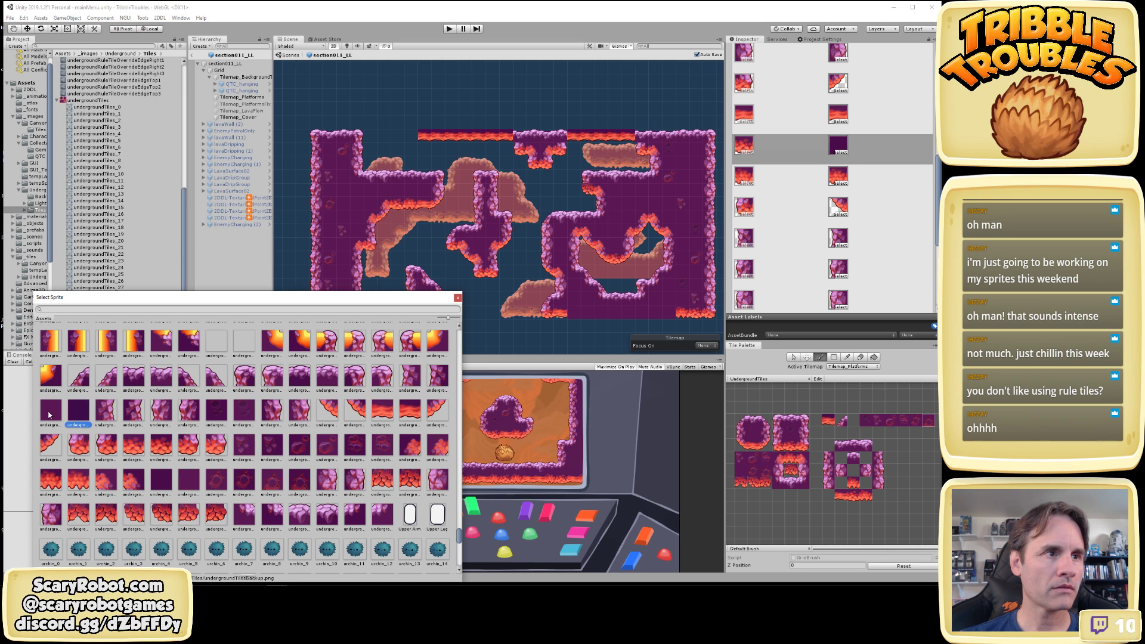
{"action": "double_click", "coordinate": [55, 418]}
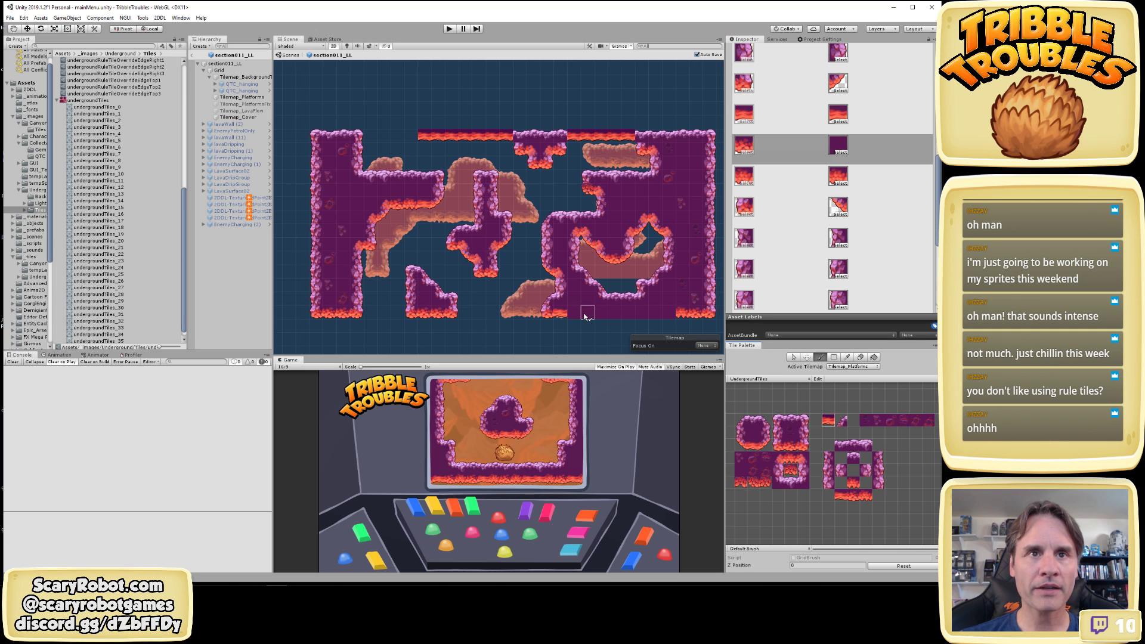
Try painting a strip of lava edge tiles below the section on Tilemap_Platforms, and undo it
{"action": "left_click", "coordinate": [833, 368]}
{"action": "left_click", "coordinate": [857, 383]}
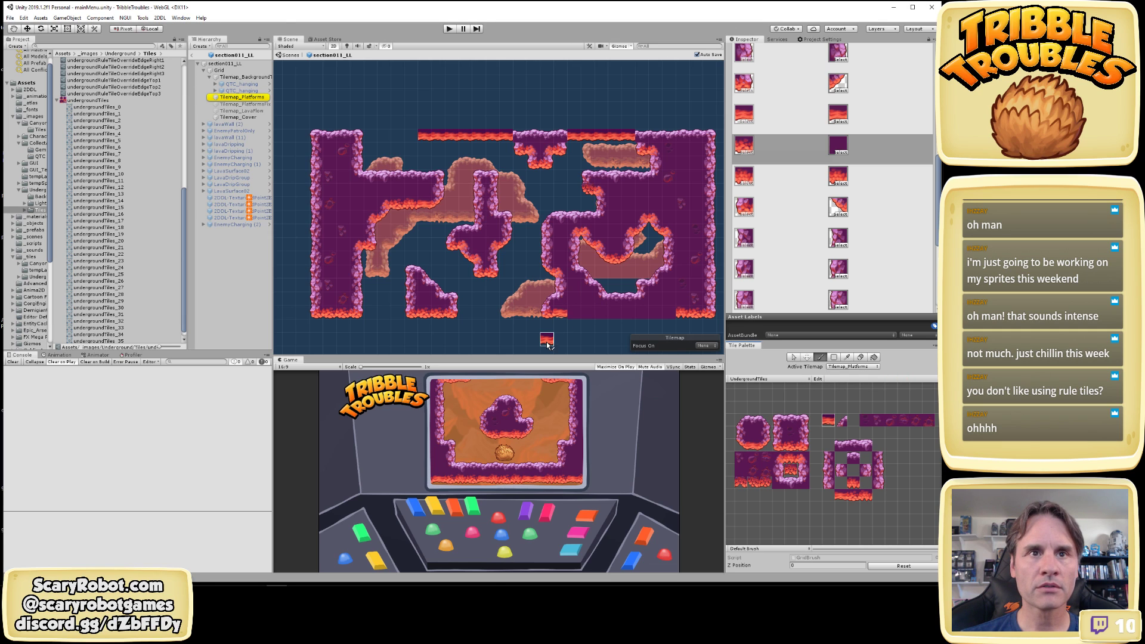
{"action": "left_click_drag", "start_coordinate": [547, 340], "coordinate": [601, 338]}
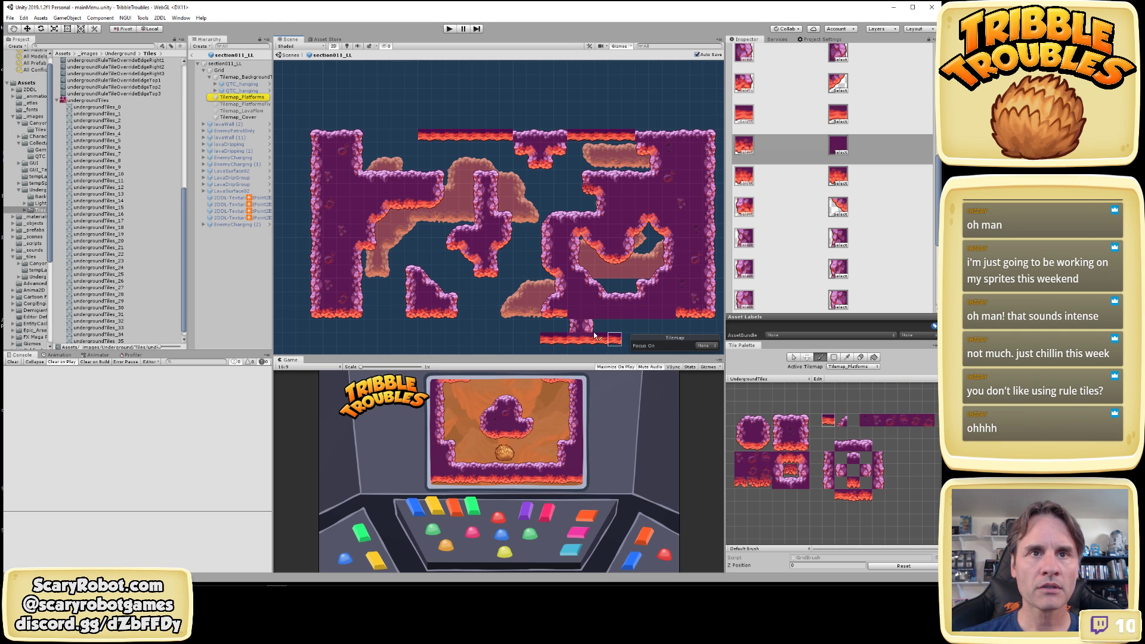
{"action": "key", "text": "ctrl+z"}
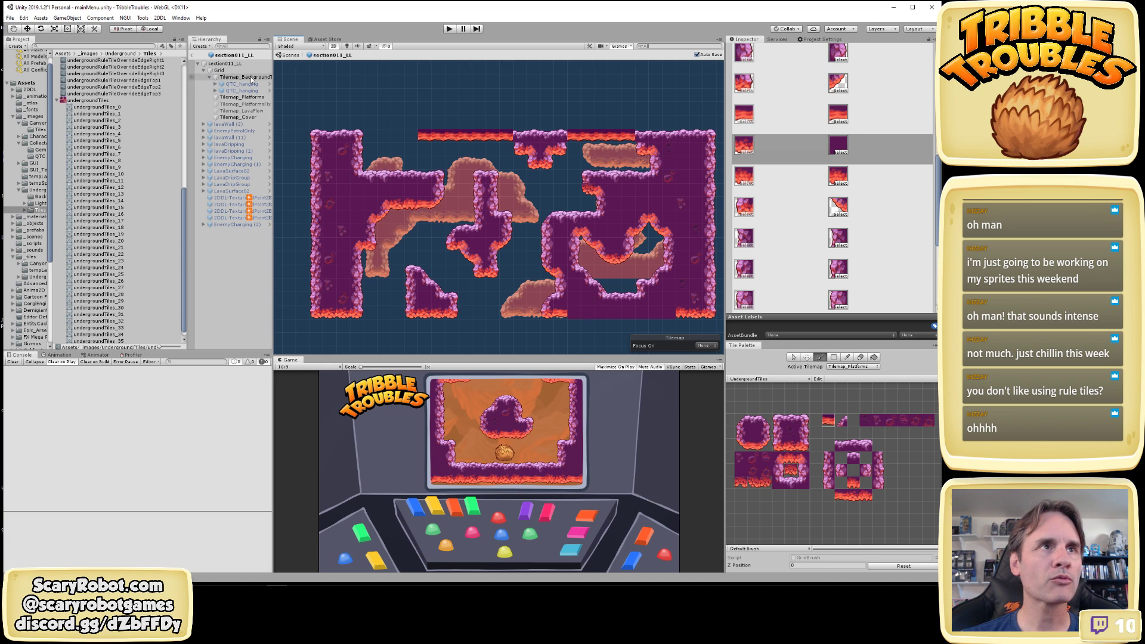
Hide and reshow Tilemap_Platforms and Tilemap_Cover in turn to compare their tiles, and make Tilemap_Cover the active tilemap
{"action": "key", "text": "w"}
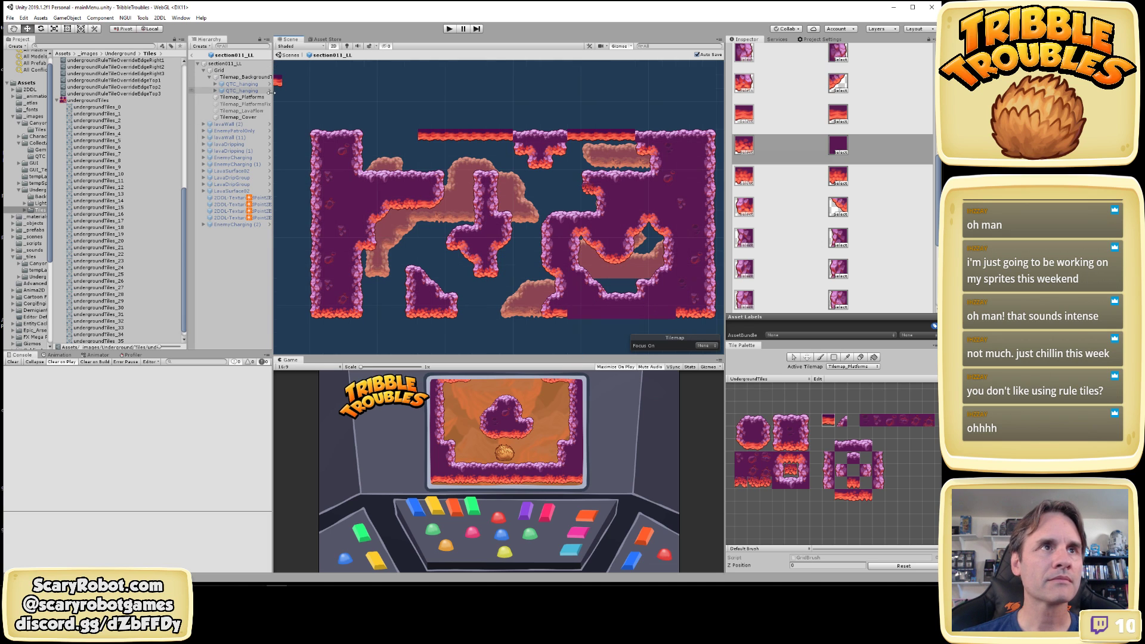
{"action": "left_click", "coordinate": [583, 313]}
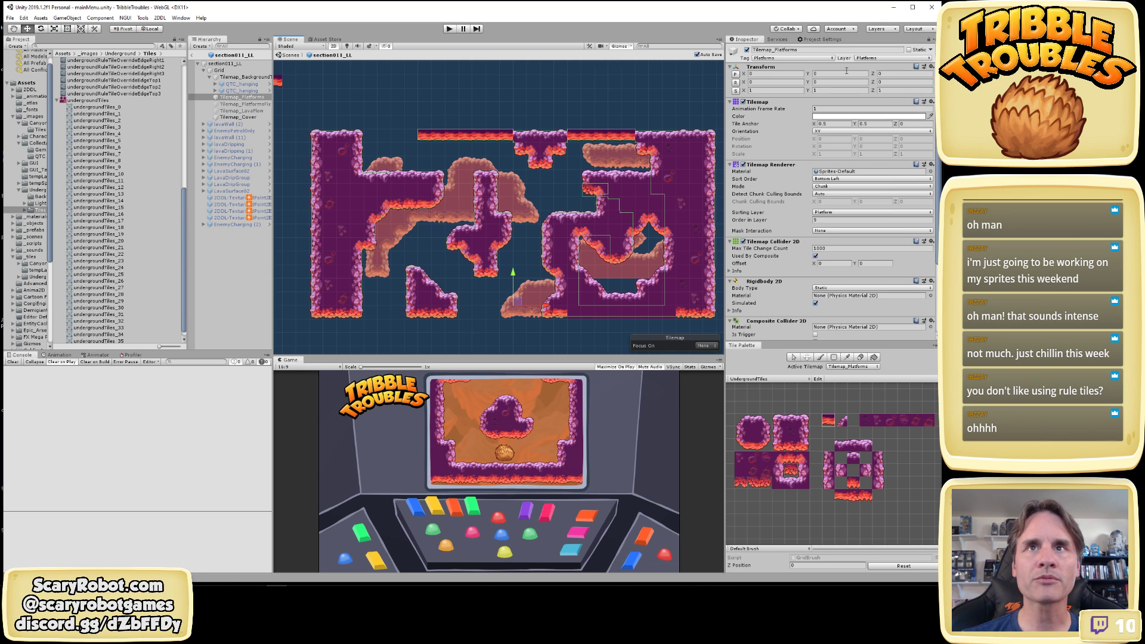
{"action": "left_click", "coordinate": [747, 50]}
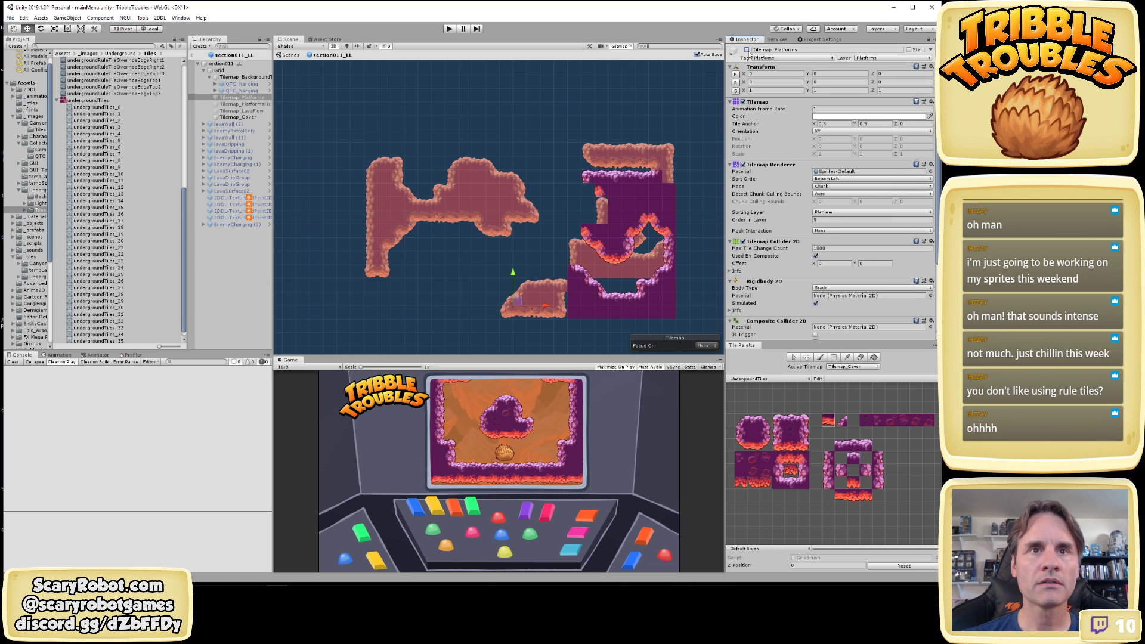
{"action": "left_click", "coordinate": [747, 50]}
{"action": "left_click", "coordinate": [247, 118]}
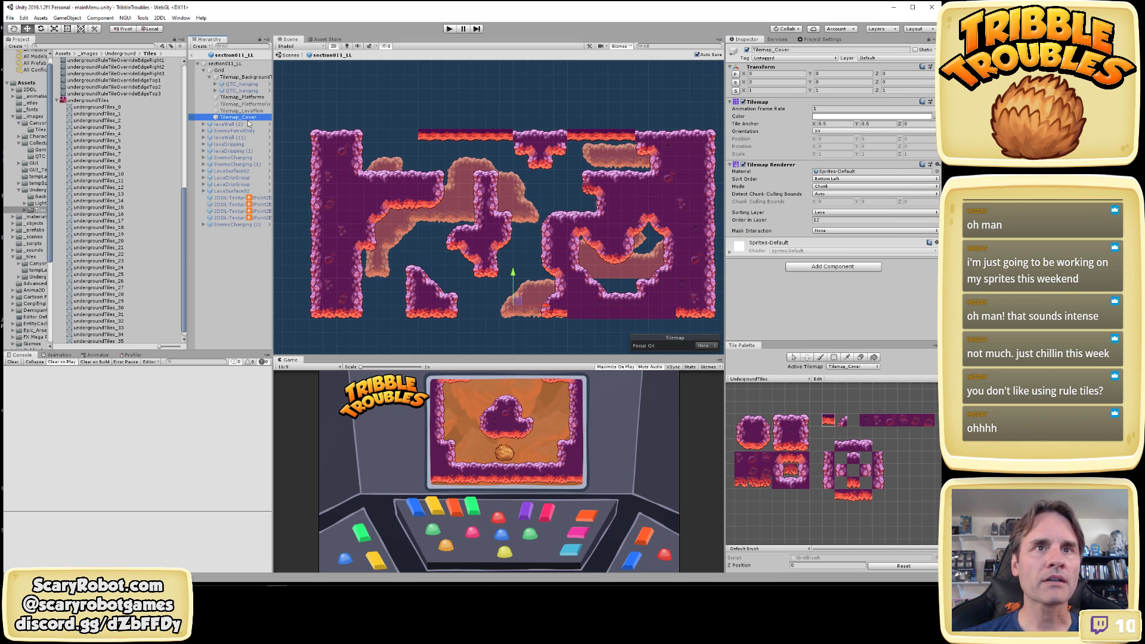
{"action": "left_click", "coordinate": [747, 51]}
{"action": "left_click", "coordinate": [747, 50]}
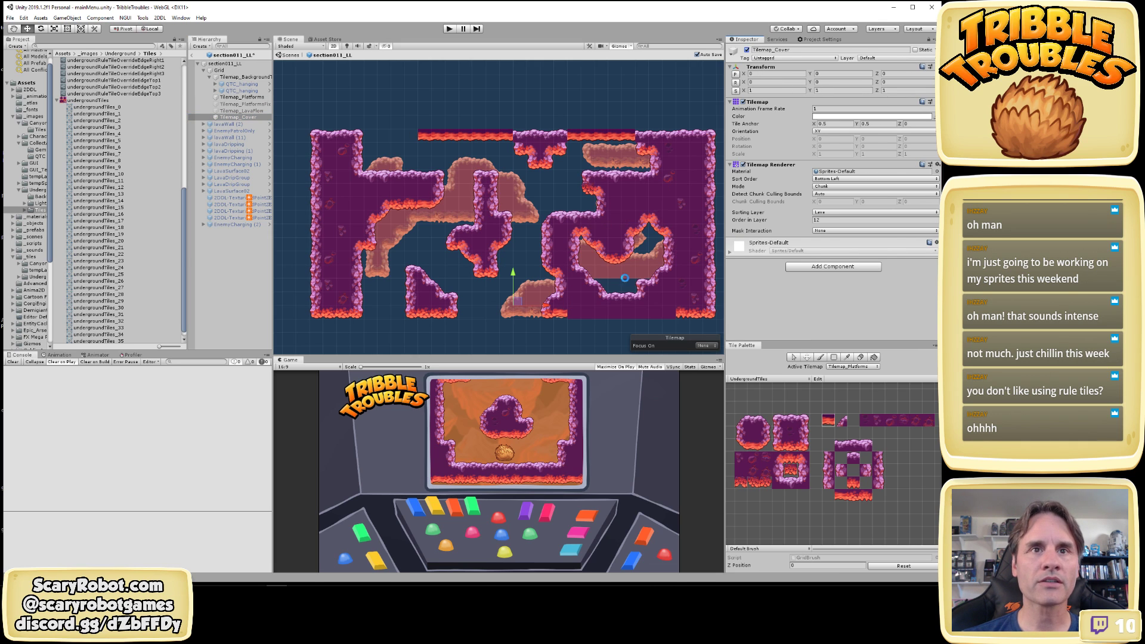
{"action": "left_click", "coordinate": [852, 366]}
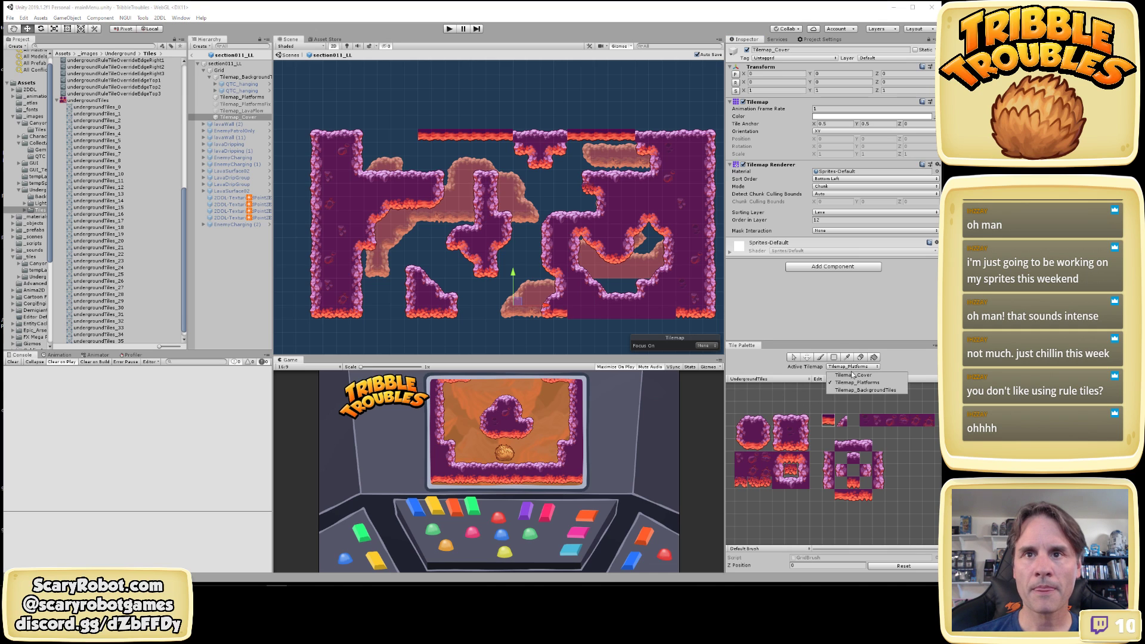
{"action": "left_click", "coordinate": [853, 392]}
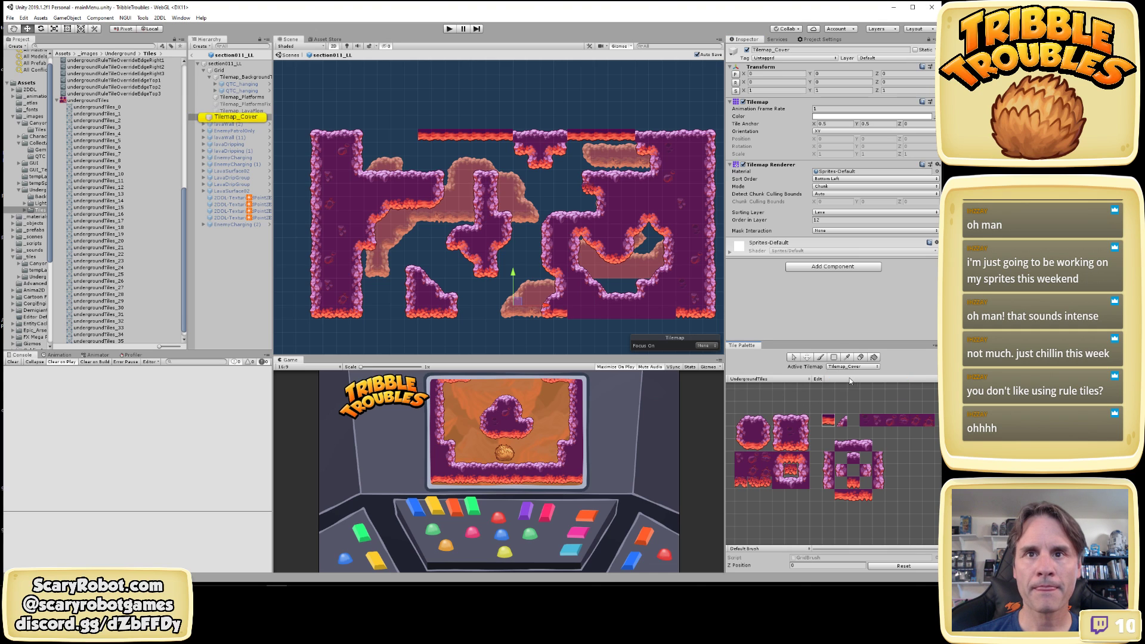
Erase the plain tiles along the bottom edge of the large right-hand rock mass on Tilemap_Cover
{"action": "left_click", "coordinate": [705, 346]}
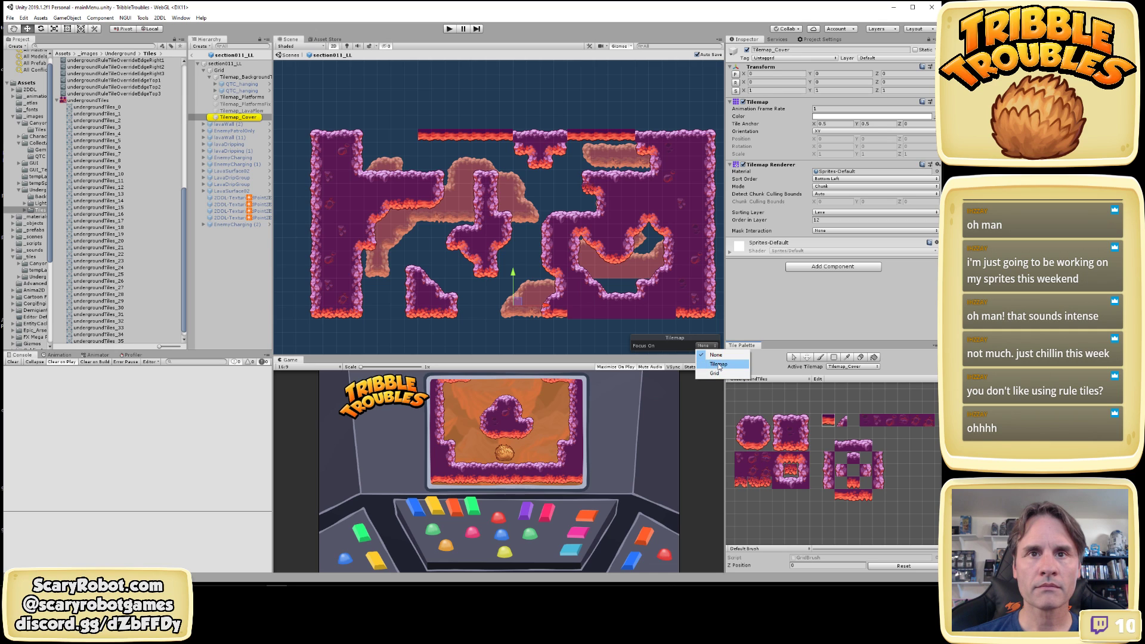
{"action": "left_click", "coordinate": [892, 374]}
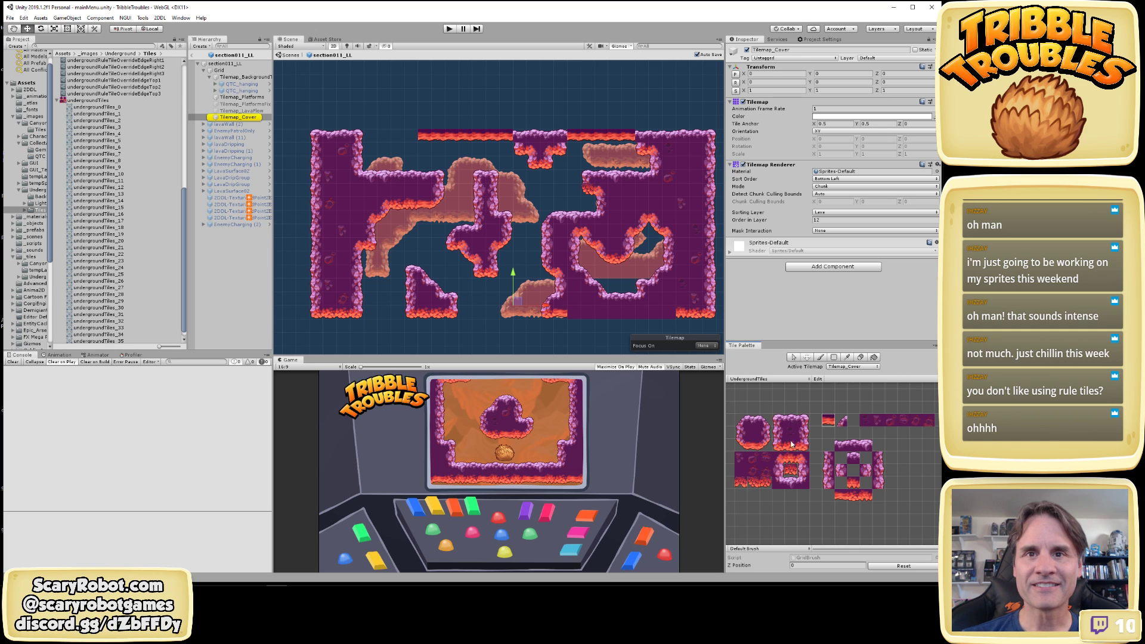
{"action": "left_click", "coordinate": [751, 429]}
{"action": "left_click", "coordinate": [753, 432]}
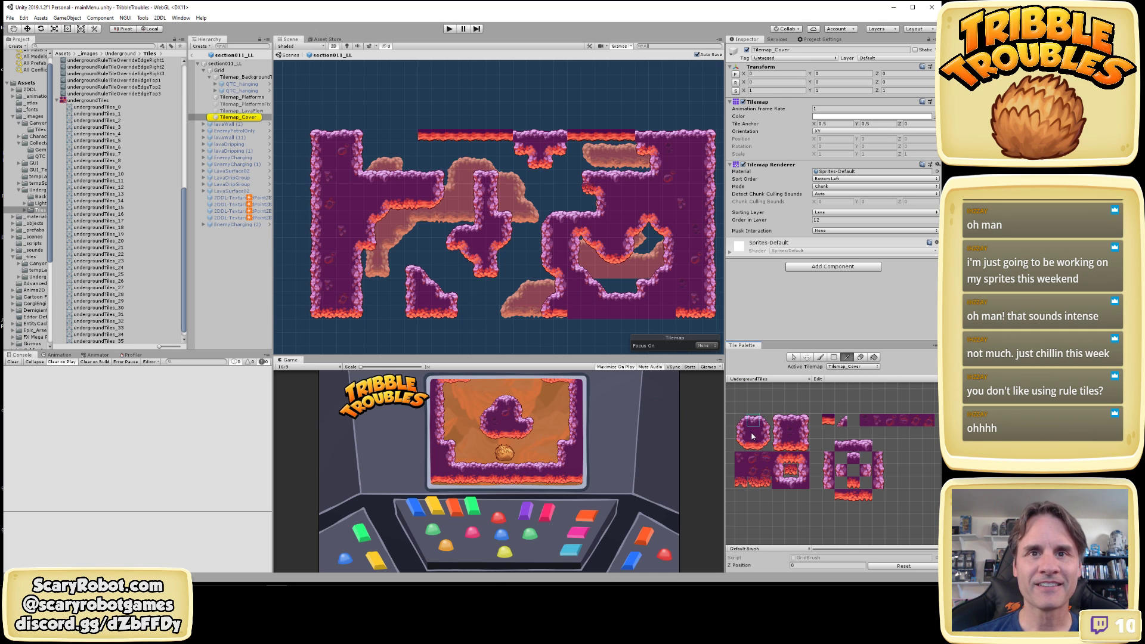
{"action": "left_click", "coordinate": [576, 315], "text": "shift"}
{"action": "left_click_drag", "start_coordinate": [577, 314], "coordinate": [675, 314], "text": "shift"}
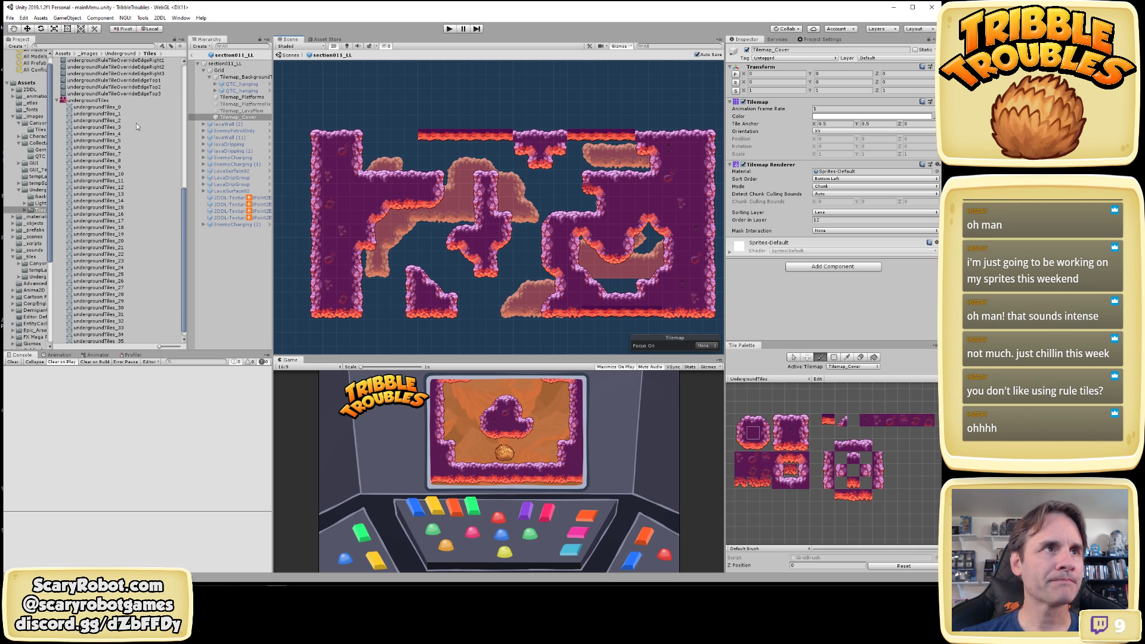
In undergroundRuleTileOverrideCenter0, set the lava edge override directly above the already plain one to the plain dark purple sprite
{"action": "left_click", "coordinate": [119, 108]}
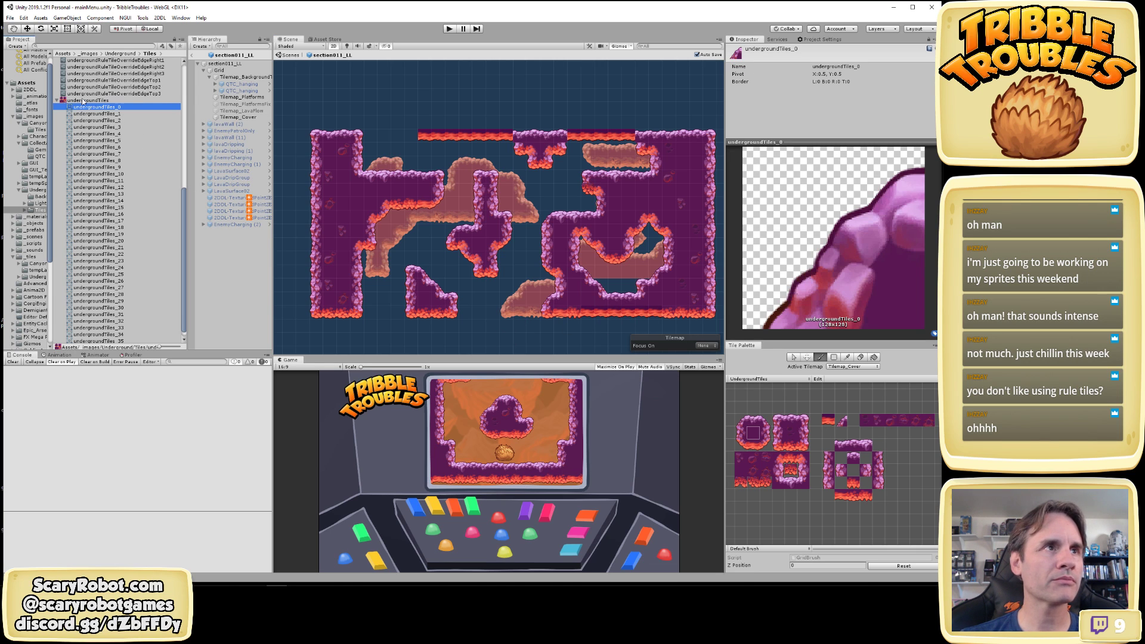
{"action": "left_click", "coordinate": [58, 100]}
{"action": "left_click", "coordinate": [167, 200]}
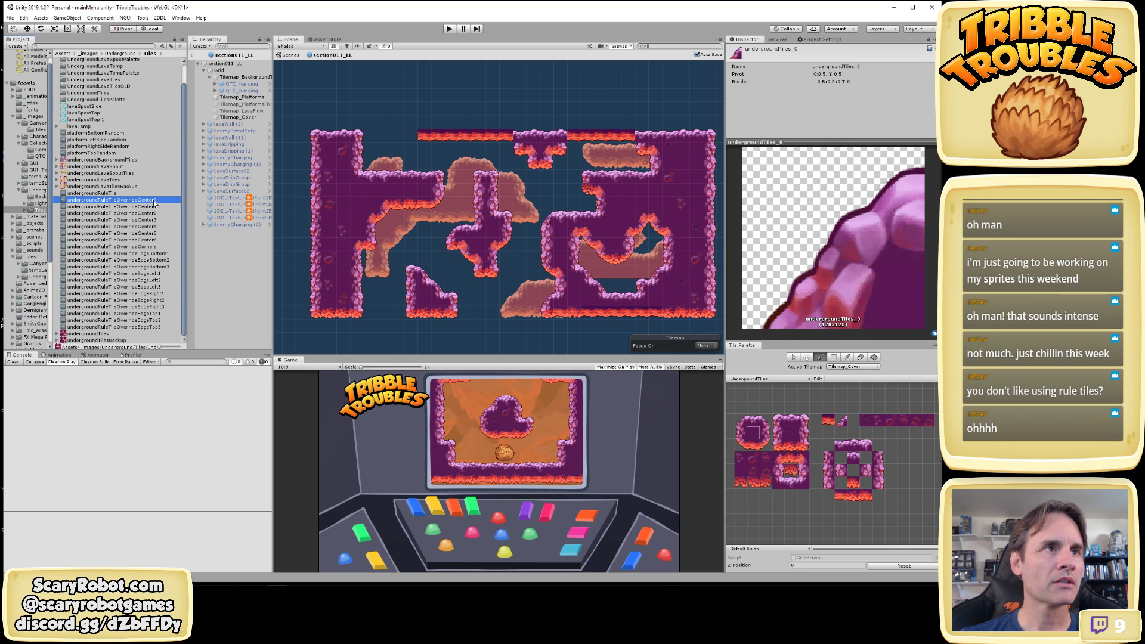
{"action": "scroll", "coordinate": [872, 224], "scroll_direction": "down", "scroll_amount": 5}
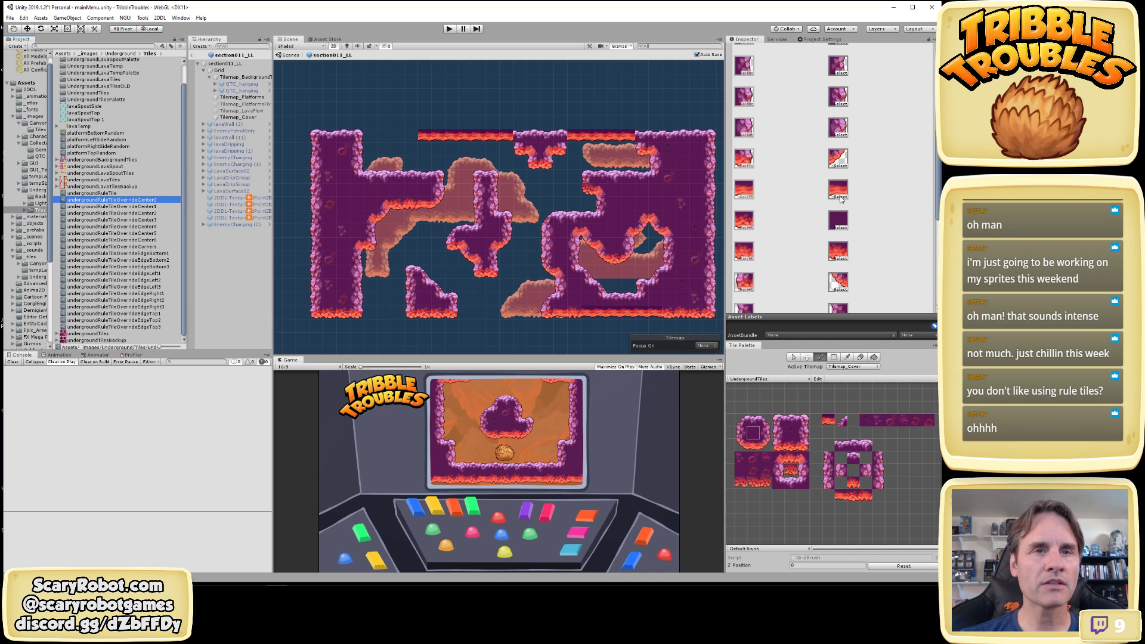
{"action": "left_click", "coordinate": [839, 197]}
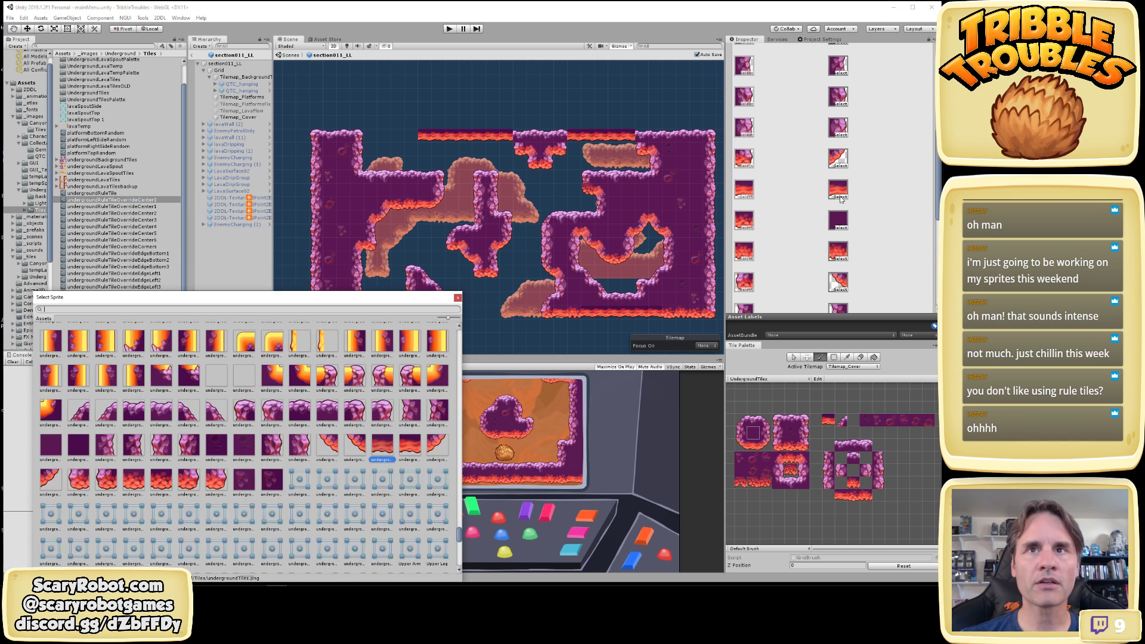
{"action": "left_click", "coordinate": [51, 448]}
{"action": "double_click", "coordinate": [46, 450]}
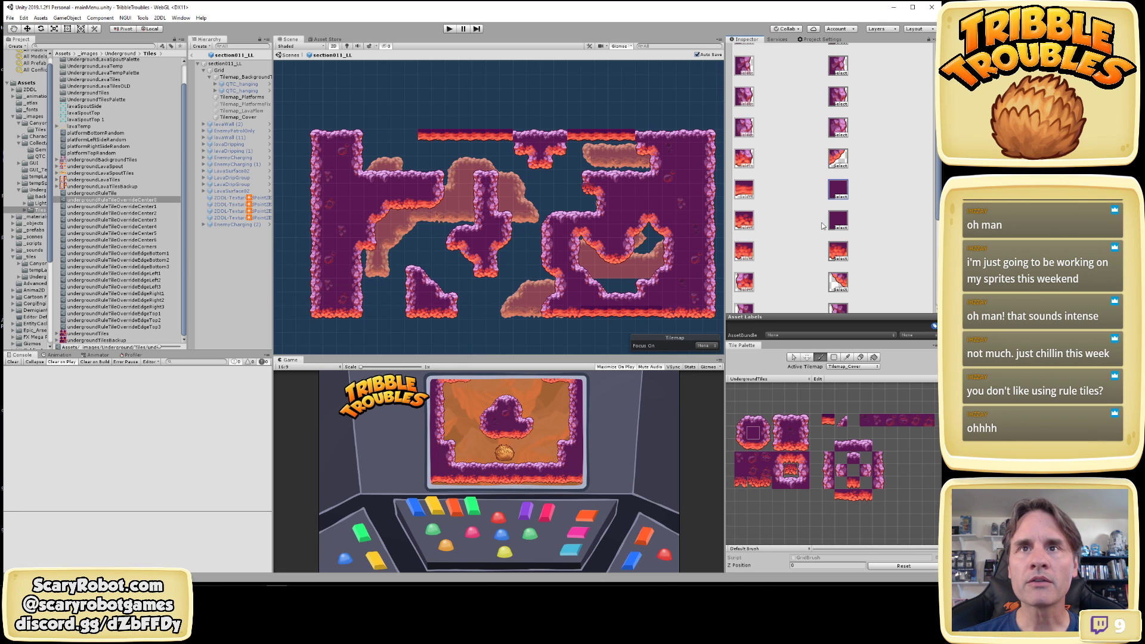
Set the lava edge override directly below the plain ones to the same plain dark purple sprite
{"action": "left_click", "coordinate": [840, 259]}
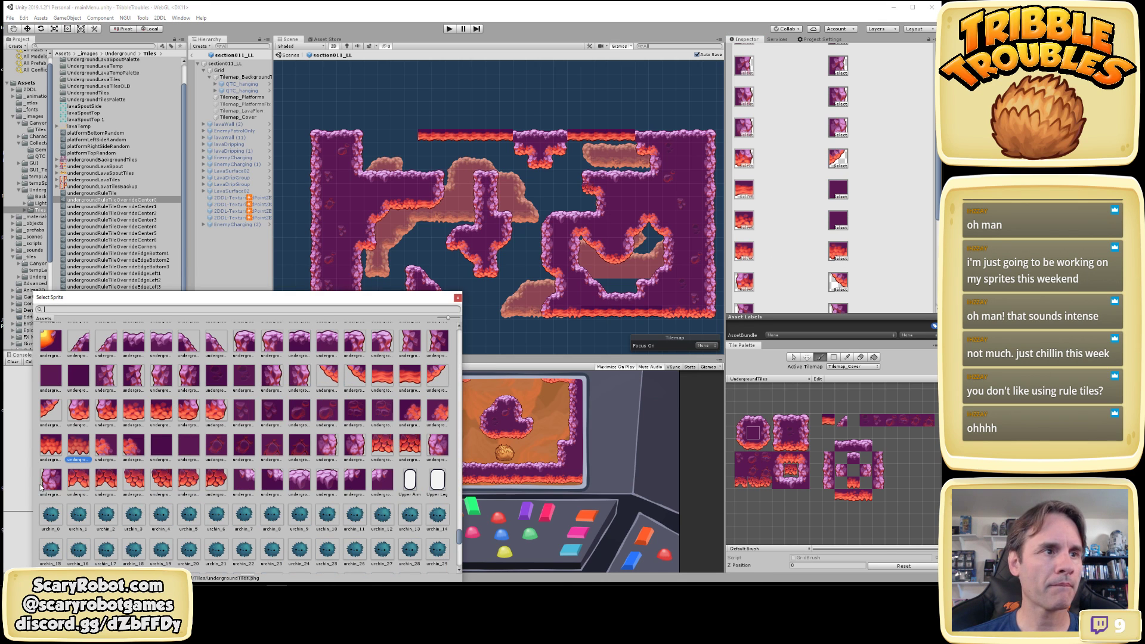
{"action": "left_click", "coordinate": [50, 377]}
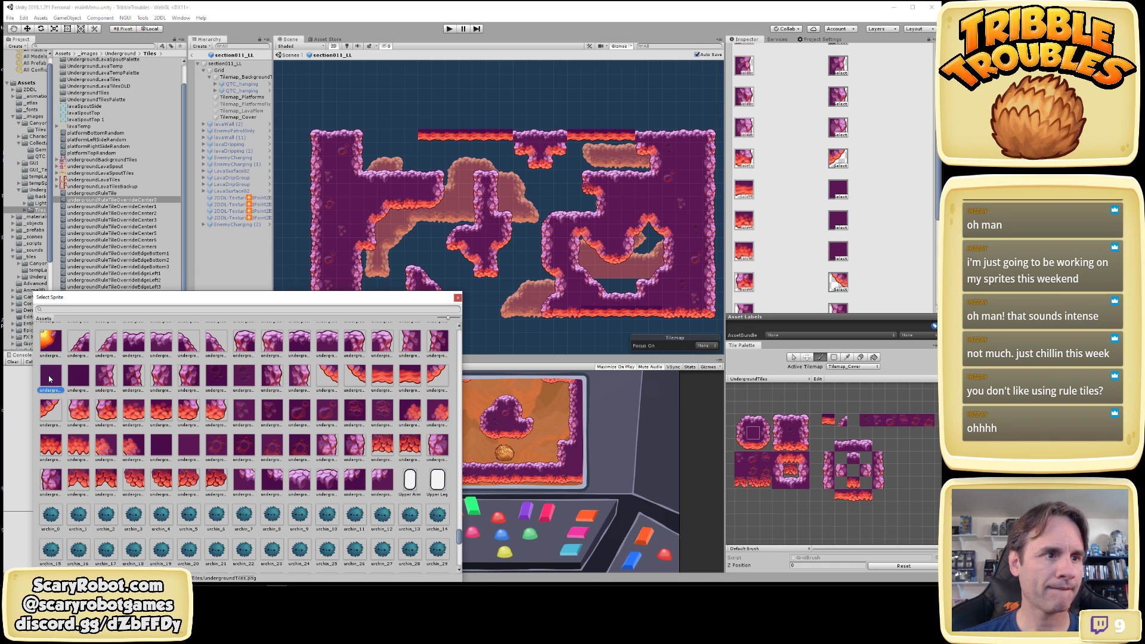
{"action": "double_click", "coordinate": [50, 377]}
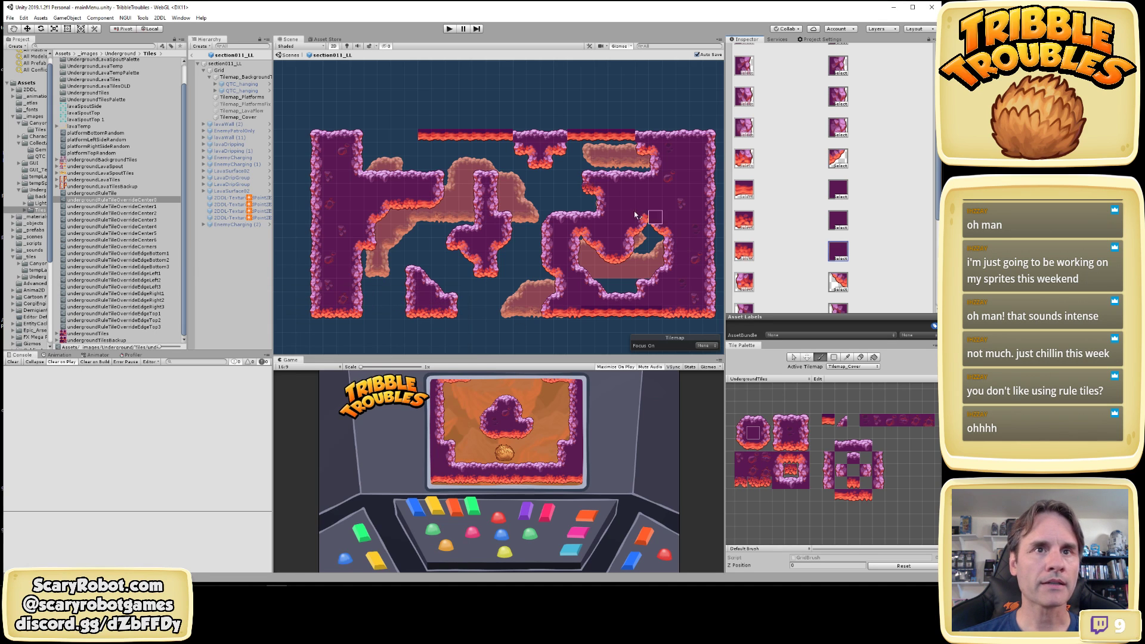
Add undergroundRuleTileOverrideCenter0 to the palette, paint it over the lava along the right-hand rock mass's bottom edge, and save
{"action": "middle_click_drag", "start_coordinate": [895, 468], "coordinate": [821, 434]}
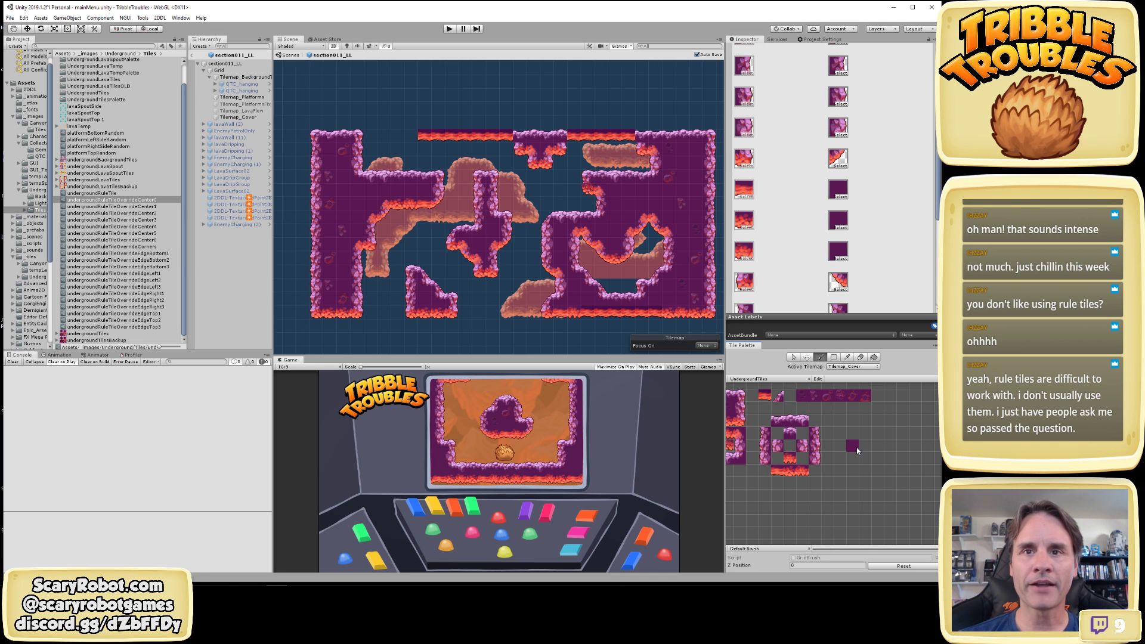
{"action": "left_click", "coordinate": [853, 446]}
{"action": "scroll", "coordinate": [590, 309], "scroll_direction": "up", "scroll_amount": 1}
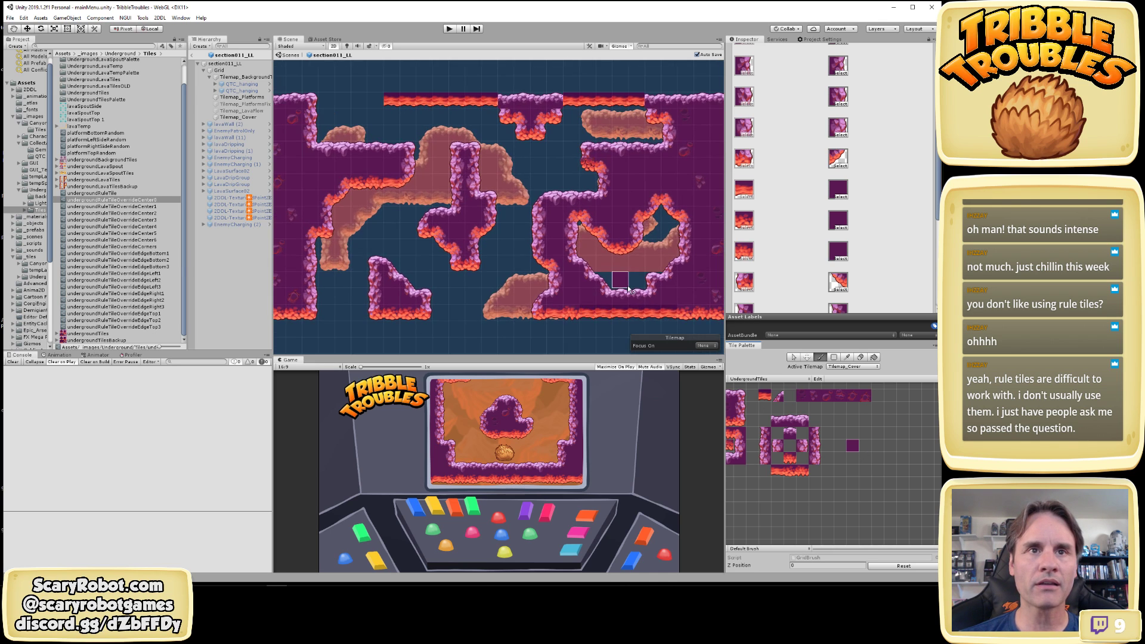
{"action": "middle_click_drag", "start_coordinate": [629, 290], "coordinate": [582, 251]}
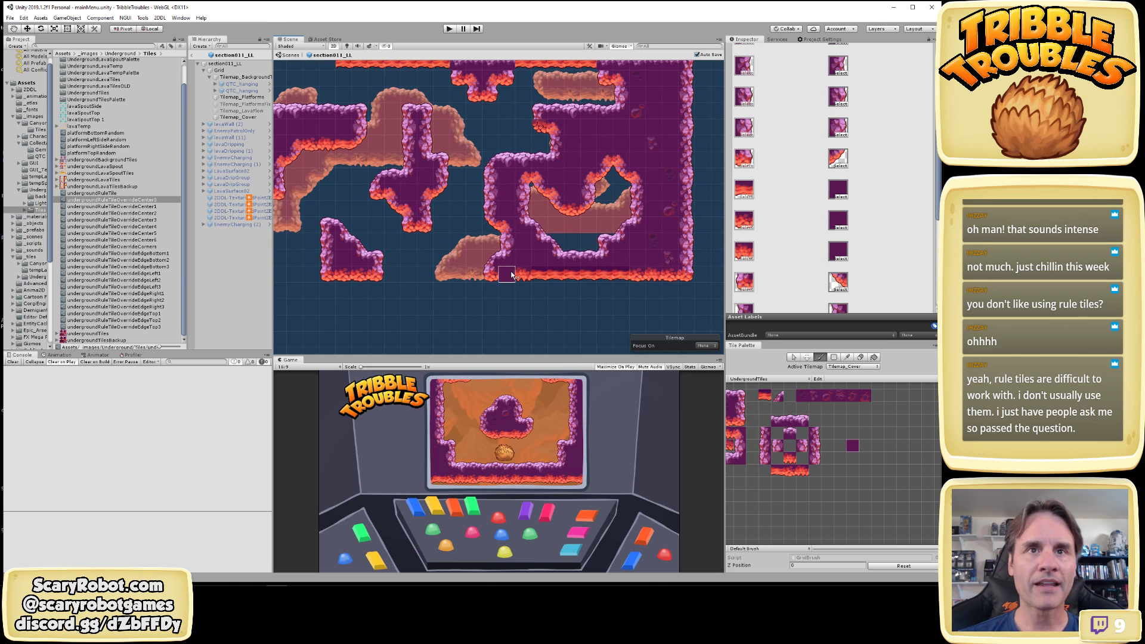
{"action": "left_click_drag", "start_coordinate": [512, 274], "coordinate": [667, 275]}
{"action": "key", "text": "ctrl+s"}
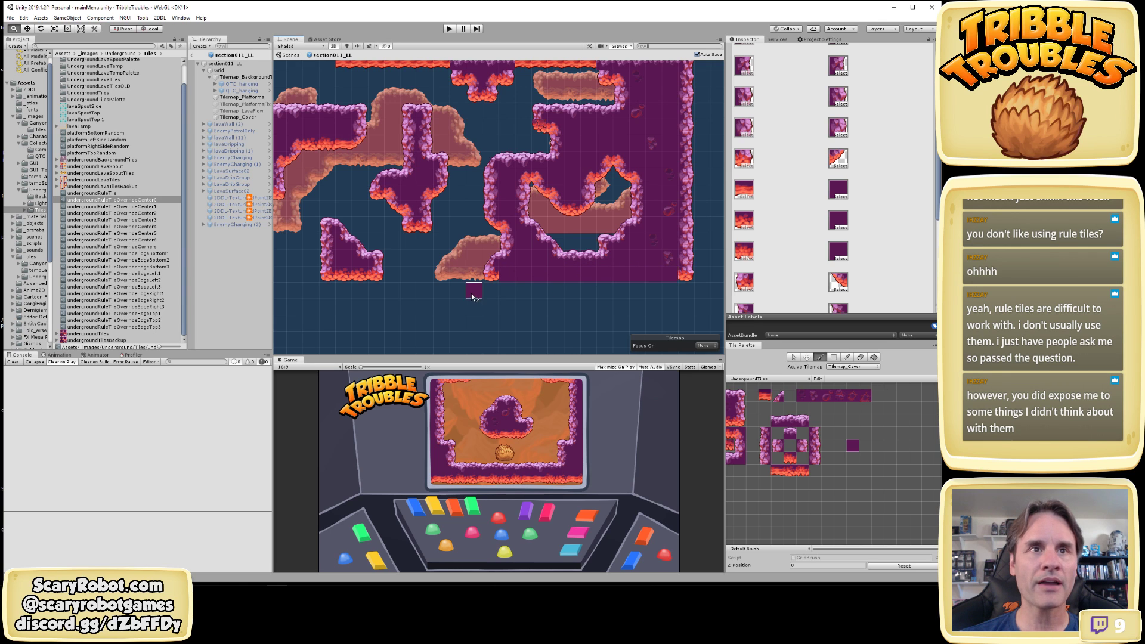
Paint the plain dark purple tile over the lava between the bottom corners of the small sloped rock and the left column
{"action": "middle_click_drag", "start_coordinate": [482, 292], "coordinate": [533, 292]}
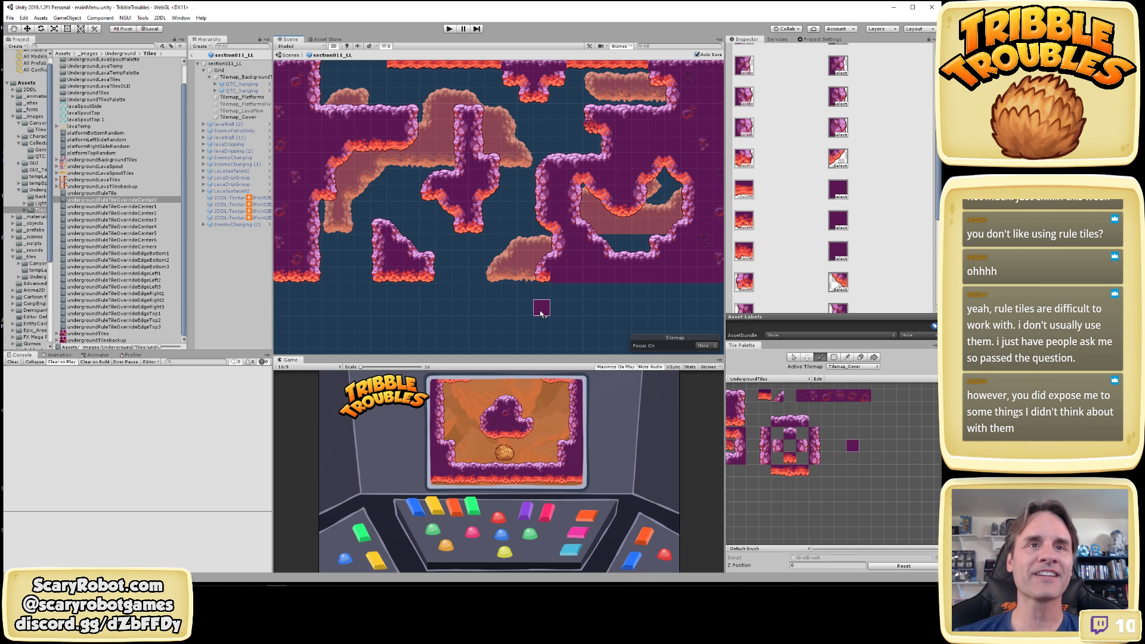
{"action": "middle_click_drag", "start_coordinate": [576, 307], "coordinate": [528, 301]}
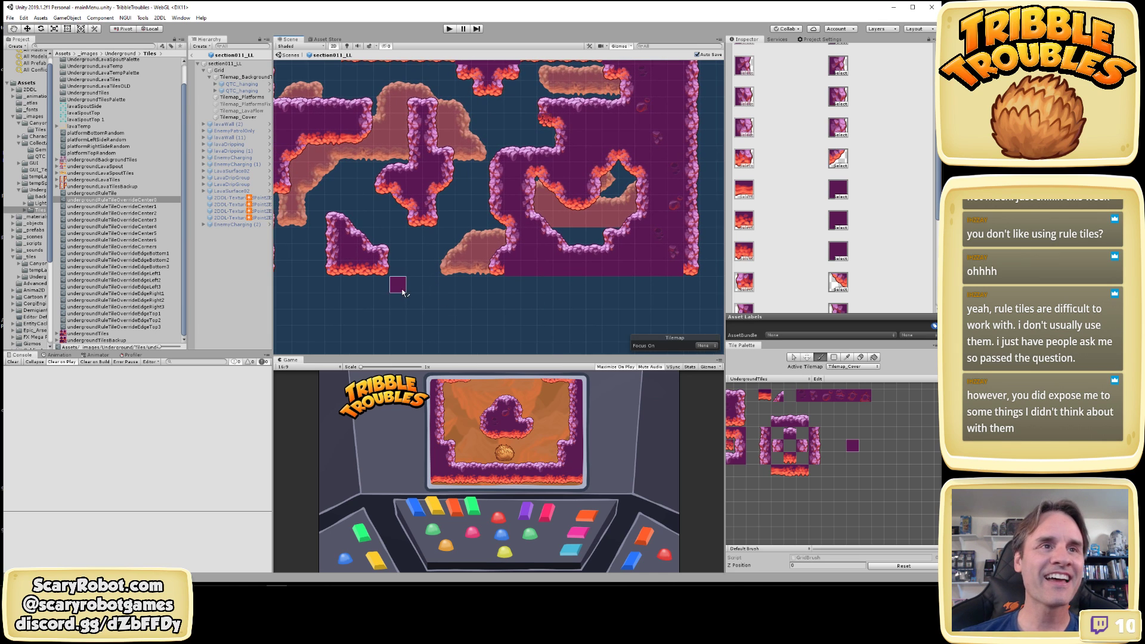
{"action": "middle_click_drag", "start_coordinate": [418, 303], "coordinate": [526, 321]}
{"action": "left_click_drag", "start_coordinate": [458, 290], "coordinate": [474, 294]}
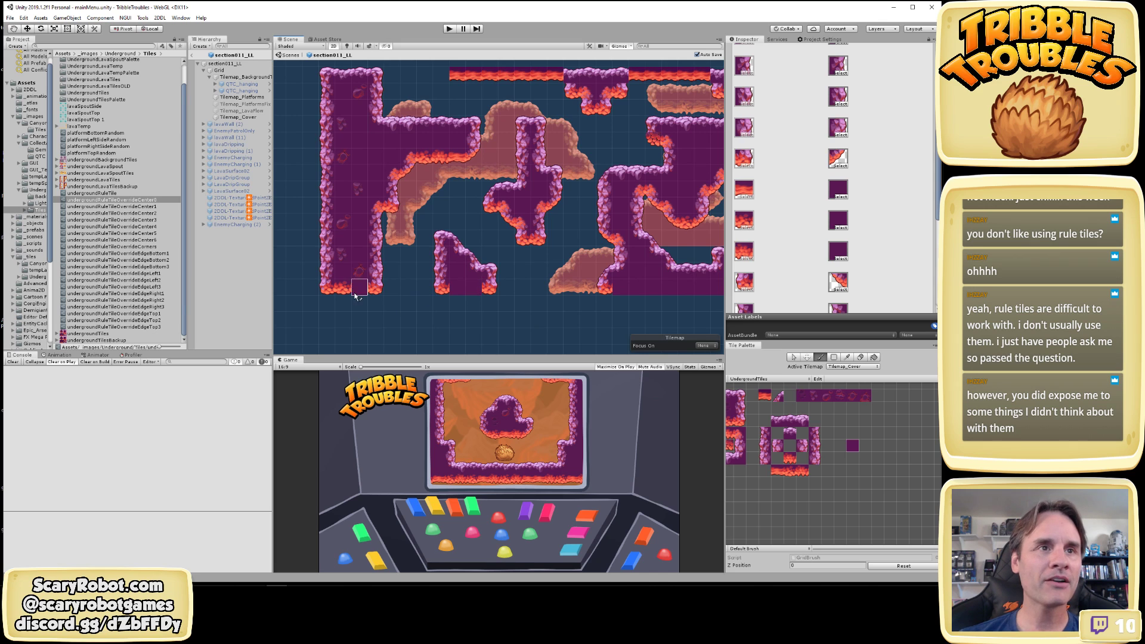
{"action": "left_click_drag", "start_coordinate": [345, 291], "coordinate": [360, 293]}
{"action": "middle_click_drag", "start_coordinate": [549, 311], "coordinate": [527, 325]}
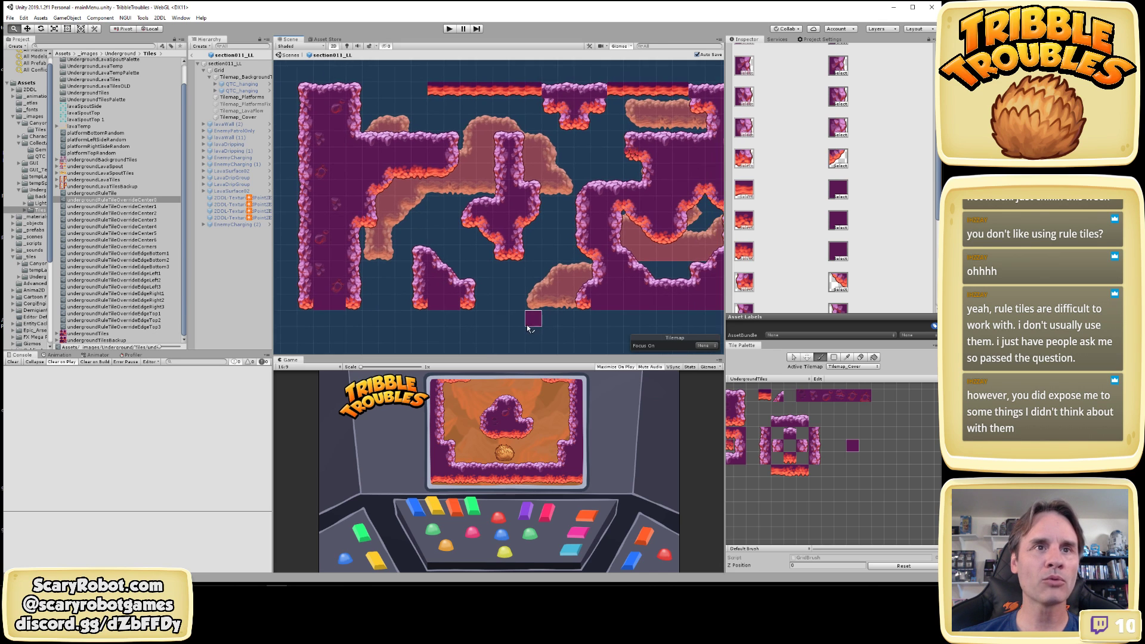
{"action": "scroll", "coordinate": [535, 325], "scroll_direction": "down", "scroll_amount": 4}
{"action": "middle_click_drag", "start_coordinate": [628, 290], "coordinate": [574, 291]}
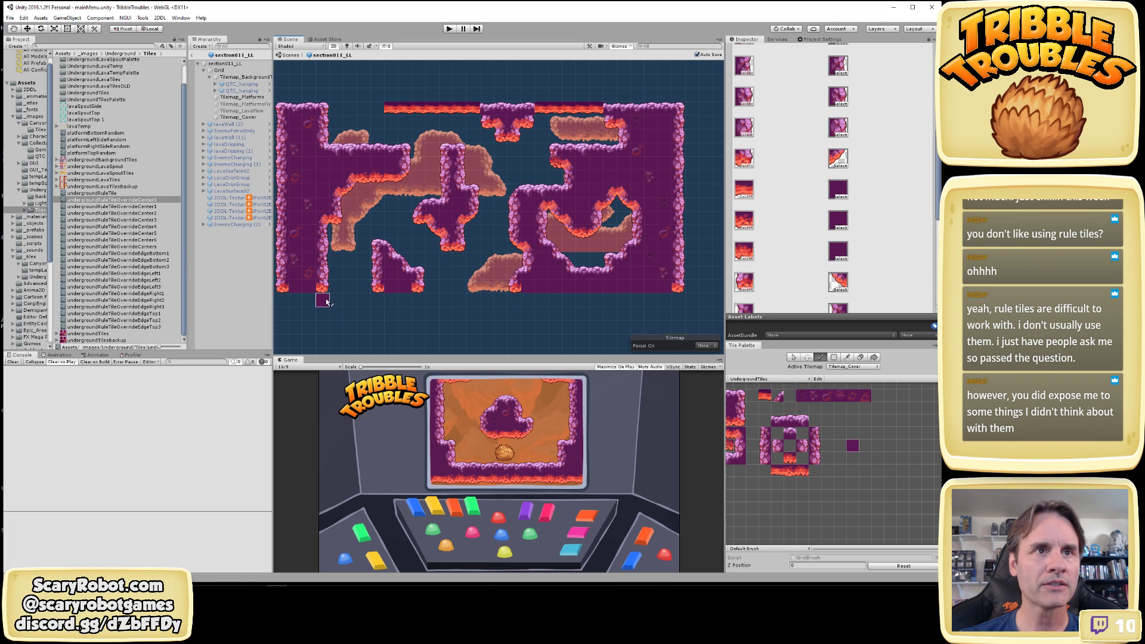
{"action": "middle_click_drag", "start_coordinate": [403, 316], "coordinate": [419, 320]}
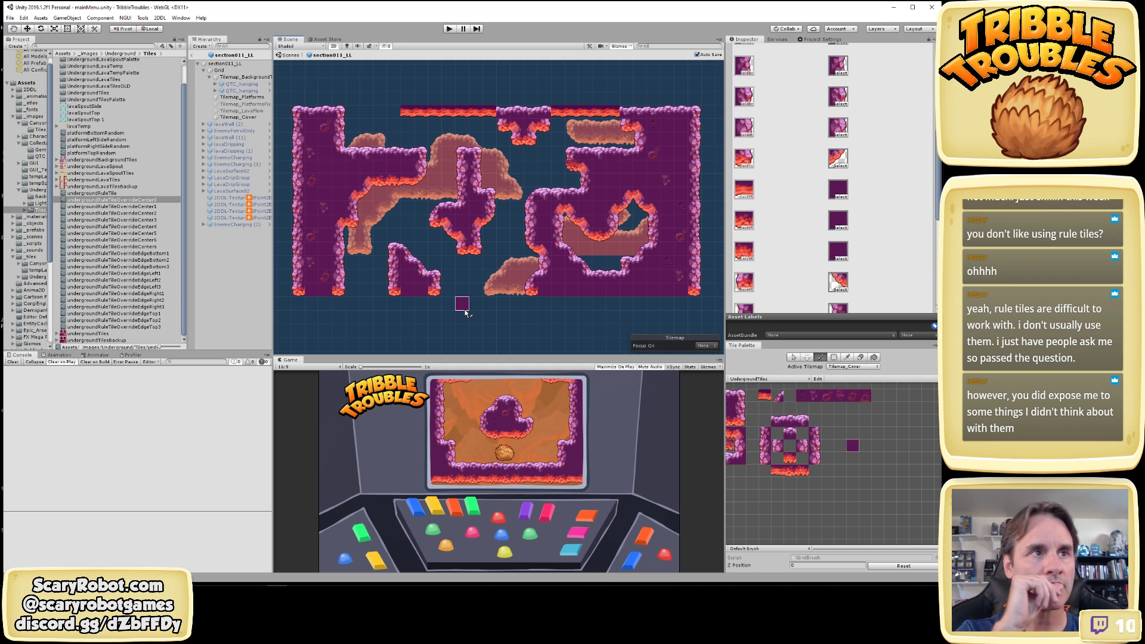
Select undergroundRuleTileOverrideEdgeBottom1, and try to move the plain dark purple tile to another cell of the tile palette
{"action": "left_click", "coordinate": [147, 254]}
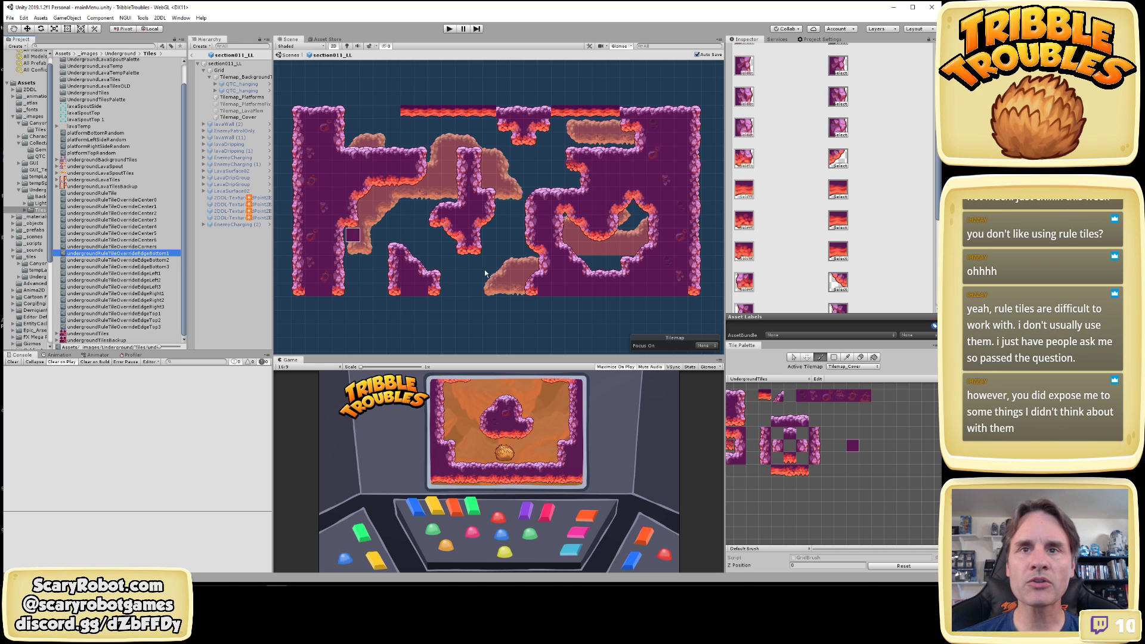
{"action": "left_click", "coordinate": [626, 303]}
{"action": "left_click", "coordinate": [794, 357]}
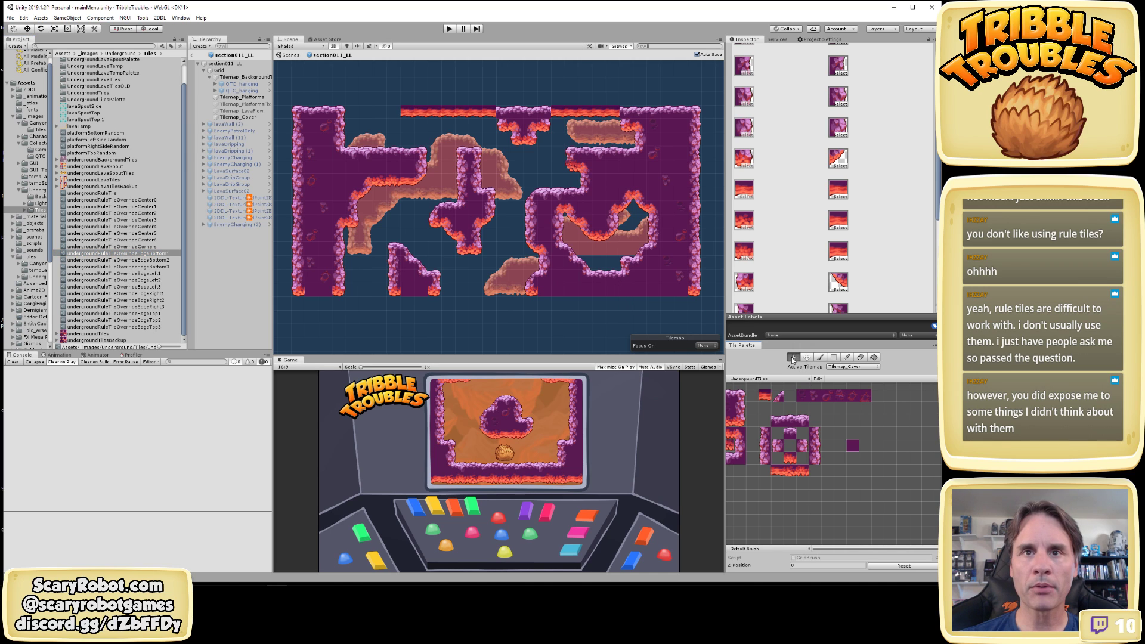
{"action": "left_click_drag", "start_coordinate": [854, 448], "coordinate": [868, 444]}
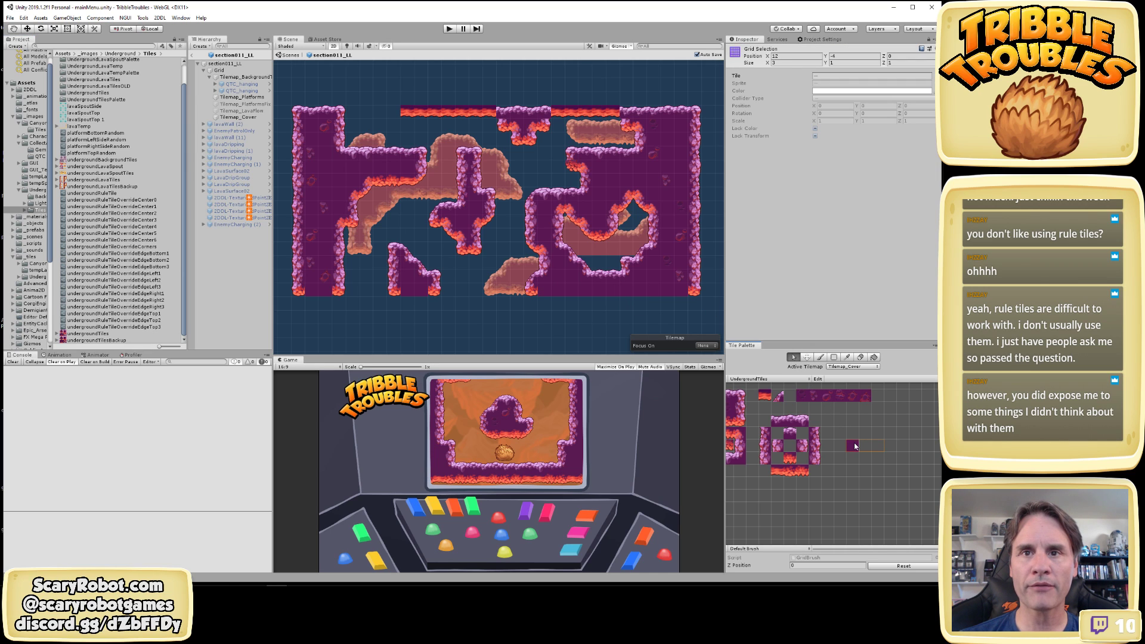
{"action": "left_click", "coordinate": [855, 446]}
{"action": "left_click", "coordinate": [807, 358]}
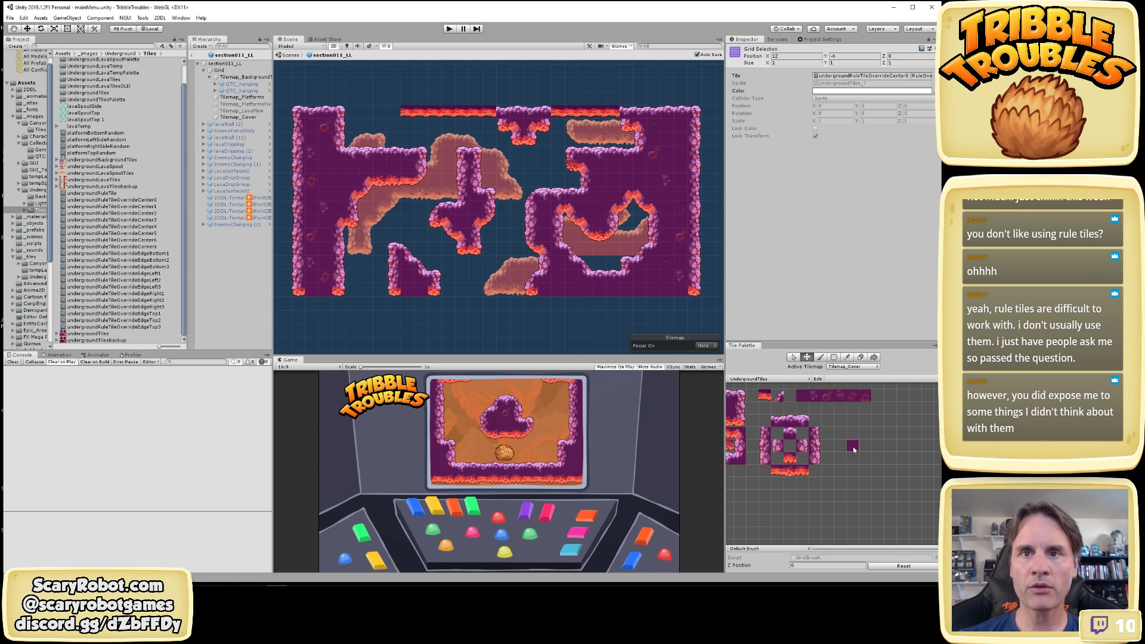
{"action": "left_click_drag", "start_coordinate": [853, 446], "coordinate": [879, 449]}
{"action": "left_click", "coordinate": [842, 465]}
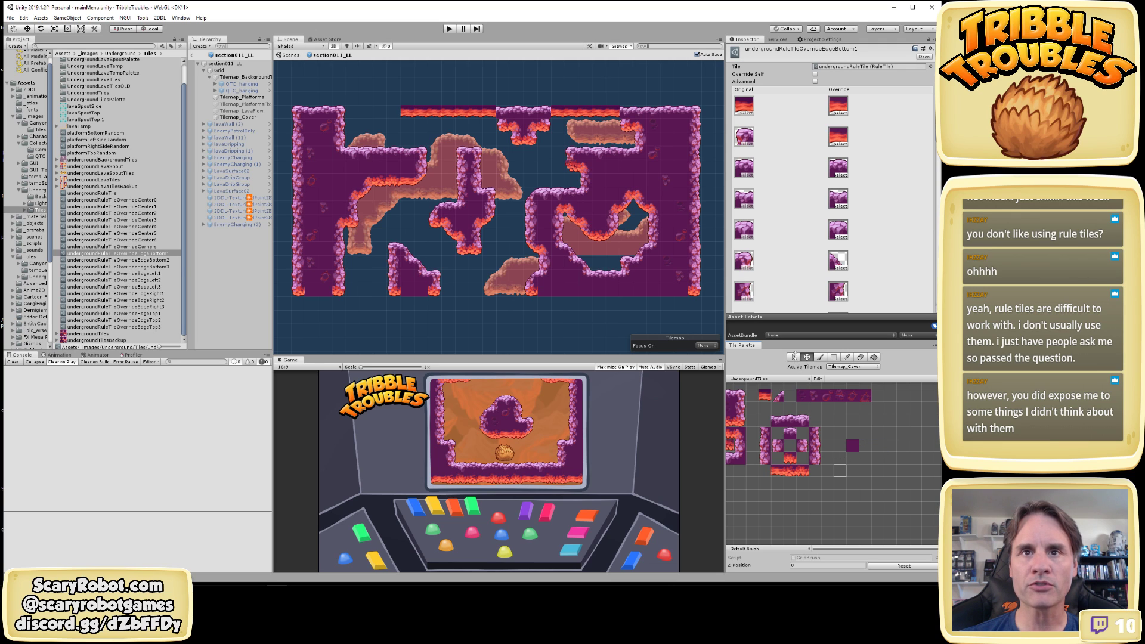
{"action": "left_click", "coordinate": [793, 357]}
{"action": "left_click", "coordinate": [853, 446]}
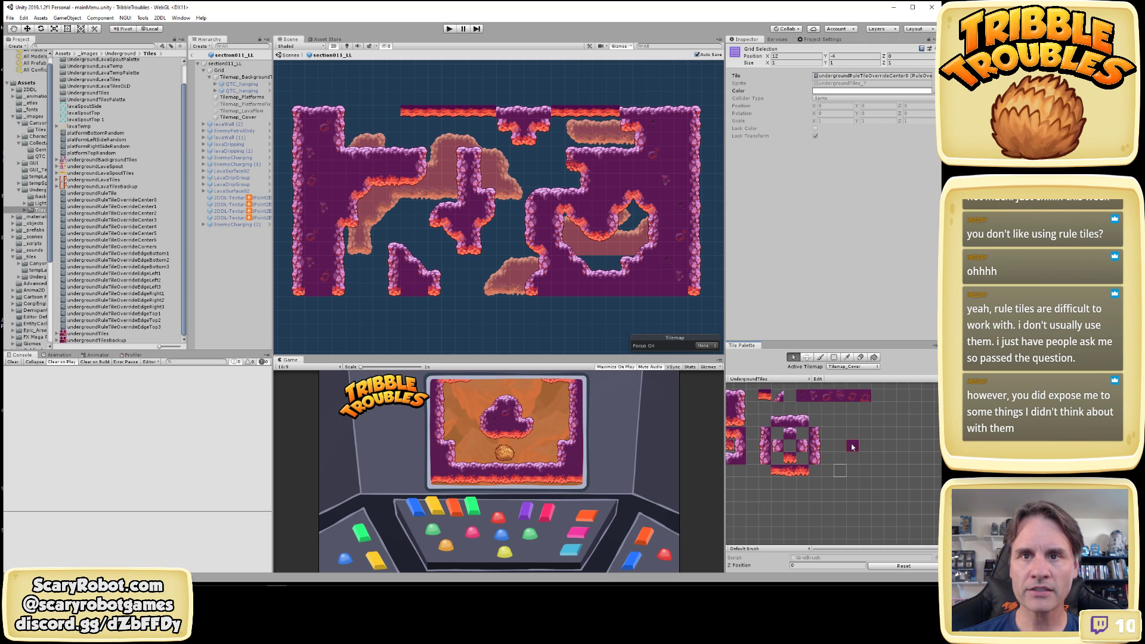
{"action": "left_click", "coordinate": [806, 357]}
{"action": "left_click", "coordinate": [852, 447]}
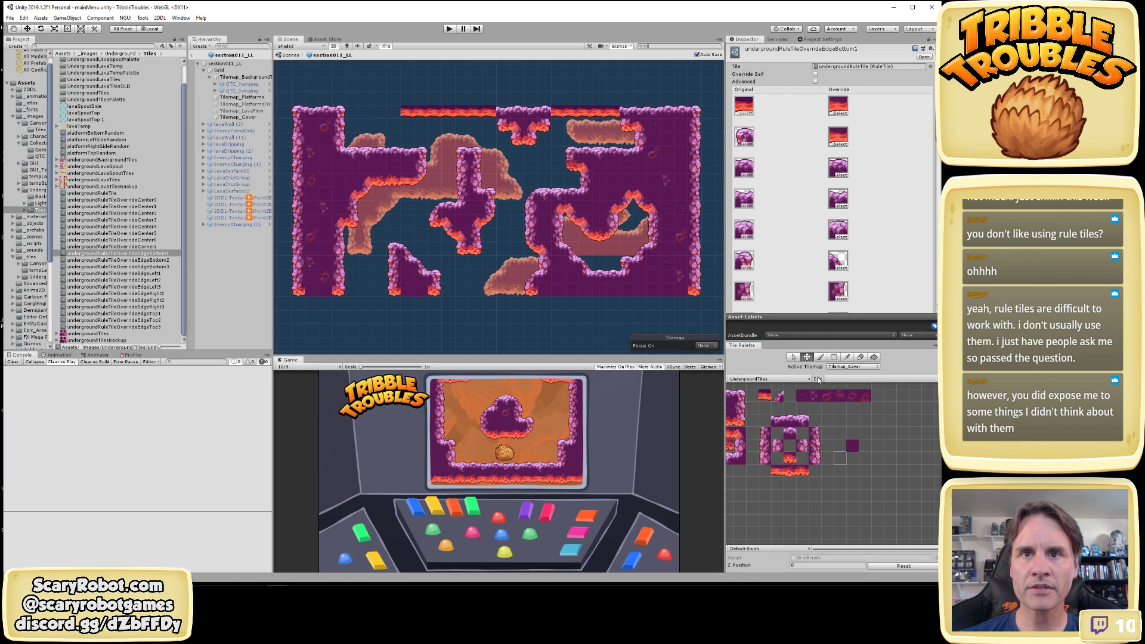
With palette editing enabled, move the plain dark purple tile two cells to the right, to X 14, Y -4, and end palette editing
{"action": "left_click", "coordinate": [793, 357]}
{"action": "left_click", "coordinate": [851, 447]}
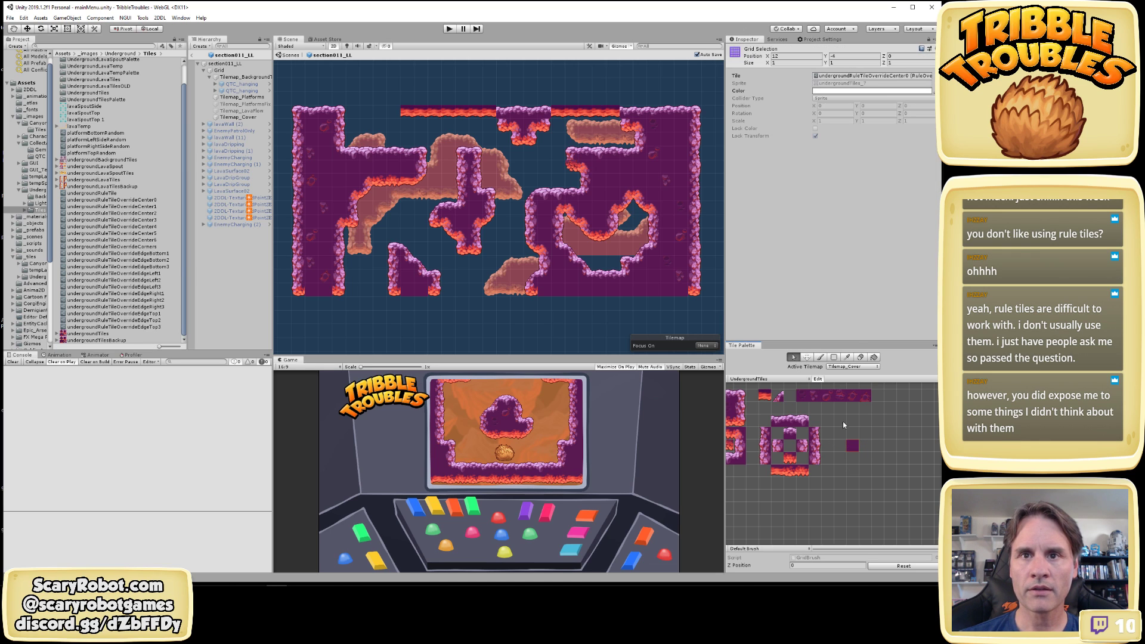
{"action": "left_click", "coordinate": [806, 357]}
{"action": "left_click_drag", "start_coordinate": [851, 447], "coordinate": [875, 444]}
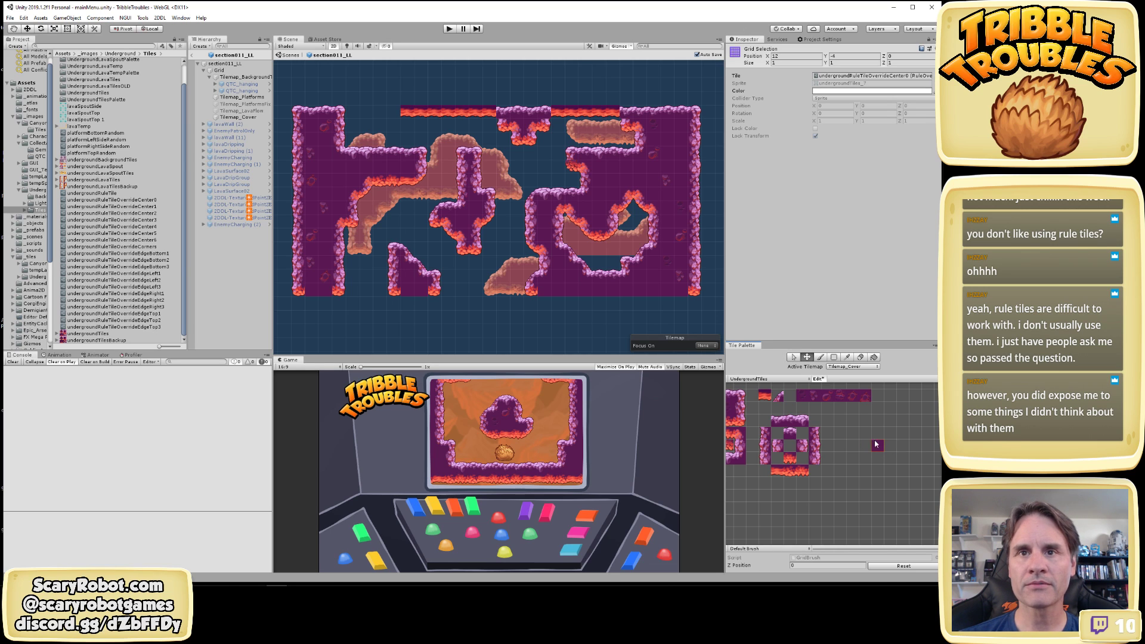
{"action": "left_click", "coordinate": [818, 380]}
{"action": "left_click", "coordinate": [795, 357]}
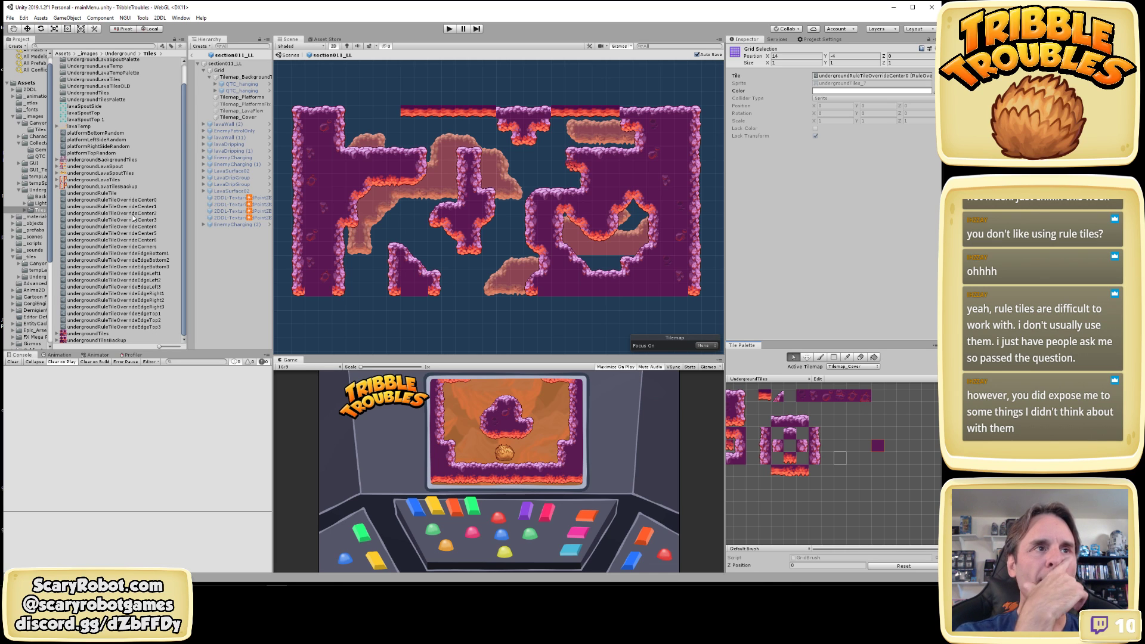
Inspect the sprite overrides of undergroundRuleTileOverrideEdgeBottom1 and the properties of the lowest right-edge tile in the palette
{"action": "left_click", "coordinate": [150, 255]}
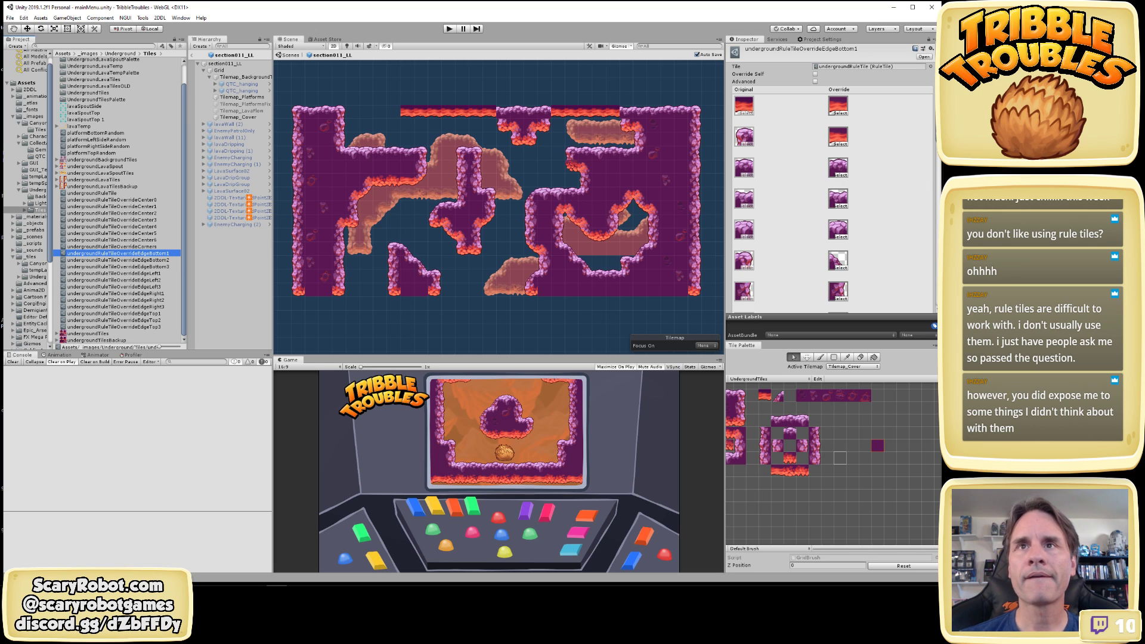
{"action": "mouse_move", "coordinate": [936, 126]}
{"action": "left_mouse_down"}
{"action": "mouse_move", "coordinate": [937, 135]}
{"action": "mouse_move", "coordinate": [937, 125]}
{"action": "left_mouse_up"}
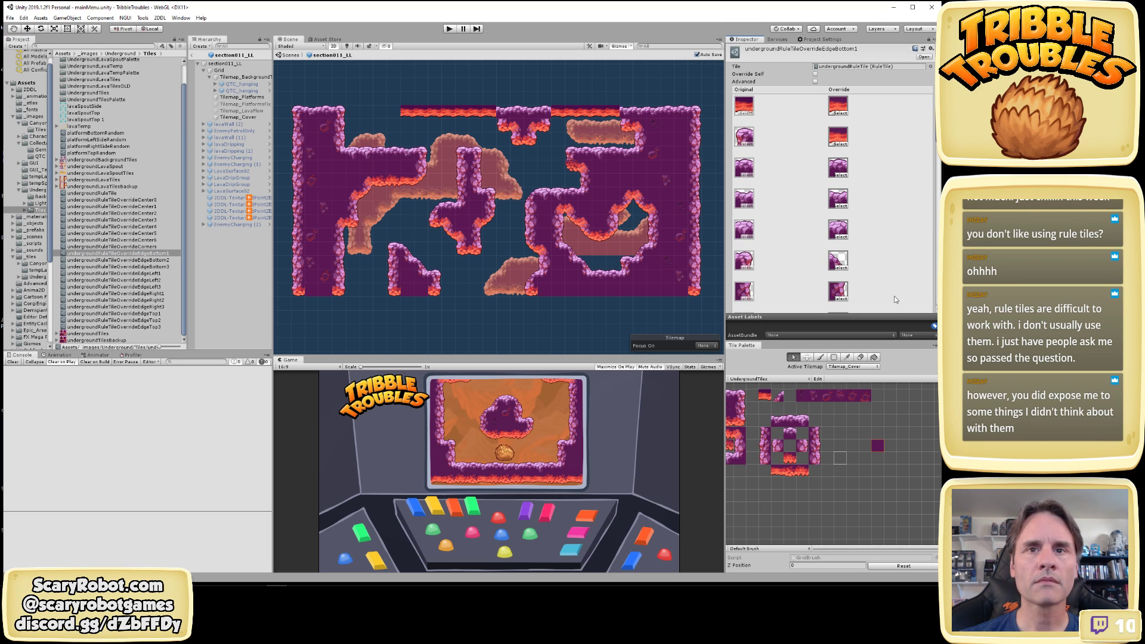
{"action": "left_click", "coordinate": [819, 459]}
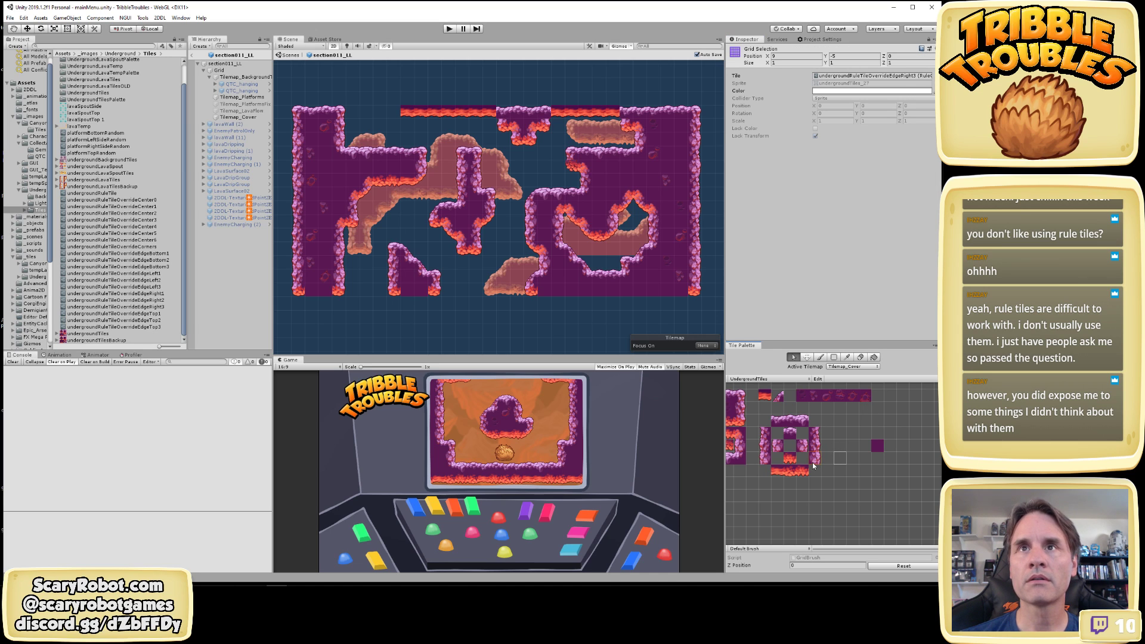
Inspect the bottom, corner and edge tiles in the palette and the sprite overrides of undergroundRuleTileOverrideEdgeBottom1 and undergroundRuleTileOverrideCorners
{"action": "left_click", "coordinate": [792, 464]}
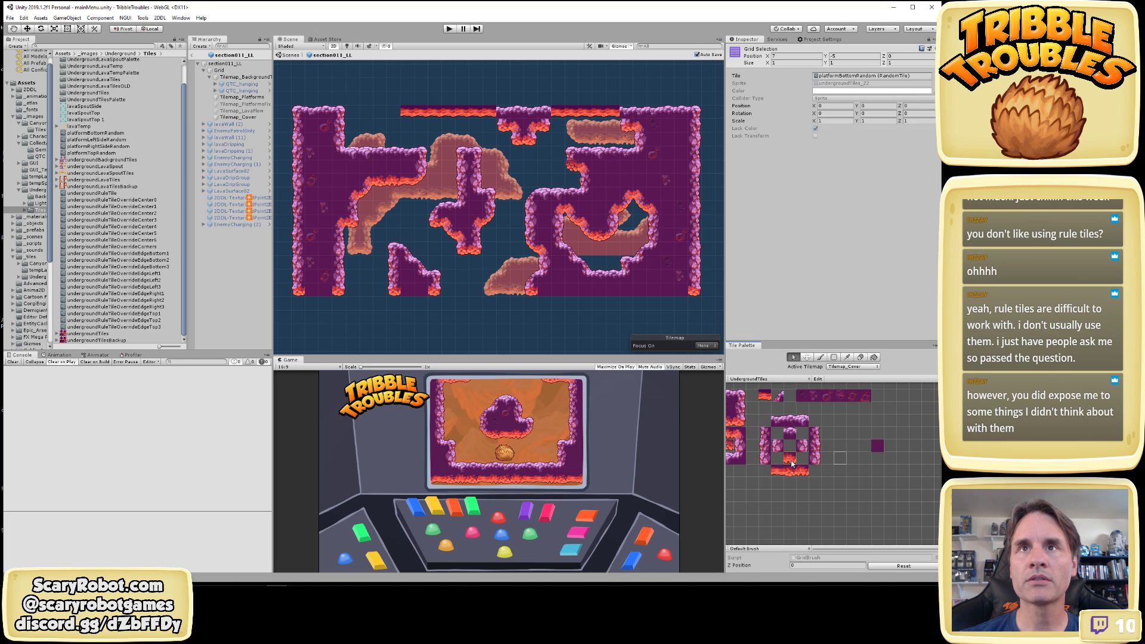
{"action": "middle_click_drag", "start_coordinate": [788, 500], "coordinate": [855, 512]}
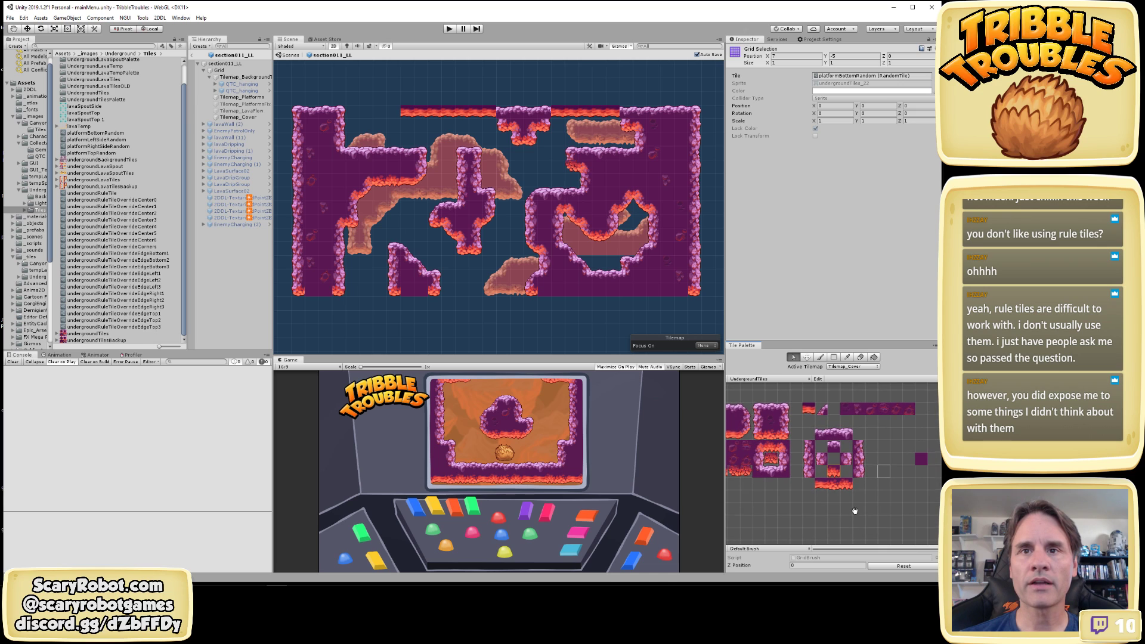
{"action": "left_click", "coordinate": [824, 412]}
{"action": "left_click", "coordinate": [824, 413]}
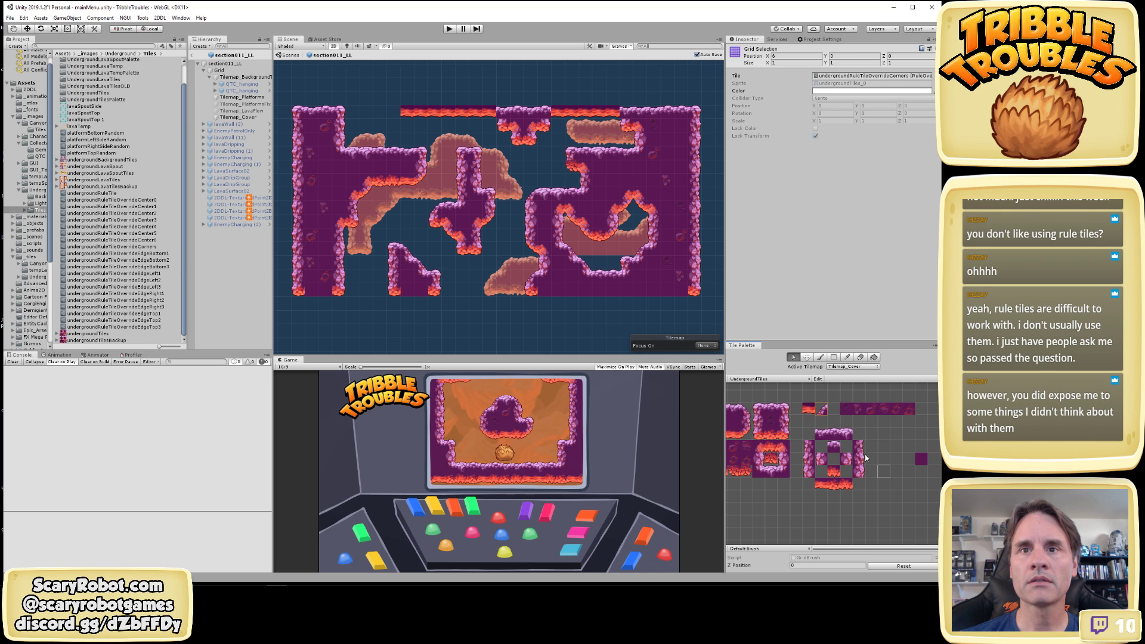
{"action": "left_click", "coordinate": [860, 479]}
{"action": "left_click", "coordinate": [128, 253]}
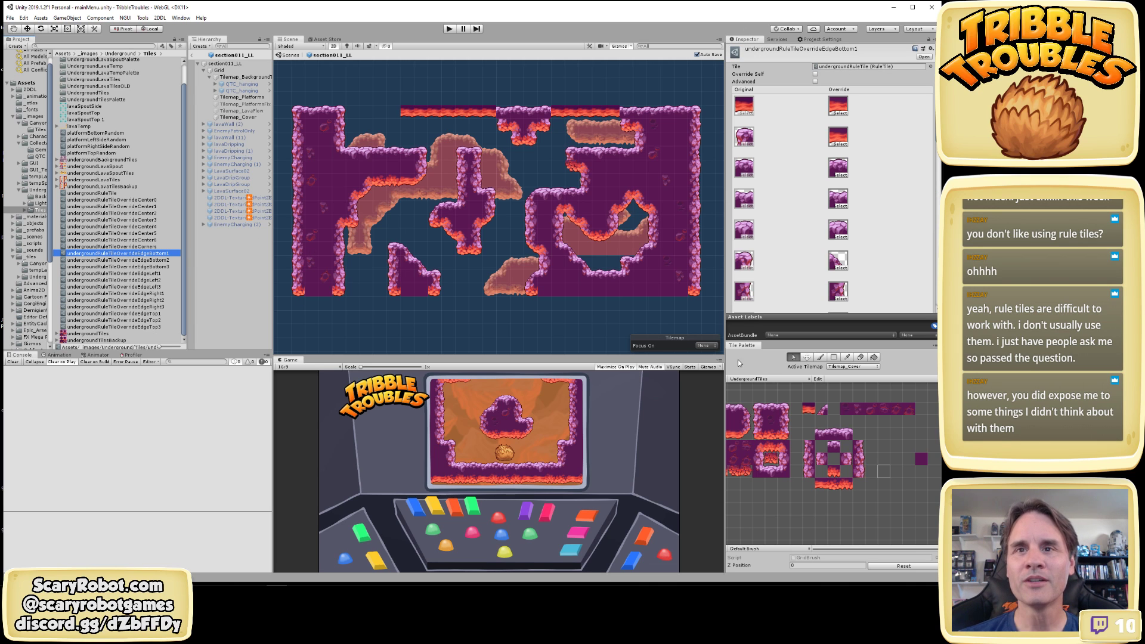
{"action": "left_click", "coordinate": [843, 486]}
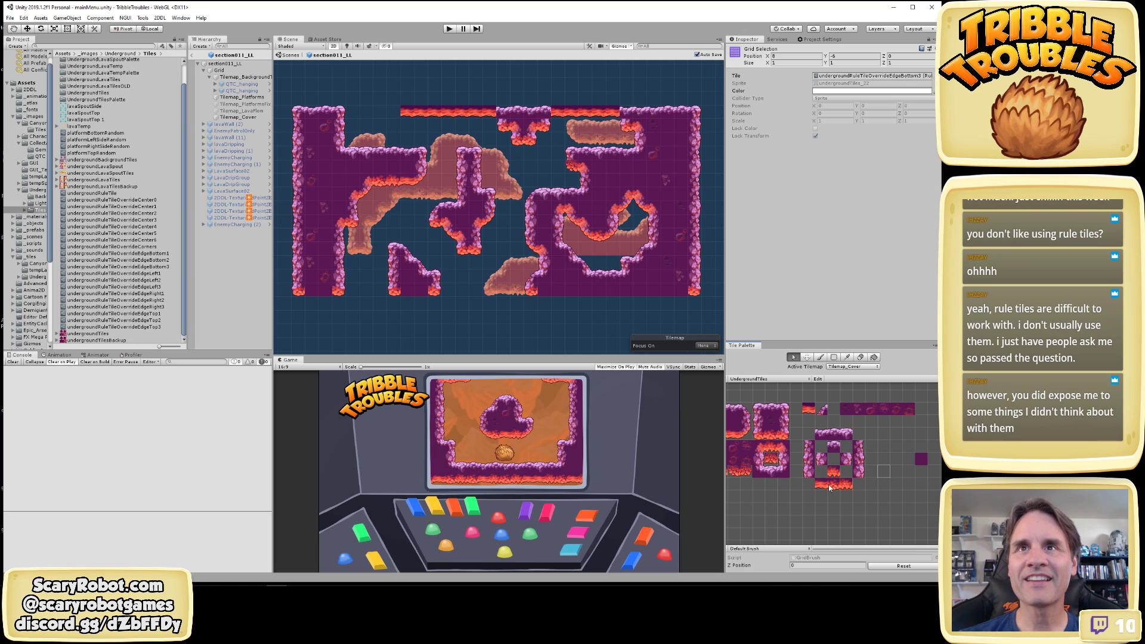
{"action": "left_click", "coordinate": [820, 487]}
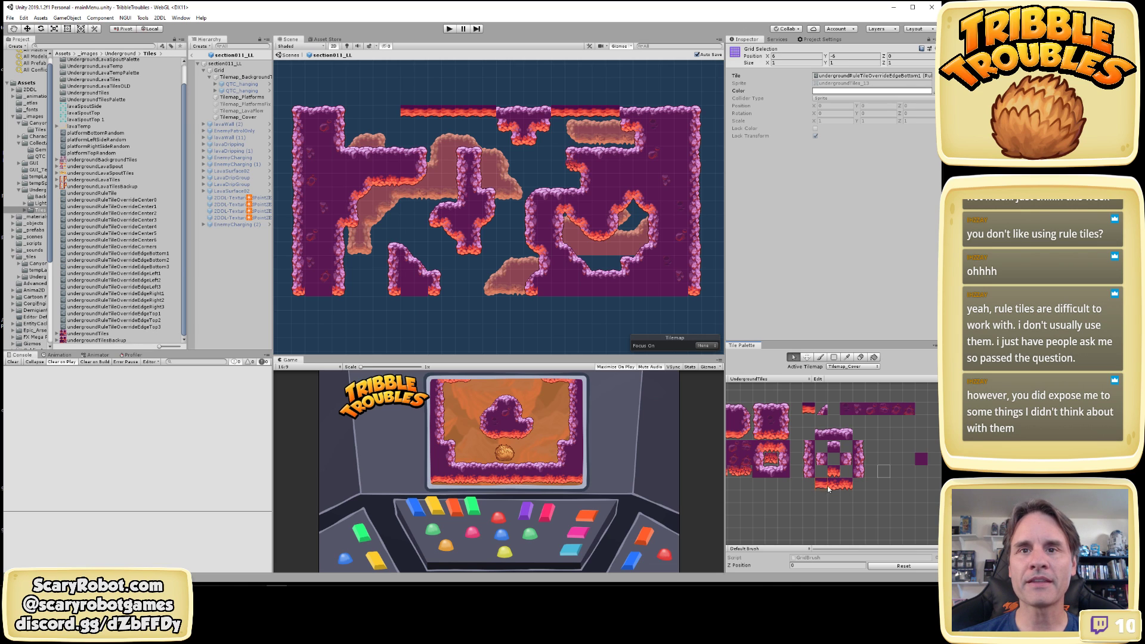
{"action": "left_click", "coordinate": [847, 487]}
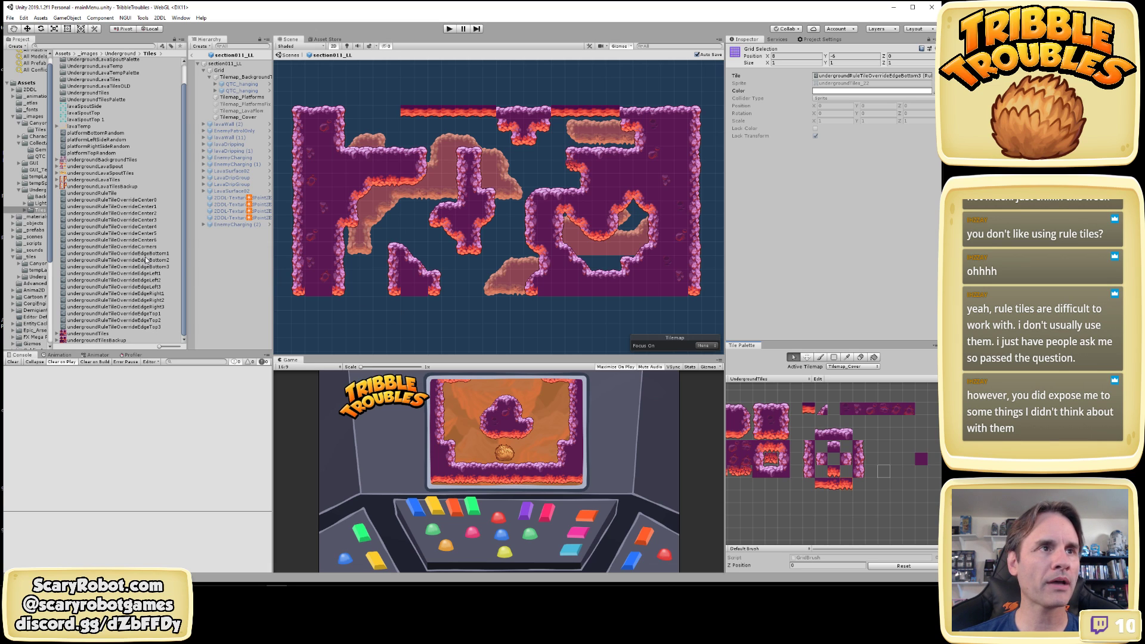
{"action": "left_click", "coordinate": [130, 247]}
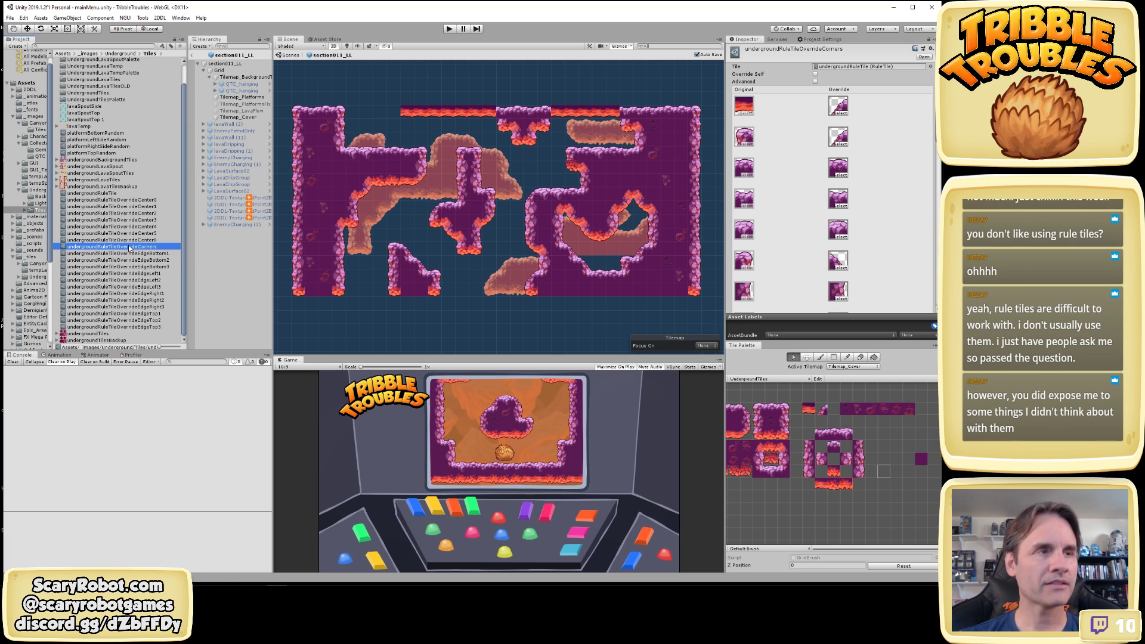
Duplicate undergroundRuleTileOverrideCenter0 and rename the copy undergroundRuleTileOverrideBottomCornerRight1
{"action": "left_click", "coordinate": [136, 200]}
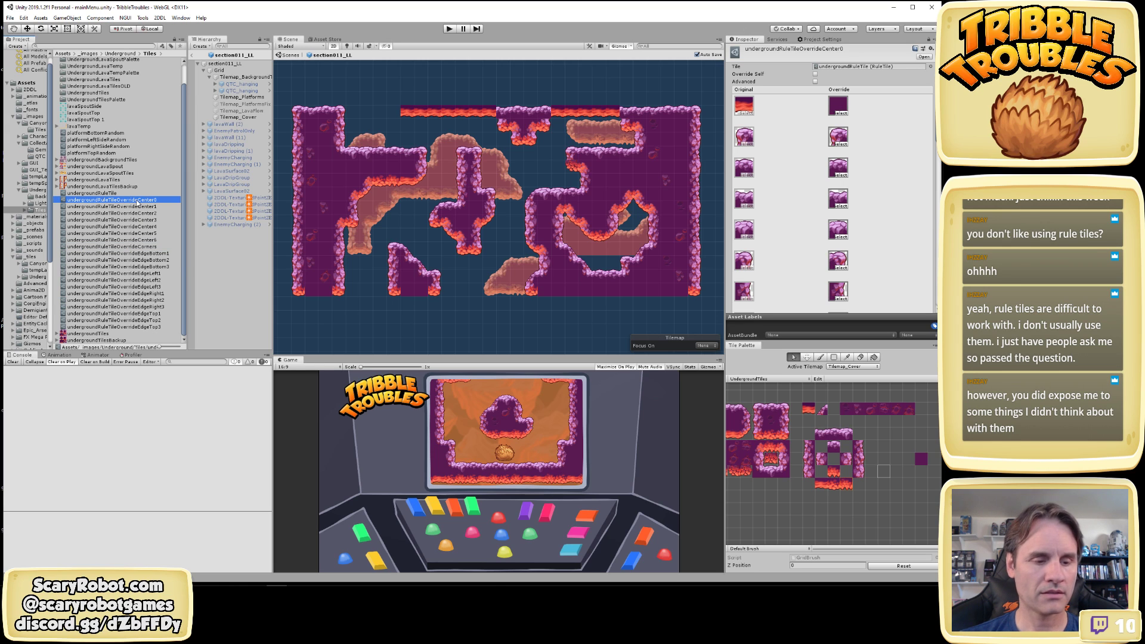
{"action": "key", "text": "ctrl+d"}
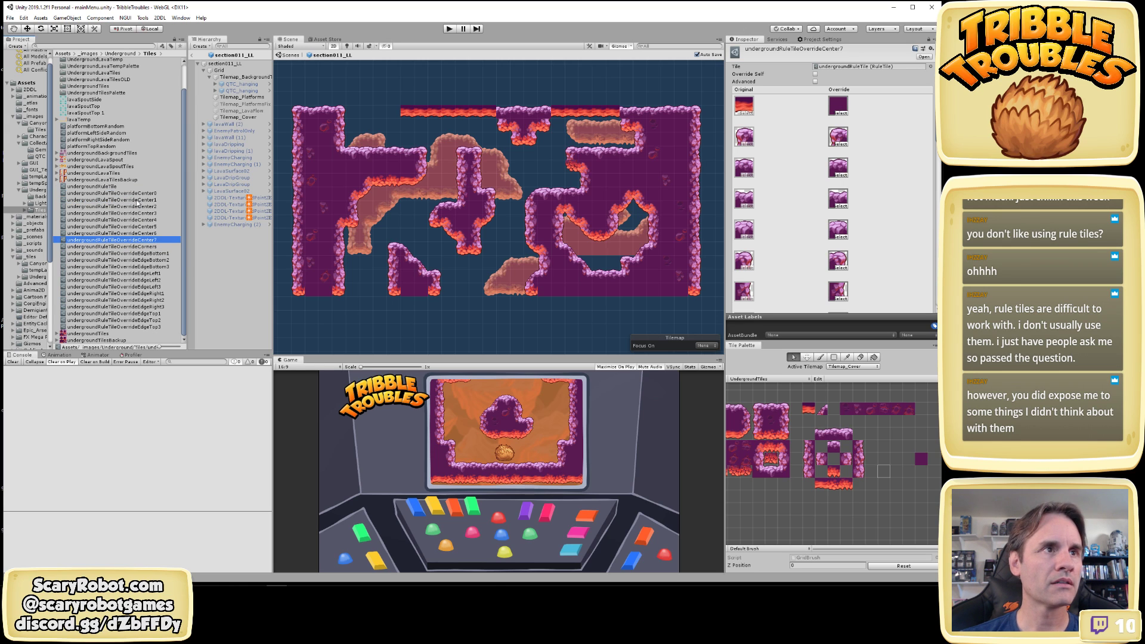
{"action": "left_click", "coordinate": [138, 241]}
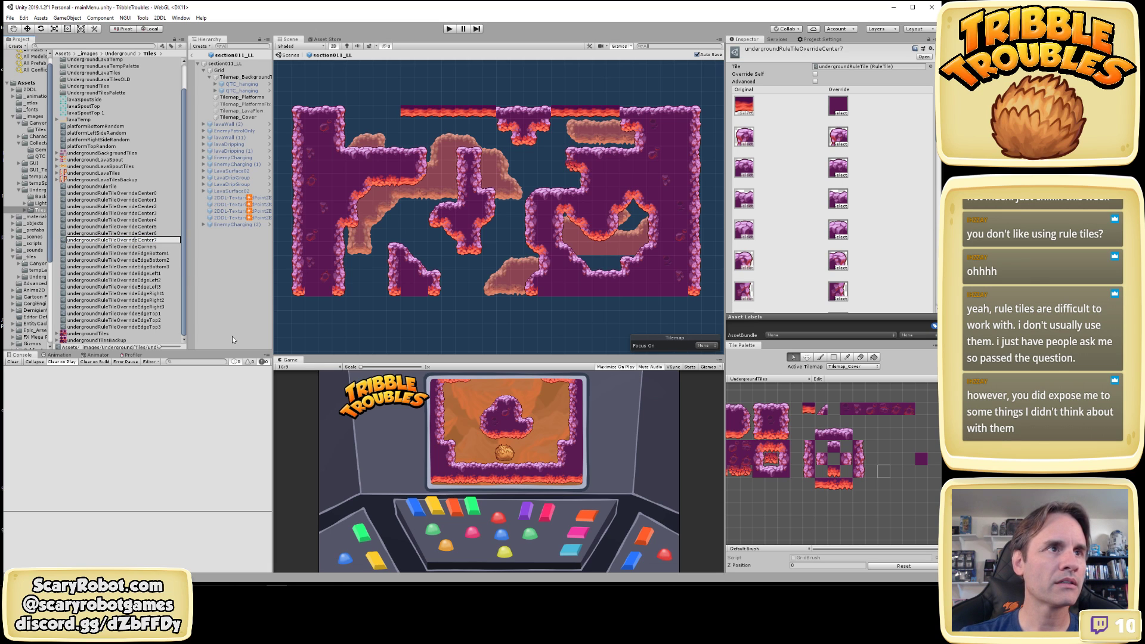
{"action": "key", "text": "shift+Left"}
{"action": "key", "text": "shift+Left"}
{"action": "key", "text": "shift+Left"}
{"action": "key", "text": "shift+Left"}
{"action": "key", "text": "shift+Left"}
{"action": "key", "text": "shift+Left"}
{"action": "key", "text": "shift+Left"}
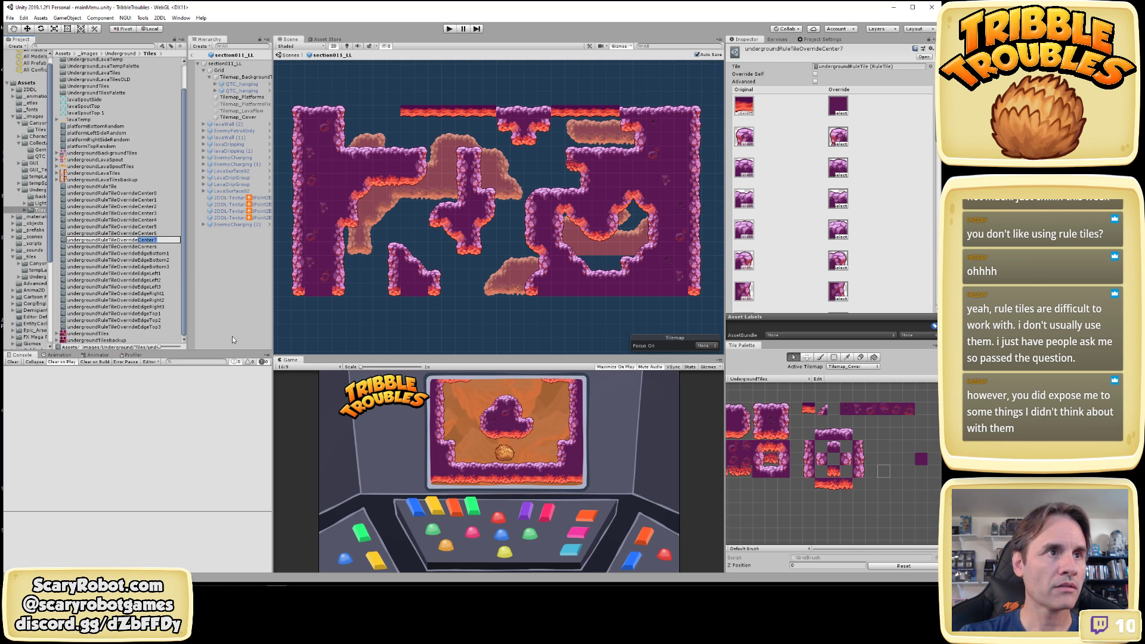
{"action": "type", "text": "Bott"}
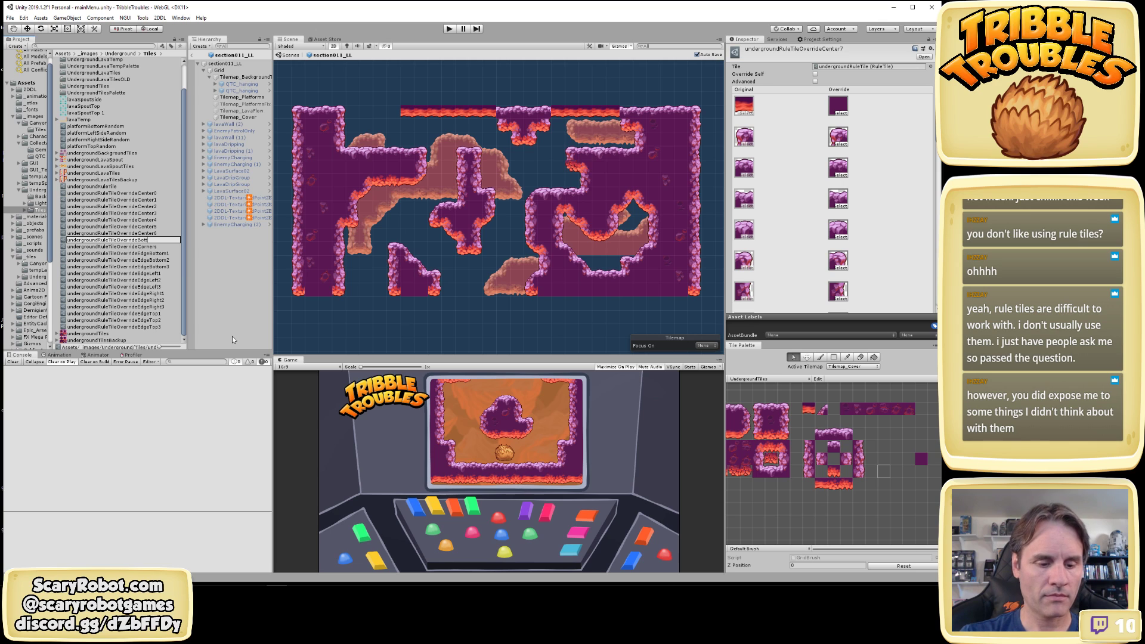
{"action": "type", "text": "omCorne"}
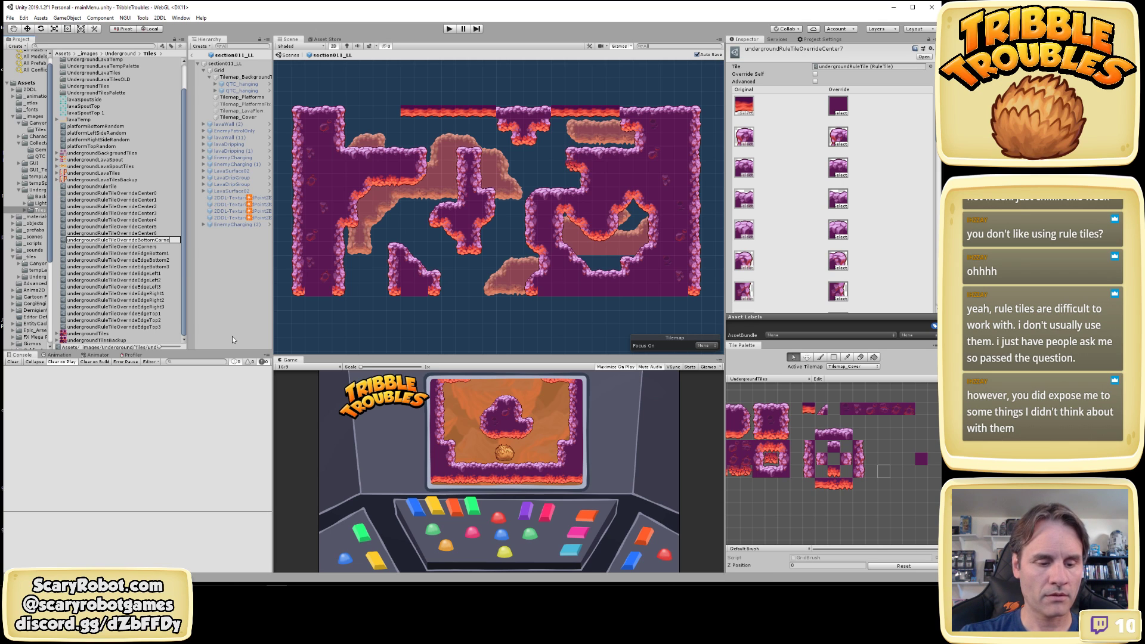
{"action": "type", "text": "rR"}
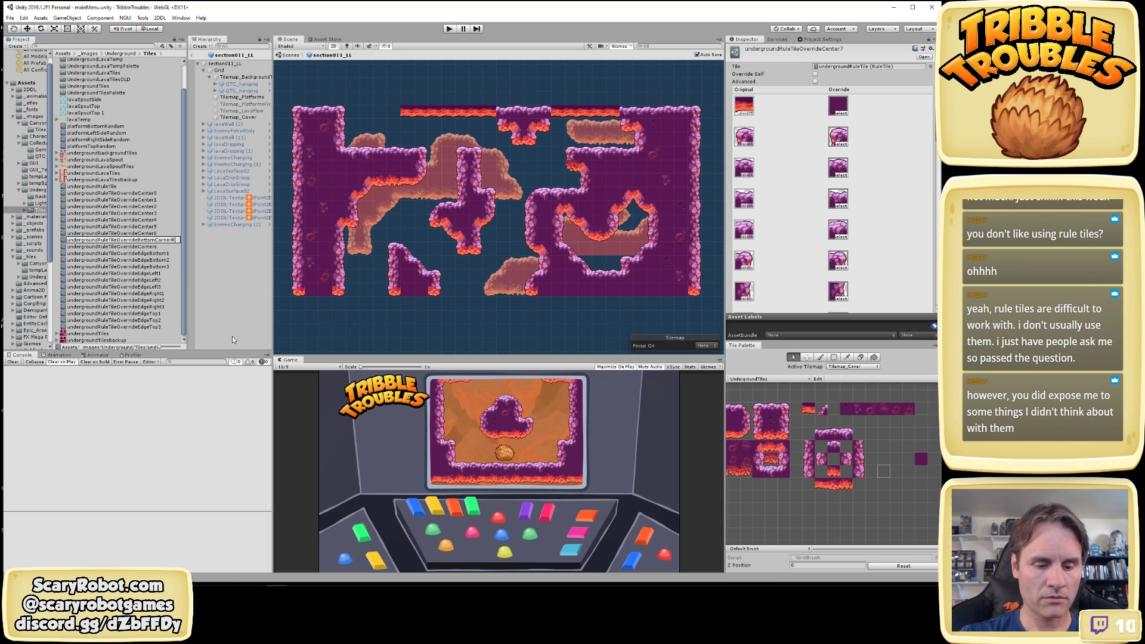
{"action": "type", "text": "ight1"}
{"action": "key", "text": "Return"}
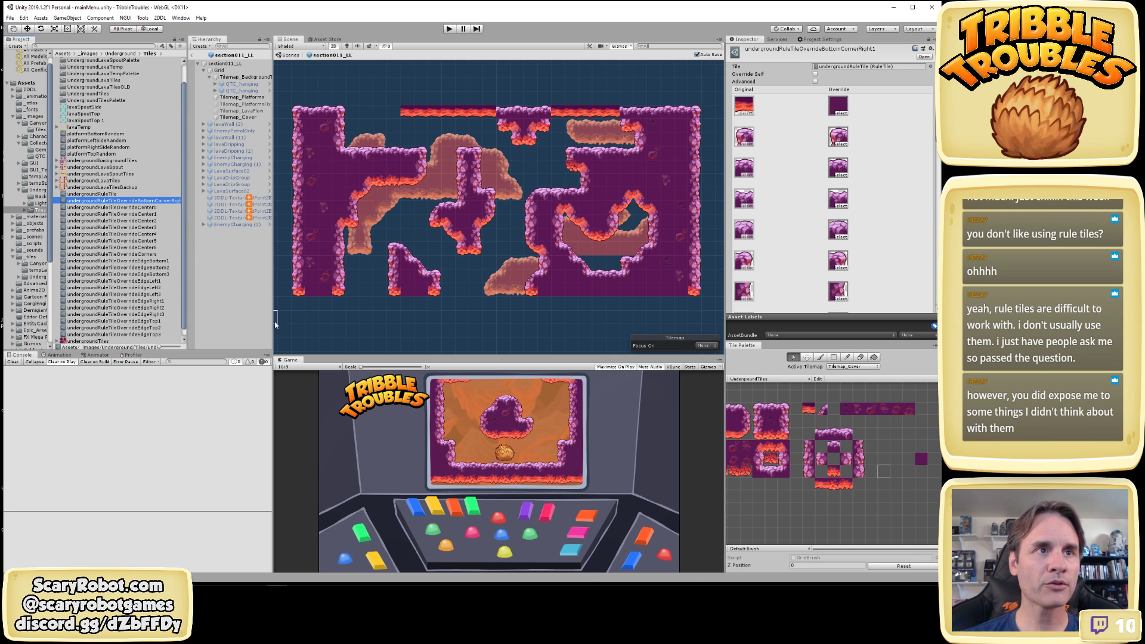
{"action": "left_click_drag", "start_coordinate": [273, 325], "coordinate": [317, 325]}
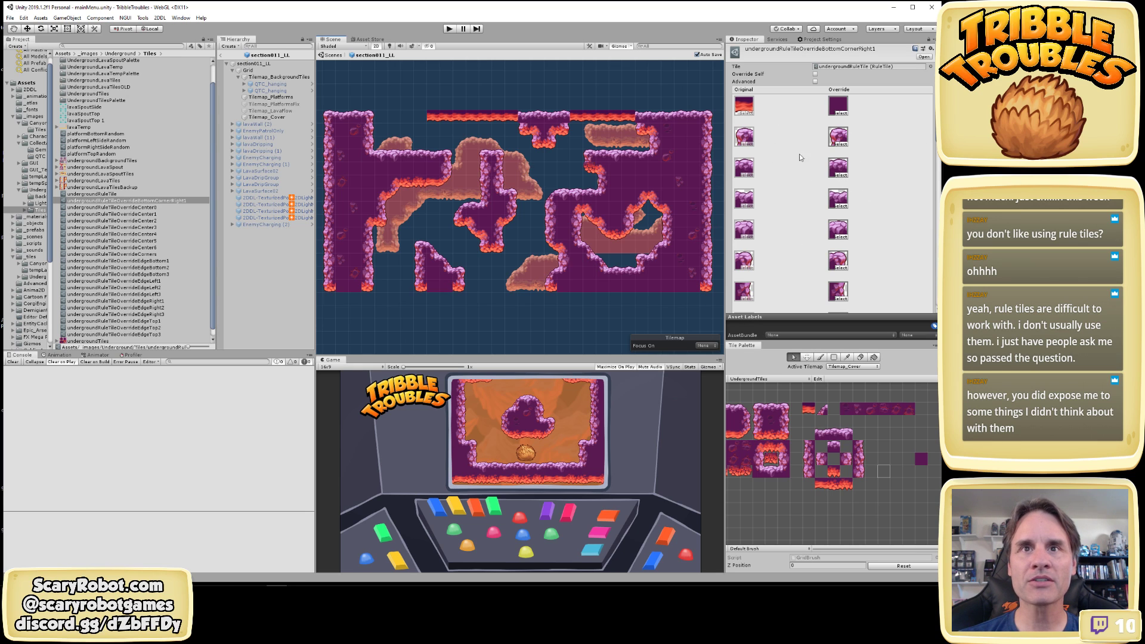
Override the lava corner sprite undergroundTiles_17 in the new bottom-corner rule tile with undergroundTiles_8 from undergroundTiles.png
{"action": "scroll", "coordinate": [832, 179], "scroll_direction": "down", "scroll_amount": 5}
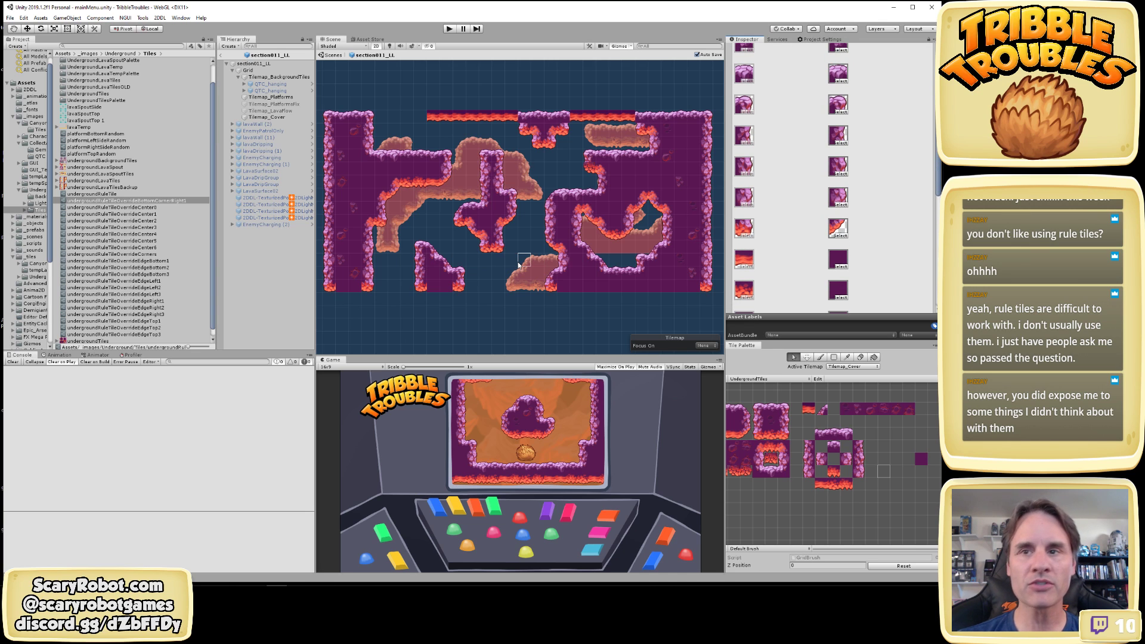
{"action": "left_click", "coordinate": [744, 231]}
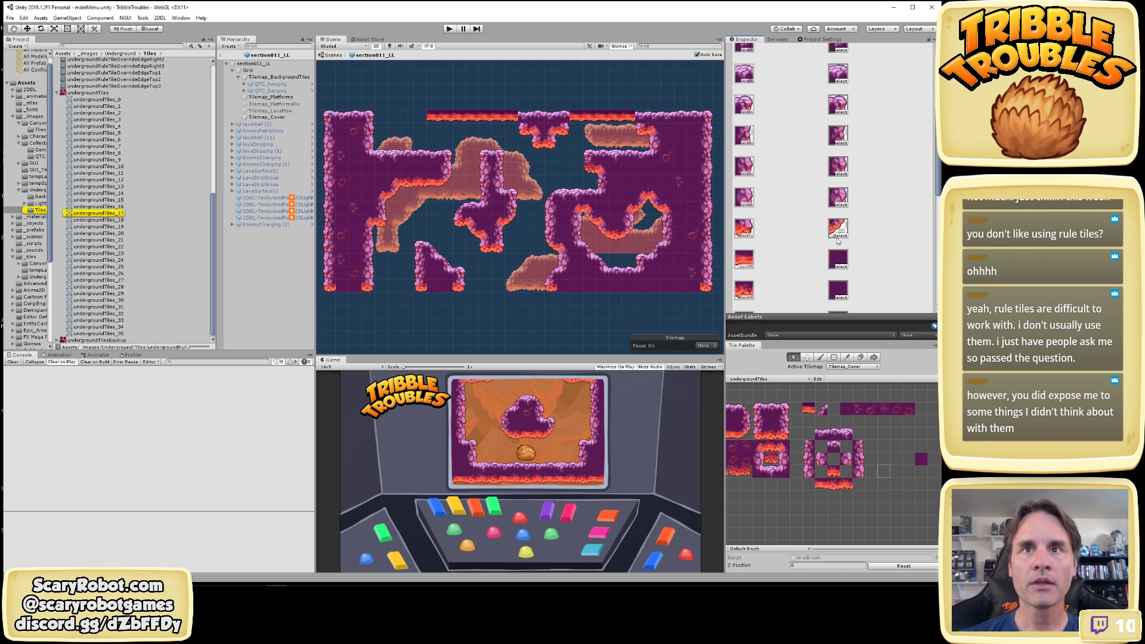
{"action": "left_click", "coordinate": [840, 236]}
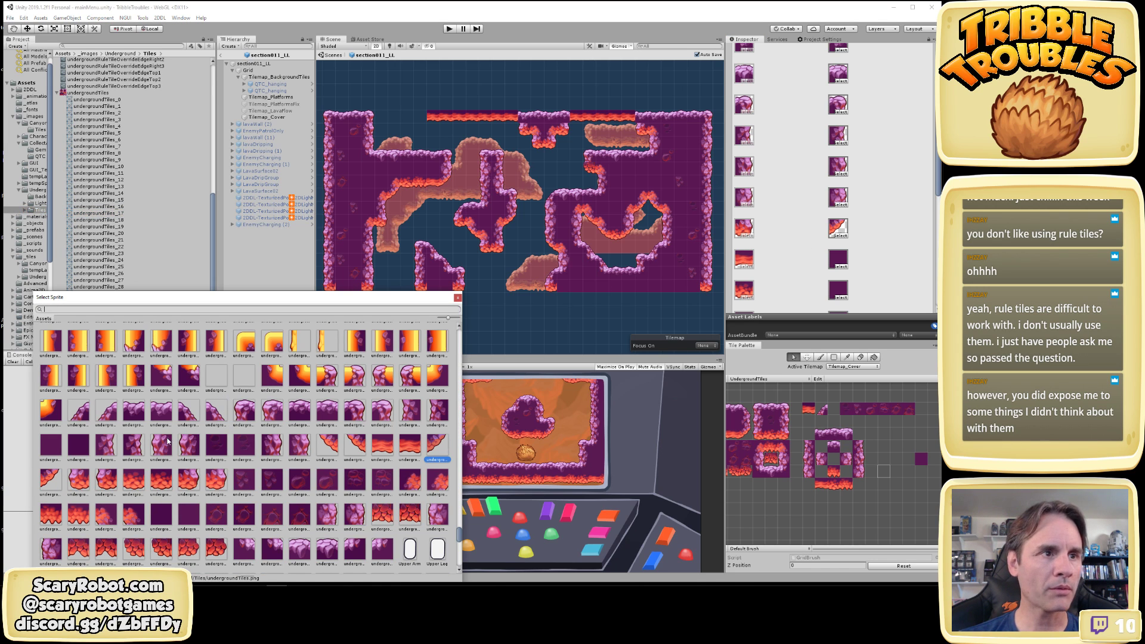
{"action": "left_click", "coordinate": [111, 448]}
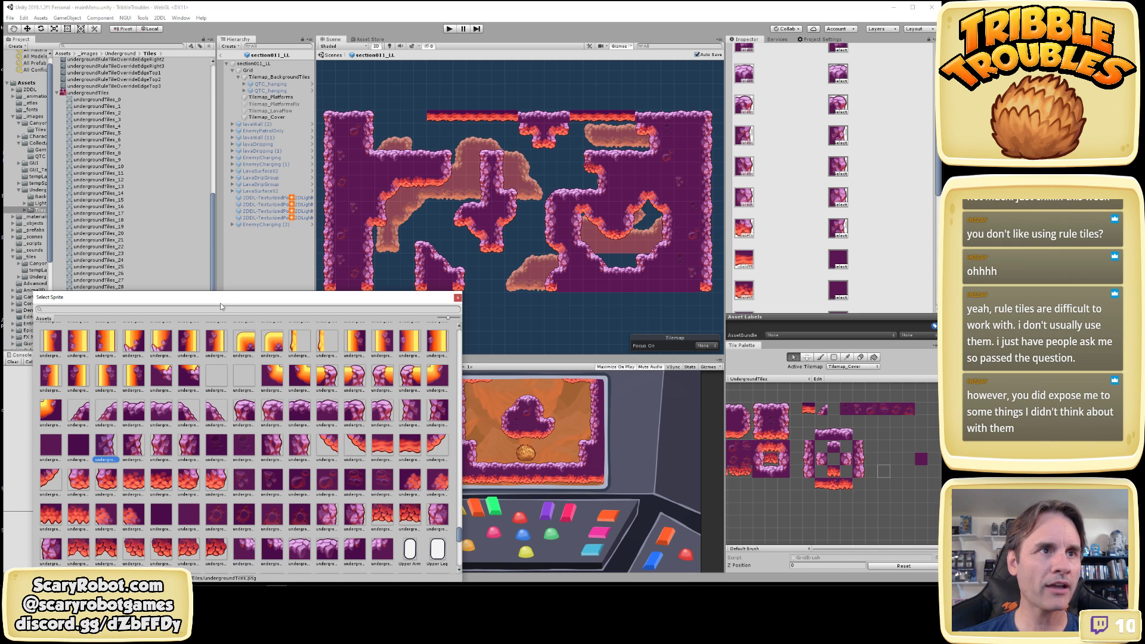
{"action": "left_click_drag", "start_coordinate": [220, 303], "coordinate": [224, 234]}
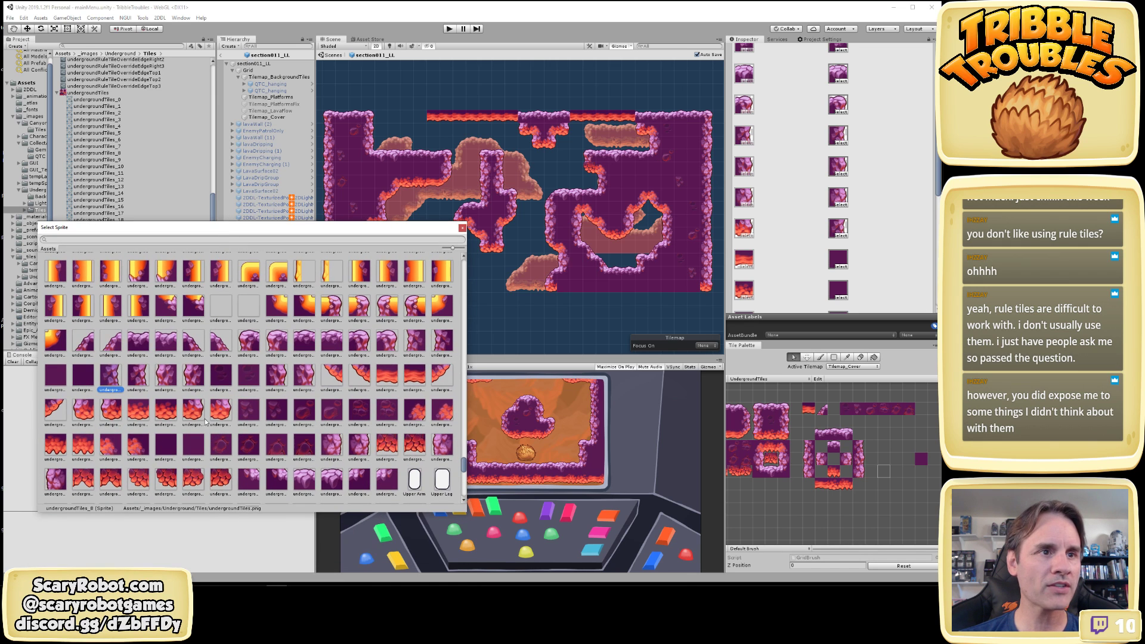
{"action": "left_click", "coordinate": [137, 377]}
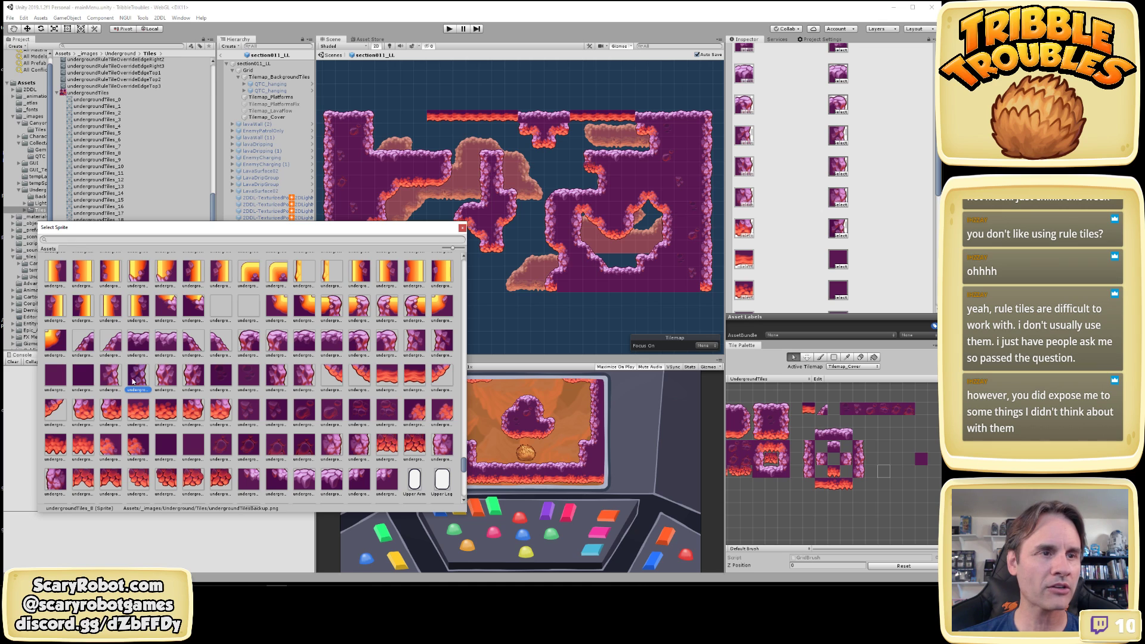
{"action": "left_click", "coordinate": [113, 378]}
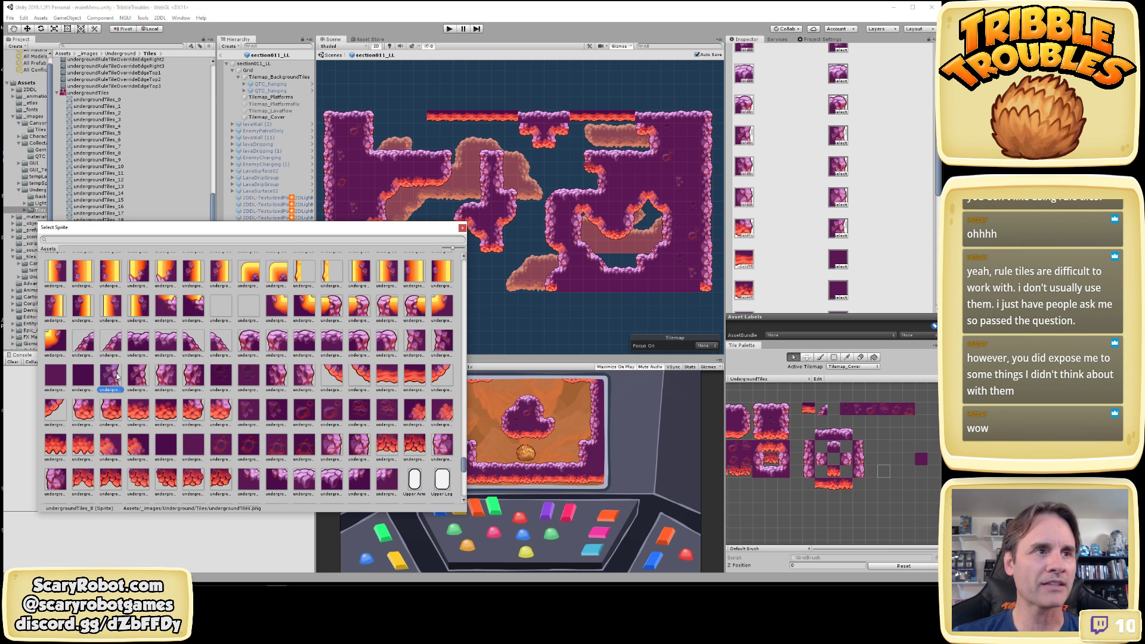
{"action": "double_click", "coordinate": [117, 377]}
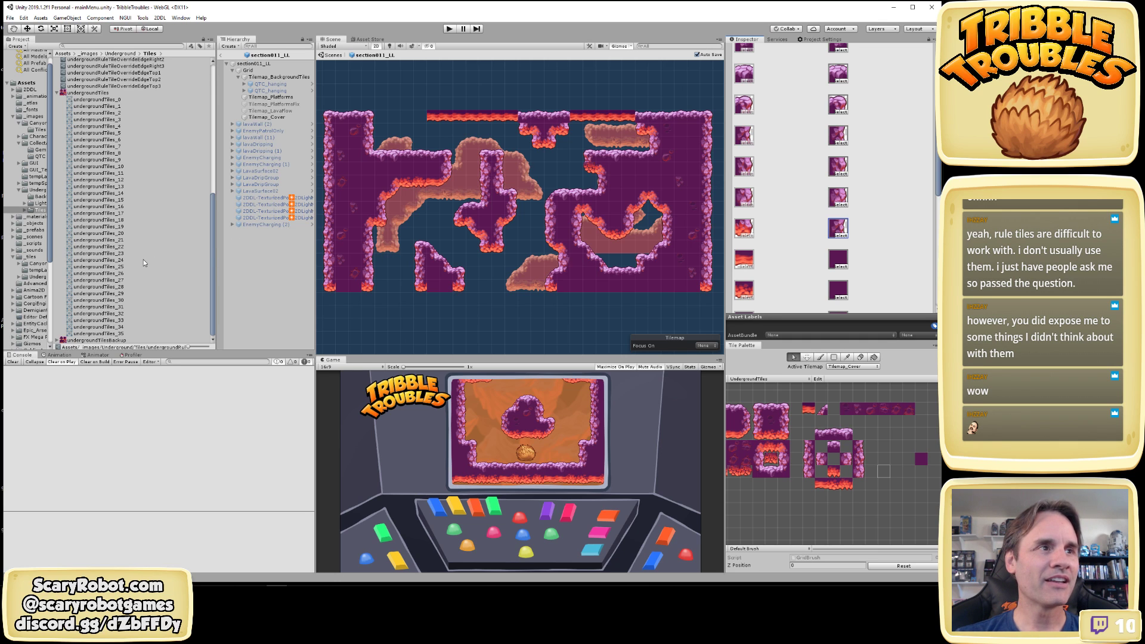
Replace the first sprite override of the bottom-corner rule tile with undergroundTiles_8 from undergroundTilesBackup.png
{"action": "scroll", "coordinate": [137, 226], "scroll_direction": "up", "scroll_amount": 10}
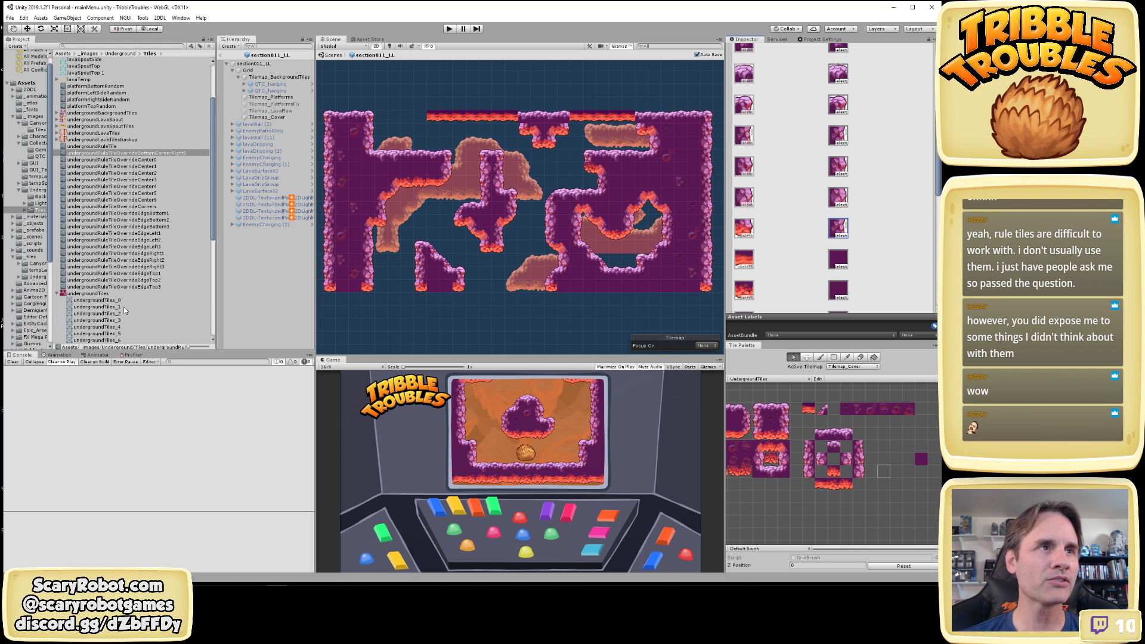
{"action": "middle_click_drag", "start_coordinate": [877, 482], "coordinate": [790, 478]}
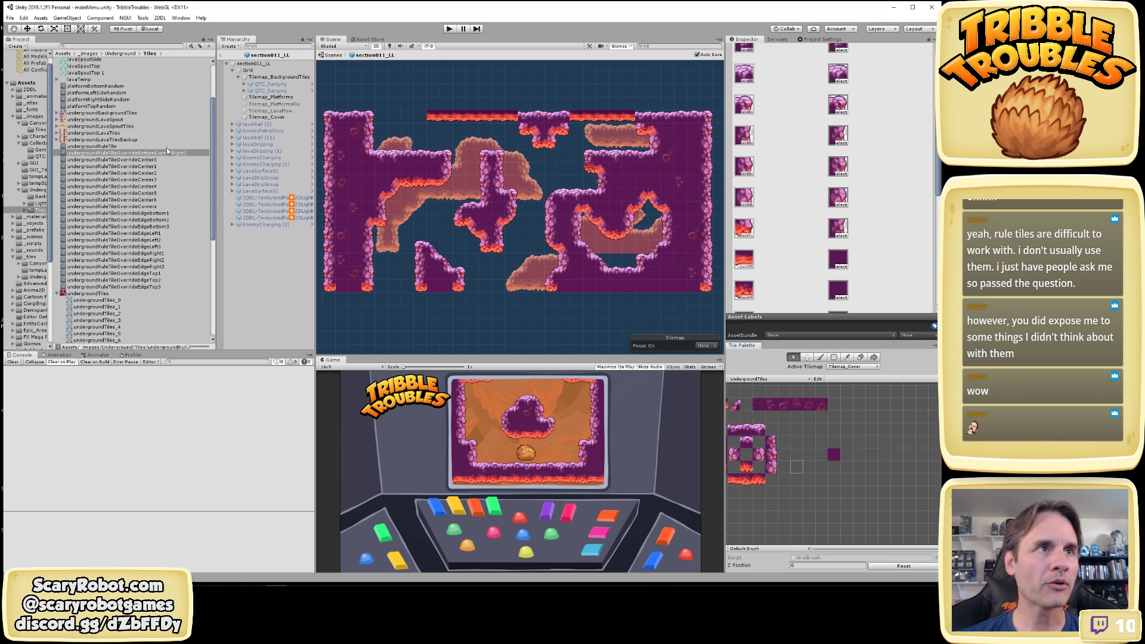
{"action": "scroll", "coordinate": [895, 163], "scroll_direction": "up", "scroll_amount": 5}
{"action": "scroll", "coordinate": [894, 163], "scroll_direction": "up", "scroll_amount": 1}
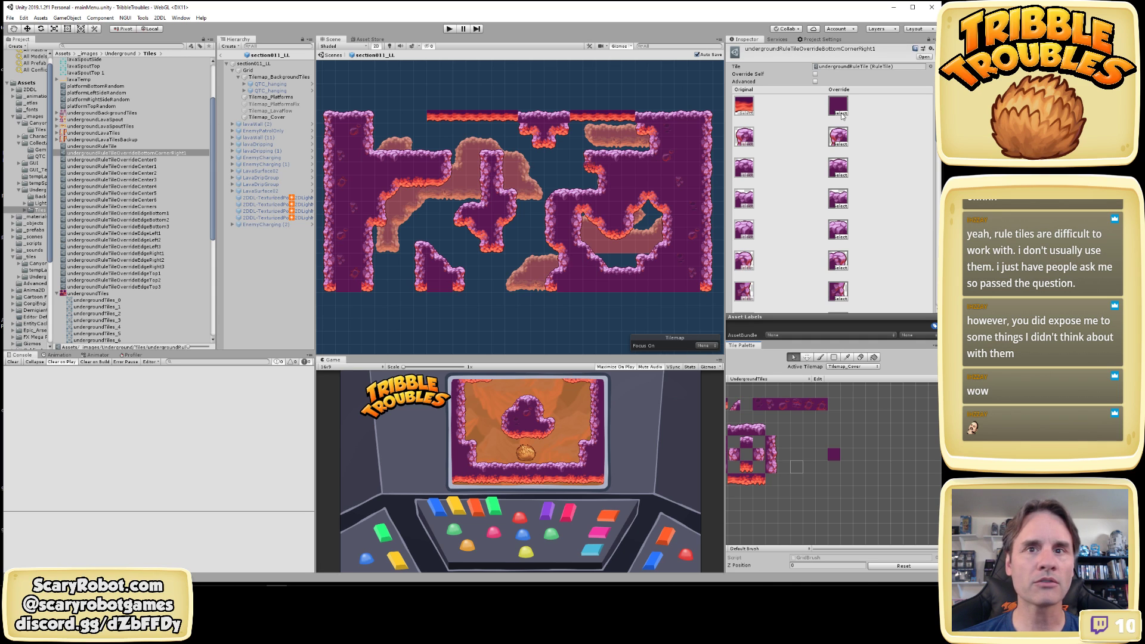
{"action": "scroll", "coordinate": [842, 116], "scroll_direction": "down", "scroll_amount": 5}
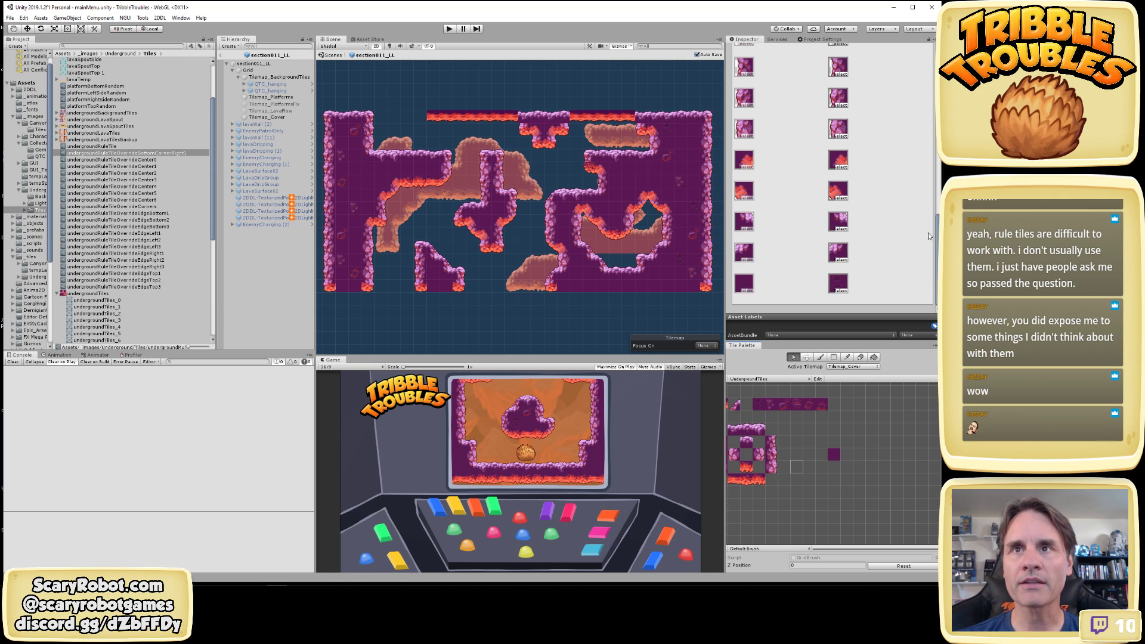
{"action": "scroll", "coordinate": [917, 232], "scroll_direction": "up", "scroll_amount": 3}
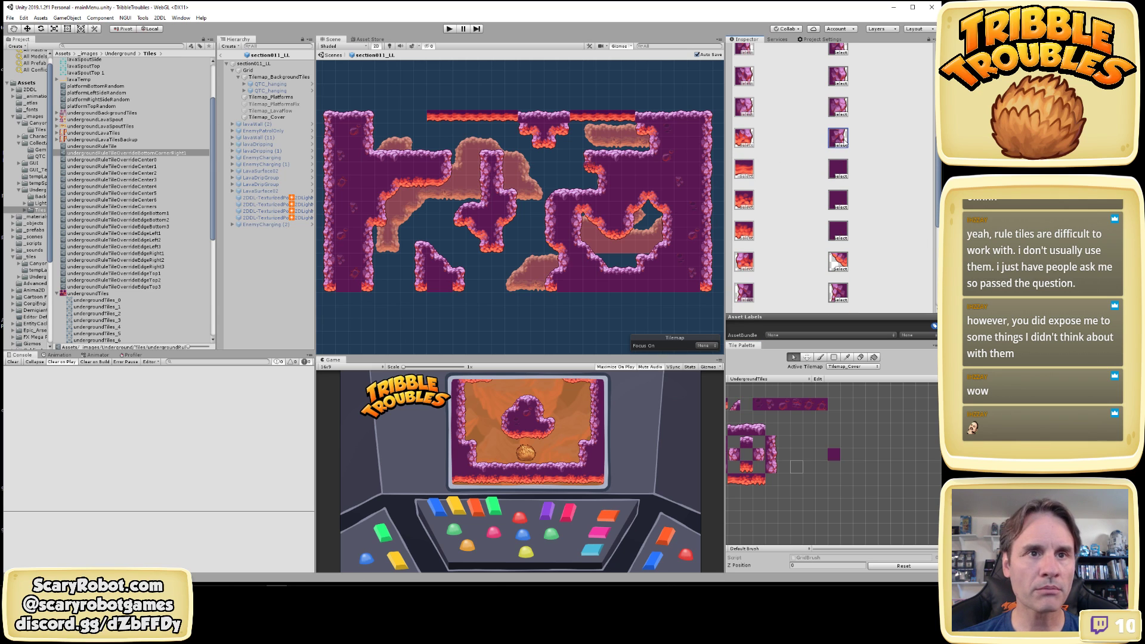
{"action": "middle_click_drag", "start_coordinate": [818, 449], "coordinate": [909, 480]}
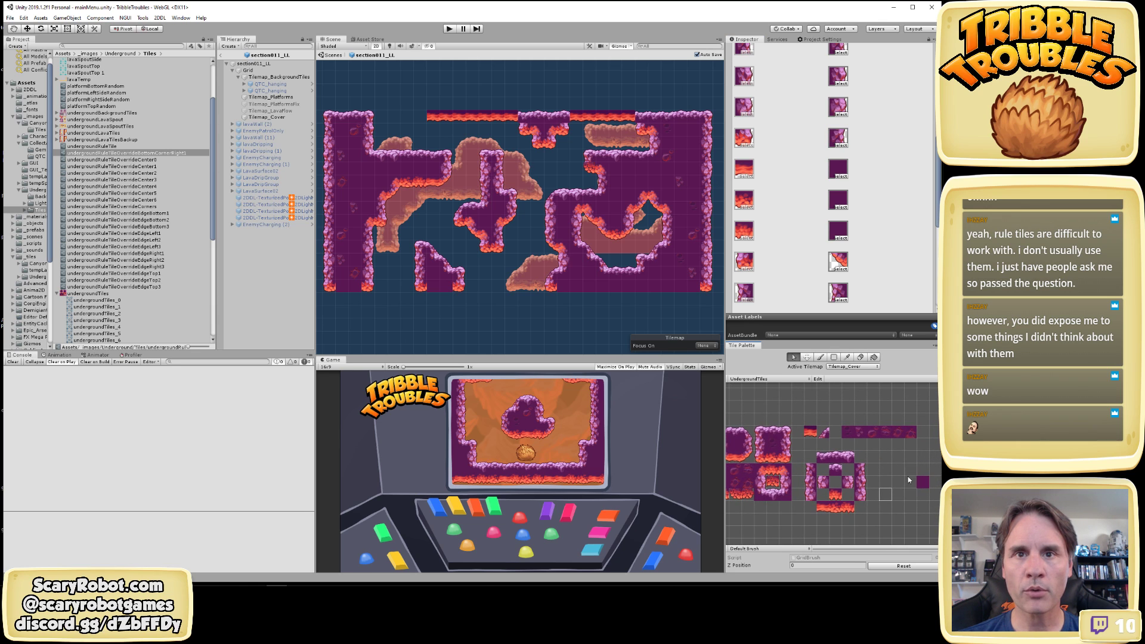
{"action": "middle_click_drag", "start_coordinate": [832, 449], "coordinate": [843, 450]}
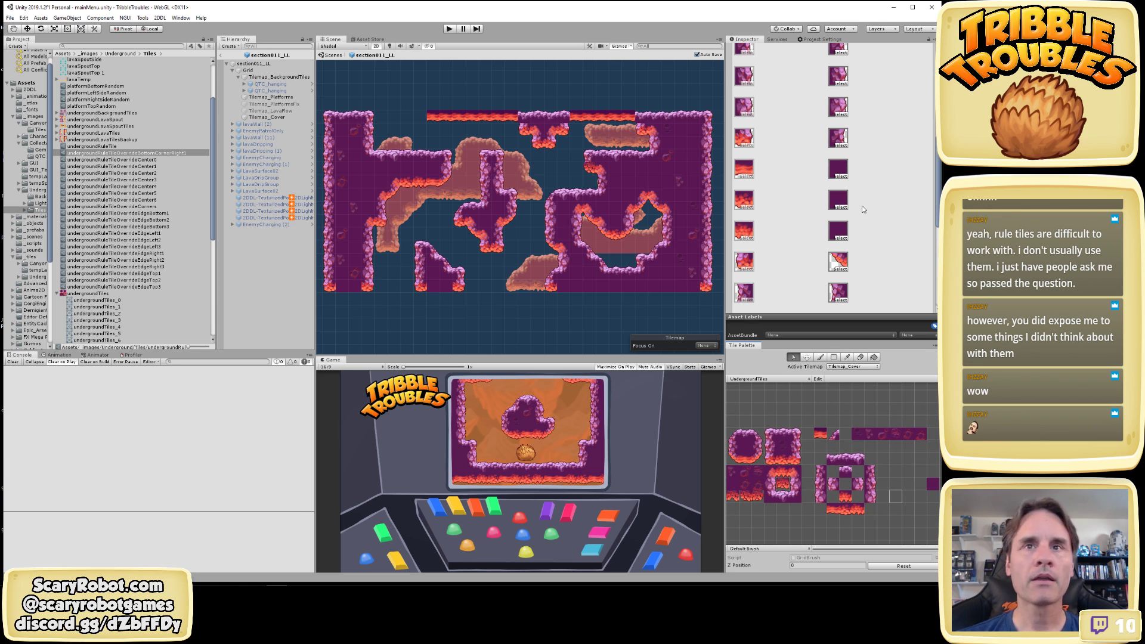
{"action": "scroll", "coordinate": [865, 210], "scroll_direction": "up", "scroll_amount": 3}
{"action": "left_click", "coordinate": [841, 112]}
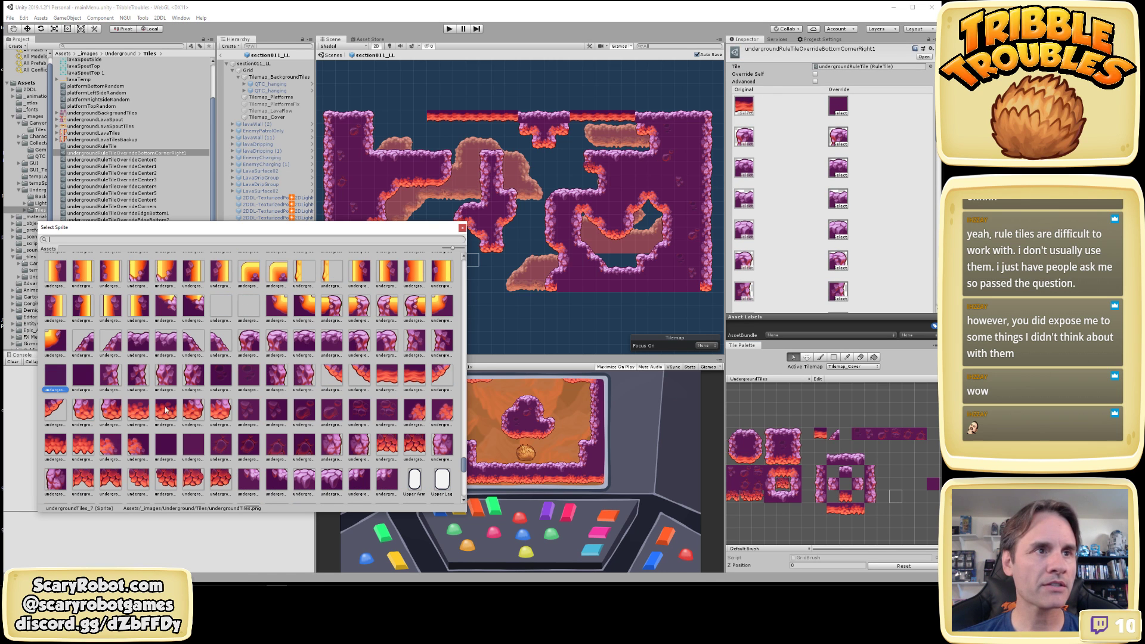
{"action": "left_click", "coordinate": [137, 377]}
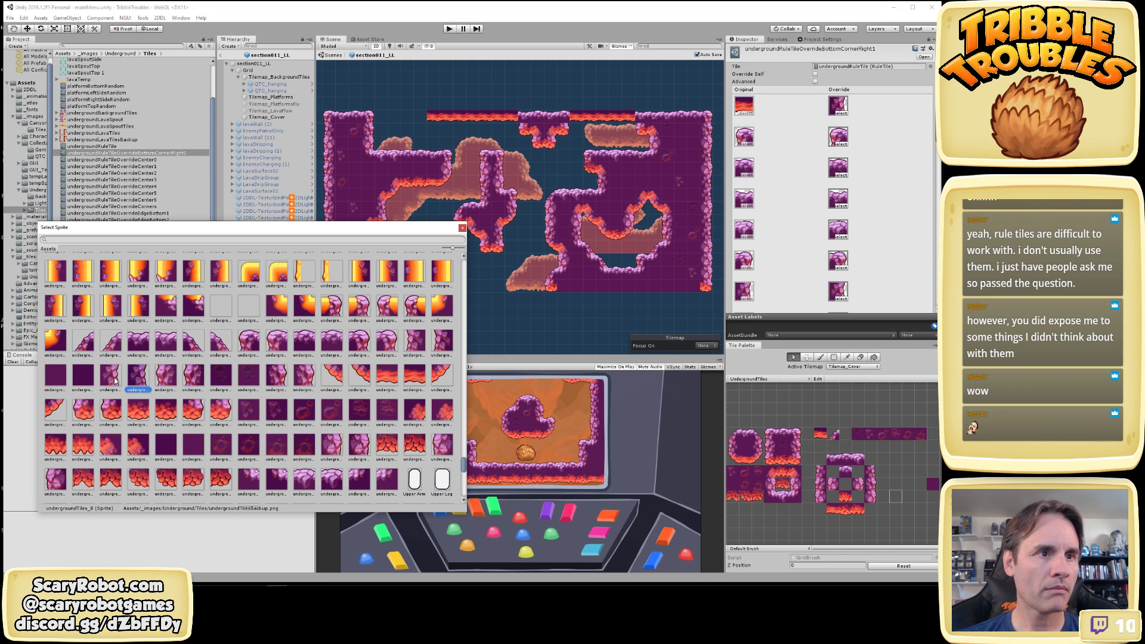
{"action": "double_click", "coordinate": [137, 381]}
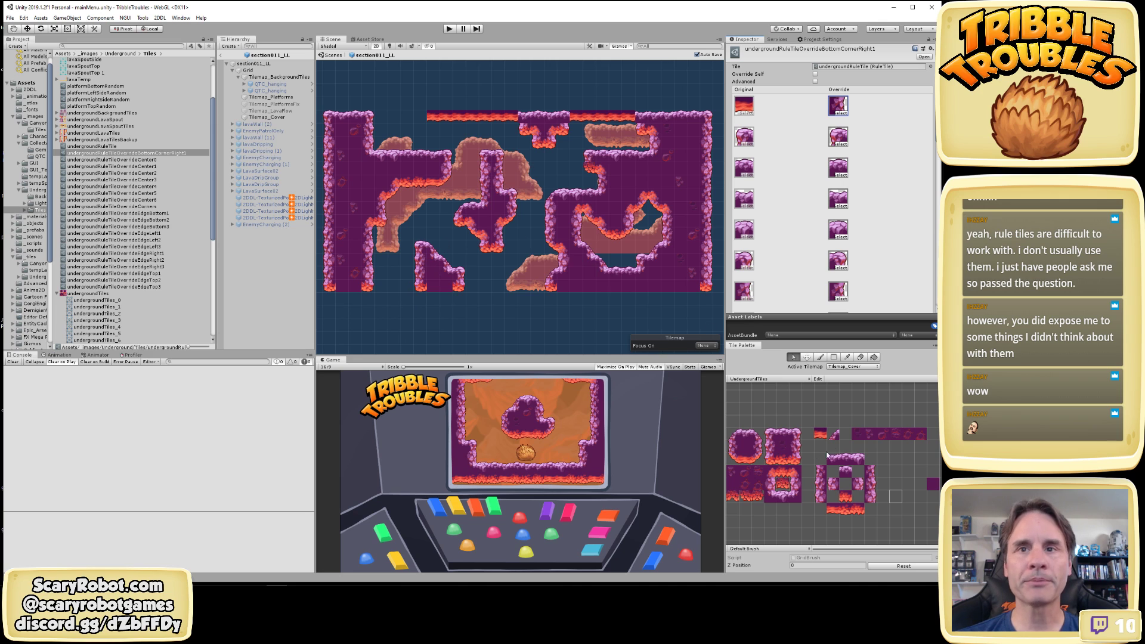
Add undergroundRuleTileOverrideBottomCornerRight1 to the tile palette and move it one cell away from the plain centre tile
{"action": "middle_click_drag", "start_coordinate": [921, 474], "coordinate": [833, 451]}
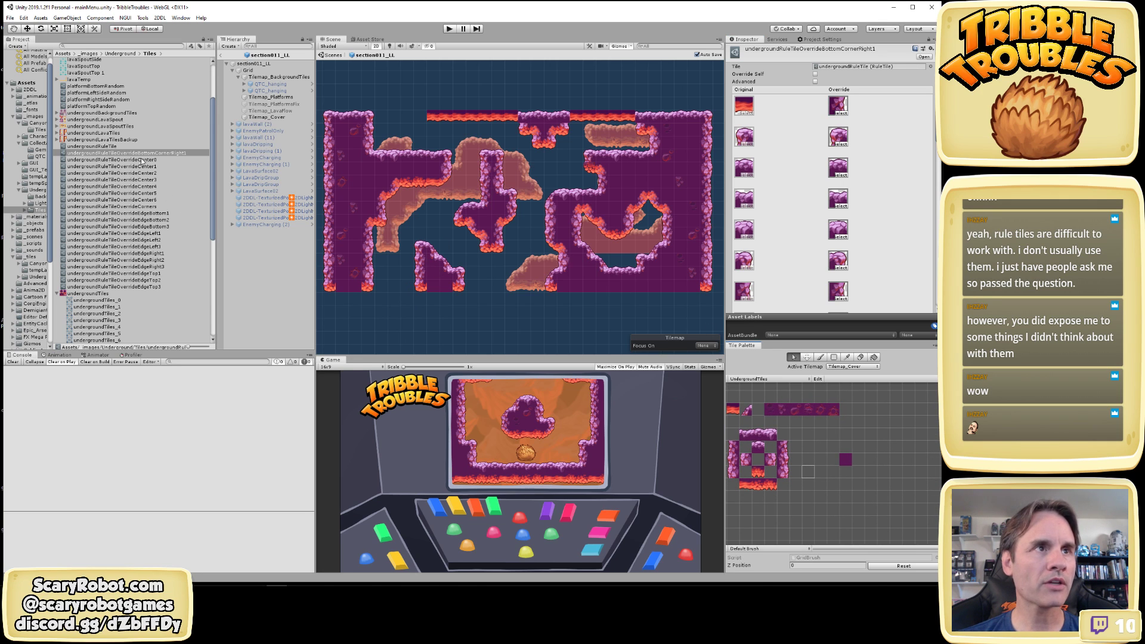
{"action": "left_click_drag", "start_coordinate": [142, 153], "coordinate": [859, 462]}
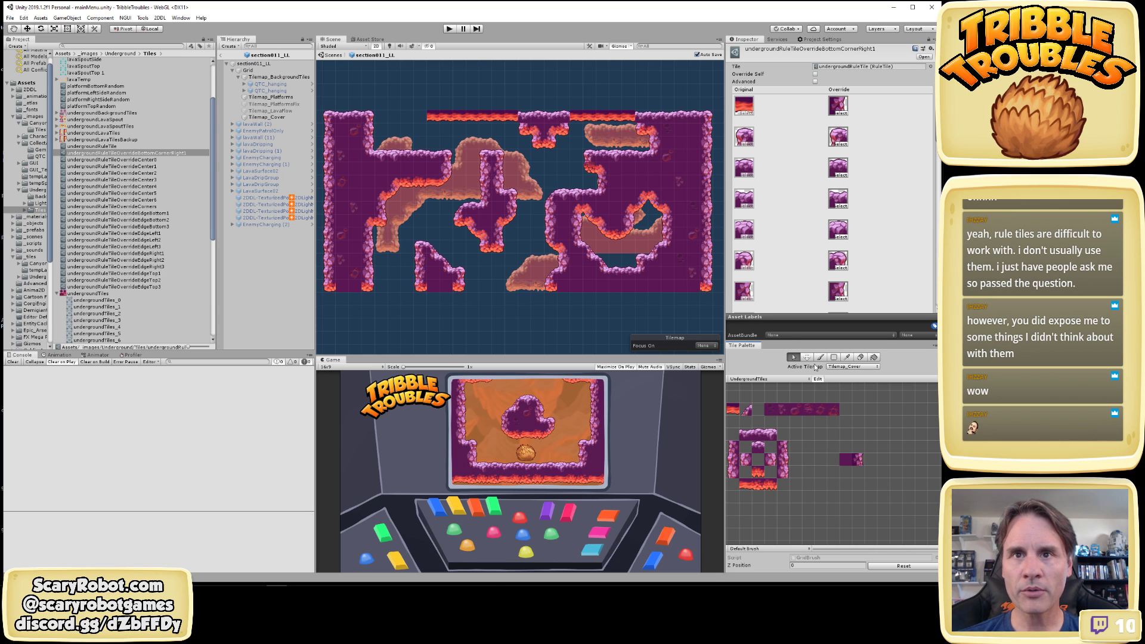
{"action": "left_click", "coordinate": [863, 462]}
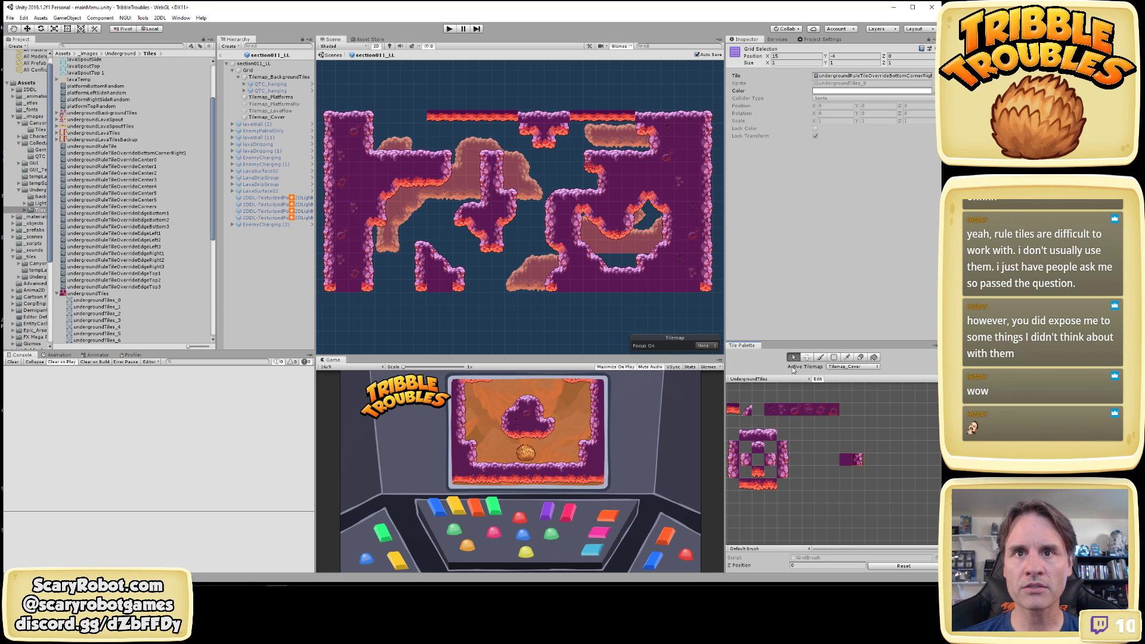
{"action": "left_click", "coordinate": [808, 357]}
{"action": "left_click_drag", "start_coordinate": [861, 462], "coordinate": [875, 463]}
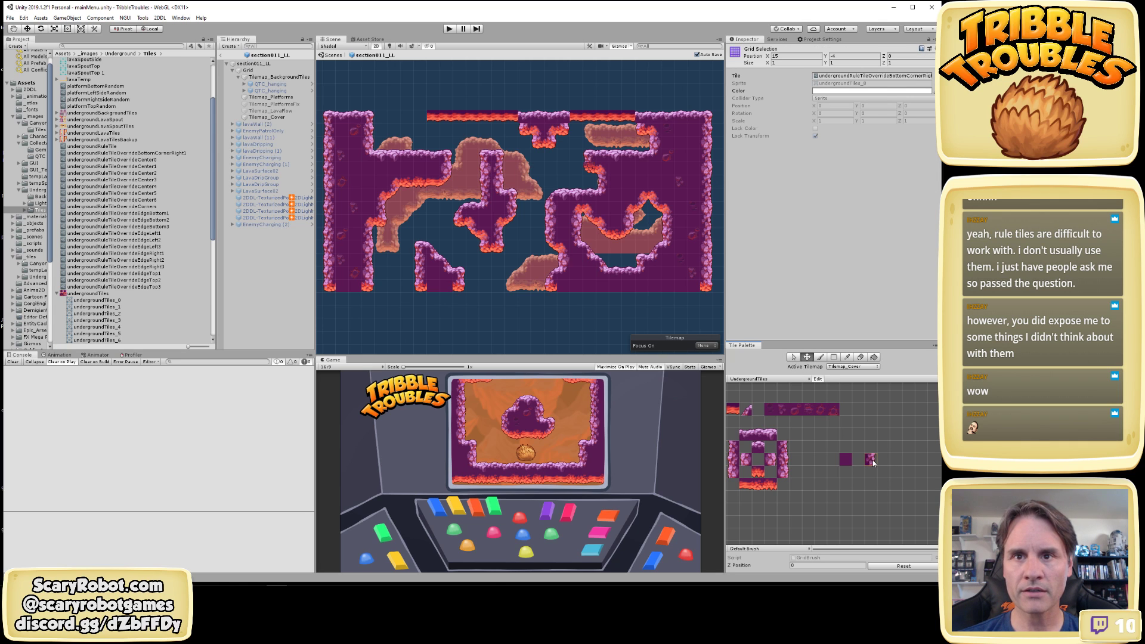
Paint the new bottom-right corner tile on Tilemap_Platforms over the lower-right lava corners of the left wall and the stepped rock
{"action": "left_click", "coordinate": [820, 359]}
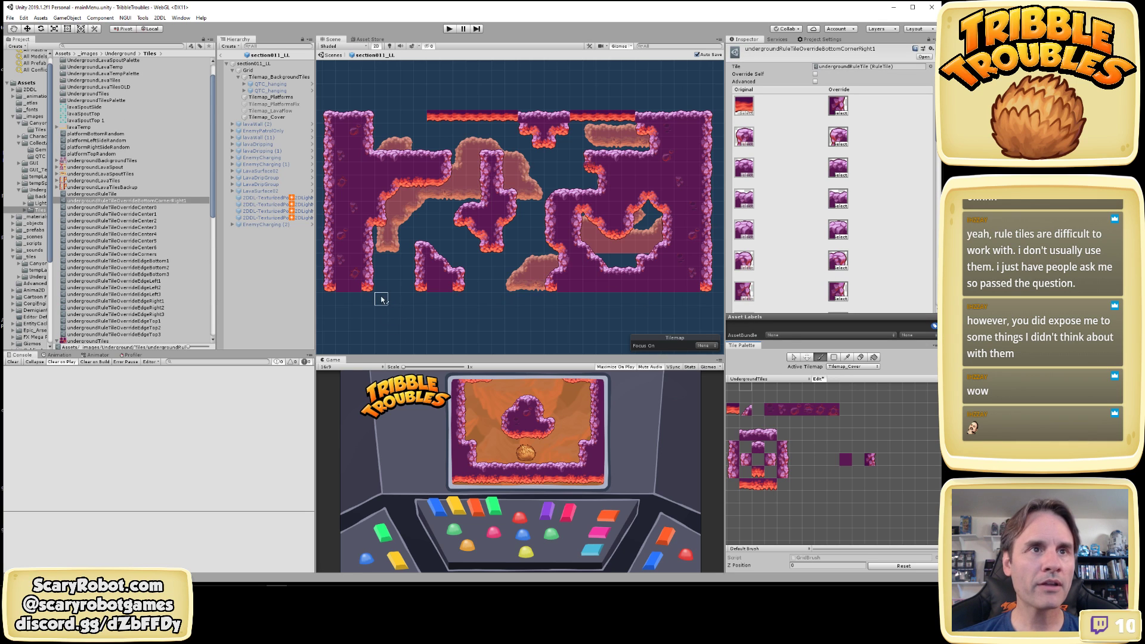
{"action": "left_click", "coordinate": [853, 366]}
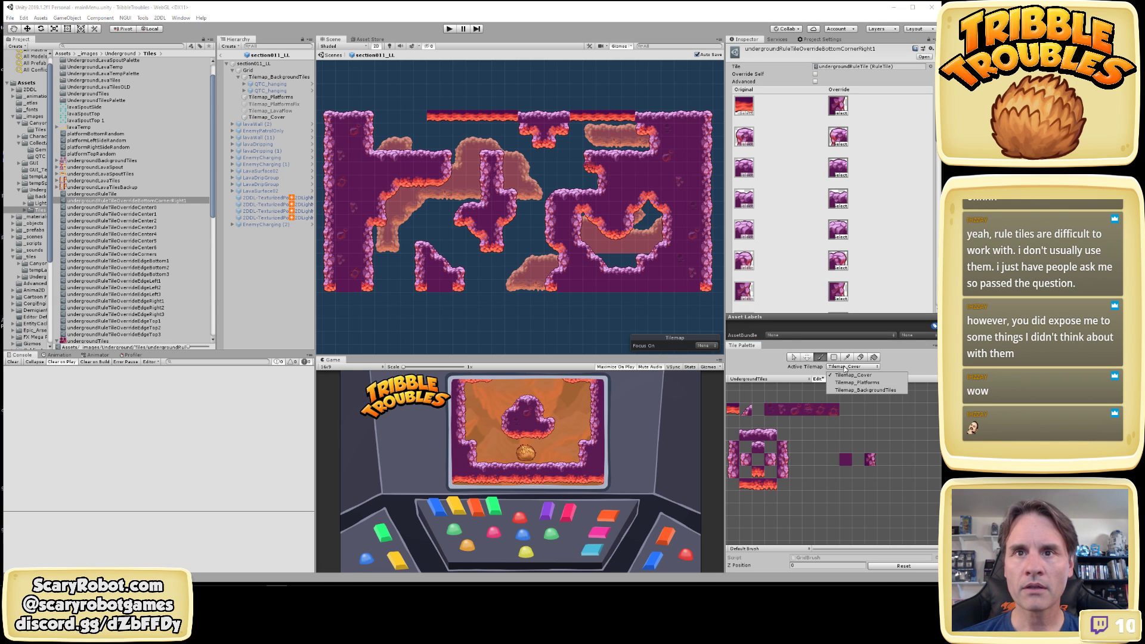
{"action": "left_click", "coordinate": [853, 383]}
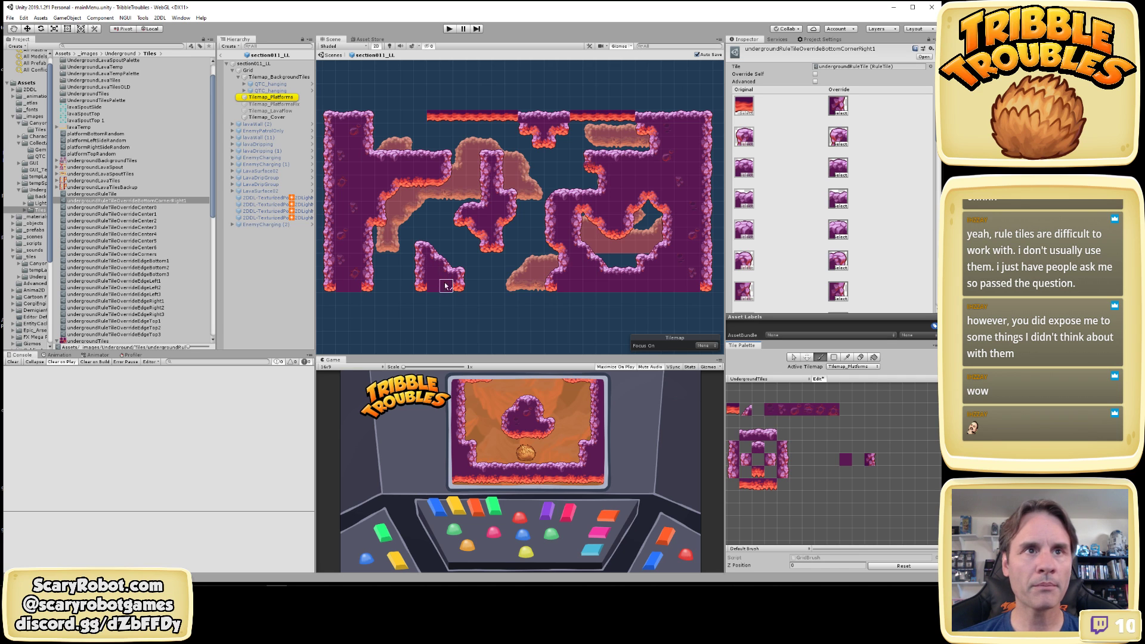
{"action": "scroll", "coordinate": [369, 289], "scroll_direction": "up", "scroll_amount": 5}
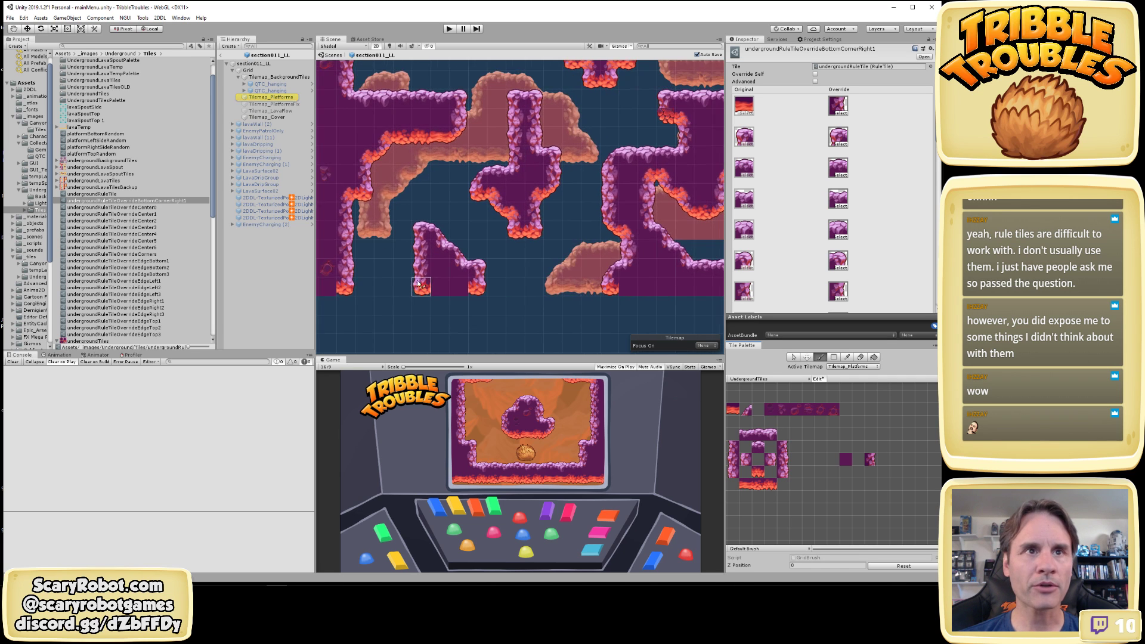
{"action": "middle_click_drag", "start_coordinate": [459, 286], "coordinate": [481, 280]}
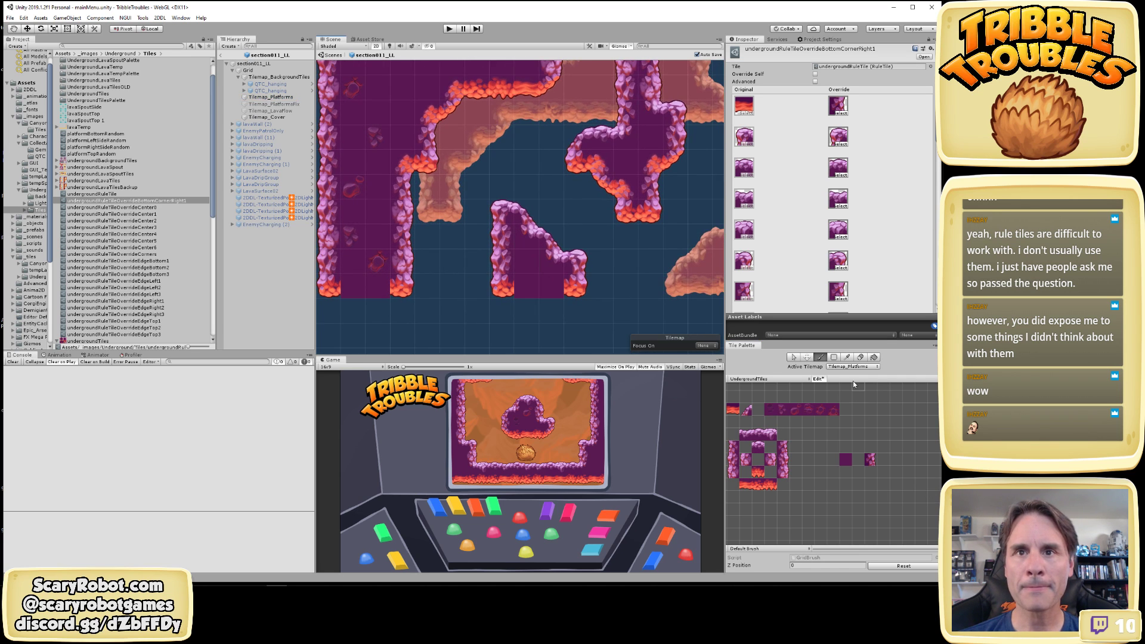
{"action": "key", "text": "w"}
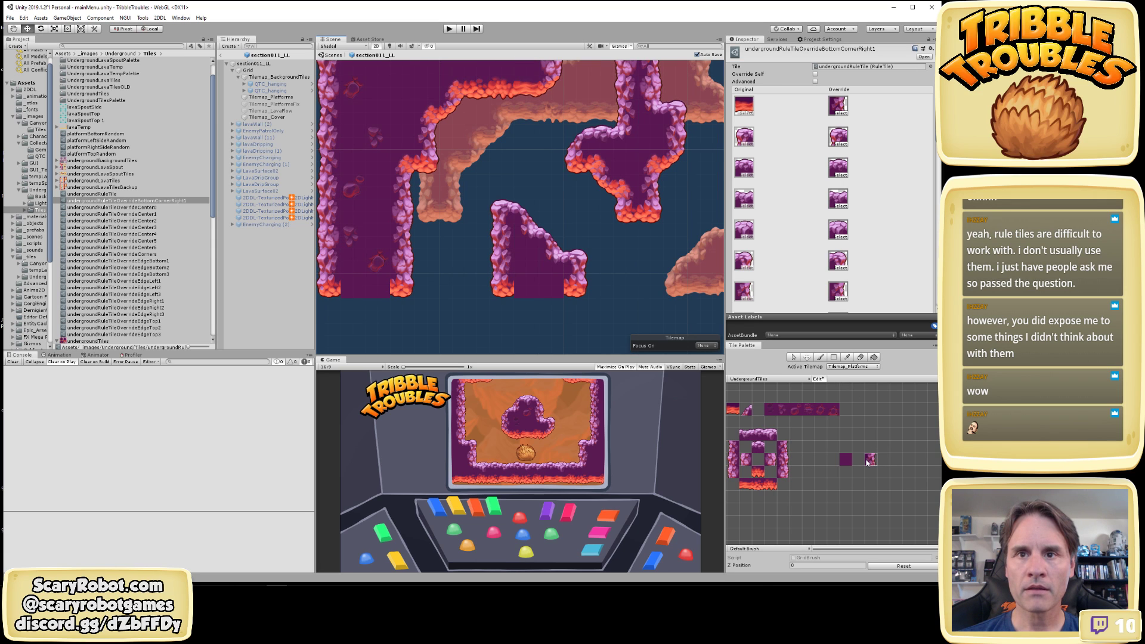
{"action": "left_click", "coordinate": [821, 356]}
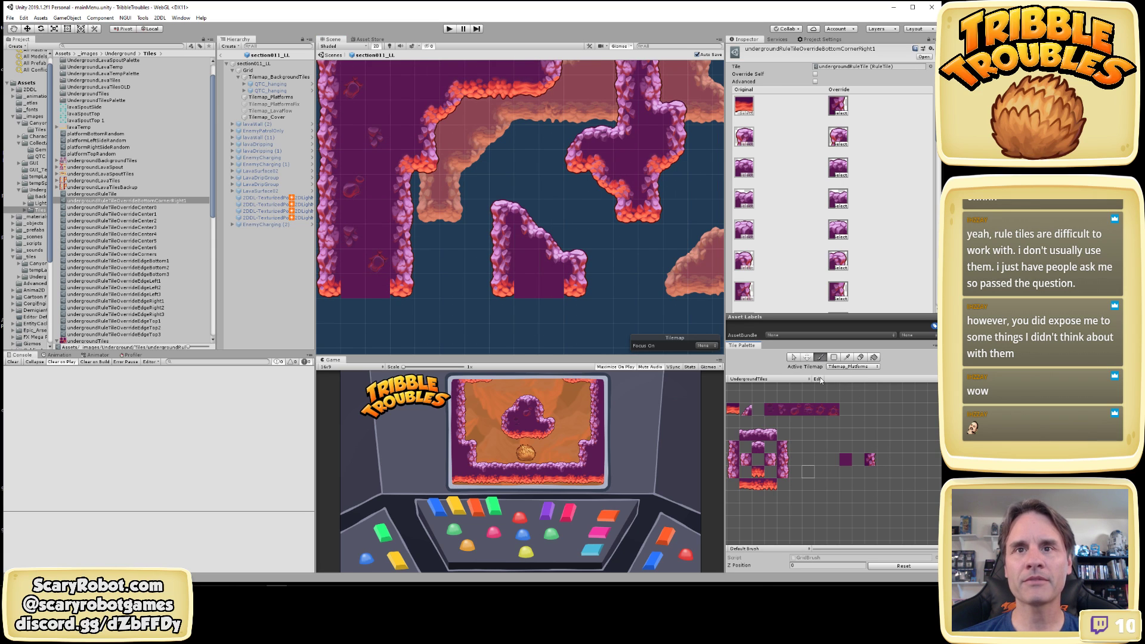
{"action": "left_click", "coordinate": [871, 462]}
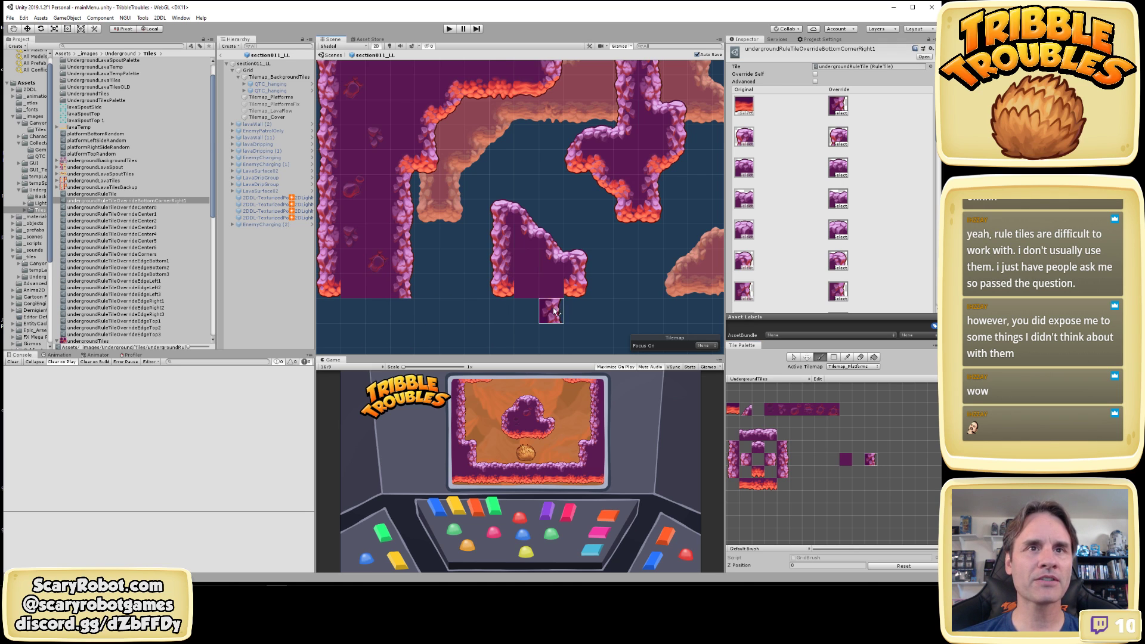
{"action": "left_click", "coordinate": [574, 287]}
Paint the same corner tile over the lava corner at the bottom of the level's far right wall
{"action": "scroll", "coordinate": [599, 292], "scroll_direction": "down", "scroll_amount": 3}
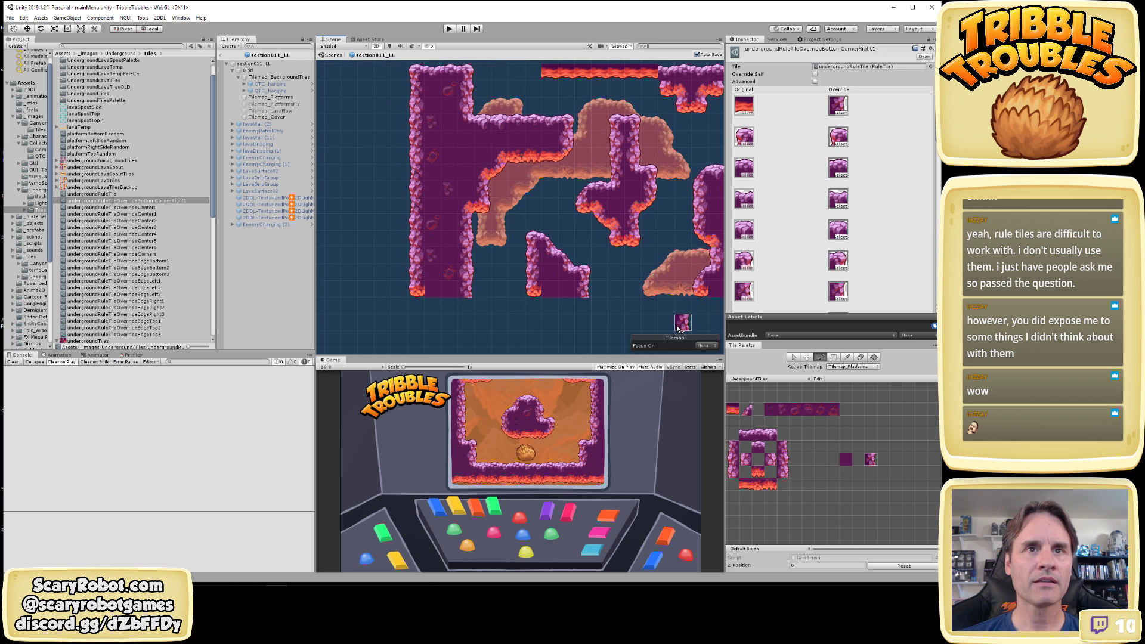
{"action": "middle_click_drag", "start_coordinate": [620, 307], "coordinate": [451, 282]}
{"action": "scroll", "coordinate": [565, 290], "scroll_direction": "down", "scroll_amount": 4}
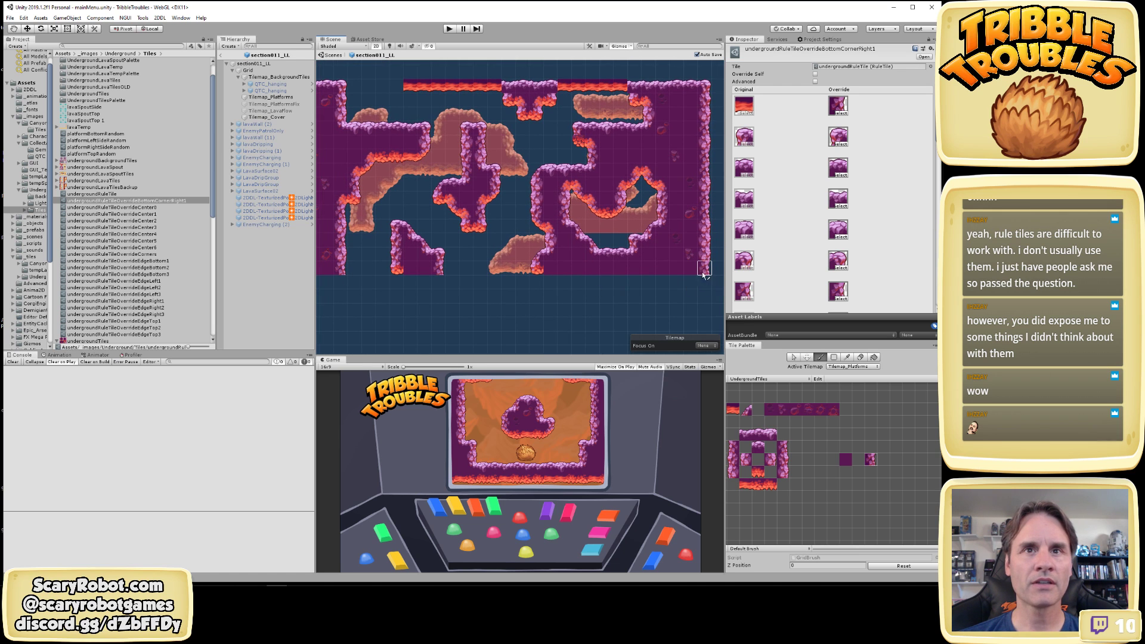
{"action": "scroll", "coordinate": [593, 307], "scroll_direction": "down", "scroll_amount": 2}
{"action": "scroll", "coordinate": [567, 323], "scroll_direction": "down", "scroll_amount": 2}
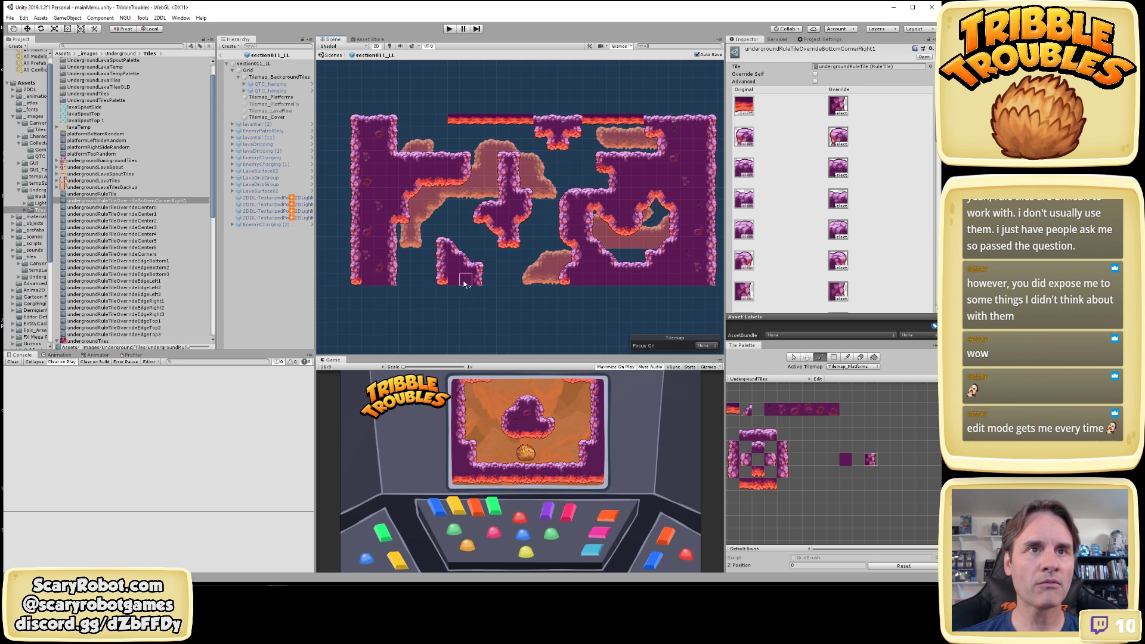
{"action": "scroll", "coordinate": [713, 290], "scroll_direction": "up", "scroll_amount": 5}
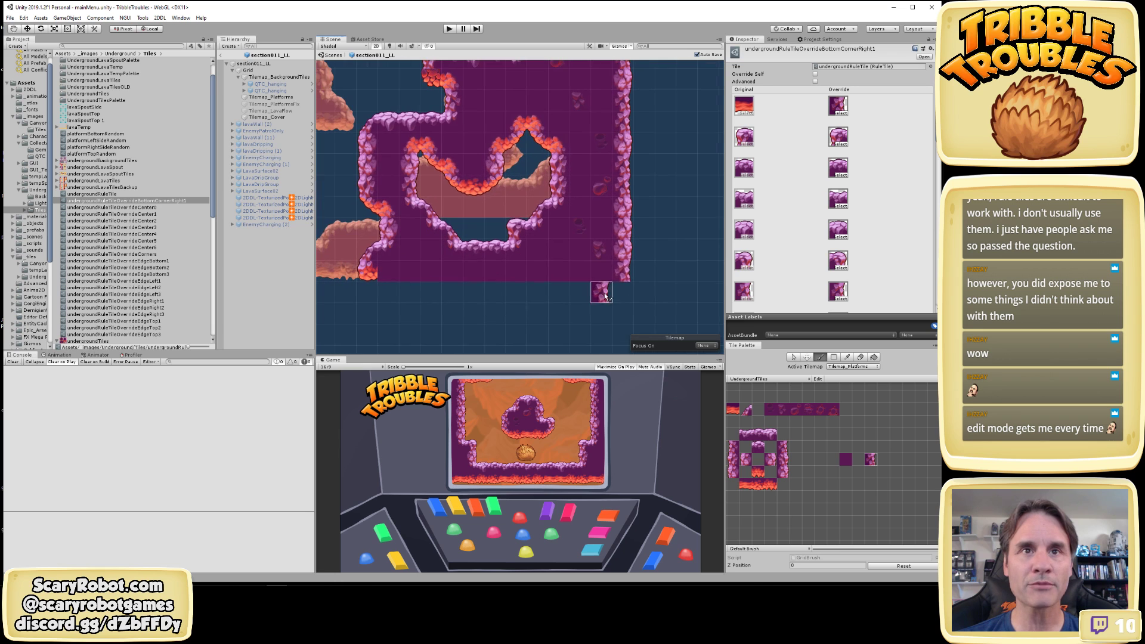
{"action": "scroll", "coordinate": [615, 311], "scroll_direction": "down", "scroll_amount": 5}
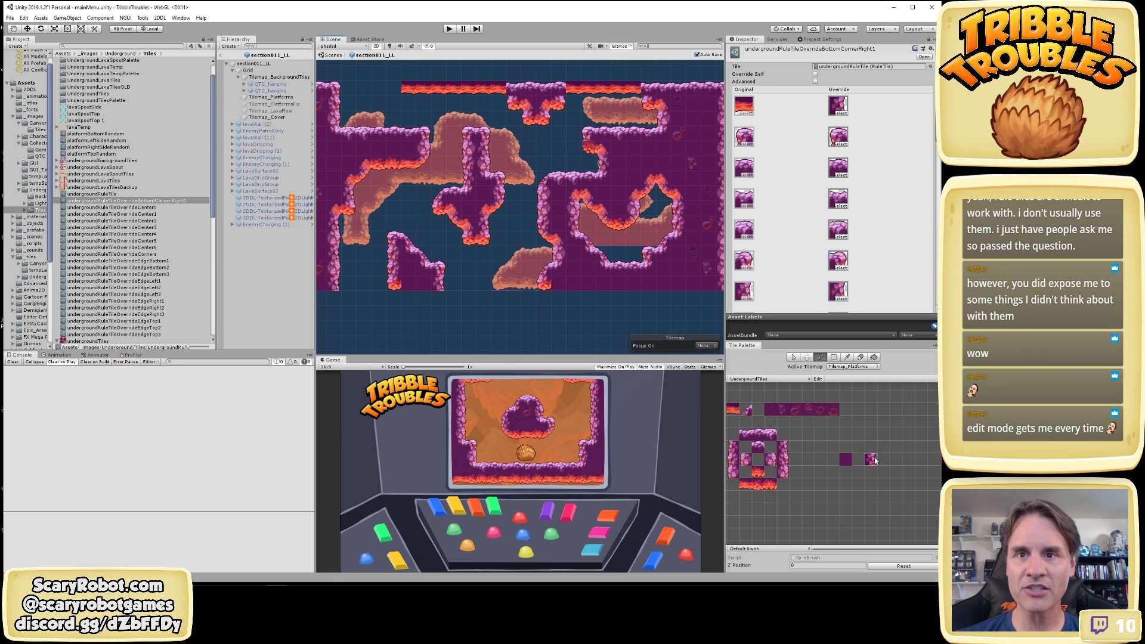
Duplicate undergroundRuleTileOverrideBottomCornerRight1 twice to make variants 2 and 3
{"action": "left_click", "coordinate": [133, 201]}
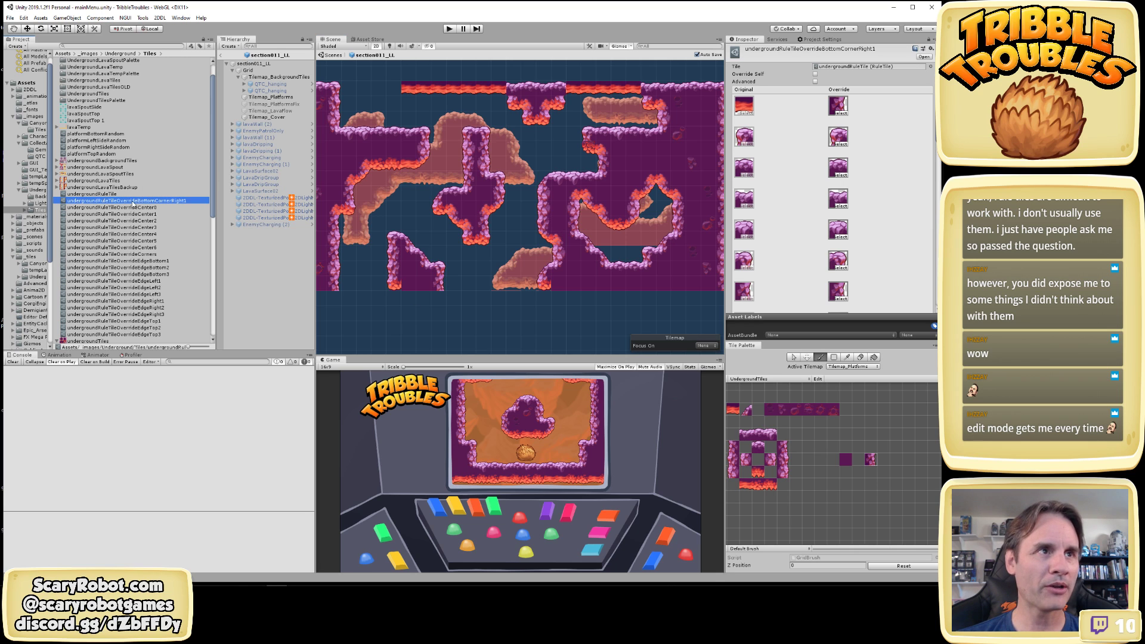
{"action": "left_click", "coordinate": [132, 201]}
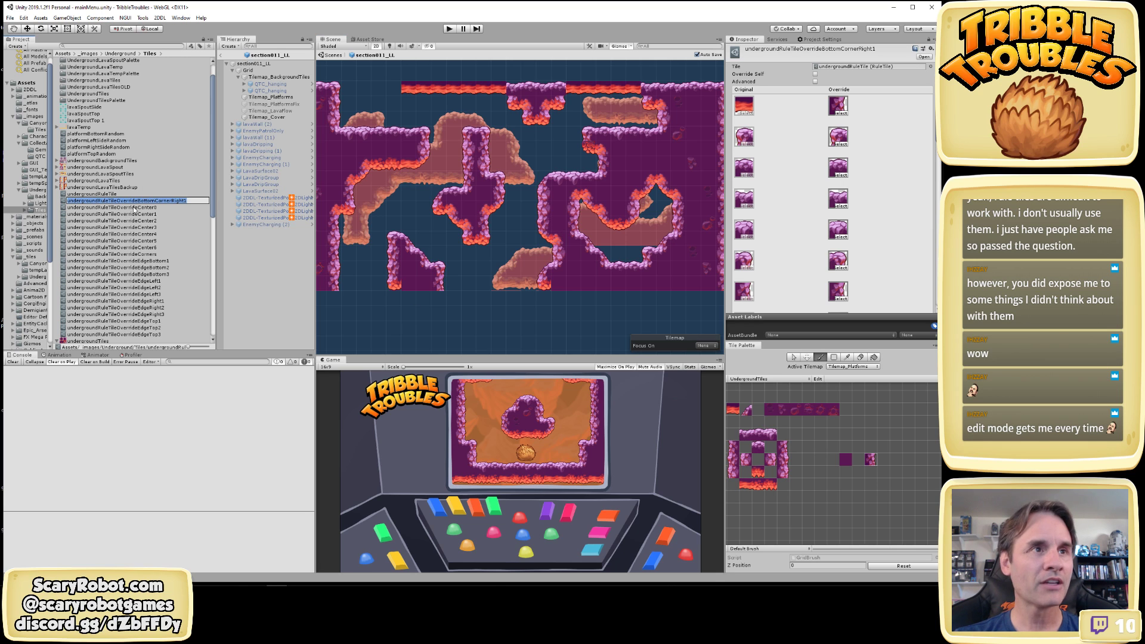
{"action": "key", "text": "ctrl+d"}
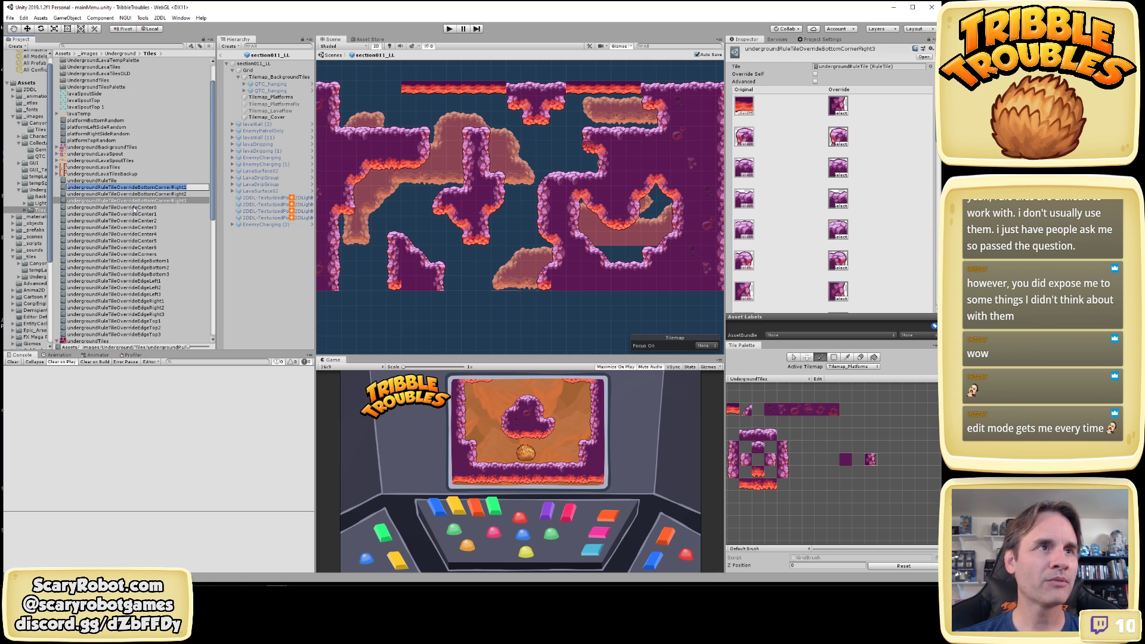
{"action": "key", "text": "ctrl+d"}
Replace the first sprite override of undergroundRuleTileOverrideBottomCornerRight2 with undergroundTiles_11 from undergroundTiles.png
{"action": "left_click", "coordinate": [177, 207]}
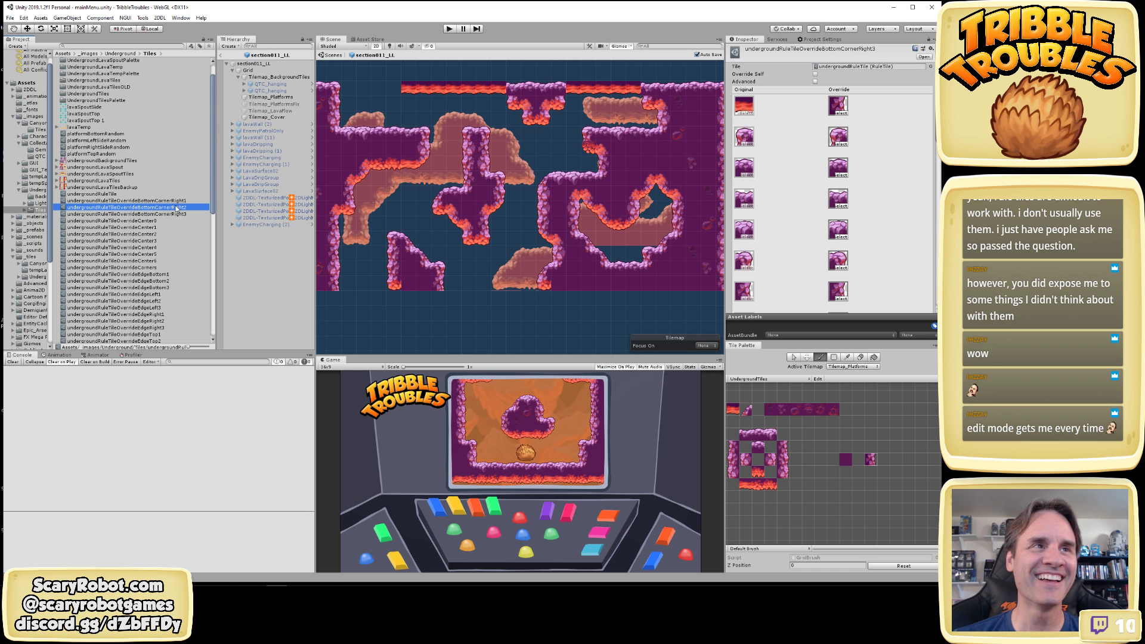
{"action": "left_click", "coordinate": [841, 112]}
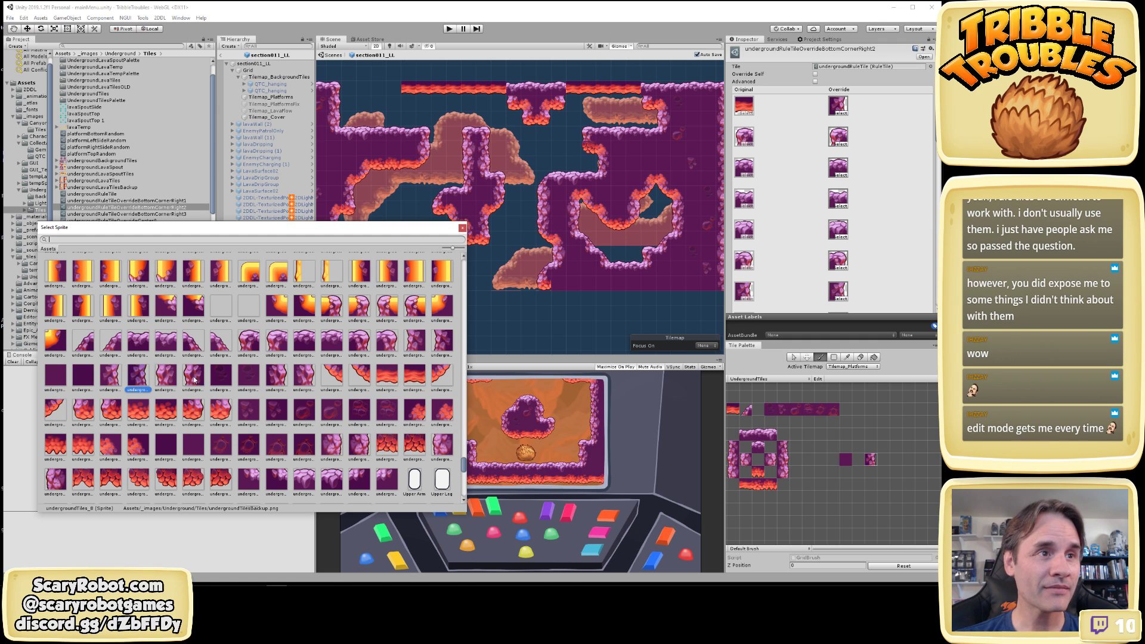
{"action": "left_click", "coordinate": [279, 378]}
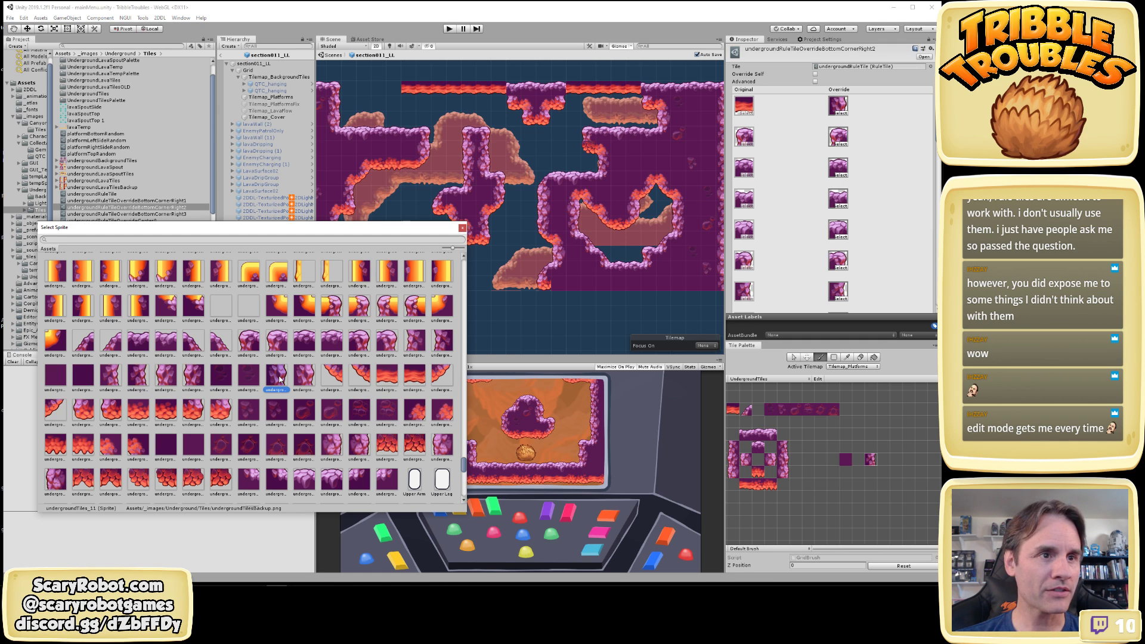
{"action": "left_click", "coordinate": [301, 377]}
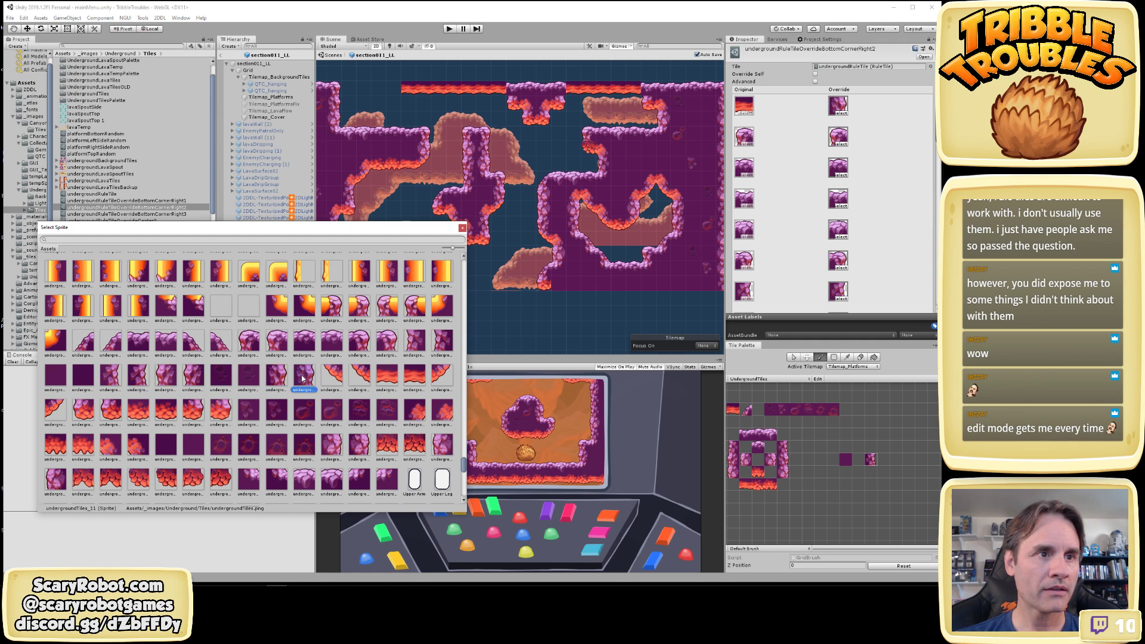
{"action": "double_click", "coordinate": [303, 378]}
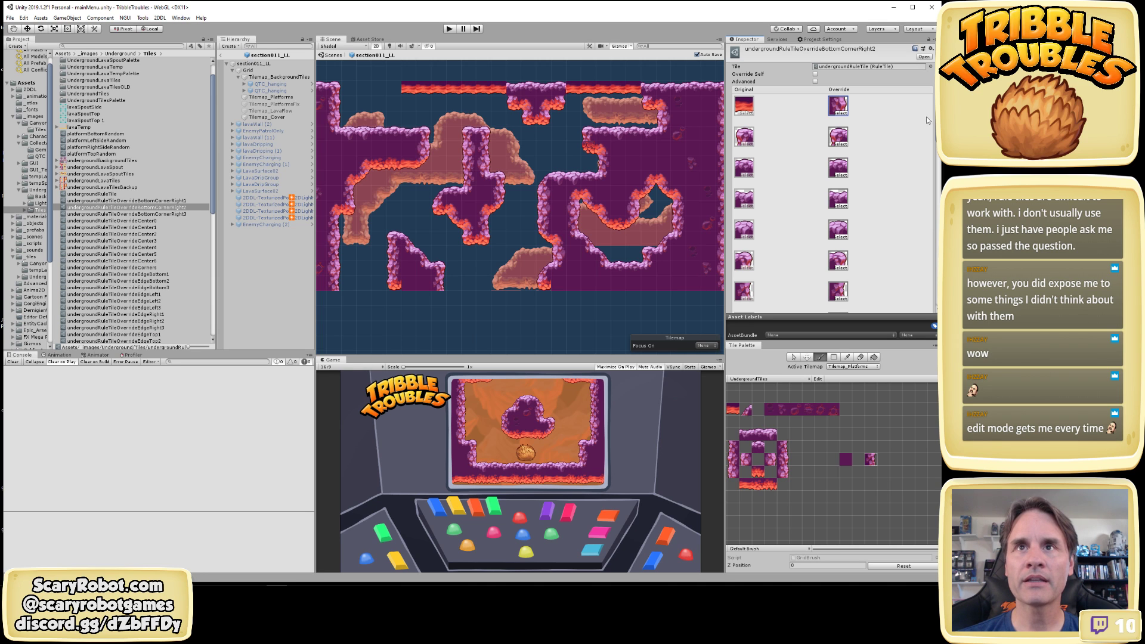
Override the lava corner sprite in undergroundRuleTileOverrideBottomCornerRight2 with undergroundTiles_11 from undergroundTiles.png
{"action": "scroll", "coordinate": [928, 214], "scroll_direction": "down", "scroll_amount": 5}
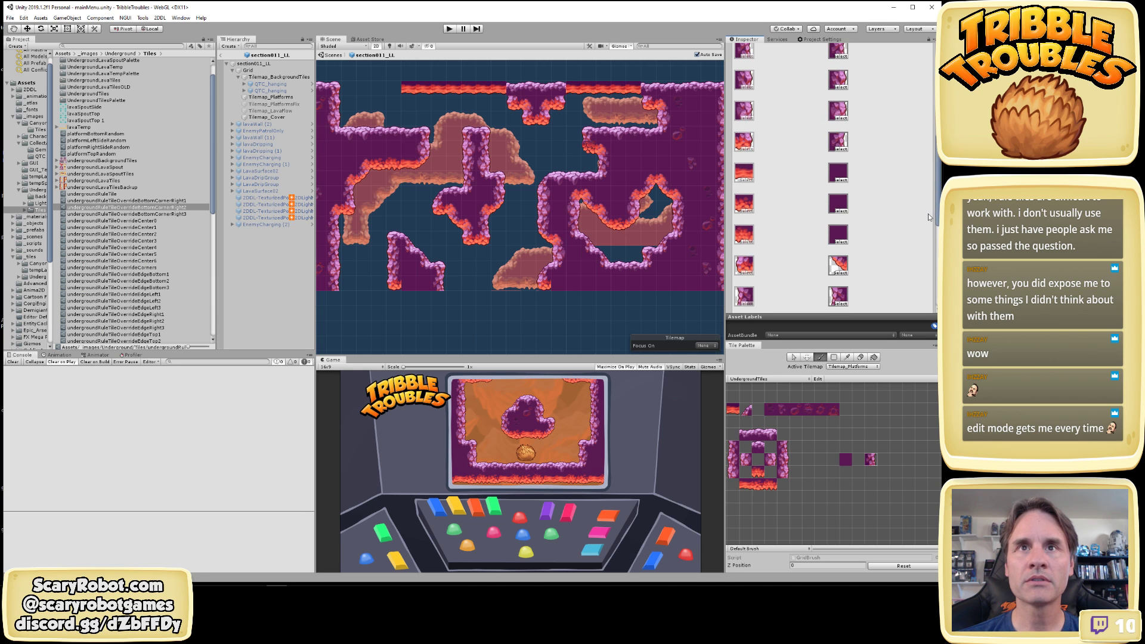
{"action": "left_click", "coordinate": [842, 150]}
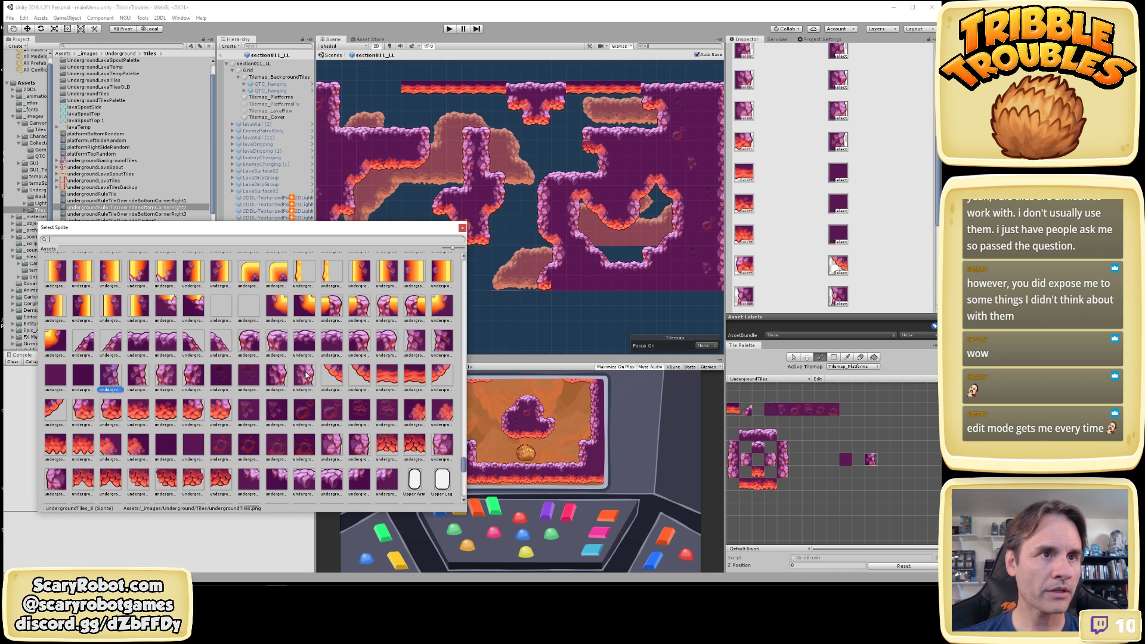
{"action": "left_click", "coordinate": [282, 375]}
{"action": "left_click", "coordinate": [304, 376]}
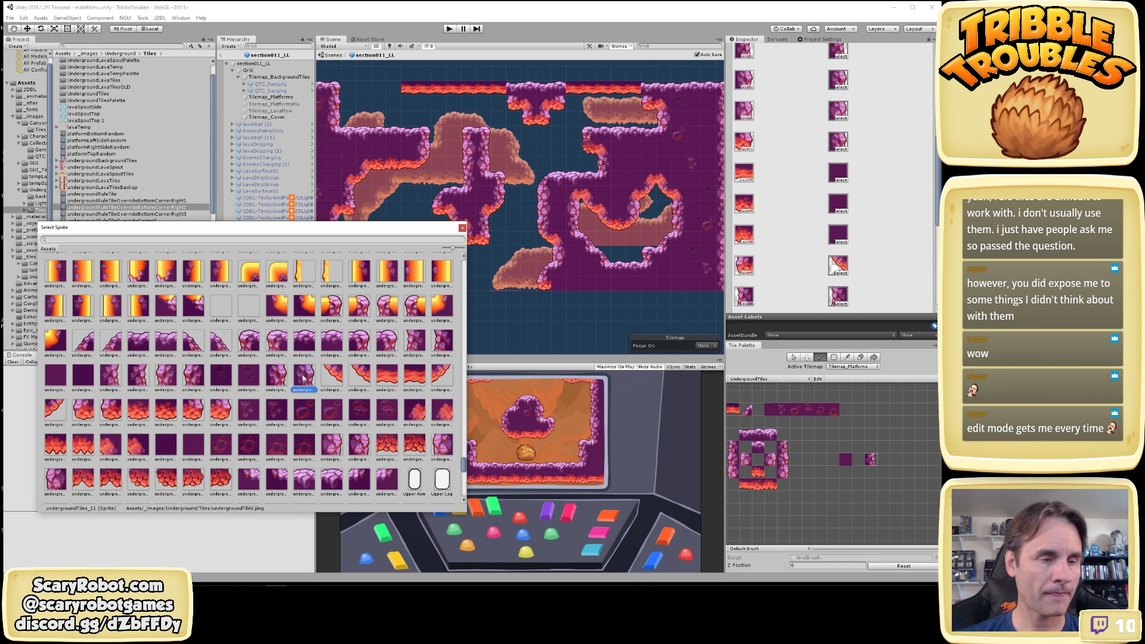
{"action": "double_click", "coordinate": [304, 375]}
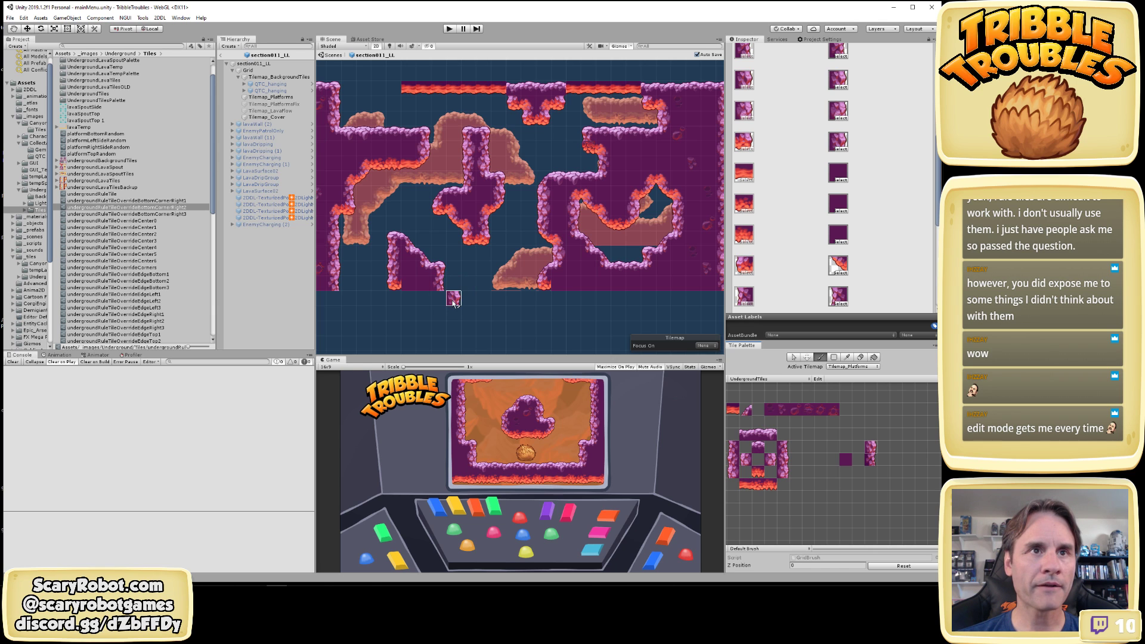
Paint the BottomCornerRight2 variant over the bottom-right corner of the far right wall and check the section's other lower corners
{"action": "scroll", "coordinate": [464, 312], "scroll_direction": "up", "scroll_amount": 3}
{"action": "scroll", "coordinate": [464, 313], "scroll_direction": "up", "scroll_amount": 3}
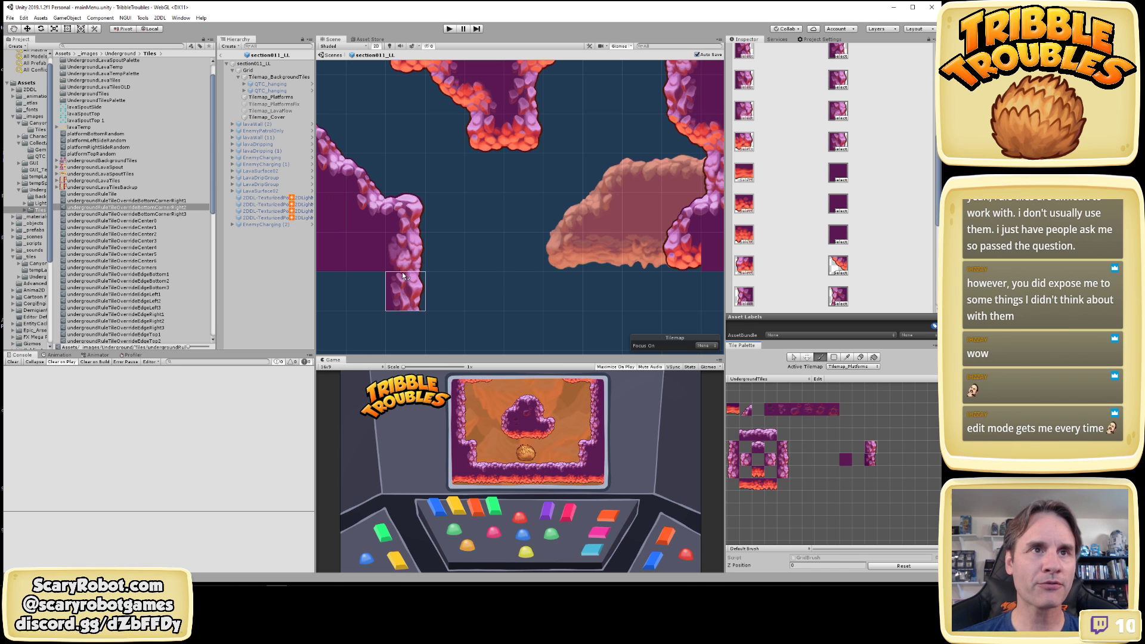
{"action": "scroll", "coordinate": [425, 279], "scroll_direction": "down", "scroll_amount": 3}
{"action": "middle_click_drag", "start_coordinate": [559, 290], "coordinate": [391, 281]}
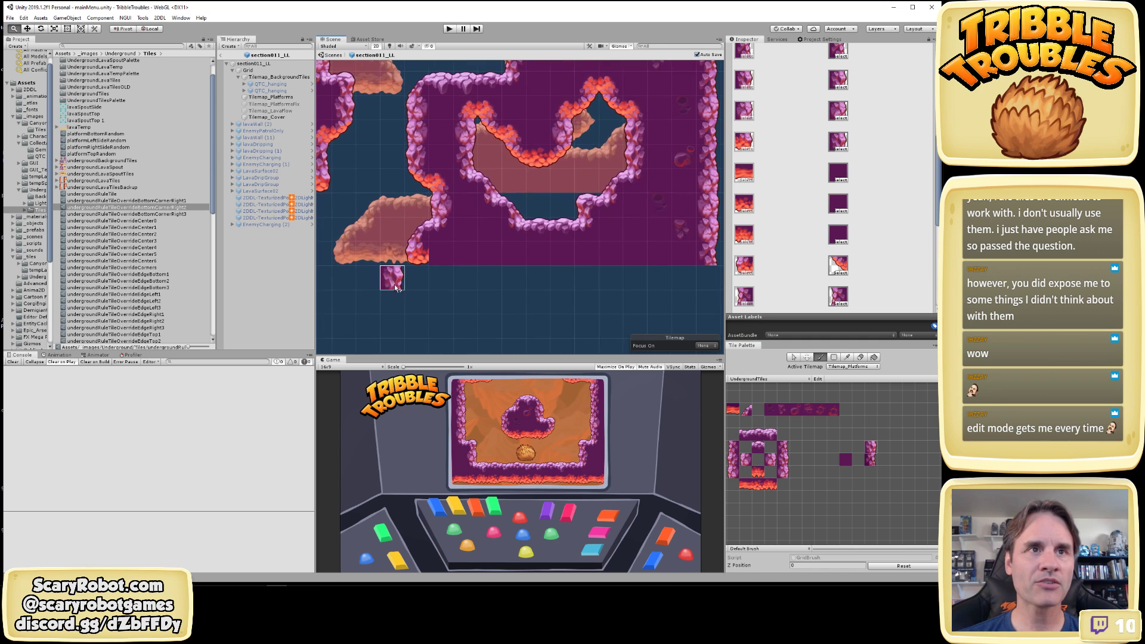
{"action": "scroll", "coordinate": [504, 298], "scroll_direction": "down", "scroll_amount": 5}
{"action": "left_click", "coordinate": [659, 267]}
{"action": "middle_click_drag", "start_coordinate": [460, 303], "coordinate": [570, 303]}
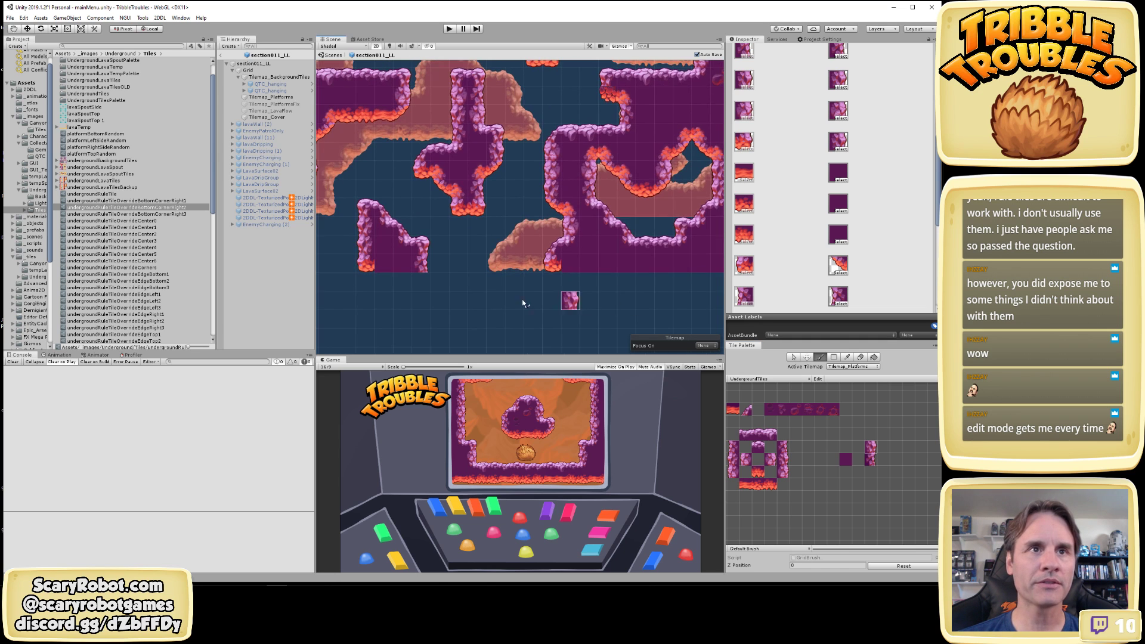
{"action": "scroll", "coordinate": [443, 302], "scroll_direction": "down", "scroll_amount": 4}
{"action": "middle_click_drag", "start_coordinate": [444, 301], "coordinate": [532, 303]}
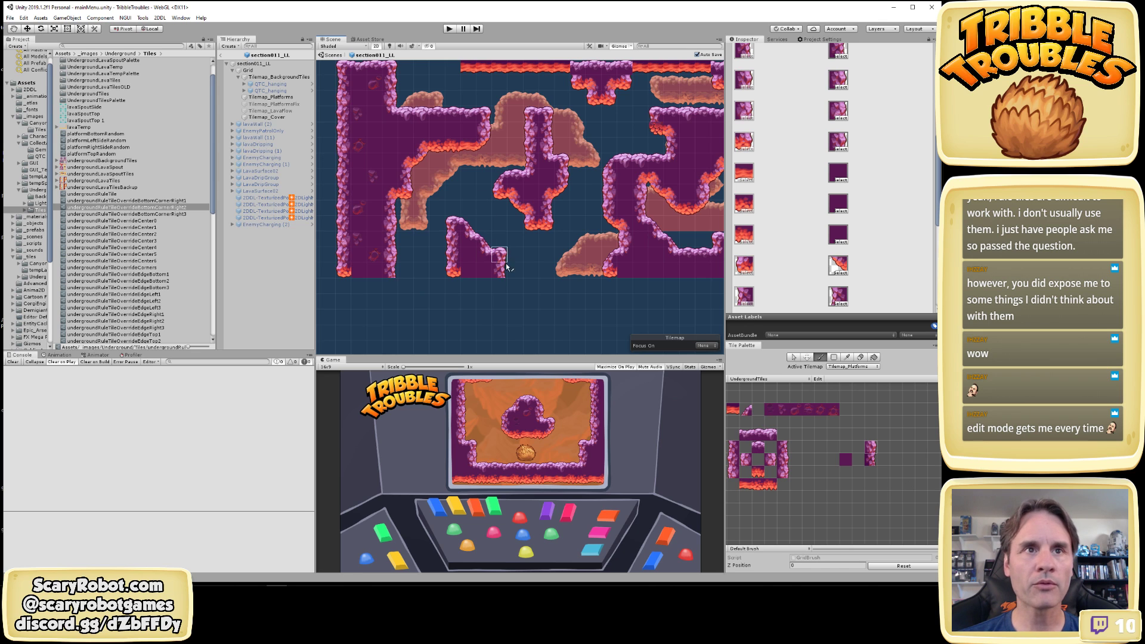
{"action": "scroll", "coordinate": [504, 266], "scroll_direction": "up", "scroll_amount": 3}
Replace the first sprite override of undergroundRuleTileOverrideBottomCornerRight3 with undergroundTiles_27 from undergroundTiles.png
{"action": "left_click", "coordinate": [129, 213]}
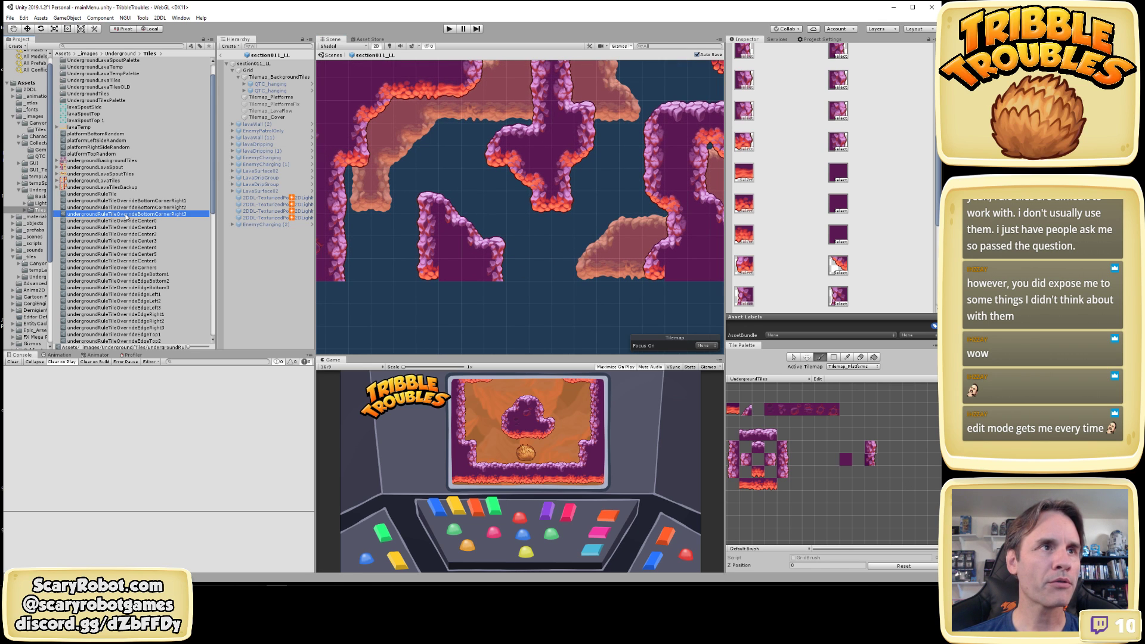
{"action": "scroll", "coordinate": [847, 107], "scroll_direction": "up", "scroll_amount": 5}
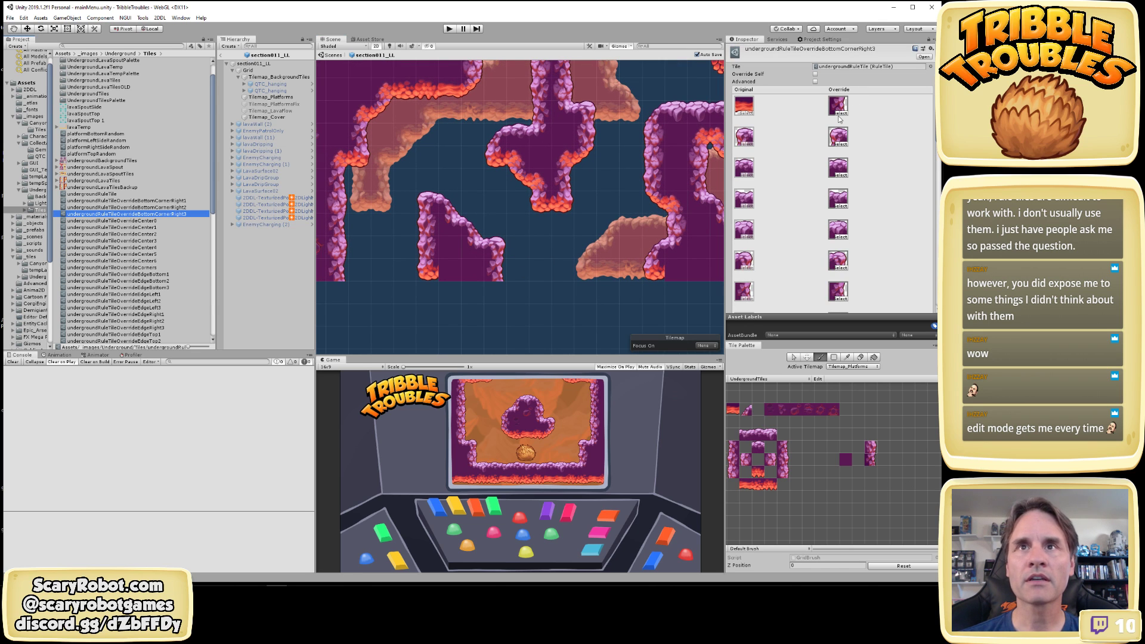
{"action": "left_click", "coordinate": [839, 113]}
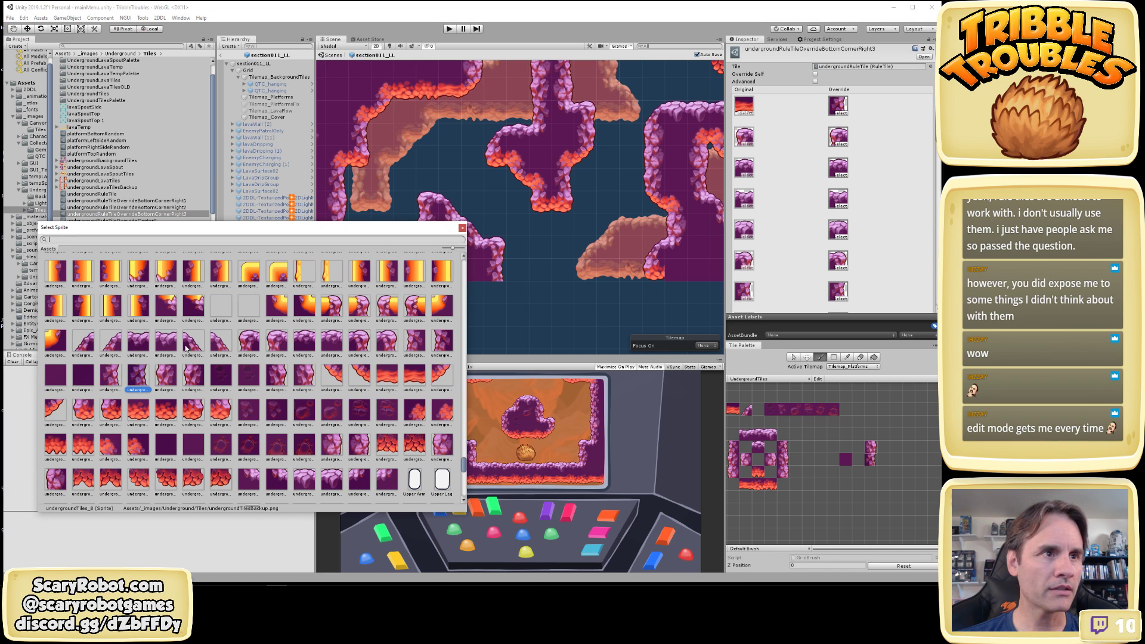
{"action": "scroll", "coordinate": [178, 357], "scroll_direction": "down", "scroll_amount": 2}
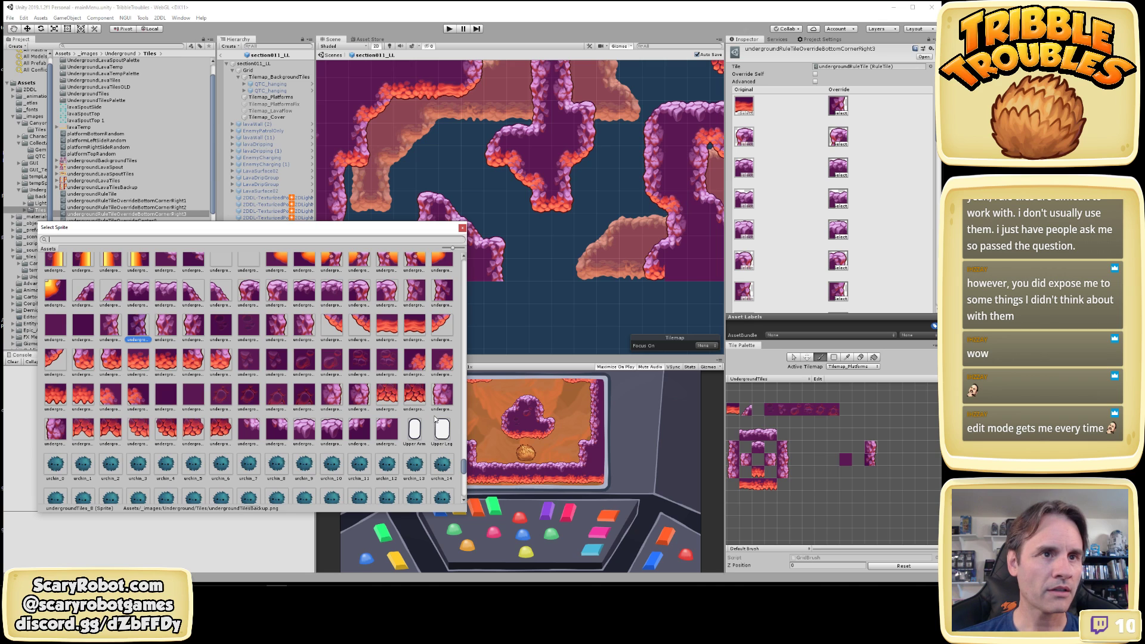
{"action": "left_click", "coordinate": [363, 397]}
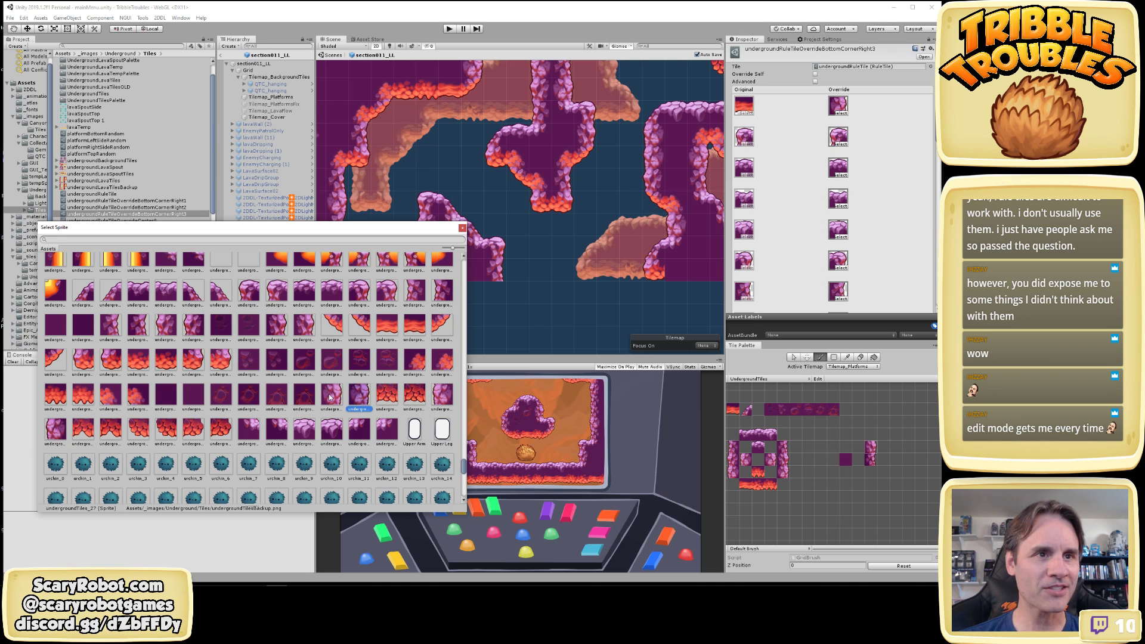
{"action": "left_click", "coordinate": [331, 397]}
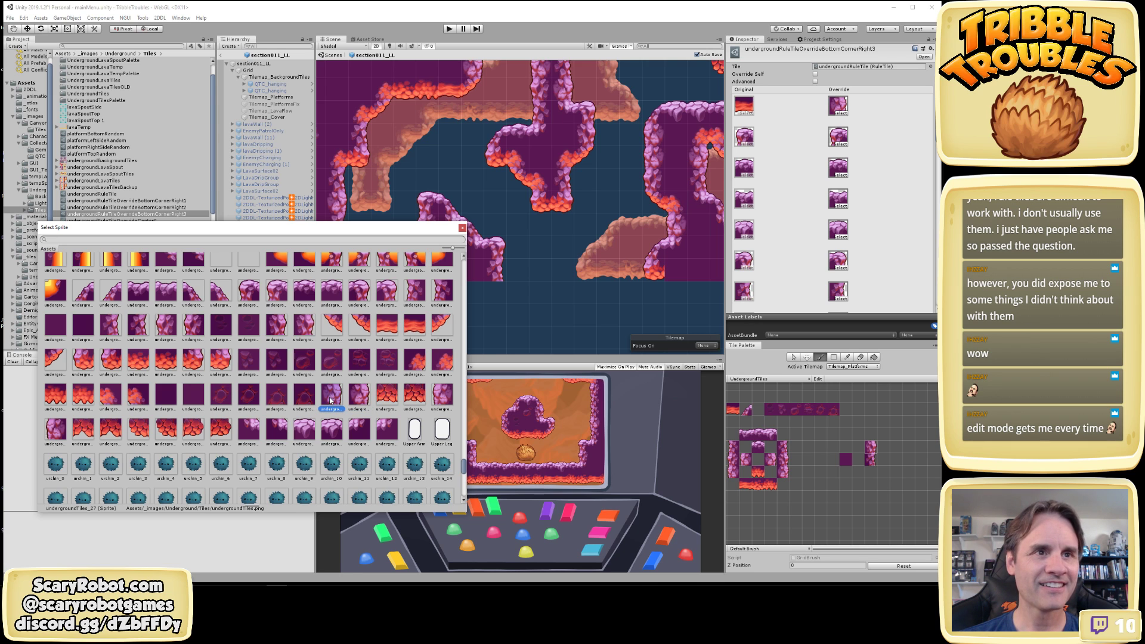
{"action": "double_click", "coordinate": [332, 397]}
{"action": "scroll", "coordinate": [904, 199], "scroll_direction": "down", "scroll_amount": 5}
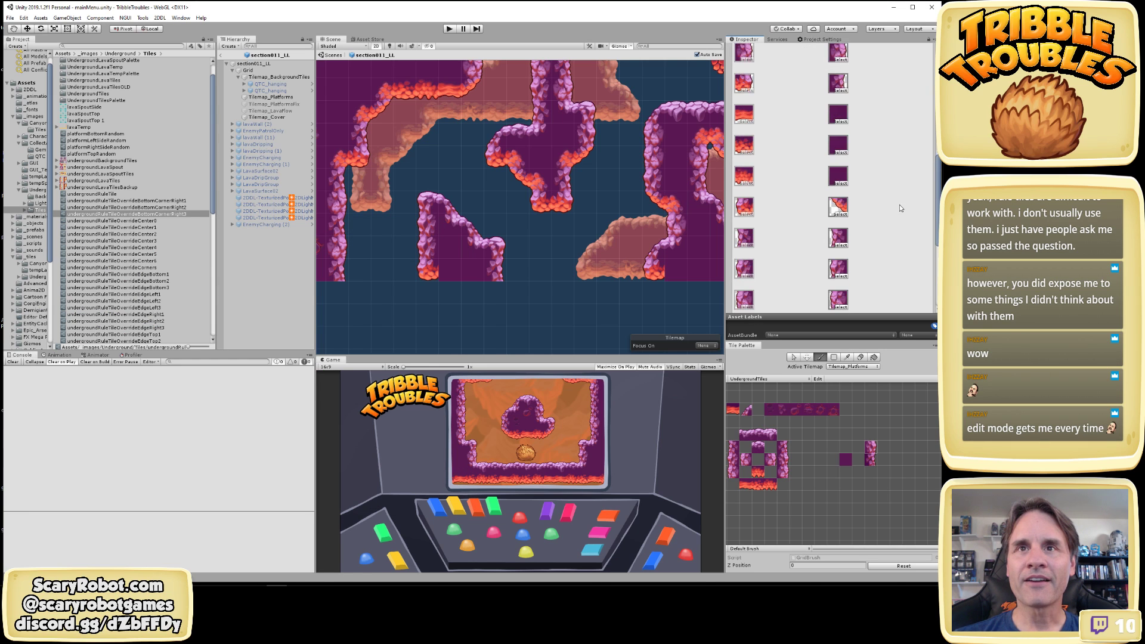
{"action": "scroll", "coordinate": [878, 221], "scroll_direction": "down", "scroll_amount": 1}
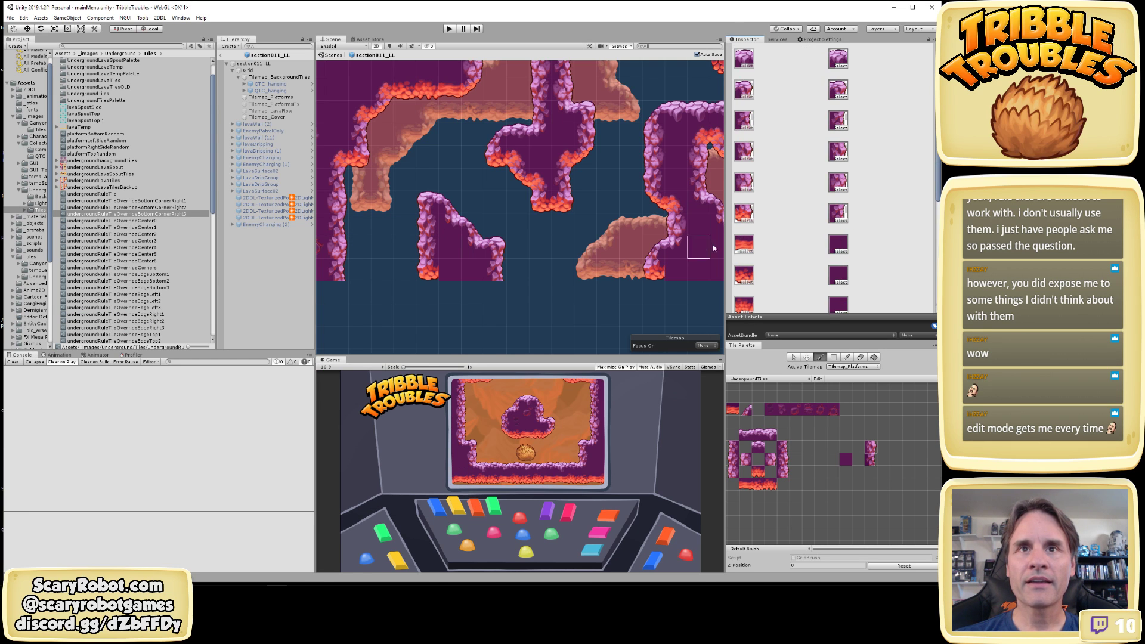
{"action": "scroll", "coordinate": [787, 222], "scroll_direction": "up", "scroll_amount": 5}
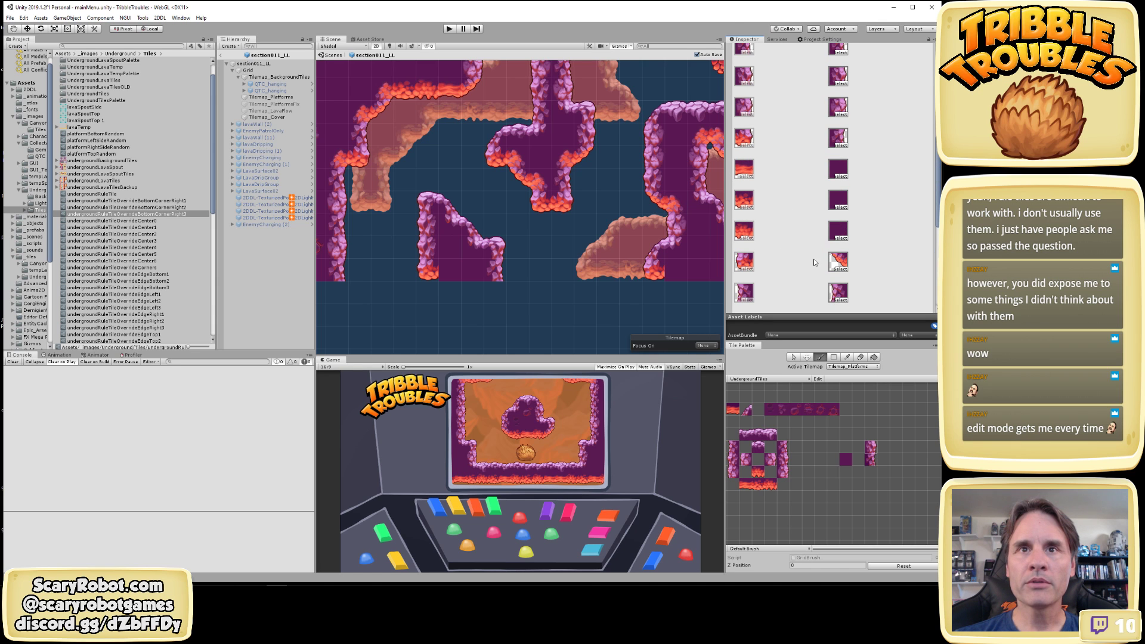
{"action": "left_click", "coordinate": [841, 269]}
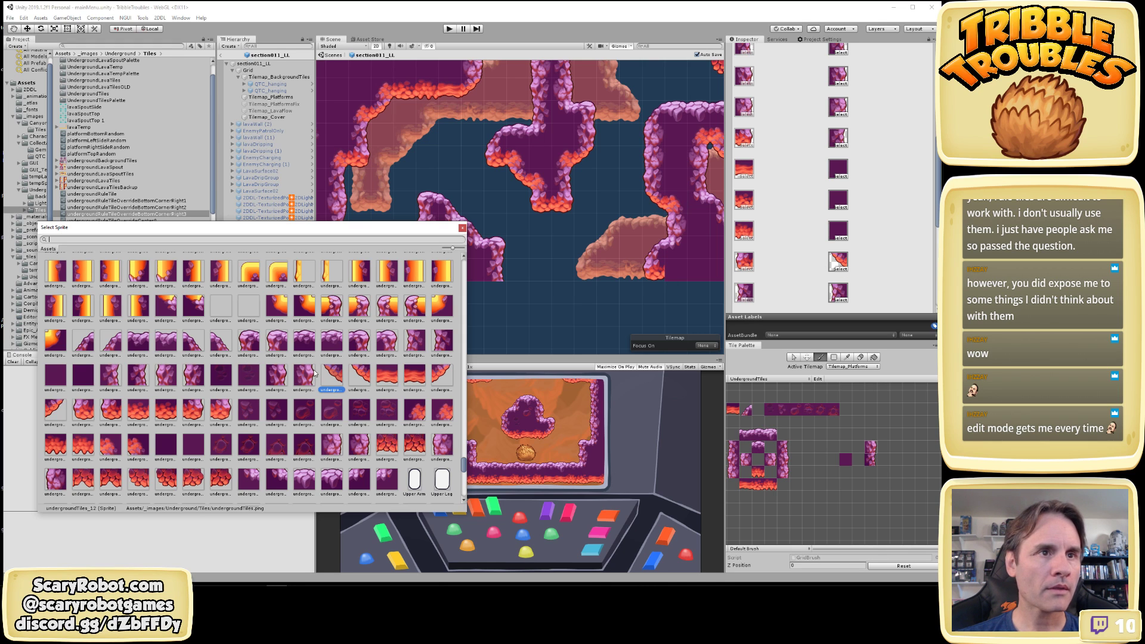
{"action": "left_click", "coordinate": [462, 228]}
Override the lava corner sprite in undergroundRuleTileOverrideBottomCornerRight3 with undergroundTiles_27 from undergroundTiles.png
{"action": "scroll", "coordinate": [889, 237], "scroll_direction": "down", "scroll_amount": 3}
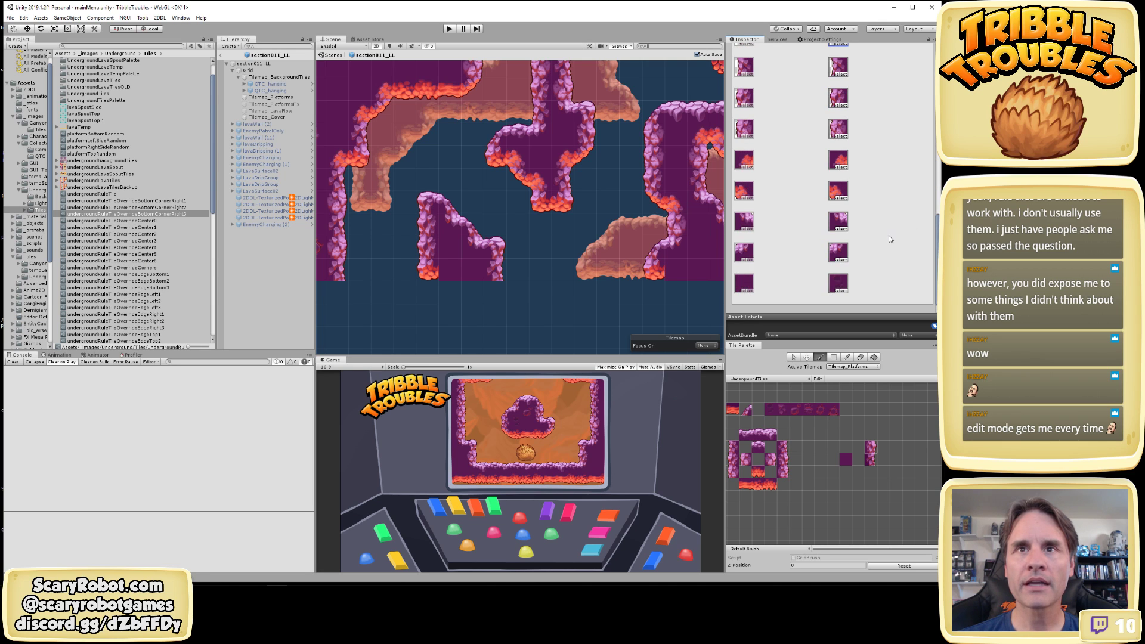
{"action": "scroll", "coordinate": [886, 239], "scroll_direction": "down", "scroll_amount": 2}
{"action": "scroll", "coordinate": [884, 240], "scroll_direction": "down", "scroll_amount": 5}
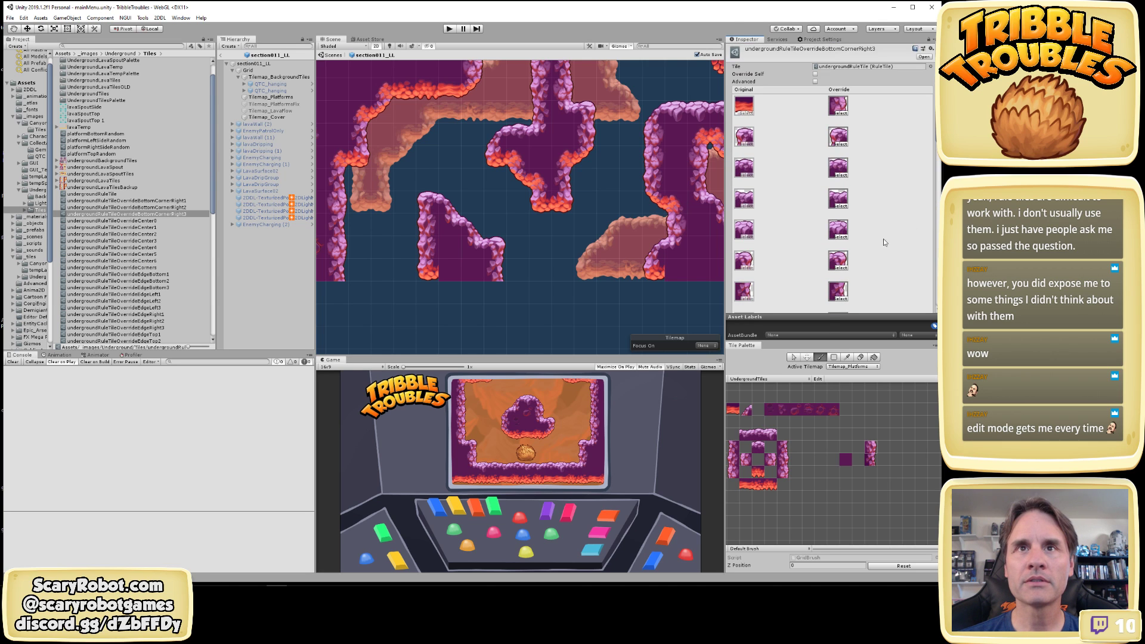
{"action": "scroll", "coordinate": [834, 151], "scroll_direction": "down", "scroll_amount": 5}
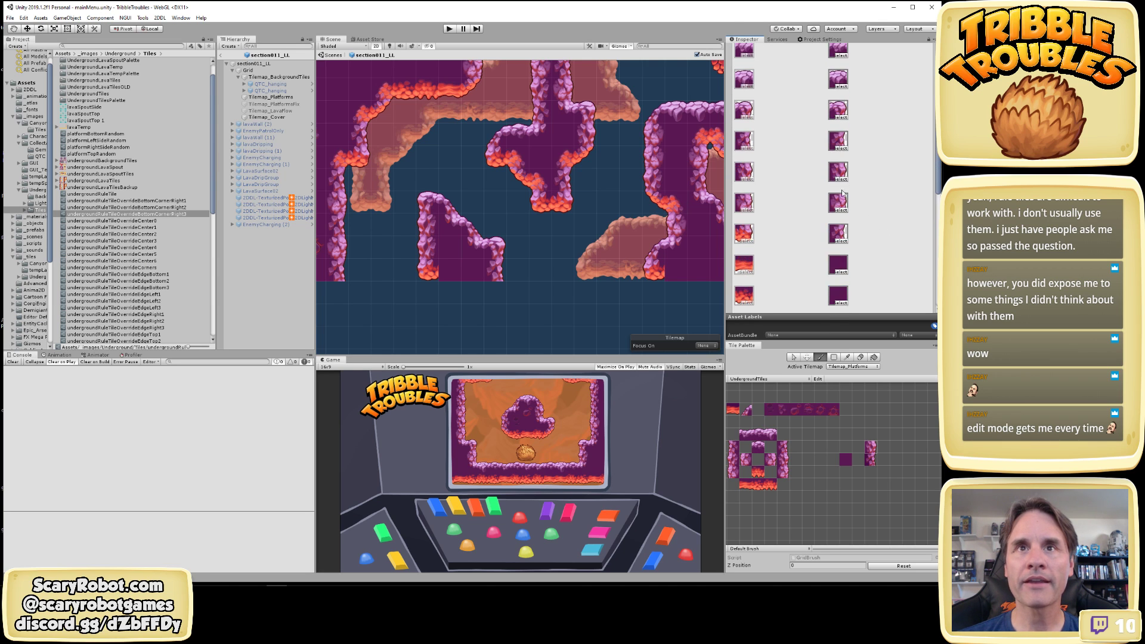
{"action": "left_click", "coordinate": [840, 241]}
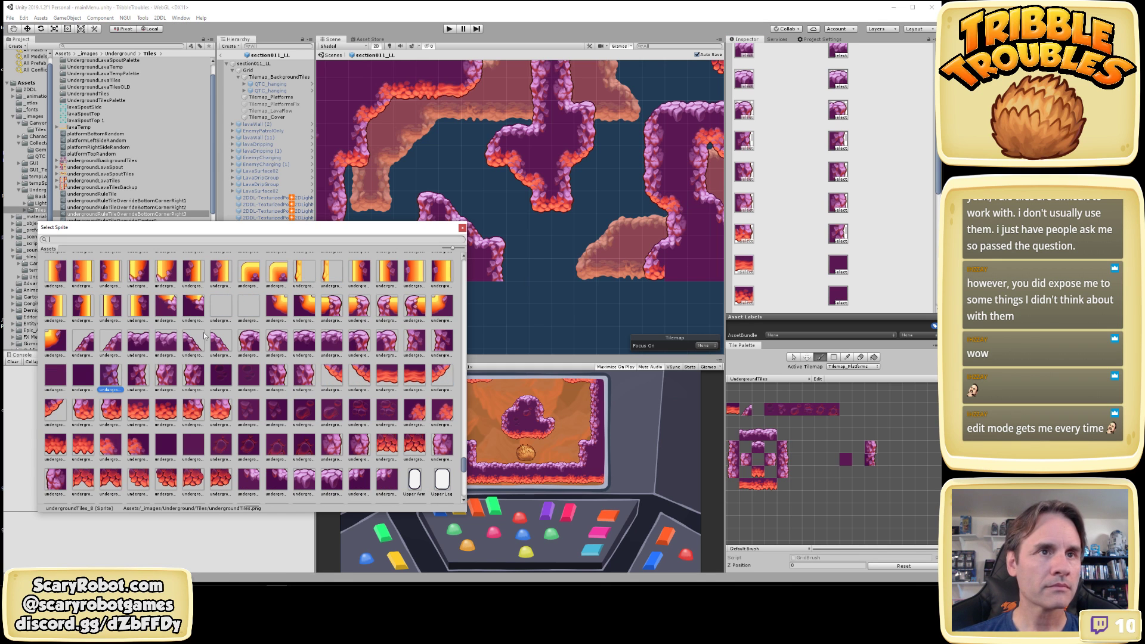
{"action": "scroll", "coordinate": [243, 377], "scroll_direction": "down", "scroll_amount": 3}
{"action": "left_click", "coordinate": [354, 350]}
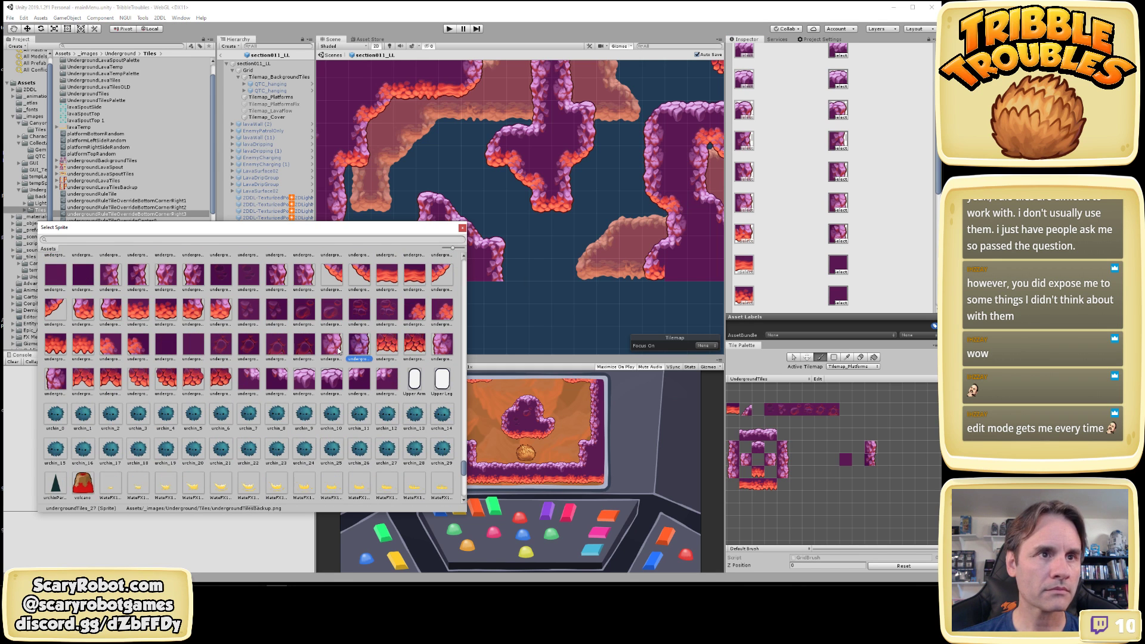
{"action": "double_click", "coordinate": [338, 351]}
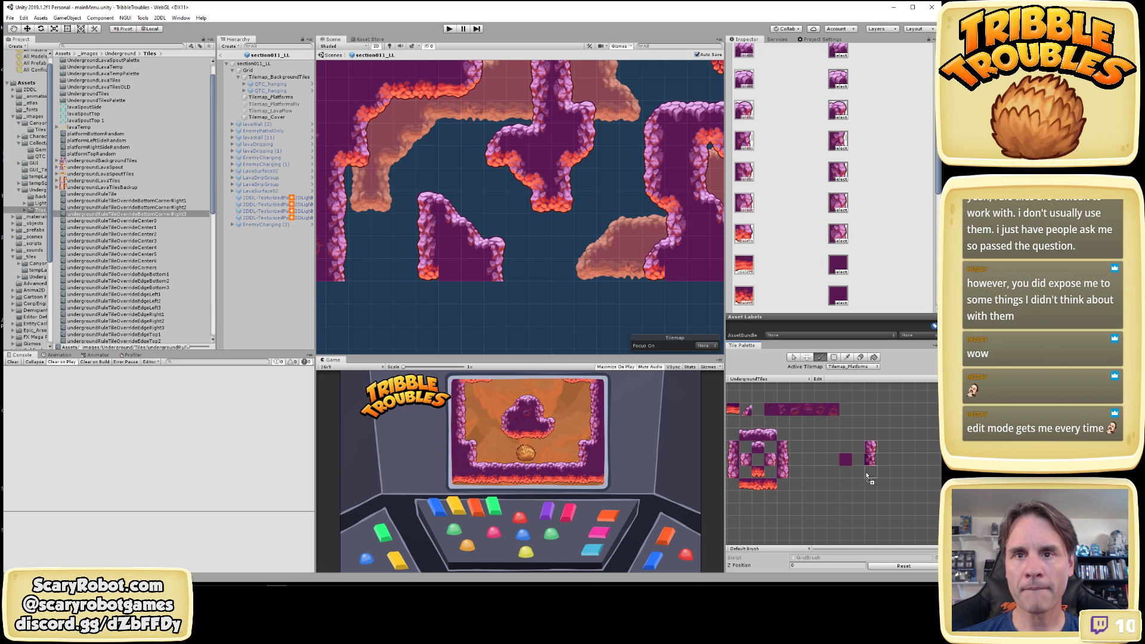
Add the BottomCornerRight3 variant to the UndergroundTiles palette directly below the other two bottom-right corner tiles
{"action": "scroll", "coordinate": [868, 477], "scroll_direction": "up", "scroll_amount": 5}
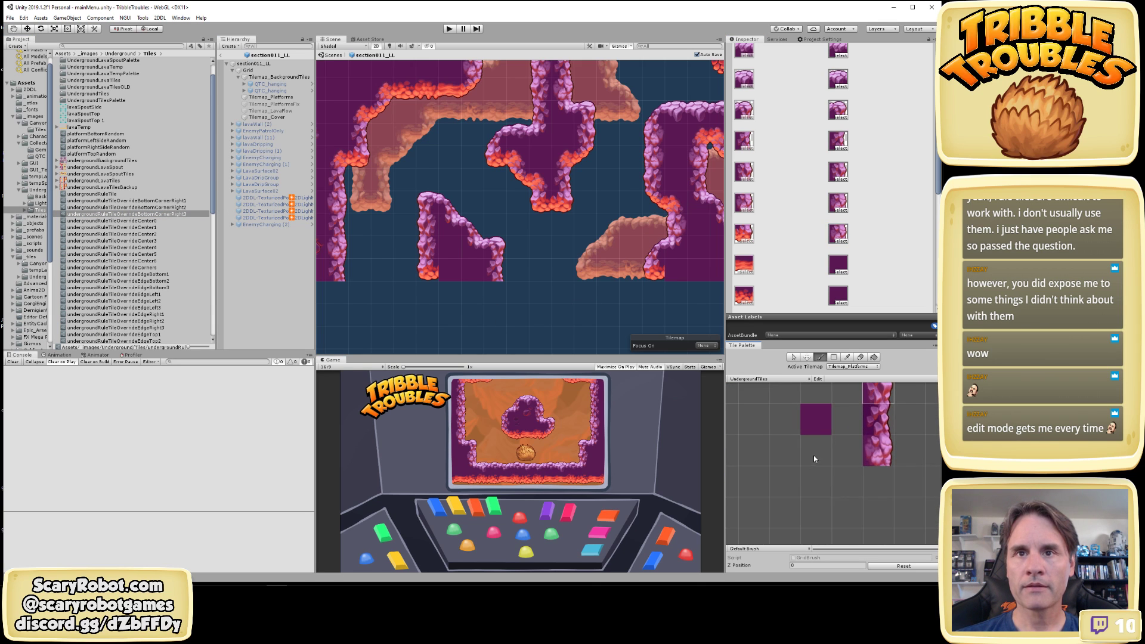
{"action": "middle_click_drag", "start_coordinate": [814, 456], "coordinate": [821, 512]}
{"action": "scroll", "coordinate": [826, 507], "scroll_direction": "down", "scroll_amount": 2}
Try painting the BottomCornerRight3 variant beside the base of the far left wall, and undo the stroke
{"action": "left_click", "coordinate": [878, 506]}
{"action": "scroll", "coordinate": [468, 304], "scroll_direction": "down", "scroll_amount": 3}
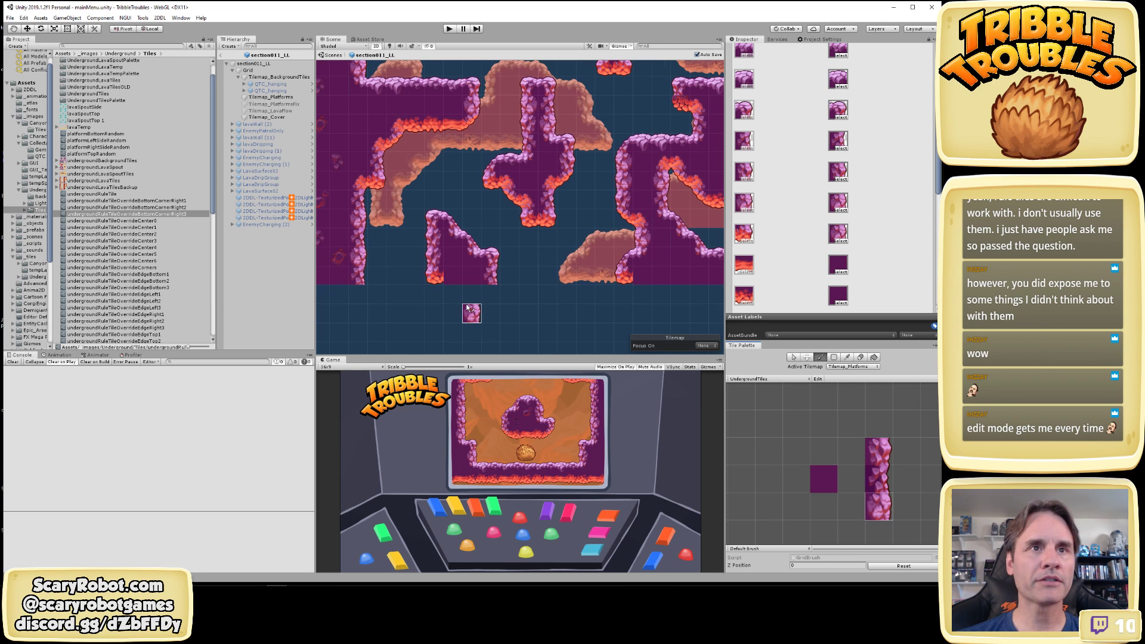
{"action": "left_click", "coordinate": [378, 294]}
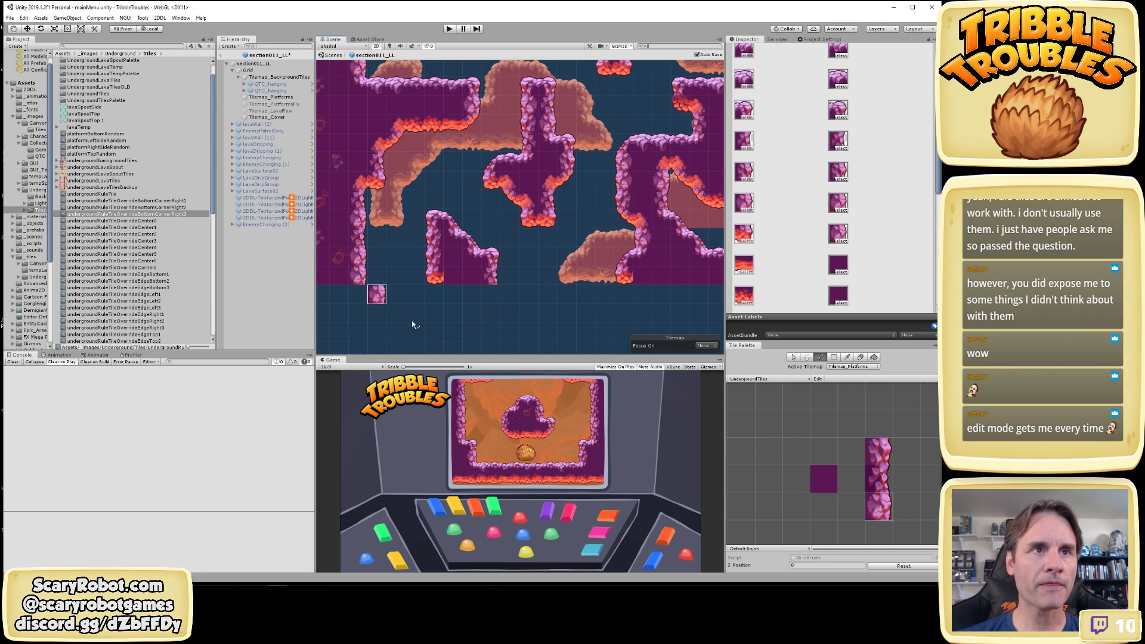
{"action": "key", "text": "ctrl+z"}
{"action": "scroll", "coordinate": [536, 341], "scroll_direction": "down", "scroll_amount": 2}
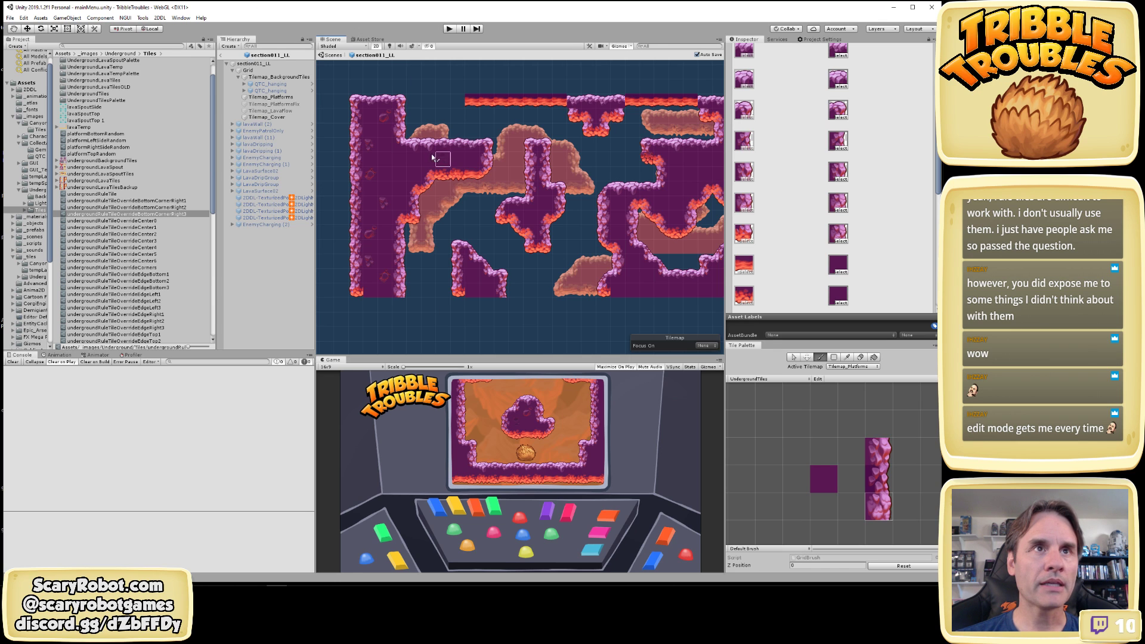
{"action": "scroll", "coordinate": [435, 152], "scroll_direction": "up", "scroll_amount": 1}
{"action": "scroll", "coordinate": [445, 128], "scroll_direction": "up", "scroll_amount": 1}
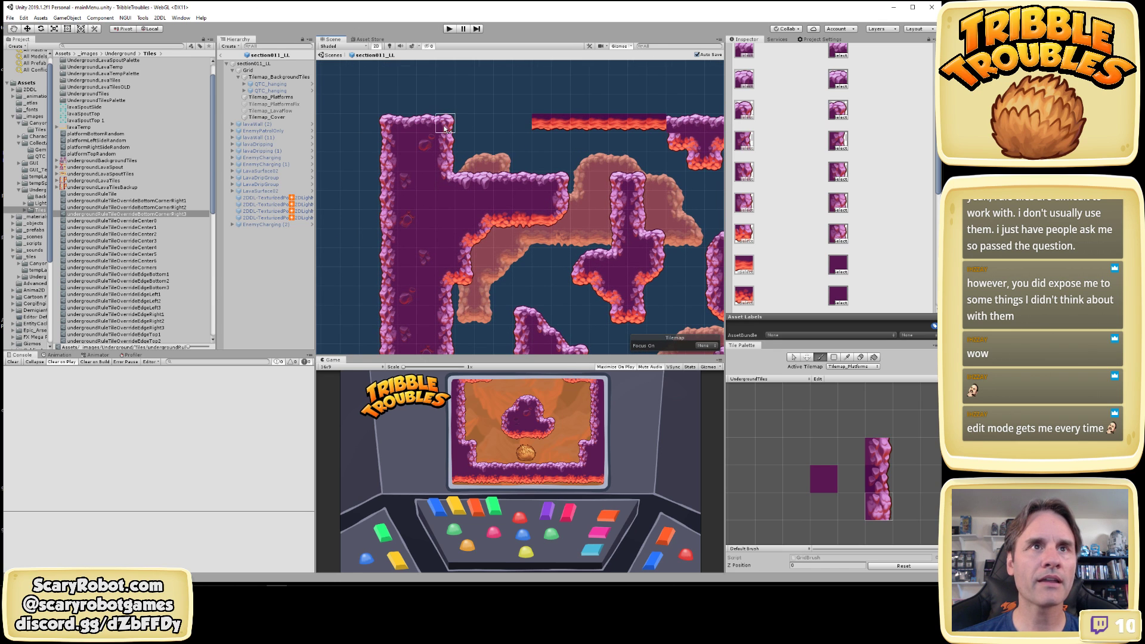
{"action": "scroll", "coordinate": [471, 185], "scroll_direction": "down", "scroll_amount": 2}
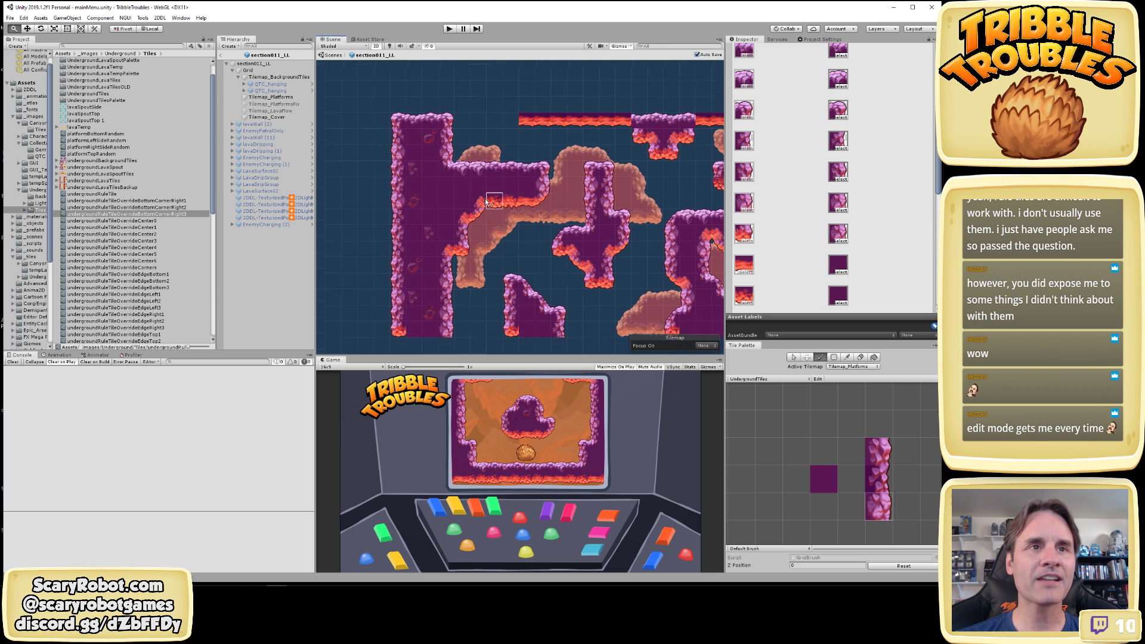
{"action": "middle_click_drag", "start_coordinate": [485, 198], "coordinate": [478, 145]}
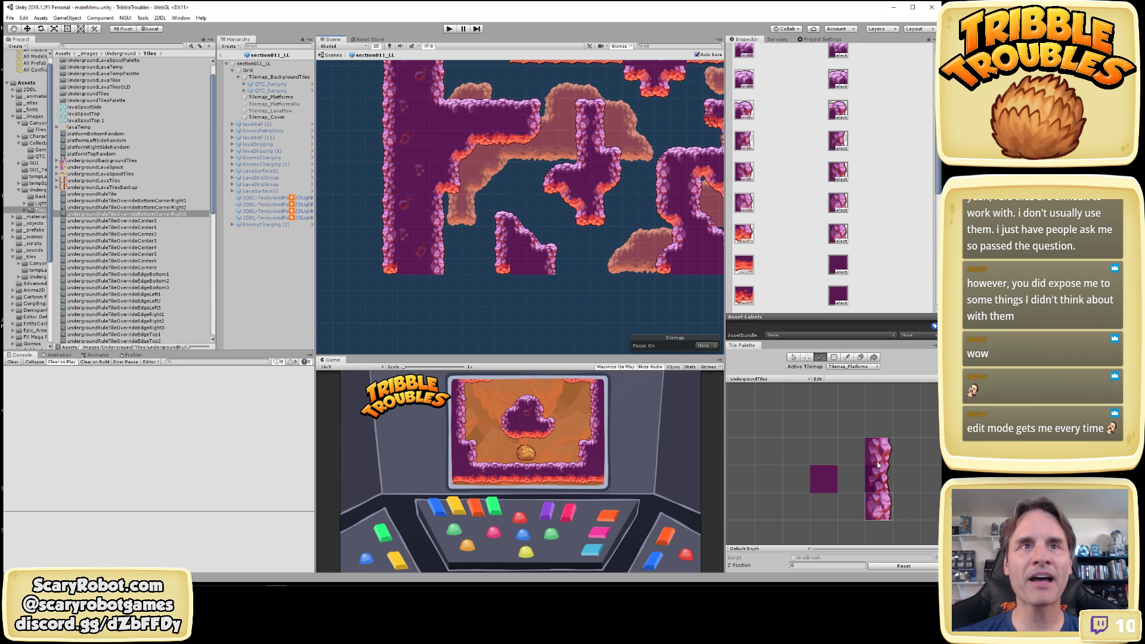
Enable editing of the UndergroundTiles palette and move the three stacked bottom-right corner variants two cells down
{"action": "scroll", "coordinate": [877, 465], "scroll_direction": "down", "scroll_amount": 3}
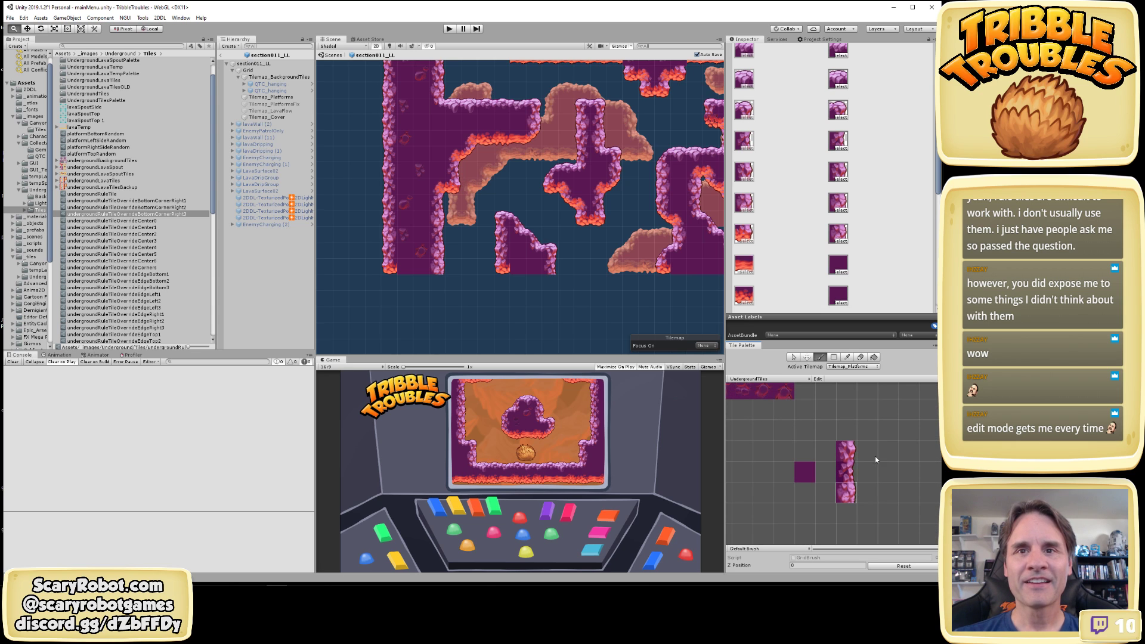
{"action": "scroll", "coordinate": [868, 449], "scroll_direction": "down", "scroll_amount": 5}
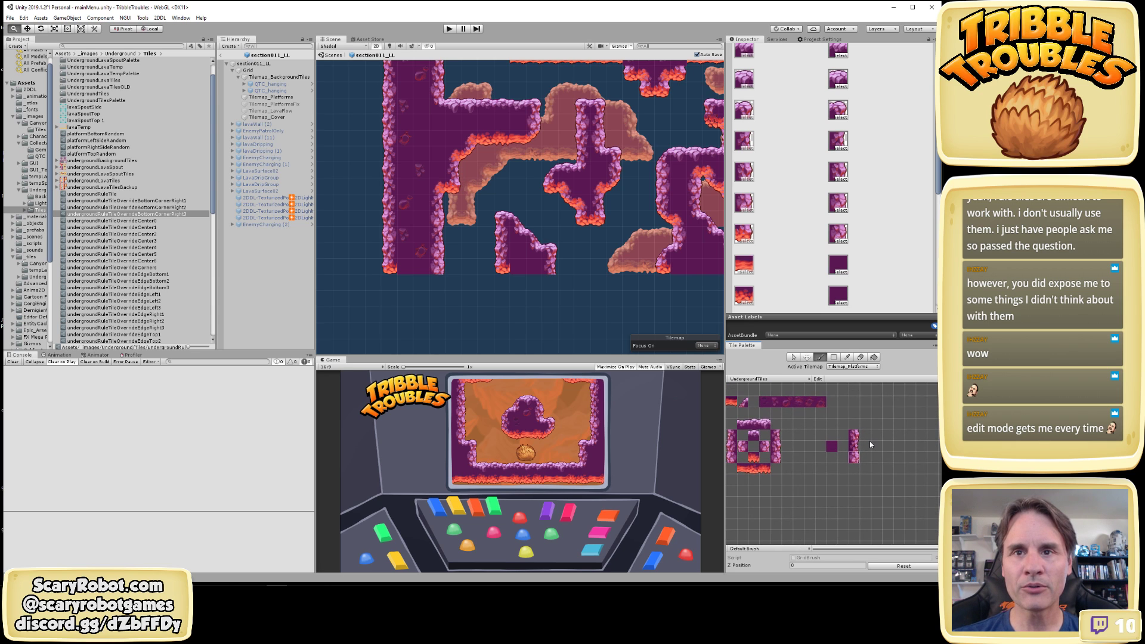
{"action": "scroll", "coordinate": [870, 442], "scroll_direction": "down", "scroll_amount": 2}
{"action": "left_click", "coordinate": [793, 357]}
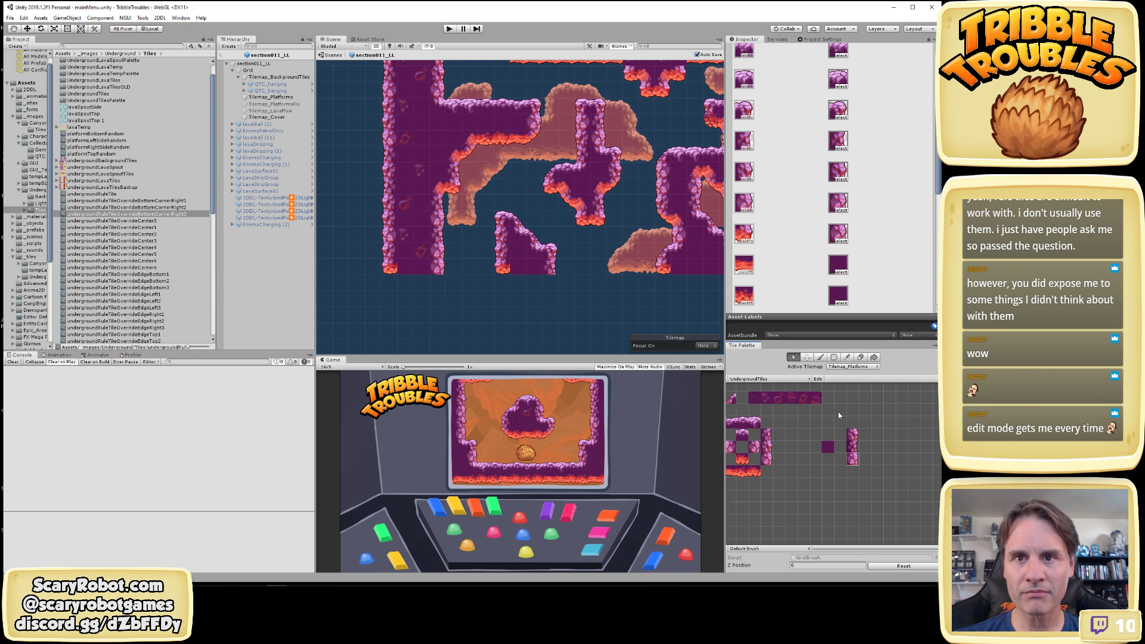
{"action": "left_click_drag", "start_coordinate": [853, 433], "coordinate": [857, 469]}
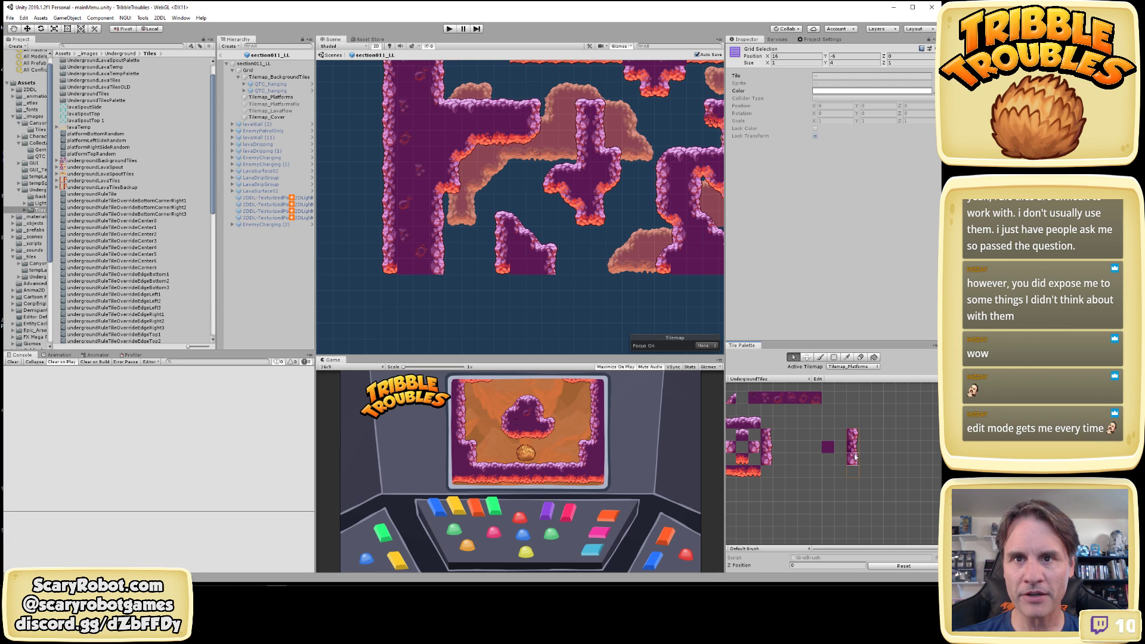
{"action": "left_click", "coordinate": [796, 357]}
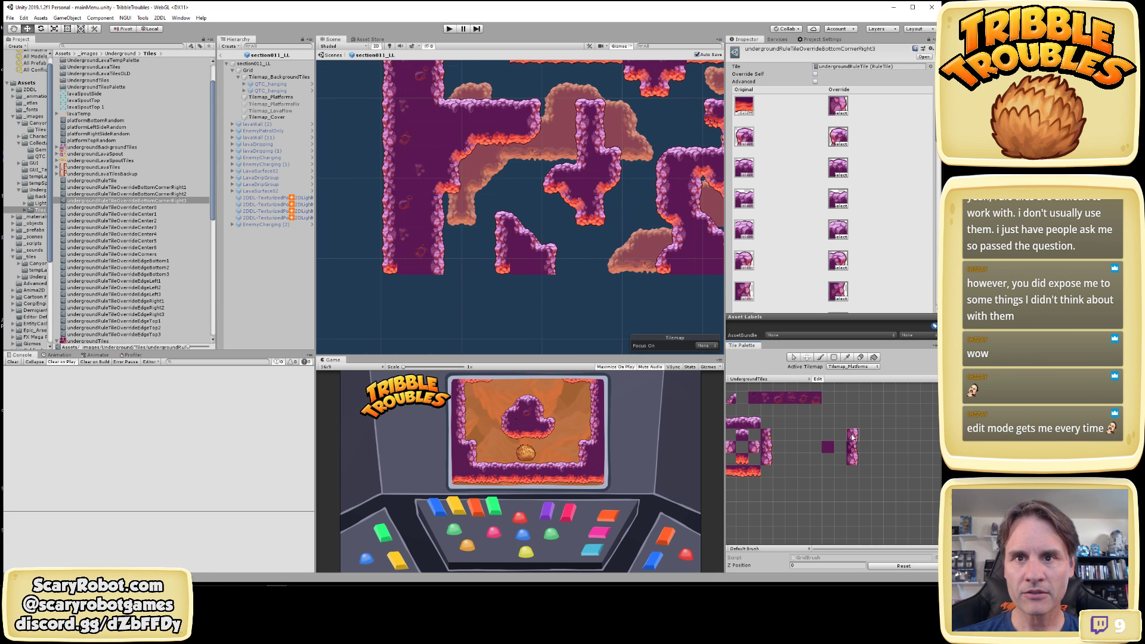
{"action": "left_click", "coordinate": [793, 357]}
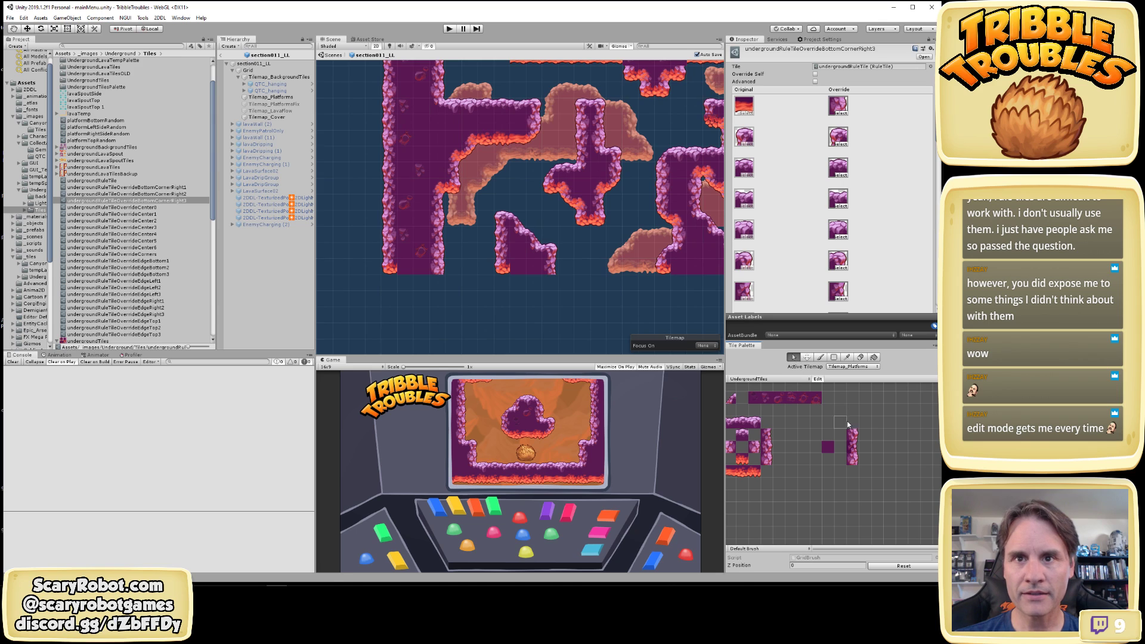
{"action": "left_click_drag", "start_coordinate": [853, 433], "coordinate": [854, 458]}
{"action": "key", "text": "m"}
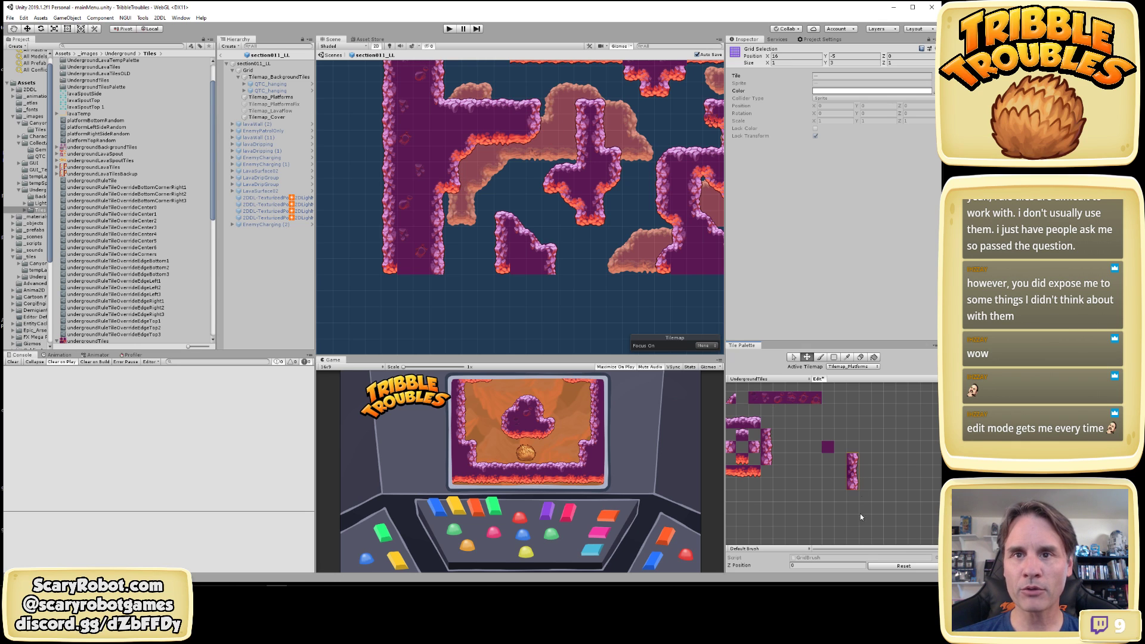
{"action": "scroll", "coordinate": [811, 452], "scroll_direction": "up", "scroll_amount": 3}
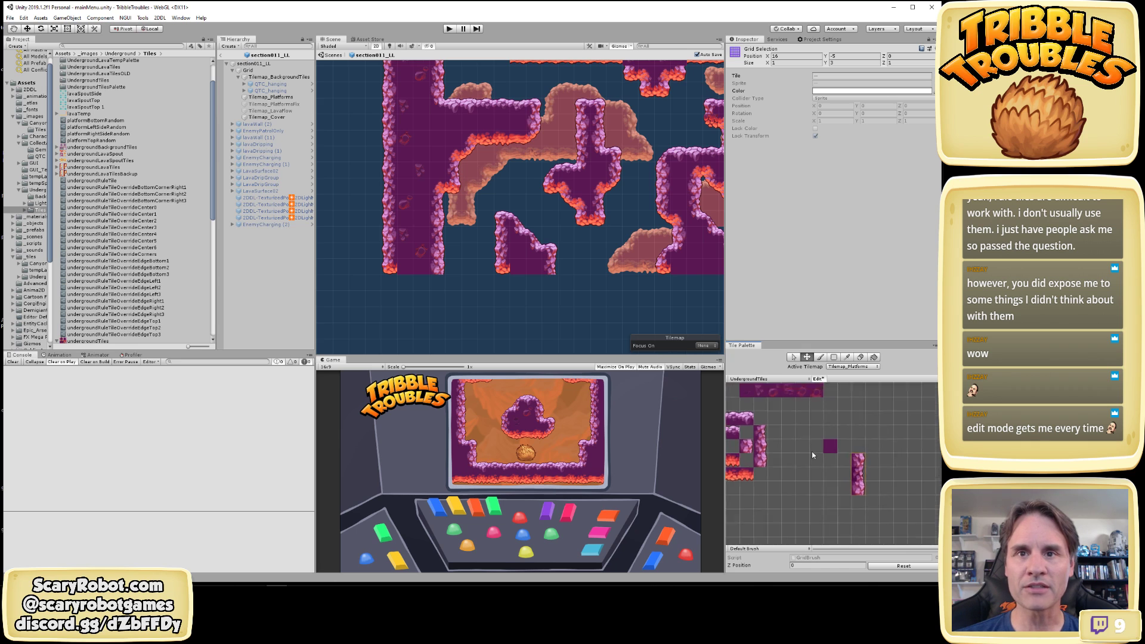
{"action": "scroll", "coordinate": [470, 262], "scroll_direction": "down", "scroll_amount": 1}
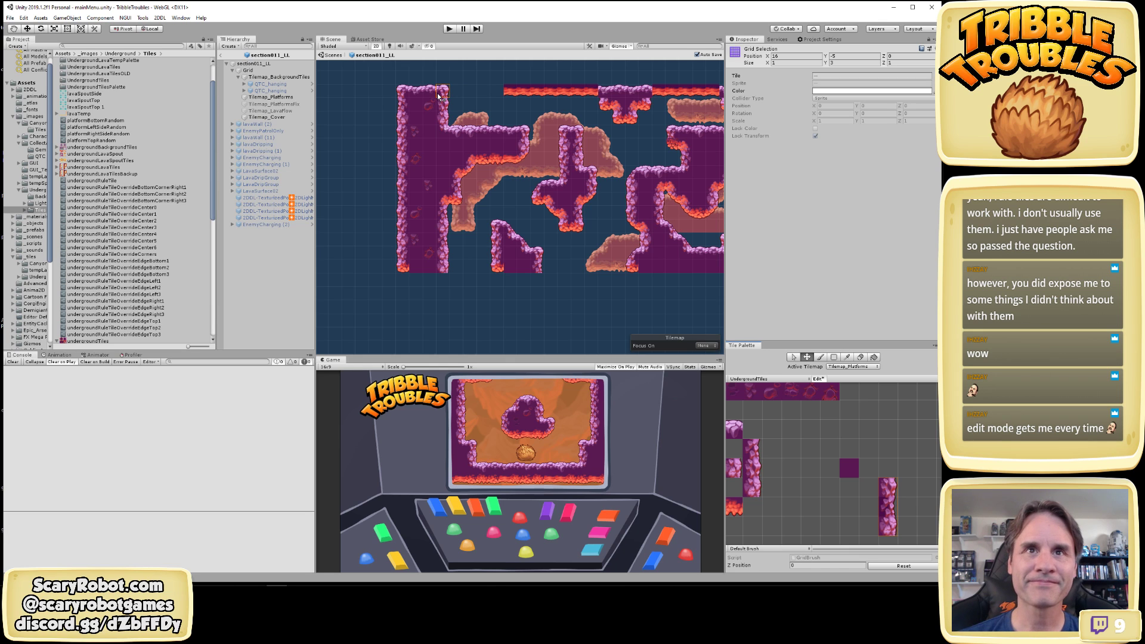
{"action": "middle_click_drag", "start_coordinate": [595, 180], "coordinate": [530, 191]}
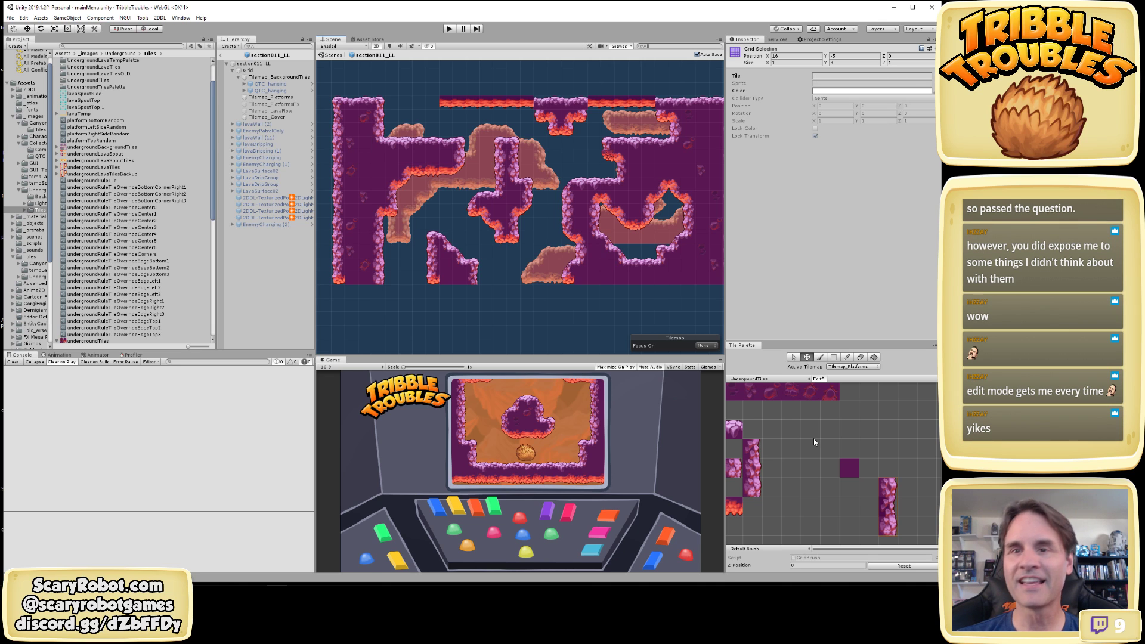
{"action": "right_click_drag", "start_coordinate": [850, 466], "coordinate": [788, 459], "text": "alt"}
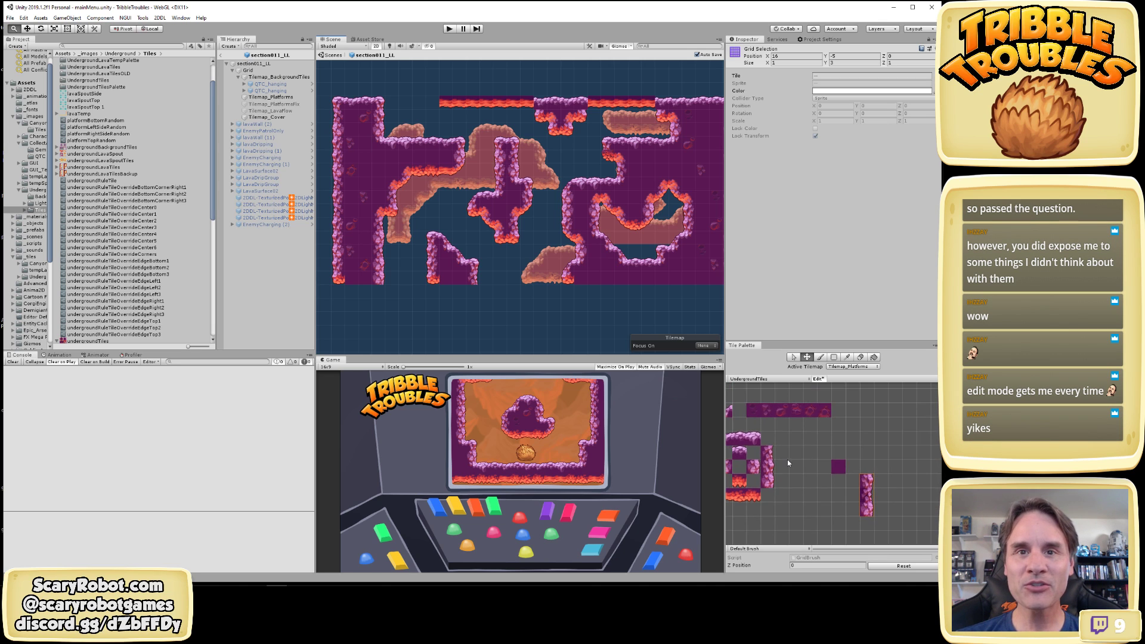
{"action": "middle_click_drag", "start_coordinate": [788, 461], "coordinate": [832, 481]}
{"action": "scroll", "coordinate": [868, 477], "scroll_direction": "down", "scroll_amount": 3}
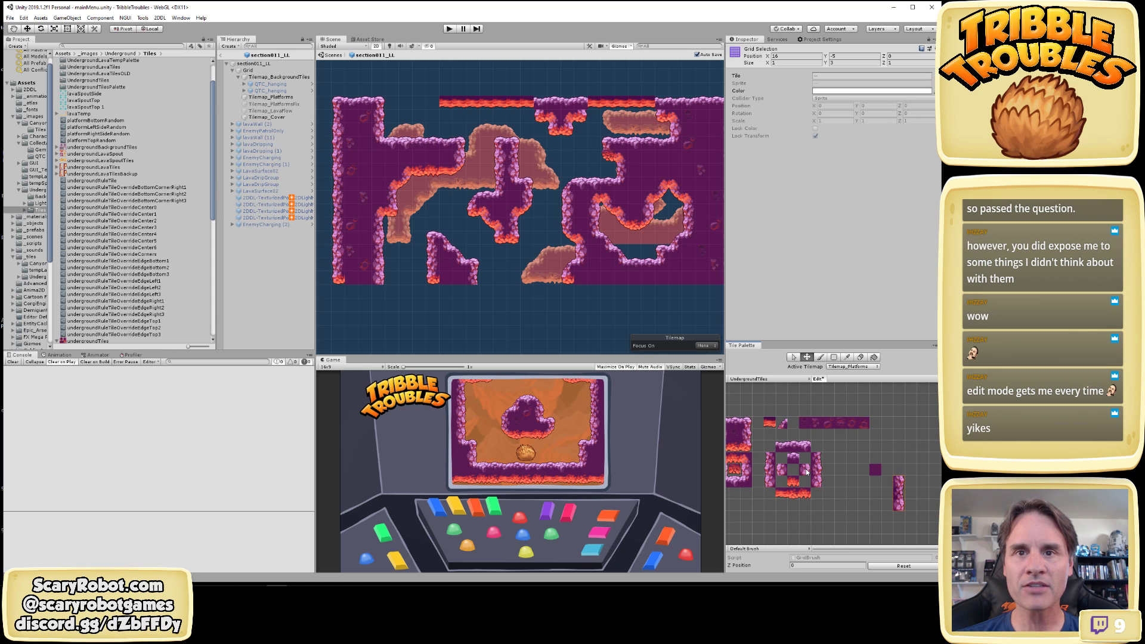
Stop editing the UndergroundTiles palette and examine the random platform side, top and bottom tiles and the block's centre tile
{"action": "left_click", "coordinate": [818, 380]}
{"action": "left_click", "coordinate": [793, 358]}
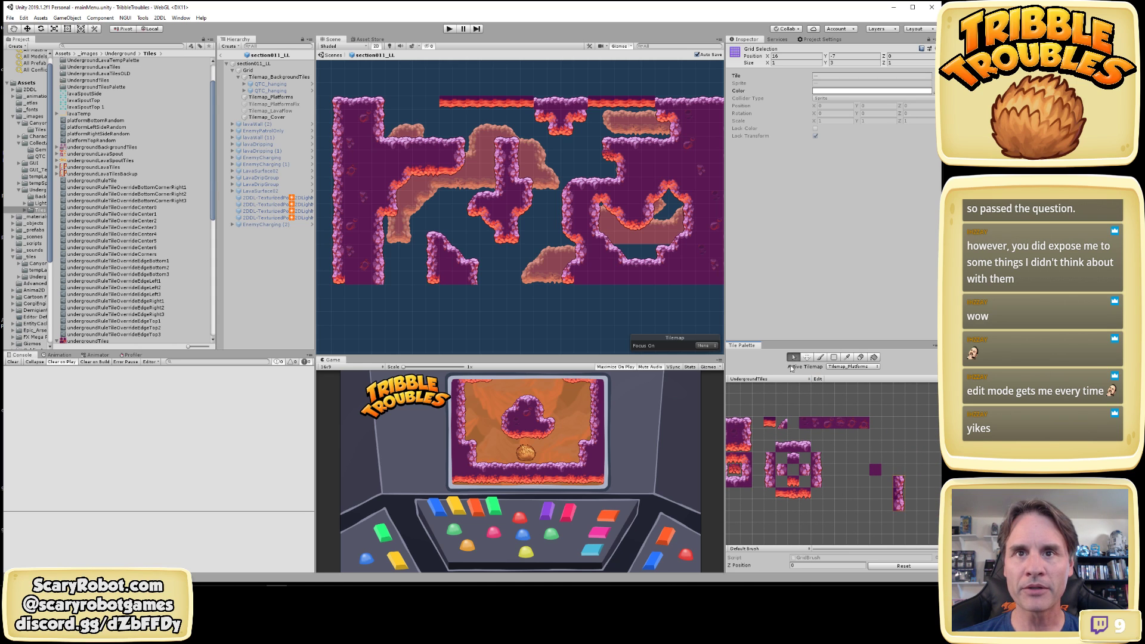
{"action": "left_click", "coordinate": [804, 470]}
{"action": "left_click", "coordinate": [793, 459]}
{"action": "left_click", "coordinate": [783, 469]}
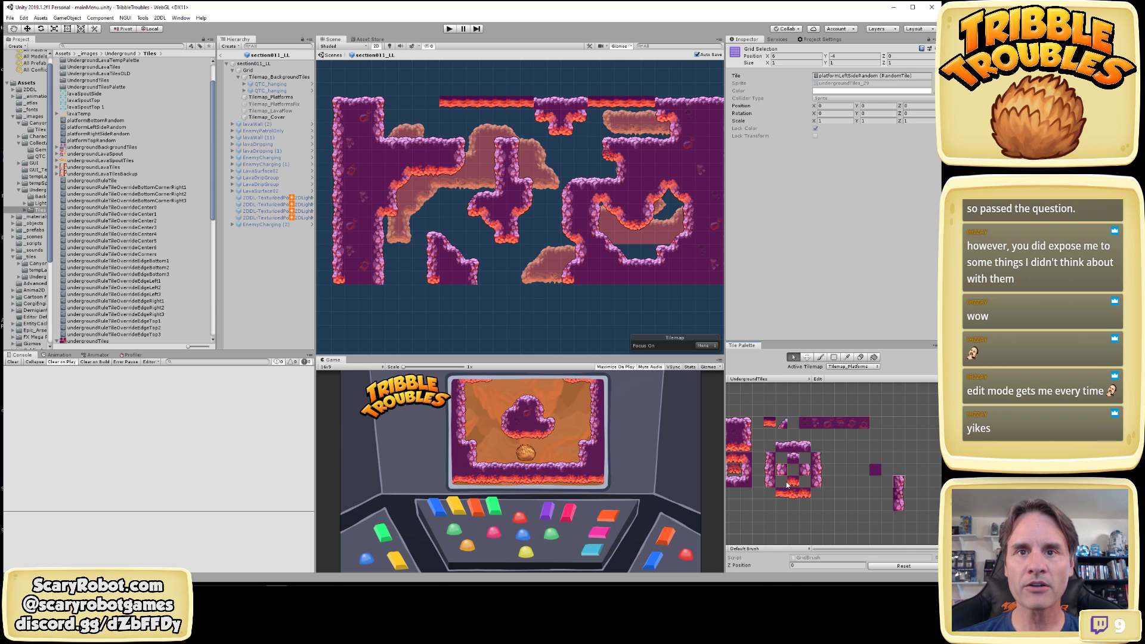
{"action": "left_click", "coordinate": [786, 480]}
{"action": "left_click", "coordinate": [803, 471]}
{"action": "left_click", "coordinate": [792, 479]}
{"action": "left_click", "coordinate": [783, 470]}
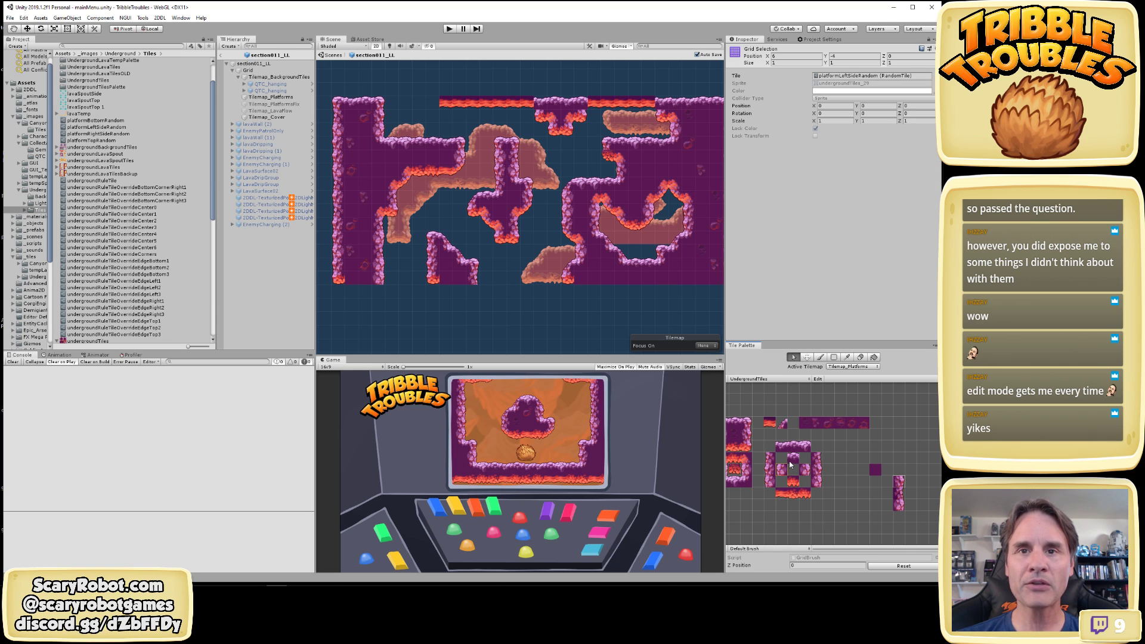
{"action": "left_click", "coordinate": [793, 458]}
{"action": "left_click", "coordinate": [803, 471]}
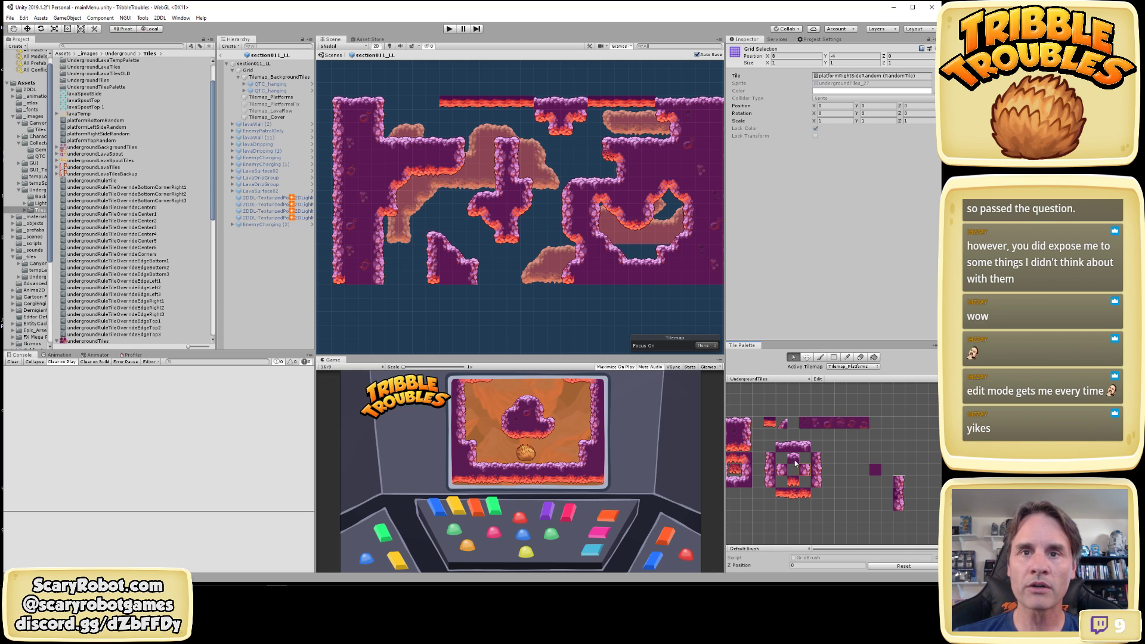
{"action": "left_click", "coordinate": [795, 461]}
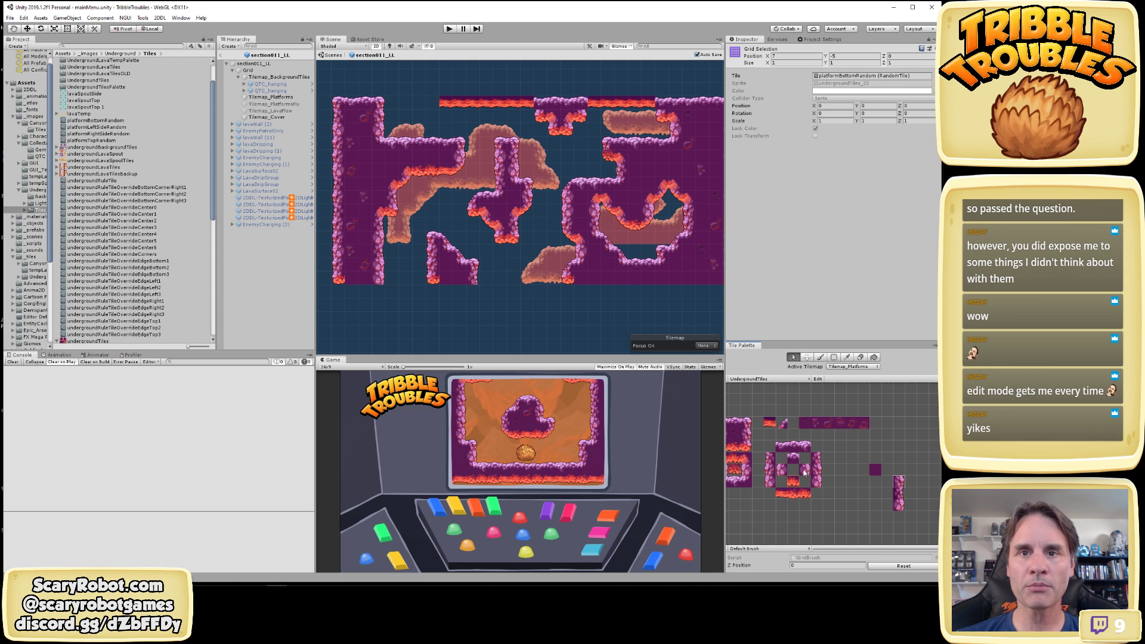
{"action": "left_click", "coordinate": [805, 473]}
{"action": "middle_click_drag", "start_coordinate": [822, 454], "coordinate": [915, 448]}
{"action": "right_click_drag", "start_coordinate": [779, 444], "coordinate": [828, 433], "text": "alt"}
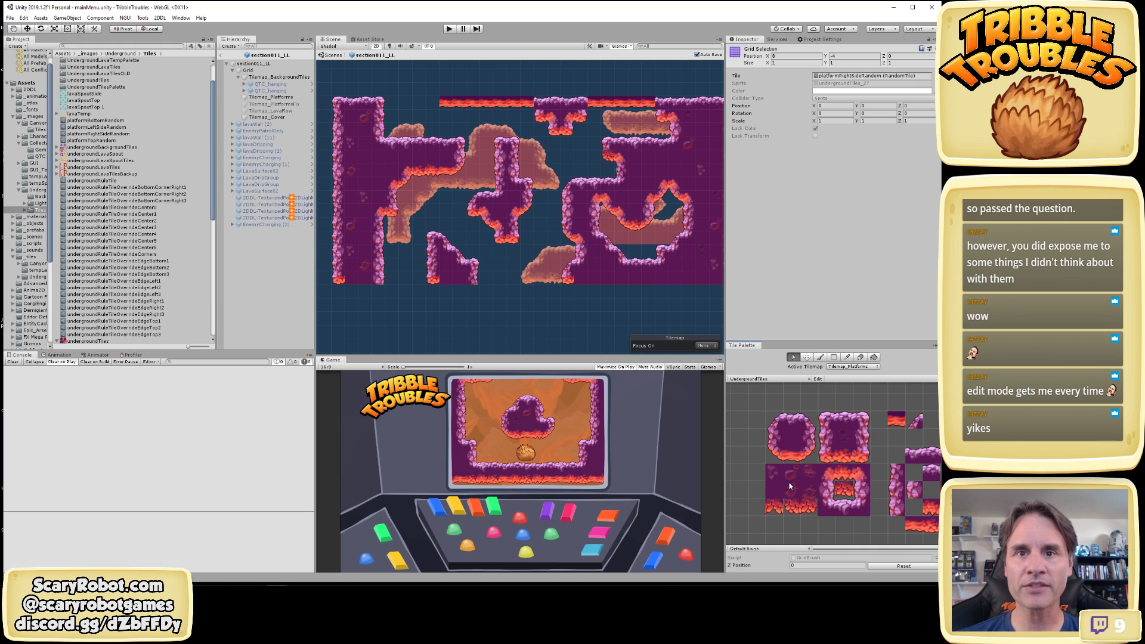
{"action": "left_click", "coordinate": [846, 440]}
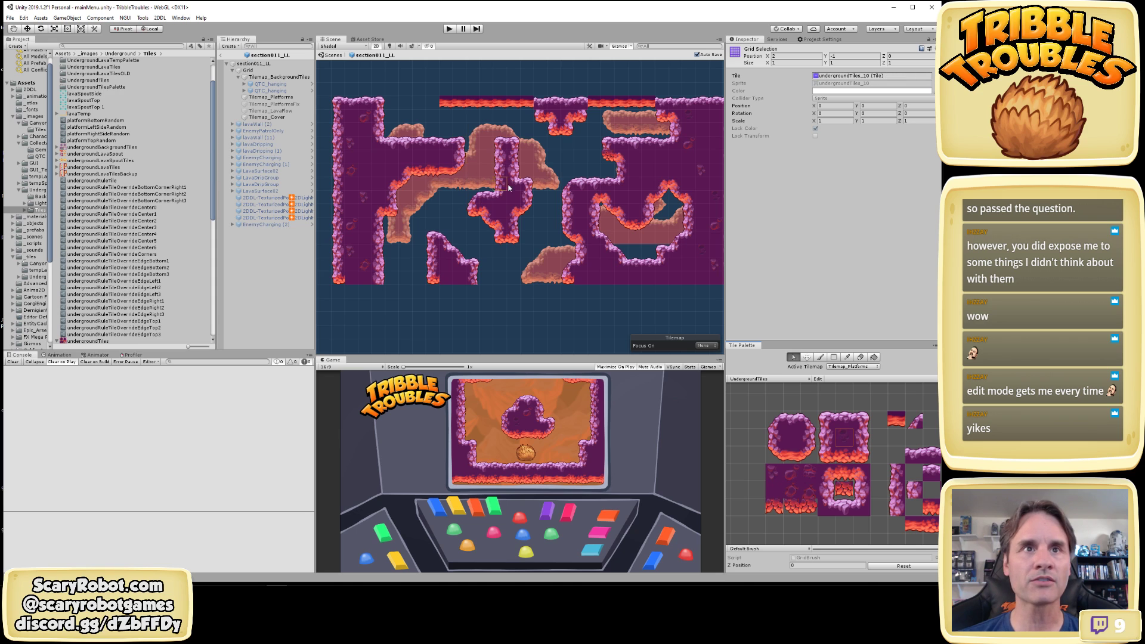
{"action": "left_click", "coordinate": [841, 366]}
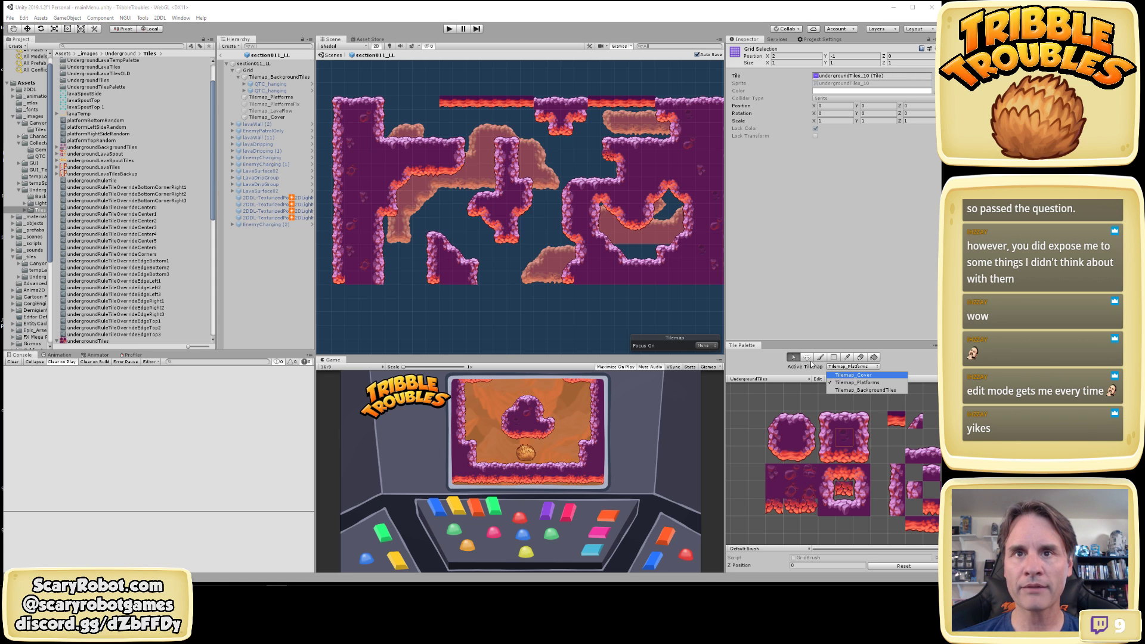
{"action": "left_click", "coordinate": [821, 358]}
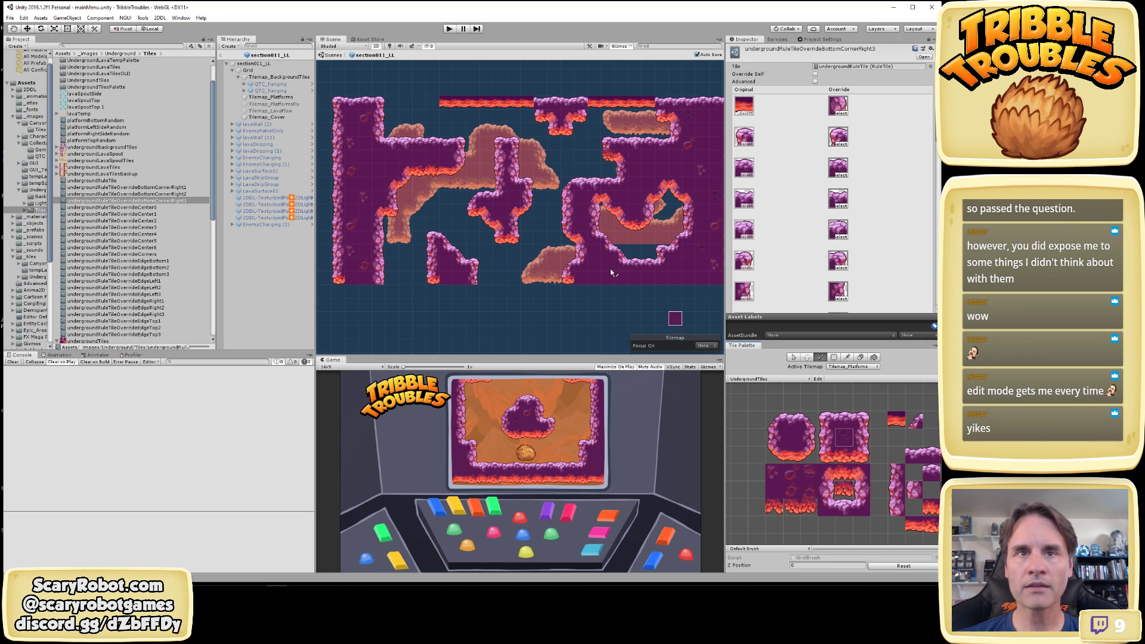
{"action": "left_click", "coordinate": [511, 212]}
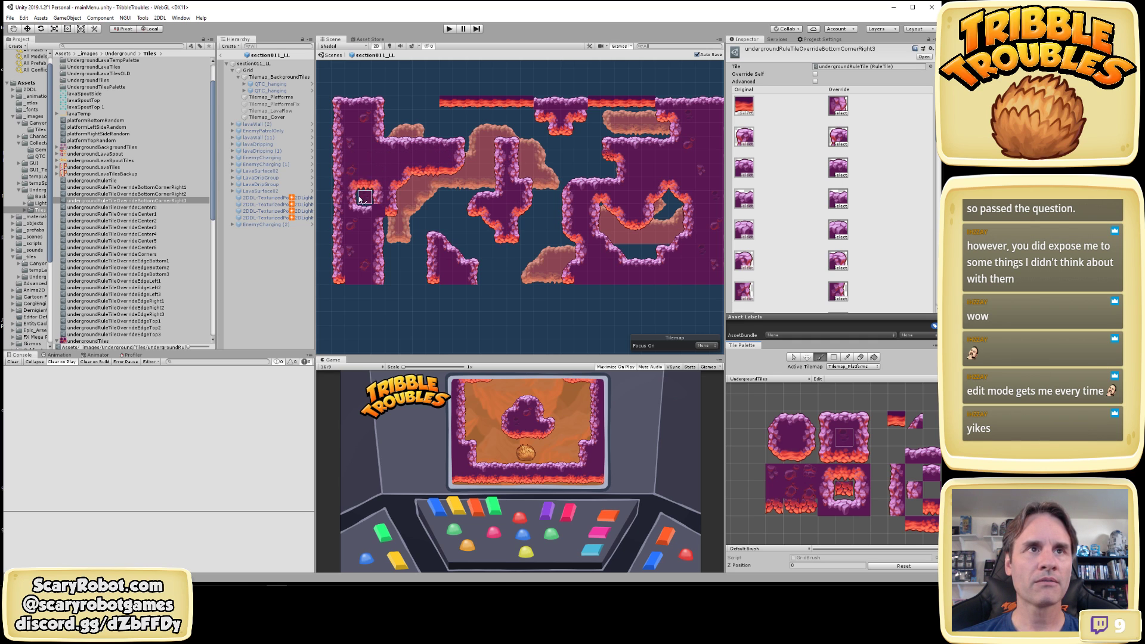
{"action": "middle_click_drag", "start_coordinate": [837, 475], "coordinate": [830, 461]}
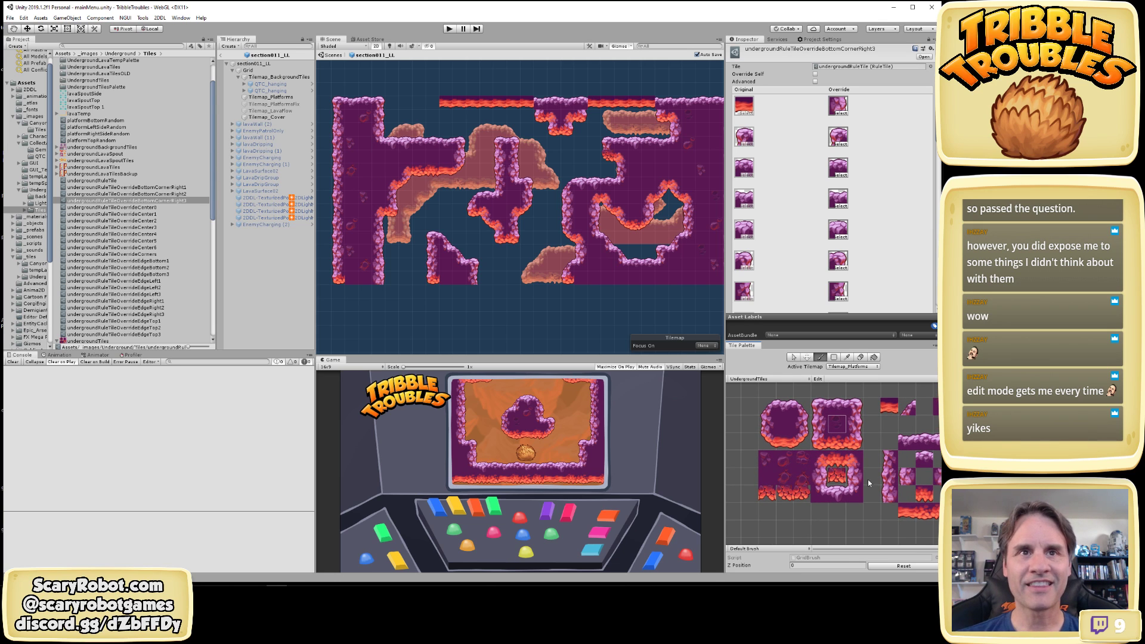
{"action": "right_click_drag", "start_coordinate": [868, 484], "coordinate": [753, 473], "text": "alt"}
{"action": "right_click_drag", "start_coordinate": [901, 469], "coordinate": [790, 469], "text": "alt"}
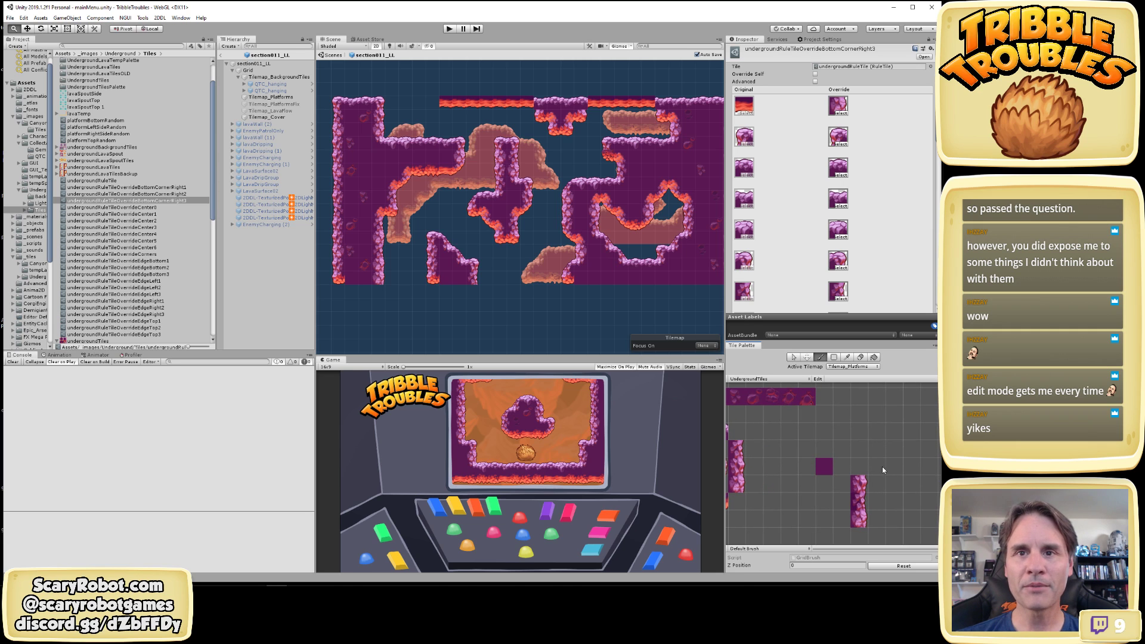
{"action": "scroll", "coordinate": [882, 466], "scroll_direction": "down", "scroll_amount": 1}
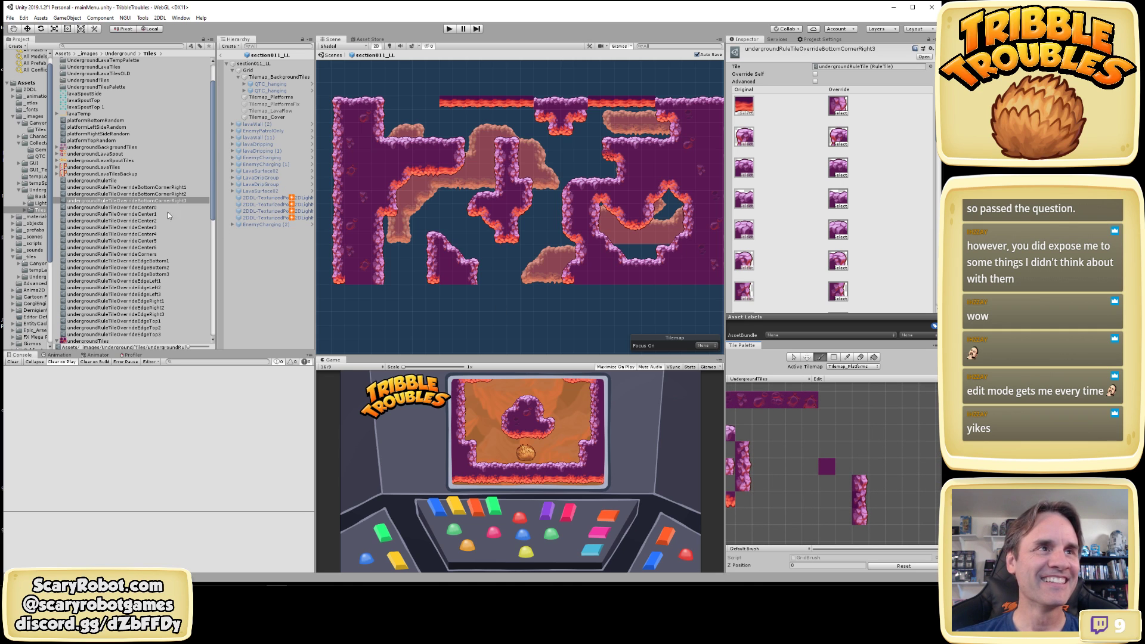
{"action": "left_click", "coordinate": [169, 188]}
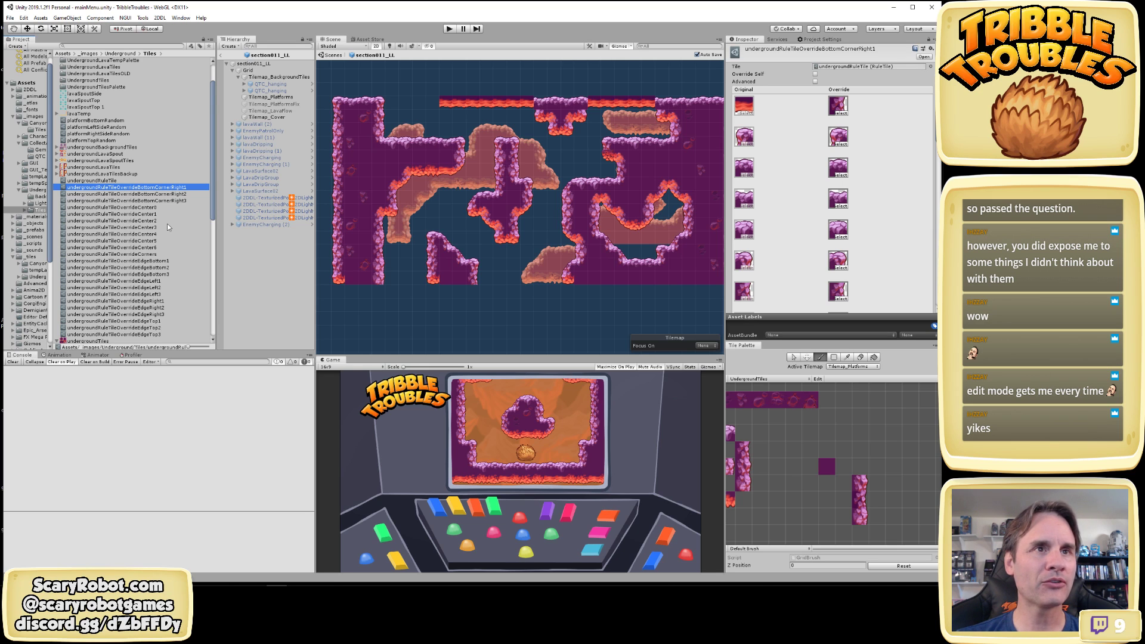
{"action": "key", "text": "ctrl+d"}
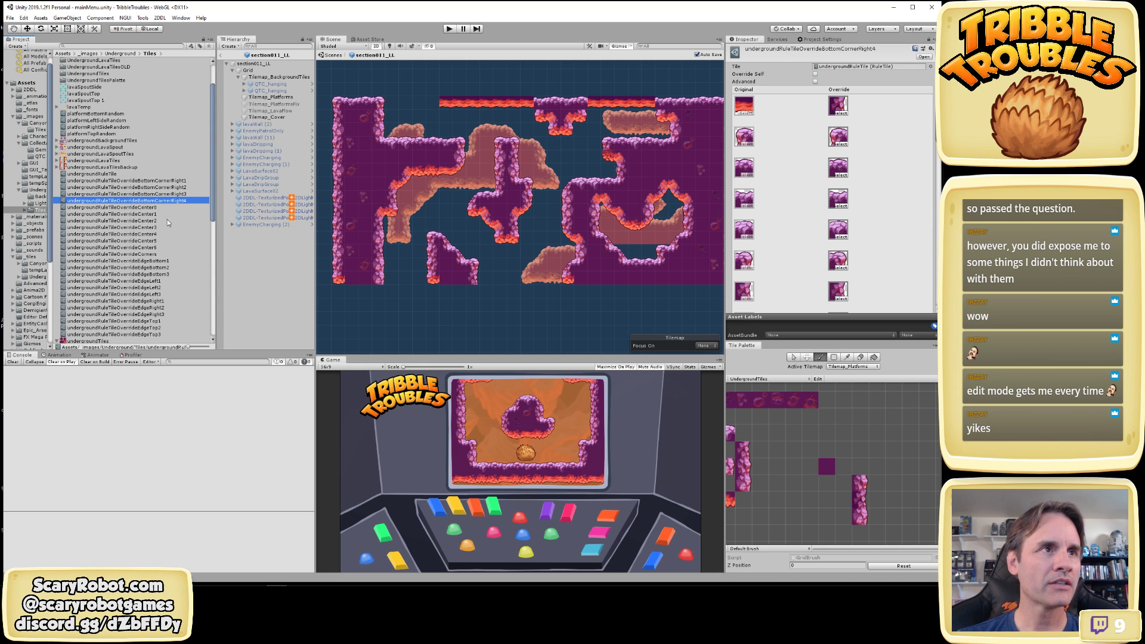
{"action": "key", "text": "F2"}
{"action": "left_click_drag", "start_coordinate": [170, 201], "coordinate": [315, 224]}
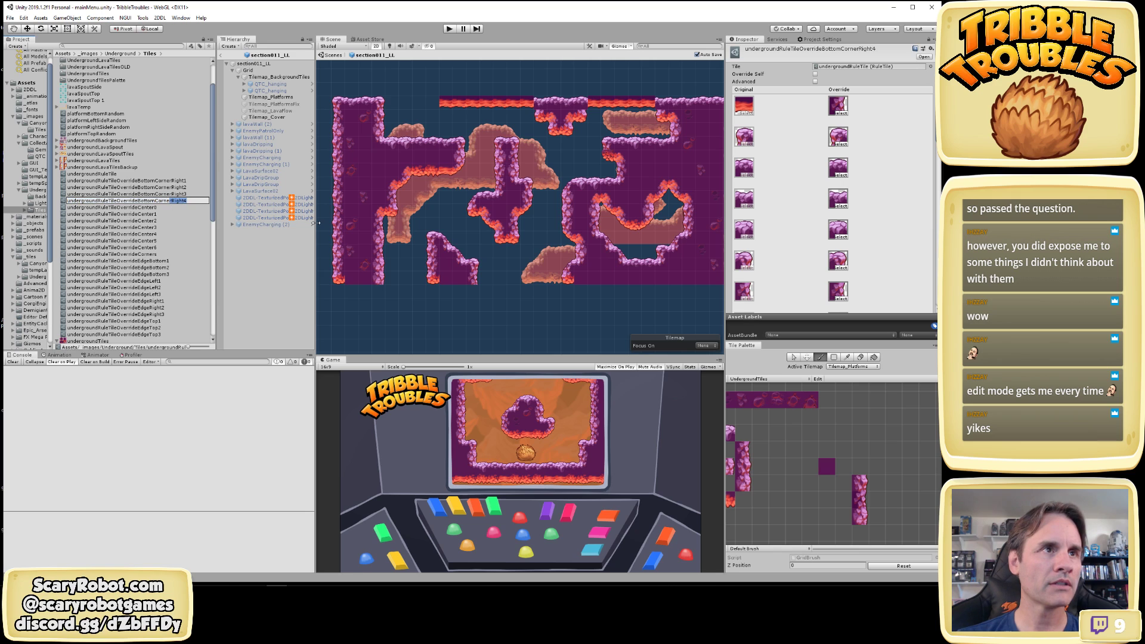
{"action": "type", "text": "Right"}
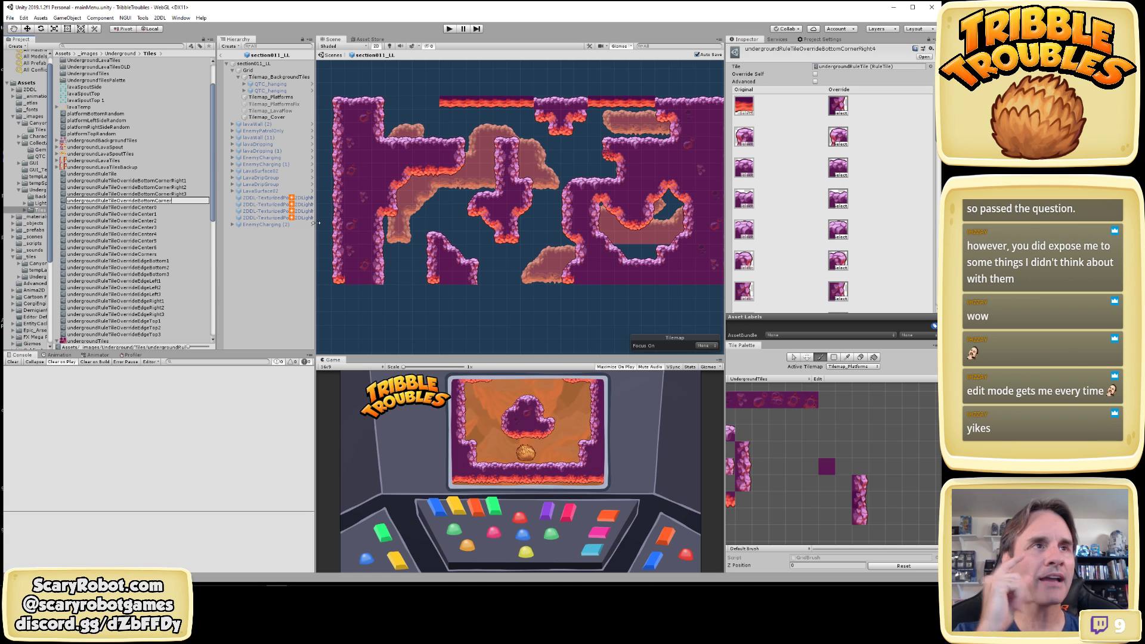
{"action": "key", "text": "Escape"}
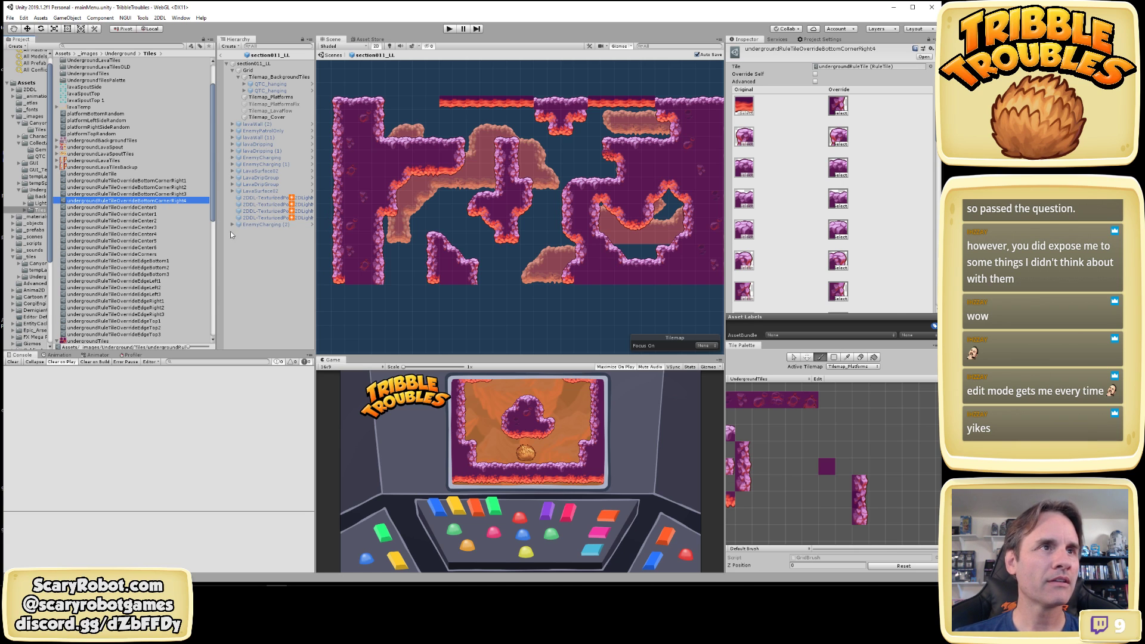
{"action": "left_click", "coordinate": [155, 174]}
{"action": "left_click", "coordinate": [156, 196]}
{"action": "left_click", "coordinate": [156, 200]}
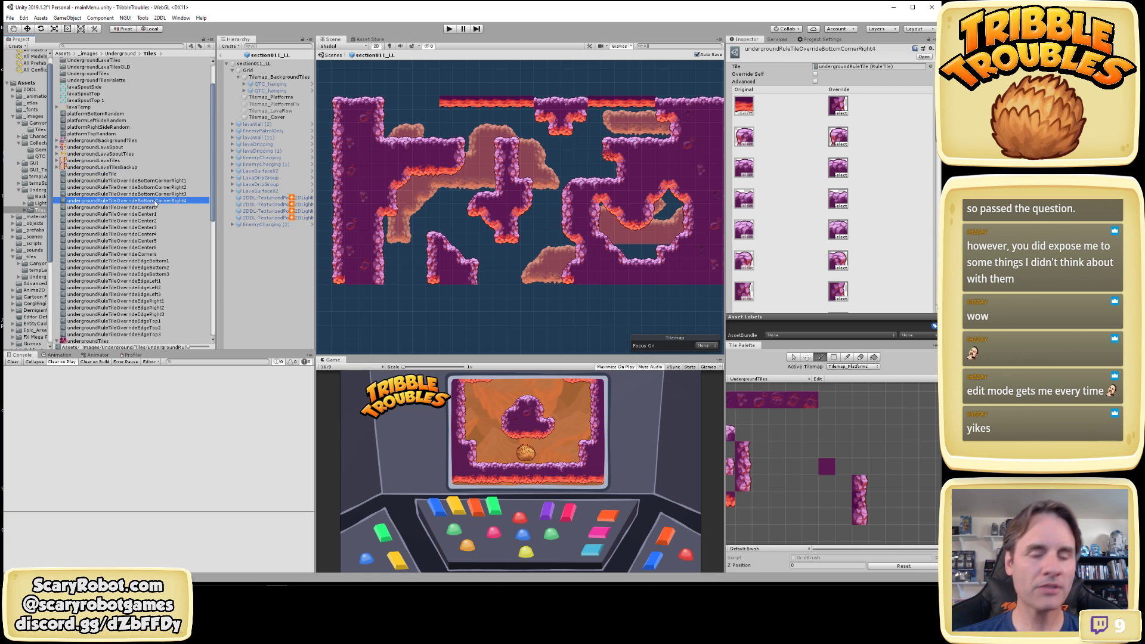
{"action": "key", "text": "Delete"}
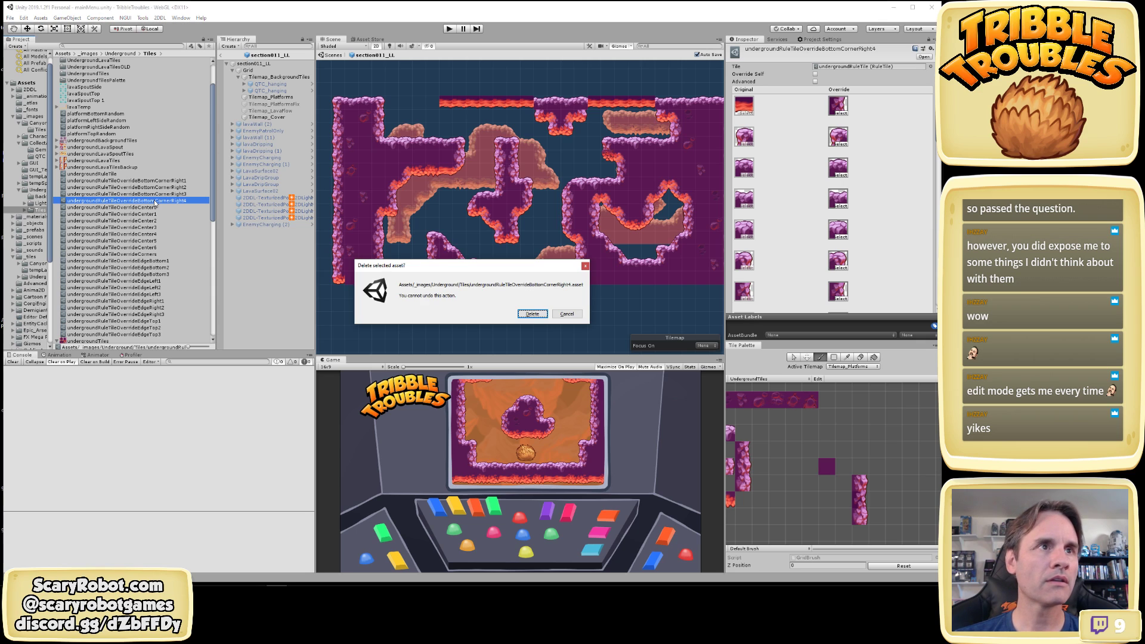
{"action": "left_click", "coordinate": [534, 314]}
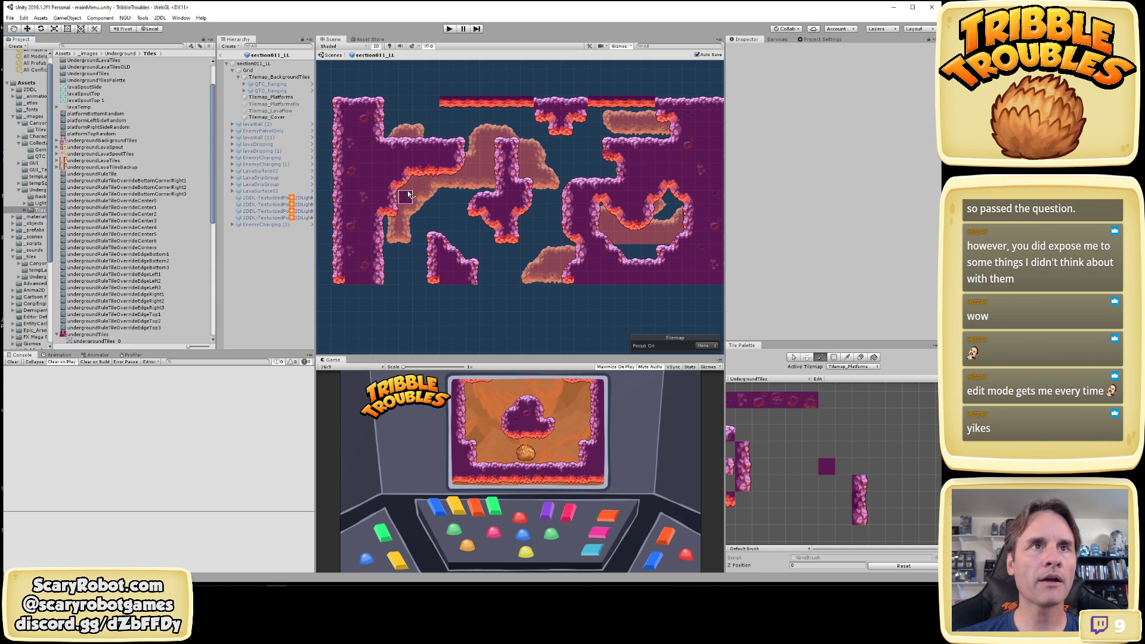
Rename the undergroundRuleTileOverrideBottomCornerRight1 asset as undergroundRuleTileOverrideCornerRight1
{"action": "left_click", "coordinate": [154, 181]}
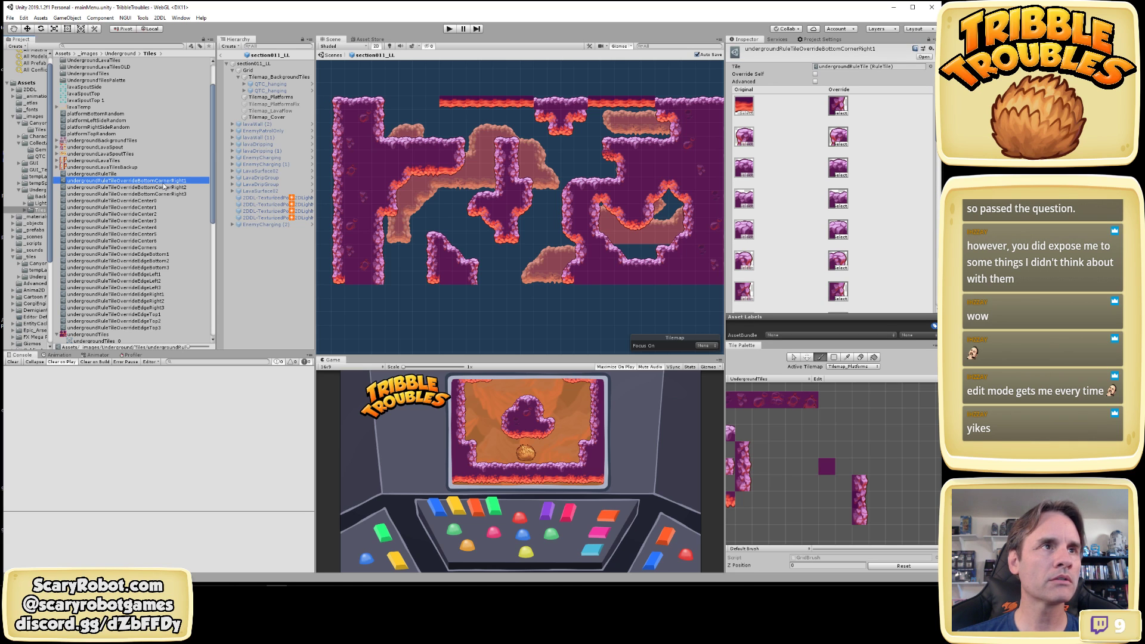
{"action": "left_click", "coordinate": [154, 181]}
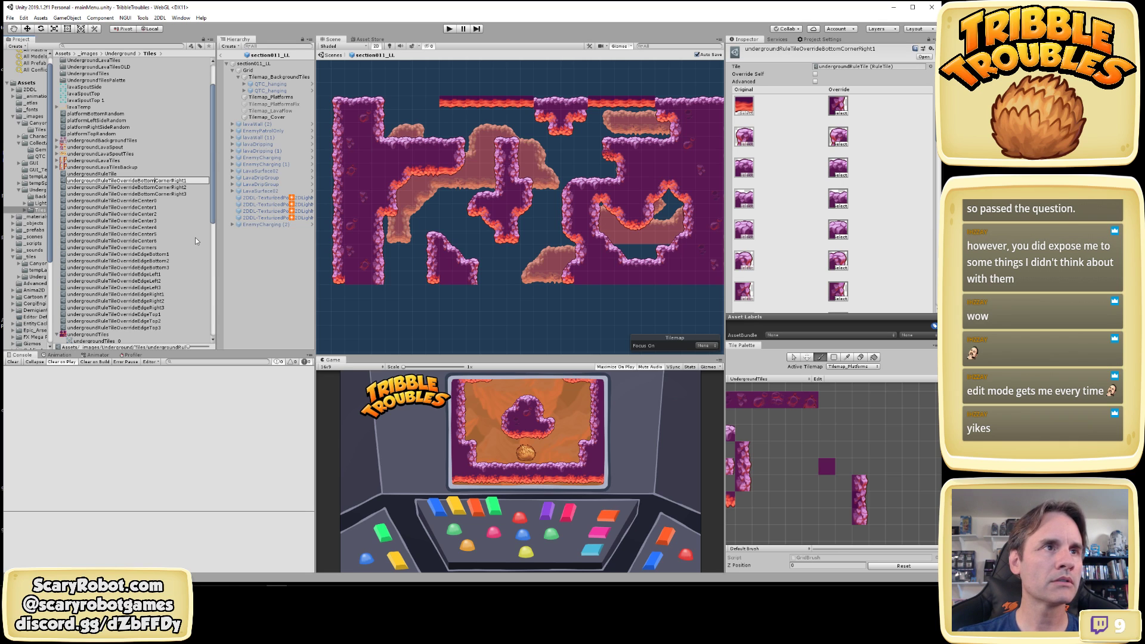
{"action": "key", "text": "BackSpace"}
{"action": "key", "text": "BackSpace"}
{"action": "key", "text": "BackSpace"}
{"action": "key", "text": "BackSpace"}
{"action": "key", "text": "BackSpace"}
{"action": "key", "text": "BackSpace"}
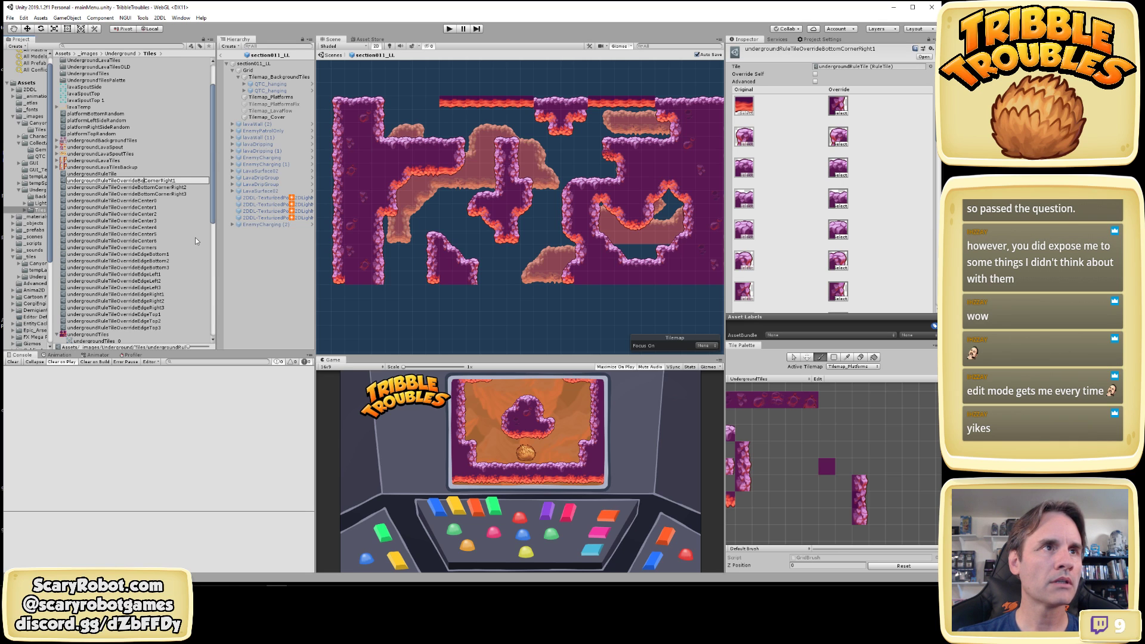
{"action": "key", "text": "Return"}
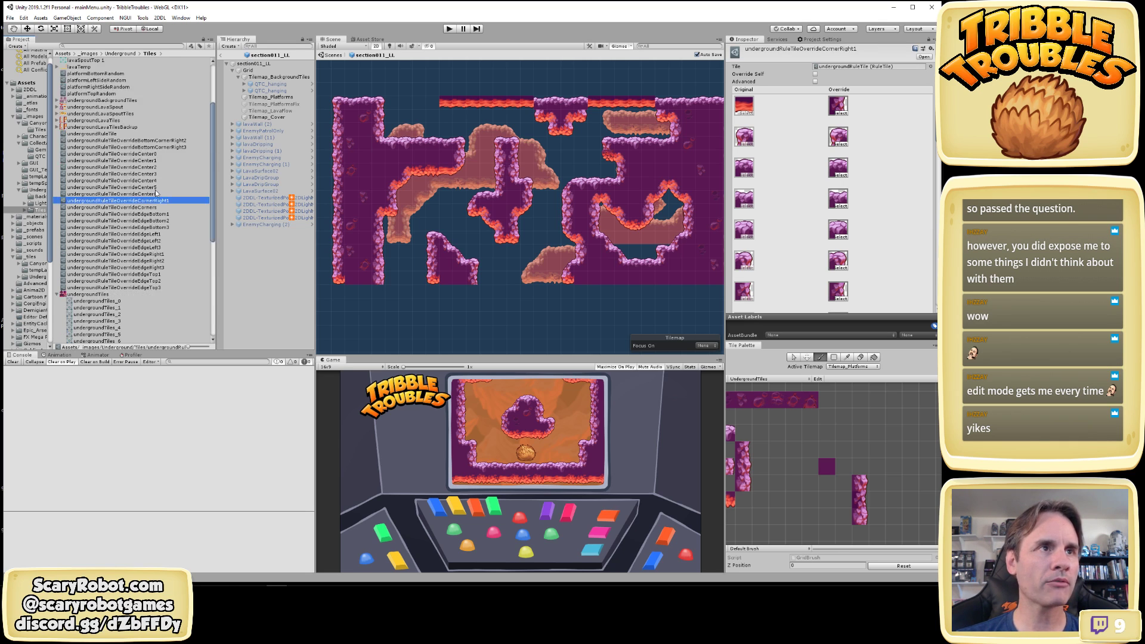
Rename the undergroundRuleTileOverrideBottomCornerRight2 asset as undergroundRuleTileOverrideCornerRight2
{"action": "left_click", "coordinate": [157, 141]}
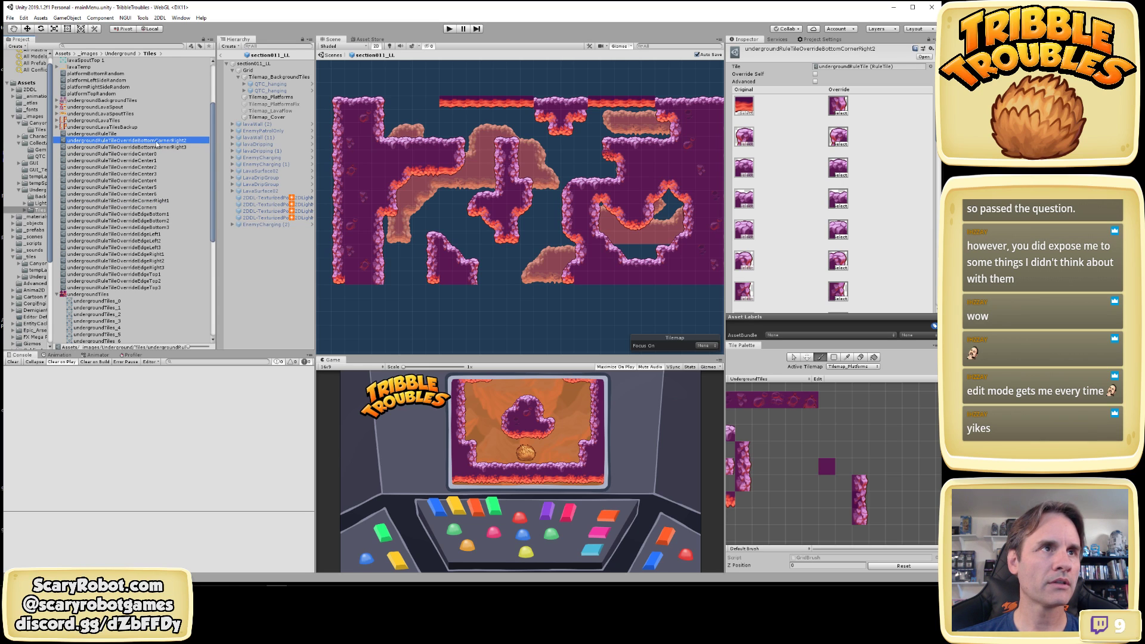
{"action": "left_click", "coordinate": [157, 141]}
{"action": "key", "text": "BackSpace"}
{"action": "key", "text": "BackSpace"}
{"action": "key", "text": "BackSpace"}
{"action": "key", "text": "BackSpace"}
{"action": "key", "text": "BackSpace"}
{"action": "key", "text": "BackSpace"}
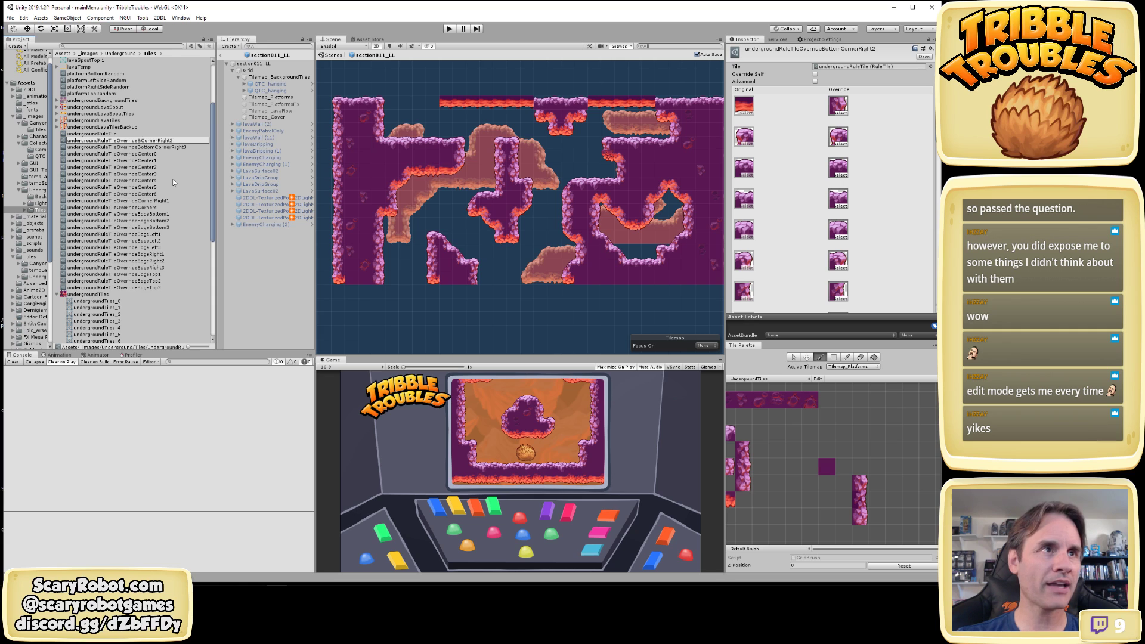
{"action": "key", "text": "Return"}
Rename the undergroundRuleTileOverrideBottomCornerRight3 asset as undergroundRuleTileOverrideCornerRight3
{"action": "left_click", "coordinate": [158, 141]}
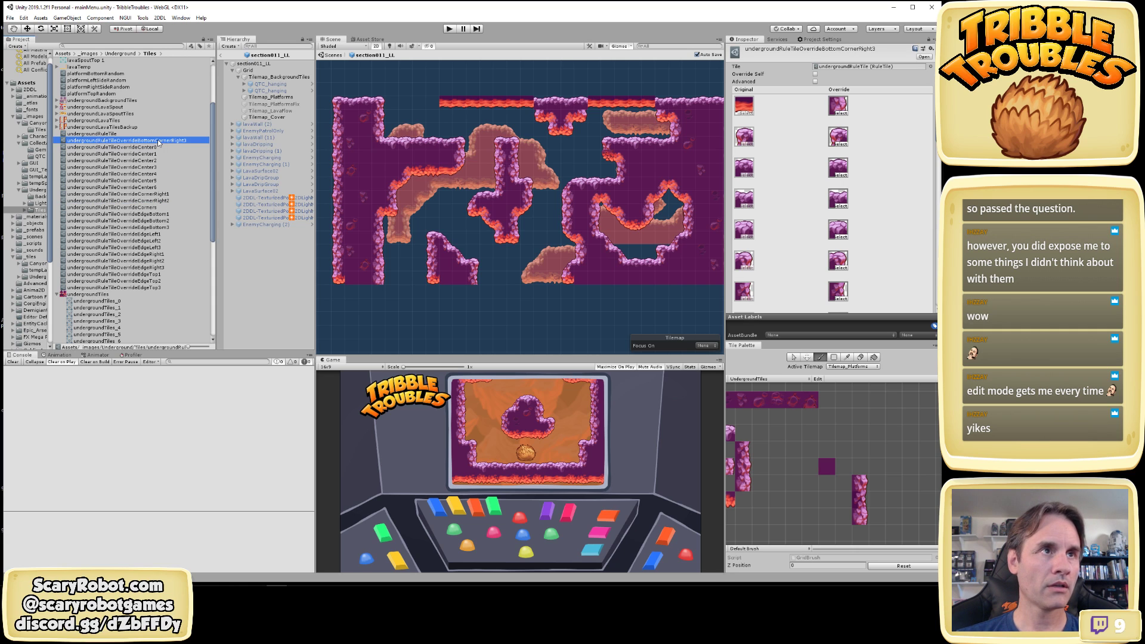
{"action": "left_click", "coordinate": [157, 143]}
{"action": "key", "text": "BackSpace"}
{"action": "key", "text": "BackSpace"}
{"action": "key", "text": "BackSpace"}
{"action": "key", "text": "BackSpace"}
{"action": "key", "text": "BackSpace"}
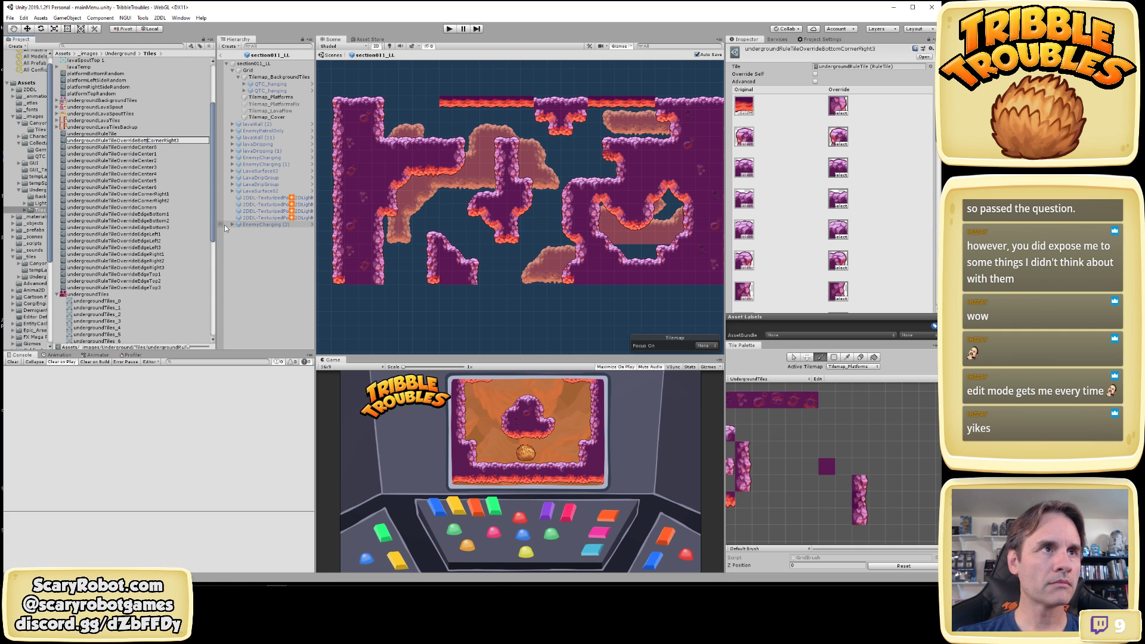
{"action": "key", "text": "BackSpace"}
{"action": "key", "text": "Return"}
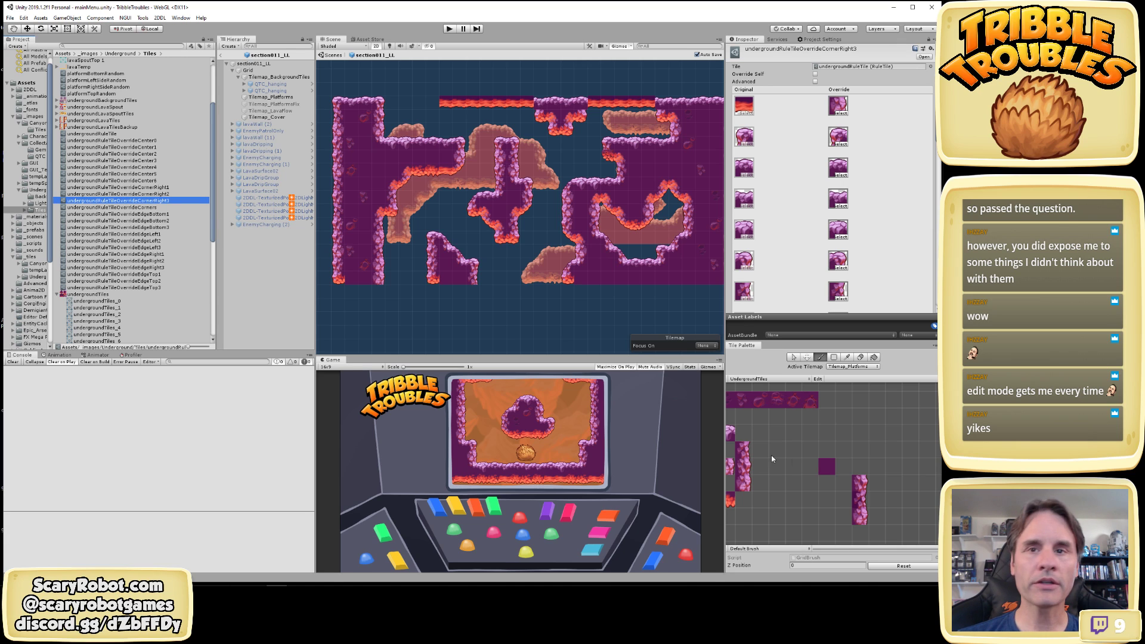
Move the three stacked right-corner variants two cells up in the UndergroundTiles palette, and turn palette editing off again
{"action": "left_click", "coordinate": [794, 357]}
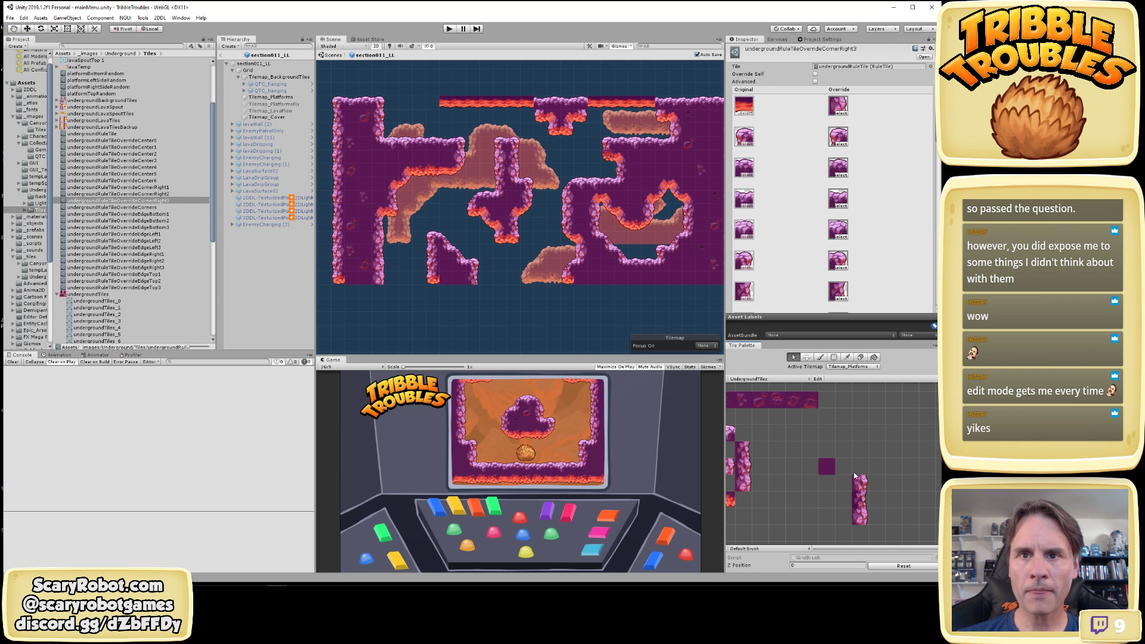
{"action": "left_click_drag", "start_coordinate": [861, 511], "coordinate": [859, 466]}
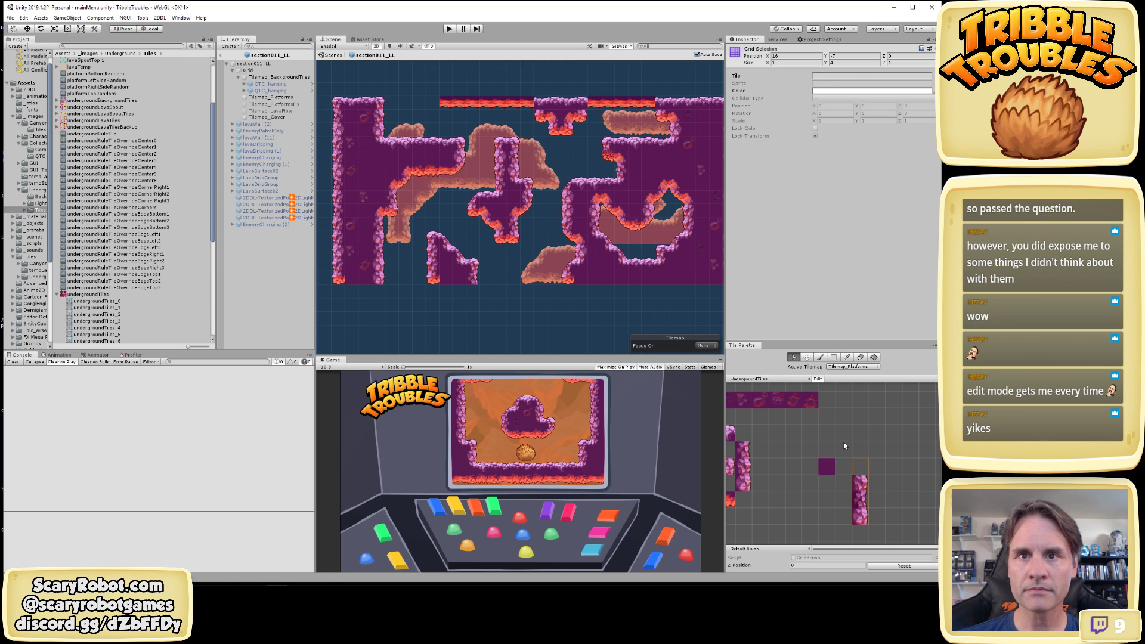
{"action": "mouse_move", "coordinate": [859, 481]}
{"action": "left_mouse_down"}
{"action": "mouse_move", "coordinate": [860, 517]}
{"action": "mouse_move", "coordinate": [857, 469]}
{"action": "left_mouse_up"}
{"action": "left_click", "coordinate": [808, 359]}
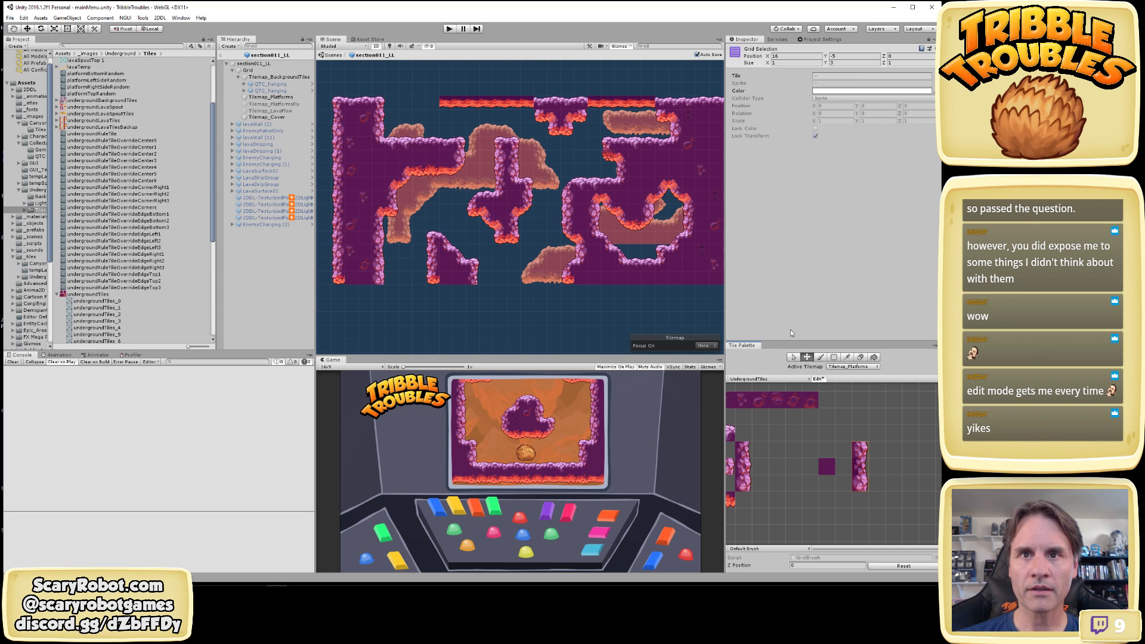
{"action": "left_click", "coordinate": [817, 379]}
{"action": "left_click", "coordinate": [794, 357]}
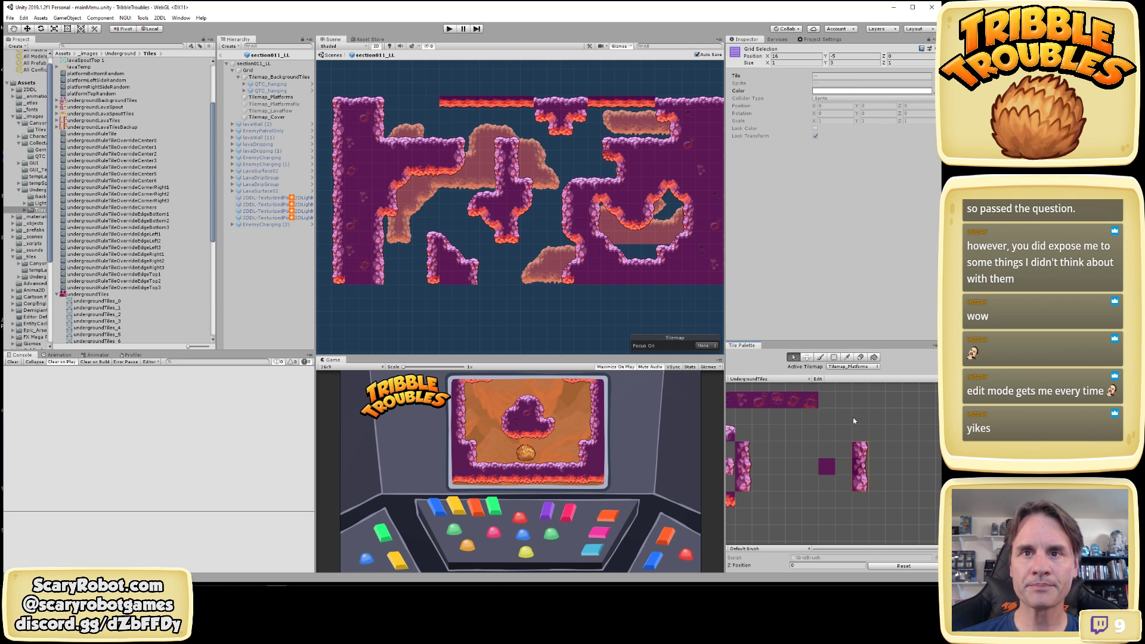
{"action": "left_click", "coordinate": [857, 458]}
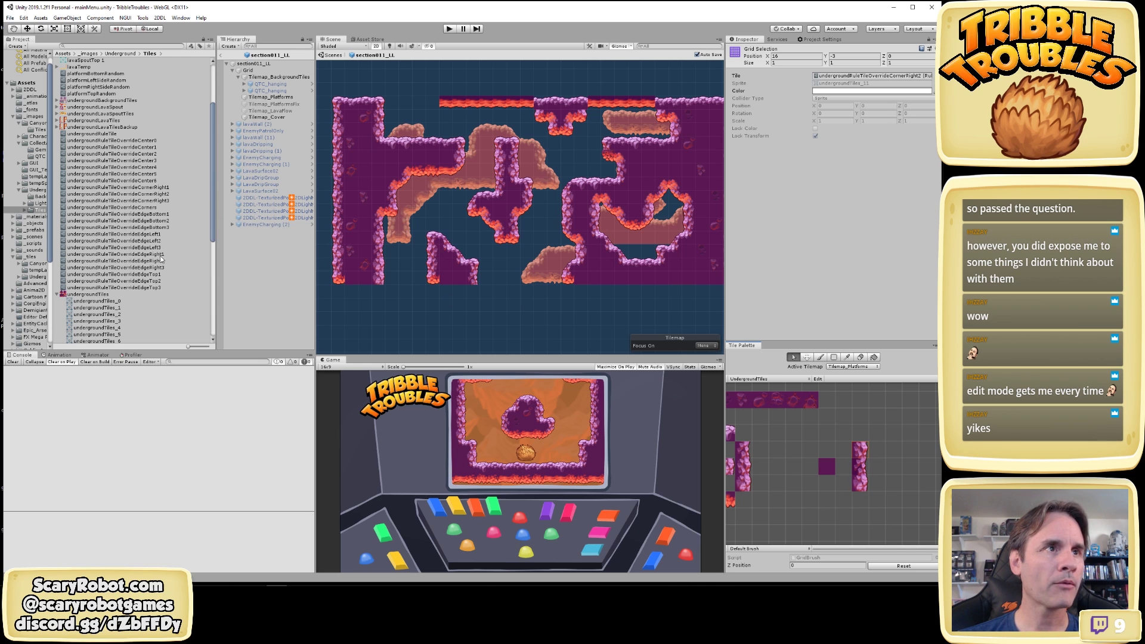
Examine the sprite overrides of the undergroundRuleTileOverrideCornerRight1 asset, including the sprite choices for its diagonal rock-edge override
{"action": "left_click", "coordinate": [163, 194]}
{"action": "left_click", "coordinate": [163, 187]}
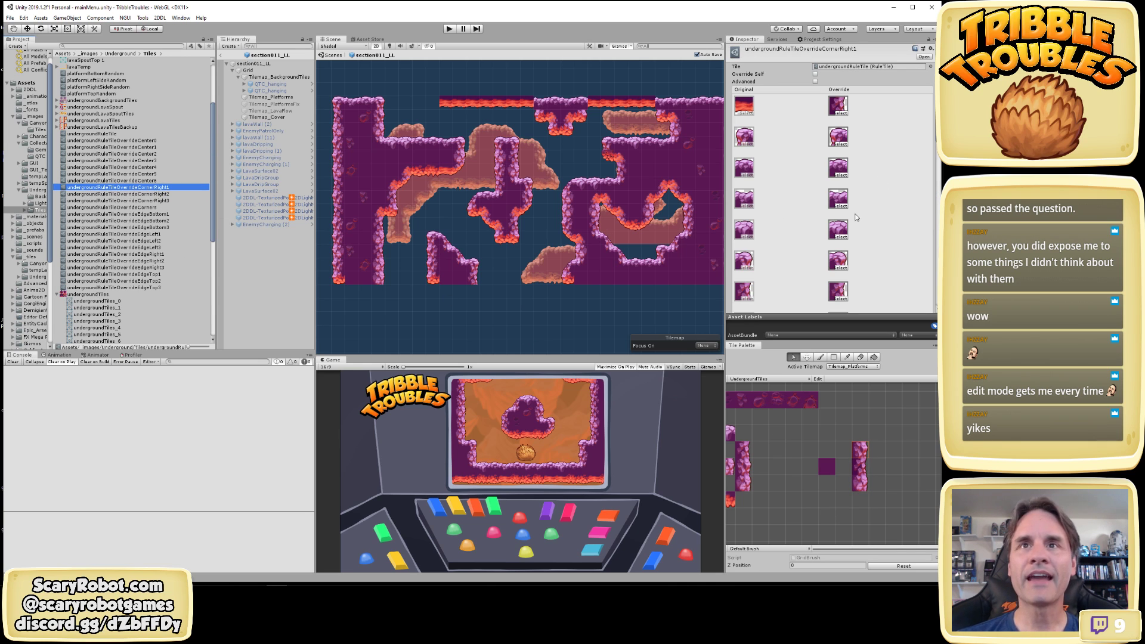
{"action": "middle_click_drag", "start_coordinate": [500, 265], "coordinate": [545, 266]}
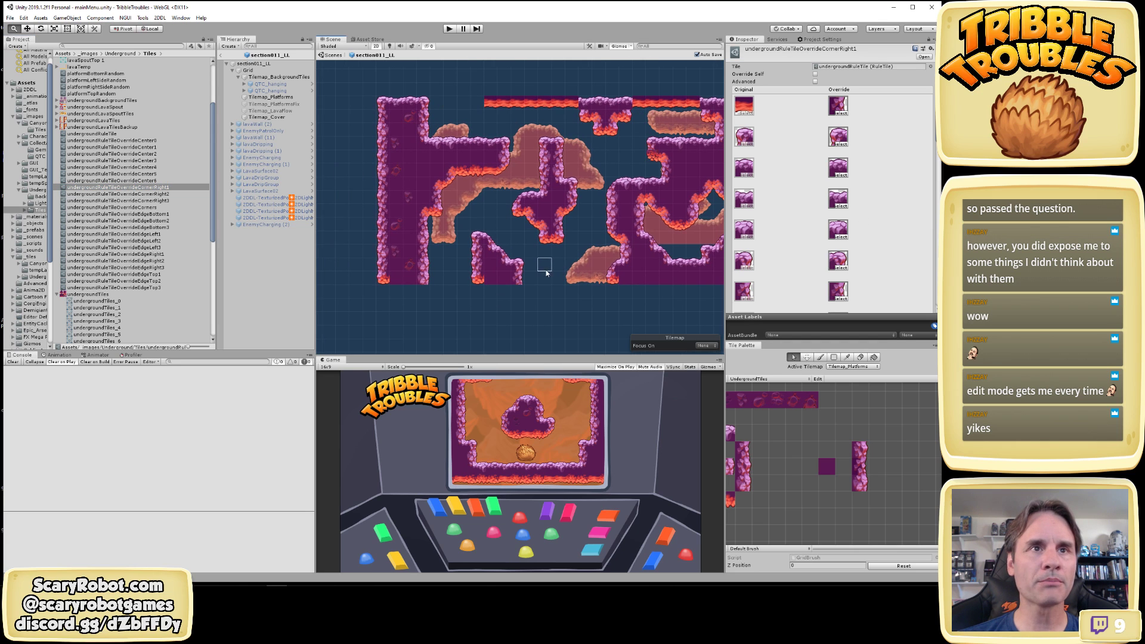
{"action": "scroll", "coordinate": [855, 211], "scroll_direction": "down", "scroll_amount": 10}
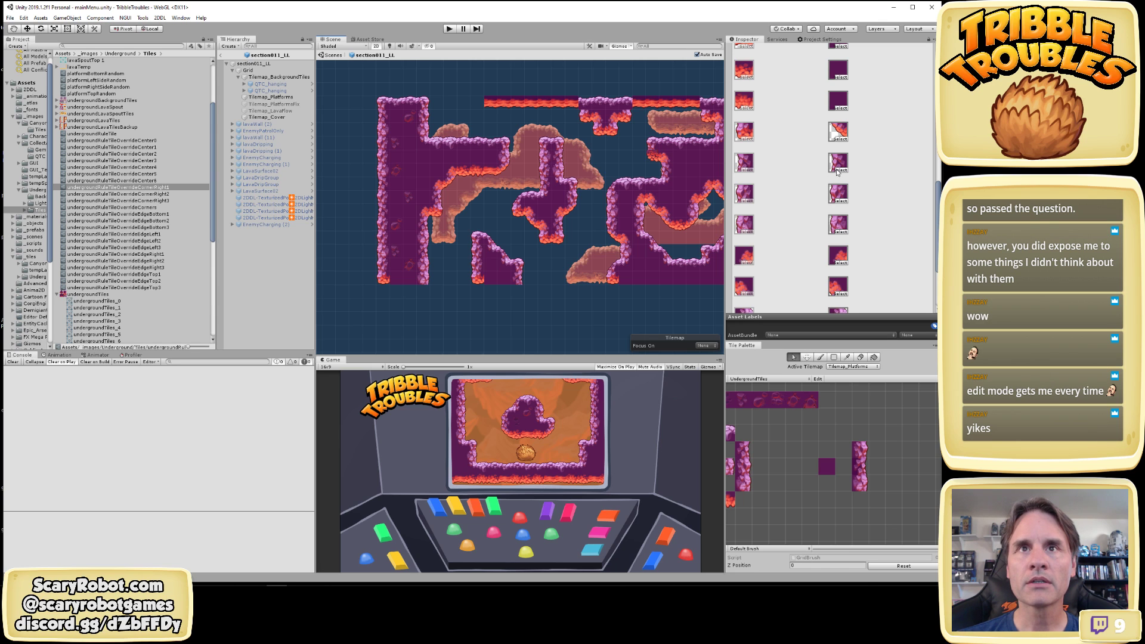
{"action": "left_click", "coordinate": [841, 139]}
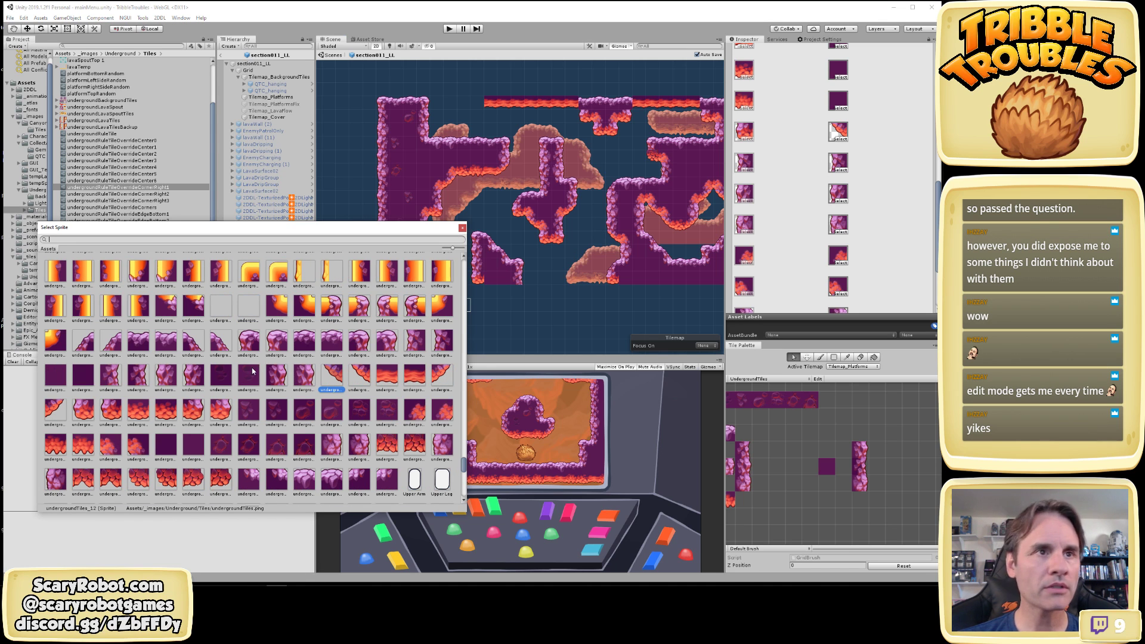
{"action": "left_click", "coordinate": [462, 229]}
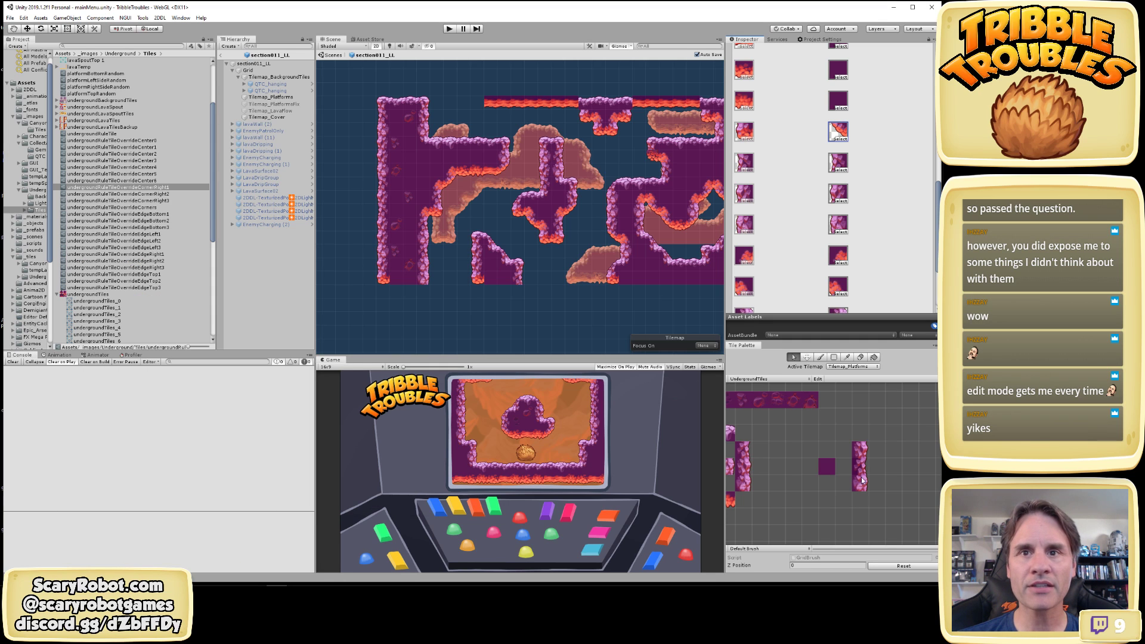
With palette editing on, move the CornerRight1 tile to cell 17, -3 and the CornerRight2 tile down to cell 16, -4 in the UndergroundTiles palette
{"action": "left_click", "coordinate": [862, 480]}
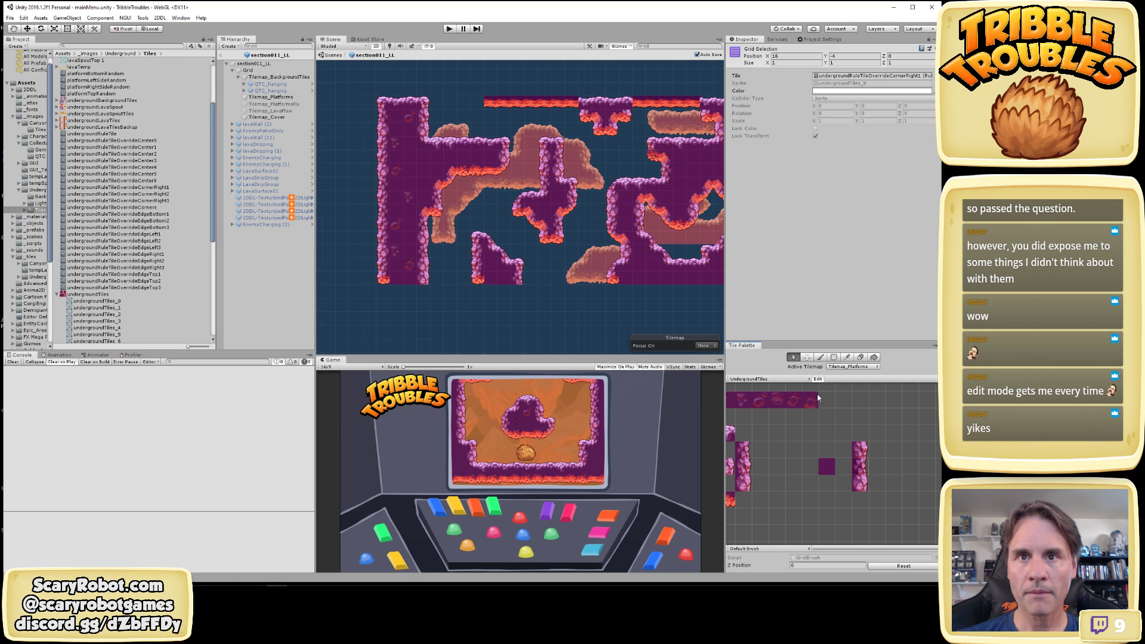
{"action": "left_click_drag", "start_coordinate": [862, 470], "coordinate": [886, 458]}
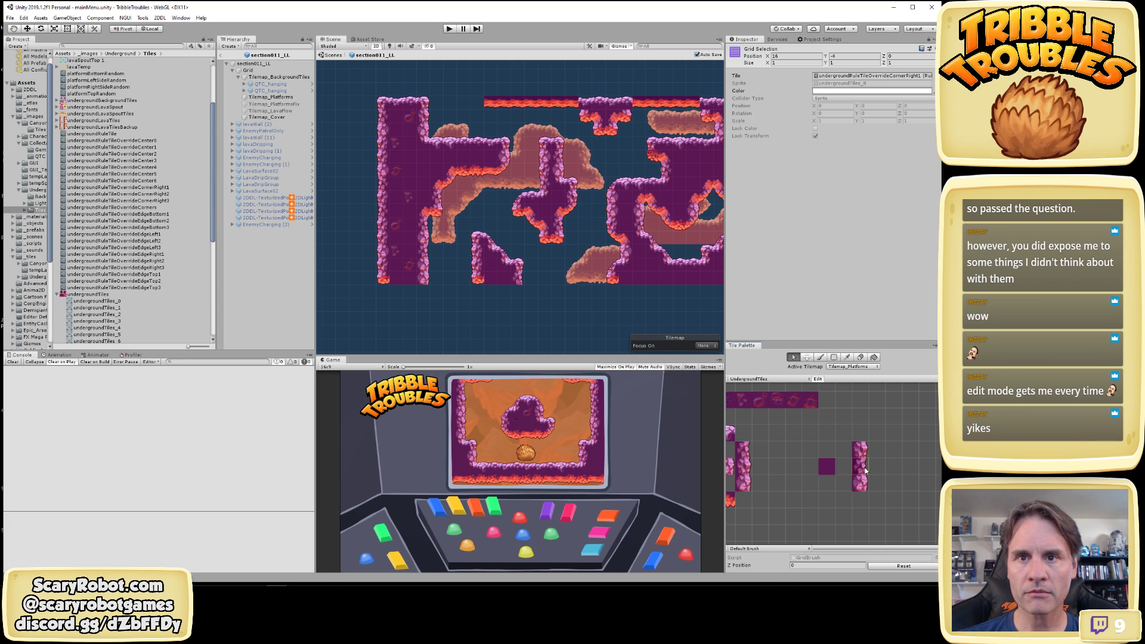
{"action": "left_click", "coordinate": [807, 356]}
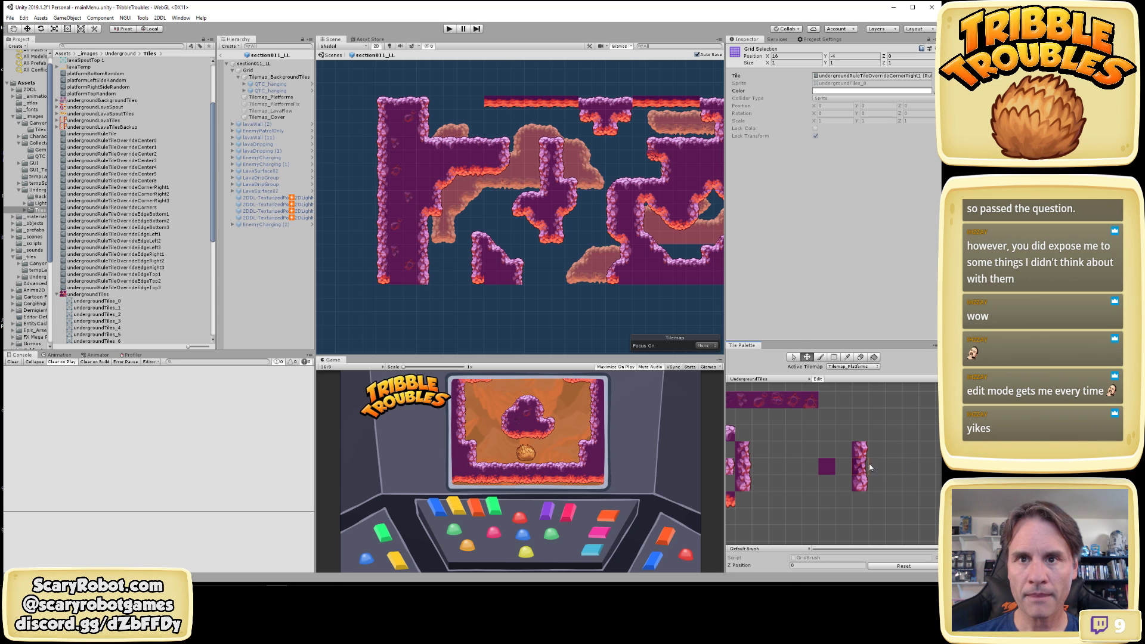
{"action": "left_click_drag", "start_coordinate": [869, 463], "coordinate": [875, 446]}
{"action": "left_click", "coordinate": [794, 356]}
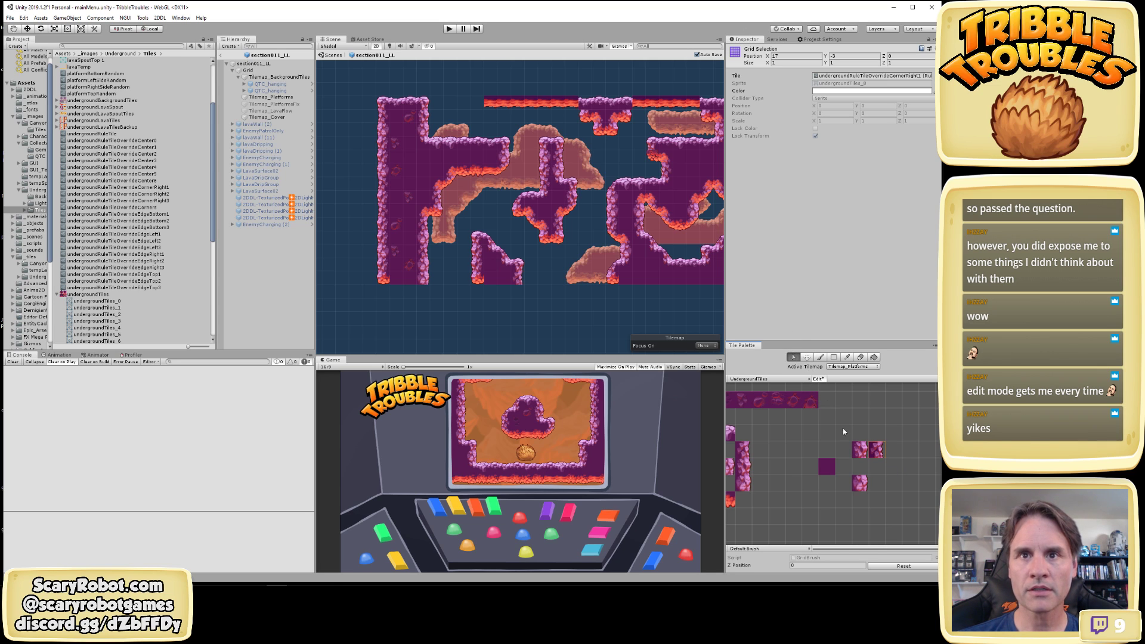
{"action": "left_click", "coordinate": [808, 358]}
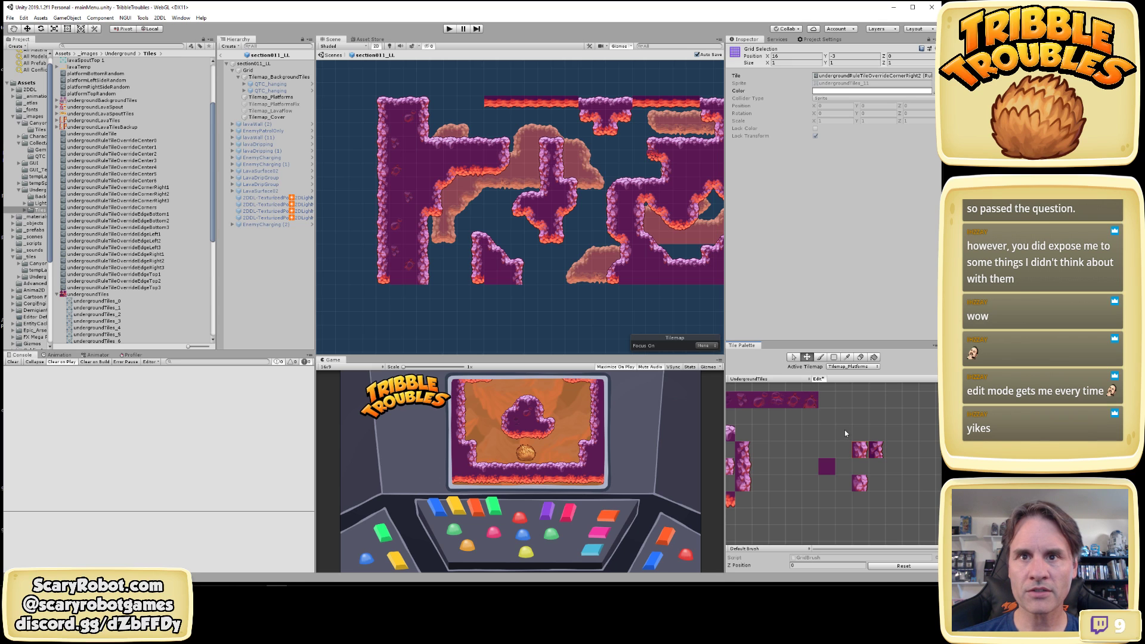
{"action": "left_click", "coordinate": [794, 356]}
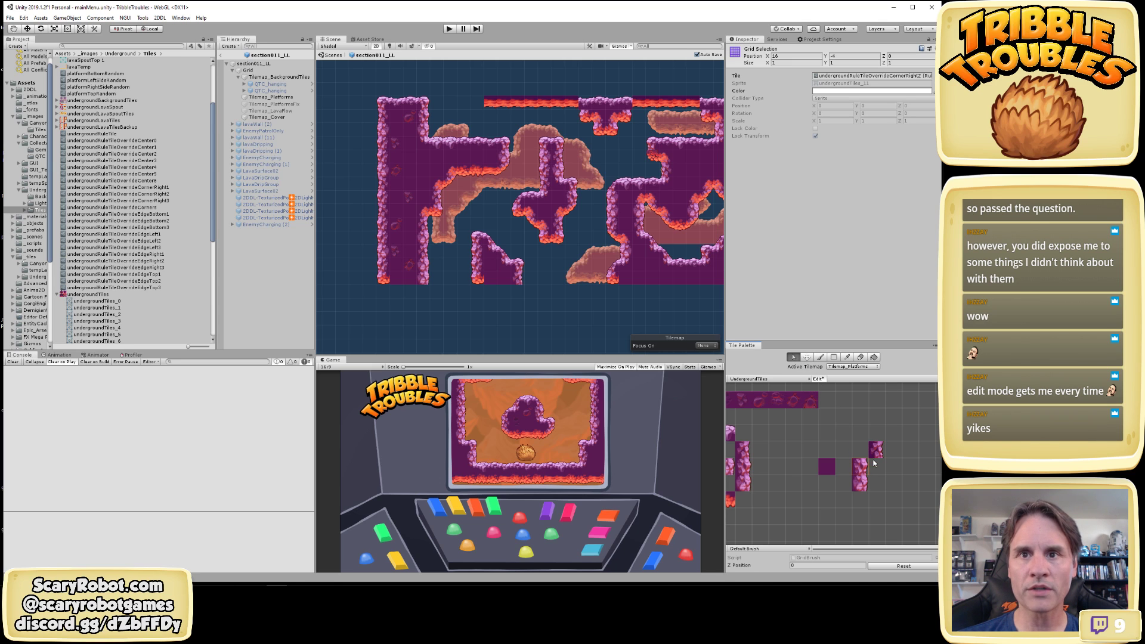
Move the corner tile one cell left, directly above the right-edge tile column in the UndergroundTiles palette, and end palette editing
{"action": "left_click", "coordinate": [876, 454]}
{"action": "left_click", "coordinate": [807, 357]}
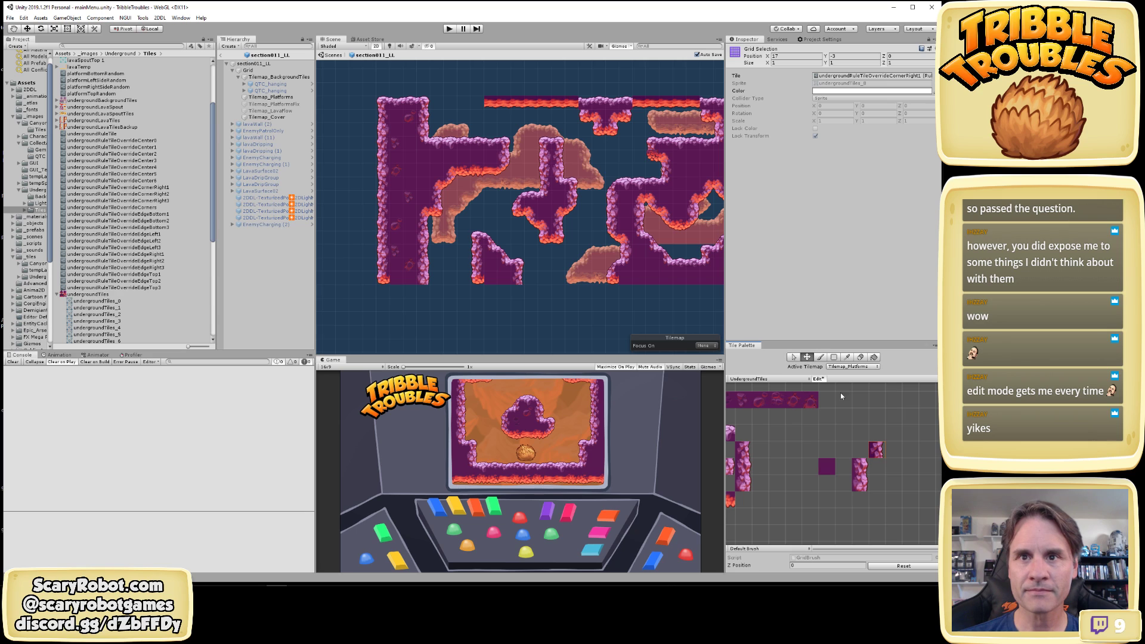
{"action": "left_click_drag", "start_coordinate": [877, 454], "coordinate": [862, 455]}
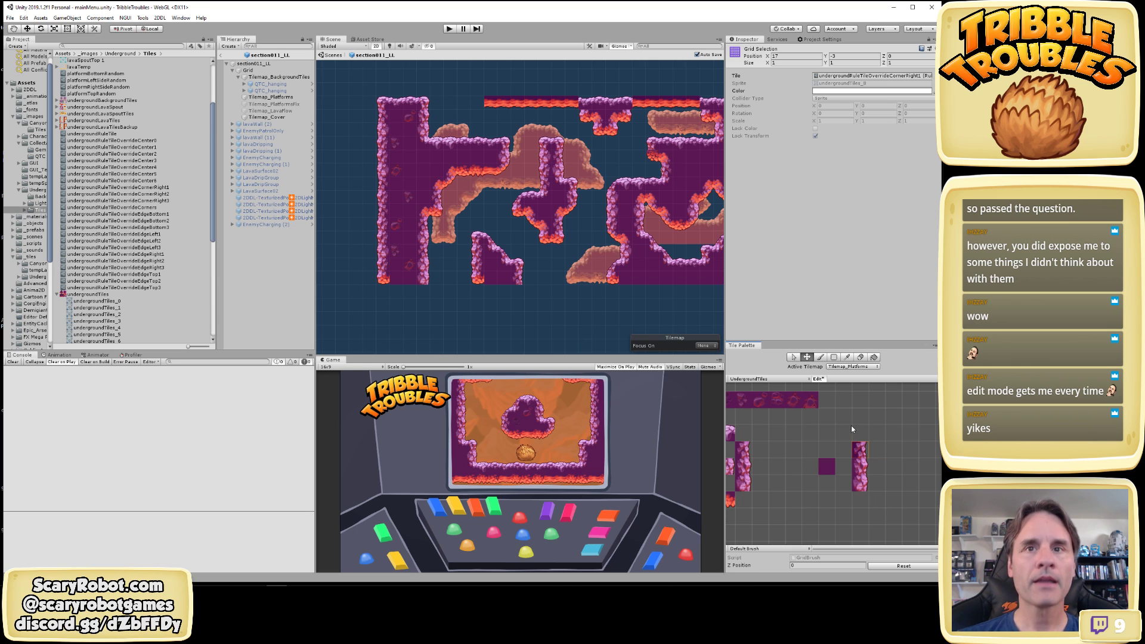
{"action": "left_click", "coordinate": [818, 379]}
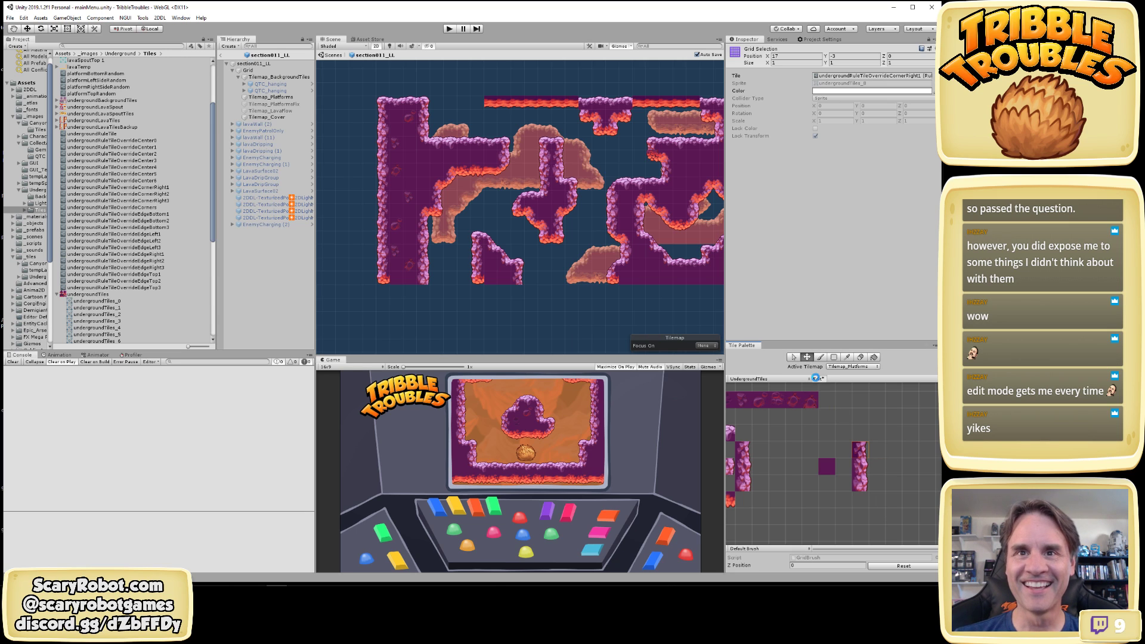
{"action": "left_click", "coordinate": [793, 358]}
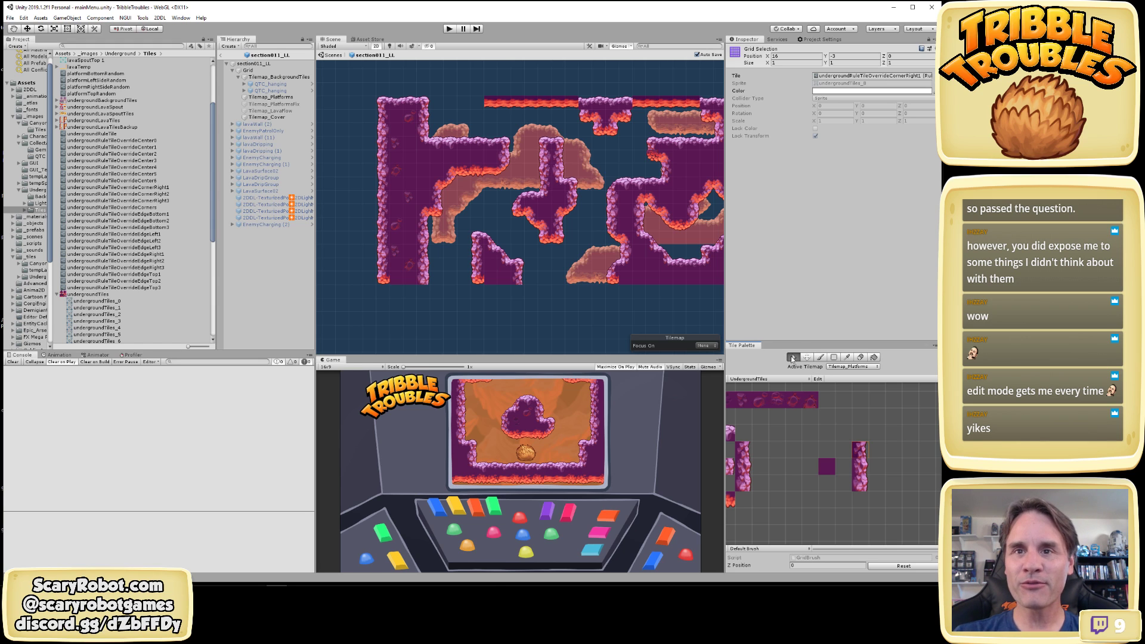
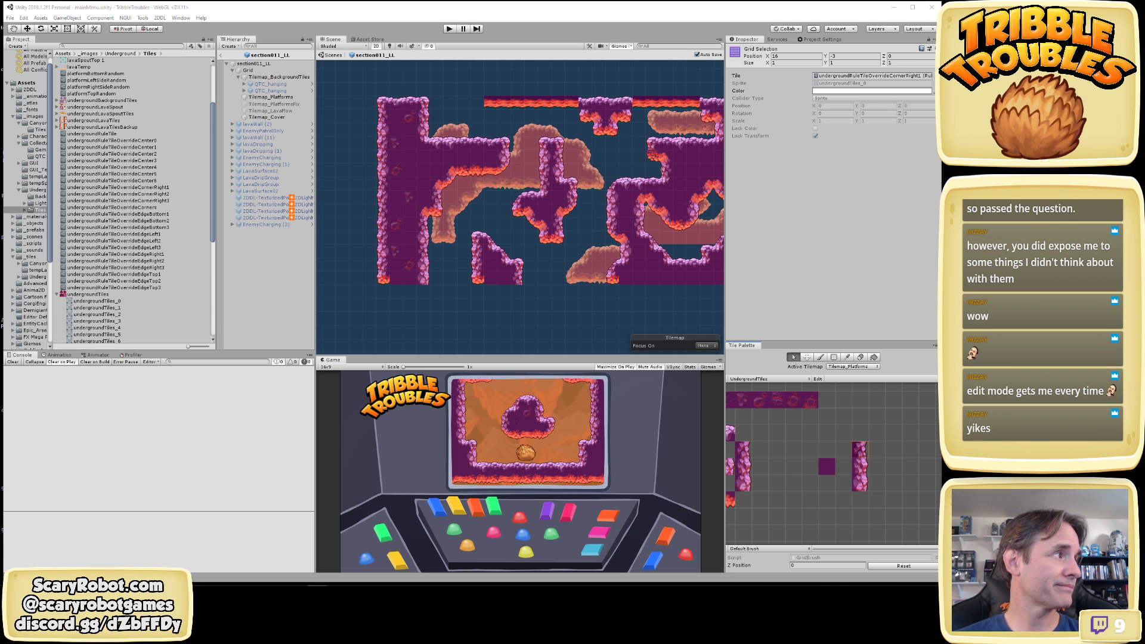
Bring the browser window into view, enlarge it, examine the Las Vegas Summer Game Jam event page on Eventbrite, and close it
{"action": "left_click_drag", "start_coordinate": [0, 238], "coordinate": [346, 59]}
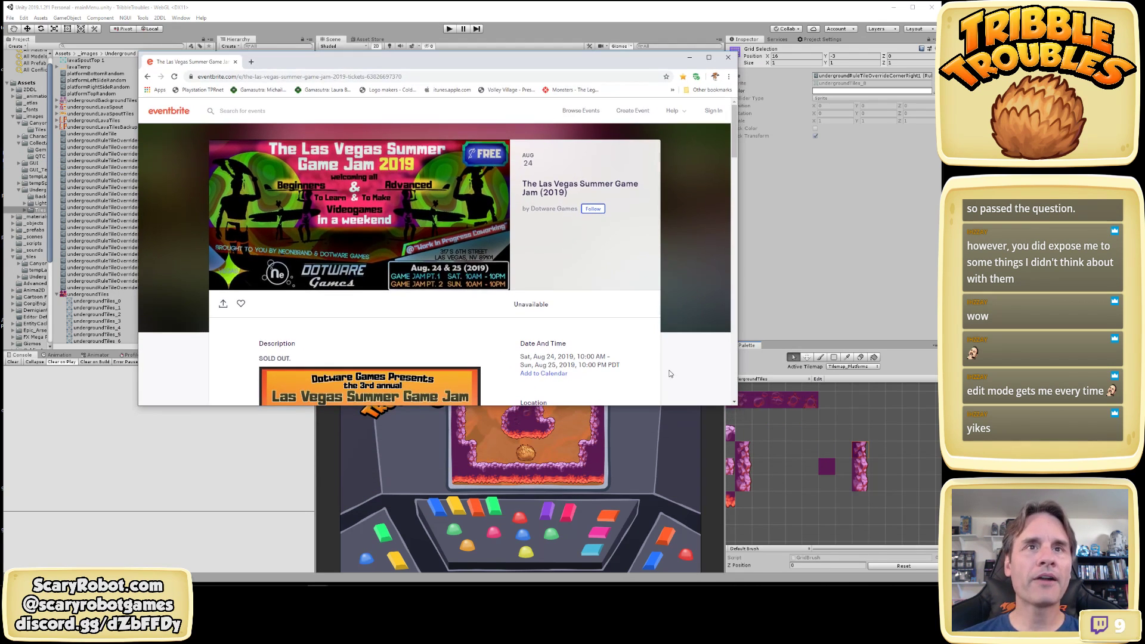
{"action": "left_click_drag", "start_coordinate": [735, 405], "coordinate": [845, 532]}
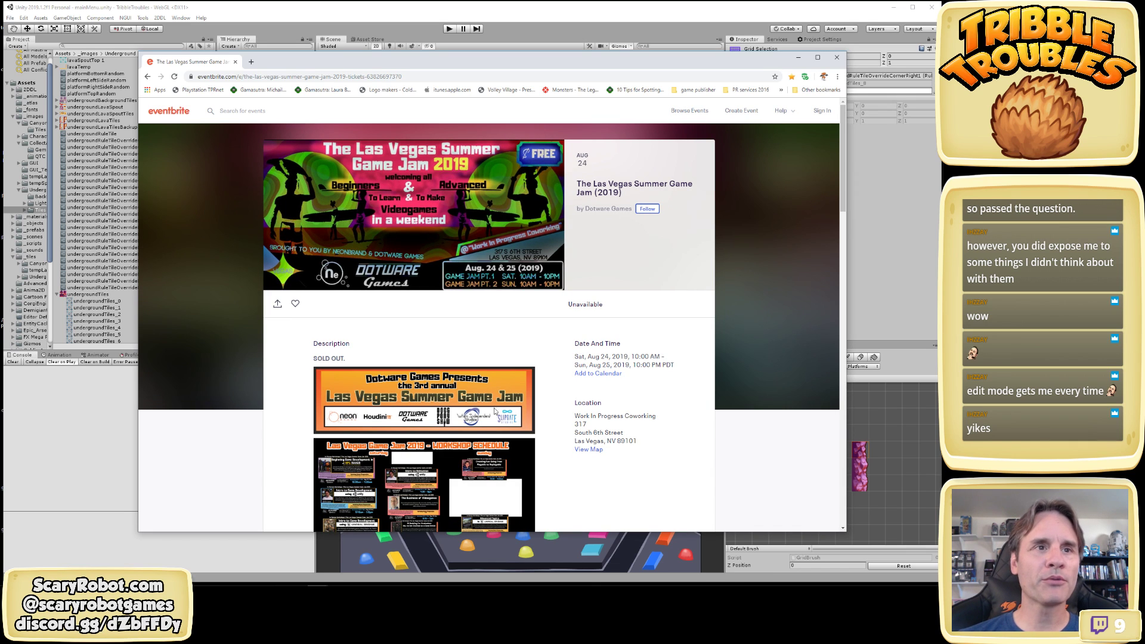
{"action": "scroll", "coordinate": [189, 361], "scroll_direction": "down", "scroll_amount": 1}
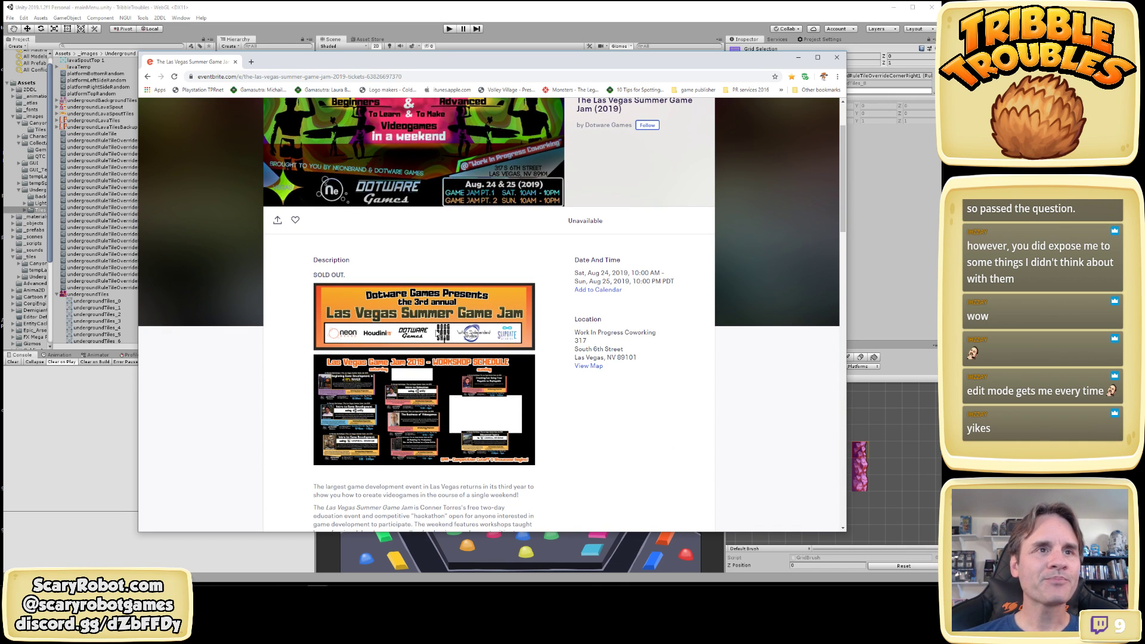
{"action": "scroll", "coordinate": [395, 327], "scroll_direction": "up", "scroll_amount": 1}
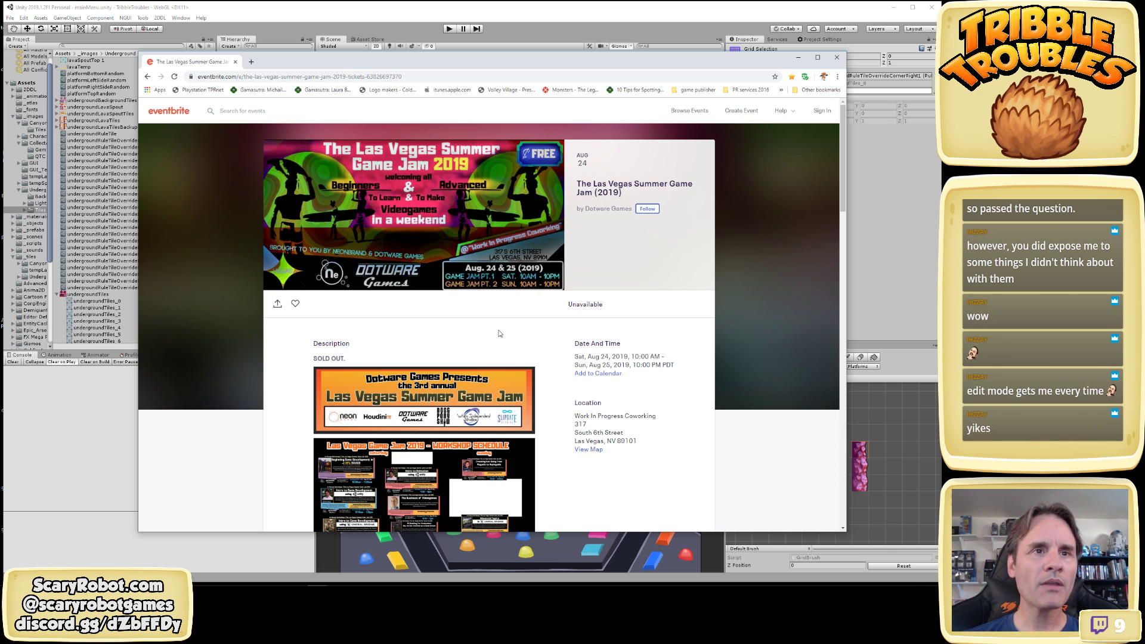
{"action": "scroll", "coordinate": [501, 333], "scroll_direction": "down", "scroll_amount": 2}
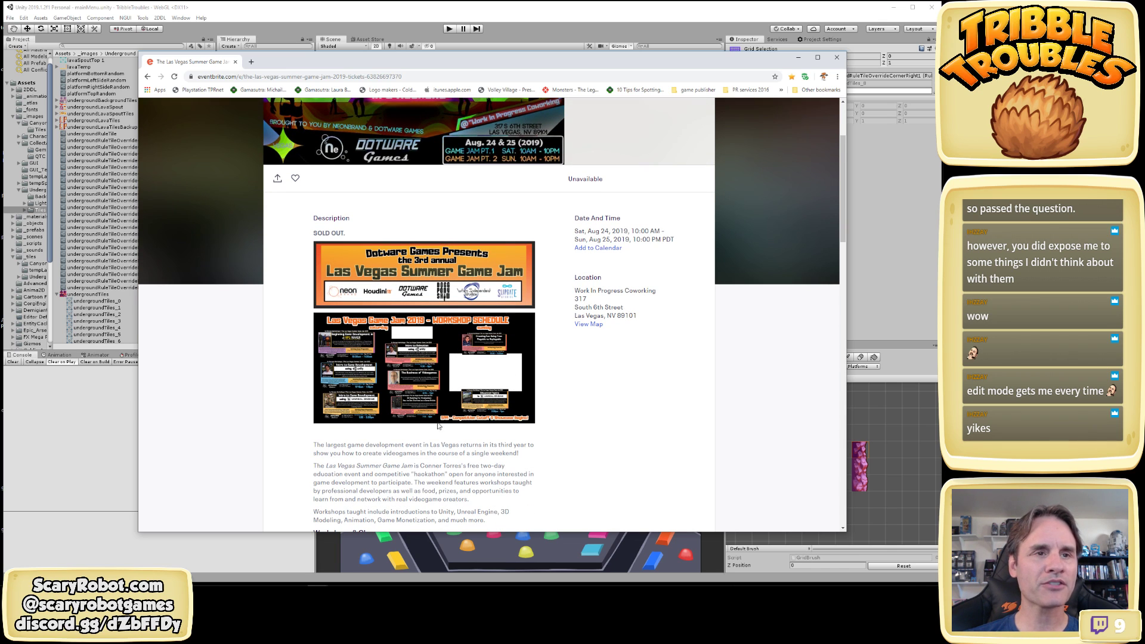
{"action": "scroll", "coordinate": [438, 426], "scroll_direction": "down", "scroll_amount": 6}
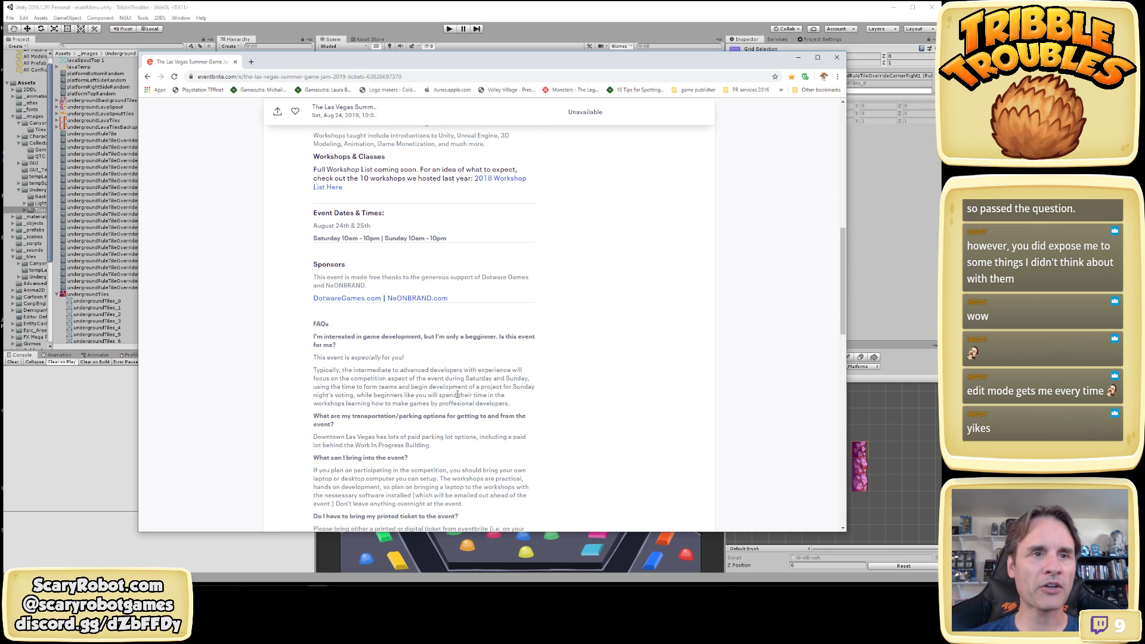
{"action": "scroll", "coordinate": [459, 395], "scroll_direction": "down", "scroll_amount": 5}
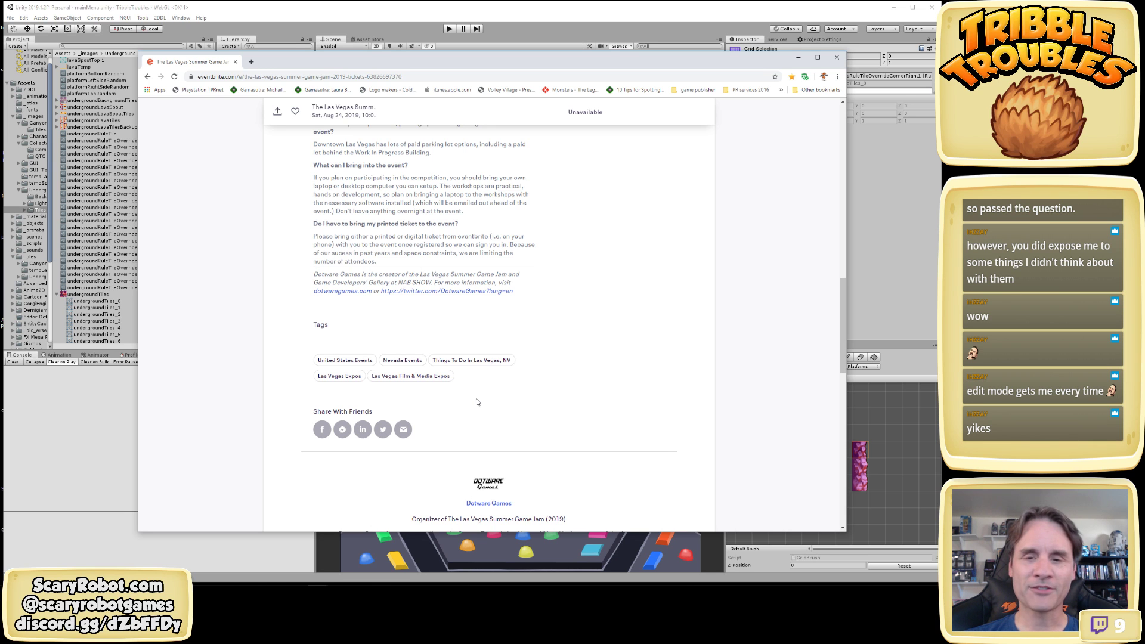
{"action": "scroll", "coordinate": [478, 402], "scroll_direction": "up", "scroll_amount": 13}
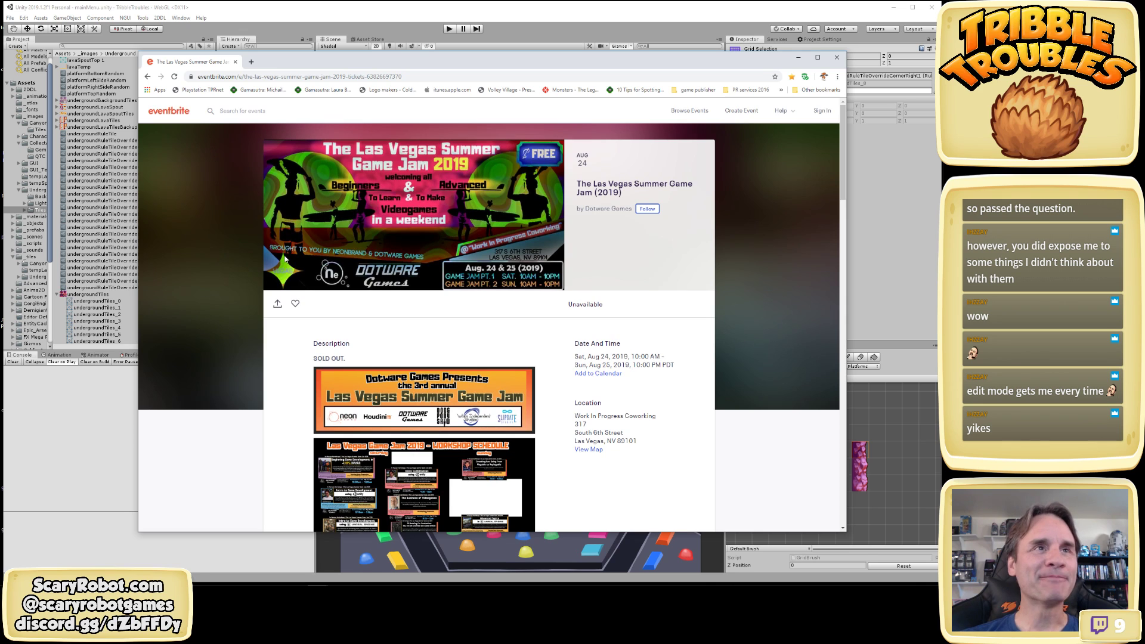
{"action": "left_click", "coordinate": [838, 58]}
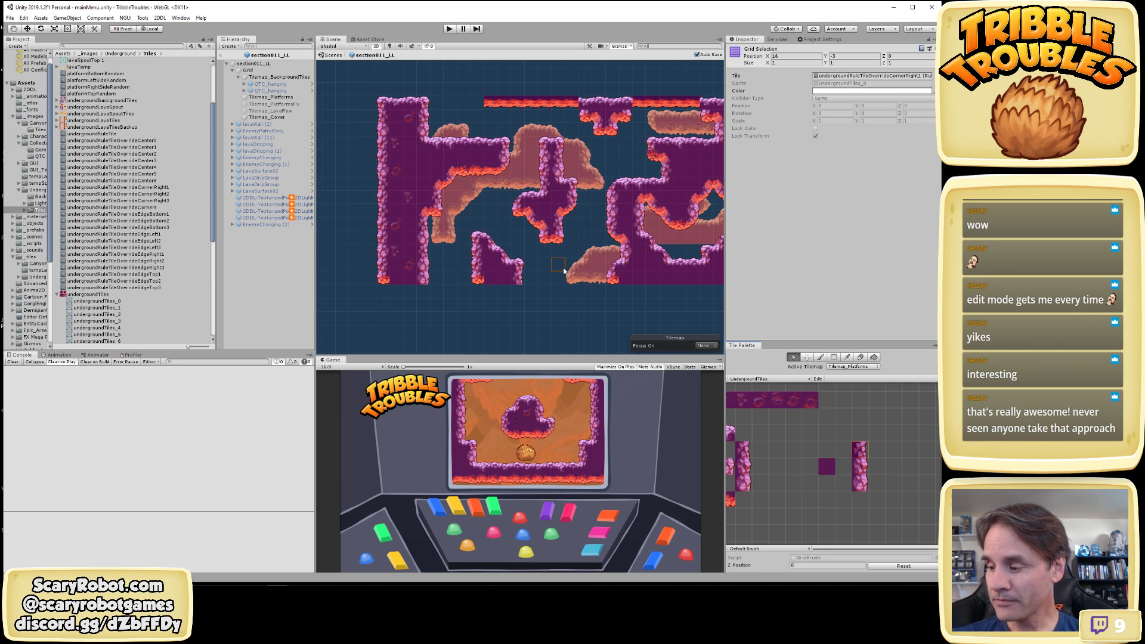
Switch to Visual Studio and open PlayerController.cs from the project's _scripts folder
{"action": "key", "text": "alt+Tab"}
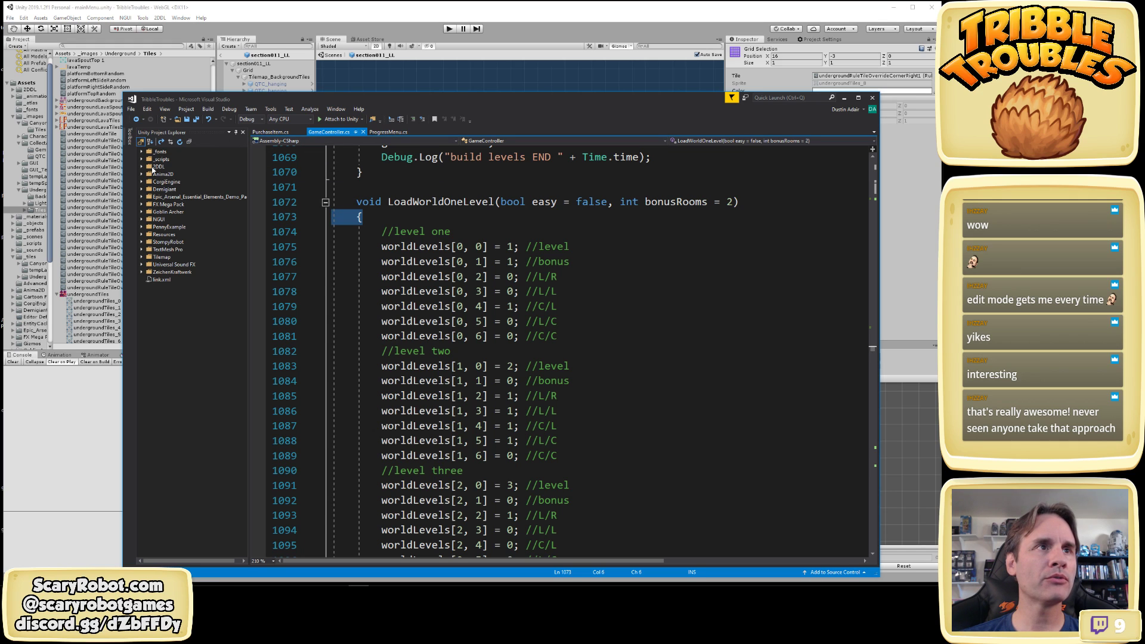
{"action": "left_click", "coordinate": [149, 182]}
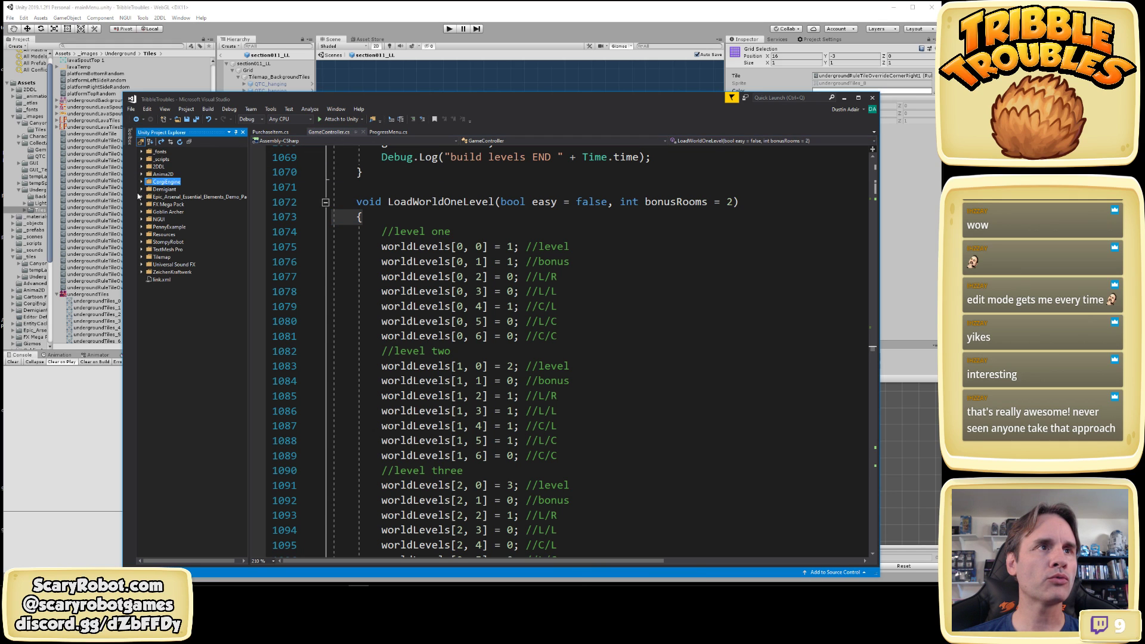
{"action": "left_click", "coordinate": [141, 160]}
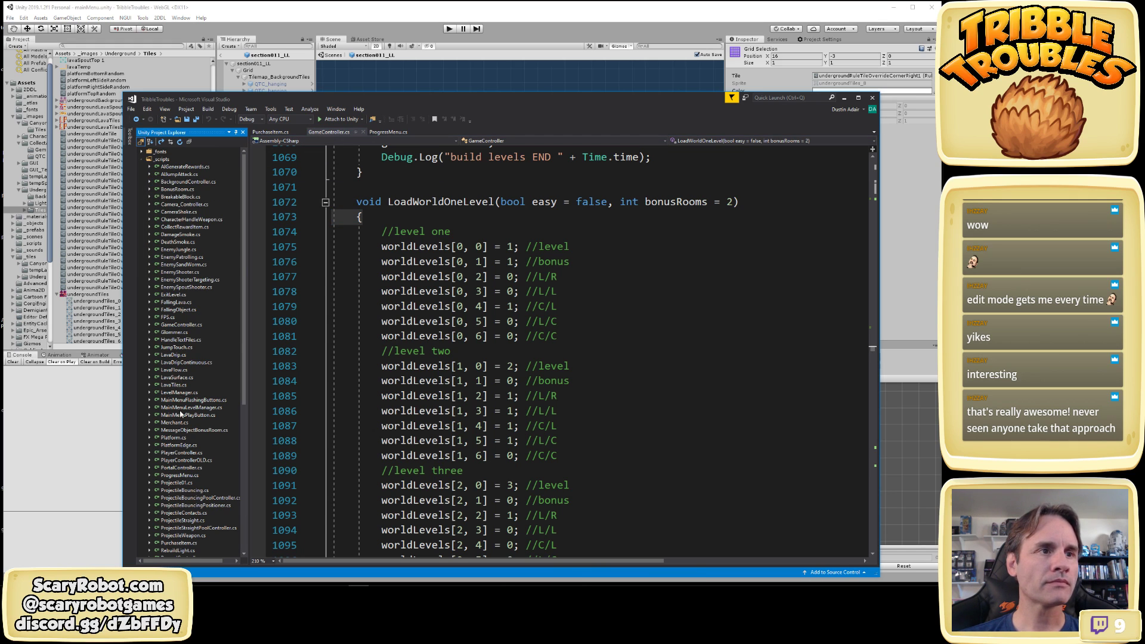
{"action": "left_click", "coordinate": [187, 447]}
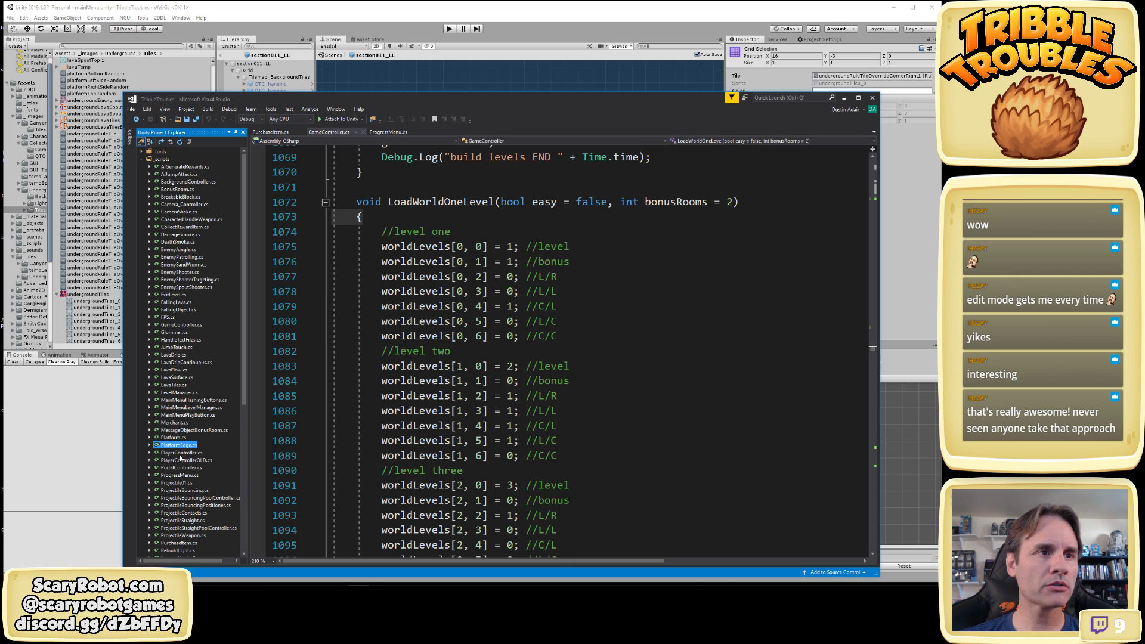
{"action": "double_click", "coordinate": [181, 452]}
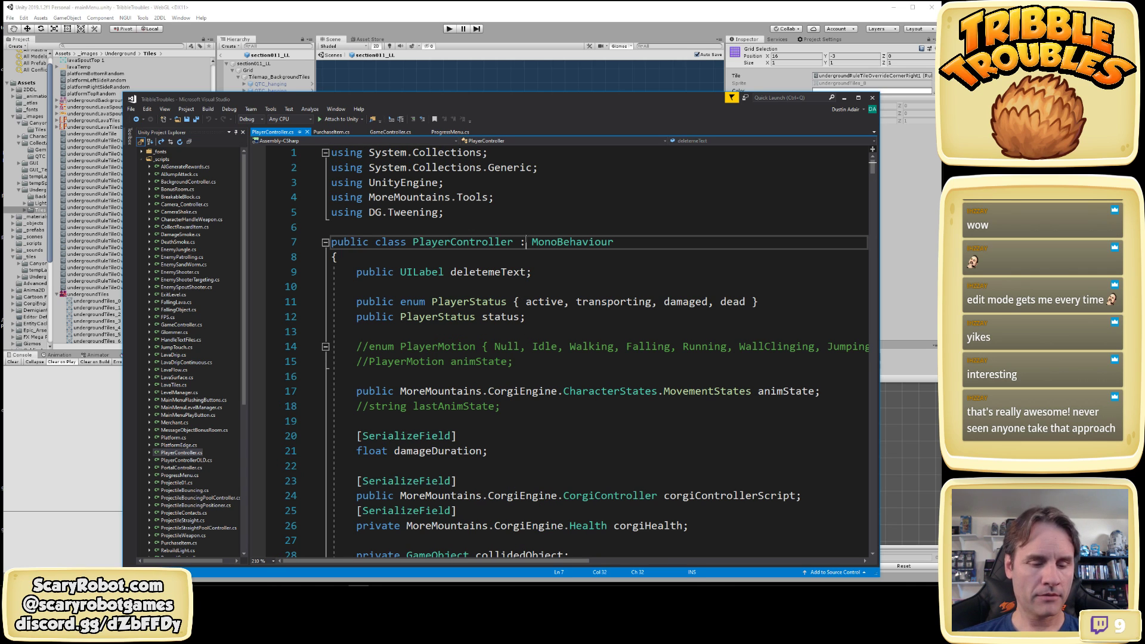
Search PlayerController.cs for "anim." and highlight the CrossFade calls for the "idle" and "purr" animations
{"action": "key", "text": "ctrl+f"}
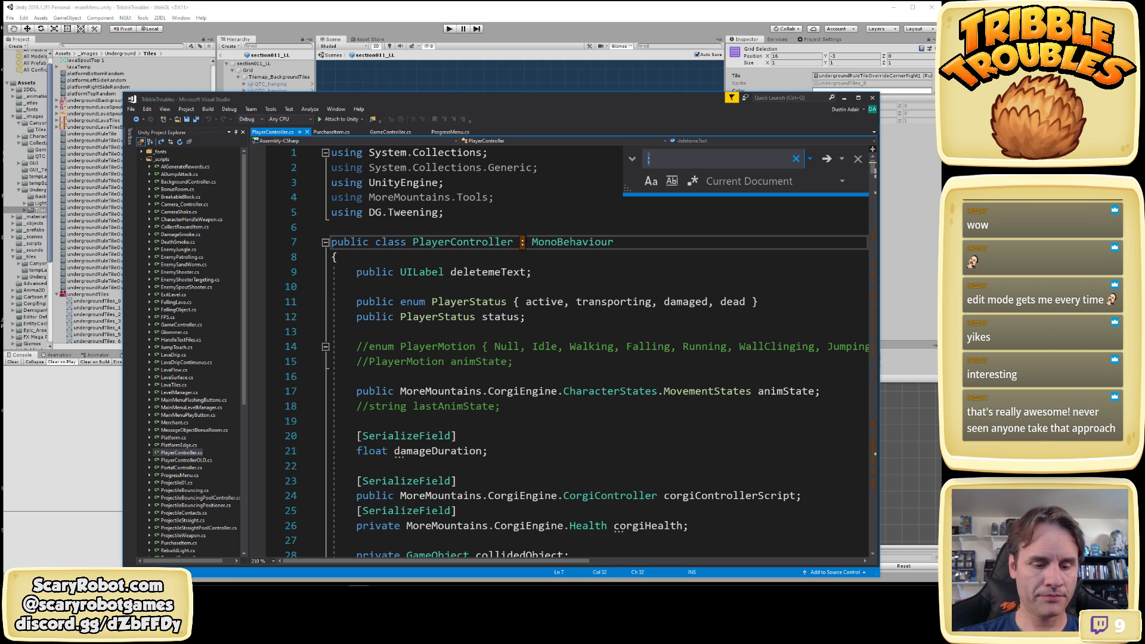
{"action": "type", "text": "anim."}
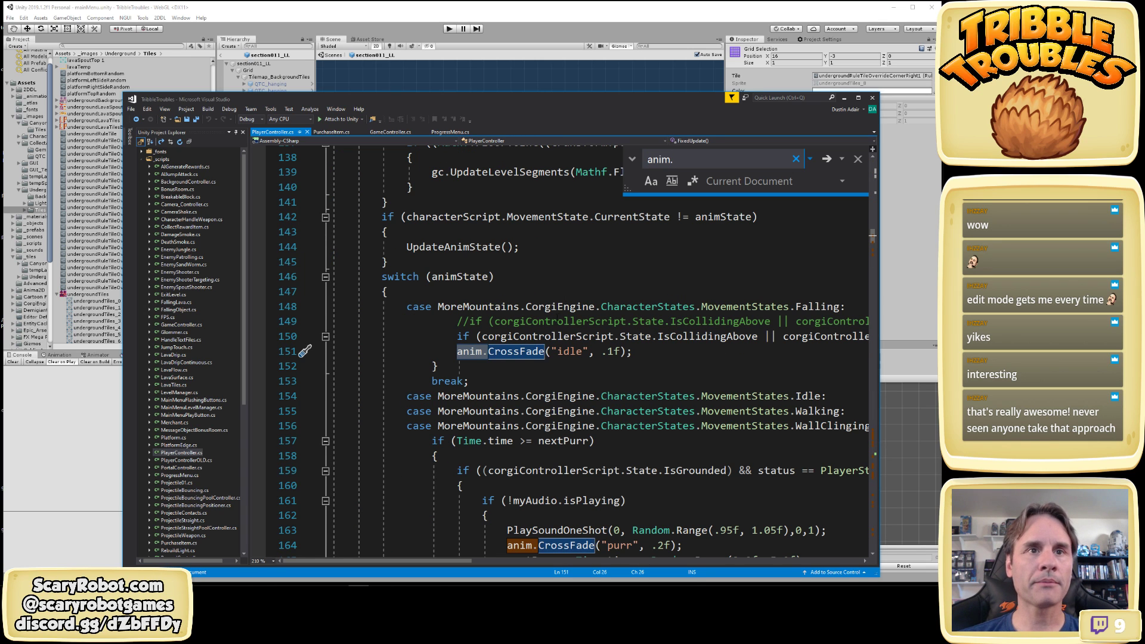
{"action": "left_click", "coordinate": [477, 338]}
{"action": "left_click_drag", "start_coordinate": [470, 352], "coordinate": [633, 352]}
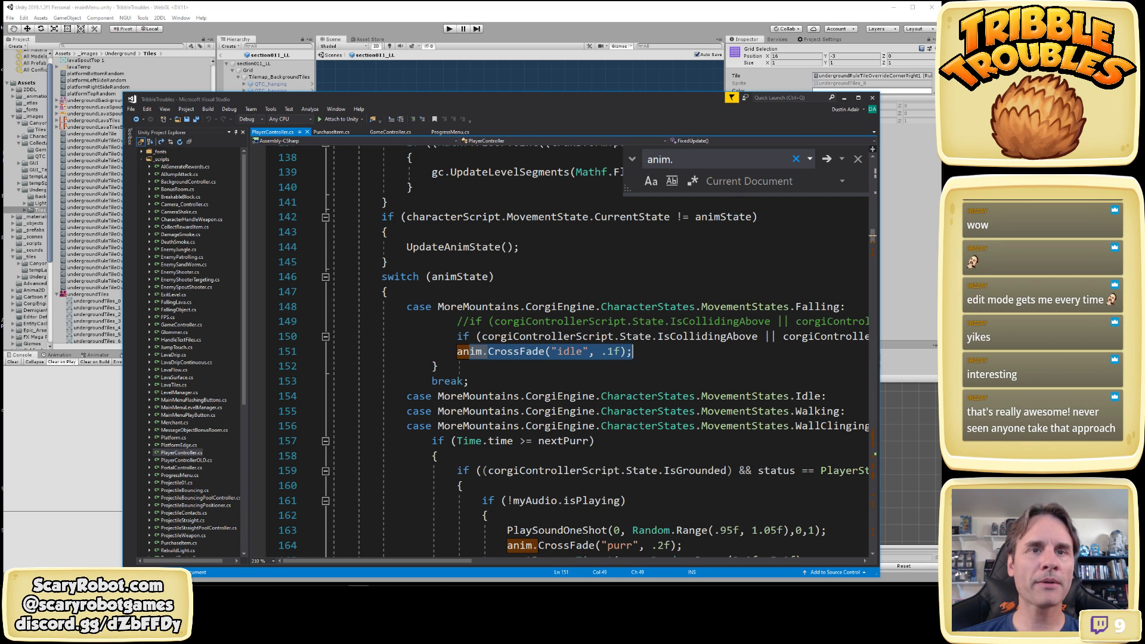
{"action": "scroll", "coordinate": [304, 218], "scroll_direction": "down", "scroll_amount": 3}
{"action": "left_click_drag", "start_coordinate": [507, 411], "coordinate": [711, 416]}
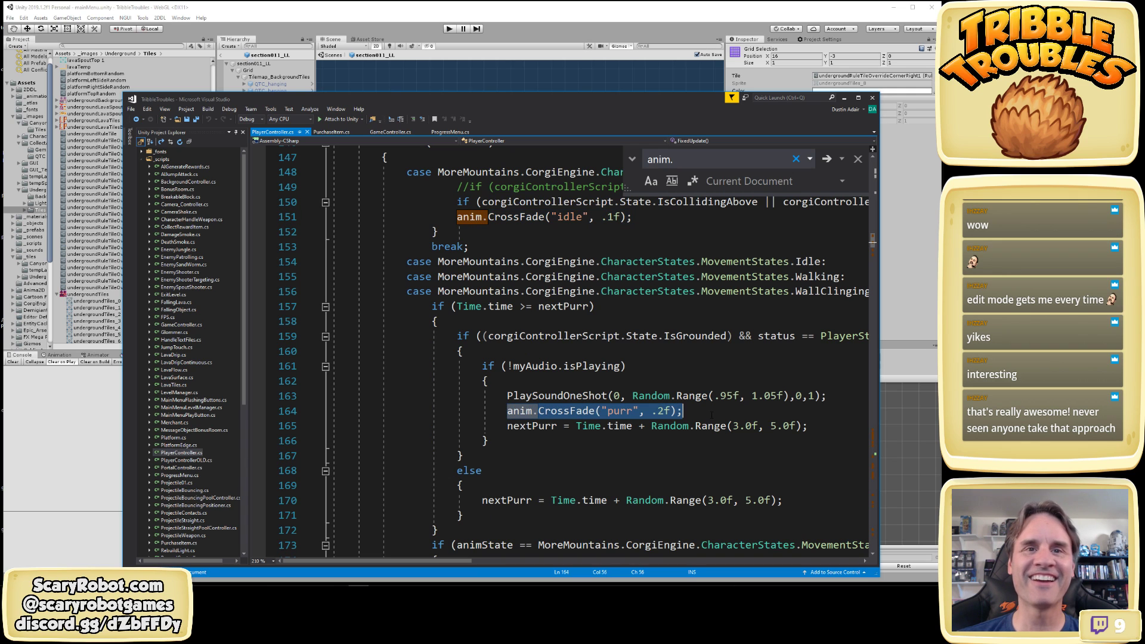
Examine the animation name arguments of the "purr" and "idle" CrossFade calls, highlighting each without its fade duration
{"action": "scroll", "coordinate": [305, 456], "scroll_direction": "up", "scroll_amount": 1}
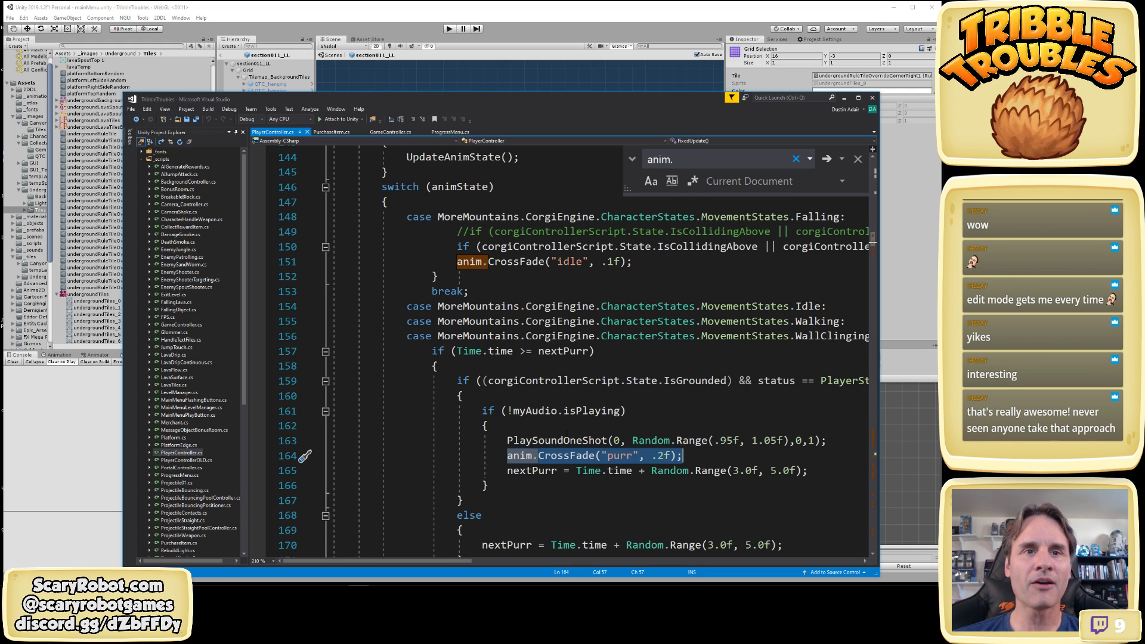
{"action": "key", "text": "shift+Left"}
{"action": "key", "text": "shift+Left"}
{"action": "key", "text": "shift+Left"}
{"action": "key", "text": "shift+Left"}
{"action": "key", "text": "shift+Left"}
{"action": "key", "text": "shift+Left"}
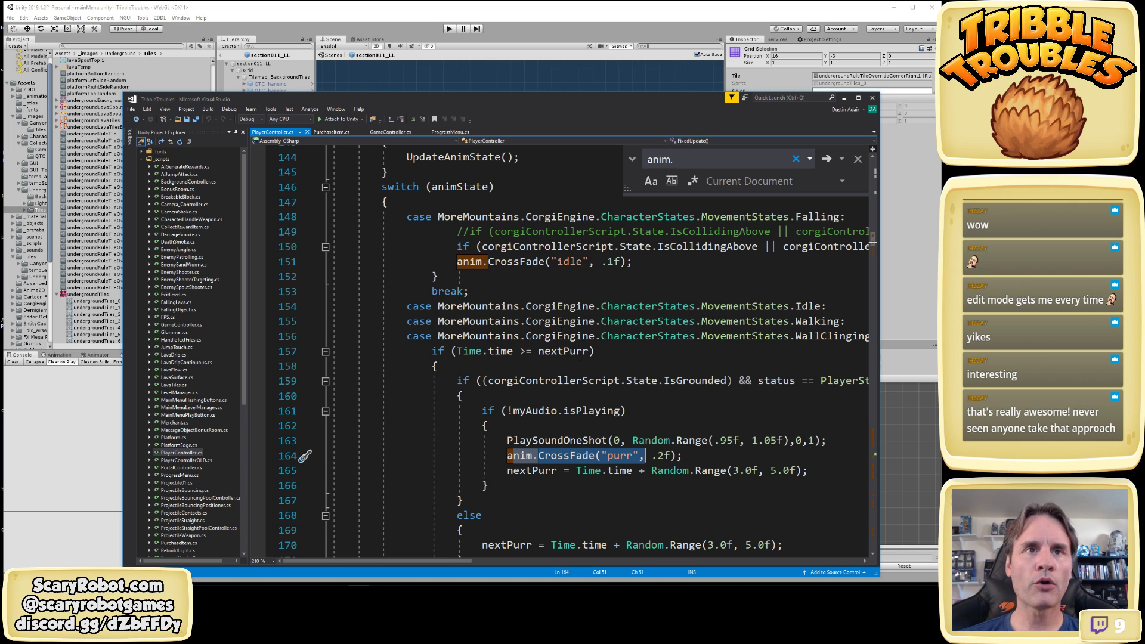
{"action": "scroll", "coordinate": [564, 352], "scroll_direction": "up", "scroll_amount": 2}
{"action": "left_click_drag", "start_coordinate": [526, 351], "coordinate": [595, 352]}
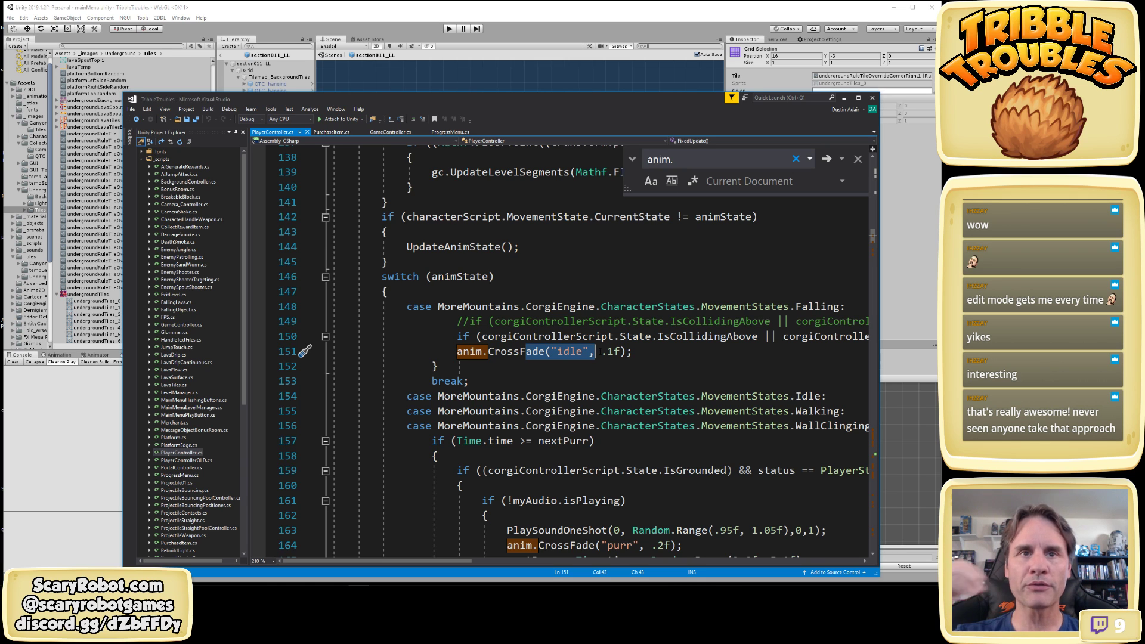
Find the anim.Play("hitWall") call and highlight the StopPlayback call that precedes playing "walking"
{"action": "scroll", "coordinate": [639, 343], "scroll_direction": "down", "scroll_amount": 3}
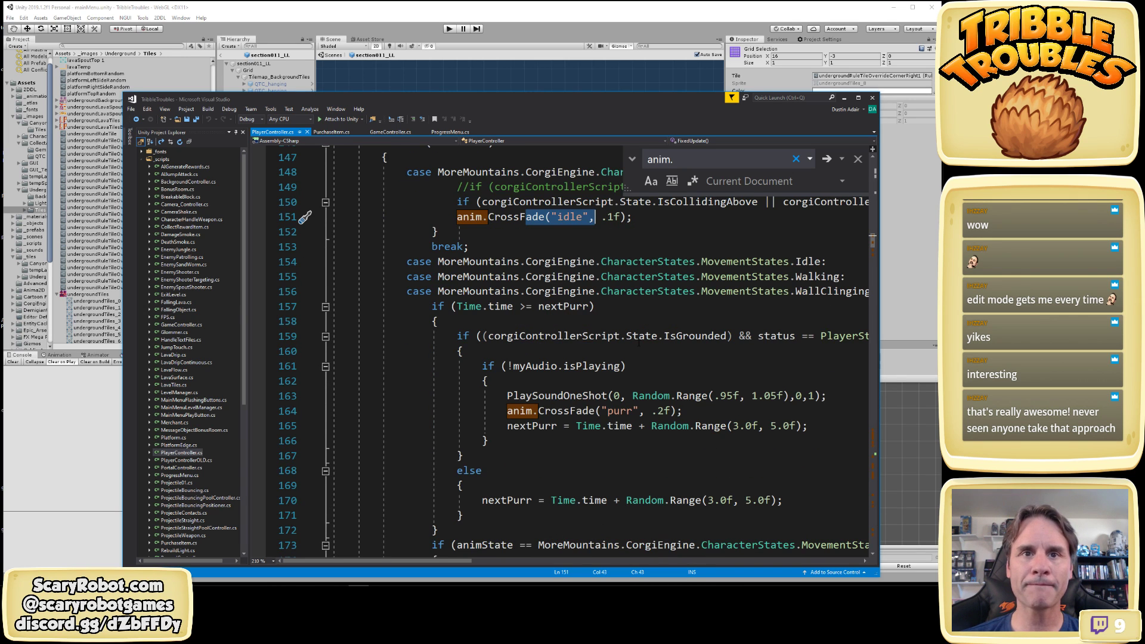
{"action": "scroll", "coordinate": [639, 343], "scroll_direction": "down", "scroll_amount": 4}
{"action": "left_click", "coordinate": [624, 354]}
{"action": "key", "text": "F3"}
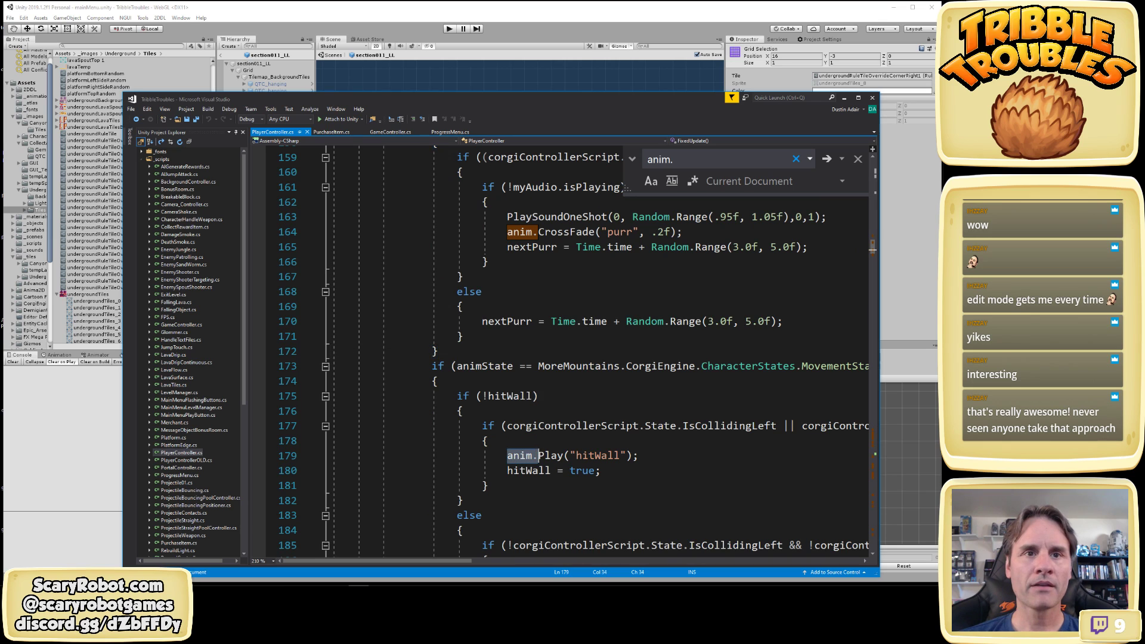
{"action": "scroll", "coordinate": [579, 423], "scroll_direction": "down", "scroll_amount": 2}
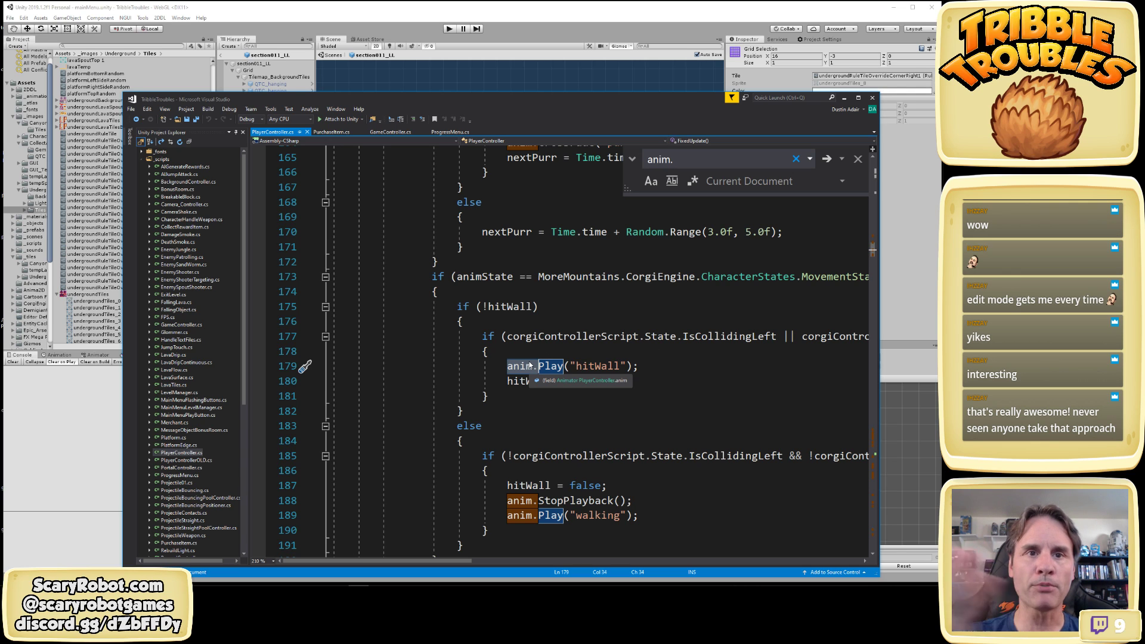
{"action": "scroll", "coordinate": [611, 377], "scroll_direction": "down", "scroll_amount": 2}
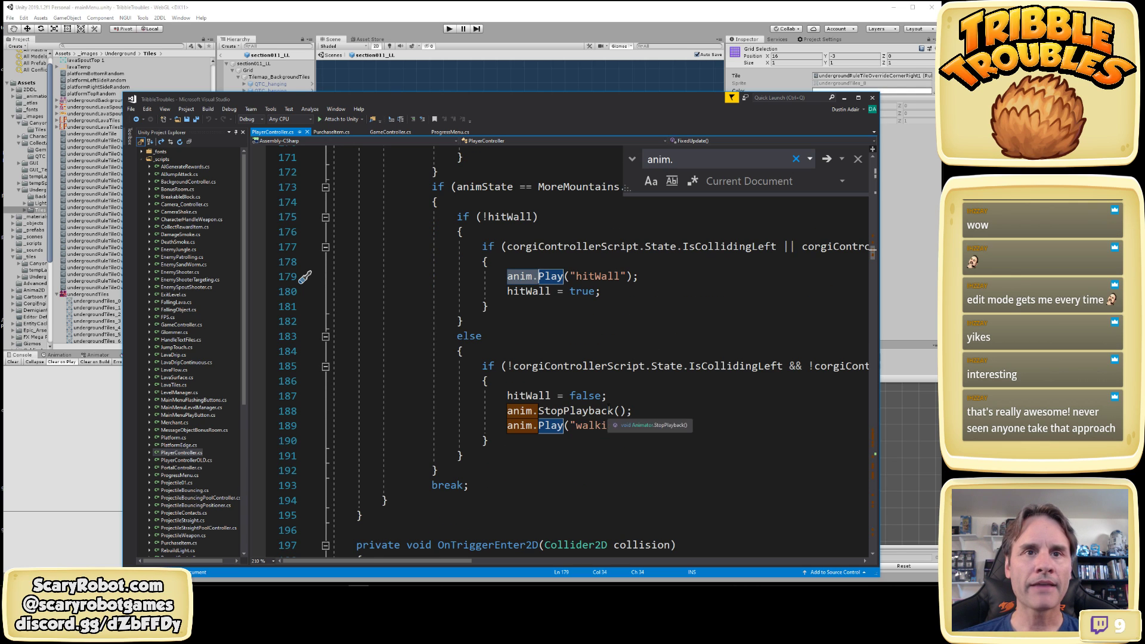
{"action": "left_click_drag", "start_coordinate": [532, 411], "coordinate": [674, 411]}
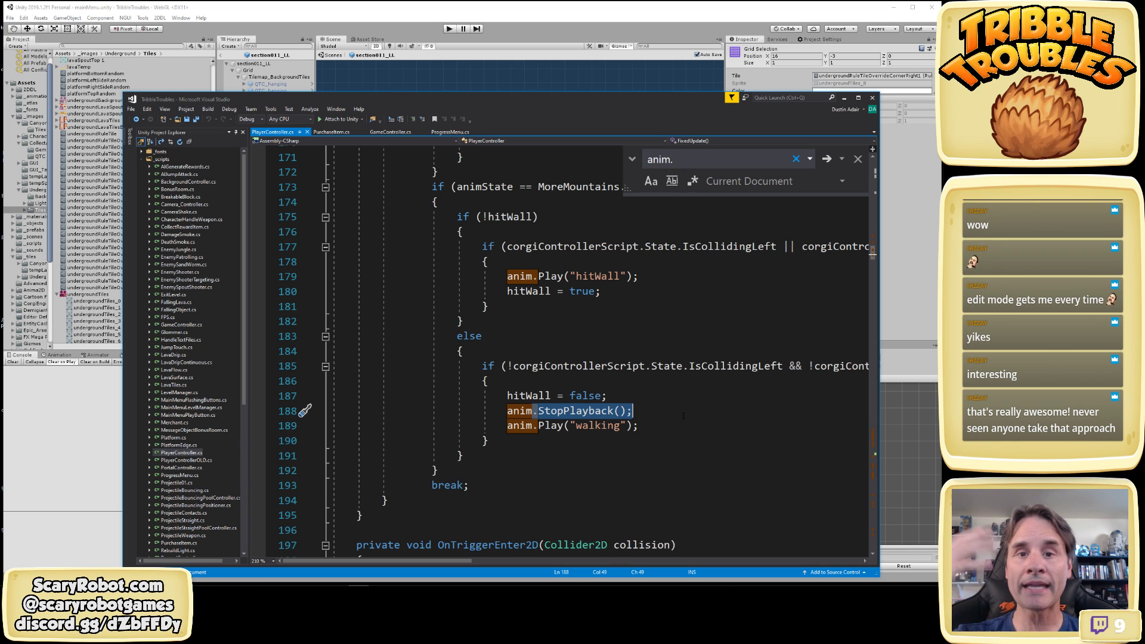
Step through the further "anim." matches to the "jumpLanding" and "idle" CrossFade calls in UpdateAnimState
{"action": "scroll", "coordinate": [636, 416], "scroll_direction": "down", "scroll_amount": 4}
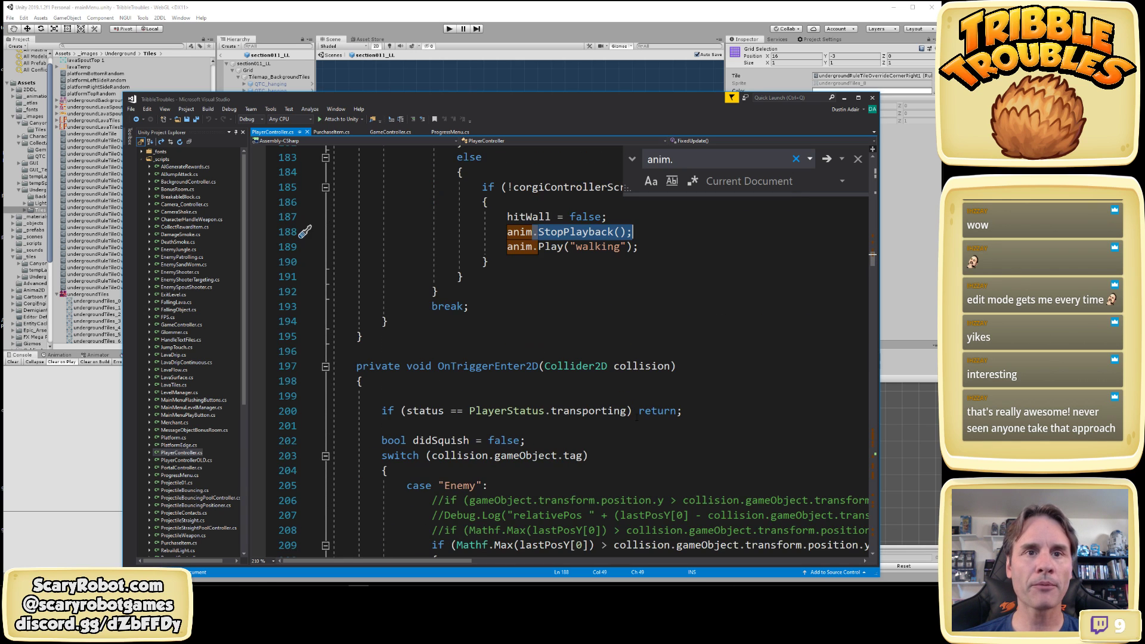
{"action": "scroll", "coordinate": [596, 358], "scroll_direction": "up", "scroll_amount": 4}
{"action": "left_click", "coordinate": [564, 246]}
{"action": "key", "text": "F3"}
{"action": "key", "text": "F3"}
{"action": "key", "text": "F3"}
{"action": "key", "text": "F3"}
{"action": "key", "text": "F3"}
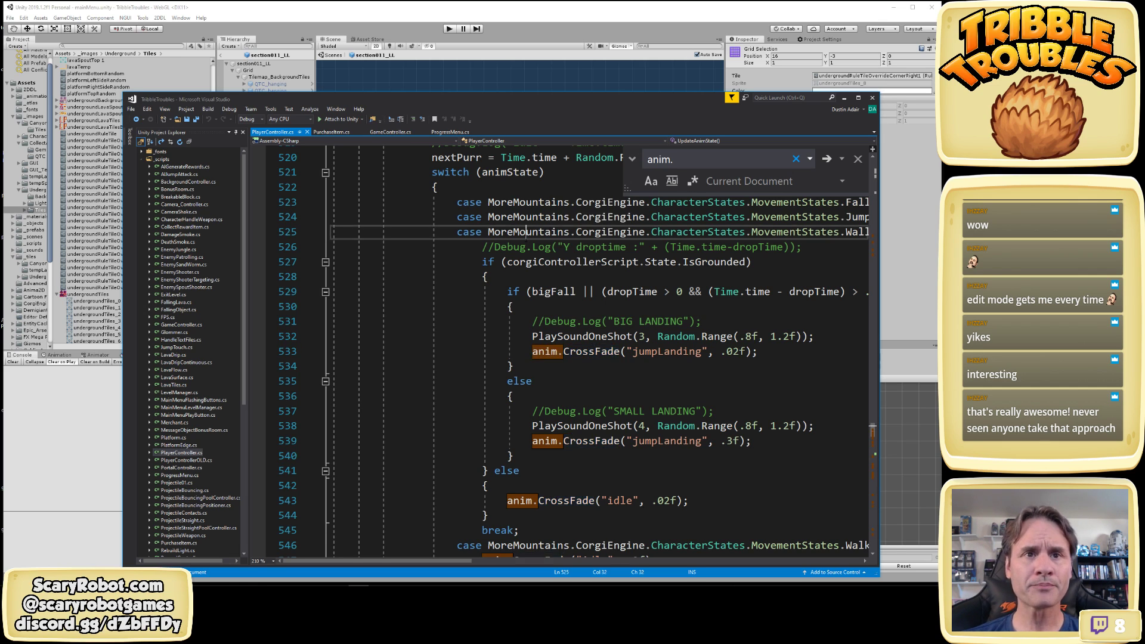
{"action": "key", "text": "F3"}
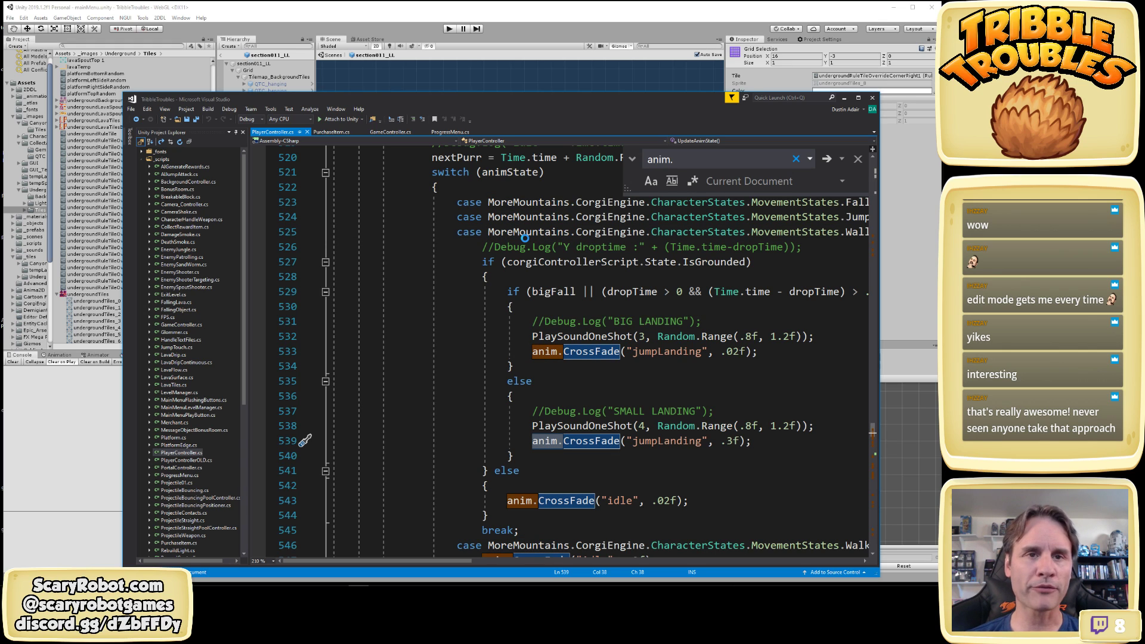
{"action": "key", "text": "F3"}
{"action": "key", "text": "F3"}
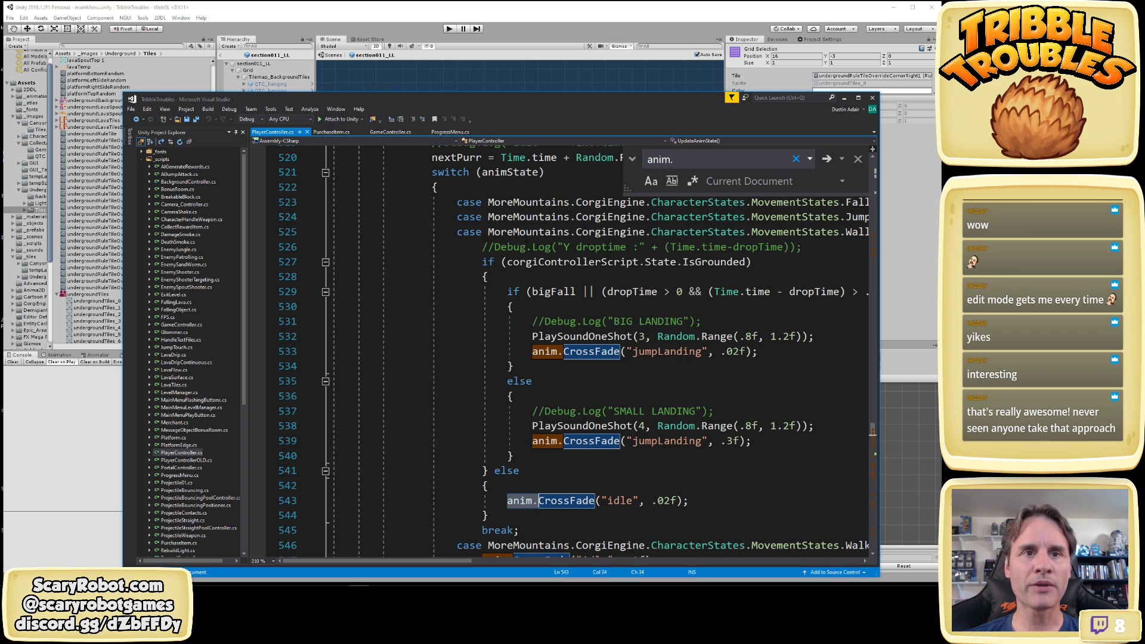
Step through the remaining "anim." matches to the "walking" and "falling" CrossFade calls, then switch back to Unity
{"action": "key", "text": "F3"}
{"action": "key", "text": "F3"}
{"action": "key", "text": "F3"}
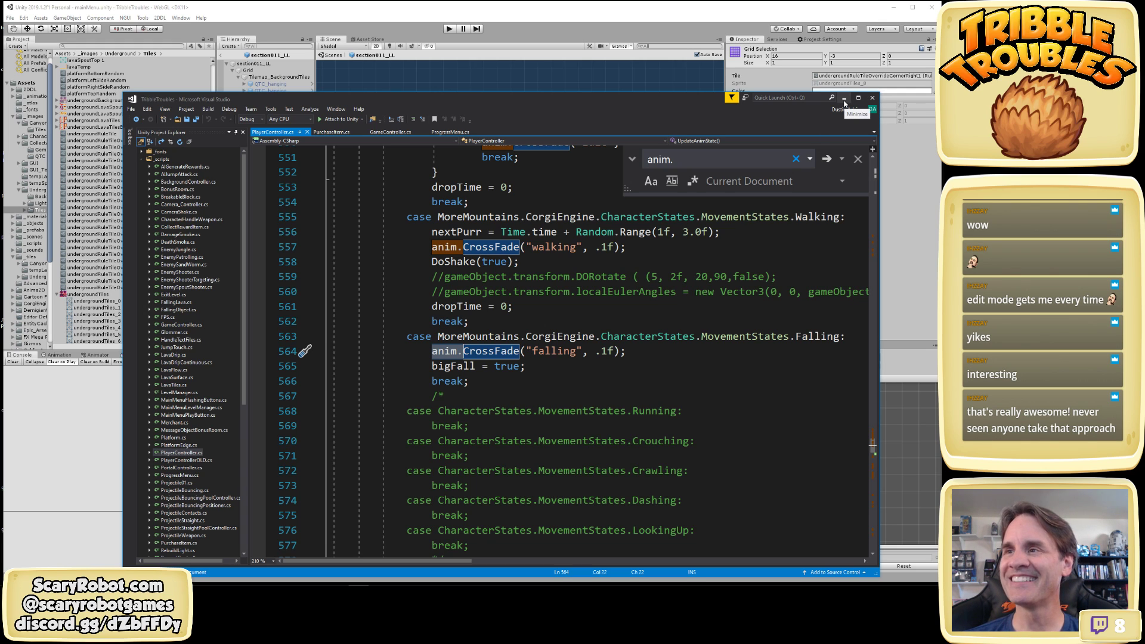
{"action": "left_click", "coordinate": [844, 98]}
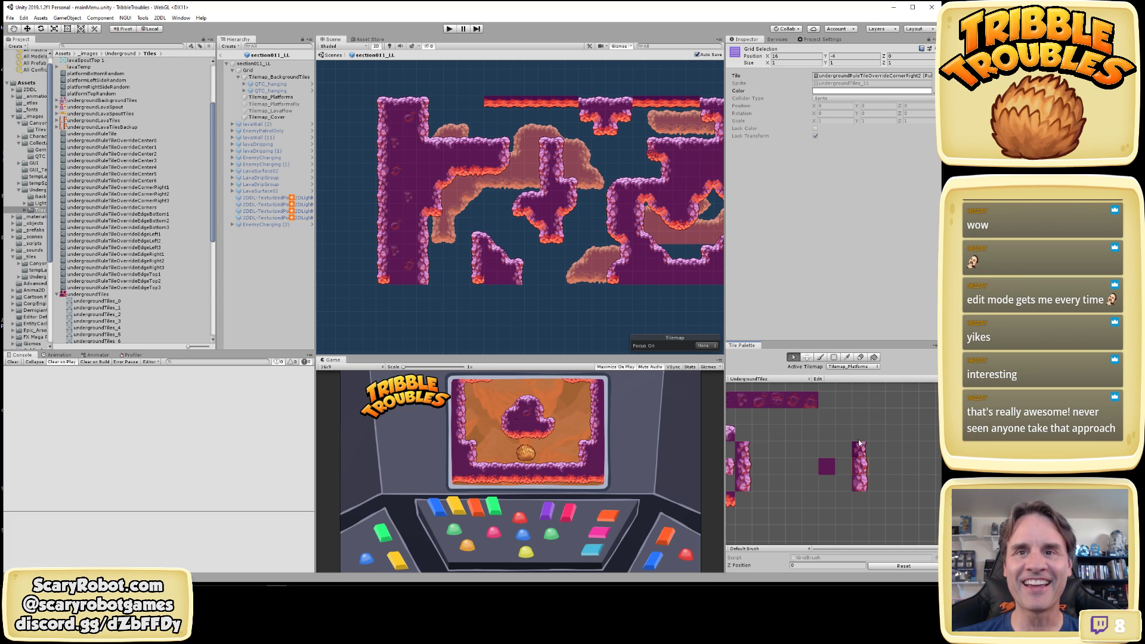
In undergroundRuleTileOverrideCornerRight1, replace the white-cornered lava slope override sprite with undergroundTiles_6
{"action": "left_click", "coordinate": [162, 188]}
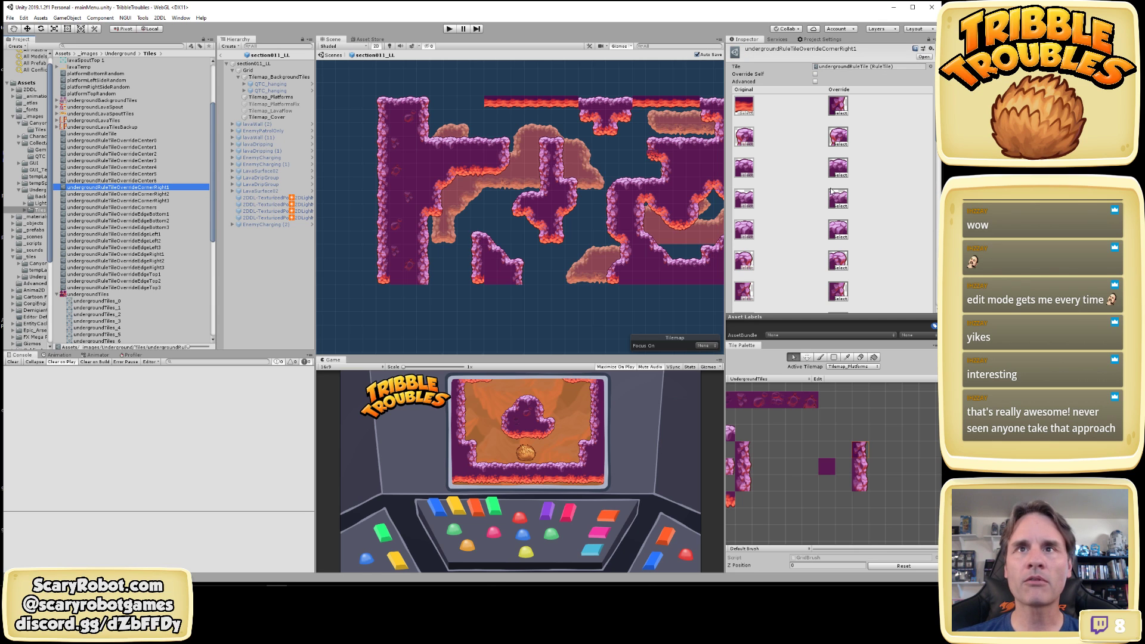
{"action": "left_click_drag", "start_coordinate": [935, 132], "coordinate": [929, 202]}
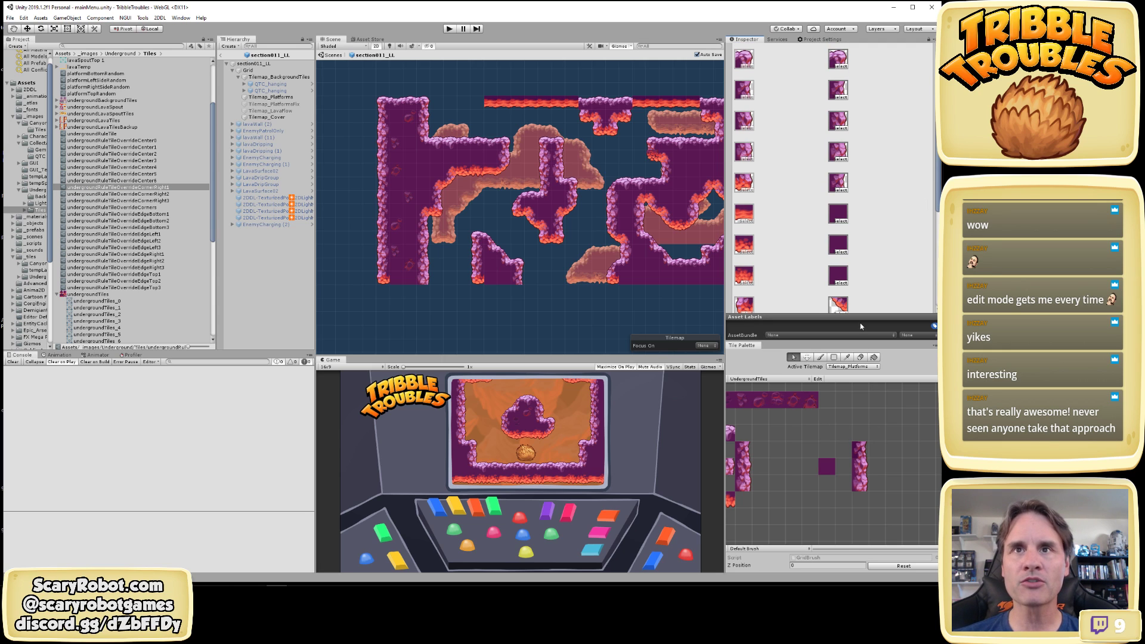
{"action": "scroll", "coordinate": [904, 191], "scroll_direction": "down", "scroll_amount": 5}
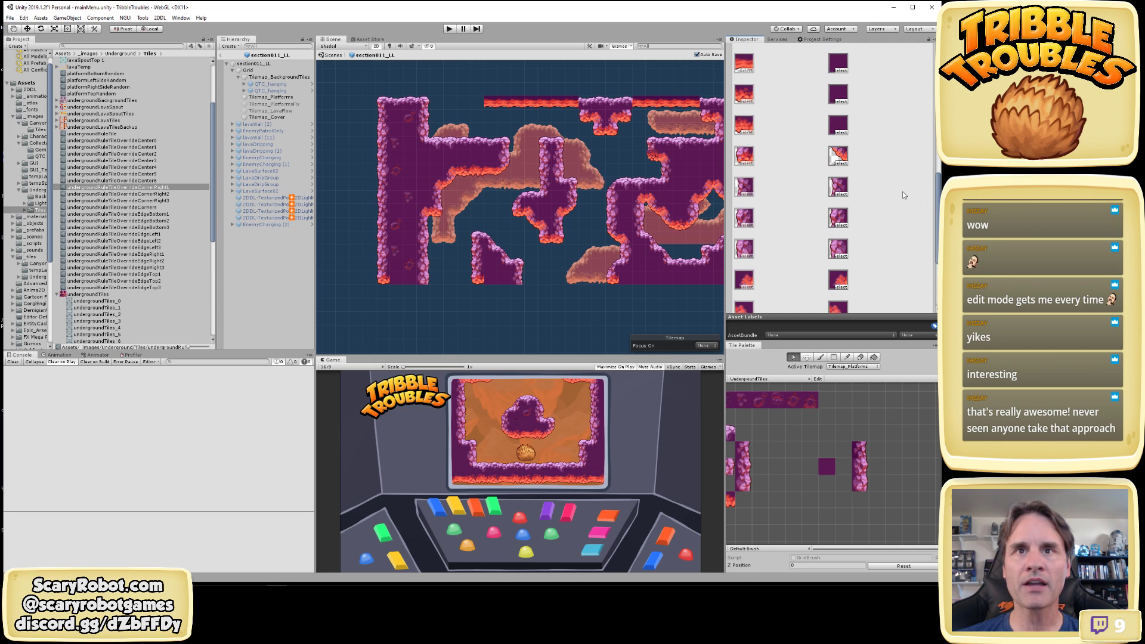
{"action": "left_click", "coordinate": [841, 165]}
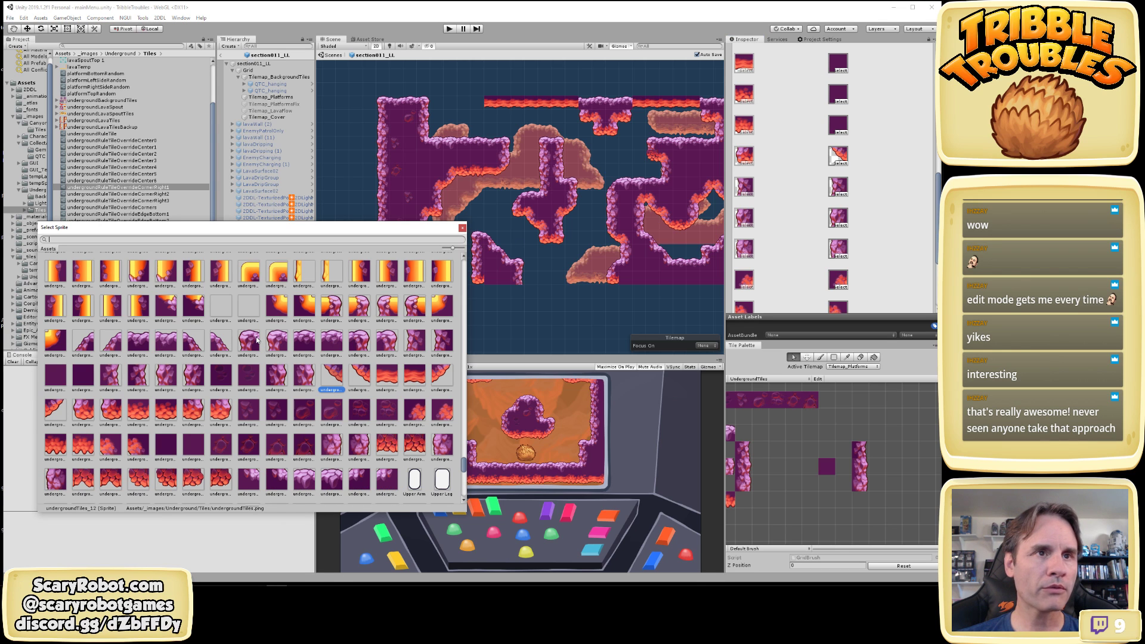
{"action": "left_click", "coordinate": [418, 338]}
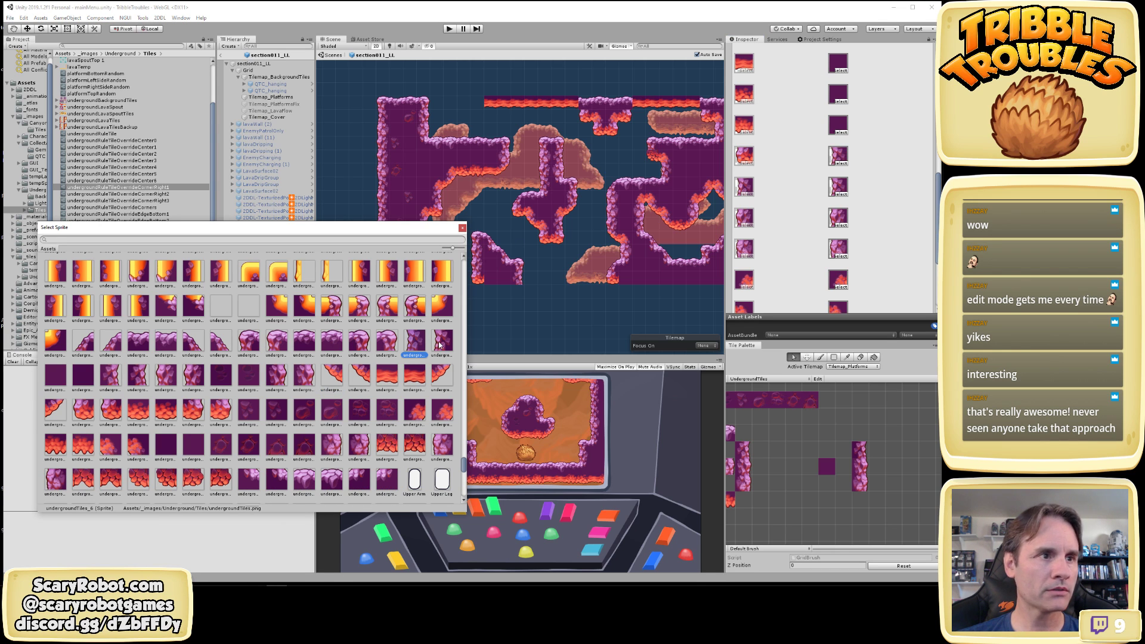
{"action": "double_click", "coordinate": [421, 340]}
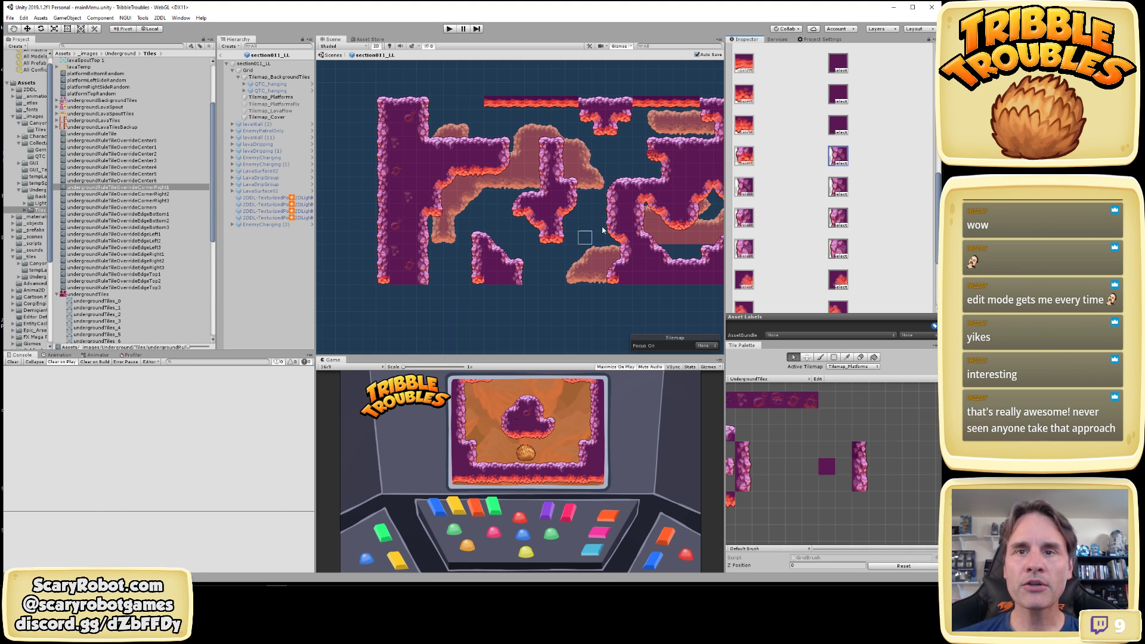
In undergroundRuleTileOverrideCornerRight2, replace the same lava slope override sprite with a purple rock wall sprite
{"action": "left_click", "coordinate": [161, 194]}
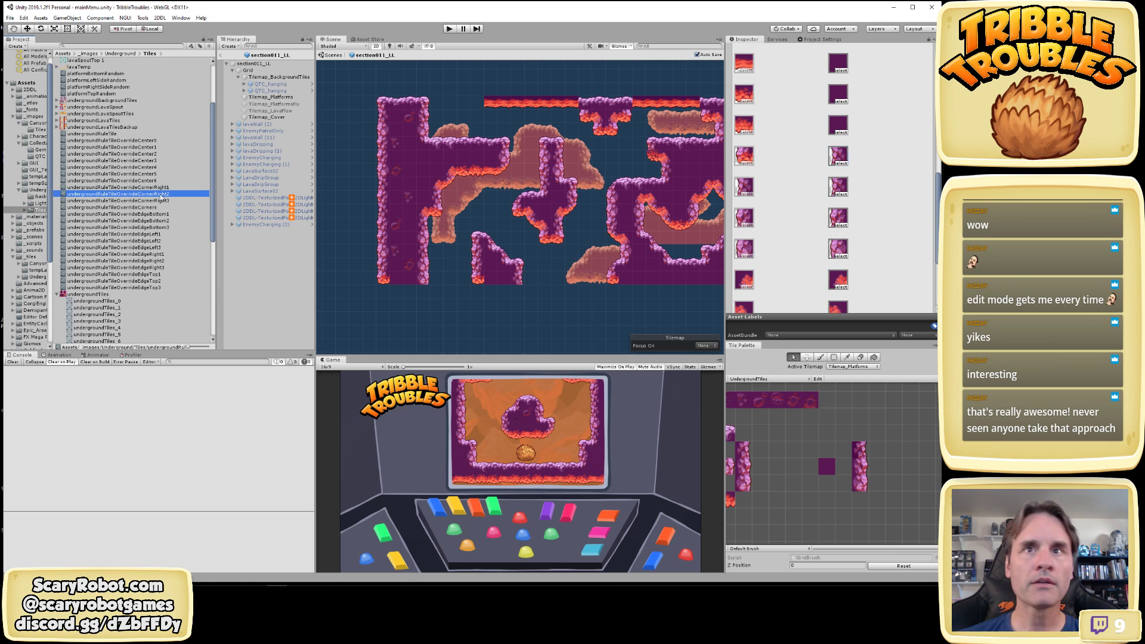
{"action": "left_click", "coordinate": [841, 163]}
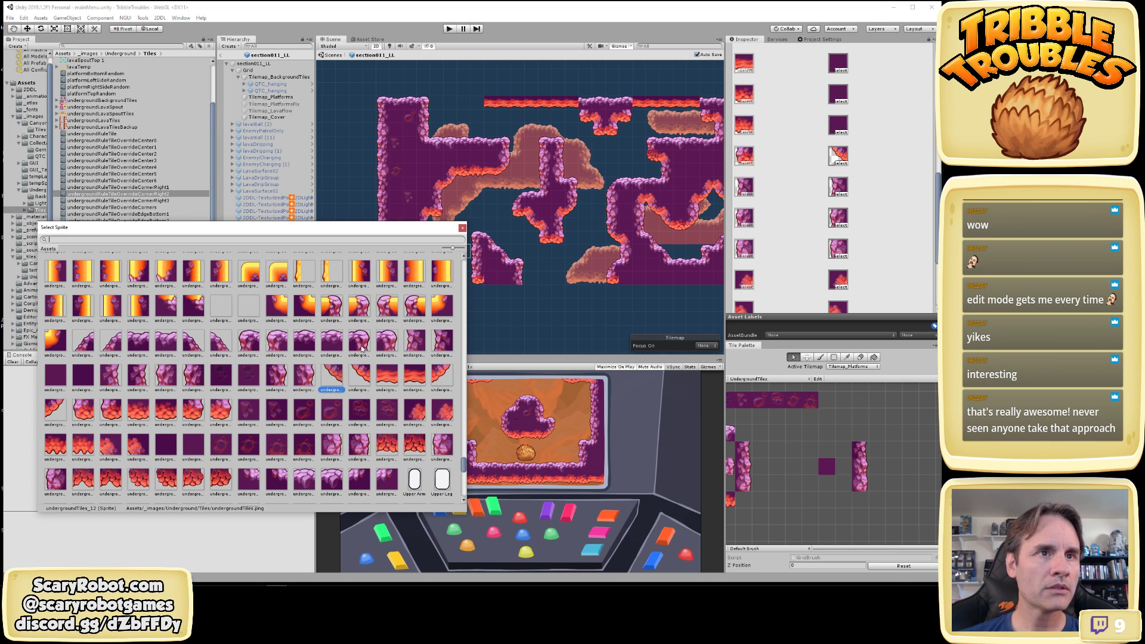
{"action": "left_click", "coordinate": [192, 377]}
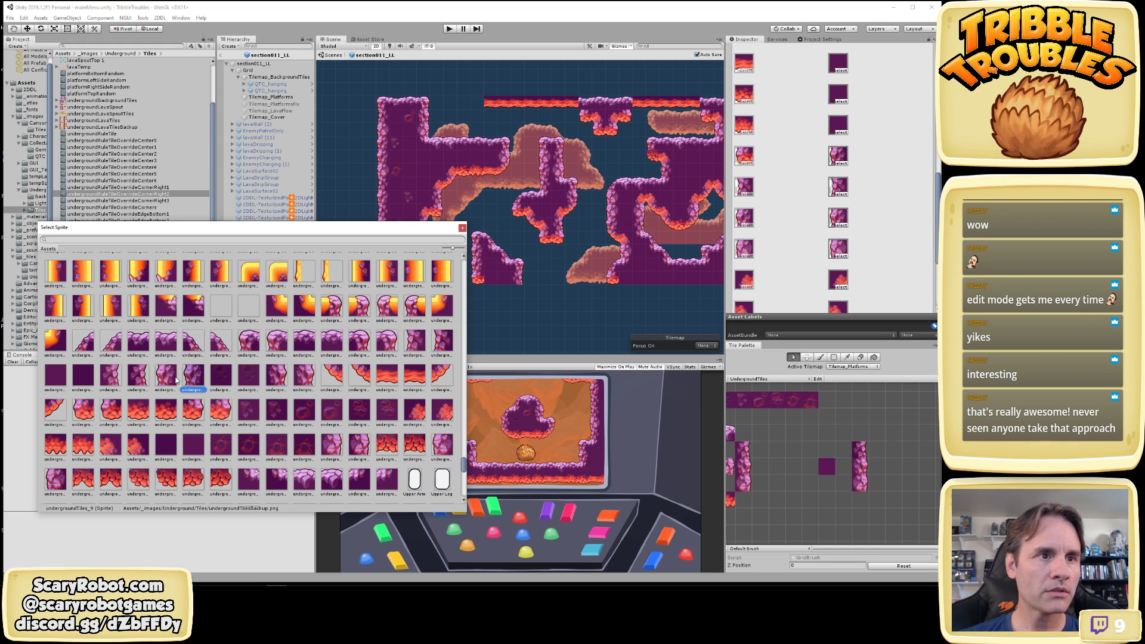
{"action": "double_click", "coordinate": [176, 379]}
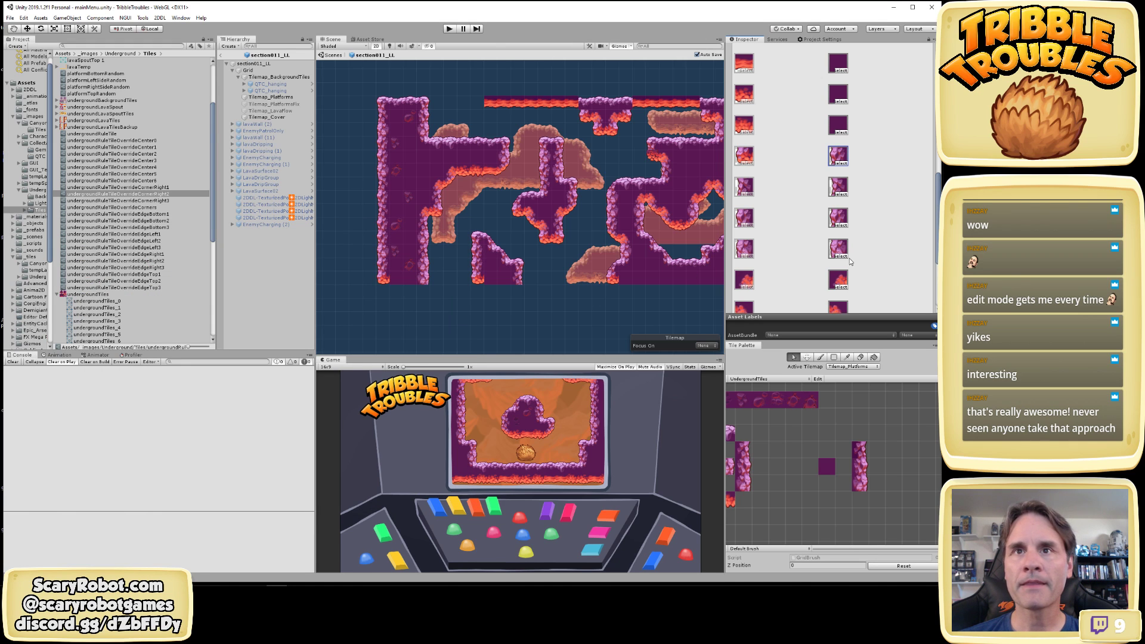
In undergroundRuleTileOverrideCornerRight3, replace the lava slope override with the matching purple rock wall sprite
{"action": "left_click", "coordinate": [177, 201]}
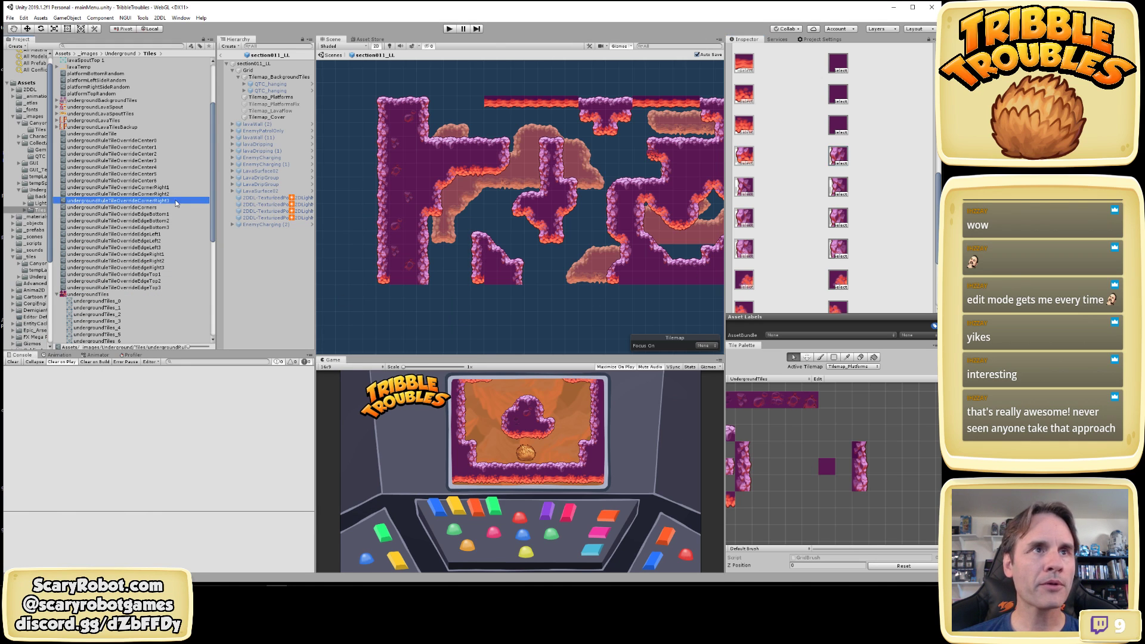
{"action": "left_click", "coordinate": [841, 162]}
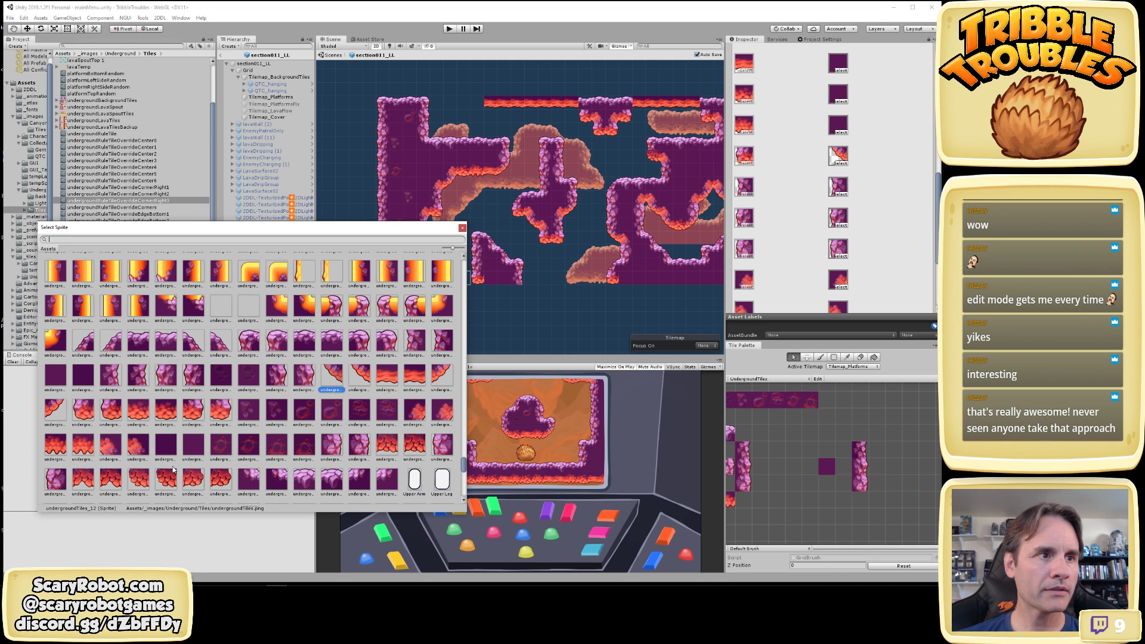
{"action": "scroll", "coordinate": [174, 470], "scroll_direction": "down", "scroll_amount": 1}
{"action": "left_click", "coordinate": [53, 458]}
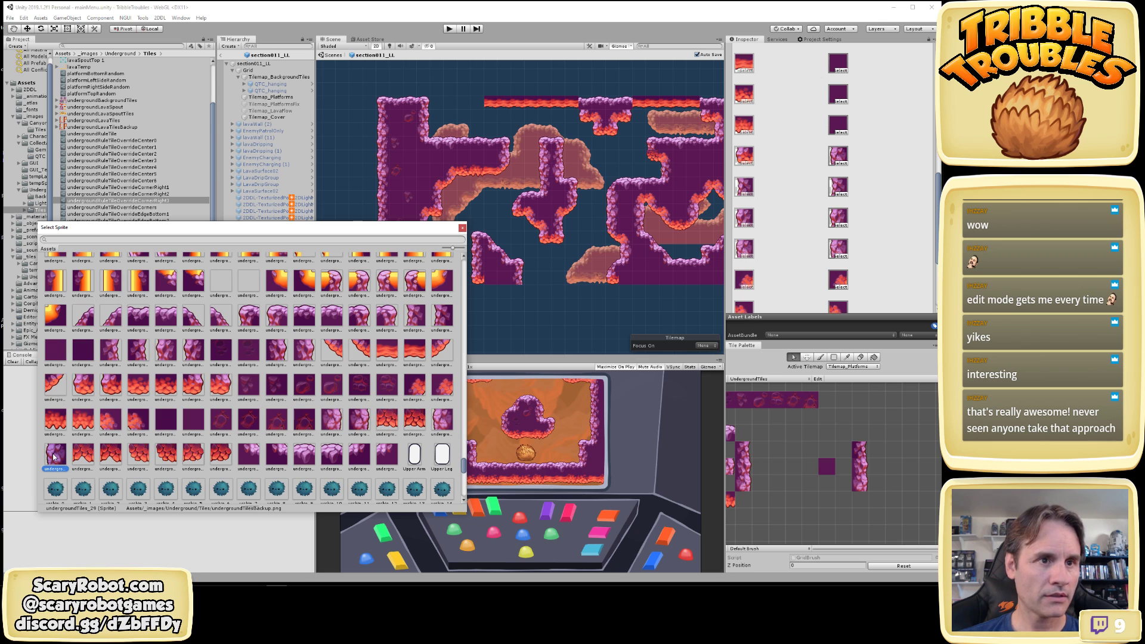
{"action": "double_click", "coordinate": [440, 421]}
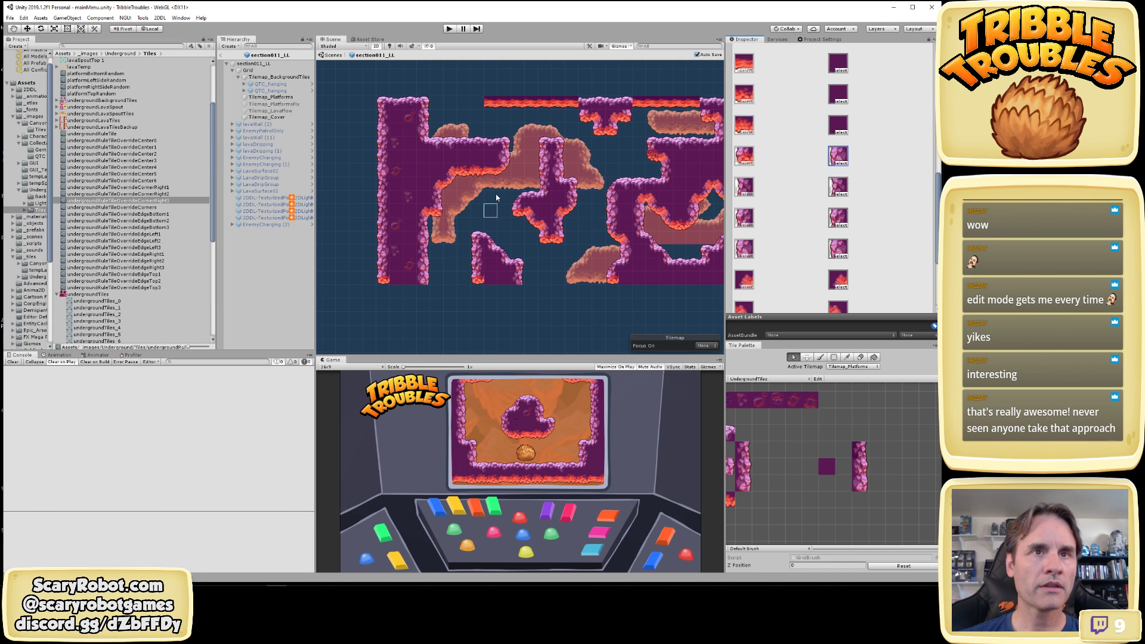
Paint the undergroundRuleTileOverrideCornerRight3 tile from the palette over the lava tile at the base of the small rock pillar
{"action": "left_click", "coordinate": [860, 487]}
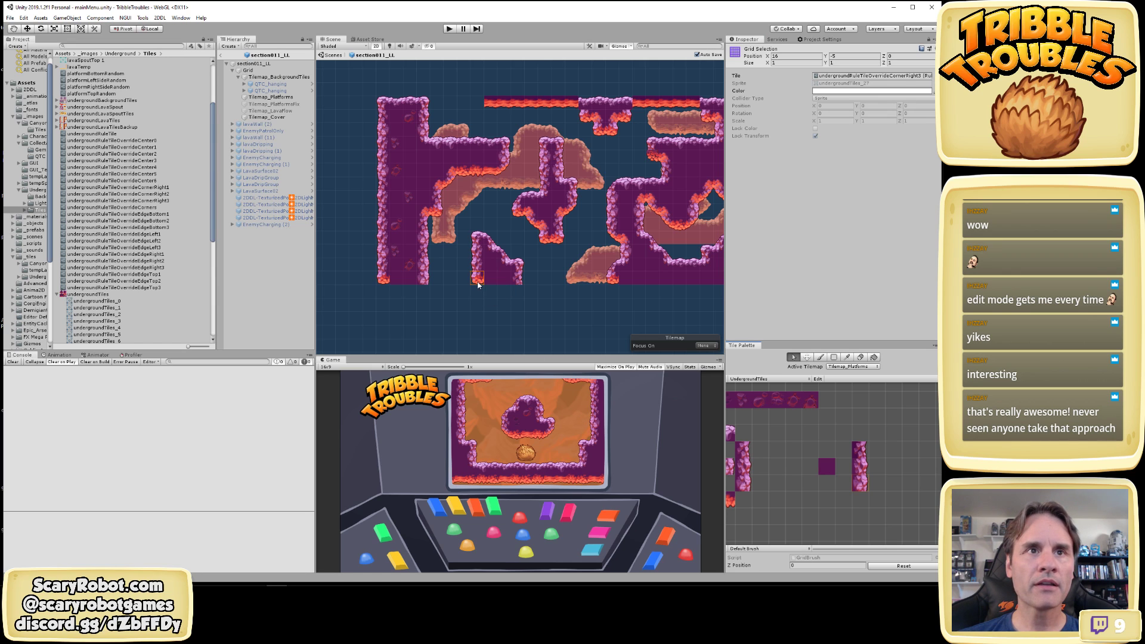
{"action": "left_click", "coordinate": [821, 357]}
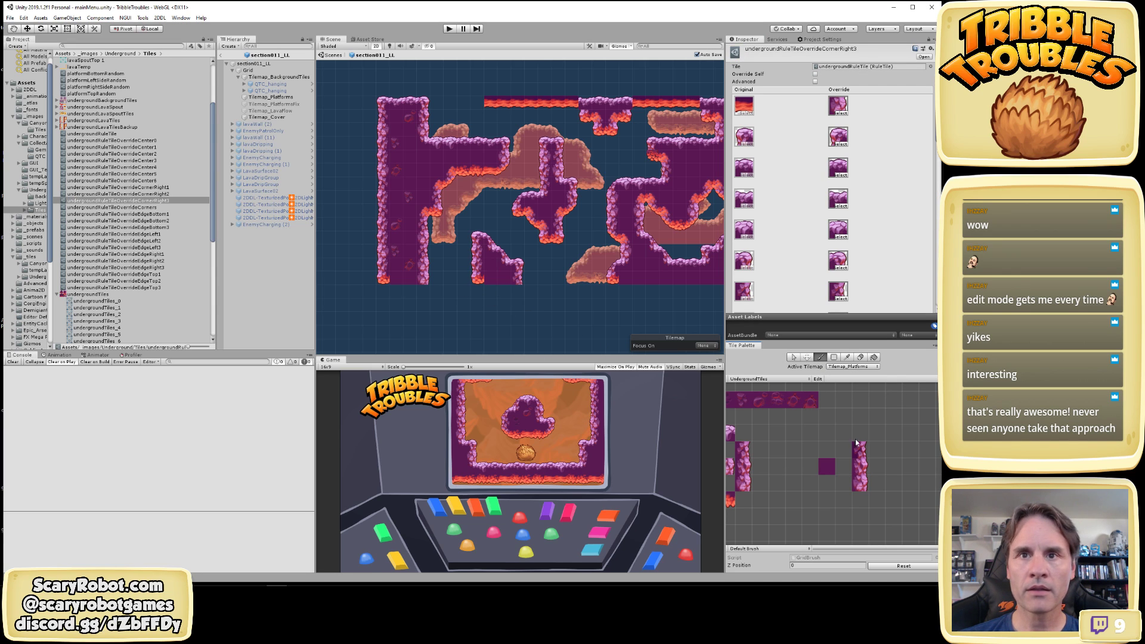
{"action": "left_click", "coordinate": [864, 485]}
{"action": "scroll", "coordinate": [493, 308], "scroll_direction": "up", "scroll_amount": 2}
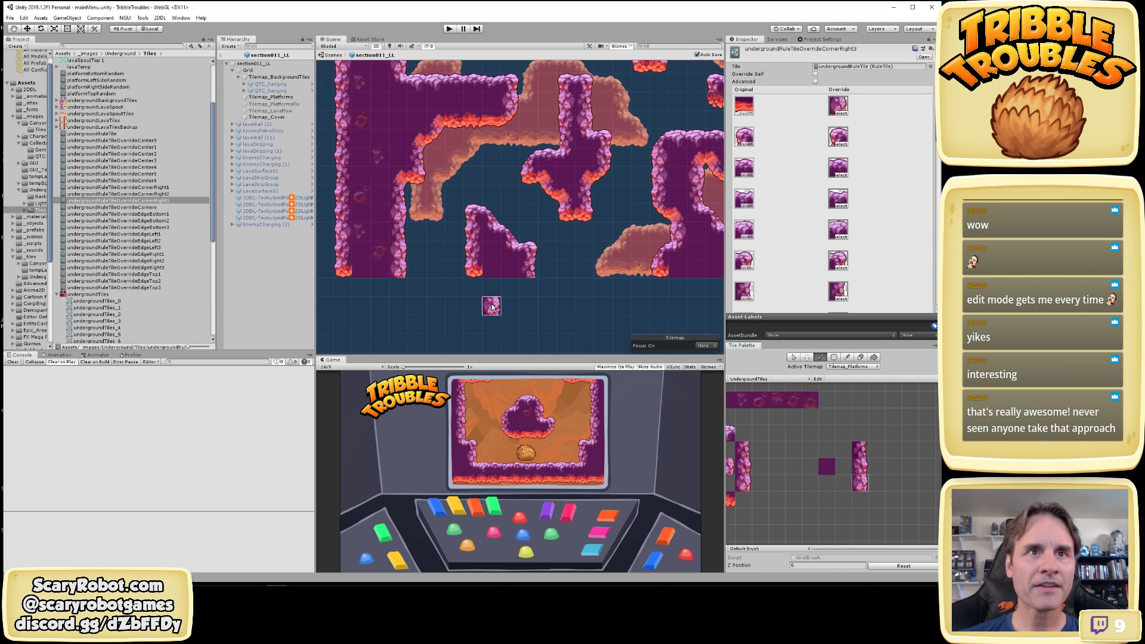
{"action": "scroll", "coordinate": [493, 307], "scroll_direction": "up", "scroll_amount": 2}
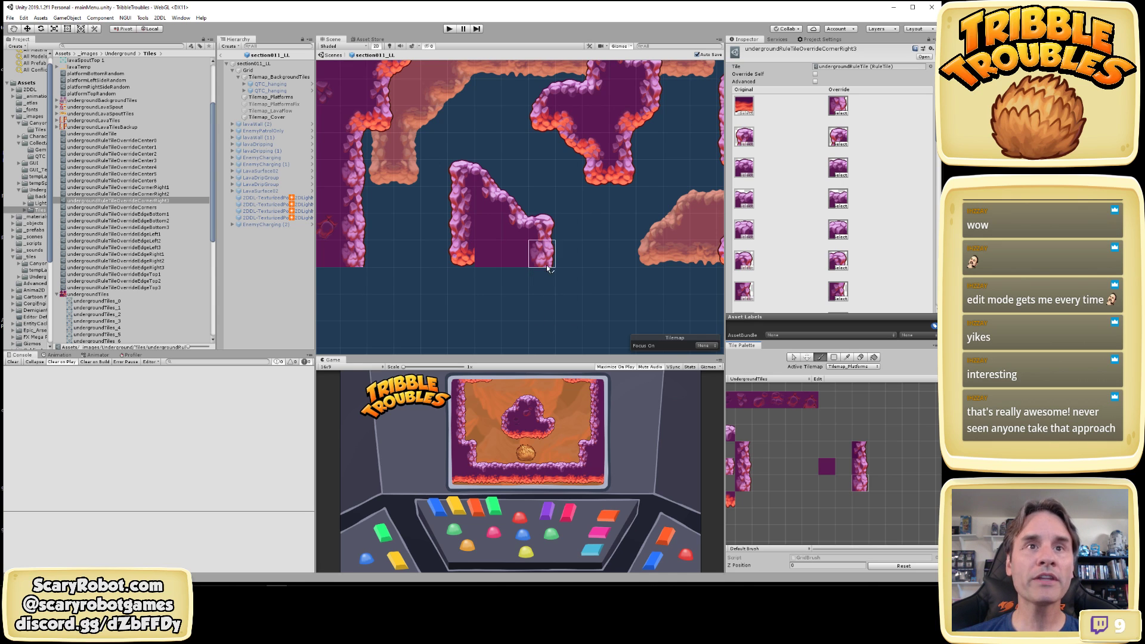
{"action": "scroll", "coordinate": [469, 280], "scroll_direction": "down", "scroll_amount": 3}
{"action": "middle_click_drag", "start_coordinate": [470, 282], "coordinate": [469, 305]}
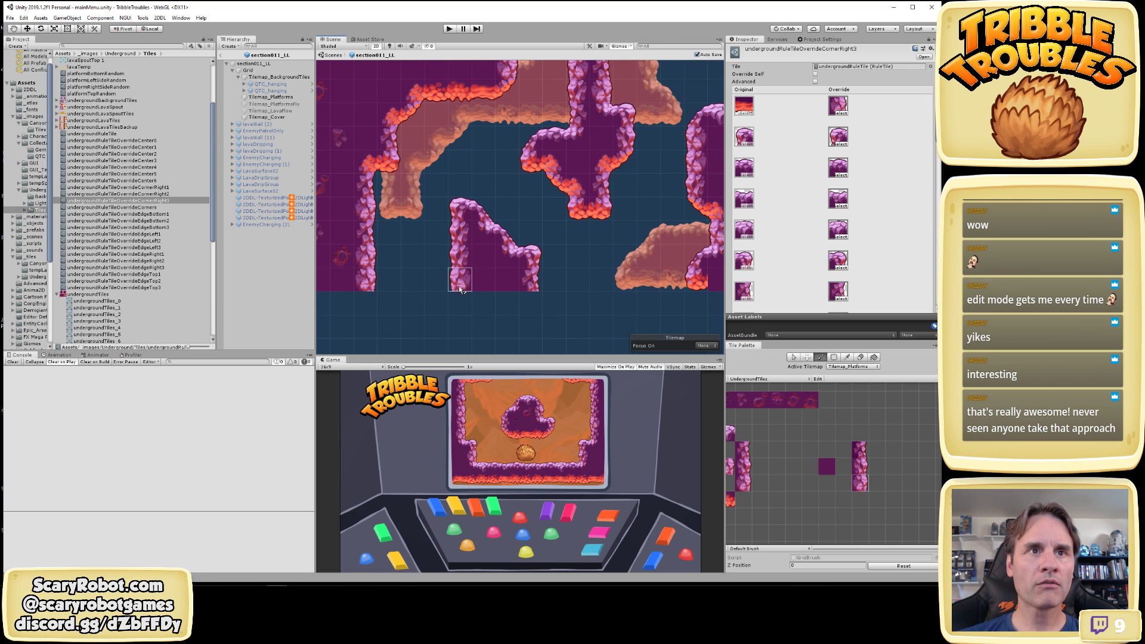
Paint right-corner palette tiles over the remaining lava tiles along the bottom edge of the level's platforms
{"action": "scroll", "coordinate": [525, 328], "scroll_direction": "down", "scroll_amount": 2}
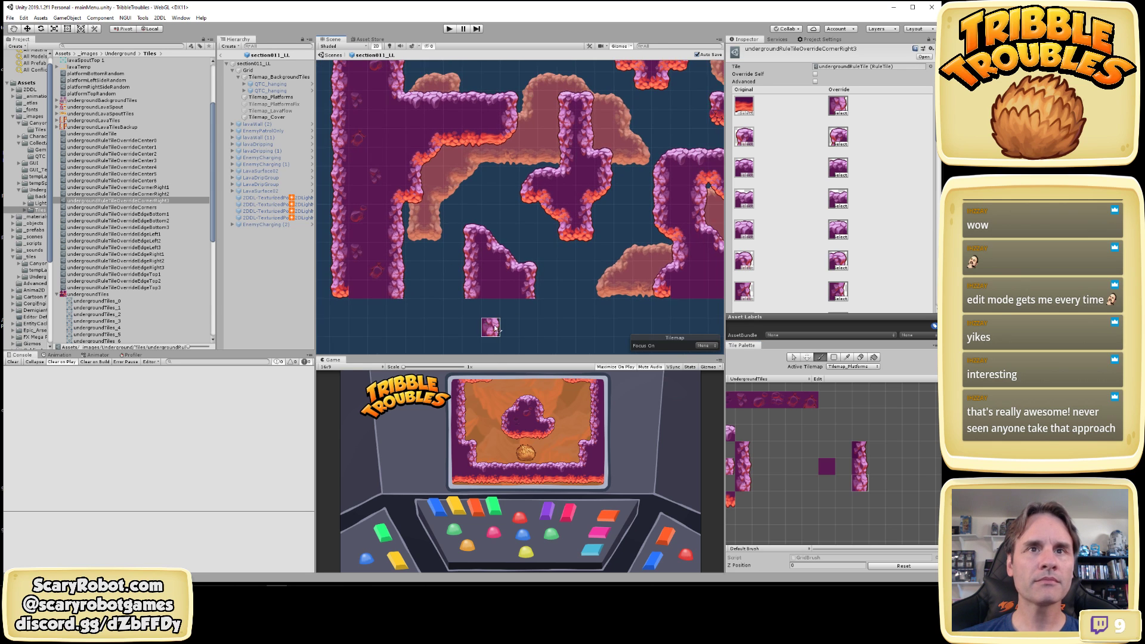
{"action": "mouse_move", "coordinate": [495, 328]}
{"action": "middle_mouse_down"}
{"action": "mouse_move", "coordinate": [548, 328]}
{"action": "mouse_move", "coordinate": [504, 327]}
{"action": "middle_mouse_up"}
{"action": "scroll", "coordinate": [547, 328], "scroll_direction": "down", "scroll_amount": 3}
{"action": "left_click", "coordinate": [860, 454]}
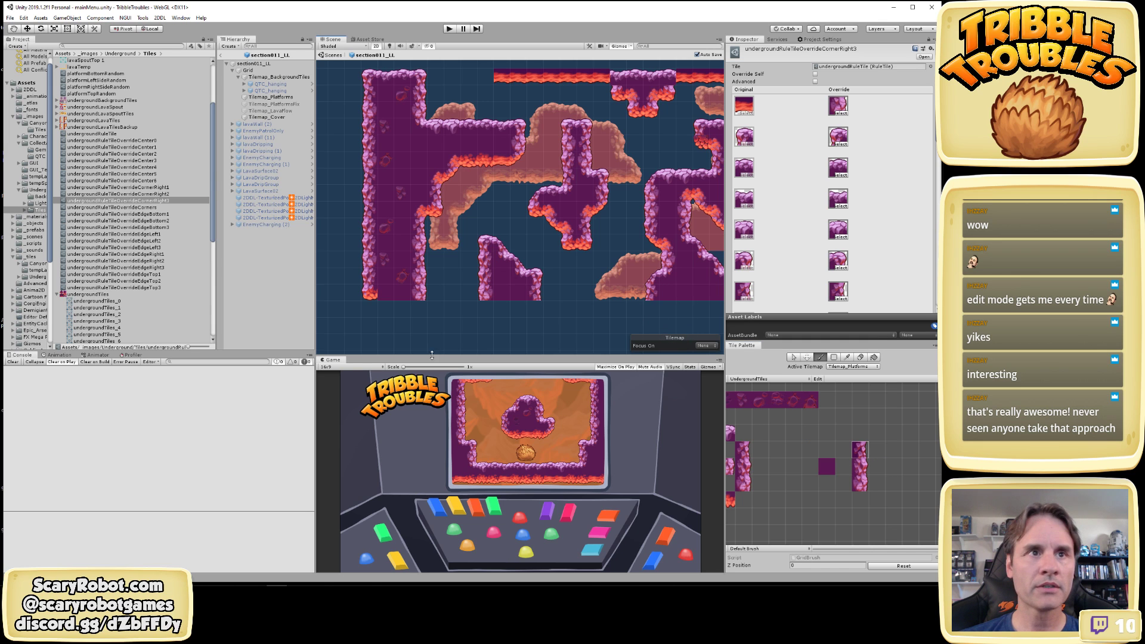
{"action": "mouse_move", "coordinate": [710, 294]}
{"action": "middle_mouse_down"}
{"action": "mouse_move", "coordinate": [484, 294]}
{"action": "mouse_move", "coordinate": [604, 321]}
{"action": "middle_mouse_up"}
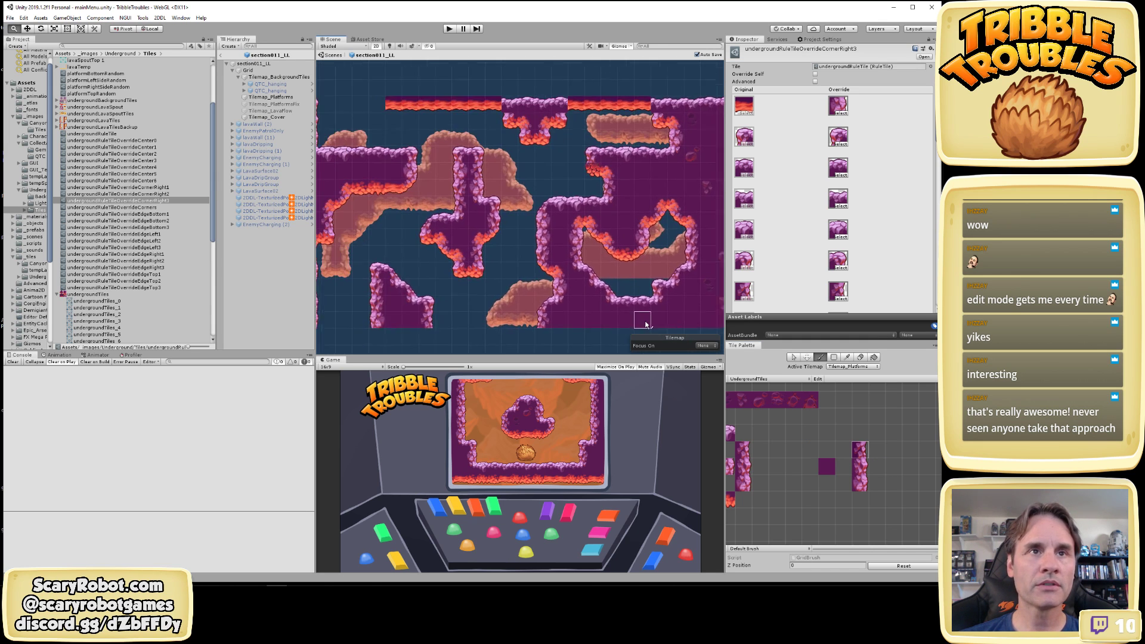
{"action": "middle_click_drag", "start_coordinate": [454, 187], "coordinate": [560, 203]}
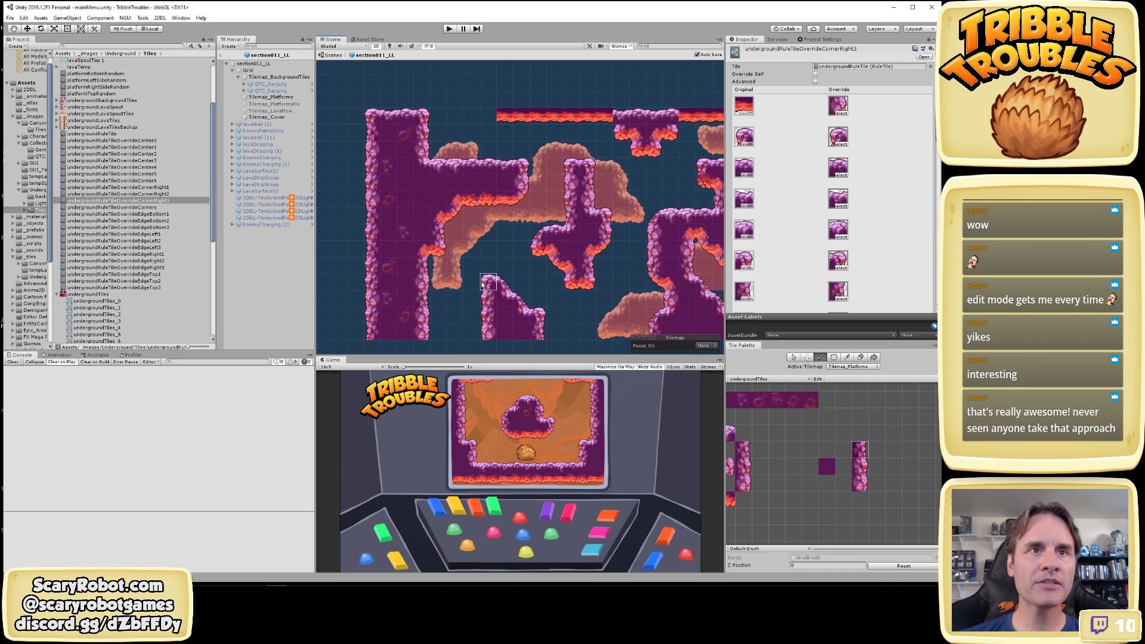
{"action": "mouse_move", "coordinate": [491, 247]}
{"action": "middle_mouse_down"}
{"action": "mouse_move", "coordinate": [583, 289]}
{"action": "mouse_move", "coordinate": [623, 225]}
{"action": "middle_mouse_up"}
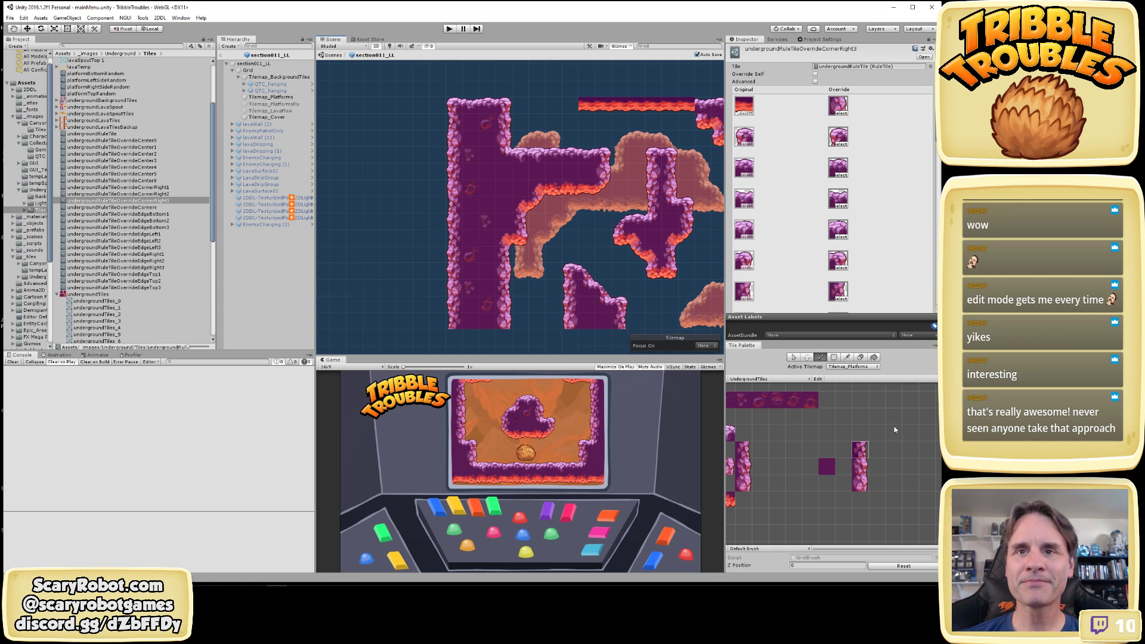
Set the second override sprite of undergroundRuleTileOverrideCornerRight1 to undergroundTiles_6
{"action": "left_click", "coordinate": [166, 187]}
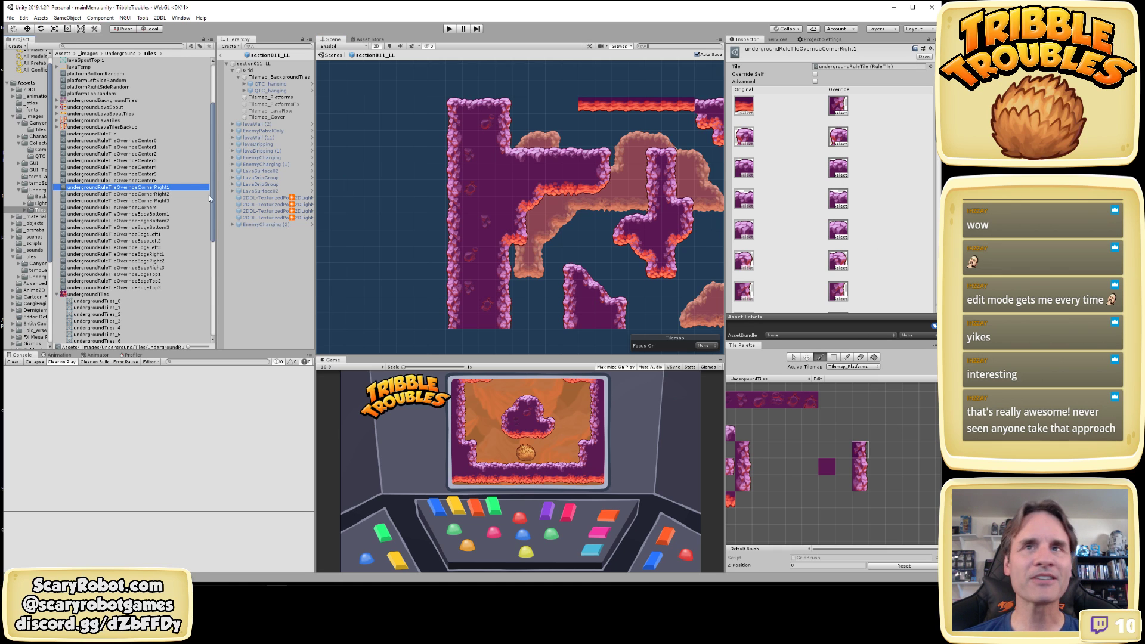
{"action": "left_click", "coordinate": [152, 188]}
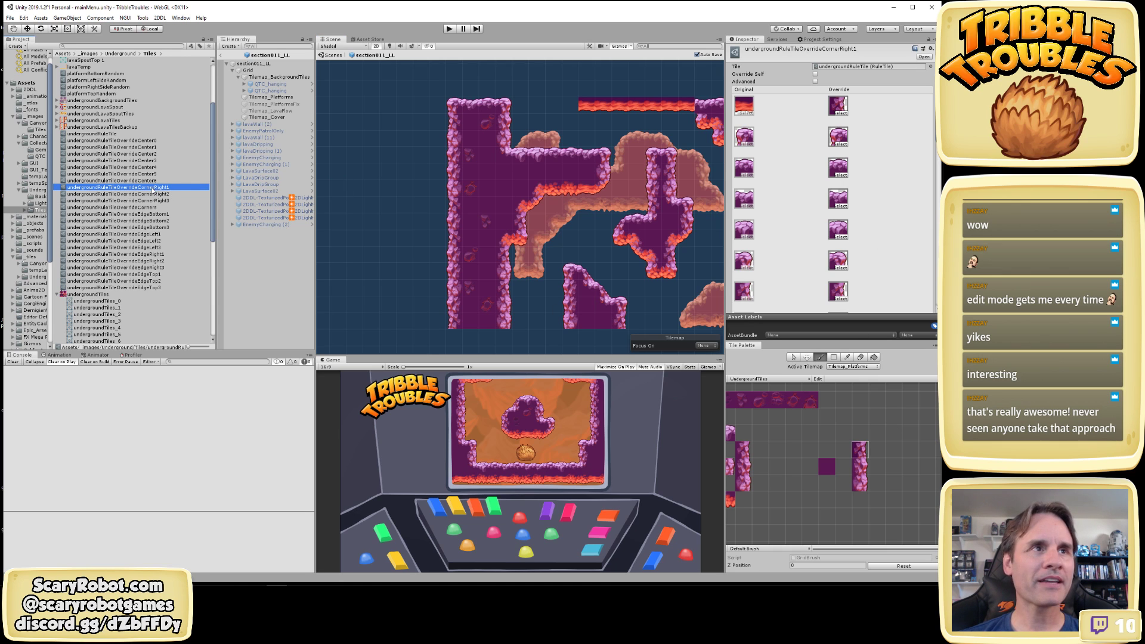
{"action": "left_click", "coordinate": [840, 144]}
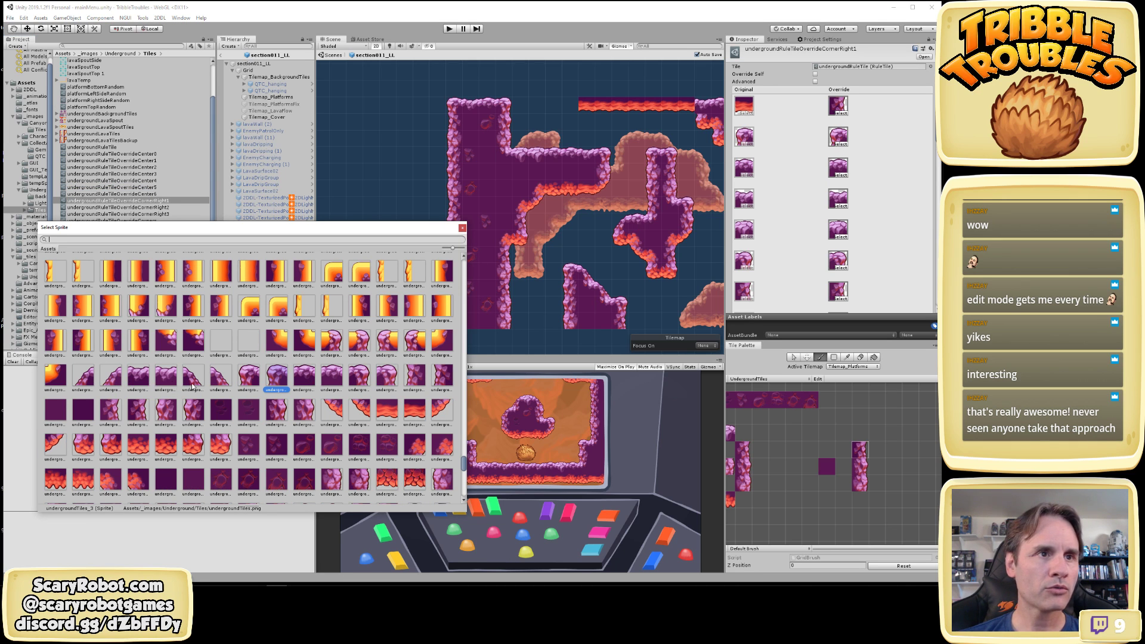
{"action": "left_click", "coordinate": [415, 378]}
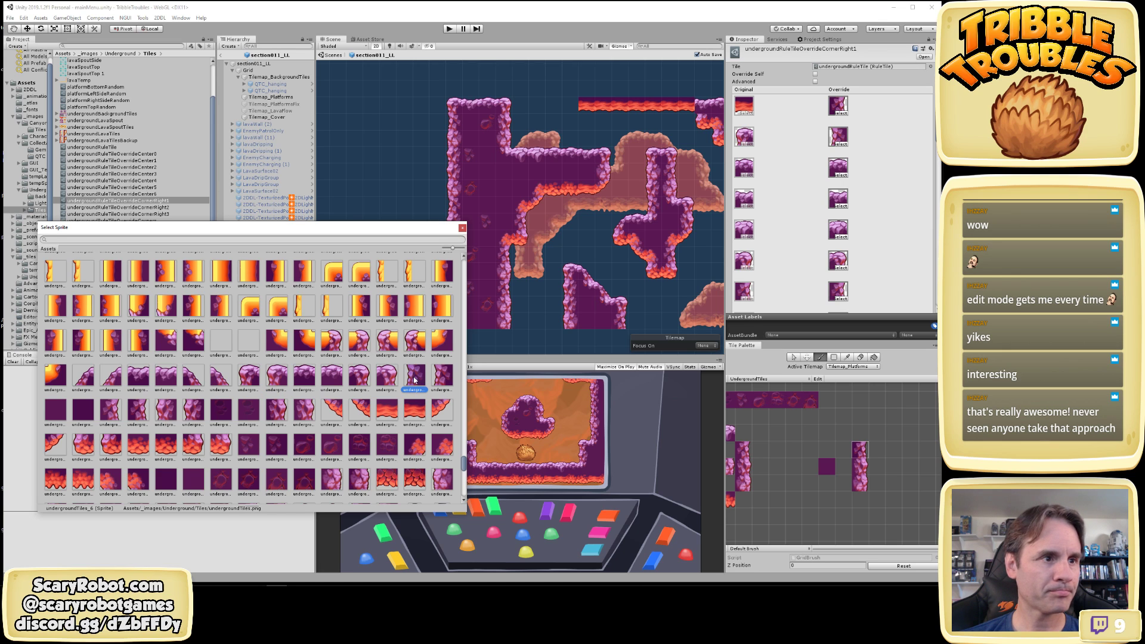
{"action": "double_click", "coordinate": [415, 378]}
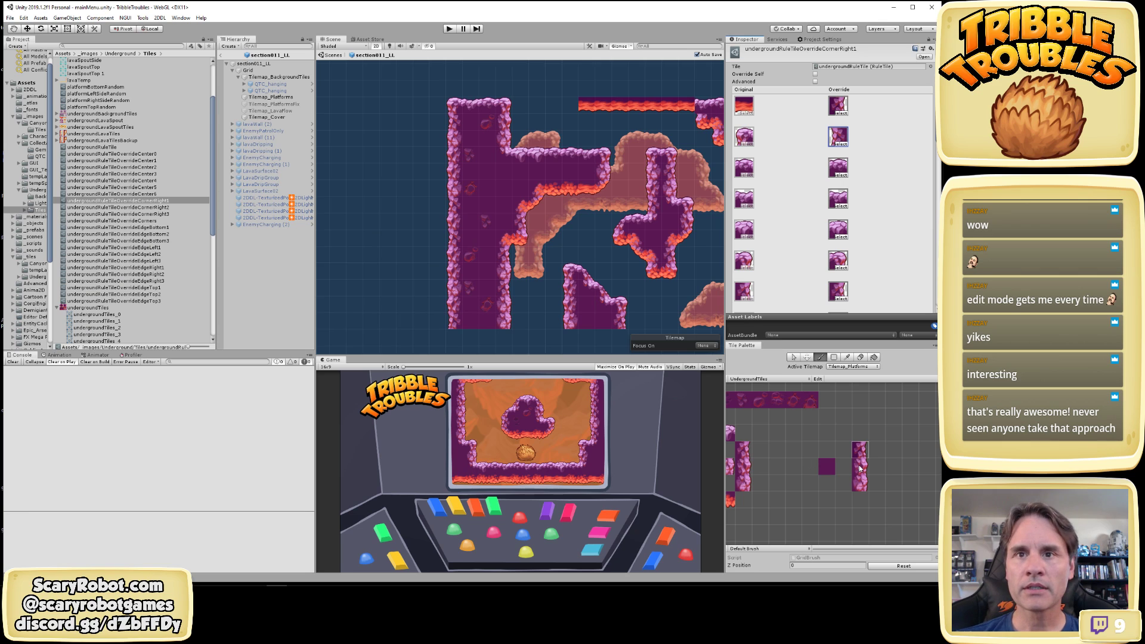
Set the sixth override sprite of undergroundRuleTileOverrideCornerRight1 to undergroundTiles_8
{"action": "scroll", "coordinate": [865, 186], "scroll_direction": "down", "scroll_amount": 3}
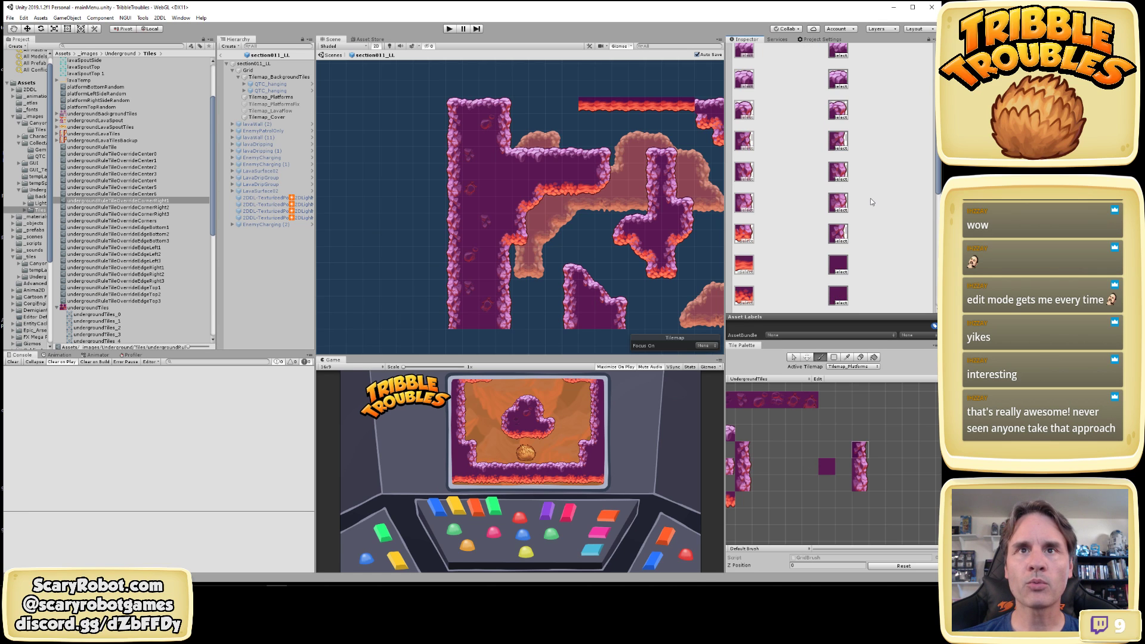
{"action": "scroll", "coordinate": [870, 201], "scroll_direction": "down", "scroll_amount": 2}
{"action": "scroll", "coordinate": [868, 201], "scroll_direction": "down", "scroll_amount": 1}
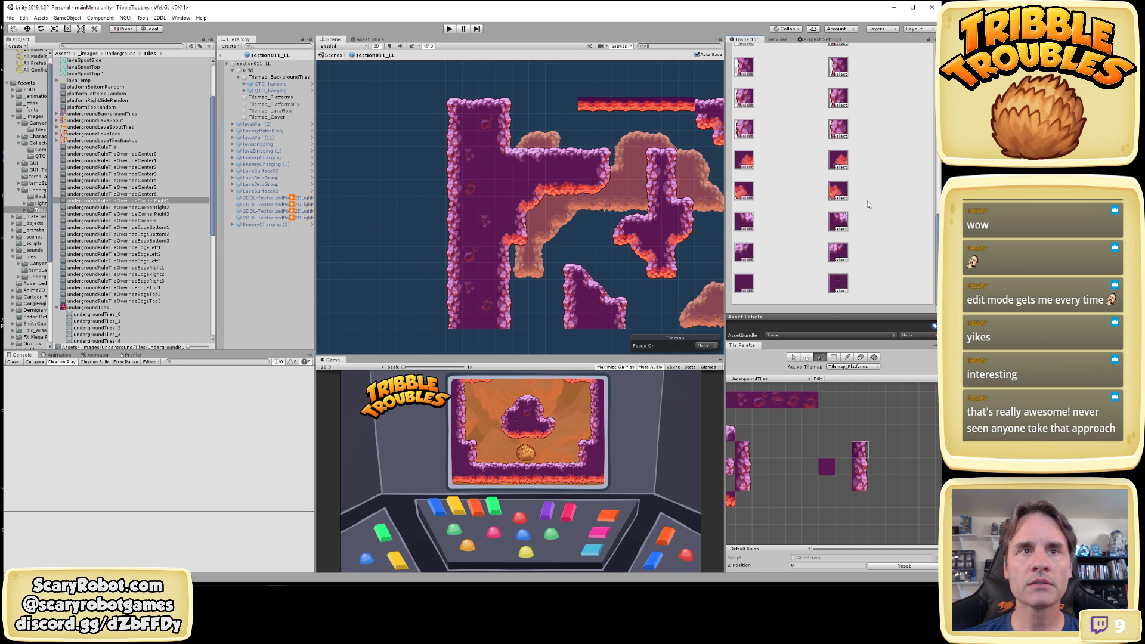
{"action": "scroll", "coordinate": [868, 204], "scroll_direction": "up", "scroll_amount": 6}
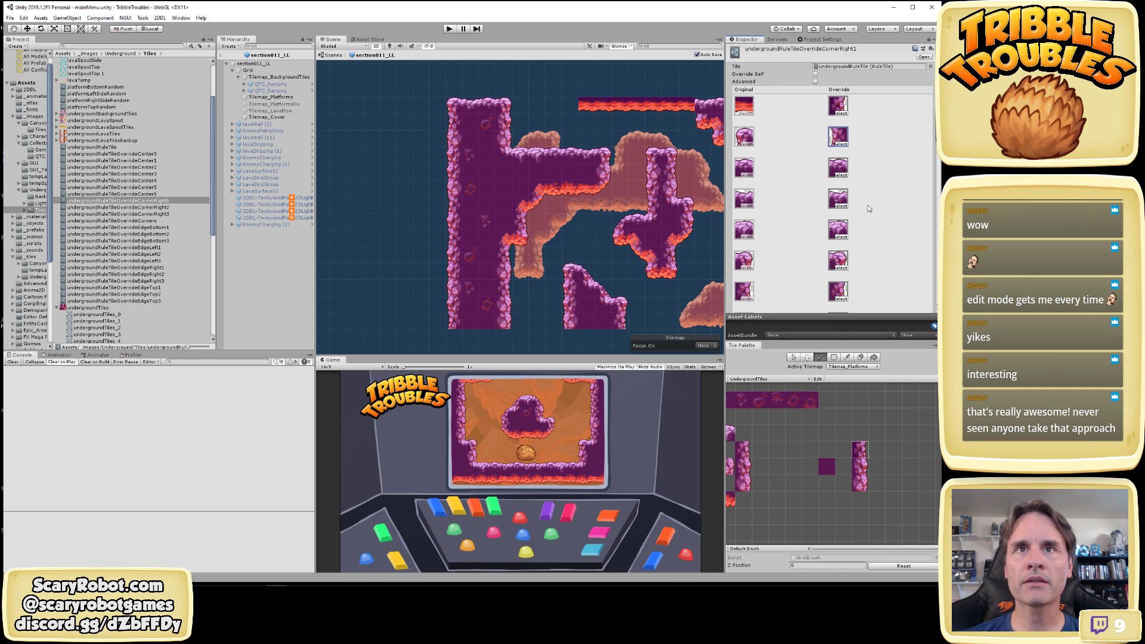
{"action": "left_click", "coordinate": [841, 269]}
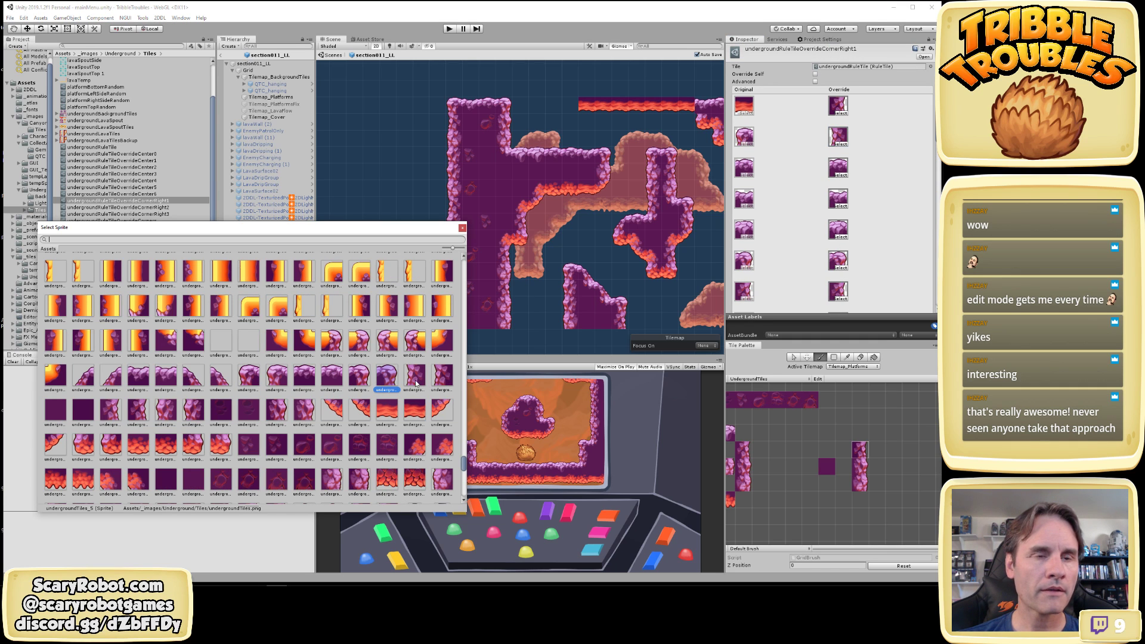
{"action": "left_click", "coordinate": [110, 411]}
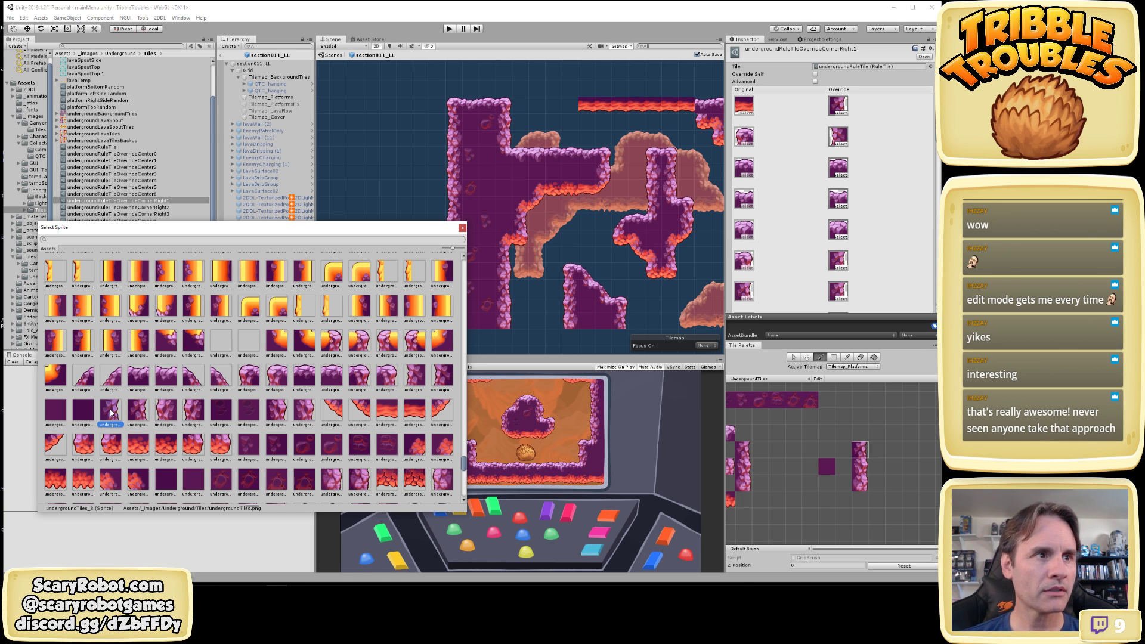
{"action": "double_click", "coordinate": [110, 411]}
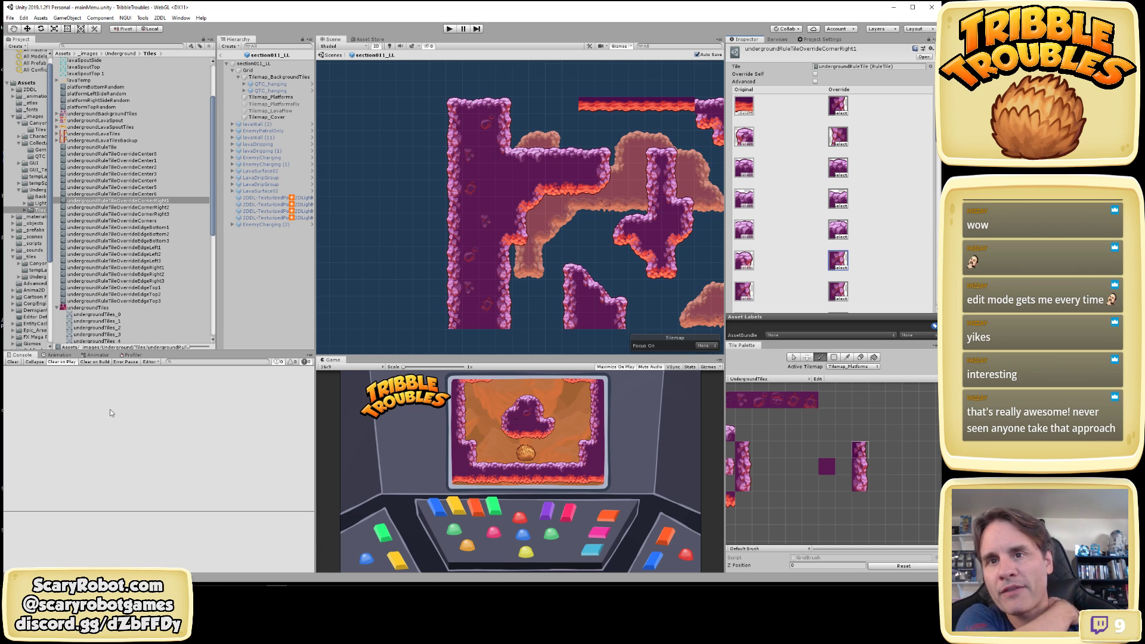
Set the second override sprite of undergroundRuleTileOverrideCornerRight1 to undergroundTiles_9
{"action": "left_click", "coordinate": [862, 471]}
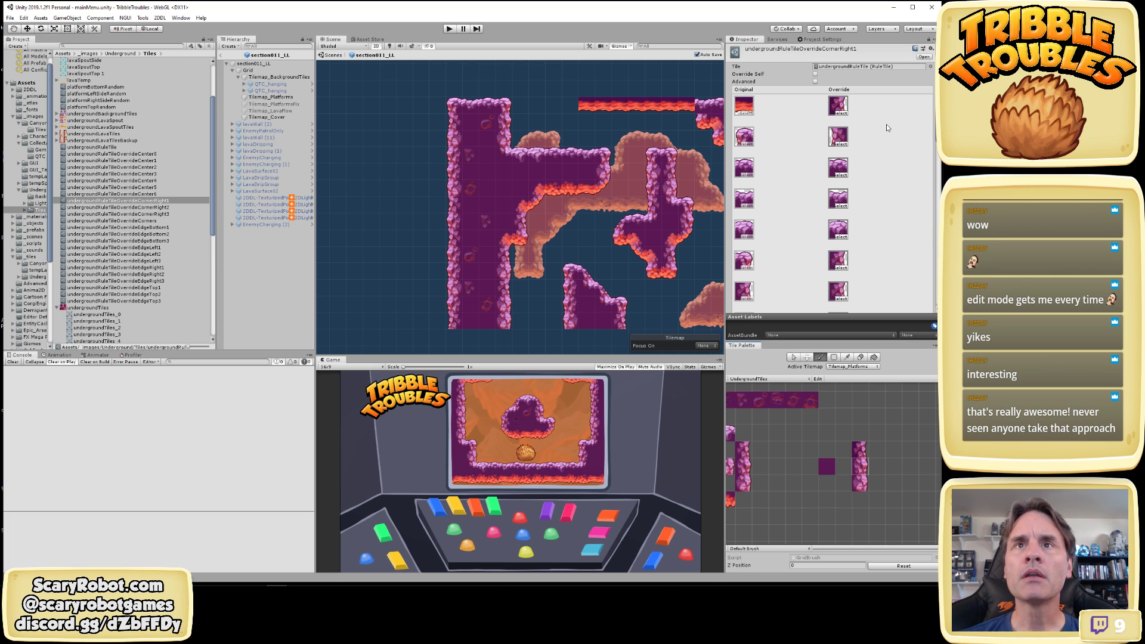
{"action": "left_click", "coordinate": [841, 145]}
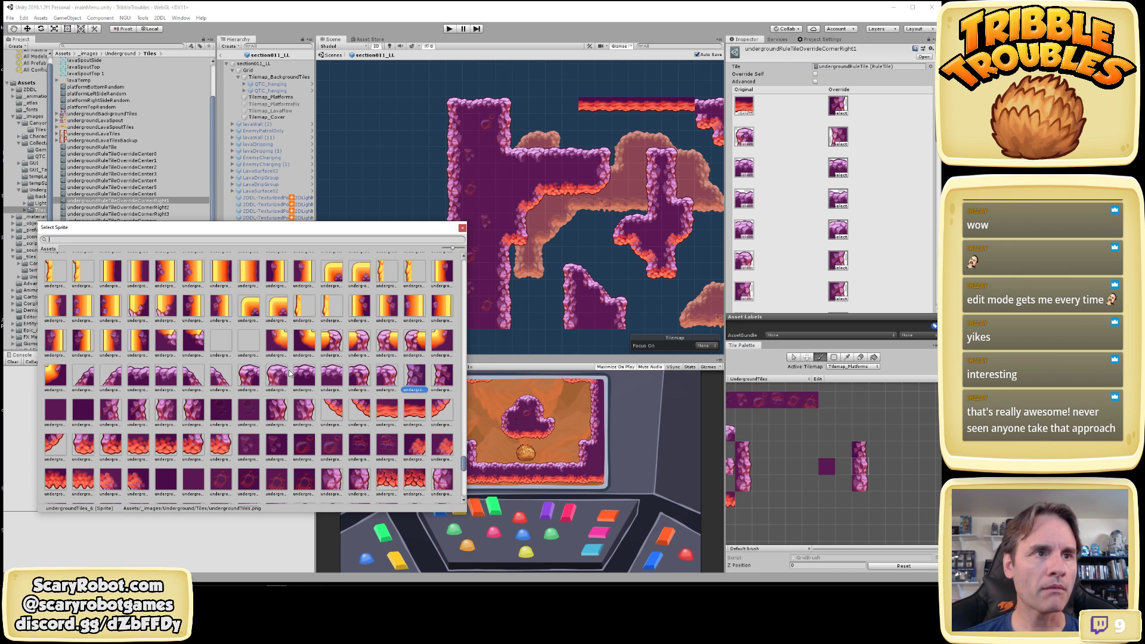
{"action": "left_click", "coordinate": [166, 413]}
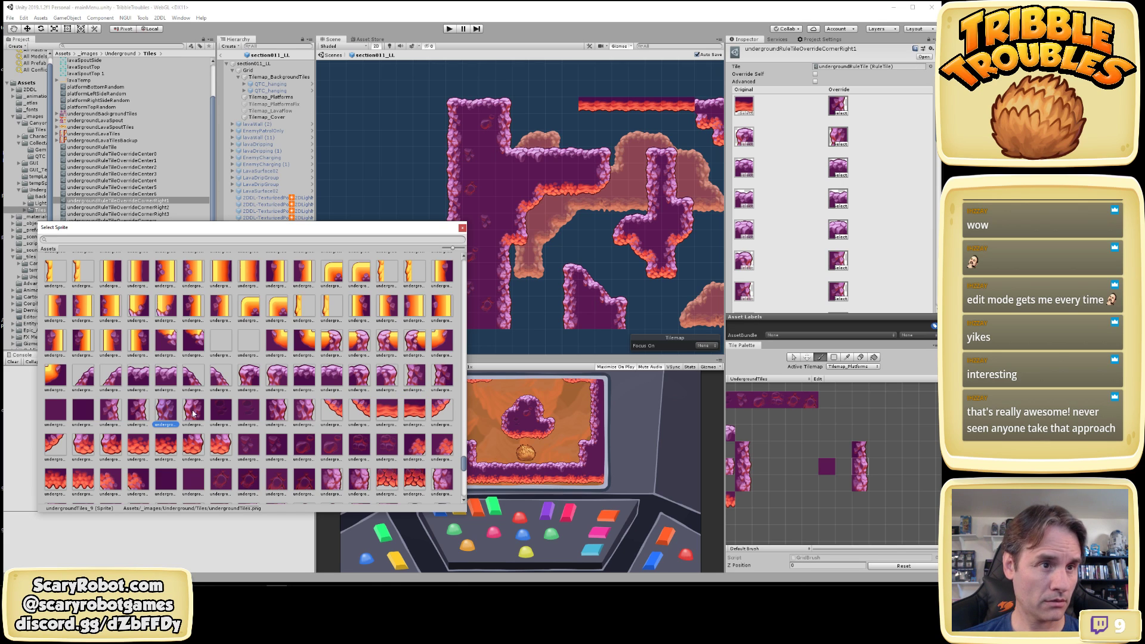
{"action": "double_click", "coordinate": [175, 412]}
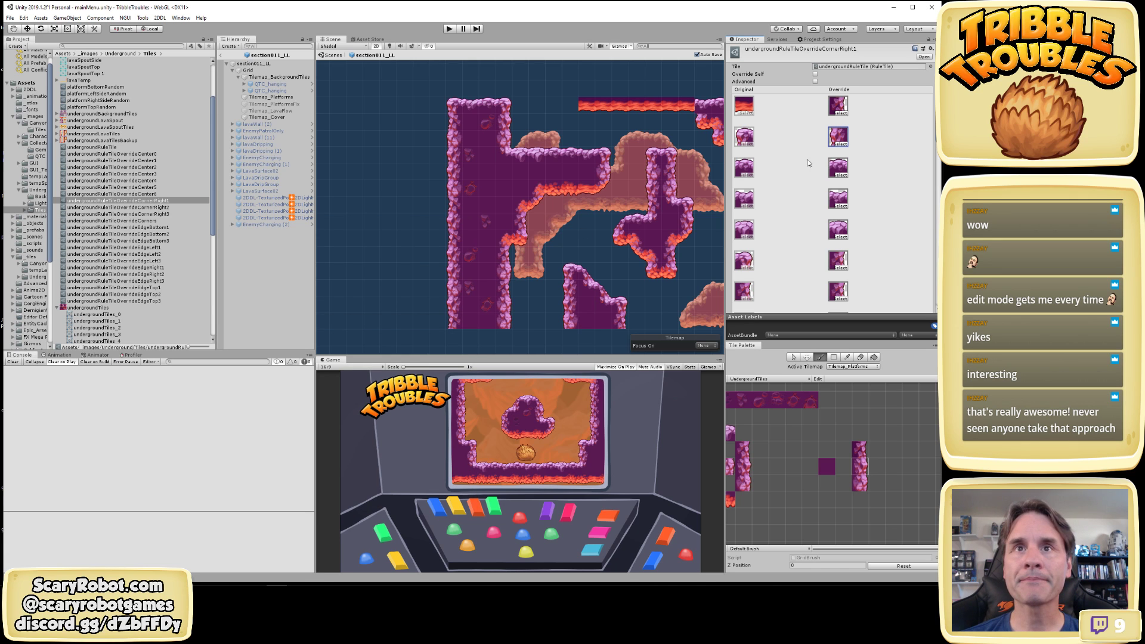
Replace the sixth override sprite of undergroundRuleTileOverrideCornerRight1 with undergroundTiles_11
{"action": "scroll", "coordinate": [844, 197], "scroll_direction": "down", "scroll_amount": 5}
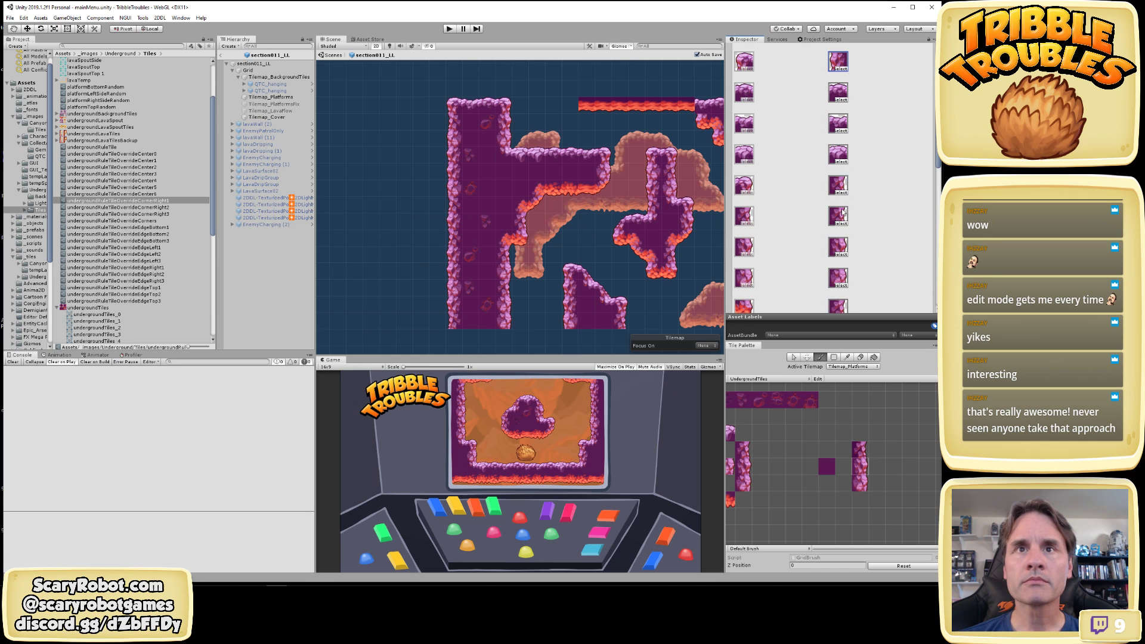
{"action": "left_click", "coordinate": [841, 194]}
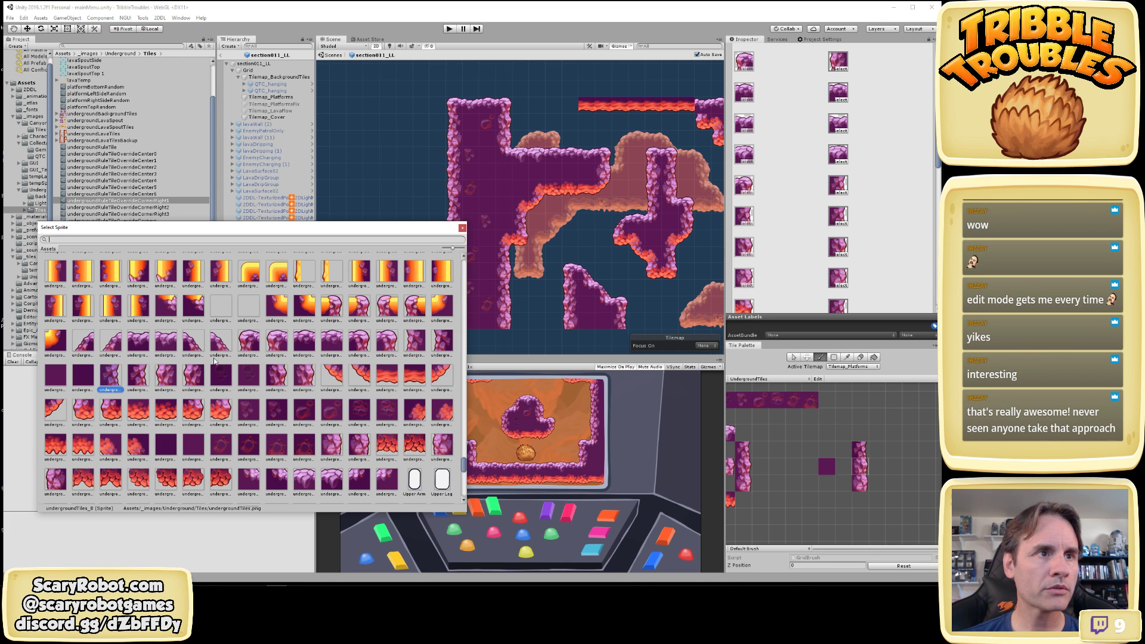
{"action": "left_click", "coordinate": [312, 379]}
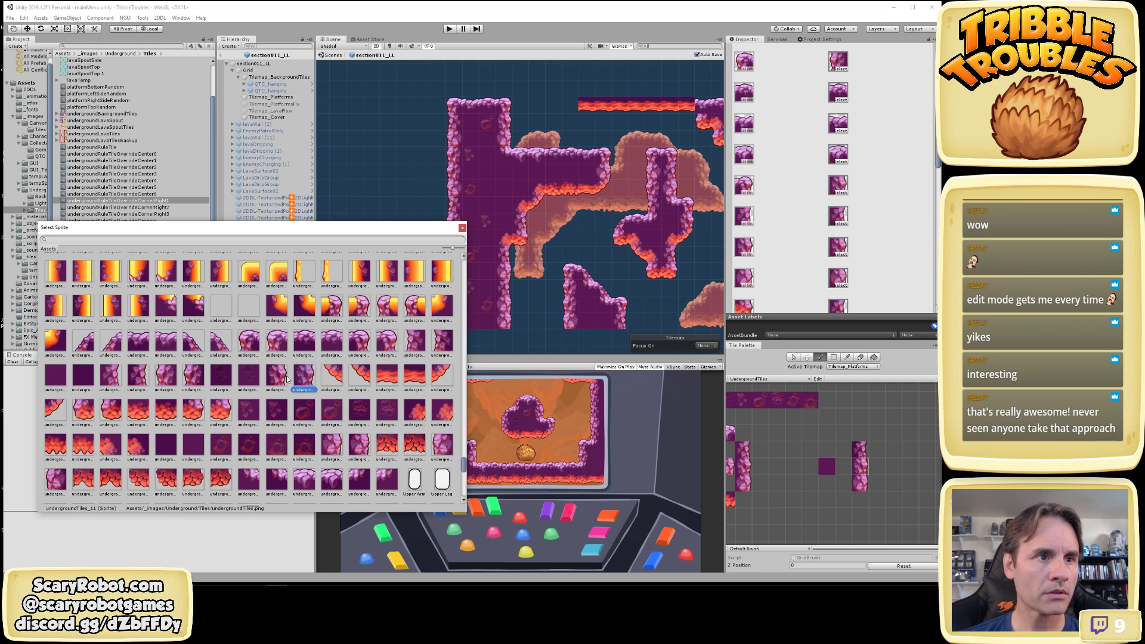
{"action": "double_click", "coordinate": [301, 377]}
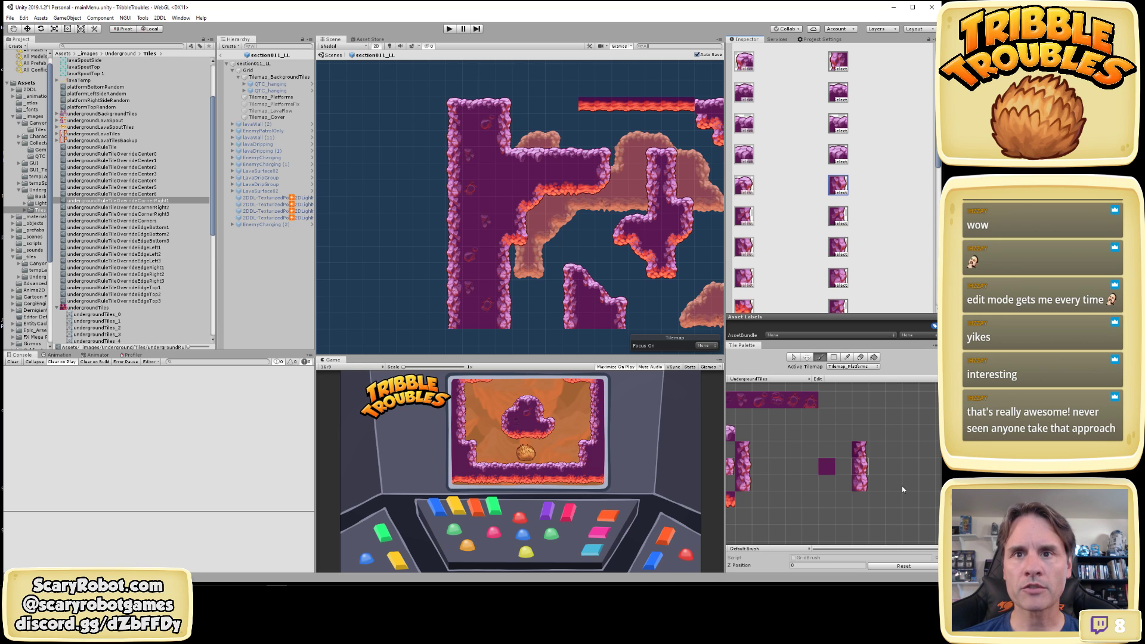
Review the override sprites of undergroundRuleTileOverrideCornerRight3 and undergroundRuleTileOverrideCornerRight2 against the right-corner tiles in the palette
{"action": "left_click", "coordinate": [159, 210]}
{"action": "scroll", "coordinate": [866, 138], "scroll_direction": "up", "scroll_amount": 3}
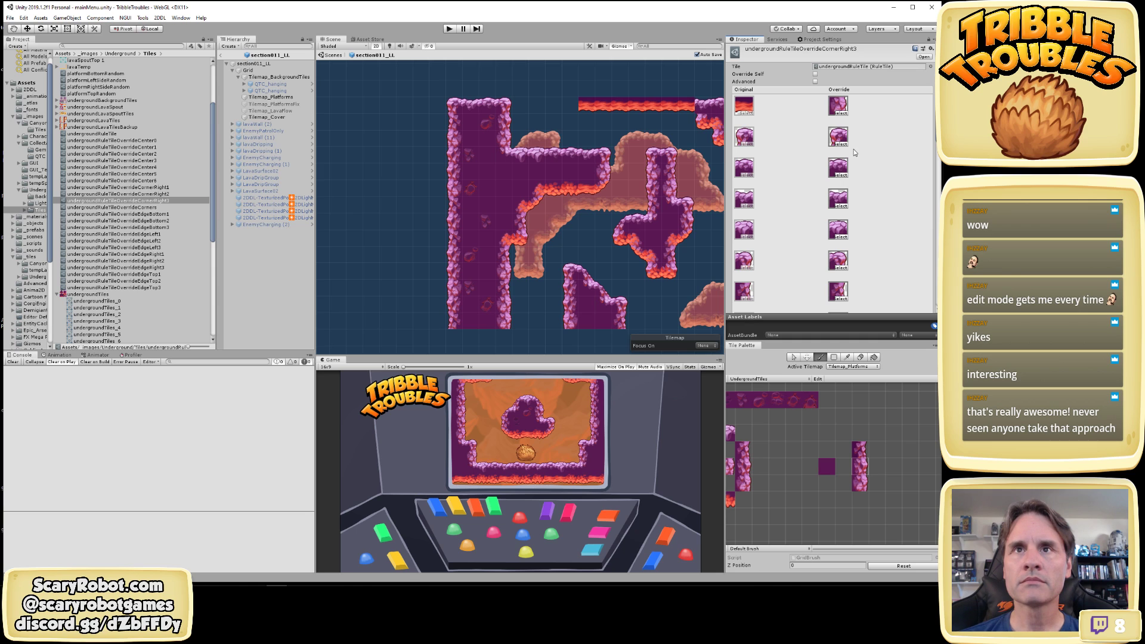
{"action": "scroll", "coordinate": [847, 176], "scroll_direction": "down", "scroll_amount": 3}
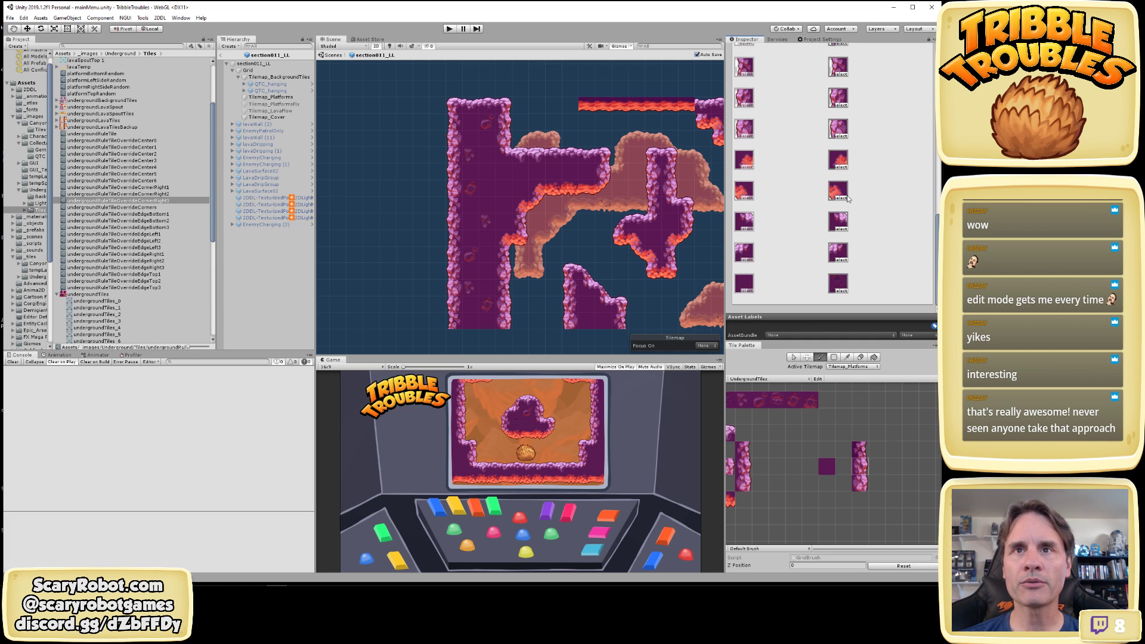
{"action": "scroll", "coordinate": [849, 203], "scroll_direction": "up", "scroll_amount": 2}
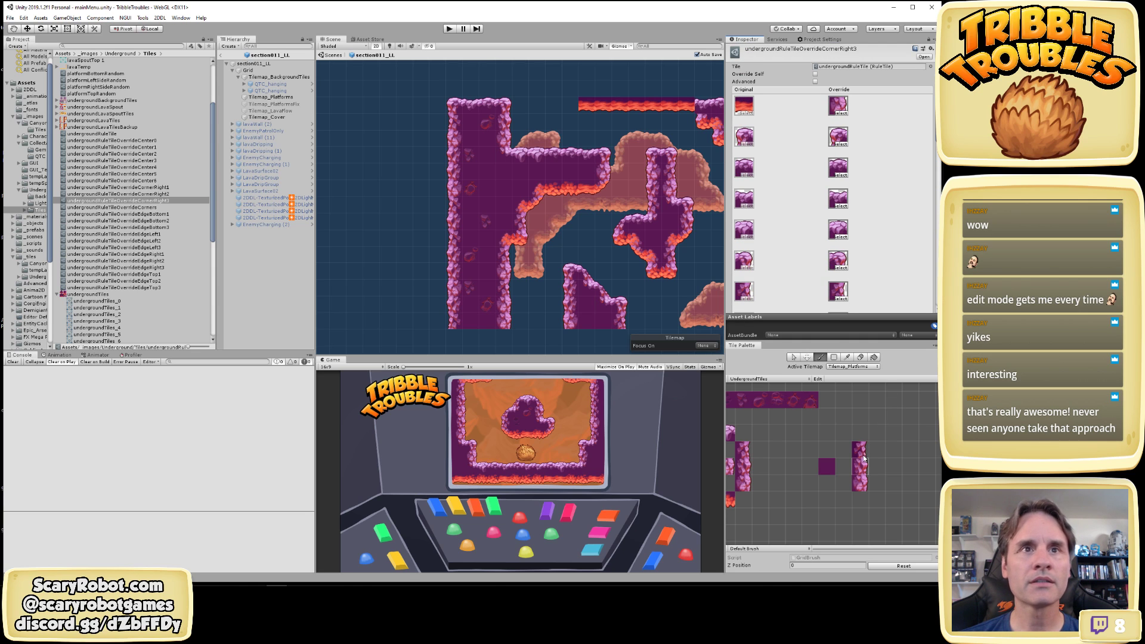
{"action": "left_click", "coordinate": [864, 450]}
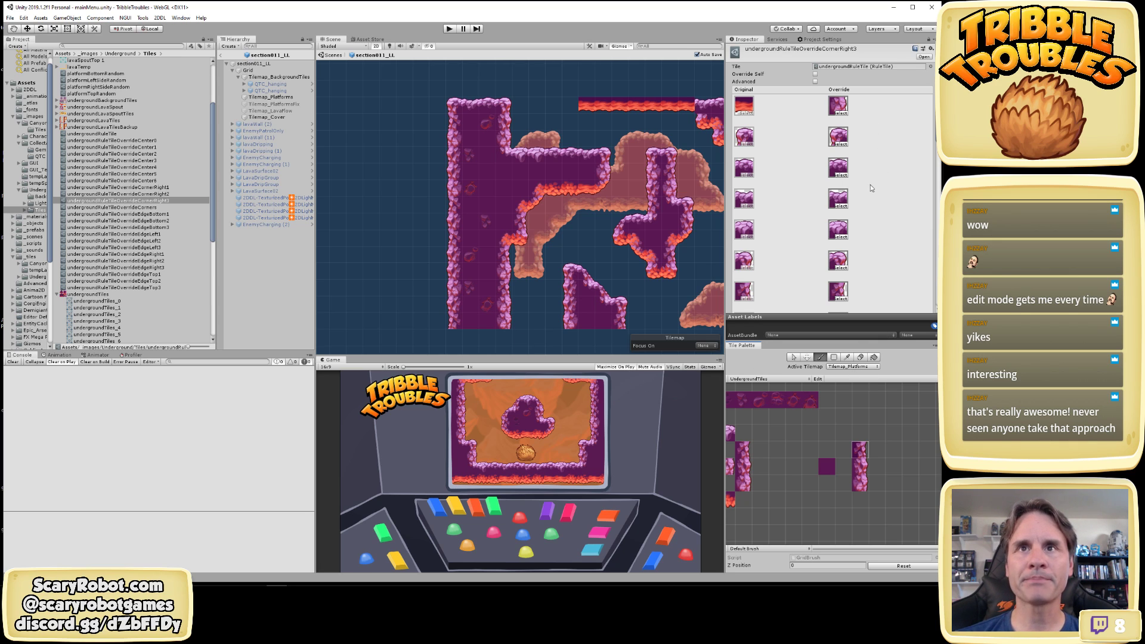
{"action": "left_click", "coordinate": [150, 194]}
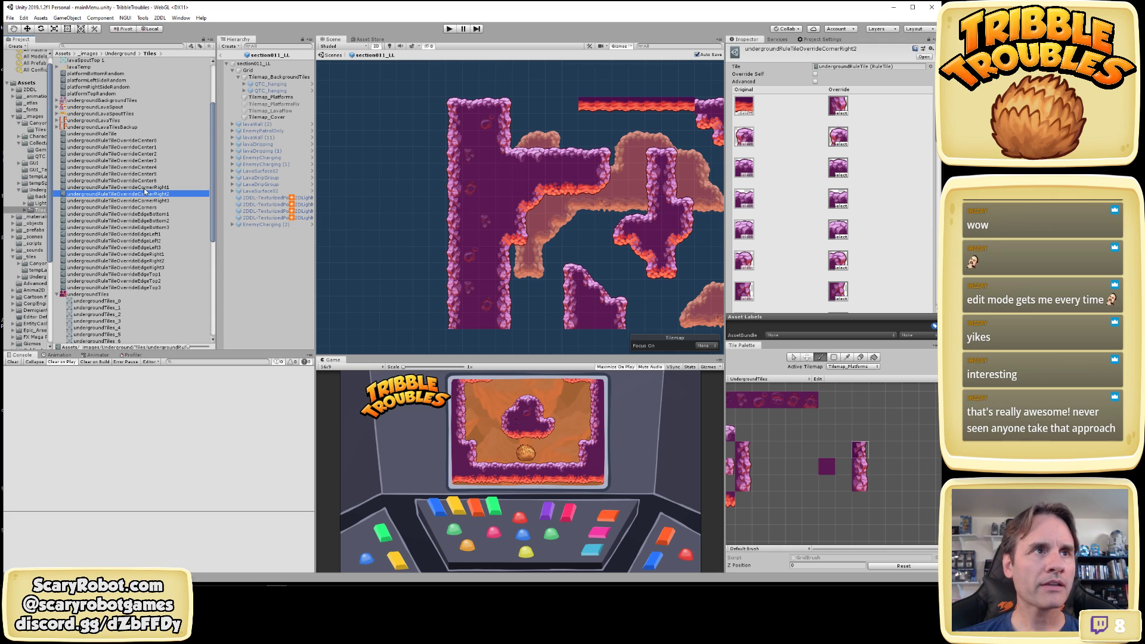
Change the second override sprite of undergroundRuleTileOverrideCornerRight1 back to undergroundTiles_6
{"action": "left_click", "coordinate": [145, 188]}
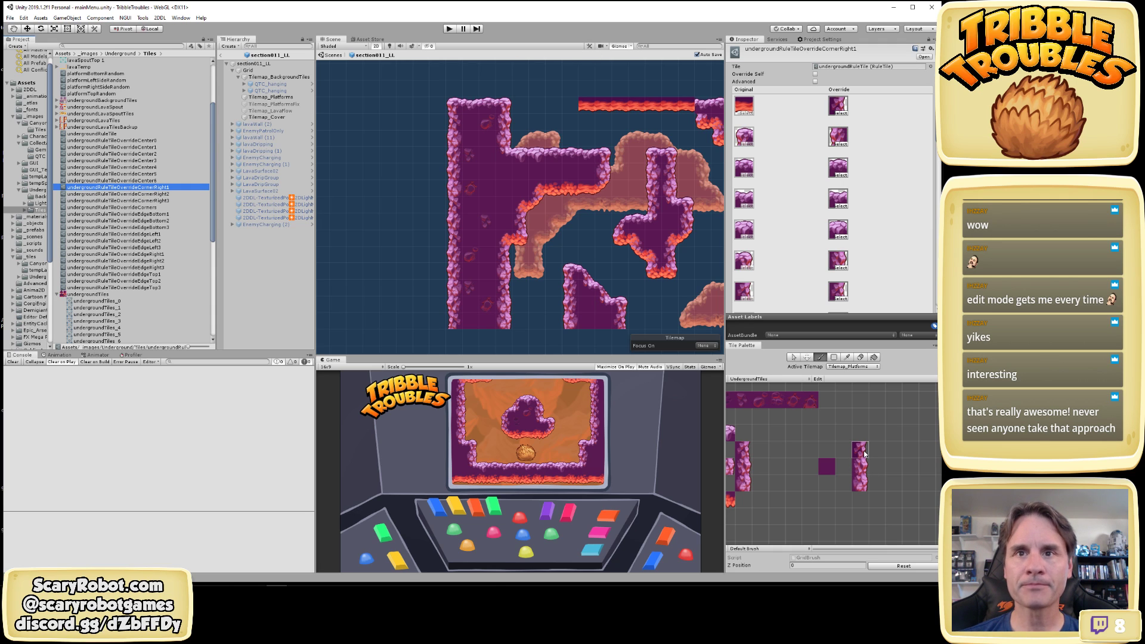
{"action": "left_click", "coordinate": [839, 143]}
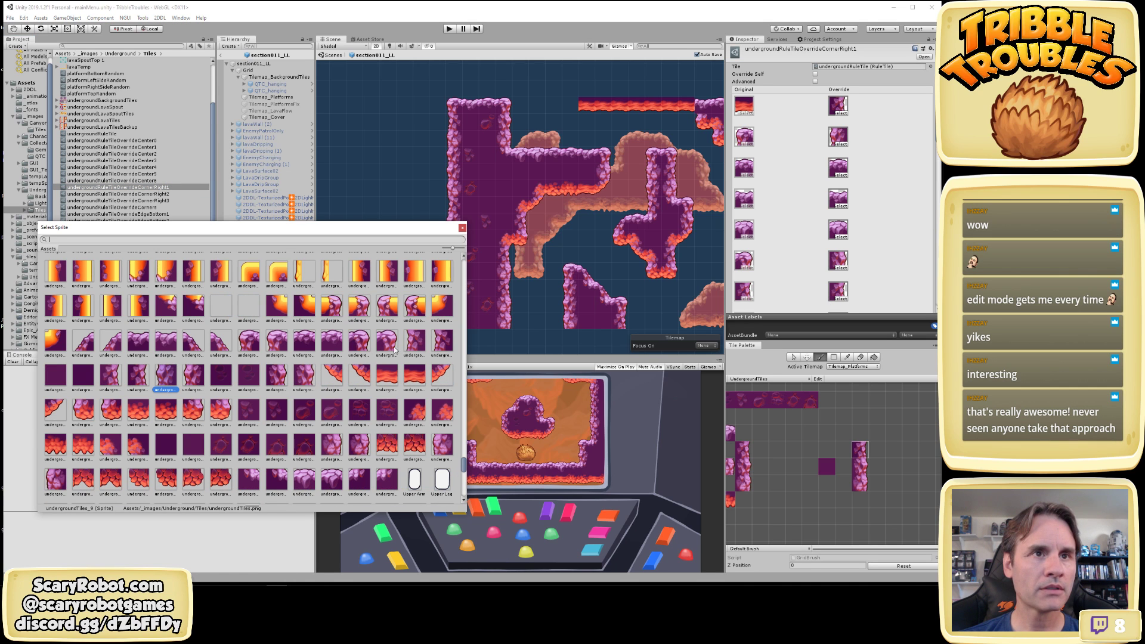
{"action": "left_click", "coordinate": [416, 341]}
{"action": "double_click", "coordinate": [417, 342]}
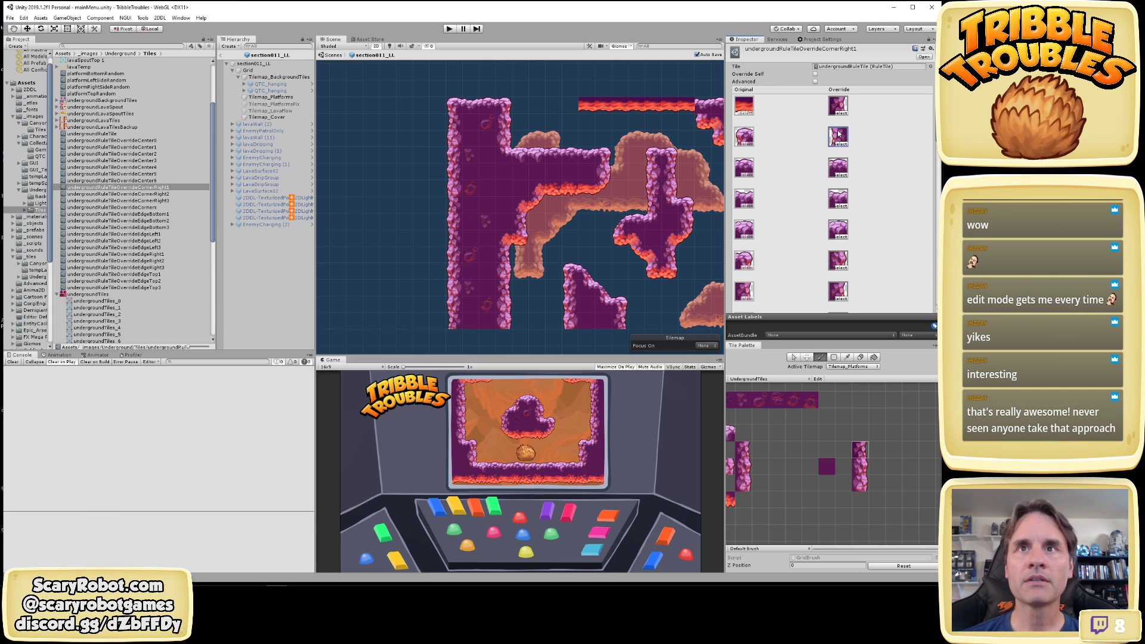
Change the sixth override sprite of undergroundRuleTileOverrideCornerRight1 back to undergroundTiles_8 from undergroundTiles.png
{"action": "scroll", "coordinate": [842, 232], "scroll_direction": "down", "scroll_amount": 3}
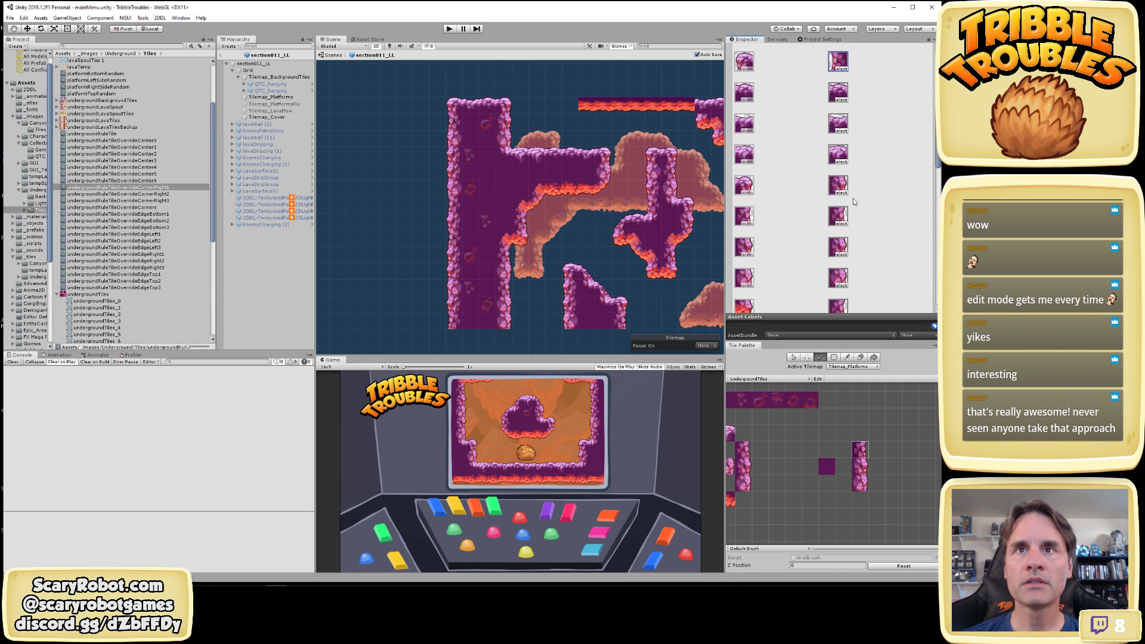
{"action": "left_click", "coordinate": [853, 198]}
{"action": "left_click", "coordinate": [844, 196]}
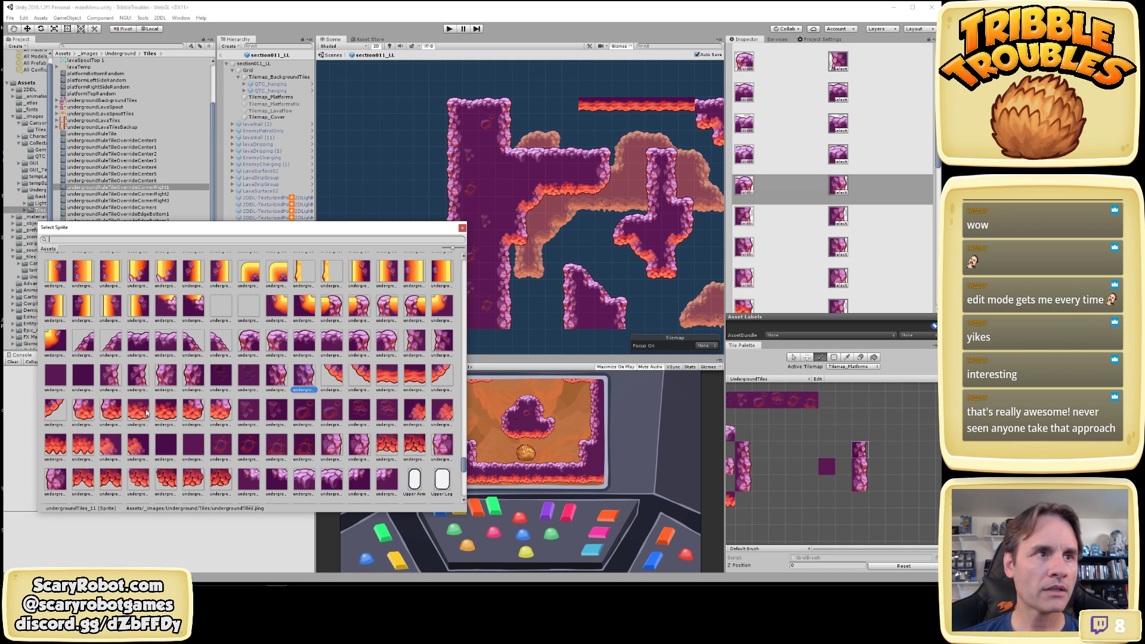
{"action": "left_click", "coordinate": [143, 384]}
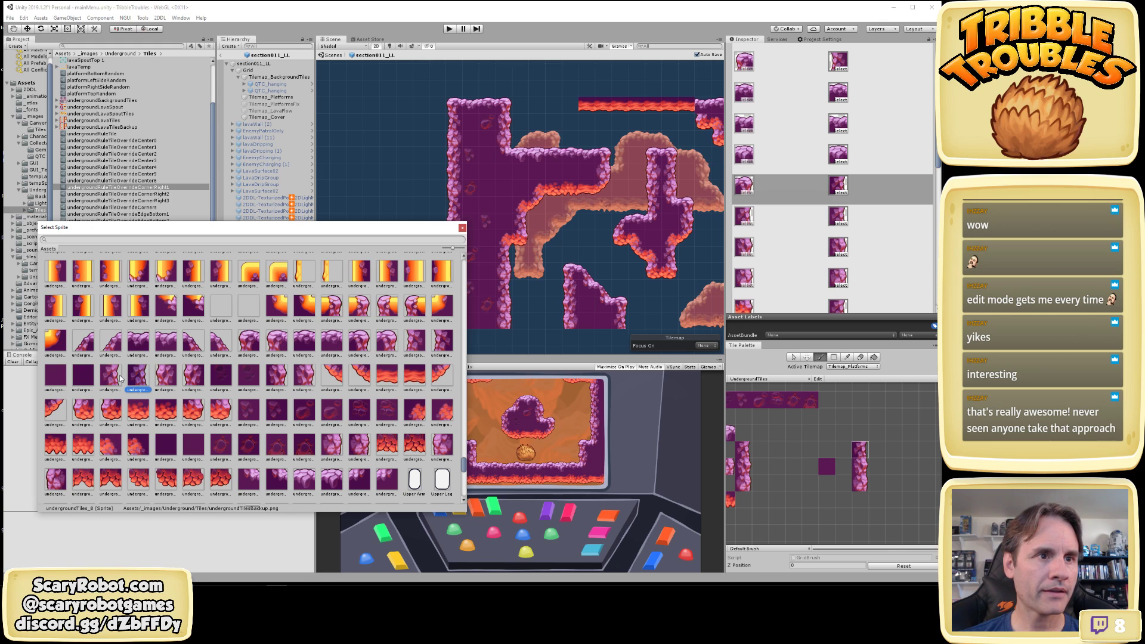
{"action": "left_click", "coordinate": [120, 377]}
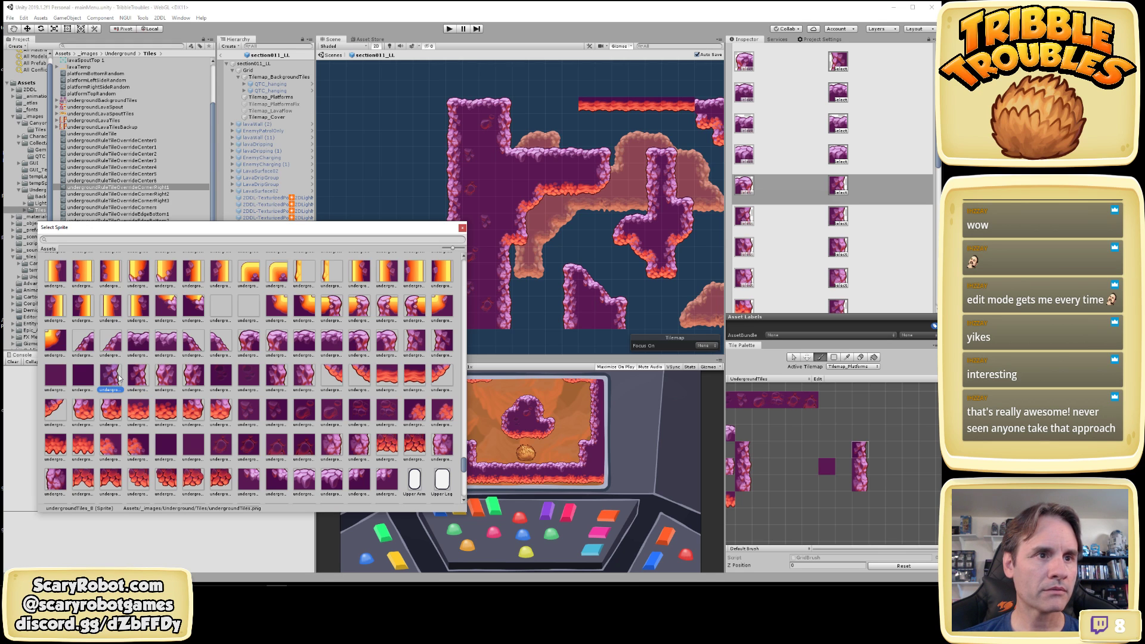
{"action": "double_click", "coordinate": [119, 377]}
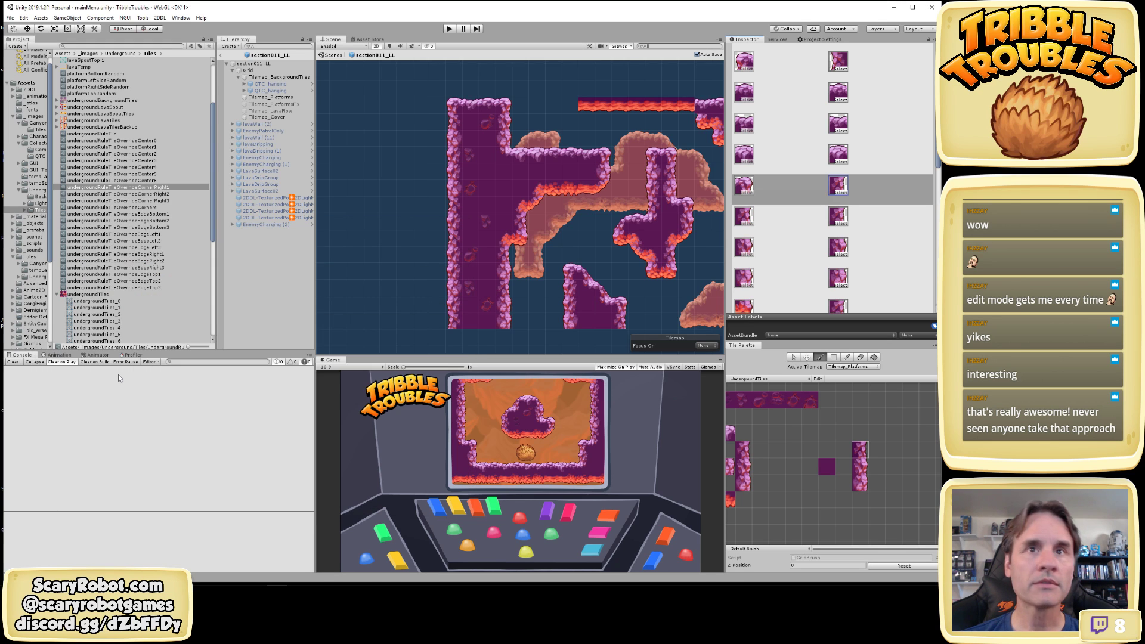
Set the second override sprite of undergroundRuleTileOverrideCornerRight2 to undergroundTiles_9
{"action": "left_click", "coordinate": [168, 195]}
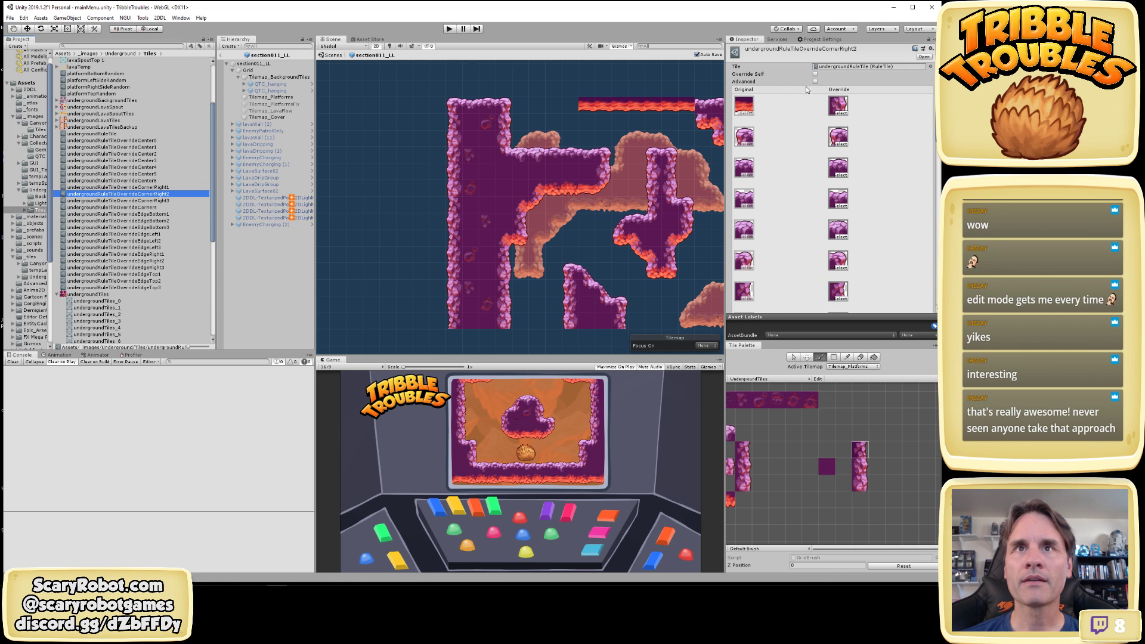
{"action": "left_click", "coordinate": [841, 144]}
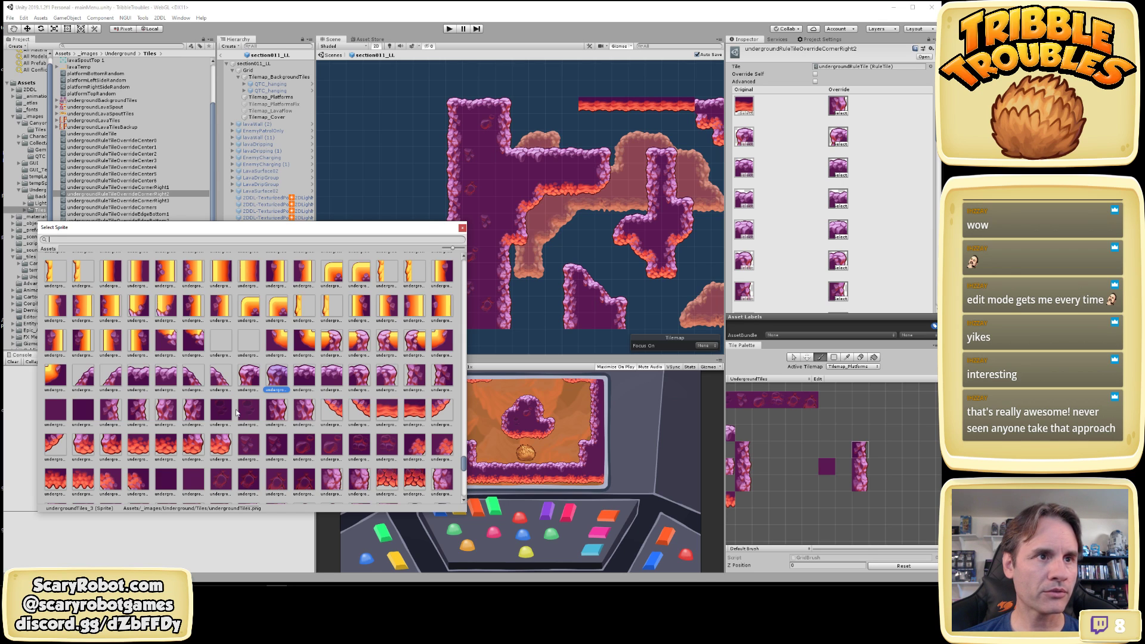
{"action": "left_click", "coordinate": [166, 410]}
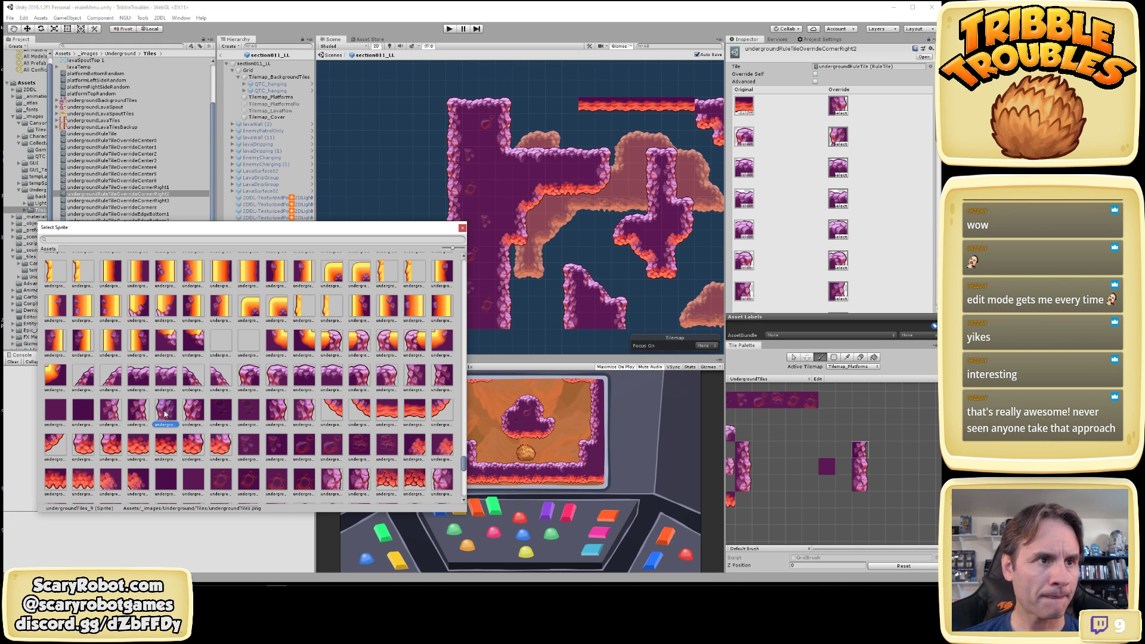
{"action": "double_click", "coordinate": [166, 412]}
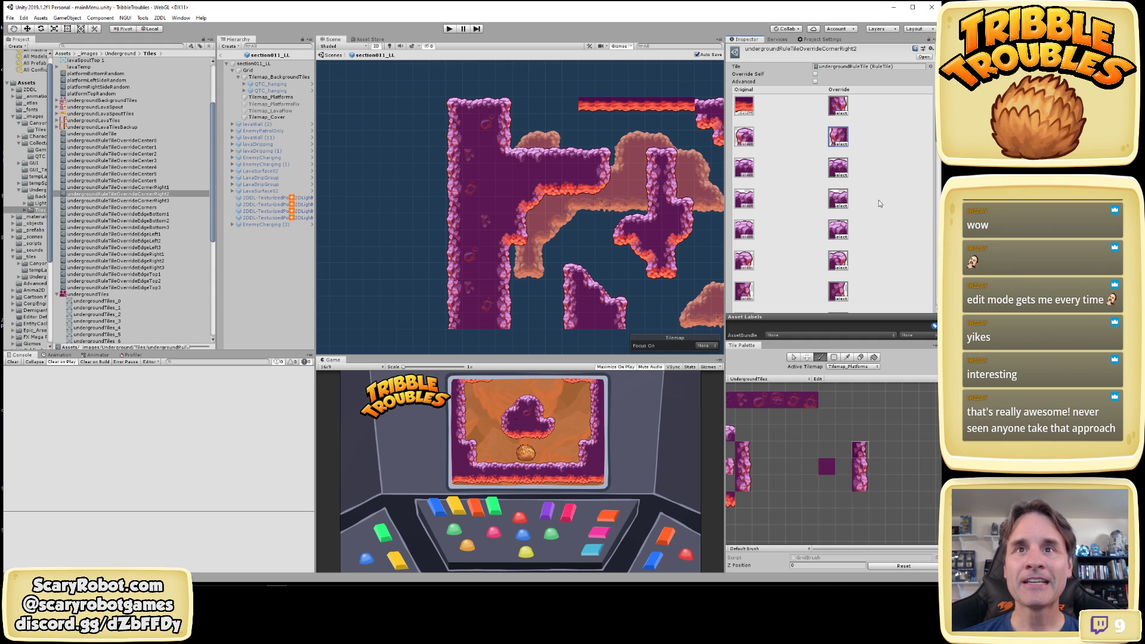
Set the sixth override sprite of undergroundRuleTileOverrideCornerRight2 to undergroundTiles_3 from undergroundTiles.png
{"action": "left_click", "coordinate": [847, 270]}
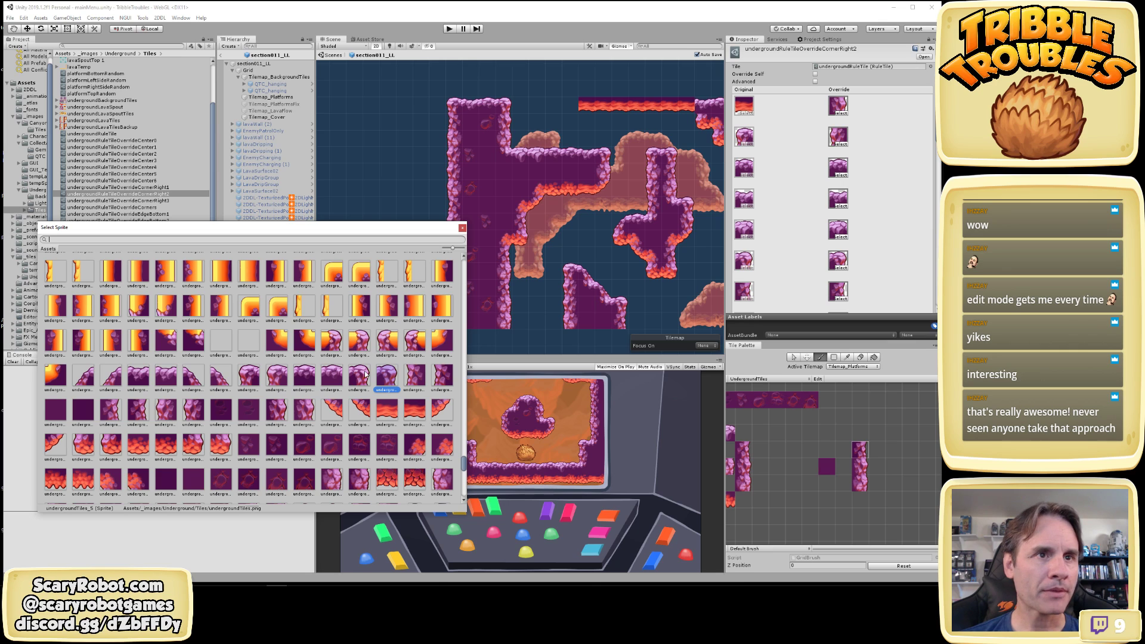
{"action": "left_click", "coordinate": [249, 377]}
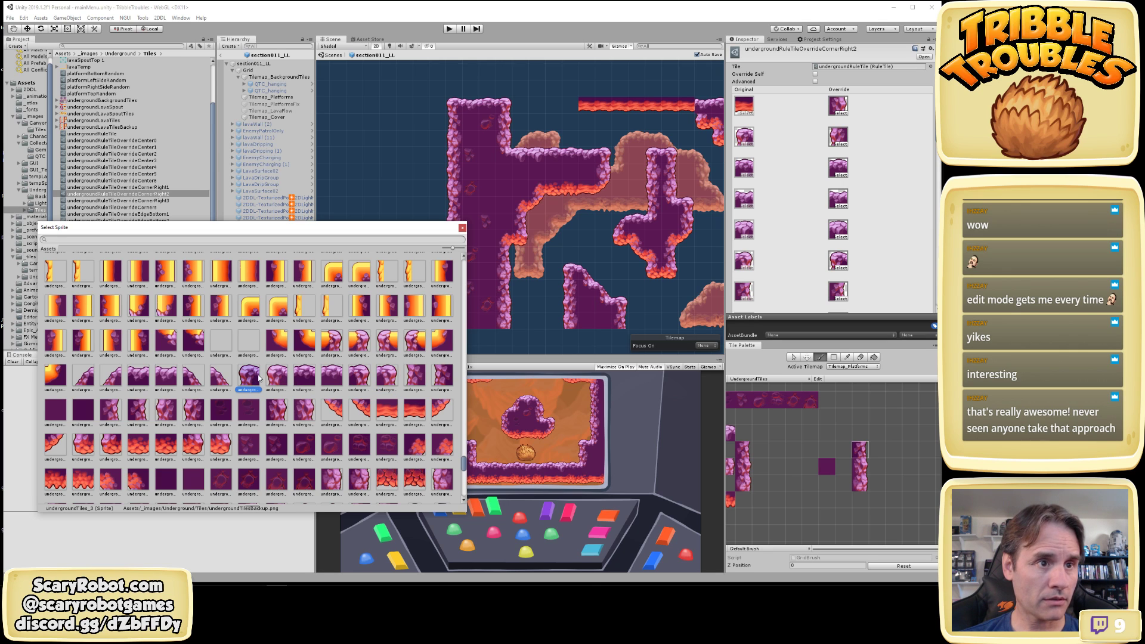
{"action": "left_click", "coordinate": [277, 378]}
{"action": "double_click", "coordinate": [277, 378]}
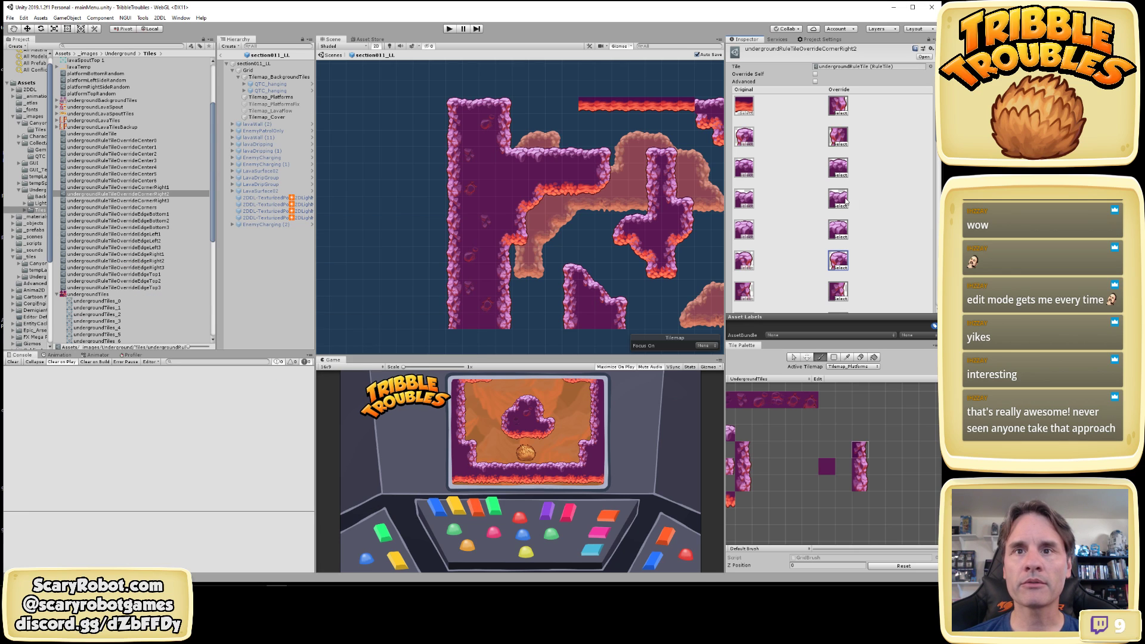
Set the second override sprite of undergroundRuleTileOverrideCornerRight3 to undergroundTiles_29 from undergroundTiles.png
{"action": "left_click", "coordinate": [165, 201]}
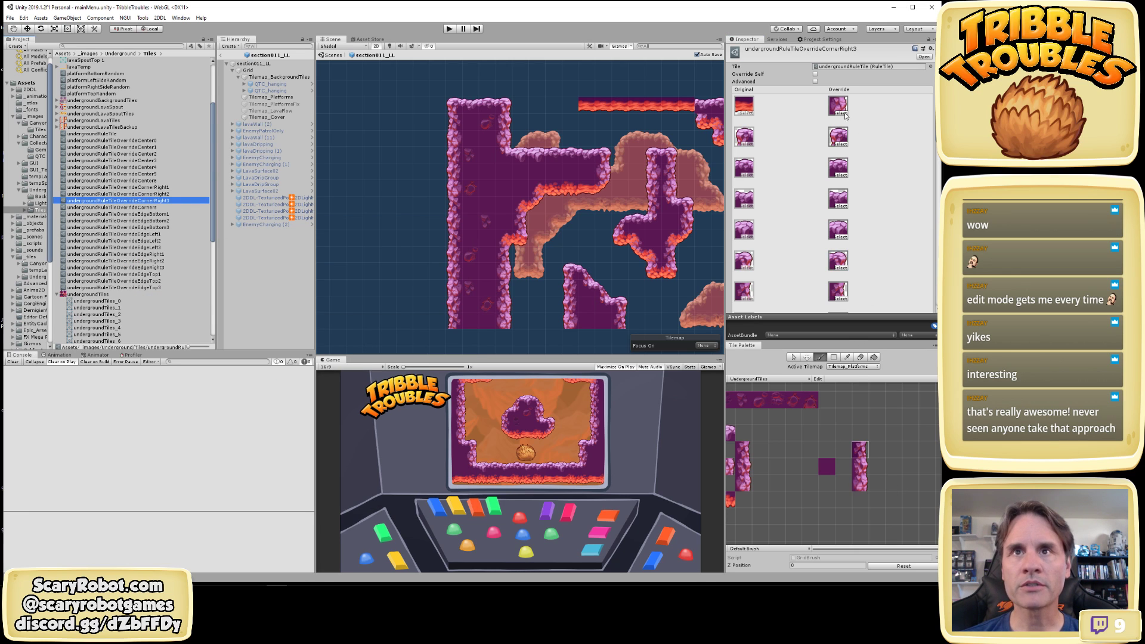
{"action": "left_click", "coordinate": [840, 145]}
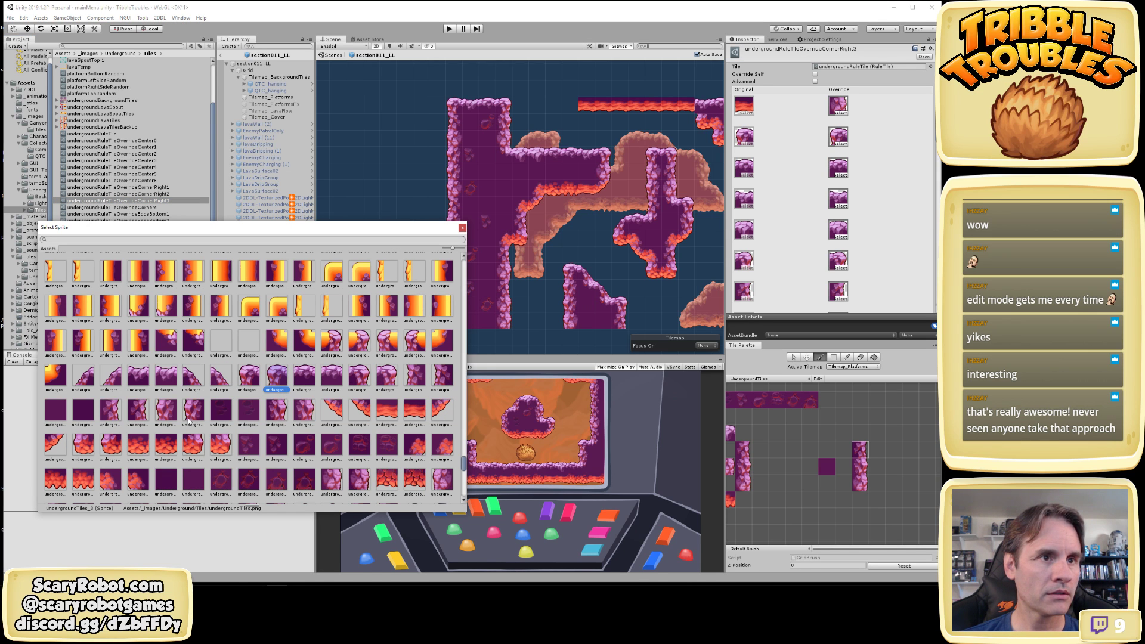
{"action": "scroll", "coordinate": [192, 421], "scroll_direction": "down", "scroll_amount": 1}
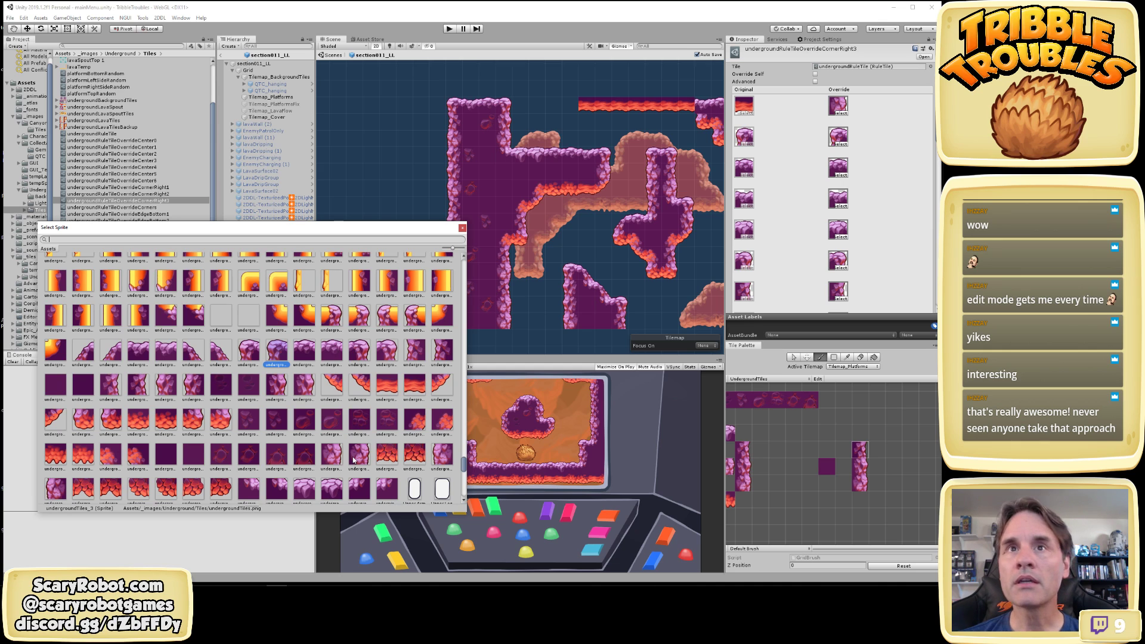
{"action": "left_click", "coordinate": [440, 455]}
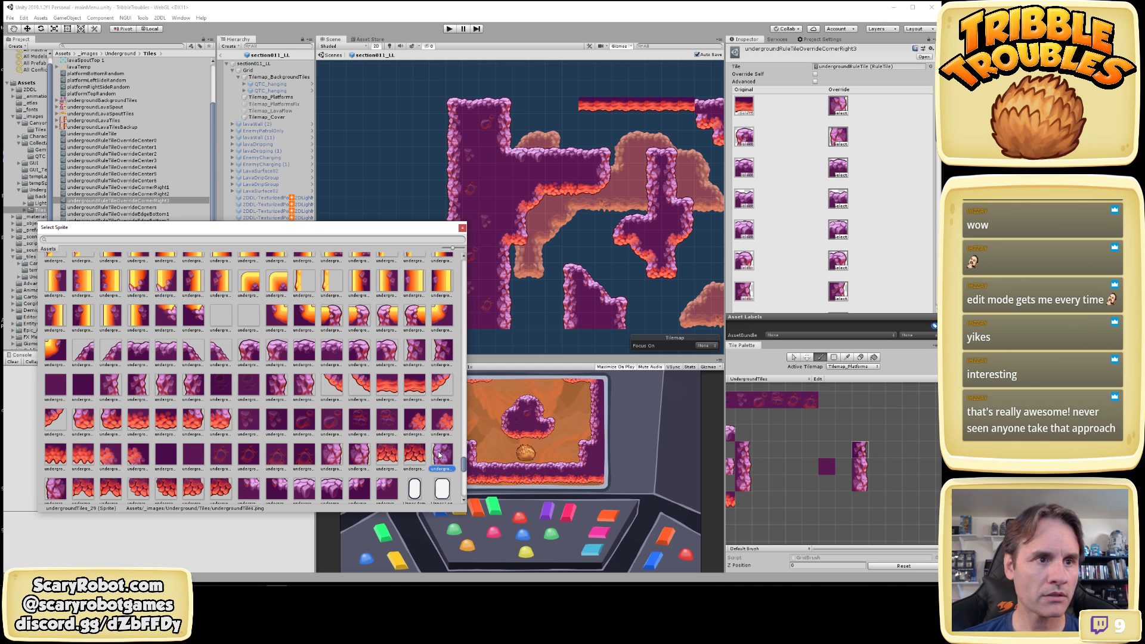
{"action": "scroll", "coordinate": [441, 454], "scroll_direction": "down", "scroll_amount": 1}
{"action": "double_click", "coordinate": [442, 431]}
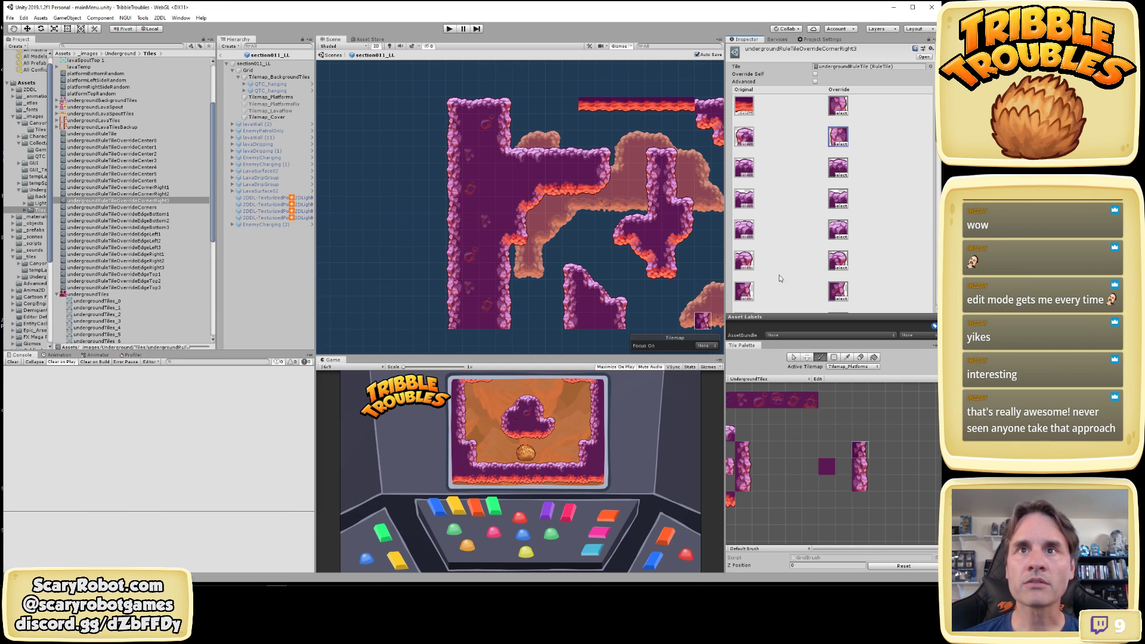
Set the sixth override sprite of undergroundRuleTileOverrideCornerRight3 to undergroundTiles_27 from undergroundTiles.png
{"action": "scroll", "coordinate": [841, 260], "scroll_direction": "down", "scroll_amount": 5}
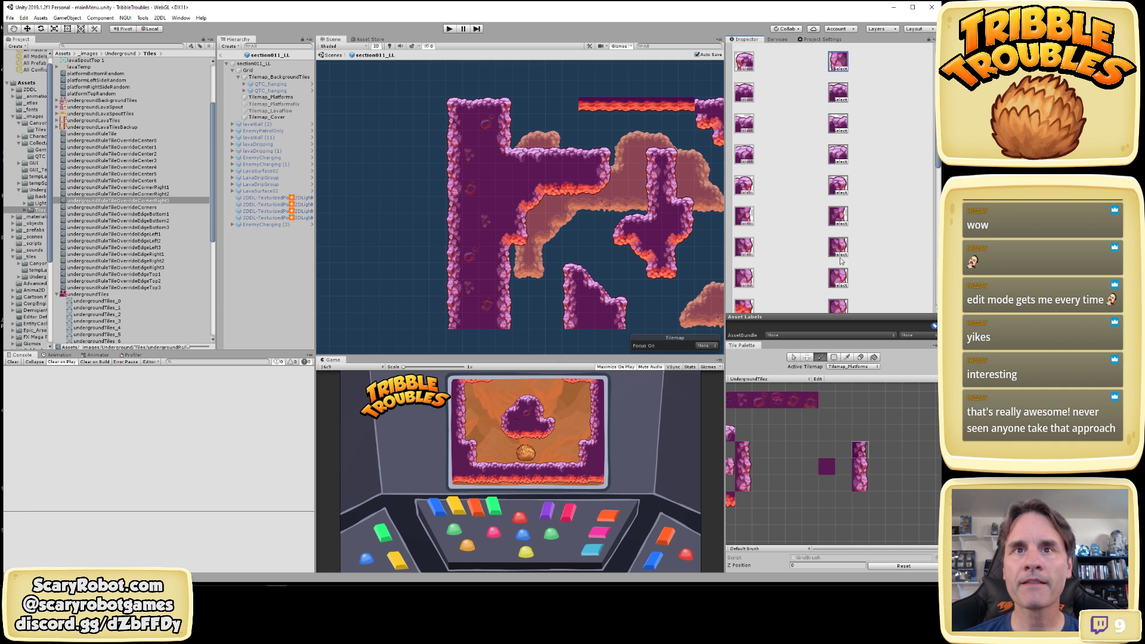
{"action": "left_click", "coordinate": [840, 195]}
{"action": "scroll", "coordinate": [321, 456], "scroll_direction": "down", "scroll_amount": 1}
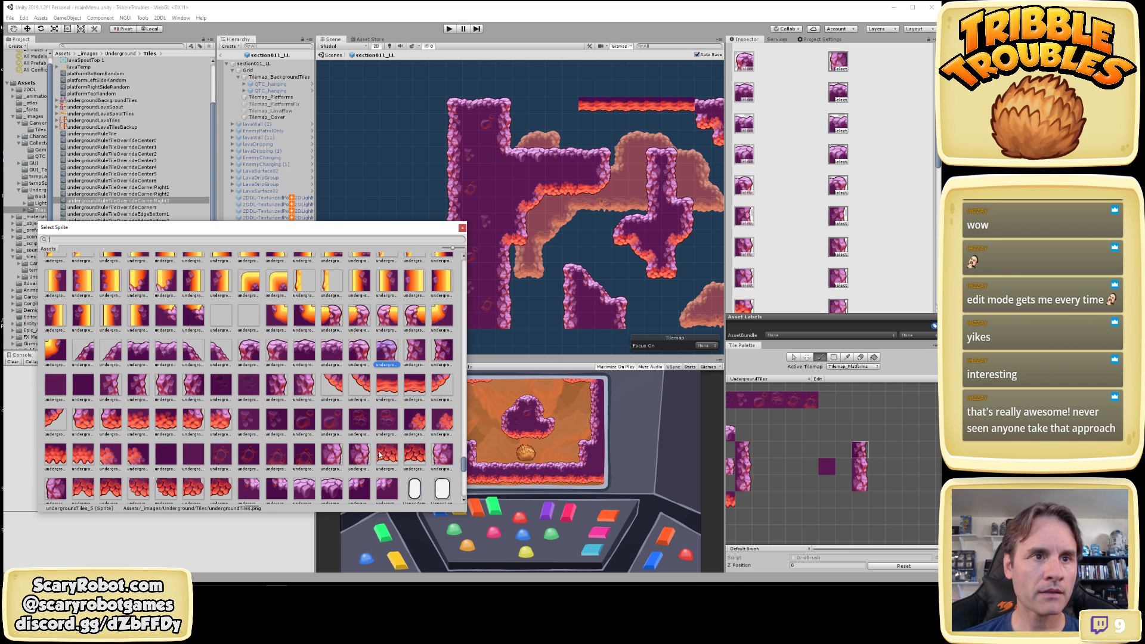
{"action": "left_click", "coordinate": [364, 460]}
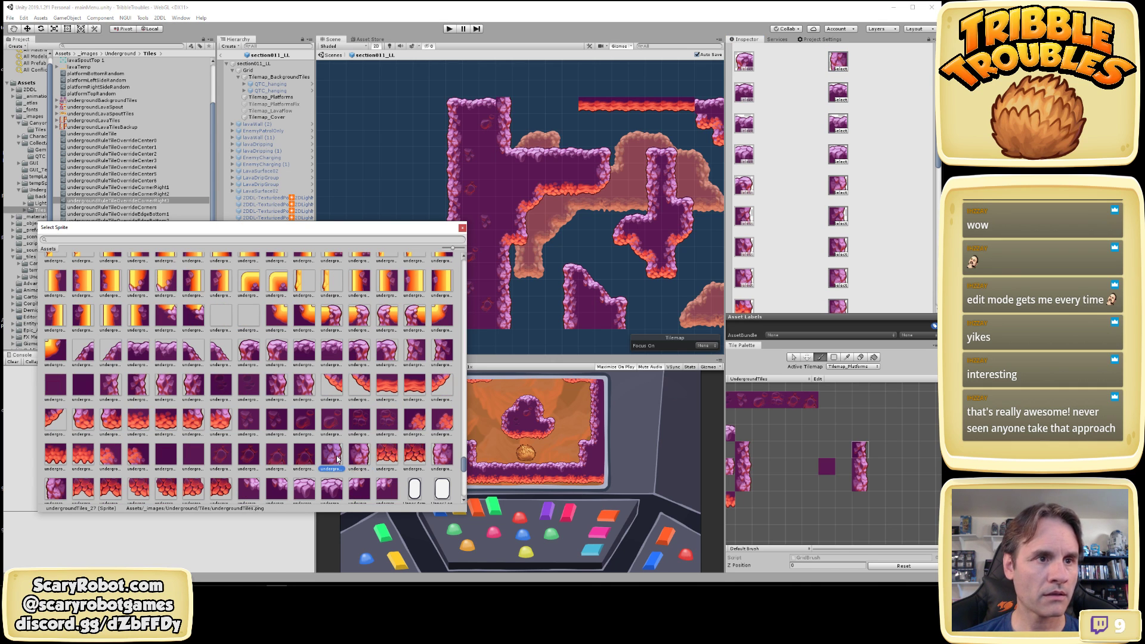
{"action": "double_click", "coordinate": [339, 459]}
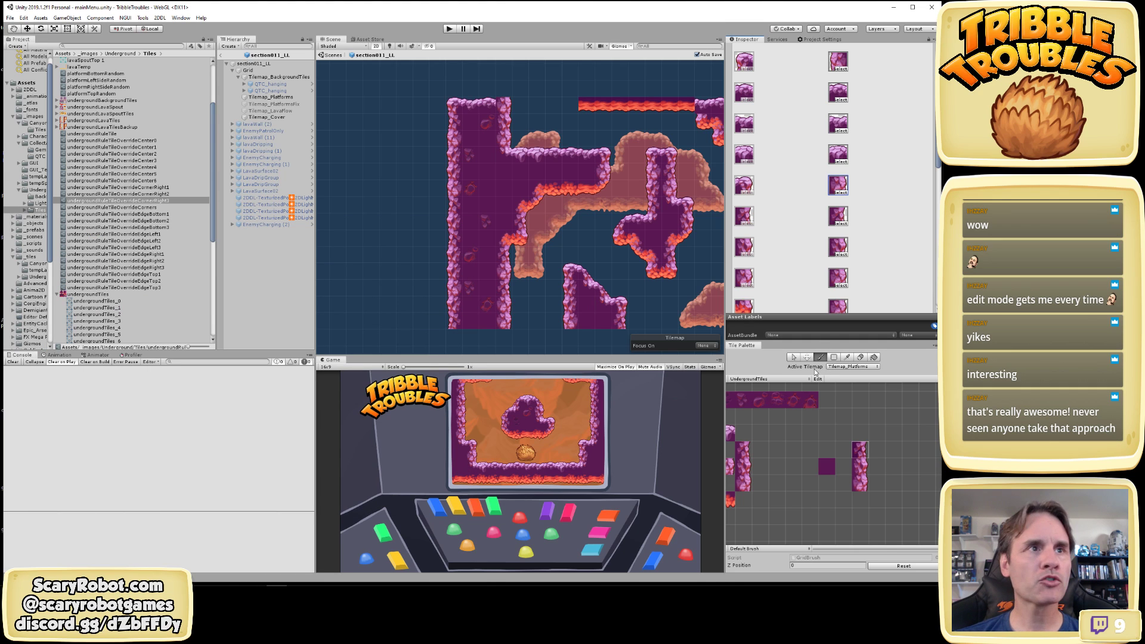
Test the right-corner palette tiles by painting them in turn on the upper-right corner of the level's left wall
{"action": "left_click", "coordinate": [862, 467]}
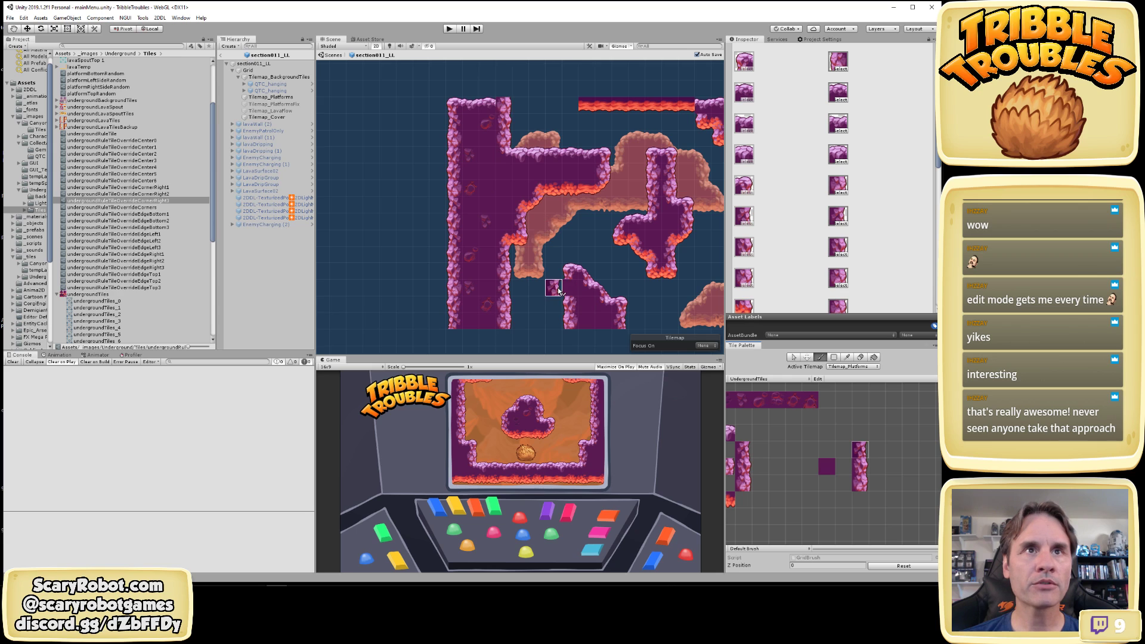
{"action": "left_click", "coordinate": [504, 105]}
{"action": "left_click", "coordinate": [862, 468]}
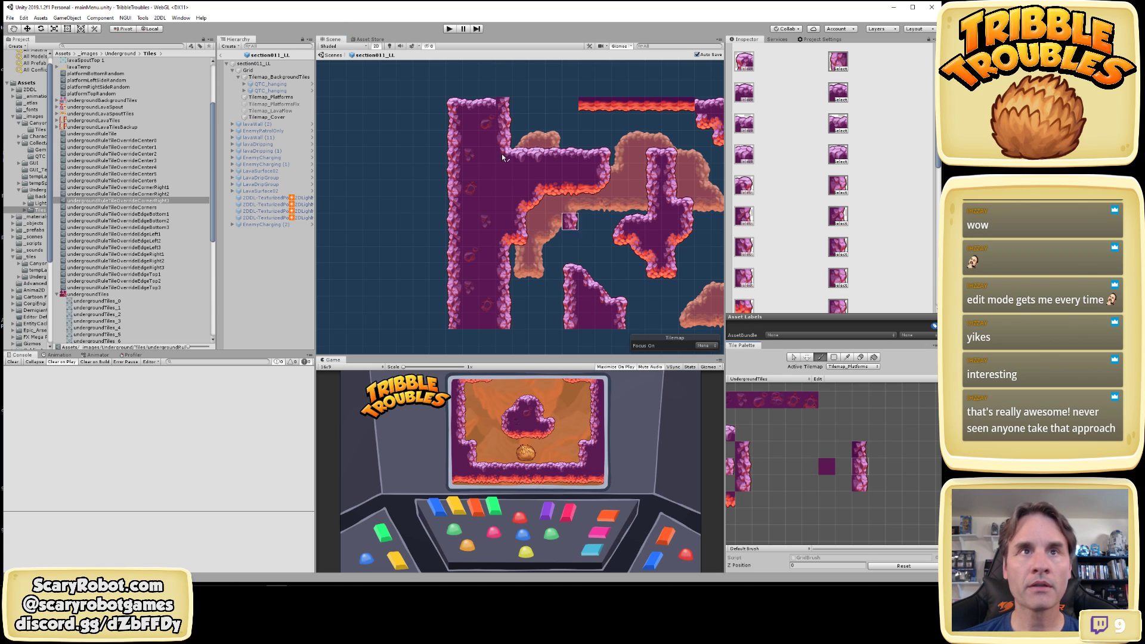
{"action": "left_click", "coordinate": [504, 105]}
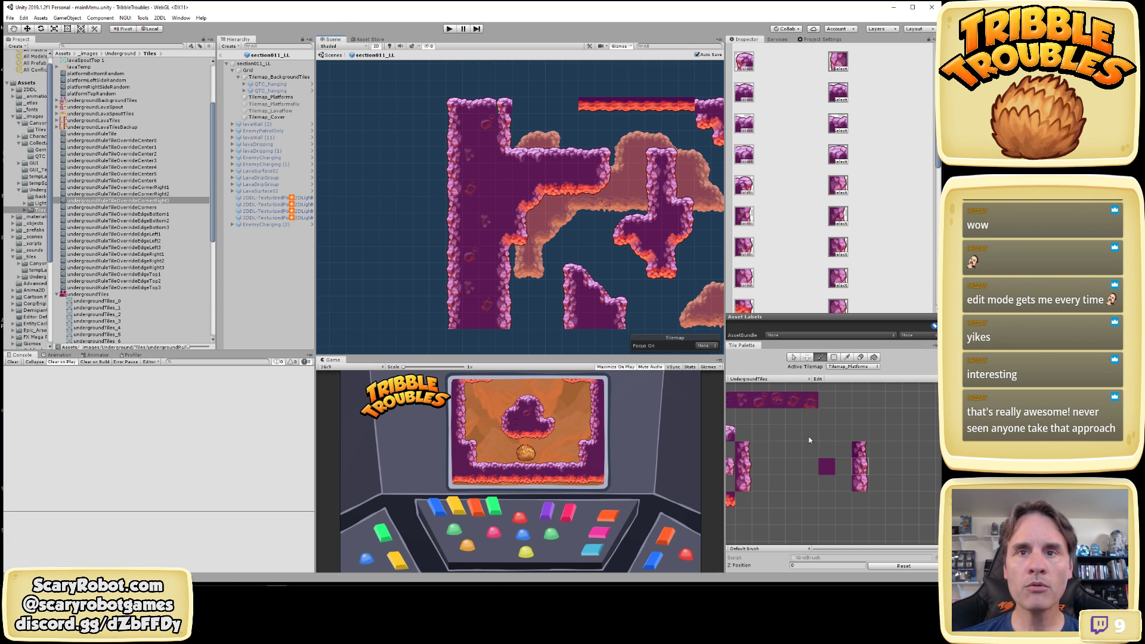
{"action": "left_click", "coordinate": [861, 488]}
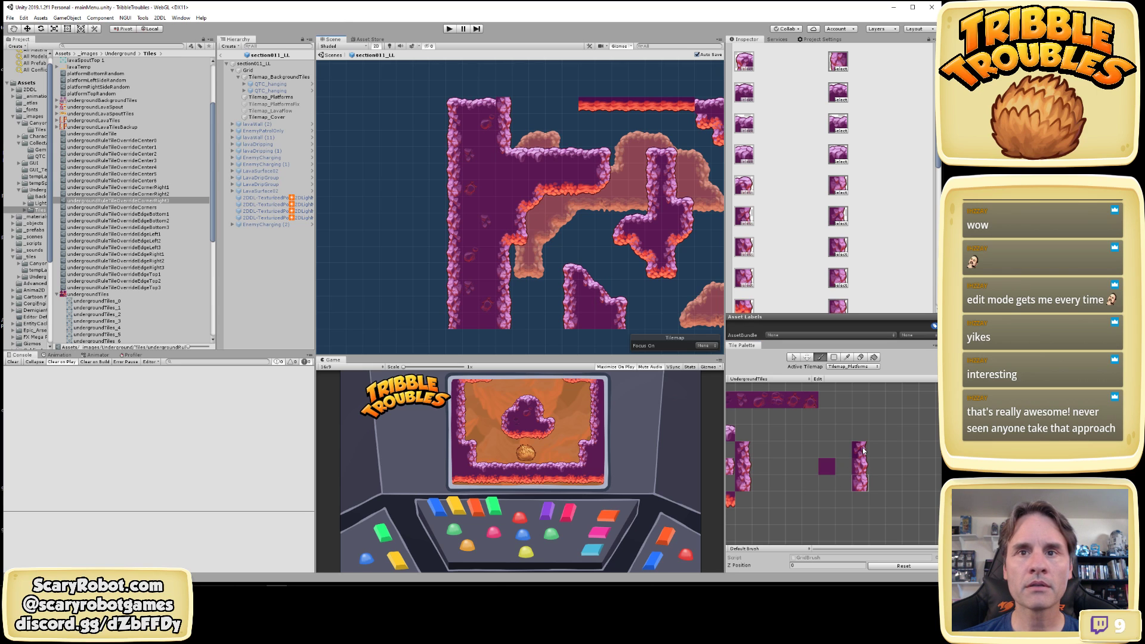
{"action": "left_click", "coordinate": [862, 468]}
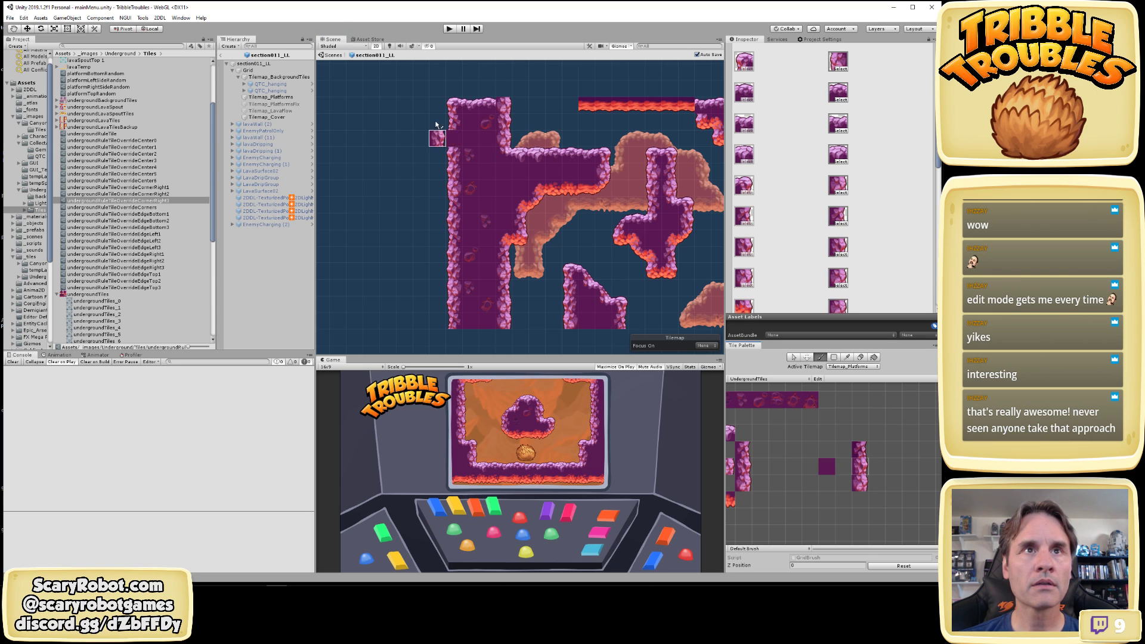
{"action": "left_click", "coordinate": [503, 106]}
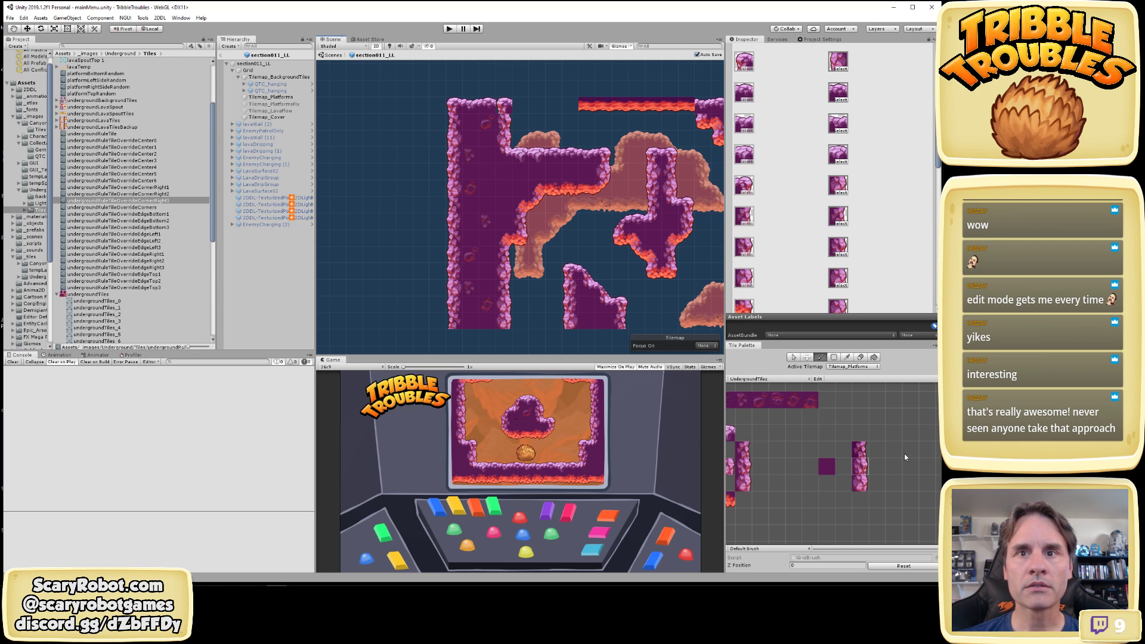
{"action": "left_click", "coordinate": [860, 452]}
{"action": "left_click", "coordinate": [504, 105]}
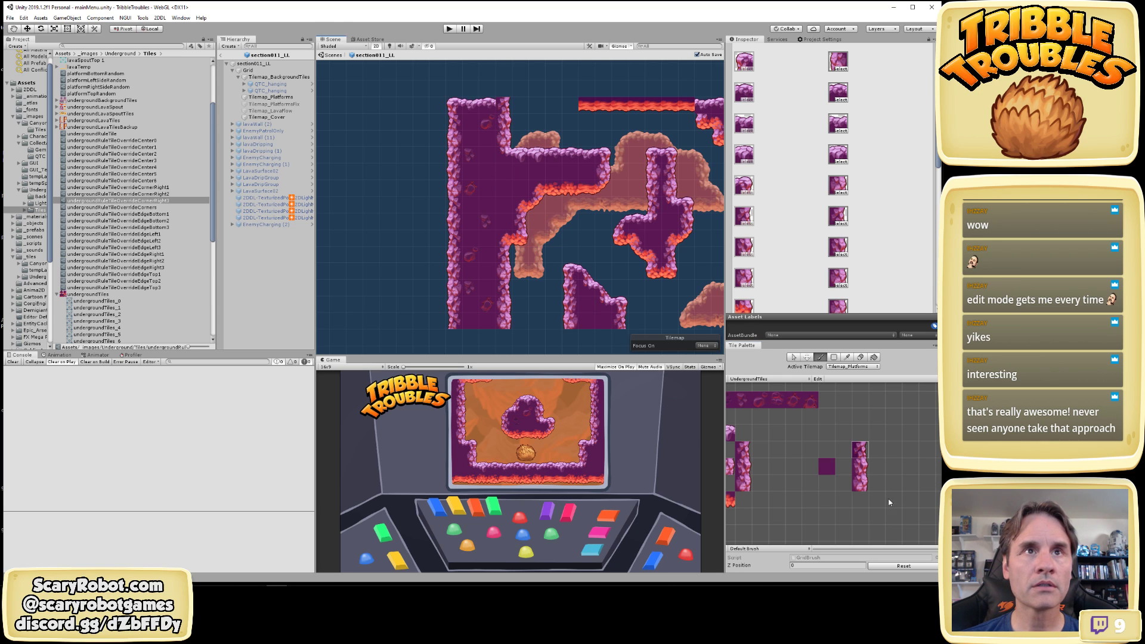
{"action": "left_click", "coordinate": [861, 468]}
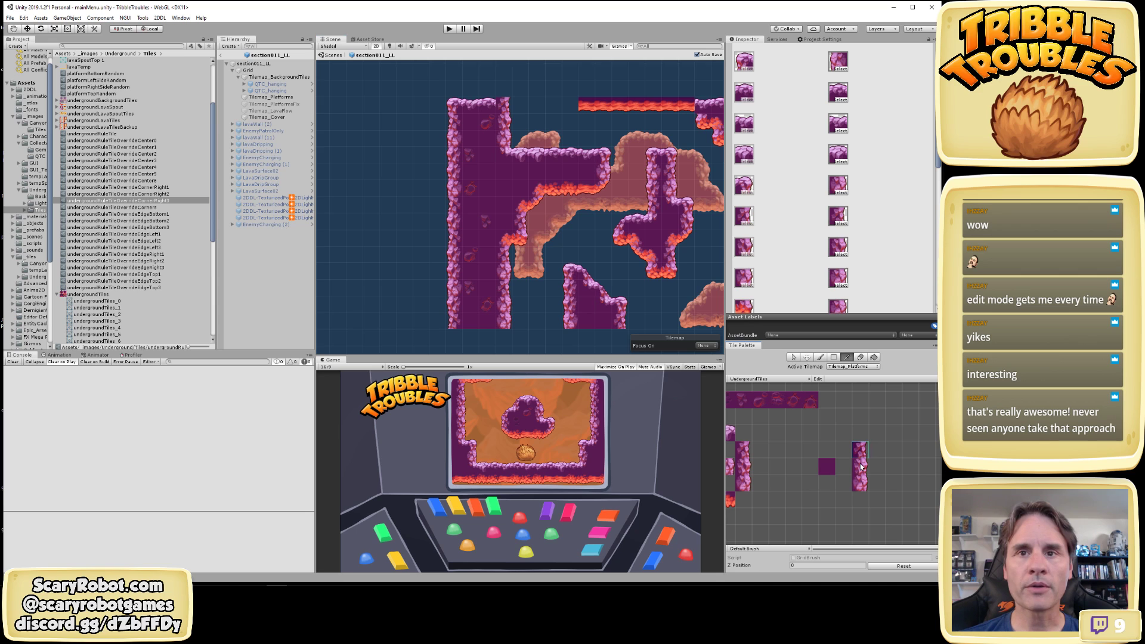
Set the sixth override sprite of undergroundRuleTileOverrideCornerRight2 to undergroundTiles_11
{"action": "left_click", "coordinate": [162, 194]}
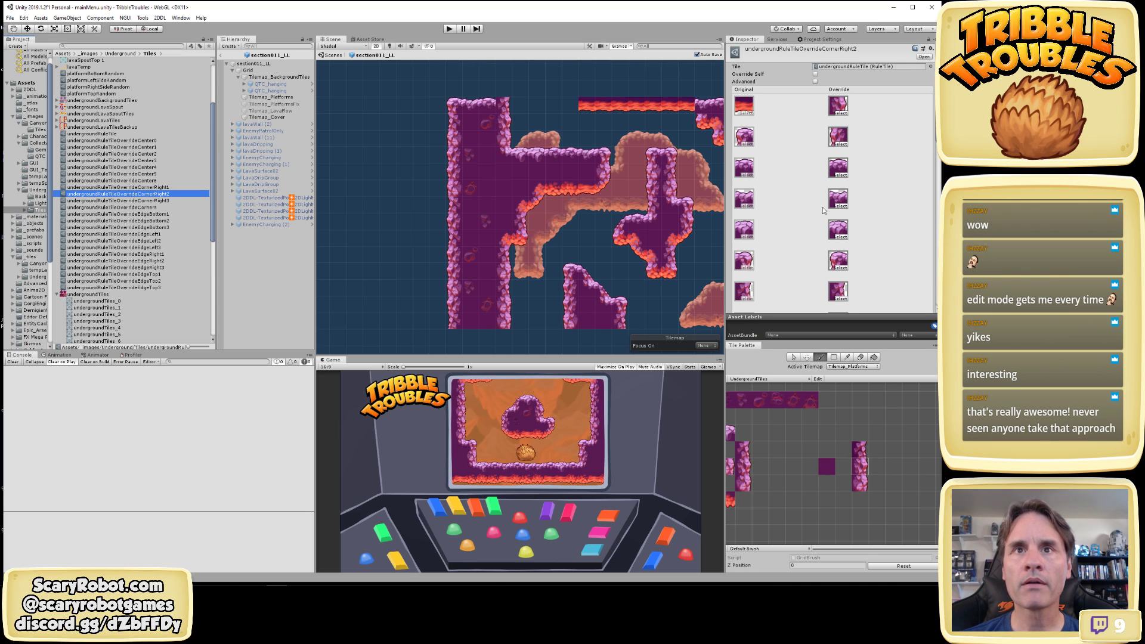
{"action": "left_click", "coordinate": [841, 267]}
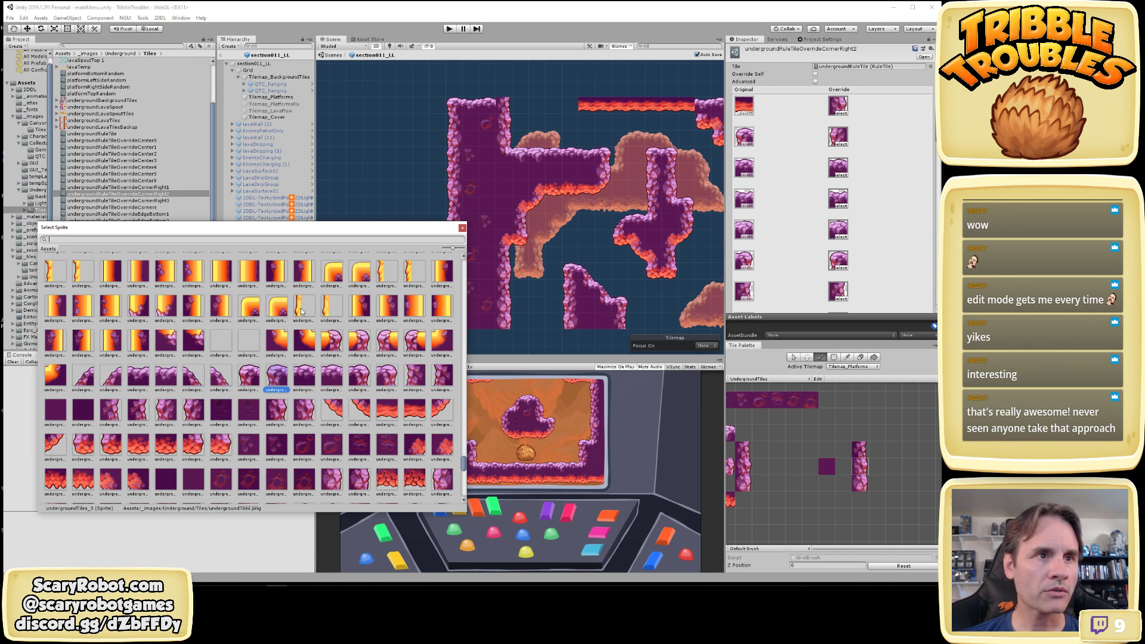
{"action": "left_click", "coordinate": [285, 413]}
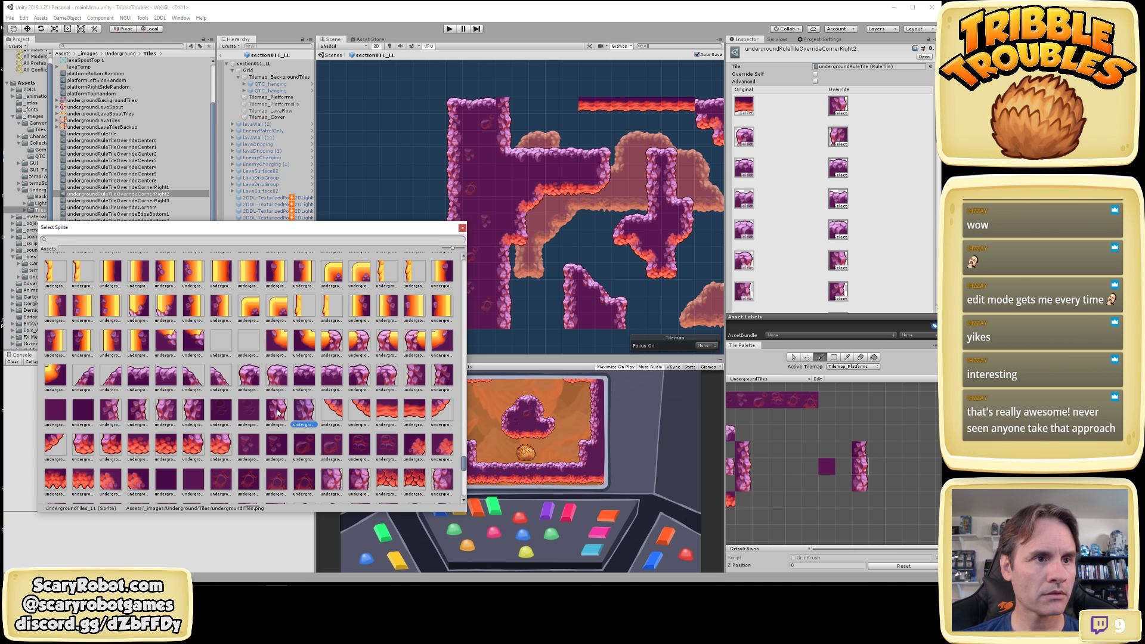
{"action": "left_click", "coordinate": [277, 413]}
{"action": "double_click", "coordinate": [301, 413]}
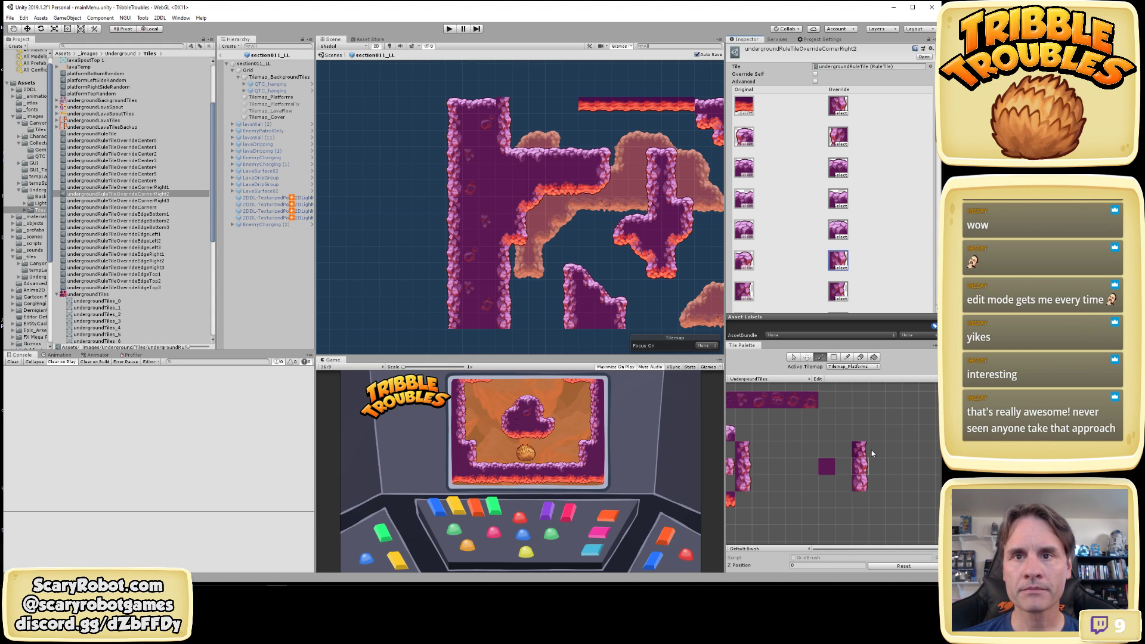
Repaint the upper-right corner of the left wall with the middle and lowest right-corner tiles, saving the level
{"action": "left_click", "coordinate": [860, 466]}
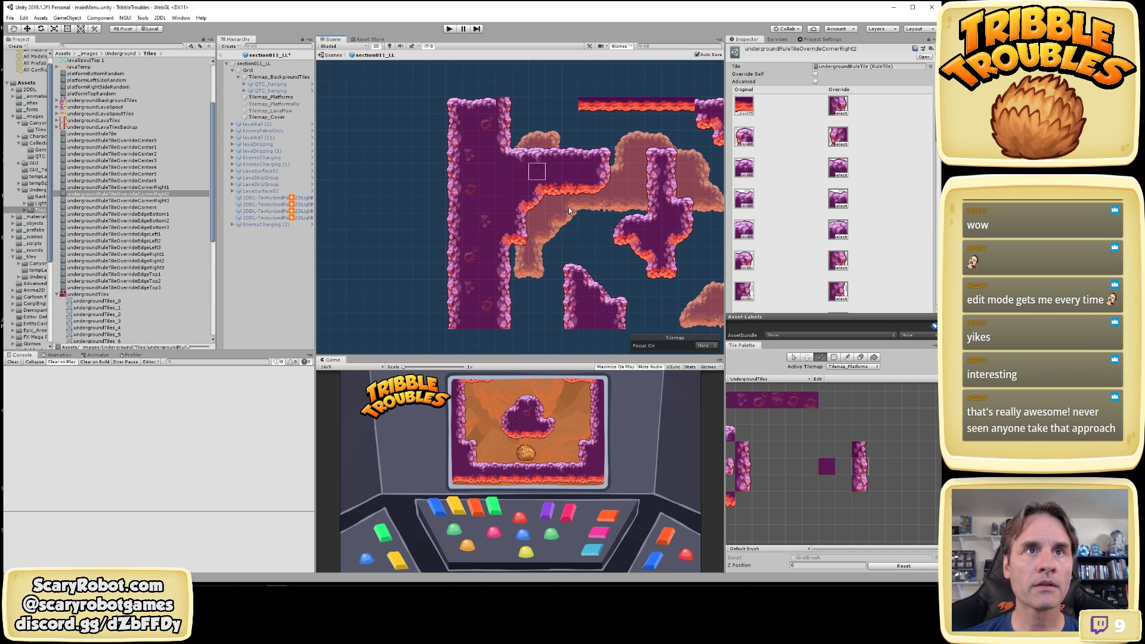
{"action": "key", "text": "ctrl+s"}
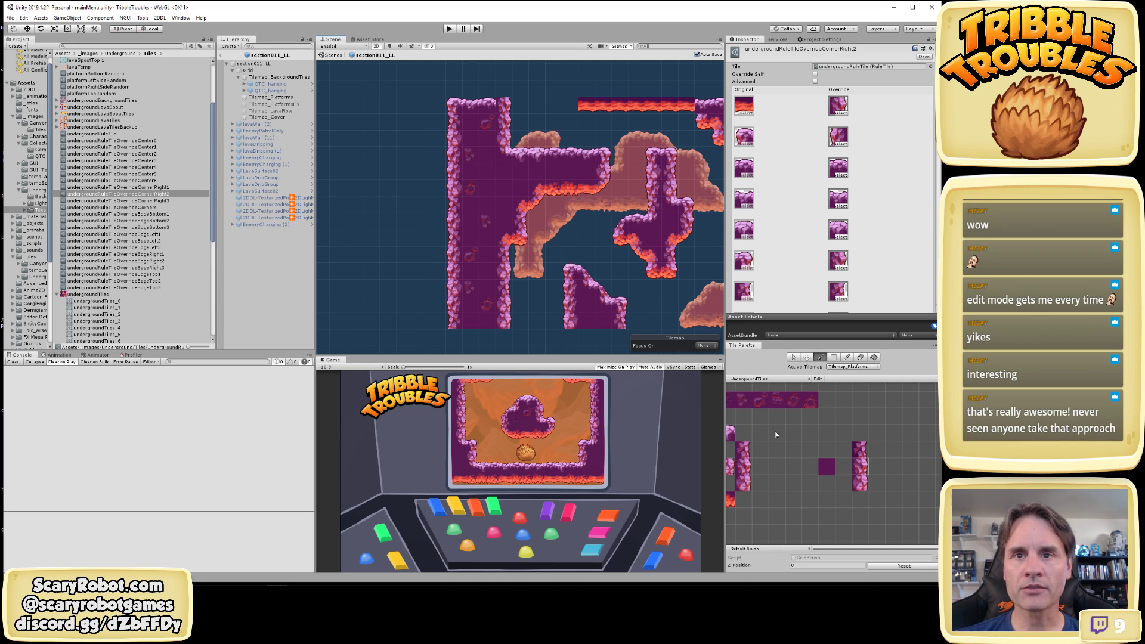
{"action": "left_click", "coordinate": [860, 486]}
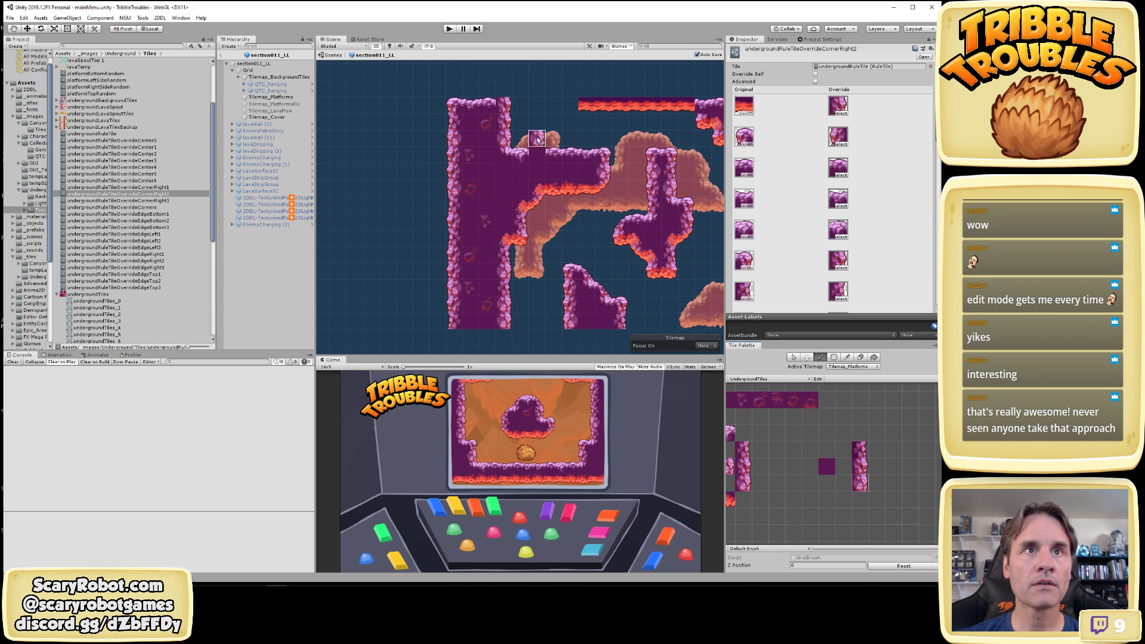
{"action": "left_click", "coordinate": [510, 109]}
Paint the upper-left corner of the left wall with the right-corner palette tiles, ending with the lowest one
{"action": "left_click", "coordinate": [864, 452]}
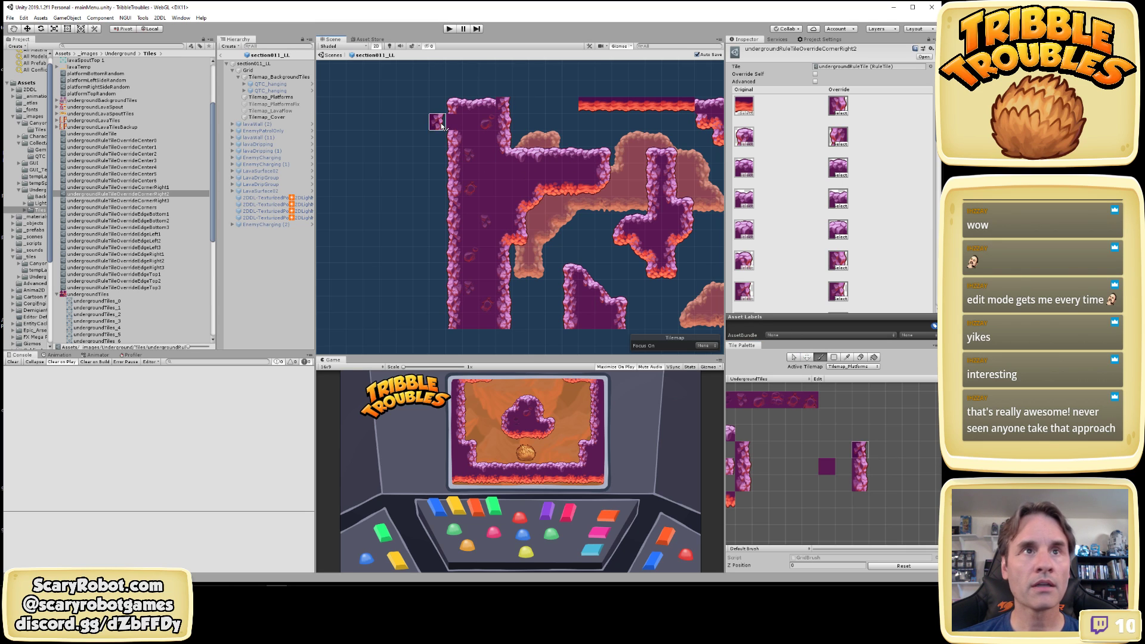
{"action": "left_click", "coordinate": [456, 108]}
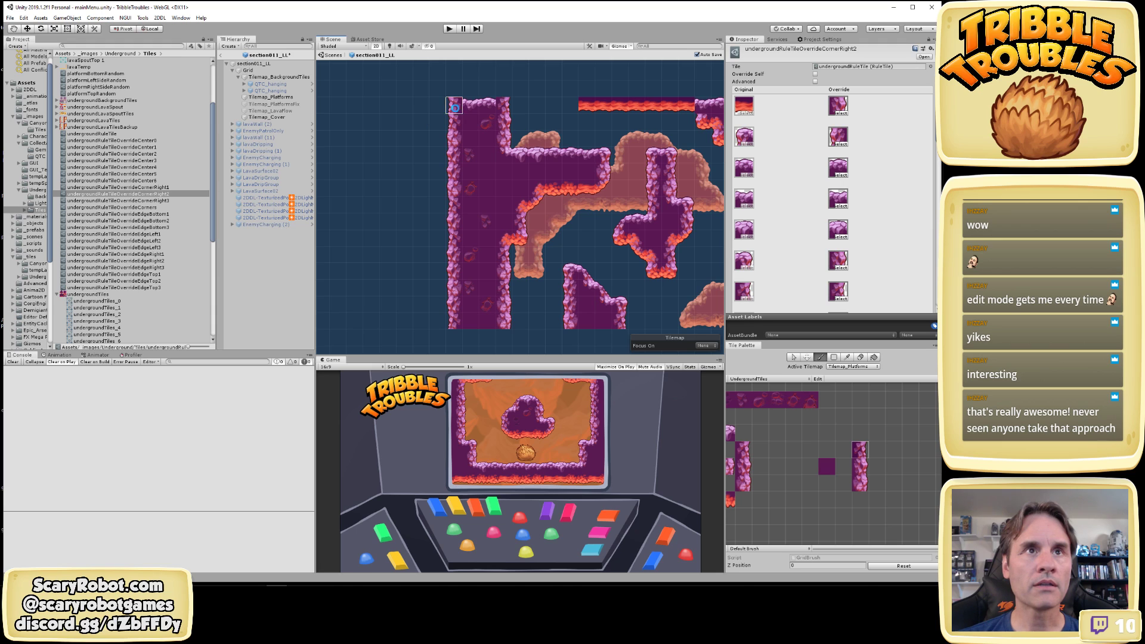
{"action": "left_click", "coordinate": [860, 467]}
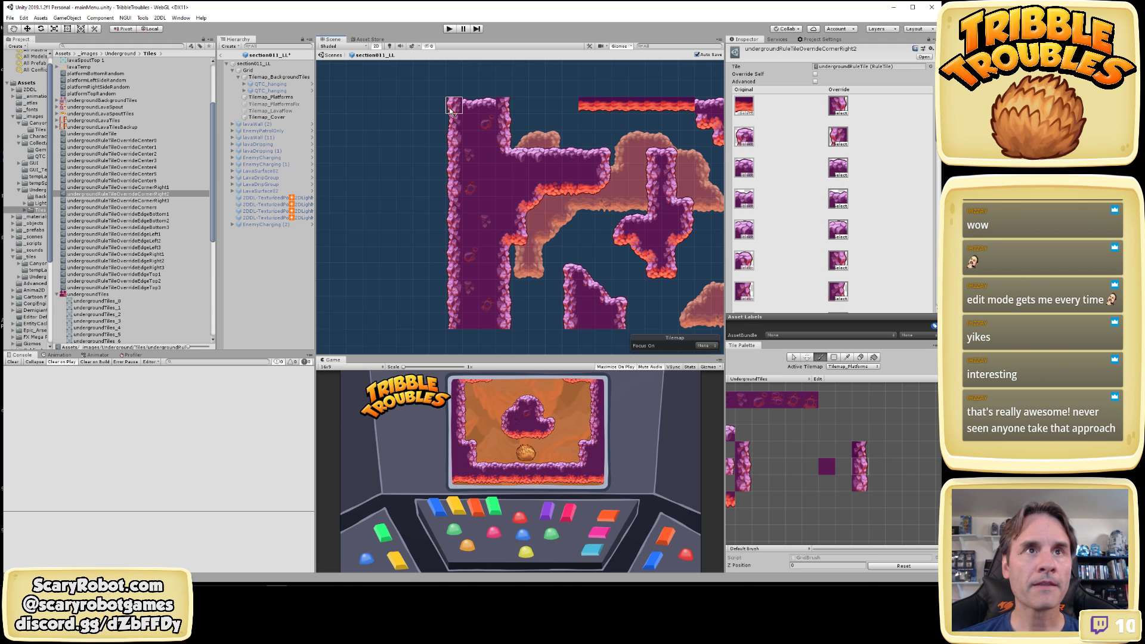
{"action": "left_click", "coordinate": [860, 483]}
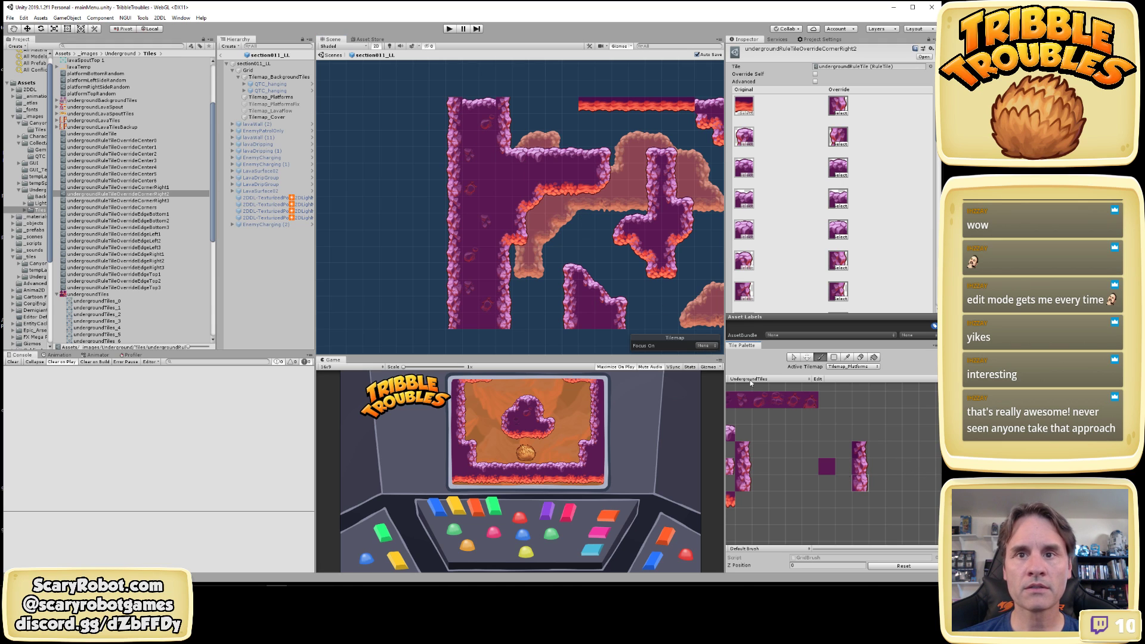
{"action": "left_click", "coordinate": [451, 108]}
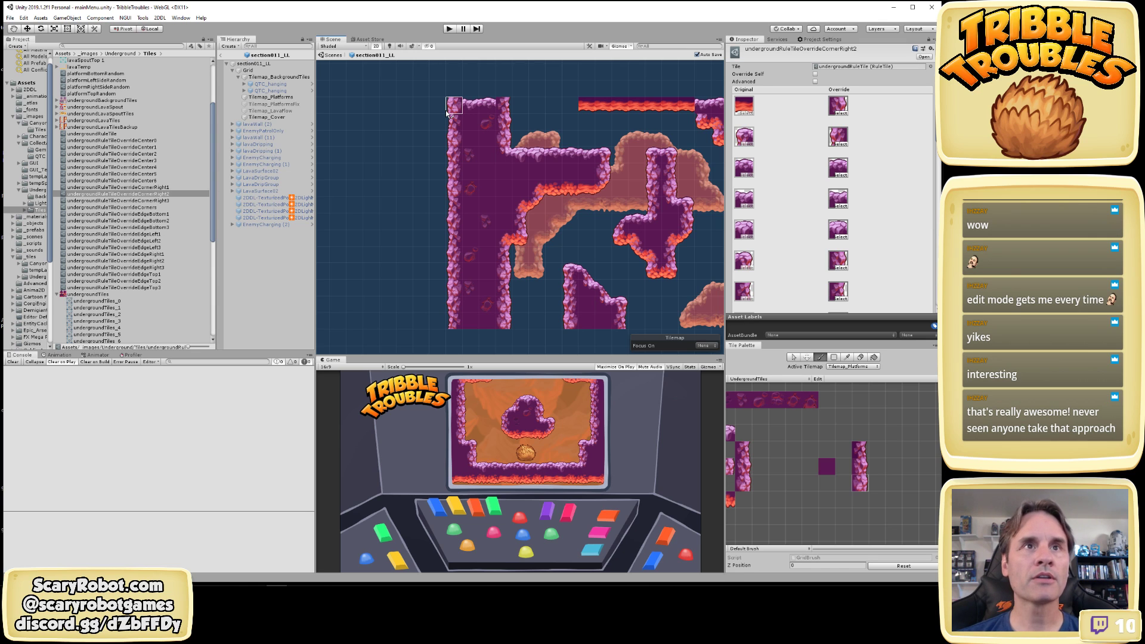
Paint the lower-right and upper-right outer corners of the level's right wall with the selected corner tile
{"action": "scroll", "coordinate": [537, 189], "scroll_direction": "down", "scroll_amount": 2}
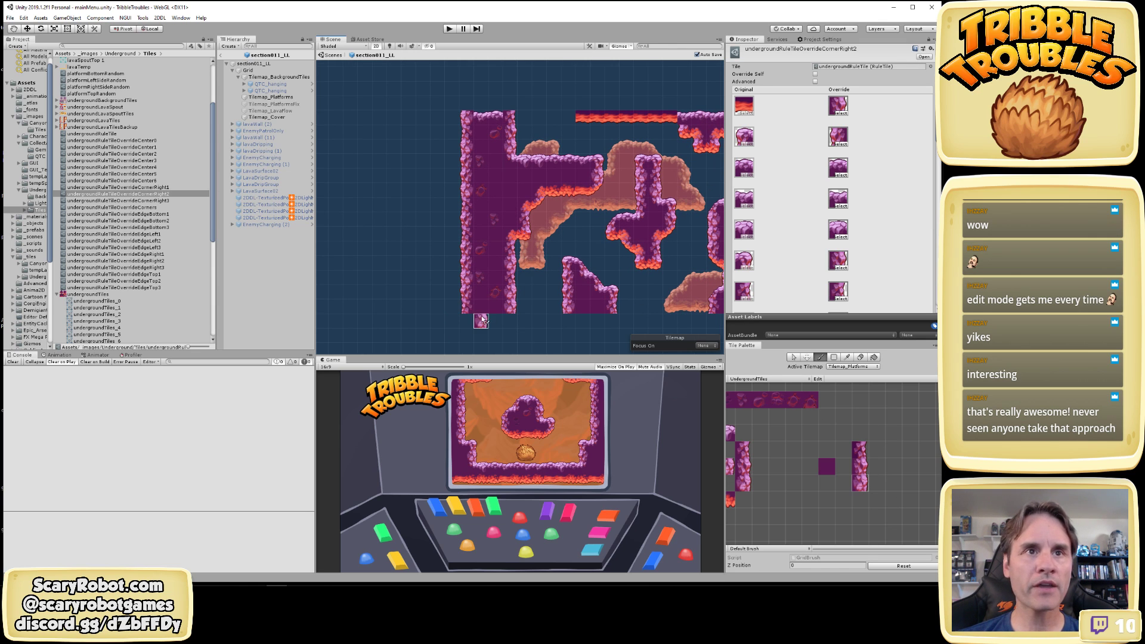
{"action": "middle_click_drag", "start_coordinate": [568, 315], "coordinate": [514, 303]}
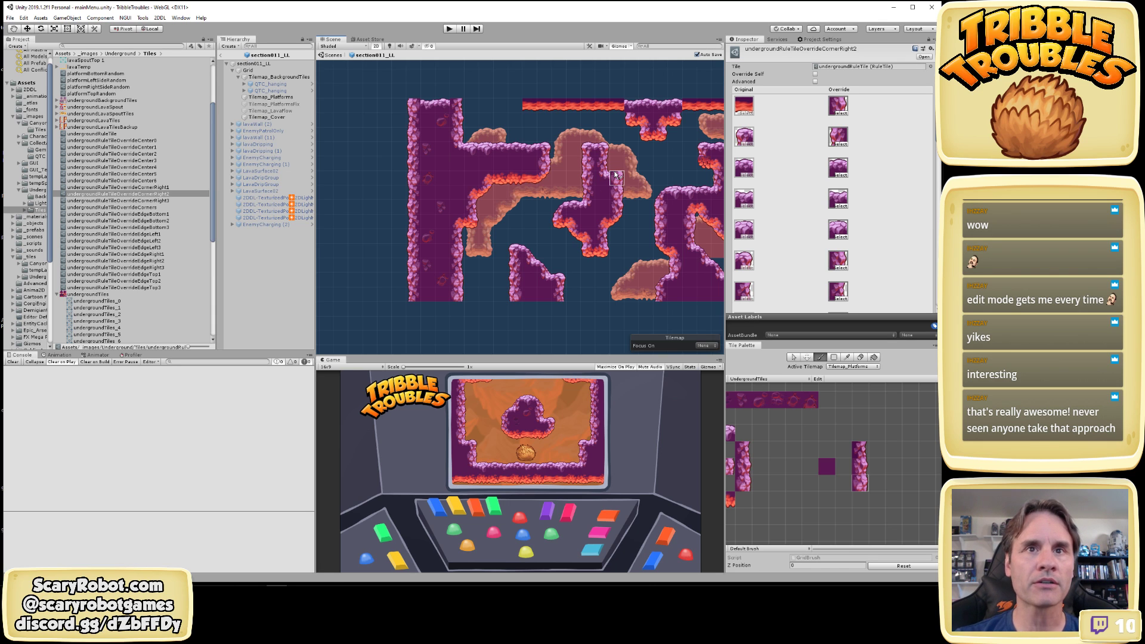
{"action": "mouse_move", "coordinate": [628, 289]}
{"action": "middle_mouse_down"}
{"action": "mouse_move", "coordinate": [508, 283]}
{"action": "mouse_move", "coordinate": [531, 282]}
{"action": "middle_mouse_up"}
{"action": "scroll", "coordinate": [544, 283], "scroll_direction": "down", "scroll_amount": 2}
{"action": "scroll", "coordinate": [544, 283], "scroll_direction": "down", "scroll_amount": 1}
{"action": "left_click", "coordinate": [671, 288]}
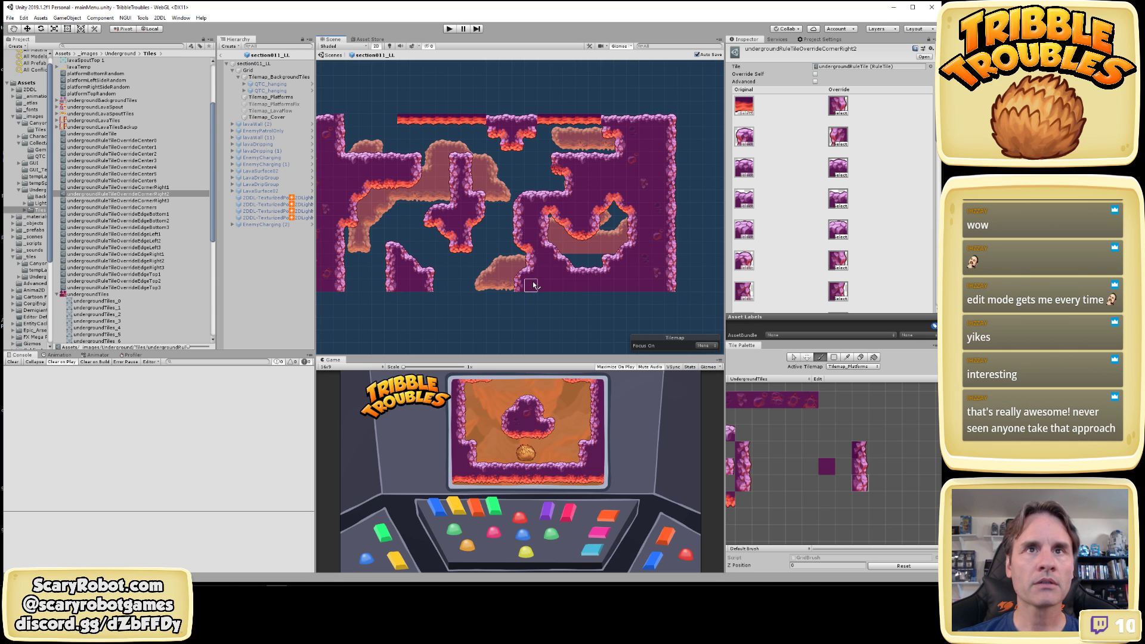
{"action": "left_click", "coordinate": [670, 120]}
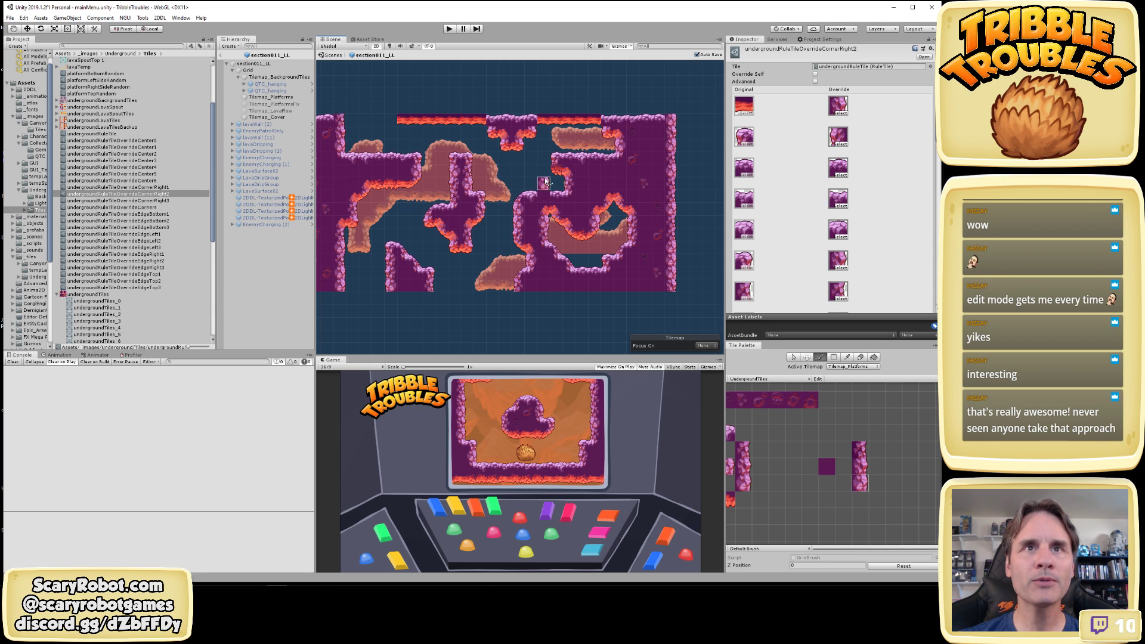
{"action": "middle_click_drag", "start_coordinate": [518, 184], "coordinate": [549, 213]}
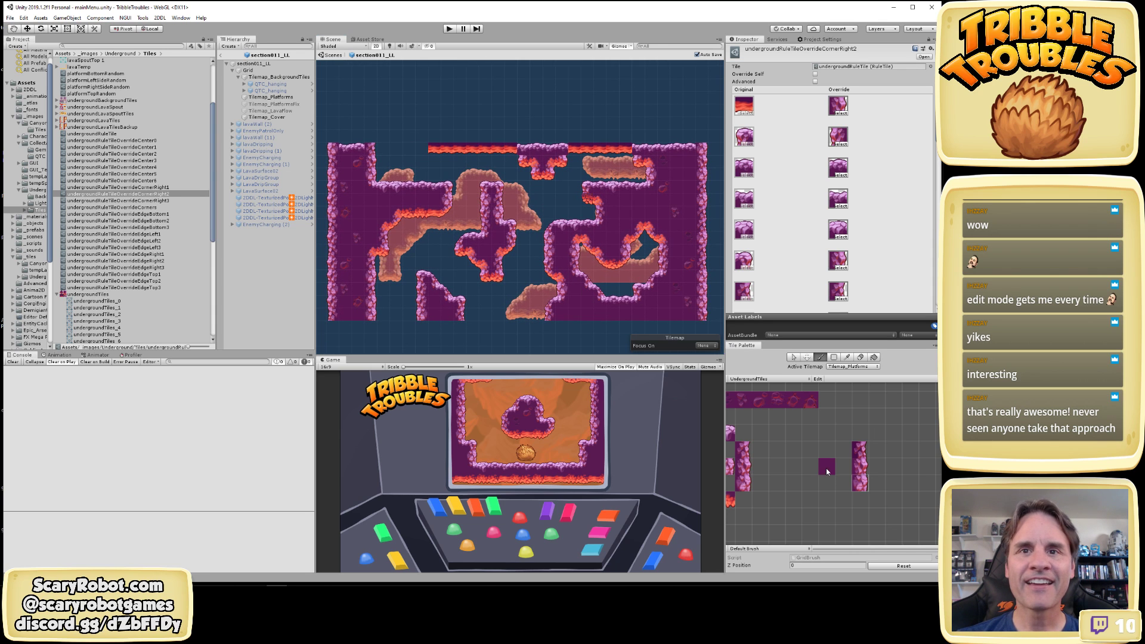
{"action": "scroll", "coordinate": [637, 156], "scroll_direction": "up", "scroll_amount": 3}
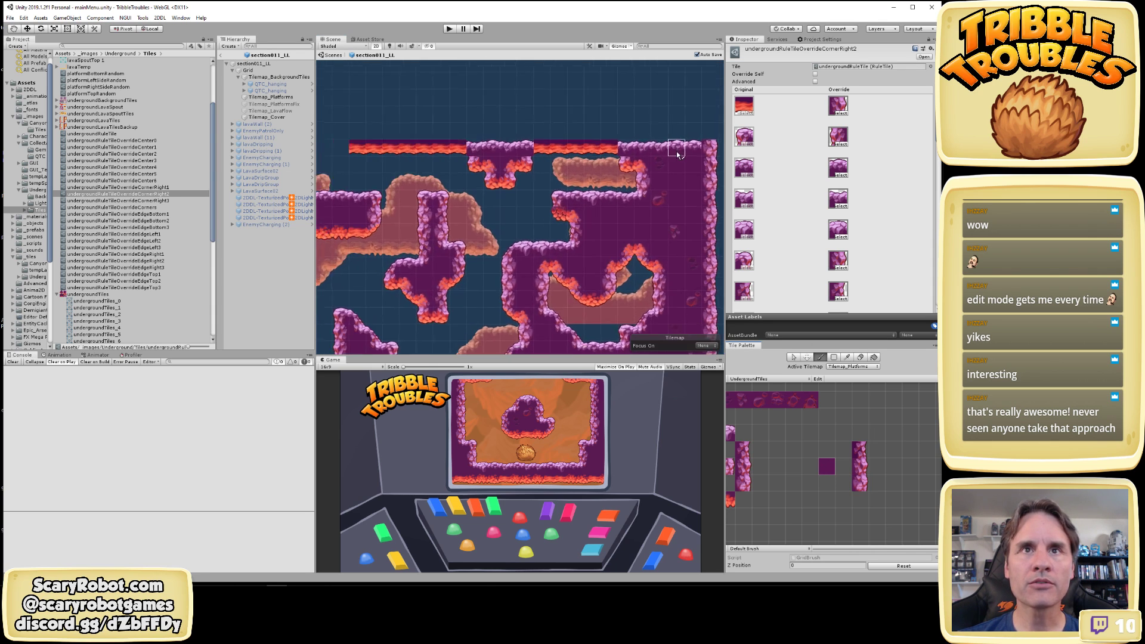
Set the third override sprite of undergroundRuleTileOverrideCenter0 to the plain purple undergroundTiles_7
{"action": "middle_click_drag", "start_coordinate": [637, 173], "coordinate": [573, 186]}
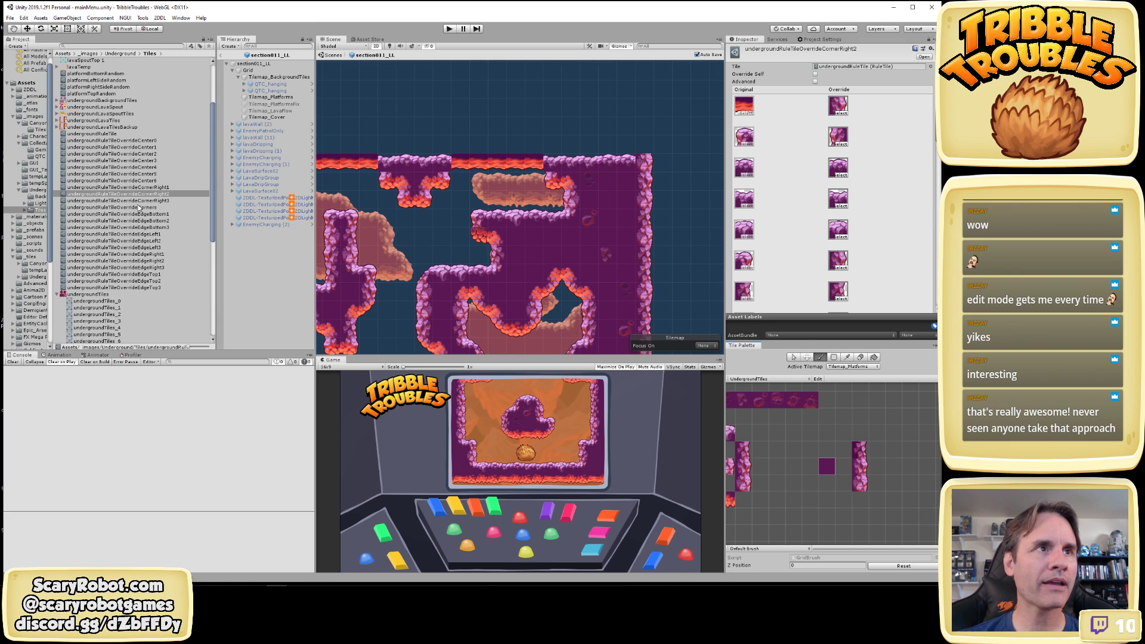
{"action": "left_click", "coordinate": [153, 141]}
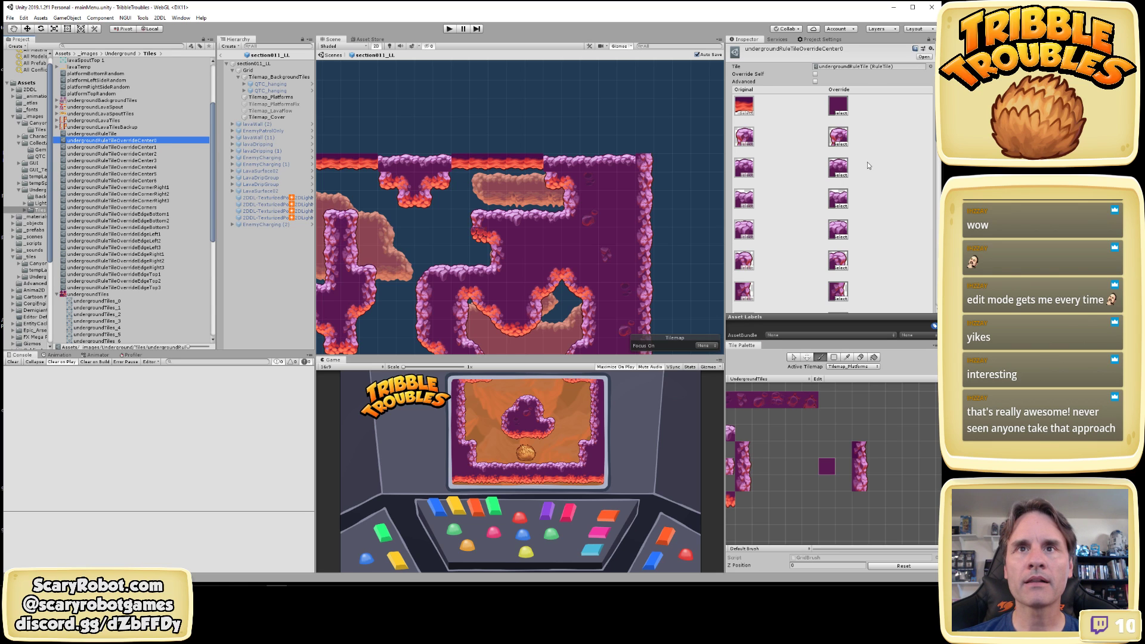
{"action": "scroll", "coordinate": [928, 197], "scroll_direction": "down", "scroll_amount": 8}
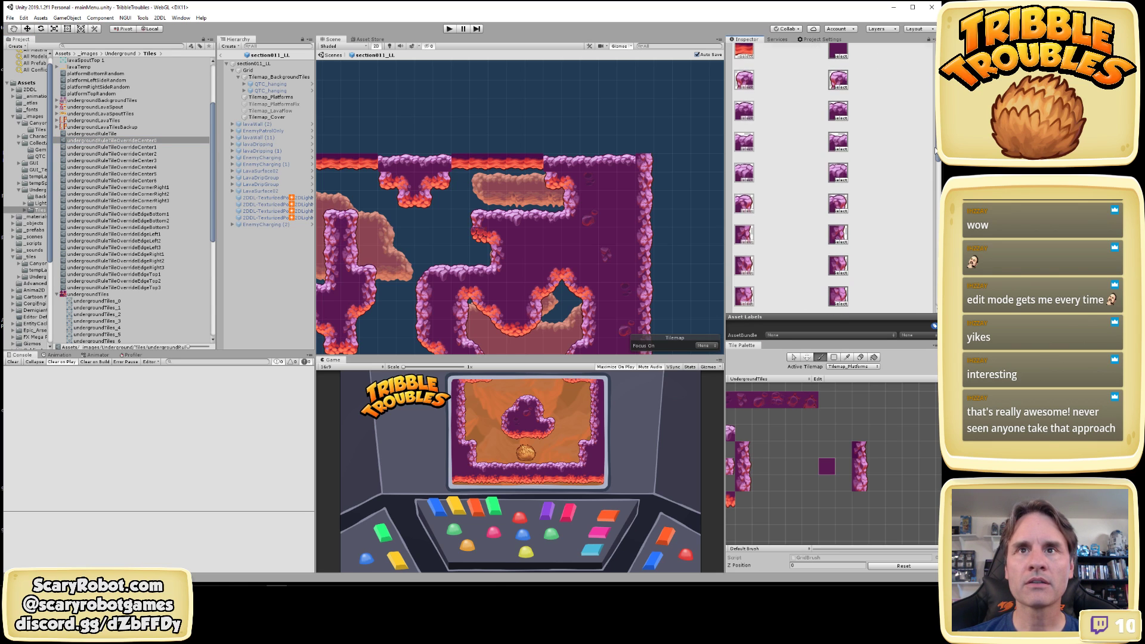
{"action": "scroll", "coordinate": [928, 197], "scroll_direction": "down", "scroll_amount": 6}
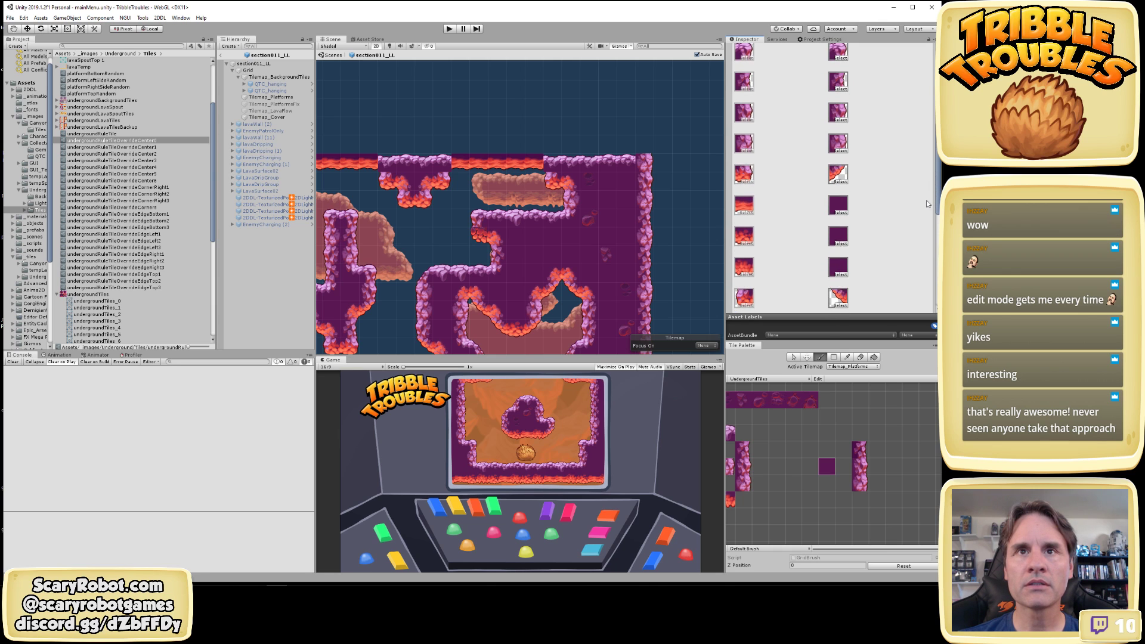
{"action": "scroll", "coordinate": [925, 223], "scroll_direction": "down", "scroll_amount": 5}
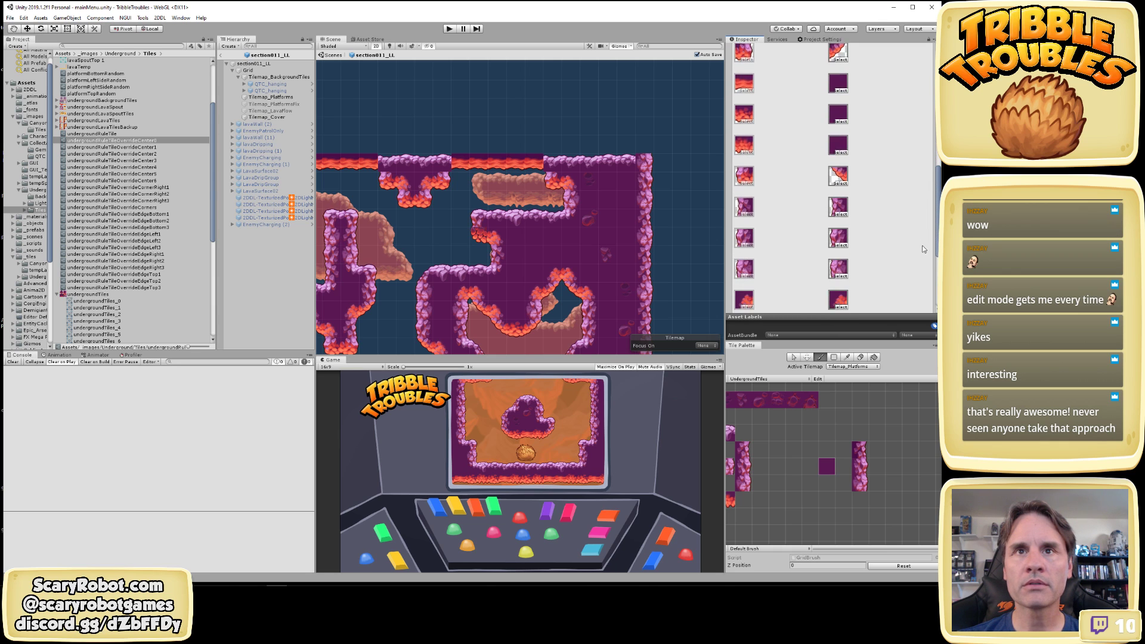
{"action": "scroll", "coordinate": [929, 225], "scroll_direction": "up", "scroll_amount": 5}
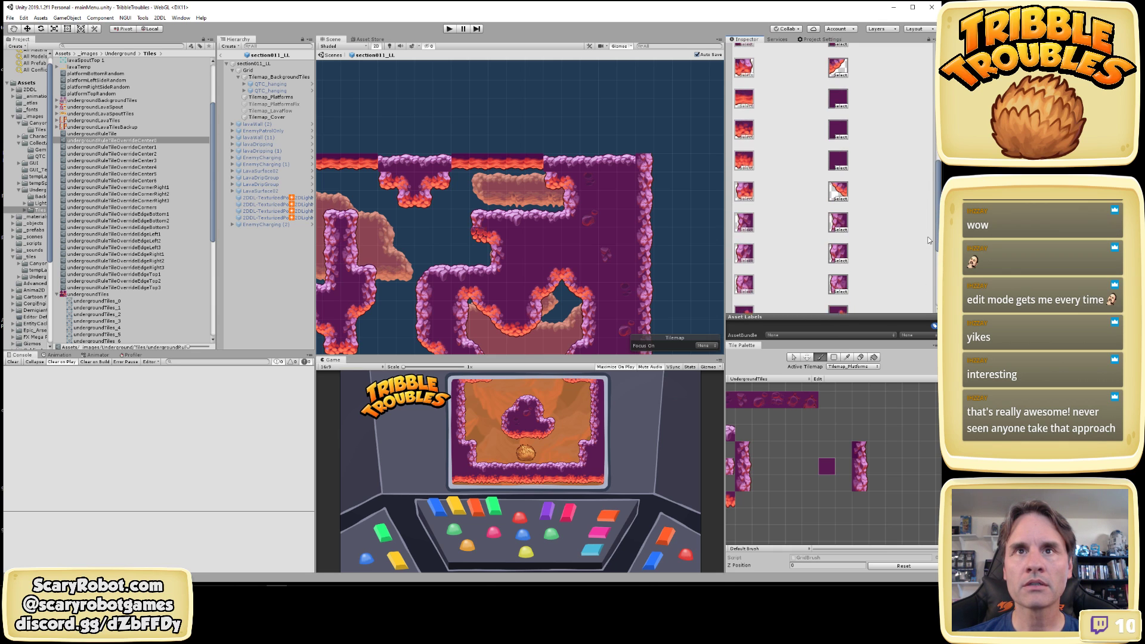
{"action": "scroll", "coordinate": [928, 179], "scroll_direction": "up", "scroll_amount": 5}
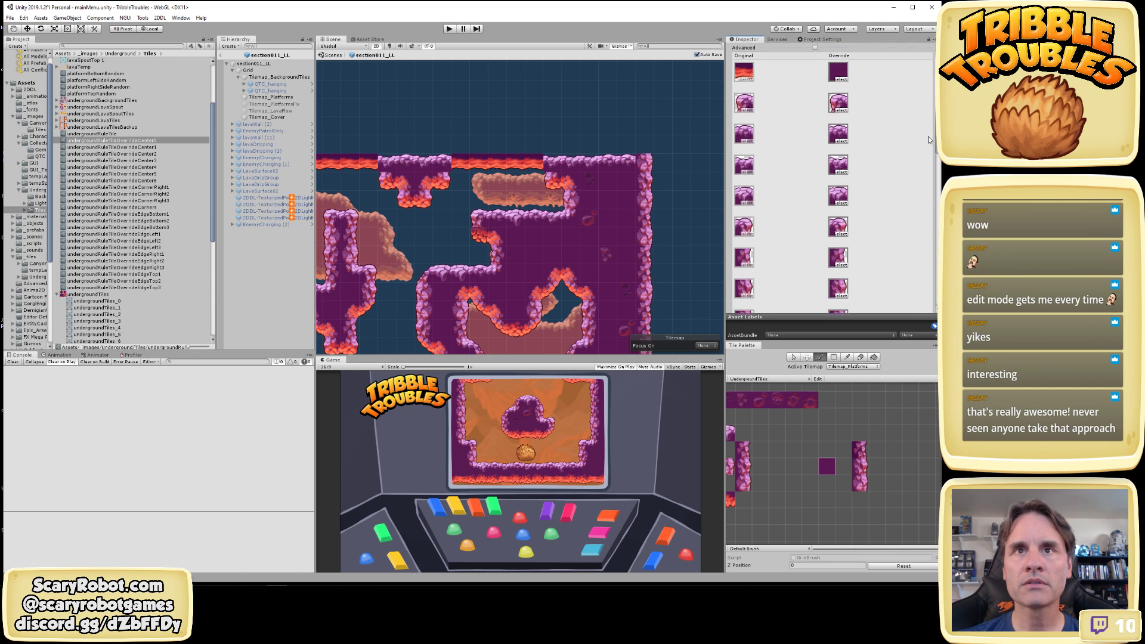
{"action": "left_click", "coordinate": [840, 175]}
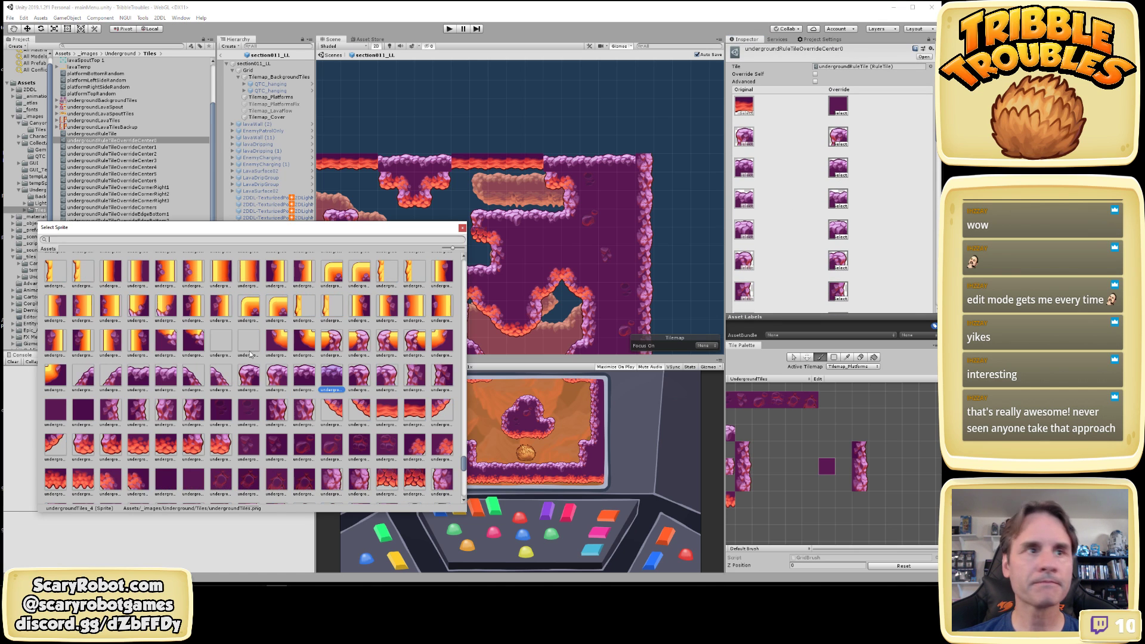
{"action": "left_click", "coordinate": [54, 411]}
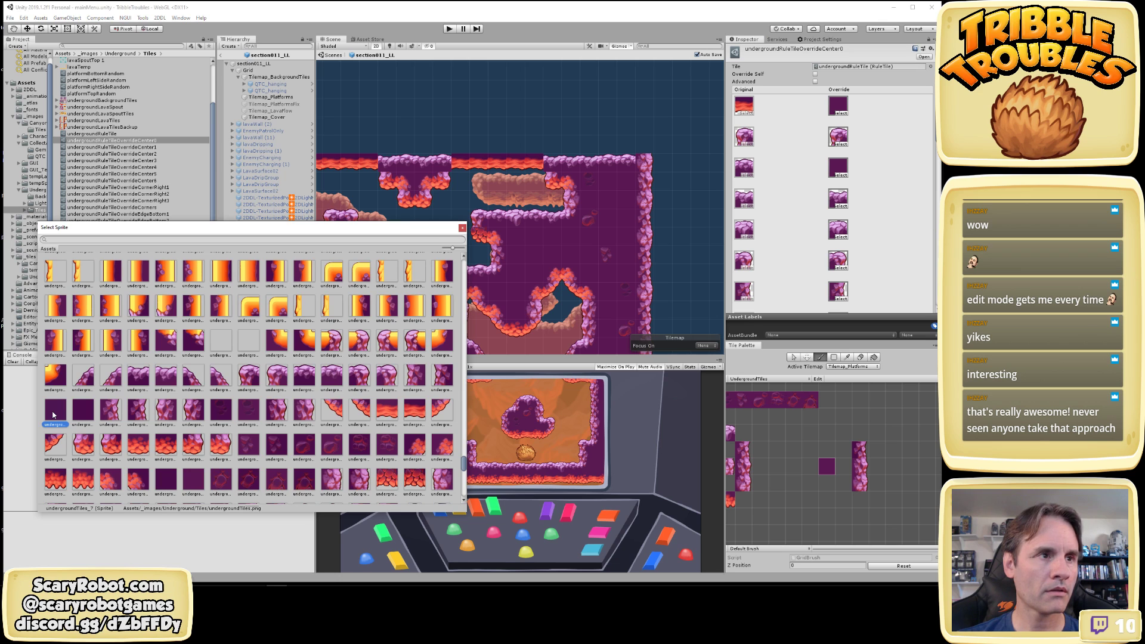
{"action": "double_click", "coordinate": [53, 415]}
Set the fourth and fifth override sprites of undergroundRuleTileOverrideCenter0 to the same plain purple sprite, undergroundTiles_7
{"action": "left_click", "coordinate": [838, 207]}
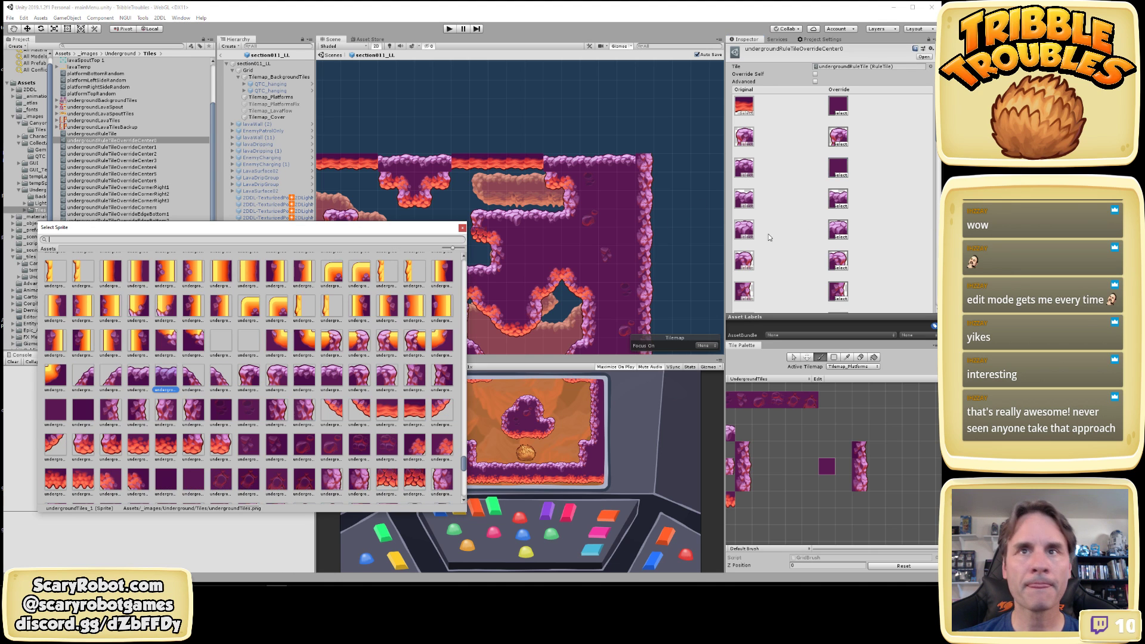
{"action": "double_click", "coordinate": [55, 410]}
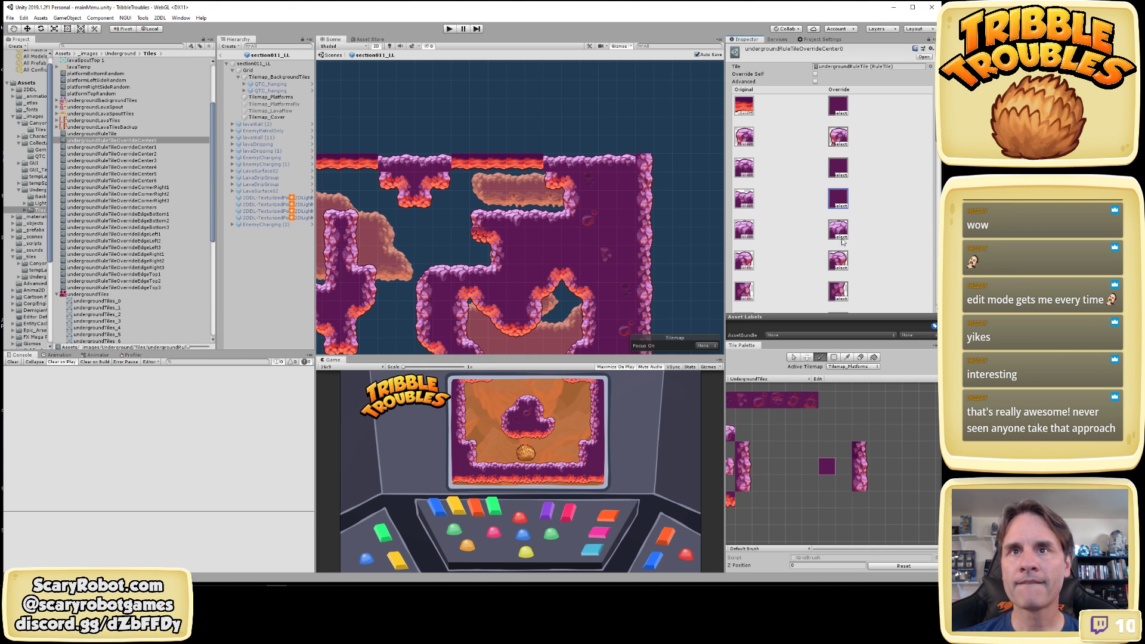
{"action": "left_click", "coordinate": [840, 236]}
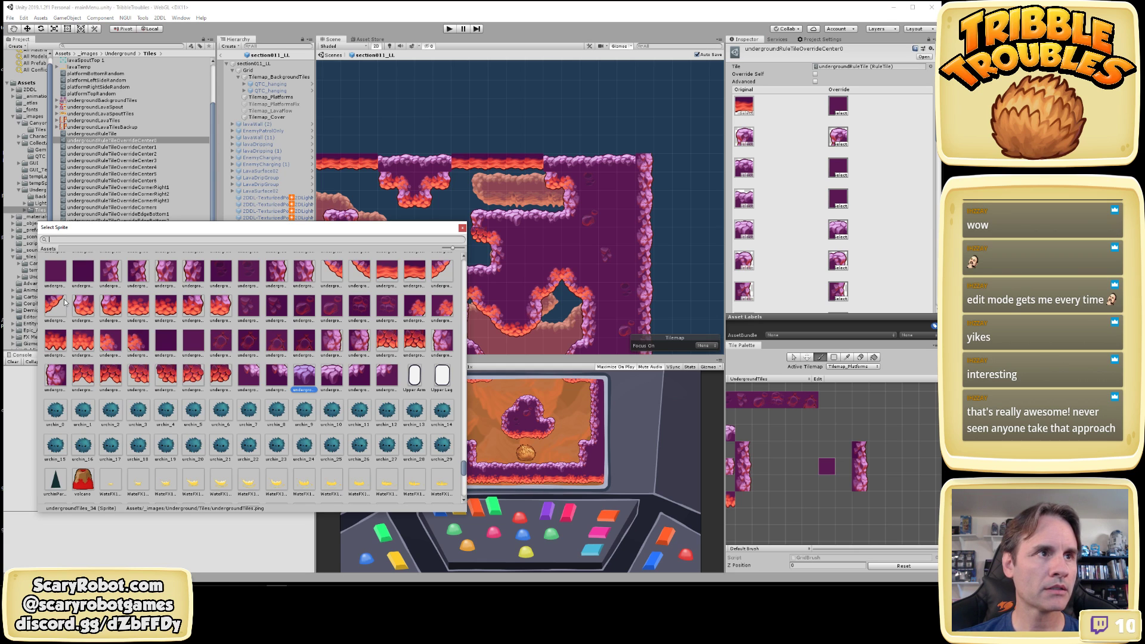
{"action": "double_click", "coordinate": [55, 273]}
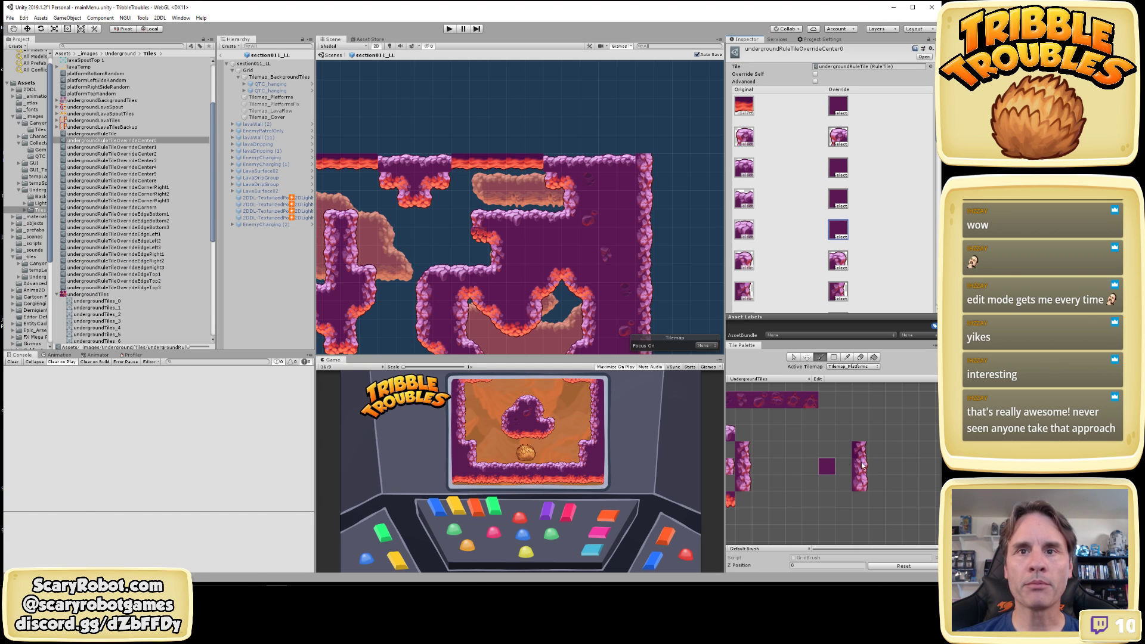
Paint the plain centre tile along the top row of the right wall, undoing the first stroke and starting one tile further in
{"action": "left_click", "coordinate": [554, 165]}
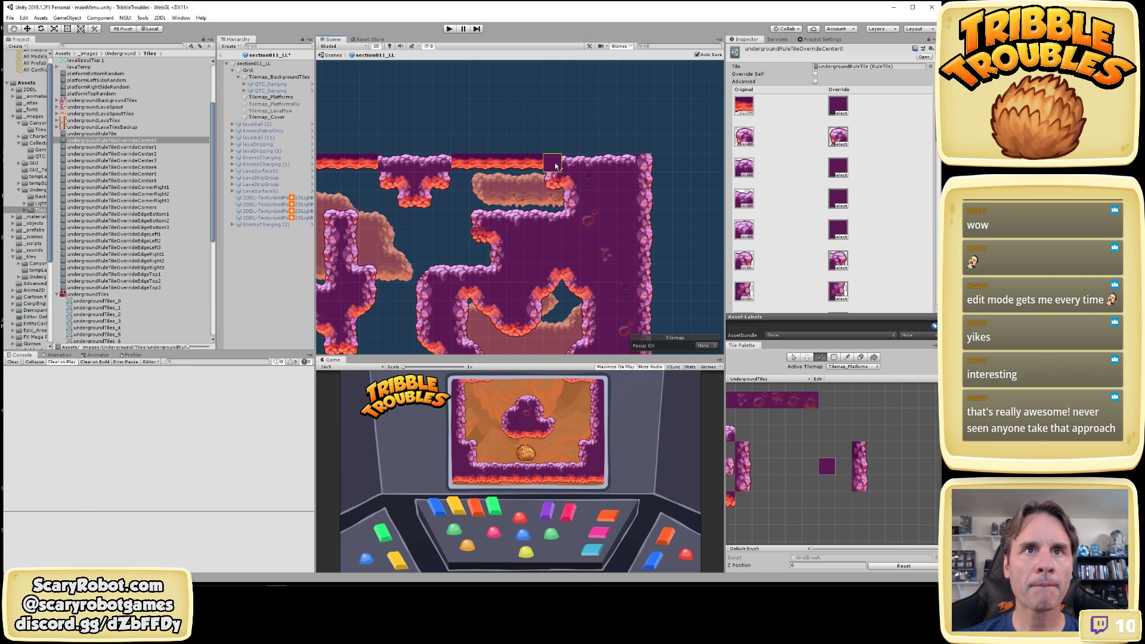
{"action": "left_click_drag", "start_coordinate": [555, 166], "coordinate": [622, 166]}
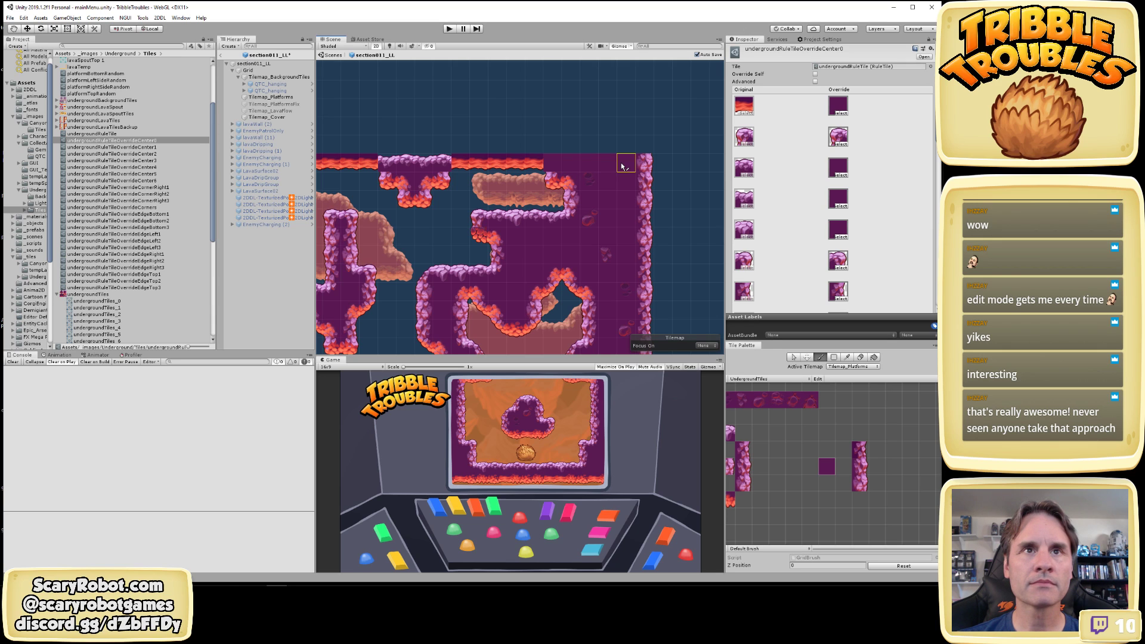
{"action": "key", "text": "ctrl+z"}
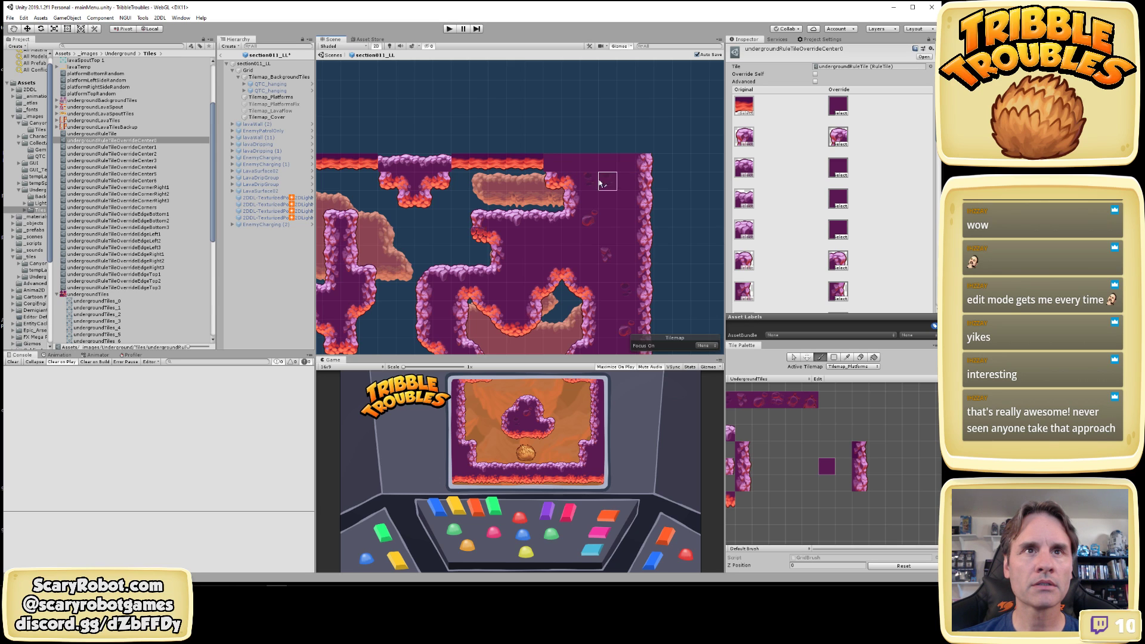
{"action": "left_click_drag", "start_coordinate": [578, 168], "coordinate": [628, 167]}
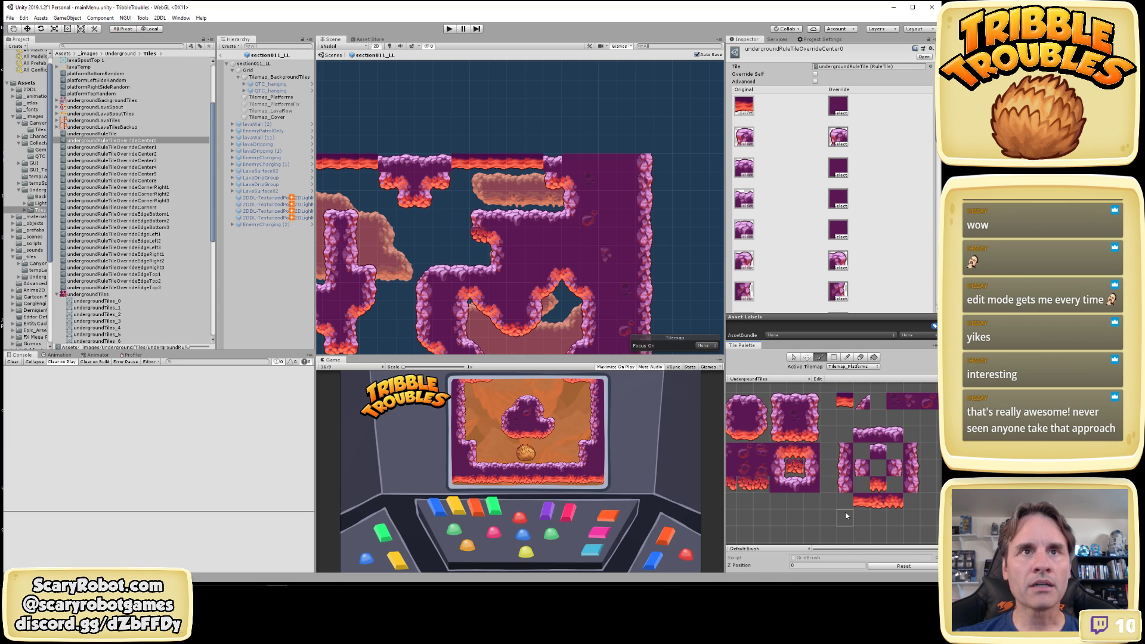
{"action": "left_click", "coordinate": [847, 406]}
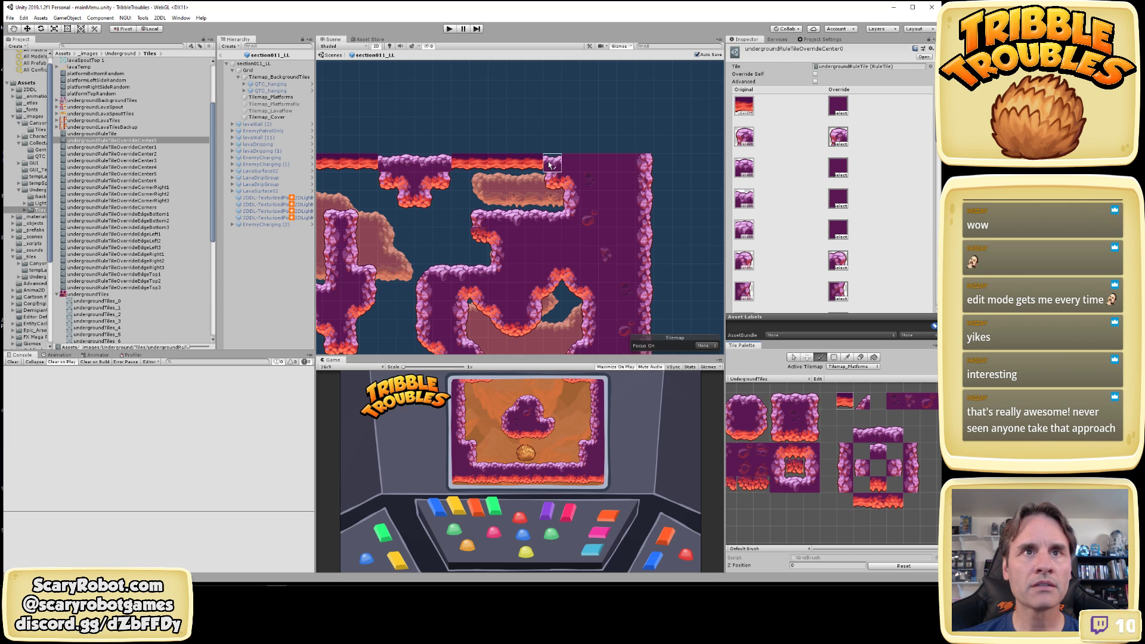
{"action": "left_click", "coordinate": [866, 402]}
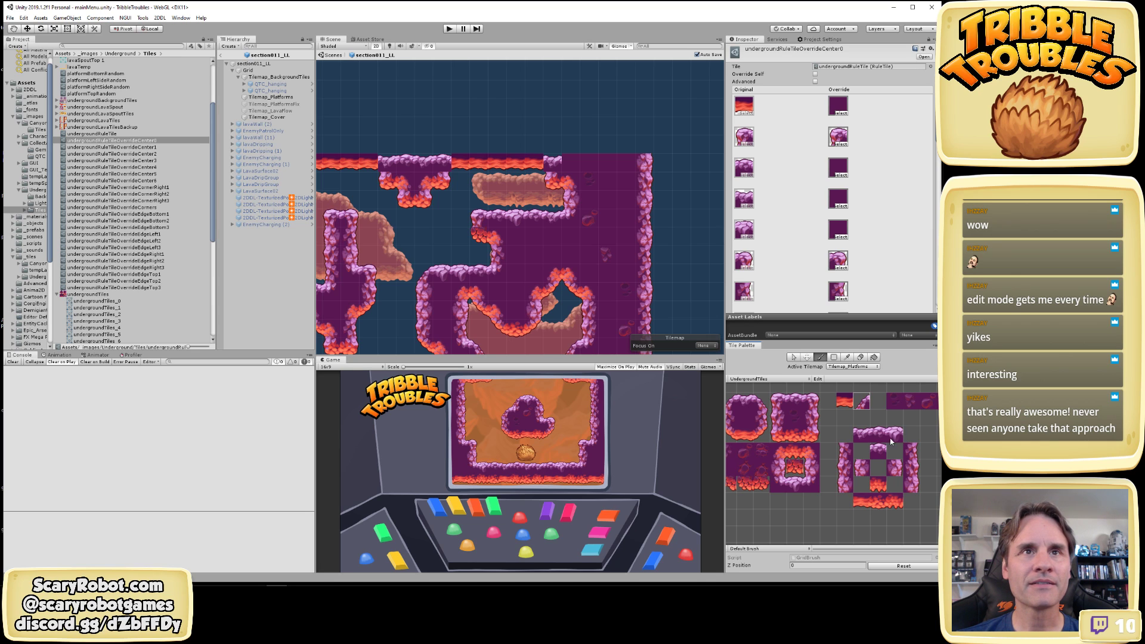
{"action": "middle_click_drag", "start_coordinate": [891, 442], "coordinate": [748, 433]}
{"action": "scroll", "coordinate": [868, 474], "scroll_direction": "down", "scroll_amount": 3}
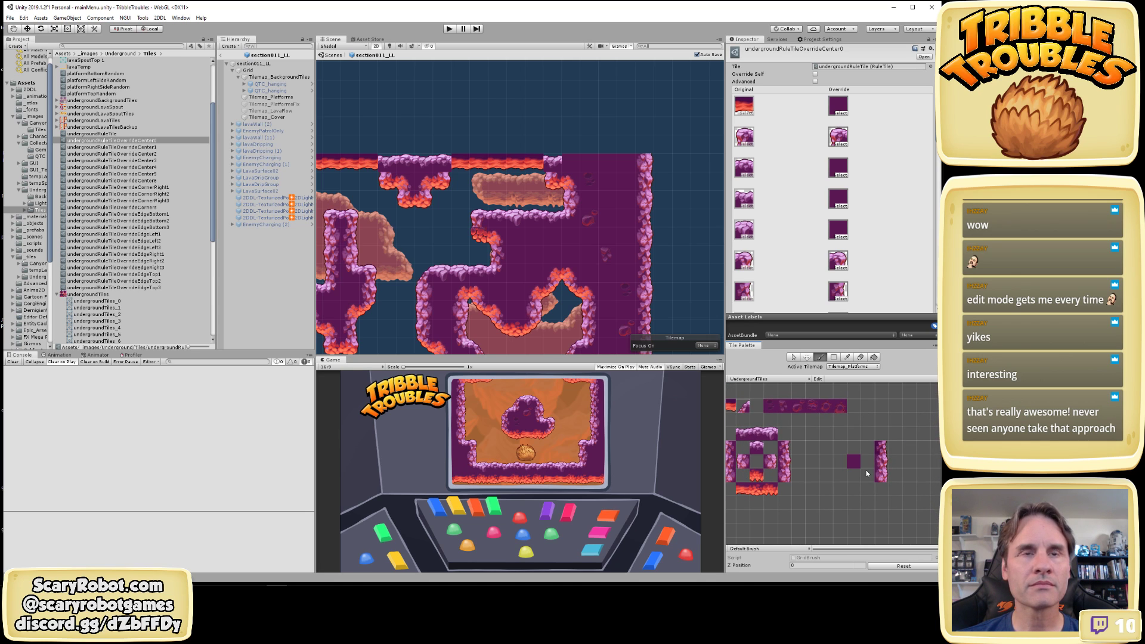
{"action": "middle_click_drag", "start_coordinate": [847, 465], "coordinate": [878, 448]}
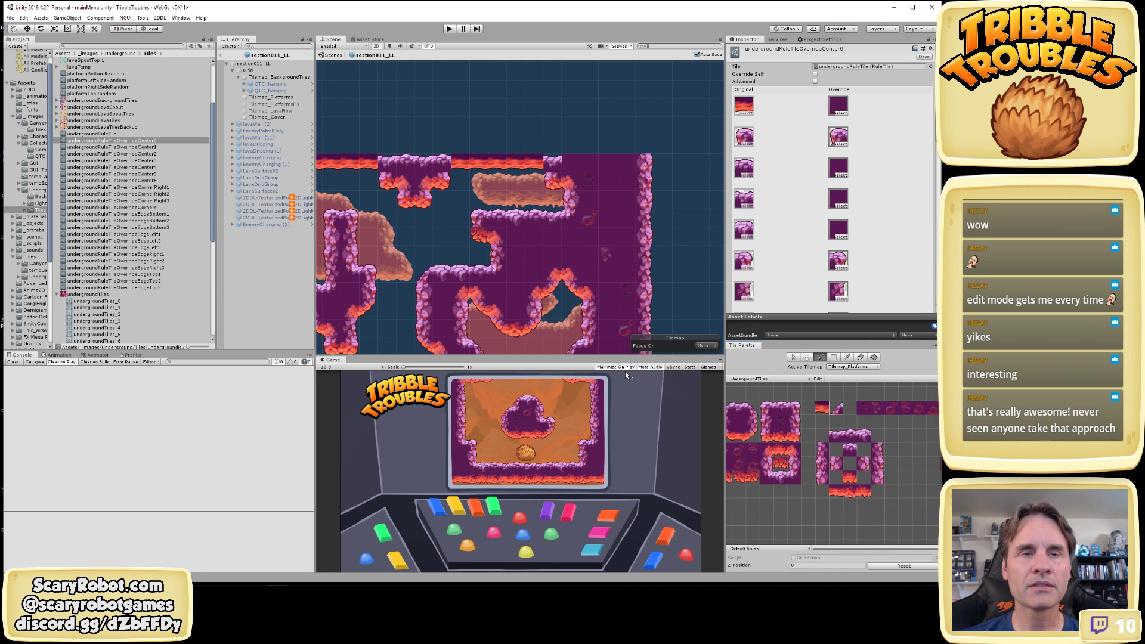
Paint the plain centre tile across the top row of the hanging ceiling block
{"action": "middle_click_drag", "start_coordinate": [469, 209], "coordinate": [581, 251]}
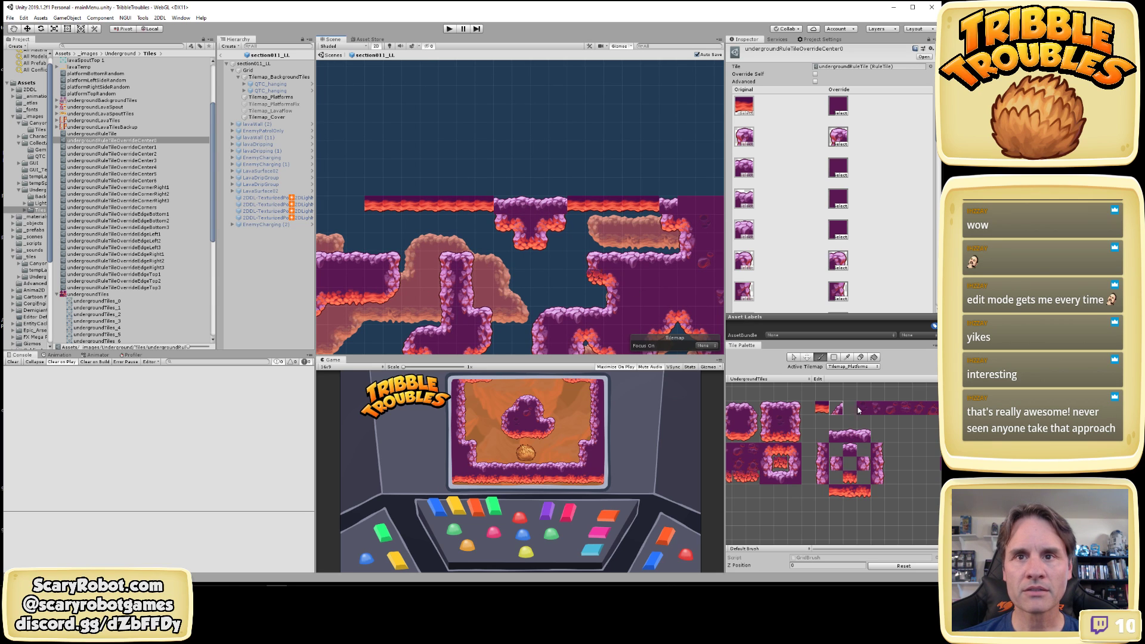
{"action": "middle_click_drag", "start_coordinate": [905, 461], "coordinate": [839, 460]}
{"action": "left_click", "coordinate": [881, 463]}
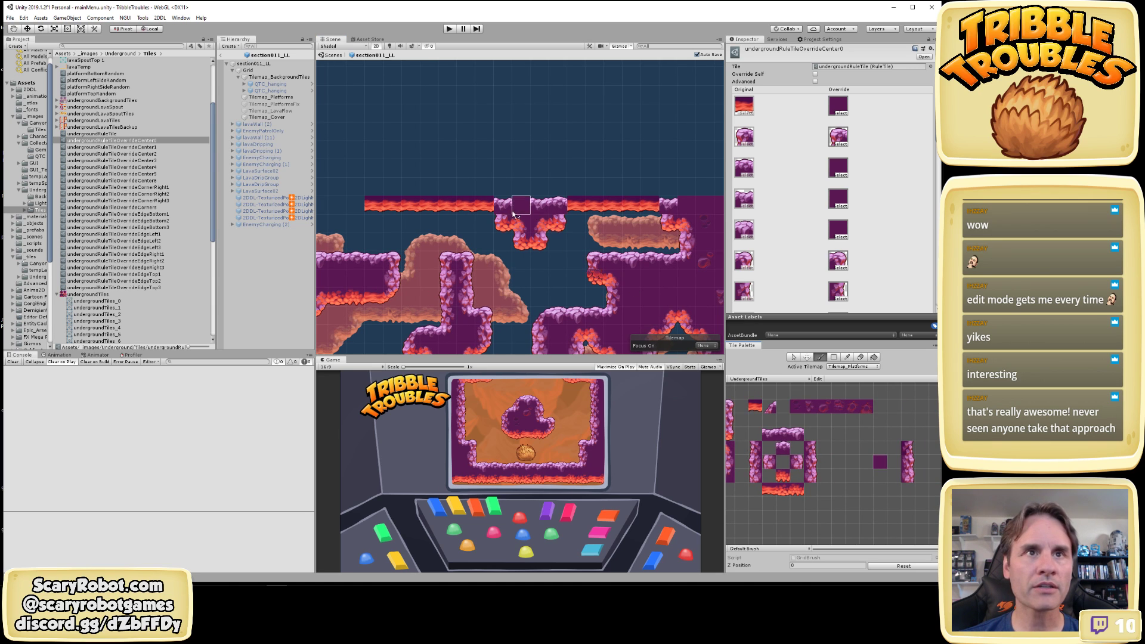
{"action": "left_click_drag", "start_coordinate": [504, 207], "coordinate": [559, 206]}
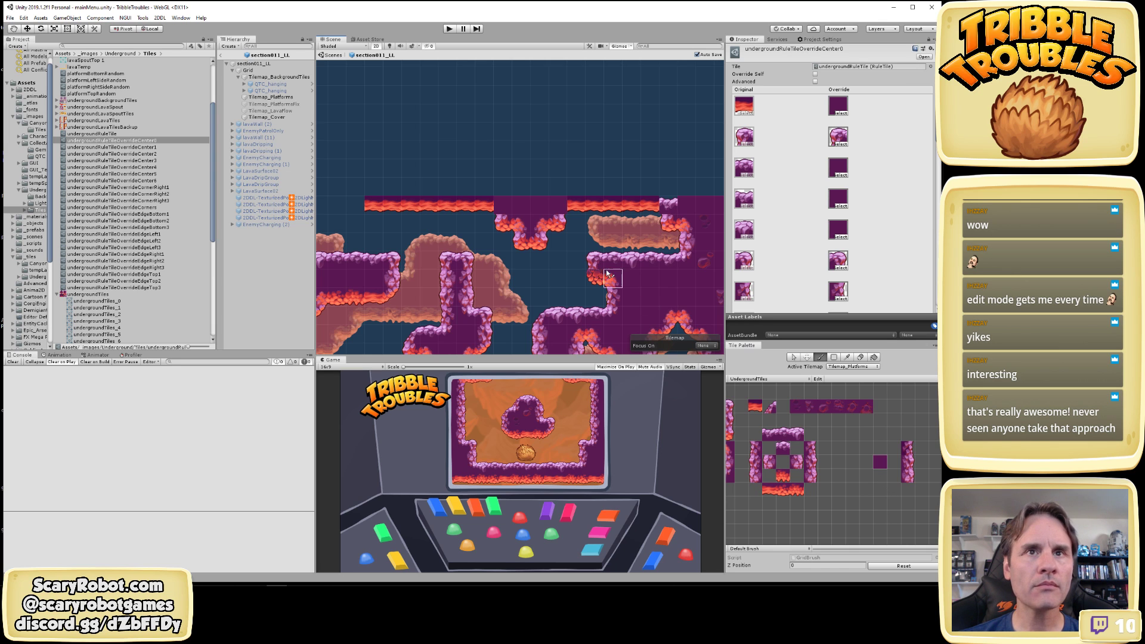
Examine the whole level layout, checking the wall edges, platforms and ceiling row for remaining mismatched tiles
{"action": "scroll", "coordinate": [614, 261], "scroll_direction": "down", "scroll_amount": 3}
{"action": "mouse_move", "coordinate": [615, 261]}
{"action": "middle_mouse_down"}
{"action": "mouse_move", "coordinate": [578, 249]}
{"action": "mouse_move", "coordinate": [631, 257]}
{"action": "middle_mouse_up"}
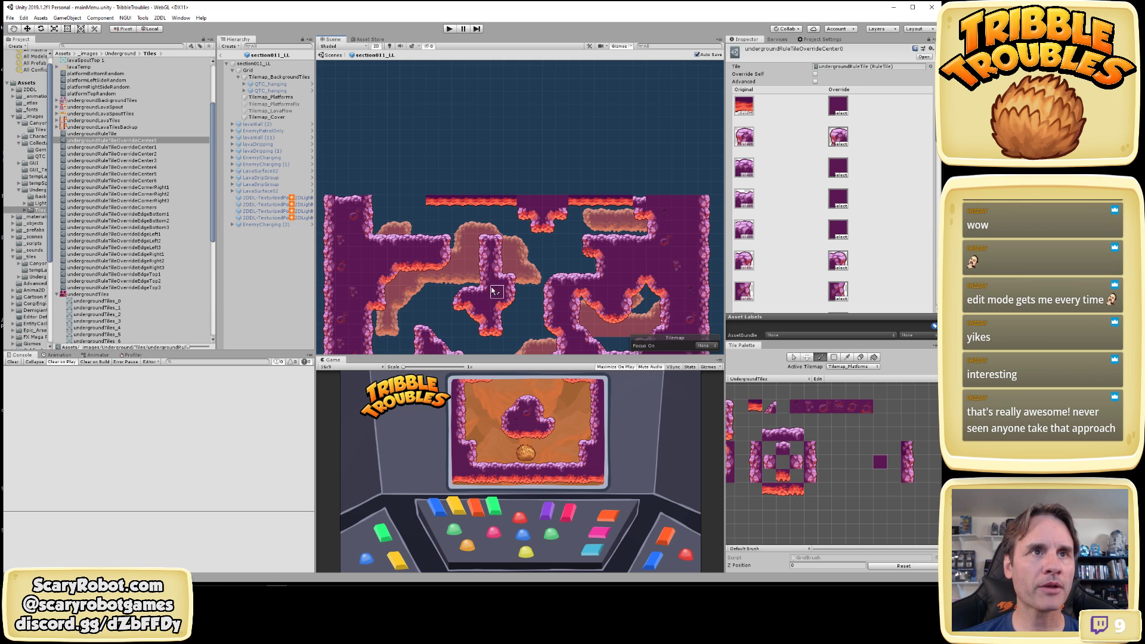
{"action": "mouse_move", "coordinate": [528, 279]}
{"action": "middle_mouse_down"}
{"action": "mouse_move", "coordinate": [581, 247]}
{"action": "mouse_move", "coordinate": [589, 268]}
{"action": "mouse_move", "coordinate": [619, 112]}
{"action": "middle_mouse_up"}
{"action": "middle_click_drag", "start_coordinate": [630, 221], "coordinate": [517, 311]}
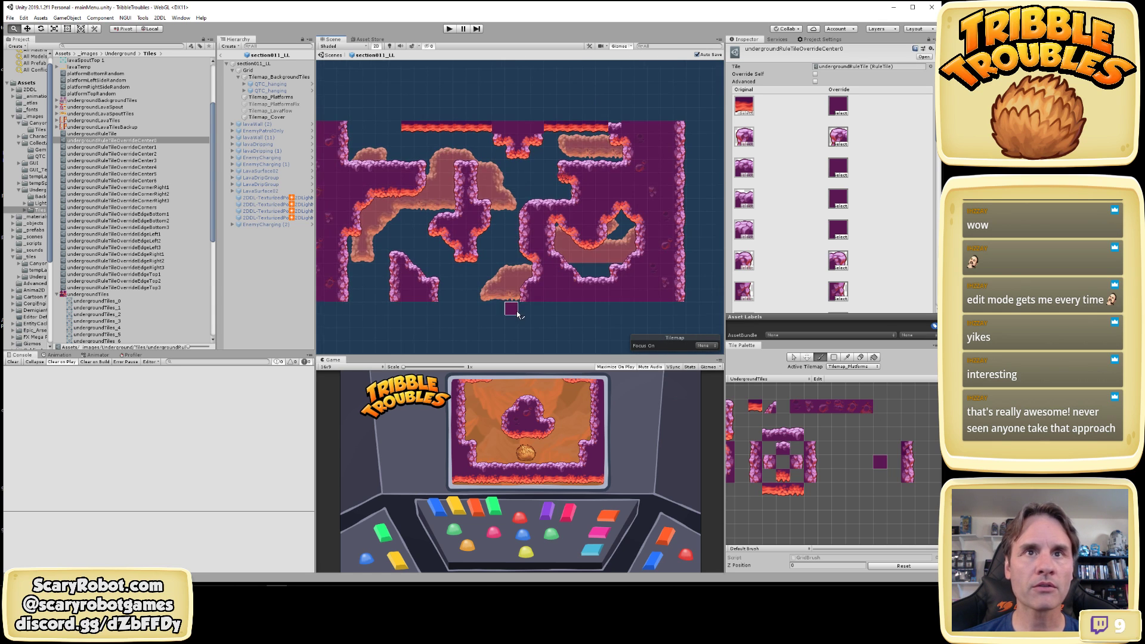
{"action": "scroll", "coordinate": [517, 312], "scroll_direction": "down", "scroll_amount": 2}
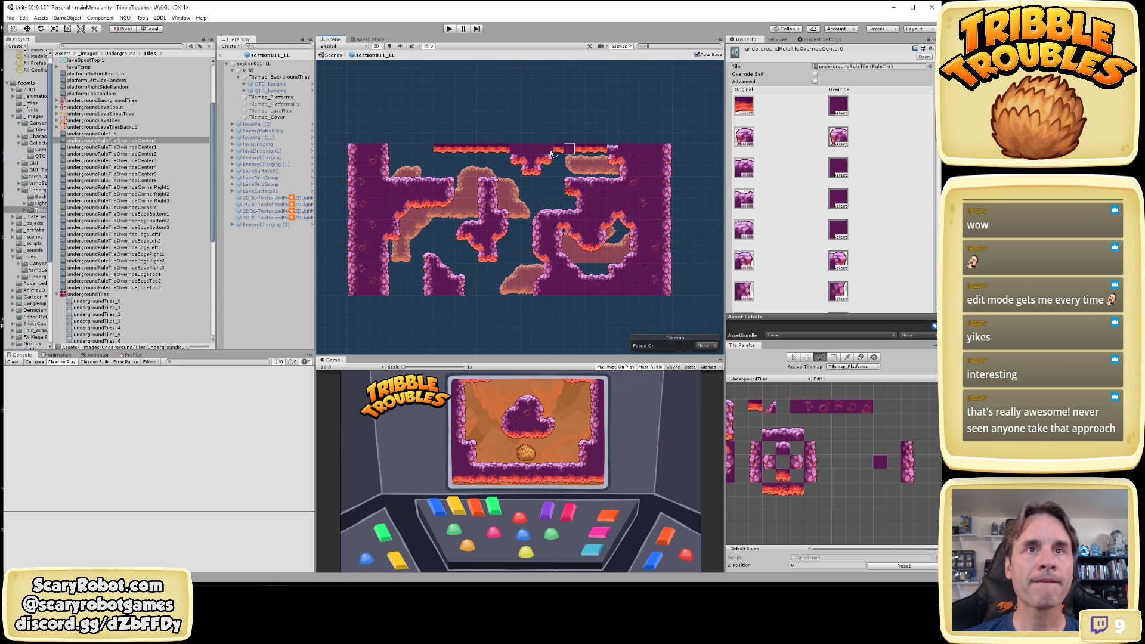
{"action": "scroll", "coordinate": [570, 185], "scroll_direction": "up", "scroll_amount": 2}
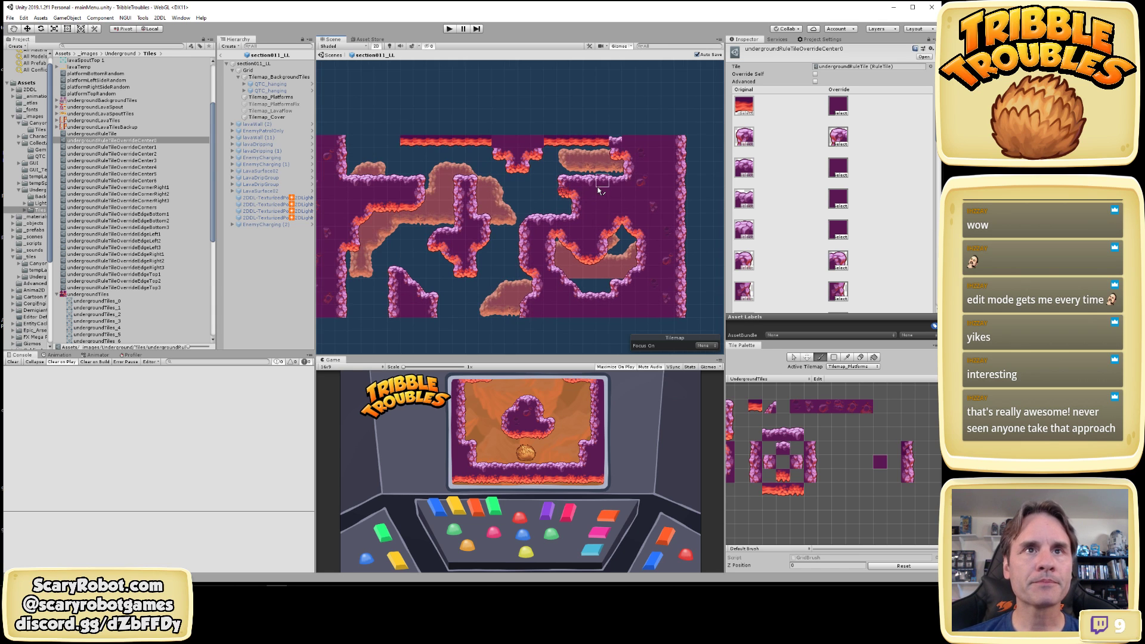
{"action": "scroll", "coordinate": [599, 188], "scroll_direction": "up", "scroll_amount": 3}
{"action": "middle_click_drag", "start_coordinate": [571, 143], "coordinate": [587, 209]}
{"action": "scroll", "coordinate": [604, 261], "scroll_direction": "up", "scroll_amount": 2}
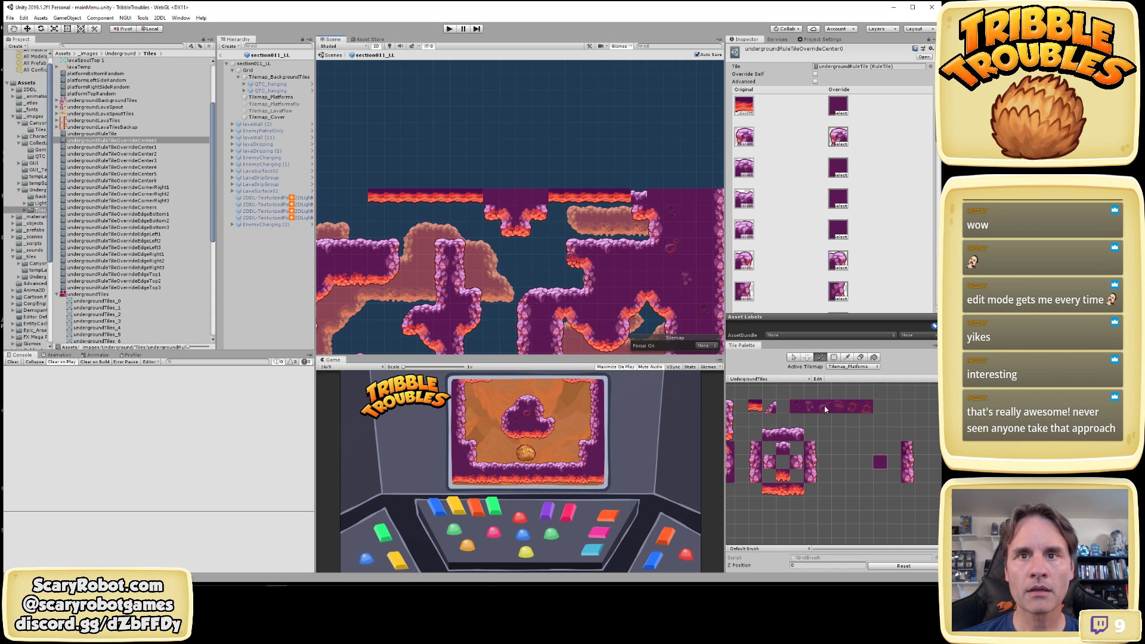
Try placing a lava bottom-edge tile in the ceiling strip beside the right wall, and undo it
{"action": "middle_click_drag", "start_coordinate": [812, 420], "coordinate": [878, 424]}
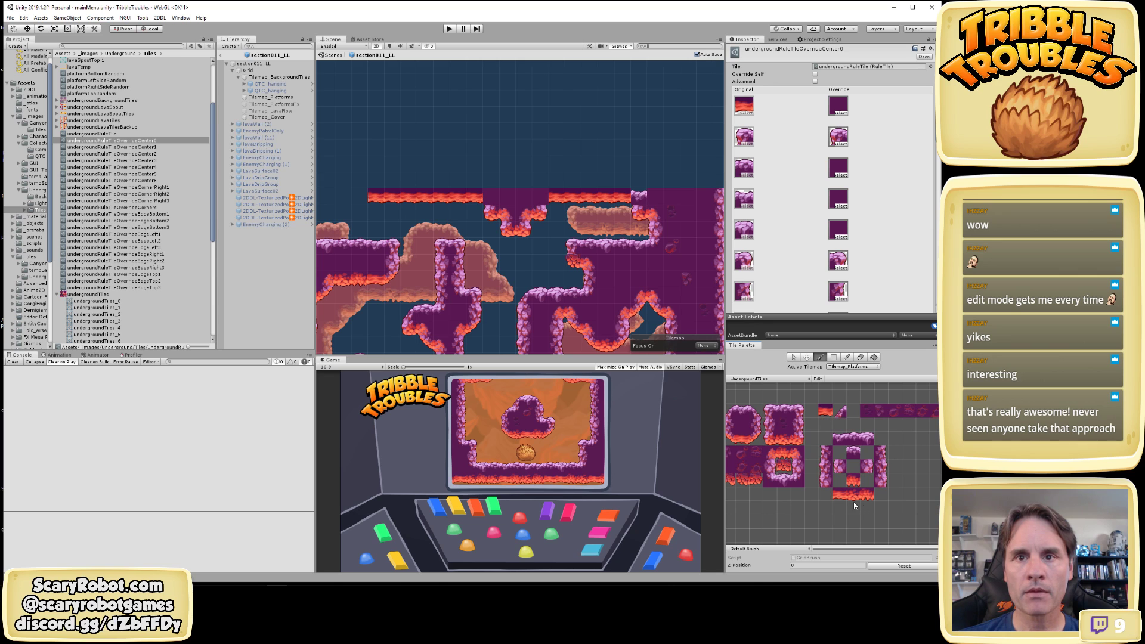
{"action": "left_click", "coordinate": [589, 199]}
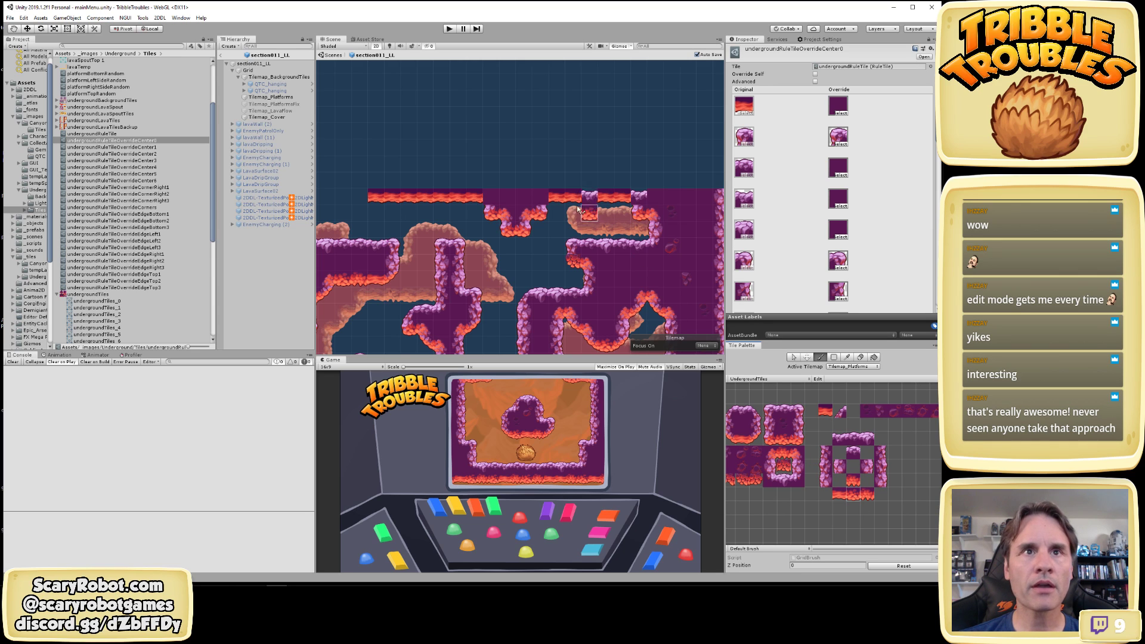
{"action": "key", "text": "ctrl+z"}
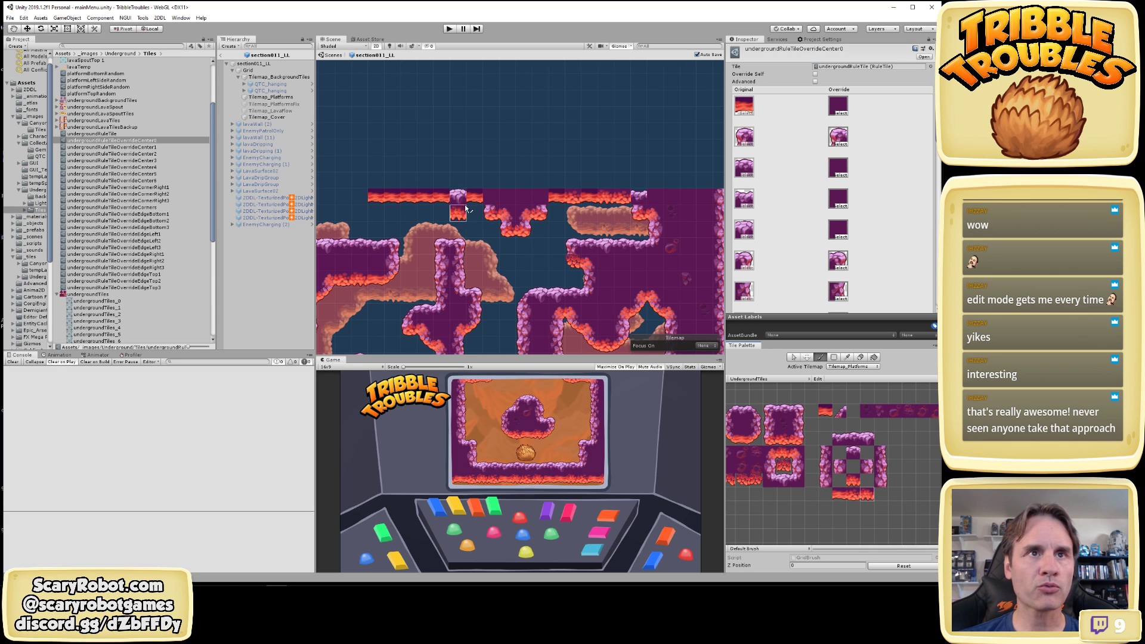
Repaint the ceiling strip beside the hanging block, on the left wall's side, with the lava-edged base tile and save the level
{"action": "left_click", "coordinate": [826, 413]}
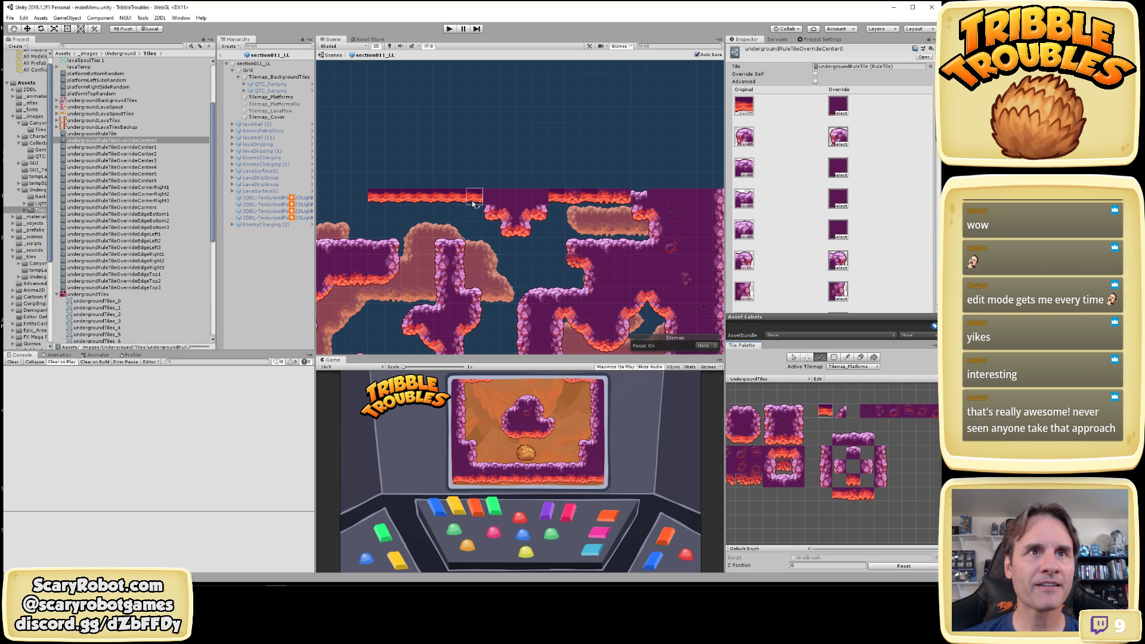
{"action": "left_click_drag", "start_coordinate": [475, 200], "coordinate": [388, 200]}
{"action": "key", "text": "ctrl+s"}
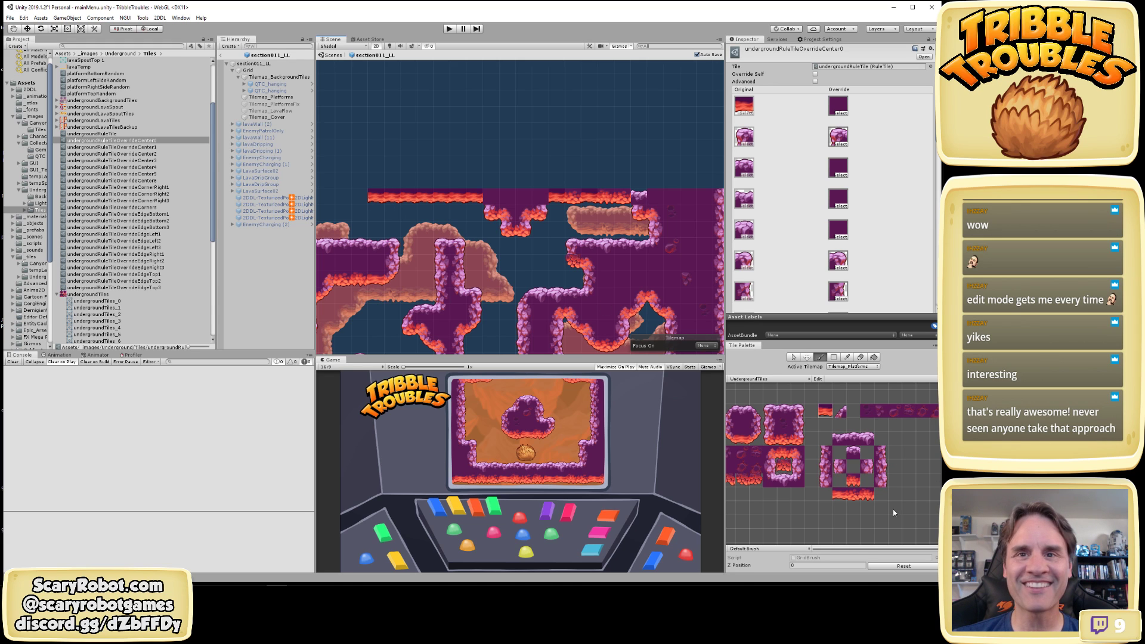
Paint the palette's lava bottom-edge tile onto the ceiling strip between the left wall and the hanging block
{"action": "left_click", "coordinate": [852, 497]}
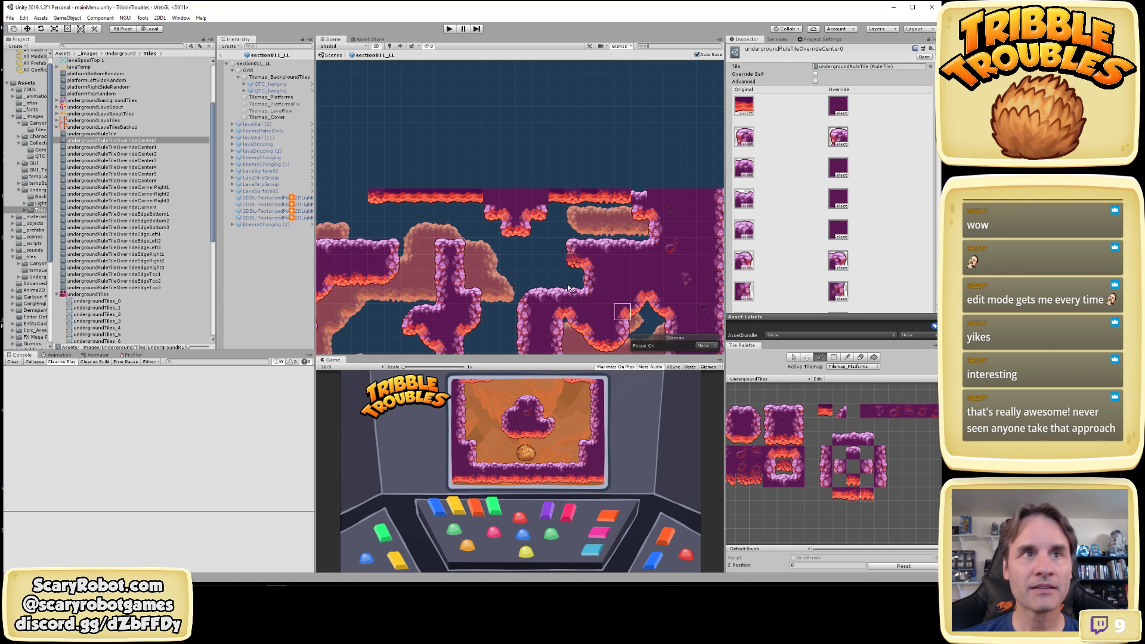
{"action": "left_click", "coordinate": [854, 493]}
{"action": "left_click", "coordinate": [442, 197]}
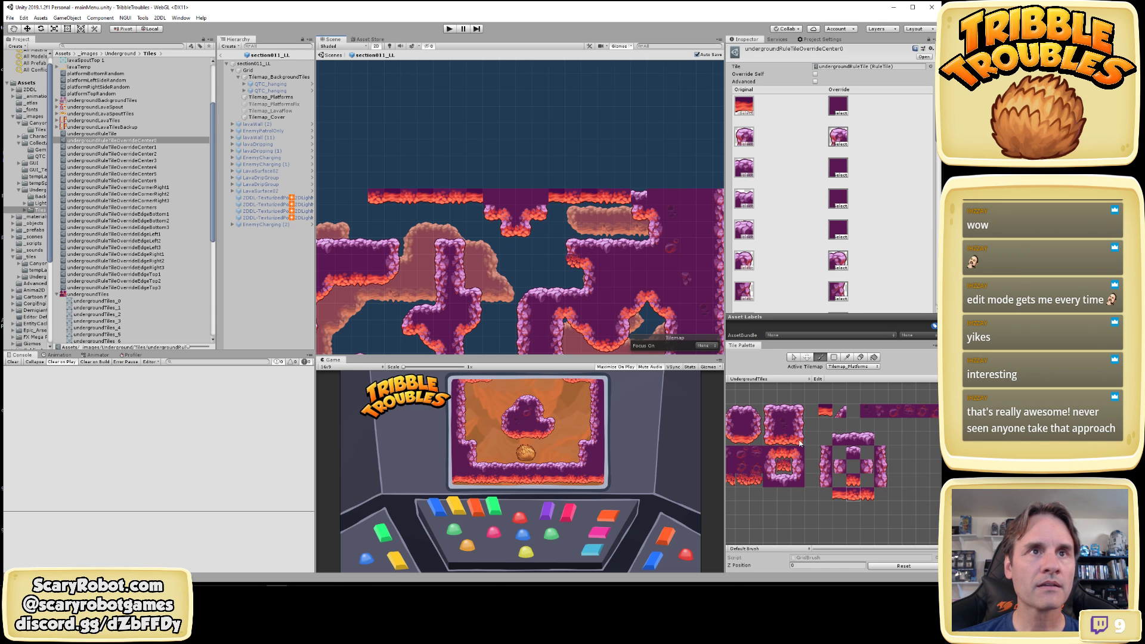
Examine the ceiling strip, hanging block and platforms up close, and compare them with the plain centre tile in the palette
{"action": "key", "text": "w"}
{"action": "scroll", "coordinate": [573, 235], "scroll_direction": "down", "scroll_amount": 8, "text": "alt"}
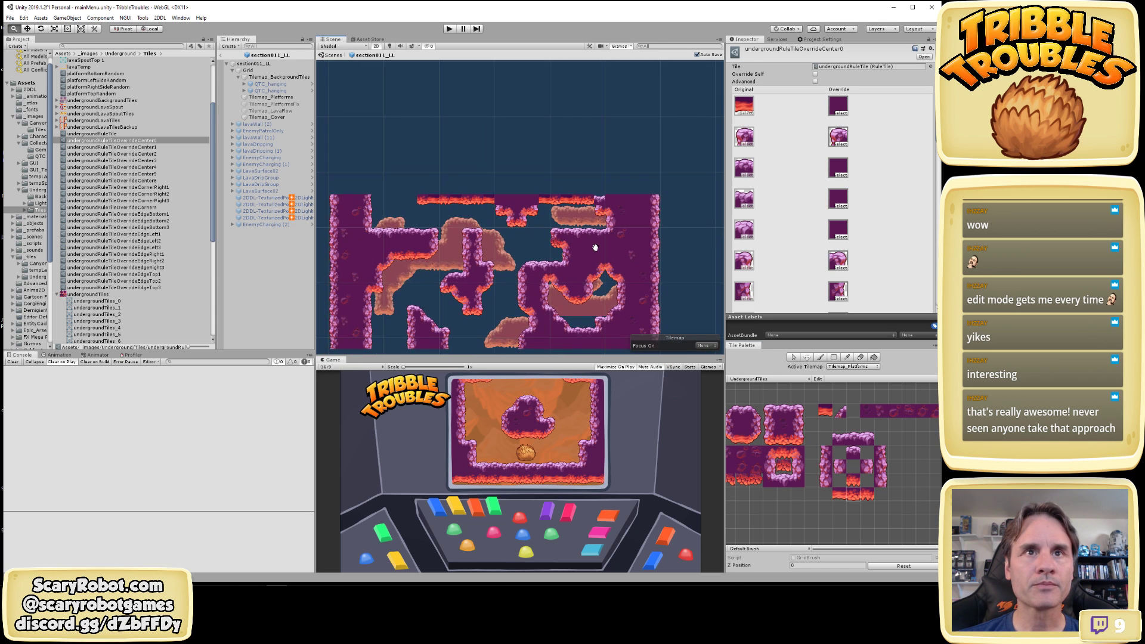
{"action": "scroll", "coordinate": [597, 245], "scroll_direction": "up", "scroll_amount": 7, "text": "alt"}
{"action": "scroll", "coordinate": [573, 226], "scroll_direction": "down", "scroll_amount": 5, "text": "alt"}
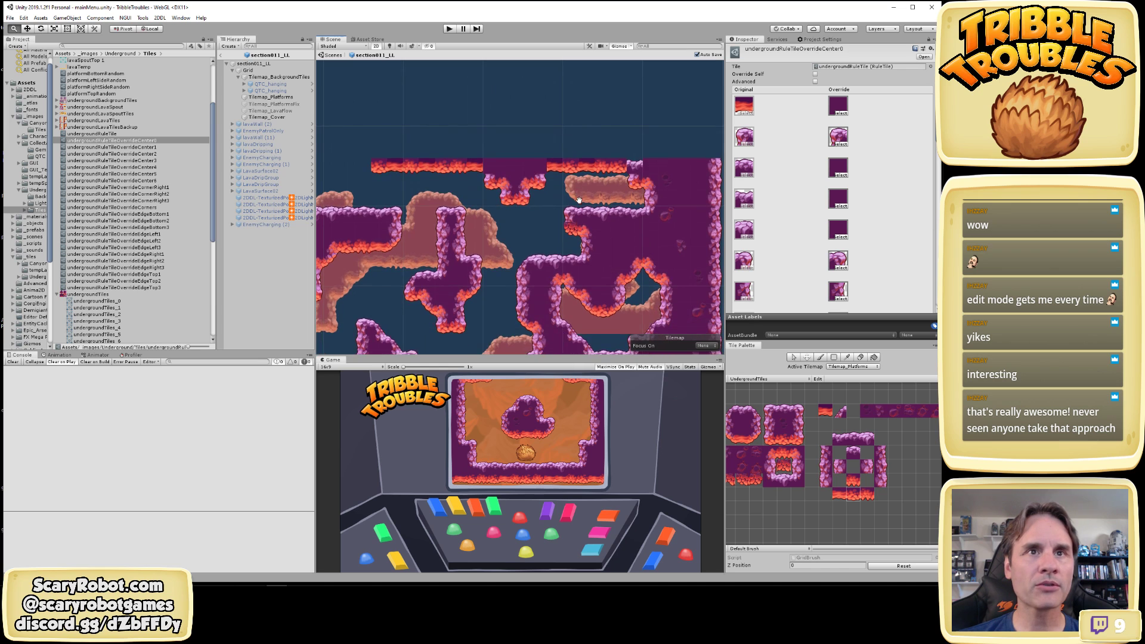
{"action": "scroll", "coordinate": [578, 232], "scroll_direction": "up", "scroll_amount": 2, "text": "alt"}
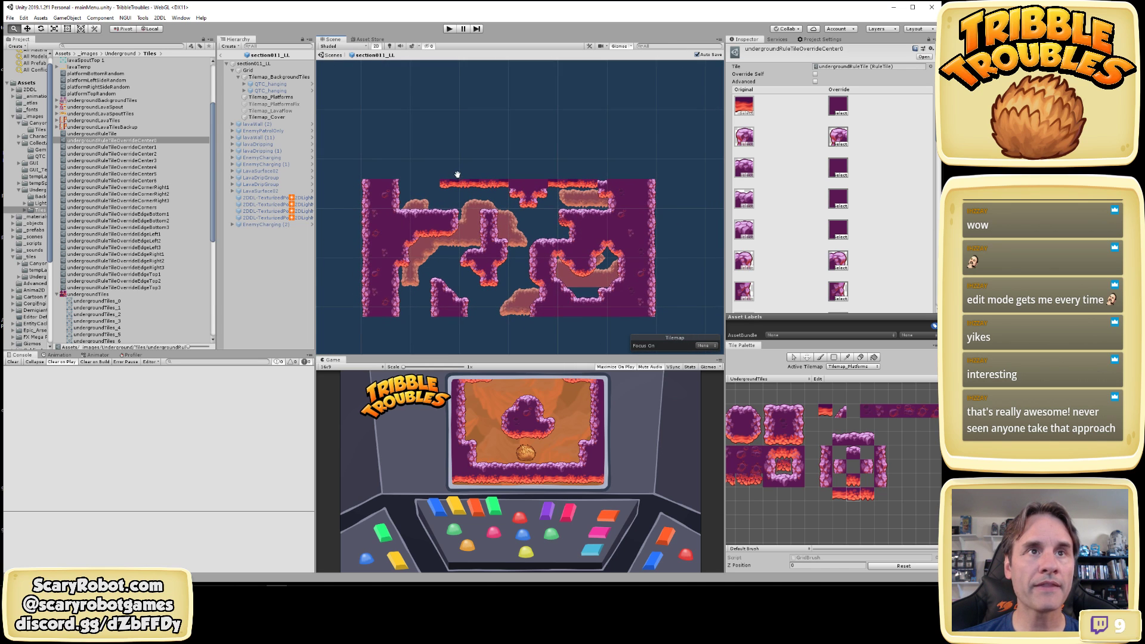
{"action": "scroll", "coordinate": [454, 179], "scroll_direction": "up", "scroll_amount": 4, "text": "alt"}
{"action": "scroll", "coordinate": [513, 236], "scroll_direction": "up", "scroll_amount": 3, "text": "alt"}
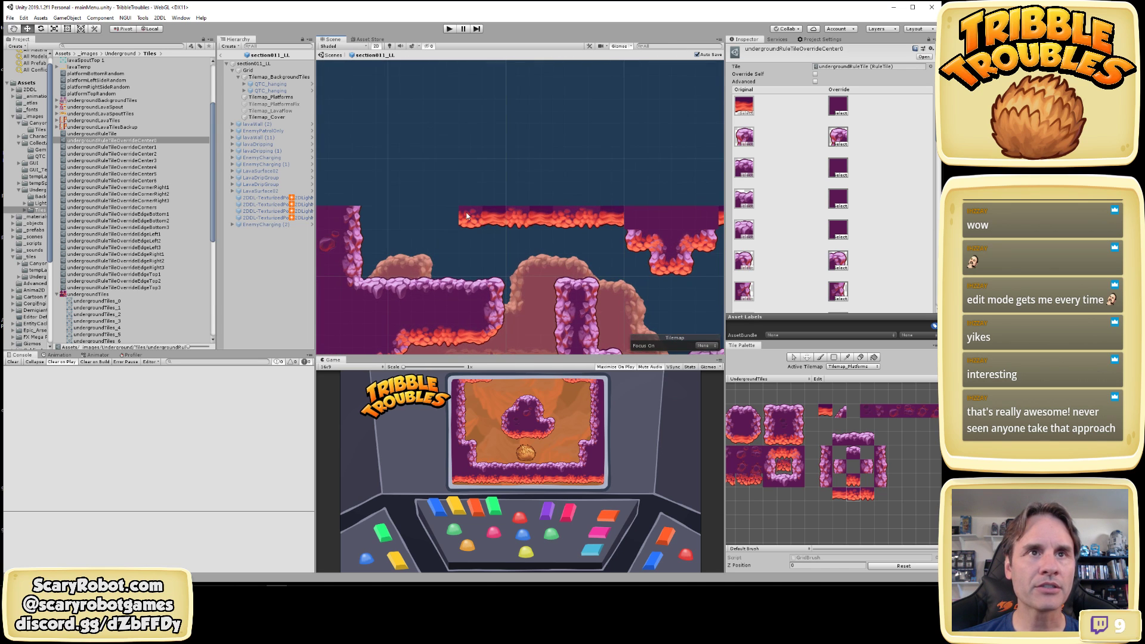
{"action": "middle_click_drag", "start_coordinate": [919, 451], "coordinate": [864, 445]}
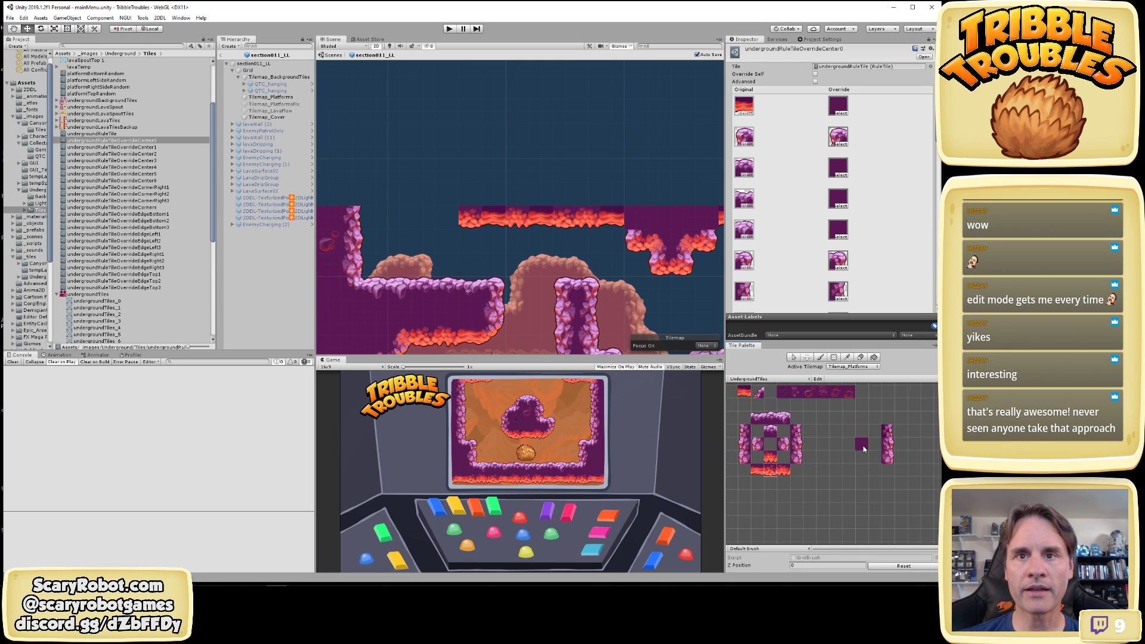
{"action": "scroll", "coordinate": [831, 435], "scroll_direction": "down", "scroll_amount": 1}
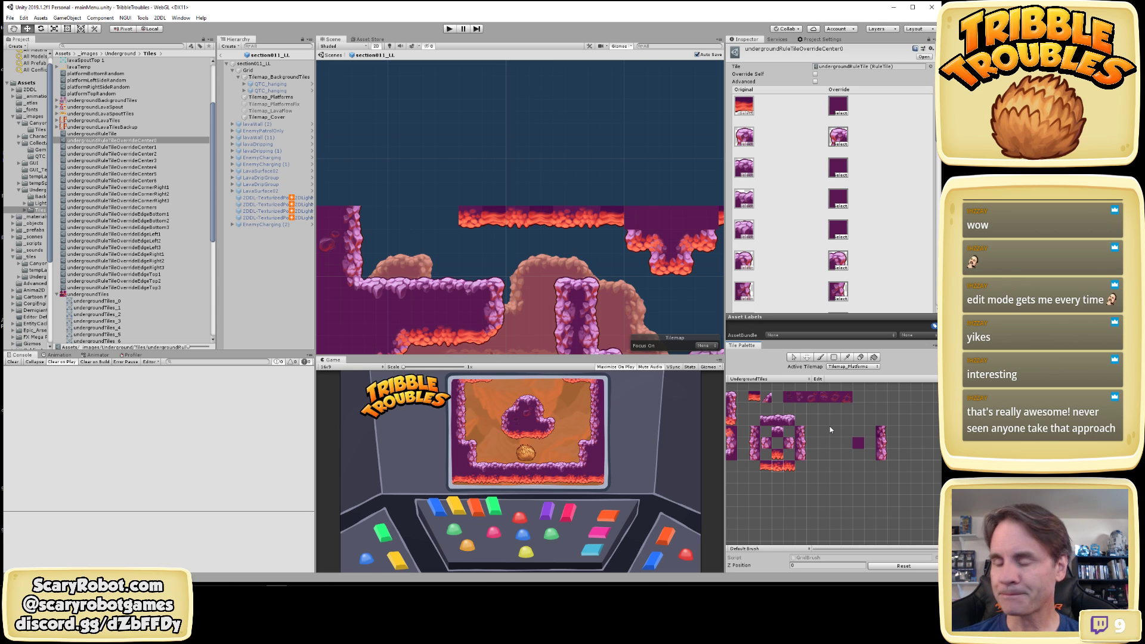
{"action": "middle_click_drag", "start_coordinate": [576, 334], "coordinate": [560, 232], "text": "alt"}
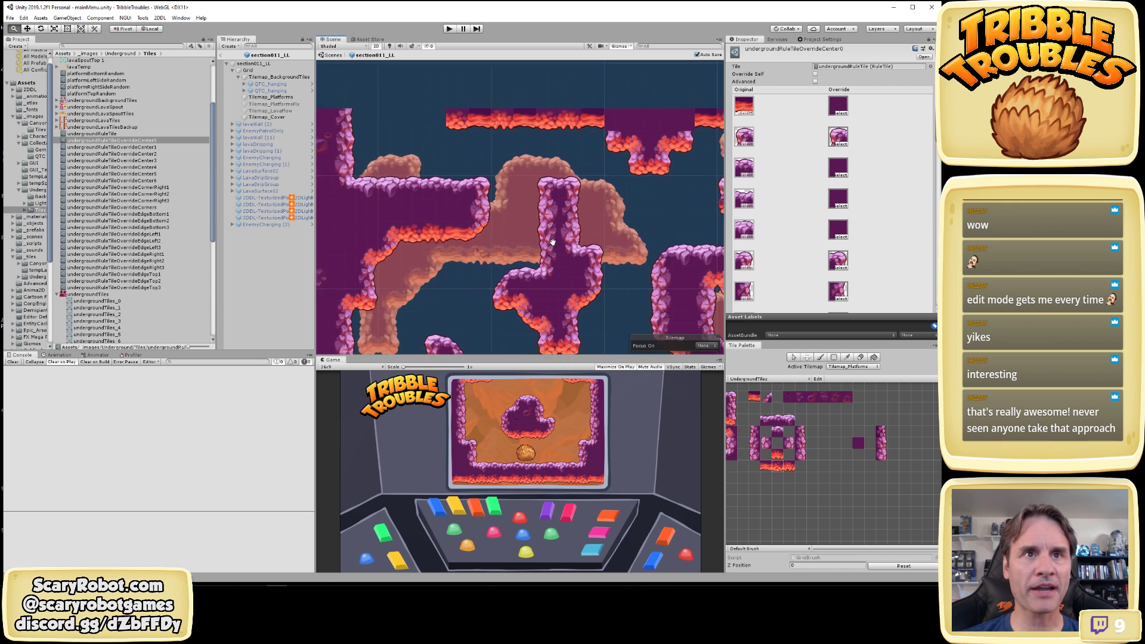
{"action": "right_click_drag", "start_coordinate": [582, 239], "coordinate": [574, 269], "text": "alt"}
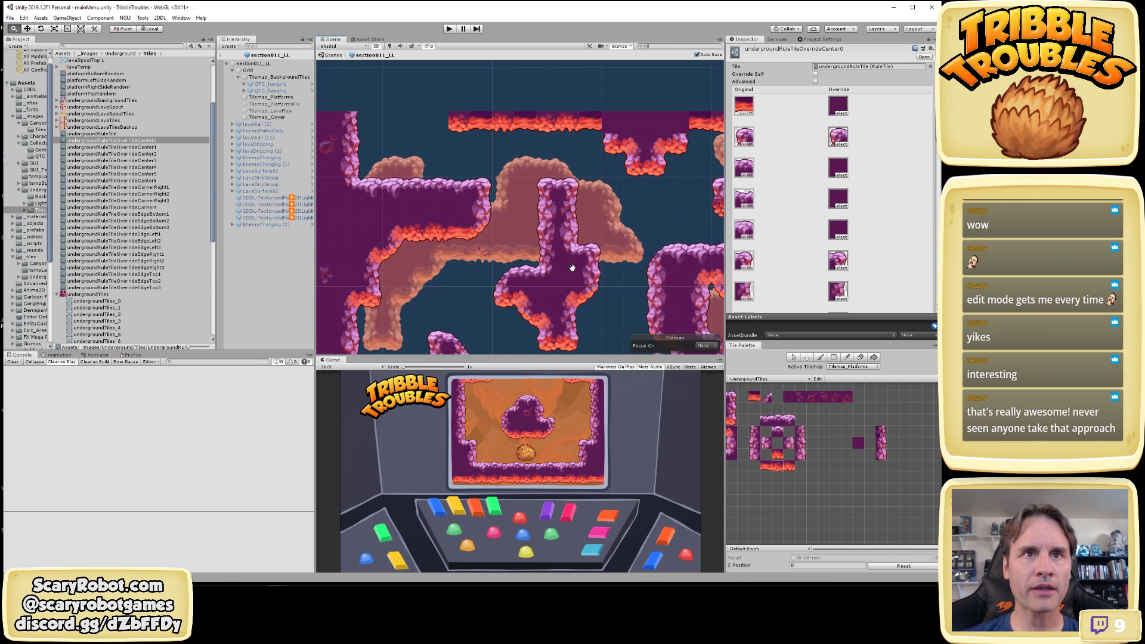
{"action": "middle_click_drag", "start_coordinate": [603, 241], "coordinate": [605, 293], "text": "alt"}
{"action": "right_click_drag", "start_coordinate": [605, 293], "coordinate": [574, 238], "text": "alt"}
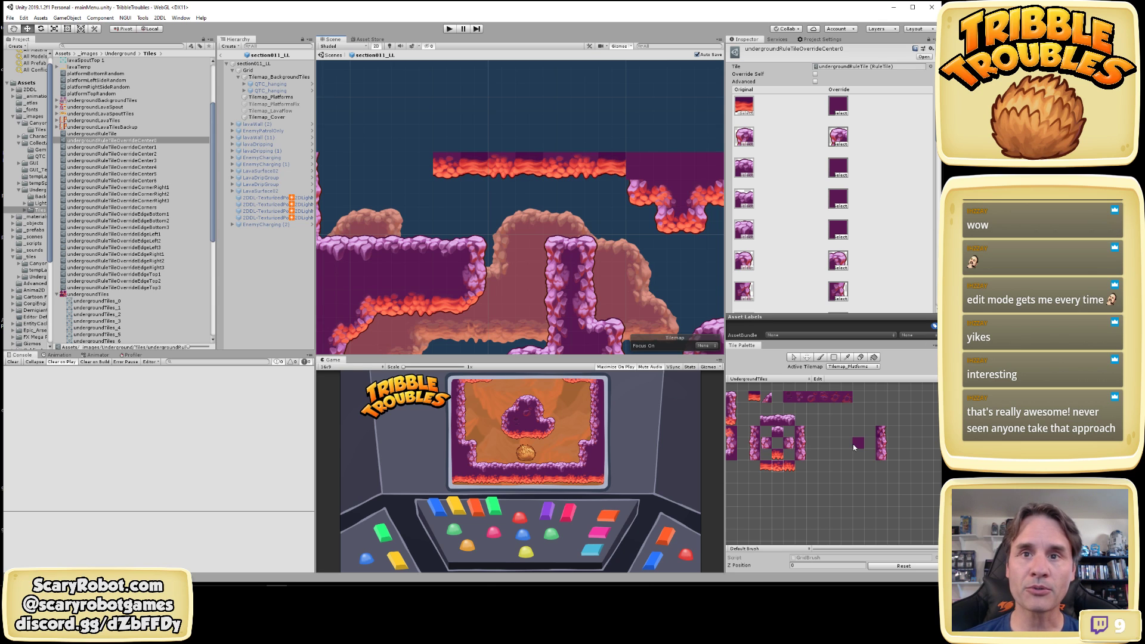
{"action": "scroll", "coordinate": [853, 442], "scroll_direction": "up", "scroll_amount": 3}
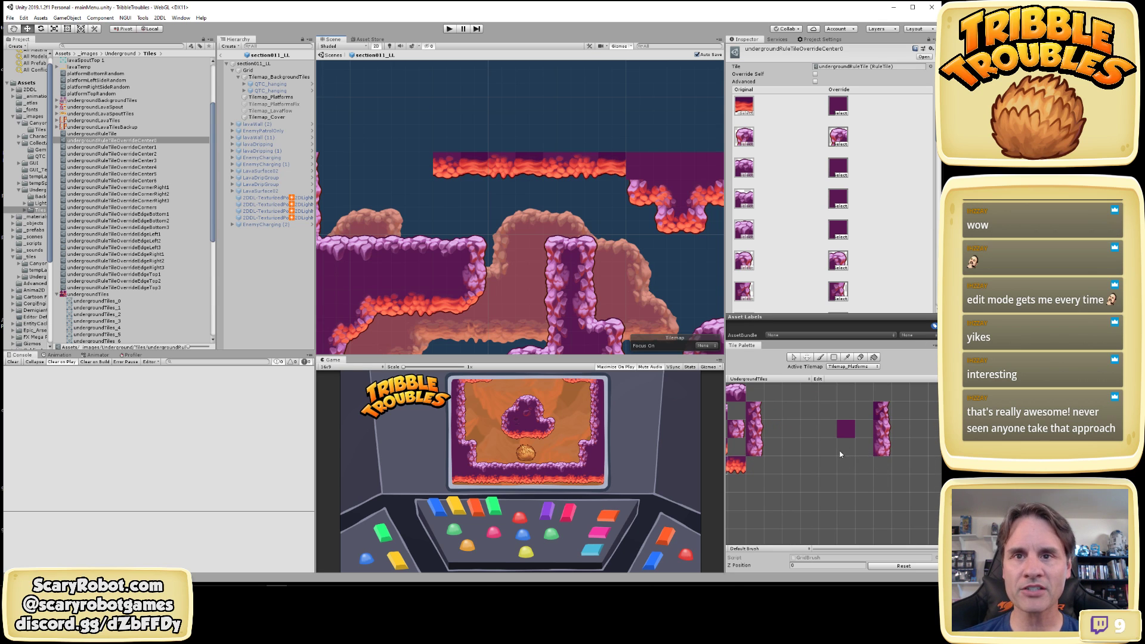
{"action": "scroll", "coordinate": [848, 489], "scroll_direction": "up", "scroll_amount": 2}
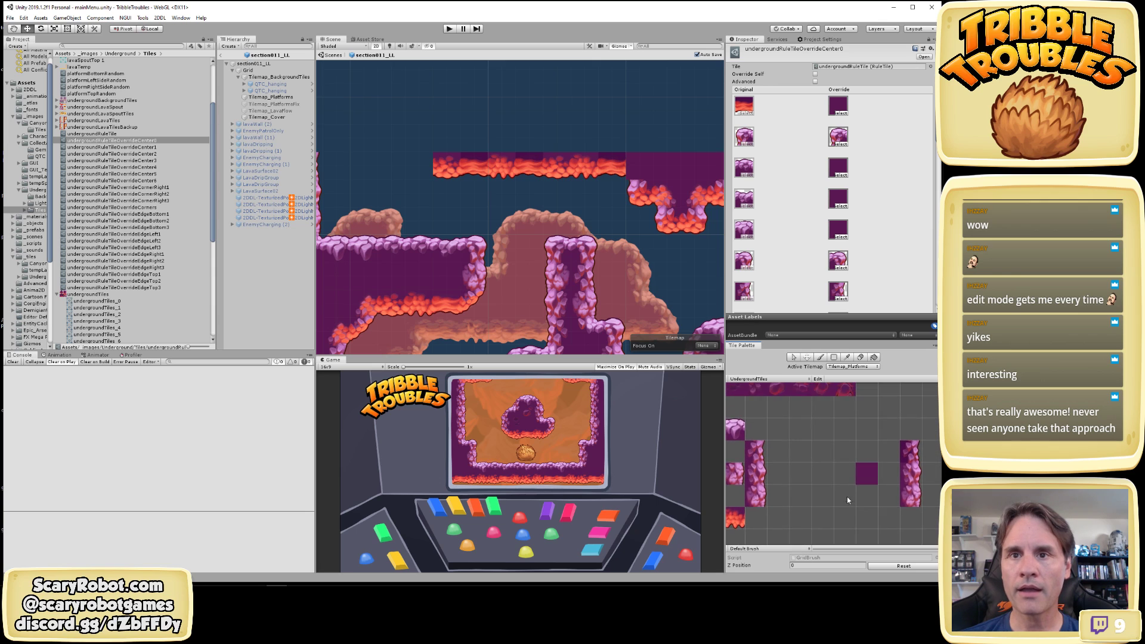
{"action": "scroll", "coordinate": [848, 498], "scroll_direction": "up", "scroll_amount": 1}
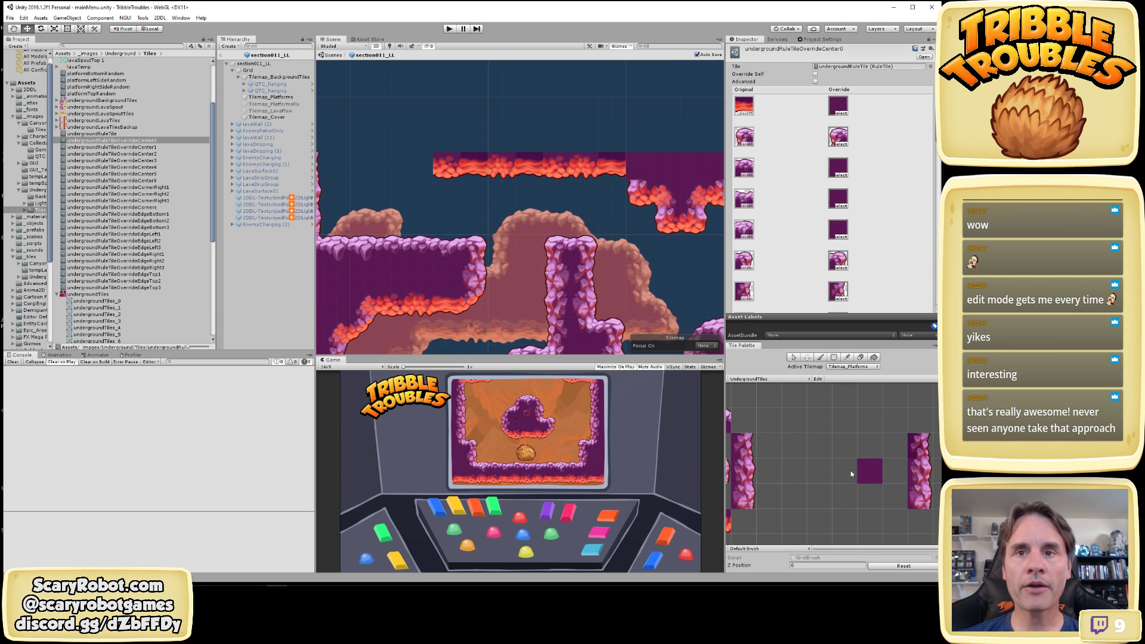
{"action": "scroll", "coordinate": [851, 471], "scroll_direction": "down", "scroll_amount": 1}
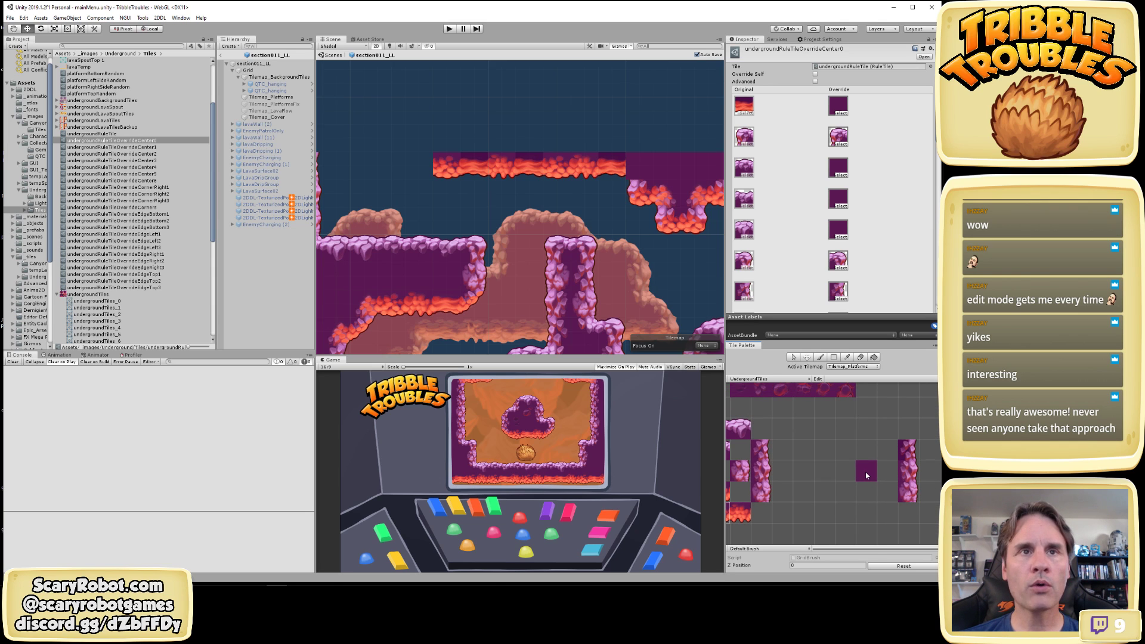
{"action": "left_click", "coordinate": [867, 475]}
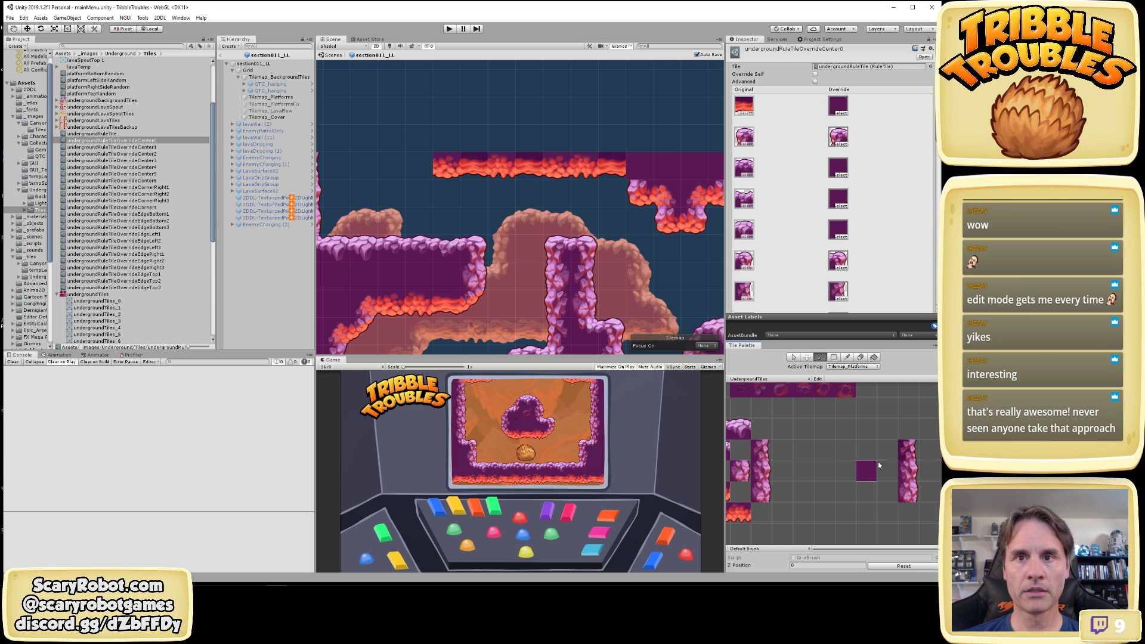
Paint the lava-edged base tile over both top corners of the hanging ceiling block and the ceiling corner at the right wall
{"action": "middle_click_drag", "start_coordinate": [789, 434], "coordinate": [925, 477]}
{"action": "left_click", "coordinate": [815, 432]}
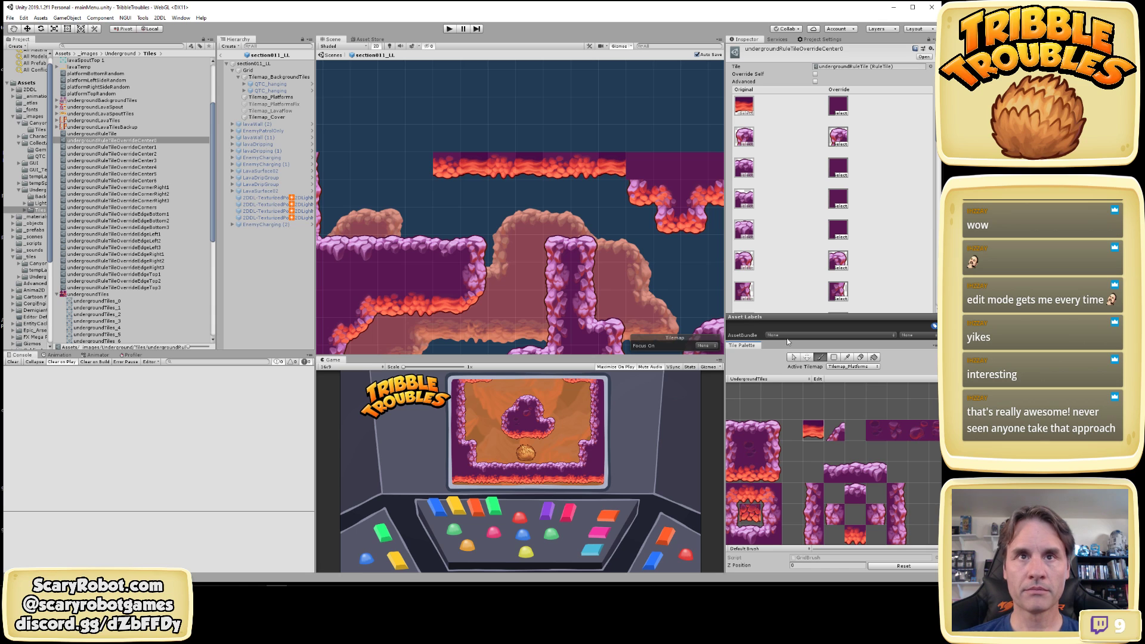
{"action": "left_click", "coordinate": [642, 163]}
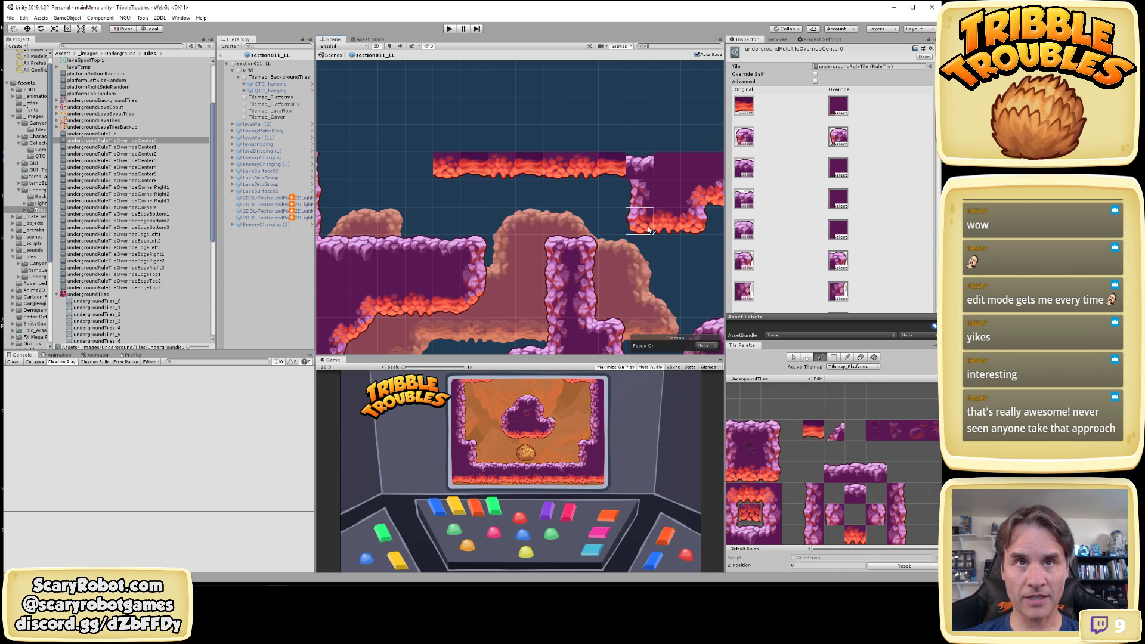
{"action": "scroll", "coordinate": [610, 230], "scroll_direction": "down", "scroll_amount": 3}
{"action": "middle_click_drag", "start_coordinate": [598, 236], "coordinate": [519, 232]}
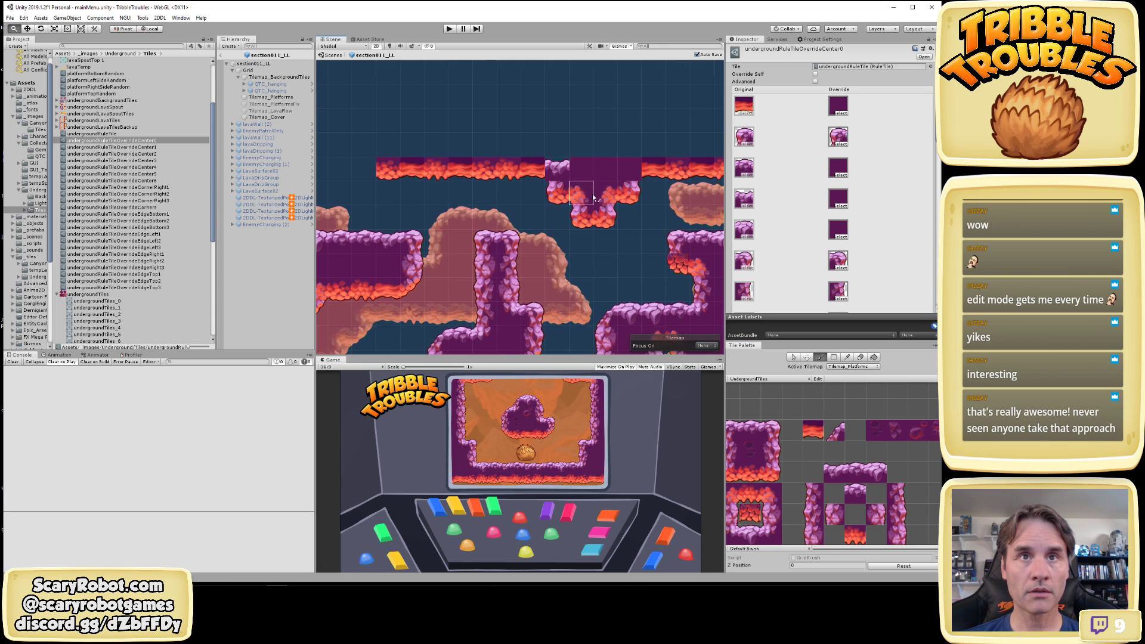
{"action": "left_click", "coordinate": [624, 174]}
{"action": "mouse_move", "coordinate": [654, 250]}
{"action": "middle_mouse_down"}
{"action": "mouse_move", "coordinate": [507, 253]}
{"action": "mouse_move", "coordinate": [576, 277]}
{"action": "middle_mouse_up"}
{"action": "left_click", "coordinate": [810, 428]}
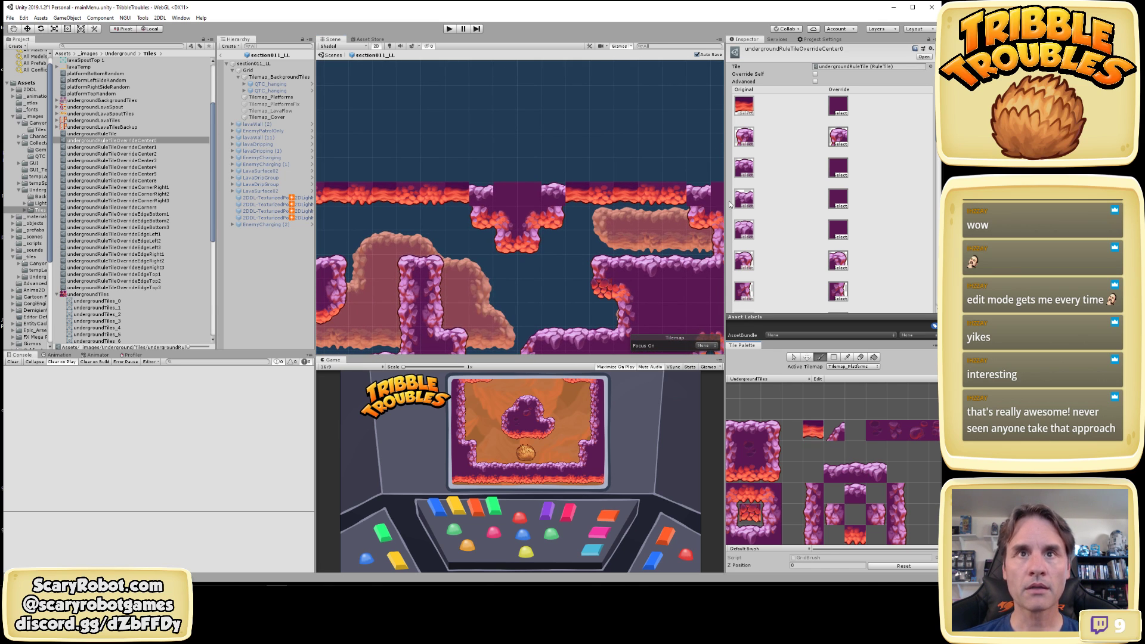
{"action": "left_click", "coordinate": [694, 191]}
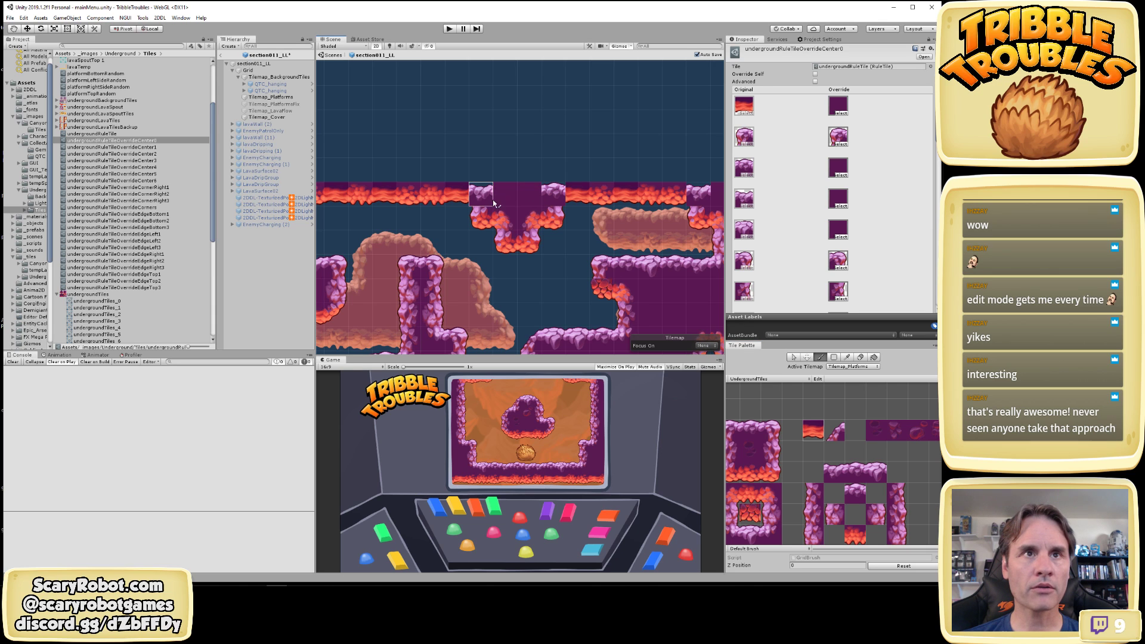
{"action": "scroll", "coordinate": [505, 212], "scroll_direction": "down", "scroll_amount": 1}
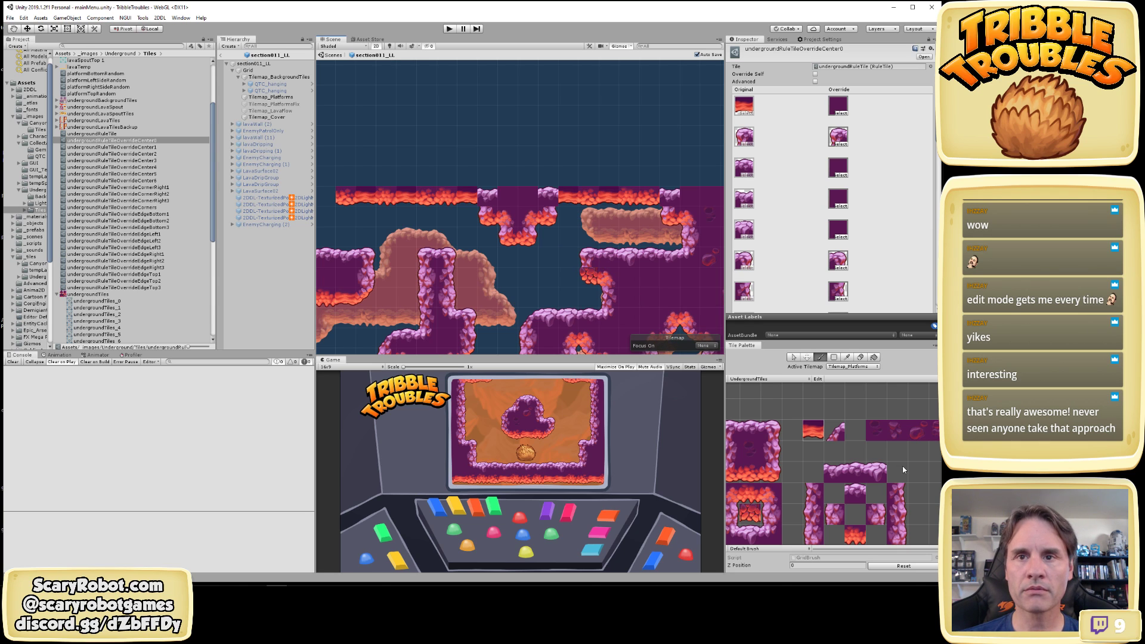
Inspect the level's lower platforms, side walls and ceiling row for how the corner tiles join
{"action": "middle_click_drag", "start_coordinate": [901, 464], "coordinate": [756, 410]}
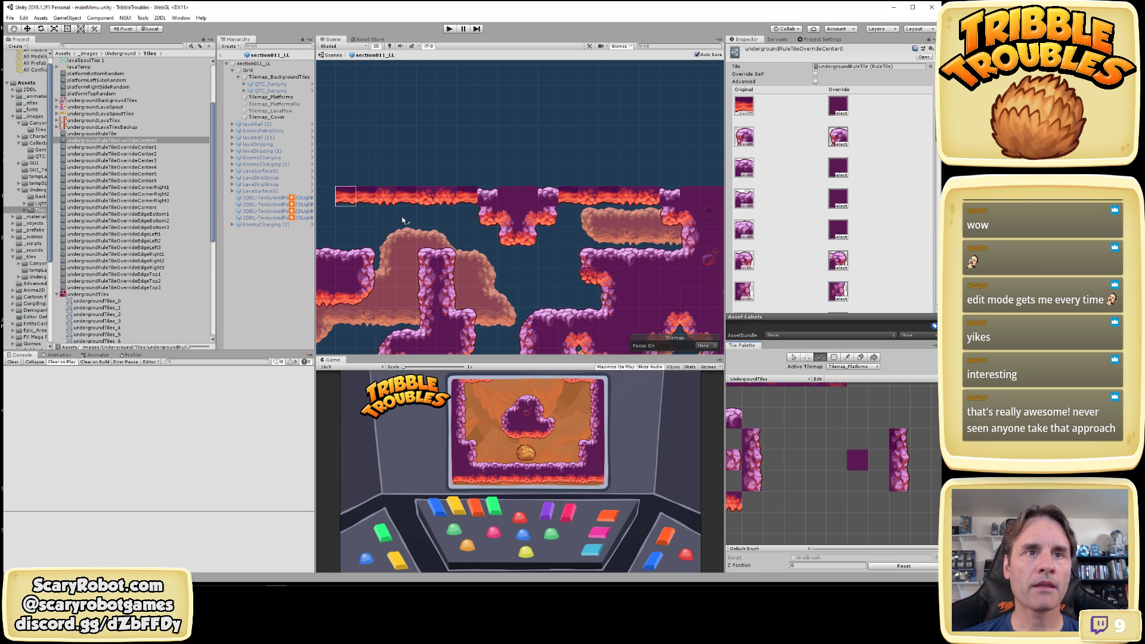
{"action": "middle_click_drag", "start_coordinate": [588, 252], "coordinate": [575, 160]}
{"action": "scroll", "coordinate": [577, 194], "scroll_direction": "down", "scroll_amount": 4}
{"action": "middle_click_drag", "start_coordinate": [564, 248], "coordinate": [573, 182]}
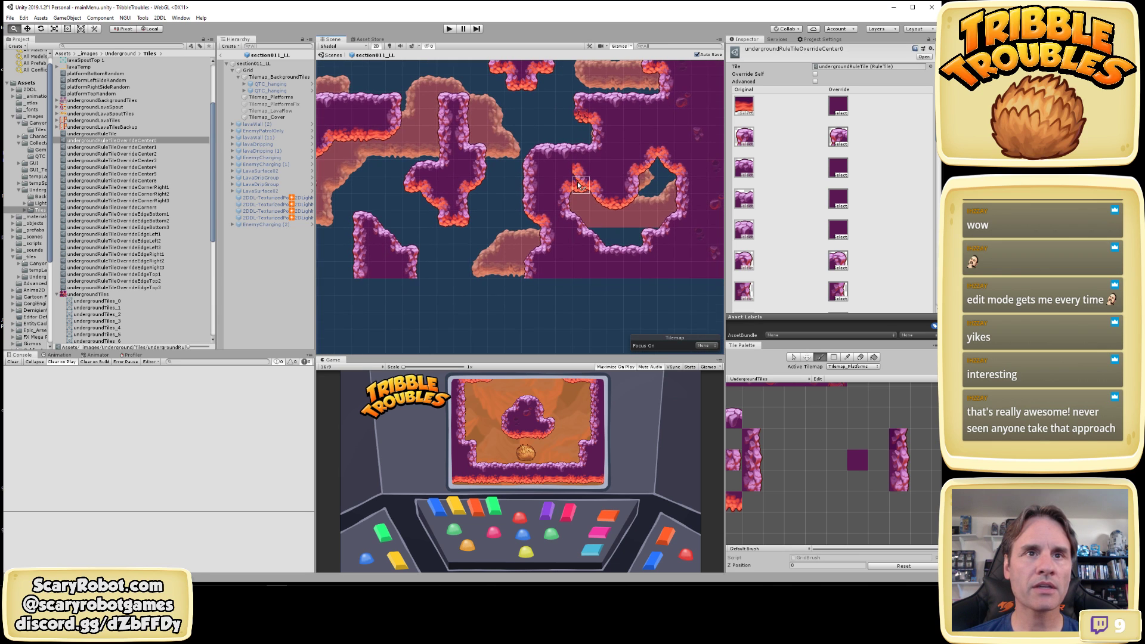
{"action": "mouse_move", "coordinate": [452, 241]}
{"action": "middle_mouse_down"}
{"action": "mouse_move", "coordinate": [626, 275]}
{"action": "mouse_move", "coordinate": [397, 264]}
{"action": "middle_mouse_up"}
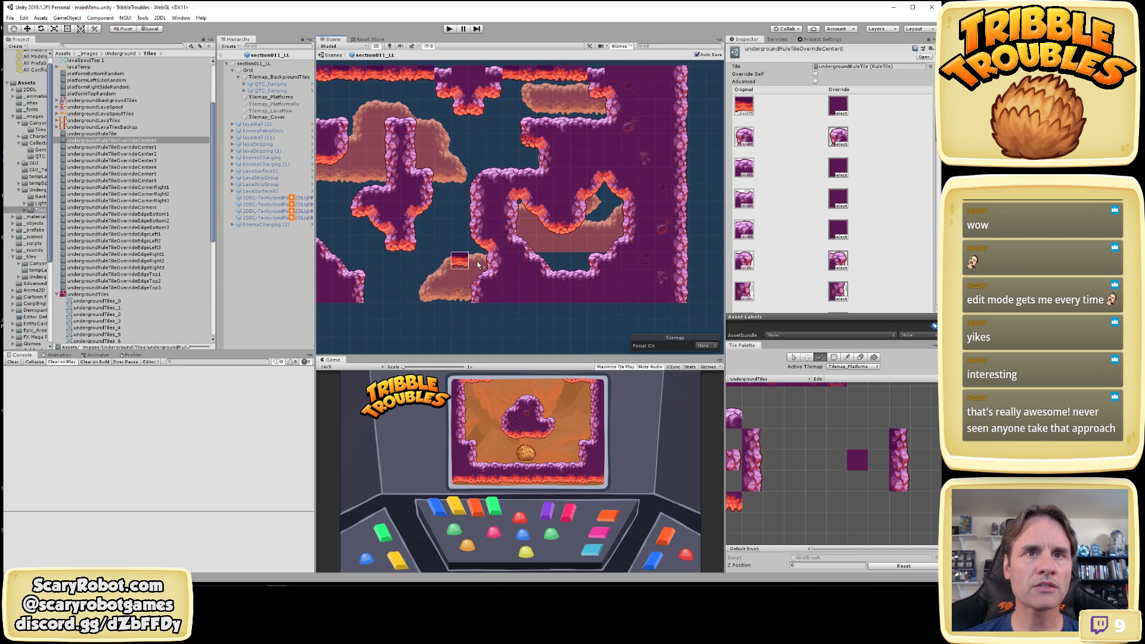
{"action": "middle_click_drag", "start_coordinate": [508, 266], "coordinate": [571, 264]}
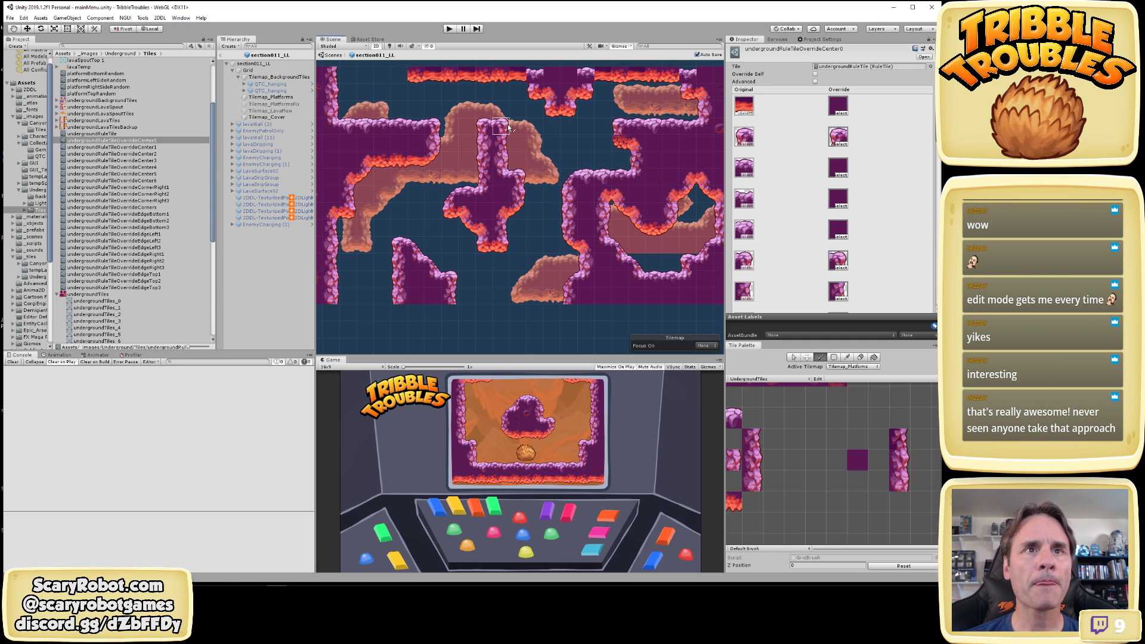
{"action": "middle_click_drag", "start_coordinate": [511, 138], "coordinate": [494, 225]}
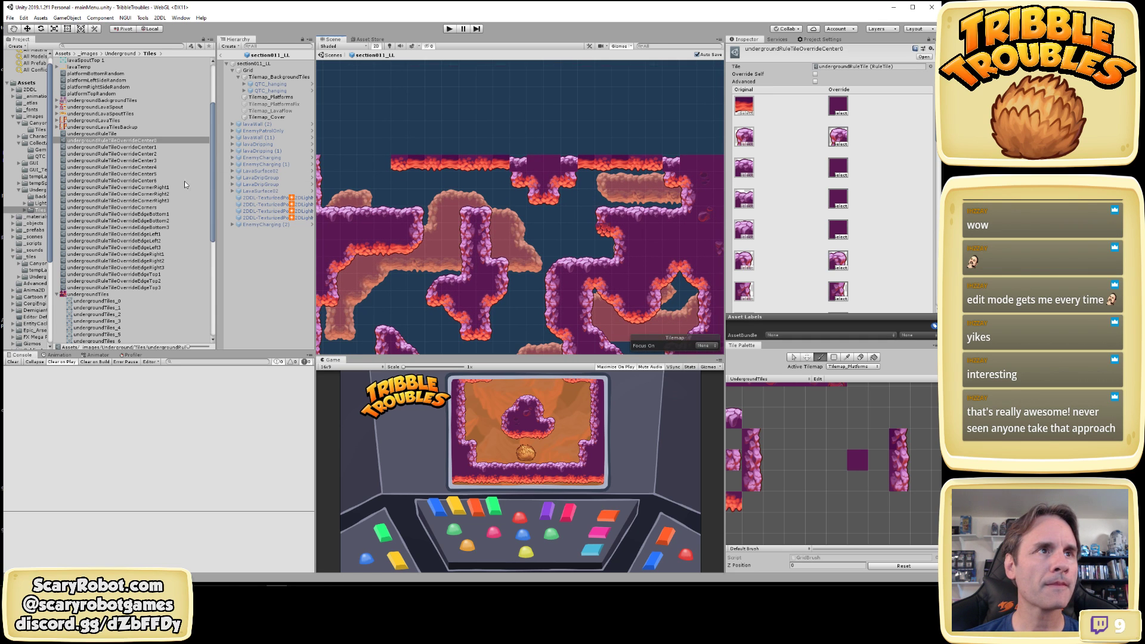
Duplicate the undergroundRuleTileOverrideCenter0 asset and name the copy undergroundRuleTileOverrideElbowTop
{"action": "left_click", "coordinate": [131, 141]}
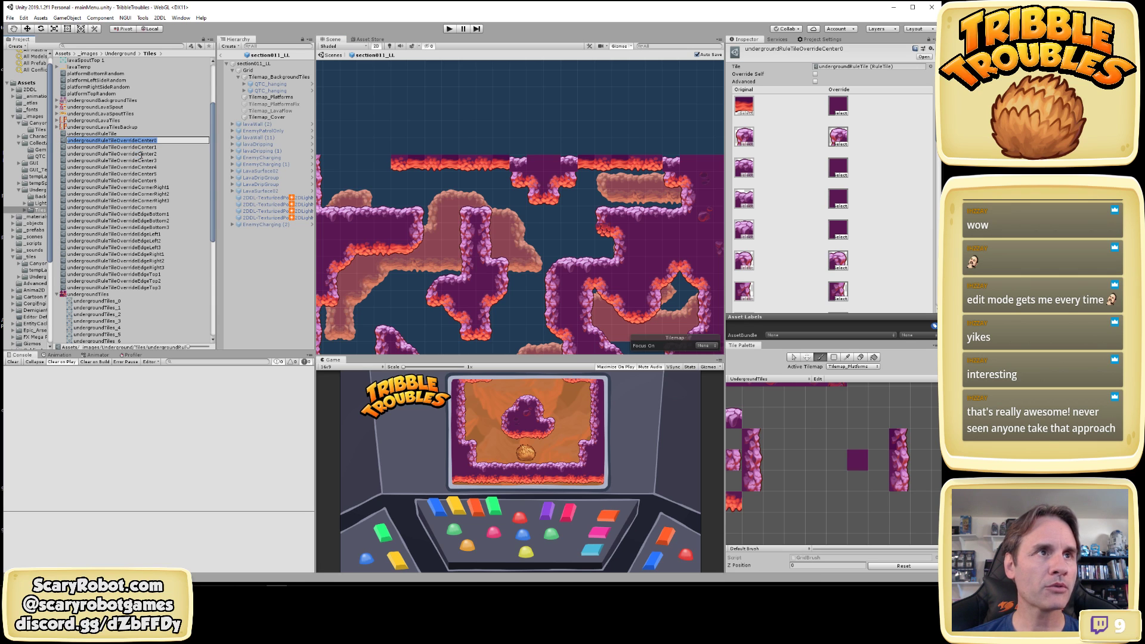
{"action": "key", "text": "ctrl+d"}
{"action": "left_click", "coordinate": [133, 204]}
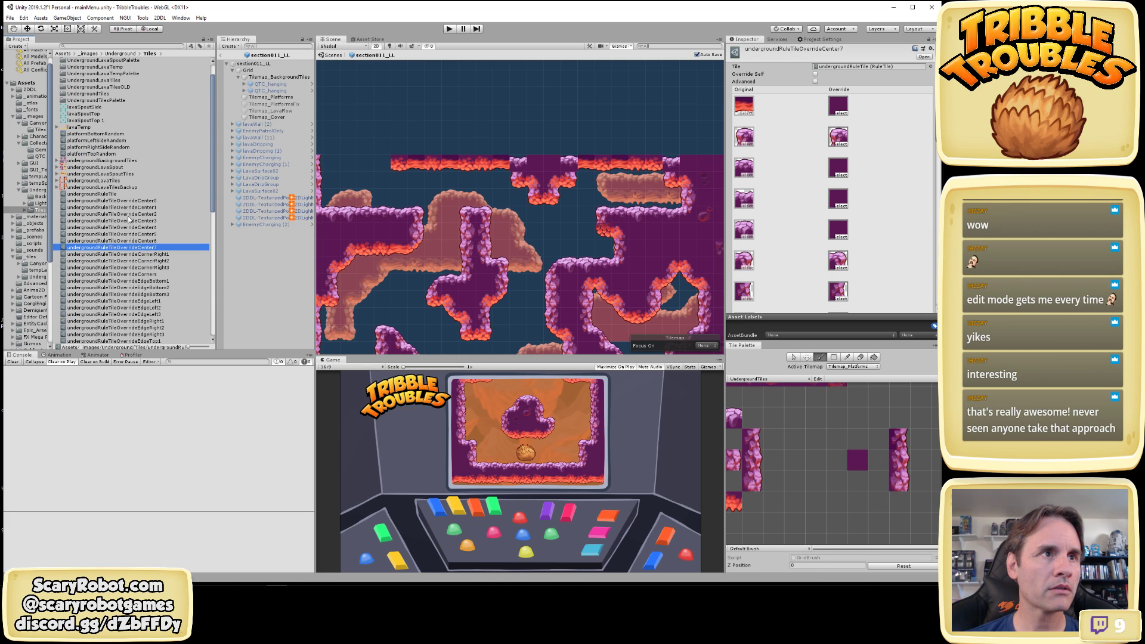
{"action": "left_click", "coordinate": [146, 247]}
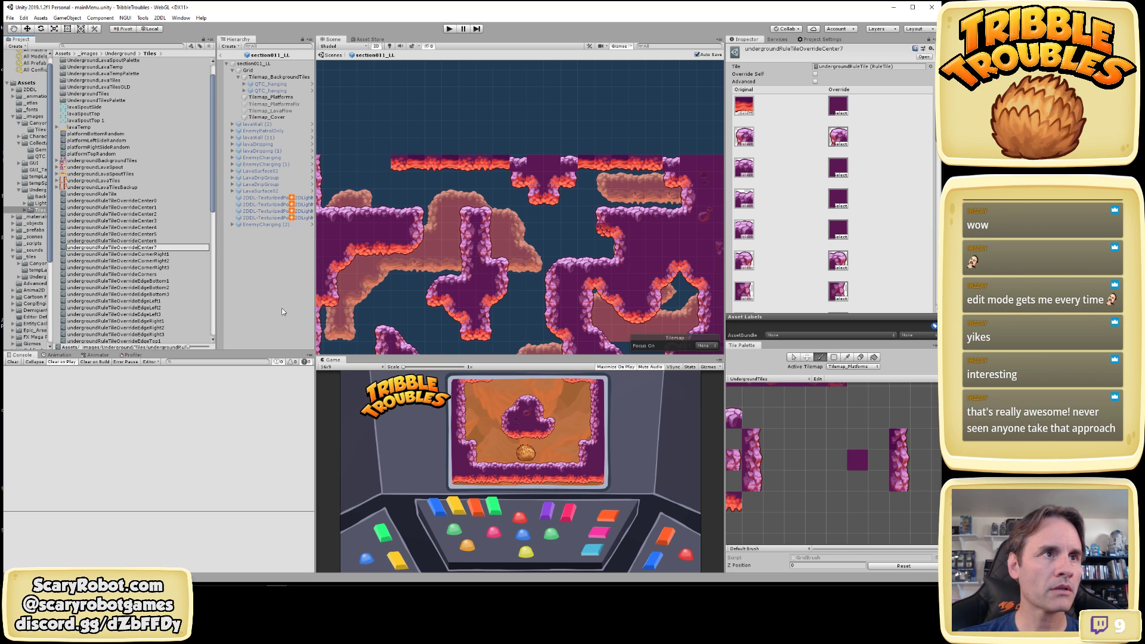
{"action": "key", "text": "shift+Left"}
{"action": "key", "text": "shift+Left"}
{"action": "key", "text": "shift+Left"}
{"action": "key", "text": "shift+Left"}
{"action": "key", "text": "shift+Left"}
{"action": "key", "text": "shift+Left"}
{"action": "key", "text": "shift+Left"}
{"action": "type", "text": "E"}
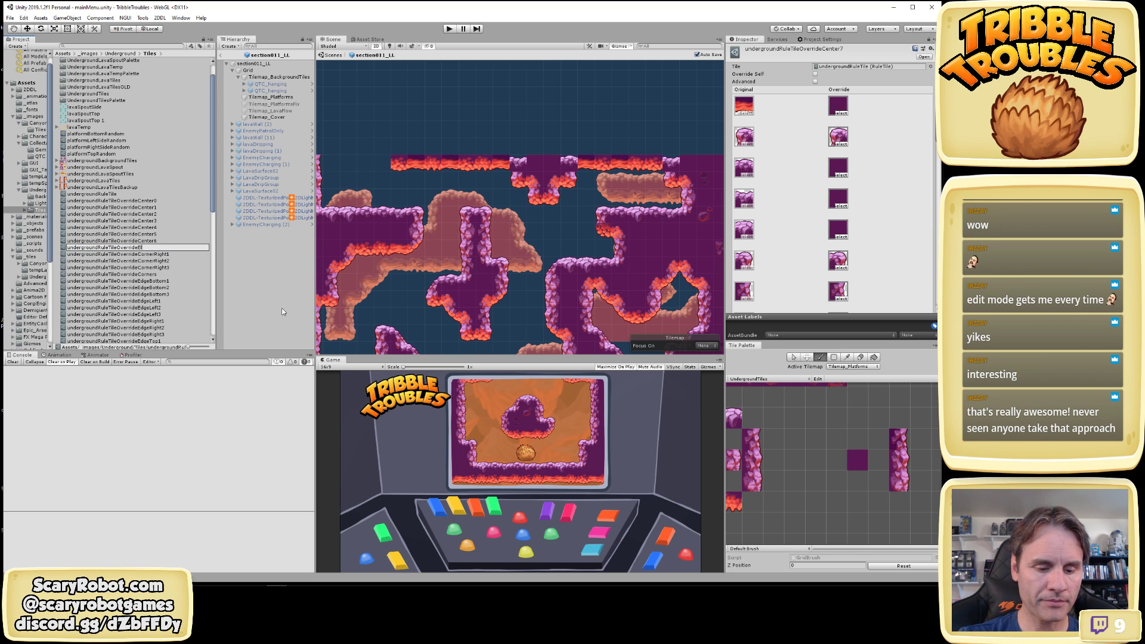
{"action": "type", "text": "lbowTop"}
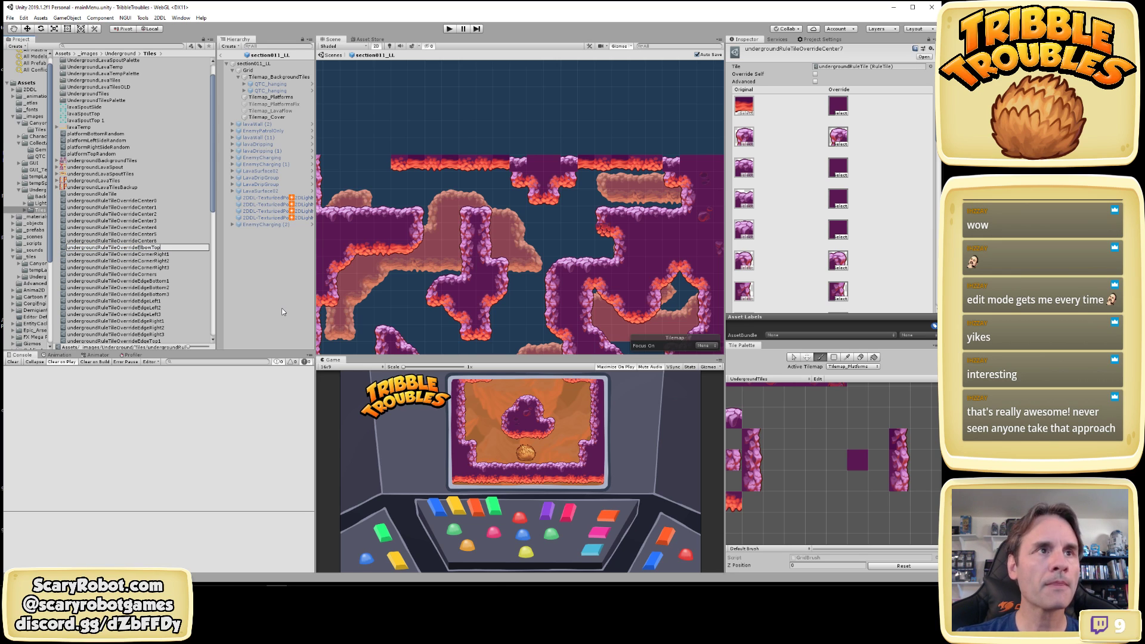
{"action": "key", "text": "Return"}
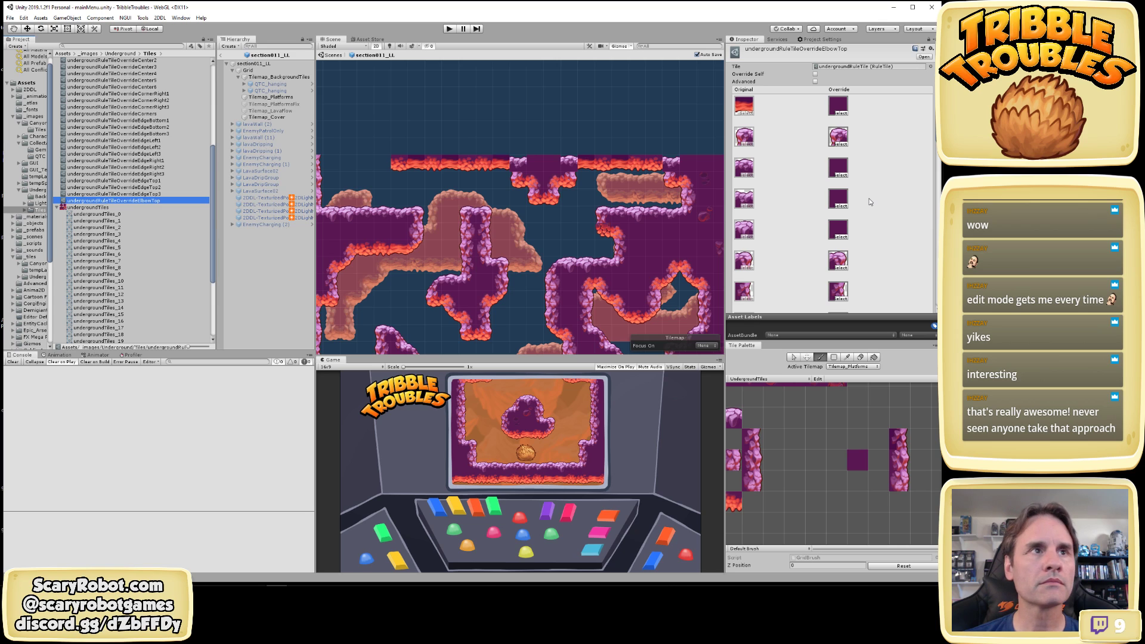
Rename the elbow override tile asset to undergroundRuleTileOverrideElbowRight
{"action": "left_click", "coordinate": [138, 201]}
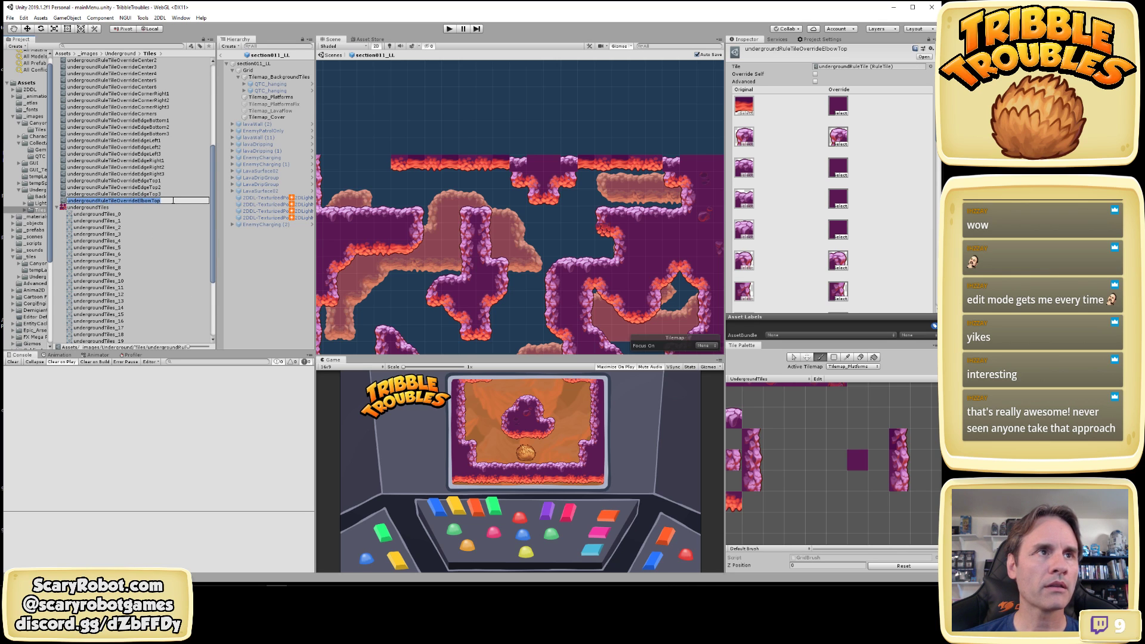
{"action": "left_click", "coordinate": [173, 200]}
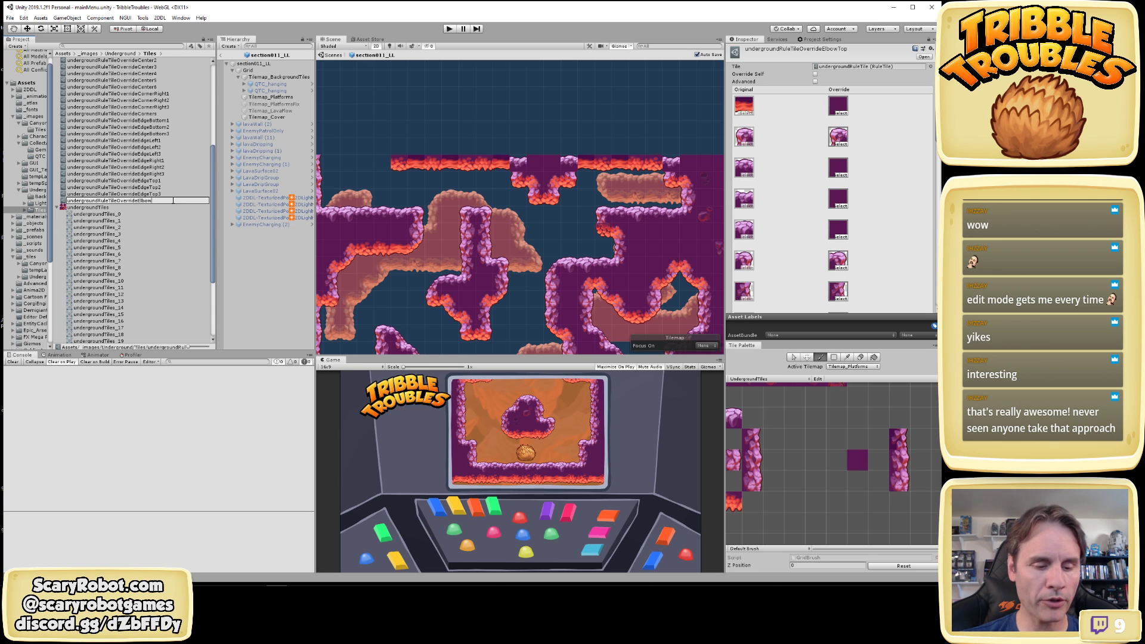
{"action": "key", "text": "Return"}
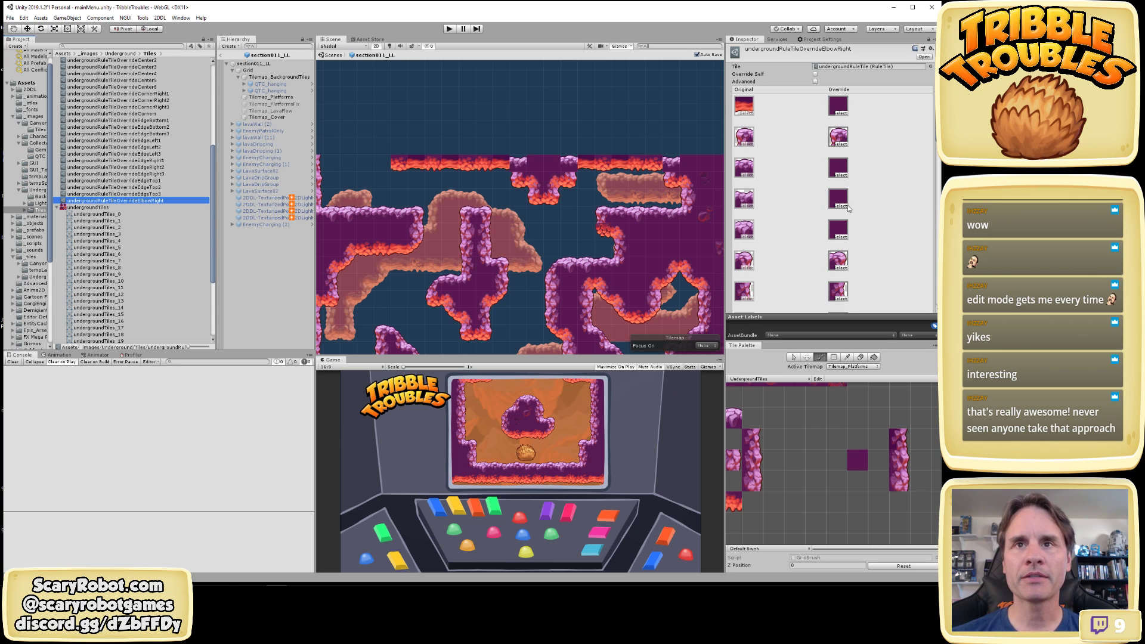
Override the third sprite slot of the elbow-right tile with the lava elbow sprite undergroundTiles_23 from undergroundTiles.png
{"action": "scroll", "coordinate": [870, 208], "scroll_direction": "down", "scroll_amount": 5}
{"action": "left_click_drag", "start_coordinate": [938, 188], "coordinate": [930, 112]}
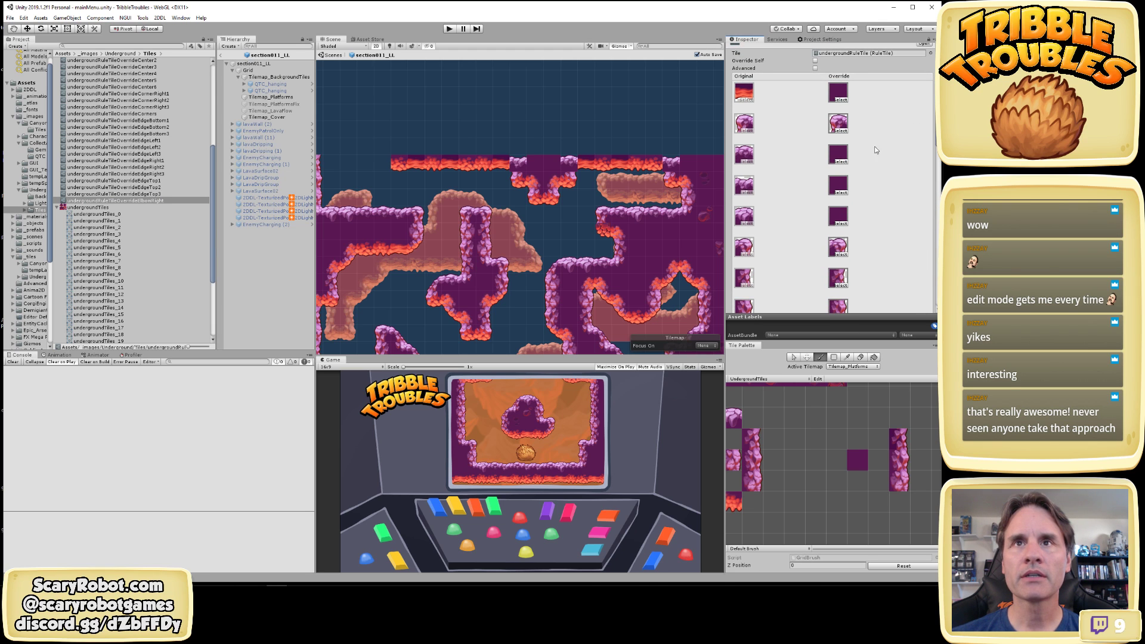
{"action": "left_click", "coordinate": [841, 161]}
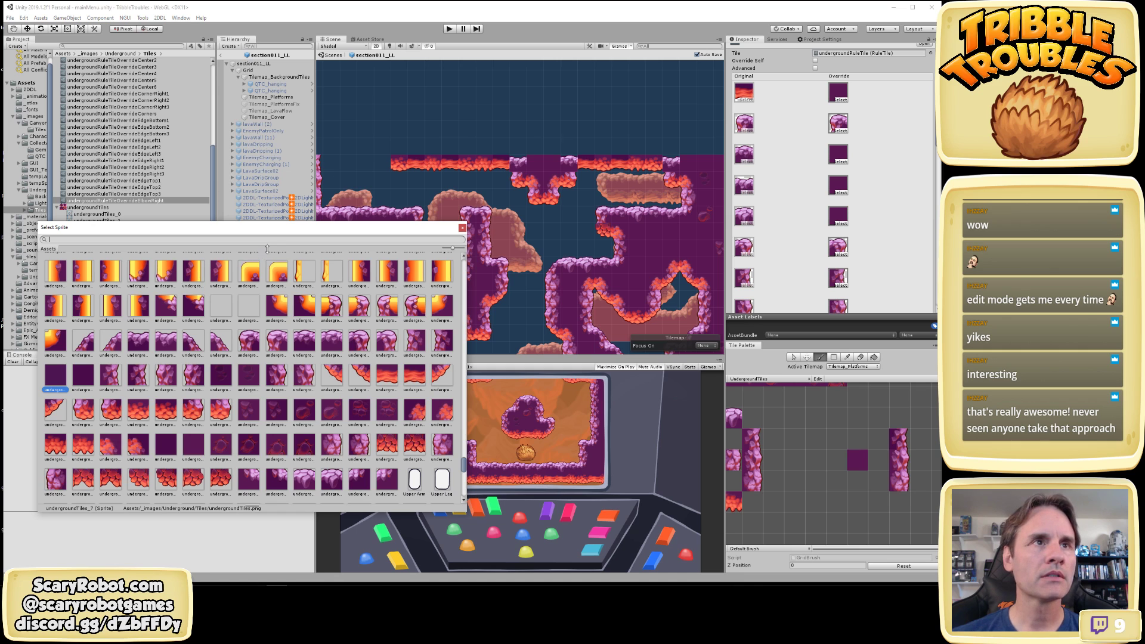
{"action": "left_click_drag", "start_coordinate": [285, 227], "coordinate": [281, 253]}
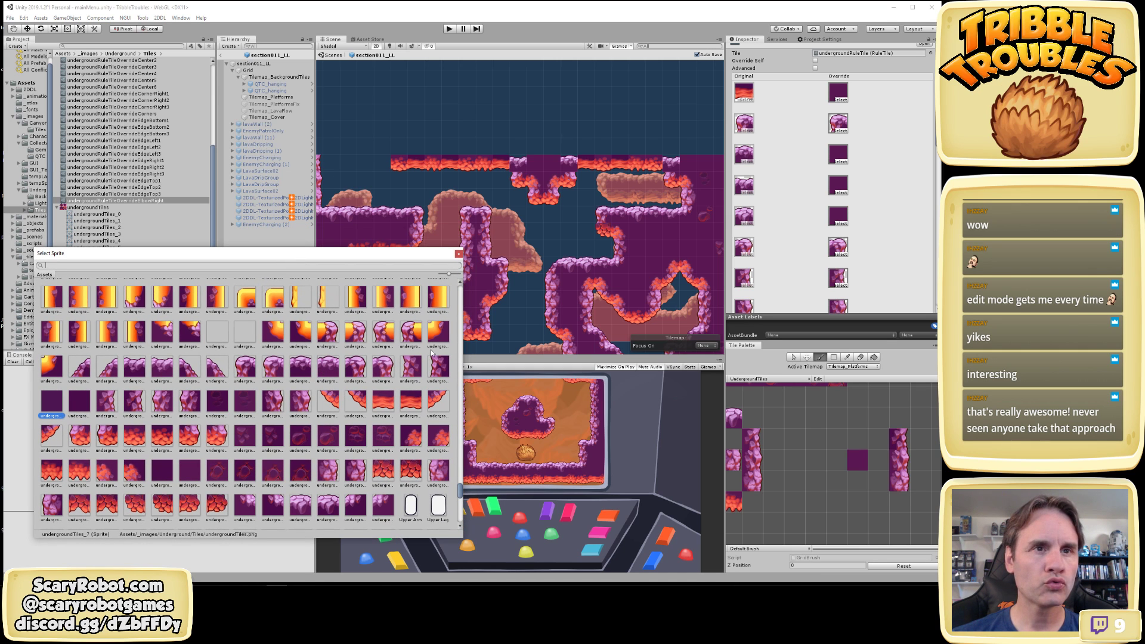
{"action": "left_click_drag", "start_coordinate": [461, 498], "coordinate": [460, 496]}
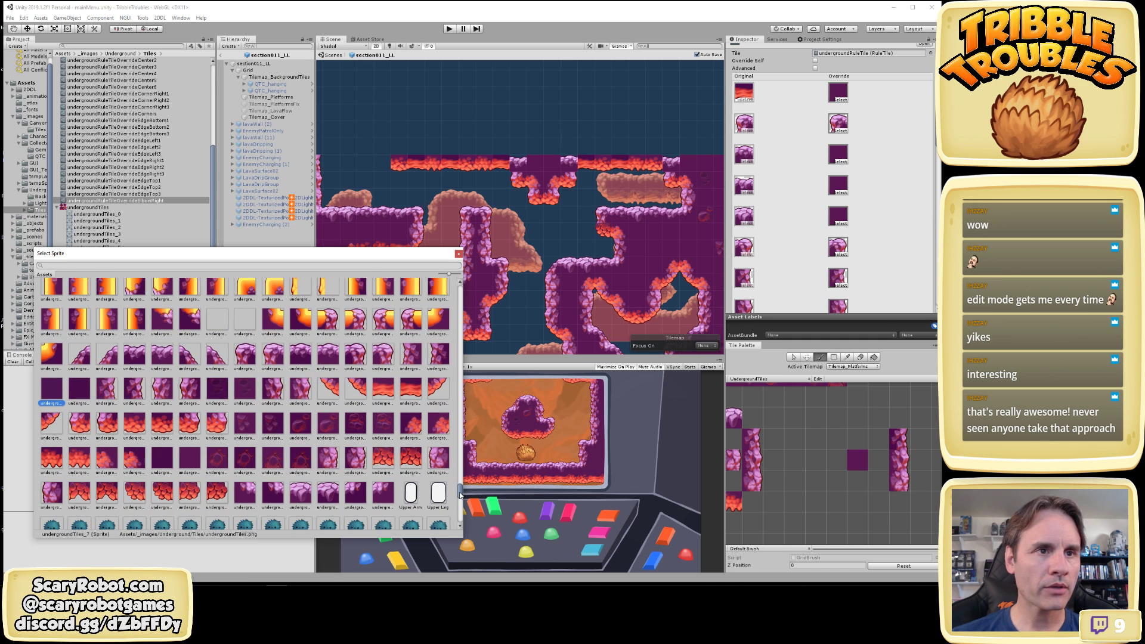
{"action": "left_click", "coordinate": [133, 462]}
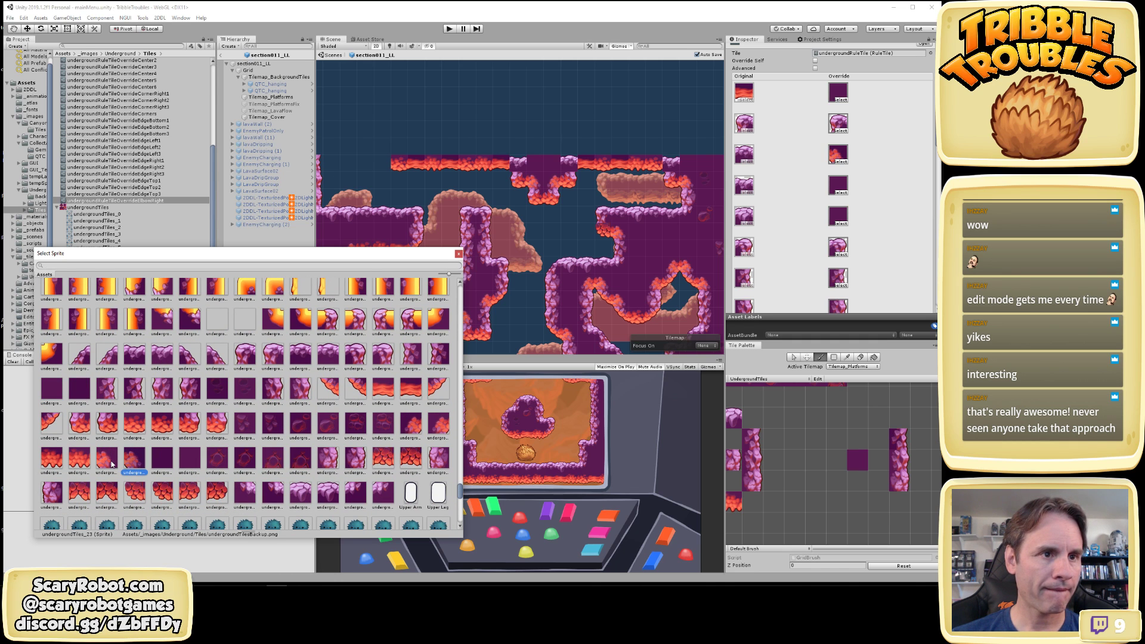
{"action": "left_click", "coordinate": [110, 463]}
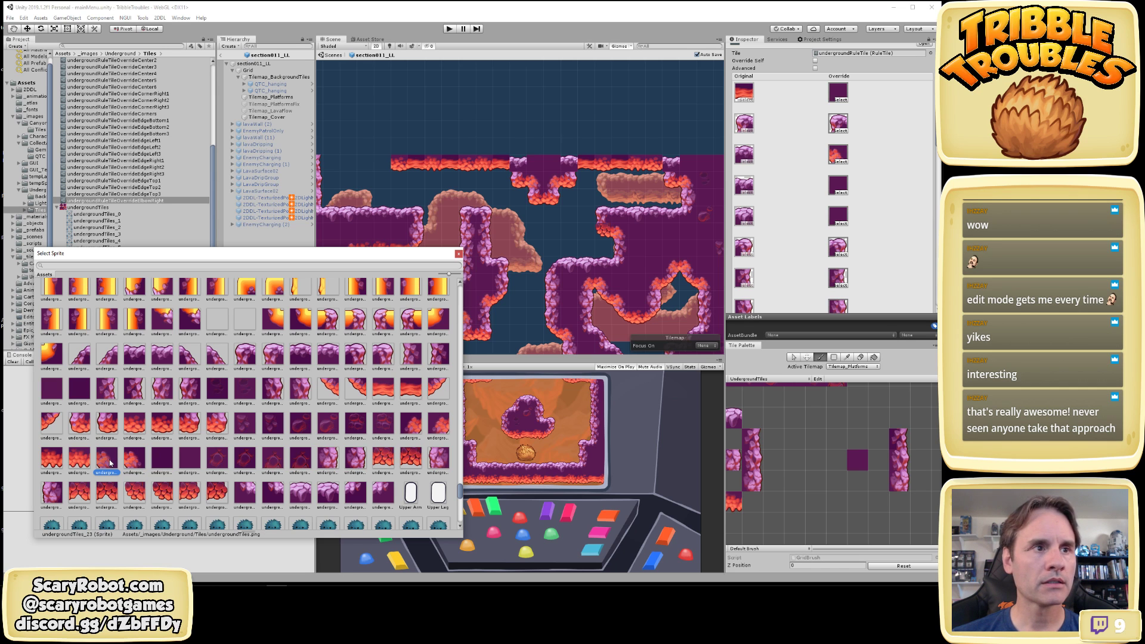
{"action": "double_click", "coordinate": [111, 462]}
Assign the same undergroundTiles_23 lava elbow sprite to the fourth and fifth override slots
{"action": "left_click", "coordinate": [842, 192]}
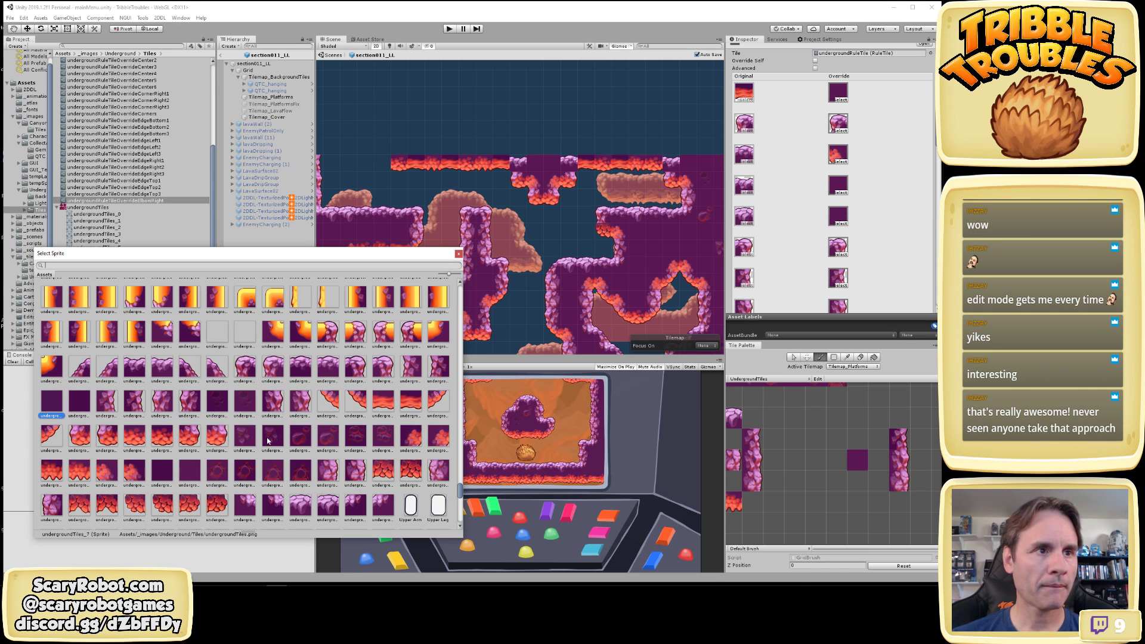
{"action": "double_click", "coordinate": [108, 471]}
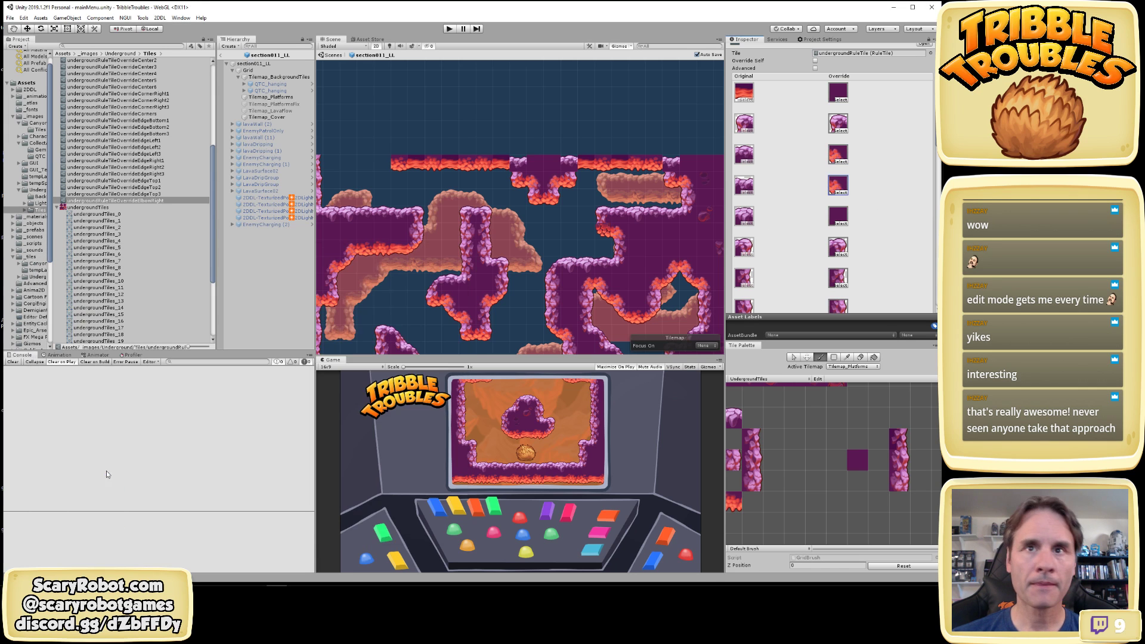
{"action": "left_click", "coordinate": [843, 224]}
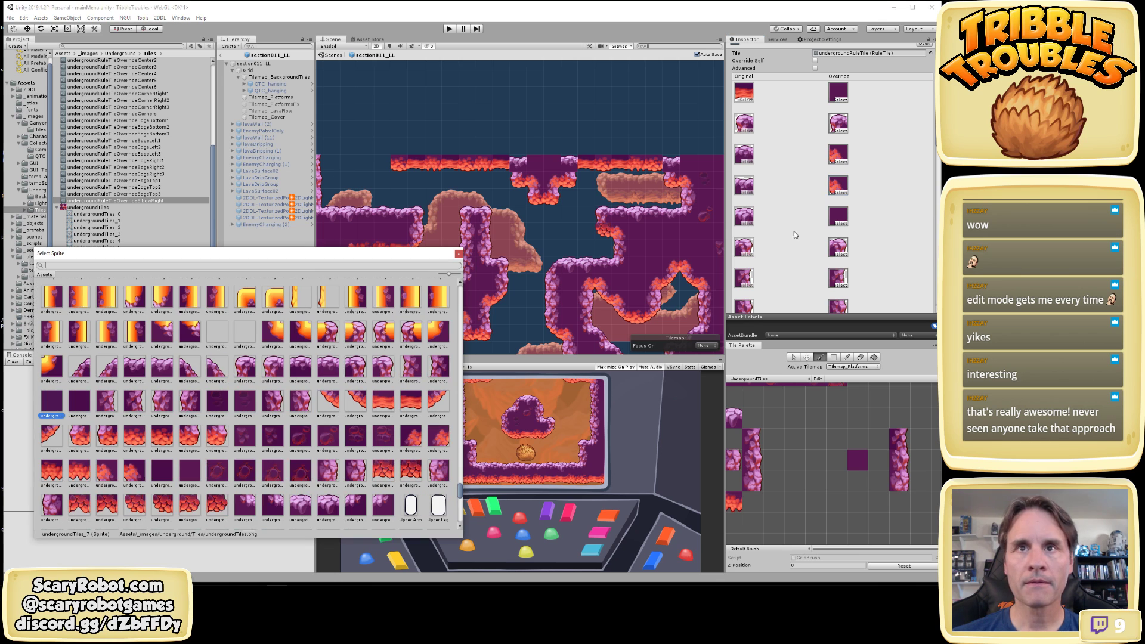
{"action": "double_click", "coordinate": [108, 476]}
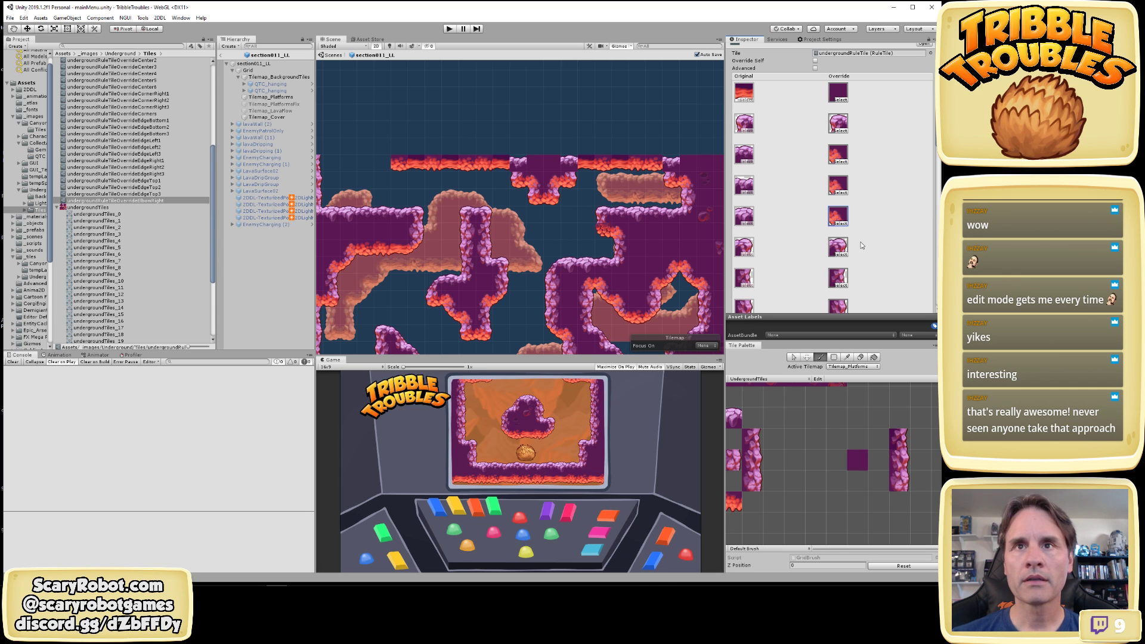
Override the first plain purple slot among the lava-edge rules with the light rock elbow sprite from undergroundTiles.png
{"action": "scroll", "coordinate": [859, 249], "scroll_direction": "down", "scroll_amount": 3}
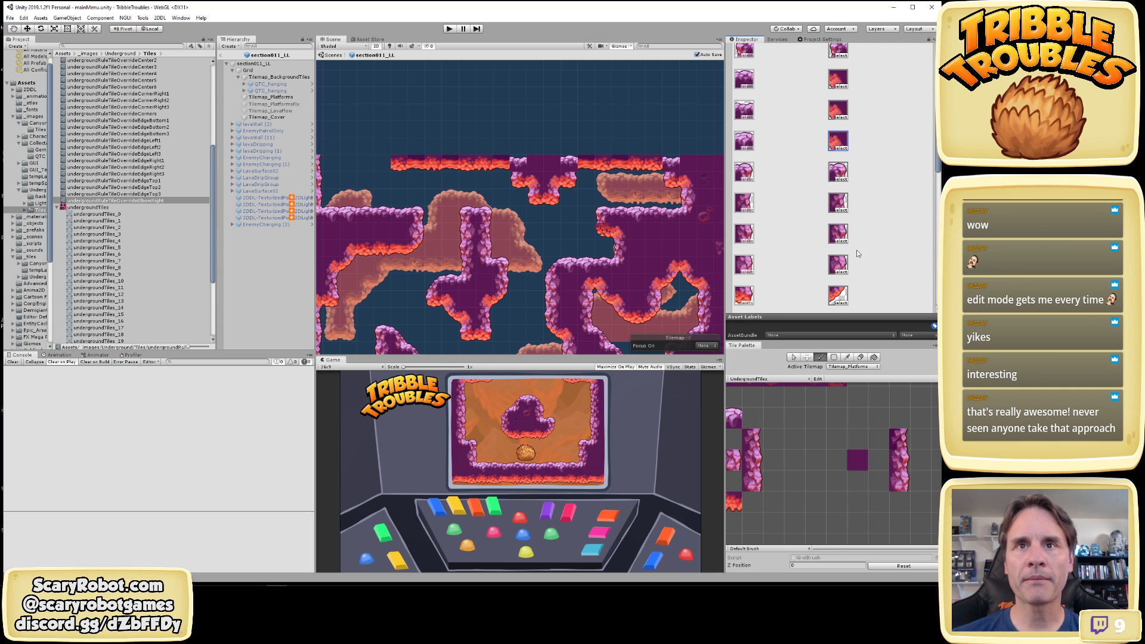
{"action": "scroll", "coordinate": [857, 253], "scroll_direction": "down", "scroll_amount": 4}
{"action": "left_click", "coordinate": [841, 108]}
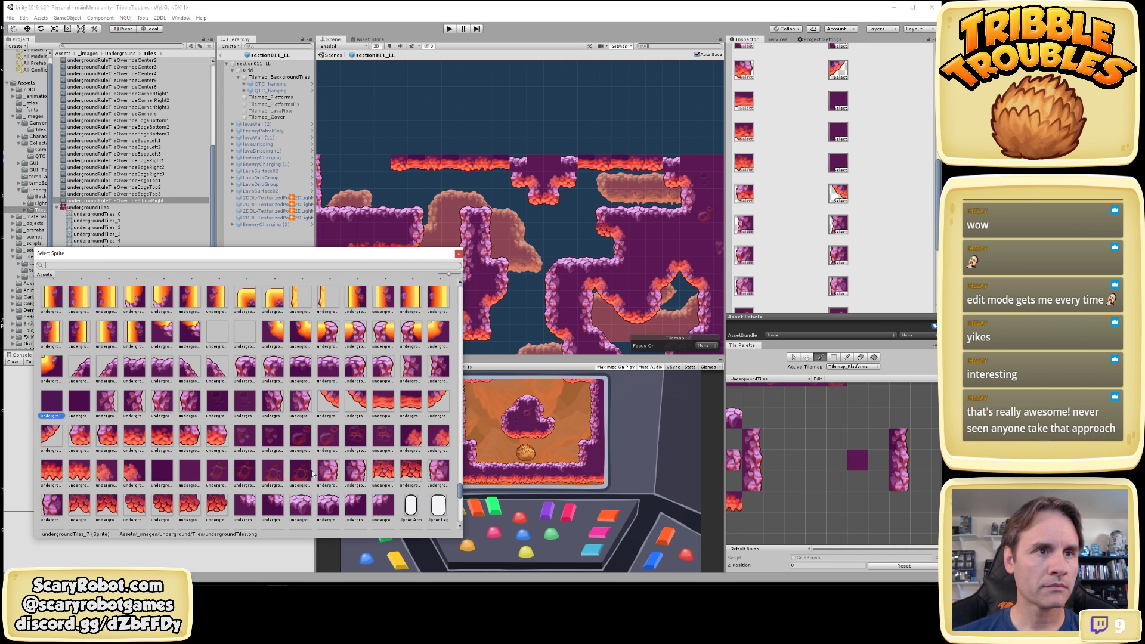
{"action": "scroll", "coordinate": [268, 462], "scroll_direction": "down", "scroll_amount": 1}
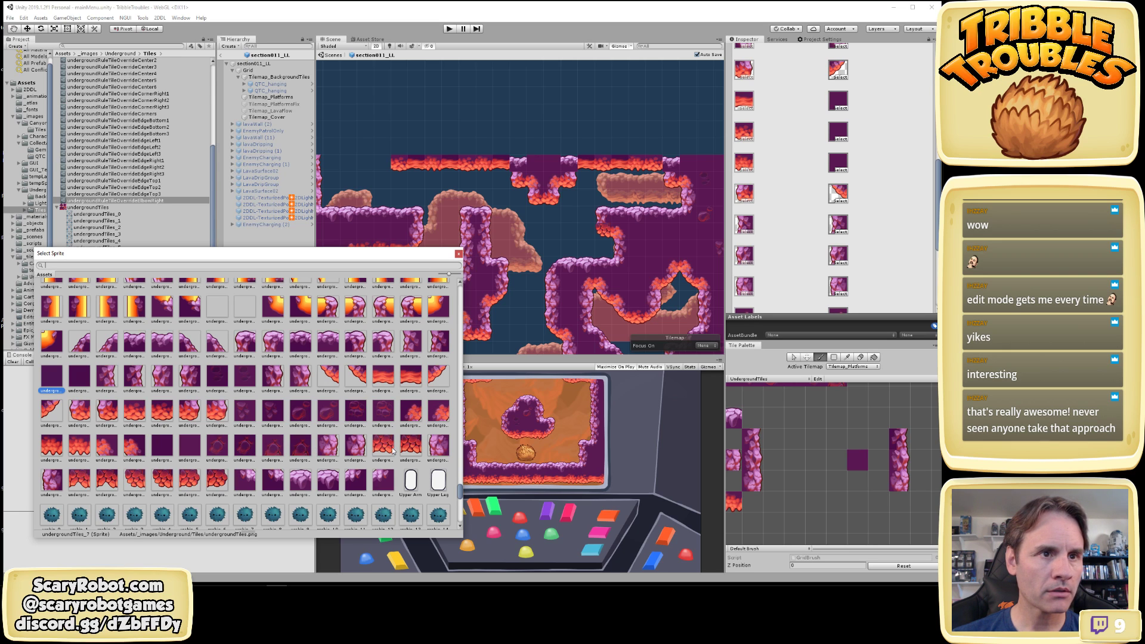
{"action": "left_click", "coordinate": [357, 482]}
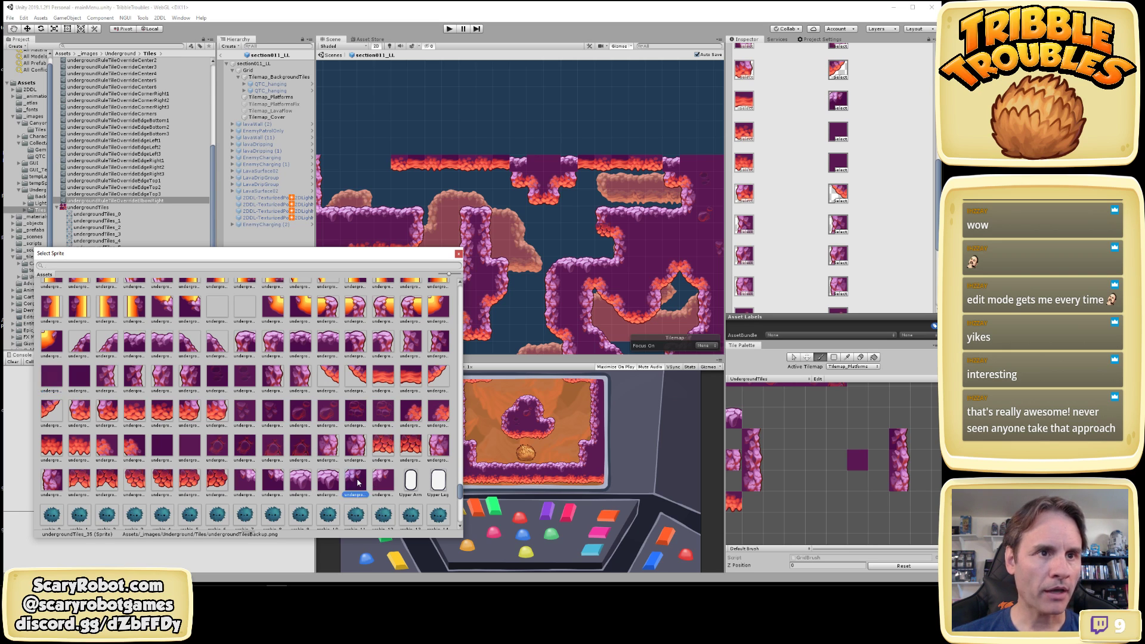
{"action": "left_click", "coordinate": [380, 483]}
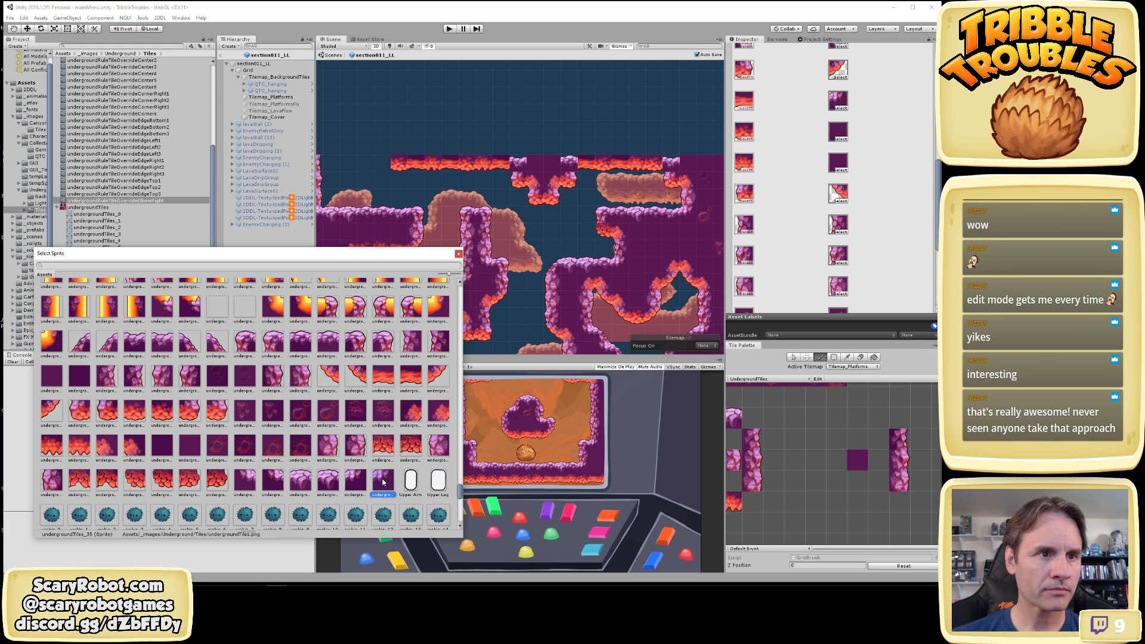
{"action": "double_click", "coordinate": [381, 482]}
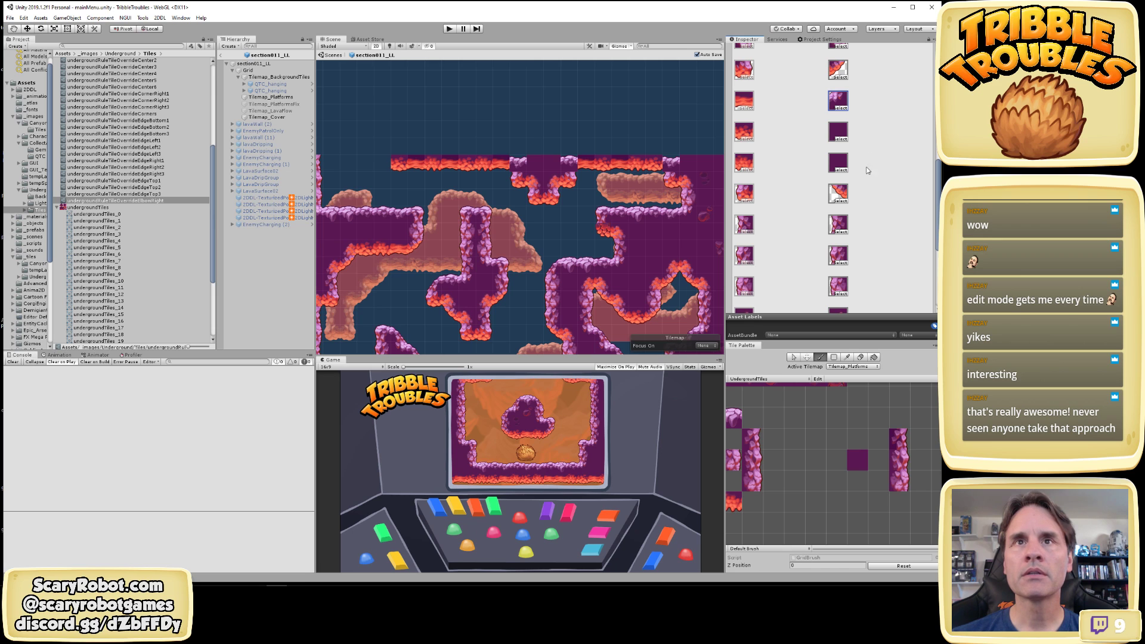
Assign the same light rock elbow sprite to the two remaining plain purple slots of the lava-edge rules
{"action": "left_click", "coordinate": [841, 138]}
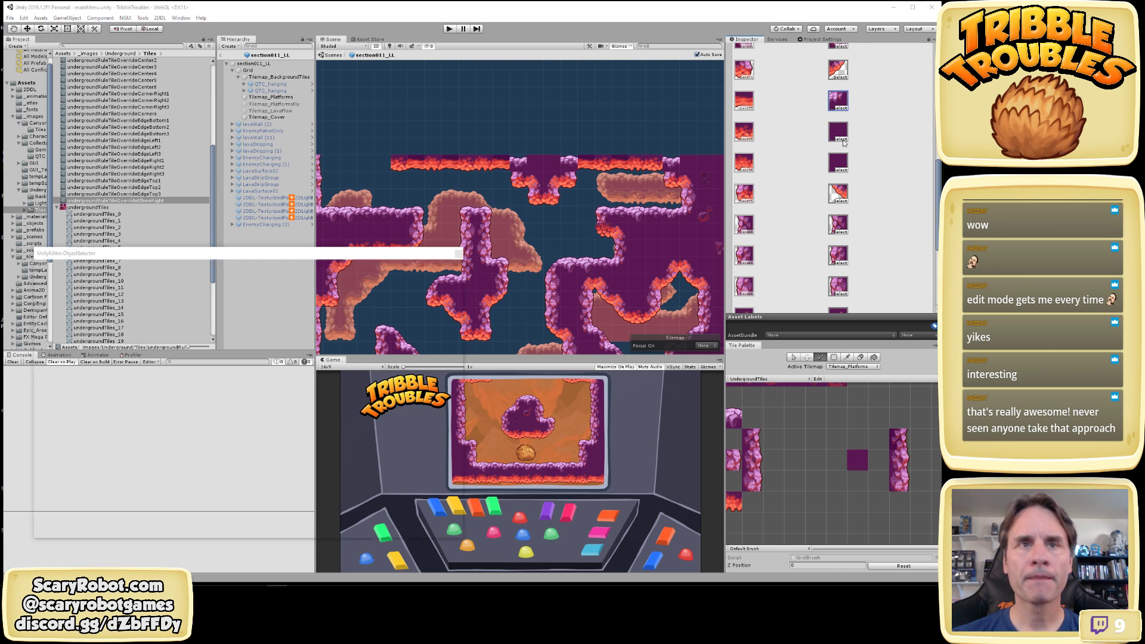
{"action": "left_click", "coordinate": [384, 508]}
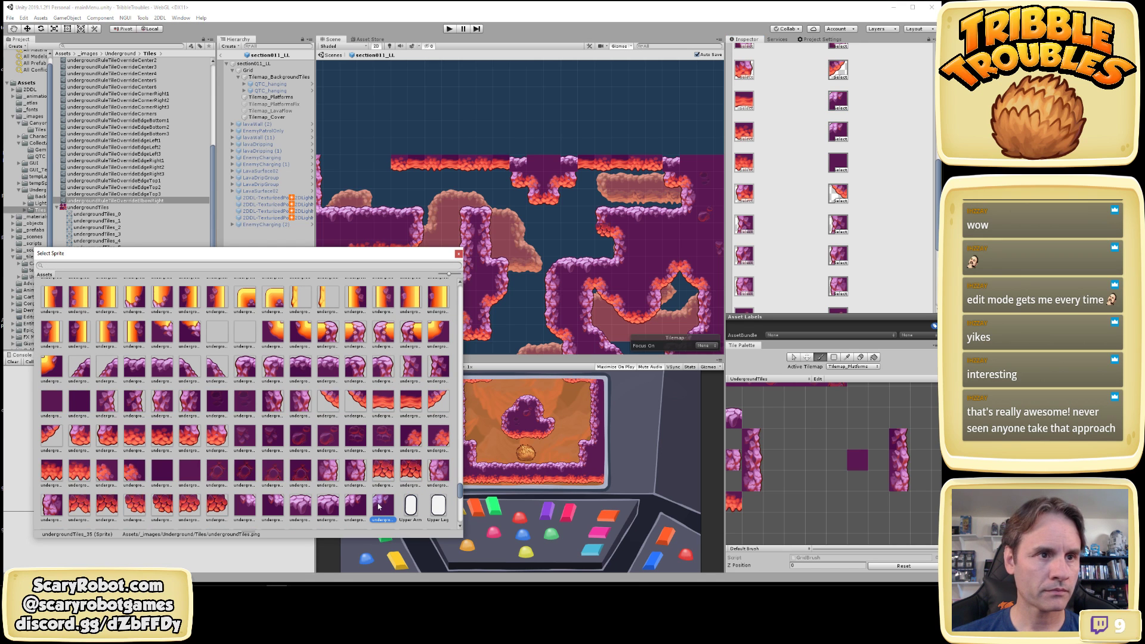
{"action": "double_click", "coordinate": [380, 507]}
{"action": "left_click", "coordinate": [841, 170]}
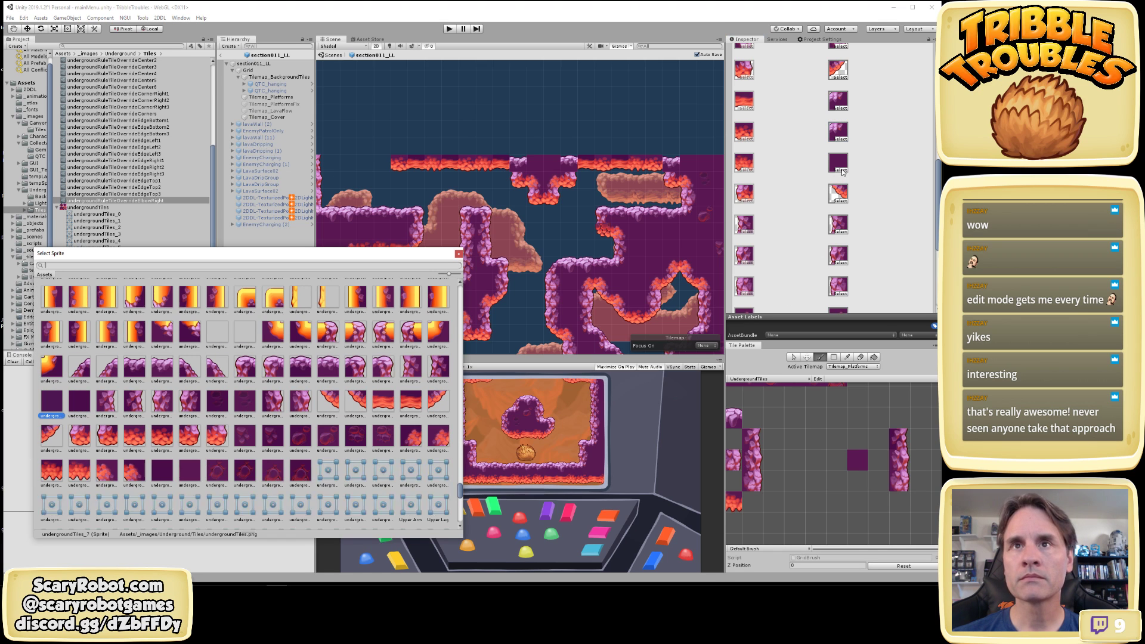
{"action": "double_click", "coordinate": [383, 507]}
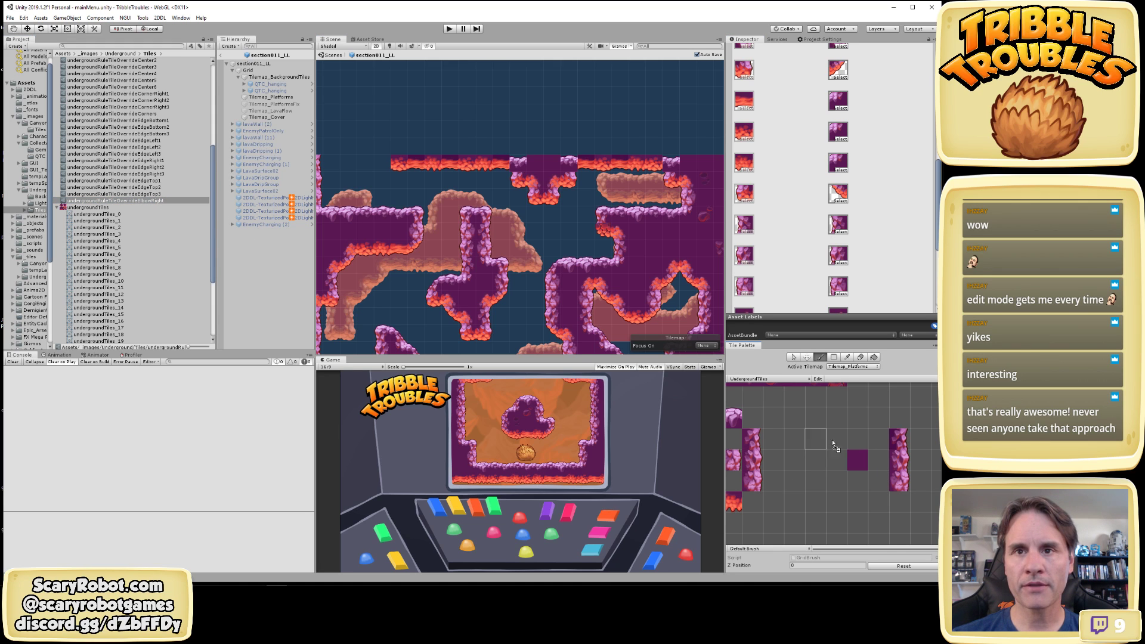
Add the elbow-right tile to the palette above the right rock edge and set its default sprite to undergroundTiles_23
{"action": "left_click", "coordinate": [877, 417]}
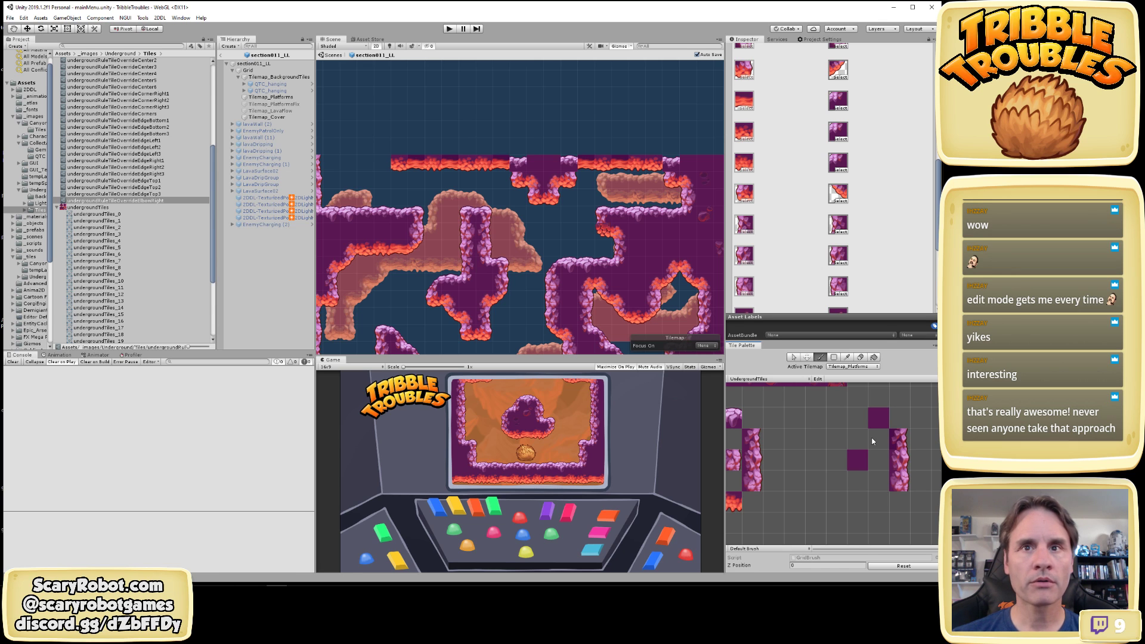
{"action": "scroll", "coordinate": [863, 200], "scroll_direction": "up", "scroll_amount": 5}
{"action": "left_click", "coordinate": [840, 113]}
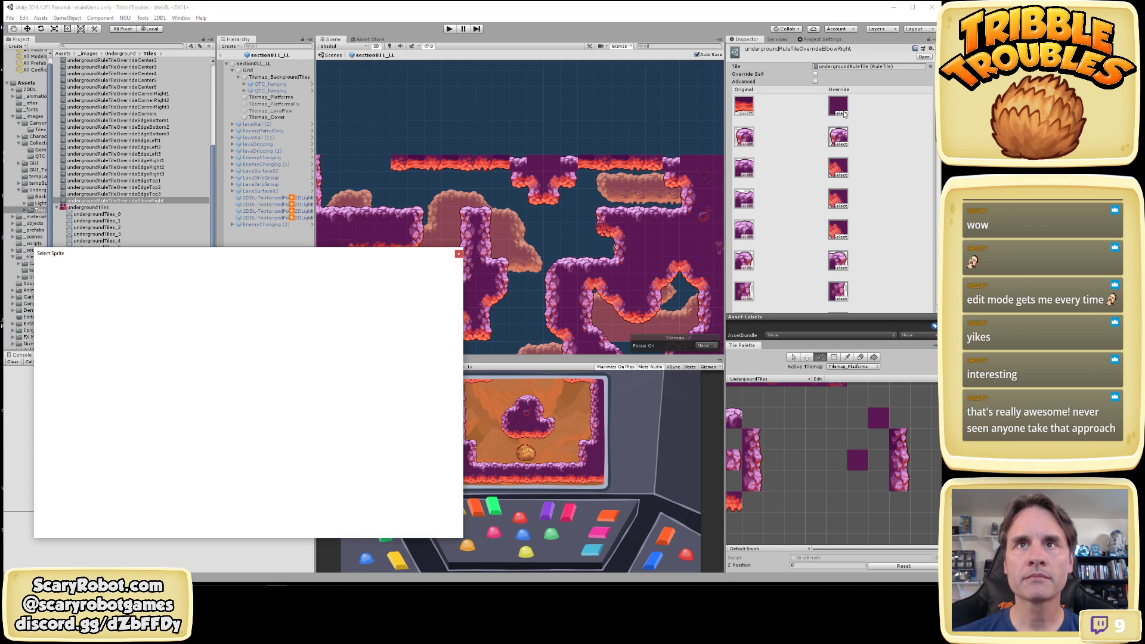
{"action": "left_click", "coordinate": [385, 505]}
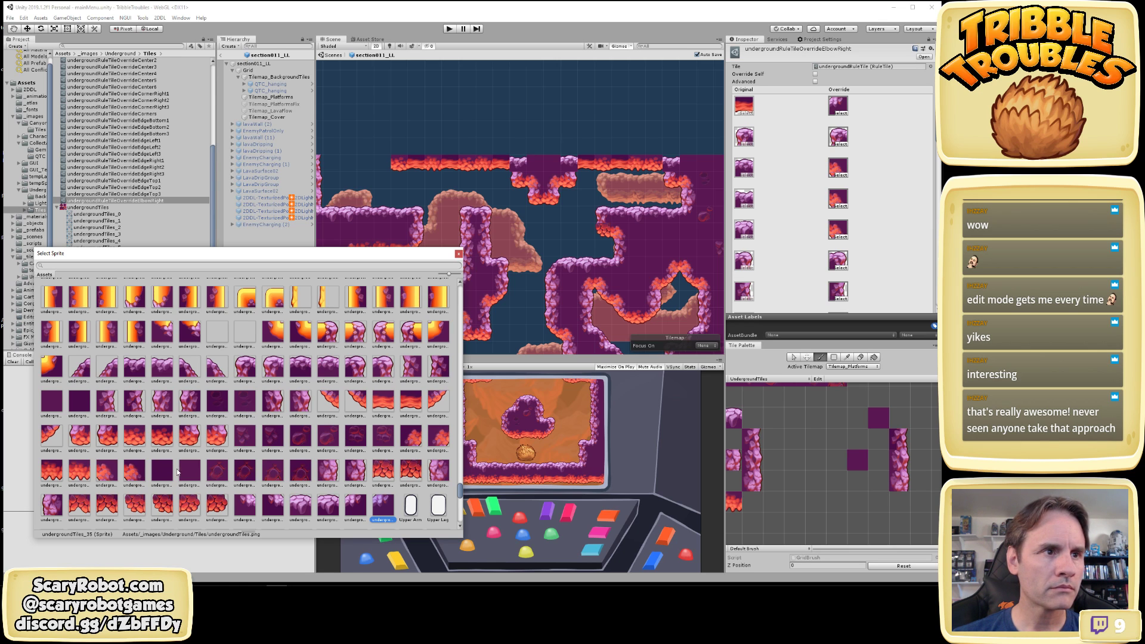
{"action": "left_click", "coordinate": [107, 473]}
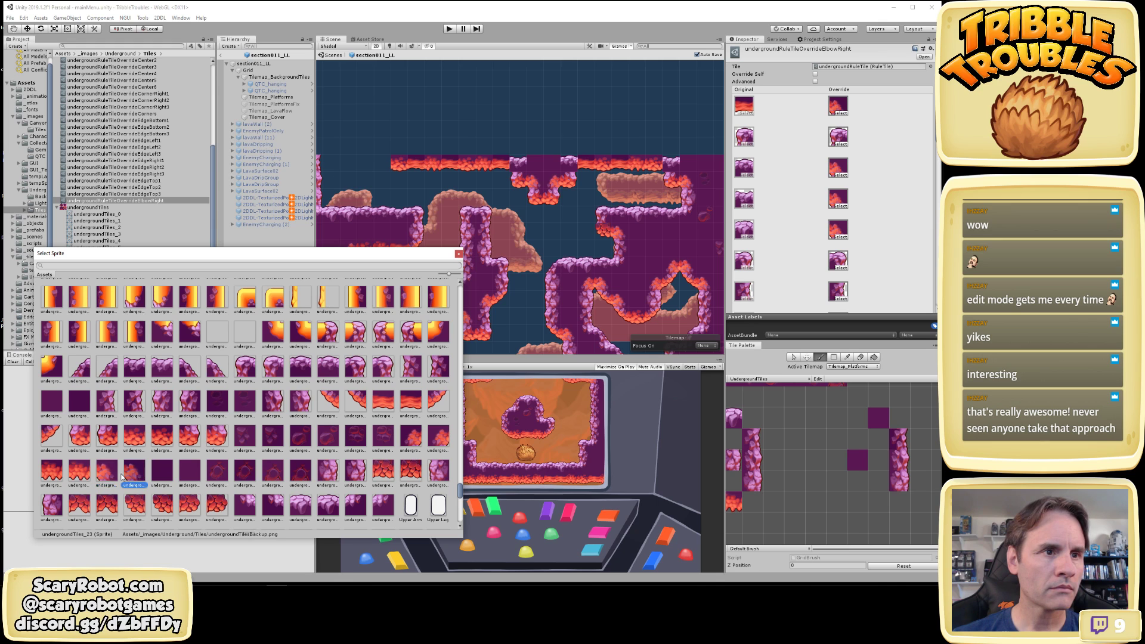
{"action": "double_click", "coordinate": [115, 477]}
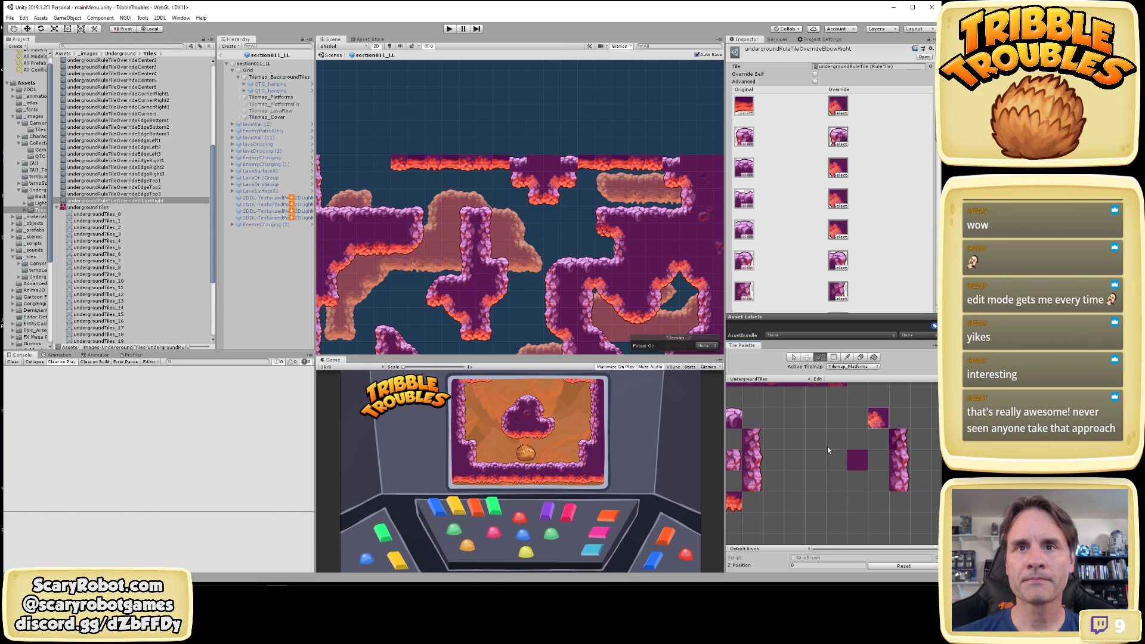
Paint the elbow-right tile over the ceiling corner at the right wall and the hanging ceiling block's top-left corner
{"action": "left_click", "coordinate": [676, 173]}
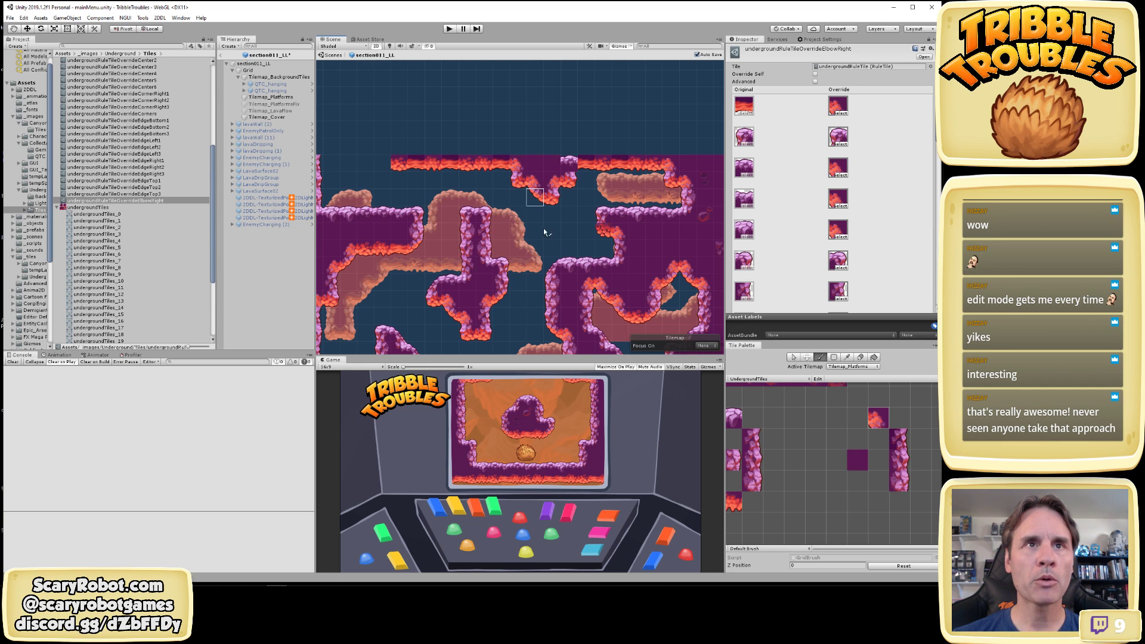
{"action": "middle_click_drag", "start_coordinate": [553, 275], "coordinate": [505, 227]}
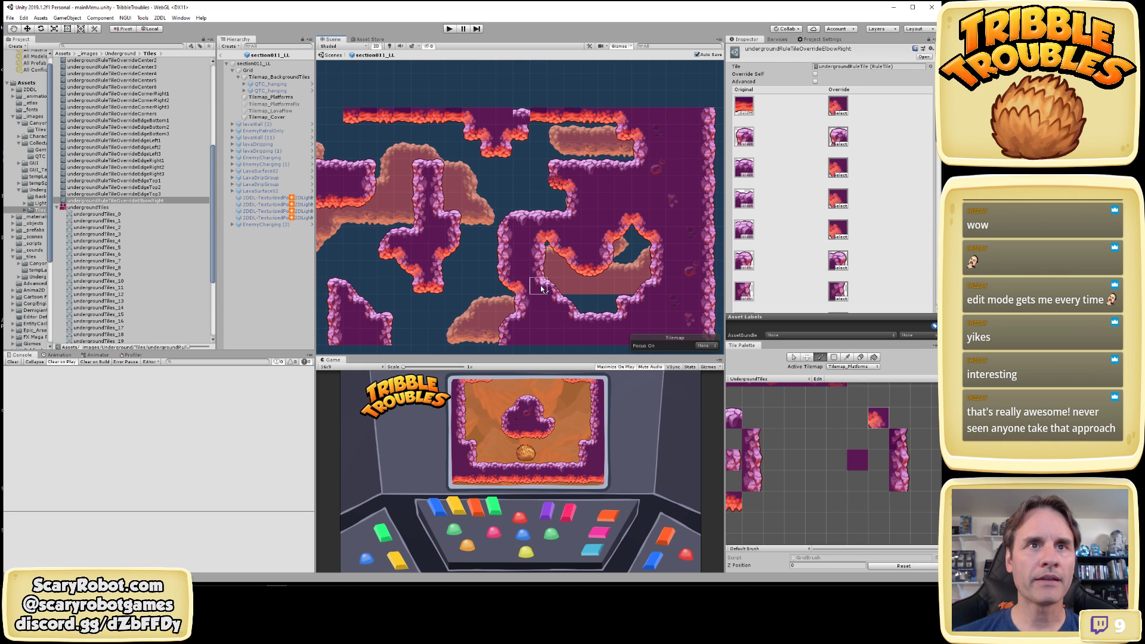
{"action": "middle_click_drag", "start_coordinate": [531, 293], "coordinate": [541, 276]}
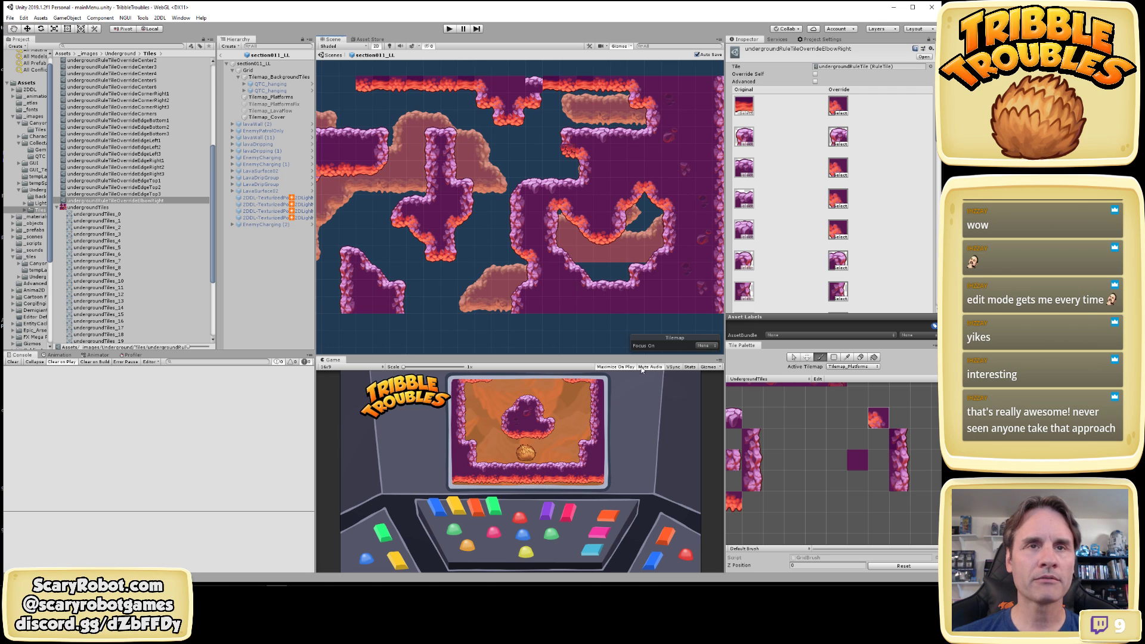
{"action": "scroll", "coordinate": [569, 225], "scroll_direction": "up", "scroll_amount": 1}
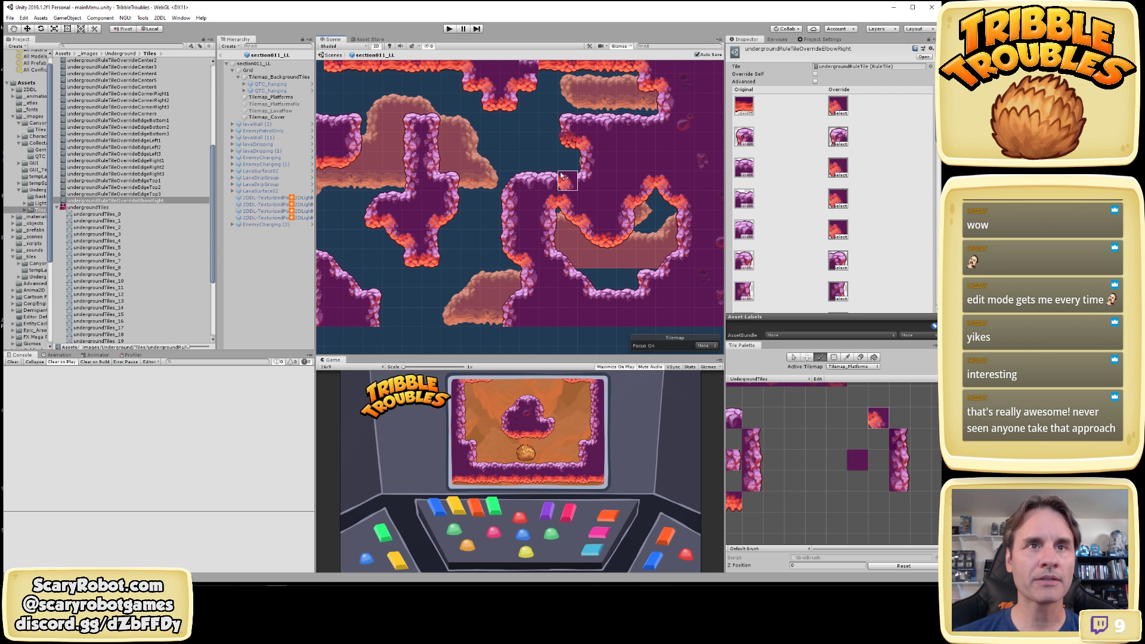
{"action": "scroll", "coordinate": [574, 179], "scroll_direction": "up", "scroll_amount": 1}
{"action": "middle_click_drag", "start_coordinate": [583, 165], "coordinate": [584, 295]}
{"action": "middle_click_drag", "start_coordinate": [540, 168], "coordinate": [581, 203]}
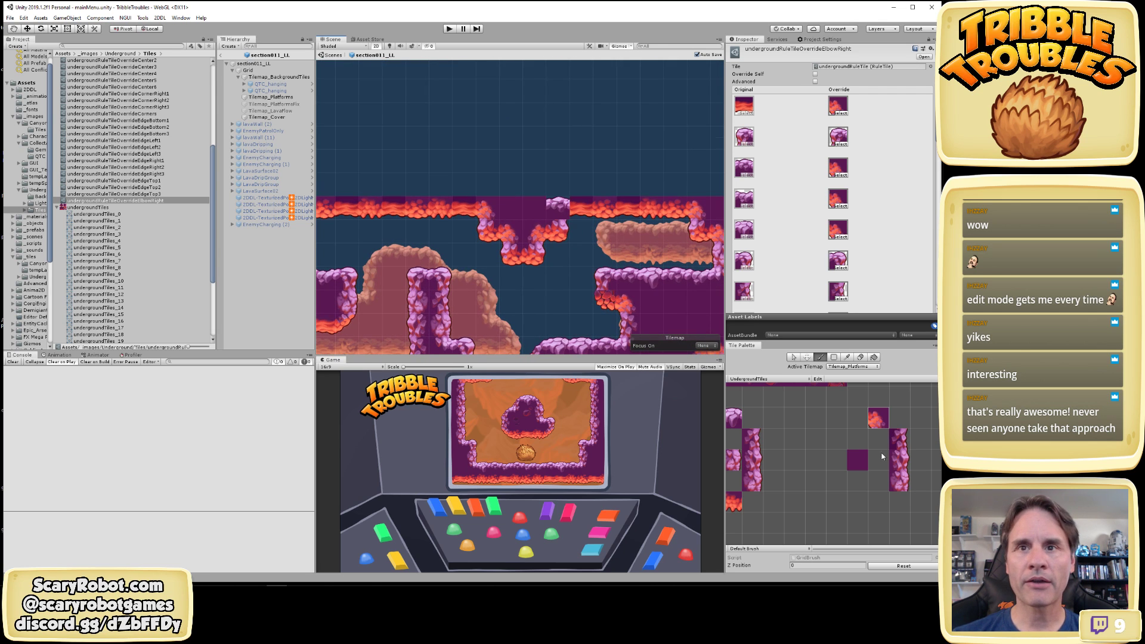
Duplicate the elbow-right override tile asset and name the copy undergroundRuleTileOverrideElbowLeft
{"action": "left_click", "coordinate": [851, 505]}
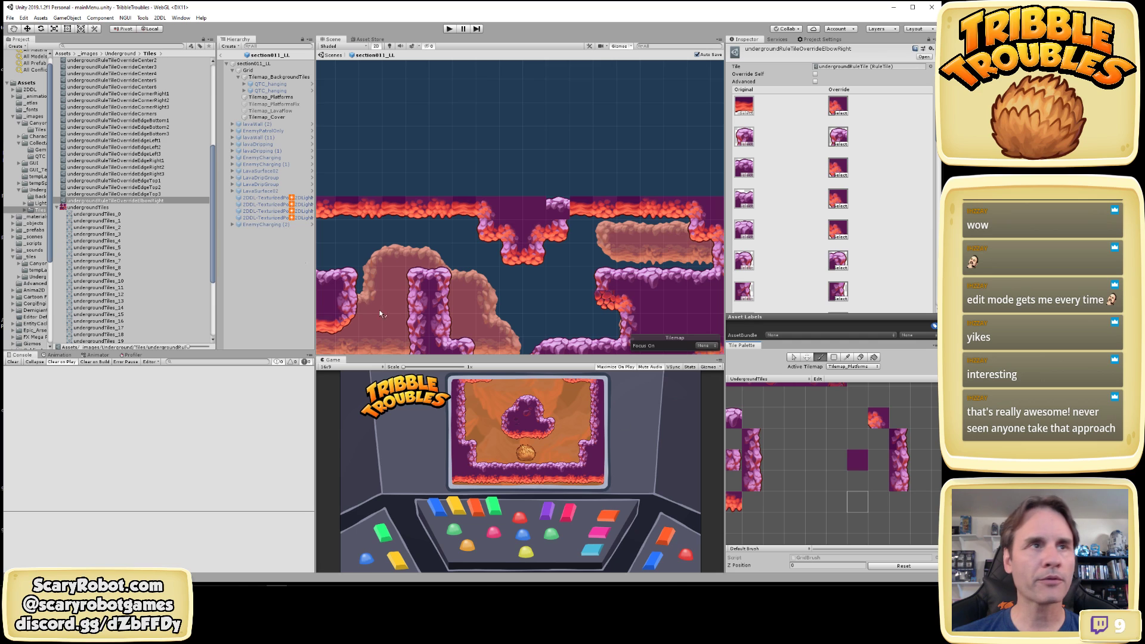
{"action": "left_click", "coordinate": [152, 202]}
{"action": "key", "text": "Up"}
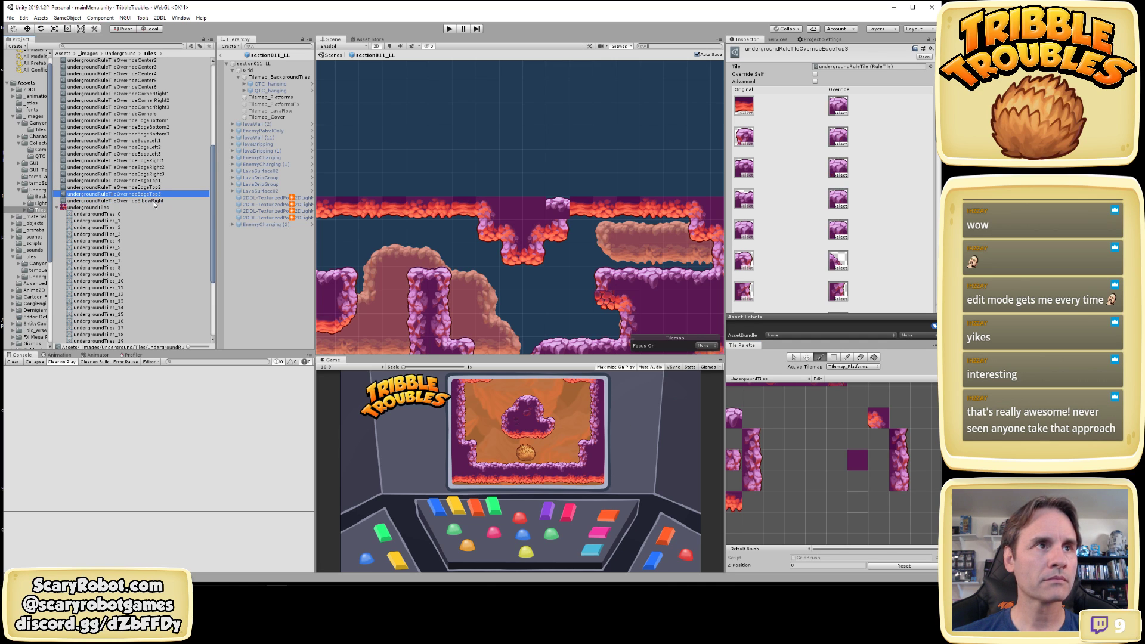
{"action": "key", "text": "Down"}
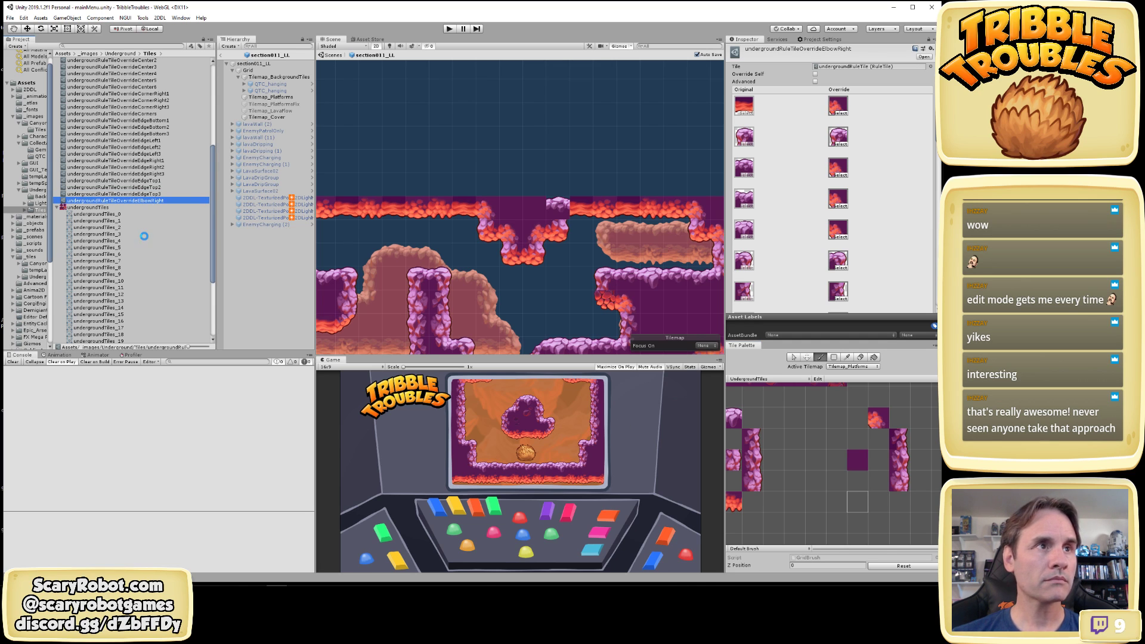
{"action": "key", "text": "ctrl+d"}
{"action": "key", "text": "F2"}
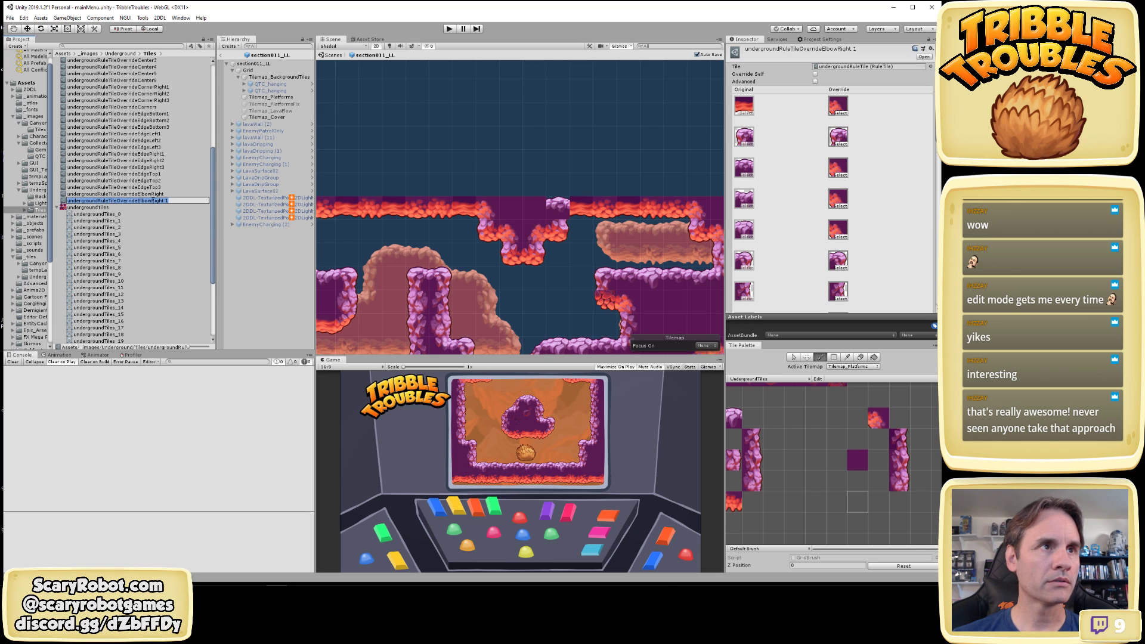
{"action": "left_click", "coordinate": [151, 201]}
{"action": "key", "text": "shift+End"}
{"action": "type", "text": "Left"}
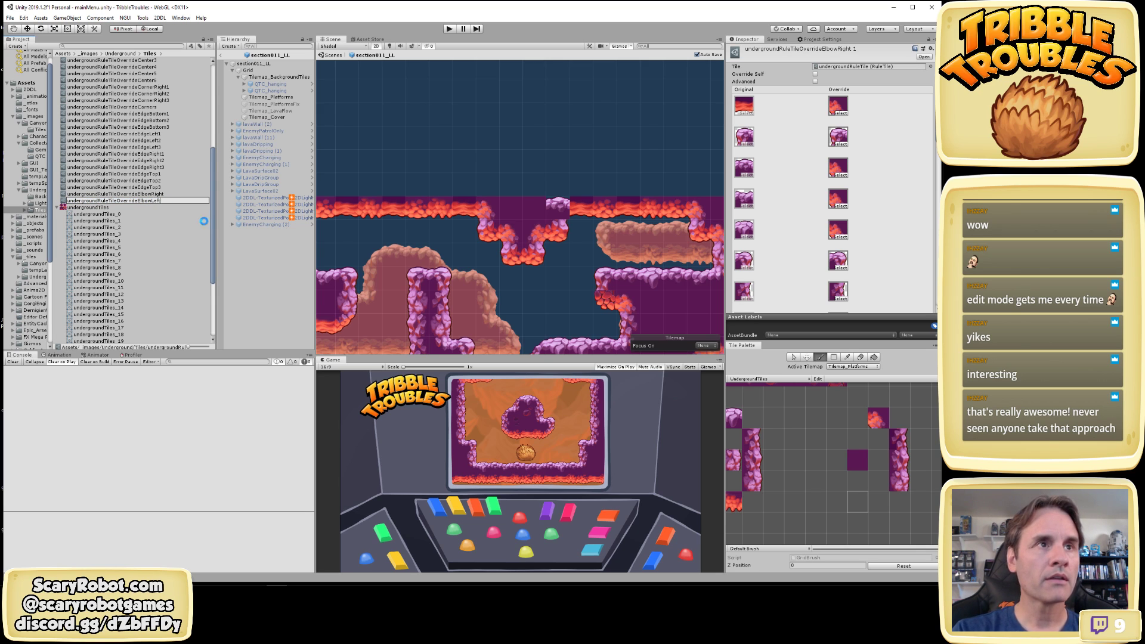
{"action": "key", "text": "Return"}
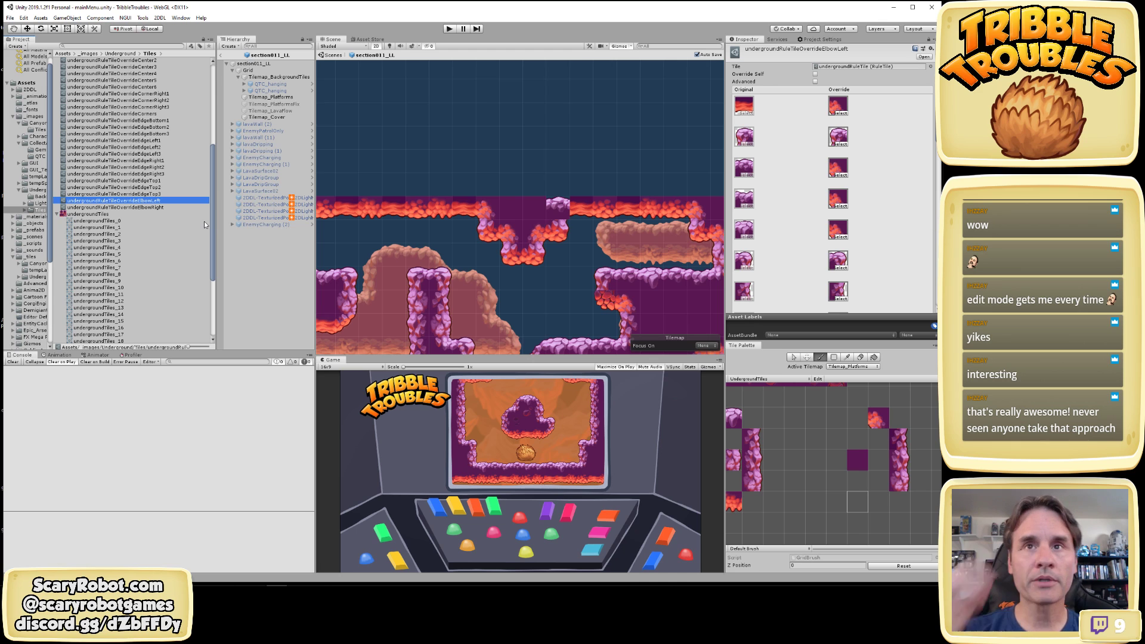
Override the three lava elbow slots of the purple top-edge rules with undergroundTiles_21 from undergroundTiles.png
{"action": "left_click", "coordinate": [844, 177]}
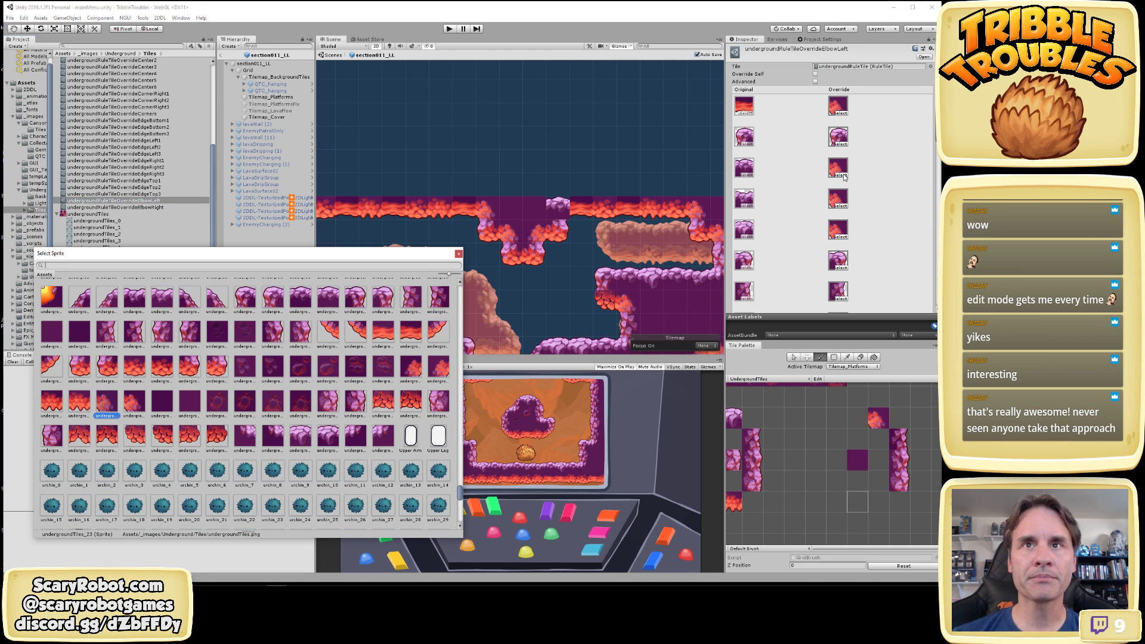
{"action": "left_click", "coordinate": [416, 370]}
{"action": "double_click", "coordinate": [446, 369]}
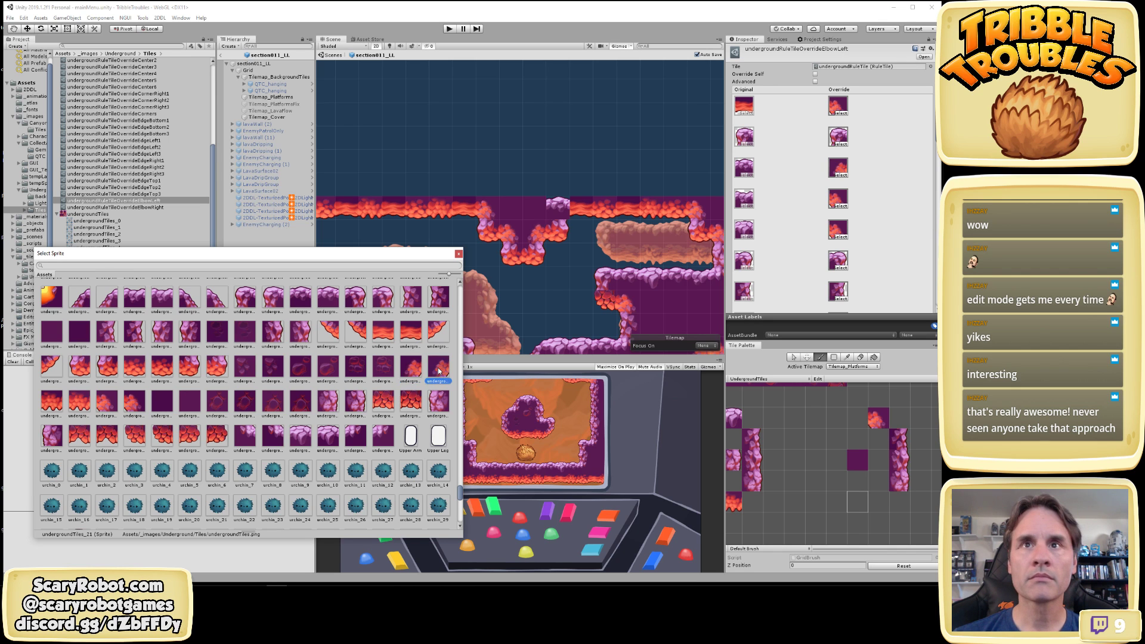
{"action": "left_click", "coordinate": [842, 207]}
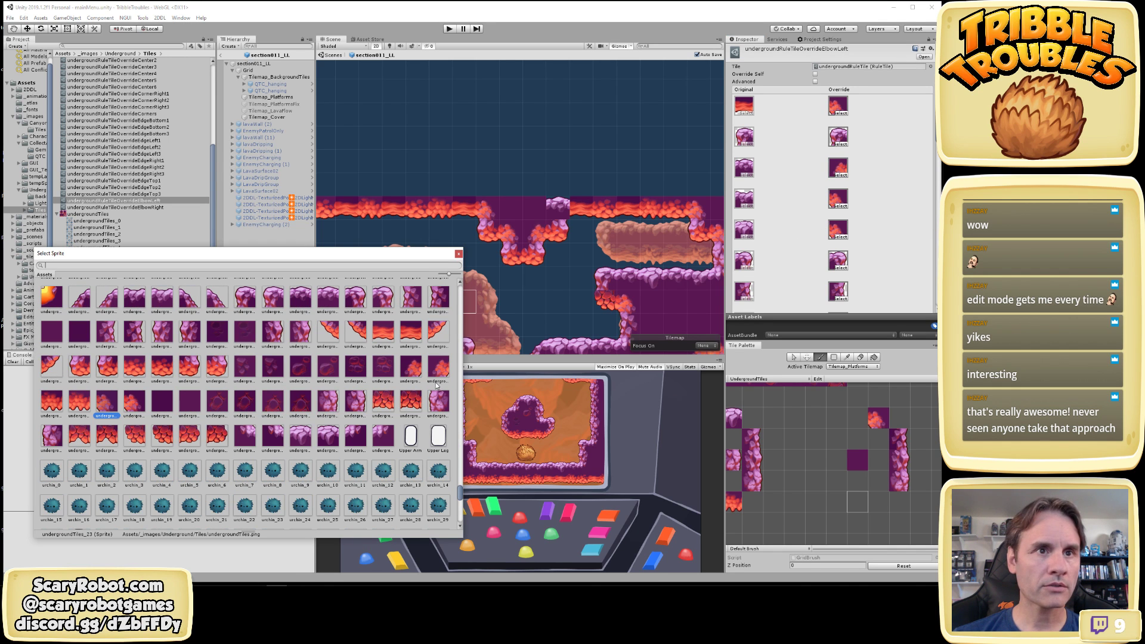
{"action": "left_click", "coordinate": [842, 205]}
{"action": "left_click", "coordinate": [842, 237]}
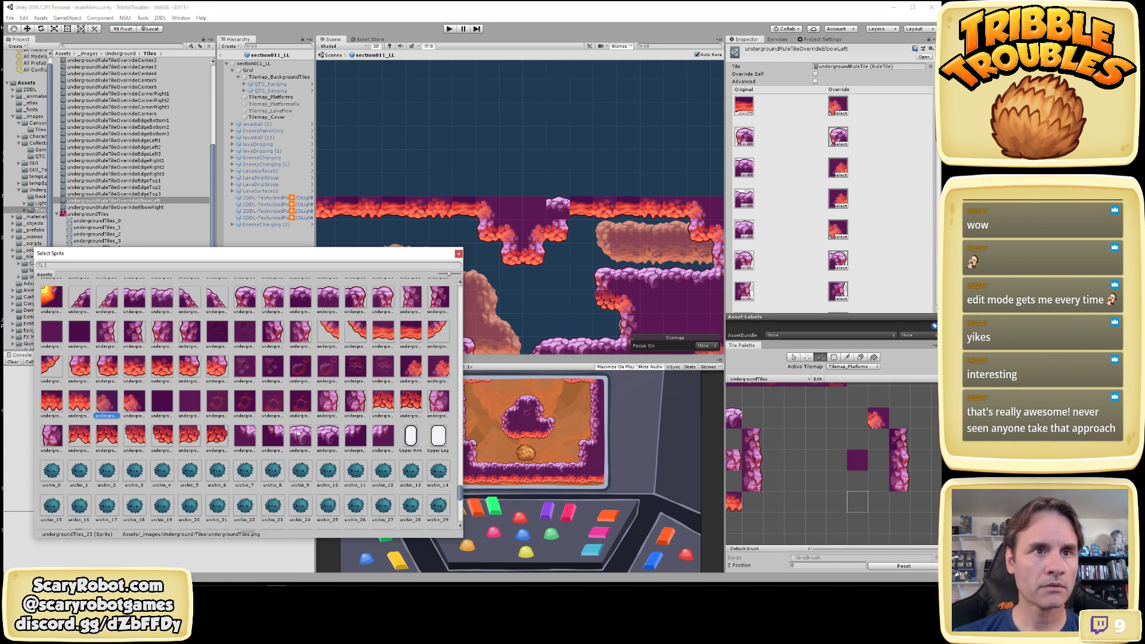
{"action": "double_click", "coordinate": [438, 371]}
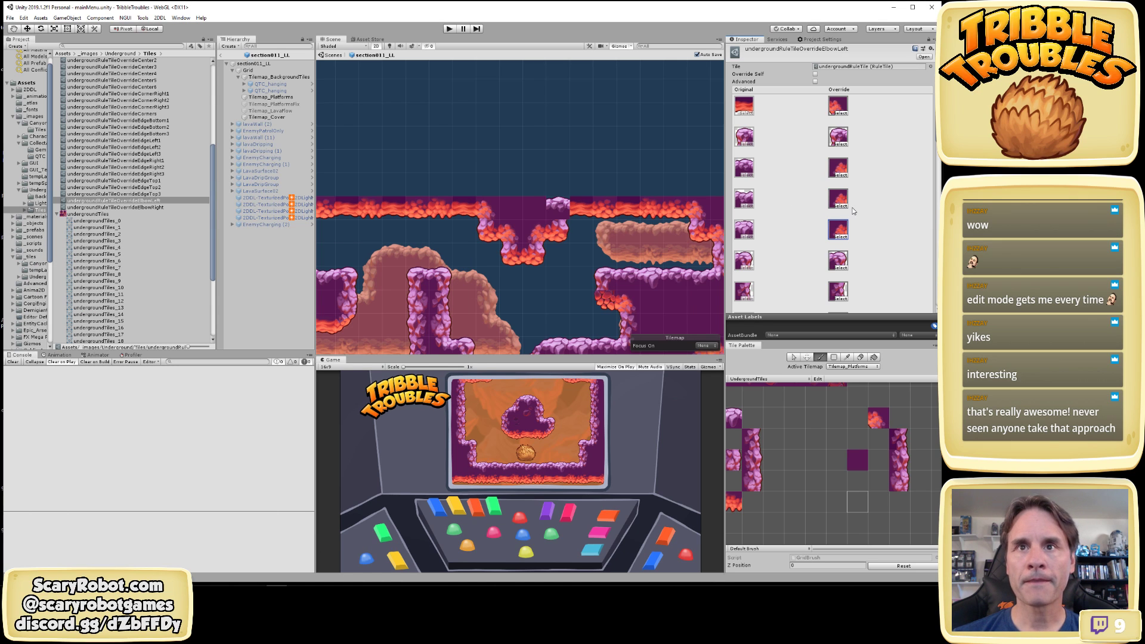
Override the three light rock elbow slots of the lava-edge rules with undergroundTiles_33 from undergroundTiles.png
{"action": "scroll", "coordinate": [859, 220], "scroll_direction": "down", "scroll_amount": 3}
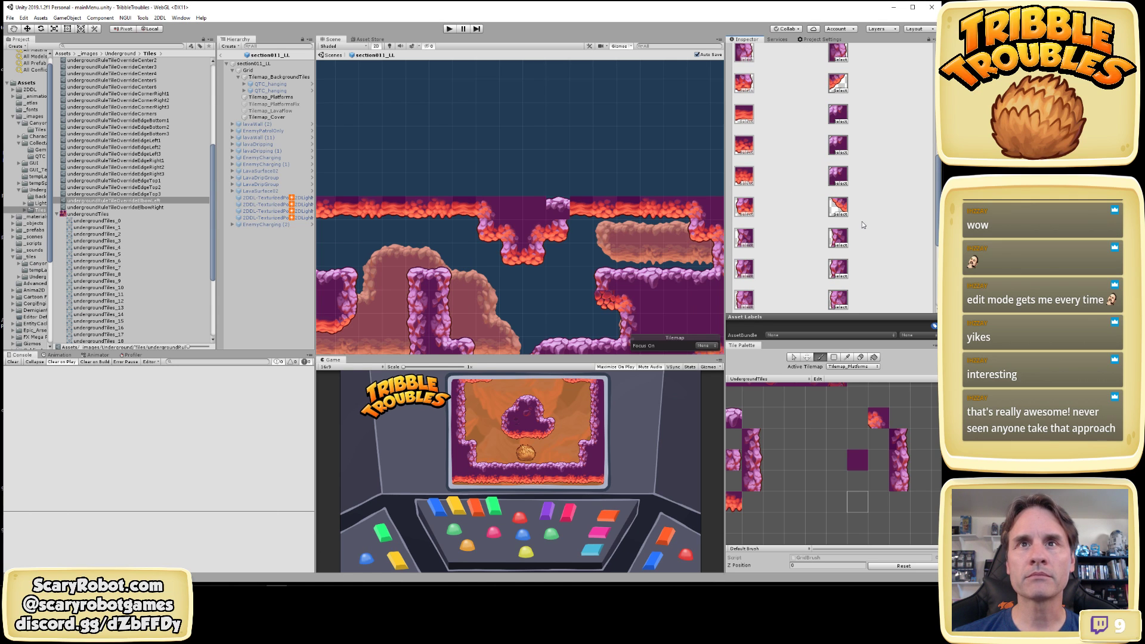
{"action": "left_click", "coordinate": [841, 122]}
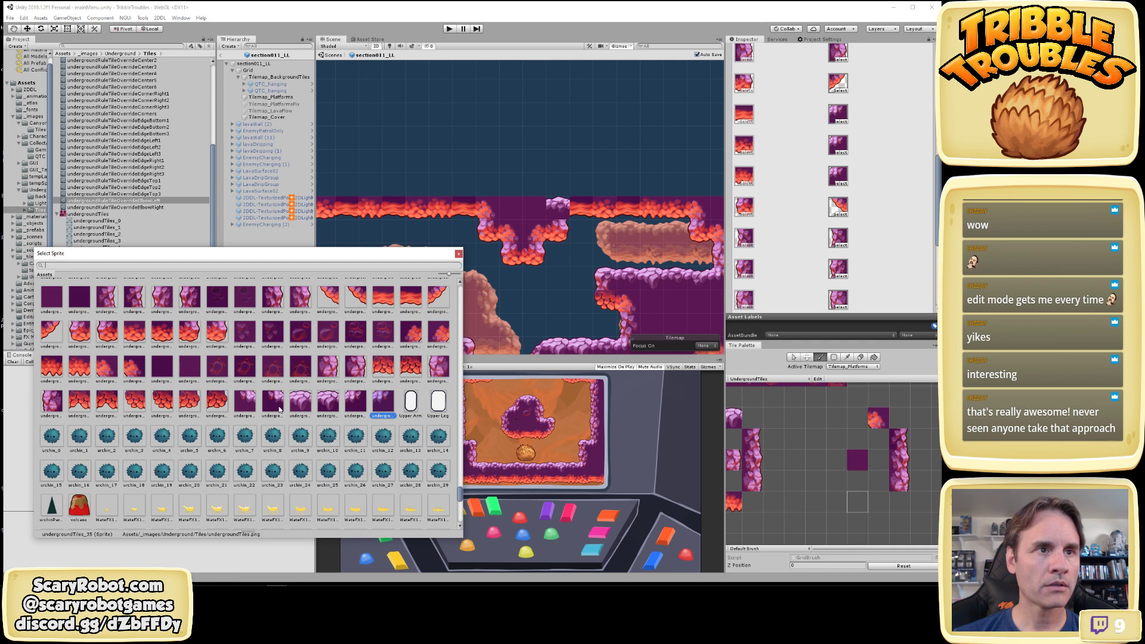
{"action": "left_click", "coordinate": [244, 404]}
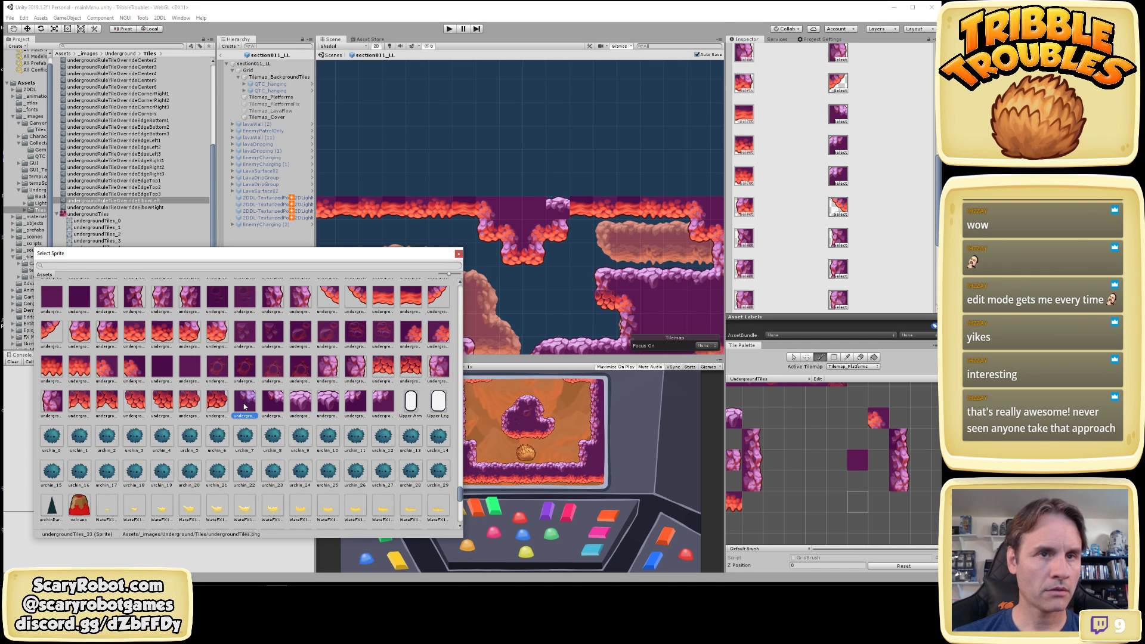
{"action": "double_click", "coordinate": [245, 405]}
{"action": "left_click", "coordinate": [843, 154]}
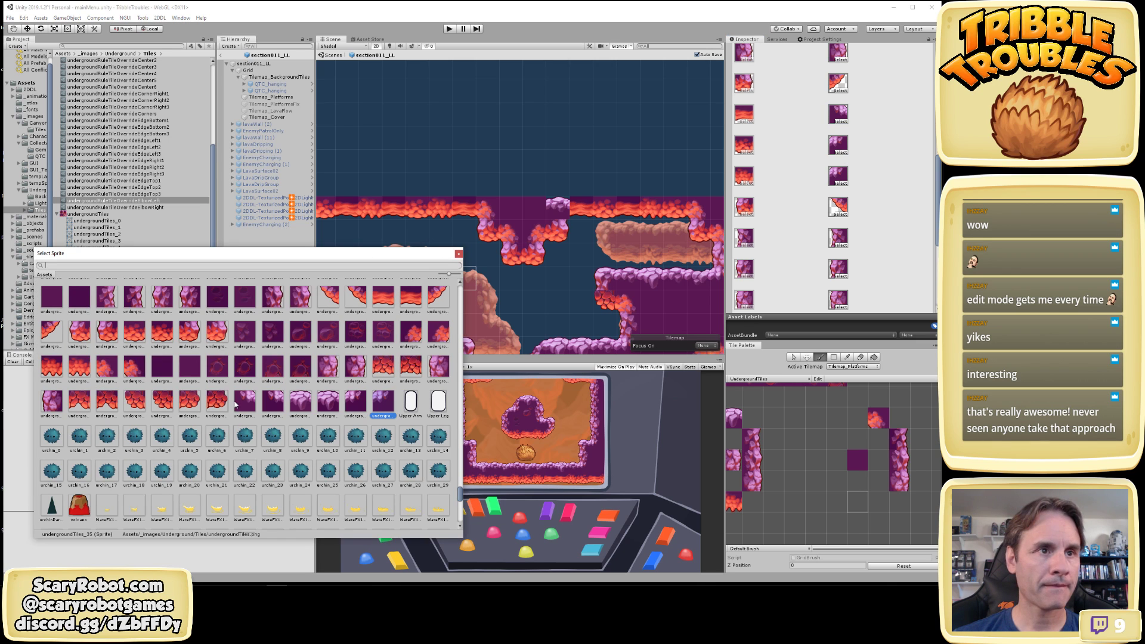
{"action": "left_click", "coordinate": [250, 406]}
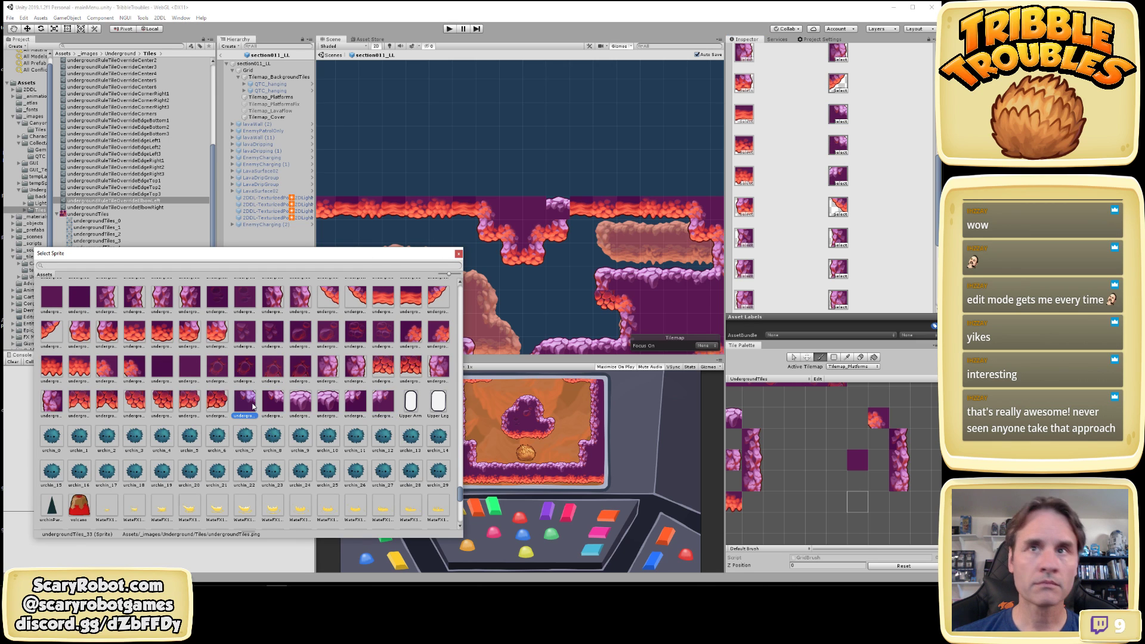
{"action": "double_click", "coordinate": [254, 407]}
{"action": "left_click", "coordinate": [841, 185]}
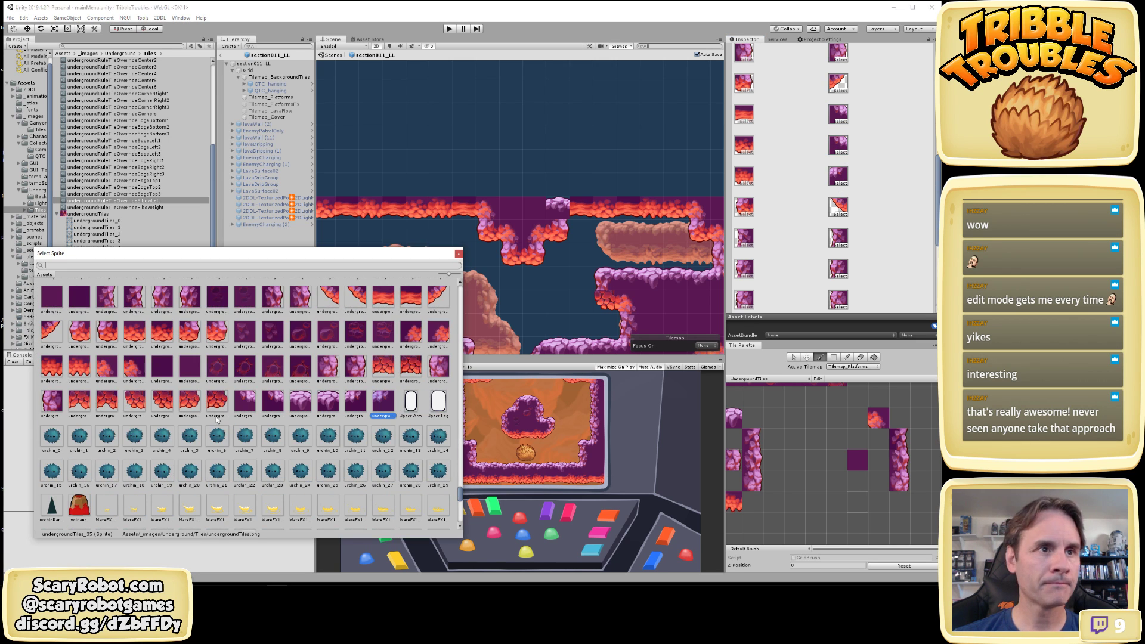
{"action": "double_click", "coordinate": [245, 406]}
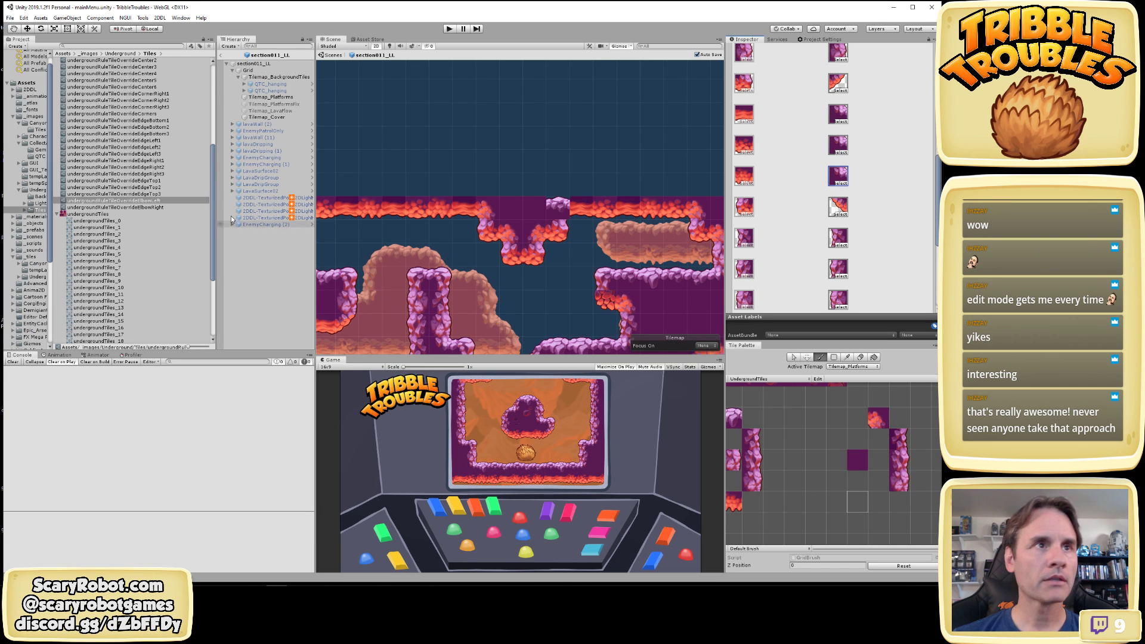
Add the elbow-left tile to the palette above the left rock edge and set its default sprite to undergroundTiles_21
{"action": "left_click", "coordinate": [832, 418]}
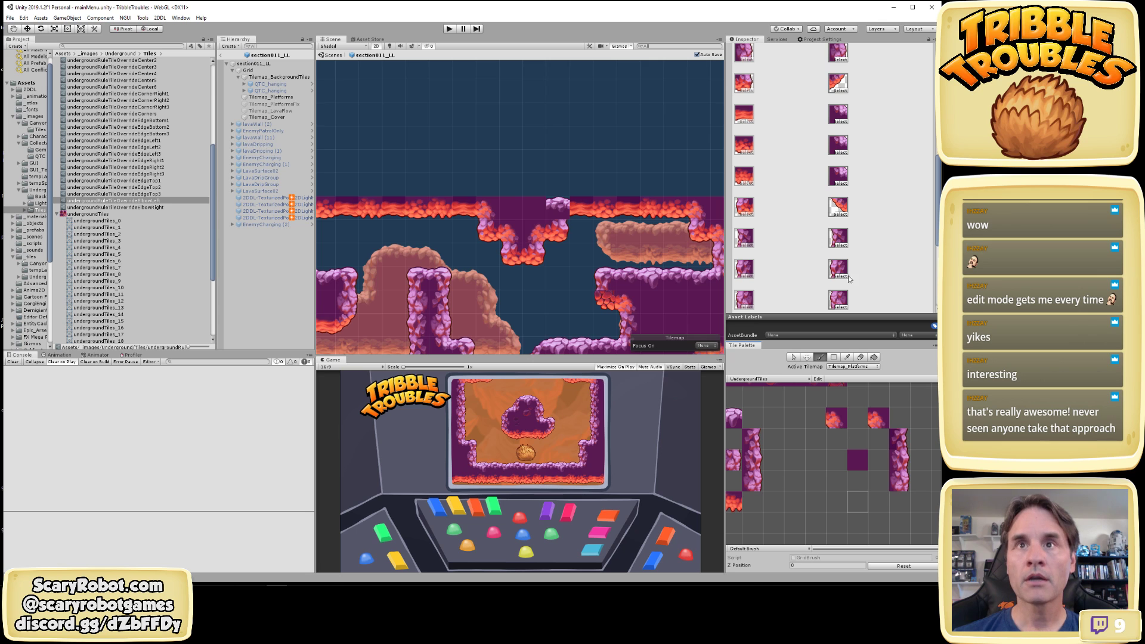
{"action": "scroll", "coordinate": [809, 152], "scroll_direction": "up", "scroll_amount": 5}
{"action": "left_click", "coordinate": [845, 115]}
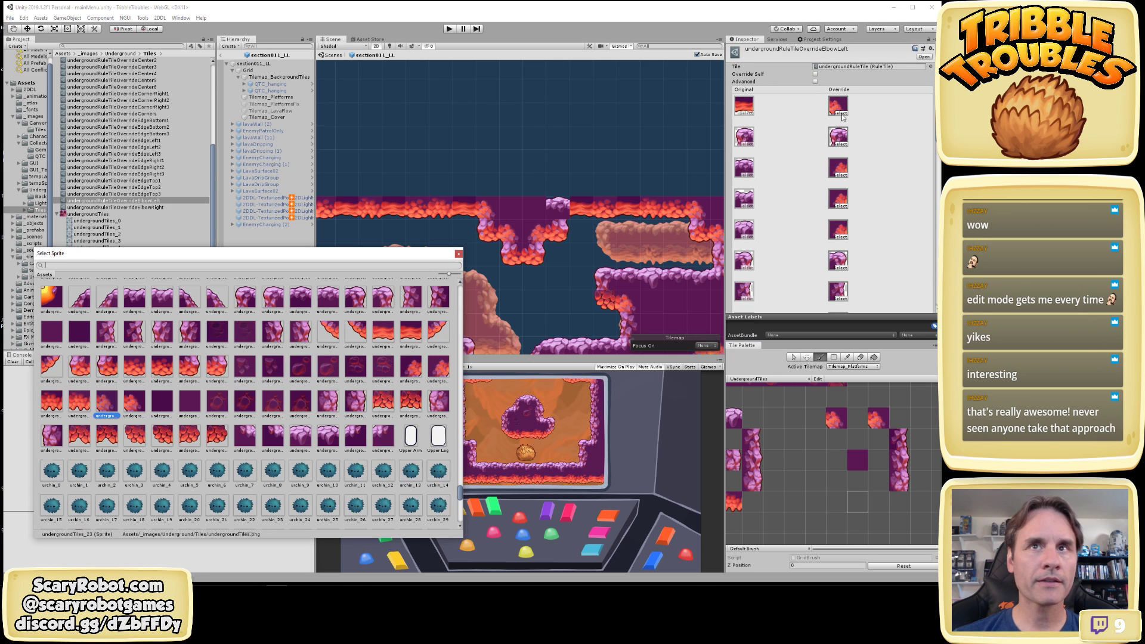
{"action": "left_click", "coordinate": [411, 368]}
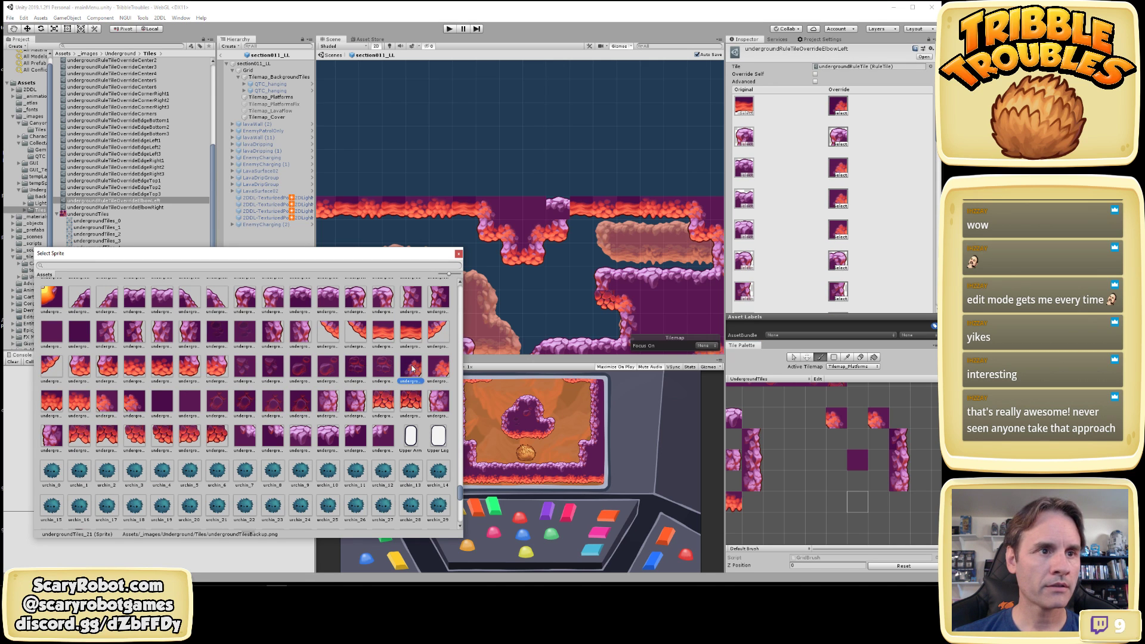
{"action": "double_click", "coordinate": [439, 368]}
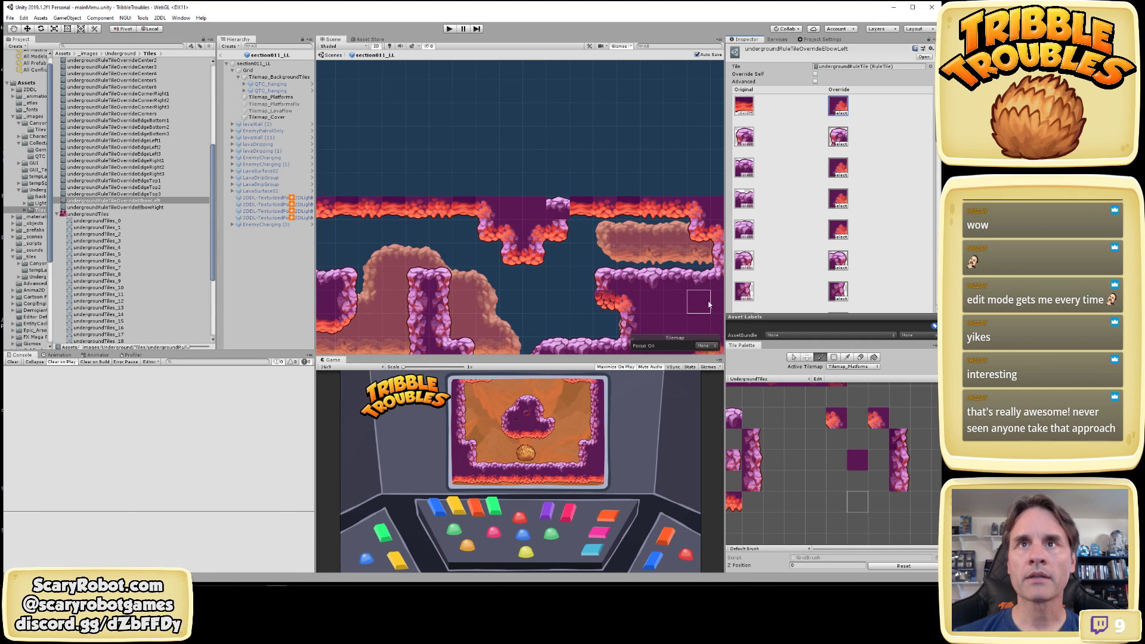
Paint the elbow-left tile over the top-right corner of the hanging ceiling block
{"action": "left_click", "coordinate": [841, 420]}
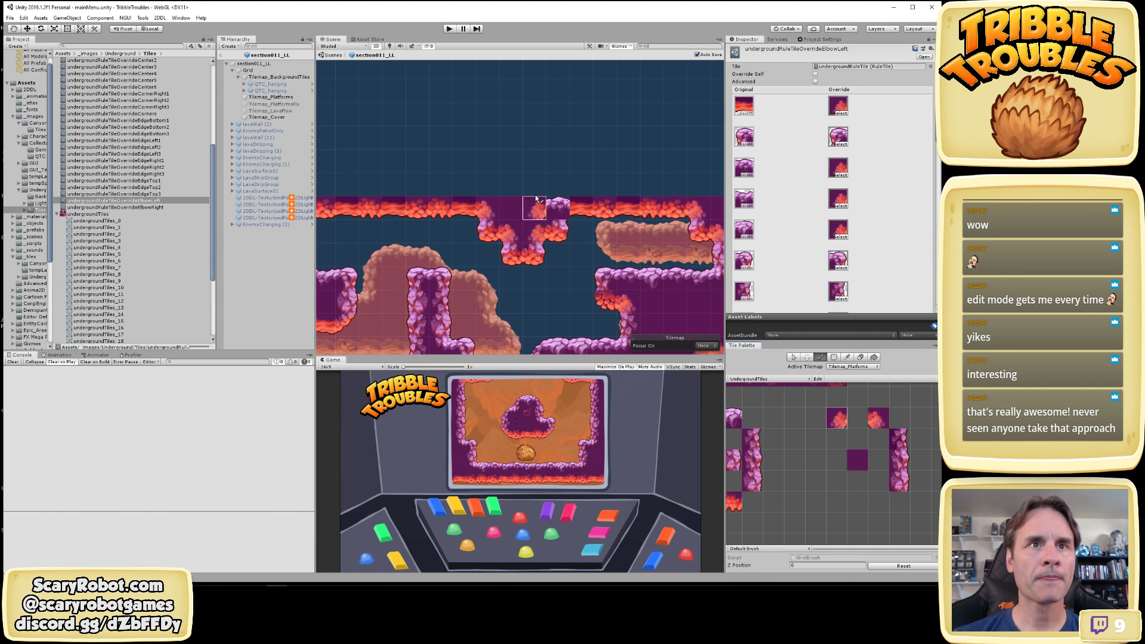
{"action": "left_click", "coordinate": [512, 278]}
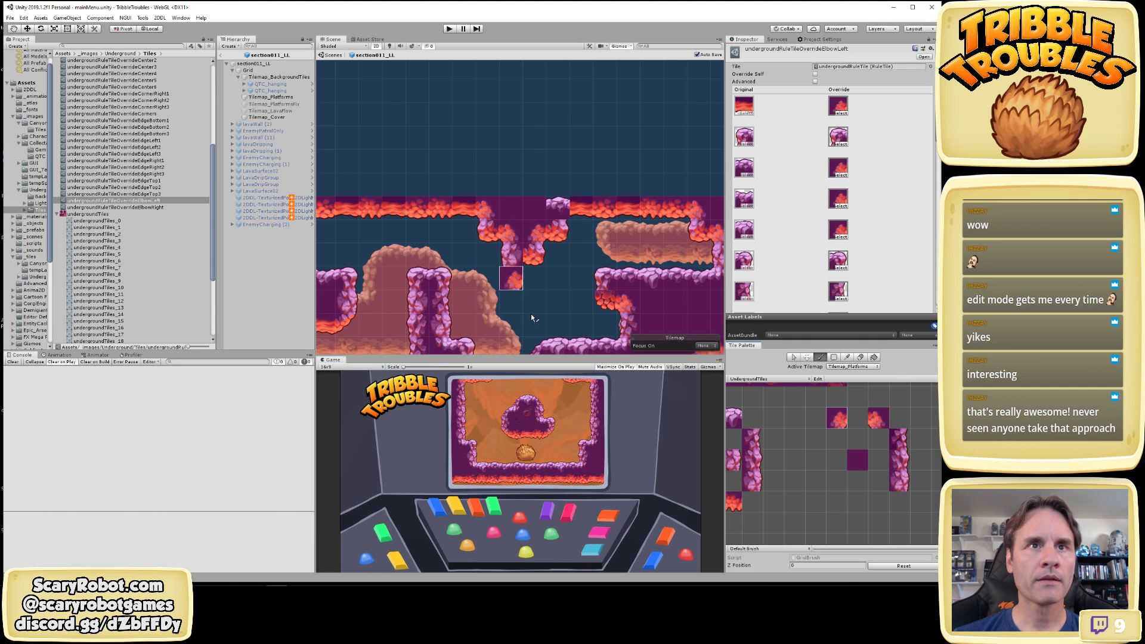
{"action": "left_click", "coordinate": [557, 209]}
Examine the level's ceiling, walls and floating rock pillar for inner corners that still need elbow tiles
{"action": "scroll", "coordinate": [542, 275], "scroll_direction": "down", "scroll_amount": 7}
{"action": "scroll", "coordinate": [521, 271], "scroll_direction": "down", "scroll_amount": 1}
{"action": "middle_click_drag", "start_coordinate": [479, 292], "coordinate": [514, 161]}
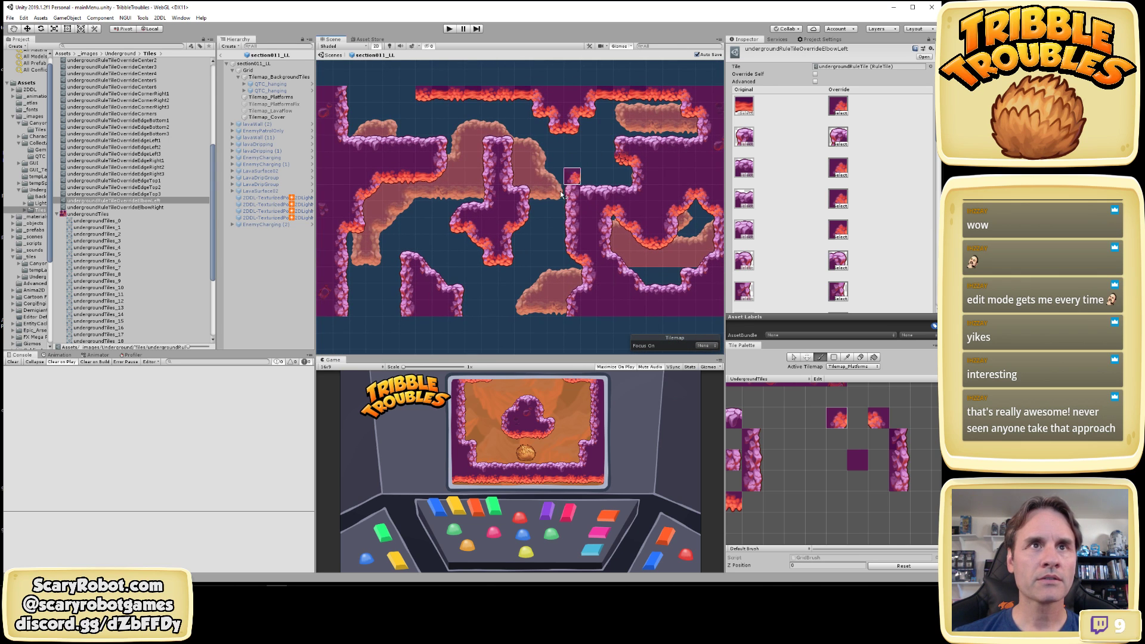
{"action": "middle_click_drag", "start_coordinate": [575, 160], "coordinate": [583, 271]}
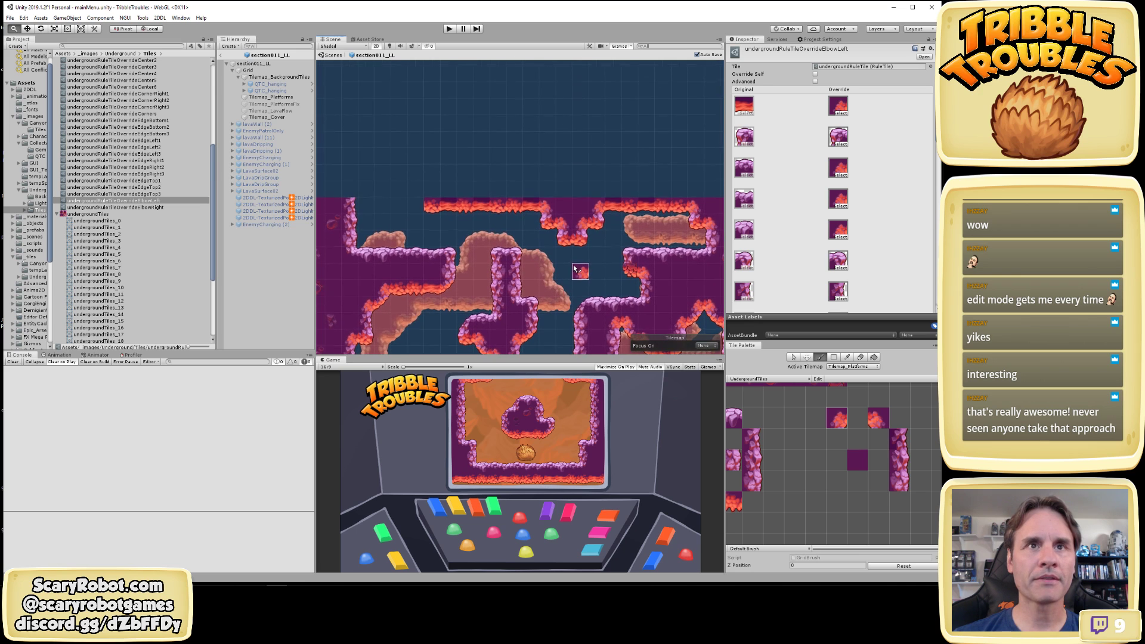
{"action": "scroll", "coordinate": [590, 242], "scroll_direction": "up", "scroll_amount": 1}
{"action": "scroll", "coordinate": [590, 242], "scroll_direction": "up", "scroll_amount": 5}
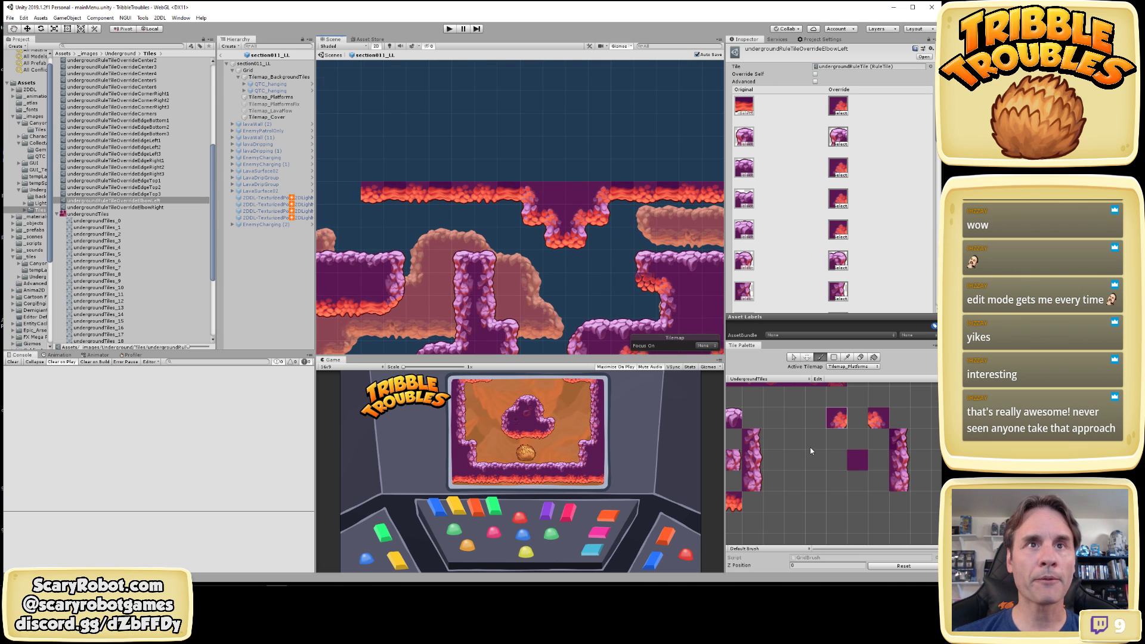
{"action": "middle_click_drag", "start_coordinate": [496, 282], "coordinate": [592, 302]}
{"action": "right_click_drag", "start_coordinate": [487, 243], "coordinate": [539, 289], "text": "alt"}
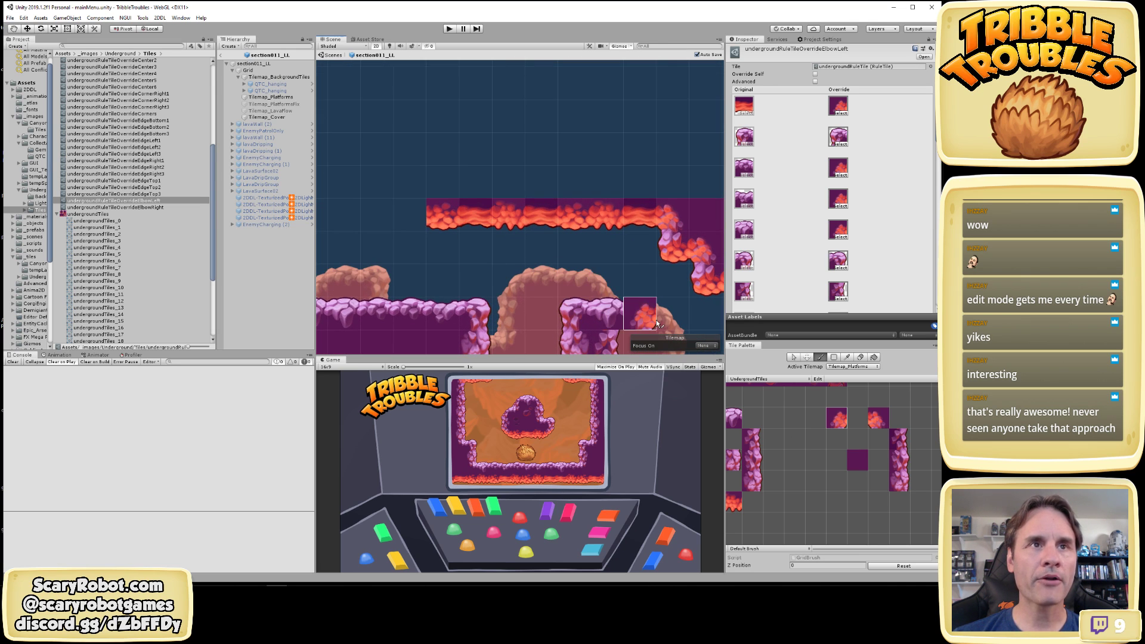
{"action": "scroll", "coordinate": [632, 290], "scroll_direction": "down", "scroll_amount": 3}
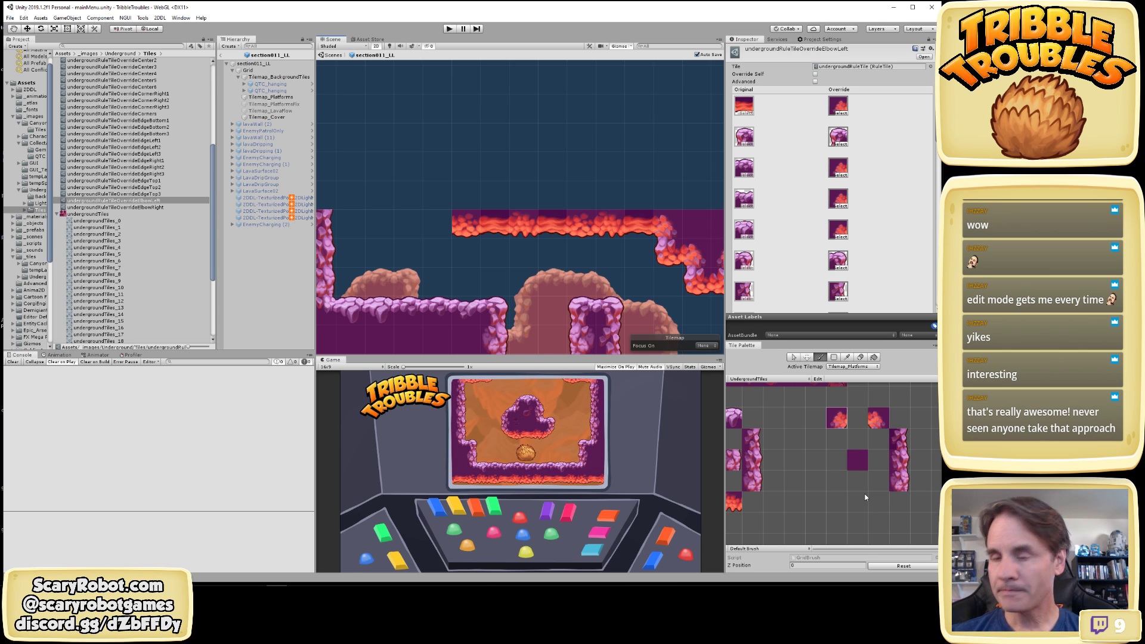
{"action": "middle_click_drag", "start_coordinate": [656, 343], "coordinate": [582, 159]}
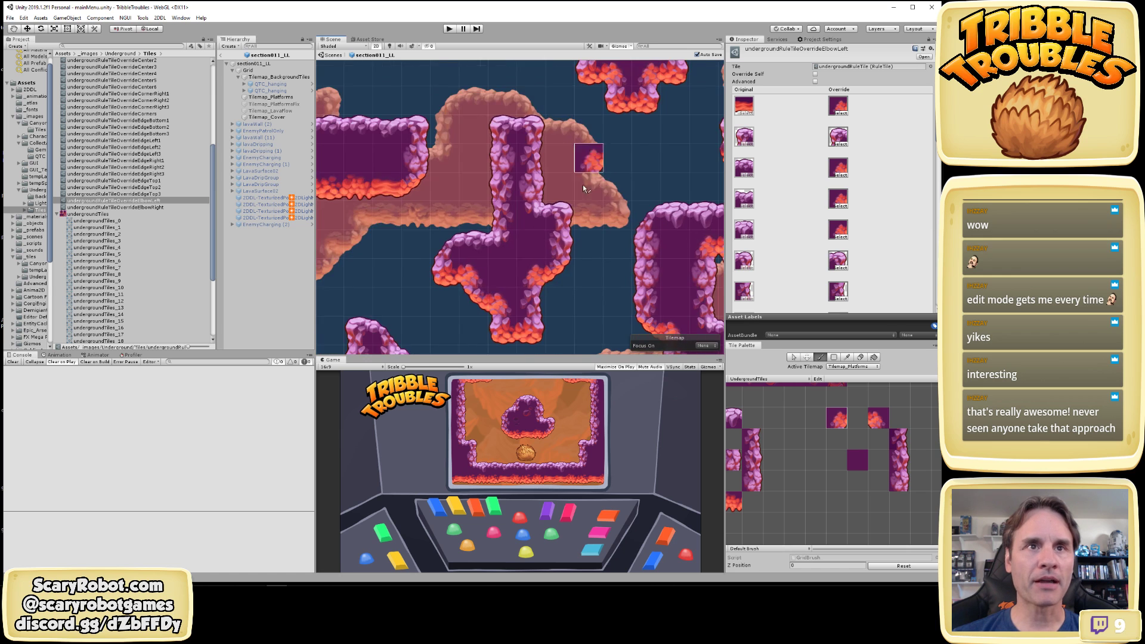
{"action": "scroll", "coordinate": [564, 265], "scroll_direction": "down", "scroll_amount": 7}
{"action": "scroll", "coordinate": [567, 268], "scroll_direction": "down", "scroll_amount": 9}
{"action": "middle_click_drag", "start_coordinate": [568, 268], "coordinate": [580, 208]}
{"action": "scroll", "coordinate": [596, 241], "scroll_direction": "up", "scroll_amount": 4}
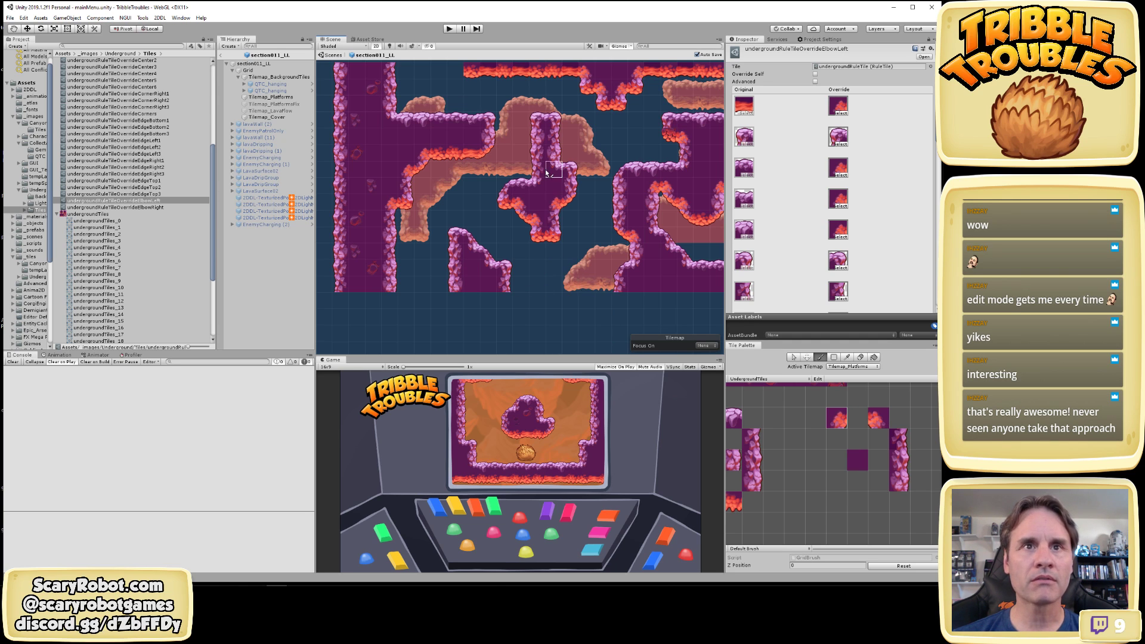
{"action": "middle_click_drag", "start_coordinate": [519, 185], "coordinate": [535, 311]}
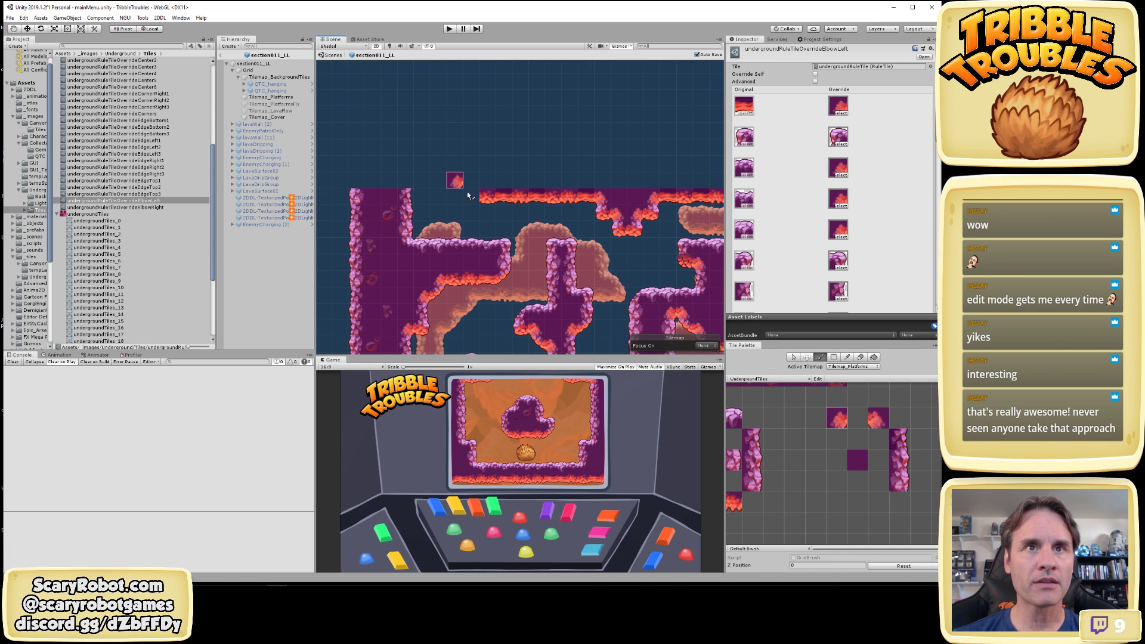
{"action": "scroll", "coordinate": [474, 210], "scroll_direction": "up", "scroll_amount": 2}
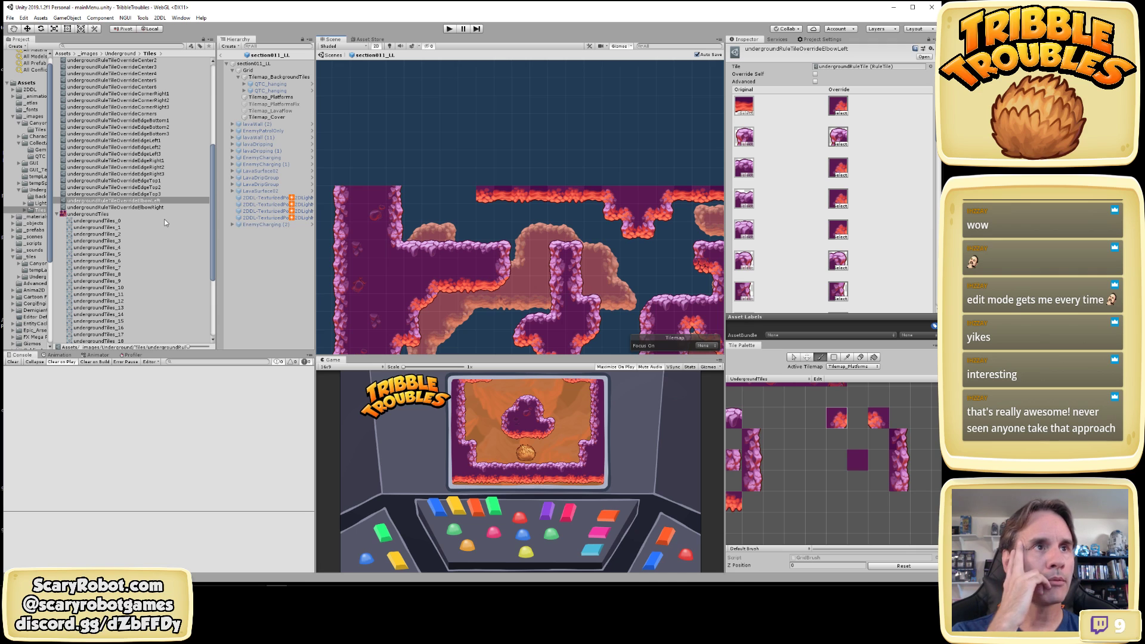
Duplicate the undergroundRuleTileOverrideElbowLeft tile asset and rename the copy undergroundRuleTileOverrideElbowEdgeLeft
{"action": "left_click", "coordinate": [138, 200]}
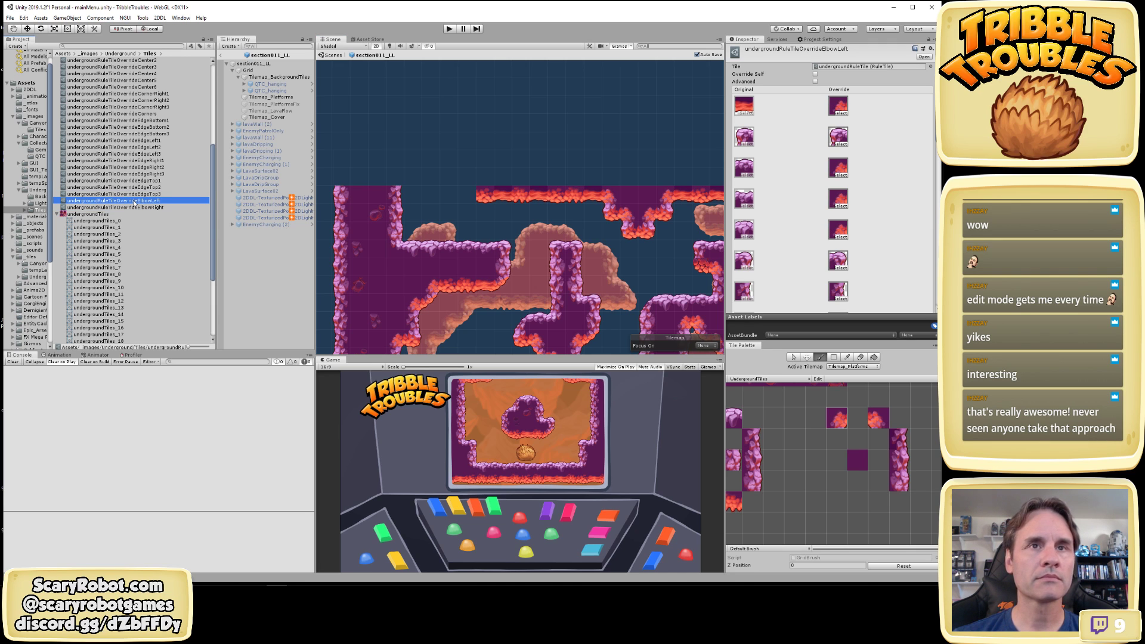
{"action": "key", "text": "ctrl+d"}
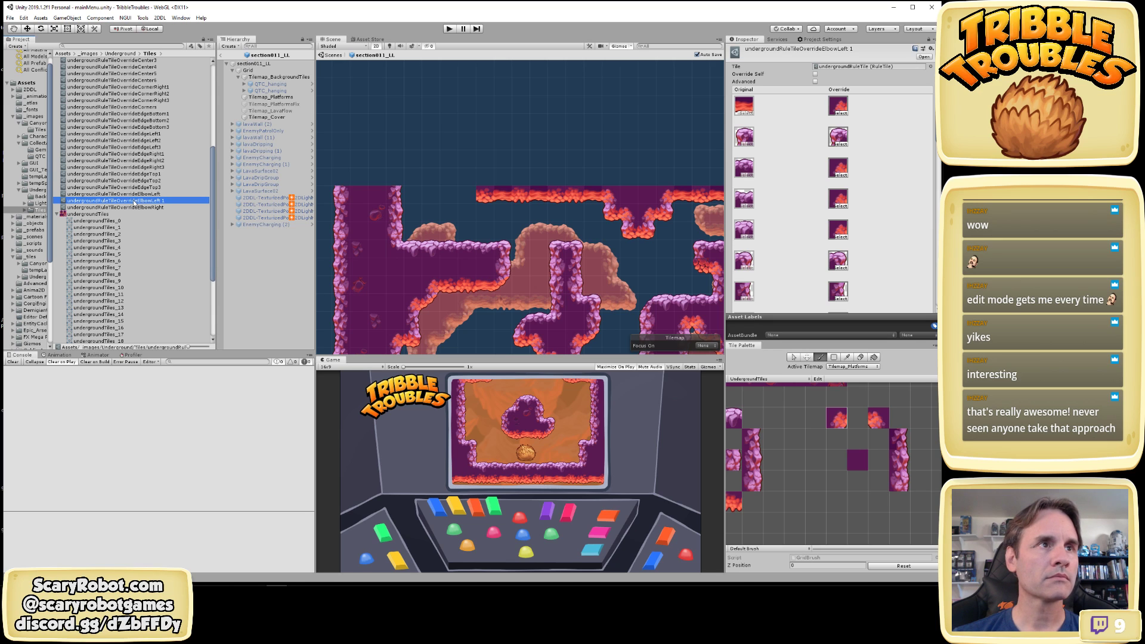
{"action": "left_click", "coordinate": [154, 201]}
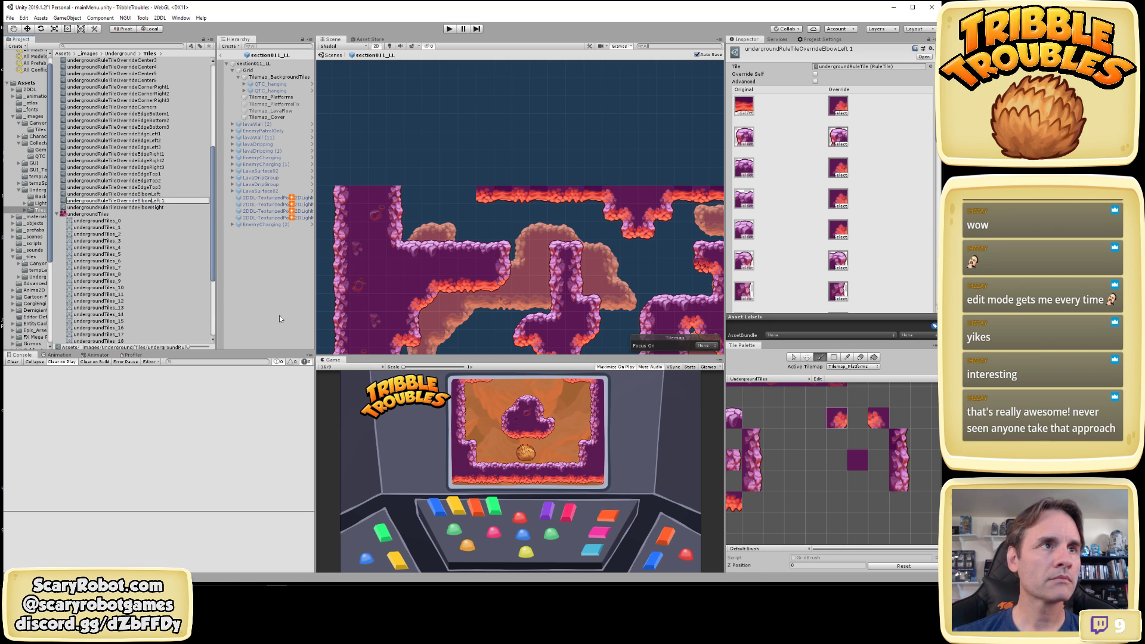
{"action": "type", "text": "Edge"}
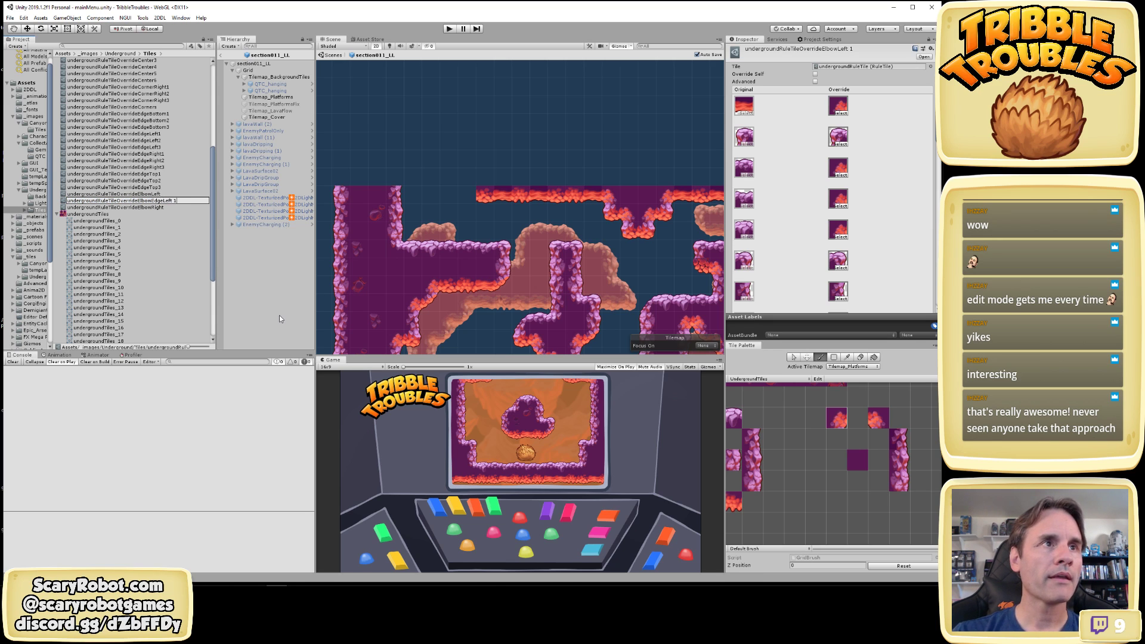
{"action": "key", "text": "Return"}
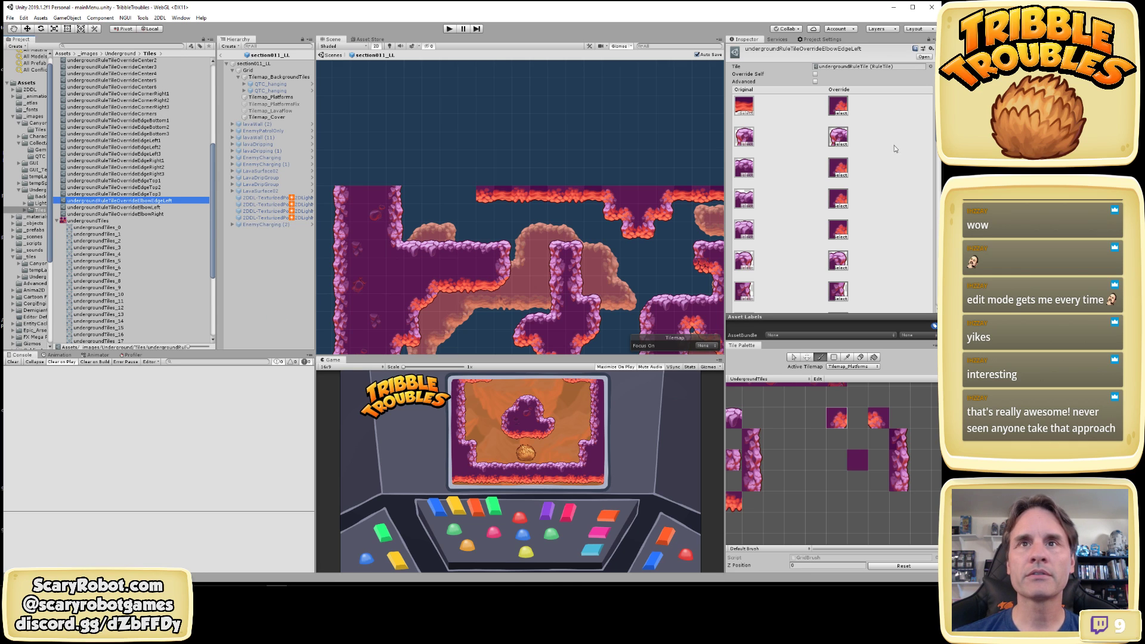
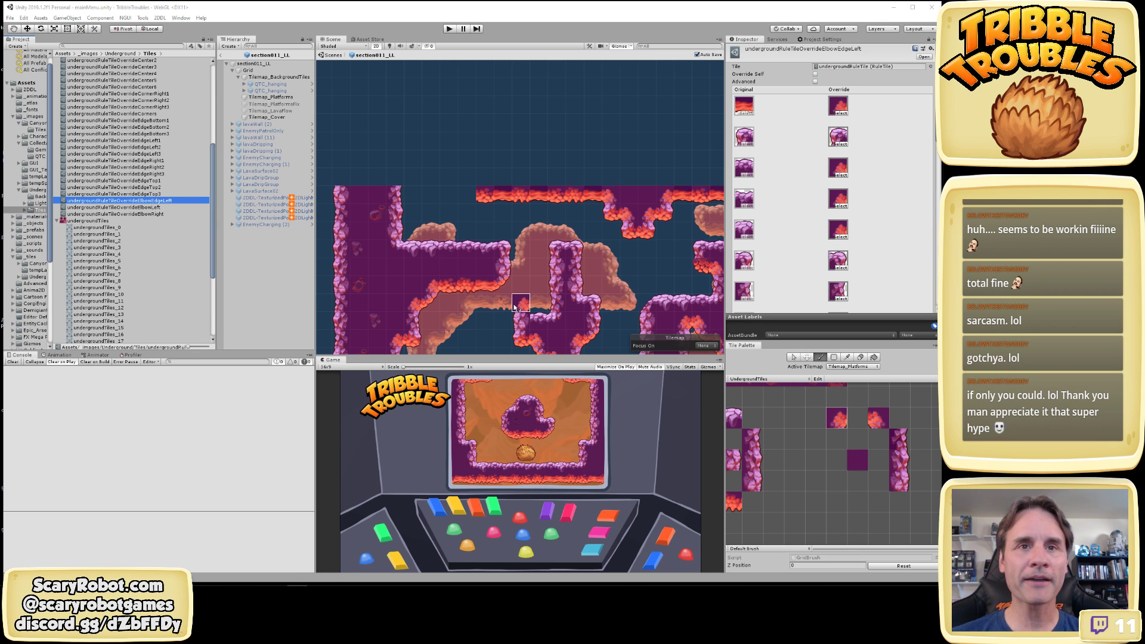
Examine the whole level layout and the underground tile palette to compare the edge tiles with the elbow tiles
{"action": "scroll", "coordinate": [537, 293], "scroll_direction": "down", "scroll_amount": 2}
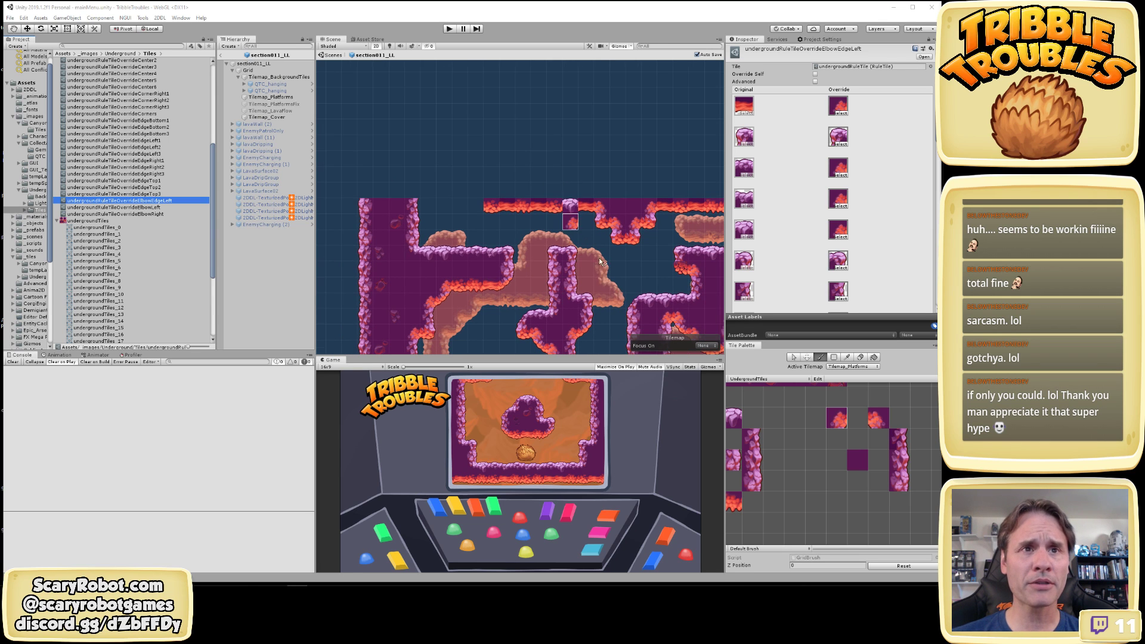
{"action": "middle_click_drag", "start_coordinate": [605, 253], "coordinate": [562, 164]}
{"action": "scroll", "coordinate": [546, 216], "scroll_direction": "down", "scroll_amount": 2}
{"action": "scroll", "coordinate": [547, 215], "scroll_direction": "down", "scroll_amount": 4}
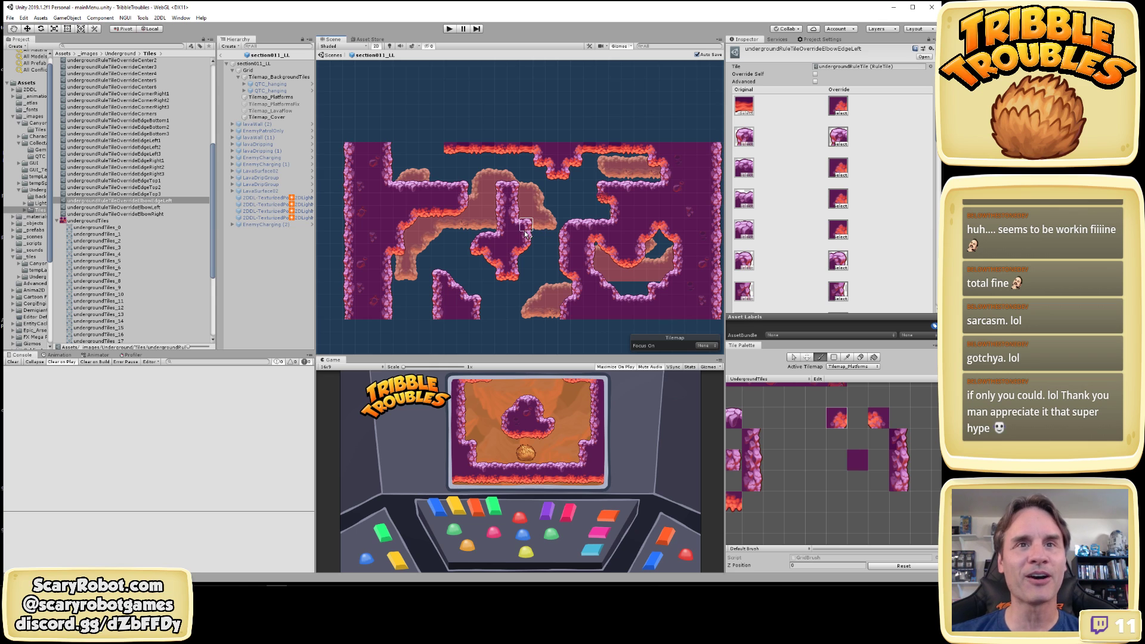
{"action": "middle_click_drag", "start_coordinate": [551, 253], "coordinate": [545, 253]}
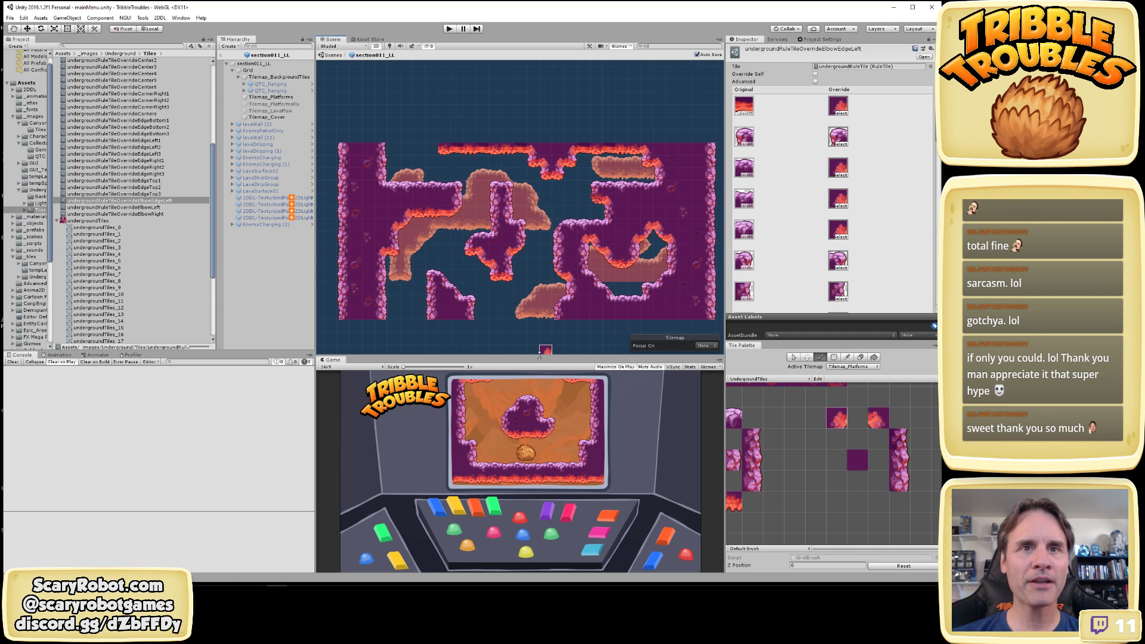
{"action": "key", "text": "w"}
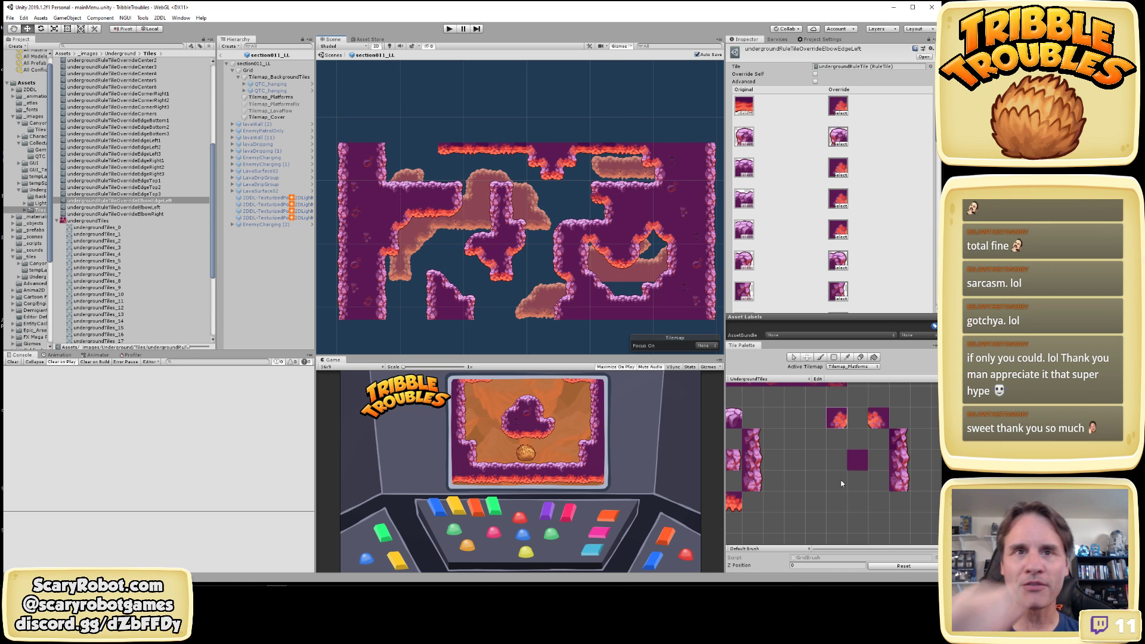
{"action": "middle_click_drag", "start_coordinate": [809, 472], "coordinate": [878, 486]}
{"action": "scroll", "coordinate": [829, 490], "scroll_direction": "down", "scroll_amount": 4}
{"action": "scroll", "coordinate": [808, 429], "scroll_direction": "up", "scroll_amount": 5}
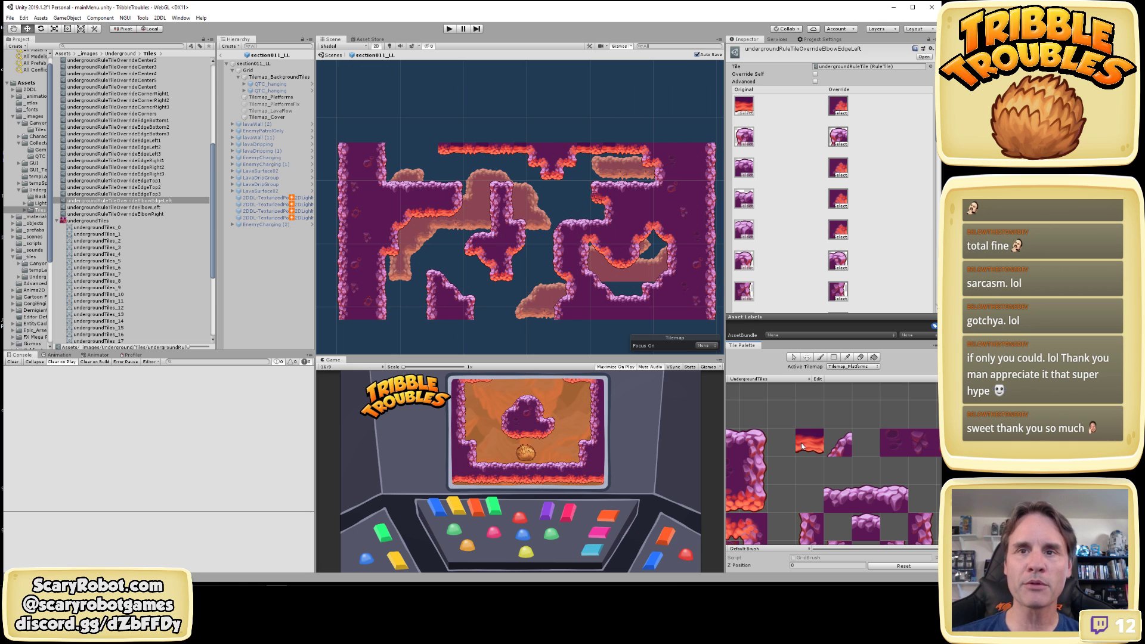
{"action": "scroll", "coordinate": [853, 475], "scroll_direction": "down", "scroll_amount": 4}
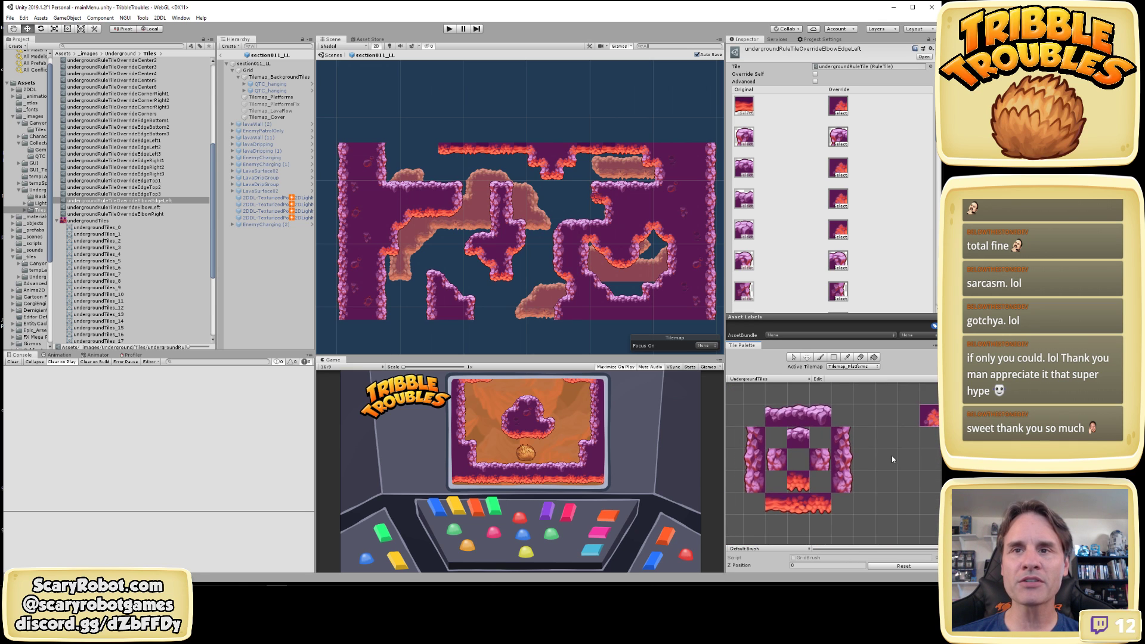
{"action": "middle_click_drag", "start_coordinate": [914, 469], "coordinate": [873, 481]}
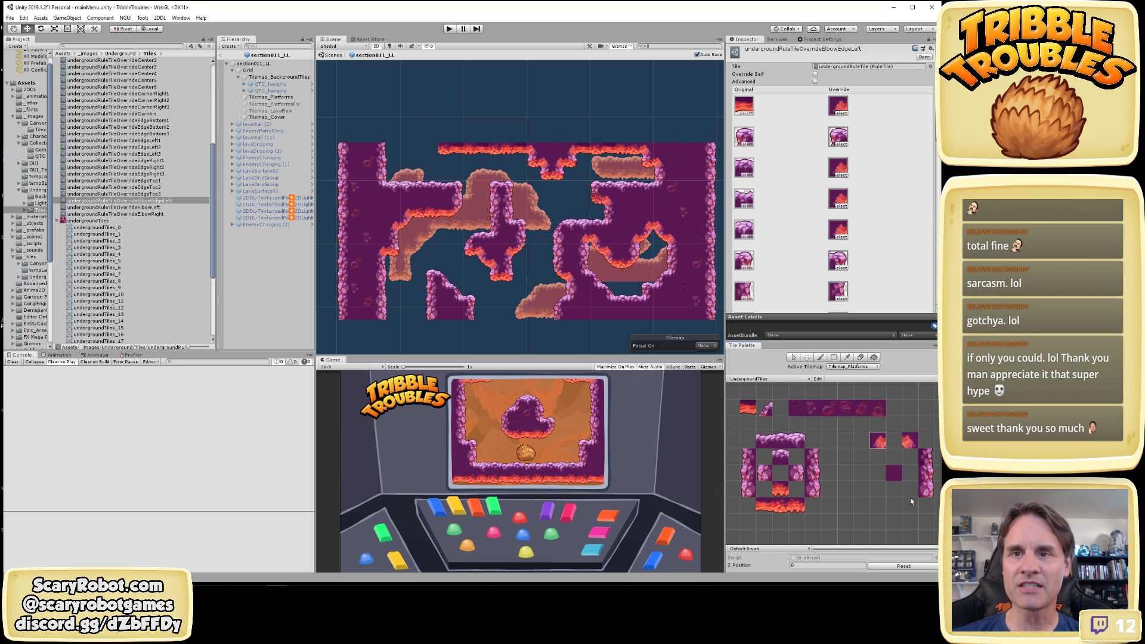
{"action": "scroll", "coordinate": [836, 475], "scroll_direction": "down", "scroll_amount": 1}
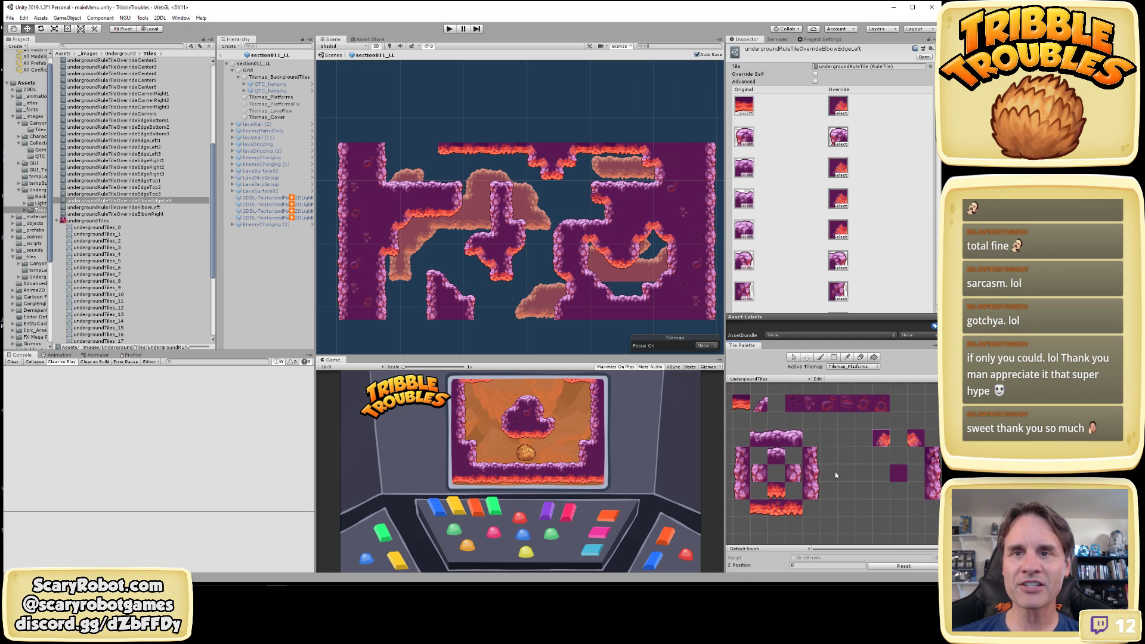
{"action": "scroll", "coordinate": [911, 506], "scroll_direction": "up", "scroll_amount": 1}
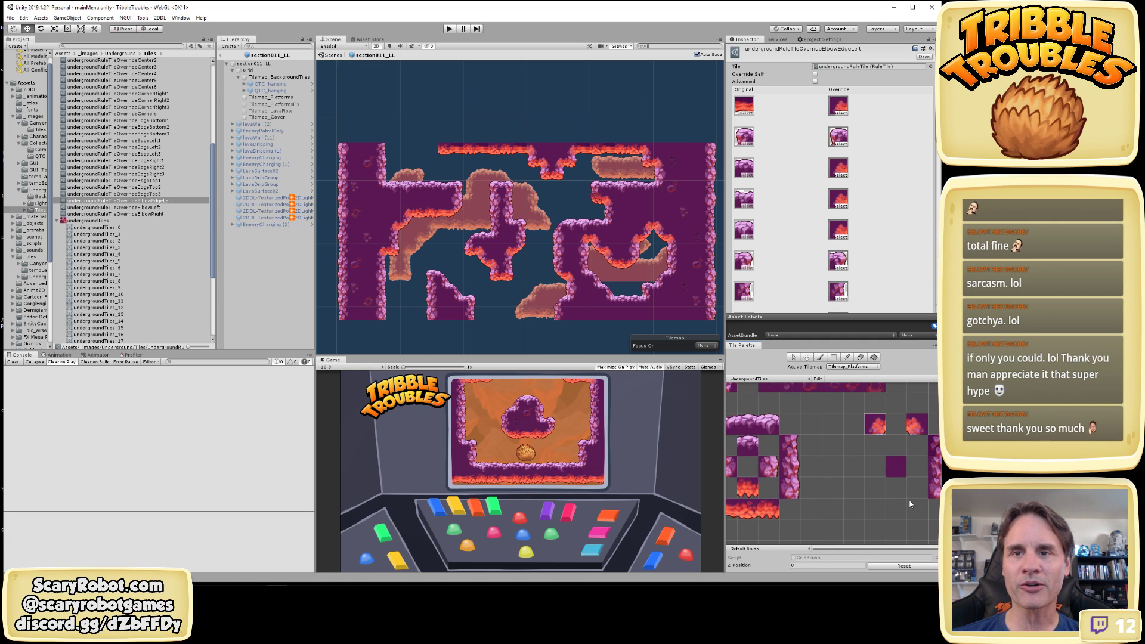
{"action": "middle_click_drag", "start_coordinate": [880, 478], "coordinate": [862, 486]}
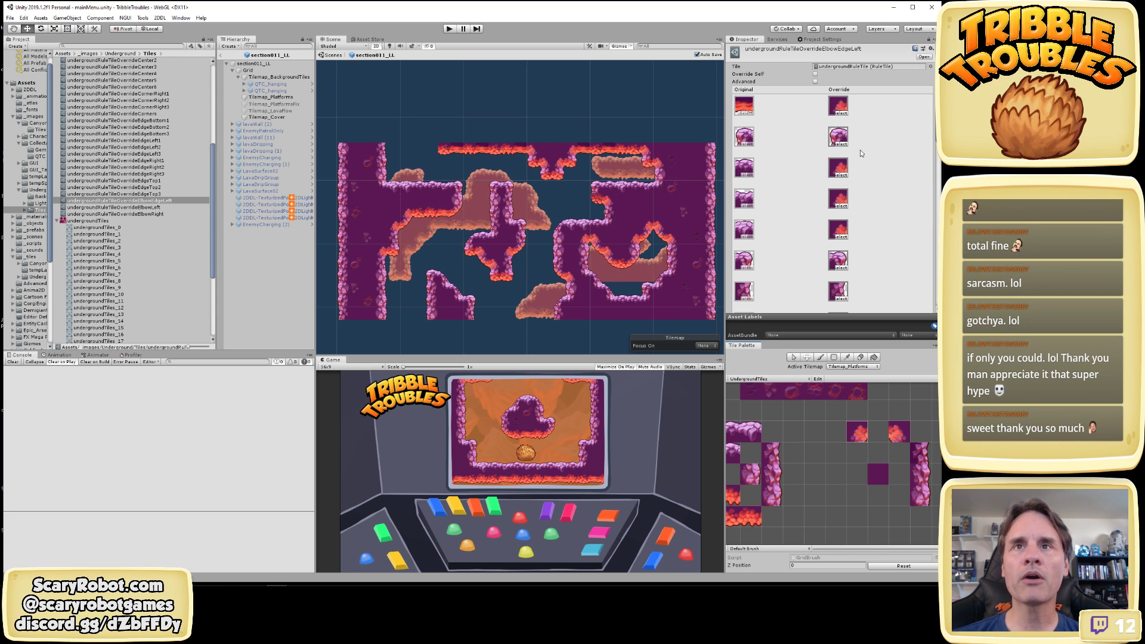
Override the three purple top-edge slots of the elbow-edge-left tile with undergroundTiles_3 from undergroundTiles.png
{"action": "left_click", "coordinate": [843, 176]}
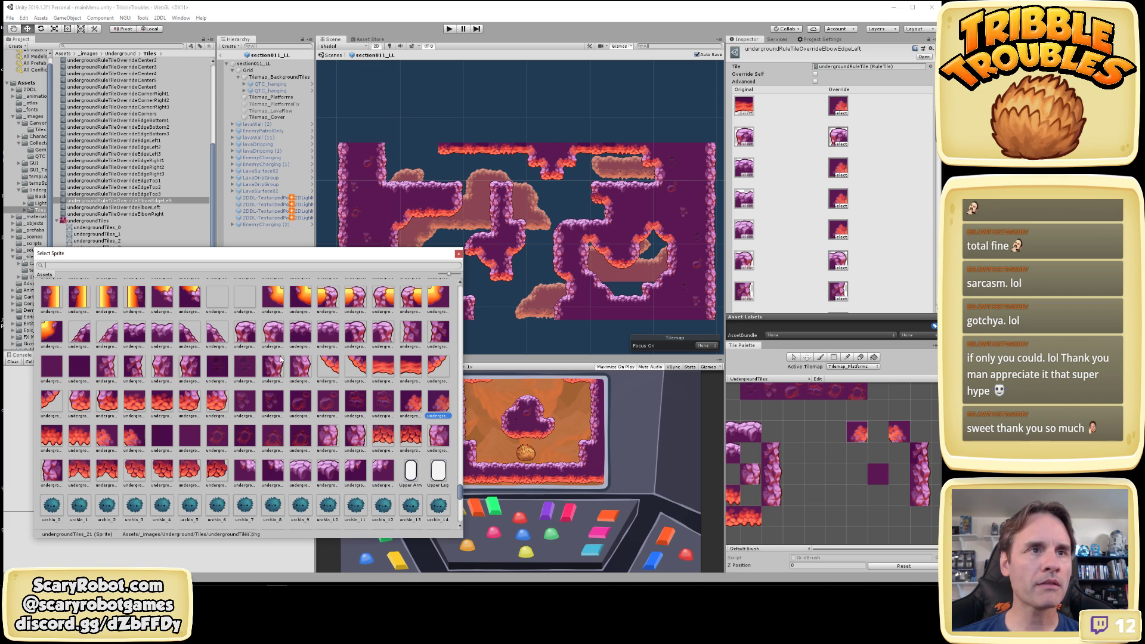
{"action": "left_click", "coordinate": [246, 336]}
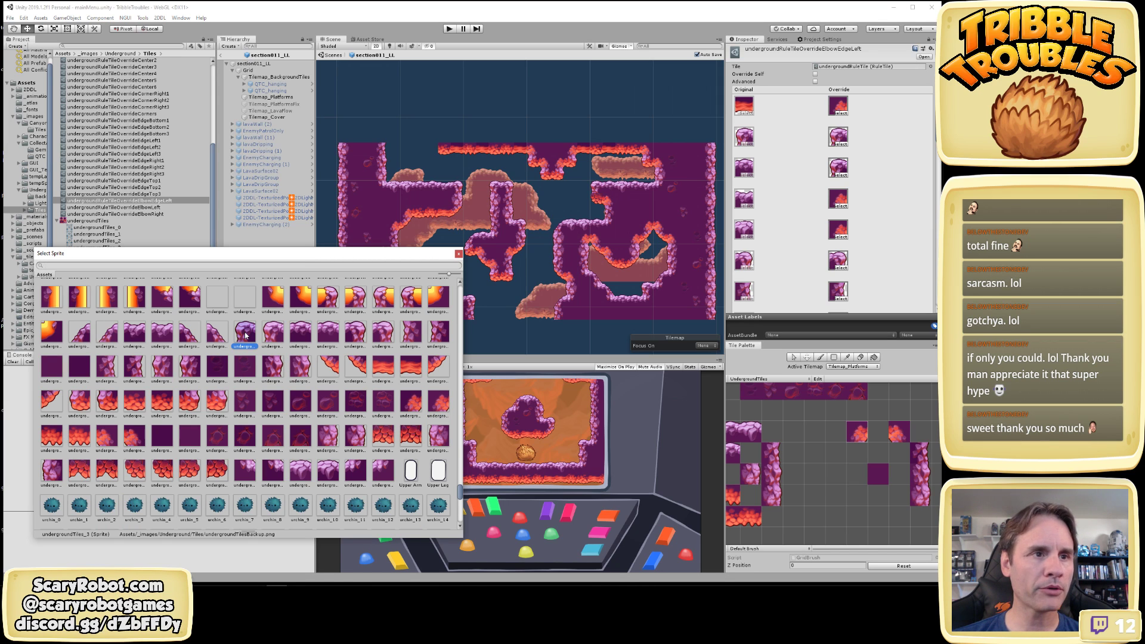
{"action": "left_click", "coordinate": [273, 336]}
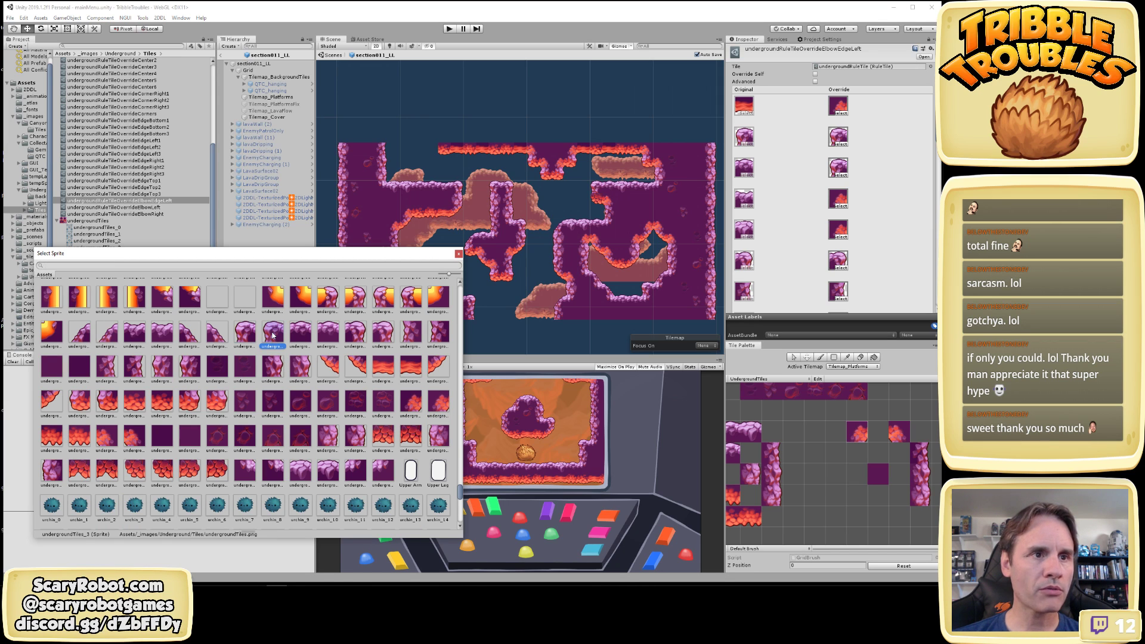
{"action": "double_click", "coordinate": [273, 336]}
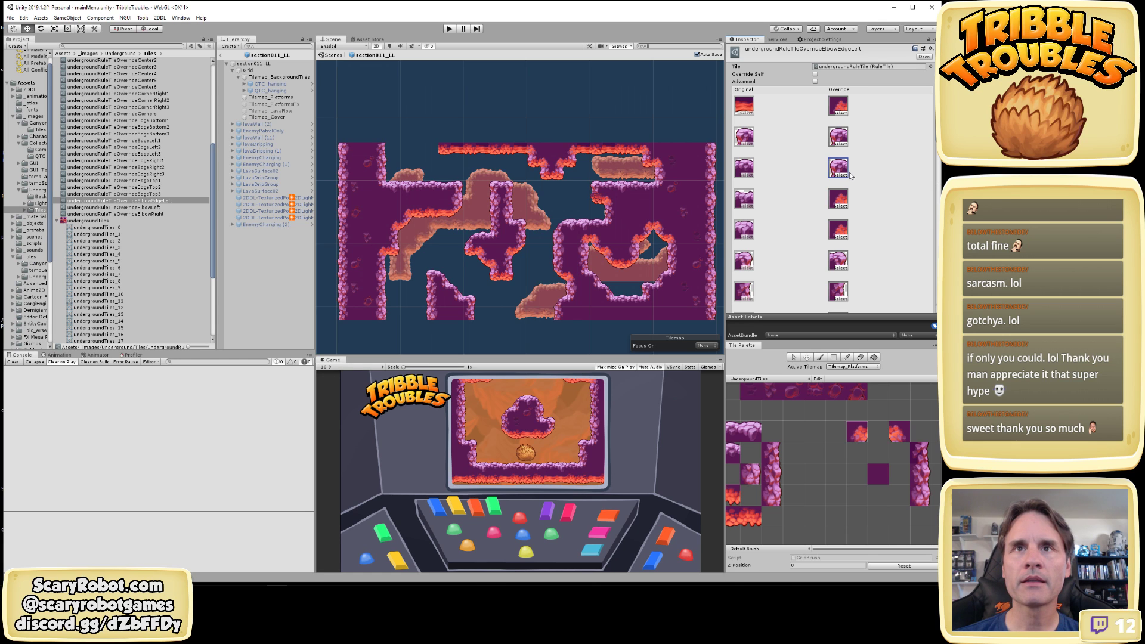
{"action": "left_click", "coordinate": [841, 207]}
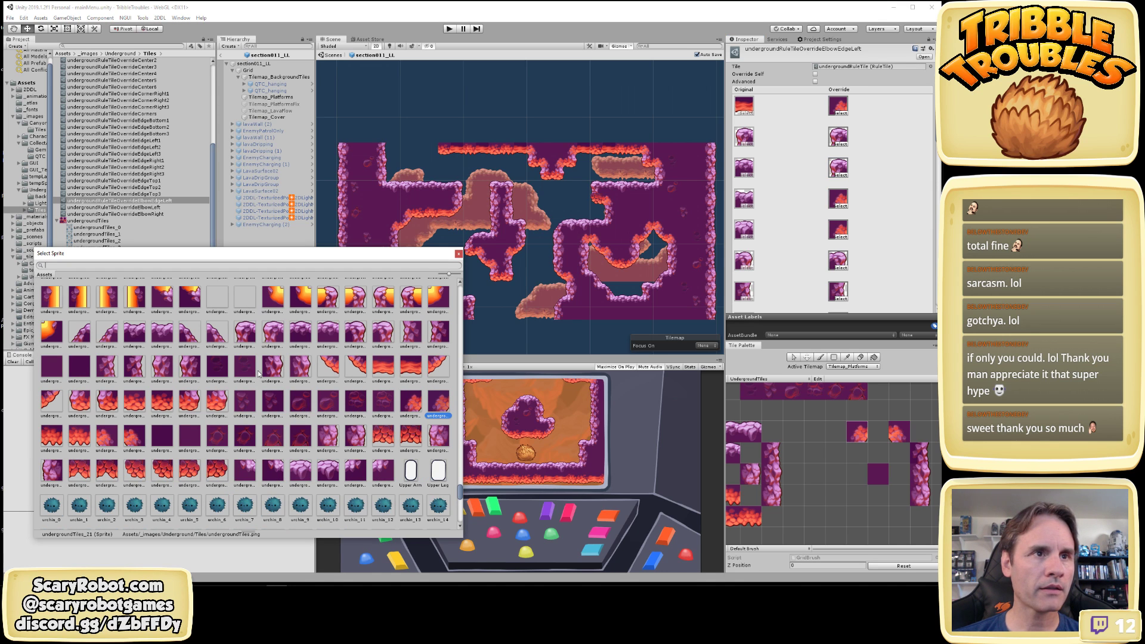
{"action": "left_click", "coordinate": [275, 334]}
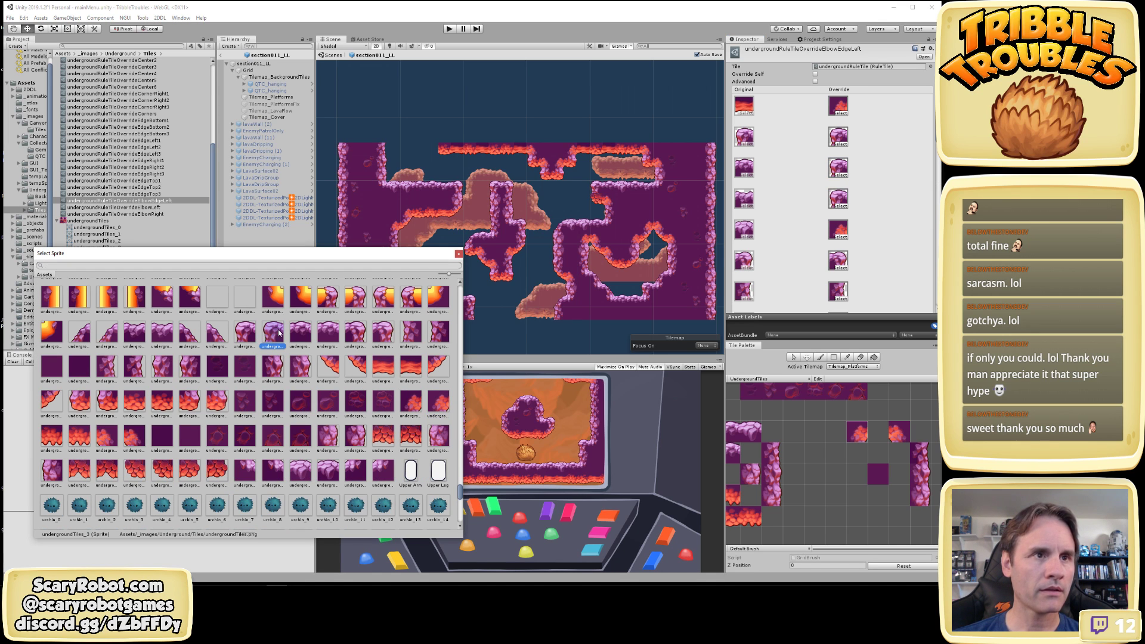
{"action": "double_click", "coordinate": [279, 332]}
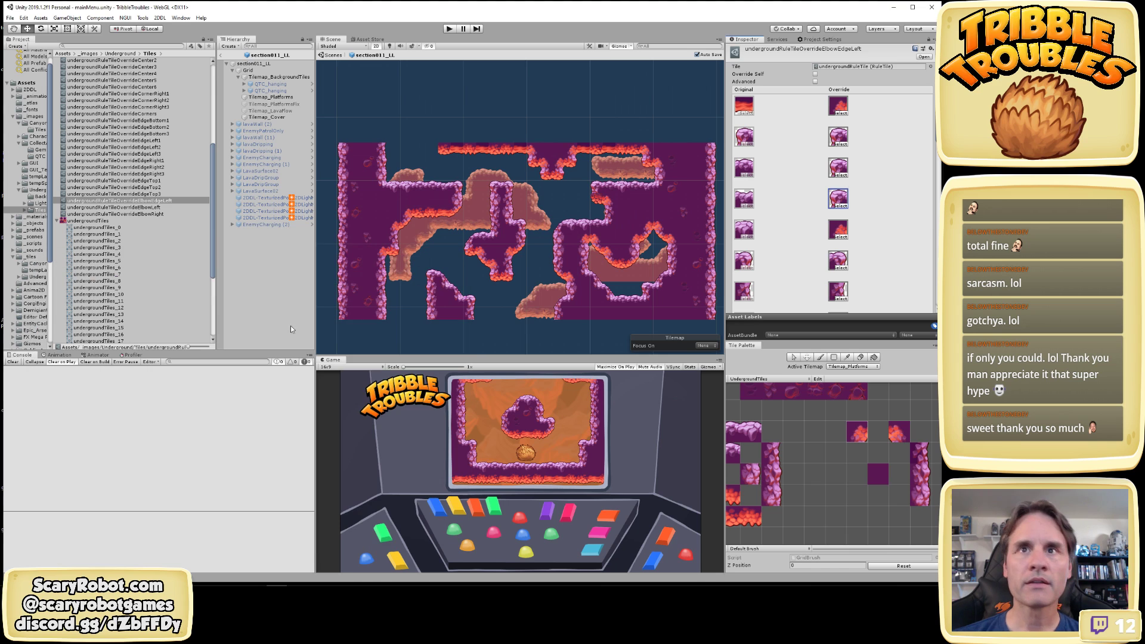
{"action": "left_click", "coordinate": [841, 236]}
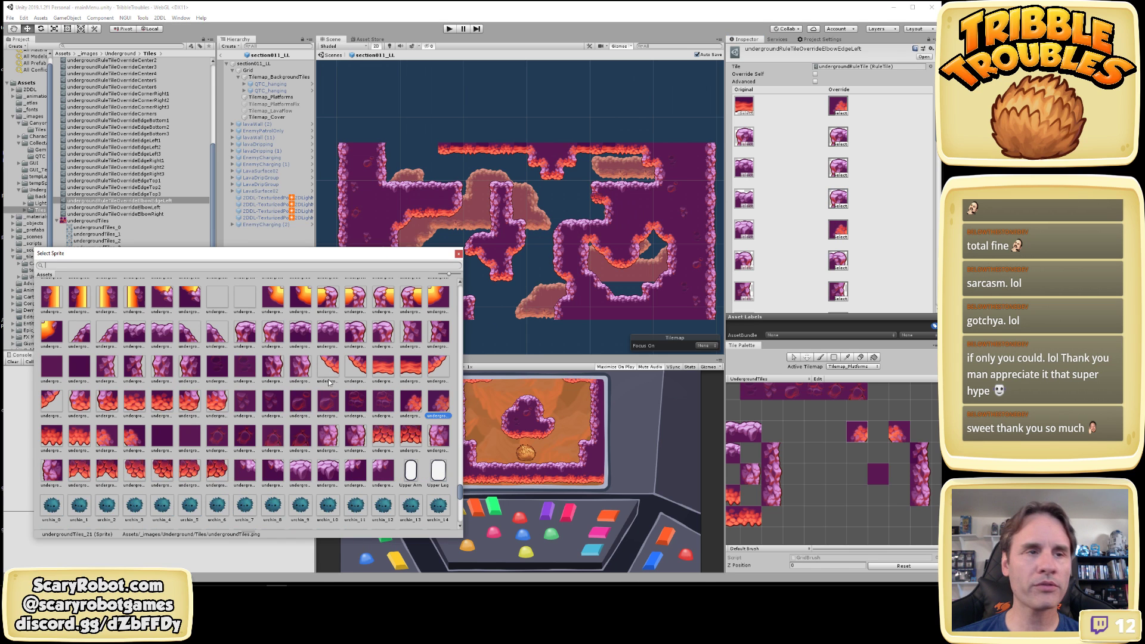
{"action": "left_click", "coordinate": [270, 336]}
{"action": "double_click", "coordinate": [272, 337]}
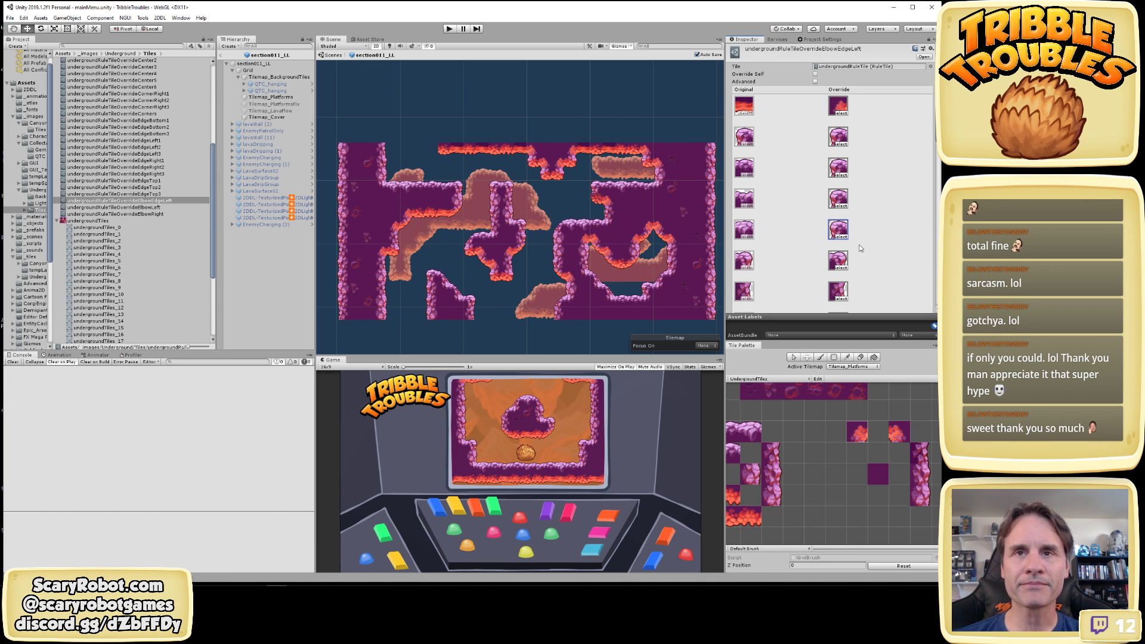
Override the first two lava bottom-edge slots of the elbow-edge-left tile with undergroundTiles_15 from undergroundTiles.png
{"action": "scroll", "coordinate": [861, 251], "scroll_direction": "down", "scroll_amount": 5}
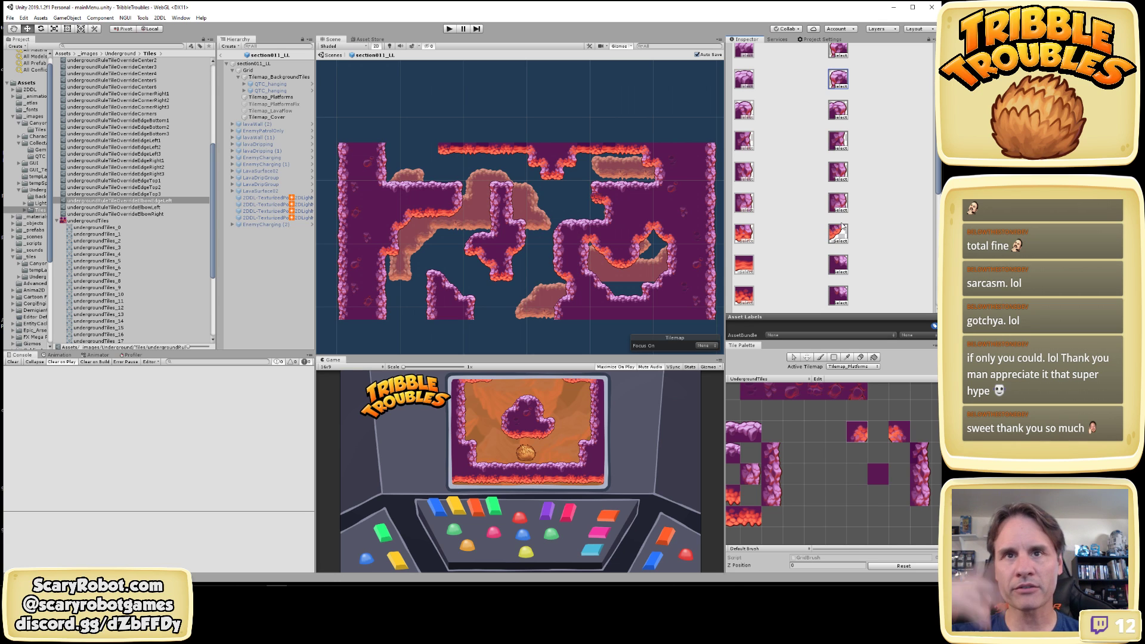
{"action": "scroll", "coordinate": [844, 229], "scroll_direction": "down", "scroll_amount": 2}
{"action": "scroll", "coordinate": [849, 194], "scroll_direction": "up", "scroll_amount": 3}
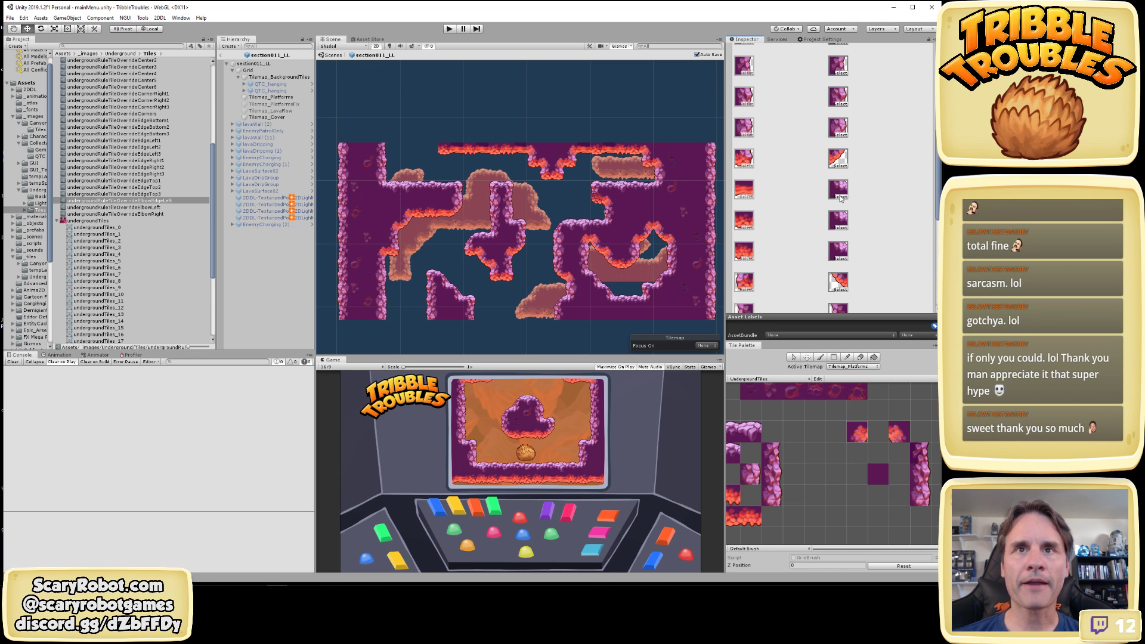
{"action": "left_click", "coordinate": [841, 197]}
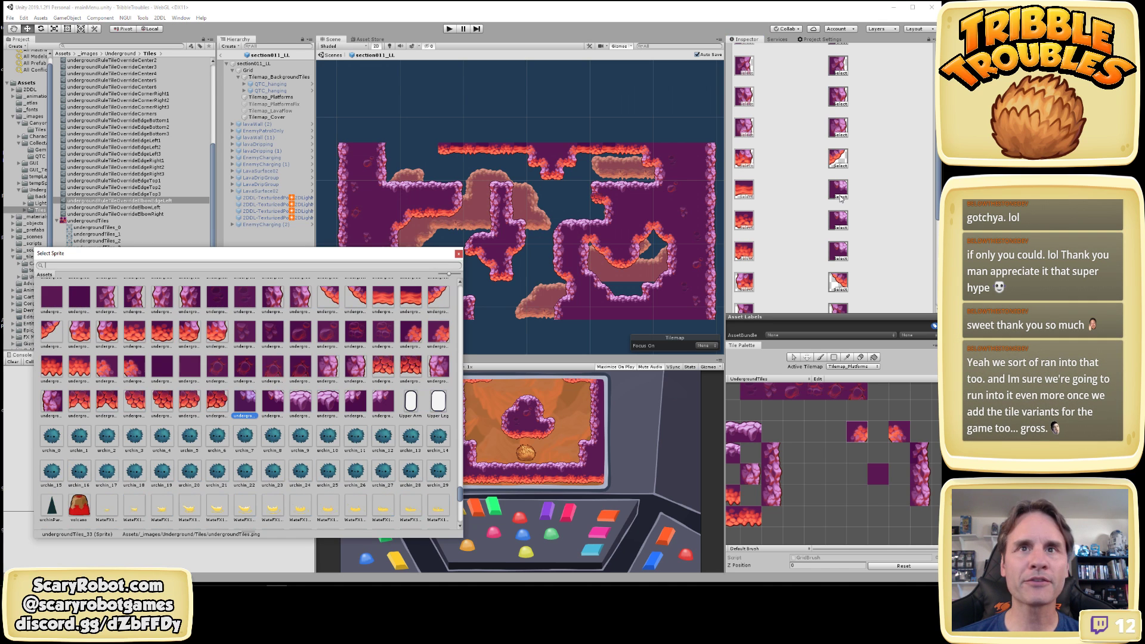
{"action": "scroll", "coordinate": [272, 391], "scroll_direction": "up", "scroll_amount": 2}
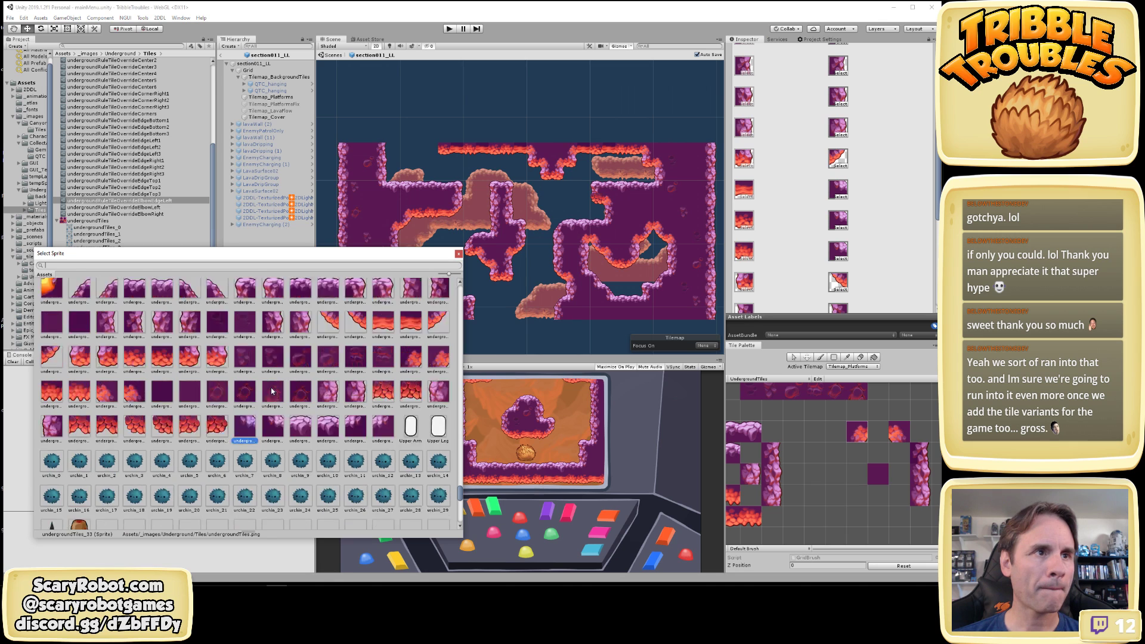
{"action": "left_click", "coordinate": [80, 388]}
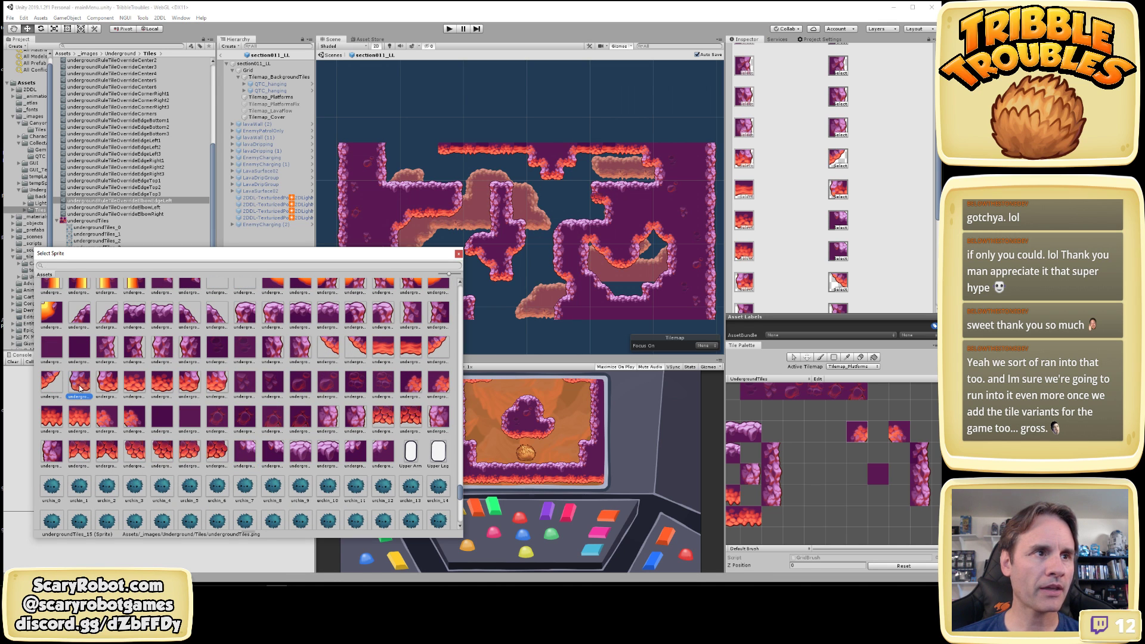
{"action": "double_click", "coordinate": [80, 388]}
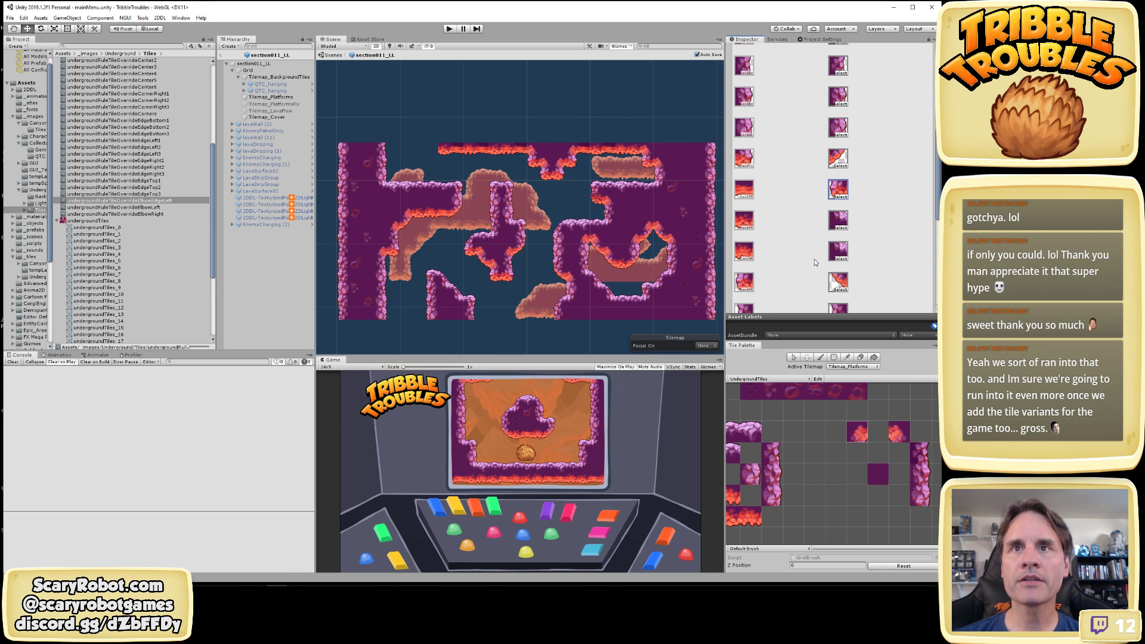
{"action": "left_click", "coordinate": [840, 228]}
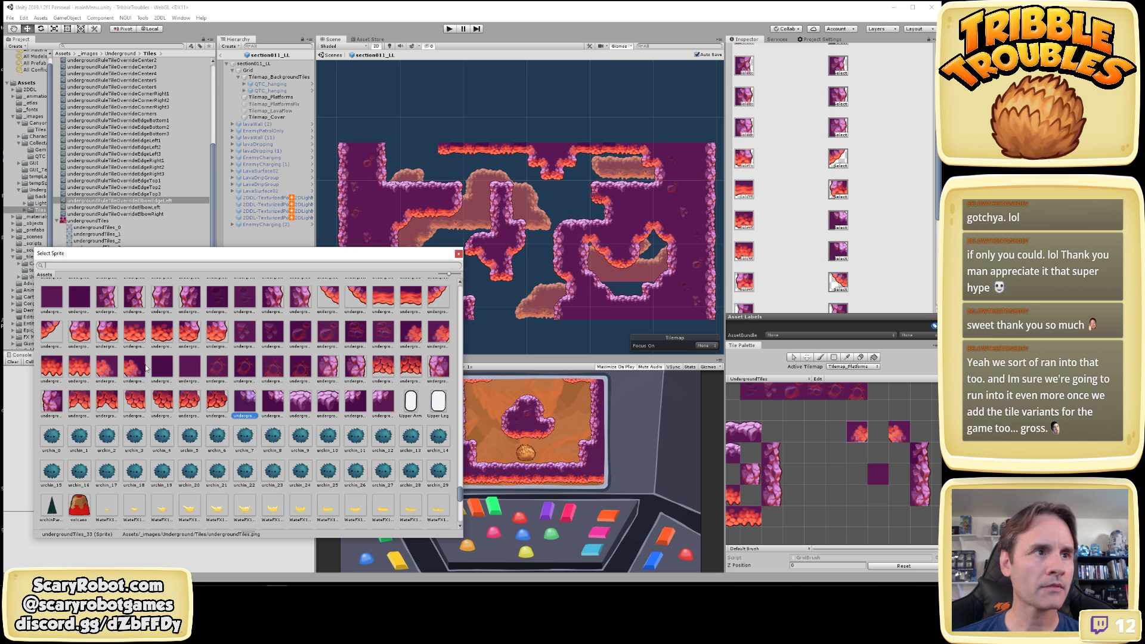
{"action": "left_click", "coordinate": [81, 336]}
{"action": "double_click", "coordinate": [81, 335]}
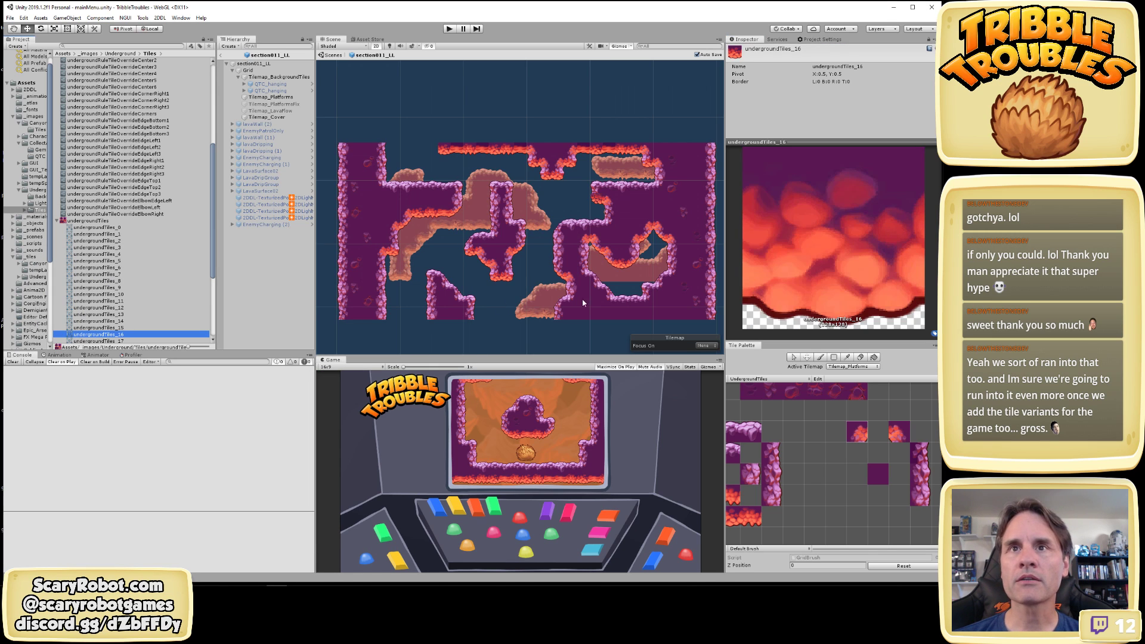
Override the third lava bottom-edge slot of the elbow-edge-left tile with undergroundTiles_15
{"action": "scroll", "coordinate": [926, 232], "scroll_direction": "down", "scroll_amount": 5}
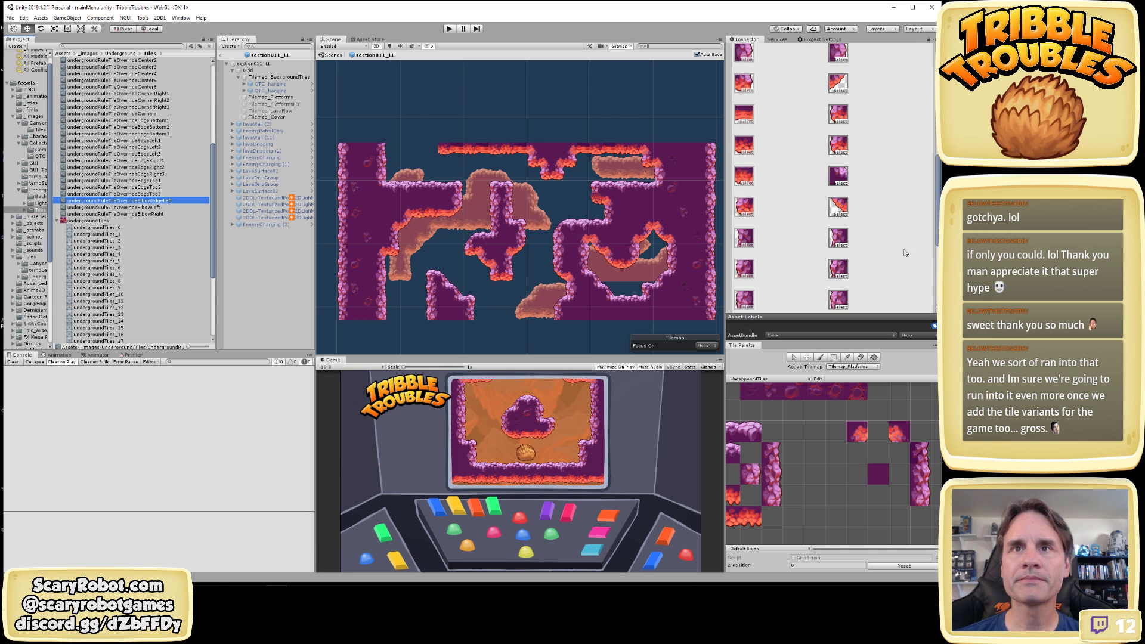
{"action": "scroll", "coordinate": [848, 214], "scroll_direction": "down", "scroll_amount": 1}
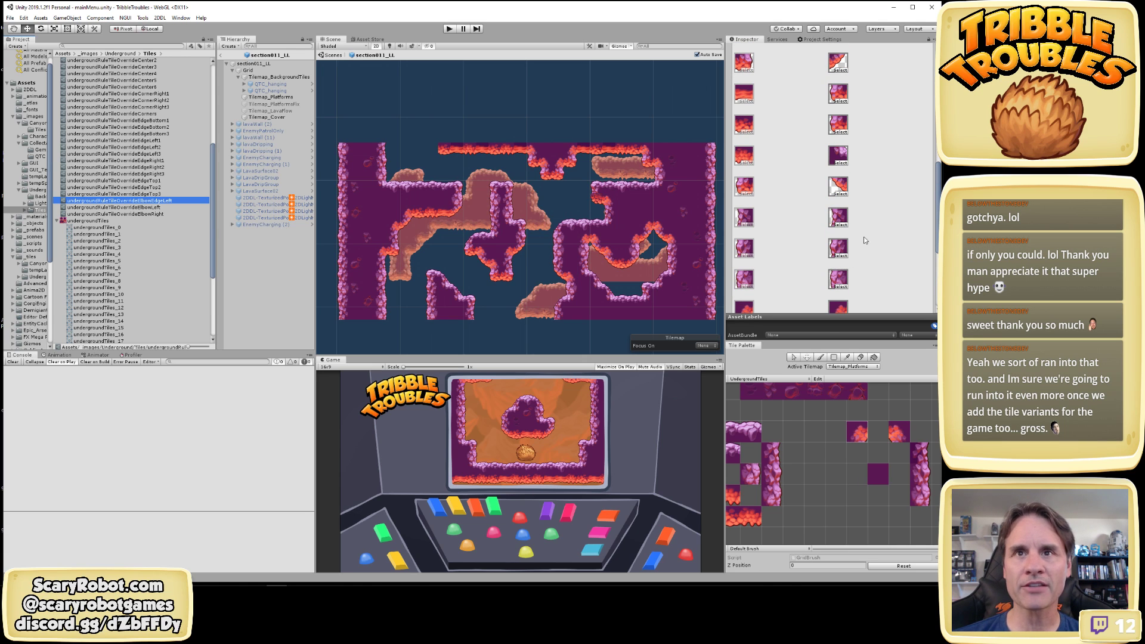
{"action": "scroll", "coordinate": [877, 232], "scroll_direction": "up", "scroll_amount": 5}
{"action": "scroll", "coordinate": [871, 223], "scroll_direction": "down", "scroll_amount": 5}
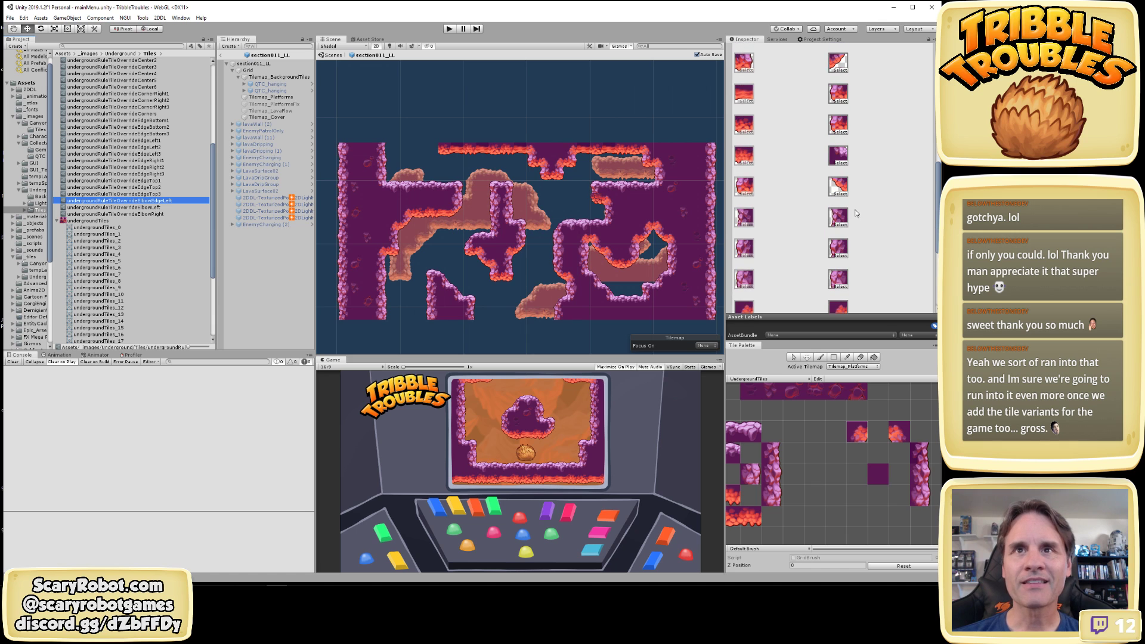
{"action": "left_click", "coordinate": [841, 163]}
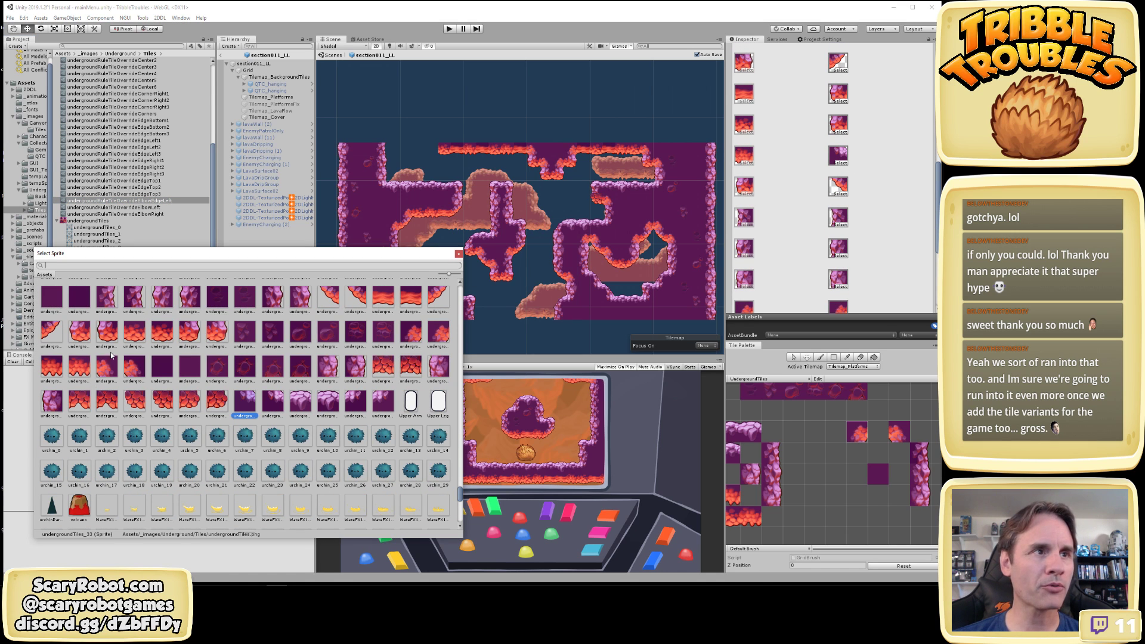
{"action": "left_click", "coordinate": [80, 333]}
{"action": "double_click", "coordinate": [83, 334]}
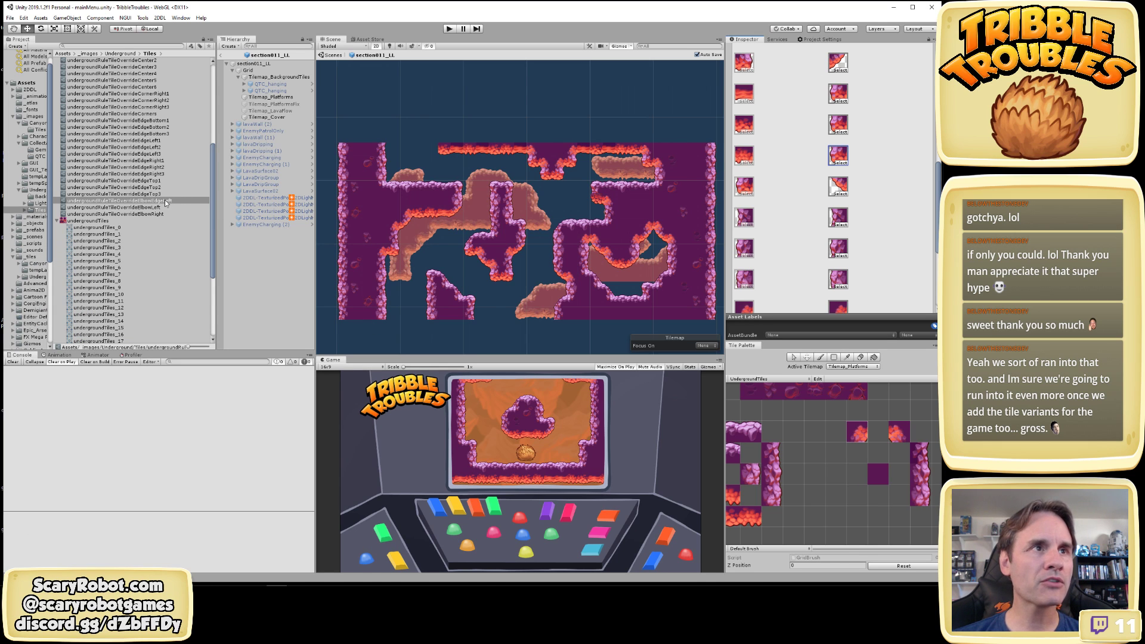
Add the elbow-edge-left tile to the underground tile palette and set its default override sprite to undergroundTiles_15
{"action": "left_click", "coordinate": [774, 481]}
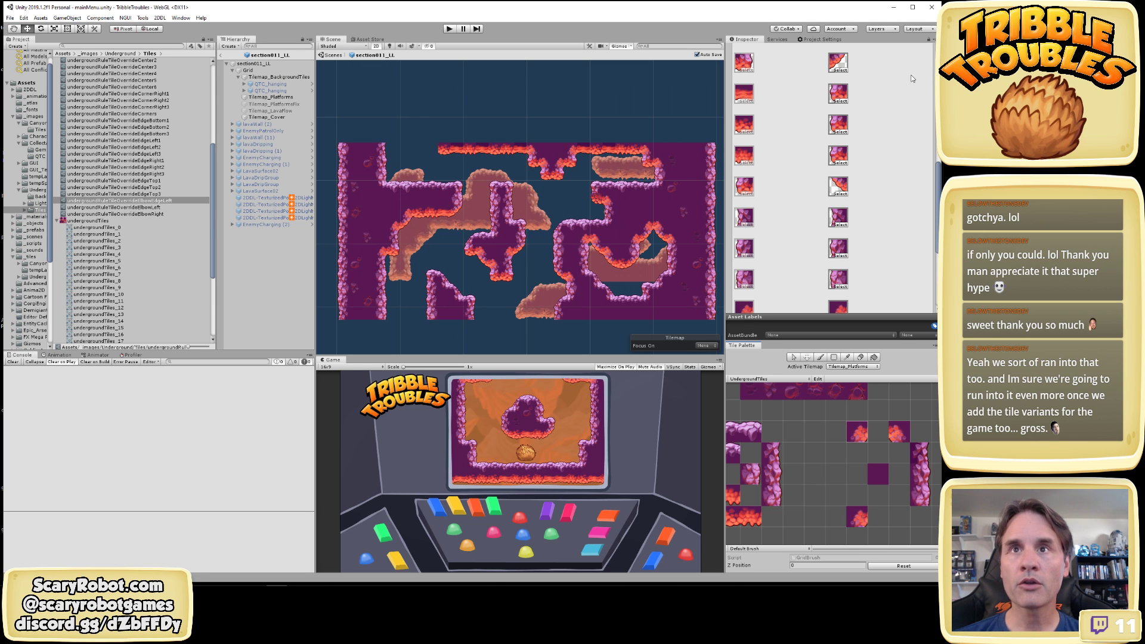
{"action": "scroll", "coordinate": [885, 142], "scroll_direction": "up", "scroll_amount": 10}
{"action": "left_click", "coordinate": [842, 108]}
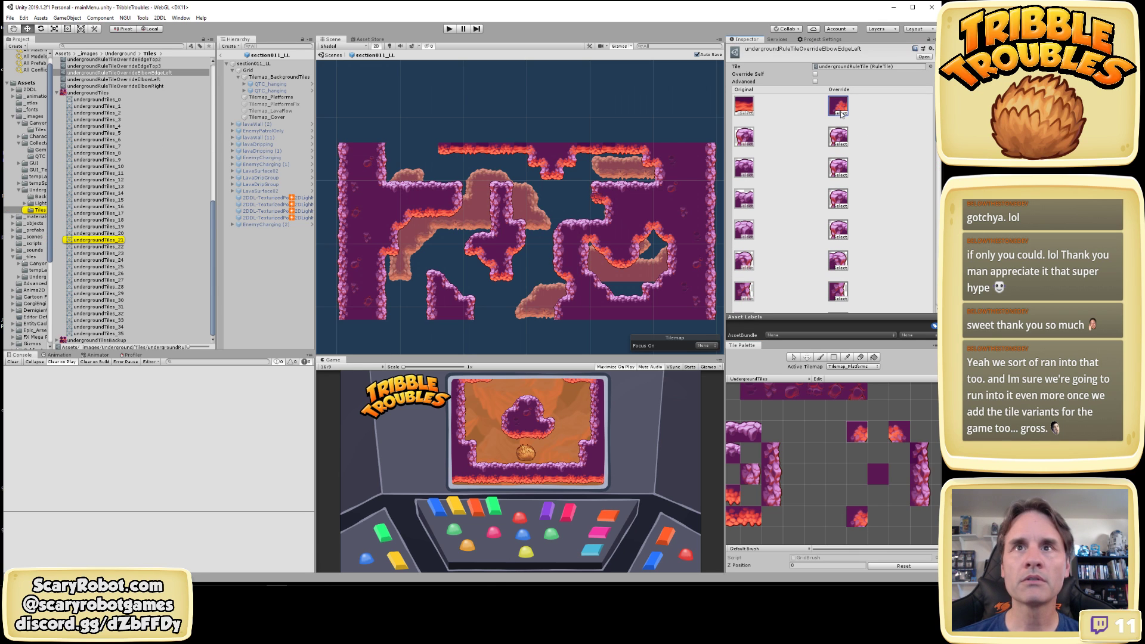
{"action": "left_click", "coordinate": [841, 112]}
{"action": "left_click", "coordinate": [80, 402]}
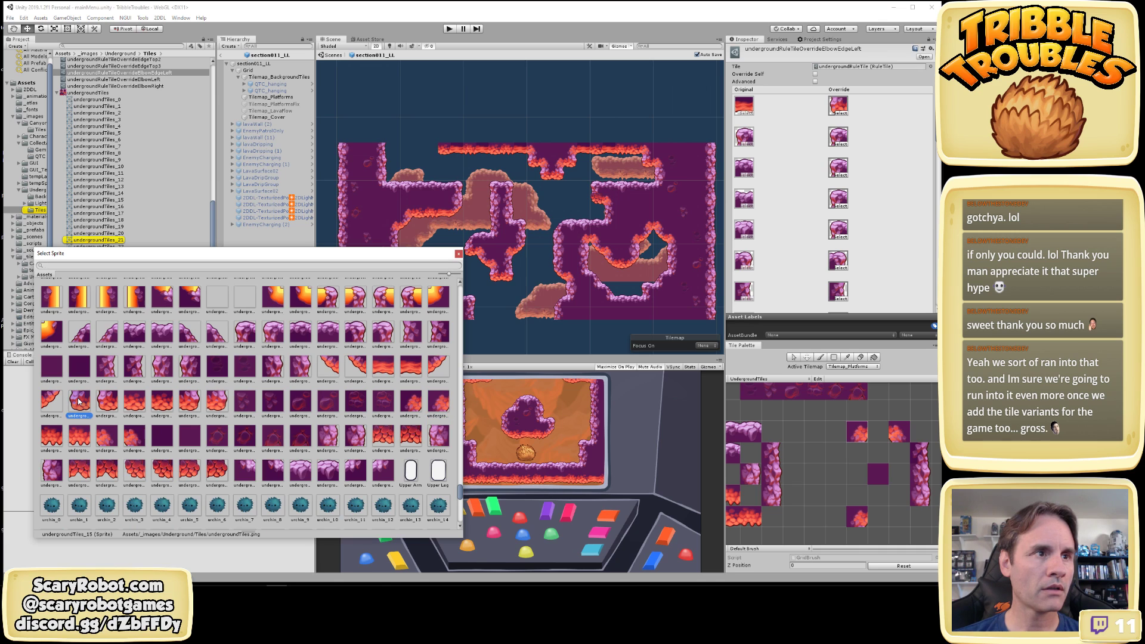
{"action": "double_click", "coordinate": [79, 402]}
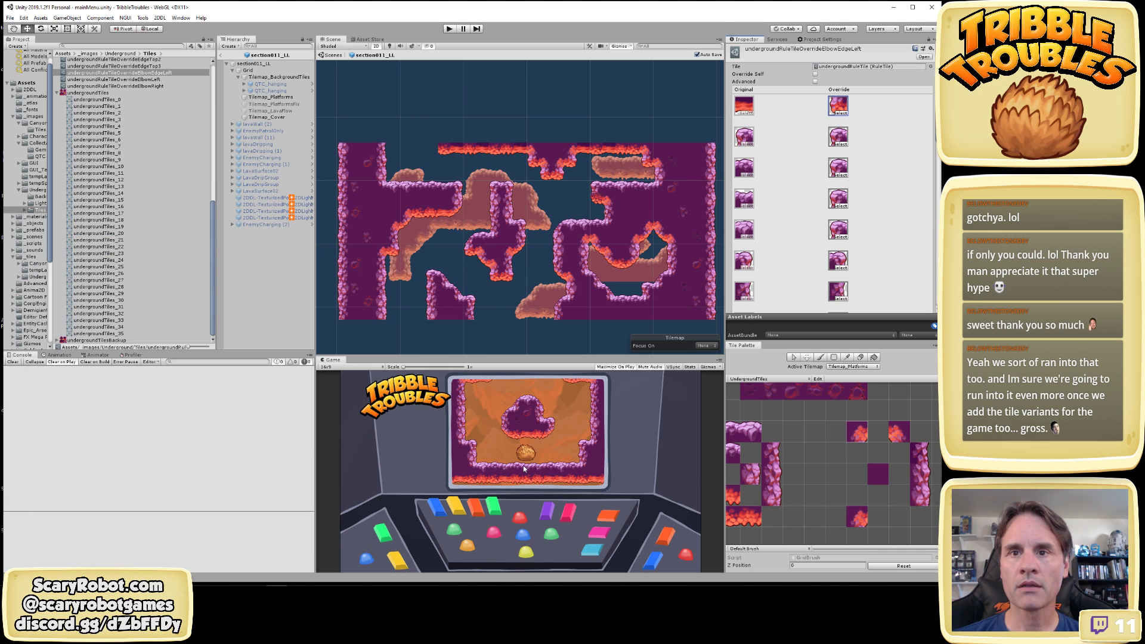
Pick the elbow-edge-left tile from the palette and preview it near the level's ceiling end and floating rock pillar
{"action": "left_click", "coordinate": [857, 518]}
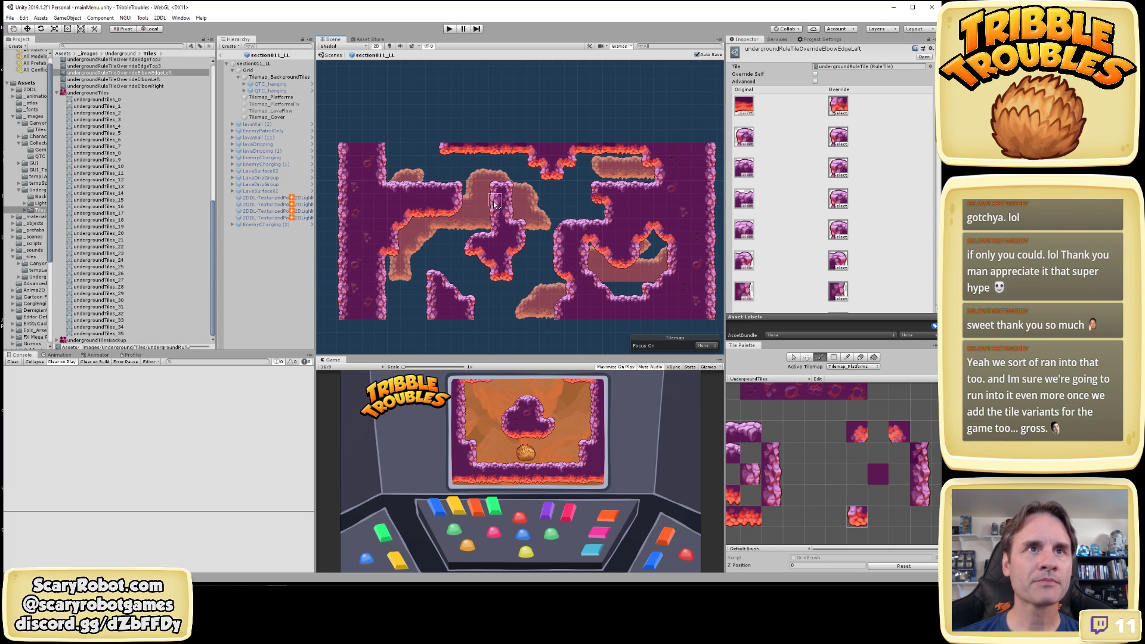
{"action": "scroll", "coordinate": [436, 164], "scroll_direction": "up", "scroll_amount": 5}
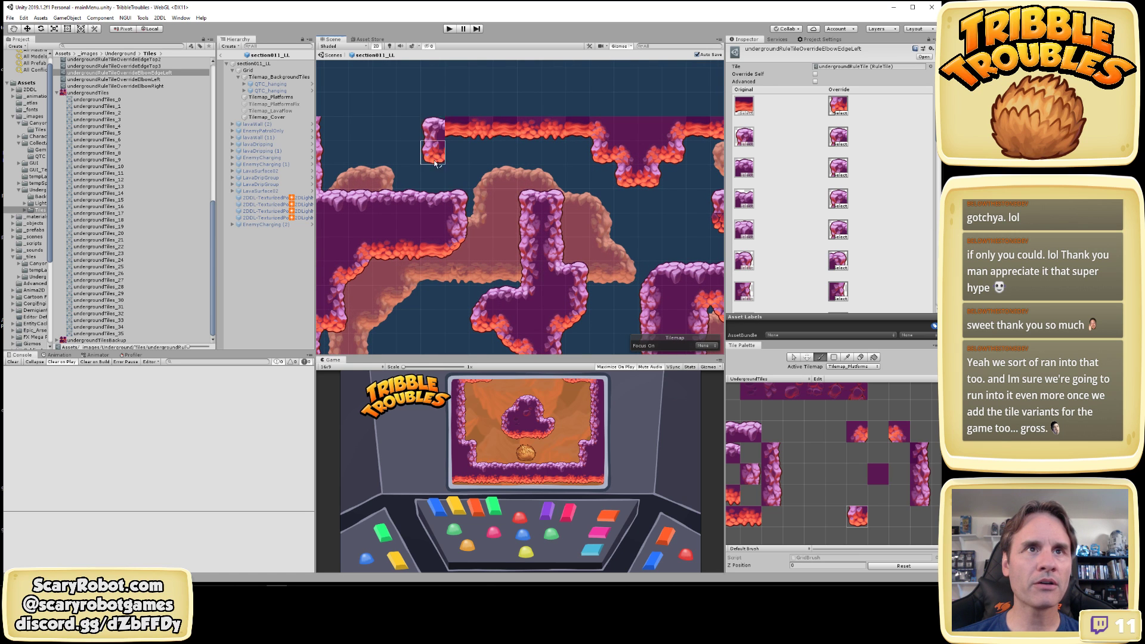
{"action": "scroll", "coordinate": [641, 298], "scroll_direction": "down", "scroll_amount": 4}
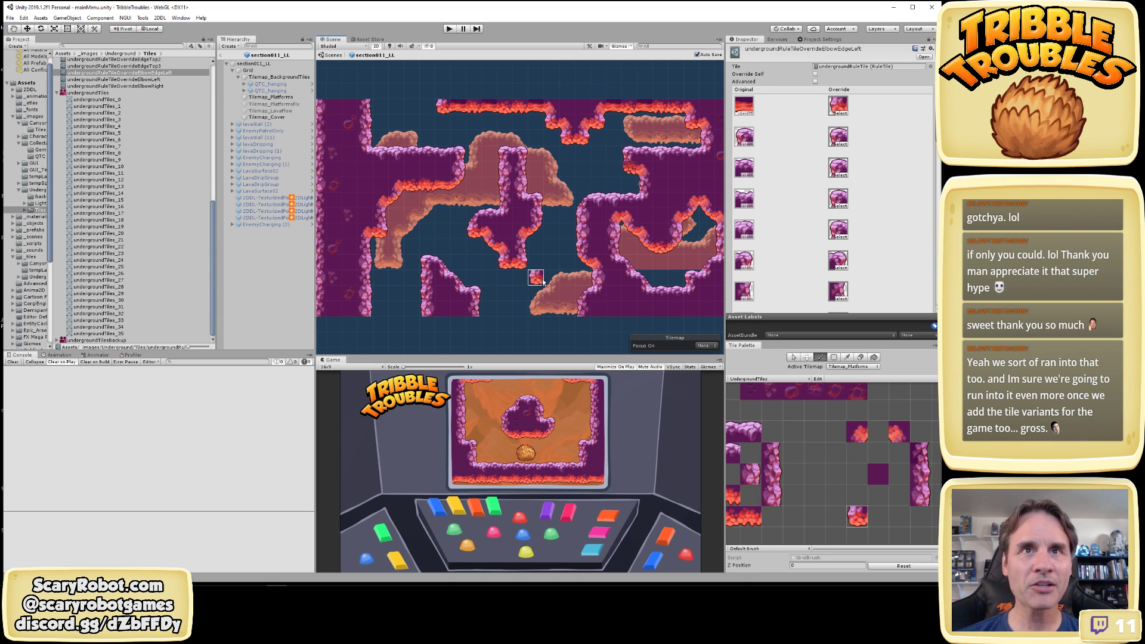
{"action": "middle_click_drag", "start_coordinate": [846, 477], "coordinate": [818, 461]}
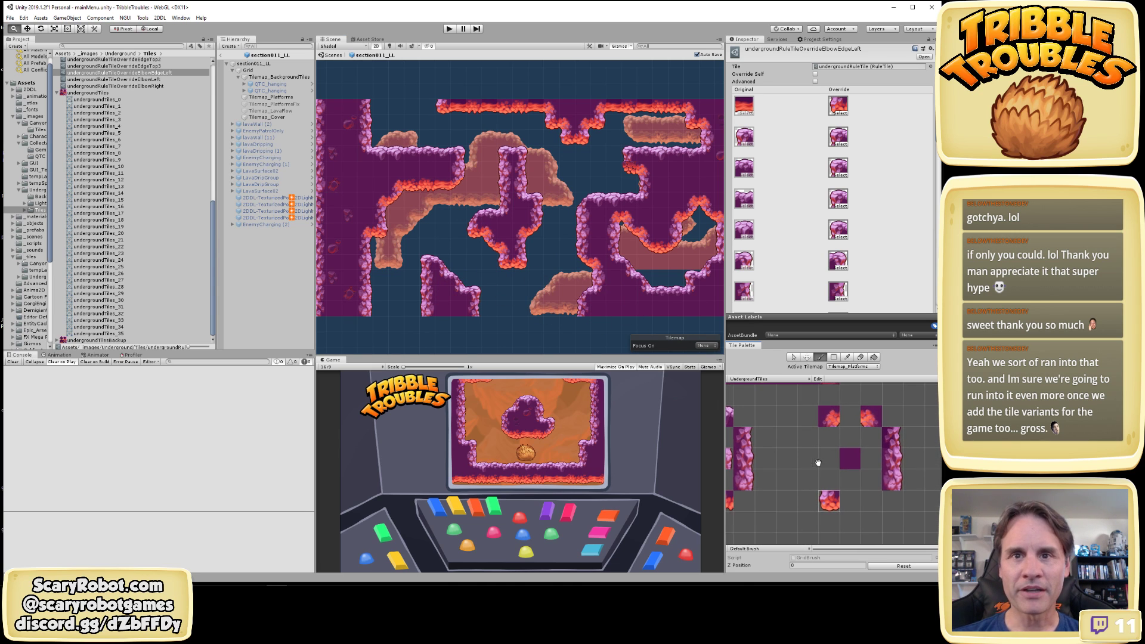
Duplicate the undergroundRuleTileOverrideElbowEdgeLeft tile asset and rename the copy undergroundRuleTileOverrideElbowEdgeRight
{"action": "left_click", "coordinate": [167, 72]}
{"action": "scroll", "coordinate": [170, 108], "scroll_direction": "up", "scroll_amount": 3}
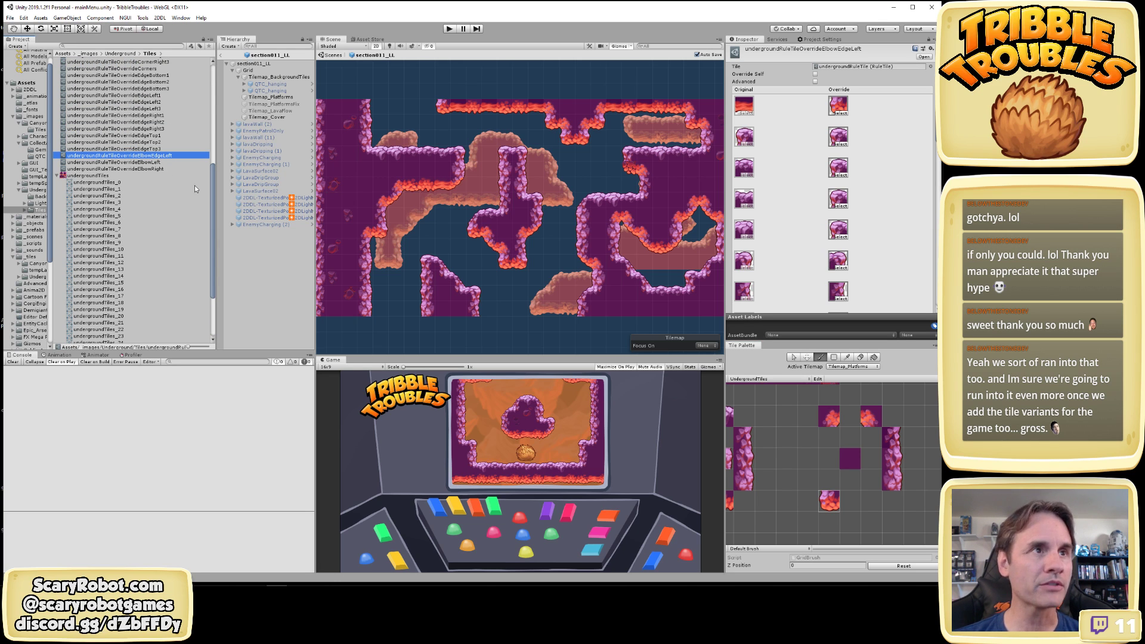
{"action": "key", "text": "ctrl+d"}
{"action": "left_click", "coordinate": [162, 195]}
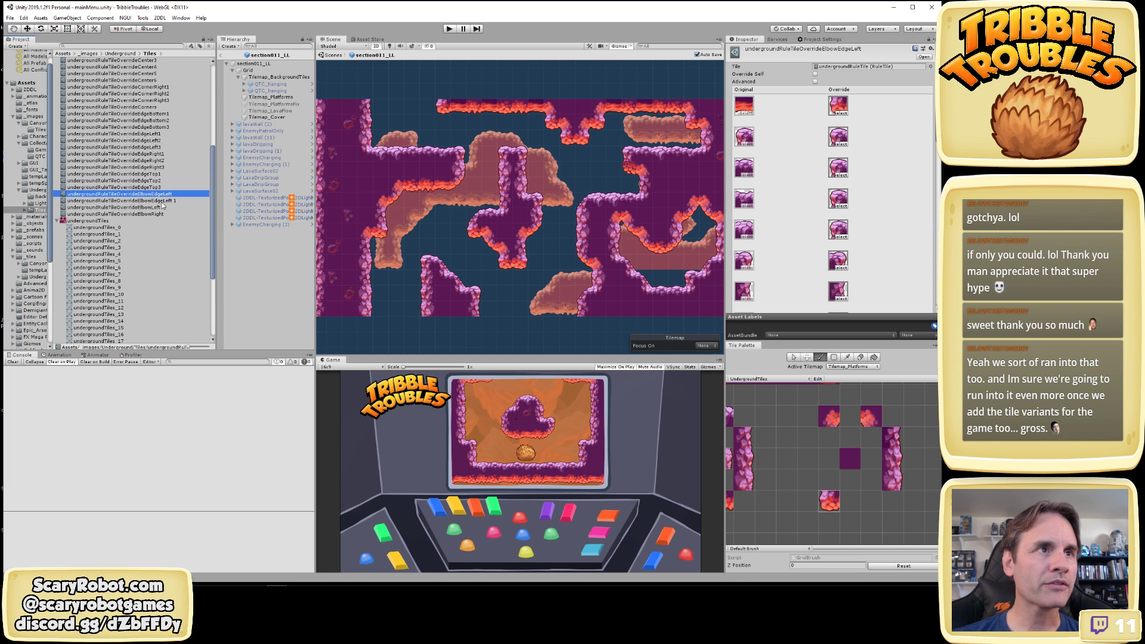
{"action": "left_click", "coordinate": [163, 203]}
{"action": "left_click", "coordinate": [162, 202]}
{"action": "left_click_drag", "start_coordinate": [162, 202], "coordinate": [292, 211]}
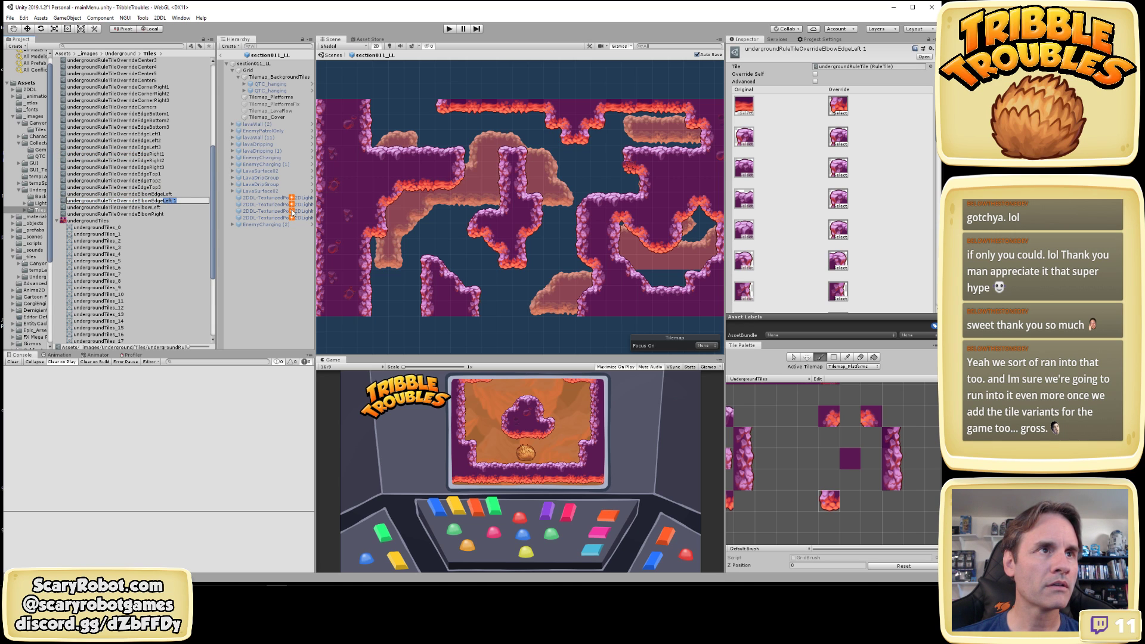
{"action": "type", "text": "Le"}
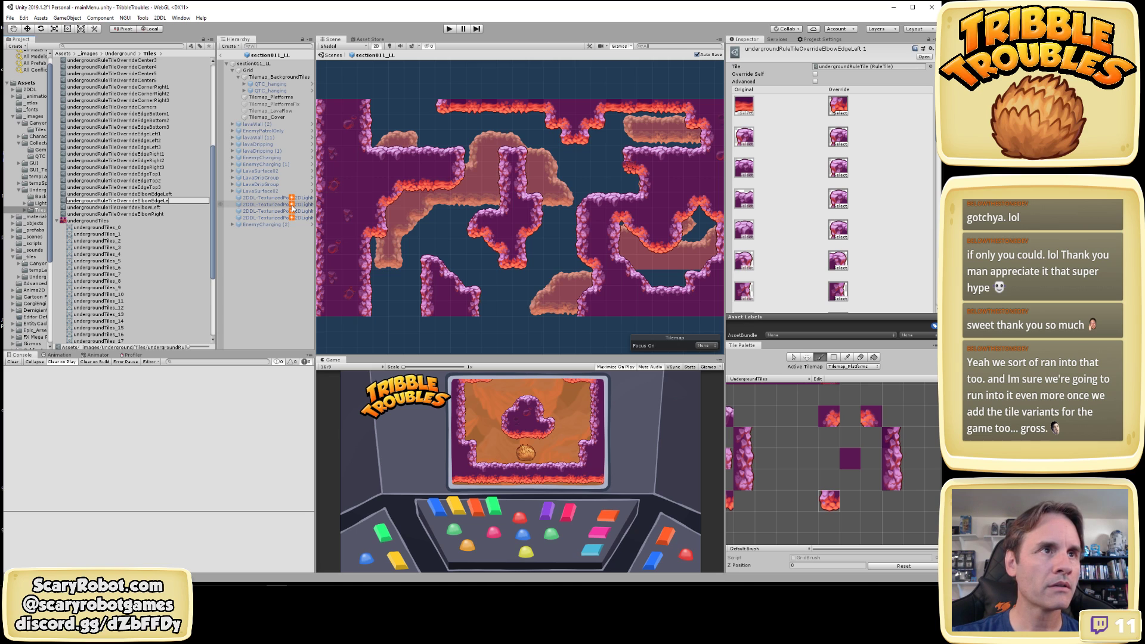
{"action": "type", "text": "ftRight"}
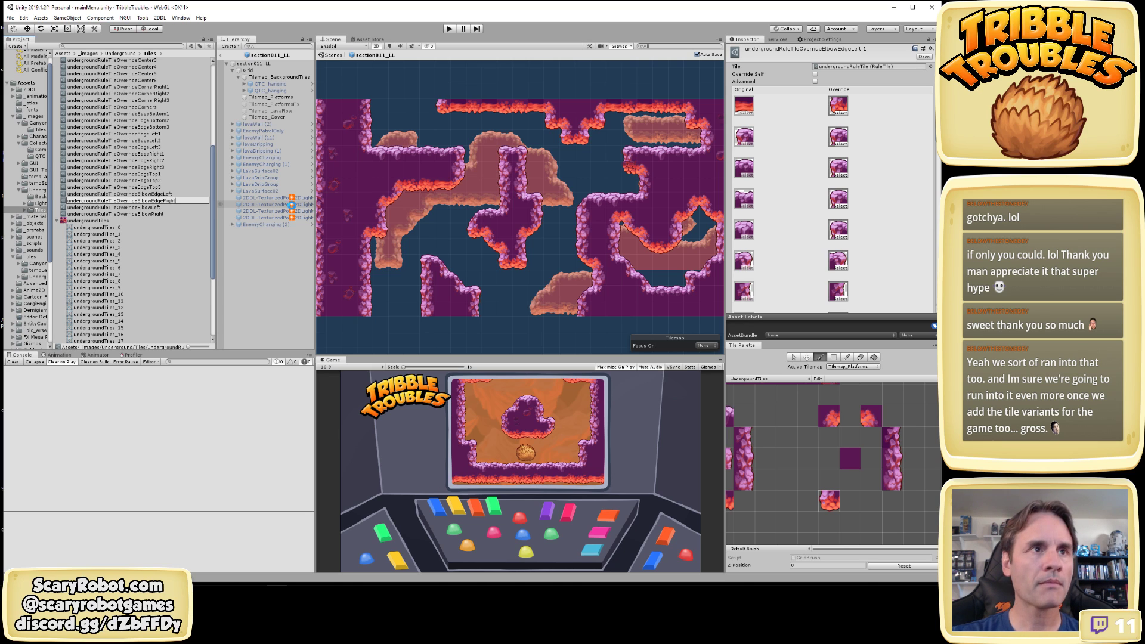
{"action": "key", "text": "Return"}
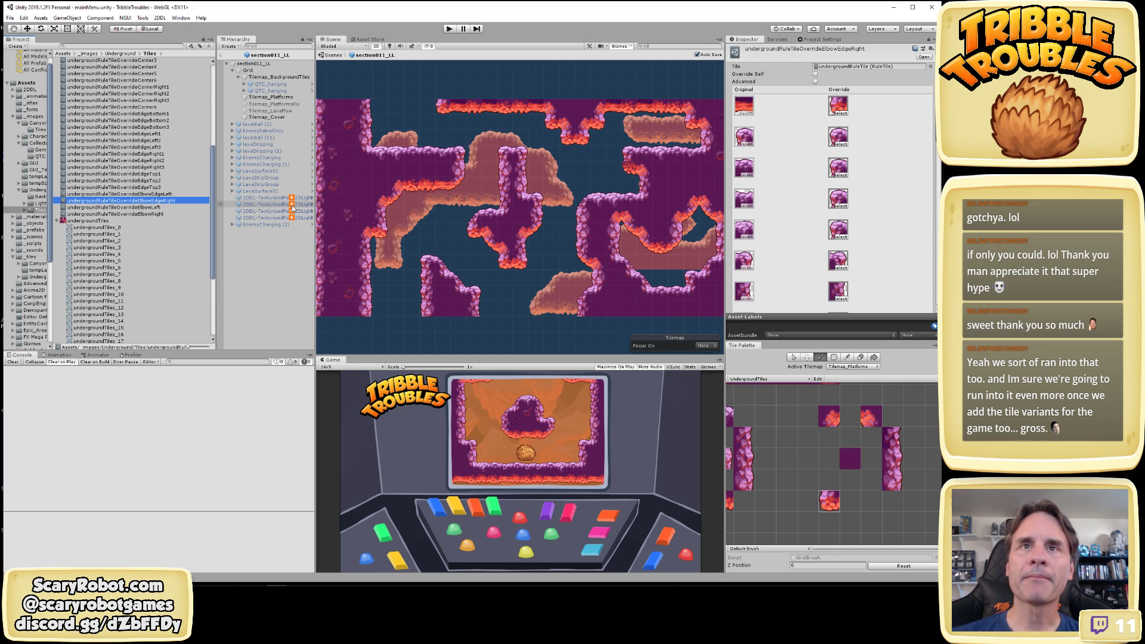
Override the first two purple top-edge slots of the elbow-edge-right tile with undergroundTiles_5 from undergroundTiles.png
{"action": "left_click", "coordinate": [841, 174]}
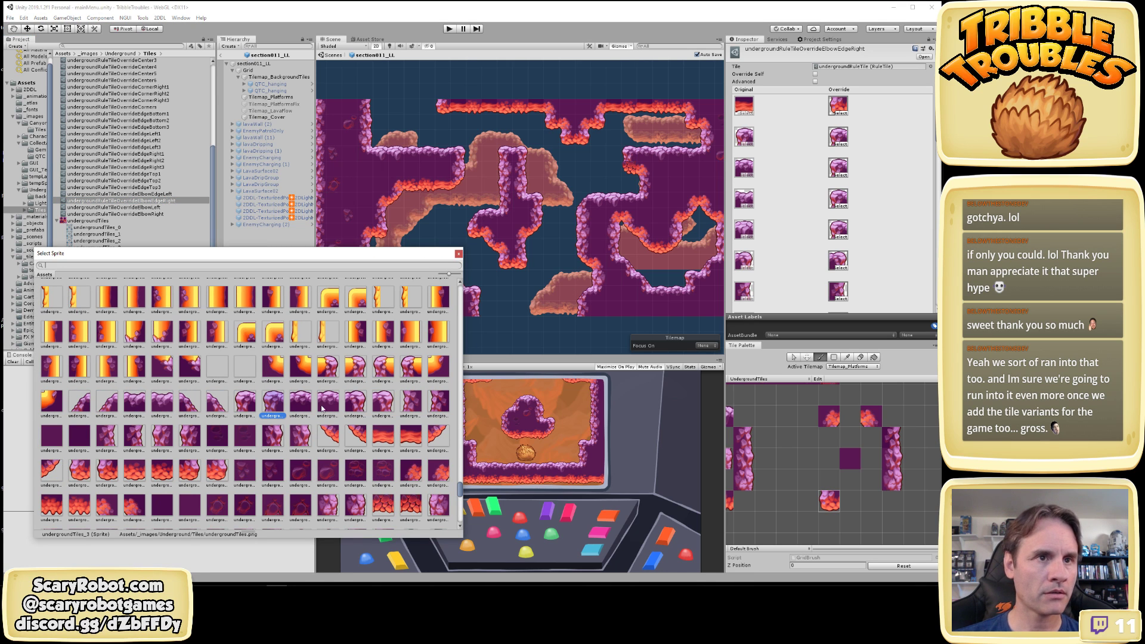
{"action": "left_click", "coordinate": [360, 406]}
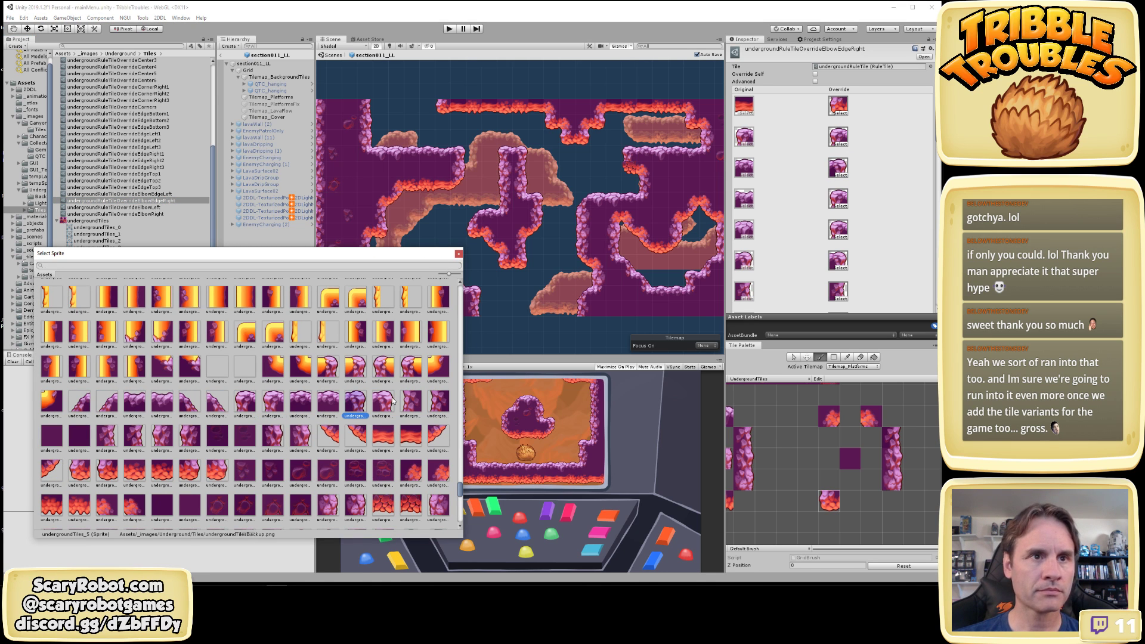
{"action": "double_click", "coordinate": [384, 403]}
{"action": "left_click", "coordinate": [841, 205]}
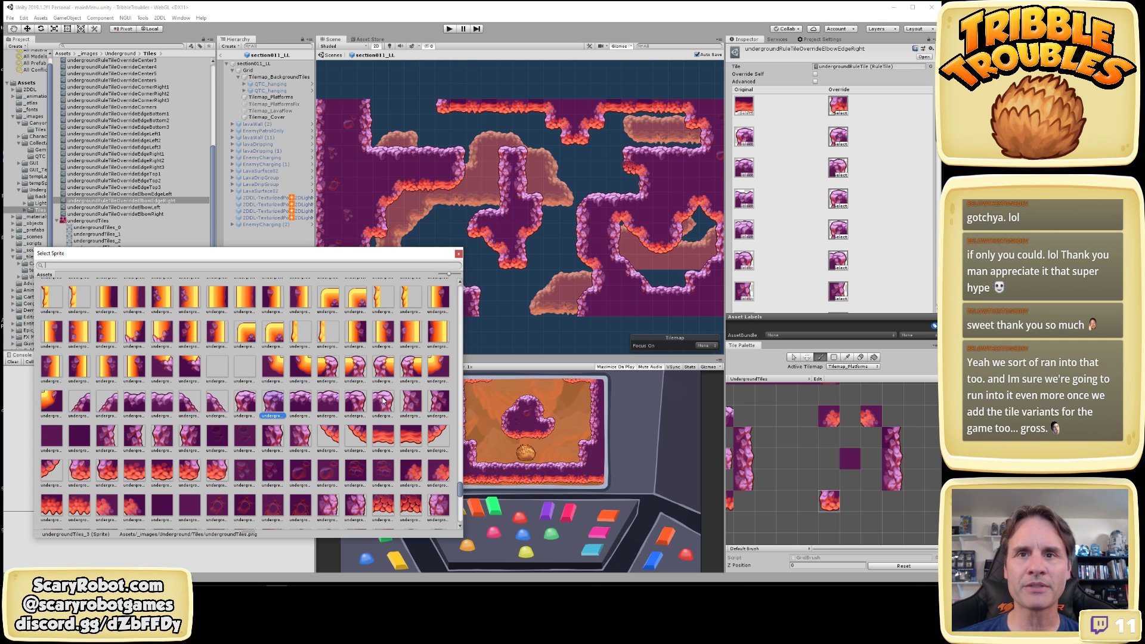
{"action": "double_click", "coordinate": [273, 404]}
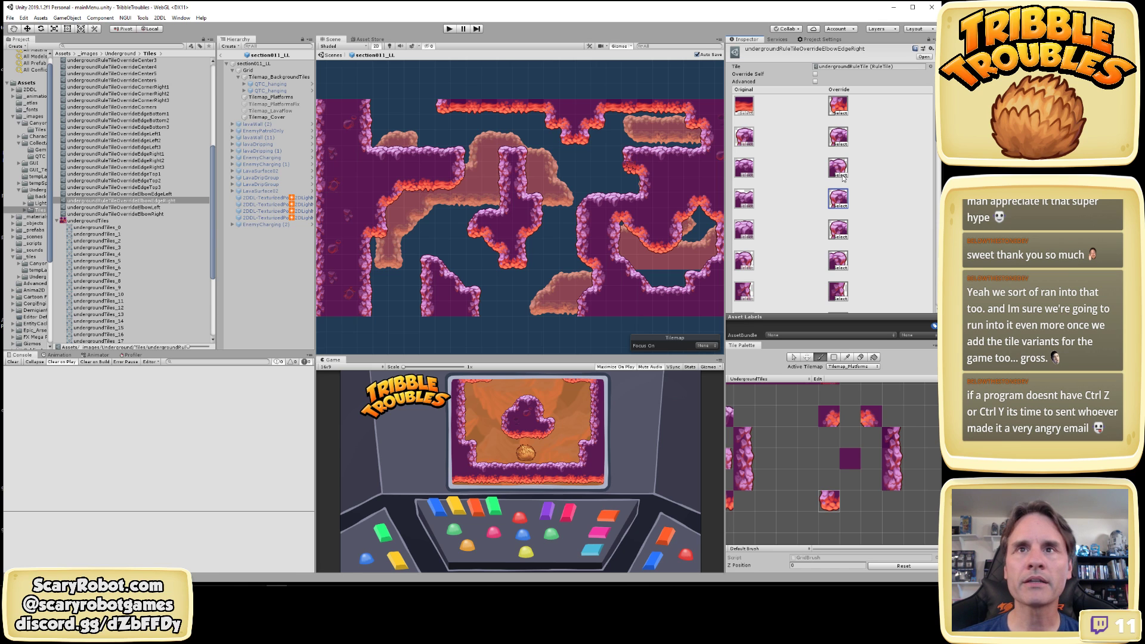
{"action": "left_click", "coordinate": [838, 206]}
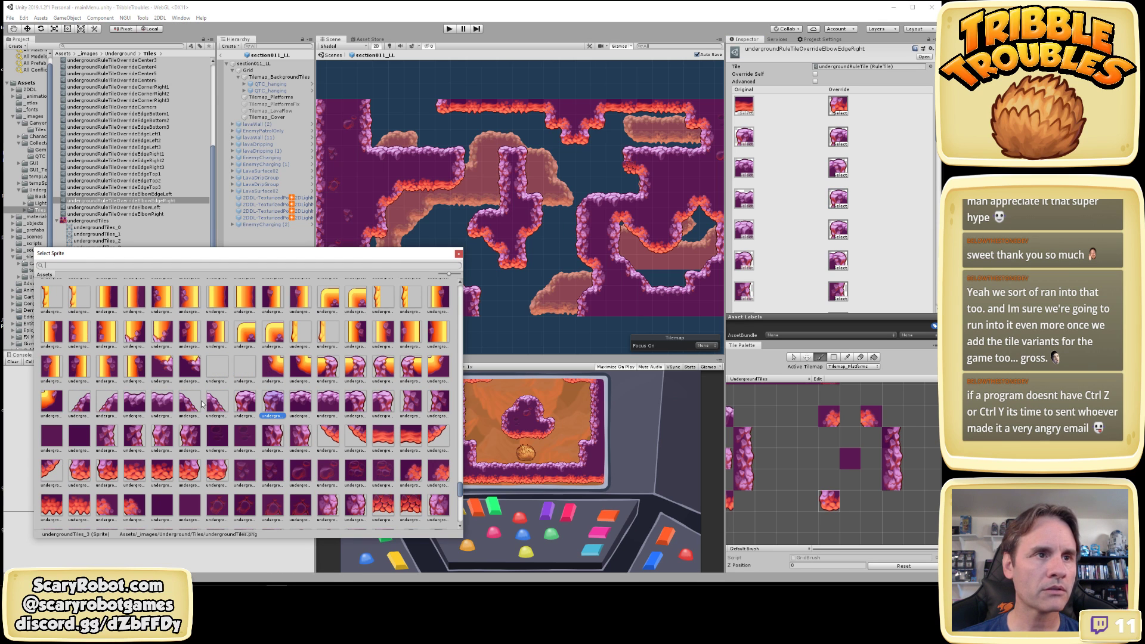
{"action": "left_click", "coordinate": [356, 403]}
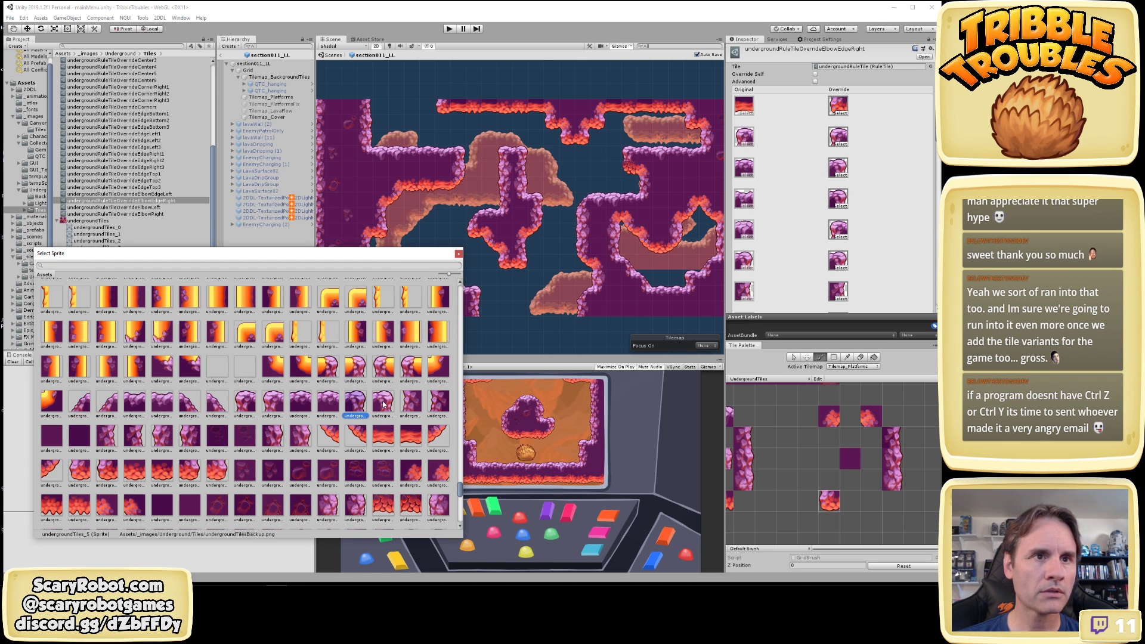
{"action": "left_click", "coordinate": [383, 404]}
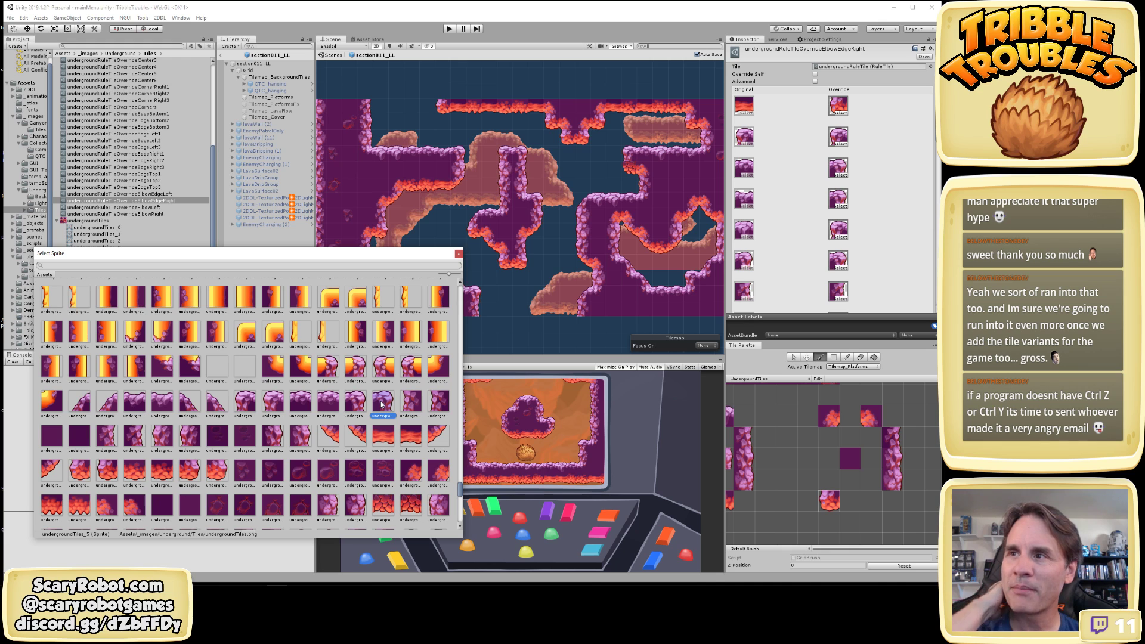
{"action": "double_click", "coordinate": [383, 405]}
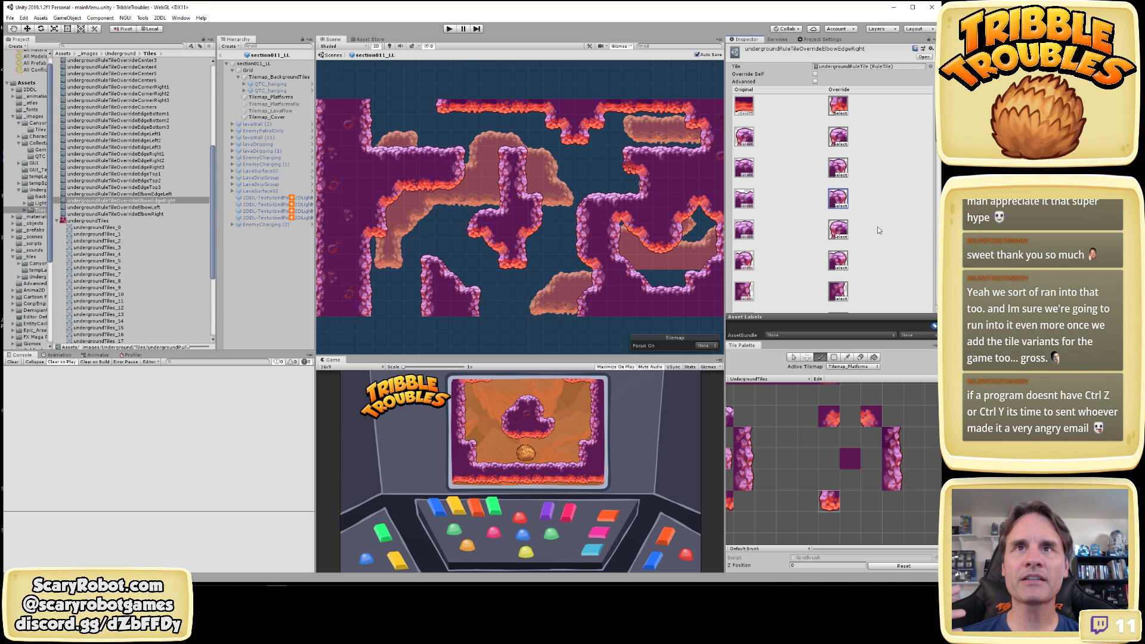
Override the three consecutive orange bottom-edge slots of the elbow-edge-right tile with undergroundTiles_17 from undergroundTiles.png
{"action": "scroll", "coordinate": [878, 231], "scroll_direction": "down", "scroll_amount": 3}
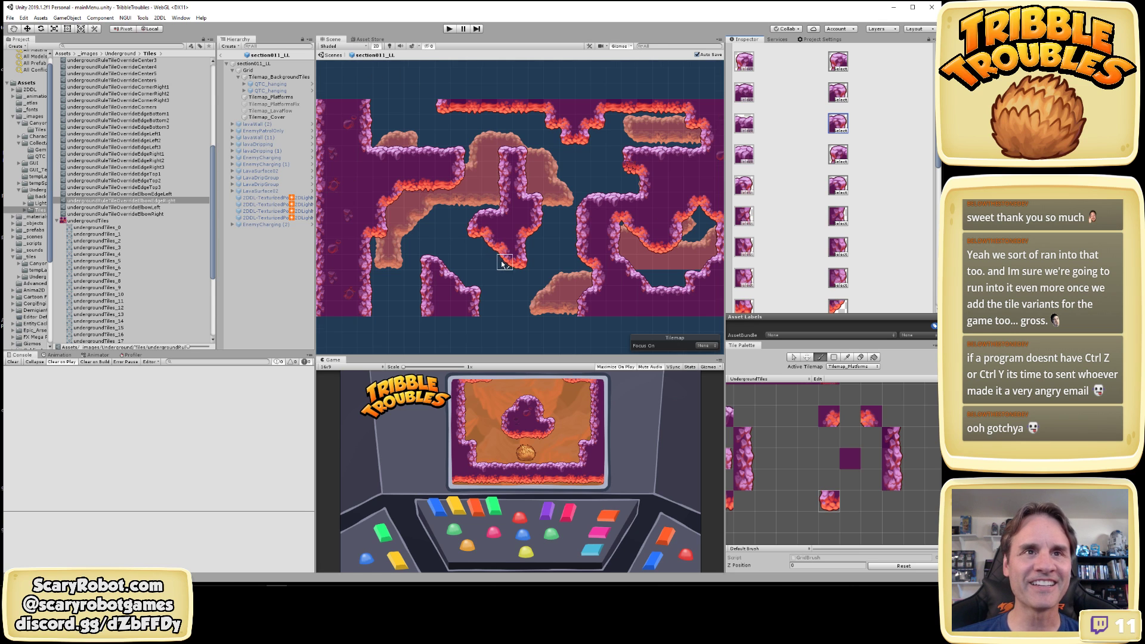
{"action": "scroll", "coordinate": [504, 260], "scroll_direction": "down", "scroll_amount": 1}
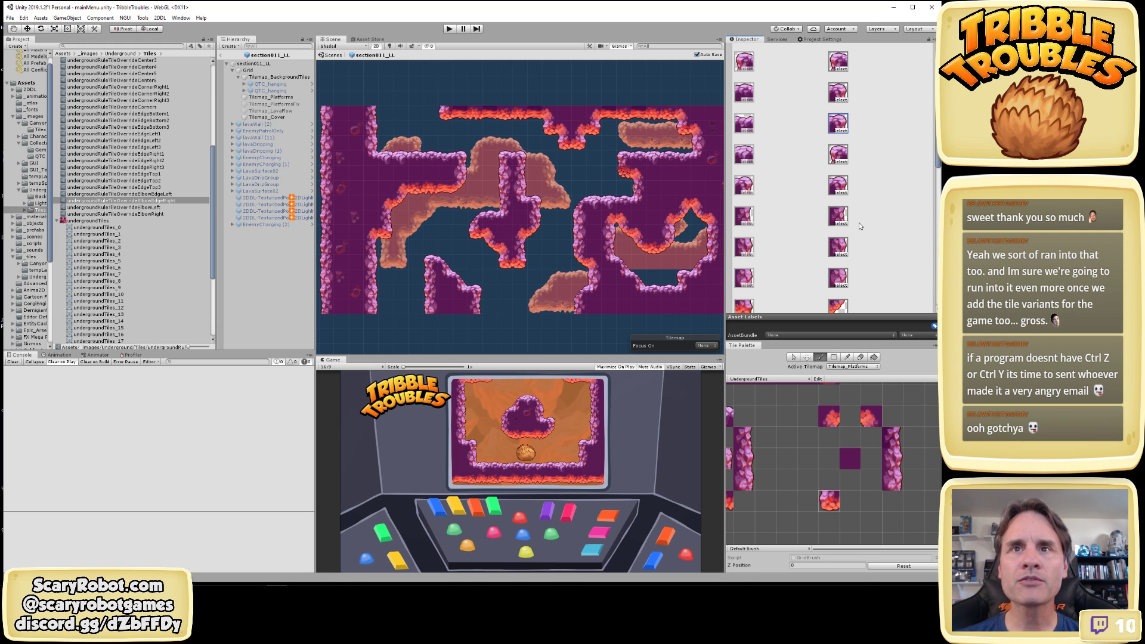
{"action": "scroll", "coordinate": [861, 224], "scroll_direction": "down", "scroll_amount": 3}
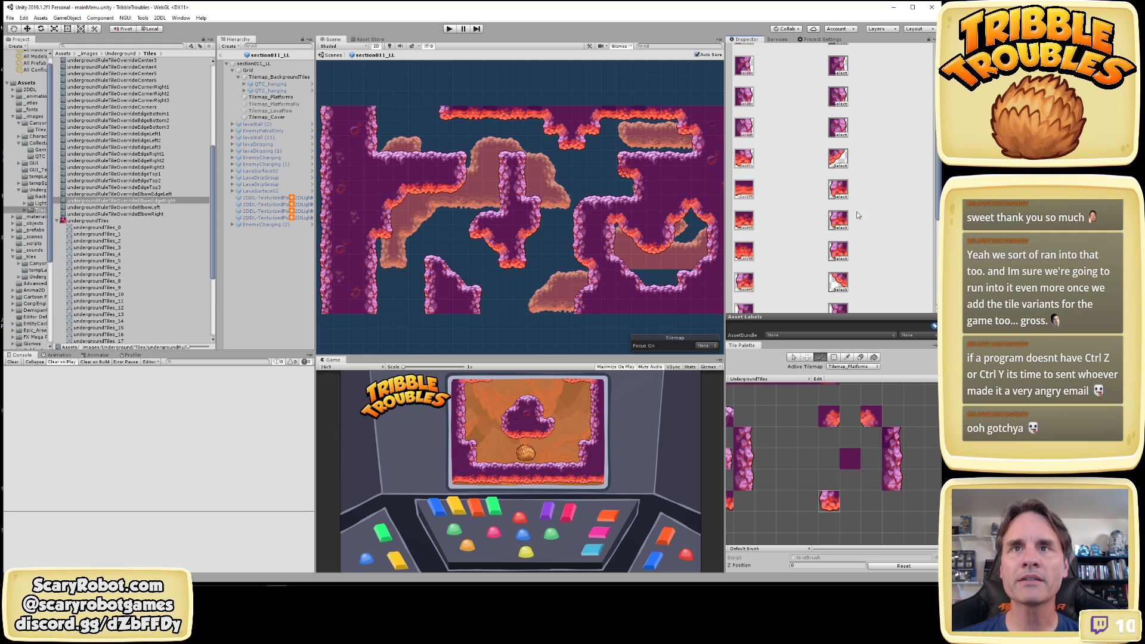
{"action": "left_click", "coordinate": [839, 196]}
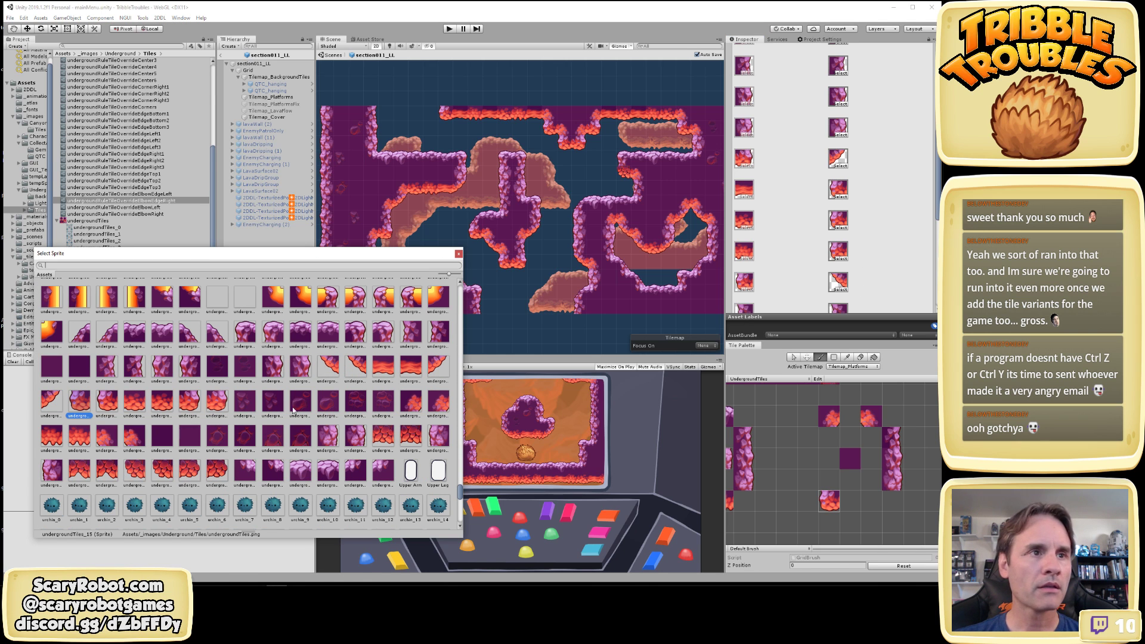
{"action": "left_click", "coordinate": [219, 404]}
{"action": "double_click", "coordinate": [218, 402]}
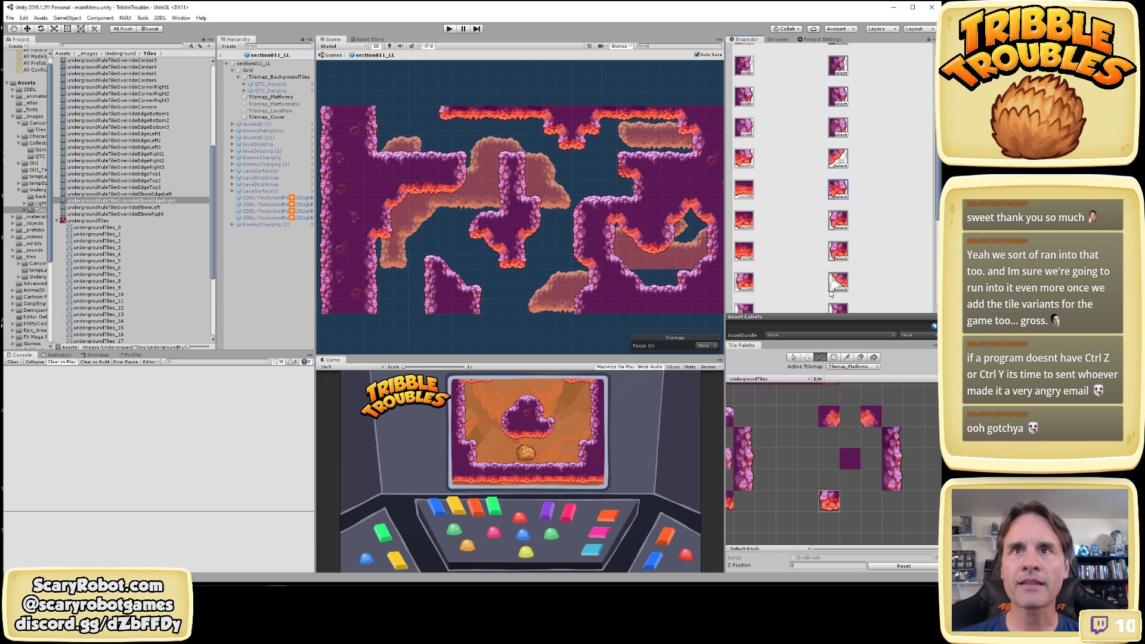
{"action": "left_click", "coordinate": [839, 229]}
{"action": "double_click", "coordinate": [216, 402]}
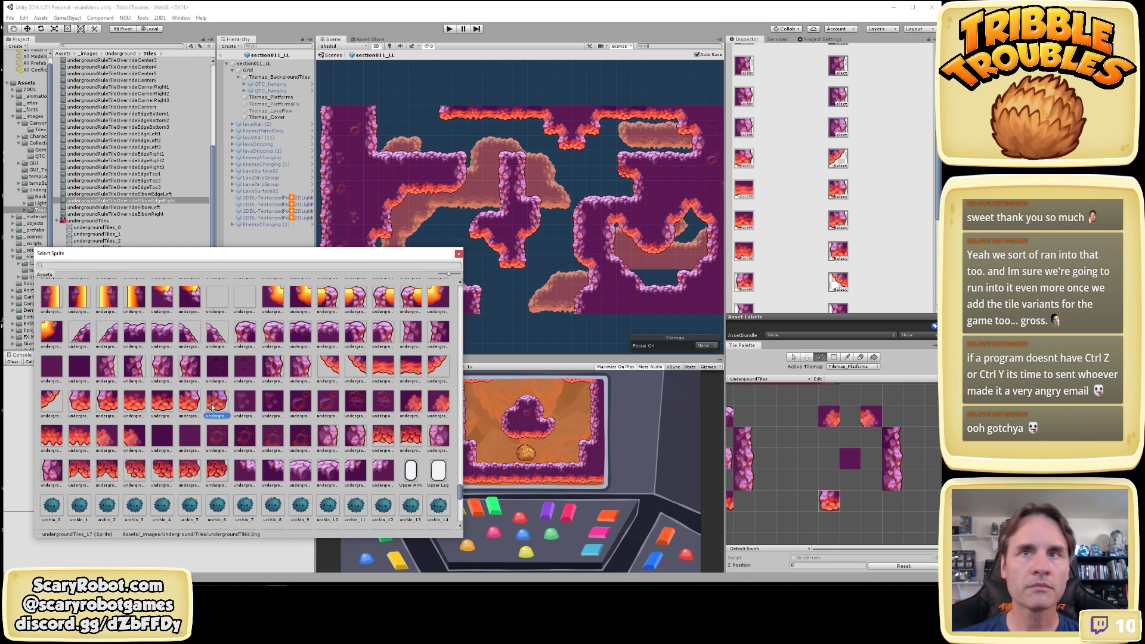
{"action": "left_click", "coordinate": [842, 259]}
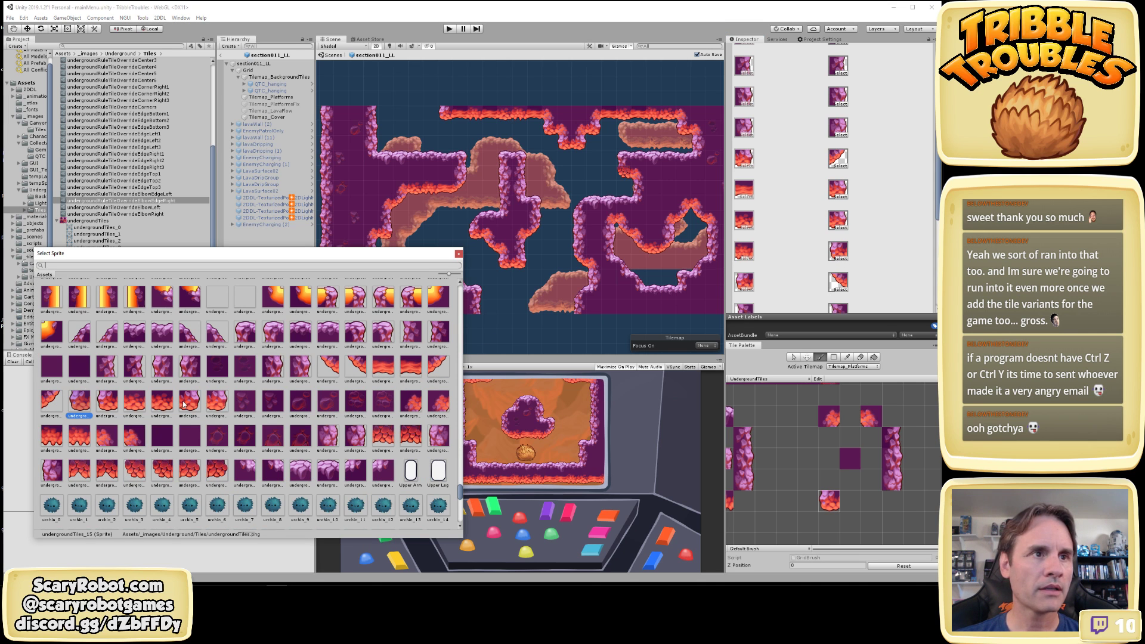
{"action": "double_click", "coordinate": [217, 401]}
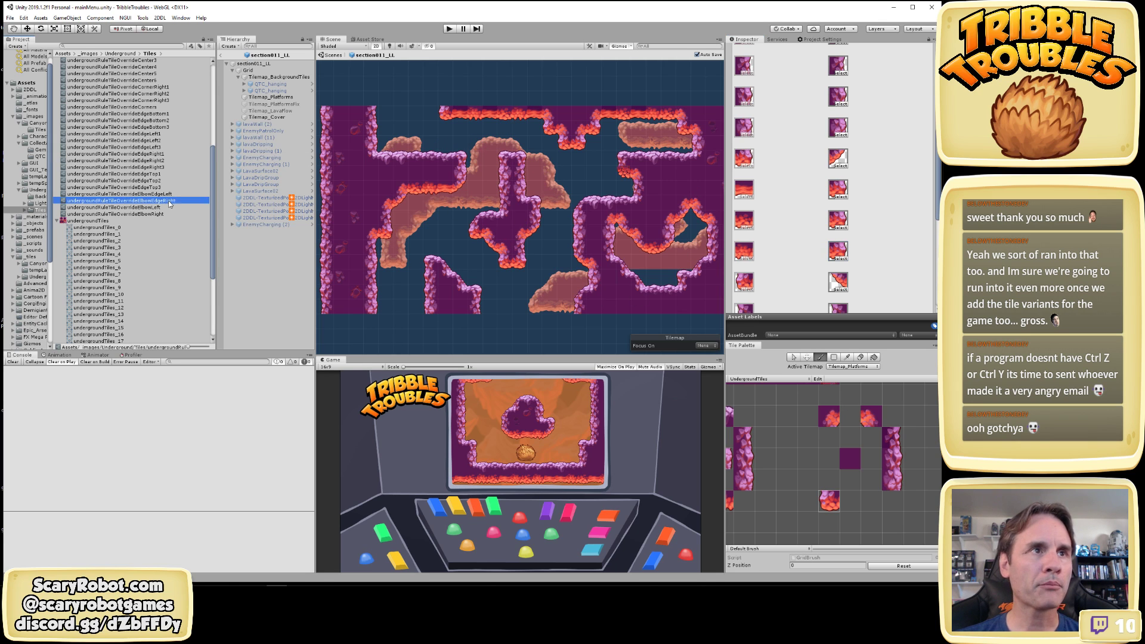
Add the elbow-edge-right tile to the underground tile palette beside elbow-edge-left and set its default override sprite to undergroundTiles_17
{"action": "left_click", "coordinate": [866, 500]}
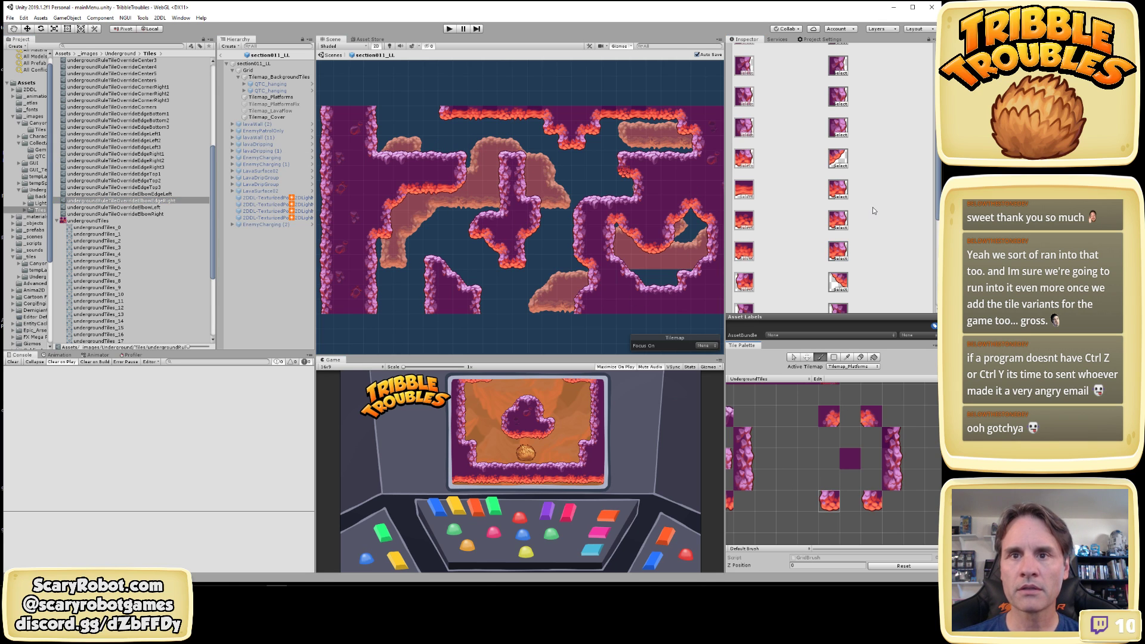
{"action": "scroll", "coordinate": [872, 207], "scroll_direction": "up", "scroll_amount": 5}
{"action": "left_click", "coordinate": [845, 115]}
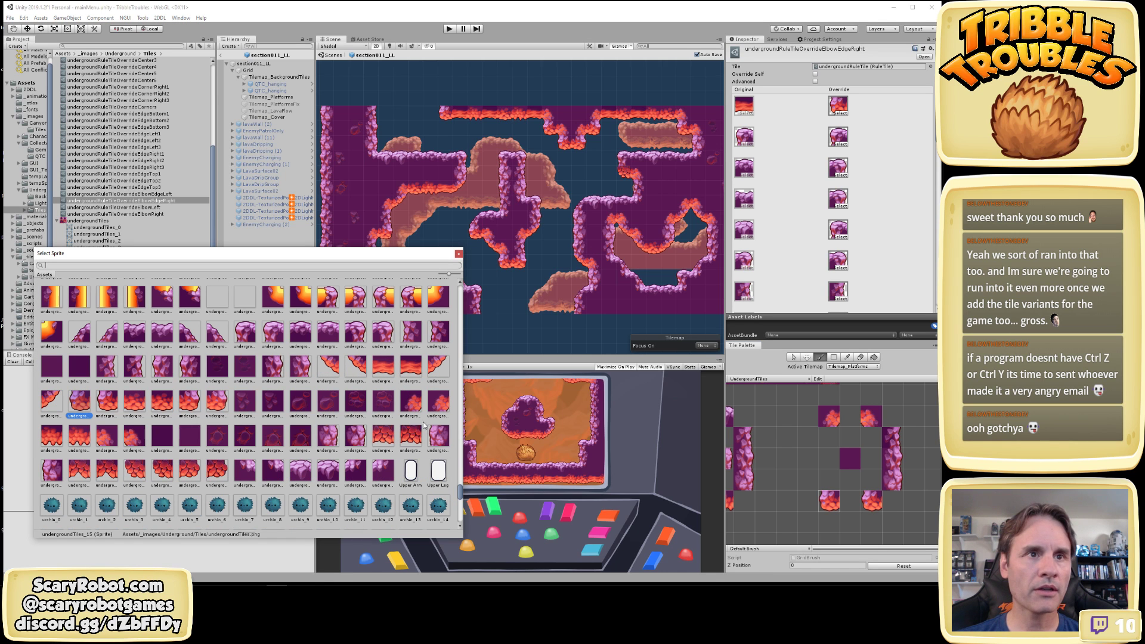
{"action": "left_click", "coordinate": [217, 403]}
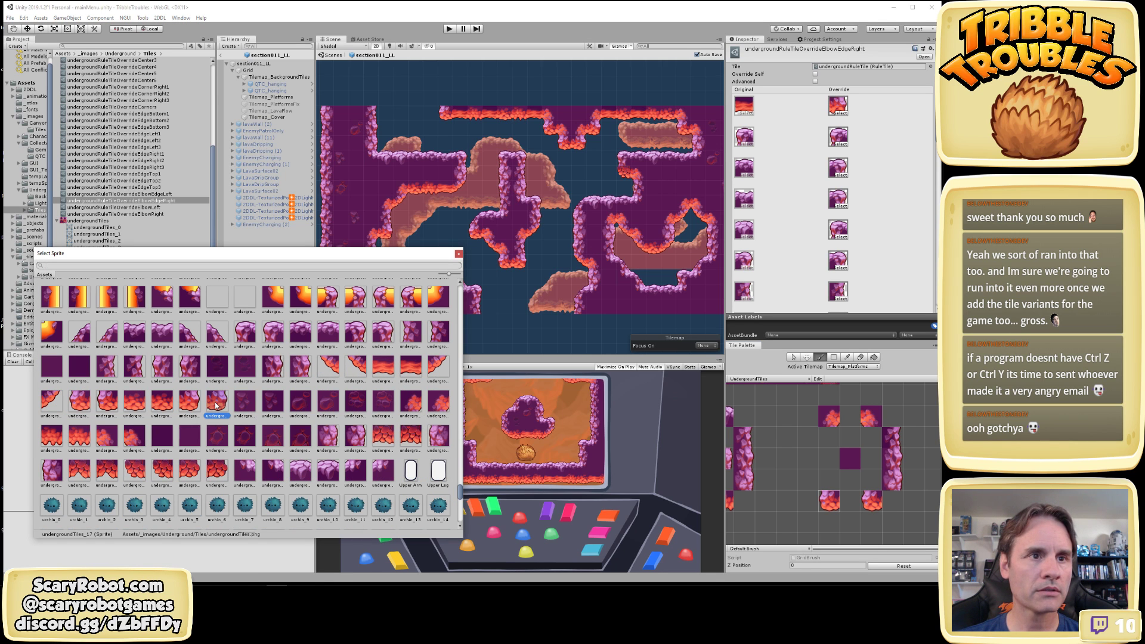
{"action": "double_click", "coordinate": [216, 406]}
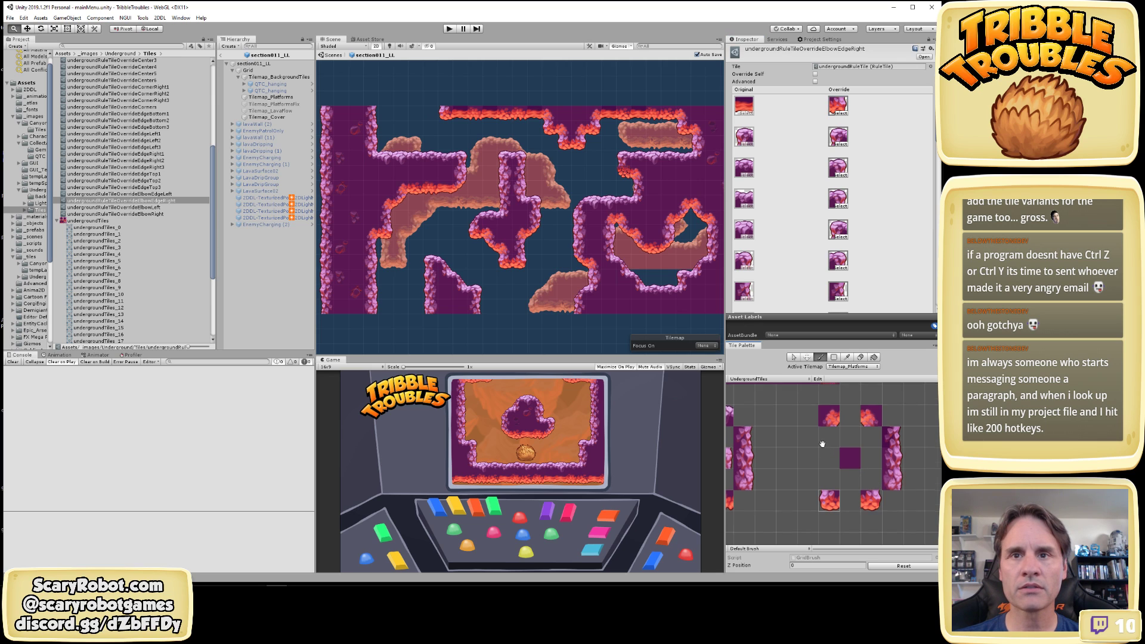
Move the elbow-edge left and right tiles from below the centre tile to the empty palette area beyond the right wall column
{"action": "mouse_move", "coordinate": [825, 447]}
{"action": "right_mouse_down", "text": "alt"}
{"action": "mouse_move", "coordinate": [806, 427]}
{"action": "mouse_move", "coordinate": [816, 433]}
{"action": "right_mouse_up", "text": "alt"}
{"action": "scroll", "coordinate": [814, 440], "scroll_direction": "down", "scroll_amount": 2}
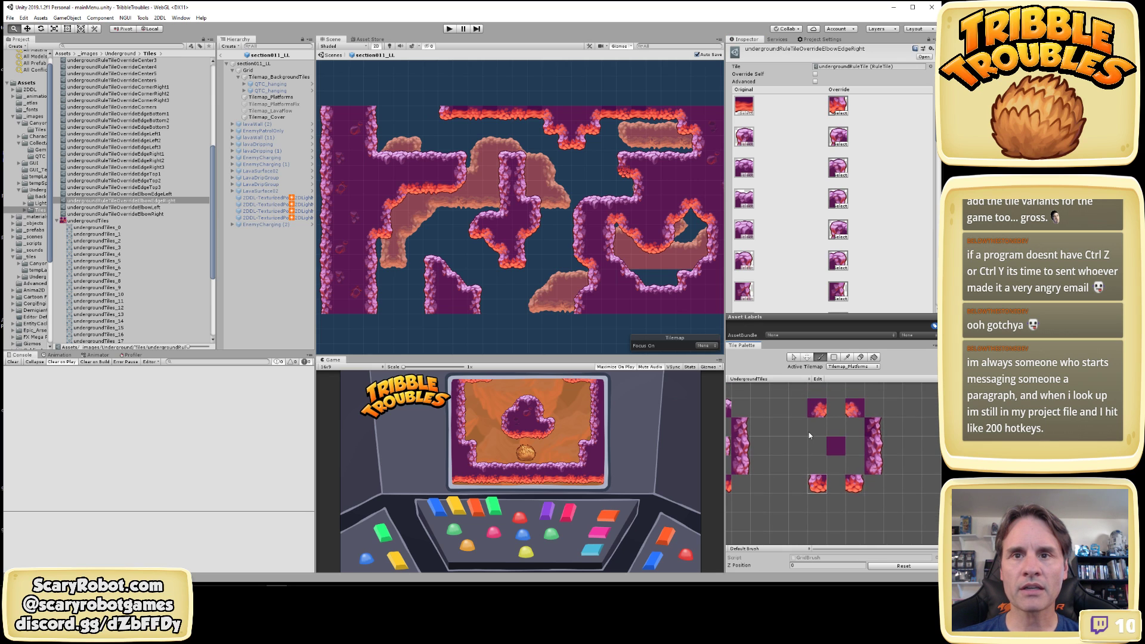
{"action": "middle_click_drag", "start_coordinate": [809, 431], "coordinate": [810, 464]}
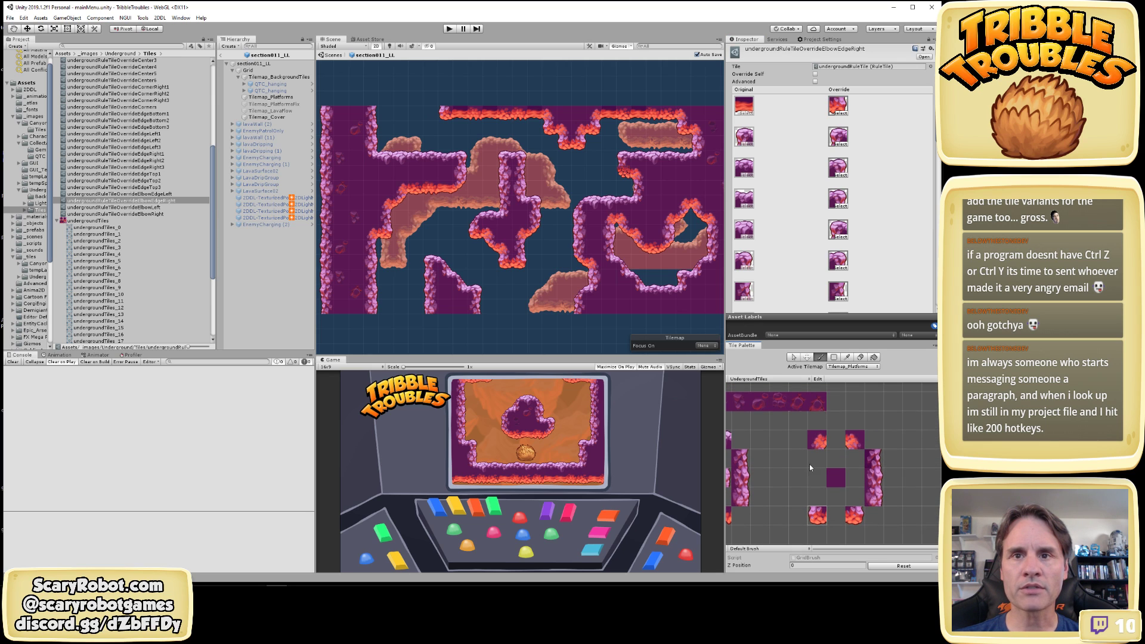
{"action": "left_click", "coordinate": [793, 356]}
{"action": "left_click_drag", "start_coordinate": [802, 500], "coordinate": [921, 437]}
{"action": "left_click", "coordinate": [807, 356]}
{"action": "middle_click_drag", "start_coordinate": [830, 421], "coordinate": [818, 414]}
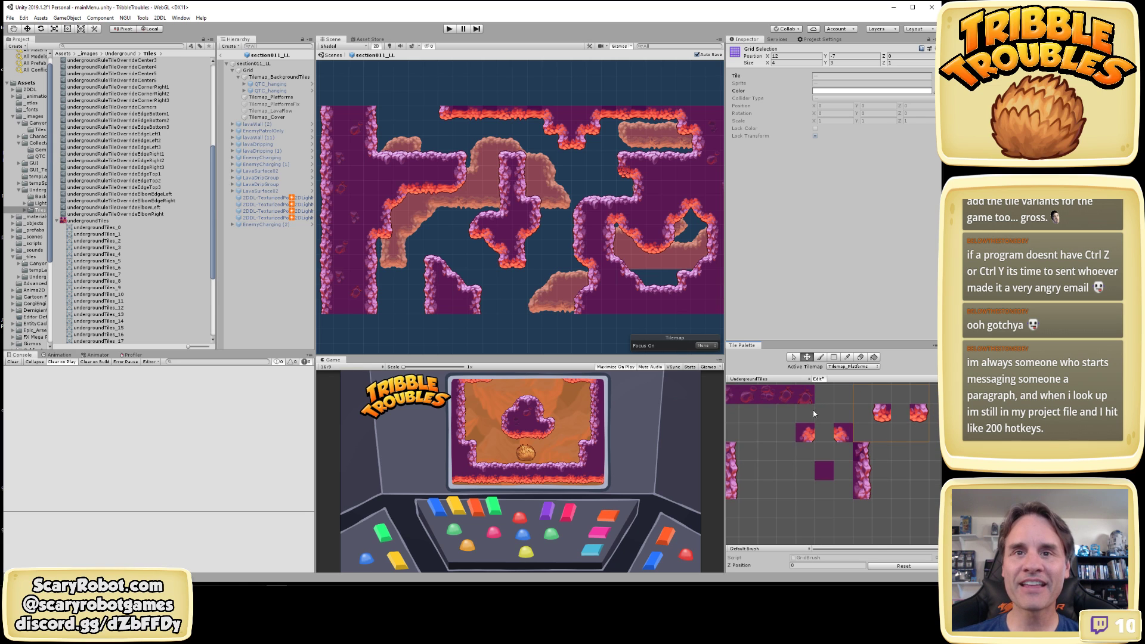
Move the row with the two elbow tiles from above the centre tile to the row below it in the palette
{"action": "left_click", "coordinate": [794, 357]}
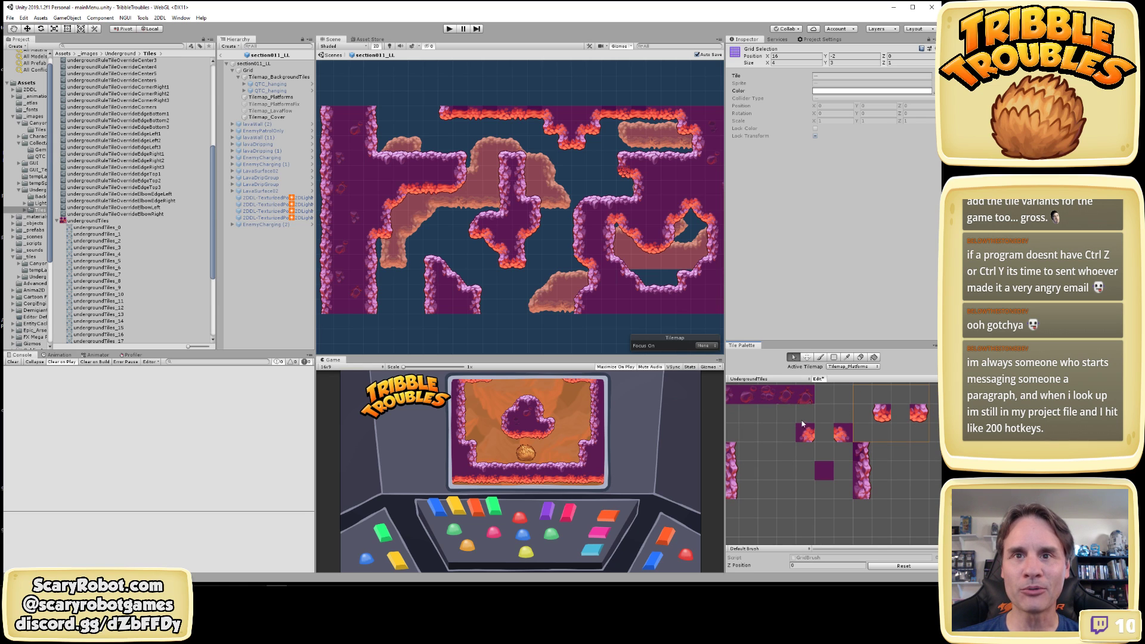
{"action": "left_click", "coordinate": [795, 451]}
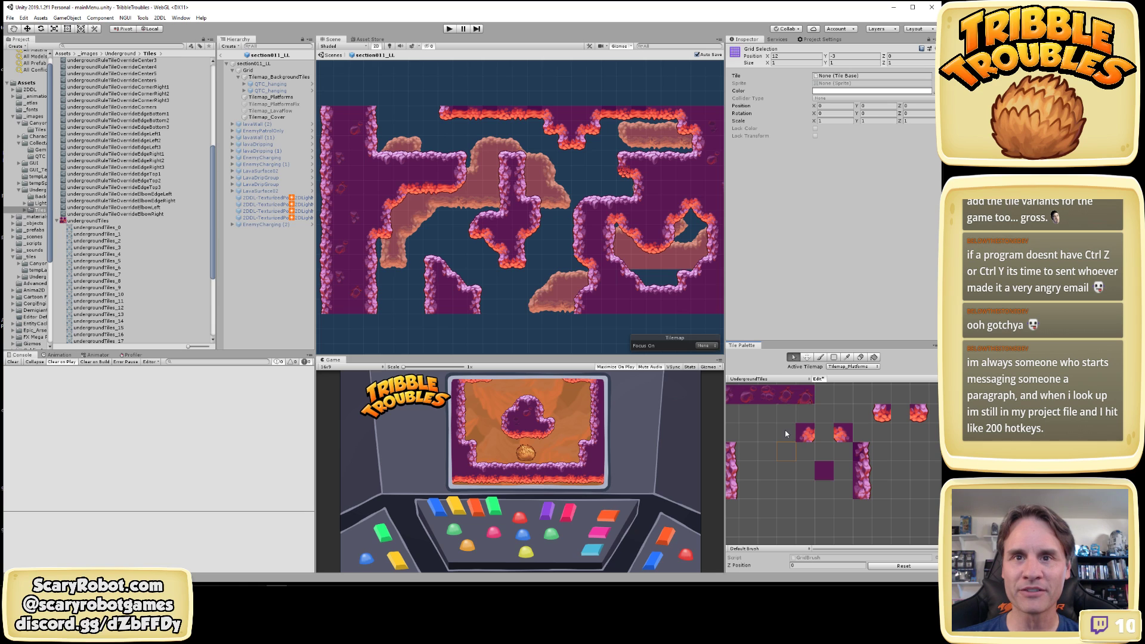
{"action": "left_click_drag", "start_coordinate": [786, 434], "coordinate": [845, 513]}
{"action": "left_click", "coordinate": [807, 357]}
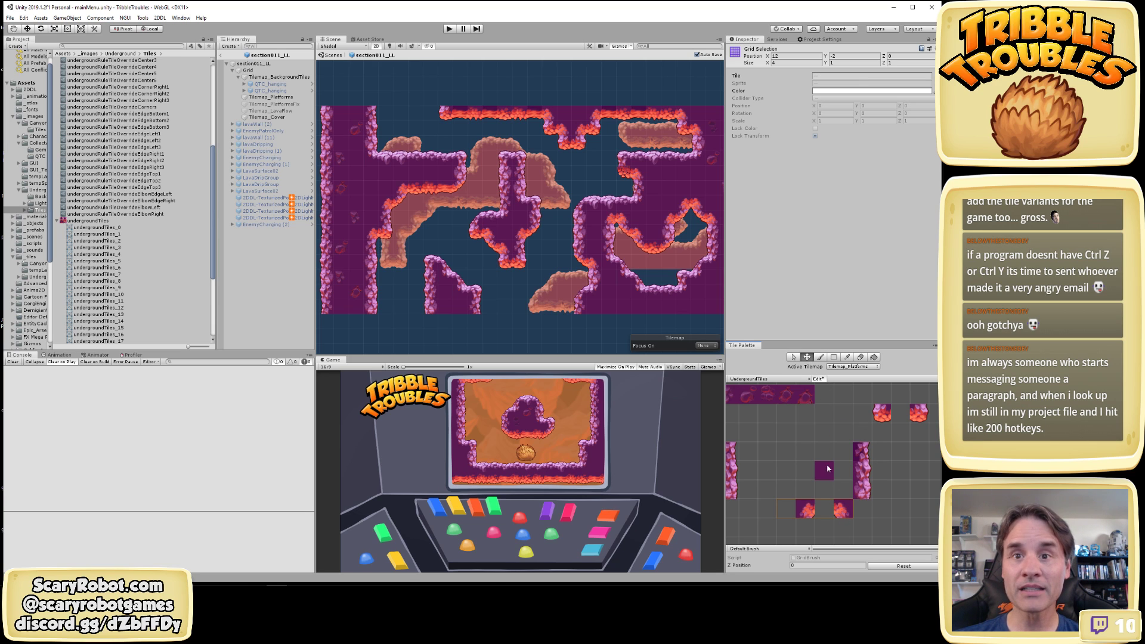
Move the elbow-edge left and right tiles into the vacated spot above the centre tile, between the wall columns
{"action": "left_click", "coordinate": [793, 358]}
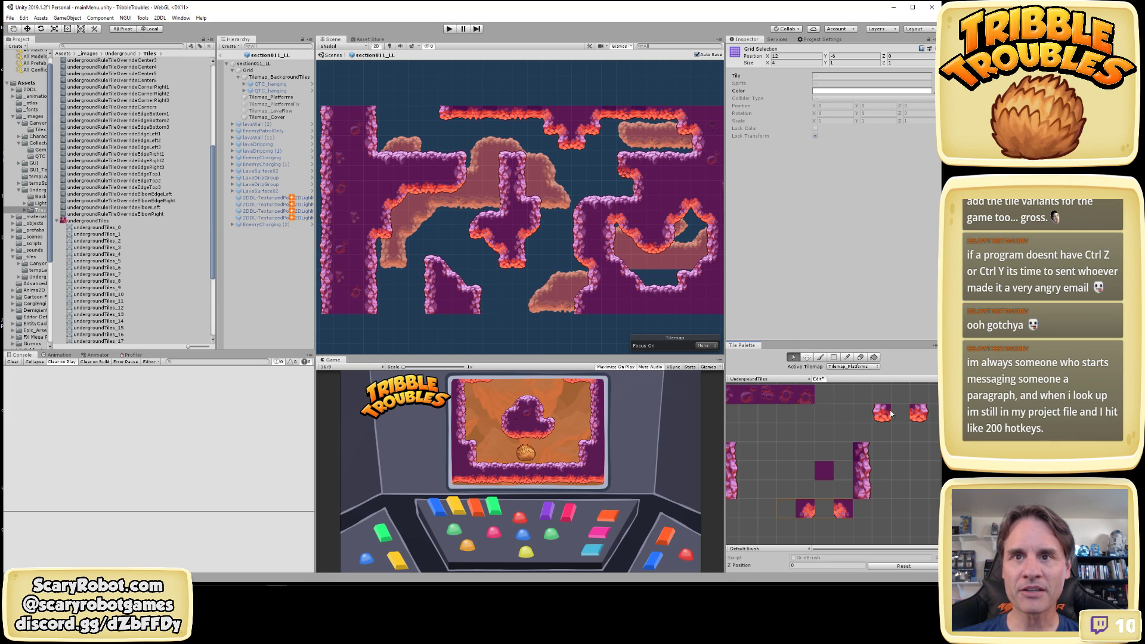
{"action": "left_click_drag", "start_coordinate": [862, 399], "coordinate": [928, 422]}
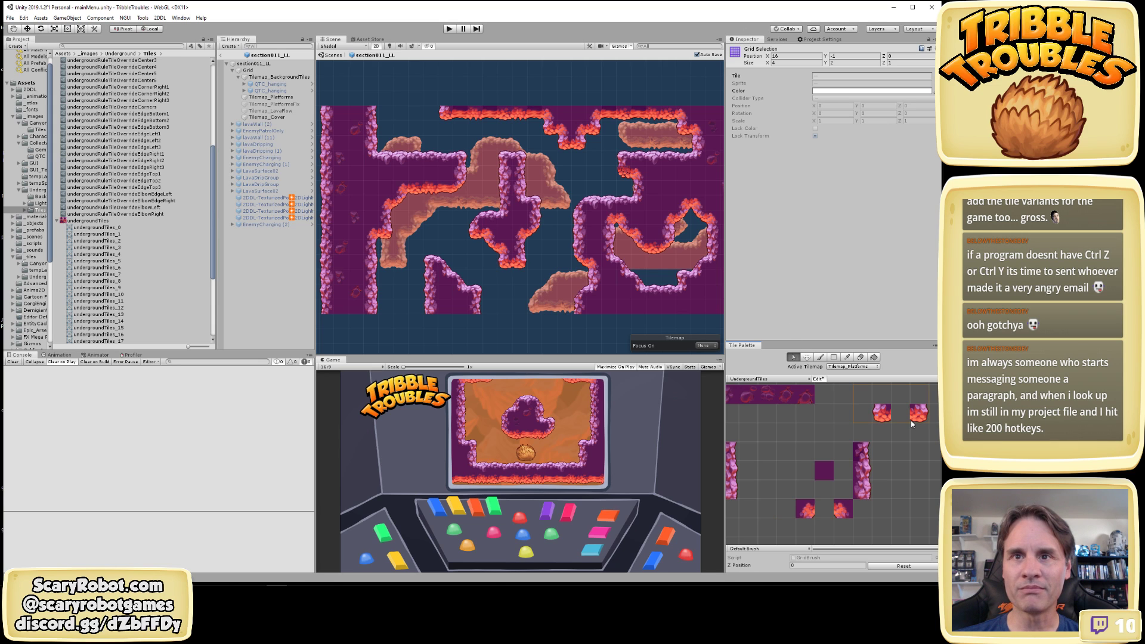
{"action": "left_click", "coordinate": [807, 356]}
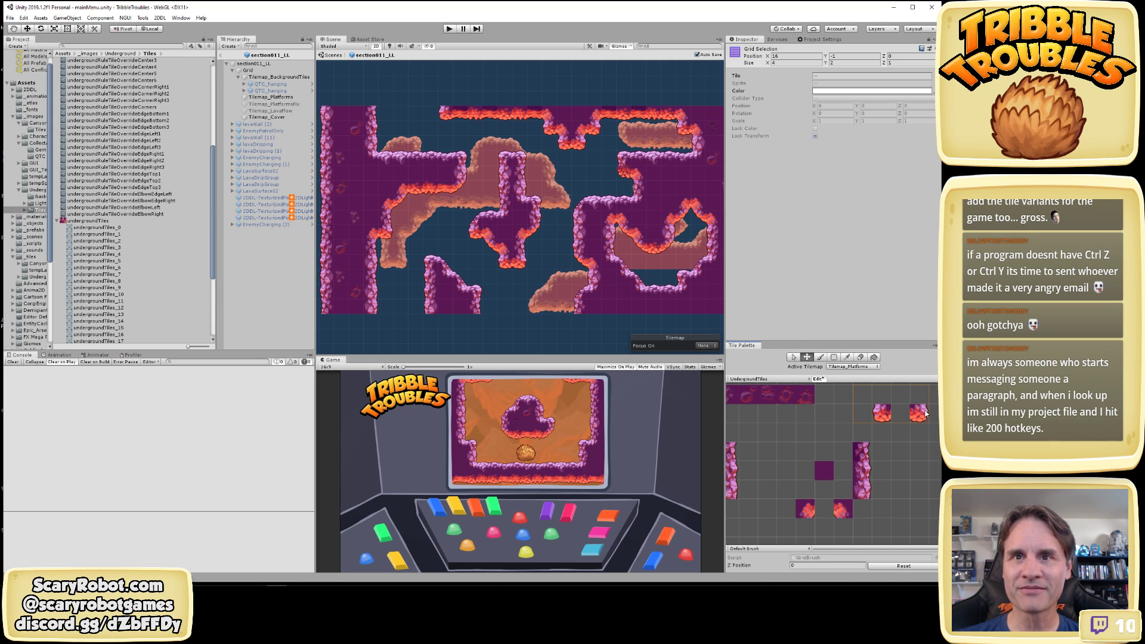
{"action": "left_click_drag", "start_coordinate": [926, 411], "coordinate": [843, 442]}
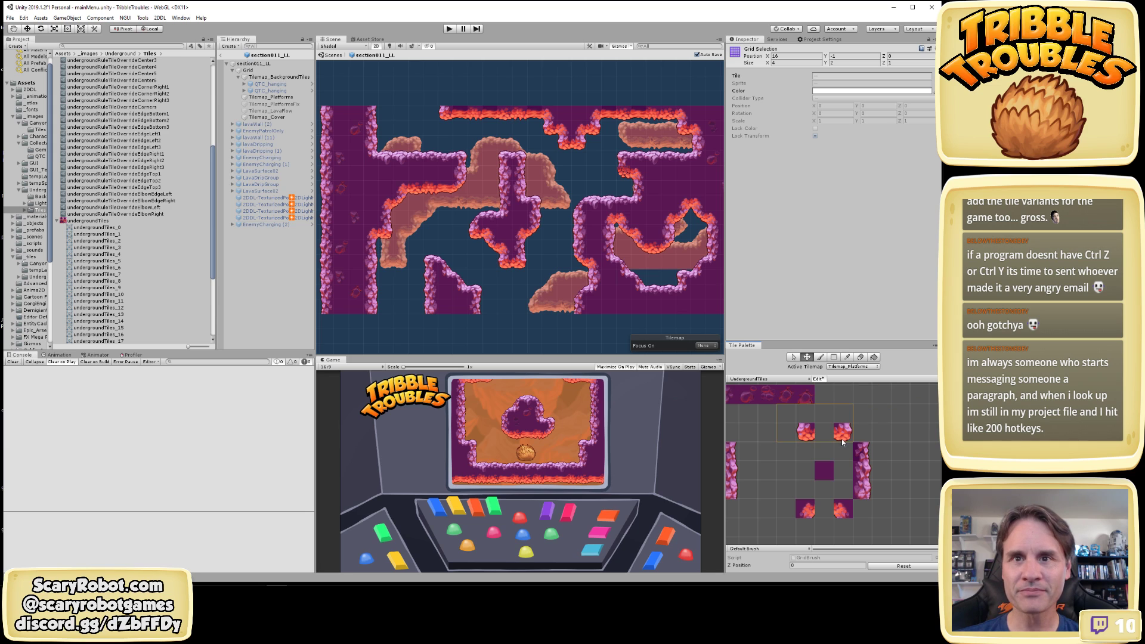
Finish editing the UndergroundTiles palette
{"action": "left_click", "coordinate": [820, 380]}
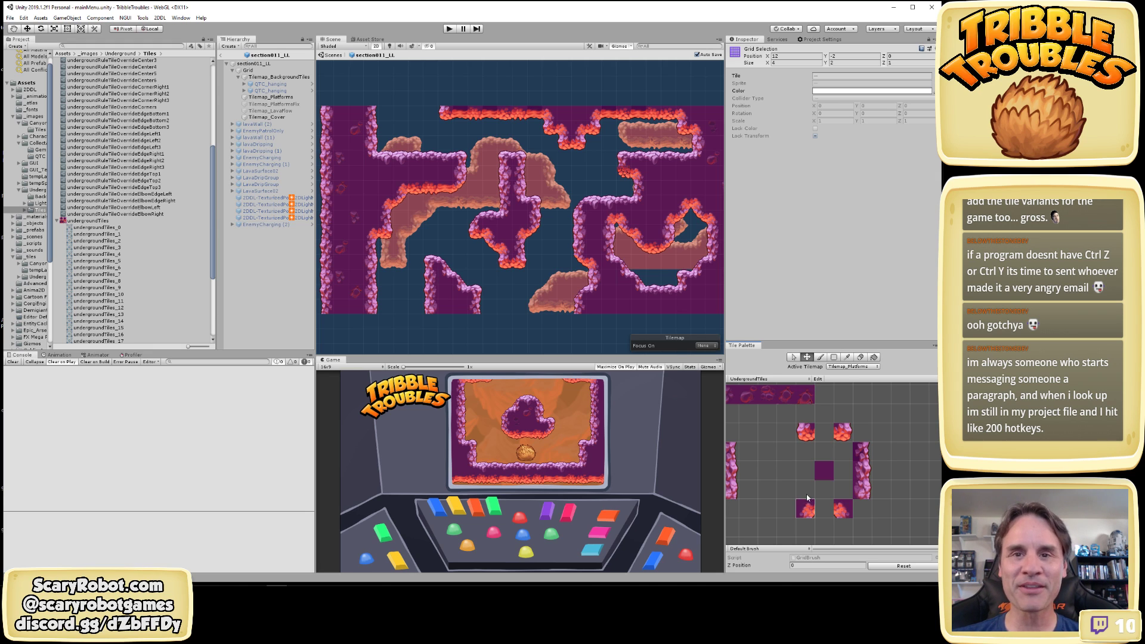
{"action": "key", "text": "ctrl+z"}
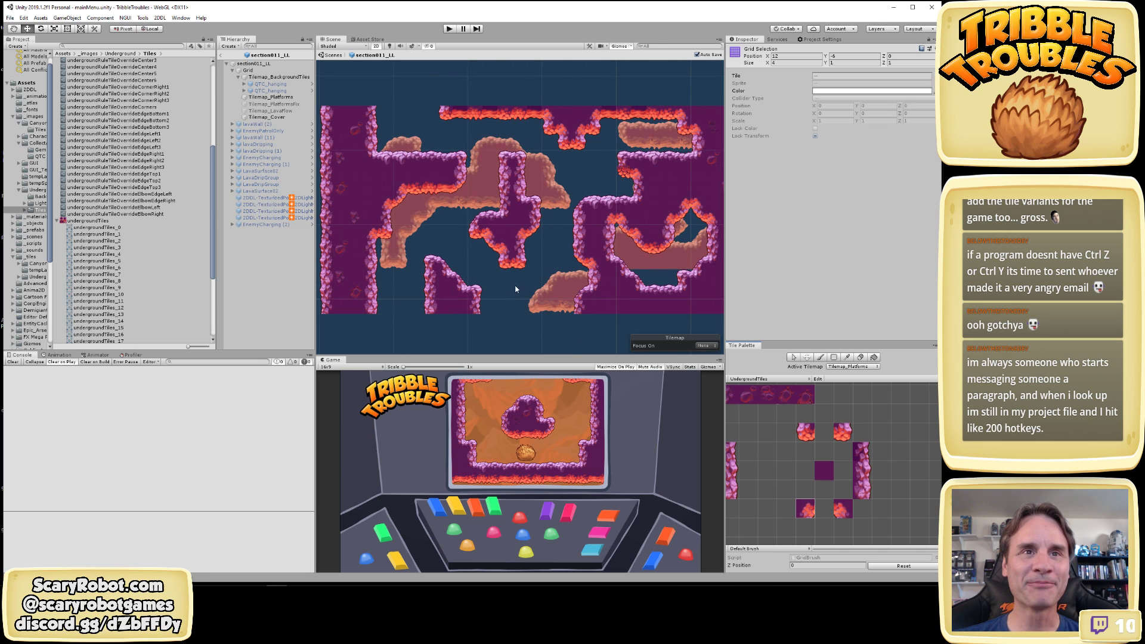
Examine the platform layout of section011_LL, including the open gap in the cave floor
{"action": "scroll", "coordinate": [516, 289], "scroll_direction": "down", "scroll_amount": 1}
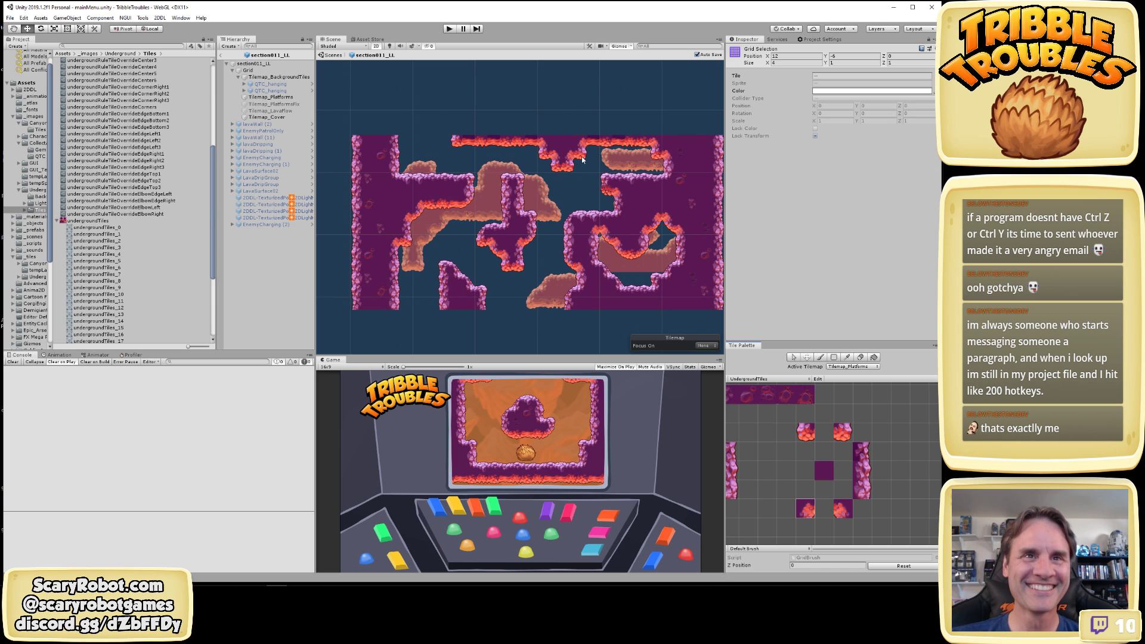
{"action": "scroll", "coordinate": [575, 208], "scroll_direction": "down", "scroll_amount": 4}
{"action": "middle_click_drag", "start_coordinate": [577, 208], "coordinate": [574, 214]}
{"action": "scroll", "coordinate": [574, 213], "scroll_direction": "up", "scroll_amount": 4}
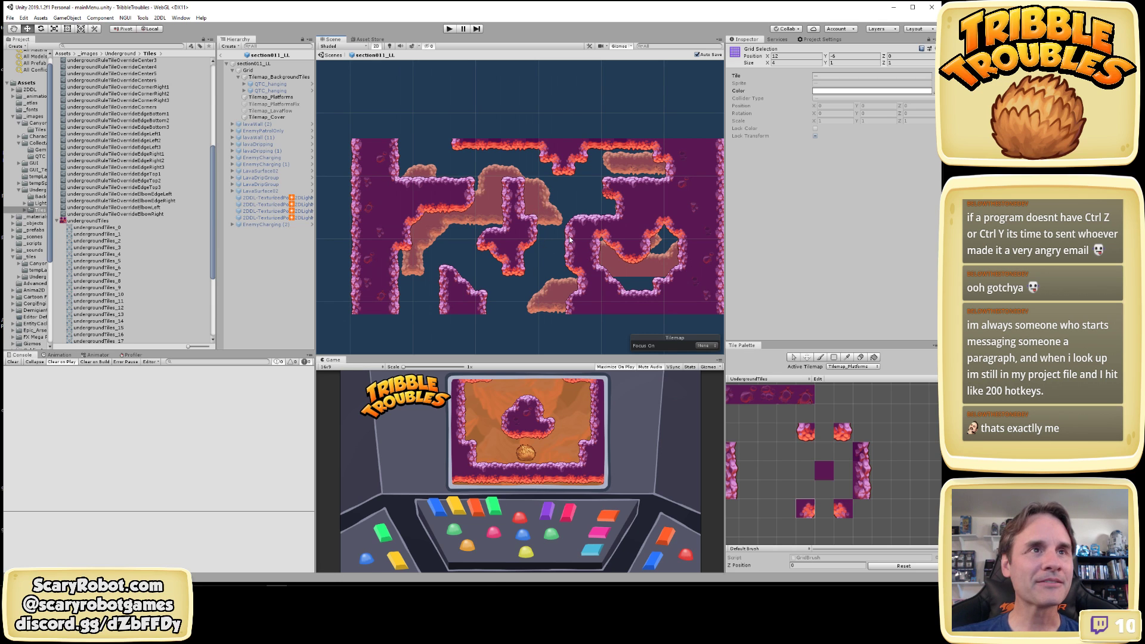
{"action": "middle_click_drag", "start_coordinate": [633, 237], "coordinate": [601, 223]}
{"action": "scroll", "coordinate": [609, 254], "scroll_direction": "down", "scroll_amount": 4}
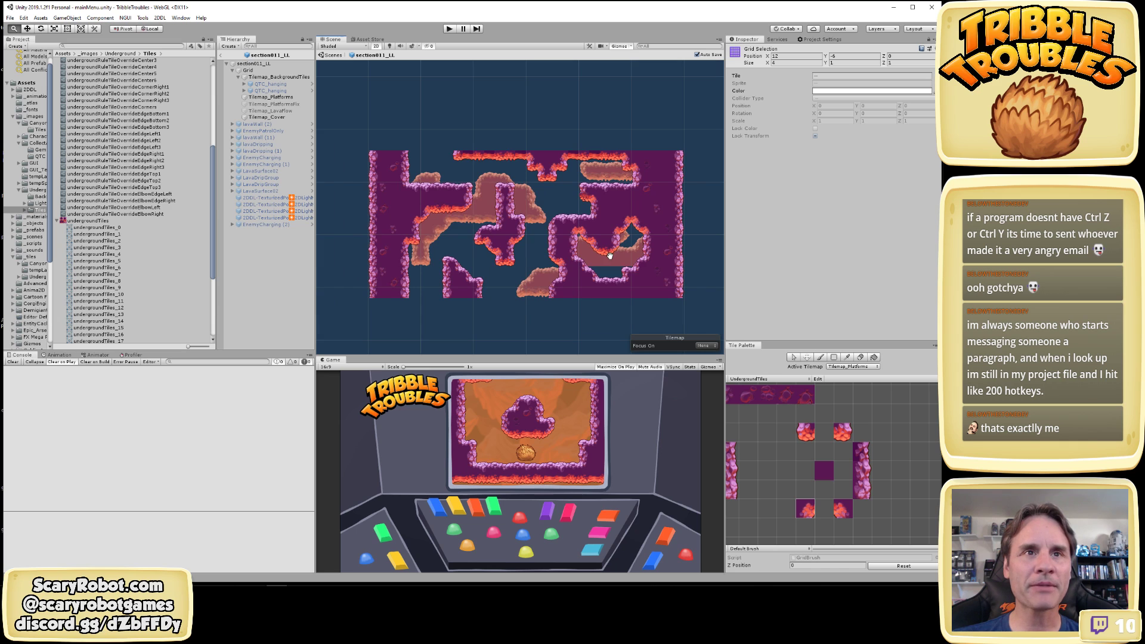
{"action": "scroll", "coordinate": [609, 256], "scroll_direction": "up", "scroll_amount": 2}
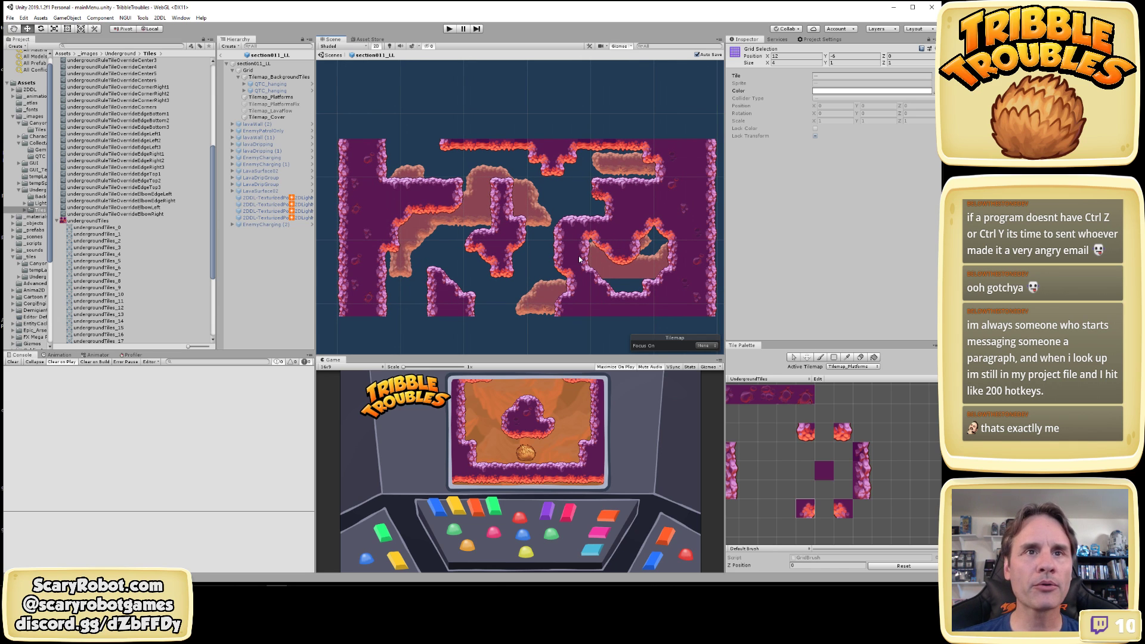
{"action": "scroll", "coordinate": [580, 259], "scroll_direction": "up", "scroll_amount": 3}
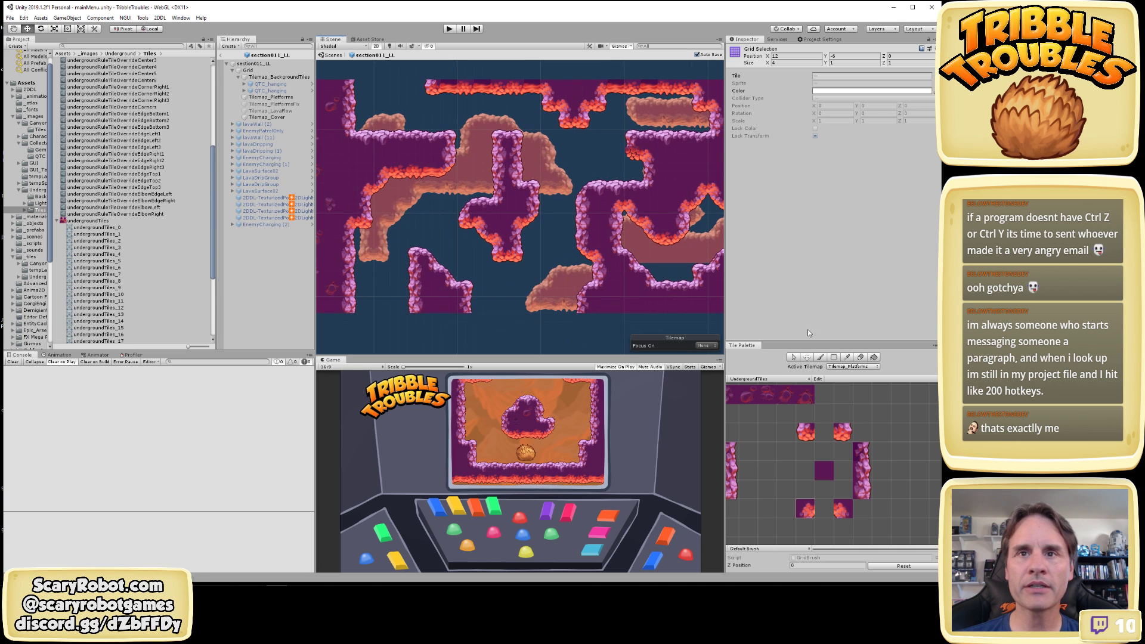
Paint a row of the lava-edged rule tile across the floor gap between the small mound and the right-hand wall
{"action": "mouse_move", "coordinate": [795, 422]}
{"action": "middle_mouse_down"}
{"action": "mouse_move", "coordinate": [864, 444]}
{"action": "mouse_move", "coordinate": [836, 446]}
{"action": "middle_mouse_up"}
{"action": "left_click", "coordinate": [788, 436]}
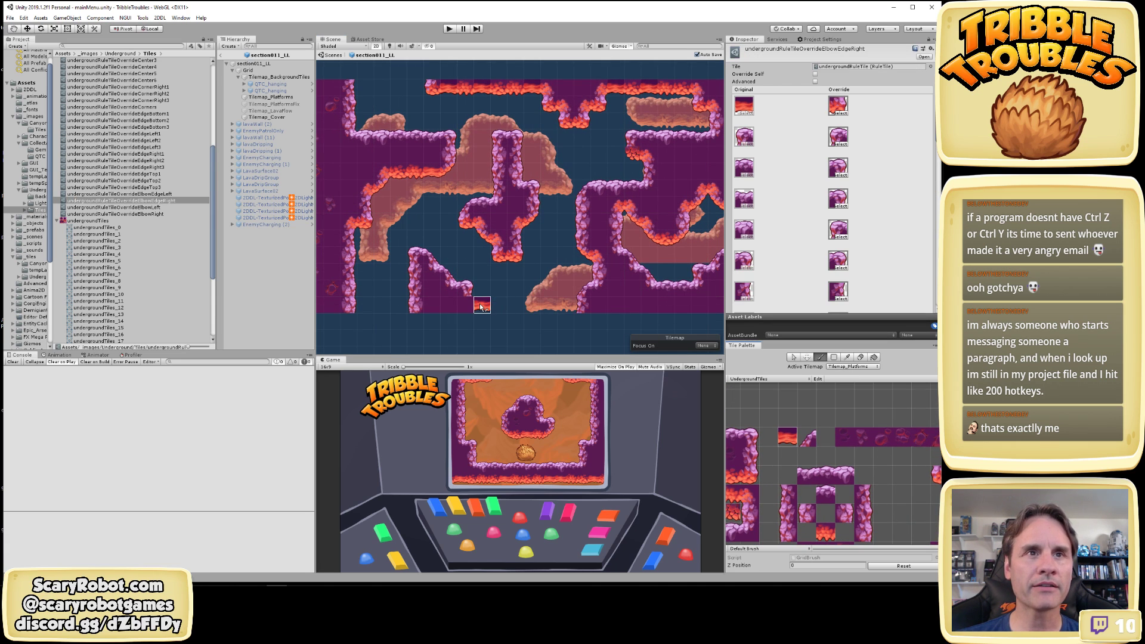
{"action": "left_click_drag", "start_coordinate": [480, 307], "coordinate": [572, 306]}
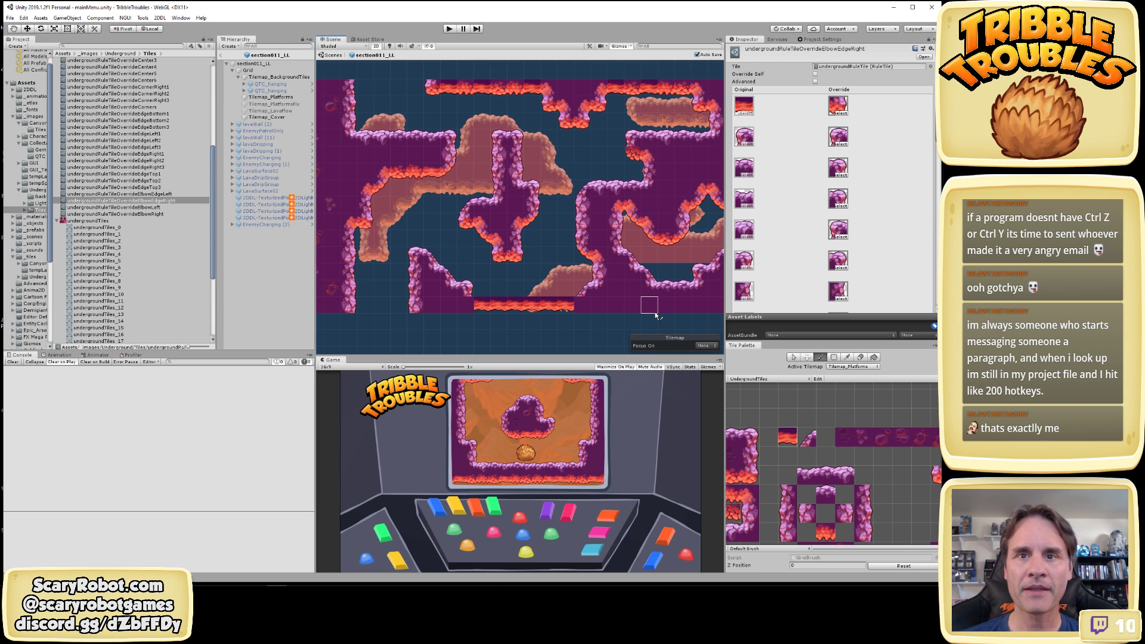
Compare the palette's side-edge, corner and center tiles as candidates for the floor strip
{"action": "middle_click_drag", "start_coordinate": [882, 475], "coordinate": [834, 453]}
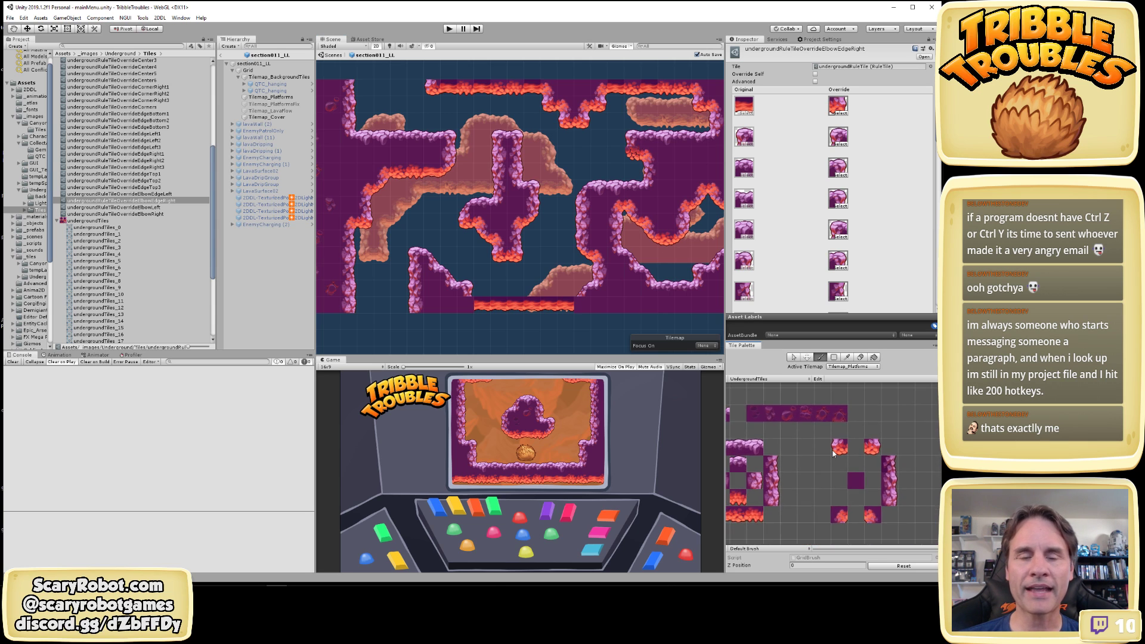
{"action": "left_click", "coordinate": [888, 467]}
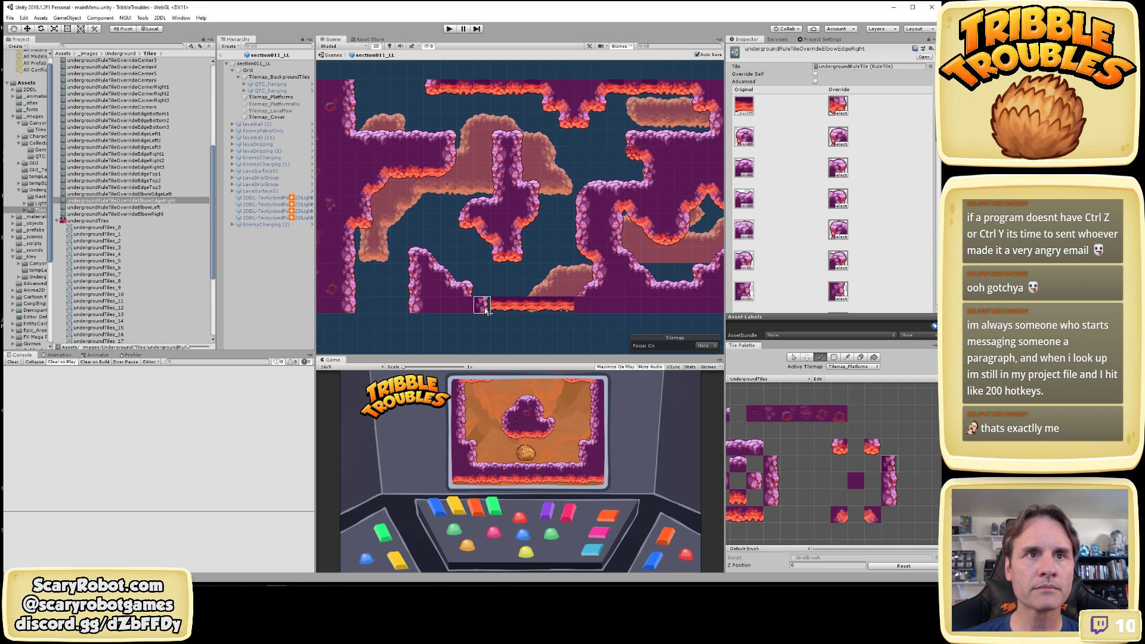
{"action": "left_click", "coordinate": [872, 515]}
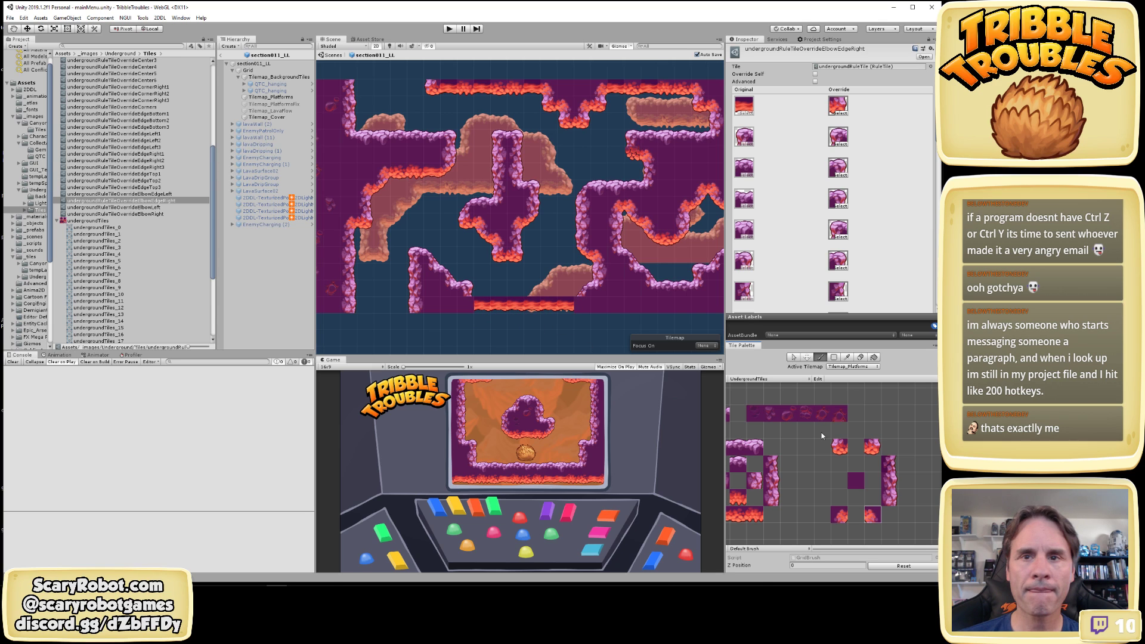
{"action": "left_click", "coordinate": [872, 448]}
{"action": "left_click", "coordinate": [839, 516]}
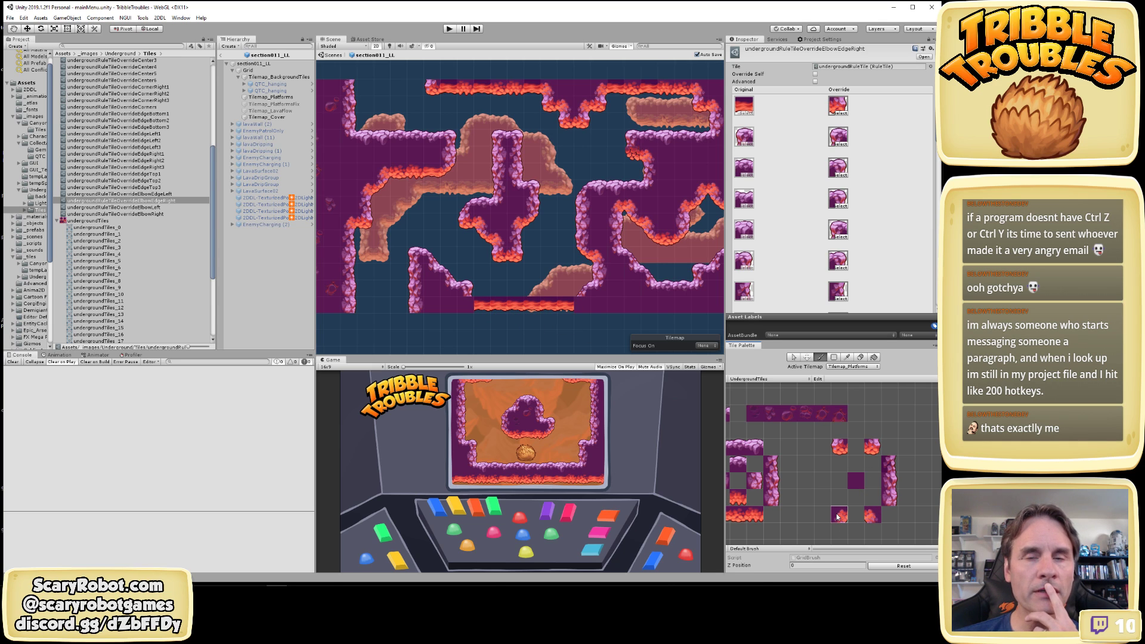
{"action": "left_click", "coordinate": [872, 514]}
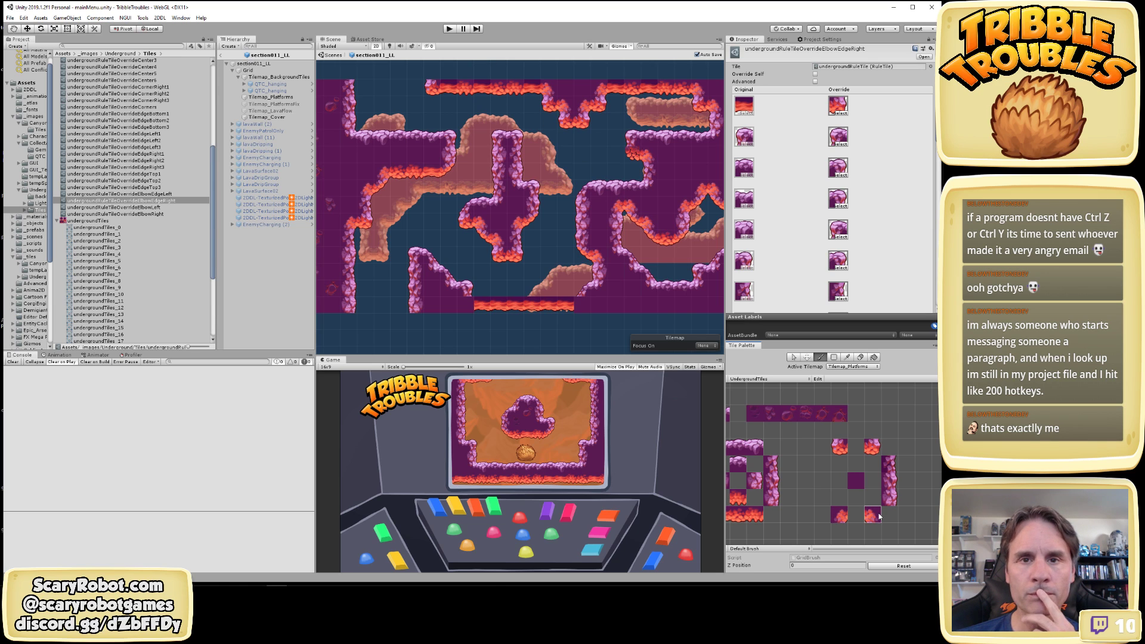
{"action": "left_click", "coordinate": [853, 486]}
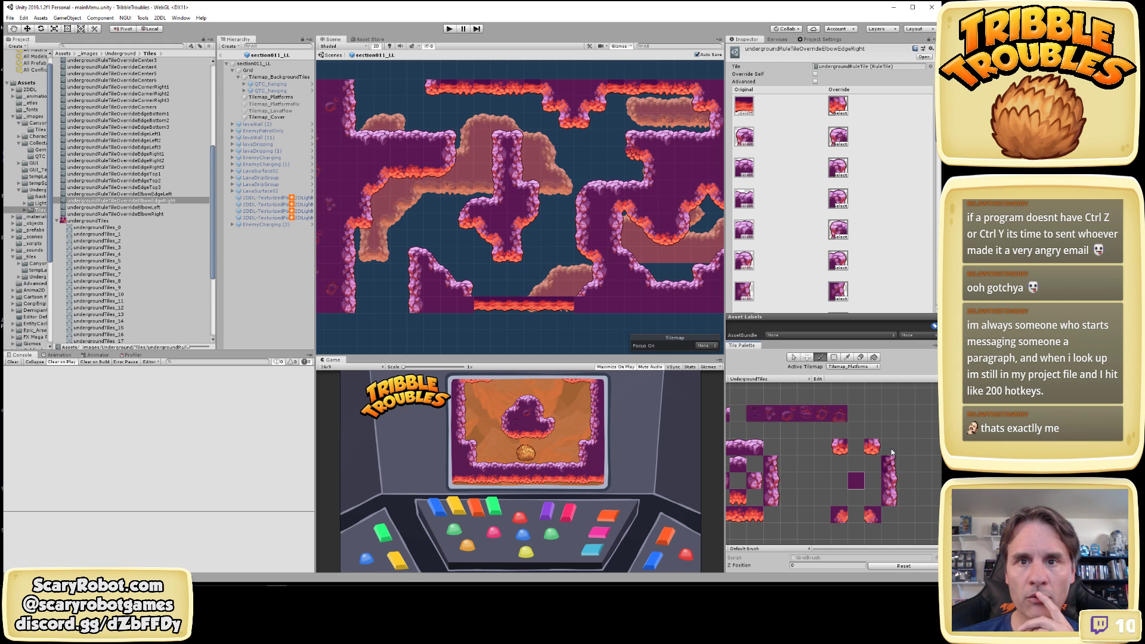
{"action": "scroll", "coordinate": [895, 462], "scroll_direction": "down", "scroll_amount": 1}
{"action": "mouse_move", "coordinate": [906, 461]}
{"action": "middle_mouse_down"}
{"action": "mouse_move", "coordinate": [881, 462]}
{"action": "mouse_move", "coordinate": [911, 448]}
{"action": "middle_mouse_up"}
{"action": "scroll", "coordinate": [882, 461], "scroll_direction": "up", "scroll_amount": 1}
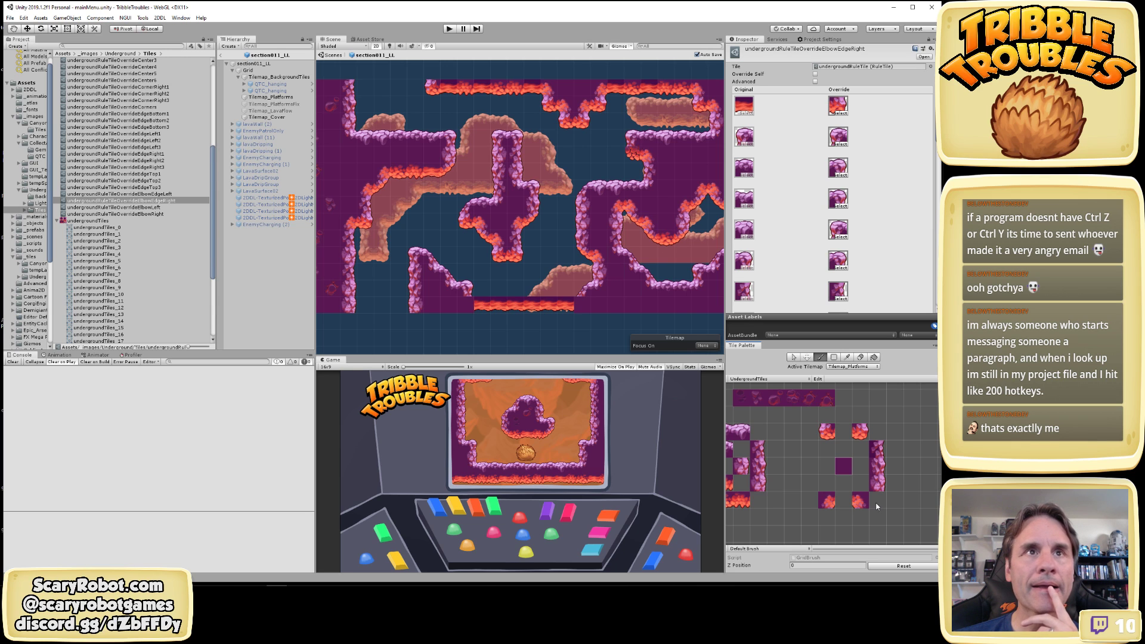
Repaint the whole floor strip between the mound and the wall with the pink top-edge ground tile
{"action": "middle_click_drag", "start_coordinate": [799, 458], "coordinate": [835, 450]}
{"action": "scroll", "coordinate": [884, 468], "scroll_direction": "down", "scroll_amount": 1}
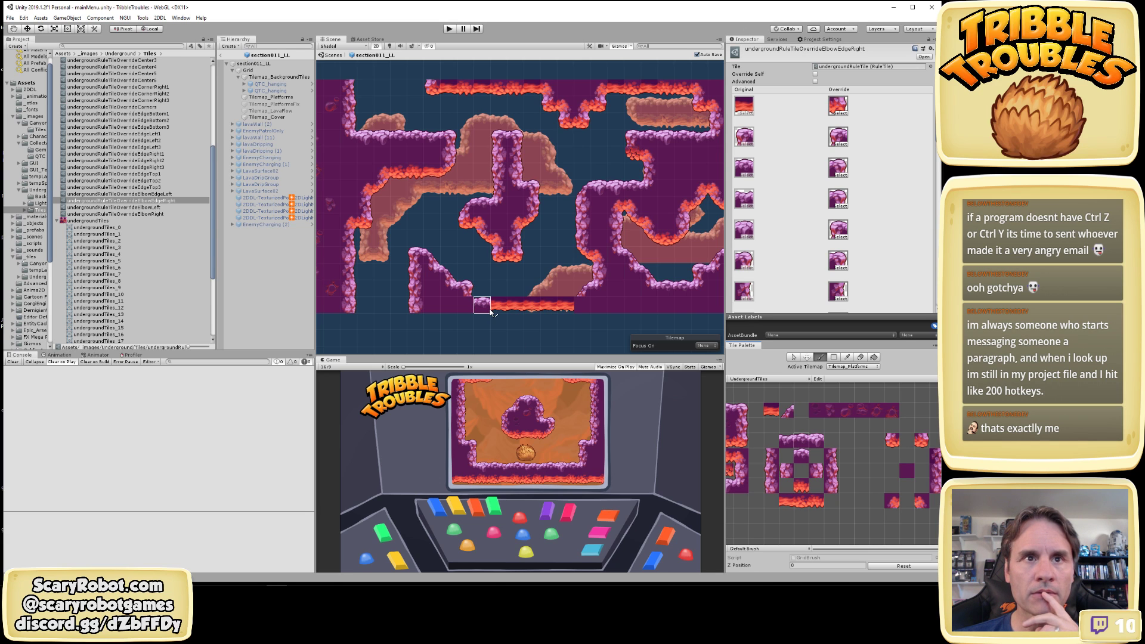
{"action": "left_click_drag", "start_coordinate": [490, 312], "coordinate": [572, 312]}
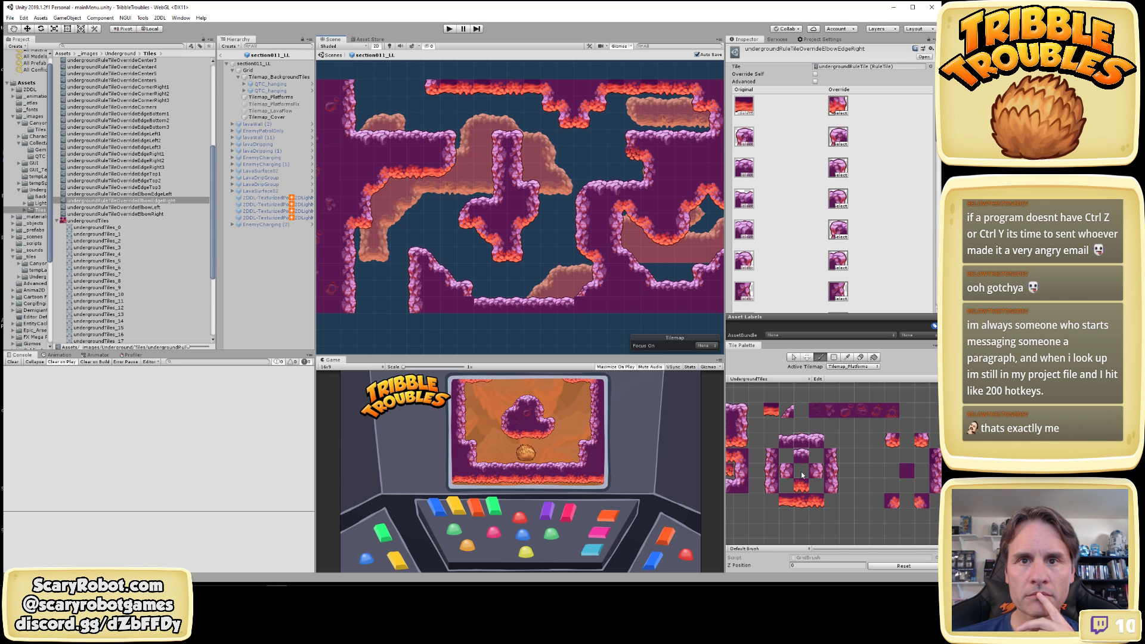
Vary the new cave floor with other top-edge tile variants and fit inner corner tiles at its ends
{"action": "left_click", "coordinate": [788, 441]}
{"action": "left_click", "coordinate": [483, 304]}
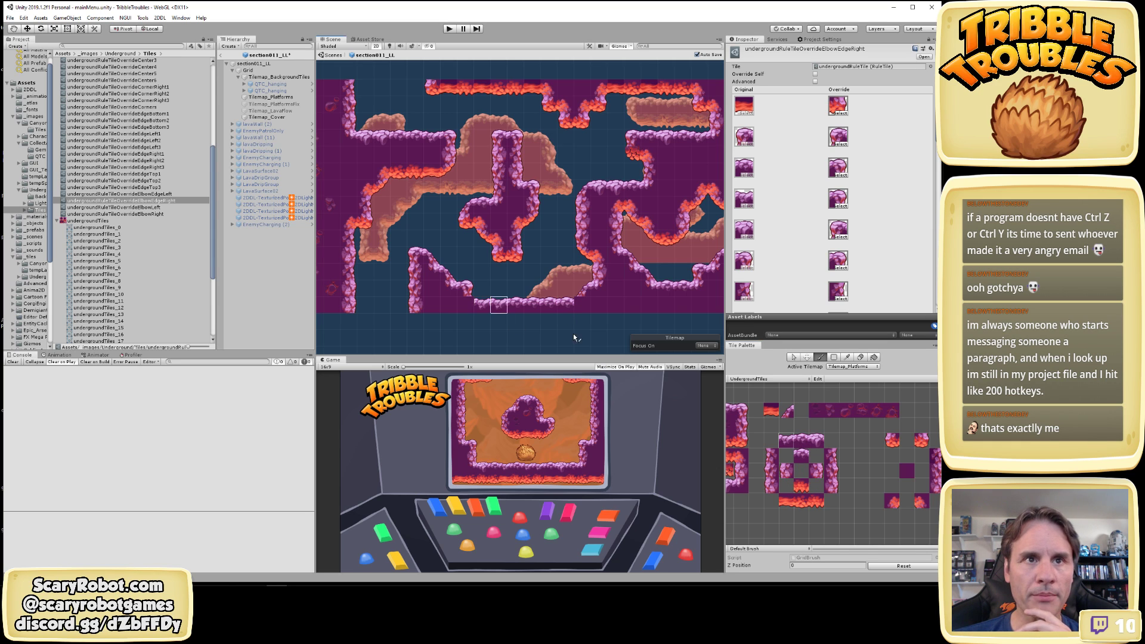
{"action": "left_click", "coordinate": [817, 441]}
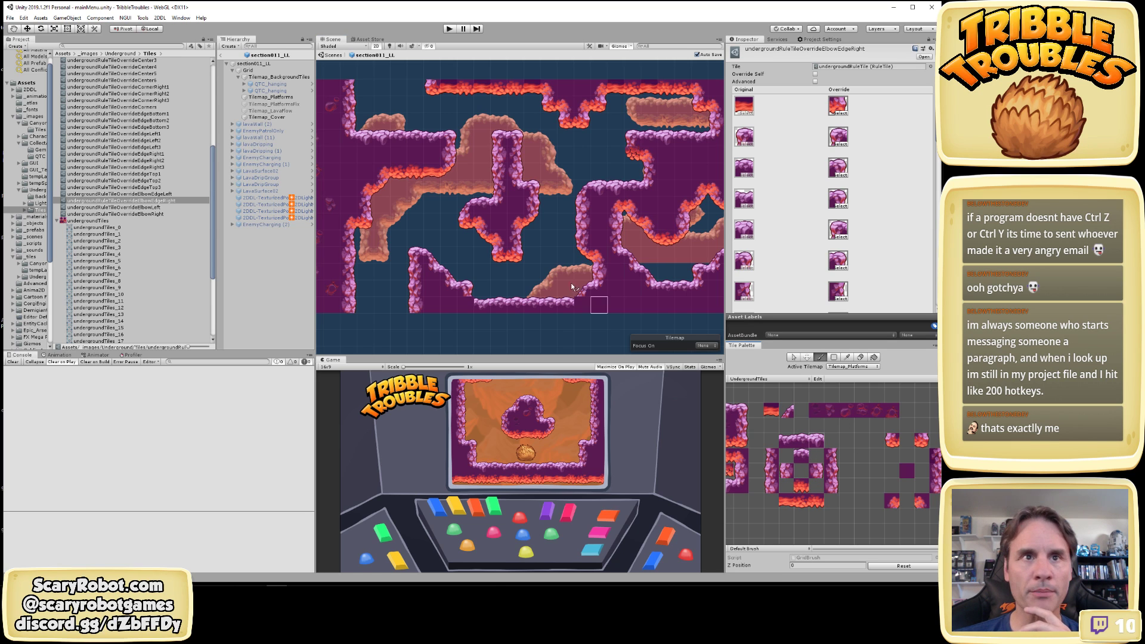
{"action": "left_click", "coordinate": [532, 307]}
{"action": "left_click", "coordinate": [566, 307]}
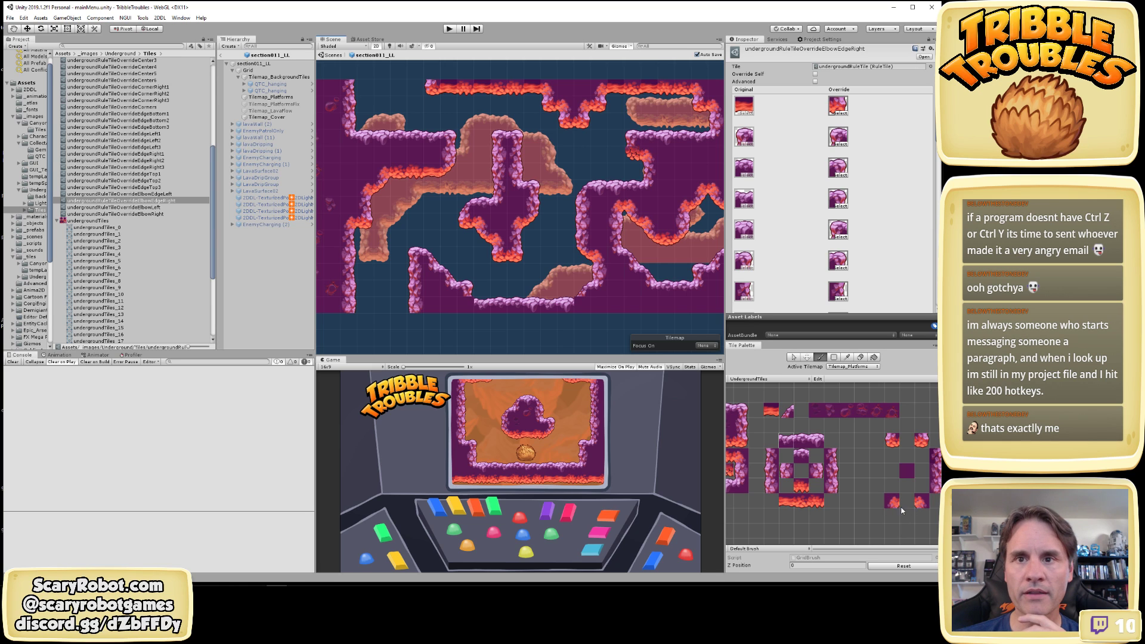
{"action": "left_click", "coordinate": [921, 501]}
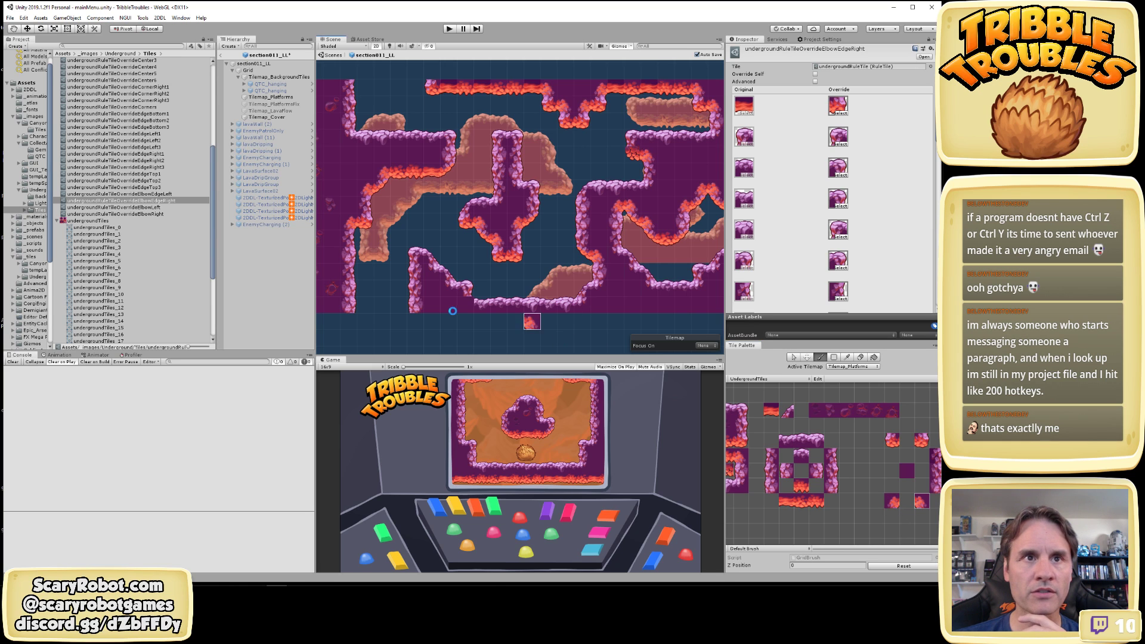
{"action": "left_click", "coordinate": [891, 502]}
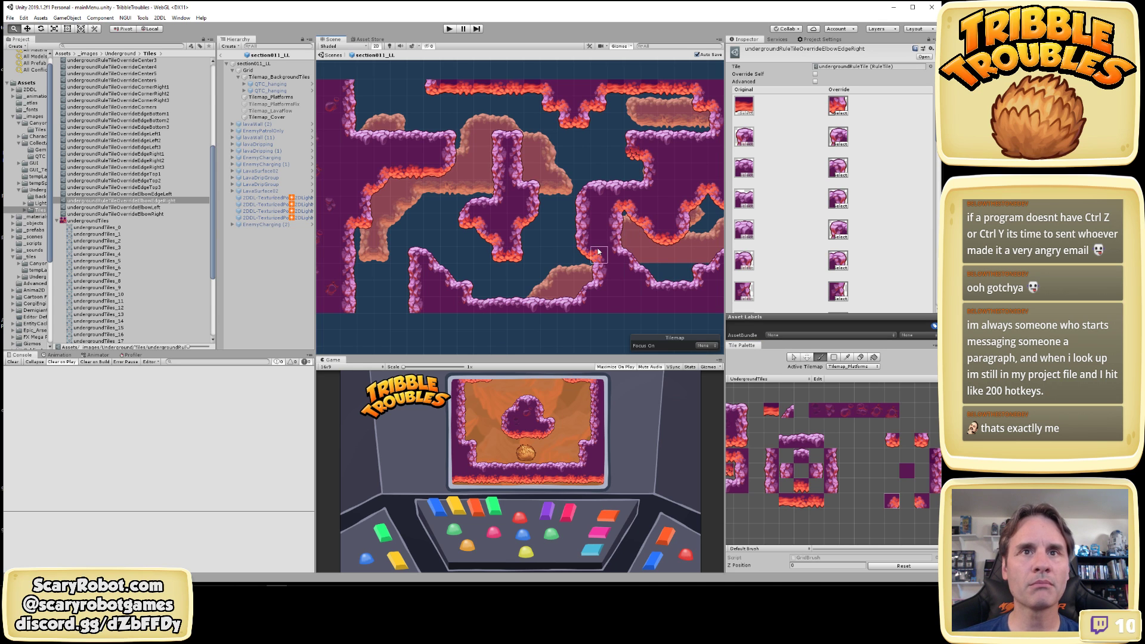
Patch the floor's ends beside the mound and the right-hand wall using the palette's slope and rule tiles
{"action": "scroll", "coordinate": [465, 252], "scroll_direction": "down", "scroll_amount": 2}
{"action": "right_click_drag", "start_coordinate": [565, 306], "coordinate": [581, 312], "text": "alt"}
{"action": "key", "text": "w"}
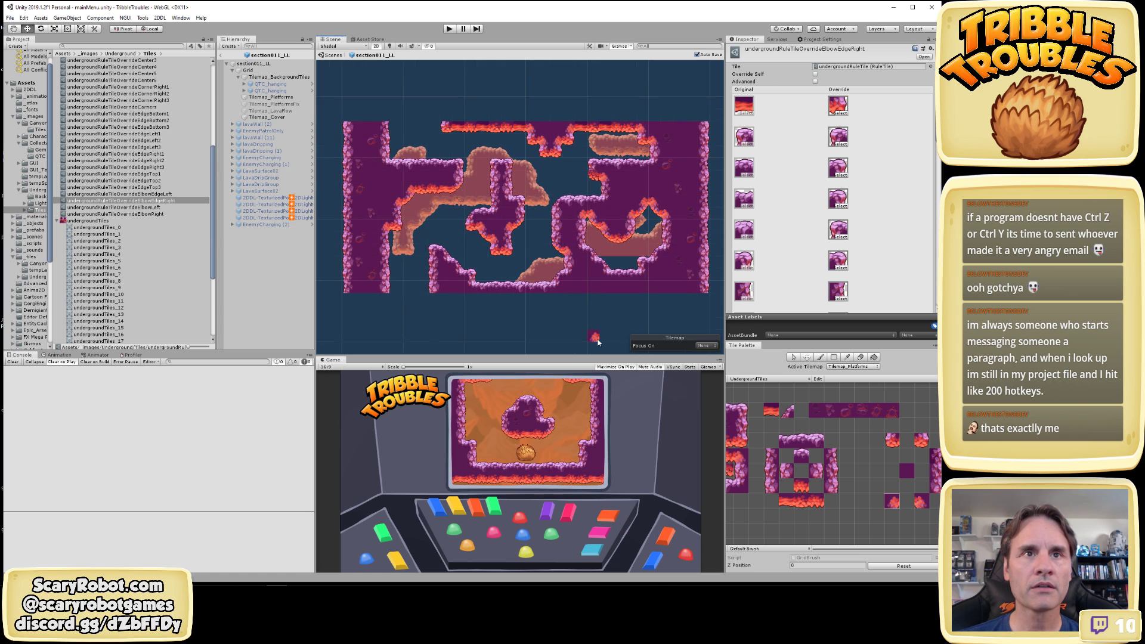
{"action": "scroll", "coordinate": [573, 323], "scroll_direction": "up", "scroll_amount": 4}
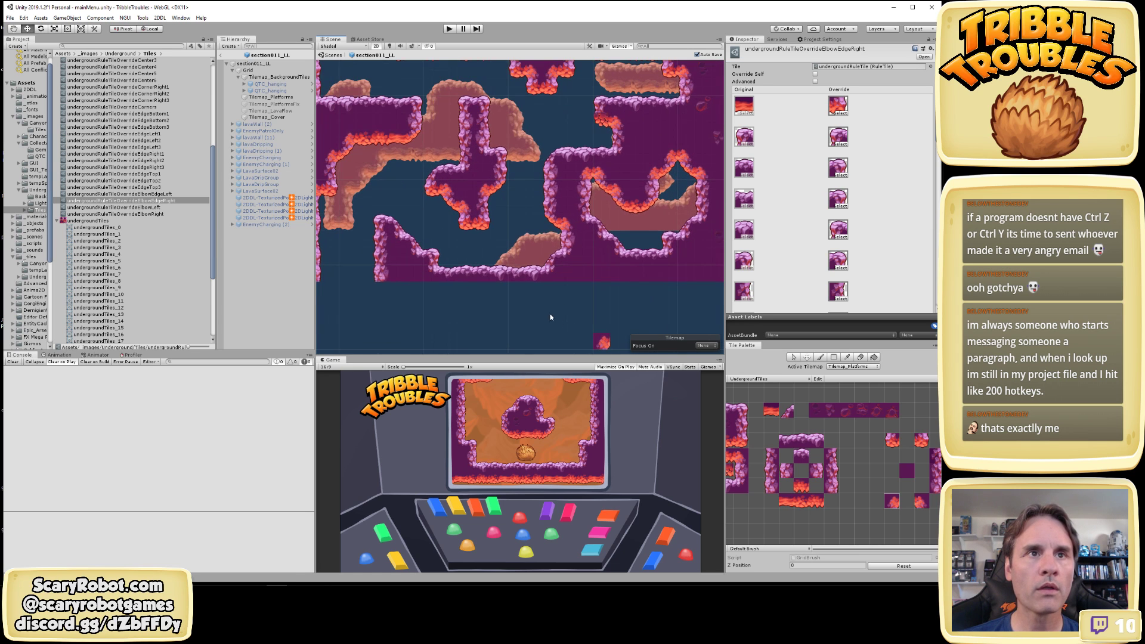
{"action": "middle_click_drag", "start_coordinate": [547, 309], "coordinate": [587, 329], "text": "alt"}
{"action": "right_click_drag", "start_coordinate": [587, 329], "coordinate": [558, 322], "text": "alt"}
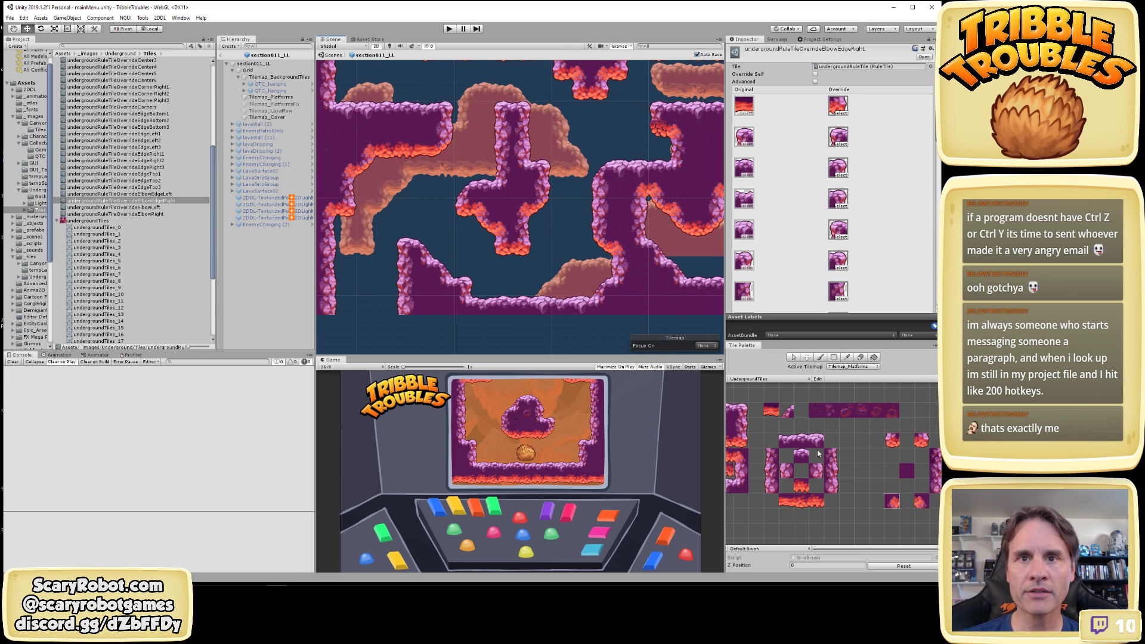
{"action": "left_click", "coordinate": [770, 410]}
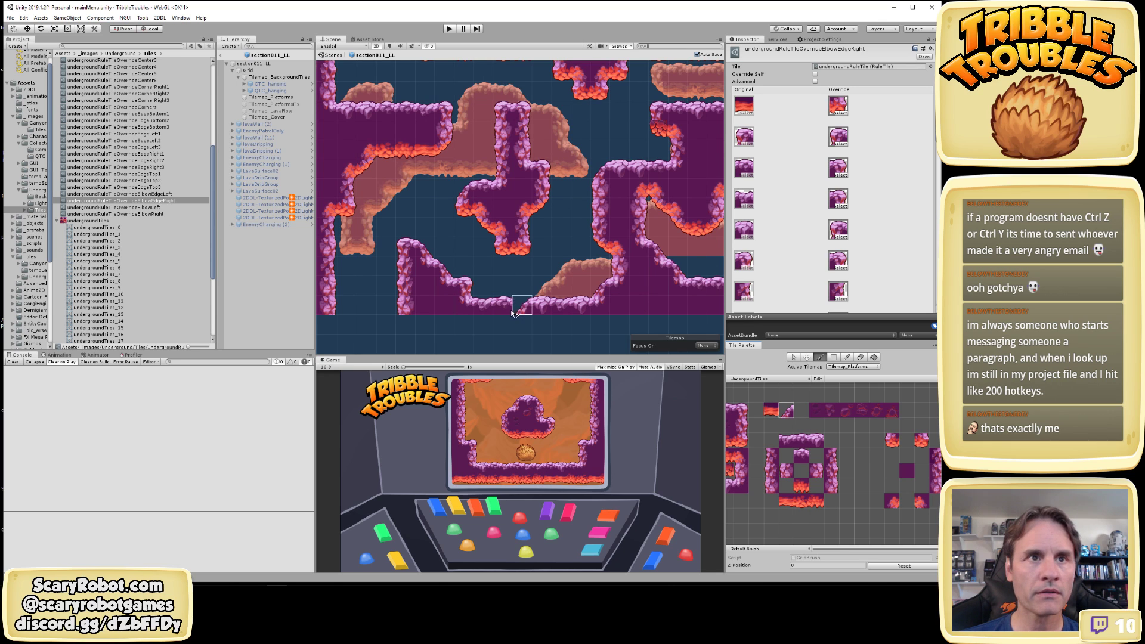
{"action": "left_click", "coordinate": [465, 287]}
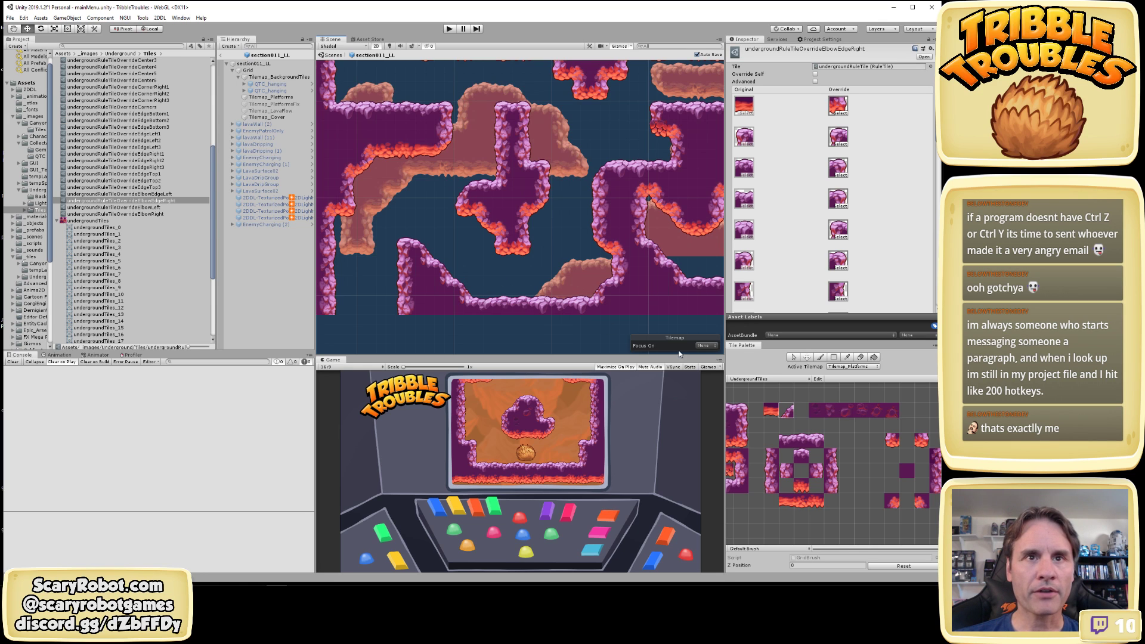
{"action": "left_click", "coordinate": [772, 410]}
{"action": "left_click", "coordinate": [600, 304]}
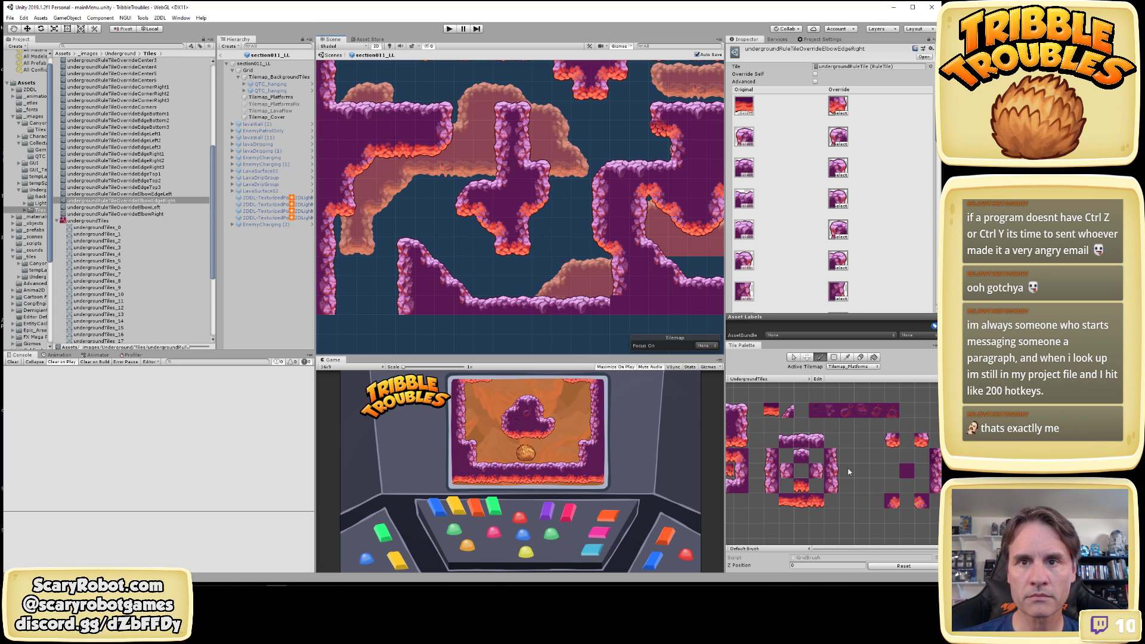
Rework the cell where the cave floor meets the right-hand wall's base, trying the palette's elbow, top-edge and rule tiles
{"action": "left_click", "coordinate": [922, 502]}
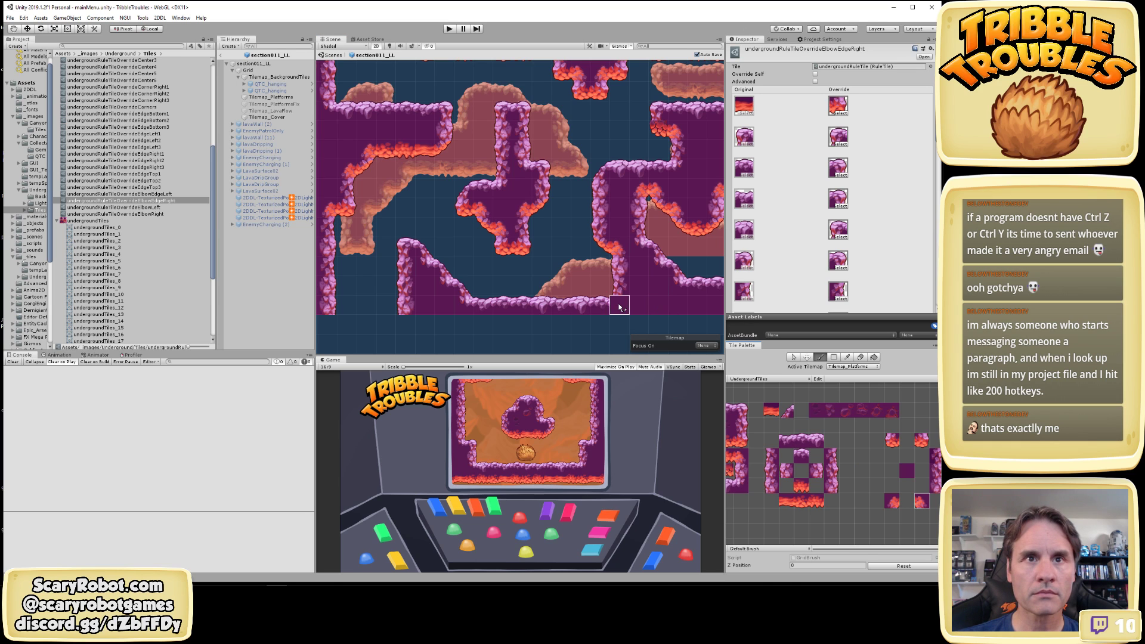
{"action": "left_click", "coordinate": [894, 501]}
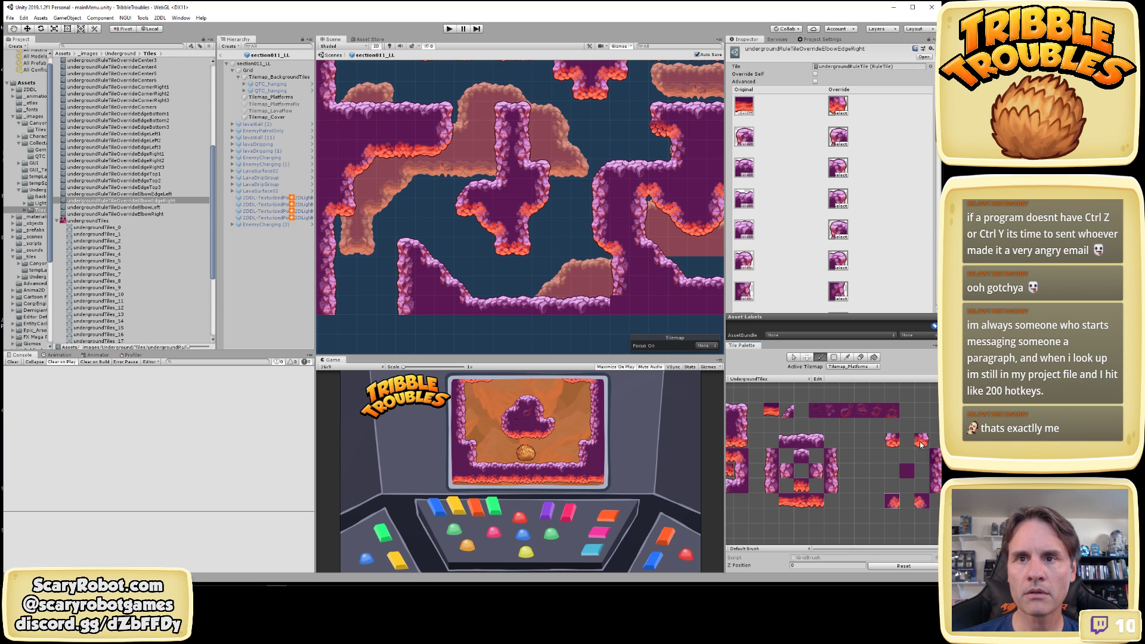
{"action": "middle_click_drag", "start_coordinate": [868, 455], "coordinate": [828, 448]}
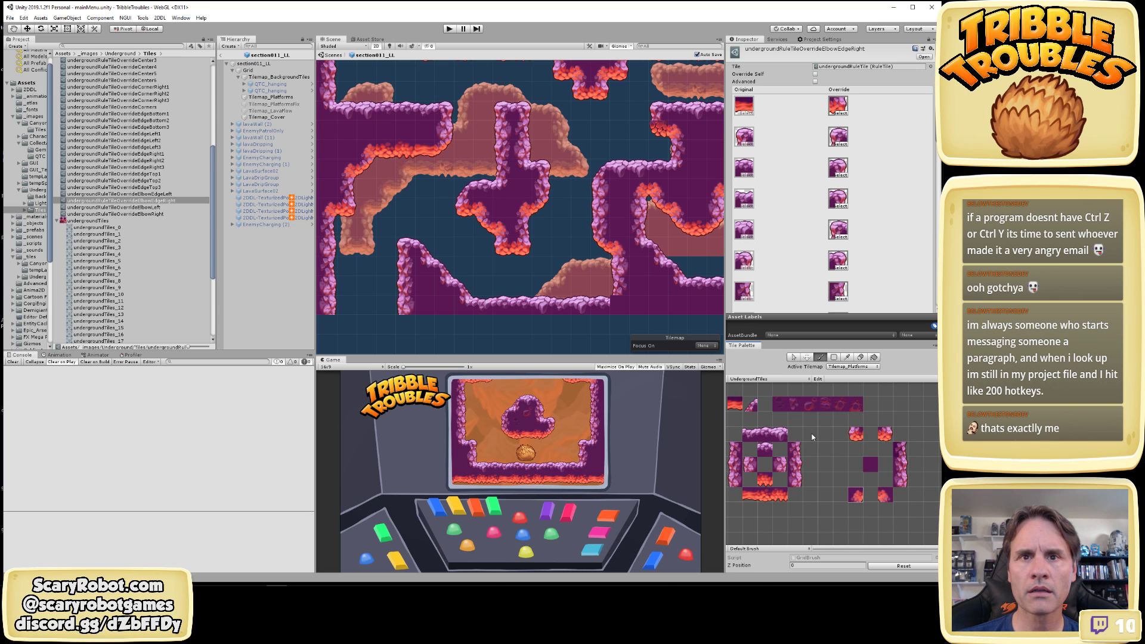
{"action": "middle_click_drag", "start_coordinate": [777, 470], "coordinate": [815, 462]}
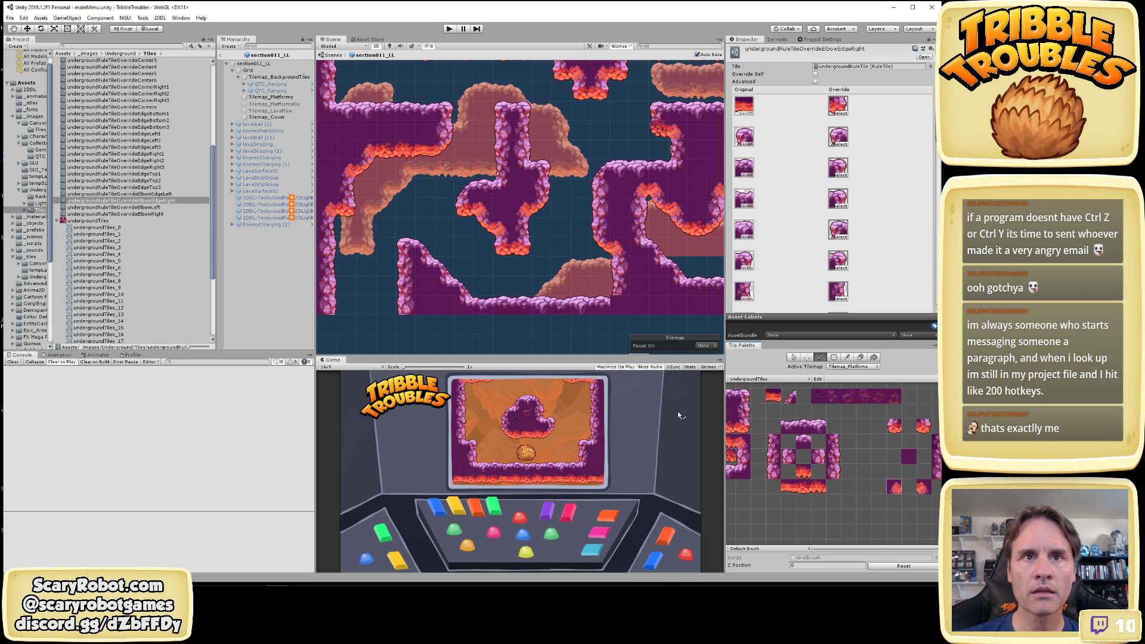
{"action": "left_click", "coordinate": [805, 431]}
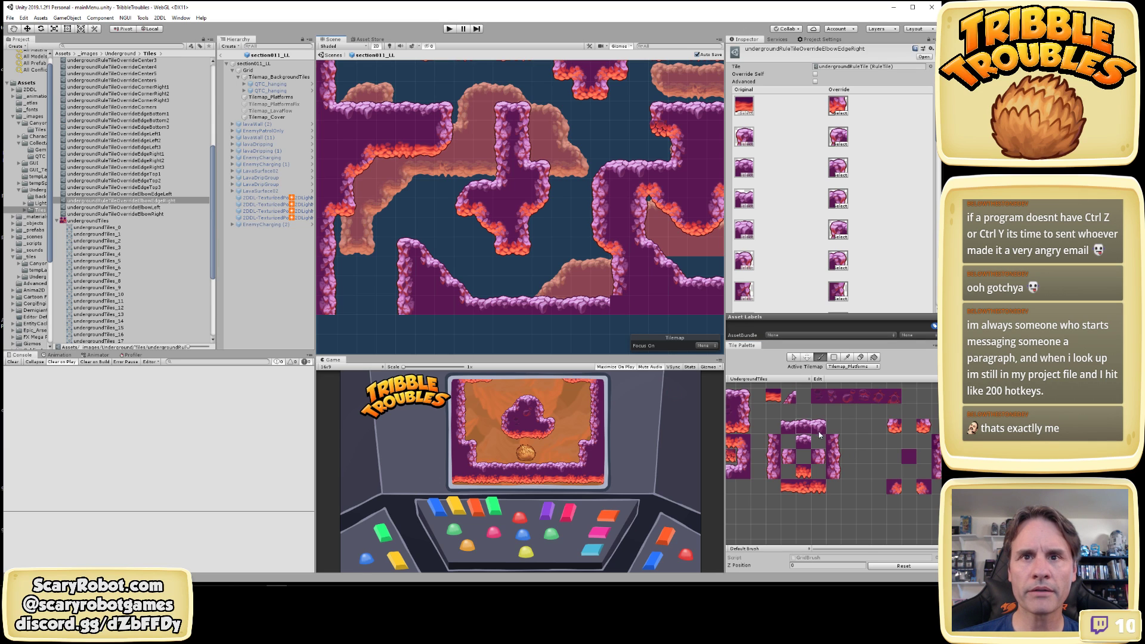
{"action": "left_click", "coordinate": [776, 397]}
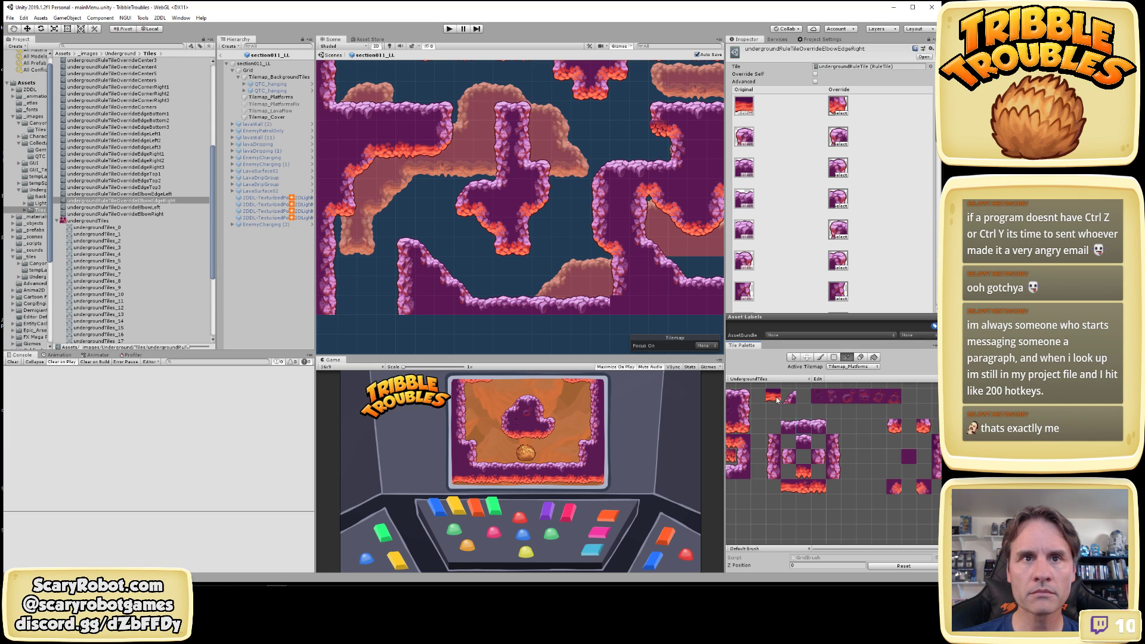
{"action": "left_click", "coordinate": [617, 306]}
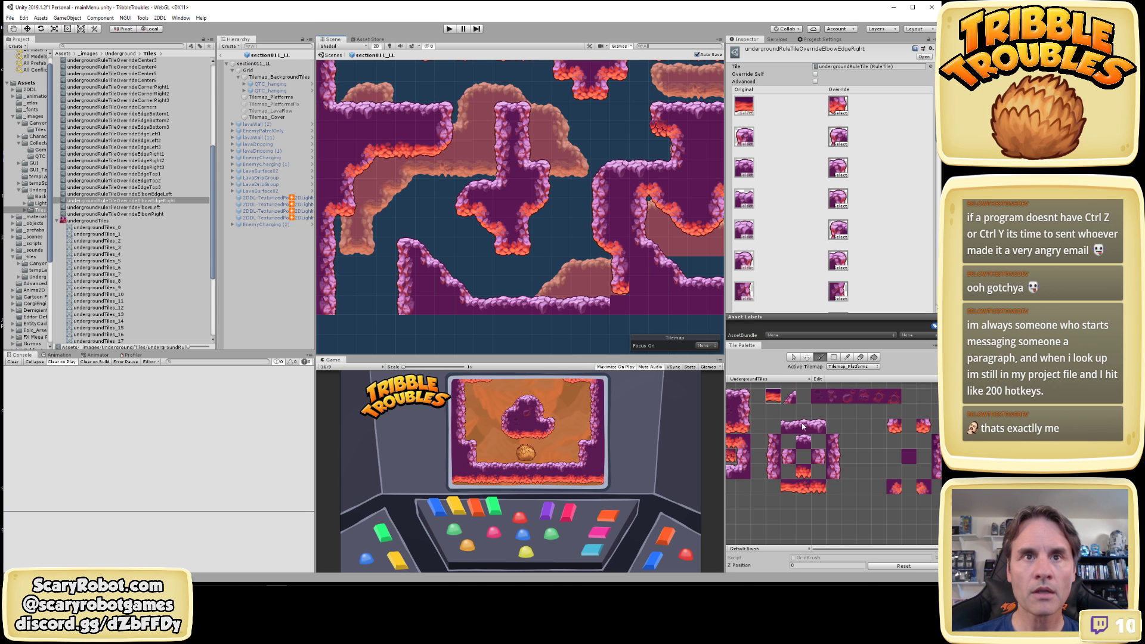
Switch to the Tilemap_Cover tilemap and erase its tile at the base of the right-hand wall
{"action": "middle_click_drag", "start_coordinate": [655, 262], "coordinate": [583, 254]}
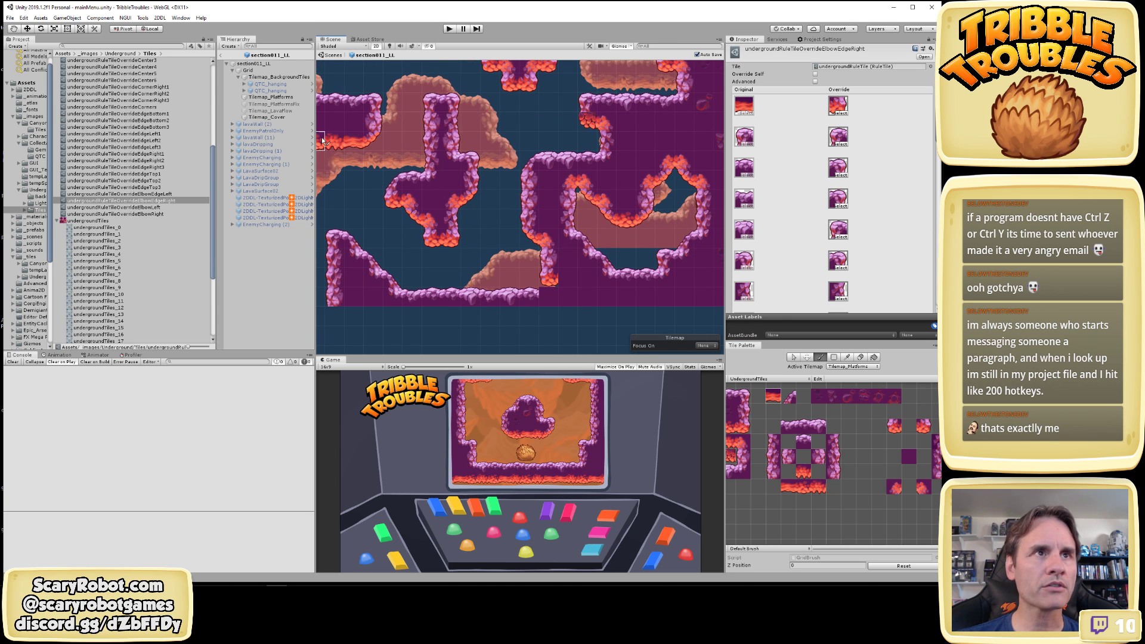
{"action": "left_click", "coordinate": [266, 117]}
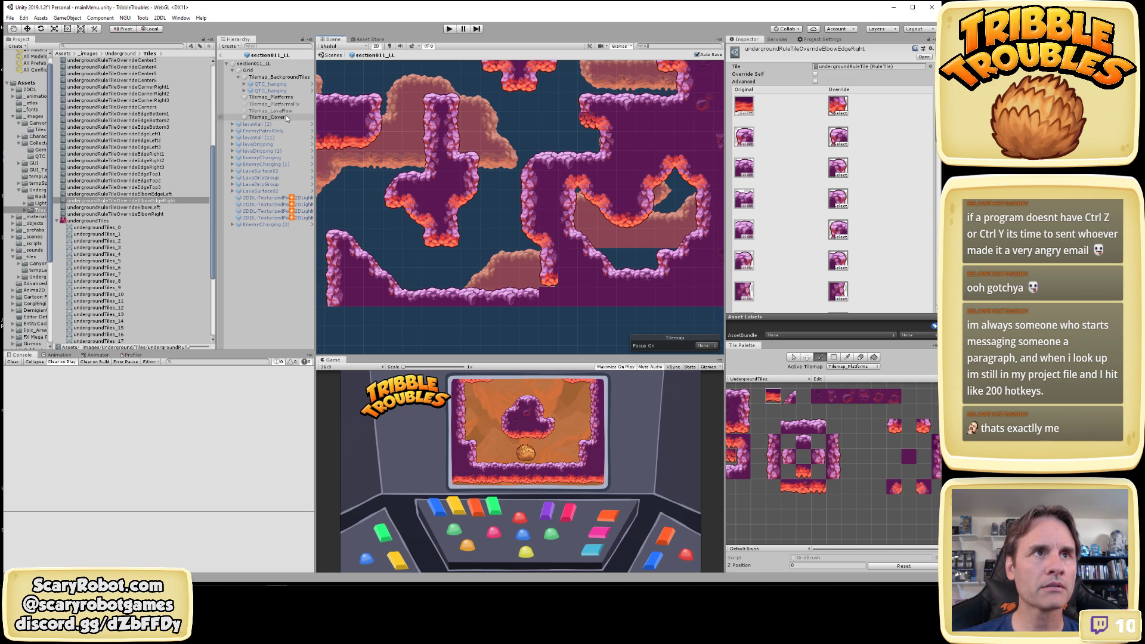
{"action": "scroll", "coordinate": [719, 65], "scroll_direction": "up", "scroll_amount": 1}
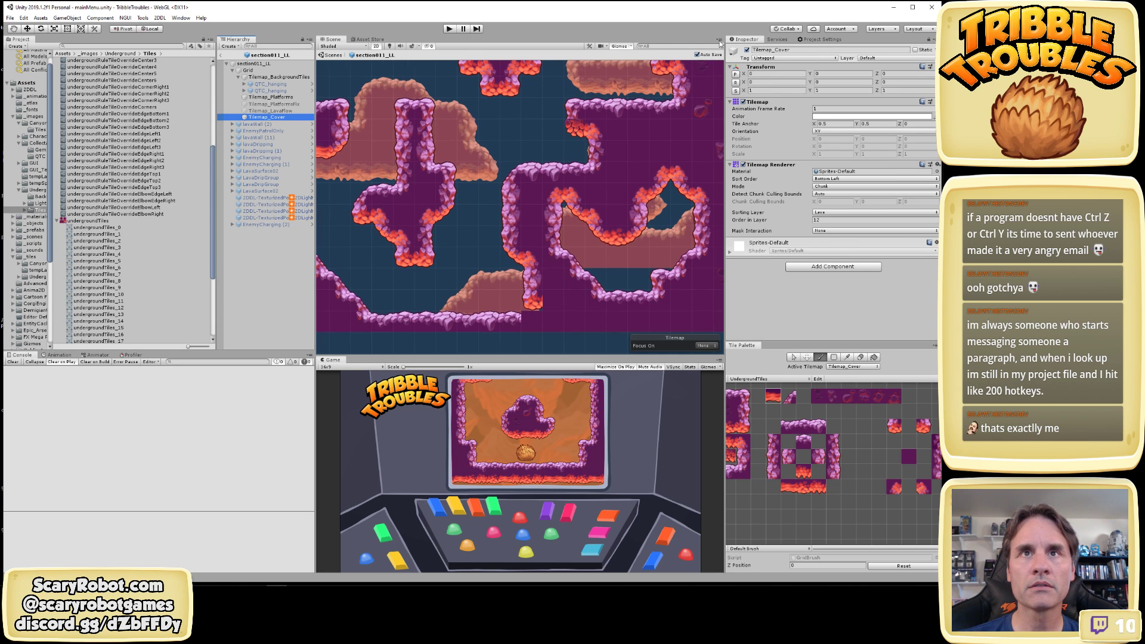
{"action": "left_click", "coordinate": [534, 323], "text": "shift"}
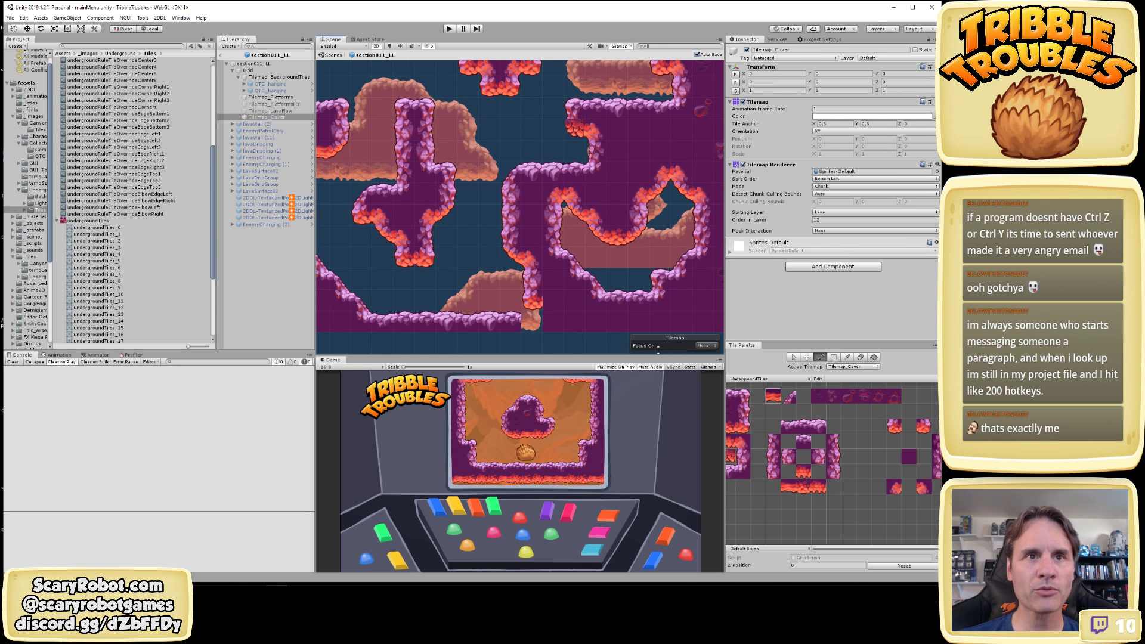
{"action": "scroll", "coordinate": [622, 318], "scroll_direction": "up", "scroll_amount": 2}
{"action": "middle_click_drag", "start_coordinate": [614, 310], "coordinate": [625, 290]}
{"action": "scroll", "coordinate": [625, 290], "scroll_direction": "down", "scroll_amount": 1}
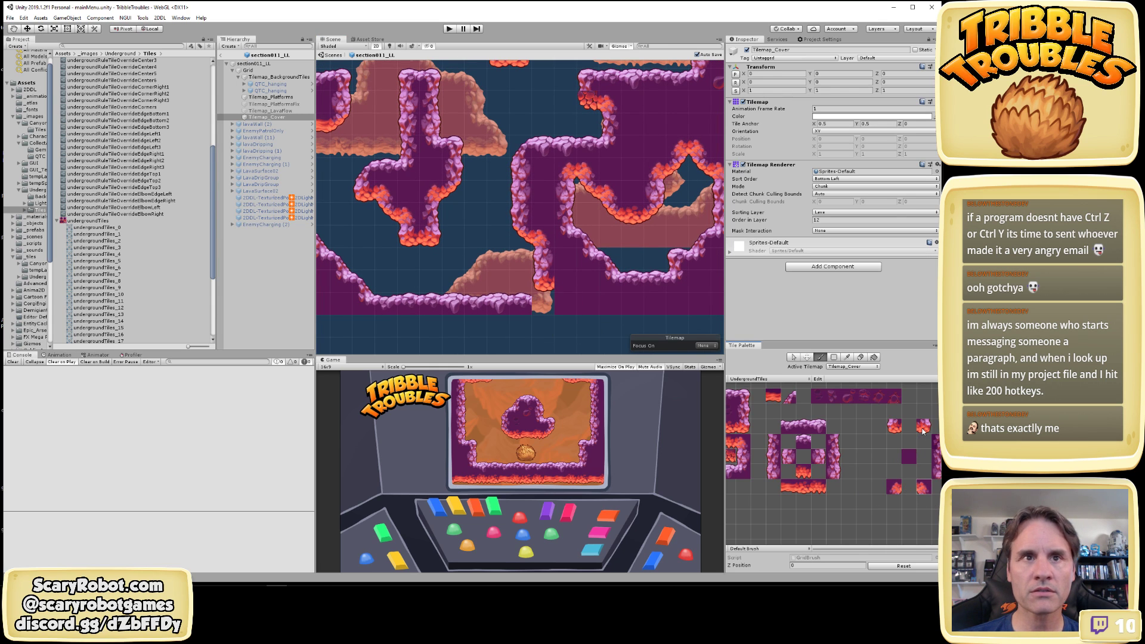
Try the rule tile and the palette's left-side tiles in the wall-base cell on Tilemap_Cover
{"action": "left_click", "coordinate": [773, 396]}
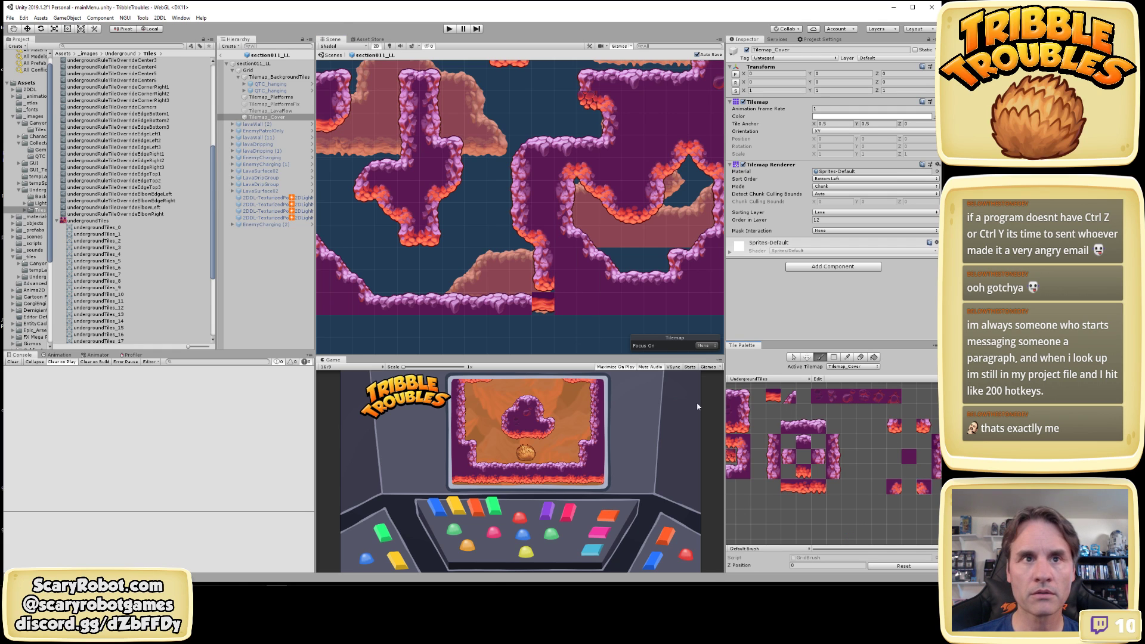
{"action": "left_click", "coordinate": [543, 315]}
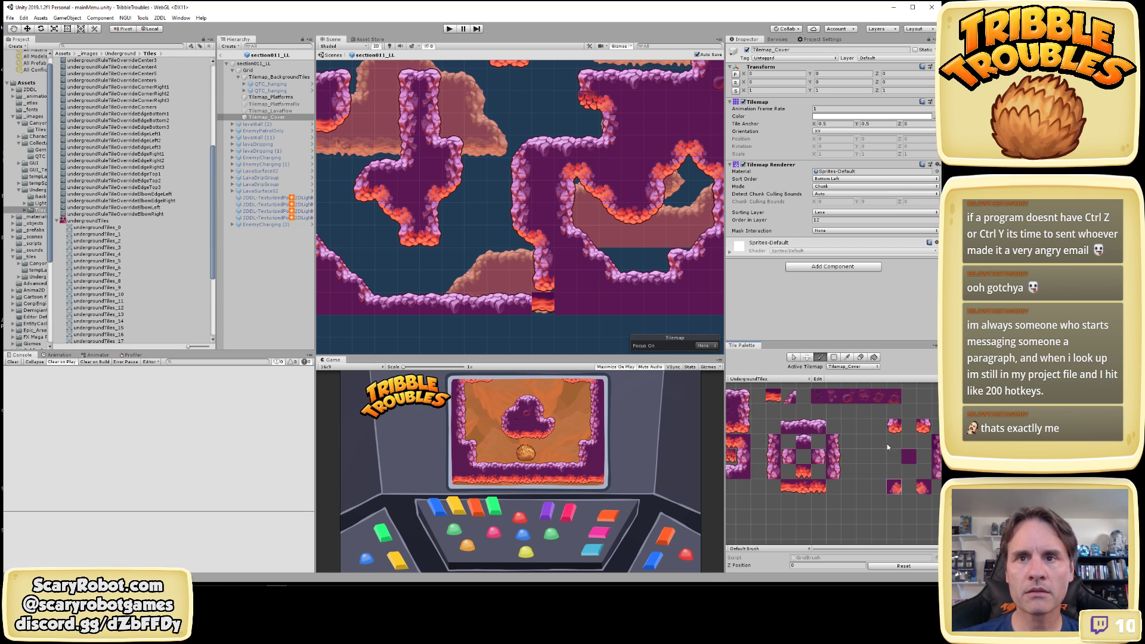
{"action": "left_click", "coordinate": [778, 456]}
{"action": "left_click", "coordinate": [541, 310]}
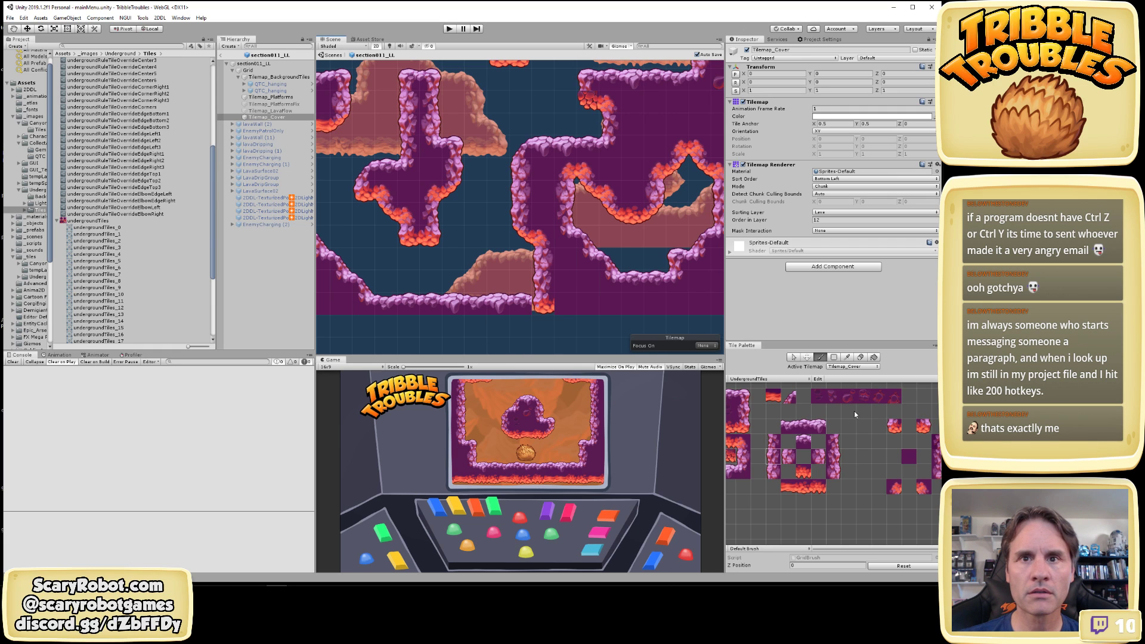
{"action": "left_click", "coordinate": [774, 471]}
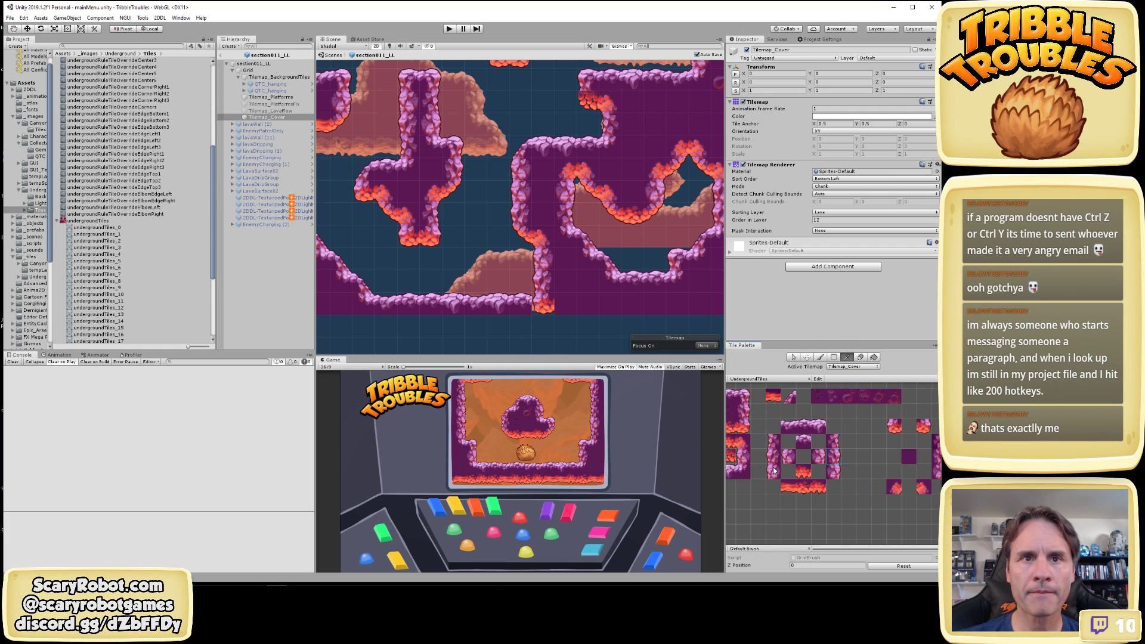
{"action": "left_click", "coordinate": [549, 307]}
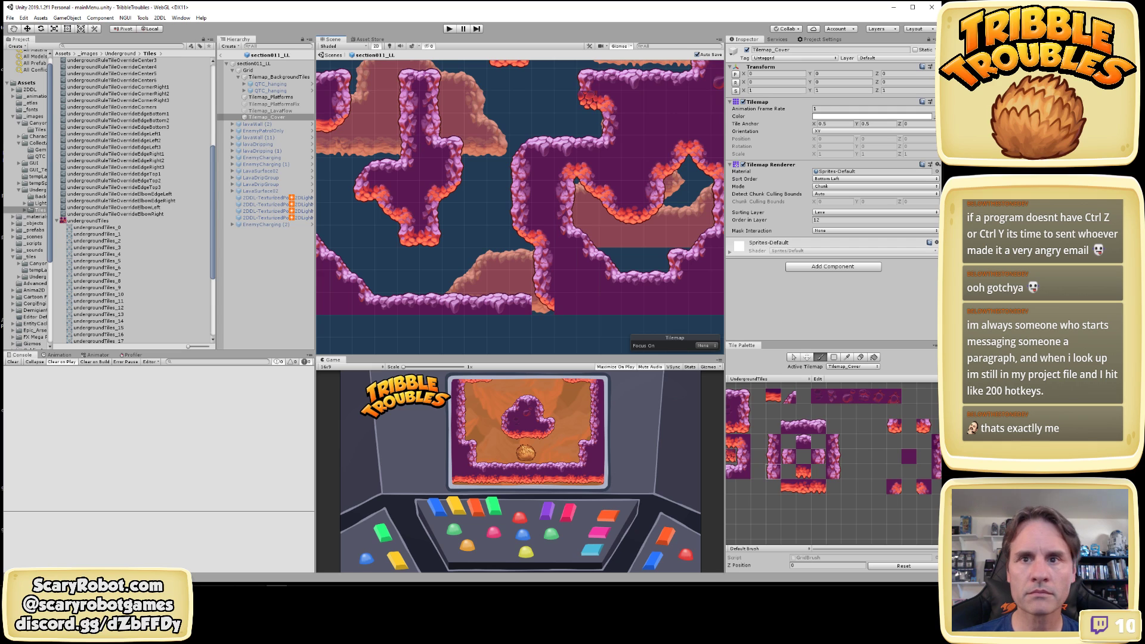
Compare both lower elbow tiles, then repaint the wall-base cell with the red rule tile
{"action": "left_click", "coordinate": [926, 487]}
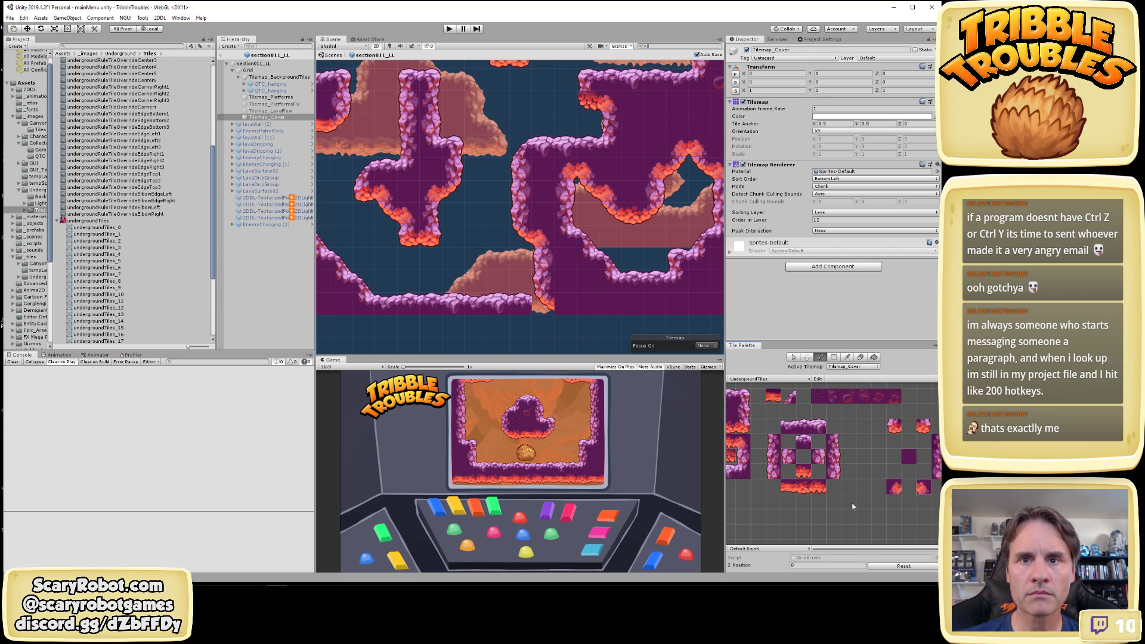
{"action": "left_click", "coordinate": [894, 488]}
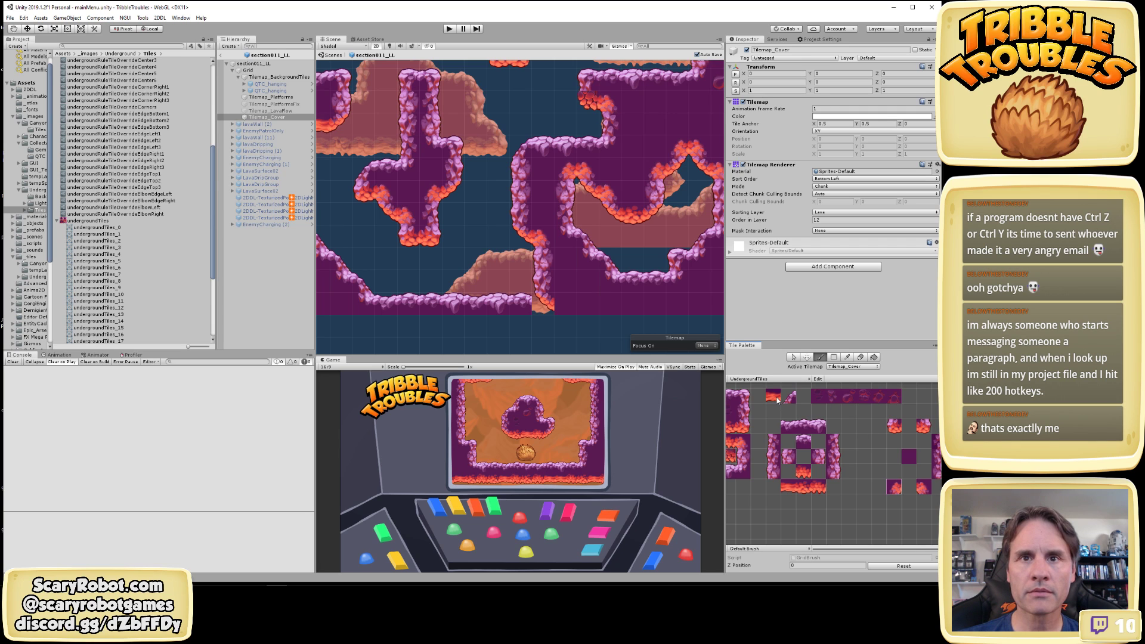
{"action": "left_click", "coordinate": [775, 398]}
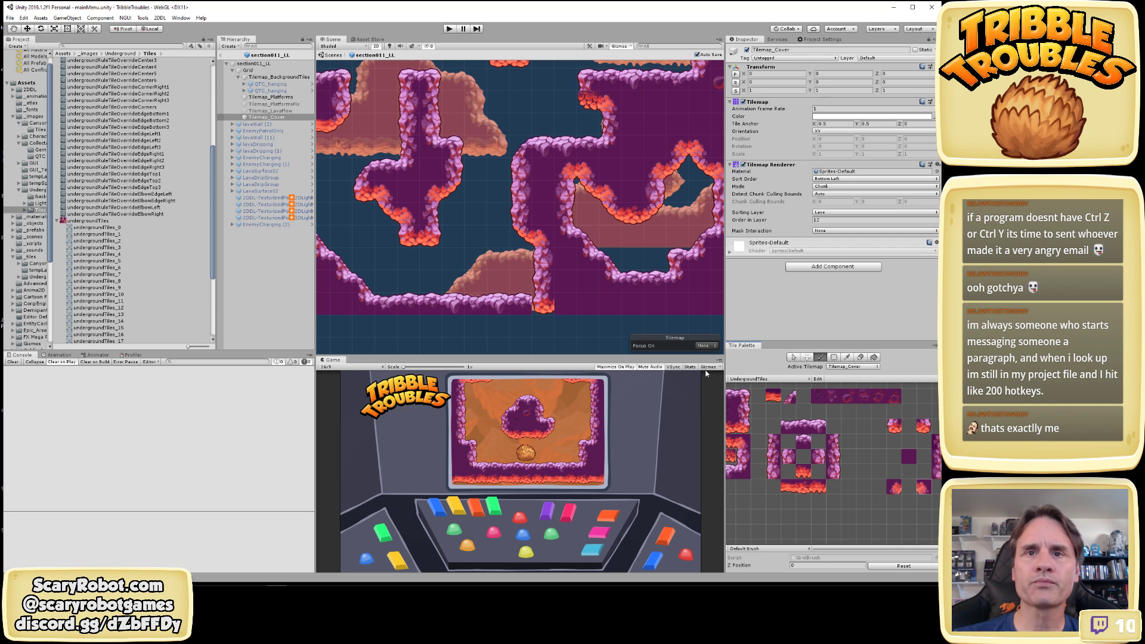
{"action": "left_click", "coordinate": [773, 395]}
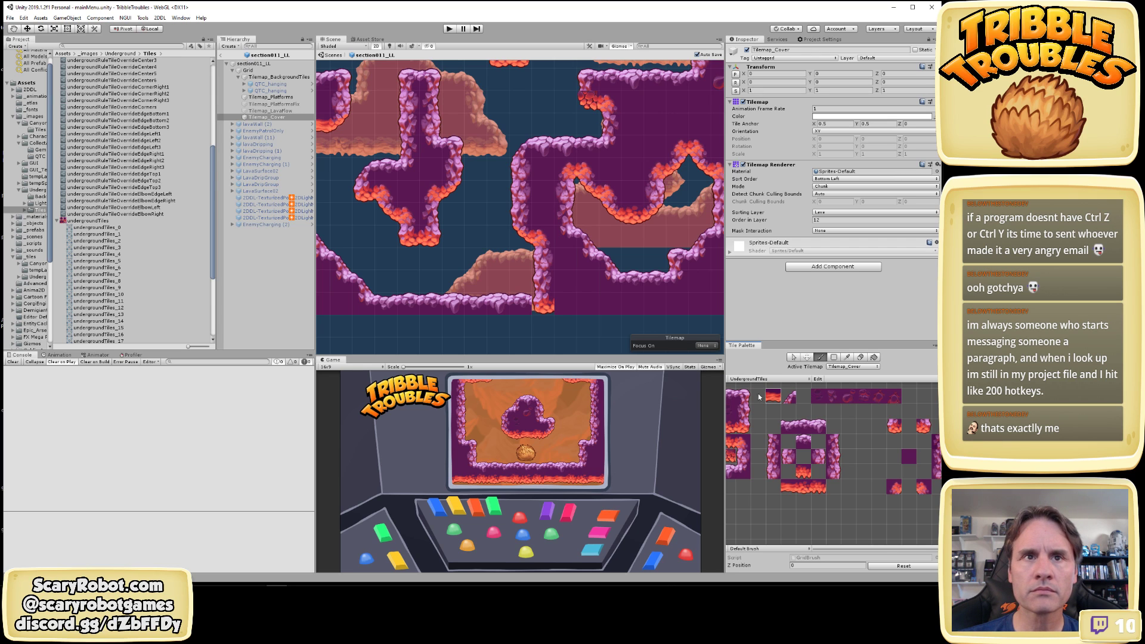
{"action": "left_click", "coordinate": [549, 314]}
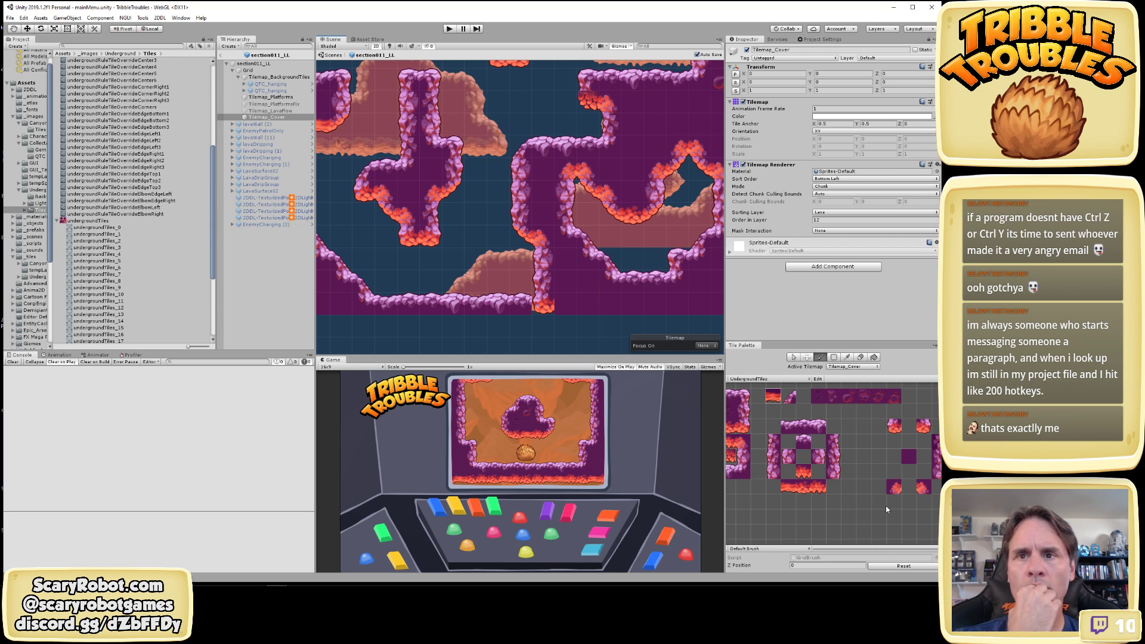
Test the right-hand elbow tiles at the wall's base and erase the cover tile there again
{"action": "key", "text": "i"}
{"action": "left_click", "coordinate": [924, 427]}
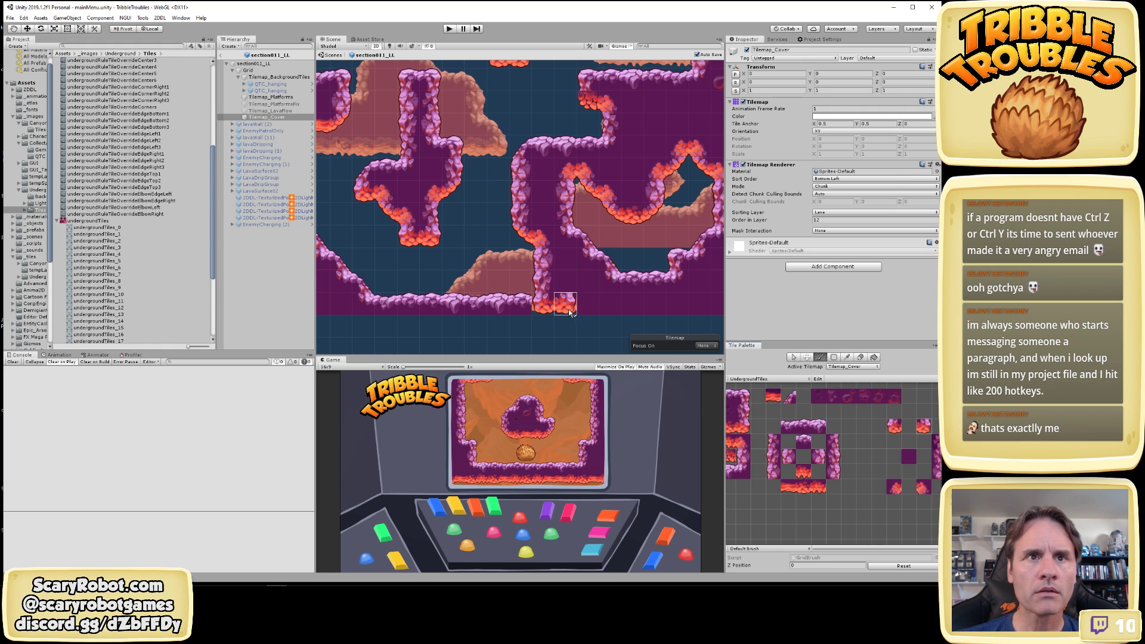
{"action": "left_click", "coordinate": [923, 488]}
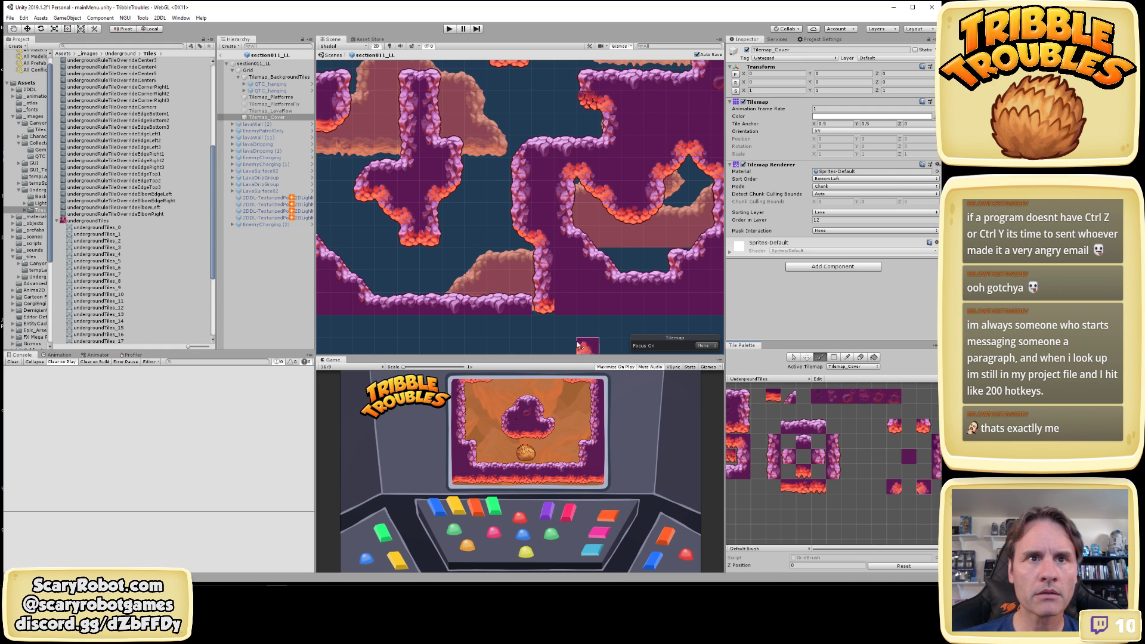
{"action": "left_click", "coordinate": [543, 307]}
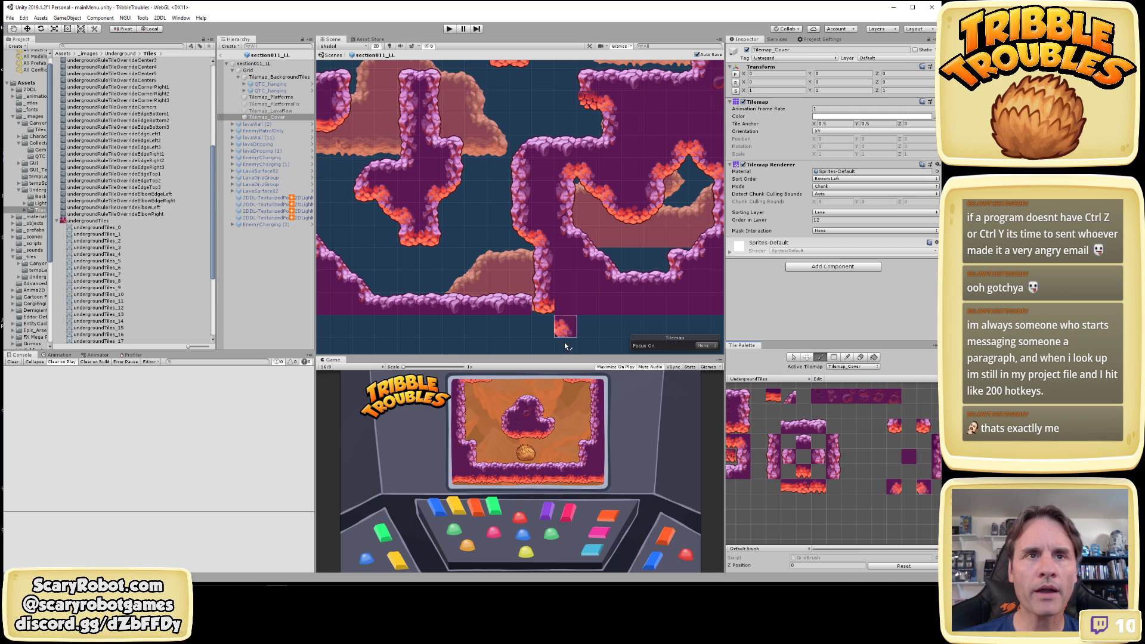
{"action": "left_click", "coordinate": [778, 400]}
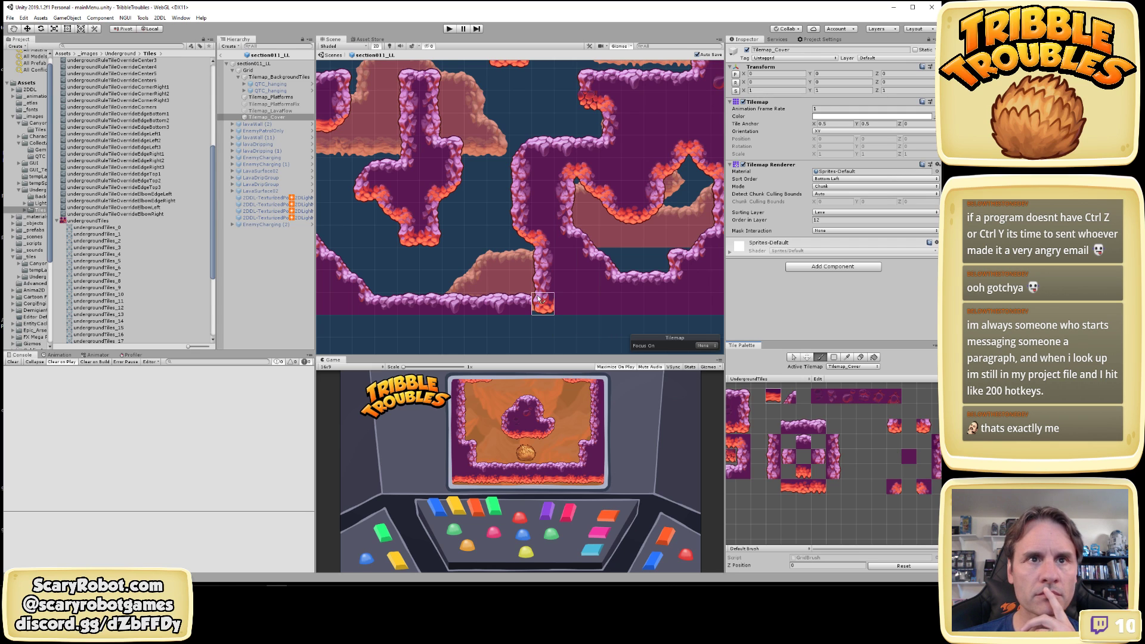
{"action": "left_click", "coordinate": [807, 429]}
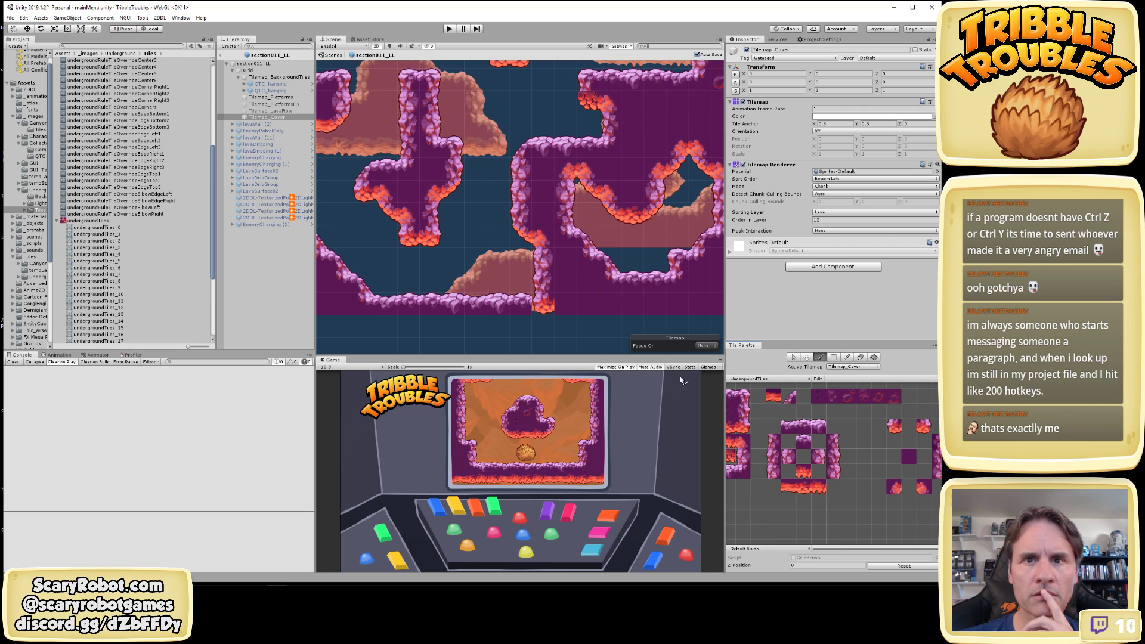
{"action": "left_click", "coordinate": [545, 304], "text": "shift"}
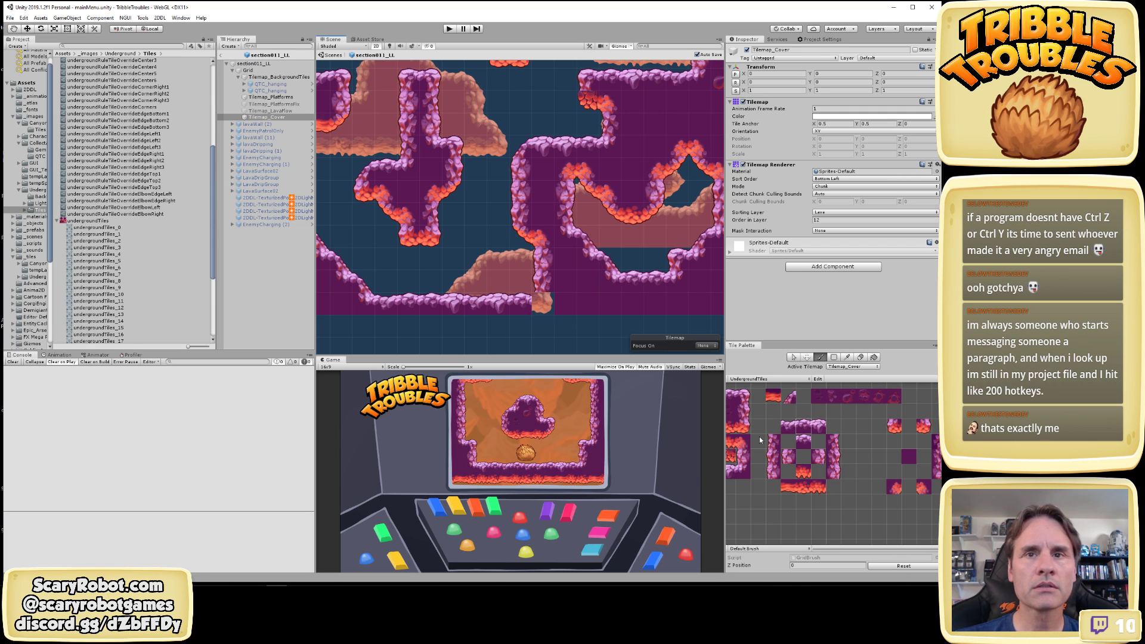
Paint the palette's lower-right elbow tile into the corner cell at the wall's base on Tilemap_Cover
{"action": "mouse_move", "coordinate": [813, 431]}
{"action": "middle_mouse_down"}
{"action": "mouse_move", "coordinate": [865, 441]}
{"action": "mouse_move", "coordinate": [762, 427]}
{"action": "middle_mouse_up"}
{"action": "left_click", "coordinate": [914, 473]}
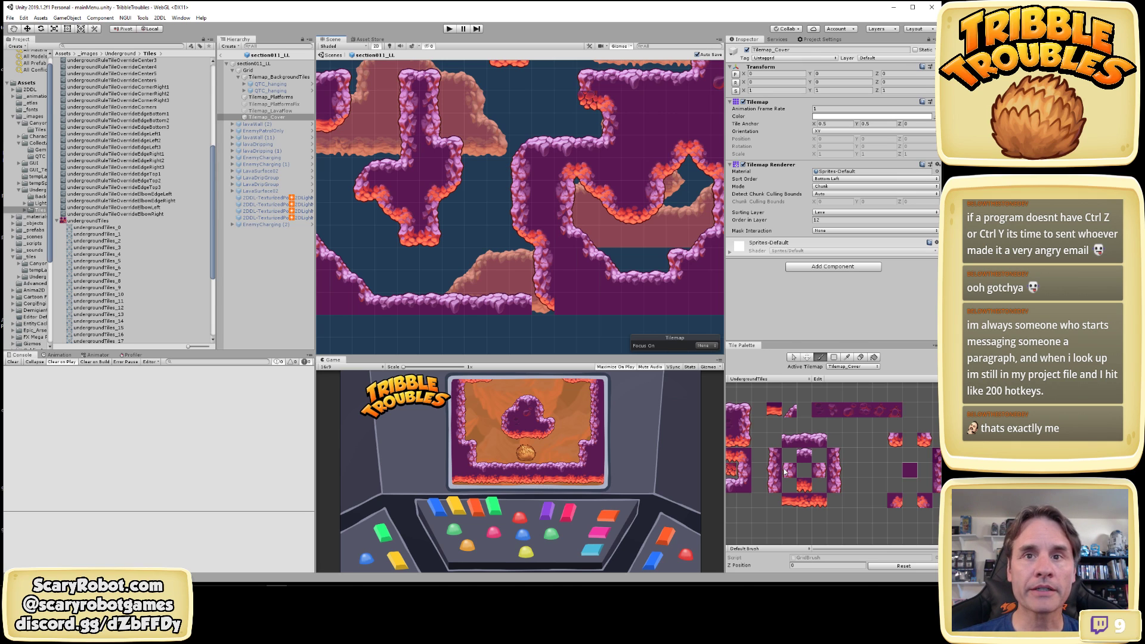
{"action": "left_click", "coordinate": [925, 501]}
{"action": "scroll", "coordinate": [495, 253], "scroll_direction": "down", "scroll_amount": 3}
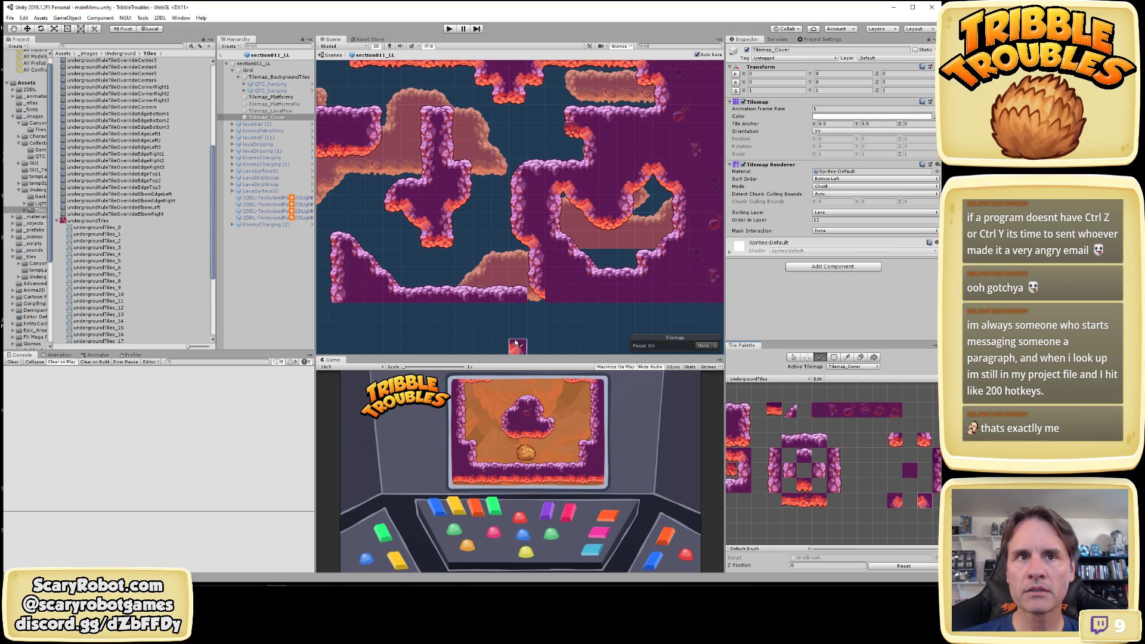
{"action": "left_click", "coordinate": [540, 296]}
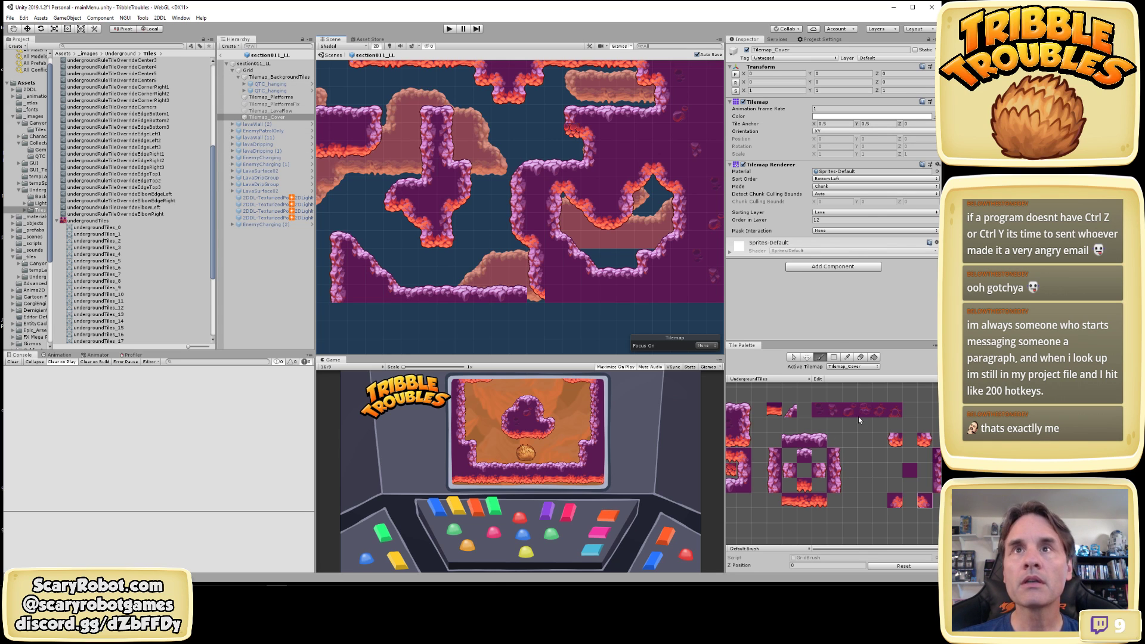
Pick the lower-right elbow tile again and inspect the undergroundRuleTileOverrideElbowEdgeRight asset's override sprites
{"action": "left_click", "coordinate": [928, 496]}
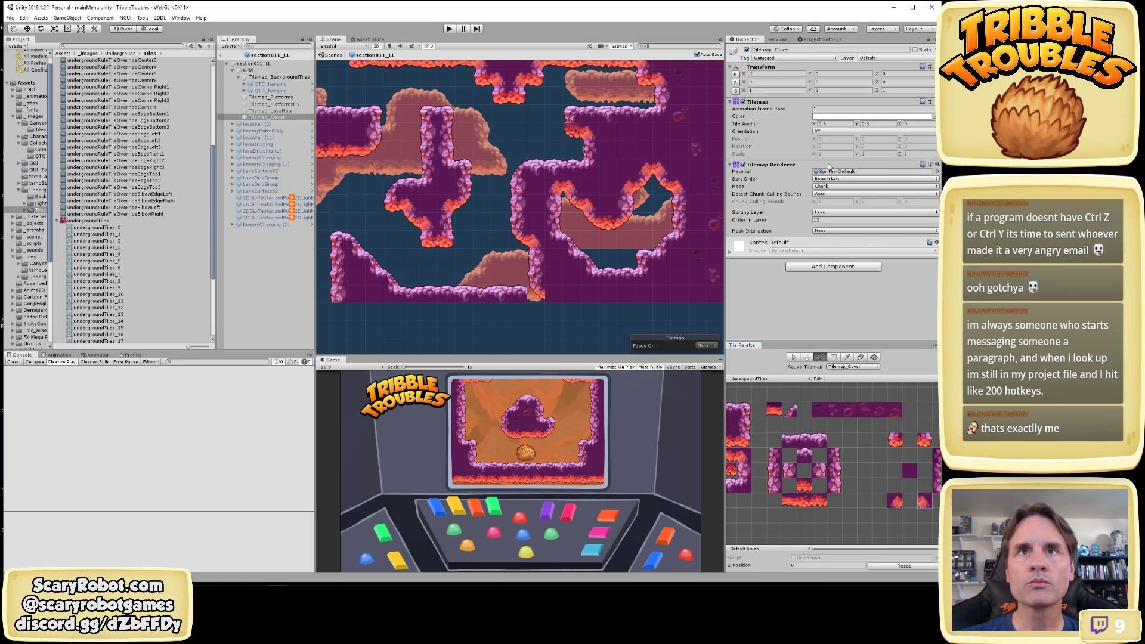
{"action": "key", "text": "i"}
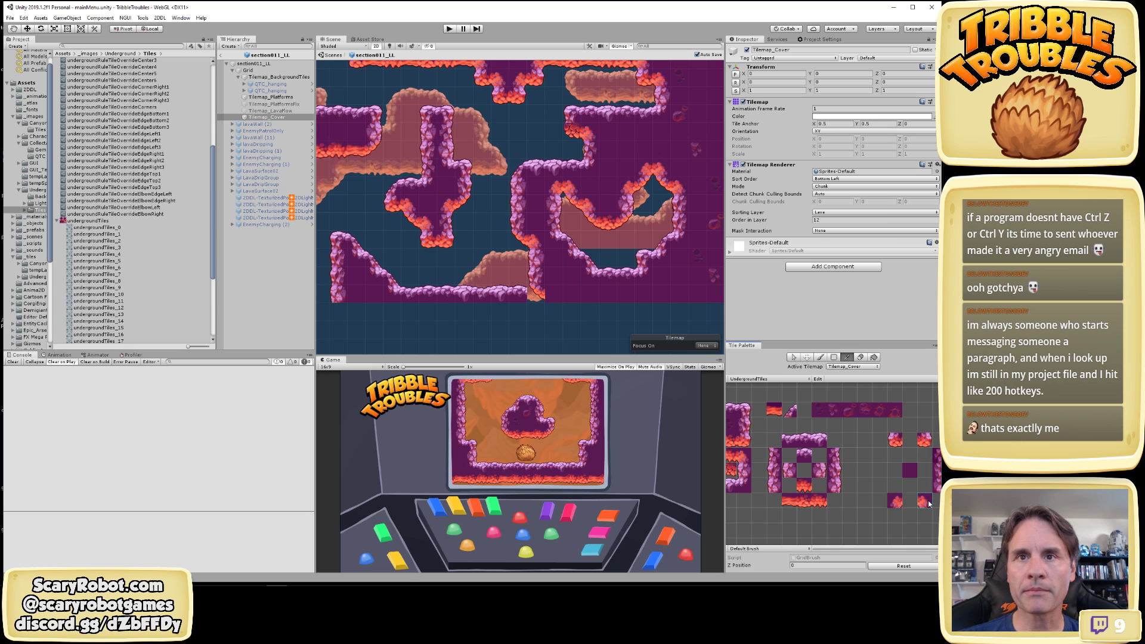
{"action": "key", "text": "b"}
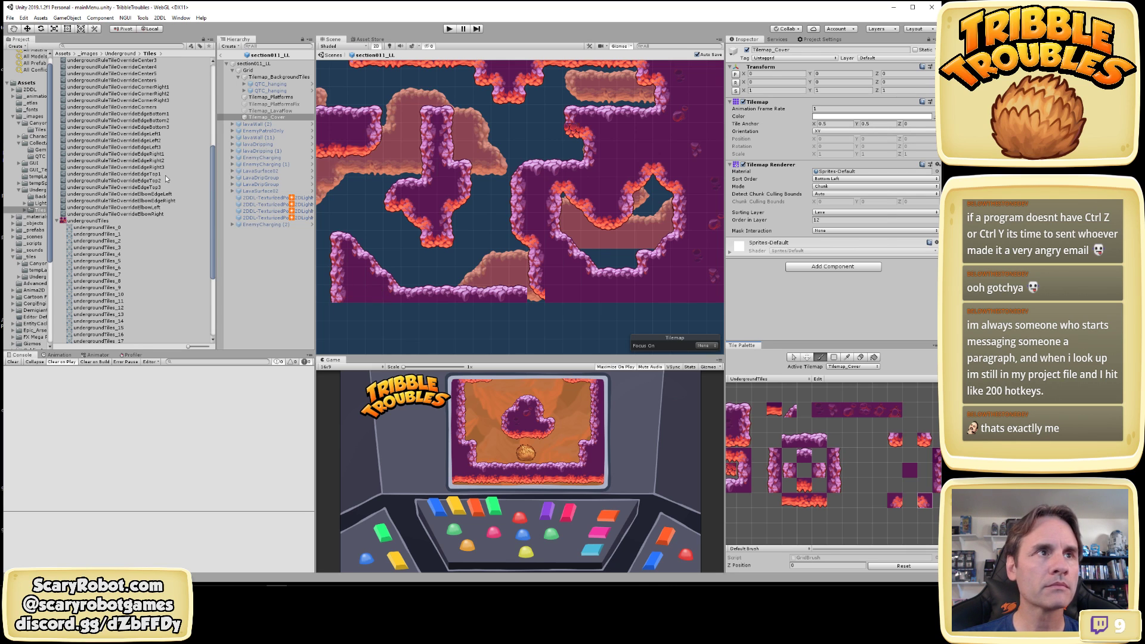
{"action": "left_click", "coordinate": [155, 202]}
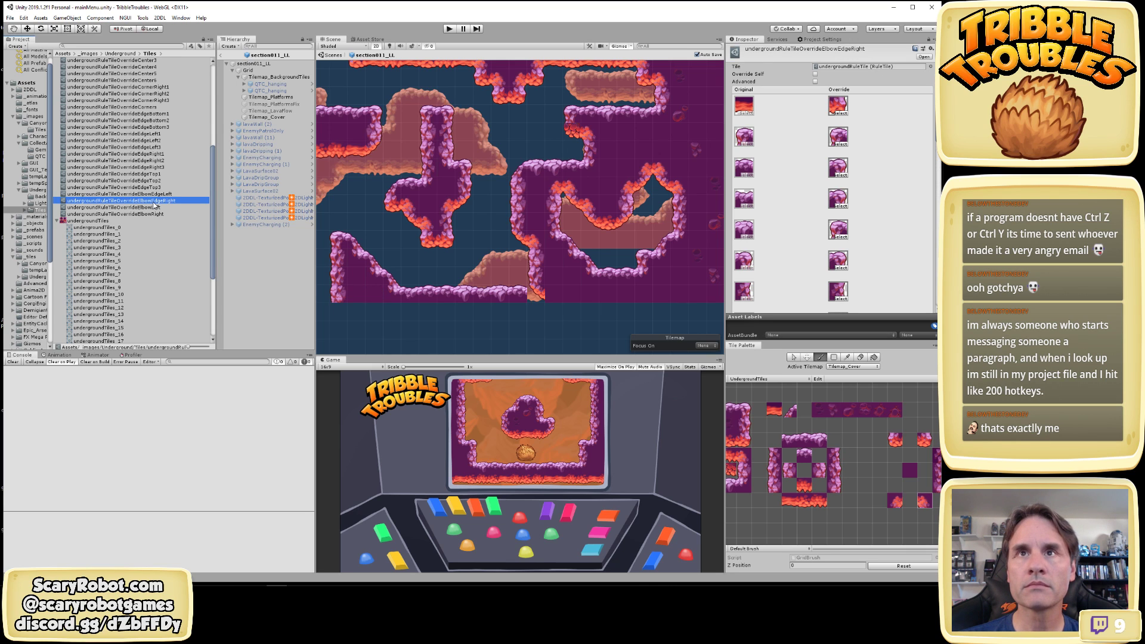
Inspect the override sprites of the undergroundRuleTileOverrideElbowEdgeLeft, ElbowLeft and ElbowRight assets
{"action": "left_click", "coordinate": [897, 505]}
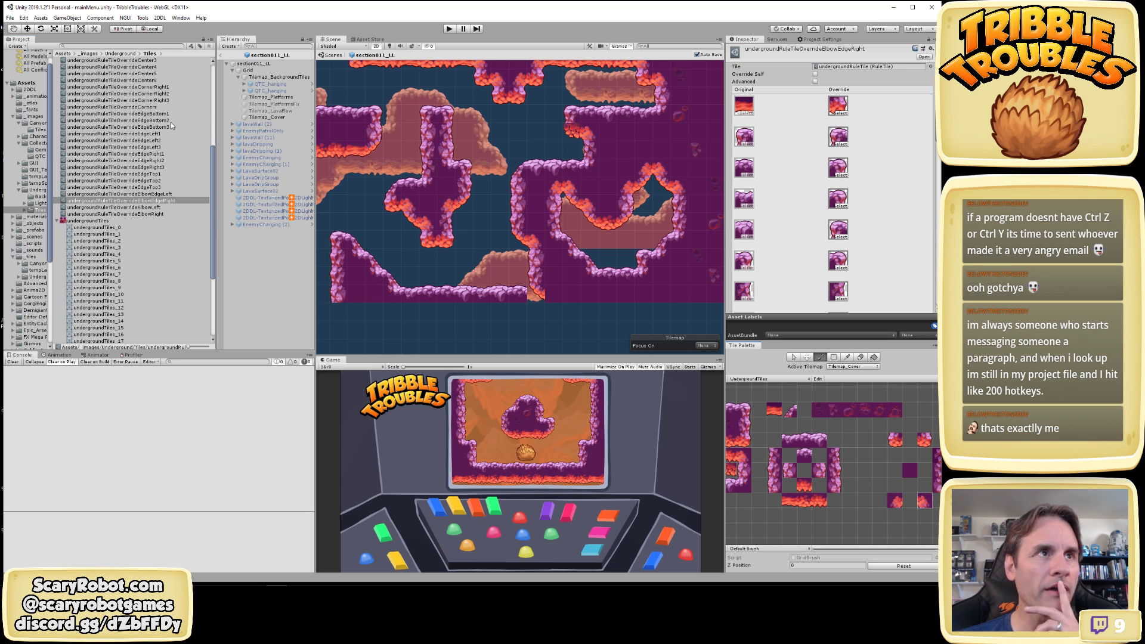
{"action": "scroll", "coordinate": [171, 125], "scroll_direction": "up", "scroll_amount": 3}
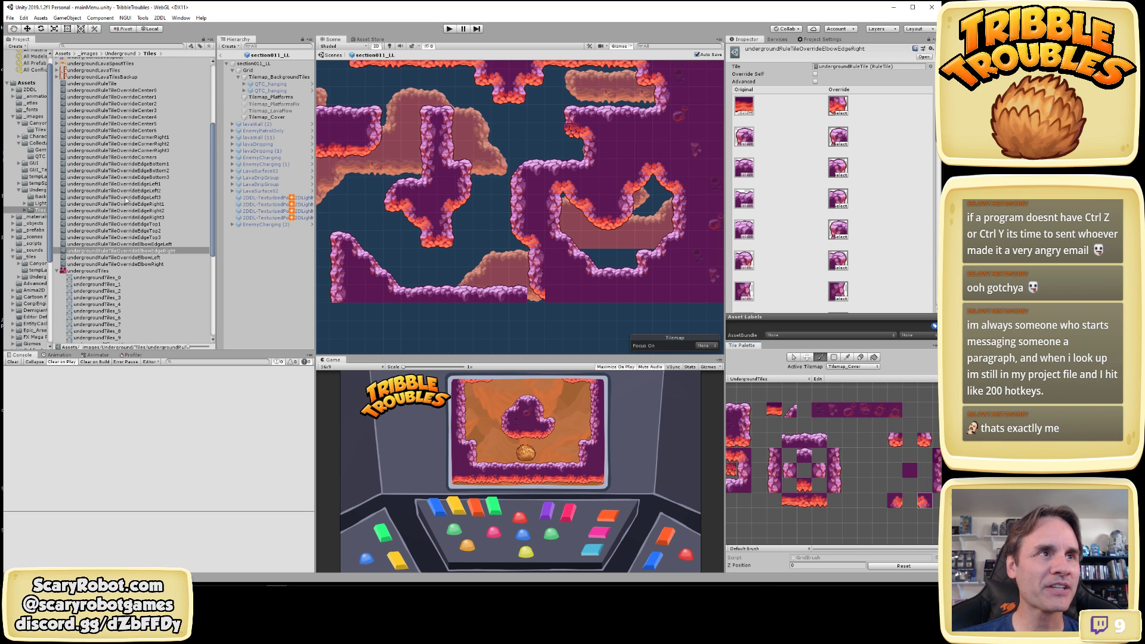
{"action": "left_click", "coordinate": [162, 245]}
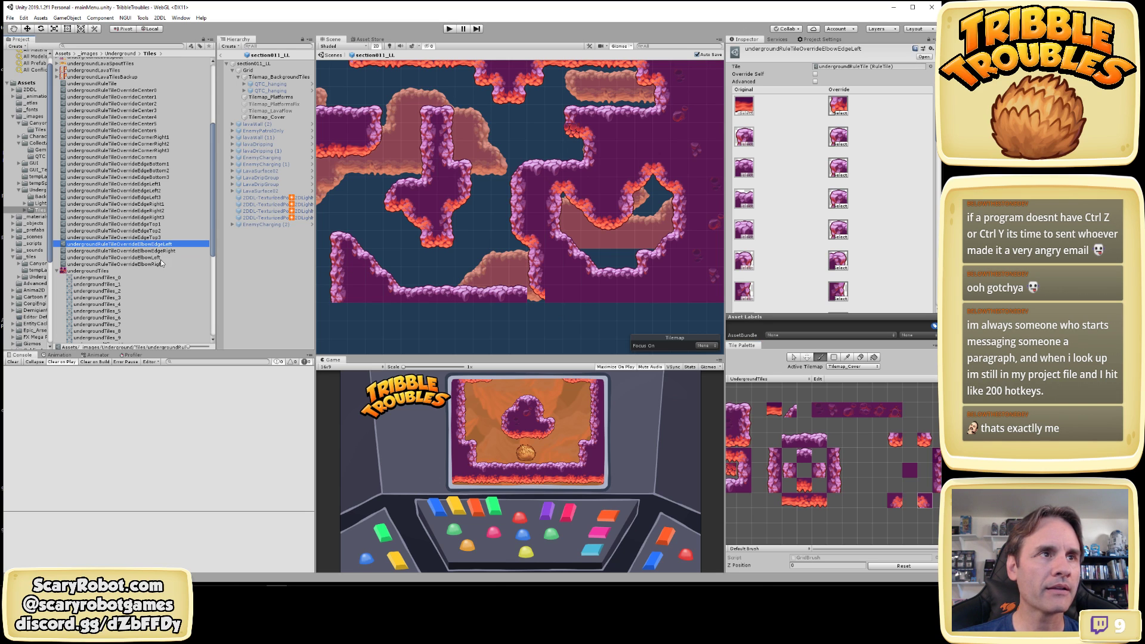
{"action": "left_click", "coordinate": [158, 258]}
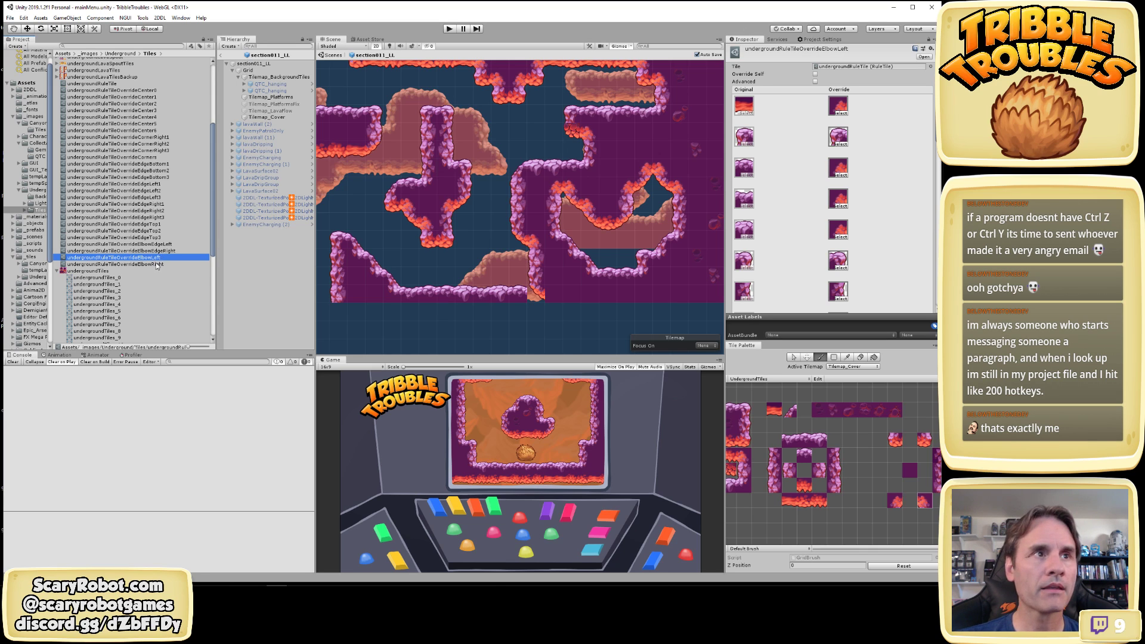
{"action": "left_click", "coordinate": [154, 264]}
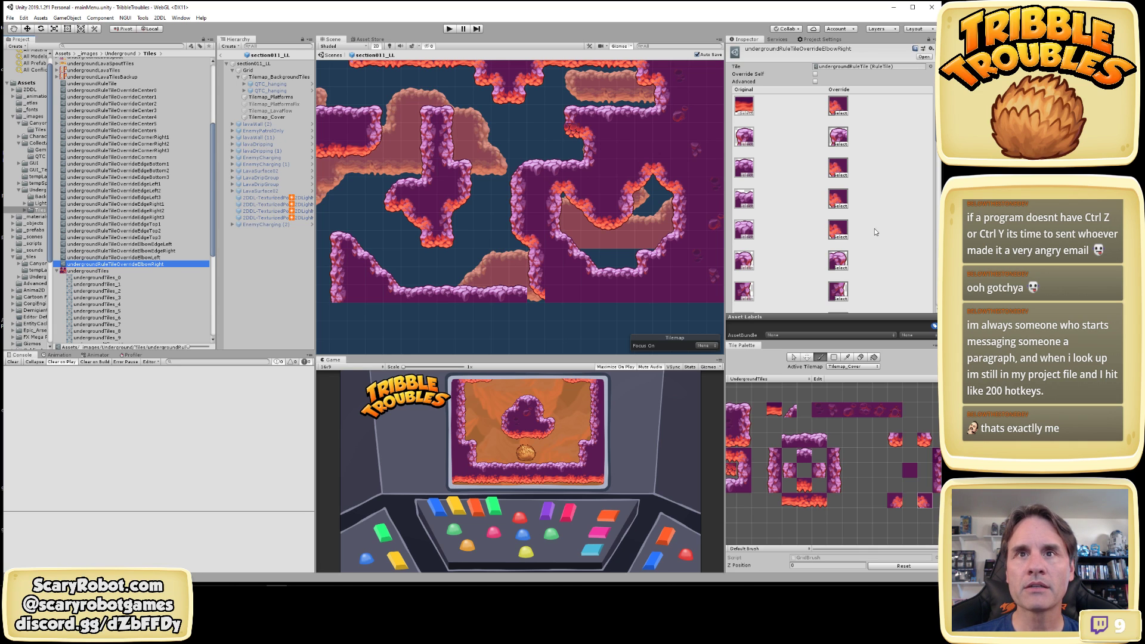
{"action": "scroll", "coordinate": [875, 230], "scroll_direction": "down", "scroll_amount": 5}
{"action": "scroll", "coordinate": [872, 237], "scroll_direction": "up", "scroll_amount": 4}
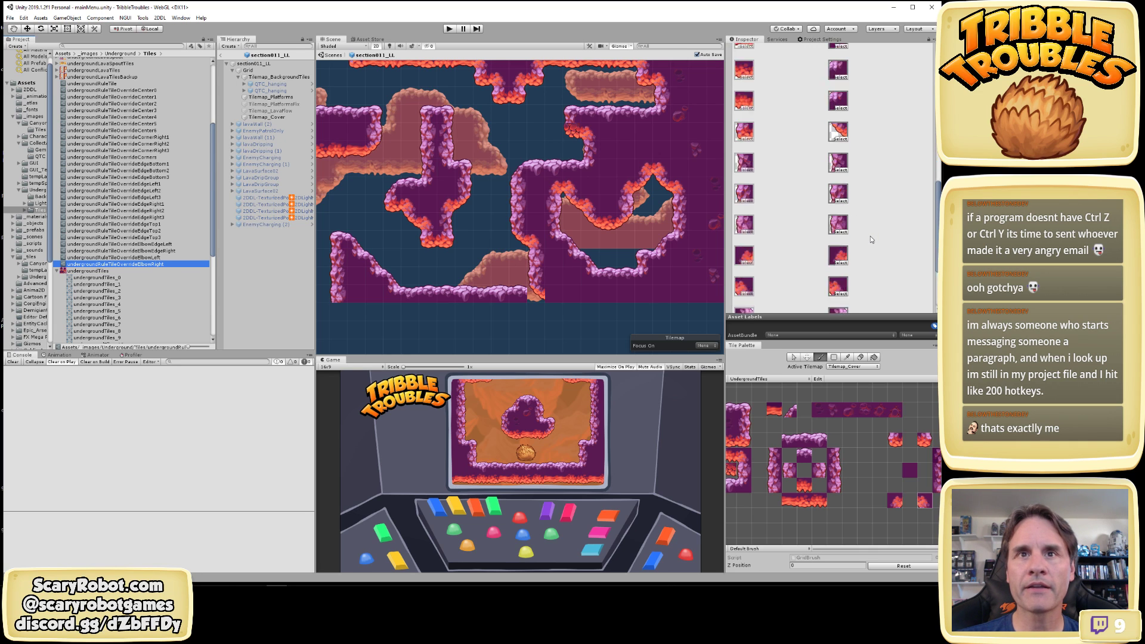
{"action": "scroll", "coordinate": [869, 240], "scroll_direction": "up", "scroll_amount": 3}
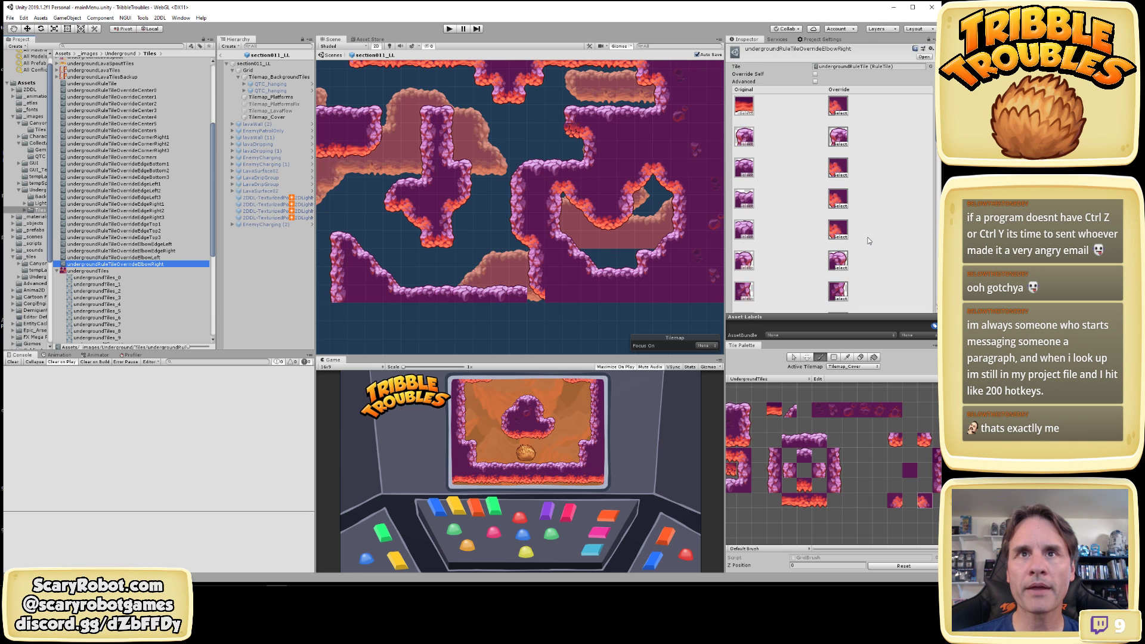
{"action": "left_click_drag", "start_coordinate": [936, 129], "coordinate": [939, 189]}
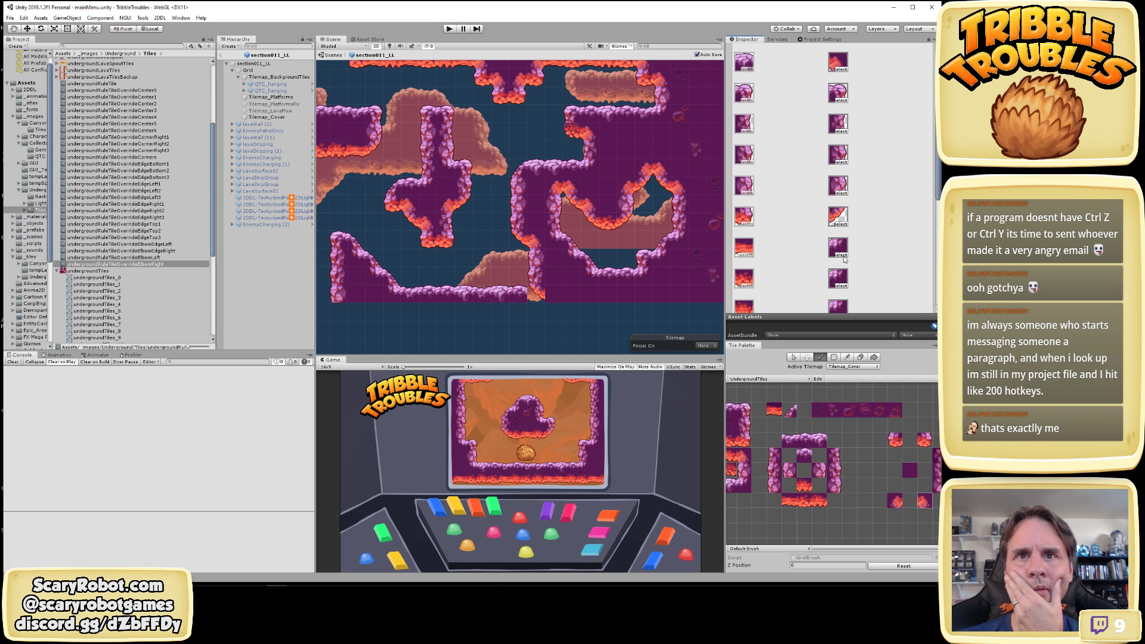
In undergroundRuleTileOverrideElbowRight, replace the mismatched diagonal slope override with the last purple underground corner sprite
{"action": "left_click", "coordinate": [844, 224]}
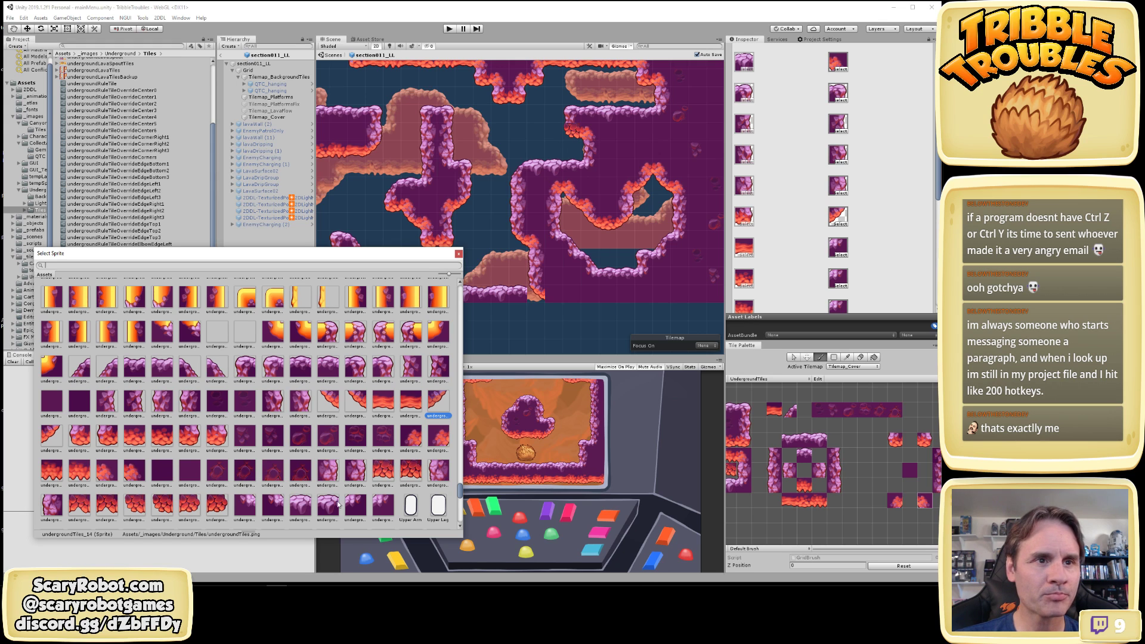
{"action": "left_click", "coordinate": [384, 505]}
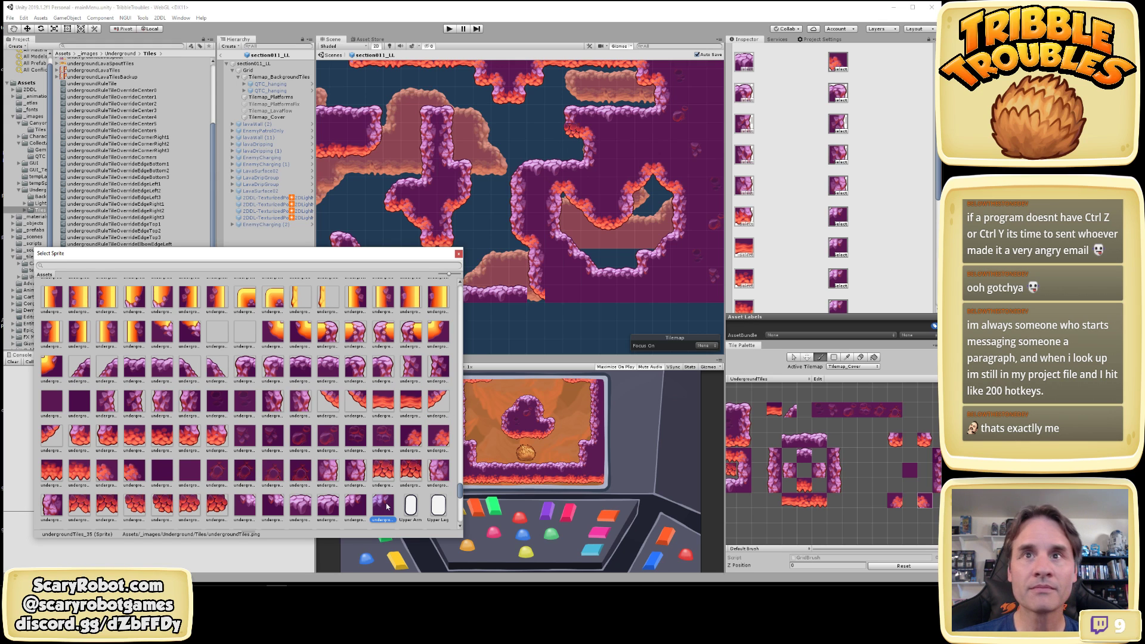
{"action": "double_click", "coordinate": [386, 506]}
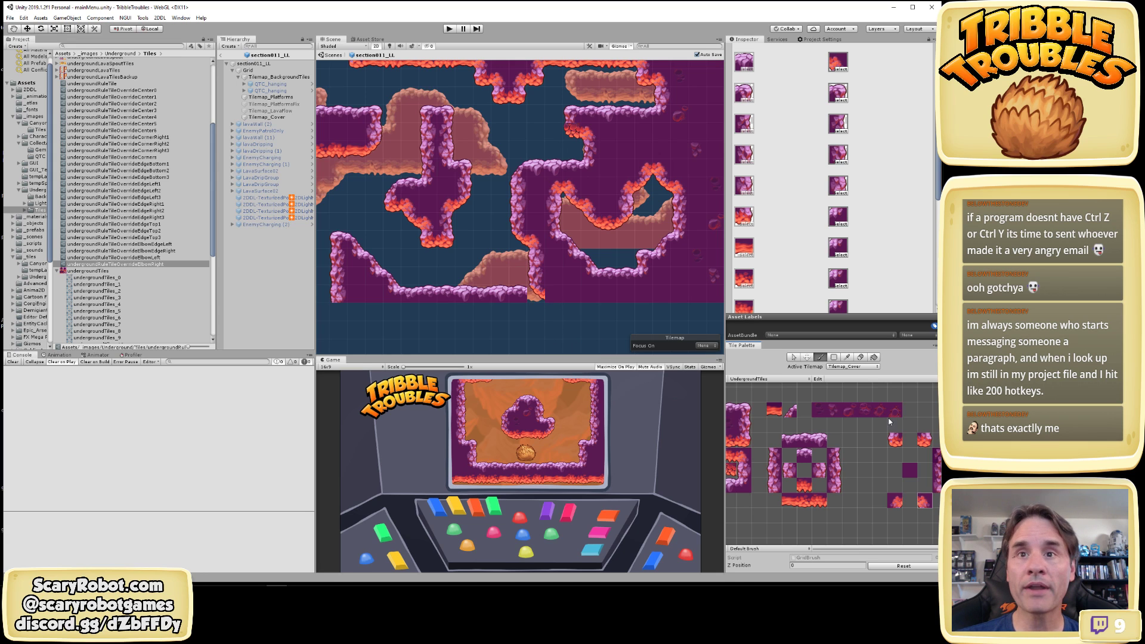
Make Tilemap_Platforms the active tilemap and erase the corner cell at the wall's base on it
{"action": "left_click", "coordinate": [857, 367]}
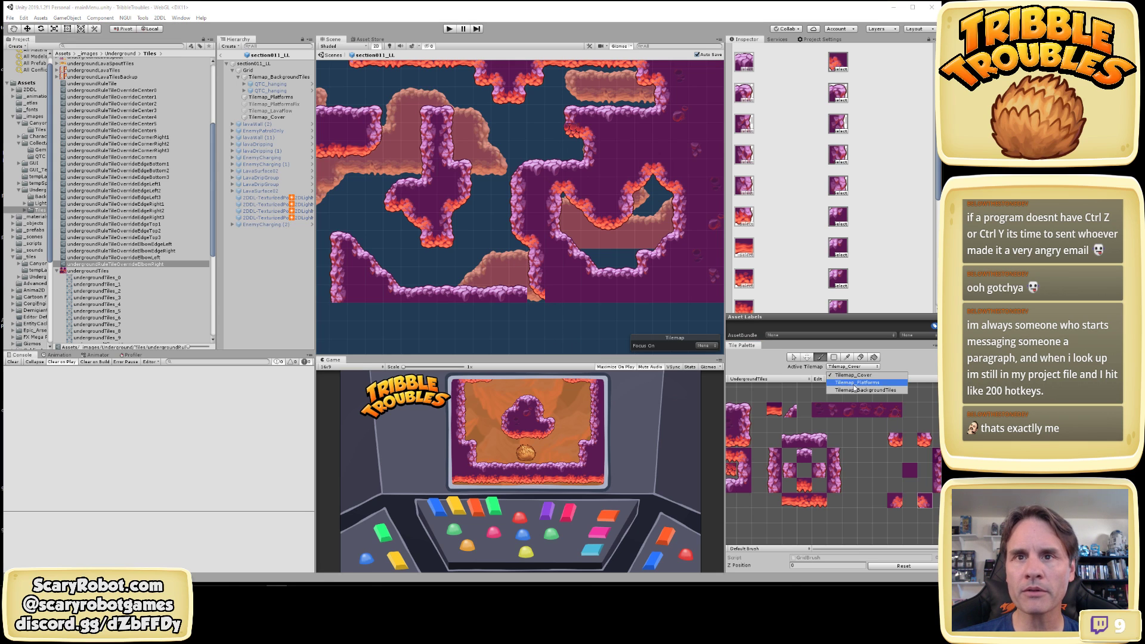
{"action": "left_click", "coordinate": [856, 383]}
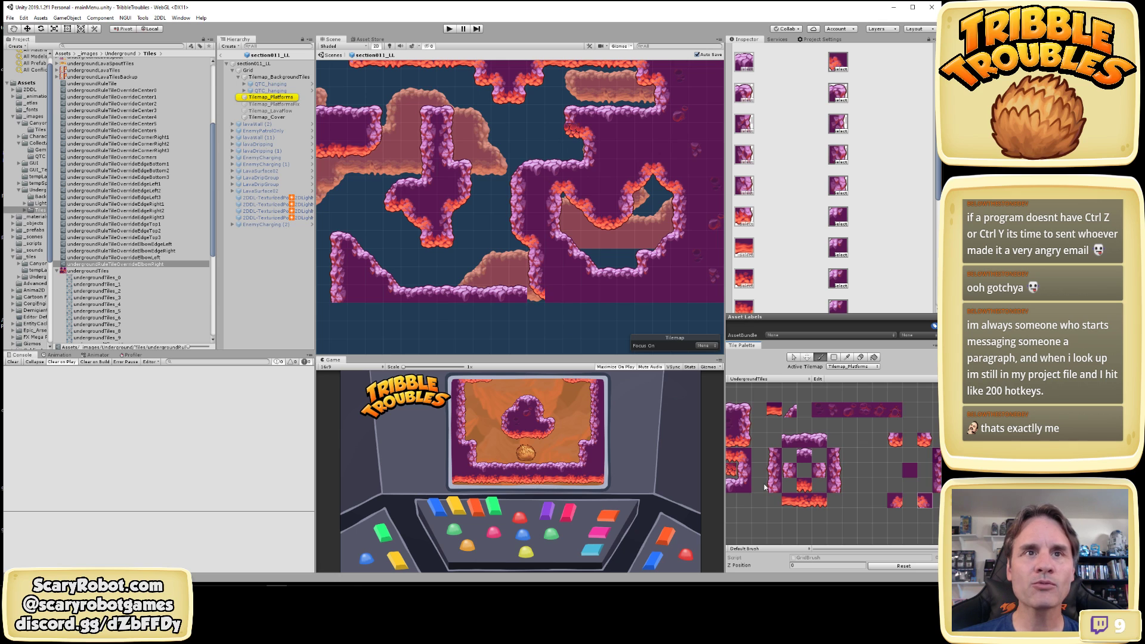
{"action": "left_click", "coordinate": [849, 368]}
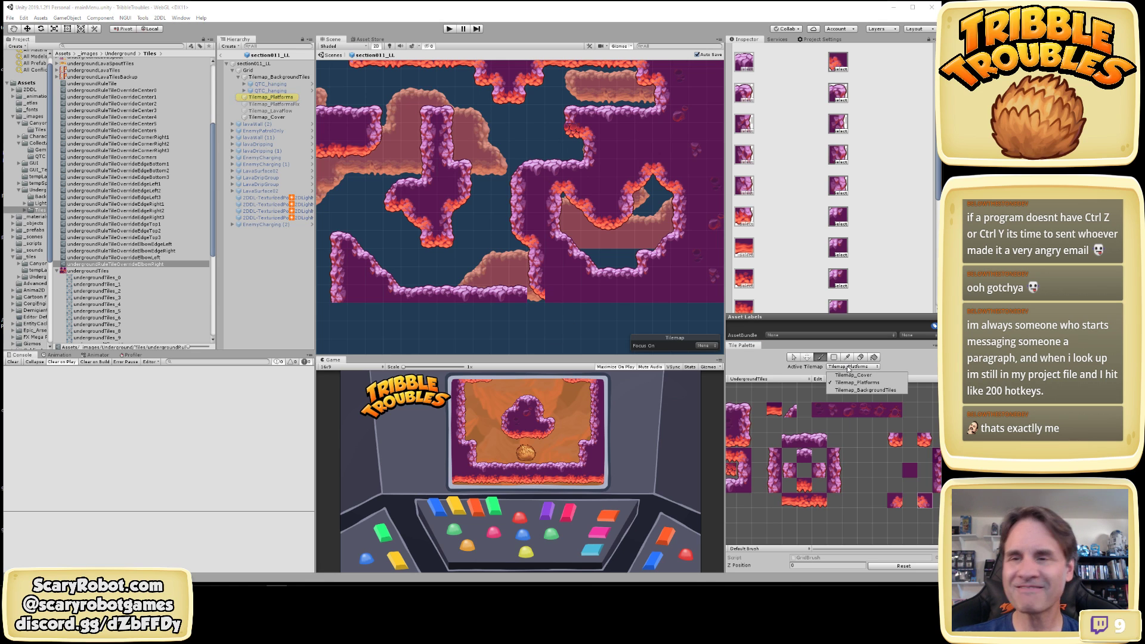
{"action": "left_click", "coordinate": [848, 367]}
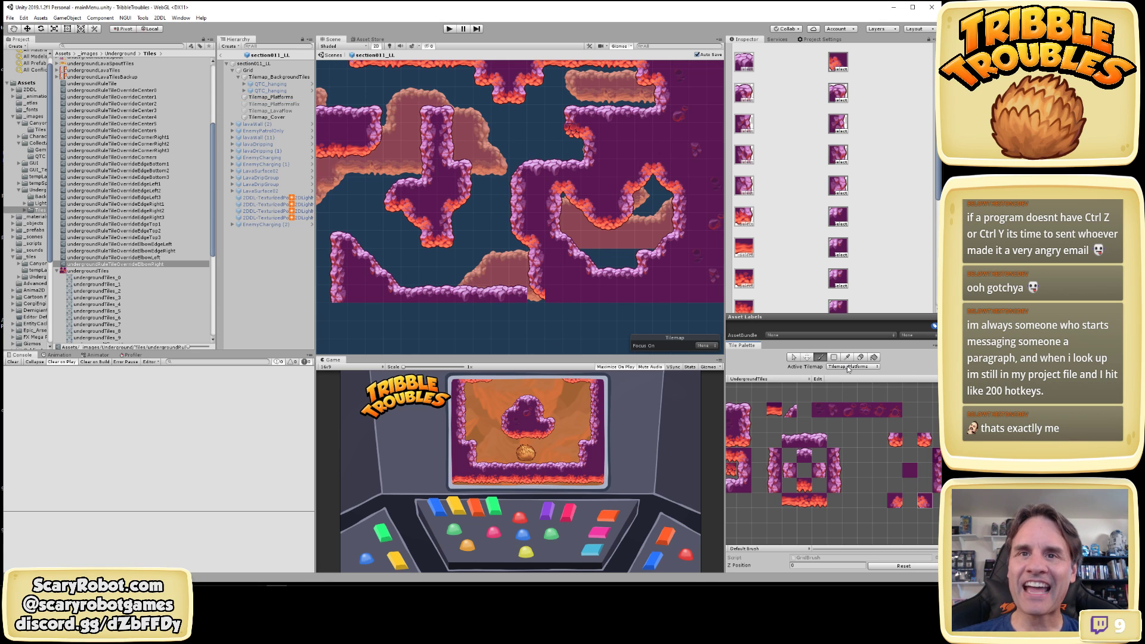
{"action": "left_click", "coordinate": [862, 368]}
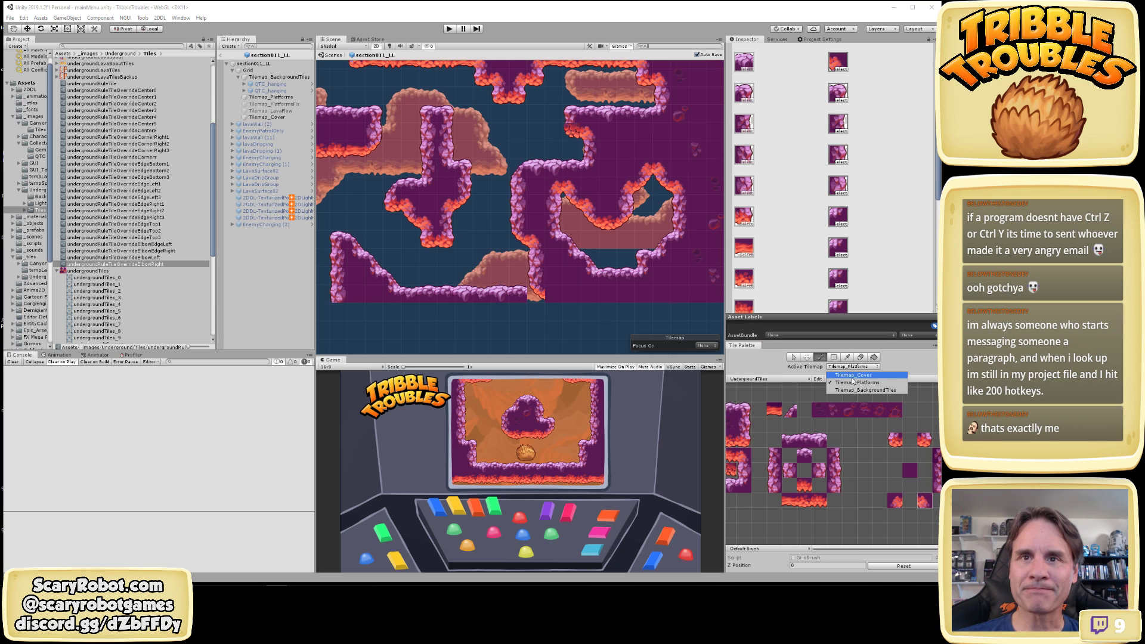
{"action": "left_click", "coordinate": [853, 369]}
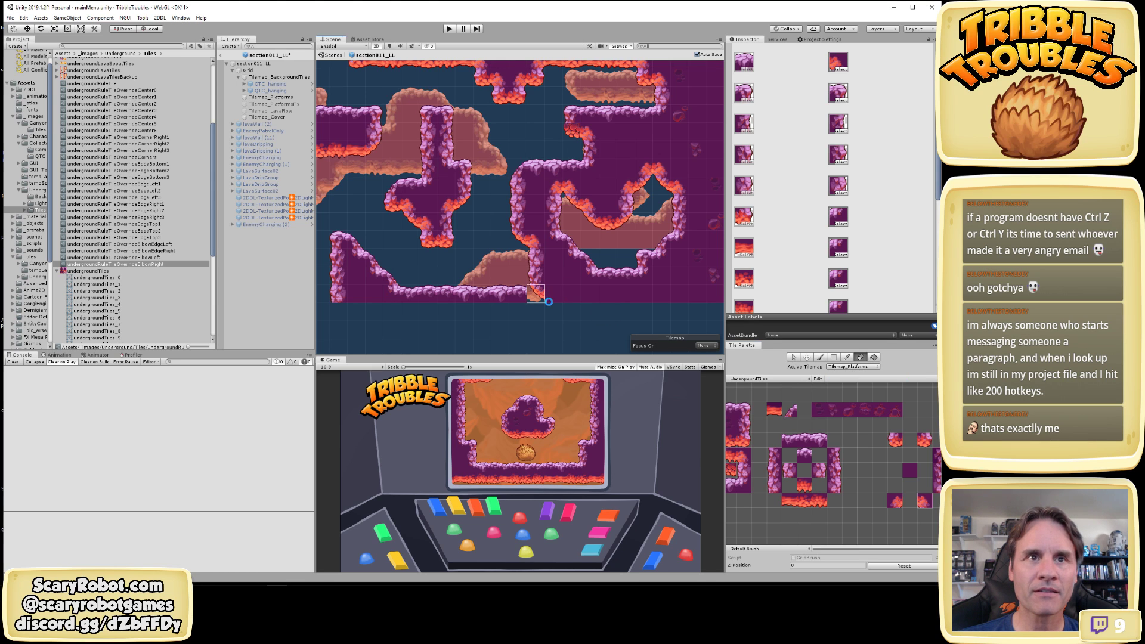
Clear the wall-base corner cell on Tilemap_Cover and repaint it on Tilemap_Platforms, saving the level
{"action": "left_click", "coordinate": [859, 367]}
{"action": "left_click", "coordinate": [857, 375]}
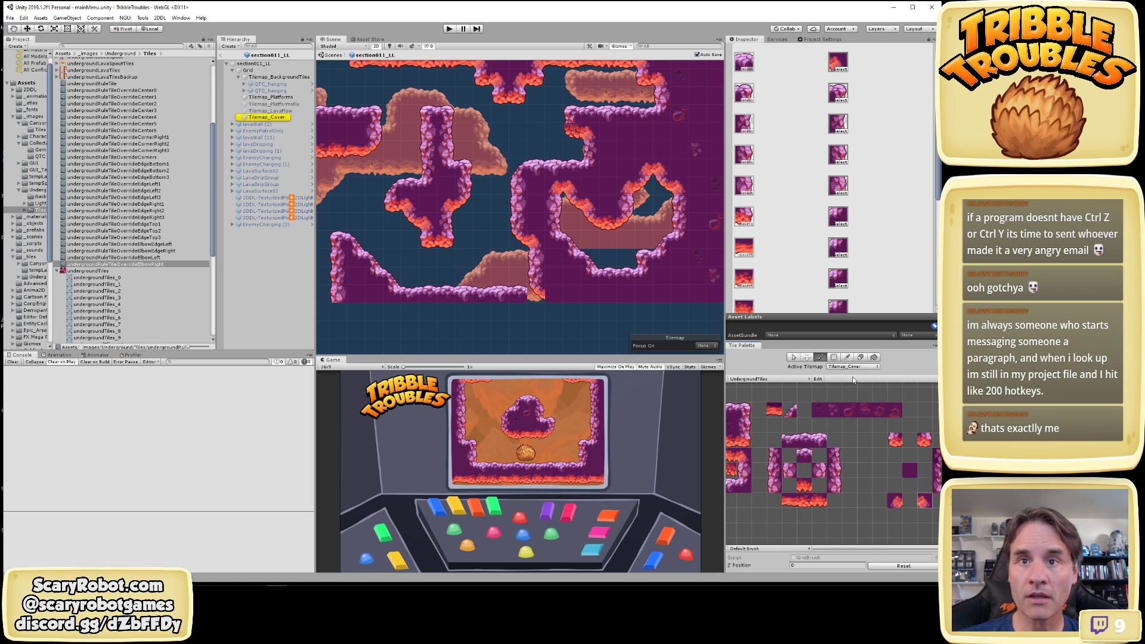
{"action": "left_click", "coordinate": [543, 301]}
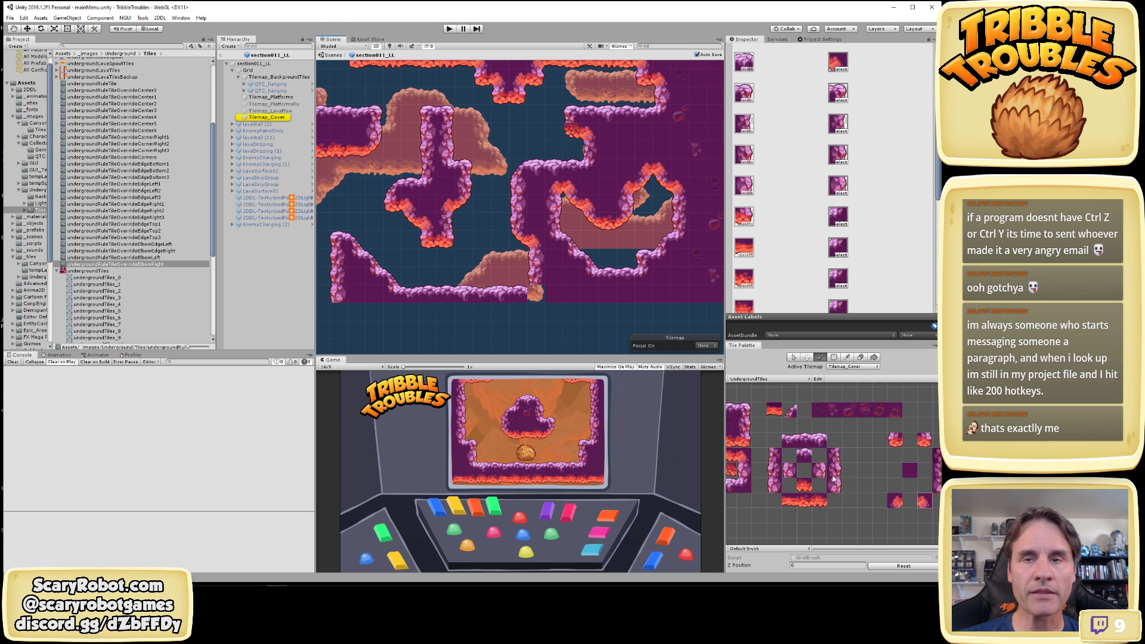
{"action": "left_click", "coordinate": [855, 385]}
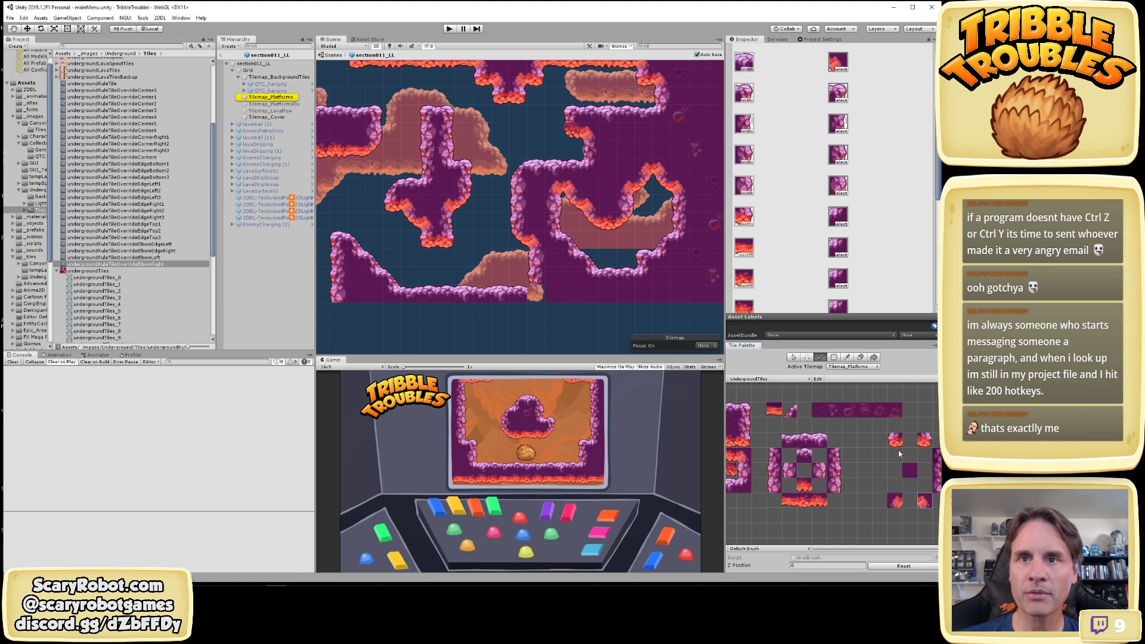
{"action": "key", "text": "ctrl+s"}
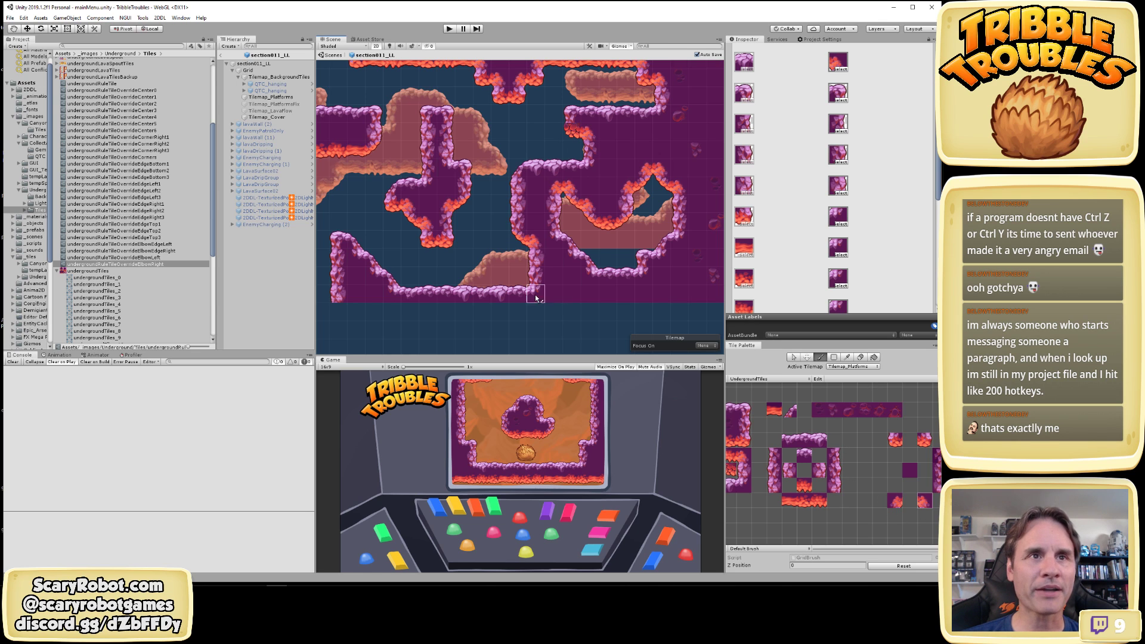
Examine the whole cave layout, from the repaired floor corner up to the ceiling and the upper ledges
{"action": "scroll", "coordinate": [535, 295], "scroll_direction": "down", "scroll_amount": 1}
{"action": "key", "text": "w"}
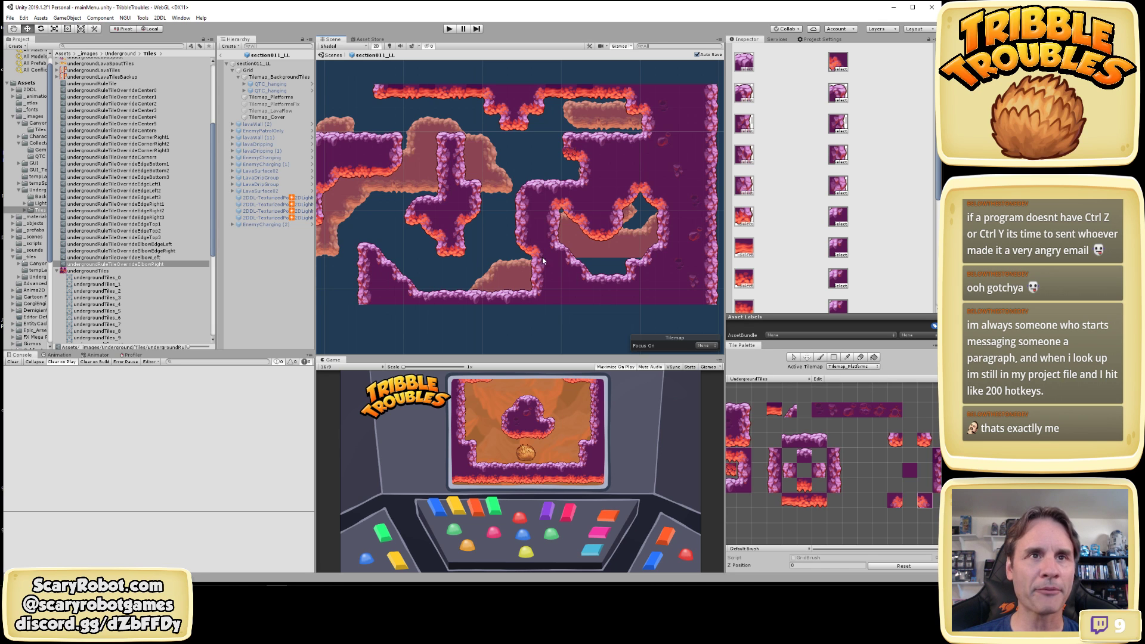
{"action": "scroll", "coordinate": [543, 258], "scroll_direction": "down", "scroll_amount": 2}
{"action": "middle_click_drag", "start_coordinate": [549, 266], "coordinate": [568, 279]}
{"action": "scroll", "coordinate": [537, 266], "scroll_direction": "down", "scroll_amount": 2}
{"action": "scroll", "coordinate": [570, 283], "scroll_direction": "down", "scroll_amount": 2}
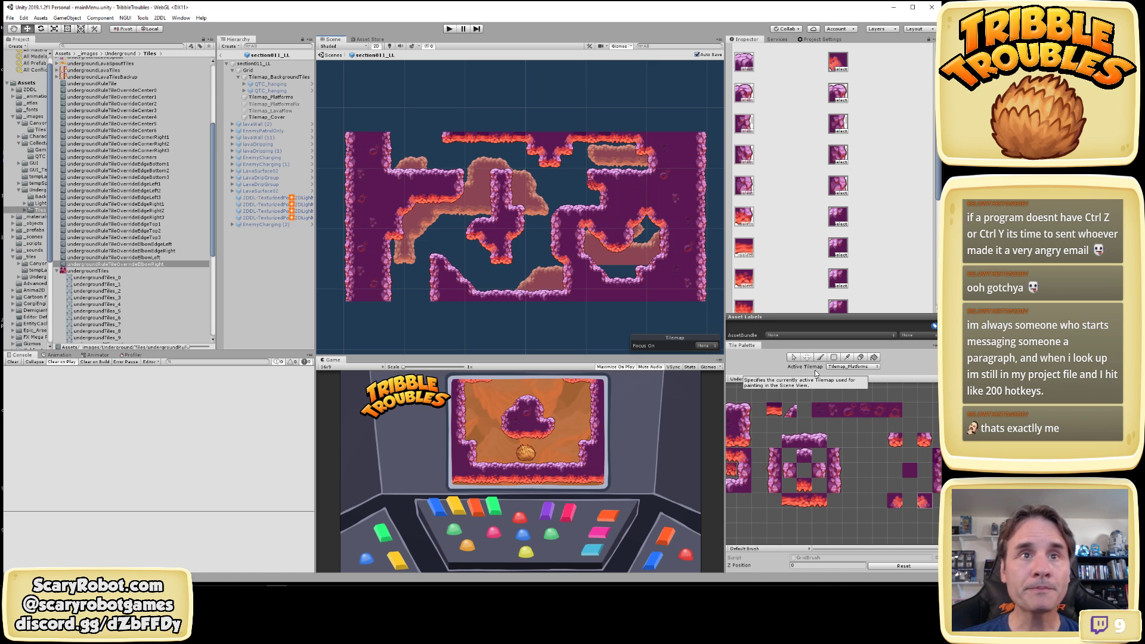
{"action": "scroll", "coordinate": [587, 255], "scroll_direction": "up", "scroll_amount": 4}
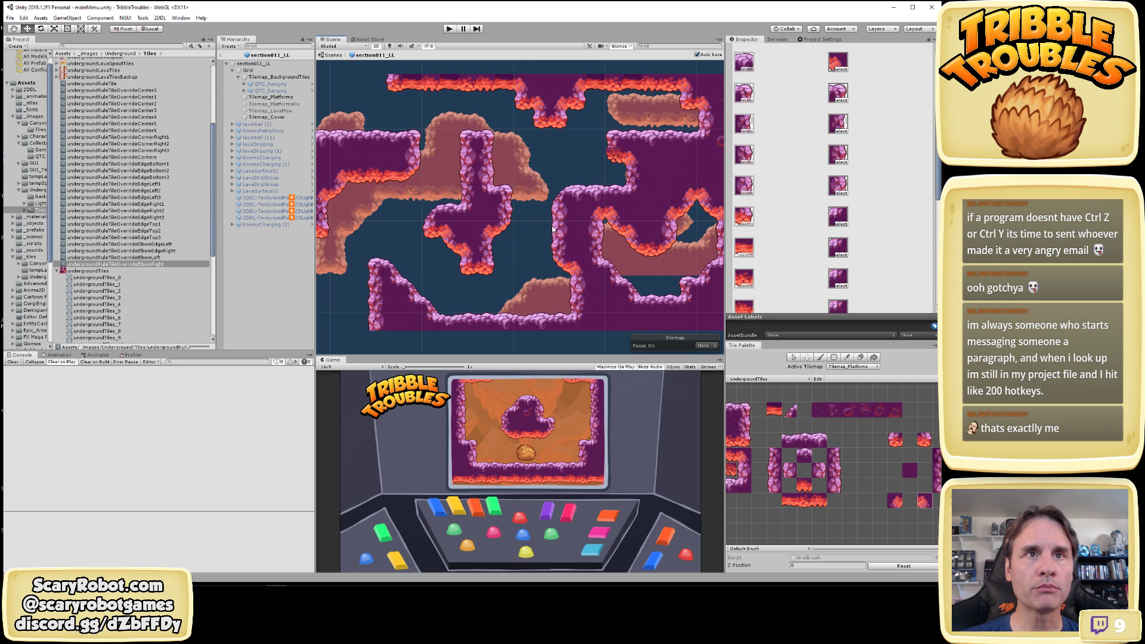
{"action": "scroll", "coordinate": [557, 233], "scroll_direction": "down", "scroll_amount": 2}
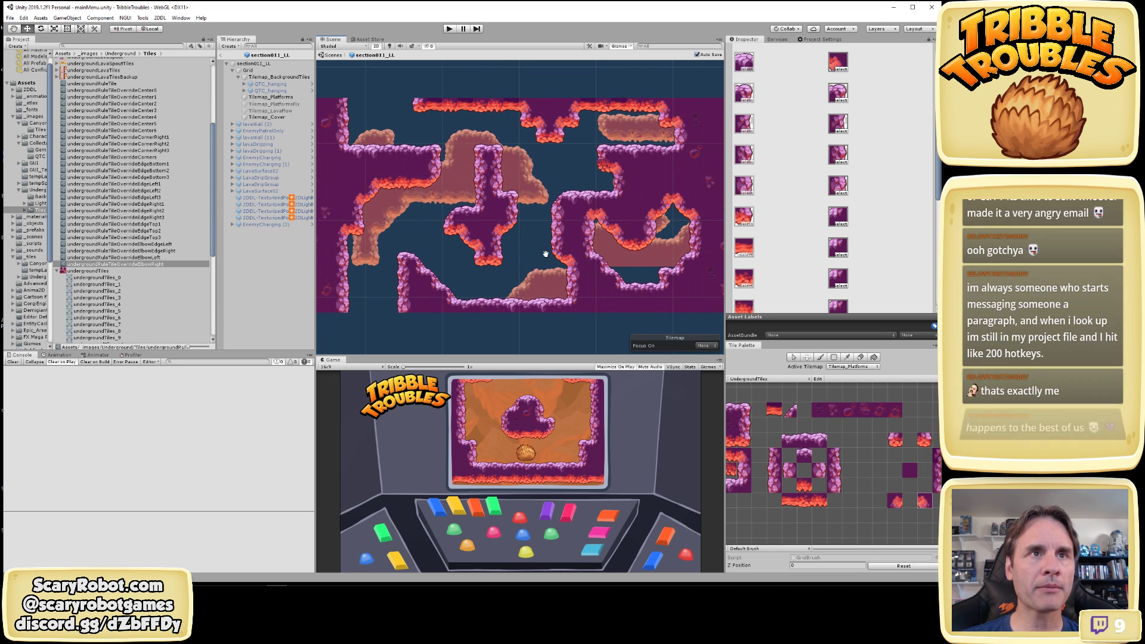
{"action": "middle_click_drag", "start_coordinate": [508, 216], "coordinate": [505, 241]}
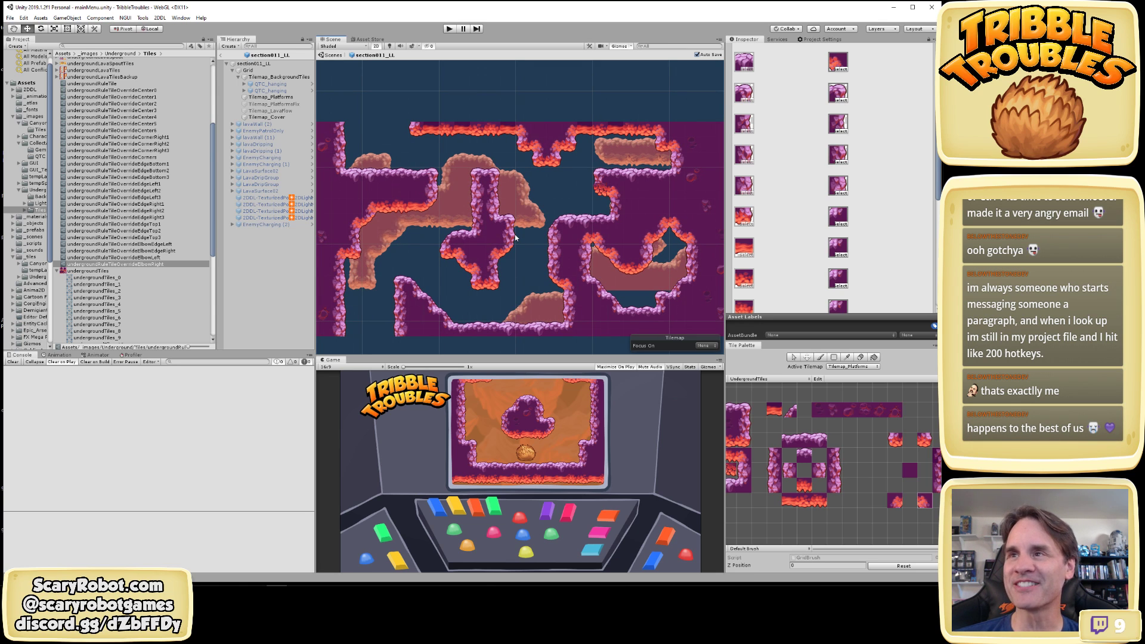
{"action": "scroll", "coordinate": [559, 188], "scroll_direction": "up", "scroll_amount": 4, "text": "alt"}
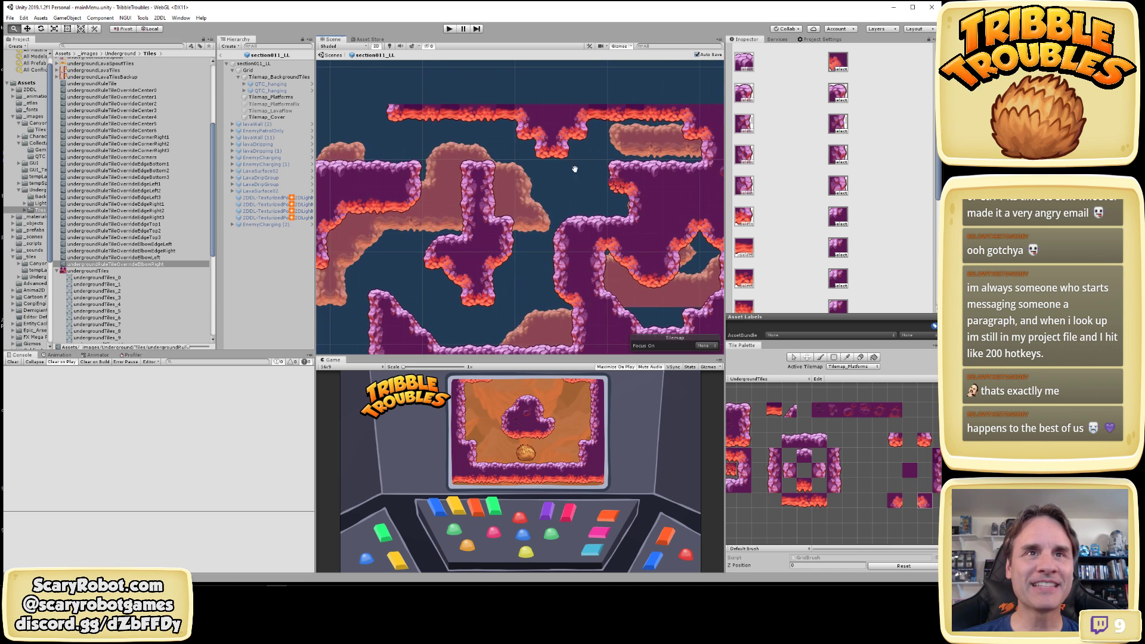
{"action": "left_click_drag", "start_coordinate": [574, 169], "coordinate": [541, 240], "text": "alt"}
{"action": "scroll", "coordinate": [540, 241], "scroll_direction": "up", "scroll_amount": 5, "text": "alt"}
{"action": "scroll", "coordinate": [541, 241], "scroll_direction": "down", "scroll_amount": 2}
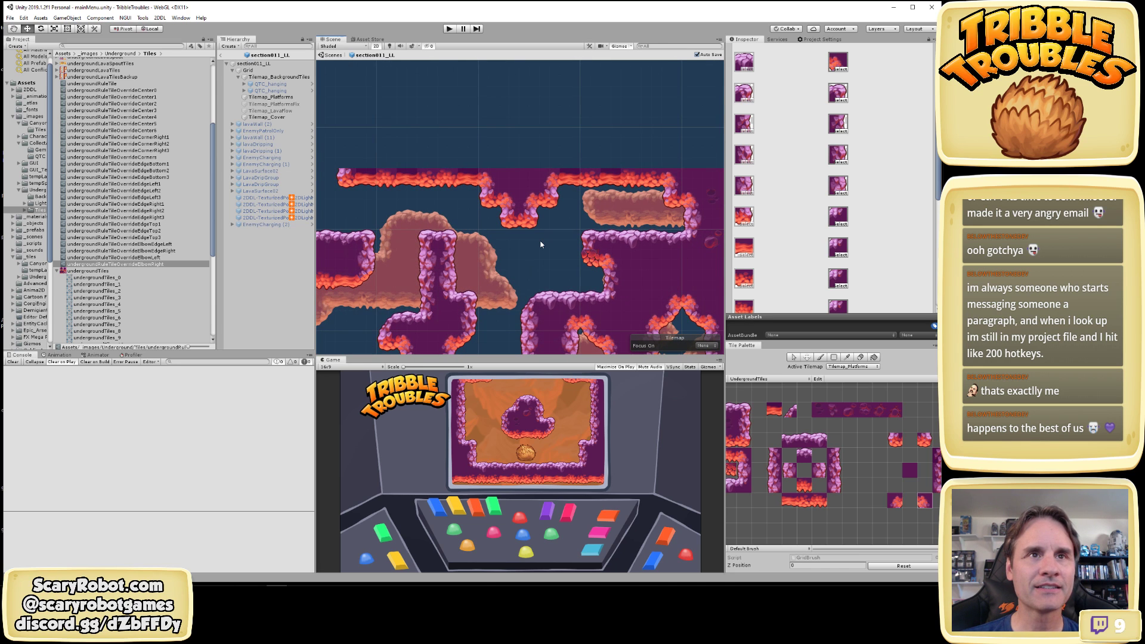
{"action": "scroll", "coordinate": [540, 243], "scroll_direction": "down", "scroll_amount": 5, "text": "alt"}
{"action": "mouse_move", "coordinate": [541, 244]}
{"action": "left_mouse_down", "text": "alt"}
{"action": "mouse_move", "coordinate": [590, 238]}
{"action": "mouse_move", "coordinate": [576, 220]}
{"action": "mouse_move", "coordinate": [560, 235]}
{"action": "left_mouse_up", "text": "alt"}
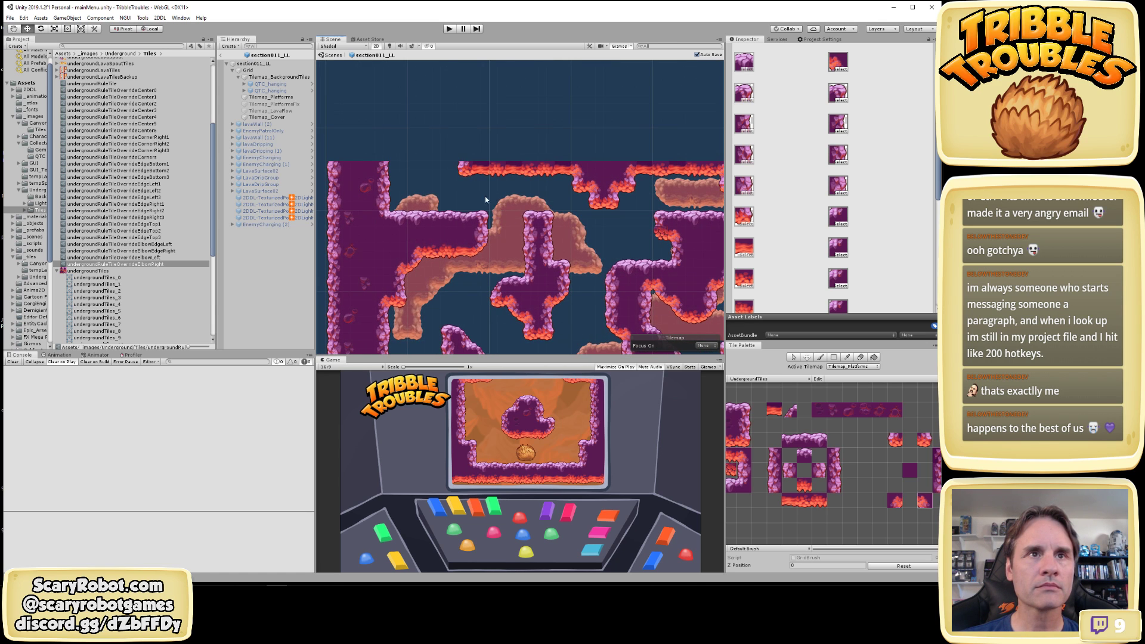
Extend the hanging ceiling formation downward with the underground rule tile on Tilemap_Platforms and save the level
{"action": "scroll", "coordinate": [582, 241], "scroll_direction": "down", "scroll_amount": 2}
{"action": "middle_click_drag", "start_coordinate": [581, 241], "coordinate": [545, 226]}
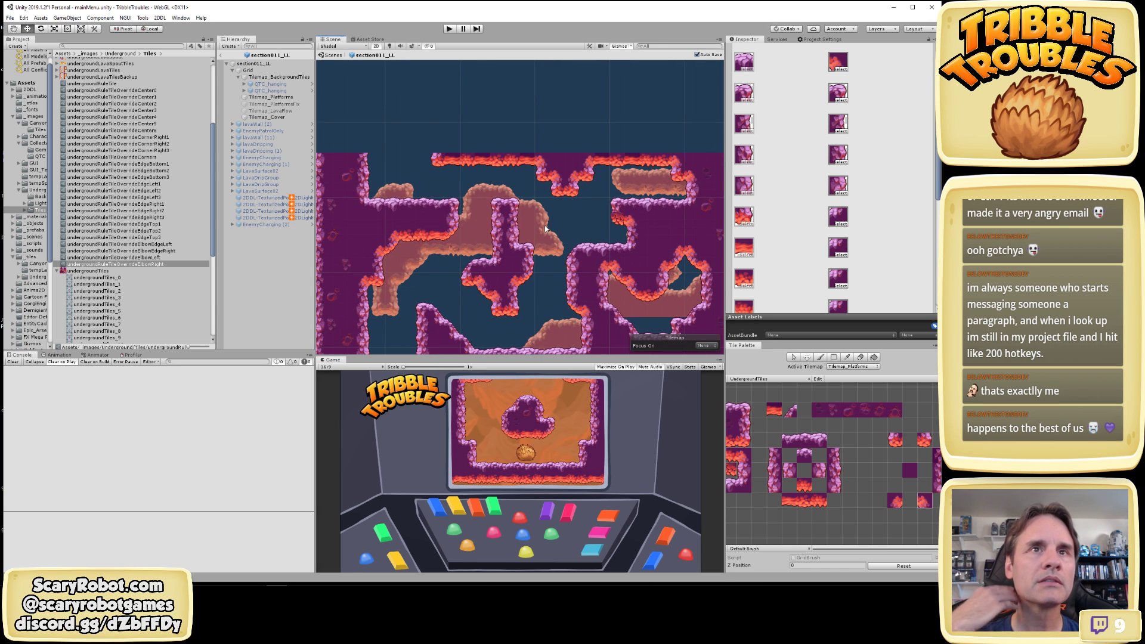
{"action": "left_click", "coordinate": [794, 411]}
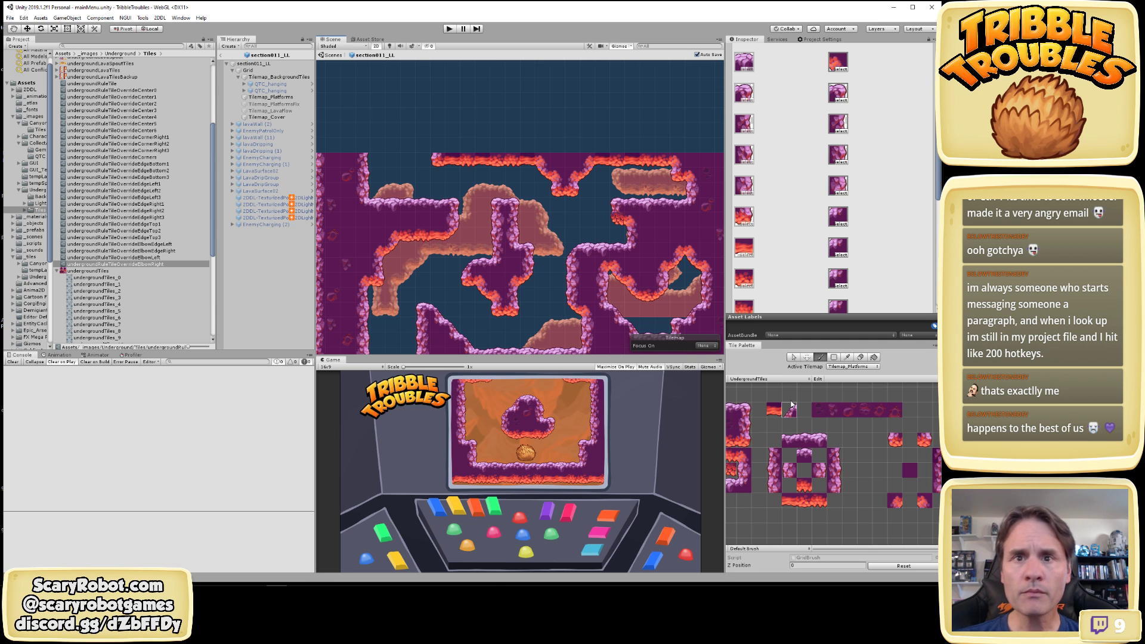
{"action": "left_click", "coordinate": [571, 206]}
{"action": "key", "text": "ctrl+s"}
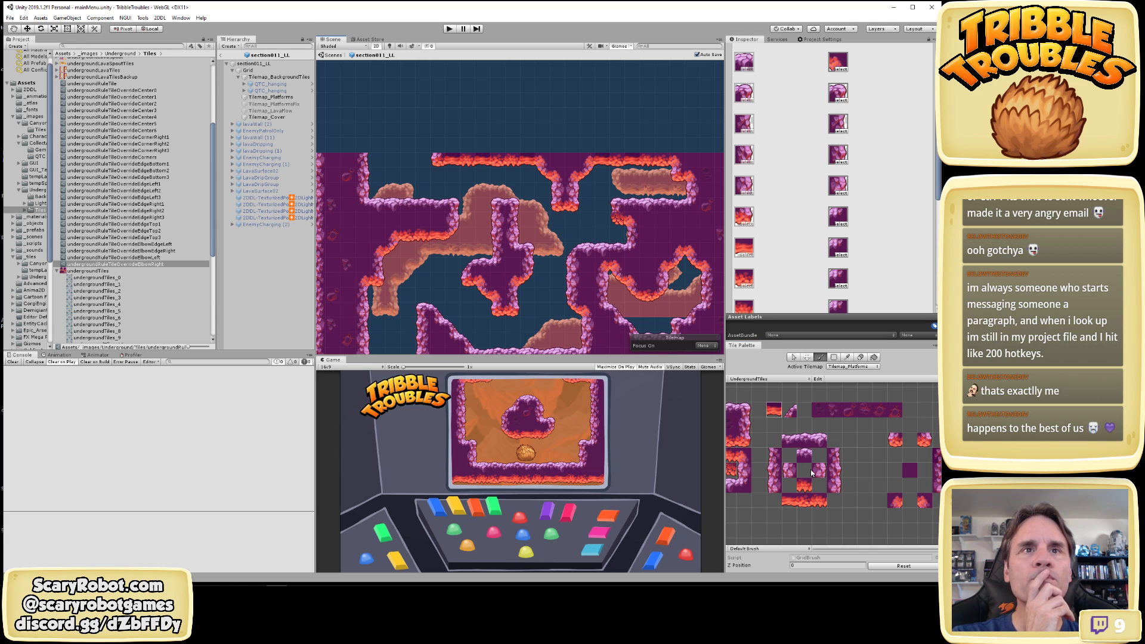
{"action": "scroll", "coordinate": [814, 442], "scroll_direction": "up", "scroll_amount": 2}
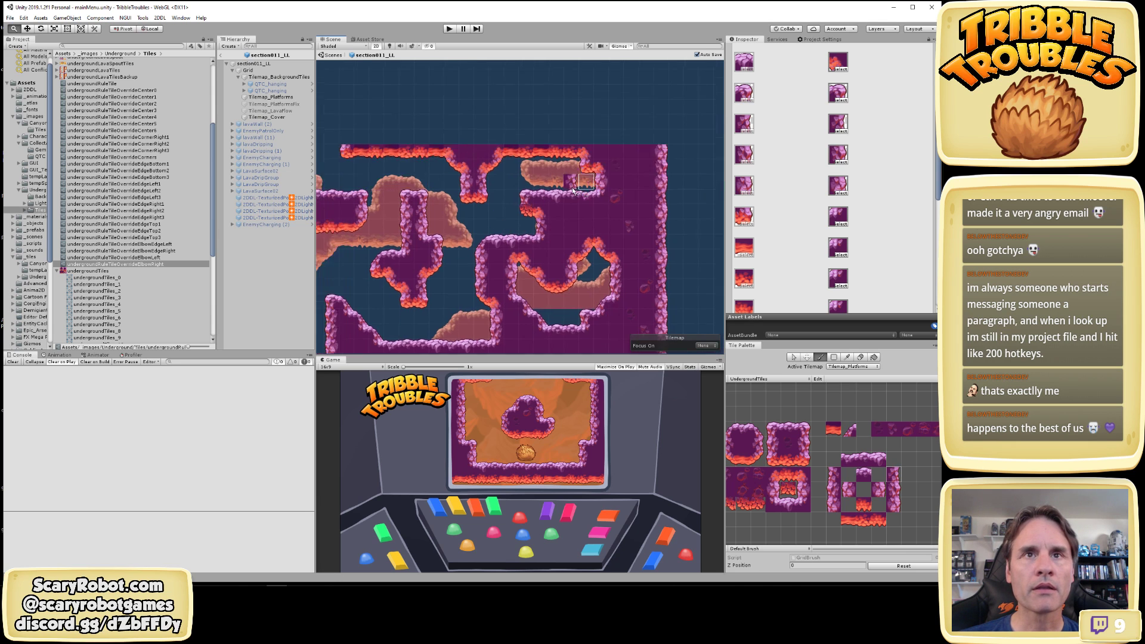
{"action": "scroll", "coordinate": [588, 221], "scroll_direction": "down", "scroll_amount": 2}
{"action": "middle_click_drag", "start_coordinate": [588, 221], "coordinate": [589, 241]}
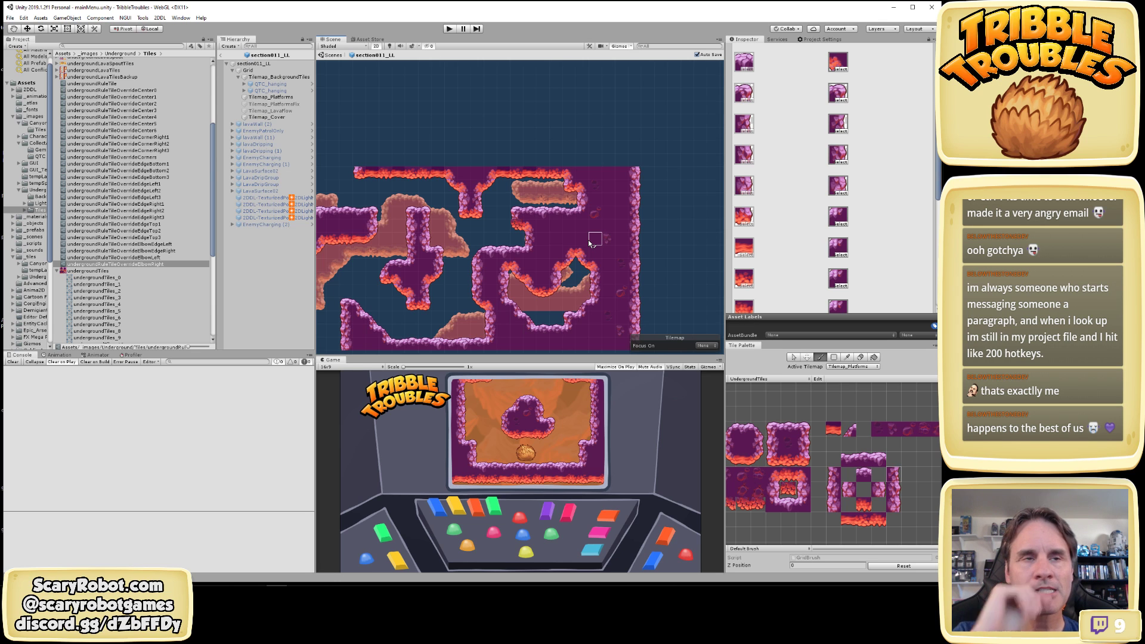
{"action": "middle_click_drag", "start_coordinate": [585, 200], "coordinate": [622, 236]}
{"action": "scroll", "coordinate": [624, 233], "scroll_direction": "up", "scroll_amount": 4}
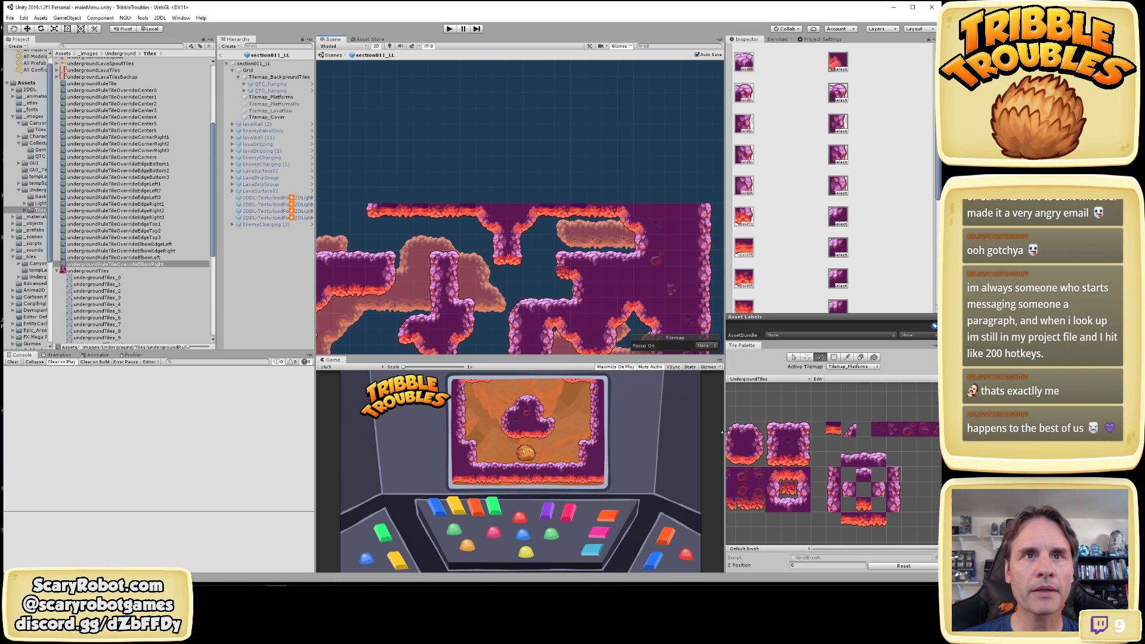
Try to shift a 3 by 4 cell block at the ceiling's right corner one cell right on Tilemap_Platforms
{"action": "mouse_move", "coordinate": [578, 276]}
{"action": "middle_mouse_down"}
{"action": "mouse_move", "coordinate": [632, 286]}
{"action": "mouse_move", "coordinate": [558, 281]}
{"action": "middle_mouse_up"}
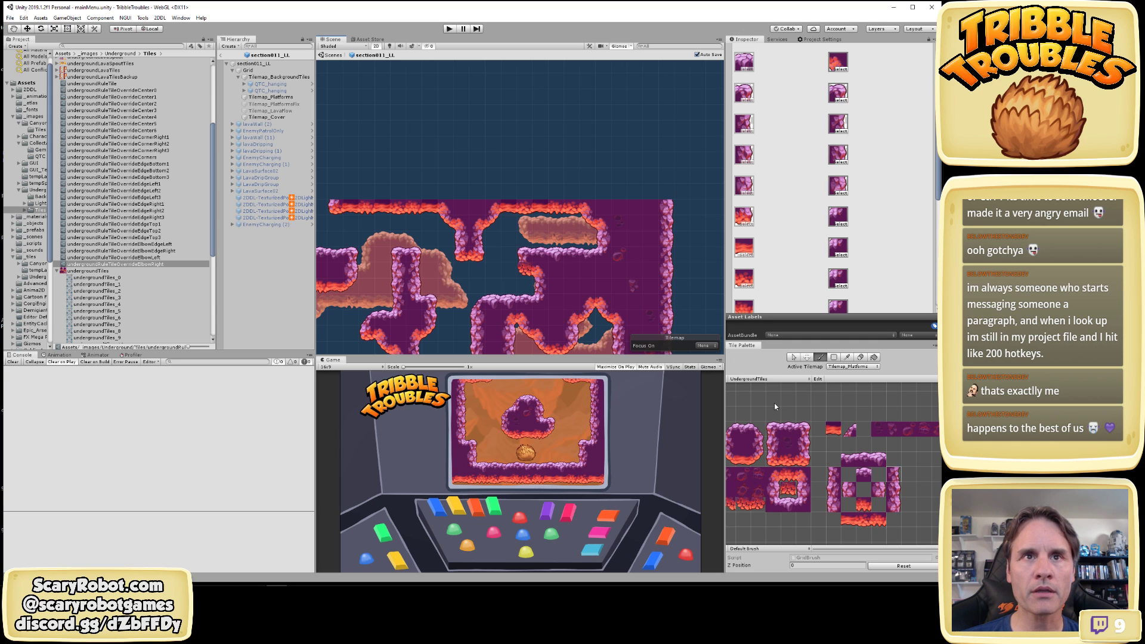
{"action": "left_click", "coordinate": [792, 357]}
{"action": "left_click_drag", "start_coordinate": [580, 184], "coordinate": [634, 238]}
{"action": "key", "text": "m"}
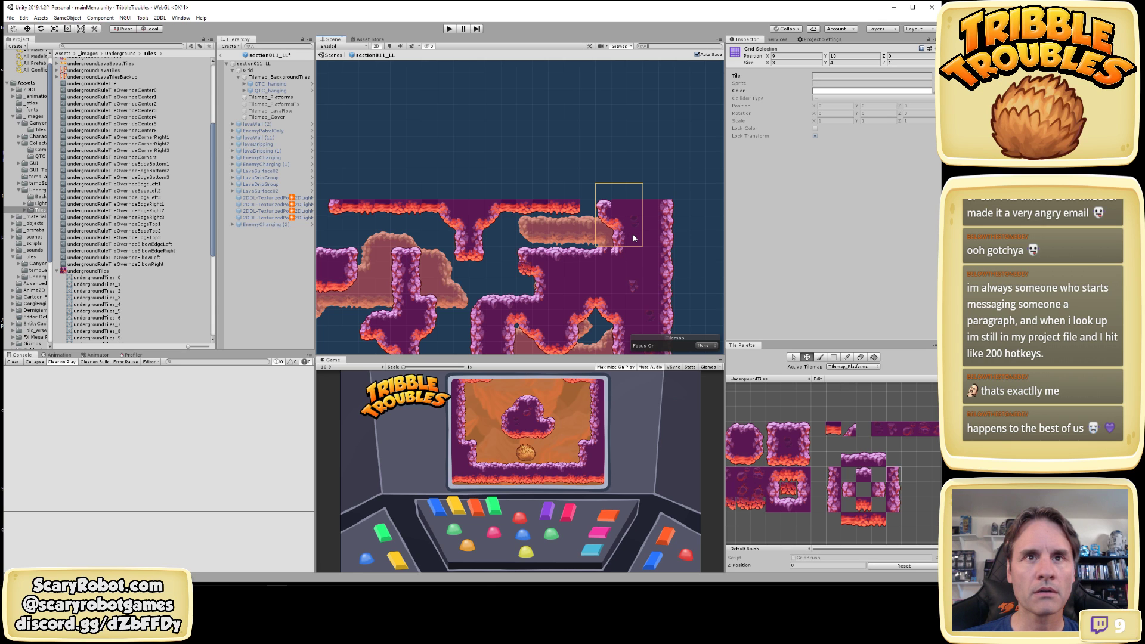
{"action": "left_click_drag", "start_coordinate": [633, 238], "coordinate": [634, 238]}
Examine the cave from the right wall across to the left wall and back to the ceiling's right corner
{"action": "middle_click_drag", "start_coordinate": [651, 263], "coordinate": [650, 205]}
{"action": "right_click_drag", "start_coordinate": [651, 205], "coordinate": [573, 250], "text": "alt"}
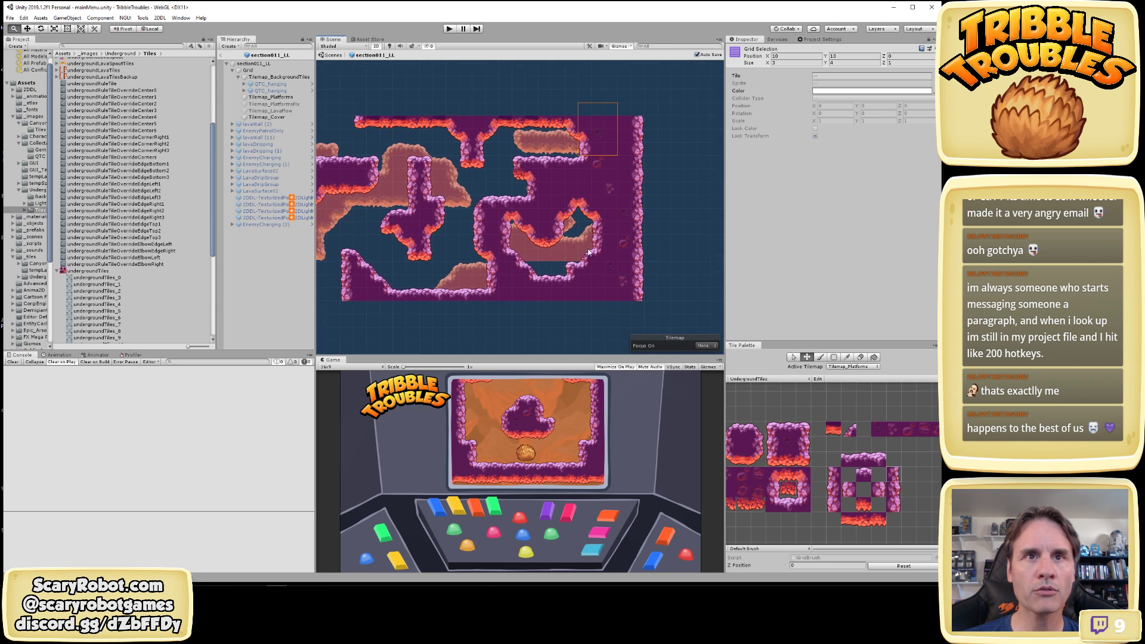
{"action": "middle_click_drag", "start_coordinate": [573, 250], "coordinate": [651, 273]}
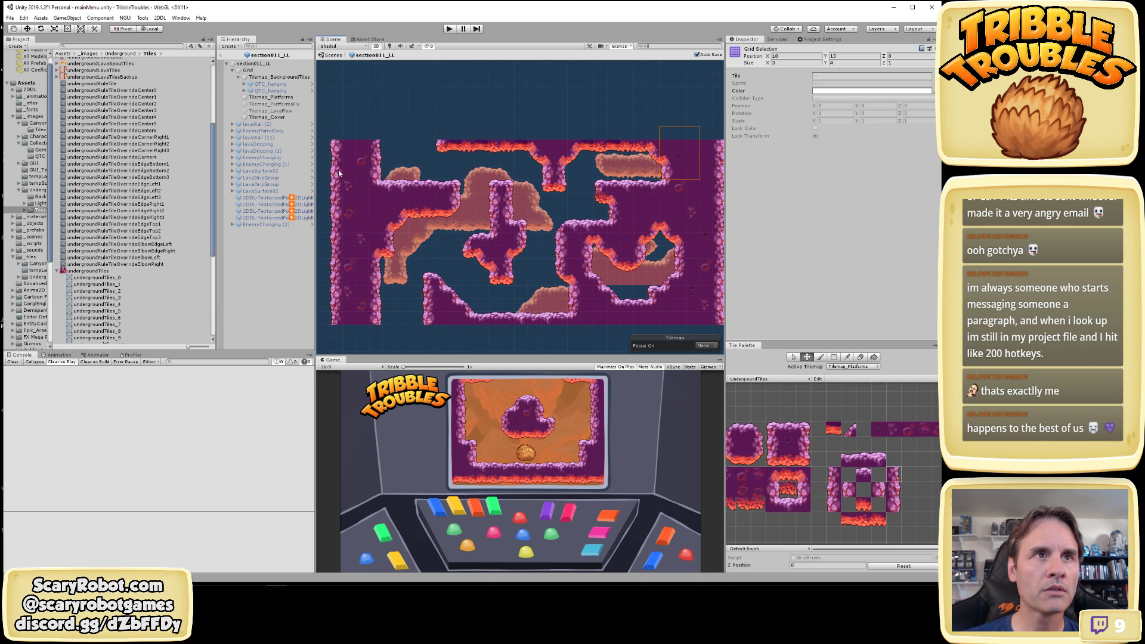
{"action": "scroll", "coordinate": [452, 196], "scroll_direction": "down", "scroll_amount": 5}
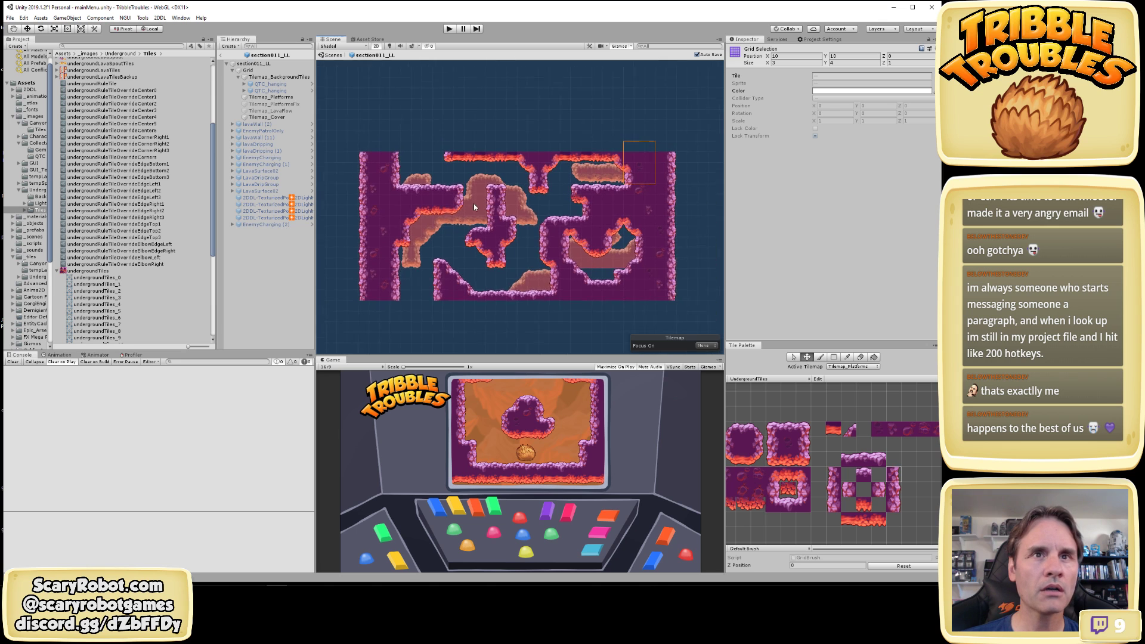
{"action": "scroll", "coordinate": [597, 233], "scroll_direction": "up", "scroll_amount": 4}
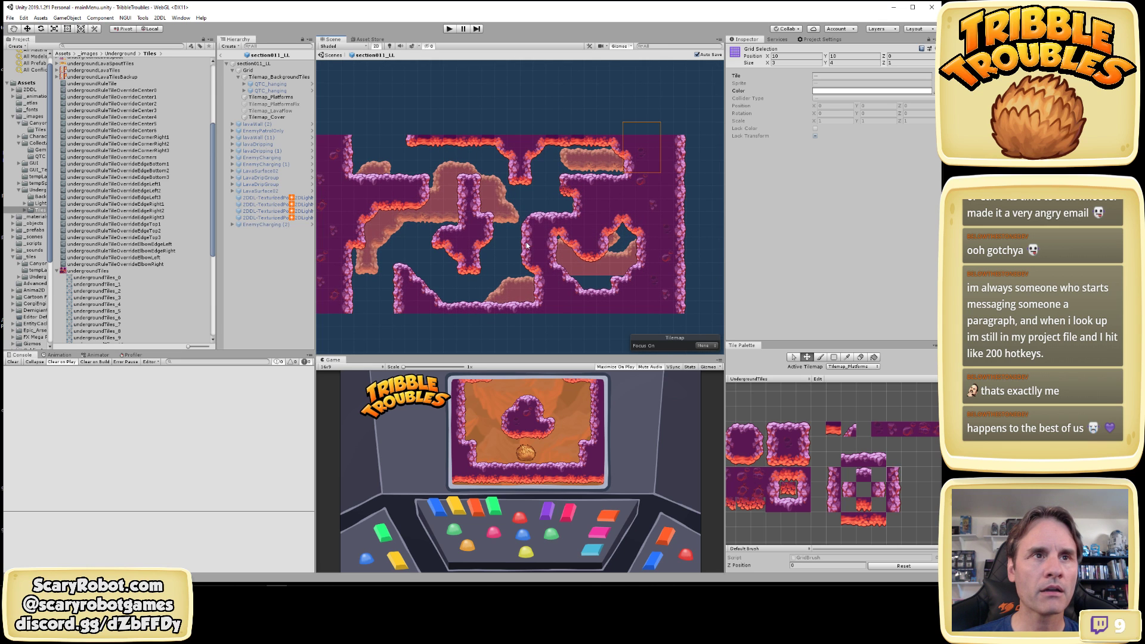
{"action": "middle_click_drag", "start_coordinate": [338, 282], "coordinate": [416, 260]}
{"action": "right_click_drag", "start_coordinate": [416, 261], "coordinate": [467, 261], "text": "alt"}
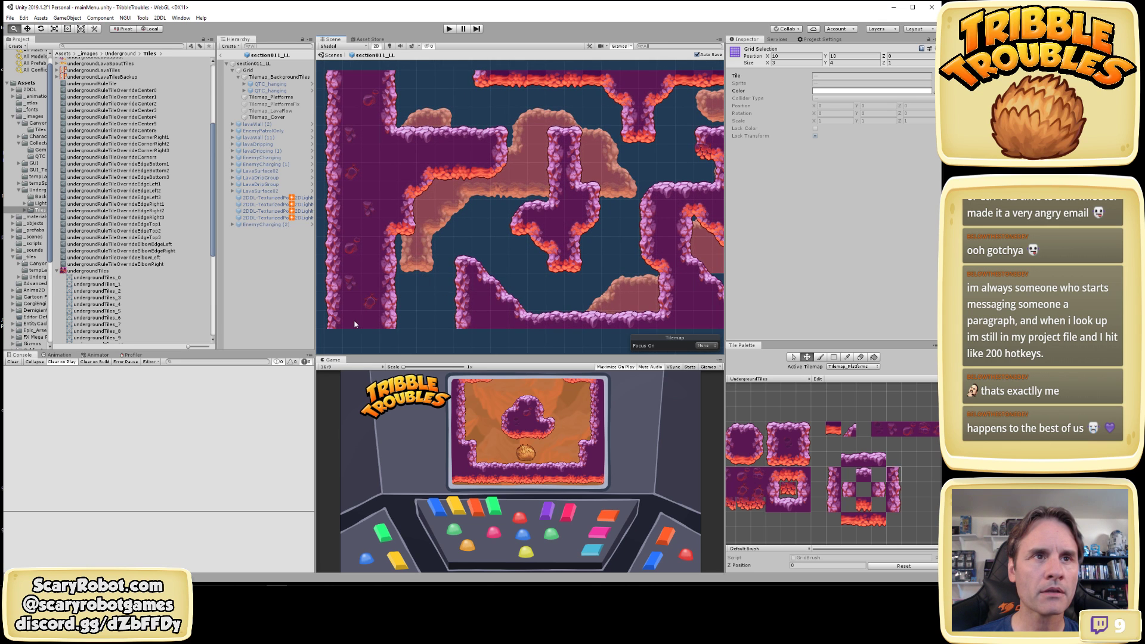
{"action": "middle_click_drag", "start_coordinate": [656, 143], "coordinate": [459, 213]}
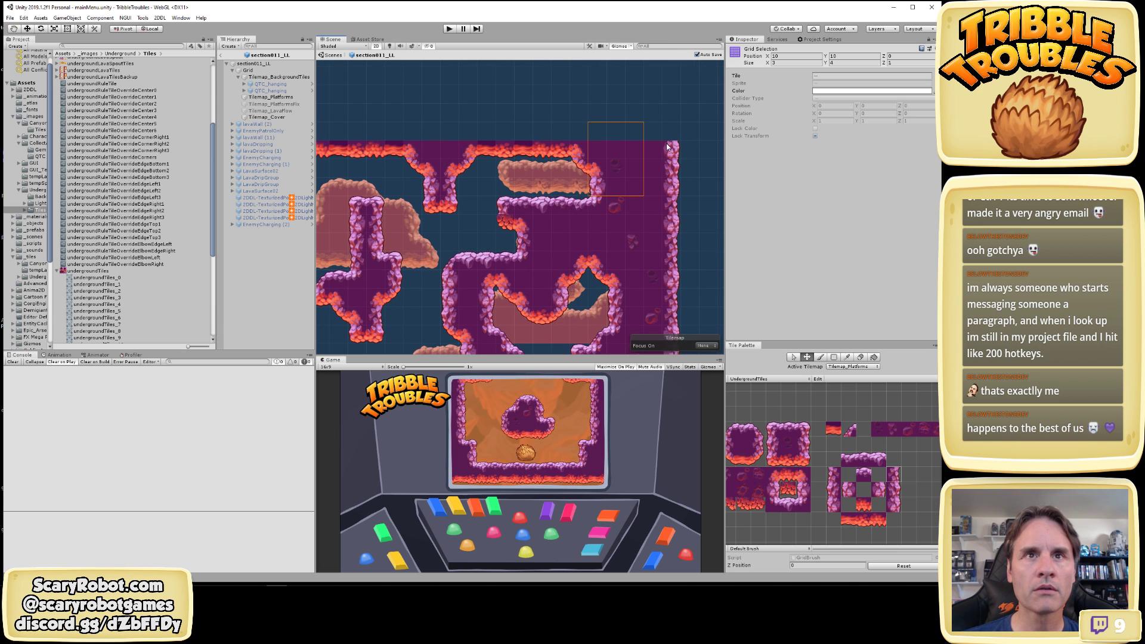
{"action": "middle_click_drag", "start_coordinate": [572, 199], "coordinate": [704, 173]}
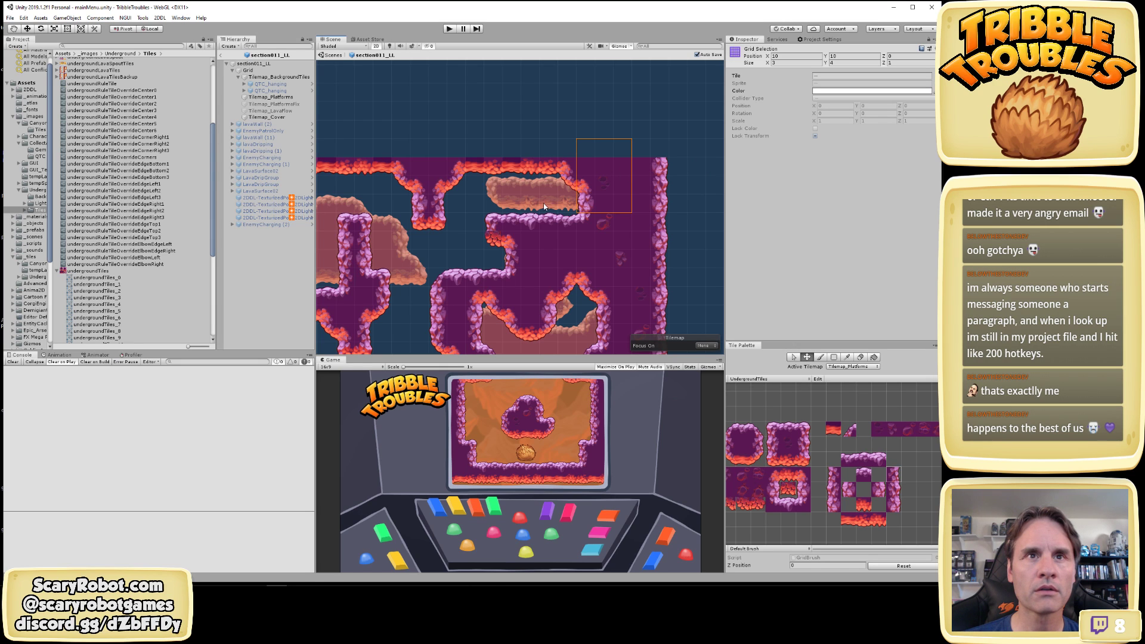
Select the block at the ceiling's right corner on Tilemap_Platforms and move it one cell to the right
{"action": "left_click_drag", "start_coordinate": [573, 205], "coordinate": [617, 191]}
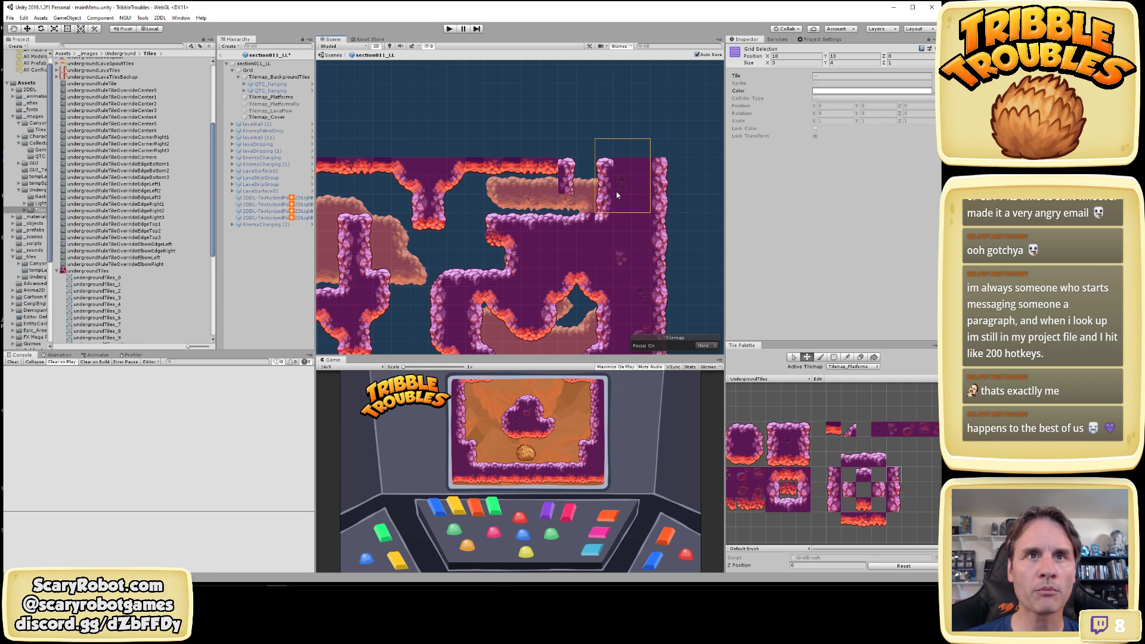
{"action": "key", "text": "ctrl+z"}
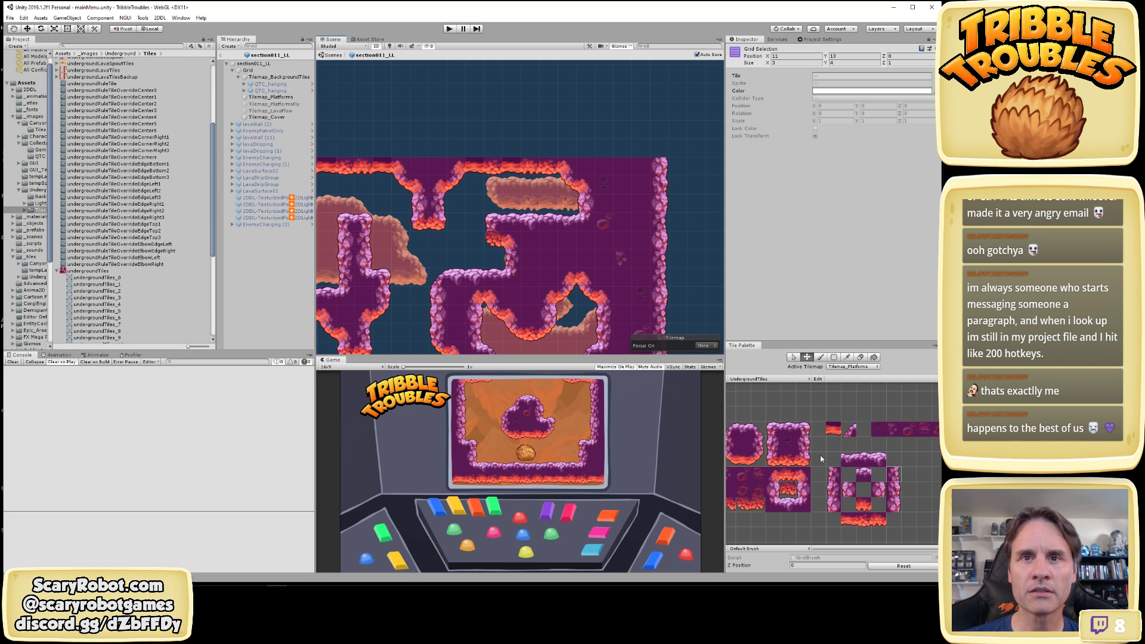
{"action": "left_click", "coordinate": [794, 356]}
{"action": "left_click_drag", "start_coordinate": [547, 147], "coordinate": [598, 198]}
{"action": "left_click", "coordinate": [807, 357]}
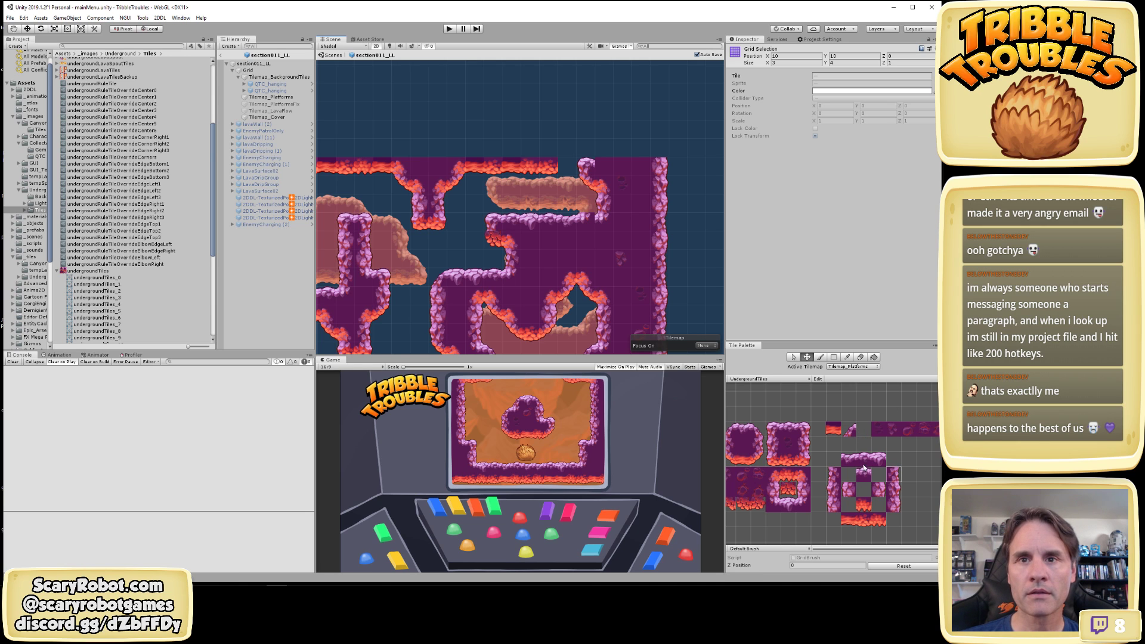
Fill the gap in the ceiling beside the shifted corner block with the underground ceiling tile and save the level
{"action": "left_click", "coordinate": [833, 430]}
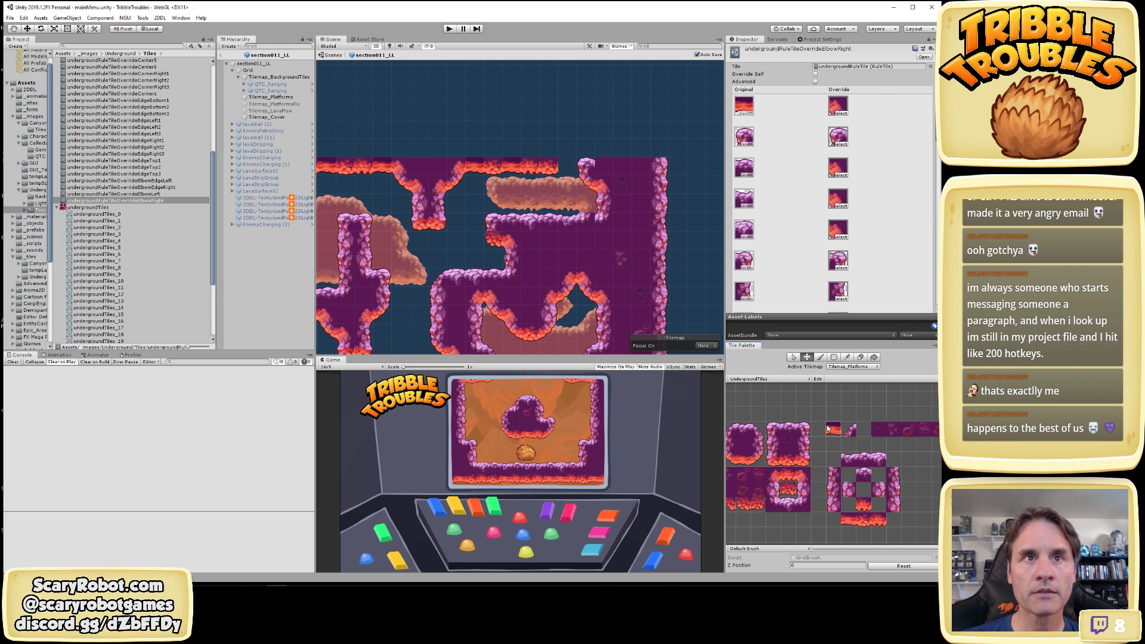
{"action": "left_click", "coordinate": [569, 164]}
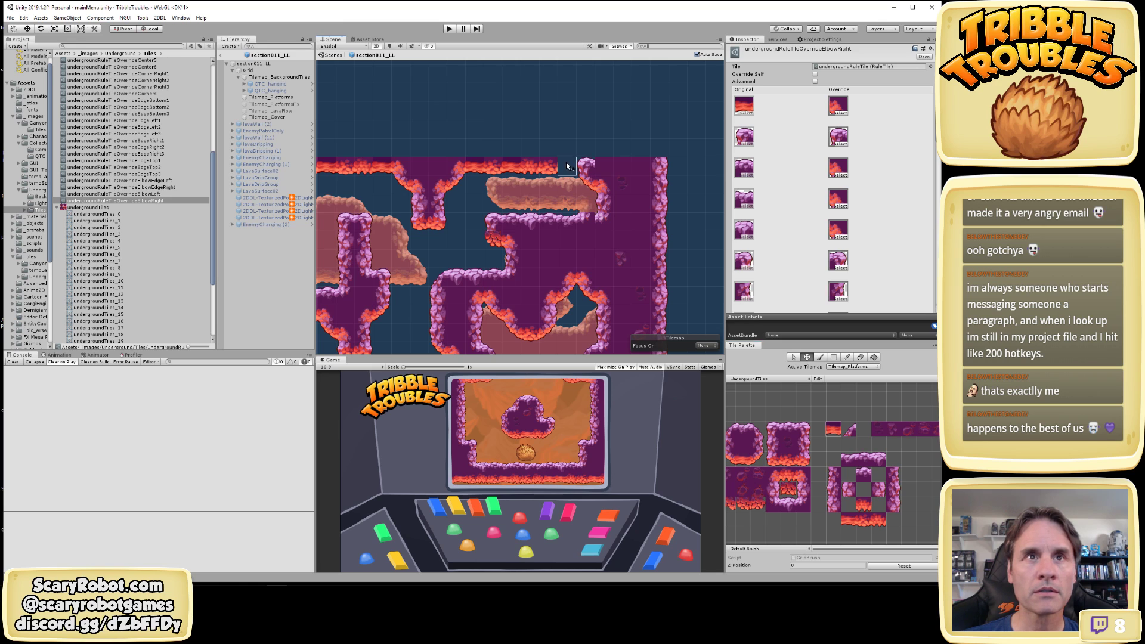
{"action": "left_click", "coordinate": [822, 358]}
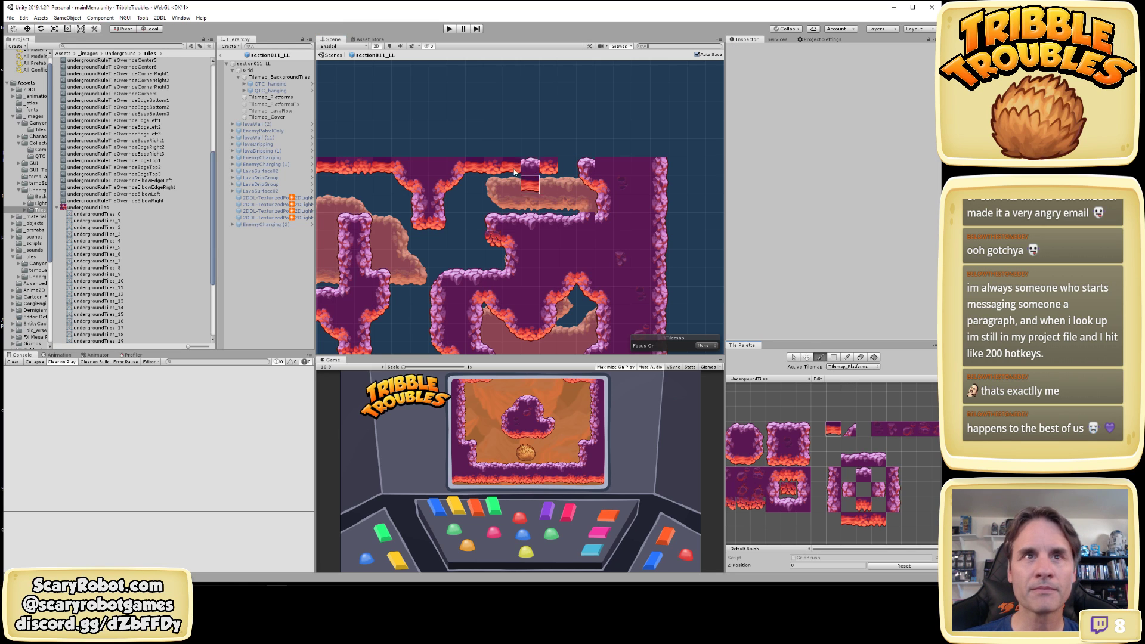
{"action": "left_click", "coordinate": [571, 171]}
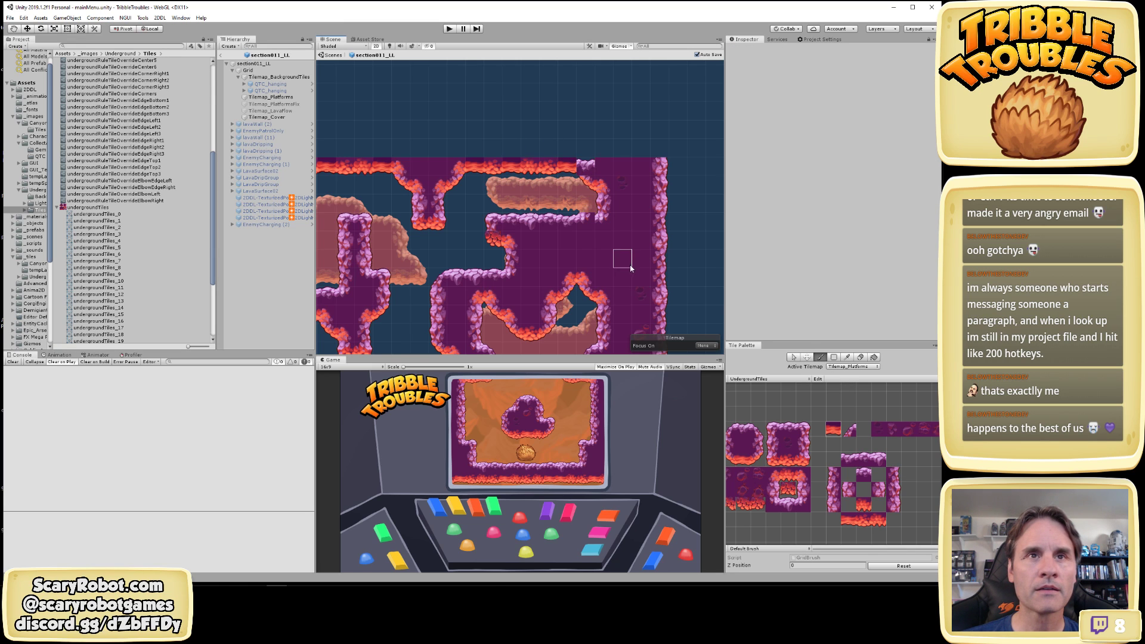
{"action": "key", "text": "ctrl+s"}
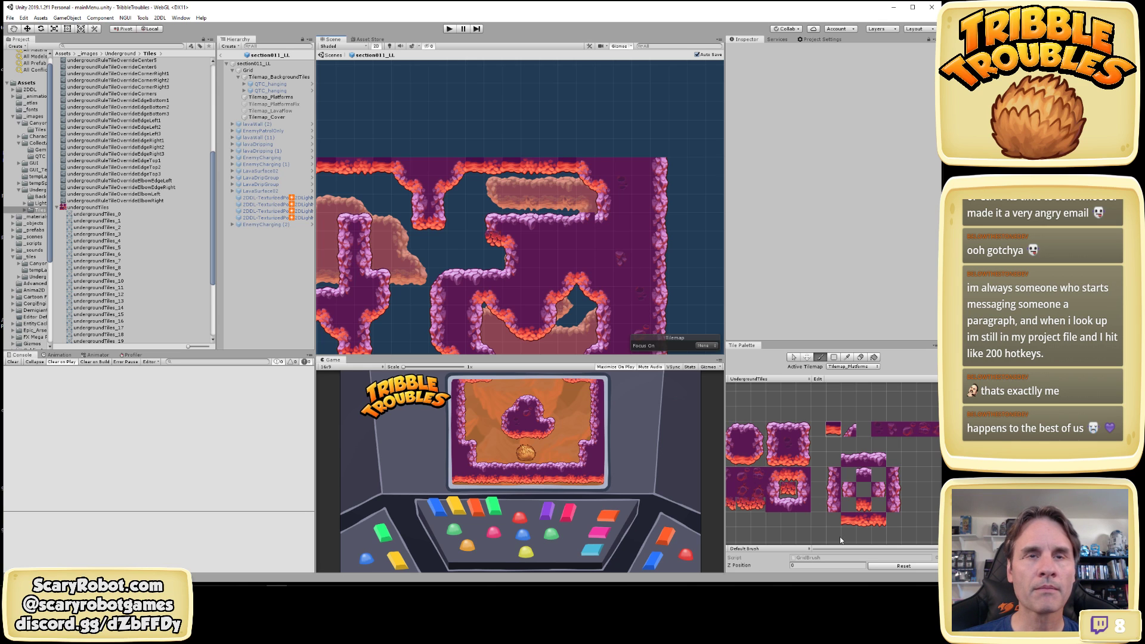
Review the extended ceiling against the rest of the cave, including the left wall and the hanging formation
{"action": "key", "text": "w"}
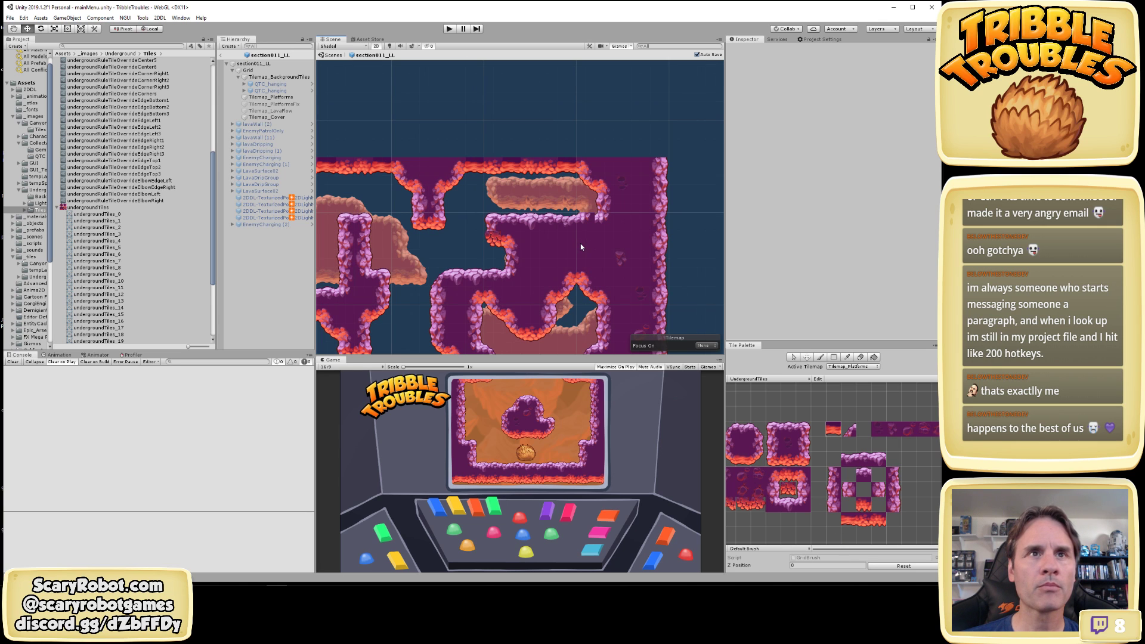
{"action": "scroll", "coordinate": [538, 246], "scroll_direction": "down", "scroll_amount": 7}
{"action": "middle_click_drag", "start_coordinate": [539, 245], "coordinate": [615, 236]}
{"action": "scroll", "coordinate": [614, 236], "scroll_direction": "down", "scroll_amount": 1}
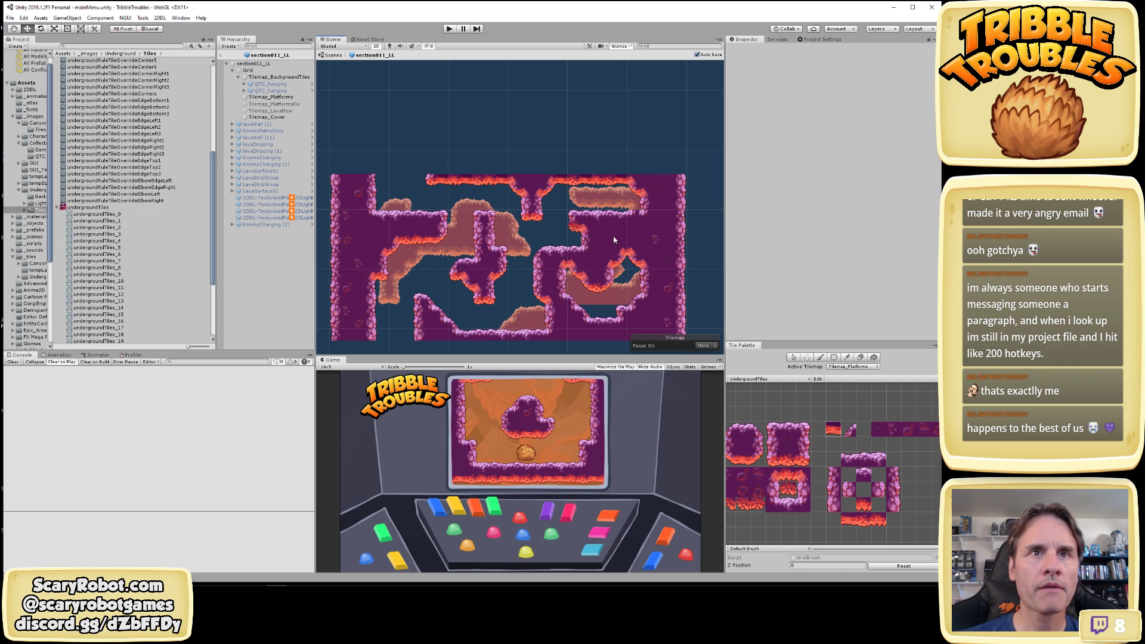
{"action": "scroll", "coordinate": [612, 234], "scroll_direction": "up", "scroll_amount": 1}
{"action": "middle_click_drag", "start_coordinate": [646, 247], "coordinate": [624, 208]}
{"action": "middle_click_drag", "start_coordinate": [557, 220], "coordinate": [621, 230]}
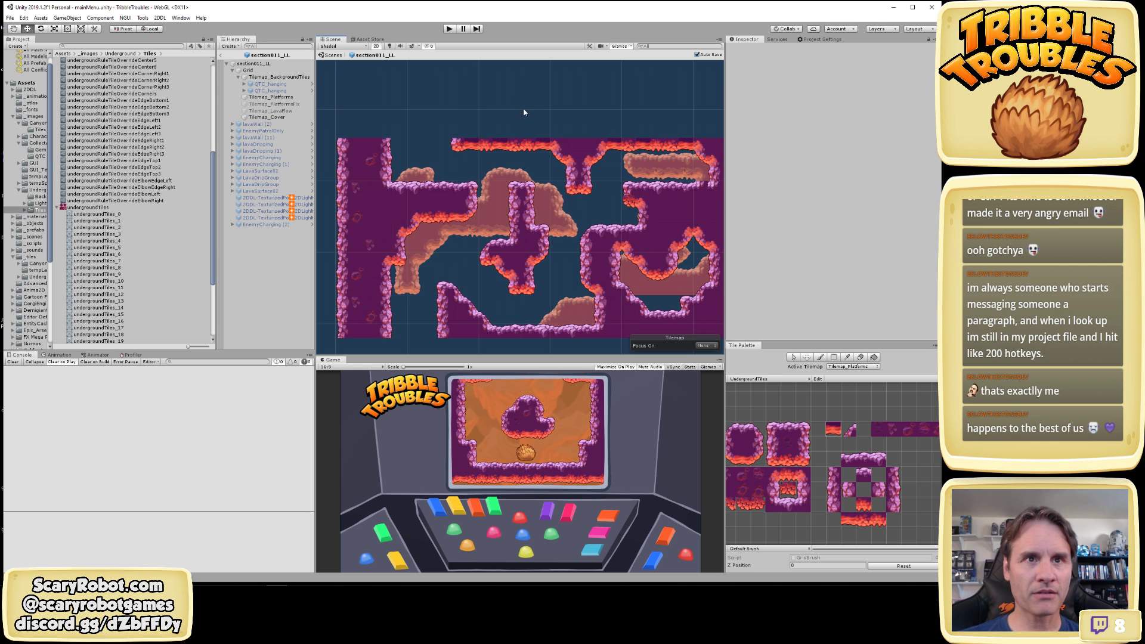
{"action": "middle_click_drag", "start_coordinate": [581, 177], "coordinate": [533, 177]}
{"action": "scroll", "coordinate": [521, 166], "scroll_direction": "down", "scroll_amount": 2}
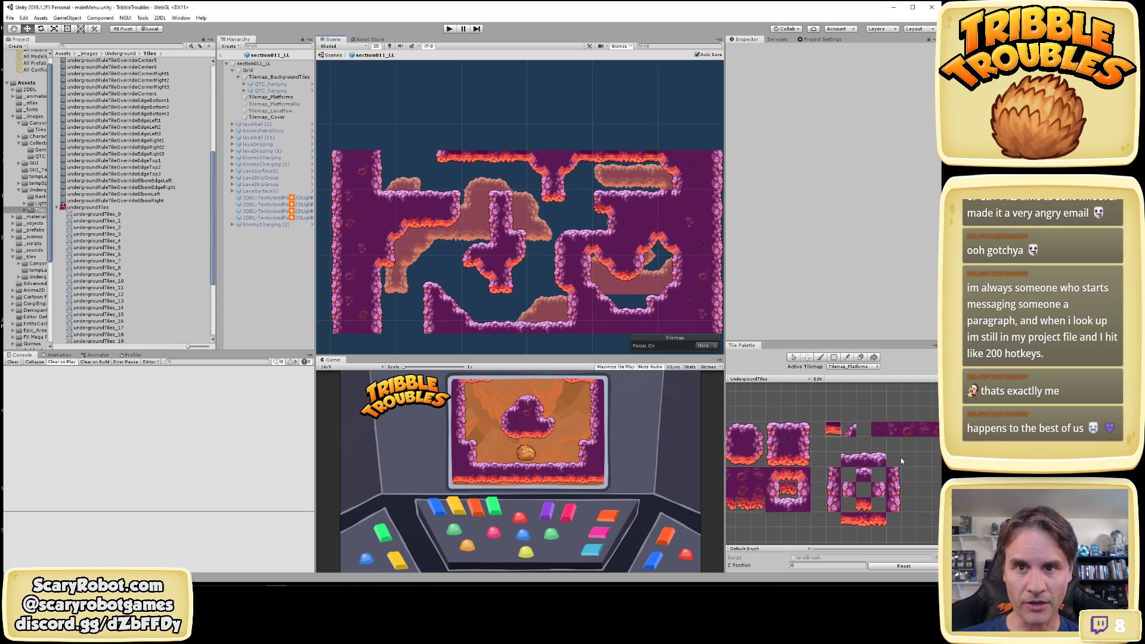
Move the 5 by 6 group of corner, edge and center tiles two cells left in the UndergroundTiles palette and finish editing it
{"action": "middle_click_drag", "start_coordinate": [902, 461], "coordinate": [806, 448]}
{"action": "scroll", "coordinate": [857, 451], "scroll_direction": "down", "scroll_amount": 2}
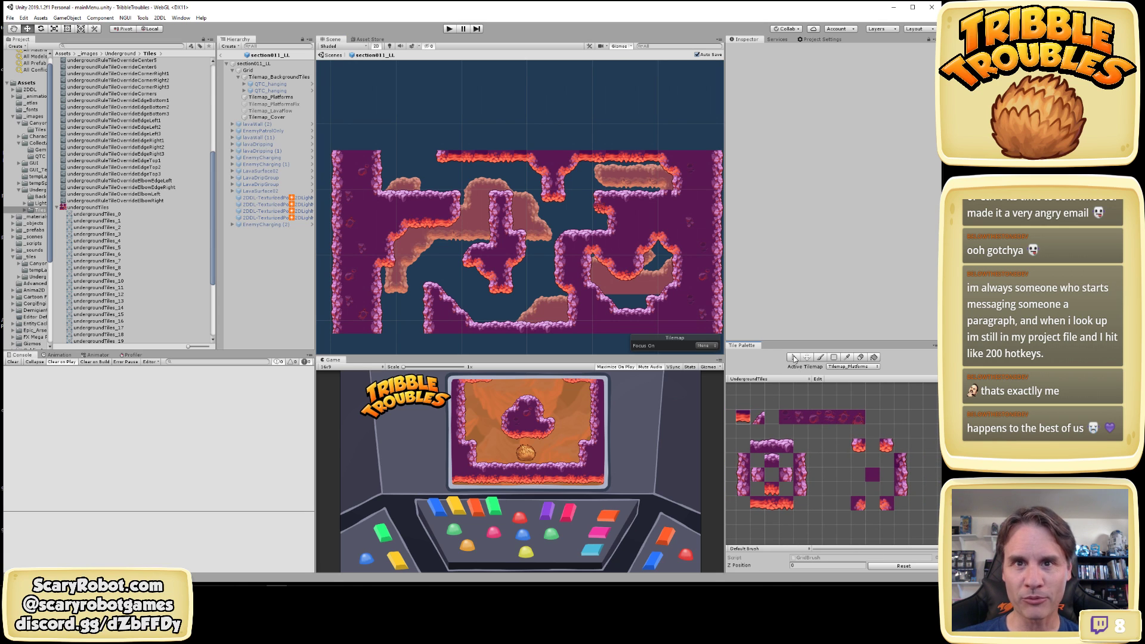
{"action": "left_click", "coordinate": [793, 357]}
{"action": "left_click_drag", "start_coordinate": [857, 446], "coordinate": [915, 514]}
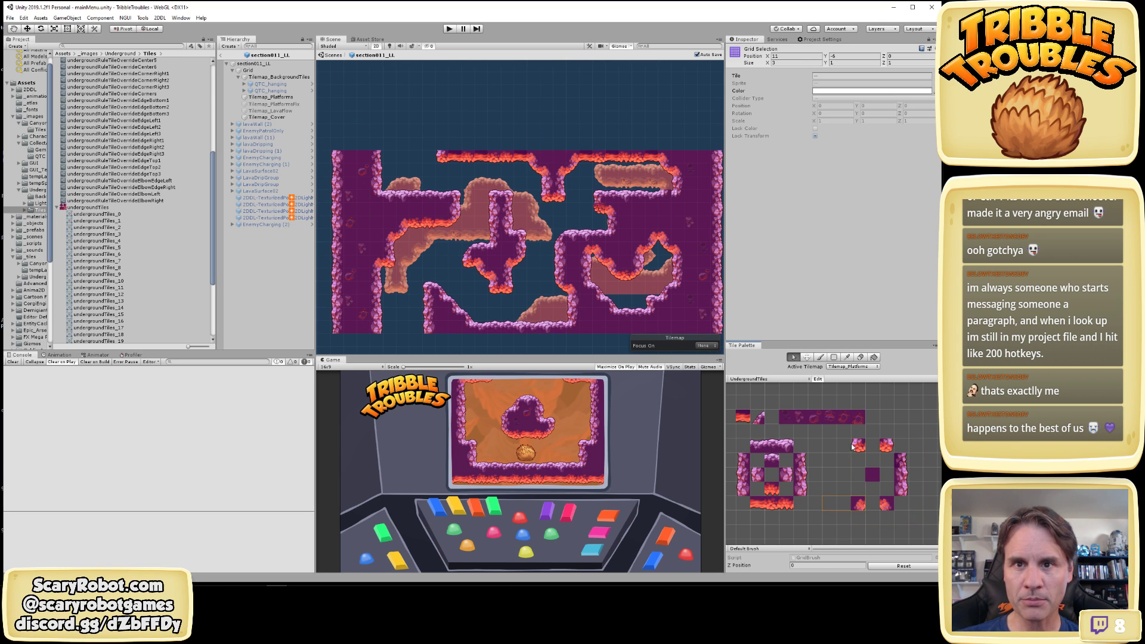
{"action": "left_click_drag", "start_coordinate": [860, 452], "coordinate": [909, 514]}
{"action": "left_click", "coordinate": [807, 357]}
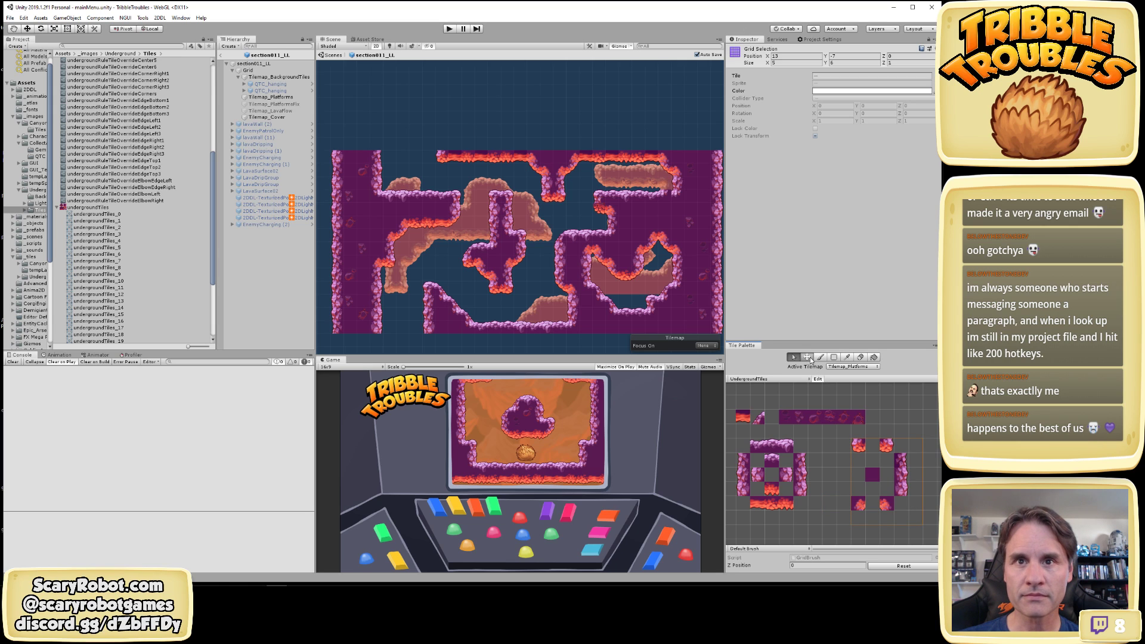
{"action": "left_click_drag", "start_coordinate": [861, 446], "coordinate": [833, 446]}
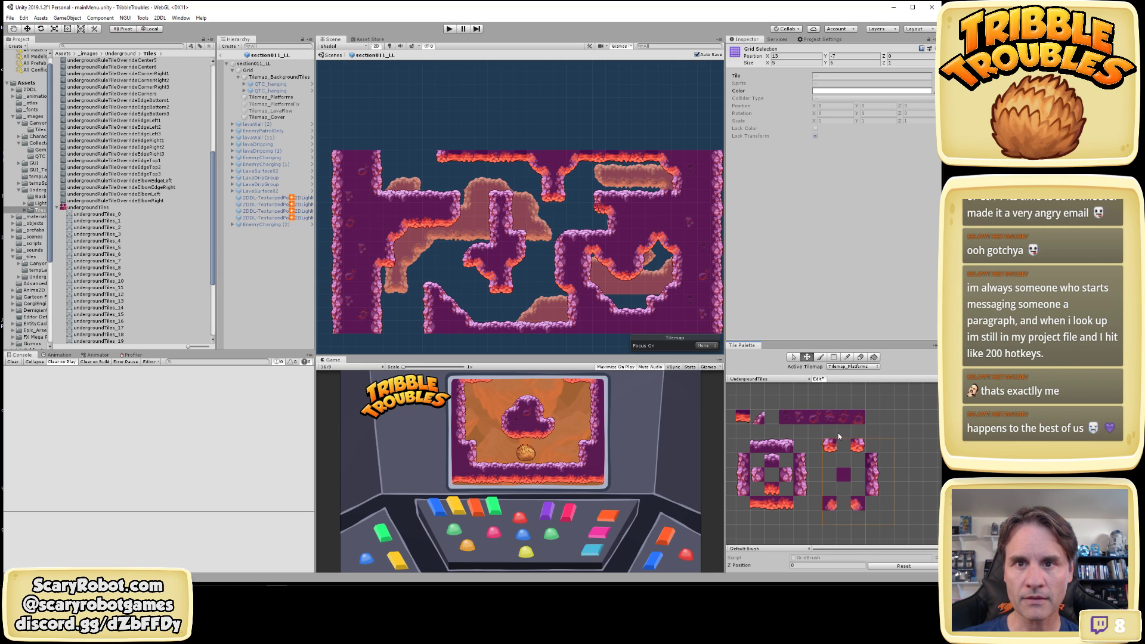
{"action": "left_click", "coordinate": [824, 378]}
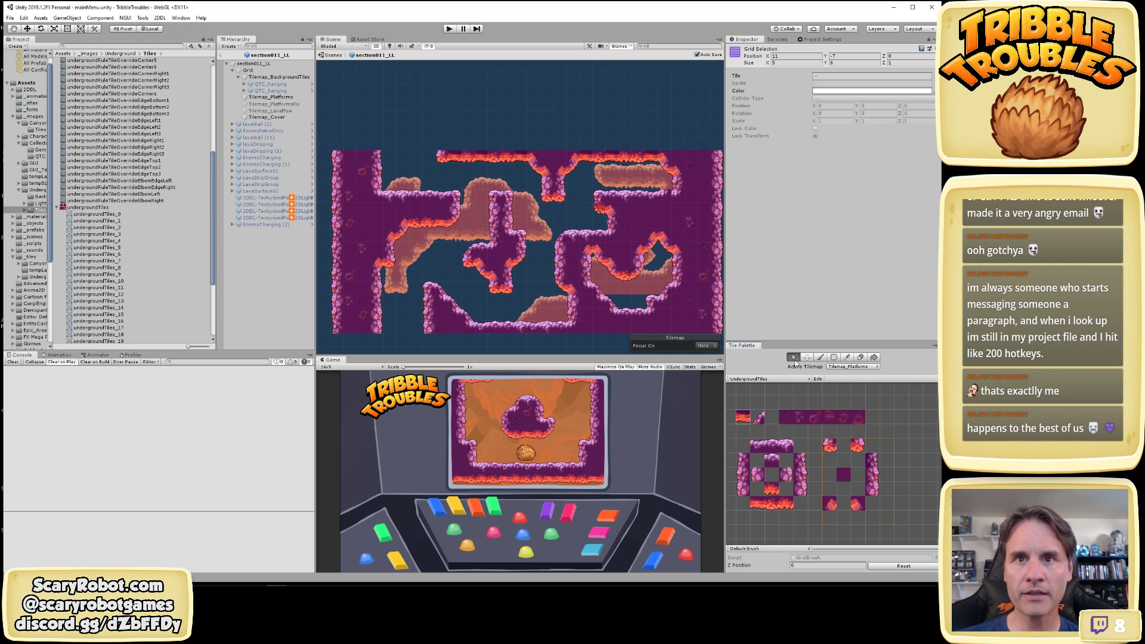
{"action": "left_click", "coordinate": [821, 357]}
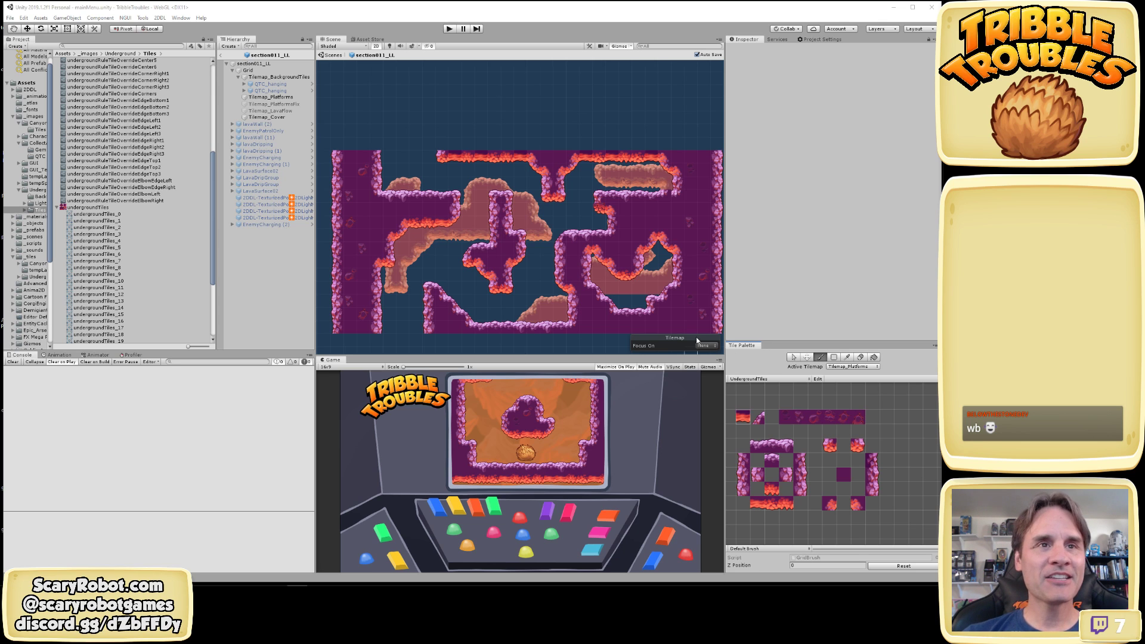
Toggle Tilemap_Cover off and on repeatedly to compare the cave with and without it, leaving it active and saving the level
{"action": "scroll", "coordinate": [576, 271], "scroll_direction": "down", "scroll_amount": 1}
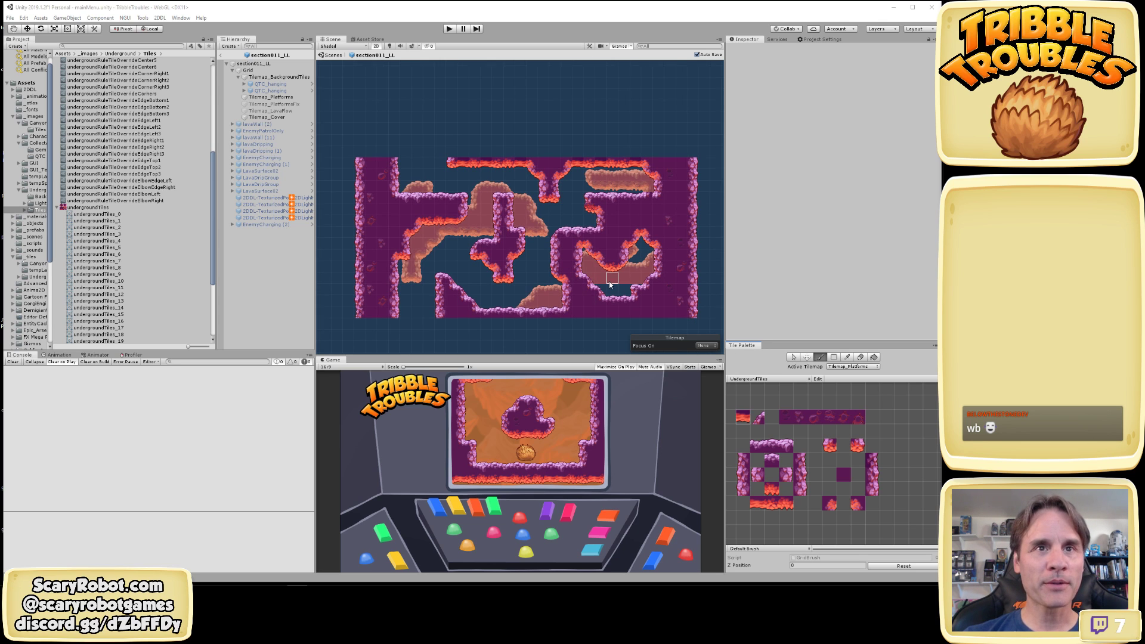
{"action": "left_click", "coordinate": [275, 118]}
{"action": "left_click", "coordinate": [747, 51]}
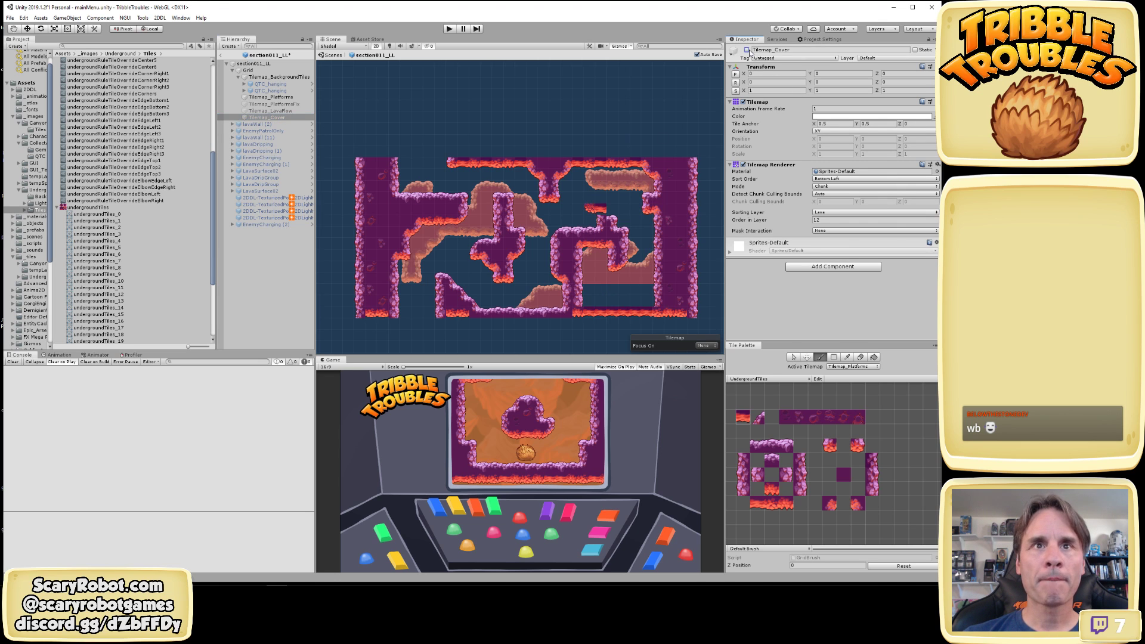
{"action": "left_click", "coordinate": [747, 50]}
{"action": "left_click", "coordinate": [748, 50]}
{"action": "left_click", "coordinate": [747, 50]}
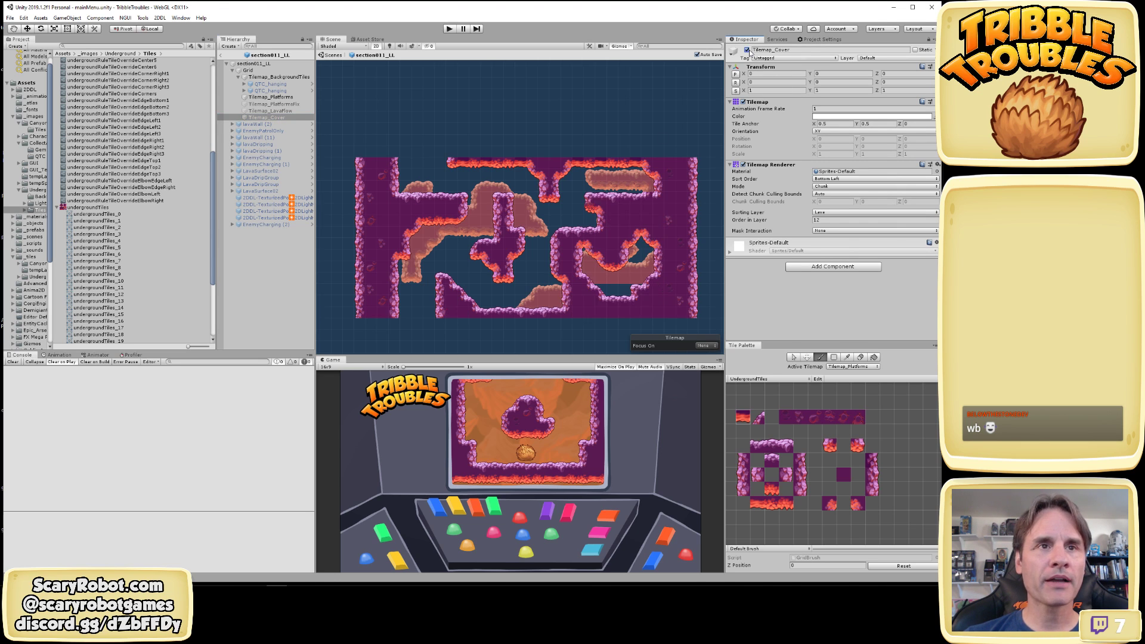
{"action": "left_click", "coordinate": [748, 50]}
{"action": "left_click", "coordinate": [748, 51]}
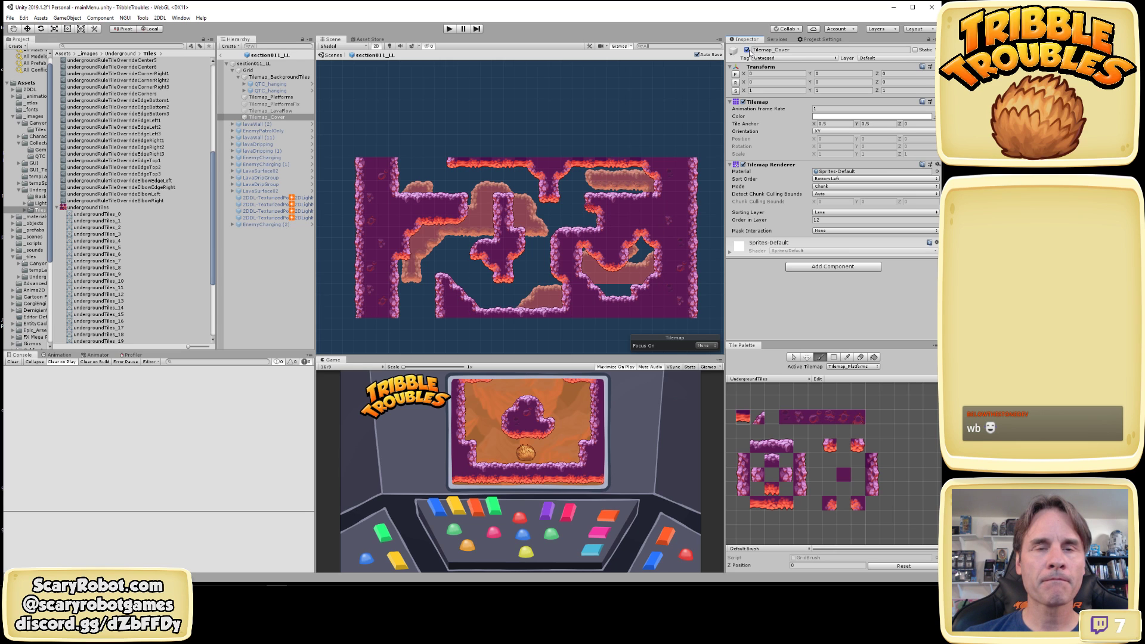
{"action": "left_click", "coordinate": [748, 50]}
{"action": "left_click", "coordinate": [747, 50]}
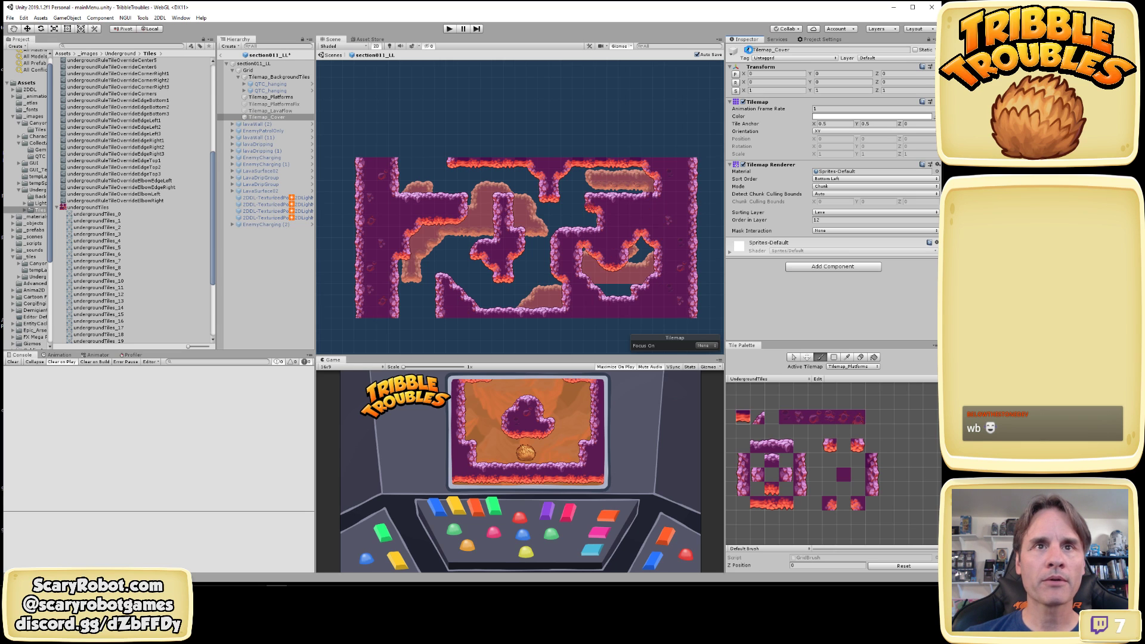
{"action": "left_click", "coordinate": [747, 50]}
{"action": "key", "text": "ctrl+s"}
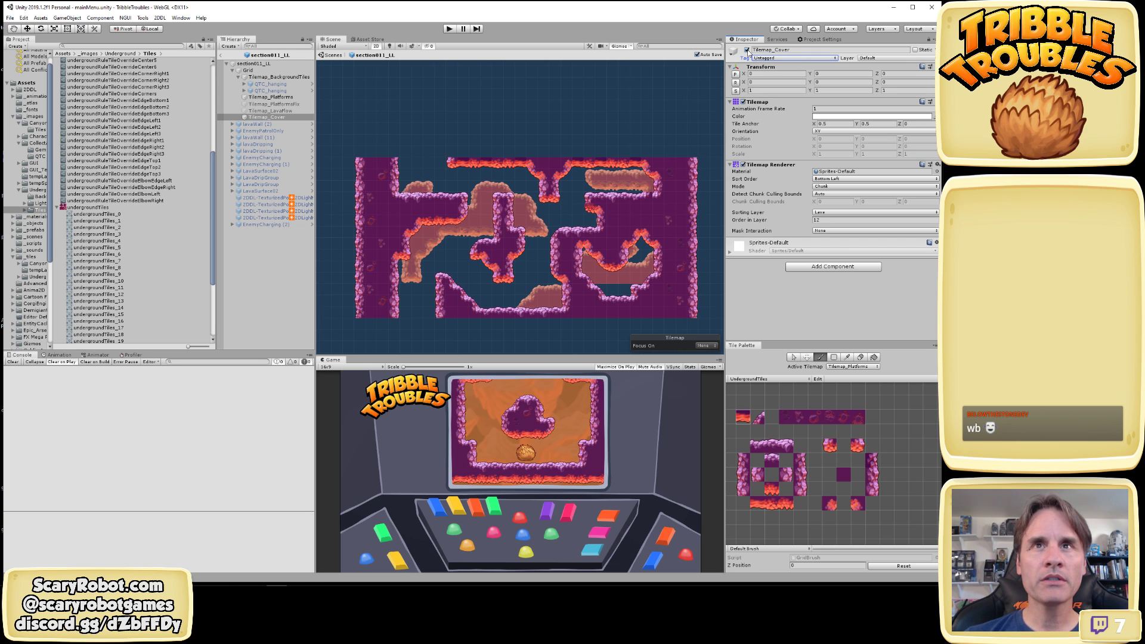
Select Tilemap_Cover and shift the whole layer straight down, away from the platform tiles it covers
{"action": "left_click", "coordinate": [266, 117]}
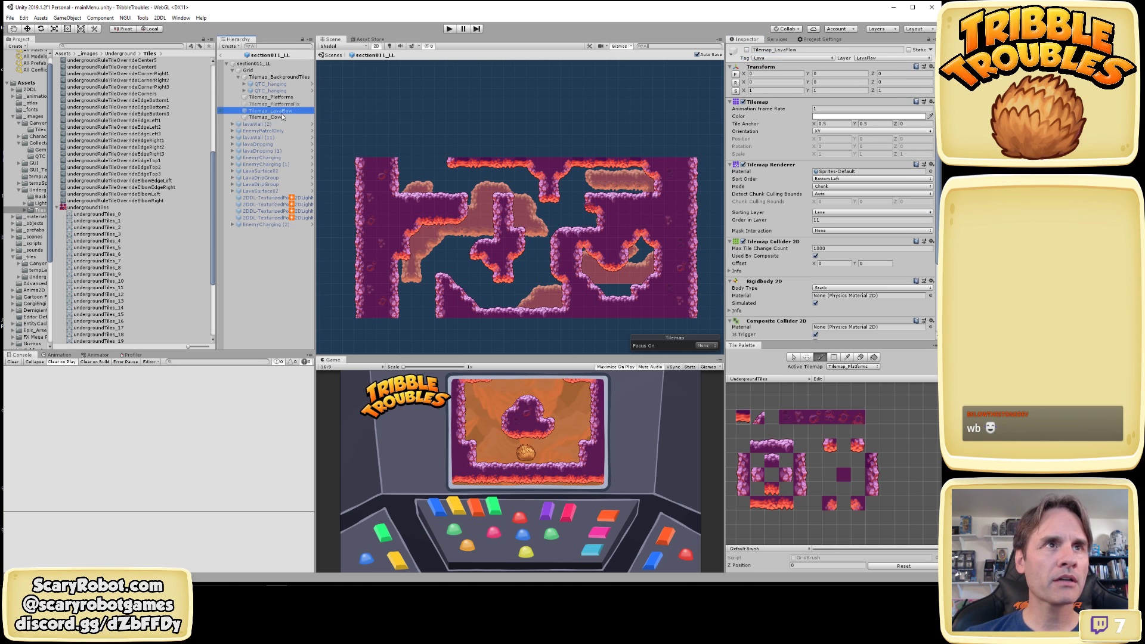
{"action": "scroll", "coordinate": [570, 267], "scroll_direction": "up", "scroll_amount": 7}
{"action": "key", "text": "w"}
{"action": "right_click_drag", "start_coordinate": [583, 263], "coordinate": [502, 270], "text": "alt"}
{"action": "left_click_drag", "start_coordinate": [515, 258], "coordinate": [515, 285]}
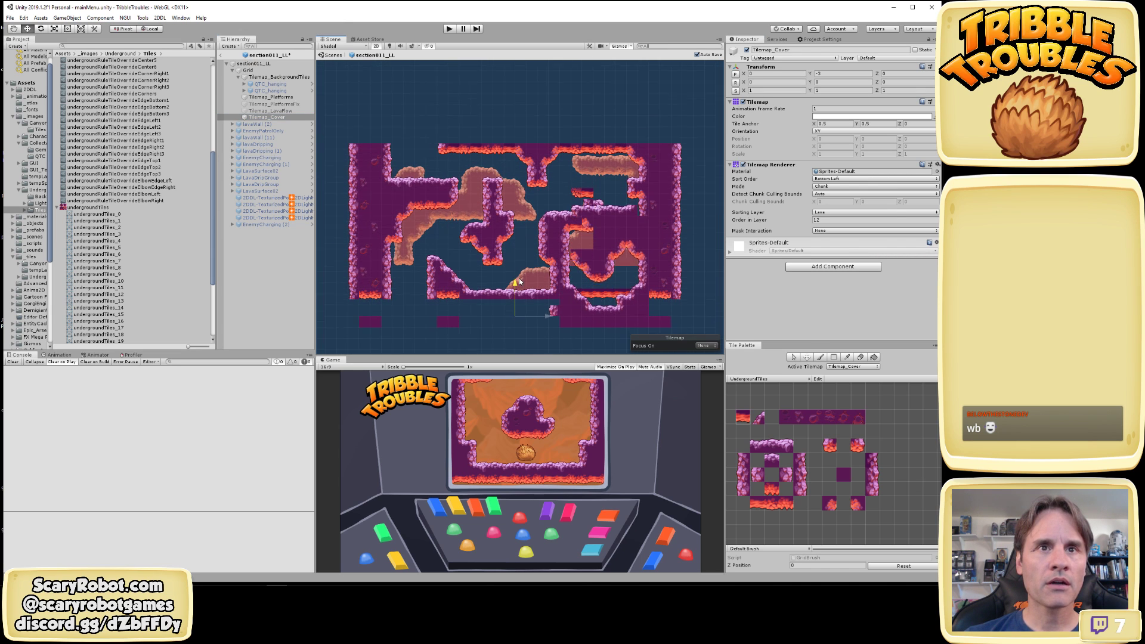
Undo the downward shift of Tilemap_Cover and erase its tiles along the bottom row of the cave, including under the left wall
{"action": "key", "text": "ctrl+z"}
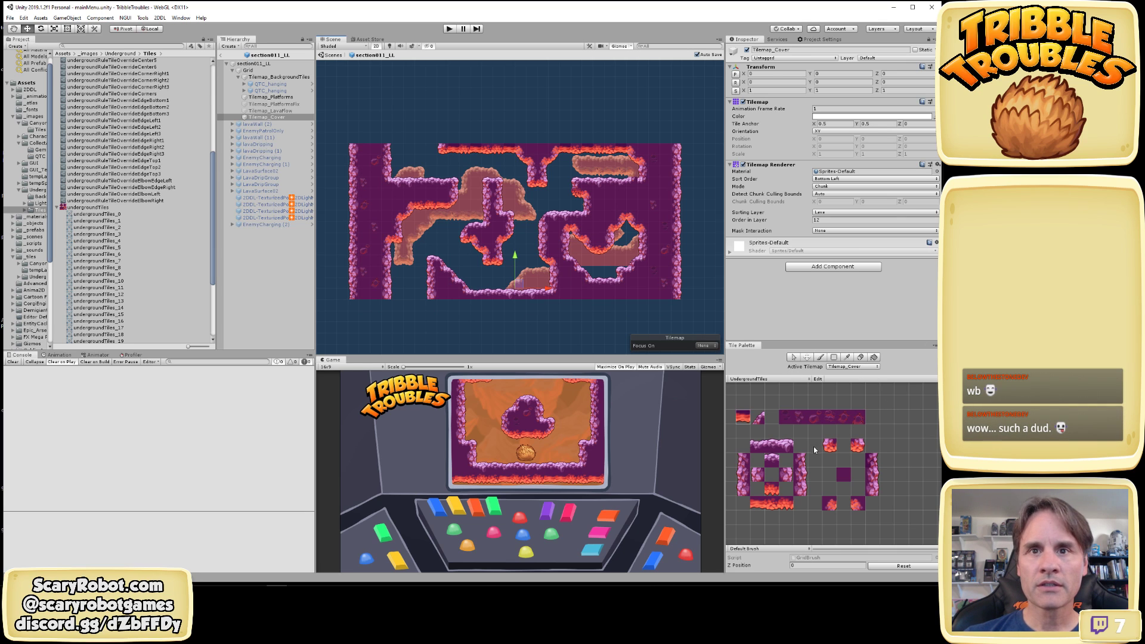
{"action": "left_click", "coordinate": [815, 418]}
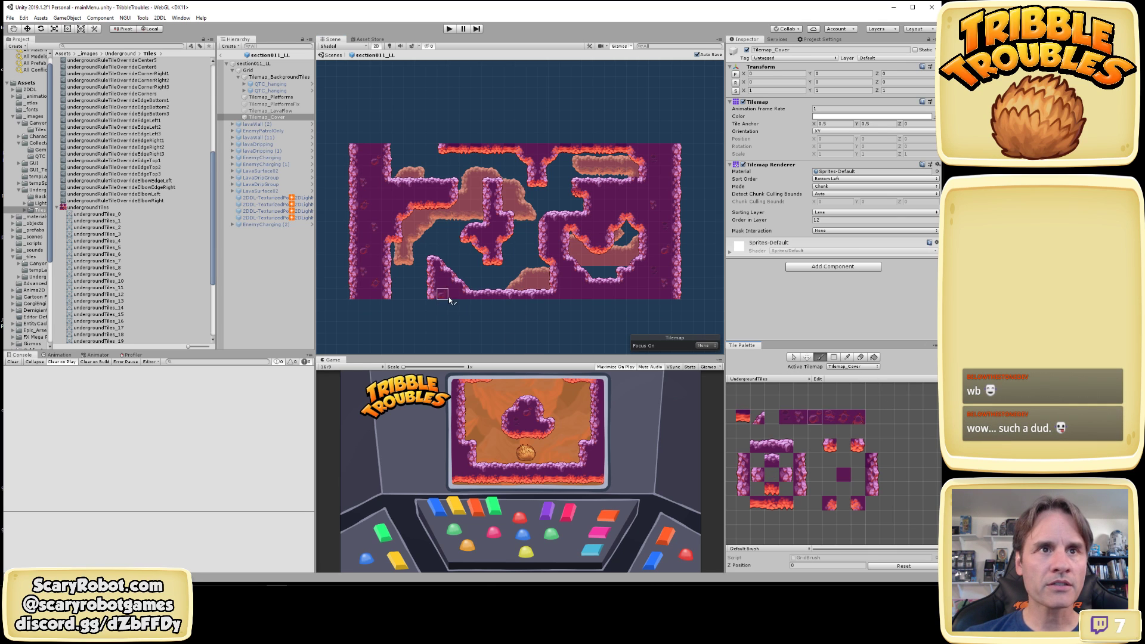
{"action": "left_click_drag", "start_coordinate": [444, 296], "coordinate": [510, 294], "text": "shift"}
{"action": "left_click_drag", "start_coordinate": [386, 295], "coordinate": [362, 297], "text": "shift"}
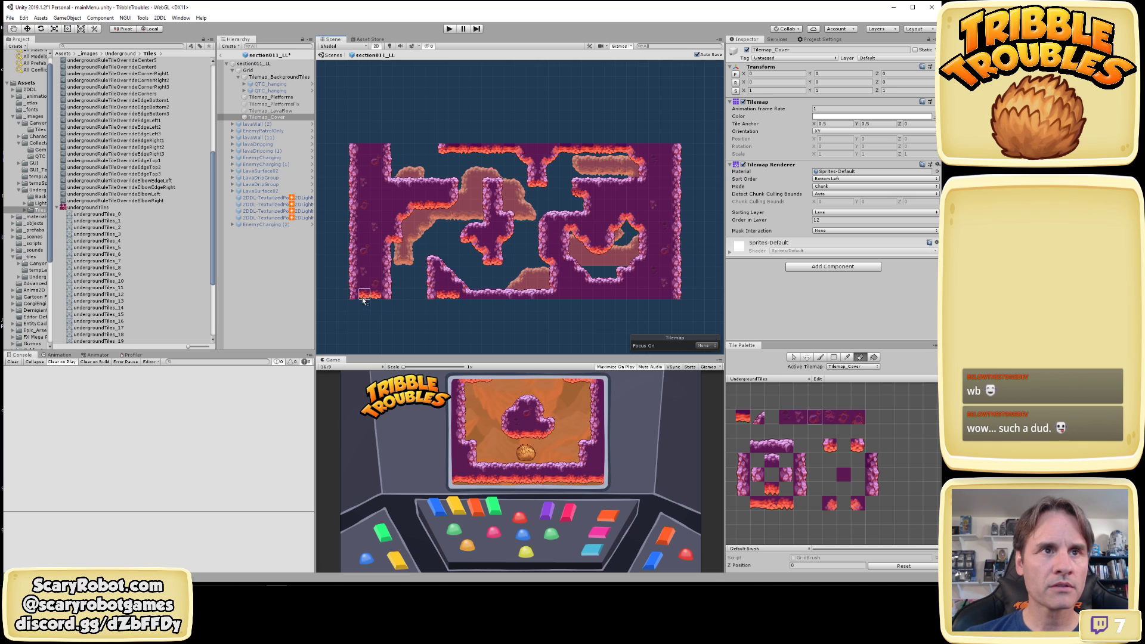
{"action": "left_click_drag", "start_coordinate": [533, 295], "coordinate": [690, 296], "text": "shift"}
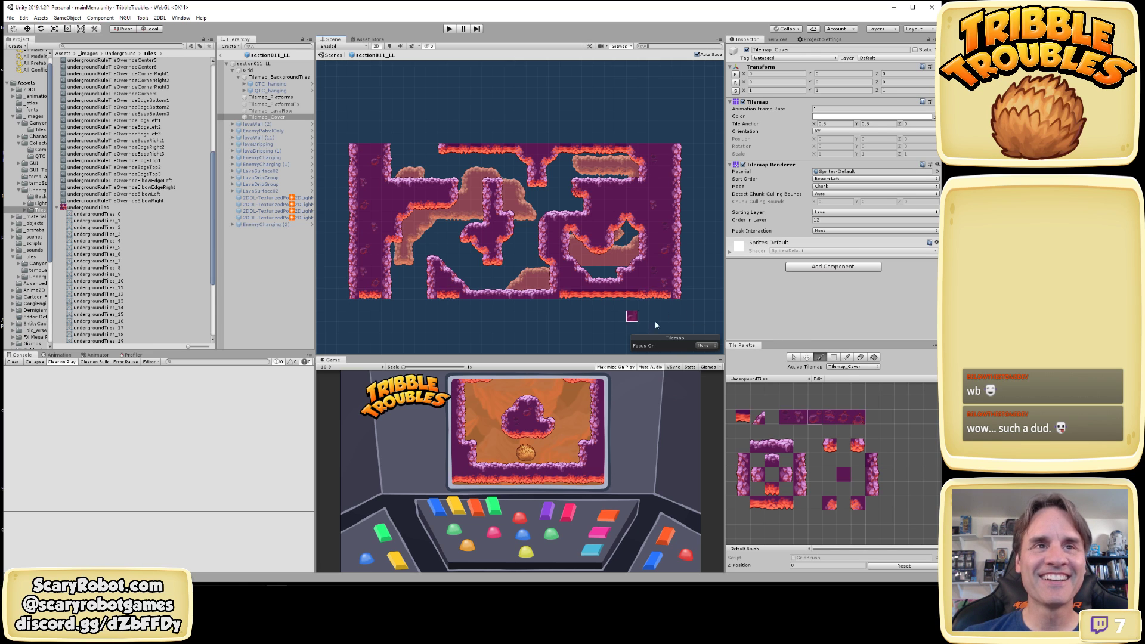
Make Tilemap_Platforms the active tilemap and paint plain center tiles over the lava edges along the cave's bottom row
{"action": "left_click", "coordinate": [848, 367]}
{"action": "left_click", "coordinate": [862, 384]}
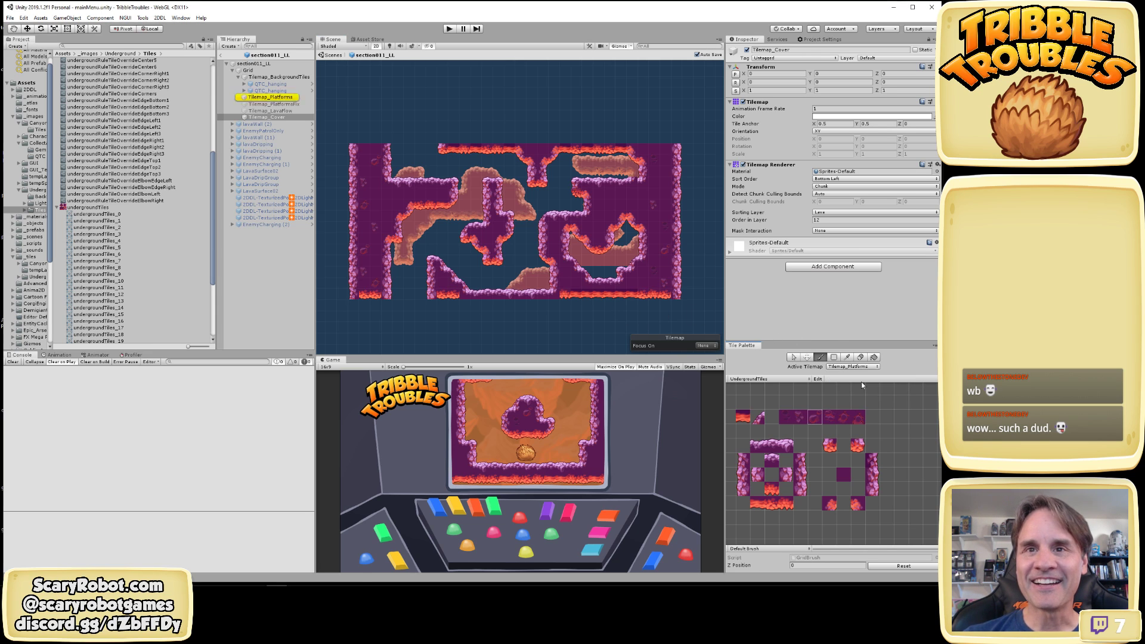
{"action": "scroll", "coordinate": [498, 304], "scroll_direction": "up", "scroll_amount": 2}
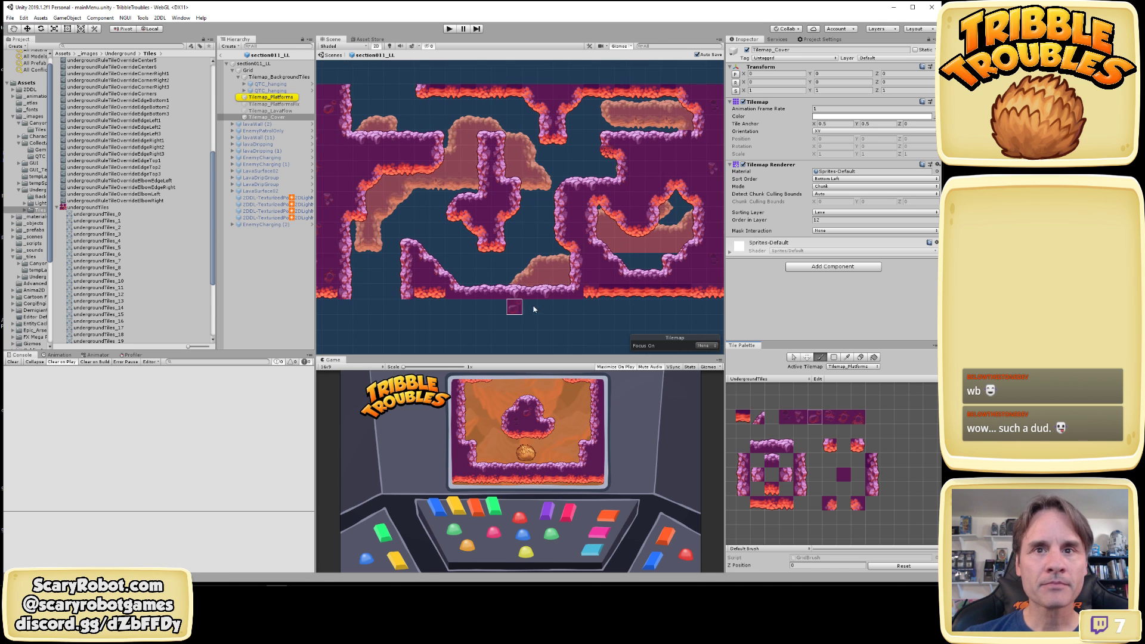
{"action": "left_click", "coordinate": [843, 476]}
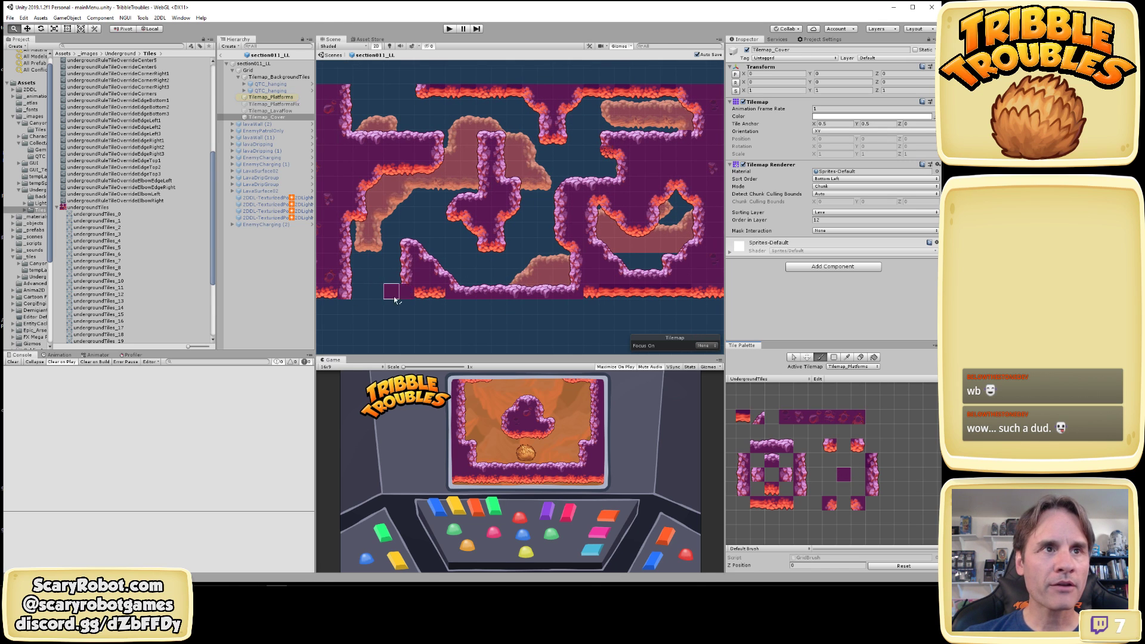
{"action": "middle_click_drag", "start_coordinate": [404, 298], "coordinate": [437, 298]}
{"action": "left_click_drag", "start_coordinate": [345, 293], "coordinate": [358, 294]}
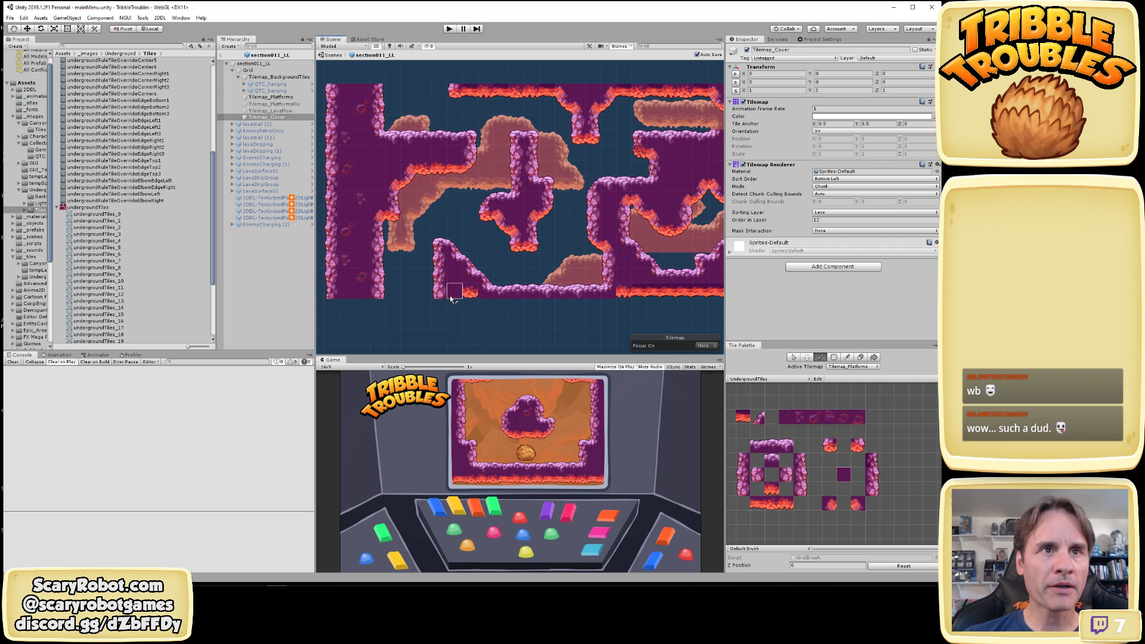
{"action": "left_click_drag", "start_coordinate": [452, 293], "coordinate": [467, 293]}
{"action": "middle_click_drag", "start_coordinate": [608, 308], "coordinate": [444, 288]}
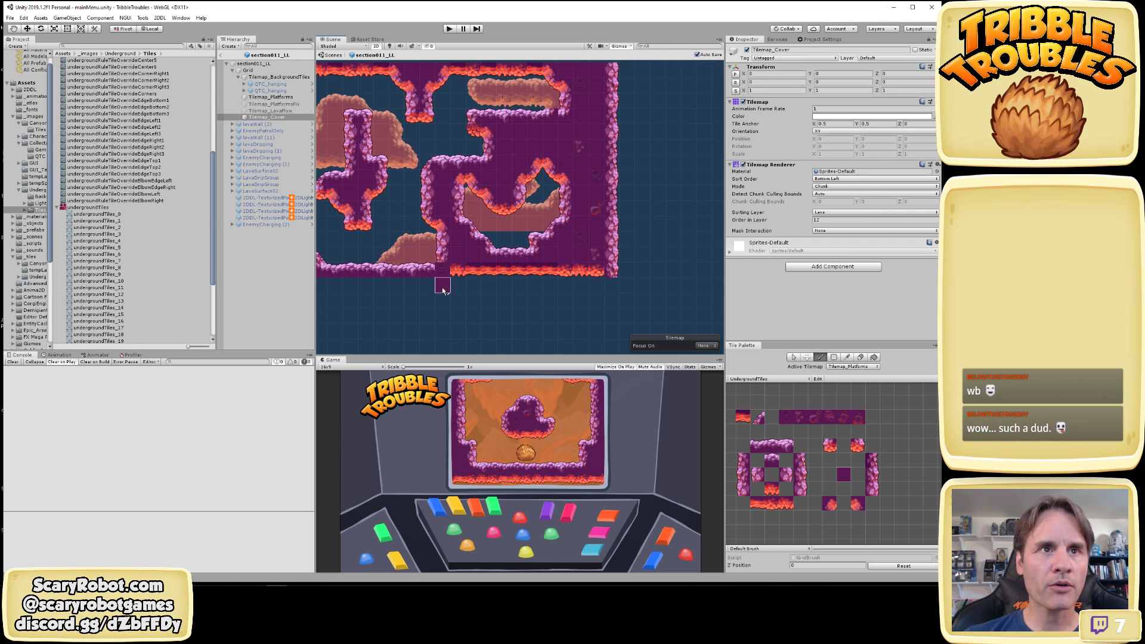
{"action": "mouse_move", "coordinate": [459, 274]}
{"action": "left_mouse_down"}
{"action": "mouse_move", "coordinate": [596, 276]}
{"action": "mouse_move", "coordinate": [602, 289]}
{"action": "mouse_move", "coordinate": [561, 270]}
{"action": "left_mouse_up"}
{"action": "key", "text": "b"}
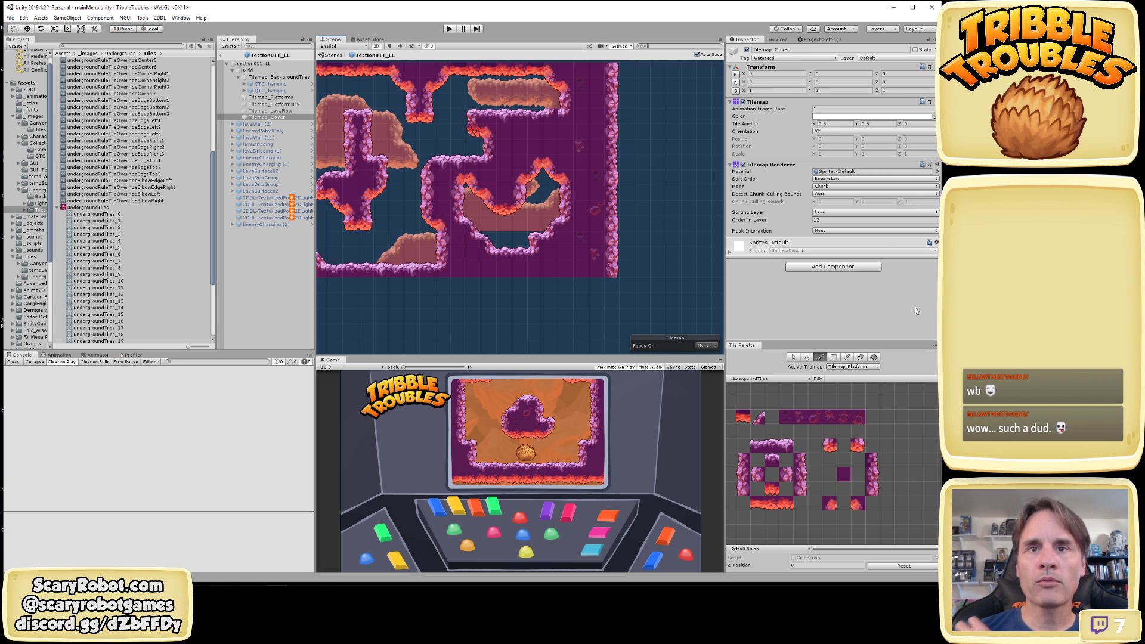
Break up the plain bottom row below the lower-right chamber with two different rock-detail tiles
{"action": "key", "text": "i"}
{"action": "left_click", "coordinate": [799, 419]}
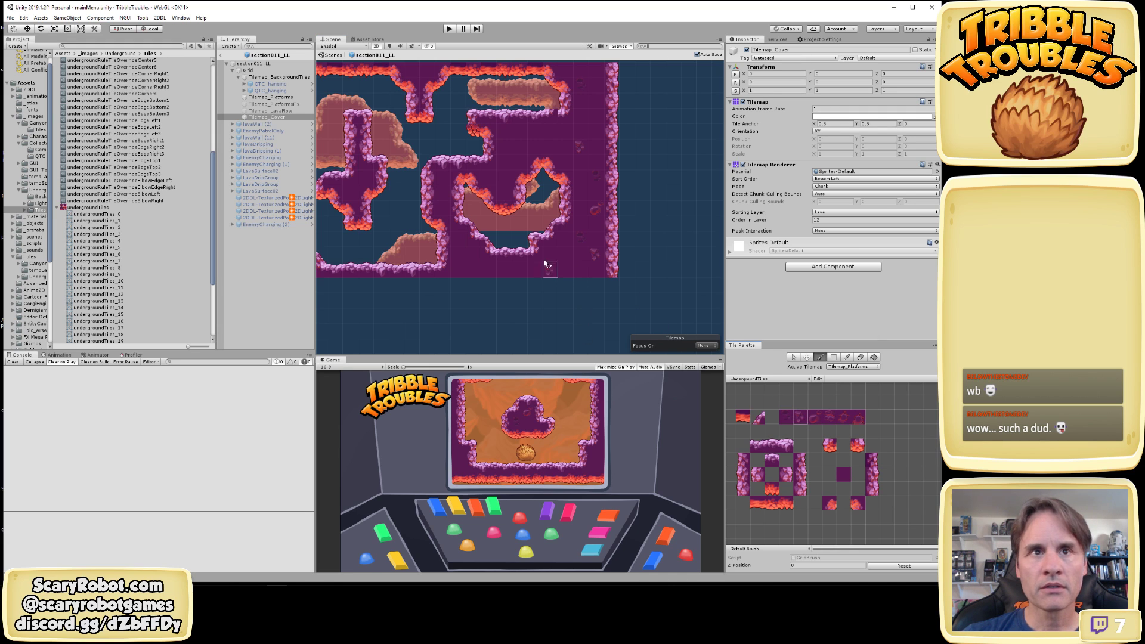
{"action": "left_click", "coordinate": [843, 419]}
{"action": "left_click", "coordinate": [477, 272]}
{"action": "mouse_move", "coordinate": [554, 313]}
{"action": "middle_mouse_down"}
{"action": "mouse_move", "coordinate": [665, 288]}
{"action": "mouse_move", "coordinate": [844, 275]}
{"action": "middle_mouse_up"}
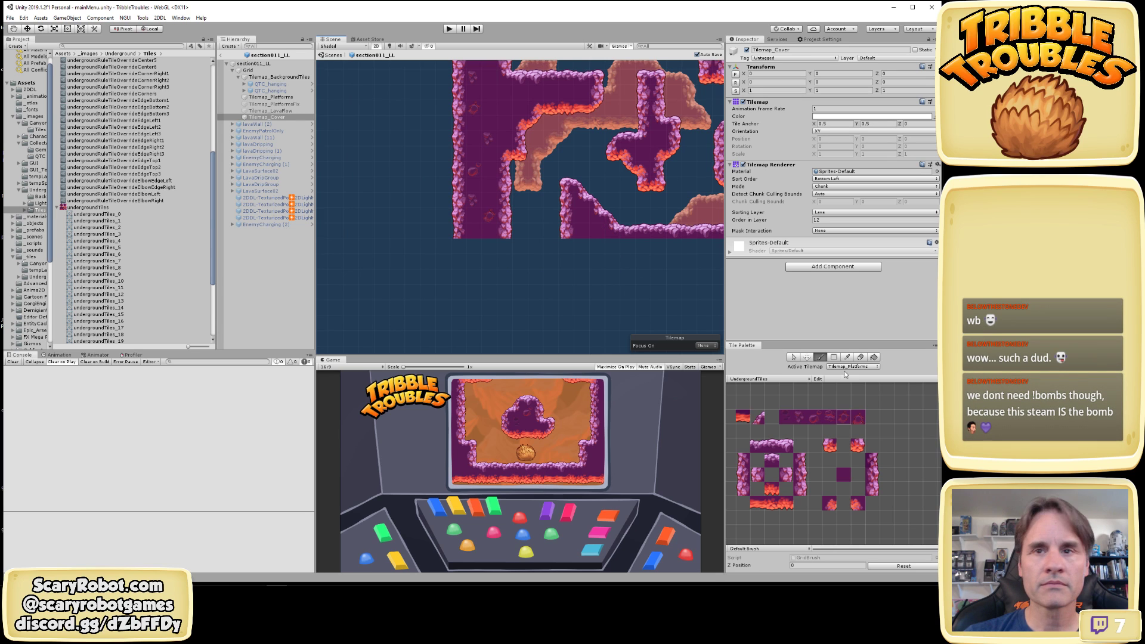
{"action": "left_click", "coordinate": [838, 417]}
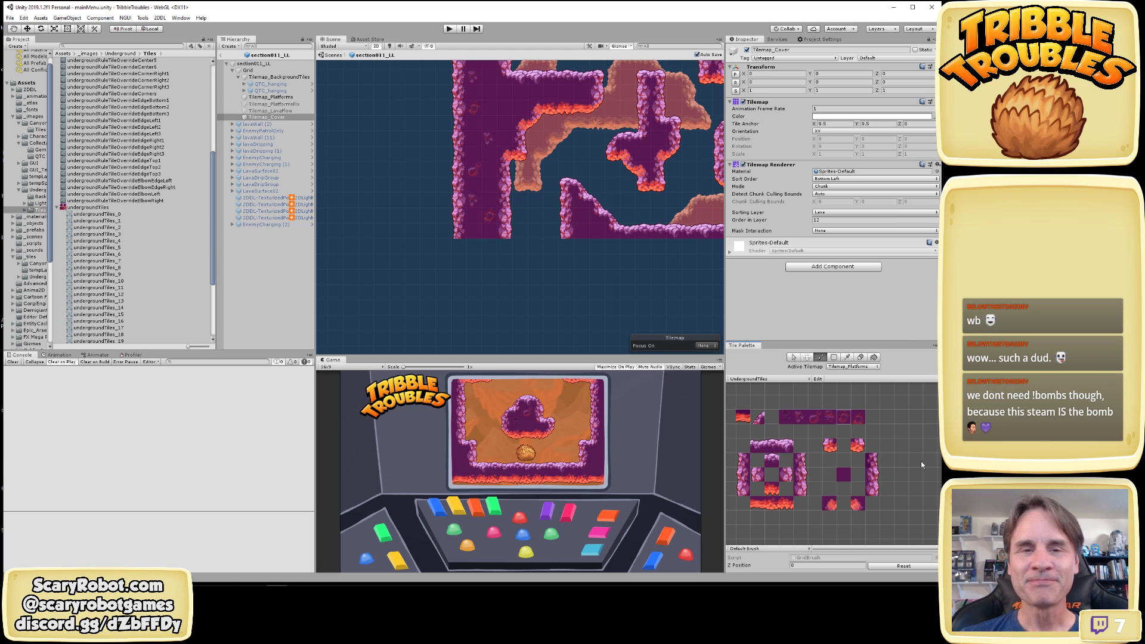
Review the filled bottom row across the whole level and toggle Tilemap_Cover to compare, leaving the cover inactive
{"action": "key", "text": "w"}
{"action": "right_click_drag", "start_coordinate": [564, 251], "coordinate": [566, 260], "text": "alt"}
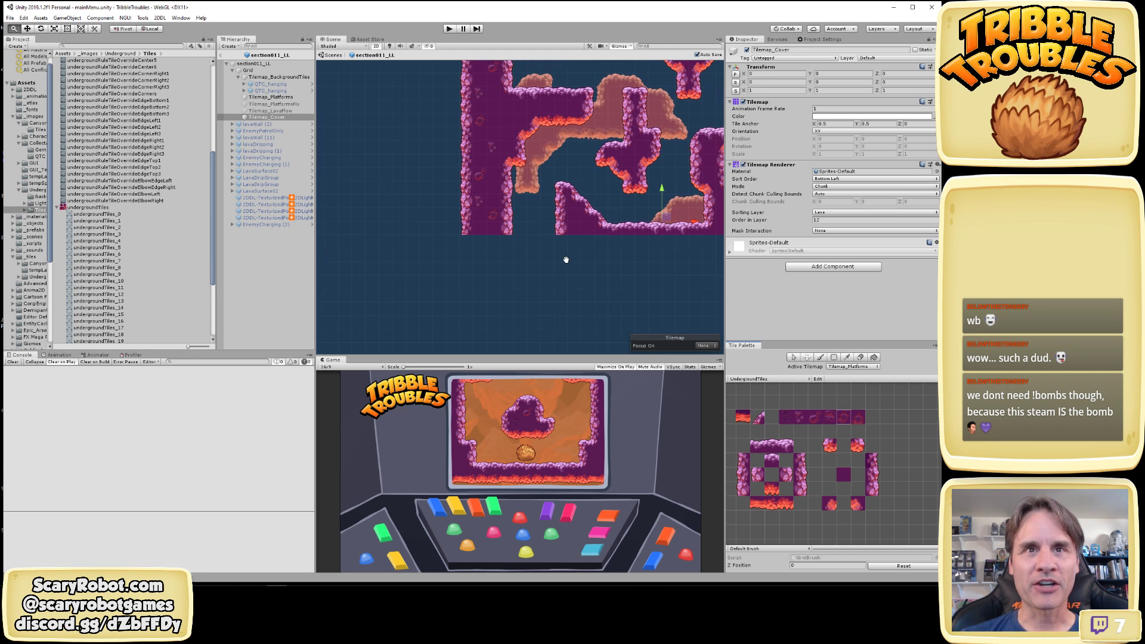
{"action": "key", "text": "f"}
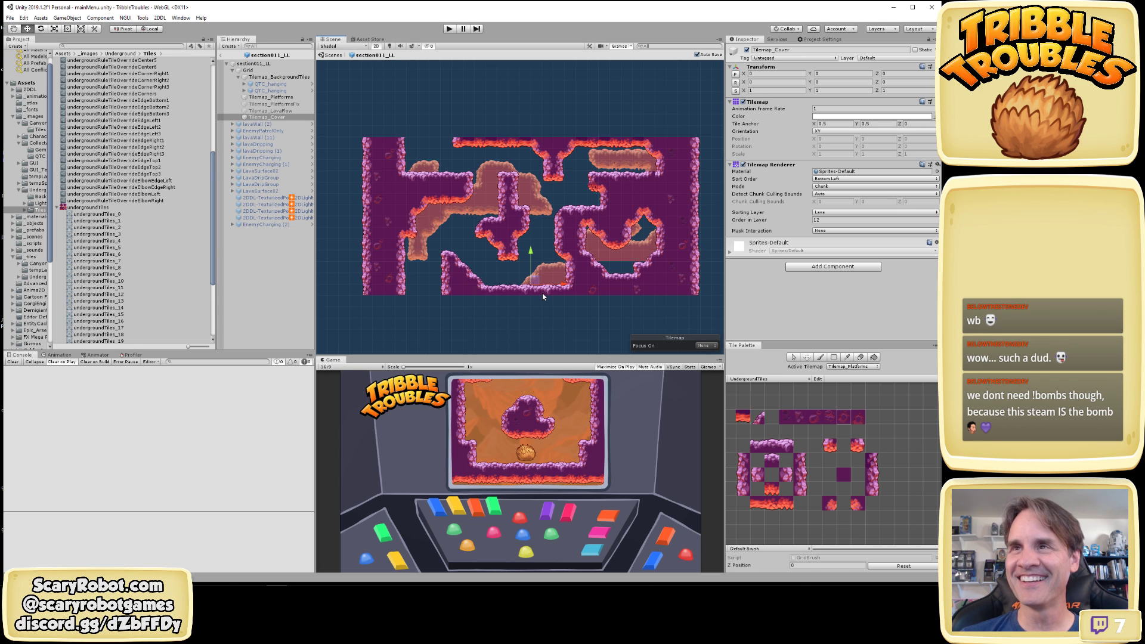
{"action": "right_click_drag", "start_coordinate": [525, 303], "coordinate": [538, 306], "text": "alt"}
{"action": "middle_click_drag", "start_coordinate": [538, 306], "coordinate": [549, 311], "text": "alt"}
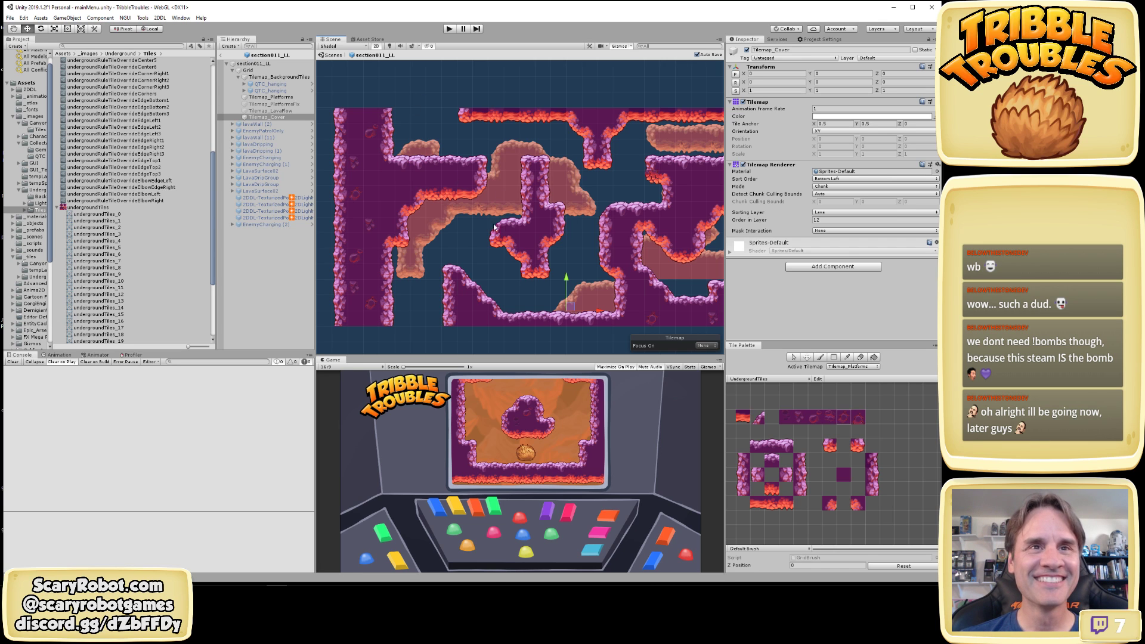
{"action": "scroll", "coordinate": [494, 227], "scroll_direction": "down", "scroll_amount": 3}
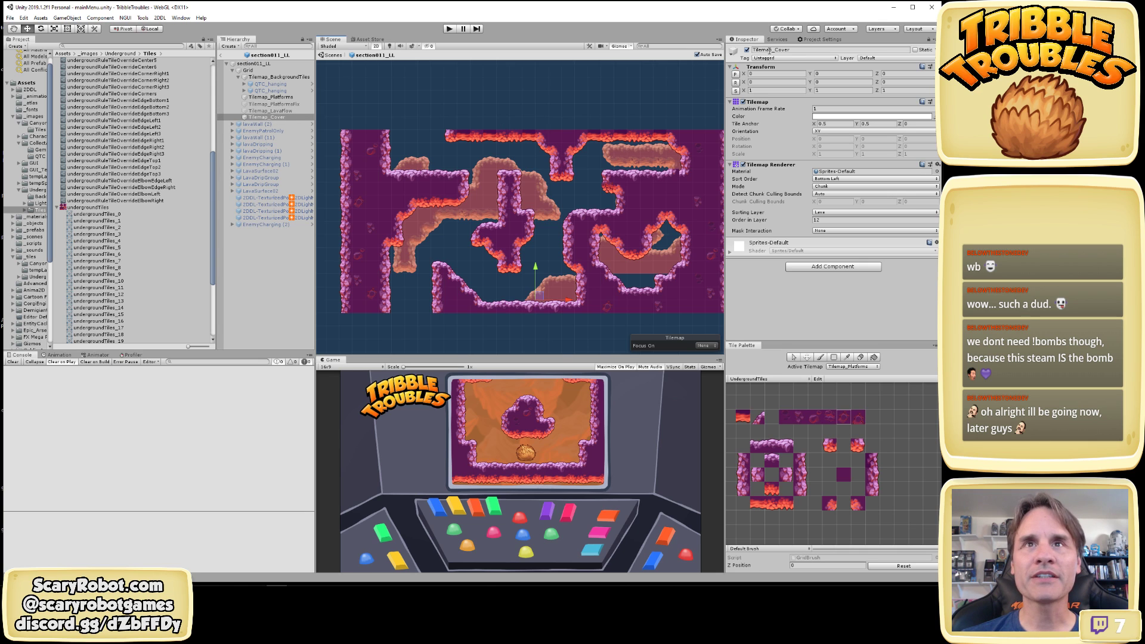
{"action": "left_click", "coordinate": [748, 50]}
{"action": "left_click", "coordinate": [747, 51]}
{"action": "left_click", "coordinate": [747, 50]}
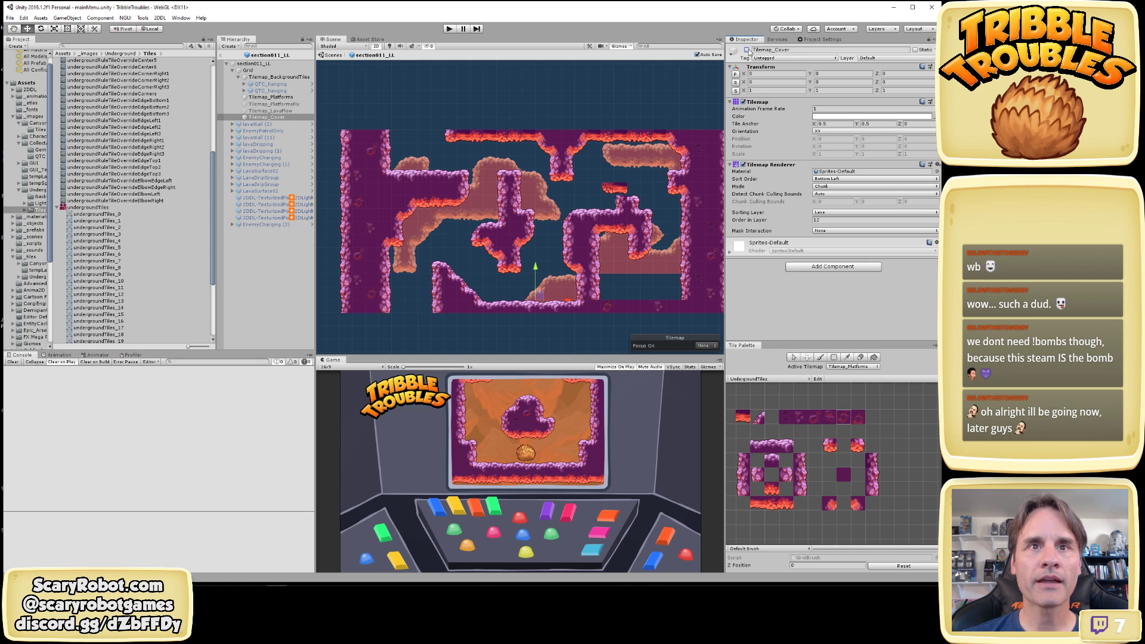
{"action": "left_click", "coordinate": [748, 50]}
{"action": "left_click", "coordinate": [748, 50]}
Paint a rocky top-edge floor along the bottom of the lower-right chamber, with matching corner tiles where it meets the side walls
{"action": "scroll", "coordinate": [636, 216], "scroll_direction": "up", "scroll_amount": 6}
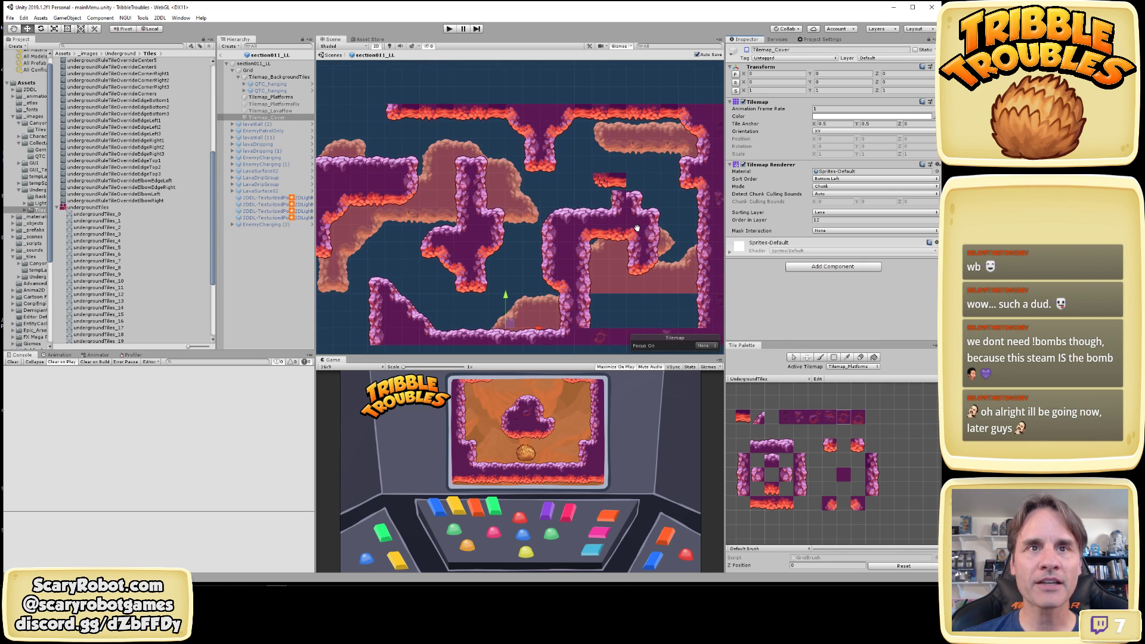
{"action": "middle_click_drag", "start_coordinate": [649, 263], "coordinate": [581, 158]}
{"action": "scroll", "coordinate": [585, 154], "scroll_direction": "up", "scroll_amount": 1}
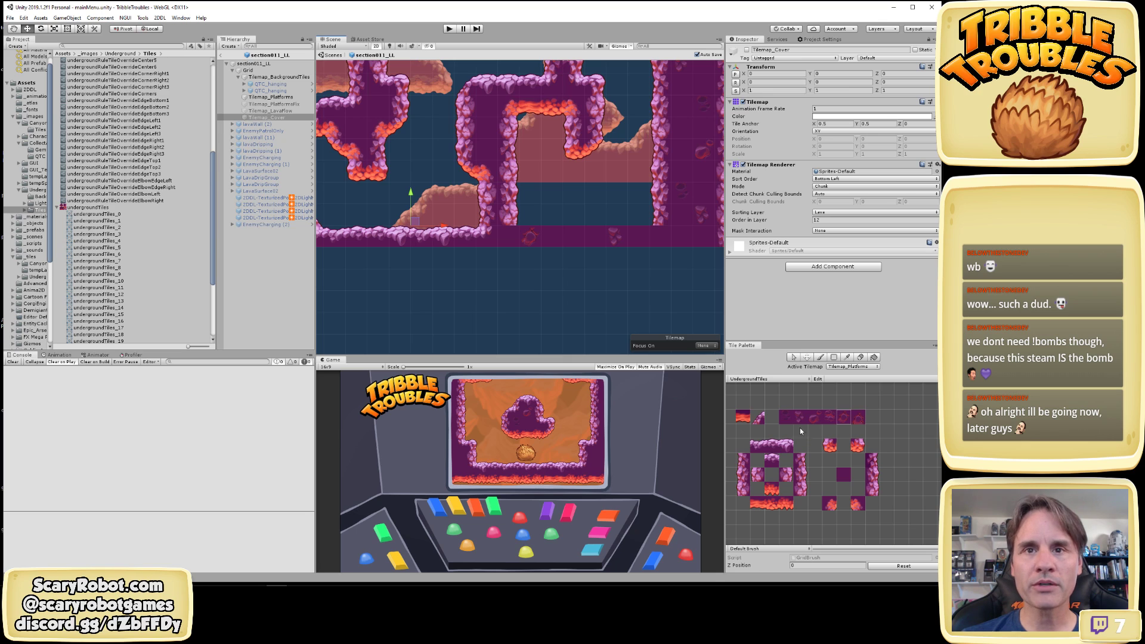
{"action": "left_click", "coordinate": [772, 449]}
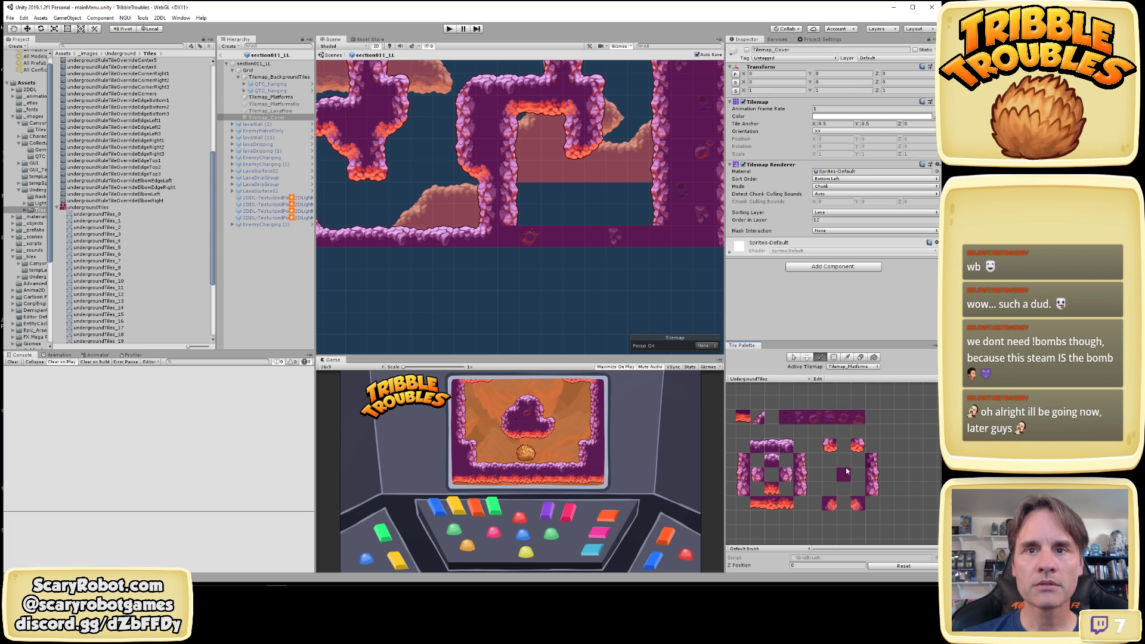
{"action": "left_click", "coordinate": [744, 418]}
{"action": "middle_click_drag", "start_coordinate": [766, 422], "coordinate": [873, 437]}
{"action": "left_click", "coordinate": [877, 461]}
{"action": "mouse_move", "coordinate": [552, 236]}
{"action": "left_mouse_down"}
{"action": "mouse_move", "coordinate": [530, 237]}
{"action": "mouse_move", "coordinate": [637, 243]}
{"action": "left_mouse_up"}
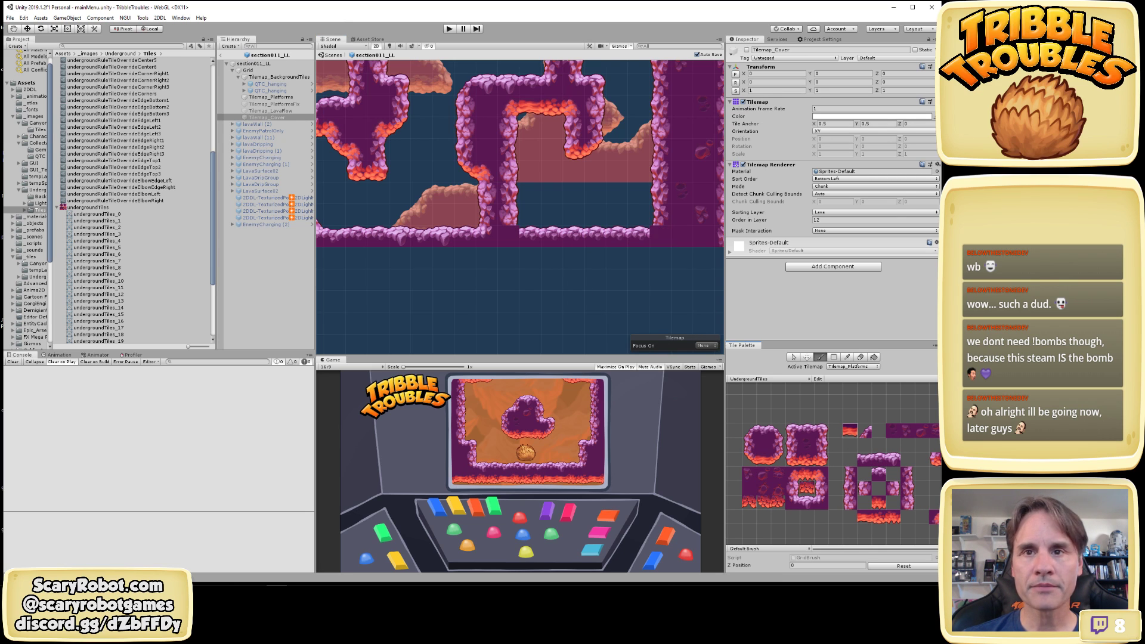
{"action": "middle_click_drag", "start_coordinate": [903, 510], "coordinate": [808, 496]}
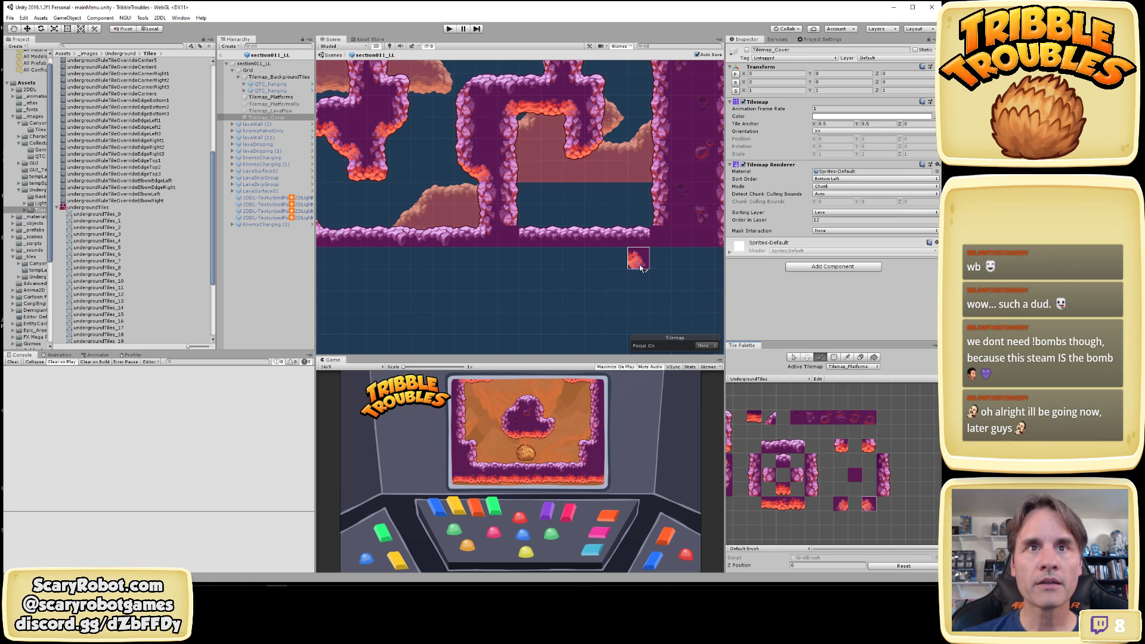
{"action": "left_click", "coordinate": [843, 506]}
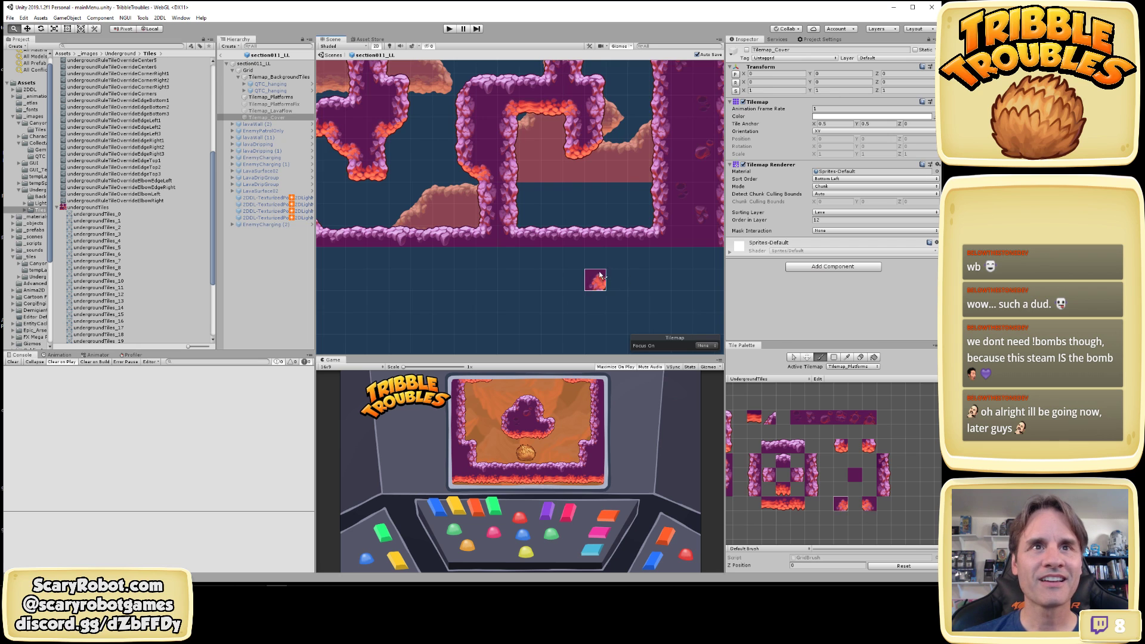
Activate Tilemap_LavaFlow and check how its lava pool and falls line up with the lower-right chamber's floor and walls
{"action": "middle_click_drag", "start_coordinate": [601, 275], "coordinate": [587, 327]}
{"action": "scroll", "coordinate": [588, 327], "scroll_direction": "up", "scroll_amount": 1}
{"action": "scroll", "coordinate": [588, 327], "scroll_direction": "down", "scroll_amount": 2}
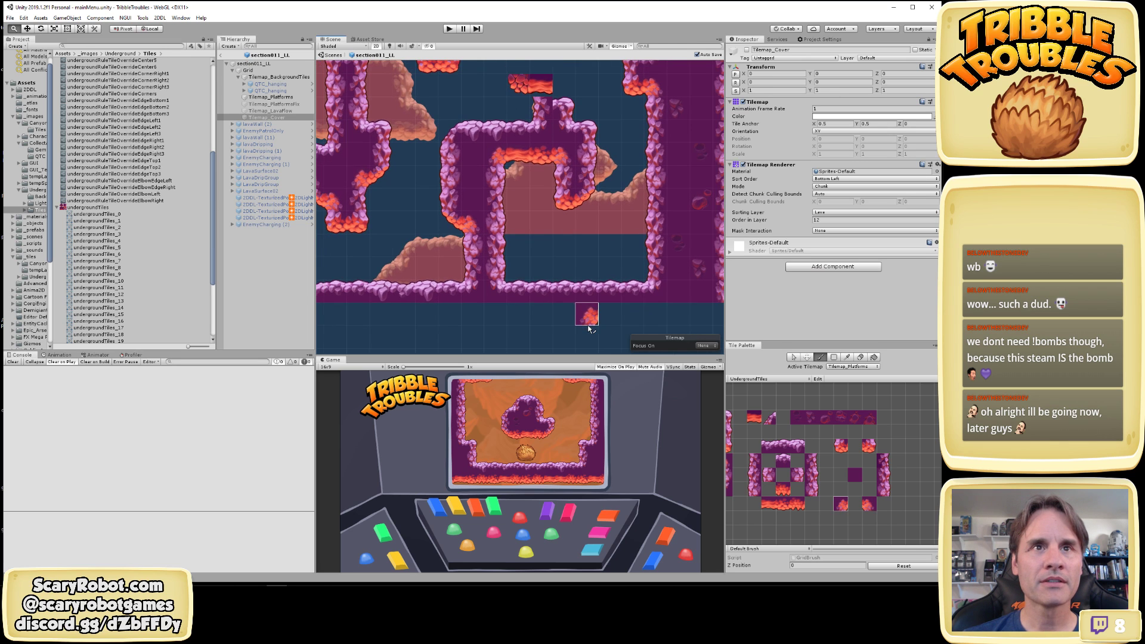
{"action": "scroll", "coordinate": [584, 338], "scroll_direction": "down", "scroll_amount": 3}
{"action": "middle_click_drag", "start_coordinate": [582, 336], "coordinate": [575, 302]}
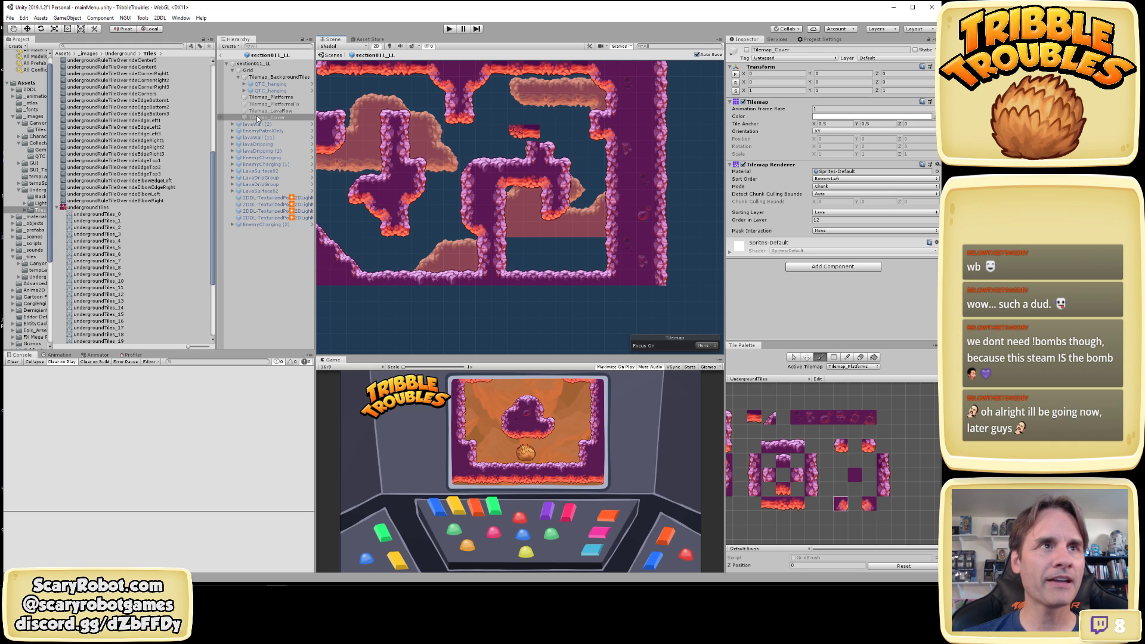
{"action": "left_click", "coordinate": [271, 111]}
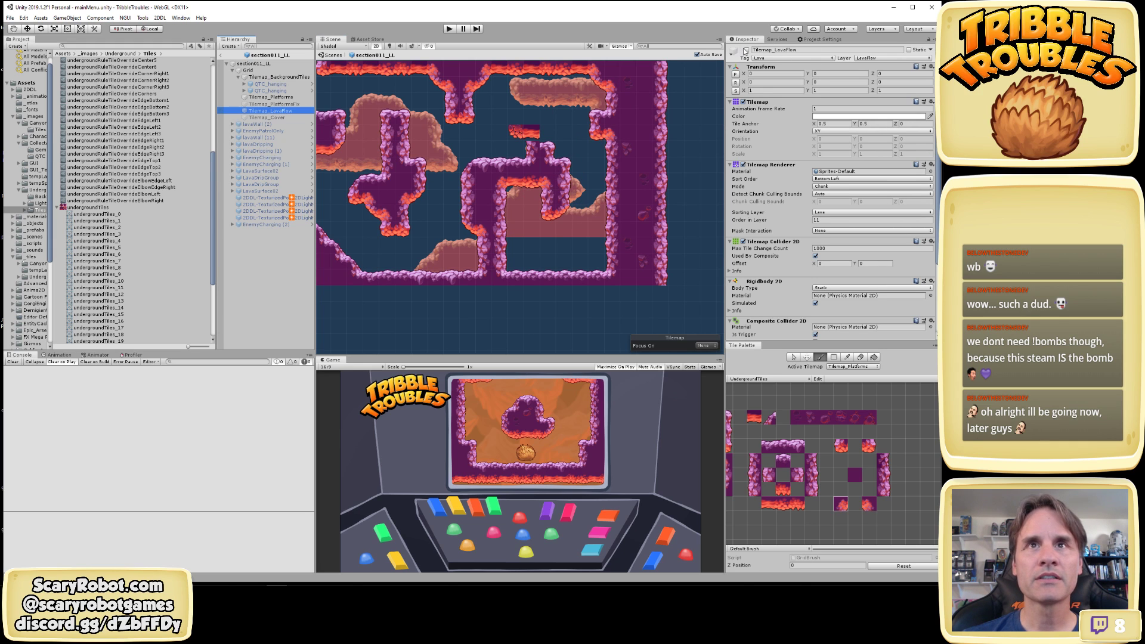
{"action": "left_click", "coordinate": [746, 50]}
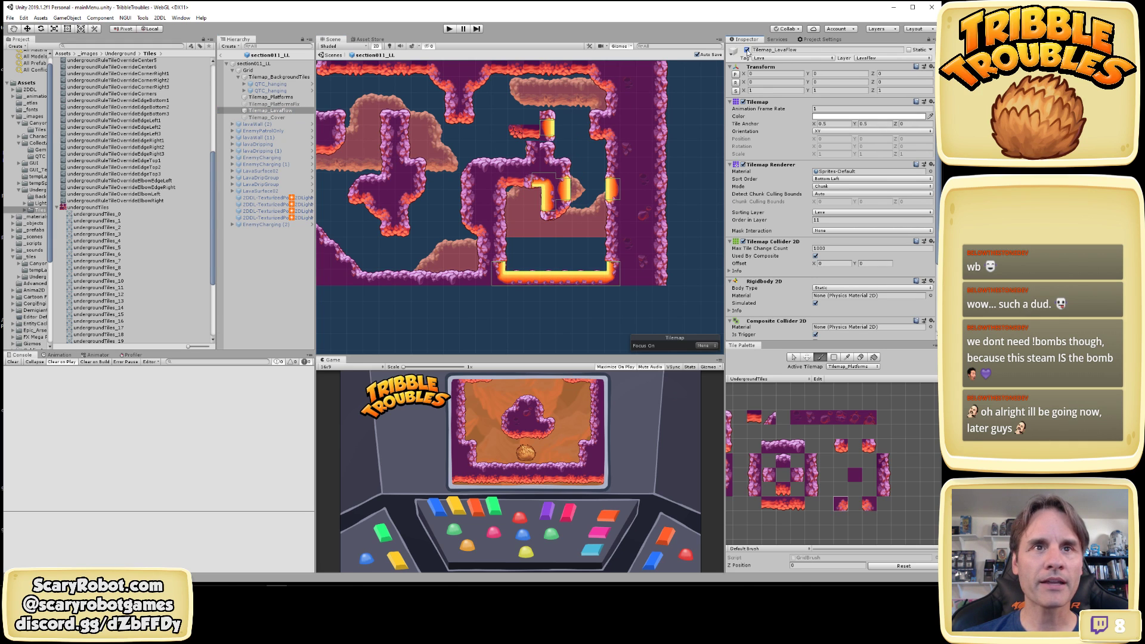
{"action": "scroll", "coordinate": [656, 275], "scroll_direction": "up", "scroll_amount": 5}
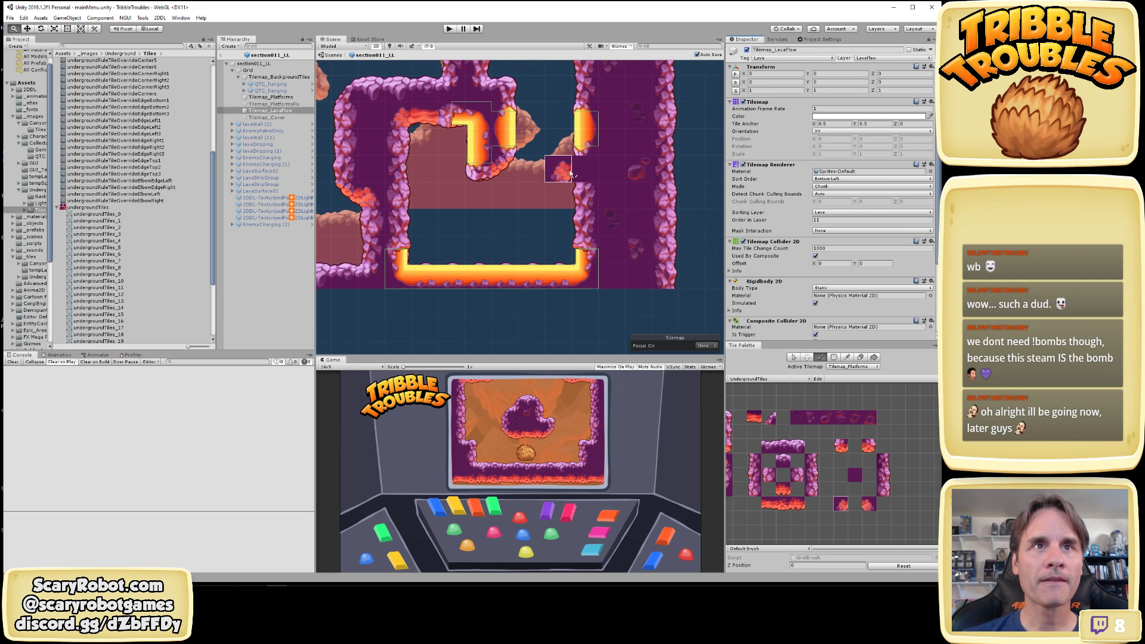
{"action": "middle_click_drag", "start_coordinate": [574, 173], "coordinate": [621, 213]}
{"action": "scroll", "coordinate": [570, 131], "scroll_direction": "down", "scroll_amount": 4}
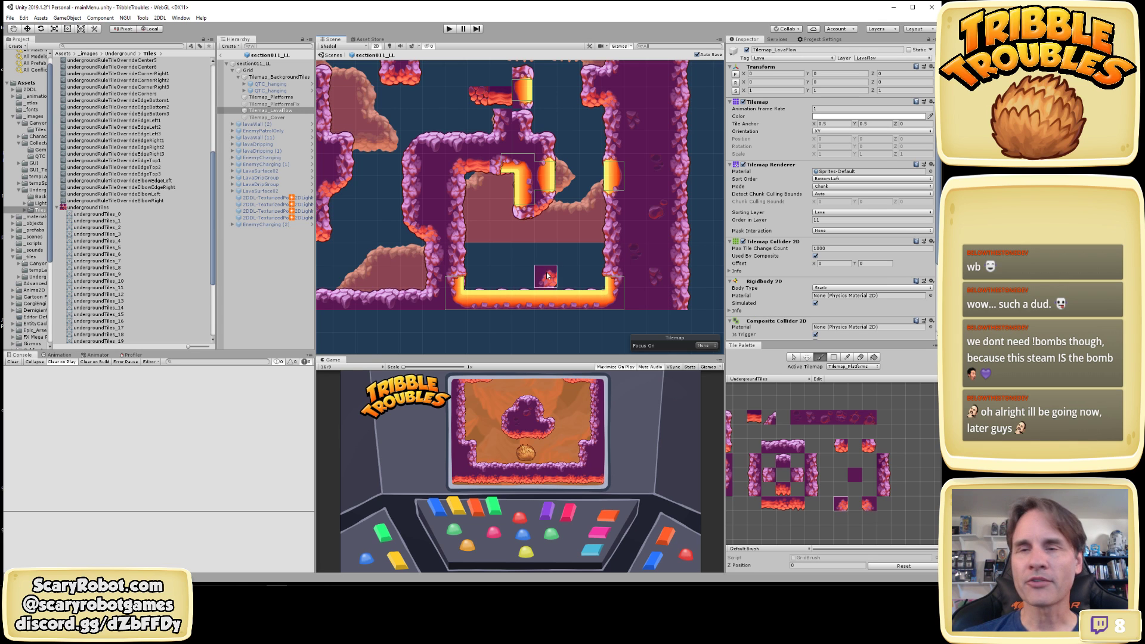
{"action": "scroll", "coordinate": [596, 265], "scroll_direction": "down", "scroll_amount": 3}
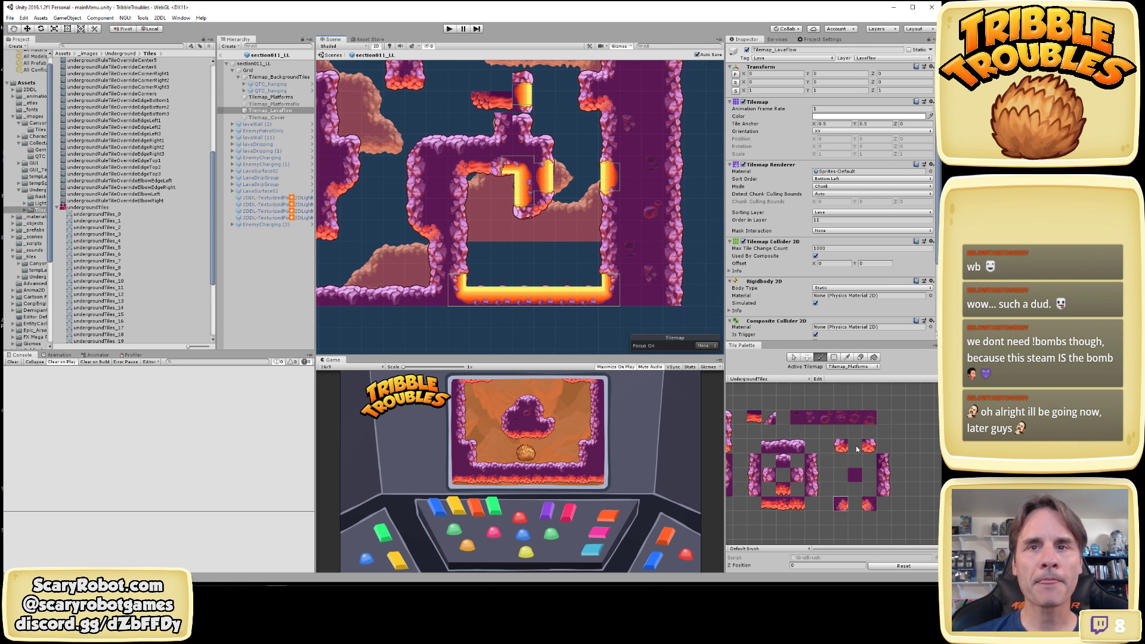
Make Tilemap_Platforms the active tilemap for painting and look over the platforms around the lava falls
{"action": "left_click", "coordinate": [851, 370]}
{"action": "left_click", "coordinate": [852, 383]}
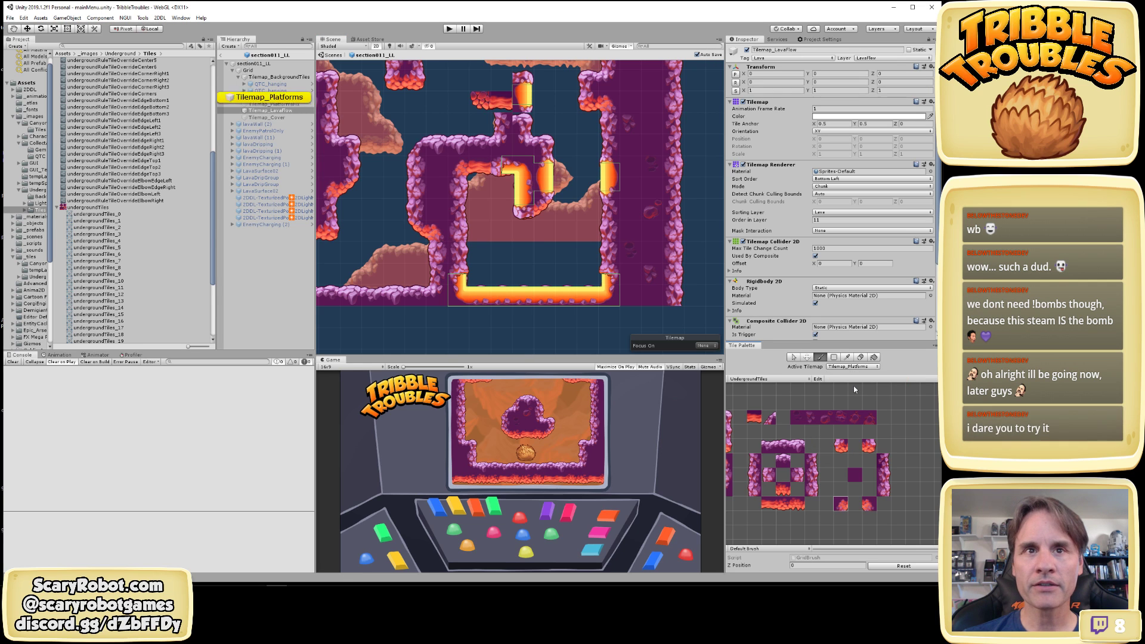
{"action": "middle_click_drag", "start_coordinate": [761, 424], "coordinate": [837, 429]}
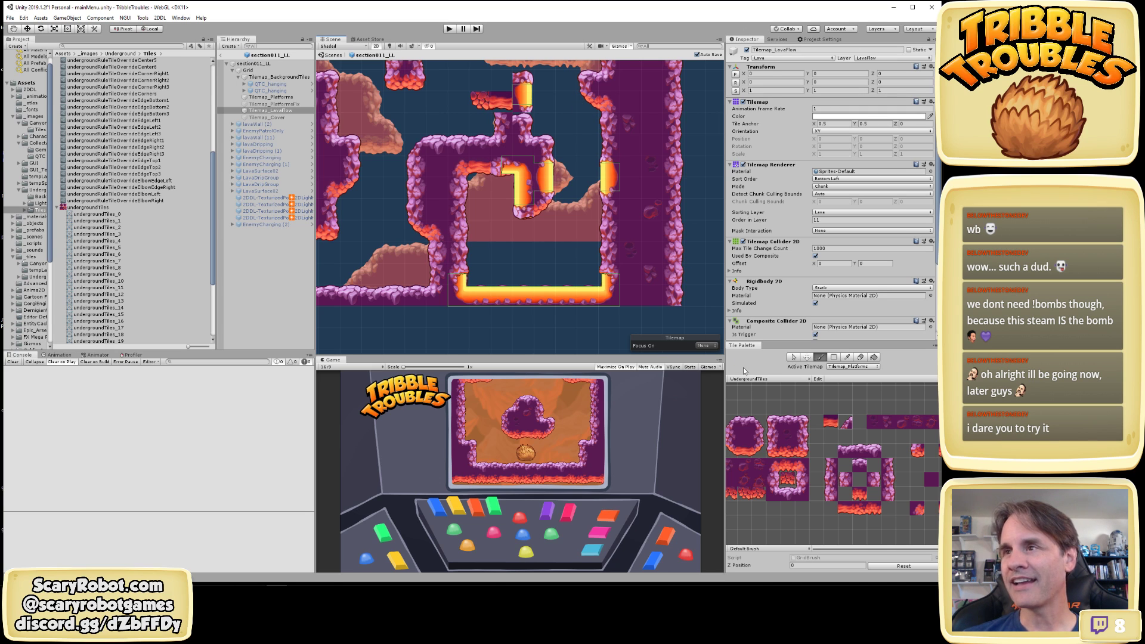
{"action": "scroll", "coordinate": [598, 239], "scroll_direction": "down", "scroll_amount": 2}
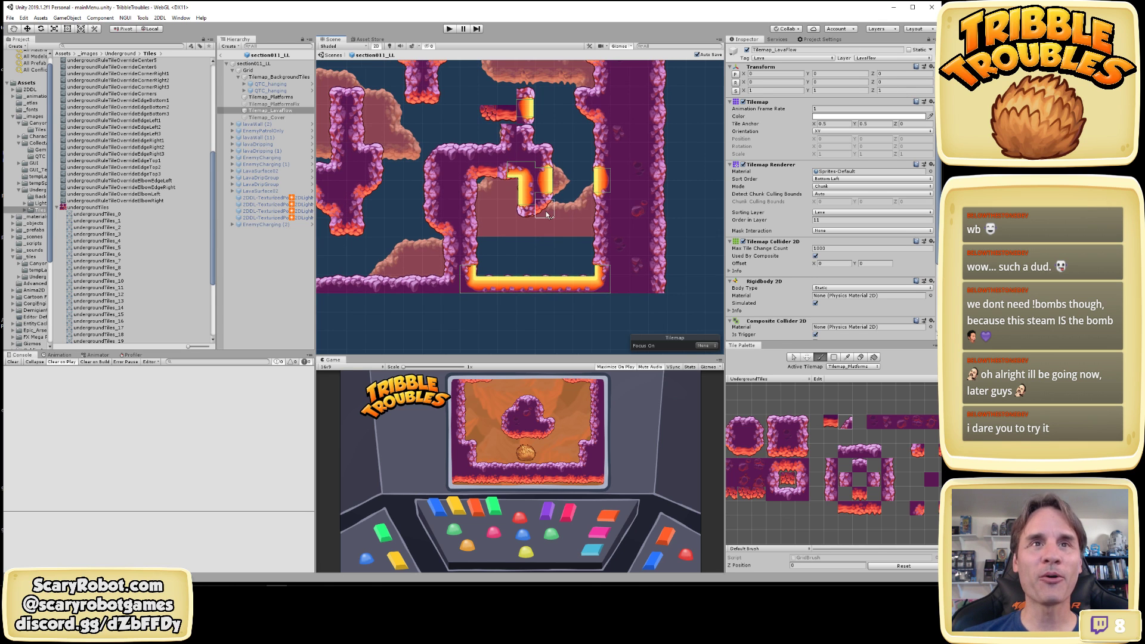
{"action": "scroll", "coordinate": [596, 243], "scroll_direction": "down", "scroll_amount": 4}
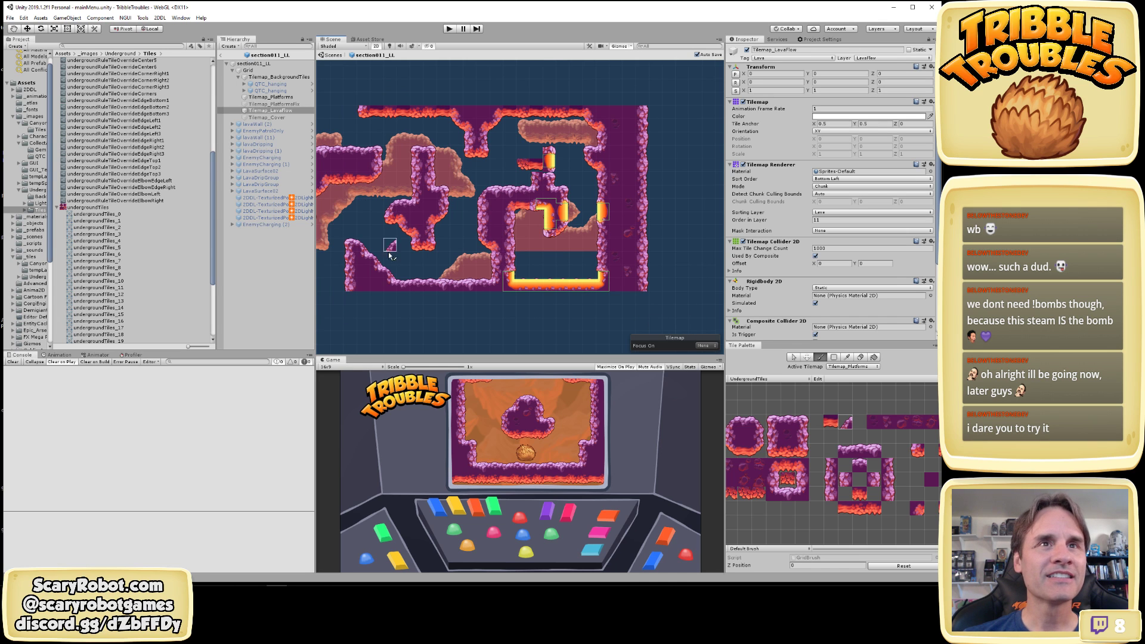
{"action": "scroll", "coordinate": [551, 226], "scroll_direction": "up", "scroll_amount": 3}
{"action": "scroll", "coordinate": [551, 226], "scroll_direction": "up", "scroll_amount": 1}
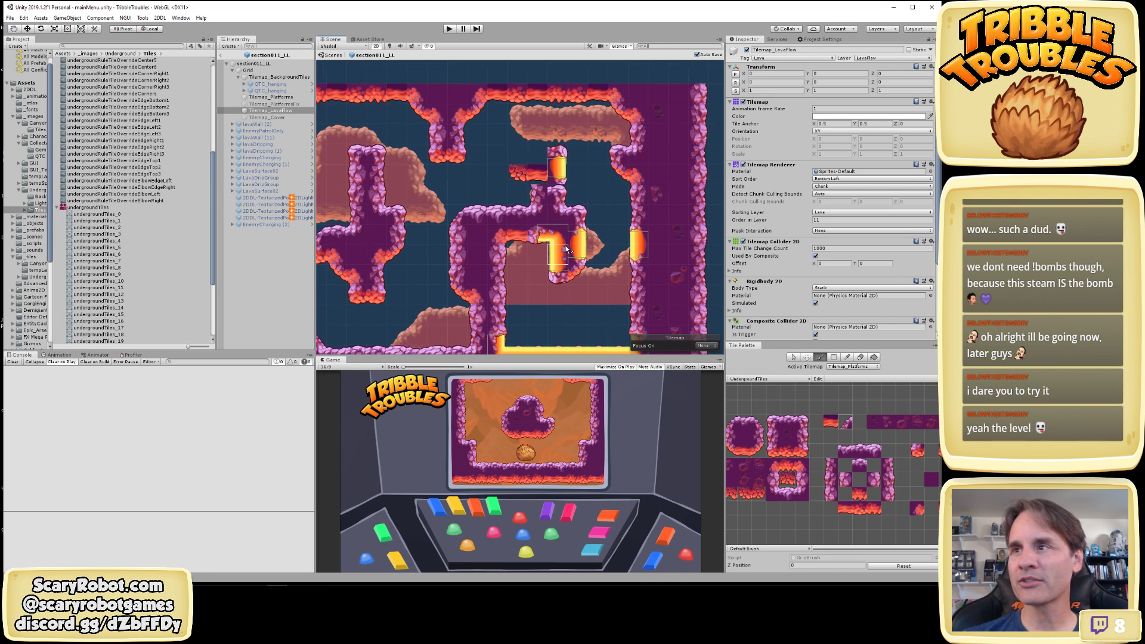
{"action": "scroll", "coordinate": [567, 249], "scroll_direction": "up", "scroll_amount": 2}
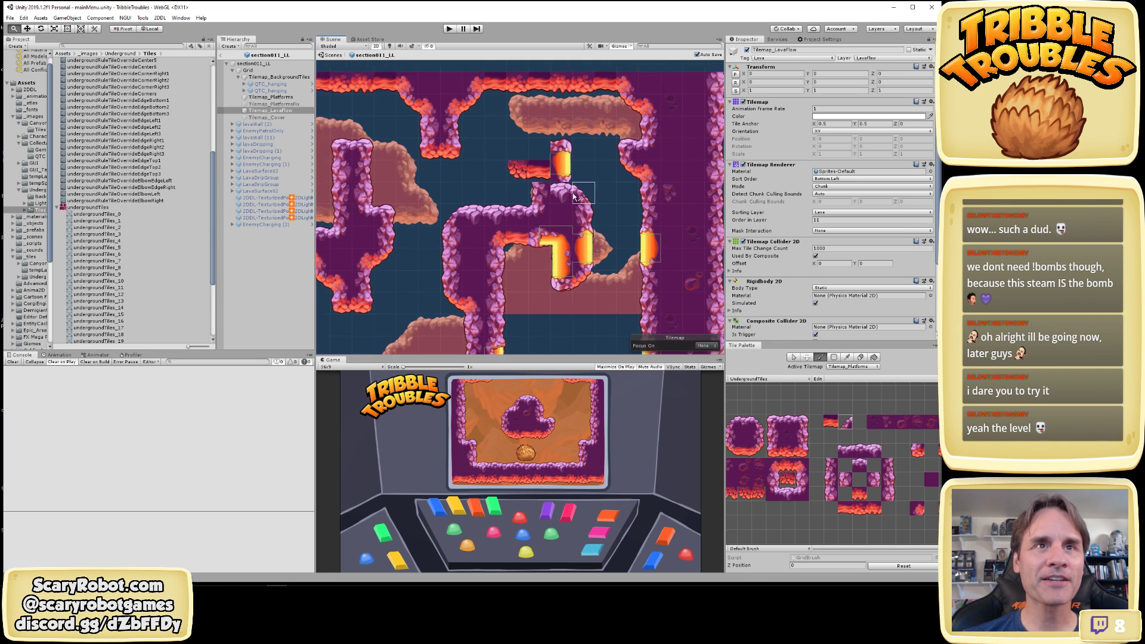
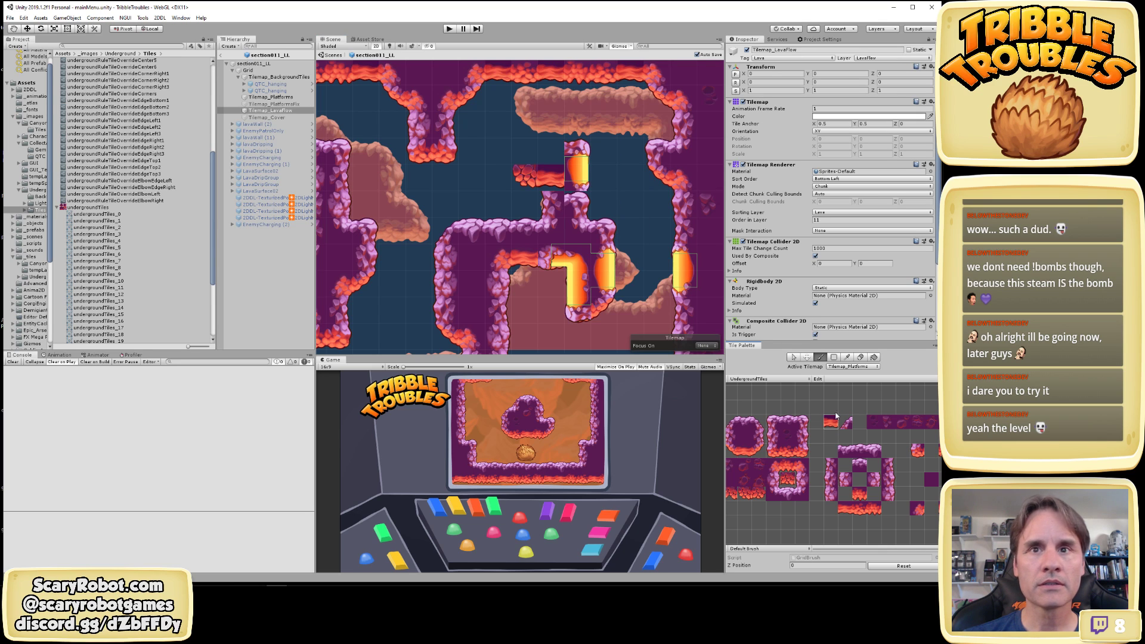
Rebuild the pillar around the upper lava fall with a rounded rocky top corner and matching wall tiles on both sides
{"action": "left_click", "coordinate": [551, 152]}
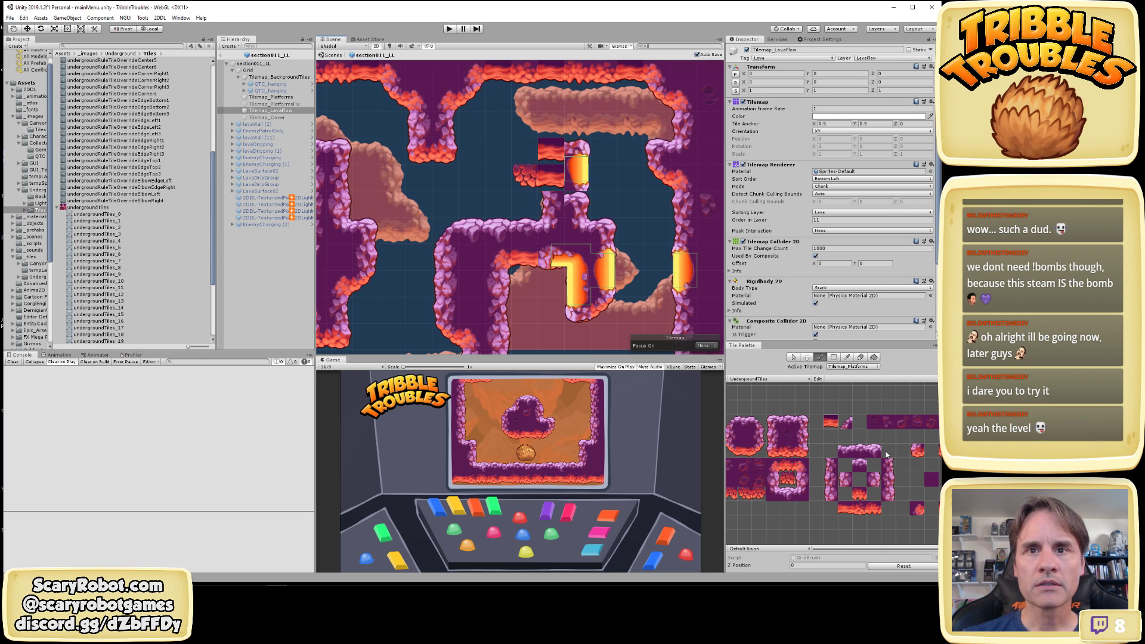
{"action": "middle_click_drag", "start_coordinate": [894, 450], "coordinate": [876, 425]}
{"action": "left_click", "coordinate": [829, 398]}
{"action": "left_click", "coordinate": [594, 215]}
{"action": "left_click", "coordinate": [562, 183]}
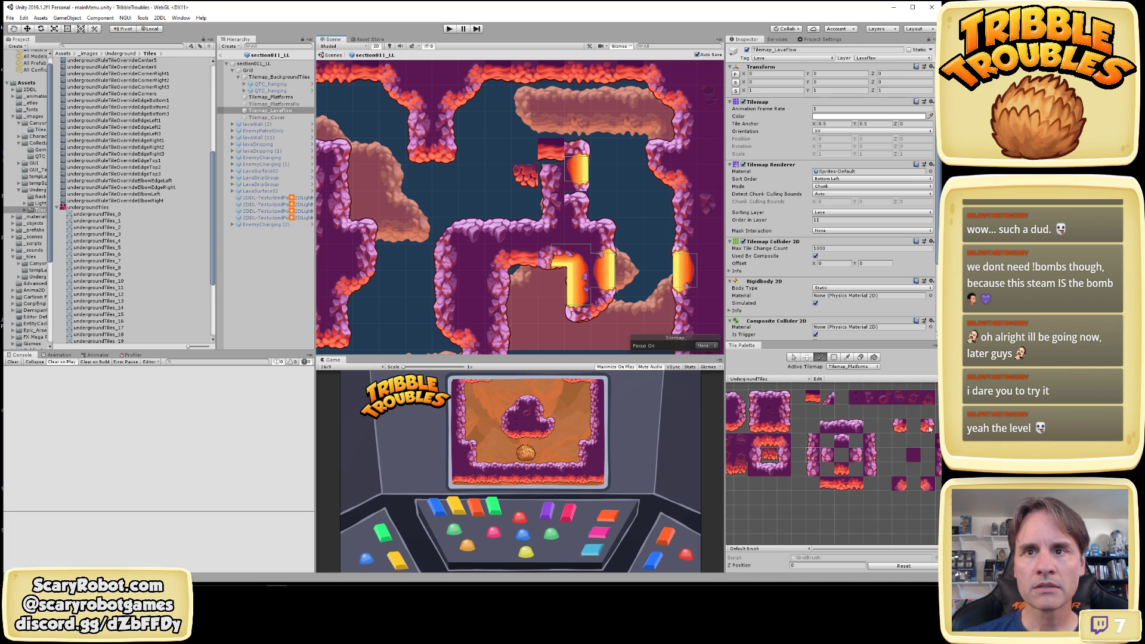
{"action": "left_click", "coordinate": [899, 431]}
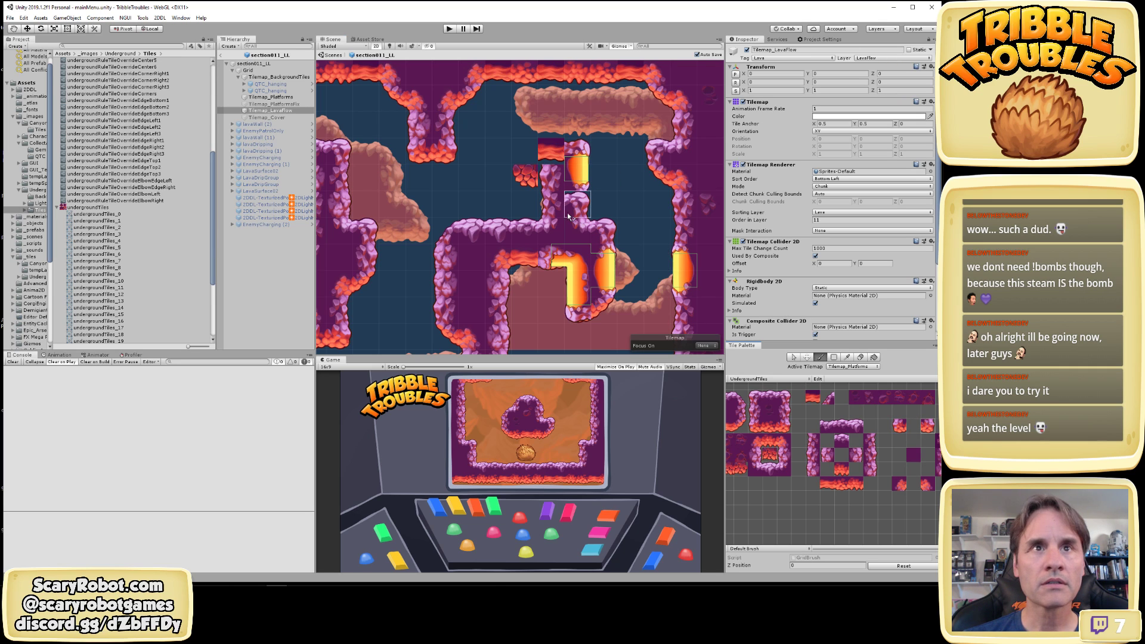
{"action": "key", "text": "w"}
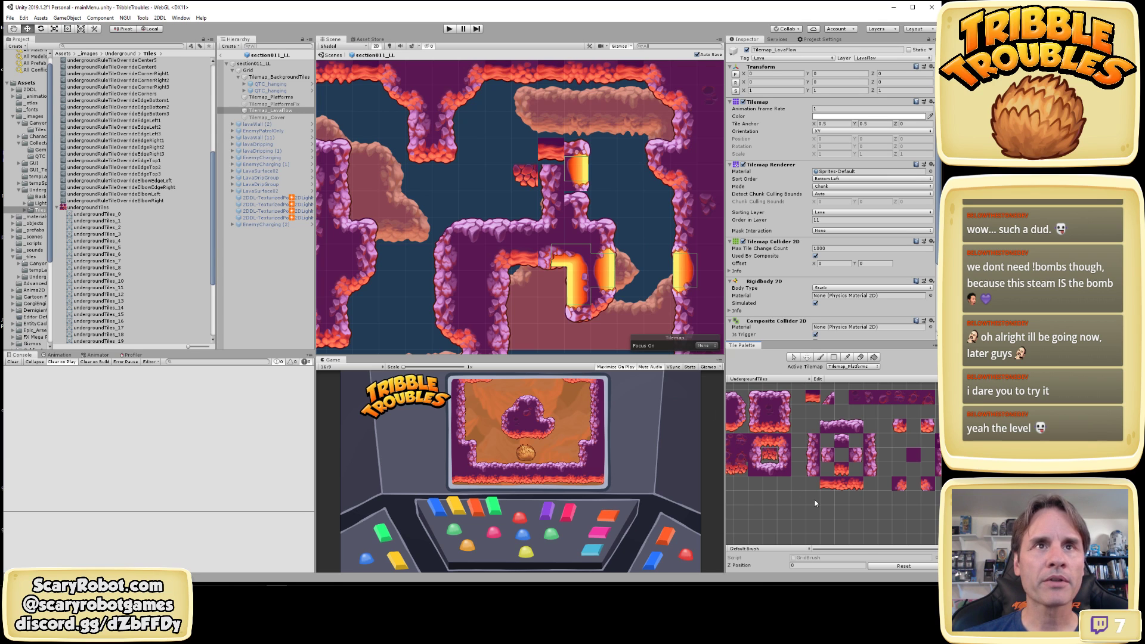
{"action": "left_click", "coordinate": [825, 401]}
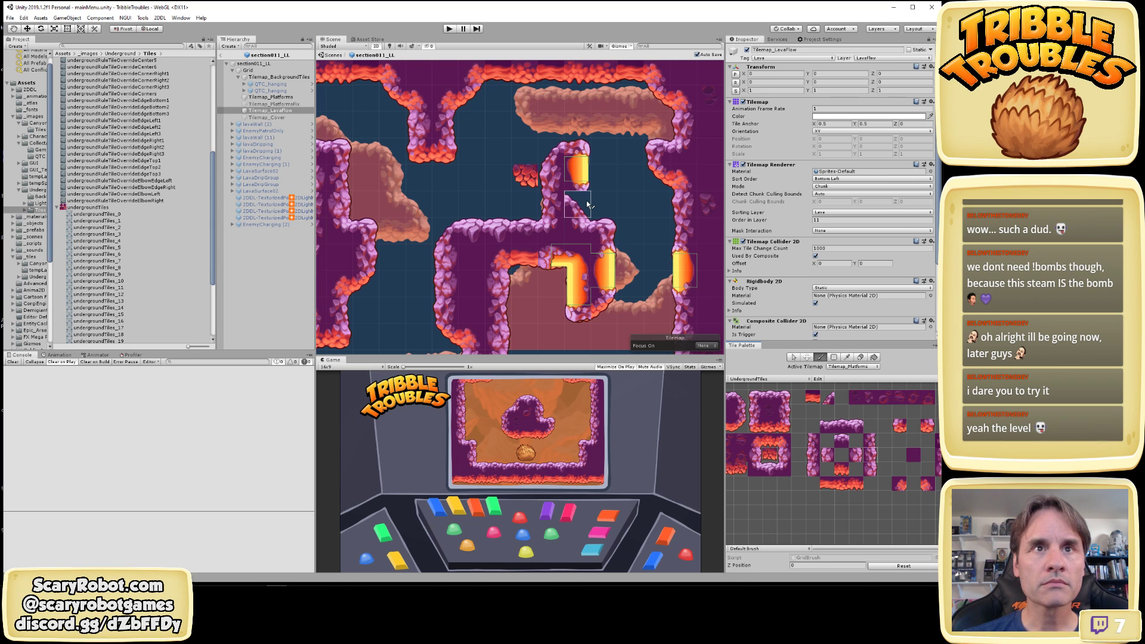
{"action": "left_click", "coordinate": [874, 473]}
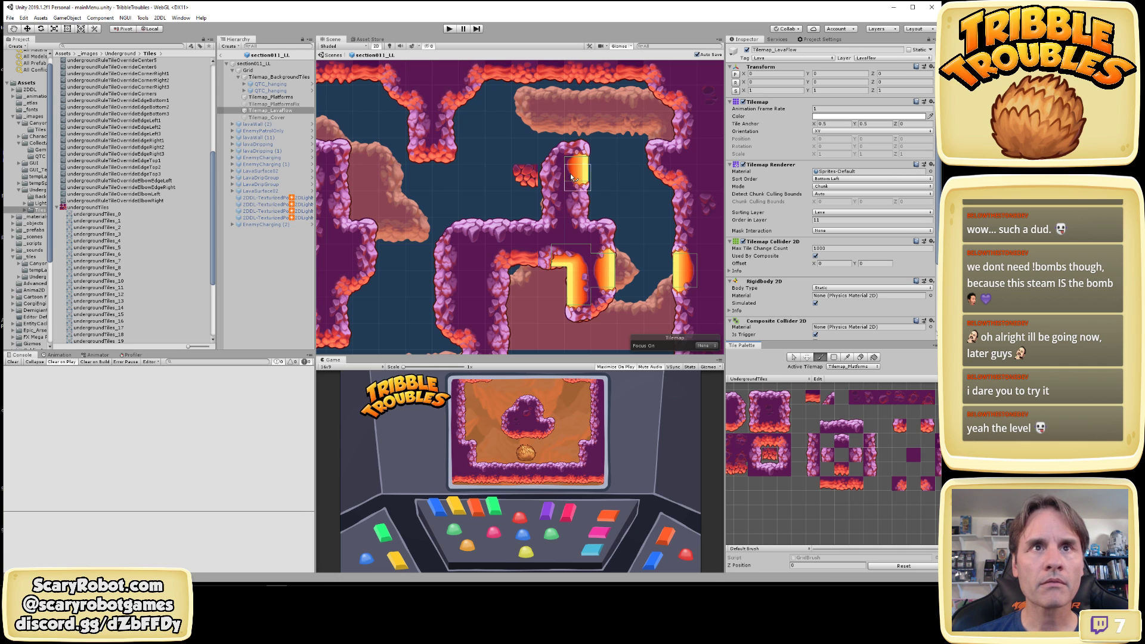
Select Tilemap_Platforms and toggle it off and on to check whether it holds the stray rock tile beside the upper lava fall
{"action": "key", "text": "w"}
{"action": "right_click_drag", "start_coordinate": [658, 291], "coordinate": [641, 301], "text": "alt"}
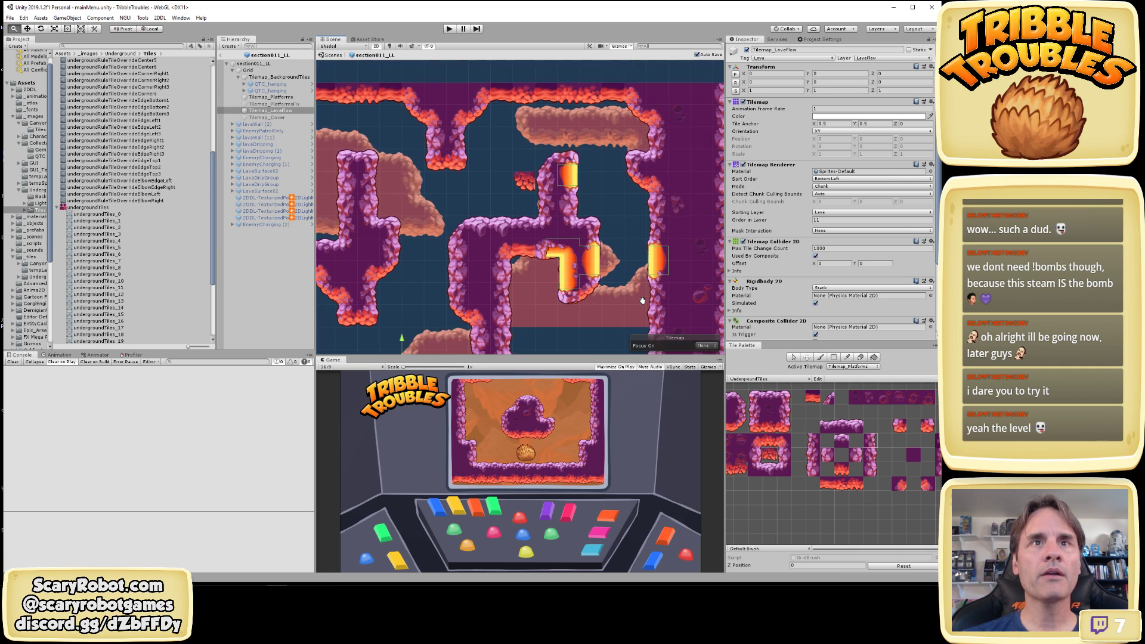
{"action": "middle_click_drag", "start_coordinate": [624, 269], "coordinate": [624, 288], "text": "alt"}
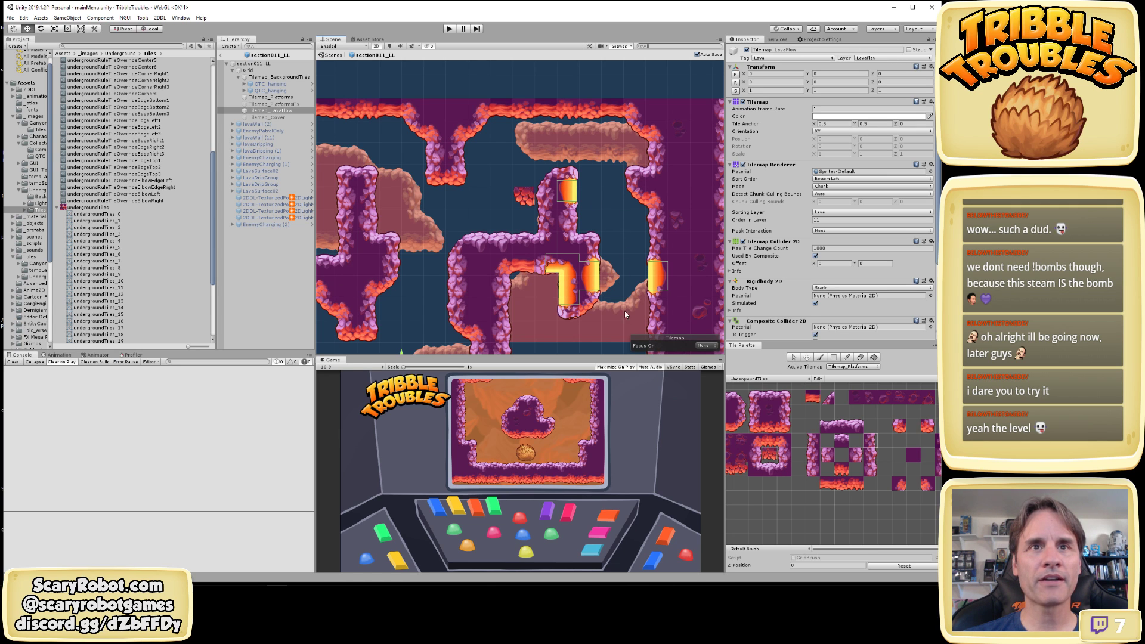
{"action": "middle_click_drag", "start_coordinate": [636, 277], "coordinate": [637, 253]}
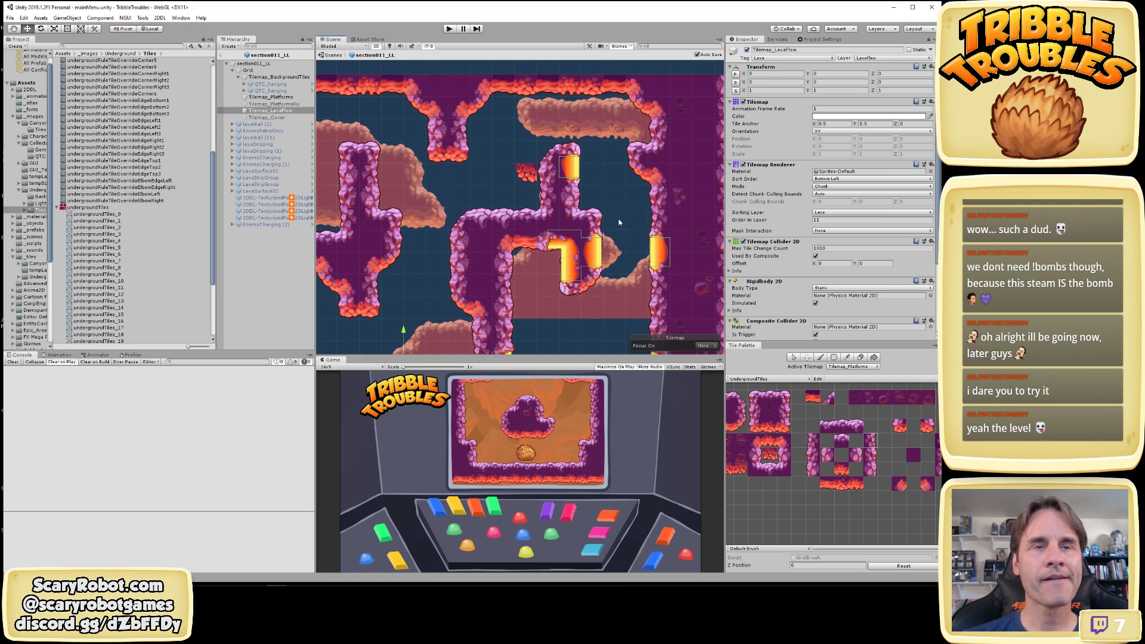
{"action": "left_click", "coordinate": [271, 97]}
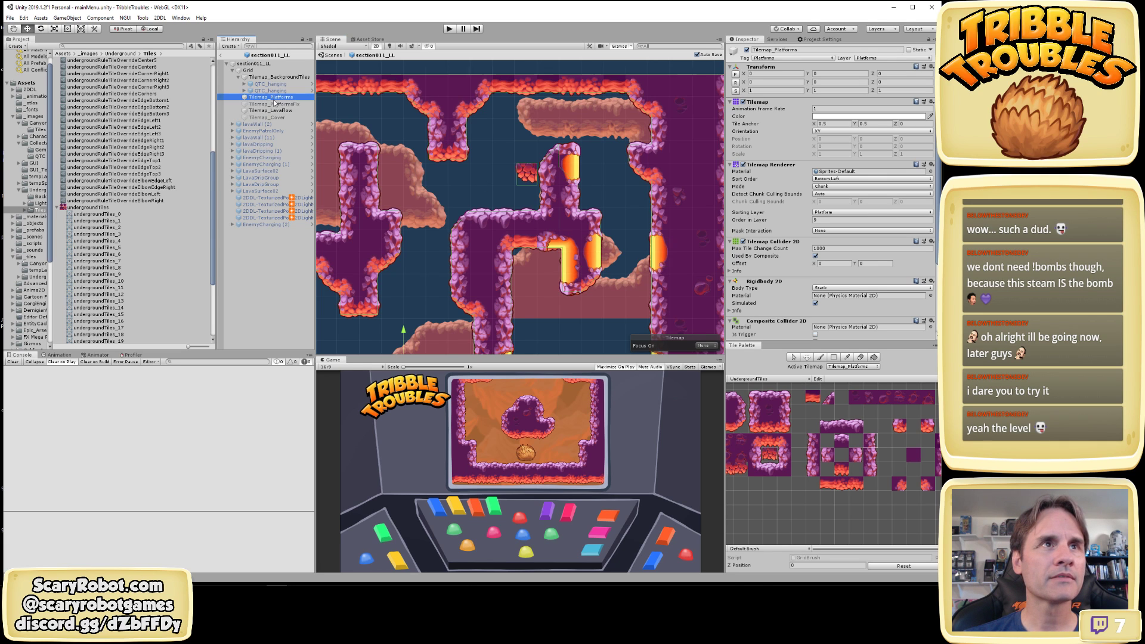
{"action": "left_click", "coordinate": [530, 180]}
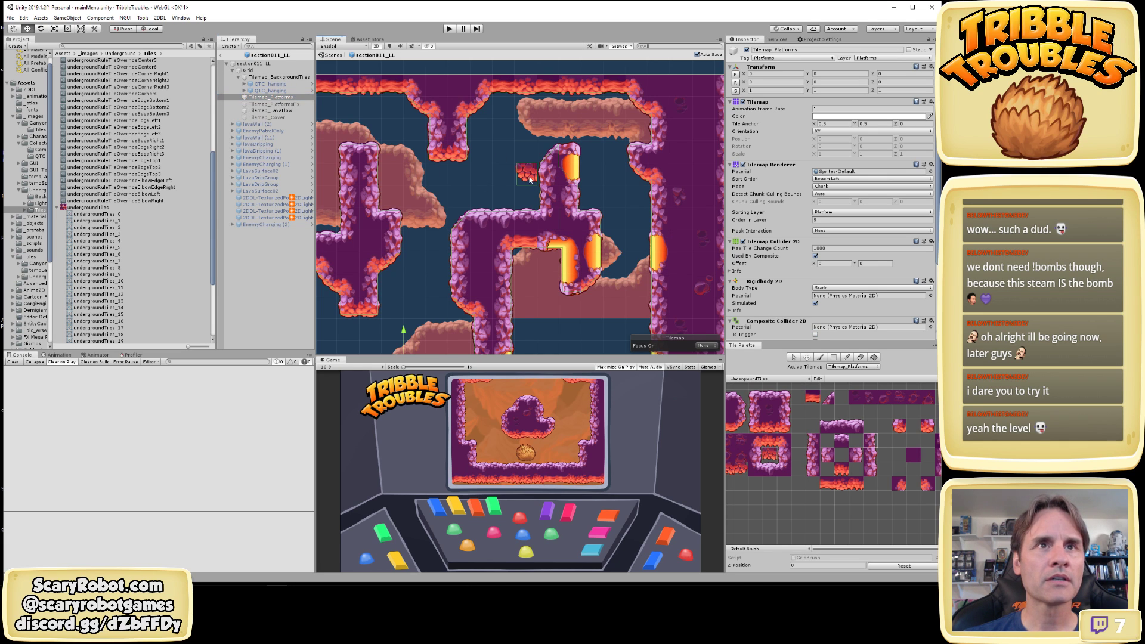
{"action": "left_click", "coordinate": [747, 50]}
{"action": "left_click", "coordinate": [747, 50]}
{"action": "left_click", "coordinate": [747, 50]}
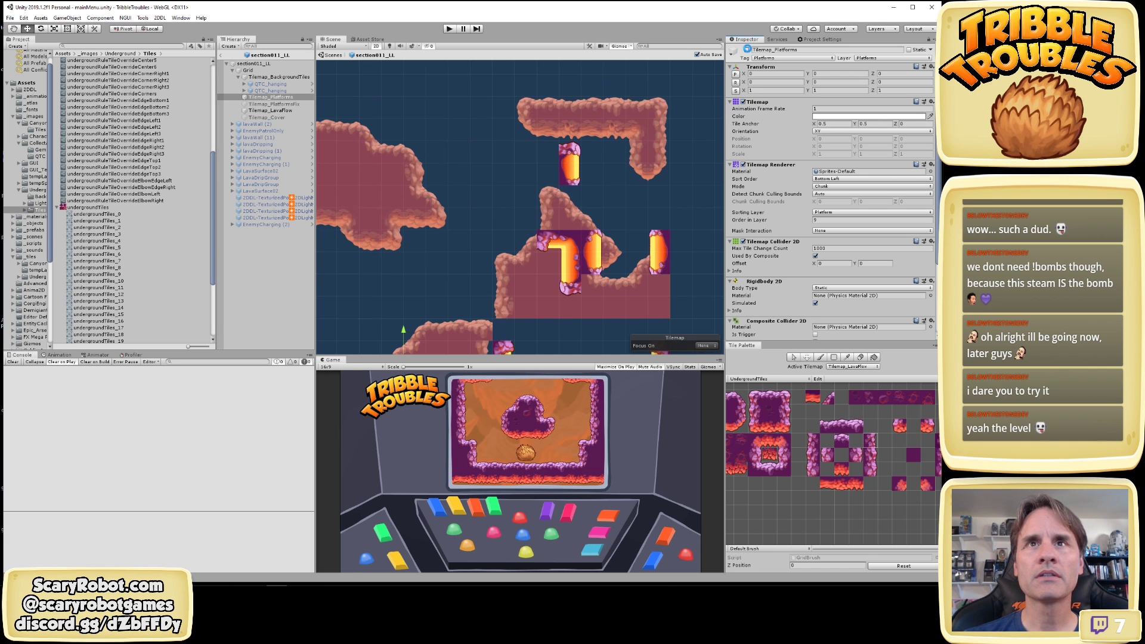
{"action": "left_click", "coordinate": [748, 50]}
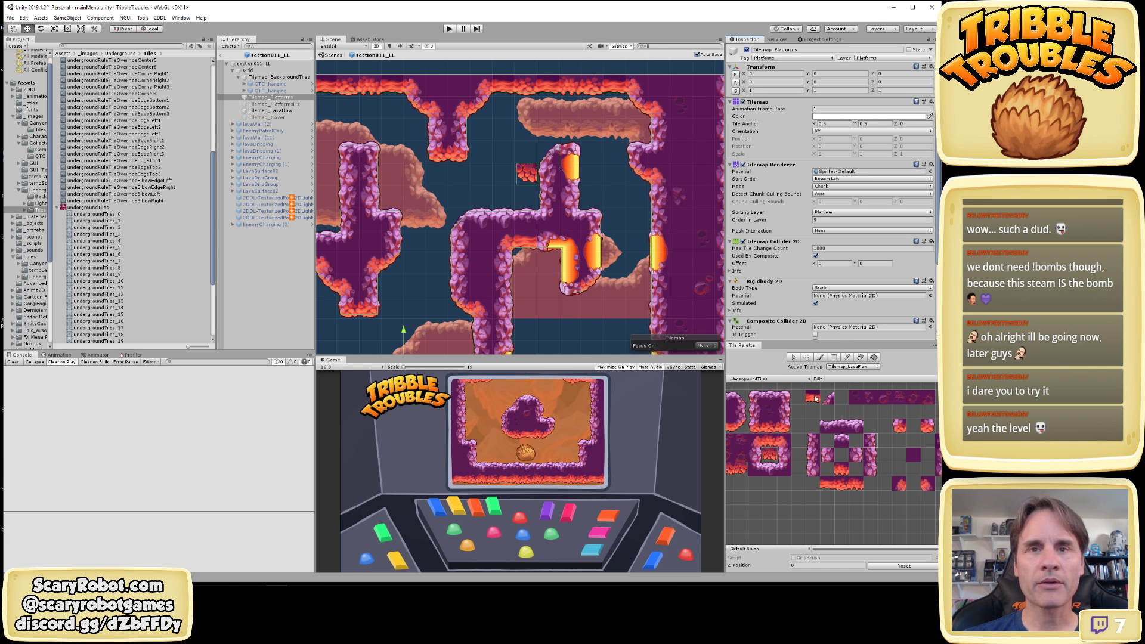
Make Tilemap_Platforms the active tilemap again and erase the stray rock tile beside the pillar of the upper lava fall
{"action": "left_click", "coordinate": [865, 367]}
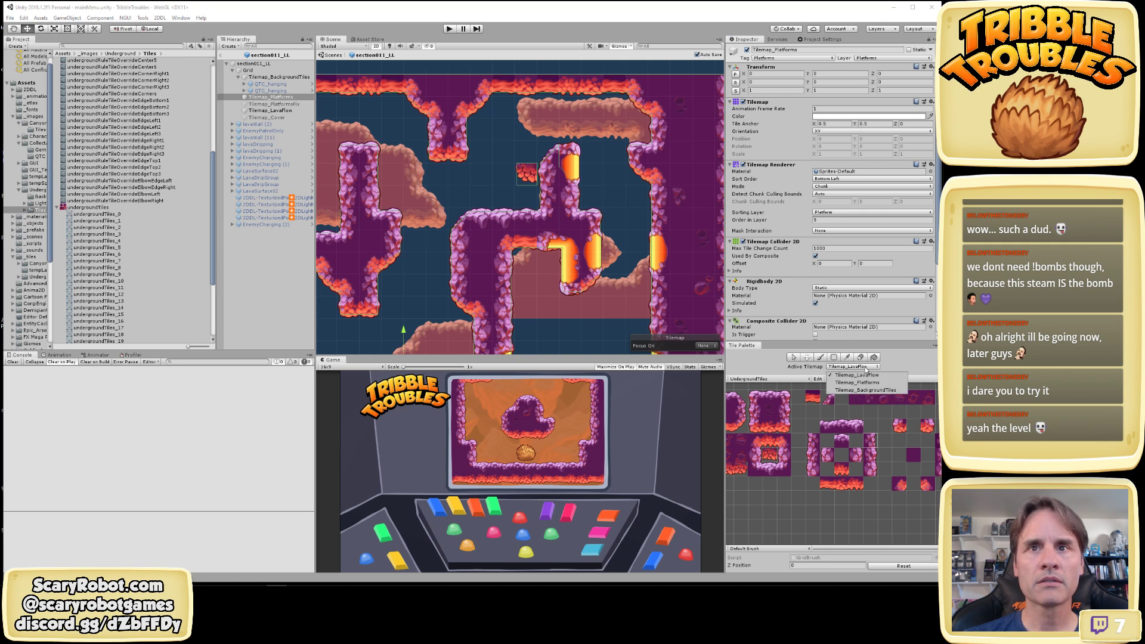
{"action": "left_click", "coordinate": [868, 383]}
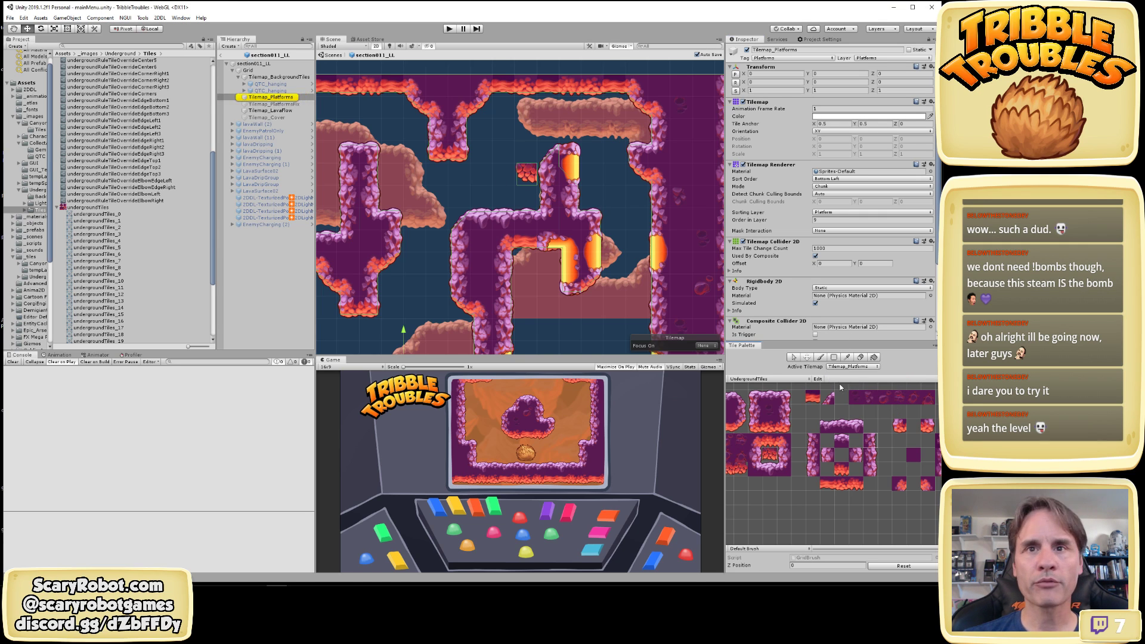
{"action": "left_click", "coordinate": [774, 418]}
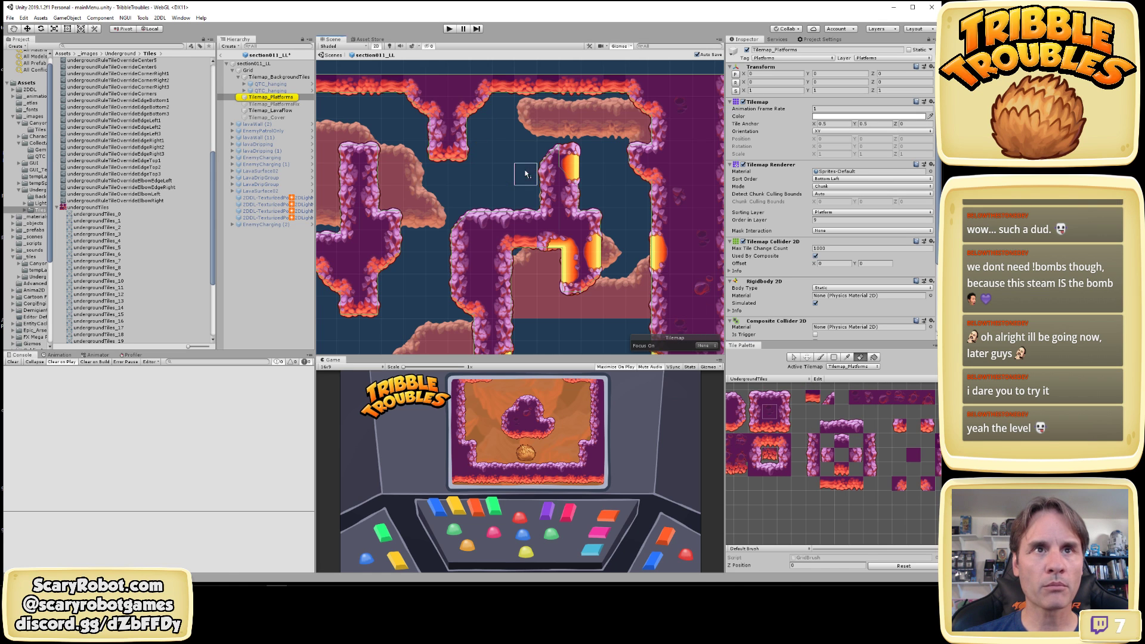
{"action": "scroll", "coordinate": [696, 249], "scroll_direction": "down", "scroll_amount": 5}
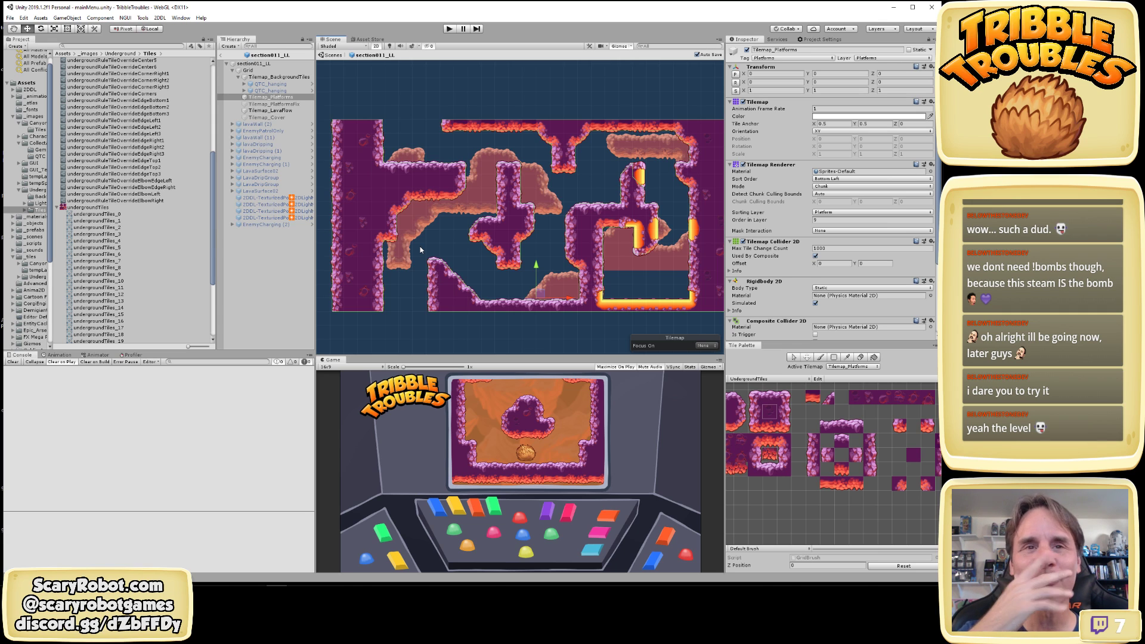
{"action": "scroll", "coordinate": [545, 207], "scroll_direction": "down", "scroll_amount": 3}
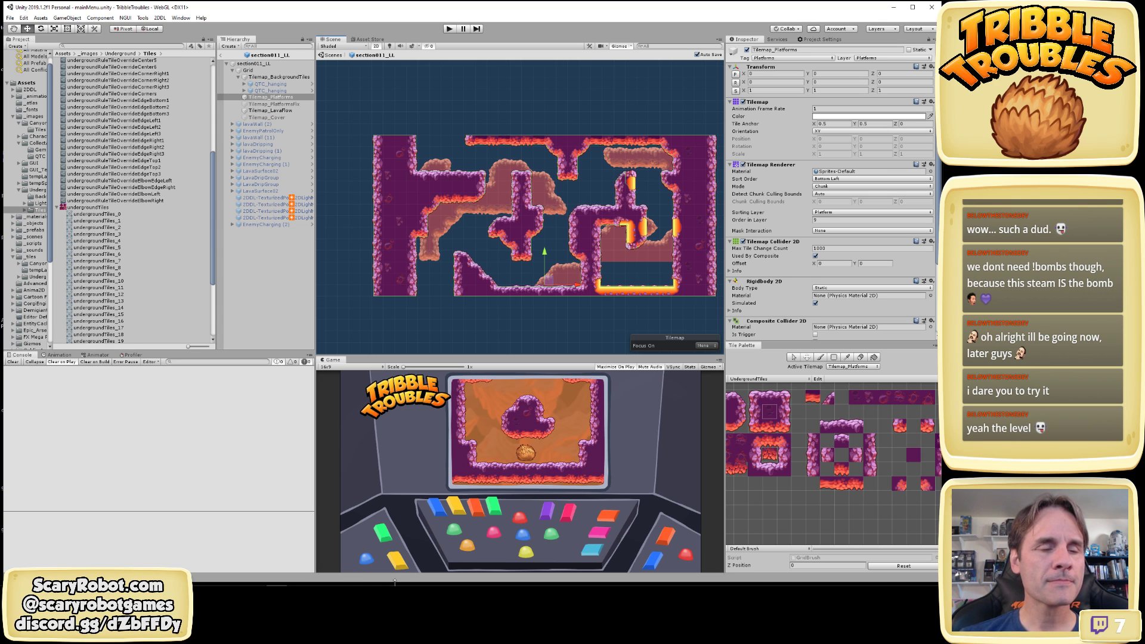
Switch to Visual Studio, dismiss the code search, and look through PlayerController.cs from the movement-state cases to the sound methods
{"action": "left_click", "coordinate": [358, 596]}
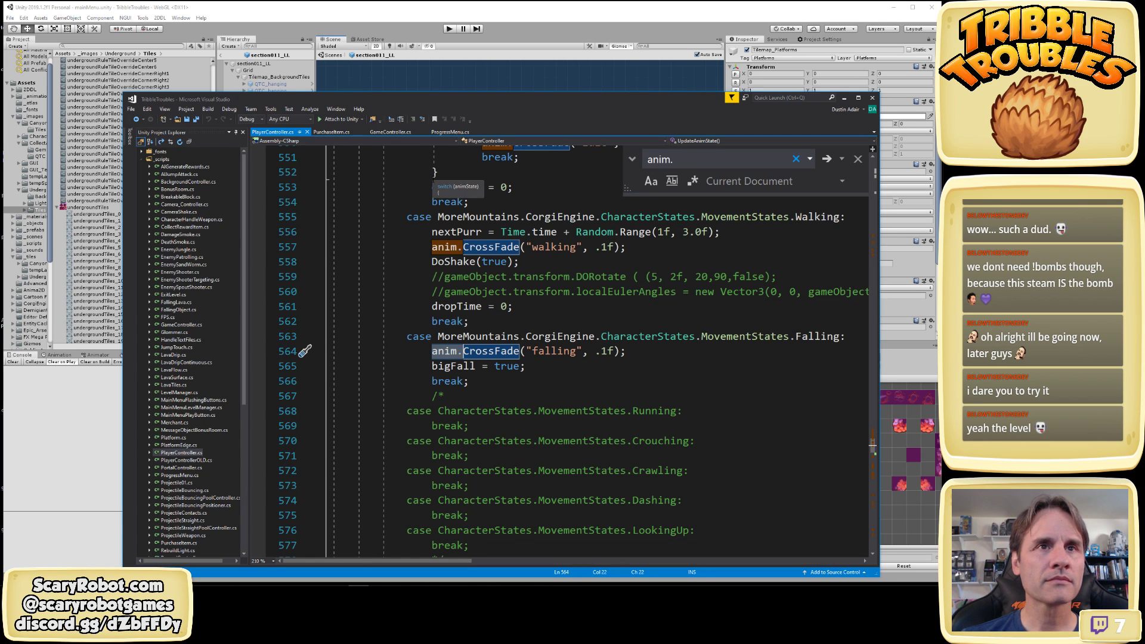
{"action": "left_click", "coordinate": [858, 159]}
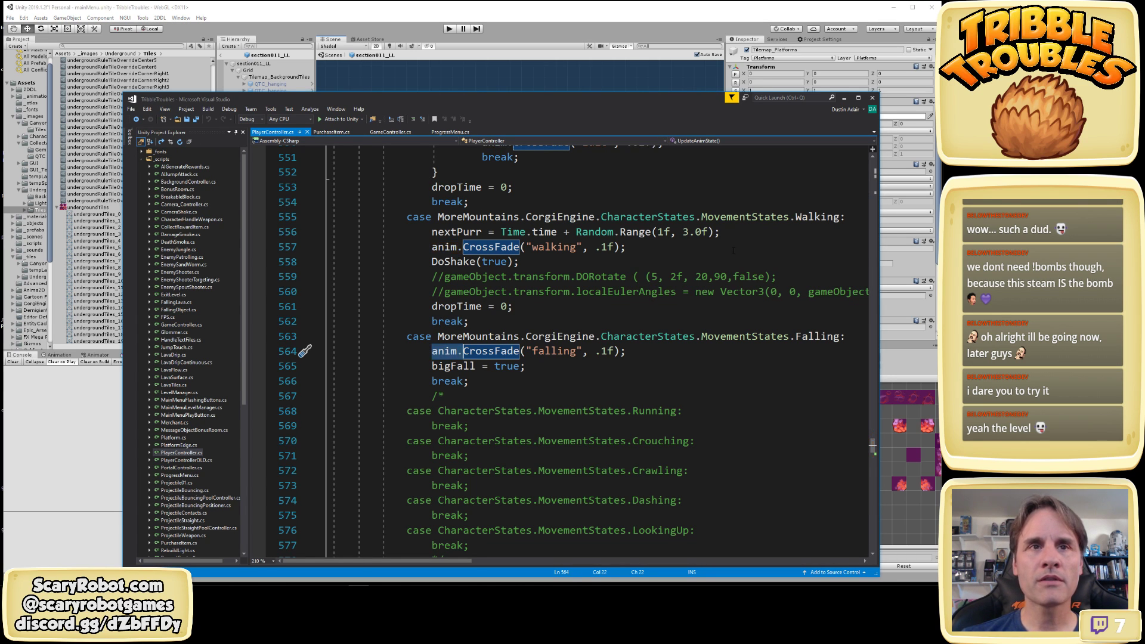
{"action": "scroll", "coordinate": [572, 379], "scroll_direction": "down", "scroll_amount": 12}
{"action": "scroll", "coordinate": [572, 379], "scroll_direction": "down", "scroll_amount": 17}
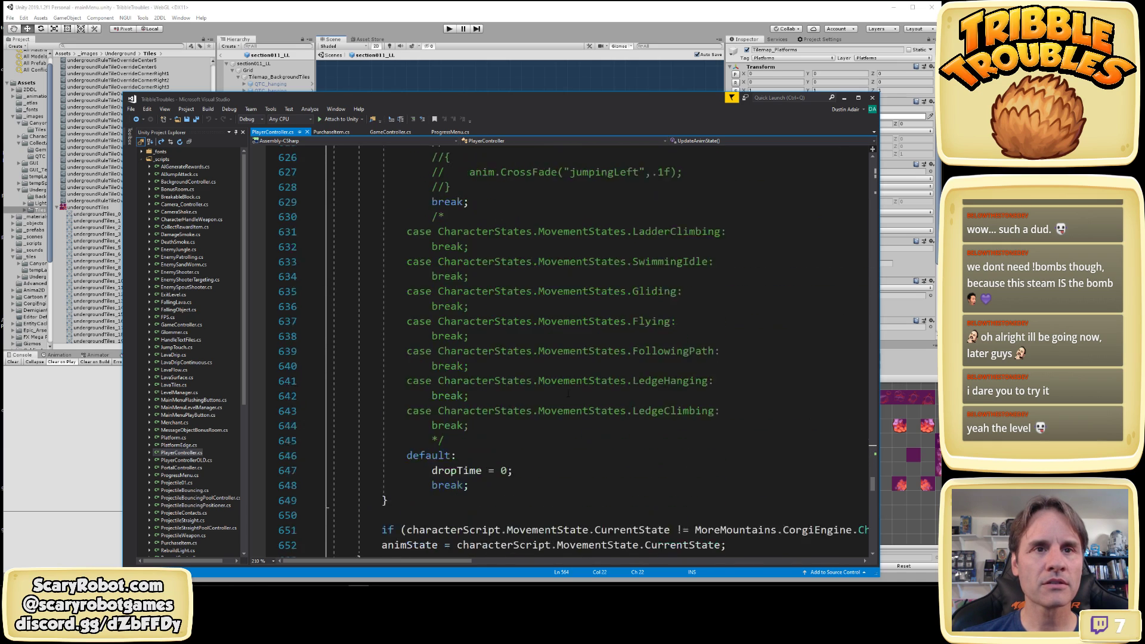
{"action": "left_click", "coordinate": [277, 595]}
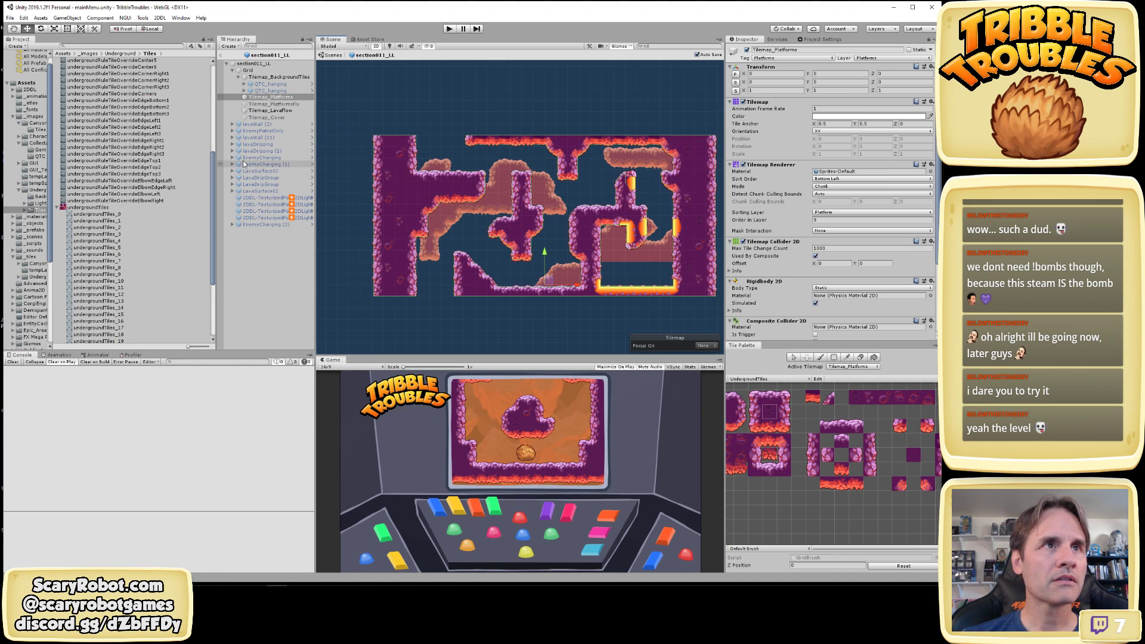
{"action": "key", "text": "alt+Tab"}
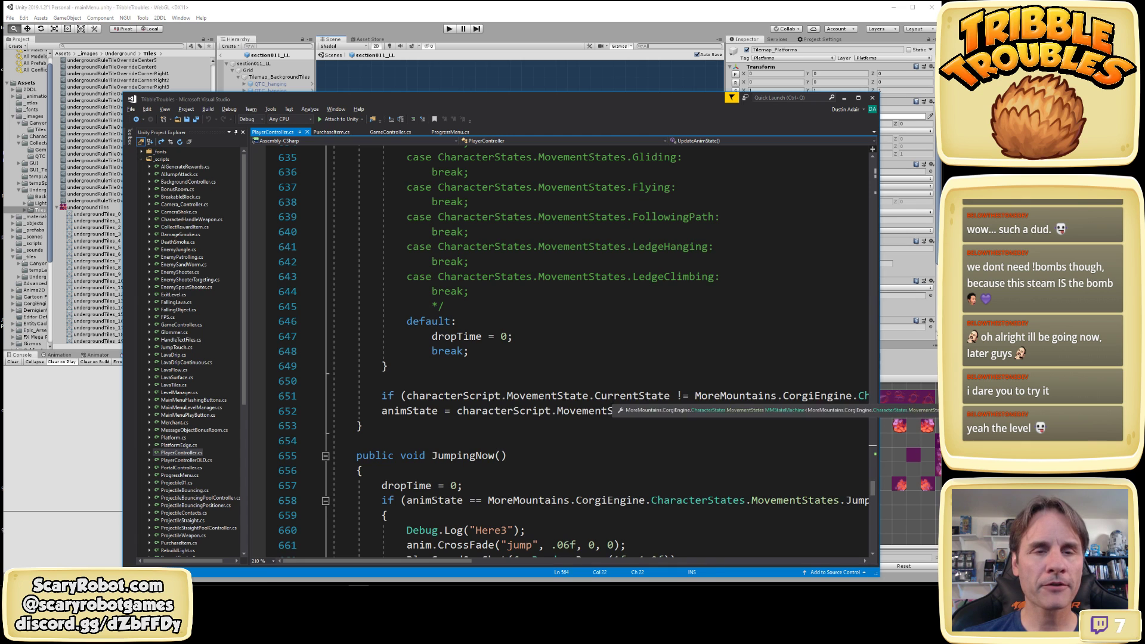
{"action": "scroll", "coordinate": [617, 451], "scroll_direction": "down", "scroll_amount": 9}
{"action": "scroll", "coordinate": [617, 450], "scroll_direction": "down", "scroll_amount": 10}
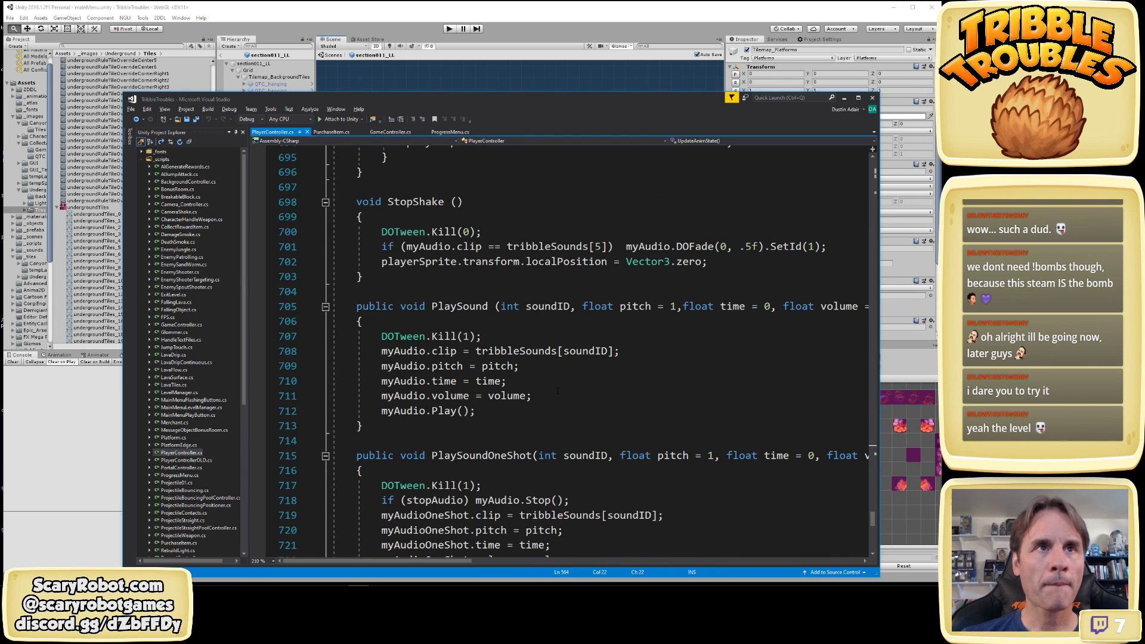
Bring up GameController.cs and close all the other open script files
{"action": "left_click", "coordinate": [389, 132]}
{"action": "right_click", "coordinate": [385, 132]}
{"action": "left_click", "coordinate": [450, 172]}
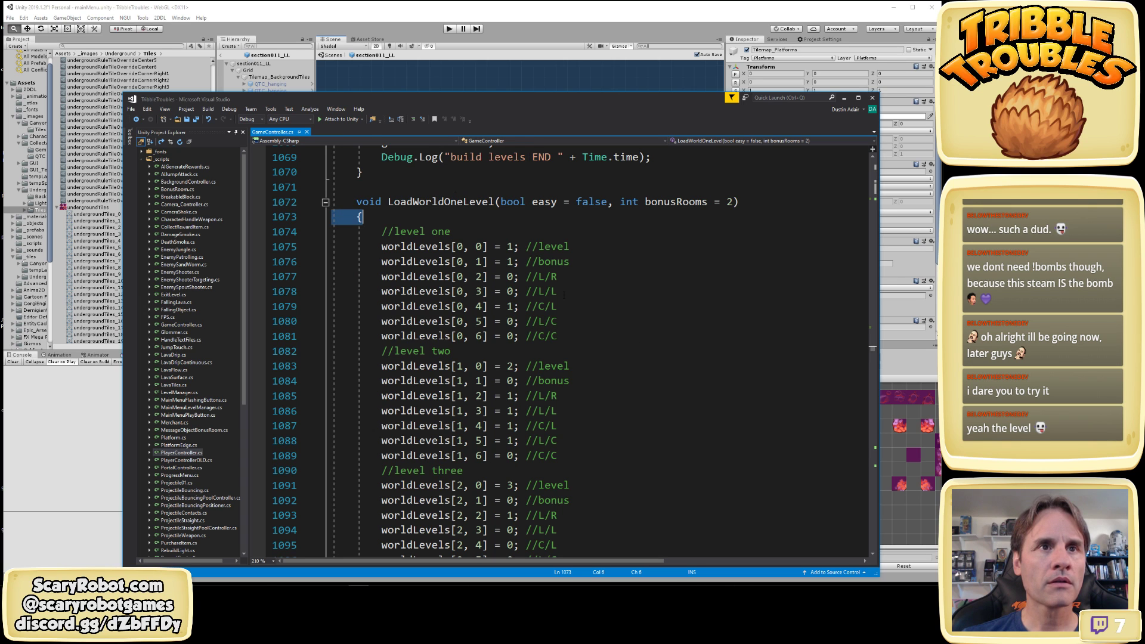
Search GameController.cs for the text "sec to reach the level section names, and close the search
{"action": "scroll", "coordinate": [626, 323], "scroll_direction": "down", "scroll_amount": 8}
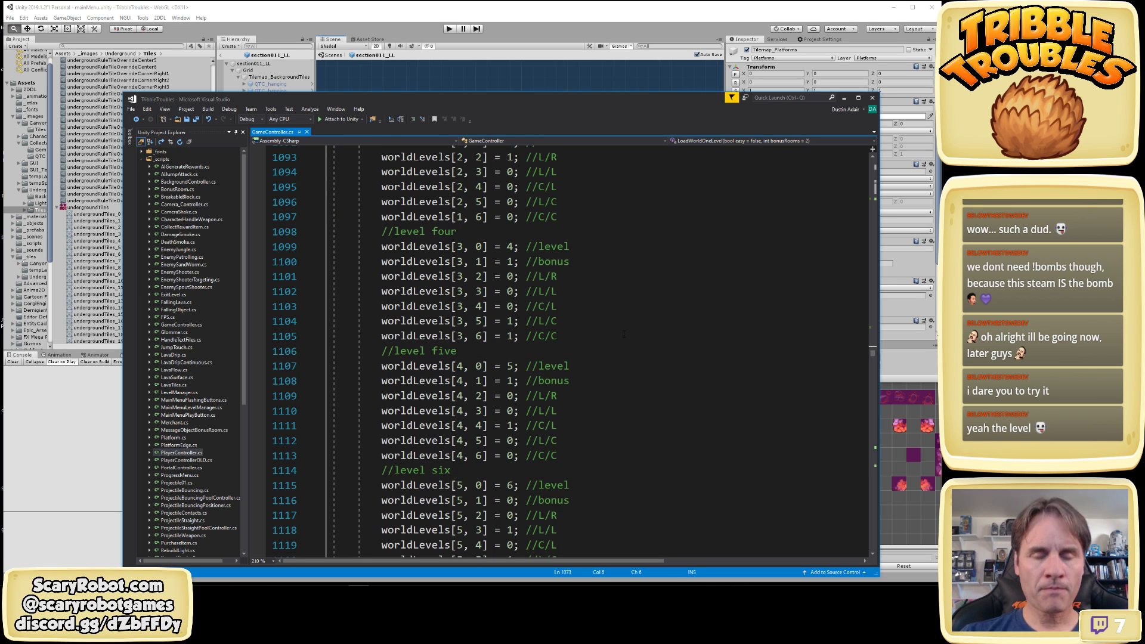
{"action": "key", "text": "ctrl+f"}
{"action": "type", "text": "\""}
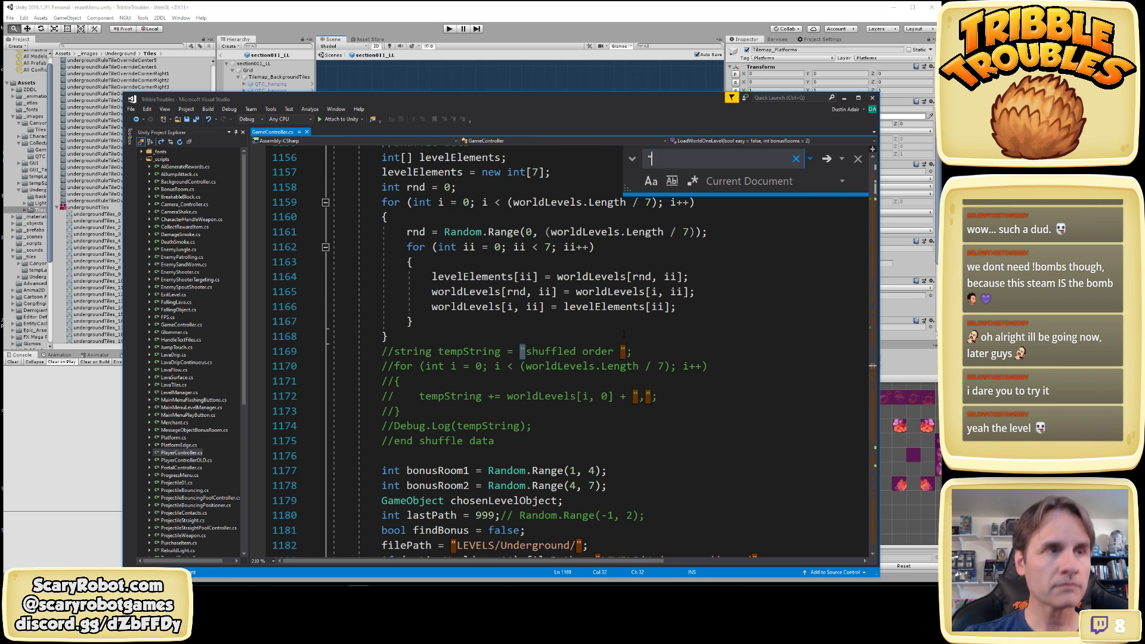
{"action": "type", "text": "s"}
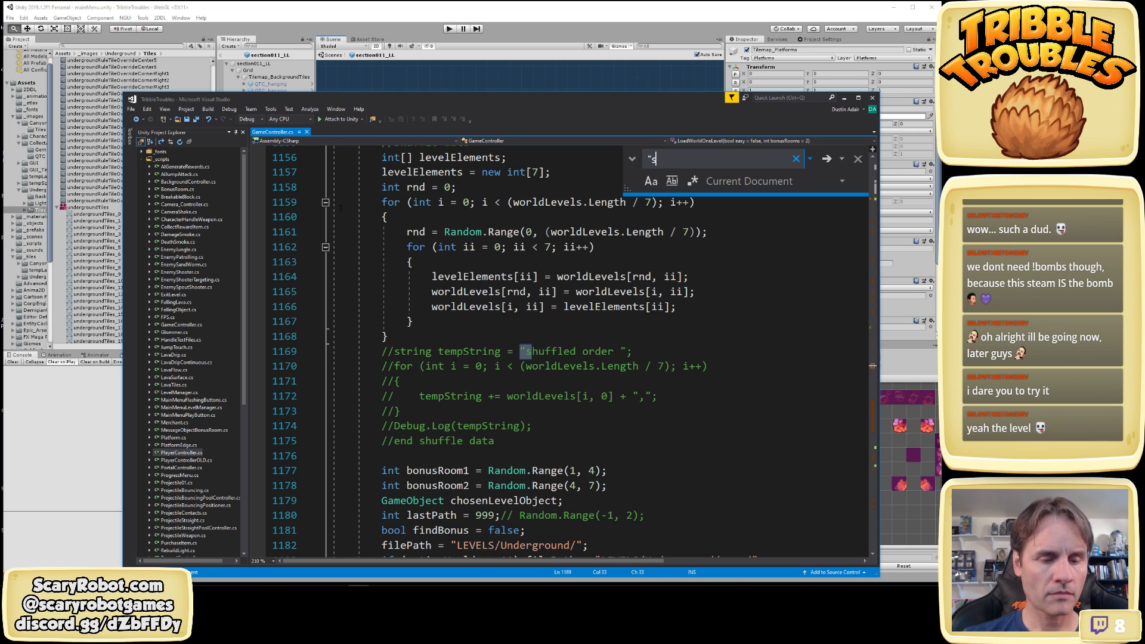
{"action": "type", "text": "ec"}
{"action": "key", "text": "Escape"}
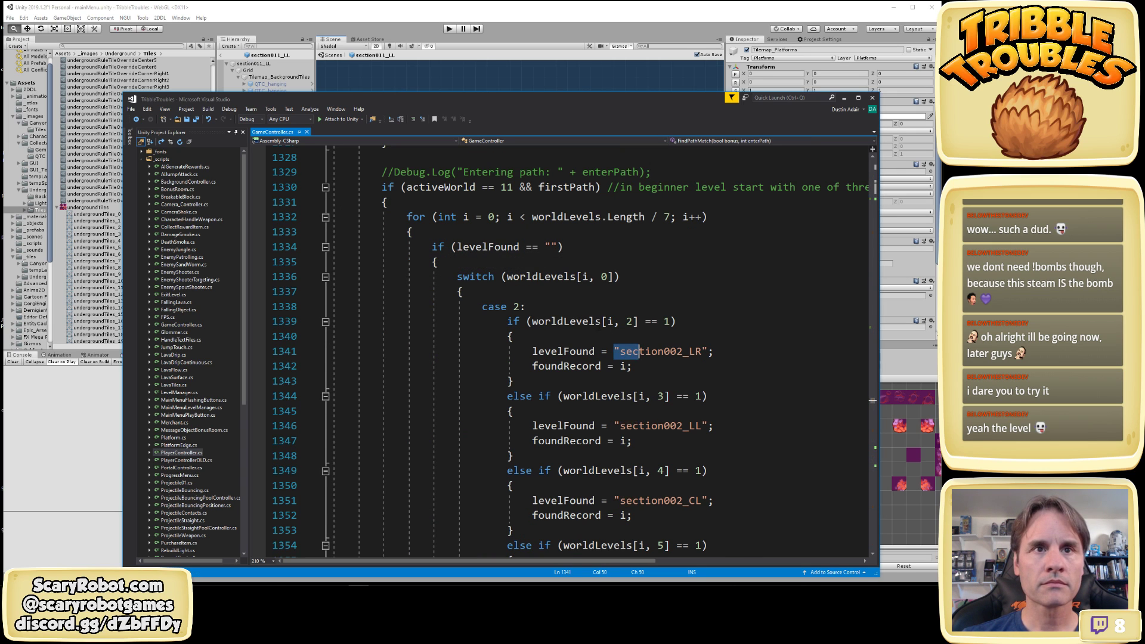
Examine the start of FindPathMatch and copy the levelFound = "section002_LR"; statement from case 2
{"action": "scroll", "coordinate": [625, 357], "scroll_direction": "down", "scroll_amount": 4}
{"action": "scroll", "coordinate": [625, 356], "scroll_direction": "up", "scroll_amount": 4}
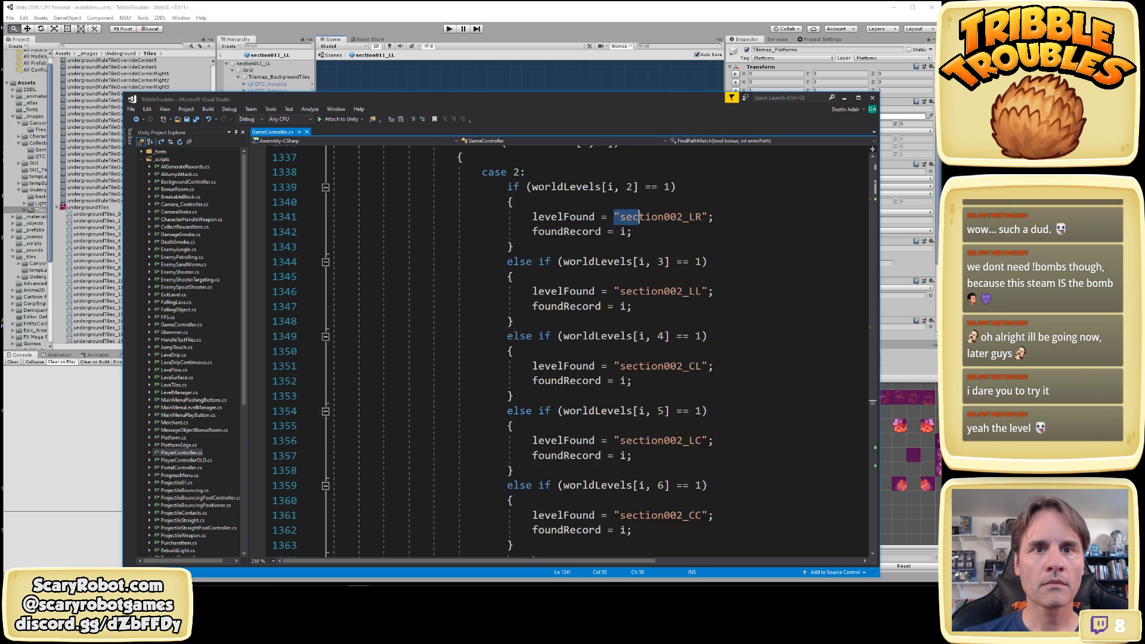
{"action": "scroll", "coordinate": [624, 357], "scroll_direction": "up", "scroll_amount": 4}
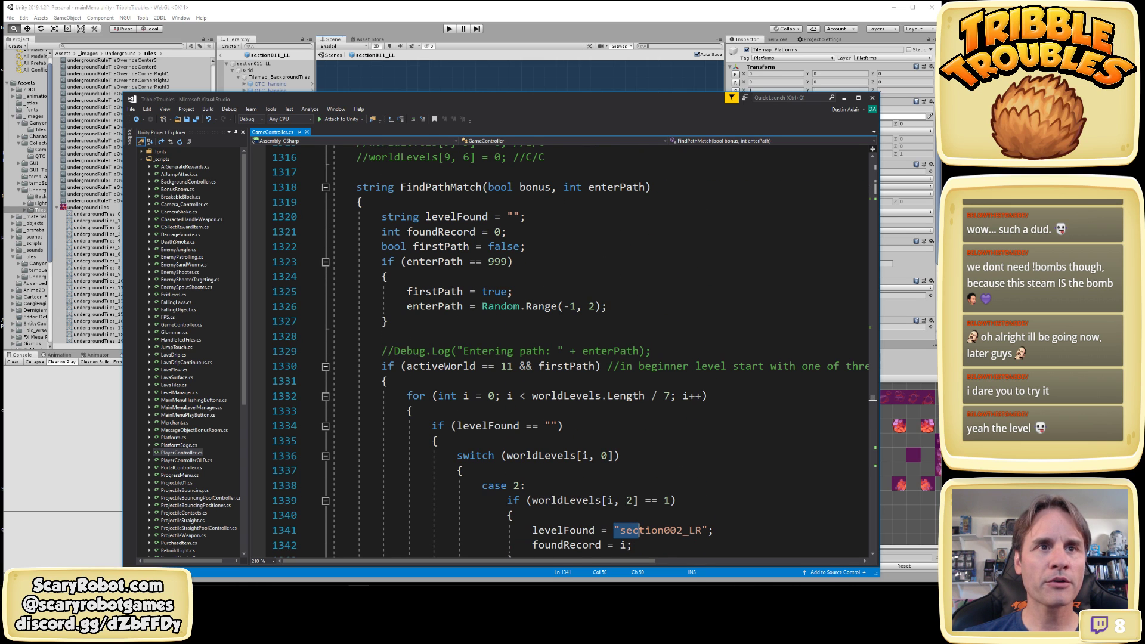
{"action": "scroll", "coordinate": [531, 416], "scroll_direction": "down", "scroll_amount": 3}
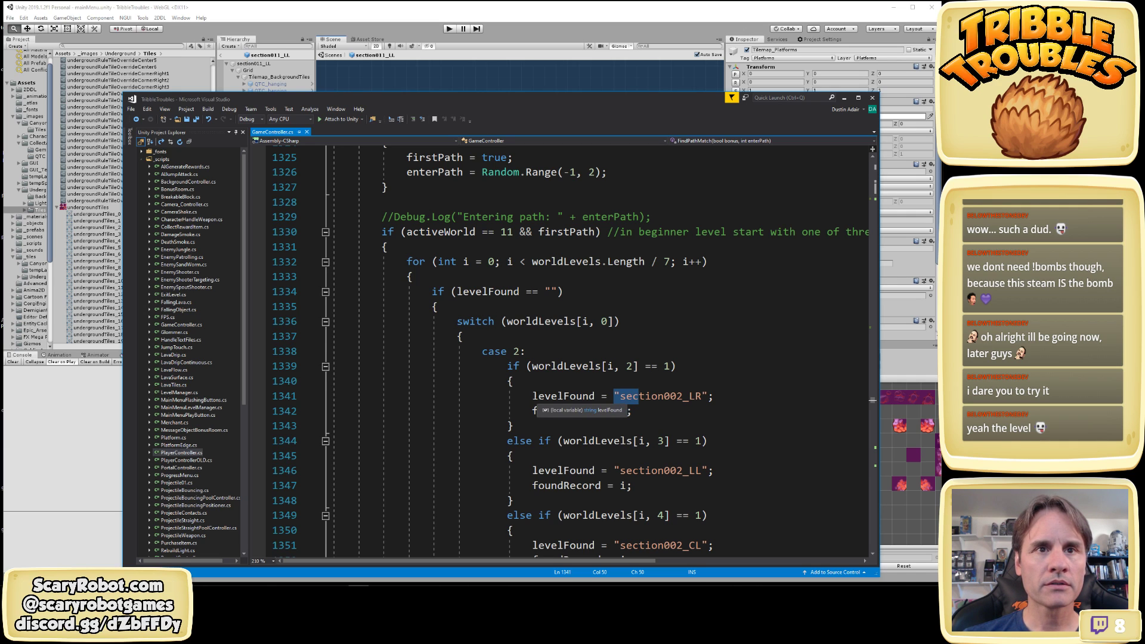
{"action": "left_click_drag", "start_coordinate": [532, 396], "coordinate": [714, 398]}
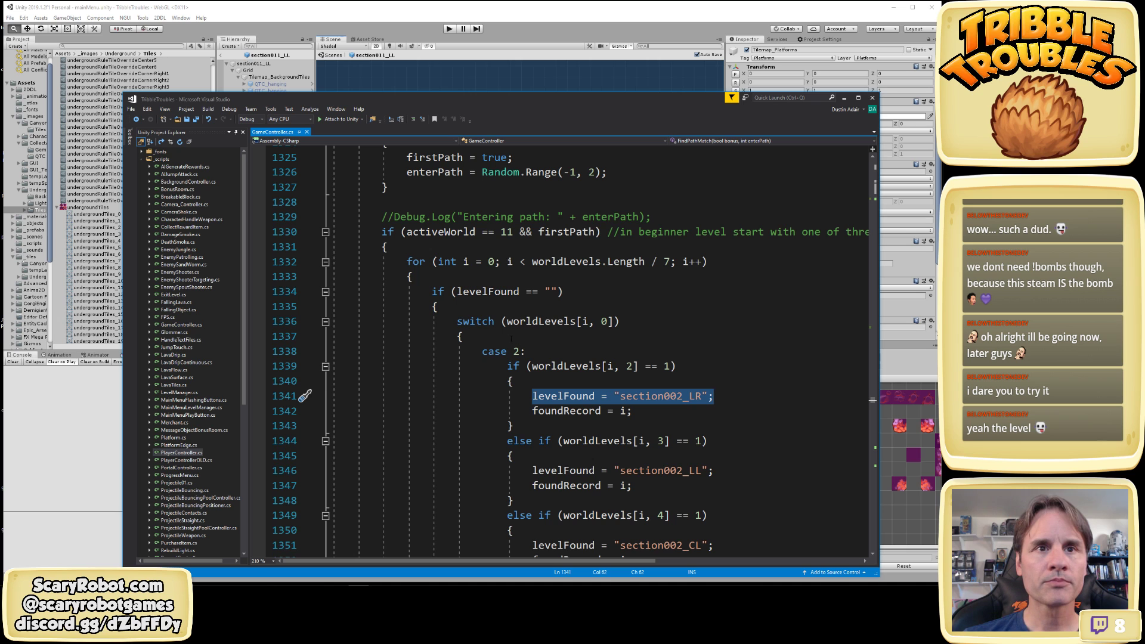
Examine how the rest of FindPathMatch builds the section names, through to MoveLevelToBottom, and return to its declaration
{"action": "scroll", "coordinate": [552, 357], "scroll_direction": "down", "scroll_amount": 20}
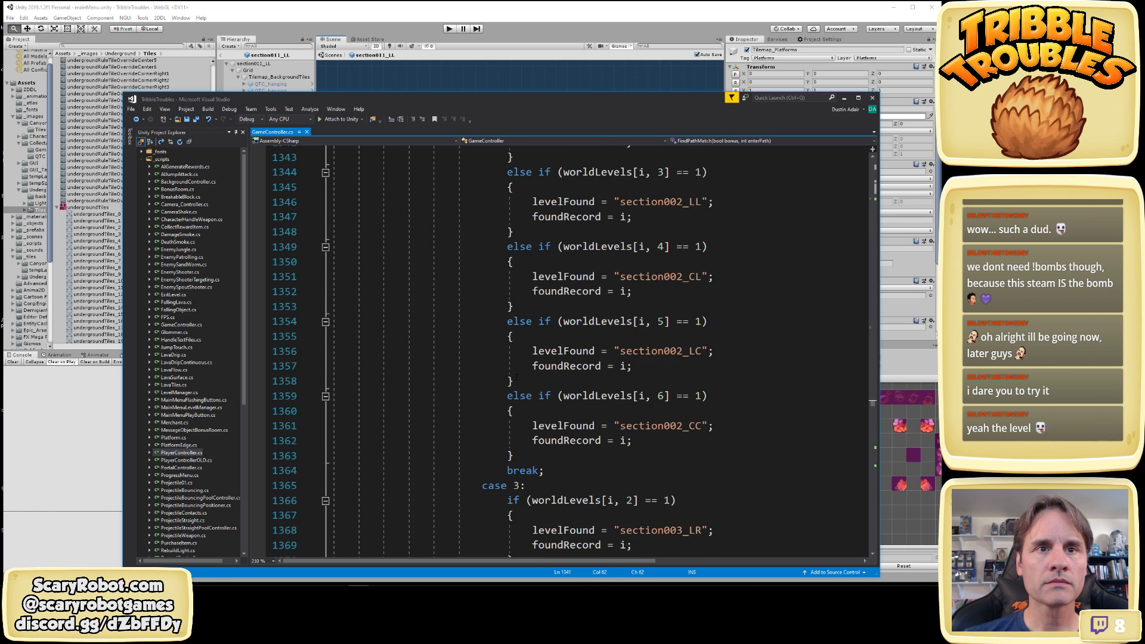
{"action": "scroll", "coordinate": [517, 383], "scroll_direction": "down", "scroll_amount": 6}
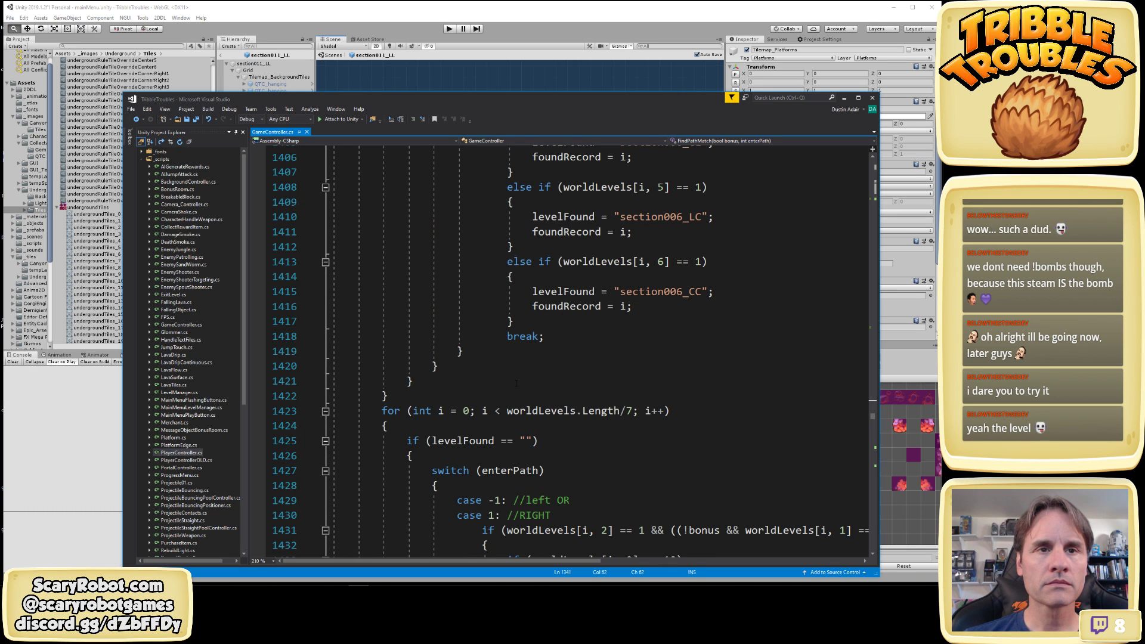
{"action": "scroll", "coordinate": [516, 383], "scroll_direction": "down", "scroll_amount": 3}
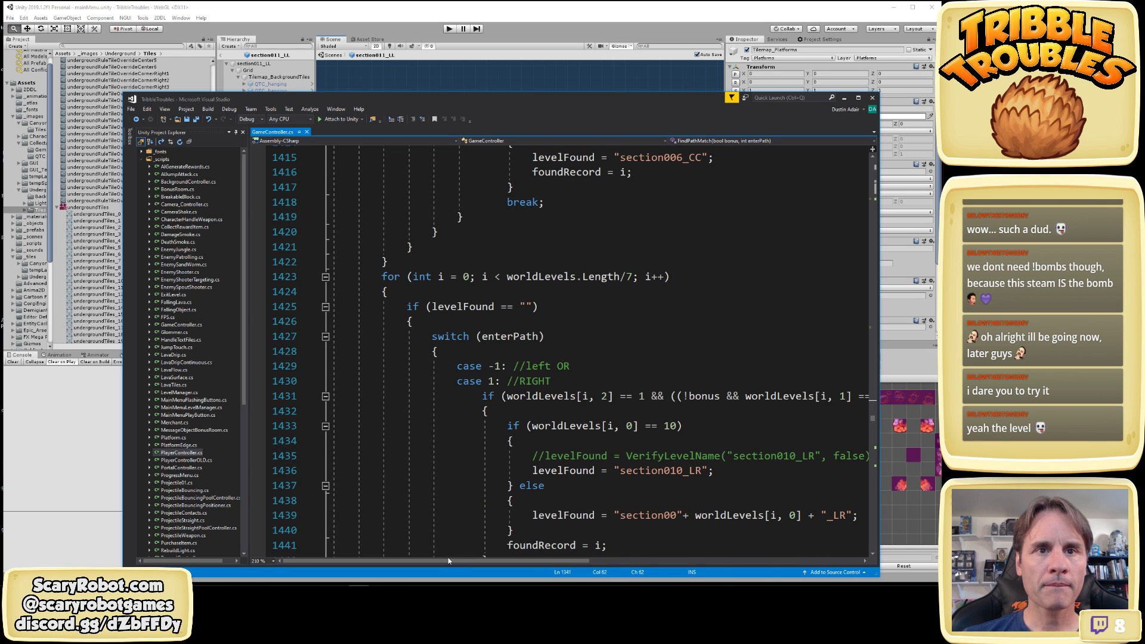
{"action": "left_click_drag", "start_coordinate": [448, 562], "coordinate": [382, 550]}
{"action": "scroll", "coordinate": [471, 388], "scroll_direction": "down", "scroll_amount": 11}
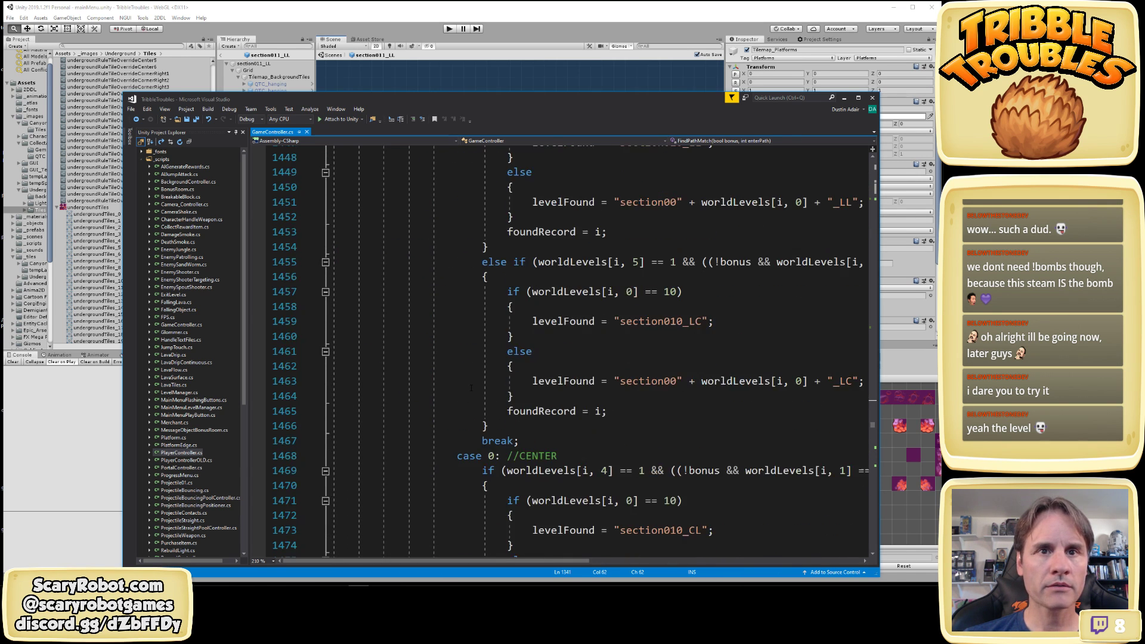
{"action": "scroll", "coordinate": [471, 388], "scroll_direction": "down", "scroll_amount": 12}
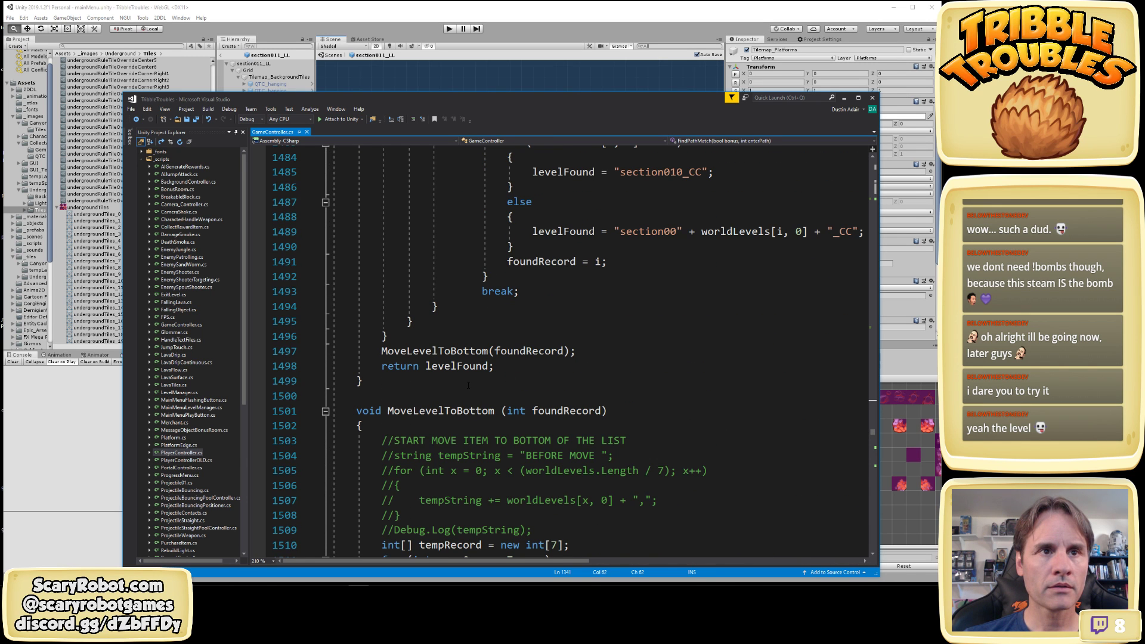
{"action": "scroll", "coordinate": [469, 386], "scroll_direction": "up", "scroll_amount": 20}
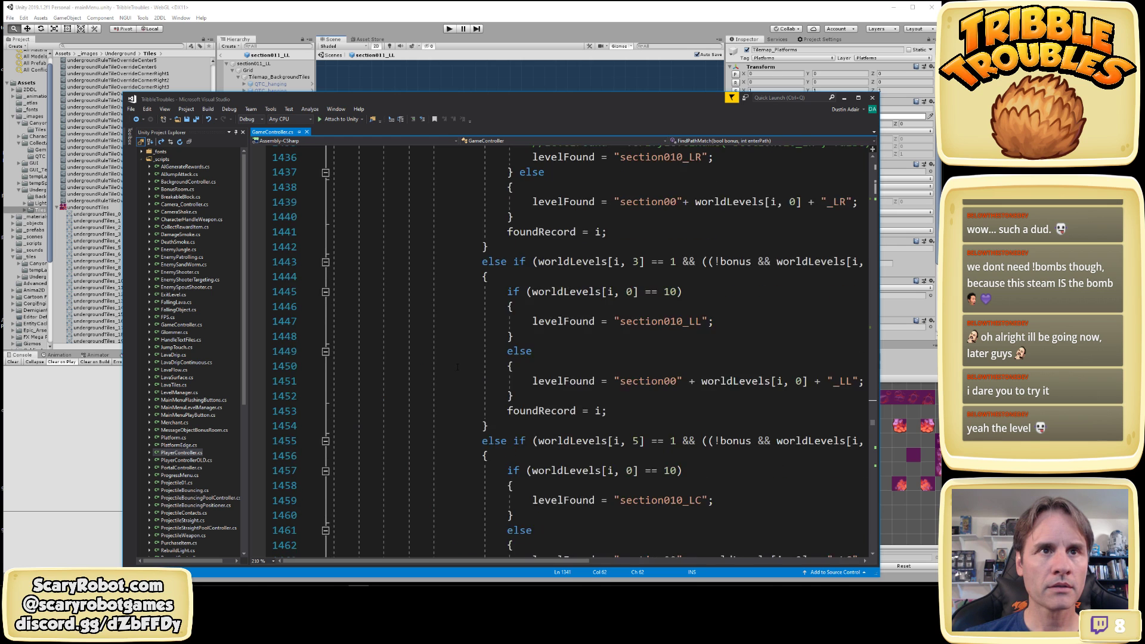
{"action": "scroll", "coordinate": [458, 366], "scroll_direction": "up", "scroll_amount": 20}
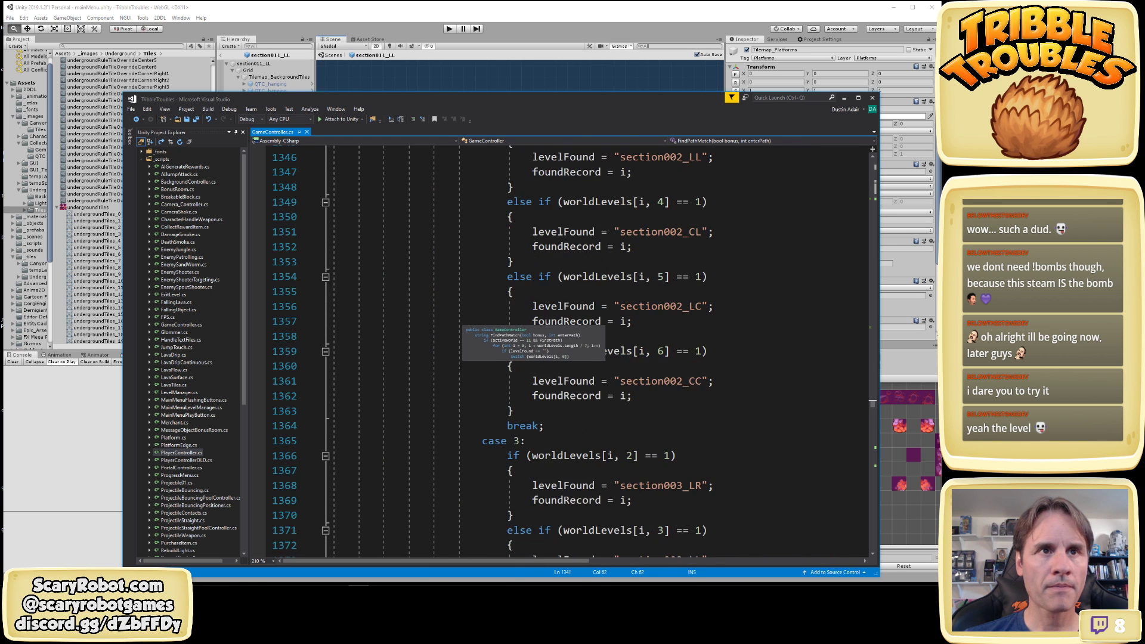
{"action": "scroll", "coordinate": [441, 425], "scroll_direction": "up", "scroll_amount": 3}
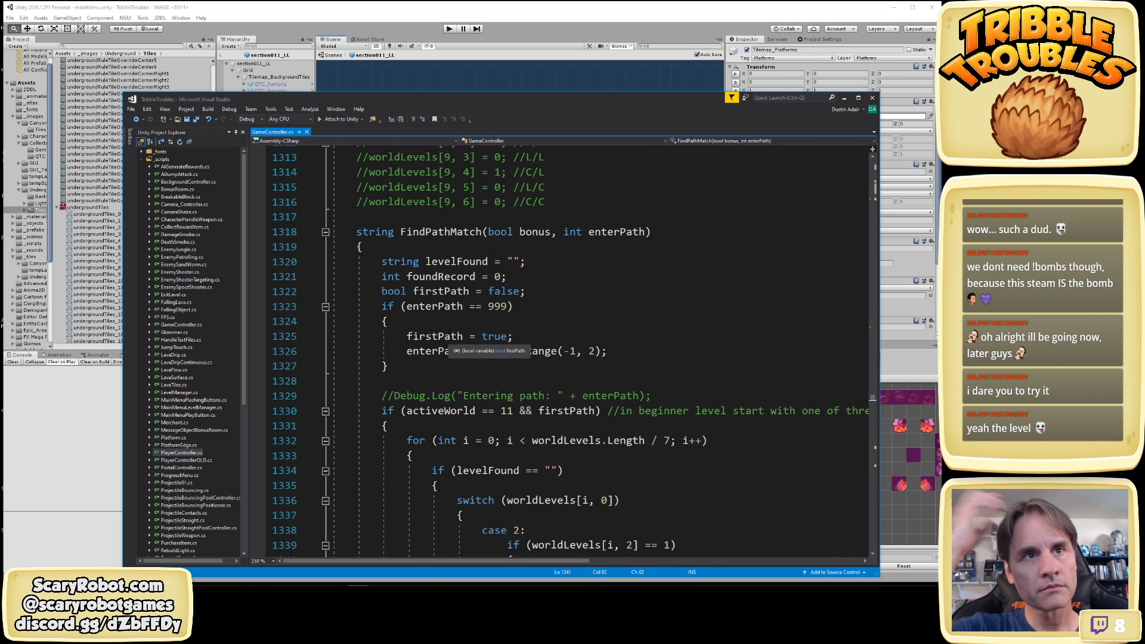
Search backwards from the FindPathMatch declaration for the place in LoadWorldOneLevel where the method is called
{"action": "left_click", "coordinate": [451, 232]}
{"action": "right_click", "coordinate": [454, 234]}
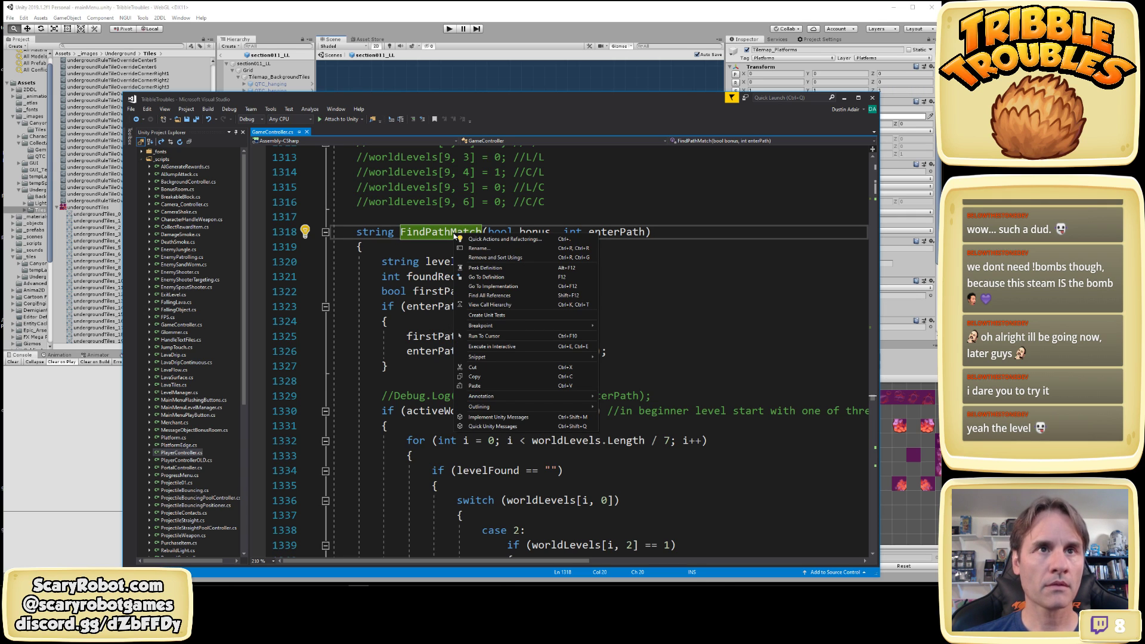
{"action": "left_click", "coordinate": [396, 262]}
{"action": "double_click", "coordinate": [424, 234]}
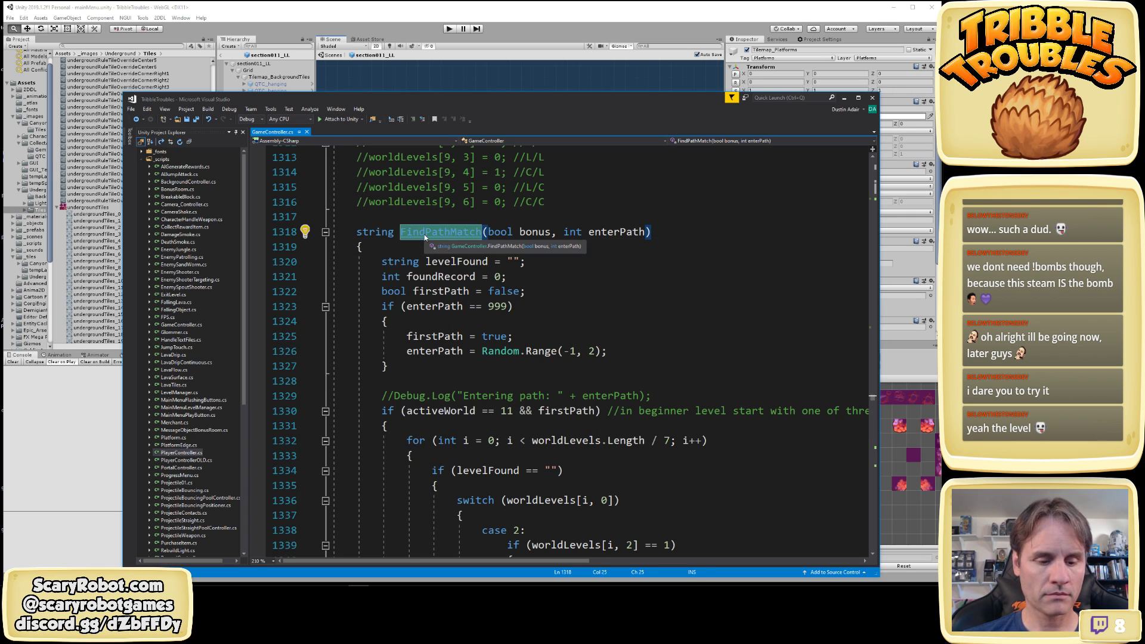
{"action": "key", "text": "ctrl+f"}
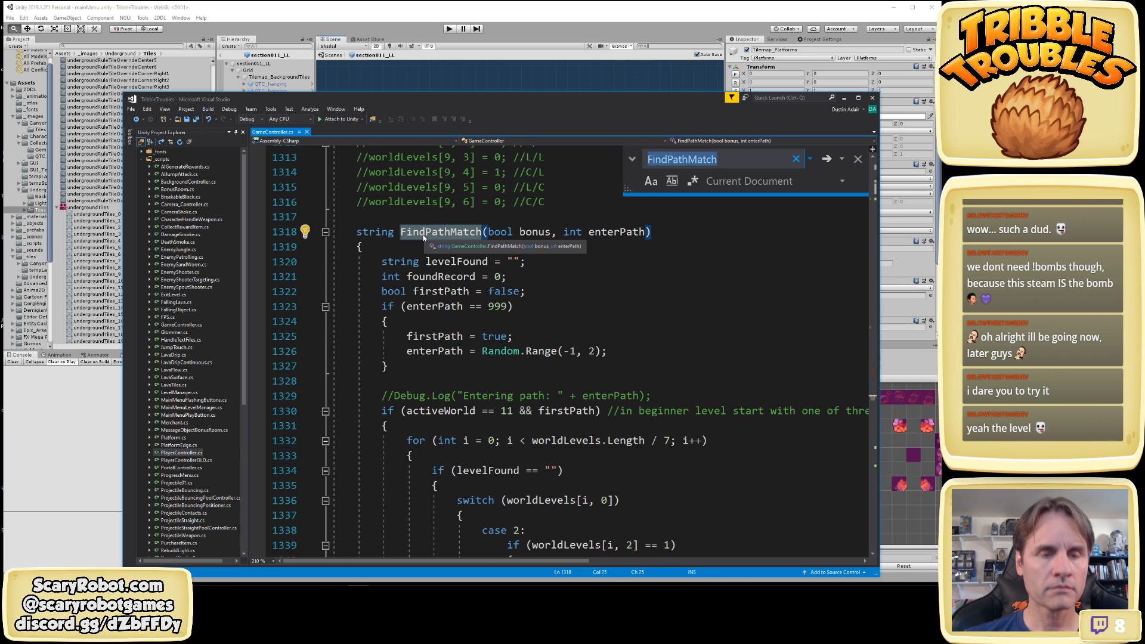
{"action": "key", "text": "shift+F3"}
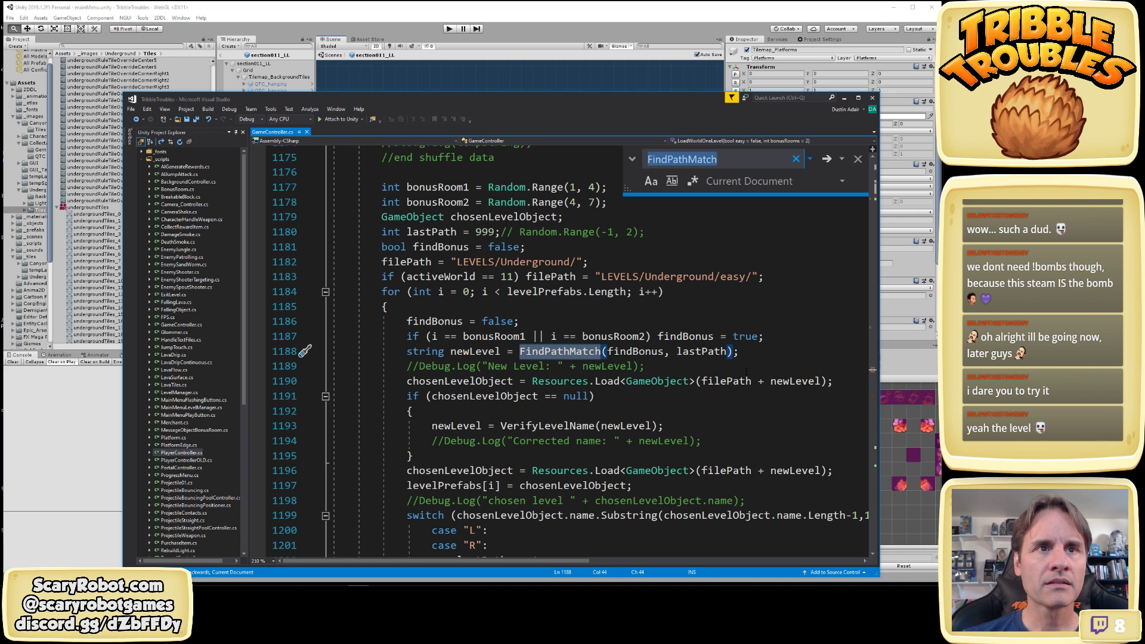
Add a blank line below the FindPathMatch call, try inserting levelFound = "section002_LR"; there, and undo only that insertion
{"action": "left_click", "coordinate": [751, 352]}
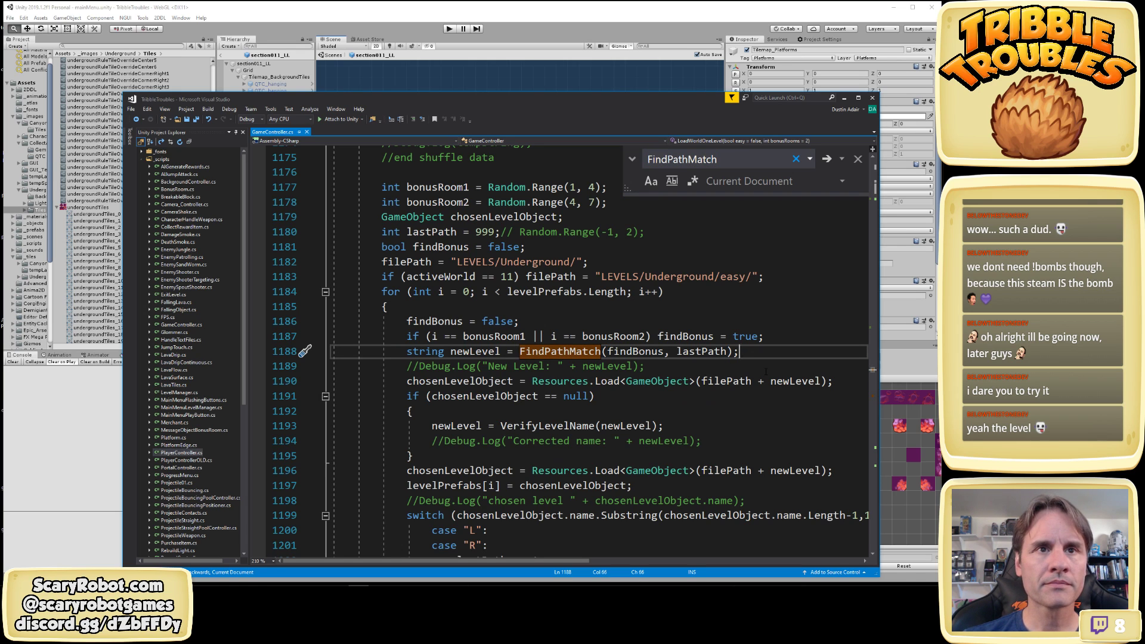
{"action": "key", "text": "Return"}
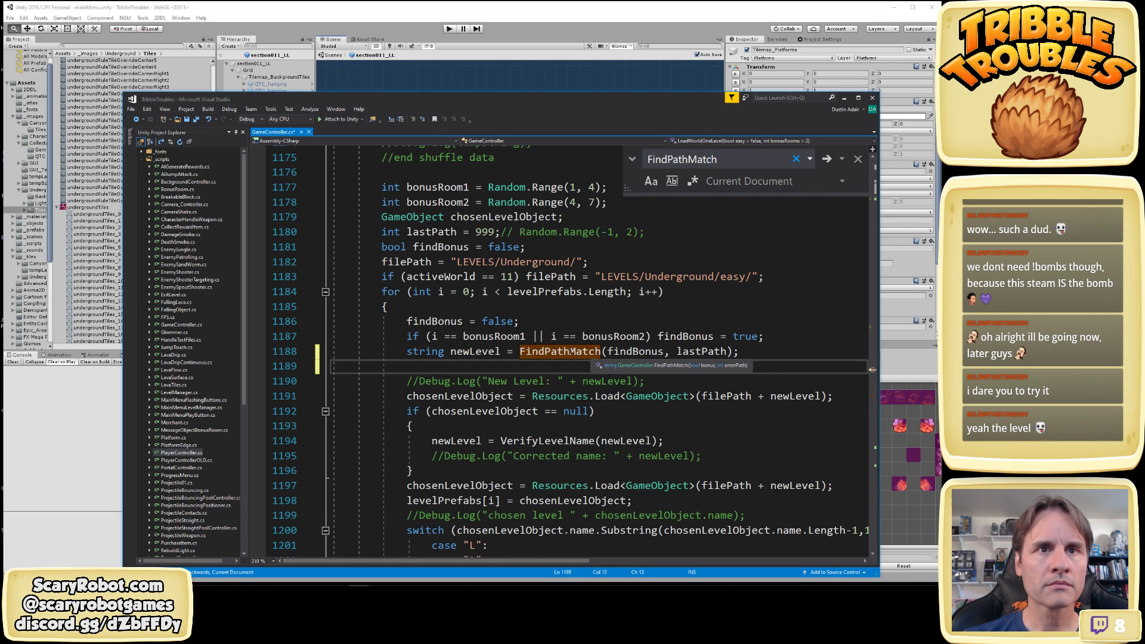
{"action": "type", "text": "levelFound = \"section002_LR\";"}
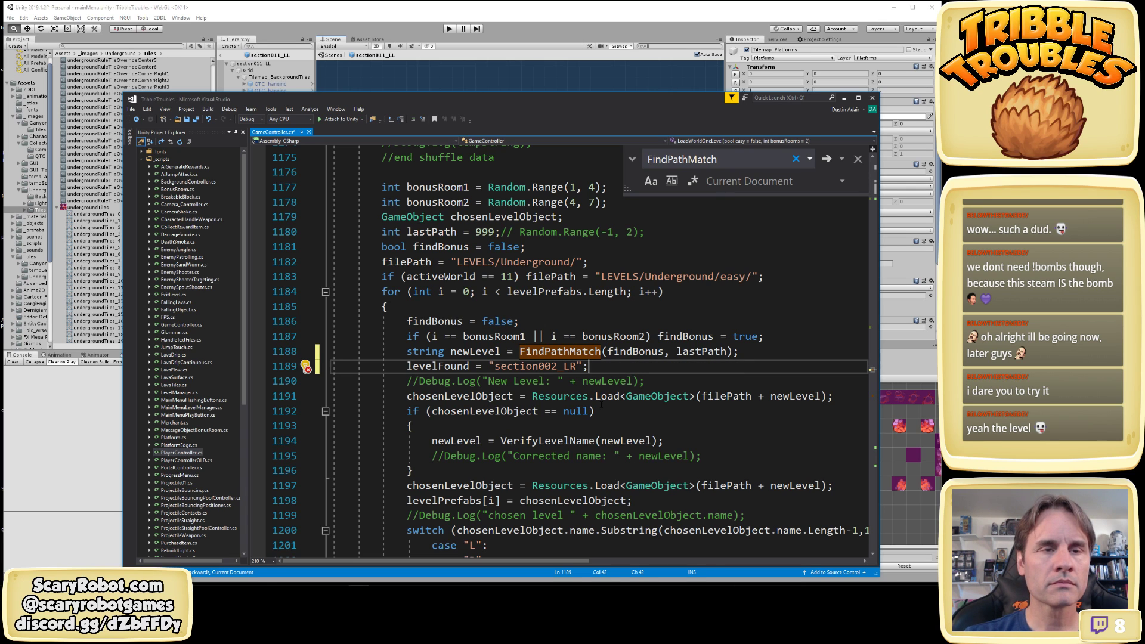
{"action": "key", "text": "ctrl+z"}
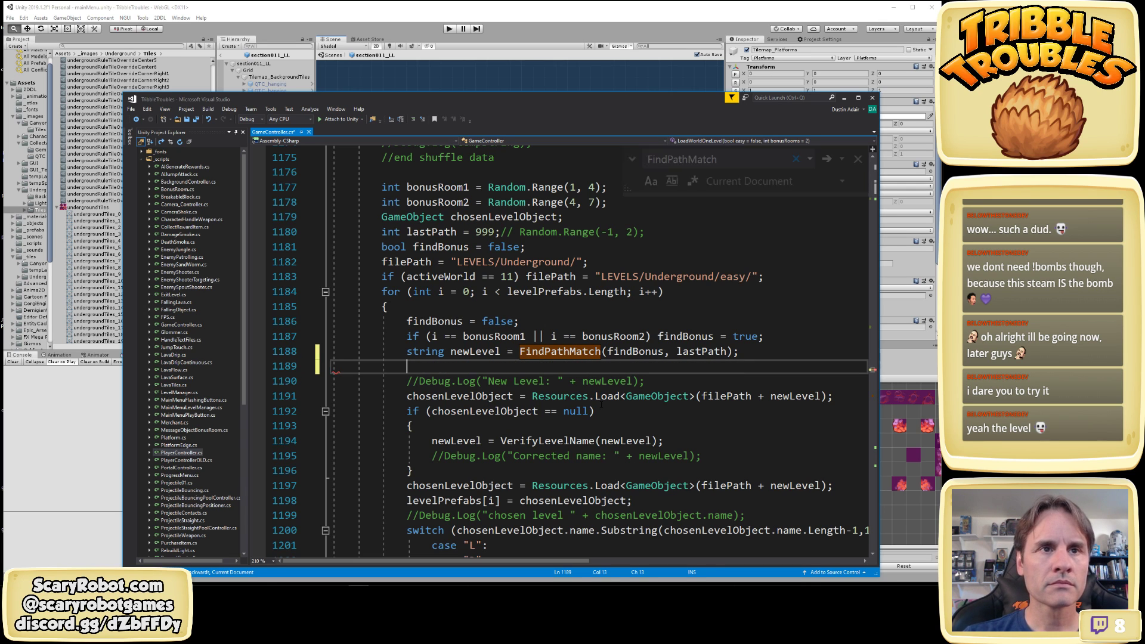
Go to the FindPathMatch definition, examine it through to its return value, and return to the blank line below its call
{"action": "right_click", "coordinate": [549, 352]}
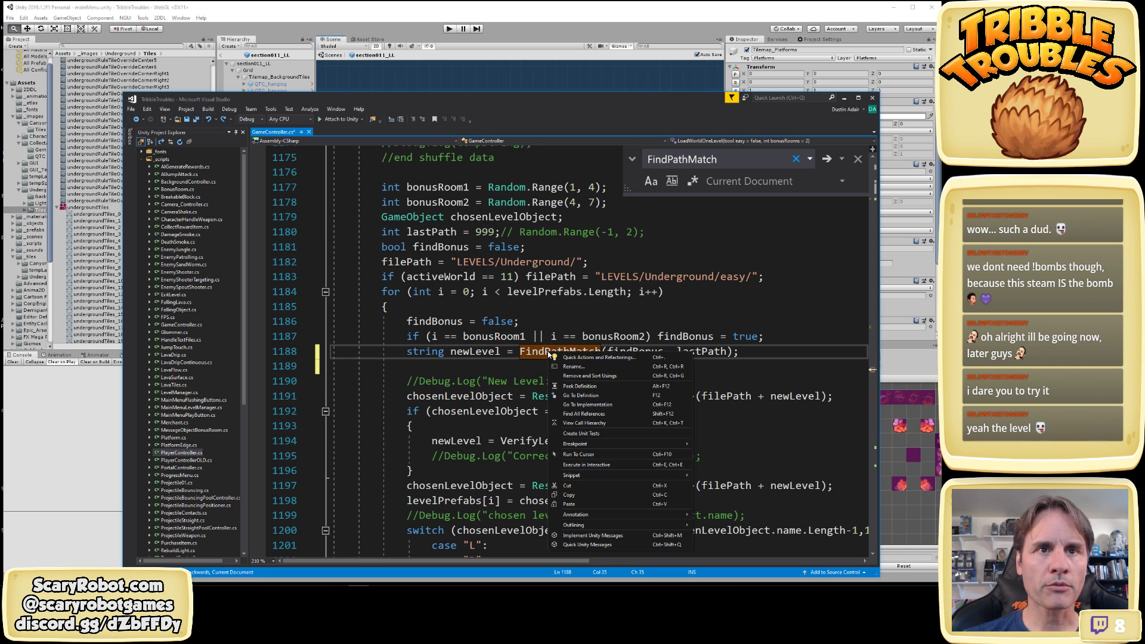
{"action": "left_click", "coordinate": [597, 388]}
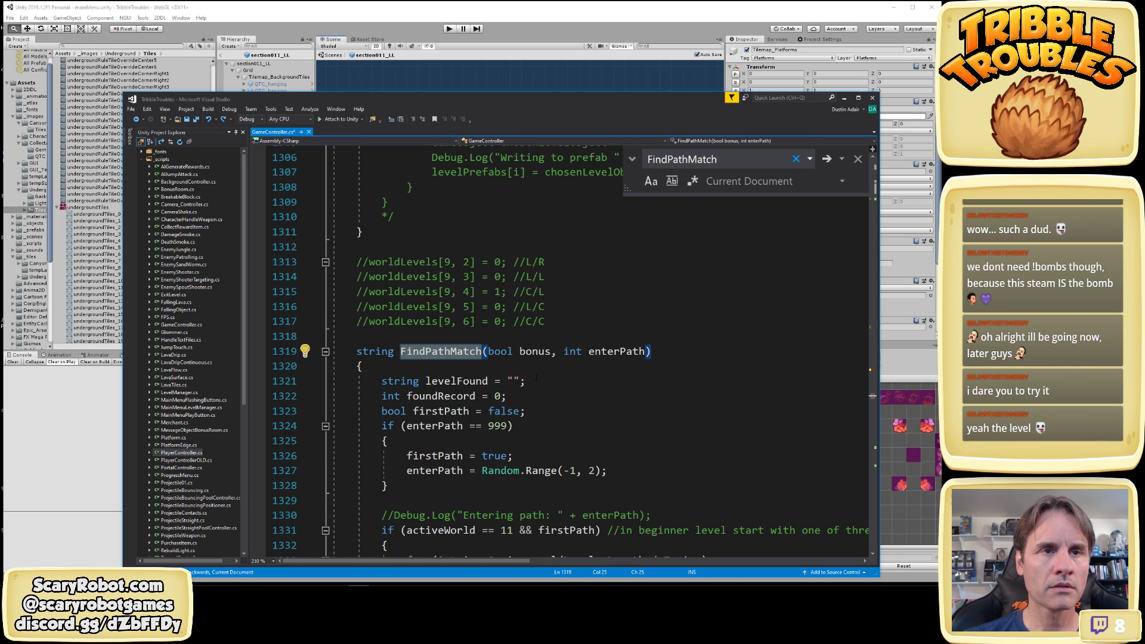
{"action": "scroll", "coordinate": [536, 379], "scroll_direction": "down", "scroll_amount": 20}
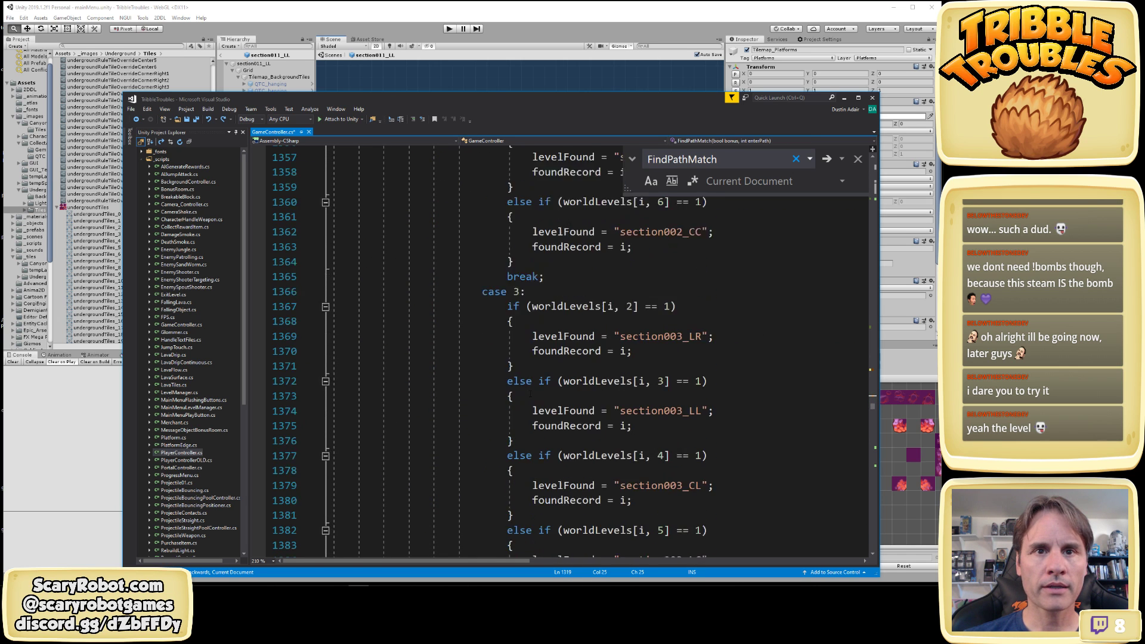
{"action": "scroll", "coordinate": [532, 395], "scroll_direction": "down", "scroll_amount": 20}
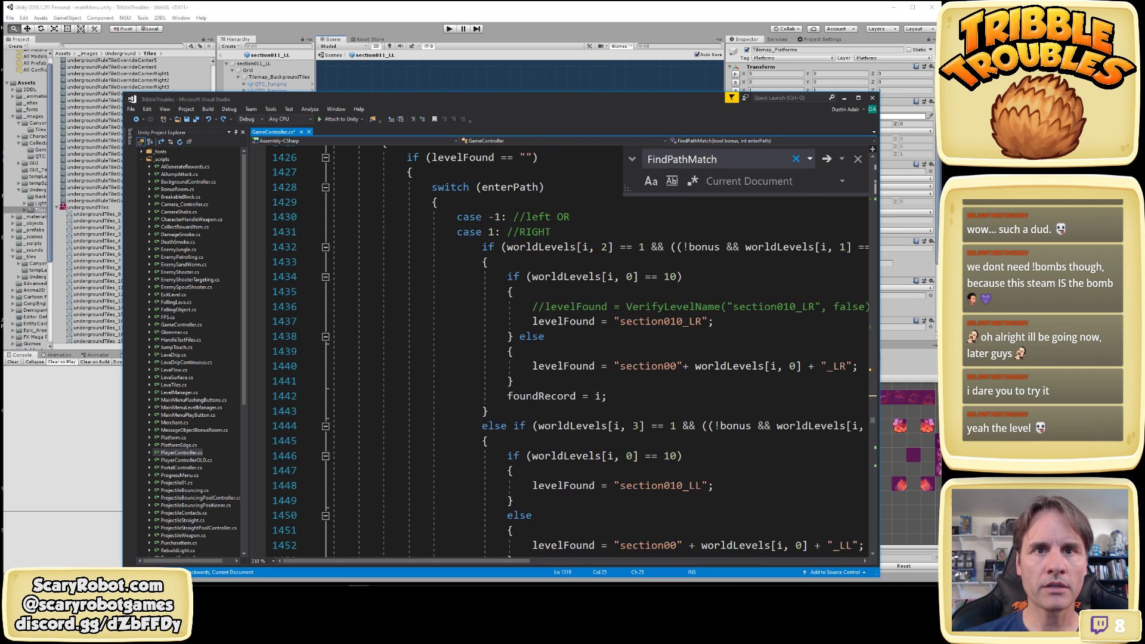
{"action": "scroll", "coordinate": [530, 400], "scroll_direction": "down", "scroll_amount": 15}
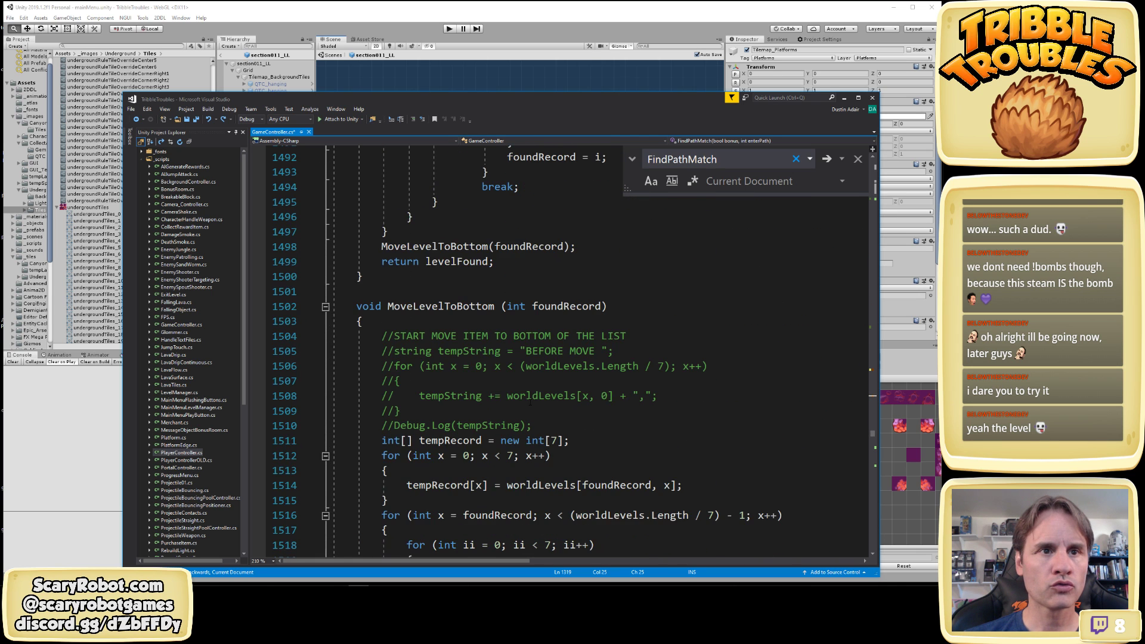
{"action": "scroll", "coordinate": [530, 402], "scroll_direction": "up", "scroll_amount": 7}
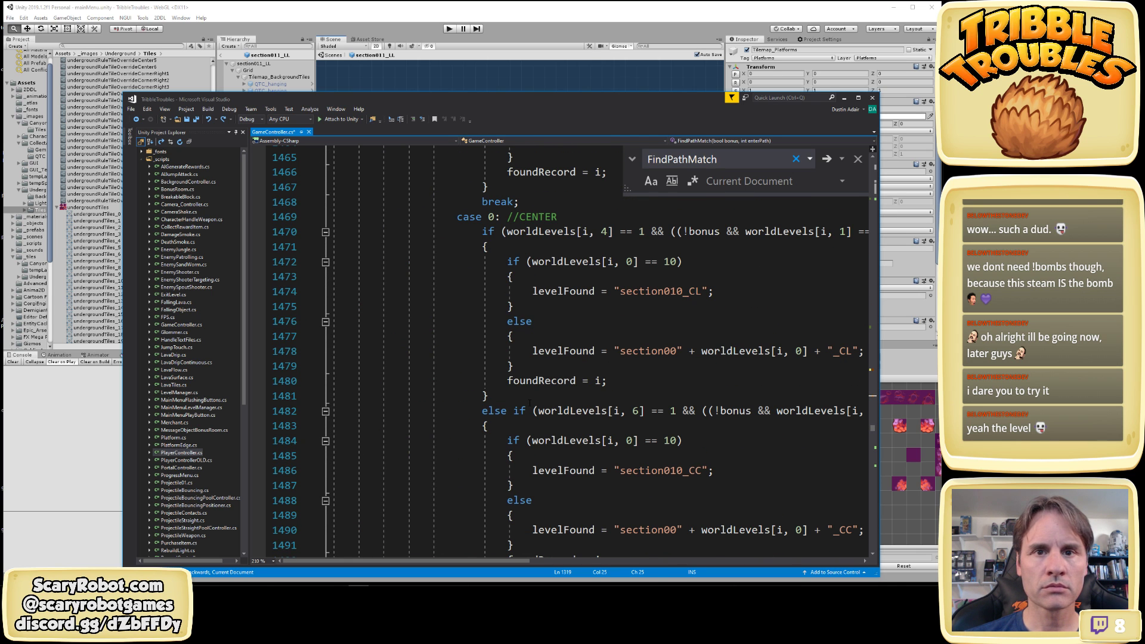
{"action": "scroll", "coordinate": [530, 403], "scroll_direction": "down", "scroll_amount": 3}
{"action": "key", "text": "ctrl+z"}
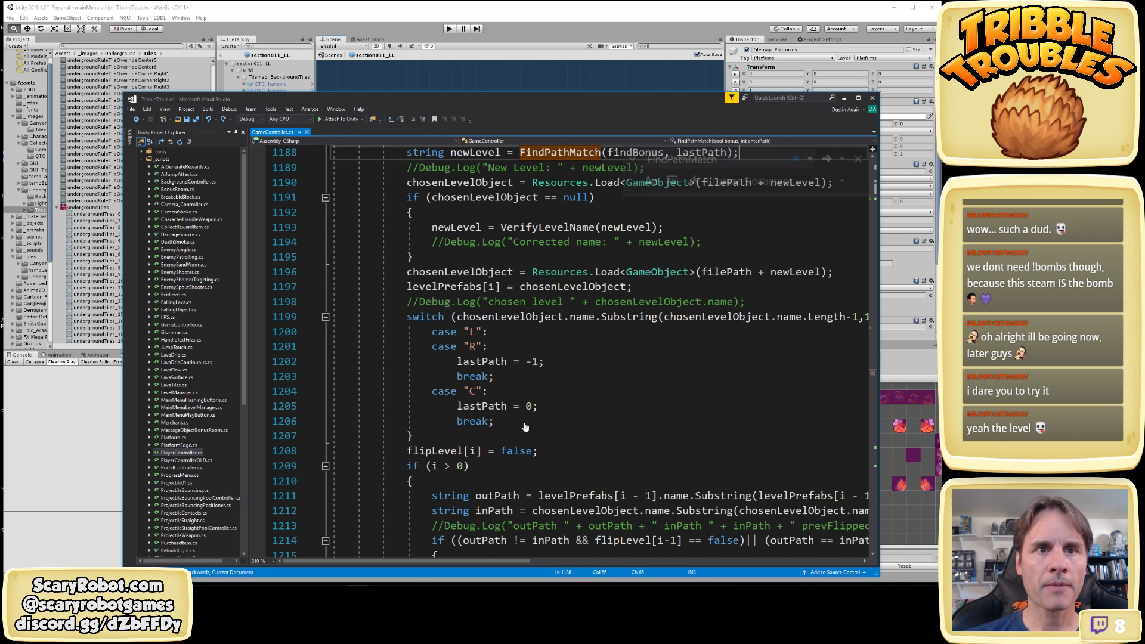
{"action": "key", "text": "ctrl+y"}
{"action": "scroll", "coordinate": [513, 433], "scroll_direction": "up", "scroll_amount": 7}
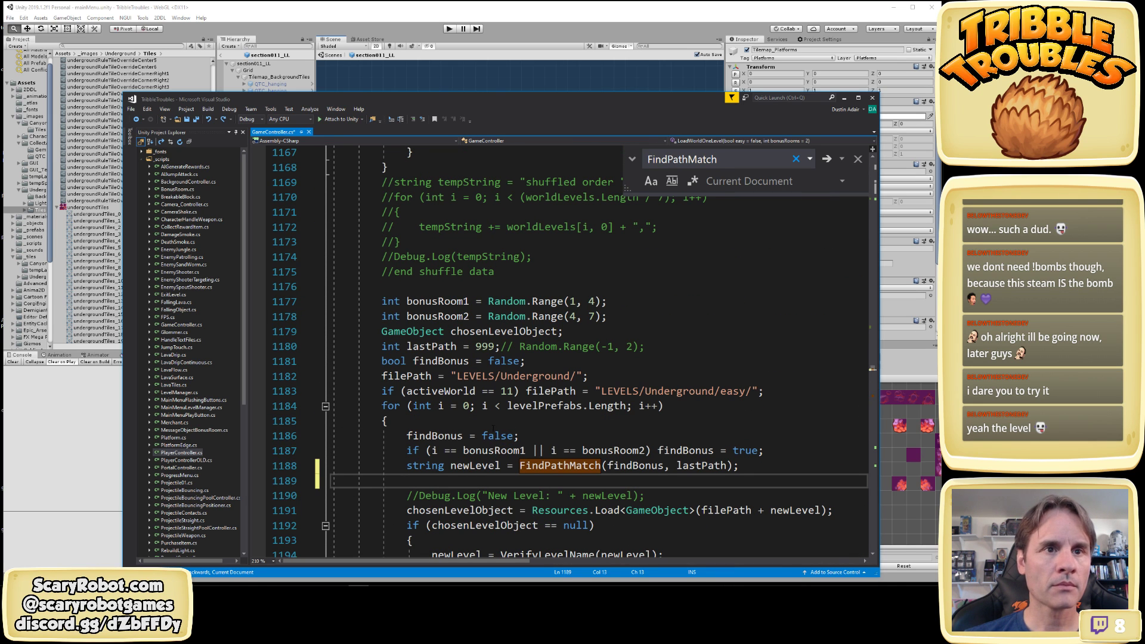
Move the code window aside, switch to Unity, and widen the project's folder tree around the Resources/LEVELS/Underground folders
{"action": "left_click_drag", "start_coordinate": [417, 105], "coordinate": [544, 95]}
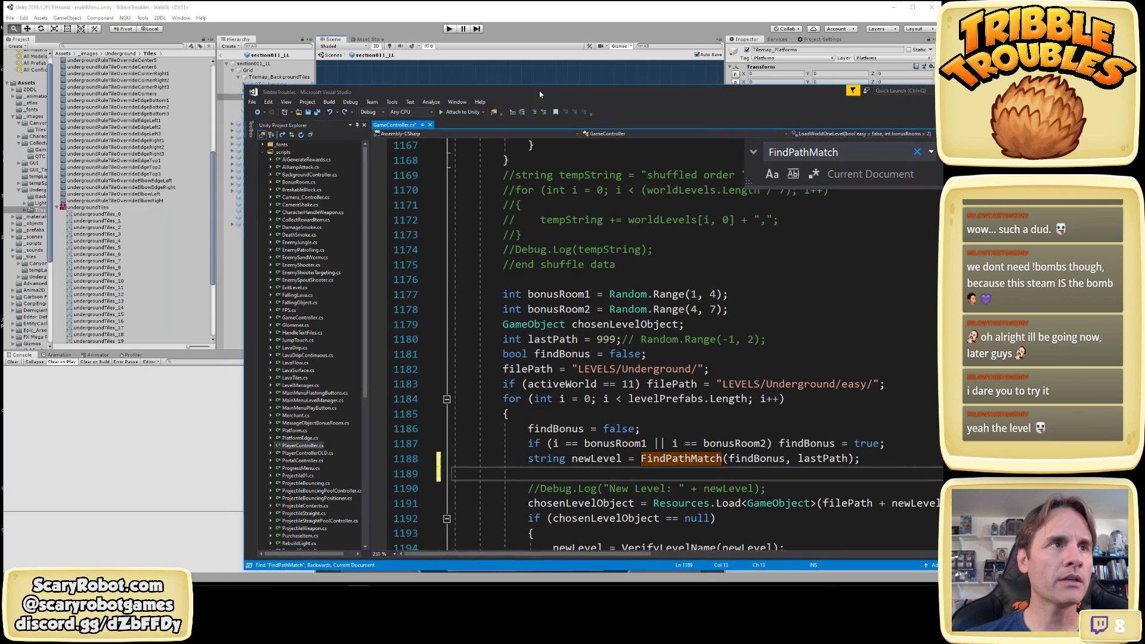
{"action": "scroll", "coordinate": [40, 298], "scroll_direction": "down", "scroll_amount": 6}
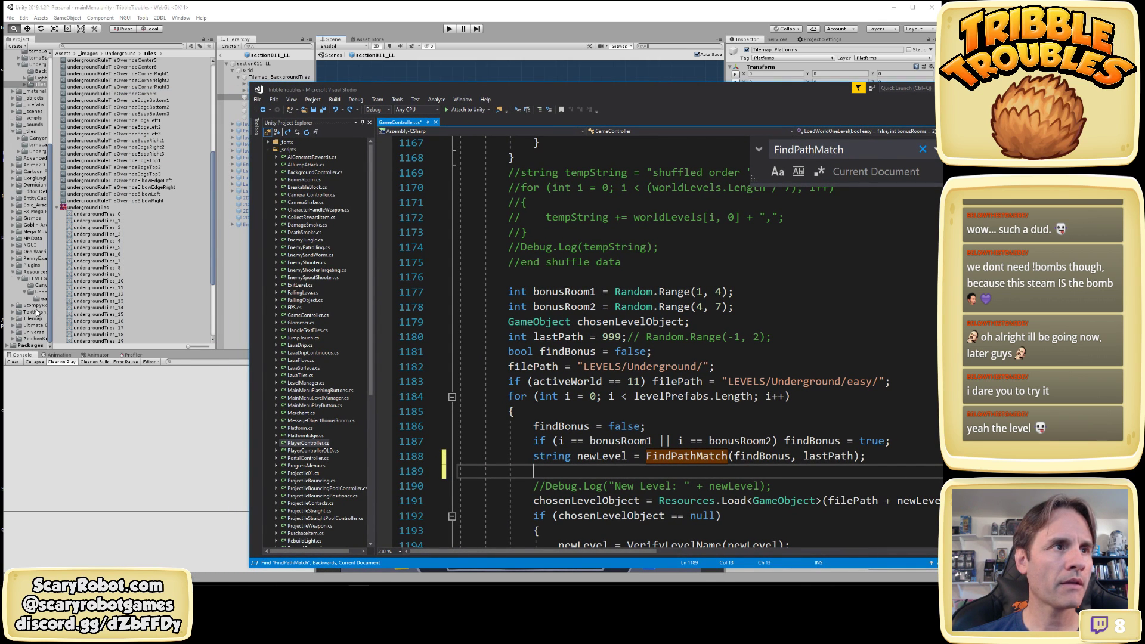
{"action": "left_click", "coordinate": [51, 306]}
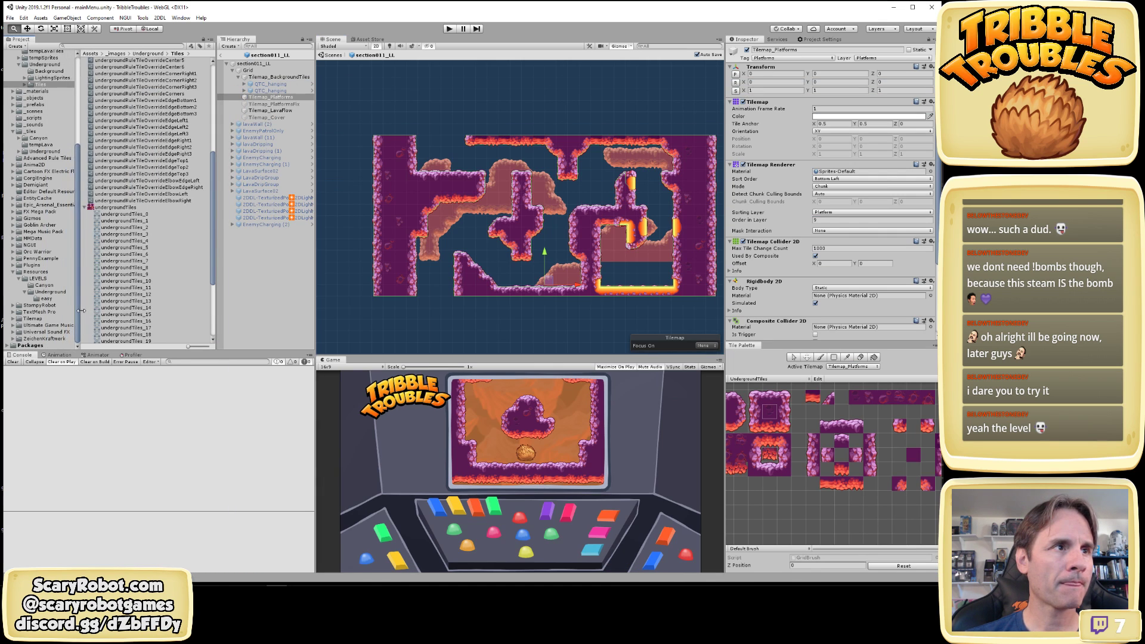
Copy the name of the section011_LL prefab in the Resources/LEVELS/Underground folder and switch back to GameController.cs in Visual Studio
{"action": "left_click", "coordinate": [55, 292]}
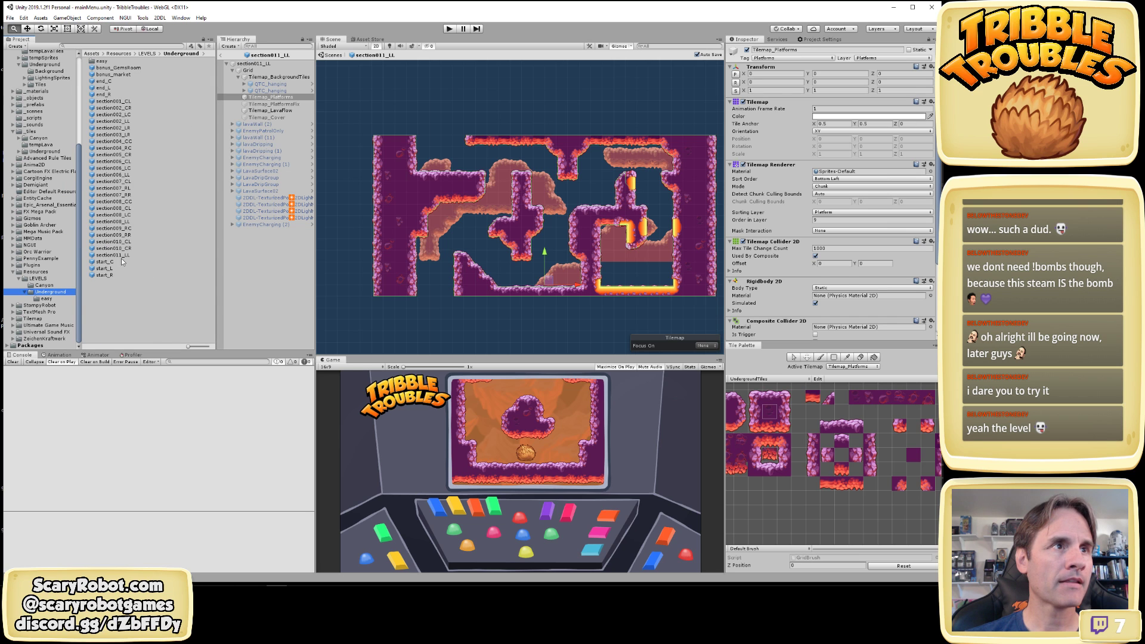
{"action": "left_click", "coordinate": [113, 255]}
{"action": "left_click", "coordinate": [114, 255]}
{"action": "key", "text": "ctrl+c"}
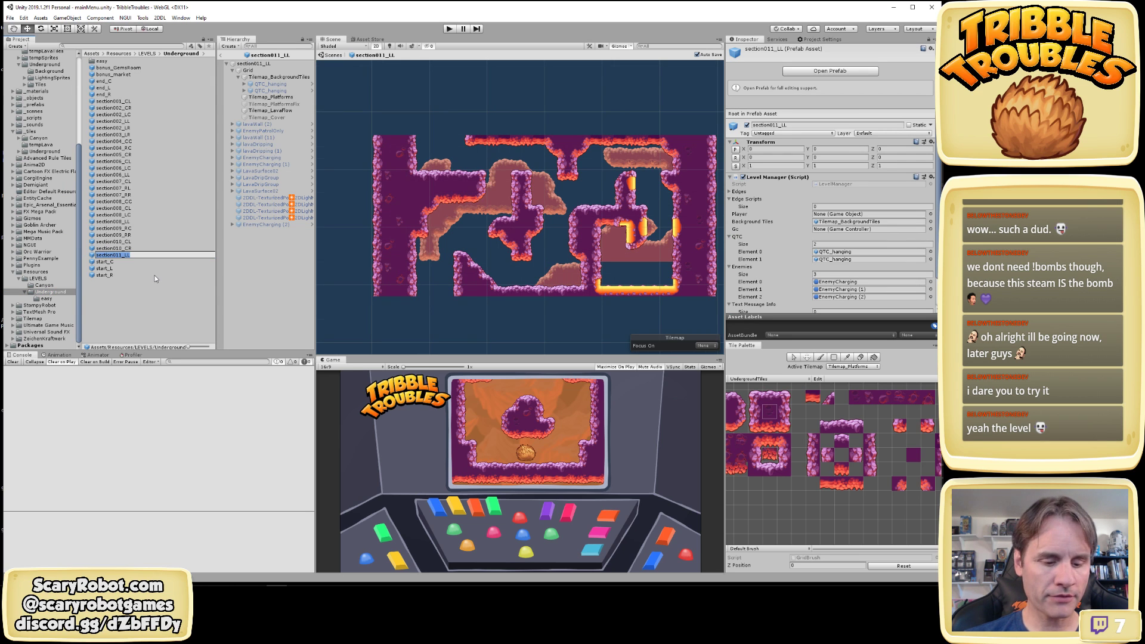
{"action": "key", "text": "alt+Tab"}
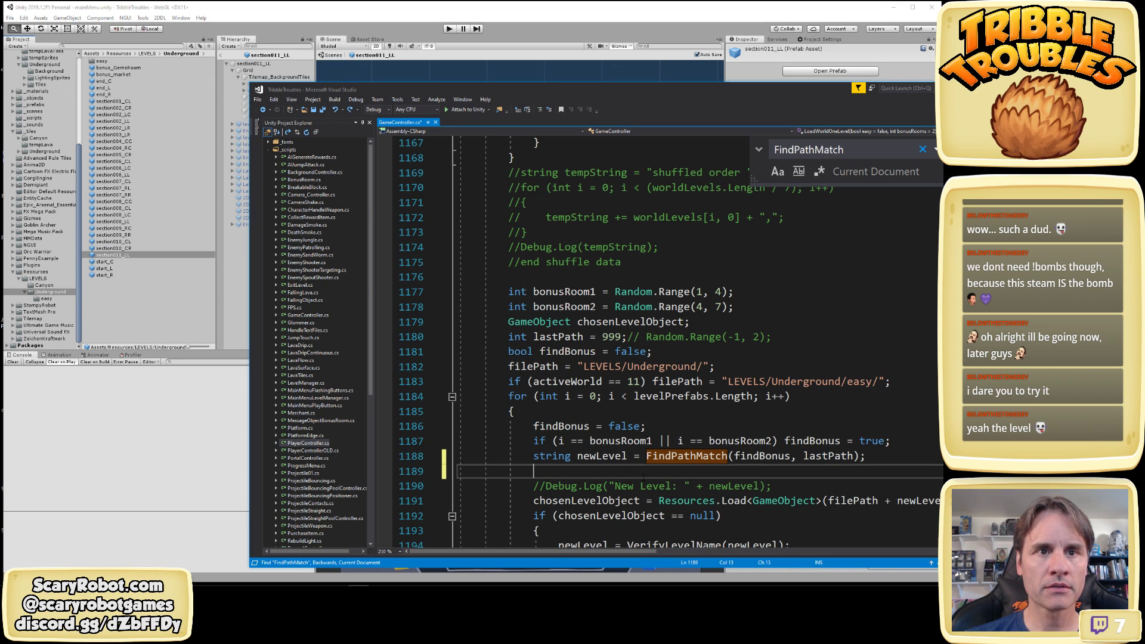
Below the FindPathMatch call, add the line newLevel = "section011_LL"; using the copied prefab name
{"action": "key", "text": "ctrl+v"}
{"action": "key", "text": "Home"}
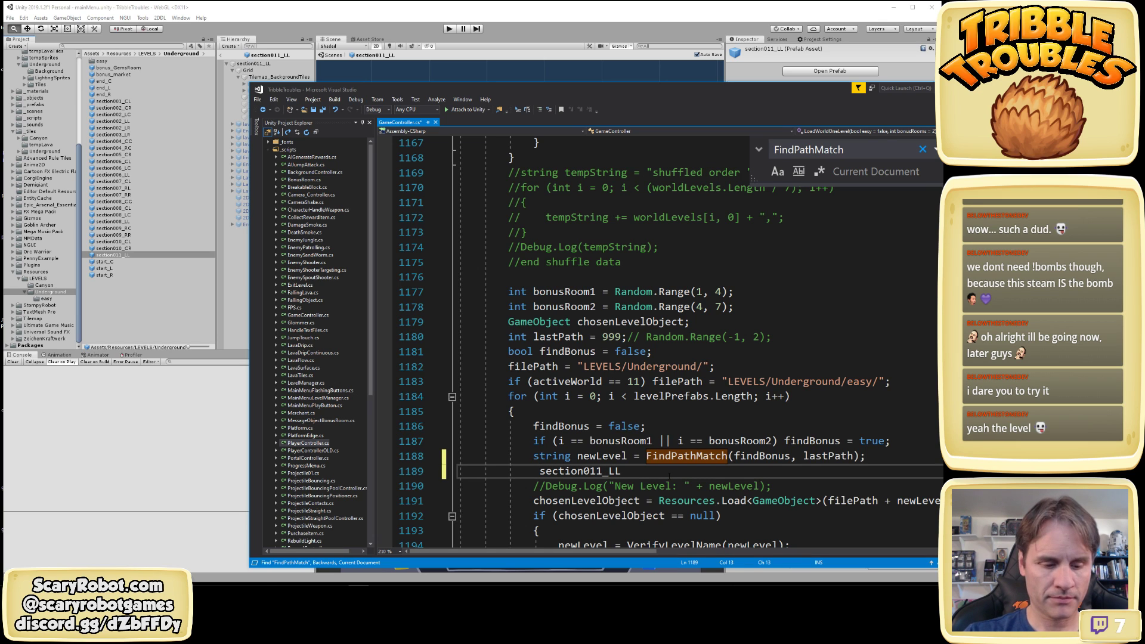
{"action": "type", "text": "newLevel"}
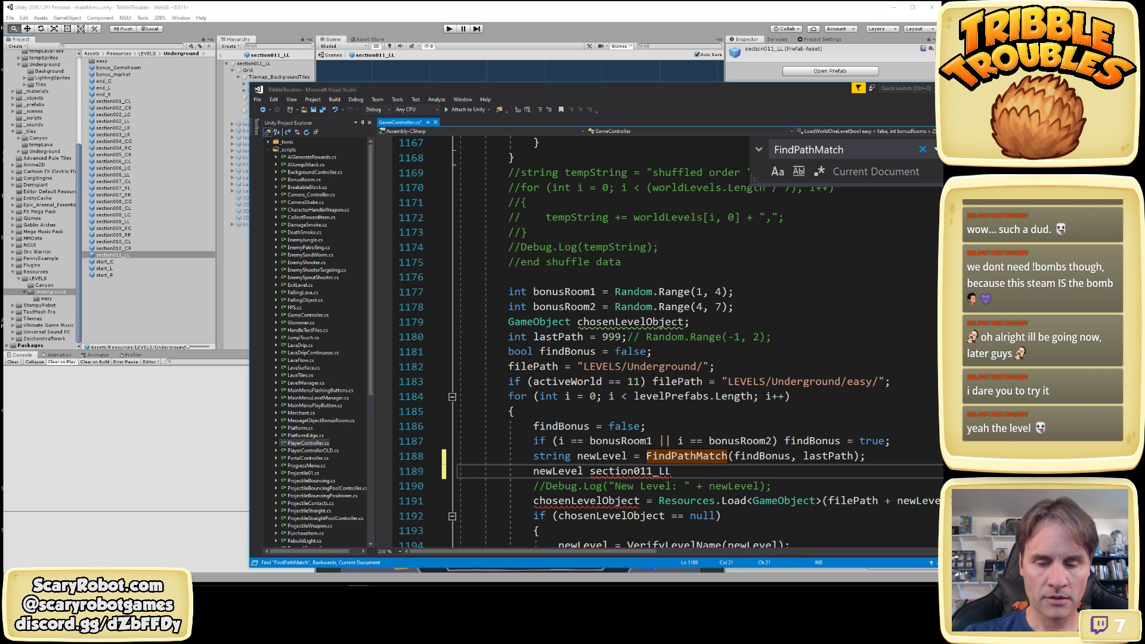
{"action": "type", "text": " ="}
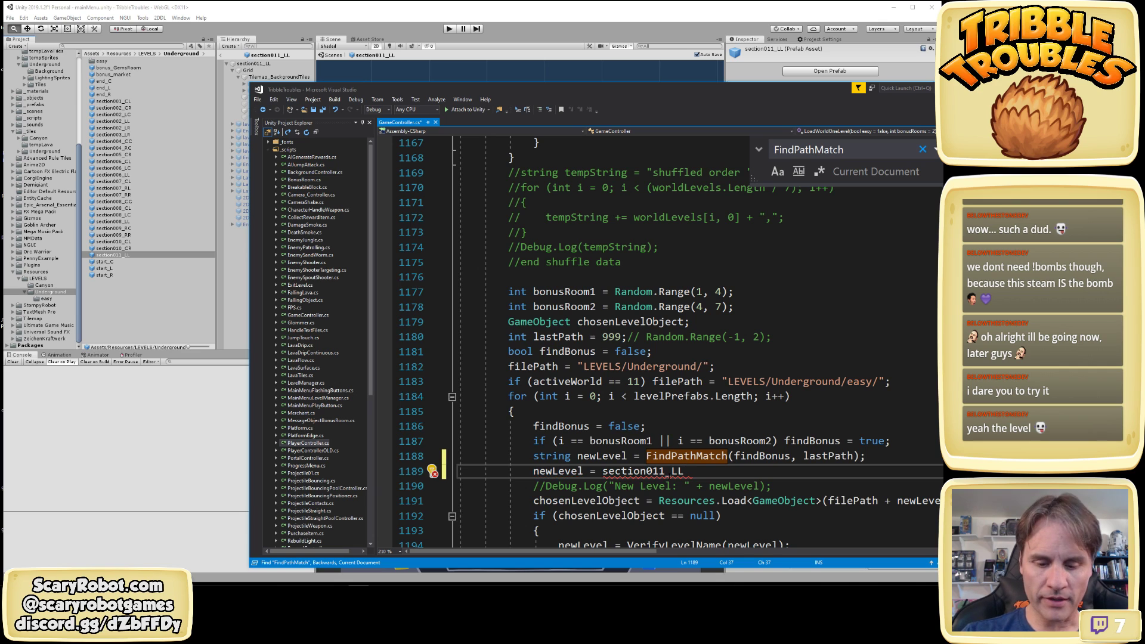
{"action": "type", "text": ";"}
{"action": "key", "text": "Escape"}
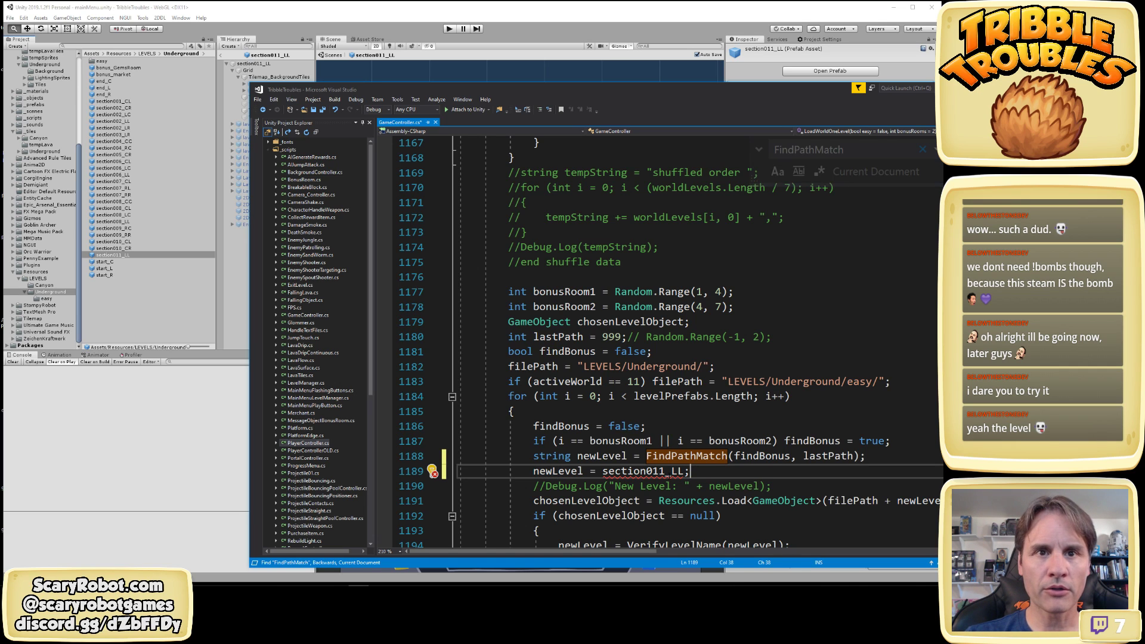
{"action": "key", "text": "Left"}
{"action": "type", "text": "\""}
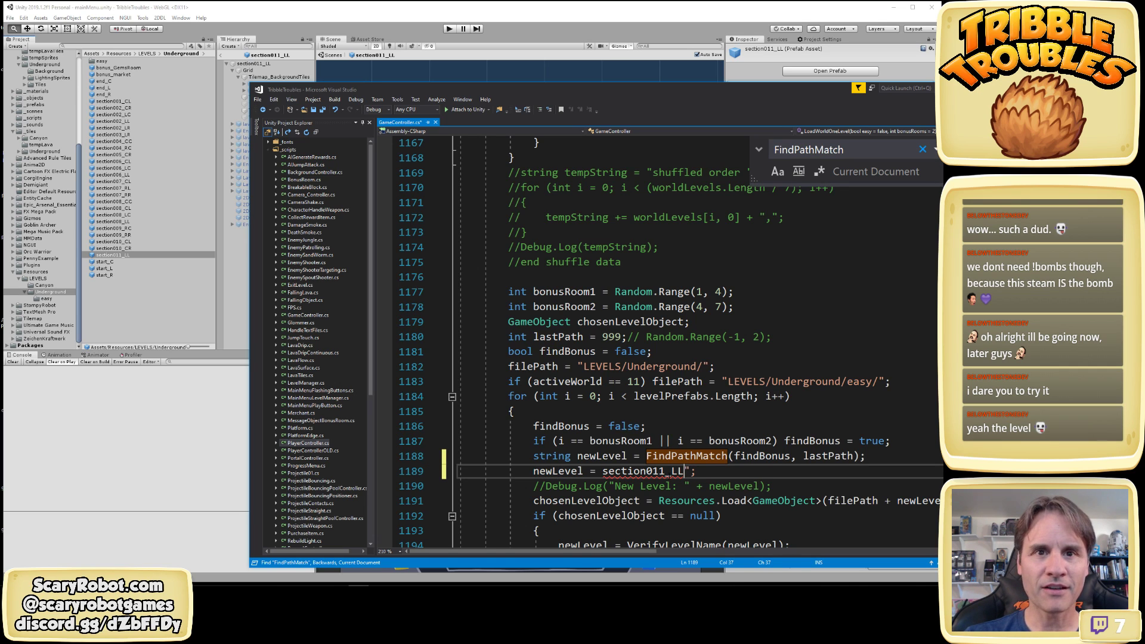
{"action": "key", "text": "Left"}
{"action": "key", "text": "Left"}
{"action": "key", "text": "Left"}
{"action": "key", "text": "Left"}
{"action": "key", "text": "Left"}
{"action": "key", "text": "Left"}
{"action": "key", "text": "Left"}
{"action": "key", "text": "Left"}
{"action": "key", "text": "Left"}
{"action": "key", "text": "Left"}
{"action": "key", "text": "Left"}
{"action": "key", "text": "Left"}
{"action": "type", "text": "\""}
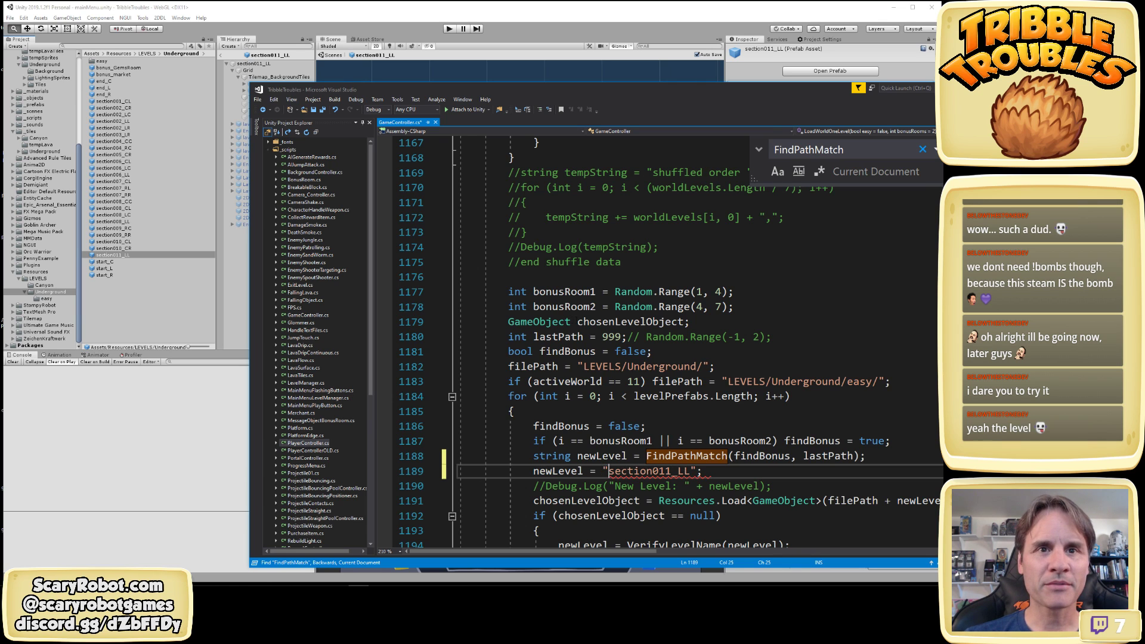
Append the comment //delete me to the section011_LL override line and select the whole line
{"action": "scroll", "coordinate": [431, 337], "scroll_direction": "down", "scroll_amount": 3}
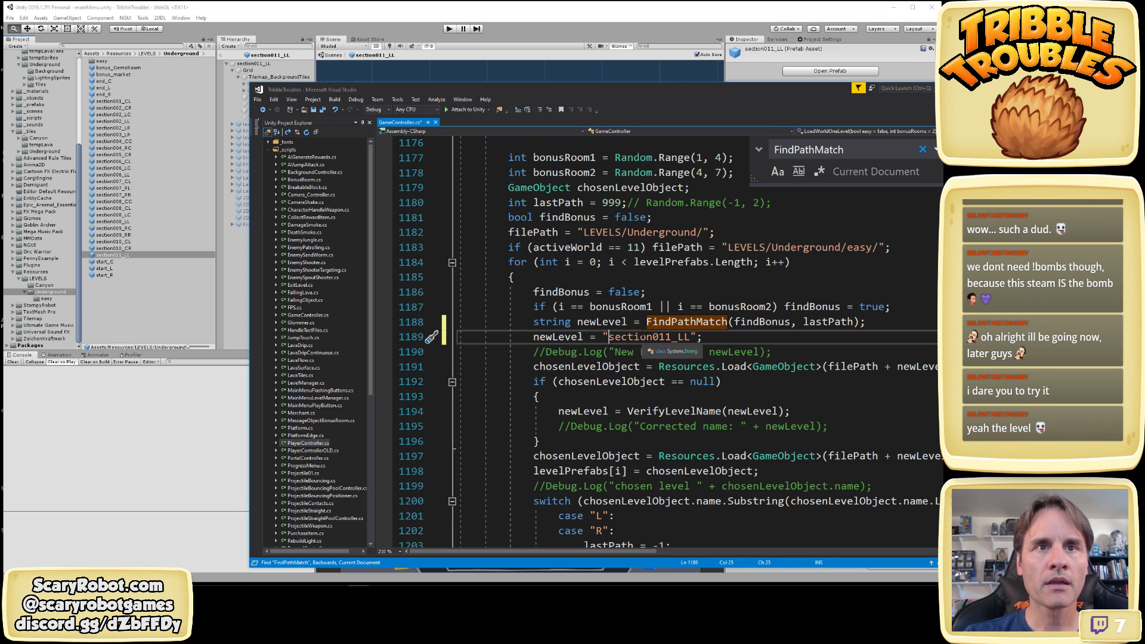
{"action": "key", "text": "Home"}
{"action": "key", "text": "End"}
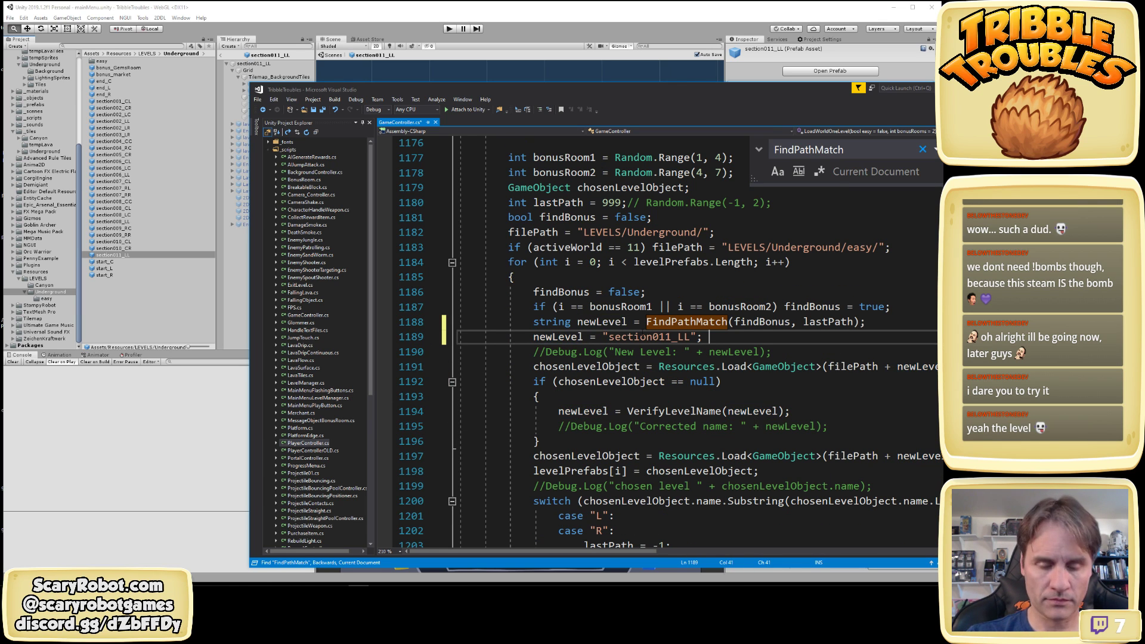
{"action": "type", "text": "//delete me"}
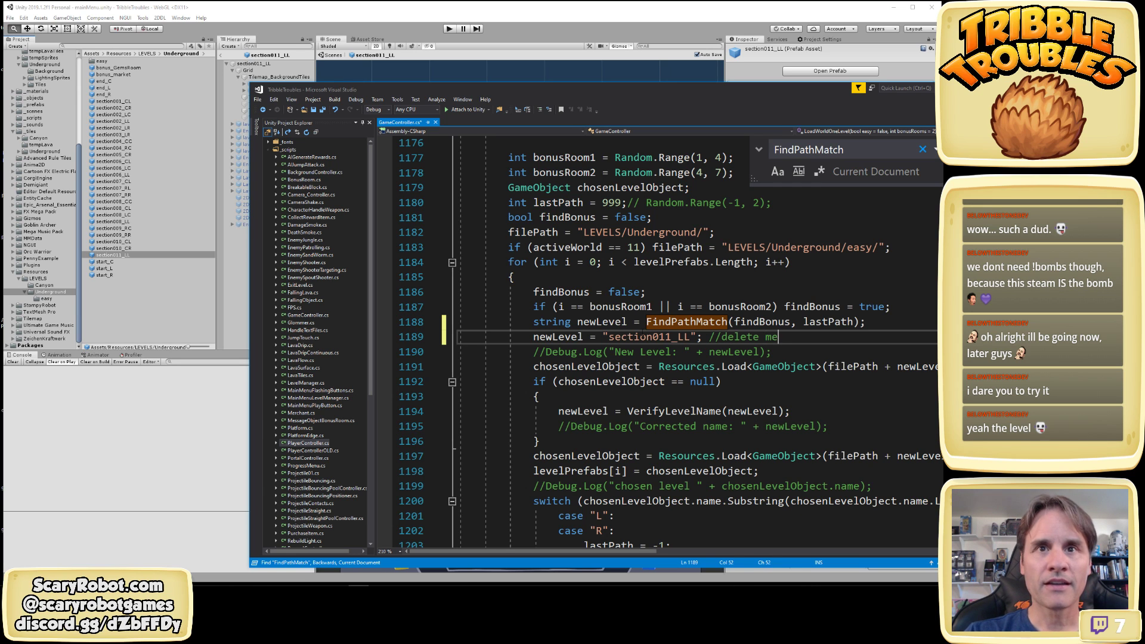
{"action": "key", "text": "shift+Home"}
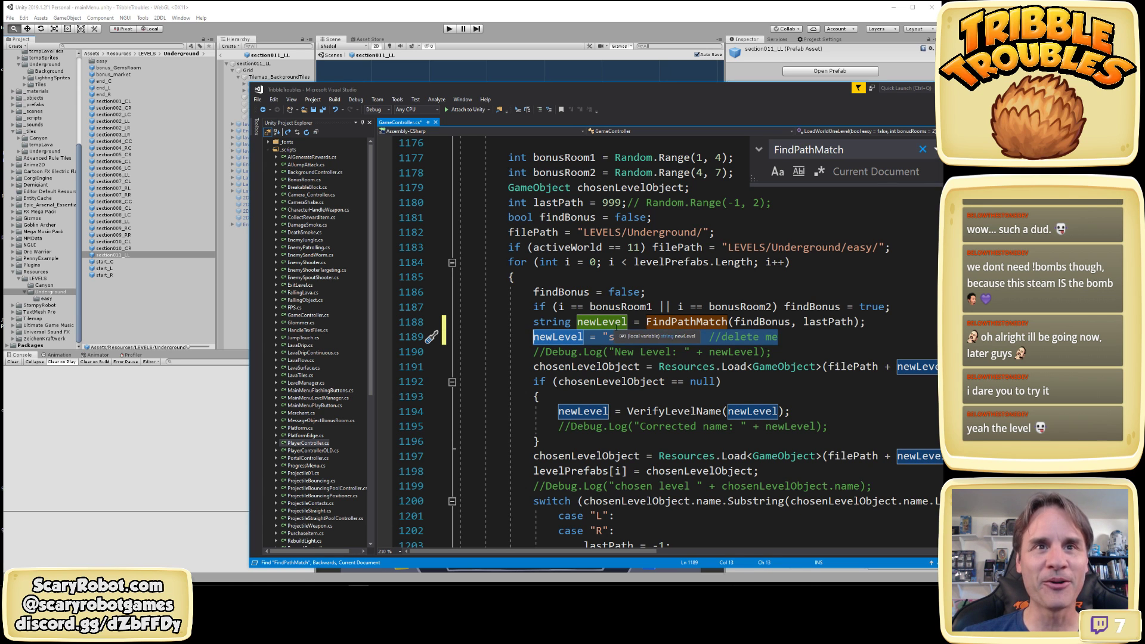
Look through the remaining code of LoadWorldOneLevel, save GameController.cs, and return to the code around the override
{"action": "scroll", "coordinate": [654, 403], "scroll_direction": "down", "scroll_amount": 13}
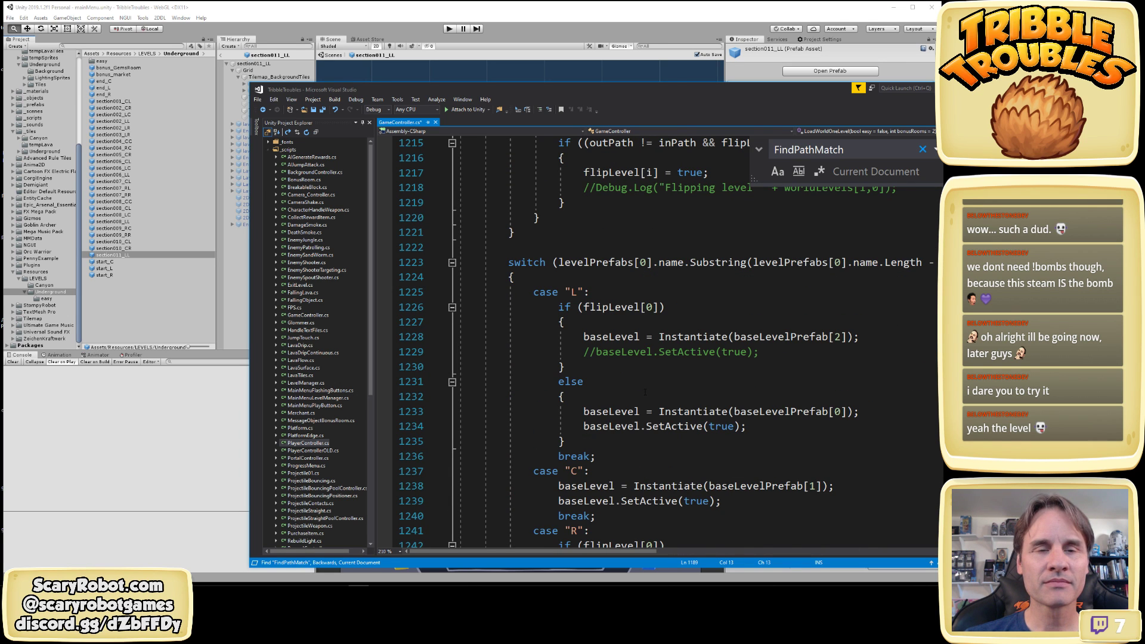
{"action": "scroll", "coordinate": [645, 392], "scroll_direction": "down", "scroll_amount": 8}
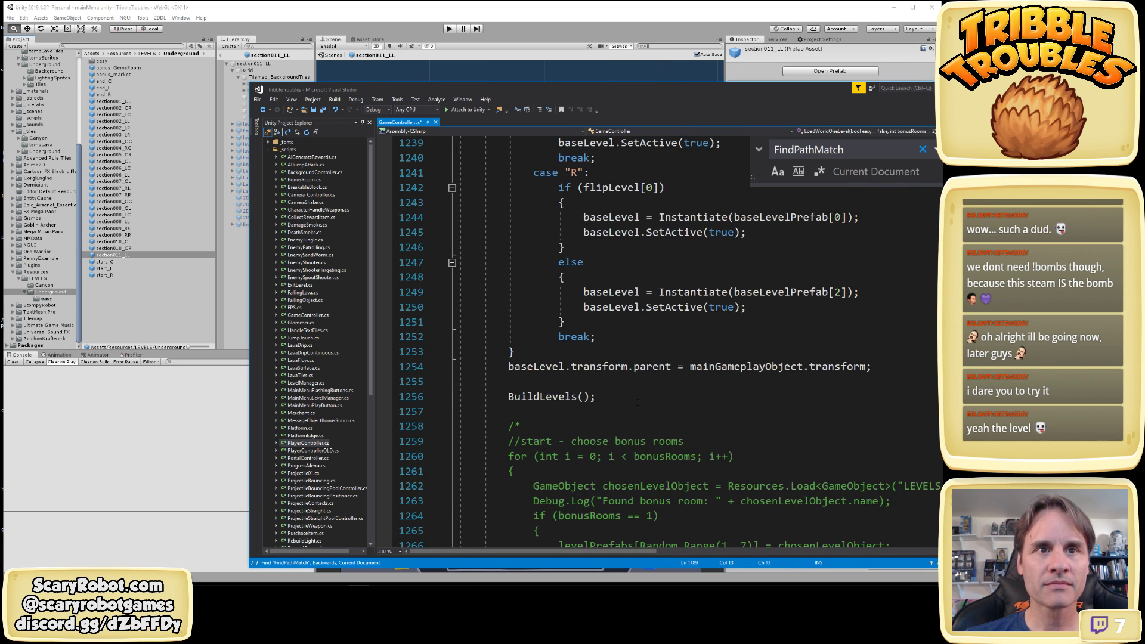
{"action": "scroll", "coordinate": [638, 403], "scroll_direction": "down", "scroll_amount": 4}
{"action": "scroll", "coordinate": [637, 400], "scroll_direction": "down", "scroll_amount": 12}
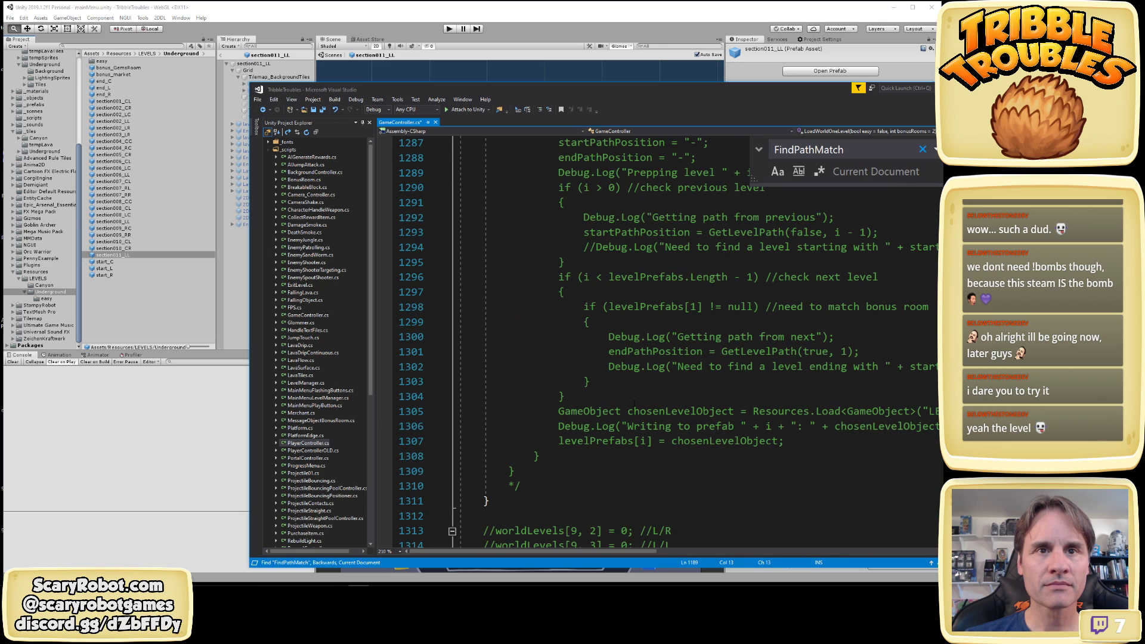
{"action": "key", "text": "ctrl+s"}
{"action": "scroll", "coordinate": [729, 339], "scroll_direction": "up", "scroll_amount": 14}
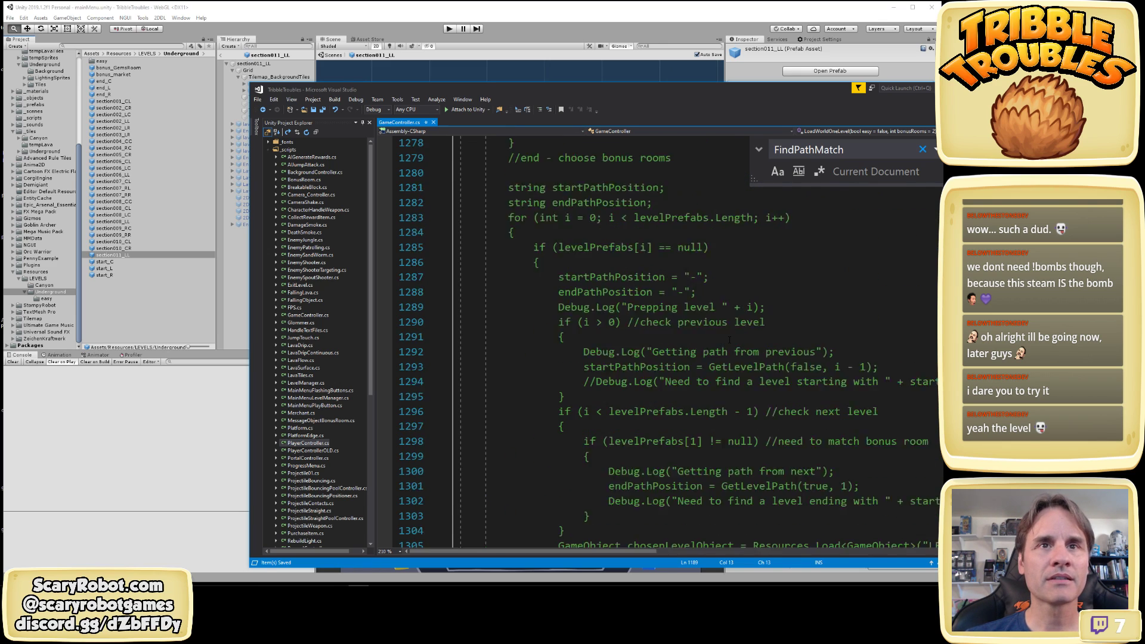
{"action": "scroll", "coordinate": [729, 339], "scroll_direction": "up", "scroll_amount": 20}
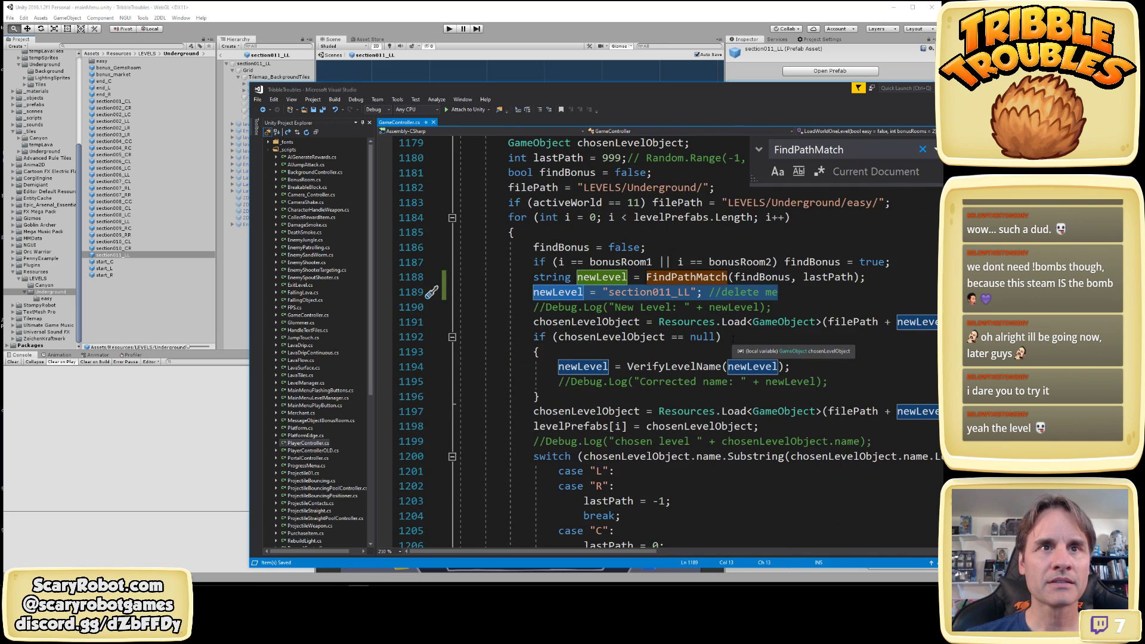
{"action": "scroll", "coordinate": [733, 338], "scroll_direction": "up", "scroll_amount": 3}
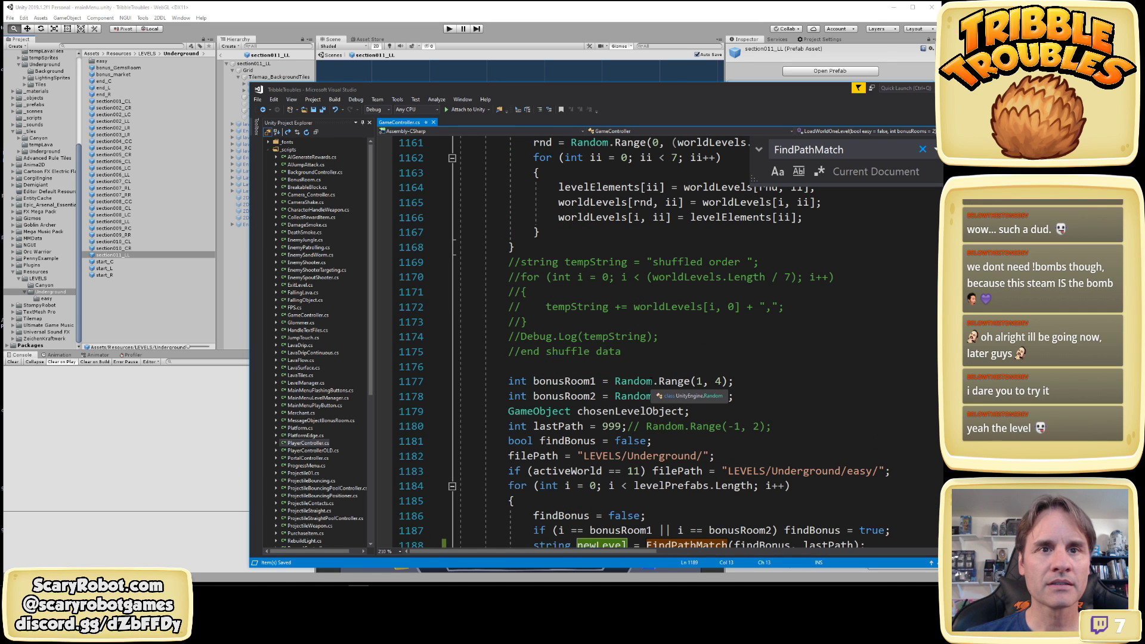
{"action": "scroll", "coordinate": [722, 441], "scroll_direction": "down", "scroll_amount": 4}
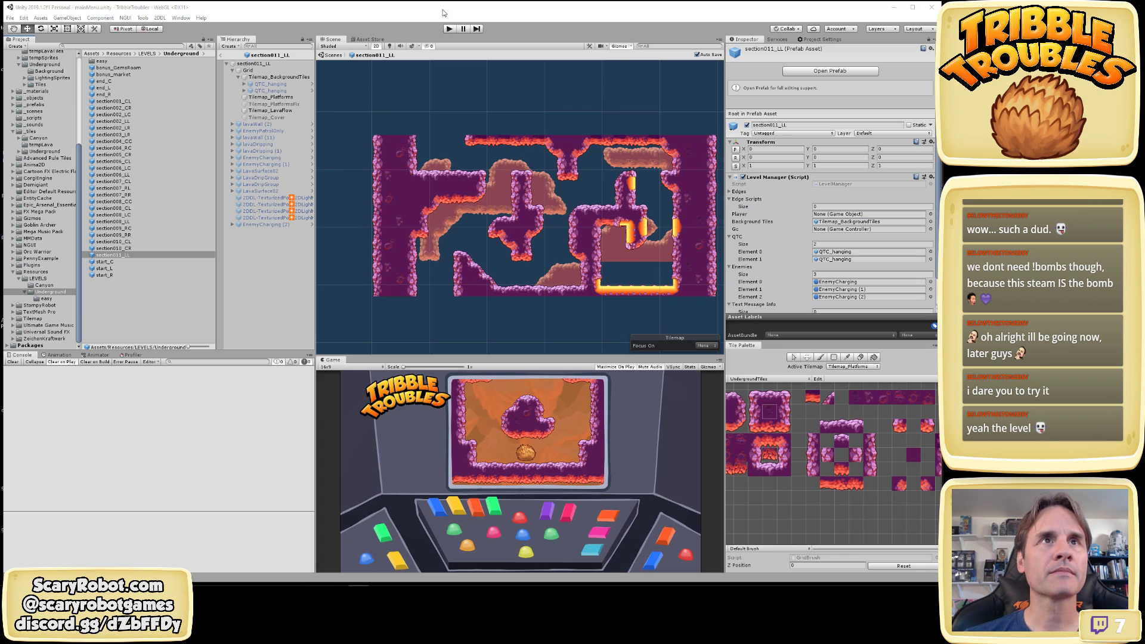
Switch to Unity, duplicate the section011_LL prefab, and move the copy into the easy folder
{"action": "left_click", "coordinate": [440, 16]}
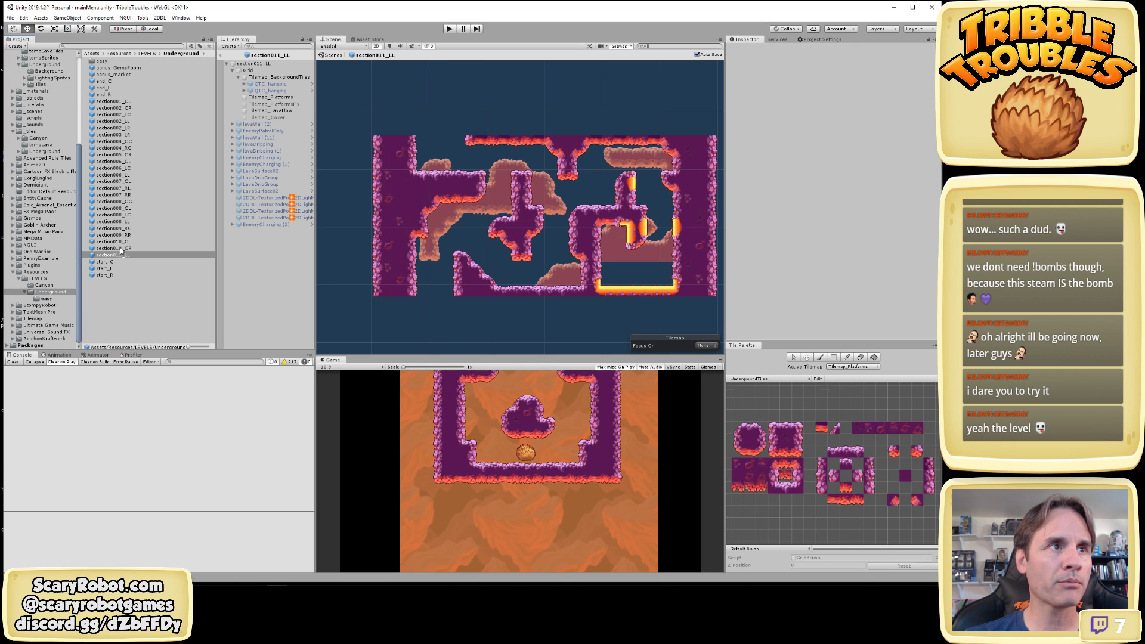
{"action": "left_click", "coordinate": [121, 249]}
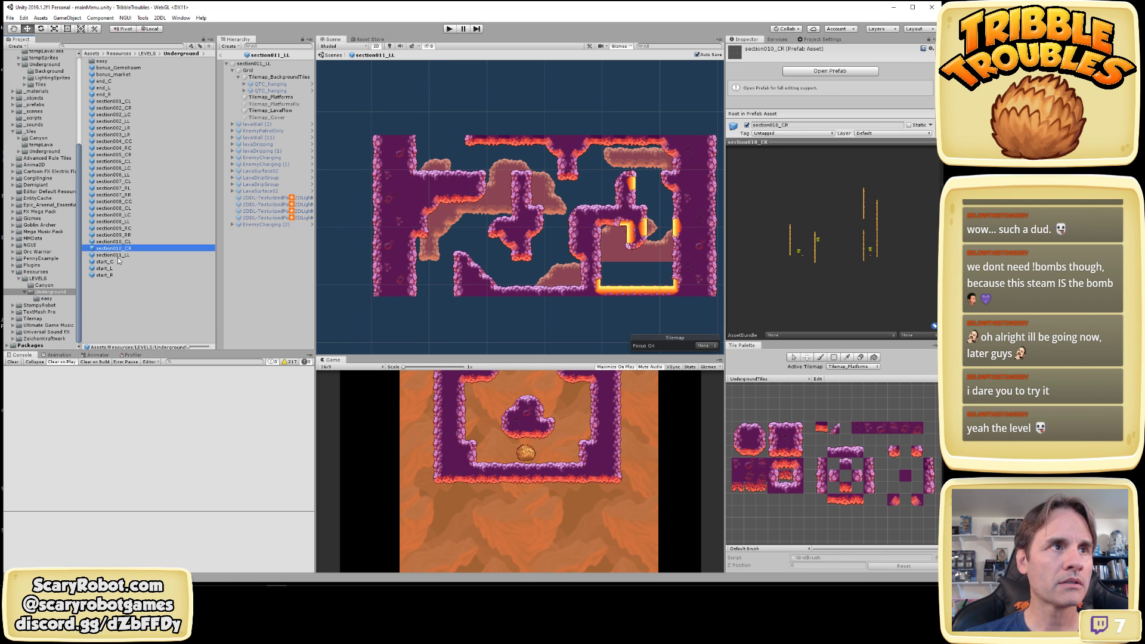
{"action": "left_click", "coordinate": [118, 255]}
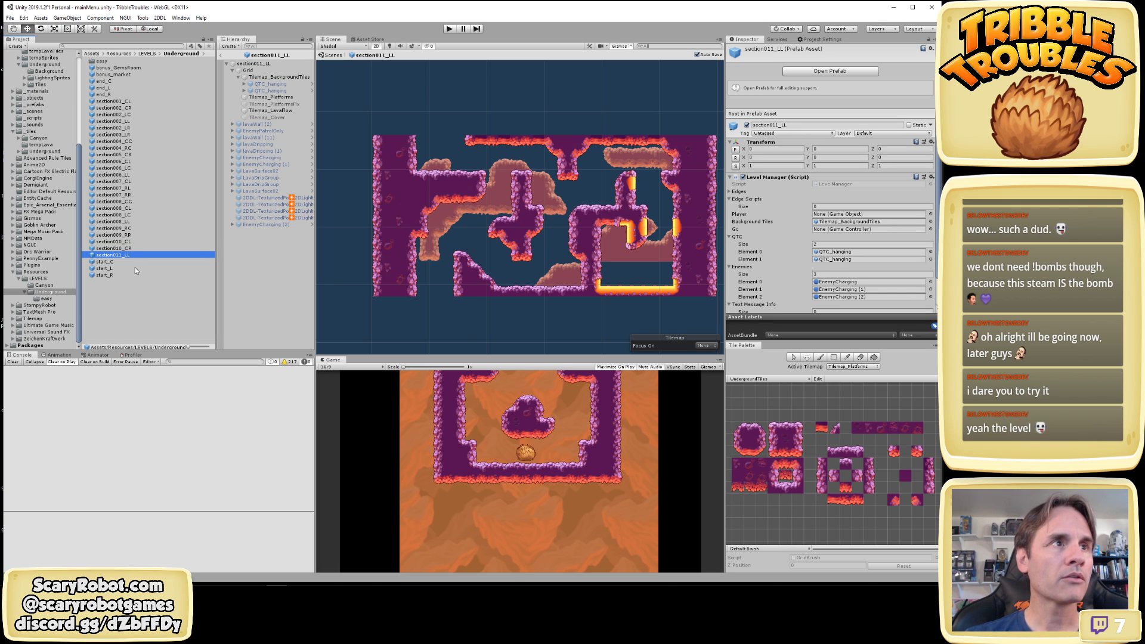
{"action": "key", "text": "ctrl+d"}
{"action": "left_click_drag", "start_coordinate": [125, 262], "coordinate": [122, 63]}
Open the easy folder and rename the duplicated prefab to section011_LL
{"action": "double_click", "coordinate": [121, 62]}
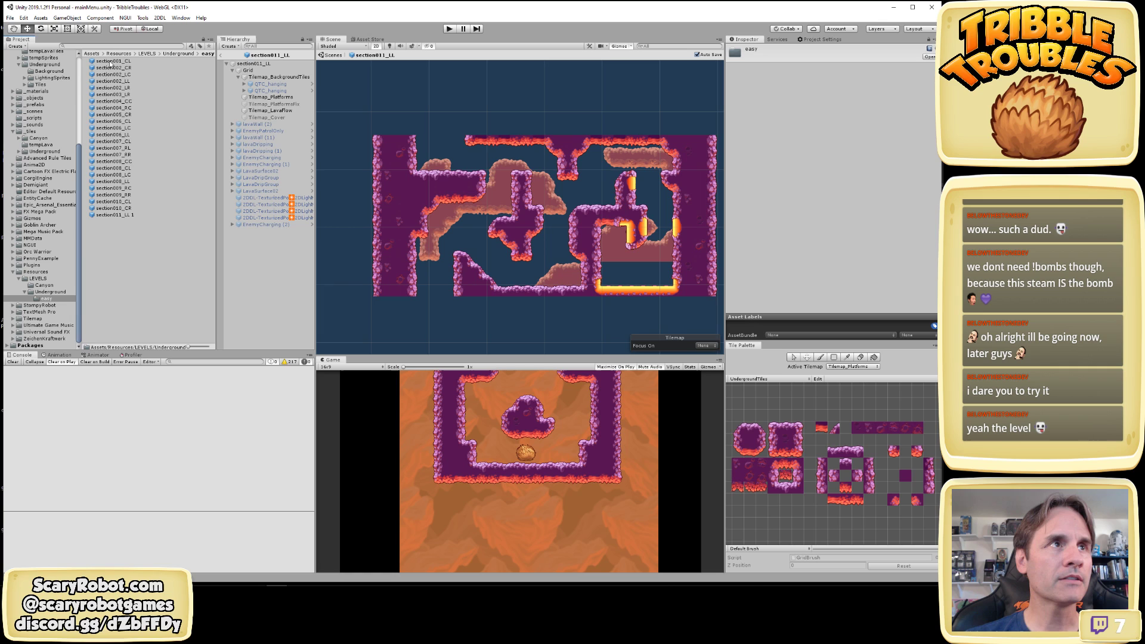
{"action": "left_click", "coordinate": [121, 215]}
{"action": "left_click", "coordinate": [133, 215]}
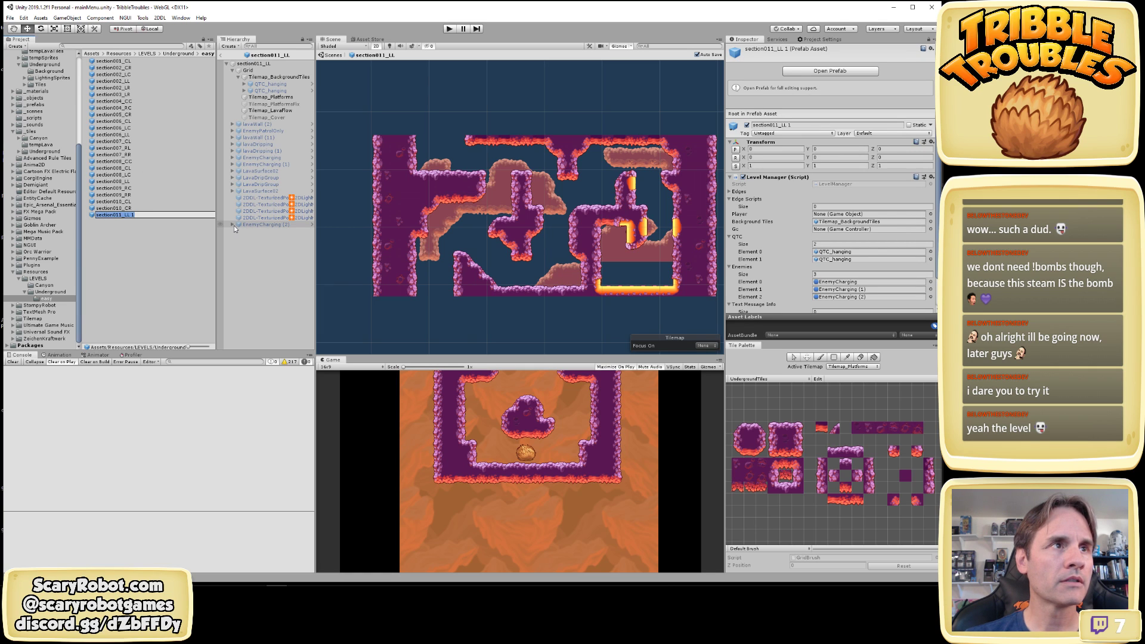
{"action": "key", "text": "Right"}
{"action": "key", "text": "BackSpace"}
{"action": "key", "text": "BackSpace"}
{"action": "key", "text": "Return"}
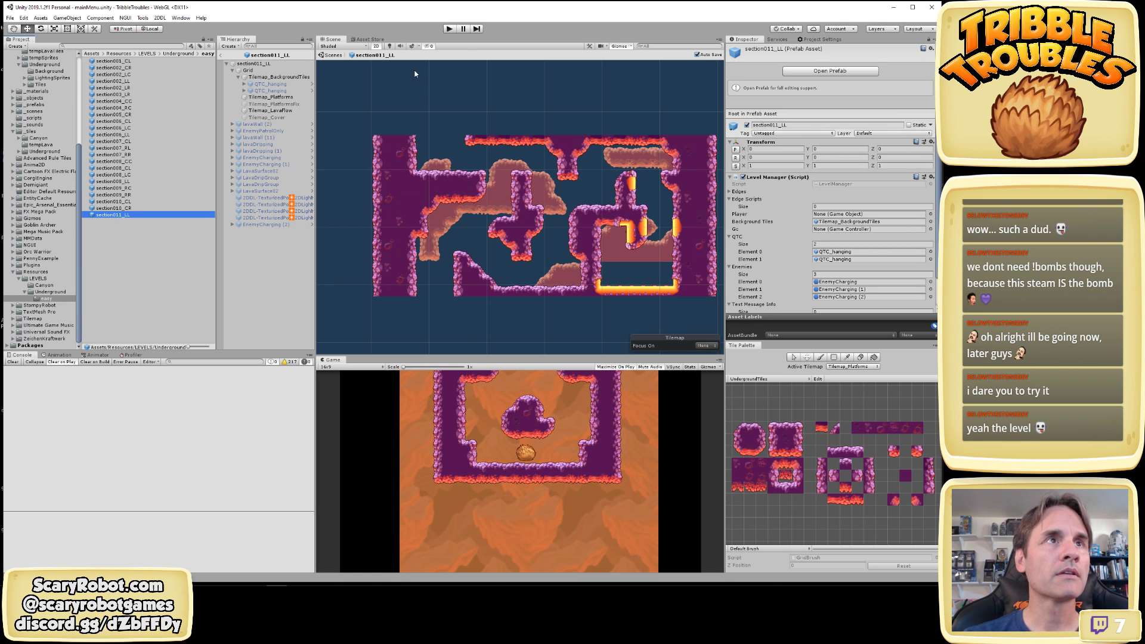
Leave prefab editing and open the underground scene from the _scenes folder
{"action": "left_click", "coordinate": [223, 56]}
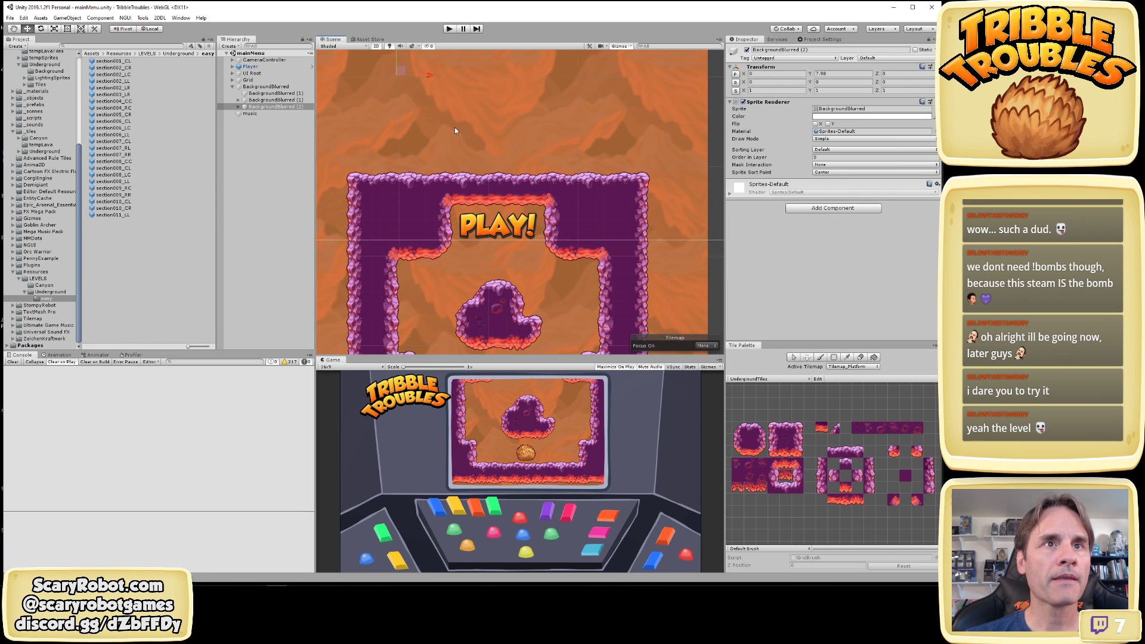
{"action": "left_click", "coordinate": [38, 278]}
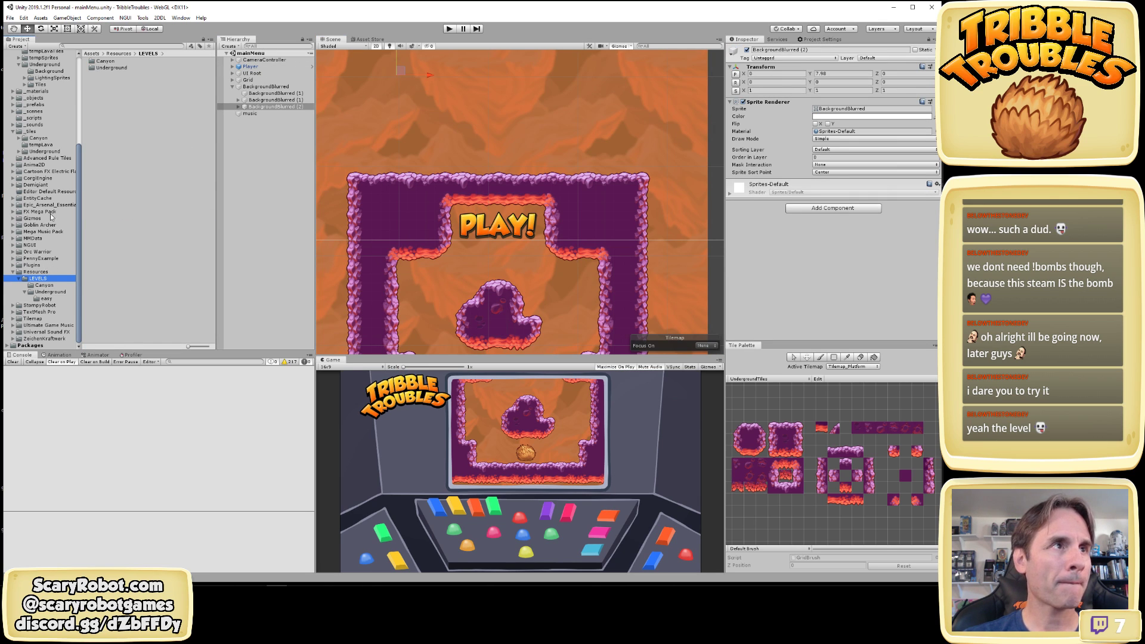
{"action": "scroll", "coordinate": [52, 217], "scroll_direction": "up", "scroll_amount": 5}
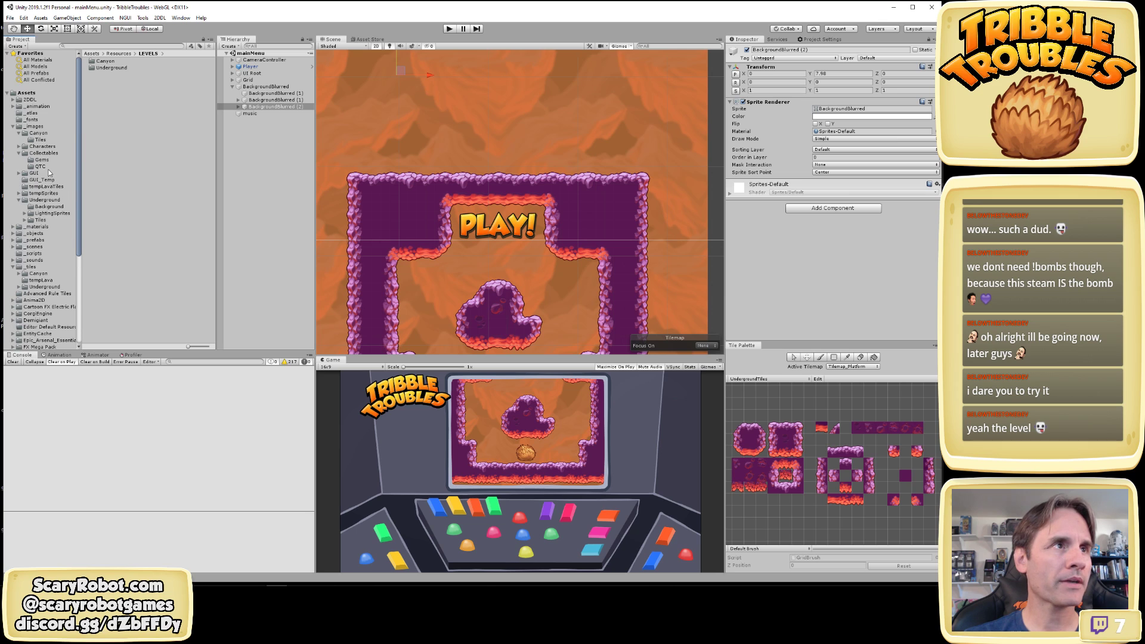
{"action": "left_click", "coordinate": [33, 247]}
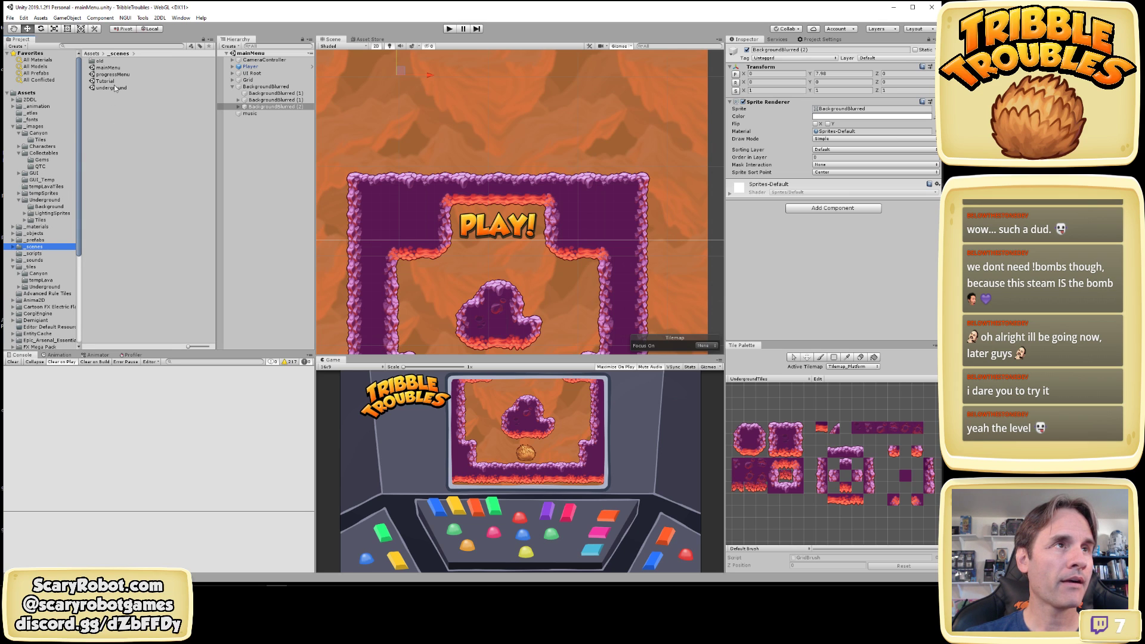
{"action": "left_click", "coordinate": [114, 88]}
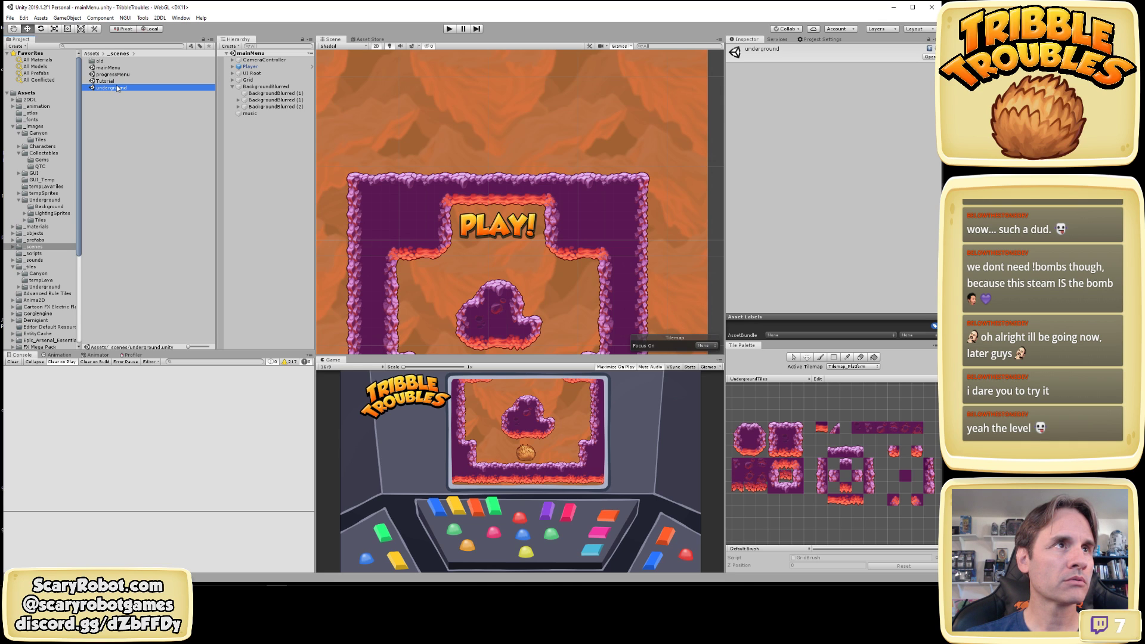
{"action": "left_click", "coordinate": [119, 74]}
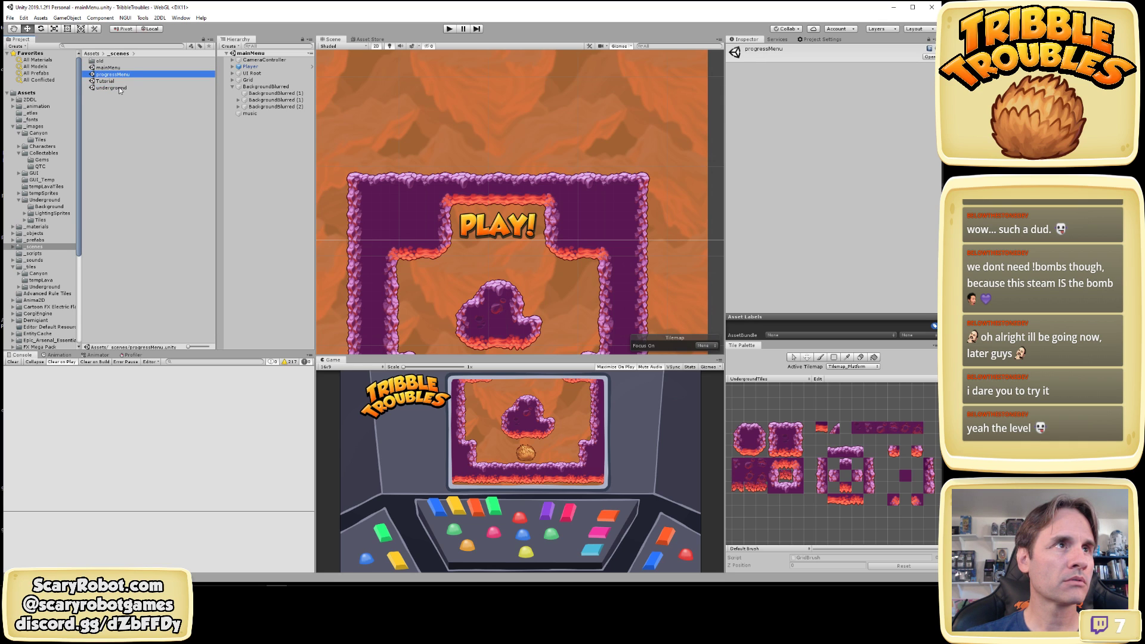
{"action": "double_click", "coordinate": [120, 88]}
Playtest the underground scene, moving the tribble out of the starting tunnel and up to the ledge beside the lava-edged pillar
{"action": "left_click", "coordinate": [450, 29]}
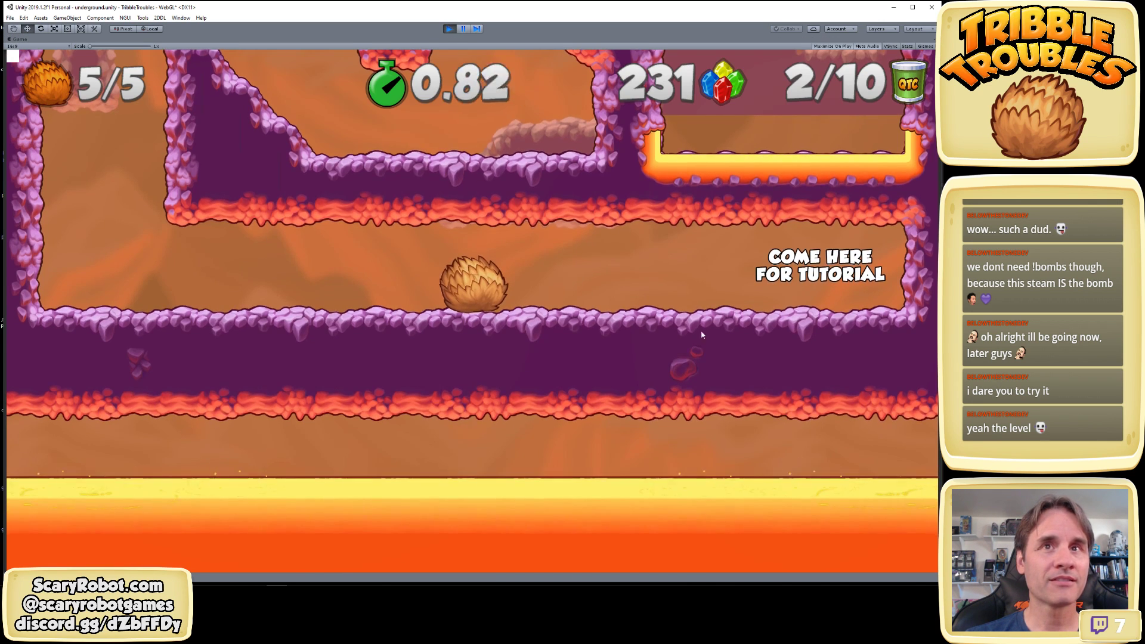
{"action": "key", "text": "Left"}
{"action": "key", "text": "space"}
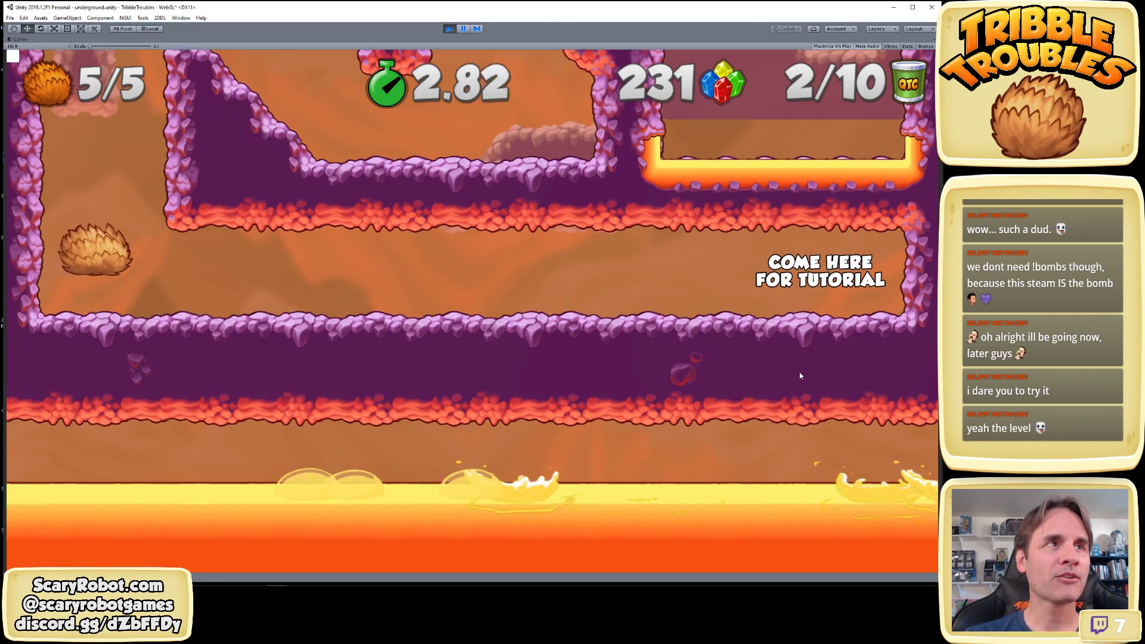
{"action": "key", "text": "space"}
{"action": "key", "text": "Right"}
{"action": "key", "text": "space"}
{"action": "key", "text": "Right"}
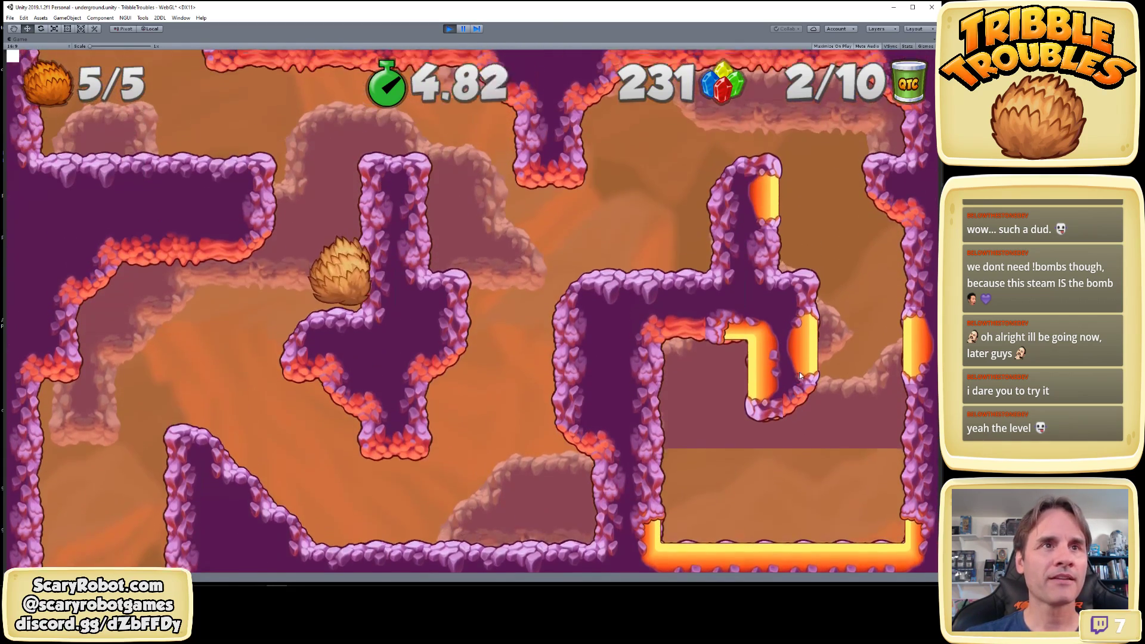
{"action": "key", "text": "space"}
{"action": "key", "text": "Right"}
{"action": "key", "text": "space"}
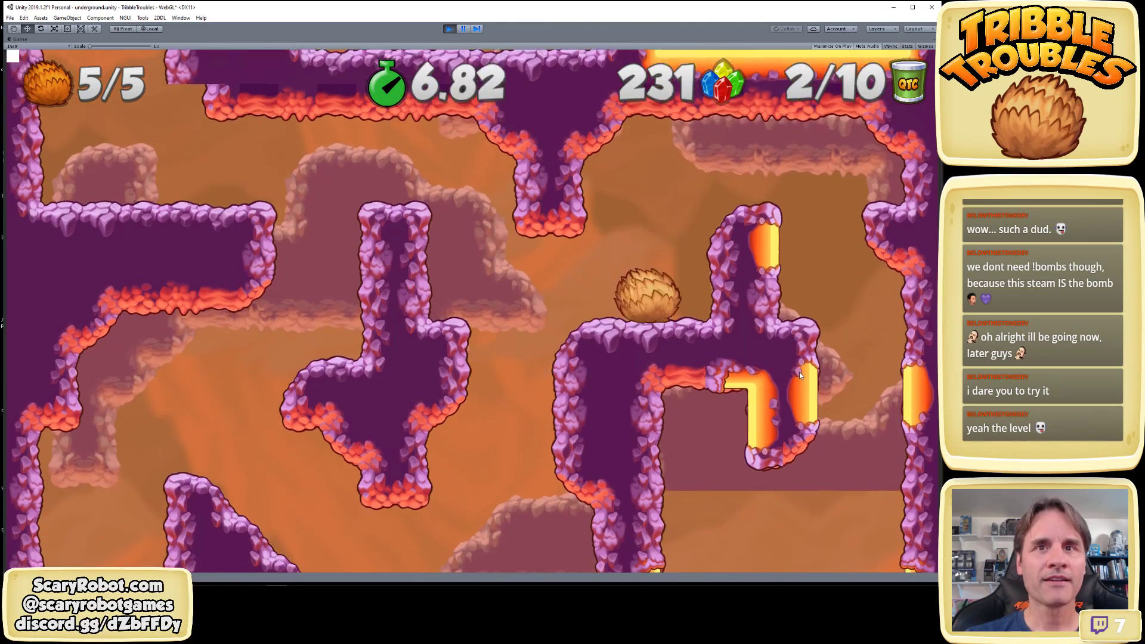
Jump the tribble over the lava-edged pillar, drop into the lava pit behind it, and stop the playtest
{"action": "key", "text": "space"}
{"action": "key", "text": "Right"}
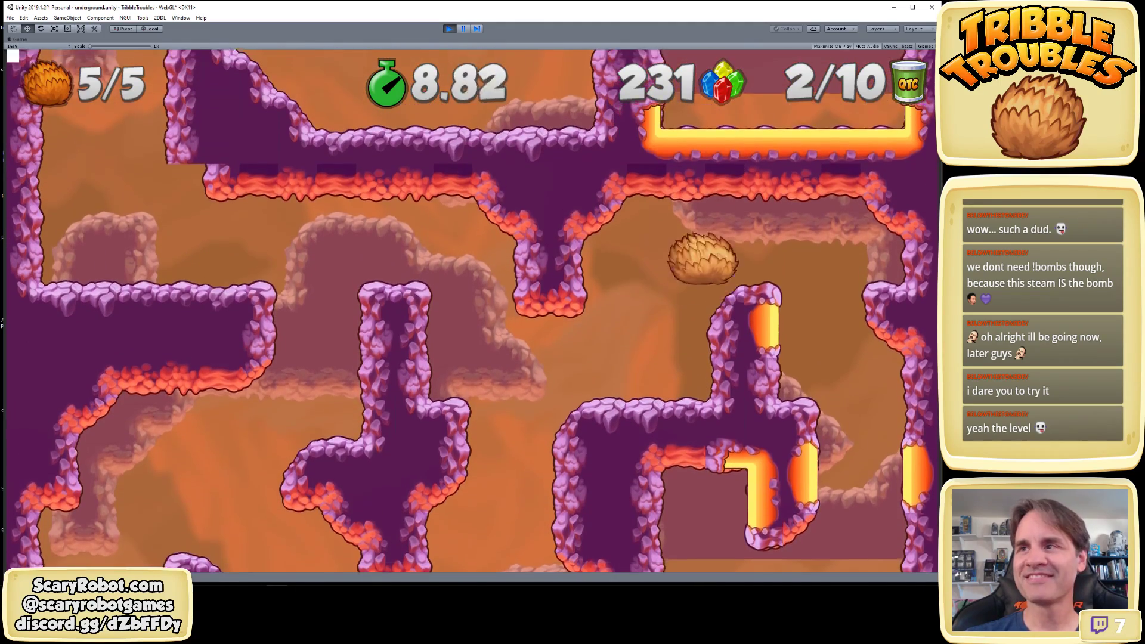
{"action": "key", "text": "Right"}
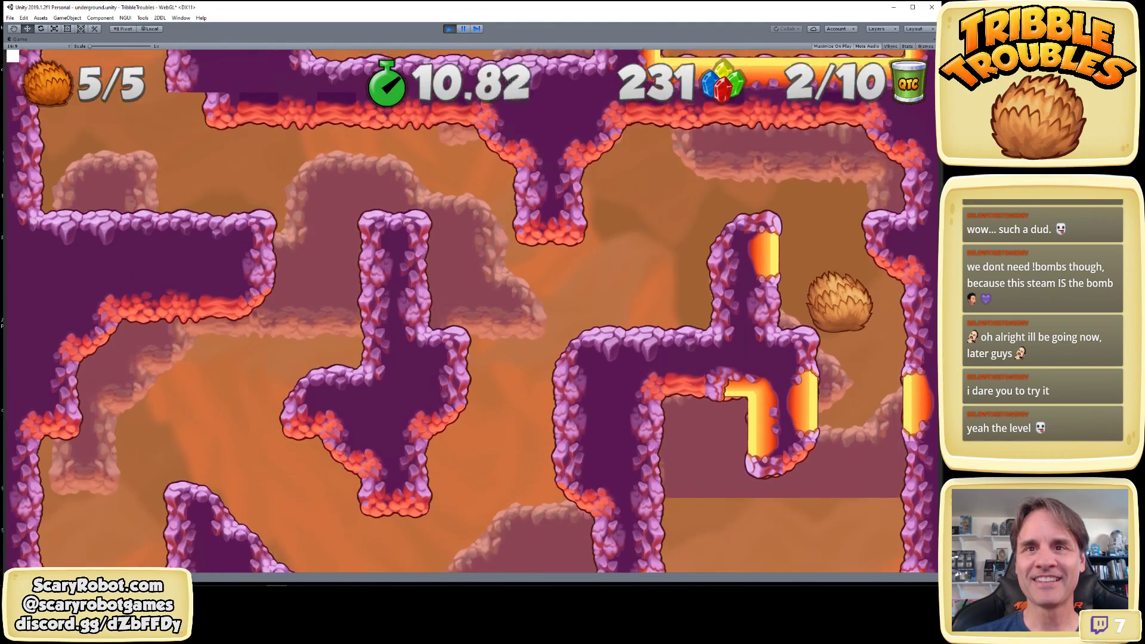
{"action": "key", "text": "Left"}
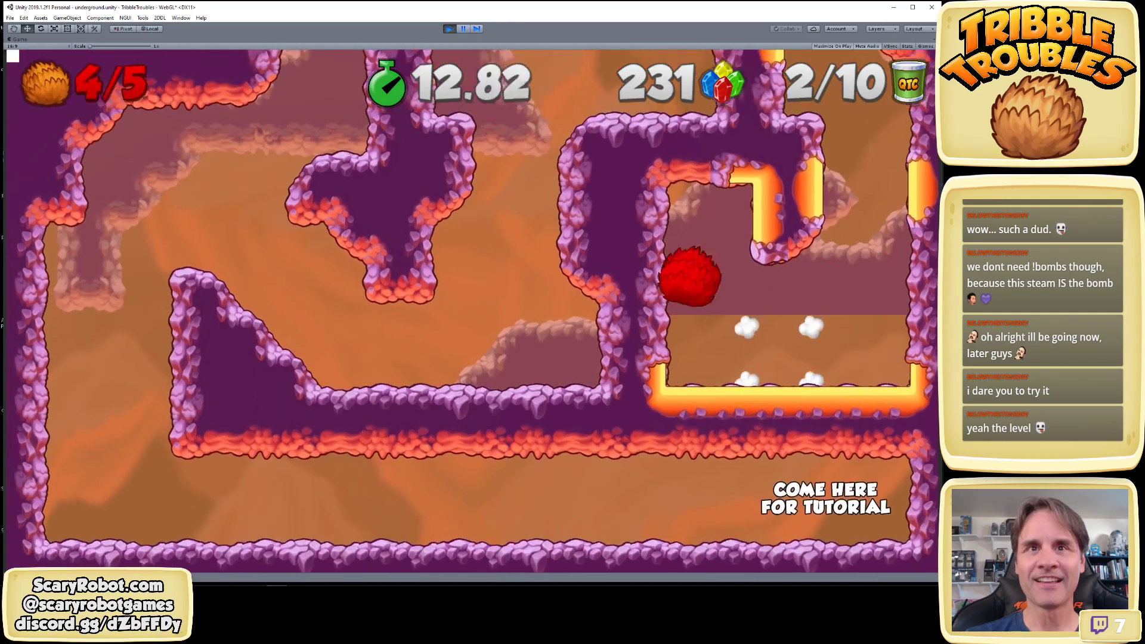
{"action": "key", "text": "Up"}
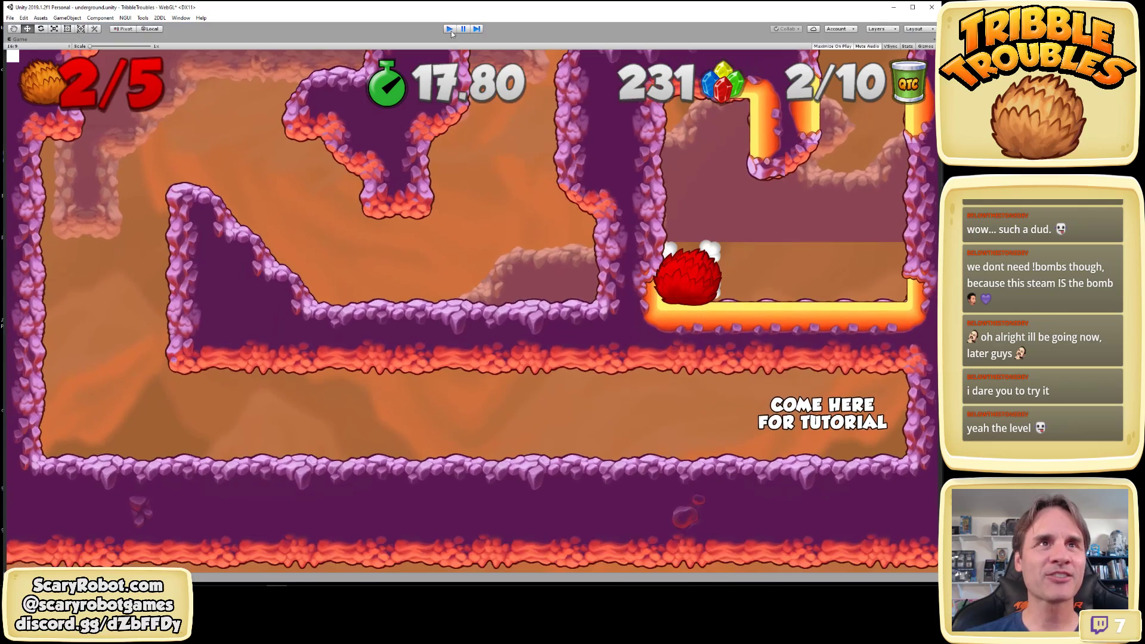
{"action": "left_click", "coordinate": [451, 31]}
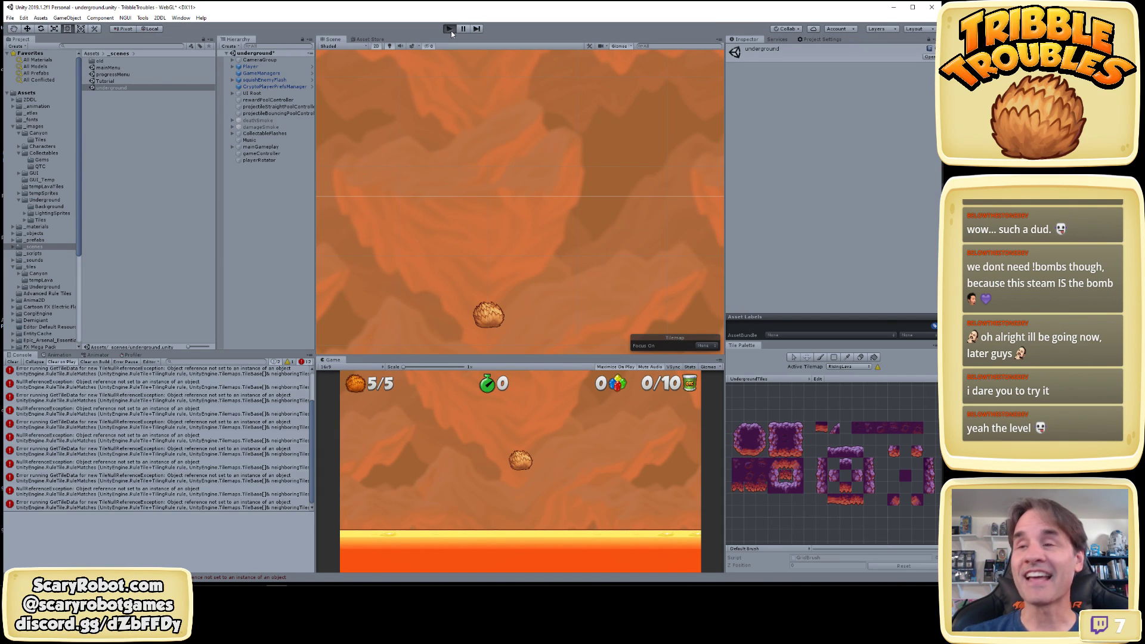
Run two more playtests of the underground scene around the lava pit and pillar, stopping each one
{"action": "left_click", "coordinate": [451, 31]}
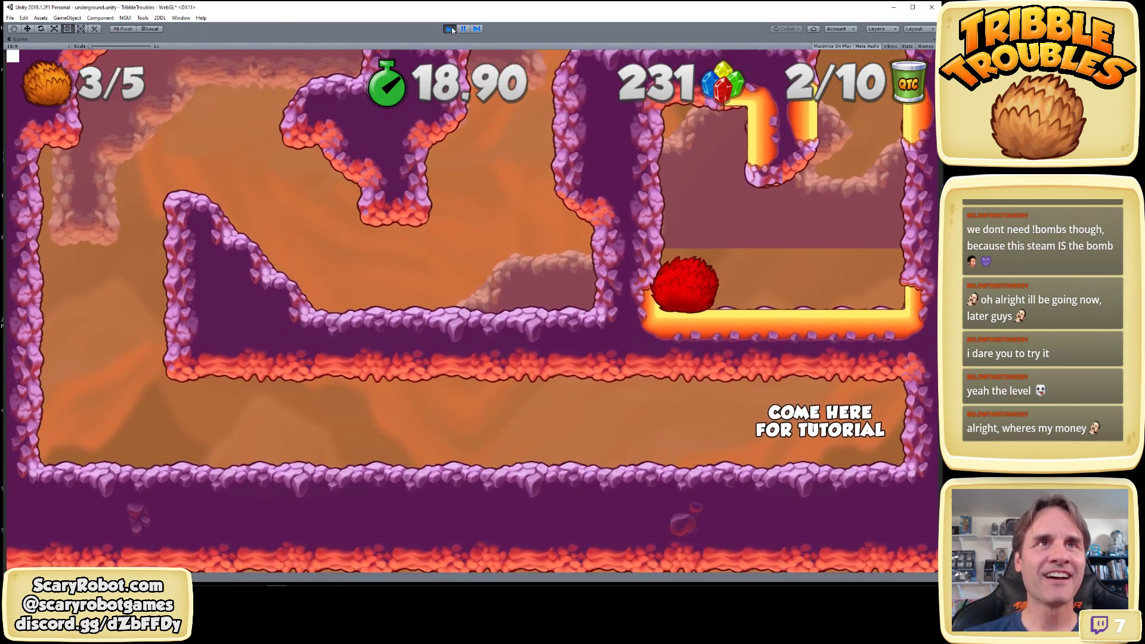
{"action": "left_click", "coordinate": [449, 28]}
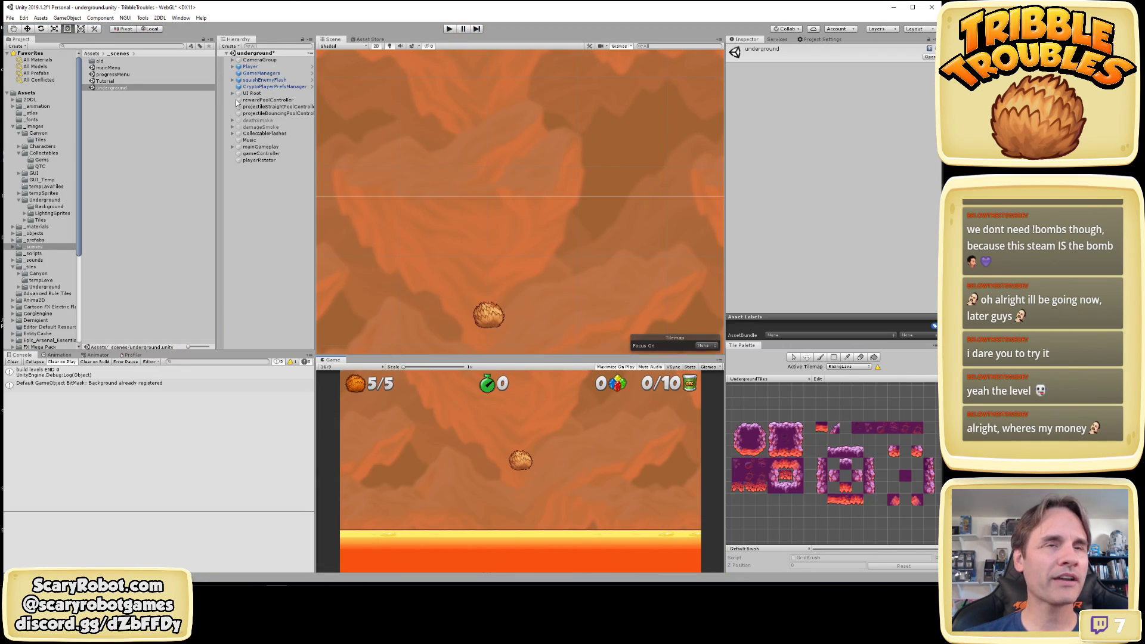
{"action": "left_click", "coordinate": [448, 29]}
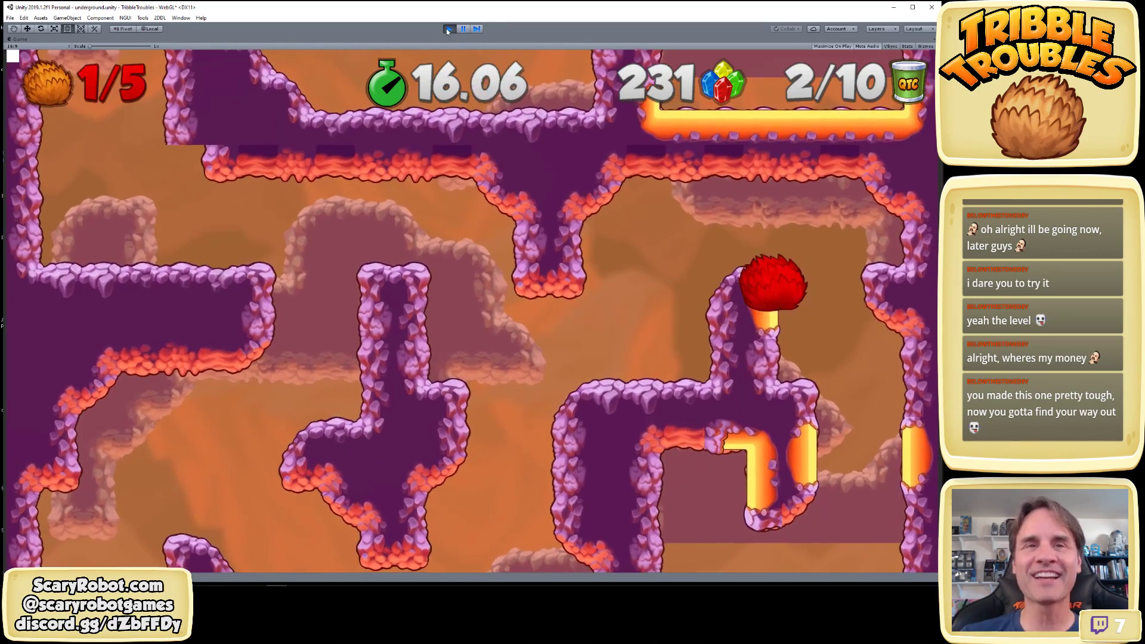
{"action": "left_click", "coordinate": [448, 28]}
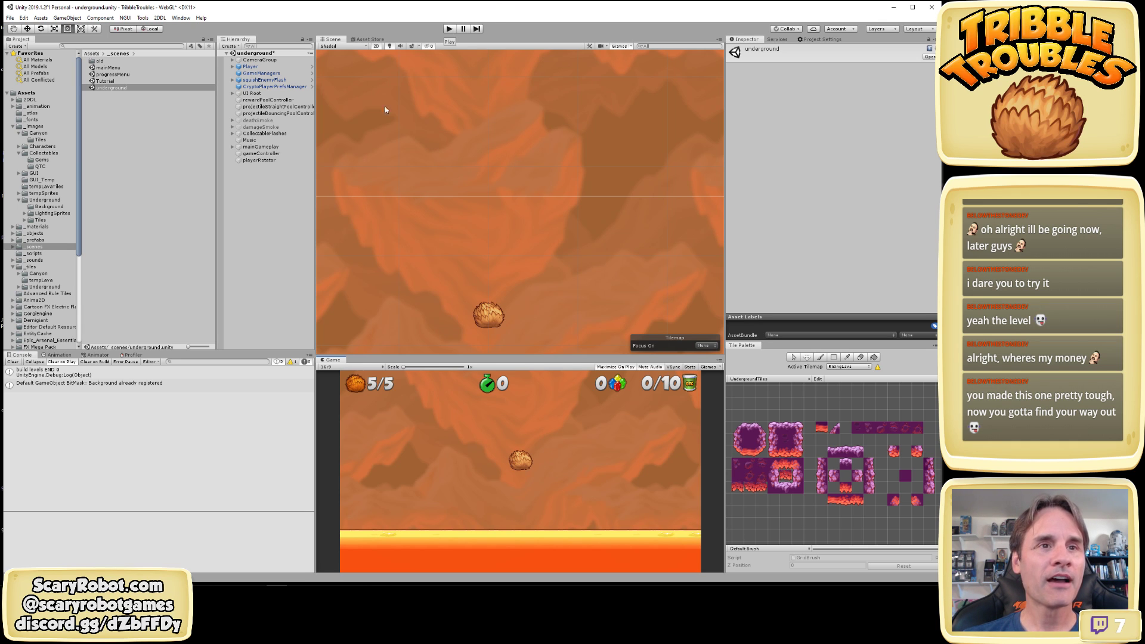
Open the section011_LL prefab from the Resources/LEVELS/Underground folder for editing
{"action": "left_click", "coordinate": [41, 249]}
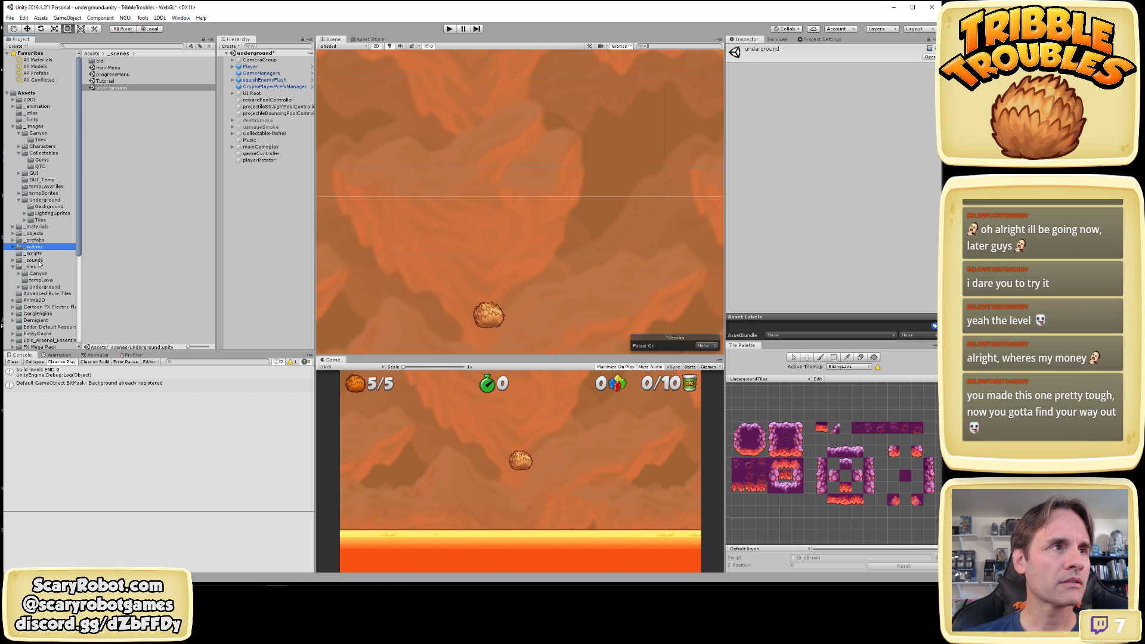
{"action": "left_click", "coordinate": [45, 287]}
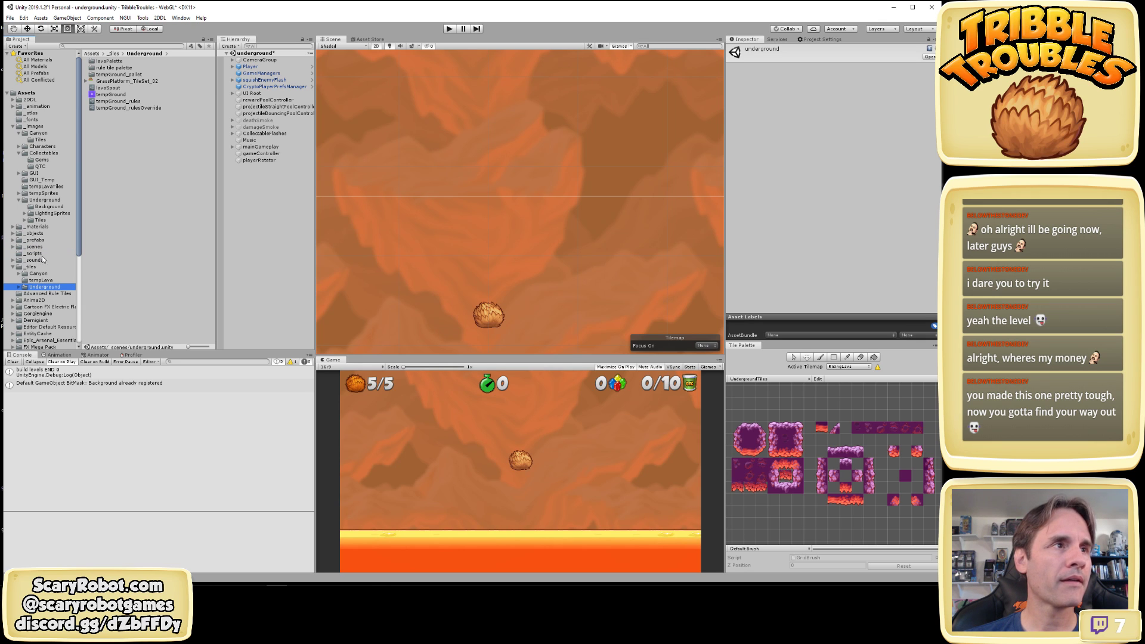
{"action": "scroll", "coordinate": [50, 274], "scroll_direction": "down", "scroll_amount": 5}
{"action": "left_click", "coordinate": [50, 327]}
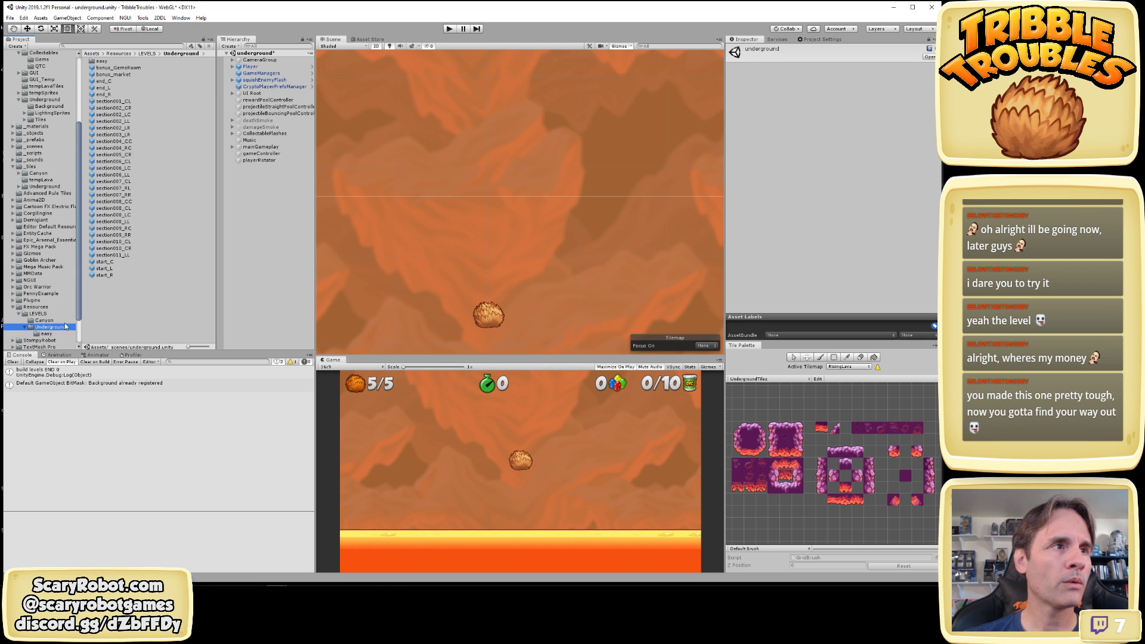
{"action": "left_click", "coordinate": [119, 255]}
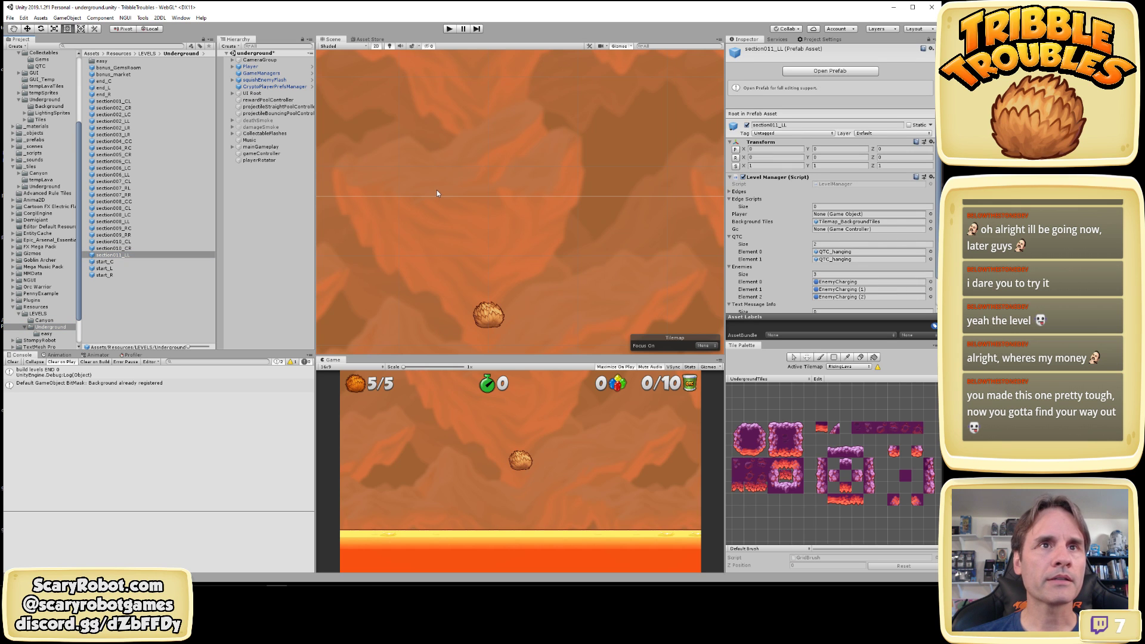
{"action": "double_click", "coordinate": [128, 255]}
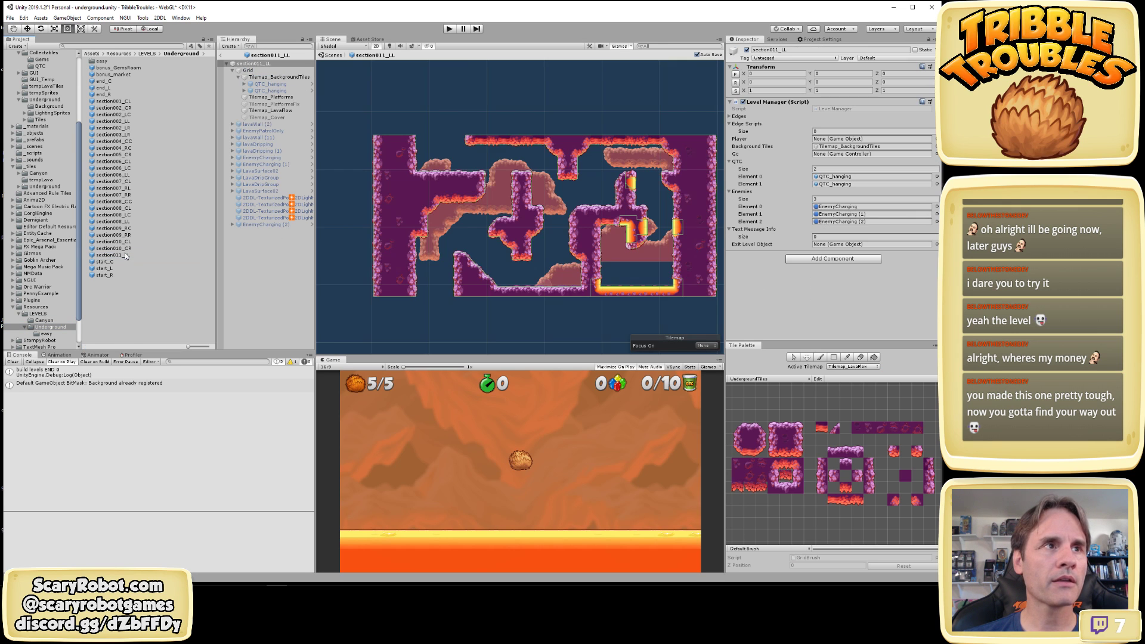
Hide Tilemap_LavaFlow and paint platform rule tiles to complete the rock at the top of the lava-edged pillar
{"action": "scroll", "coordinate": [609, 195], "scroll_direction": "up", "scroll_amount": 5}
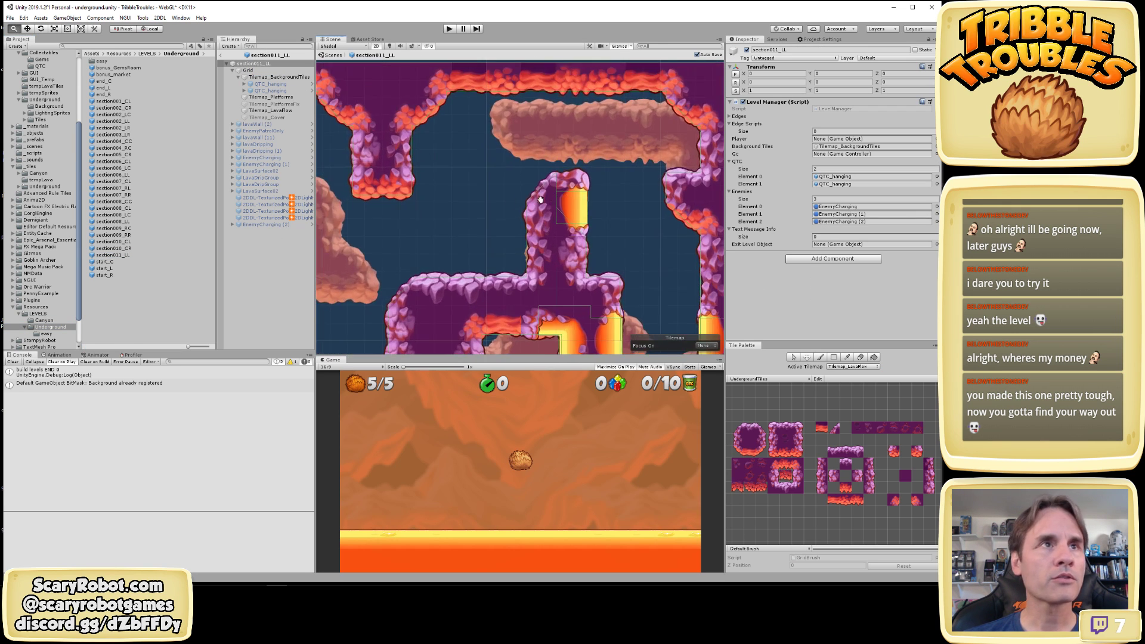
{"action": "left_click", "coordinate": [281, 111]}
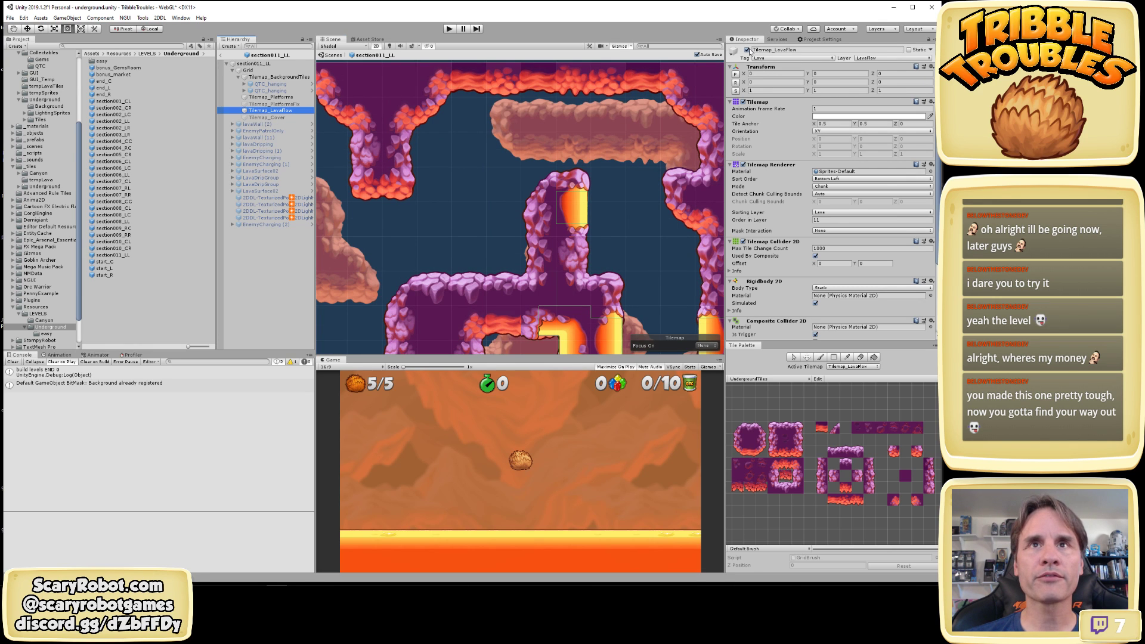
{"action": "left_click", "coordinate": [747, 50]}
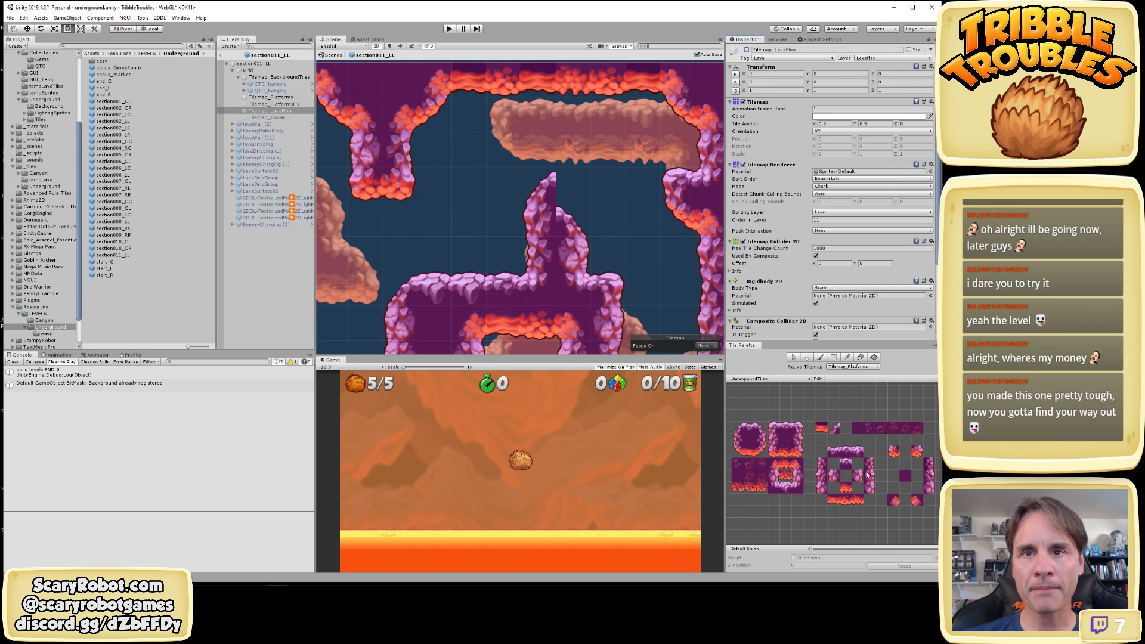
{"action": "left_click", "coordinate": [801, 431]}
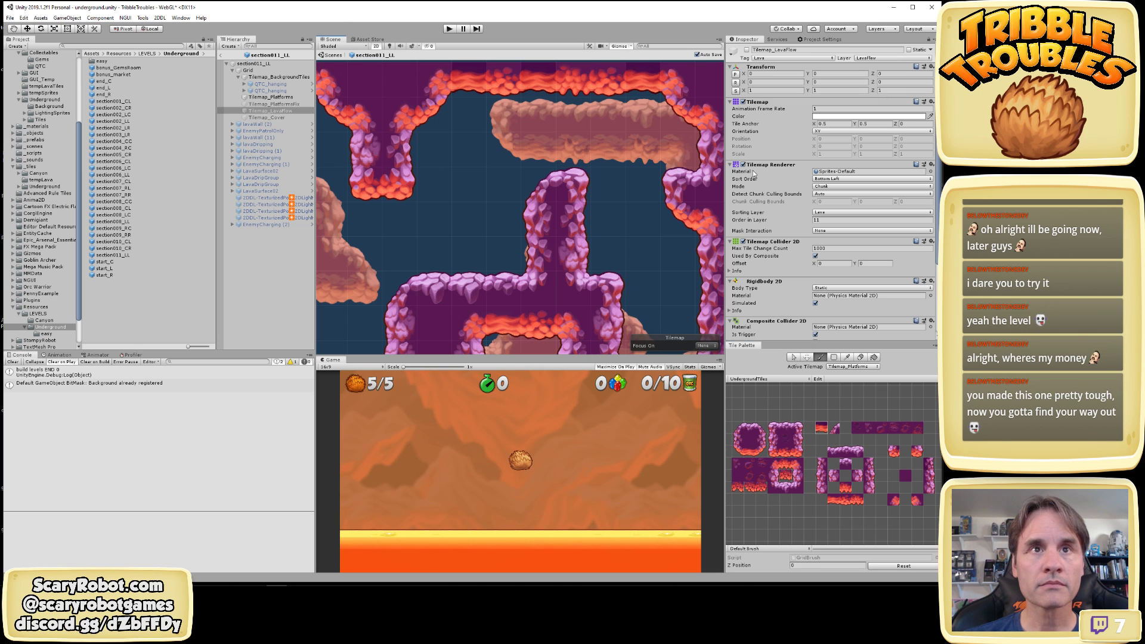
Toggle Tilemap_LavaFlow to compare the pillar, leave it enabled, and fill the notch in the upper right cave wall with platform tiles
{"action": "left_click", "coordinate": [281, 112]}
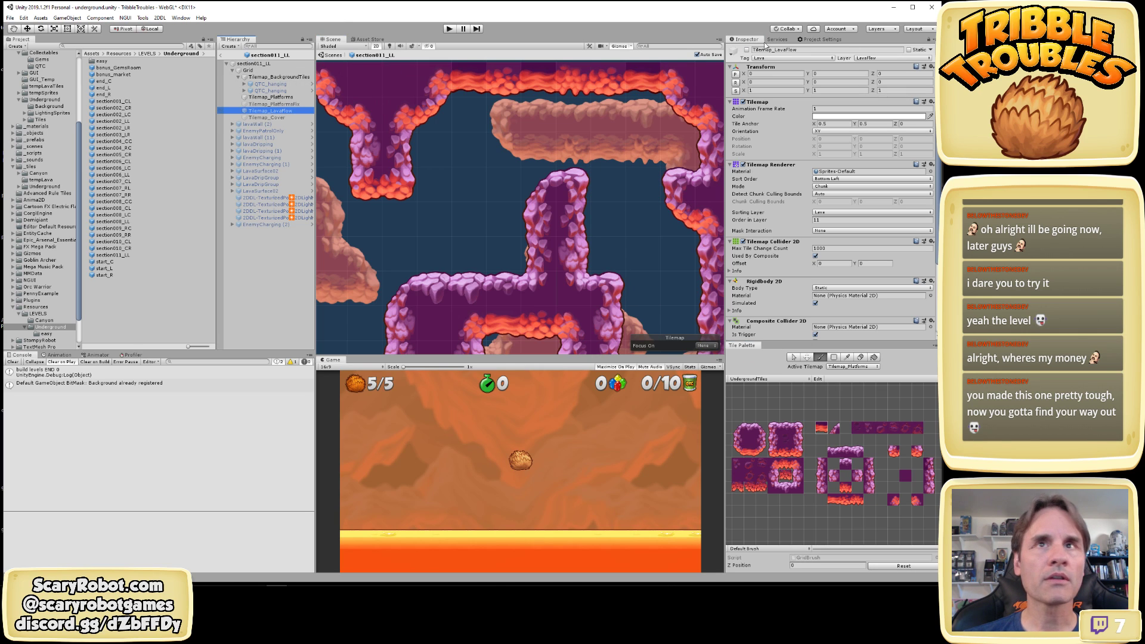
{"action": "left_click", "coordinate": [747, 50]}
{"action": "left_click", "coordinate": [747, 51]}
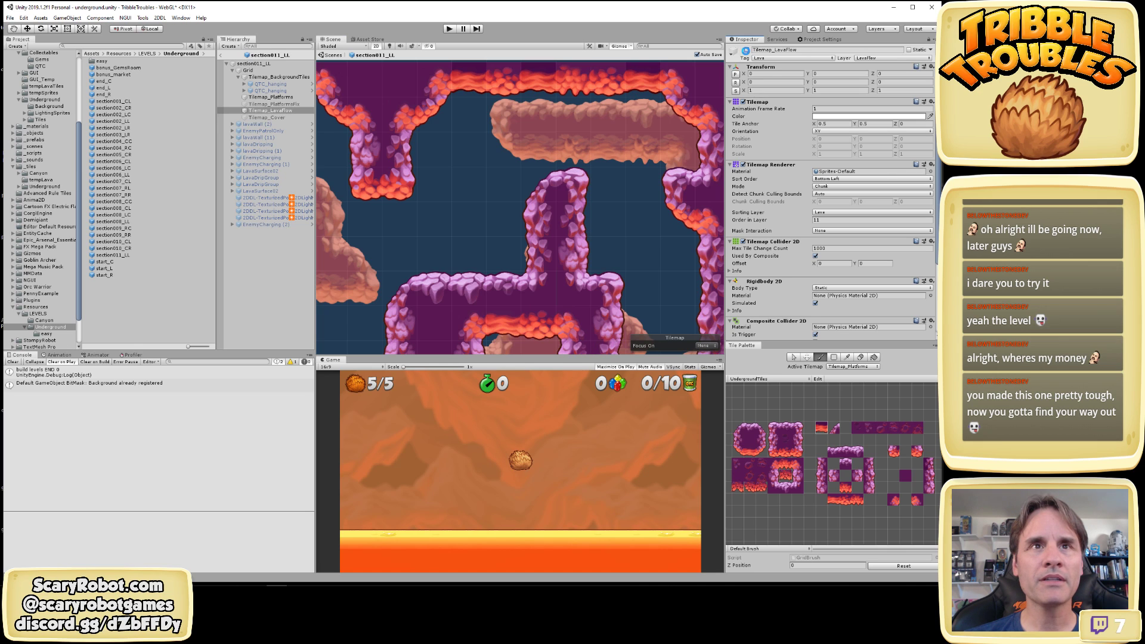
{"action": "left_click", "coordinate": [747, 50]}
{"action": "left_click", "coordinate": [747, 50]}
{"action": "left_click", "coordinate": [746, 50]}
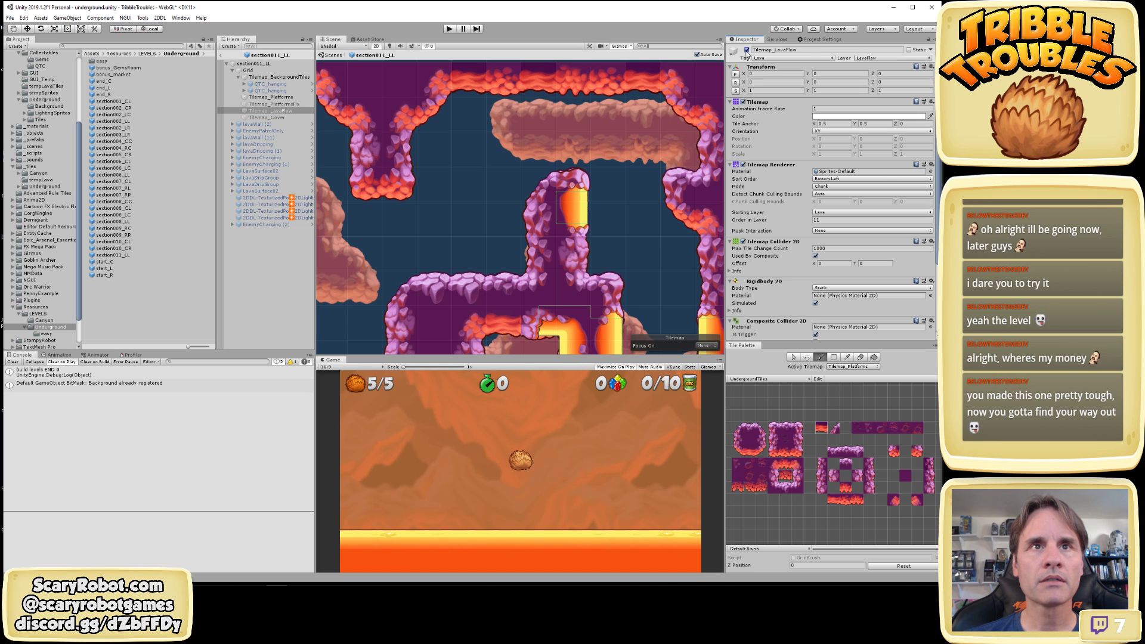
{"action": "left_click", "coordinate": [746, 51]}
{"action": "left_click", "coordinate": [746, 50]}
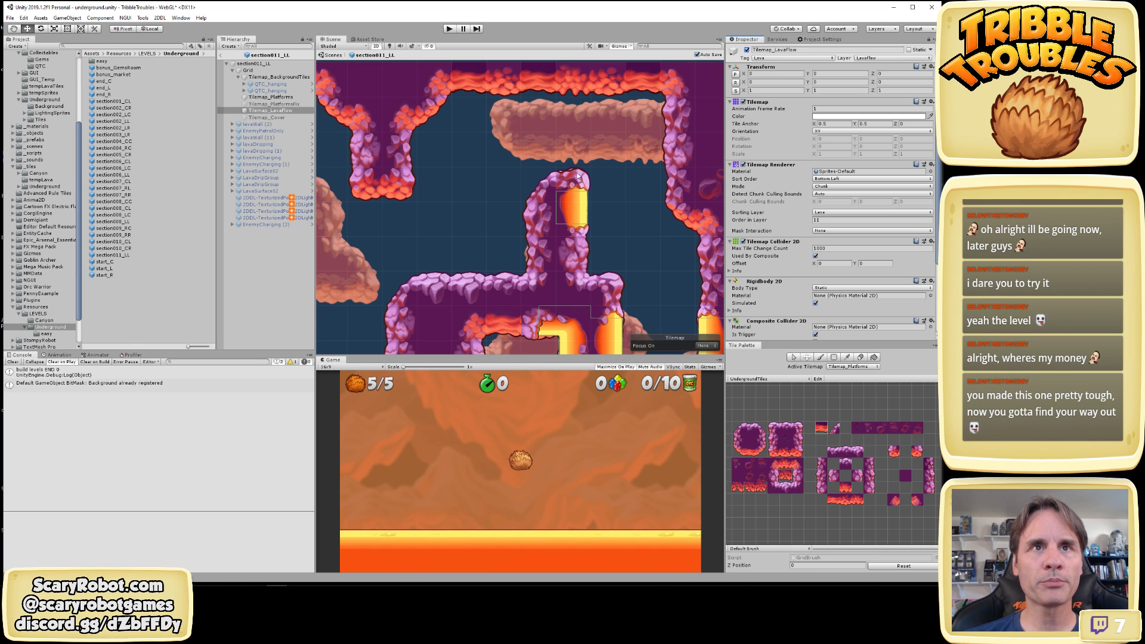
{"action": "scroll", "coordinate": [623, 197], "scroll_direction": "down", "scroll_amount": 4}
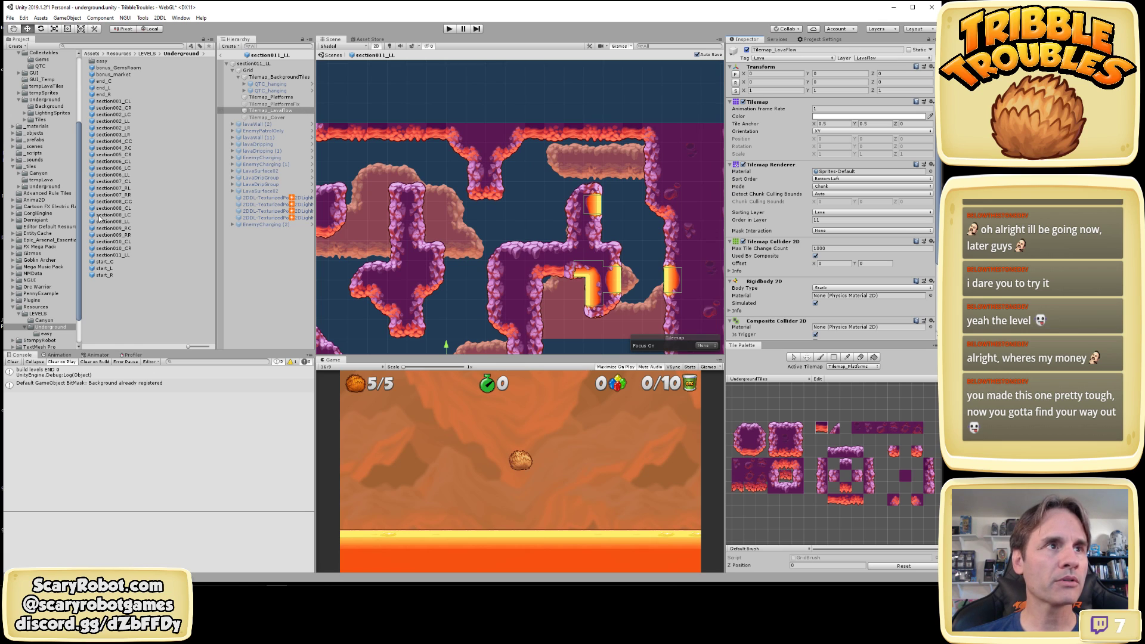
Open the easy folder's section011_LL prefab for editing
{"action": "double_click", "coordinate": [101, 61]}
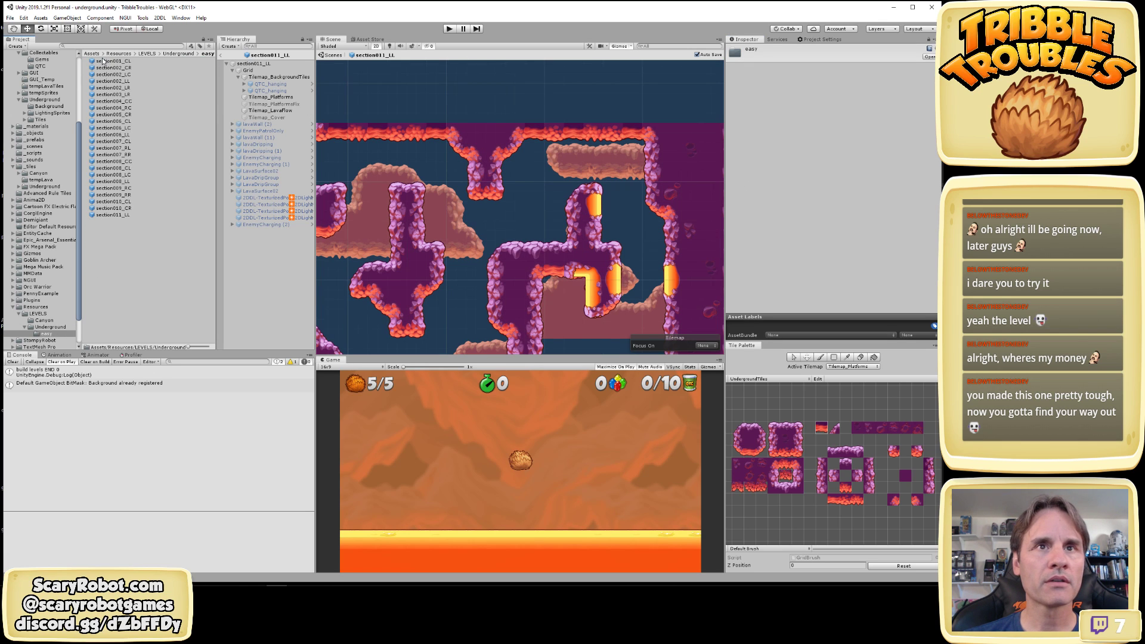
{"action": "left_click", "coordinate": [114, 214]}
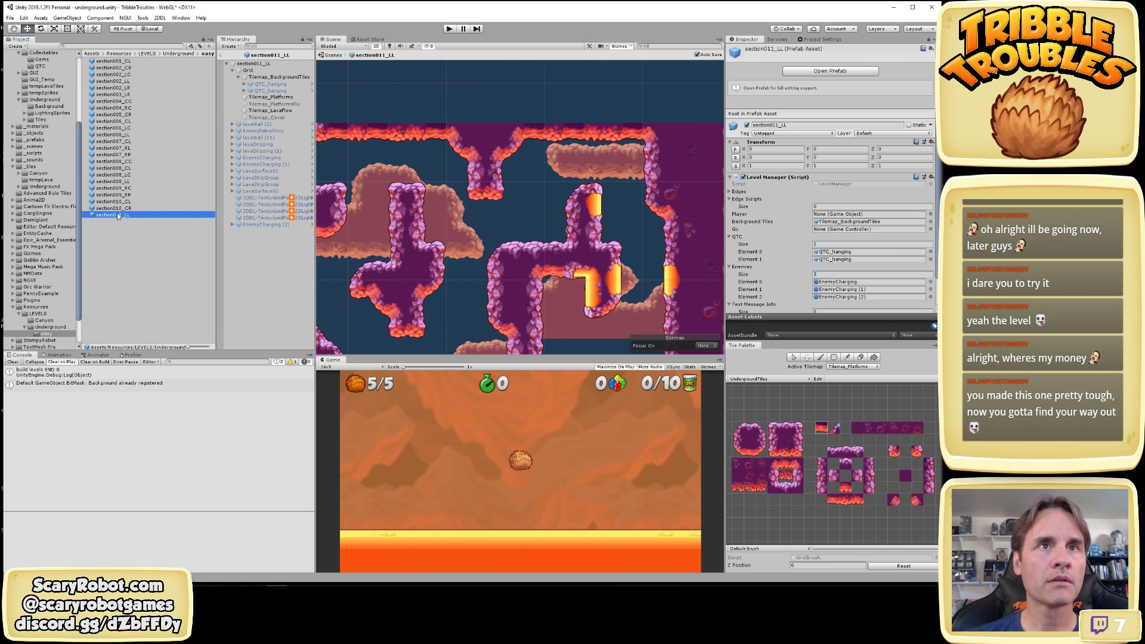
{"action": "scroll", "coordinate": [599, 176], "scroll_direction": "up", "scroll_amount": 4}
{"action": "scroll", "coordinate": [600, 176], "scroll_direction": "up", "scroll_amount": 3}
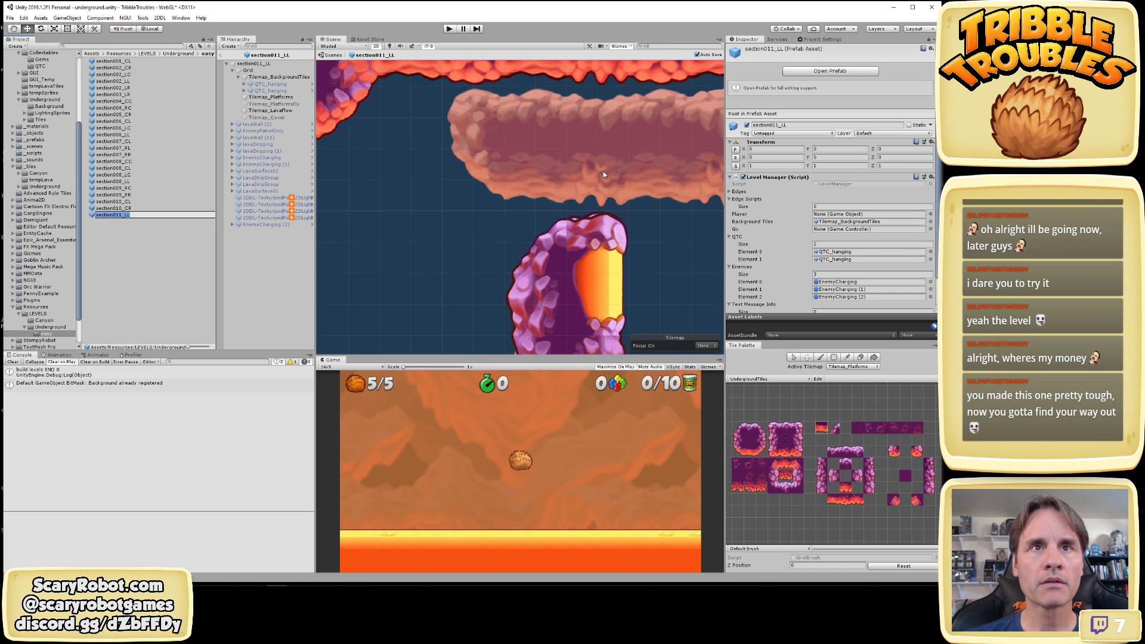
{"action": "double_click", "coordinate": [122, 213]}
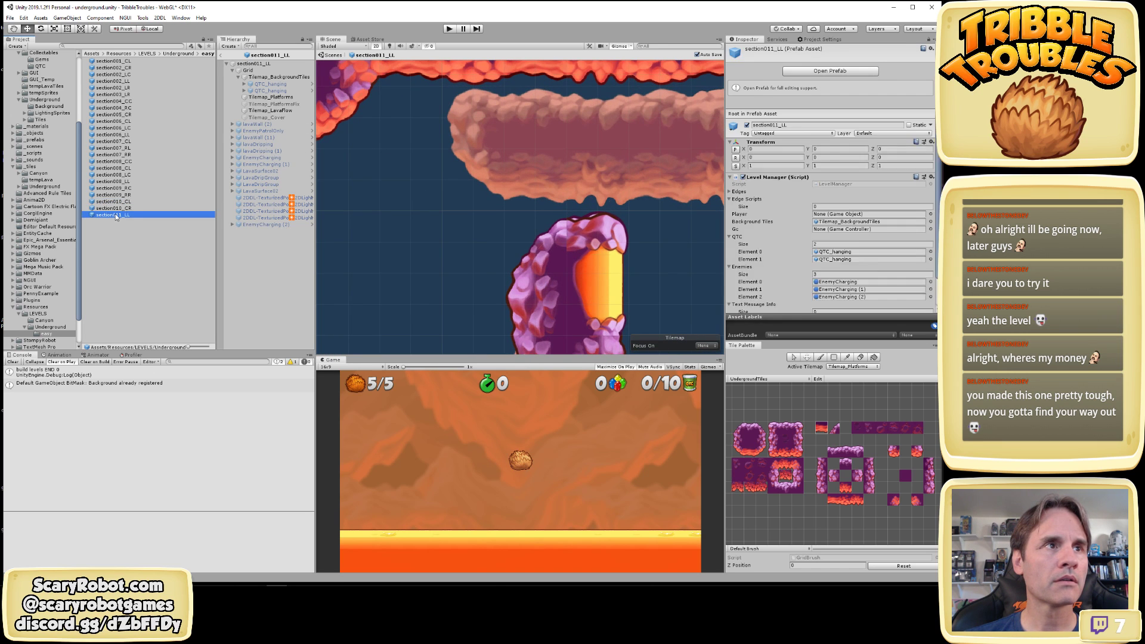
{"action": "right_click_drag", "start_coordinate": [800, 263], "coordinate": [930, 266], "text": "alt"}
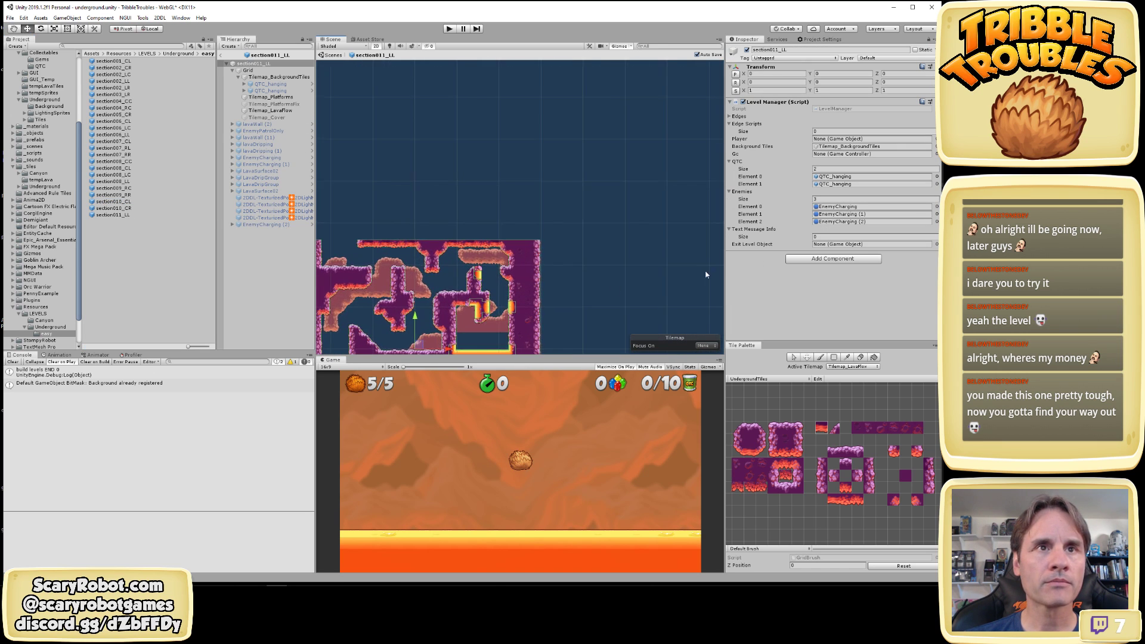
Make Tilemap_Platforms the active tilemap and pick the platform rule tile for repairing the easy prefab's lava-edged pillar
{"action": "middle_click_drag", "start_coordinate": [492, 270], "coordinate": [568, 184]}
{"action": "right_click_drag", "start_coordinate": [567, 184], "coordinate": [1014, 200], "text": "alt"}
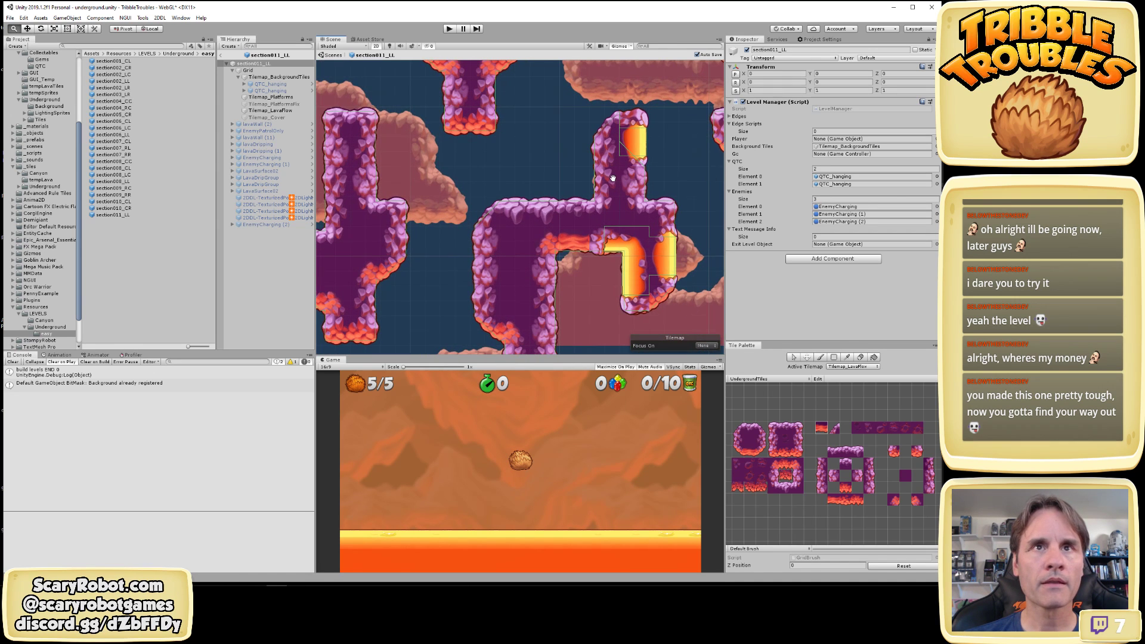
{"action": "middle_click_drag", "start_coordinate": [613, 178], "coordinate": [541, 225]}
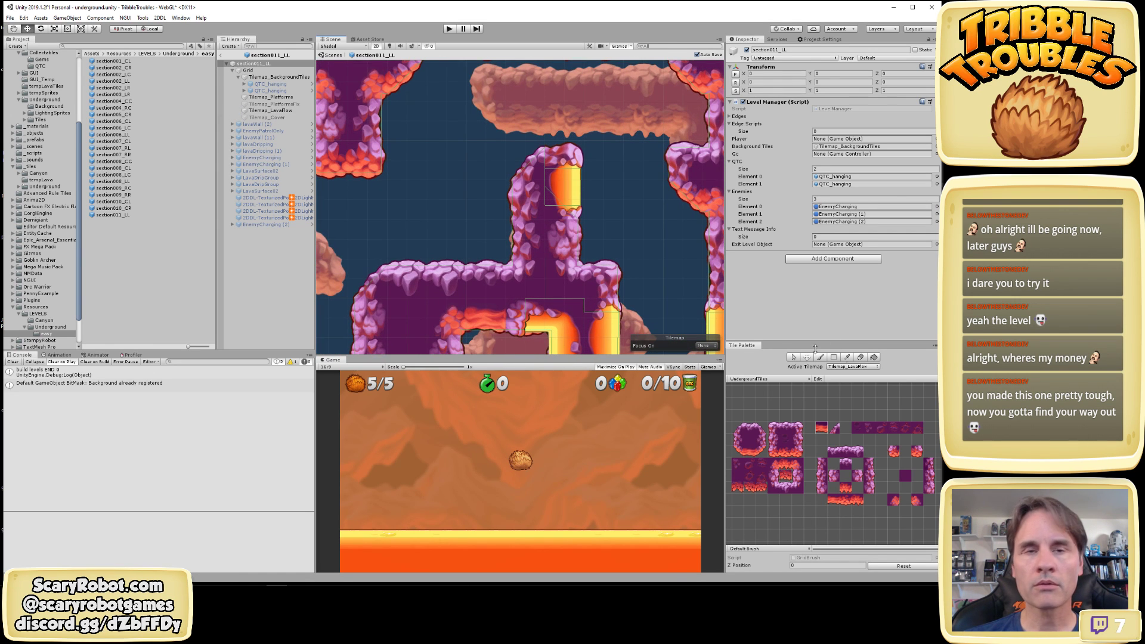
{"action": "left_click", "coordinate": [843, 367]}
{"action": "left_click", "coordinate": [847, 379]}
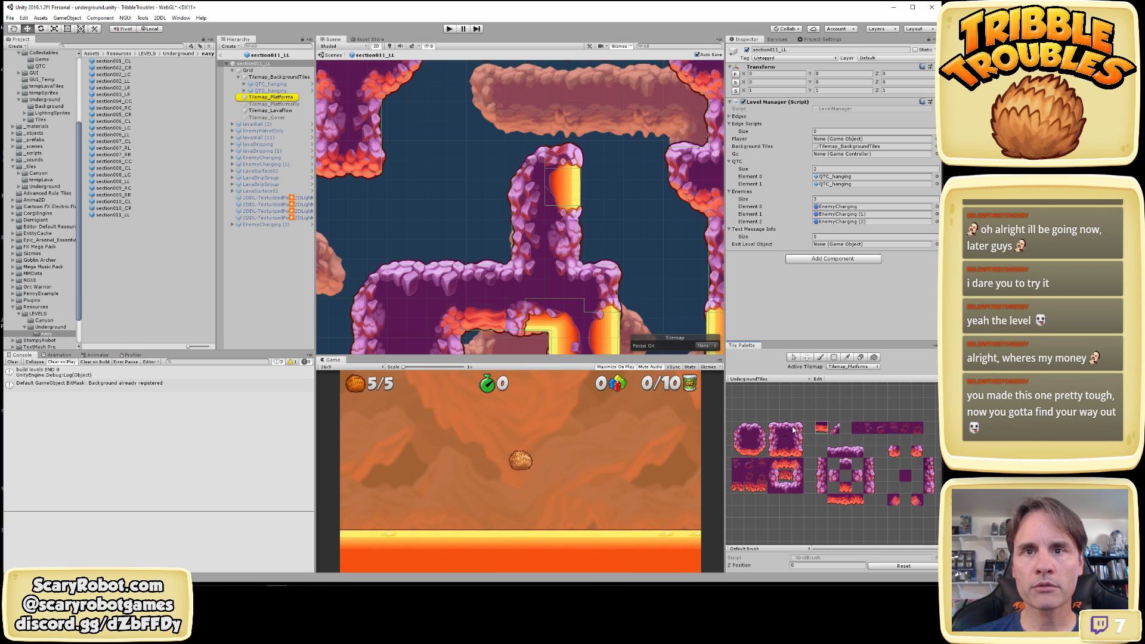
{"action": "left_click", "coordinate": [822, 428]}
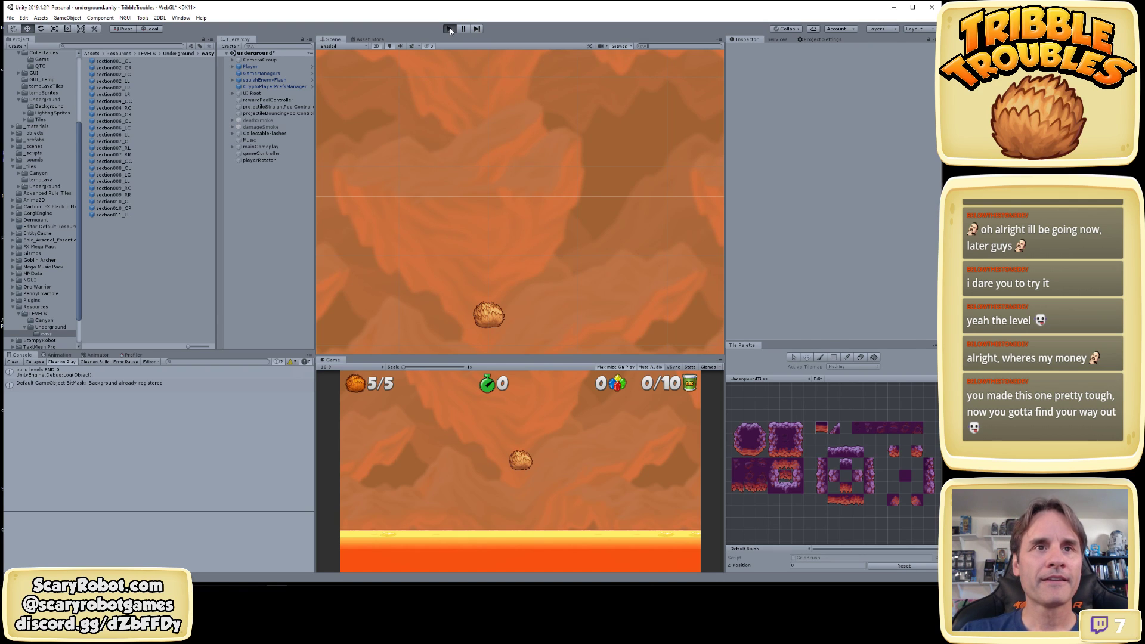
Playtest the section by taking the tribble up the left shaft, across the cave and over the lava-edged pillar
{"action": "key", "text": "Left"}
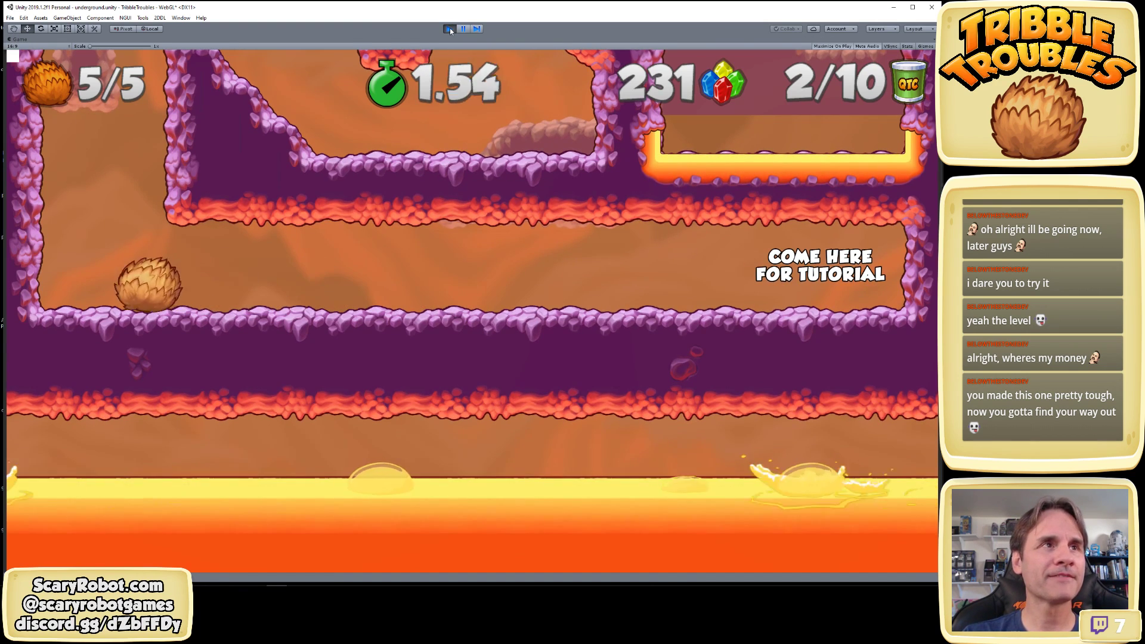
{"action": "key", "text": "space"}
{"action": "key", "text": "Right"}
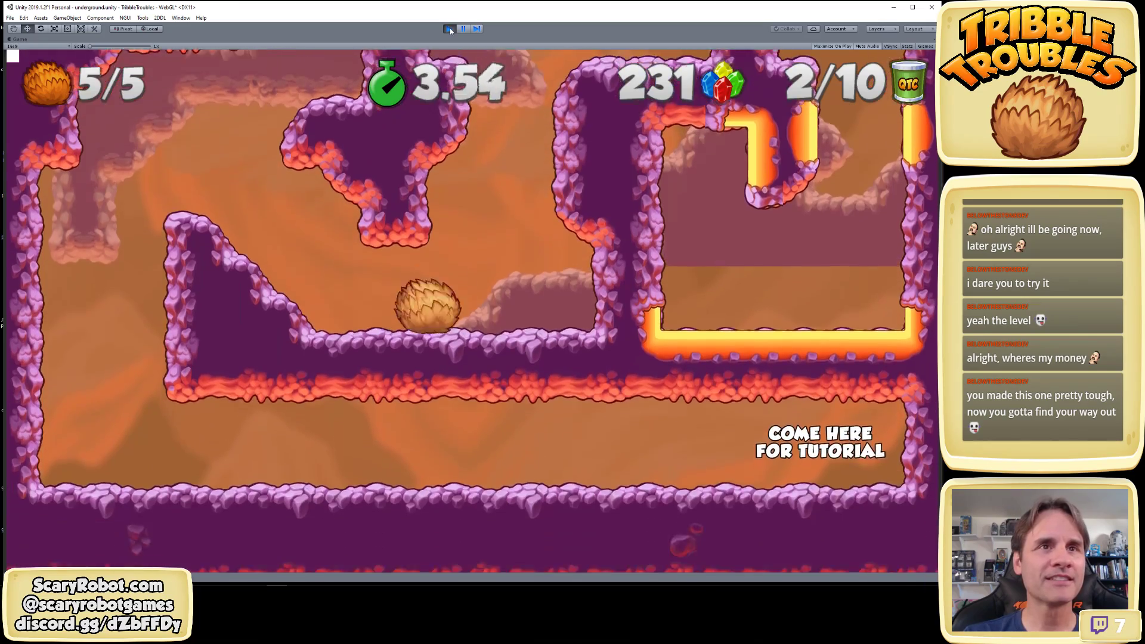
{"action": "key", "text": "space"}
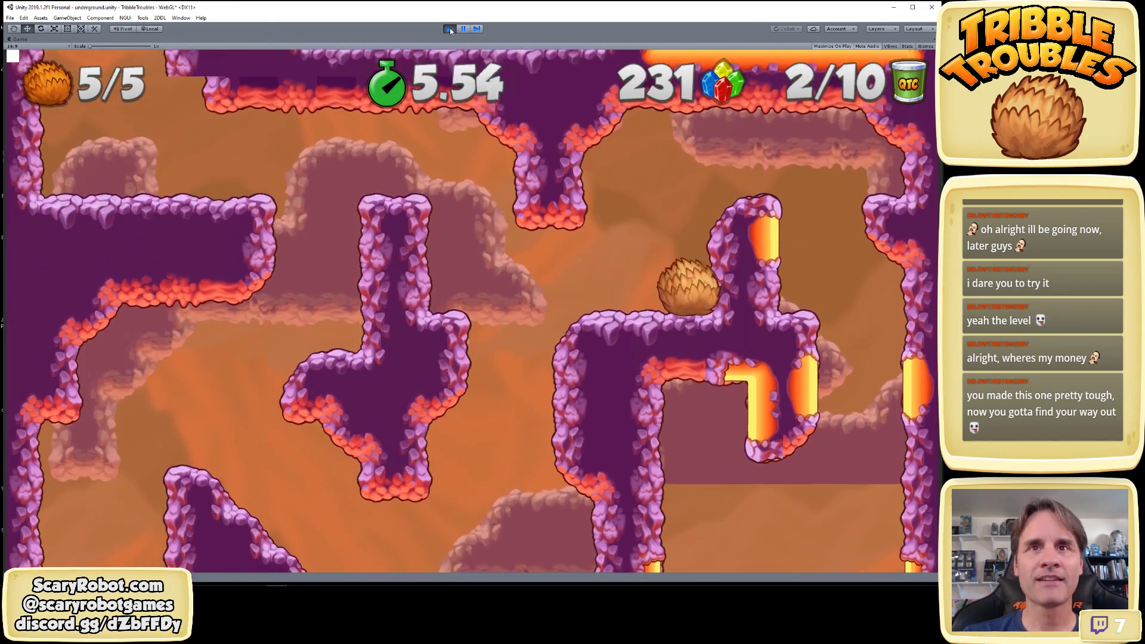
{"action": "key", "text": "space"}
{"action": "key", "text": "Right"}
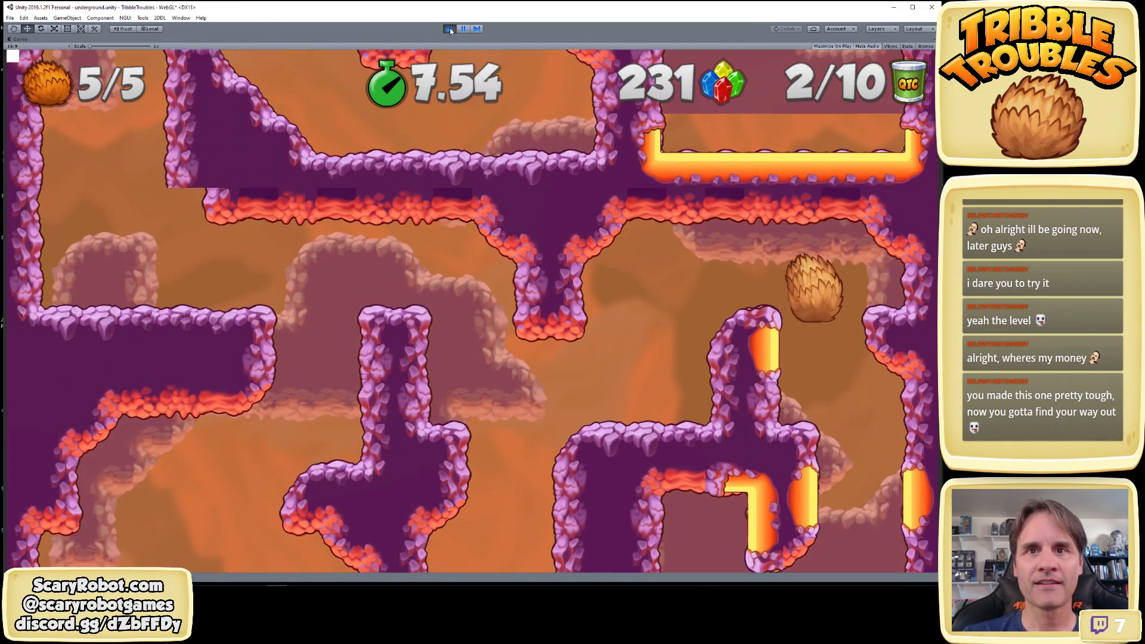
Test dropping into the lava chamber beside the pillar and climbing back out to the pillar top, and stop the playtest
{"action": "key", "text": "Right"}
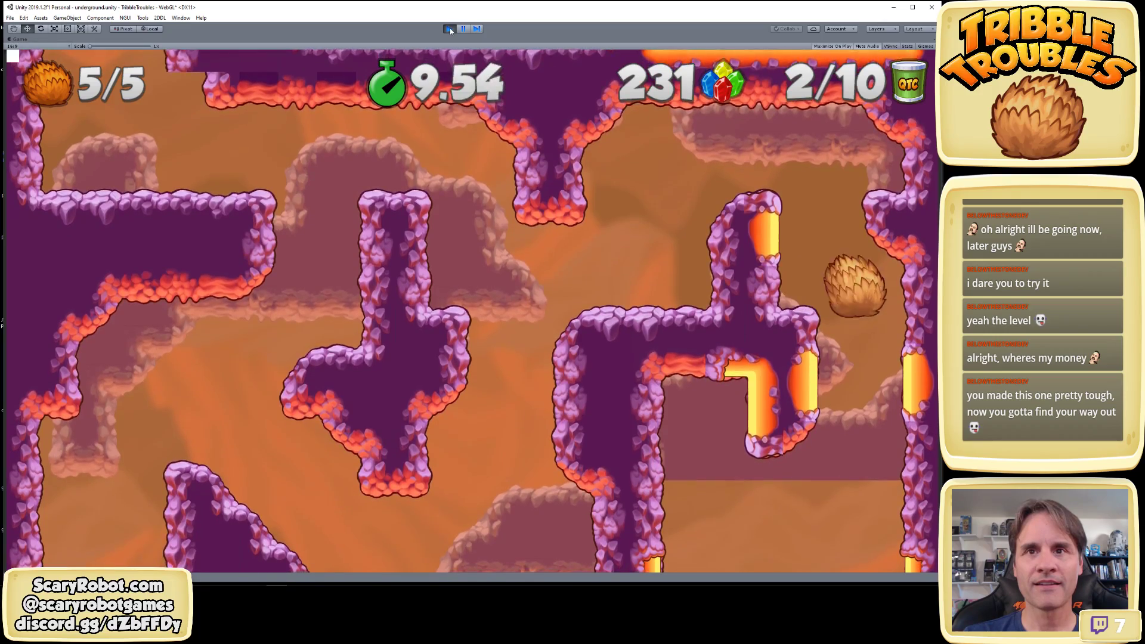
{"action": "key", "text": "Right"}
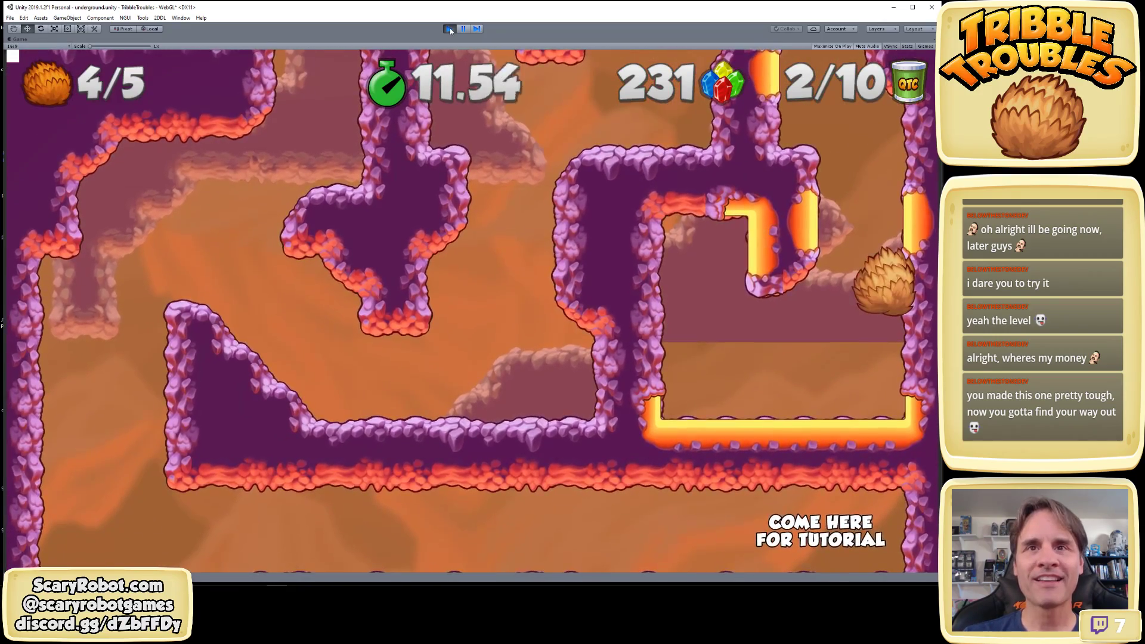
{"action": "key", "text": "Left"}
{"action": "key", "text": "space"}
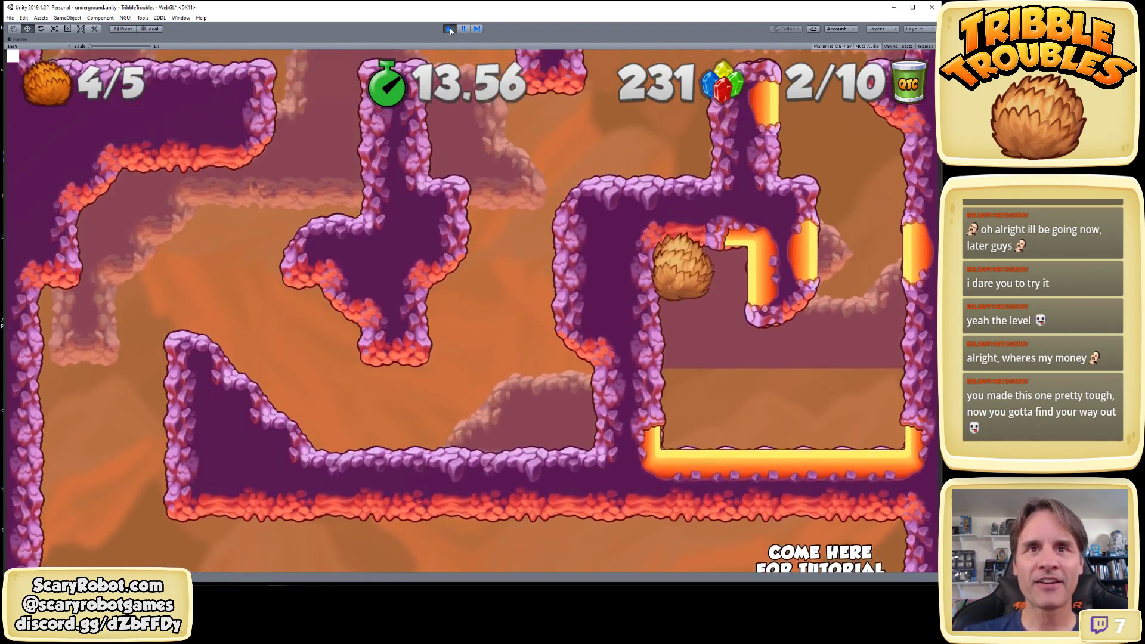
{"action": "key", "text": "space"}
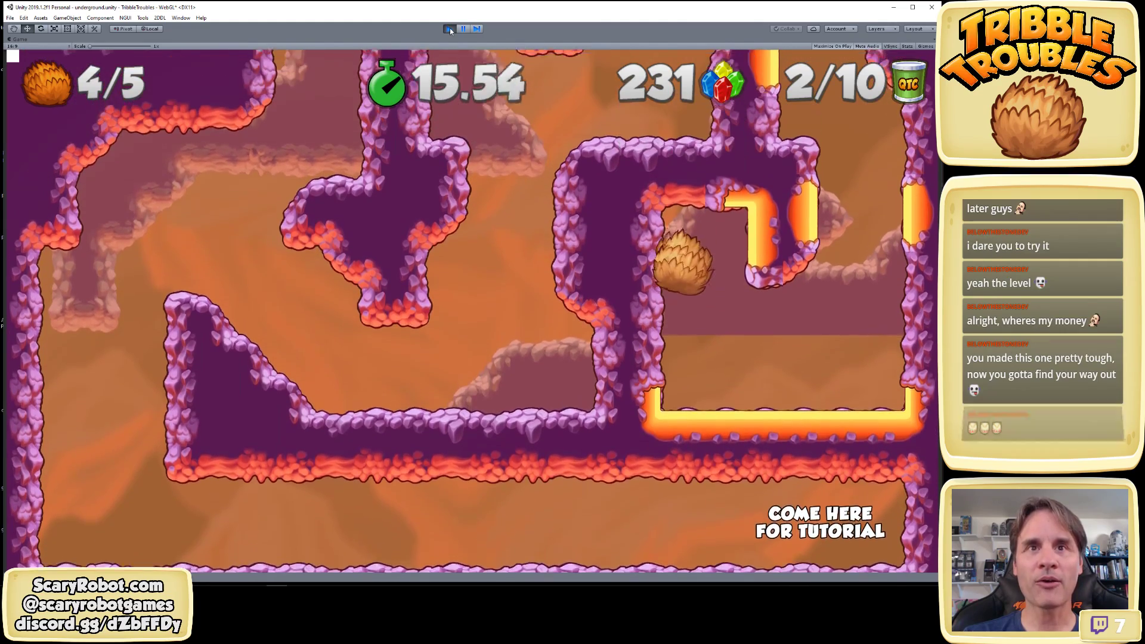
{"action": "key", "text": "Right"}
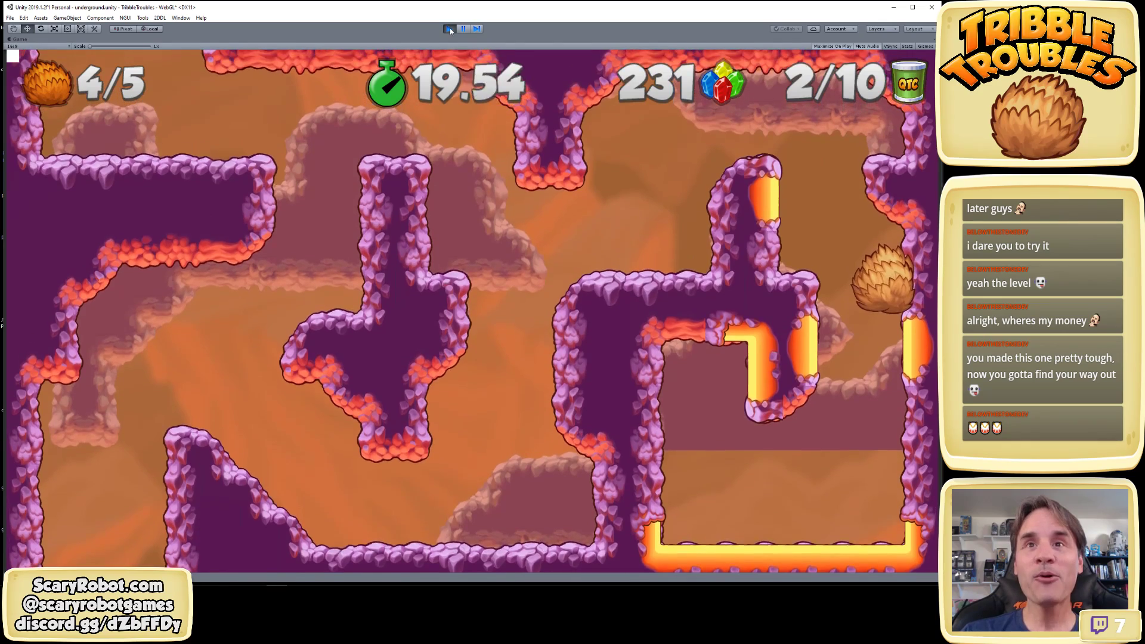
{"action": "key", "text": "space"}
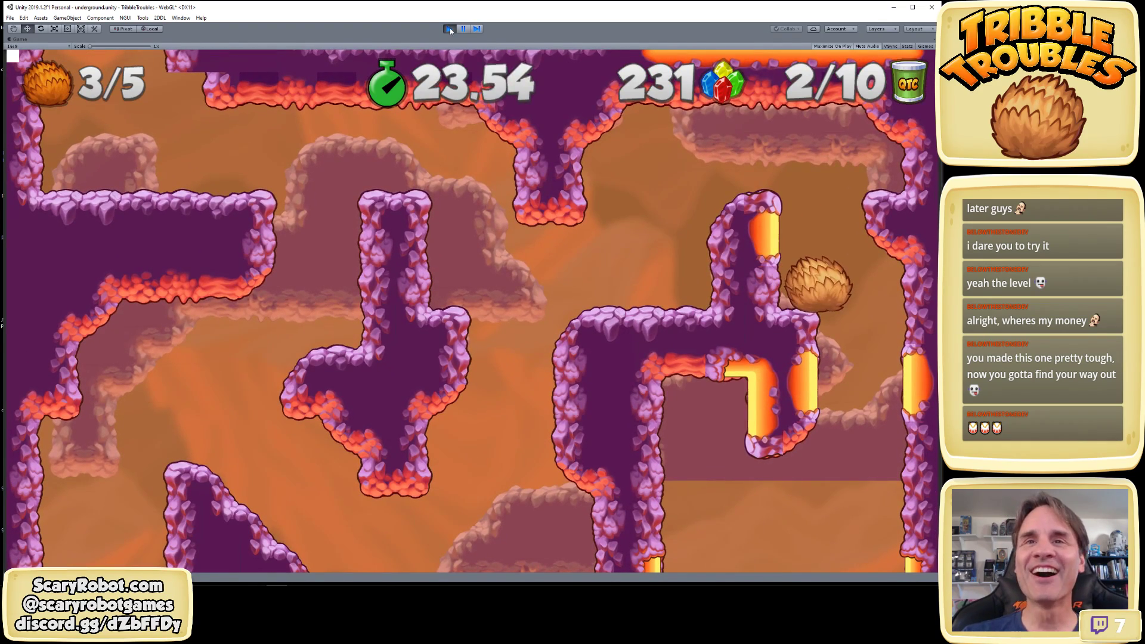
{"action": "key", "text": "space"}
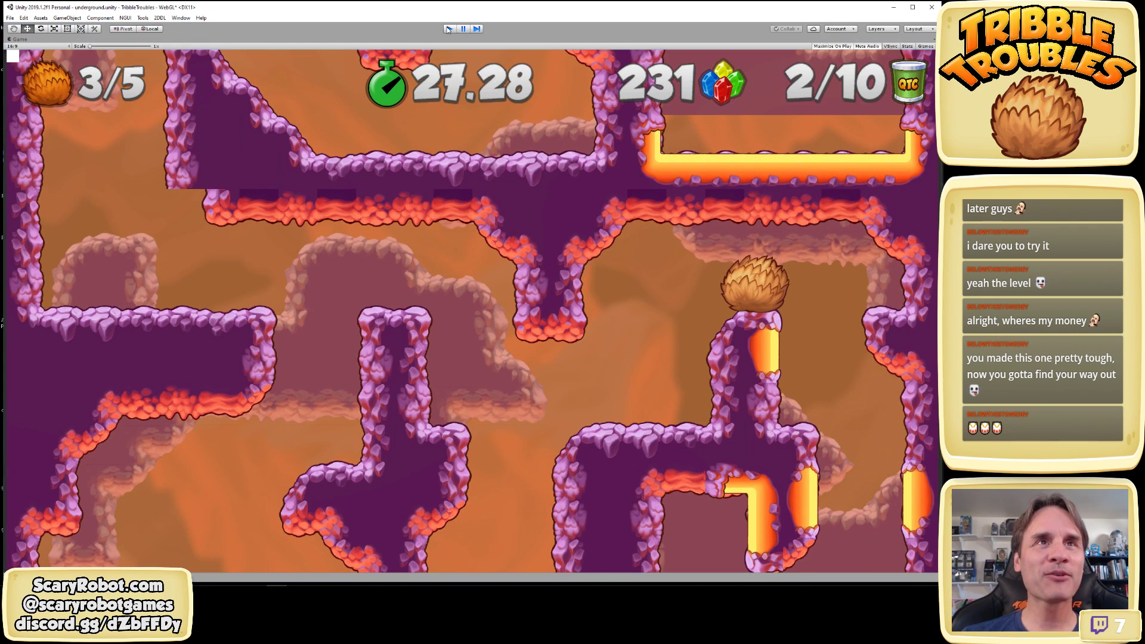
{"action": "left_click", "coordinate": [448, 28]}
Restart the playtest and bring the tribble from the start area up to the top of the lava-edged pillar
{"action": "left_click", "coordinate": [448, 28]}
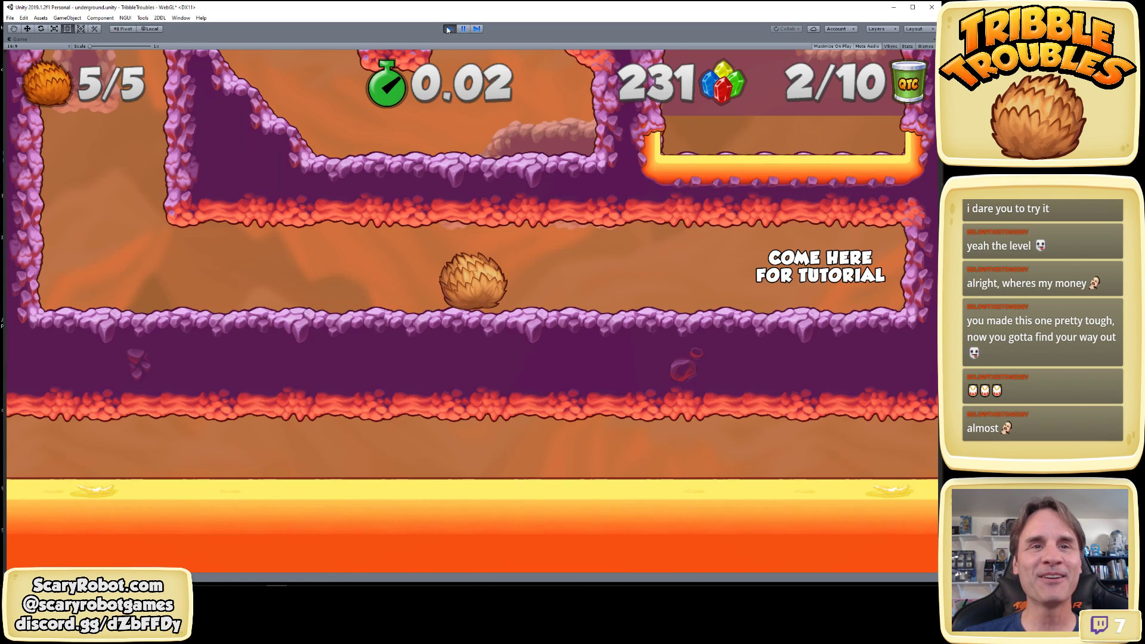
{"action": "key", "text": "Right"}
{"action": "key", "text": "space"}
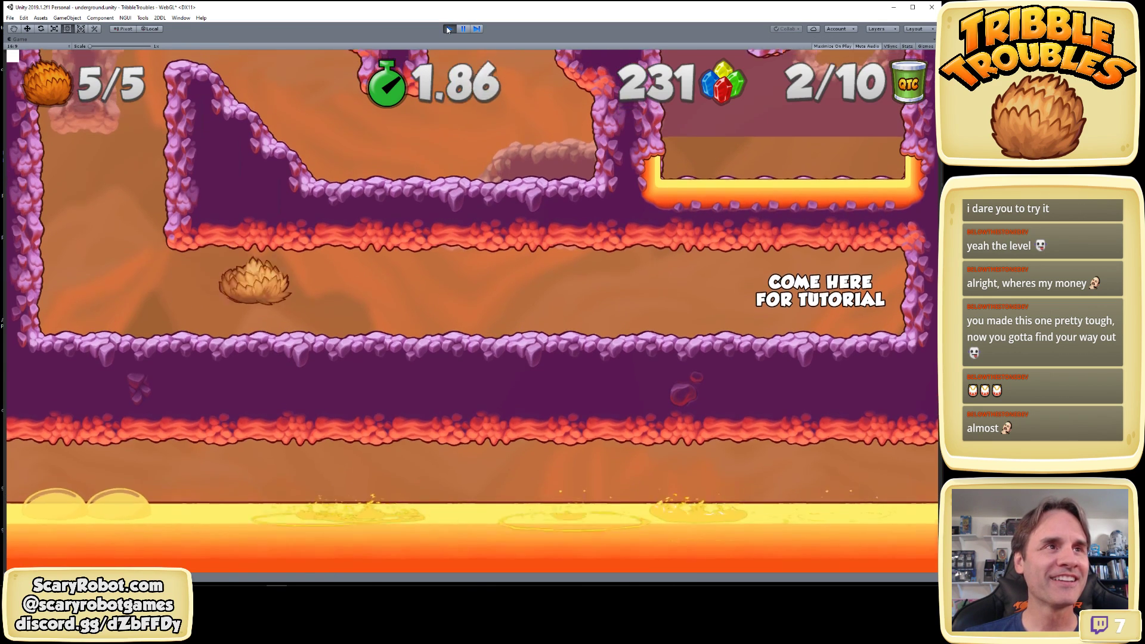
{"action": "key", "text": "Left"}
{"action": "key", "text": "space"}
{"action": "key", "text": "space"}
{"action": "key", "text": "space"}
{"action": "key", "text": "Right"}
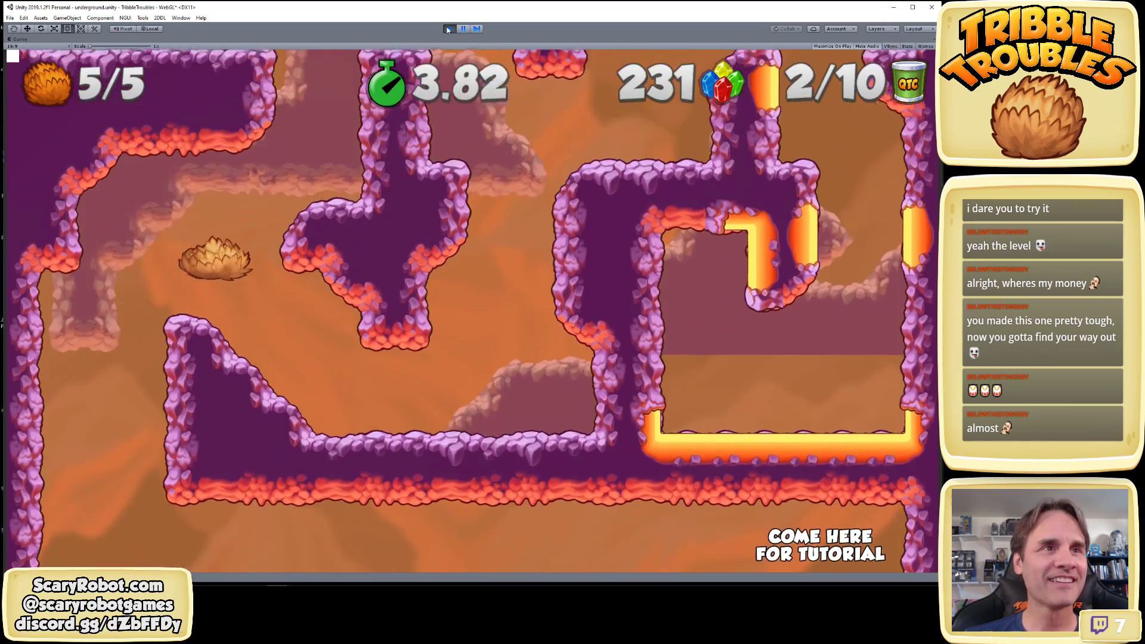
{"action": "key", "text": "space"}
{"action": "key", "text": "space"}
{"action": "key", "text": "space"}
{"action": "key", "text": "Right"}
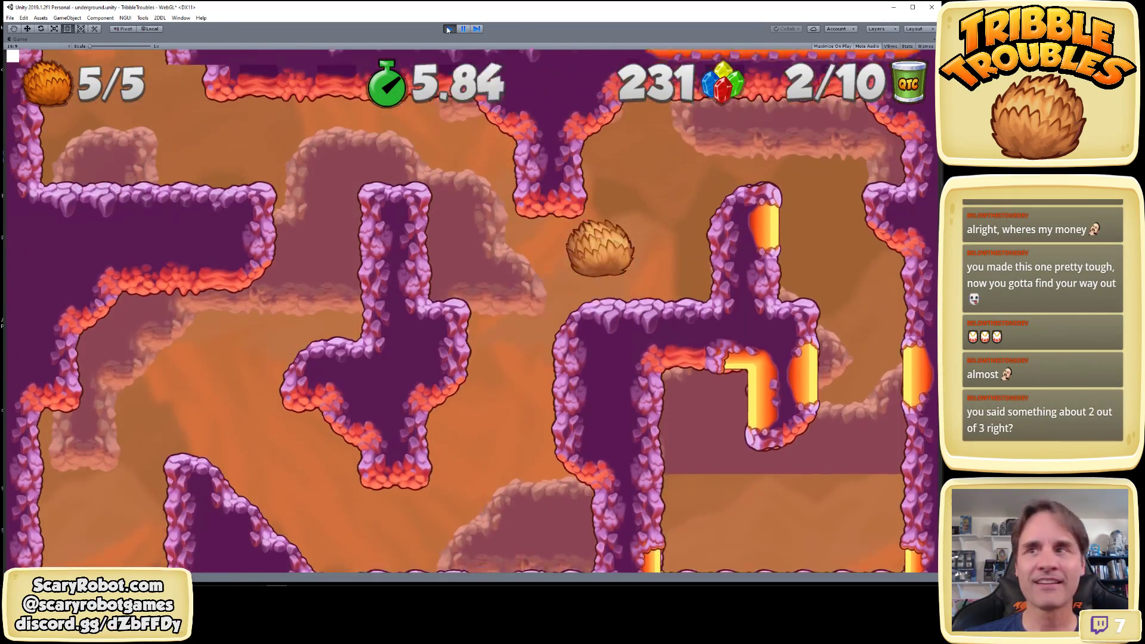
{"action": "key", "text": "space"}
{"action": "key", "text": "space"}
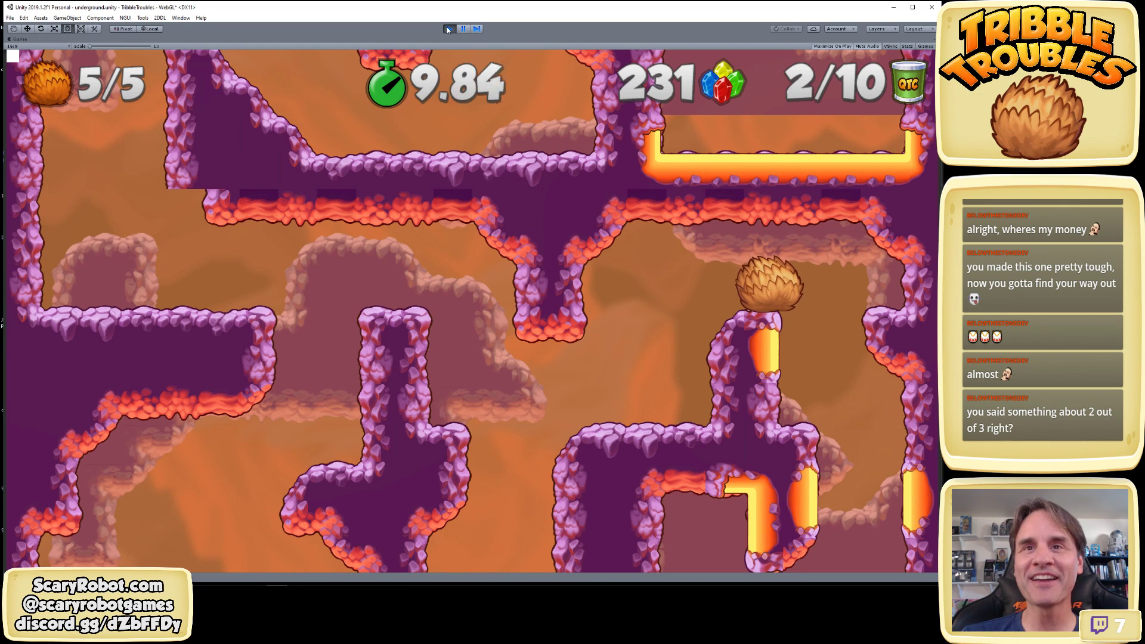
Test the drop from the pillar's right ledge into the lava chamber and the climb back, and end the run
{"action": "key", "text": "space"}
{"action": "key", "text": "Right"}
{"action": "key", "text": "space"}
{"action": "key", "text": "Left"}
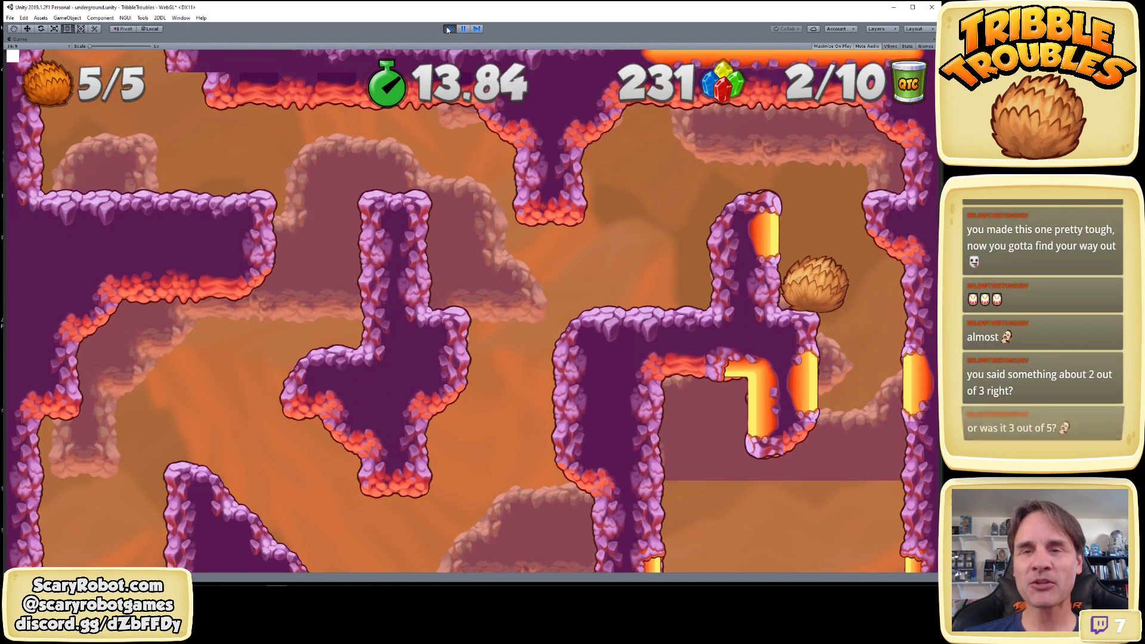
{"action": "key", "text": "Right"}
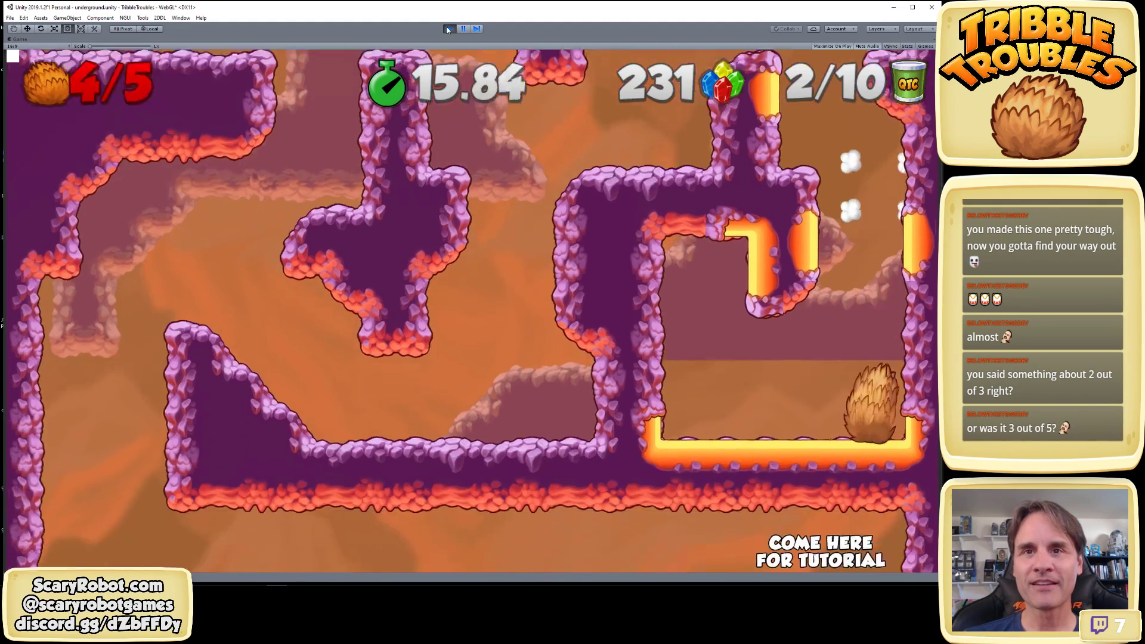
{"action": "key", "text": "Right"}
{"action": "key", "text": "Left"}
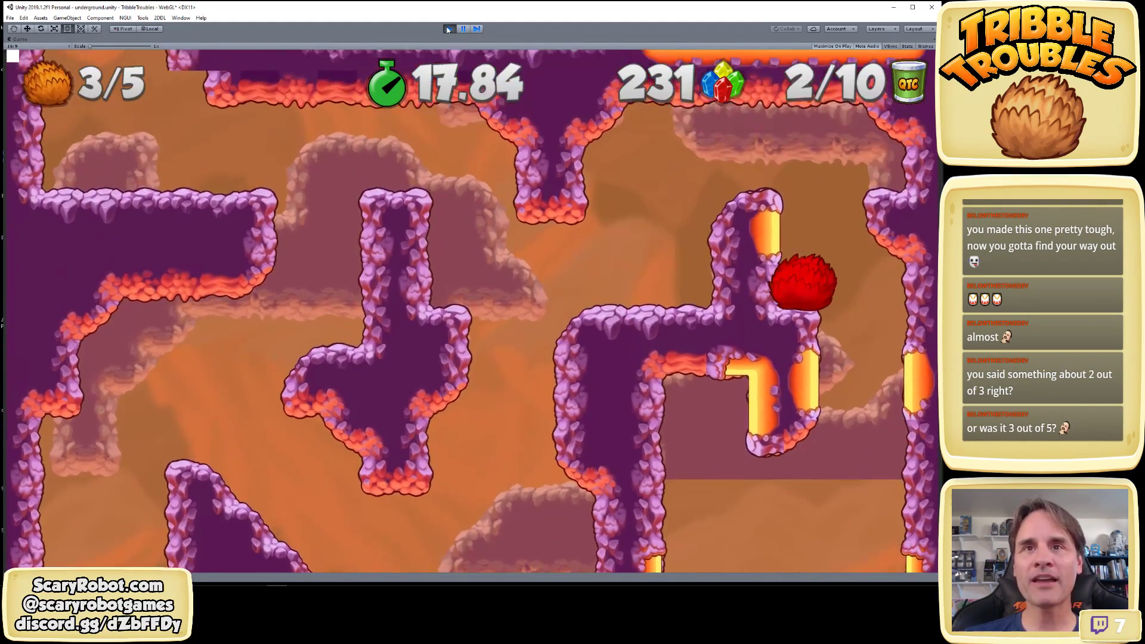
{"action": "key", "text": "Right"}
{"action": "key", "text": "Left"}
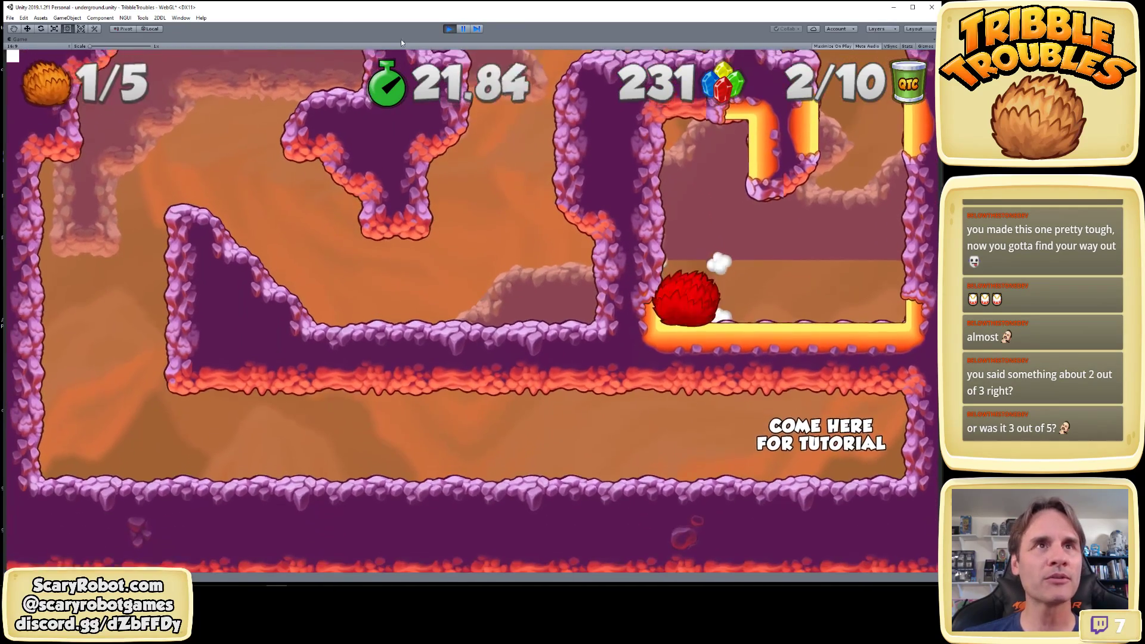
{"action": "left_click", "coordinate": [449, 30]}
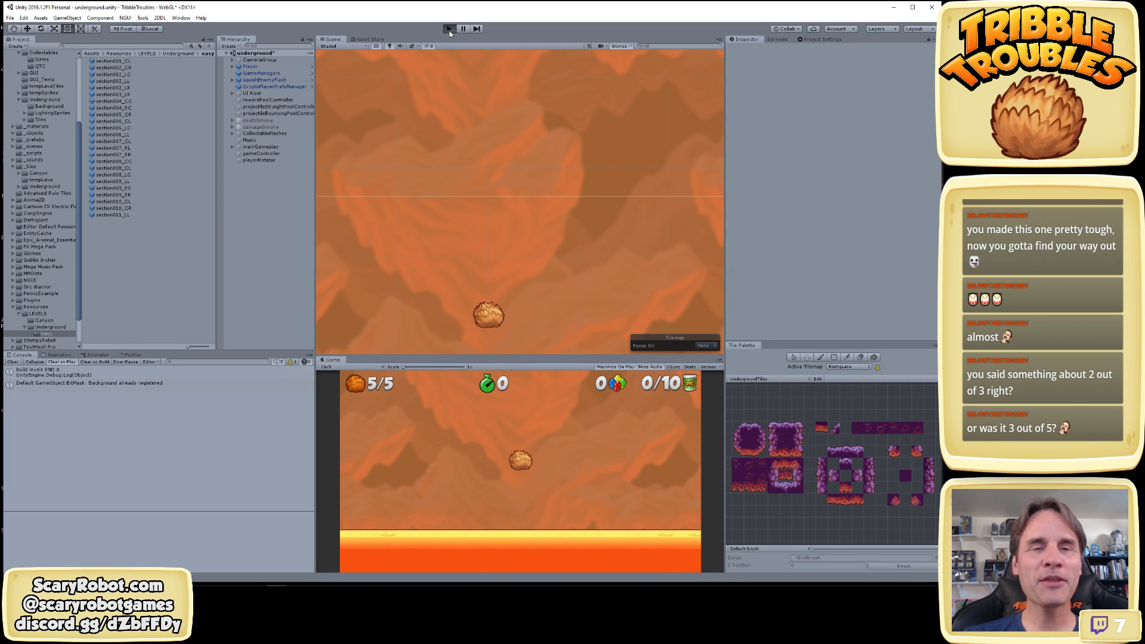
Start another playtest and jump the tribble from the start area over the pillar to its right ledge
{"action": "left_click", "coordinate": [449, 30]}
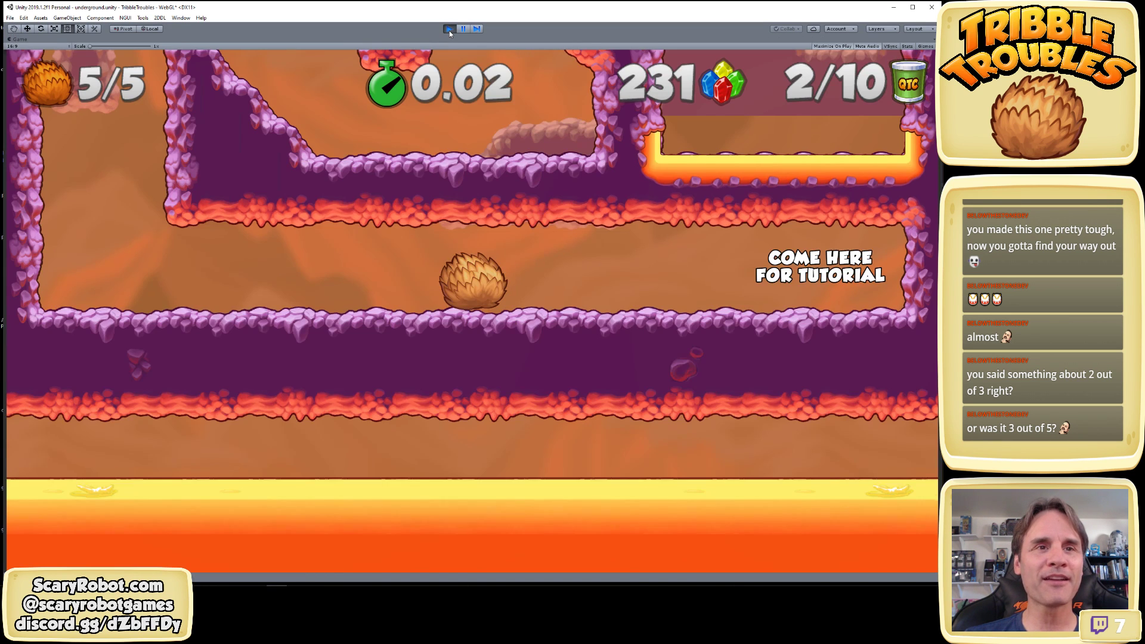
{"action": "key", "text": "Left"}
{"action": "key", "text": "space"}
{"action": "key", "text": "Right"}
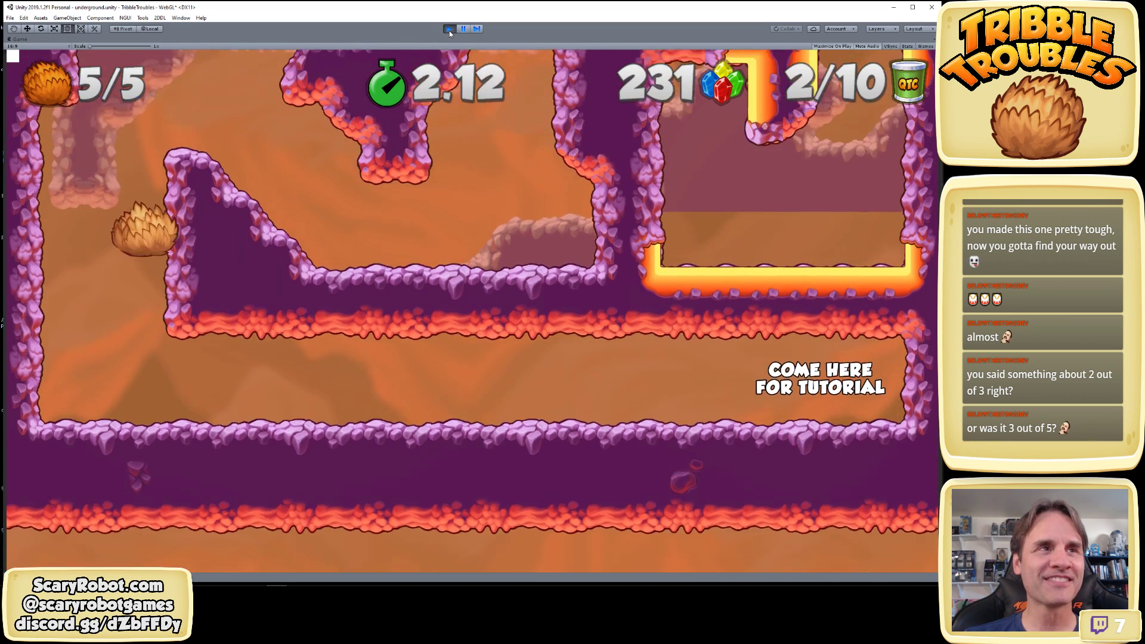
{"action": "key", "text": "Right"}
{"action": "key", "text": "space"}
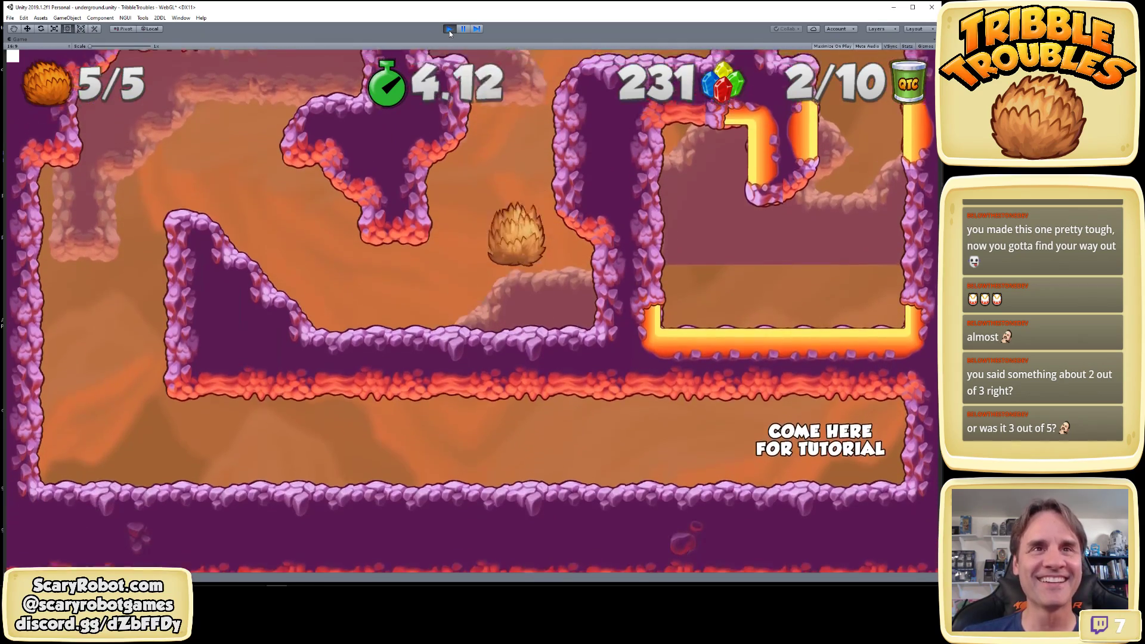
{"action": "key", "text": "space"}
{"action": "key", "text": "Right"}
{"action": "key", "text": "space"}
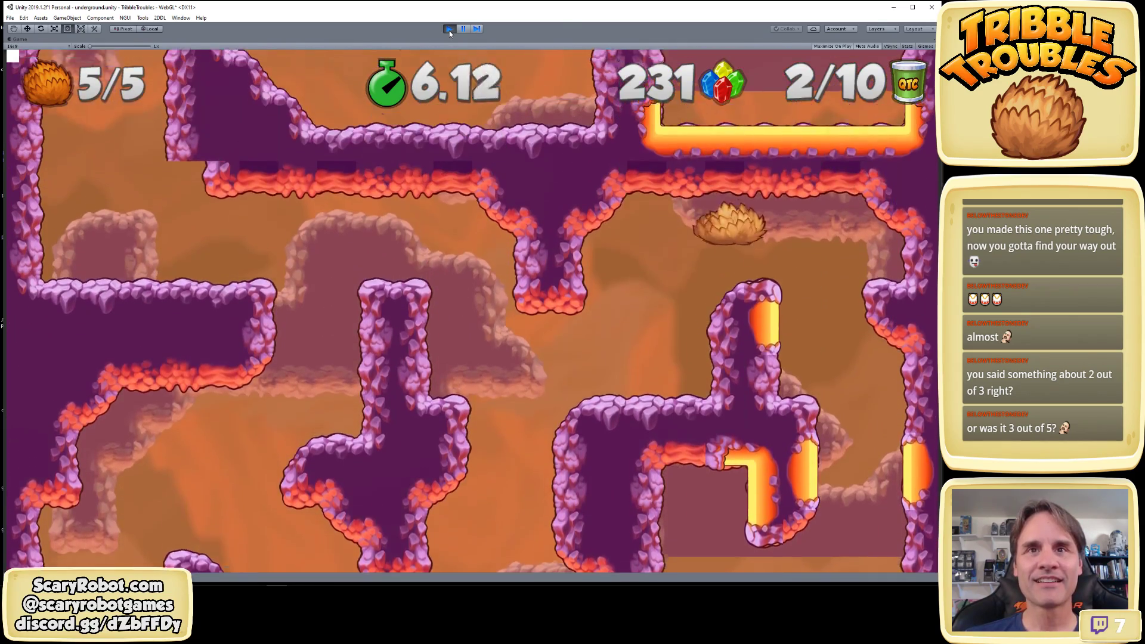
{"action": "key", "text": "space"}
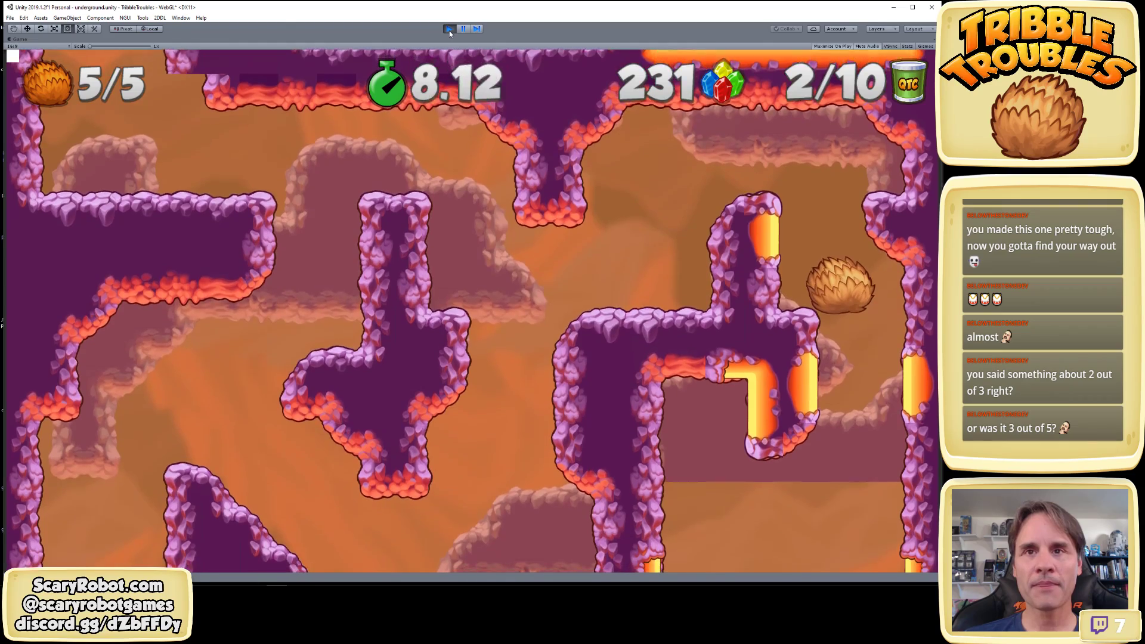
Test entering the lava chamber, clinging to its left wall, and returning over the pillar to the ledge on its left side
{"action": "key", "text": "Right"}
{"action": "key", "text": "Left"}
{"action": "key", "text": "Left"}
{"action": "key", "text": "space"}
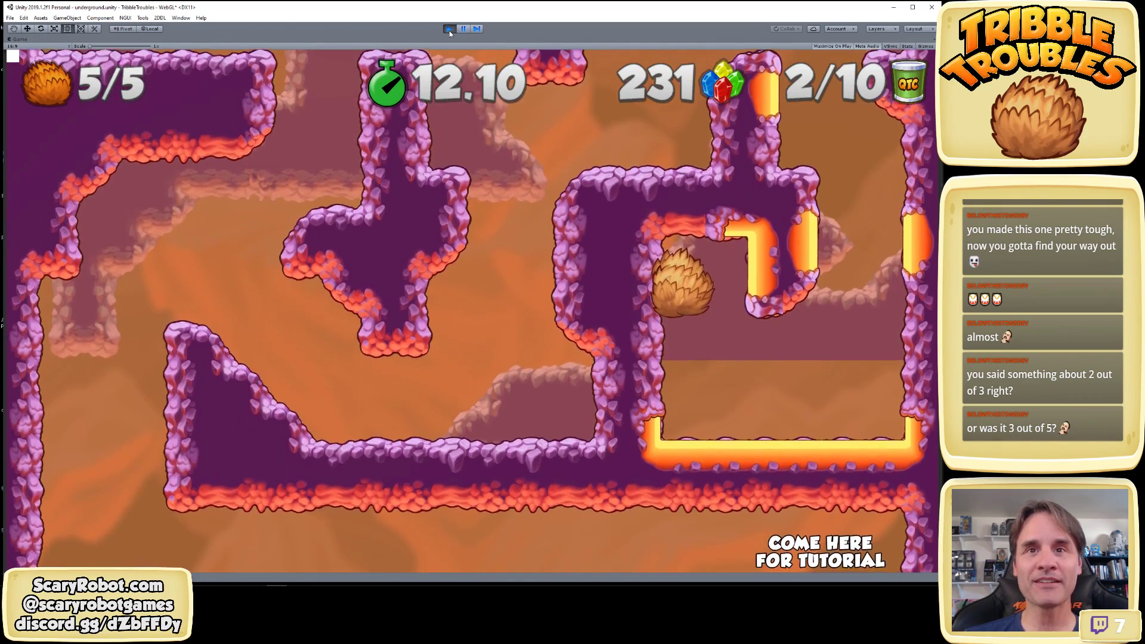
{"action": "key", "text": "Right"}
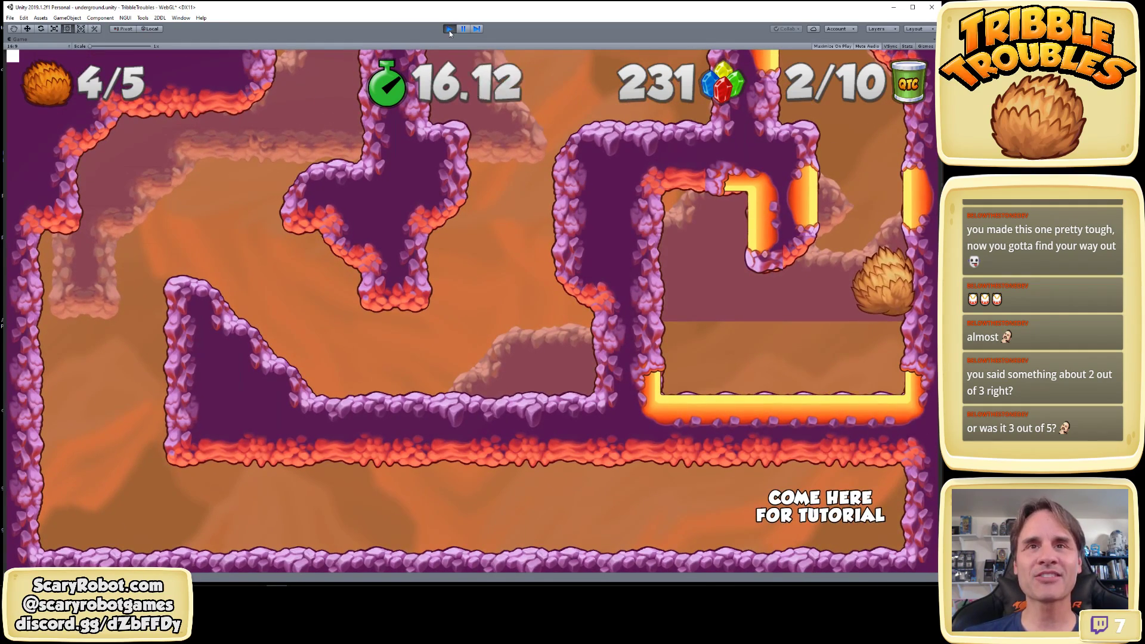
{"action": "key", "text": "Left"}
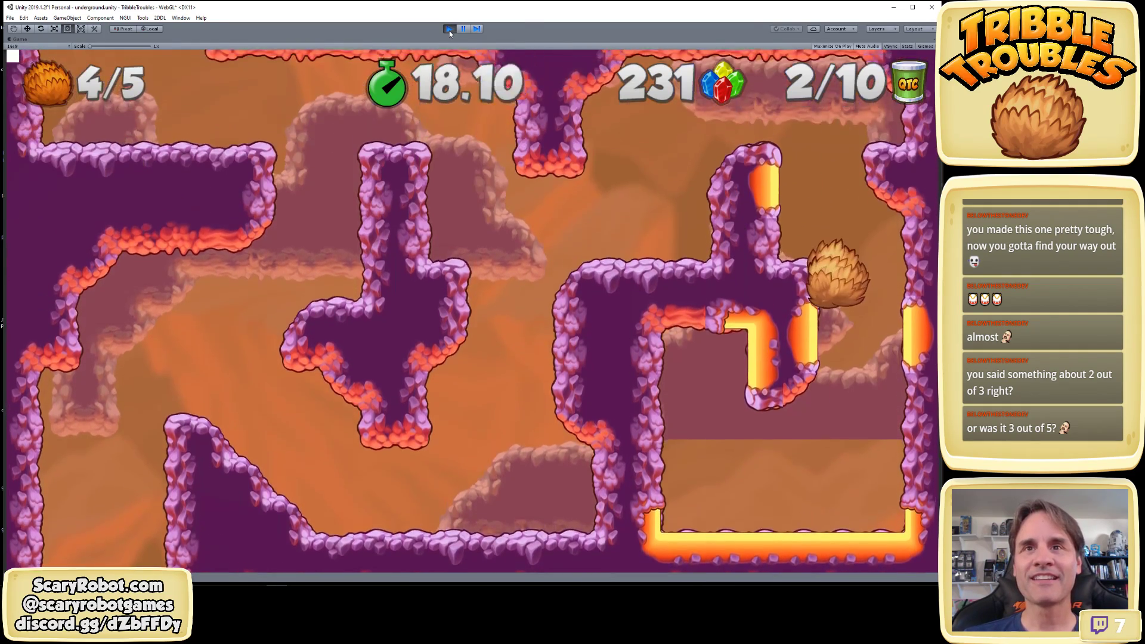
{"action": "key", "text": "Right"}
{"action": "key", "text": "Left"}
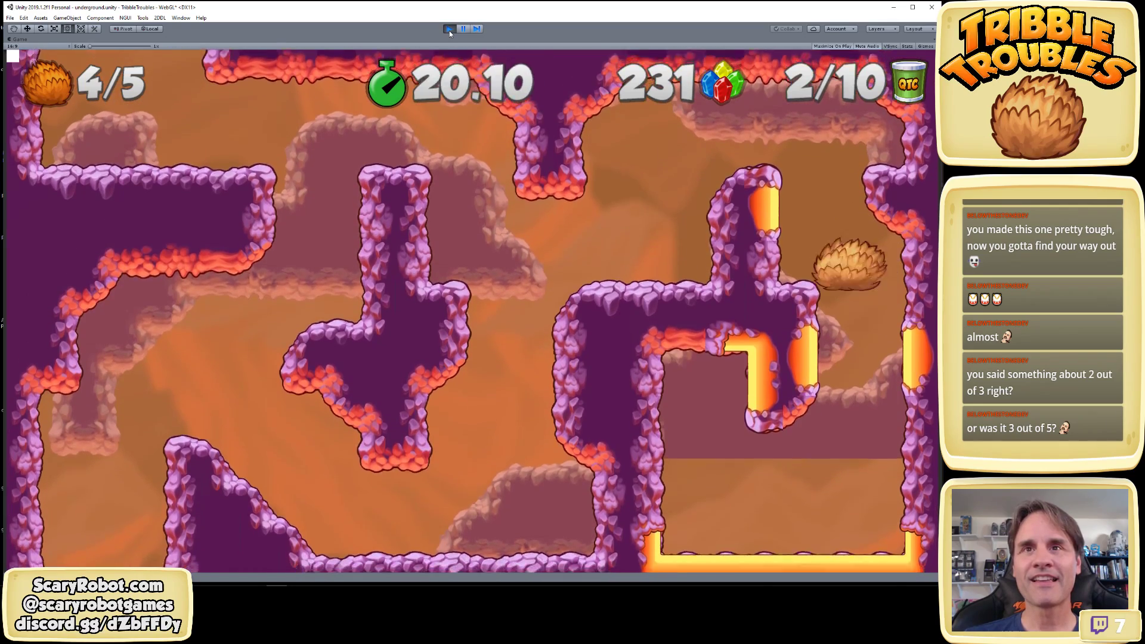
{"action": "key", "text": "space"}
{"action": "key", "text": "Left"}
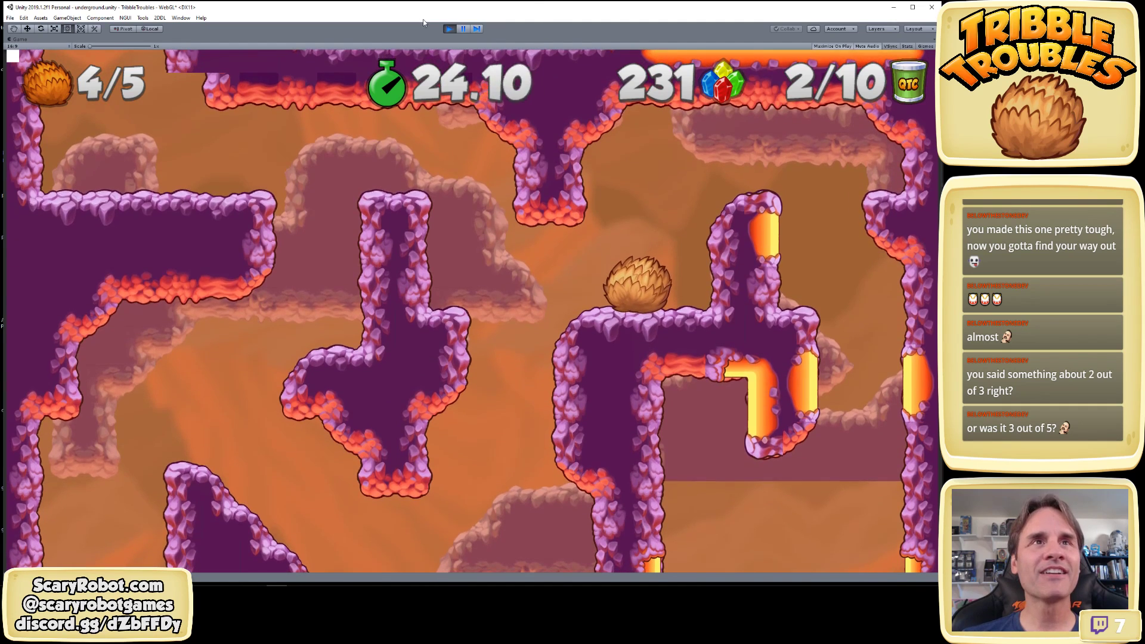
End the playtest and open the easy section011_LL prefab at the lava-covered overhang below the pillar
{"action": "left_click", "coordinate": [452, 30]}
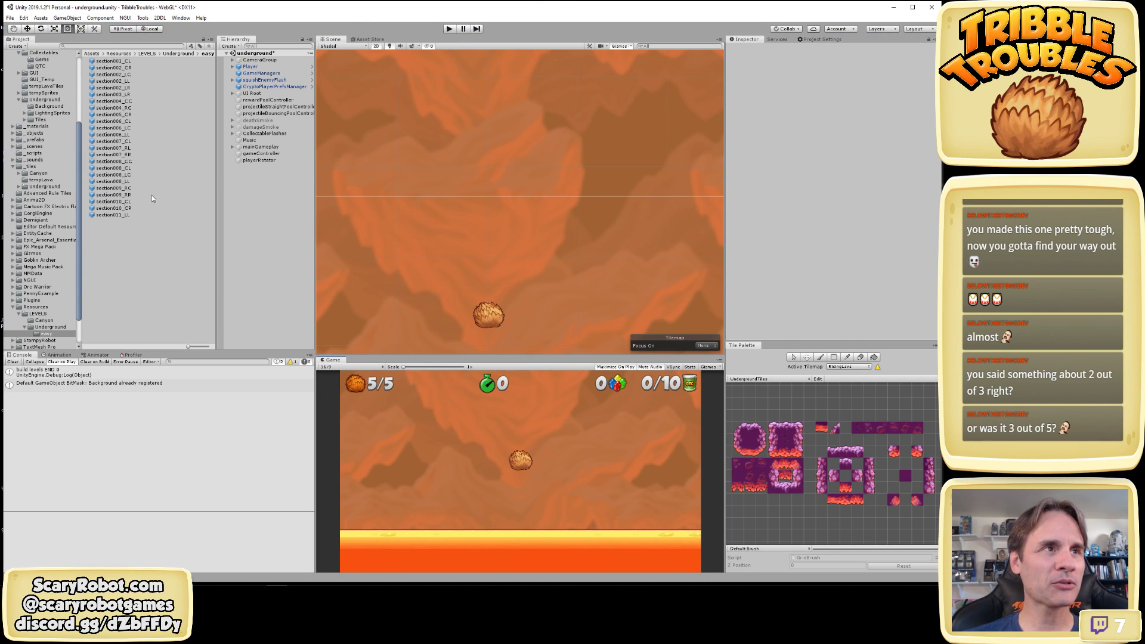
{"action": "double_click", "coordinate": [110, 215]}
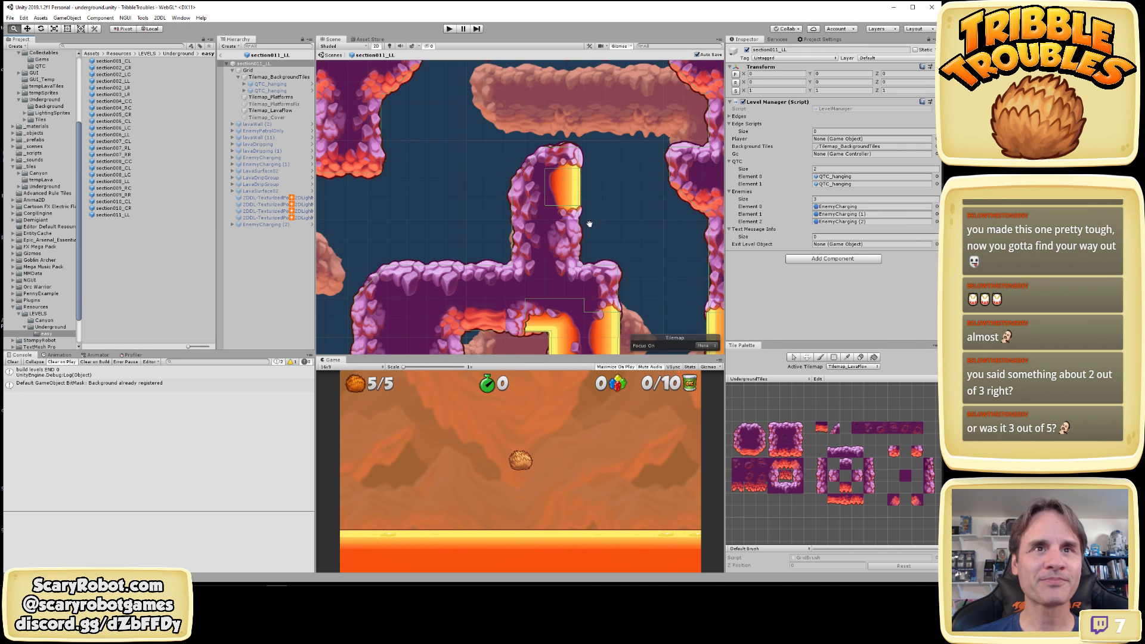
{"action": "left_click_drag", "start_coordinate": [589, 224], "coordinate": [554, 162]}
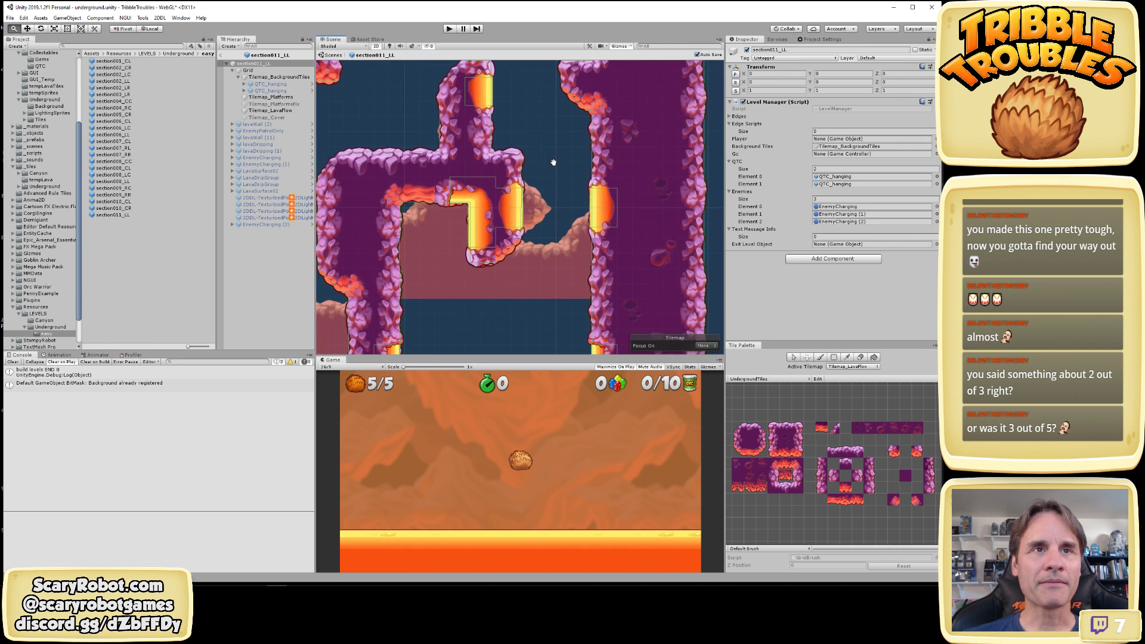
{"action": "middle_click_drag", "start_coordinate": [553, 162], "coordinate": [546, 186]}
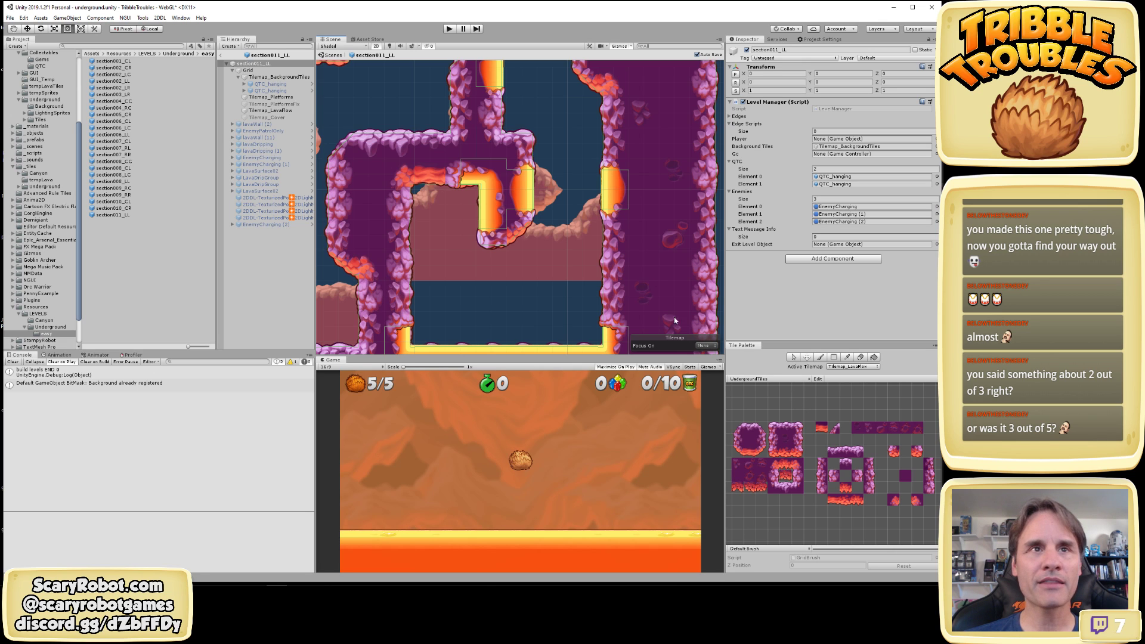
Hide Tilemap_LavaFlow and shorten the overhang below the pillar by one row of platform tiles, rounding its lower right corner
{"action": "left_click", "coordinate": [297, 111]}
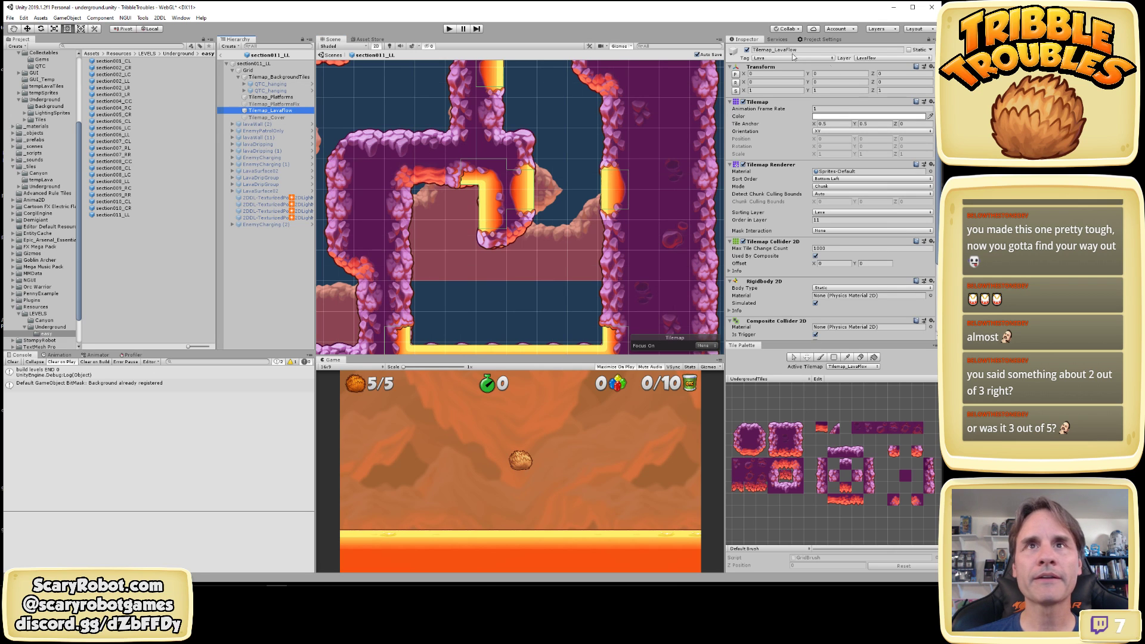
{"action": "left_click", "coordinate": [747, 51]}
{"action": "scroll", "coordinate": [522, 203], "scroll_direction": "up", "scroll_amount": 4}
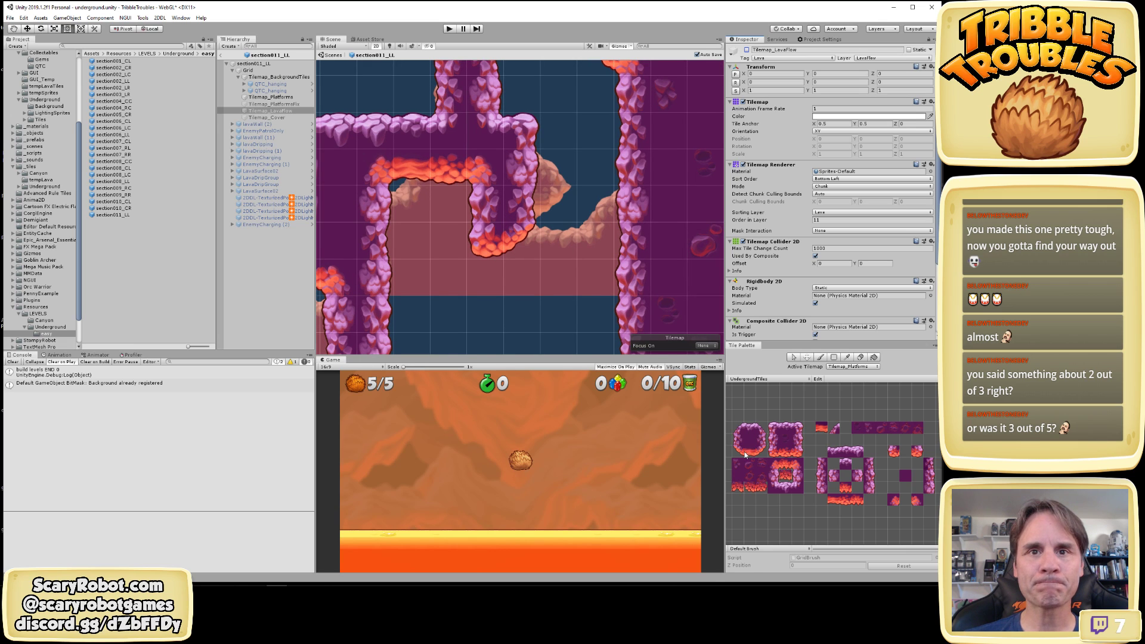
{"action": "left_click", "coordinate": [822, 426]}
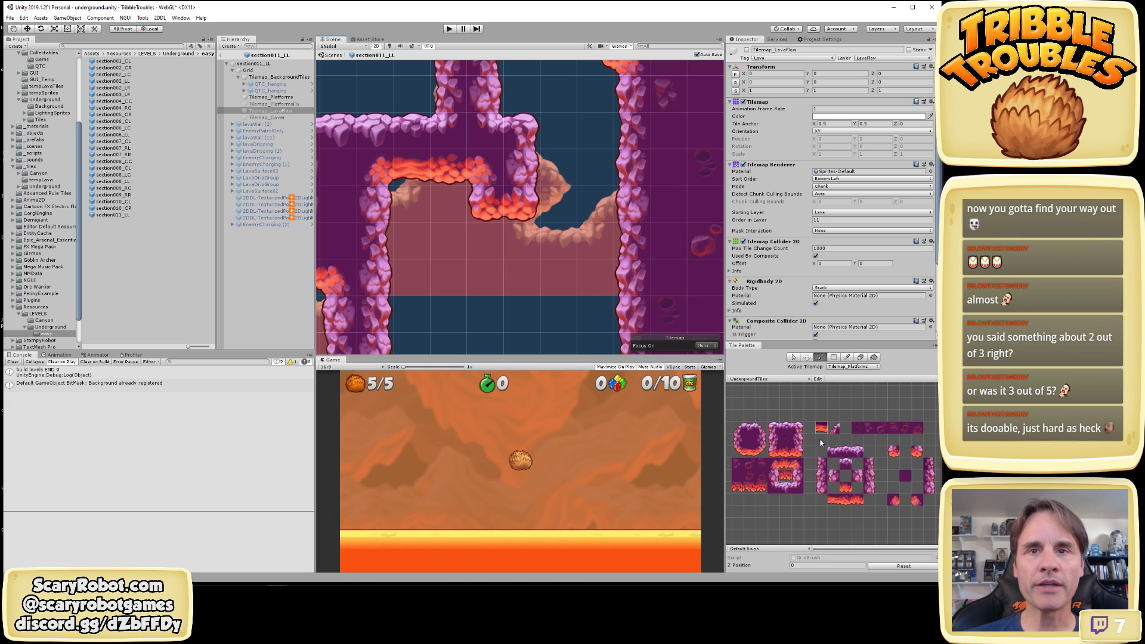
{"action": "left_click", "coordinate": [759, 449]}
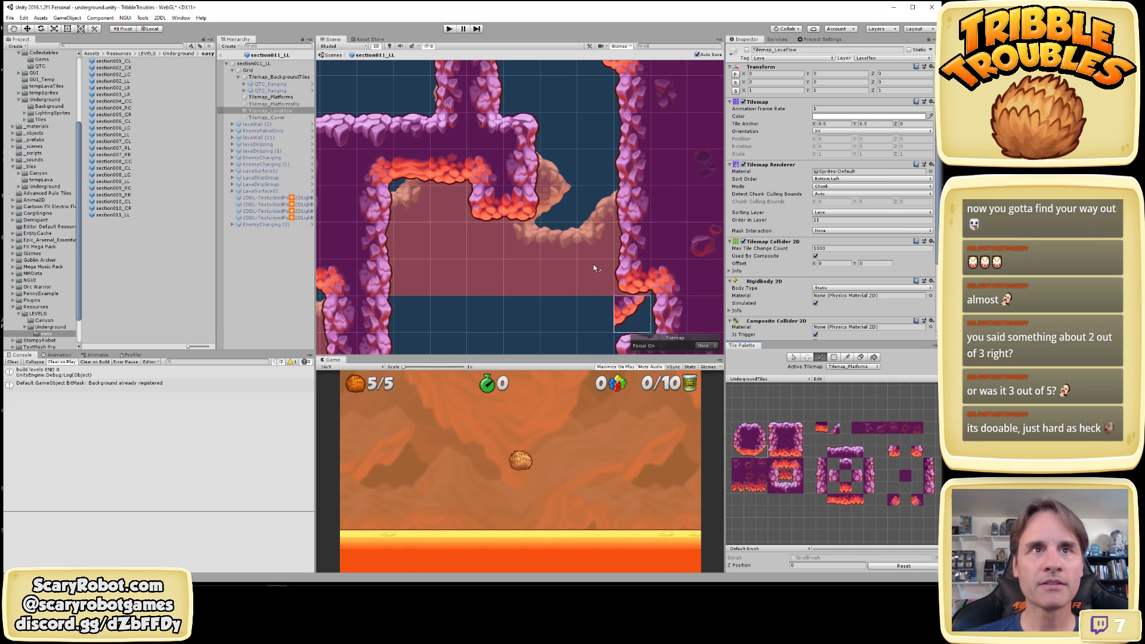
{"action": "left_click", "coordinate": [524, 199]}
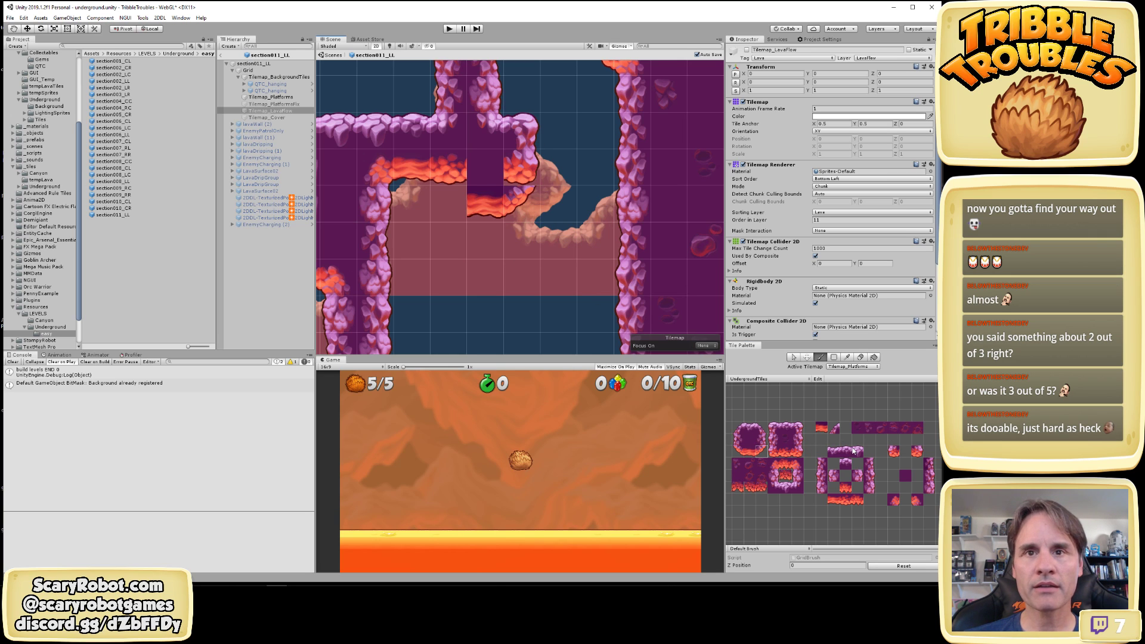
{"action": "key", "text": "ctrl+z"}
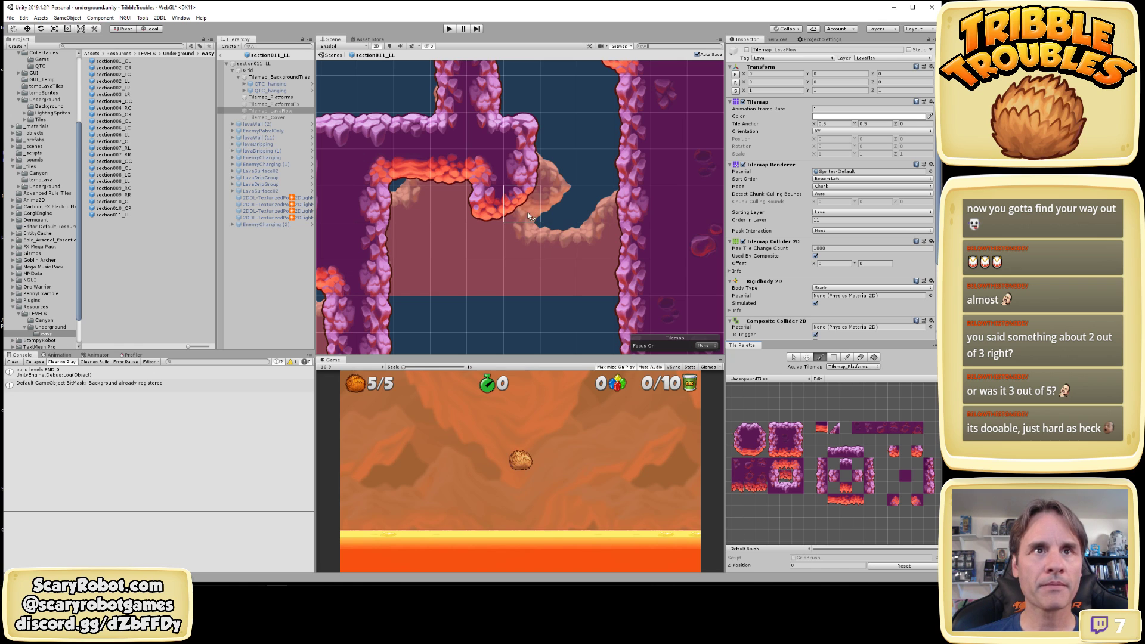
{"action": "mouse_move", "coordinate": [559, 205]}
{"action": "middle_mouse_down"}
{"action": "mouse_move", "coordinate": [567, 255]}
{"action": "mouse_move", "coordinate": [567, 195]}
{"action": "middle_mouse_up"}
{"action": "scroll", "coordinate": [567, 255], "scroll_direction": "down", "scroll_amount": 3}
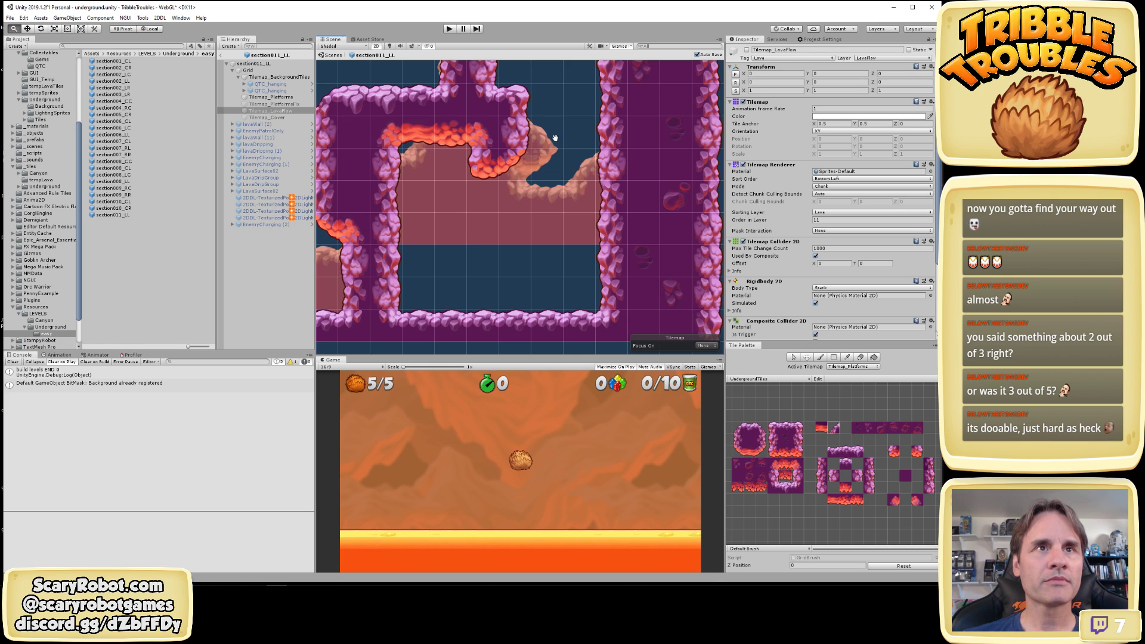
Re-enable Tilemap_LavaFlow and set it as the active tilemap for painting with the Underground_Lava palette
{"action": "middle_click_drag", "start_coordinate": [555, 139], "coordinate": [597, 201]}
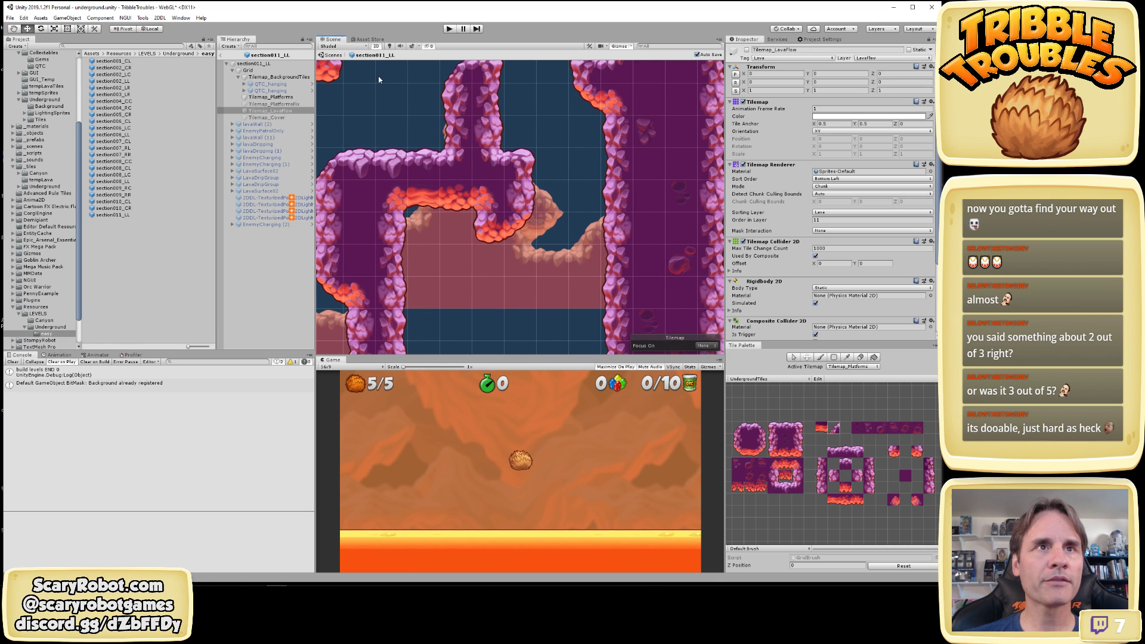
{"action": "left_click", "coordinate": [268, 110]}
{"action": "left_click", "coordinate": [746, 50]}
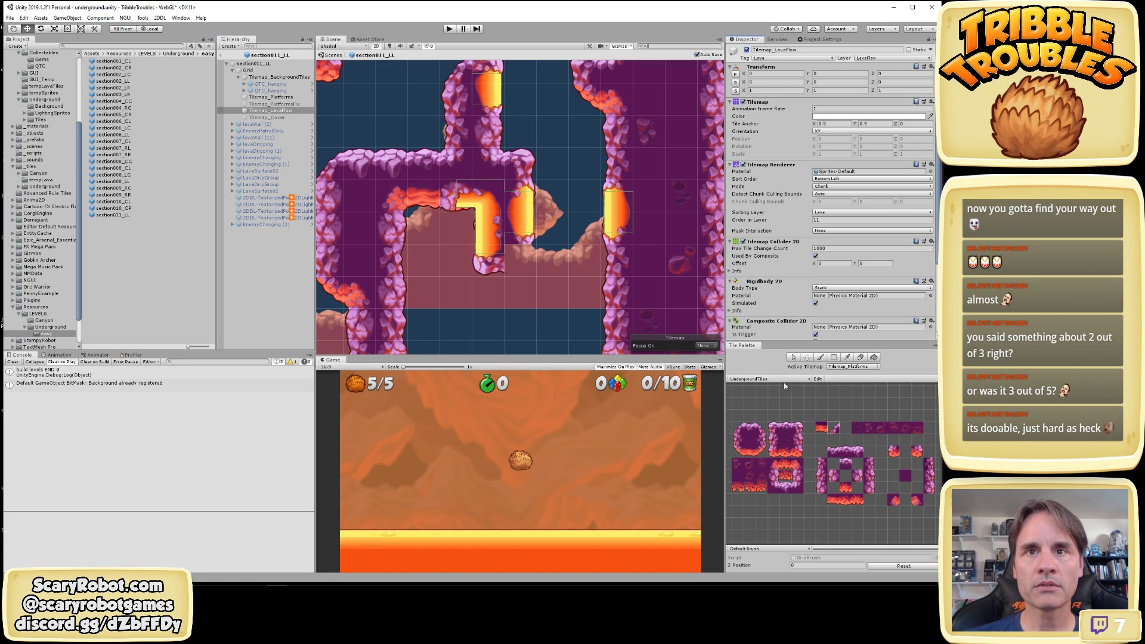
{"action": "left_click", "coordinate": [844, 367]}
{"action": "left_click", "coordinate": [856, 375]}
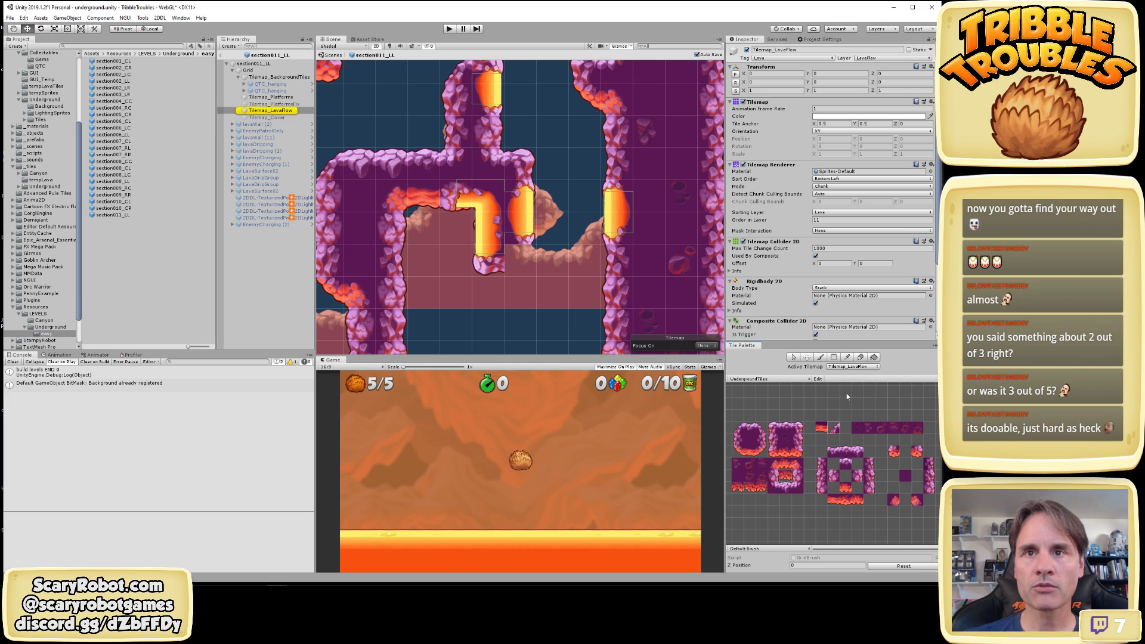
{"action": "left_click", "coordinate": [789, 380]}
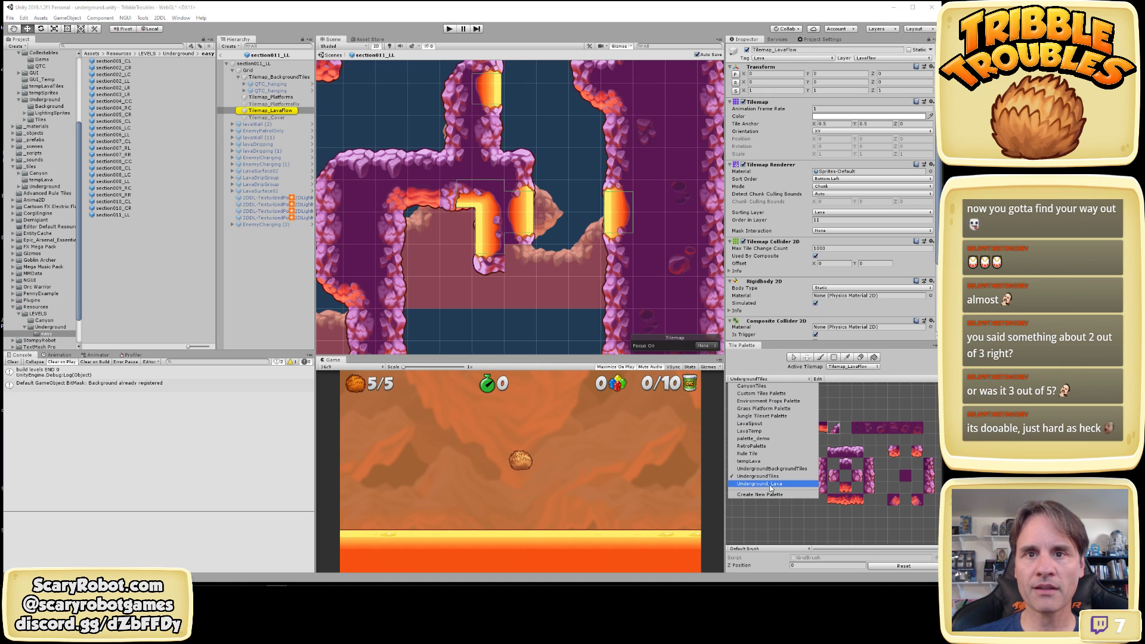
{"action": "left_click", "coordinate": [771, 485]}
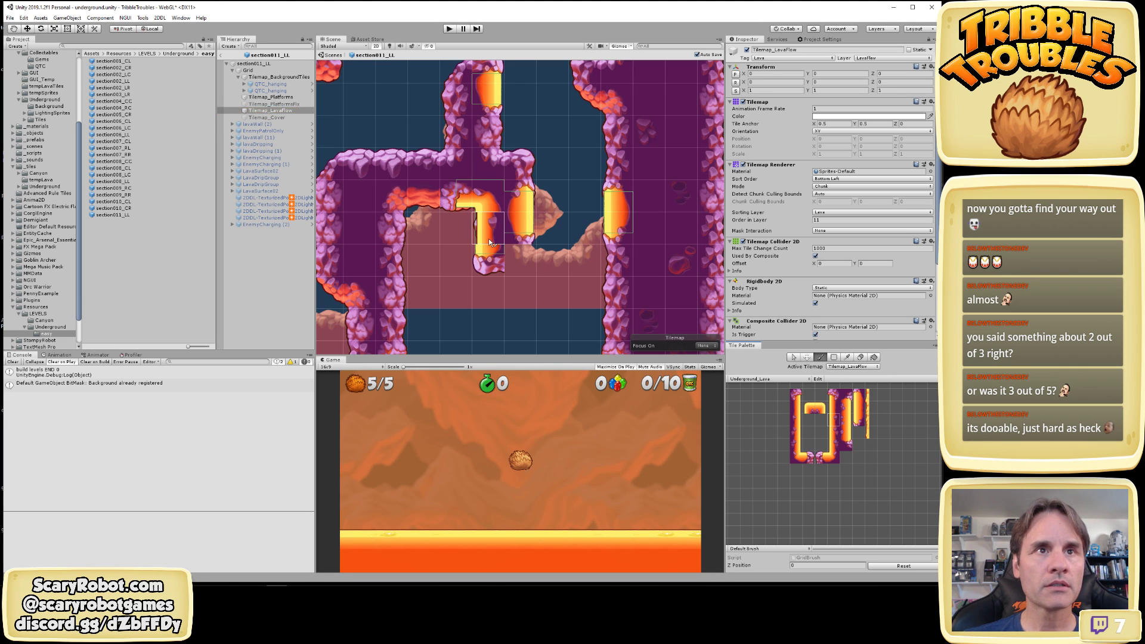
Erase the vertical lava tiles from both sides of the shortened overhang
{"action": "key", "text": "b"}
{"action": "scroll", "coordinate": [498, 250], "scroll_direction": "up", "scroll_amount": 1}
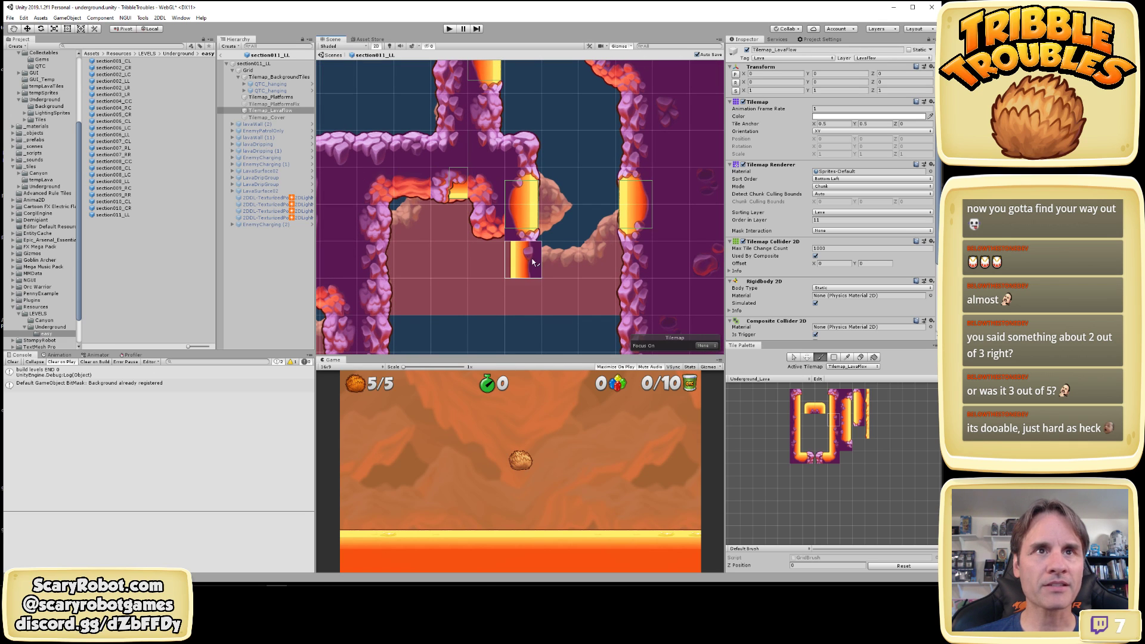
{"action": "left_click_drag", "start_coordinate": [526, 200], "coordinate": [529, 272], "text": "shift"}
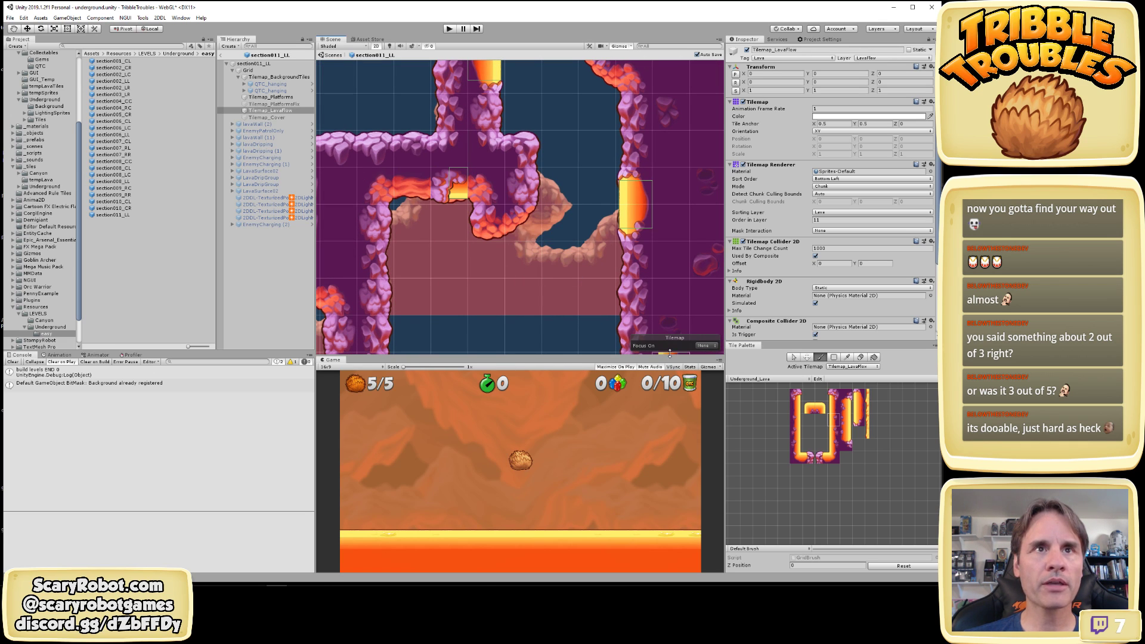
Erase the small lava-flow tile under the red ledge above the lava pit in section011_LL
{"action": "scroll", "coordinate": [632, 268], "scroll_direction": "down", "scroll_amount": 3}
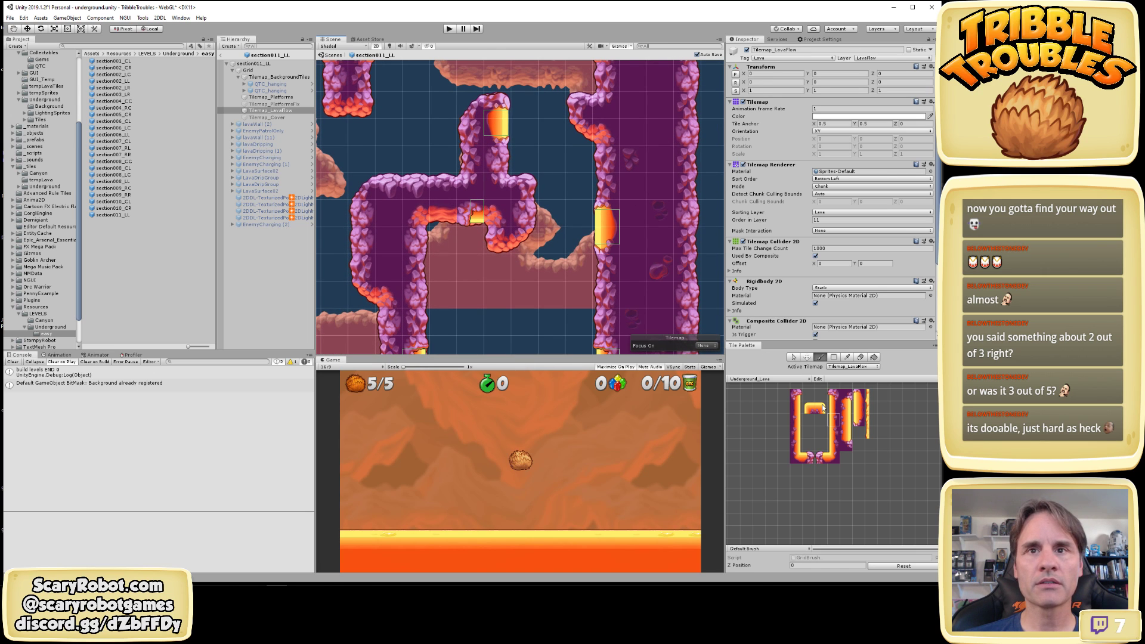
{"action": "mouse_move", "coordinate": [607, 196]}
{"action": "middle_mouse_down"}
{"action": "mouse_move", "coordinate": [612, 256]}
{"action": "mouse_move", "coordinate": [571, 180]}
{"action": "middle_mouse_up"}
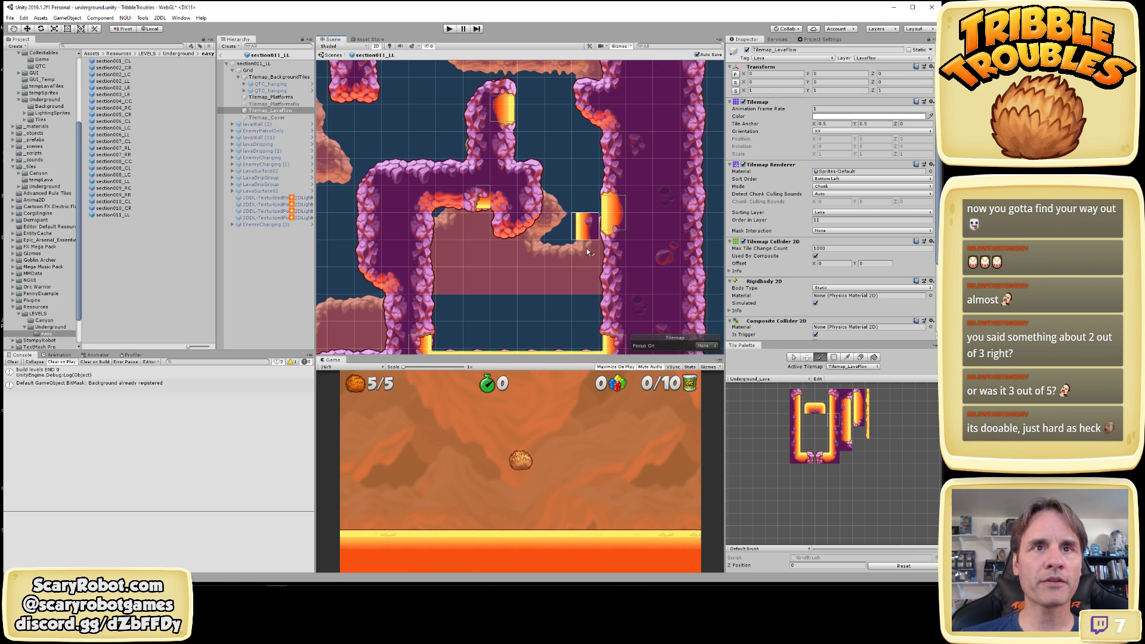
{"action": "middle_click_drag", "start_coordinate": [564, 232], "coordinate": [561, 154]}
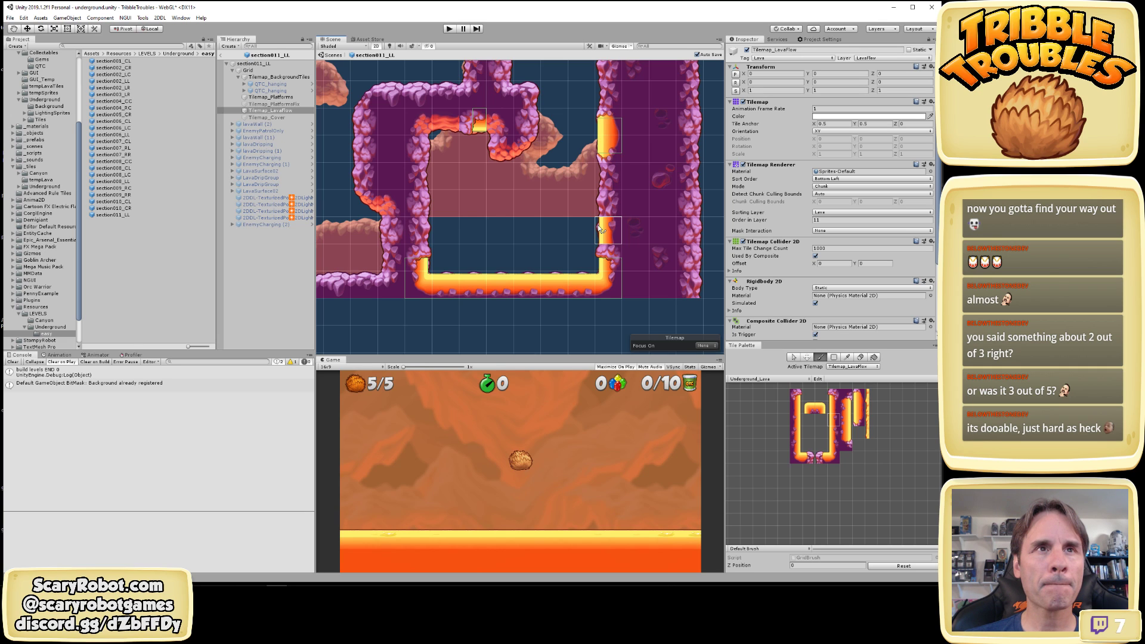
{"action": "left_click", "coordinate": [479, 123], "text": "shift"}
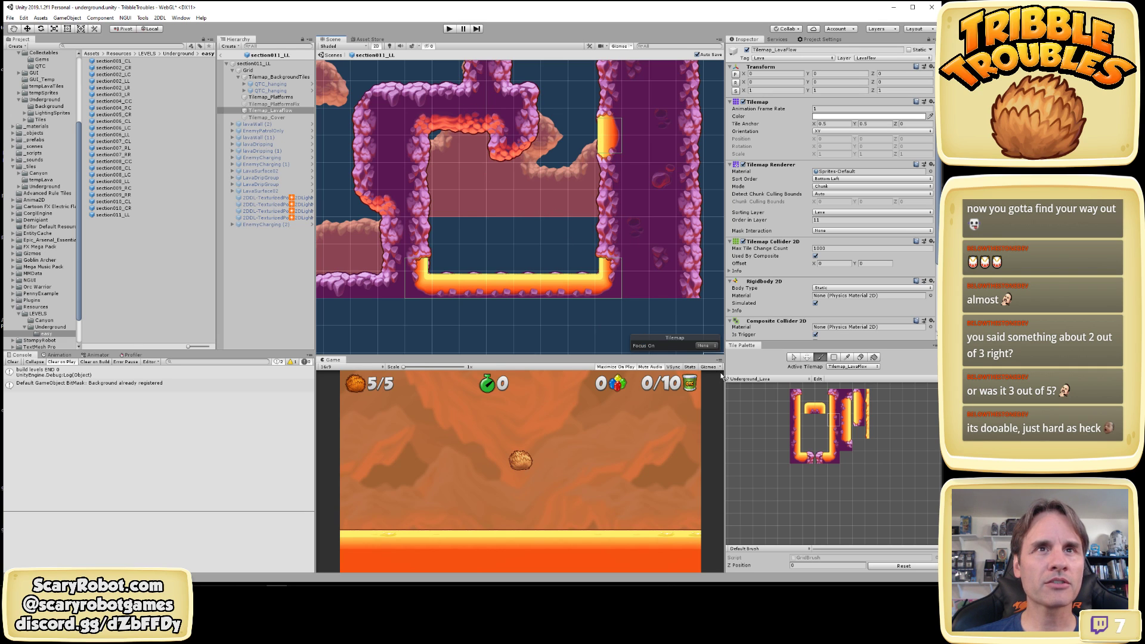
{"action": "middle_click_drag", "start_coordinate": [667, 309], "coordinate": [669, 338]}
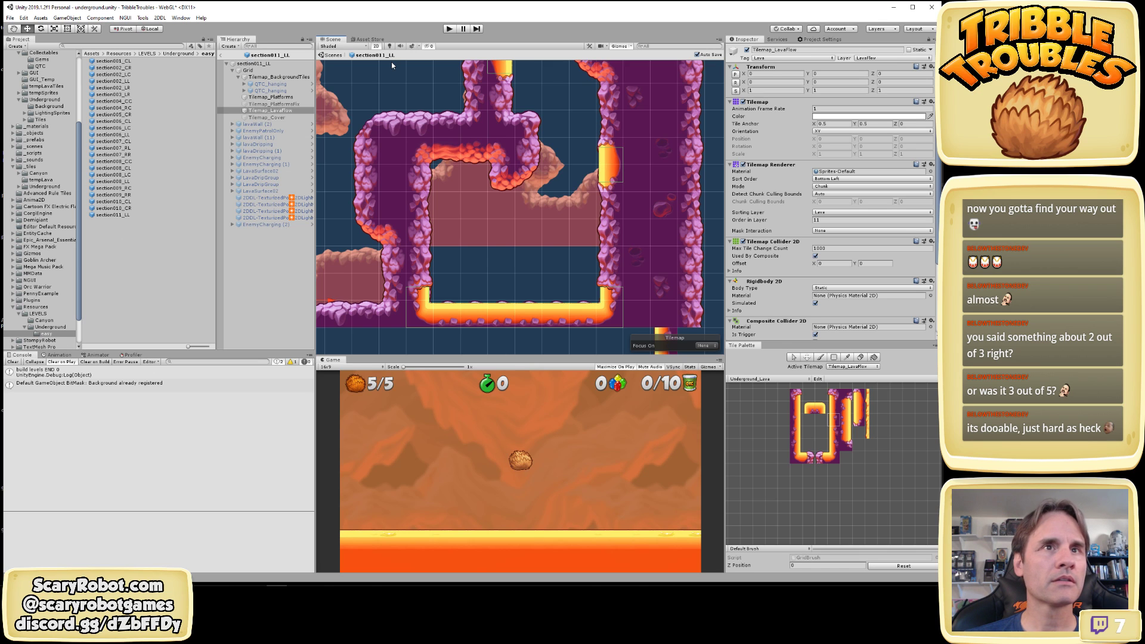
Playtest the level by rolling the tribble up to the first slope, and stop the game
{"action": "left_click", "coordinate": [449, 30]}
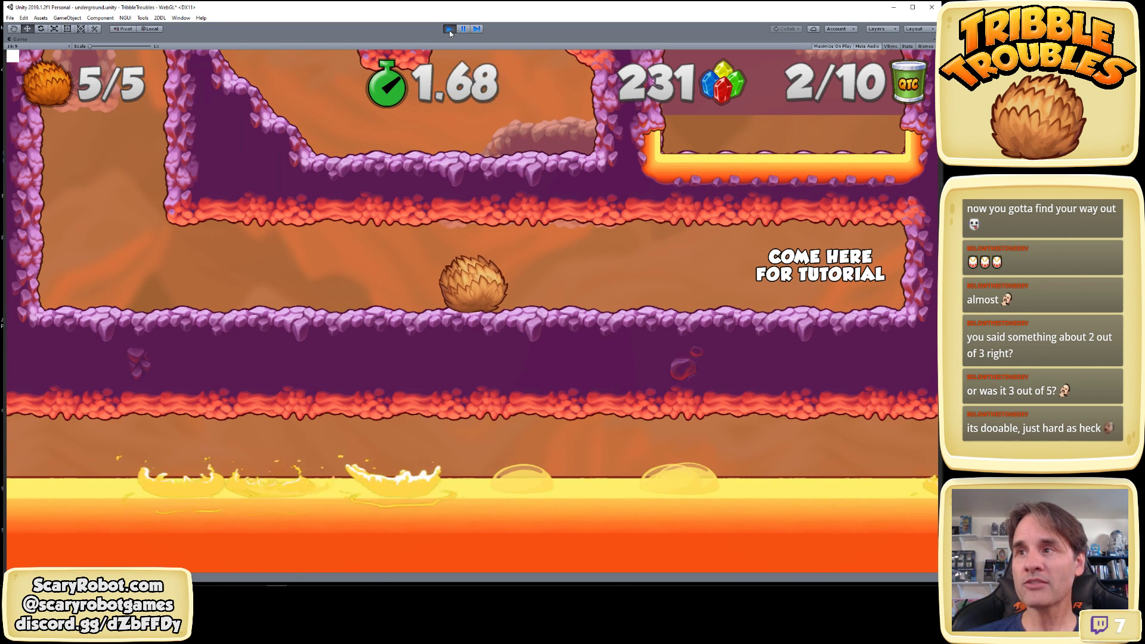
{"action": "key", "text": "Left"}
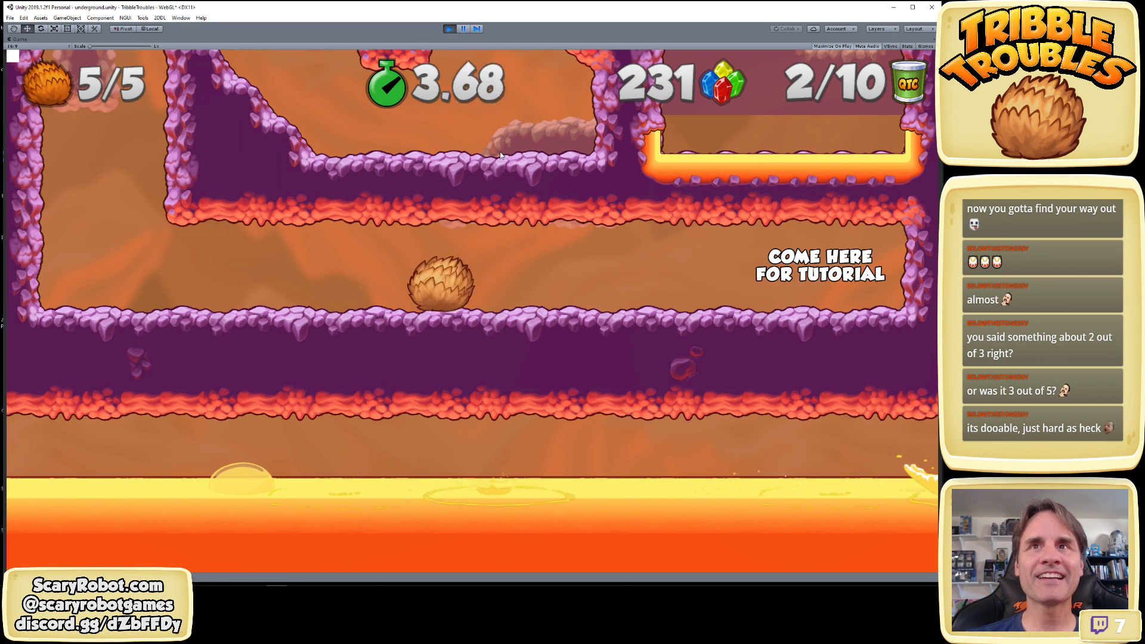
{"action": "key", "text": "space"}
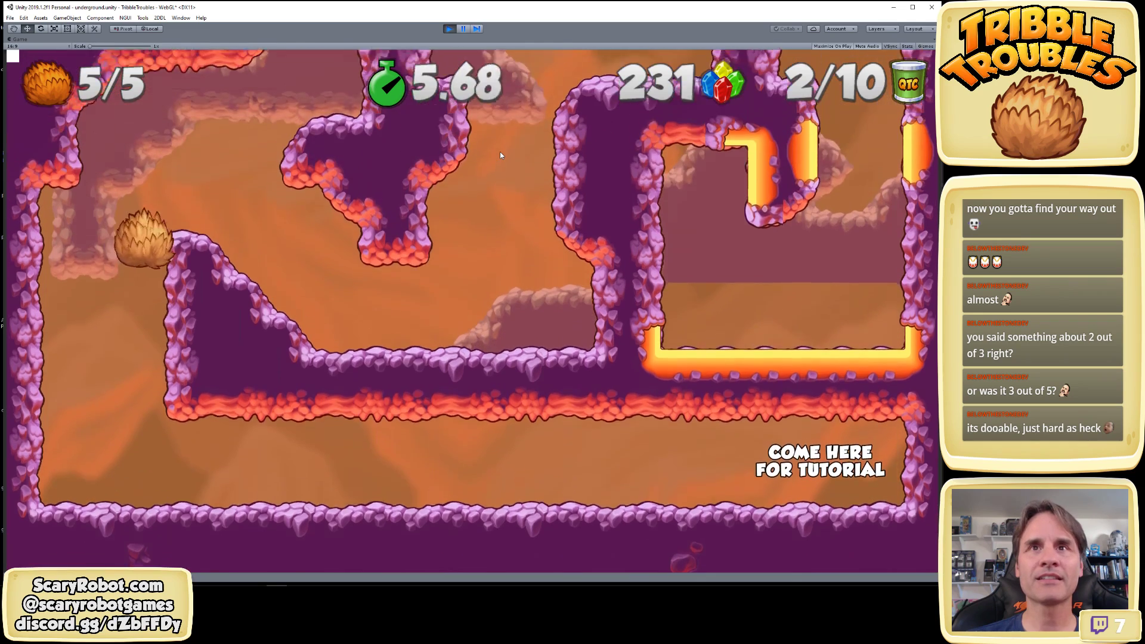
{"action": "key", "text": "Right"}
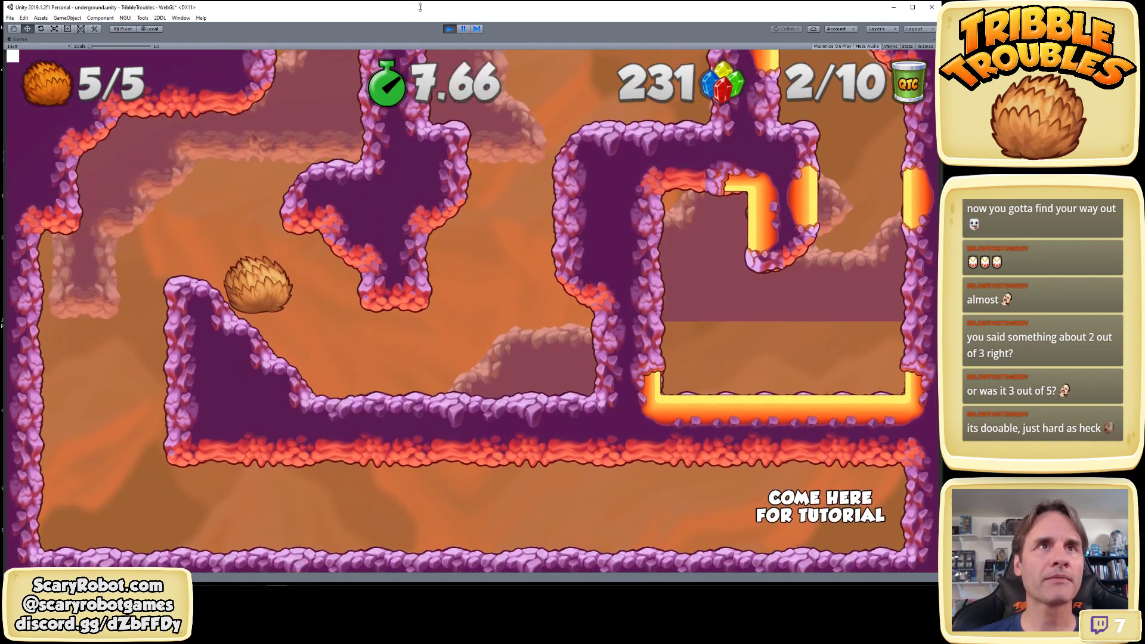
{"action": "left_click", "coordinate": [449, 29]}
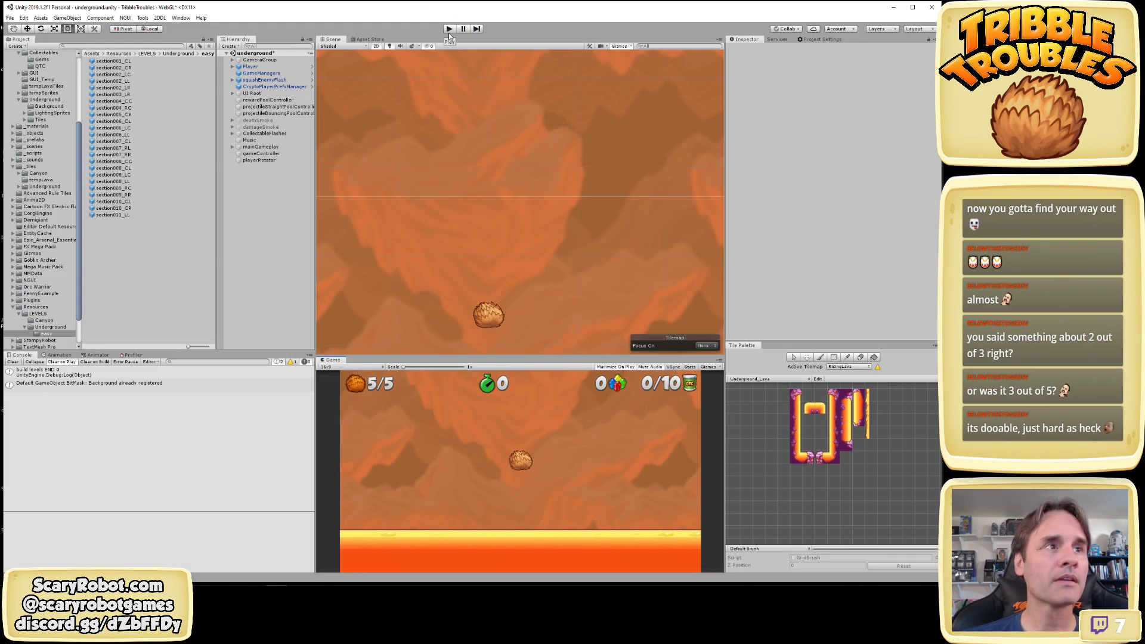
Delete the outdated section011_LL prefab from the Underground levels folder
{"action": "left_click", "coordinate": [114, 214]}
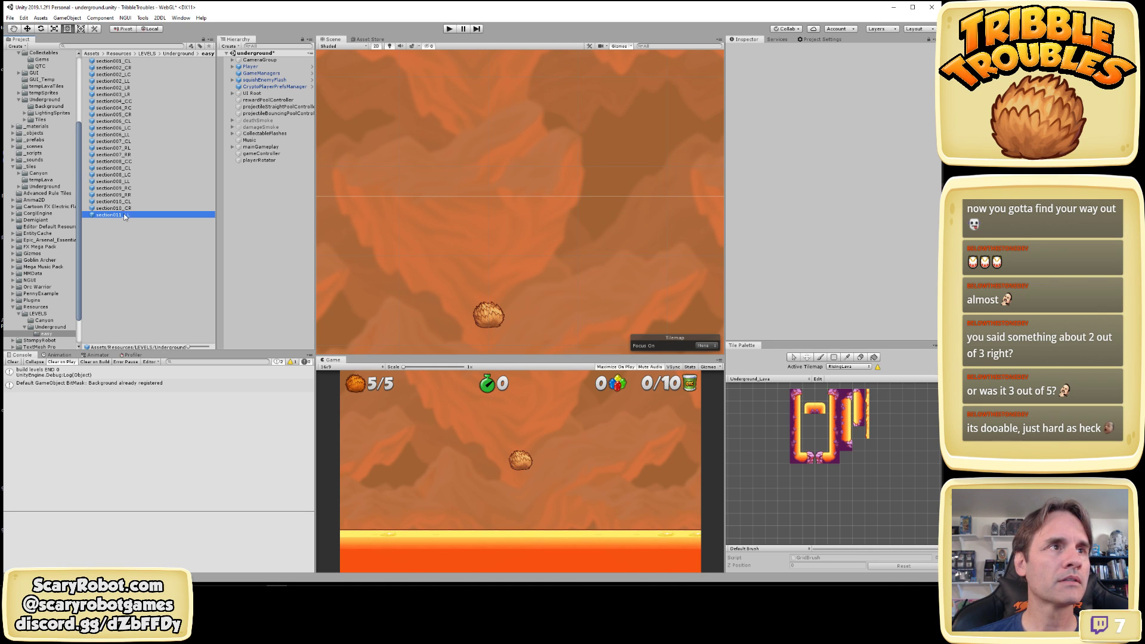
{"action": "left_click", "coordinate": [50, 327]}
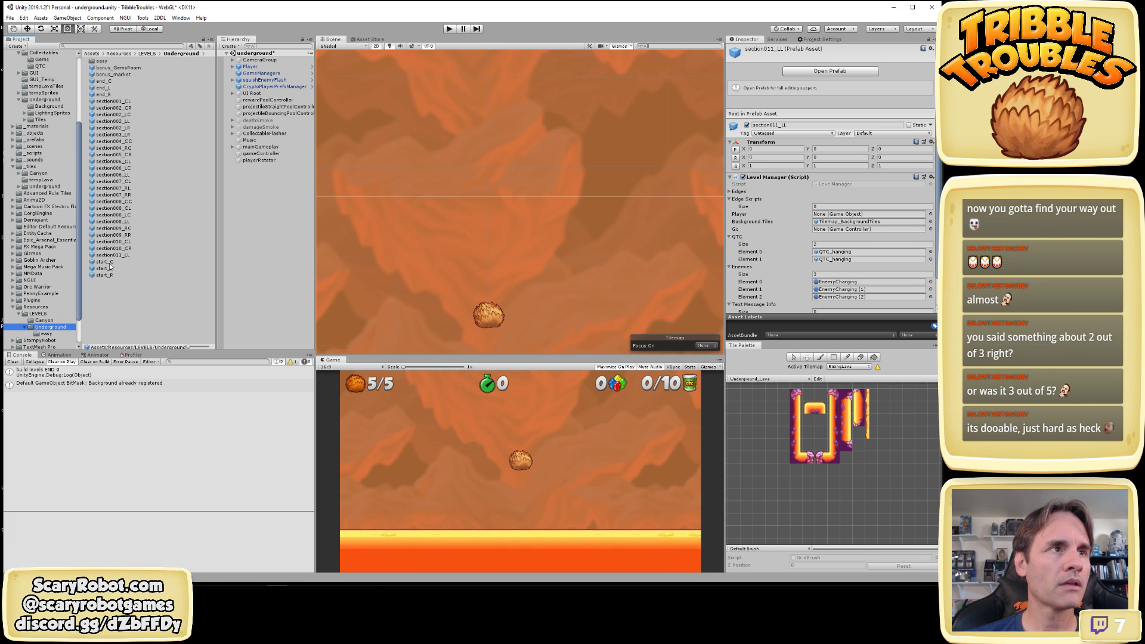
{"action": "left_click", "coordinate": [111, 256]}
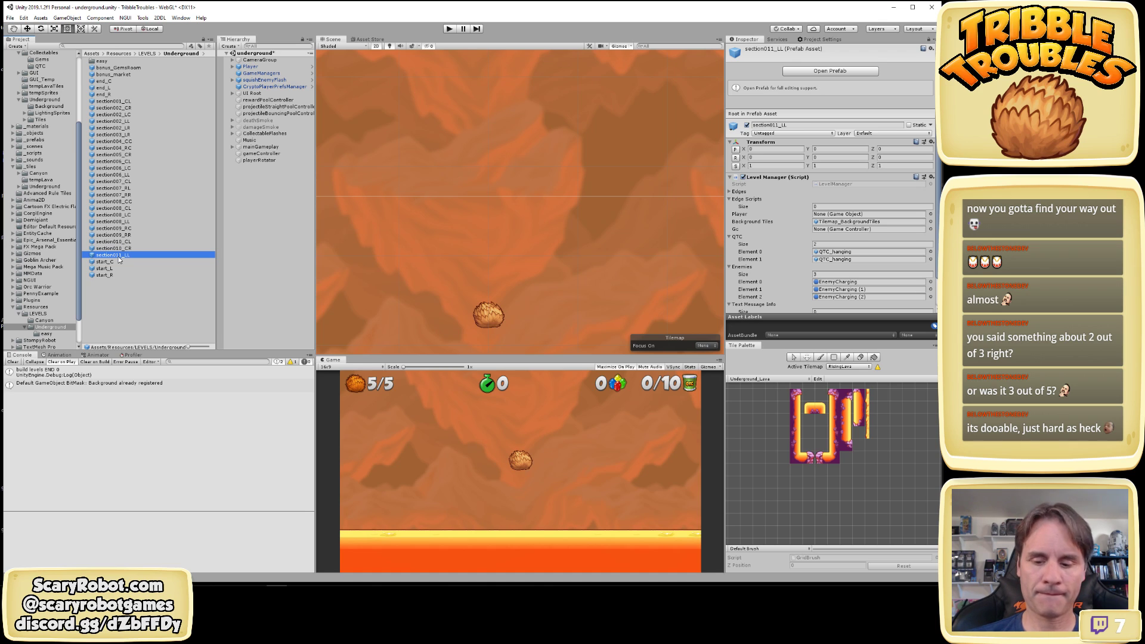
{"action": "key", "text": "Delete"}
{"action": "left_click", "coordinate": [503, 314]}
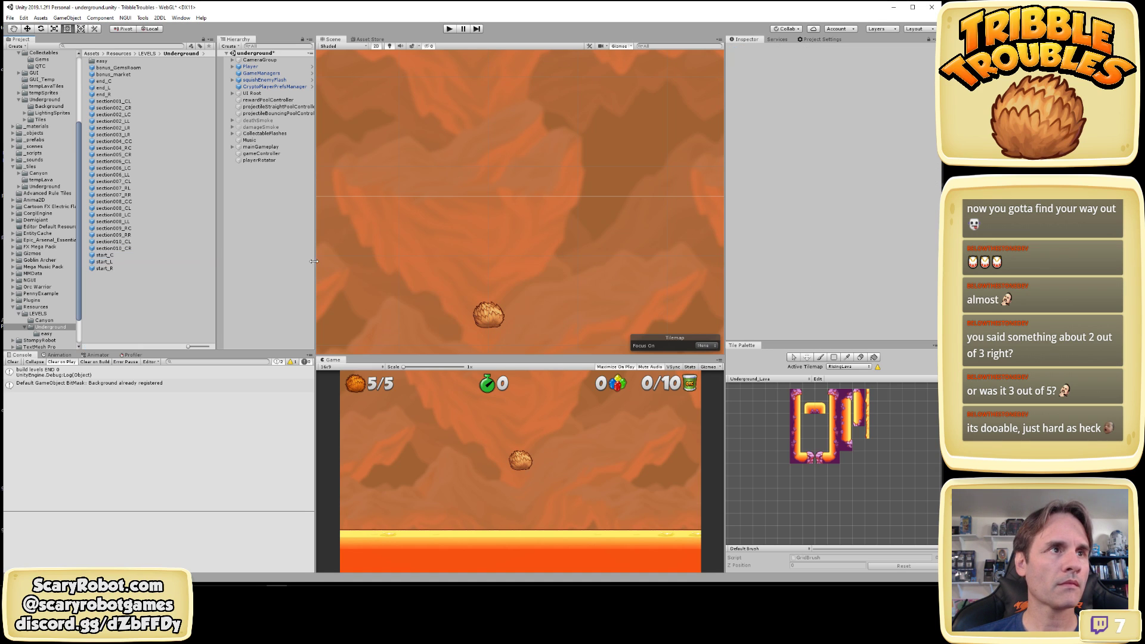
Duplicate section011_LL in the easy folder and move the copy into the Underground folder
{"action": "double_click", "coordinate": [103, 62]}
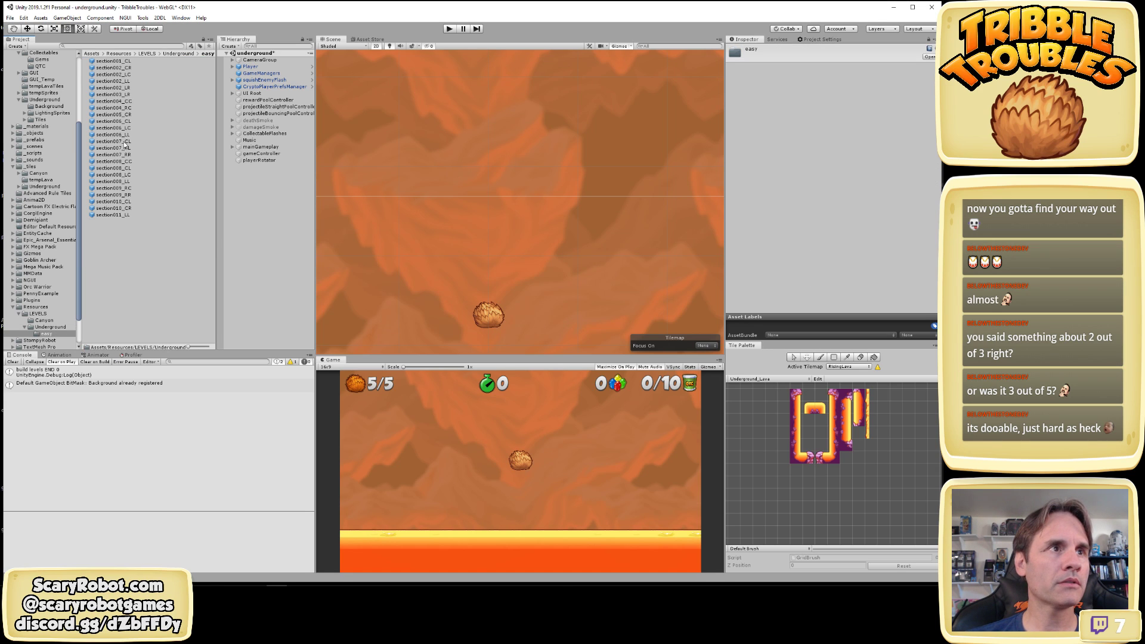
{"action": "left_click", "coordinate": [124, 215]}
{"action": "key", "text": "ctrl+d"}
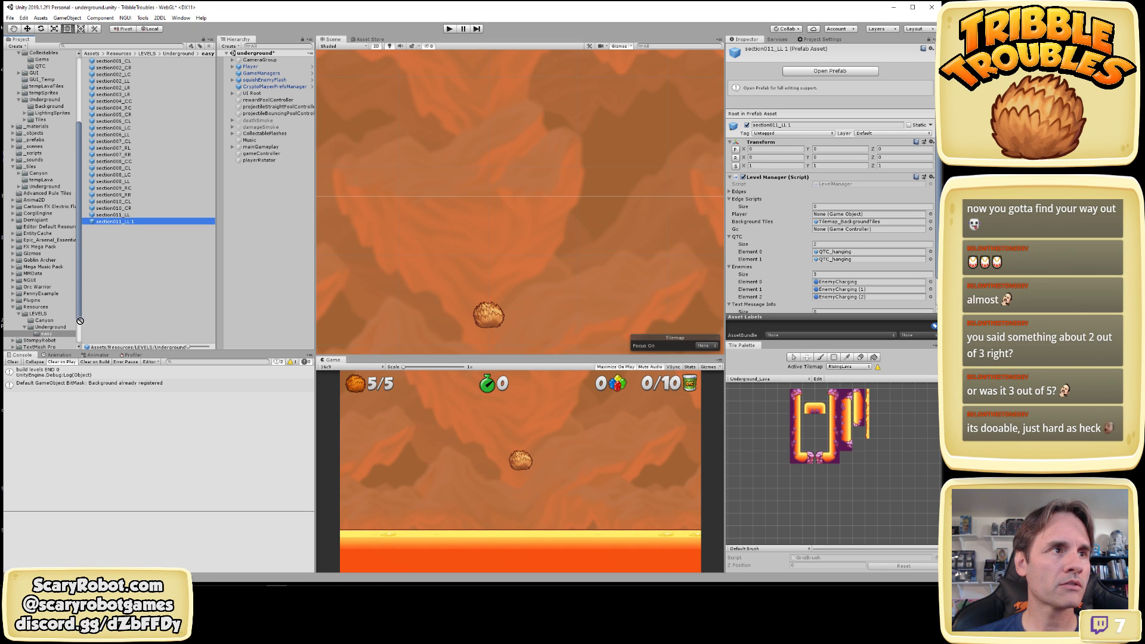
{"action": "left_click_drag", "start_coordinate": [66, 327], "coordinate": [66, 327]}
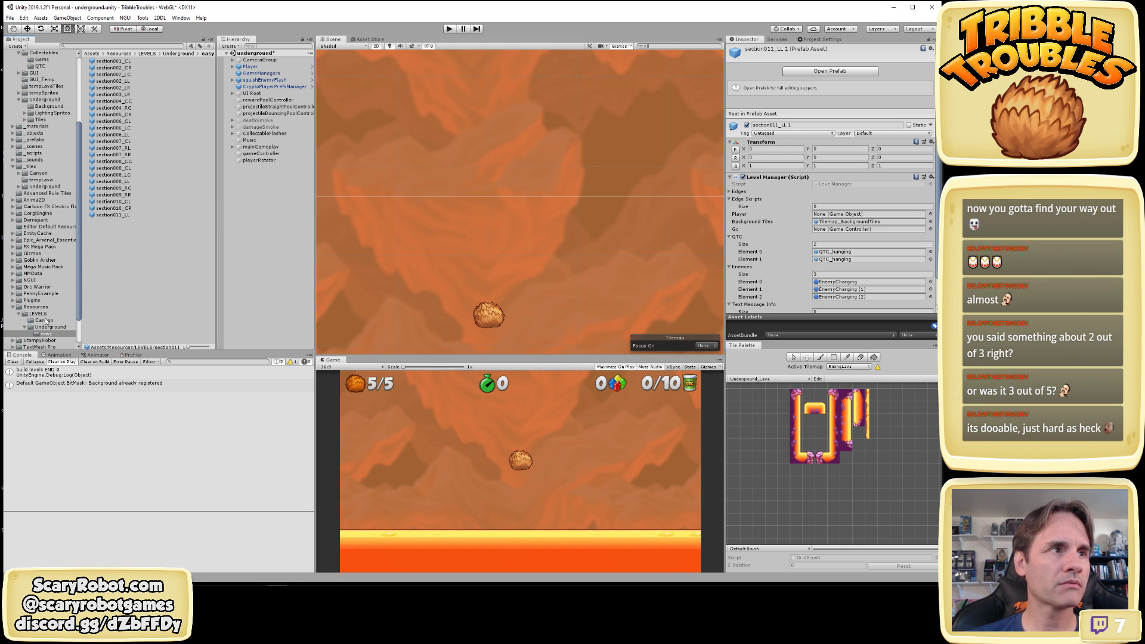
{"action": "left_click", "coordinate": [47, 321]}
{"action": "left_click", "coordinate": [42, 315]}
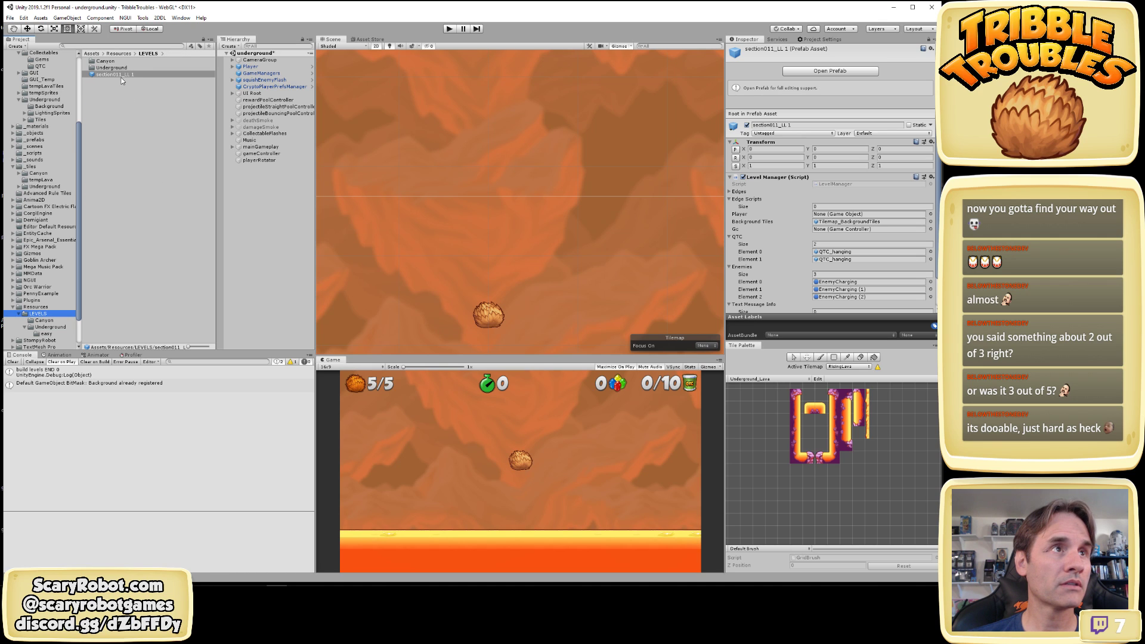
{"action": "left_click_drag", "start_coordinate": [121, 80], "coordinate": [122, 72]}
{"action": "double_click", "coordinate": [119, 68]}
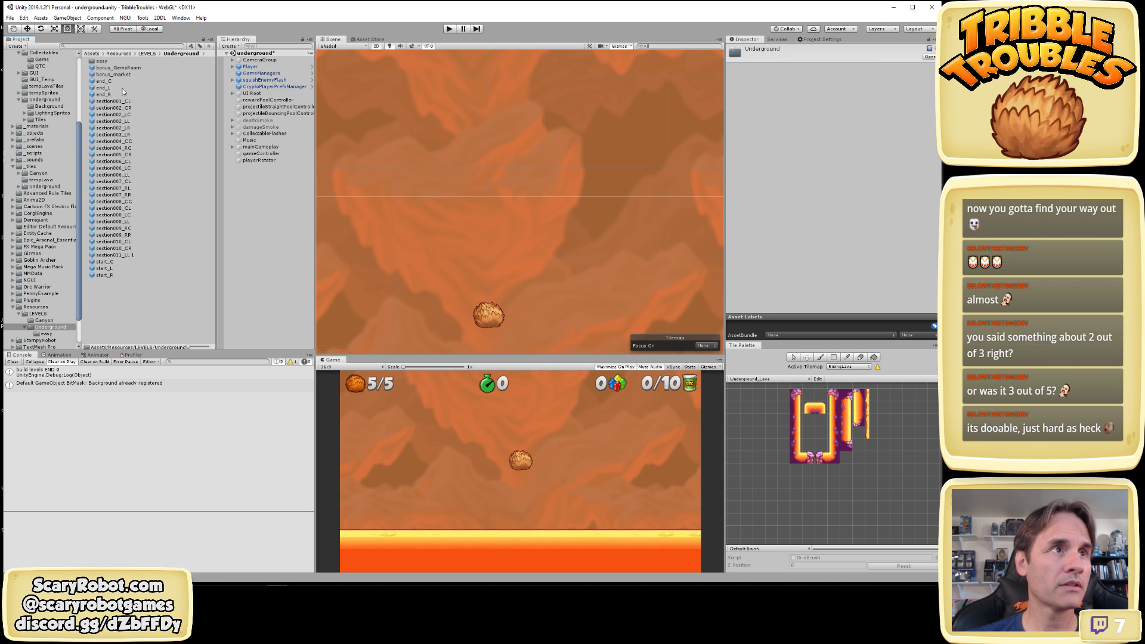
Rename the copied prefab in the Underground folder to section011_LL and open it for inspection
{"action": "left_click", "coordinate": [113, 256]}
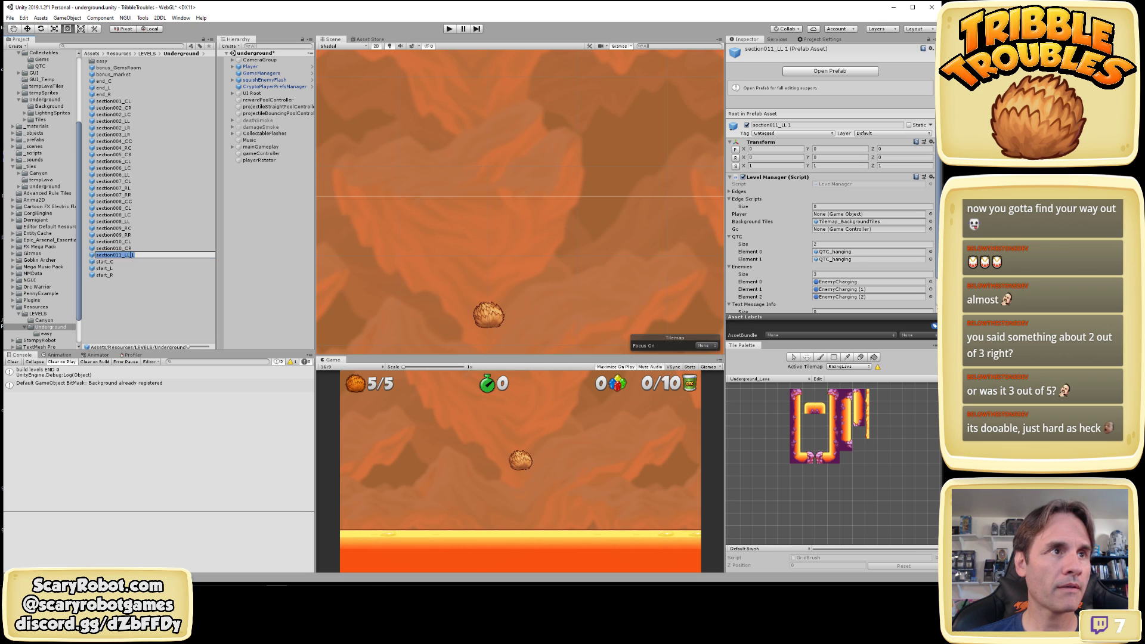
{"action": "key", "text": "BackSpace"}
{"action": "key", "text": "BackSpace"}
{"action": "key", "text": "Return"}
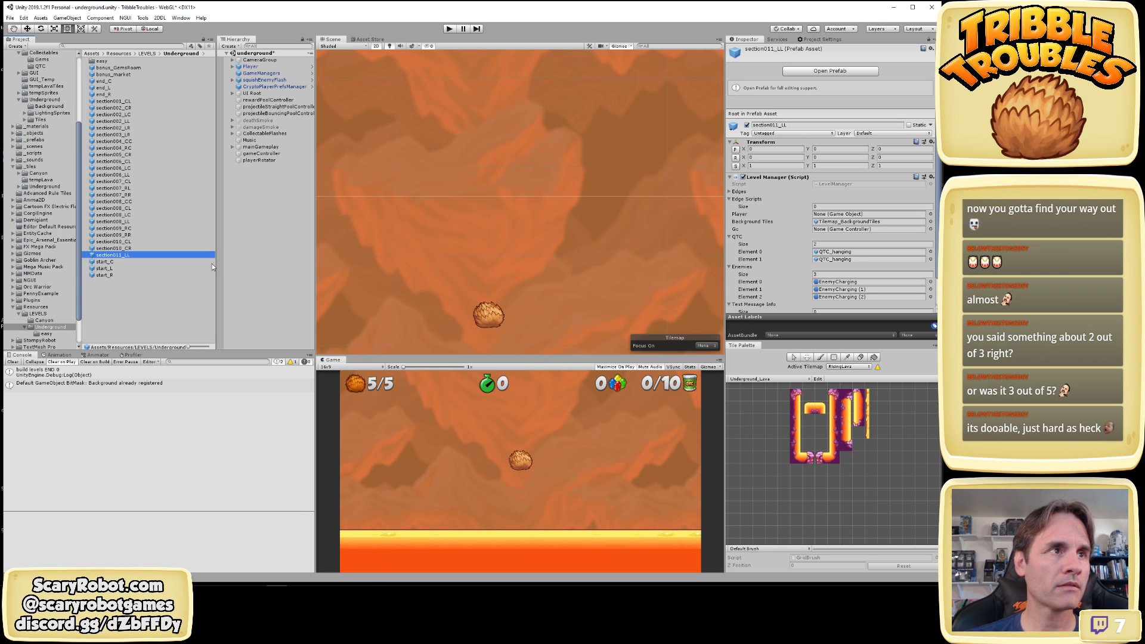
{"action": "double_click", "coordinate": [107, 255]}
{"action": "scroll", "coordinate": [524, 275], "scroll_direction": "up", "scroll_amount": 5}
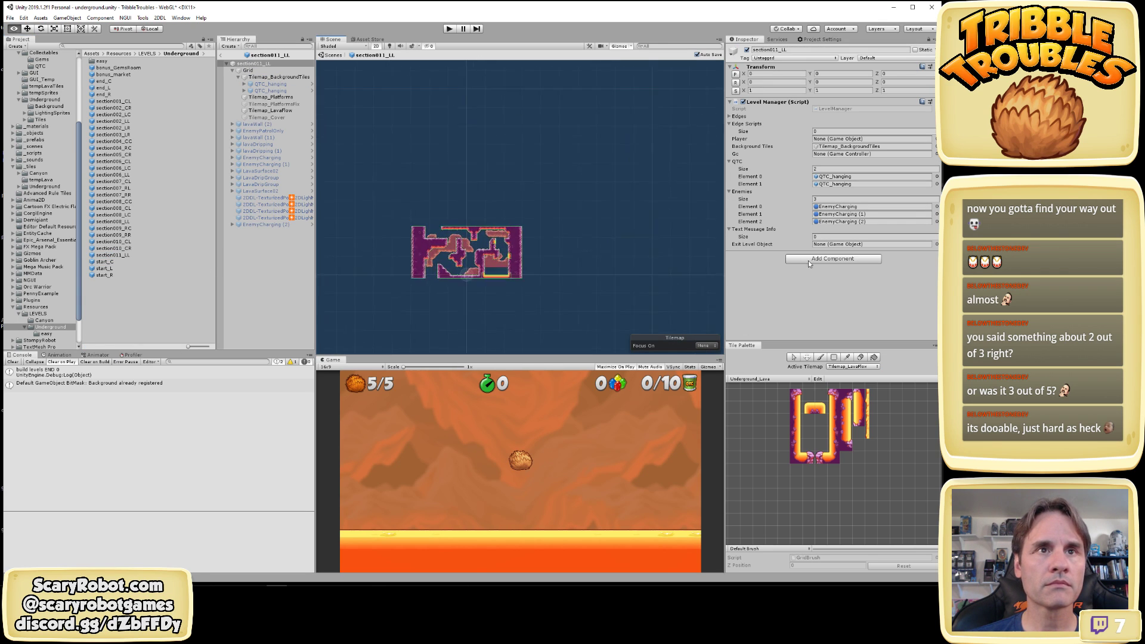
Playtest the level again, taking the tribble over the pillar with the lava patch and into the lava pit chamber
{"action": "left_click", "coordinate": [450, 29]}
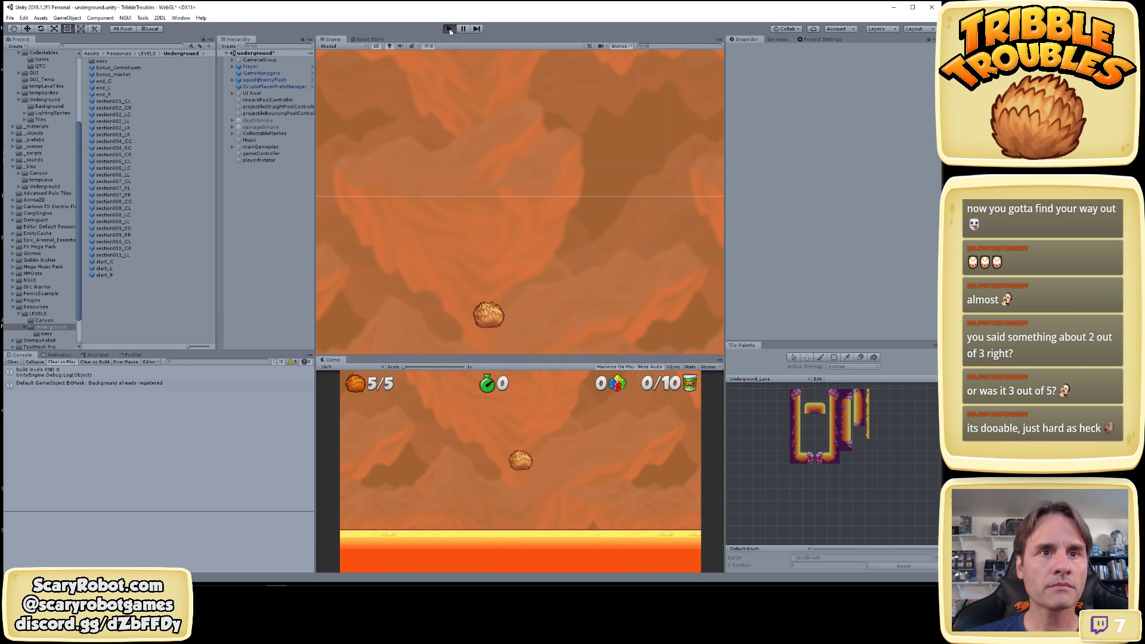
{"action": "key", "text": "Left"}
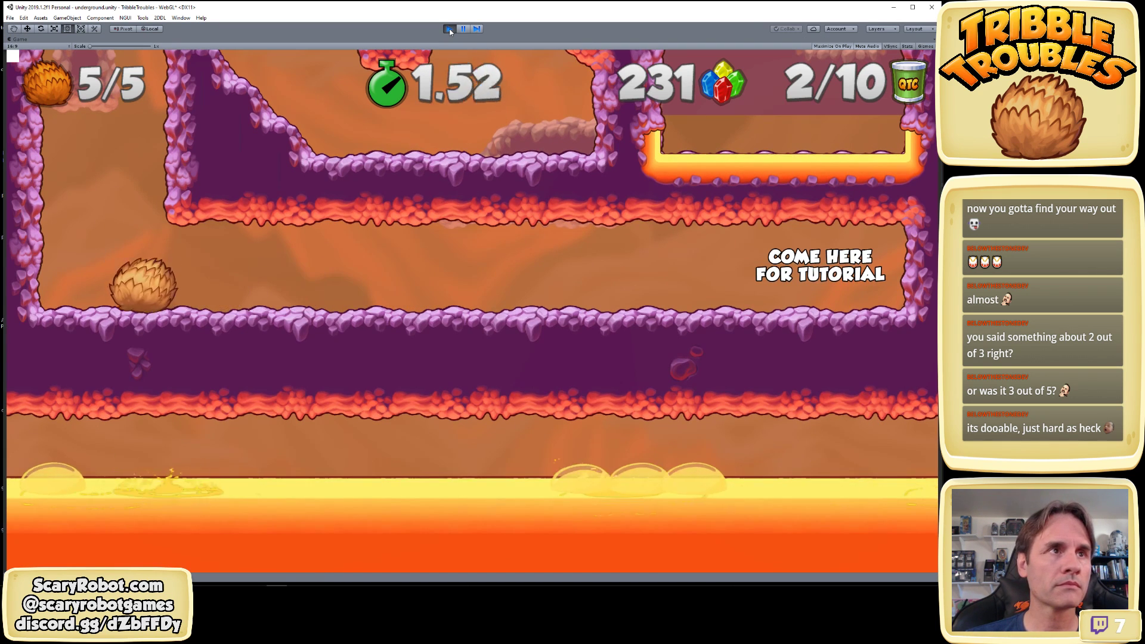
{"action": "key", "text": "space"}
{"action": "key", "text": "Right"}
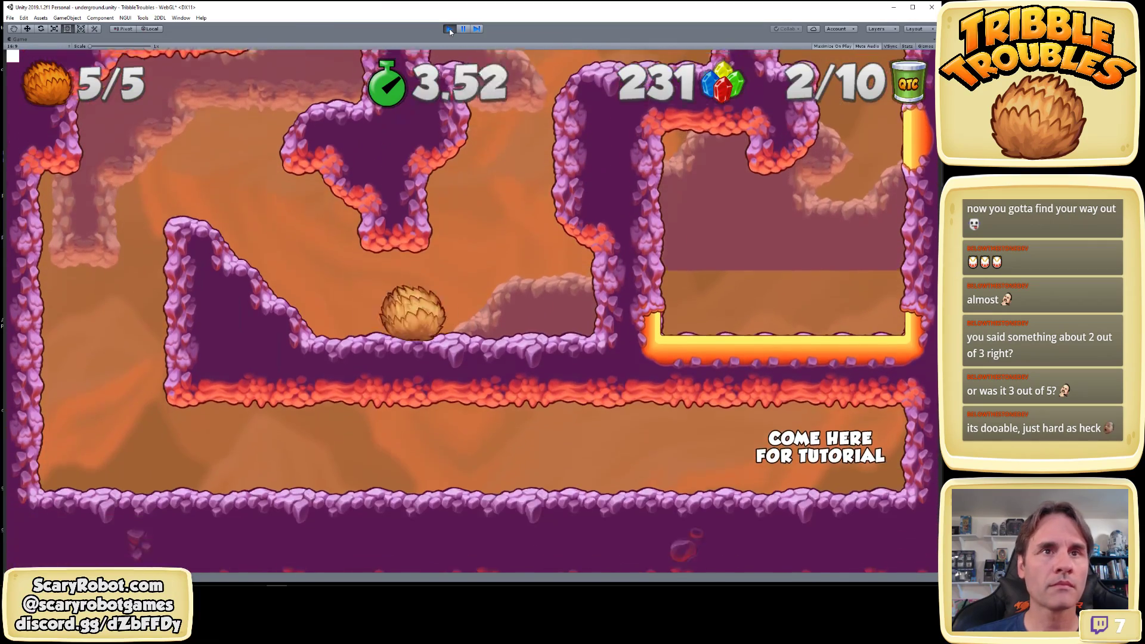
{"action": "key", "text": "space"}
{"action": "key", "text": "Right"}
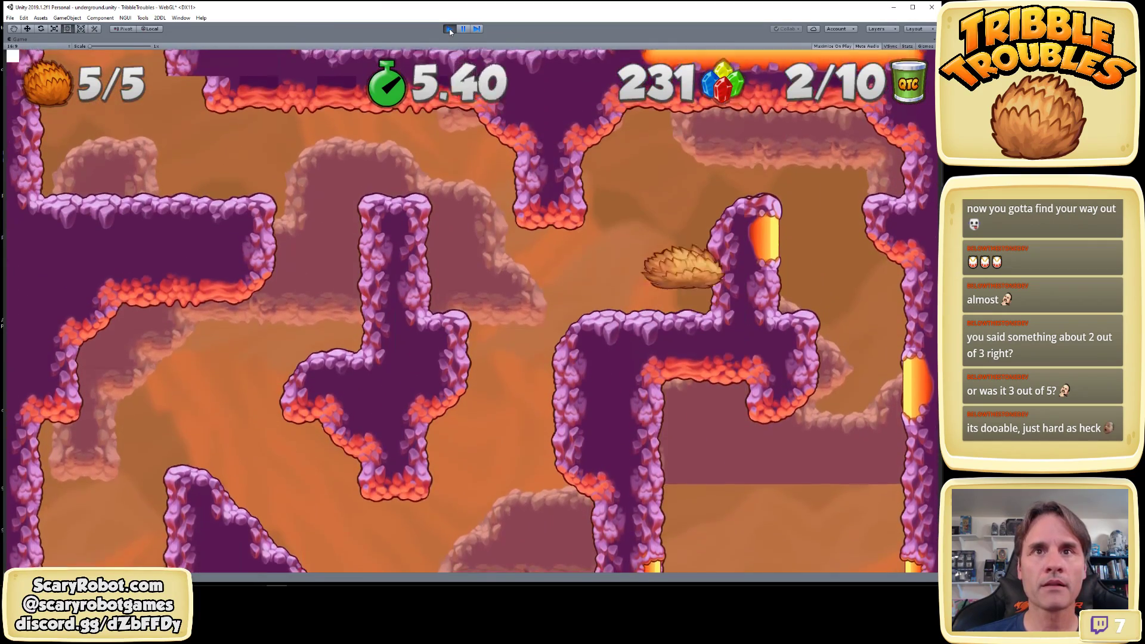
{"action": "key", "text": "space"}
{"action": "key", "text": "Right"}
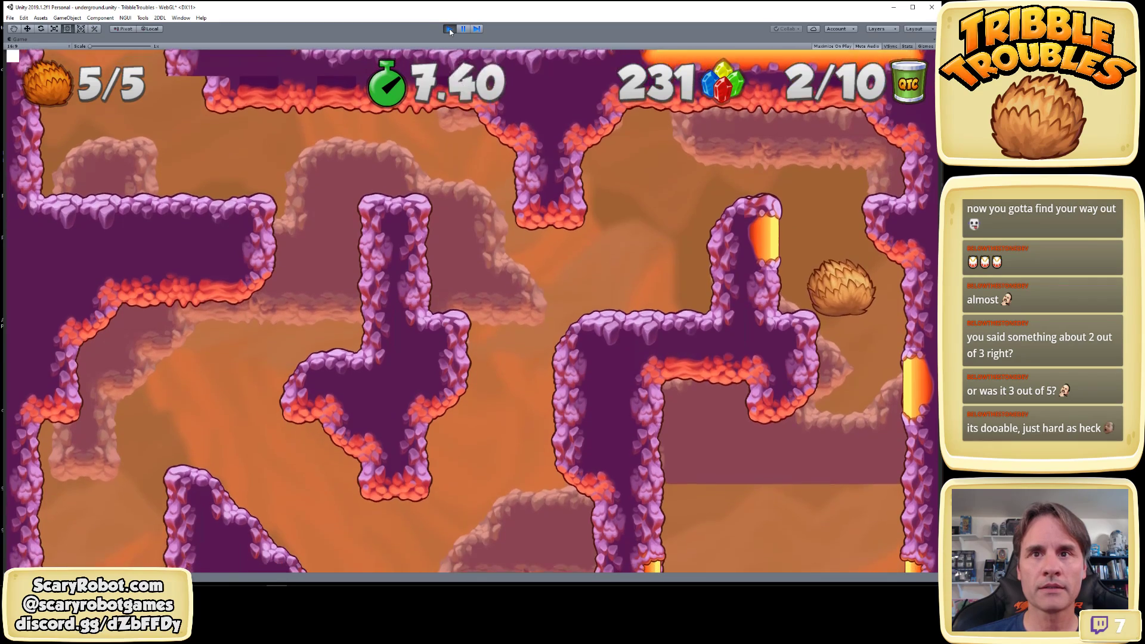
{"action": "key", "text": "Left"}
{"action": "key", "text": "space"}
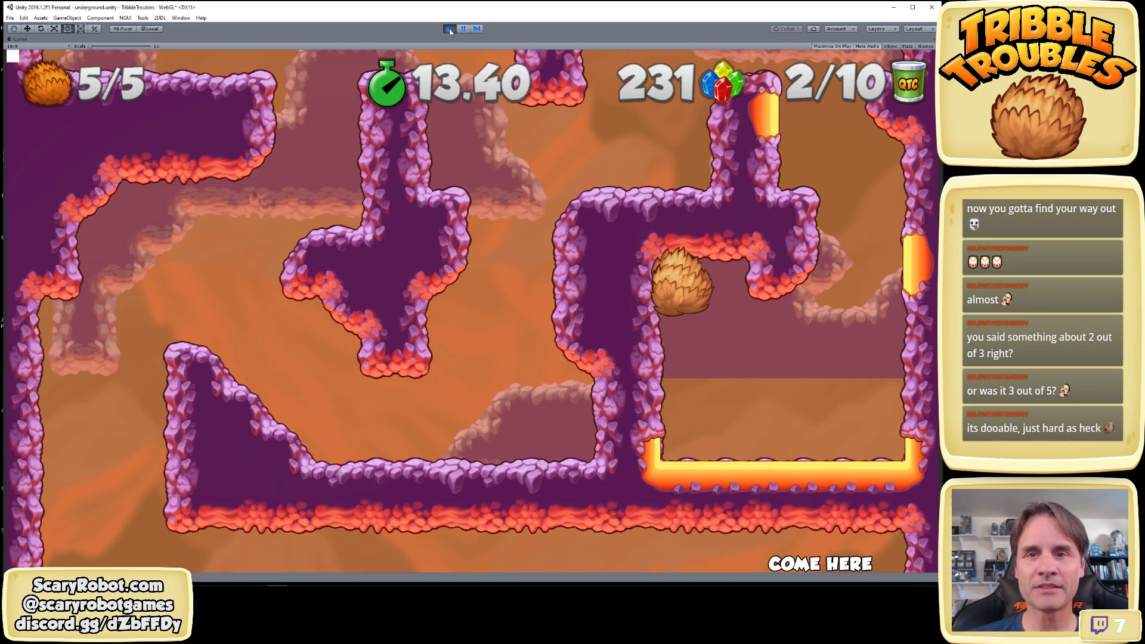
Test the way out of the lava pit chamber by jumping the tribble back up onto the pillar
{"action": "key", "text": "Right"}
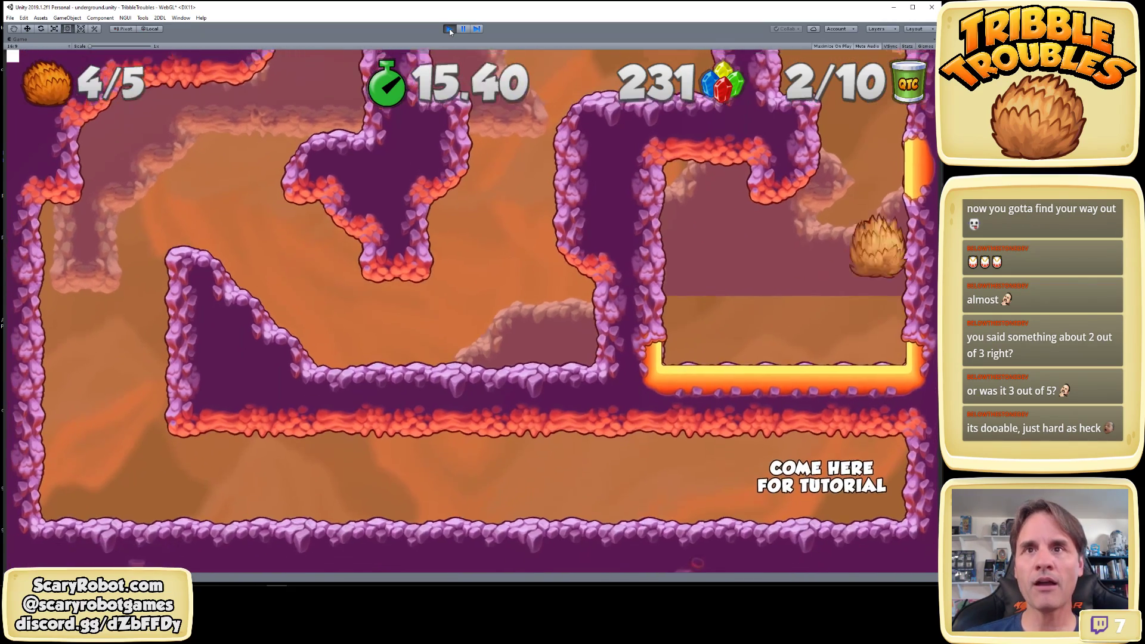
{"action": "key", "text": "space"}
{"action": "key", "text": "Left"}
{"action": "key", "text": "space"}
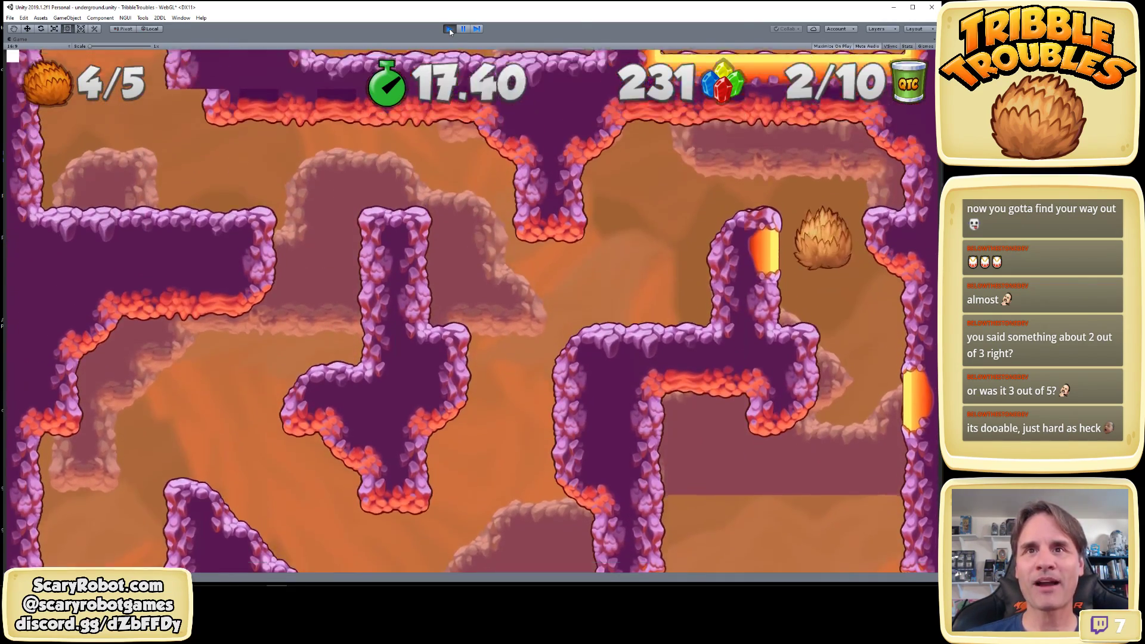
{"action": "key", "text": "space"}
{"action": "key", "text": "Right"}
{"action": "key", "text": "Left"}
{"action": "key", "text": "space"}
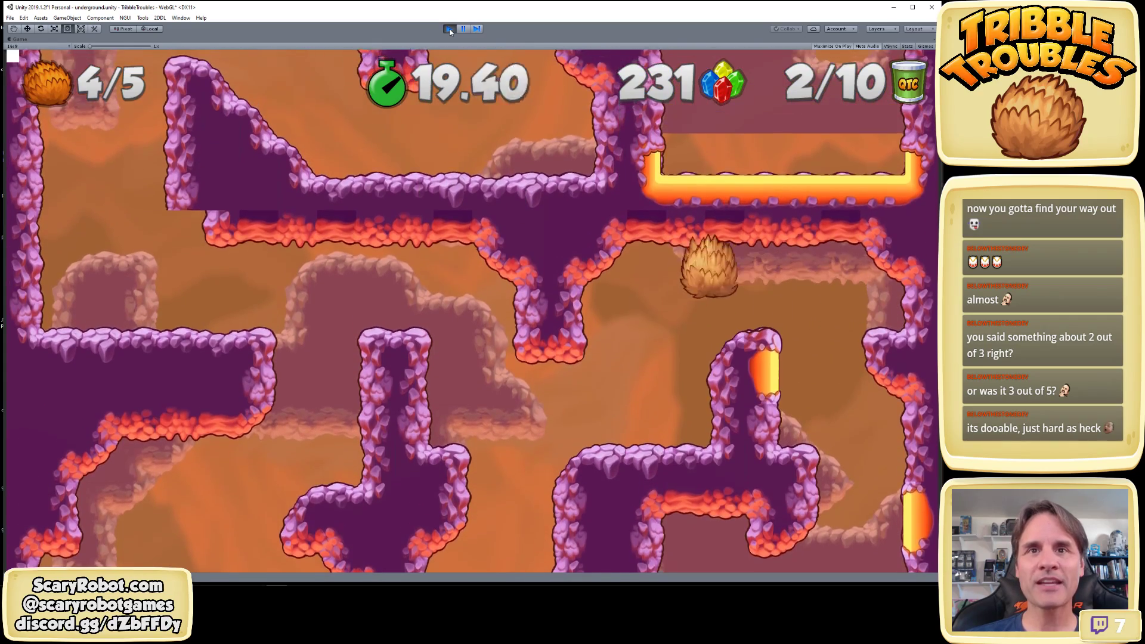
{"action": "key", "text": "Right"}
{"action": "key", "text": "space"}
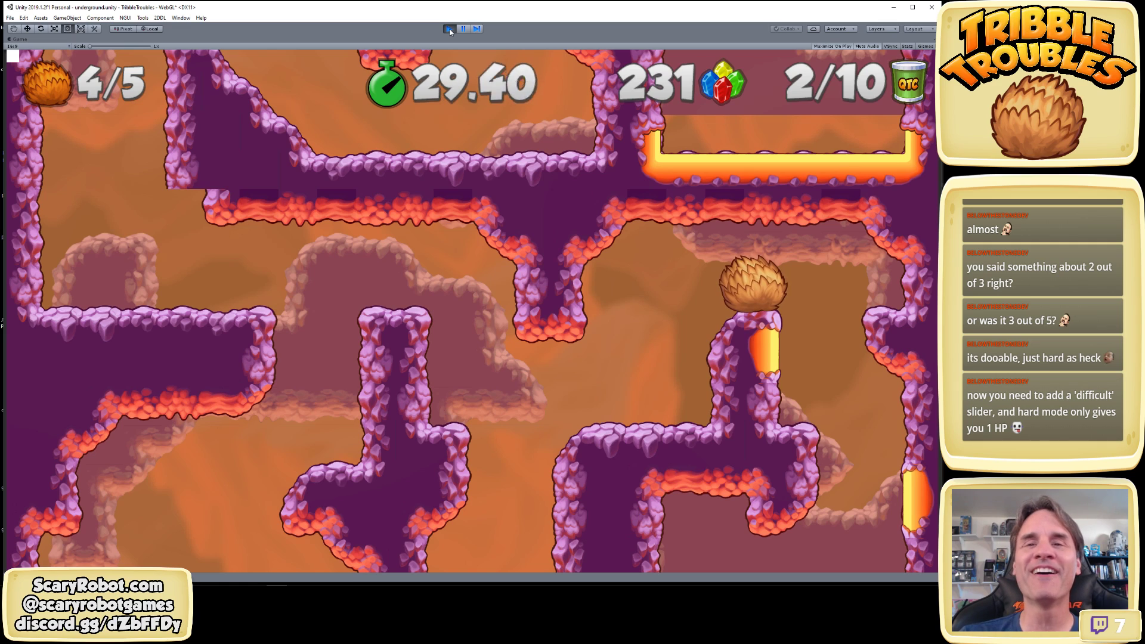
Test moving the tribble off the pillar top and down onto the ledge above the lava pit chamber
{"action": "key", "text": "Left"}
{"action": "key", "text": "Right"}
{"action": "key", "text": "space"}
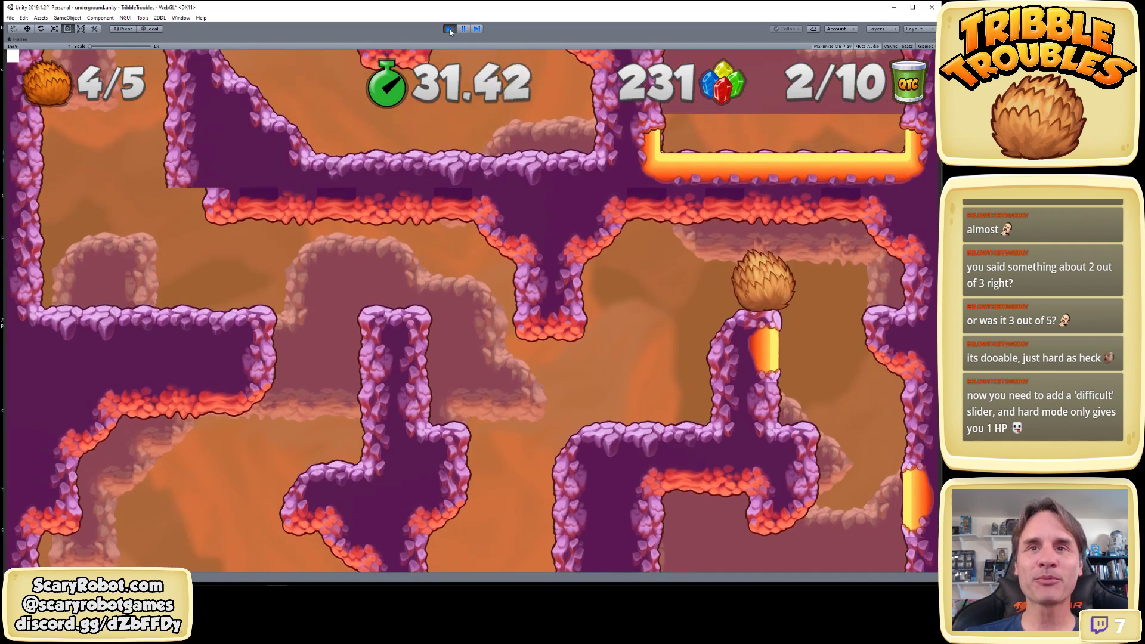
{"action": "key", "text": "space"}
{"action": "key", "text": "Left"}
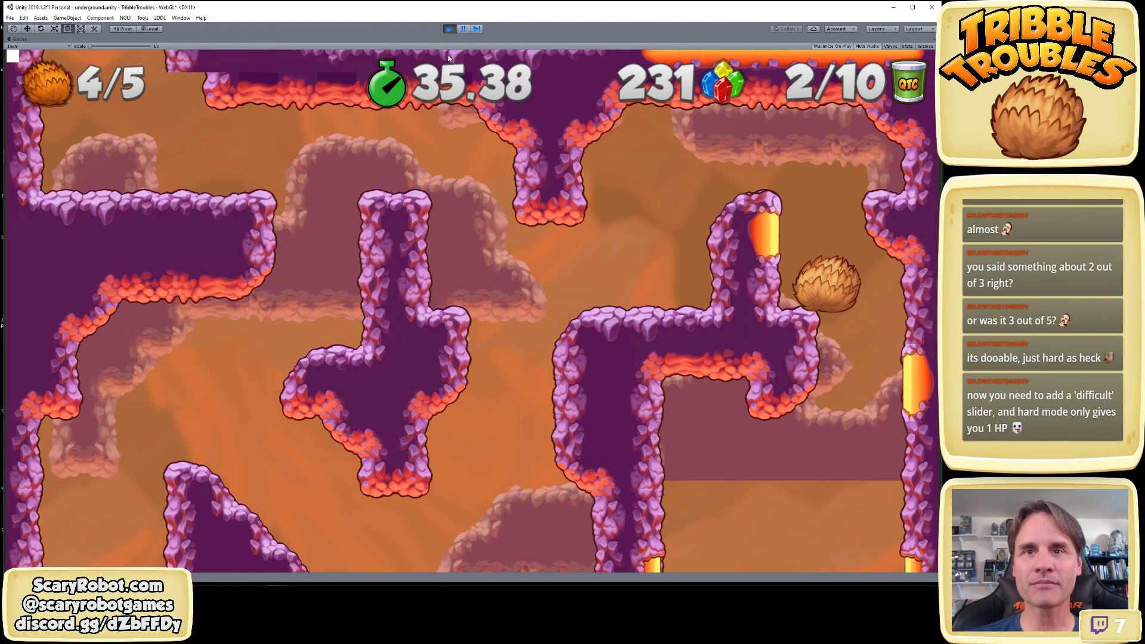
{"action": "key", "text": "Right"}
{"action": "key", "text": "Right"}
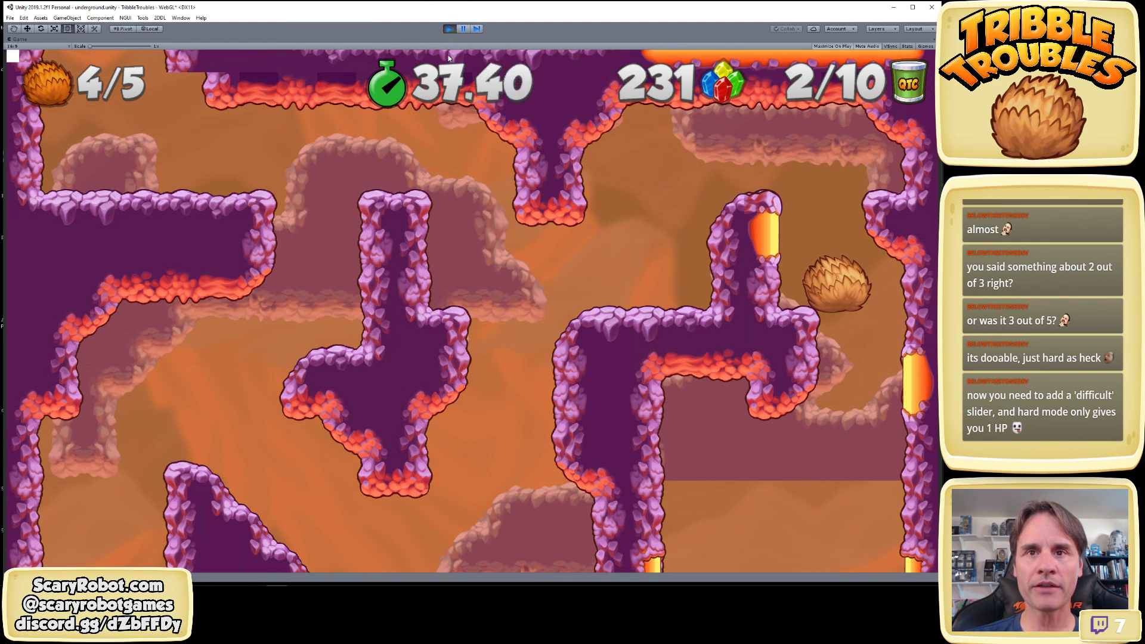
Test the tribble's movement from wall to wall inside the lava pit chamber, and stop the playtest
{"action": "key", "text": "Left"}
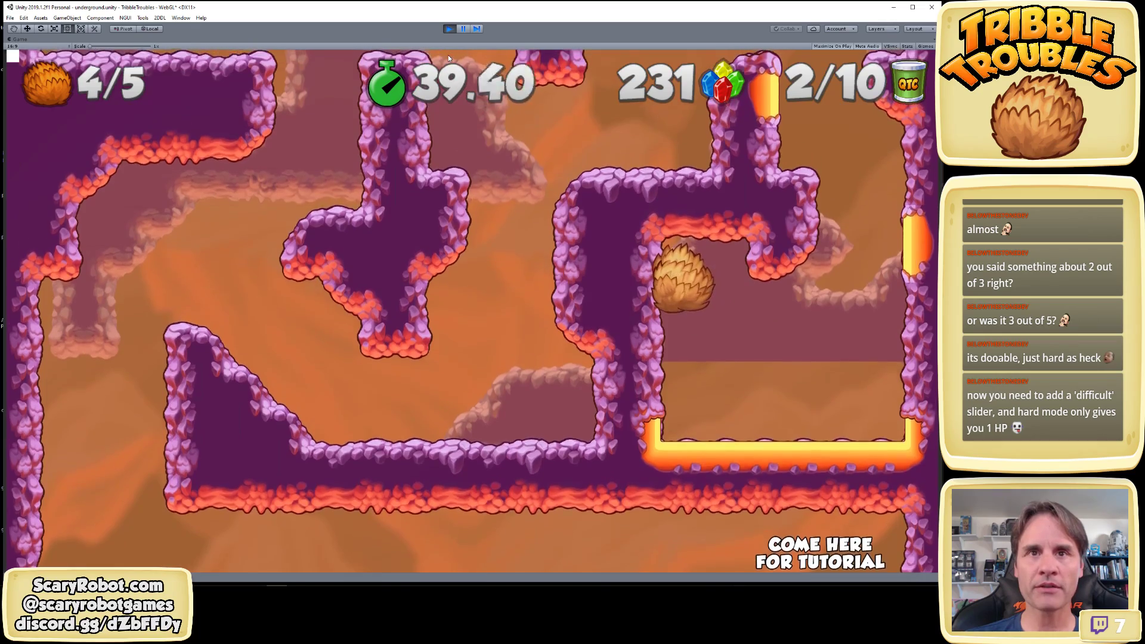
{"action": "key", "text": "Right"}
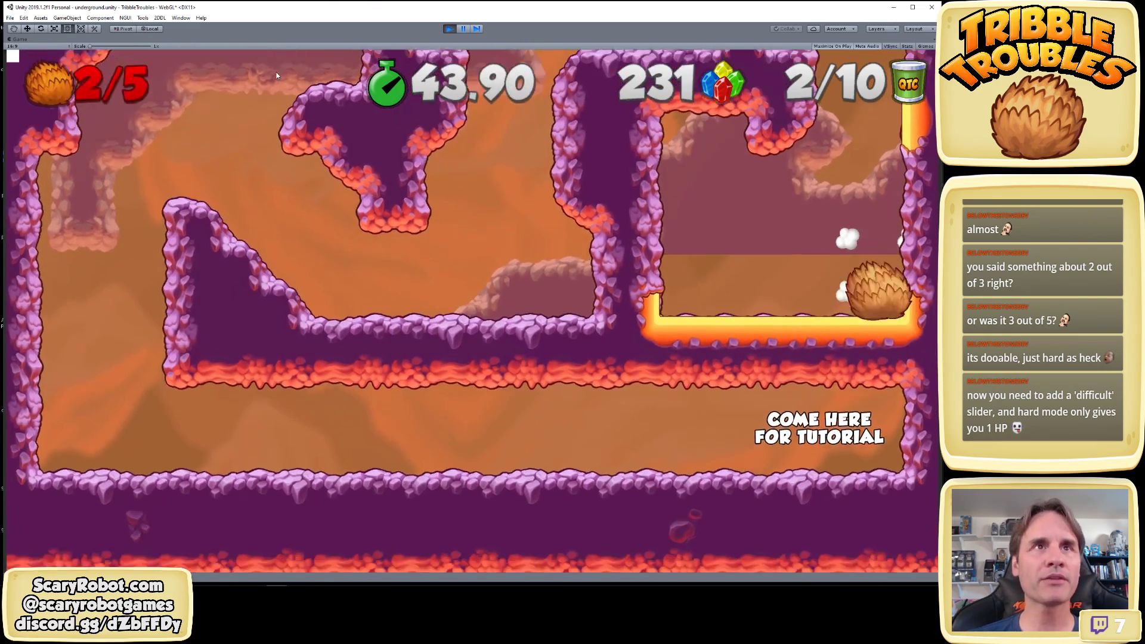
{"action": "left_click", "coordinate": [449, 29]}
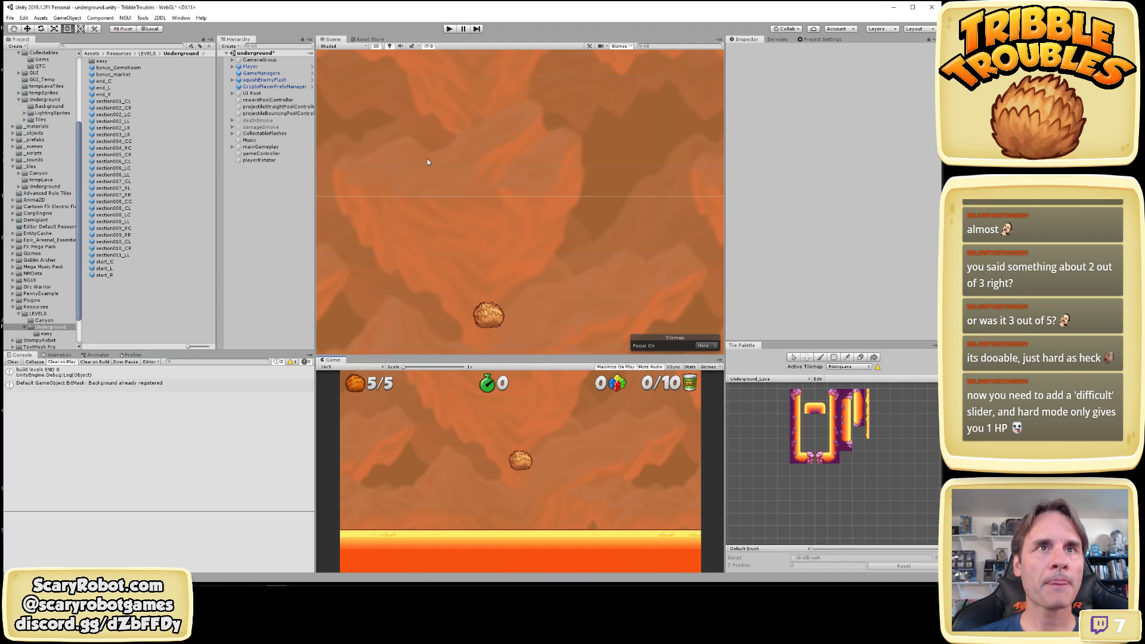
Open the section011_LL prefab and move the lava patch on the shaft's outer wall up one tile on Tilemap_LavaFlow
{"action": "double_click", "coordinate": [127, 255]}
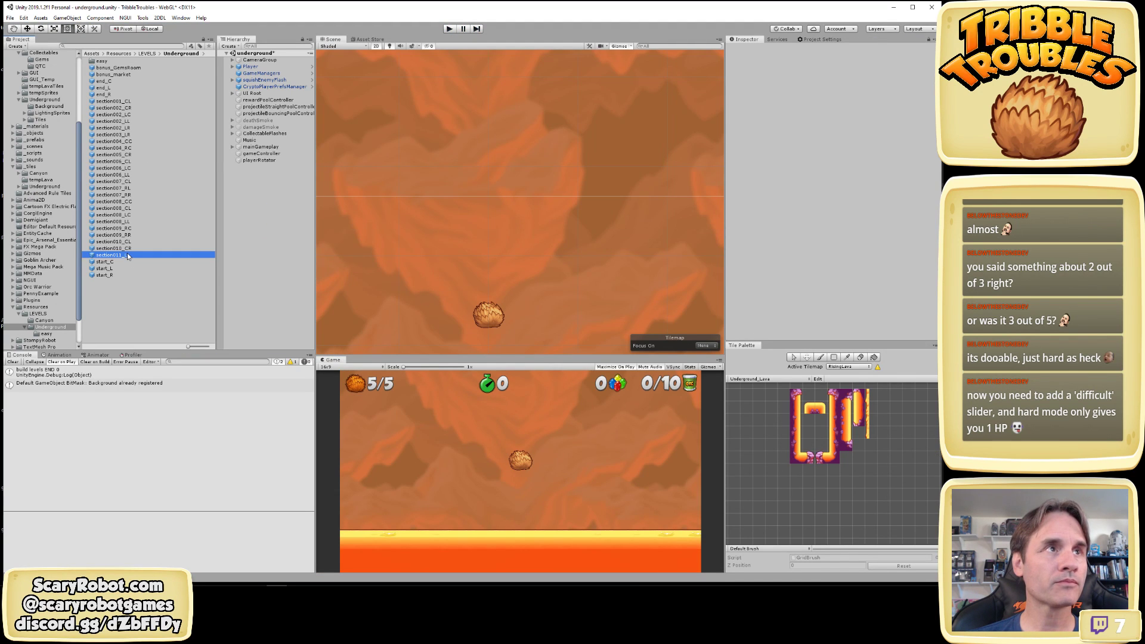
{"action": "scroll", "coordinate": [549, 264], "scroll_direction": "up", "scroll_amount": 10}
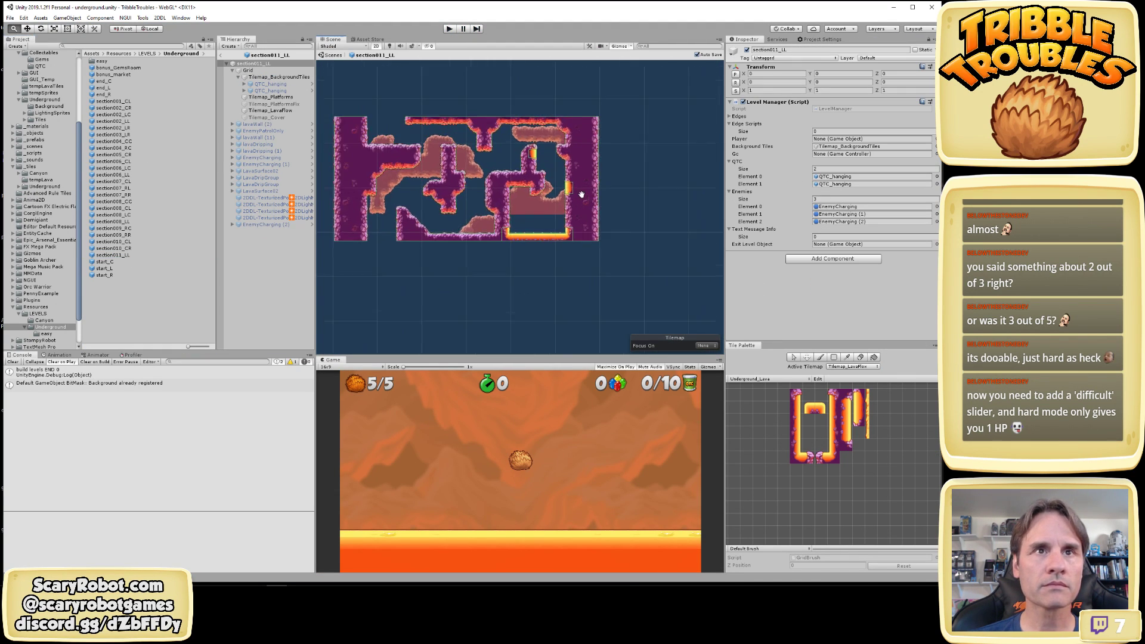
{"action": "scroll", "coordinate": [609, 186], "scroll_direction": "up", "scroll_amount": 5}
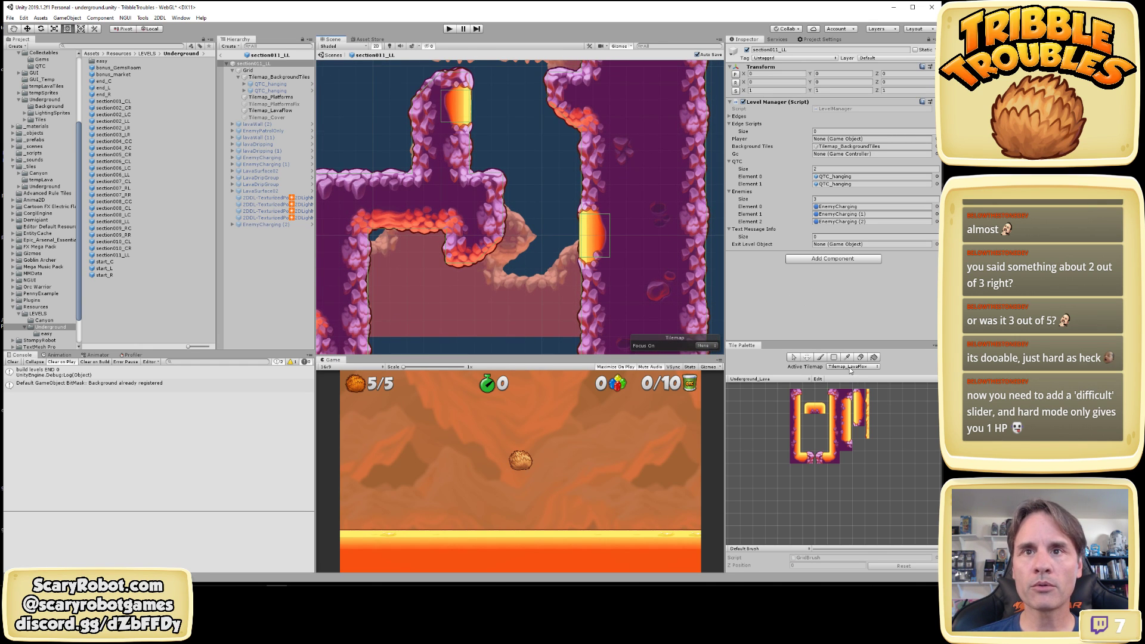
{"action": "left_click", "coordinate": [794, 357]}
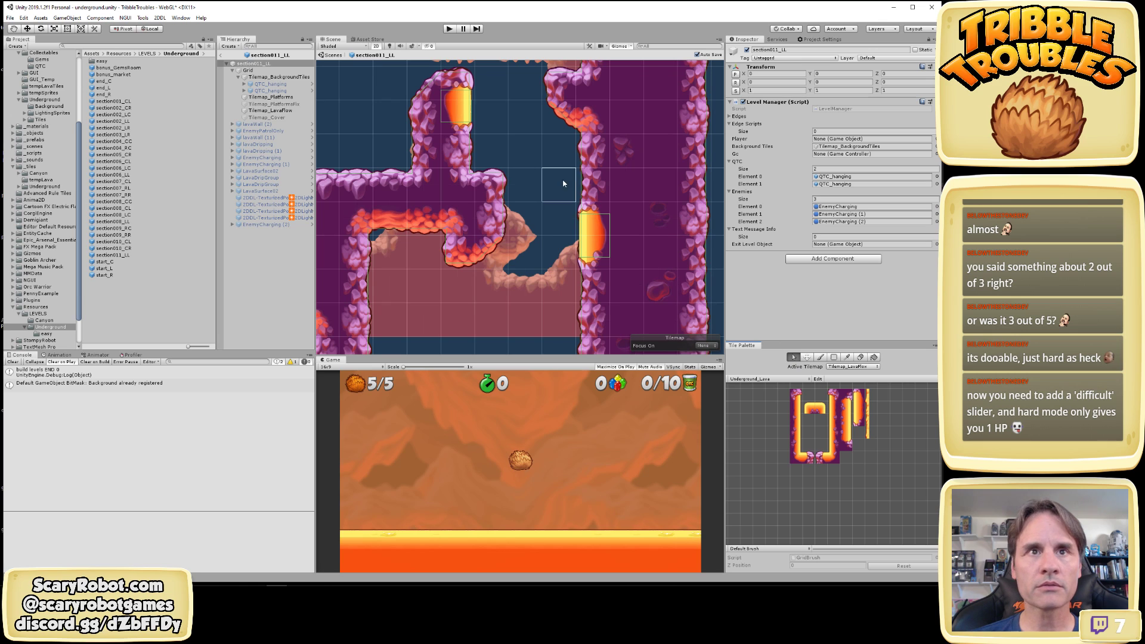
{"action": "left_click_drag", "start_coordinate": [583, 186], "coordinate": [607, 234]}
{"action": "left_click_drag", "start_coordinate": [613, 284], "coordinate": [613, 284]}
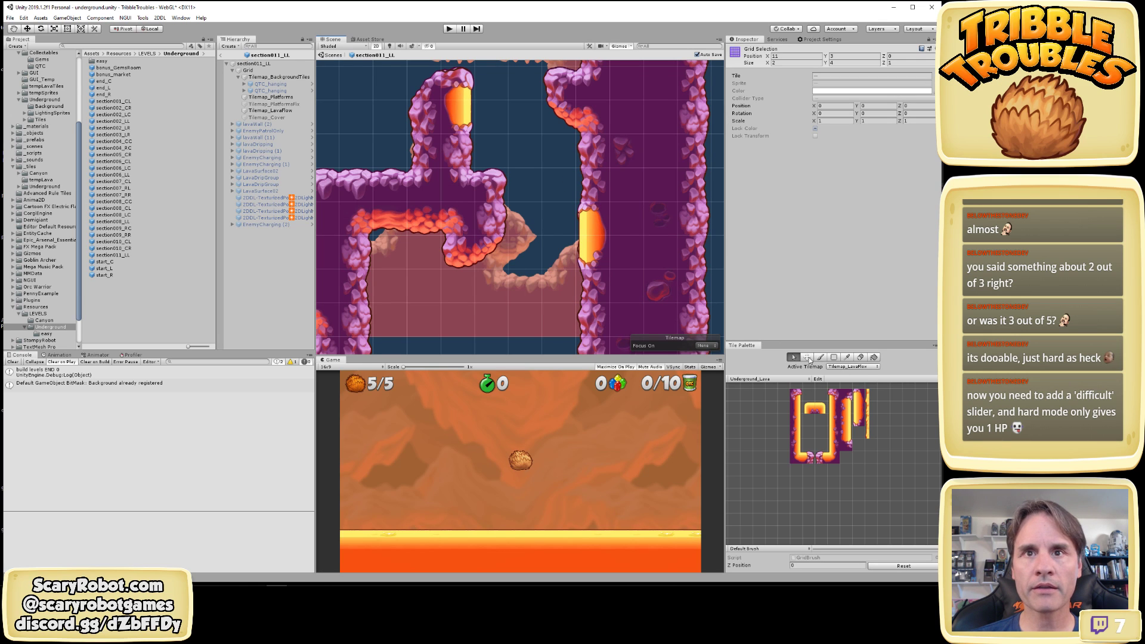
{"action": "left_click_drag", "start_coordinate": [600, 213], "coordinate": [600, 196]}
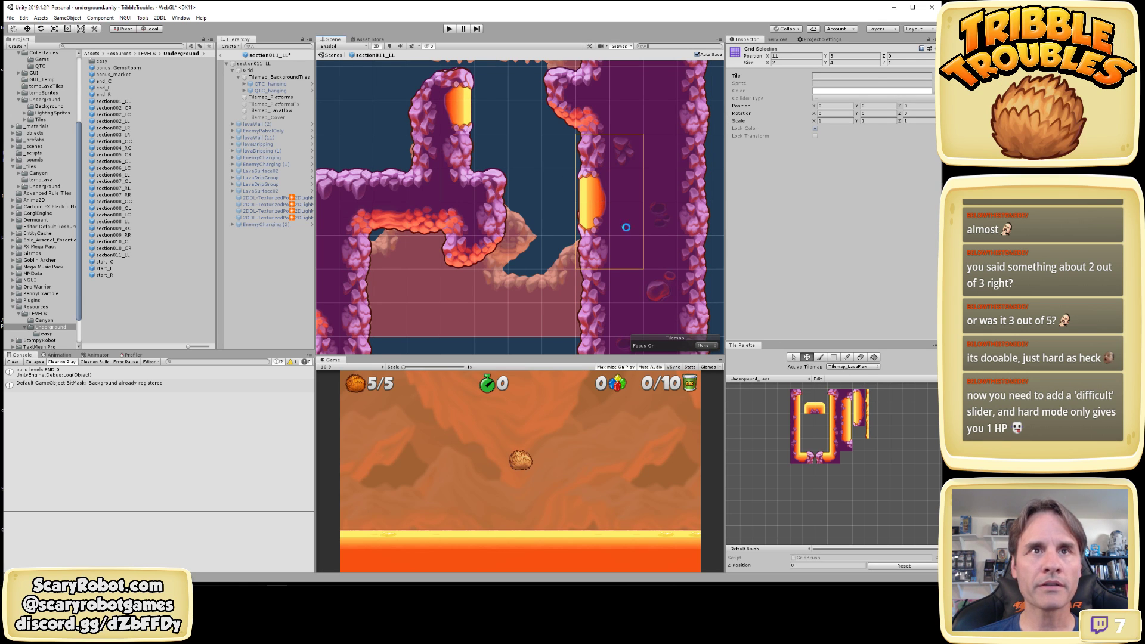
{"action": "key", "text": "w"}
{"action": "left_click", "coordinate": [502, 245]}
{"action": "left_click", "coordinate": [503, 245]}
{"action": "scroll", "coordinate": [503, 246], "scroll_direction": "down", "scroll_amount": 3}
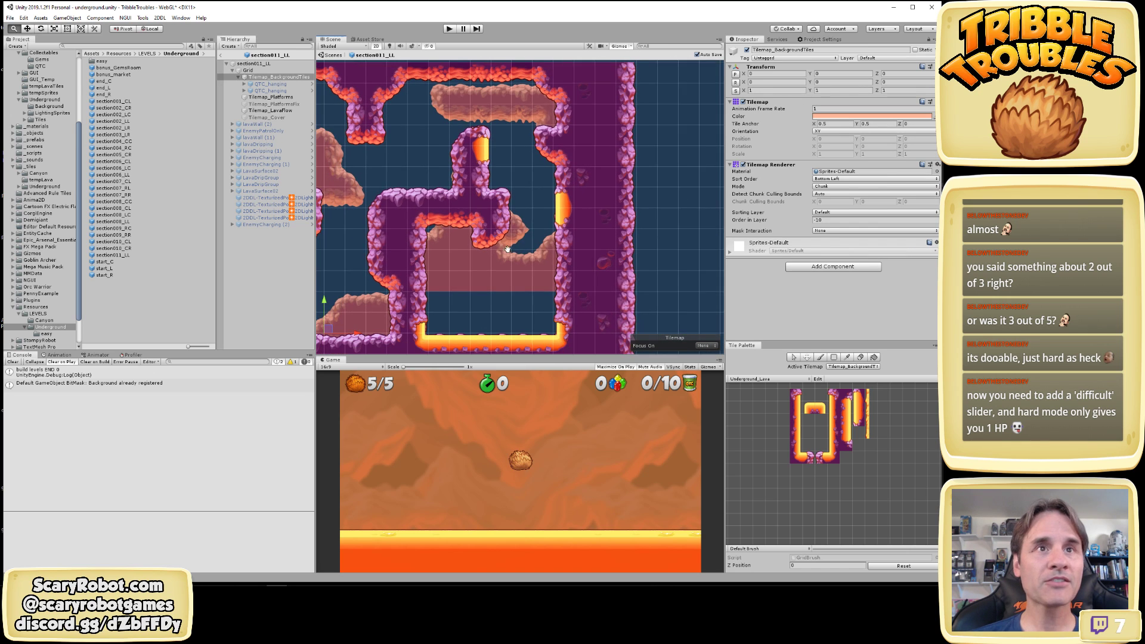
{"action": "middle_click_drag", "start_coordinate": [511, 249], "coordinate": [561, 251]}
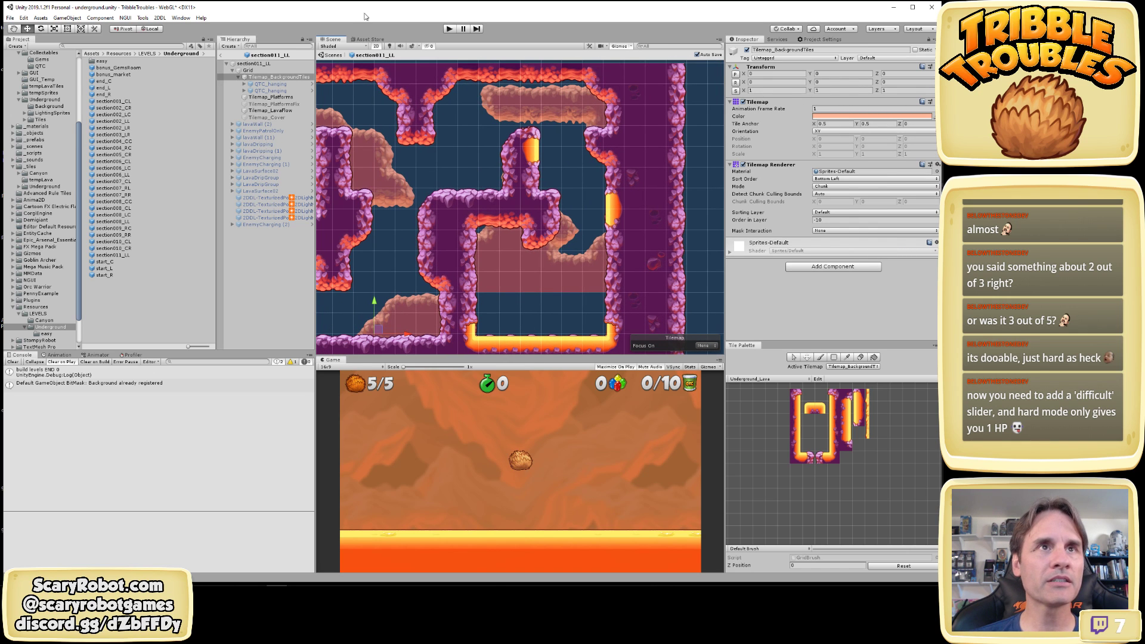
Start a playtest and take the tribble from the start corridor up over the pillar with the lava patch
{"action": "left_click", "coordinate": [449, 30]}
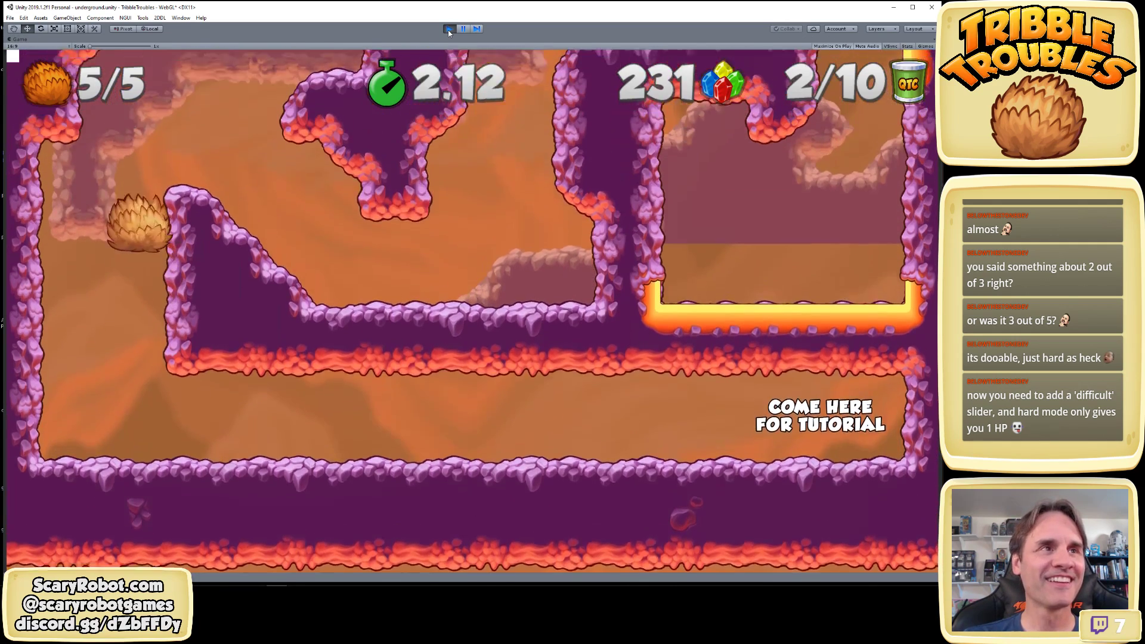
{"action": "key", "text": "Right"}
{"action": "key", "text": "space"}
{"action": "key", "text": "Right"}
{"action": "key", "text": "space"}
{"action": "key", "text": "space"}
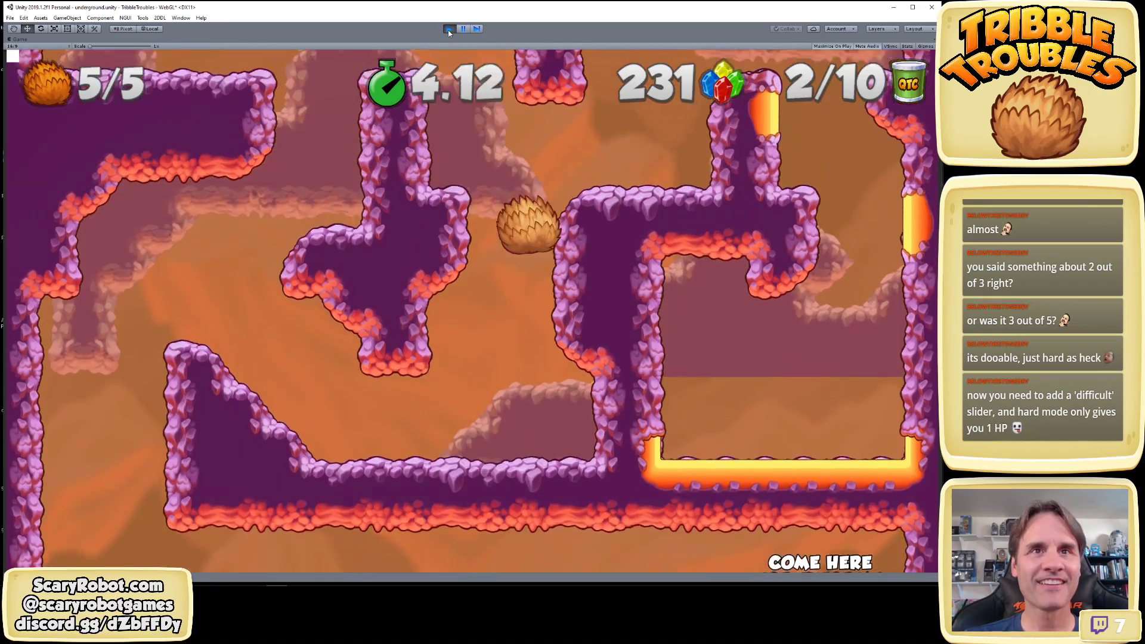
{"action": "key", "text": "Right"}
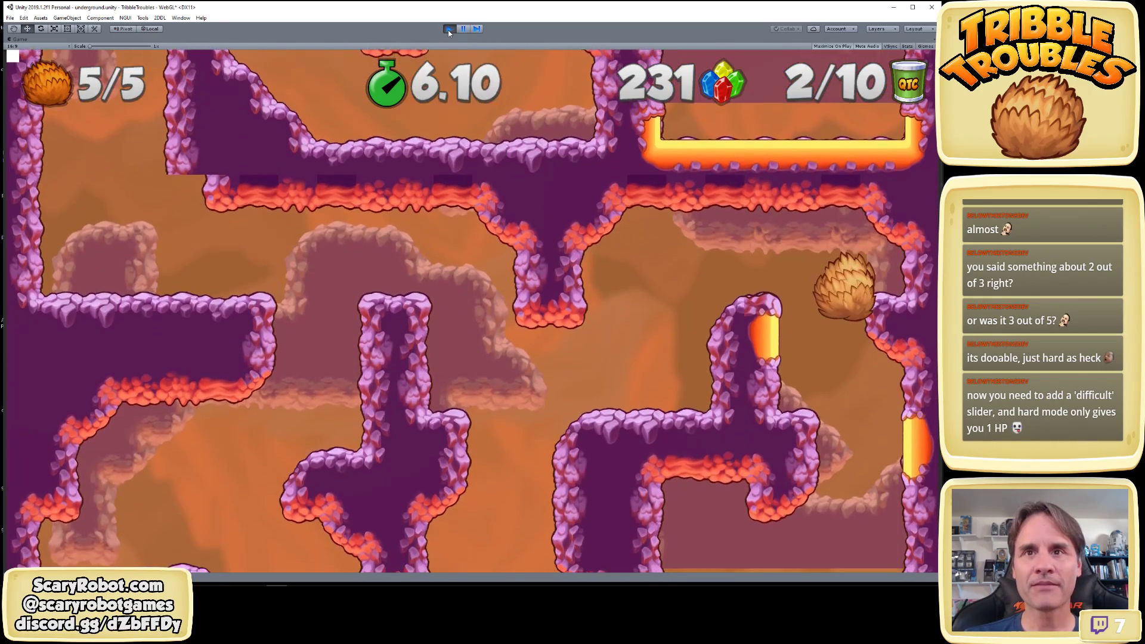
Test dropping the tribble down the shaft into the lava pit chamber and jumping back under the wall lava patch
{"action": "key", "text": "space"}
{"action": "key", "text": "Left"}
{"action": "key", "text": "Right"}
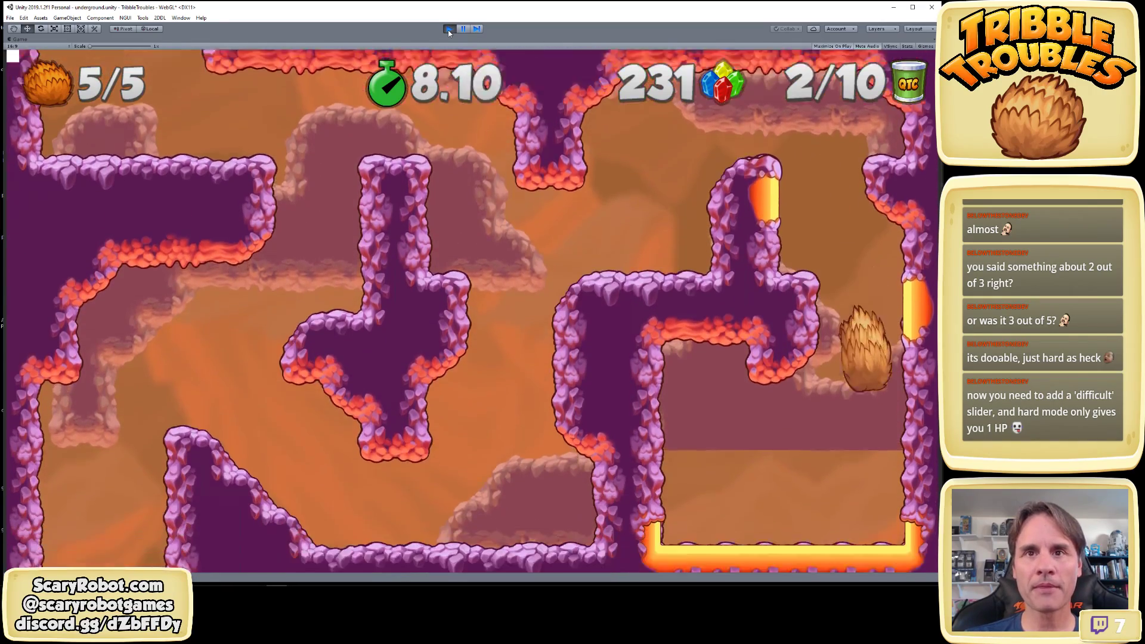
{"action": "key", "text": "Left"}
{"action": "key", "text": "space"}
{"action": "key", "text": "Right"}
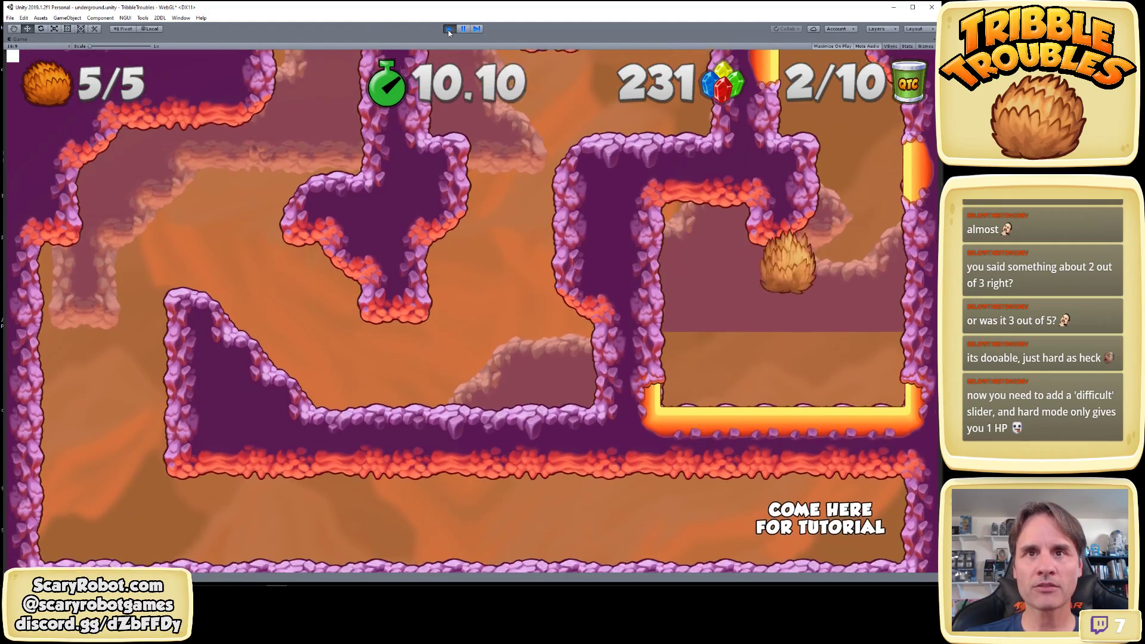
{"action": "key", "text": "space"}
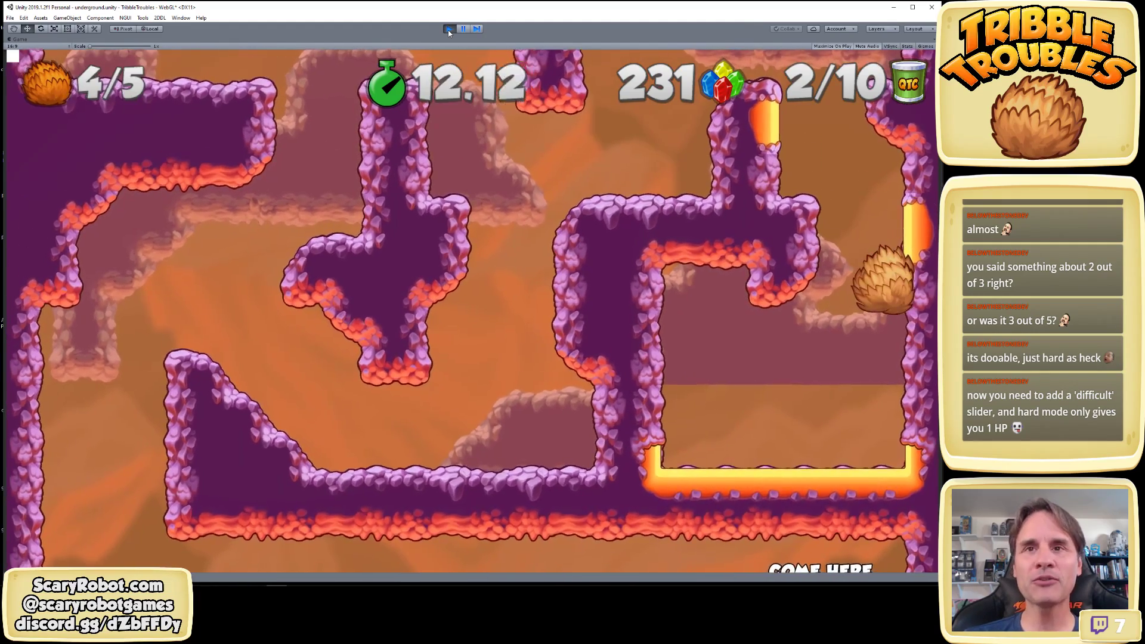
Test a second pass through the chamber, climbing the tribble out through the shaft to the notch beside the pillar top
{"action": "key", "text": "Left"}
{"action": "key", "text": "space"}
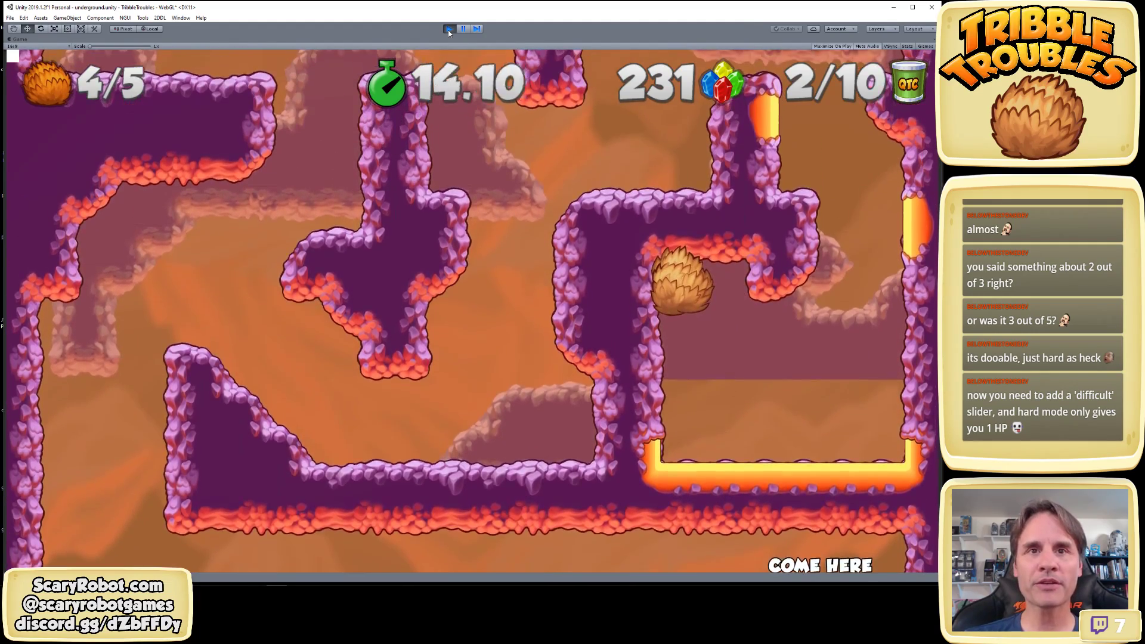
{"action": "key", "text": "Right"}
{"action": "key", "text": "Right"}
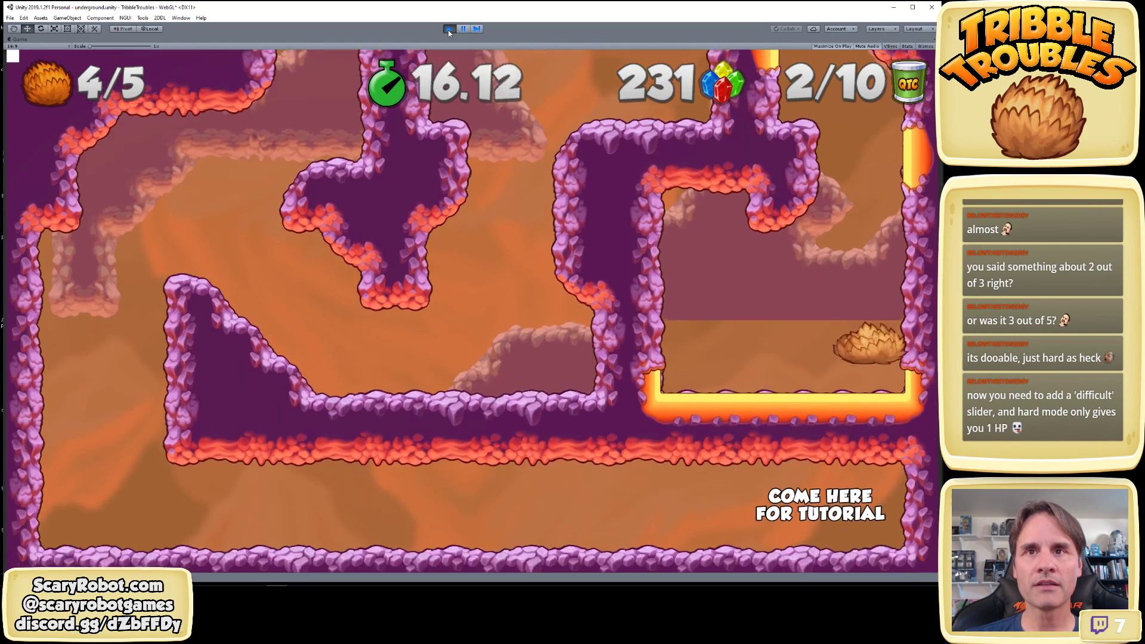
{"action": "key", "text": "space"}
{"action": "key", "text": "space"}
{"action": "key", "text": "Left"}
{"action": "key", "text": "space"}
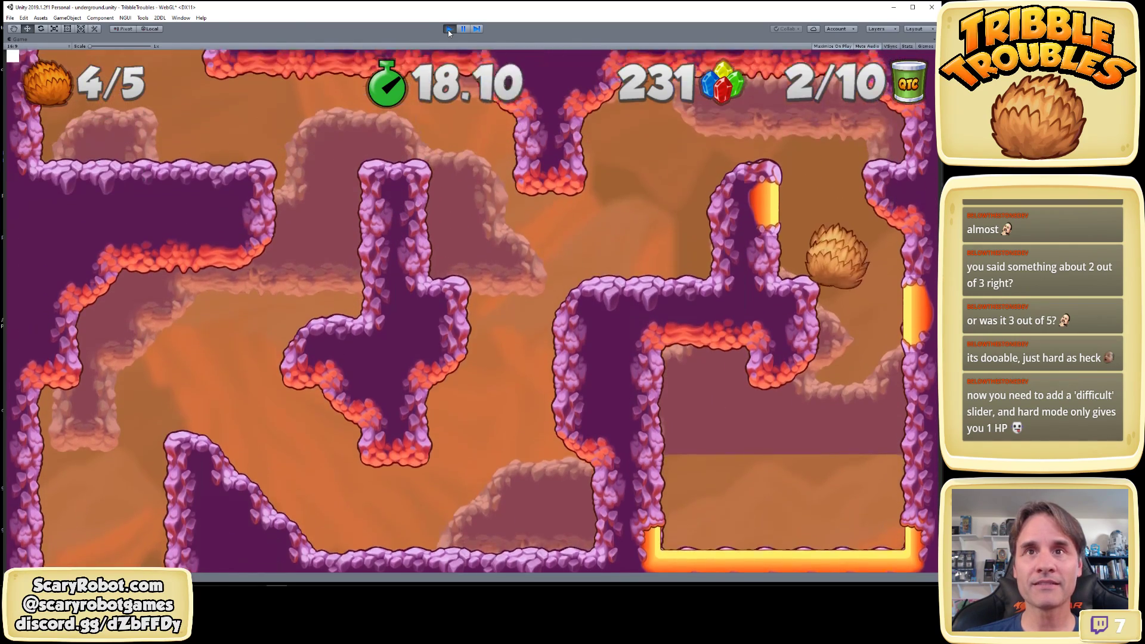
{"action": "key", "text": "Left"}
{"action": "key", "text": "space"}
{"action": "key", "text": "Right"}
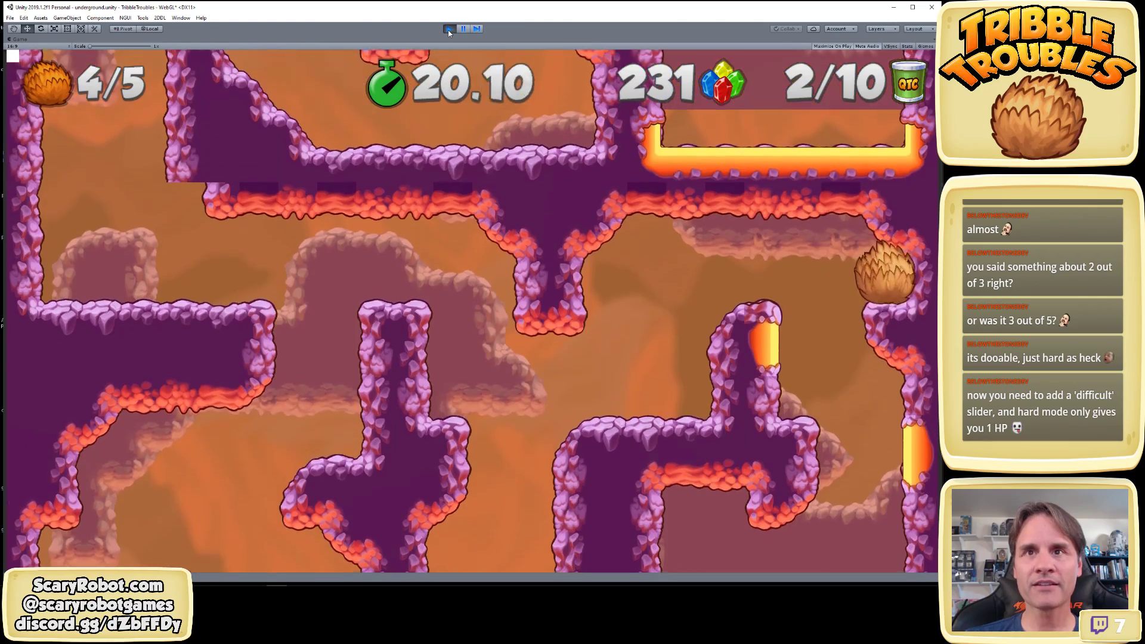
Take the tribble across to the middle pillar and return it over the lava-patch pillar into the shaft
{"action": "key", "text": "space"}
{"action": "key", "text": "Left"}
{"action": "key", "text": "space"}
{"action": "key", "text": "space"}
{"action": "key", "text": "Left"}
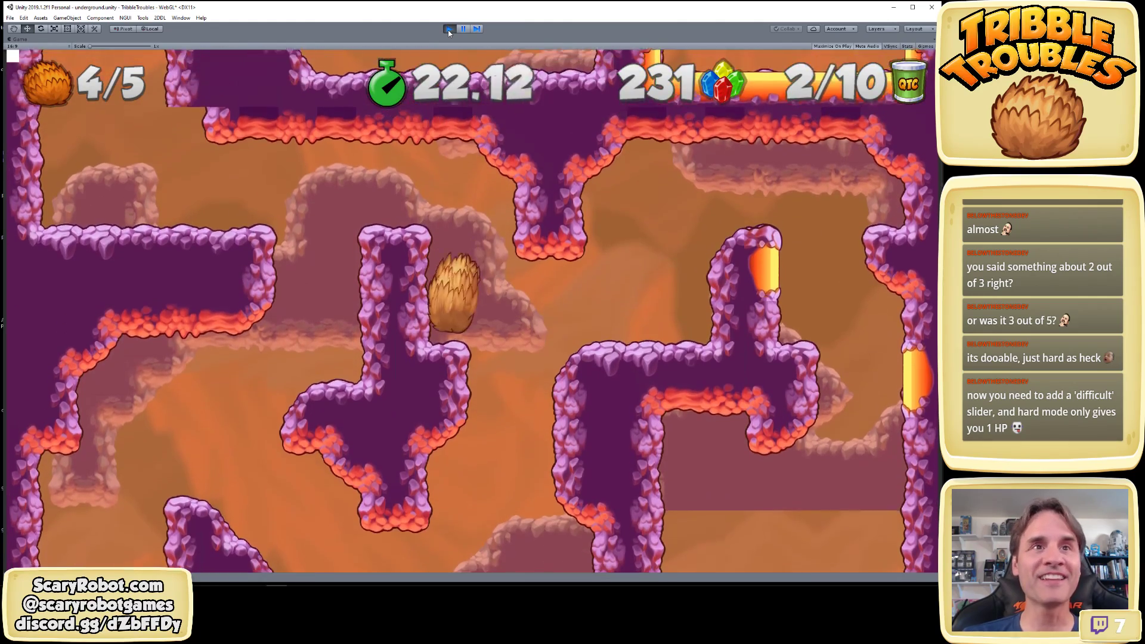
{"action": "key", "text": "Right"}
{"action": "key", "text": "space"}
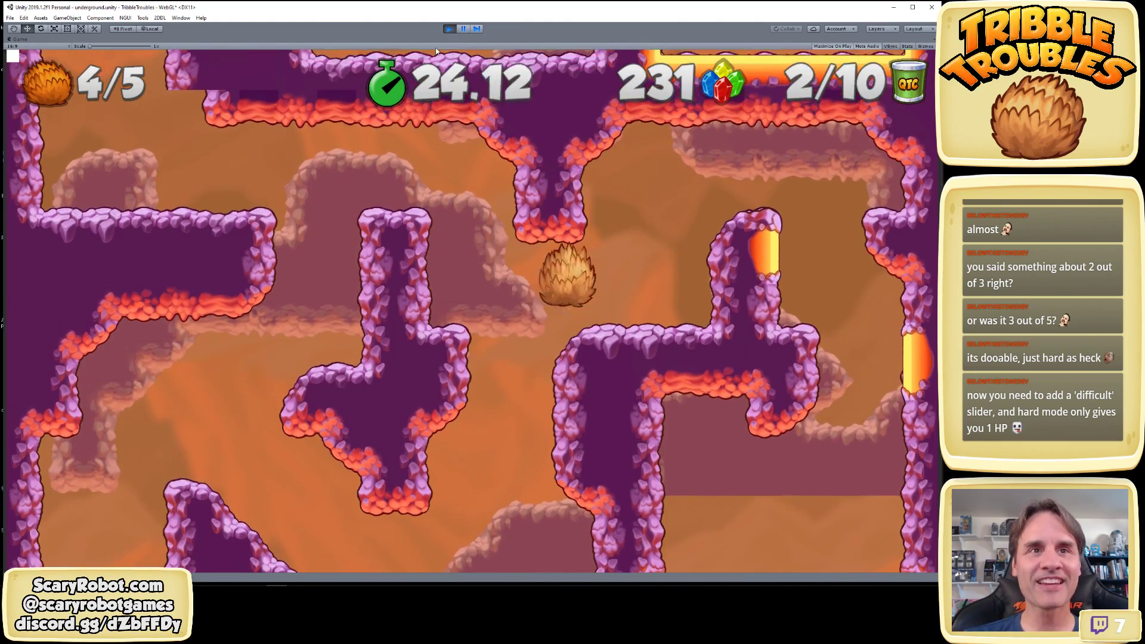
{"action": "key", "text": "space"}
{"action": "key", "text": "Right"}
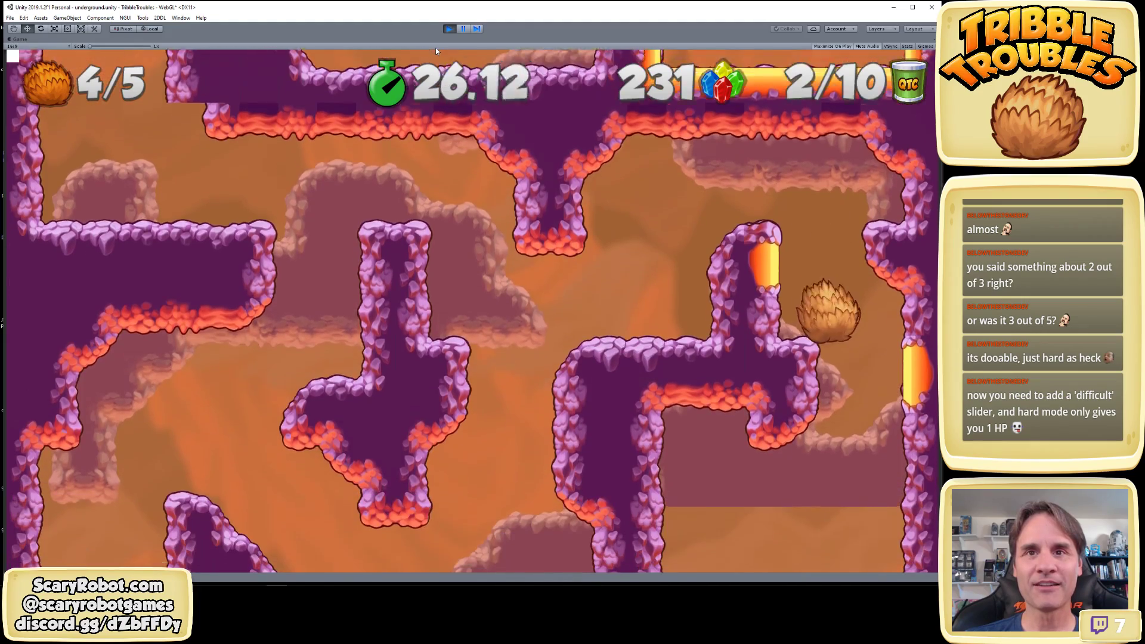
Test entering the lava pit chamber again and climbing back onto the pillar top, and stop the playtest
{"action": "key", "text": "space"}
{"action": "key", "text": "Left"}
{"action": "key", "text": "space"}
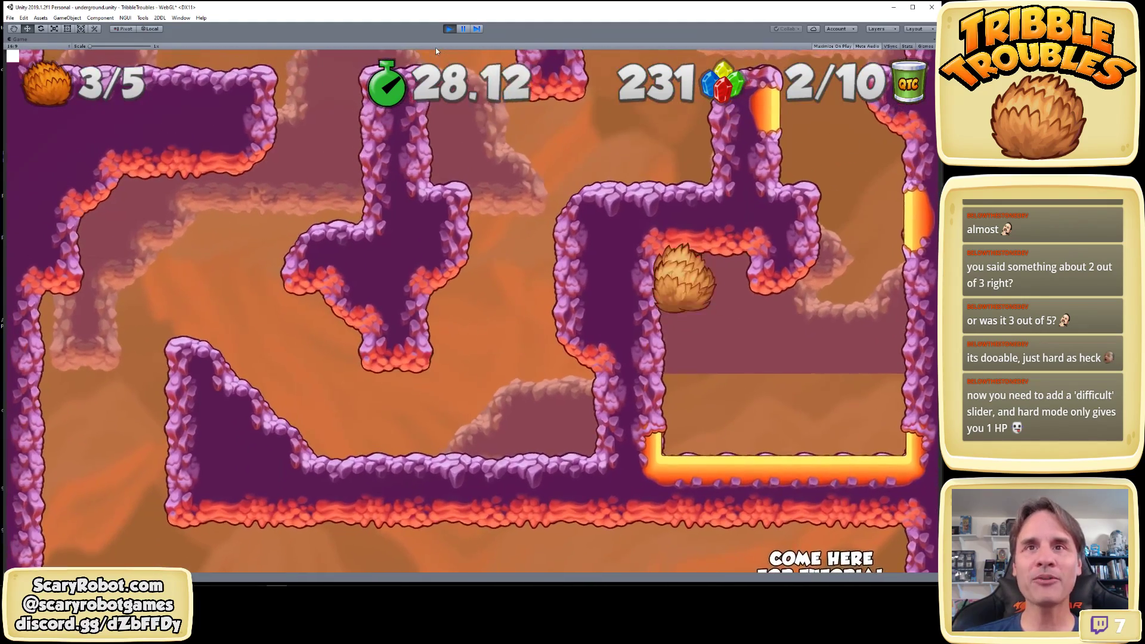
{"action": "key", "text": "Right"}
{"action": "key", "text": "space"}
{"action": "key", "text": "space"}
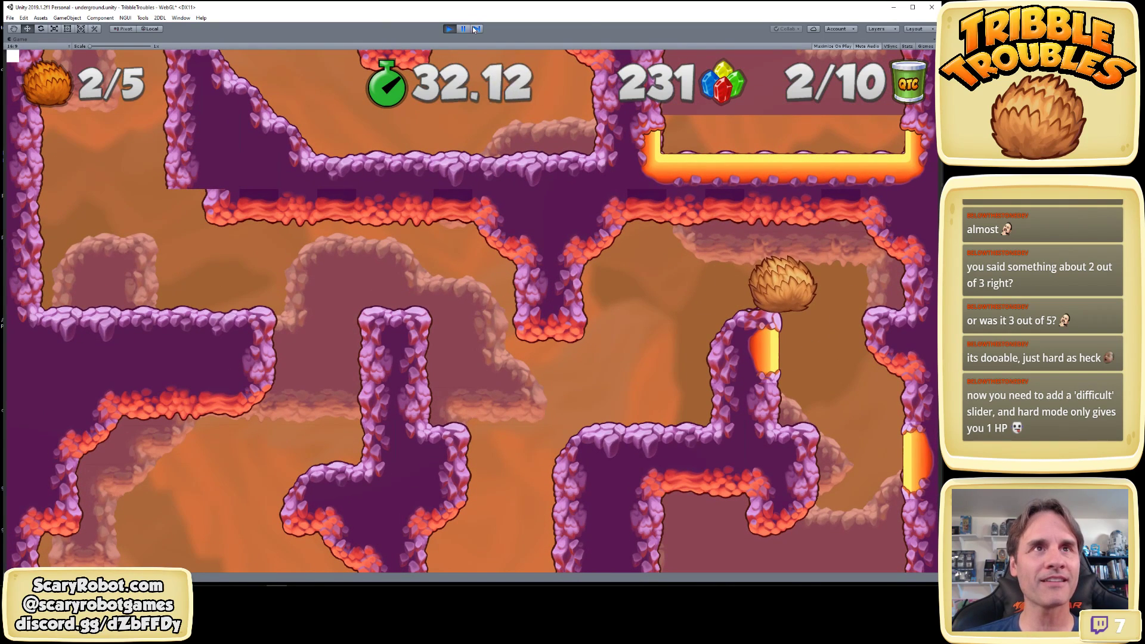
{"action": "left_click", "coordinate": [449, 29]}
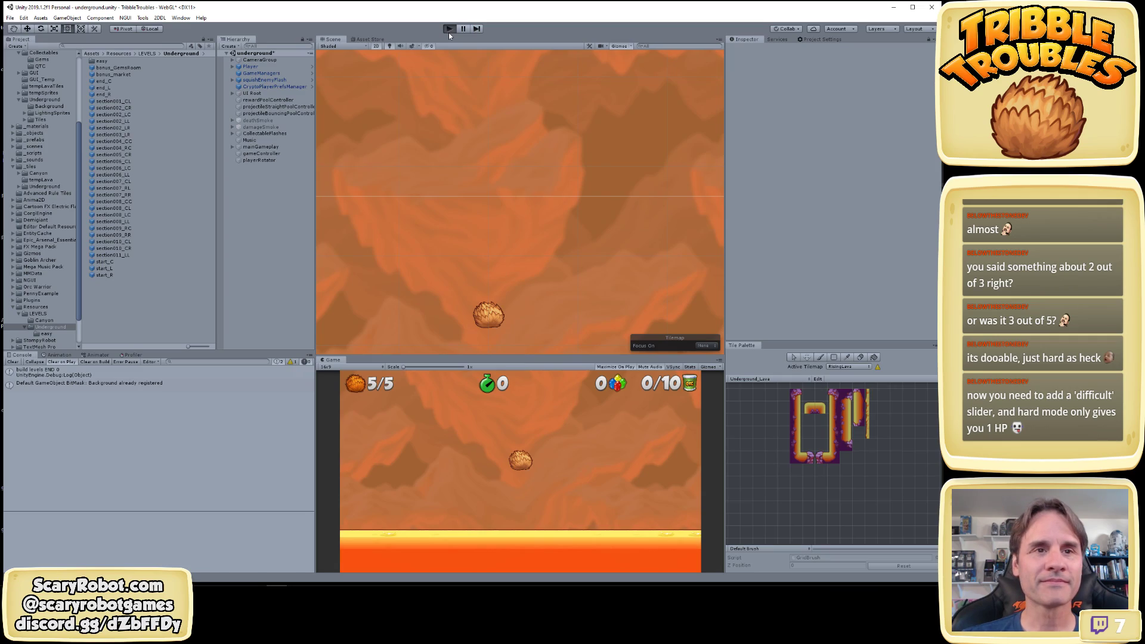
Restart the playtest and bring the tribble from the start corridor up to the pillar with the lava patch
{"action": "left_click", "coordinate": [449, 33]}
{"action": "key", "text": "Left"}
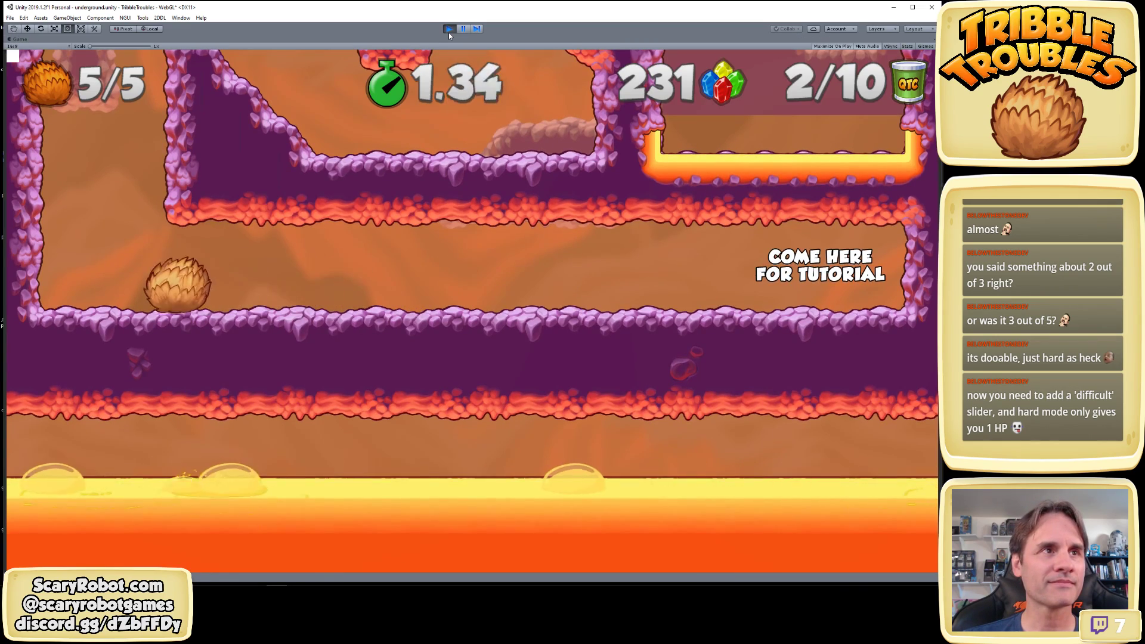
{"action": "key", "text": "space"}
{"action": "key", "text": "Right"}
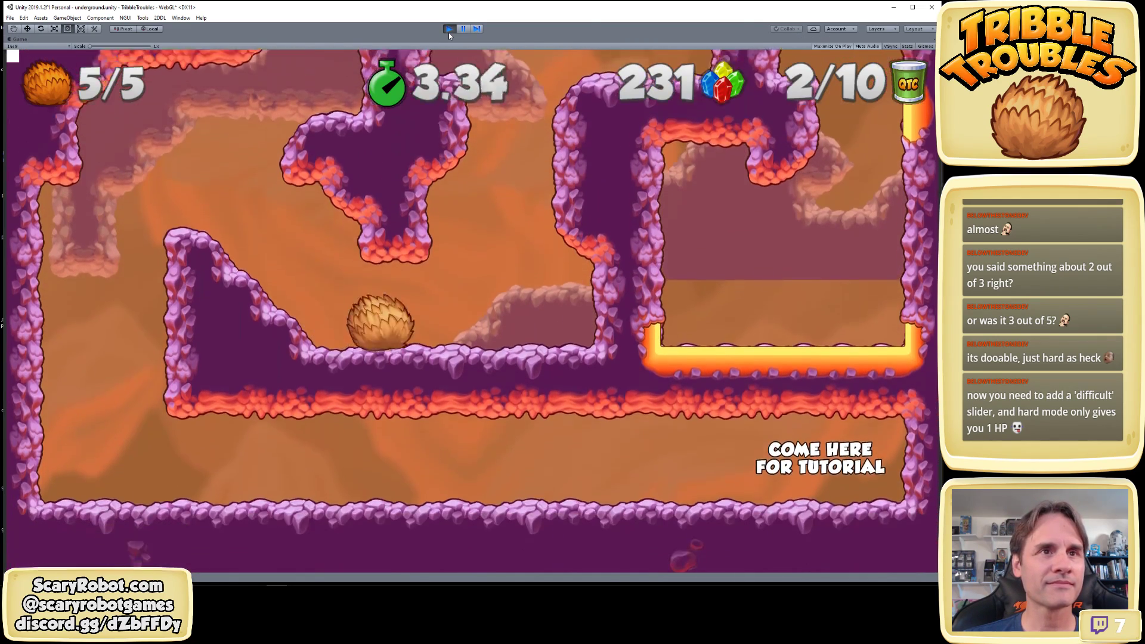
{"action": "key", "text": "space"}
{"action": "key", "text": "Right"}
{"action": "key", "text": "space"}
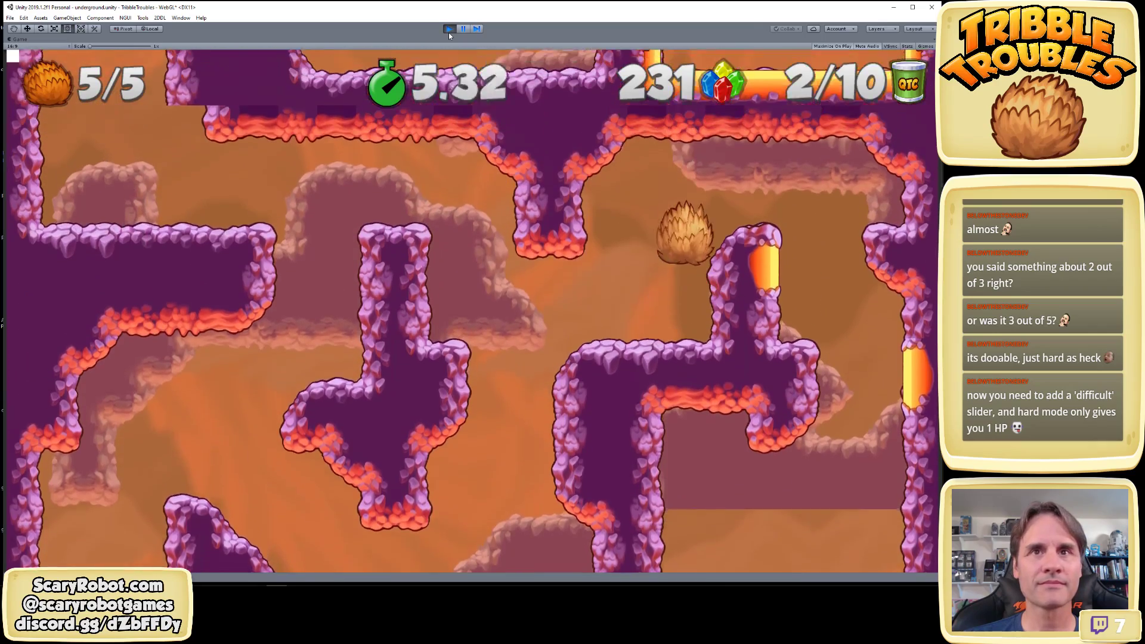
Test jumping between the pillar's lava side and the opposite wall notch, and moving the tribble within the lava pit chamber
{"action": "key", "text": "Left"}
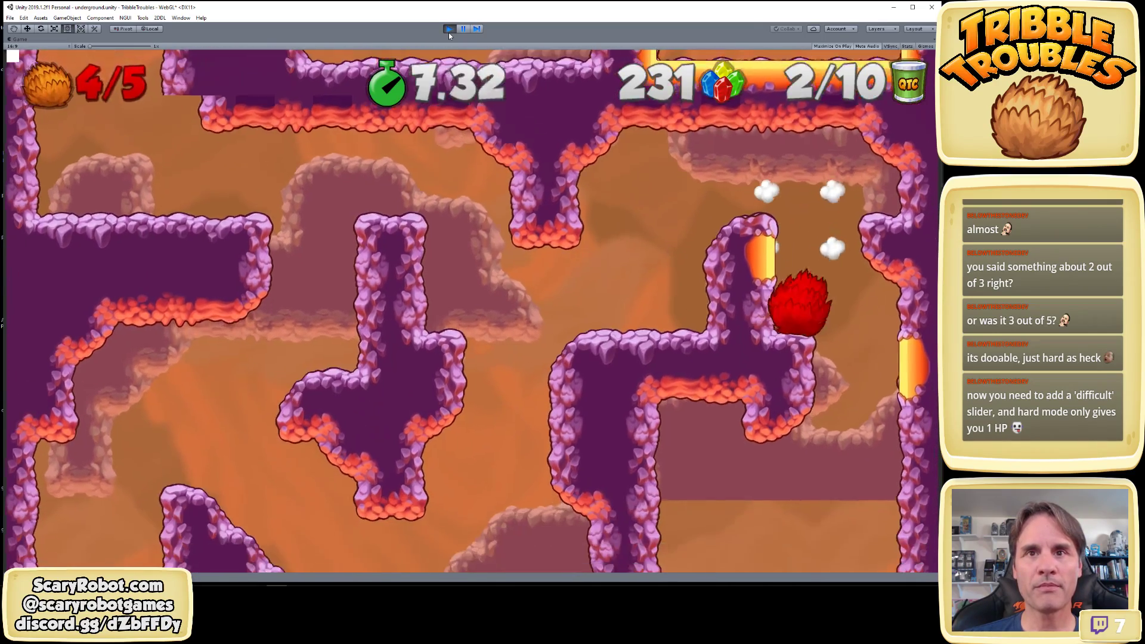
{"action": "key", "text": "space"}
{"action": "key", "text": "Right"}
{"action": "key", "text": "space"}
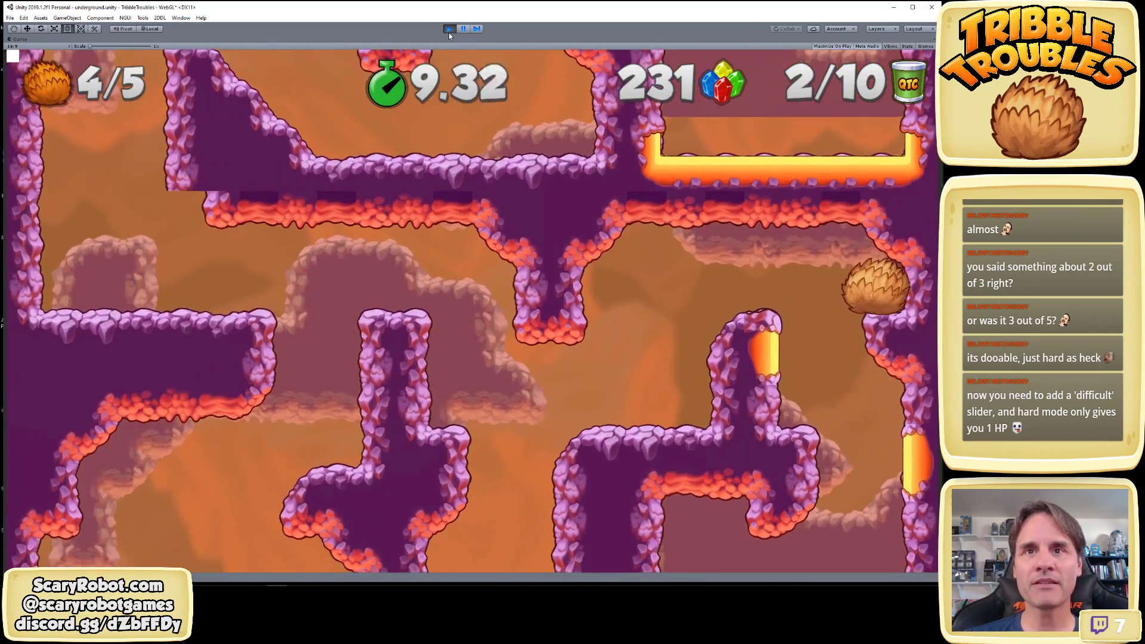
{"action": "key", "text": "Left"}
{"action": "key", "text": "Right"}
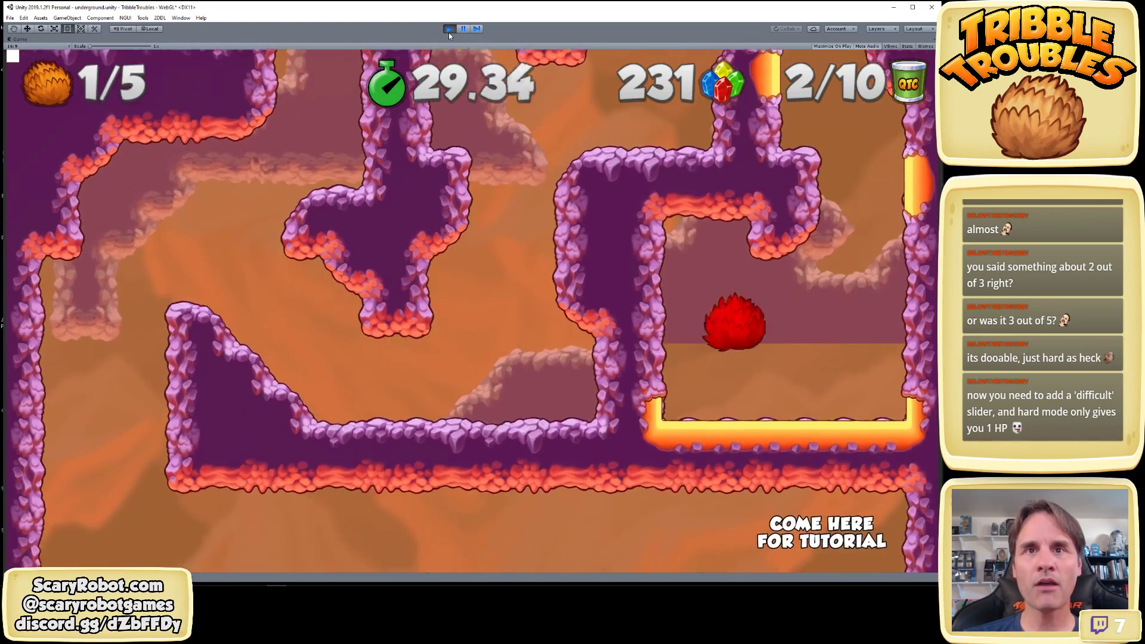
{"action": "key", "text": "Right"}
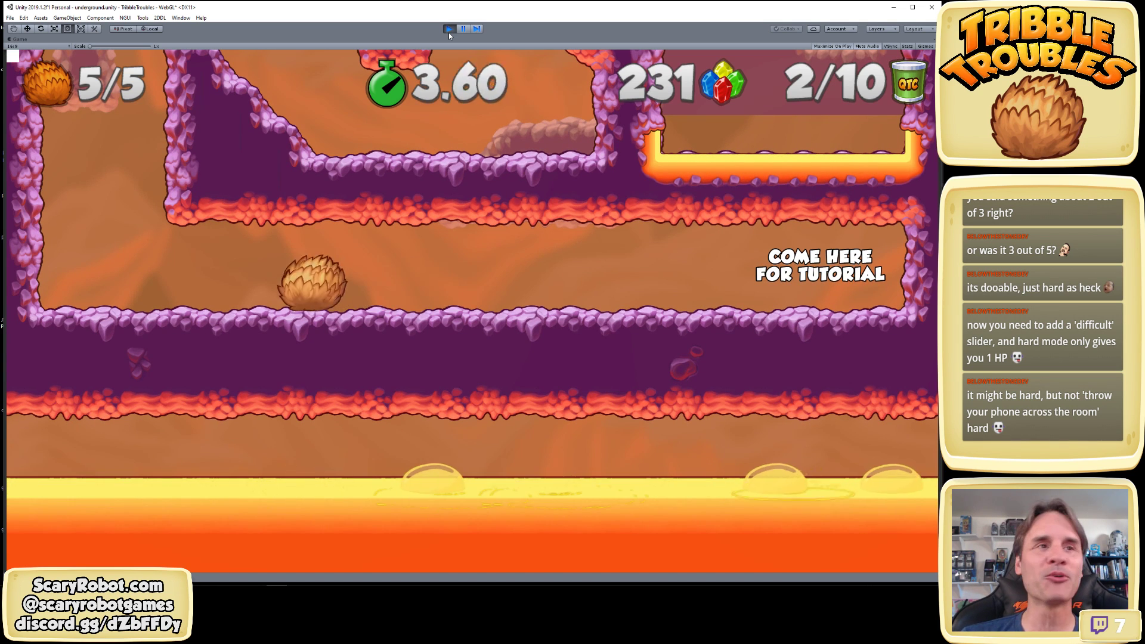
Take the tribble out of the tutorial corridor and up over the sloped rock ledge into the cavern above
{"action": "key", "text": "Left"}
{"action": "key", "text": "space"}
{"action": "key", "text": "Right"}
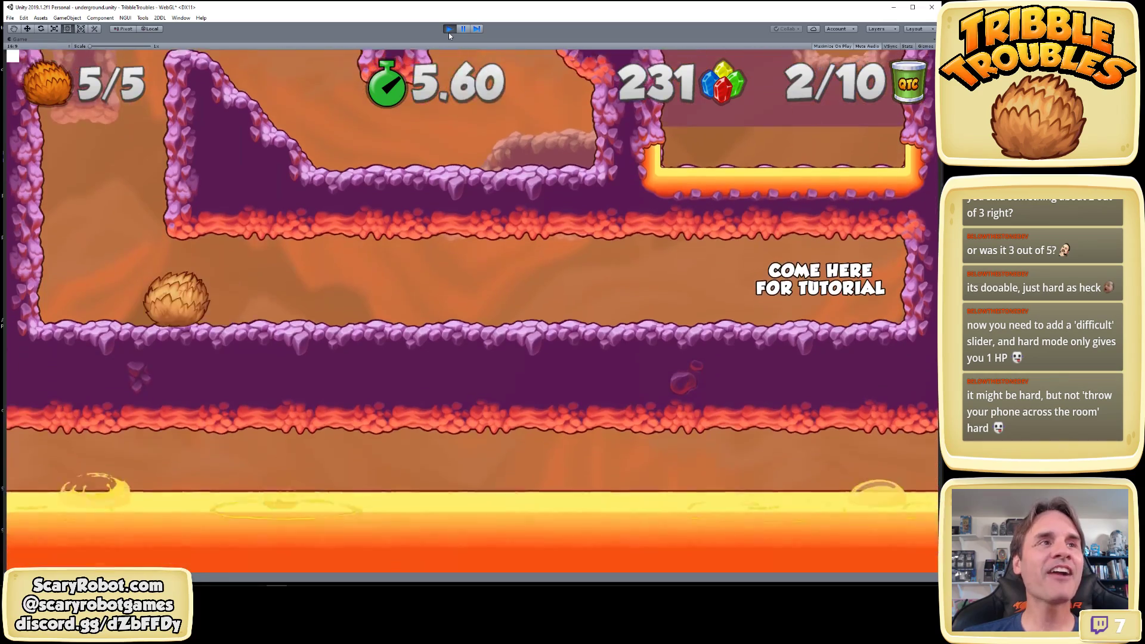
{"action": "key", "text": "Left"}
{"action": "key", "text": "space"}
{"action": "key", "text": "space"}
{"action": "key", "text": "space"}
{"action": "key", "text": "Right"}
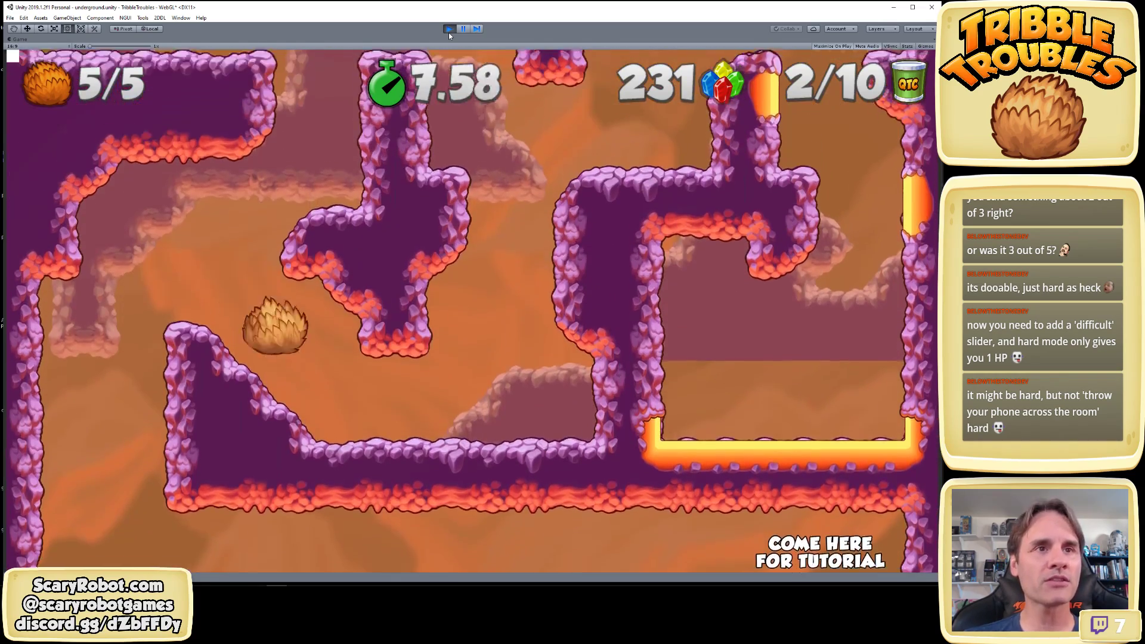
Bring the tribble across the cavern and up onto the lava-patch pillar, and jump towards the opposite wall notch
{"action": "key", "text": "Right"}
{"action": "key", "text": "space"}
{"action": "key", "text": "space"}
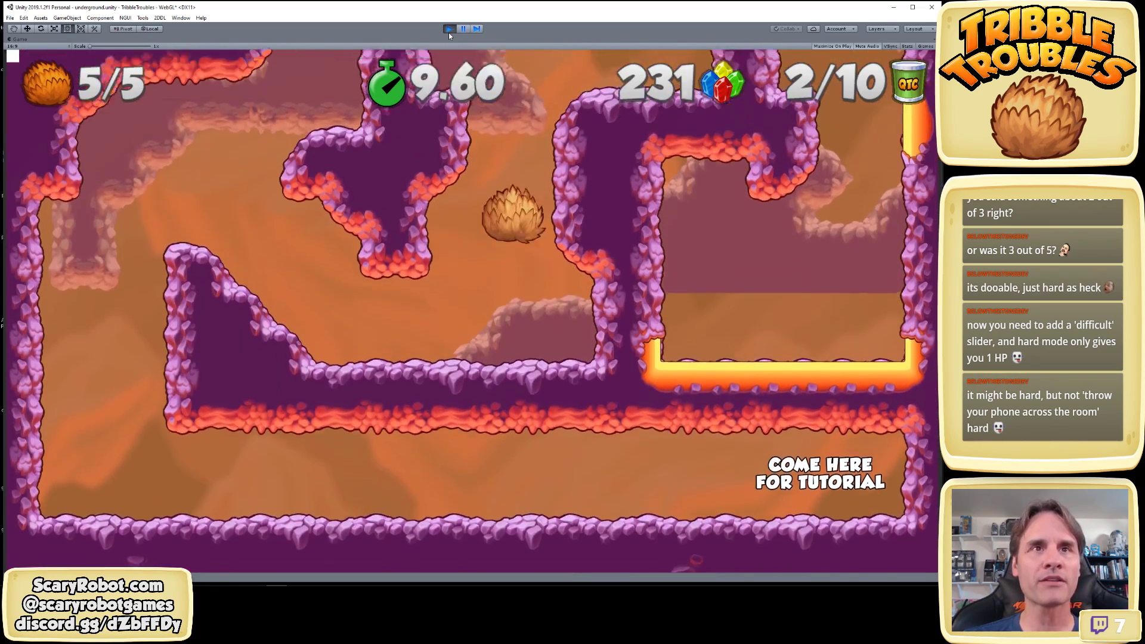
{"action": "key", "text": "space"}
{"action": "key", "text": "Right"}
{"action": "key", "text": "space"}
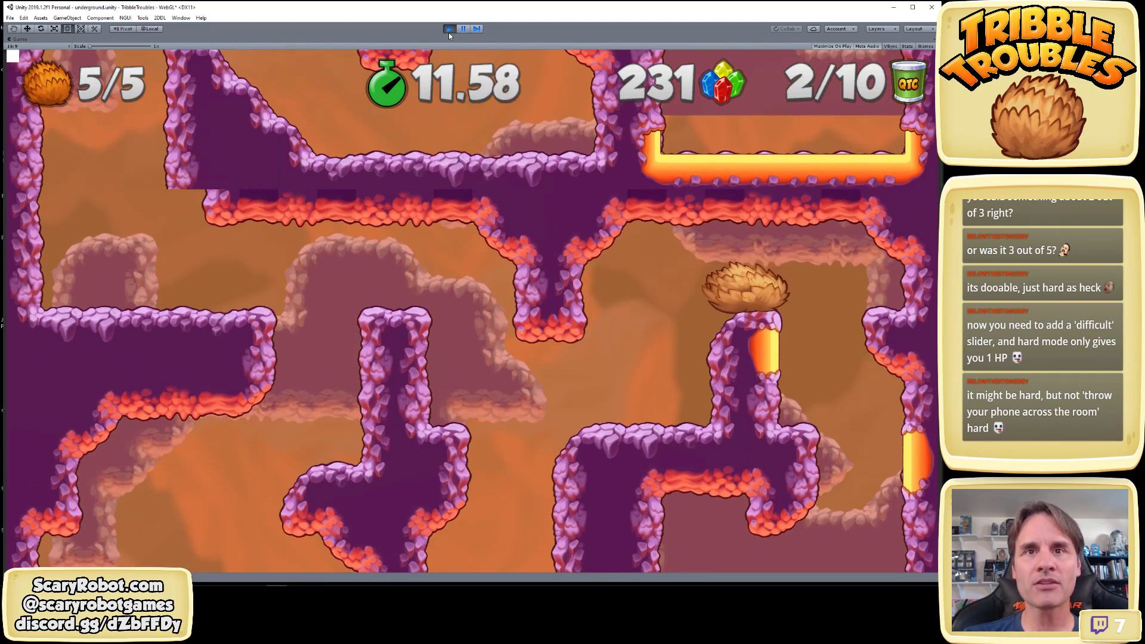
{"action": "key", "text": "Right"}
{"action": "key", "text": "space"}
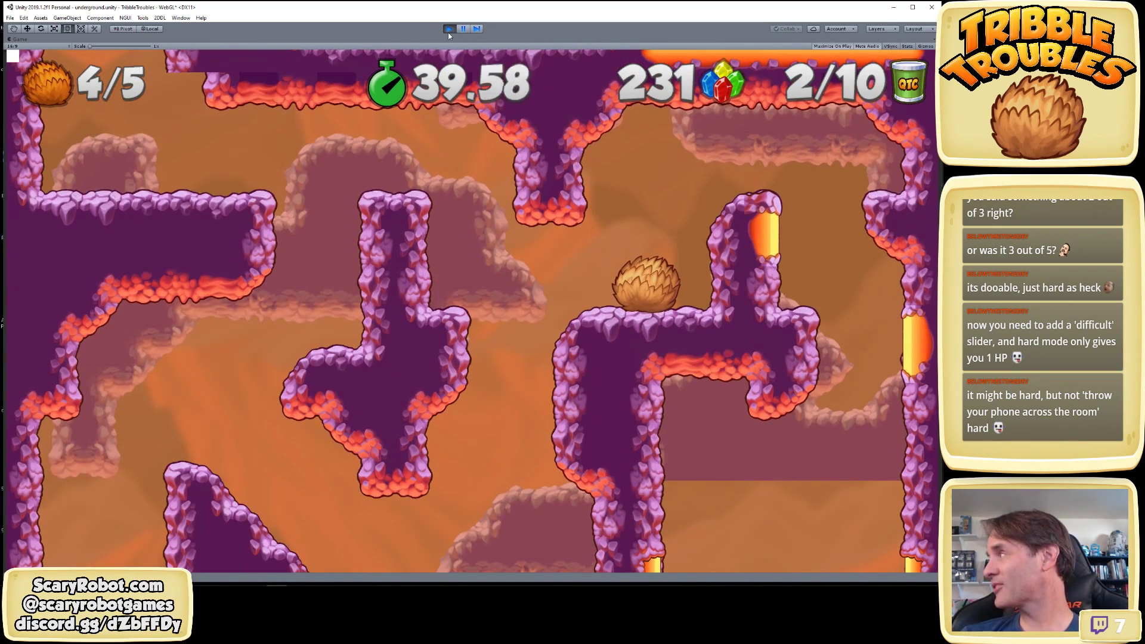
Jump the tribble from the ledge beside the lava-patch pillar over its top and onto the opposite wall notch
{"action": "key", "text": "Right"}
{"action": "key", "text": "space"}
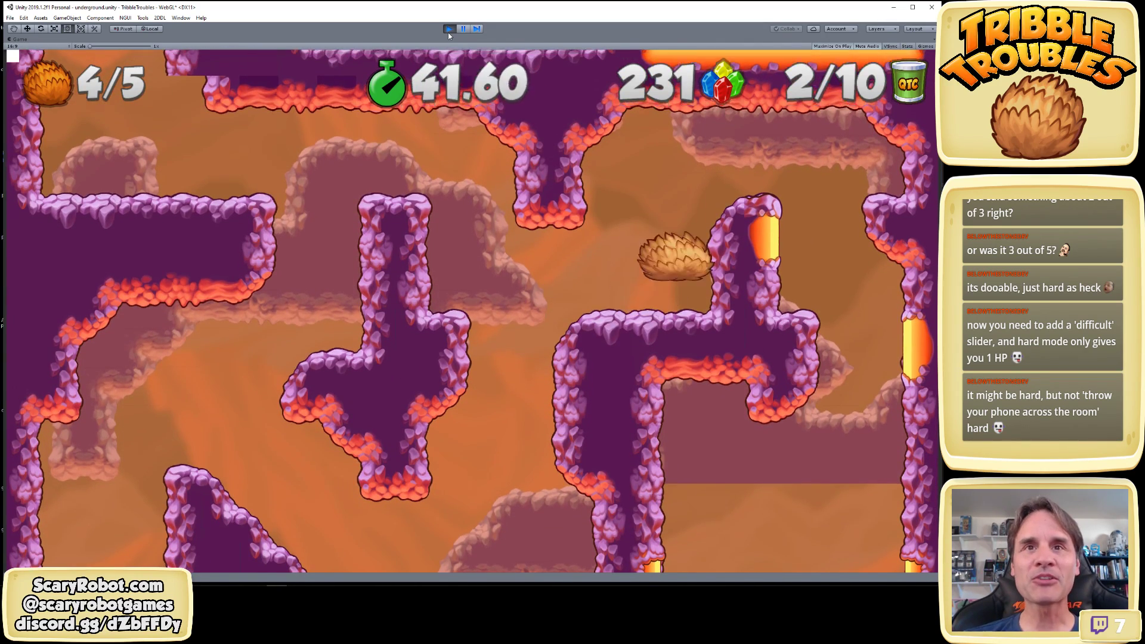
{"action": "key", "text": "Right"}
{"action": "key", "text": "space"}
{"action": "key", "text": "Left"}
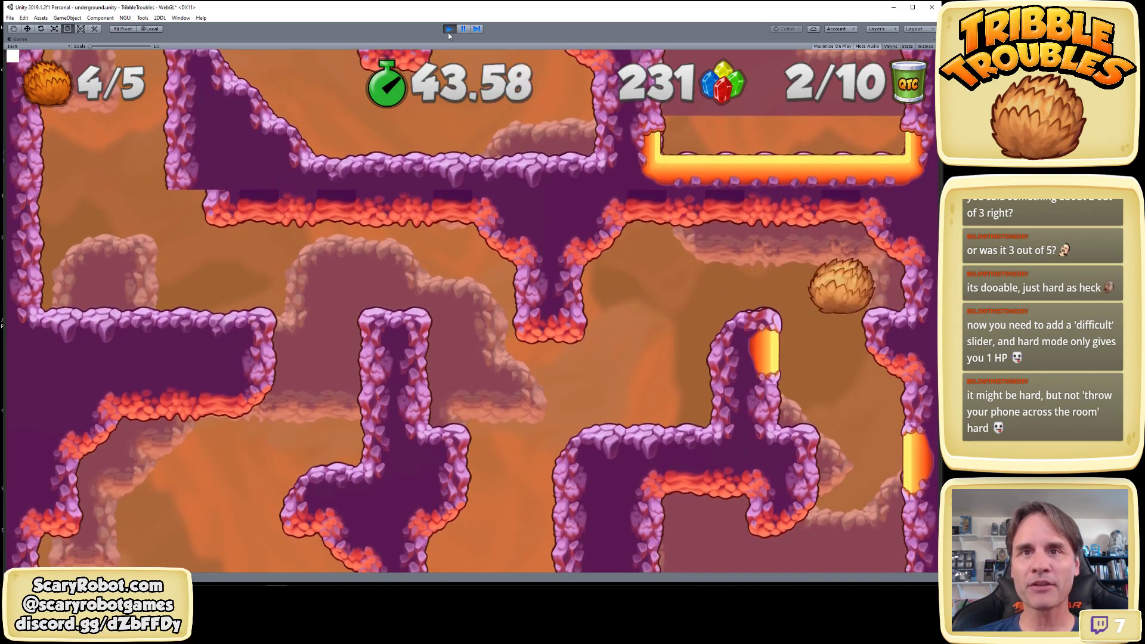
{"action": "key", "text": "Right"}
{"action": "key", "text": "space"}
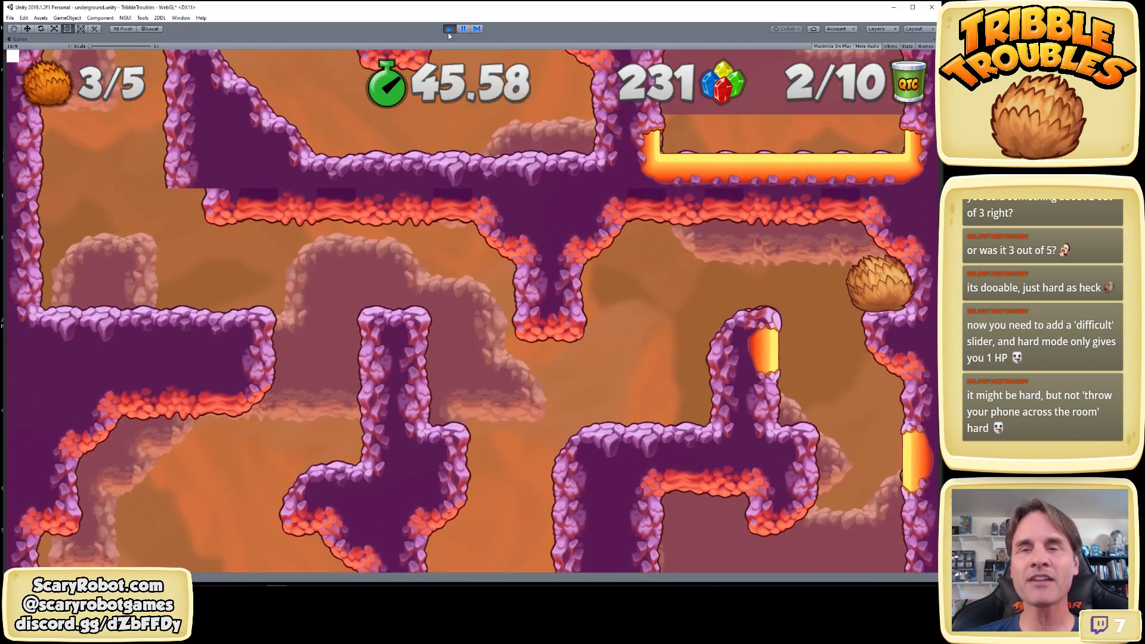
Drop the tribble from the wall notch into the lava pit chamber and test jumping back out into the shaft
{"action": "key", "text": "Left"}
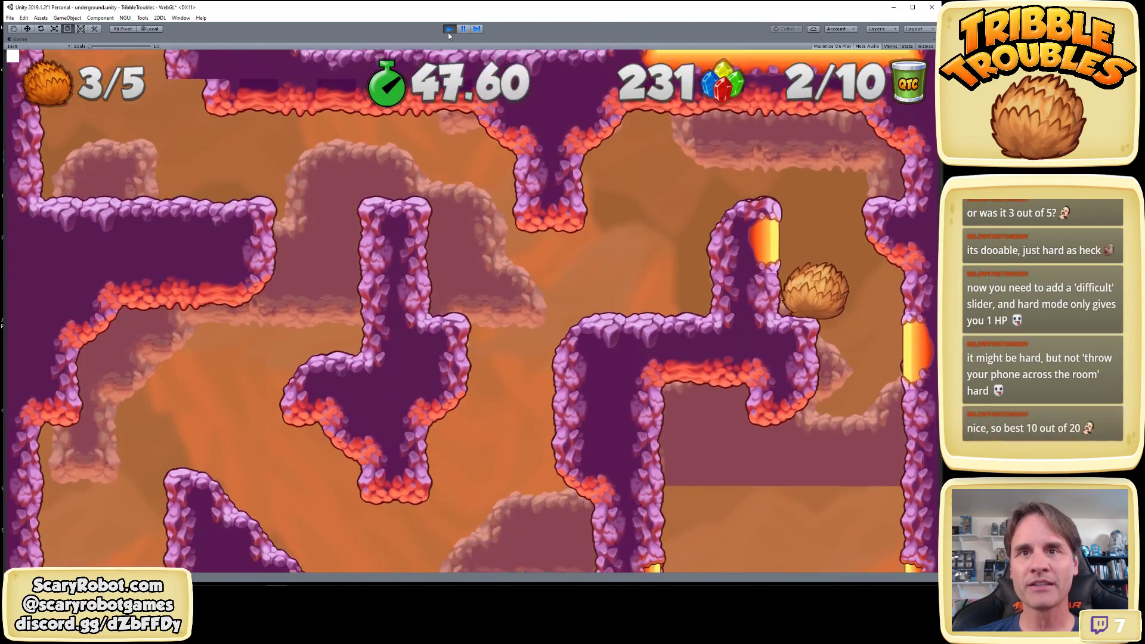
{"action": "key", "text": "Right"}
{"action": "key", "text": "Left"}
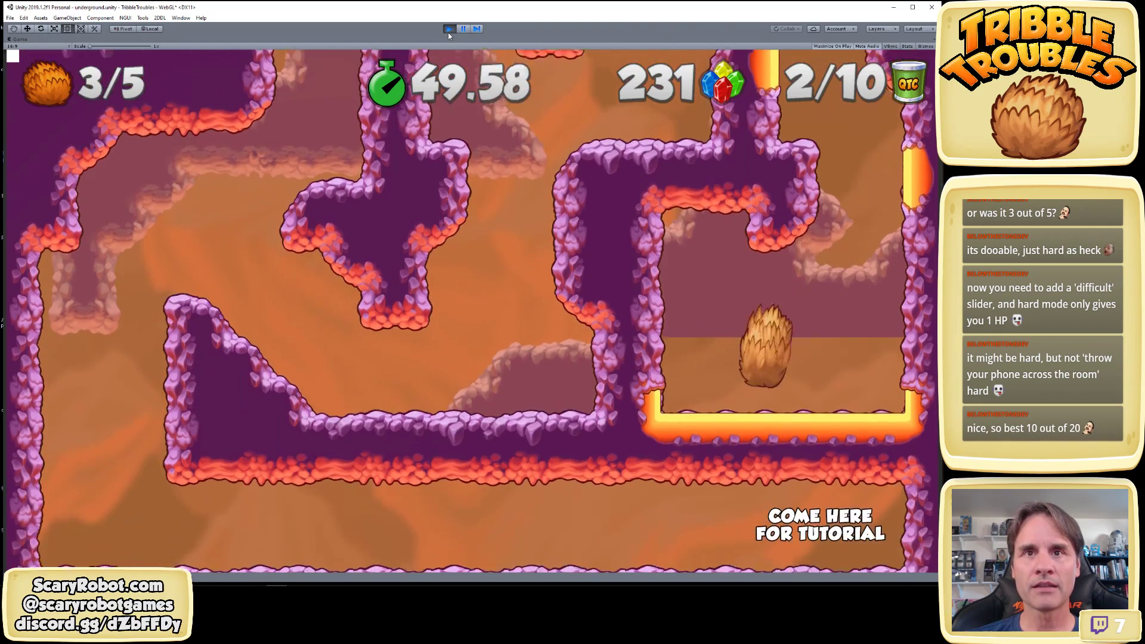
{"action": "key", "text": "space"}
{"action": "key", "text": "Right"}
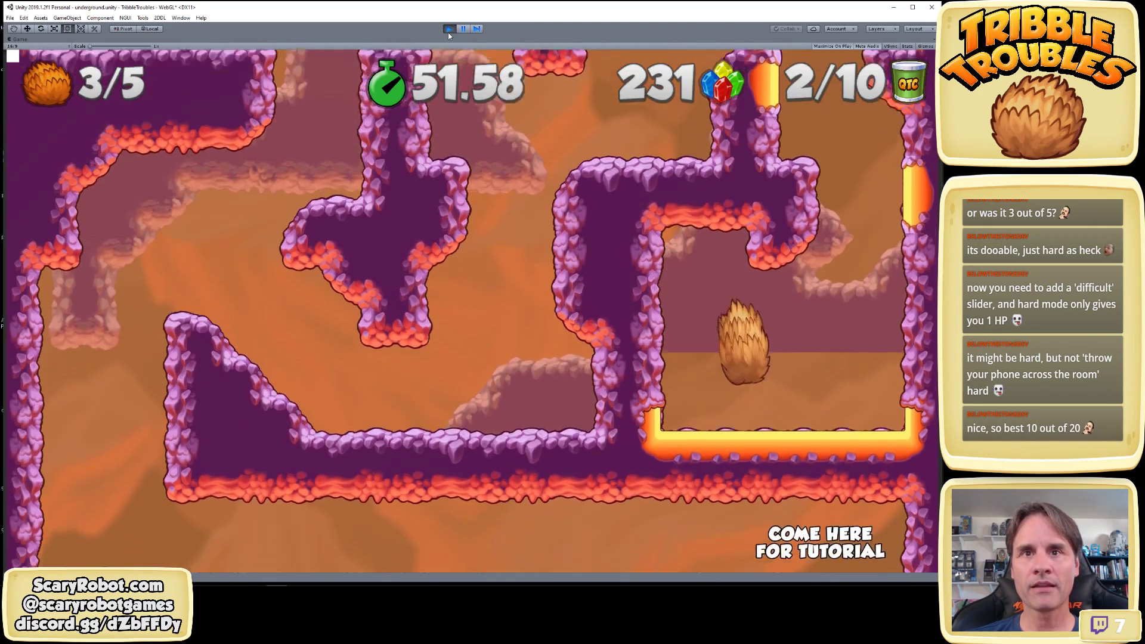
{"action": "key", "text": "space"}
{"action": "key", "text": "Left"}
{"action": "key", "text": "space"}
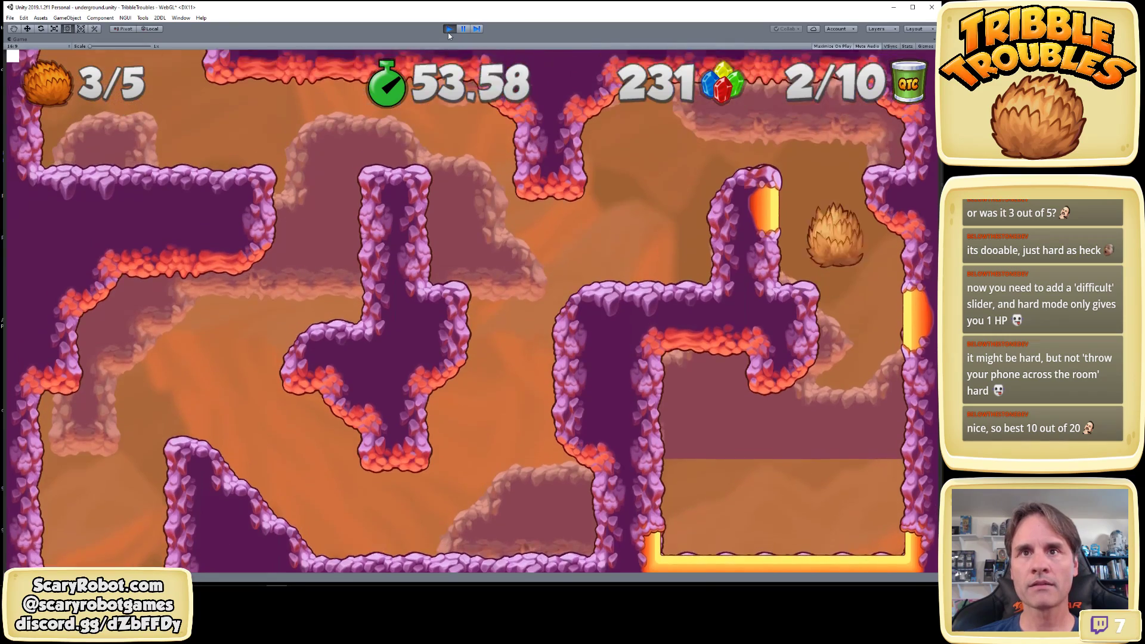
Return the tribble via the wall notch and over the lava-patch pillar to the ledge beyond, and stop the playtest
{"action": "key", "text": "Left"}
{"action": "key", "text": "Right"}
{"action": "key", "text": "space"}
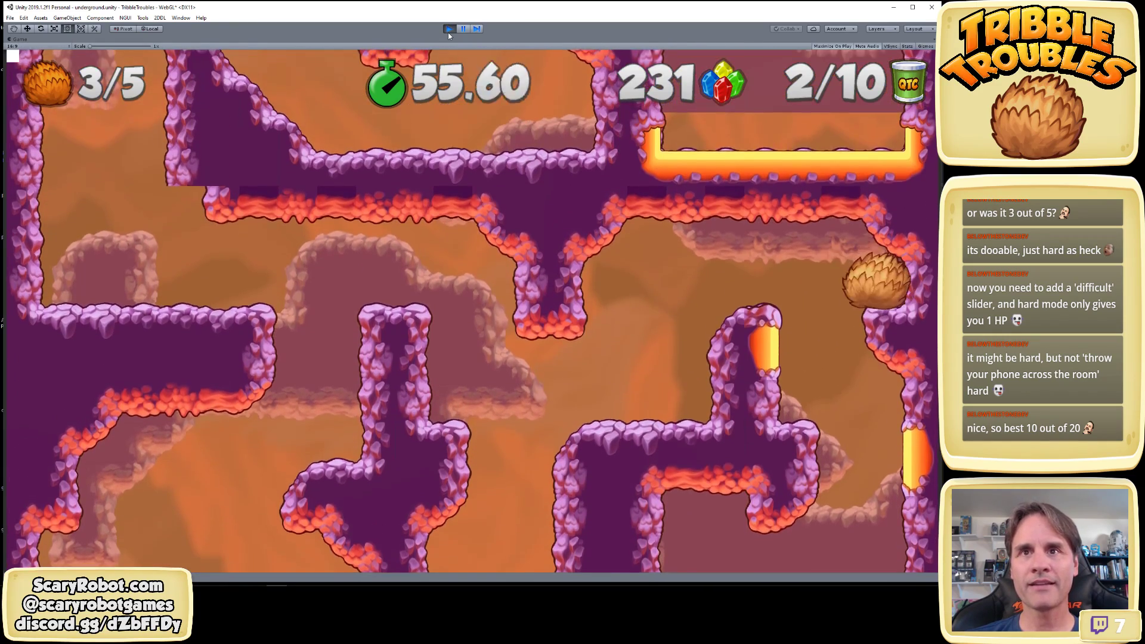
{"action": "key", "text": "space"}
{"action": "key", "text": "Left"}
{"action": "key", "text": "Right"}
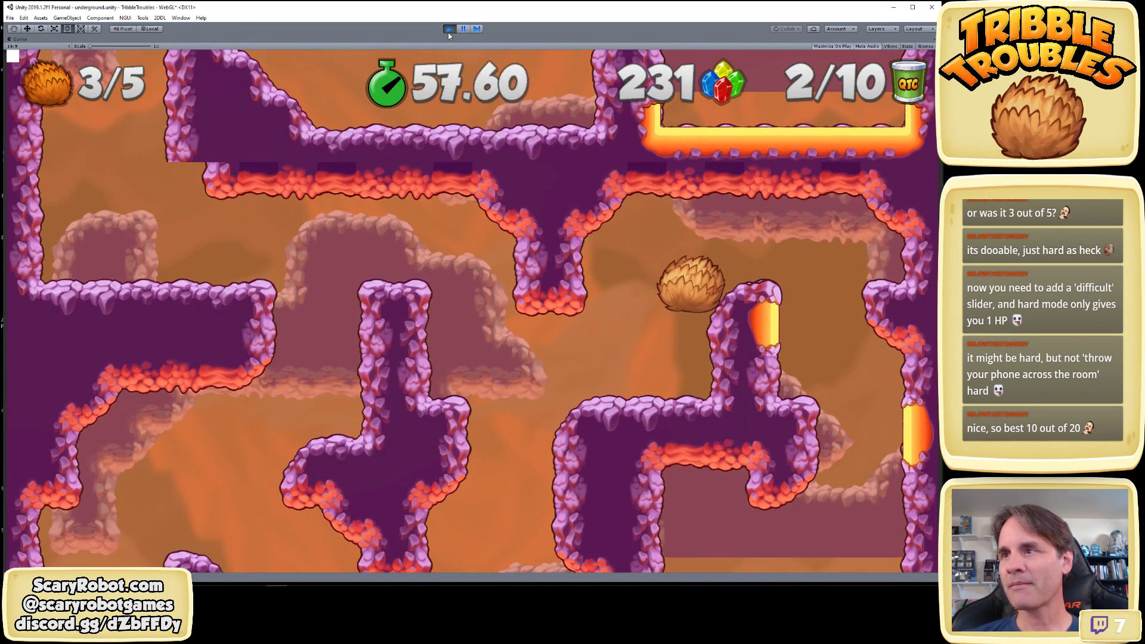
{"action": "key", "text": "Left"}
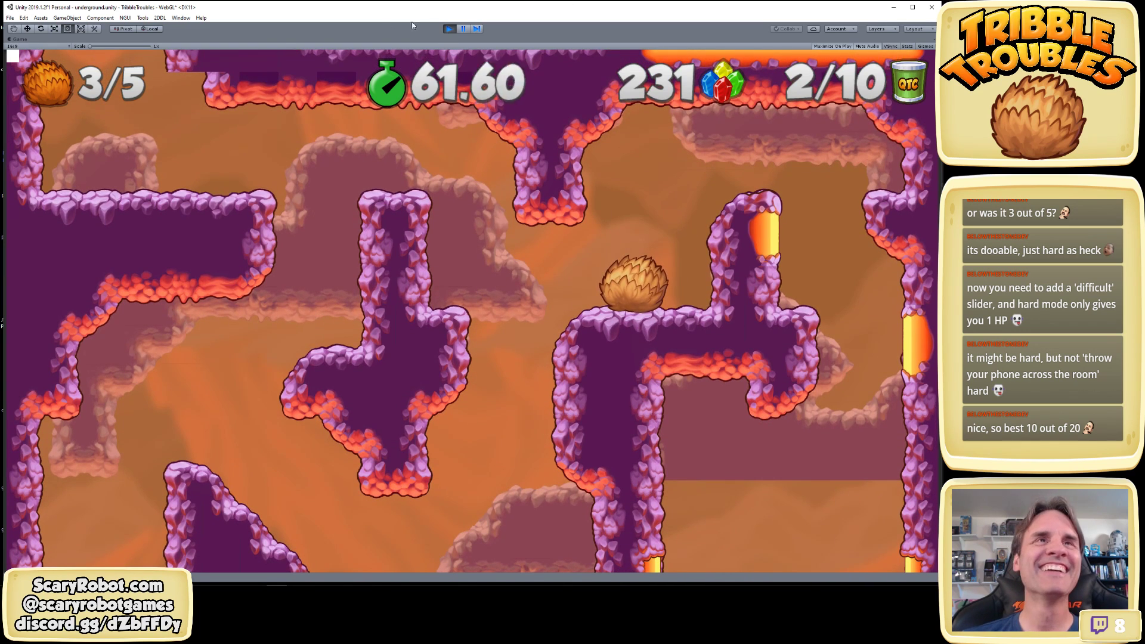
{"action": "left_click", "coordinate": [449, 28]}
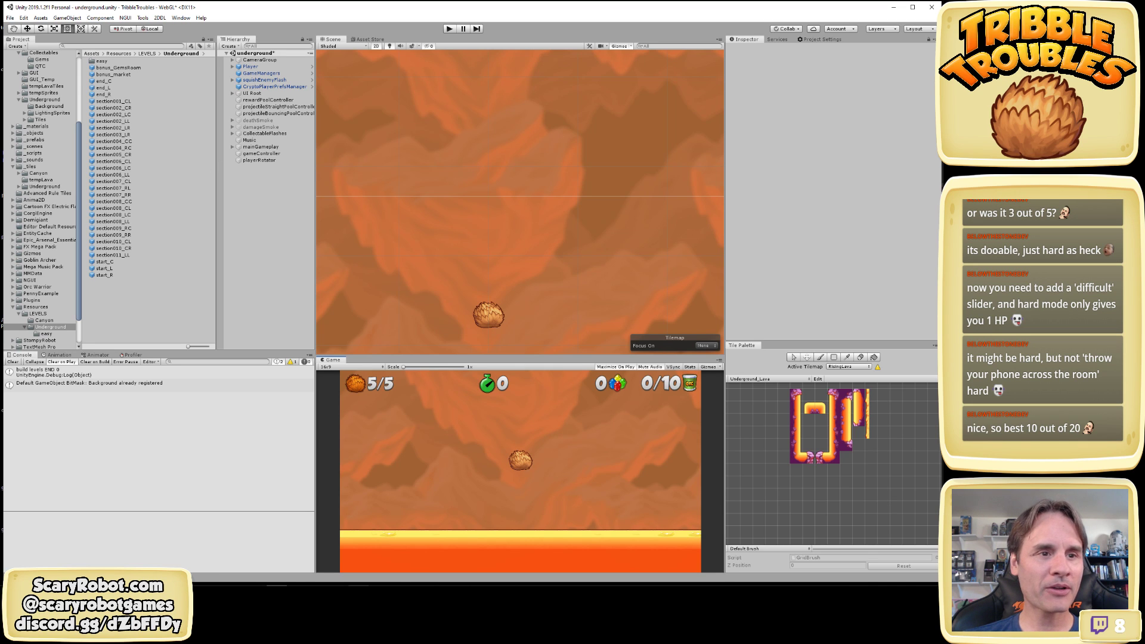
Switch to Visual Studio and comment out the line in GameController.cs that forces newLevel to "section011_LL"
{"action": "key", "text": "alt+Tab"}
{"action": "left_click", "coordinate": [789, 383]}
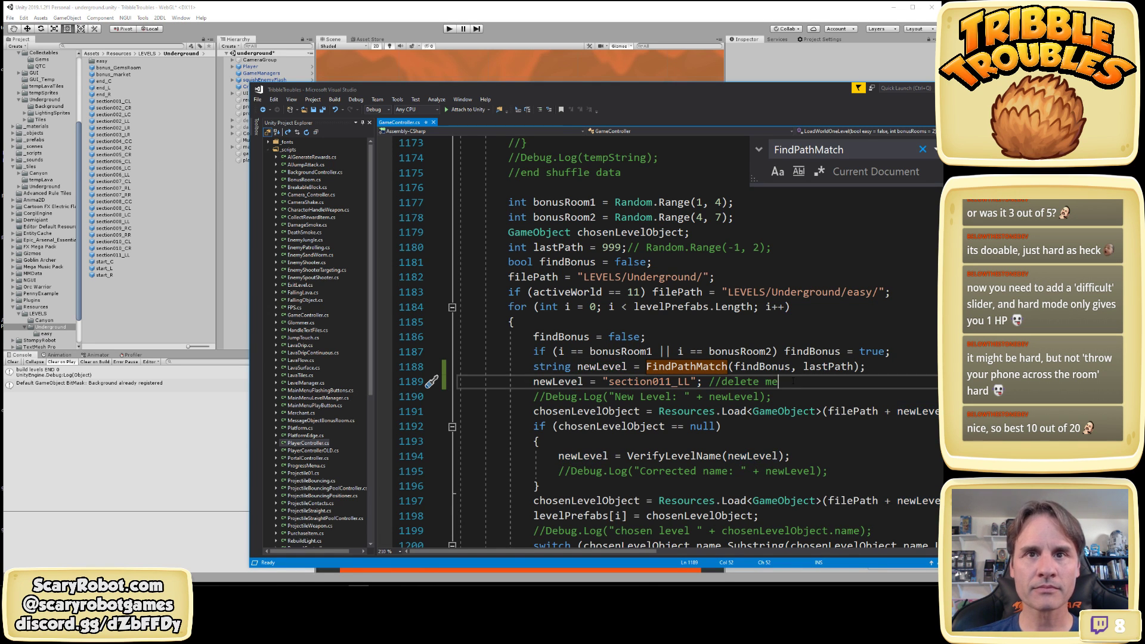
{"action": "type", "text": "//"}
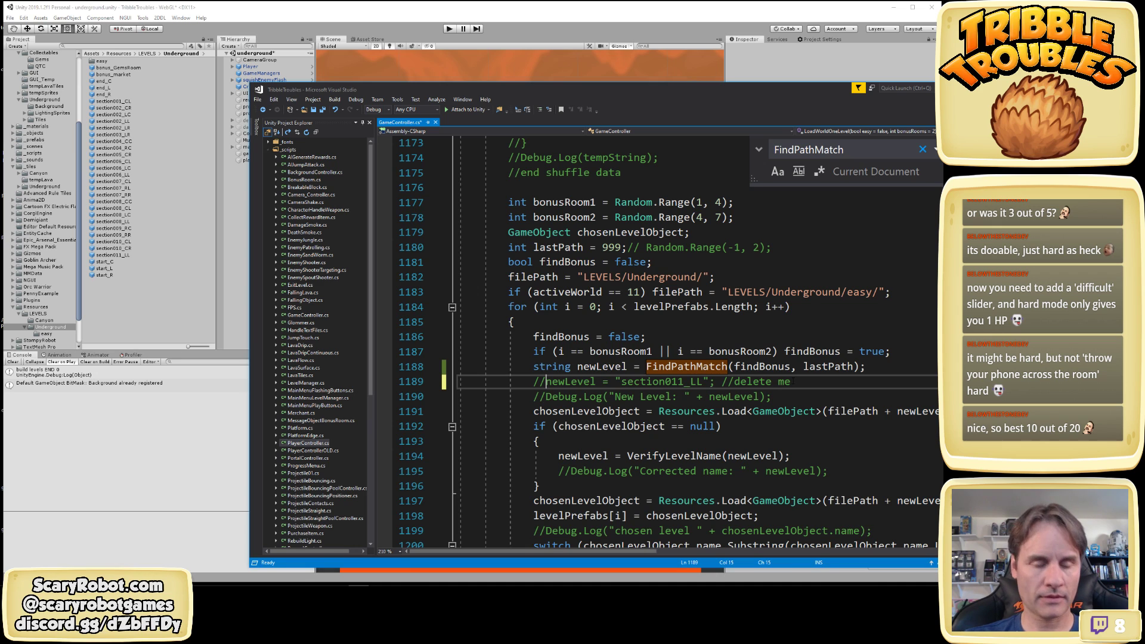
Search GameController.cs for "deleteme" to look for leftover test code
{"action": "key", "text": "ctrl+f"}
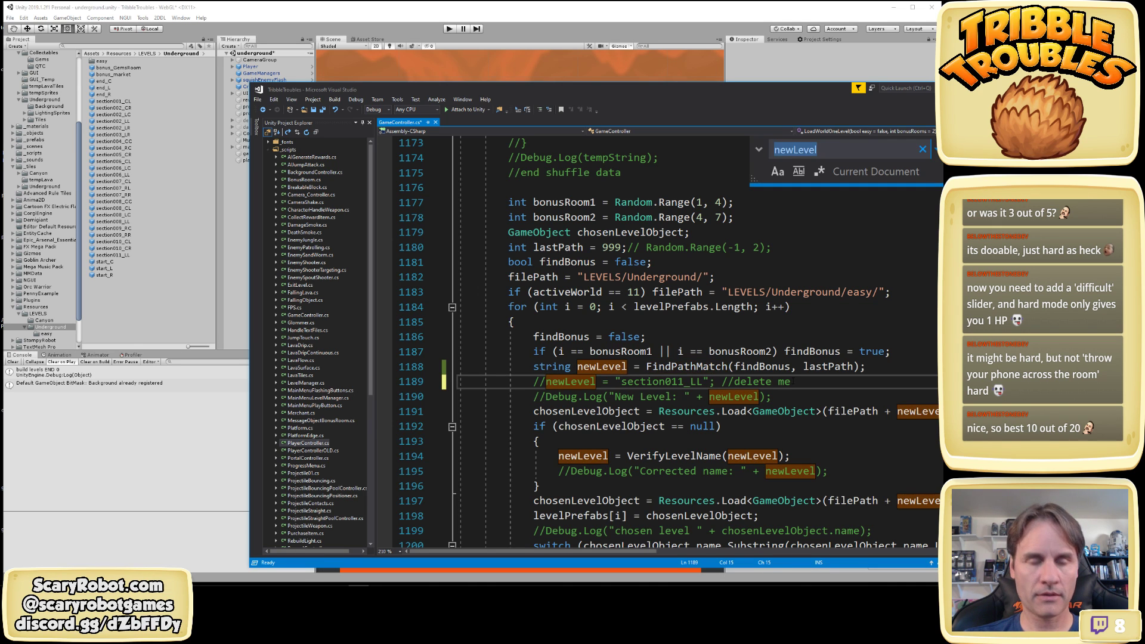
{"action": "type", "text": "dele"}
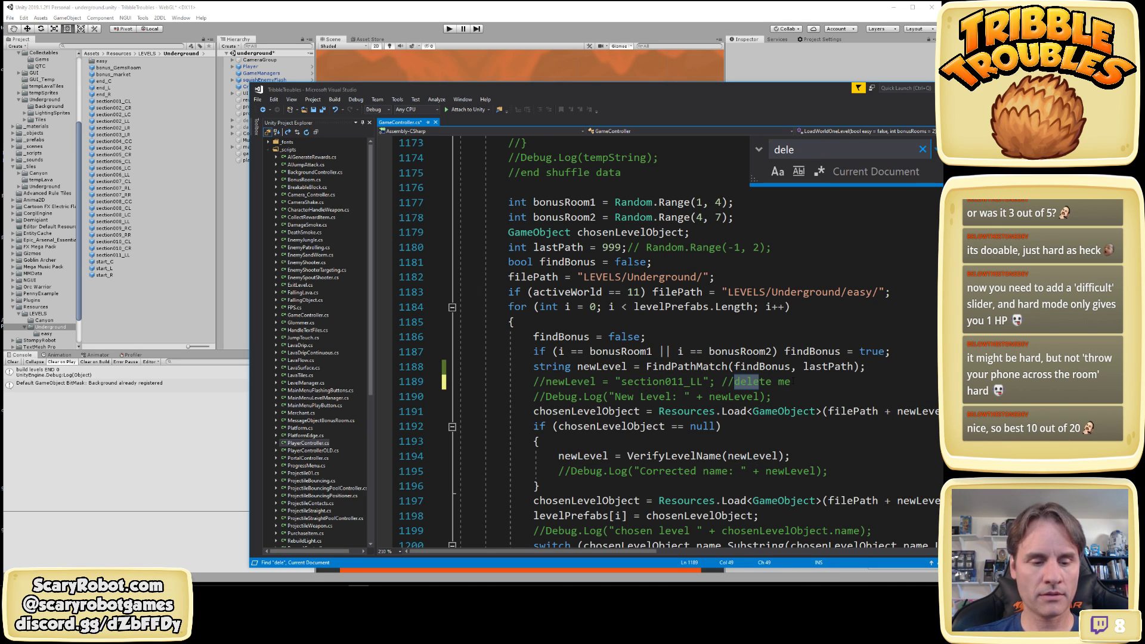
{"action": "key", "text": "Return"}
{"action": "key", "text": "Return"}
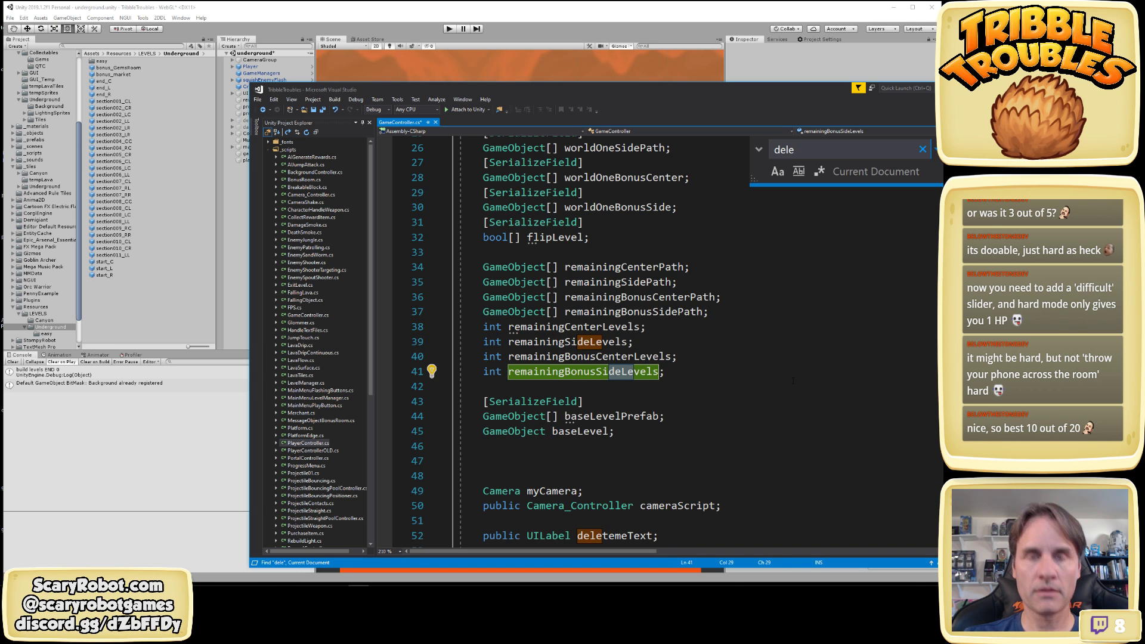
{"action": "type", "text": "teme"}
{"action": "key", "text": "Return"}
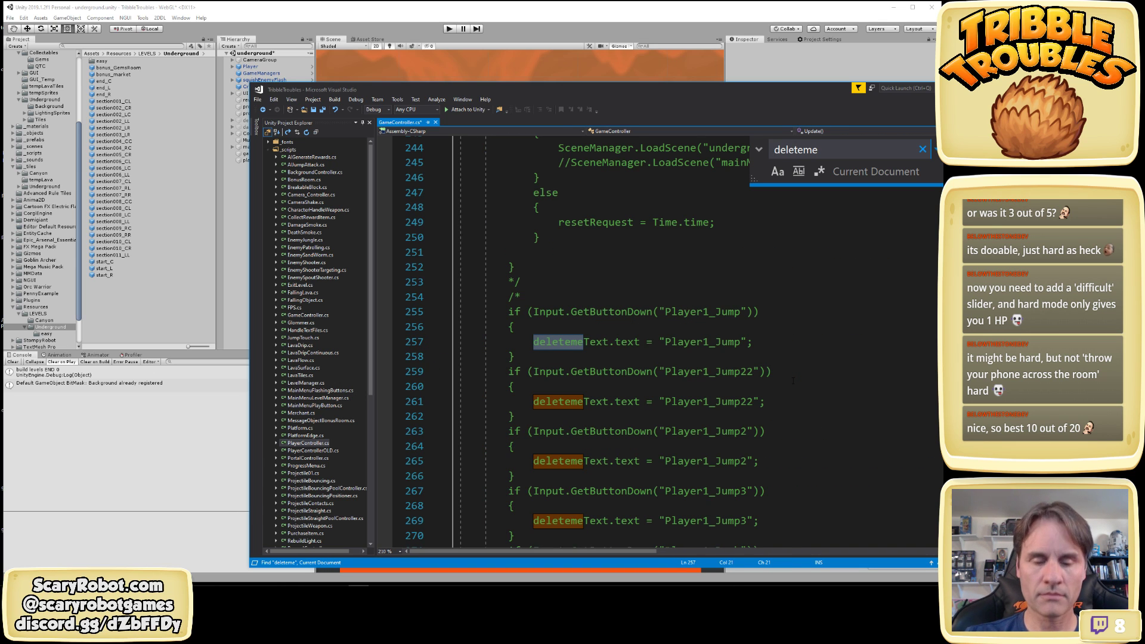
Narrow the script search to "//deleteme", check its matches, and go back to the commented-out newLevel line
{"action": "key", "text": "Home"}
{"action": "type", "text": "//"}
{"action": "key", "text": "Return"}
{"action": "key", "text": "Return"}
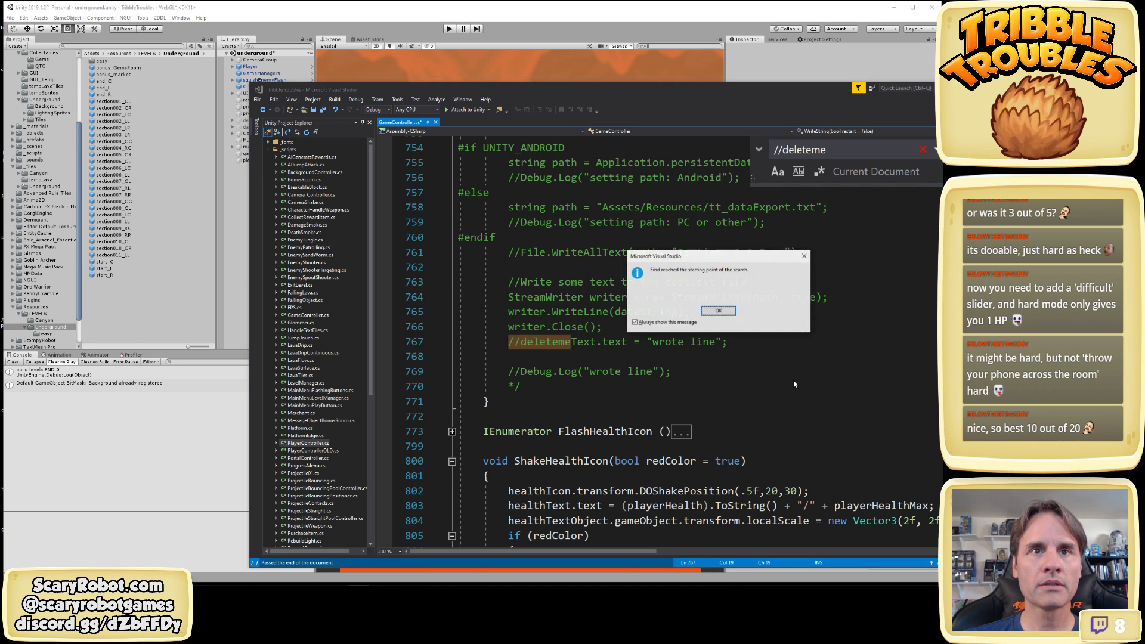
{"action": "key", "text": "Return"}
{"action": "key", "text": "Return"}
{"action": "key", "text": "Return"}
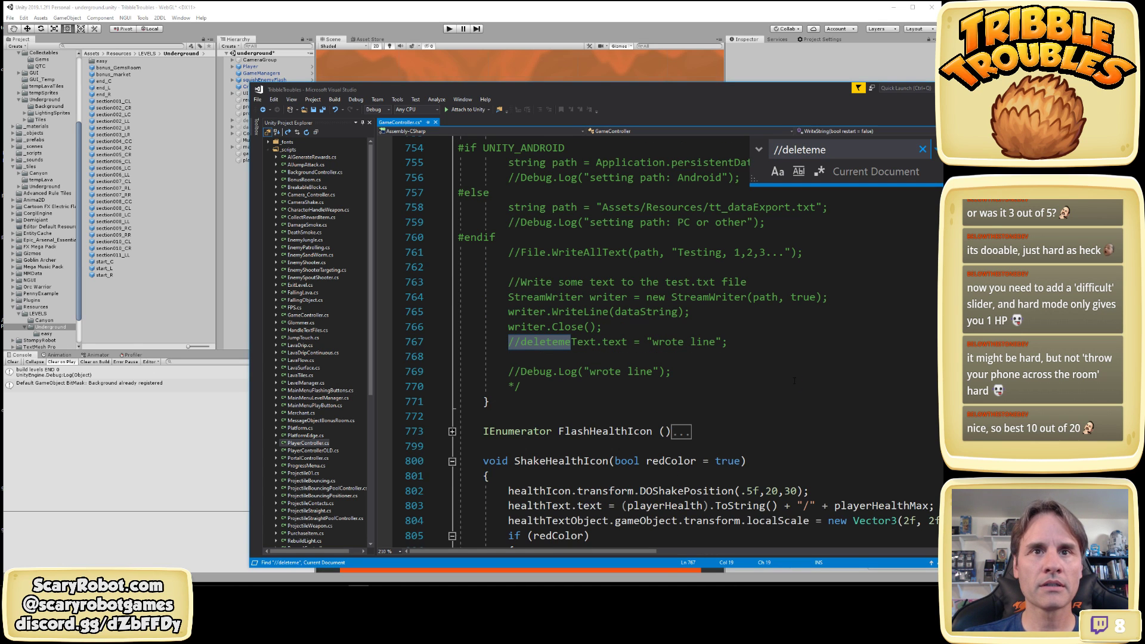
{"action": "key", "text": "Escape"}
{"action": "key", "text": "ctrl+f"}
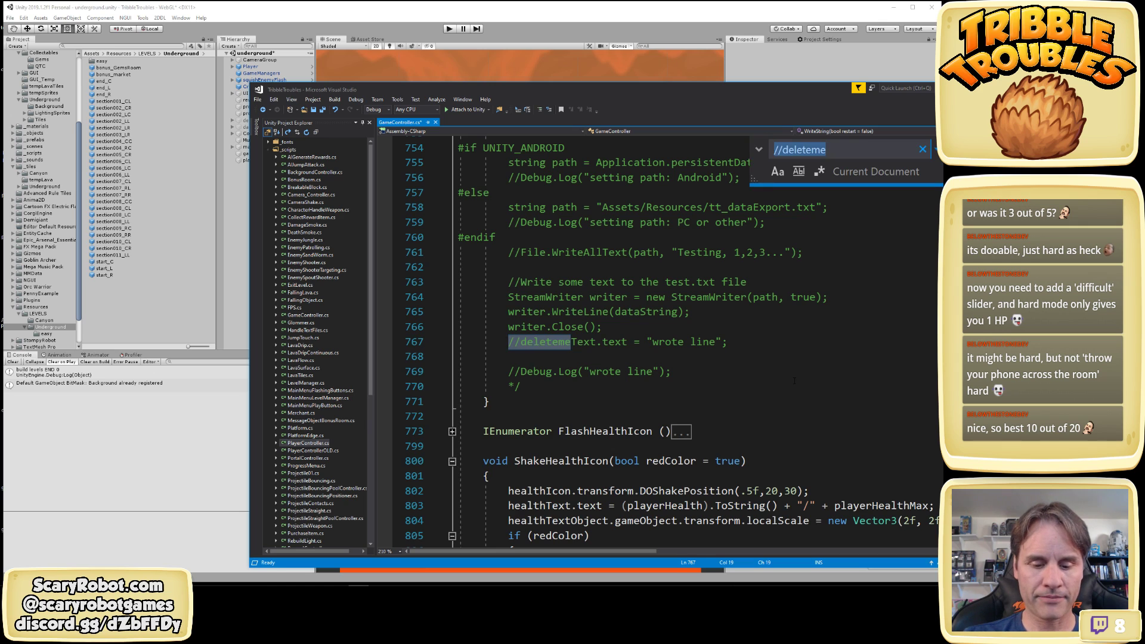
{"action": "type", "text": "_"}
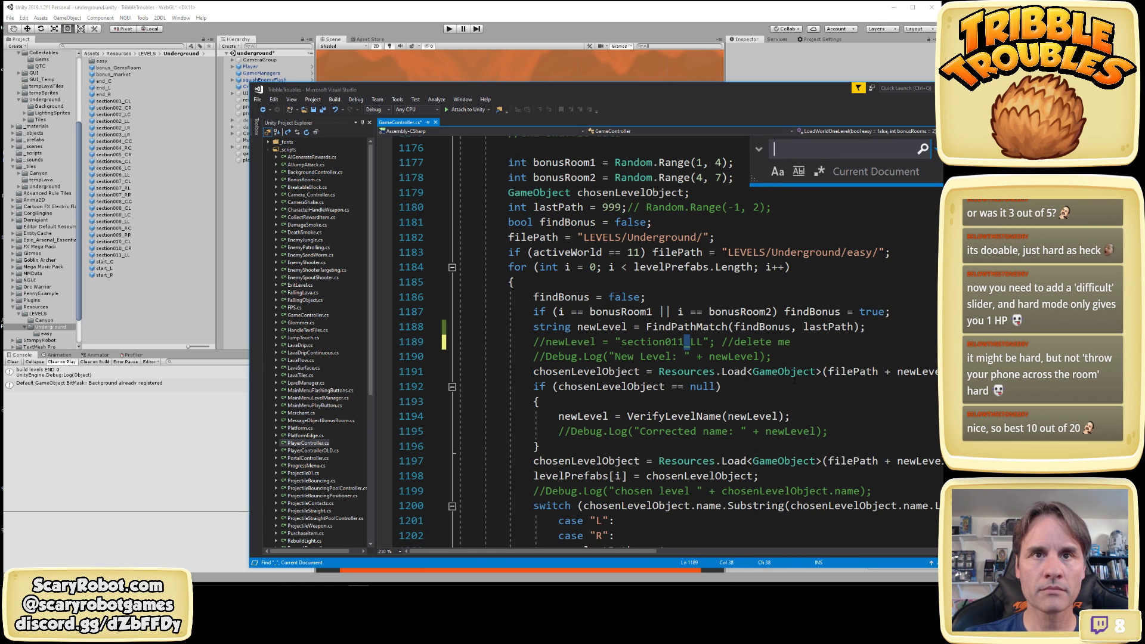
{"action": "key", "text": "Escape"}
Search GameController.cs for other uses of "section011_LL" and save the script
{"action": "double_click", "coordinate": [644, 344]}
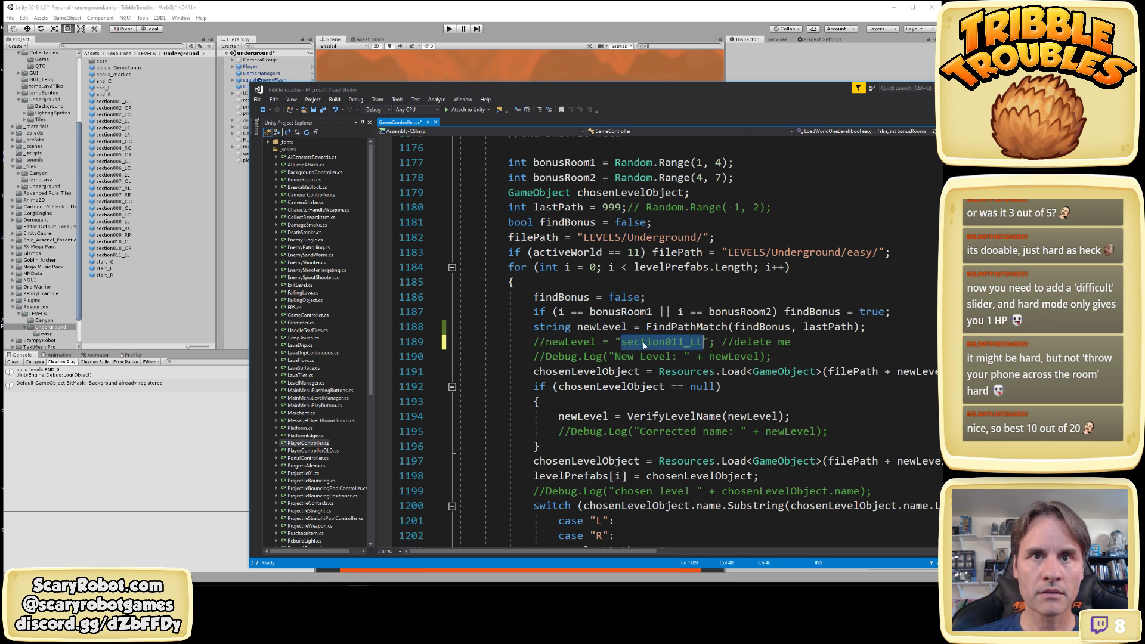
{"action": "key", "text": "ctrl+f"}
{"action": "key", "text": "Return"}
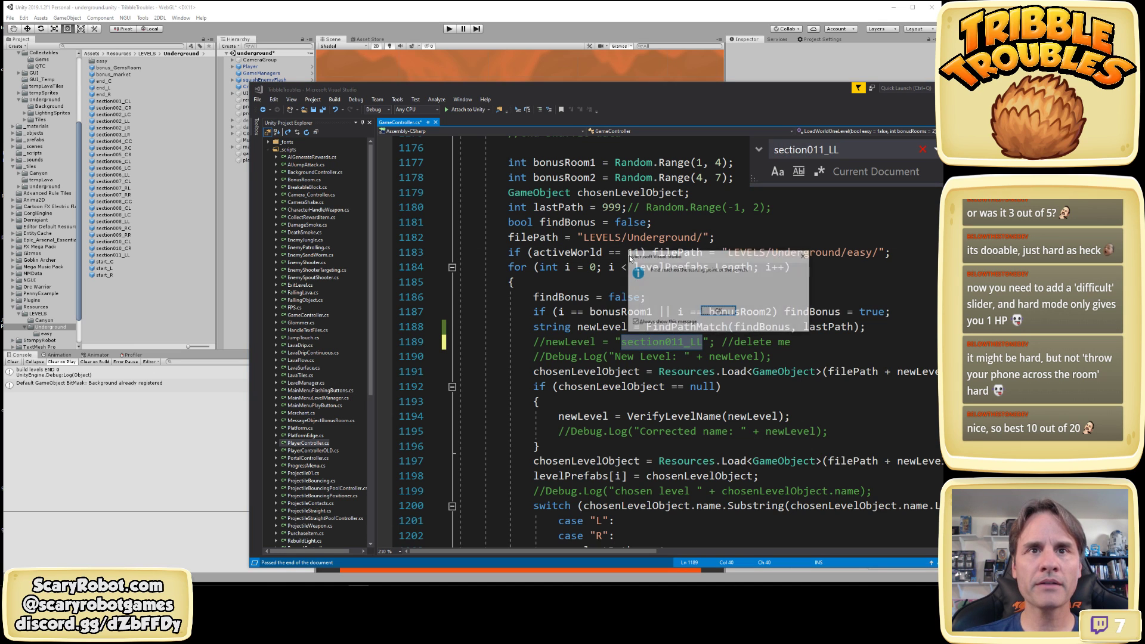
{"action": "key", "text": "Escape"}
{"action": "key", "text": "ctrl+Home"}
{"action": "key", "text": "F3"}
{"action": "key", "text": "F3"}
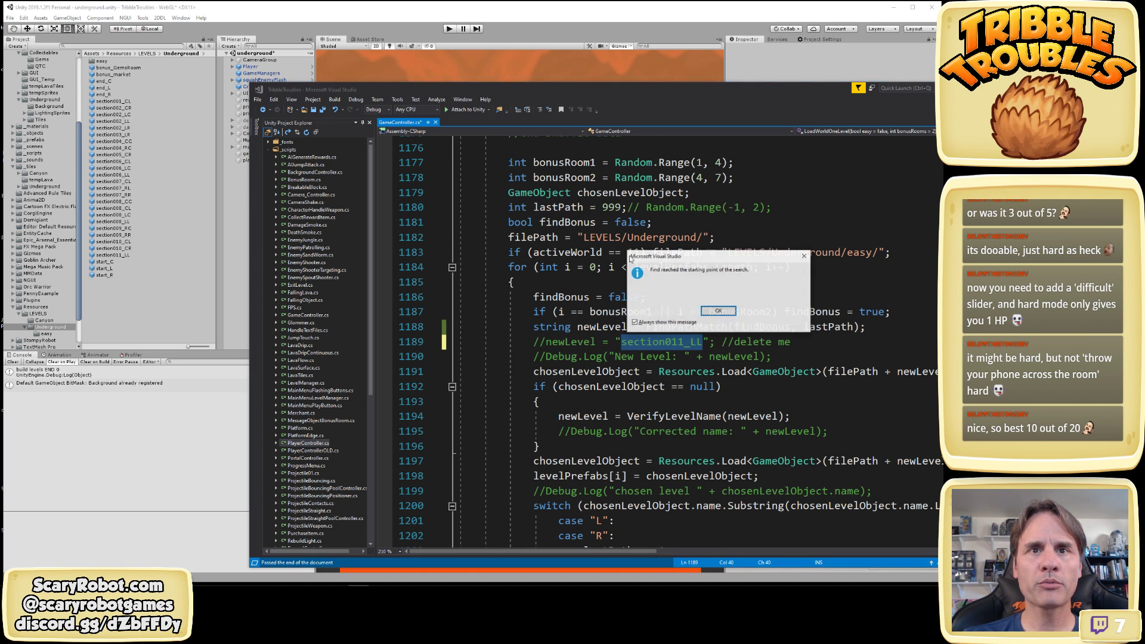
{"action": "key", "text": "Return"}
{"action": "key", "text": "ctrl+s"}
Switch back to Unity and open the mainMenu scene from the _scenes folder
{"action": "left_click", "coordinate": [495, 22]}
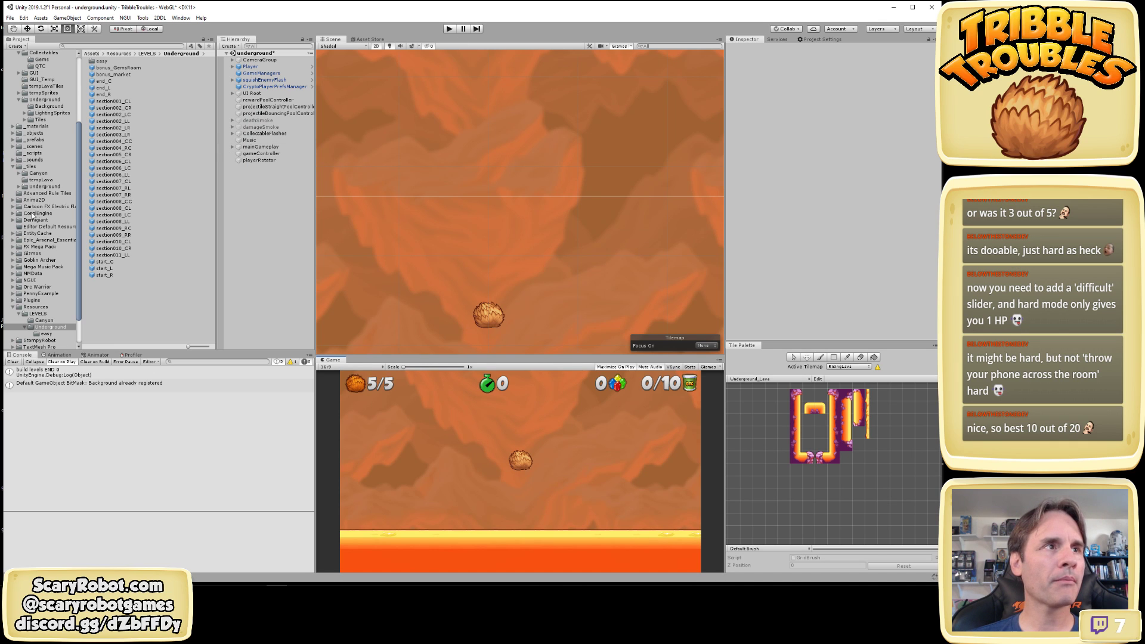
{"action": "left_click", "coordinate": [42, 147]}
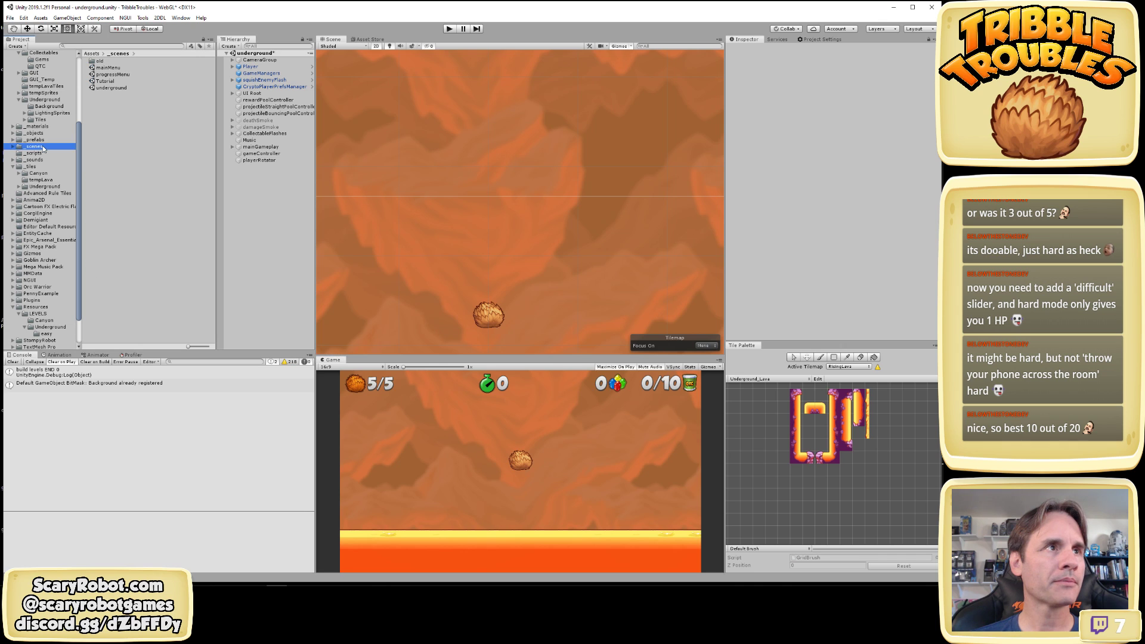
{"action": "double_click", "coordinate": [115, 69]}
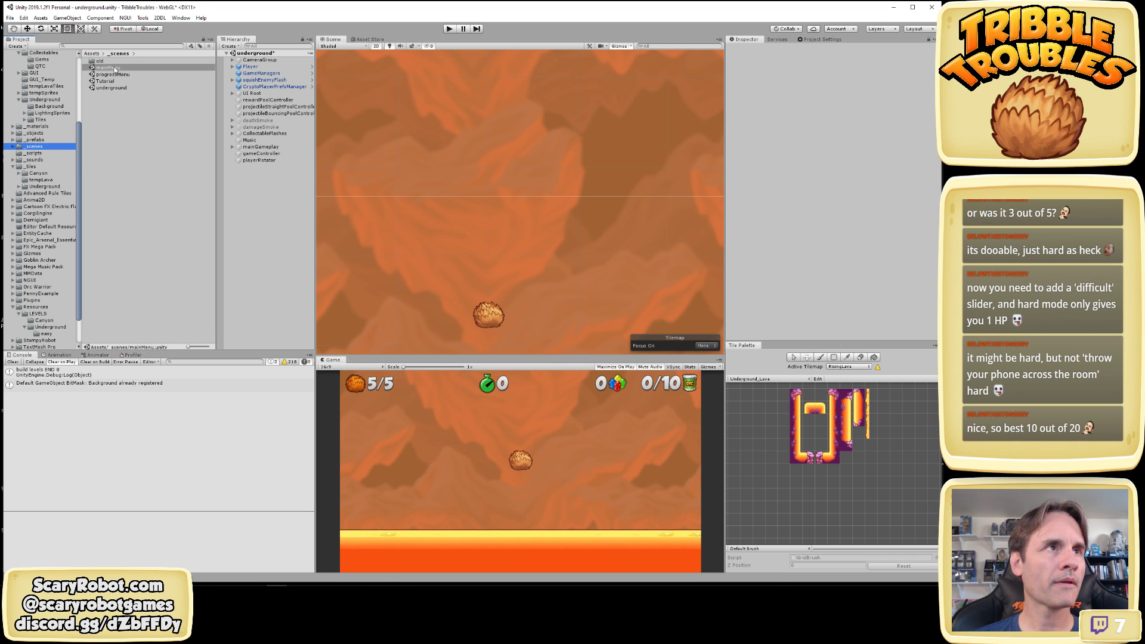
{"action": "left_click", "coordinate": [464, 312]}
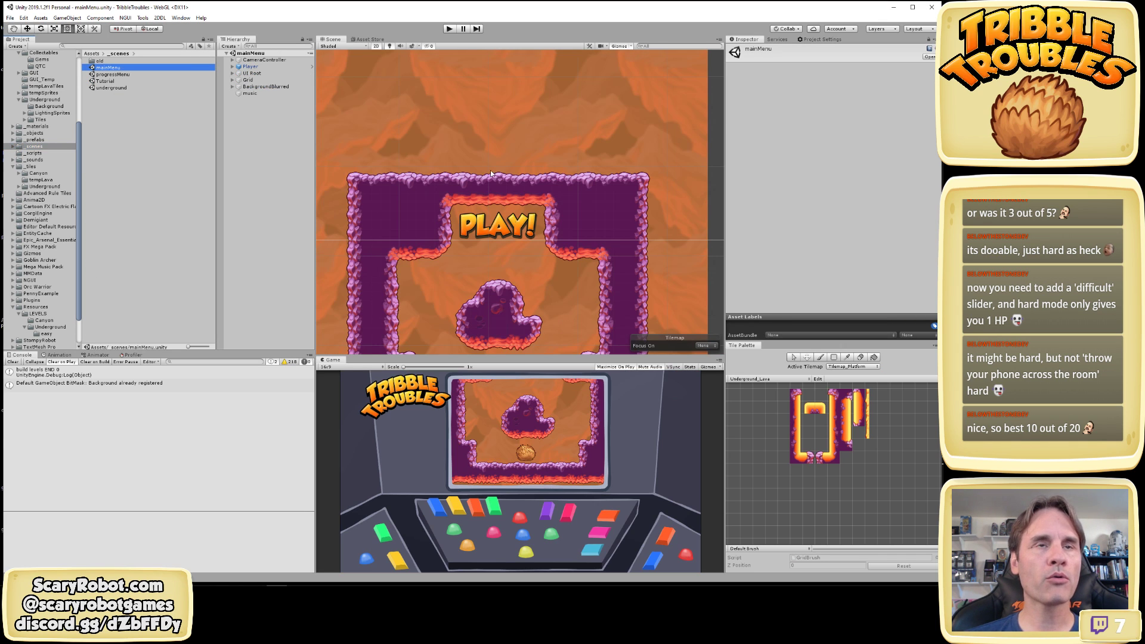
Start a playtest of the mainMenu scene and jump the tribble into PLAY! to enter the progress map
{"action": "left_click", "coordinate": [448, 28]}
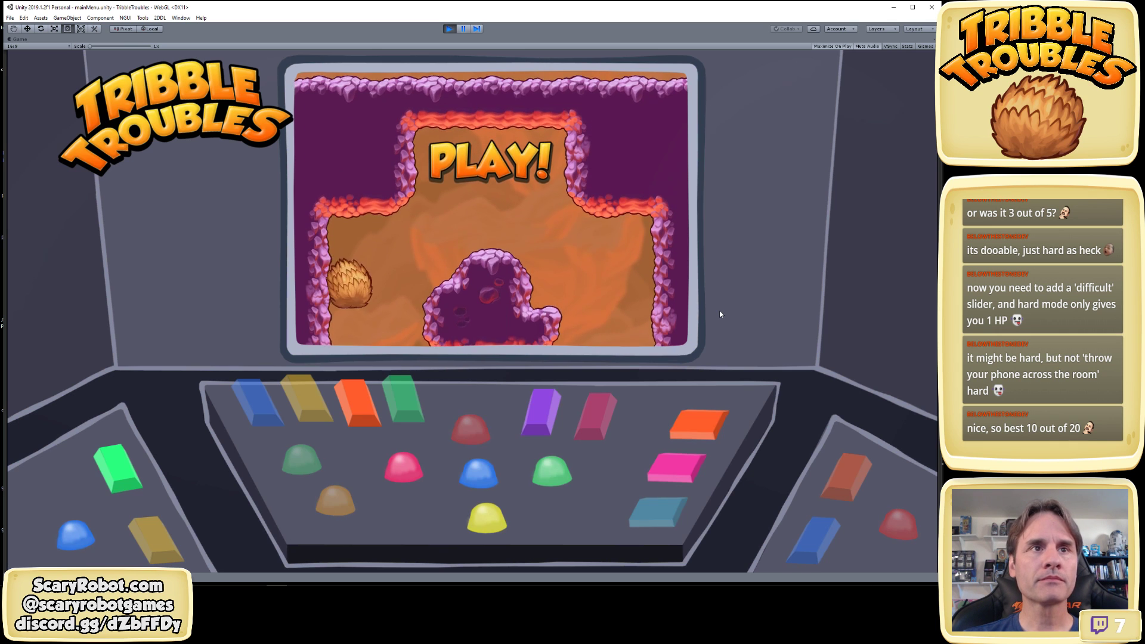
{"action": "key", "text": "space"}
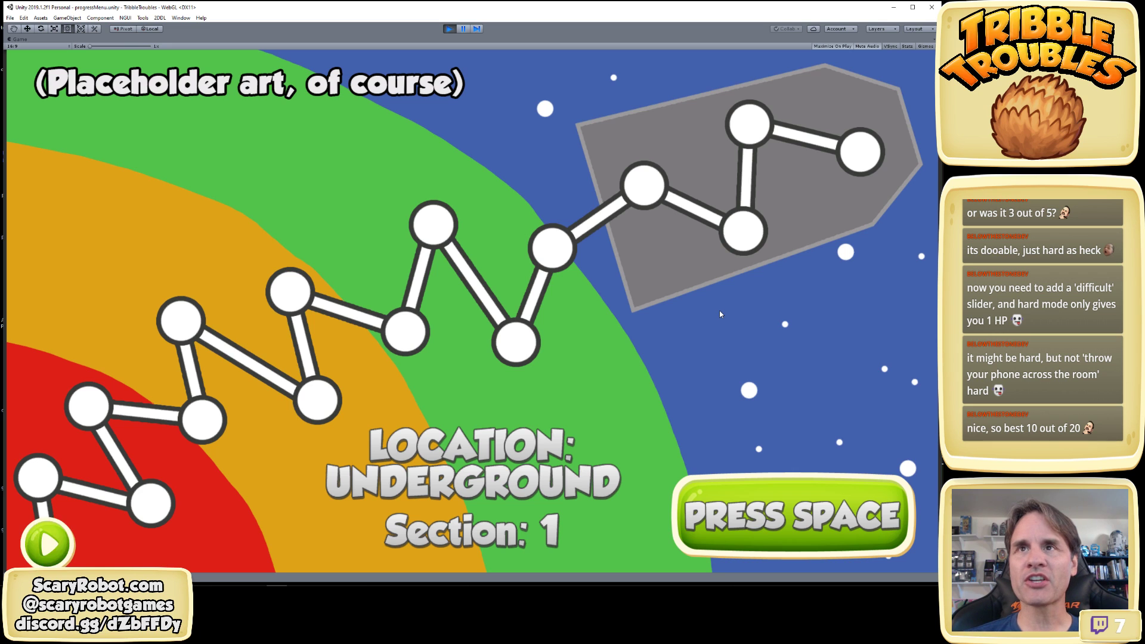
Check the commented-out newLevel line in GameController.cs, return to the running Unity game, and enter Underground Section 1
{"action": "key", "text": "alt+Tab"}
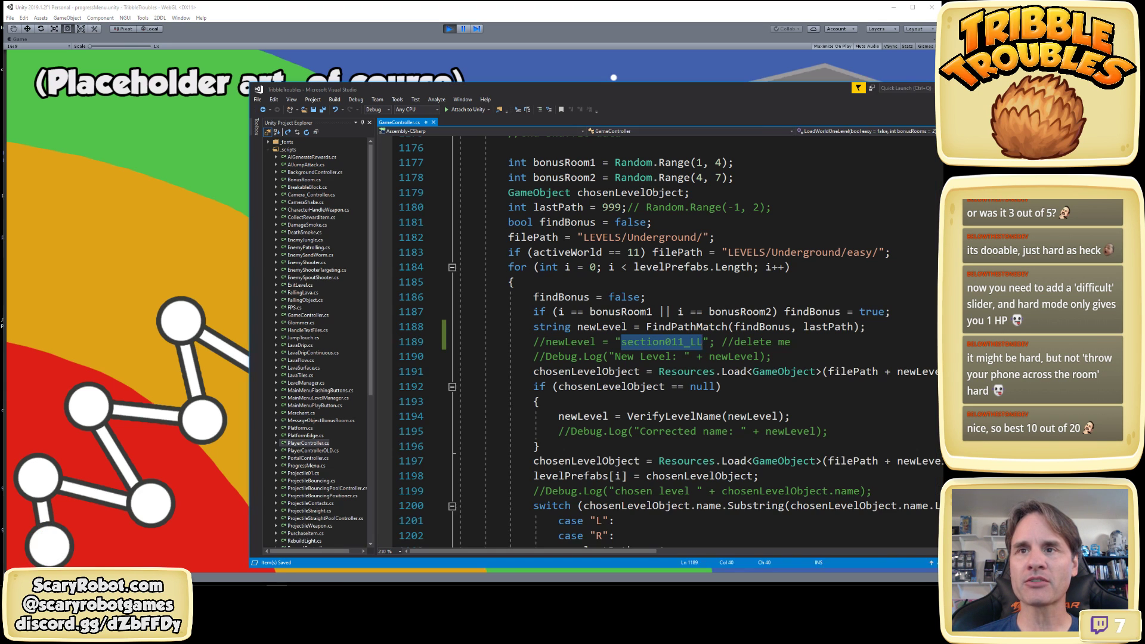
{"action": "left_click", "coordinate": [909, 91]}
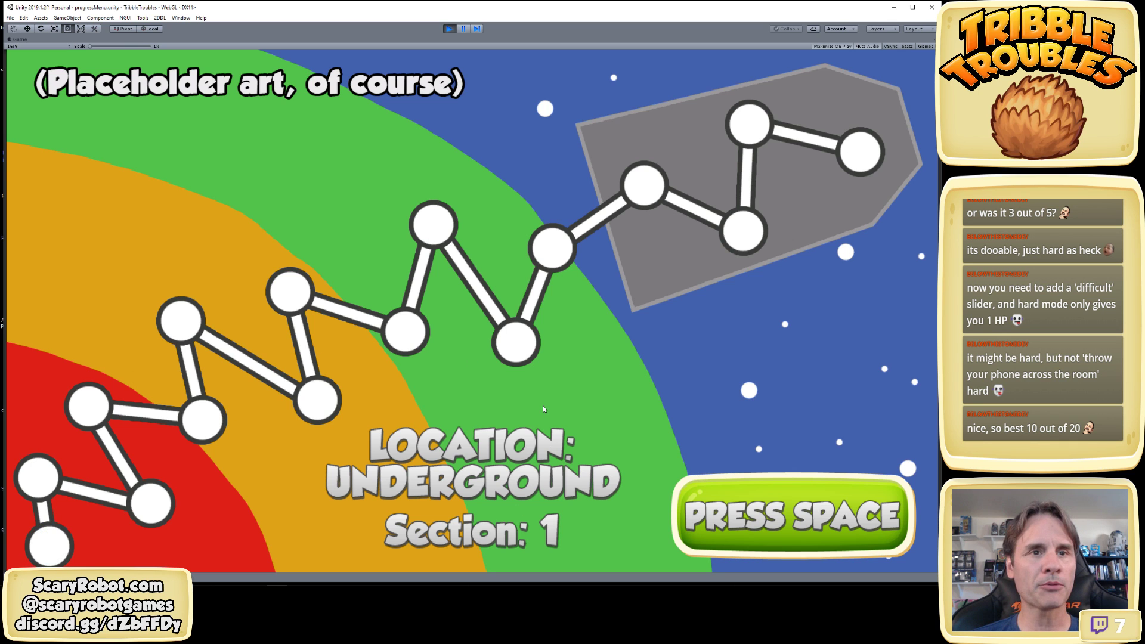
{"action": "key", "text": "space"}
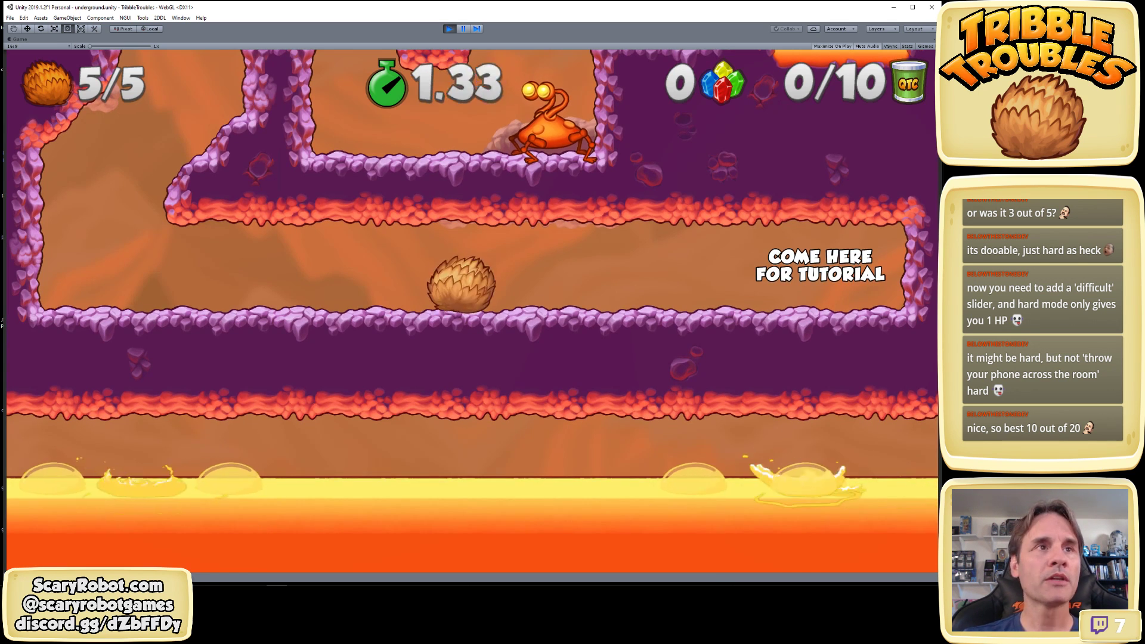
Jump the tribble out of the starting tunnel onto the short pillar and past the orange creature
{"action": "key", "text": "Left"}
{"action": "key", "text": "space"}
{"action": "key", "text": "Right"}
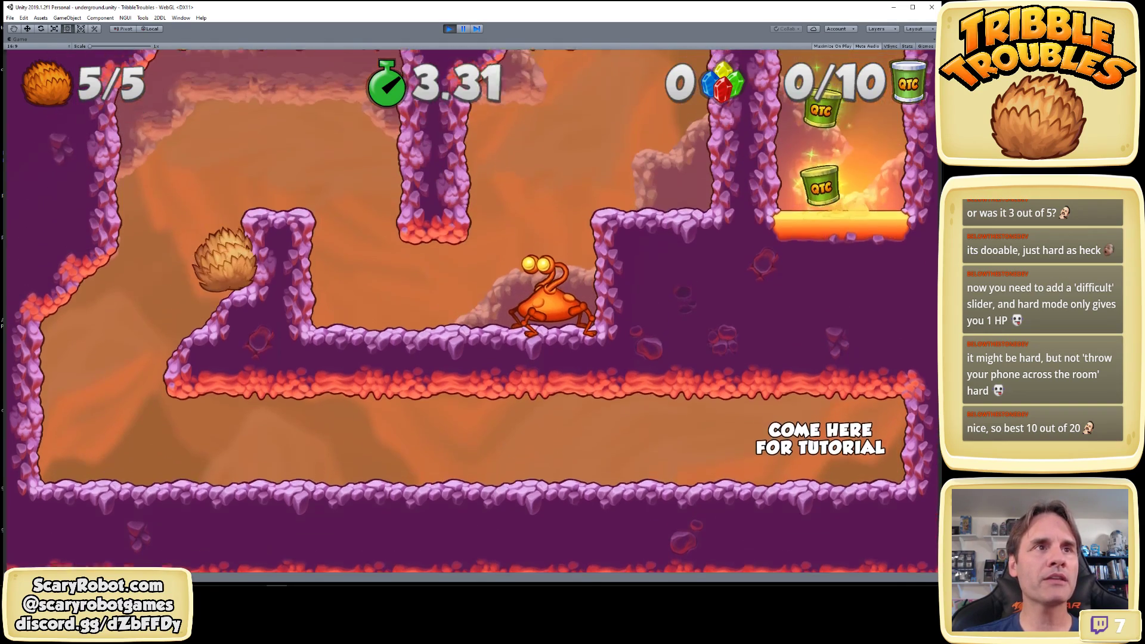
{"action": "key", "text": "space"}
{"action": "key", "text": "Right"}
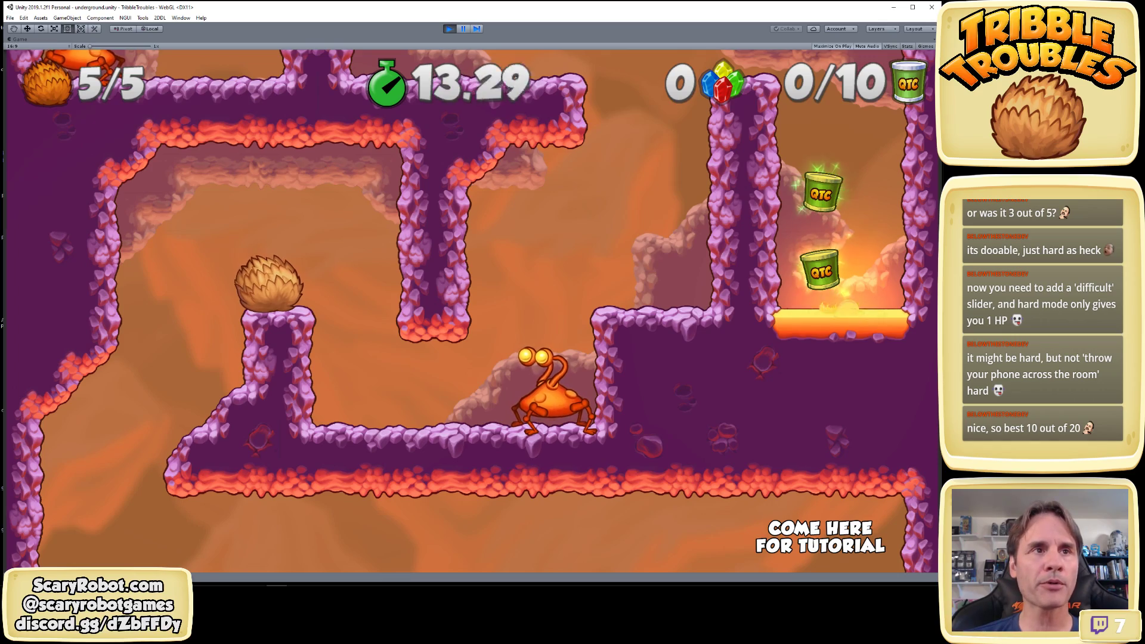
{"action": "key", "text": "Right"}
{"action": "key", "text": "space"}
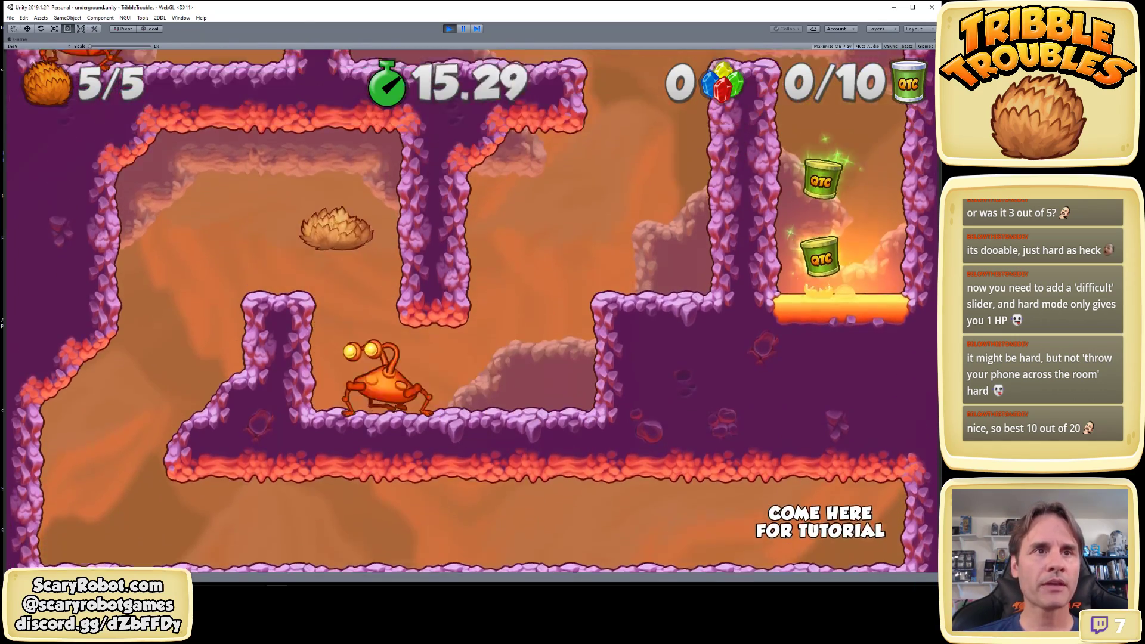
{"action": "key", "text": "Right"}
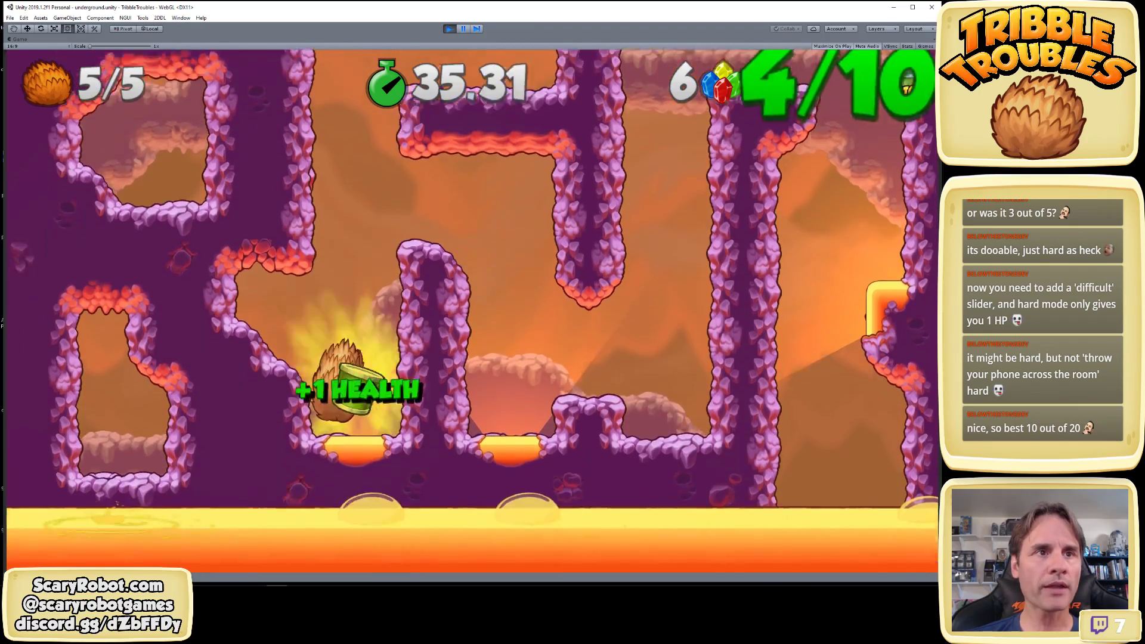
Collect the QTC can in the lower-left alcove, climb onto the ledge above, and move toward the central pillar
{"action": "key", "text": "Left"}
{"action": "key", "text": "Right"}
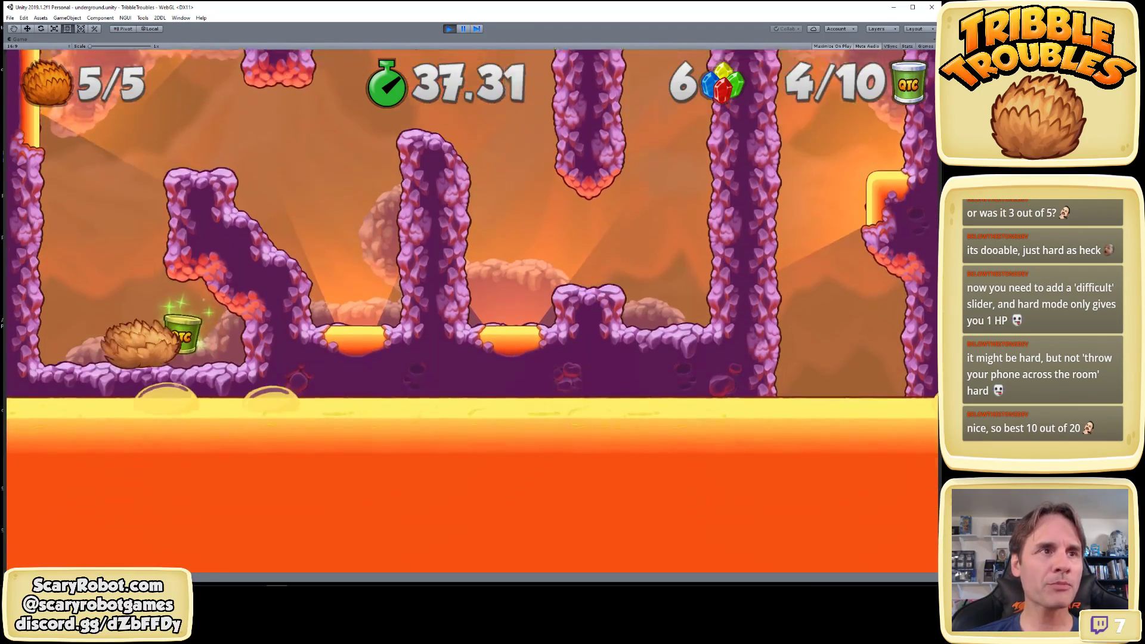
{"action": "key", "text": "space"}
{"action": "key", "text": "Right"}
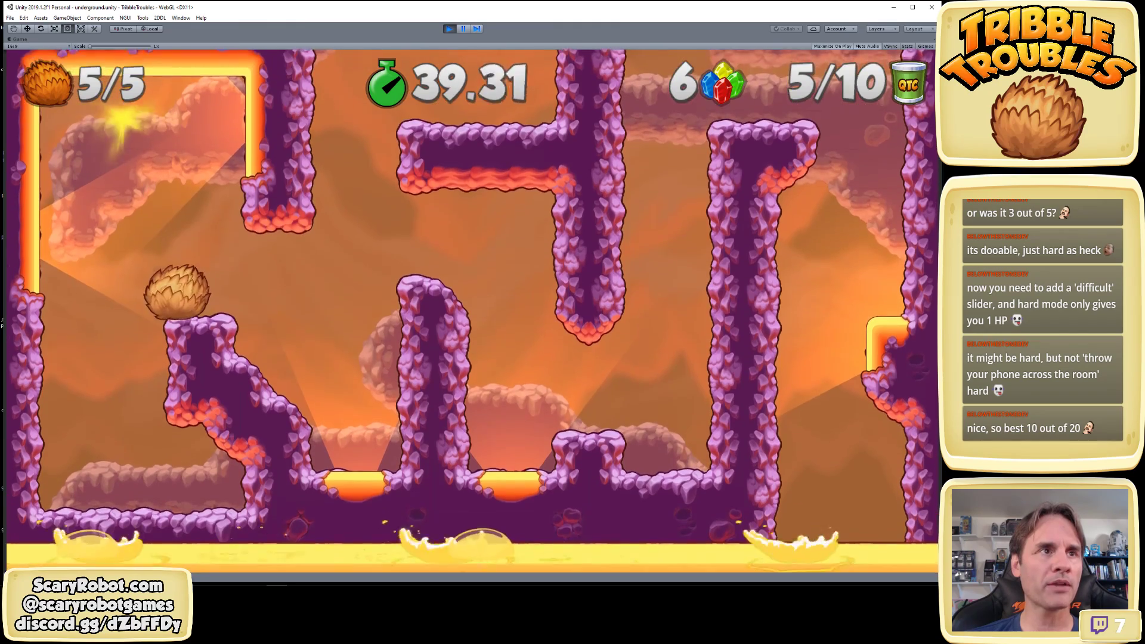
{"action": "key", "text": "Left"}
{"action": "key", "text": "space"}
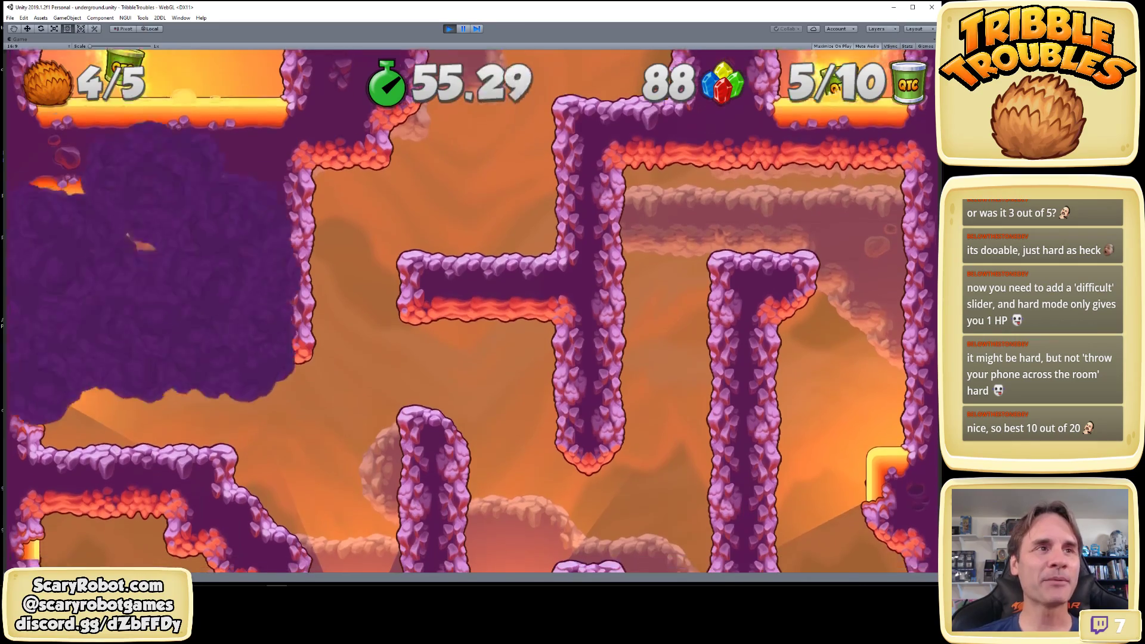
{"action": "key", "text": "Right"}
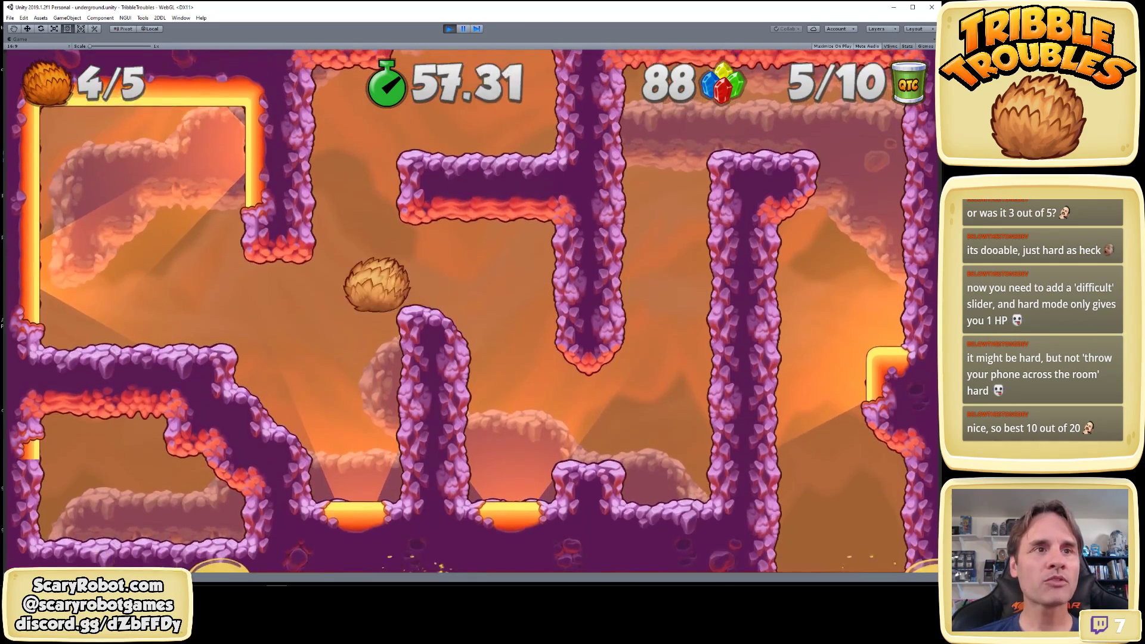
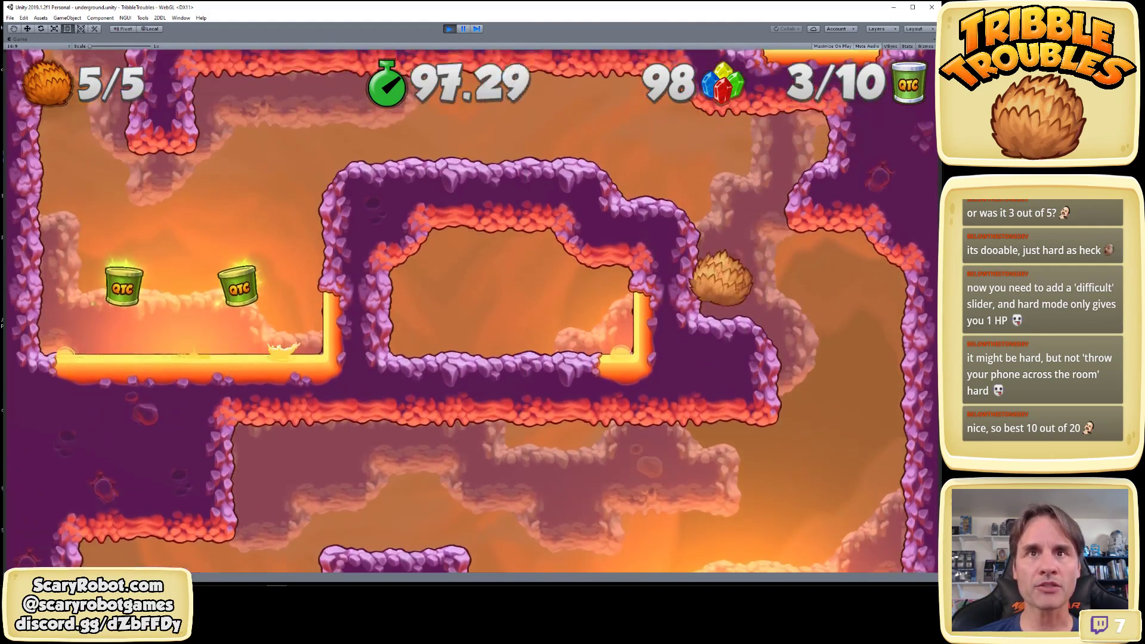
Jump over the rock arch, collect both QTC cans above the lava pool, and climb to the creature's ledge
{"action": "key", "text": "space"}
{"action": "key", "text": "Left"}
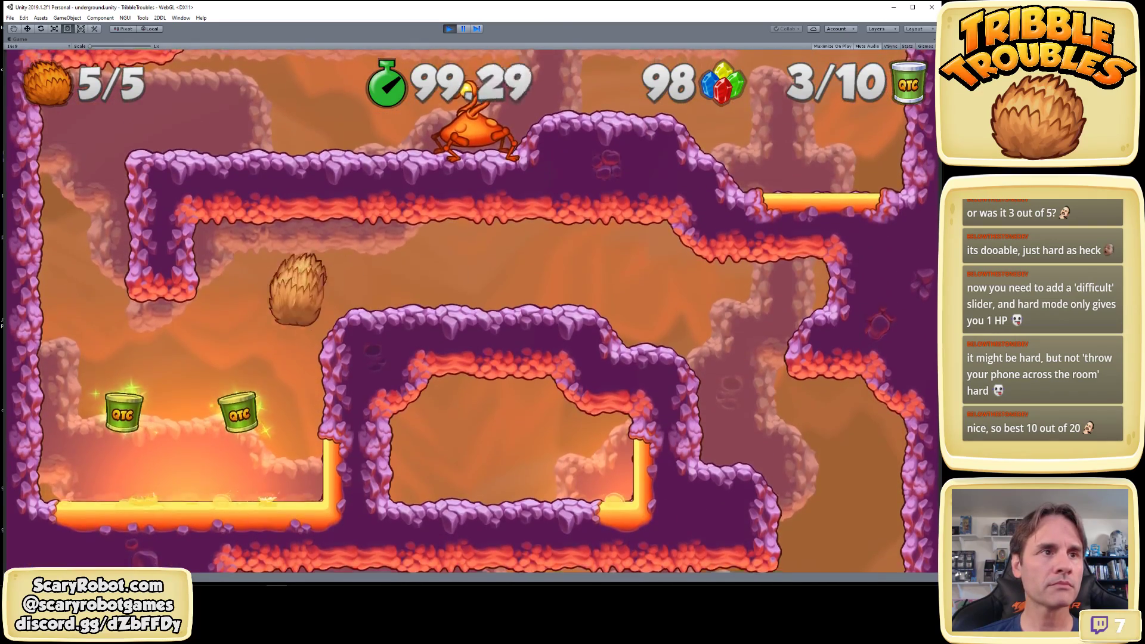
{"action": "key", "text": "Left"}
{"action": "key", "text": "space"}
{"action": "key", "text": "space"}
{"action": "key", "text": "Right"}
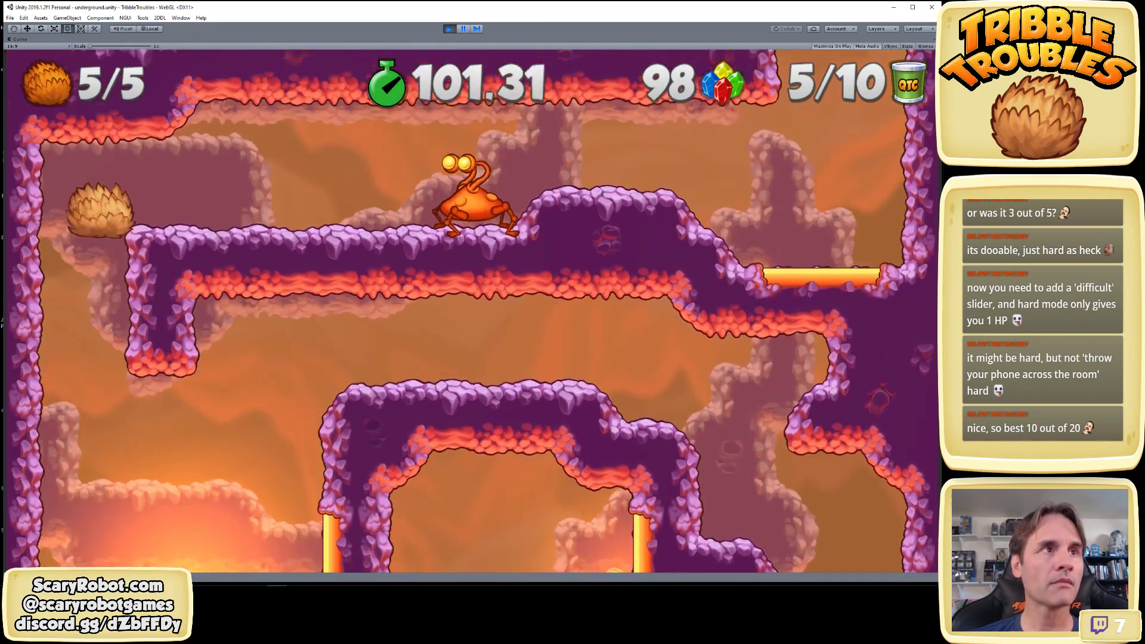
Defeat the orange creature on the long ledge for its gem and leap up into the right-hand shaft
{"action": "key", "text": "Right"}
{"action": "key", "text": "Right"}
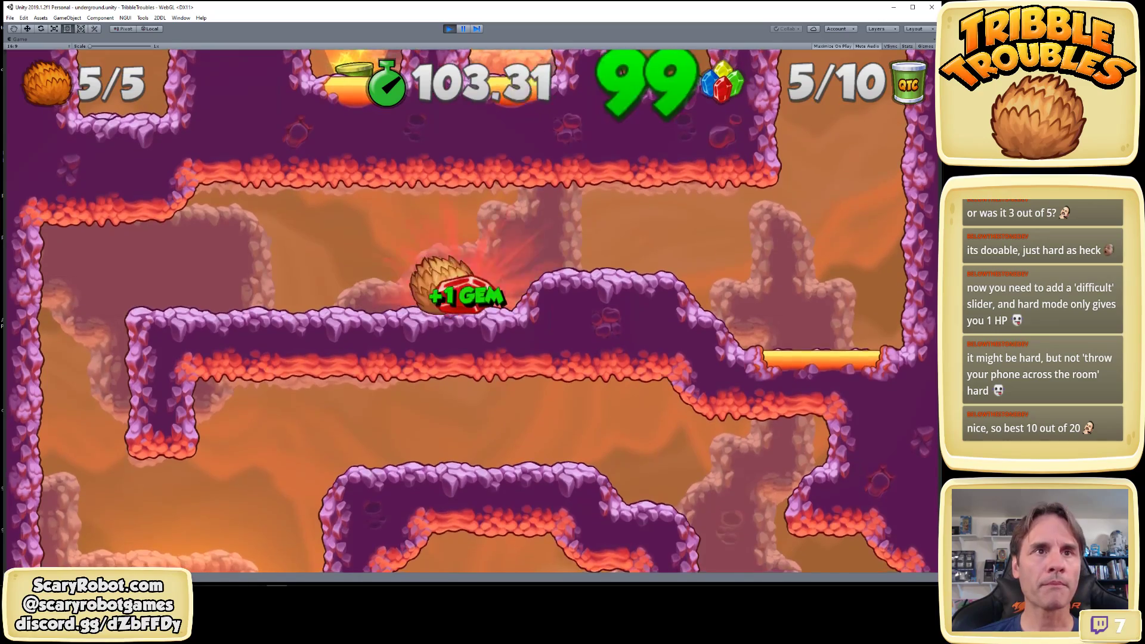
{"action": "key", "text": "Right"}
{"action": "key", "text": "space"}
{"action": "key", "text": "space"}
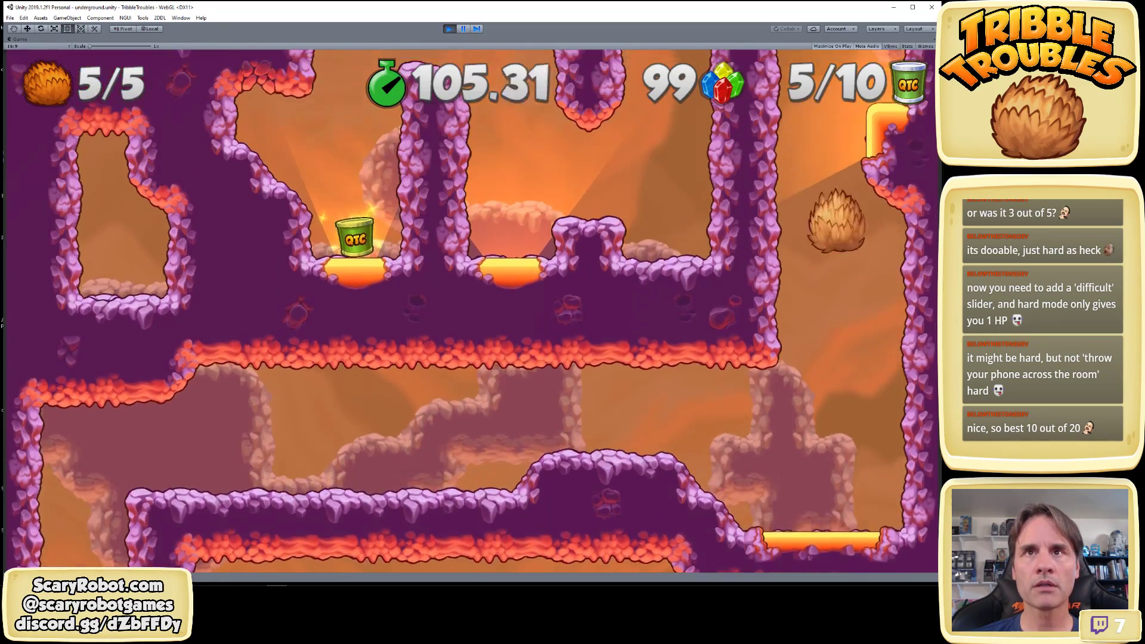
Climb the right-hand shaft past the lava outcrop and land on top of the tall pillar
{"action": "key", "text": "space"}
{"action": "key", "text": "Right"}
{"action": "key", "text": "space"}
{"action": "key", "text": "Left"}
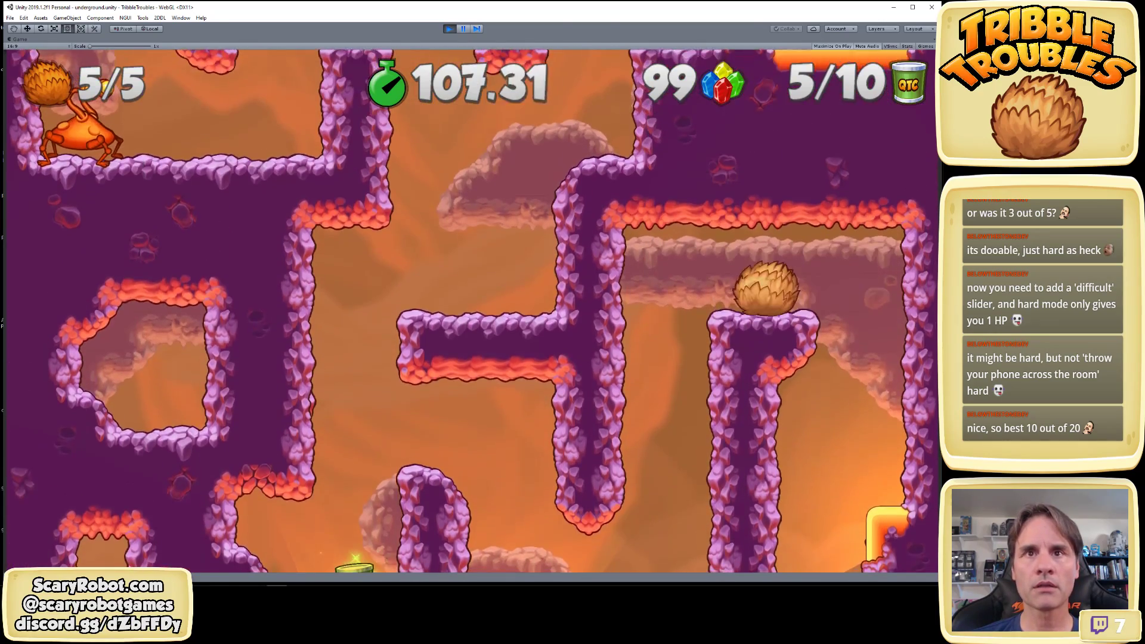
Drop off the tall pillar, collect the QTC can above the small lava patch, and reach the sloped ledge beyond
{"action": "key", "text": "Left"}
{"action": "key", "text": "space"}
{"action": "key", "text": "Left"}
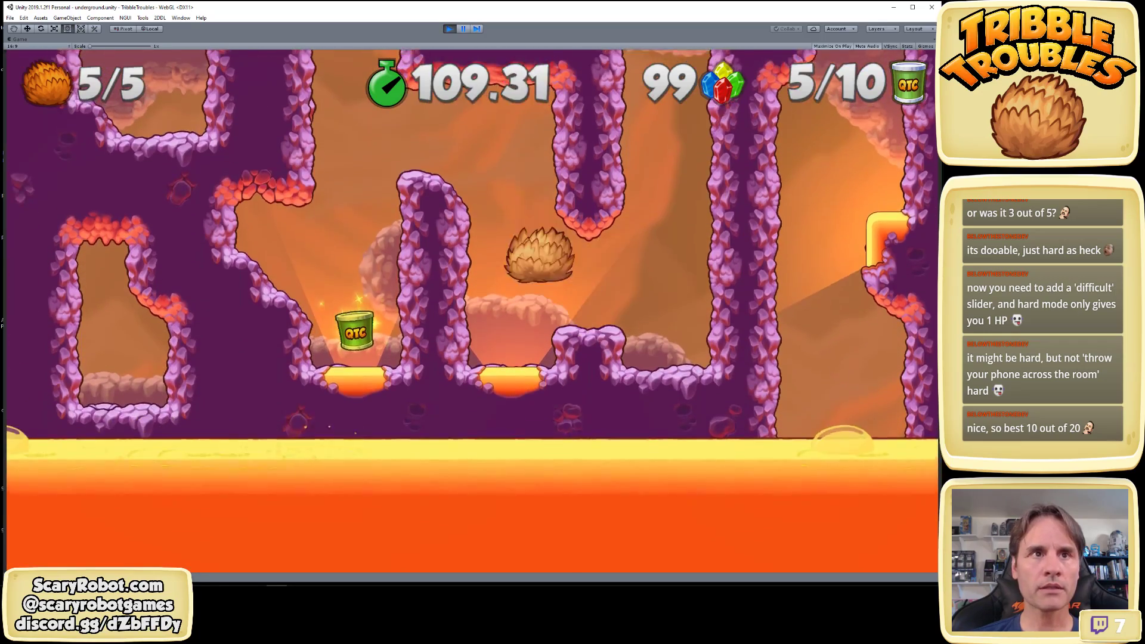
{"action": "key", "text": "Left"}
{"action": "key", "text": "space"}
{"action": "key", "text": "space"}
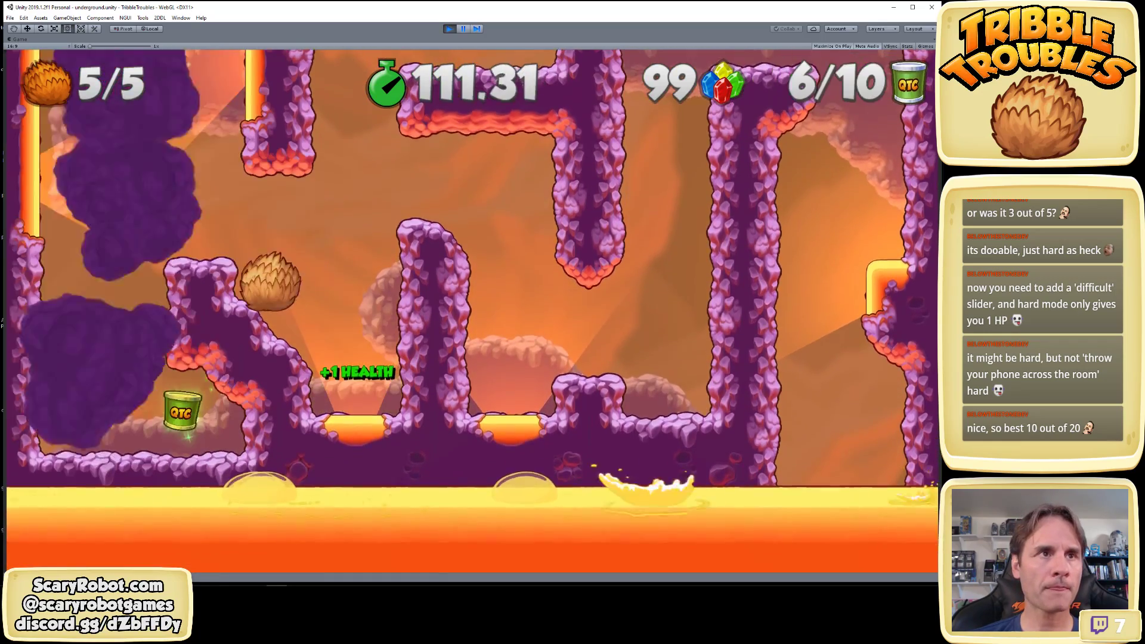
Collect the QTC can in the alcove under the sloped ledge and enter the bonus gem room
{"action": "key", "text": "Left"}
{"action": "key", "text": "space"}
{"action": "key", "text": "Right"}
{"action": "key", "text": "space"}
{"action": "key", "text": "Left"}
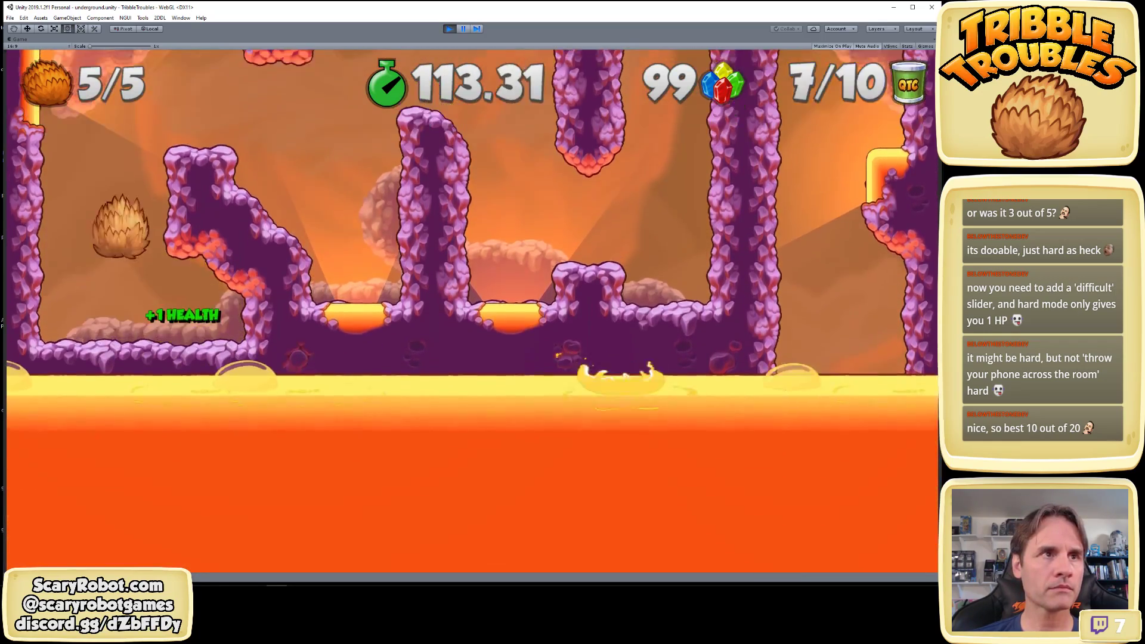
{"action": "key", "text": "Right"}
{"action": "key", "text": "space"}
{"action": "key", "text": "Left"}
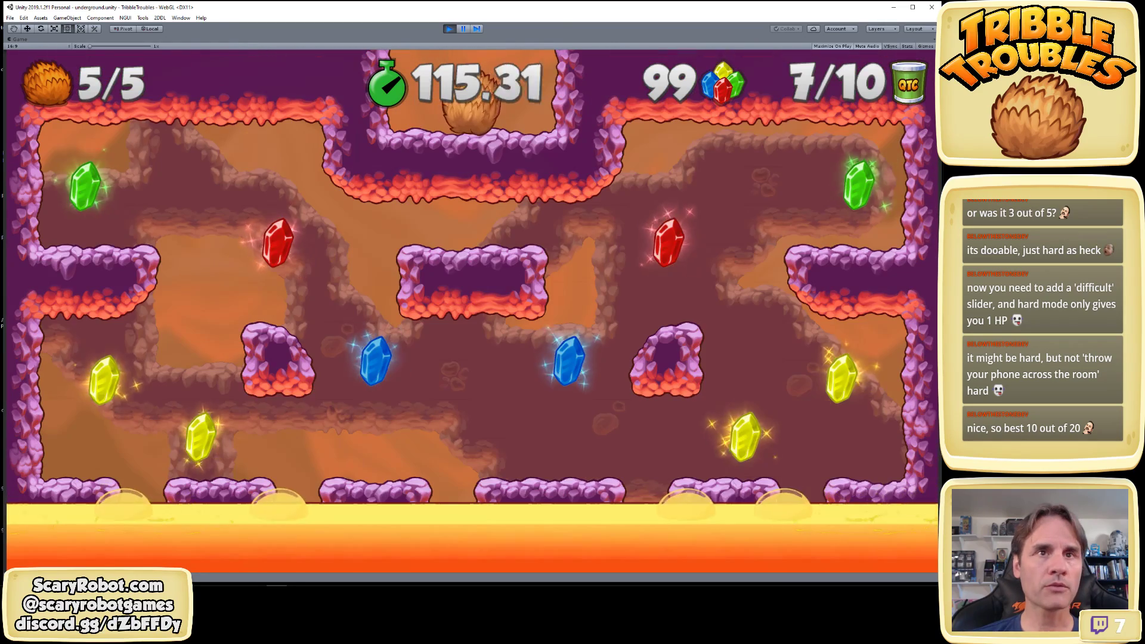
Sweep the bonus room from the right side to the left, collecting the colored gems
{"action": "key", "text": "Right"}
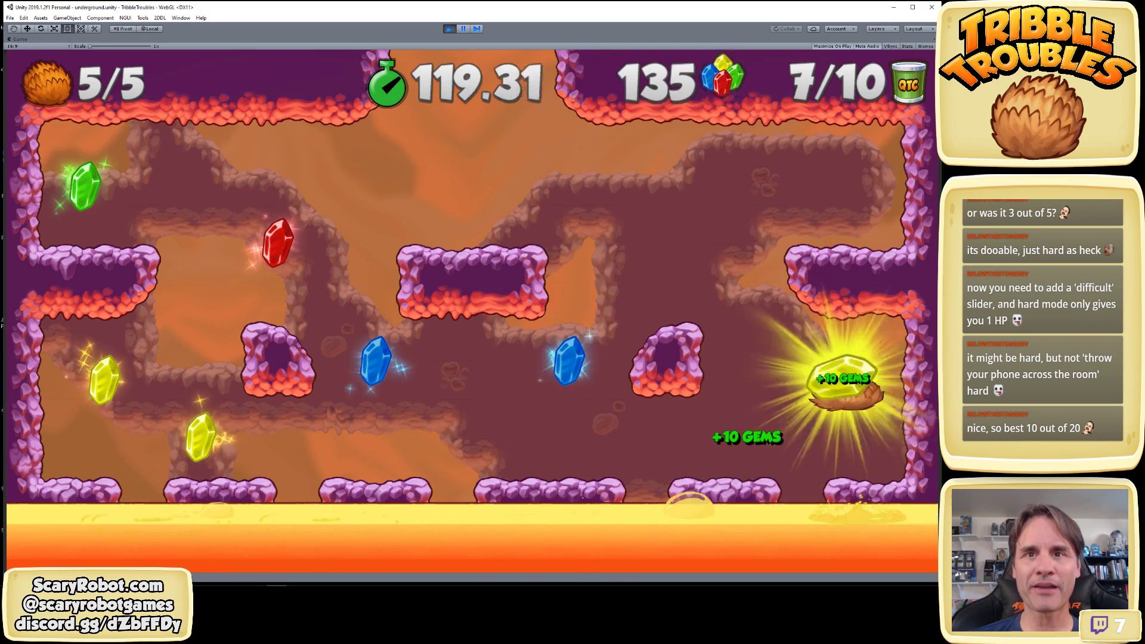
{"action": "key", "text": "Left"}
{"action": "key", "text": "space"}
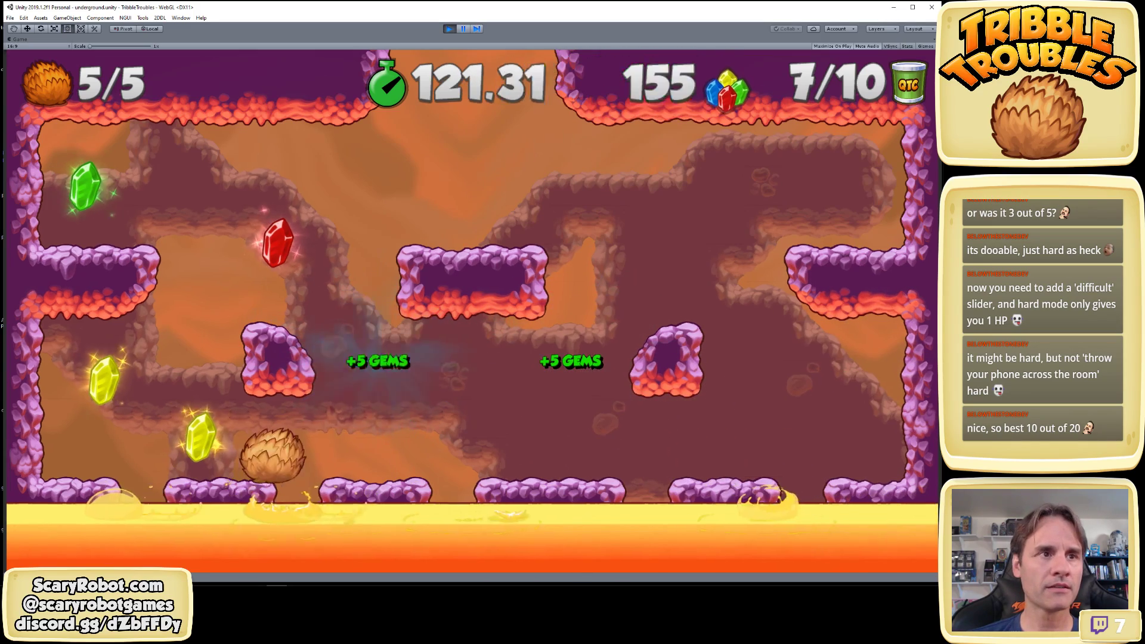
{"action": "key", "text": "Left"}
{"action": "key", "text": "space"}
{"action": "key", "text": "Right"}
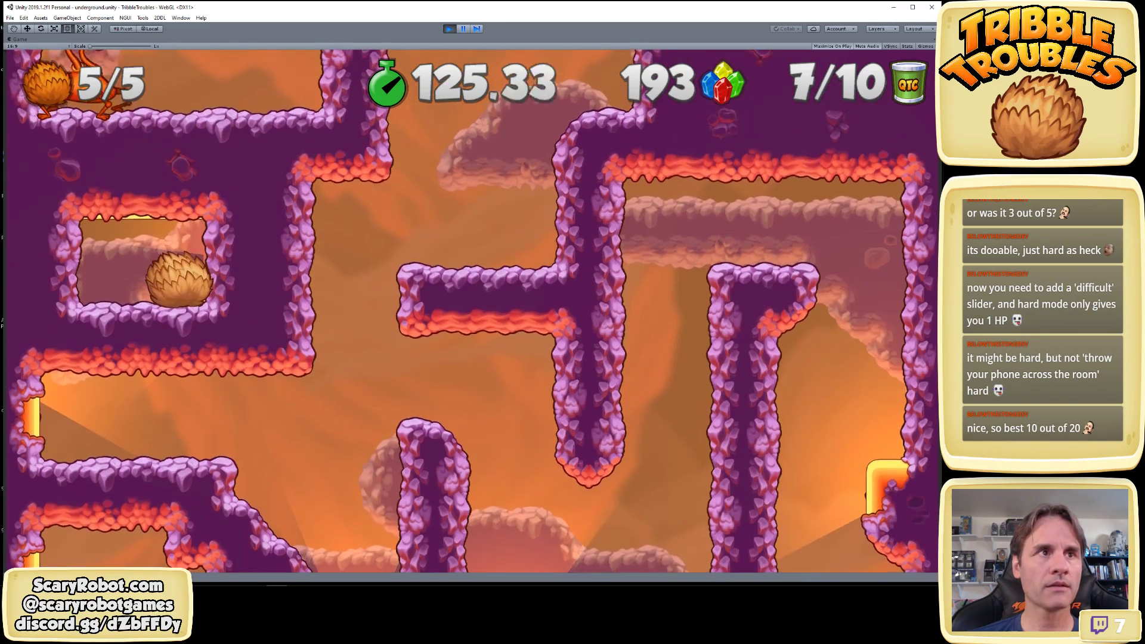
Leave the small enclosed chamber by way of the central pillar and jump onto the shaft's left wall
{"action": "key", "text": "Right"}
{"action": "key", "text": "space"}
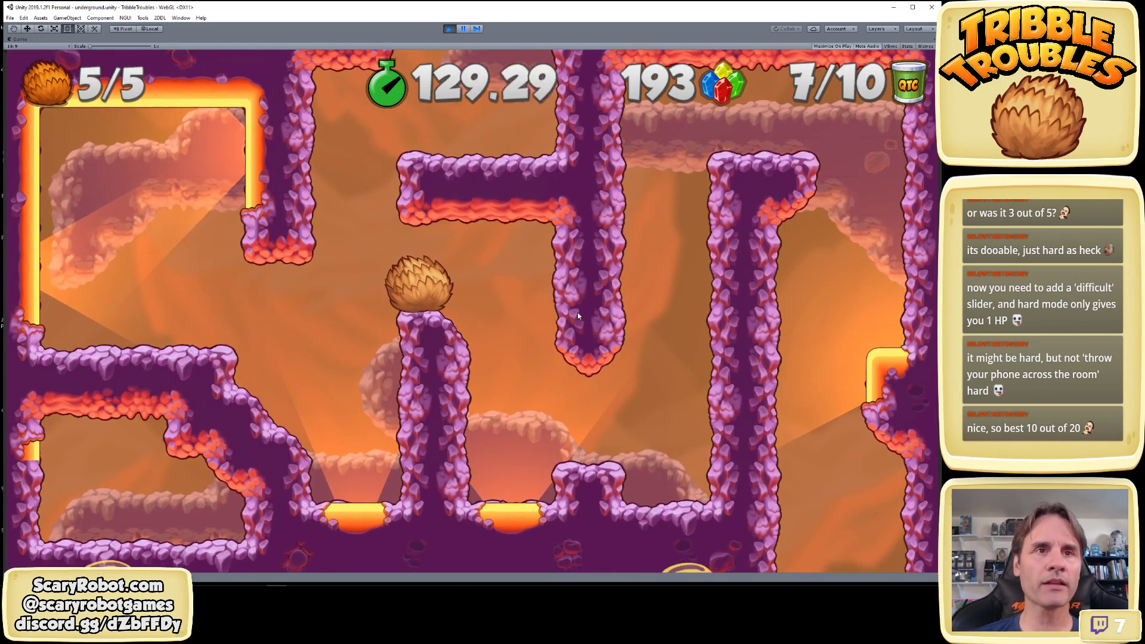
{"action": "key", "text": "Left"}
{"action": "key", "text": "space"}
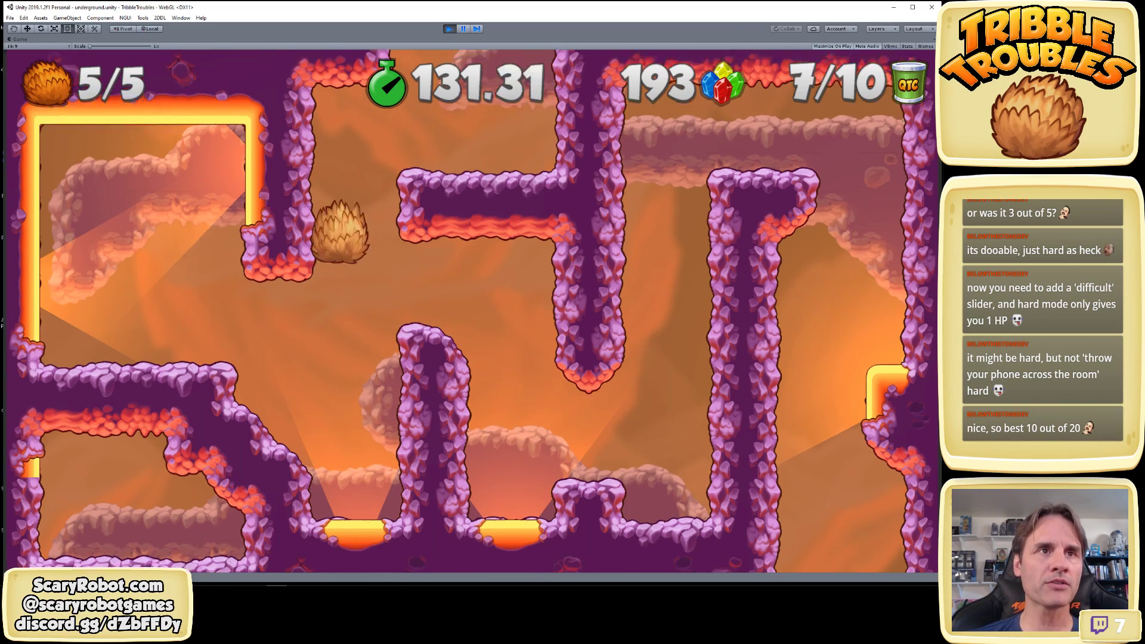
Climb to the upper-left chamber, squash the orange creature for its red gem, and collect the QTC can
{"action": "key", "text": "Right"}
{"action": "key", "text": "space"}
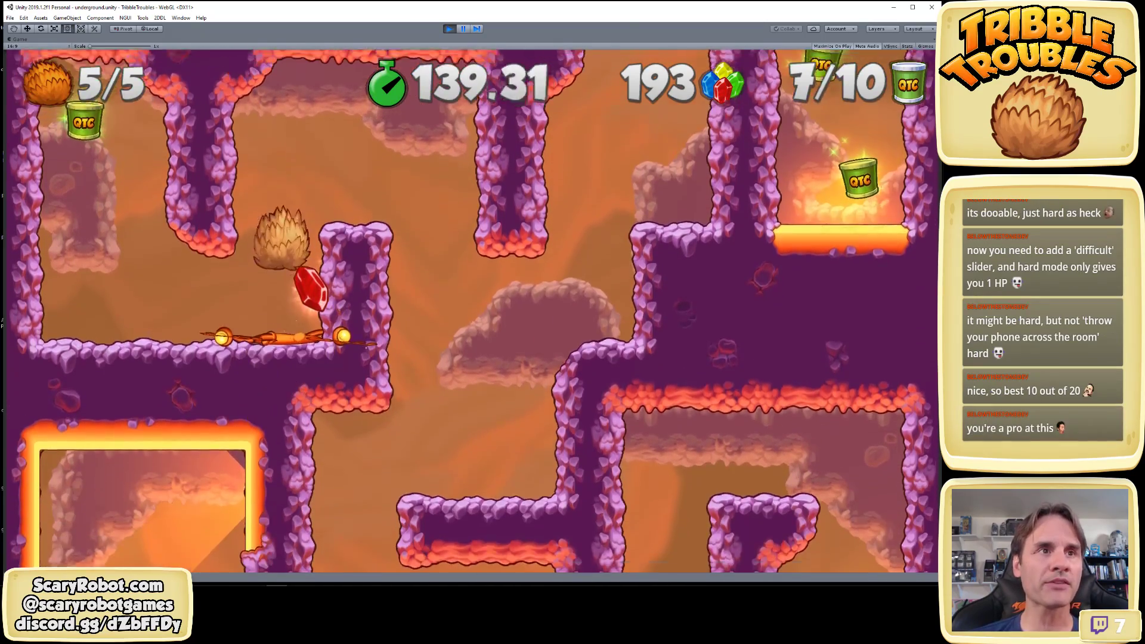
{"action": "key", "text": "Left"}
{"action": "key", "text": "space"}
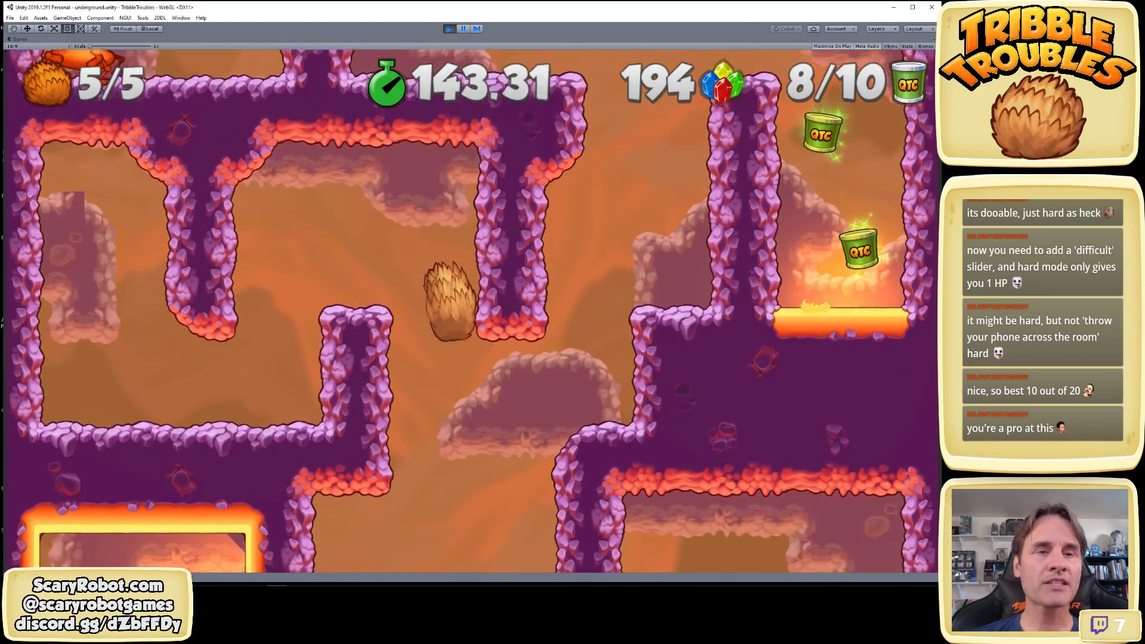
Jump across to the right-hand ledge and up to the pillar top beside the lava pit
{"action": "key", "text": "Right"}
{"action": "key", "text": "space"}
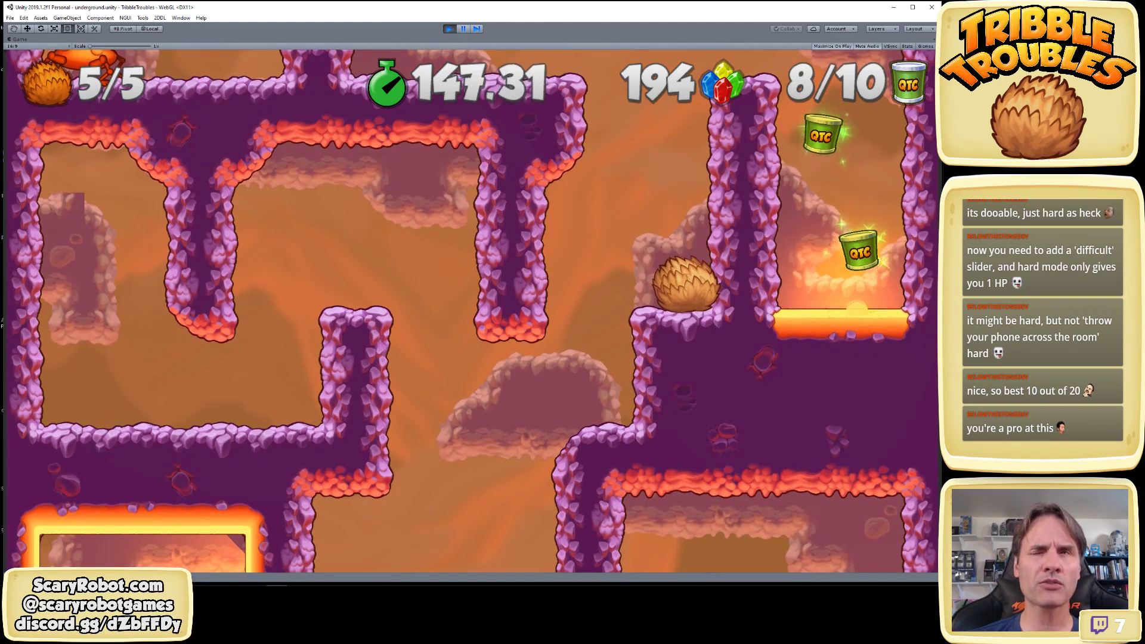
{"action": "key", "text": "Right"}
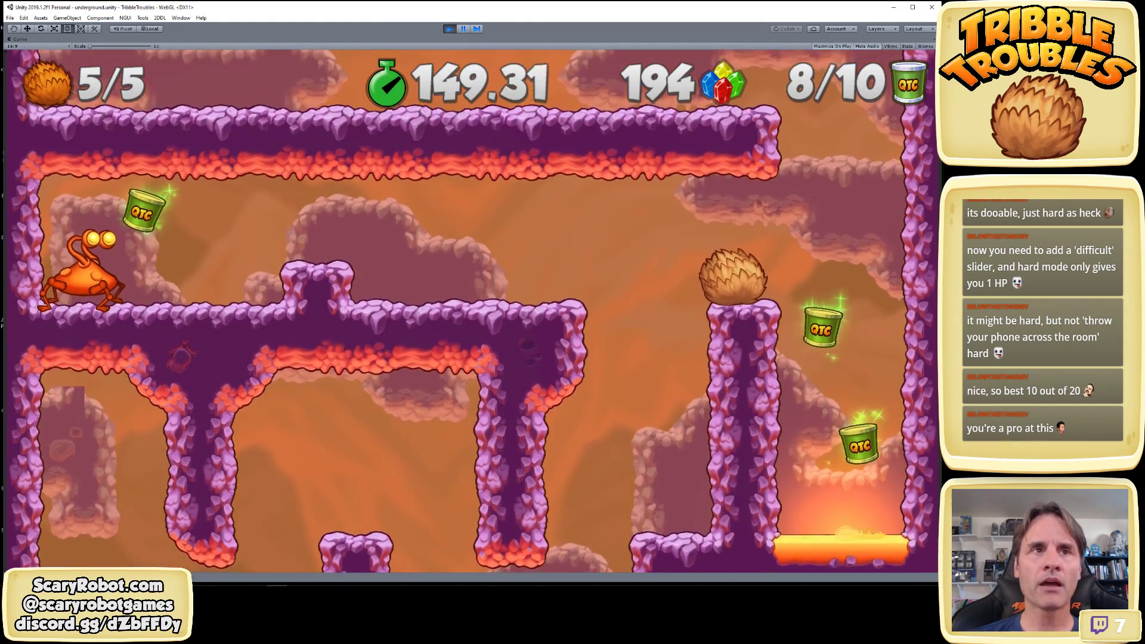
Jump left along the upper ledge, defeat the orange creature for its gems, and collect the QTC can above it
{"action": "key", "text": "Left"}
{"action": "key", "text": "space"}
{"action": "key", "text": "Left"}
{"action": "key", "text": "space"}
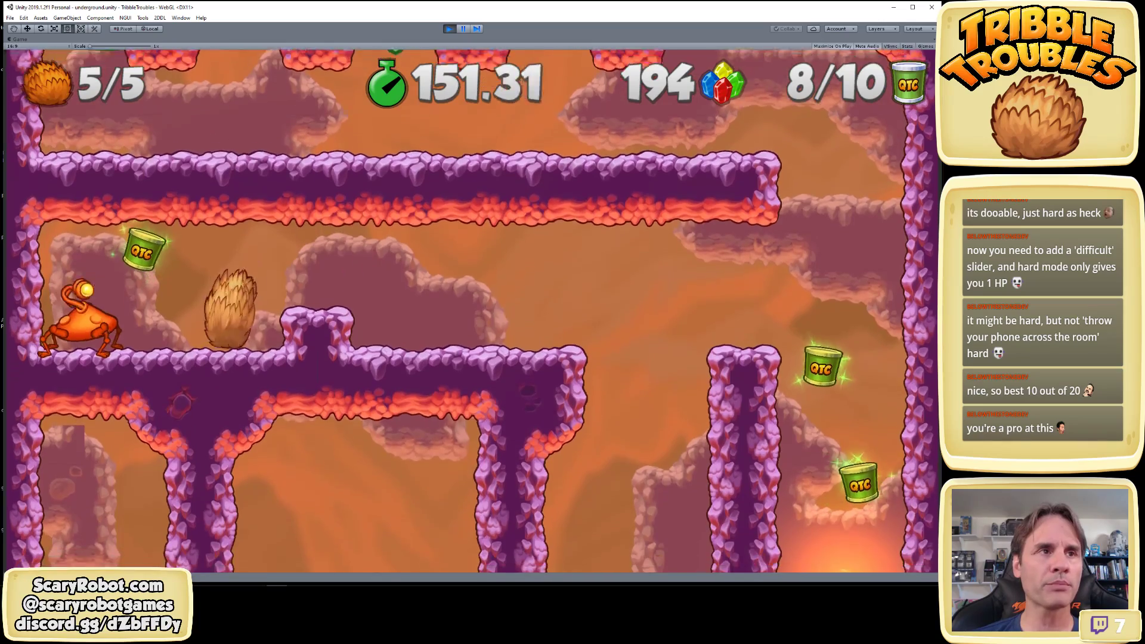
{"action": "key", "text": "Left"}
{"action": "key", "text": "Right"}
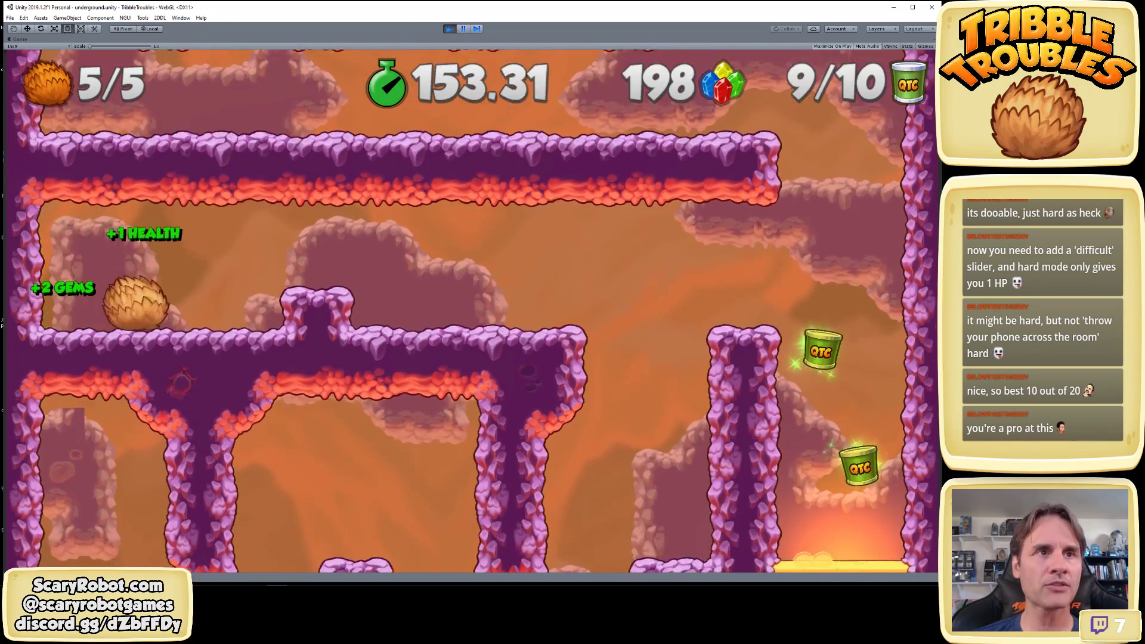
Return to the pillar, collect the two QTC cans above the lava pit, and start jumping up the right-hand wall
{"action": "key", "text": "space"}
{"action": "key", "text": "Right"}
{"action": "key", "text": "space"}
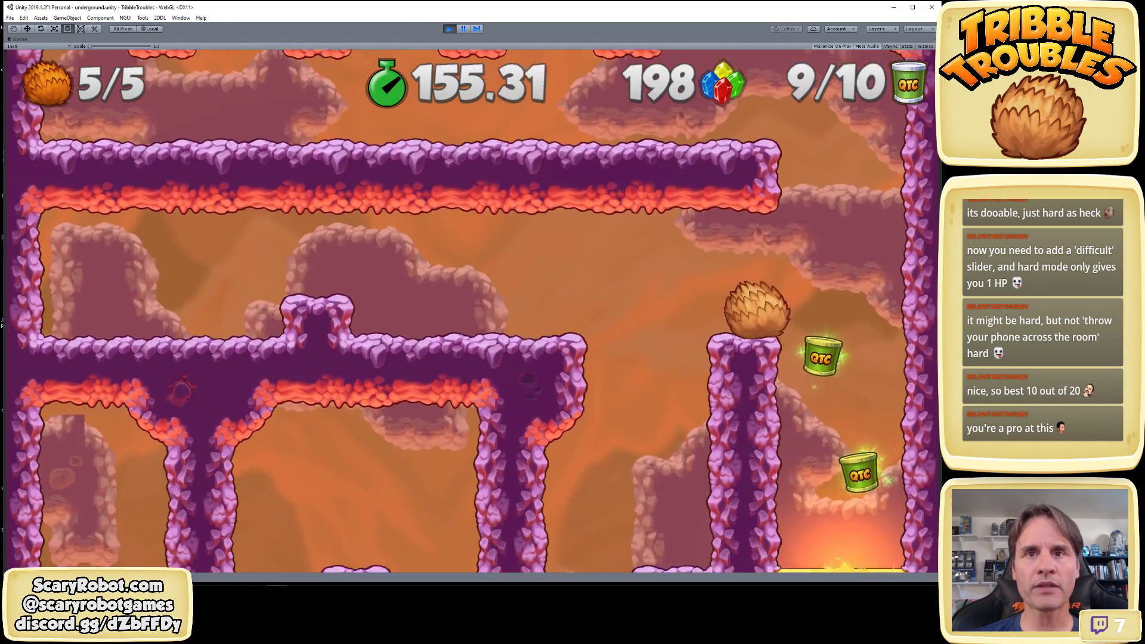
{"action": "key", "text": "Right"}
{"action": "key", "text": "space"}
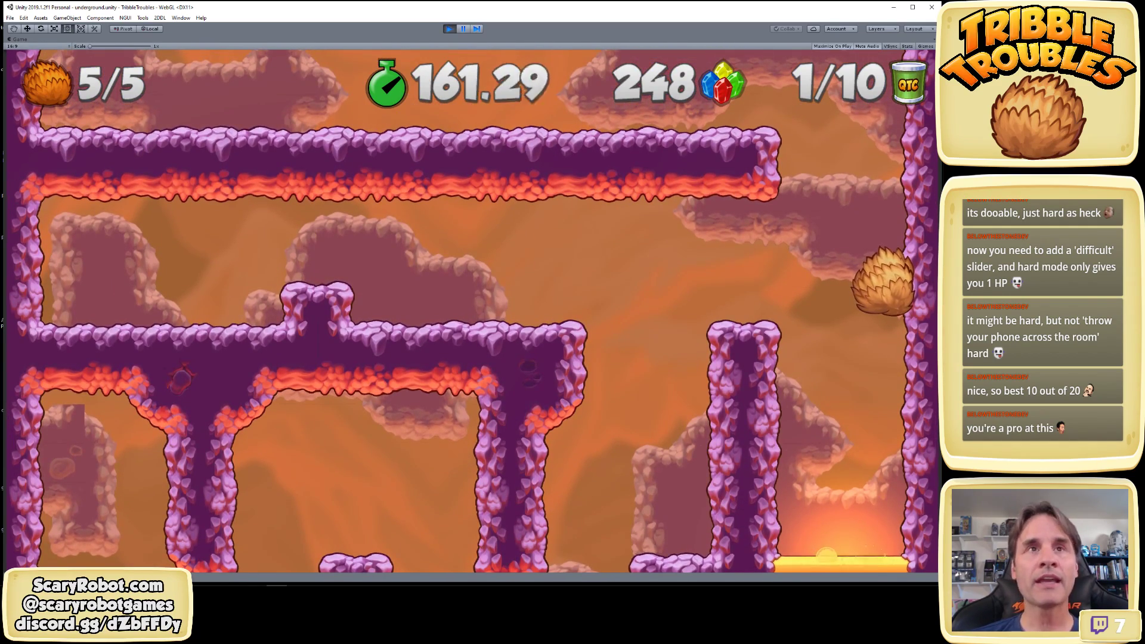
{"action": "key", "text": "space"}
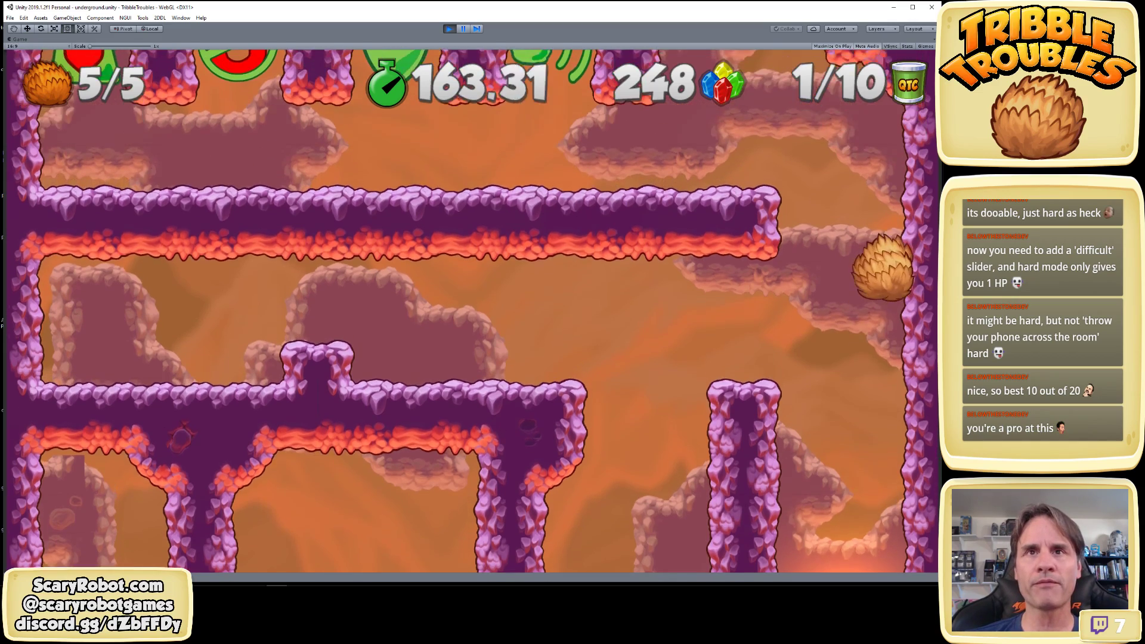
Jump up the right-hand wall onto the powerup shop ledge and roll left to the Health Potion alcove
{"action": "key", "text": "space"}
{"action": "key", "text": "Left"}
{"action": "key", "text": "space"}
{"action": "key", "text": "Left"}
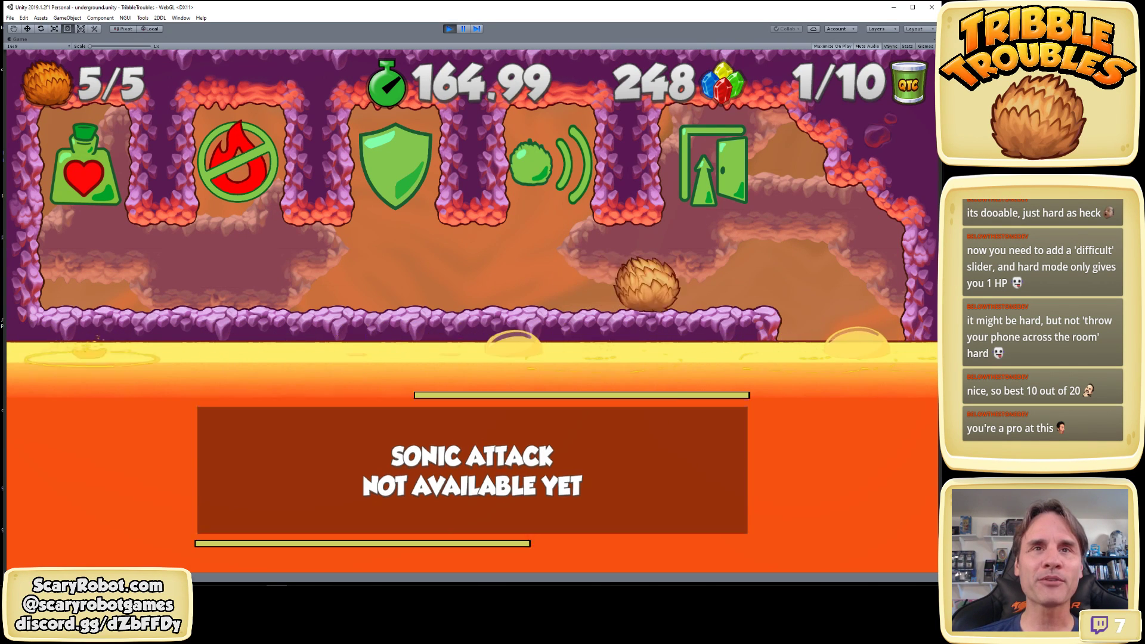
{"action": "key", "text": "Left"}
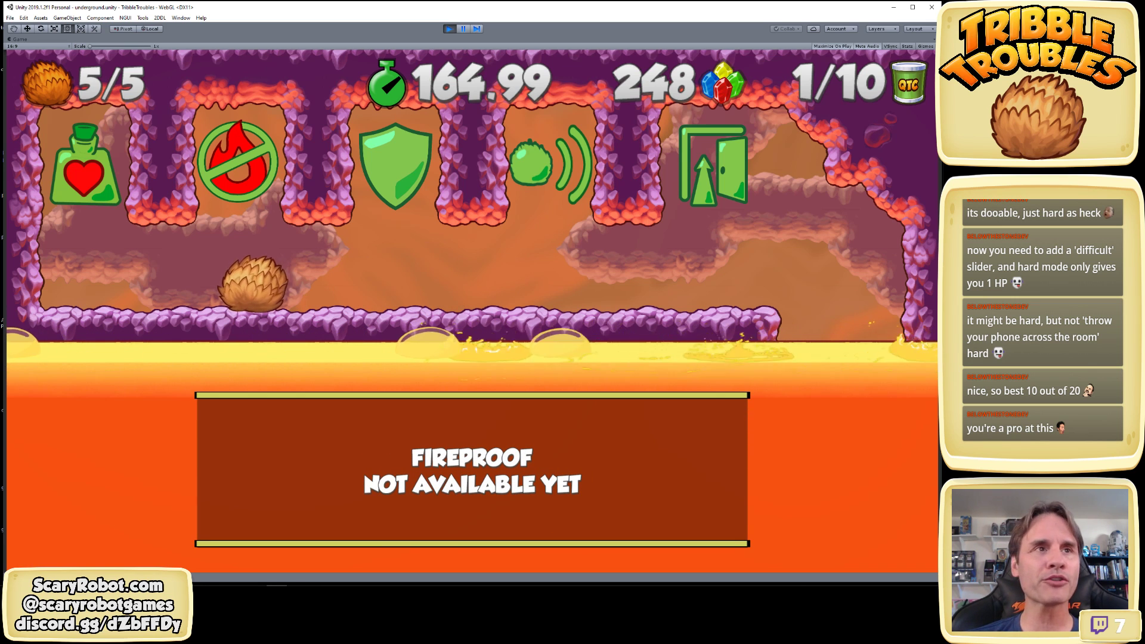
{"action": "key", "text": "Left"}
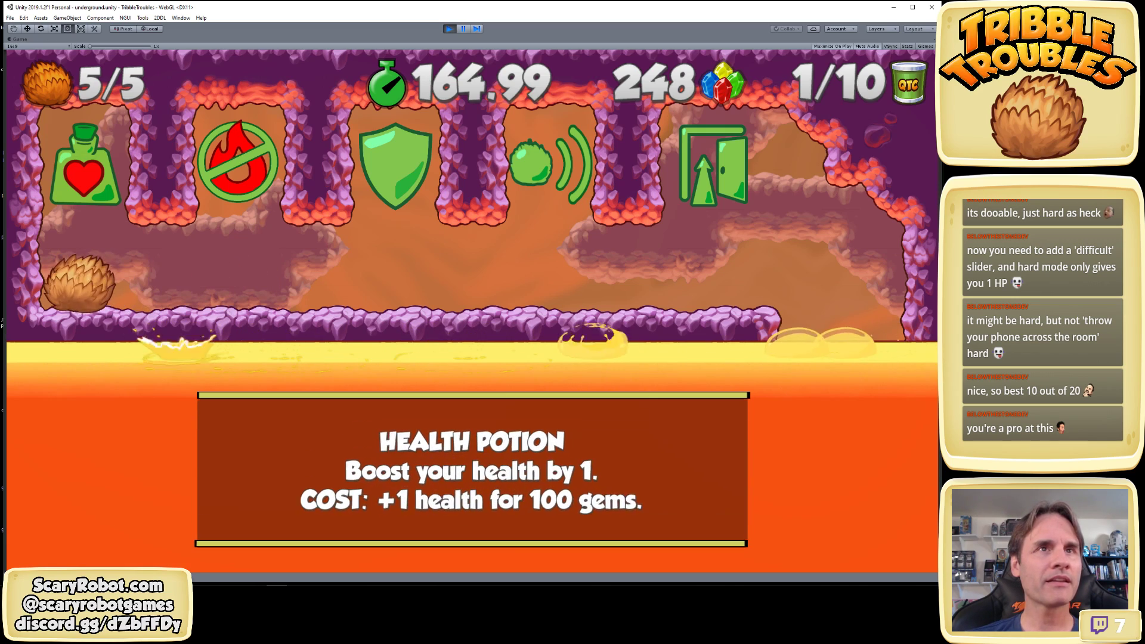
Try to buy a health potion while at full health
{"action": "key", "text": "Up"}
{"action": "key", "text": "Up"}
{"action": "key", "text": "Up"}
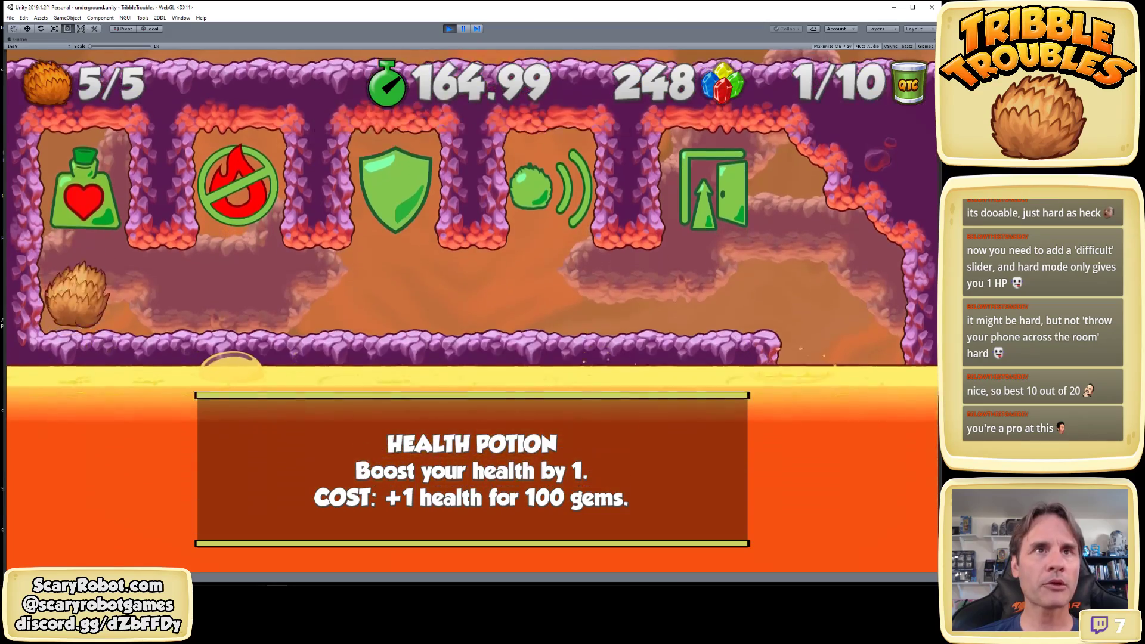
{"action": "key", "text": "Up"}
{"action": "key", "text": "Up"}
Roll to the ledge's right end and back to the Health Potion alcove, and buy 1 health for 100 gems
{"action": "key", "text": "Right"}
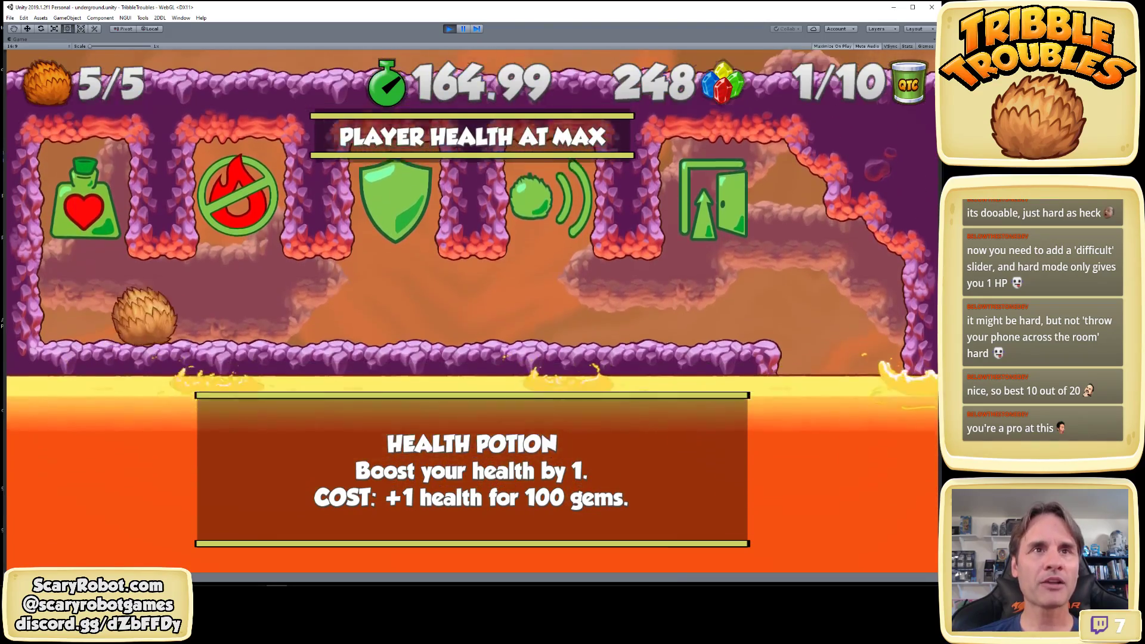
{"action": "key", "text": "Right"}
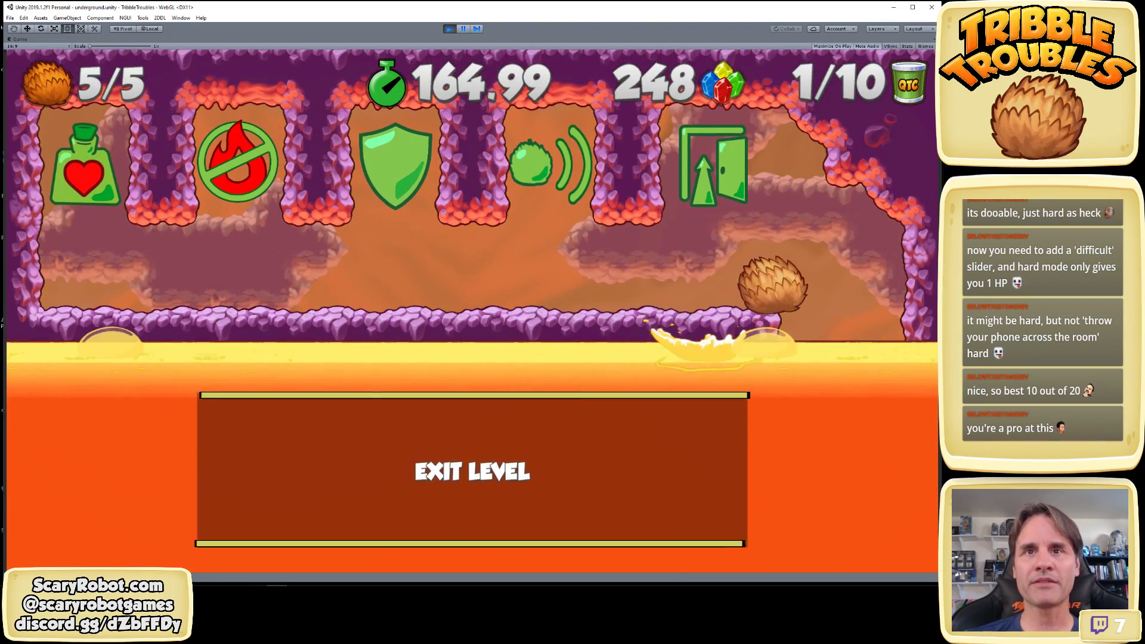
{"action": "key", "text": "Left"}
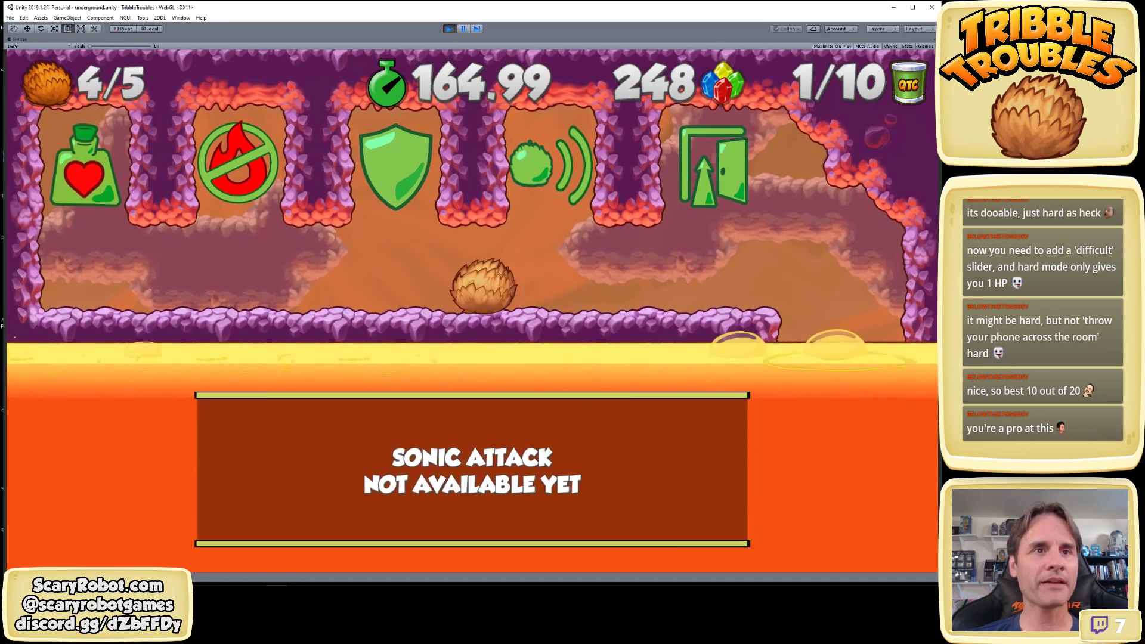
{"action": "key", "text": "Up"}
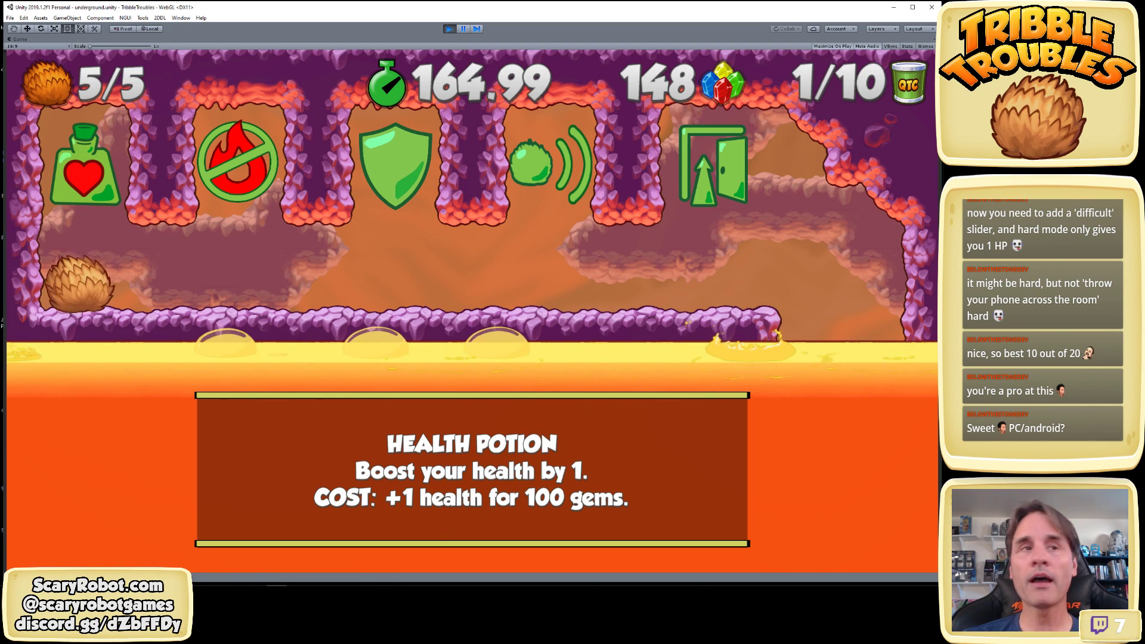
Move right along the shop ledge, jumping into the alcoves to try the Fireproof, Temporary Shield and Sonic Attack powerups
{"action": "key", "text": "Right"}
{"action": "key", "text": "space"}
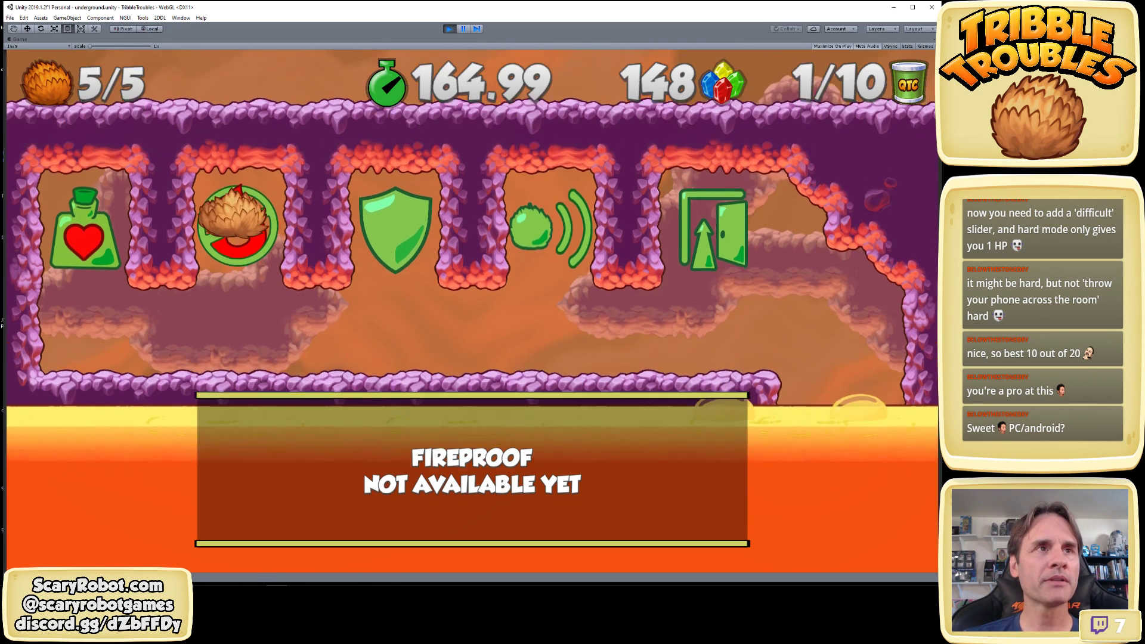
{"action": "key", "text": "Right"}
{"action": "key", "text": "space"}
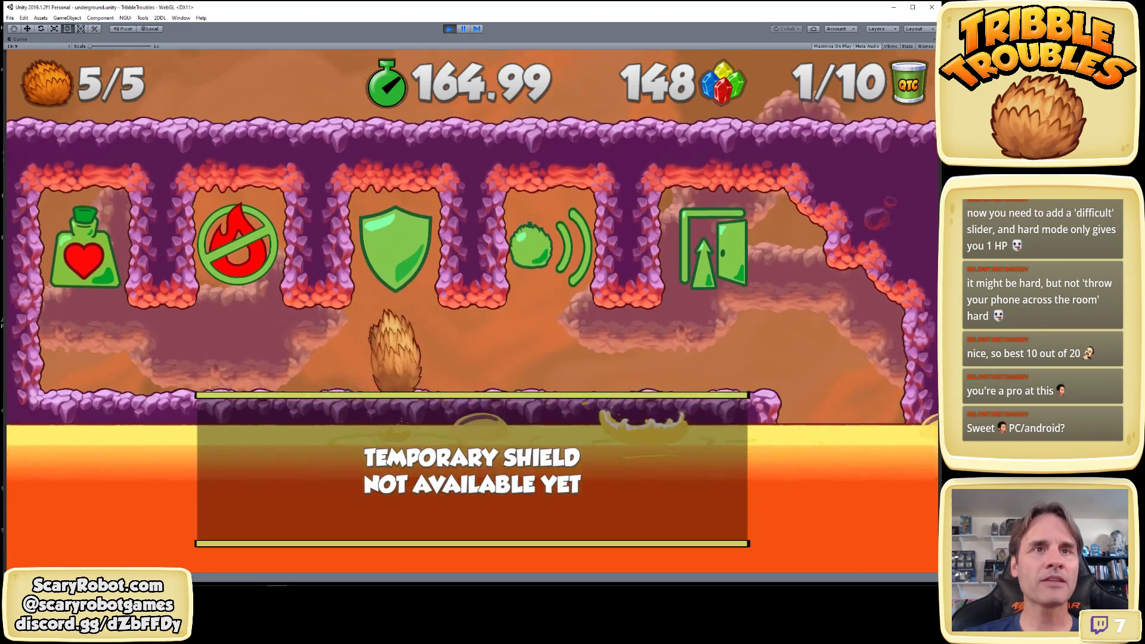
{"action": "key", "text": "Right"}
{"action": "key", "text": "space"}
Complete the level through the Exit Level door, continue to the Section 2 progress map, and stop the playtest
{"action": "key", "text": "Right"}
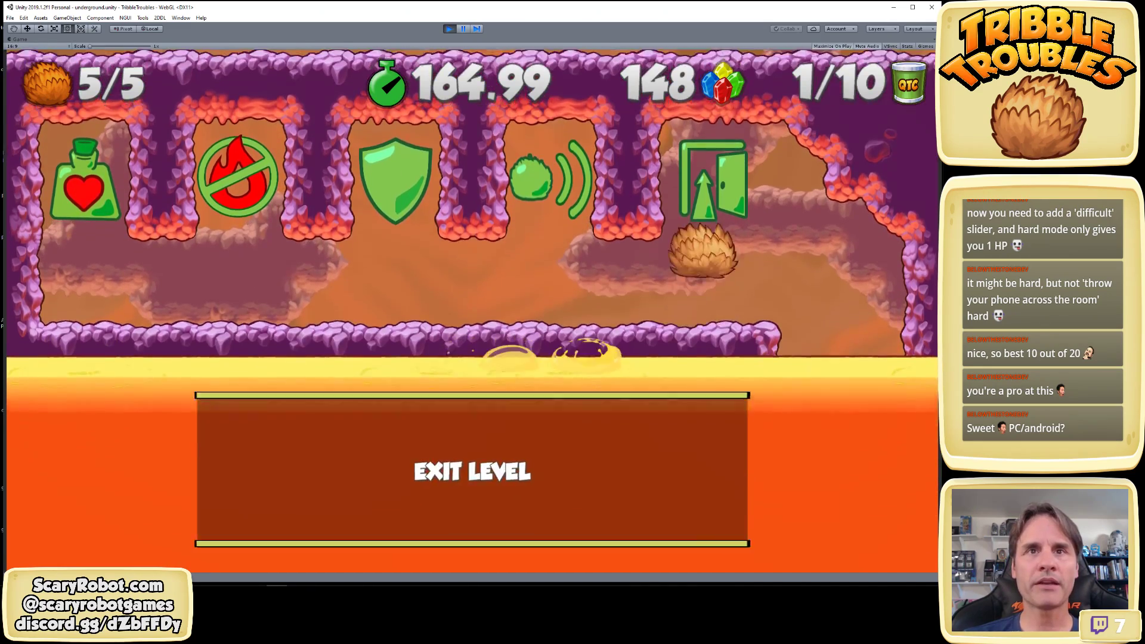
{"action": "key", "text": "space"}
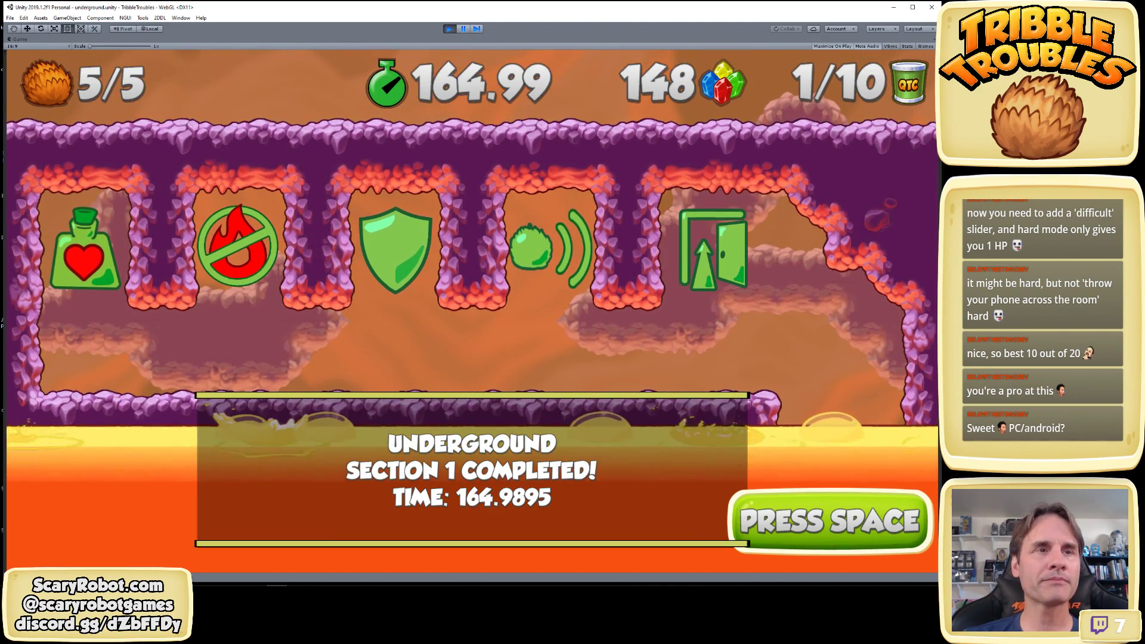
{"action": "key", "text": "space"}
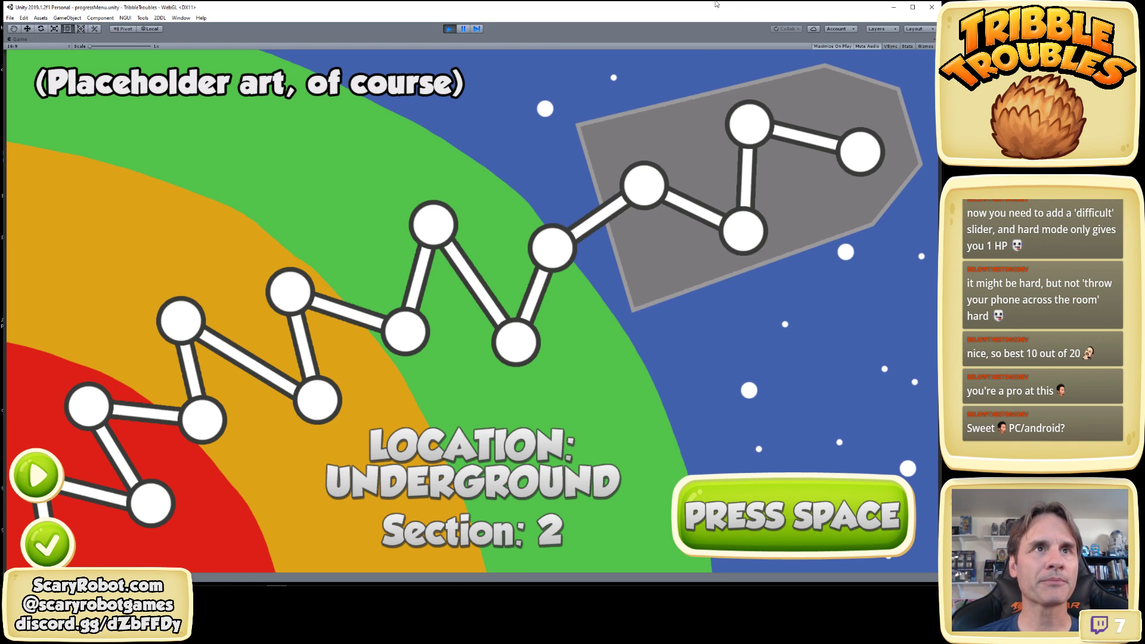
{"action": "key", "text": "ctrl+p"}
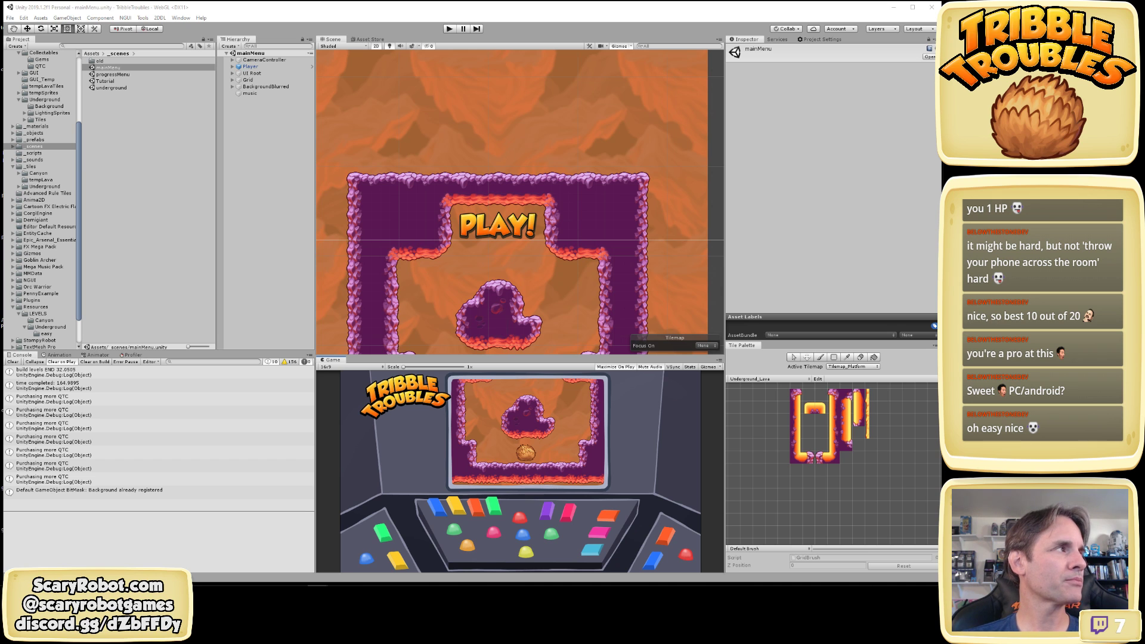
Switch to the browser, check the demo address tribbletroubles.com/demo, and close the extra tab
{"action": "left_click_drag", "start_coordinate": [475, 155], "coordinate": [404, 103]}
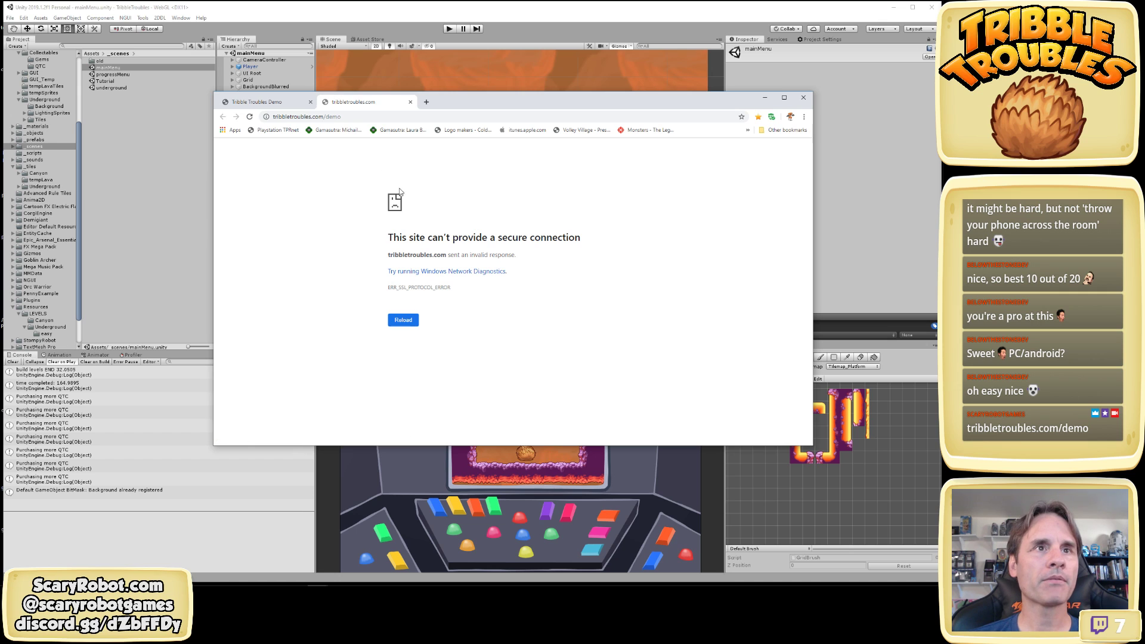
{"action": "left_click", "coordinate": [358, 118]}
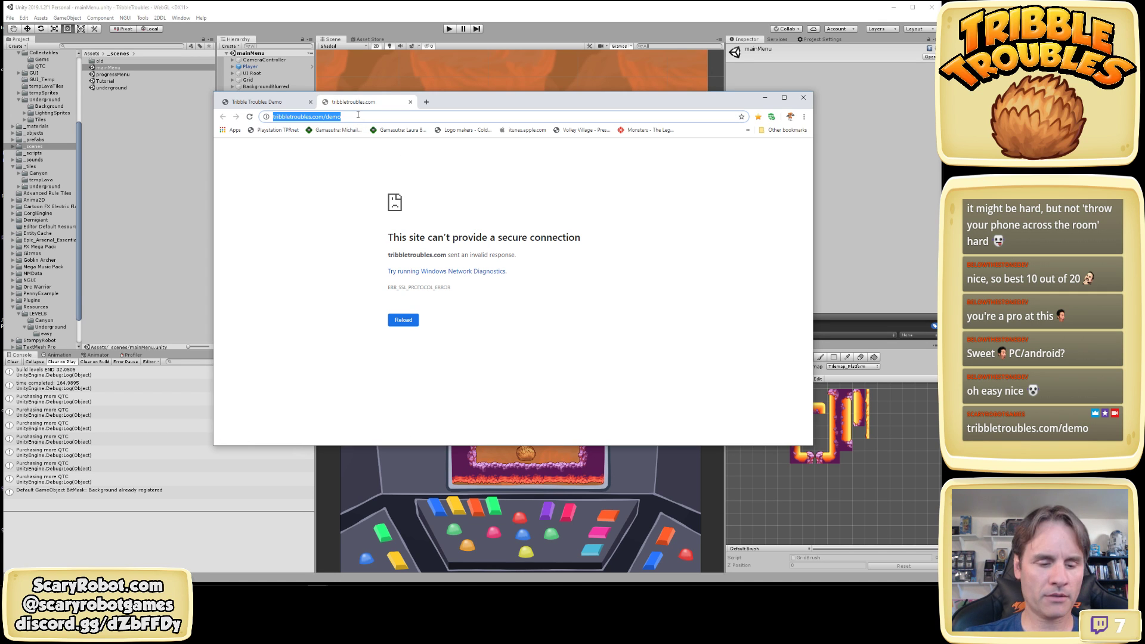
{"action": "type", "text": "tri"}
{"action": "key", "text": "Escape"}
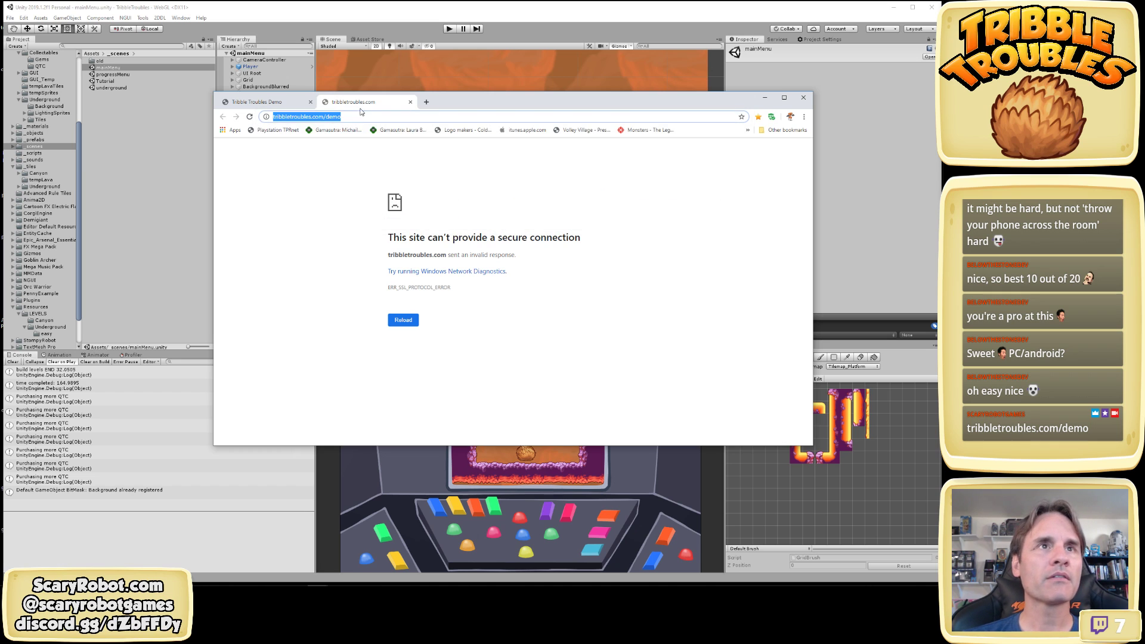
{"action": "left_click", "coordinate": [410, 102]}
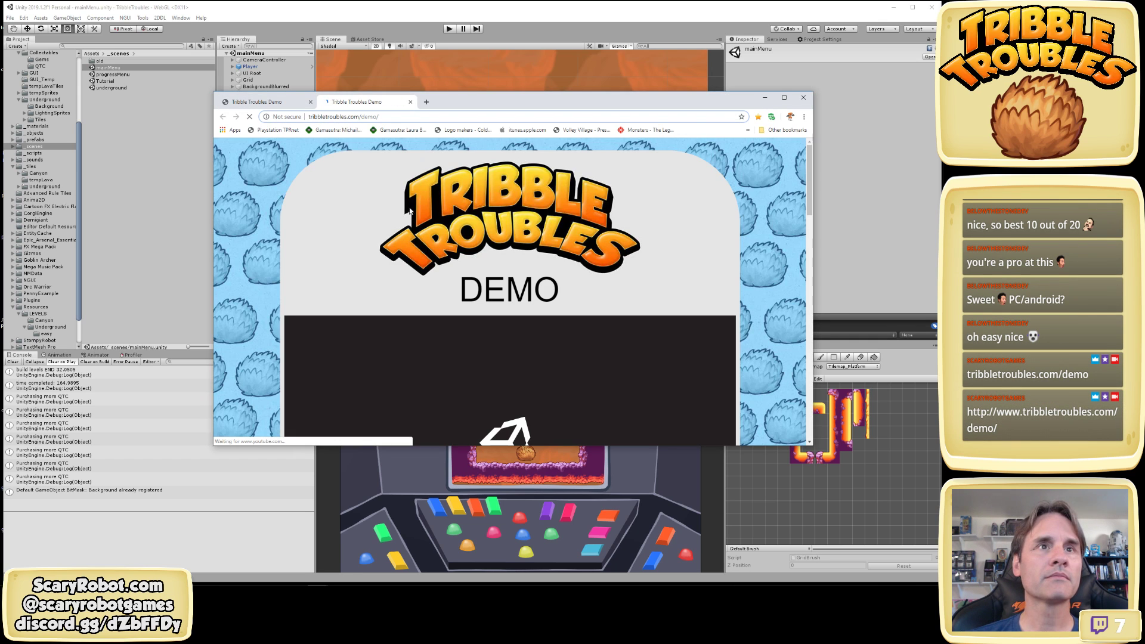
{"action": "left_click", "coordinate": [410, 102]}
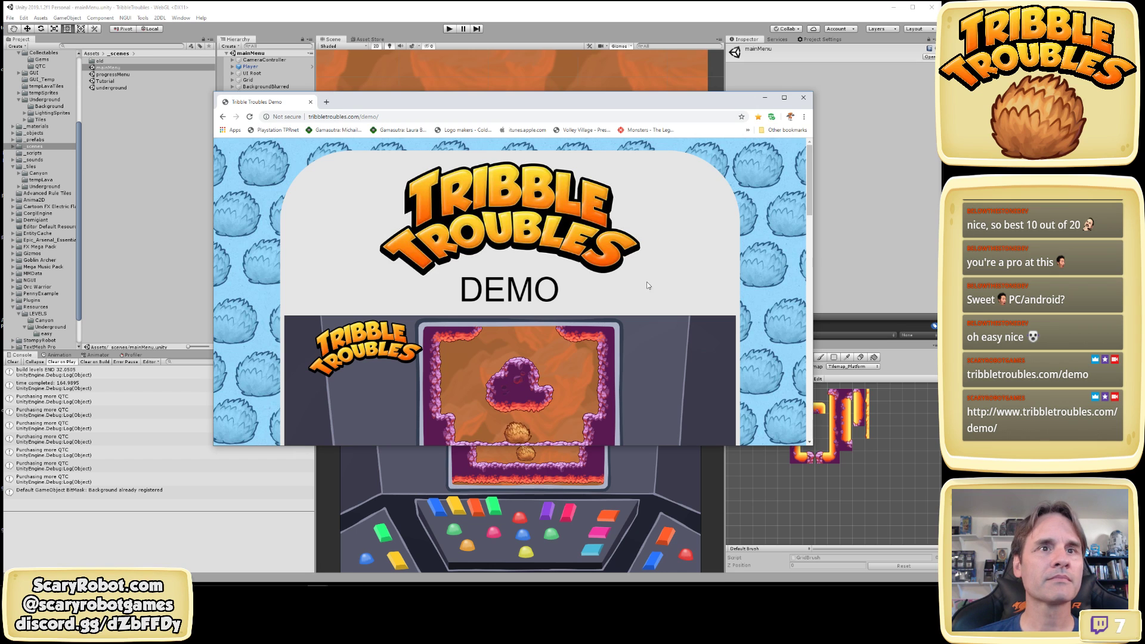
Extend the browser window downward so the demo game and its controls text fit in view
{"action": "scroll", "coordinate": [671, 304], "scroll_direction": "down", "scroll_amount": 2}
{"action": "scroll", "coordinate": [785, 325], "scroll_direction": "down", "scroll_amount": 2}
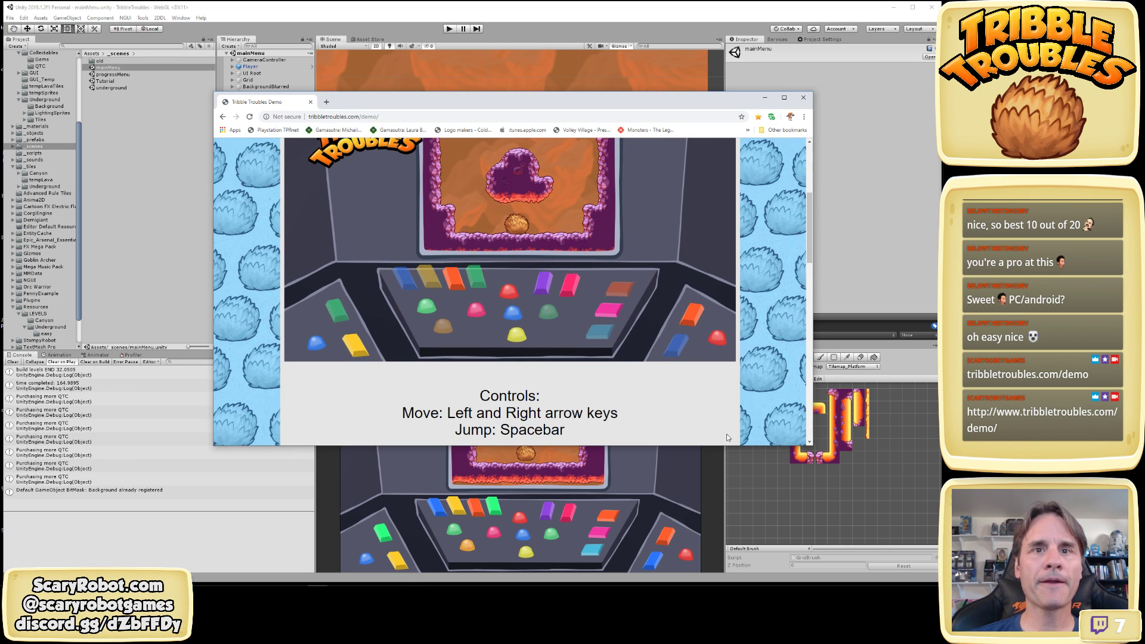
{"action": "left_click_drag", "start_coordinate": [723, 445], "coordinate": [723, 536]}
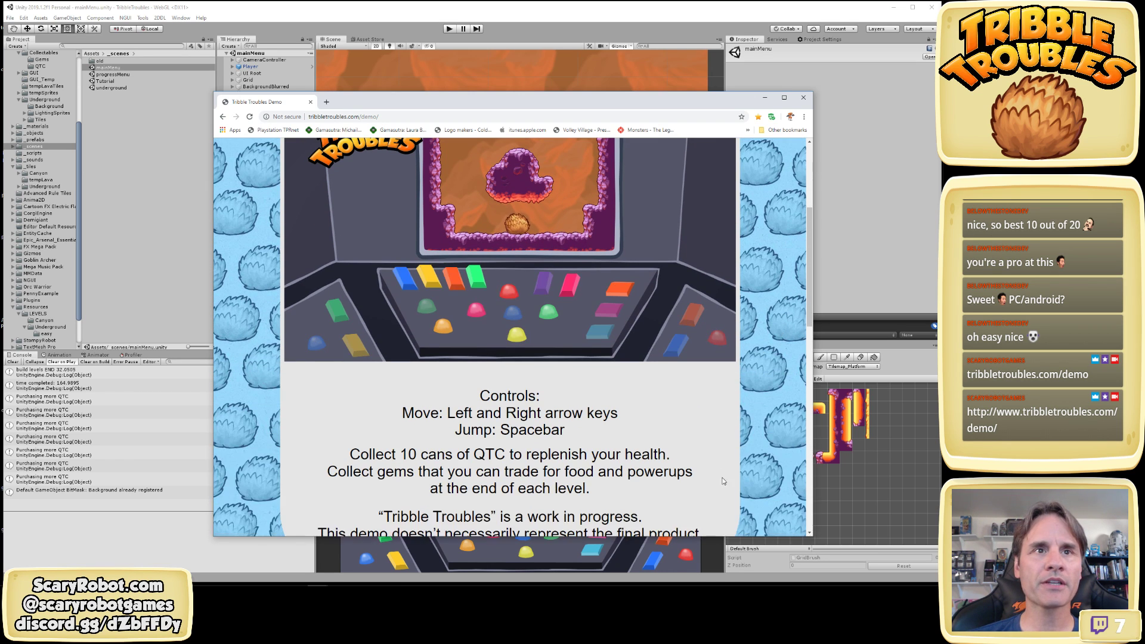
{"action": "scroll", "coordinate": [721, 443], "scroll_direction": "up", "scroll_amount": 1}
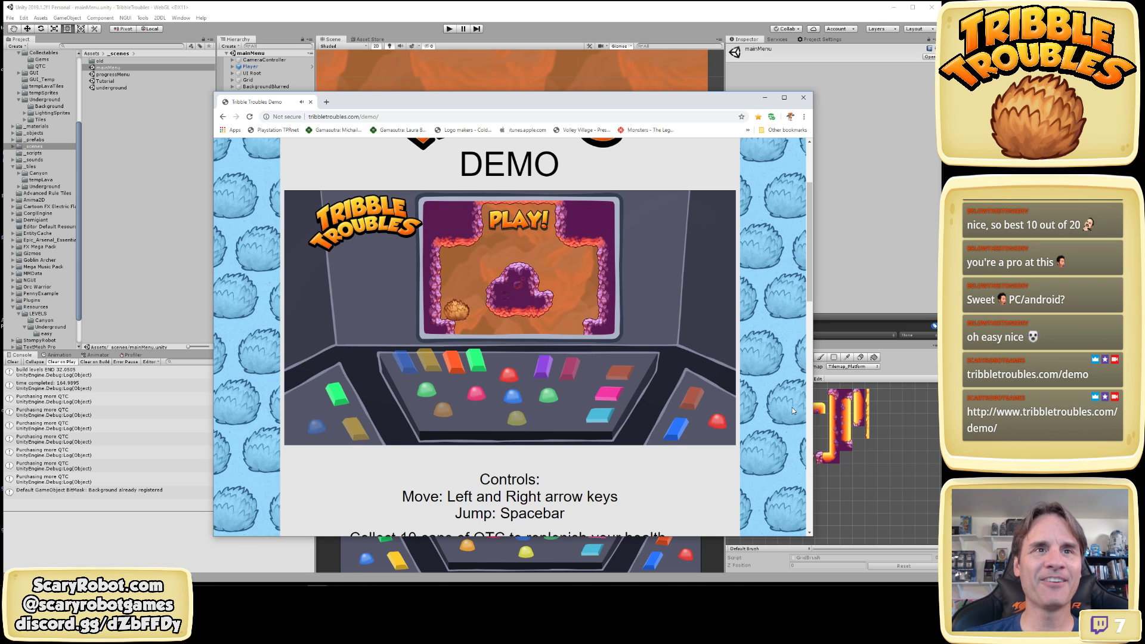
Start Underground Section 1 in the web demo and roll the tribble left to the wall
{"action": "key", "text": "Right"}
{"action": "key", "text": "space"}
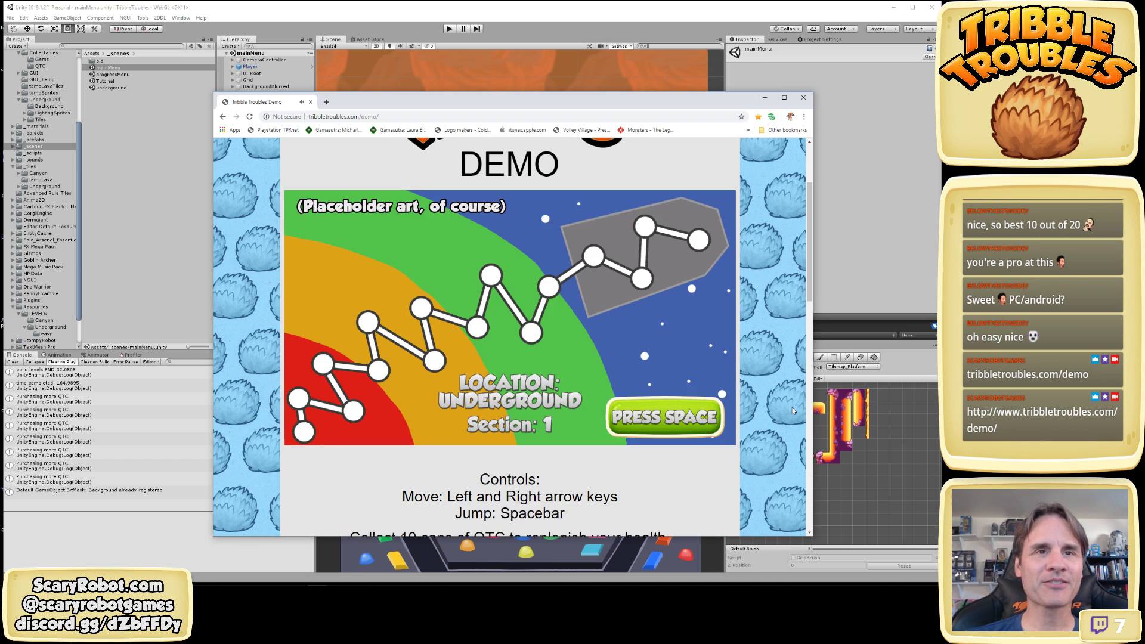
{"action": "key", "text": "space"}
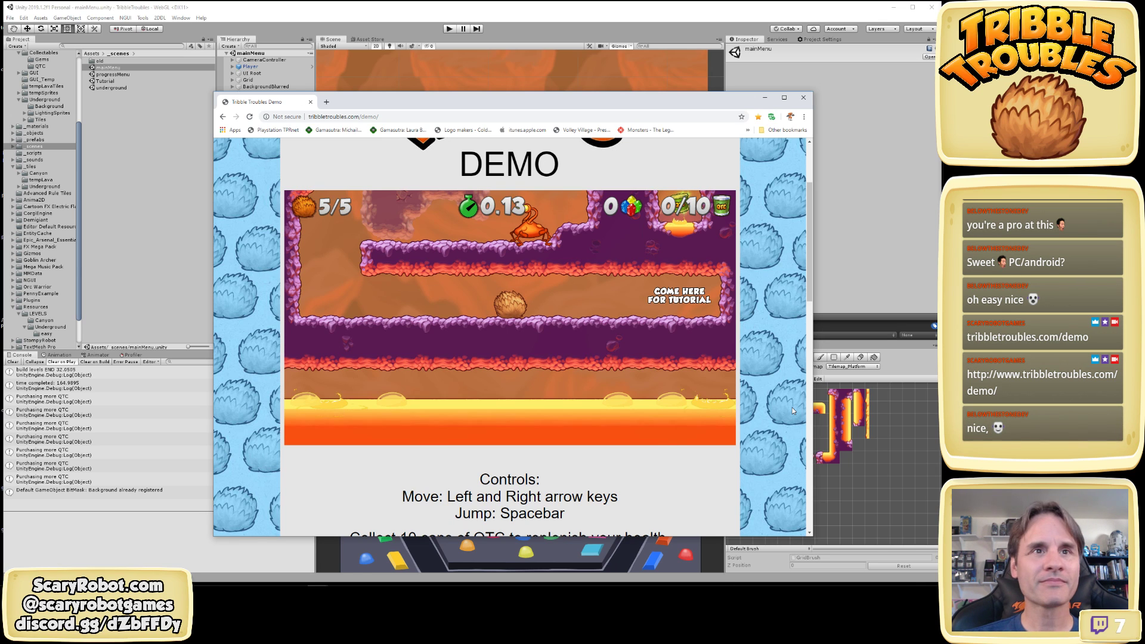
{"action": "key", "text": "Left"}
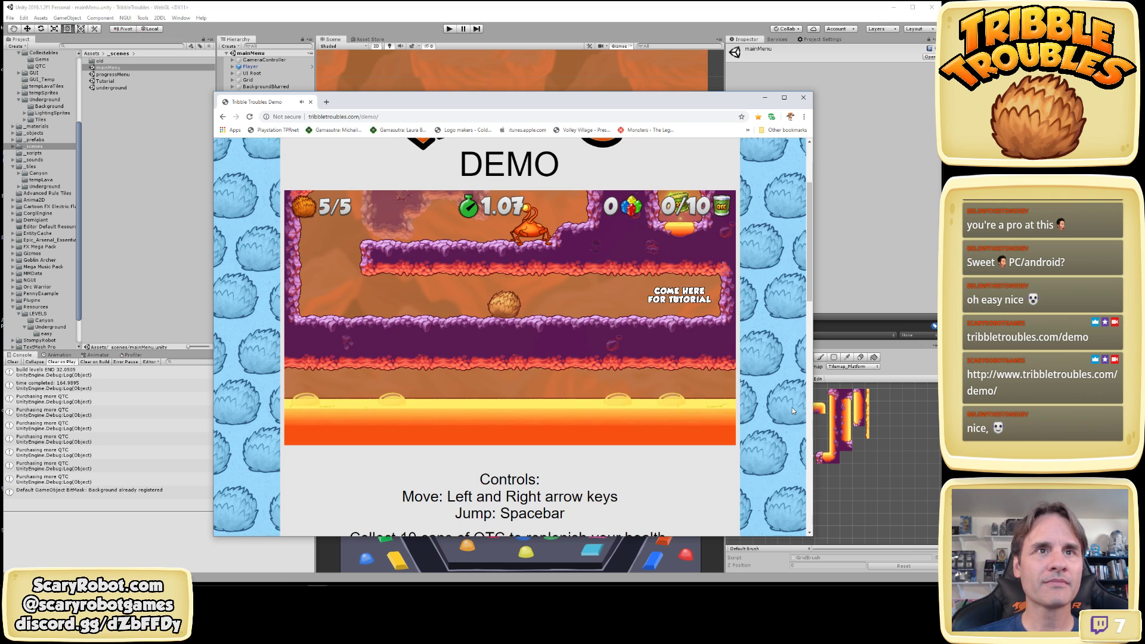
{"action": "key", "text": "Left"}
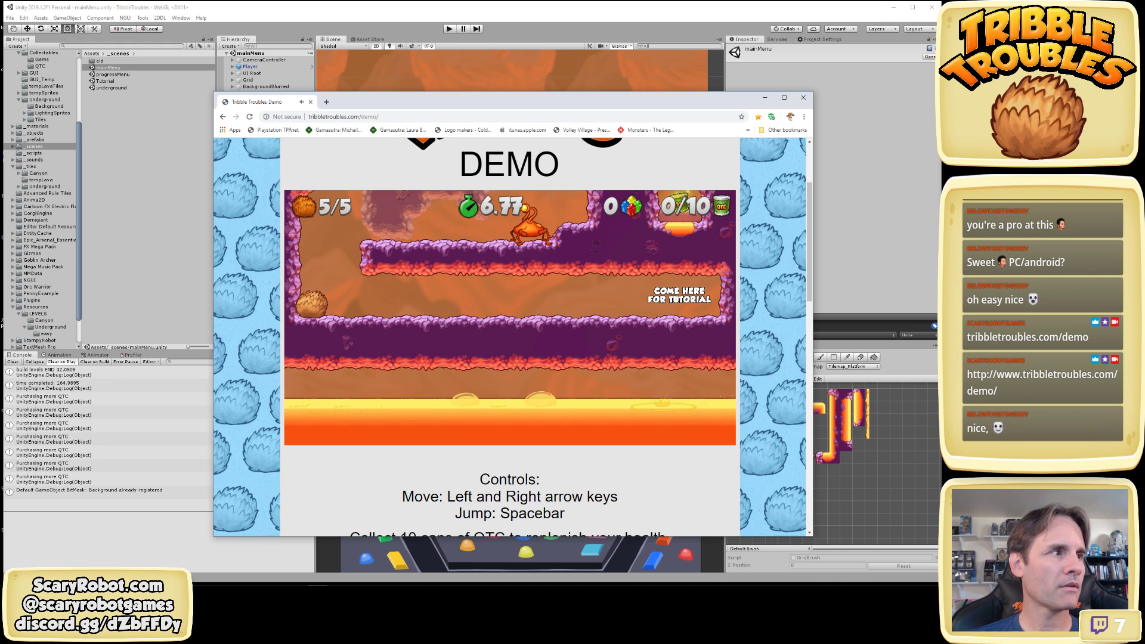
Reload the demo page and close the browser window
{"action": "left_click", "coordinate": [480, 171]}
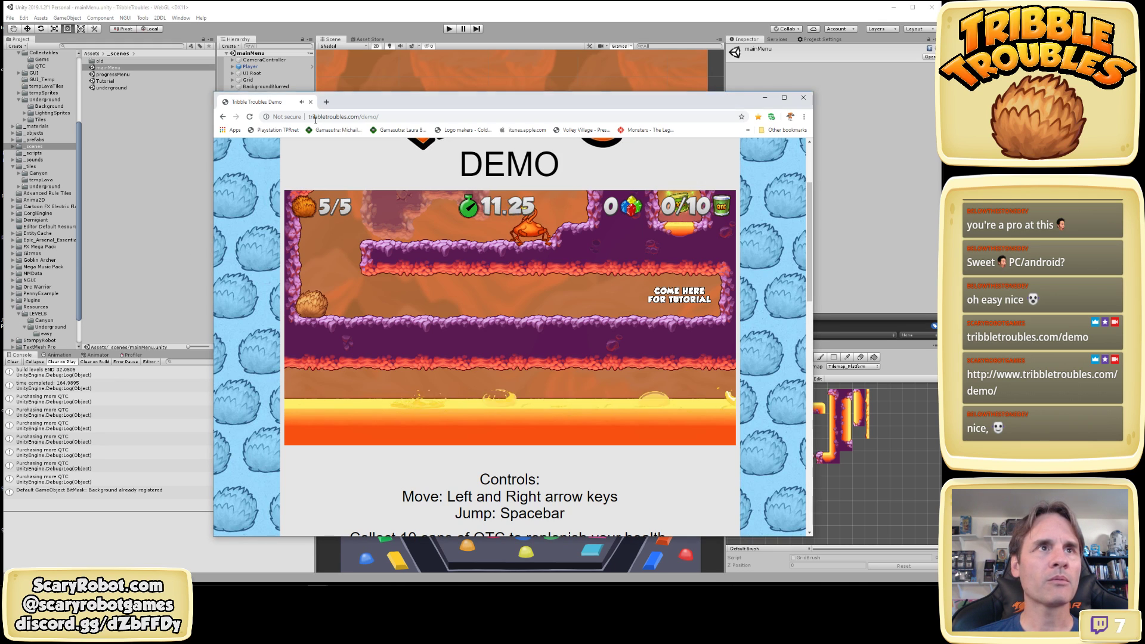
{"action": "left_click", "coordinate": [251, 117]}
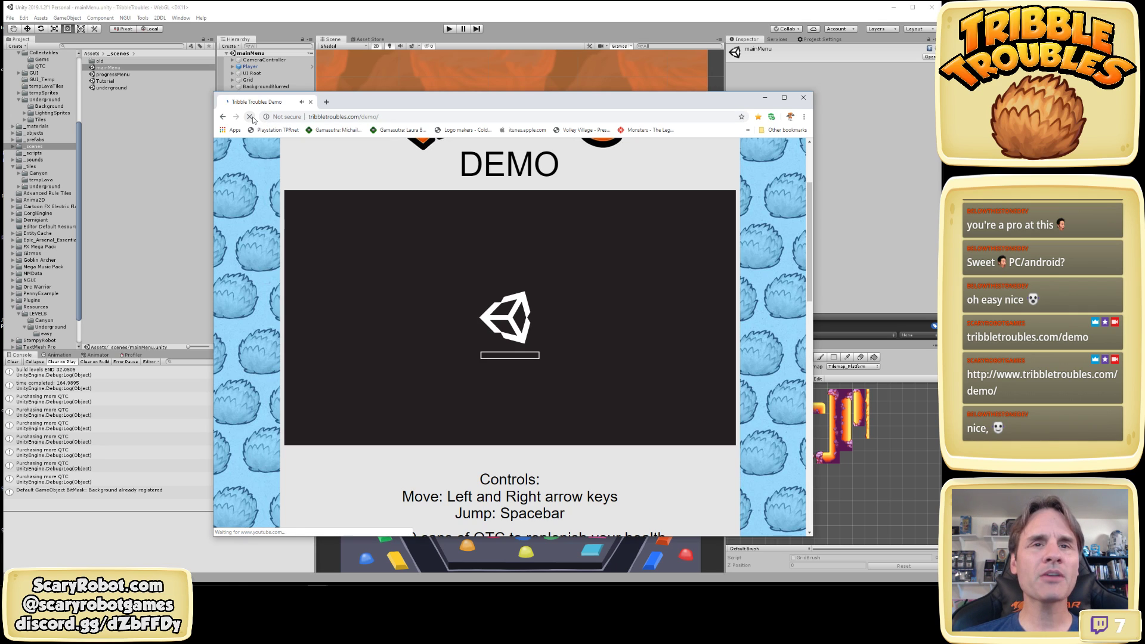
{"action": "left_click", "coordinate": [804, 97]}
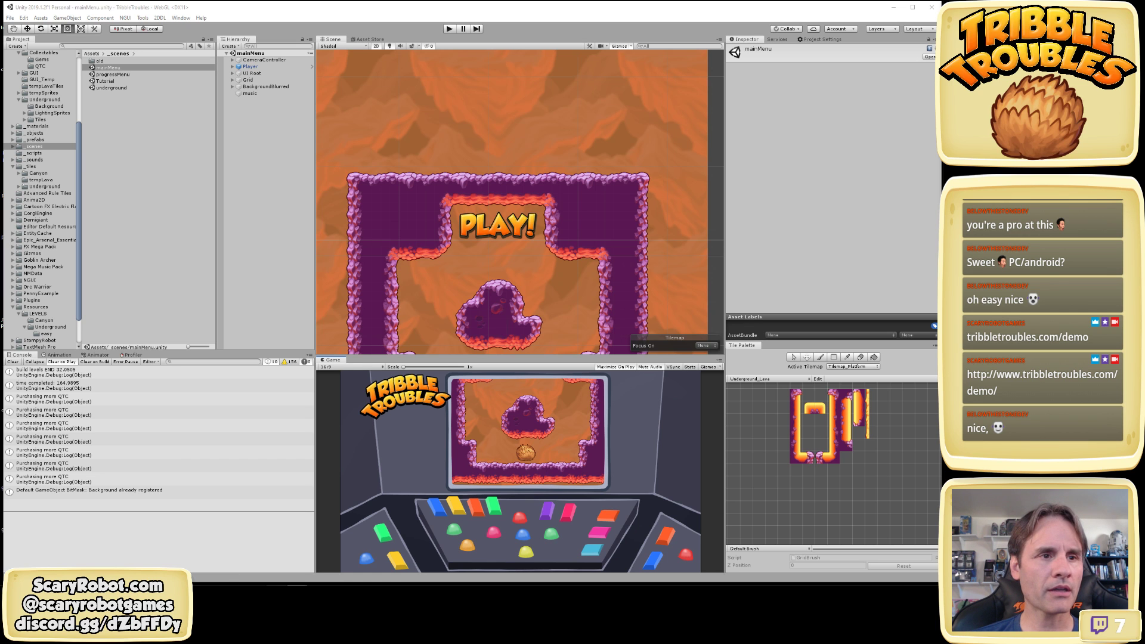
Open Microsoft Edge and shrink its window to uncover part of the Unity editor
{"action": "mouse_move", "coordinate": [317, 592]}
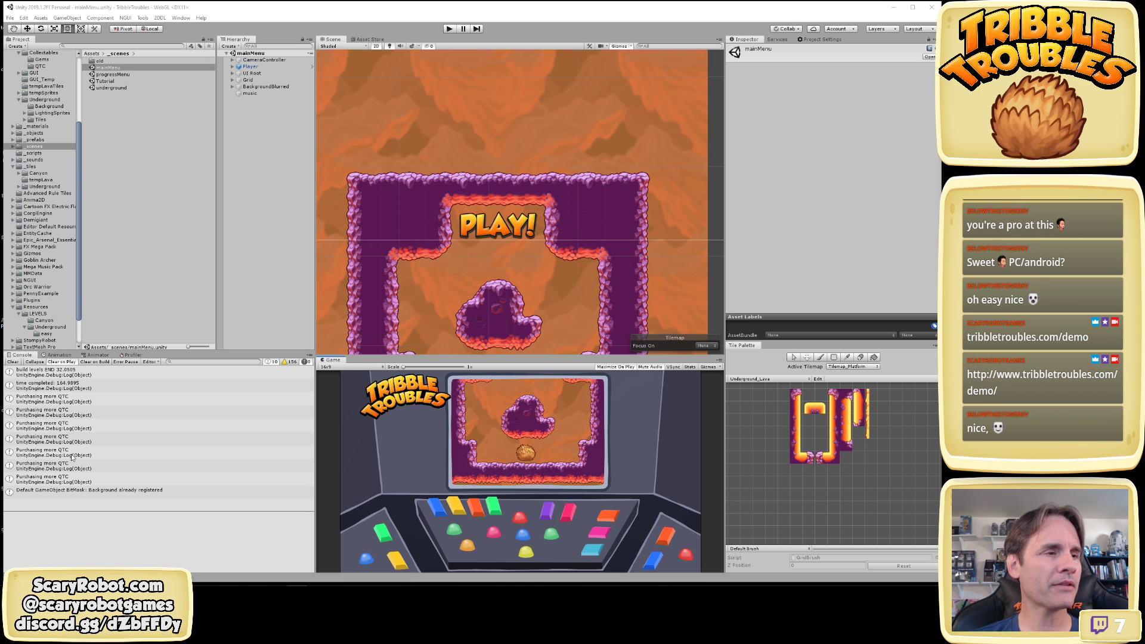
{"action": "key", "text": "super"}
{"action": "type", "text": "edge"}
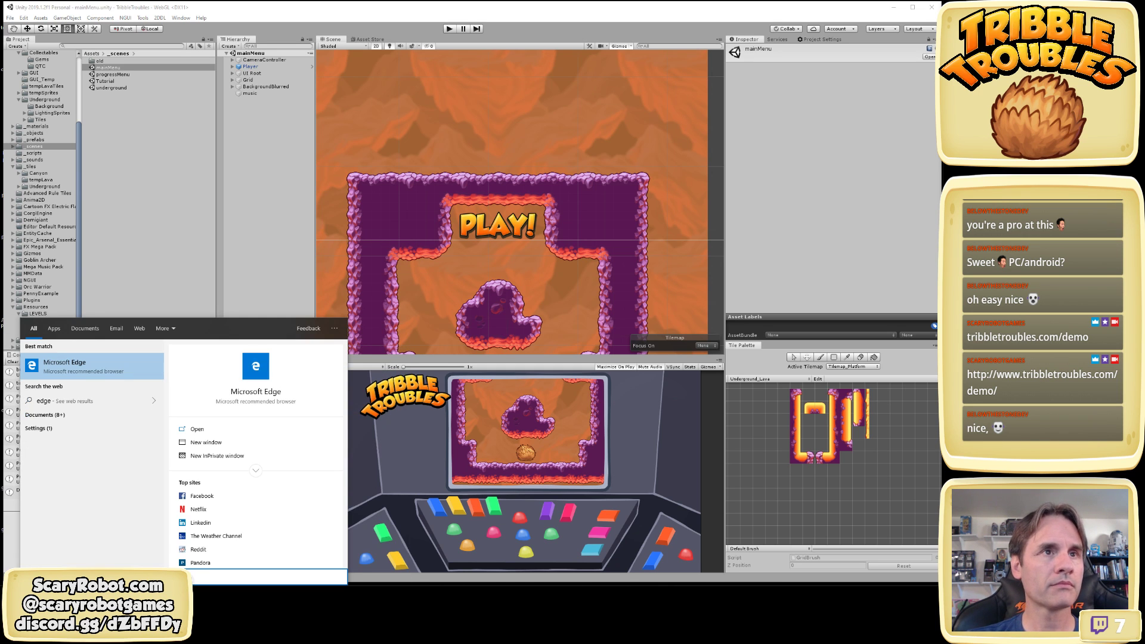
{"action": "key", "text": "Return"}
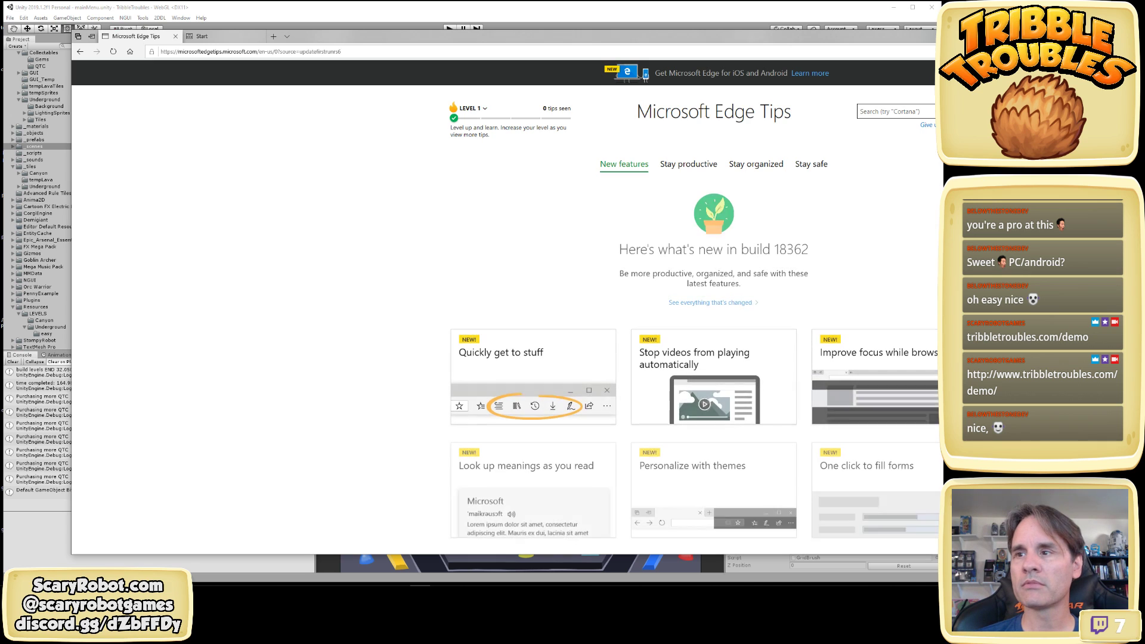
{"action": "left_click_drag", "start_coordinate": [1144, 555], "coordinate": [734, 529]}
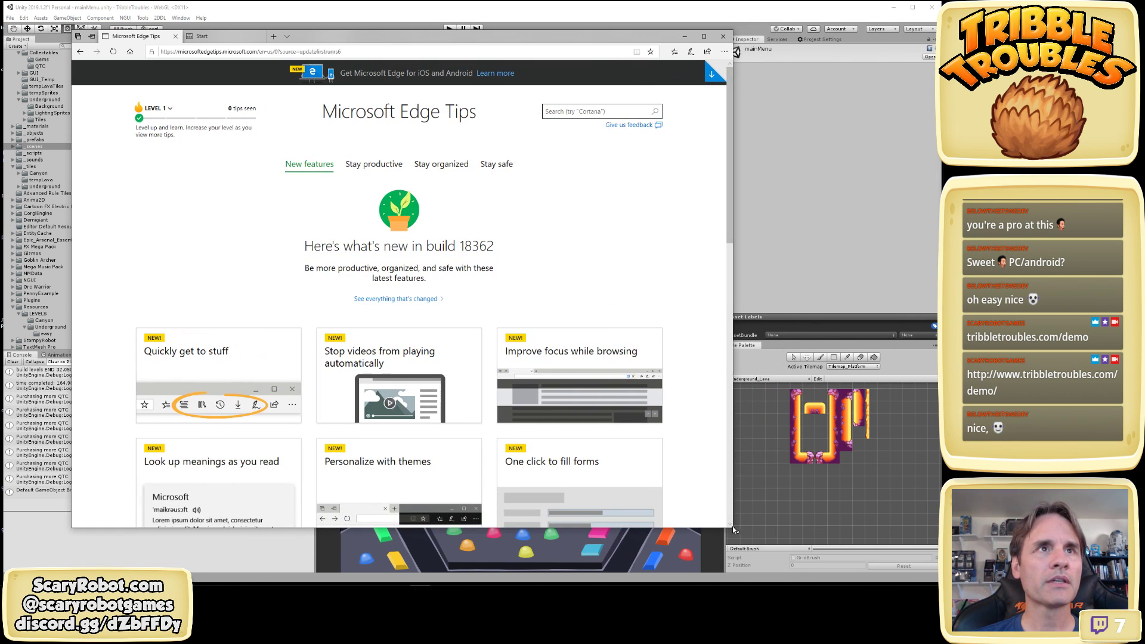
Load the game demo at tribbletroubles.com/demo in Microsoft Edge
{"action": "left_click", "coordinate": [278, 53]}
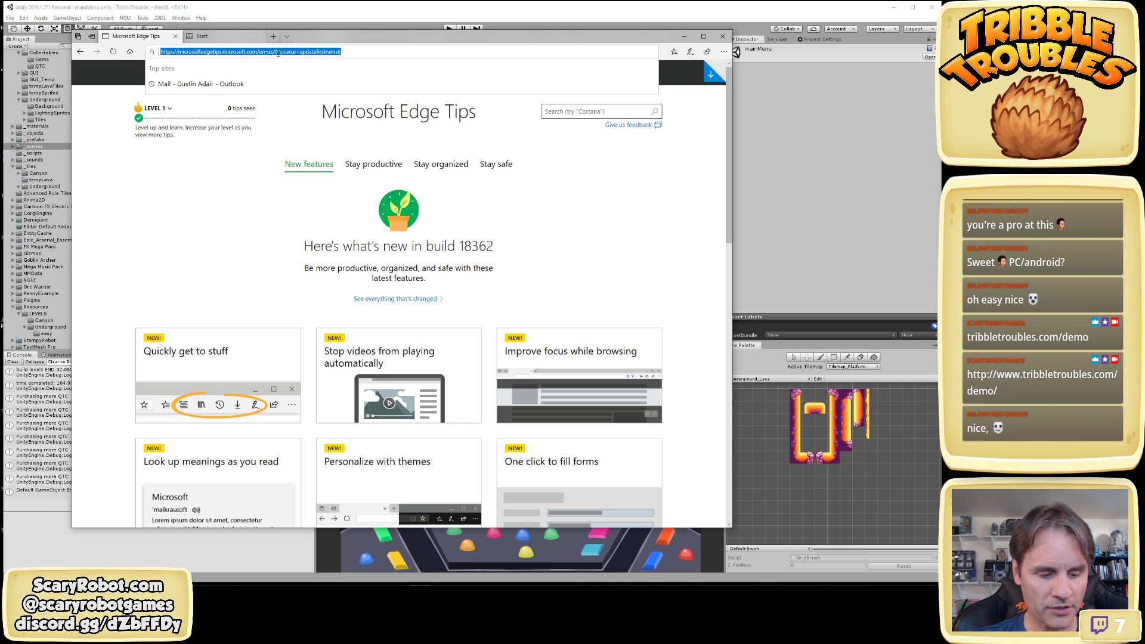
{"action": "type", "text": "tribbletro"}
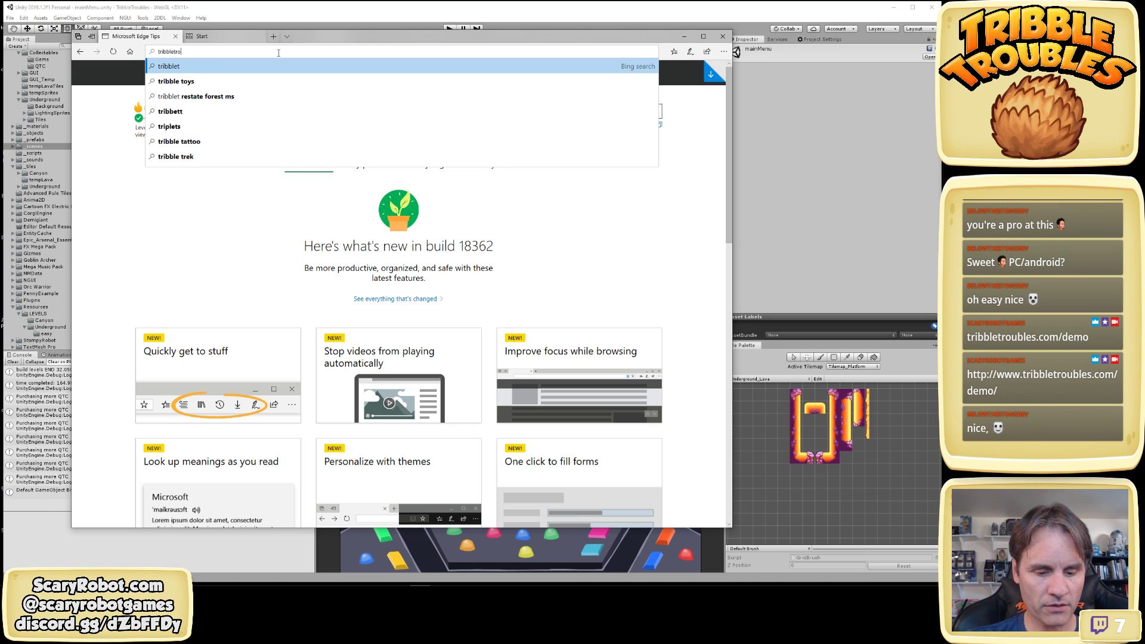
{"action": "type", "text": "ubles.com/demo"}
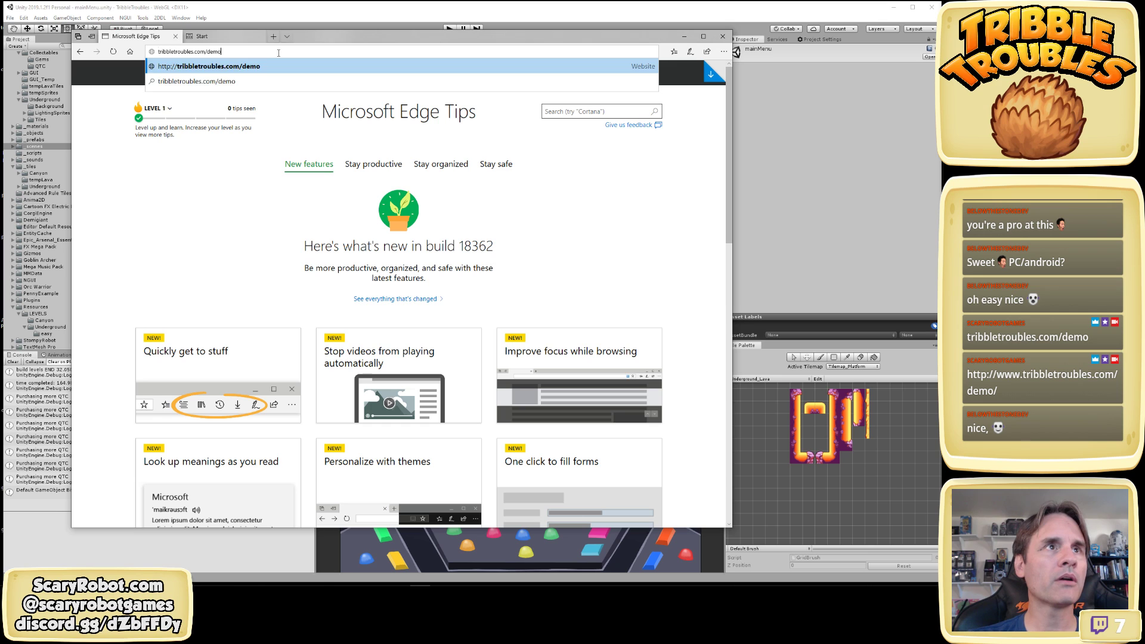
{"action": "key", "text": "Return"}
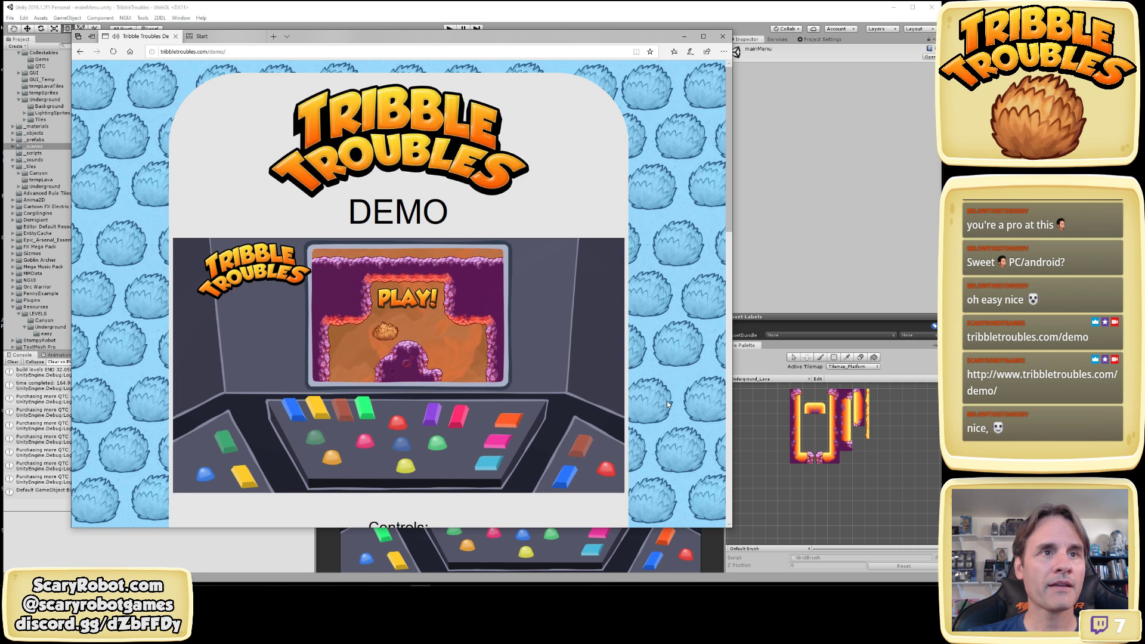
Start the demo level, roll the tribble left around the wall, bounce up and smash the red creature in the pit
{"action": "key", "text": "space"}
{"action": "key", "text": "space"}
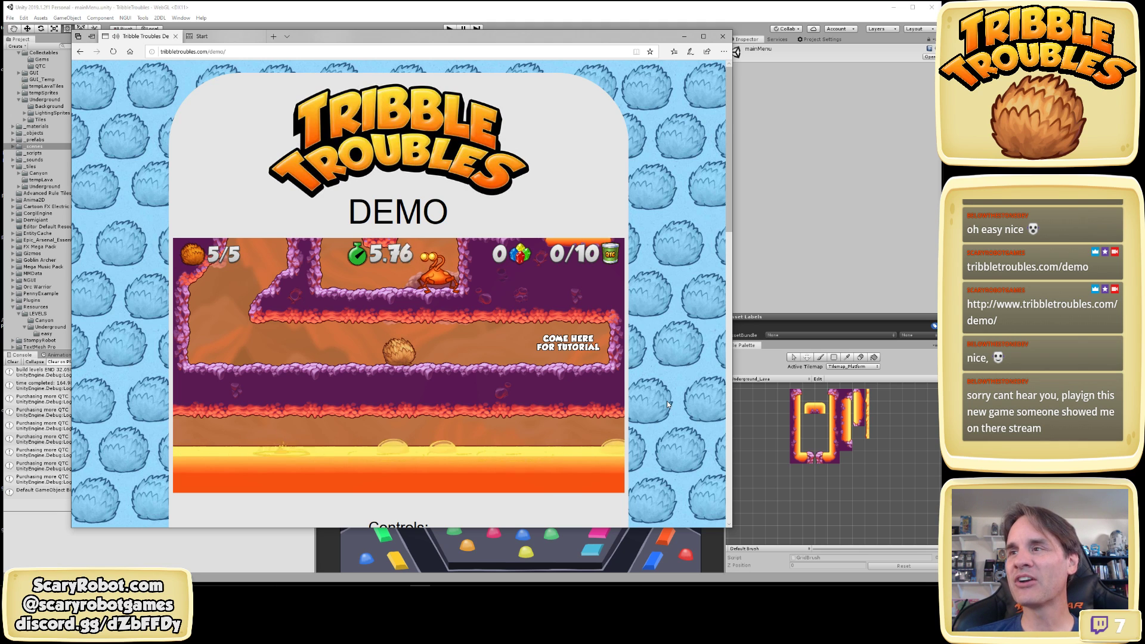
{"action": "key", "text": "Left"}
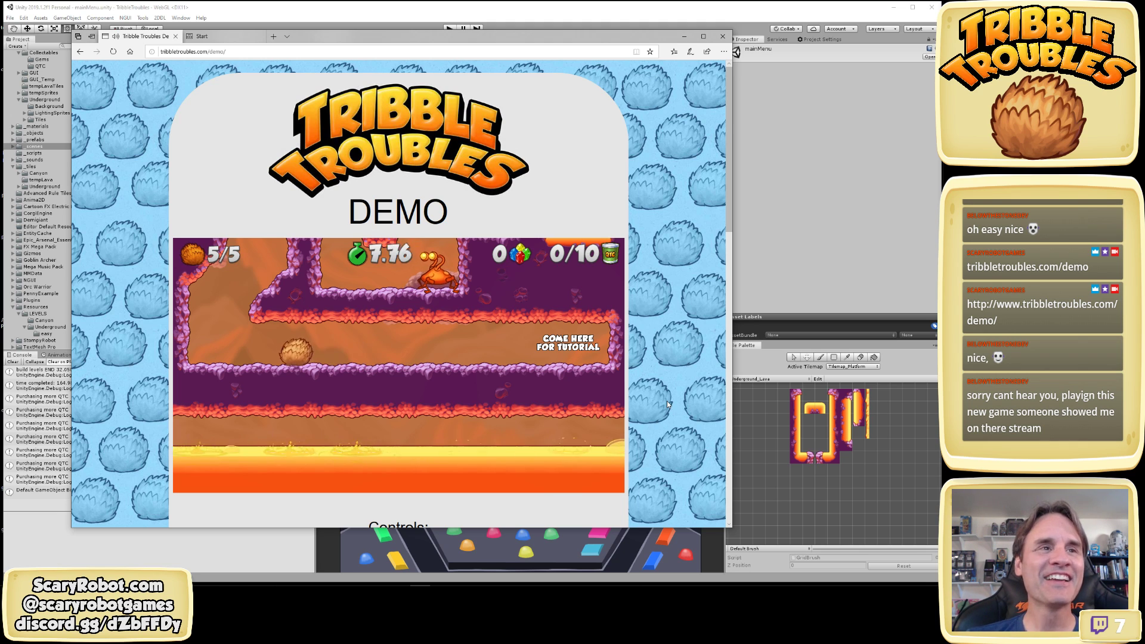
{"action": "key", "text": "space"}
{"action": "key", "text": "Right"}
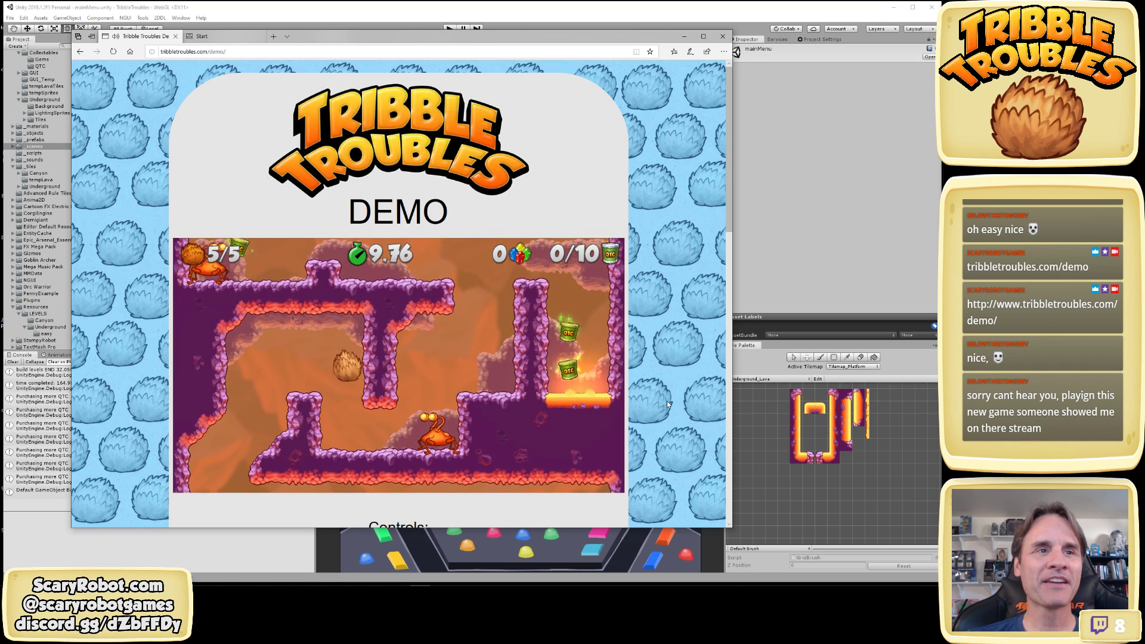
{"action": "key", "text": "space"}
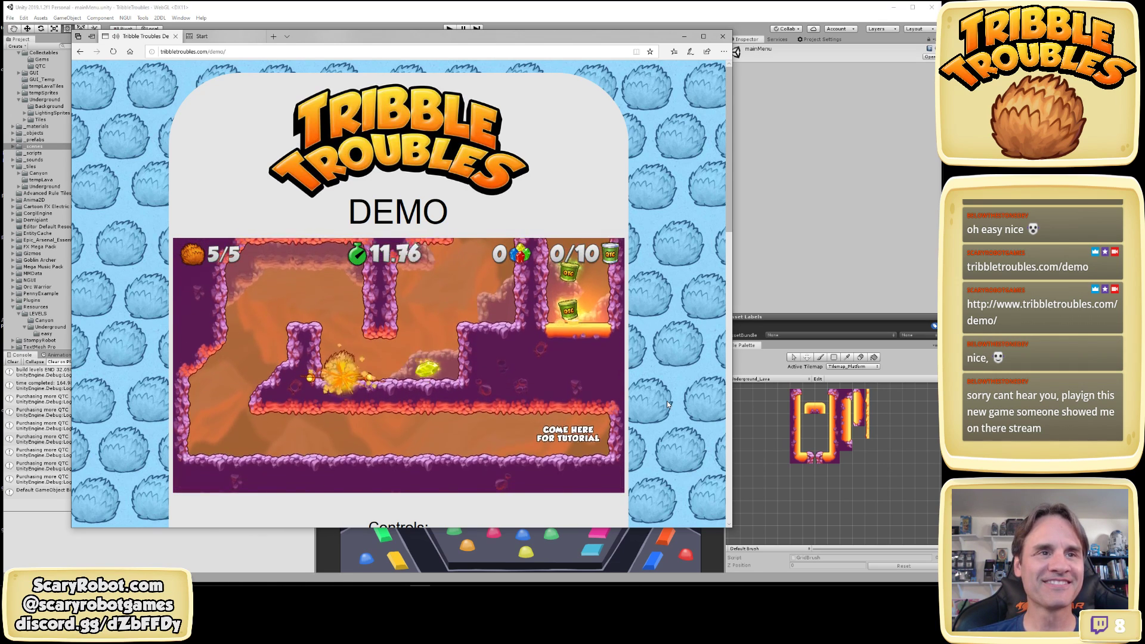
Bounce the tribble up the ledges on the right, collect both QTC cans above the glowing platform and climb back onto the pillar
{"action": "key", "text": "Right"}
{"action": "key", "text": "space"}
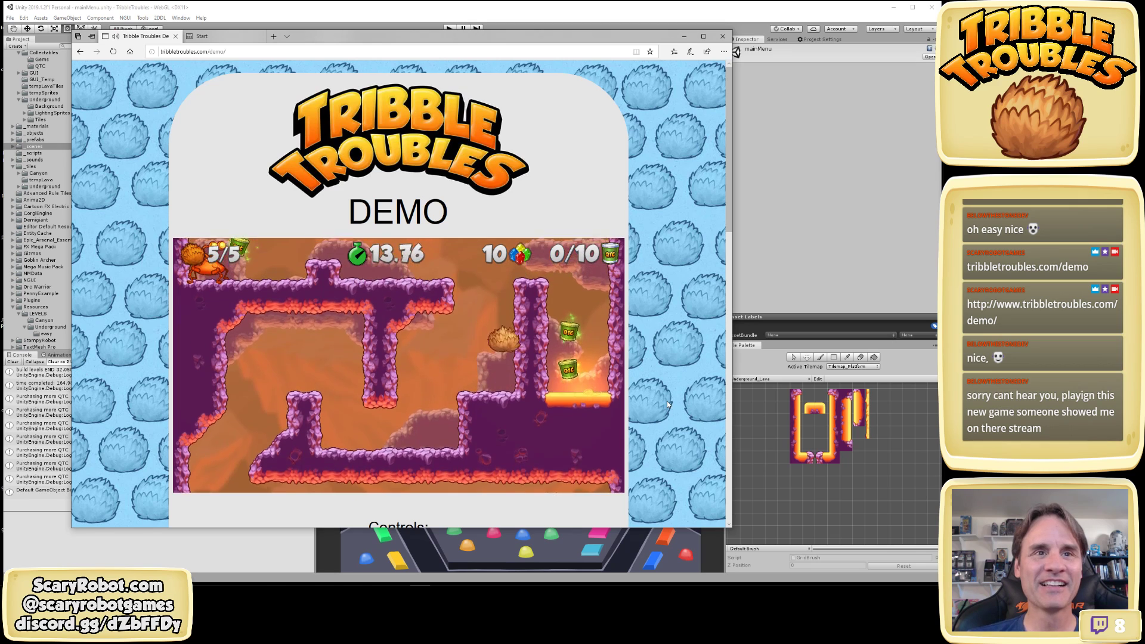
{"action": "key", "text": "space"}
{"action": "key", "text": "Right"}
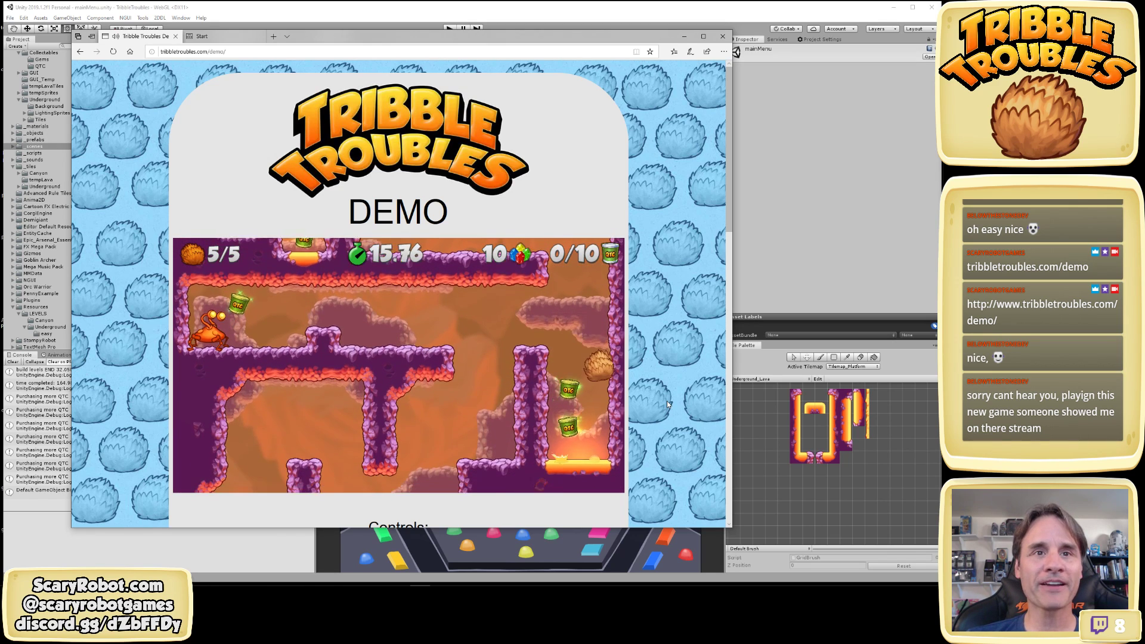
{"action": "key", "text": "space"}
{"action": "key", "text": "Left"}
{"action": "key", "text": "space"}
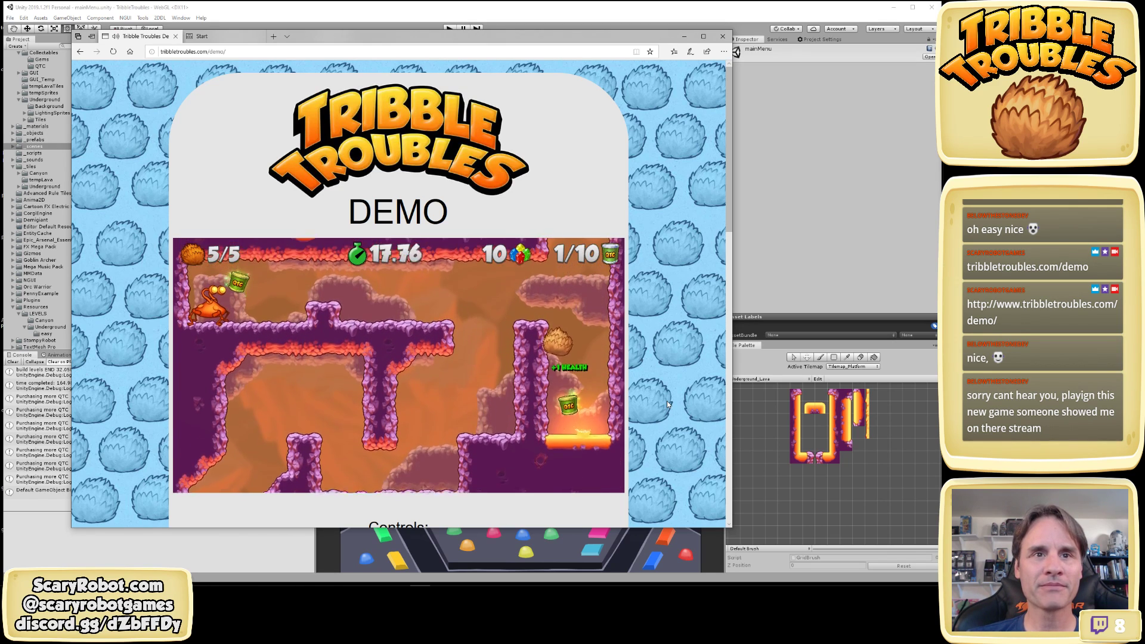
{"action": "key", "text": "space"}
{"action": "key", "text": "Left"}
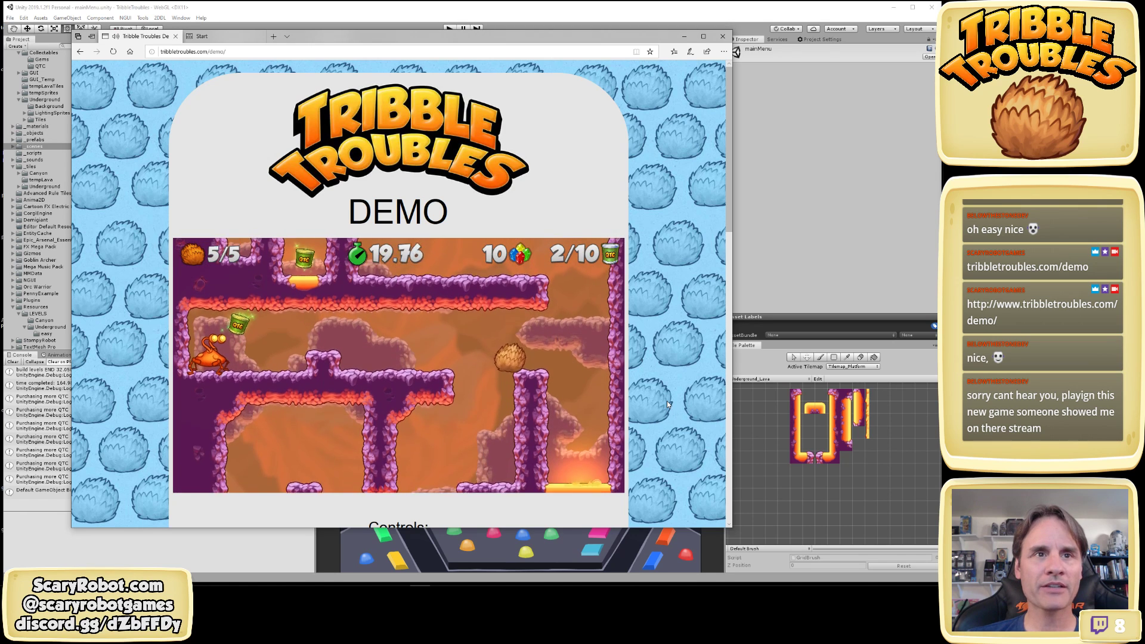
Cross to the left ledge, smash the red creature there and collect the QTC can above it
{"action": "key", "text": "space"}
{"action": "key", "text": "space"}
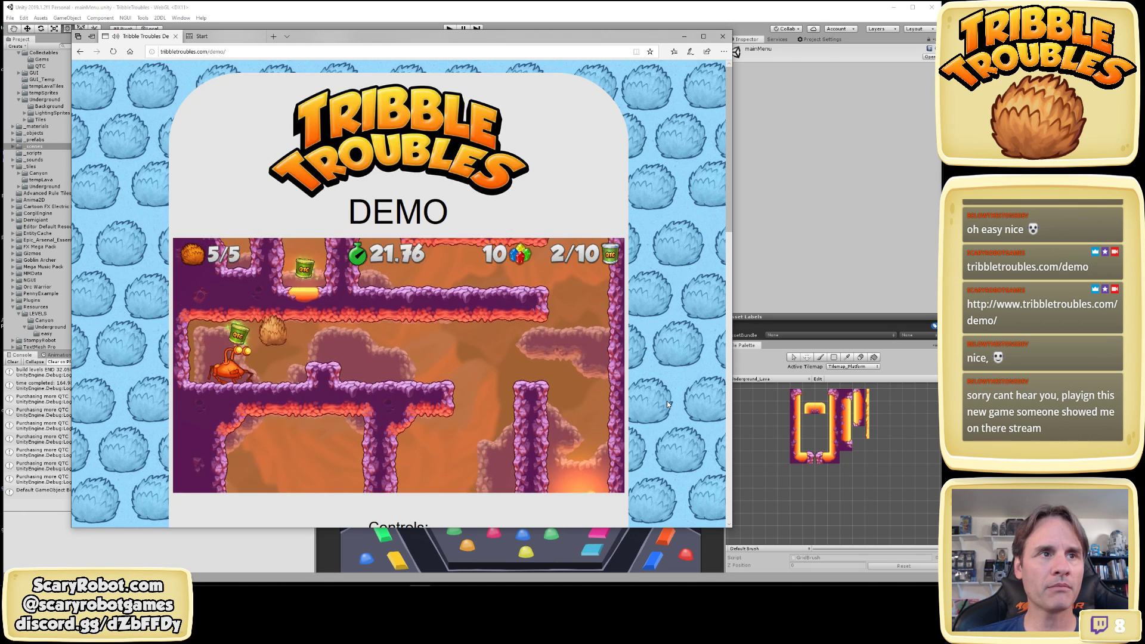
{"action": "key", "text": "Right"}
{"action": "key", "text": "Left"}
{"action": "key", "text": "space"}
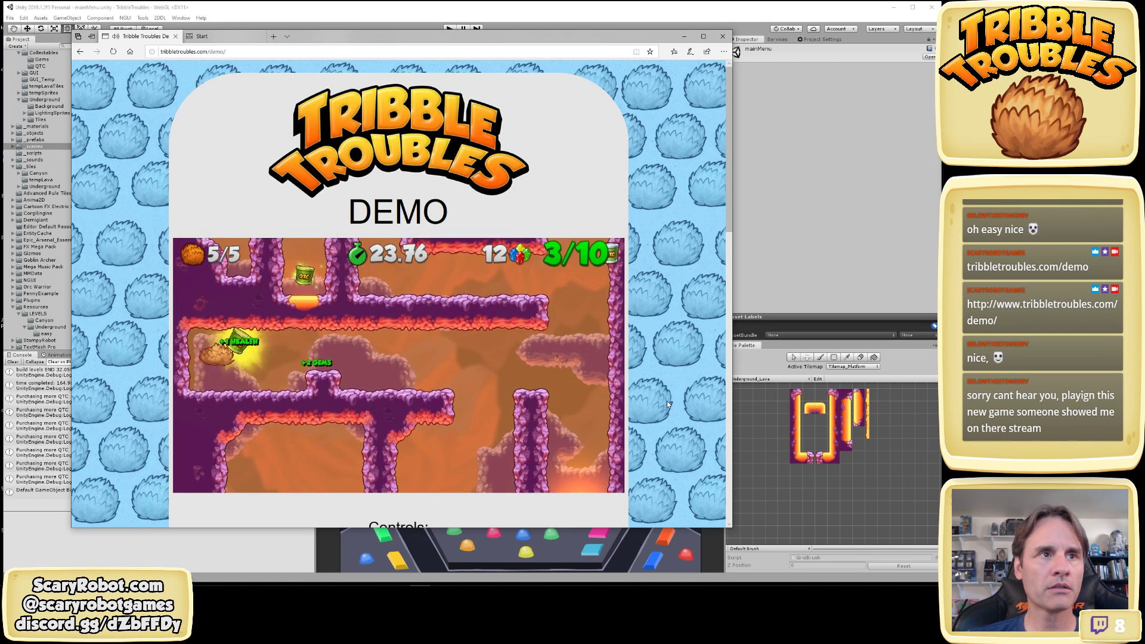
Roll the tribble back right, climb past the upper platforms and collect the QTC can over the glowing ledge
{"action": "key", "text": "Right"}
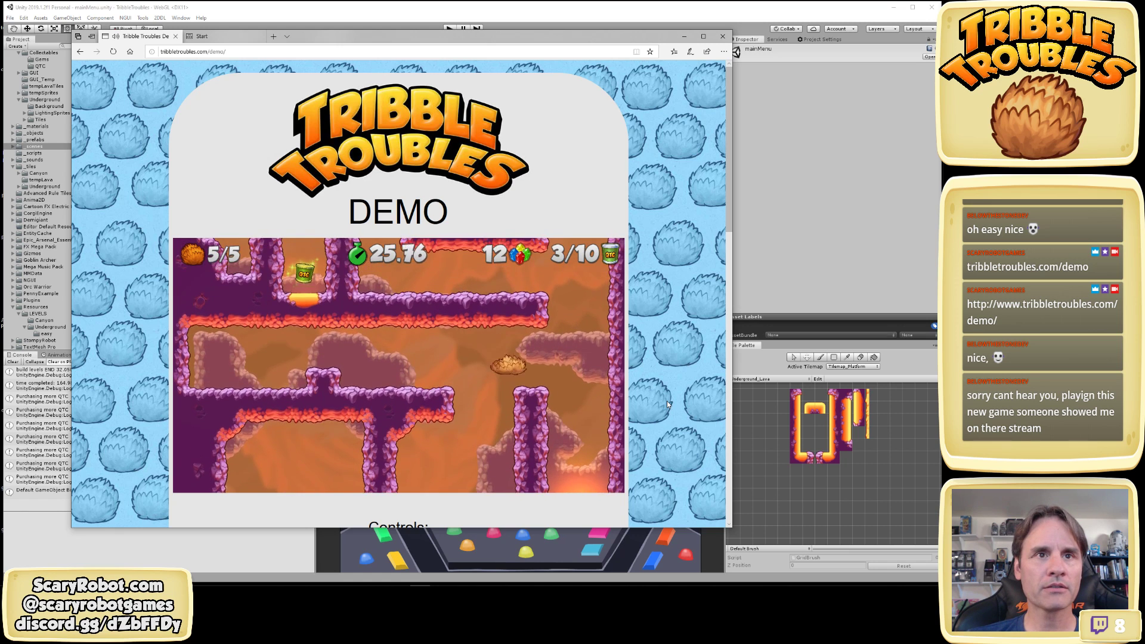
{"action": "key", "text": "Right"}
{"action": "key", "text": "space"}
{"action": "key", "text": "Left"}
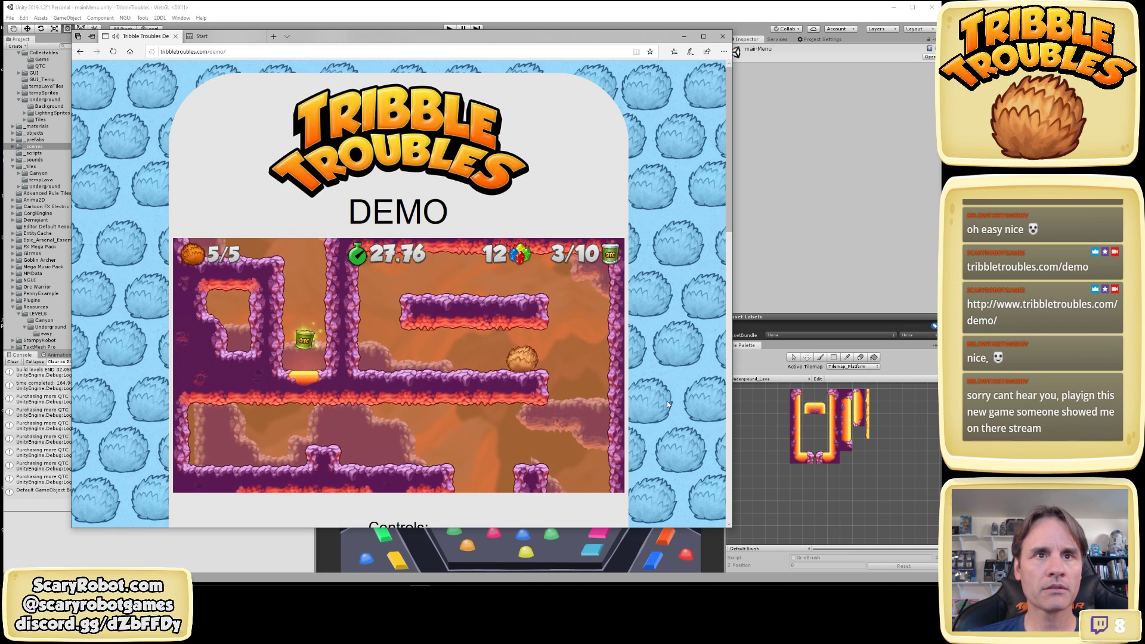
{"action": "key", "text": "space"}
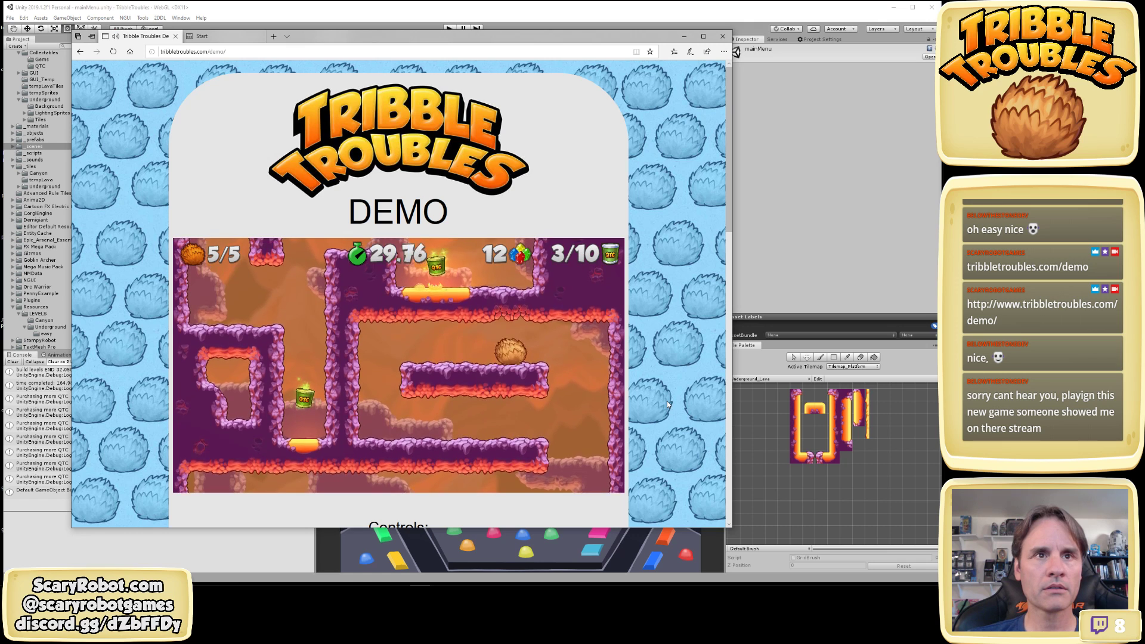
{"action": "key", "text": "space"}
{"action": "key", "text": "Right"}
{"action": "key", "text": "space"}
{"action": "key", "text": "Left"}
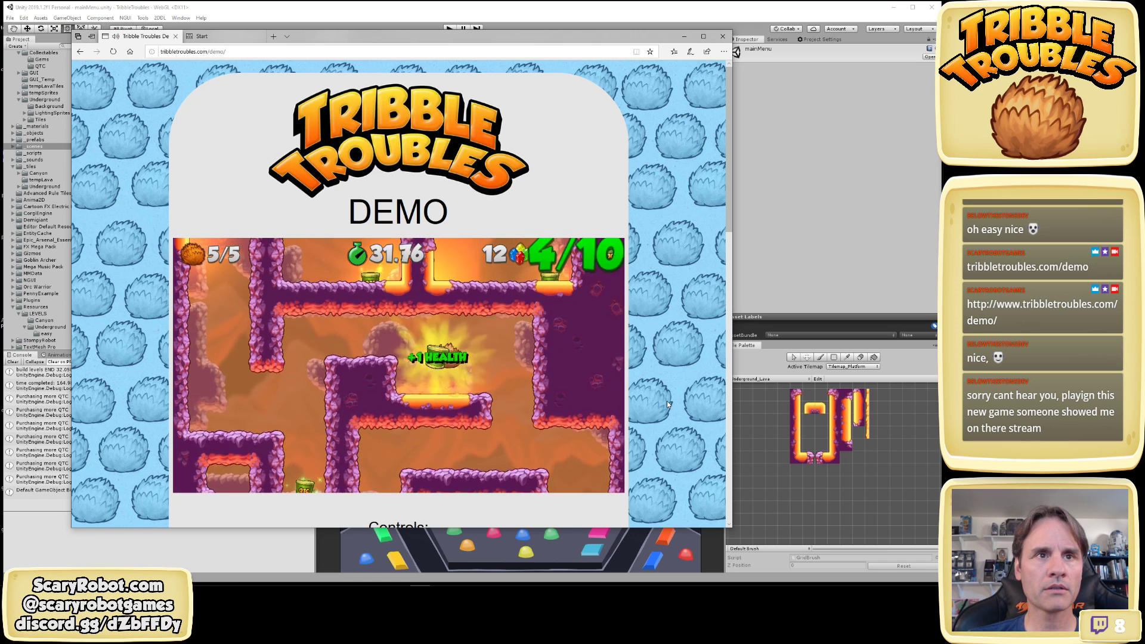
Collect the QTC can in the narrow left shaft, land on the ledge beside it and close the Edge window
{"action": "key", "text": "Left"}
{"action": "key", "text": "space"}
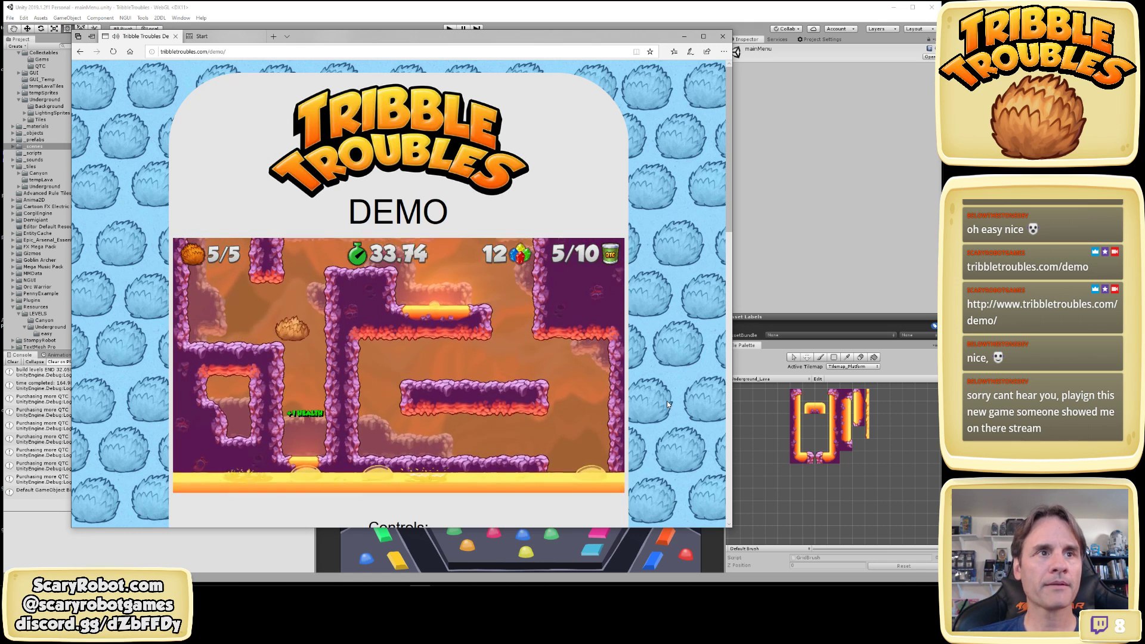
{"action": "key", "text": "Left"}
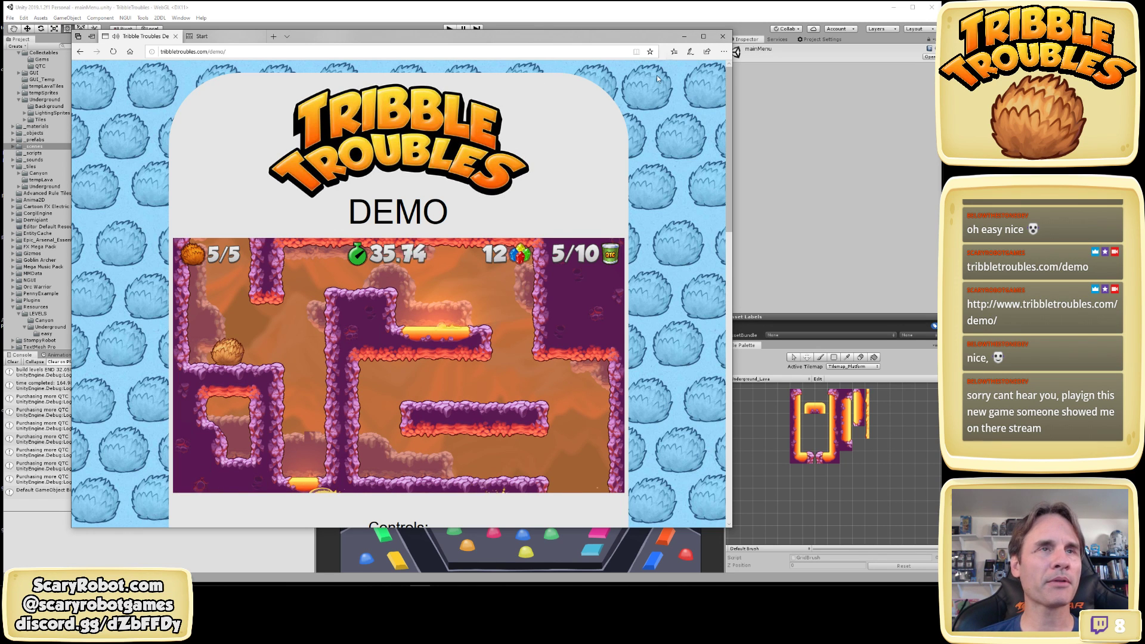
{"action": "left_click", "coordinate": [723, 37]}
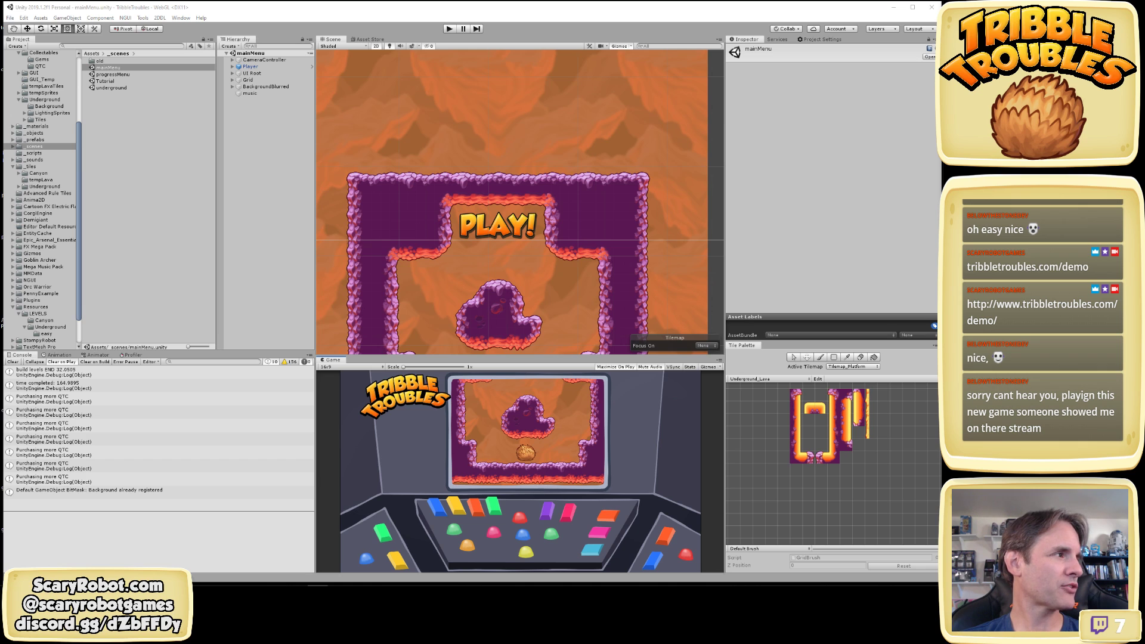
Bring the Amazon package tracking window into view, look through the delivery page and move the window off screen again
{"action": "left_click_drag", "start_coordinate": [0, 161], "coordinate": [587, 117]}
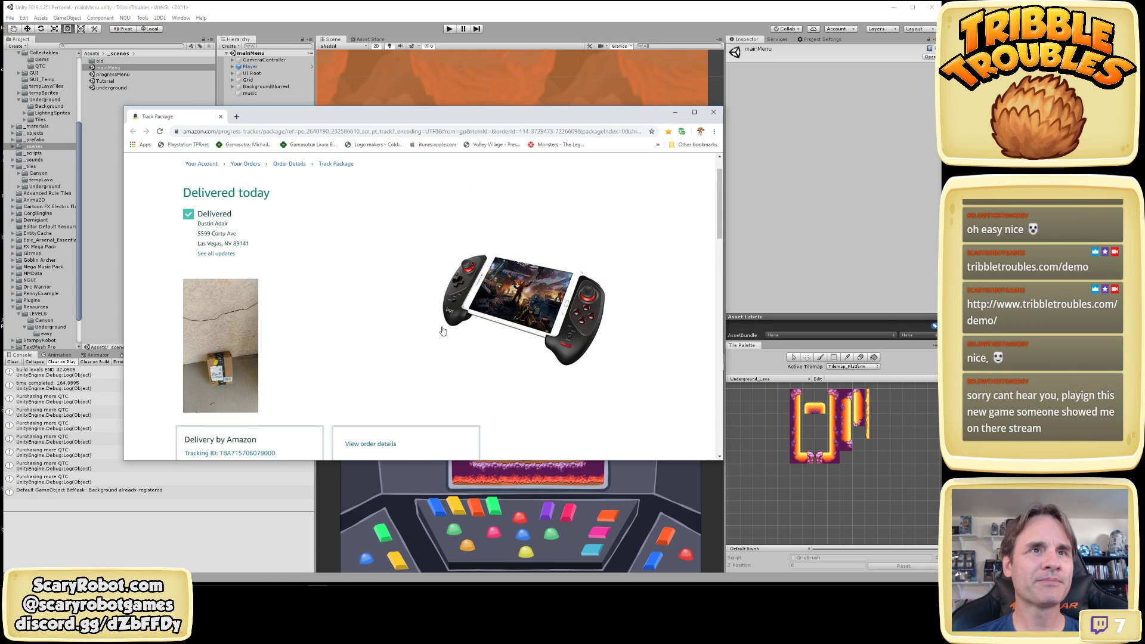
{"action": "scroll", "coordinate": [442, 332], "scroll_direction": "down", "scroll_amount": 3}
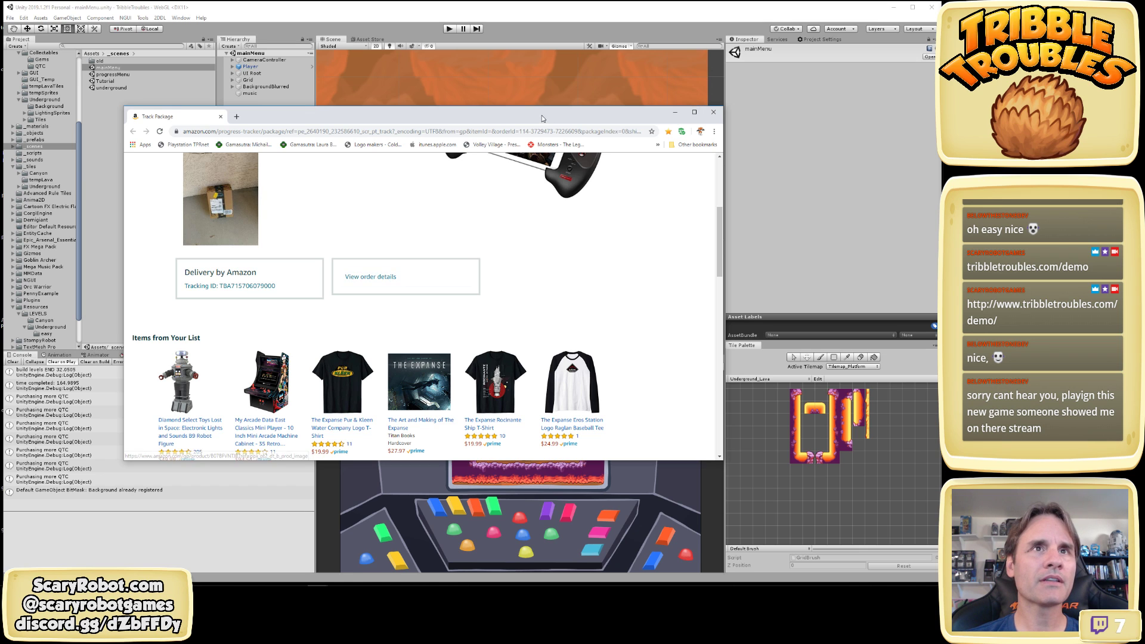
{"action": "left_click_drag", "start_coordinate": [542, 117], "coordinate": [0, 285]}
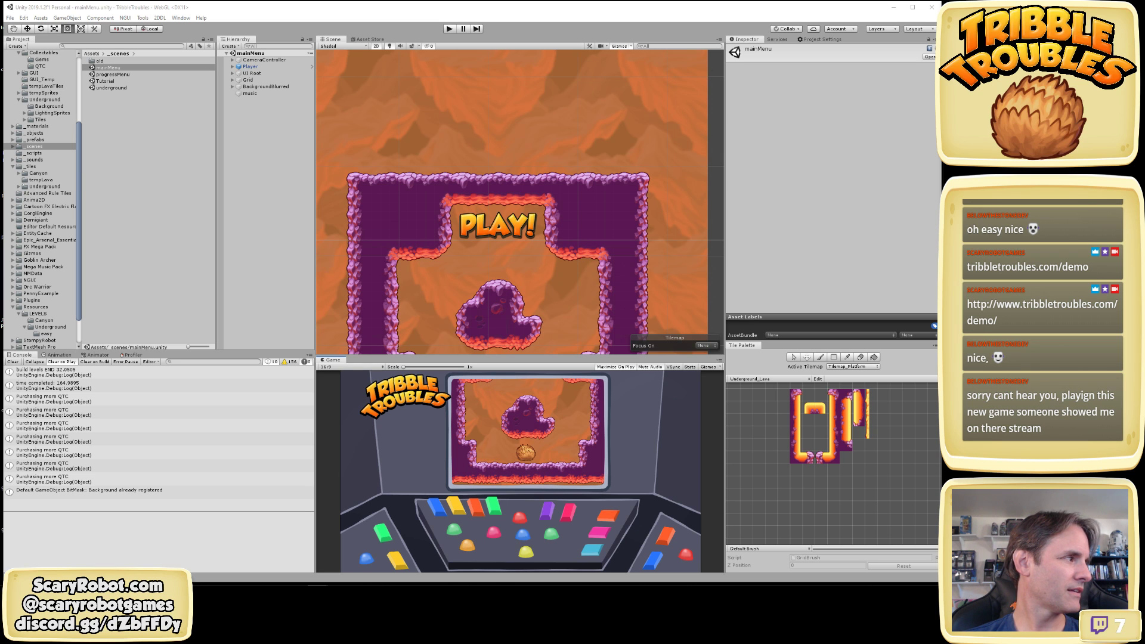
Show the Amazon product page of the IPEGA PG-9083S gamepad in an enlarged window, review it and close it
{"action": "left_click_drag", "start_coordinate": [0, 68], "coordinate": [655, 52]}
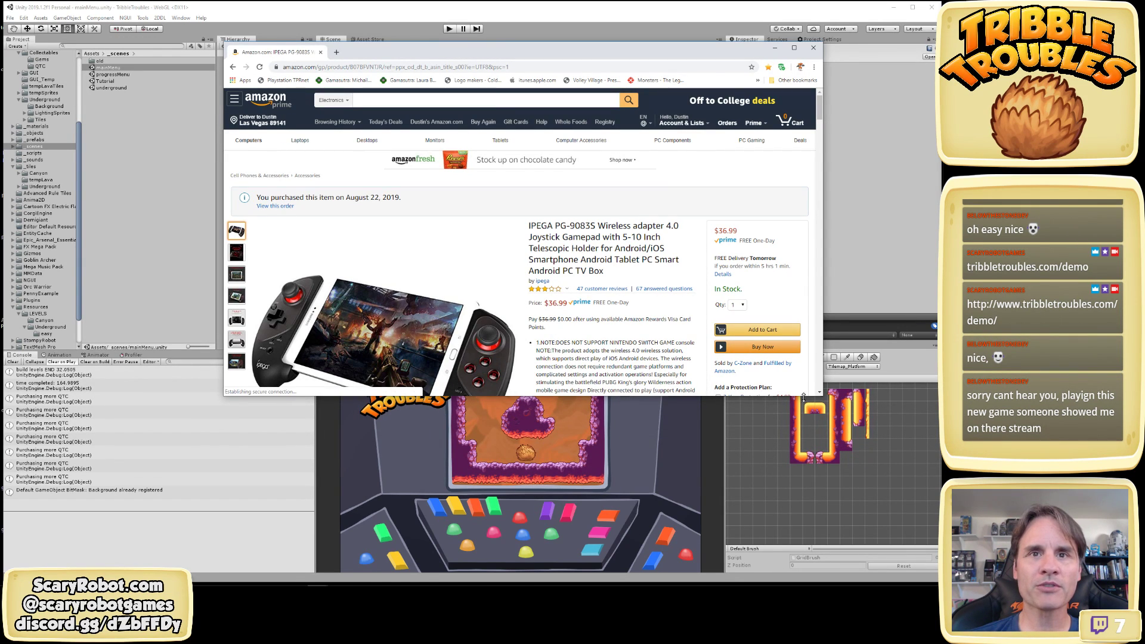
{"action": "left_click_drag", "start_coordinate": [805, 396], "coordinate": [834, 565]}
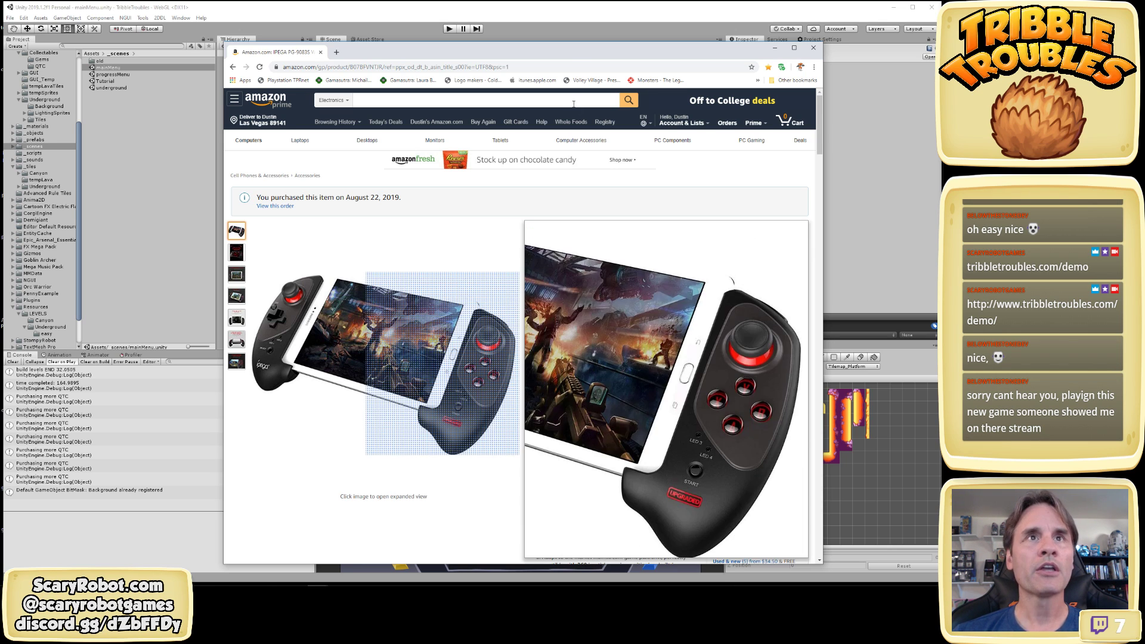
{"action": "left_click_drag", "start_coordinate": [564, 53], "coordinate": [511, 80]}
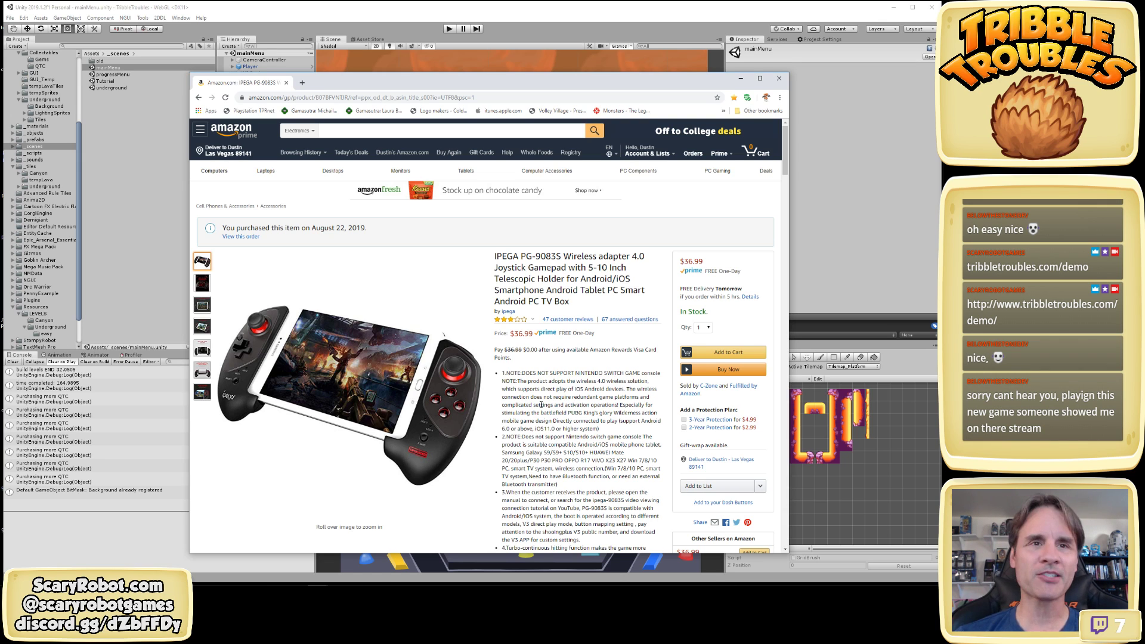
{"action": "left_click", "coordinate": [780, 80]}
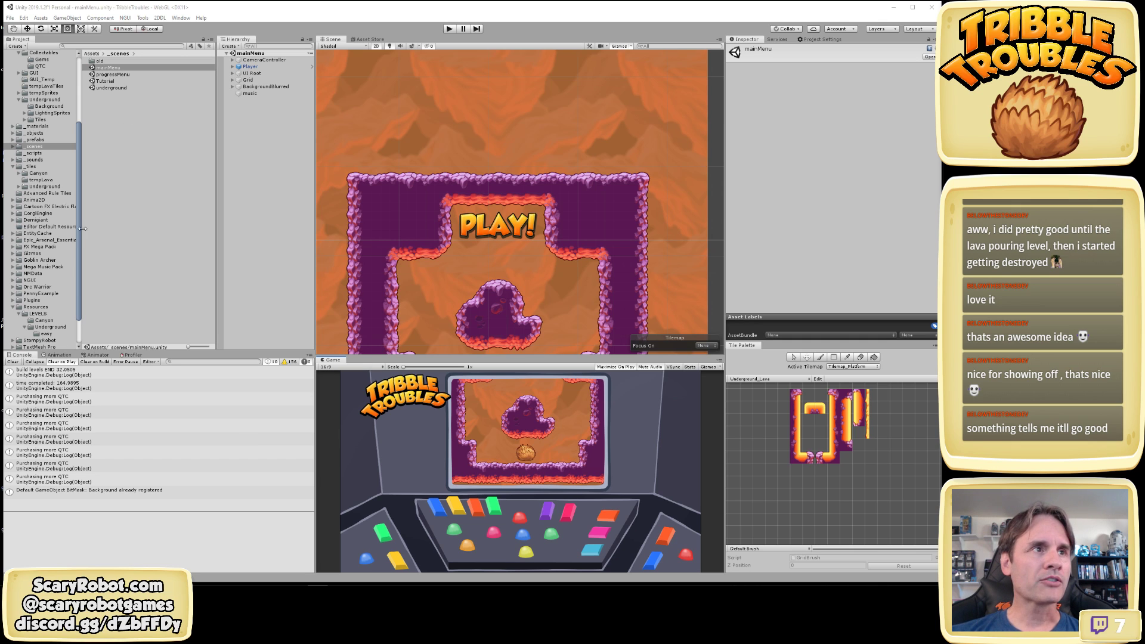
Open the section001_CL 1 prefab from the Resources/LEVELS/Canyon folder in Unity for editing
{"action": "scroll", "coordinate": [53, 256], "scroll_direction": "down", "scroll_amount": 2}
{"action": "left_click", "coordinate": [62, 295]}
{"action": "left_click", "coordinate": [61, 302]}
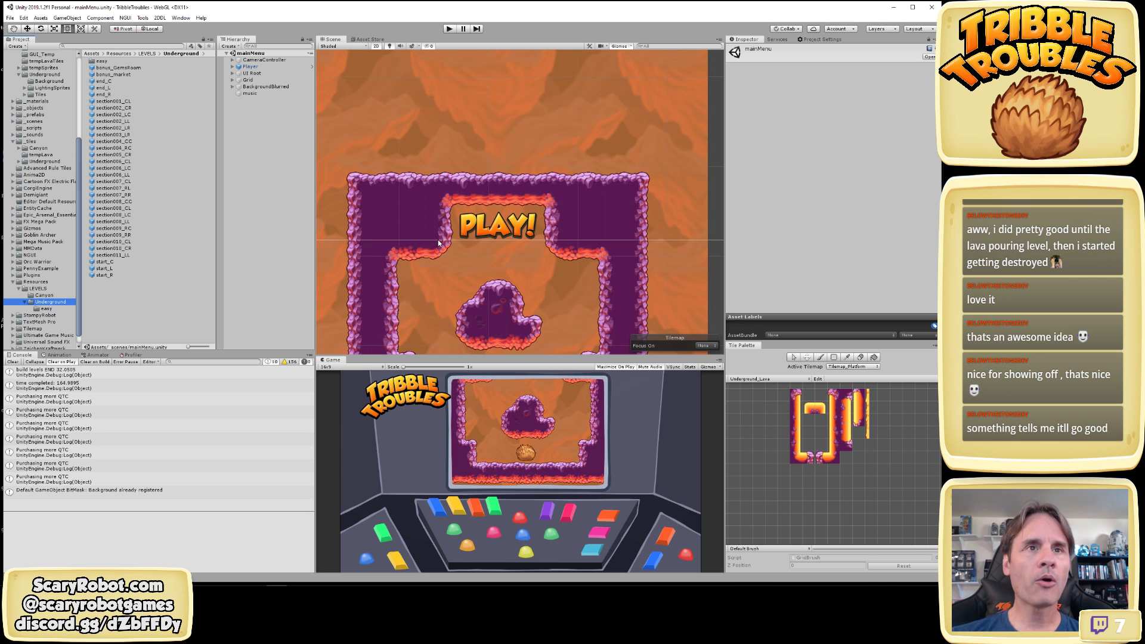
{"action": "scroll", "coordinate": [438, 243], "scroll_direction": "down", "scroll_amount": 2}
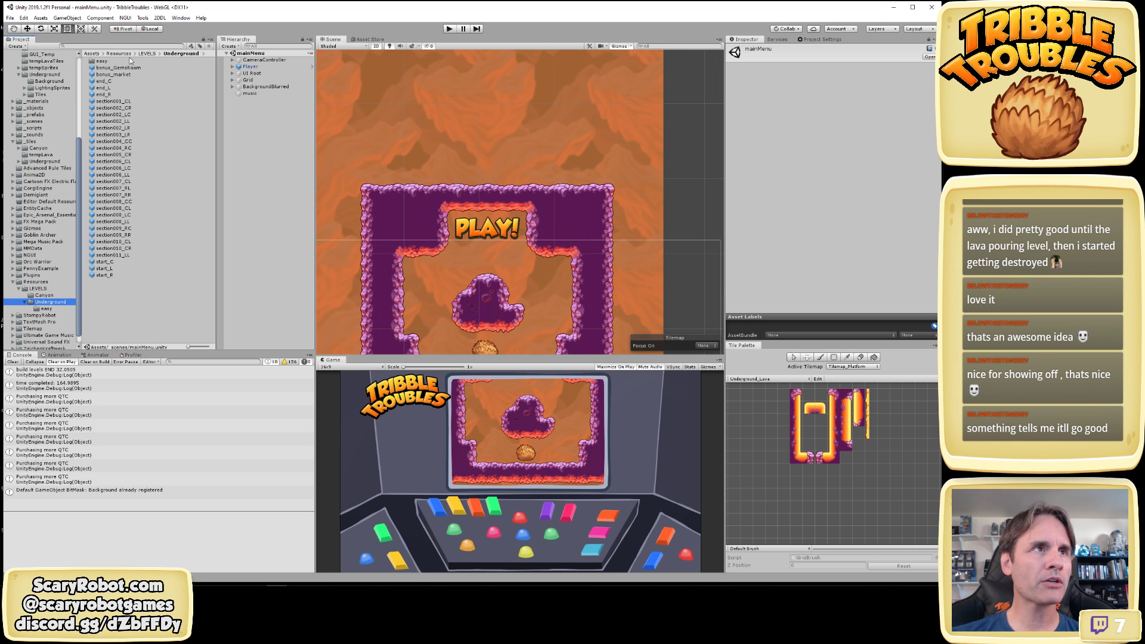
{"action": "left_click", "coordinate": [45, 296]}
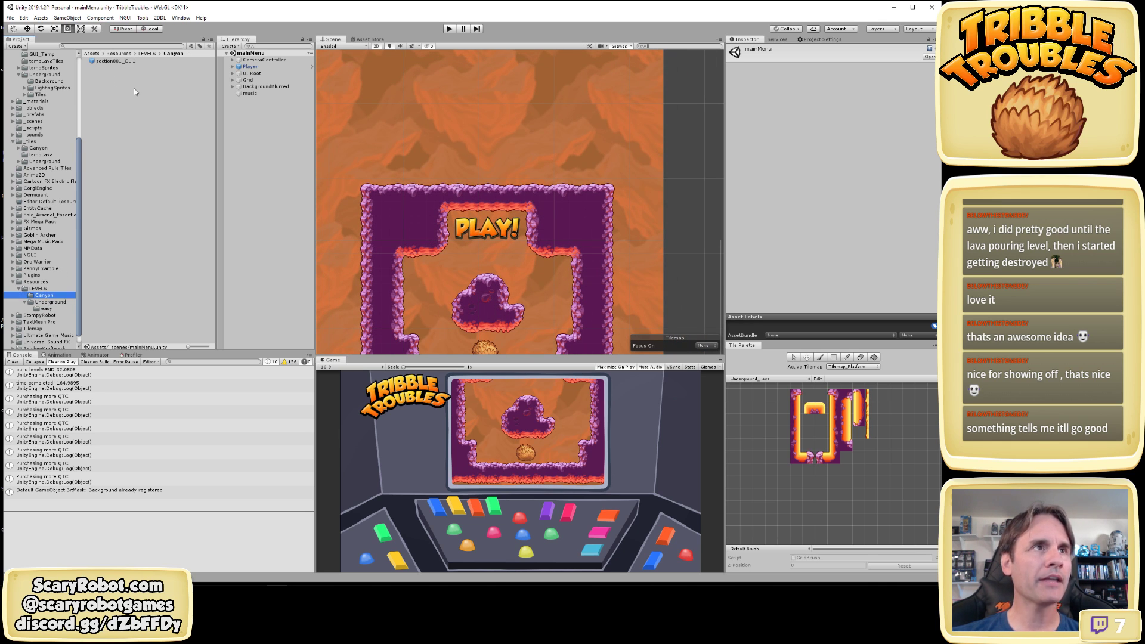
{"action": "left_click", "coordinate": [124, 62]}
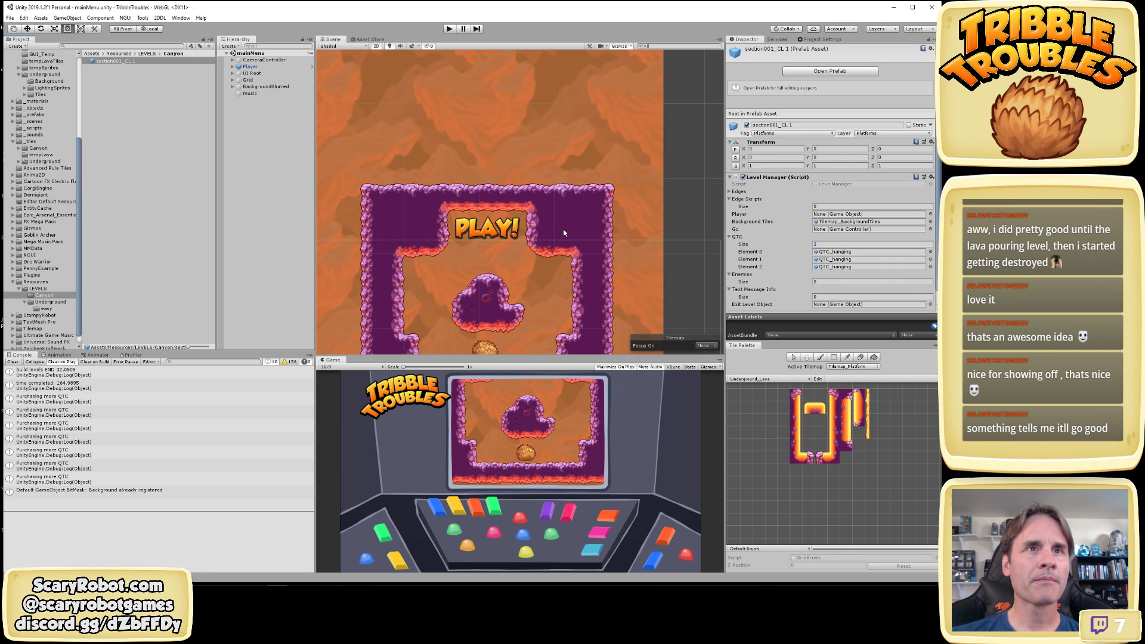
{"action": "double_click", "coordinate": [116, 62]}
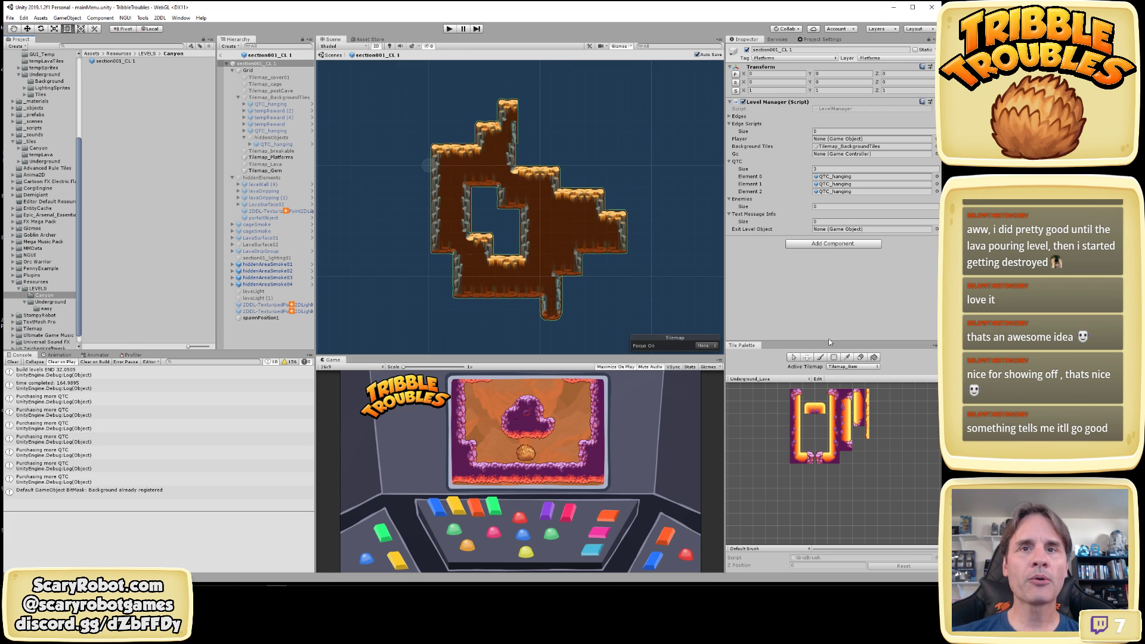
Activate the paint brush with Tilemap_Gem as the active tilemap and load the CanyonTiles palette
{"action": "left_click", "coordinate": [862, 366]}
{"action": "left_click", "coordinate": [852, 375]}
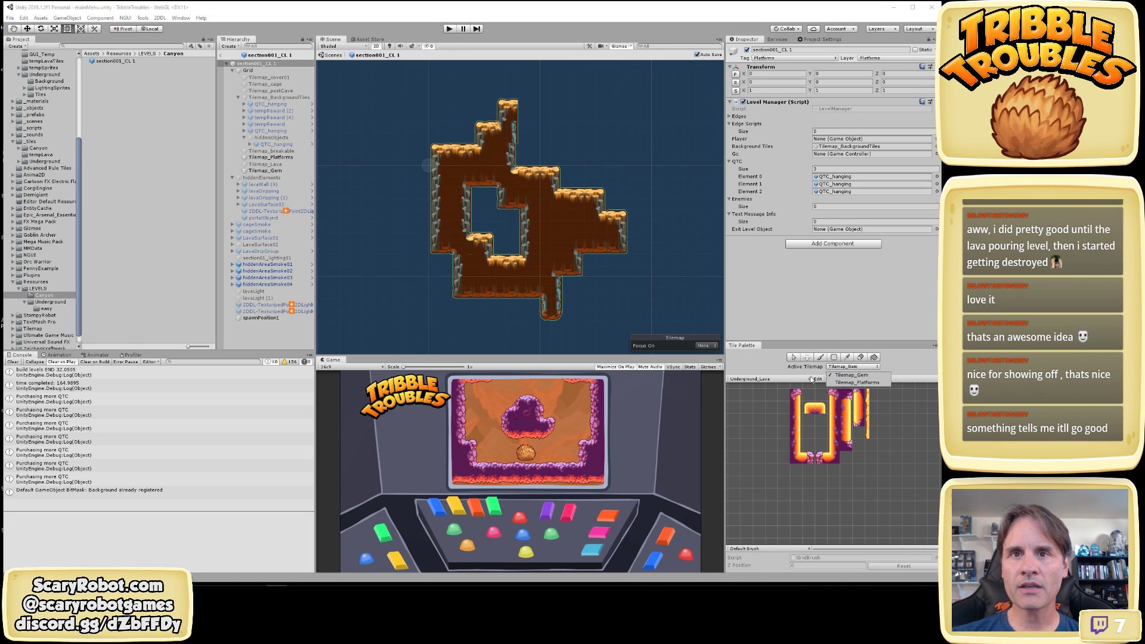
{"action": "left_click", "coordinate": [821, 357]}
{"action": "left_click", "coordinate": [777, 379]}
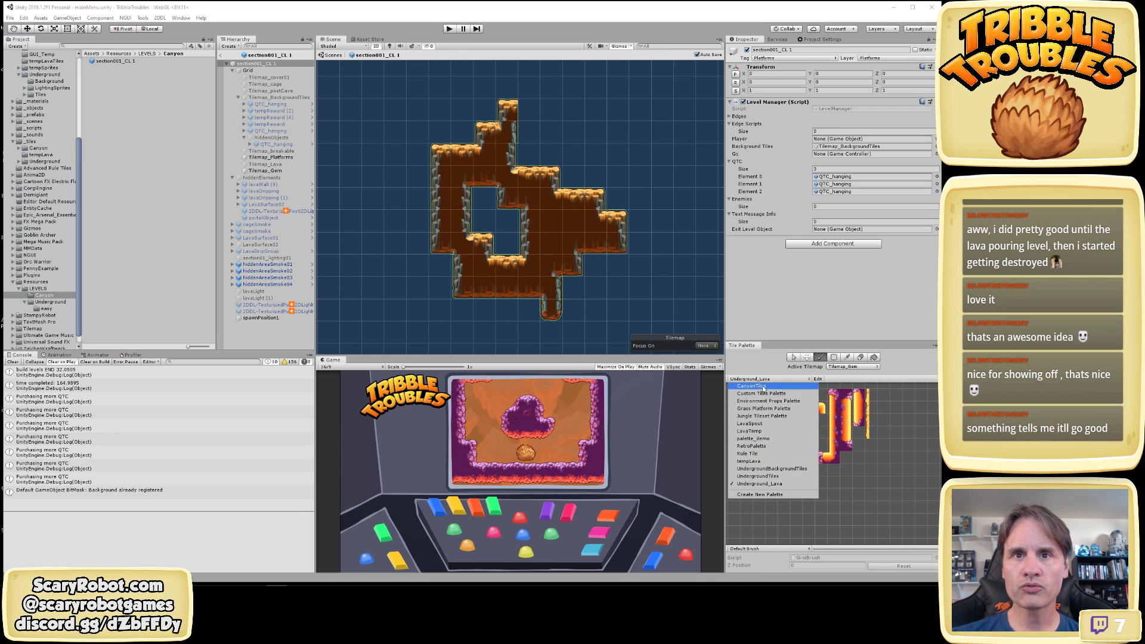
{"action": "left_click", "coordinate": [752, 386]}
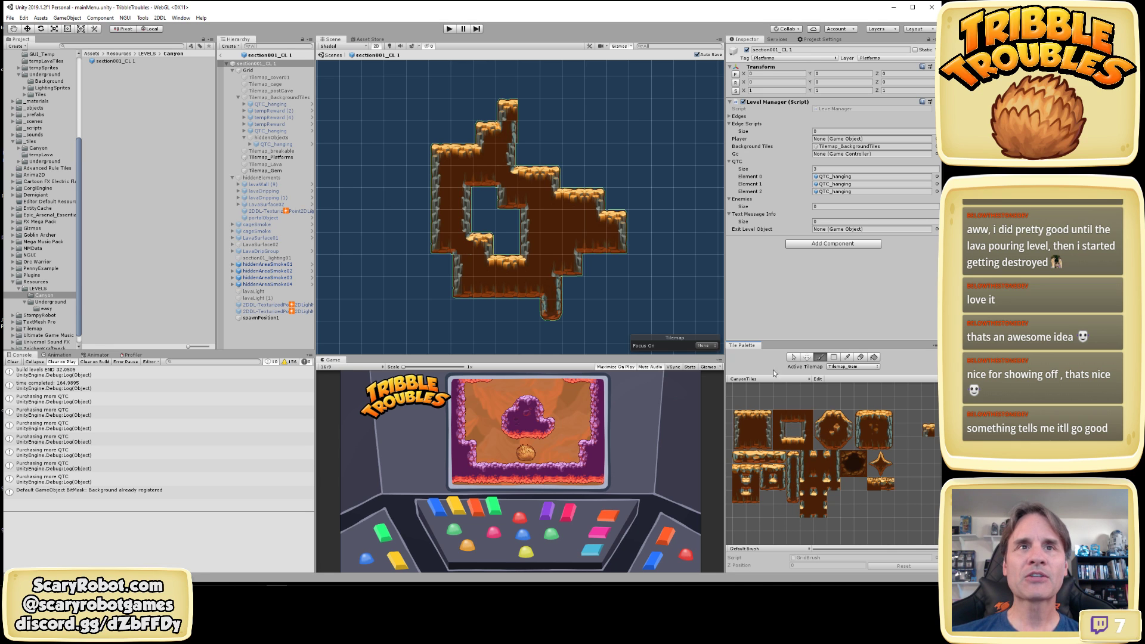
Look through the canyon palette and pick the single tile standing apart from the tile groups for painting
{"action": "scroll", "coordinate": [867, 455], "scroll_direction": "up", "scroll_amount": 5}
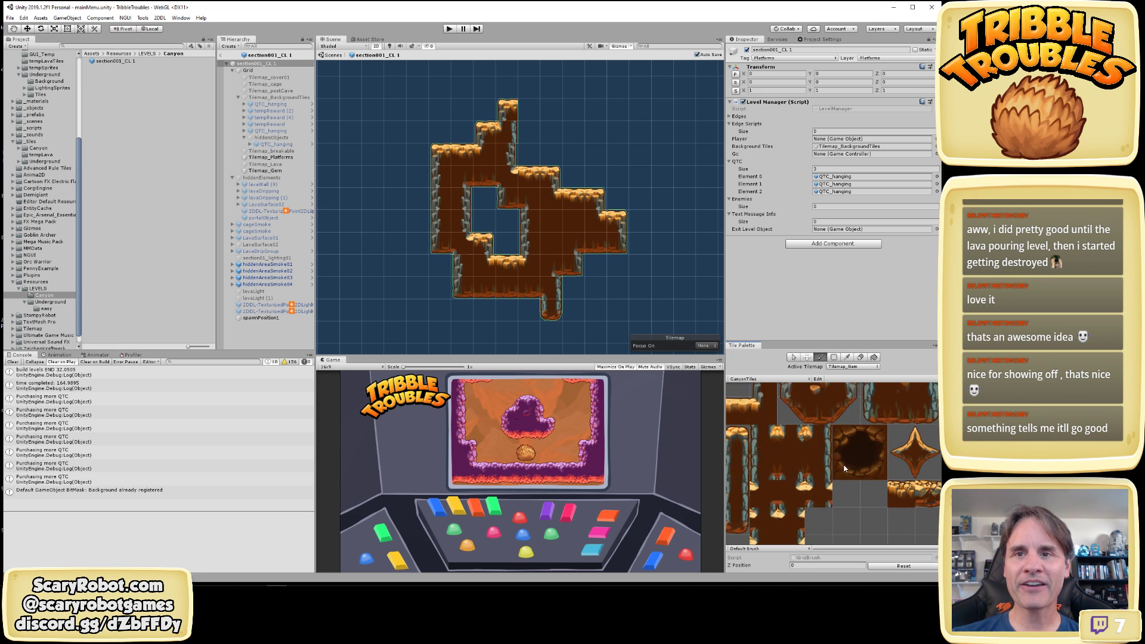
{"action": "scroll", "coordinate": [873, 473], "scroll_direction": "down", "scroll_amount": 3}
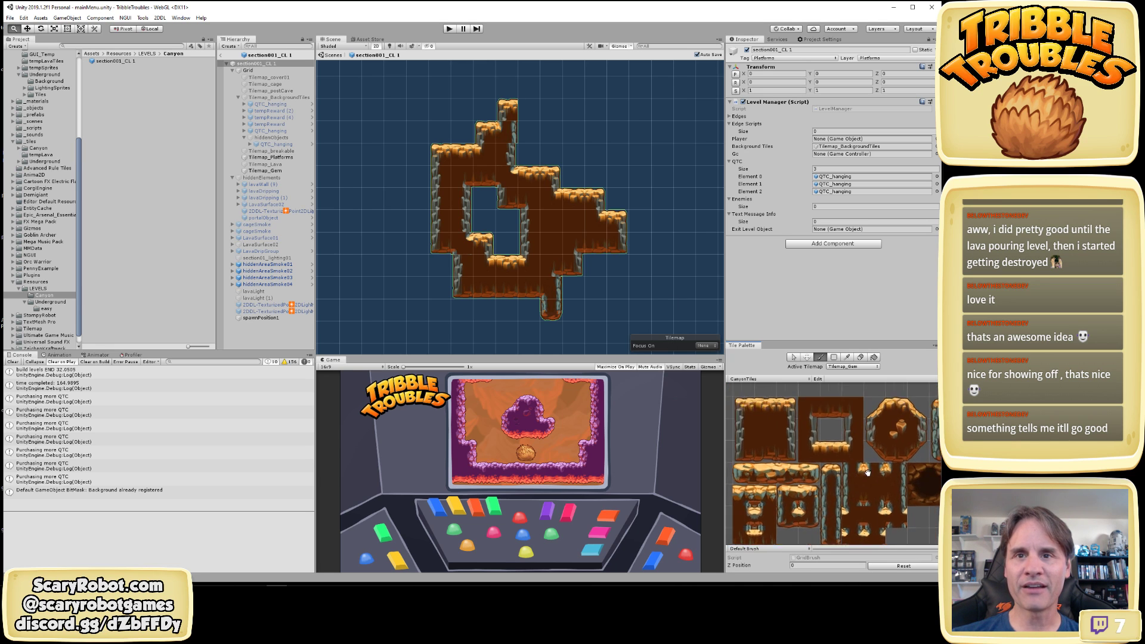
{"action": "scroll", "coordinate": [865, 462], "scroll_direction": "down", "scroll_amount": 2}
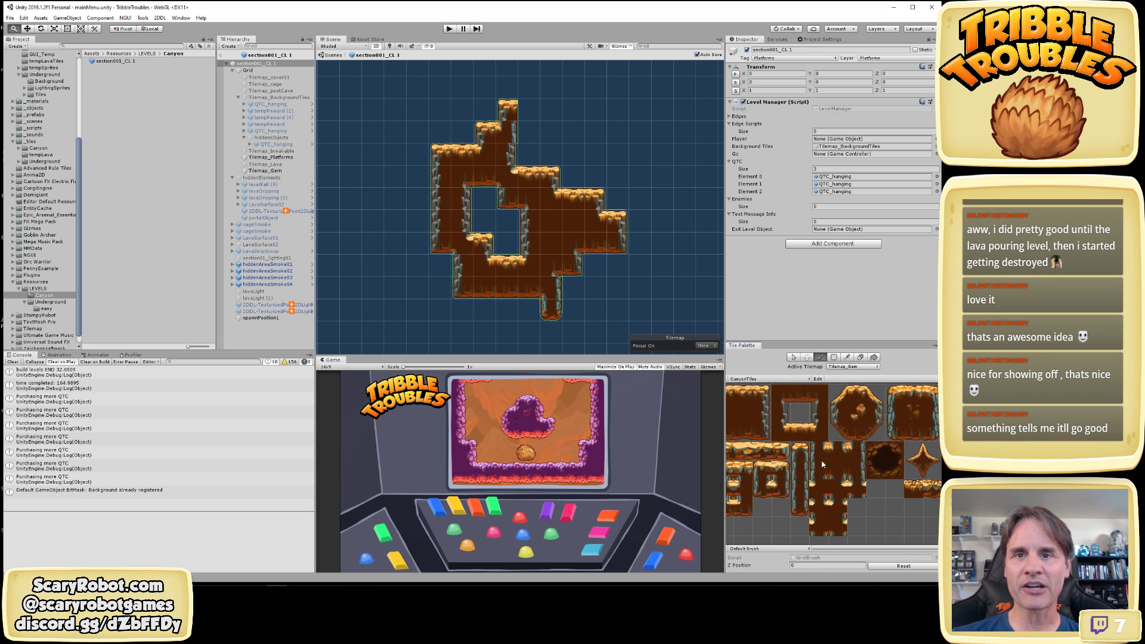
{"action": "scroll", "coordinate": [850, 466], "scroll_direction": "down", "scroll_amount": 3}
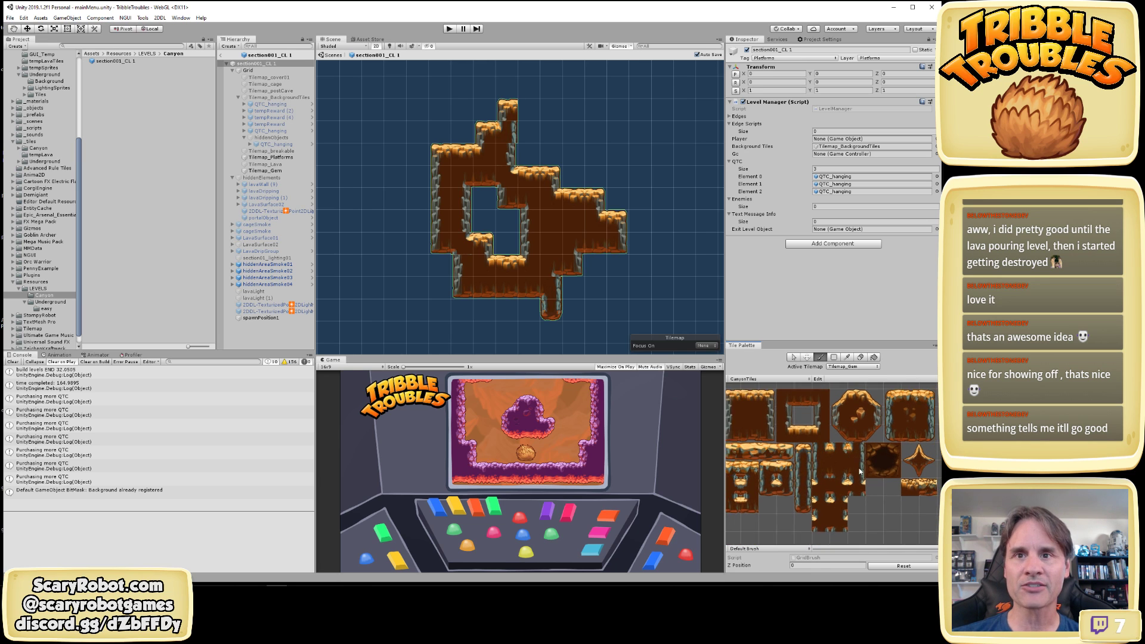
{"action": "scroll", "coordinate": [857, 478], "scroll_direction": "up", "scroll_amount": 1}
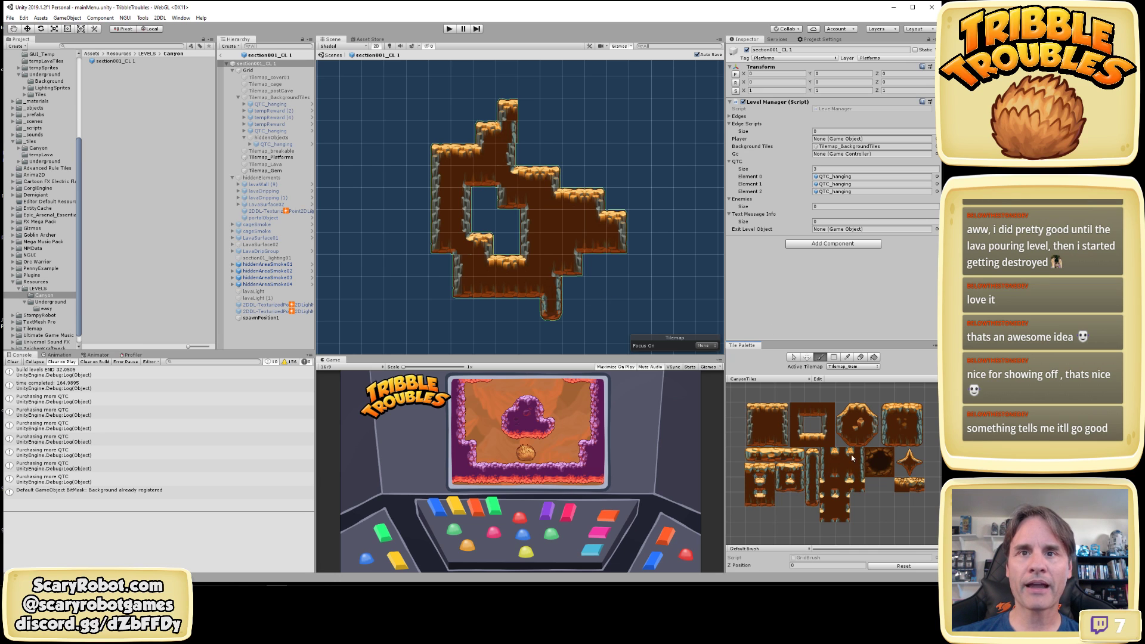
{"action": "middle_click_drag", "start_coordinate": [929, 453], "coordinate": [828, 456]}
{"action": "scroll", "coordinate": [828, 456], "scroll_direction": "down", "scroll_amount": 1}
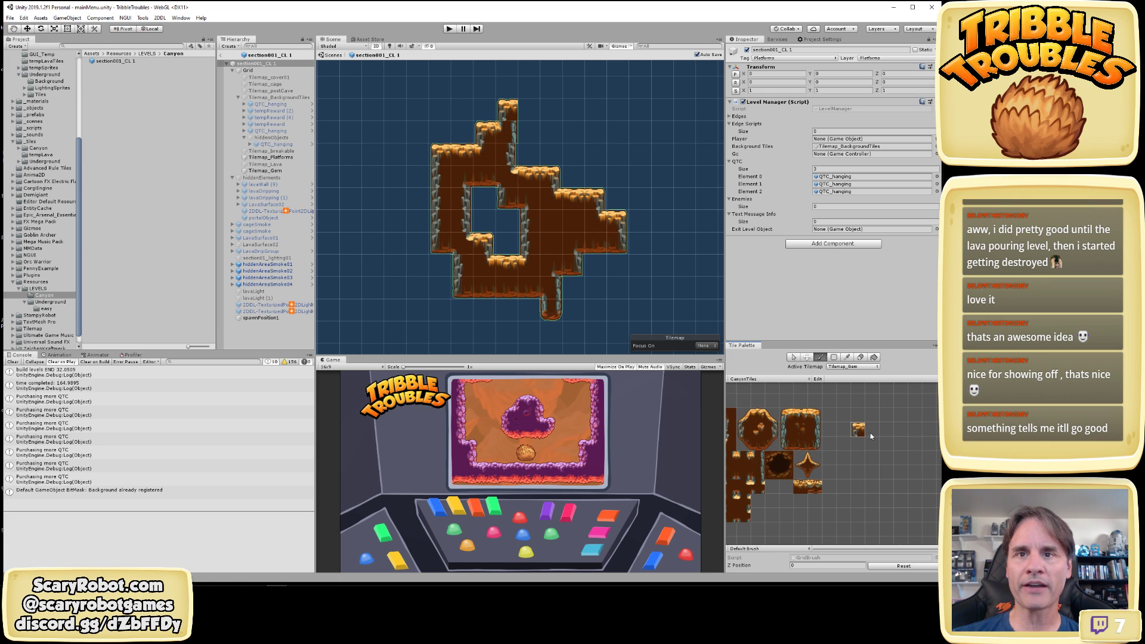
{"action": "scroll", "coordinate": [579, 263], "scroll_direction": "down", "scroll_amount": 10}
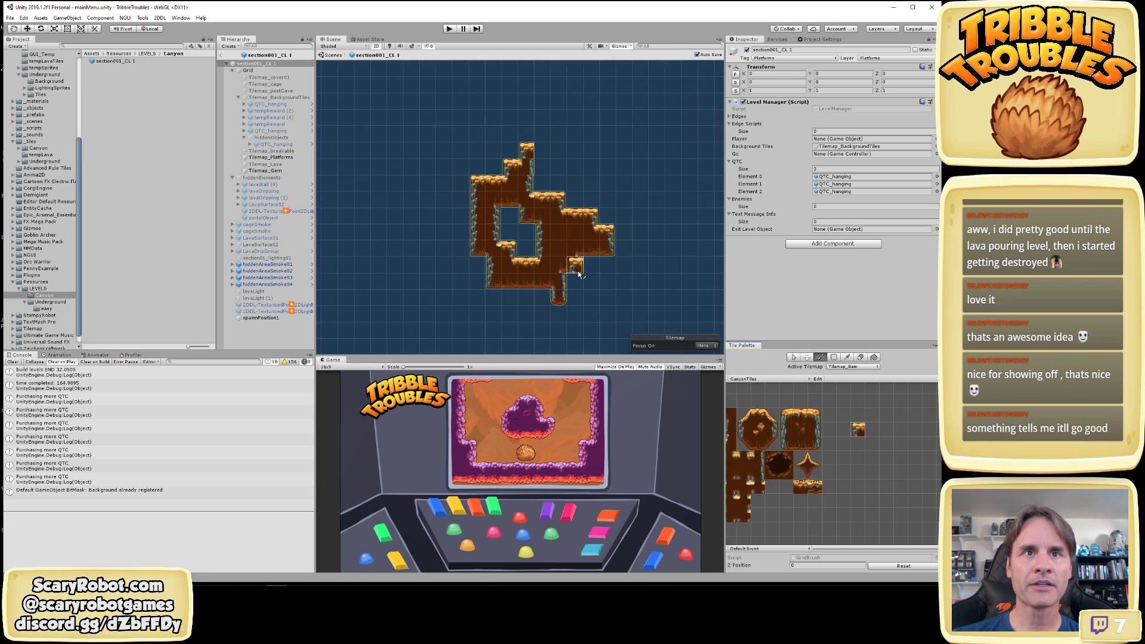
{"action": "left_click_drag", "start_coordinate": [590, 254], "coordinate": [606, 294]}
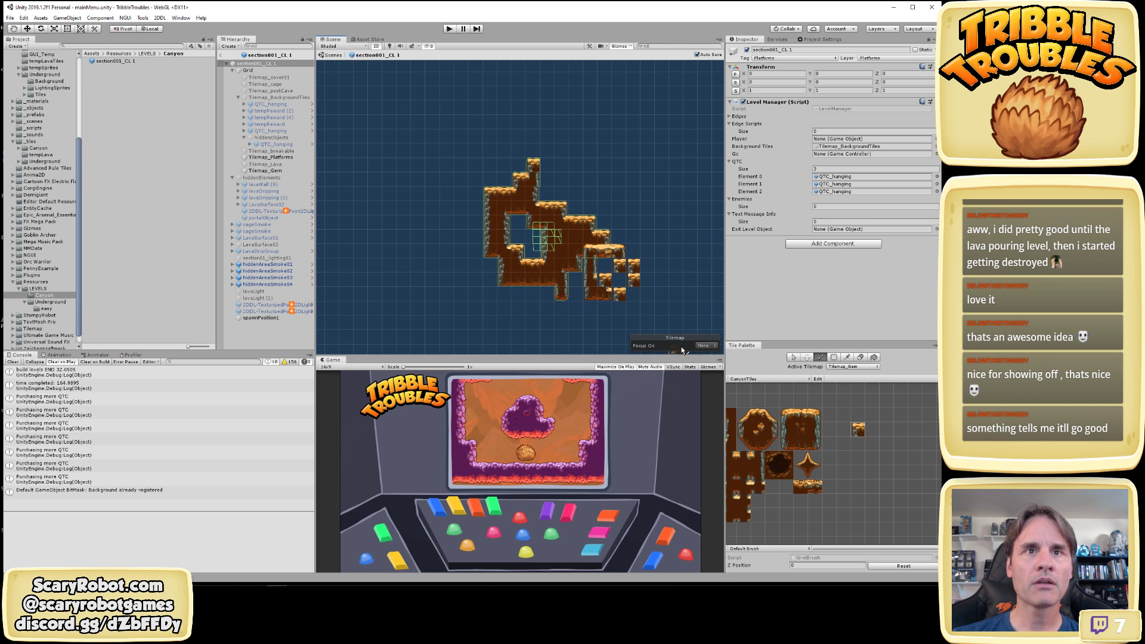
{"action": "key", "text": "ctrl+z"}
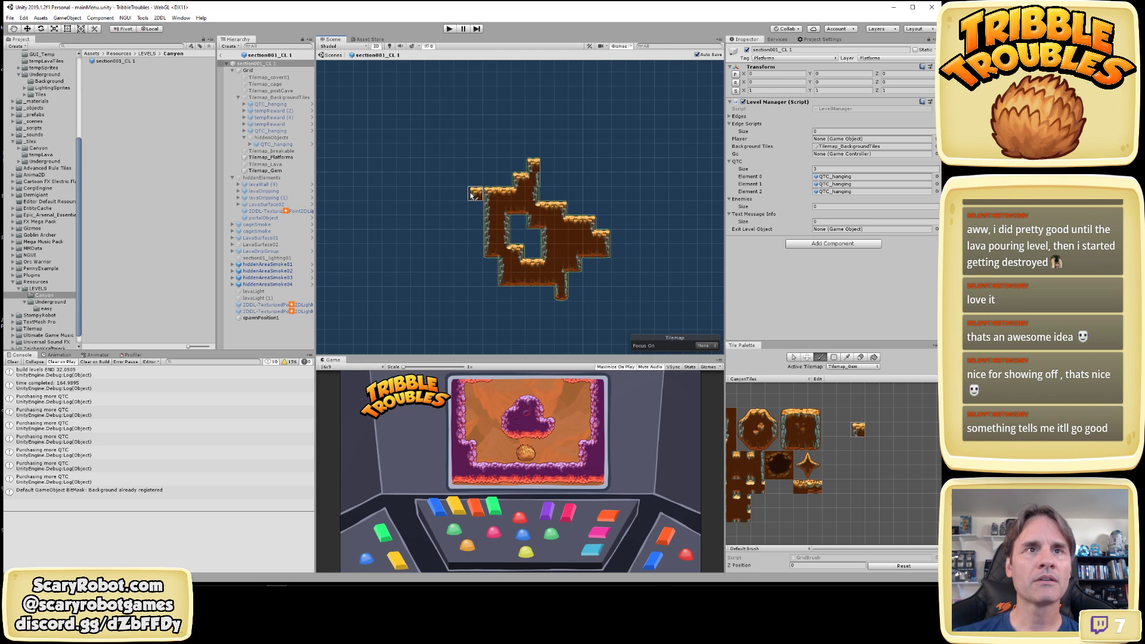
{"action": "mouse_move", "coordinate": [434, 207]}
{"action": "left_mouse_down"}
{"action": "mouse_move", "coordinate": [565, 225]}
{"action": "mouse_move", "coordinate": [540, 239]}
{"action": "mouse_move", "coordinate": [603, 254]}
{"action": "mouse_move", "coordinate": [618, 281]}
{"action": "left_mouse_up"}
{"action": "key", "text": "ctrl+z"}
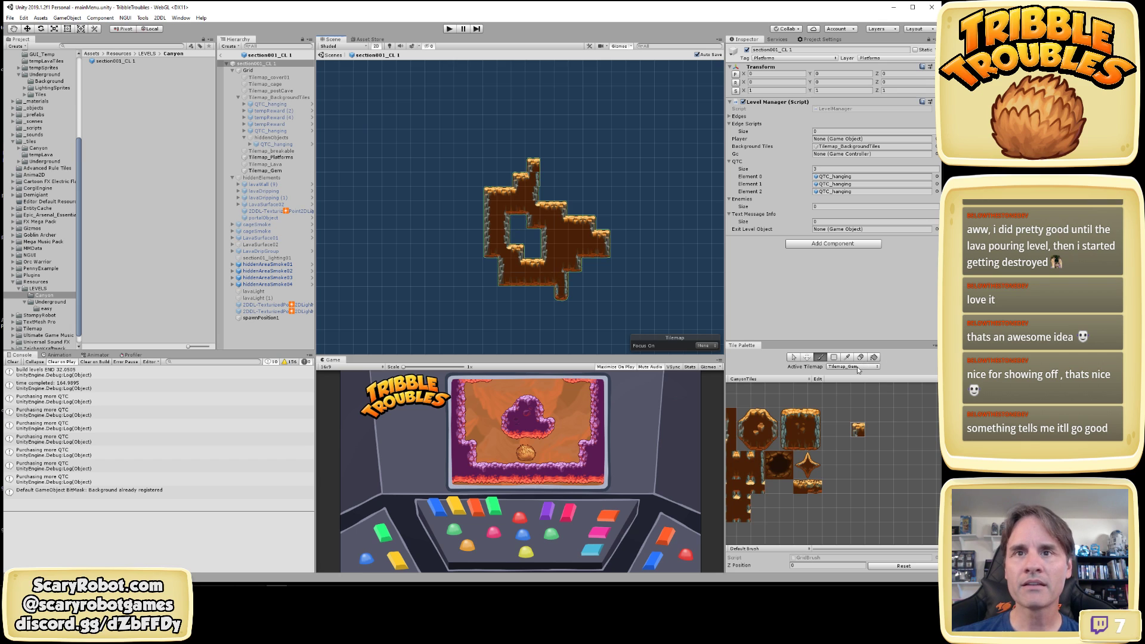
Set Tilemap_Platforms as the active tilemap, fill the main body's opening, and add a long arm to its left and a shaft below it
{"action": "left_click", "coordinate": [861, 385]}
{"action": "mouse_move", "coordinate": [462, 223]}
{"action": "left_mouse_down"}
{"action": "mouse_move", "coordinate": [520, 252]}
{"action": "mouse_move", "coordinate": [493, 240]}
{"action": "mouse_move", "coordinate": [490, 264]}
{"action": "mouse_move", "coordinate": [463, 226]}
{"action": "mouse_move", "coordinate": [456, 251]}
{"action": "mouse_move", "coordinate": [374, 250]}
{"action": "left_mouse_up"}
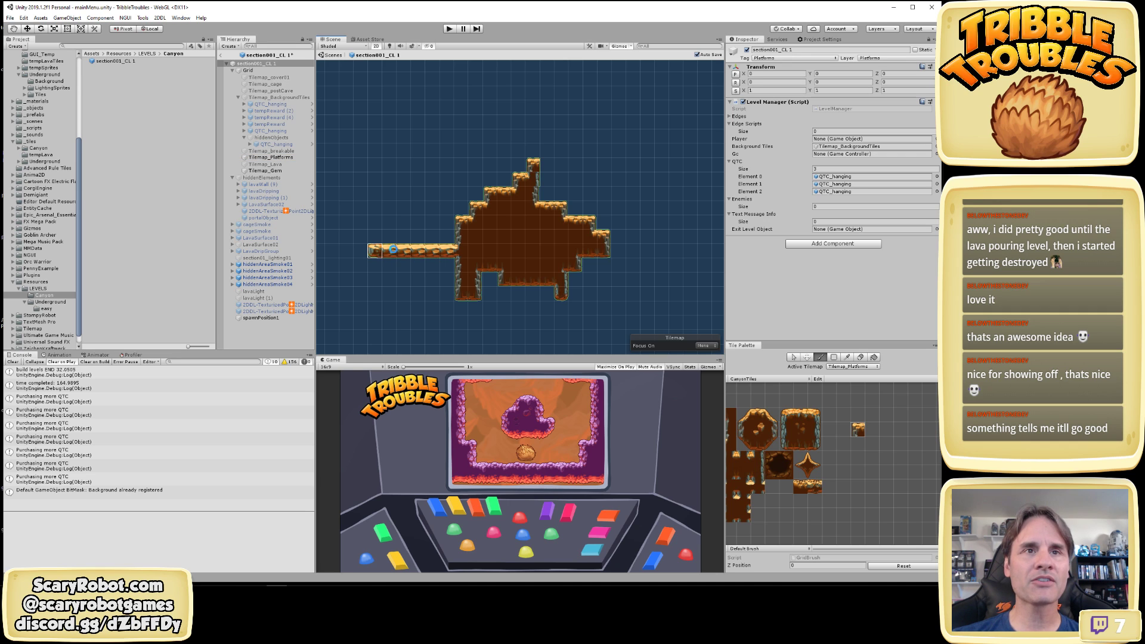
{"action": "mouse_move", "coordinate": [492, 277]}
{"action": "left_mouse_down"}
{"action": "mouse_move", "coordinate": [505, 296]}
{"action": "mouse_move", "coordinate": [523, 274]}
{"action": "mouse_move", "coordinate": [518, 335]}
{"action": "left_mouse_up"}
Paint a tall column crossed by a horizontal bar right of the main body, with a small block under the bar's right end
{"action": "left_click_drag", "start_coordinate": [660, 120], "coordinate": [661, 256]}
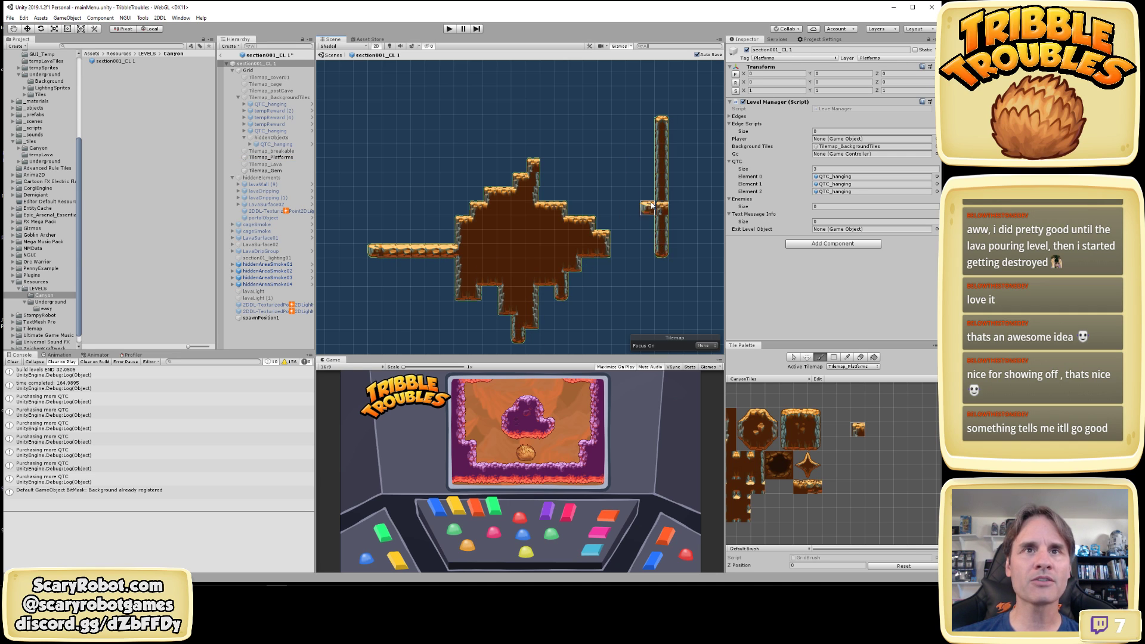
{"action": "mouse_move", "coordinate": [632, 179]}
{"action": "left_mouse_down"}
{"action": "mouse_move", "coordinate": [603, 179]}
{"action": "mouse_move", "coordinate": [708, 185]}
{"action": "left_mouse_up"}
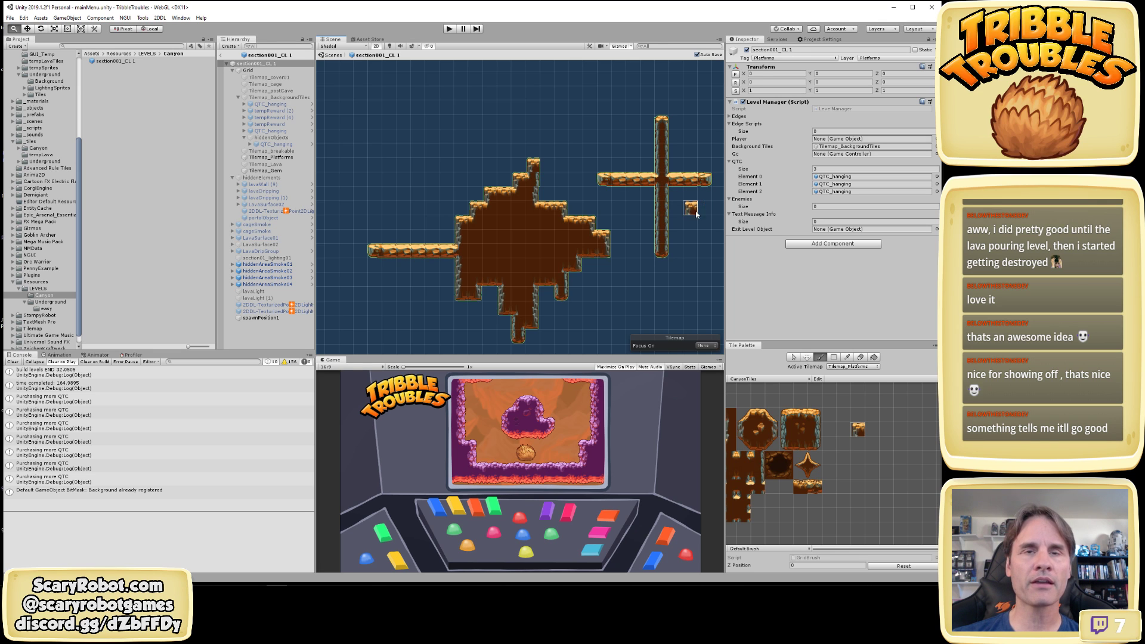
{"action": "middle_click_drag", "start_coordinate": [692, 209], "coordinate": [653, 185]}
{"action": "left_click_drag", "start_coordinate": [650, 185], "coordinate": [664, 164]}
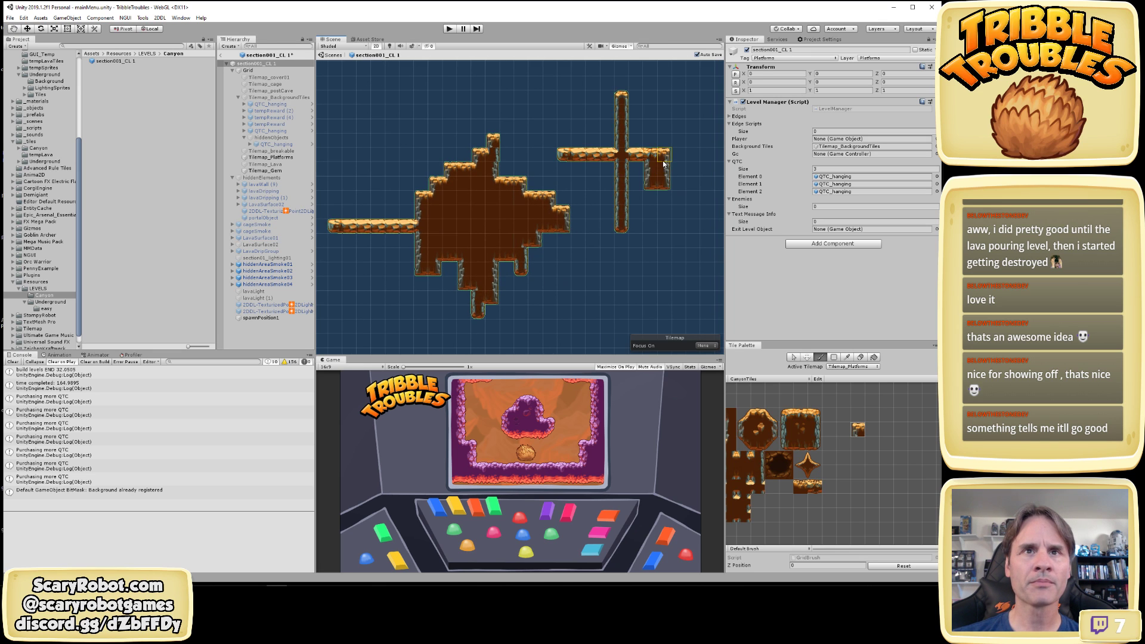
{"action": "scroll", "coordinate": [679, 205], "scroll_direction": "up", "scroll_amount": 2}
{"action": "left_click", "coordinate": [655, 195]}
{"action": "scroll", "coordinate": [652, 202], "scroll_direction": "up", "scroll_amount": 5}
{"action": "key", "text": "ctrl+z"}
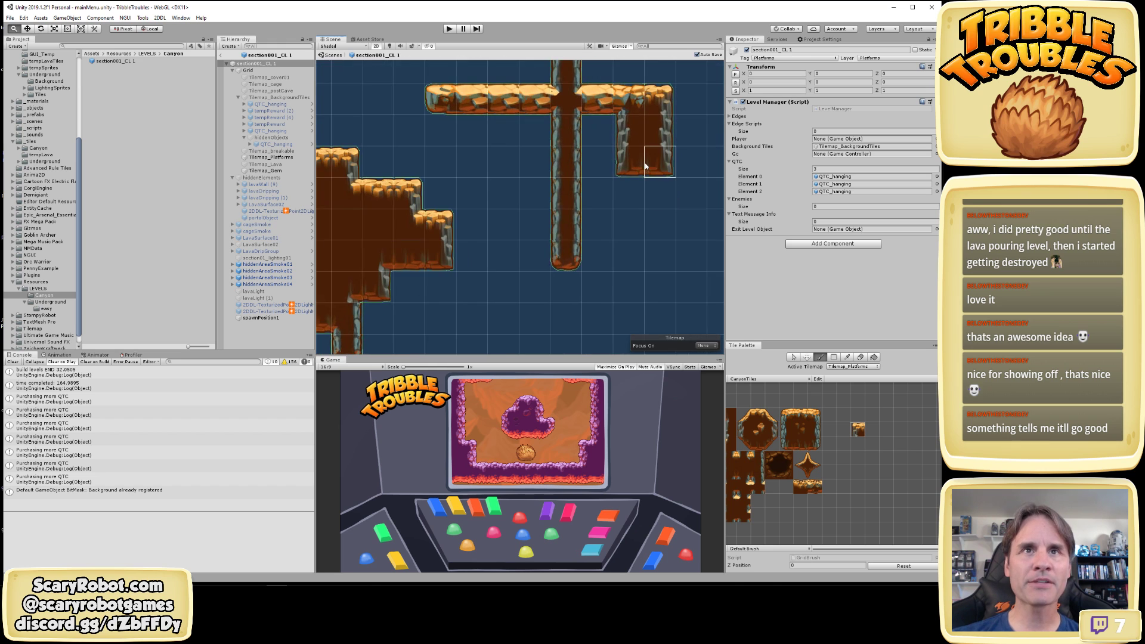
Extend the block into a closed rectangular frame beneath the bar's right arm, joined to the tall column
{"action": "middle_click_drag", "start_coordinate": [646, 170], "coordinate": [643, 242]}
{"action": "scroll", "coordinate": [643, 241], "scroll_direction": "up", "scroll_amount": 2}
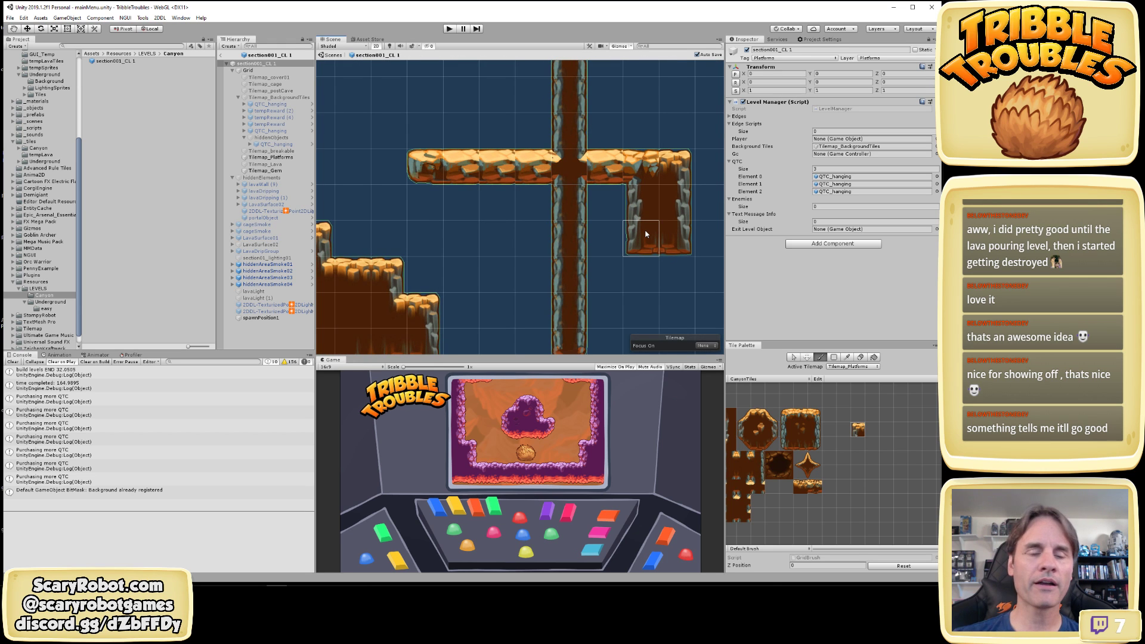
{"action": "left_click", "coordinate": [608, 236]}
{"action": "scroll", "coordinate": [609, 237], "scroll_direction": "down", "scroll_amount": 3}
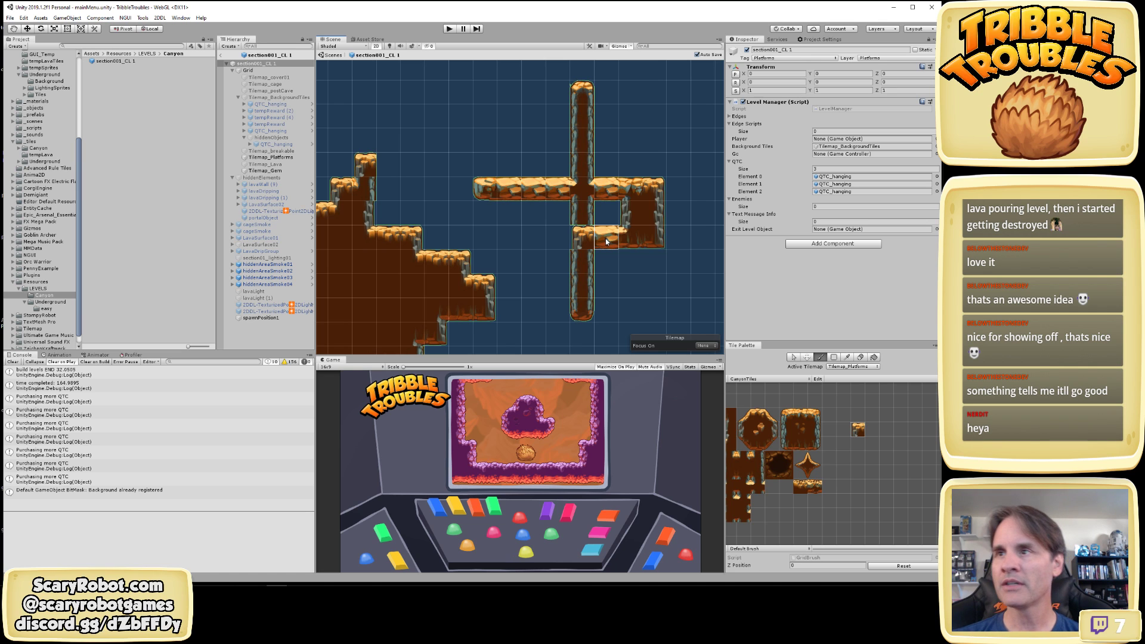
{"action": "scroll", "coordinate": [605, 238], "scroll_direction": "down", "scroll_amount": 2}
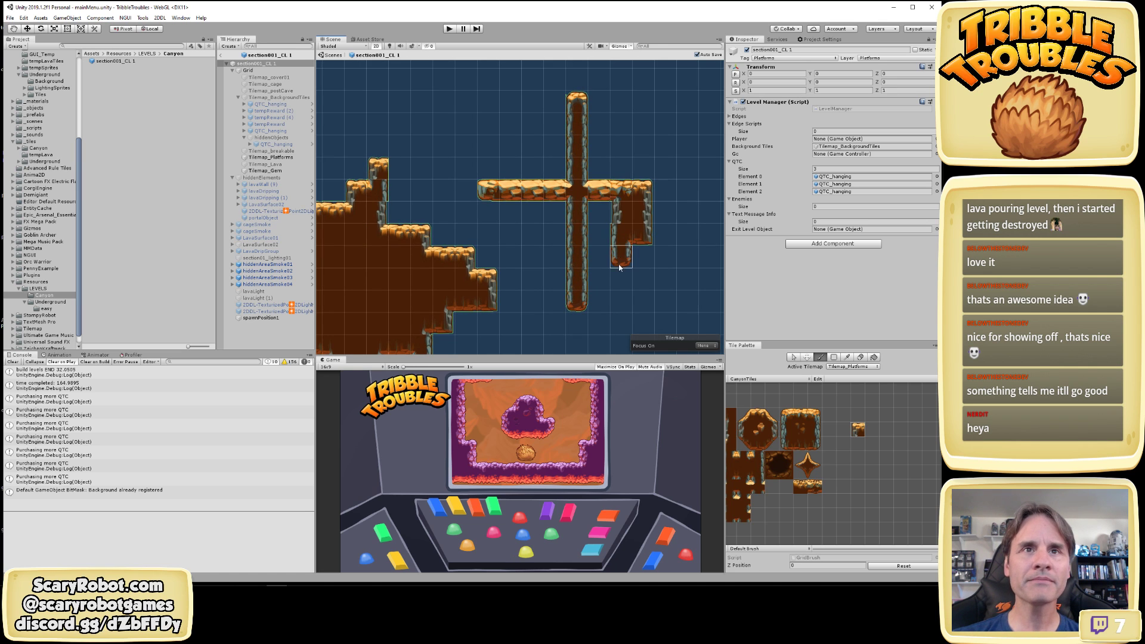
{"action": "scroll", "coordinate": [613, 247], "scroll_direction": "down", "scroll_amount": 3}
{"action": "scroll", "coordinate": [613, 251], "scroll_direction": "down", "scroll_amount": 1}
{"action": "mouse_move", "coordinate": [603, 209]}
{"action": "left_mouse_down"}
{"action": "mouse_move", "coordinate": [582, 239]}
{"action": "mouse_move", "coordinate": [596, 261]}
{"action": "mouse_move", "coordinate": [586, 249]}
{"action": "mouse_move", "coordinate": [602, 235]}
{"action": "mouse_move", "coordinate": [587, 263]}
{"action": "mouse_move", "coordinate": [606, 301]}
{"action": "mouse_move", "coordinate": [612, 281]}
{"action": "left_mouse_up"}
{"action": "scroll", "coordinate": [629, 284], "scroll_direction": "up", "scroll_amount": 3}
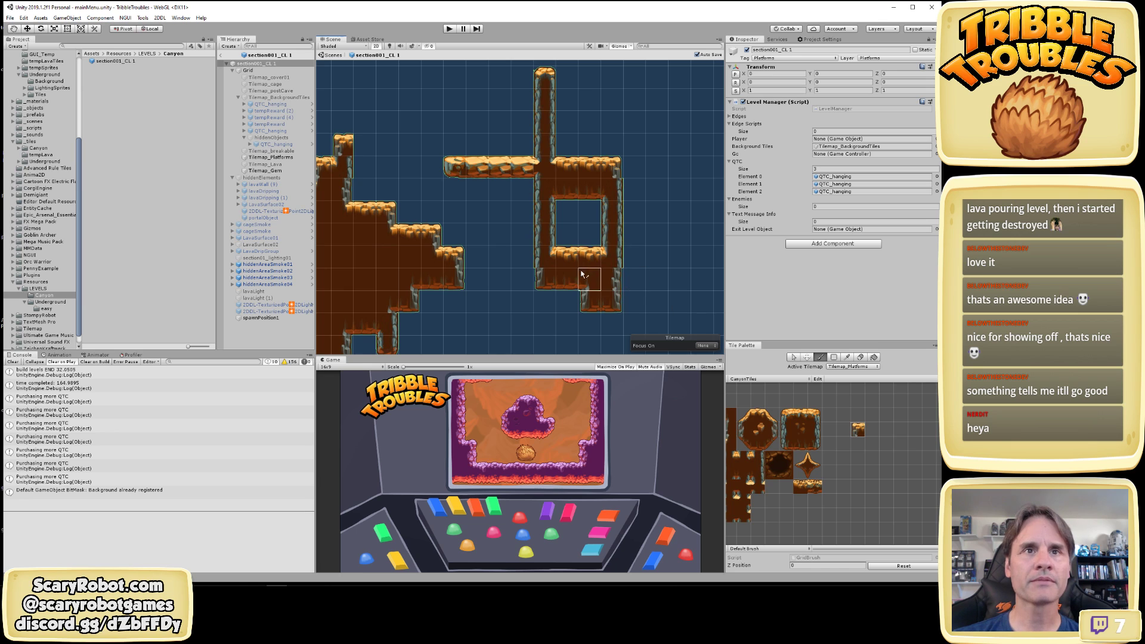
{"action": "left_click", "coordinate": [571, 306]}
Paint a connecting column from the bar's left arm down to the main body and a short ledge bridging it to the tall column
{"action": "scroll", "coordinate": [581, 278], "scroll_direction": "down", "scroll_amount": 4}
{"action": "middle_click_drag", "start_coordinate": [541, 248], "coordinate": [612, 262]}
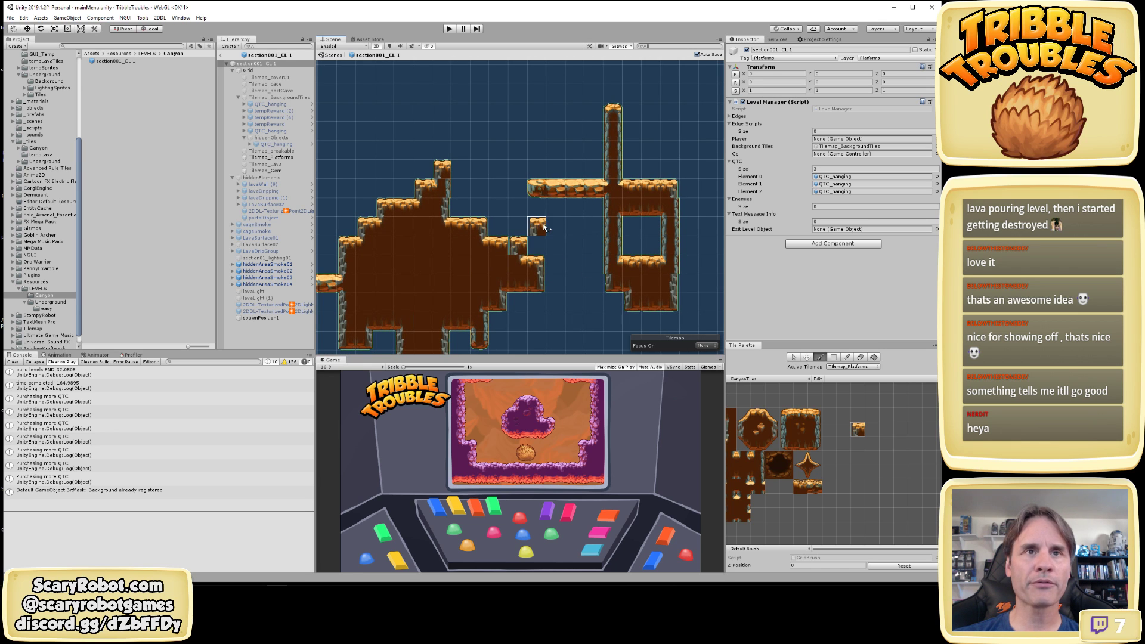
{"action": "mouse_move", "coordinate": [555, 229]}
{"action": "left_mouse_down"}
{"action": "mouse_move", "coordinate": [554, 325]}
{"action": "mouse_move", "coordinate": [570, 269]}
{"action": "left_mouse_up"}
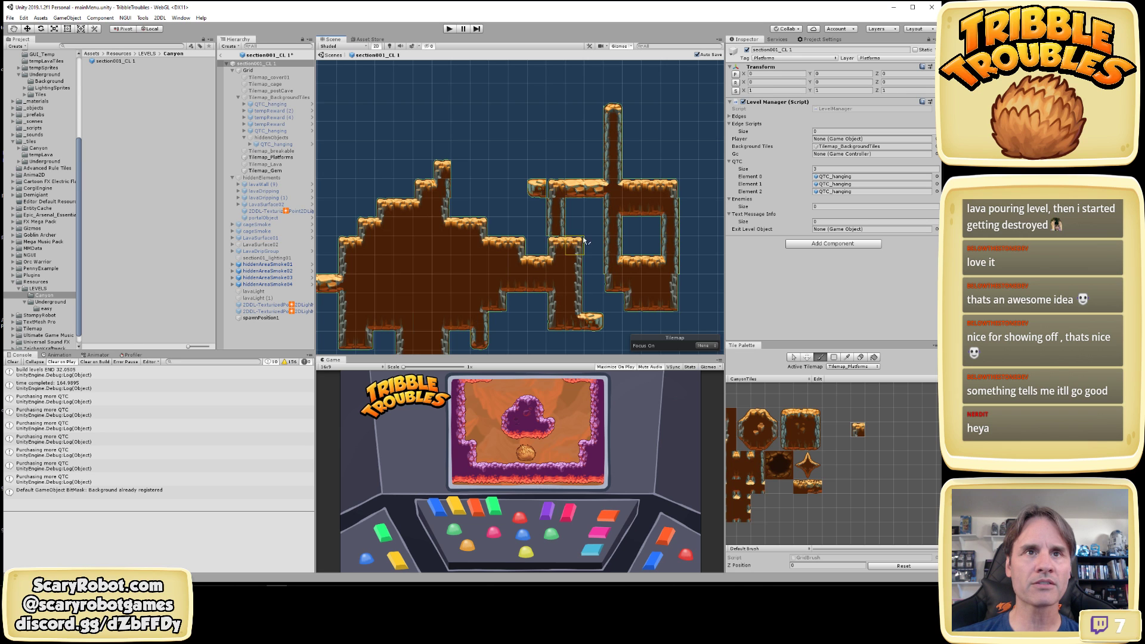
{"action": "left_click_drag", "start_coordinate": [583, 225], "coordinate": [599, 226]}
{"action": "scroll", "coordinate": [579, 205], "scroll_direction": "up", "scroll_amount": 3}
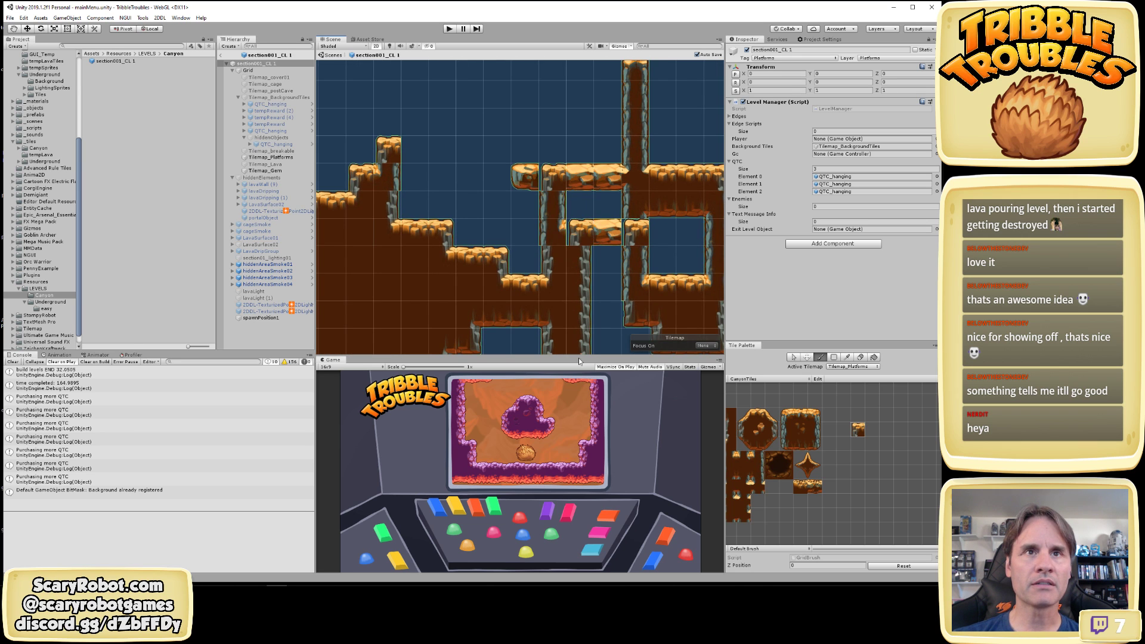
Erase a large opening inside the main body and thicken its stepped left slope with extra canyon tiles
{"action": "scroll", "coordinate": [614, 287], "scroll_direction": "down", "scroll_amount": 2}
{"action": "right_click_drag", "start_coordinate": [560, 241], "coordinate": [500, 270], "text": "alt"}
{"action": "mouse_move", "coordinate": [480, 270]}
{"action": "left_mouse_down", "text": "shift"}
{"action": "mouse_move", "coordinate": [498, 267]}
{"action": "mouse_move", "coordinate": [431, 283]}
{"action": "mouse_move", "coordinate": [407, 268]}
{"action": "mouse_move", "coordinate": [408, 285]}
{"action": "mouse_move", "coordinate": [423, 257]}
{"action": "left_mouse_up", "text": "shift"}
{"action": "left_click", "coordinate": [452, 270], "text": "shift"}
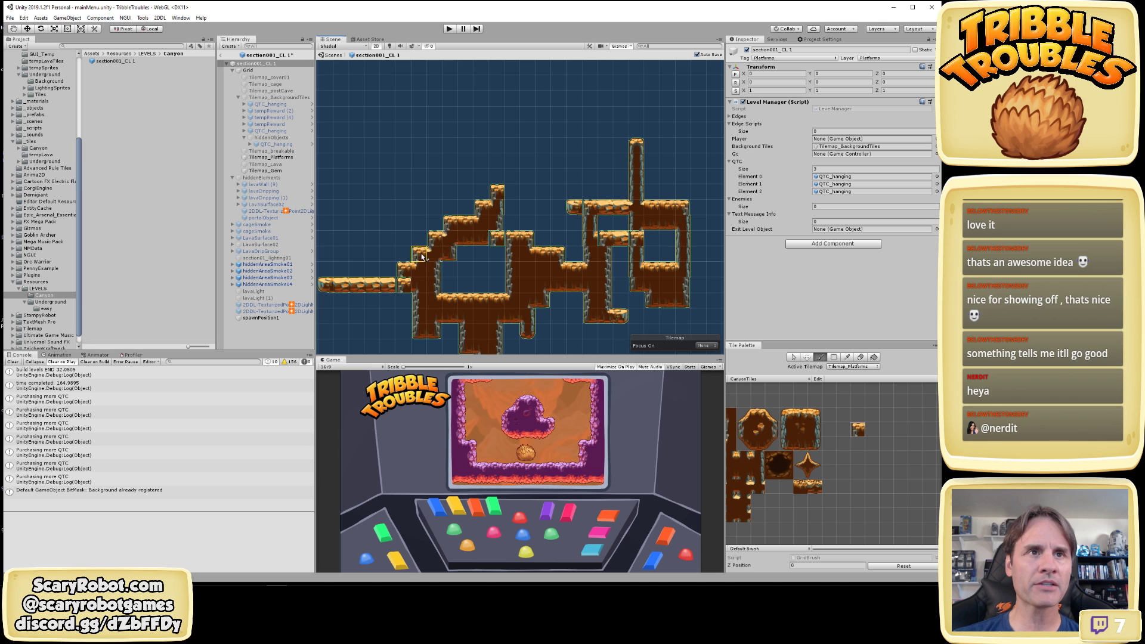
{"action": "left_click", "coordinate": [436, 226]}
{"action": "left_click_drag", "start_coordinate": [402, 299], "coordinate": [402, 314]}
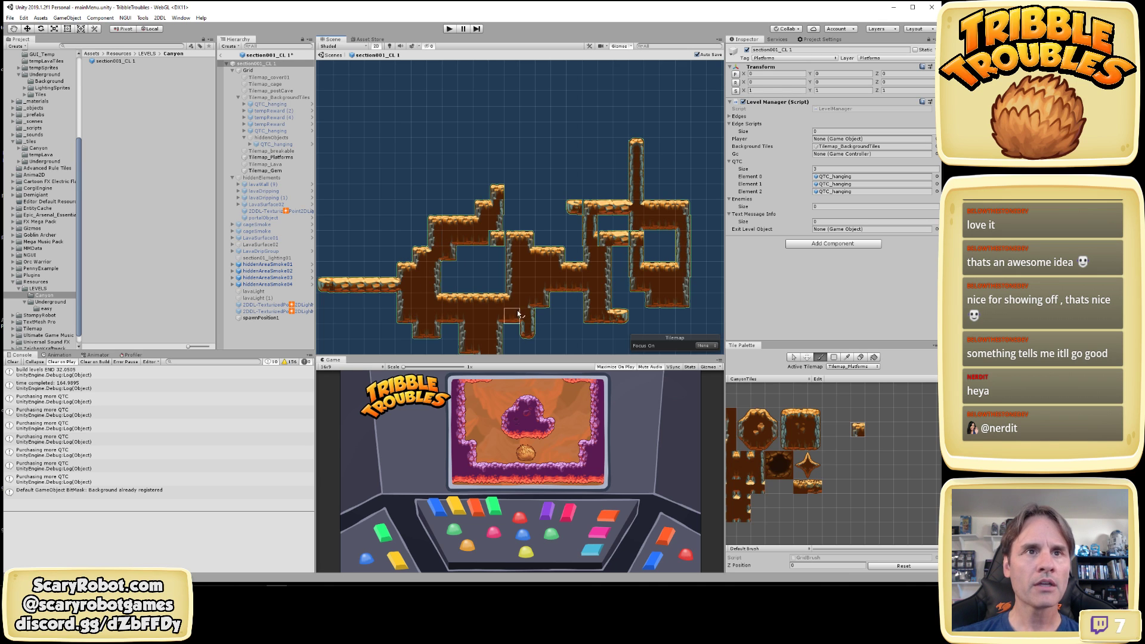
Review the CanyonTiles palette and lengthen the upper horizontal bar at its left end
{"action": "scroll", "coordinate": [521, 209], "scroll_direction": "up", "scroll_amount": 2}
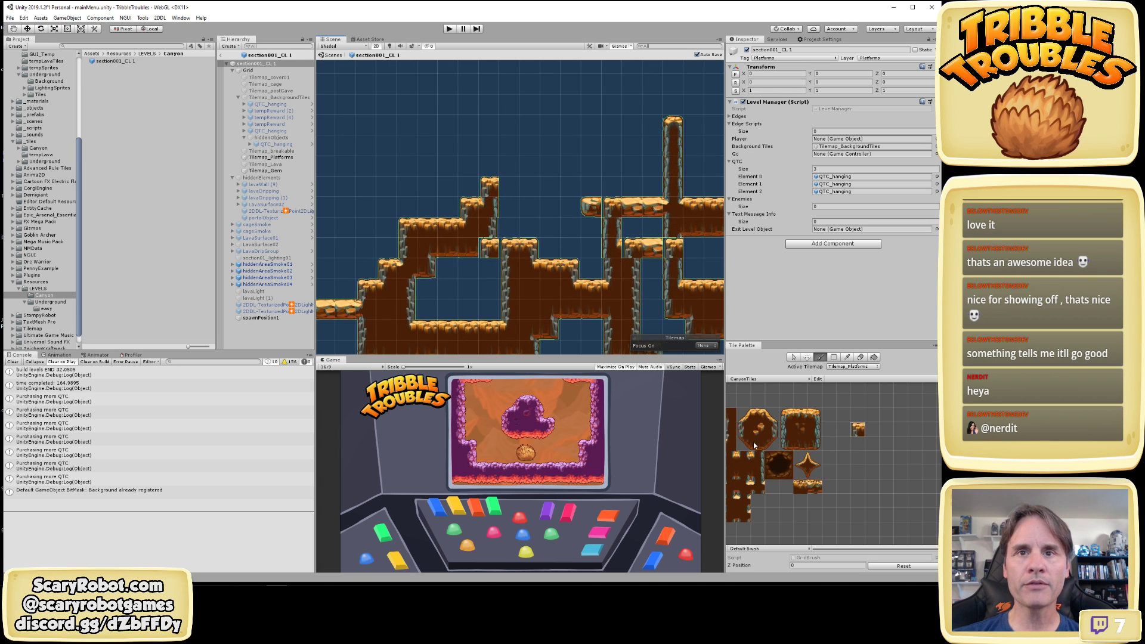
{"action": "middle_click_drag", "start_coordinate": [757, 444], "coordinate": [929, 445]}
{"action": "scroll", "coordinate": [857, 450], "scroll_direction": "up", "scroll_amount": 4}
{"action": "scroll", "coordinate": [857, 450], "scroll_direction": "up", "scroll_amount": 1}
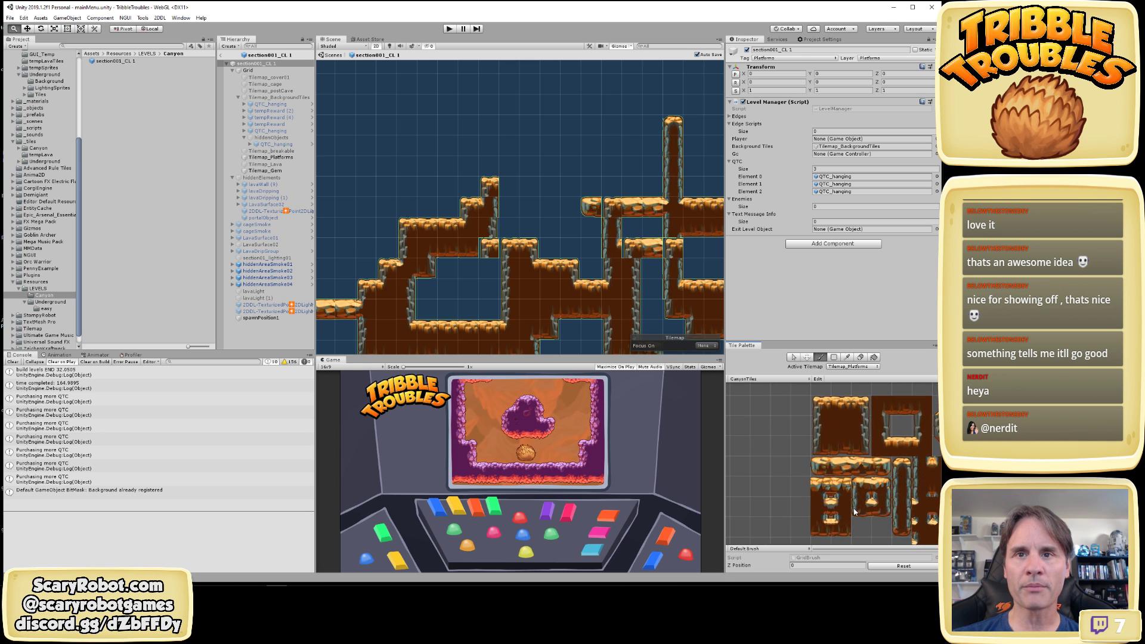
{"action": "middle_click_drag", "start_coordinate": [858, 450], "coordinate": [611, 430]}
{"action": "scroll", "coordinate": [762, 453], "scroll_direction": "up", "scroll_amount": 4}
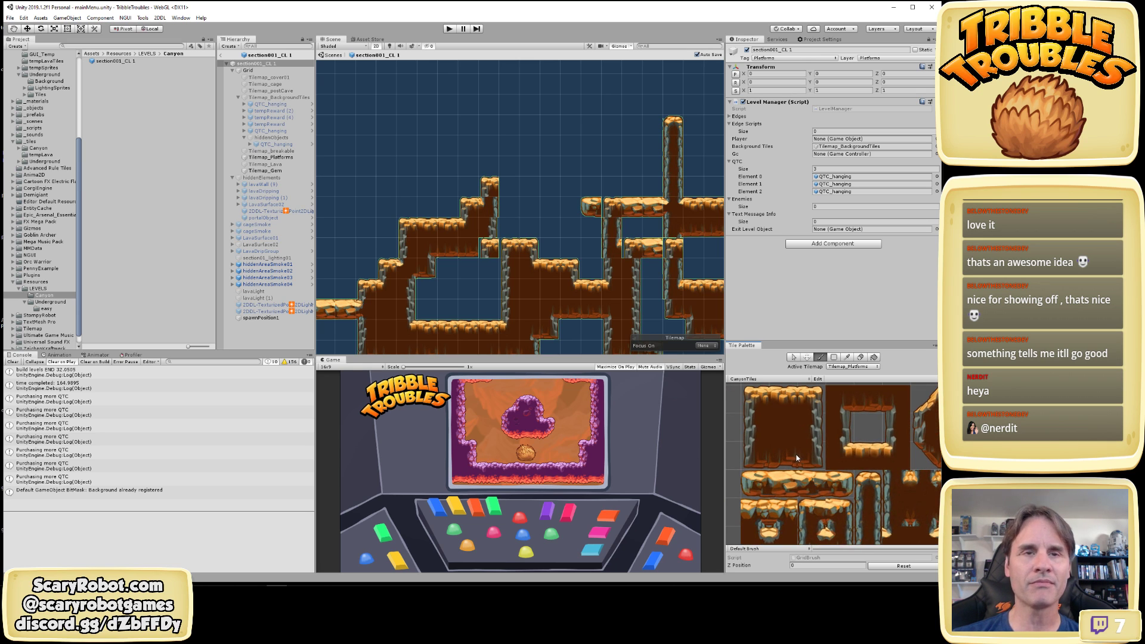
{"action": "left_click", "coordinate": [571, 210]}
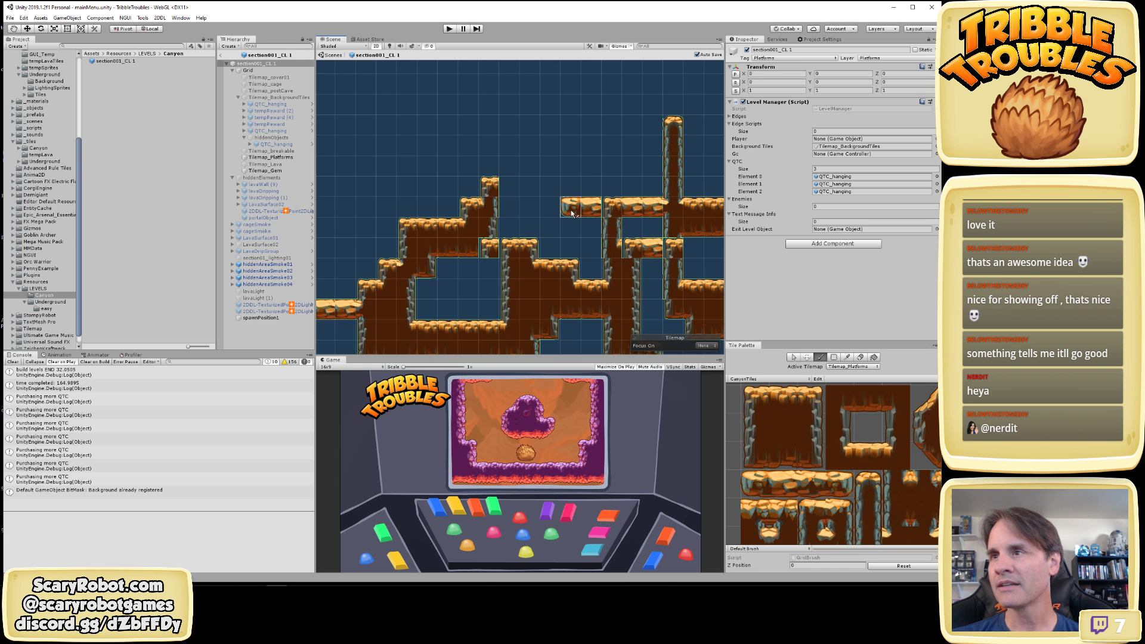
Paint additional canyon tiles at the foot of the connecting column between the main body and the rectangular frame
{"action": "scroll", "coordinate": [613, 263], "scroll_direction": "down", "scroll_amount": 1}
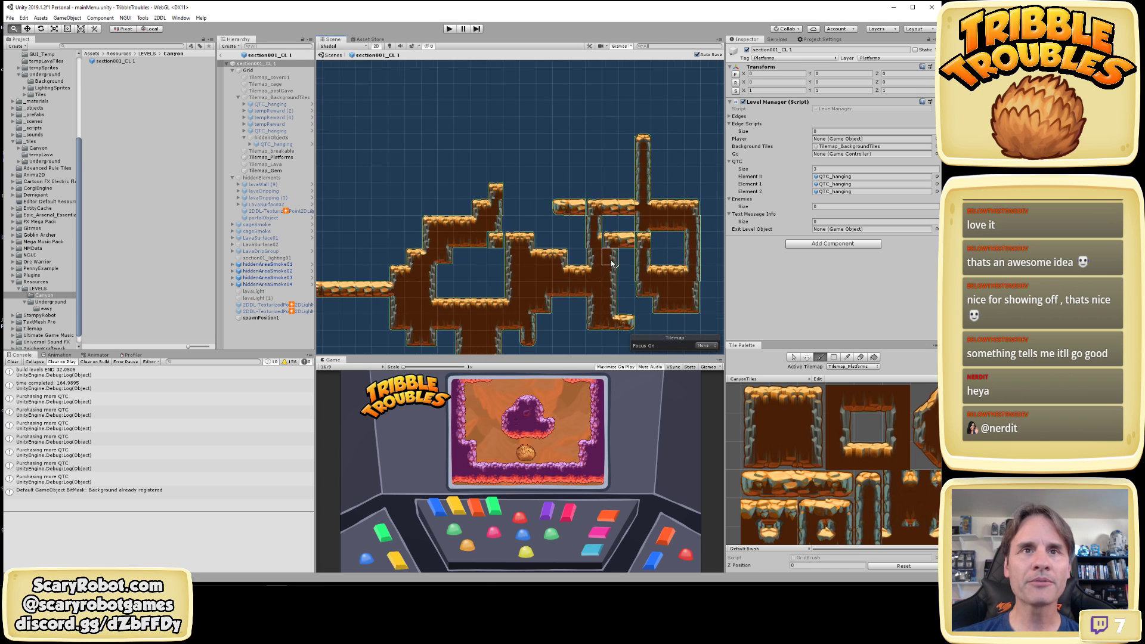
{"action": "scroll", "coordinate": [612, 263], "scroll_direction": "up", "scroll_amount": 2}
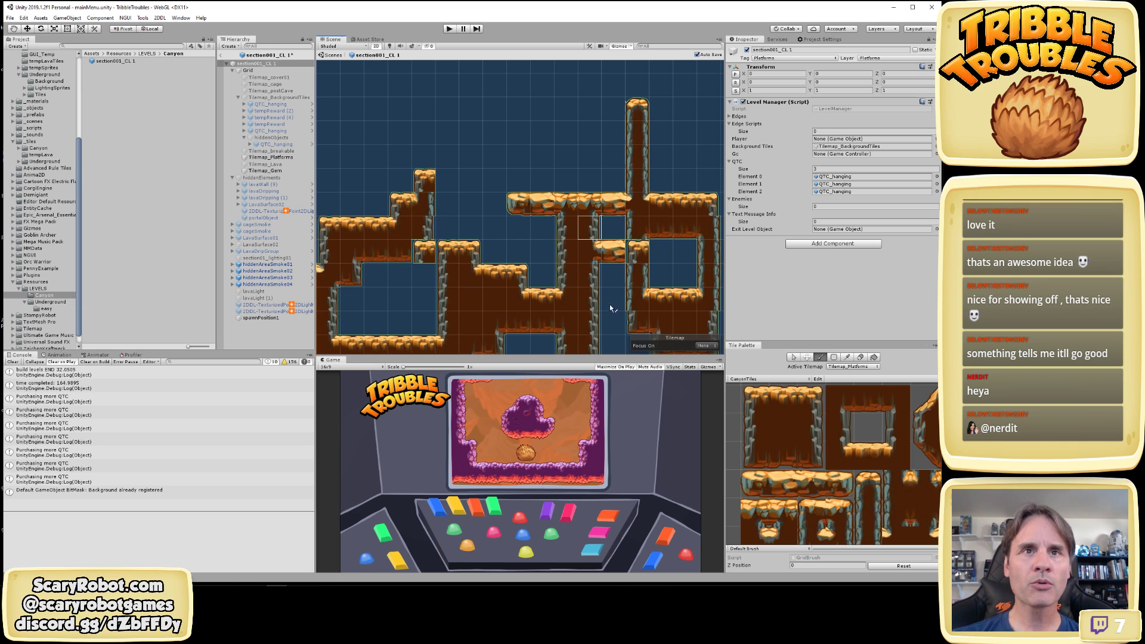
{"action": "middle_click_drag", "start_coordinate": [613, 309], "coordinate": [580, 253]}
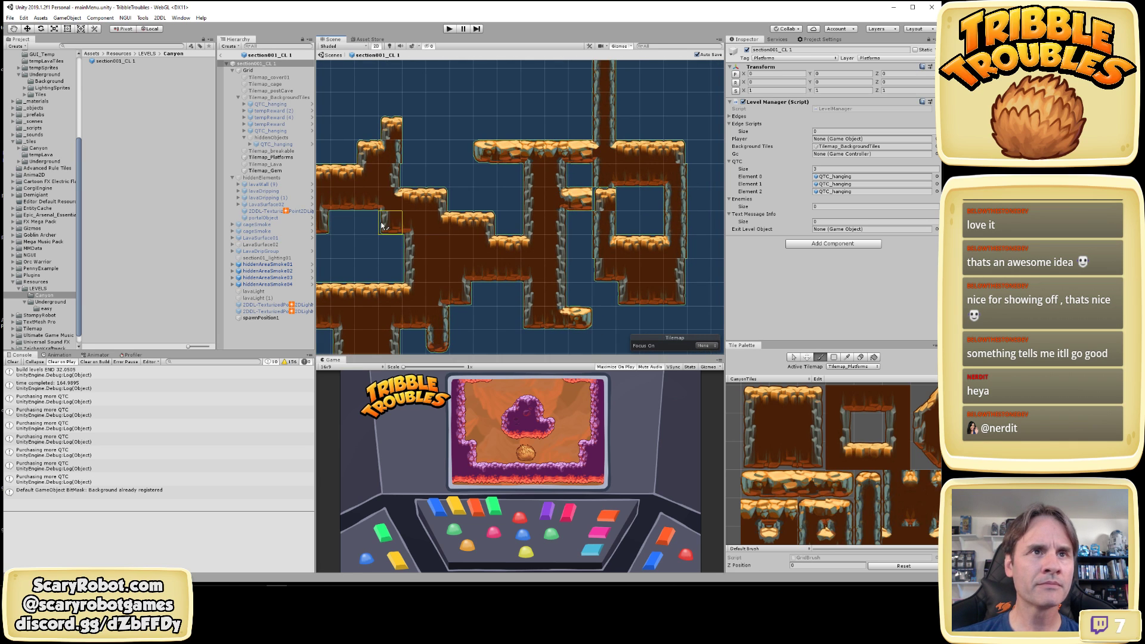
{"action": "left_click_drag", "start_coordinate": [555, 318], "coordinate": [573, 336]}
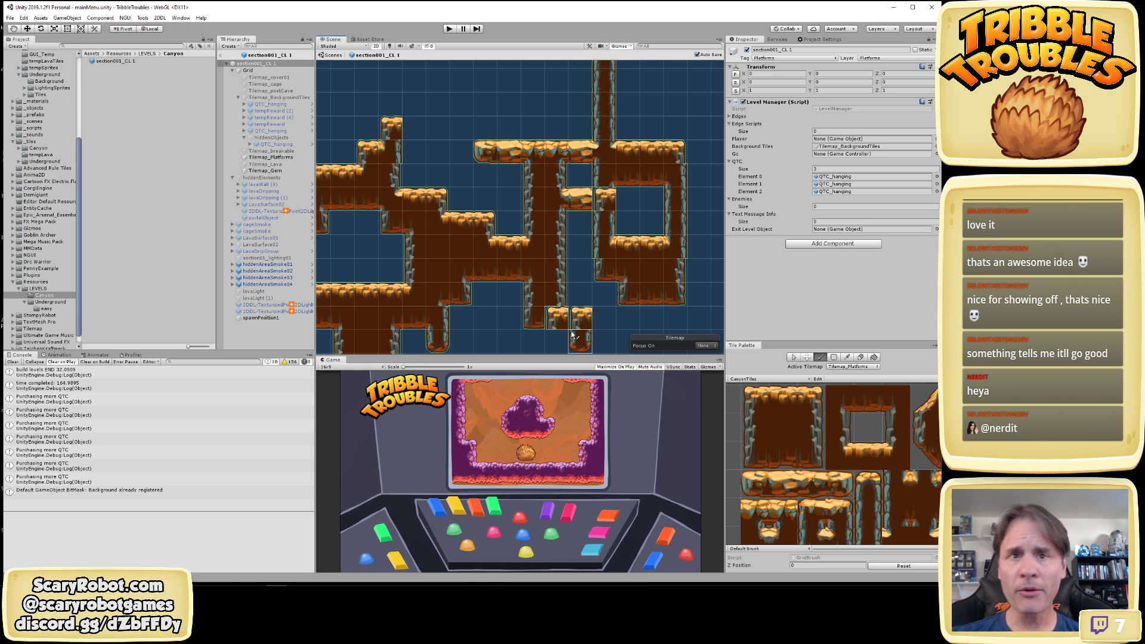
Paint canyon tiles beneath the rectangular frame down to the bottom ledge, enclosing a small opening beside the narrow column
{"action": "scroll", "coordinate": [584, 280], "scroll_direction": "down", "scroll_amount": 9}
{"action": "left_click", "coordinate": [582, 272]}
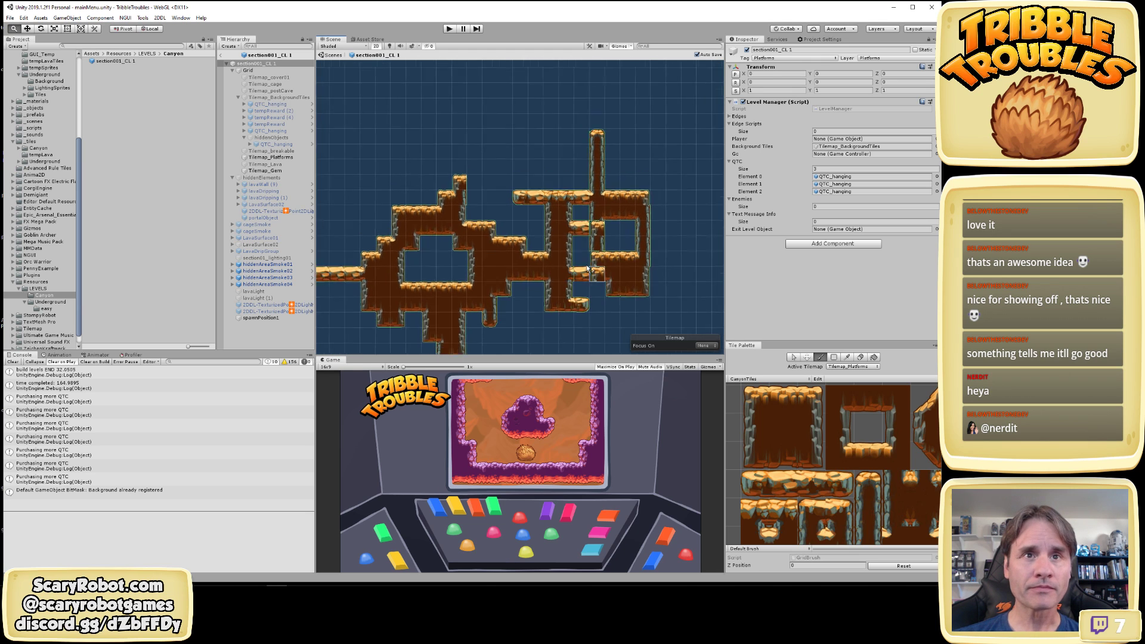
{"action": "middle_click_drag", "start_coordinate": [588, 267], "coordinate": [575, 235]}
{"action": "mouse_move", "coordinate": [568, 210]}
{"action": "left_mouse_down"}
{"action": "mouse_move", "coordinate": [570, 276]}
{"action": "mouse_move", "coordinate": [618, 260]}
{"action": "mouse_move", "coordinate": [602, 272]}
{"action": "left_mouse_up"}
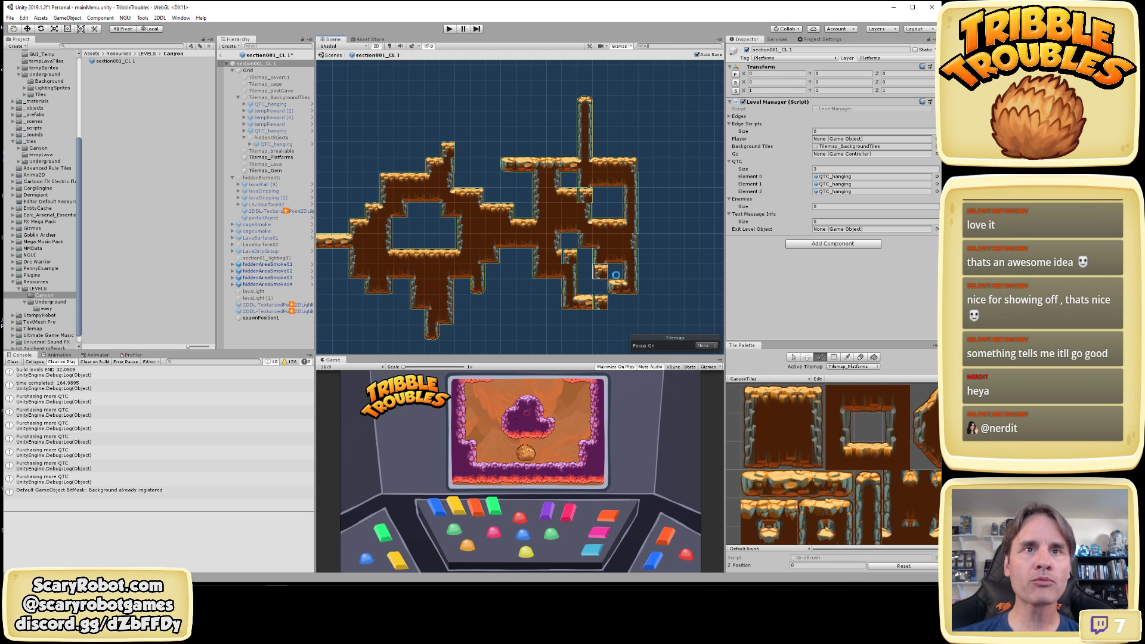
{"action": "left_click", "coordinate": [616, 303]}
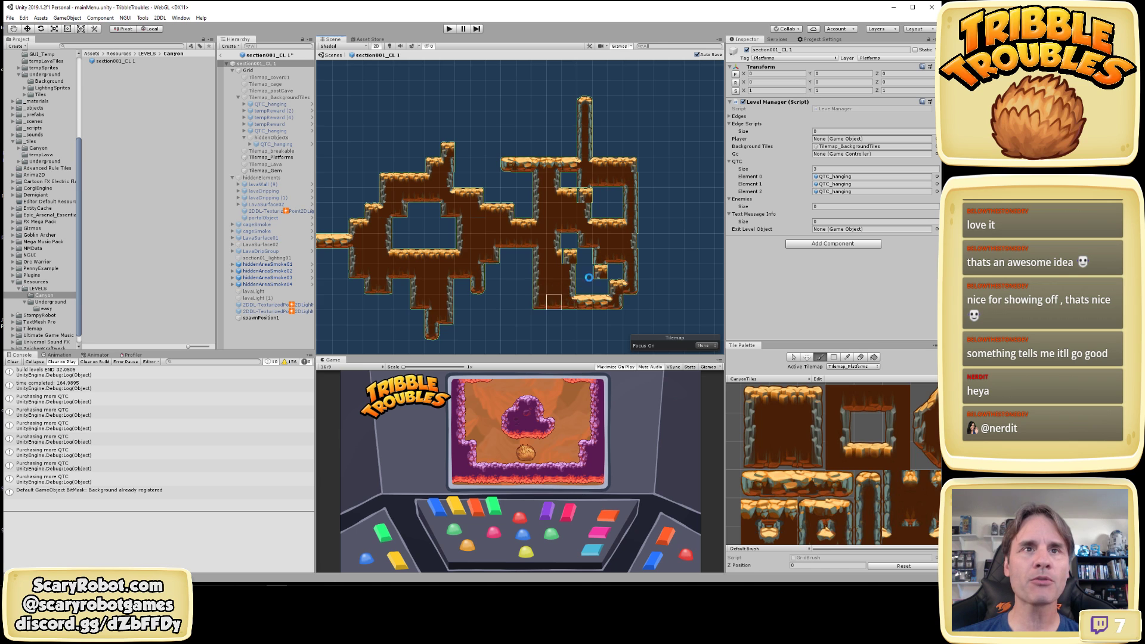
{"action": "middle_click_drag", "start_coordinate": [546, 302], "coordinate": [514, 253]}
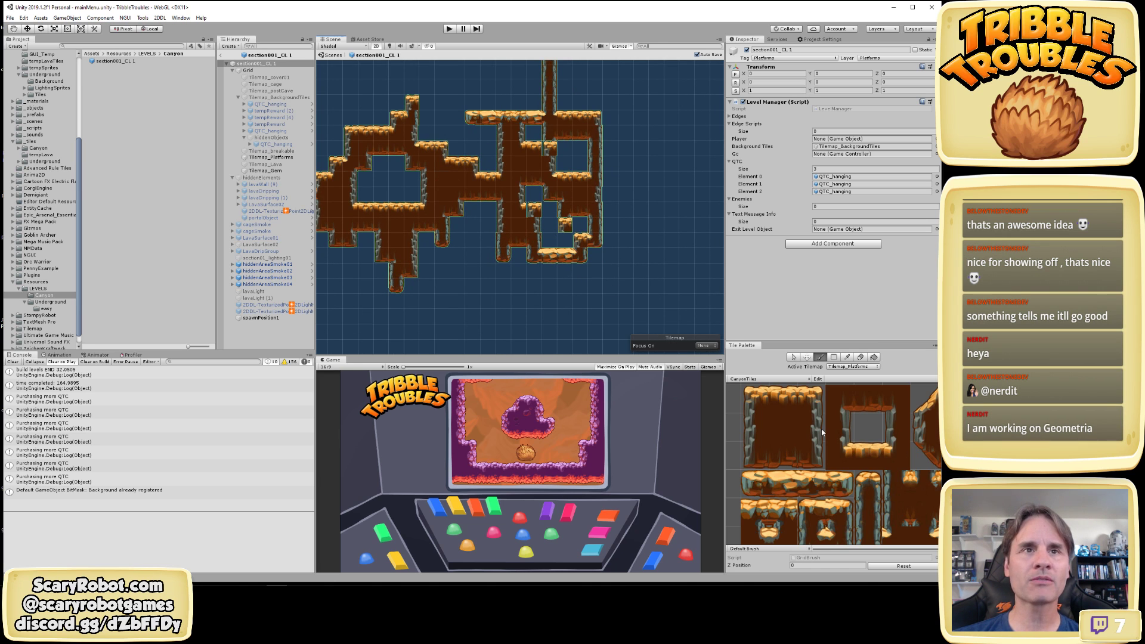
{"action": "scroll", "coordinate": [822, 432], "scroll_direction": "down", "scroll_amount": 5}
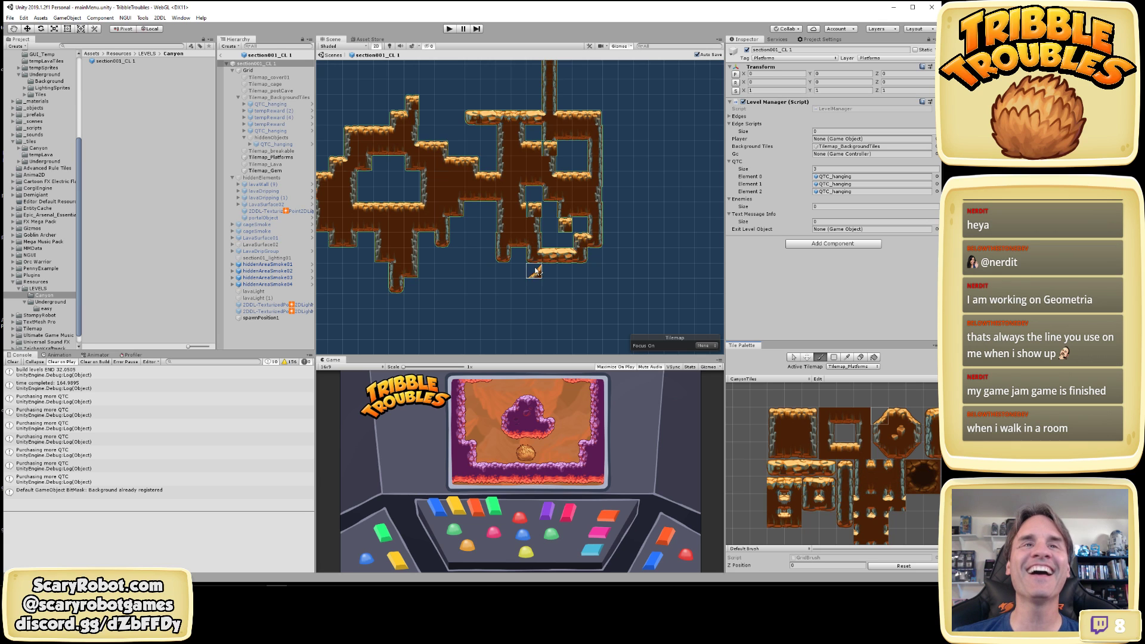
{"action": "mouse_move", "coordinate": [552, 244]}
{"action": "left_mouse_down"}
{"action": "mouse_move", "coordinate": [548, 284]}
{"action": "mouse_move", "coordinate": [536, 286]}
{"action": "left_mouse_up"}
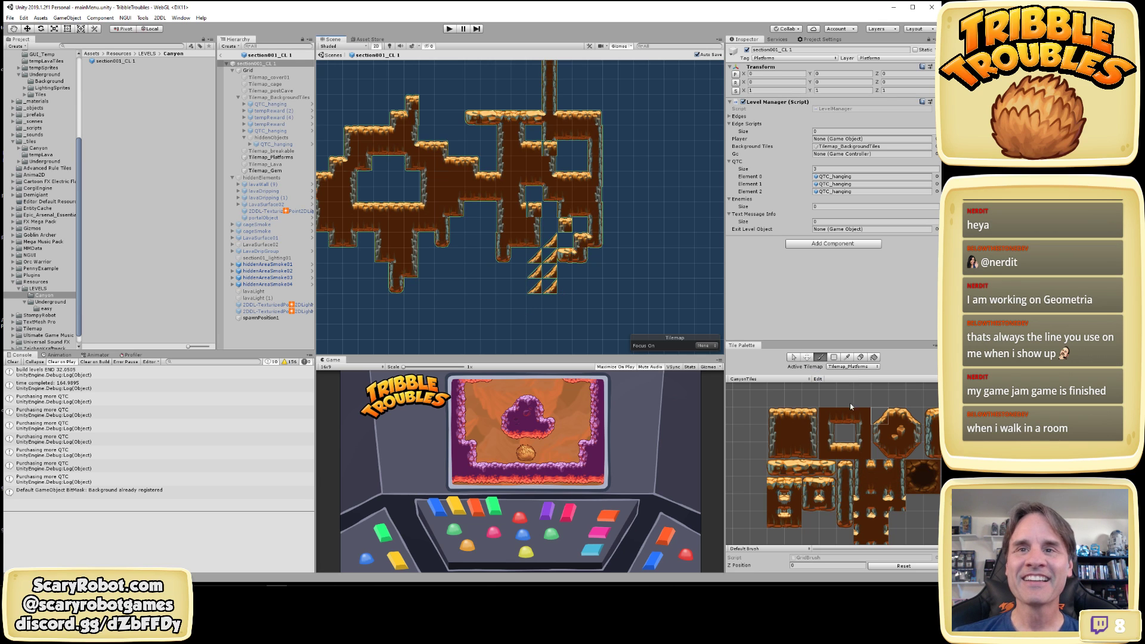
{"action": "key", "text": "ctrl+z"}
Pick the single canyon rule tile from the palette and fill the underside between the main body and the columns with solid canyon
{"action": "middle_click_drag", "start_coordinate": [835, 429], "coordinate": [783, 430]}
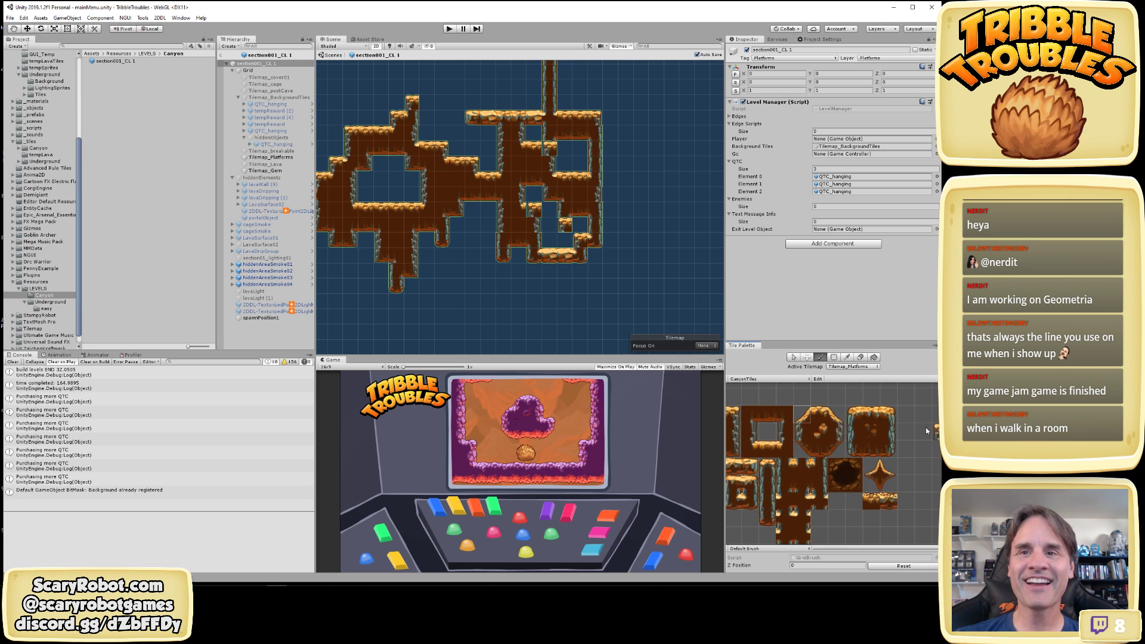
{"action": "middle_click_drag", "start_coordinate": [899, 438], "coordinate": [850, 440]}
{"action": "left_click", "coordinate": [898, 440]}
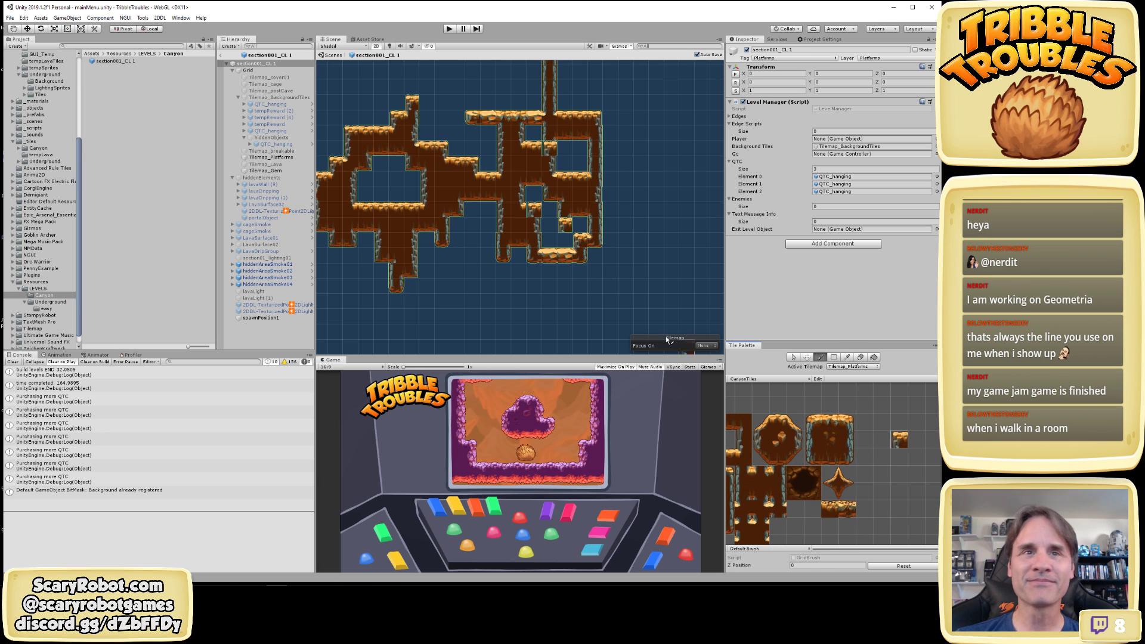
{"action": "middle_click_drag", "start_coordinate": [580, 247], "coordinate": [658, 316]}
{"action": "left_click", "coordinate": [611, 263]}
{"action": "mouse_move", "coordinate": [593, 272]}
{"action": "left_mouse_down"}
{"action": "mouse_move", "coordinate": [546, 279]}
{"action": "mouse_move", "coordinate": [525, 305]}
{"action": "mouse_move", "coordinate": [558, 334]}
{"action": "mouse_move", "coordinate": [501, 318]}
{"action": "mouse_move", "coordinate": [594, 340]}
{"action": "mouse_move", "coordinate": [504, 337]}
{"action": "mouse_move", "coordinate": [563, 358]}
{"action": "left_mouse_up"}
{"action": "middle_click_drag", "start_coordinate": [570, 272], "coordinate": [571, 235]}
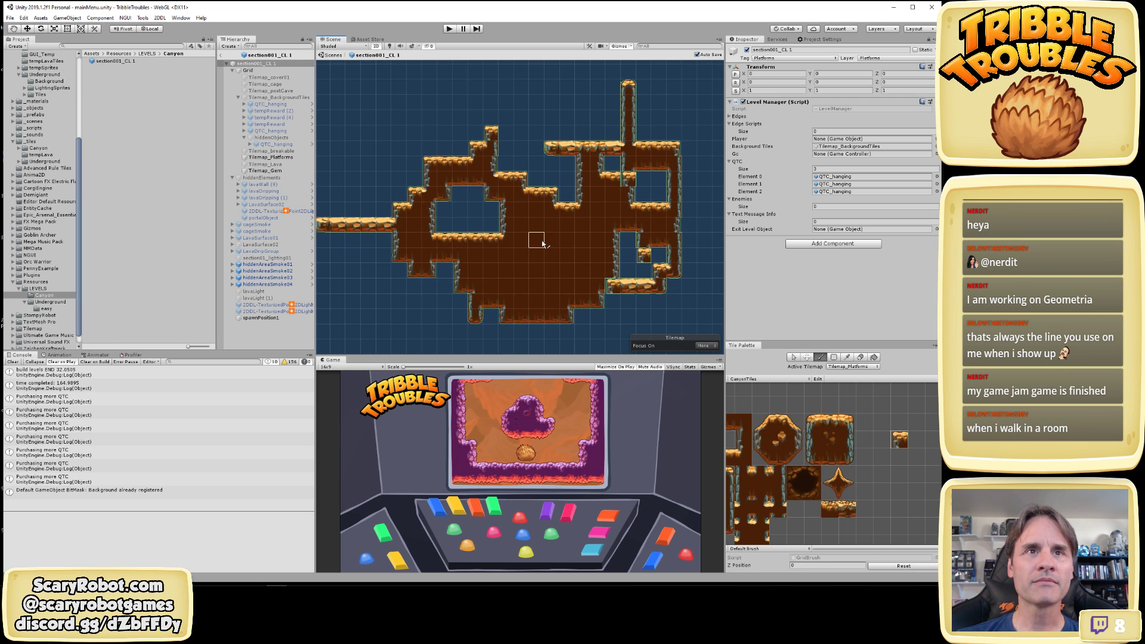
Erase an opening with a stepped floor inside the newly filled canyon mass, between the main body and the column
{"action": "key", "text": "d"}
{"action": "mouse_move", "coordinate": [530, 274]}
{"action": "left_mouse_down"}
{"action": "mouse_move", "coordinate": [583, 256]}
{"action": "mouse_move", "coordinate": [534, 279]}
{"action": "left_mouse_up"}
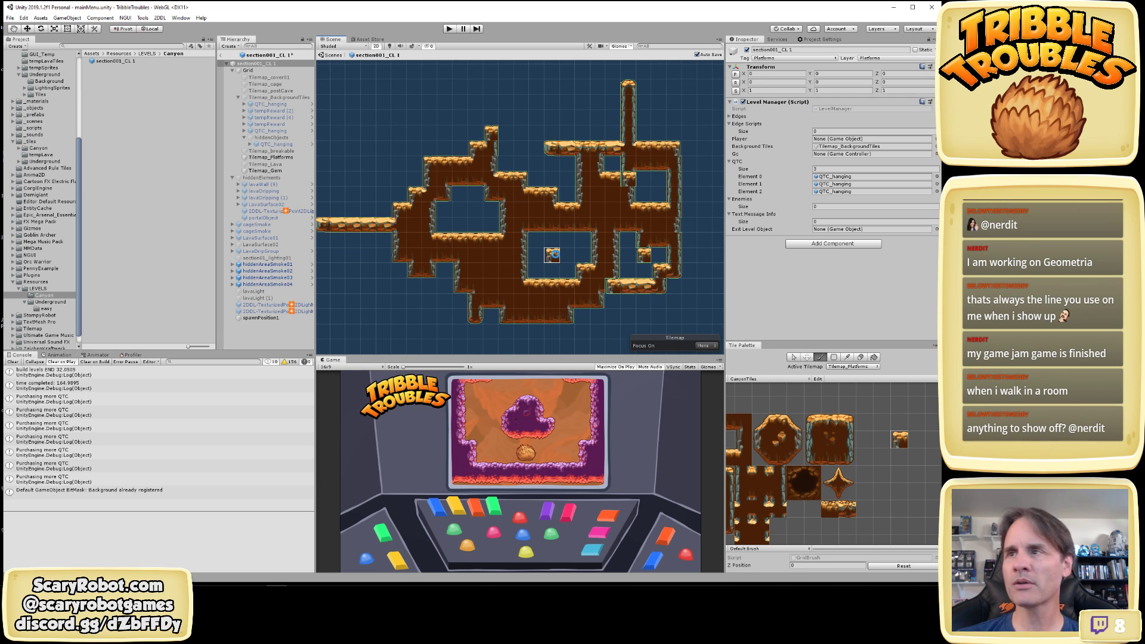
{"action": "key", "text": "b"}
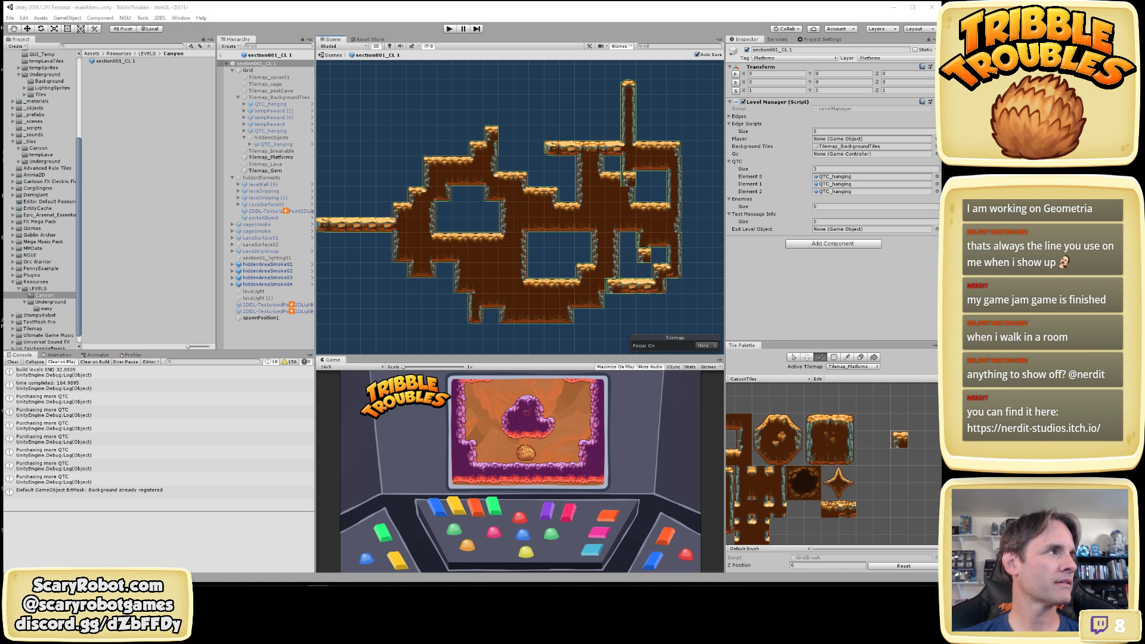
Switch to Chrome, enlarge and reposition its window, and look over the NerdIt Studios itch.io page
{"action": "left_click_drag", "start_coordinate": [0, 197], "coordinate": [333, 129]}
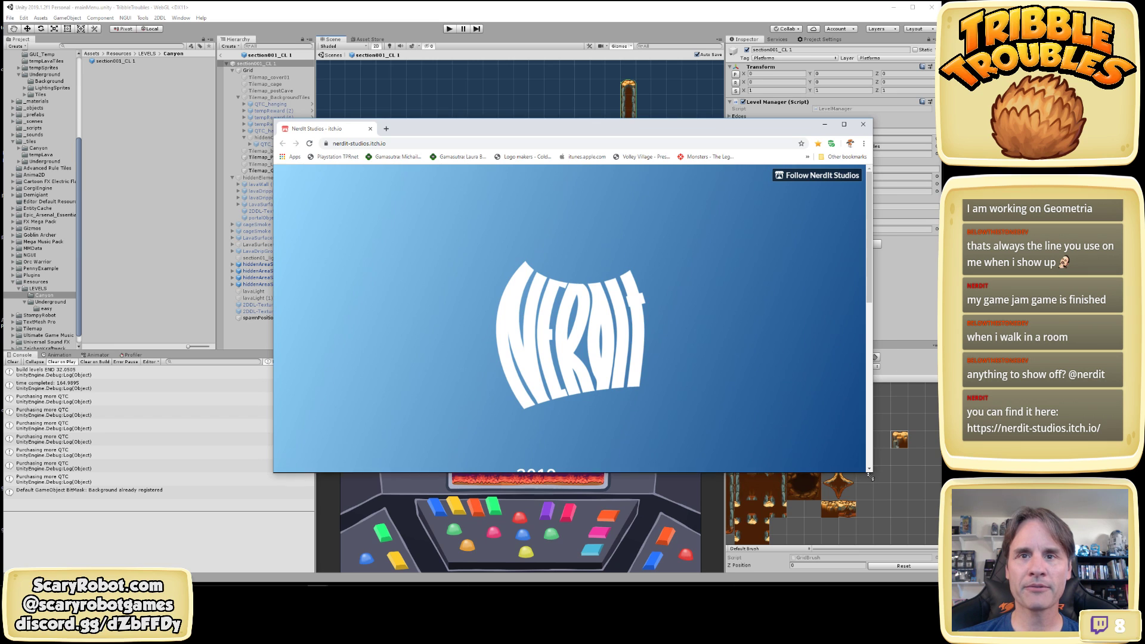
{"action": "left_click_drag", "start_coordinate": [872, 476], "coordinate": [884, 549]}
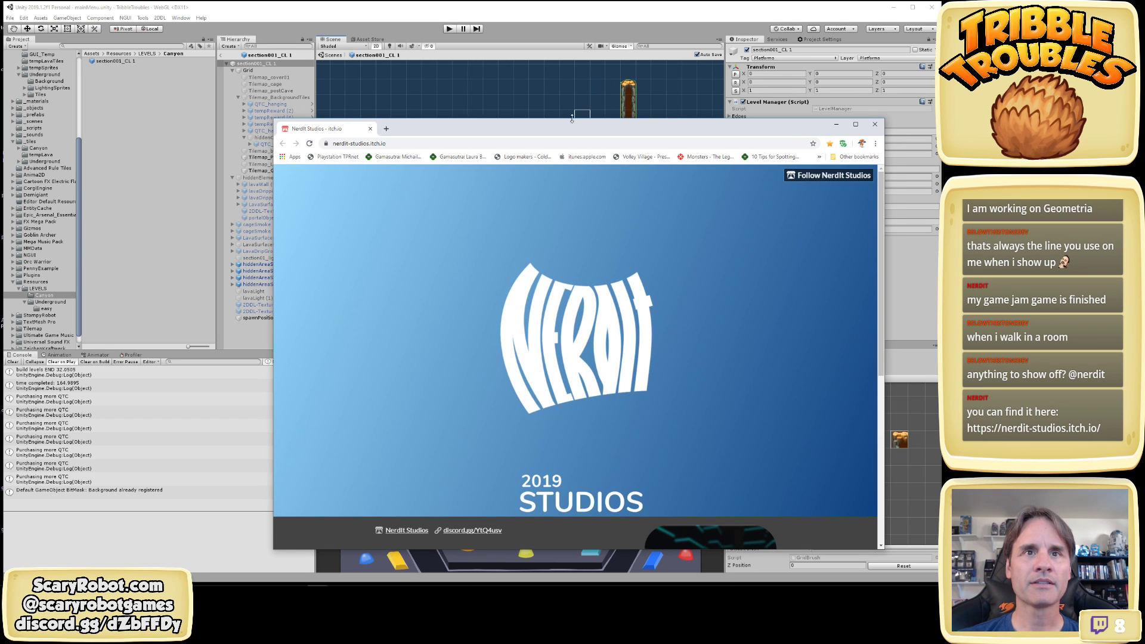
{"action": "left_click_drag", "start_coordinate": [567, 125], "coordinate": [472, 80]}
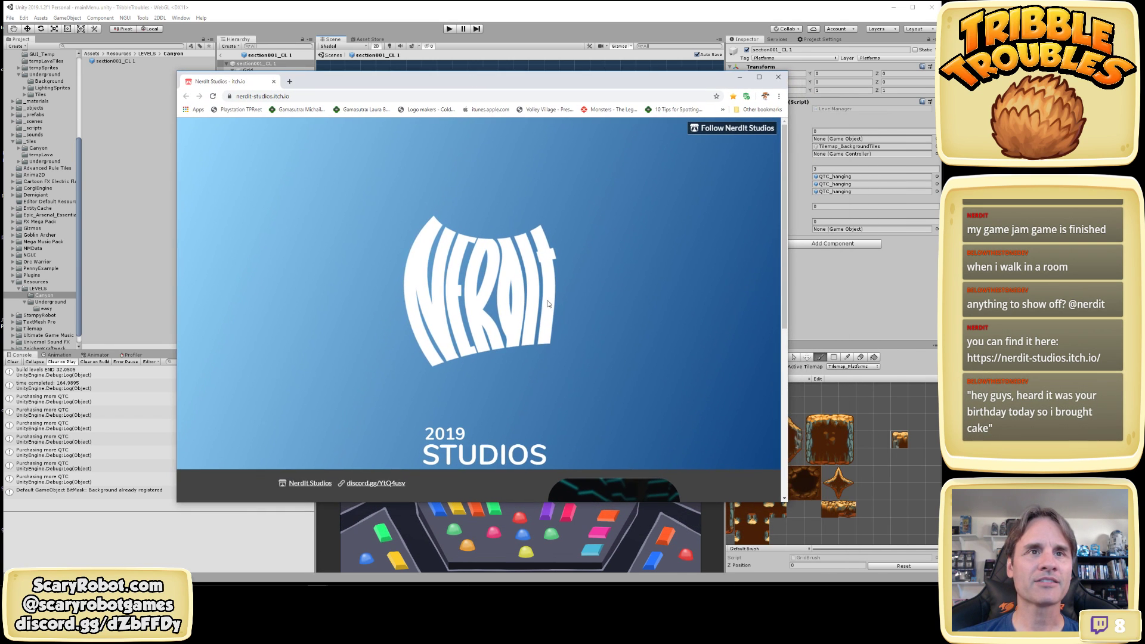
{"action": "scroll", "coordinate": [603, 376], "scroll_direction": "down", "scroll_amount": 2}
{"action": "scroll", "coordinate": [604, 380], "scroll_direction": "down", "scroll_amount": 2}
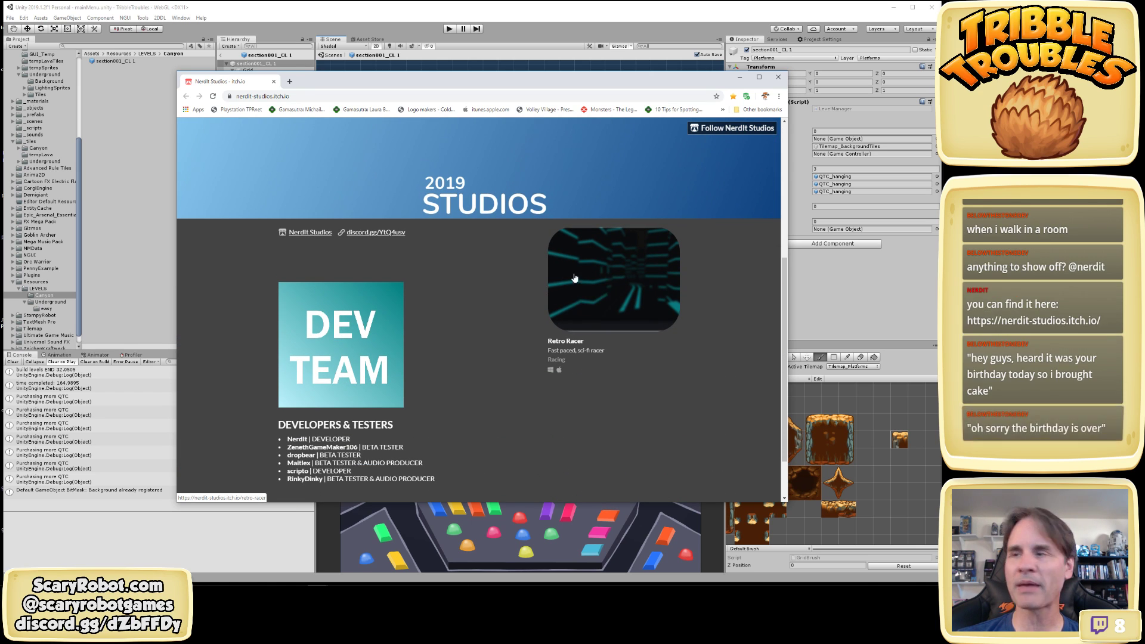
Open the Retro Racer game page and review its preview image, instructions and comments
{"action": "left_click", "coordinate": [600, 291]}
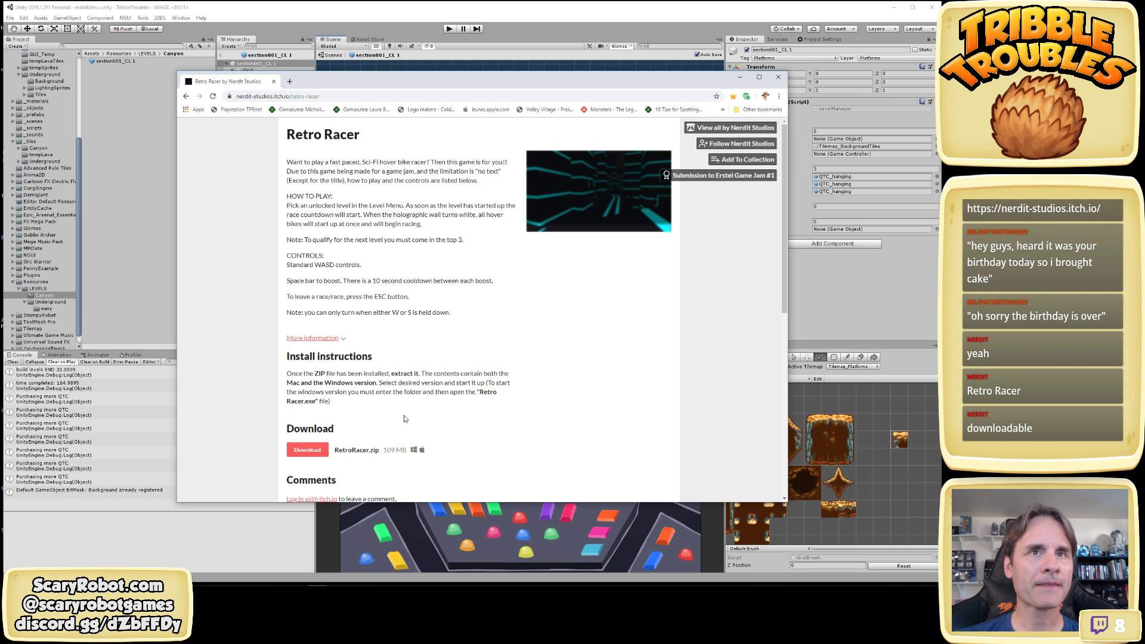
{"action": "left_click", "coordinate": [599, 205]}
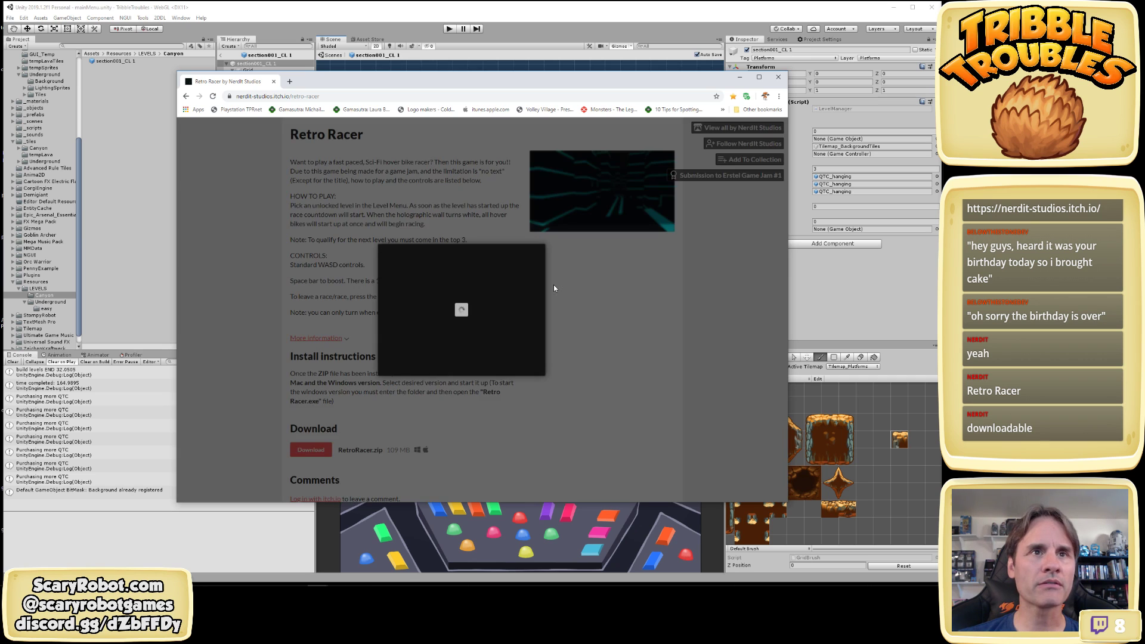
{"action": "left_click", "coordinate": [462, 295]}
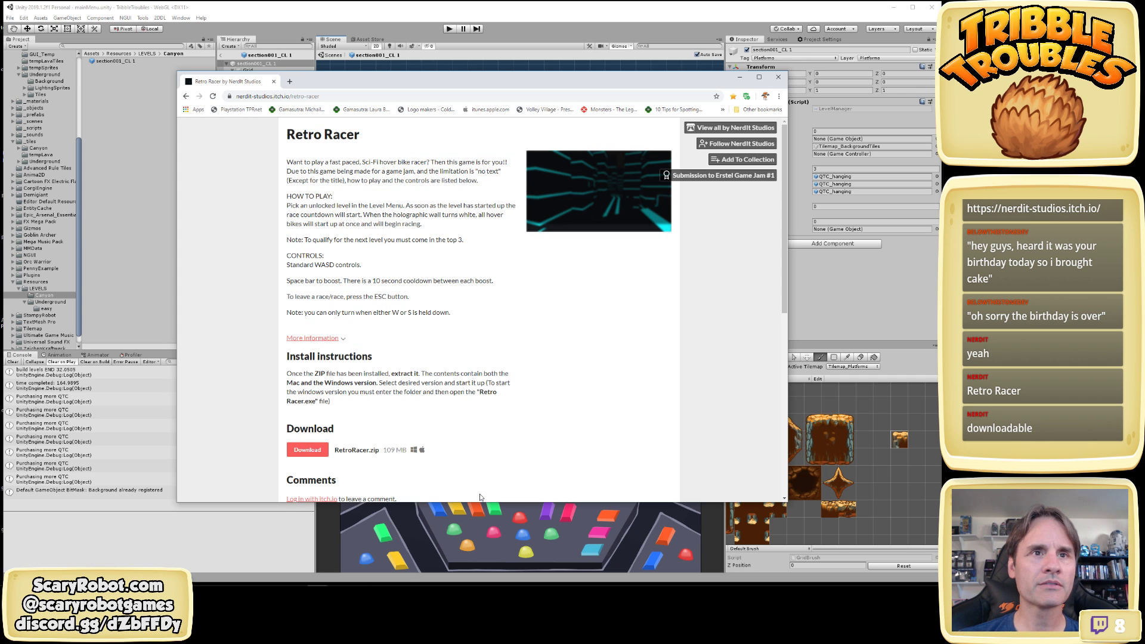
{"action": "scroll", "coordinate": [495, 401], "scroll_direction": "down", "scroll_amount": 3}
{"action": "scroll", "coordinate": [495, 400], "scroll_direction": "down", "scroll_amount": 1}
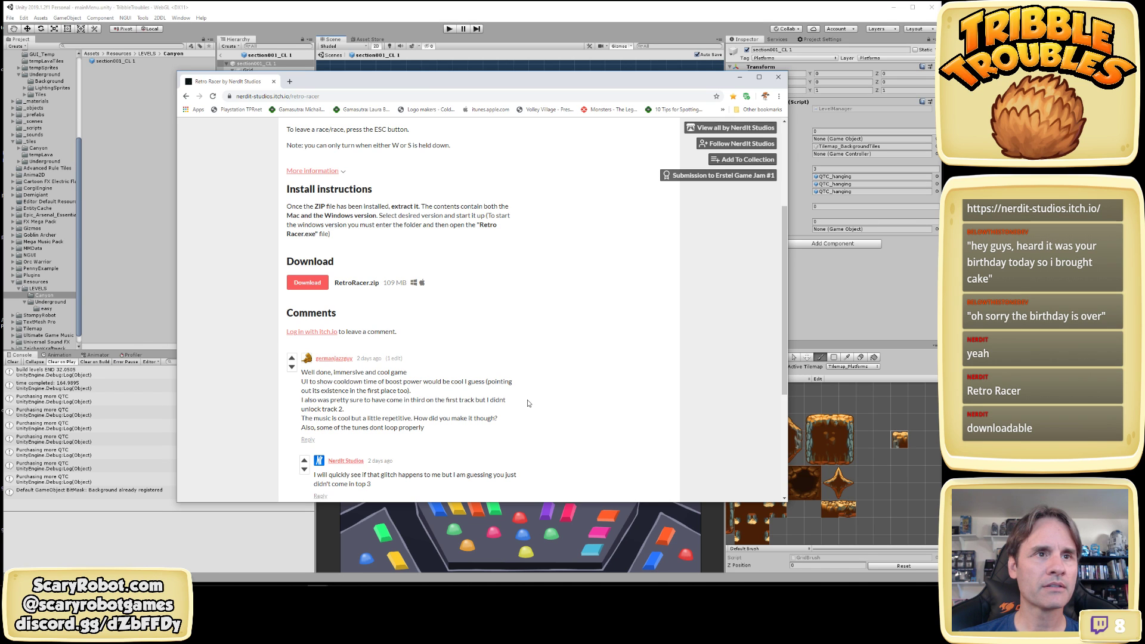
{"action": "scroll", "coordinate": [528, 401], "scroll_direction": "up", "scroll_amount": 3}
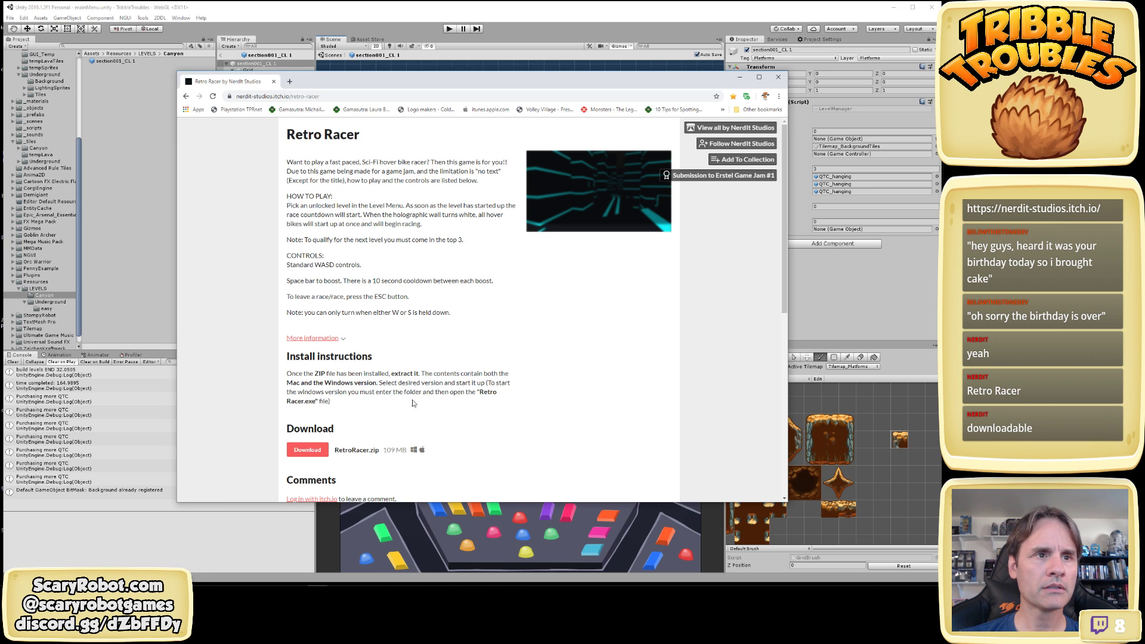
Download RetroRacer.zip, dismiss the download dialog and open the archive
{"action": "left_click", "coordinate": [307, 451]}
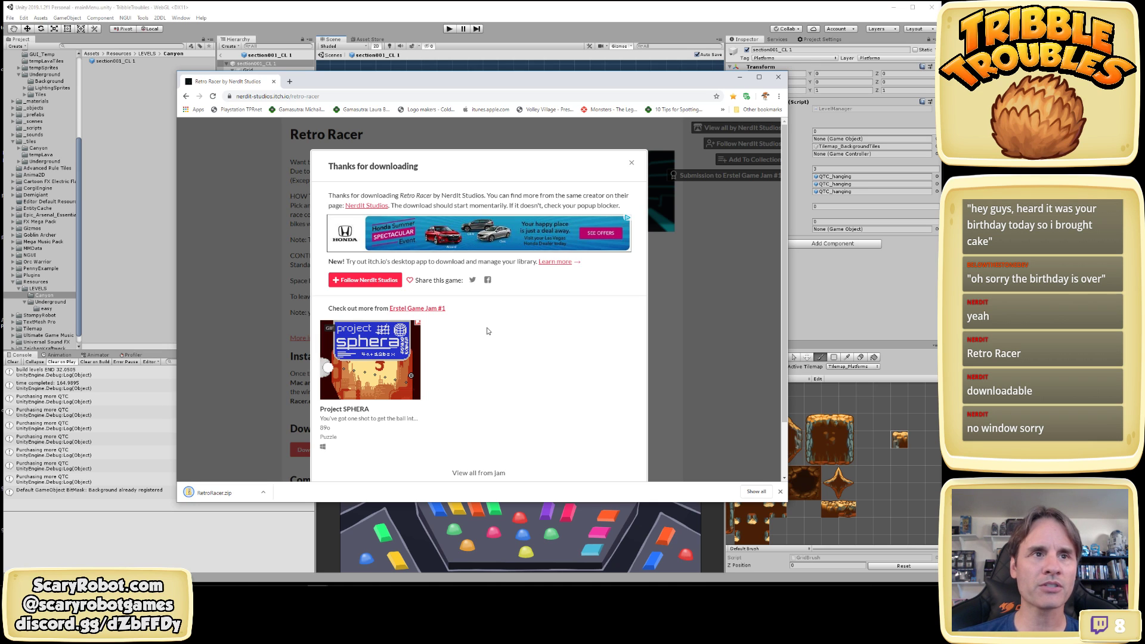
{"action": "left_click", "coordinate": [632, 162]}
{"action": "left_click", "coordinate": [223, 491]}
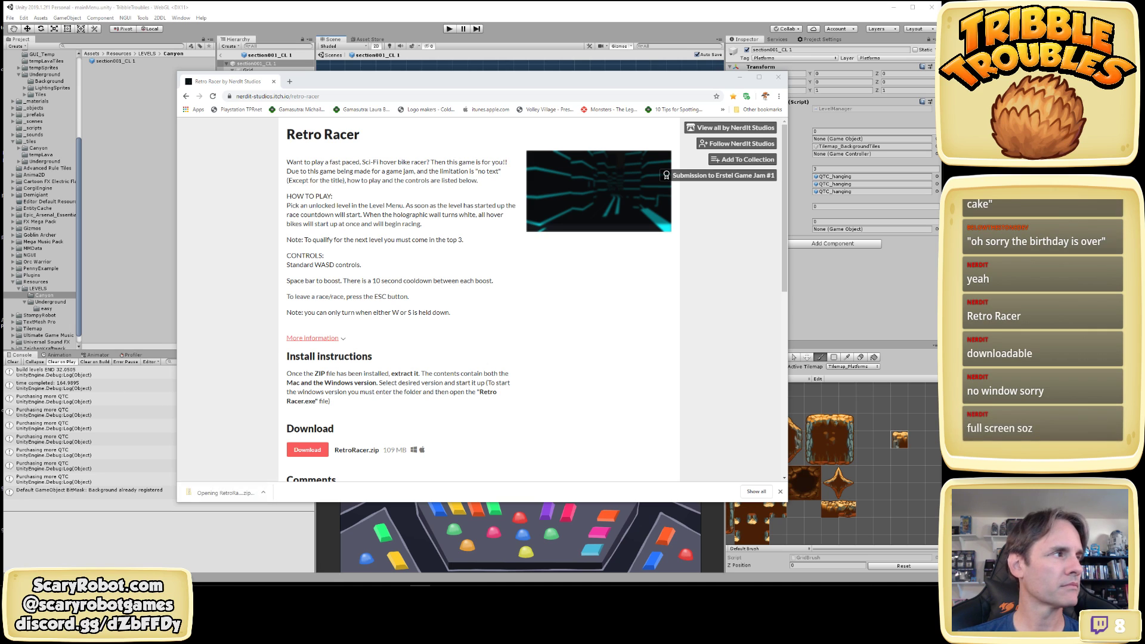
Browse the archive to the RetroRacerWindows folder and run Retro Racer.exe without extracting the files
{"action": "left_click_drag", "start_coordinate": [341, 201], "coordinate": [416, 184]}
{"action": "double_click", "coordinate": [256, 232]}
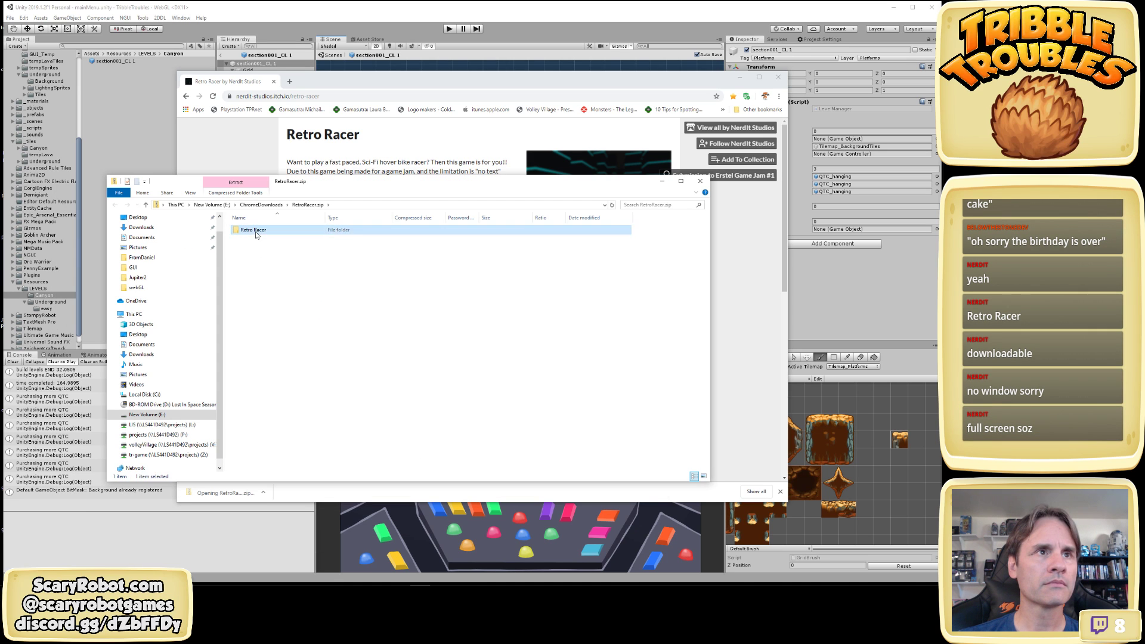
{"action": "double_click", "coordinate": [271, 239]}
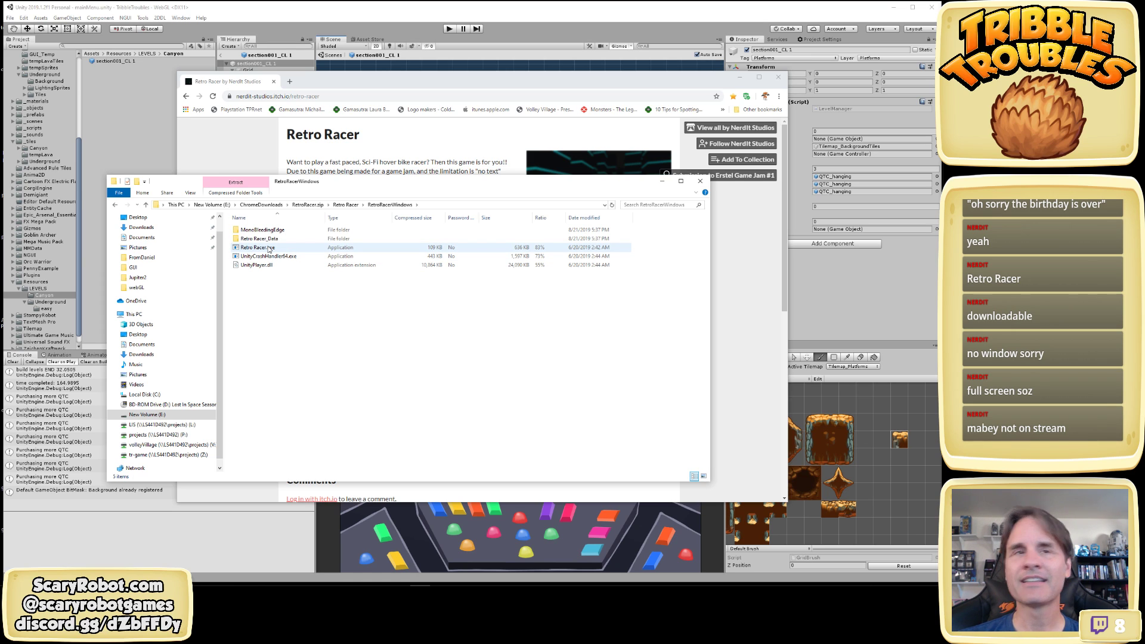
{"action": "double_click", "coordinate": [269, 248]}
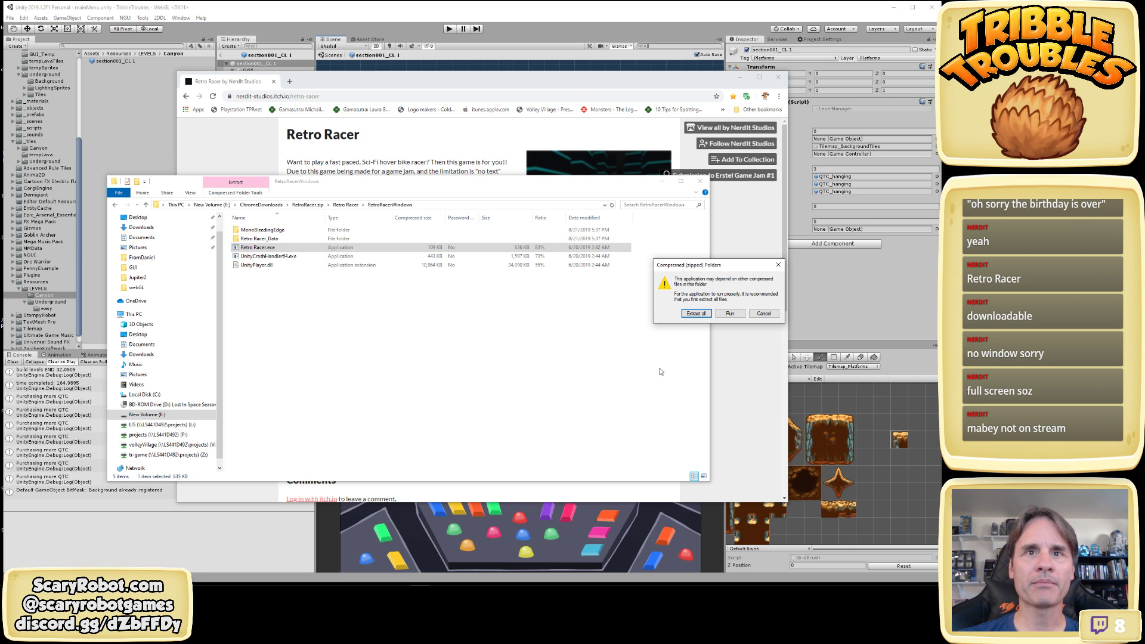
{"action": "left_click", "coordinate": [730, 313]}
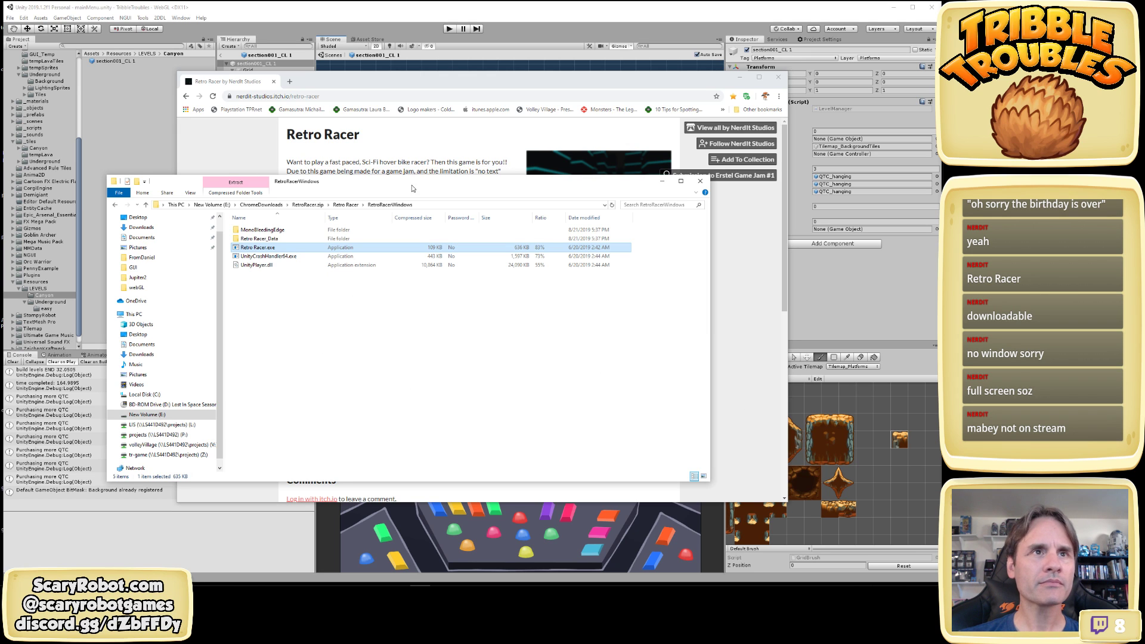
Move the folder window aside, minimize the browser, and start the light blue level in Retro Racer
{"action": "left_click_drag", "start_coordinate": [414, 184], "coordinate": [0, 345]}
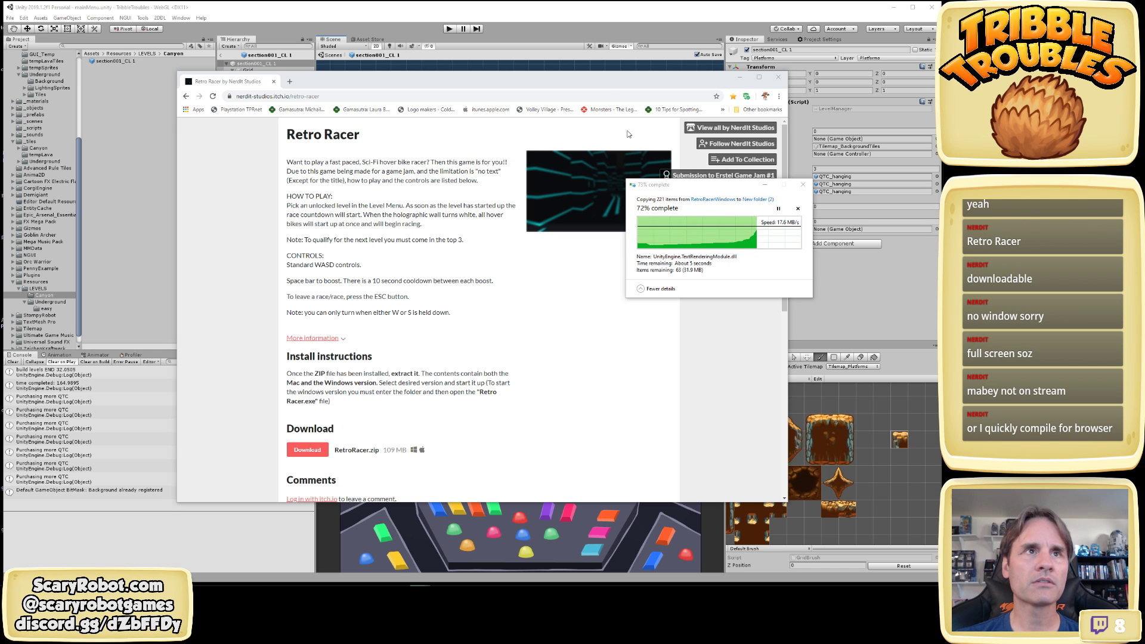
{"action": "left_click", "coordinate": [740, 77]}
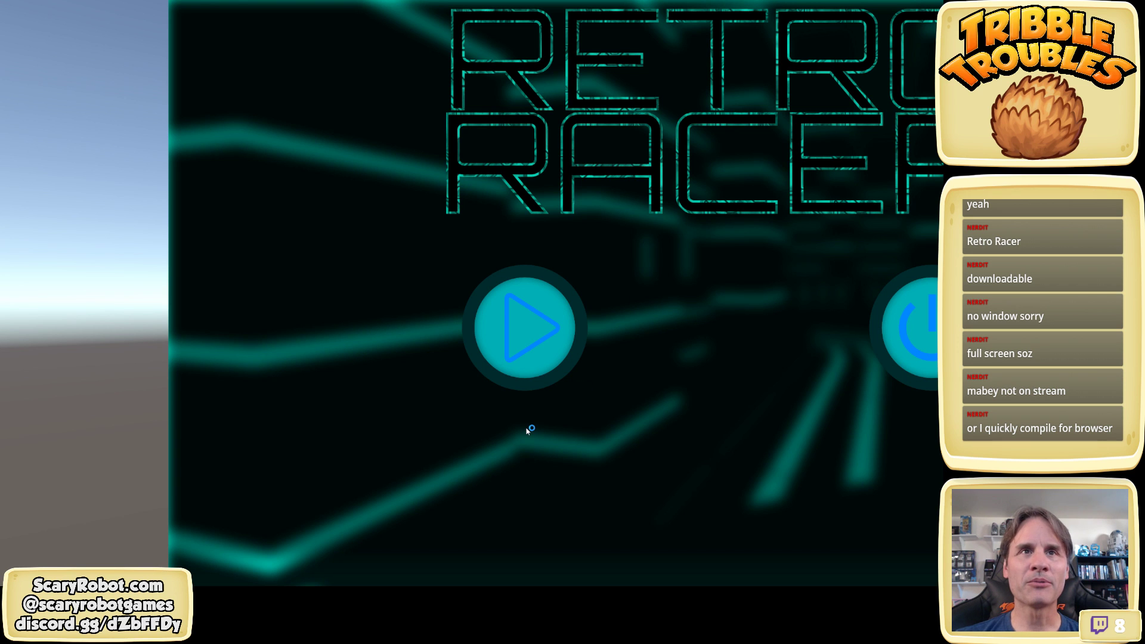
{"action": "left_click", "coordinate": [539, 324]}
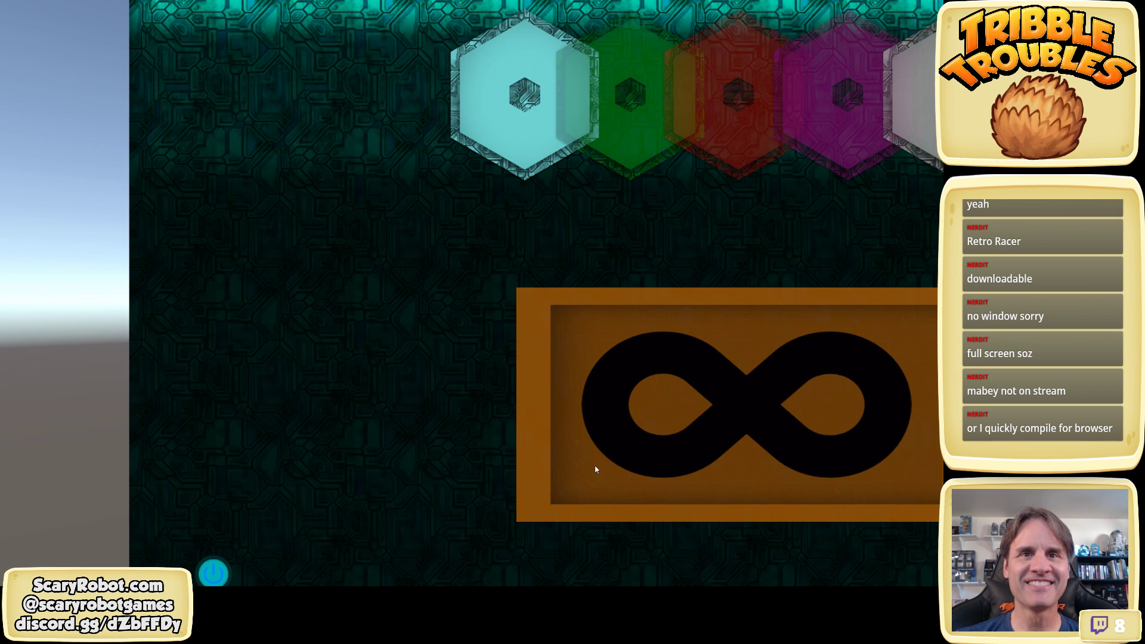
{"action": "left_click", "coordinate": [519, 138]}
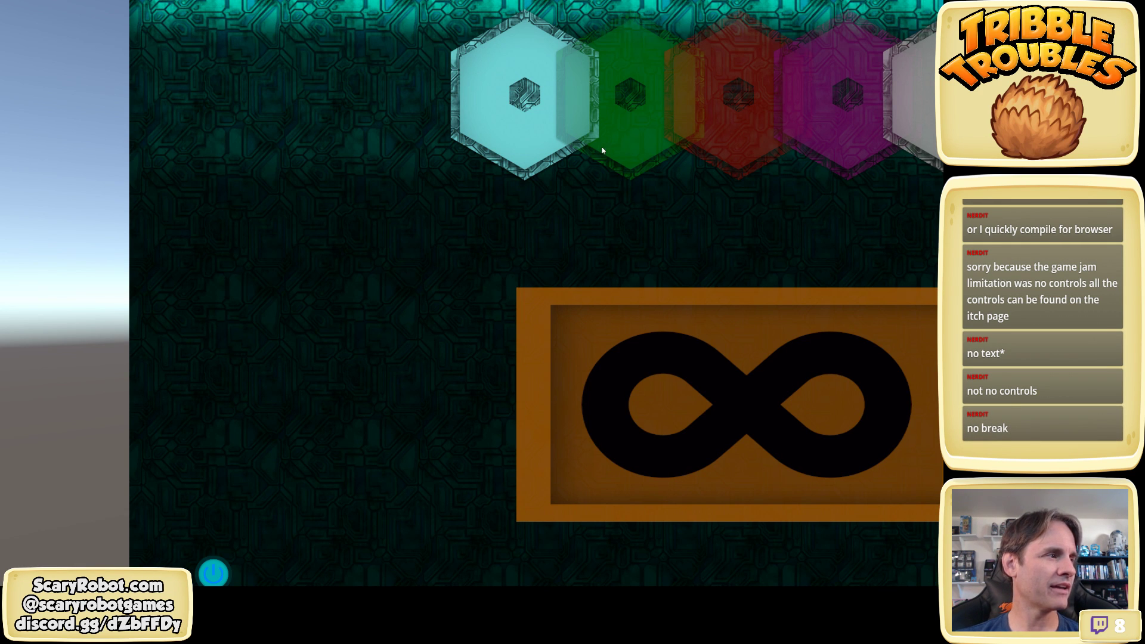
{"action": "left_click", "coordinate": [526, 138]}
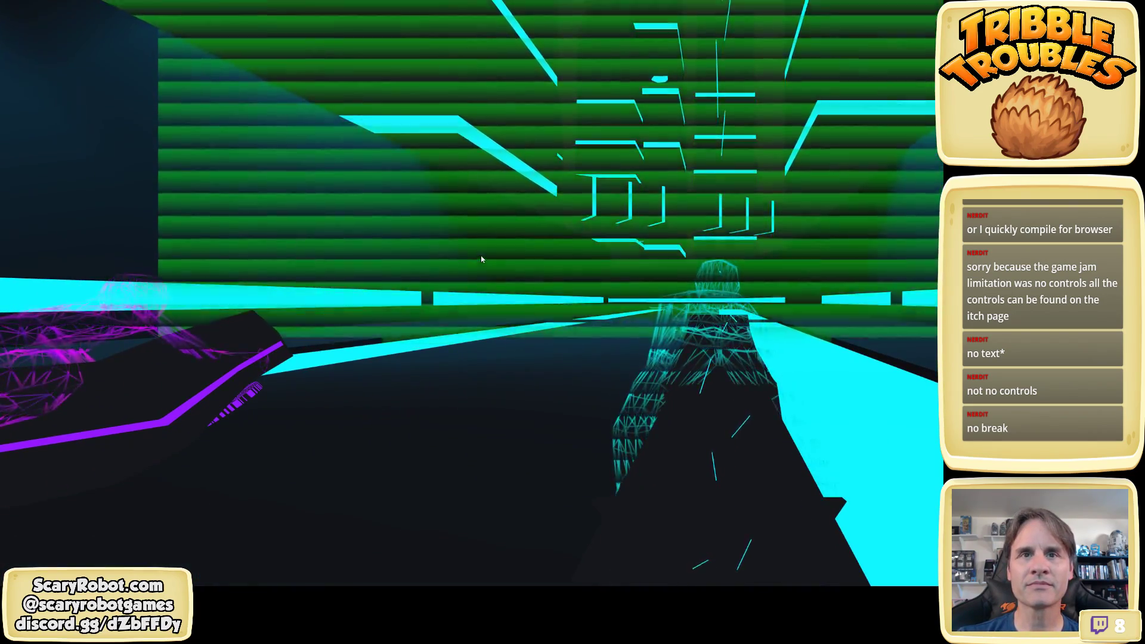
{"action": "key", "text": "a"}
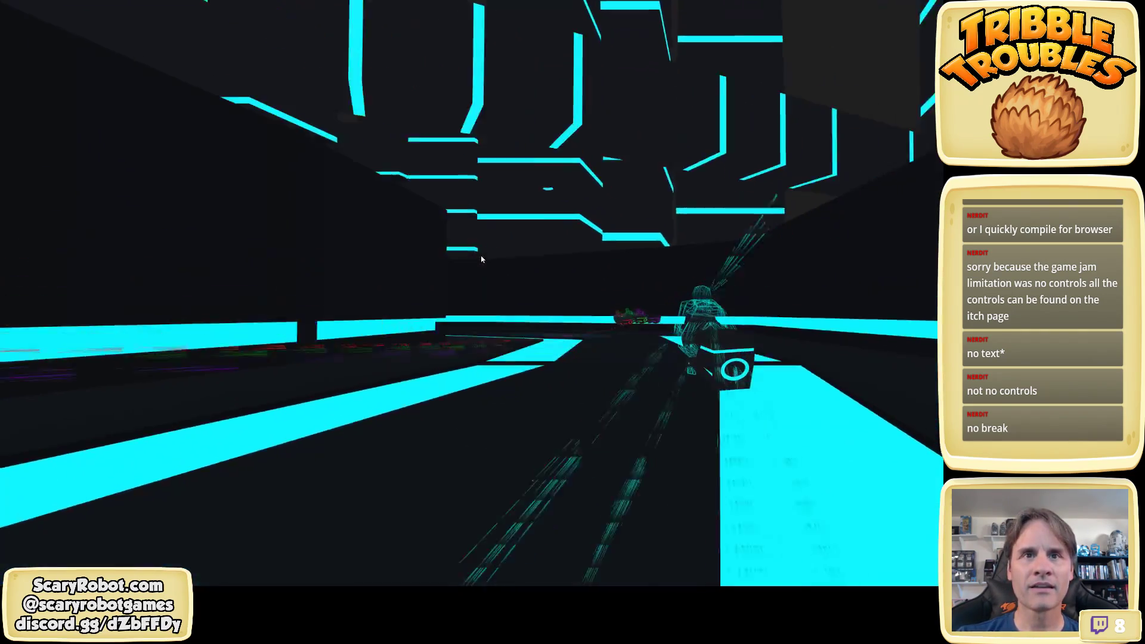
{"action": "key", "text": "d"}
{"action": "key", "text": "a"}
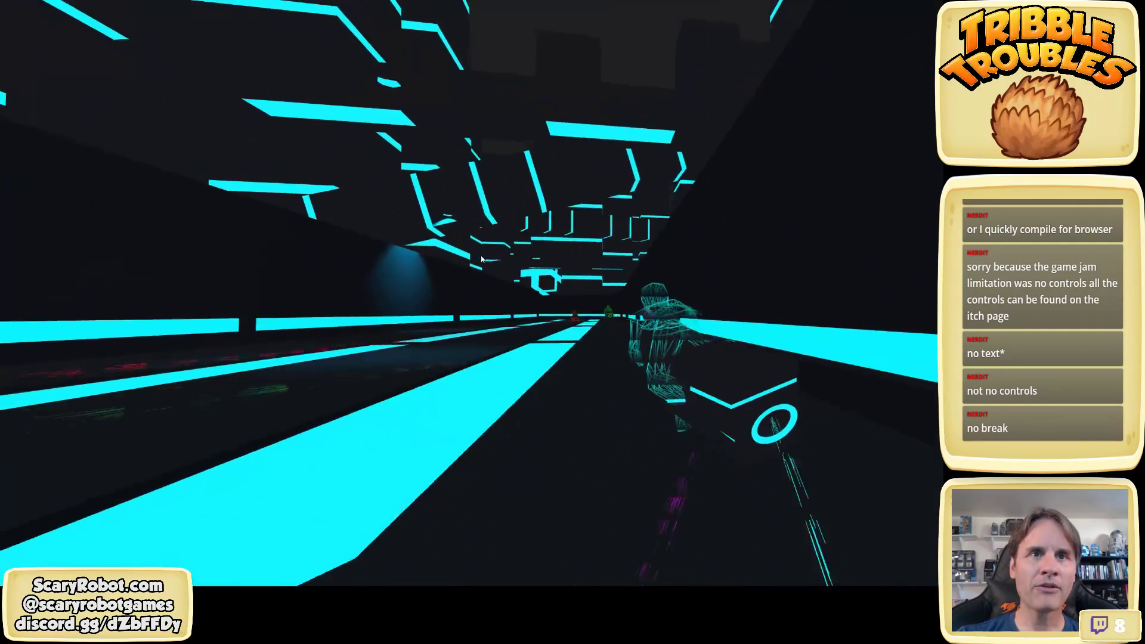
{"action": "key", "text": "d"}
{"action": "key", "text": "a"}
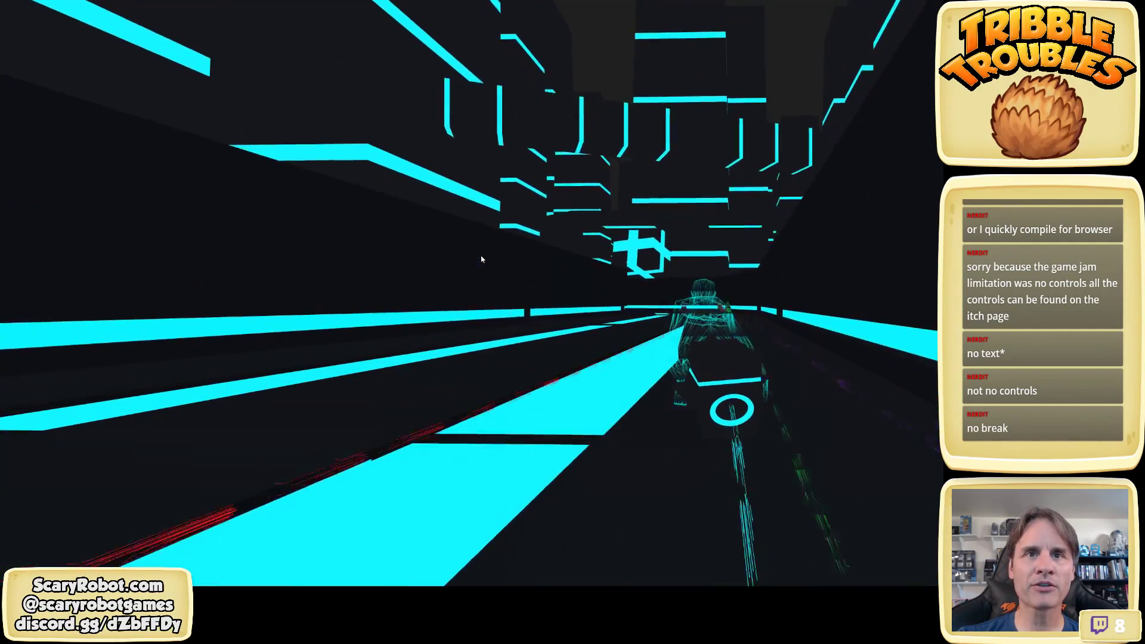
{"action": "key", "text": "d"}
{"action": "key", "text": "a"}
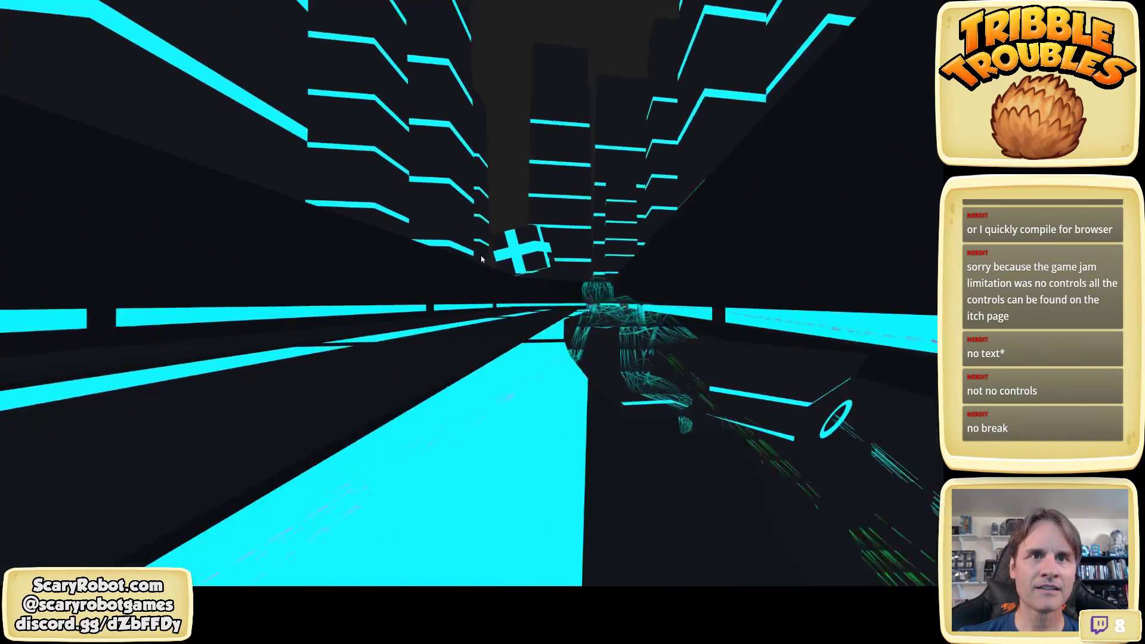
{"action": "key", "text": "d"}
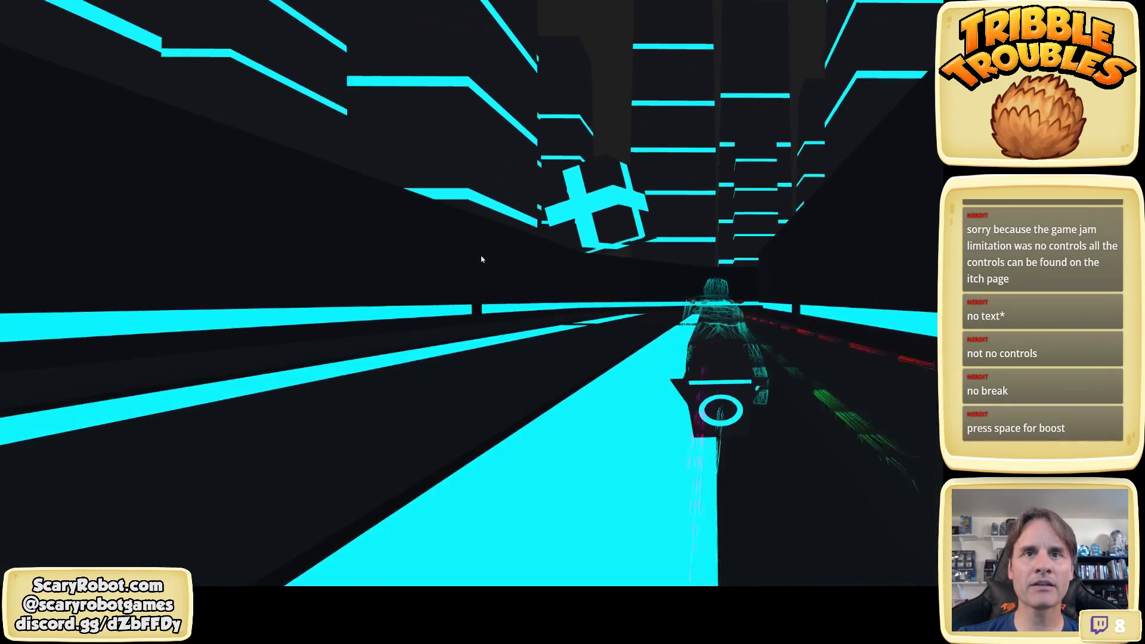
{"action": "key", "text": "d"}
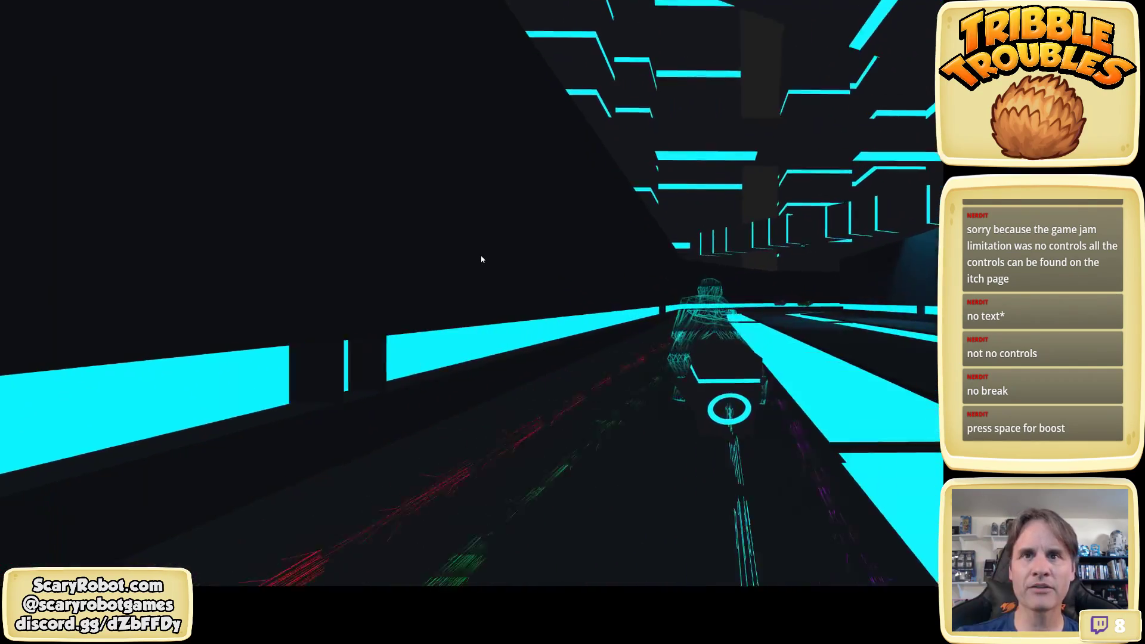
{"action": "key", "text": "d"}
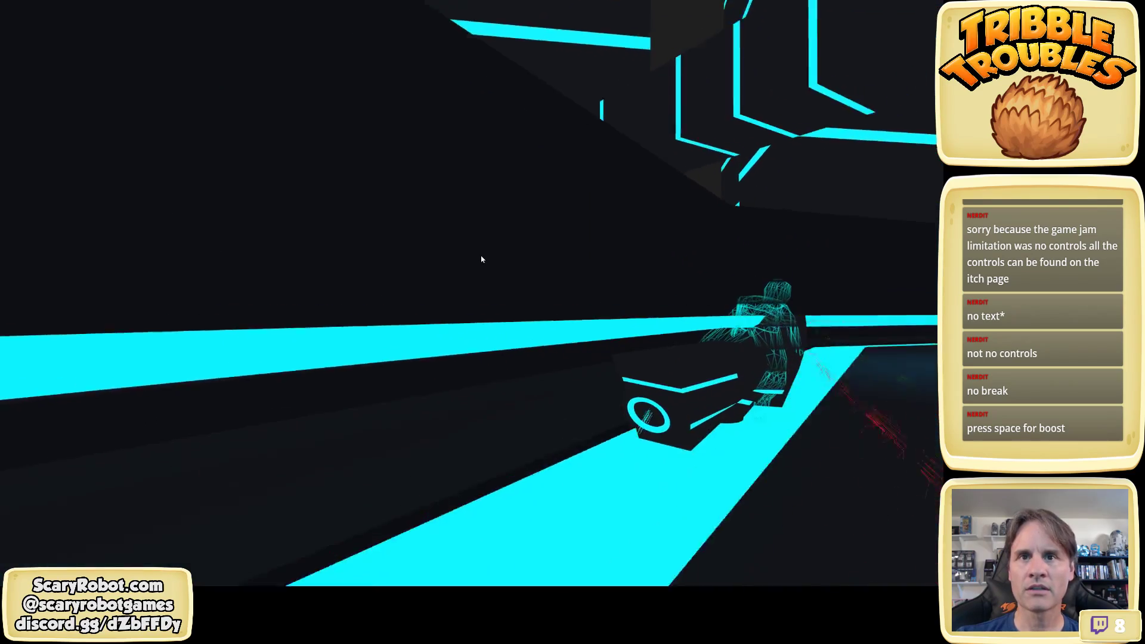
{"action": "key", "text": "d"}
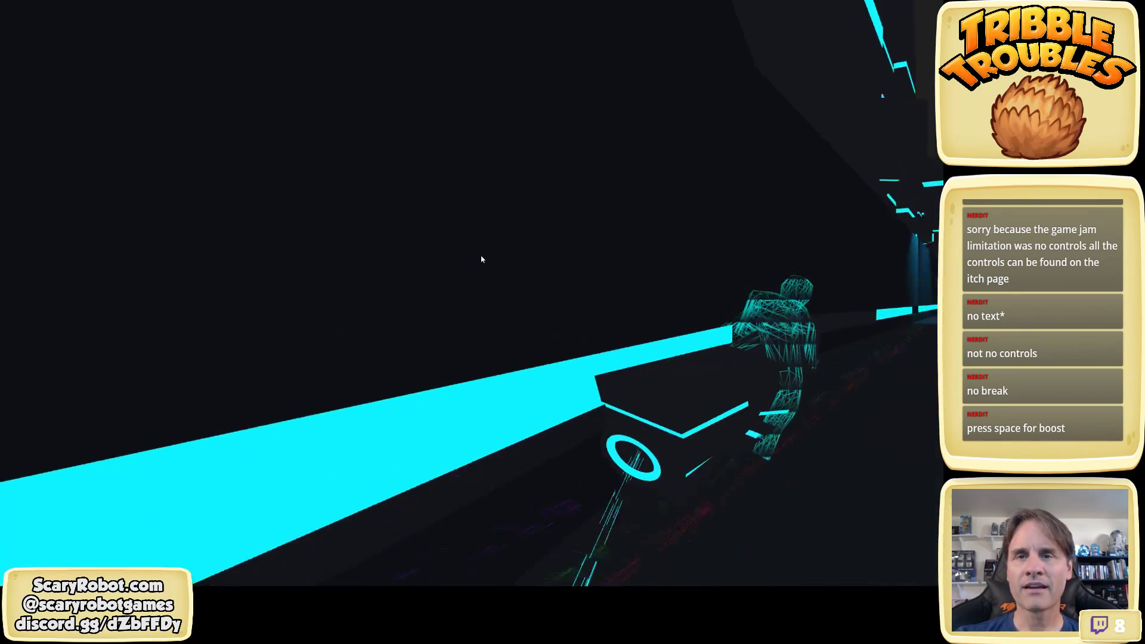
{"action": "key", "text": "a"}
{"action": "key", "text": "a"}
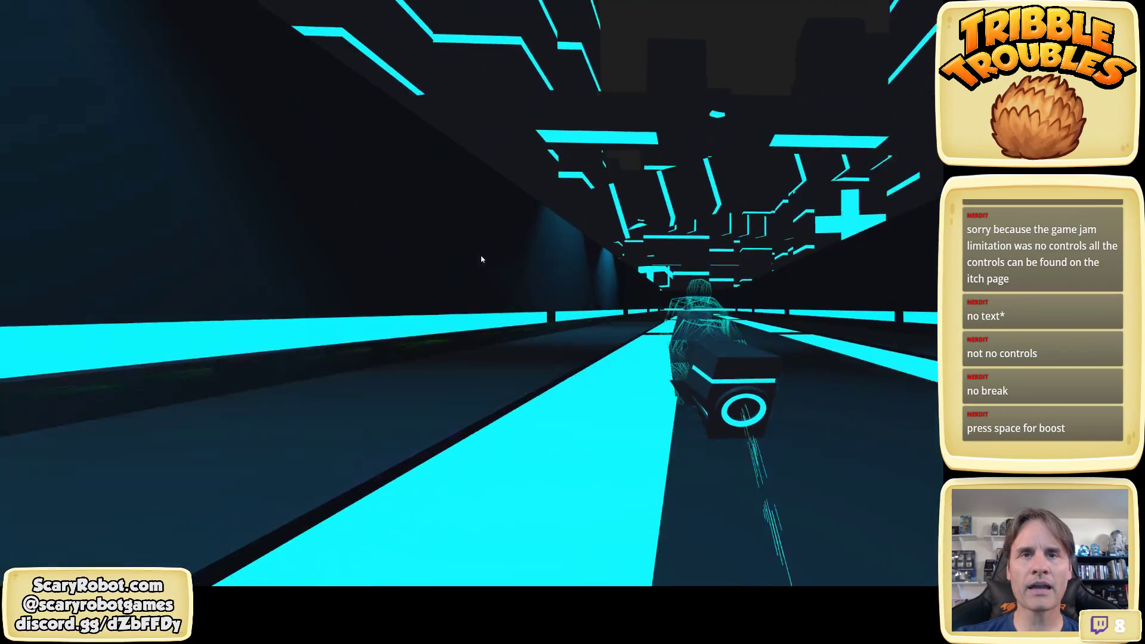
{"action": "key", "text": "d"}
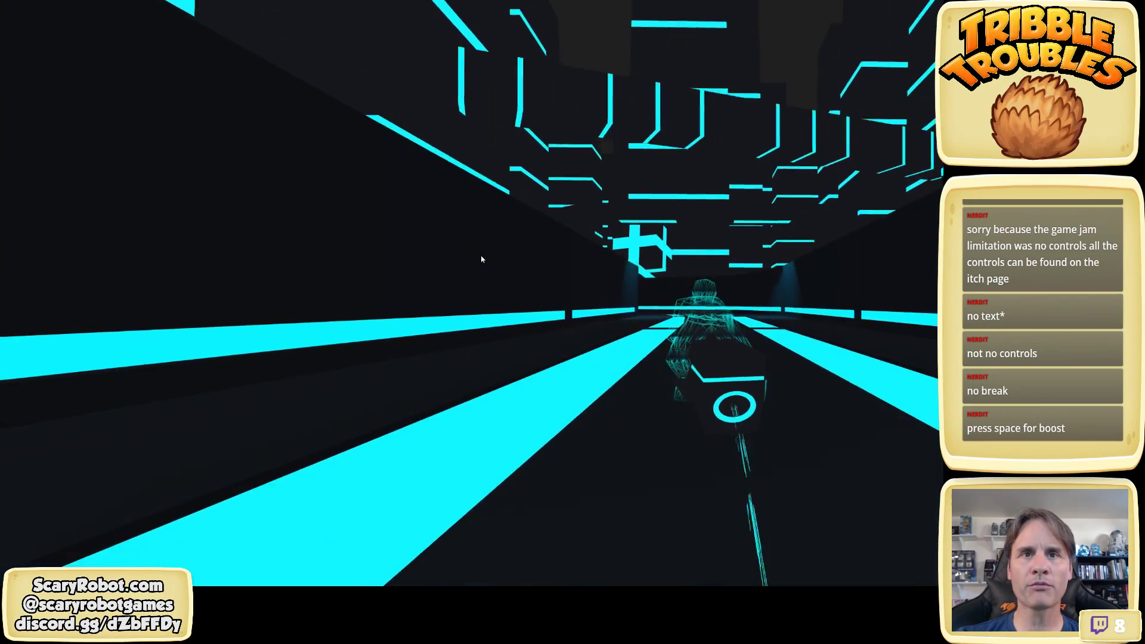
{"action": "key", "text": "a"}
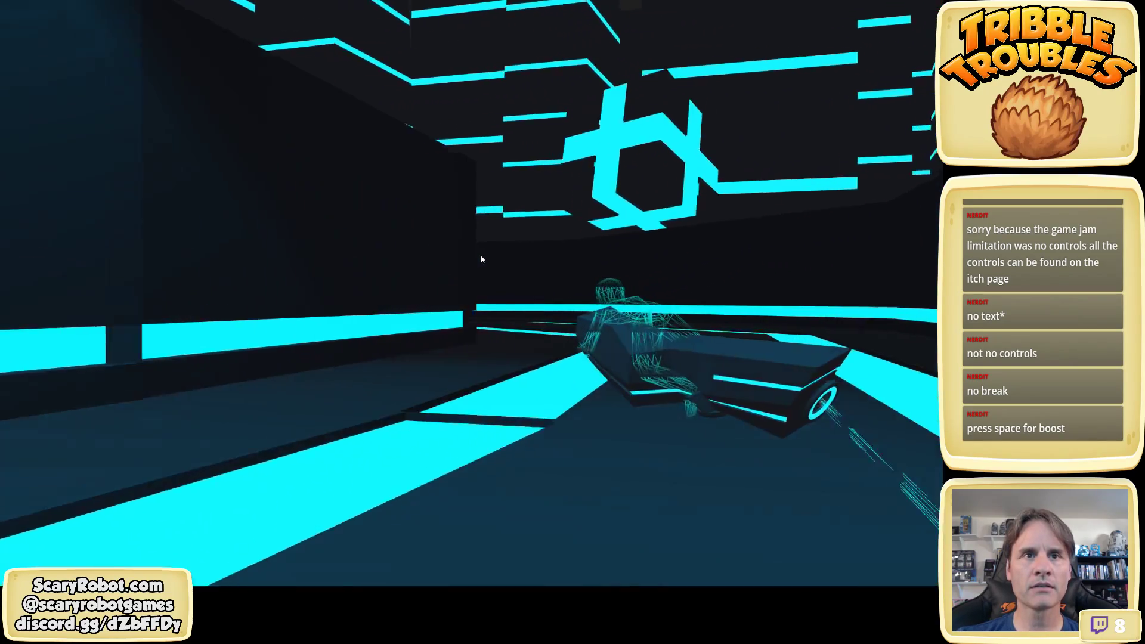
{"action": "key", "text": "a"}
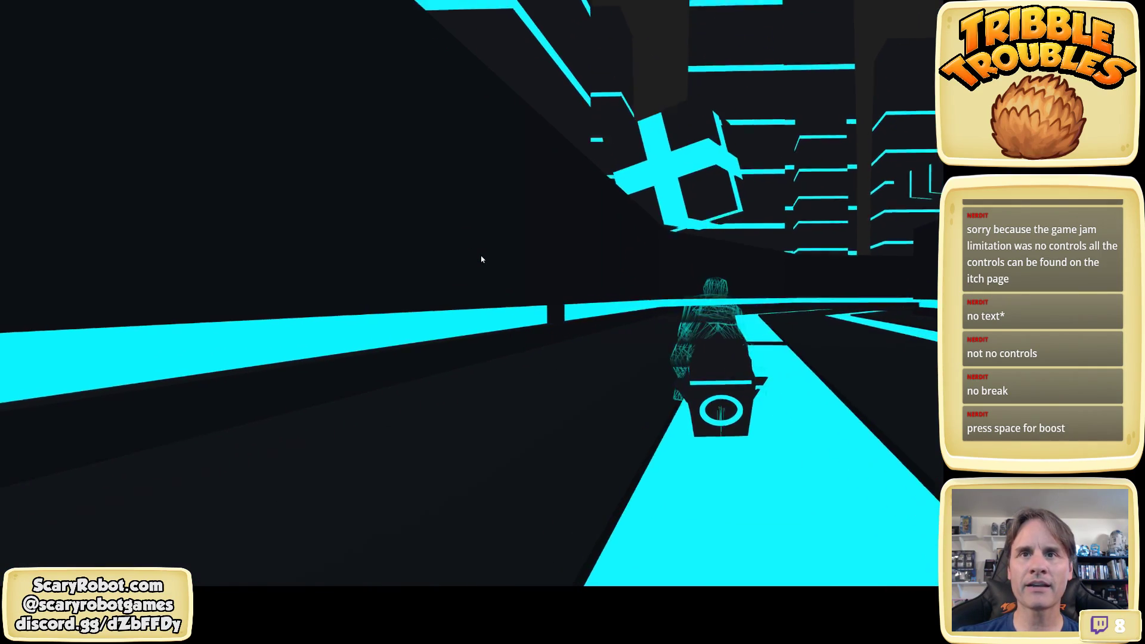
{"action": "key", "text": "d"}
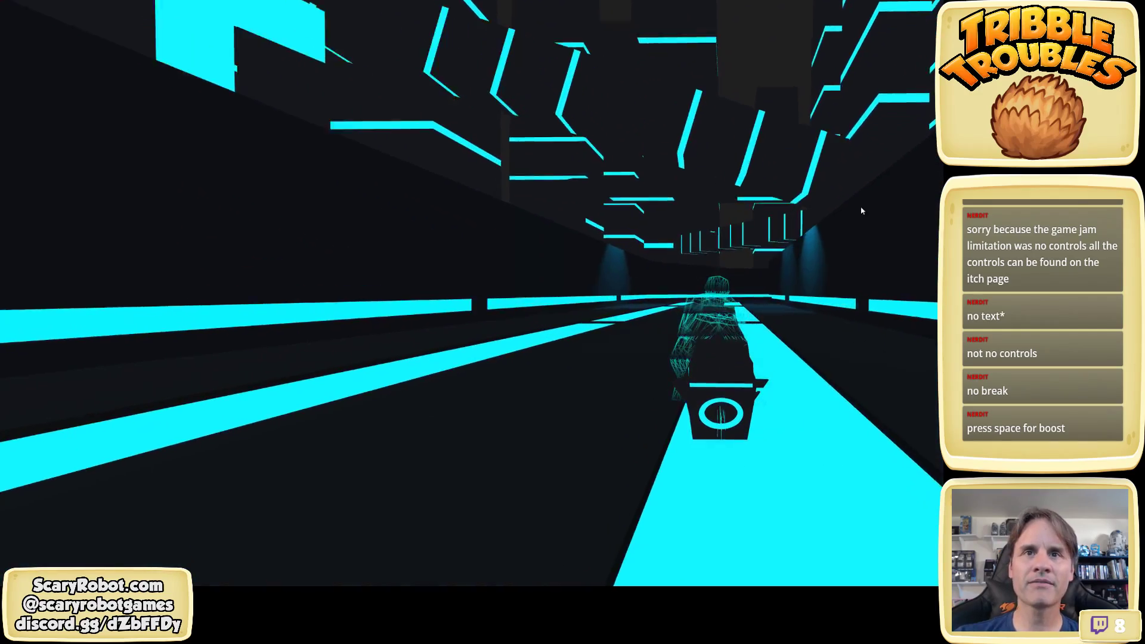
{"action": "key", "text": "d"}
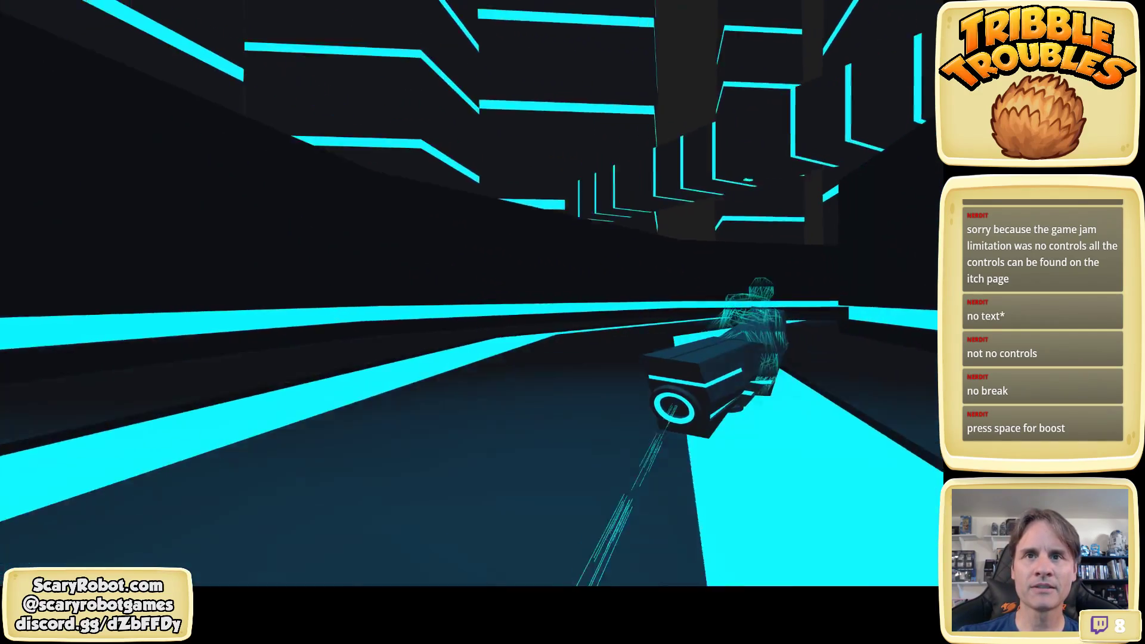
{"action": "key", "text": "d"}
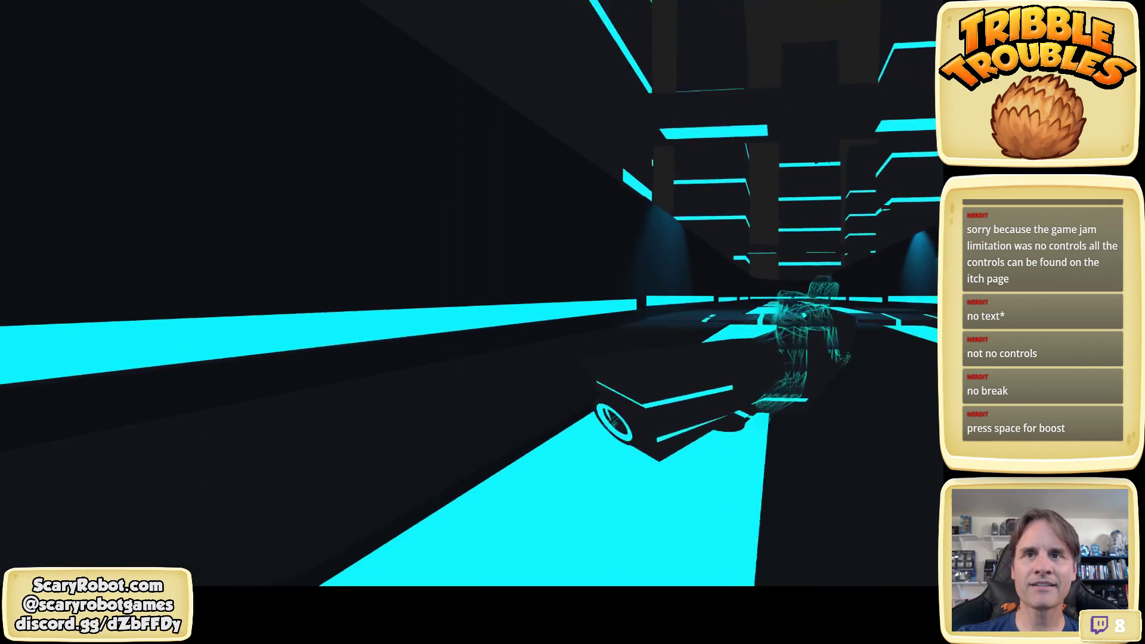
{"action": "key", "text": "a"}
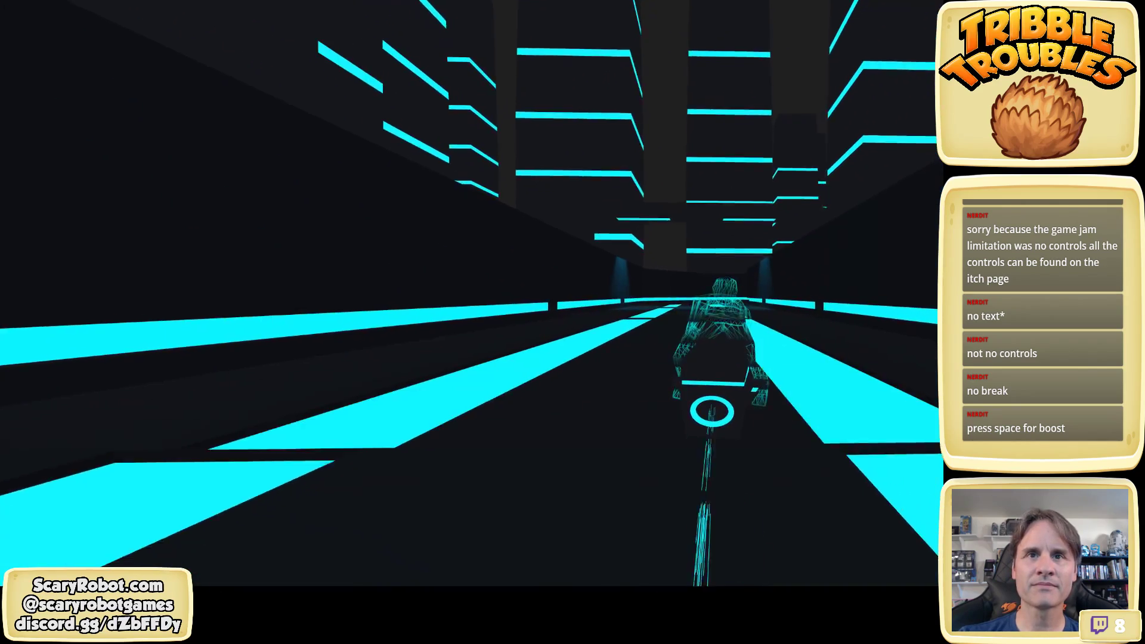
{"action": "key", "text": "a"}
{"action": "key", "text": "a"}
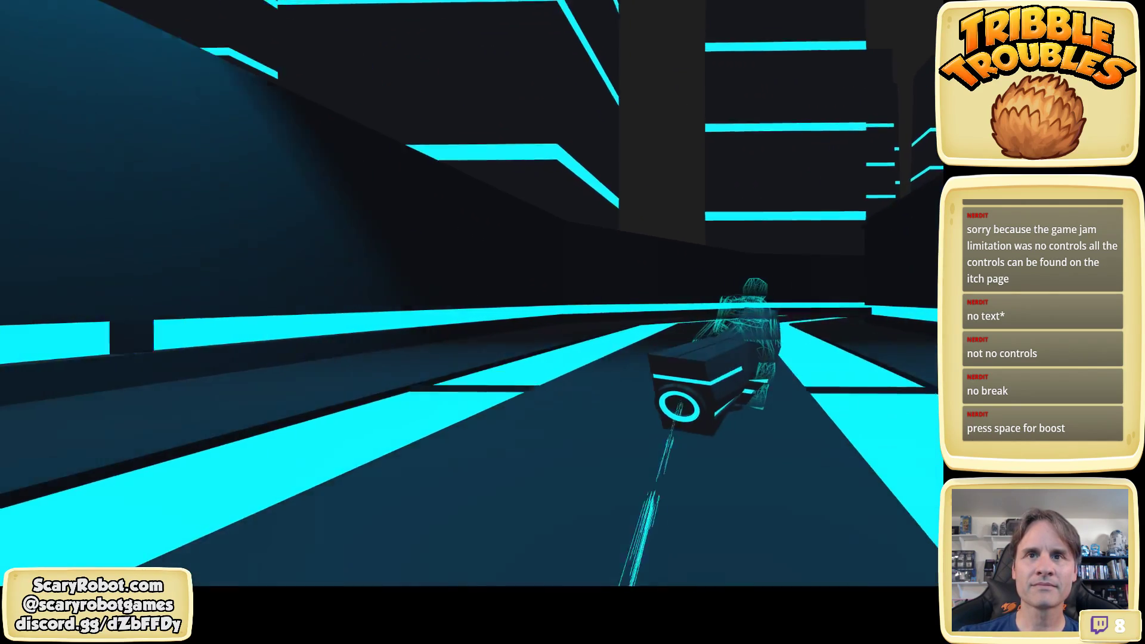
{"action": "key", "text": "d"}
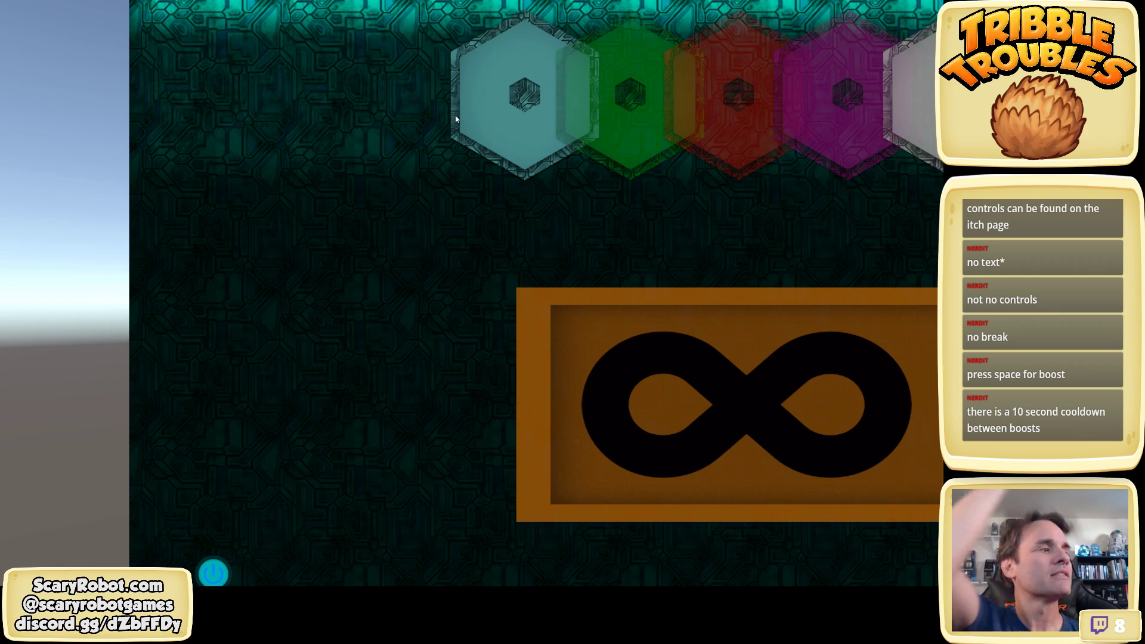
Start the light blue level again from Retro Racer's level menu
{"action": "left_click", "coordinate": [475, 121]}
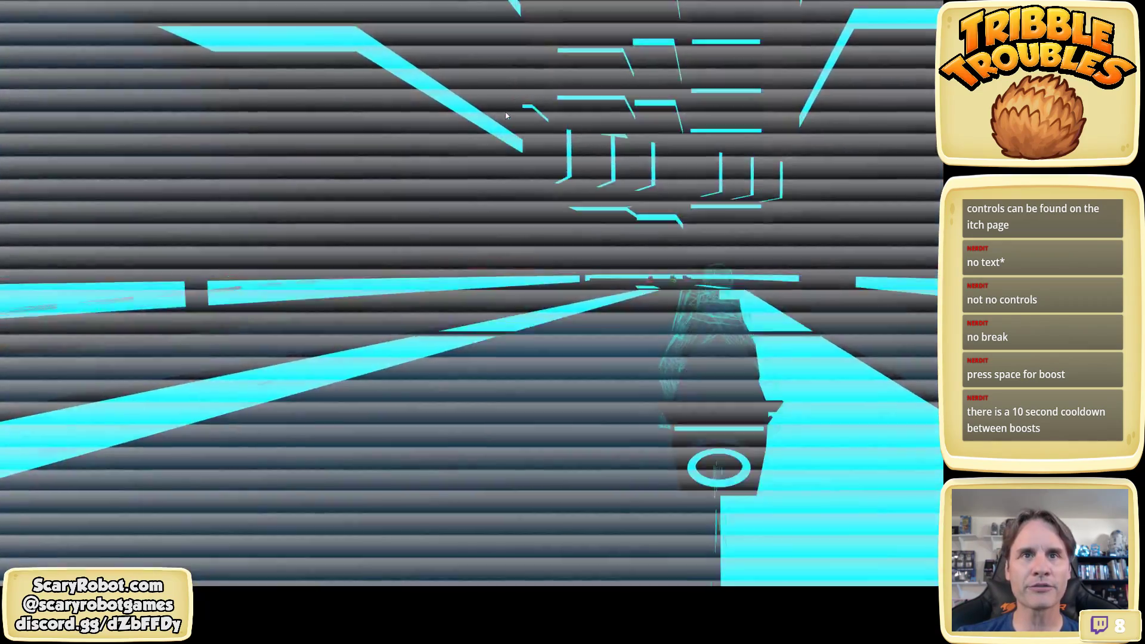
{"action": "key", "text": "a"}
{"action": "key", "text": "a"}
{"action": "key", "text": "a"}
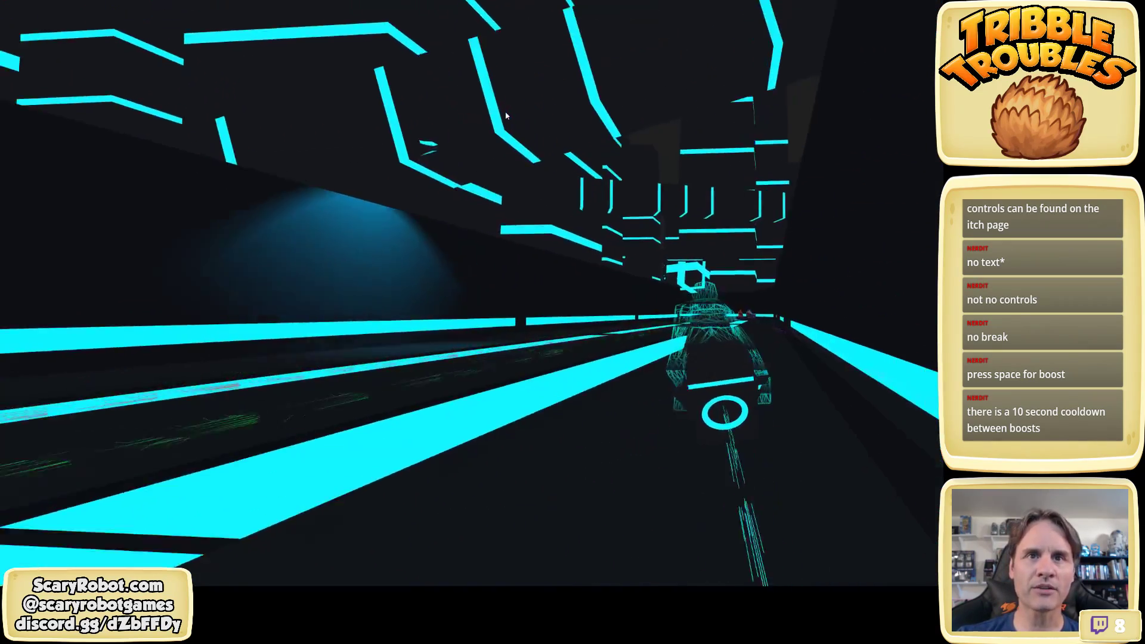
{"action": "key", "text": "d"}
{"action": "key", "text": "a"}
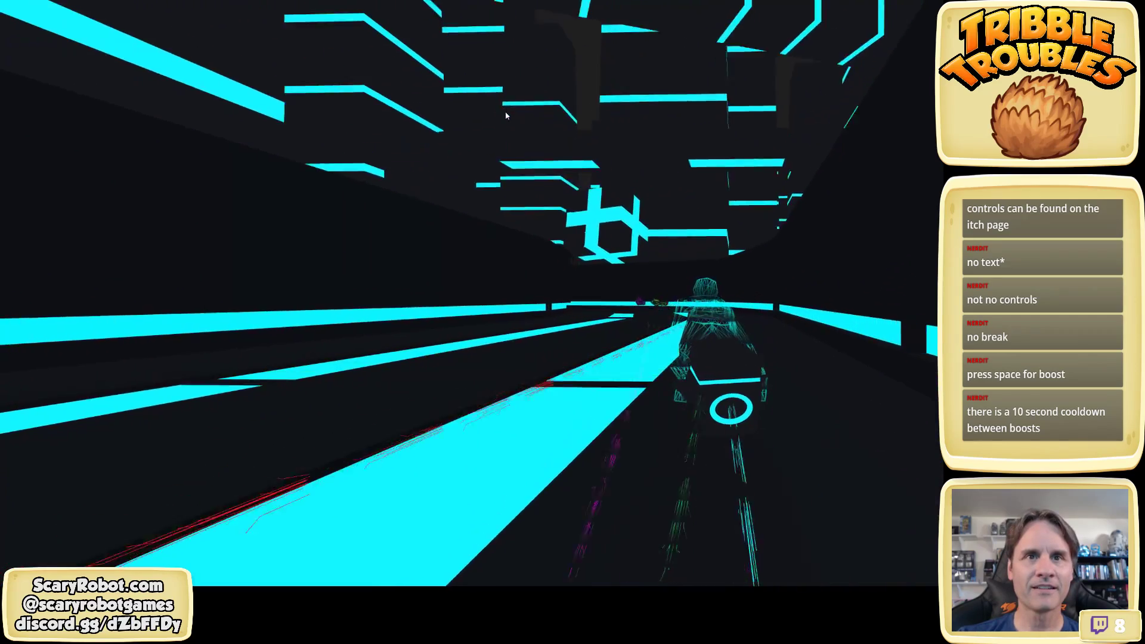
{"action": "key", "text": "a"}
{"action": "key", "text": "a"}
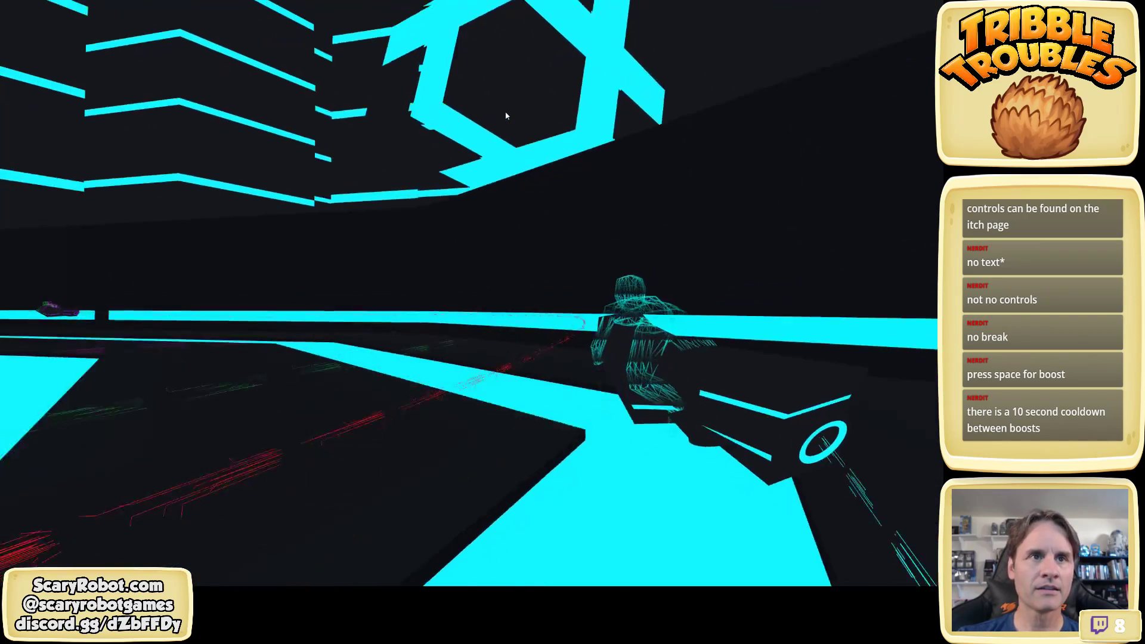
{"action": "key", "text": "d"}
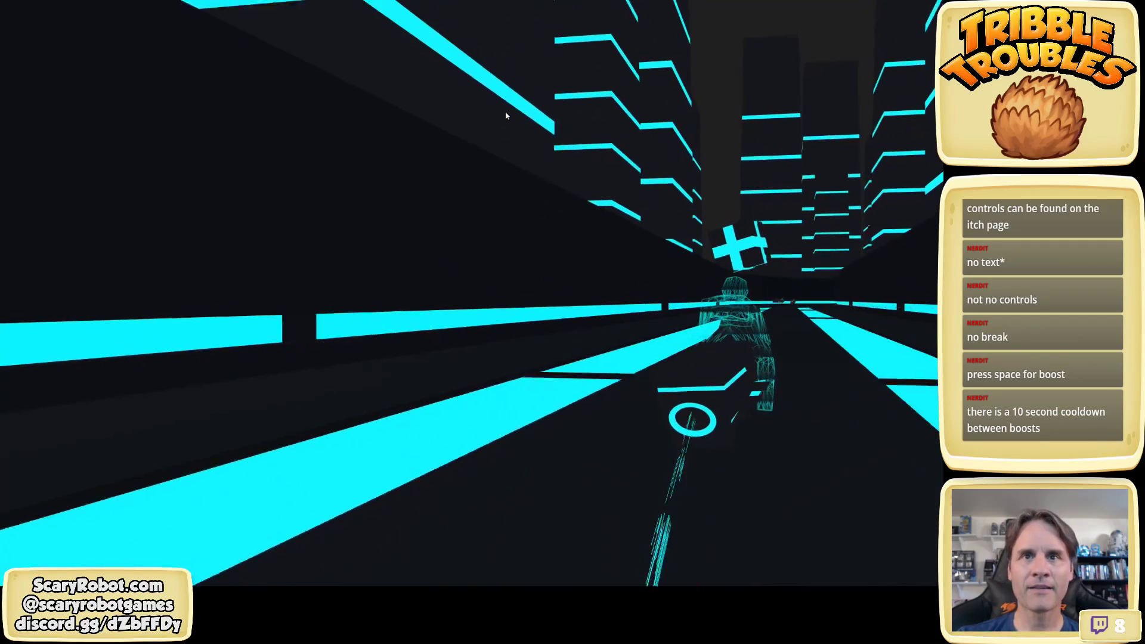
{"action": "key", "text": "d"}
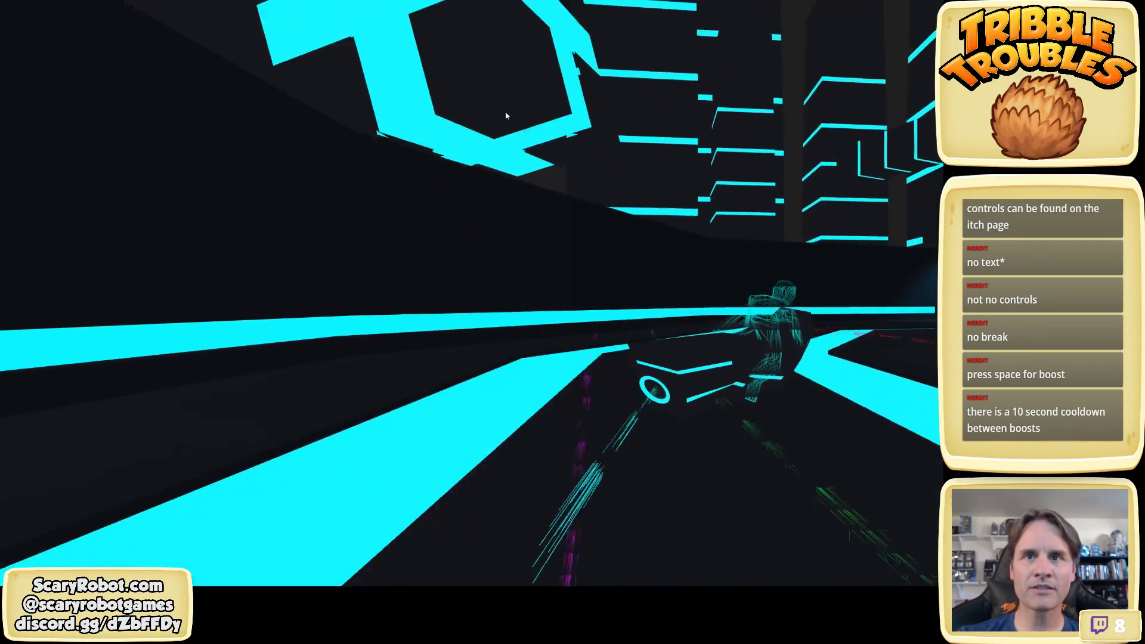
{"action": "key", "text": "d"}
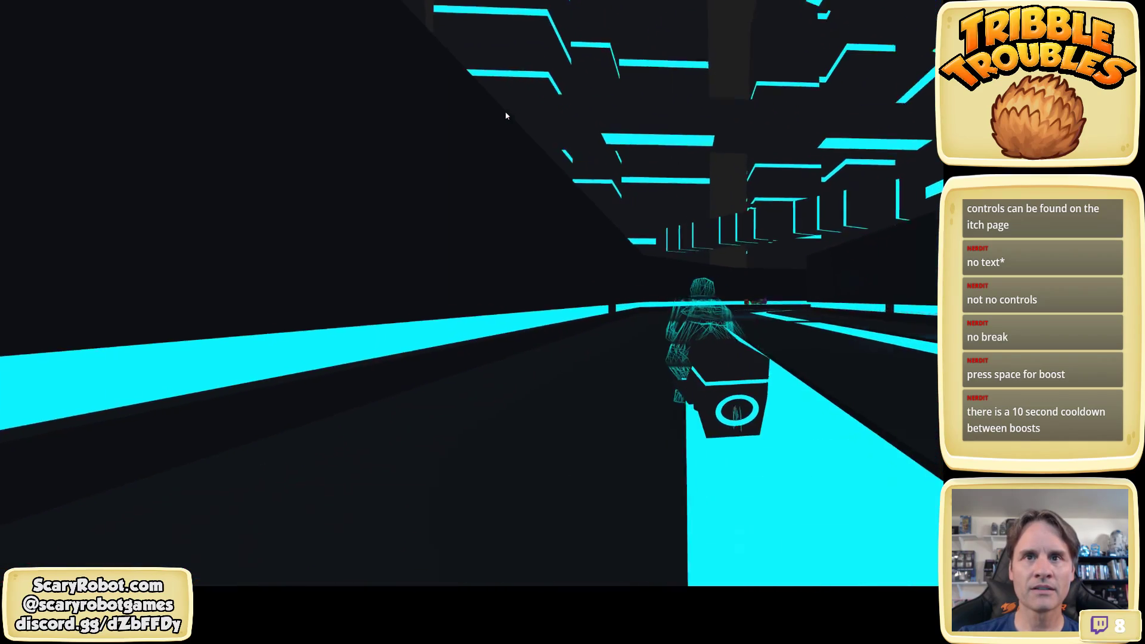
{"action": "key", "text": "a"}
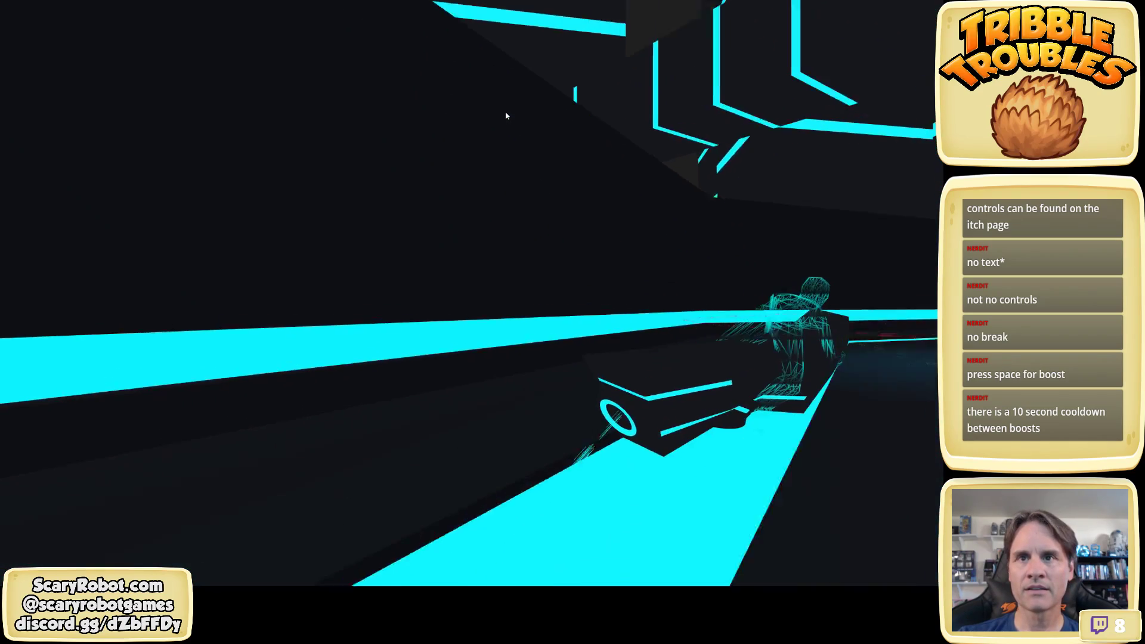
{"action": "key", "text": "d"}
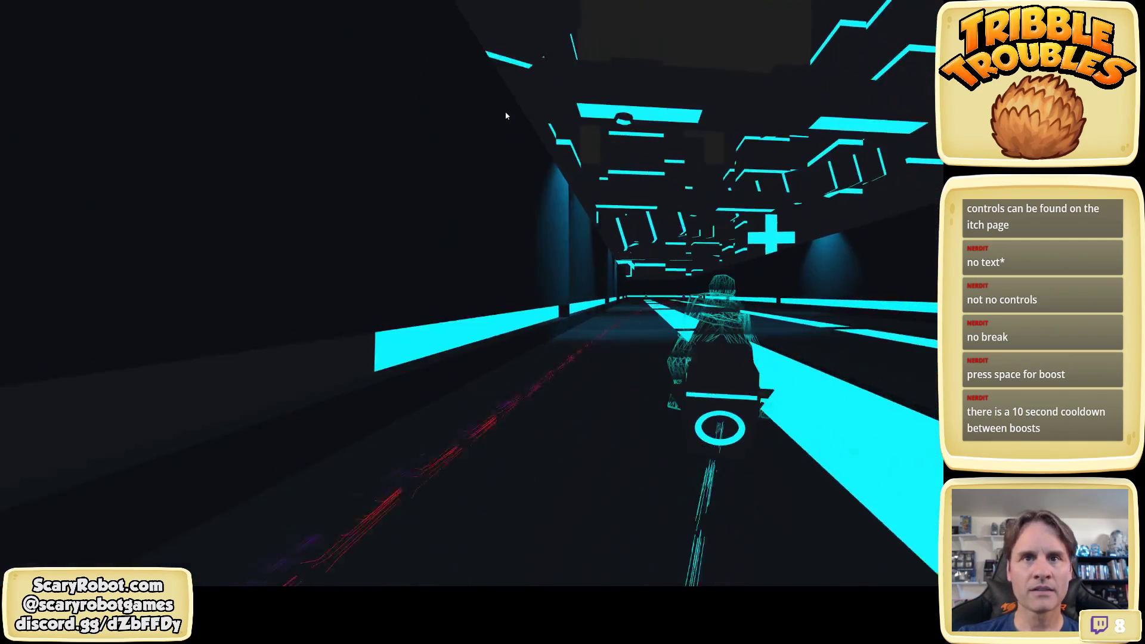
{"action": "key", "text": "a"}
{"action": "key", "text": "d"}
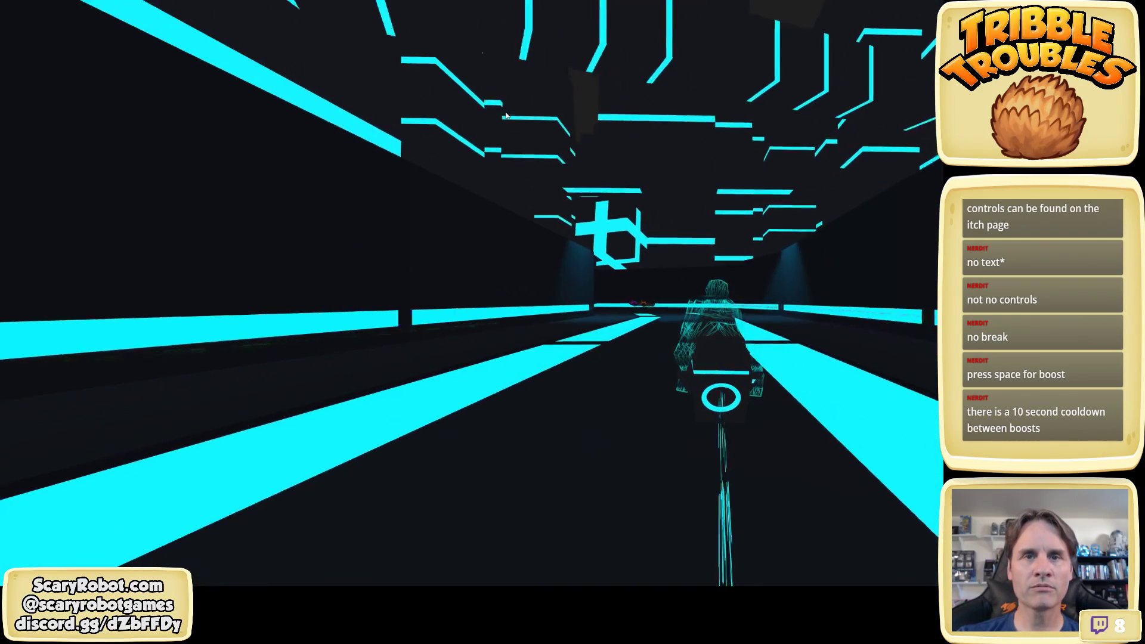
{"action": "key", "text": "a"}
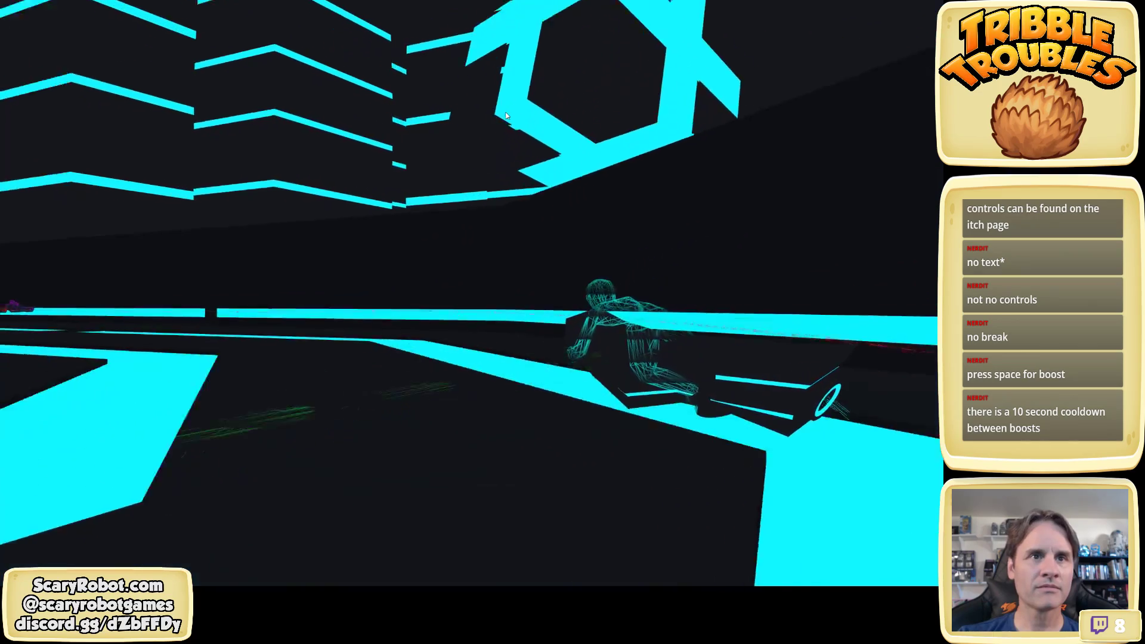
{"action": "key", "text": "d"}
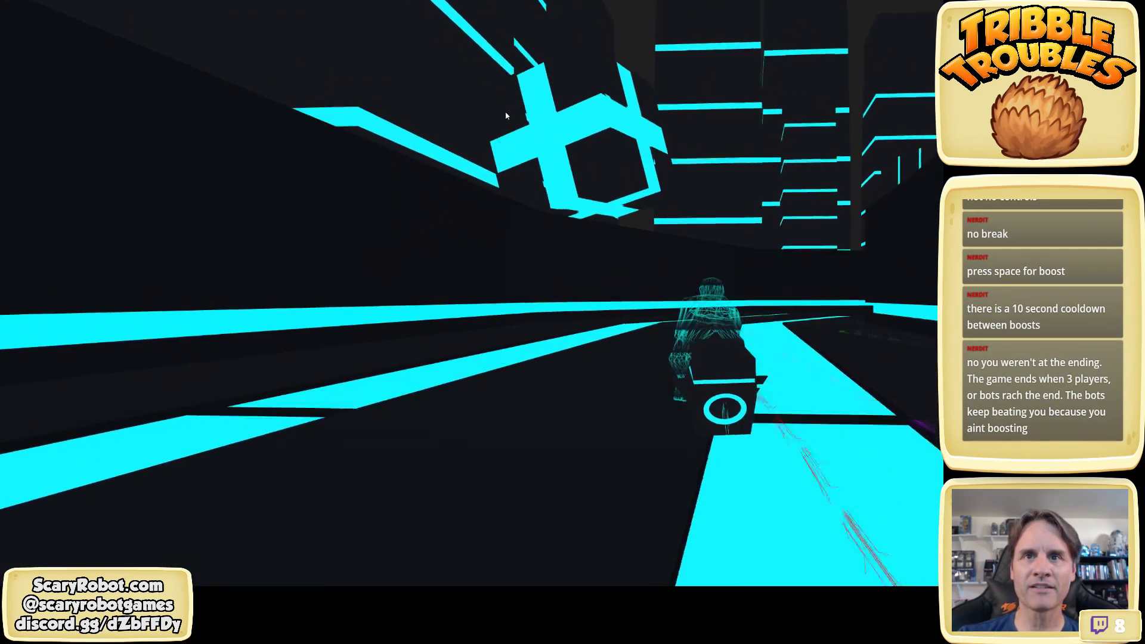
{"action": "key", "text": "d"}
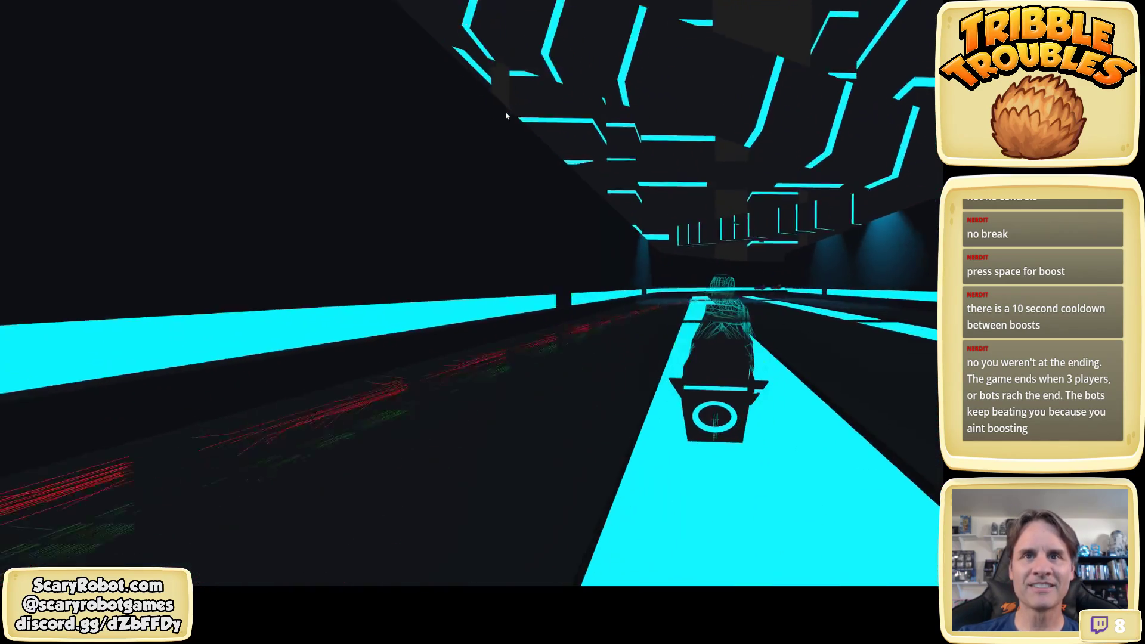
{"action": "key", "text": "a"}
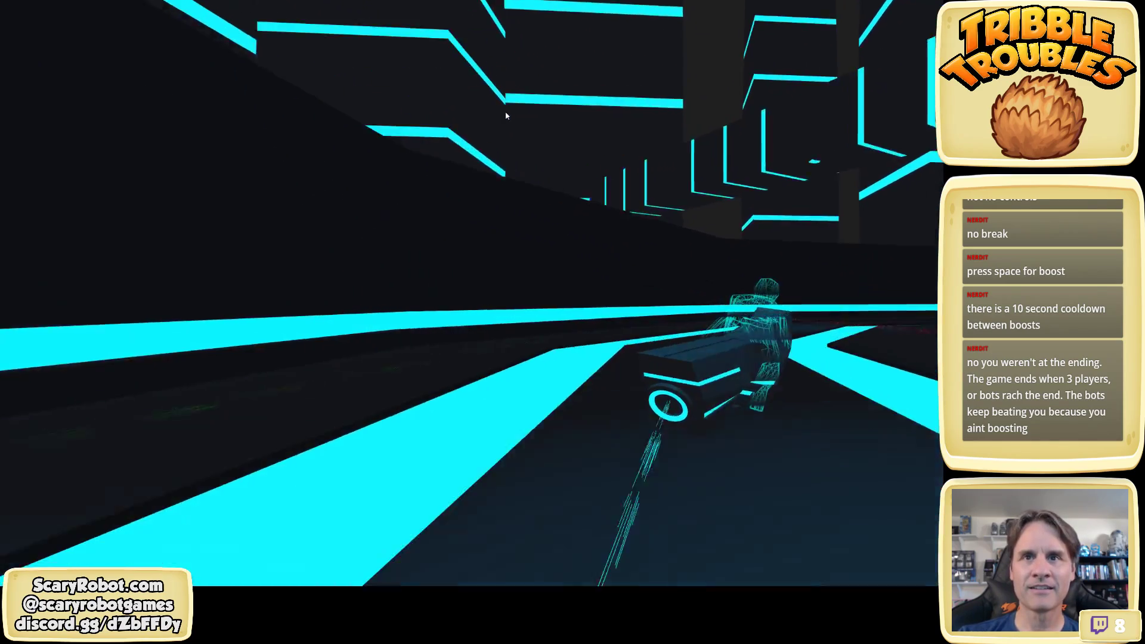
{"action": "key", "text": "d"}
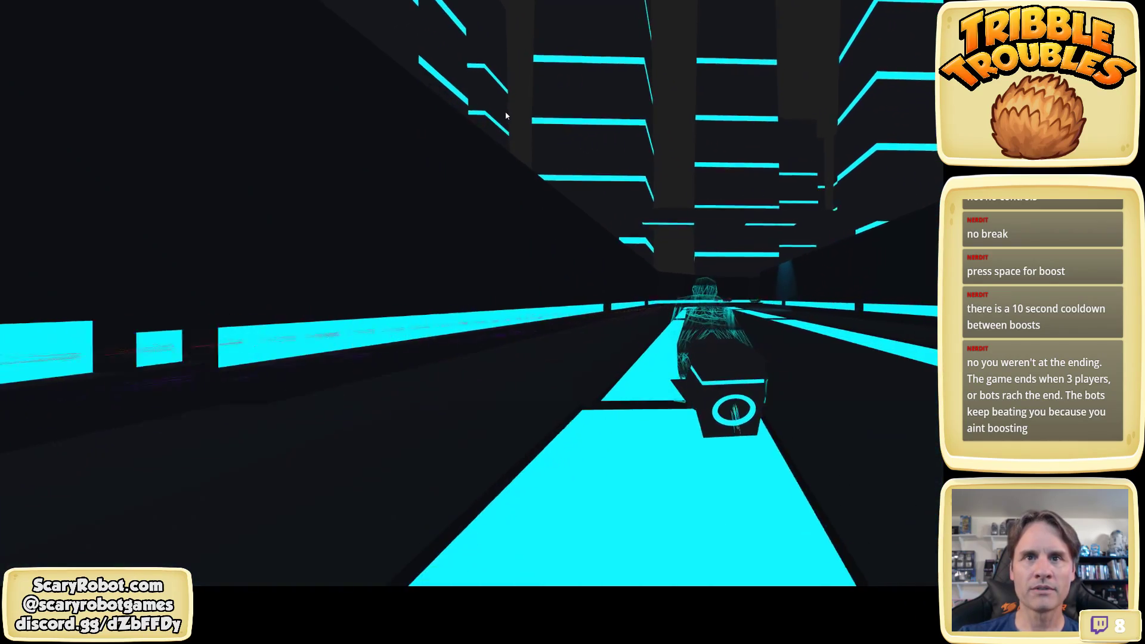
{"action": "key", "text": "a"}
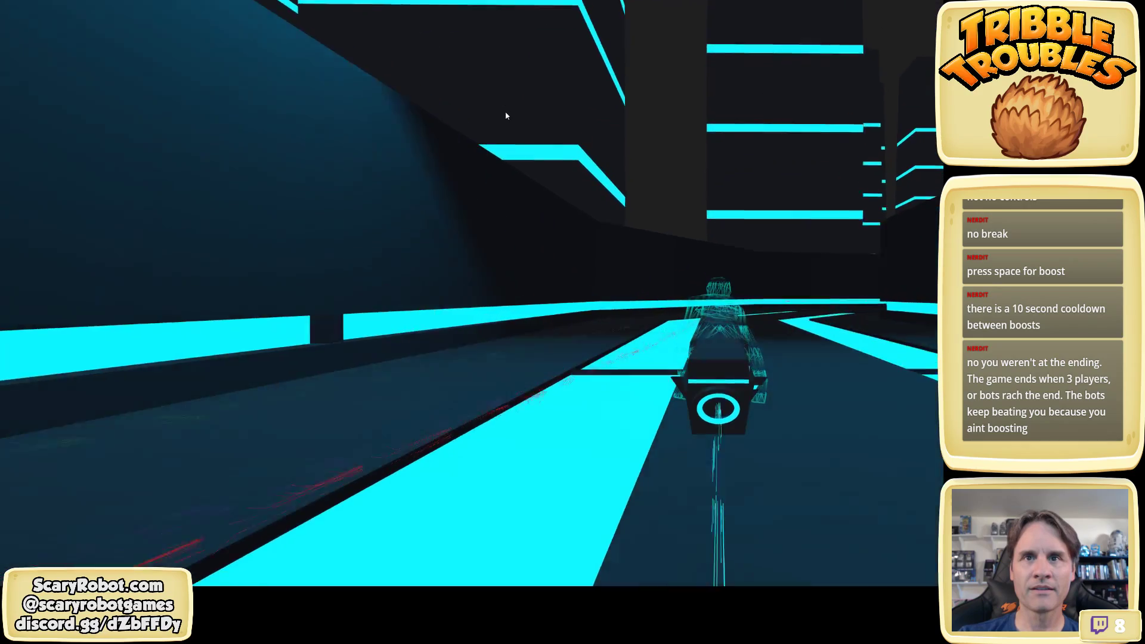
{"action": "key", "text": "d"}
{"action": "key", "text": "d"}
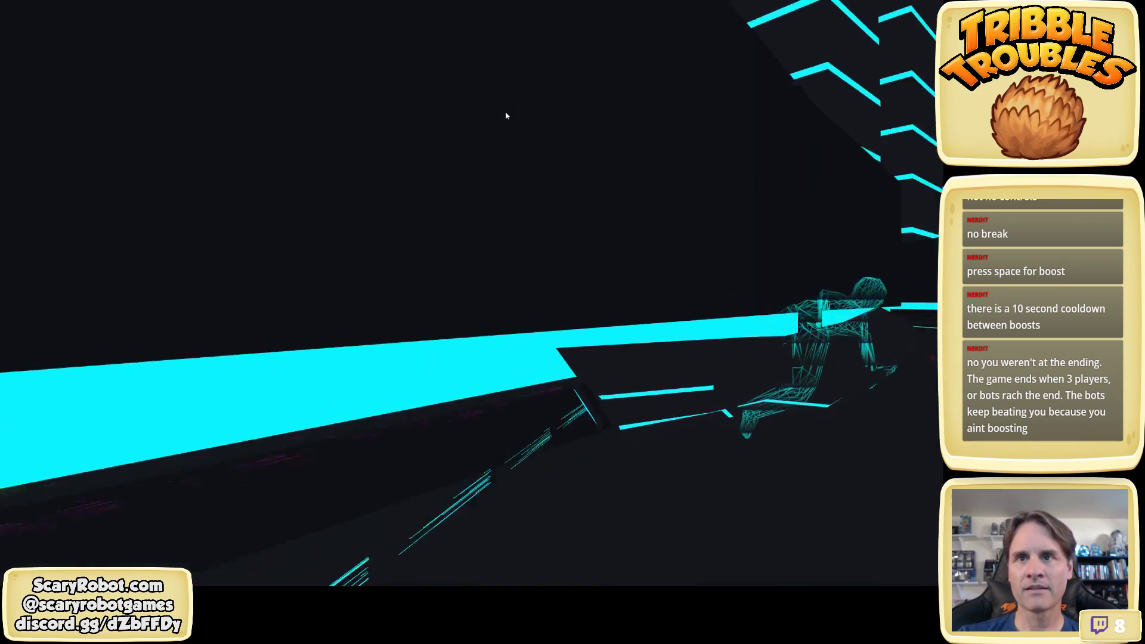
{"action": "key", "text": "a"}
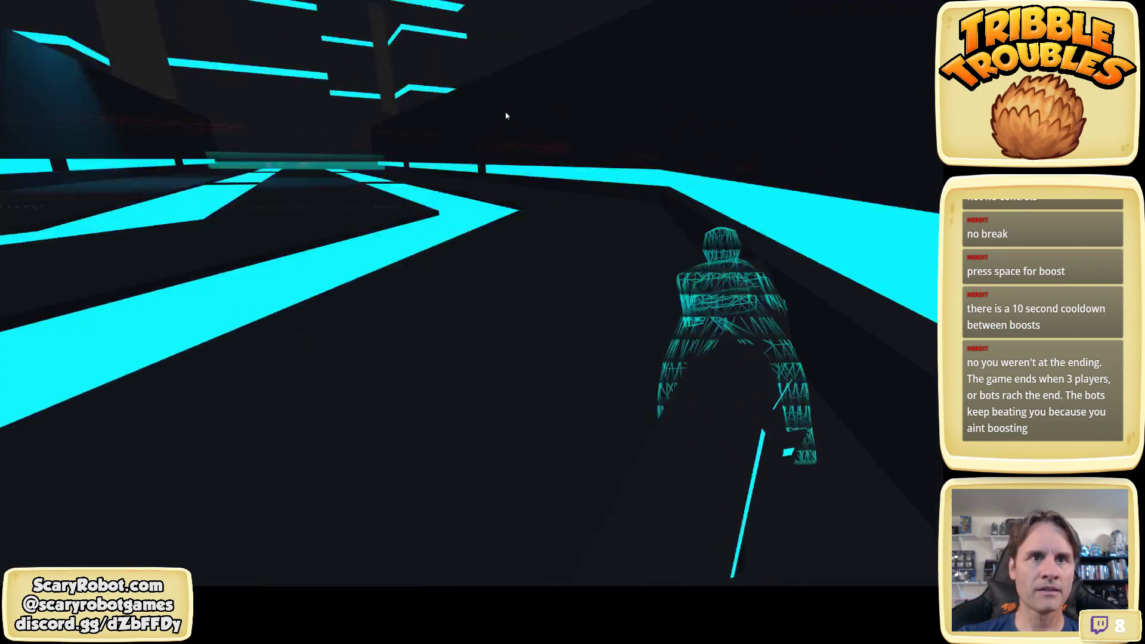
{"action": "key", "text": "d"}
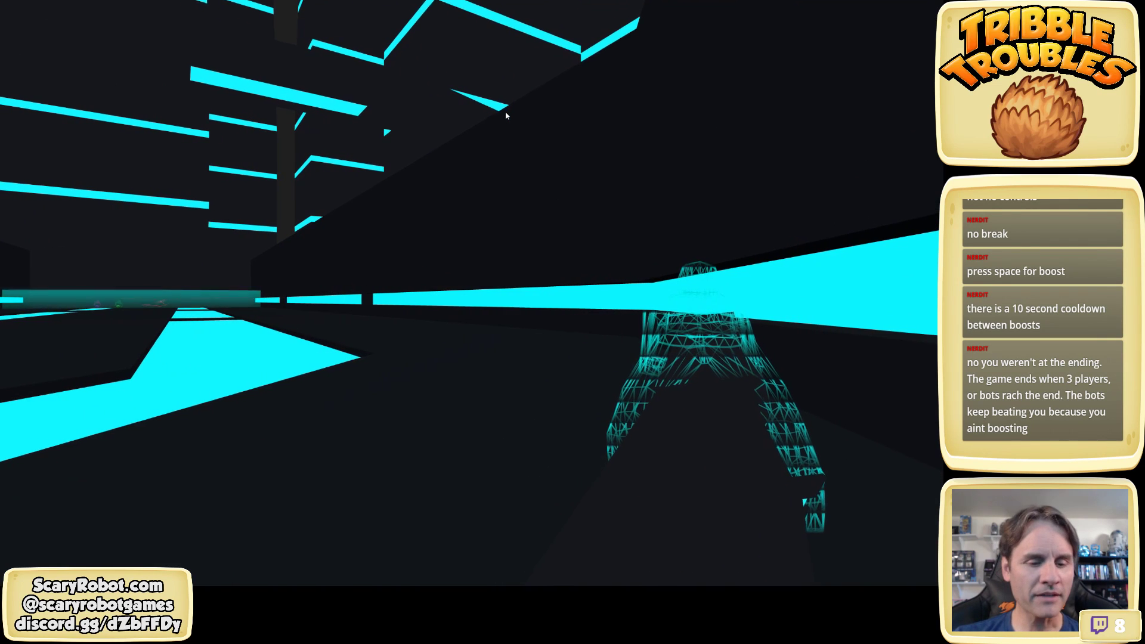
Switch away from the race and bring the Retro Racer itch.io page back up in the browser
{"action": "key", "text": "alt+Tab"}
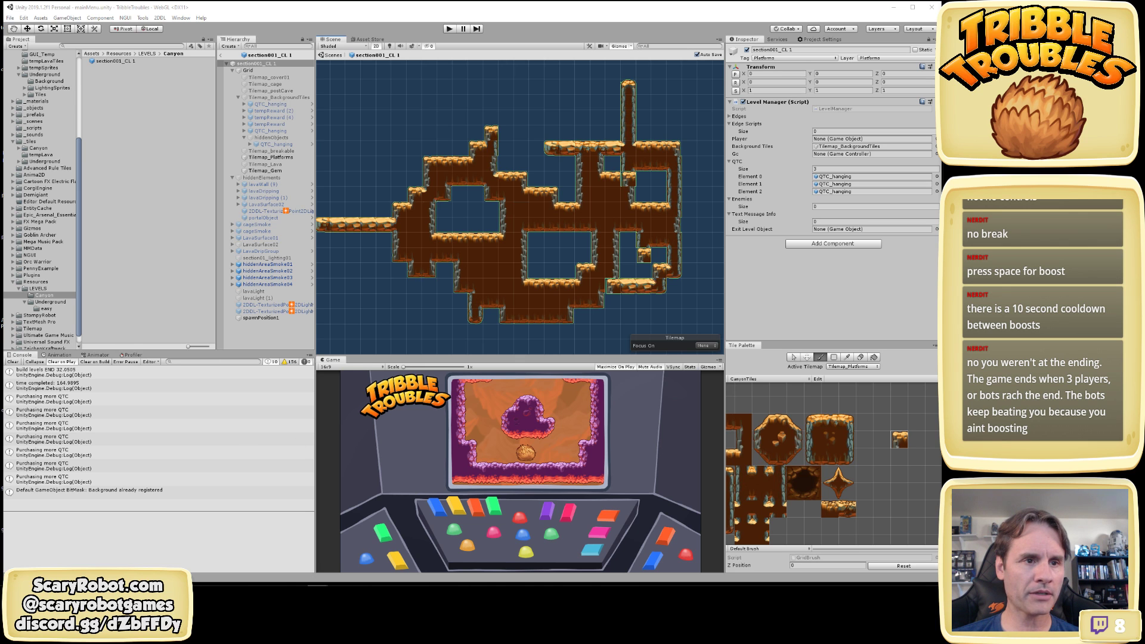
{"action": "mouse_move", "coordinate": [319, 592]}
{"action": "left_click", "coordinate": [351, 558]}
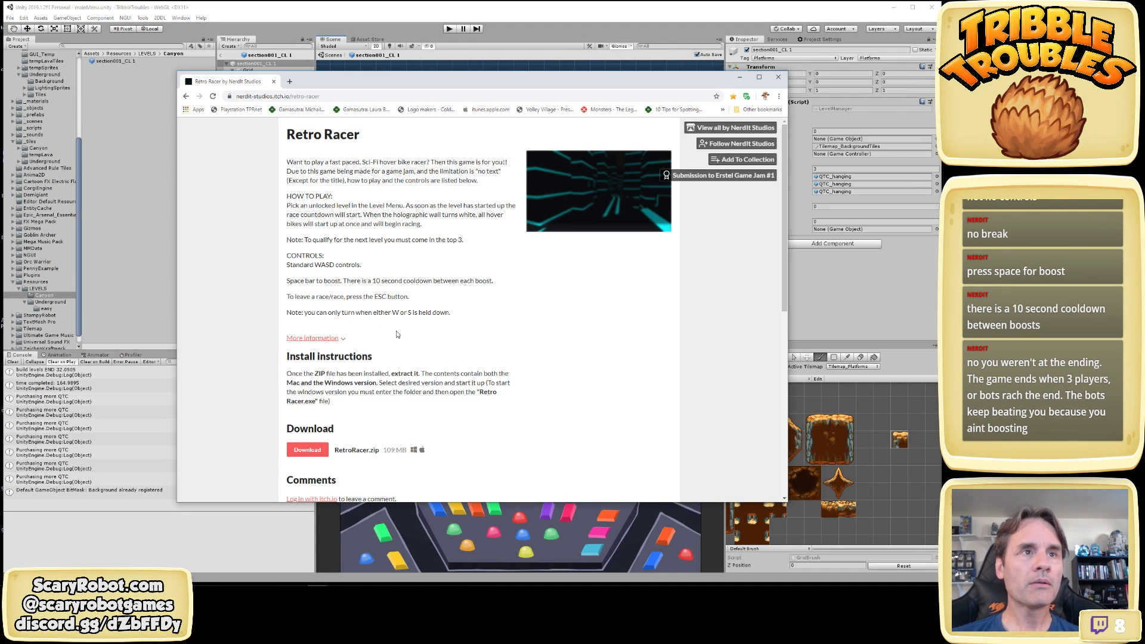
Review the Retro Racer page's comments and instructions, expand its additional game information, and minimize the browser
{"action": "scroll", "coordinate": [397, 327], "scroll_direction": "down", "scroll_amount": 5}
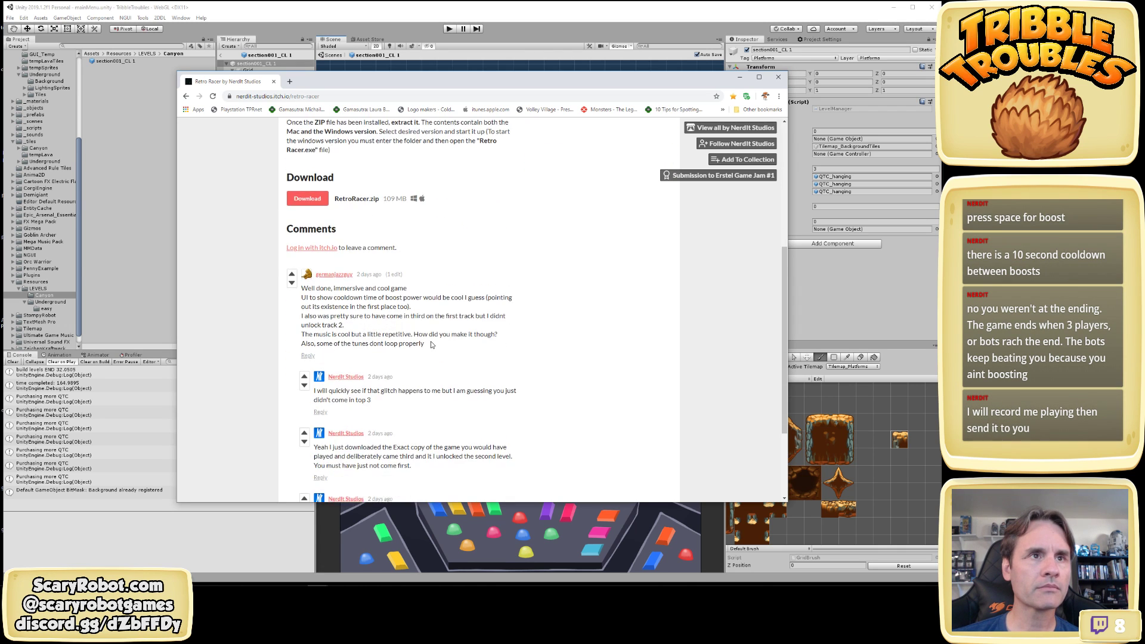
{"action": "scroll", "coordinate": [431, 345], "scroll_direction": "up", "scroll_amount": 5}
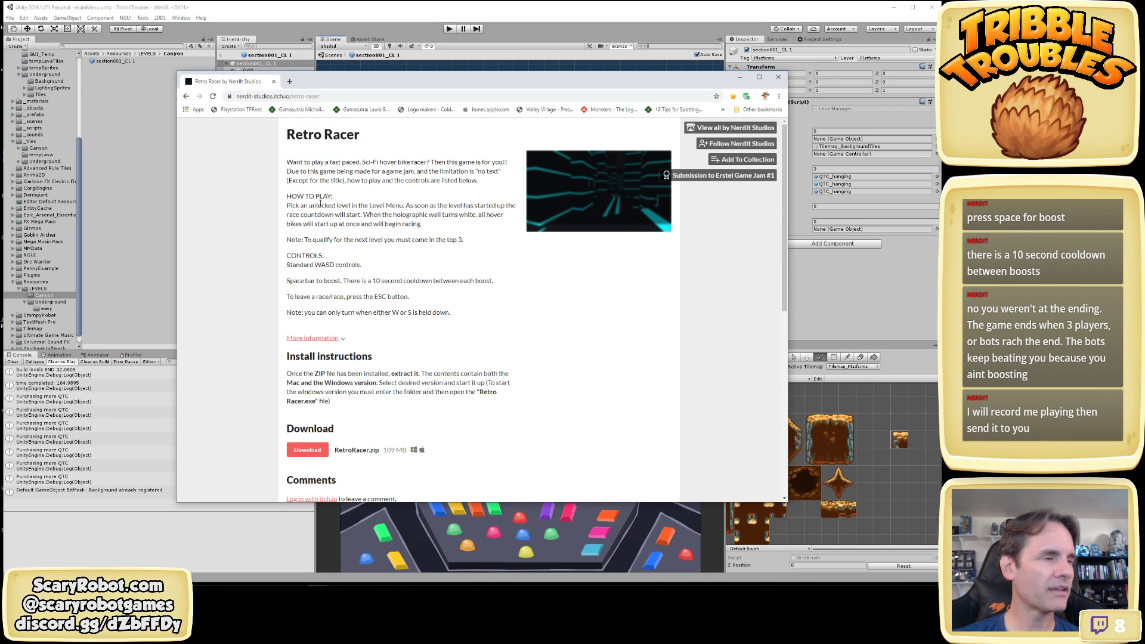
{"action": "left_click", "coordinate": [329, 339]}
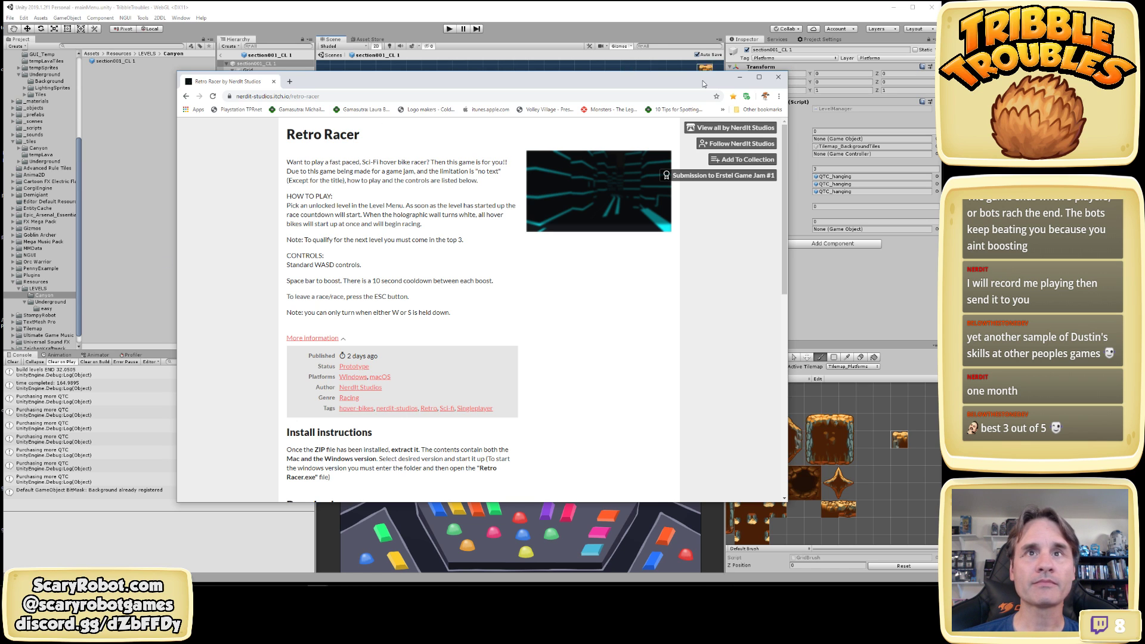
{"action": "left_click", "coordinate": [740, 77]}
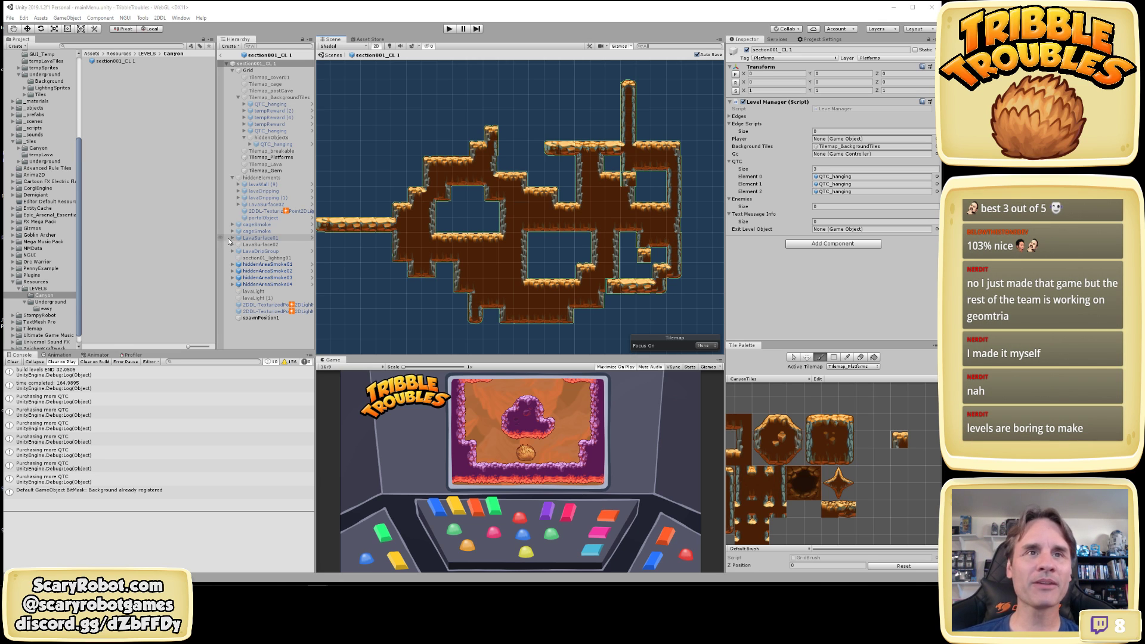
Return to the browser, clear the Retro Racer window from view, and bring up the Las Vegas Summer Game Jam (2019) Eventbrite page
{"action": "scroll", "coordinate": [583, 233], "scroll_direction": "down", "scroll_amount": 8}
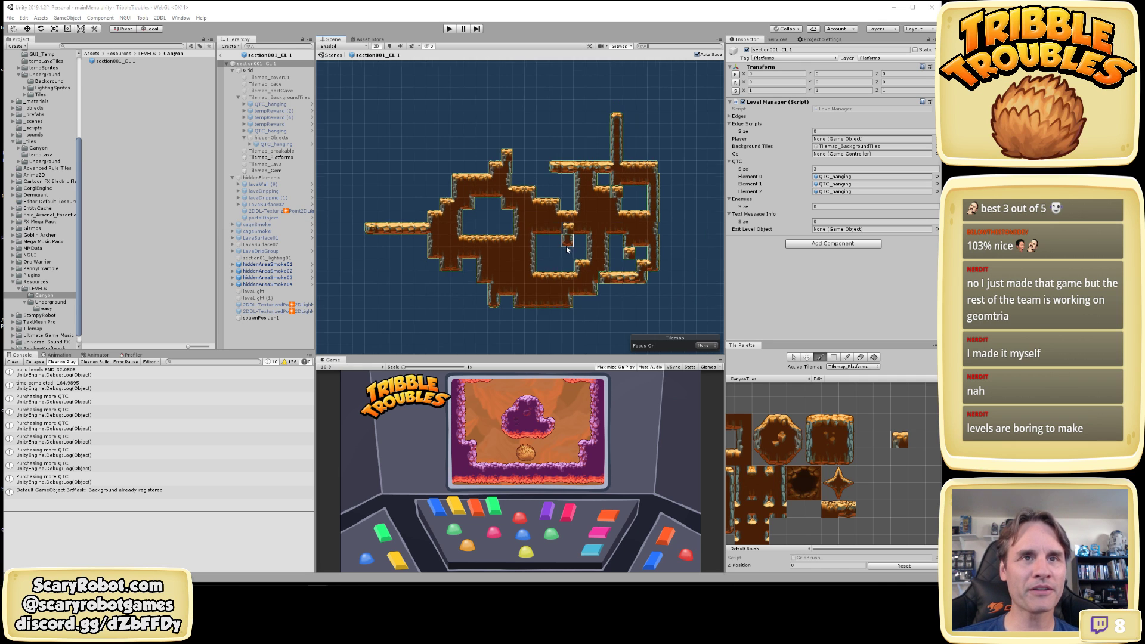
{"action": "middle_click_drag", "start_coordinate": [490, 247], "coordinate": [490, 249]}
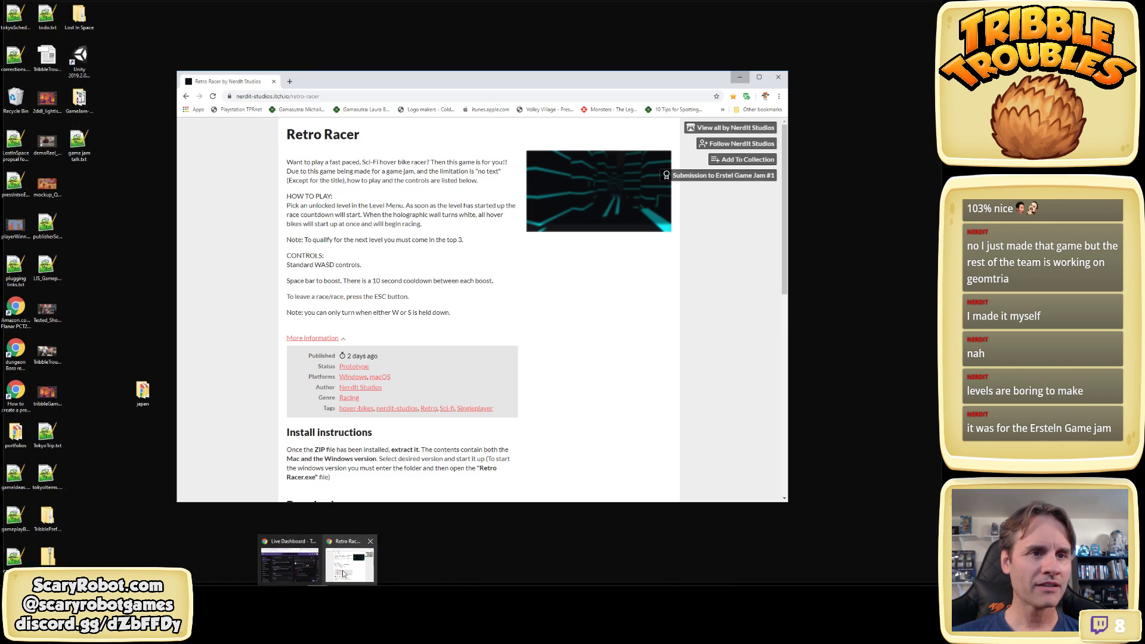
{"action": "left_click", "coordinate": [295, 573]}
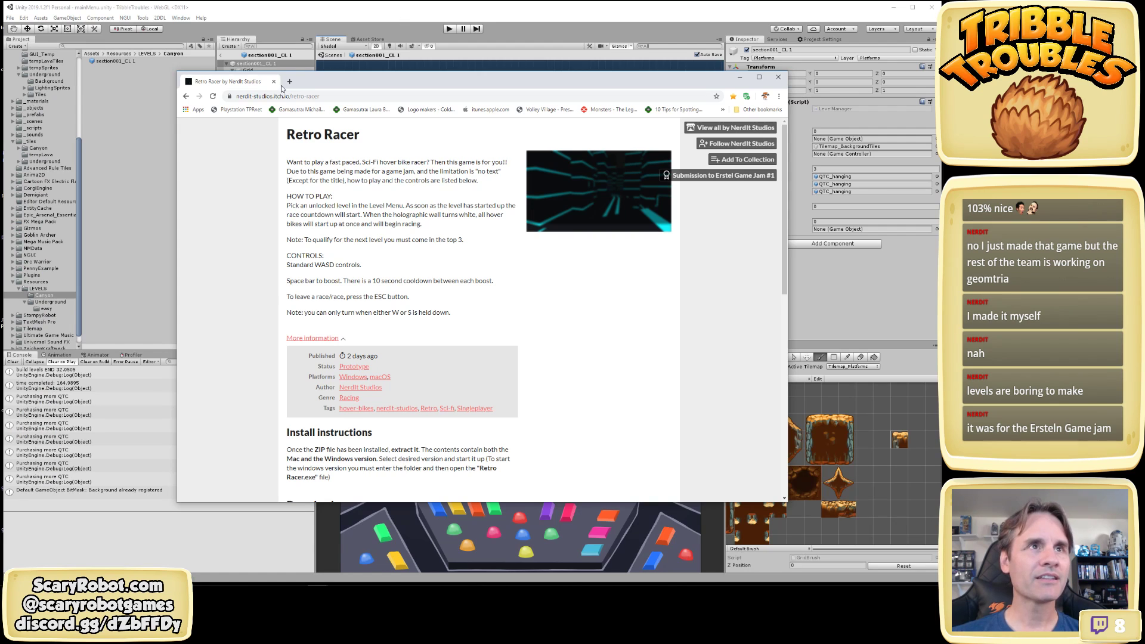
{"action": "left_click_drag", "start_coordinate": [355, 87], "coordinate": [0, 87]}
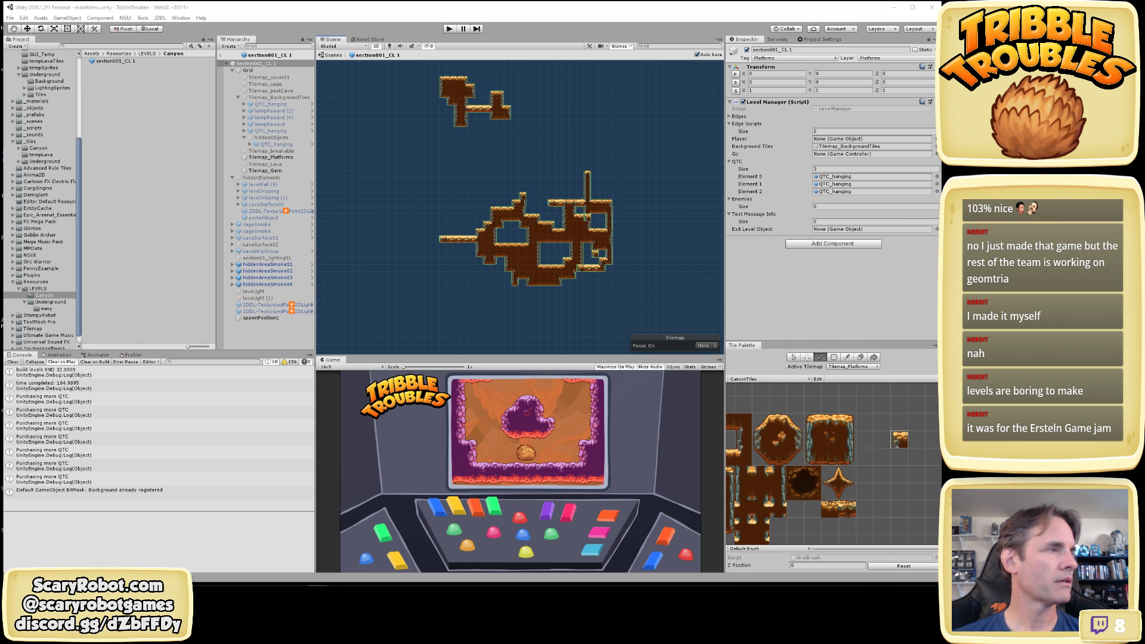
{"action": "left_click_drag", "start_coordinate": [540, 171], "coordinate": [524, 67]}
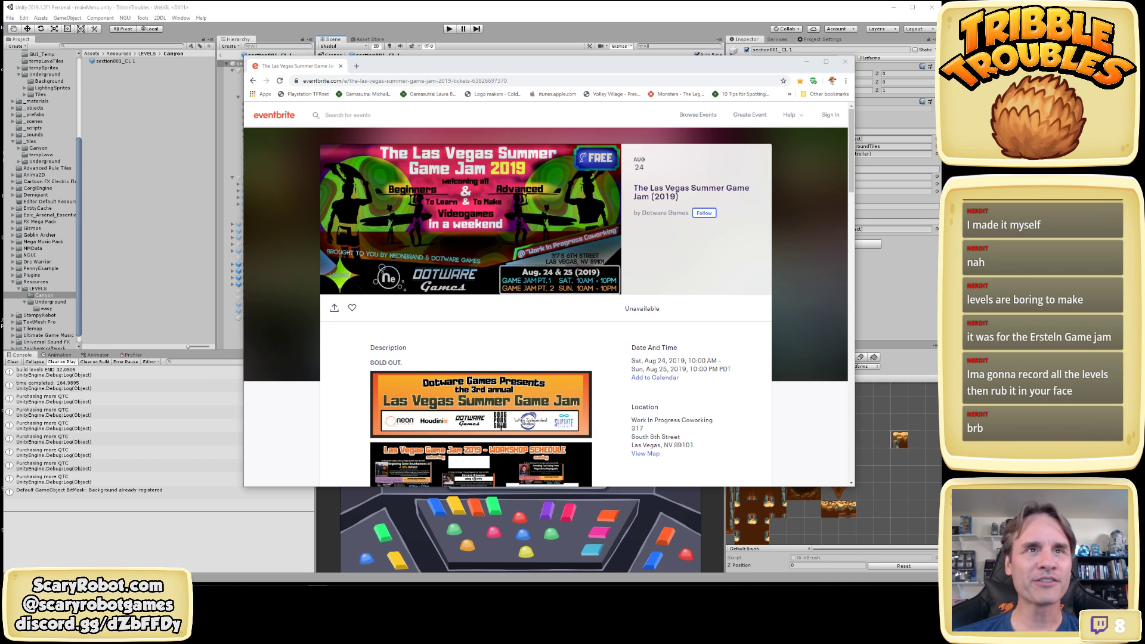
Examine the Las Vegas Summer Game Jam (2019) event's banner, workshop schedule, date and location, and close the page
{"action": "scroll", "coordinate": [414, 328], "scroll_direction": "down", "scroll_amount": 1}
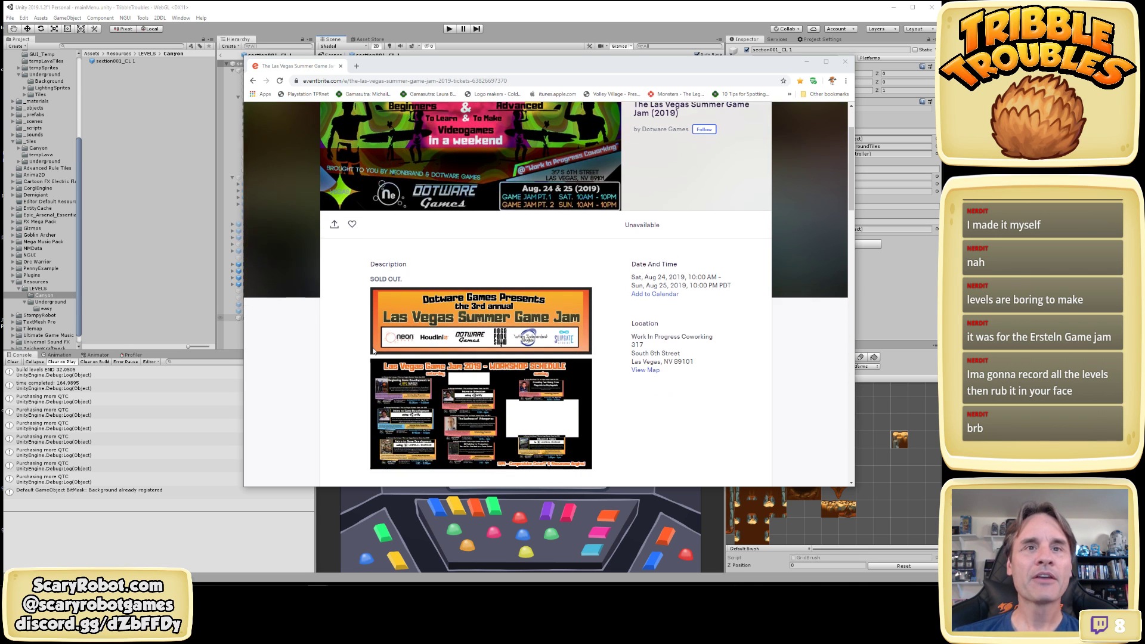
{"action": "scroll", "coordinate": [416, 334], "scroll_direction": "up", "scroll_amount": 1}
{"action": "scroll", "coordinate": [418, 376], "scroll_direction": "down", "scroll_amount": 2}
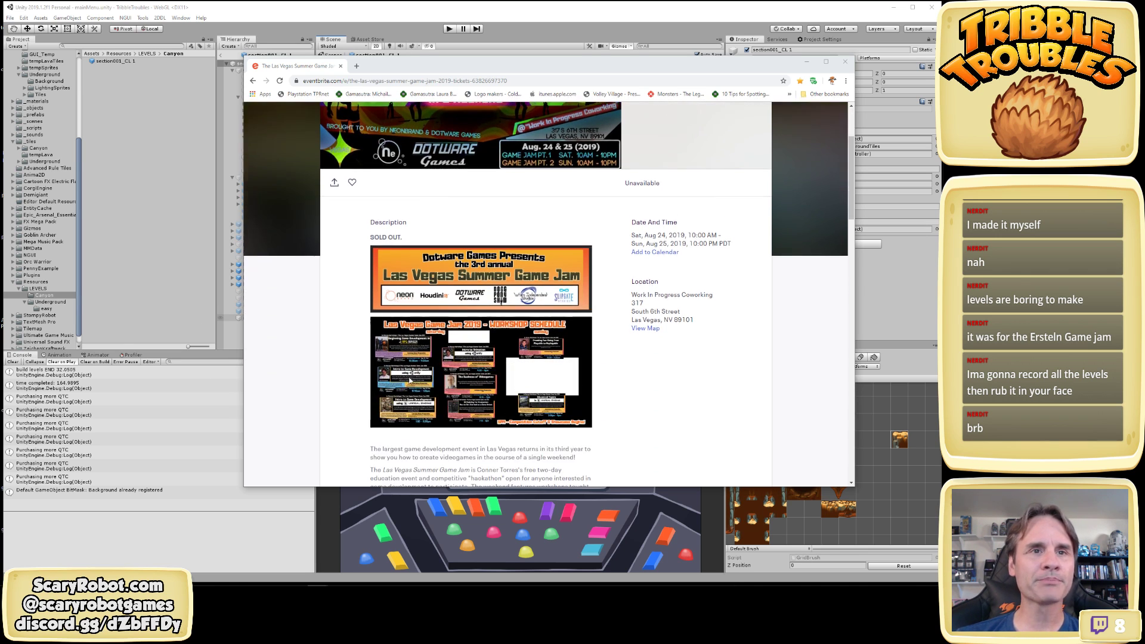
{"action": "scroll", "coordinate": [364, 374], "scroll_direction": "up", "scroll_amount": 1}
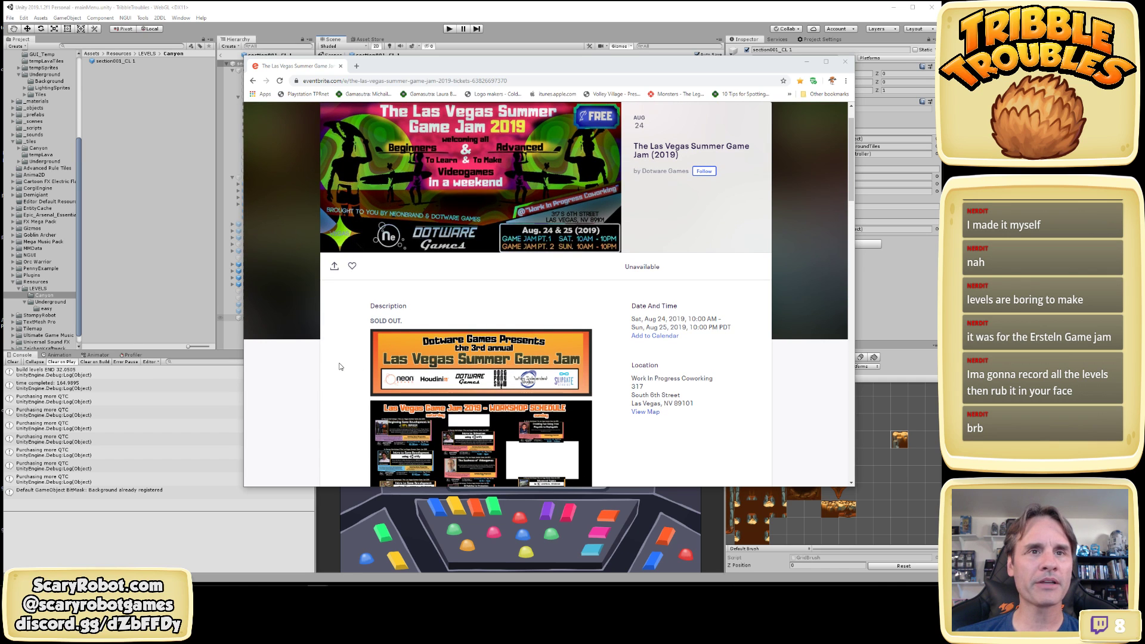
{"action": "scroll", "coordinate": [339, 366], "scroll_direction": "down", "scroll_amount": 1}
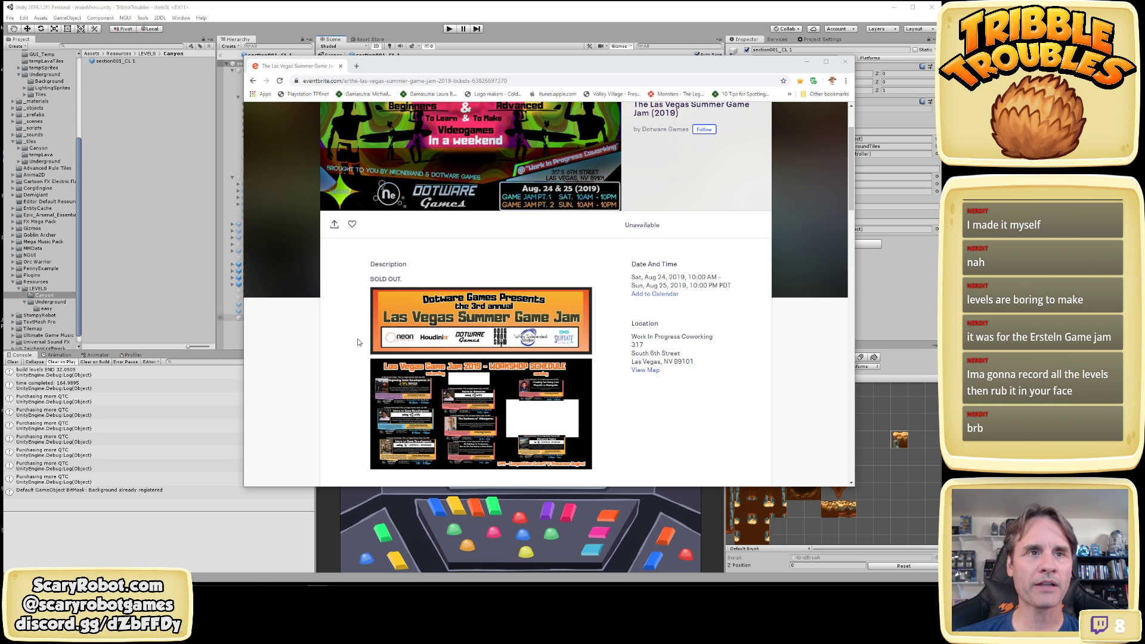
{"action": "scroll", "coordinate": [355, 344], "scroll_direction": "down", "scroll_amount": 1}
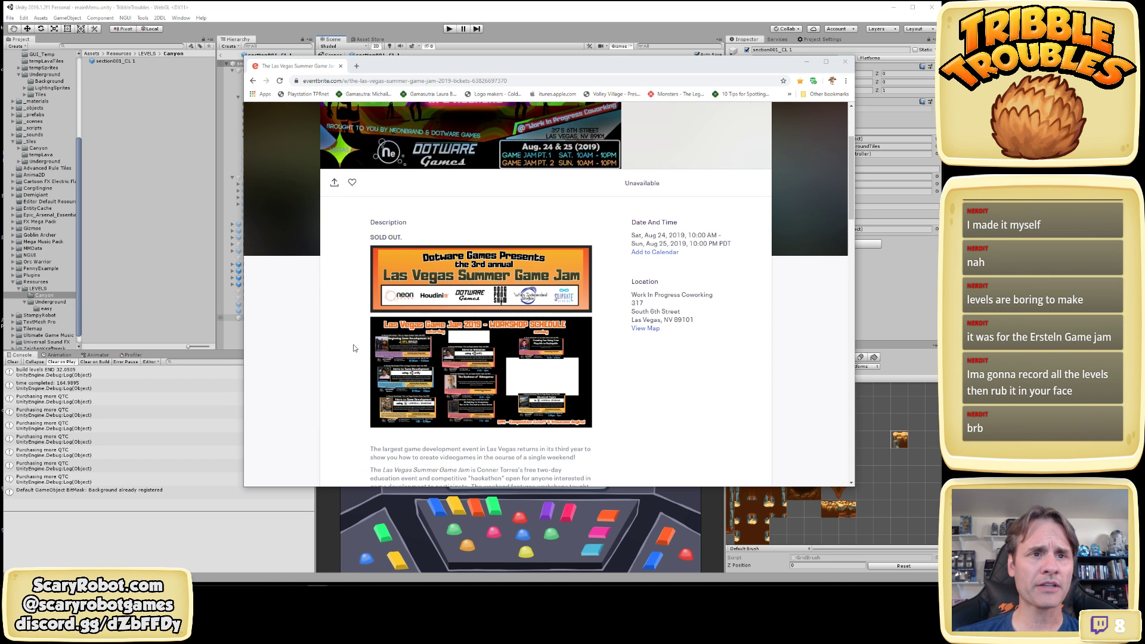
{"action": "scroll", "coordinate": [354, 349], "scroll_direction": "down", "scroll_amount": 2}
{"action": "scroll", "coordinate": [354, 351], "scroll_direction": "up", "scroll_amount": 1}
{"action": "scroll", "coordinate": [354, 351], "scroll_direction": "up", "scroll_amount": 3}
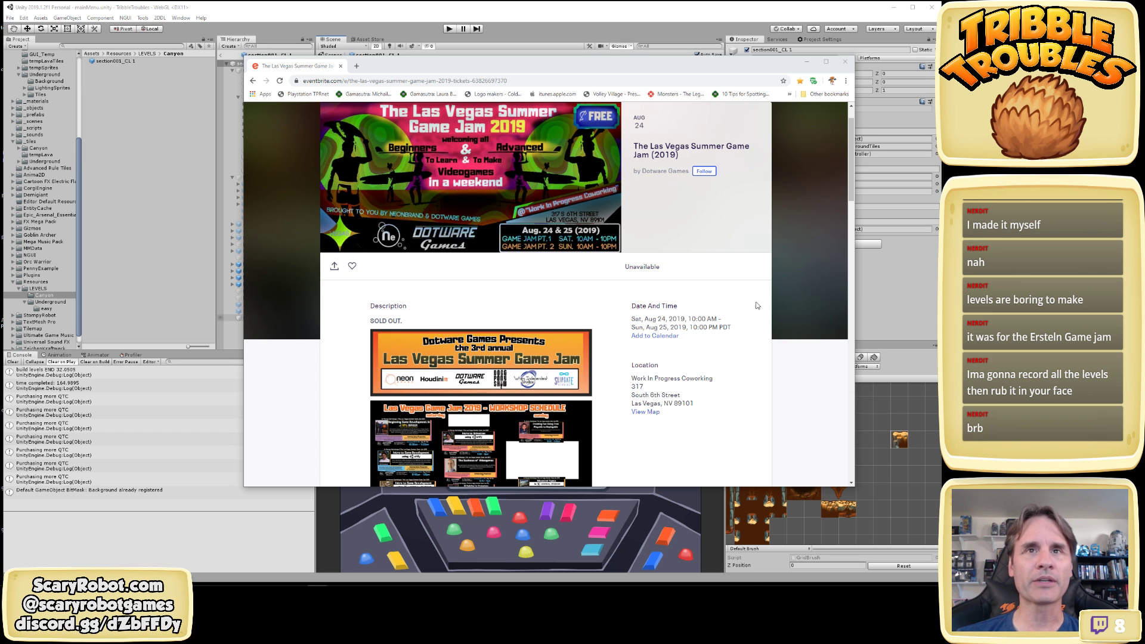
{"action": "left_click", "coordinate": [843, 63]}
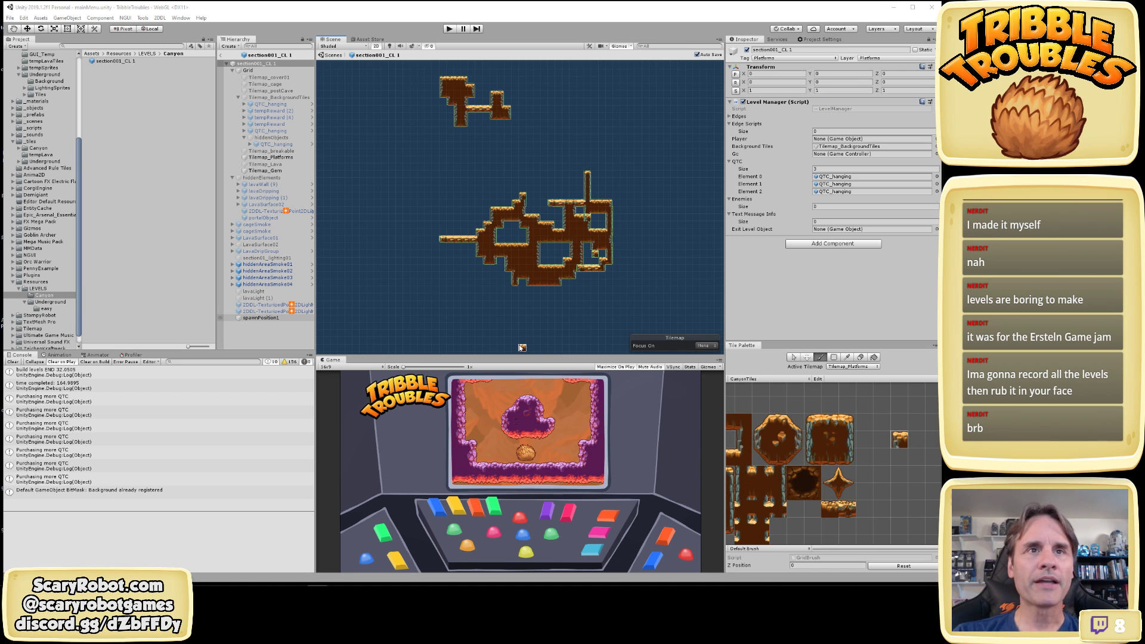
Paint canyon tiles beneath the far-left ledge on Tilemap_Platforms to thicken its underside, and save the section prefab
{"action": "scroll", "coordinate": [538, 258], "scroll_direction": "up", "scroll_amount": 5}
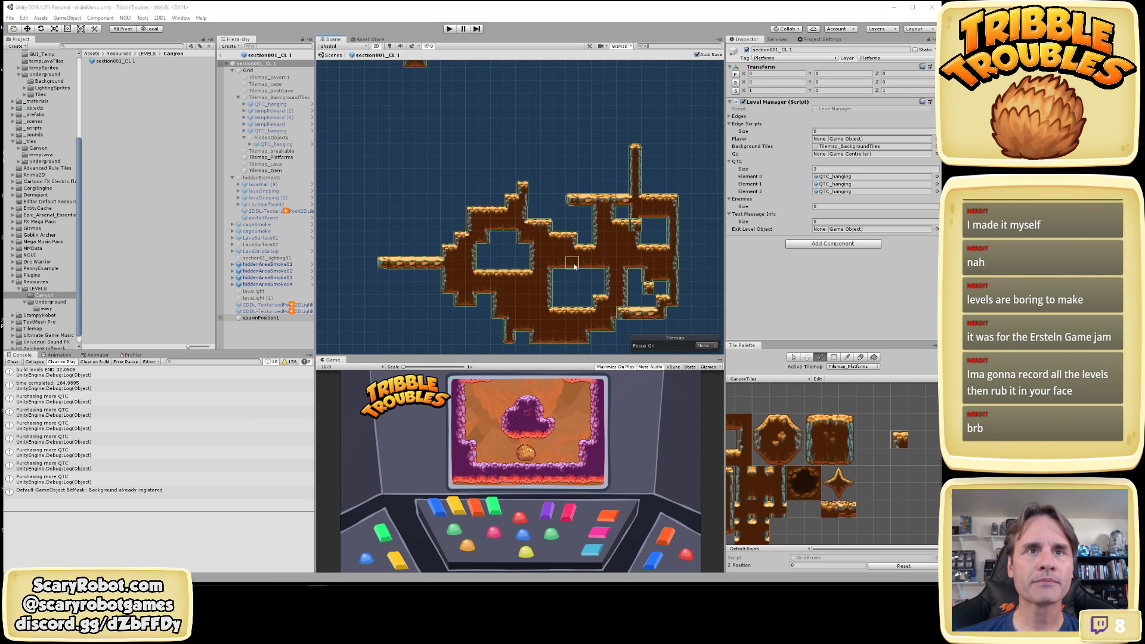
{"action": "scroll", "coordinate": [538, 258], "scroll_direction": "up", "scroll_amount": 4}
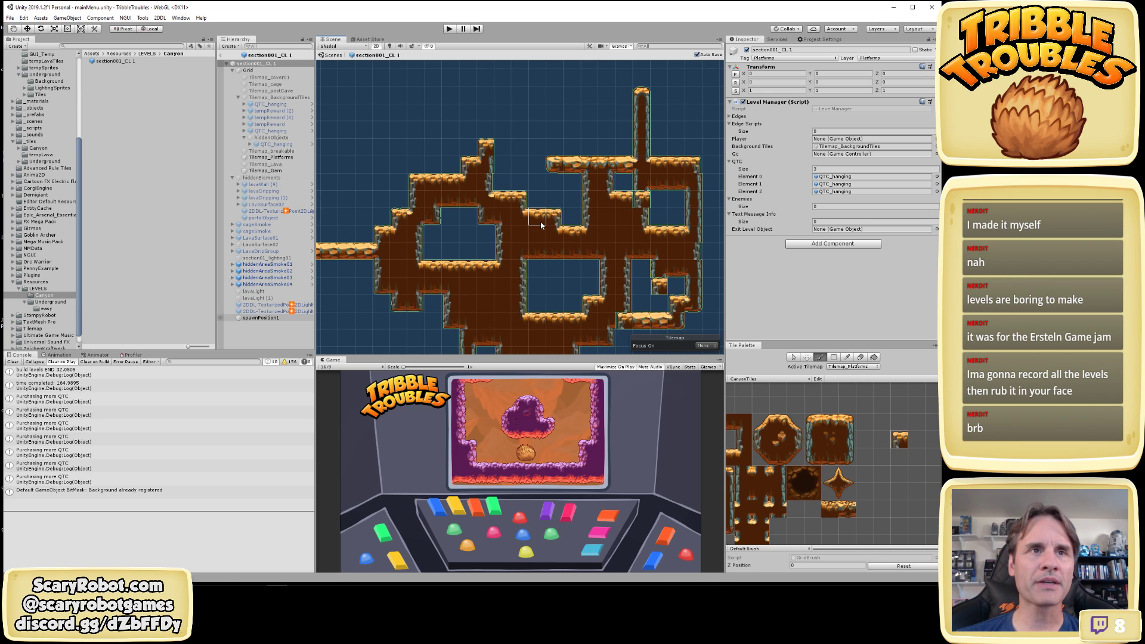
{"action": "middle_click_drag", "start_coordinate": [510, 285], "coordinate": [562, 282]}
{"action": "left_click", "coordinate": [418, 250]}
{"action": "left_click_drag", "start_coordinate": [412, 270], "coordinate": [389, 272]}
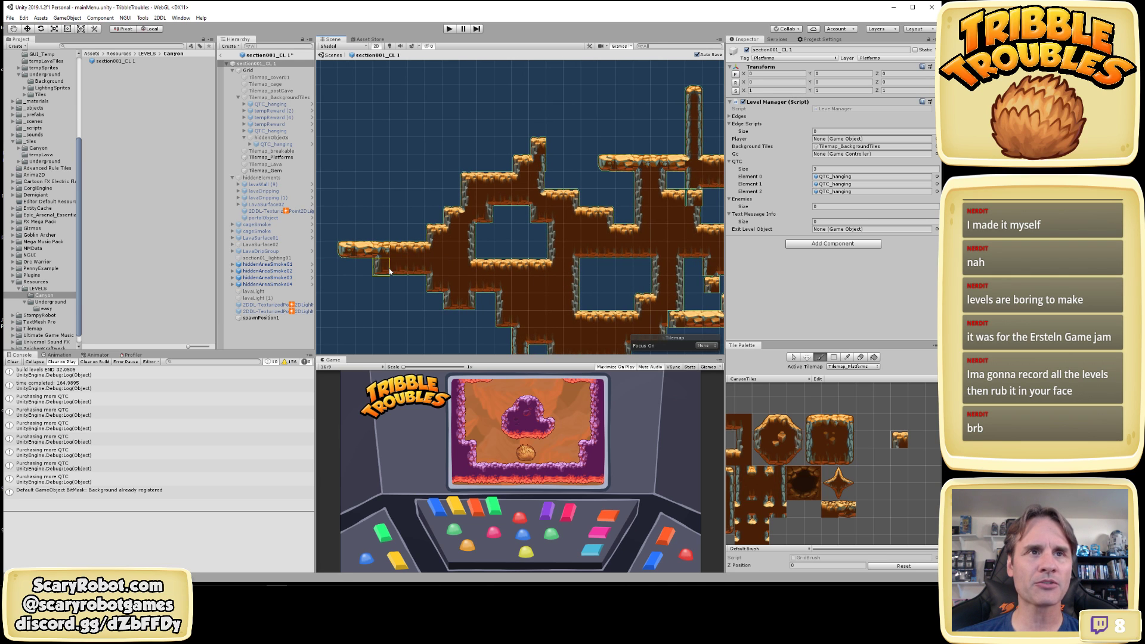
{"action": "key", "text": "ctrl+s"}
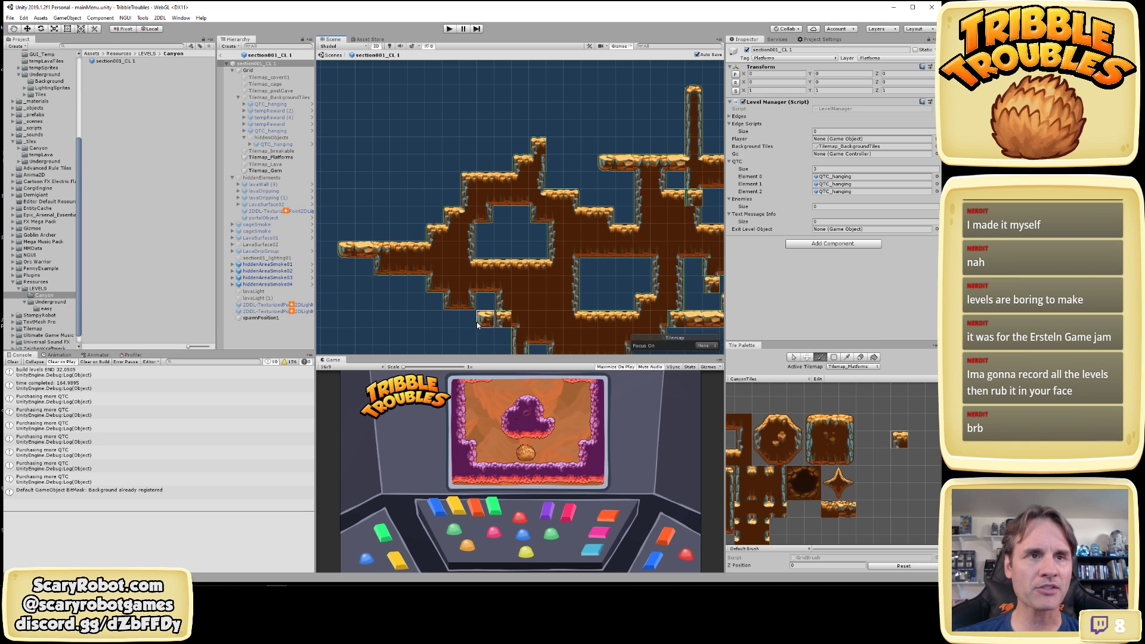
Paint a narrow rock column down from the lower-left terrain and connect it back to the main body around an open pocket
{"action": "middle_click_drag", "start_coordinate": [843, 452], "coordinate": [889, 439]}
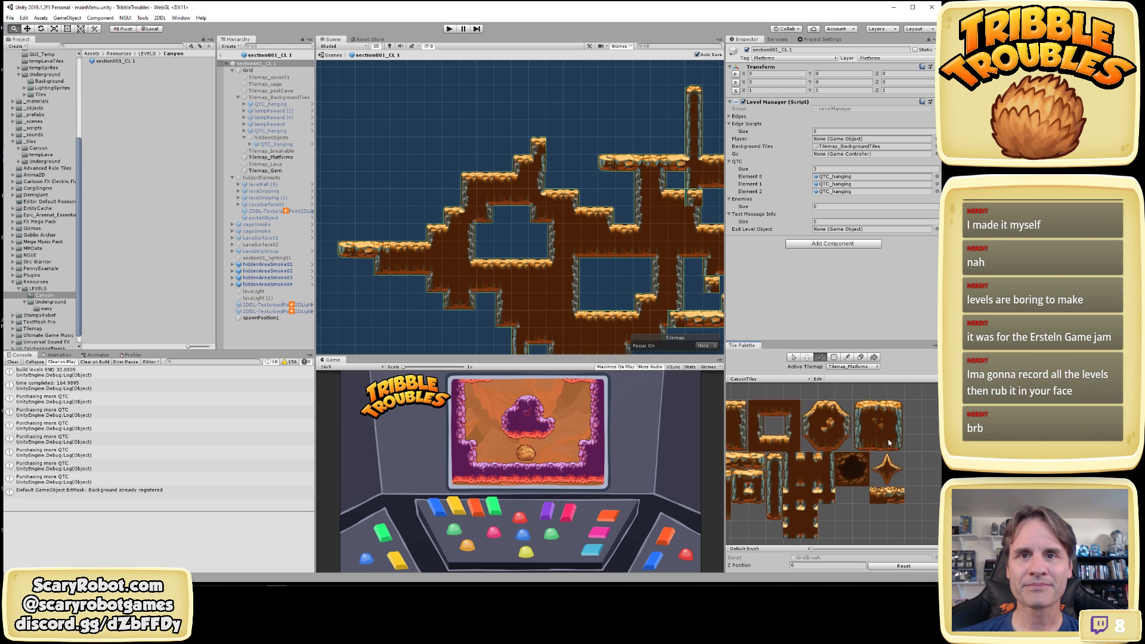
{"action": "right_click_drag", "start_coordinate": [915, 436], "coordinate": [825, 440], "text": "alt"}
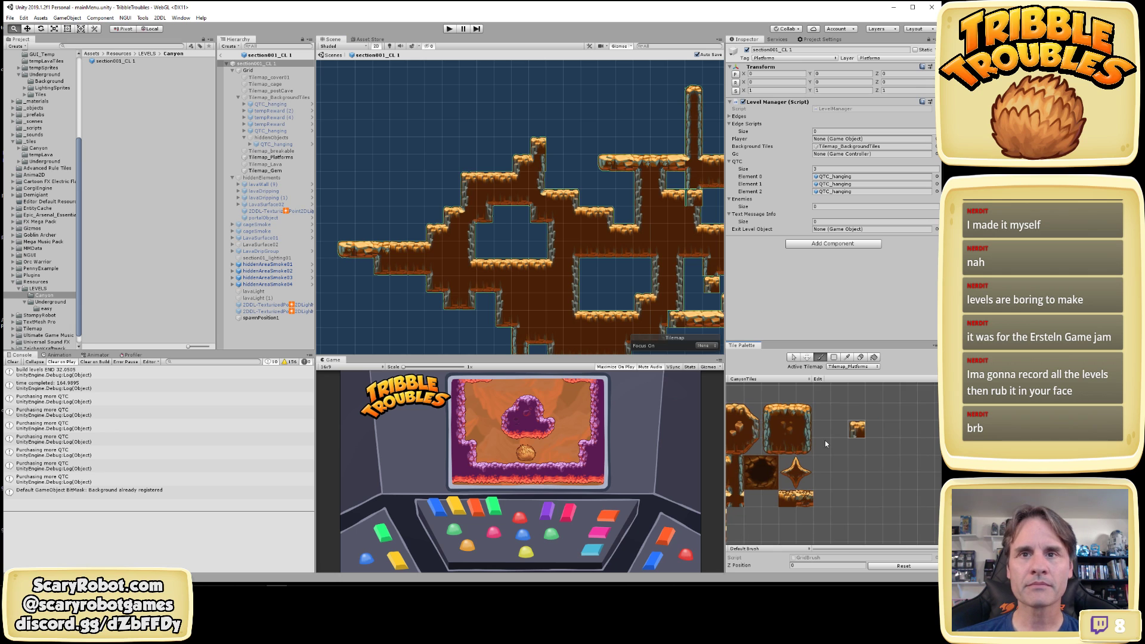
{"action": "scroll", "coordinate": [825, 440], "scroll_direction": "down", "scroll_amount": 1}
{"action": "scroll", "coordinate": [543, 286], "scroll_direction": "down", "scroll_amount": 1}
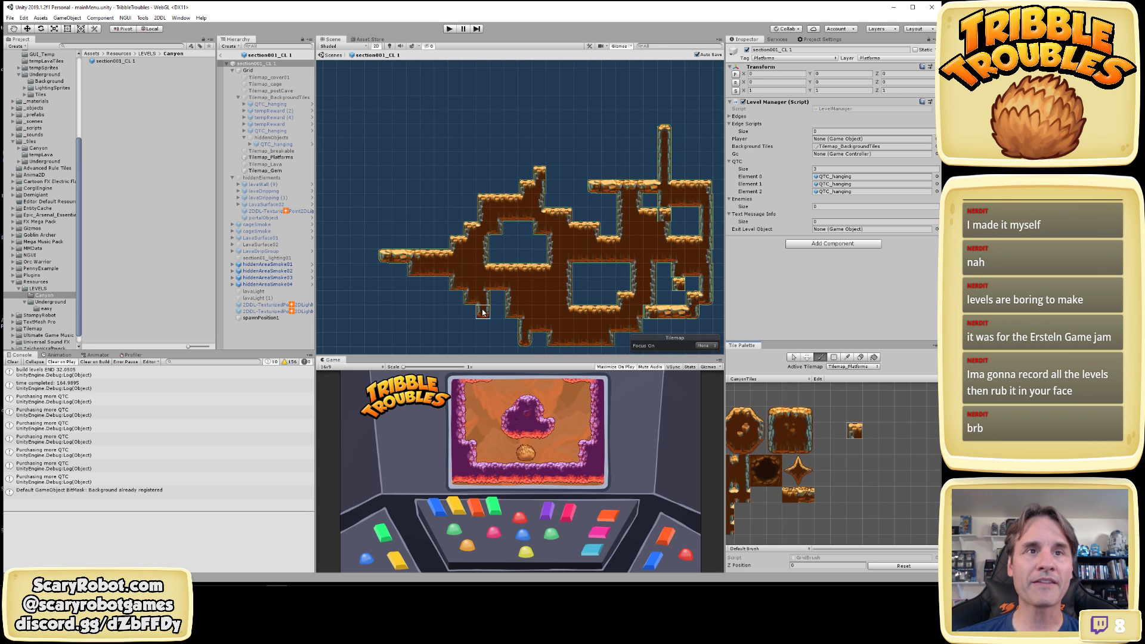
{"action": "left_click_drag", "start_coordinate": [475, 315], "coordinate": [477, 343]}
{"action": "middle_click_drag", "start_coordinate": [484, 342], "coordinate": [513, 237]}
{"action": "mouse_move", "coordinate": [494, 263]}
{"action": "left_mouse_down"}
{"action": "mouse_move", "coordinate": [511, 268]}
{"action": "mouse_move", "coordinate": [483, 266]}
{"action": "mouse_move", "coordinate": [528, 268]}
{"action": "mouse_move", "coordinate": [513, 263]}
{"action": "mouse_move", "coordinate": [529, 282]}
{"action": "mouse_move", "coordinate": [521, 270]}
{"action": "left_mouse_up"}
{"action": "scroll", "coordinate": [560, 285], "scroll_direction": "up", "scroll_amount": 4}
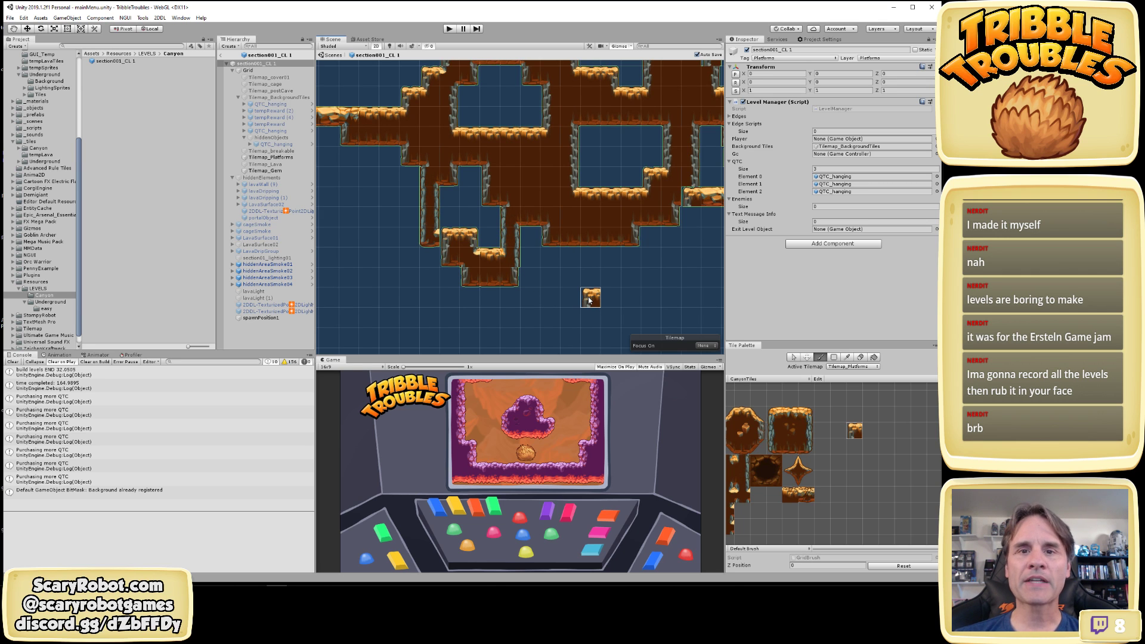
Paint canyon rock over the lower-right gaps and across part of the large central opening
{"action": "scroll", "coordinate": [547, 289], "scroll_direction": "down", "scroll_amount": 2}
{"action": "scroll", "coordinate": [547, 289], "scroll_direction": "down", "scroll_amount": 2}
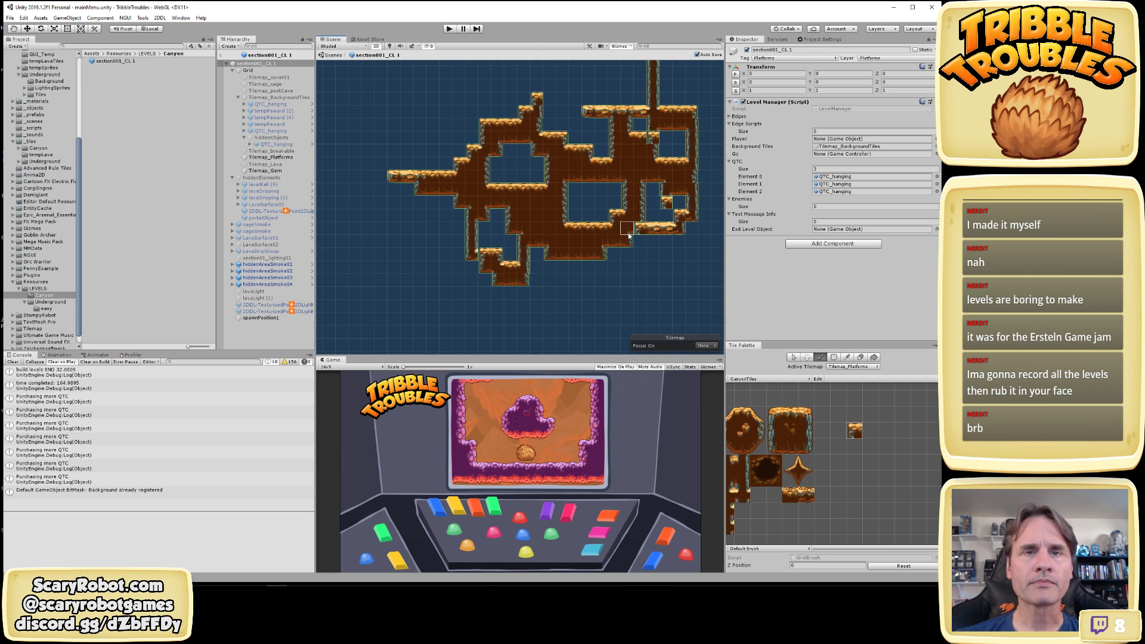
{"action": "scroll", "coordinate": [644, 247], "scroll_direction": "up", "scroll_amount": 3}
{"action": "mouse_move", "coordinate": [639, 254]}
{"action": "left_mouse_down"}
{"action": "mouse_move", "coordinate": [632, 263]}
{"action": "mouse_move", "coordinate": [633, 214]}
{"action": "mouse_move", "coordinate": [660, 238]}
{"action": "left_mouse_up"}
{"action": "mouse_move", "coordinate": [587, 234]}
{"action": "left_mouse_down"}
{"action": "mouse_move", "coordinate": [528, 230]}
{"action": "mouse_move", "coordinate": [552, 247]}
{"action": "left_mouse_up"}
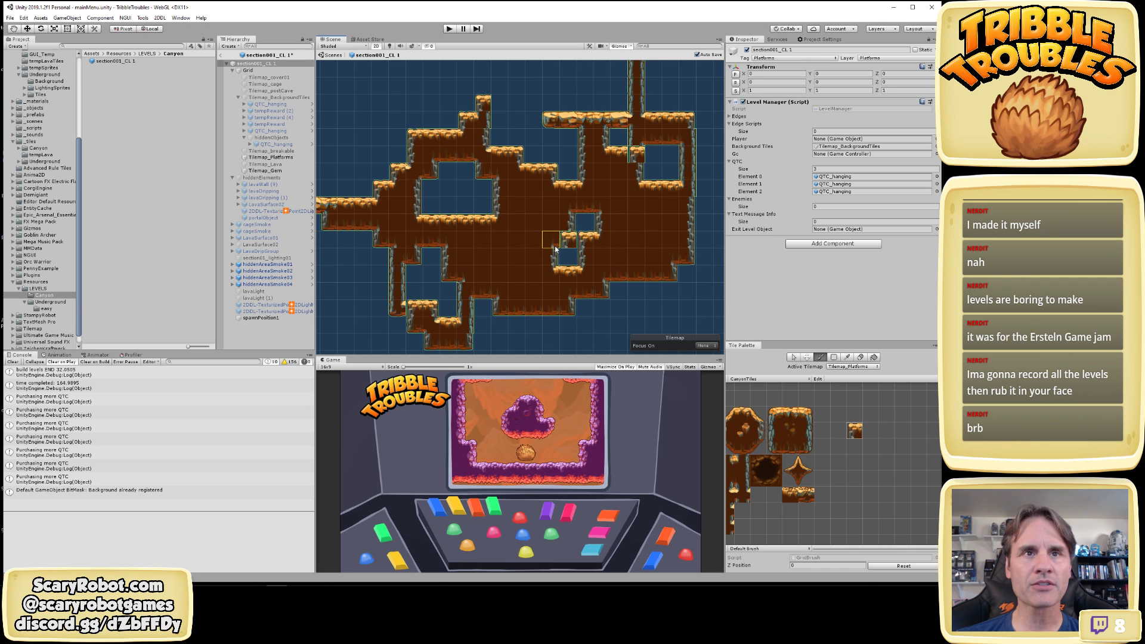
Erase the rock left of the small central gaps to form an L-shaped cavity, and return to the paint brush
{"action": "scroll", "coordinate": [587, 258], "scroll_direction": "down", "scroll_amount": 3, "text": "alt"}
{"action": "scroll", "coordinate": [587, 258], "scroll_direction": "up", "scroll_amount": 2}
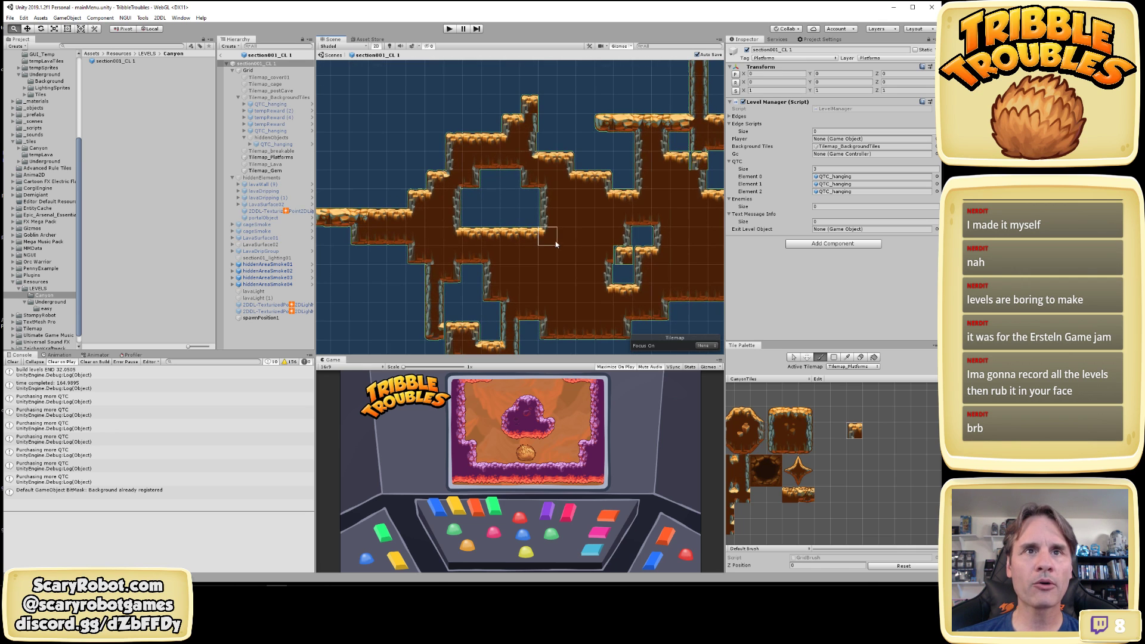
{"action": "middle_click_drag", "start_coordinate": [567, 231], "coordinate": [567, 203]}
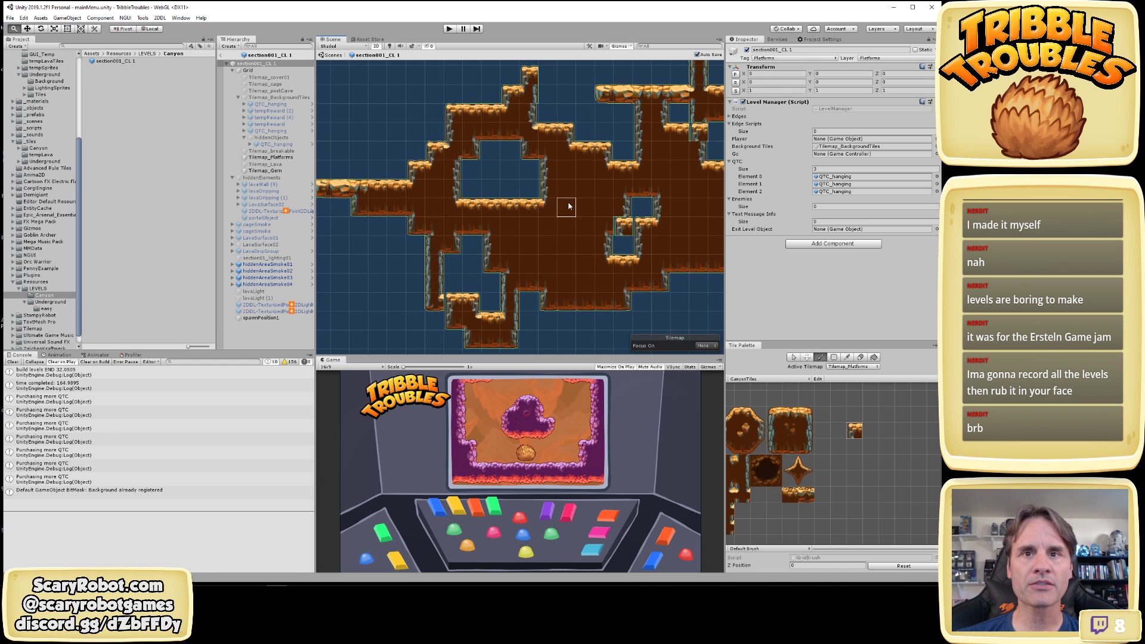
{"action": "middle_click_drag", "start_coordinate": [783, 446], "coordinate": [866, 453]}
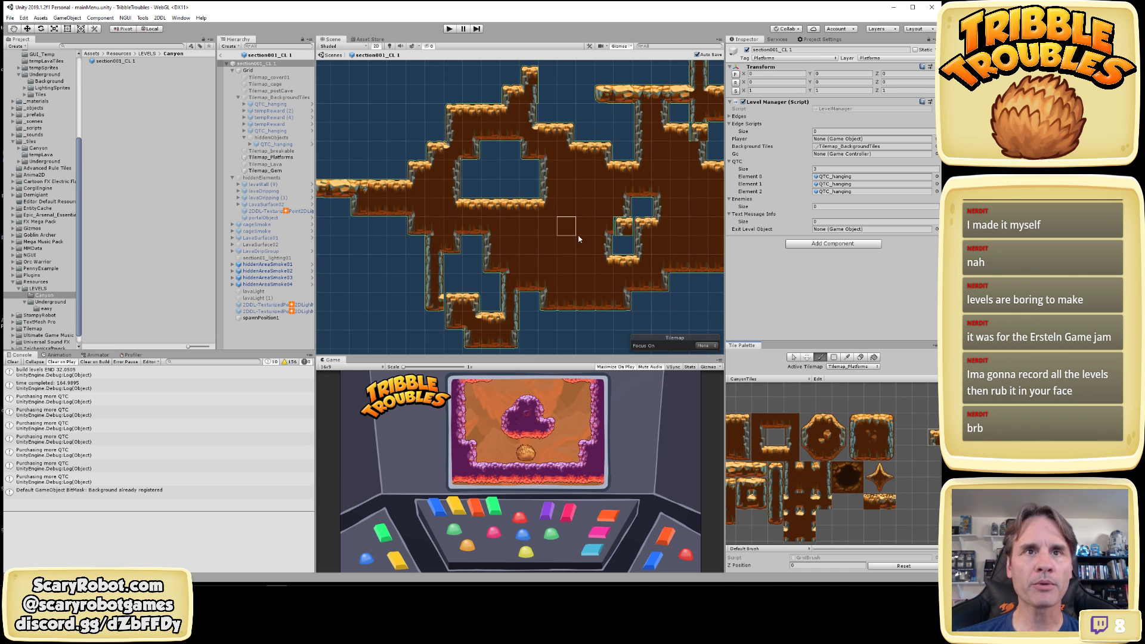
{"action": "middle_click_drag", "start_coordinate": [615, 233], "coordinate": [548, 195]}
{"action": "key", "text": "d"}
{"action": "left_click_drag", "start_coordinate": [548, 196], "coordinate": [504, 205]}
{"action": "key", "text": "b"}
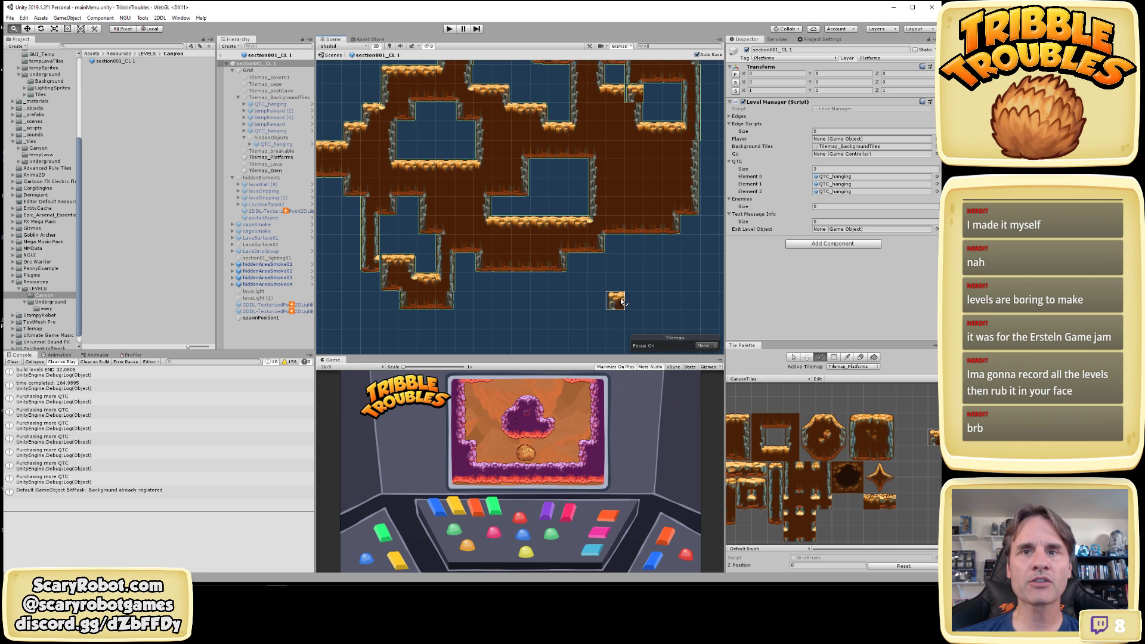
Stamp the dark round cave-hole tiles from CanyonTiles into the solid rock beside the L-shaped cavity and deselect the prefab
{"action": "scroll", "coordinate": [618, 301], "scroll_direction": "down", "scroll_amount": 3}
{"action": "scroll", "coordinate": [850, 501], "scroll_direction": "down", "scroll_amount": 5}
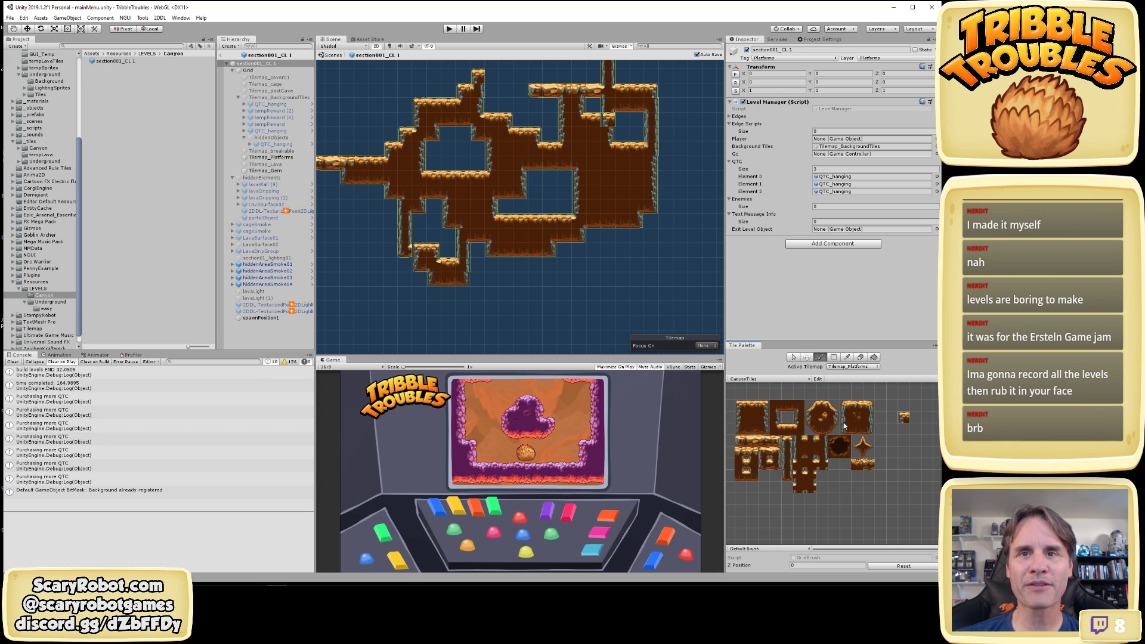
{"action": "left_click", "coordinate": [837, 447]}
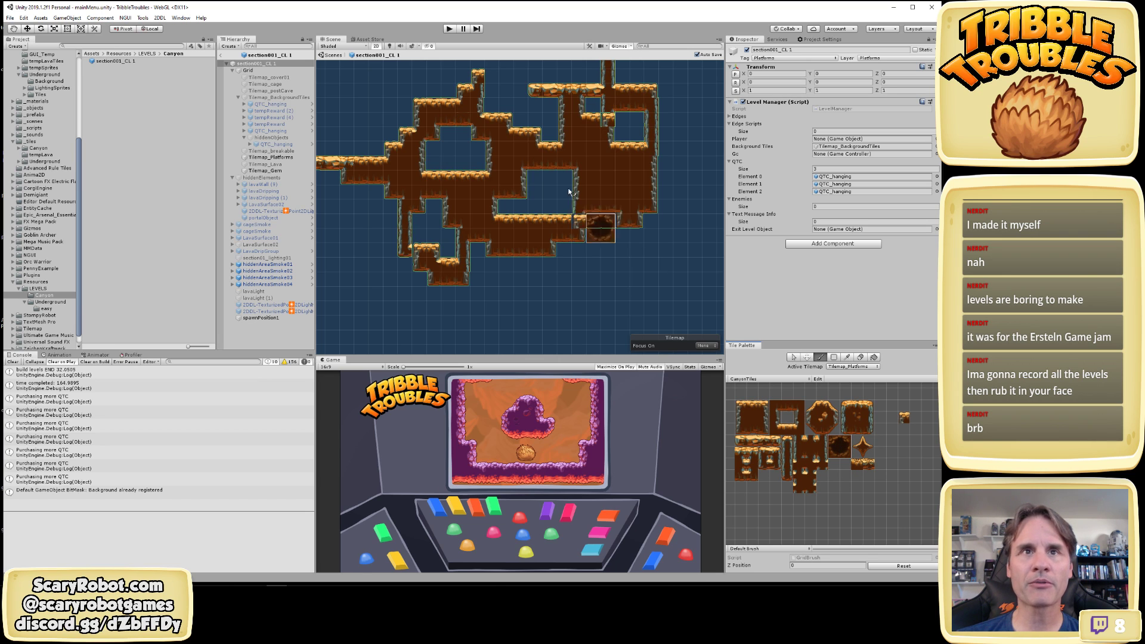
{"action": "left_click", "coordinate": [615, 193]}
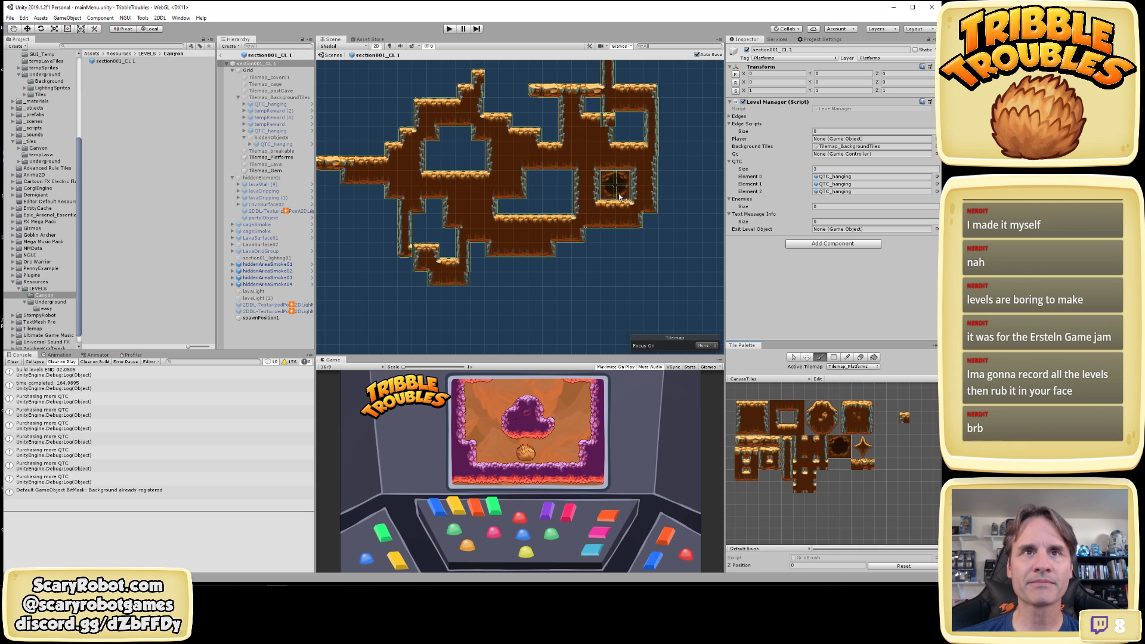
{"action": "key", "text": "w"}
{"action": "left_click", "coordinate": [643, 260]}
Paint plain brown fill tiles around the round cave hole to replace its surrounding rock edges, undoing the stroke that covers part of it
{"action": "scroll", "coordinate": [639, 239], "scroll_direction": "up", "scroll_amount": 3}
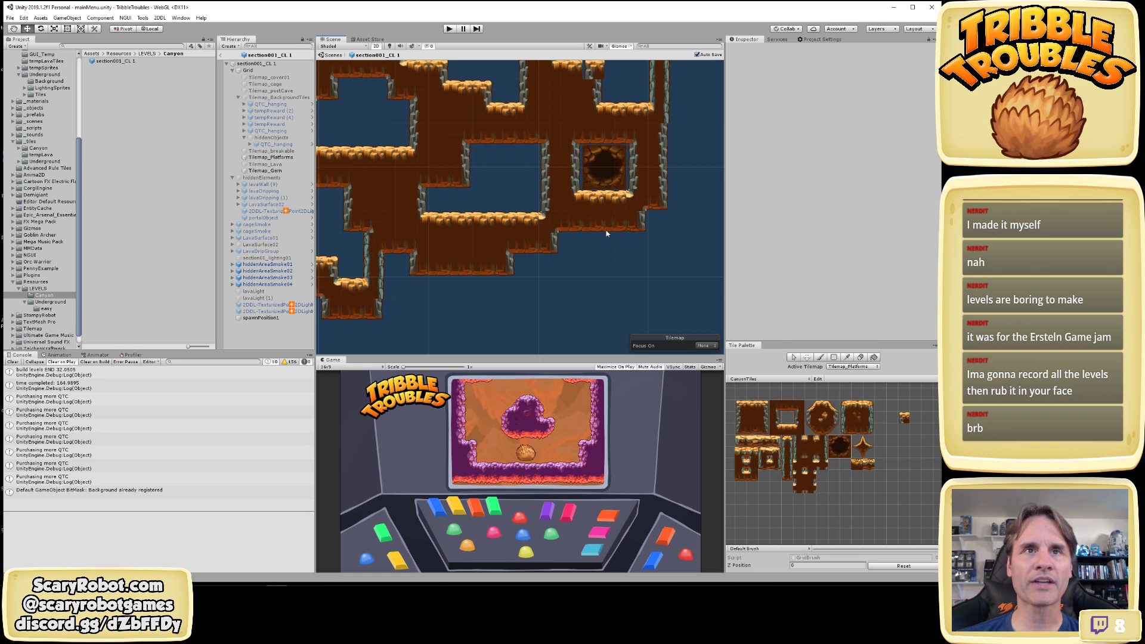
{"action": "scroll", "coordinate": [609, 239], "scroll_direction": "up", "scroll_amount": 2}
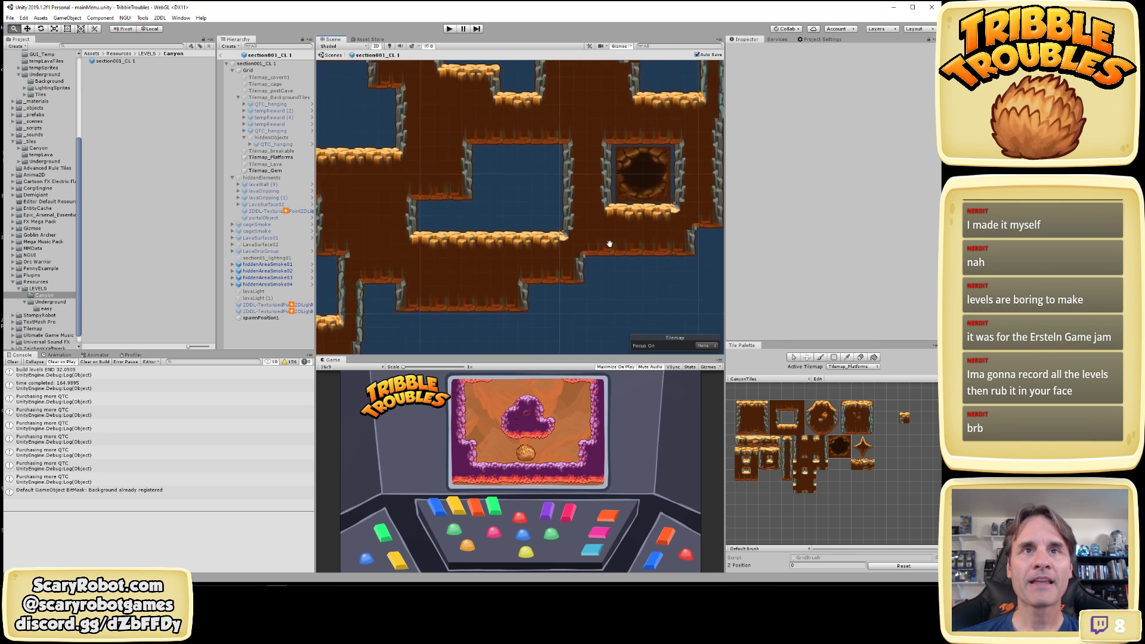
{"action": "middle_click_drag", "start_coordinate": [609, 244], "coordinate": [558, 326]}
{"action": "scroll", "coordinate": [547, 230], "scroll_direction": "up", "scroll_amount": 4}
{"action": "middle_click_drag", "start_coordinate": [621, 271], "coordinate": [582, 245]}
{"action": "scroll", "coordinate": [621, 234], "scroll_direction": "up", "scroll_amount": 5}
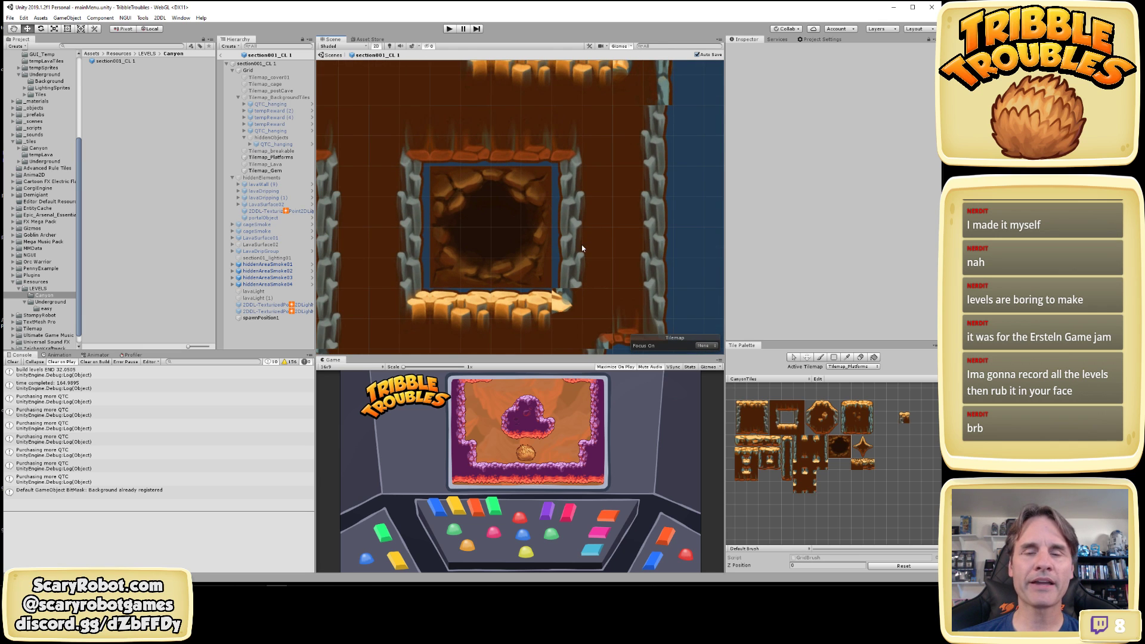
{"action": "left_click", "coordinate": [752, 418]}
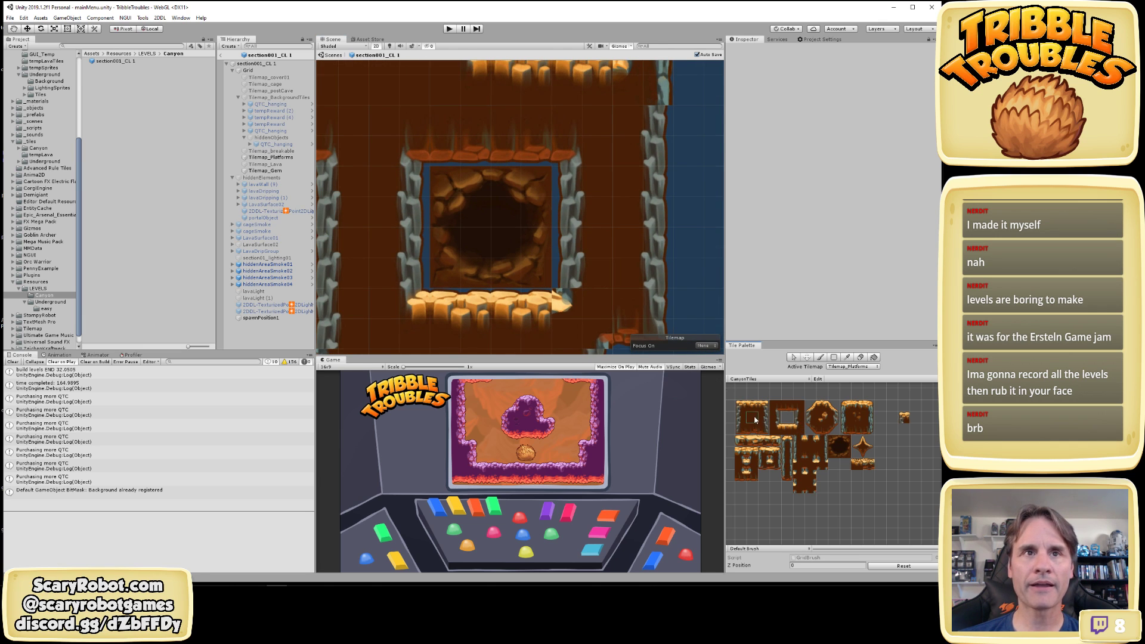
{"action": "mouse_move", "coordinate": [589, 194]}
{"action": "left_mouse_down"}
{"action": "mouse_move", "coordinate": [602, 251]}
{"action": "mouse_move", "coordinate": [517, 310]}
{"action": "mouse_move", "coordinate": [405, 281]}
{"action": "left_mouse_up"}
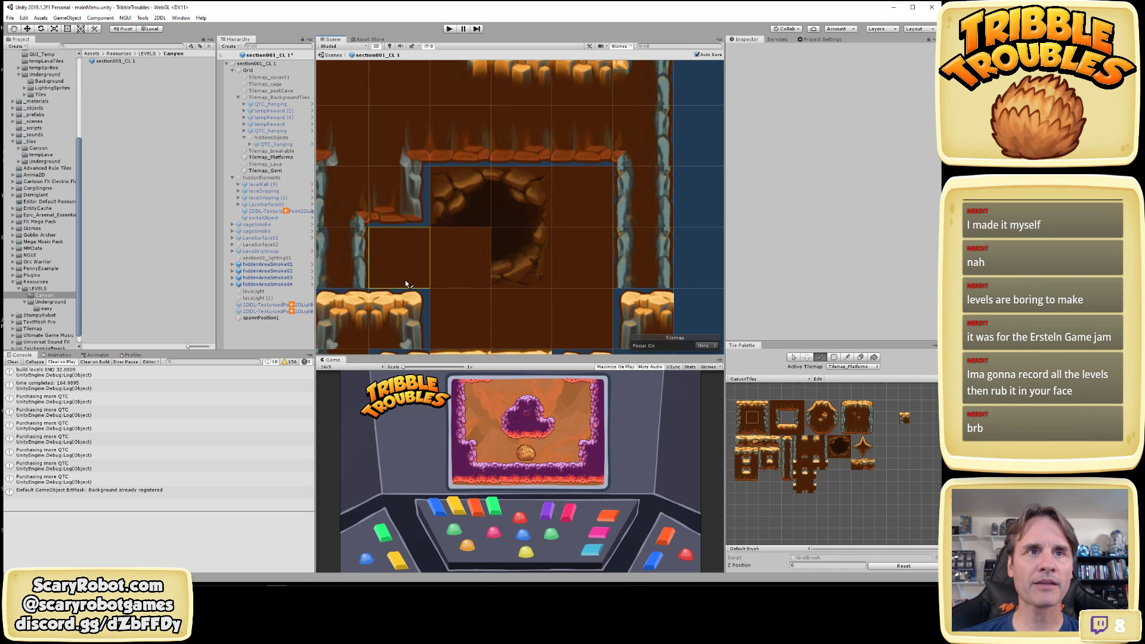
{"action": "key", "text": "ctrl+z"}
{"action": "mouse_move", "coordinate": [598, 238]}
{"action": "left_mouse_down"}
{"action": "mouse_move", "coordinate": [593, 320]}
{"action": "mouse_move", "coordinate": [384, 285]}
{"action": "mouse_move", "coordinate": [385, 148]}
{"action": "mouse_move", "coordinate": [581, 147]}
{"action": "left_mouse_up"}
{"action": "key", "text": "q"}
{"action": "scroll", "coordinate": [595, 327], "scroll_direction": "down", "scroll_amount": 9}
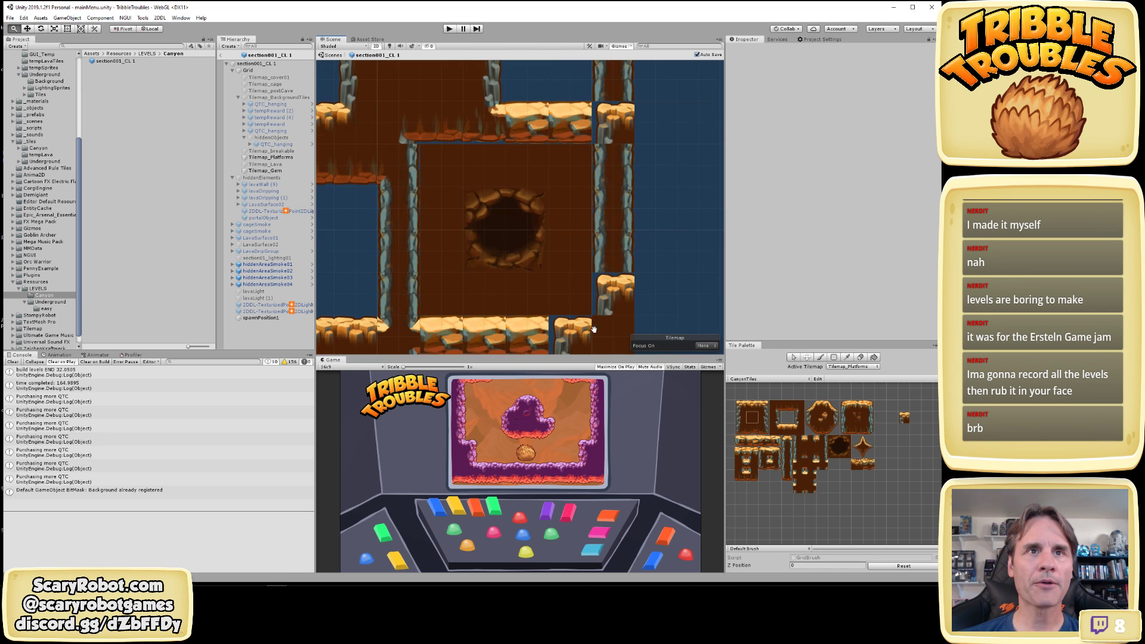
{"action": "scroll", "coordinate": [583, 286], "scroll_direction": "up", "scroll_amount": 9}
{"action": "key", "text": "w"}
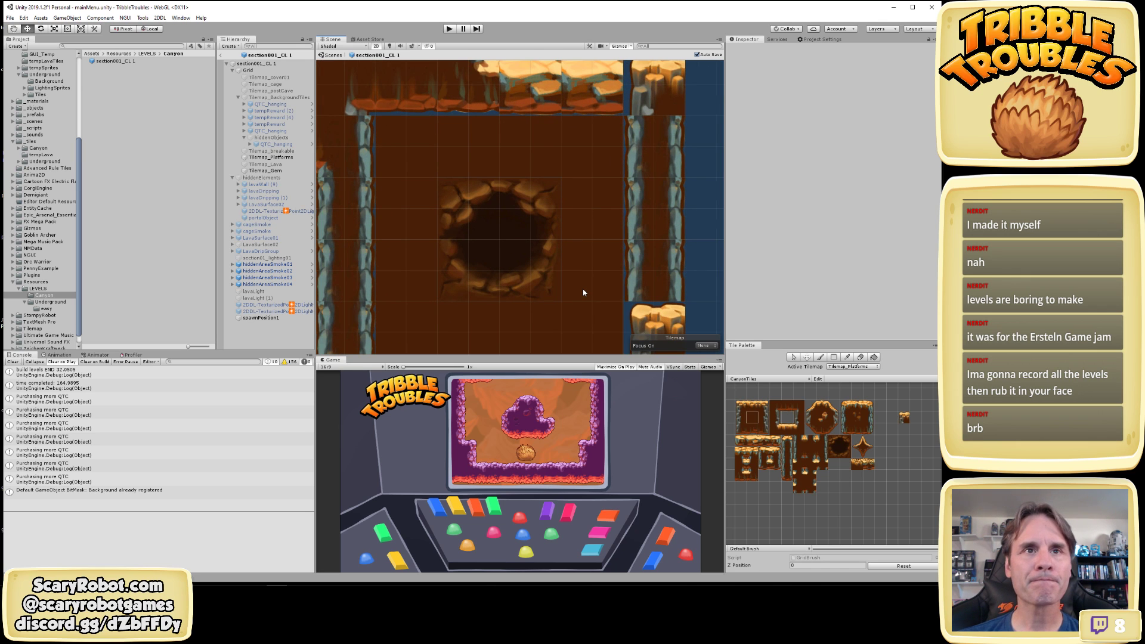